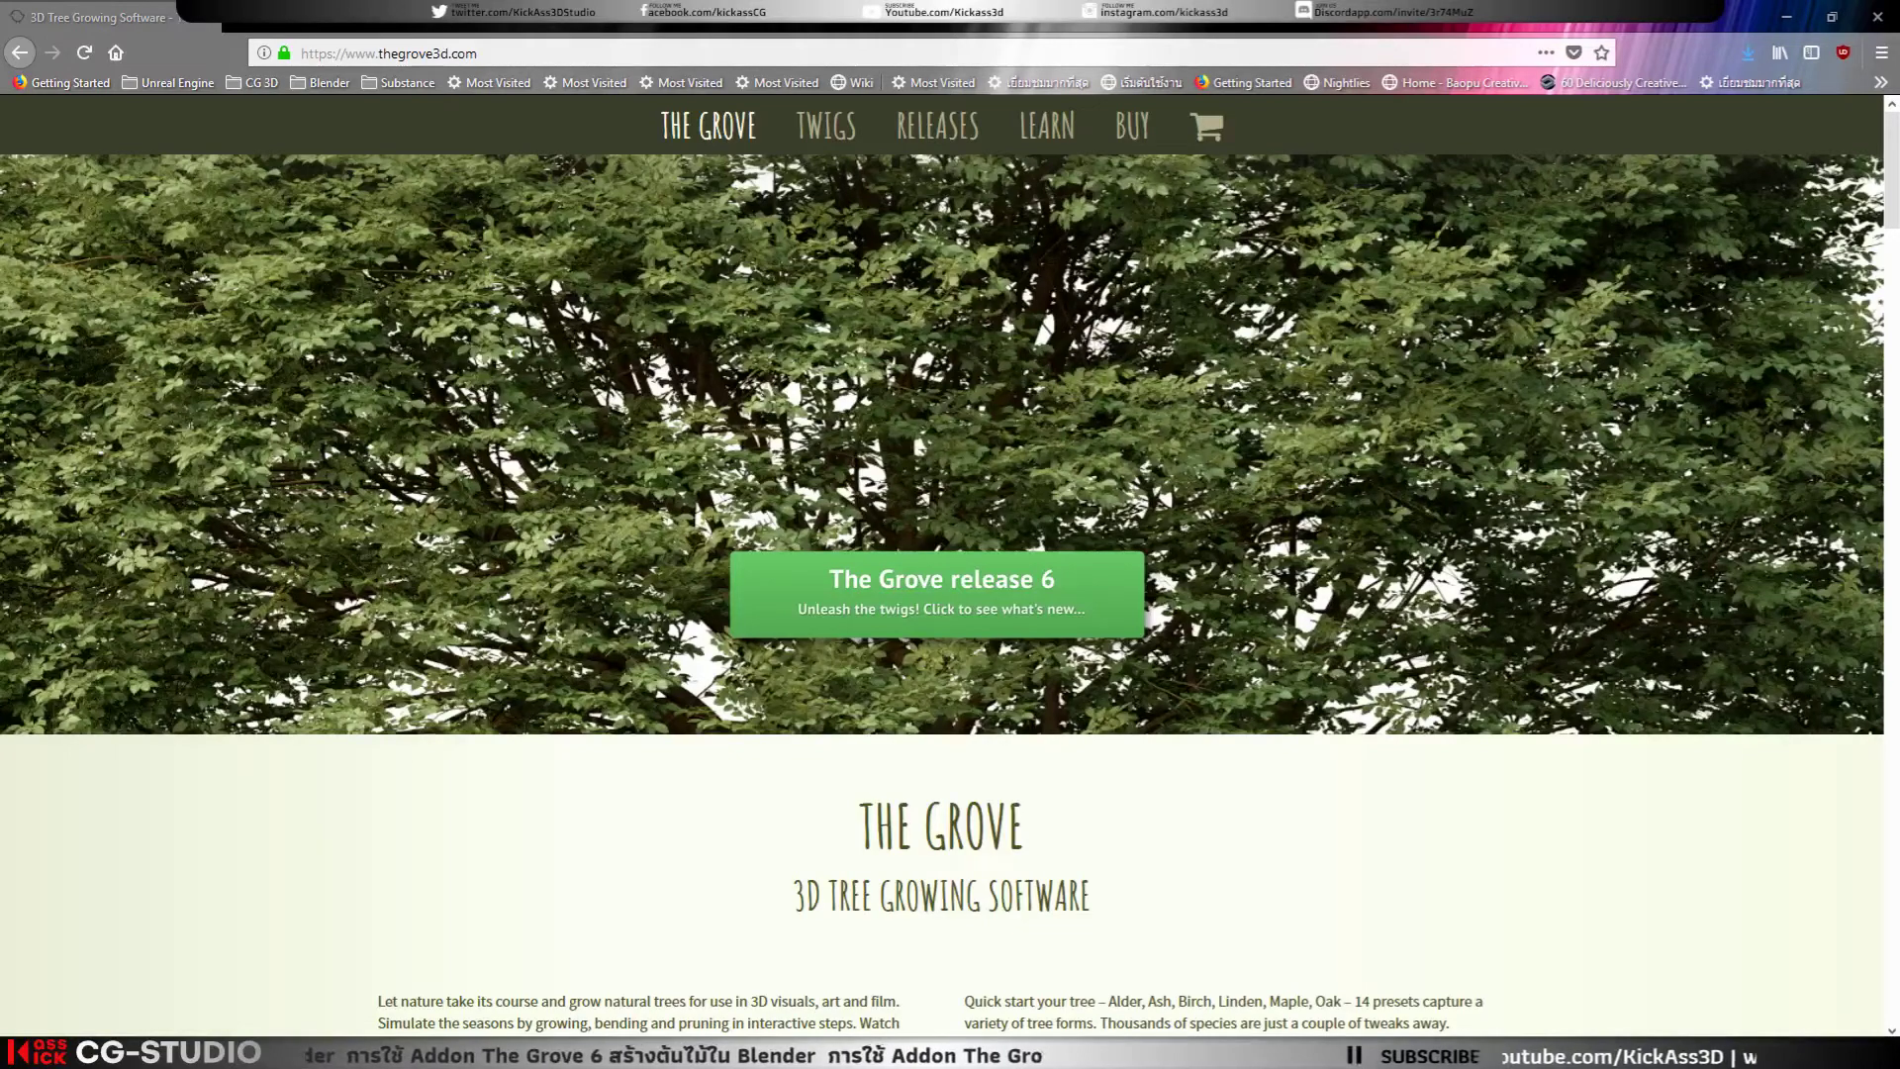
# Step: Select the thegrove3d address and open The Grove's Release Notes page
pyautogui.click(380, 50)
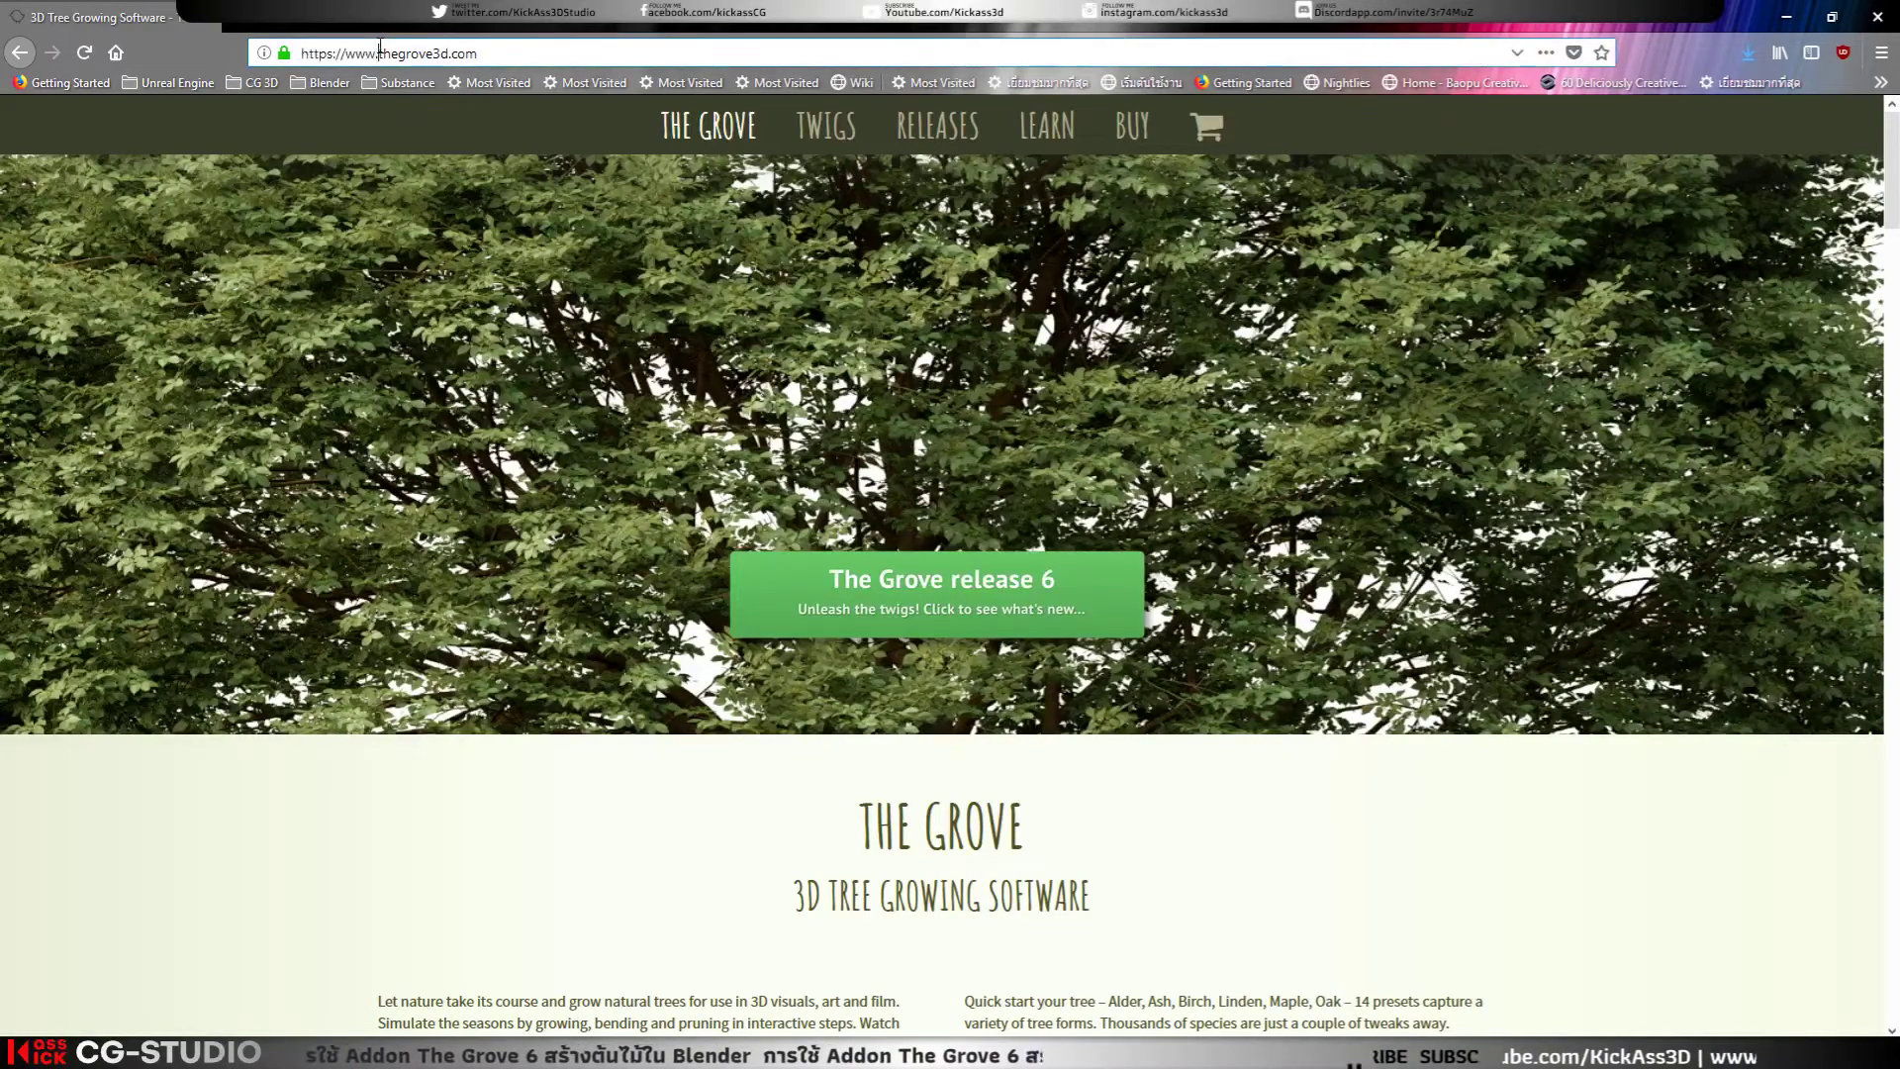
pyautogui.doubleClick(380, 49)
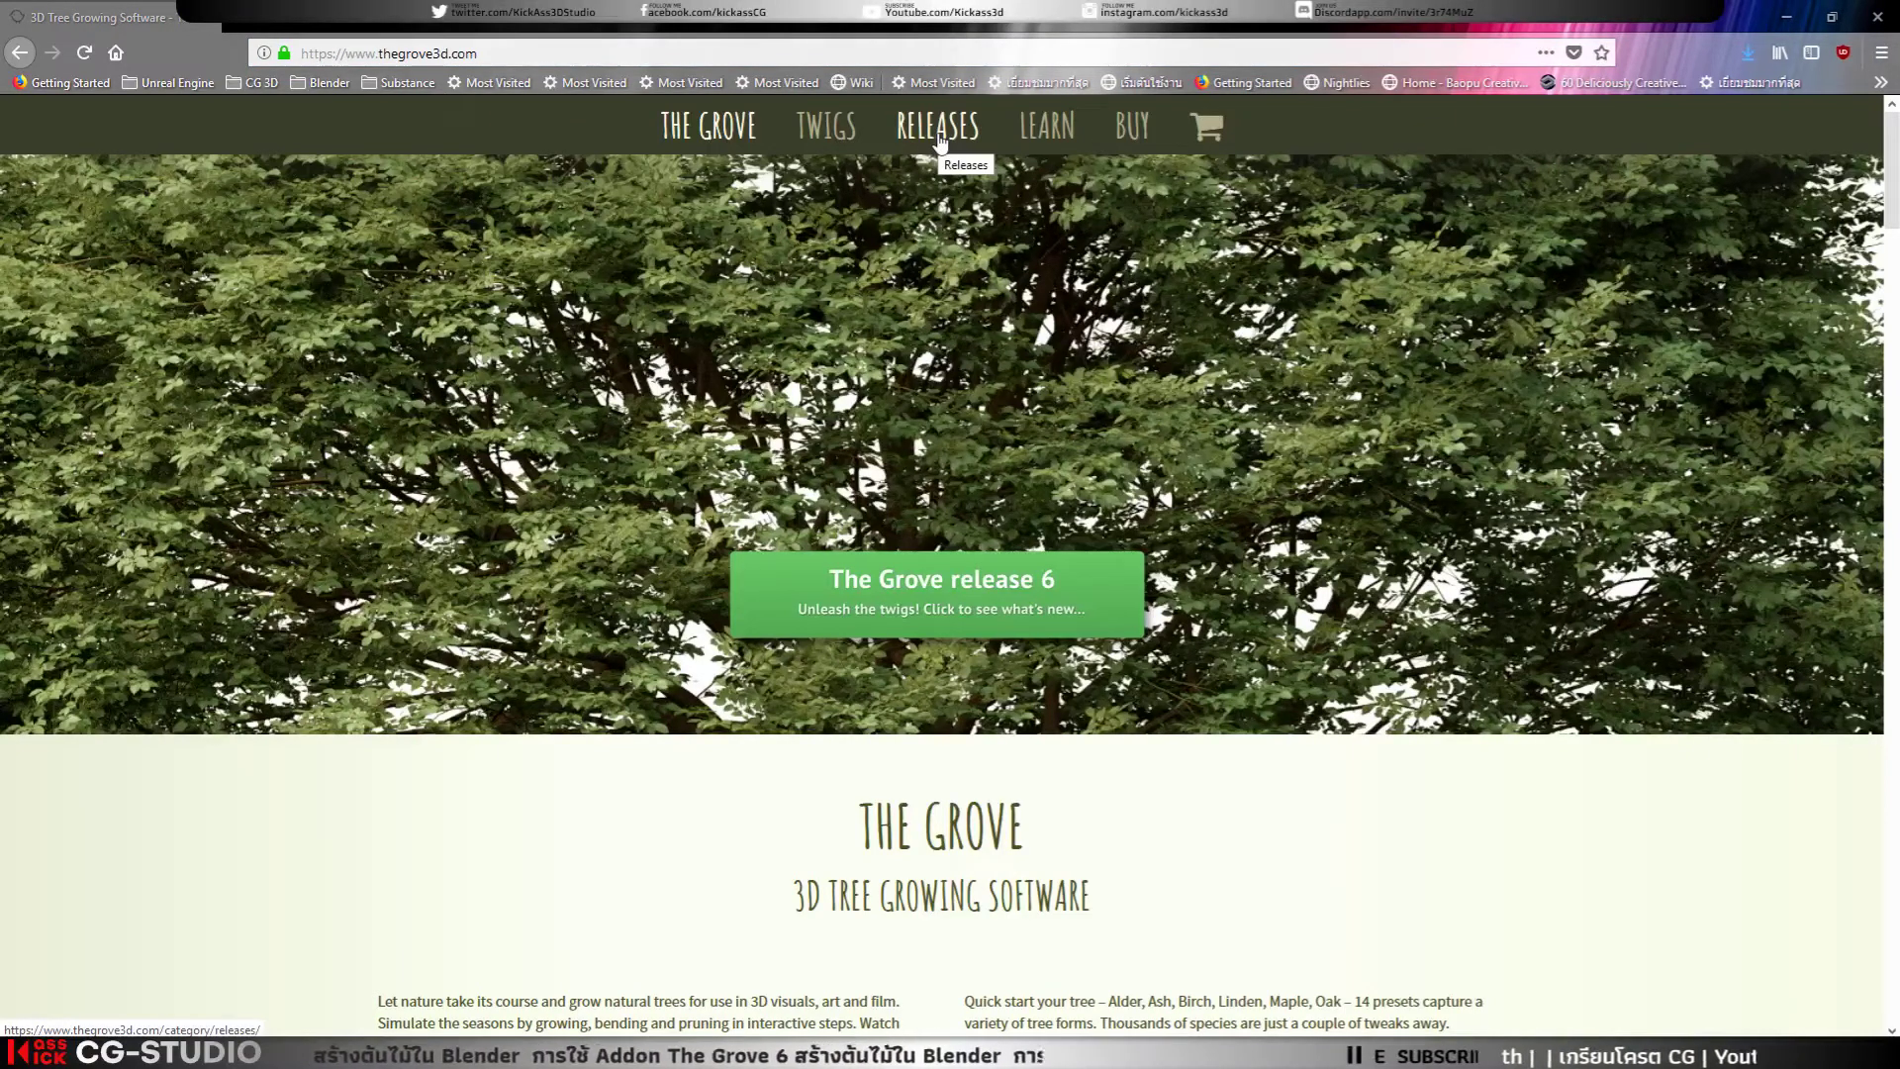
pyautogui.click(938, 146)
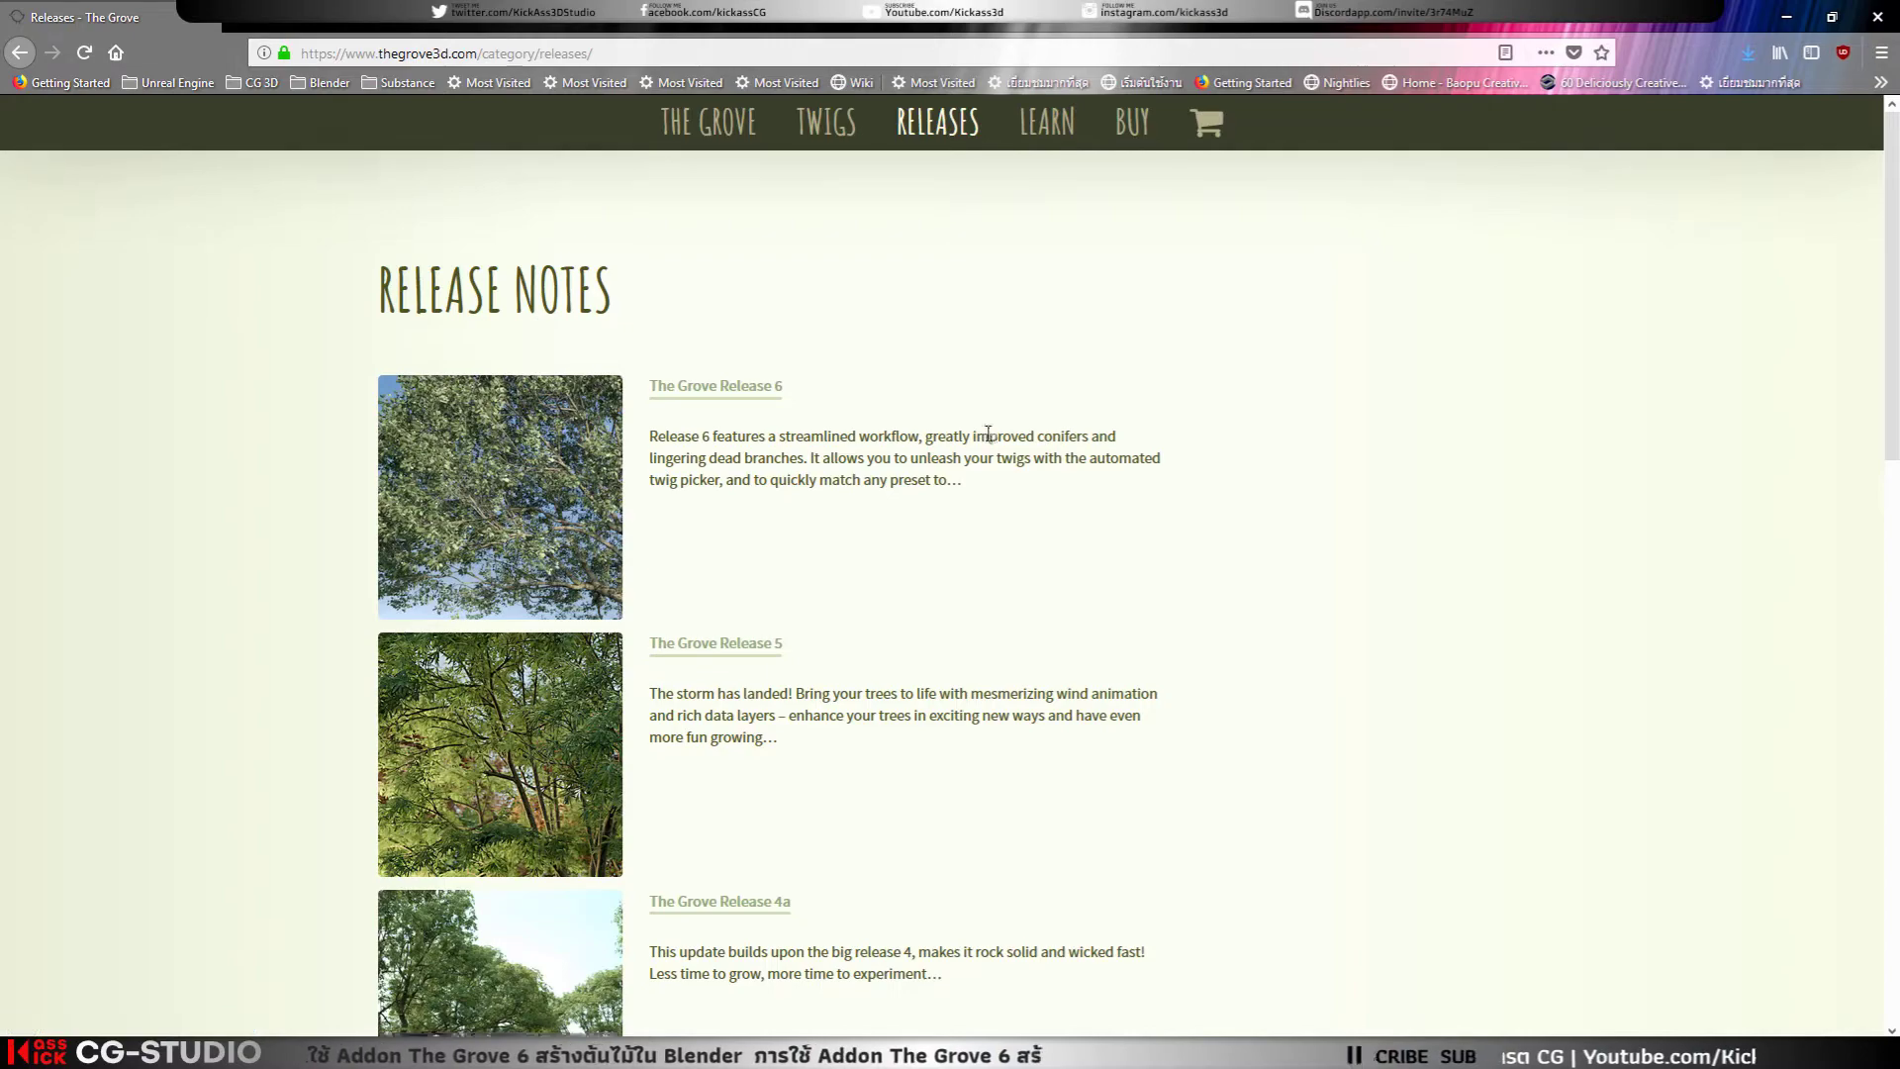
# Step: Scroll down through Release 6, 5 and 4a notes, then back to the top
pyautogui.scroll(-8, 988, 433)
pyautogui.scroll(-5, 987, 432)
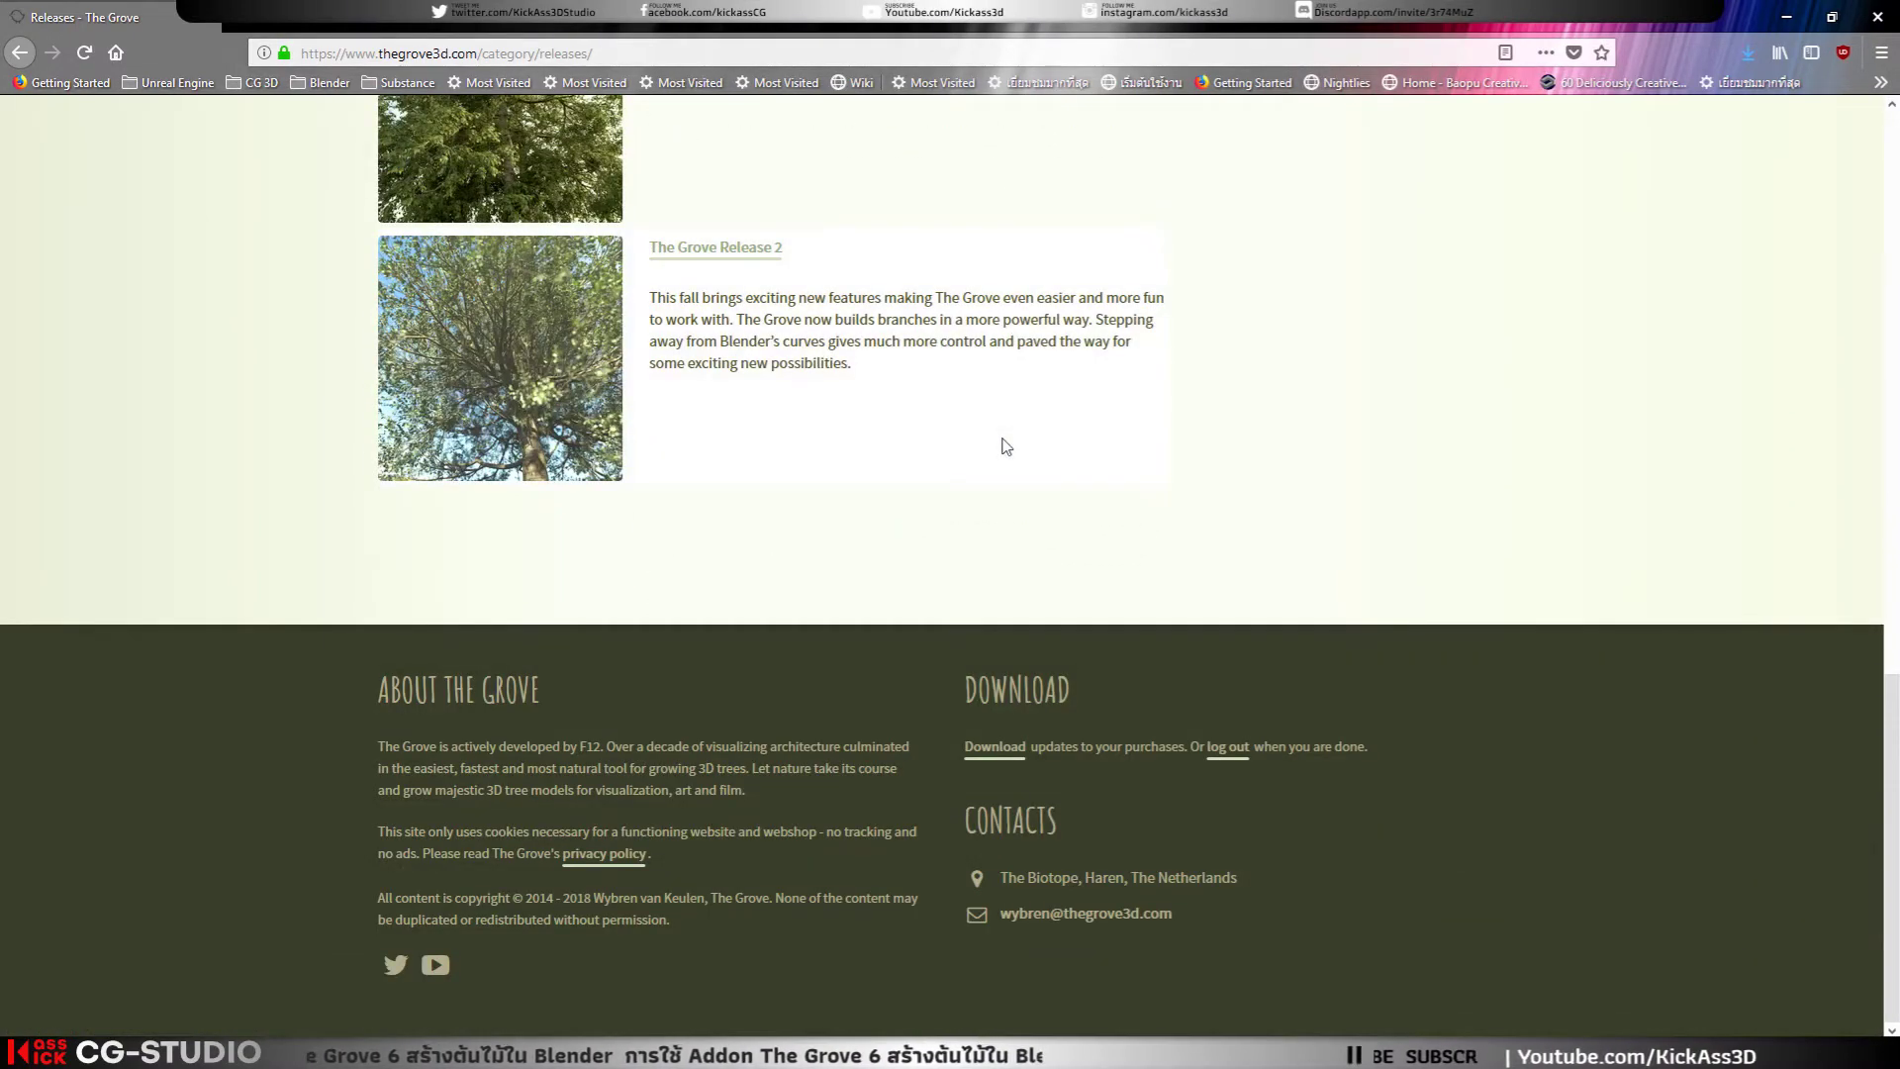
pyautogui.scroll(5, 984, 525)
pyautogui.scroll(4, 984, 525)
pyautogui.scroll(3, 984, 525)
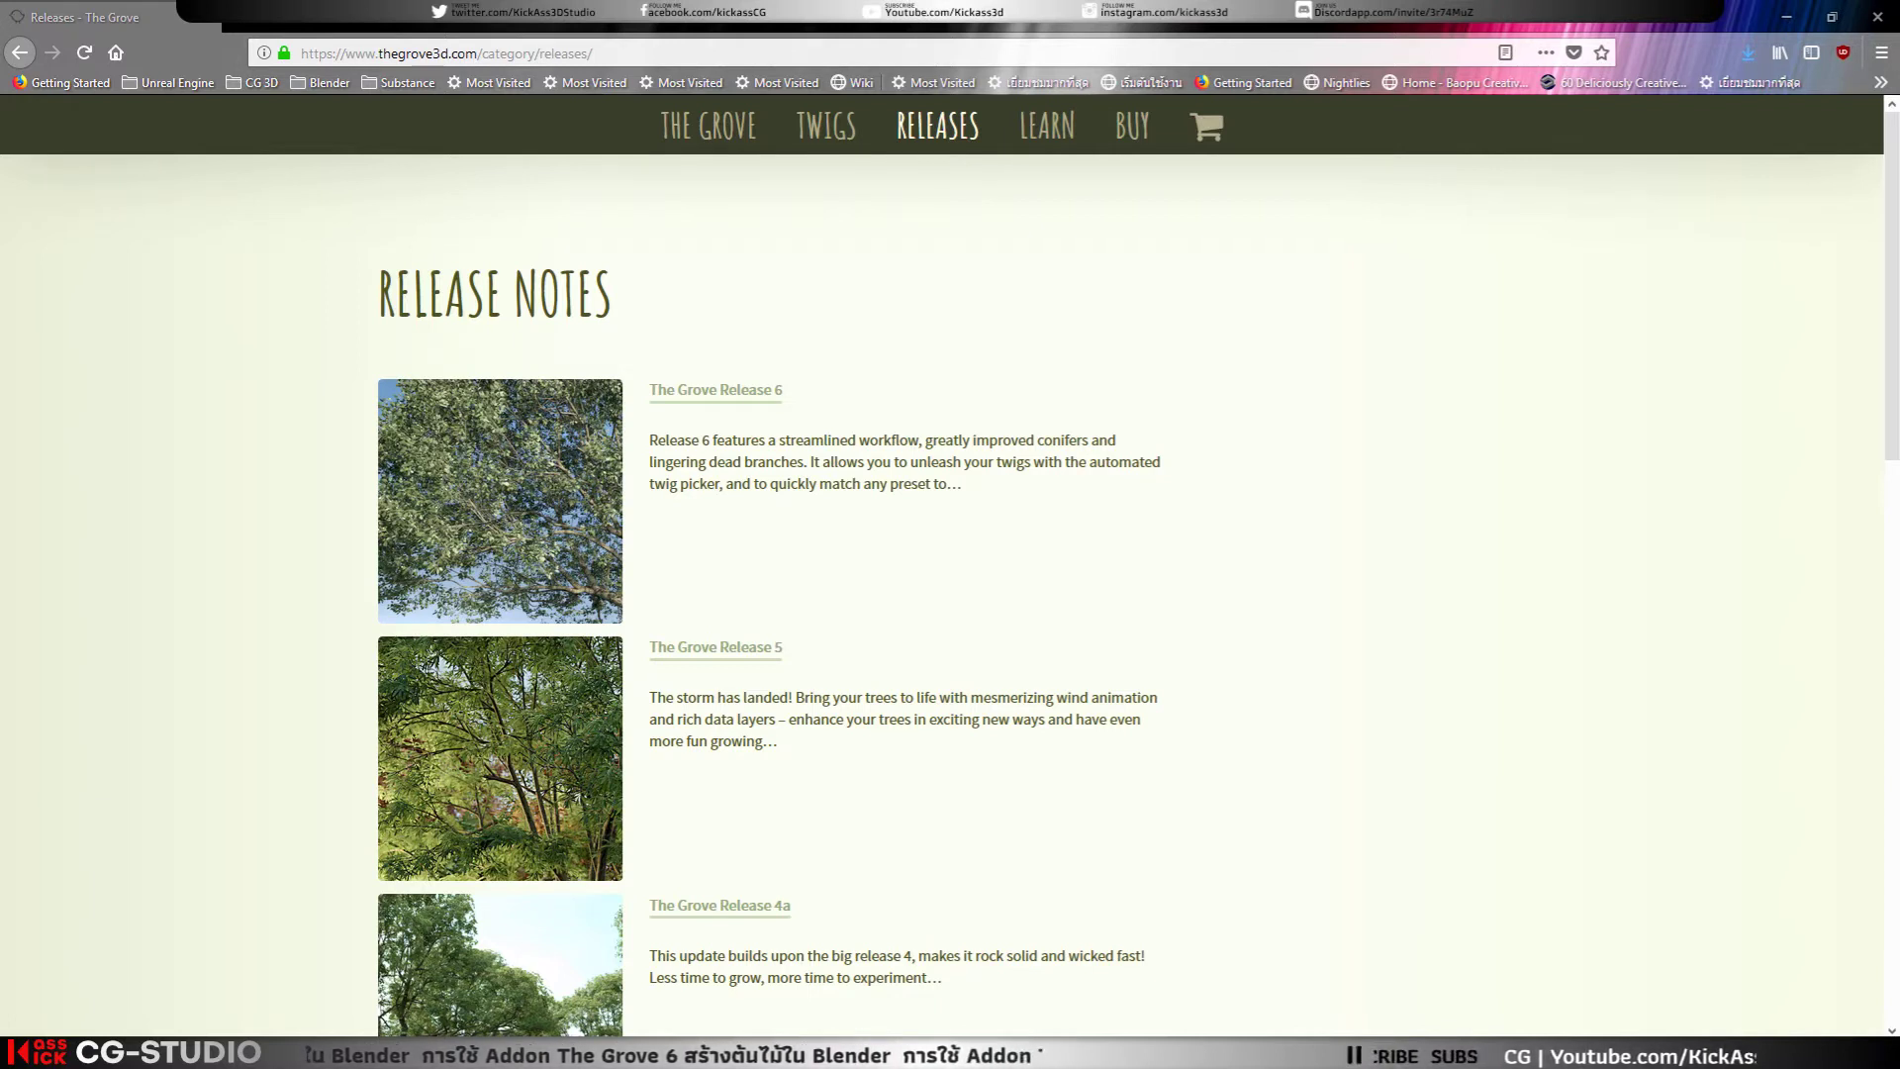
# Step: Go from The Grove home to Buy, then the Twigs catalogue listing Honey Locust, Field Maple and Aspen
pyautogui.click(752, 133)
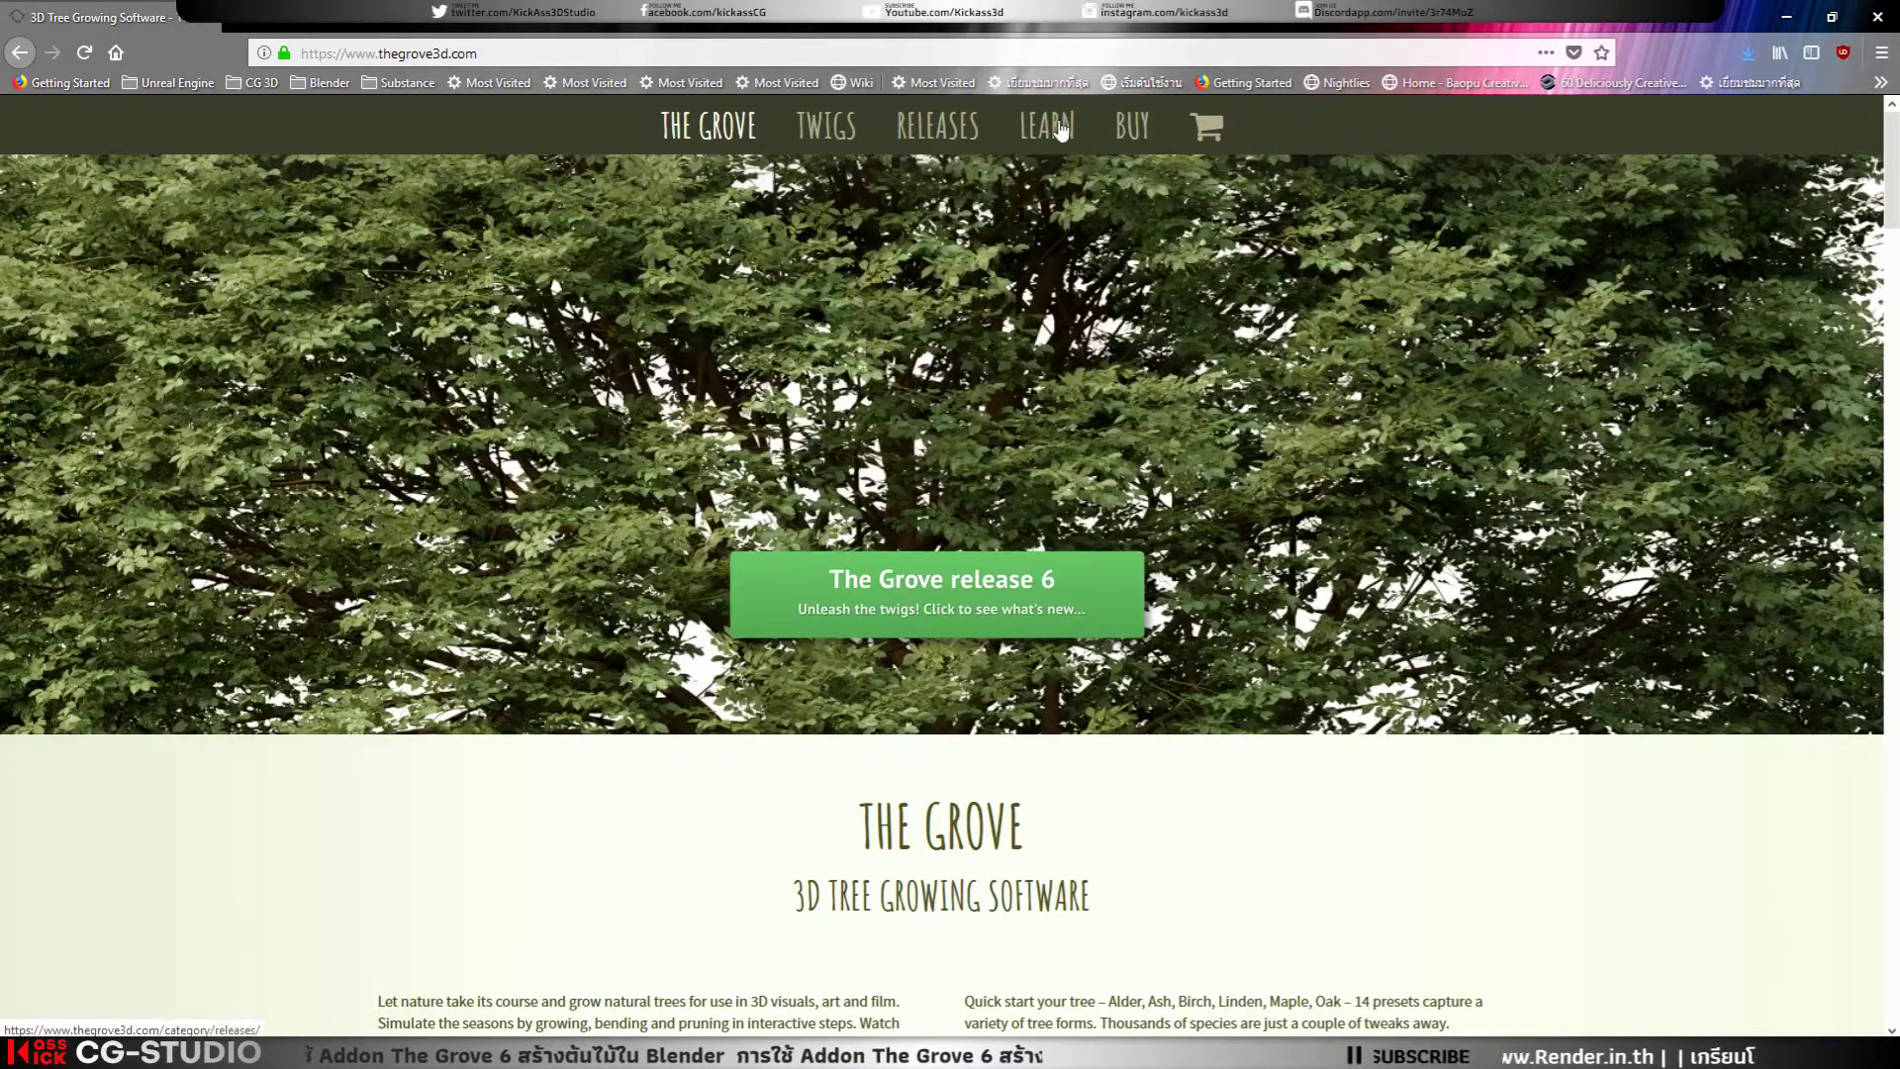
pyautogui.click(1122, 134)
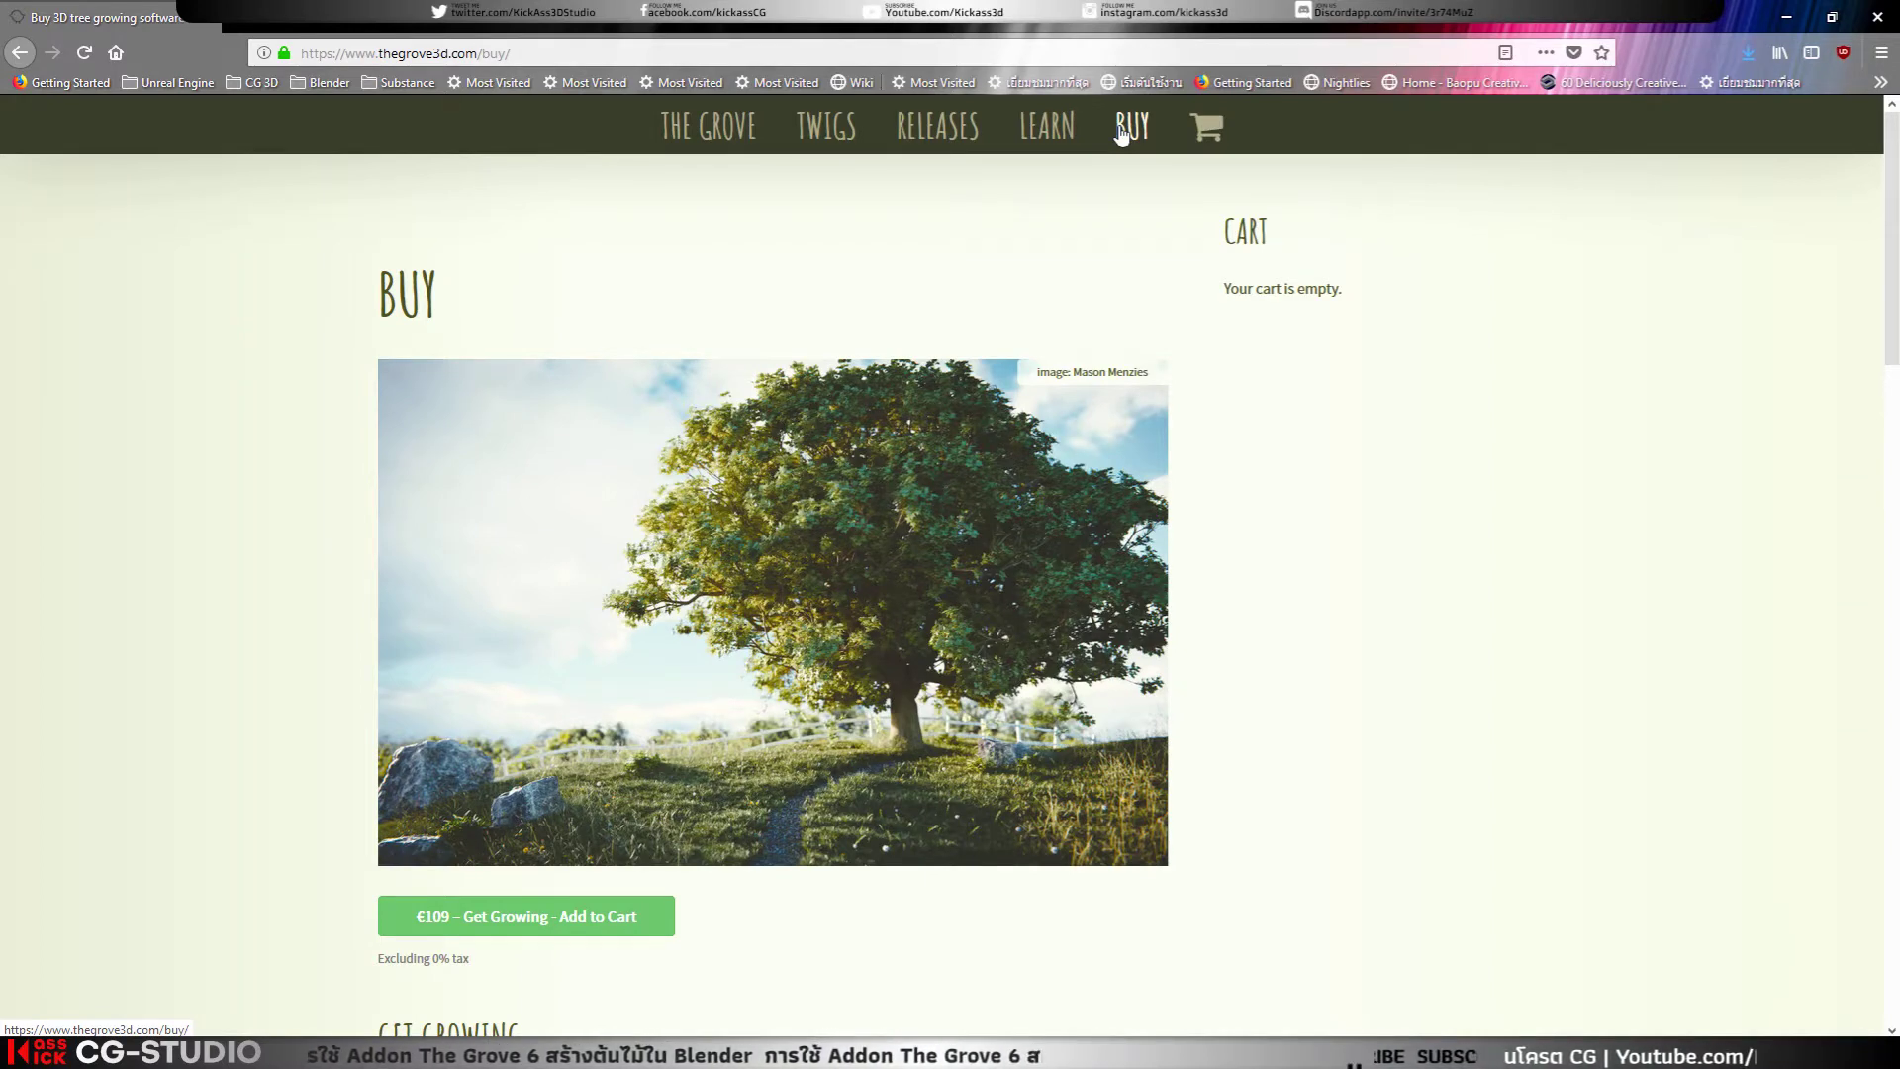
pyautogui.click(841, 146)
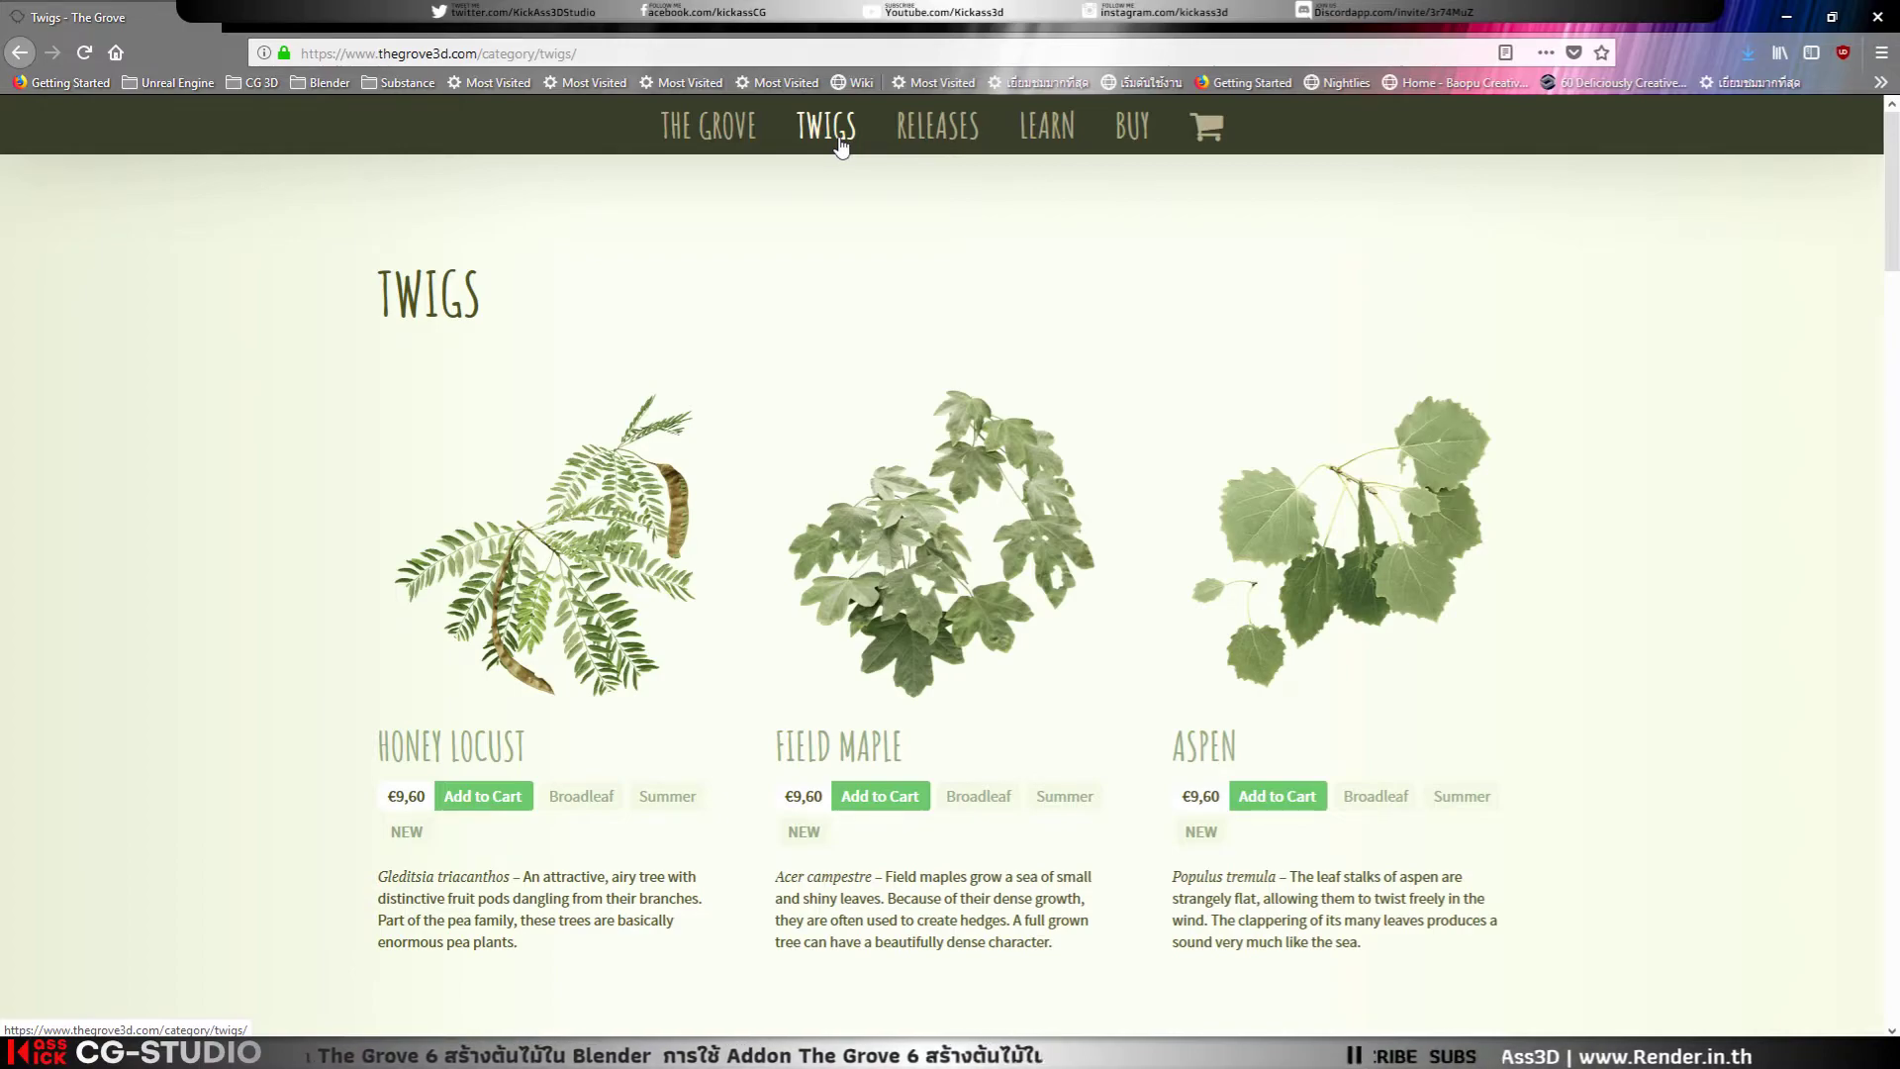
pyautogui.scroll(-4, 626, 497)
pyautogui.scroll(-4, 625, 498)
pyautogui.scroll(-5, 625, 498)
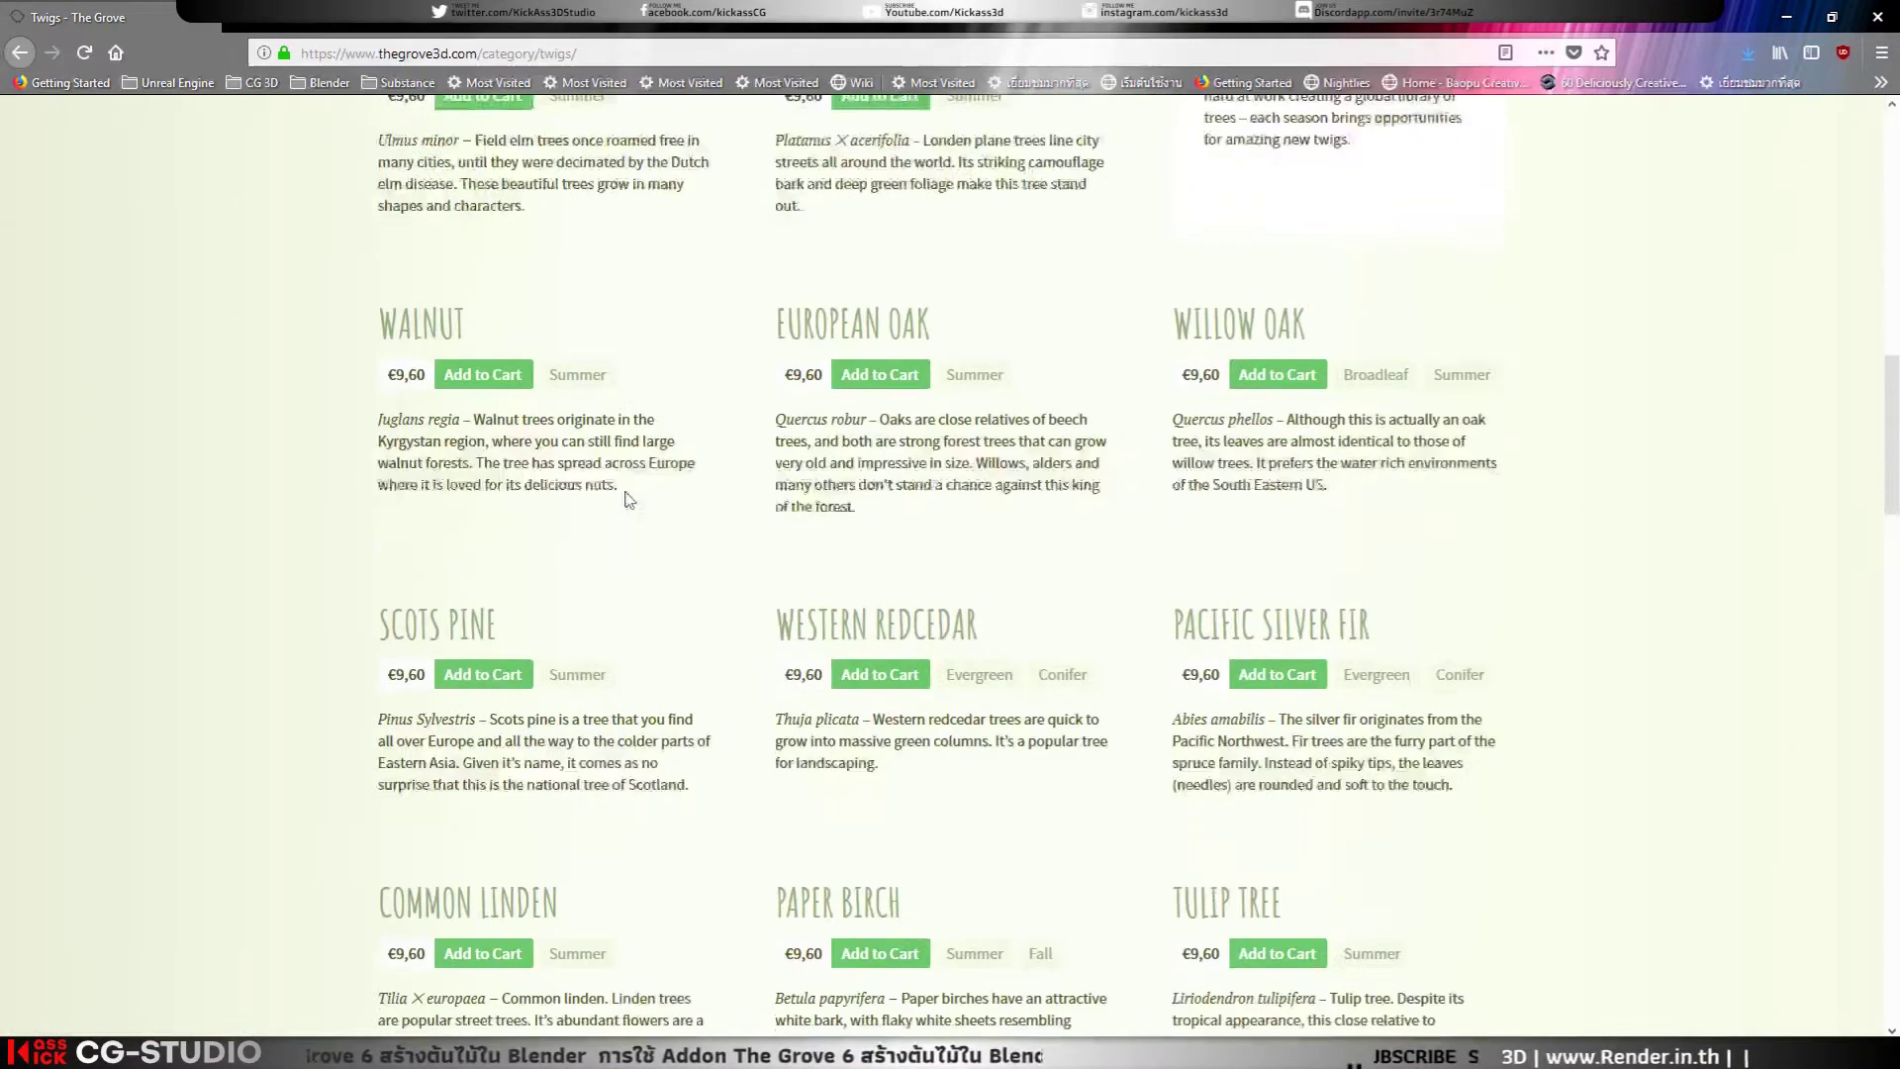
pyautogui.scroll(-4, 626, 498)
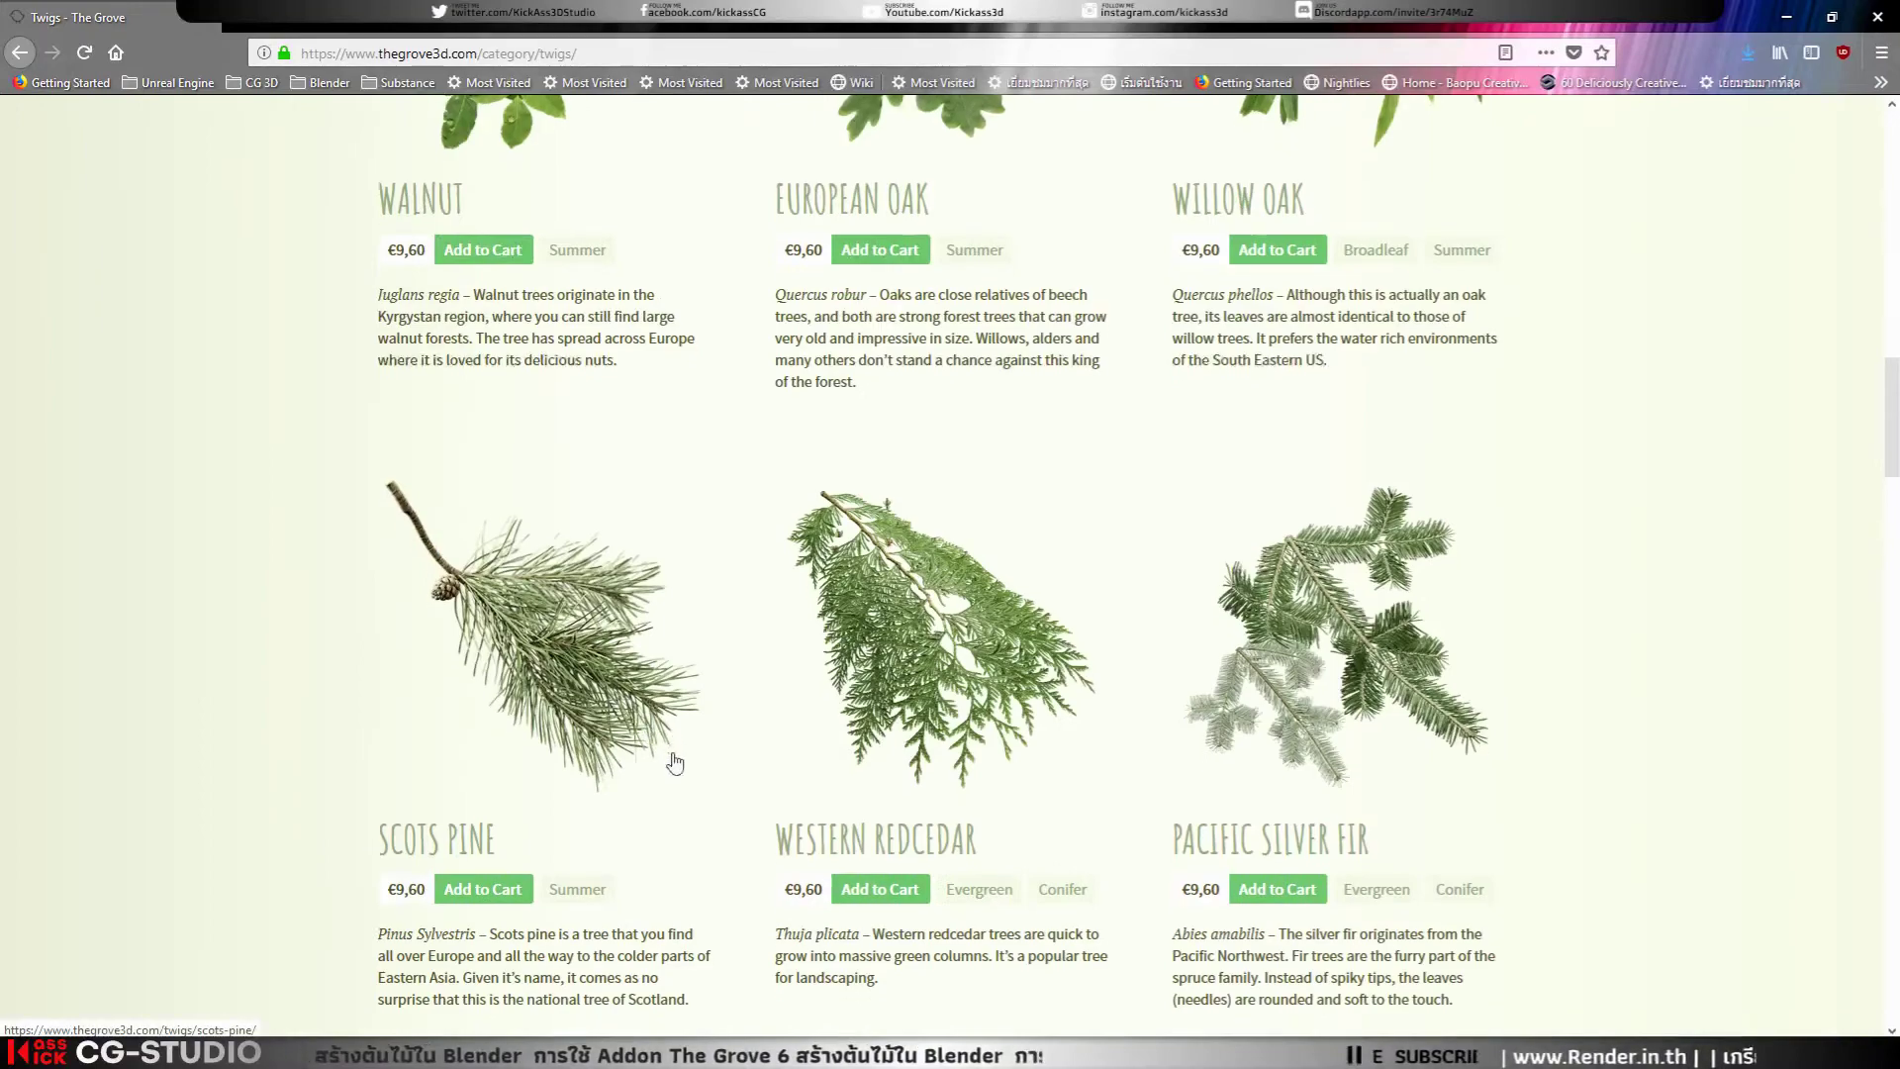
pyautogui.scroll(-1, 673, 762)
pyautogui.scroll(5, 885, 729)
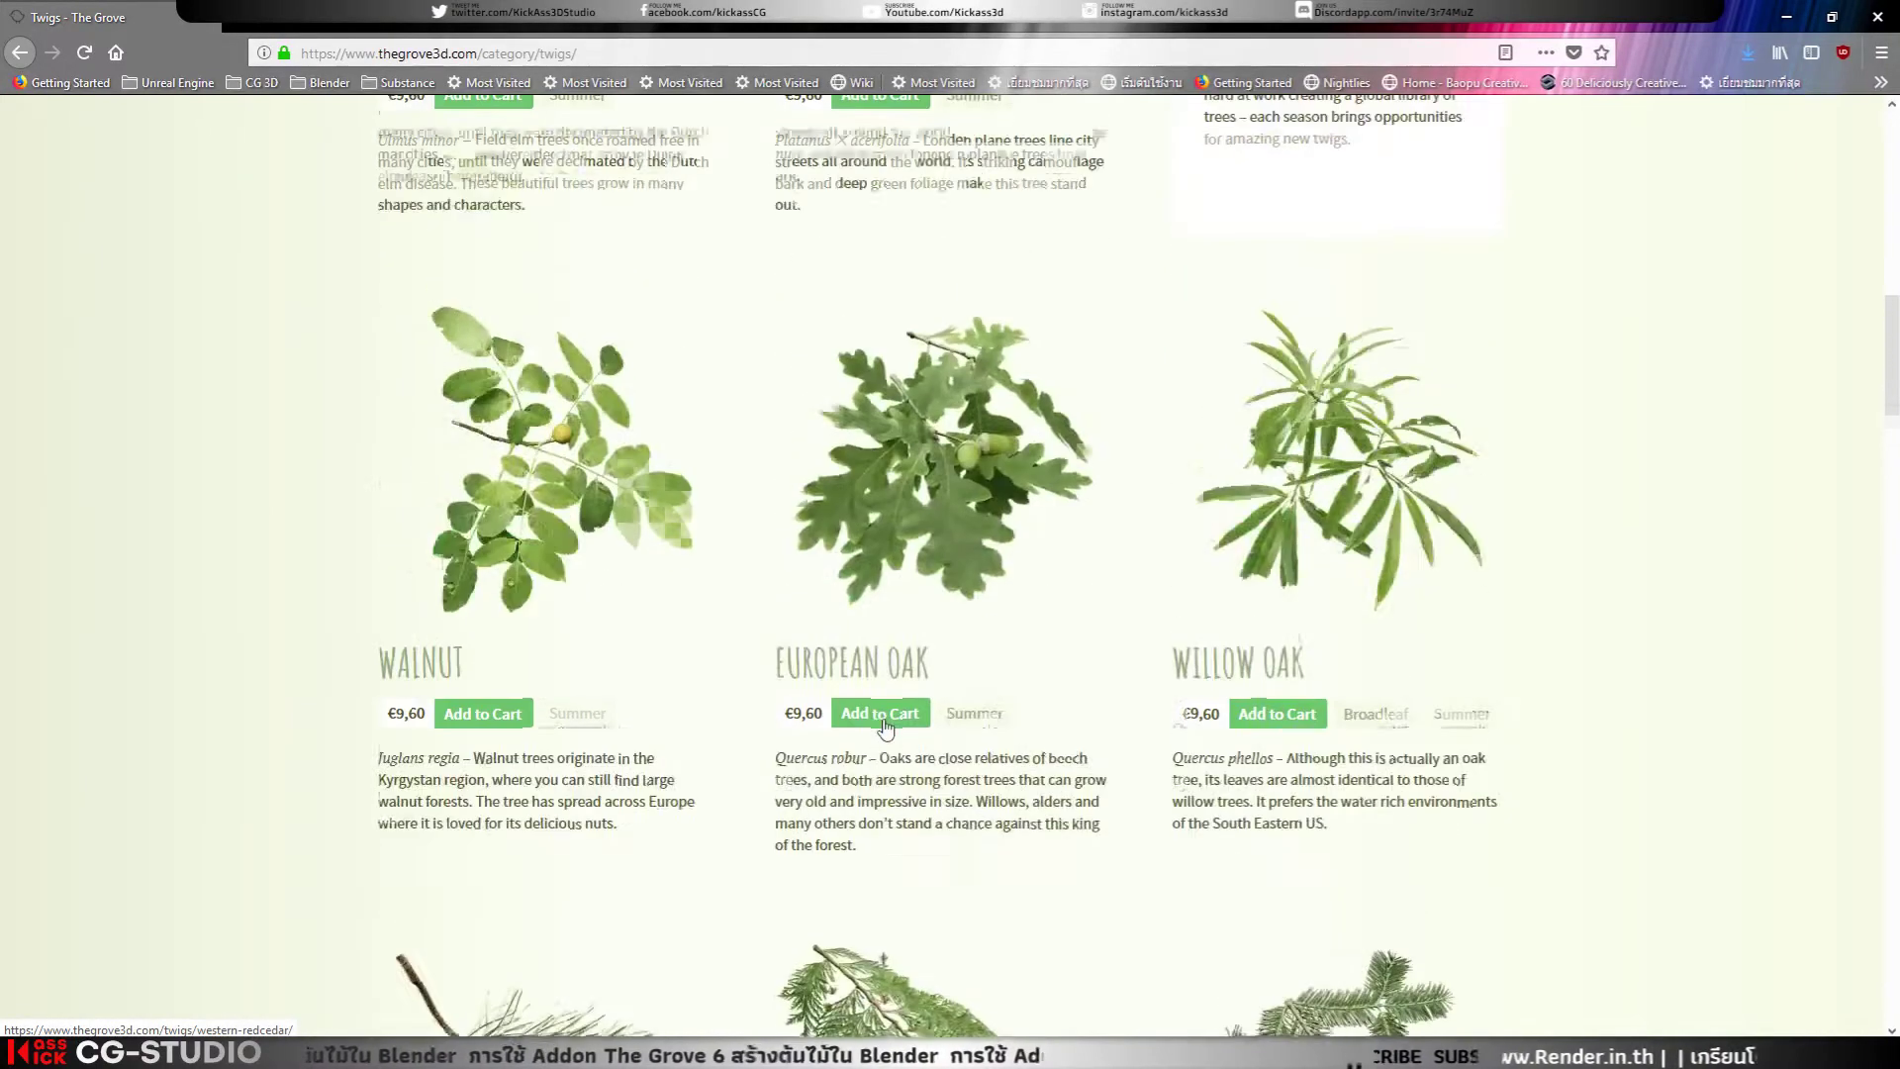
pyautogui.scroll(4, 886, 729)
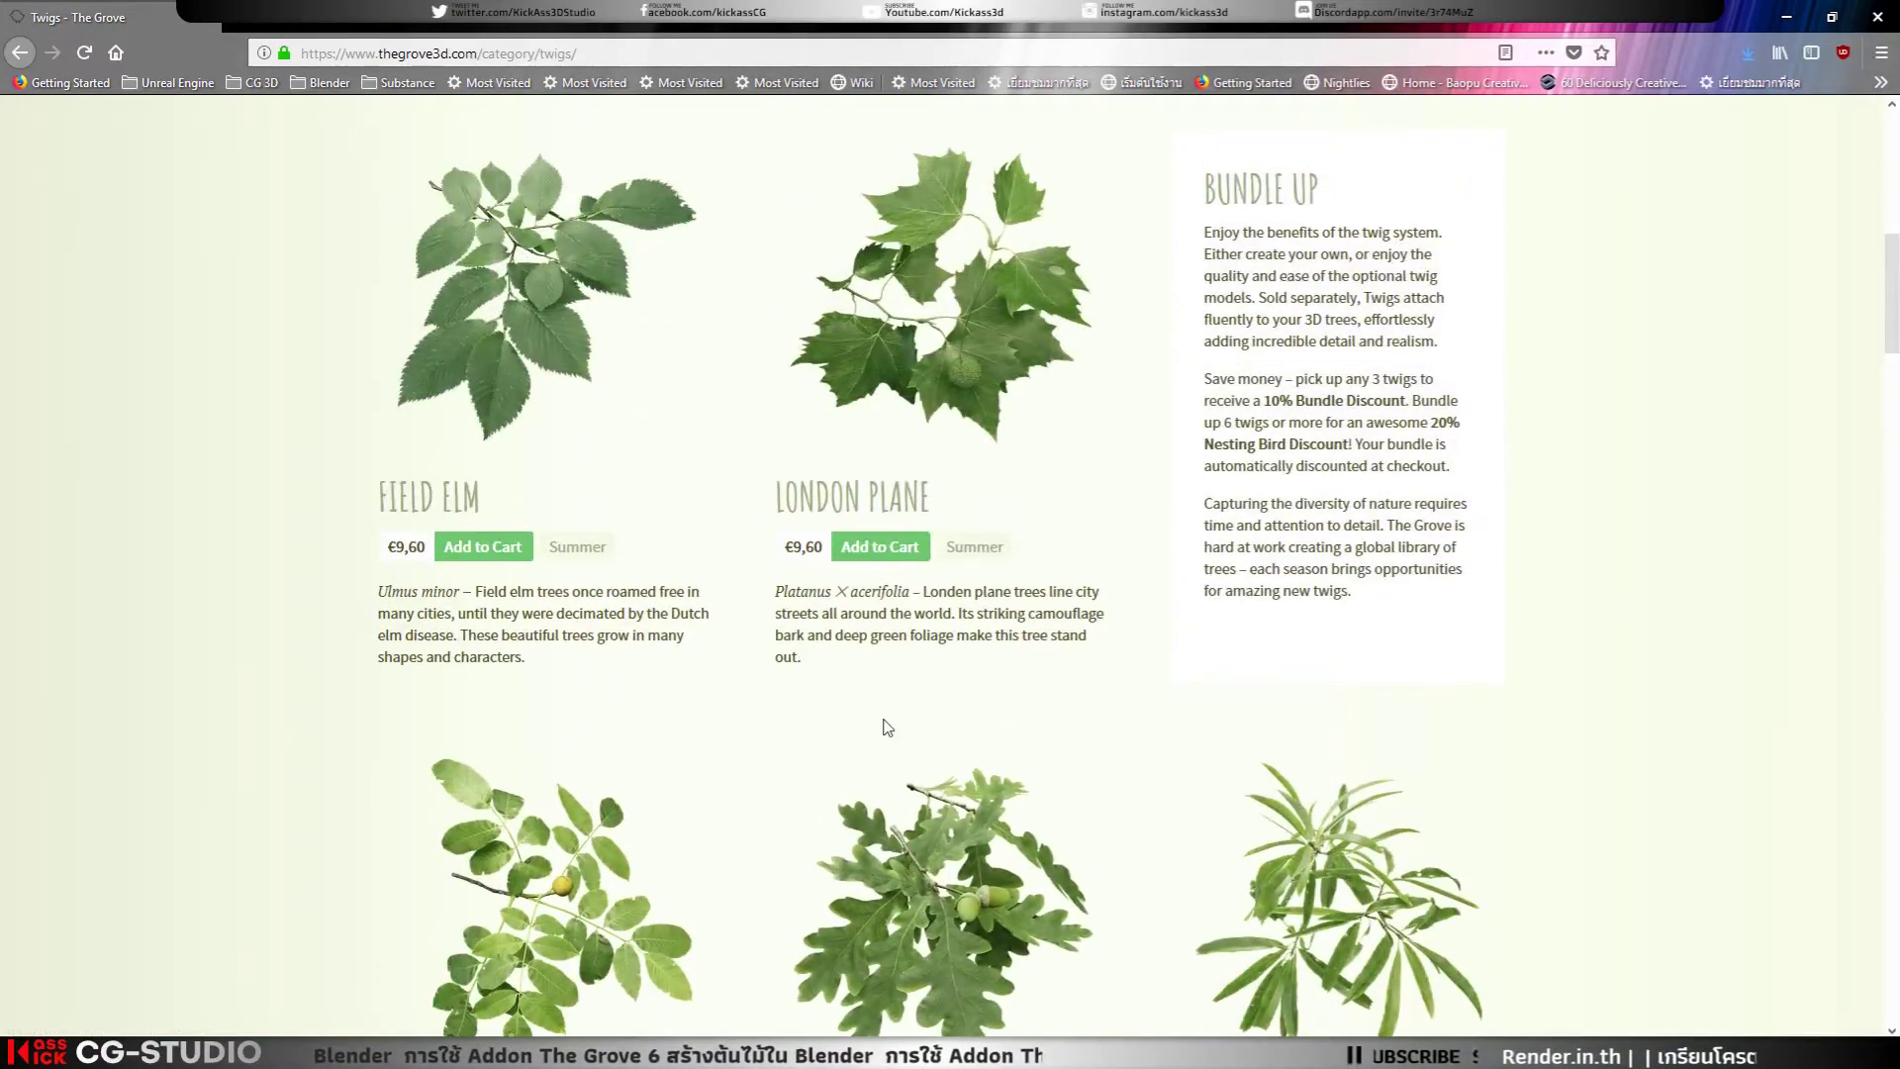
pyautogui.scroll(-2, 888, 728)
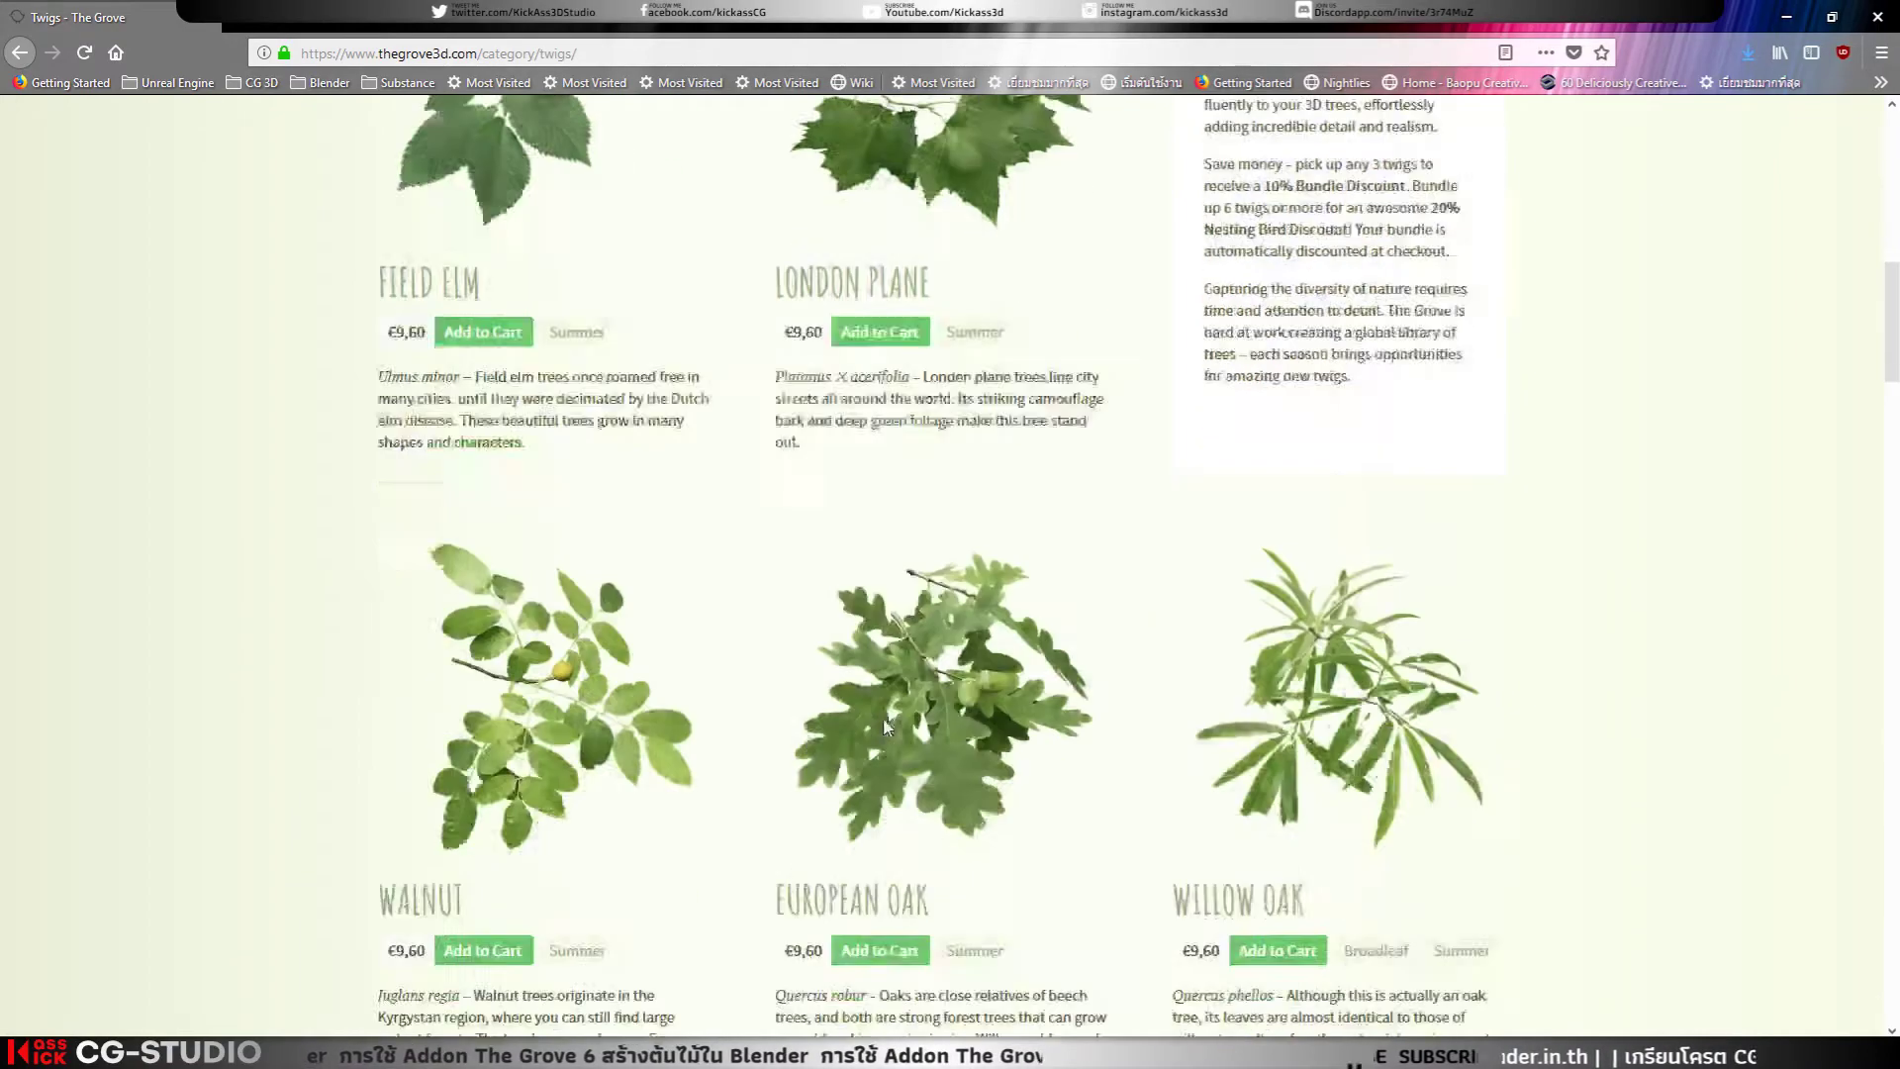
pyautogui.scroll(-7, 888, 727)
pyautogui.scroll(-3, 885, 729)
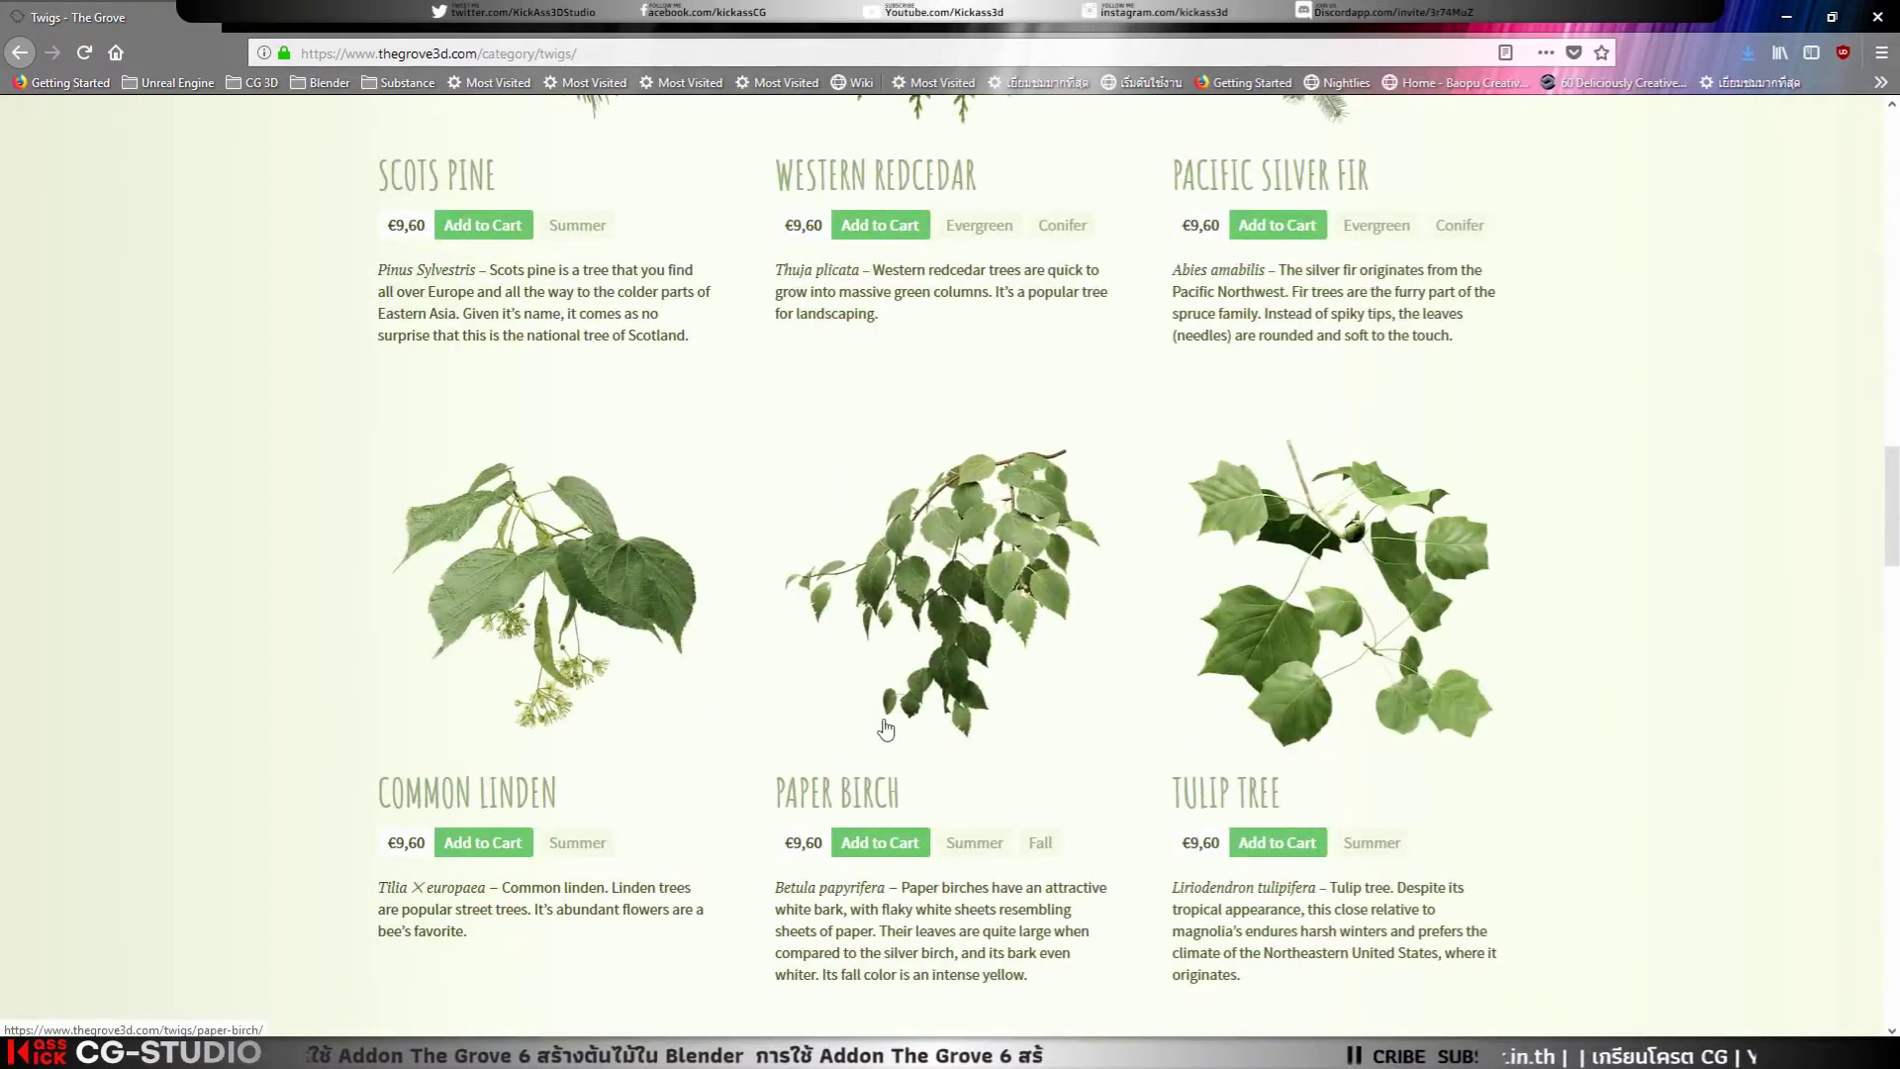
pyautogui.scroll(-3, 885, 730)
pyautogui.scroll(-2, 885, 729)
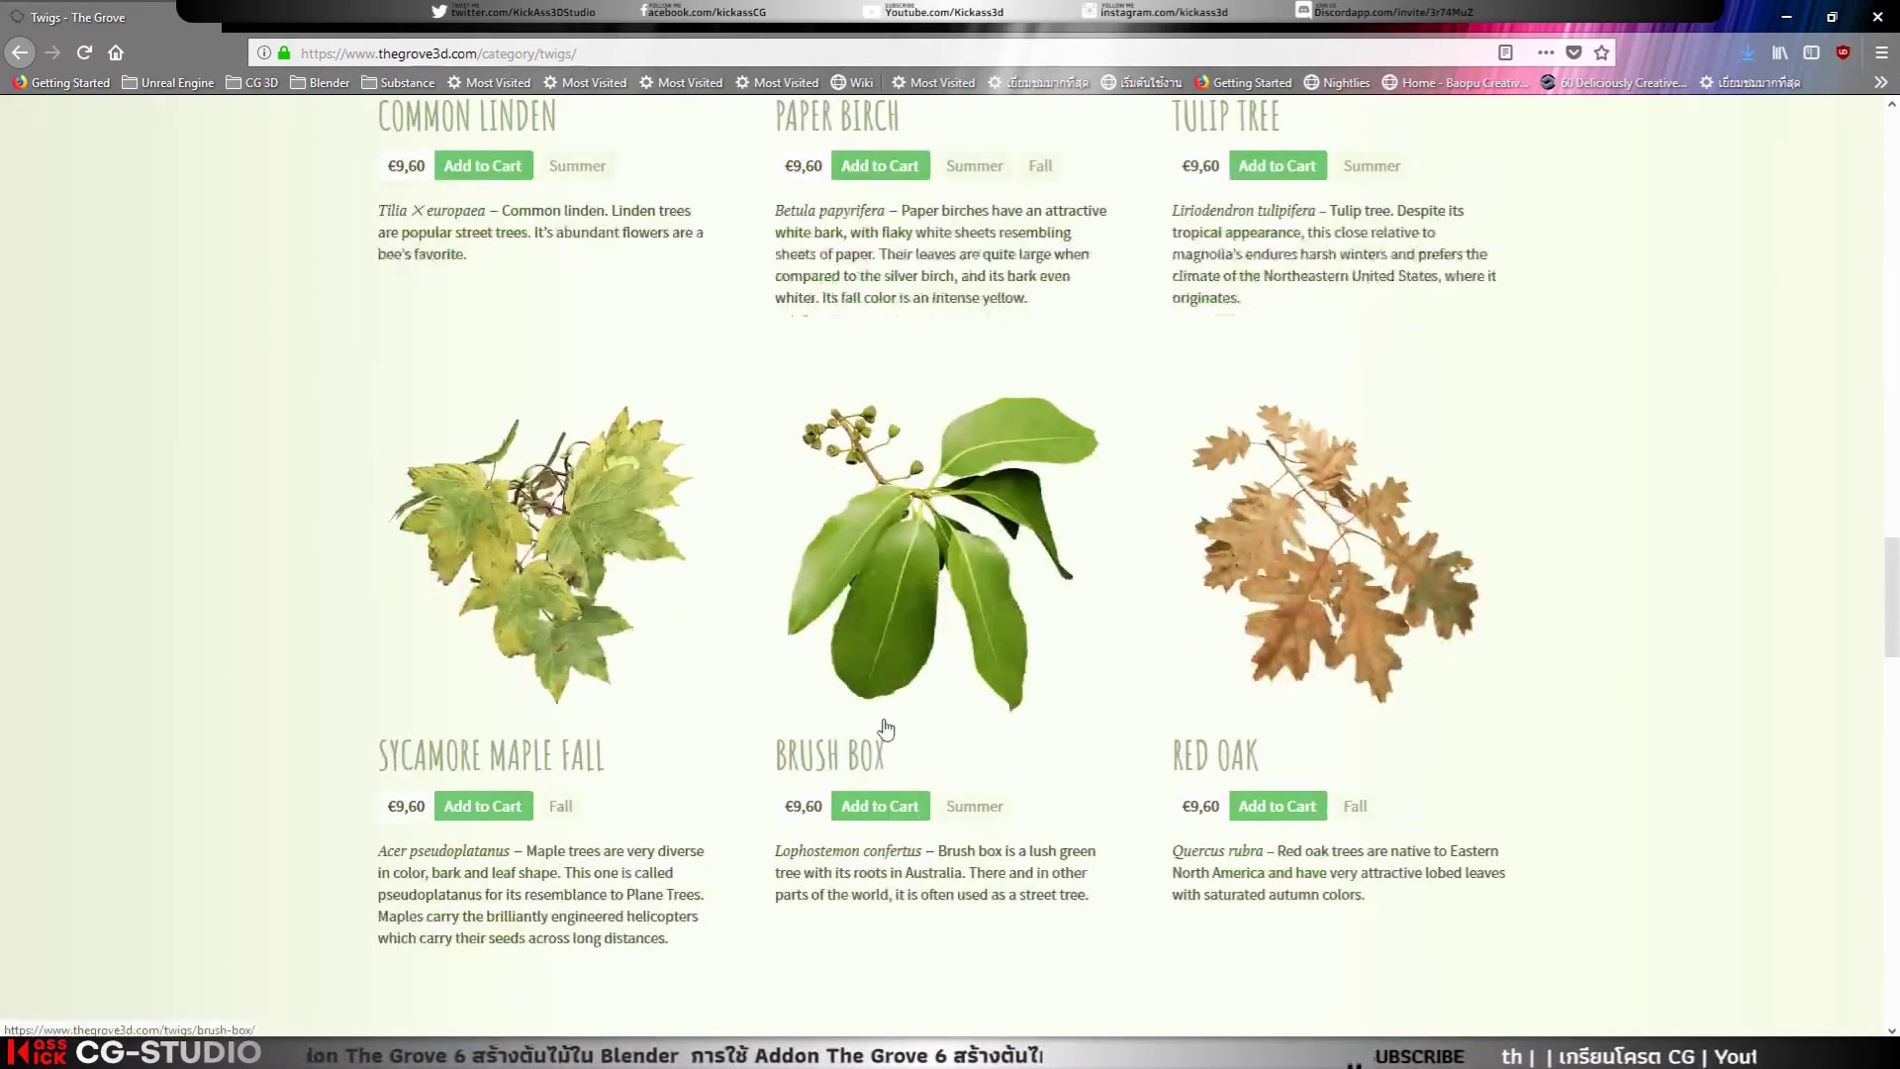
pyautogui.scroll(-1, 886, 729)
pyautogui.scroll(1, 885, 729)
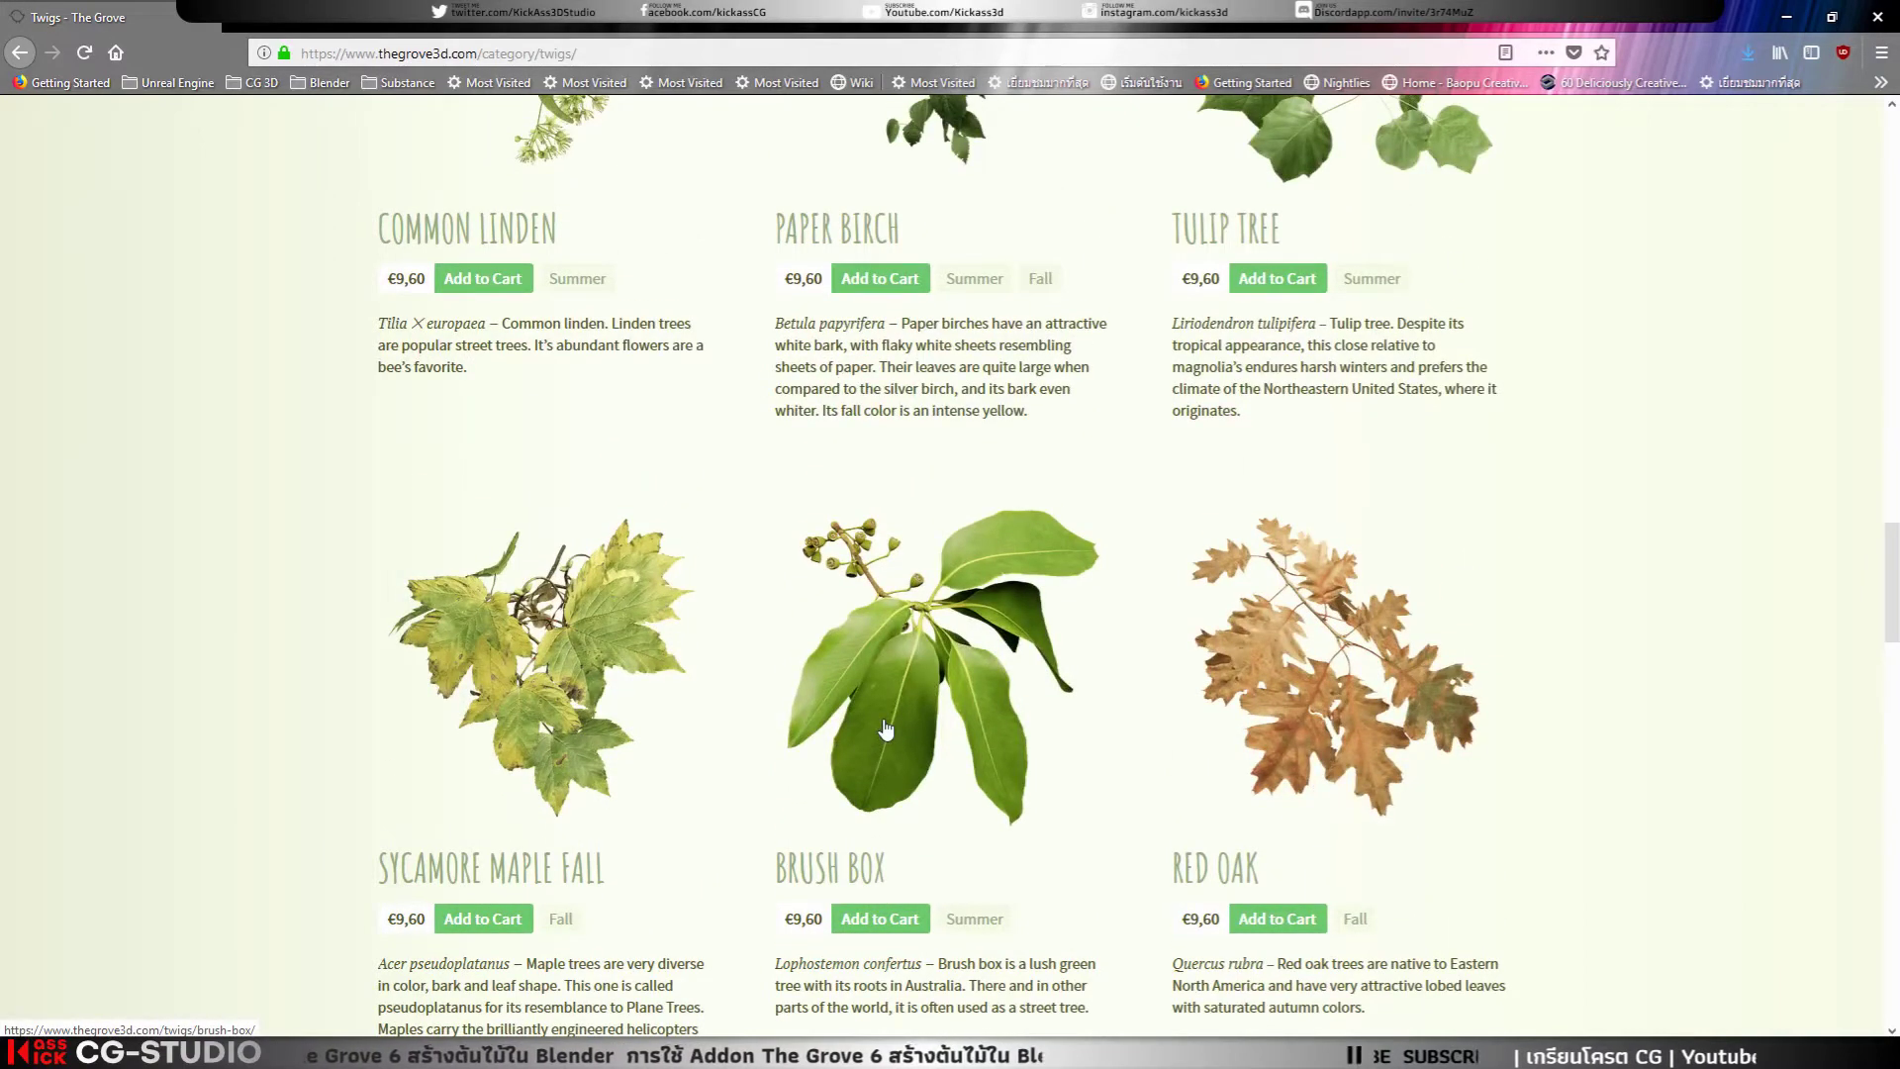
pyautogui.scroll(-3, 885, 729)
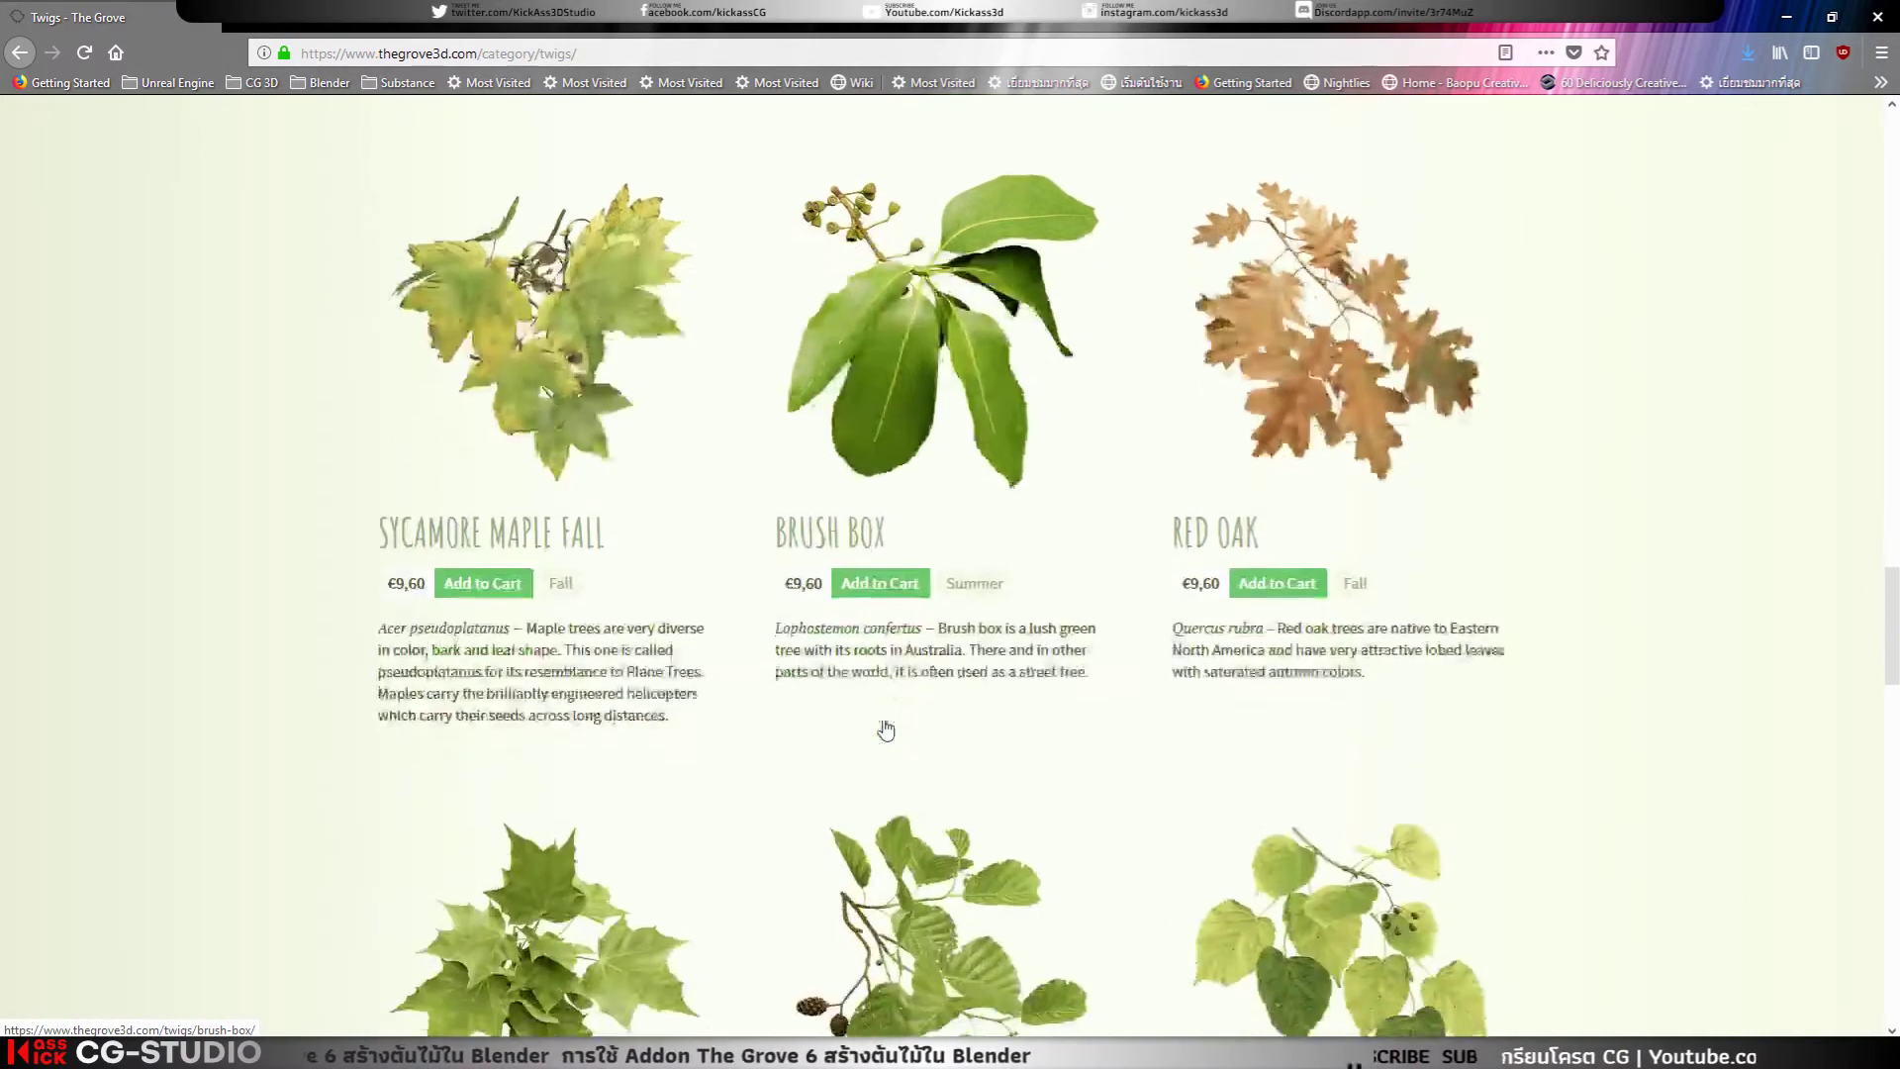
pyautogui.scroll(-5, 886, 730)
pyautogui.scroll(-3, 884, 719)
pyautogui.scroll(-2, 885, 719)
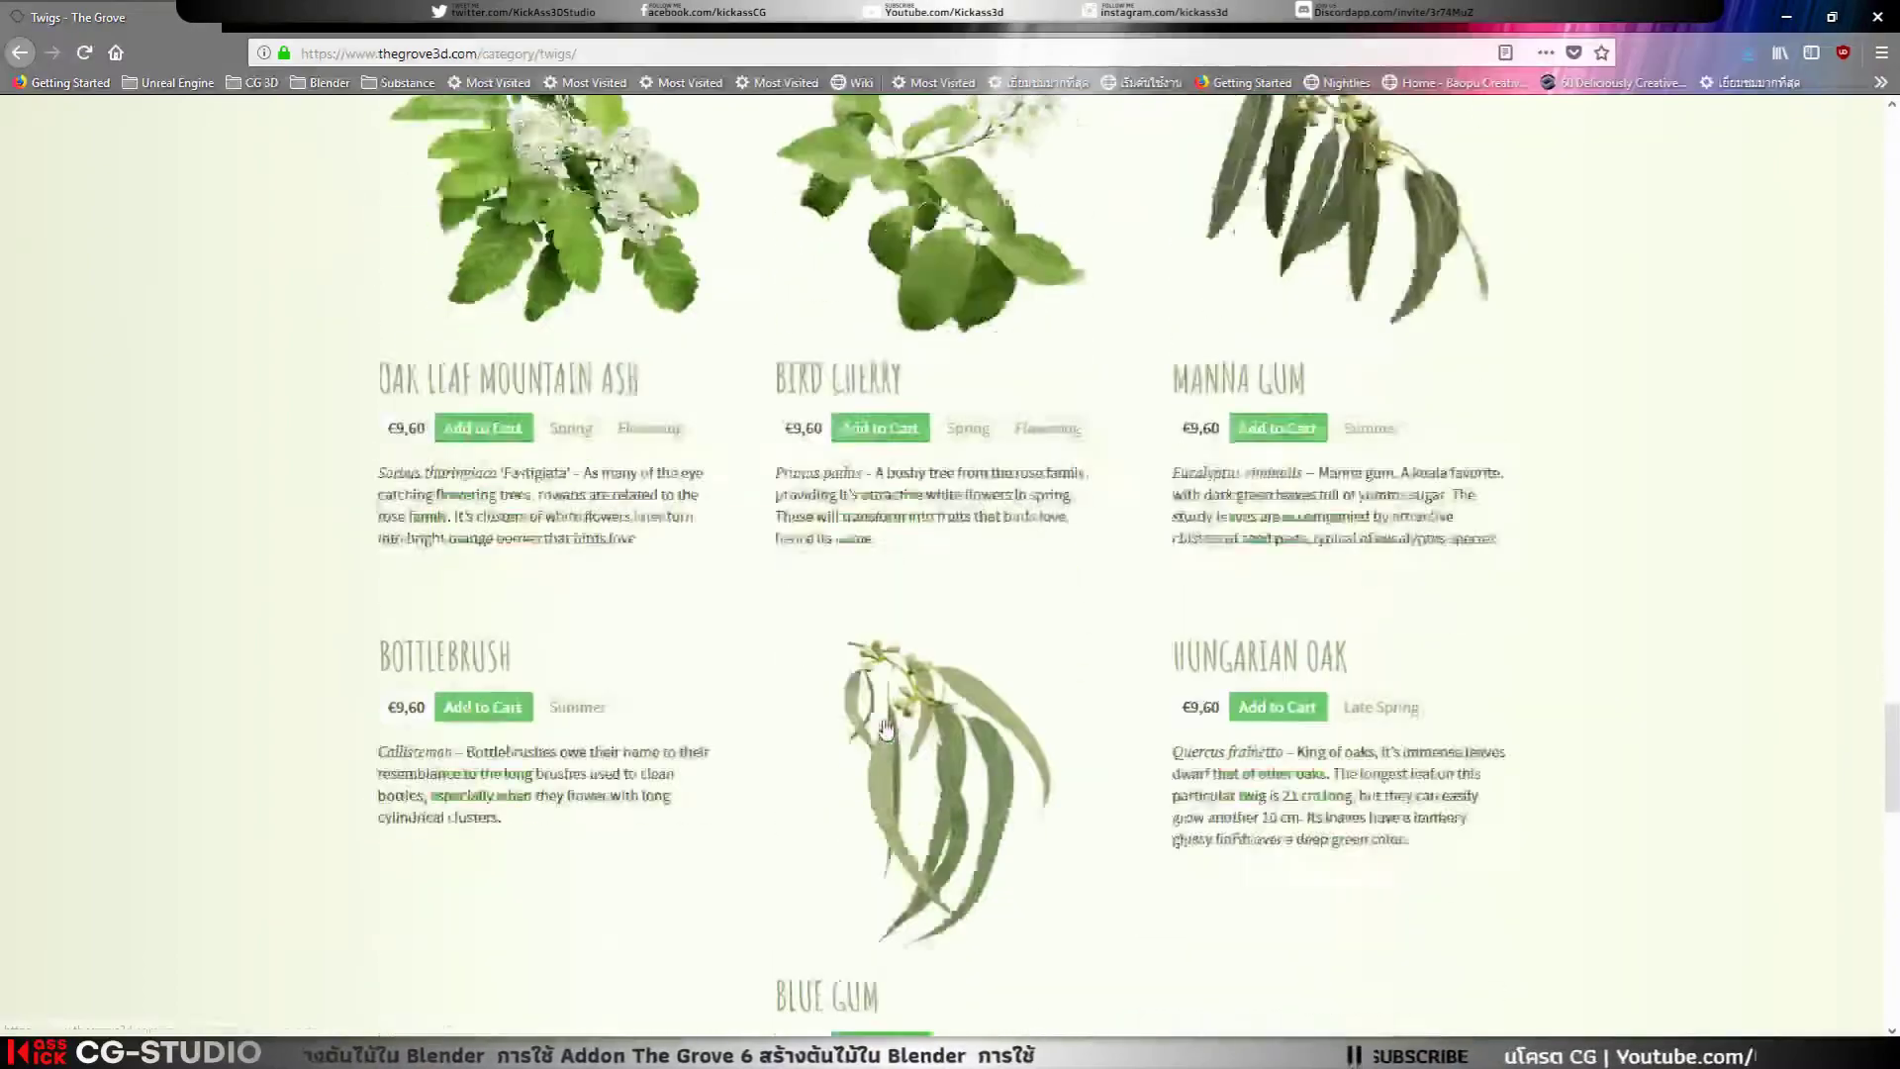
pyautogui.scroll(-1, 885, 729)
pyautogui.scroll(-6, 885, 729)
pyautogui.scroll(1, 886, 729)
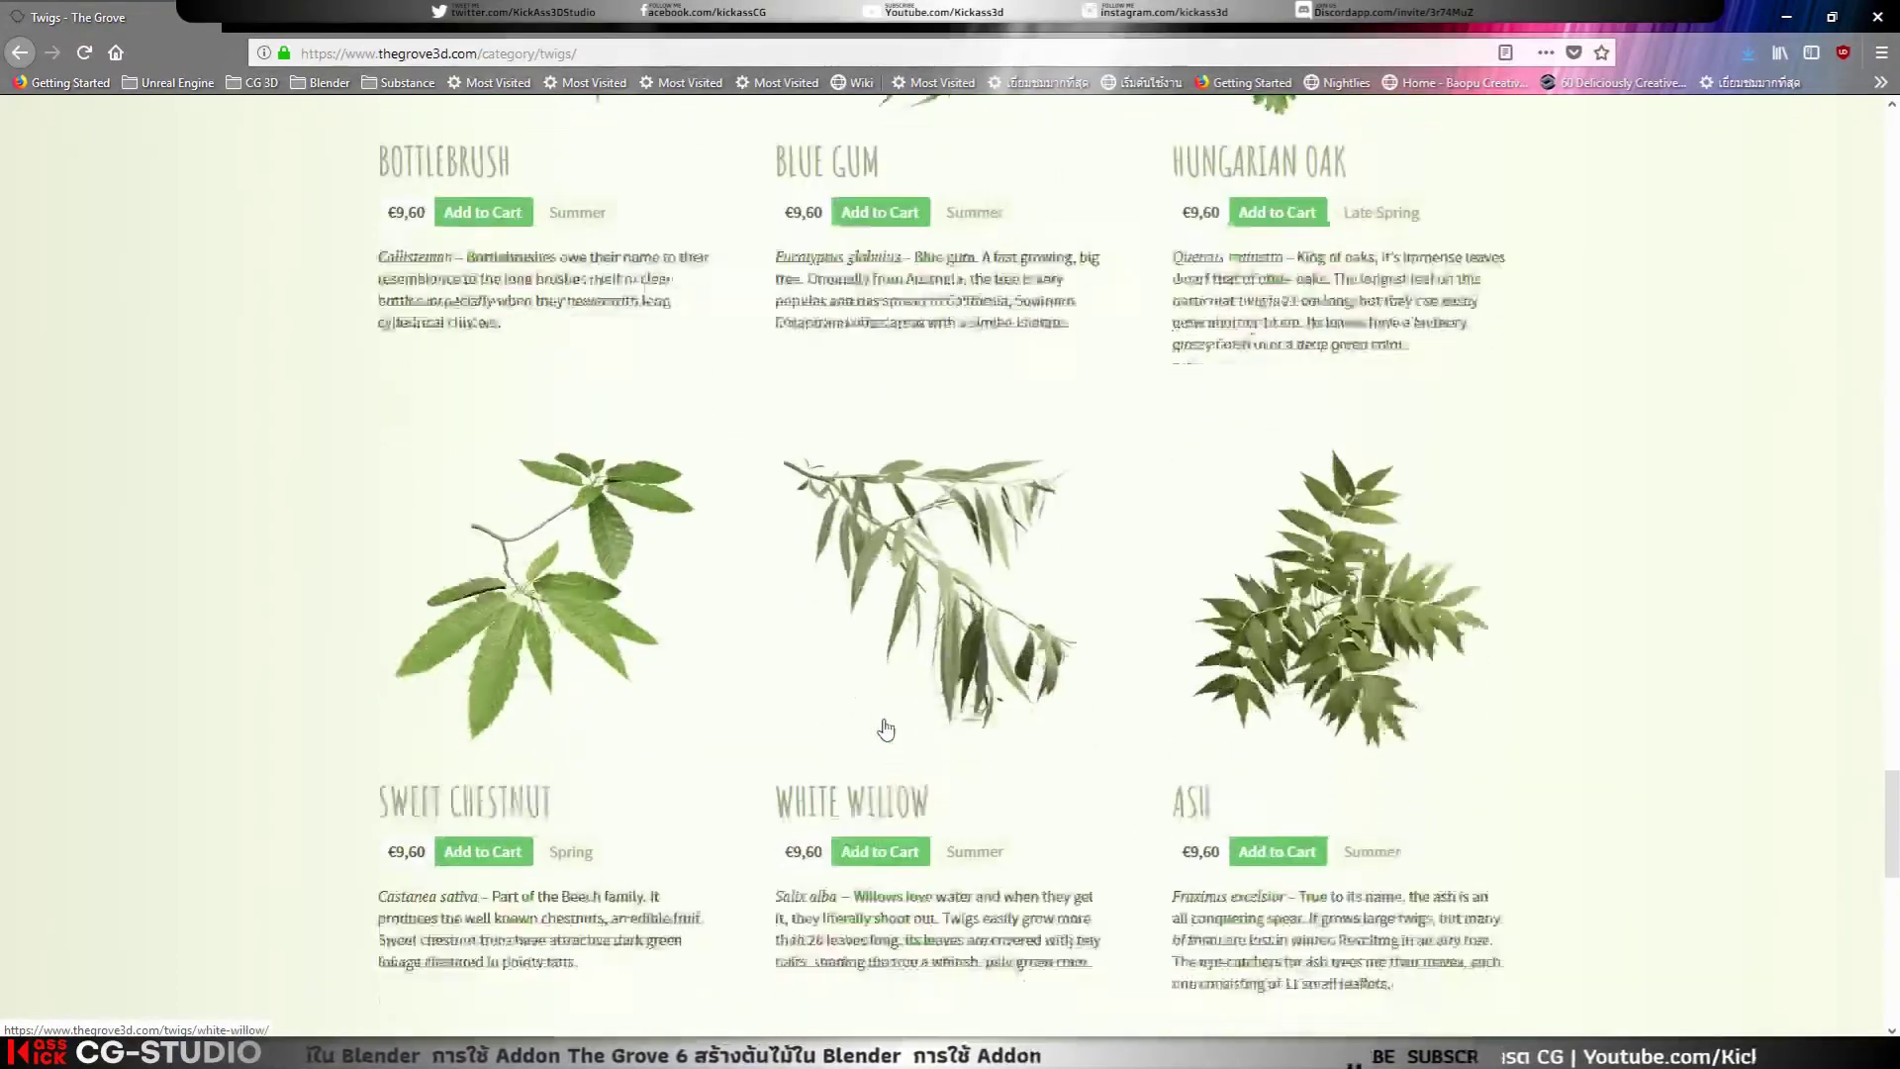
pyautogui.scroll(-2, 886, 729)
pyautogui.scroll(-2, 885, 729)
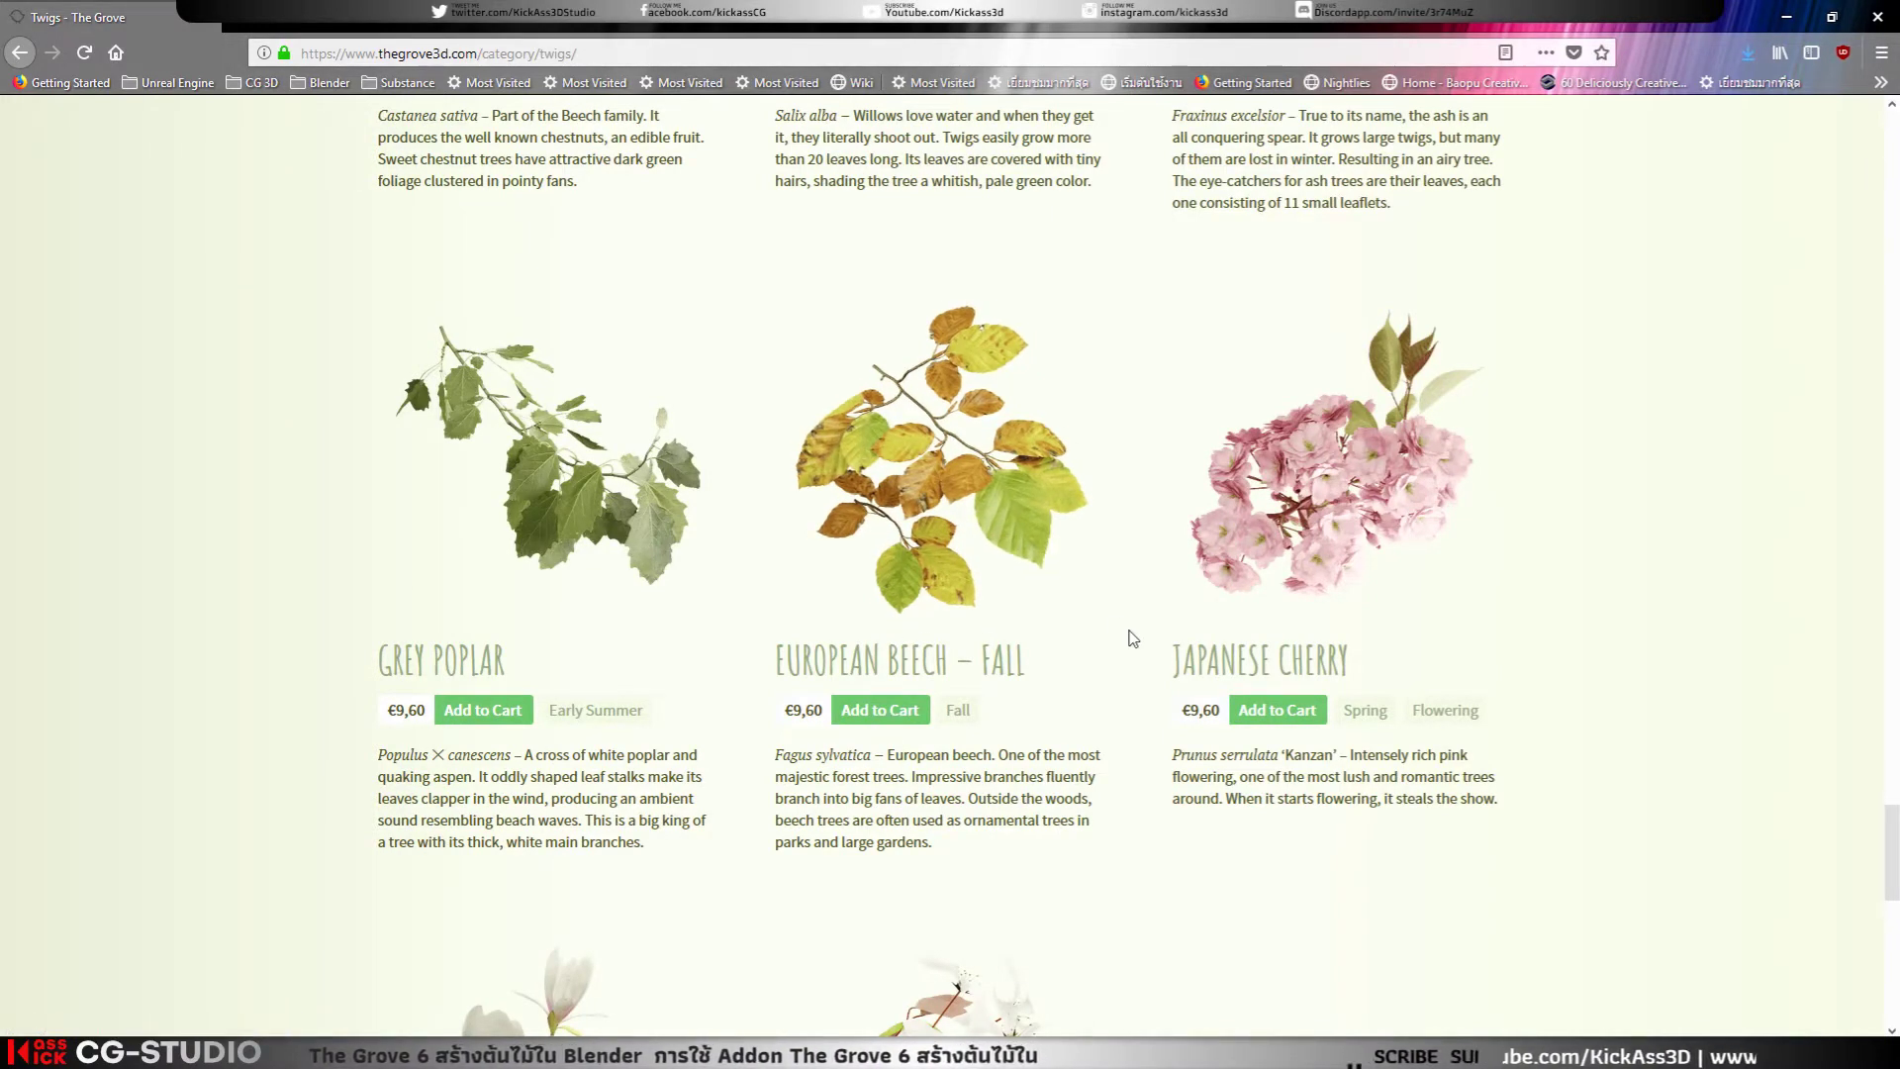
pyautogui.scroll(-3, 1133, 639)
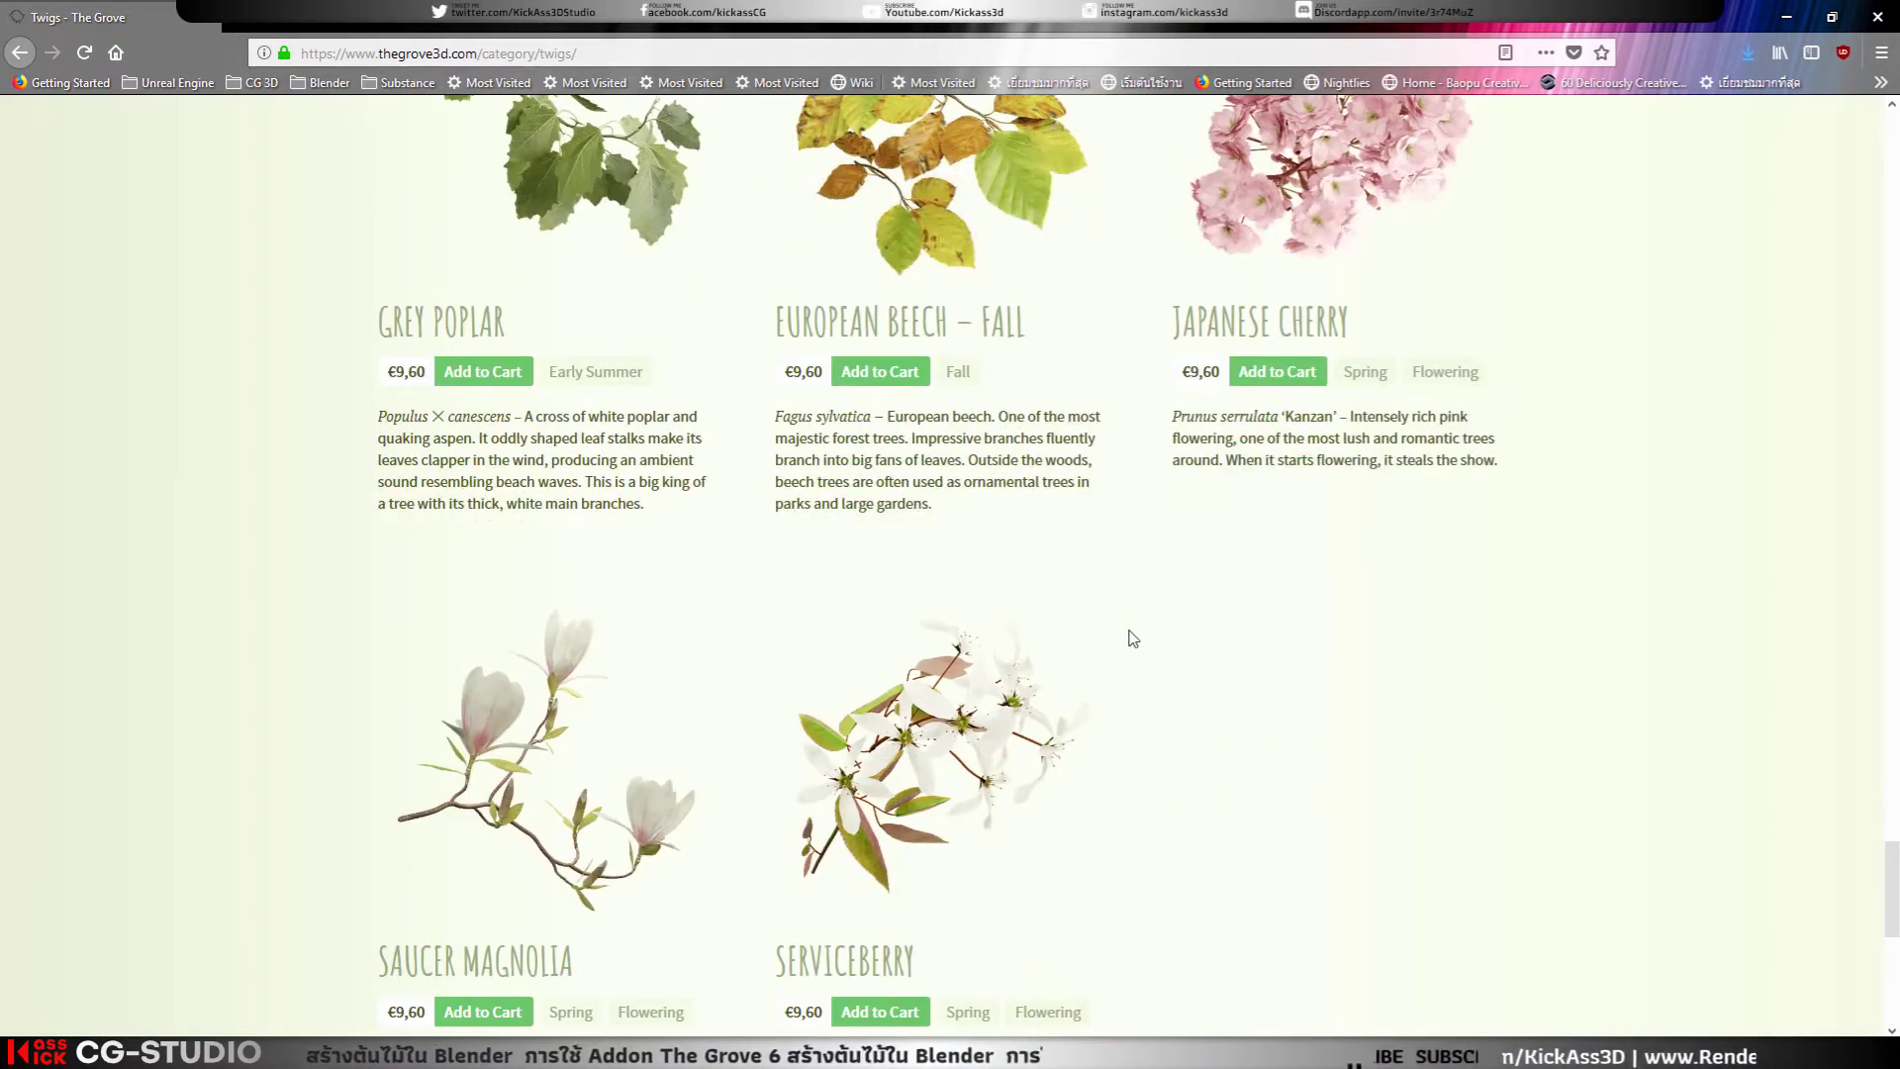
pyautogui.scroll(-5, 1133, 638)
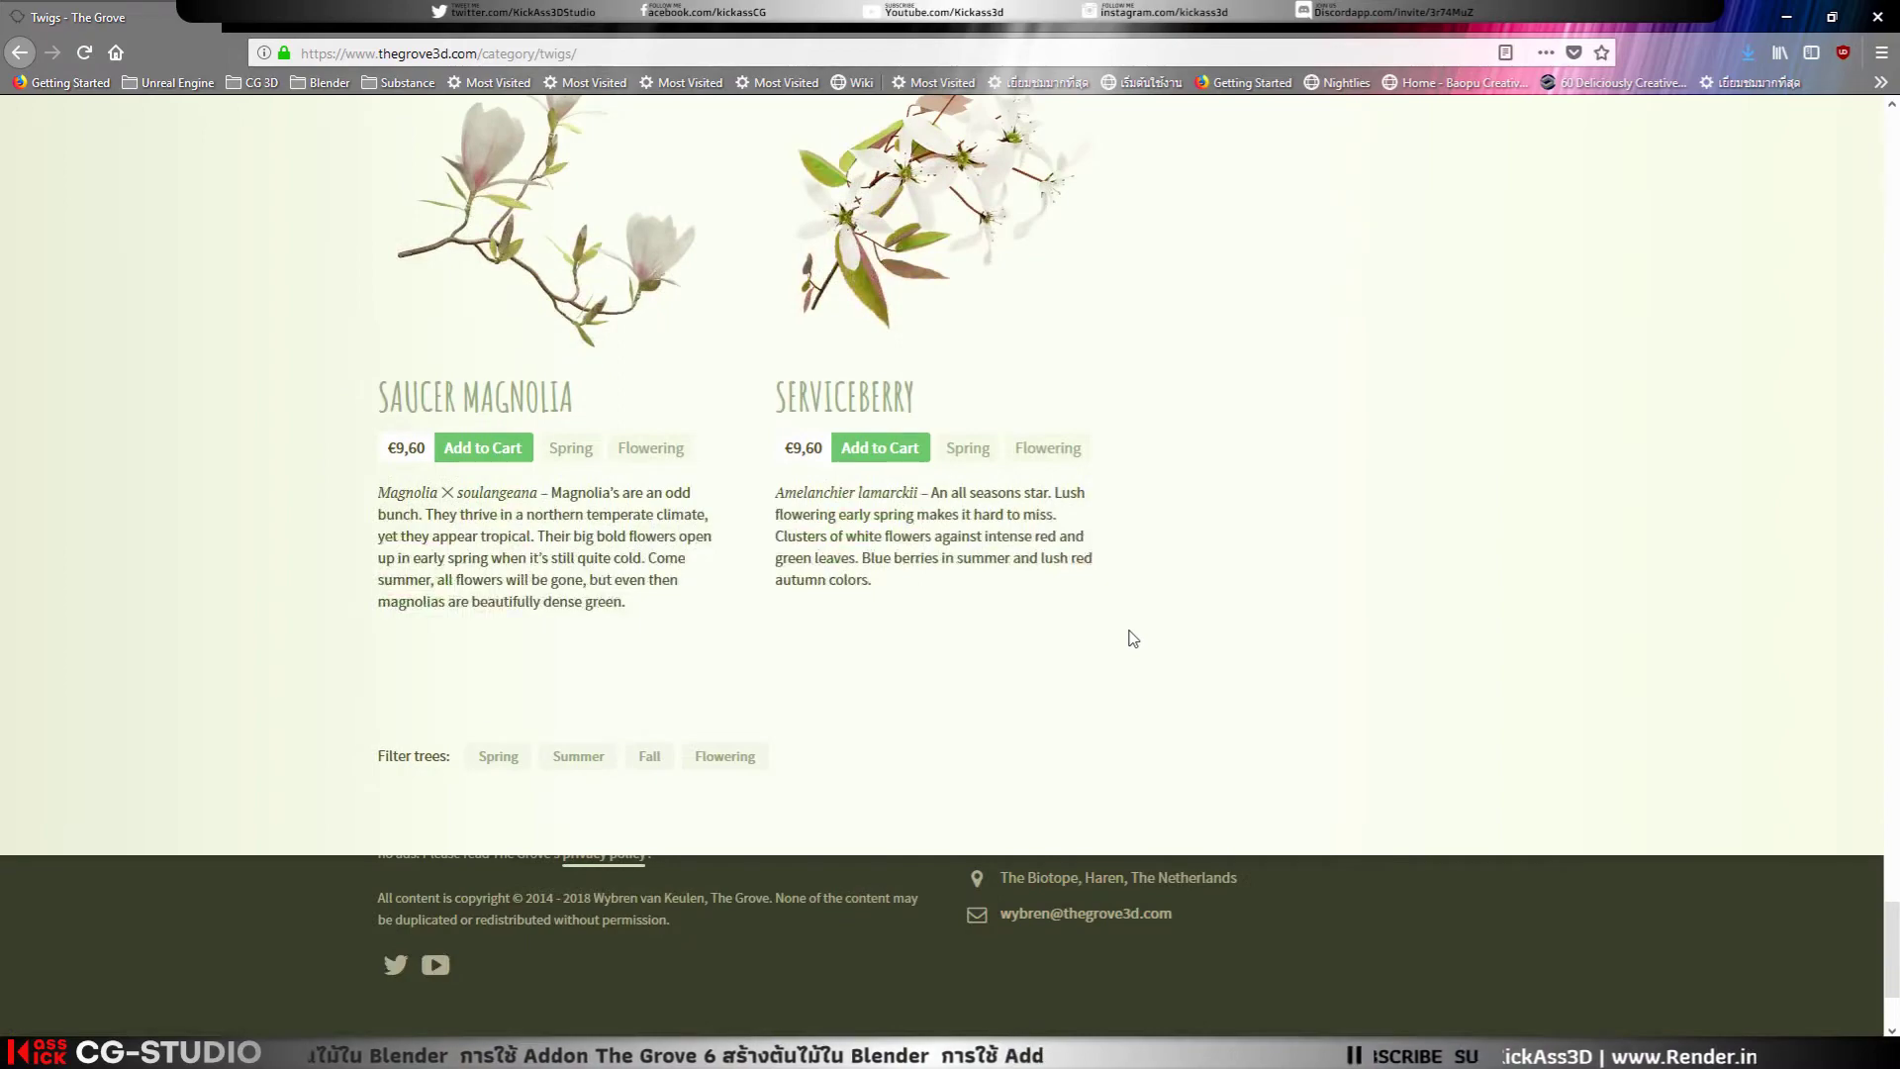
pyautogui.scroll(5, 1133, 638)
pyautogui.scroll(5, 1133, 638)
pyautogui.scroll(-5, 1133, 638)
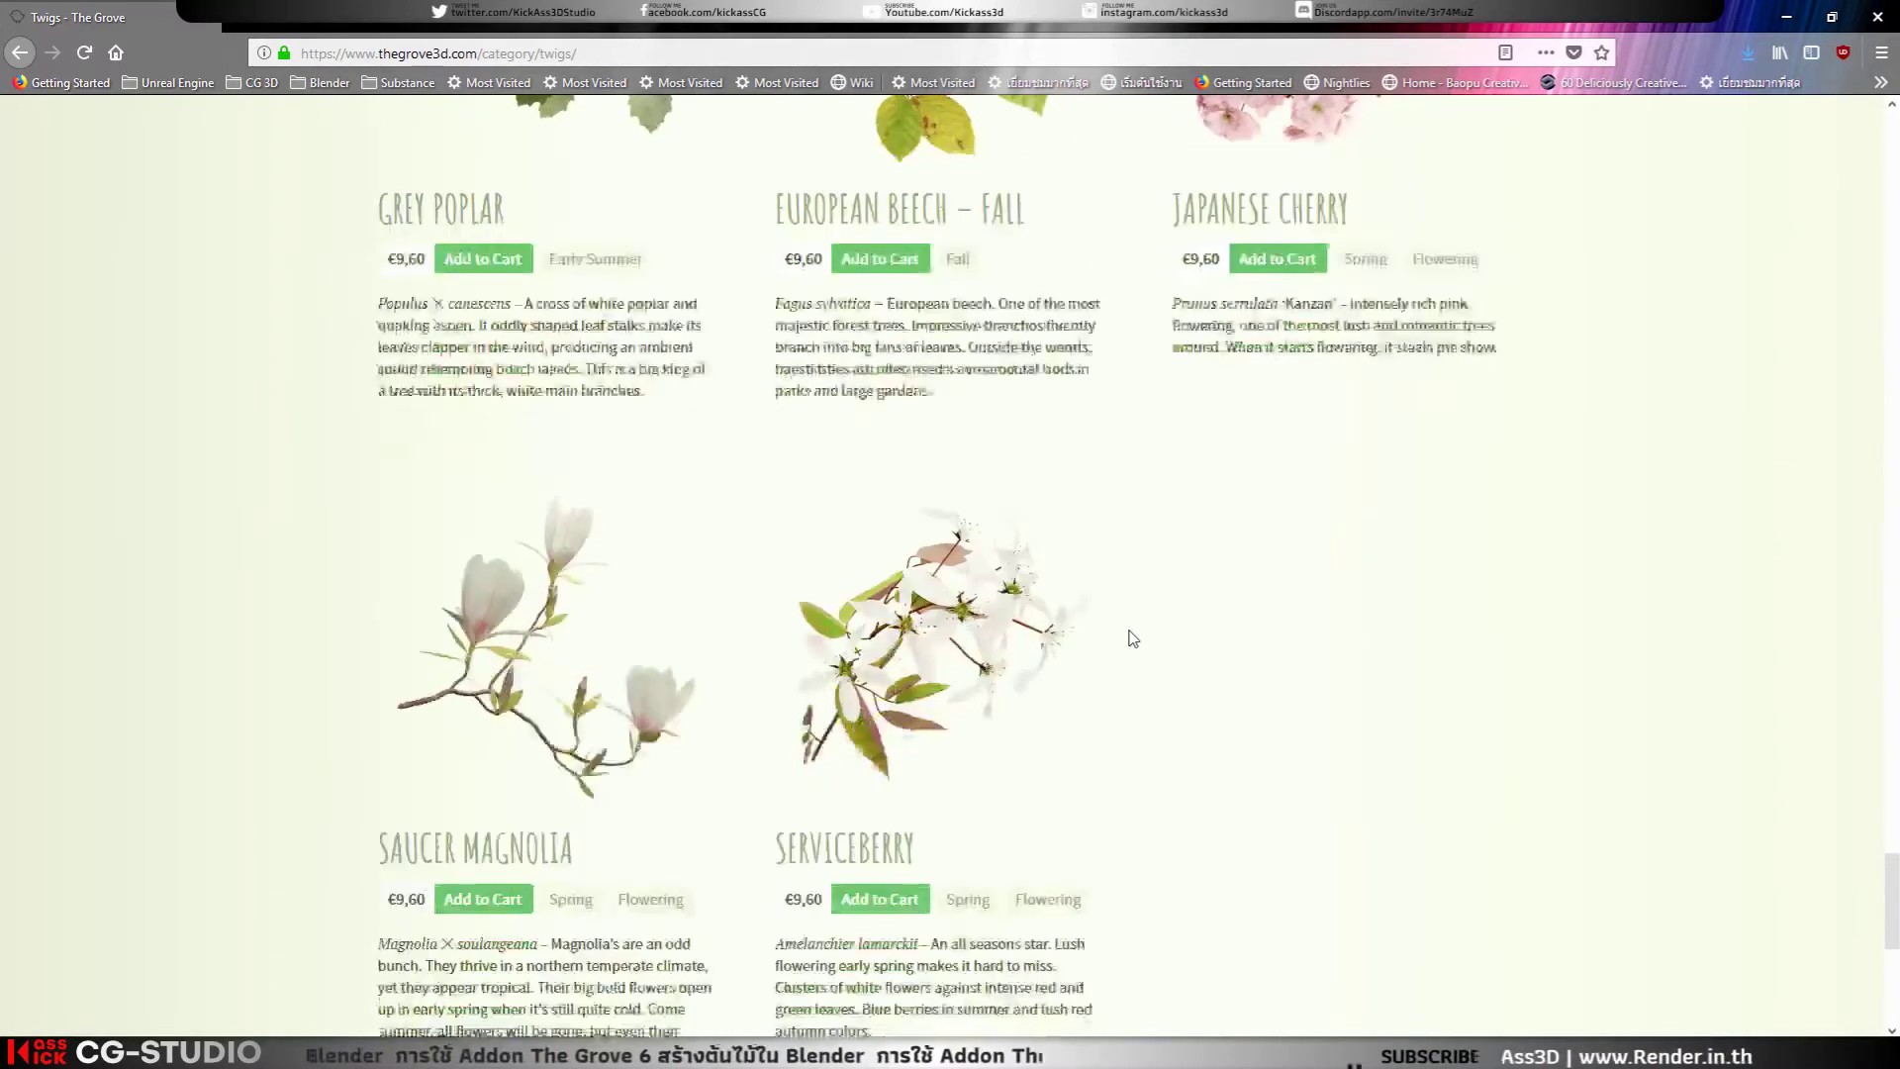
pyautogui.scroll(-4, 1133, 638)
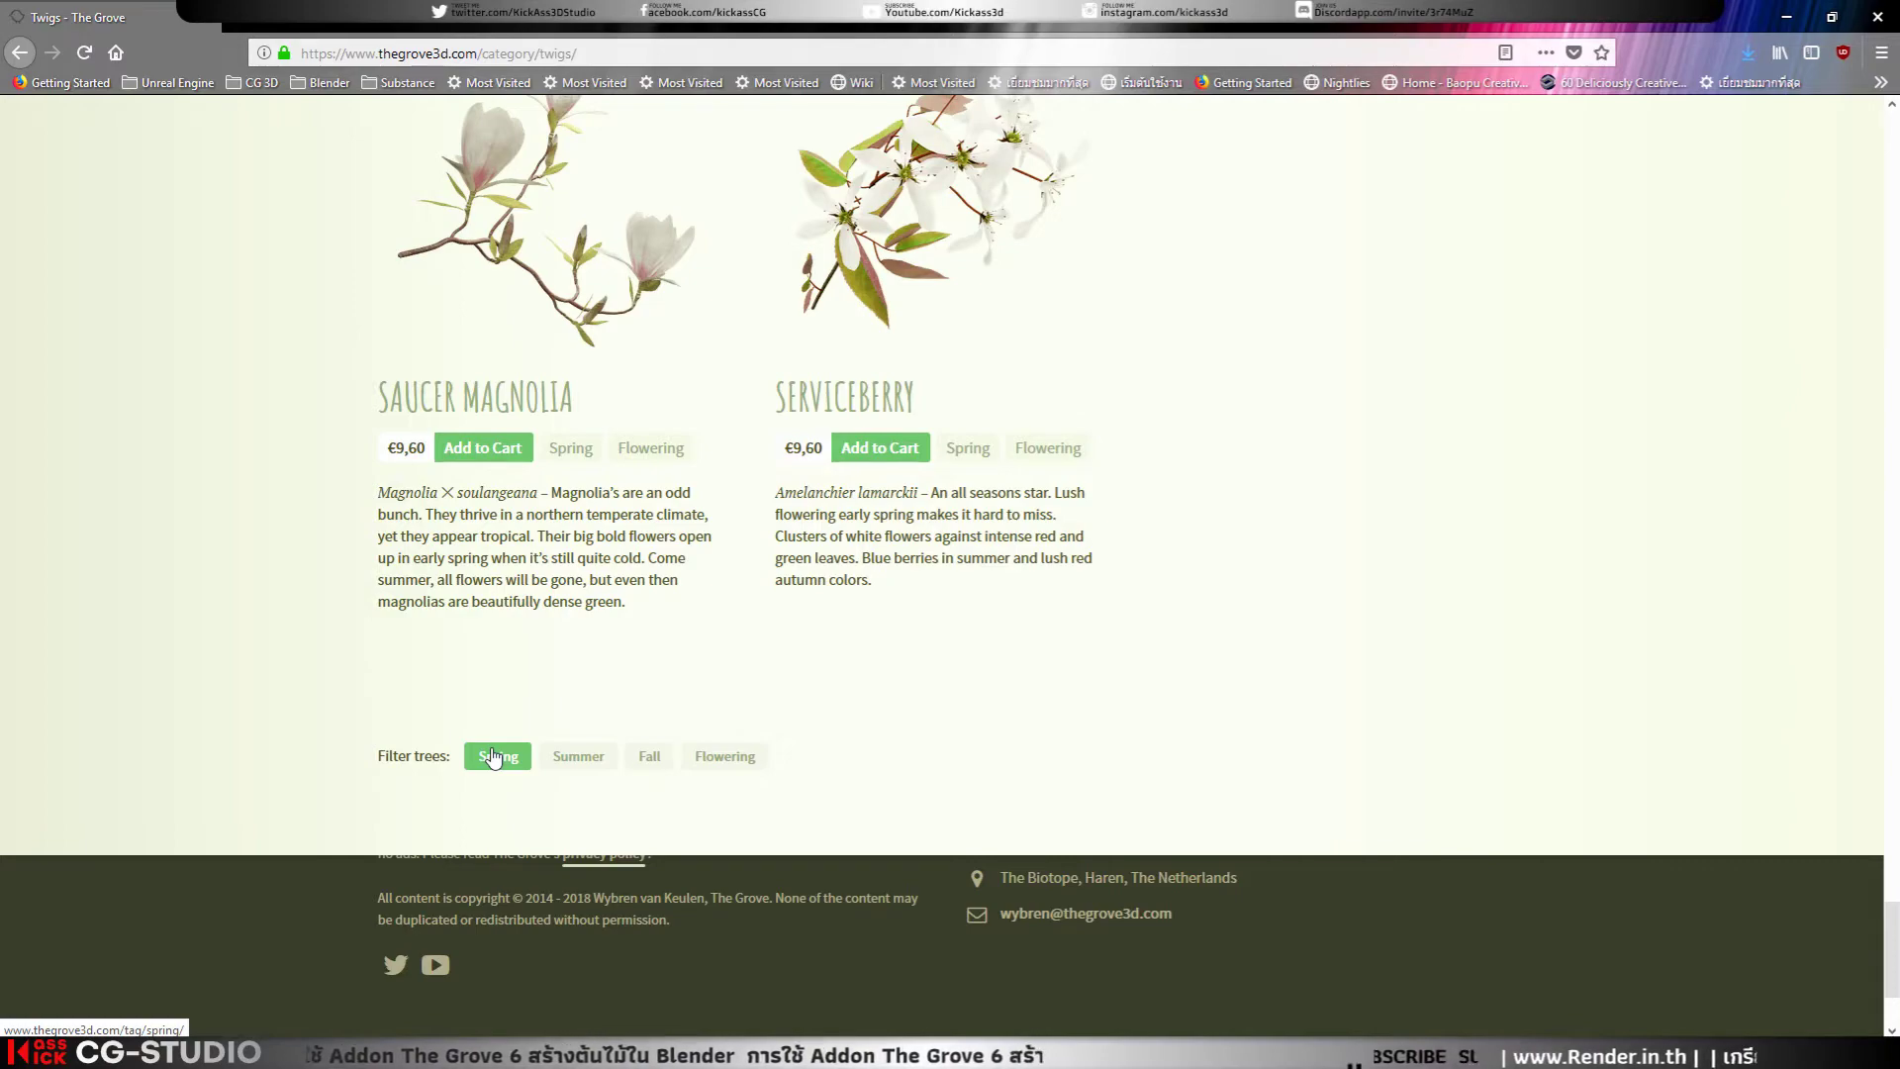
pyautogui.scroll(5, 946, 814)
pyautogui.scroll(5, 955, 814)
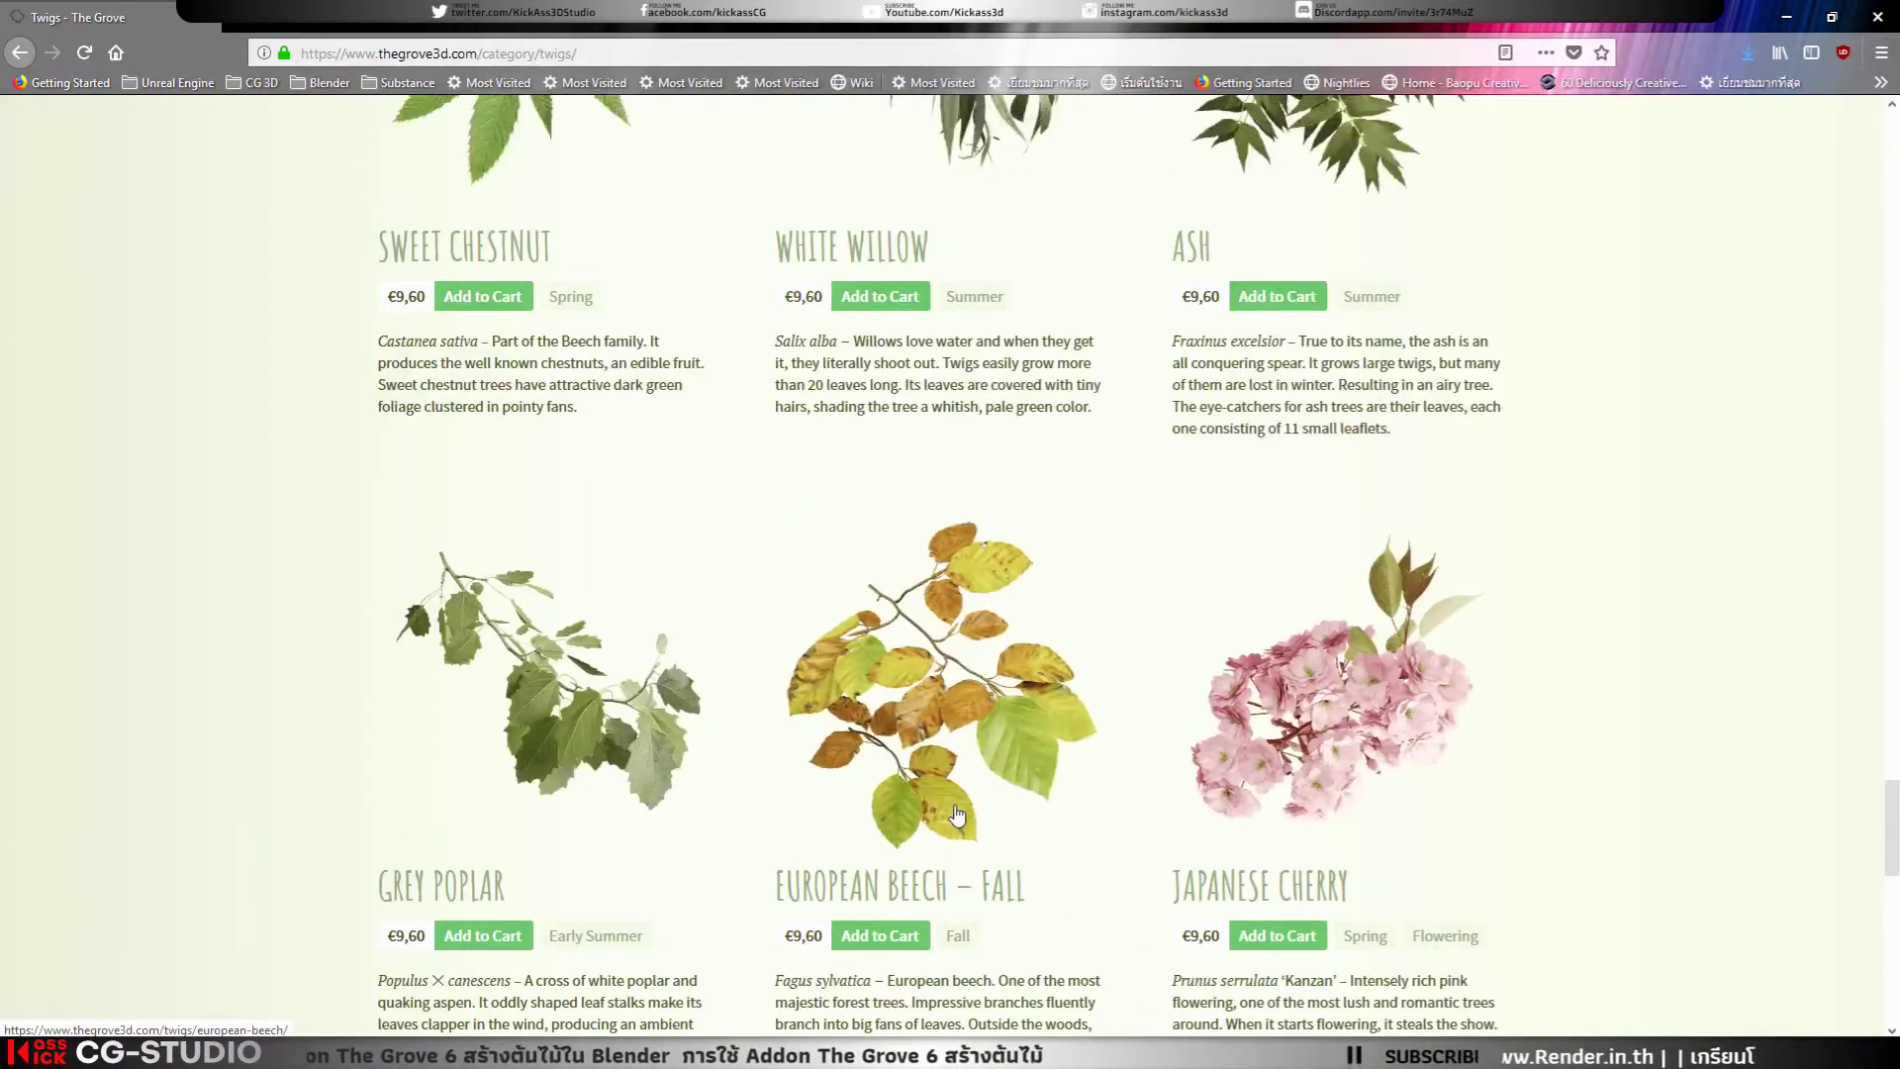
pyautogui.scroll(5, 956, 813)
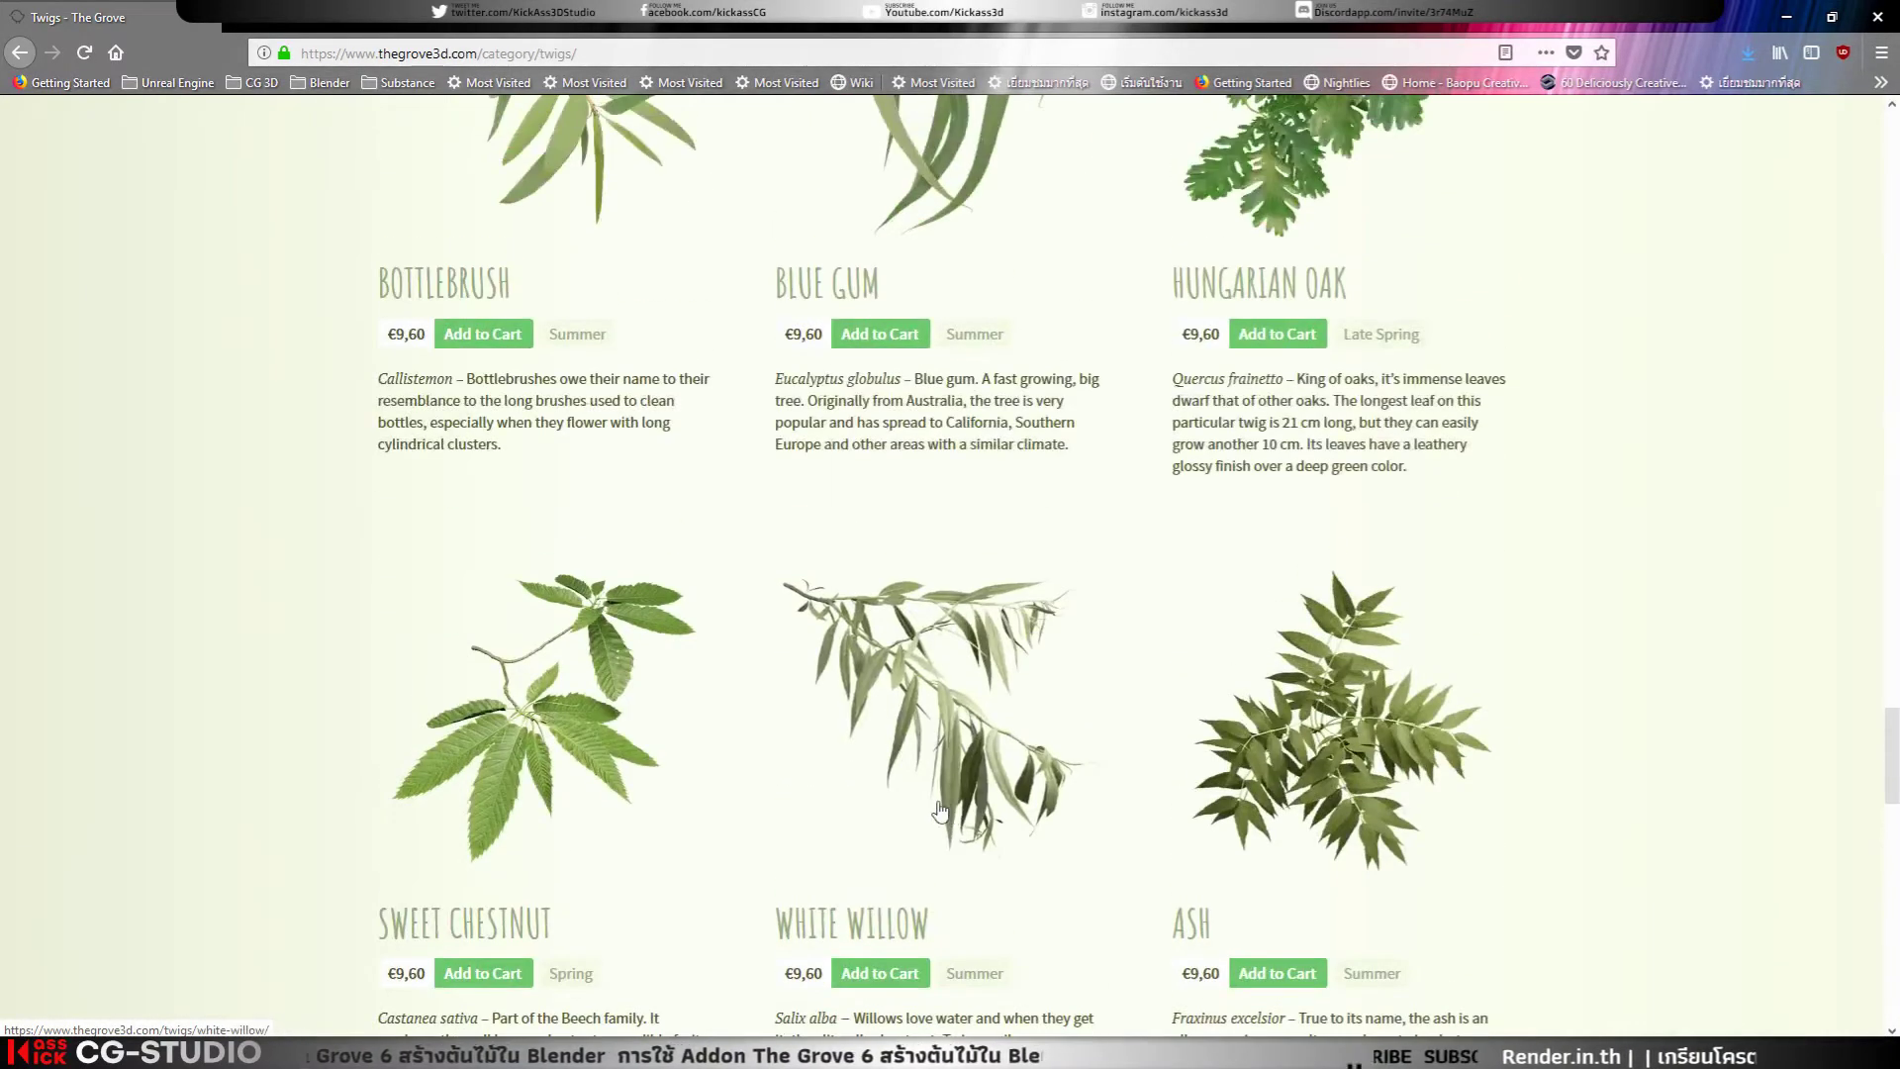
pyautogui.scroll(5, 940, 811)
pyautogui.scroll(5, 940, 812)
pyautogui.scroll(5, 940, 812)
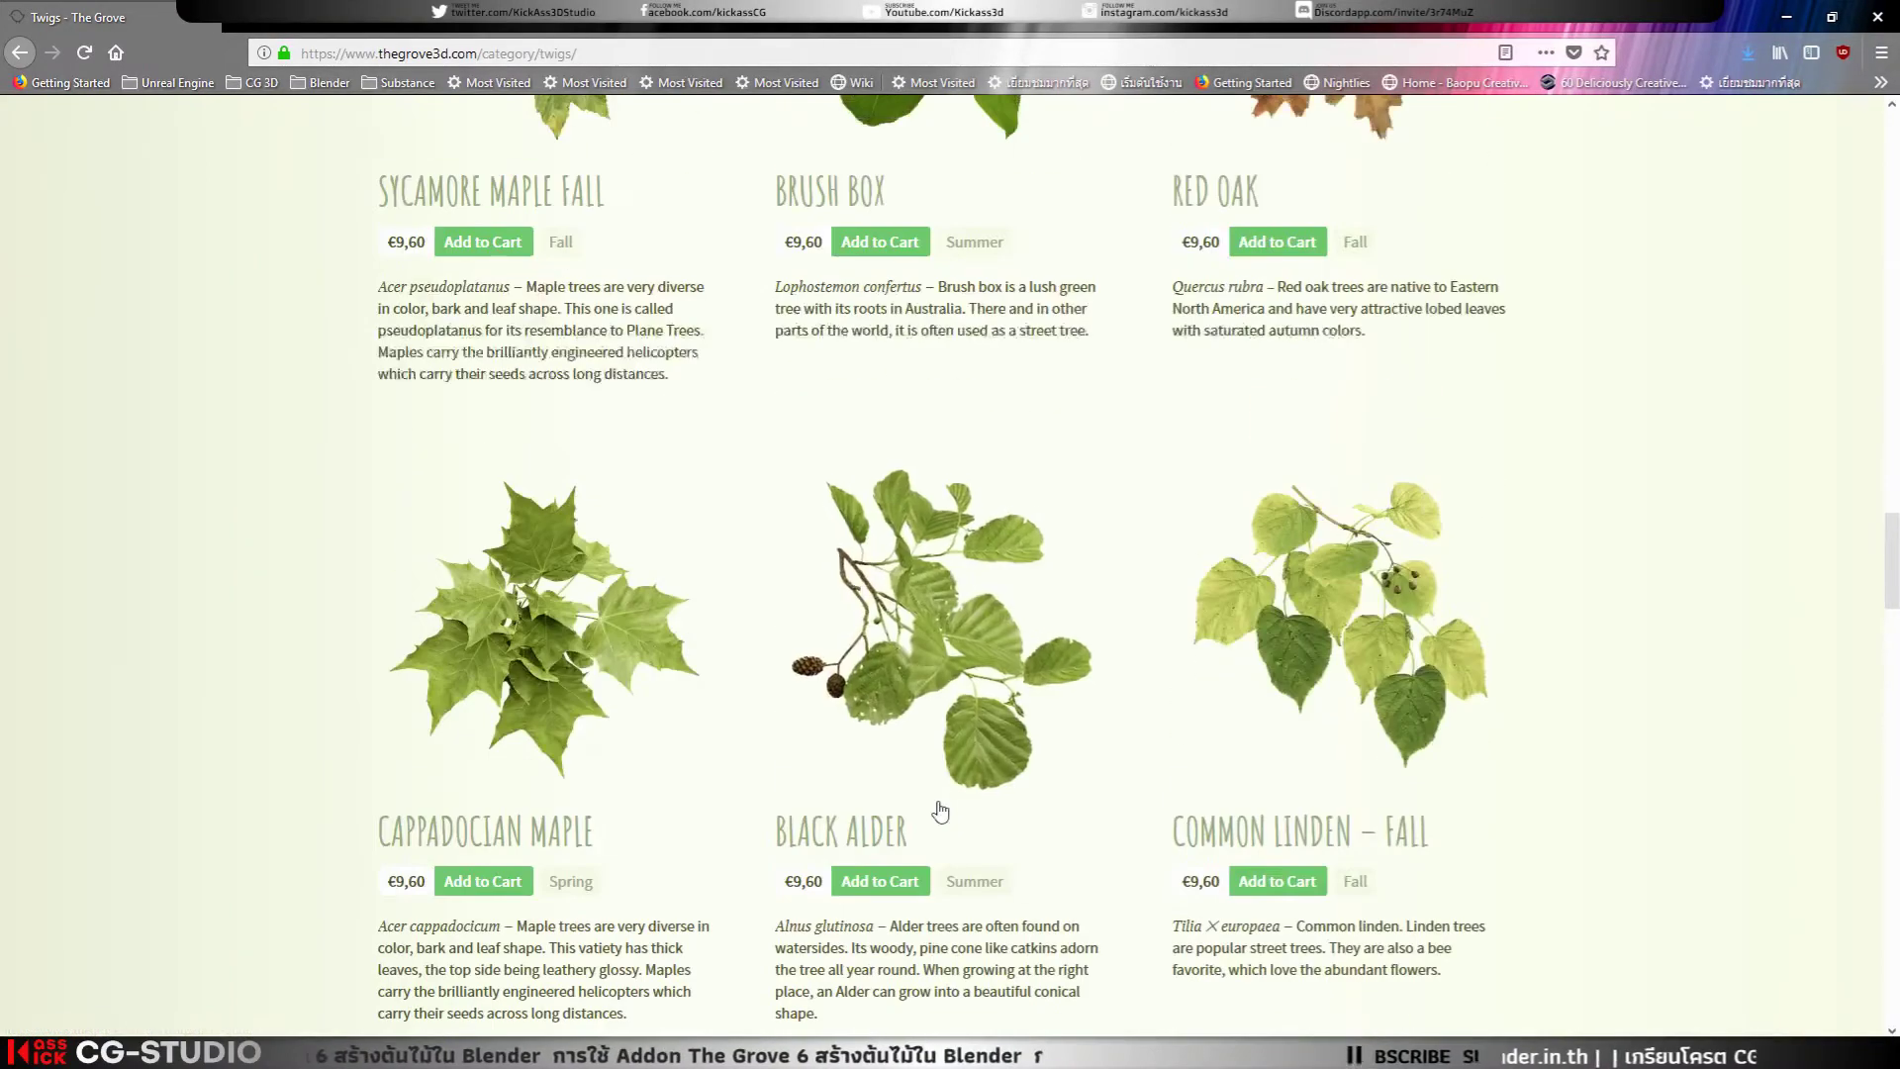
pyautogui.scroll(5, 941, 809)
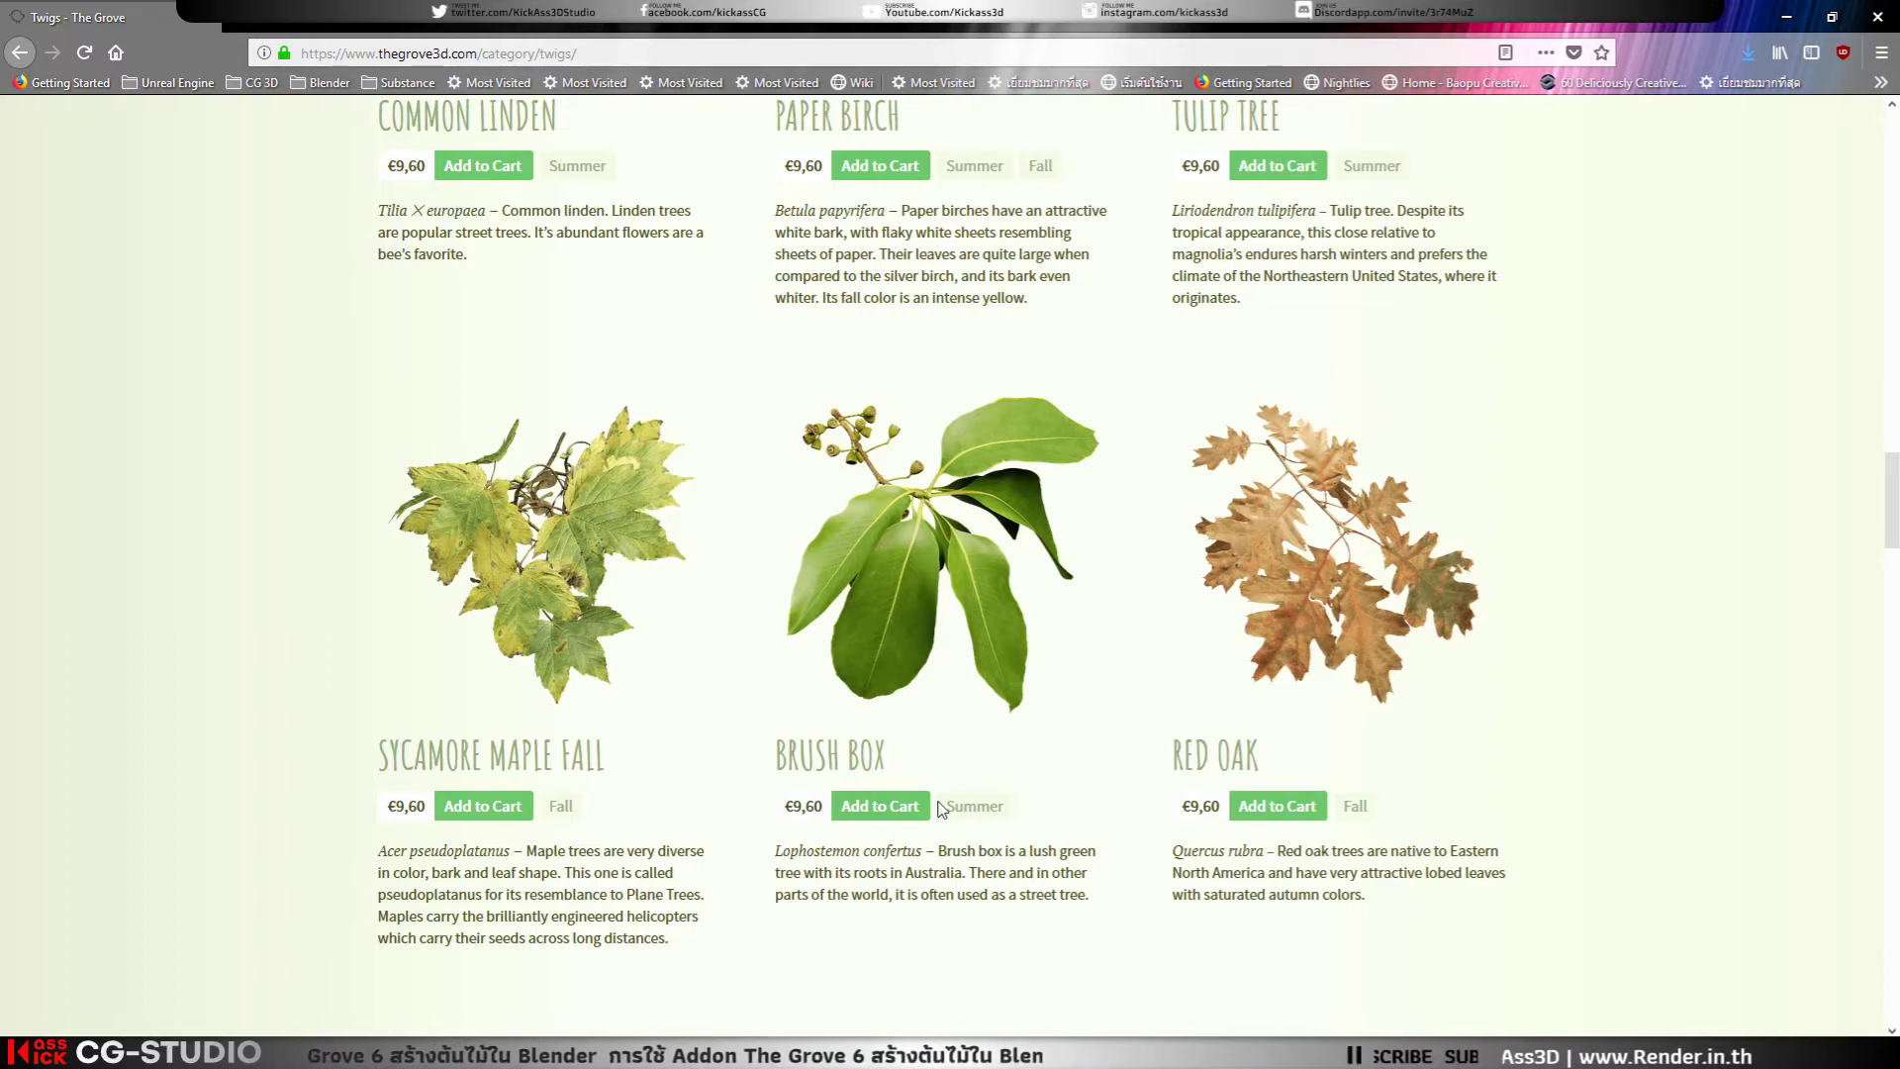
pyautogui.scroll(10, 1128, 917)
pyautogui.scroll(7, 1128, 916)
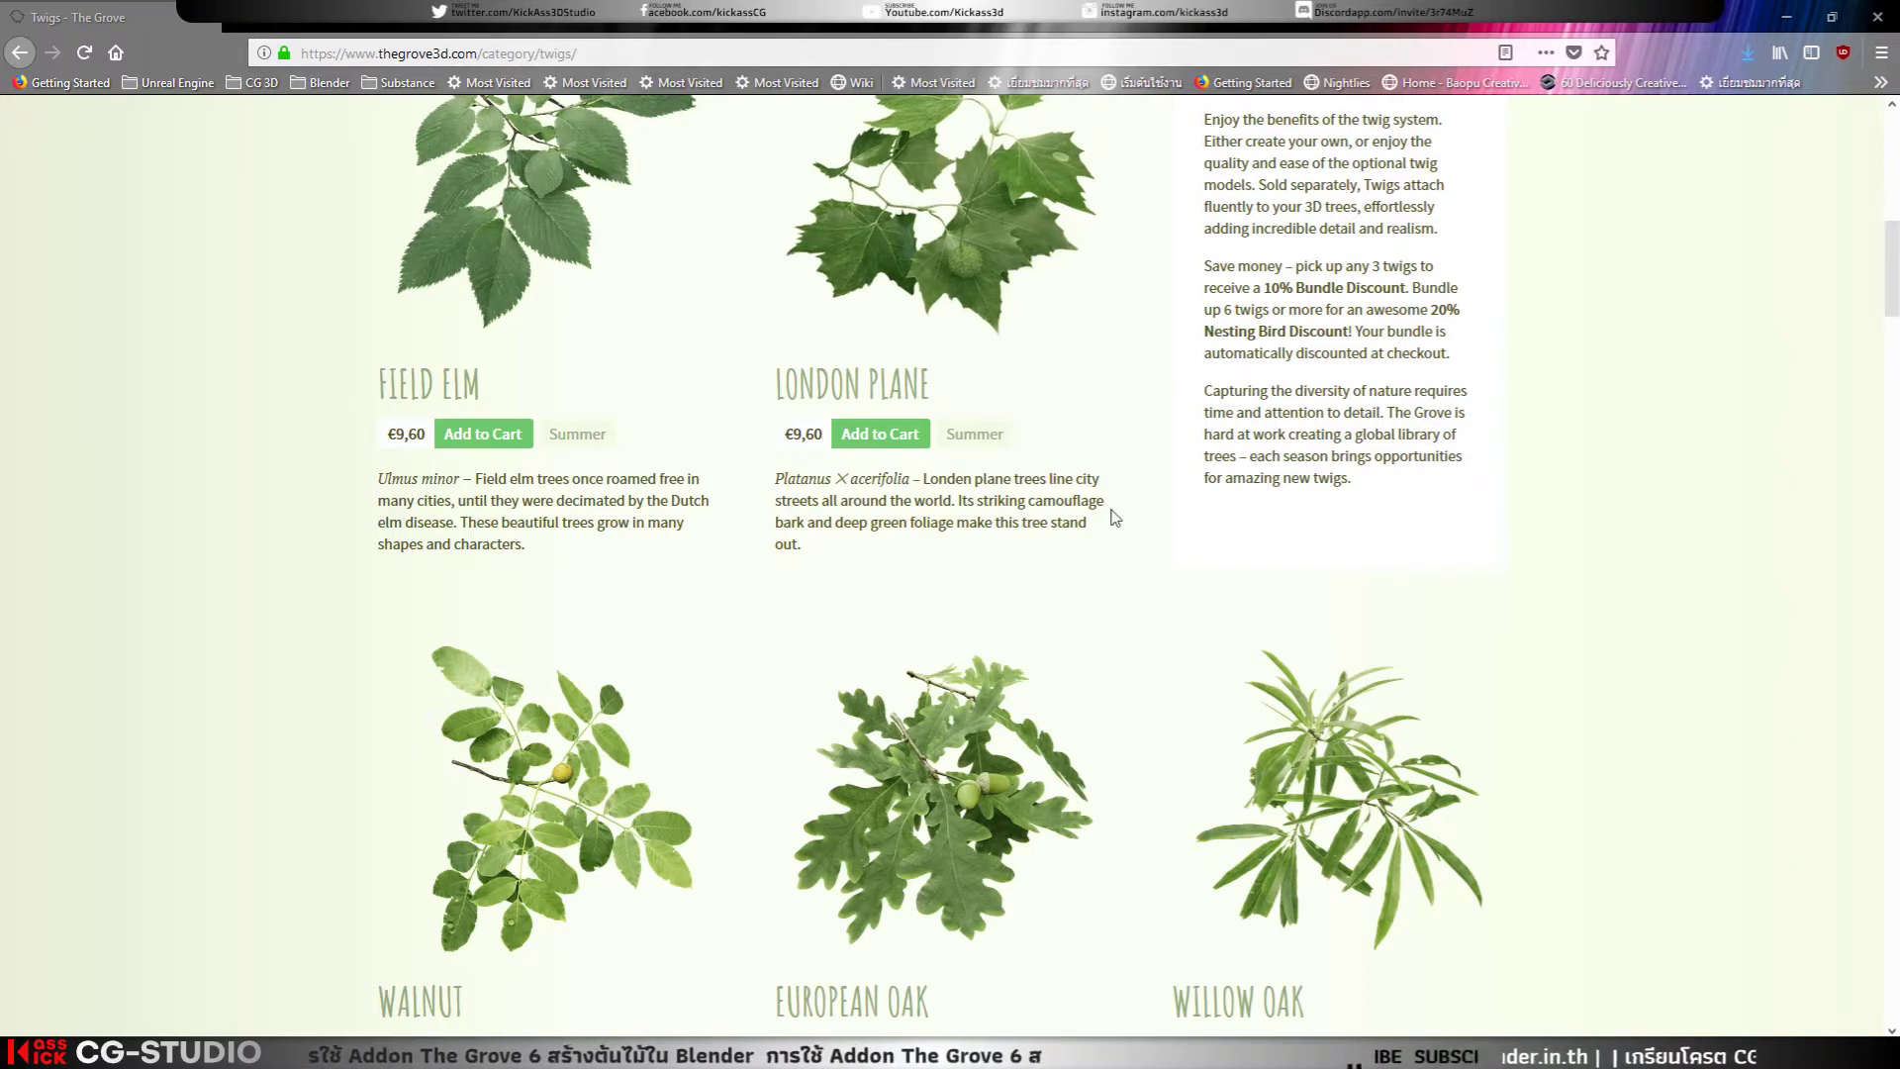
pyautogui.scroll(7, 1167, 537)
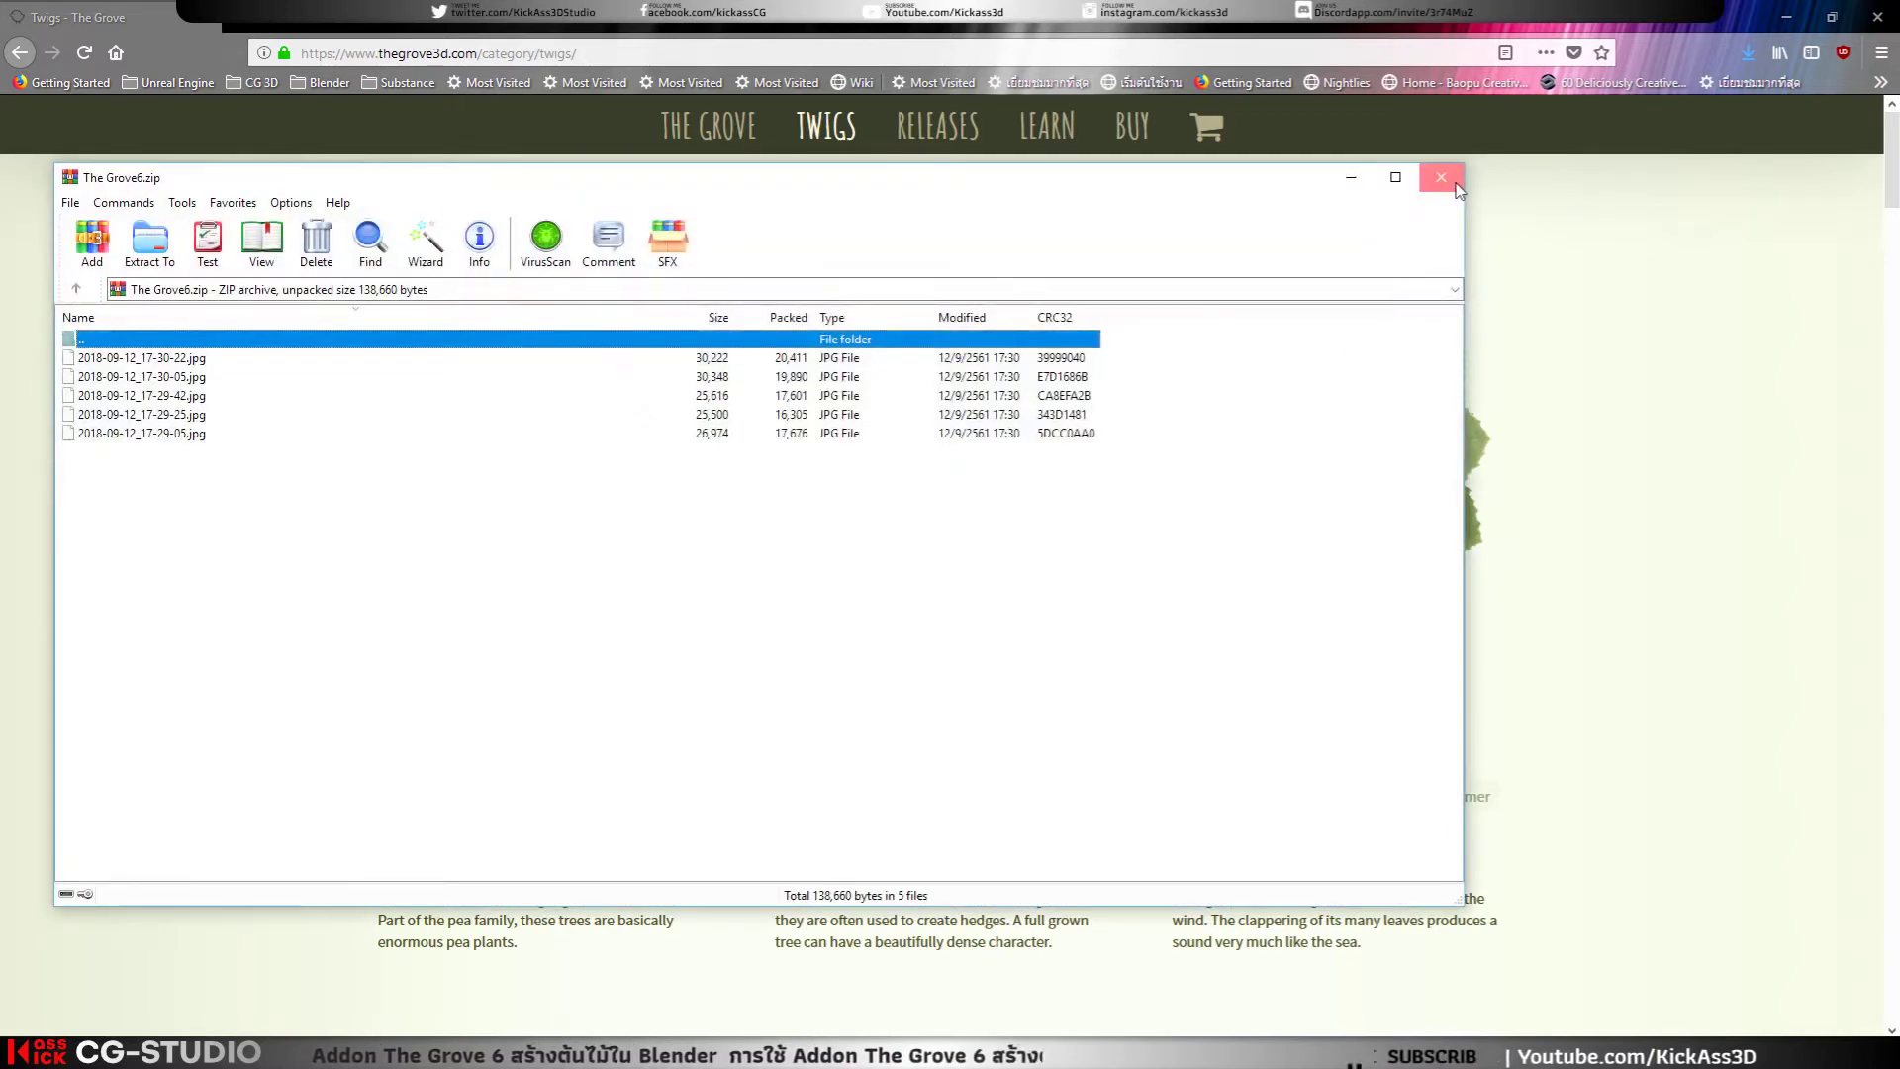
pyautogui.click(1458, 191)
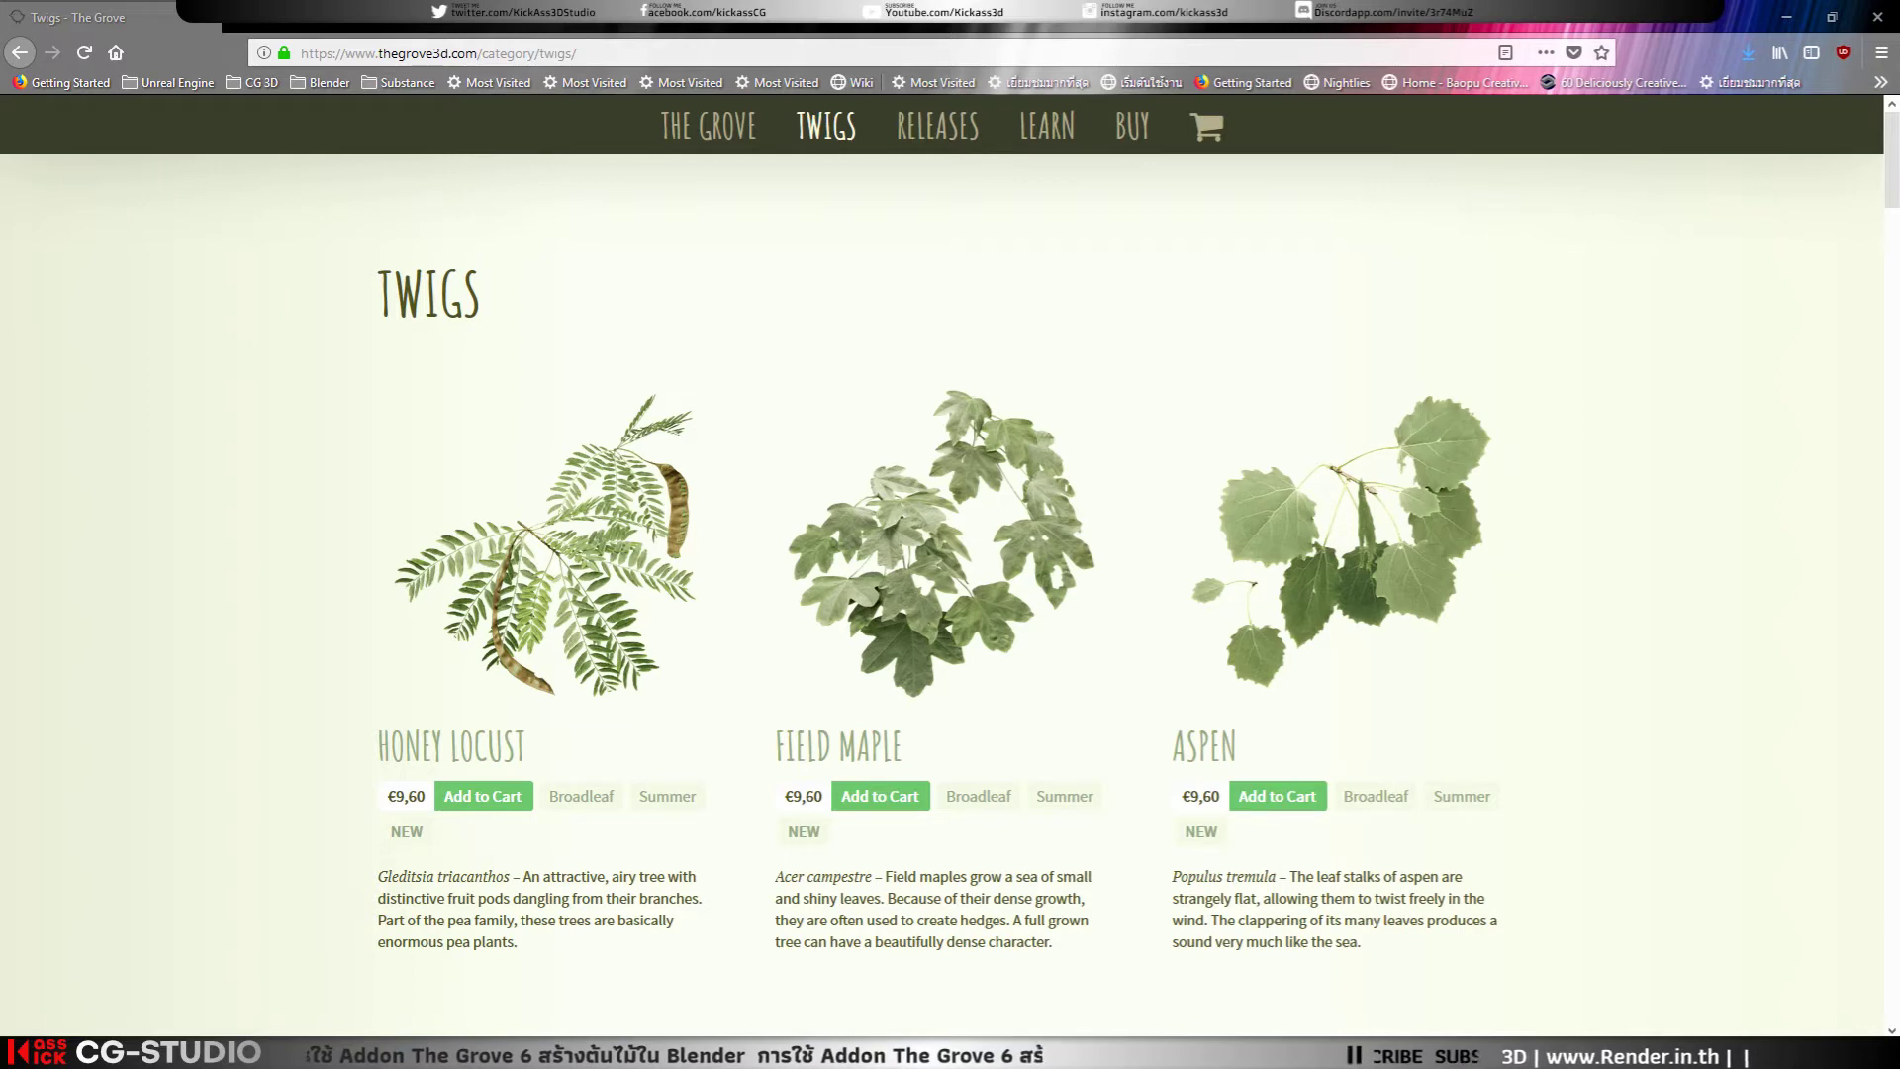
# Step: Bring the TheGrove6 folder into view and browse into the TheGrove6Addon folders and back
pyautogui.hotkey('alt', 'Tab')
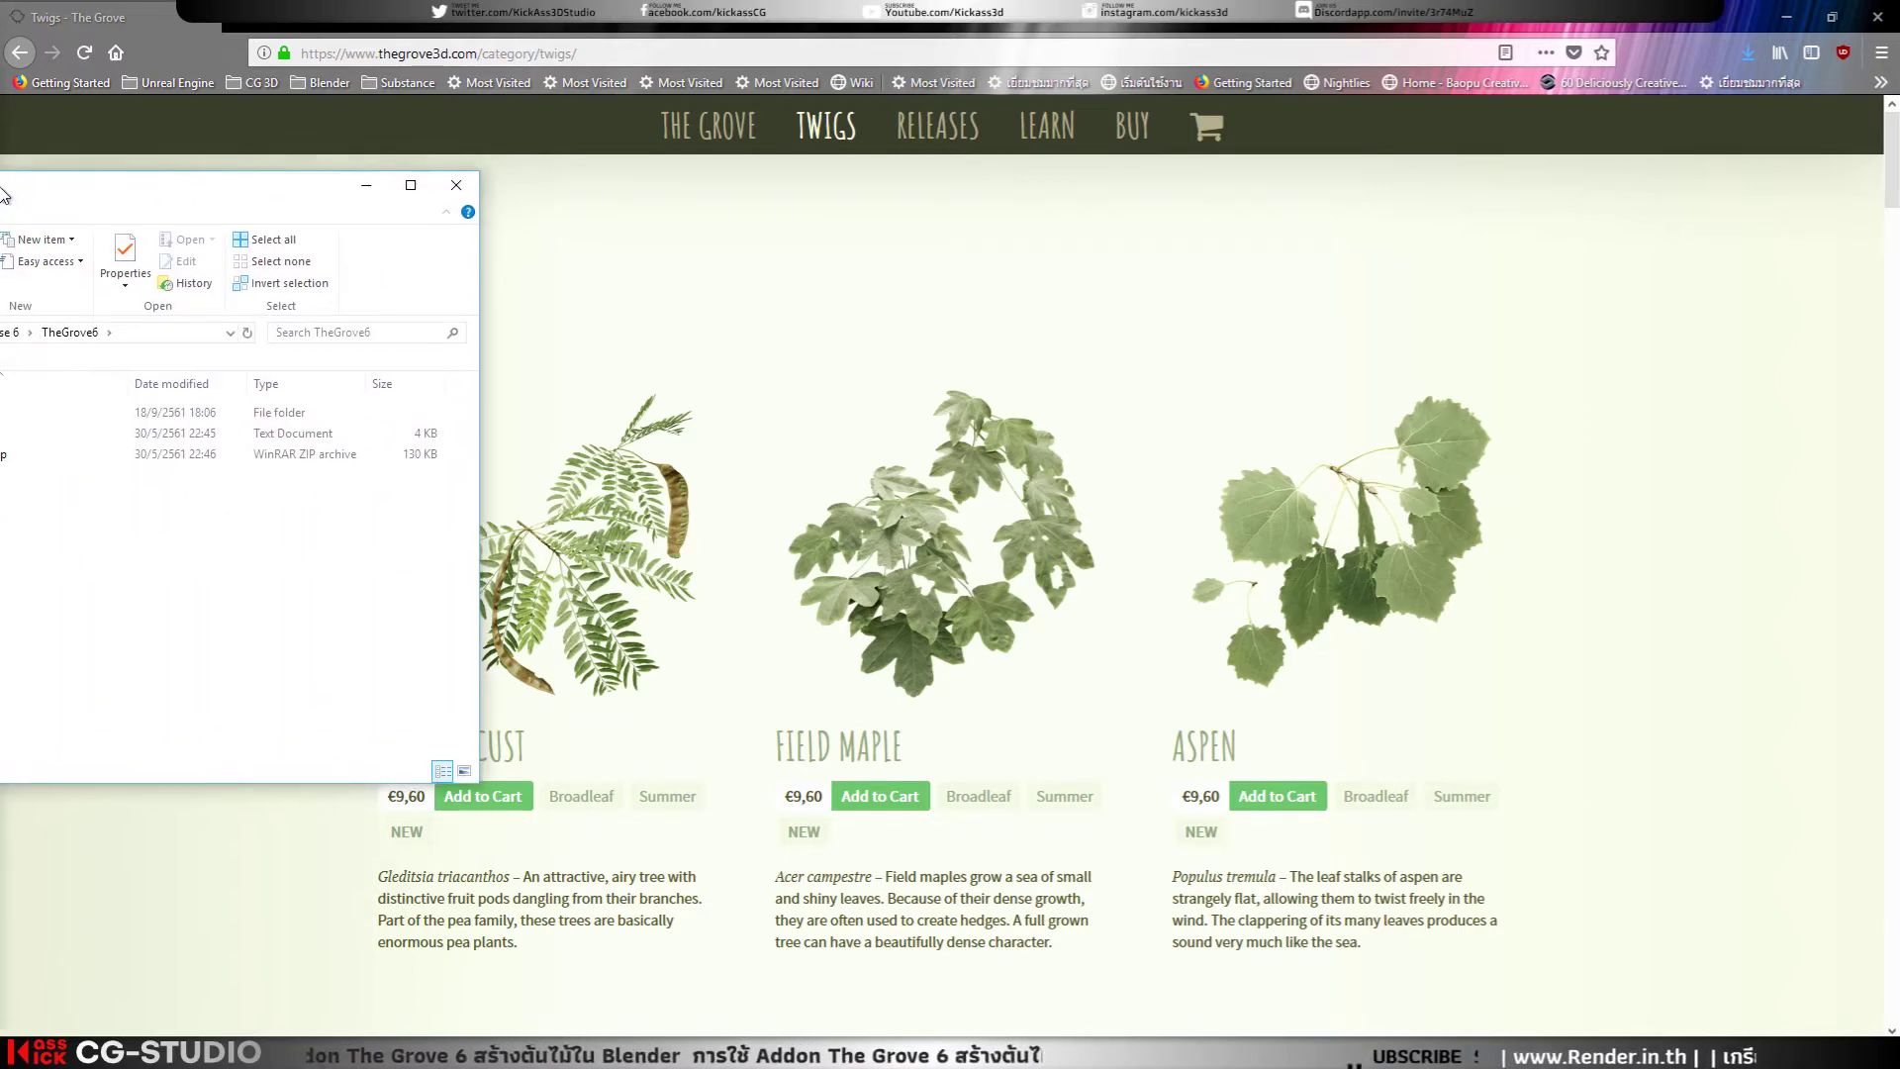
pyautogui.moveTo(2, 185); pyautogui.dragTo(280, 238)
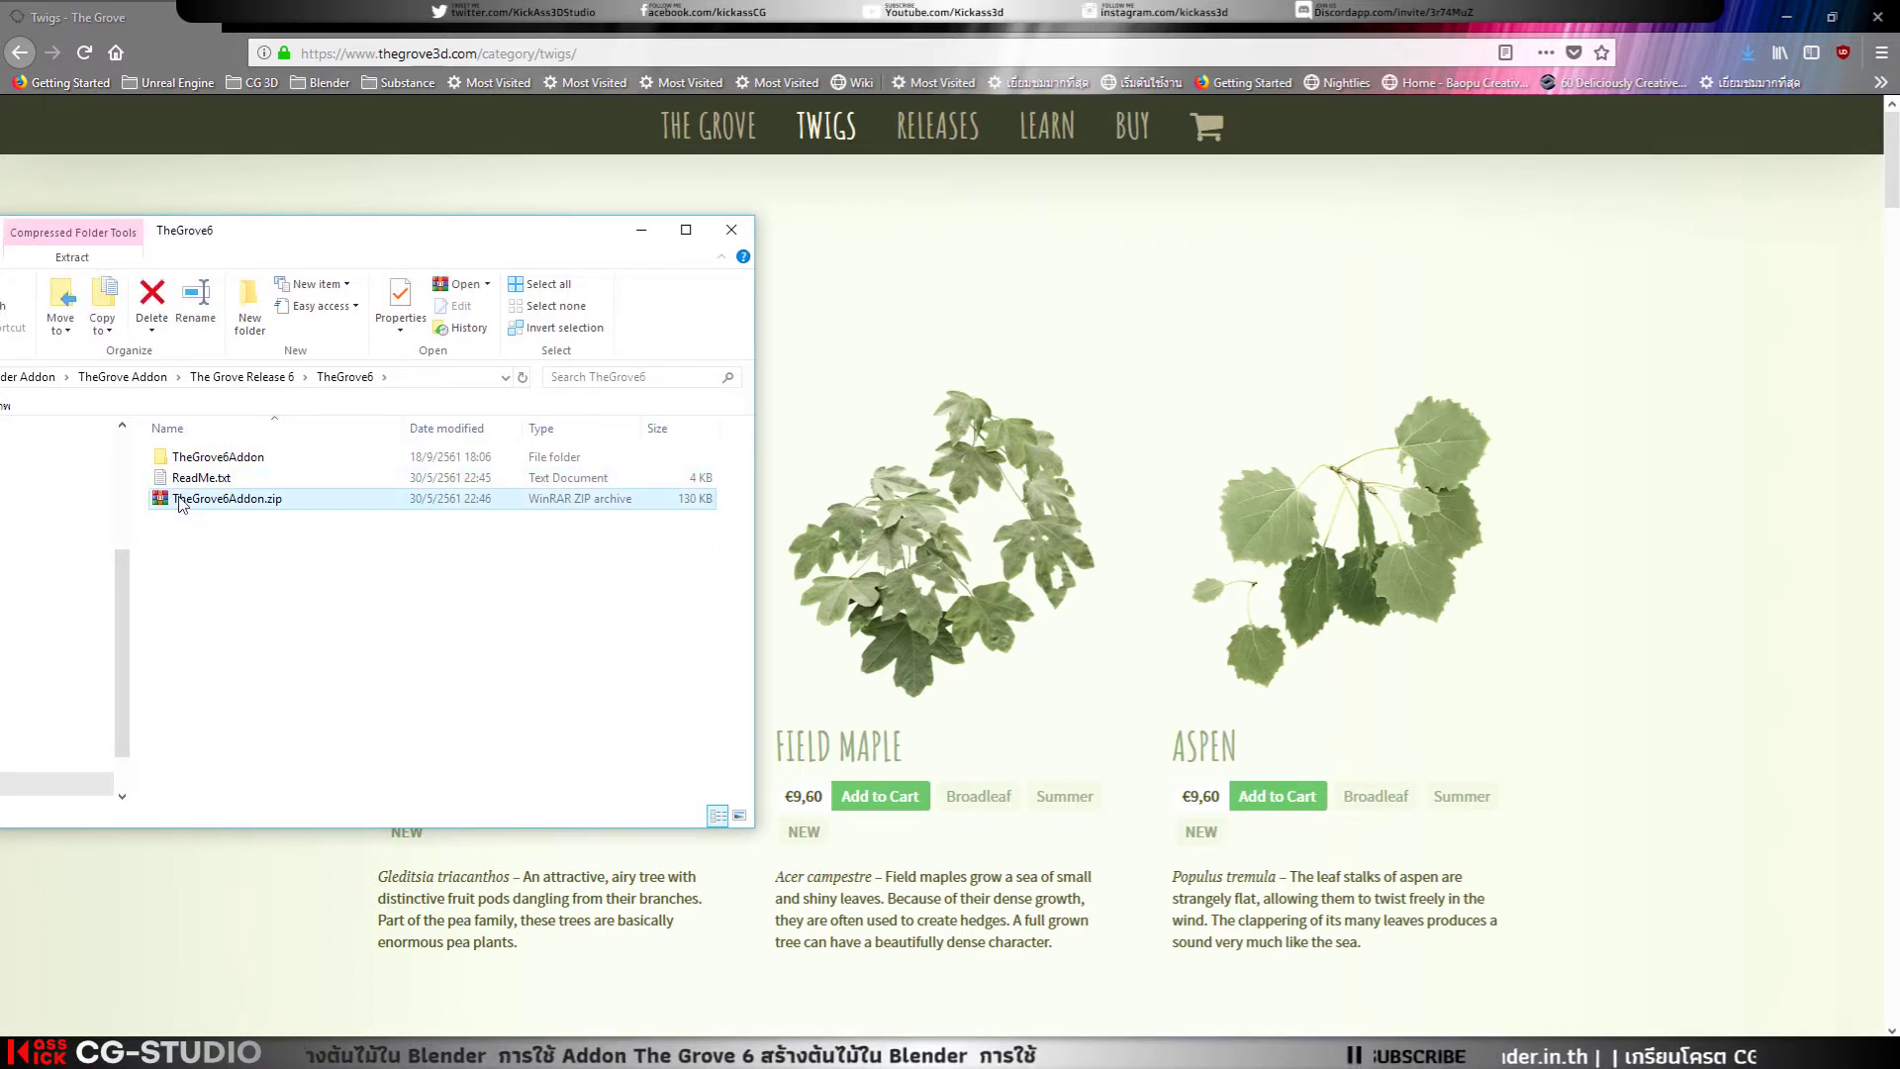
pyautogui.doubleClick(205, 458)
pyautogui.doubleClick(205, 457)
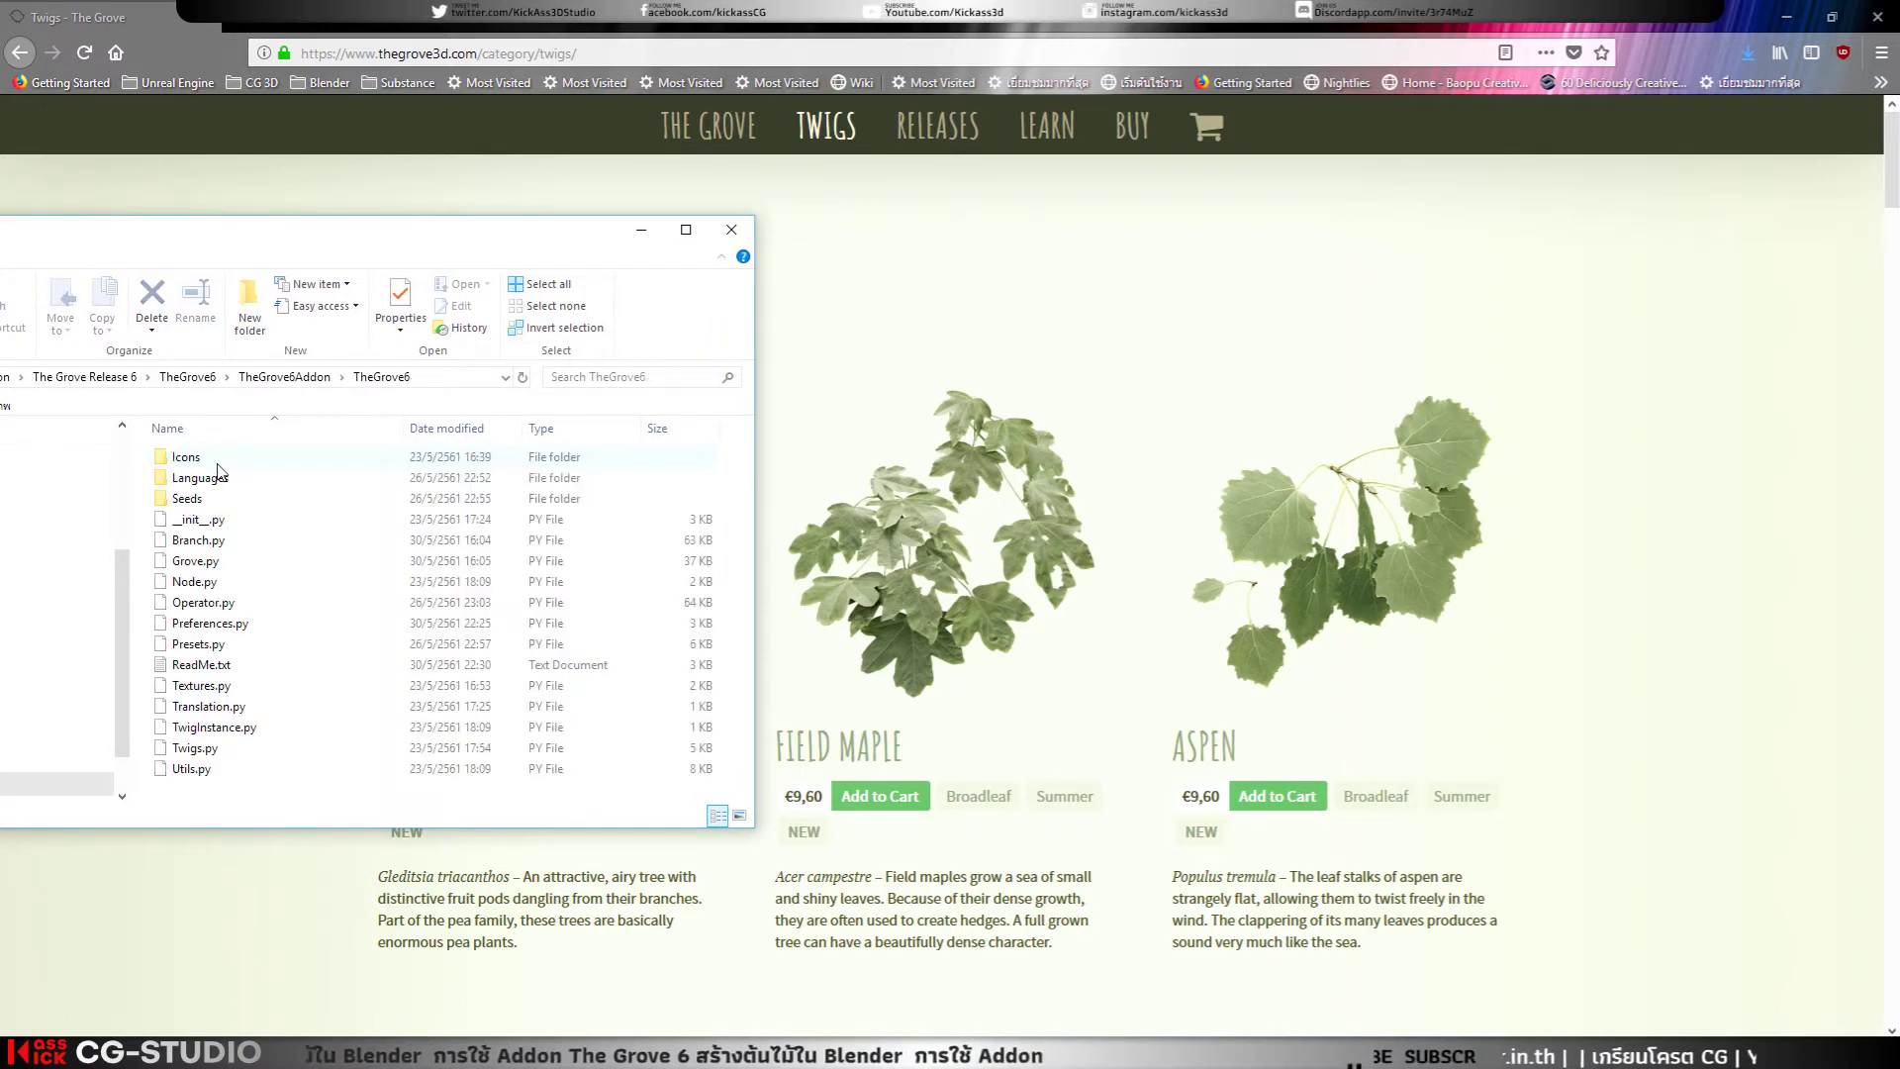
pyautogui.click(195, 376)
# Step: Read ReadMe.txt in Notepad, close it, select TheGrove6Addon.zip and move Explorer off-screen
pyautogui.click(227, 481)
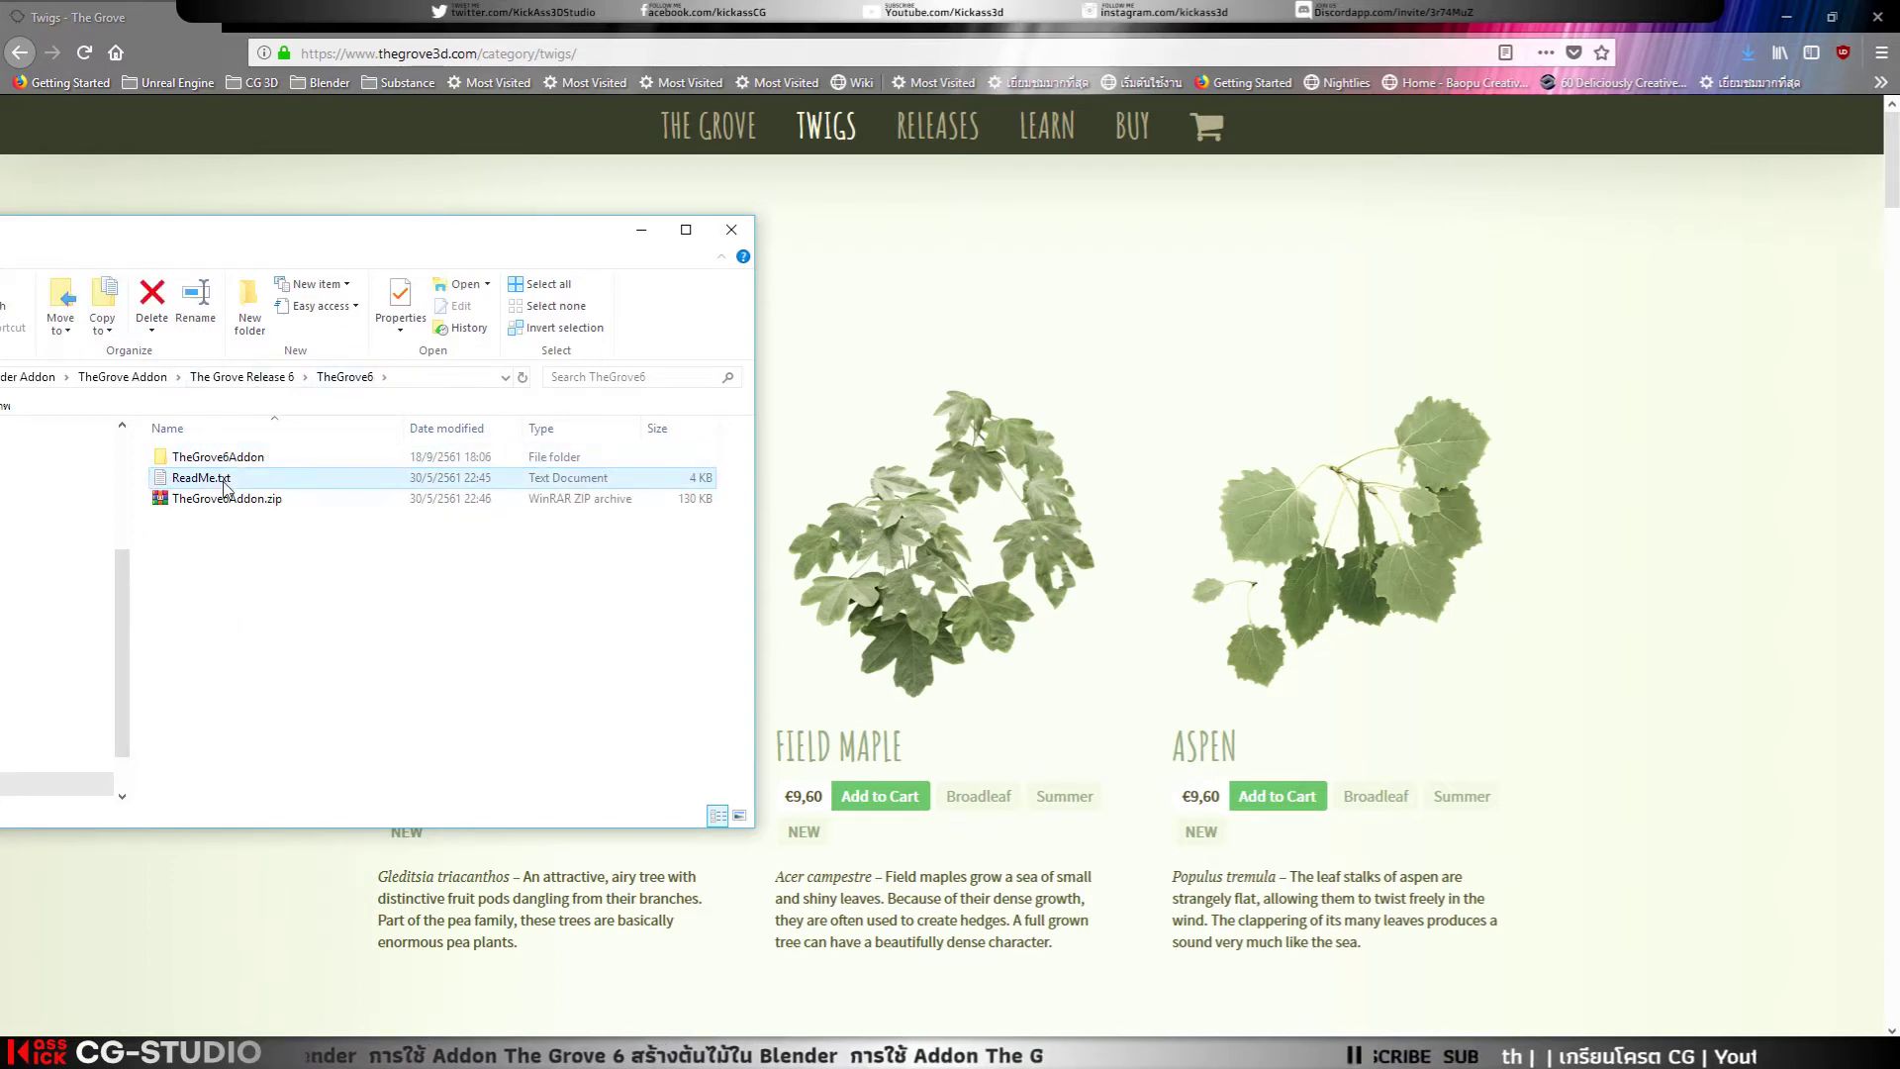
pyautogui.doubleClick(227, 481)
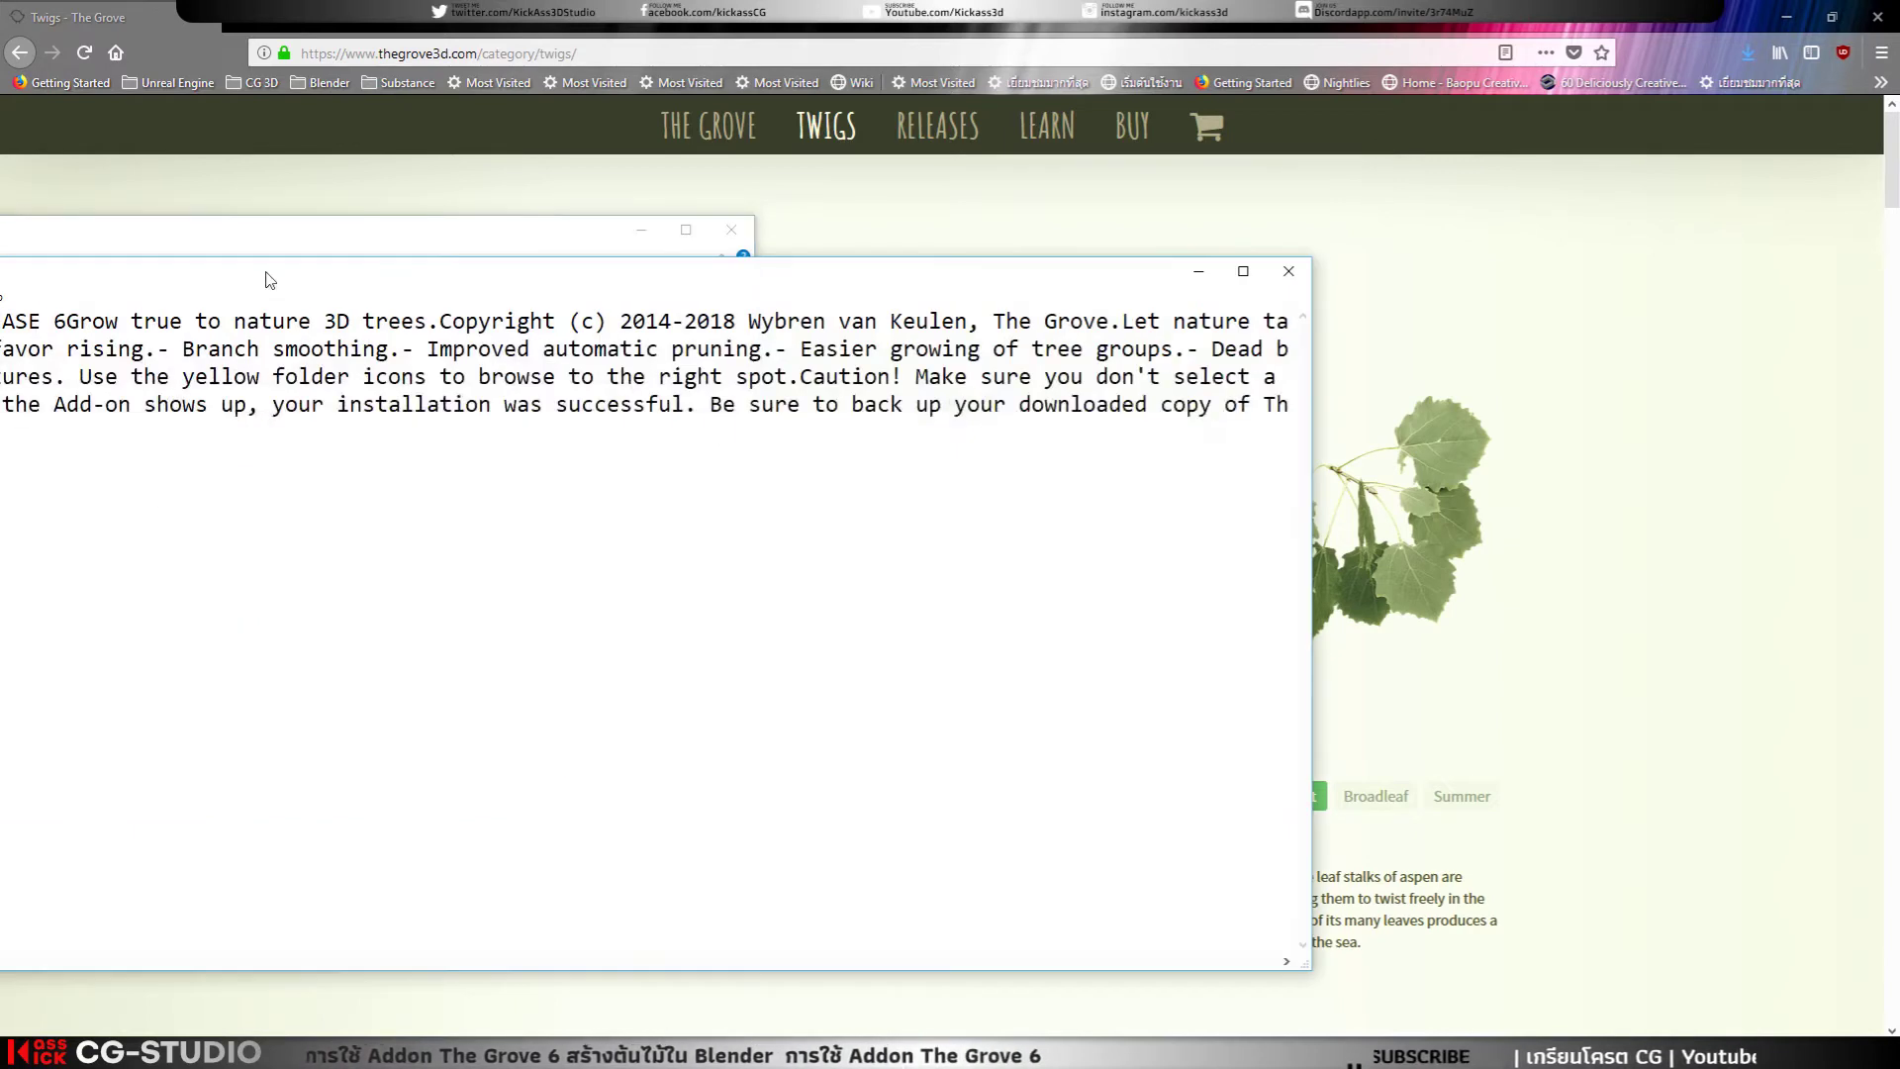
pyautogui.moveTo(267, 280)
pyautogui.mouseDown()
pyautogui.moveTo(559, 345)
pyautogui.moveTo(547, 295)
pyautogui.mouseUp()
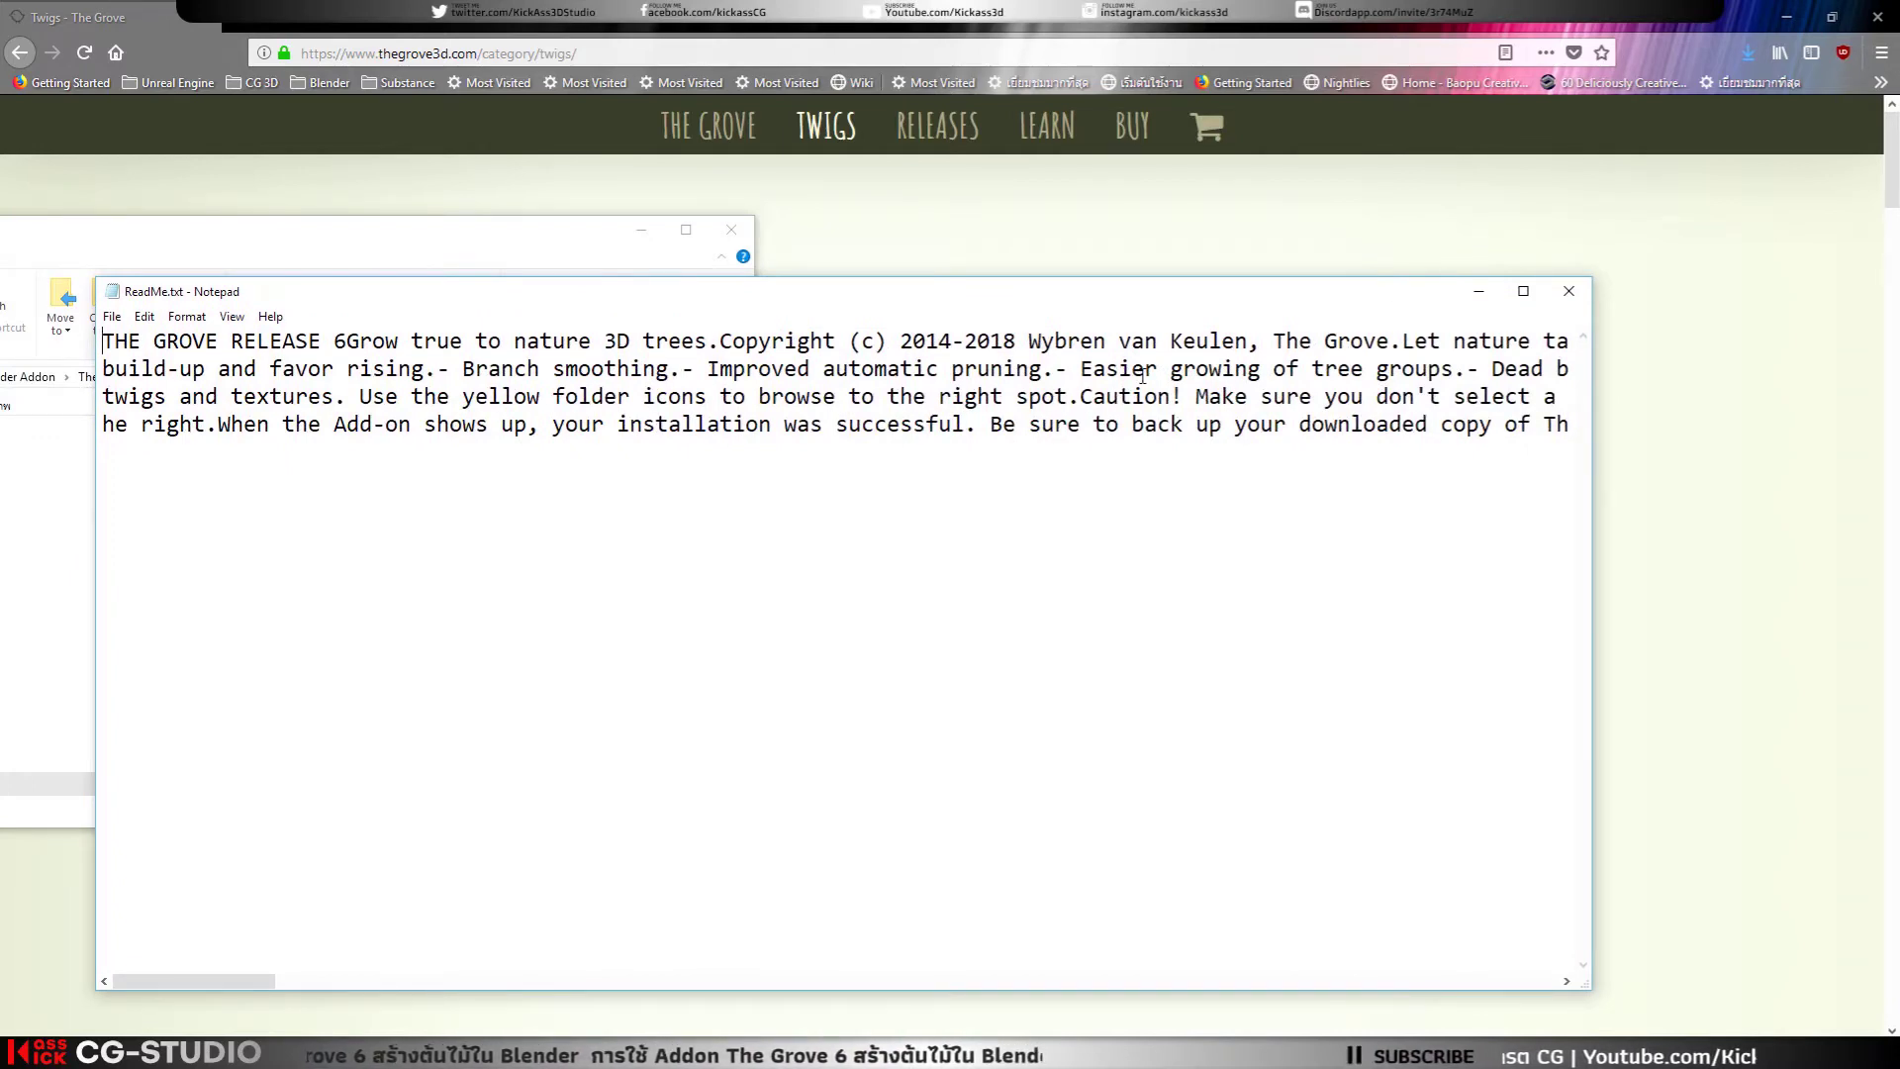
pyautogui.click(1568, 291)
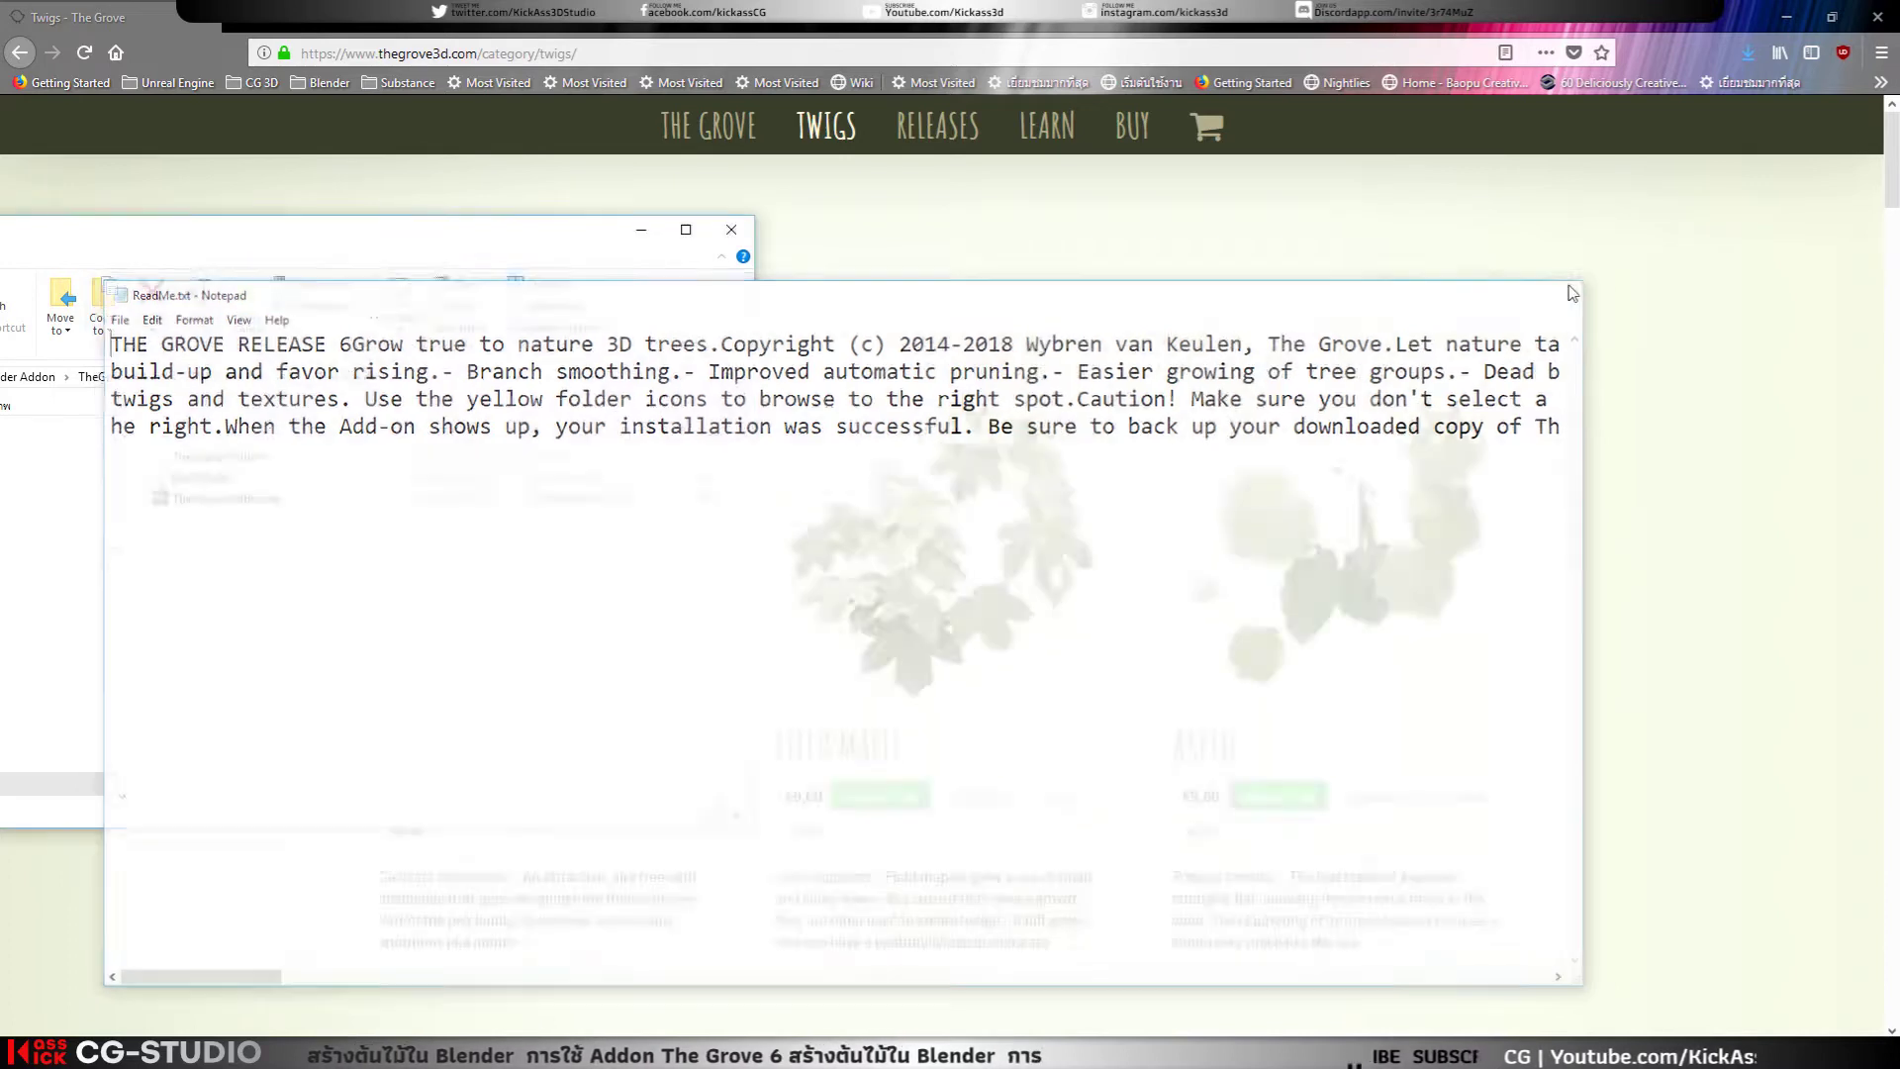
pyautogui.click(226, 503)
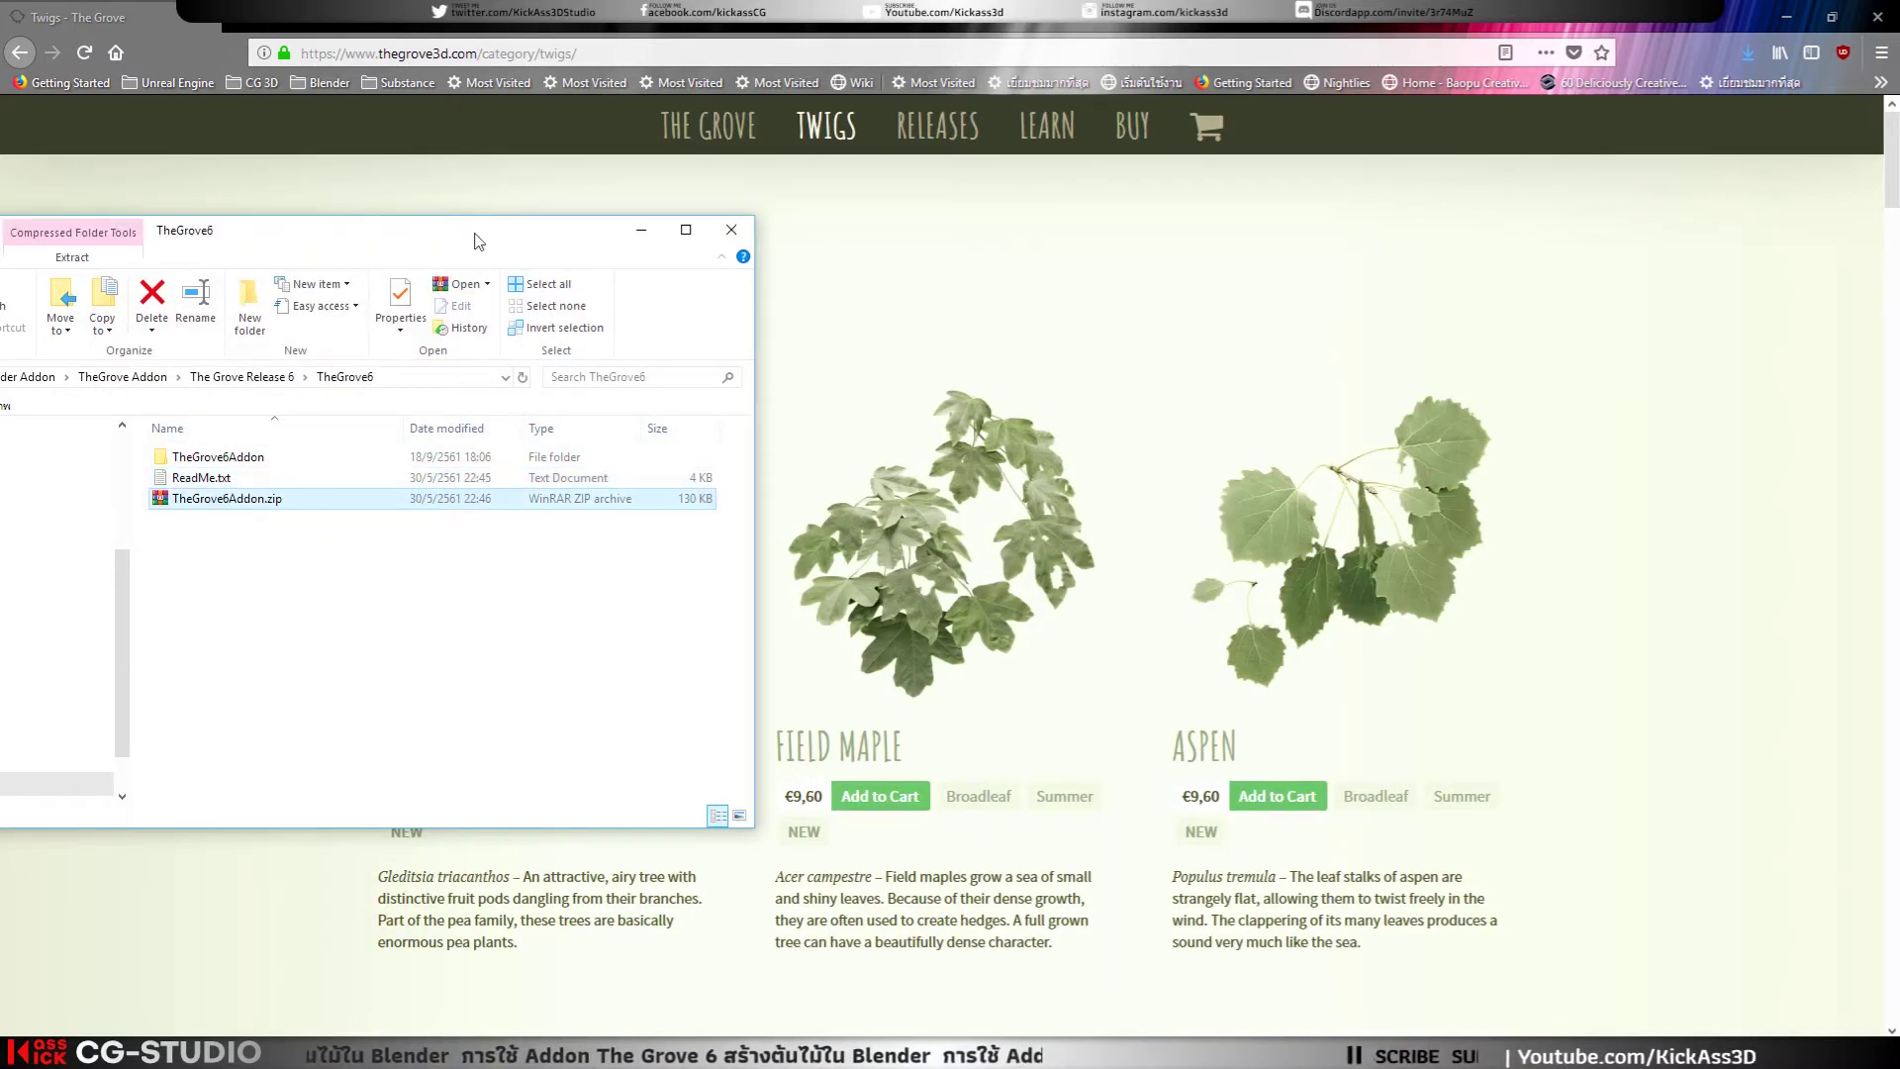
pyautogui.moveTo(475, 230); pyautogui.dragTo(0, 237)
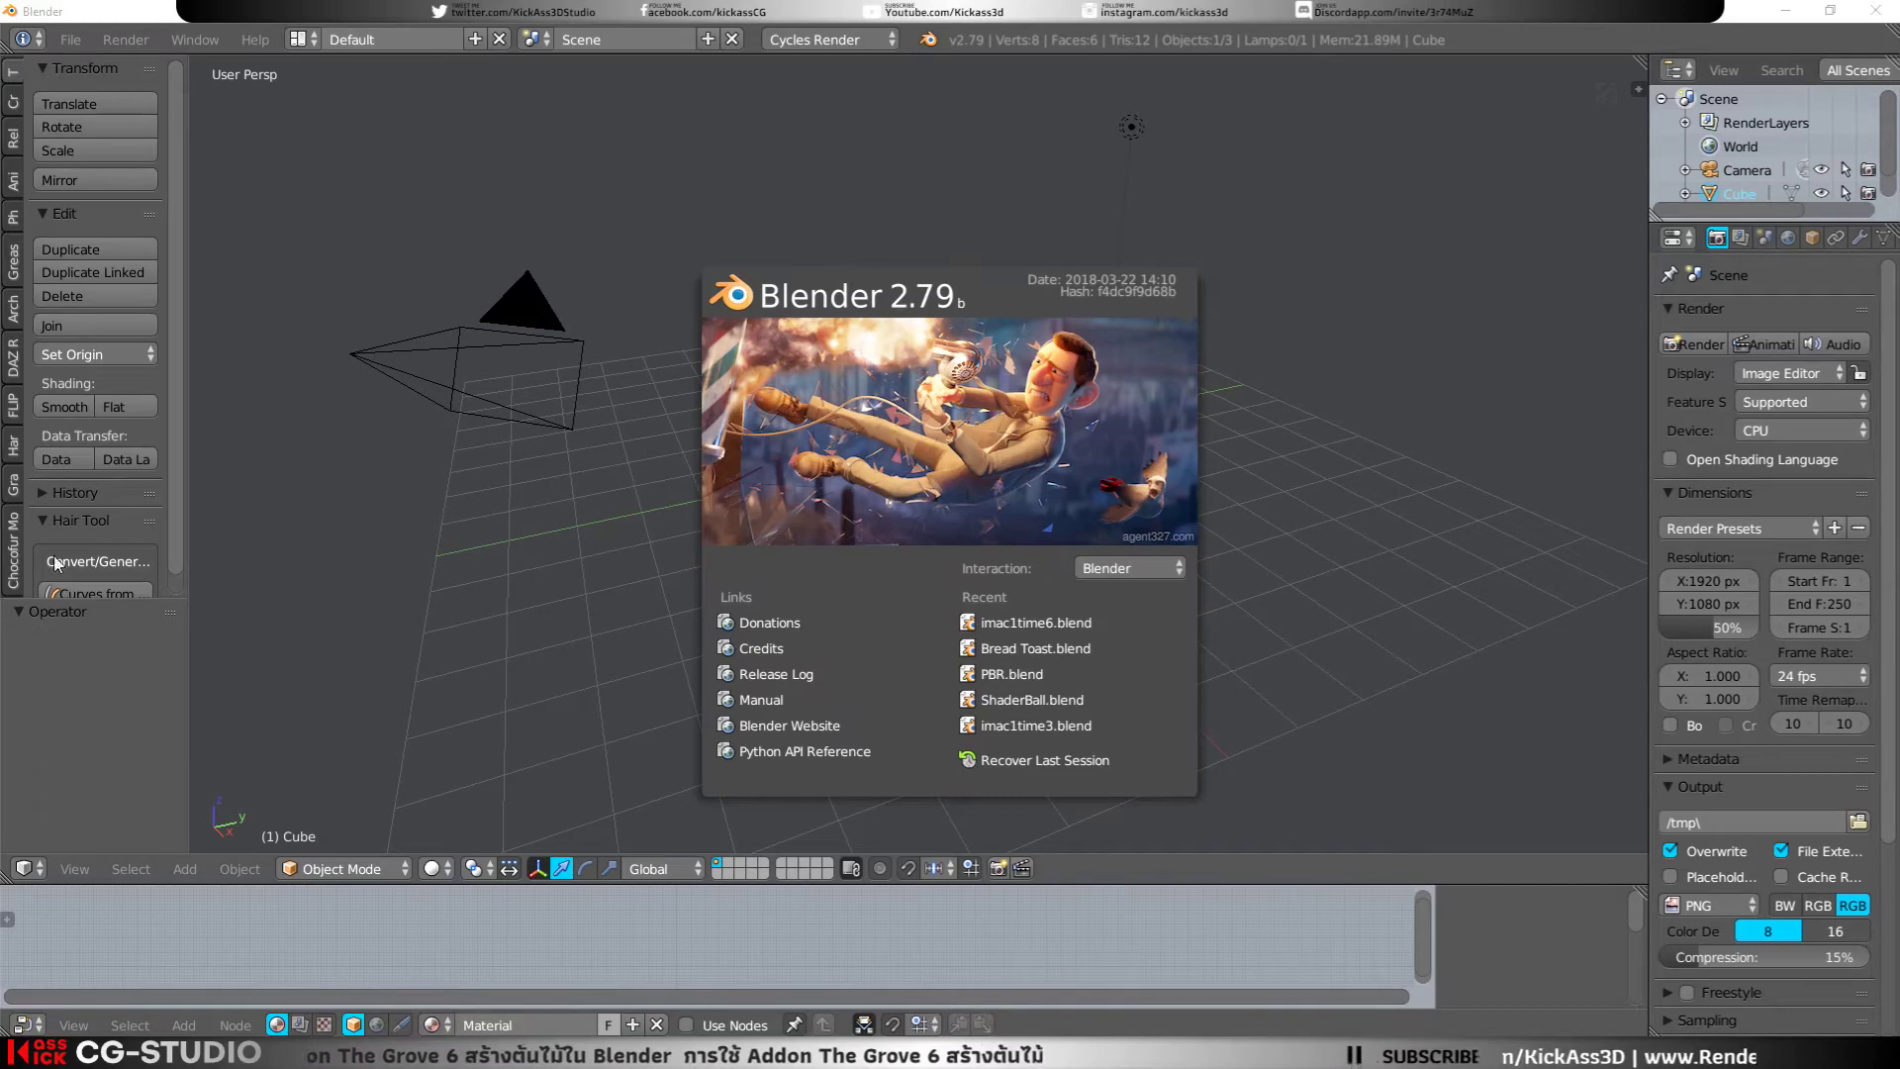
# Step: Dismiss the splash screen and centre the User Preferences window on its Add-ons tab
pyautogui.click(75, 44)
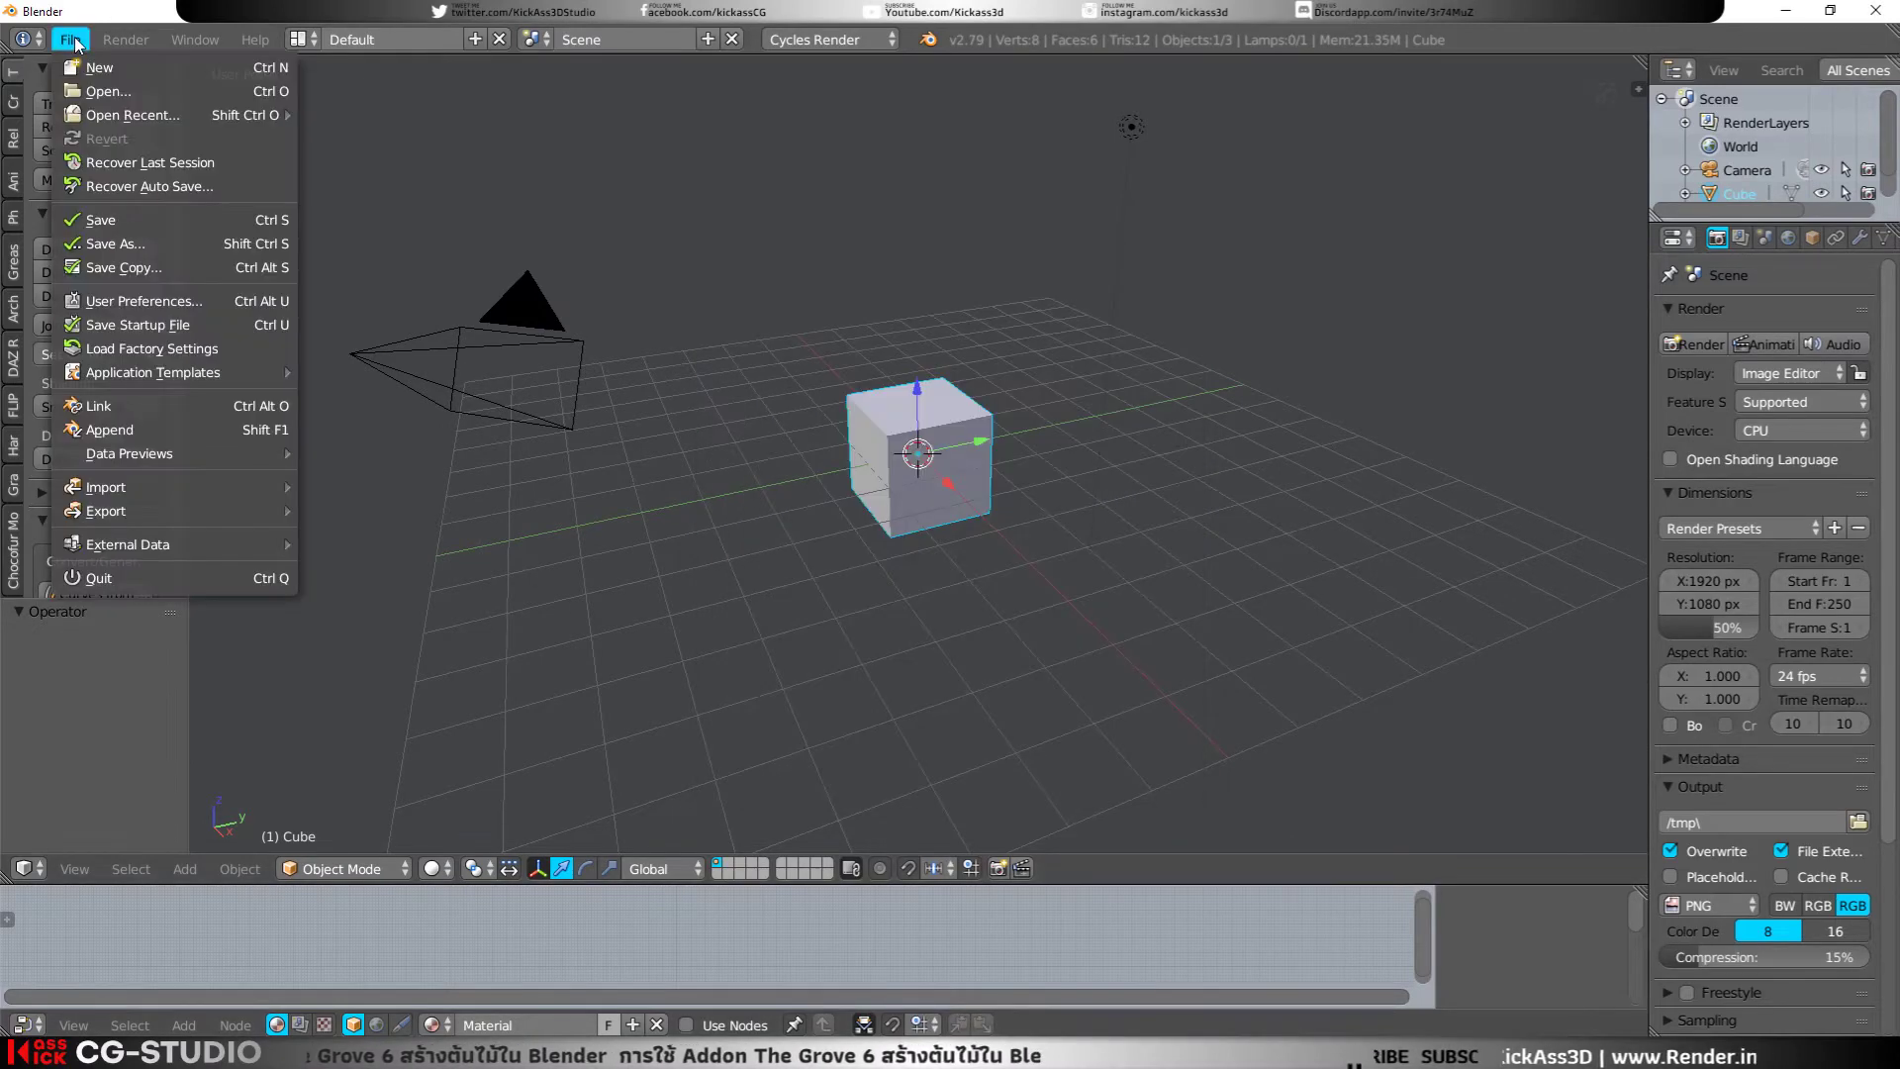
pyautogui.click(117, 302)
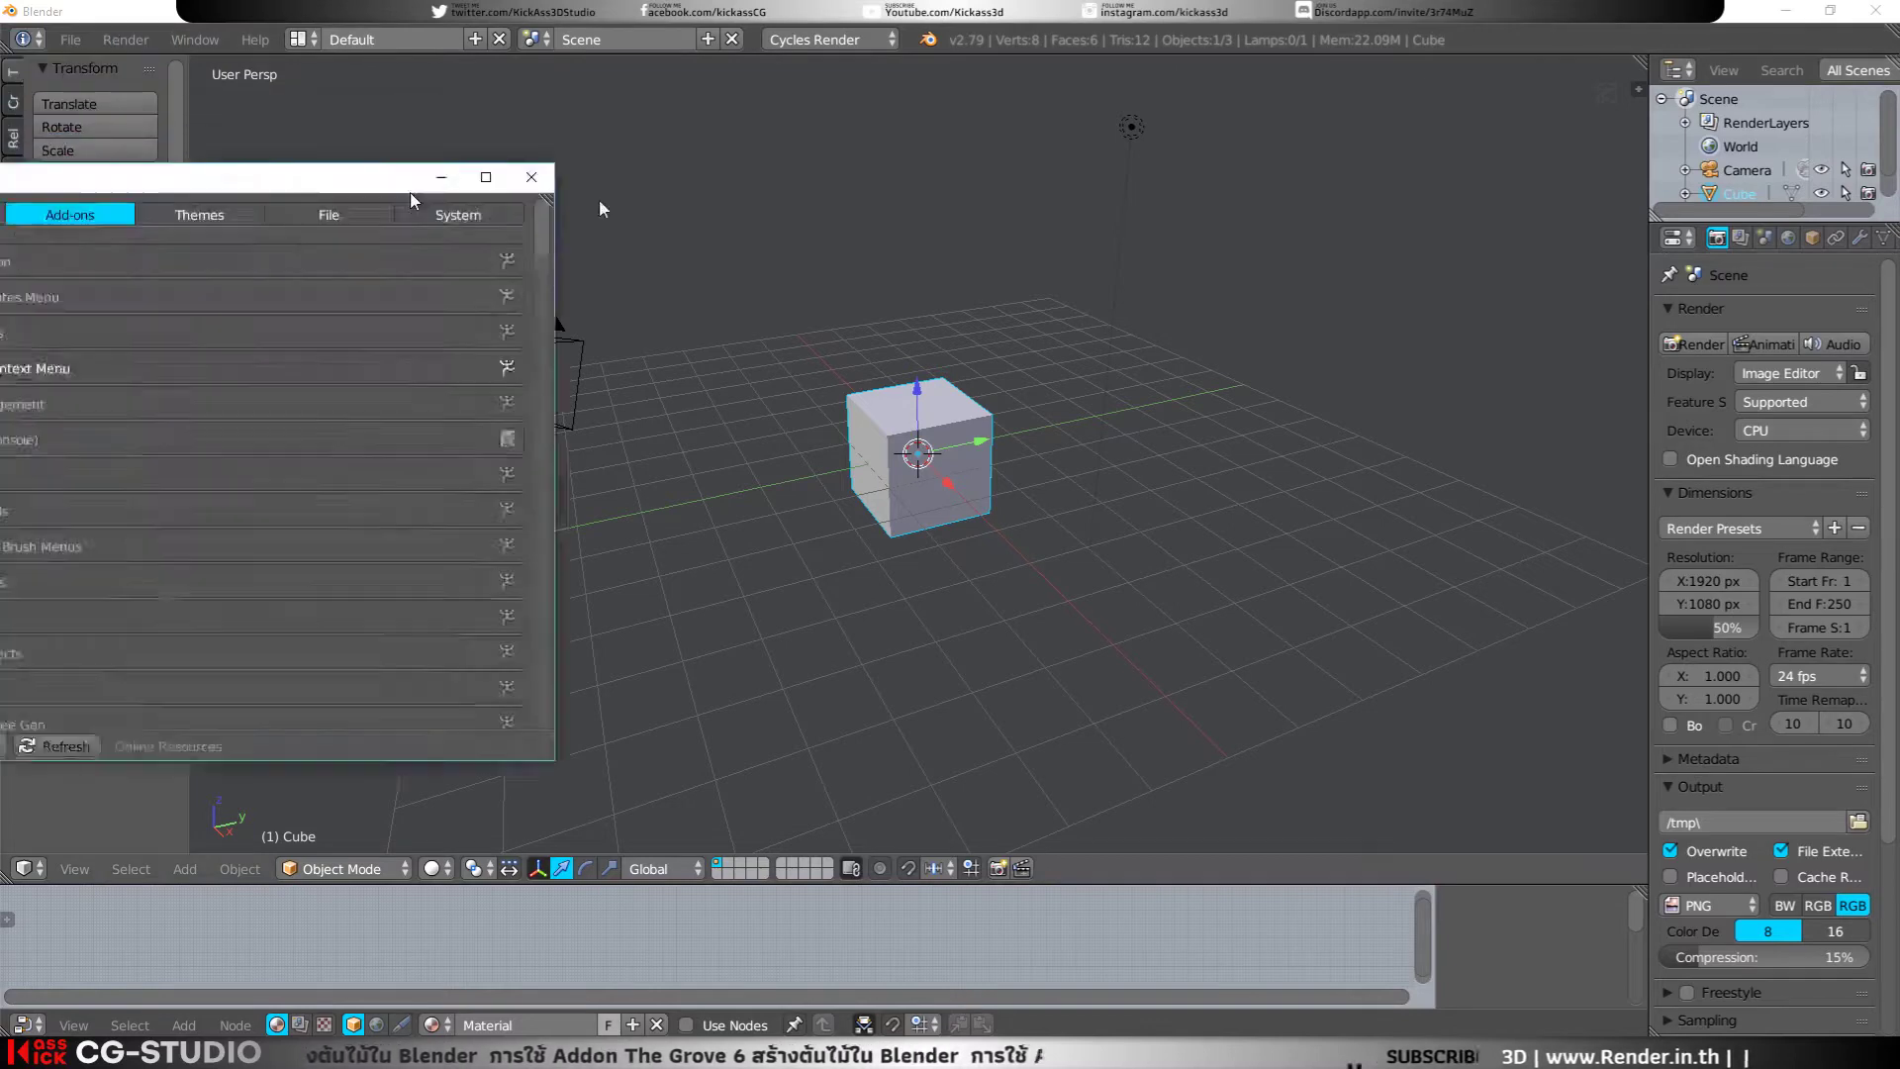
pyautogui.moveTo(77, 186); pyautogui.dragTo(960, 193)
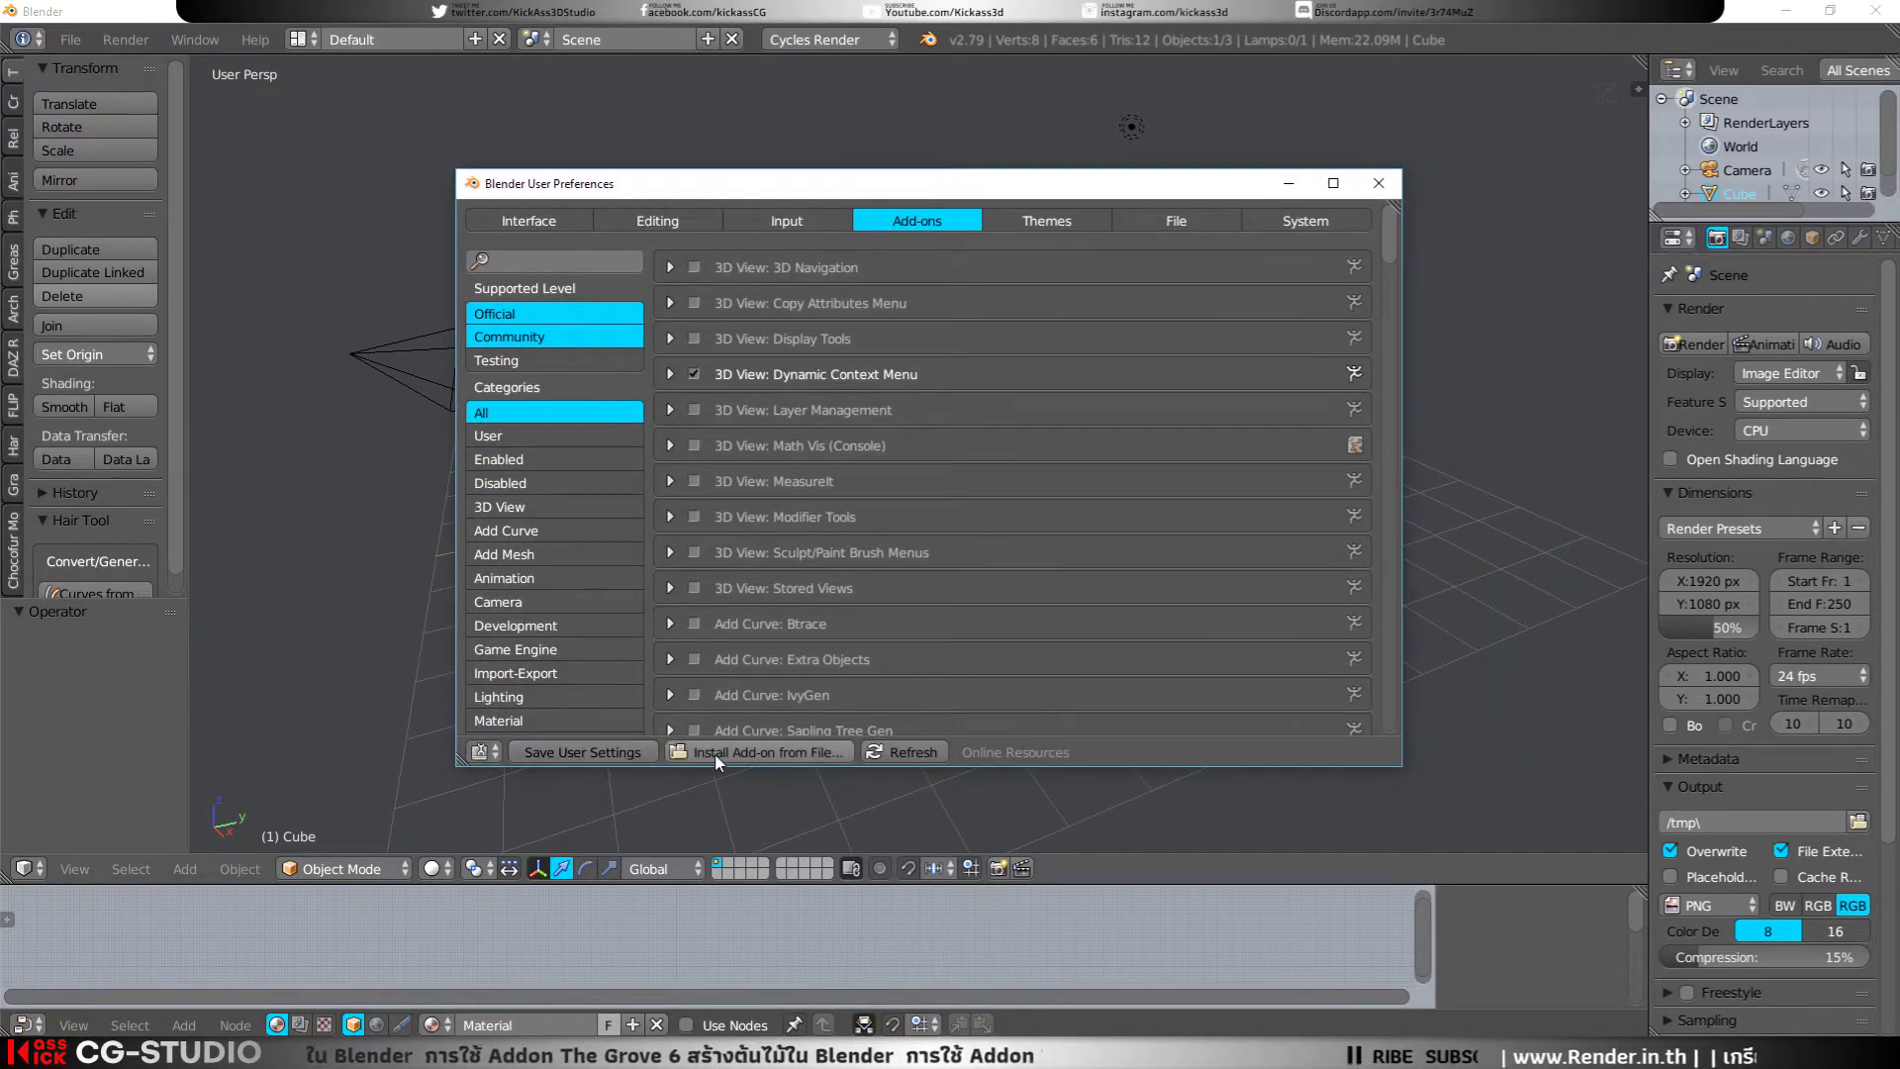
# Step: Install TheGrove6Addon.zip from the pasted Grove release folder path
pyautogui.click(790, 758)
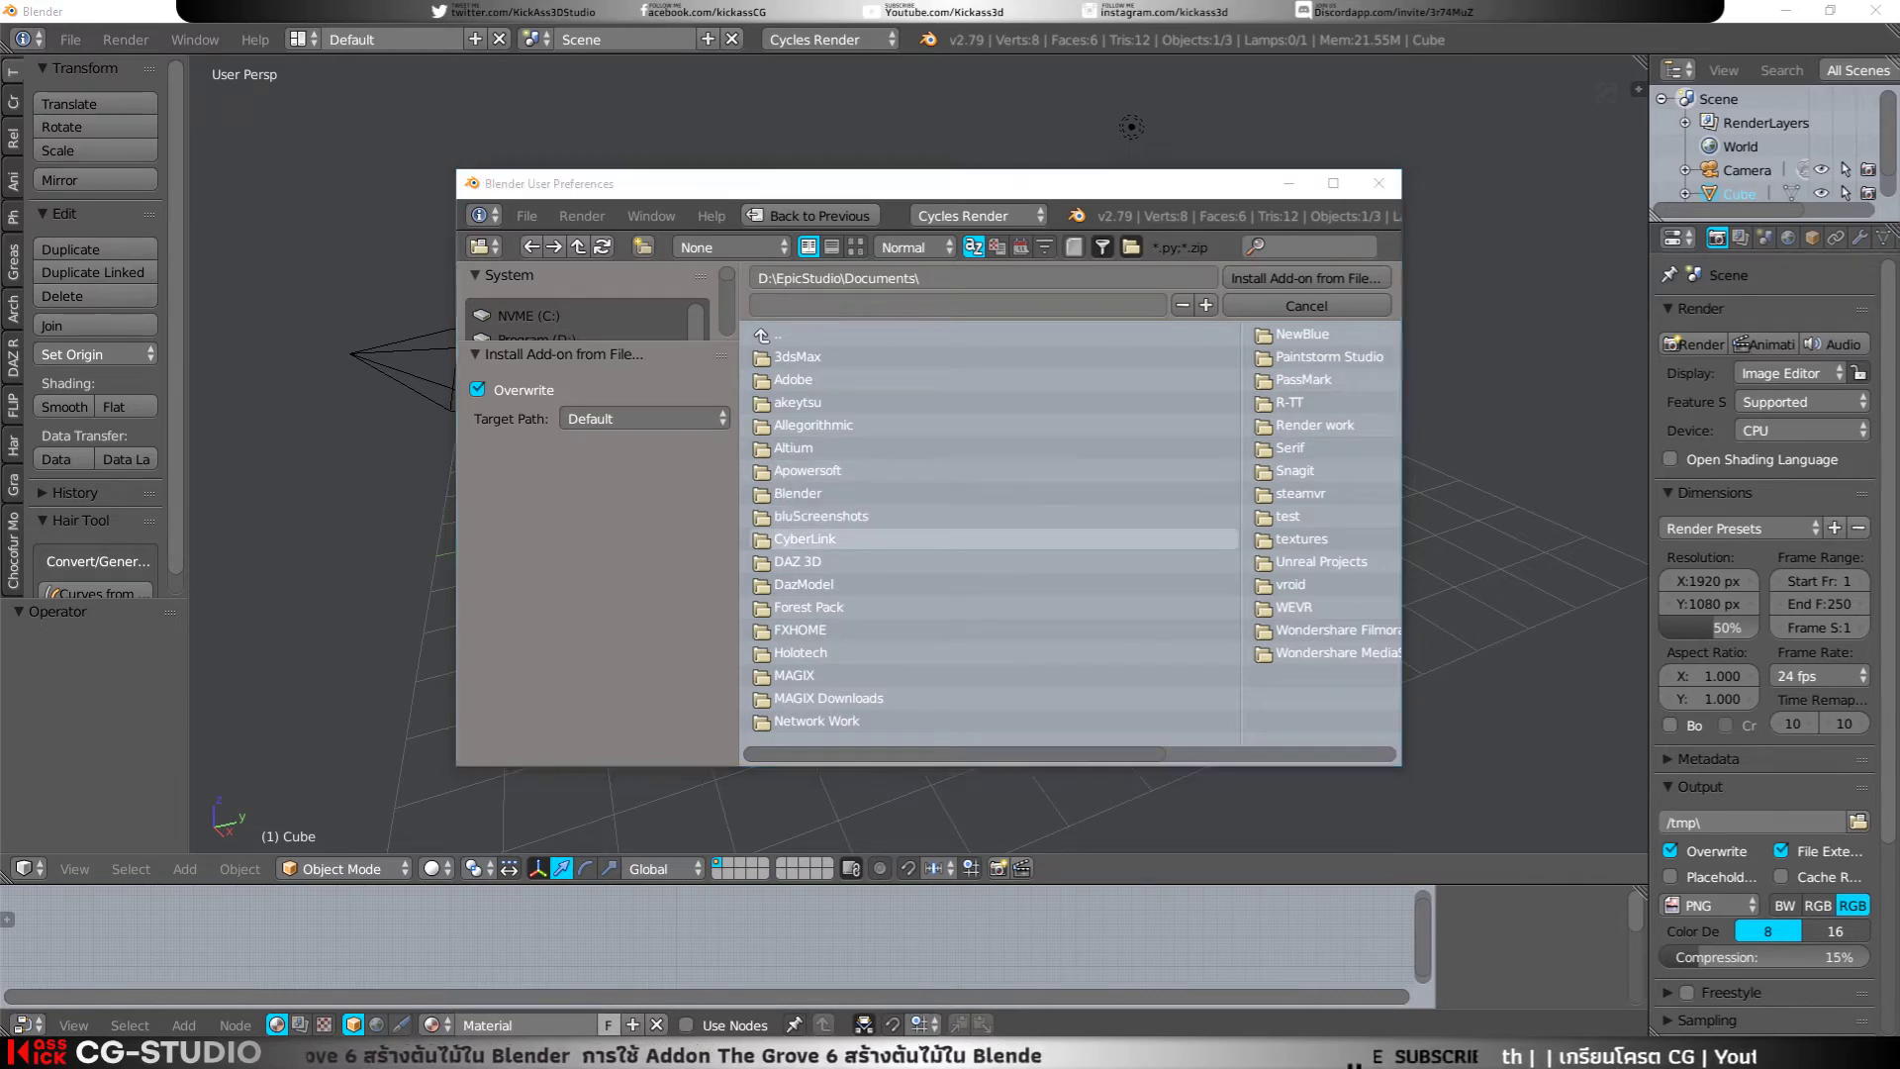
pyautogui.click(923, 278)
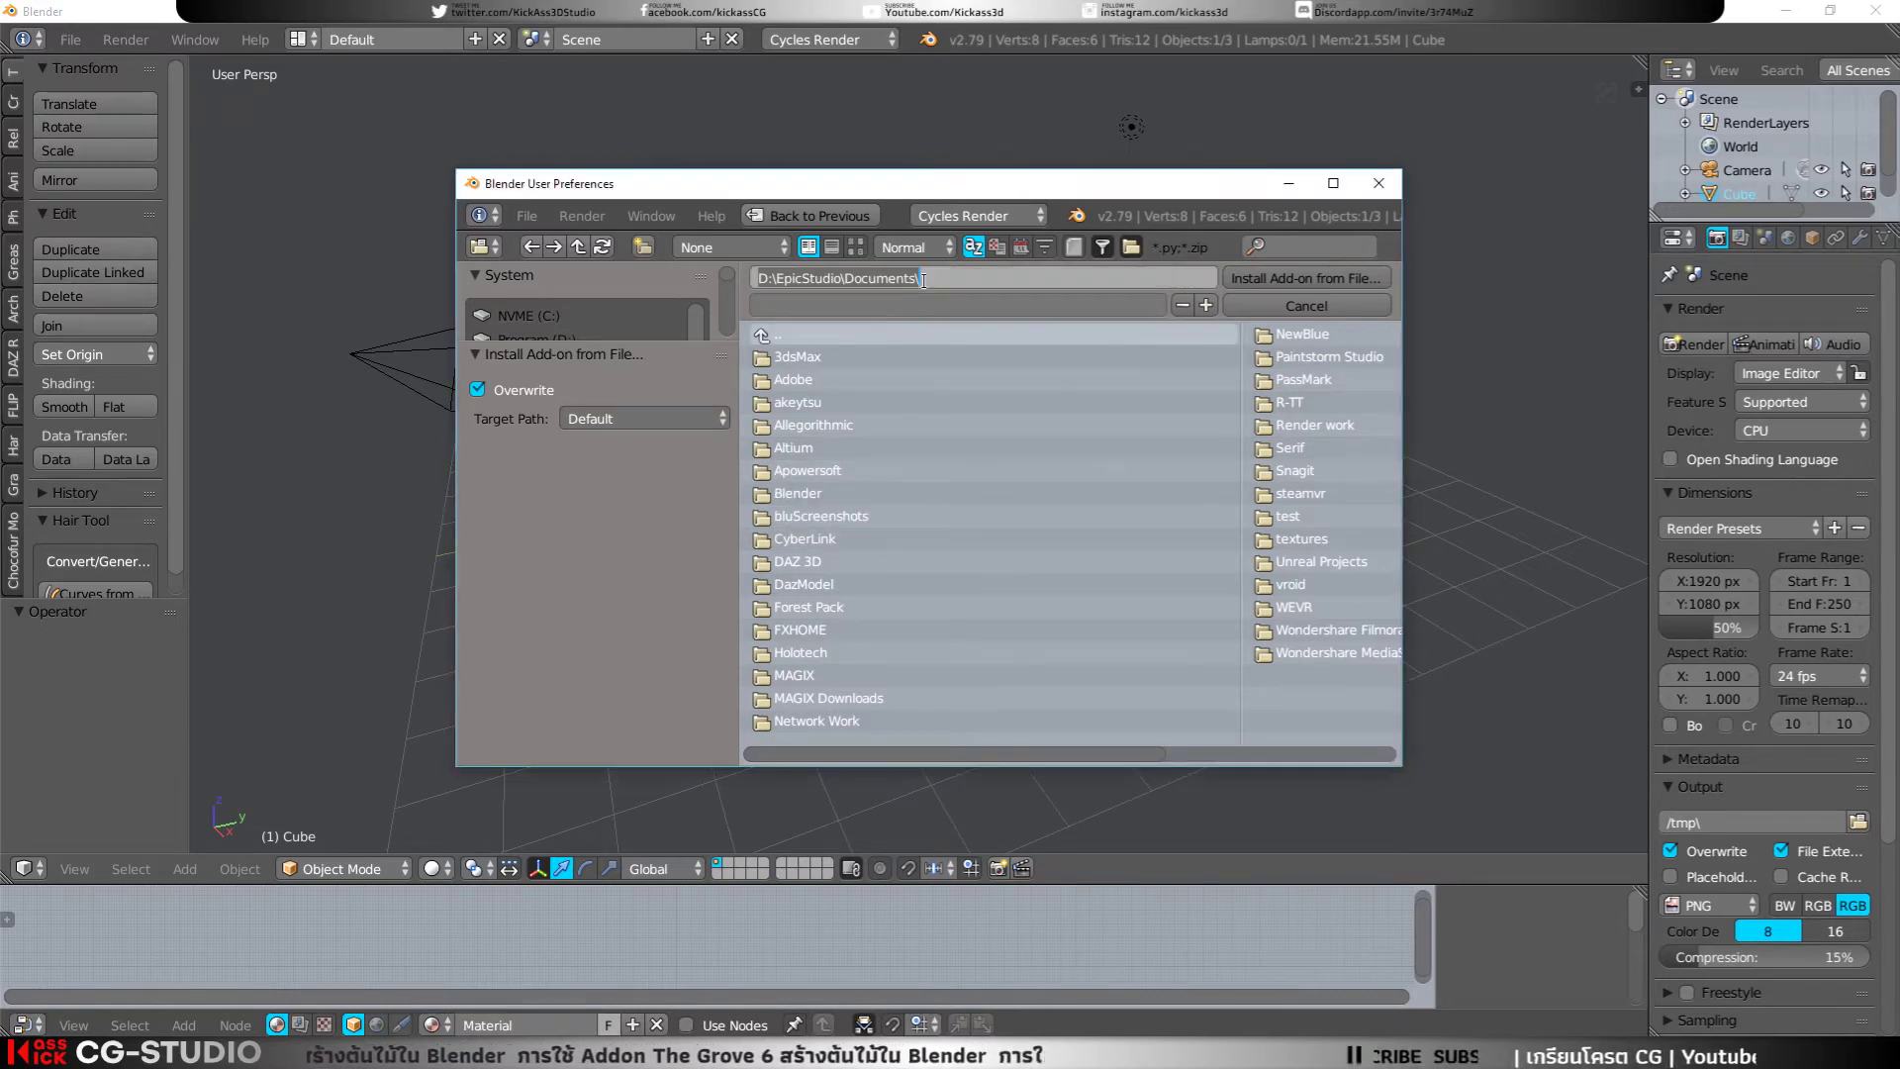
pyautogui.hotkey('ctrl', 'v')
pyautogui.press('Return')
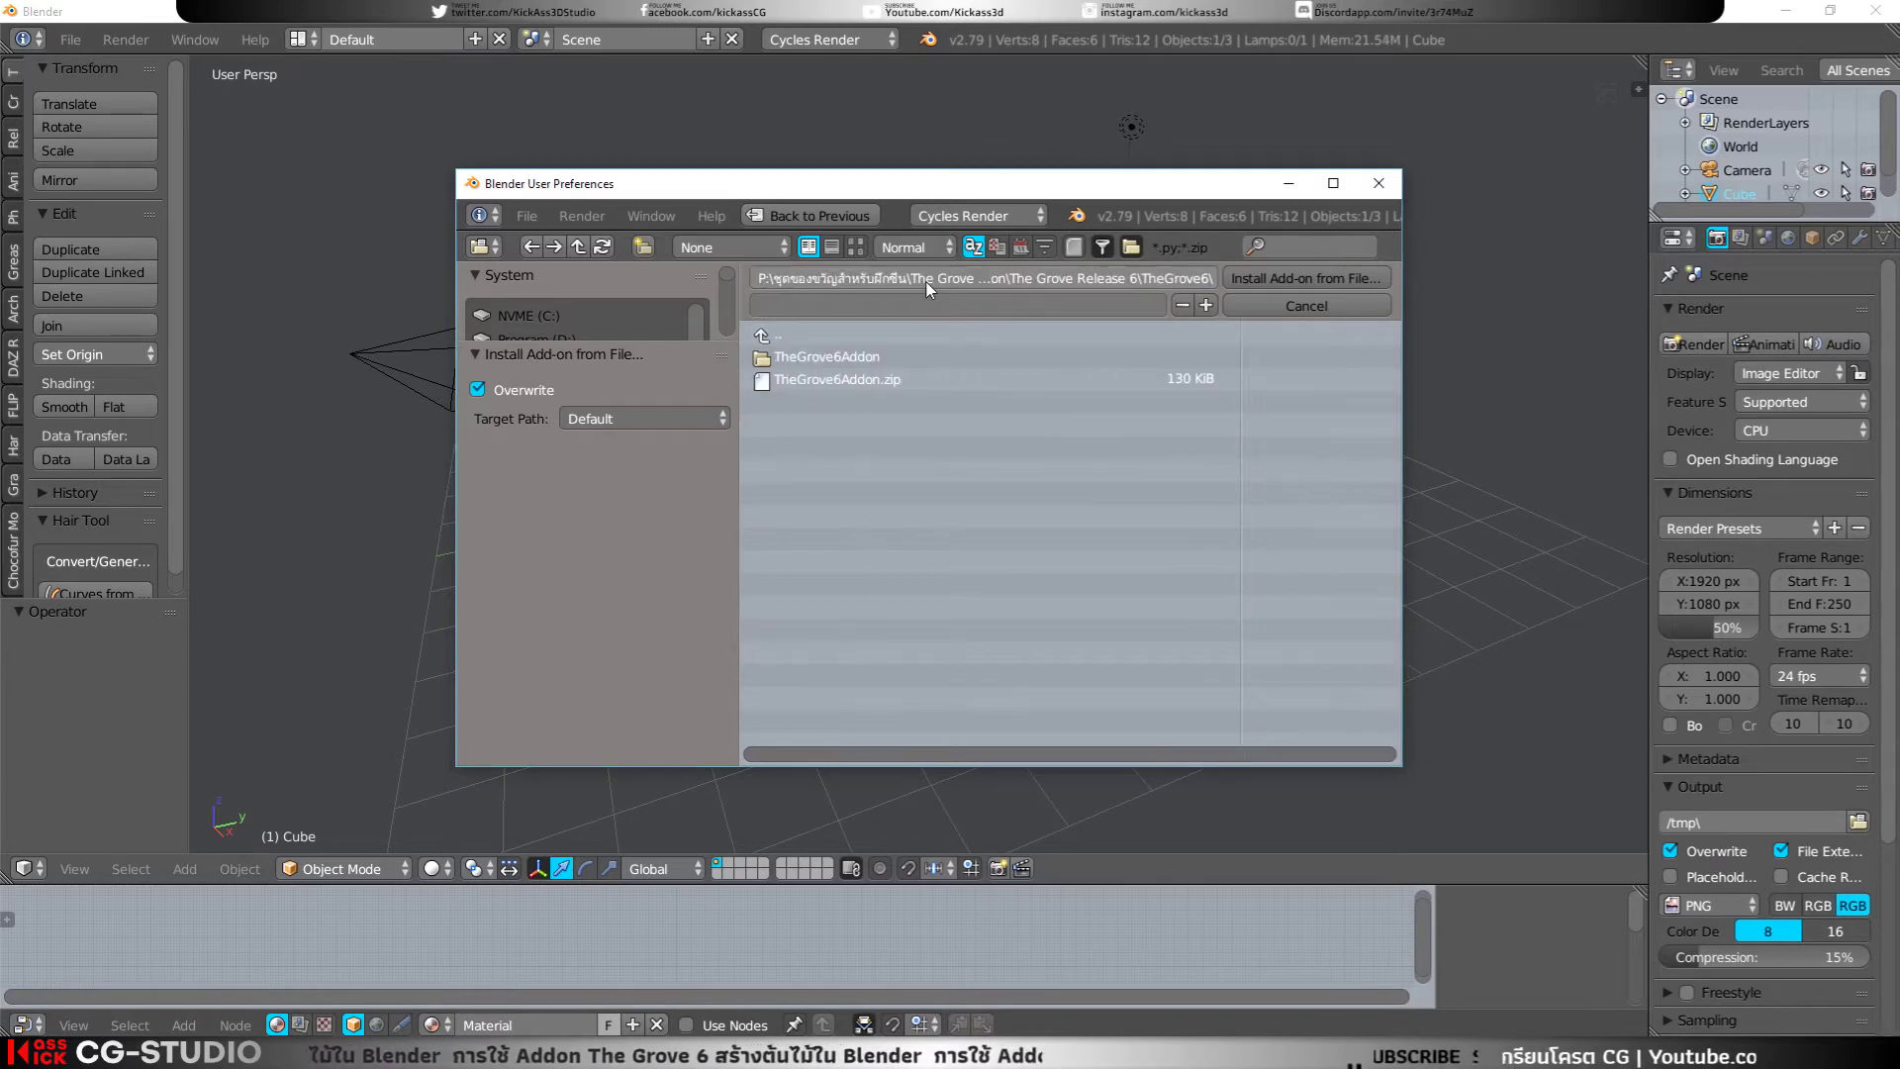
pyautogui.click(841, 379)
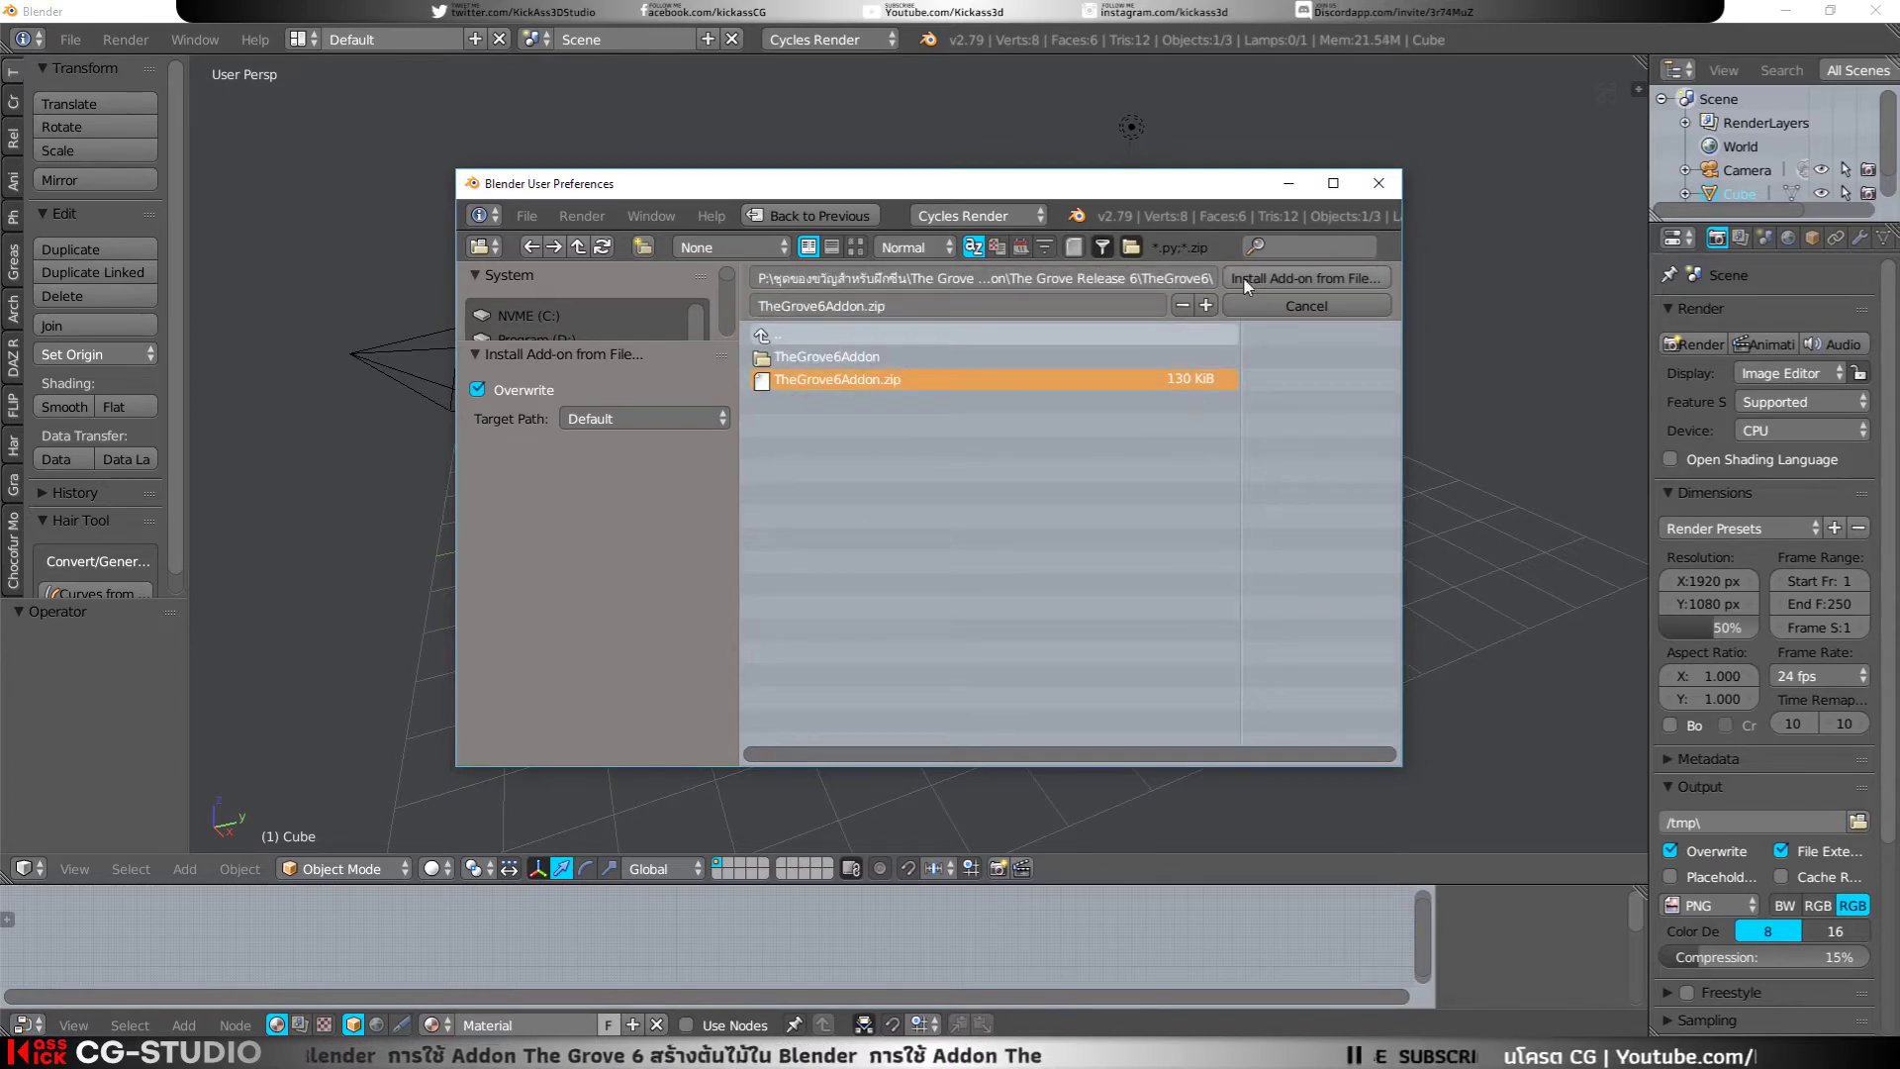
pyautogui.click(1244, 281)
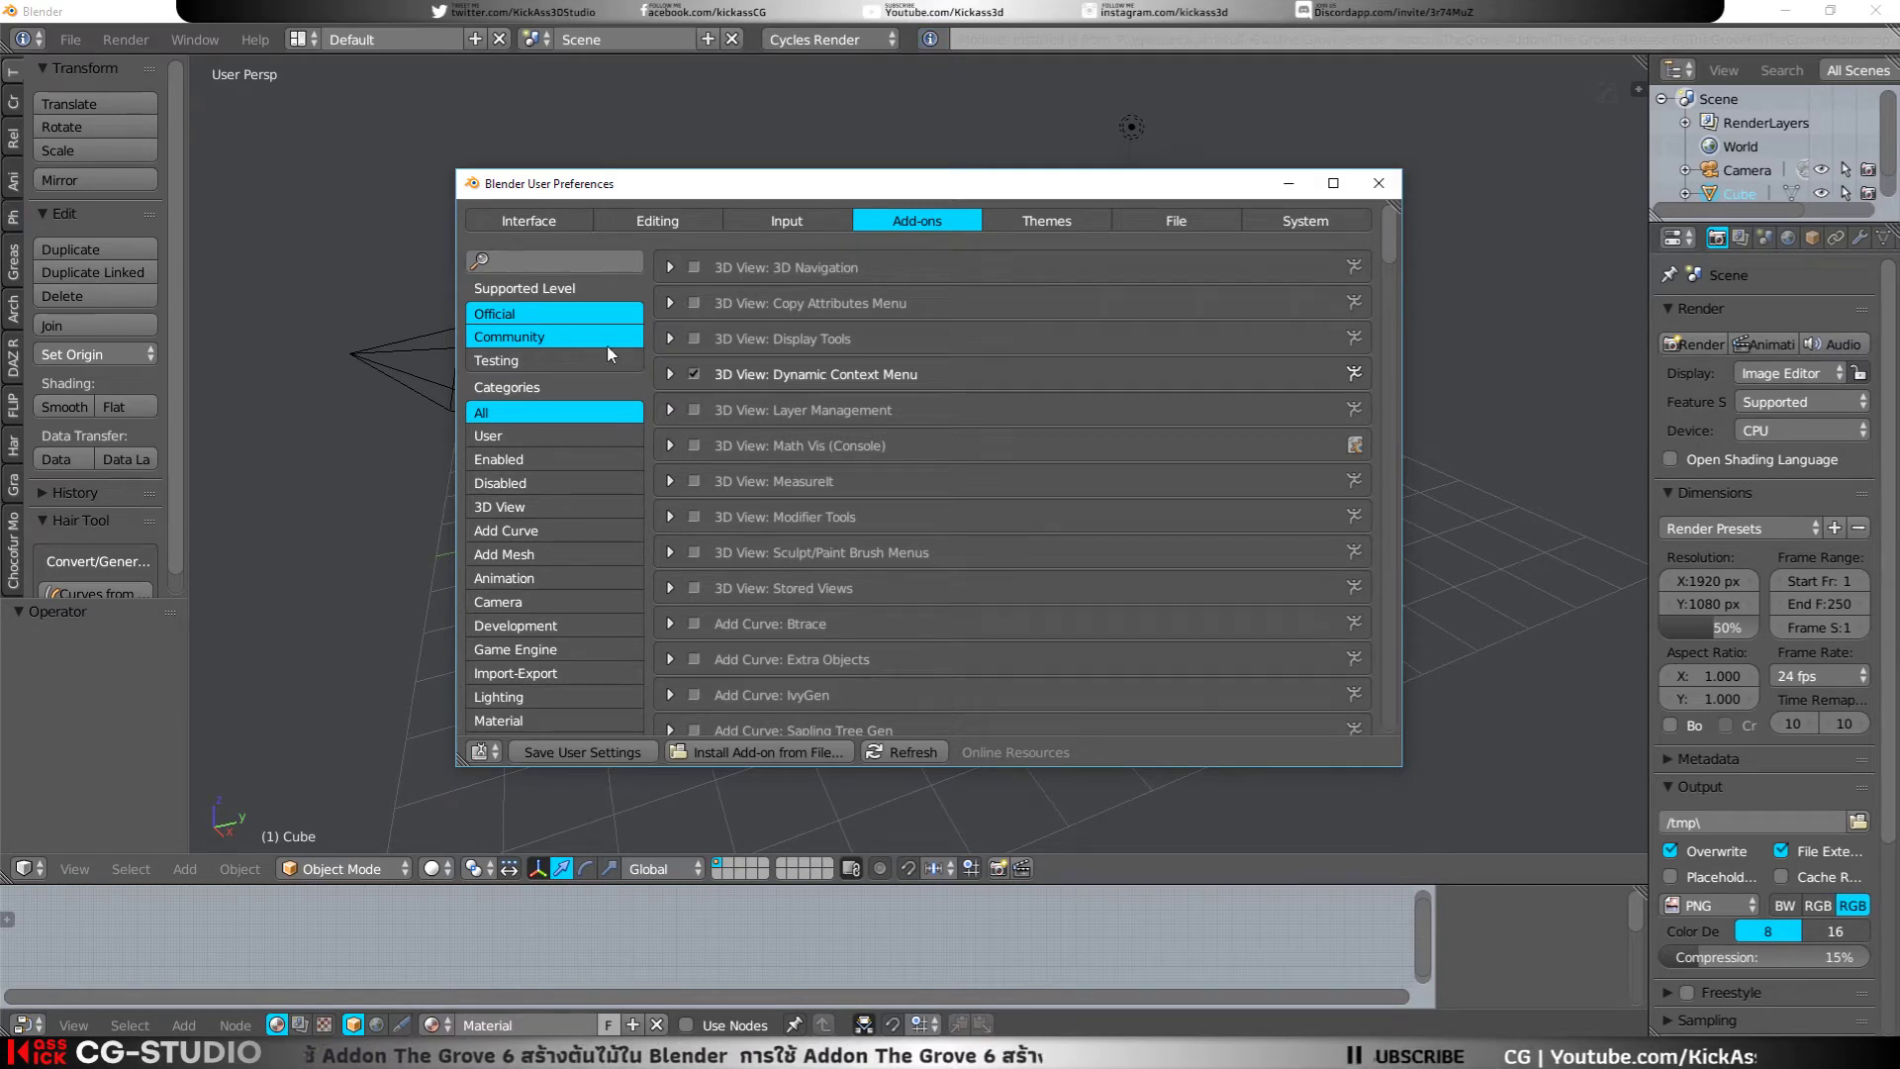
# Step: Search the add-ons for 'The' and expand the Add Mesh: The Grove 6 details
pyautogui.click(598, 260)
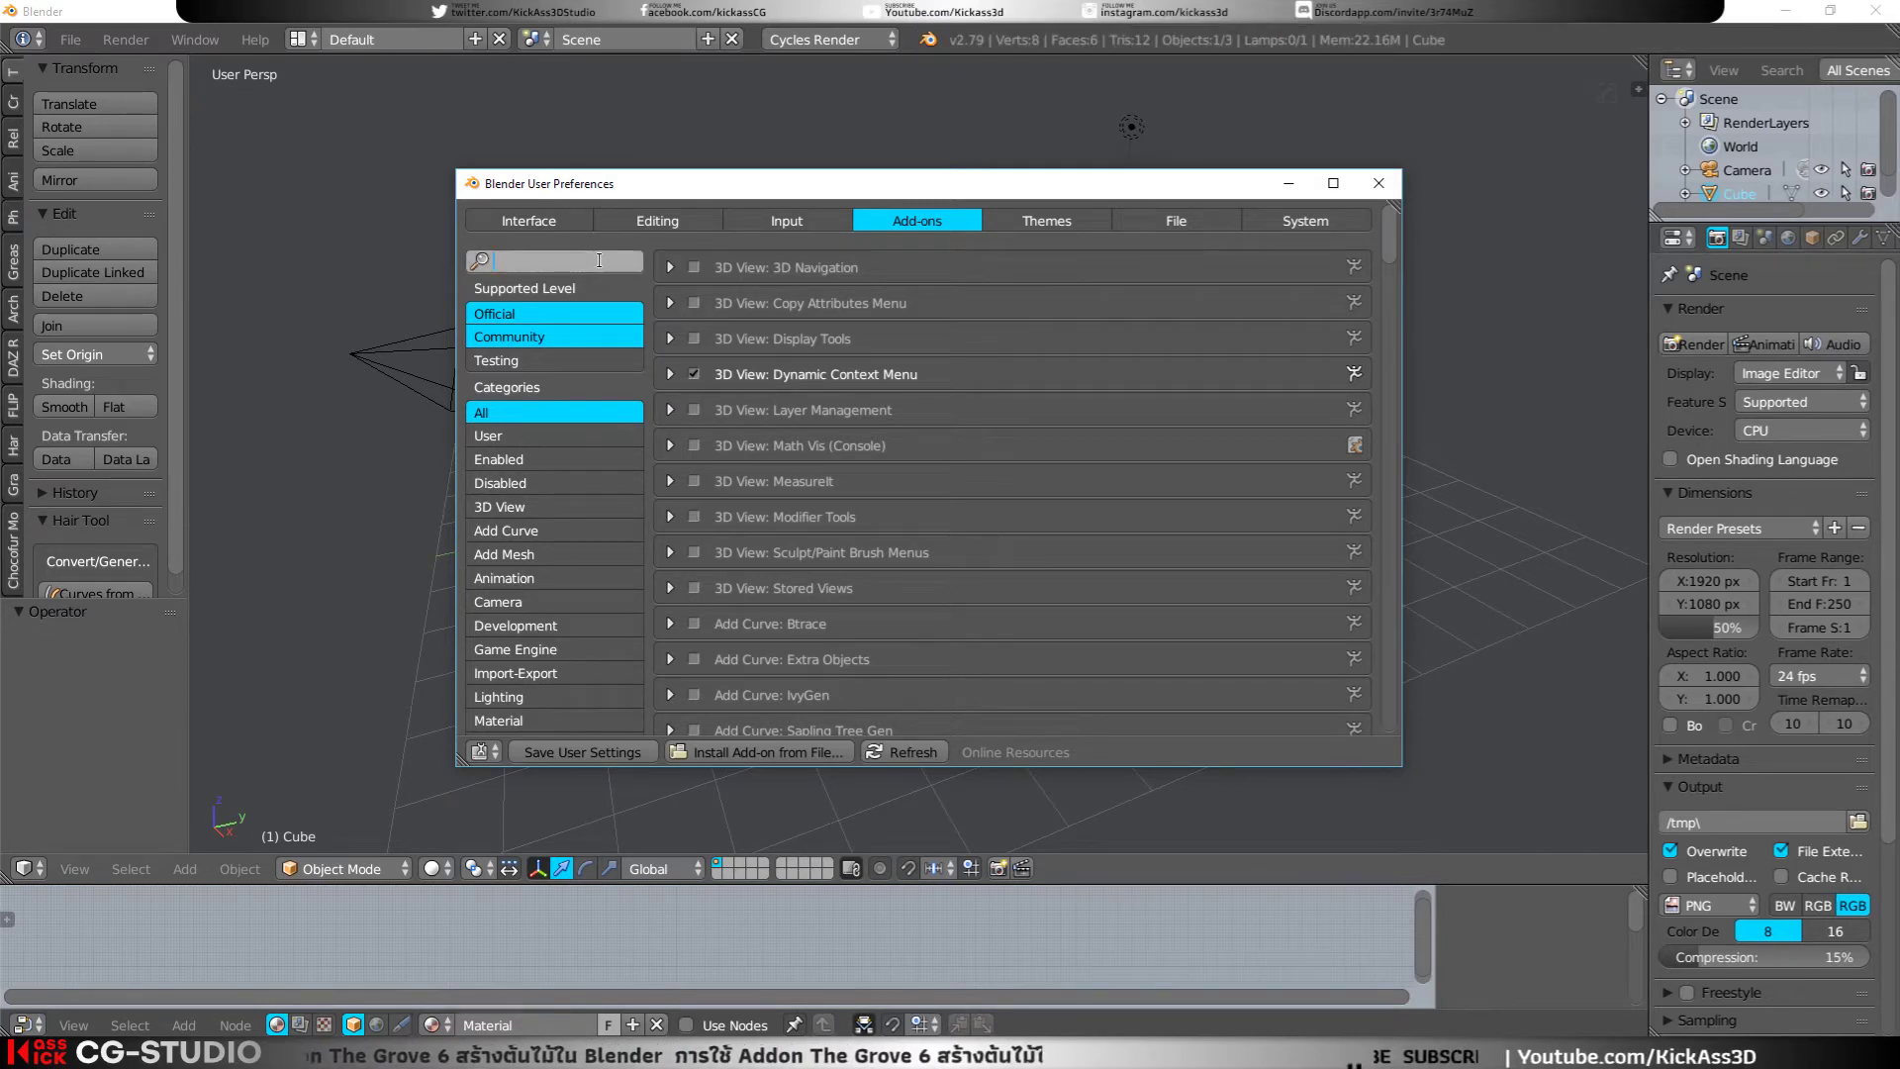
pyautogui.write('The')
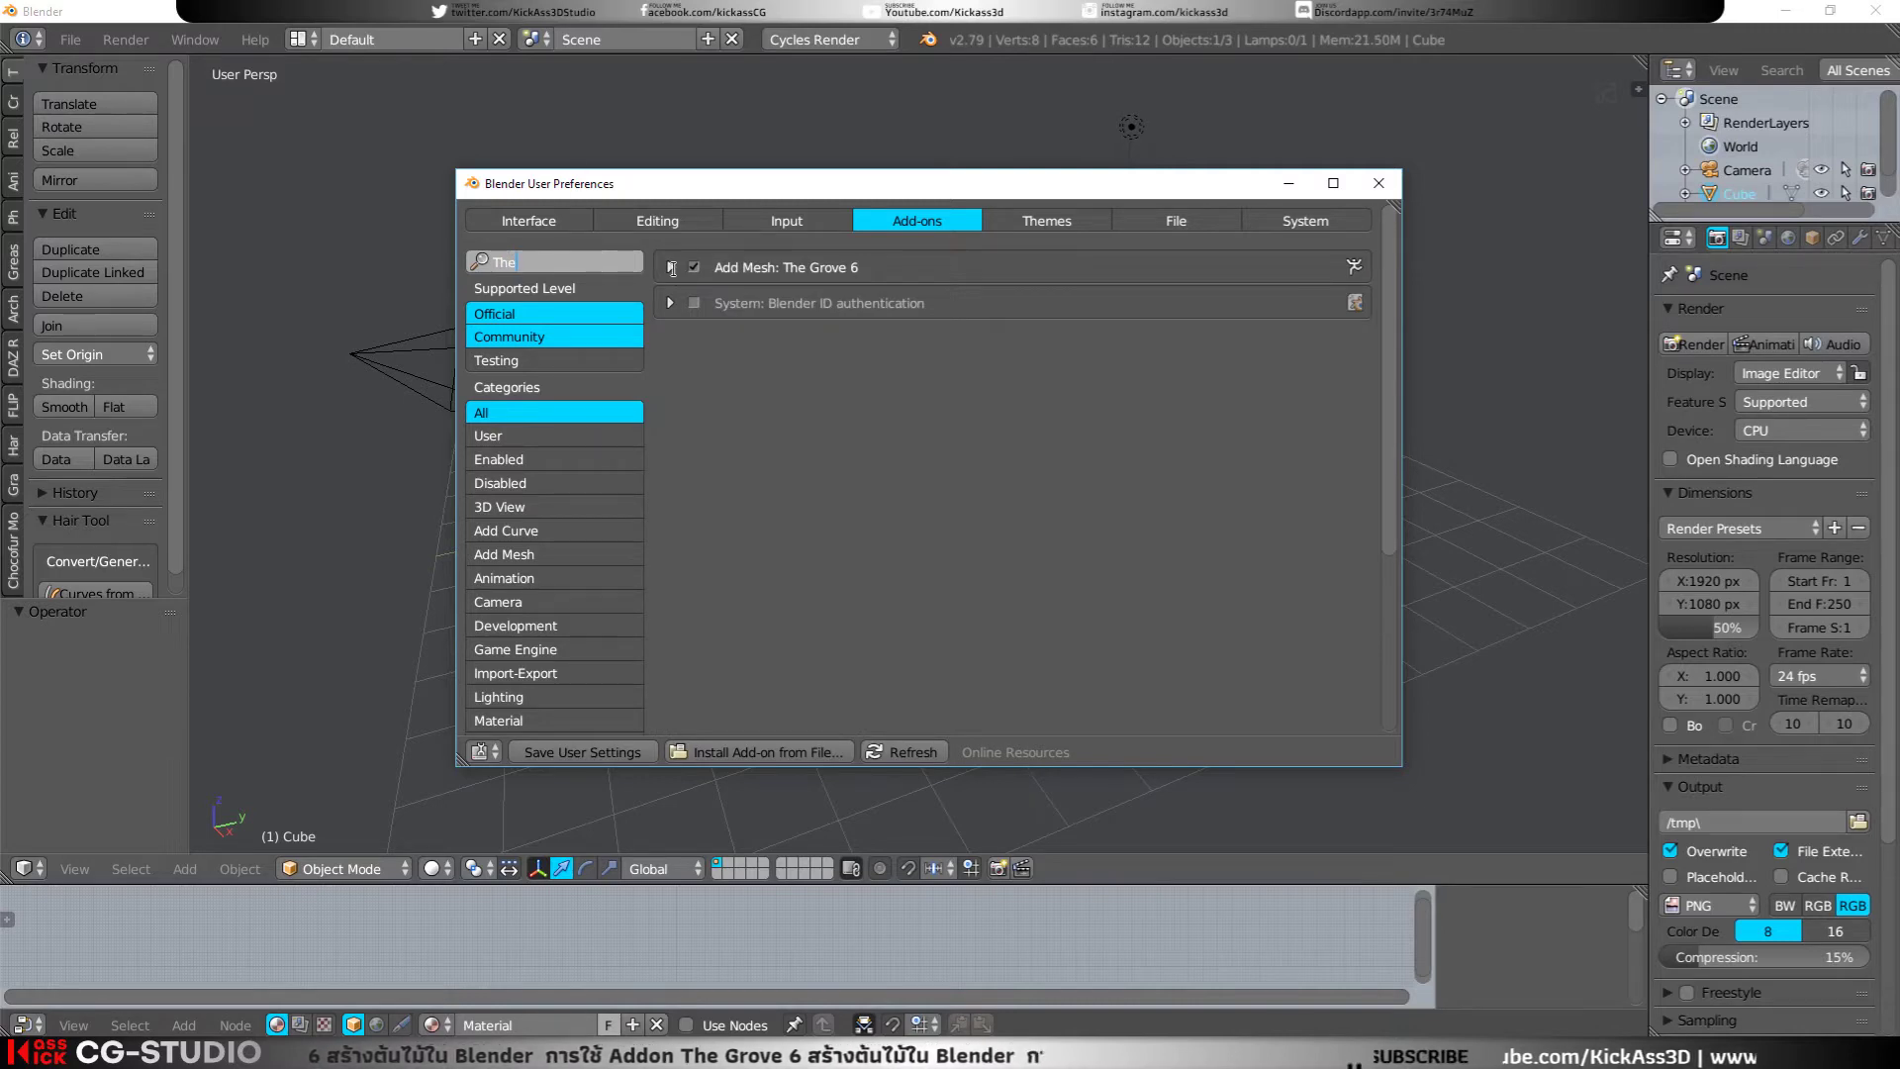
pyautogui.click(674, 269)
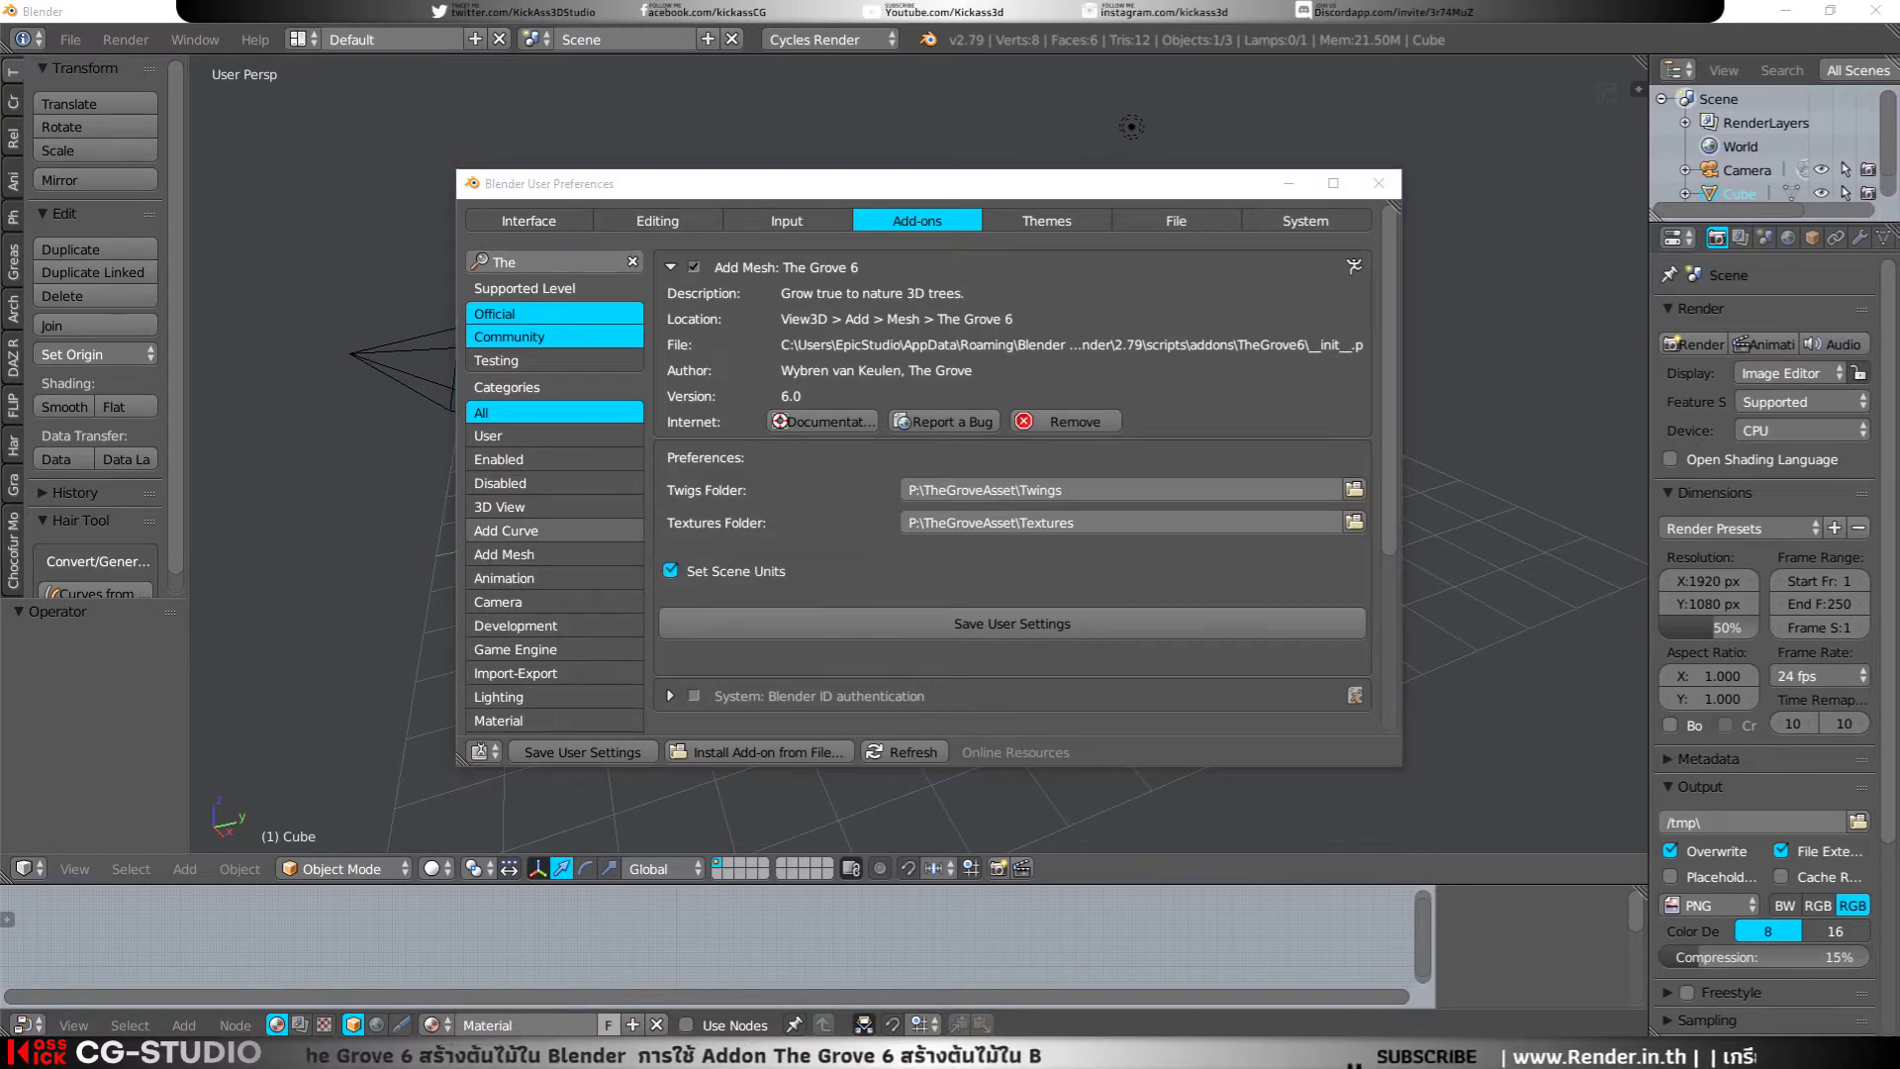
# Step: Bring the TheGroveAsset Explorer window onto the screen and select its folder path
pyautogui.moveTo(0, 334); pyautogui.dragTo(220, 336)
pyautogui.moveTo(278, 354)
pyautogui.mouseDown()
pyautogui.moveTo(258, 301)
pyautogui.moveTo(282, 290)
pyautogui.mouseUp()
pyautogui.click(213, 434)
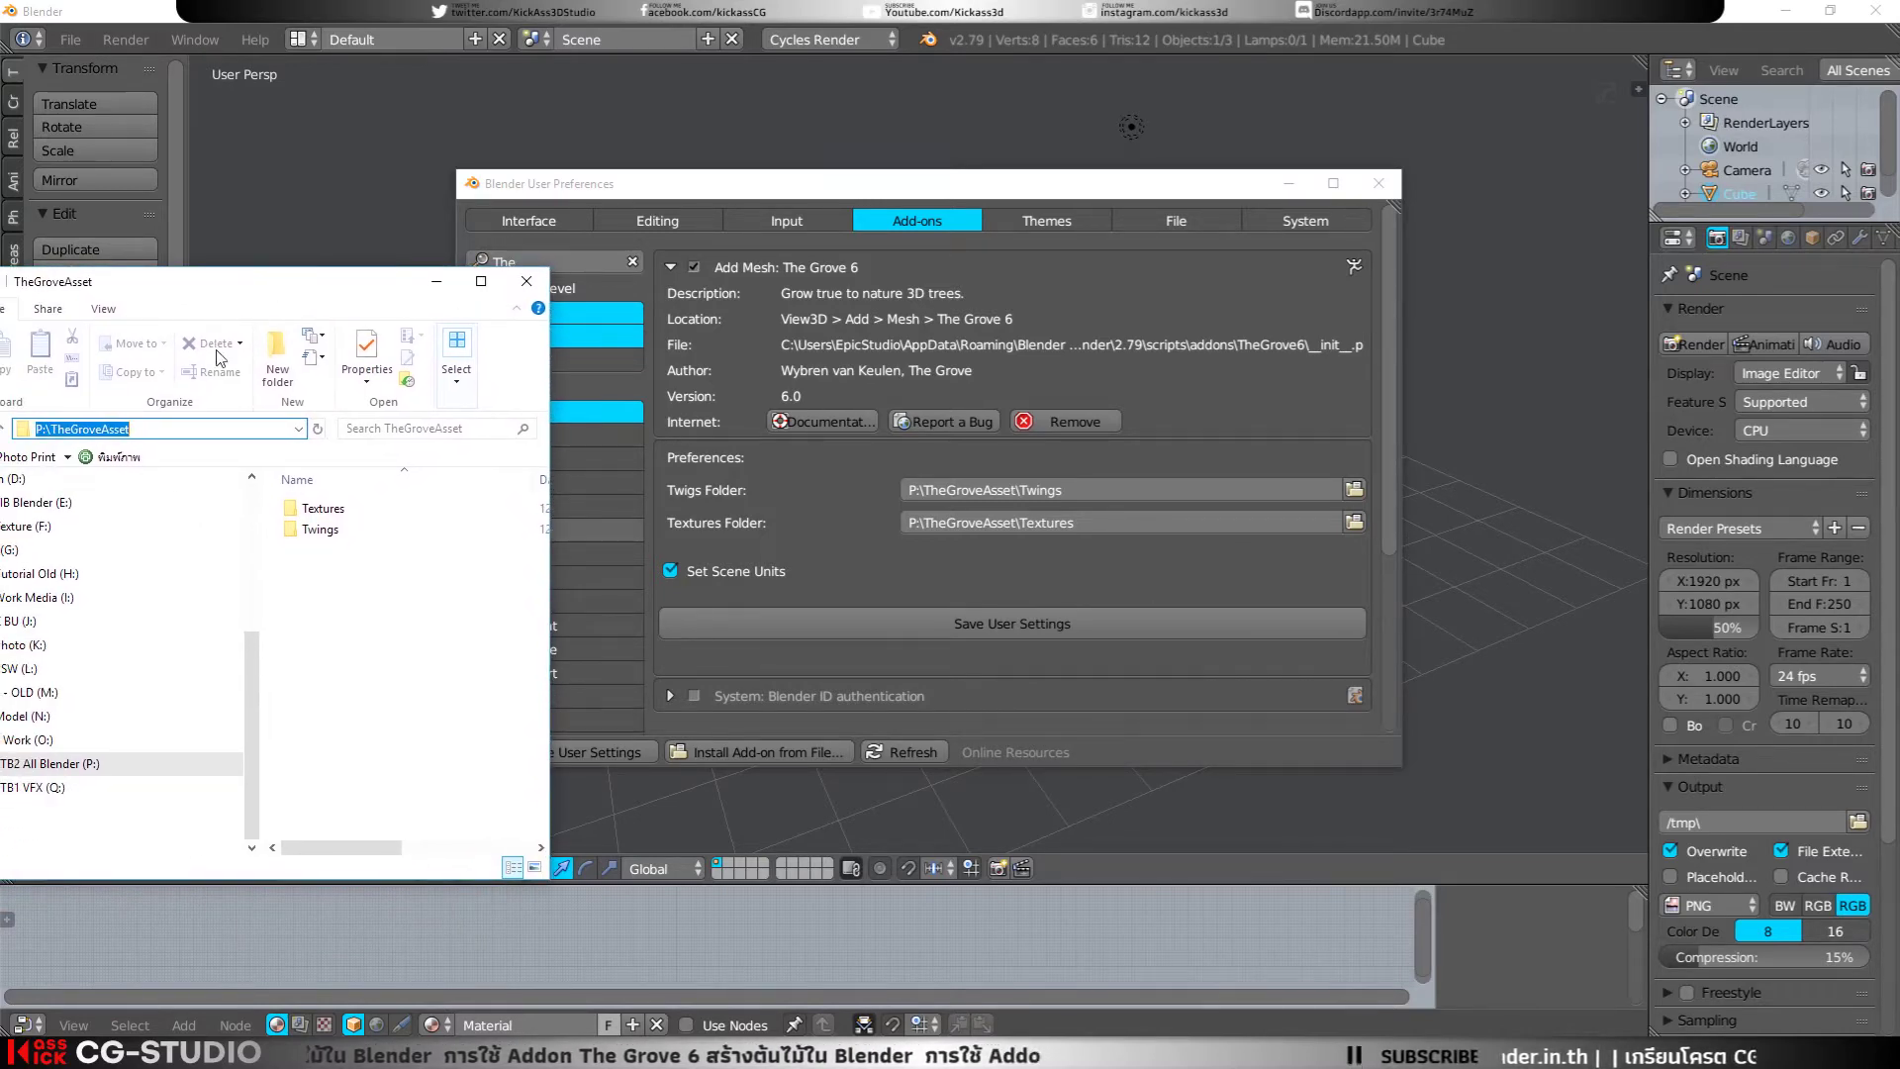
# Step: Open the Textures folder in TheGroveAsset and scroll through the bark textures
pyautogui.doubleClick(60, 430)
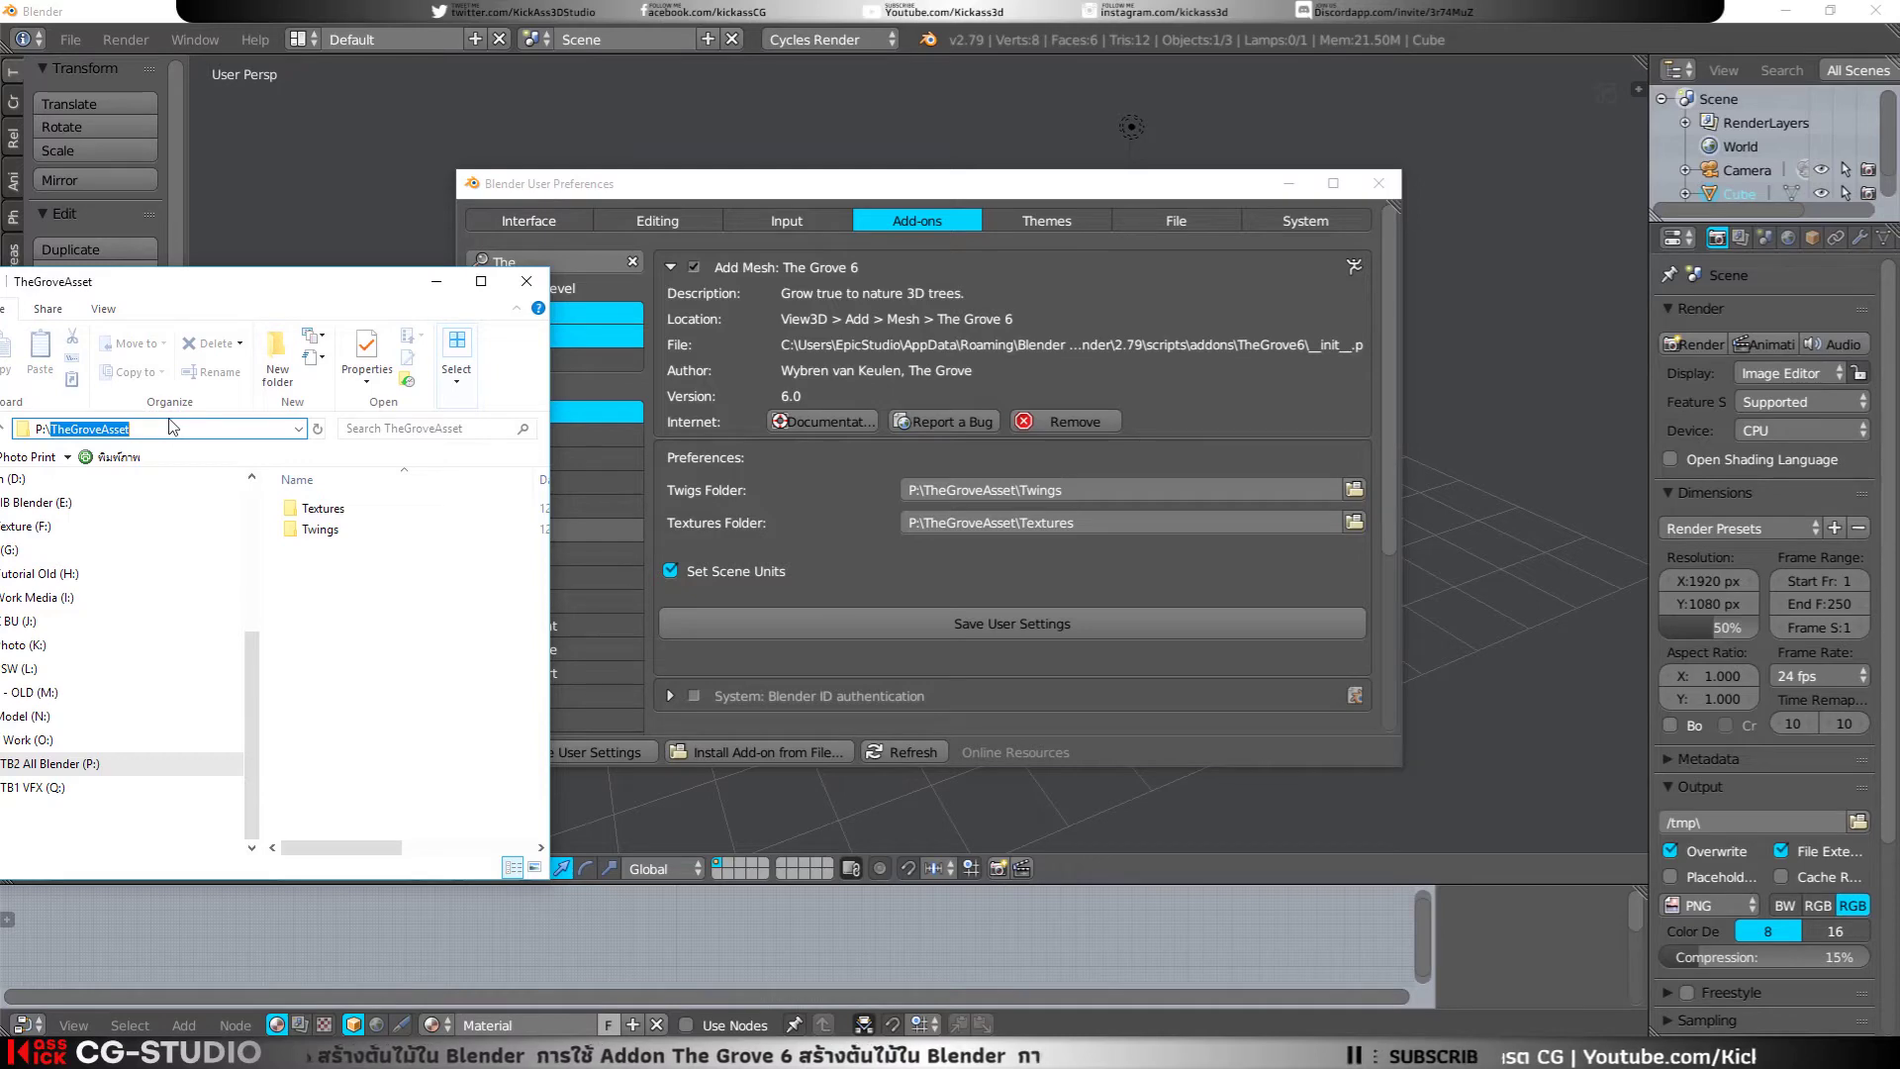
pyautogui.click(337, 509)
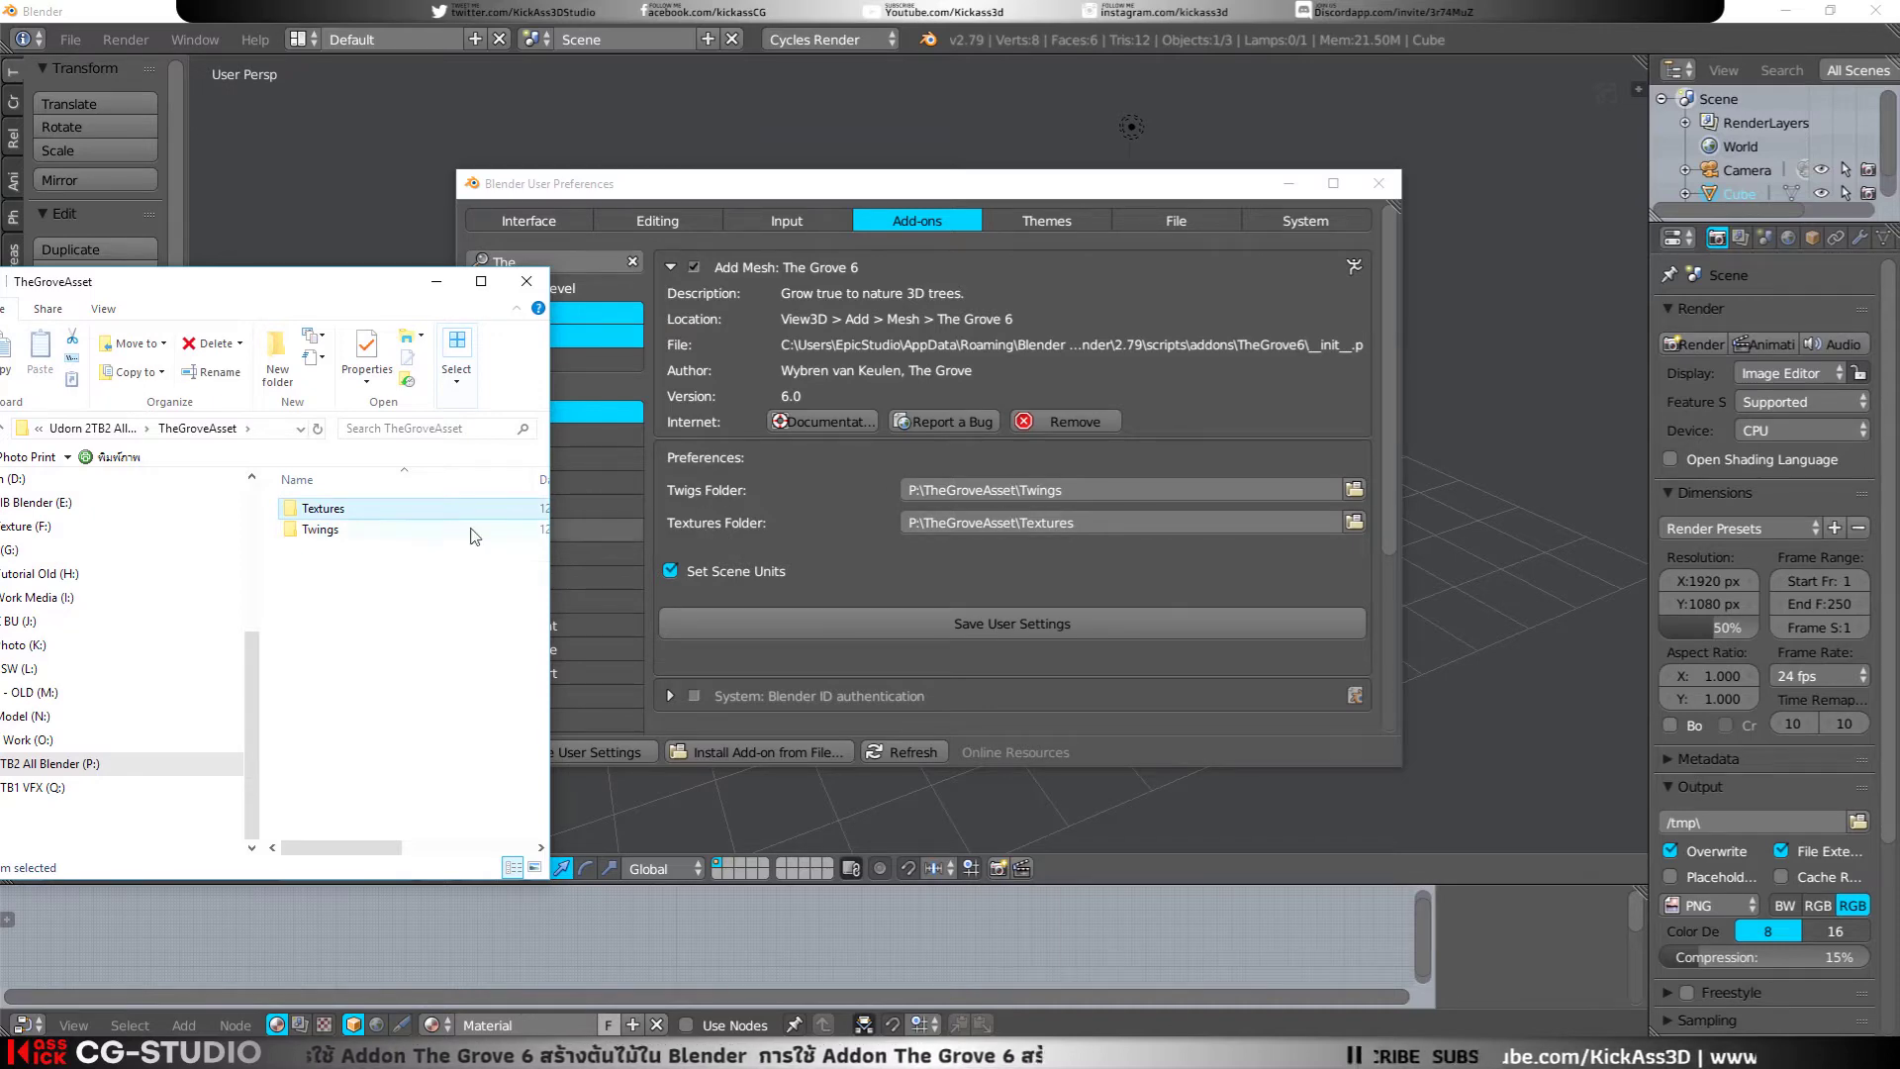
pyautogui.click(366, 534)
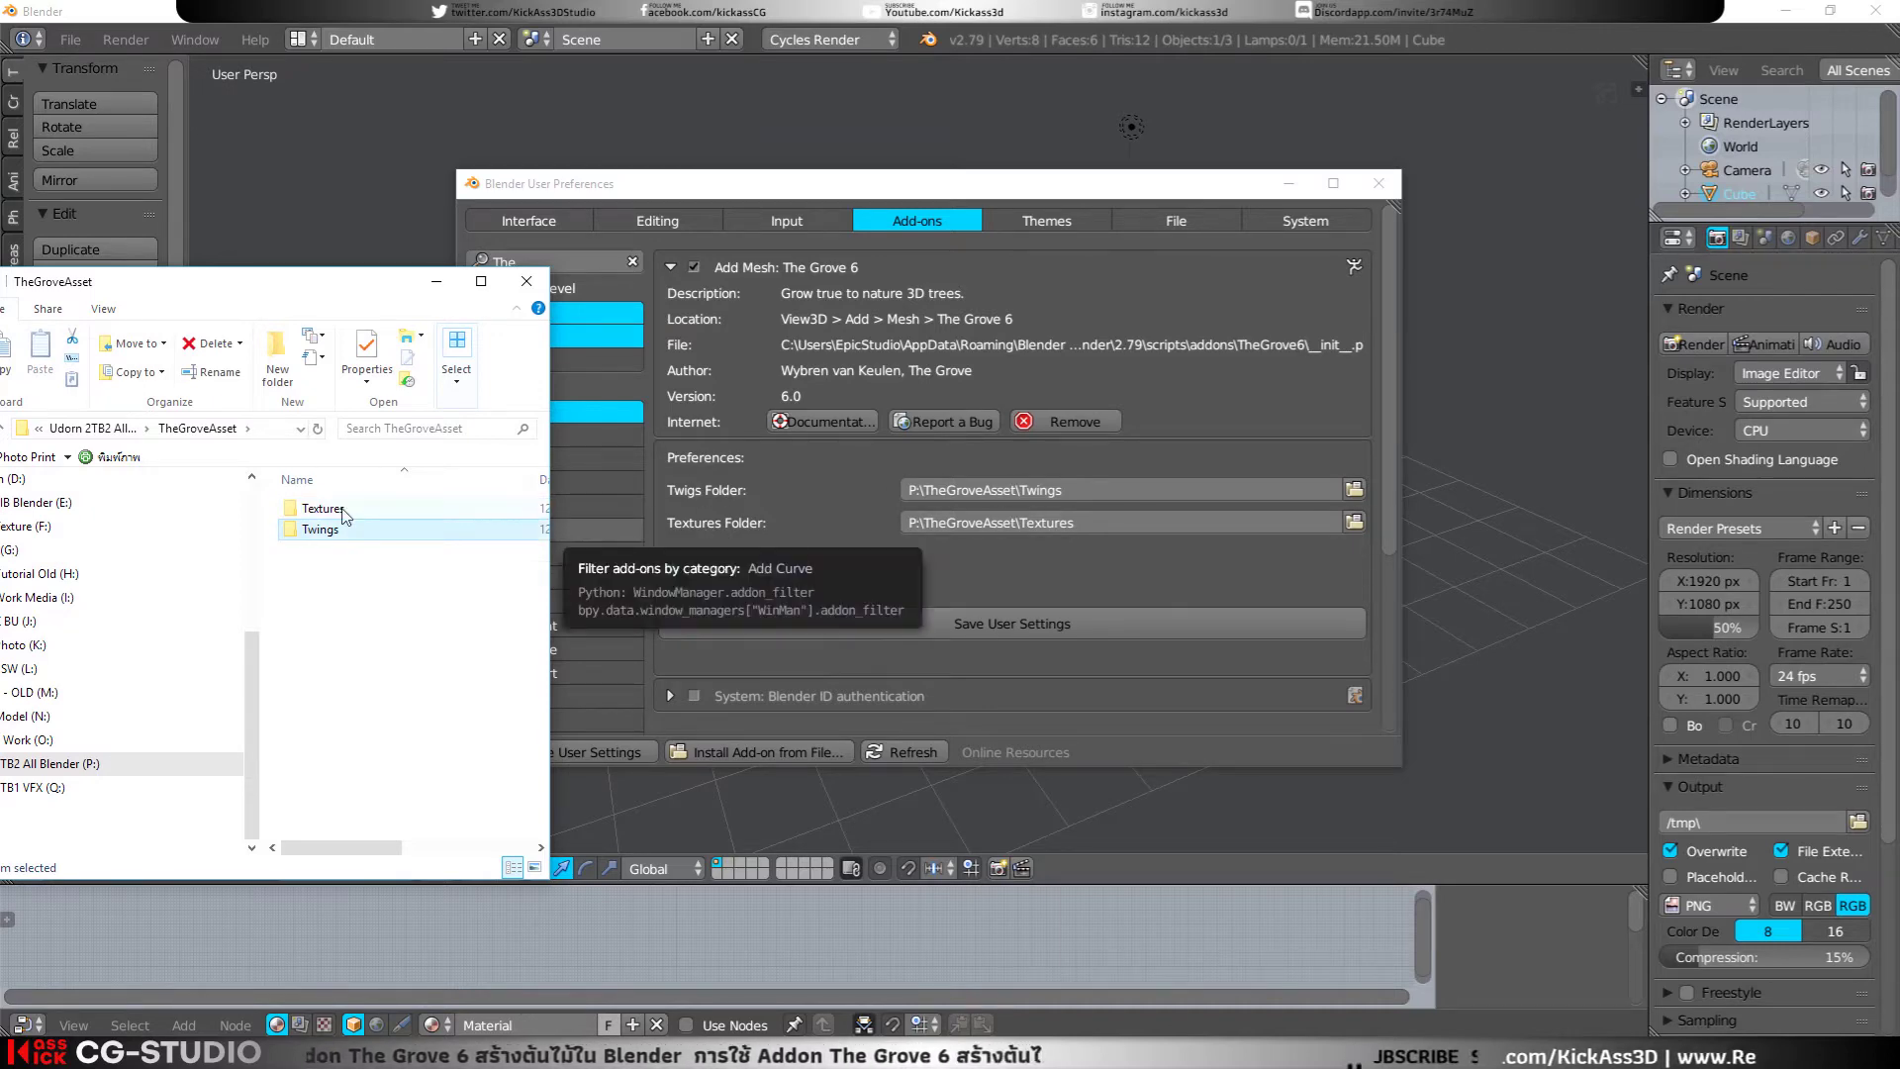
pyautogui.click(344, 513)
pyautogui.doubleClick(343, 513)
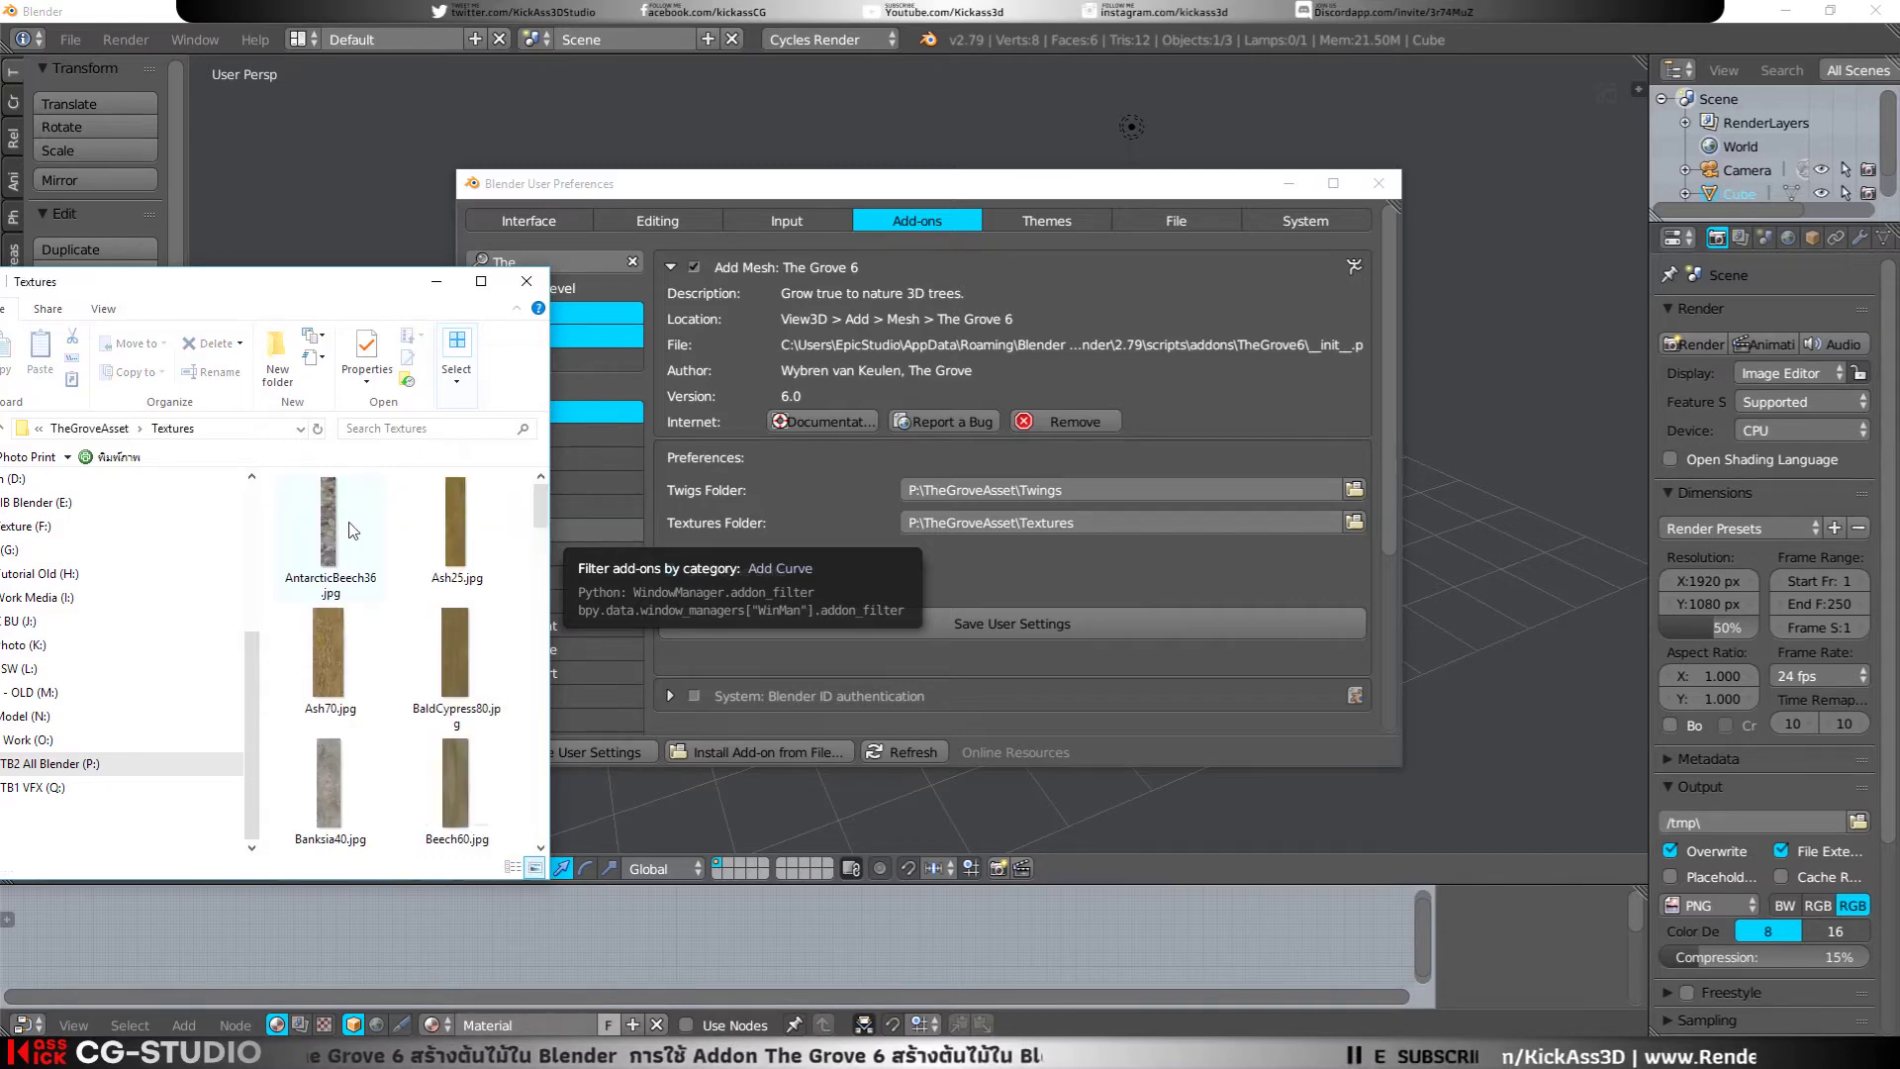
pyautogui.scroll(-3, 349, 525)
pyautogui.scroll(-2, 352, 529)
pyautogui.scroll(-2, 349, 529)
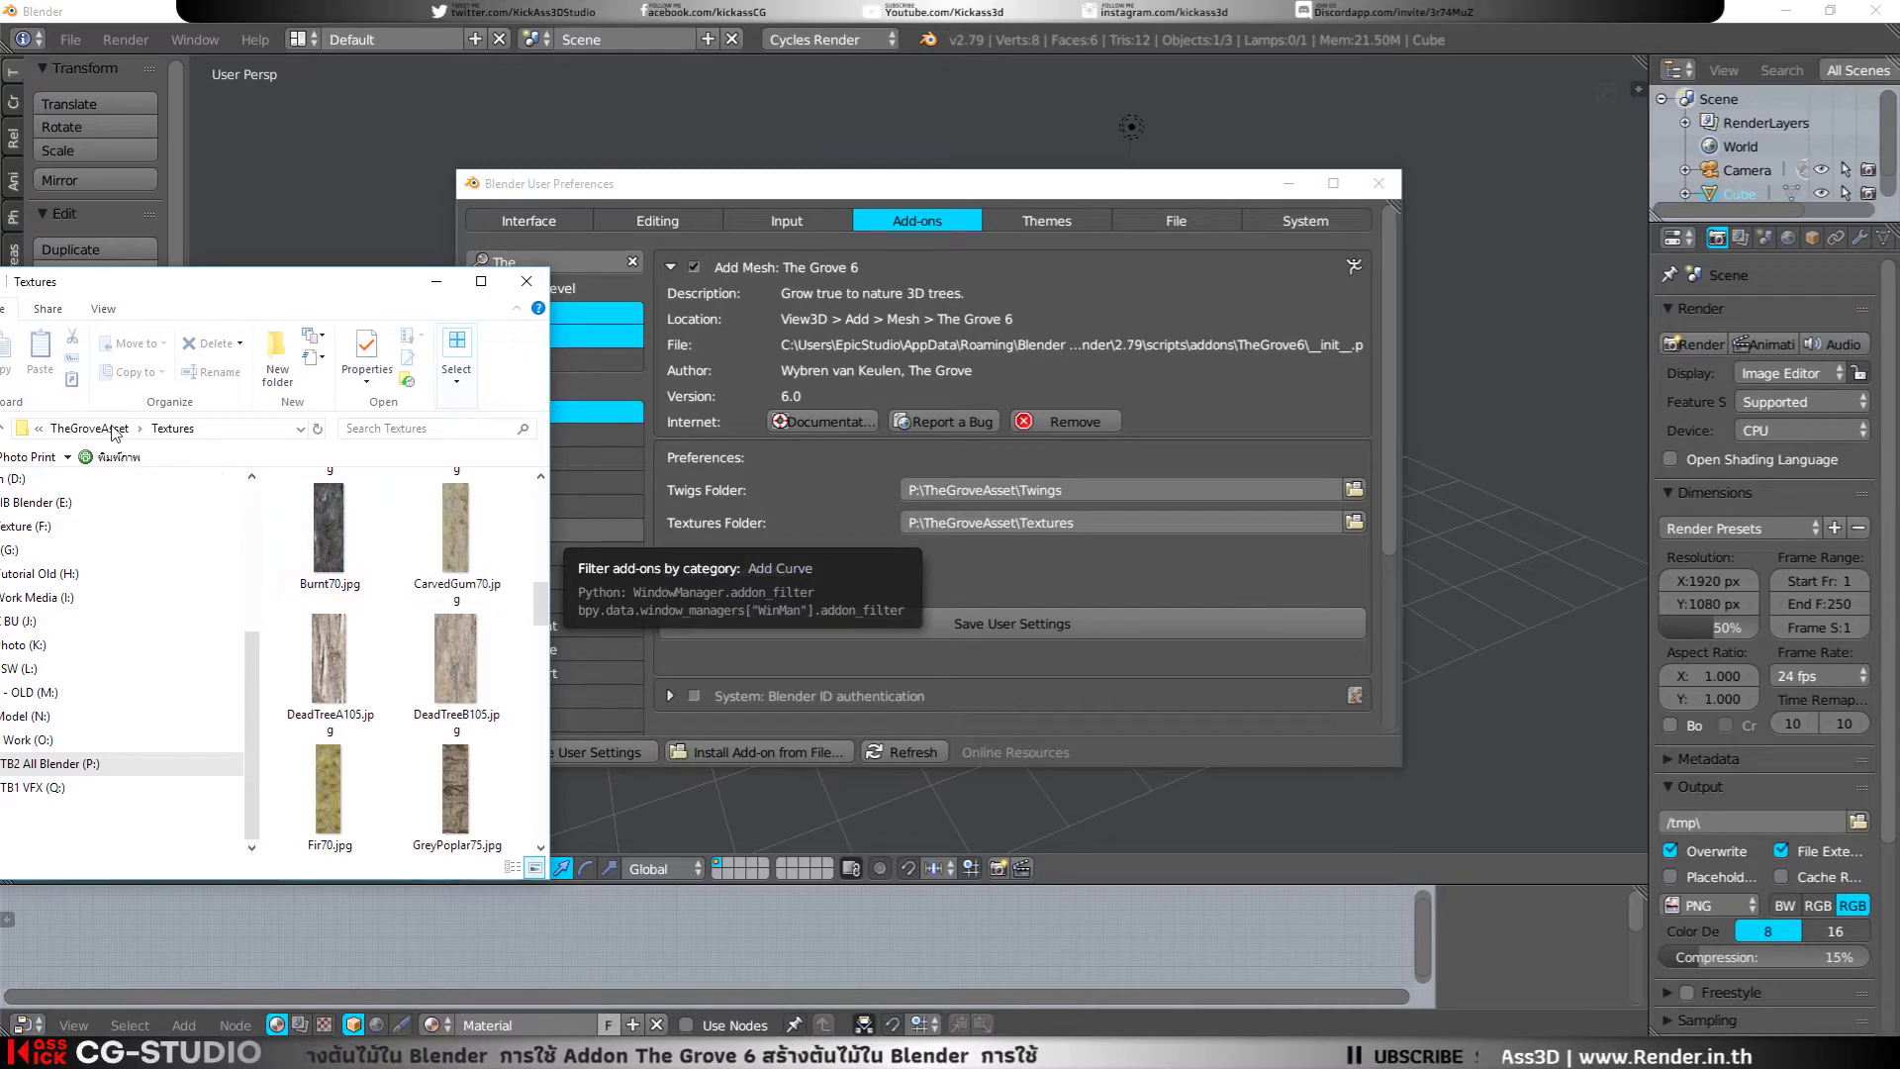
# Step: Look through the Twings folder, return to TheGroveAsset and minimize Explorer
pyautogui.click(109, 428)
pyautogui.click(313, 531)
pyautogui.doubleClick(312, 531)
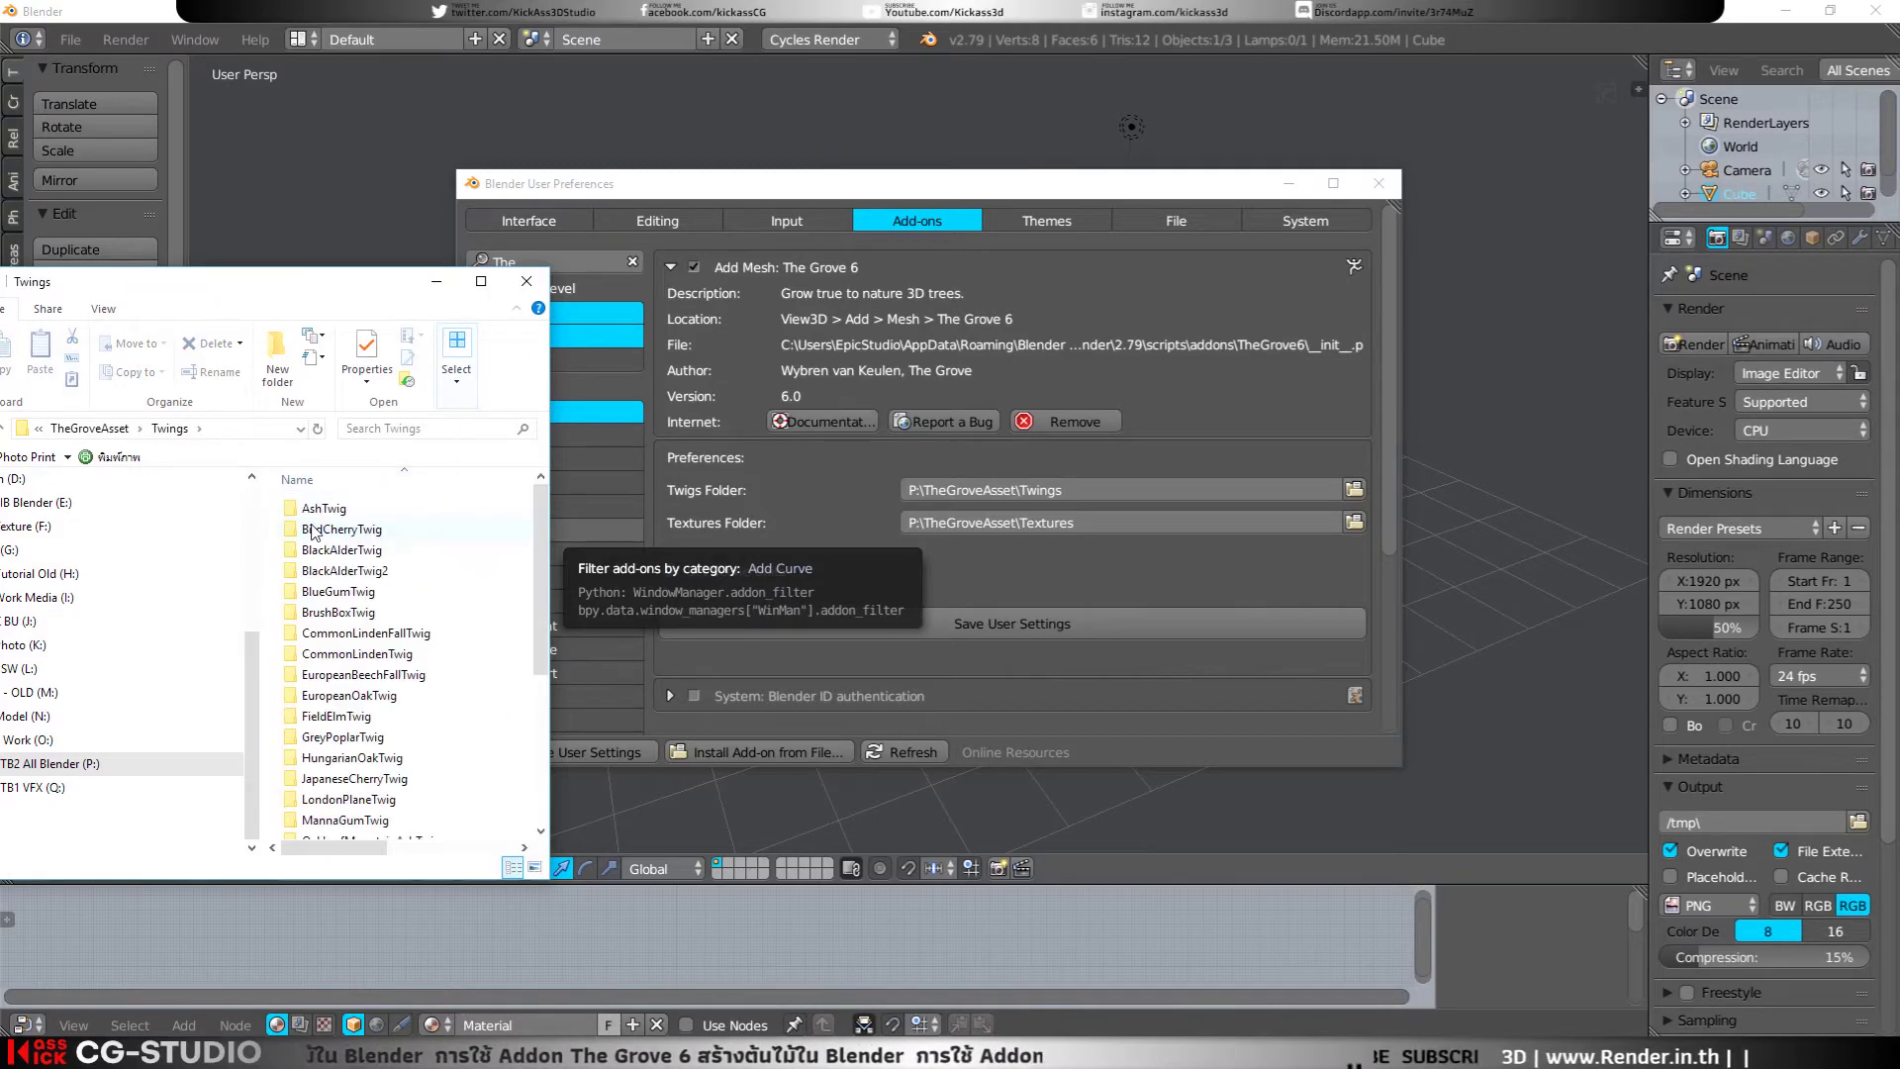
pyautogui.scroll(-4, 389, 560)
pyautogui.scroll(1, 389, 560)
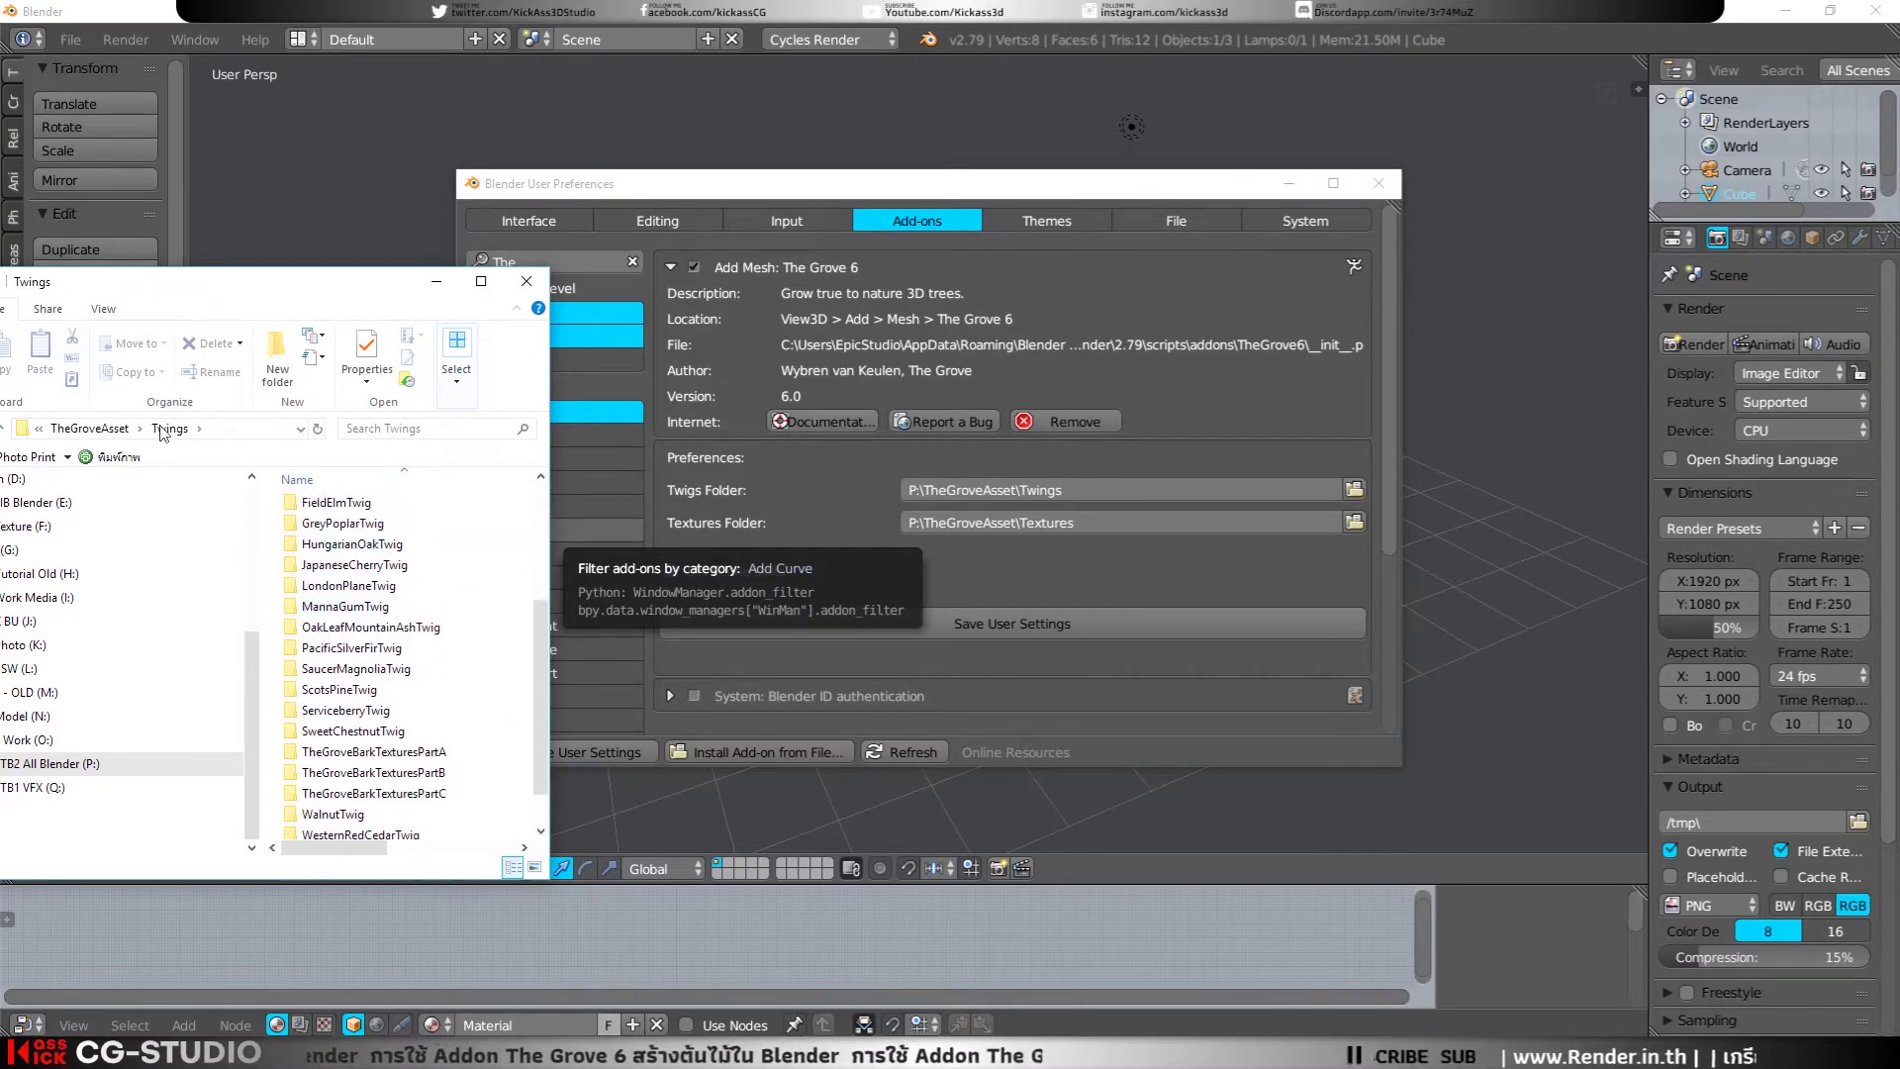
pyautogui.click(109, 428)
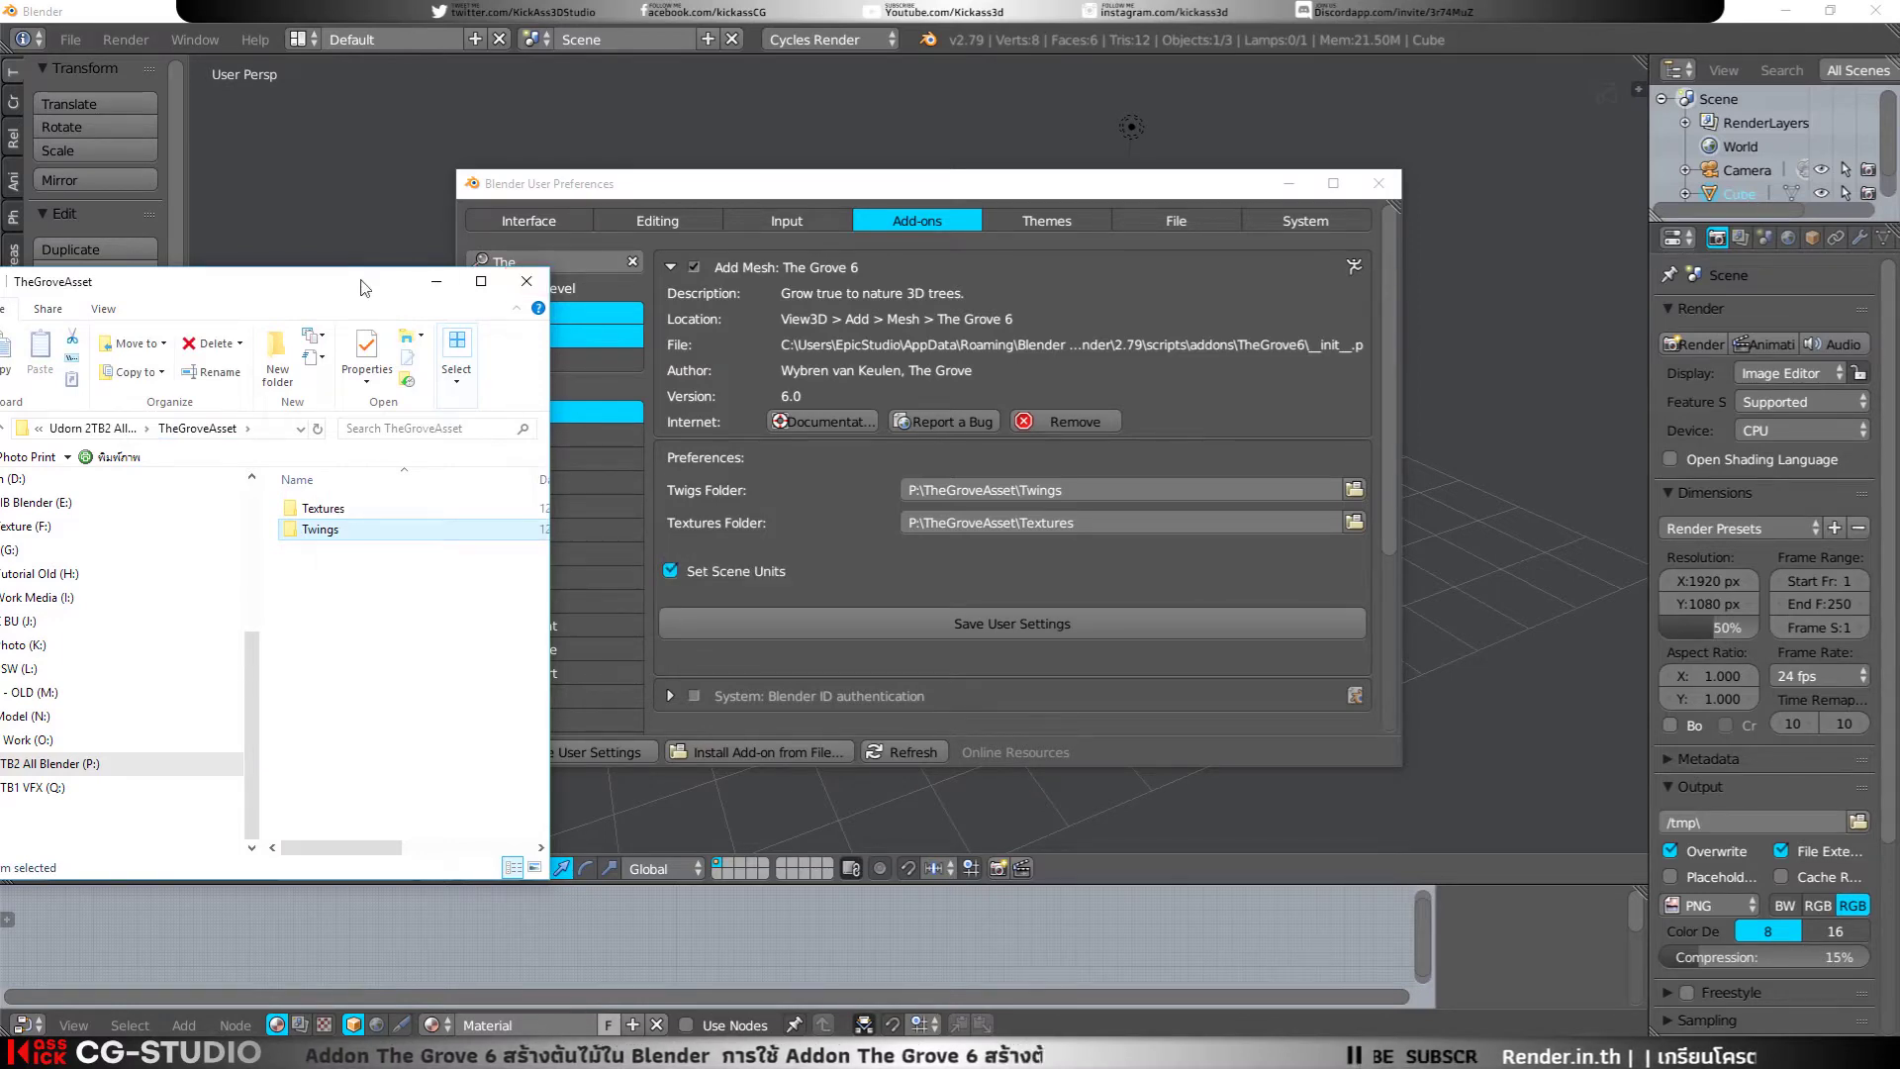
pyautogui.click(436, 281)
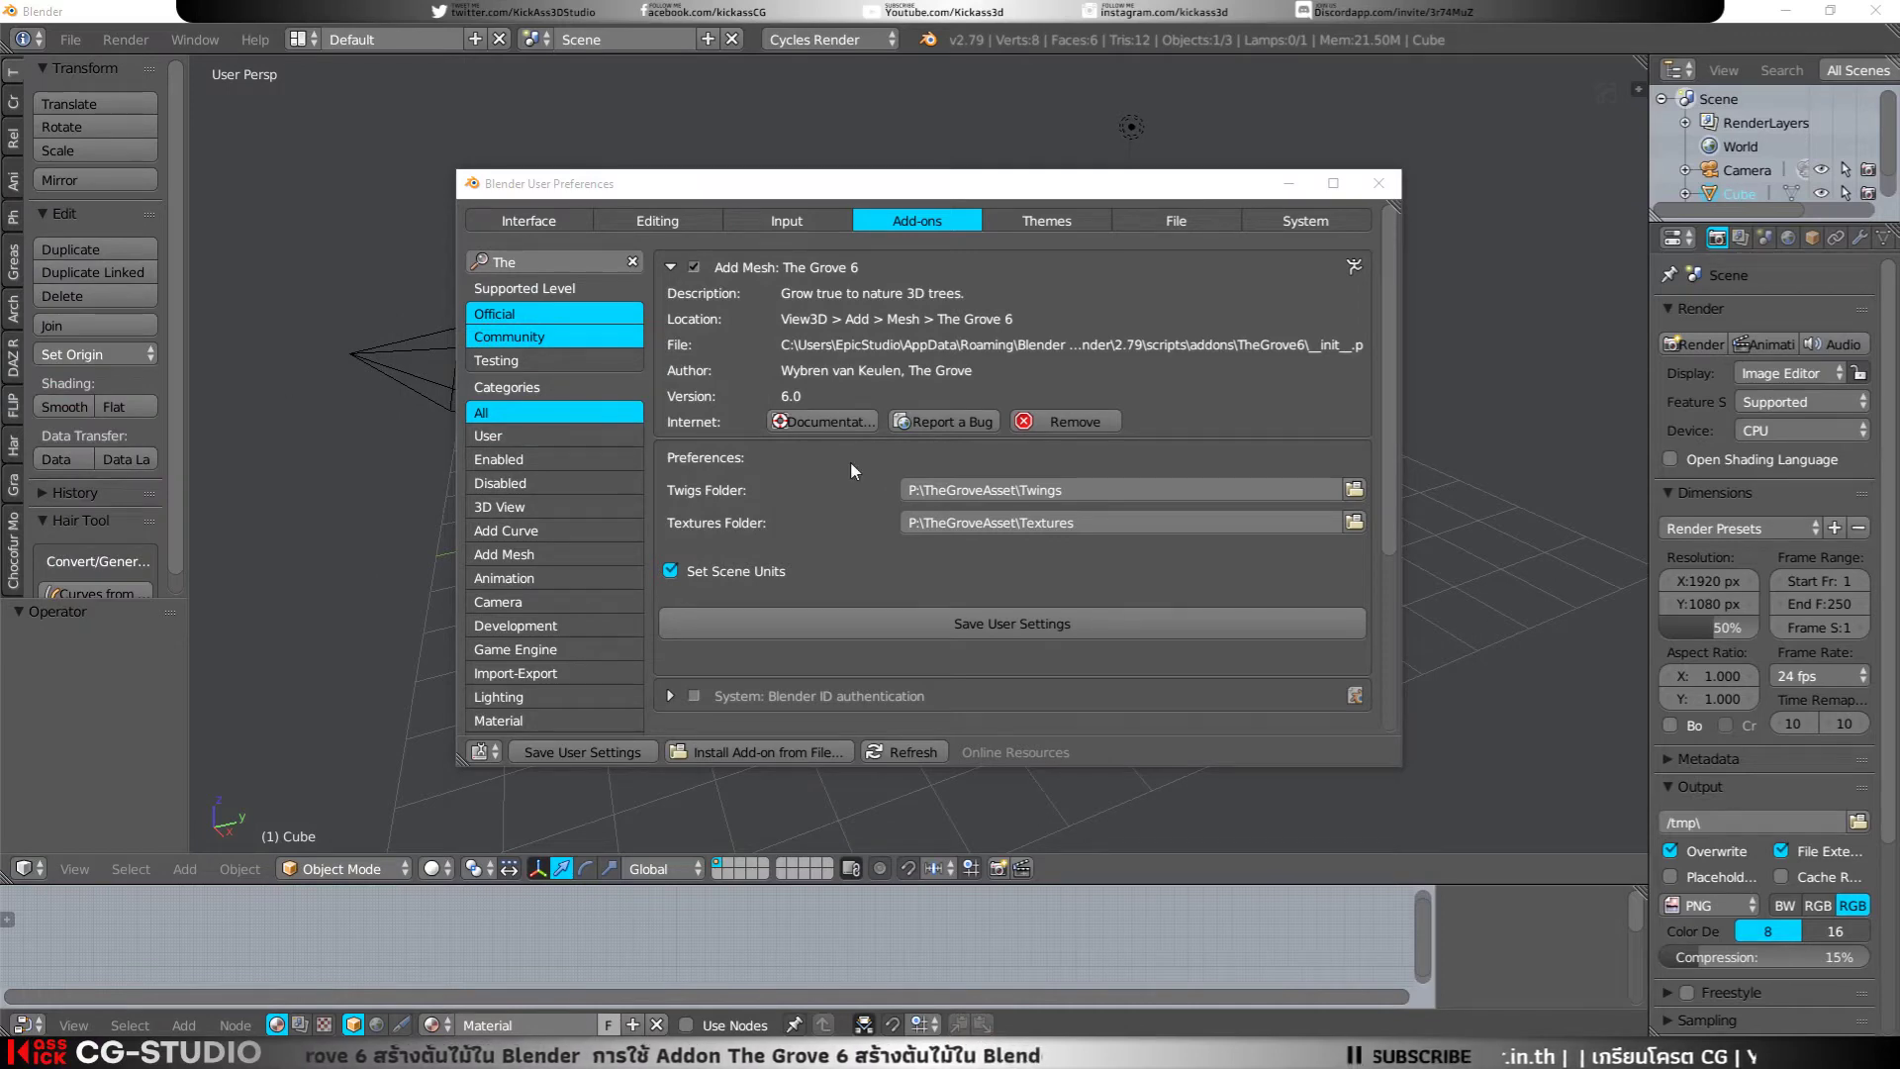
# Step: Save the user settings and close the User Preferences window
pyautogui.click(784, 633)
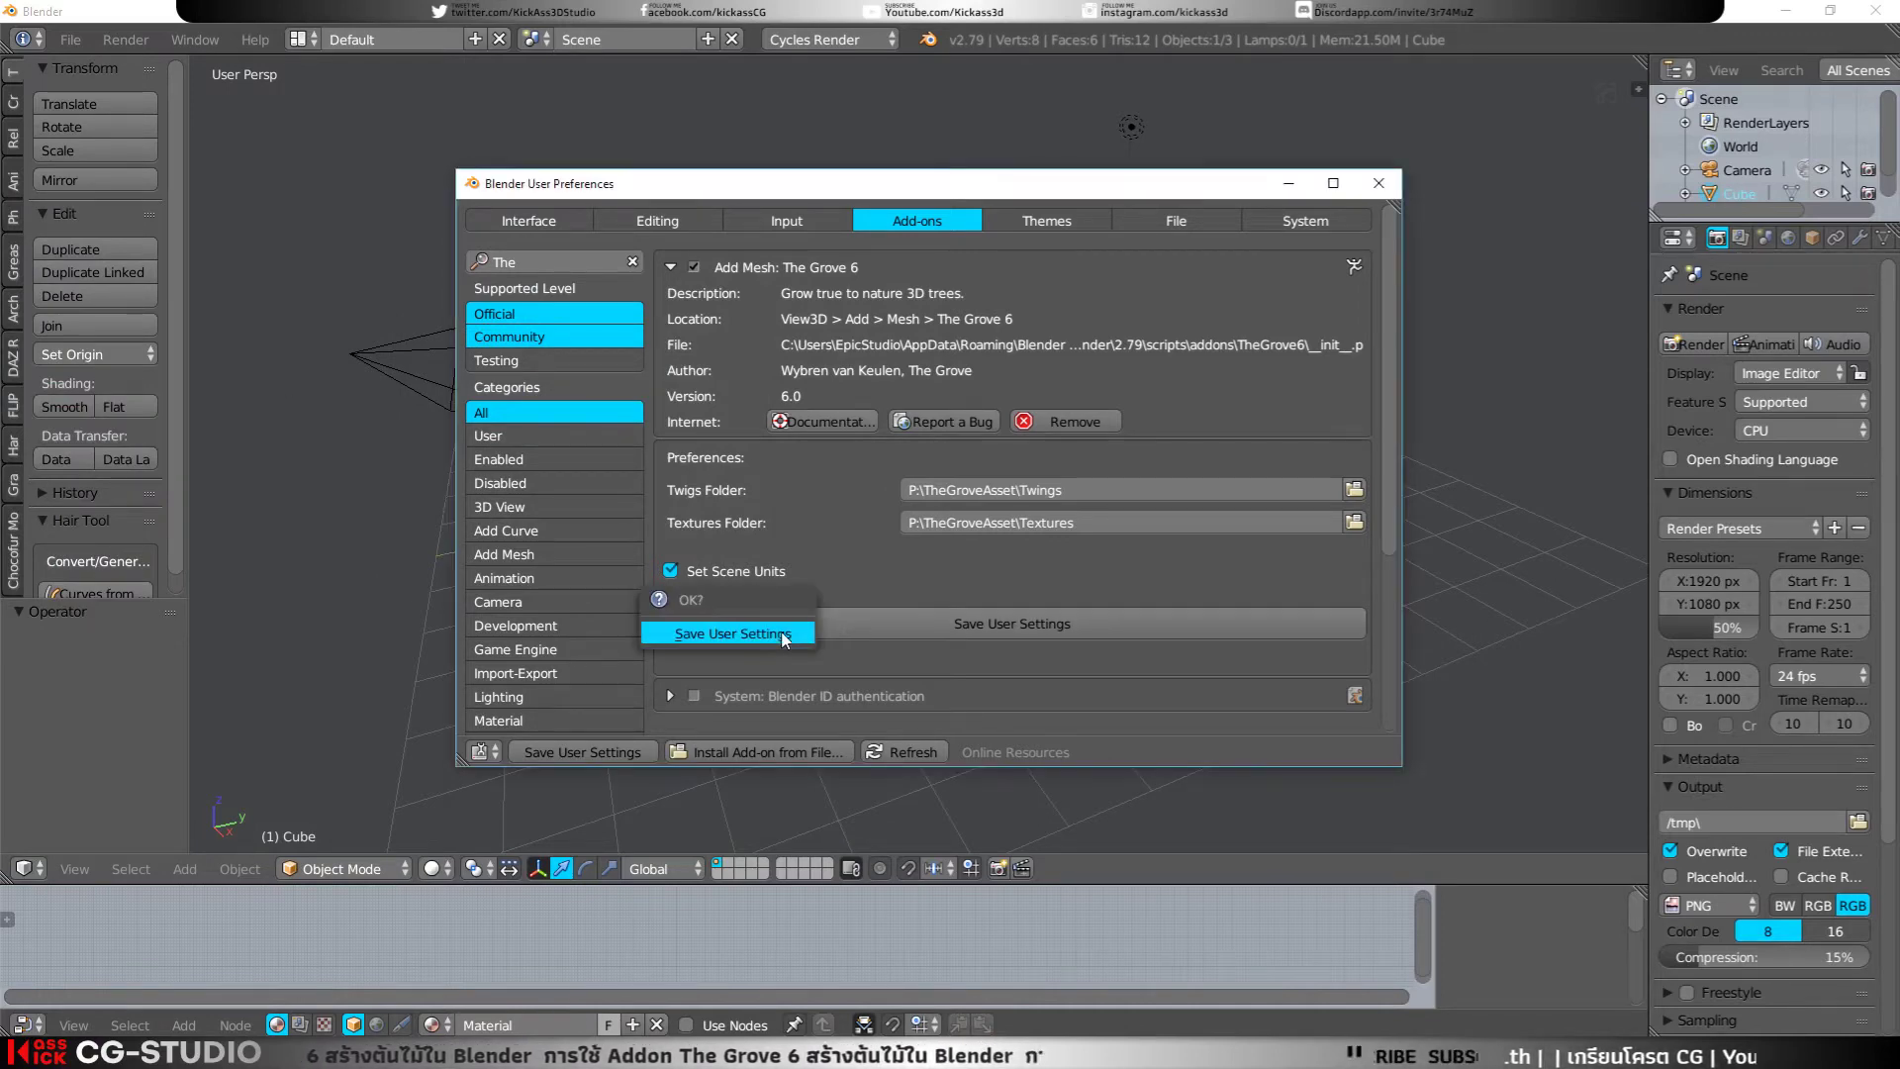
pyautogui.click(1006, 637)
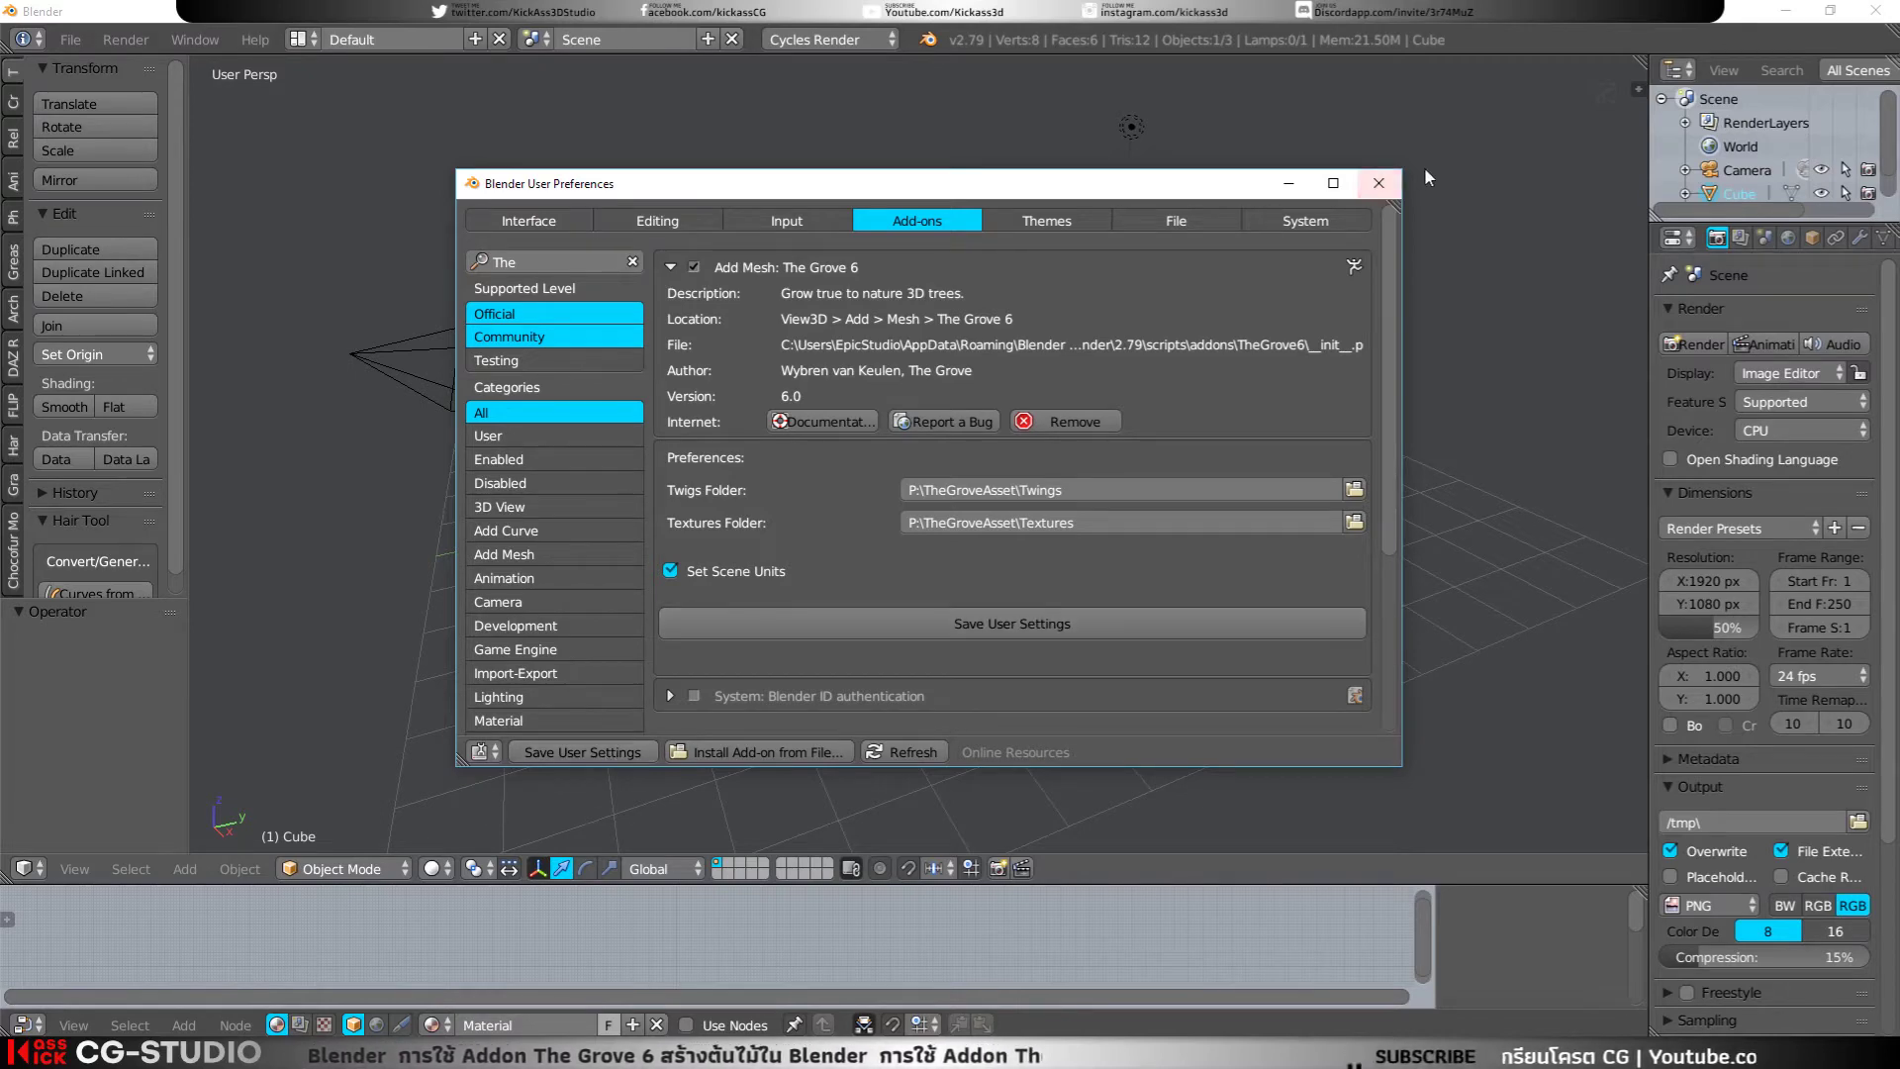
pyautogui.click(1379, 185)
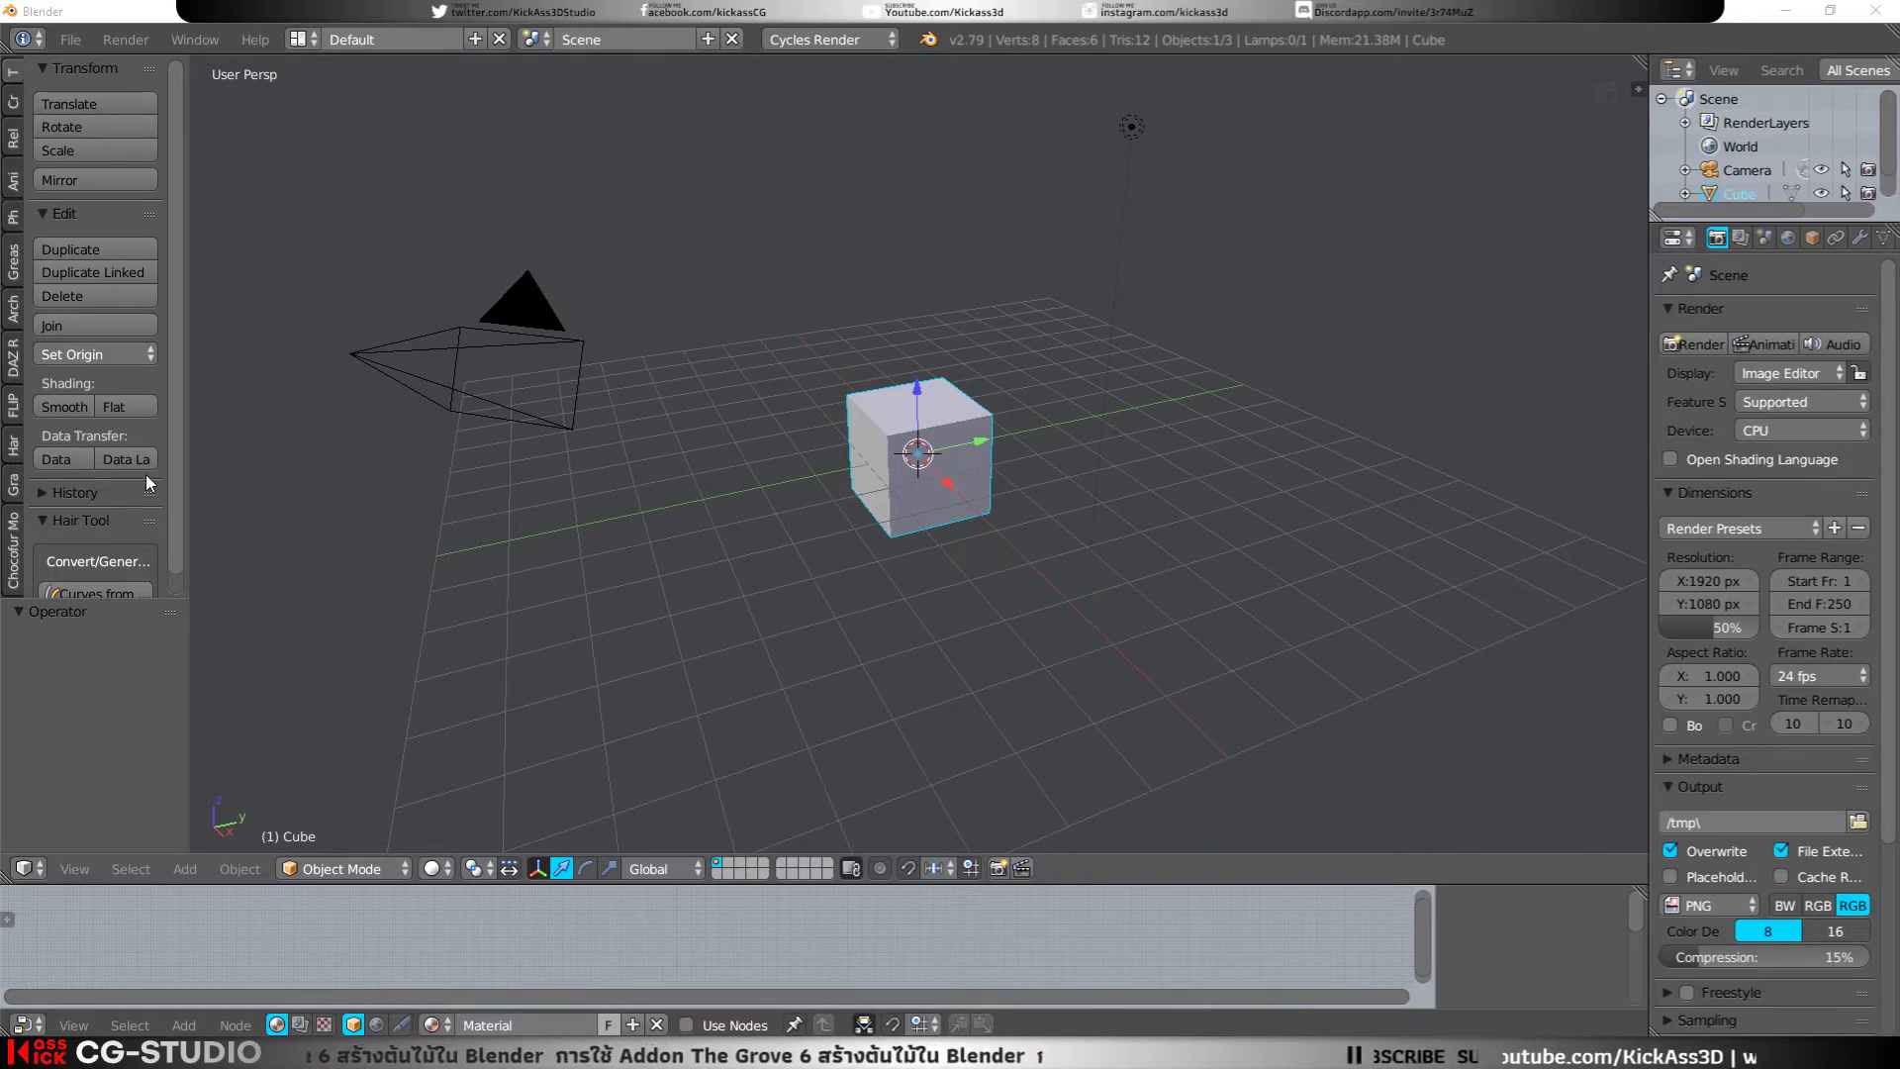
# Step: Widen the tool shelf and delete the default cube, leaving only camera and lamp
pyautogui.moveTo(186, 495); pyautogui.dragTo(247, 435)
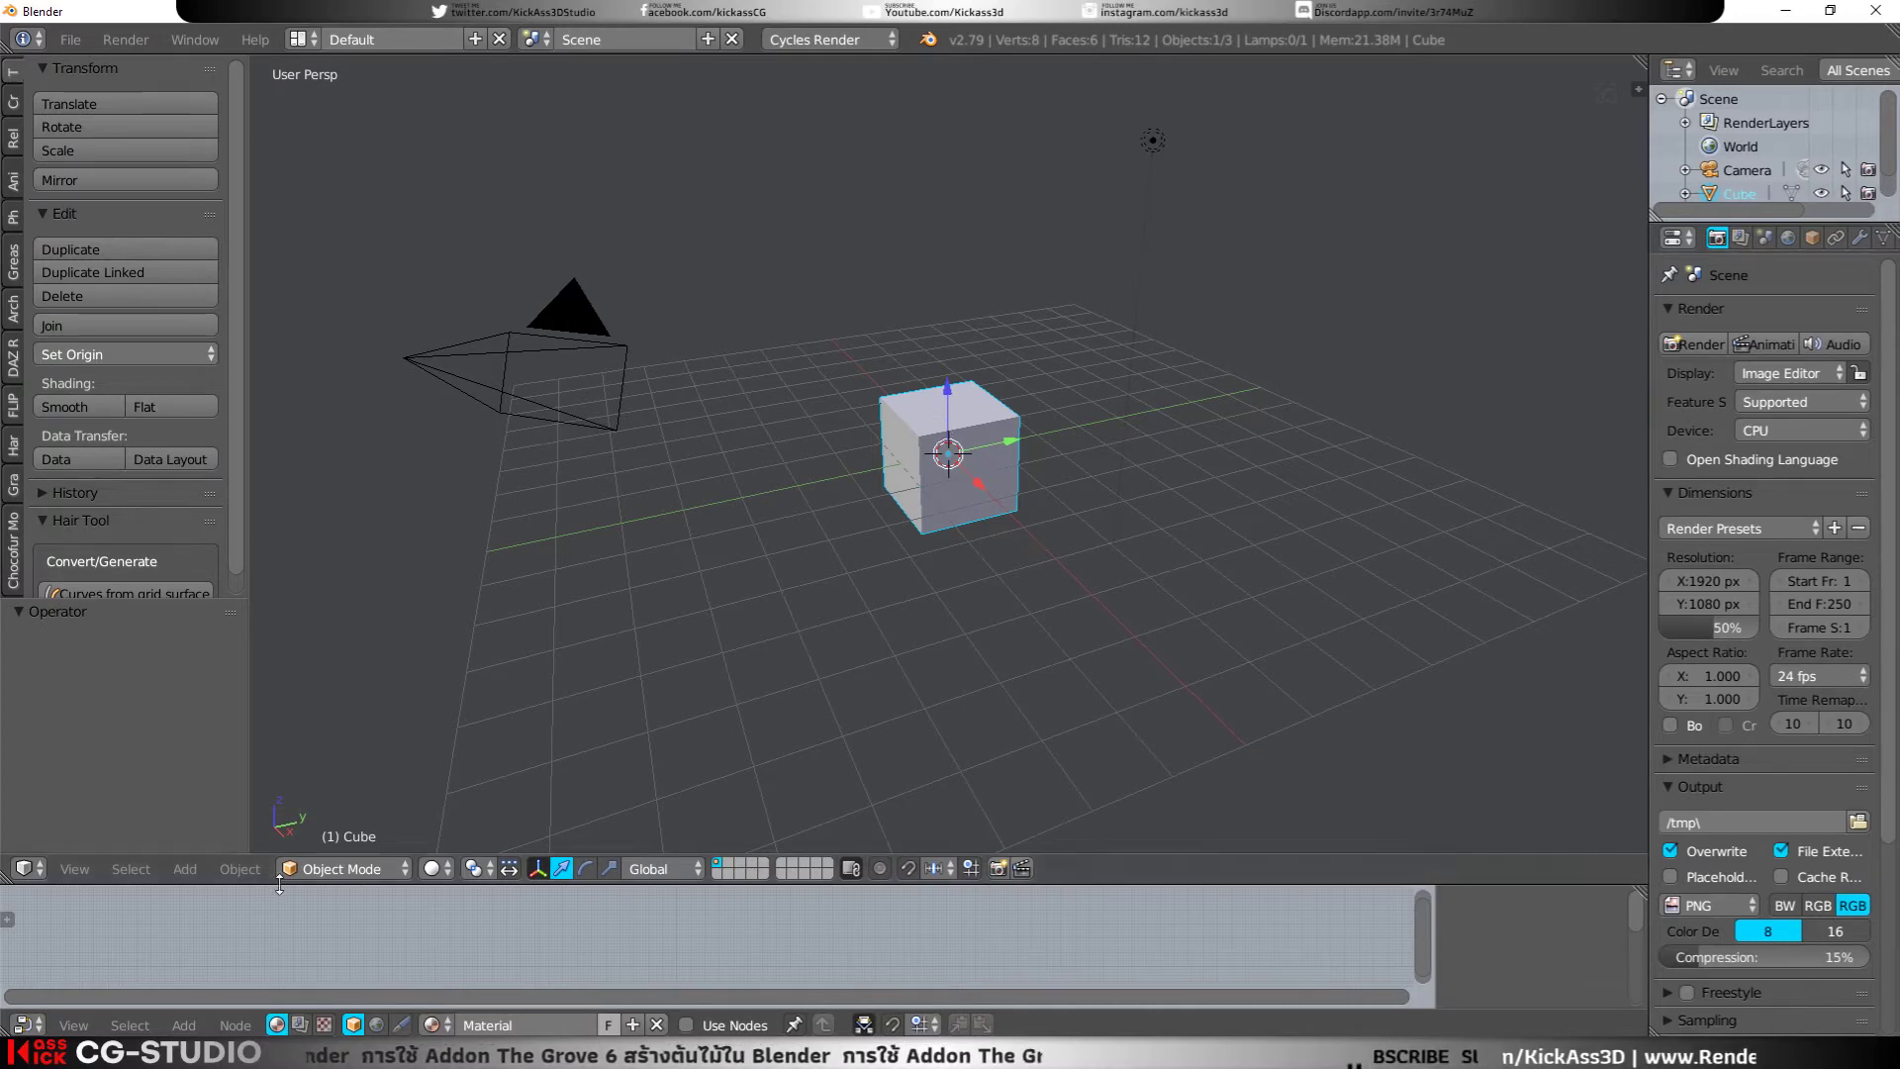
pyautogui.click(193, 870)
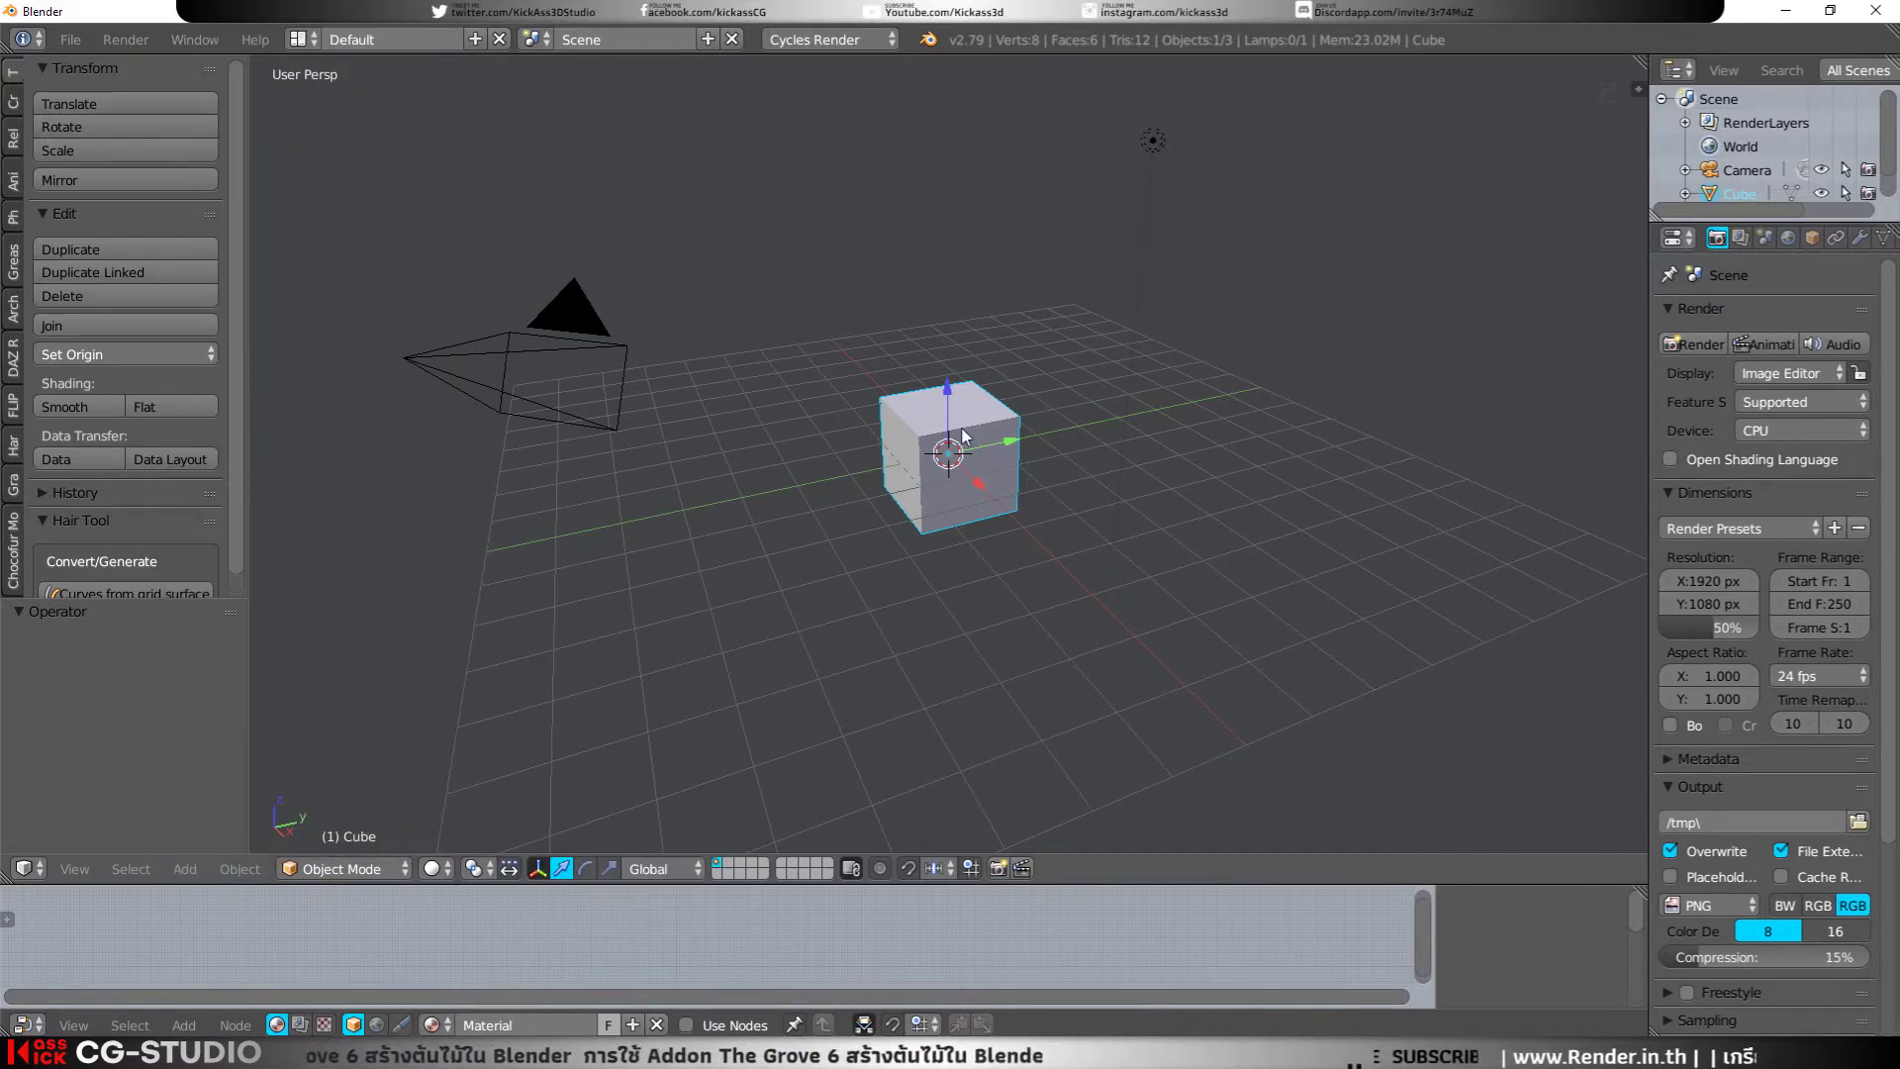
pyautogui.hotkey('shift', 'a')
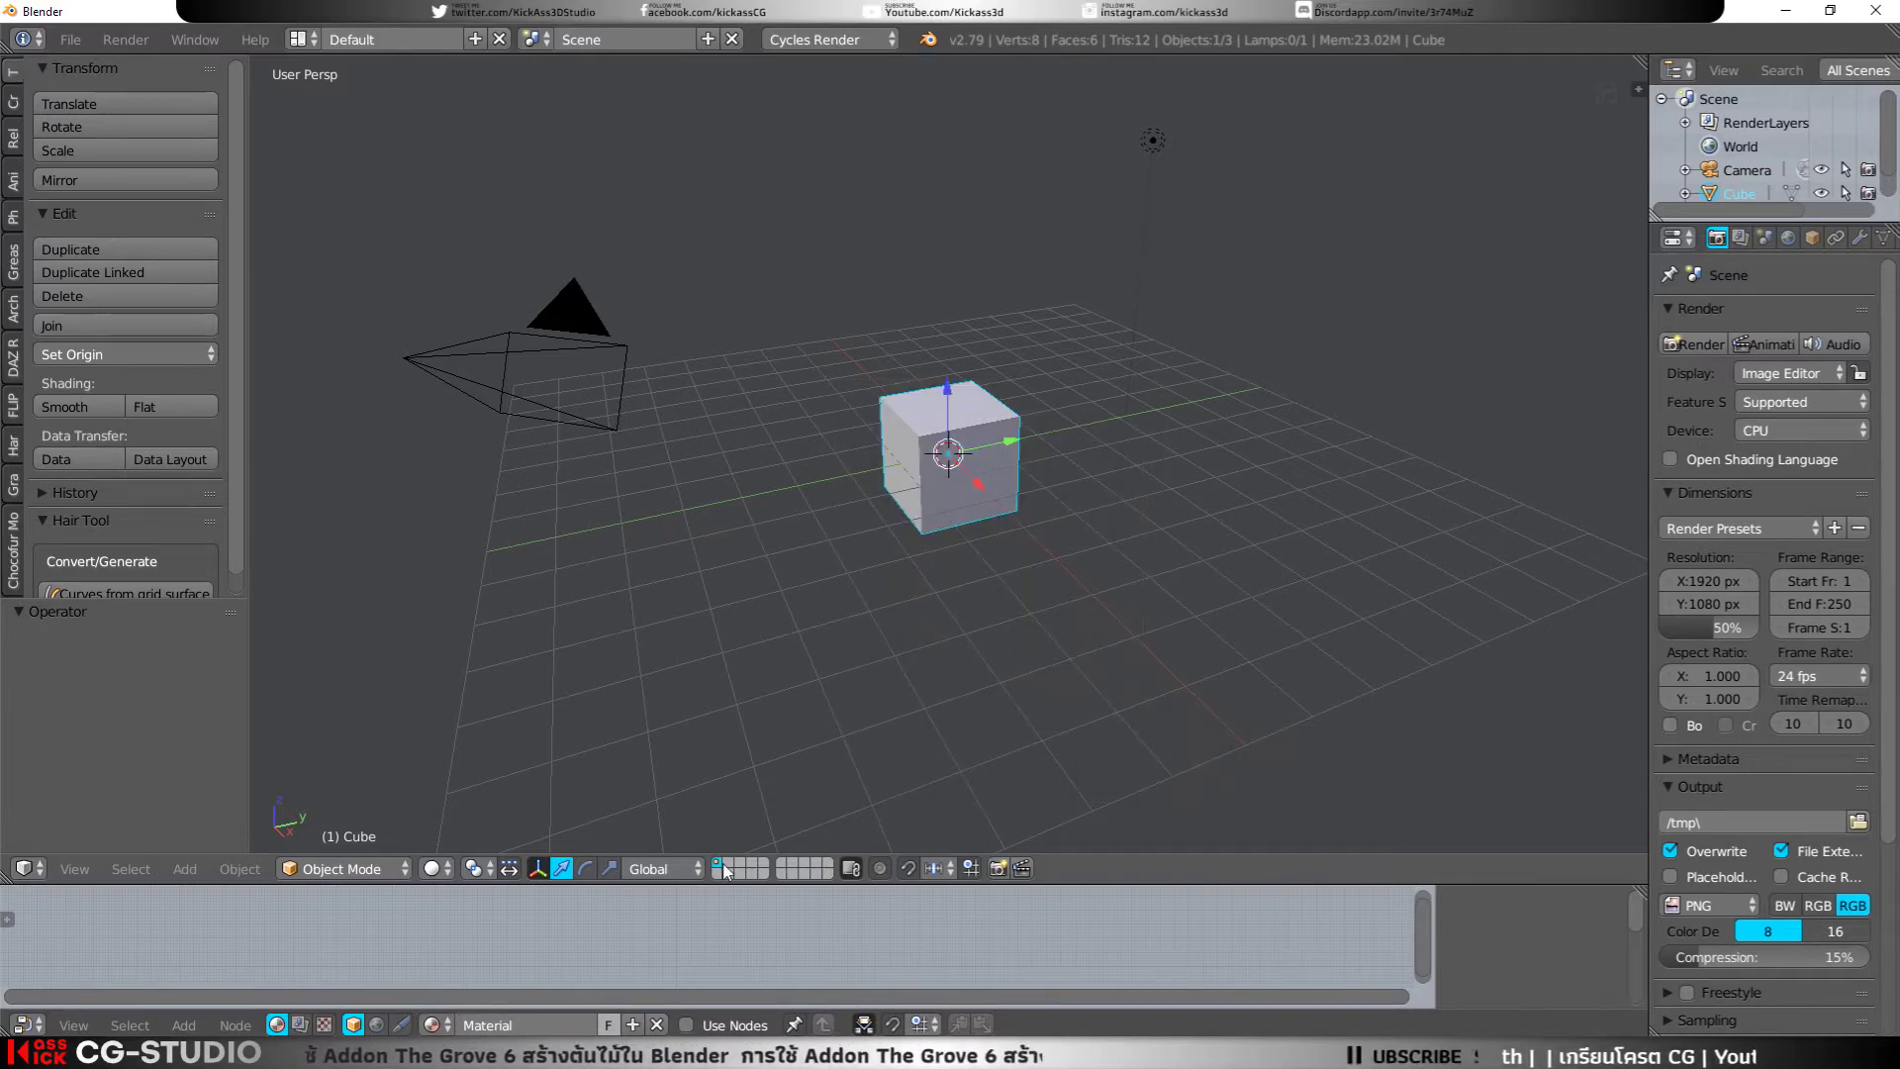
pyautogui.press('x')
pyautogui.click(947, 465)
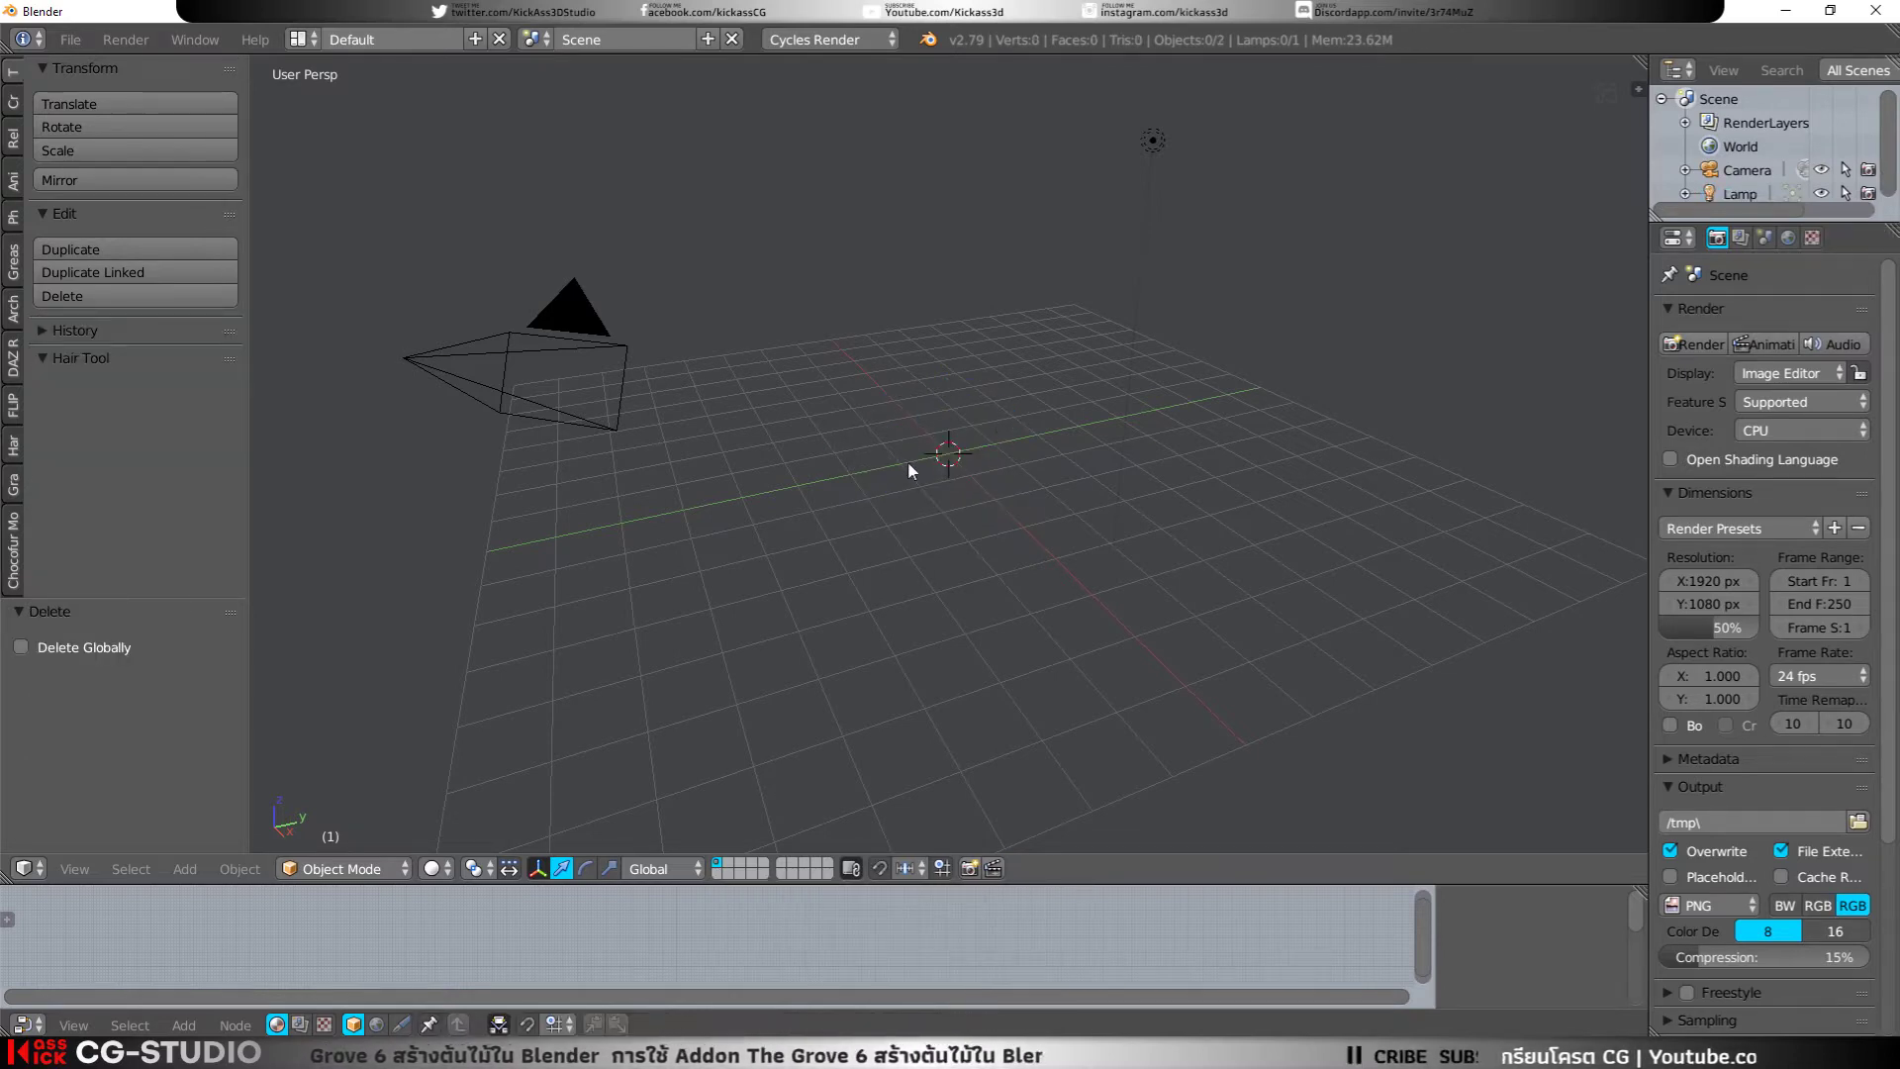
pyautogui.moveTo(906, 461)
pyautogui.mouseDown(button='middle')
pyautogui.moveTo(994, 491)
pyautogui.moveTo(917, 421)
pyautogui.moveTo(956, 463)
pyautogui.moveTo(967, 420)
pyautogui.moveTo(938, 466)
pyautogui.mouseUp(button='middle')
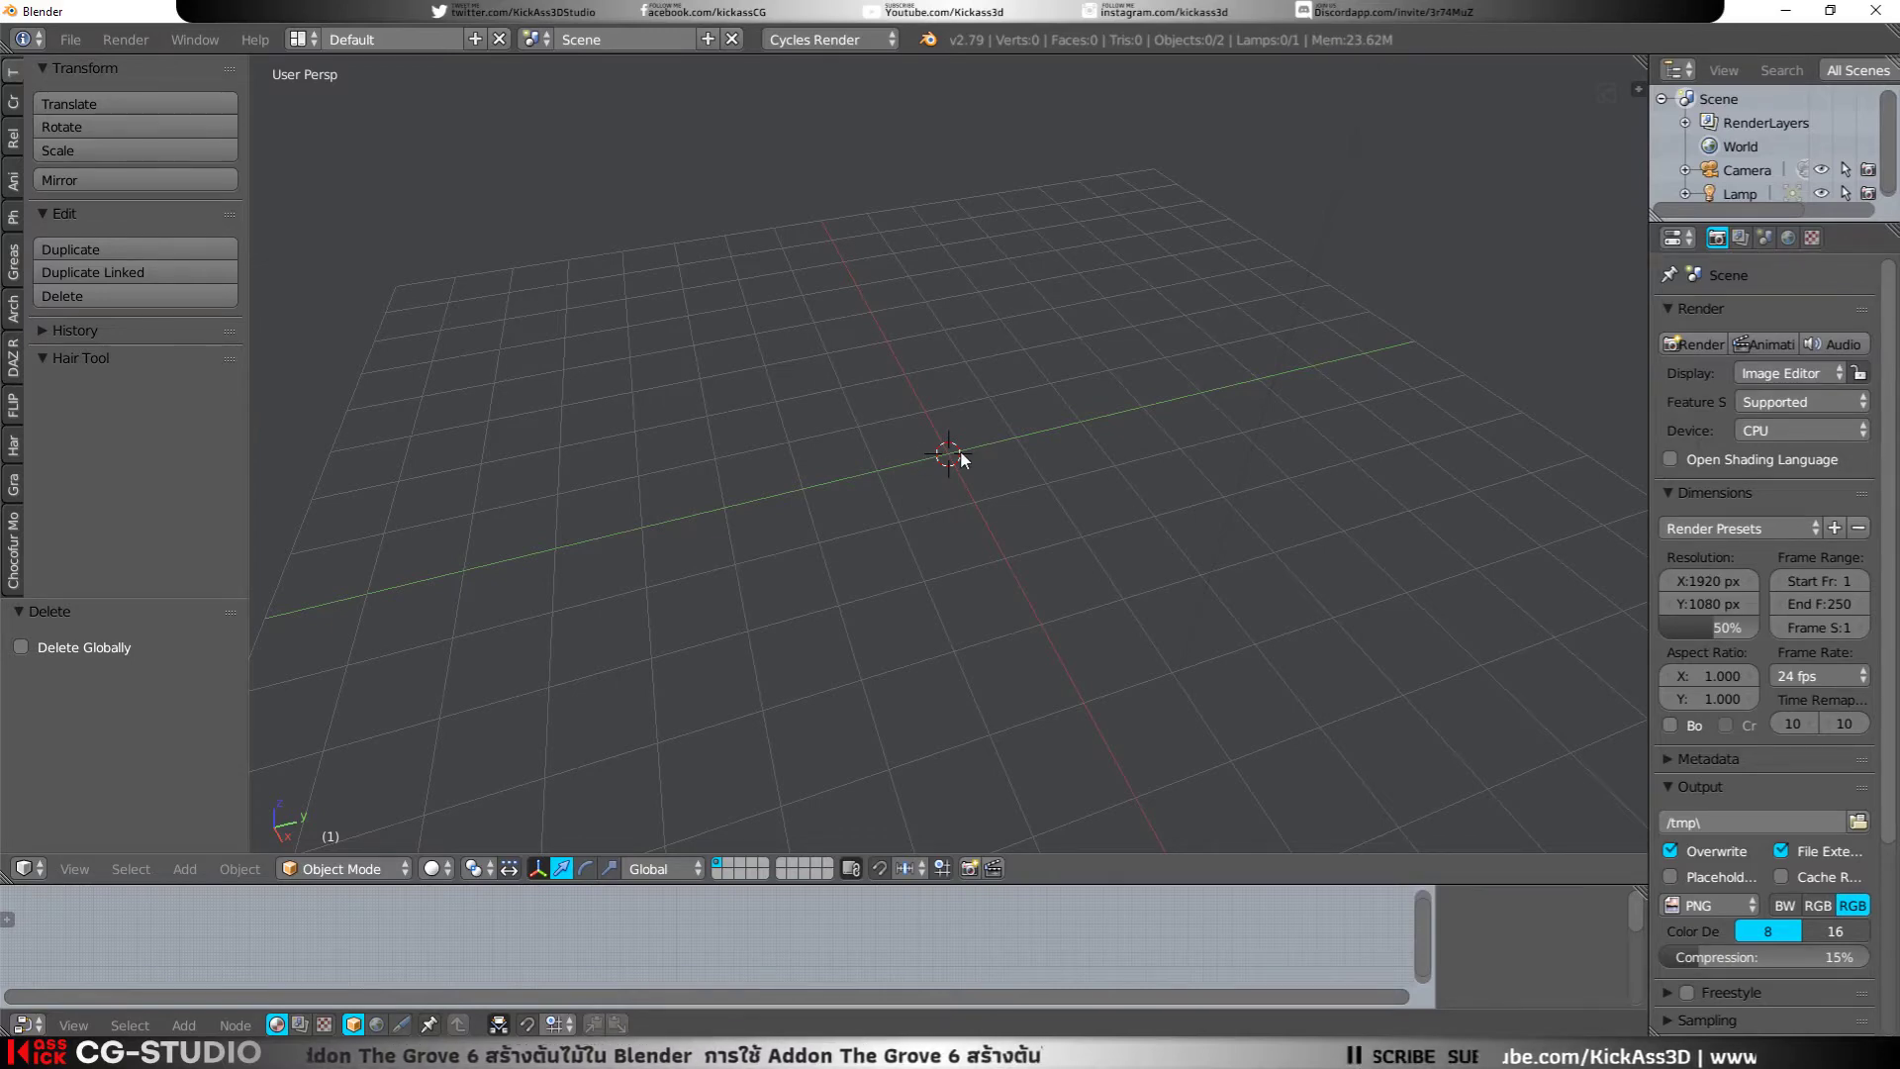
# Step: Add a Grove 6 tree (Ash preset, 1 tree, 4 years) and enlarge the tool shelf panels
pyautogui.hotkey('shift', 'a')
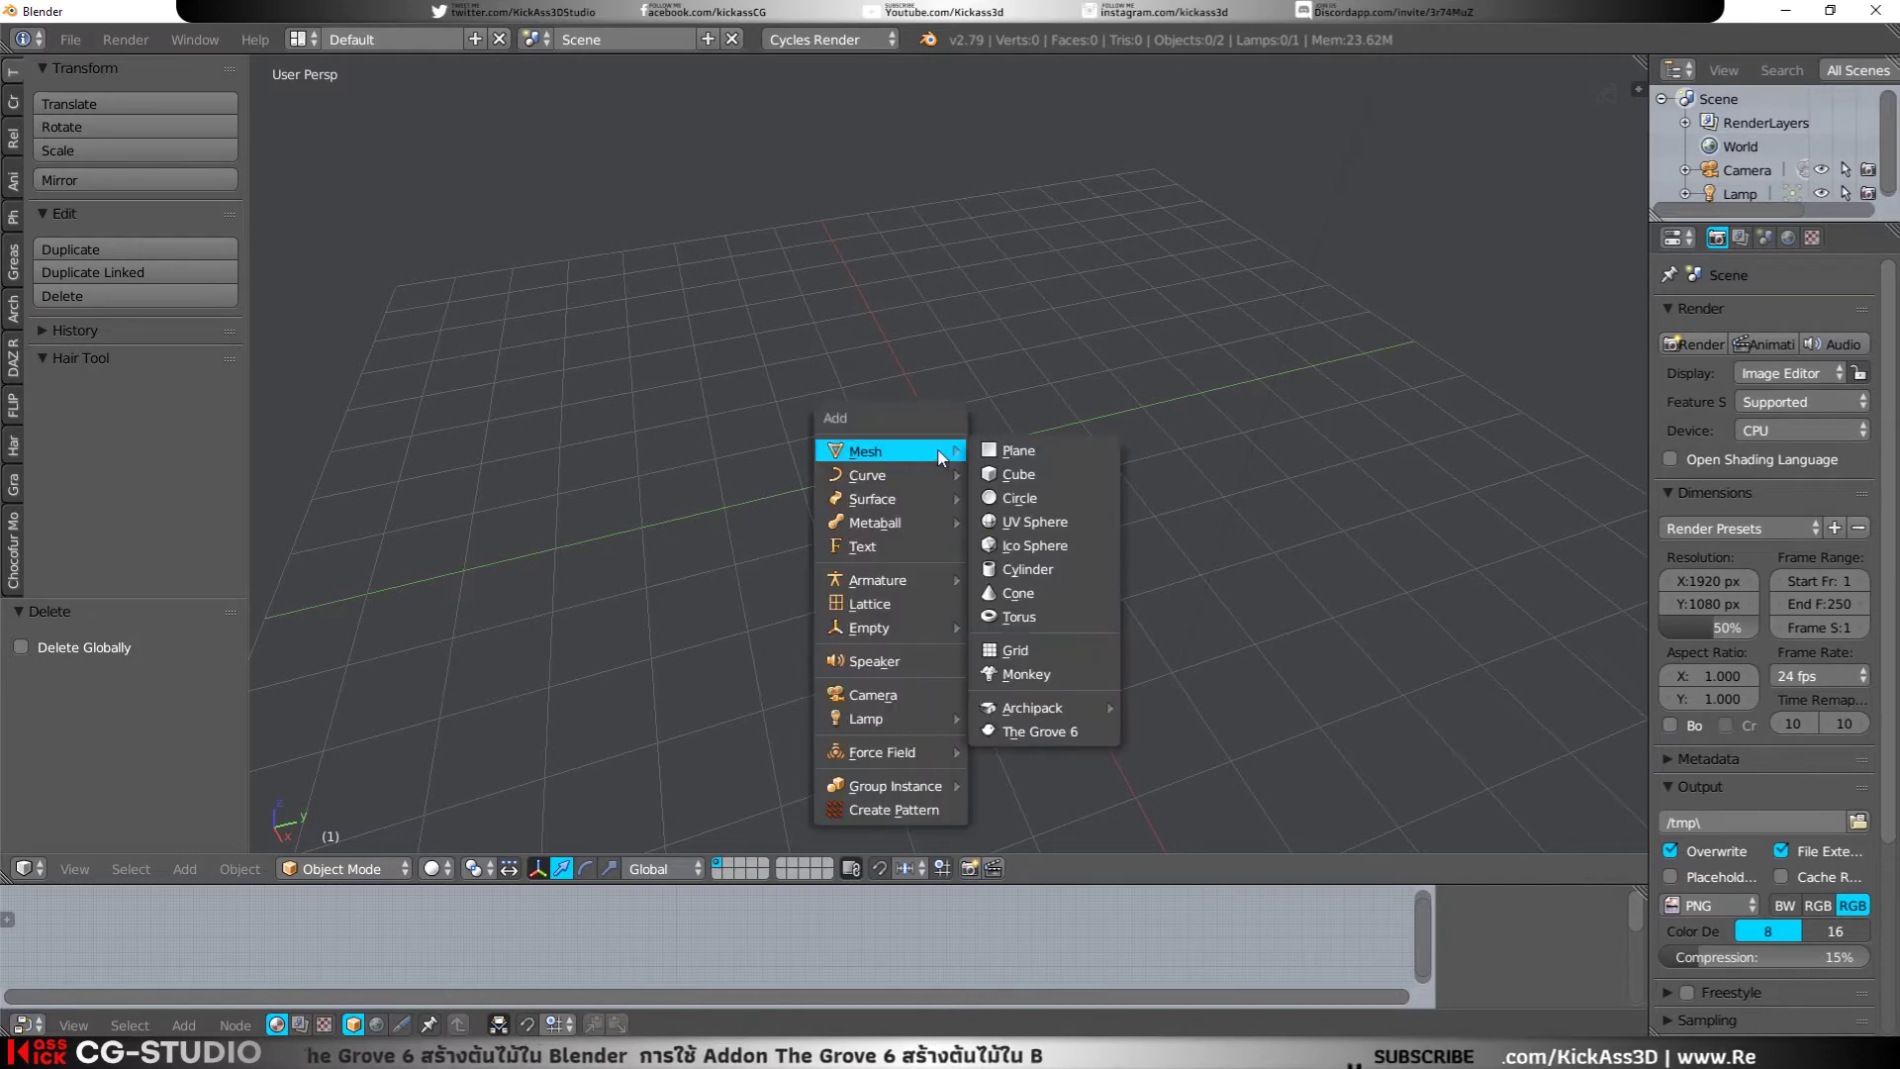
pyautogui.click(1088, 734)
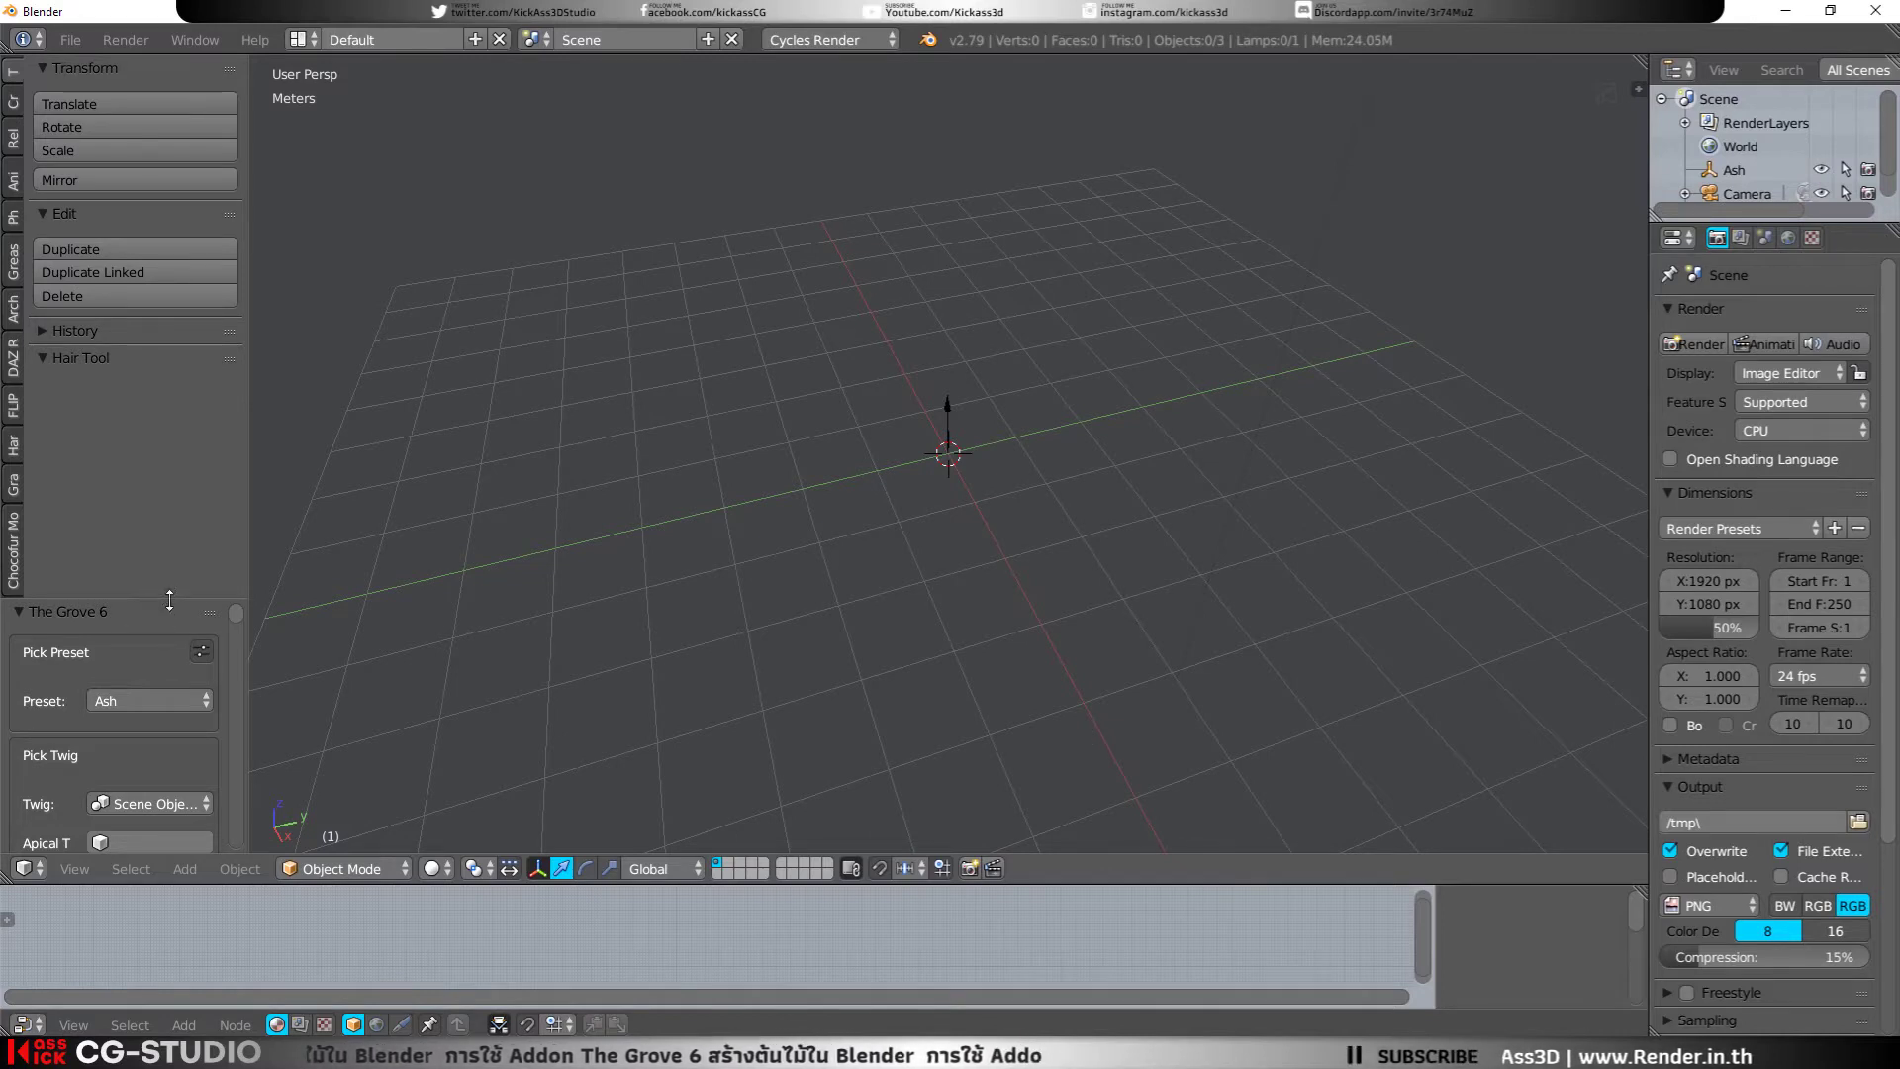
pyautogui.moveTo(243, 624)
pyautogui.mouseDown()
pyautogui.moveTo(333, 645)
pyautogui.moveTo(255, 89)
pyautogui.mouseUp()
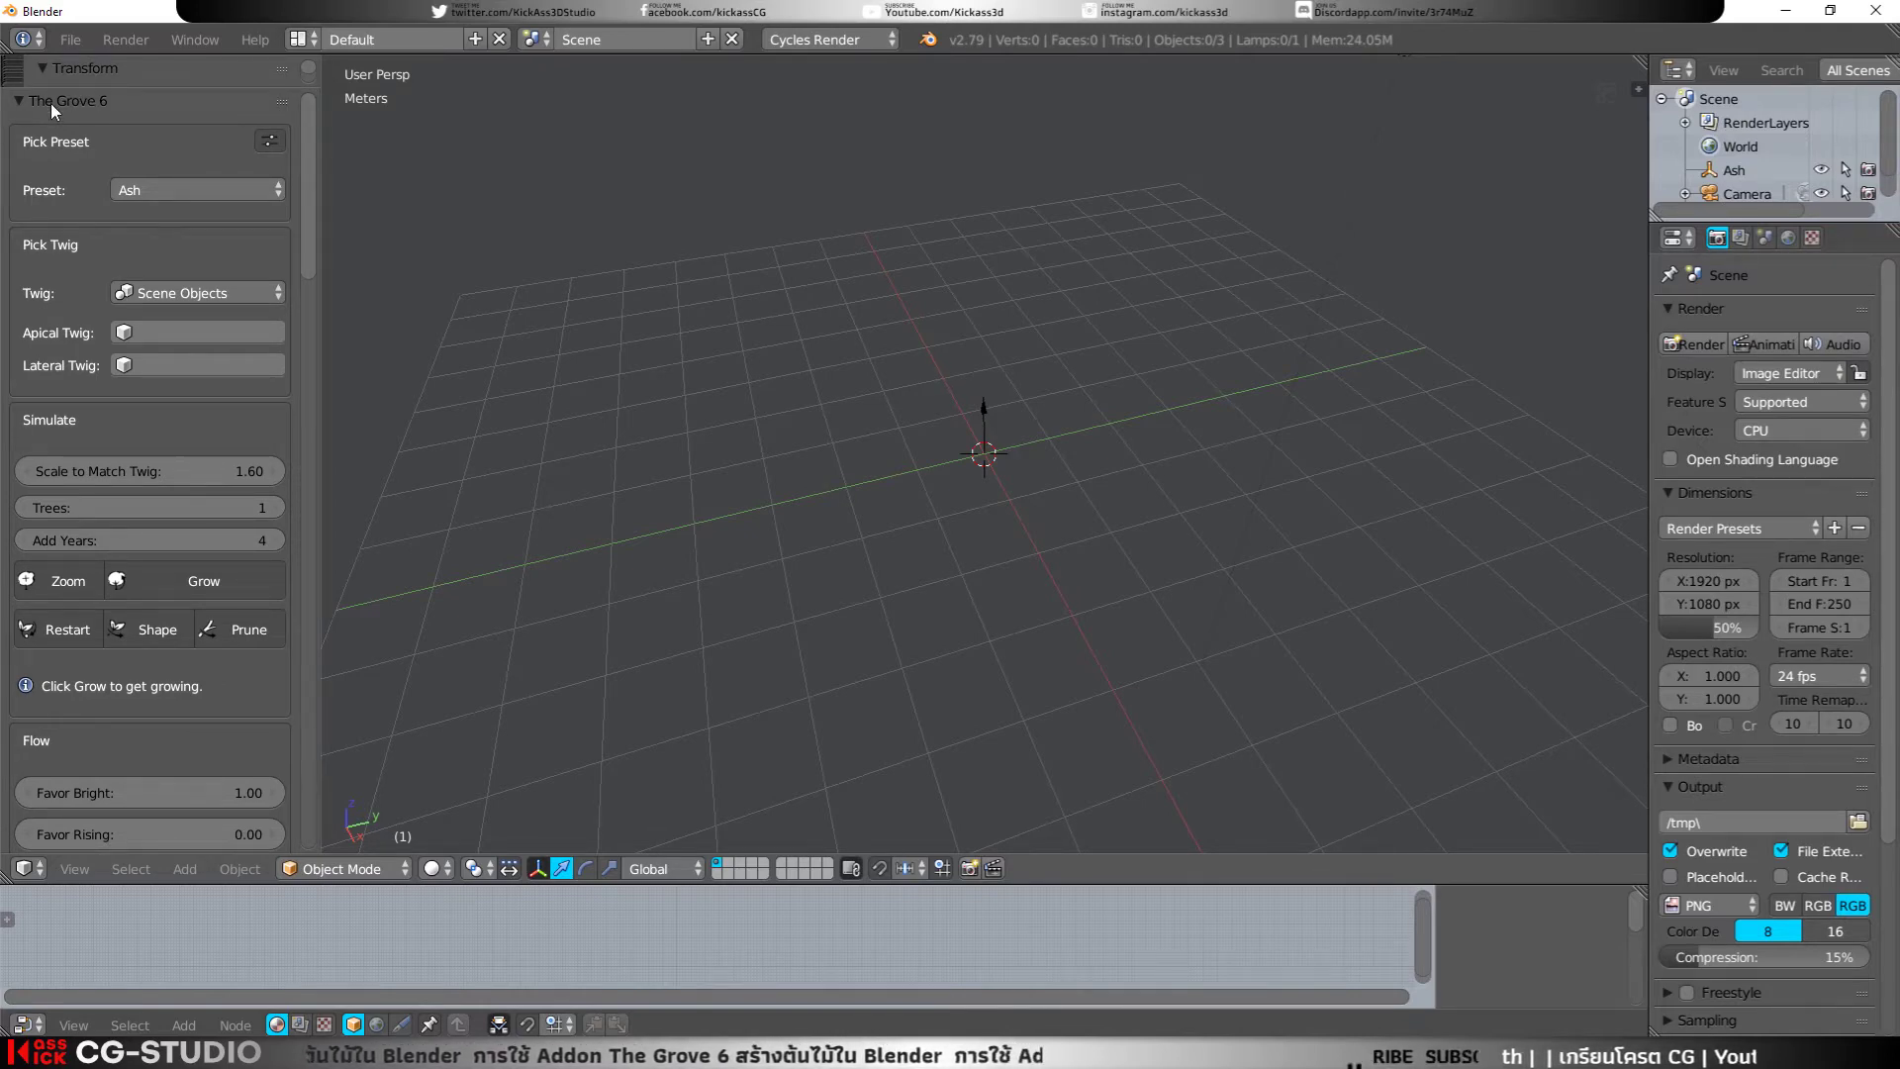
pyautogui.moveTo(100, 87)
pyautogui.mouseDown()
pyautogui.moveTo(240, 122)
pyautogui.moveTo(239, 167)
pyautogui.mouseUp()
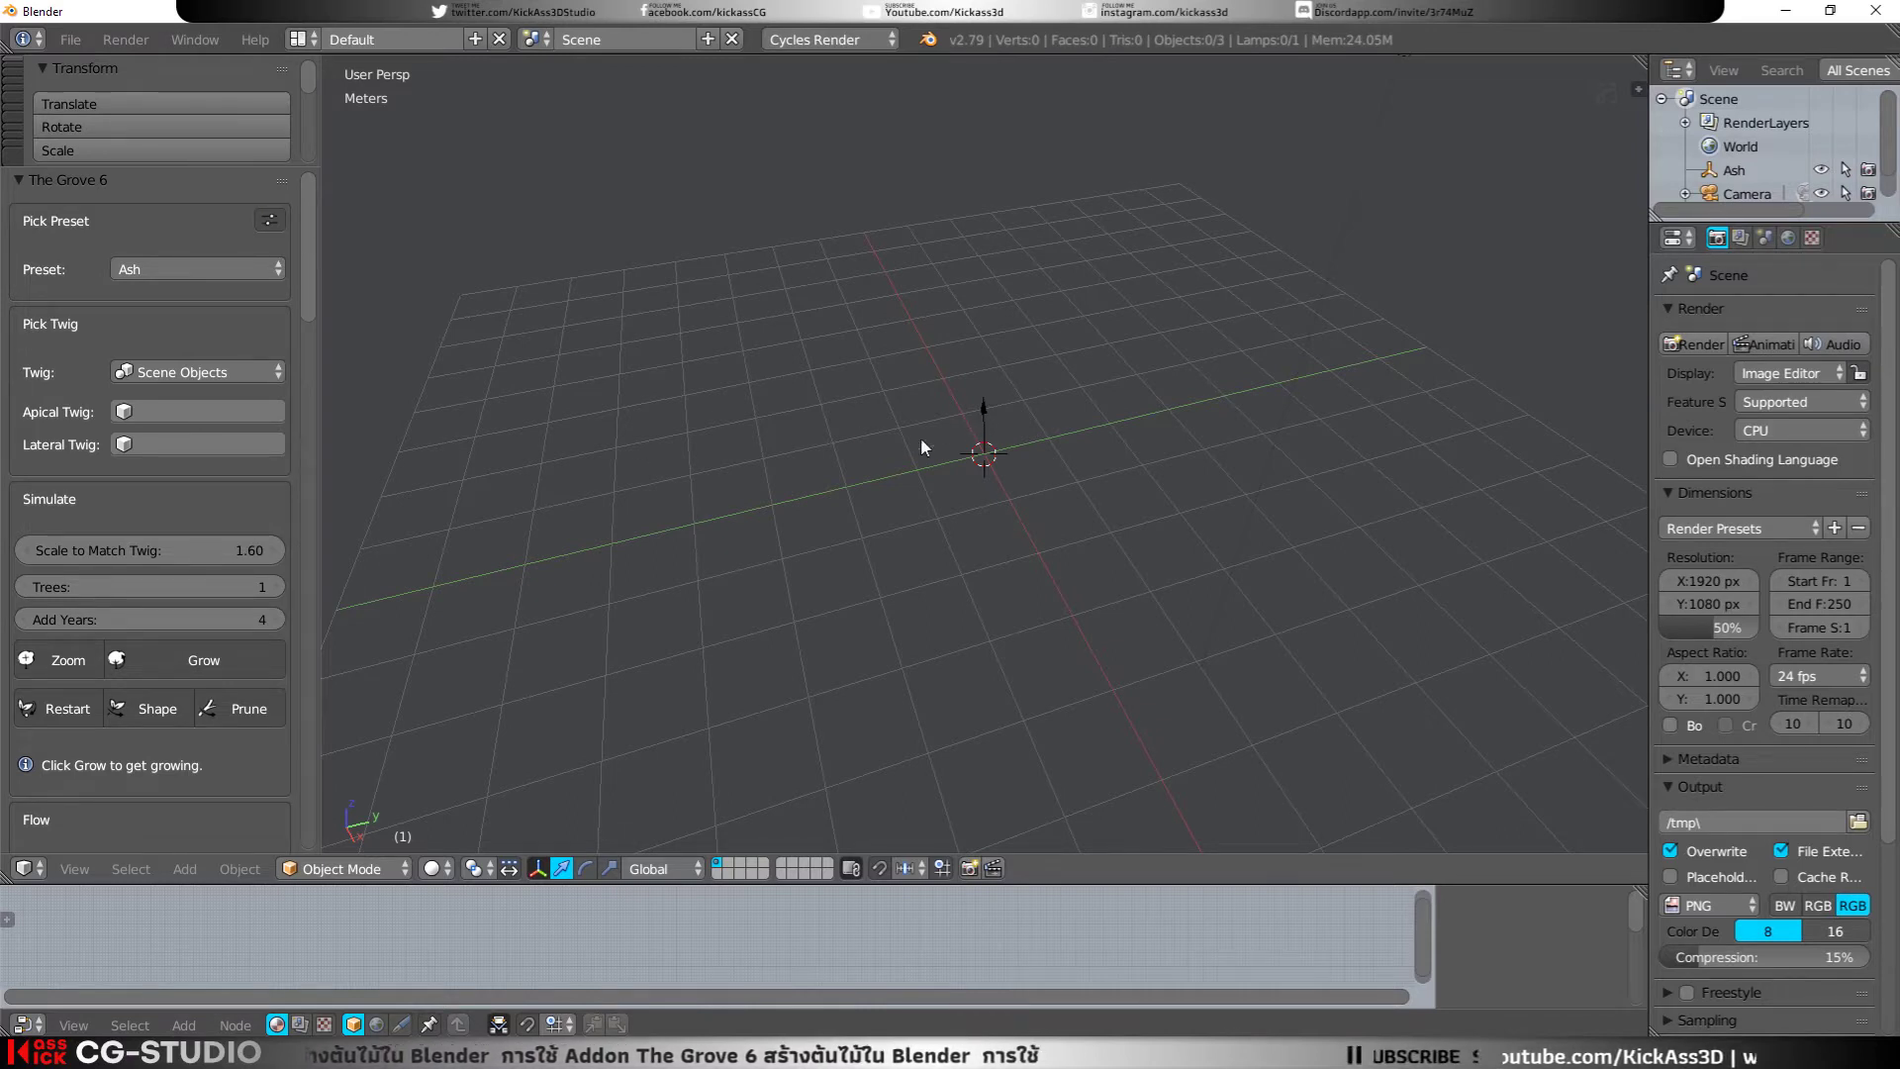
# Step: Select the Ash tree, then add a test cube and move it 3.95 m along Y
pyautogui.rightClick(984, 420)
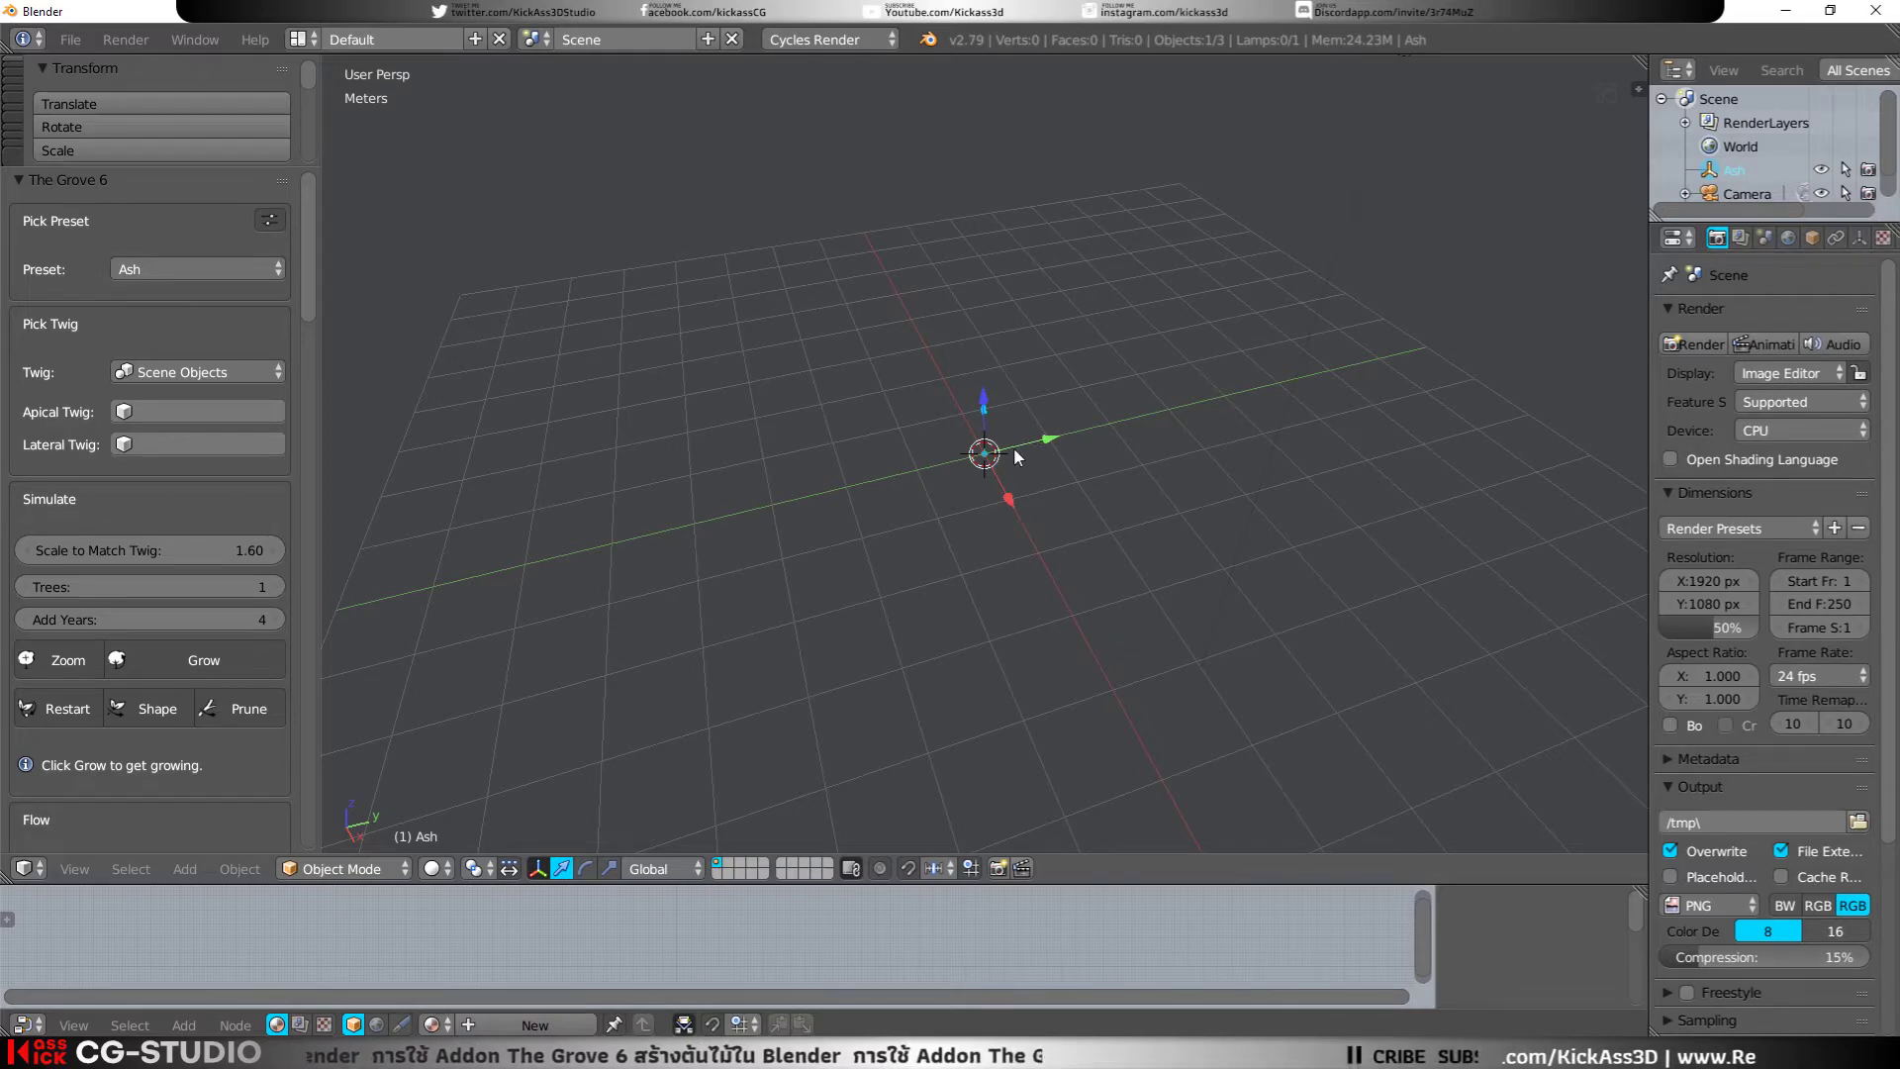
pyautogui.moveTo(1013, 448)
pyautogui.mouseDown(button='middle')
pyautogui.moveTo(911, 460)
pyautogui.moveTo(899, 431)
pyautogui.mouseUp(button='middle')
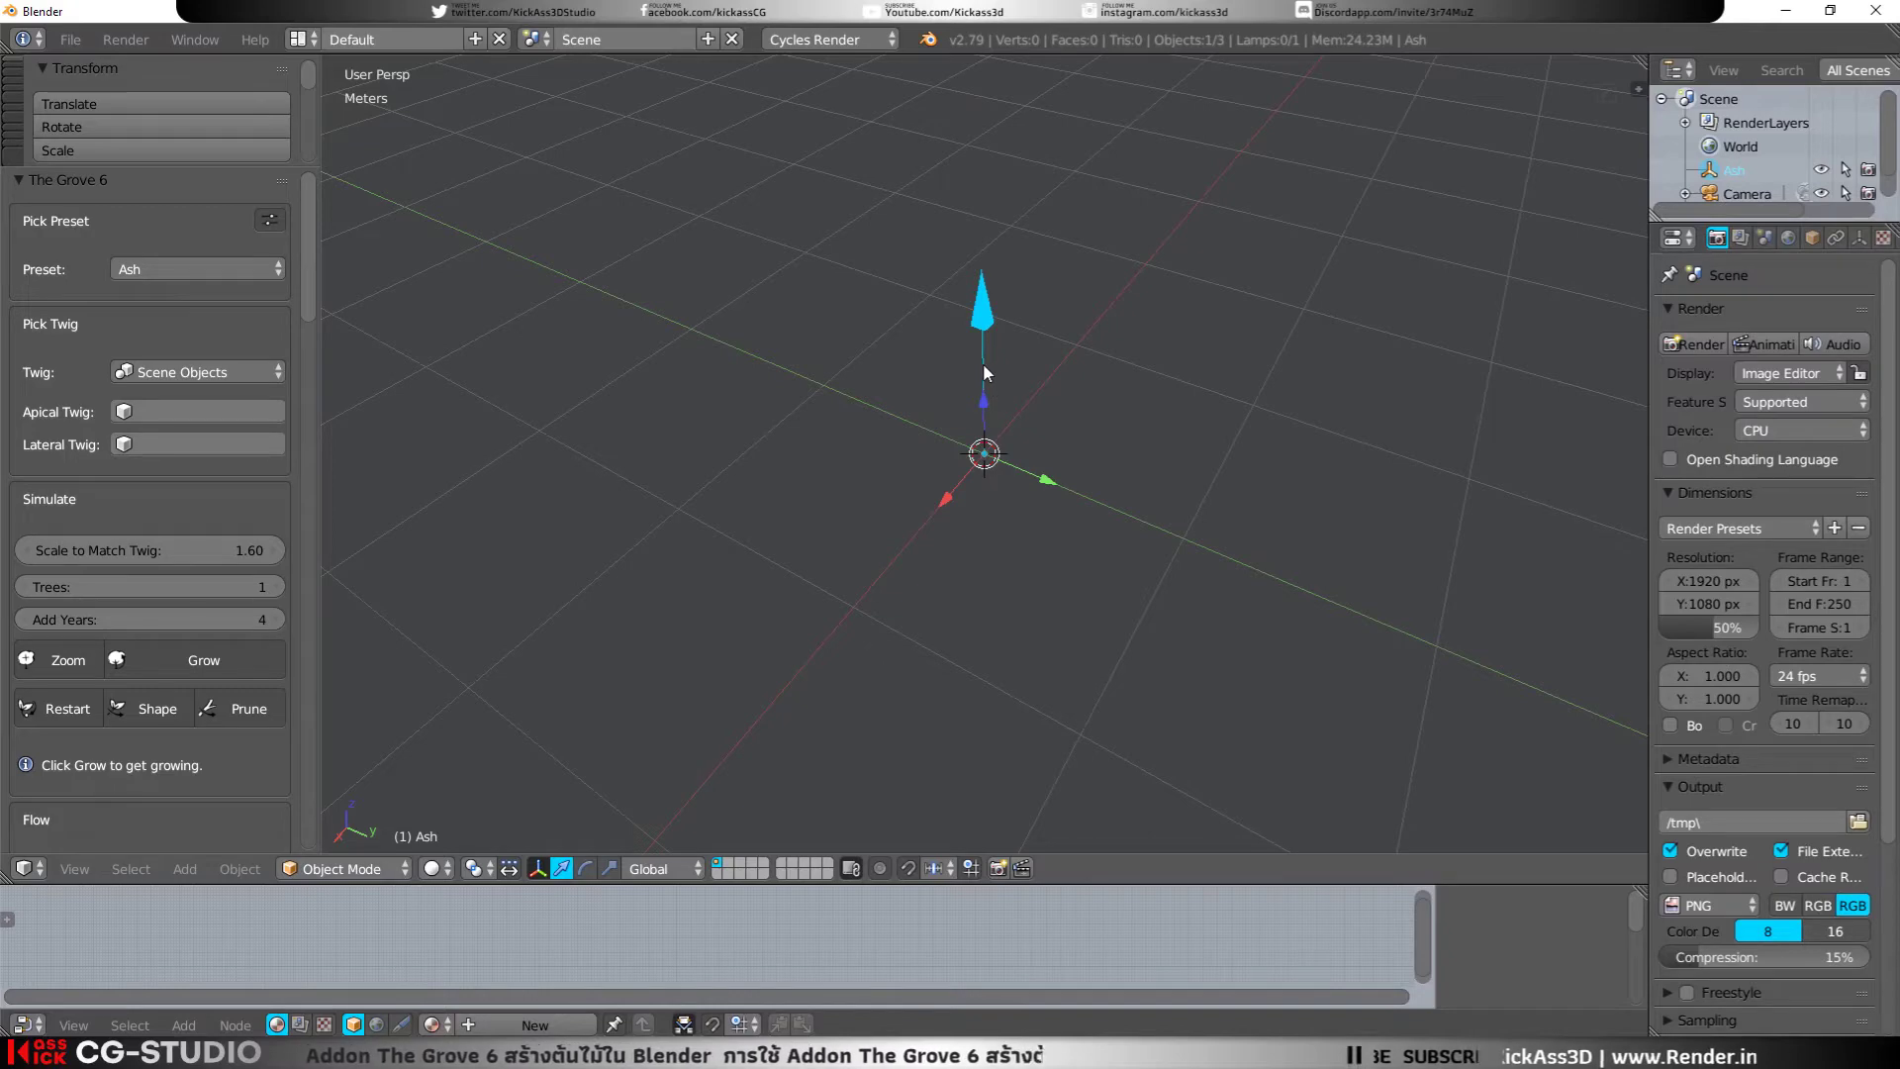
pyautogui.moveTo(983, 364)
pyautogui.mouseDown(button='middle')
pyautogui.moveTo(1049, 454)
pyautogui.moveTo(1068, 423)
pyautogui.mouseUp(button='middle')
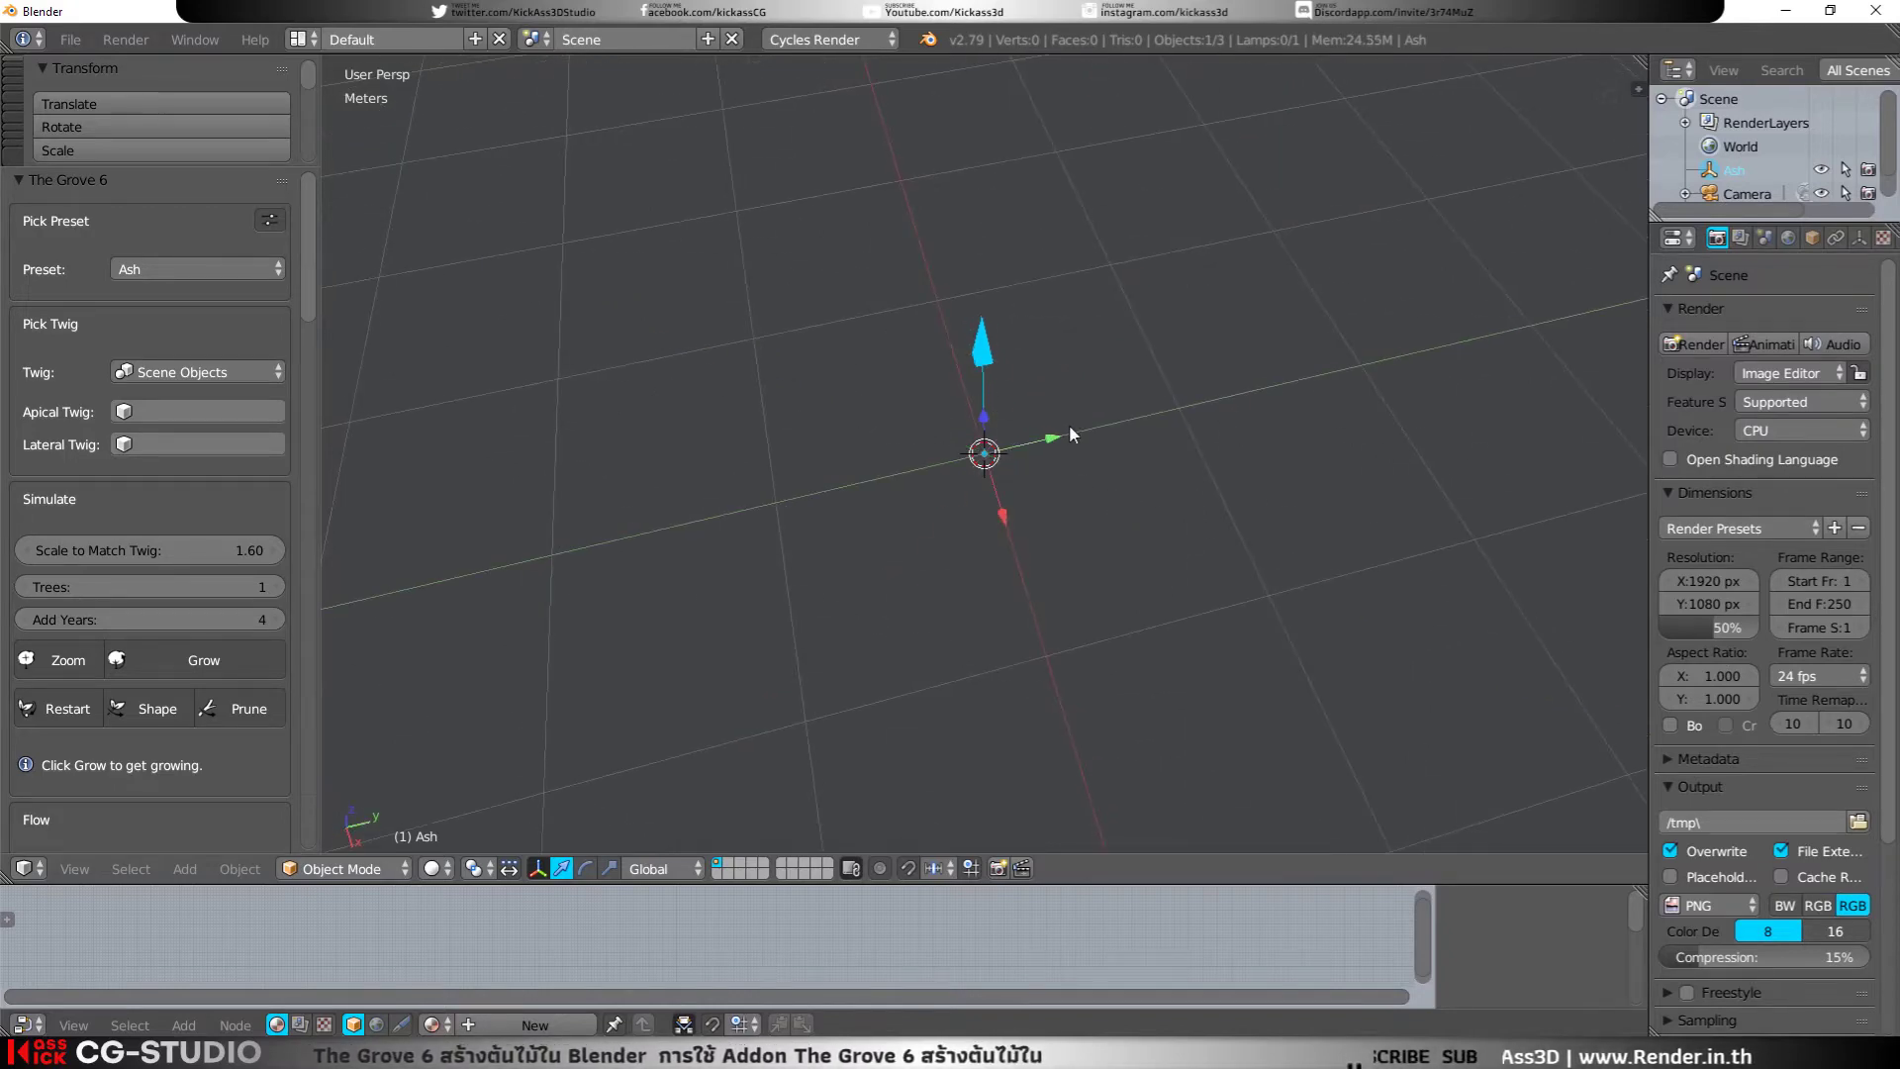
pyautogui.hotkey('shift', 'a')
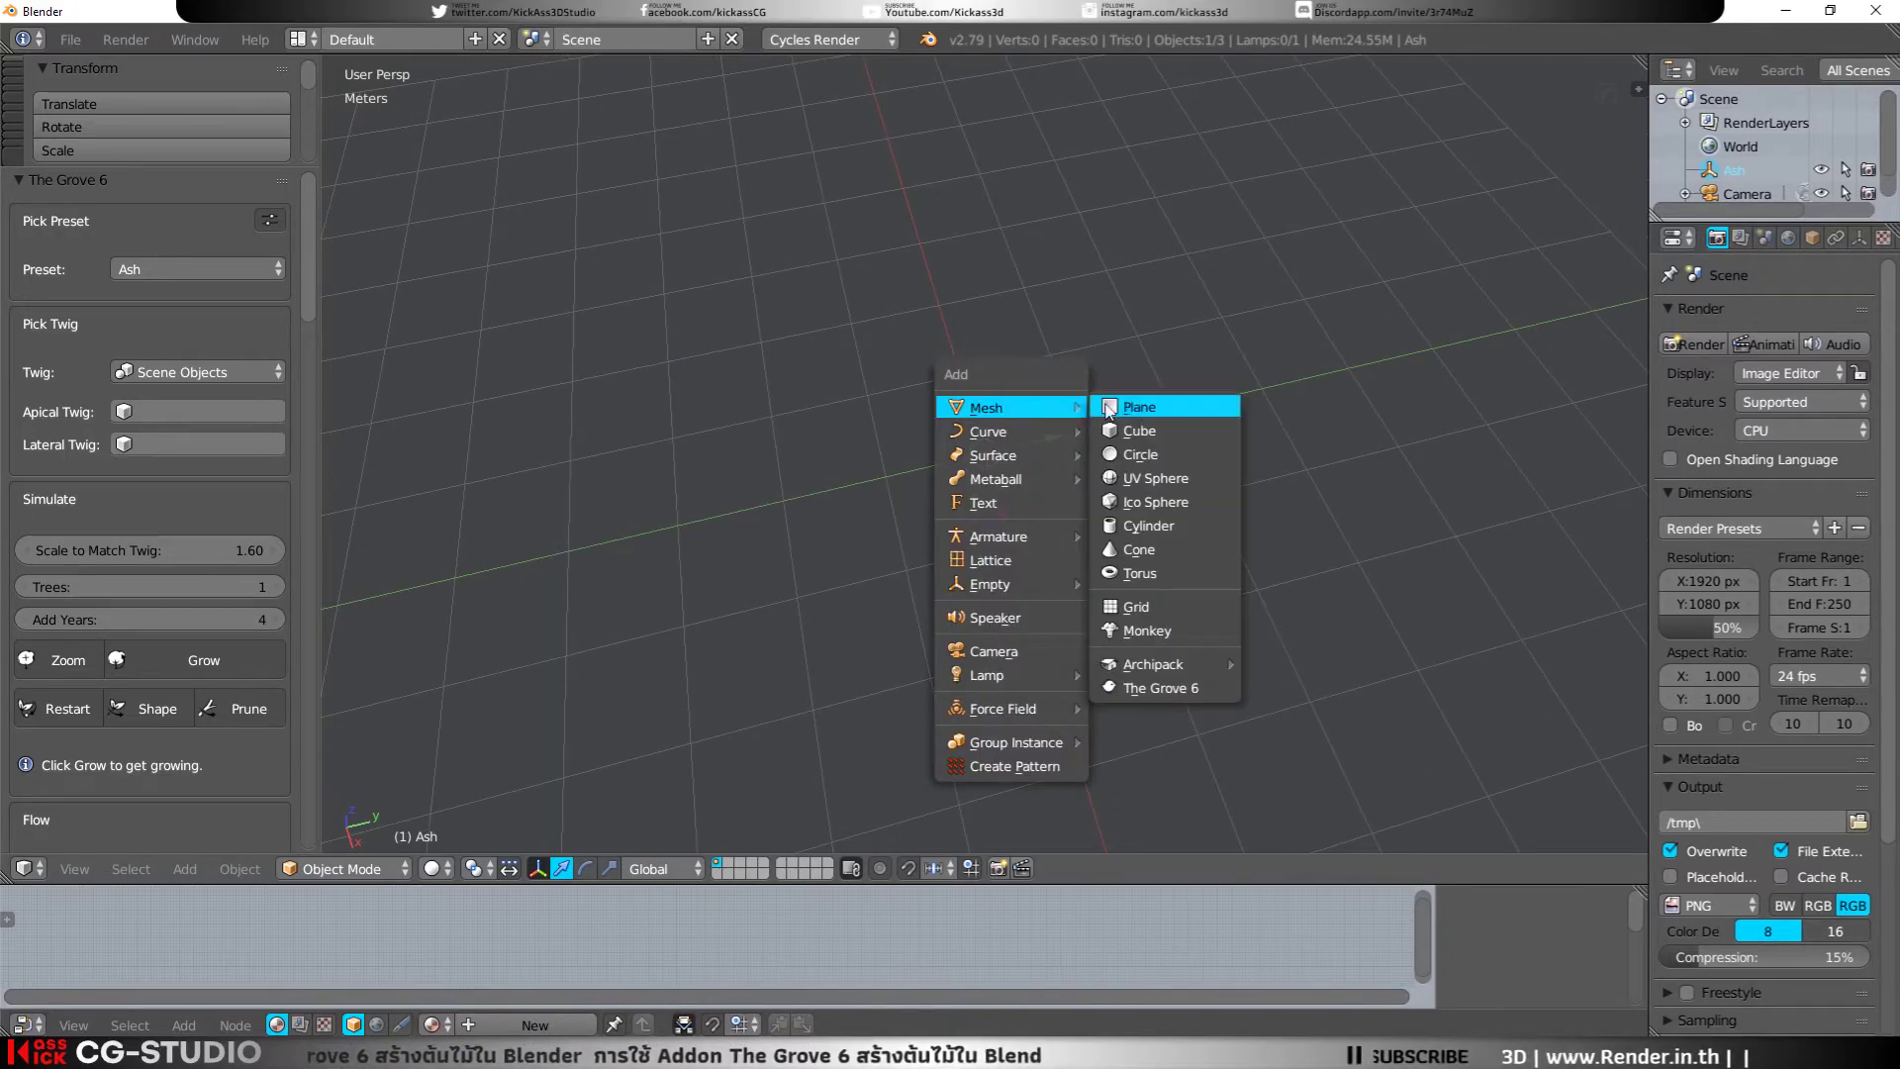
pyautogui.click(1113, 430)
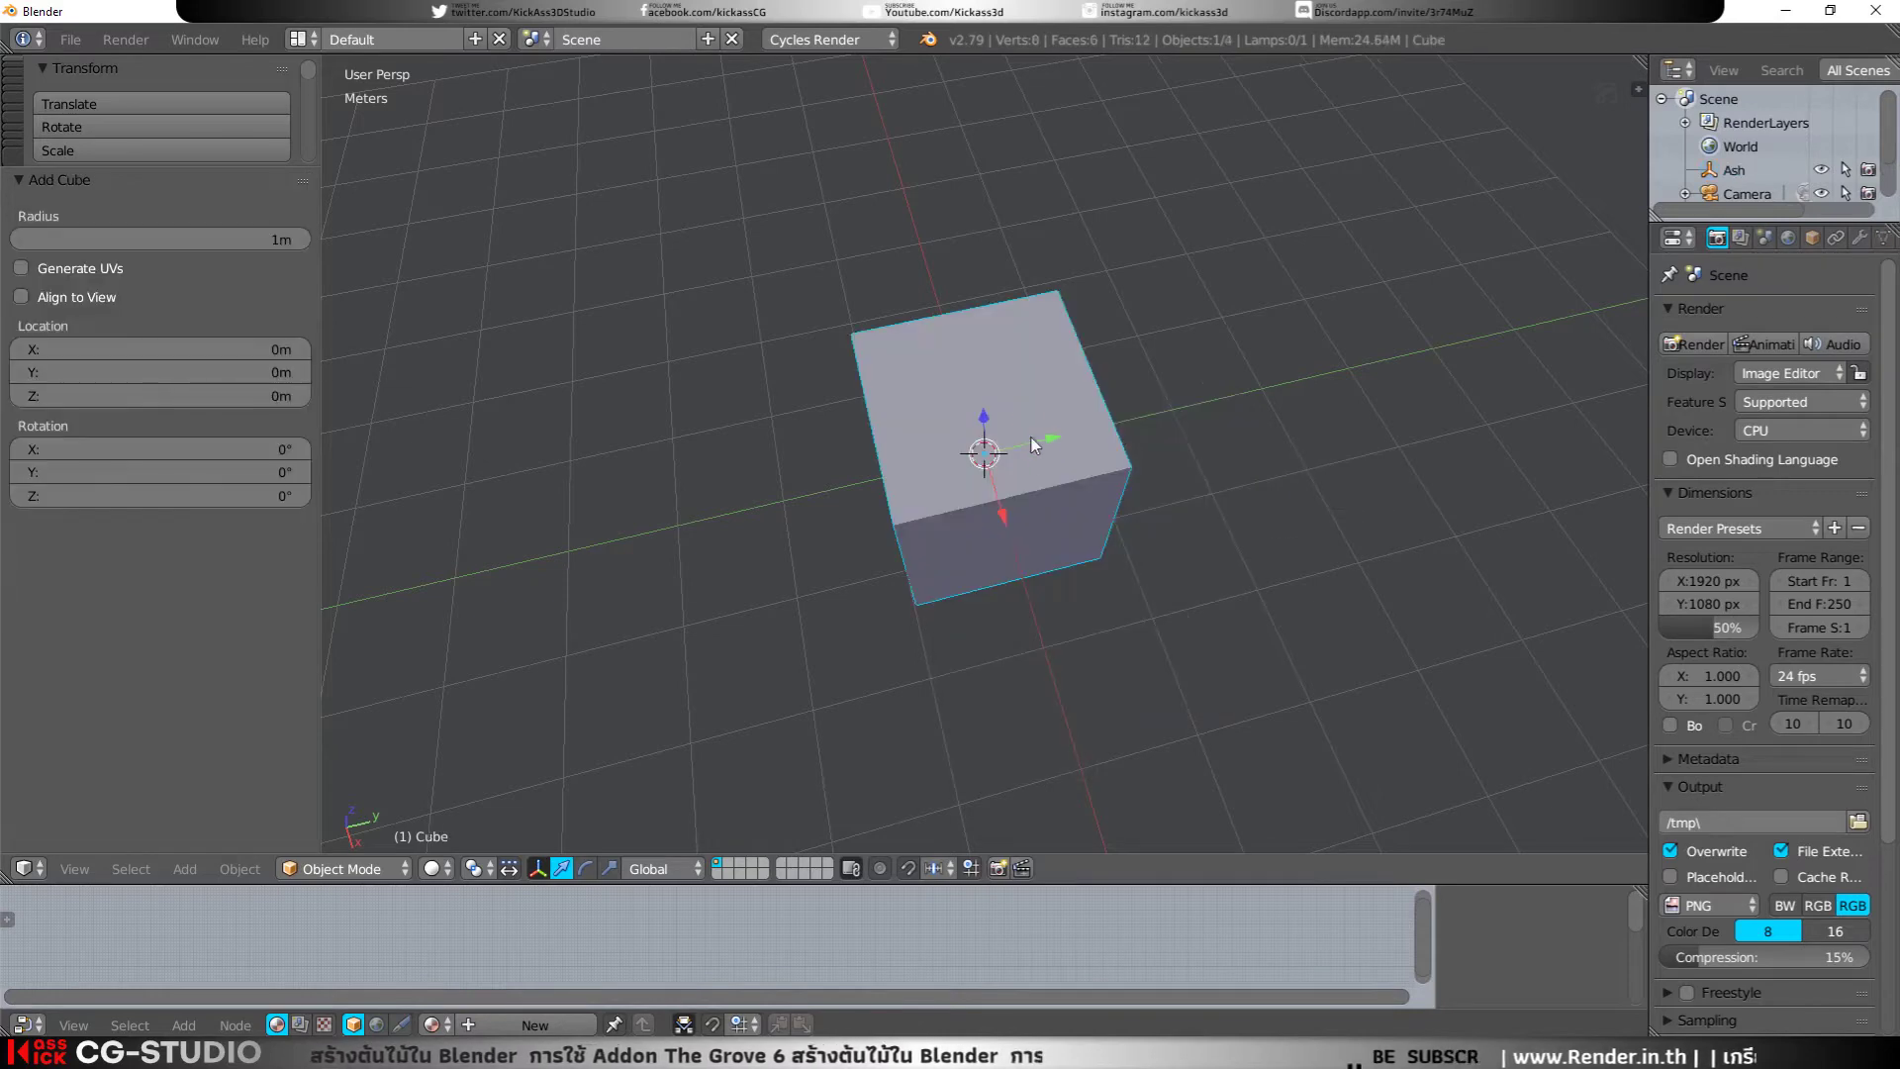
pyautogui.moveTo(1051, 445); pyautogui.dragTo(1425, 414)
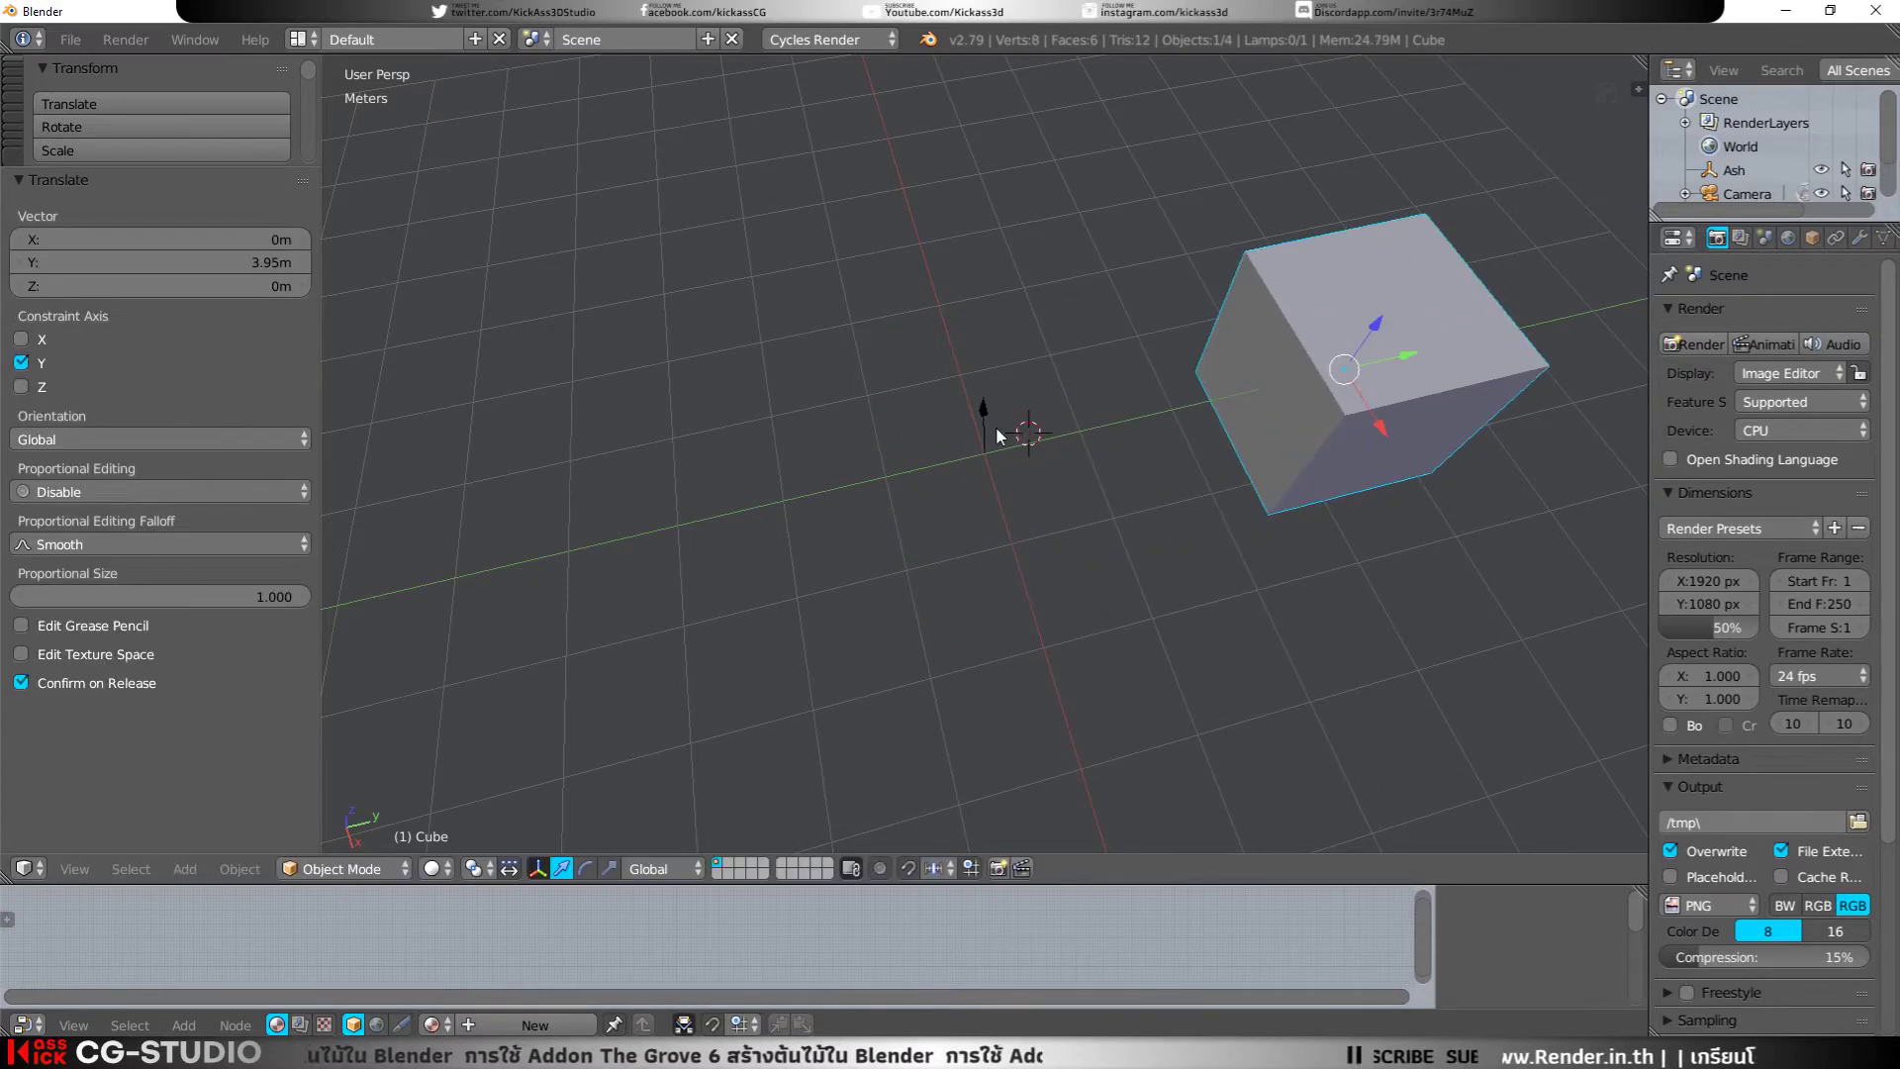
# Step: Delete both the Ash tree and the test cube
pyautogui.rightClick(996, 426)
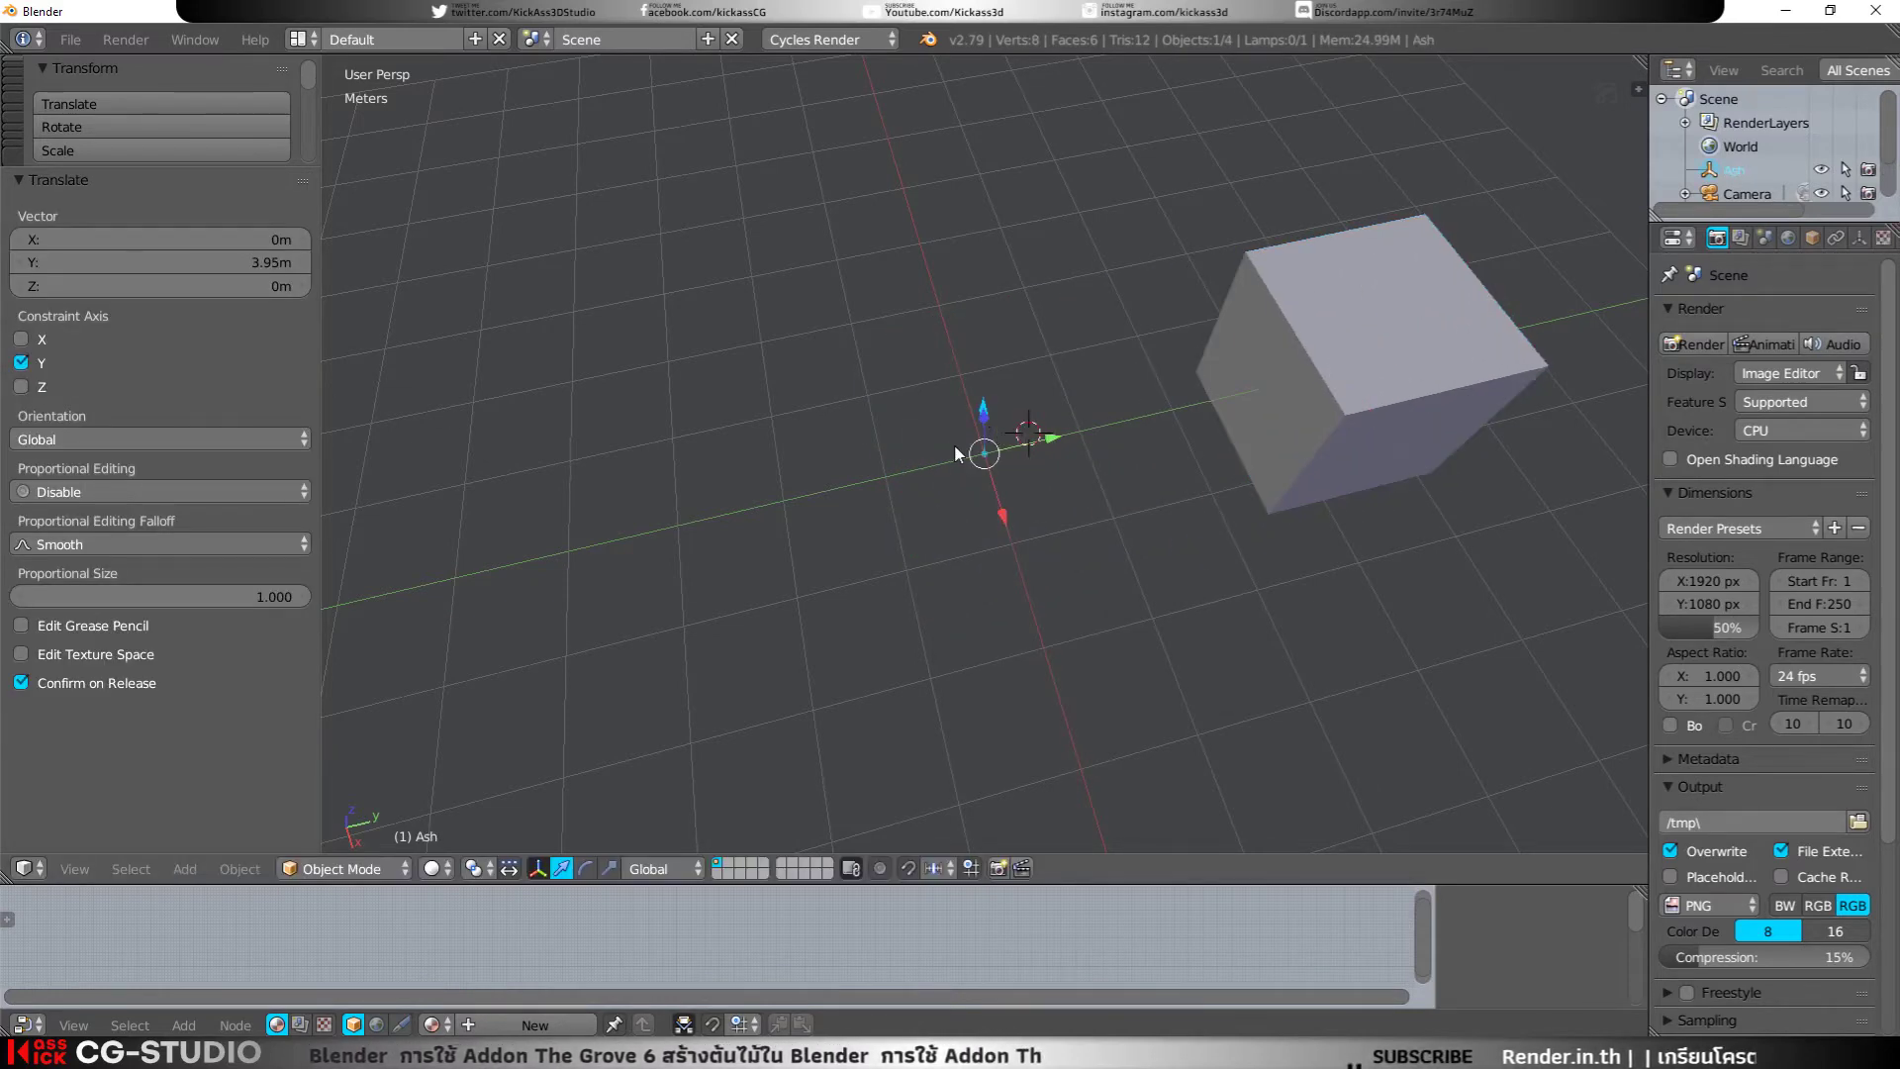
pyautogui.press('x')
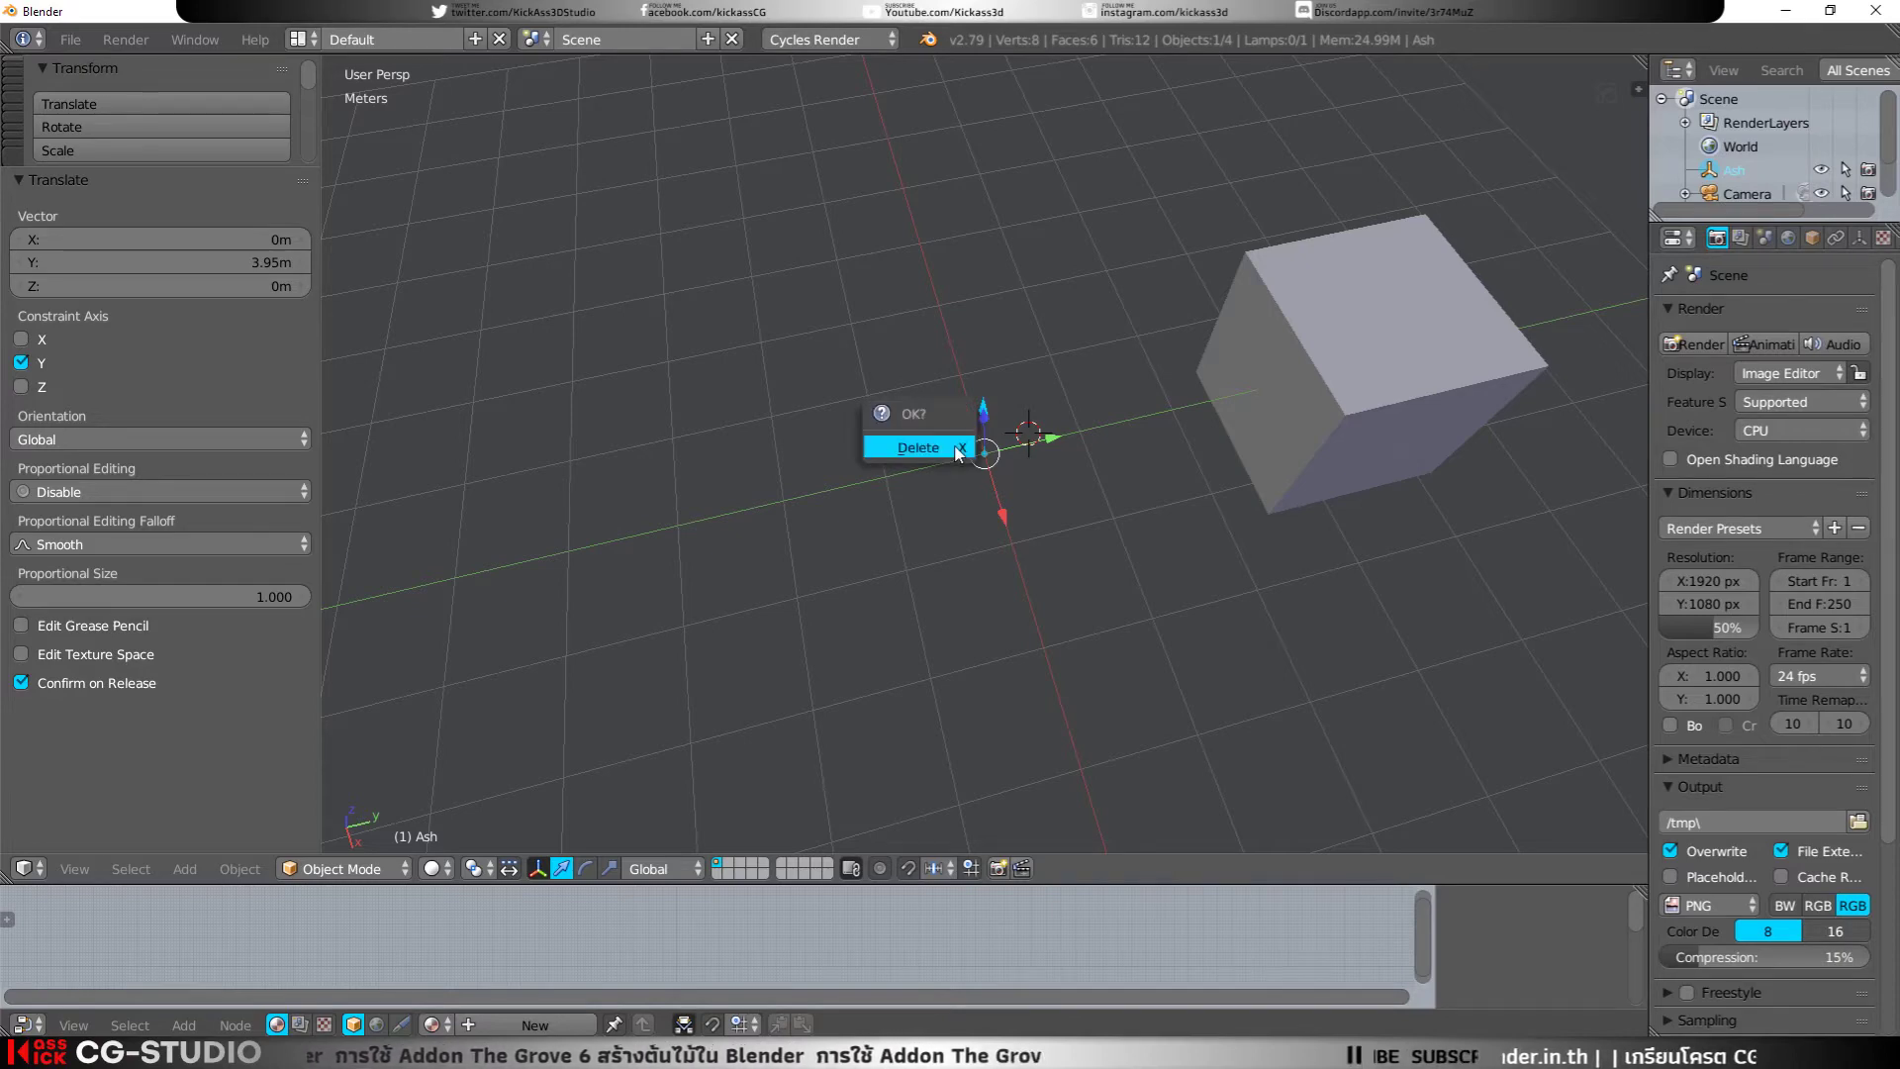
pyautogui.click(954, 443)
pyautogui.rightClick(1405, 414)
pyautogui.press('x')
pyautogui.click(1405, 414)
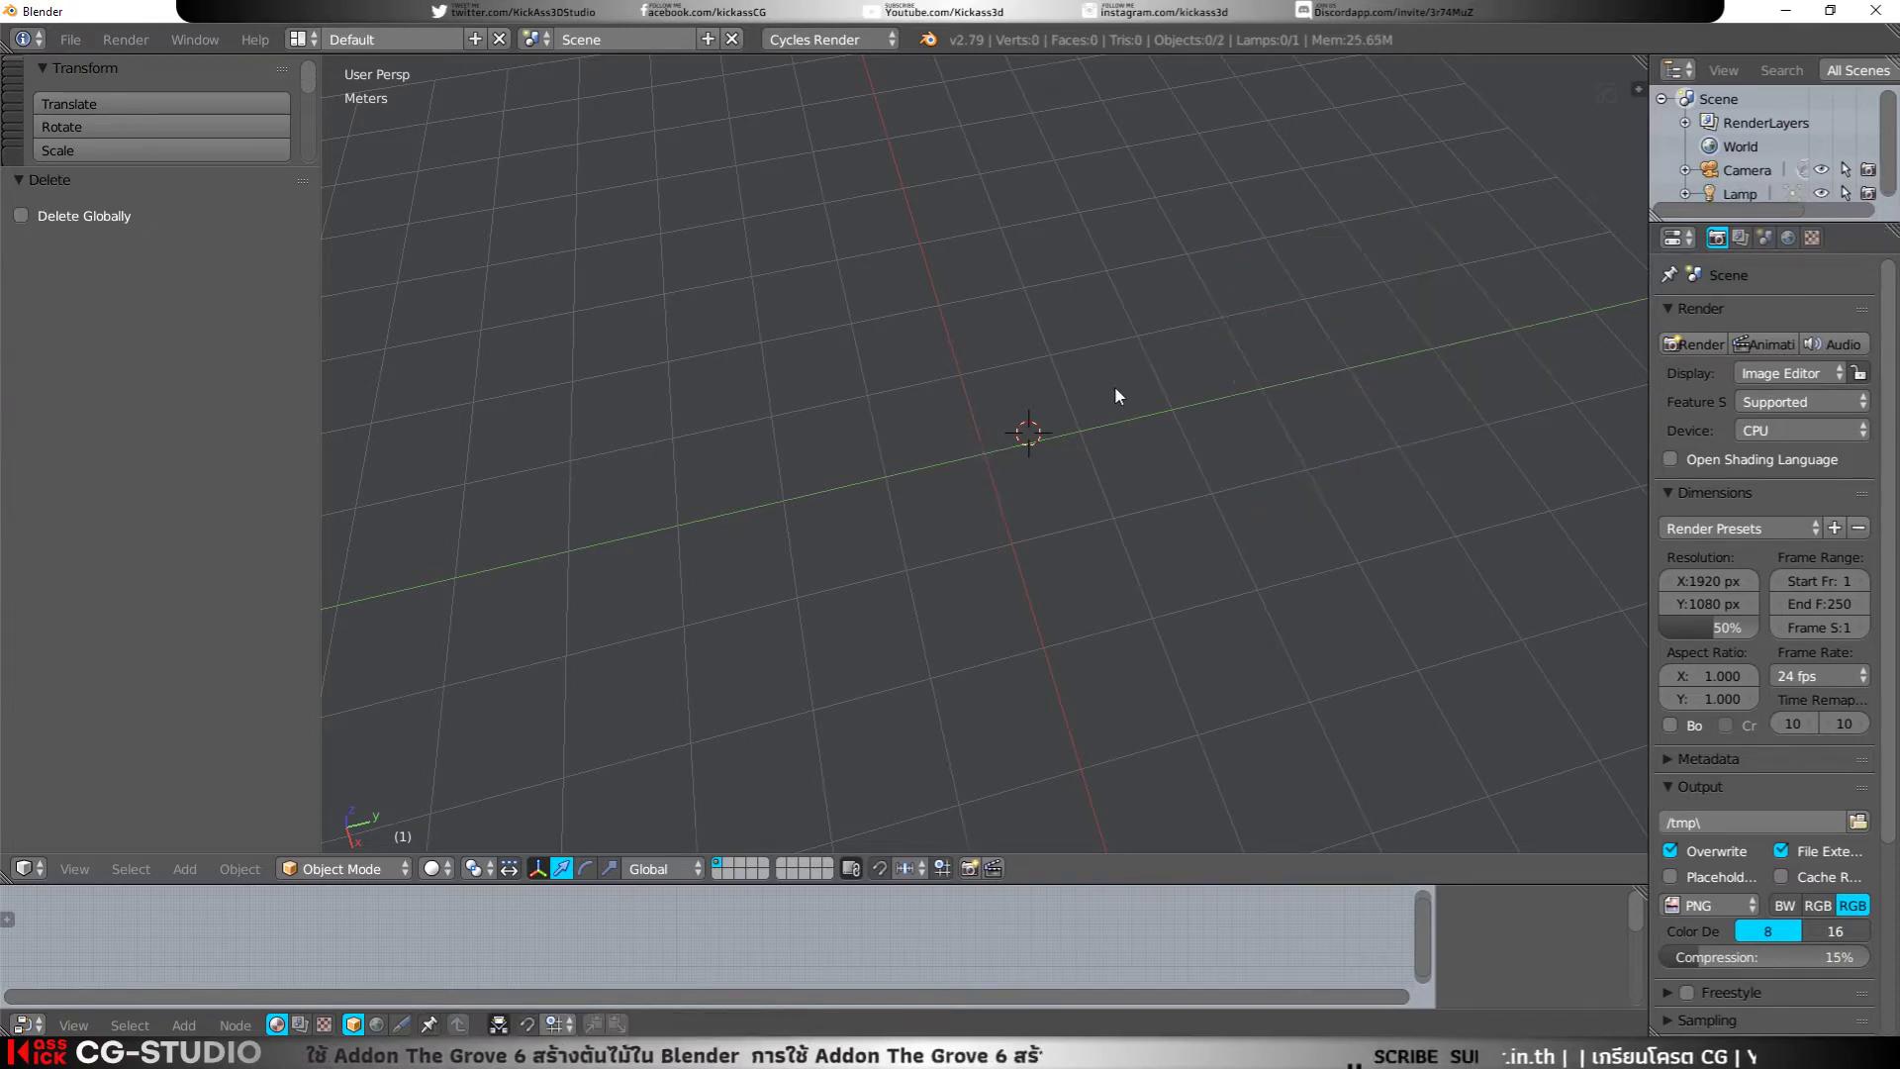
pyautogui.press('space')
# Step: Re-centre the 3D cursor and add a Grove 6 Ash tree at the origin
pyautogui.click(1068, 516)
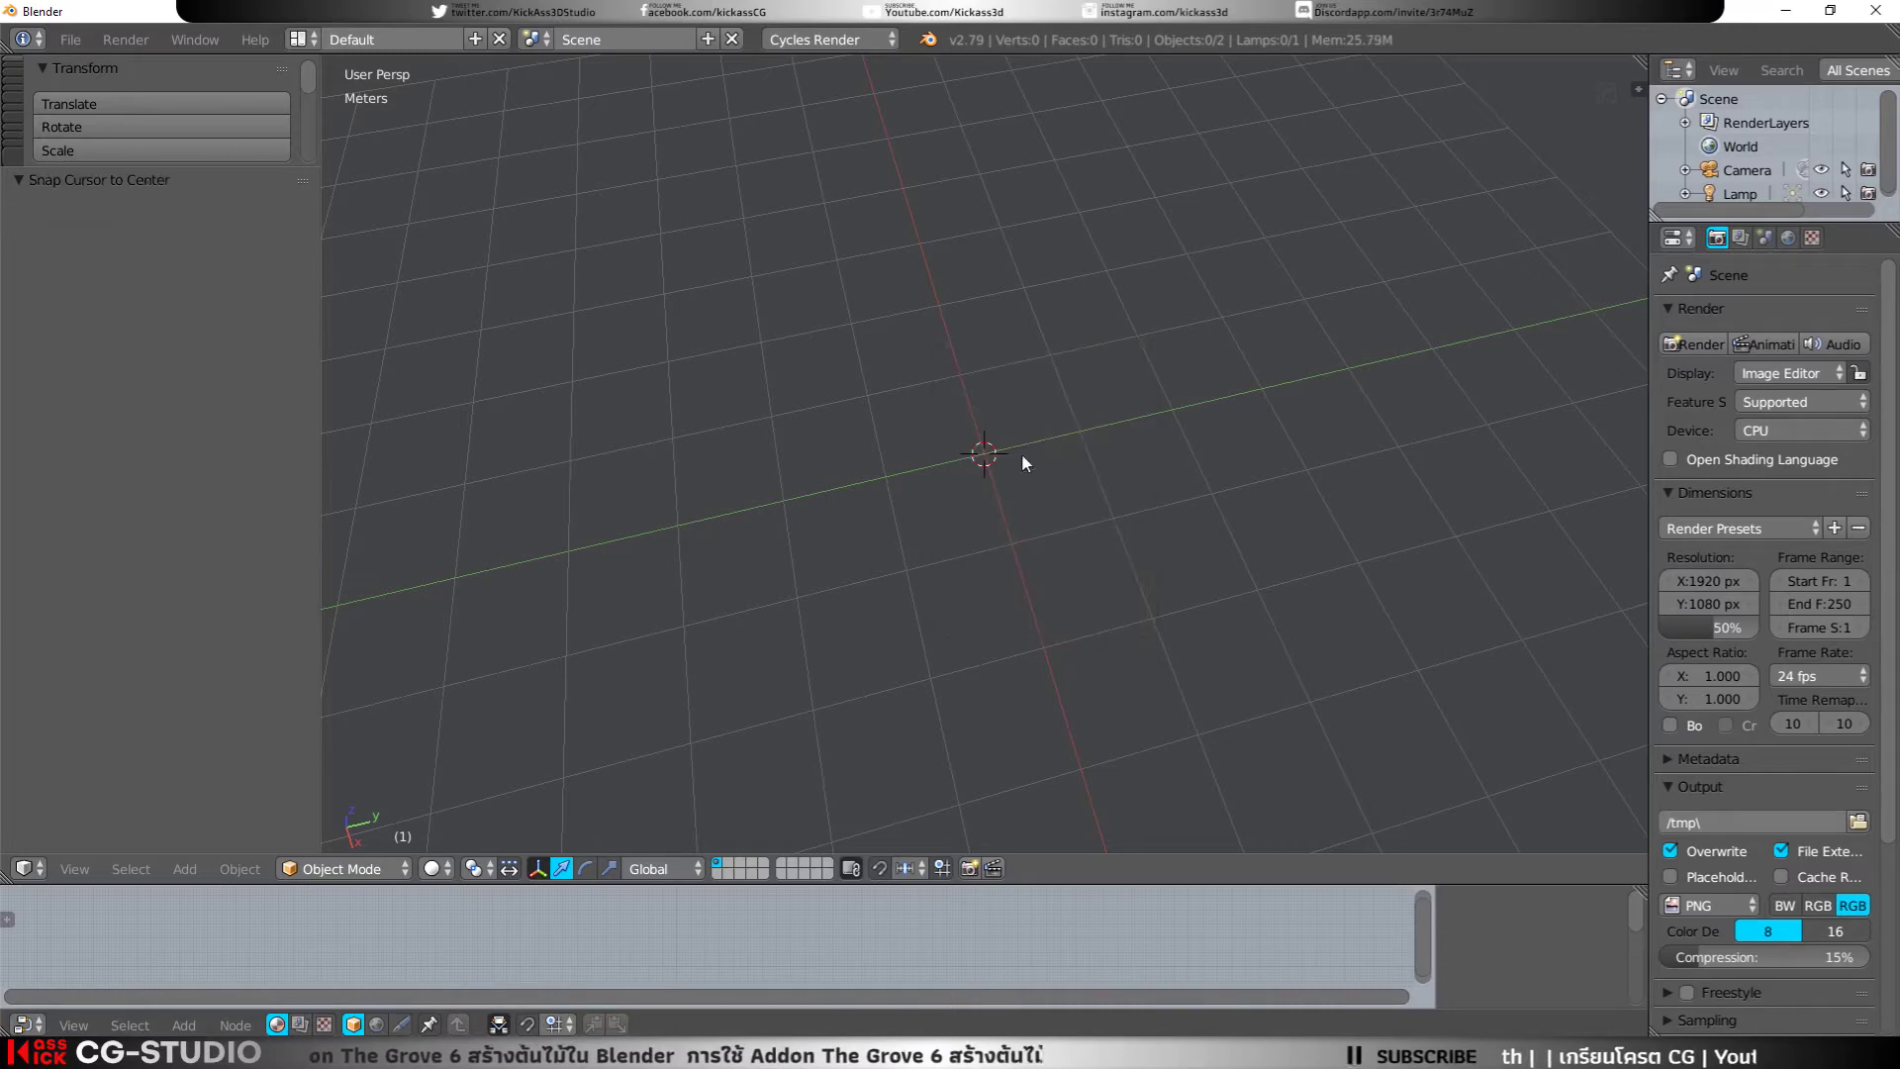
pyautogui.hotkey('shift', 'a')
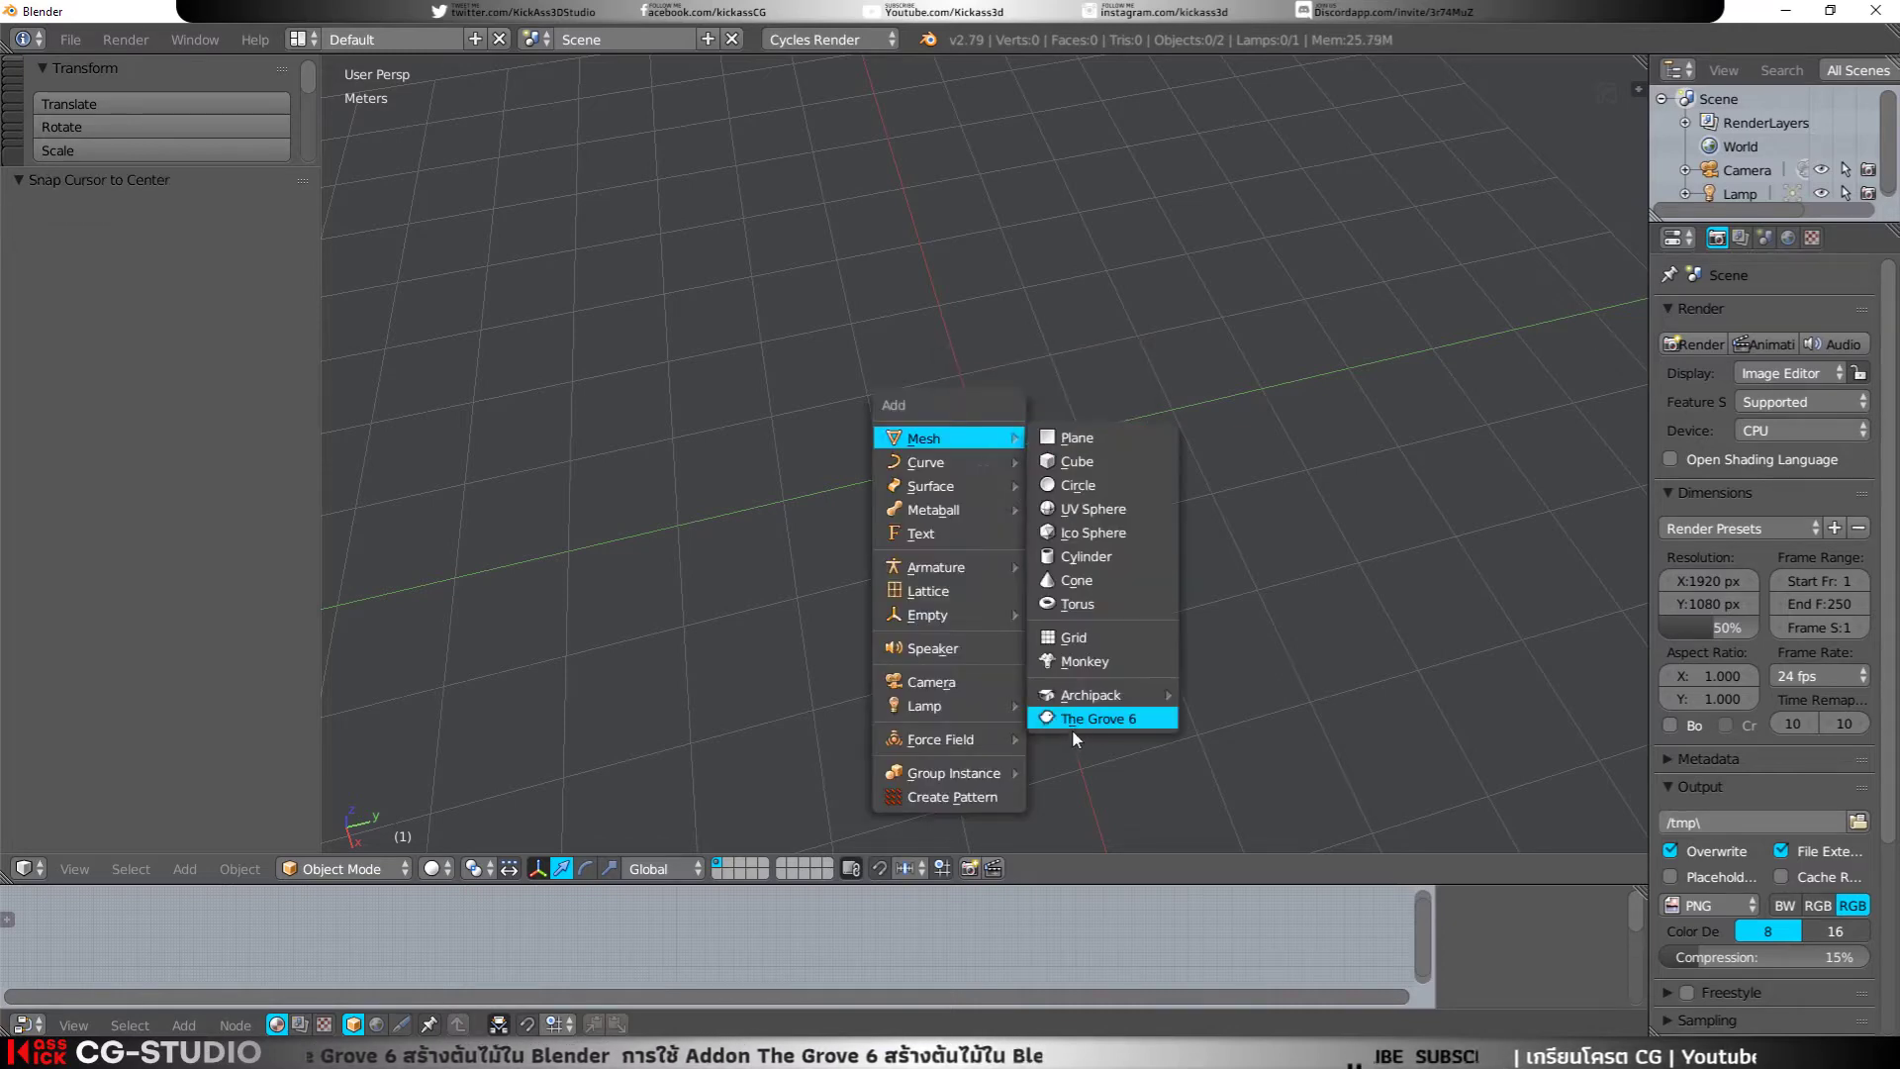
pyautogui.click(1072, 728)
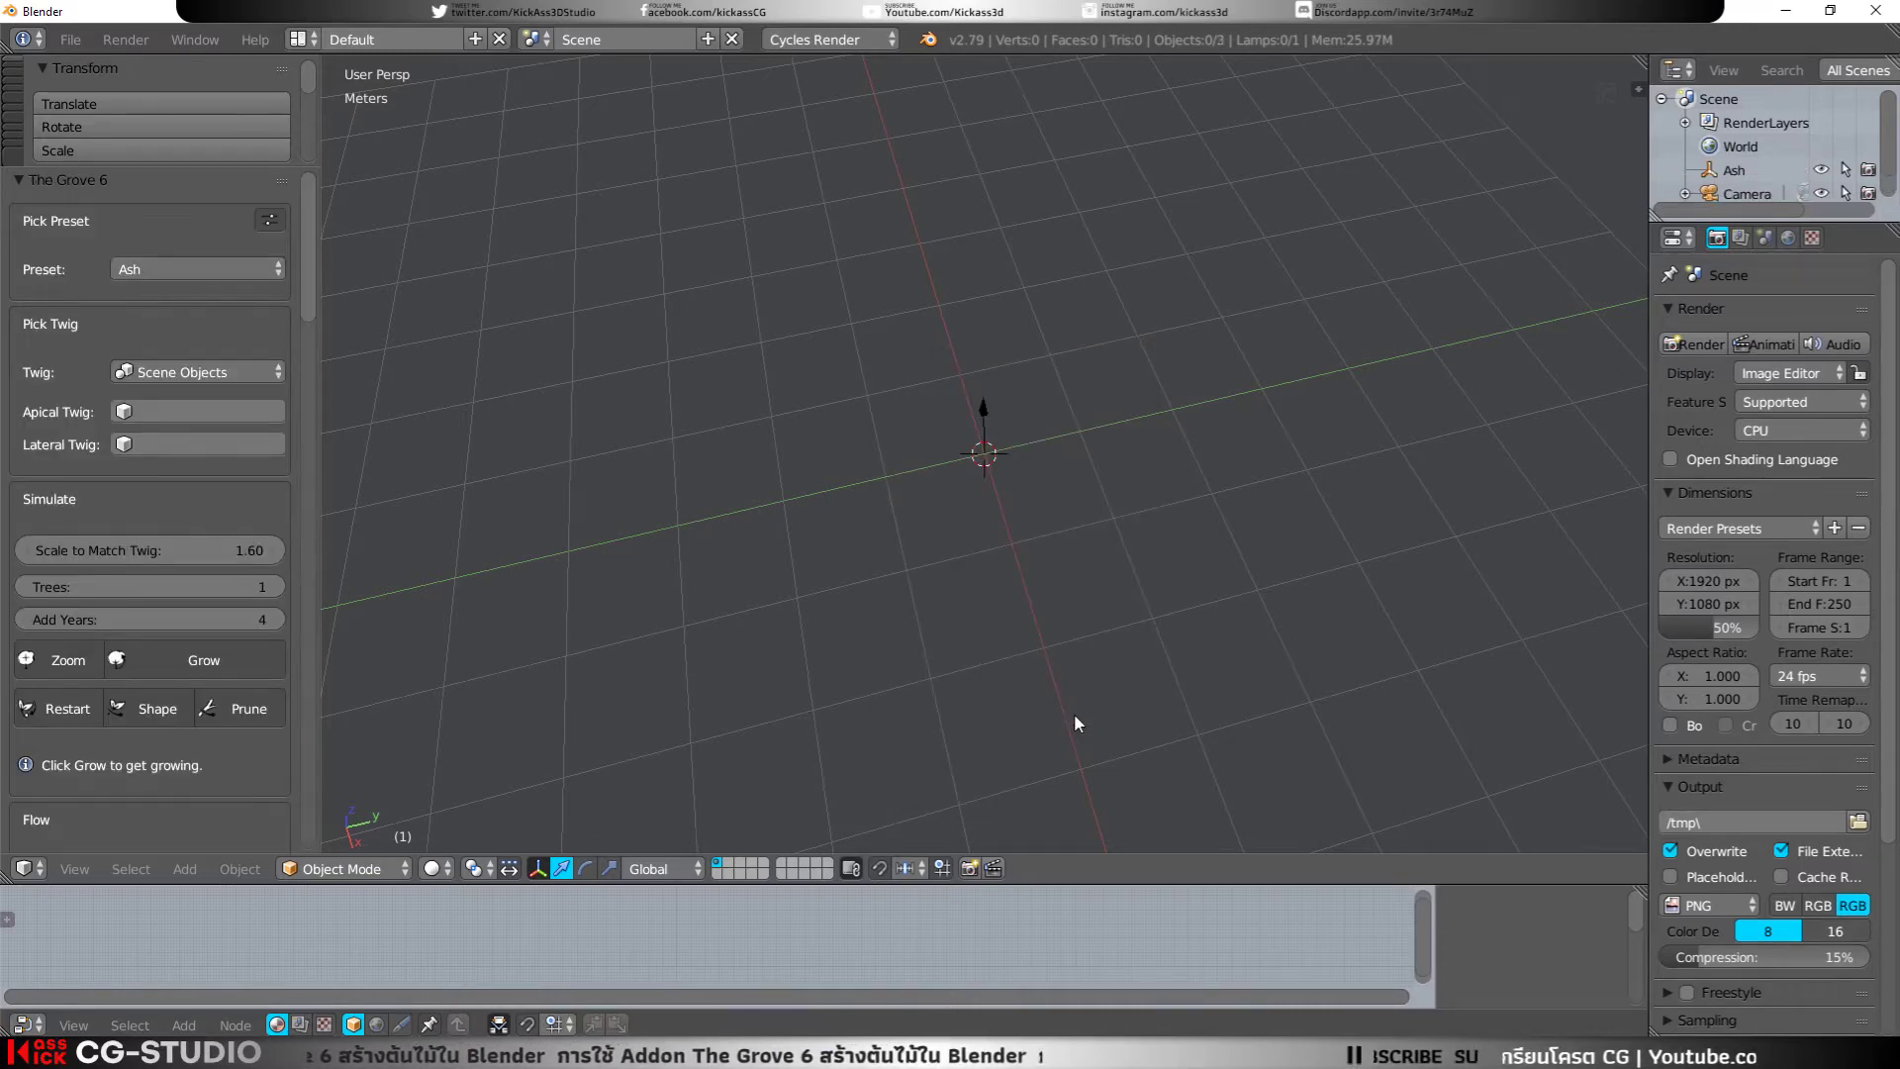
# Step: Move the 3D cursor off-centre, add a mesh circle there, then delete it
pyautogui.moveTo(1008, 508); pyautogui.dragTo(1083, 435, button='middle')
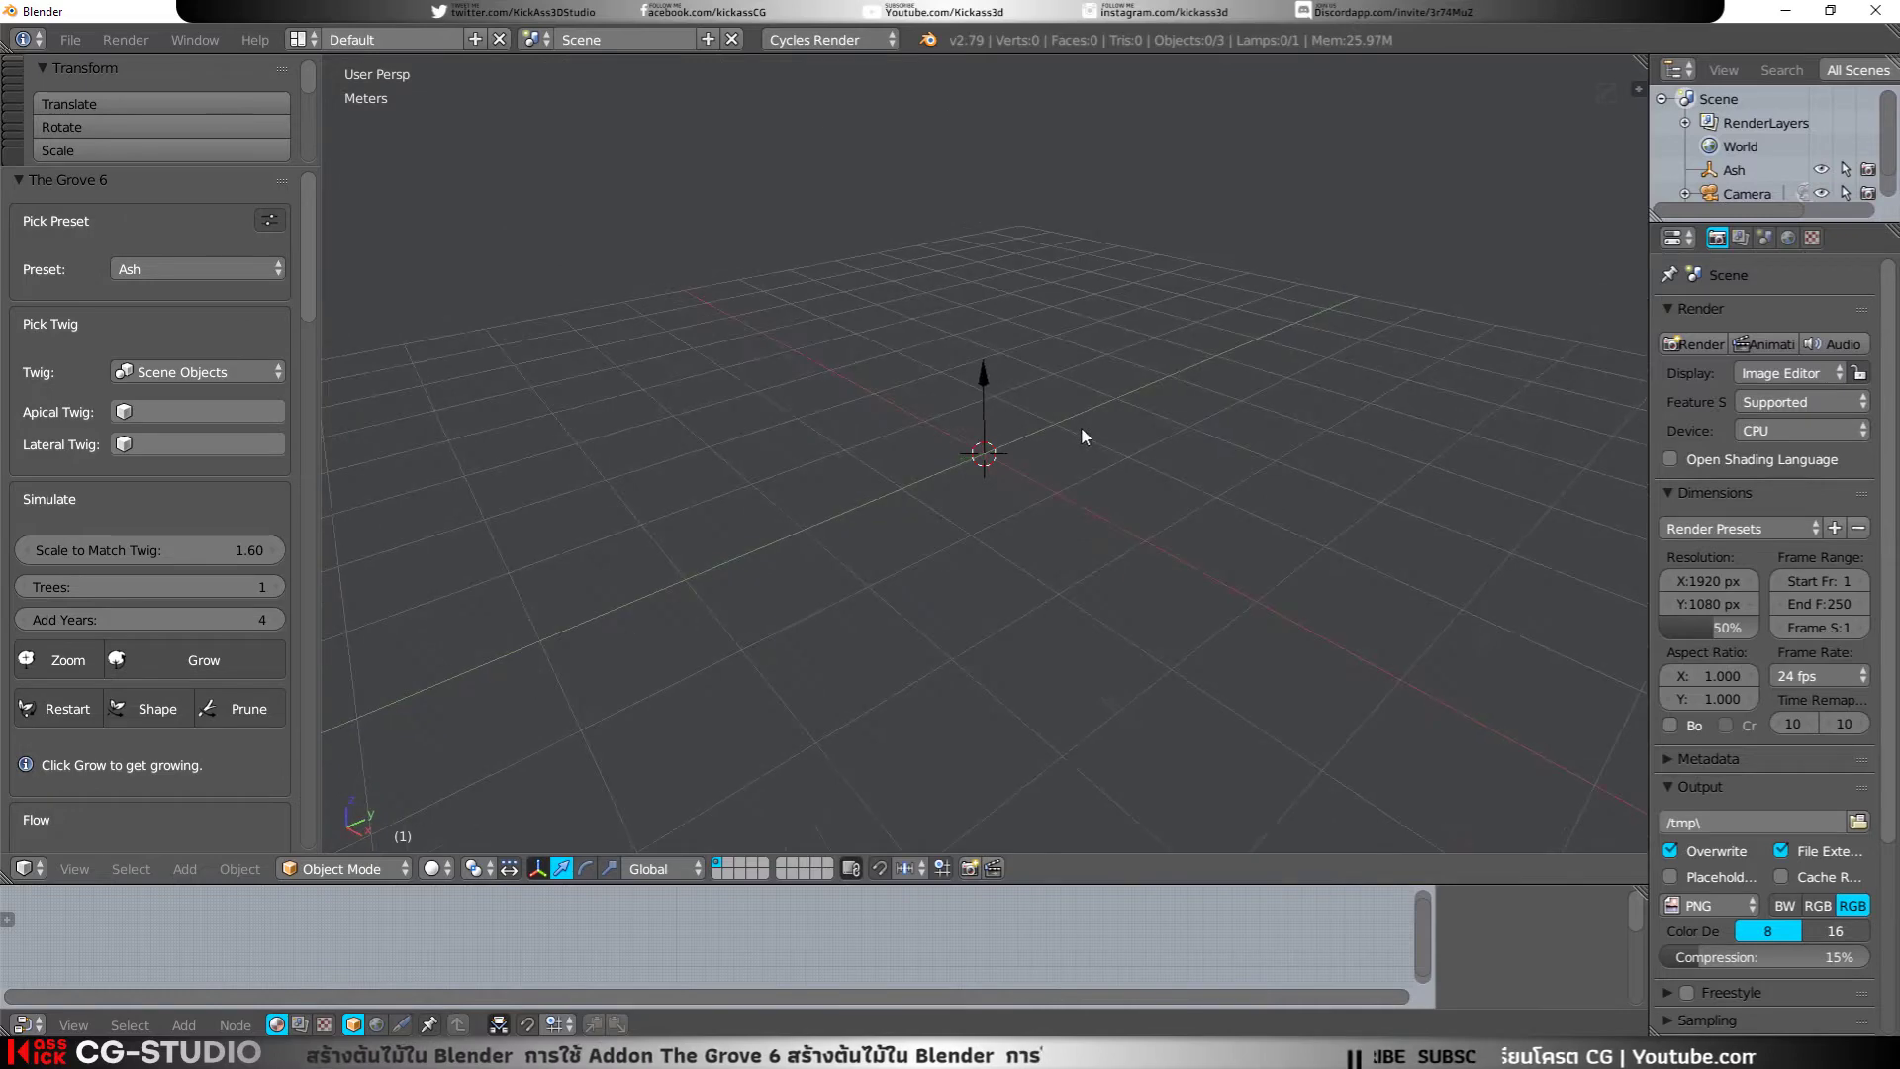
pyautogui.click(1032, 353)
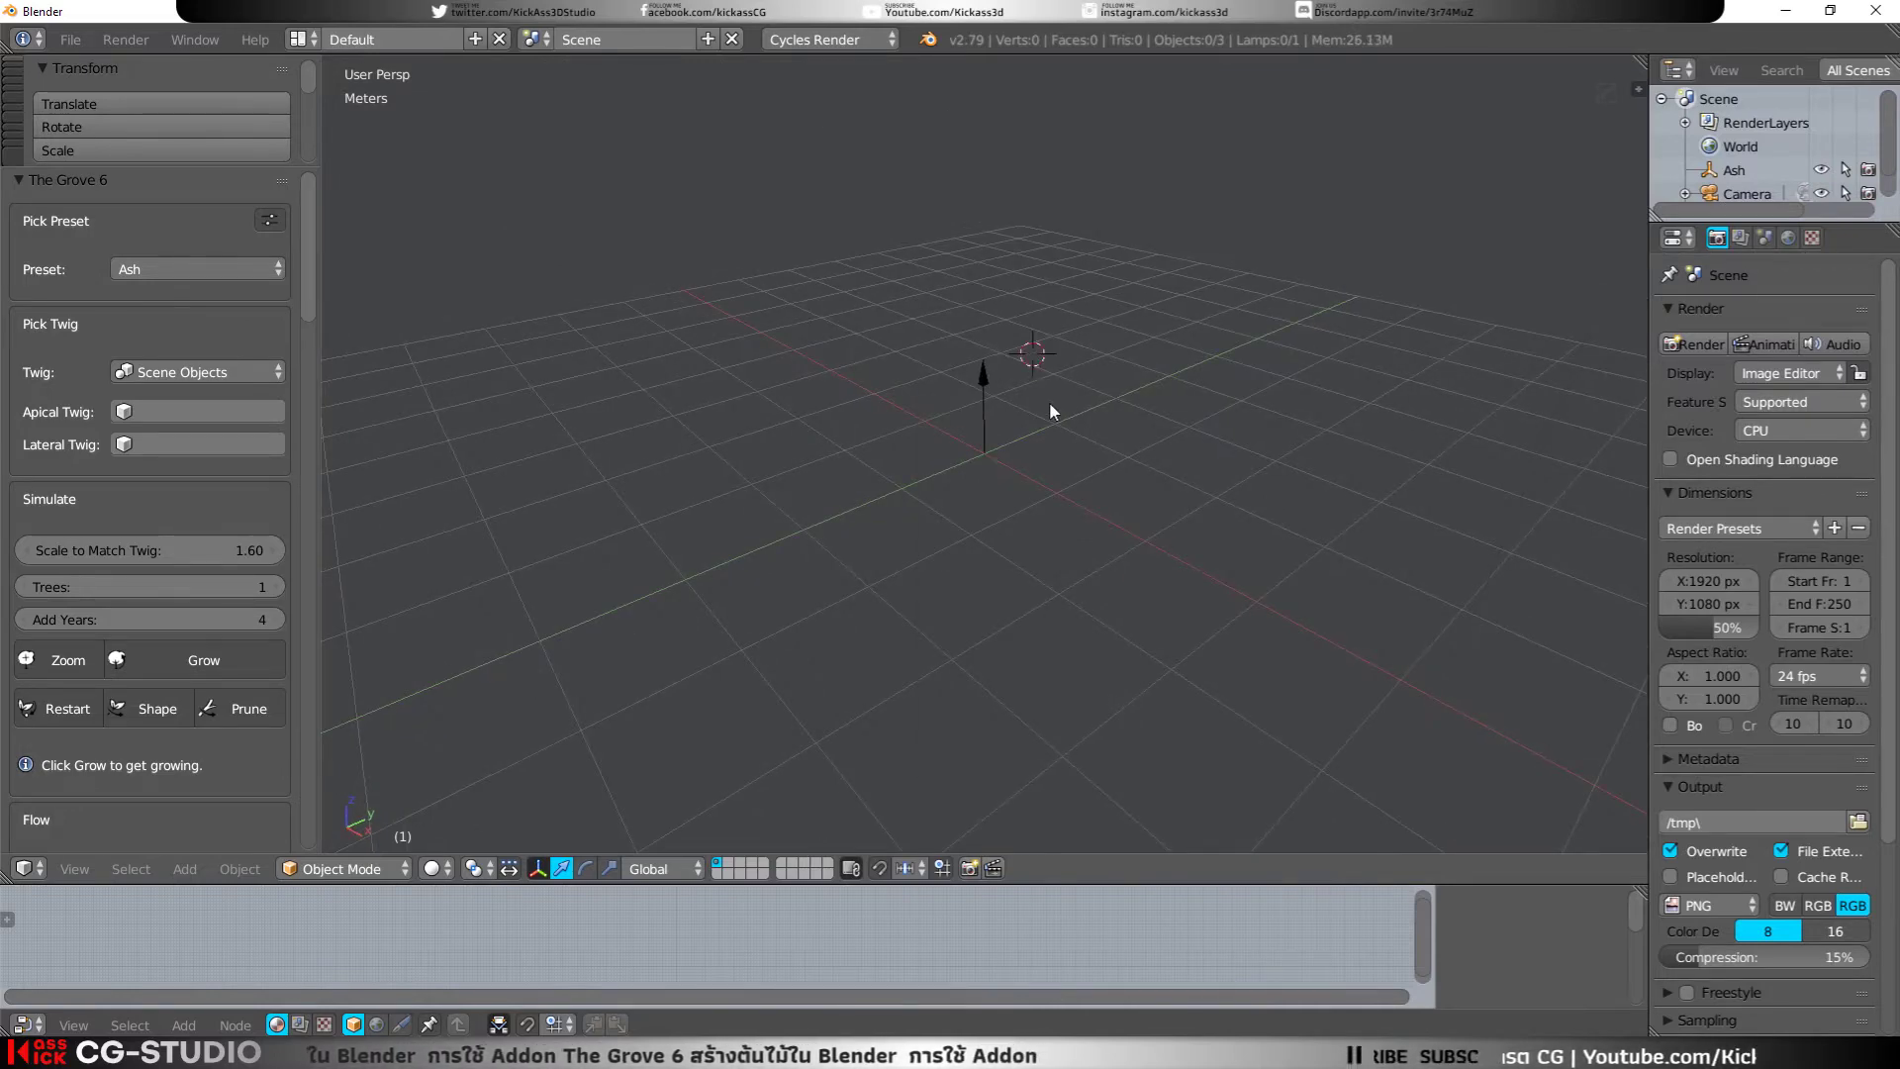
pyautogui.hotkey('shift', 'a')
pyautogui.click(1162, 442)
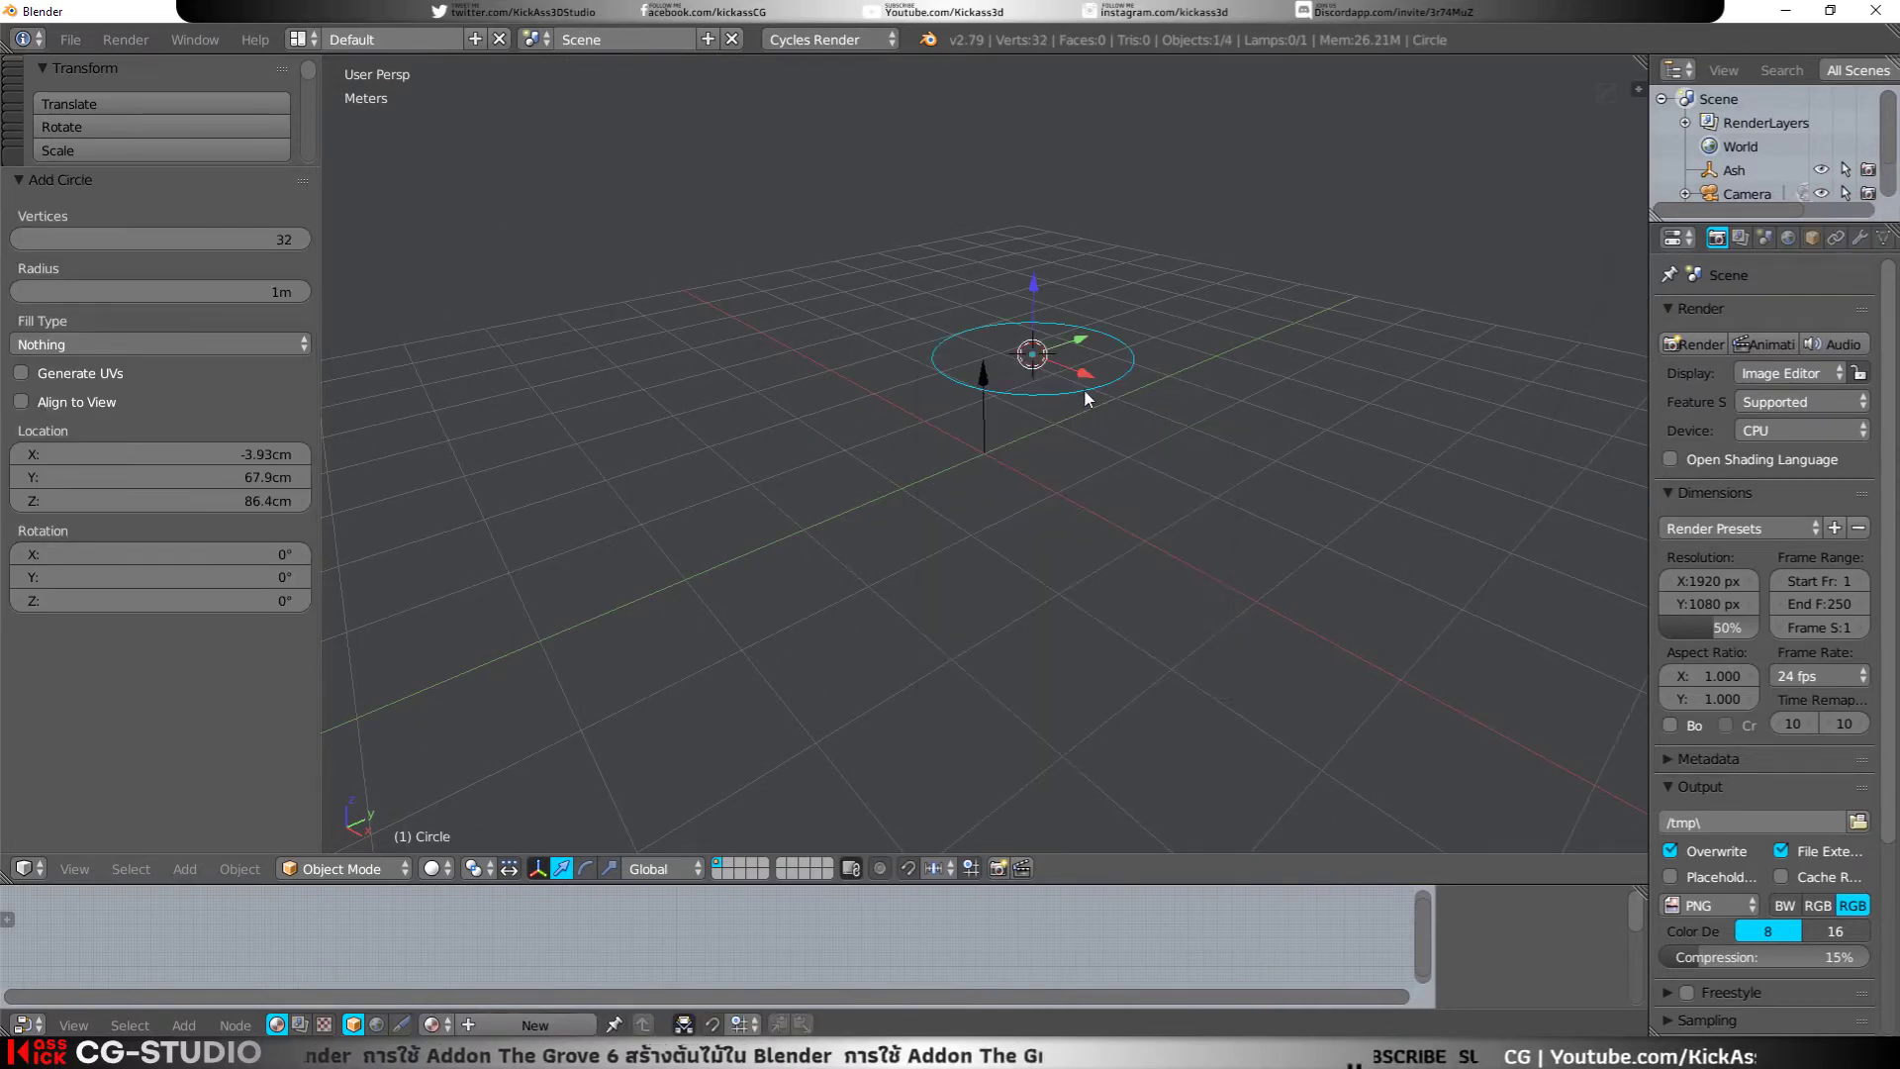
pyautogui.press('x')
pyautogui.click(955, 414)
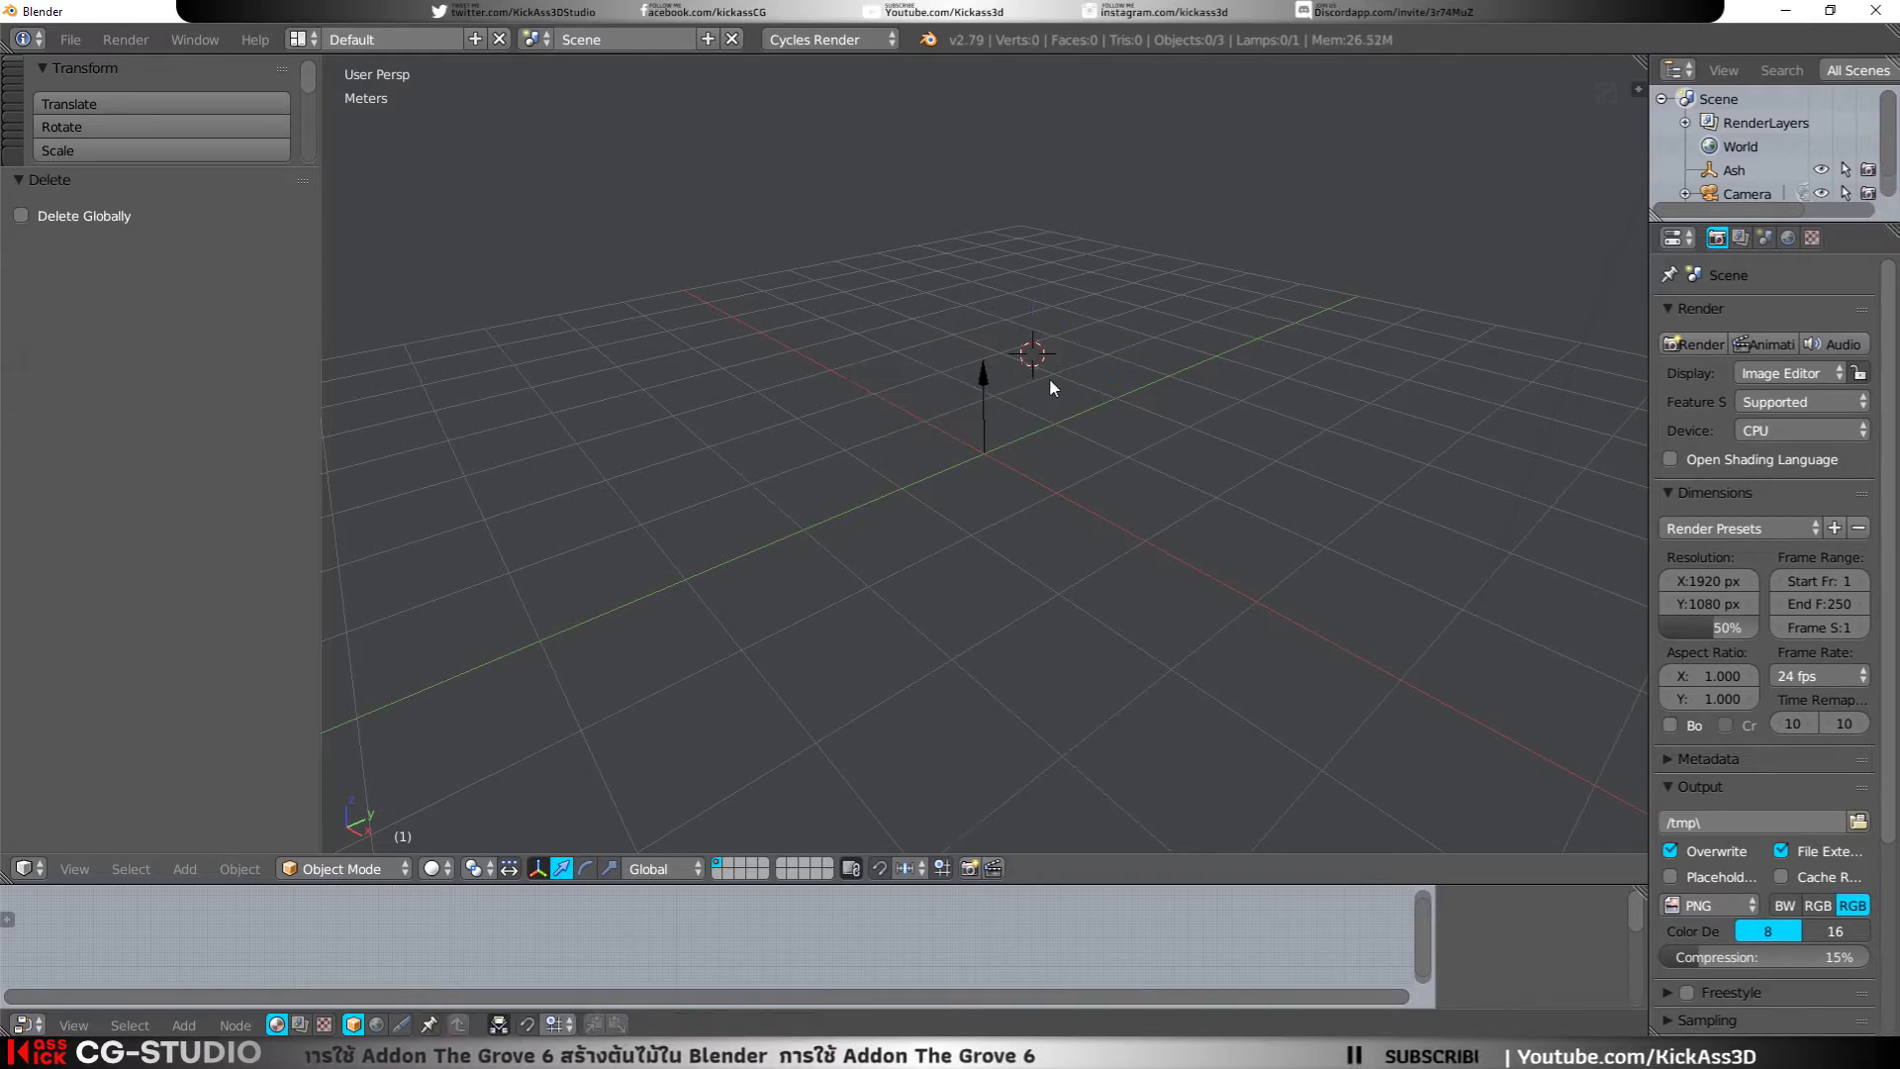
# Step: Snap the cursor to centre; add a UV sphere moved 4.8 m on Y and a cube moved -5.85 m on X
pyautogui.moveTo(1047, 382); pyautogui.dragTo(1023, 449, button='middle')
pyautogui.hotkey('shift', 's')
pyautogui.click(1022, 442)
pyautogui.hotkey('shift', 'a')
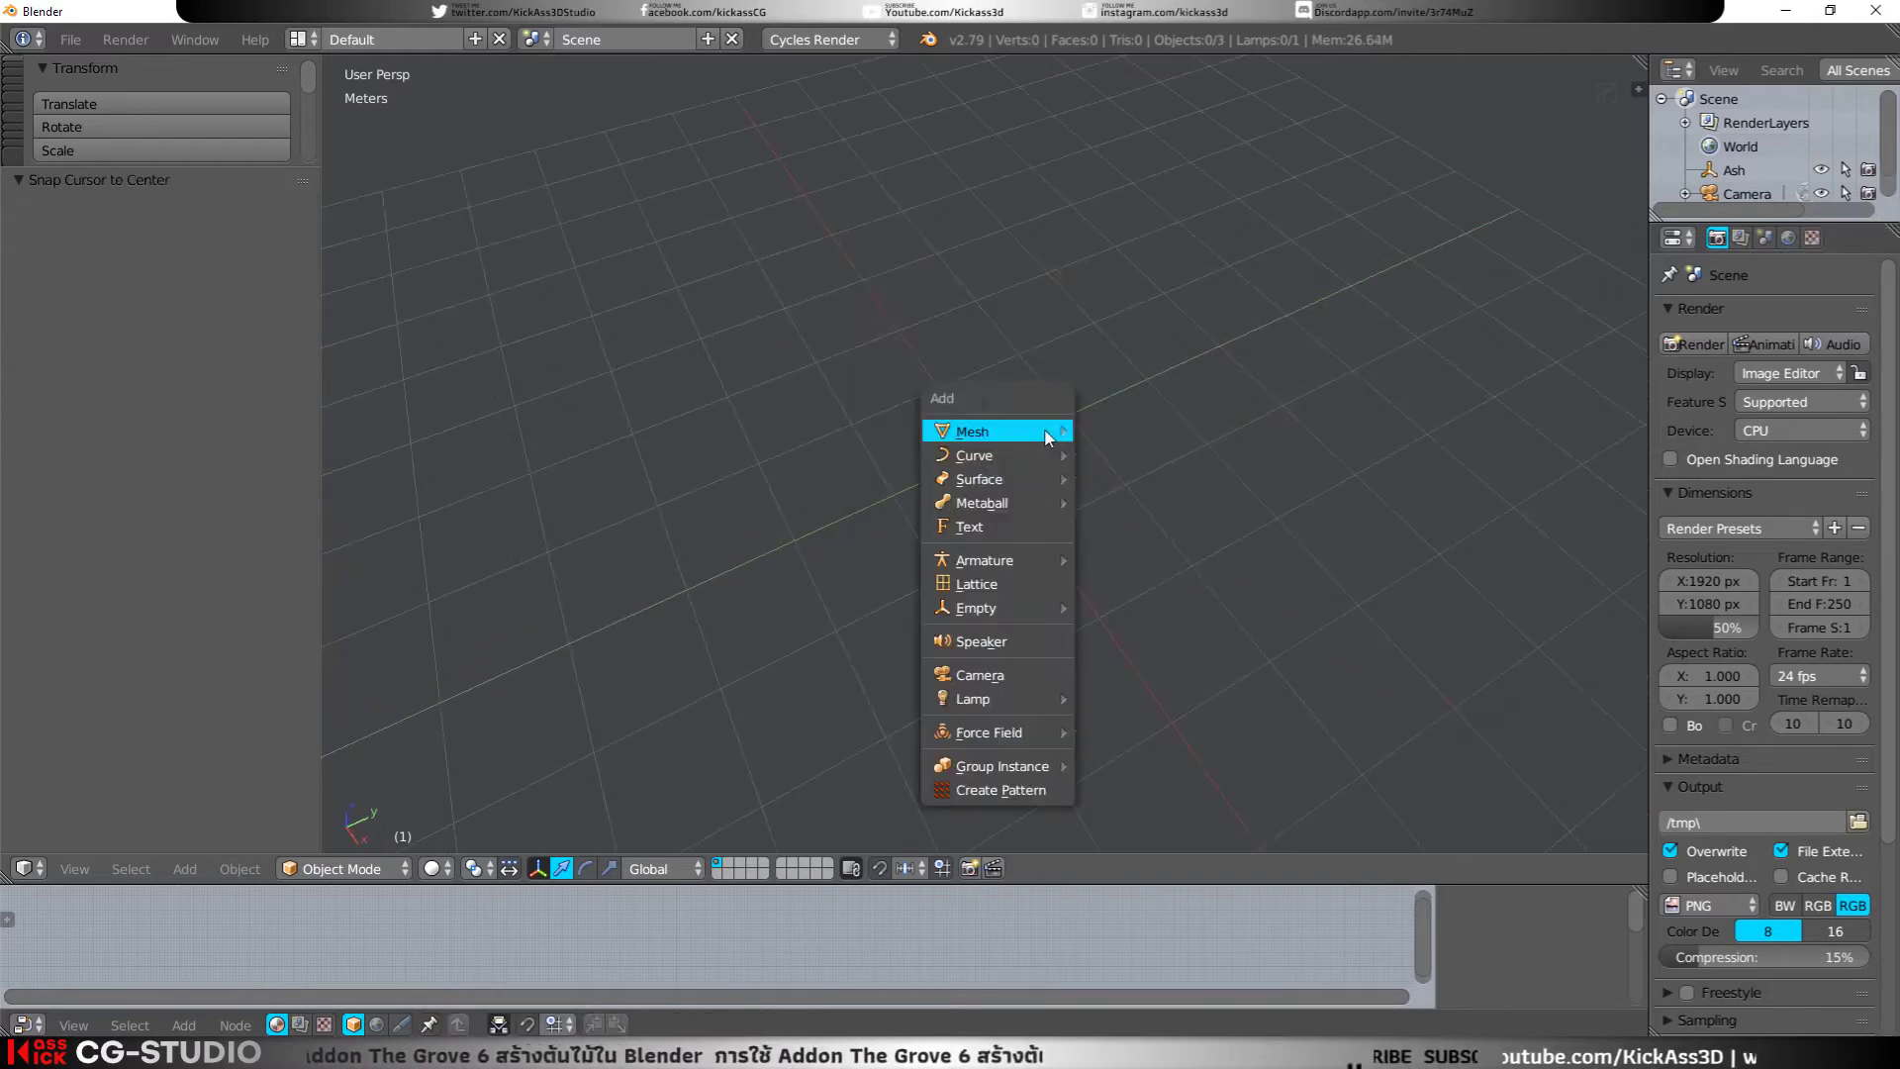
pyautogui.click(1140, 502)
pyautogui.moveTo(1029, 435)
pyautogui.mouseDown()
pyautogui.moveTo(1350, 330)
pyautogui.moveTo(1260, 392)
pyautogui.mouseUp()
pyautogui.hotkey('shift', 'a')
pyautogui.moveTo(1152, 420)
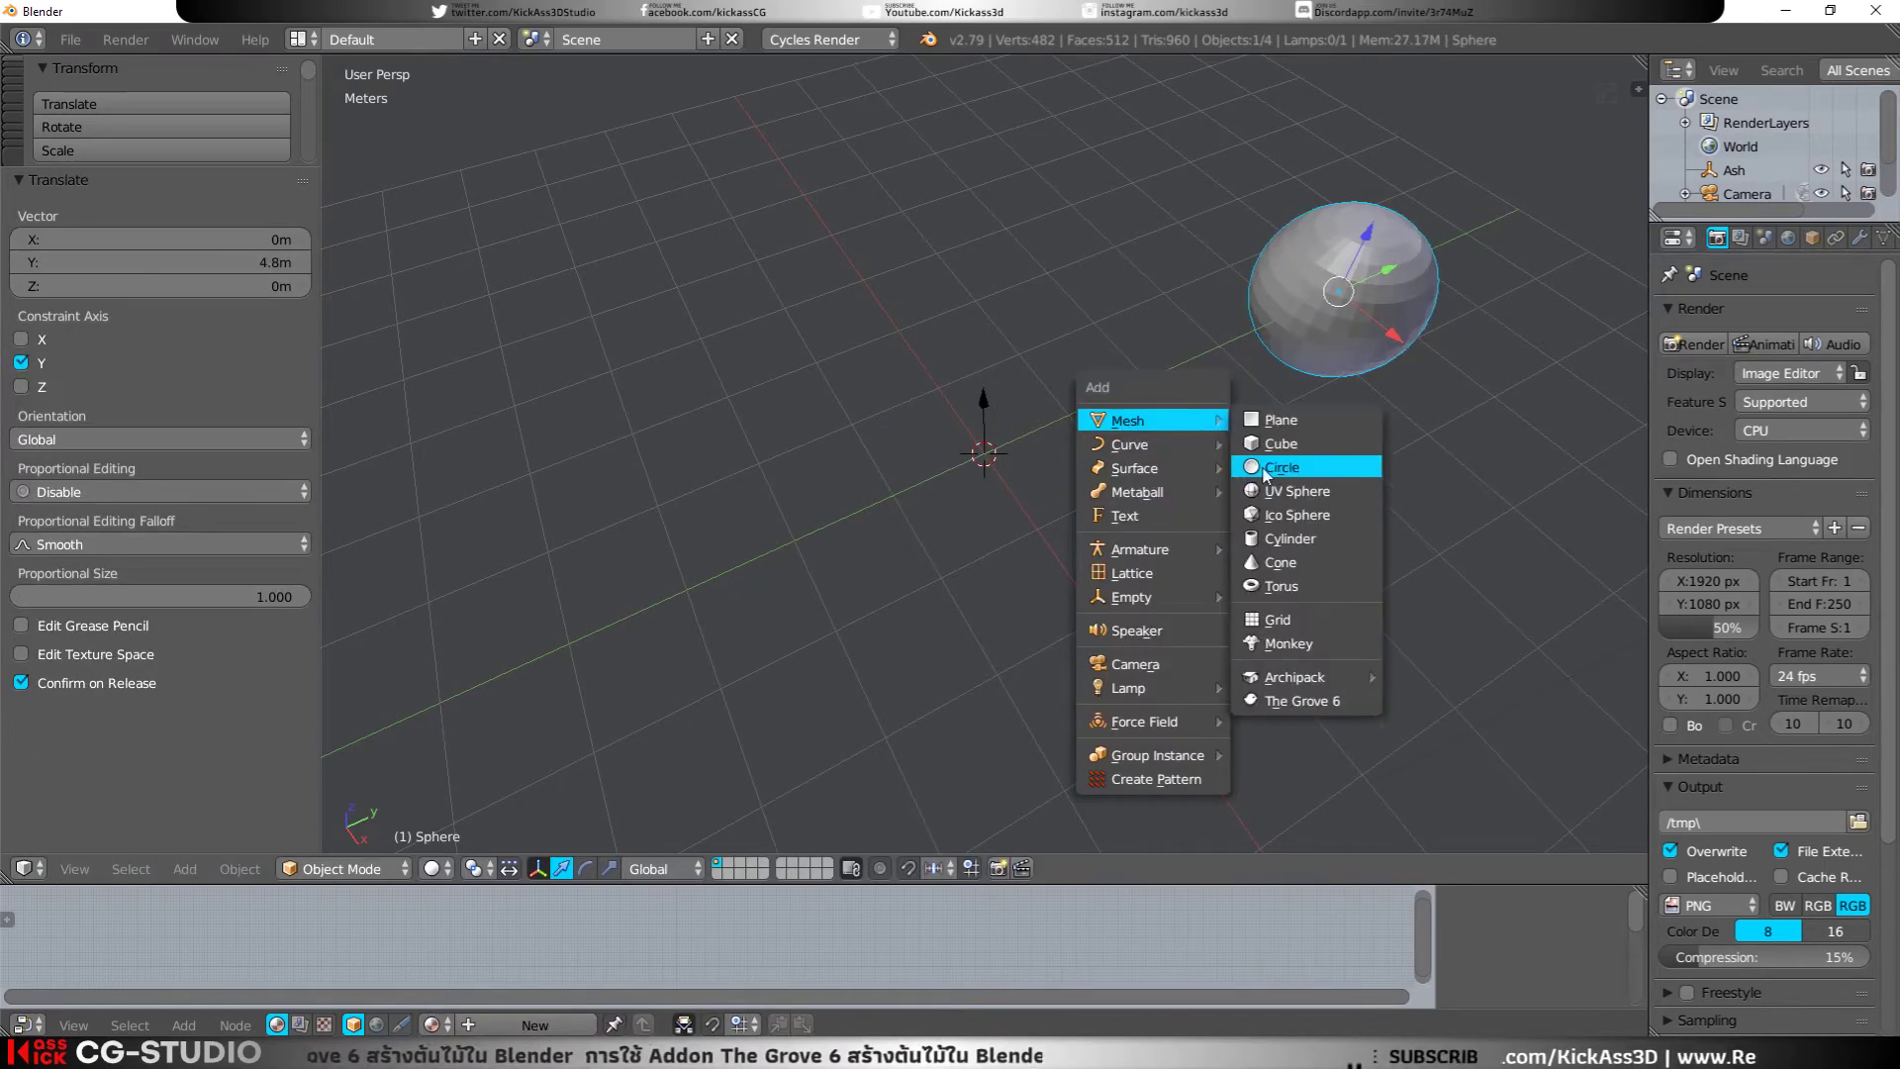
pyautogui.click(1267, 444)
pyautogui.moveTo(1041, 503)
pyautogui.mouseDown()
pyautogui.moveTo(774, 247)
pyautogui.moveTo(807, 333)
pyautogui.mouseUp()
# Step: Delete the old Ash tree, add a fresh Grove 6 Ash, and select the cube
pyautogui.rightClick(984, 396)
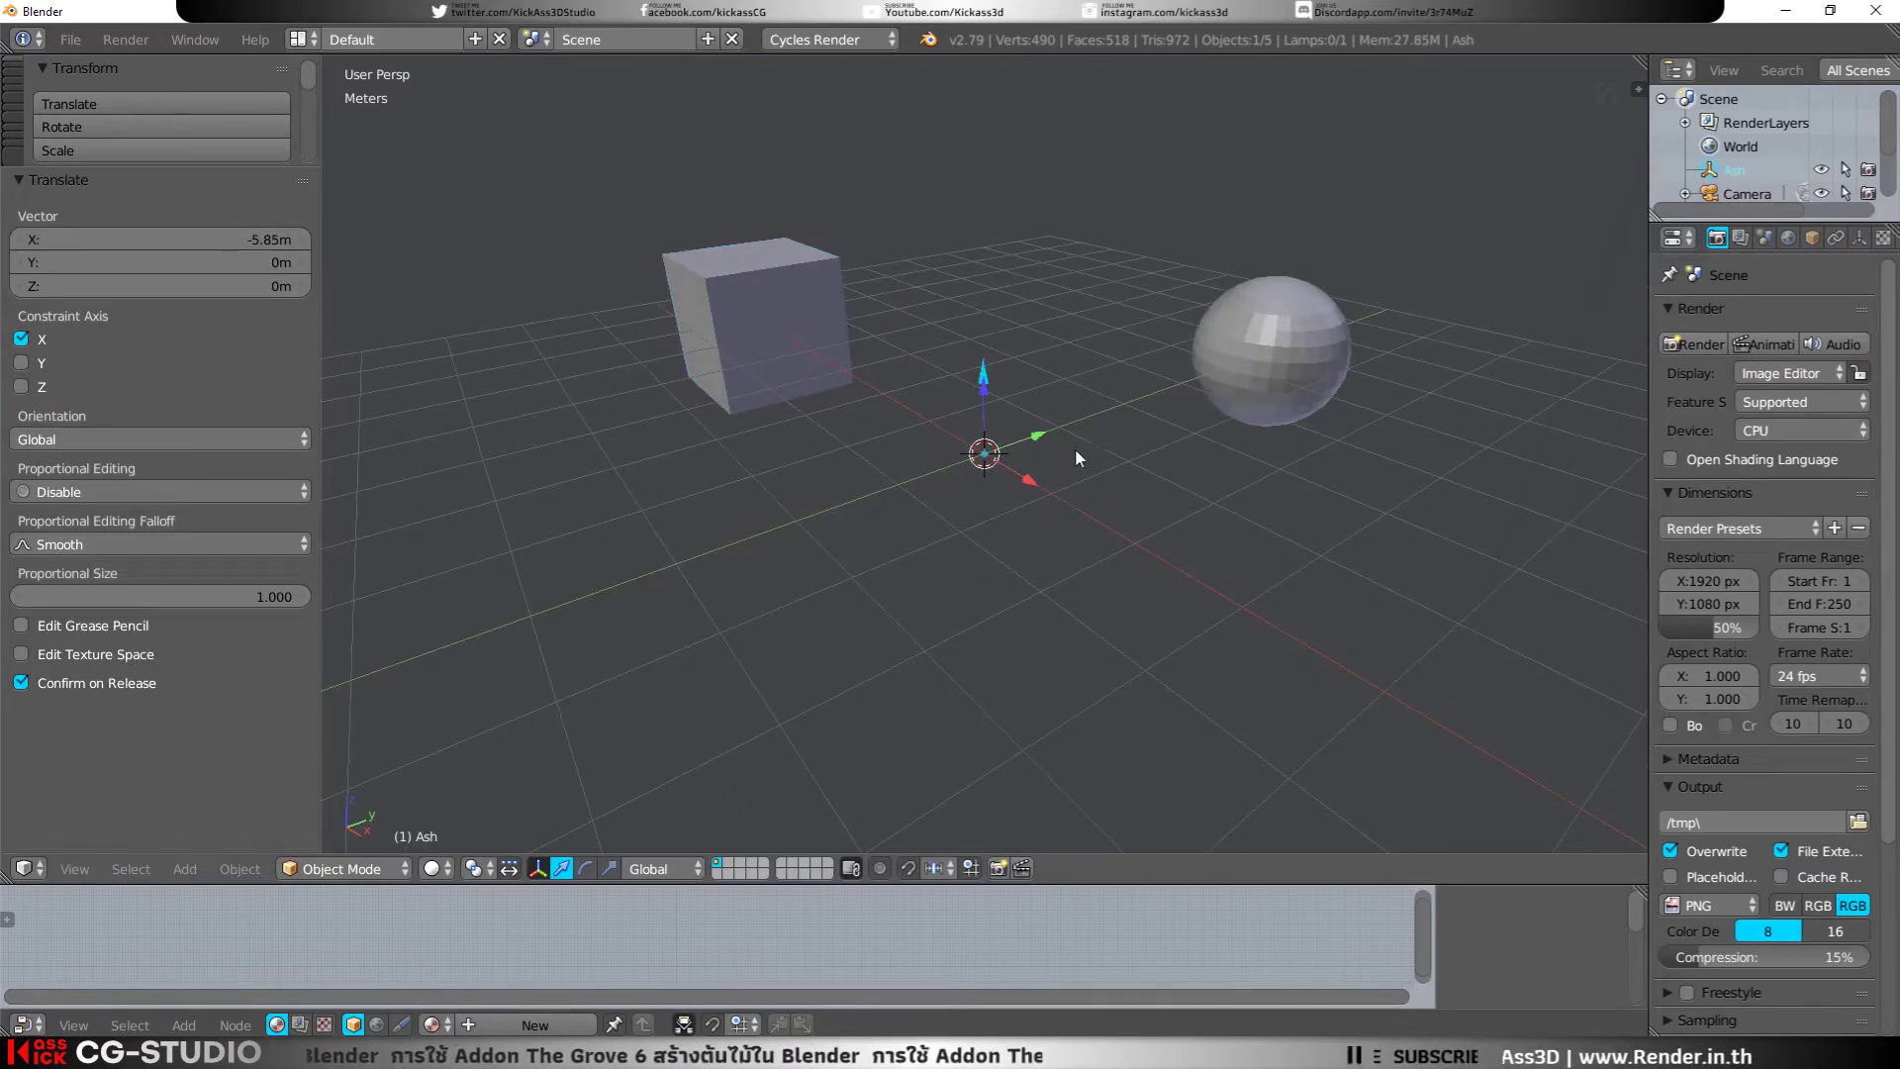
pyautogui.press('x')
pyautogui.click(982, 455)
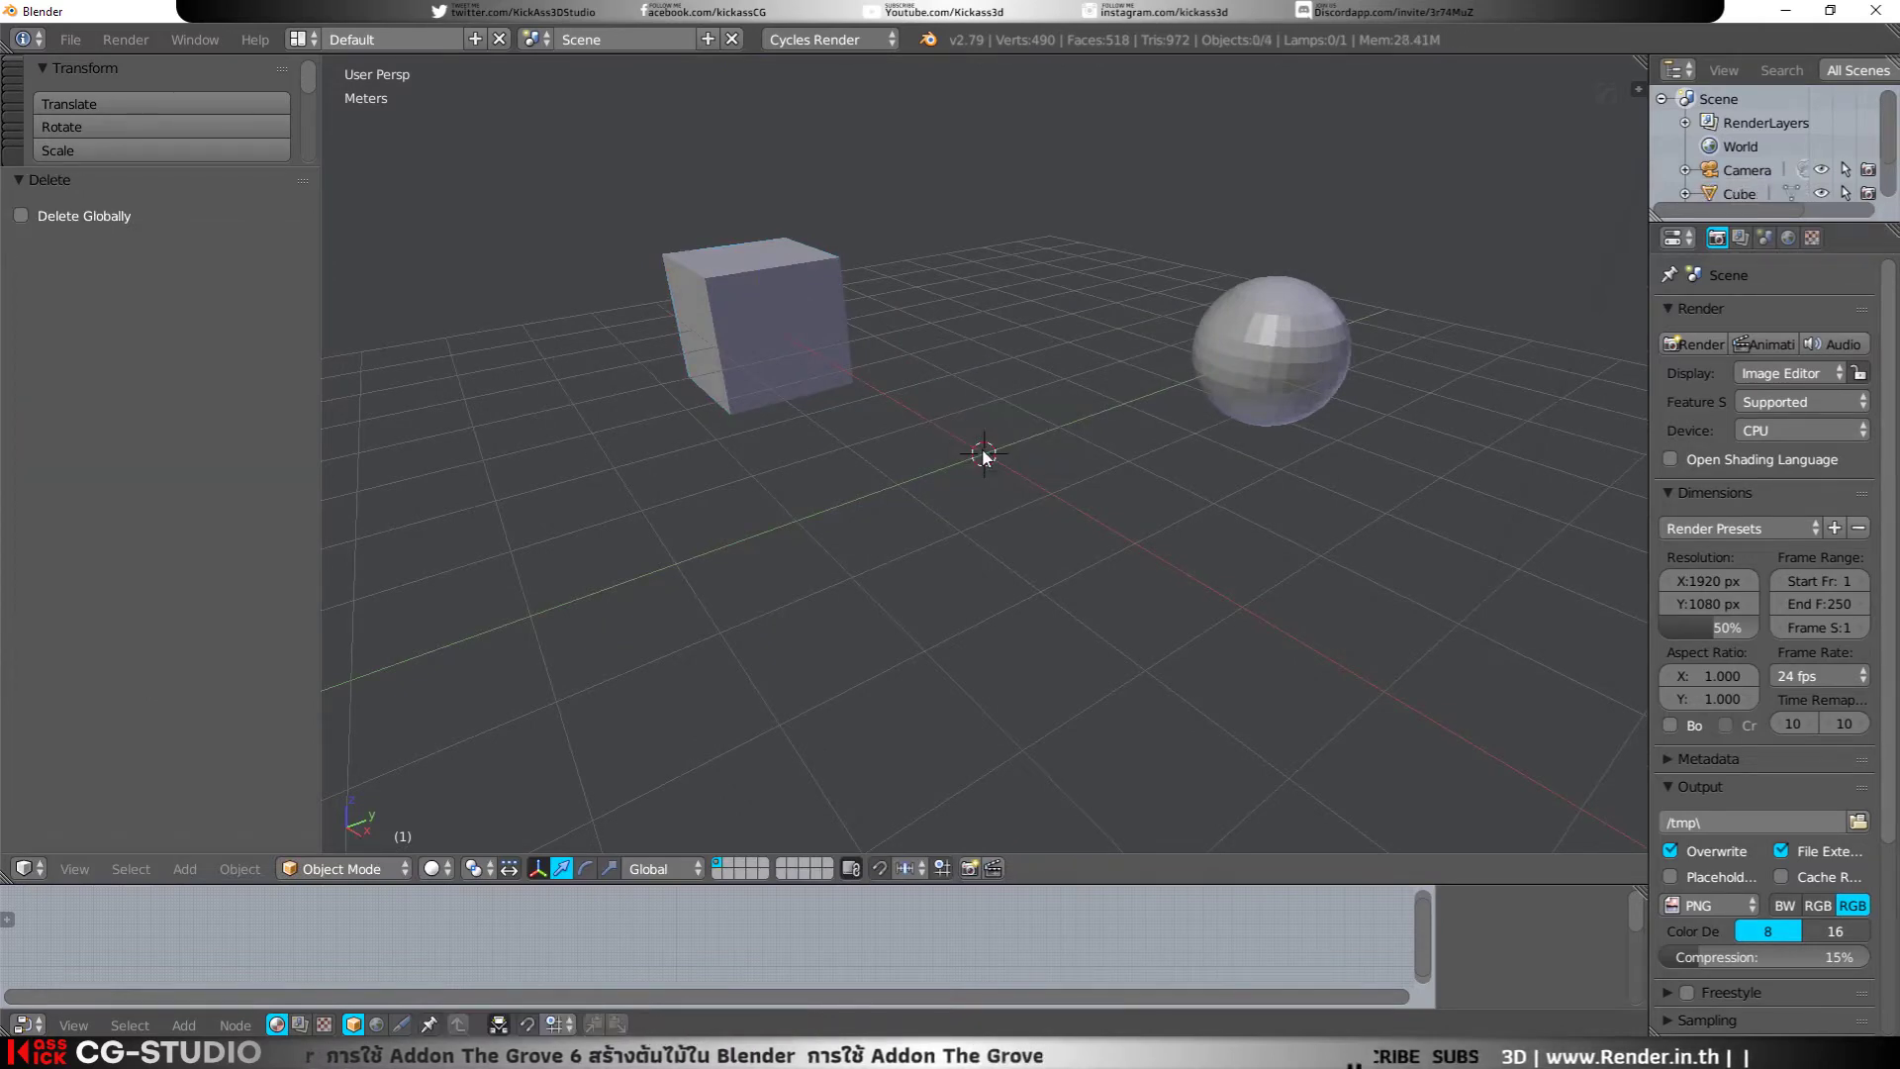
pyautogui.hotkey('shift', 'a')
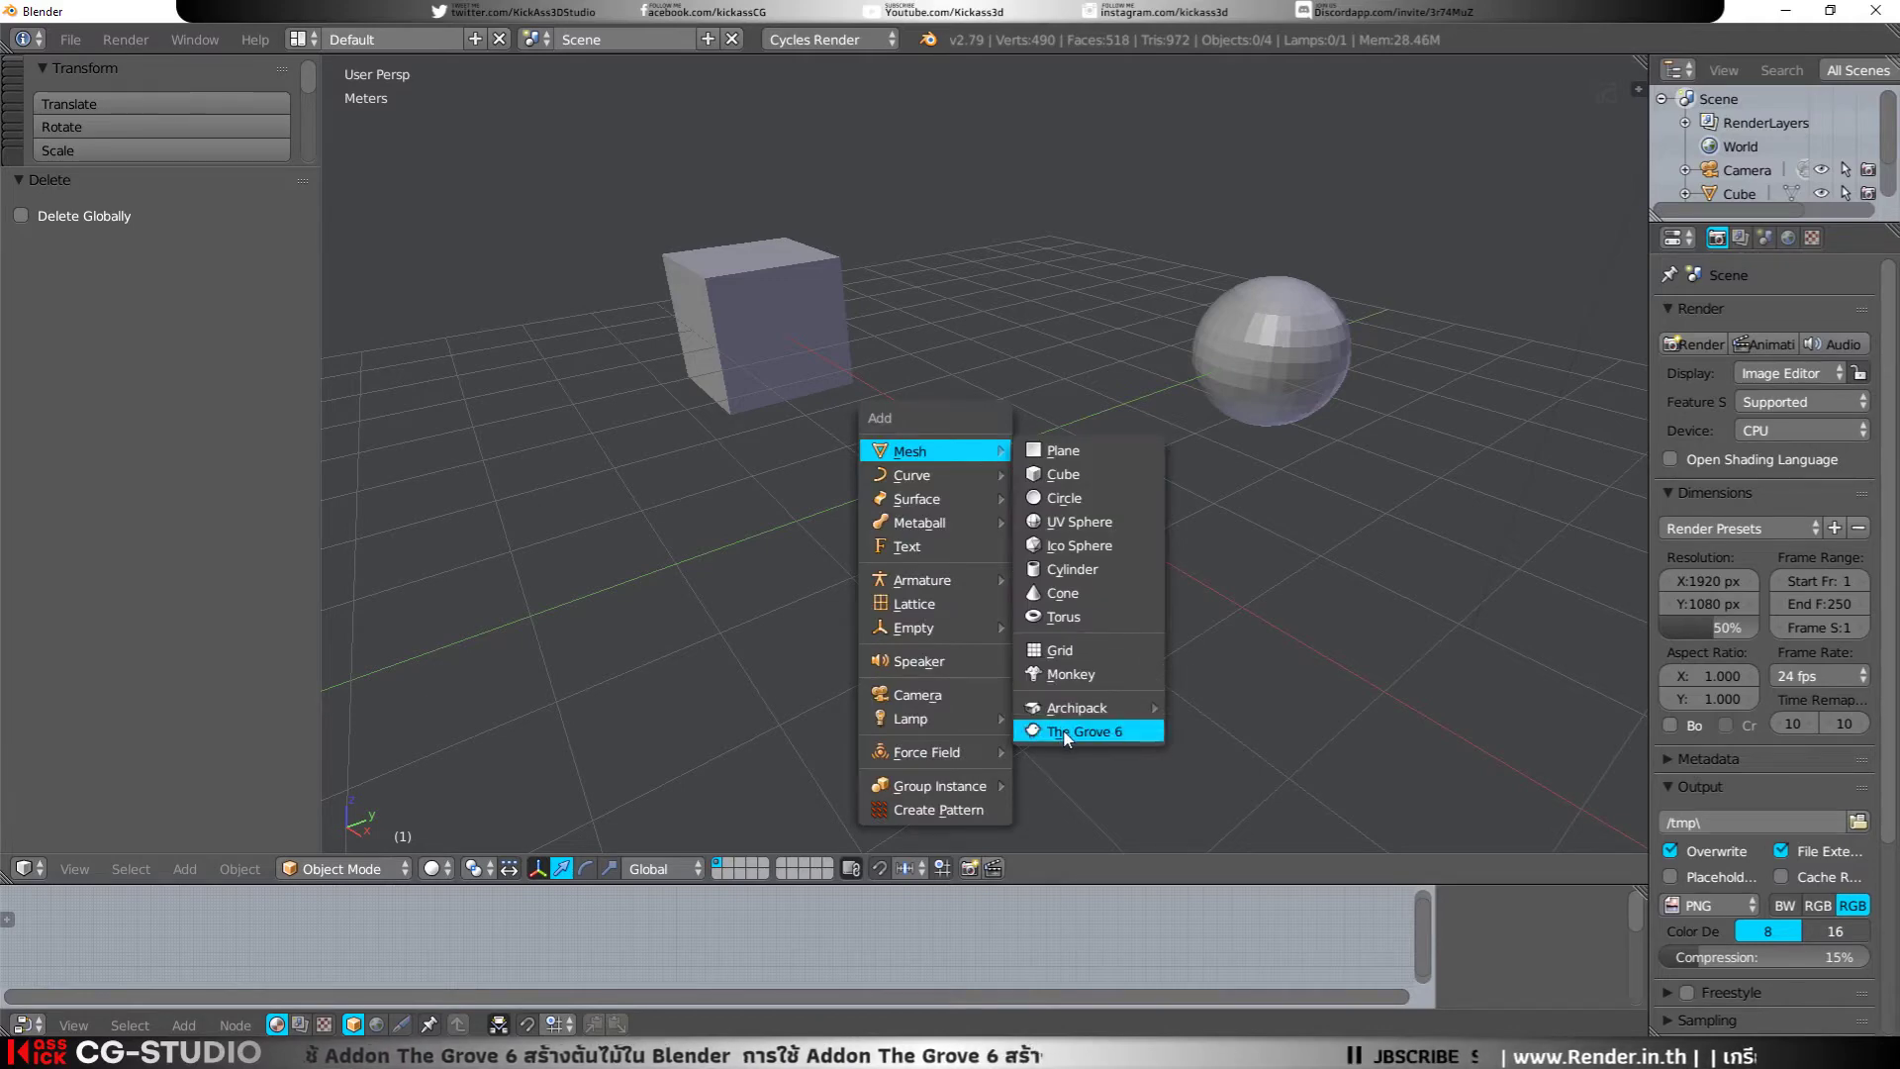
pyautogui.click(1064, 732)
pyautogui.rightClick(739, 294)
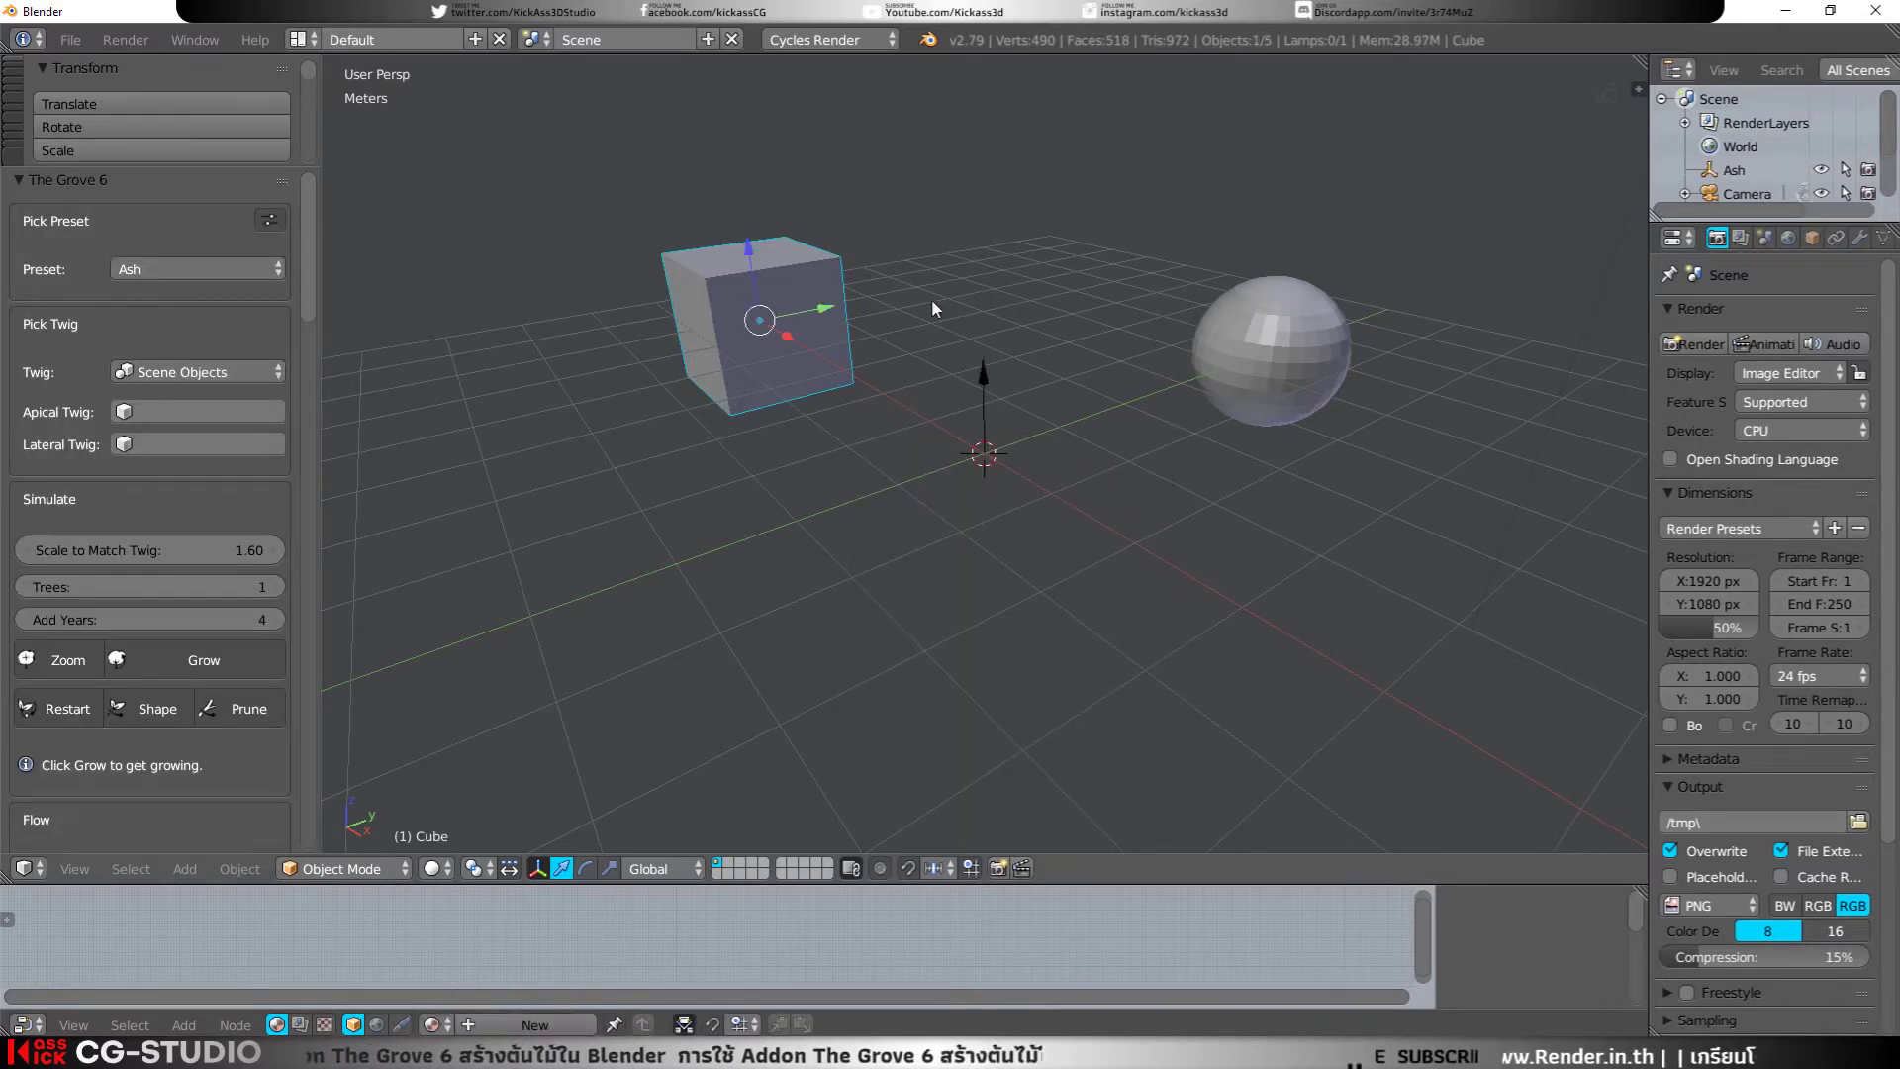
pyautogui.rightClick(1254, 302)
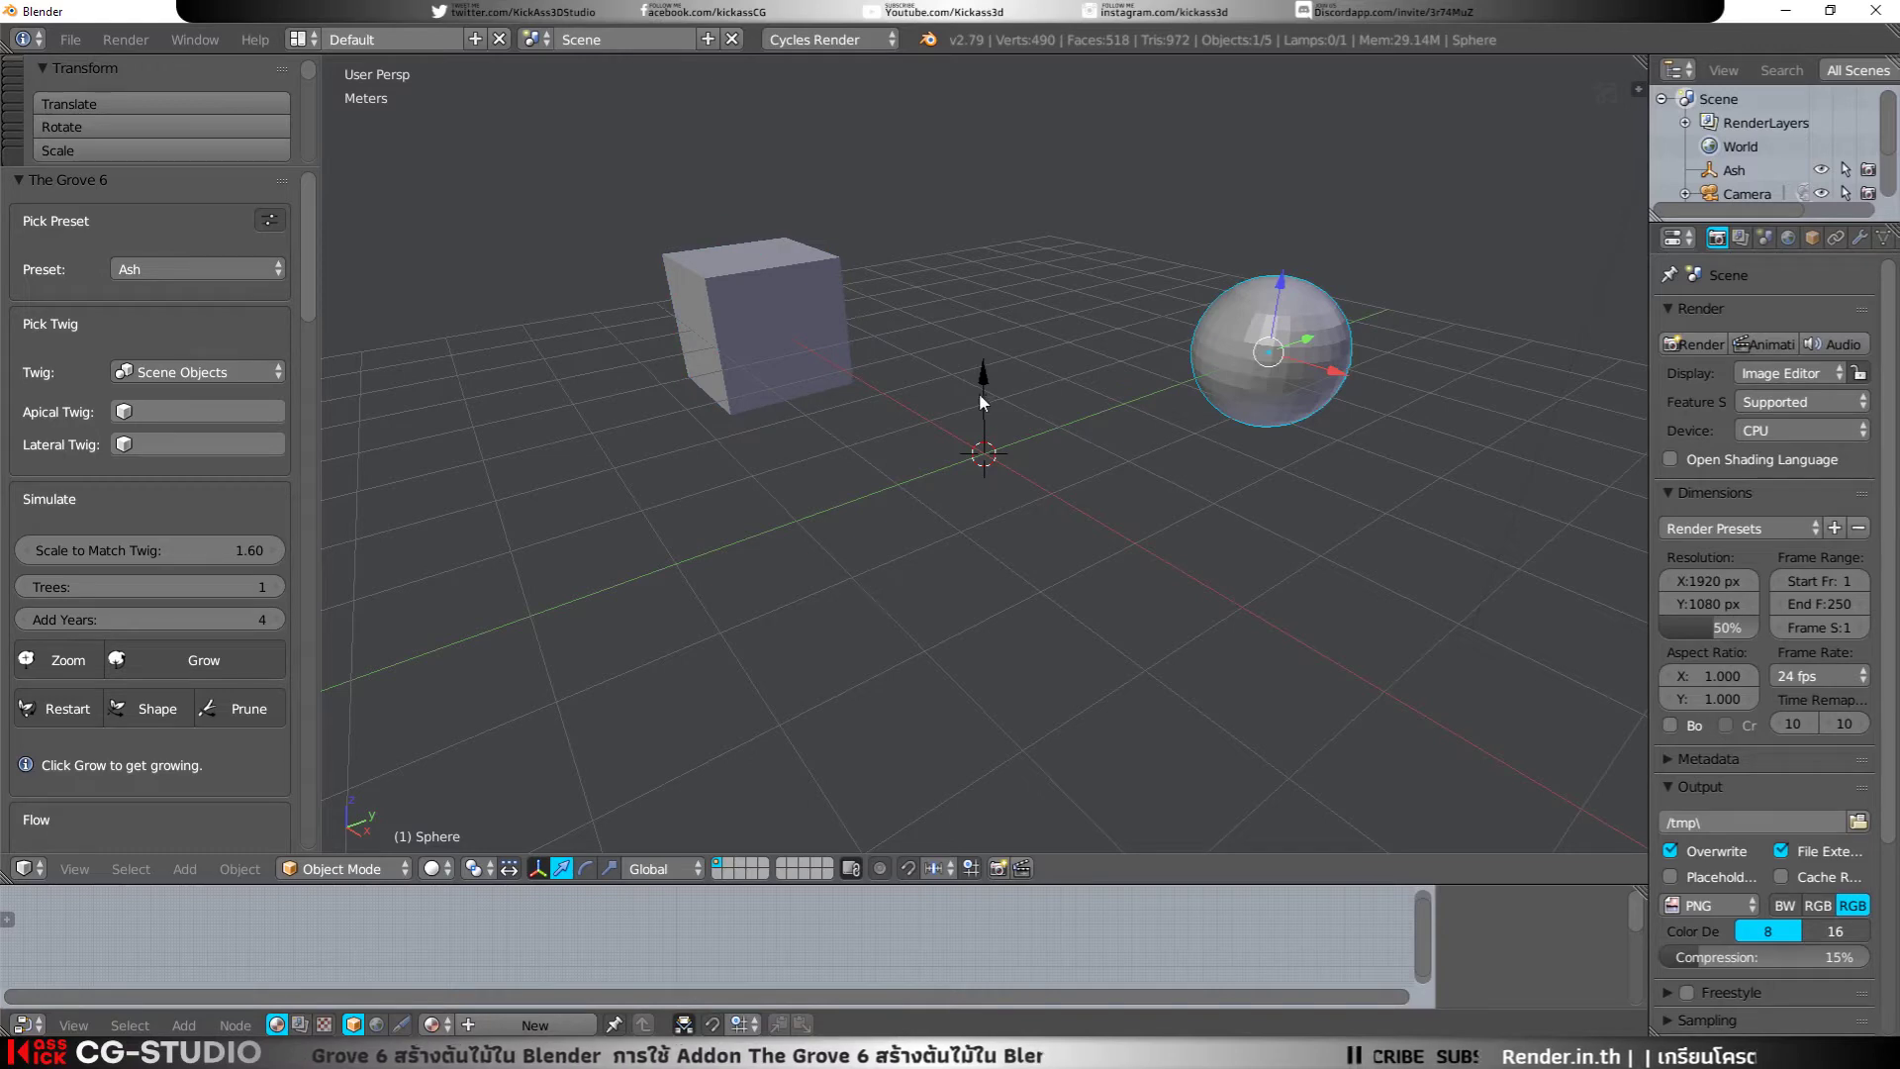
# Step: Select the Ash tree, widen the tool shelf and collapse the Transform panel
pyautogui.rightClick(984, 388)
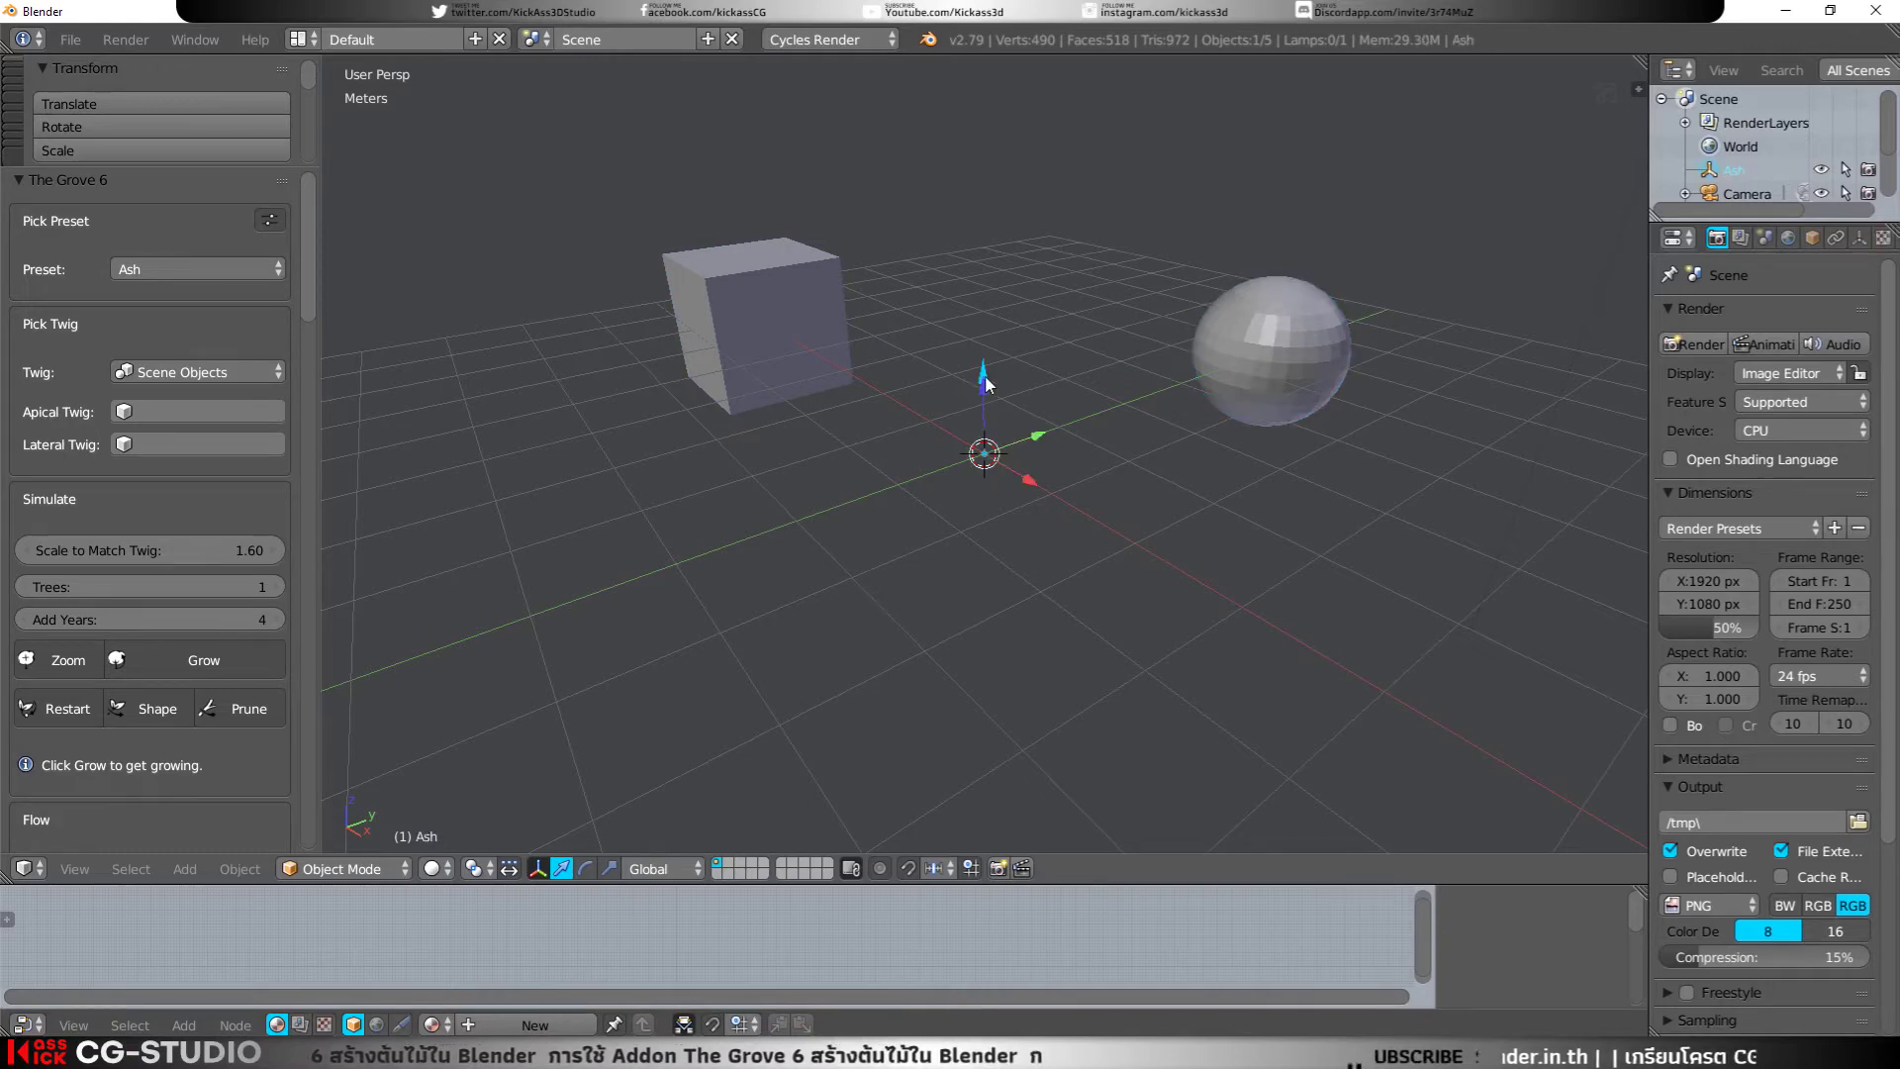
pyautogui.hotkey('shift', 'a')
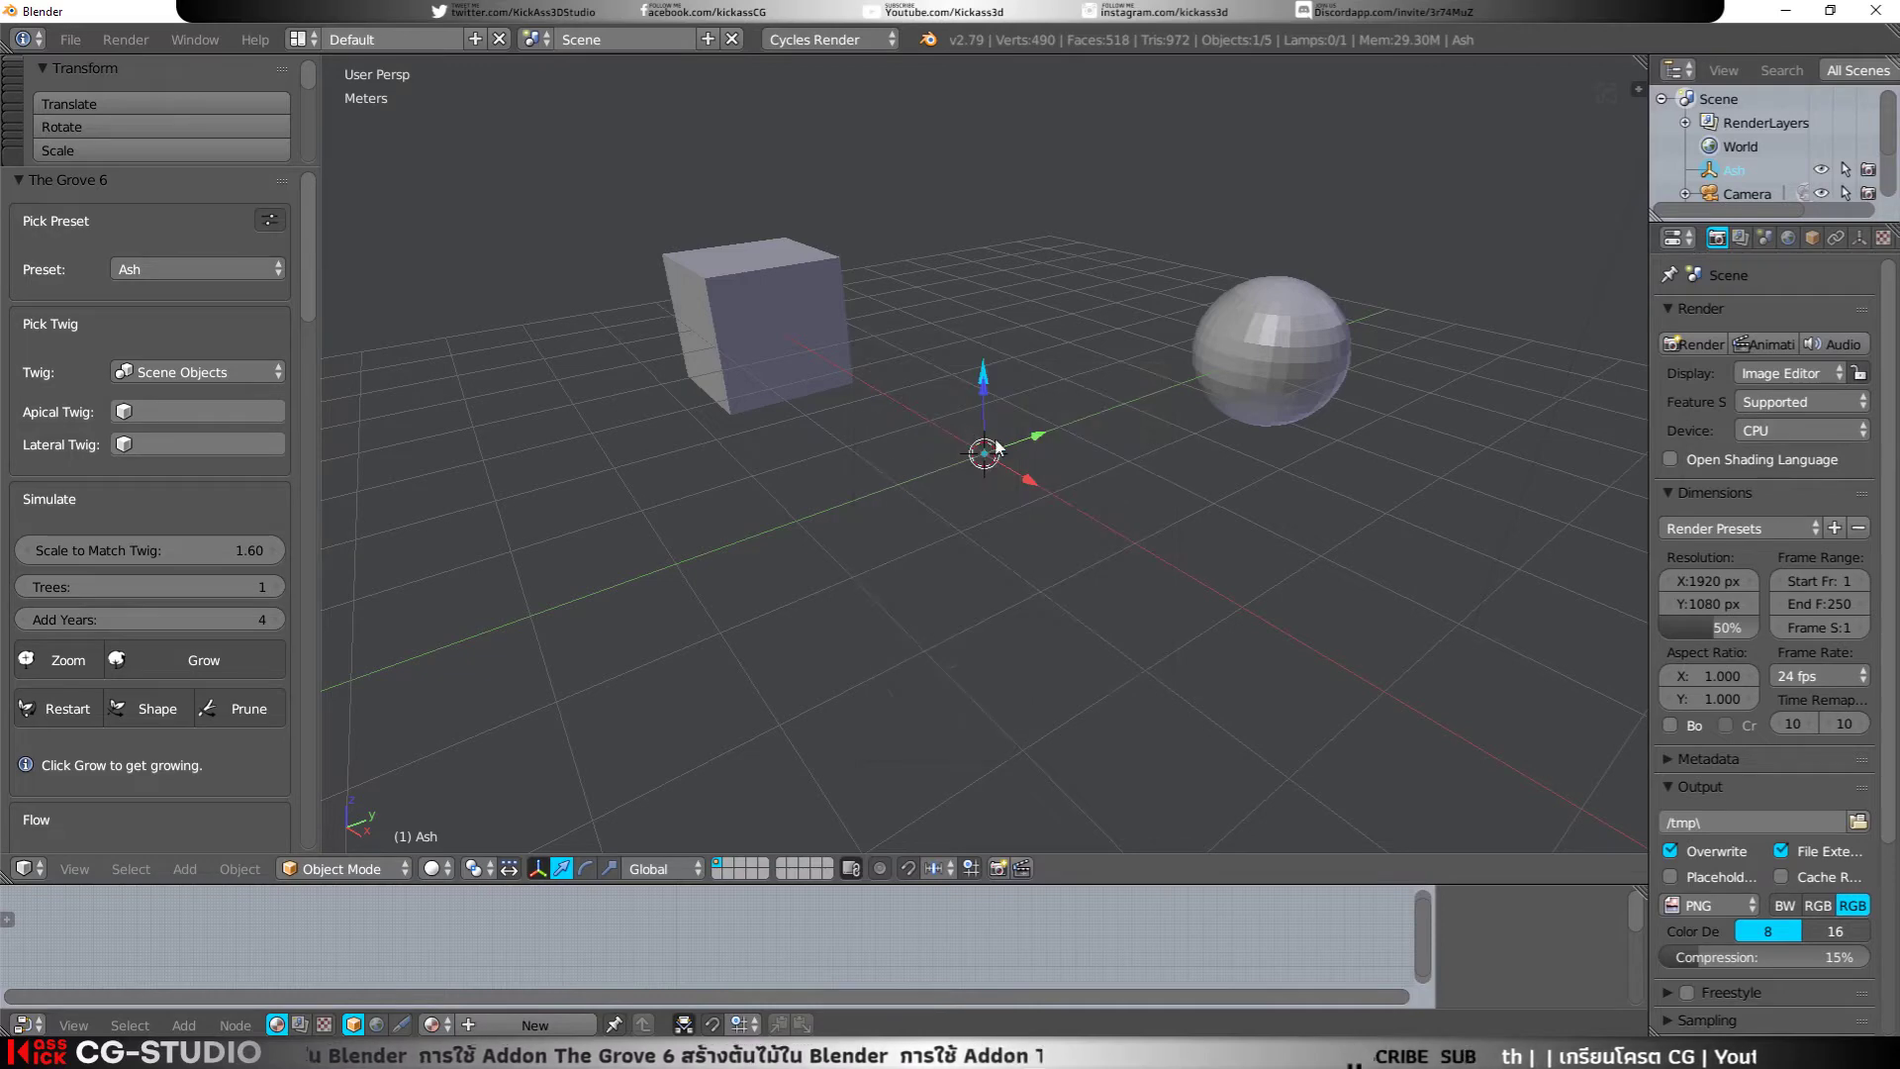
pyautogui.moveTo(1018, 450); pyautogui.dragTo(980, 457, button='middle')
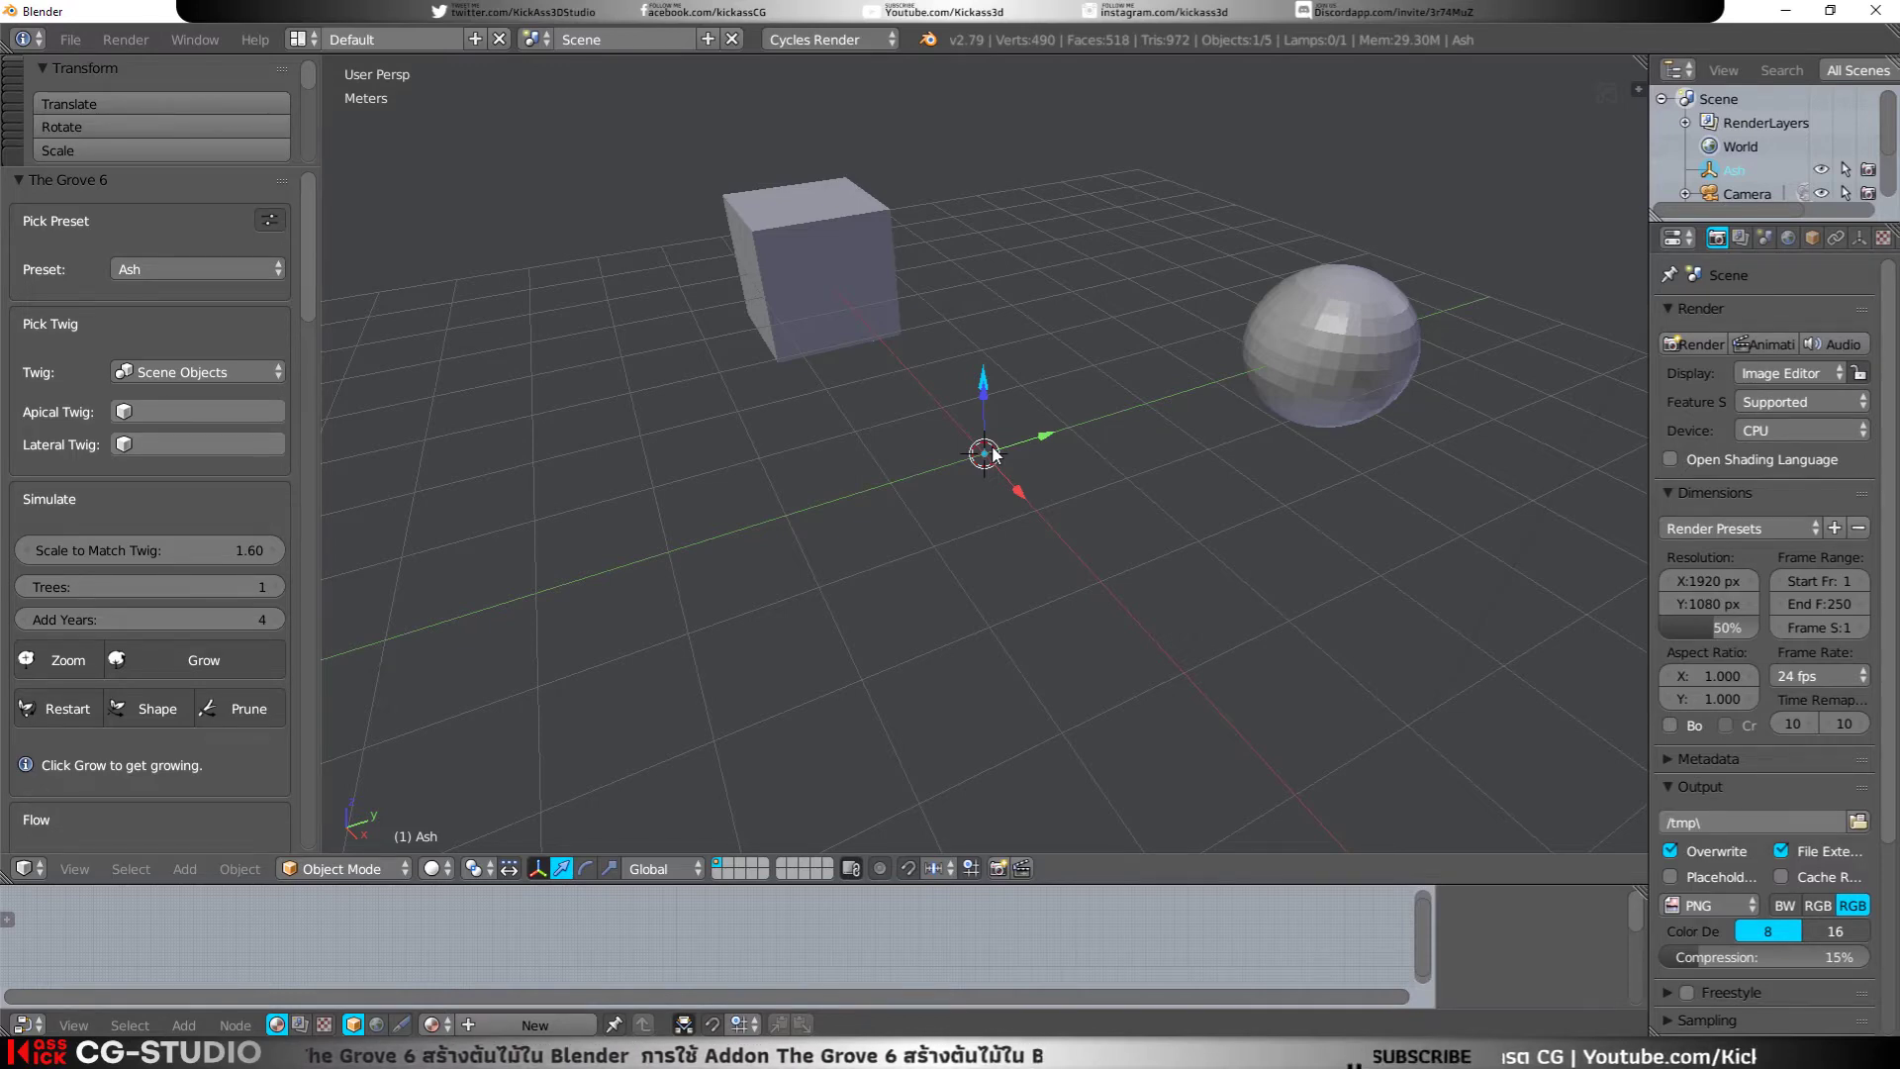
pyautogui.moveTo(315, 388)
pyautogui.mouseDown()
pyautogui.moveTo(356, 400)
pyautogui.moveTo(340, 401)
pyautogui.mouseUp()
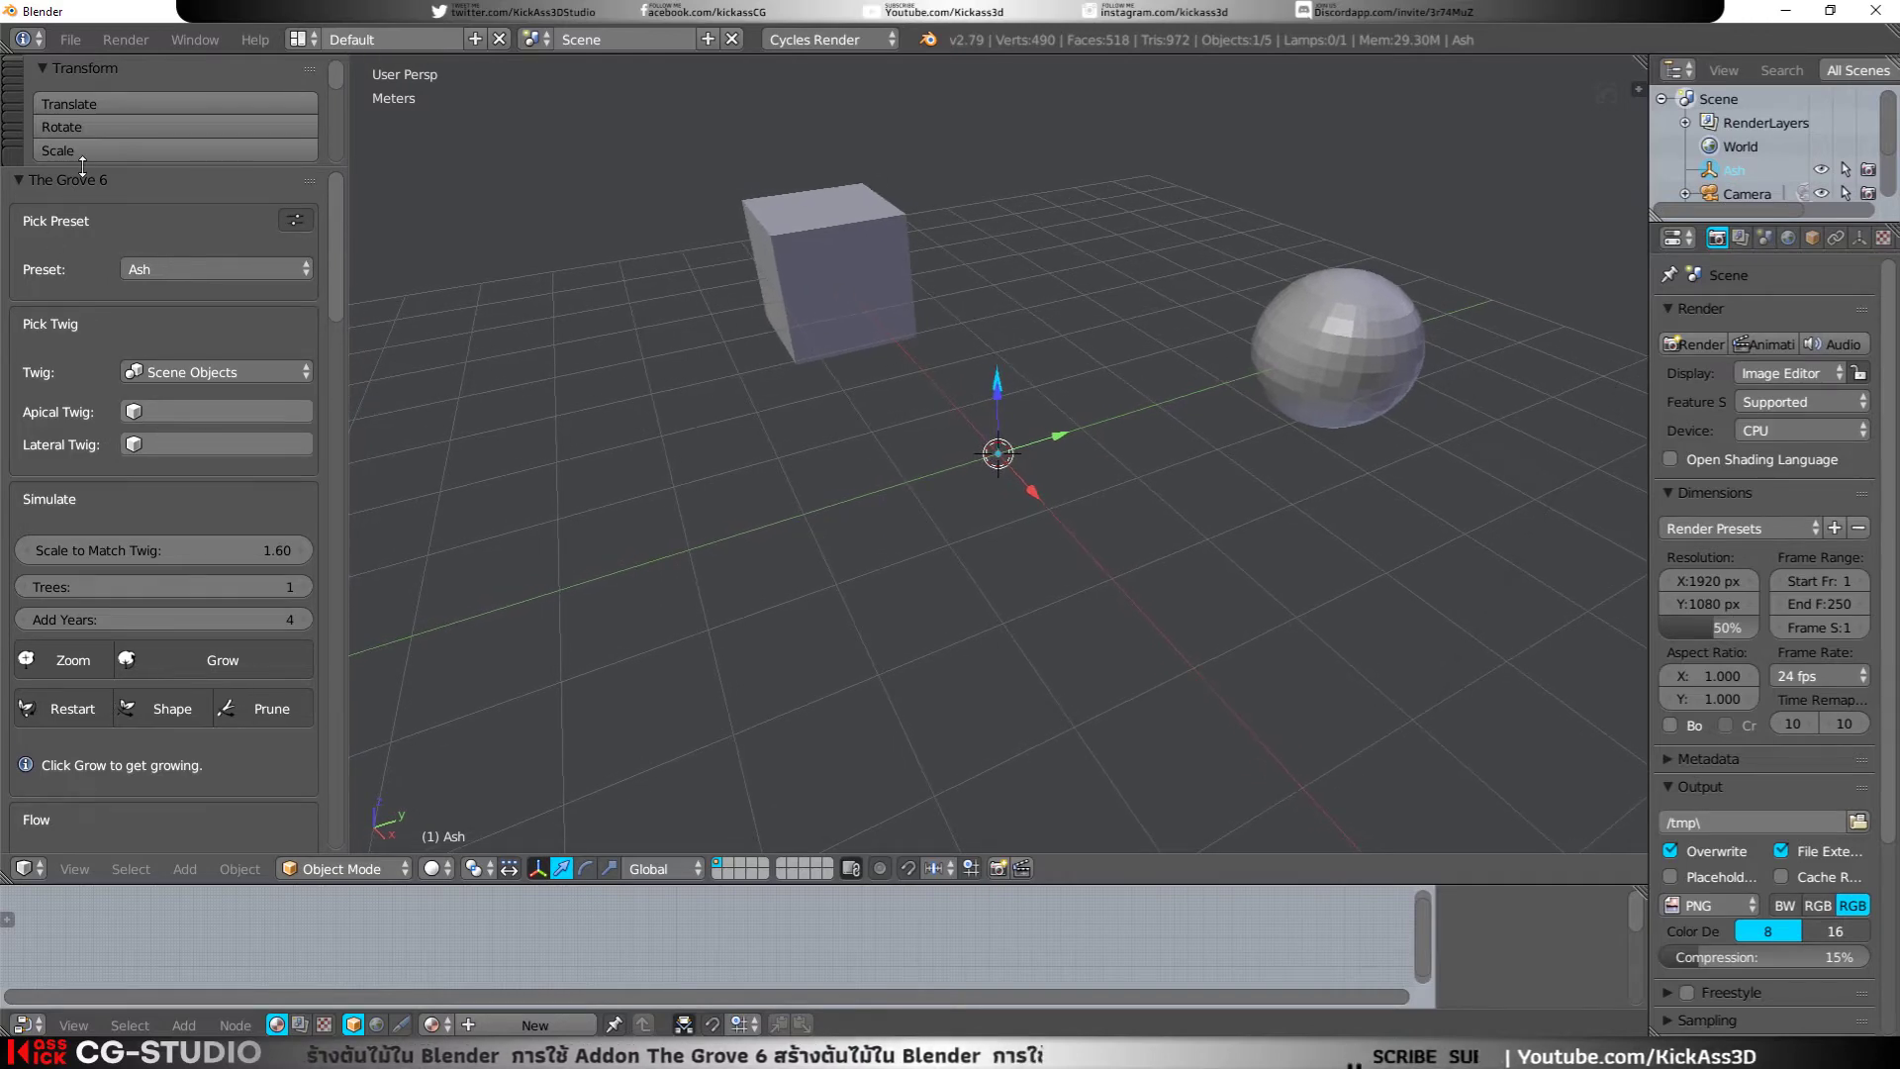
pyautogui.moveTo(82, 165); pyautogui.dragTo(94, 81)
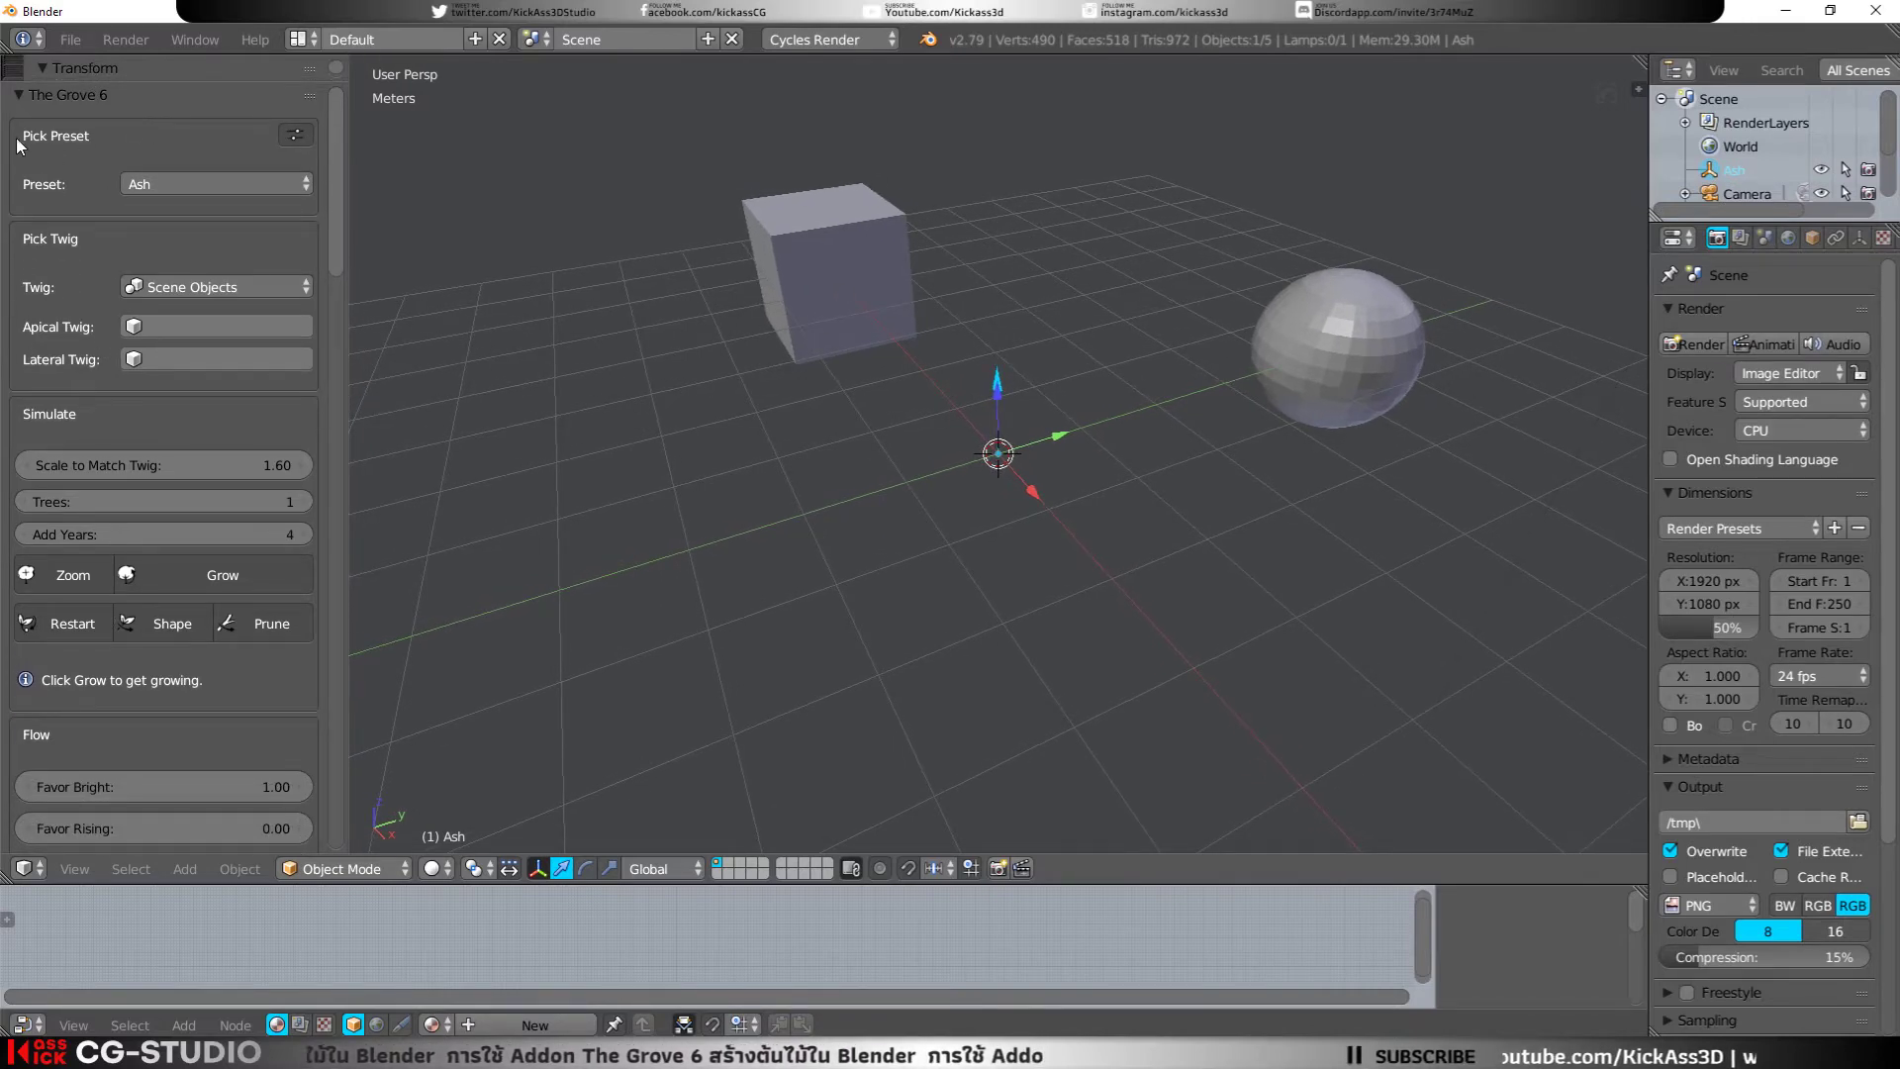
# Step: Look through The Grove 6 tree Preset and Twig preset lists
pyautogui.click(145, 182)
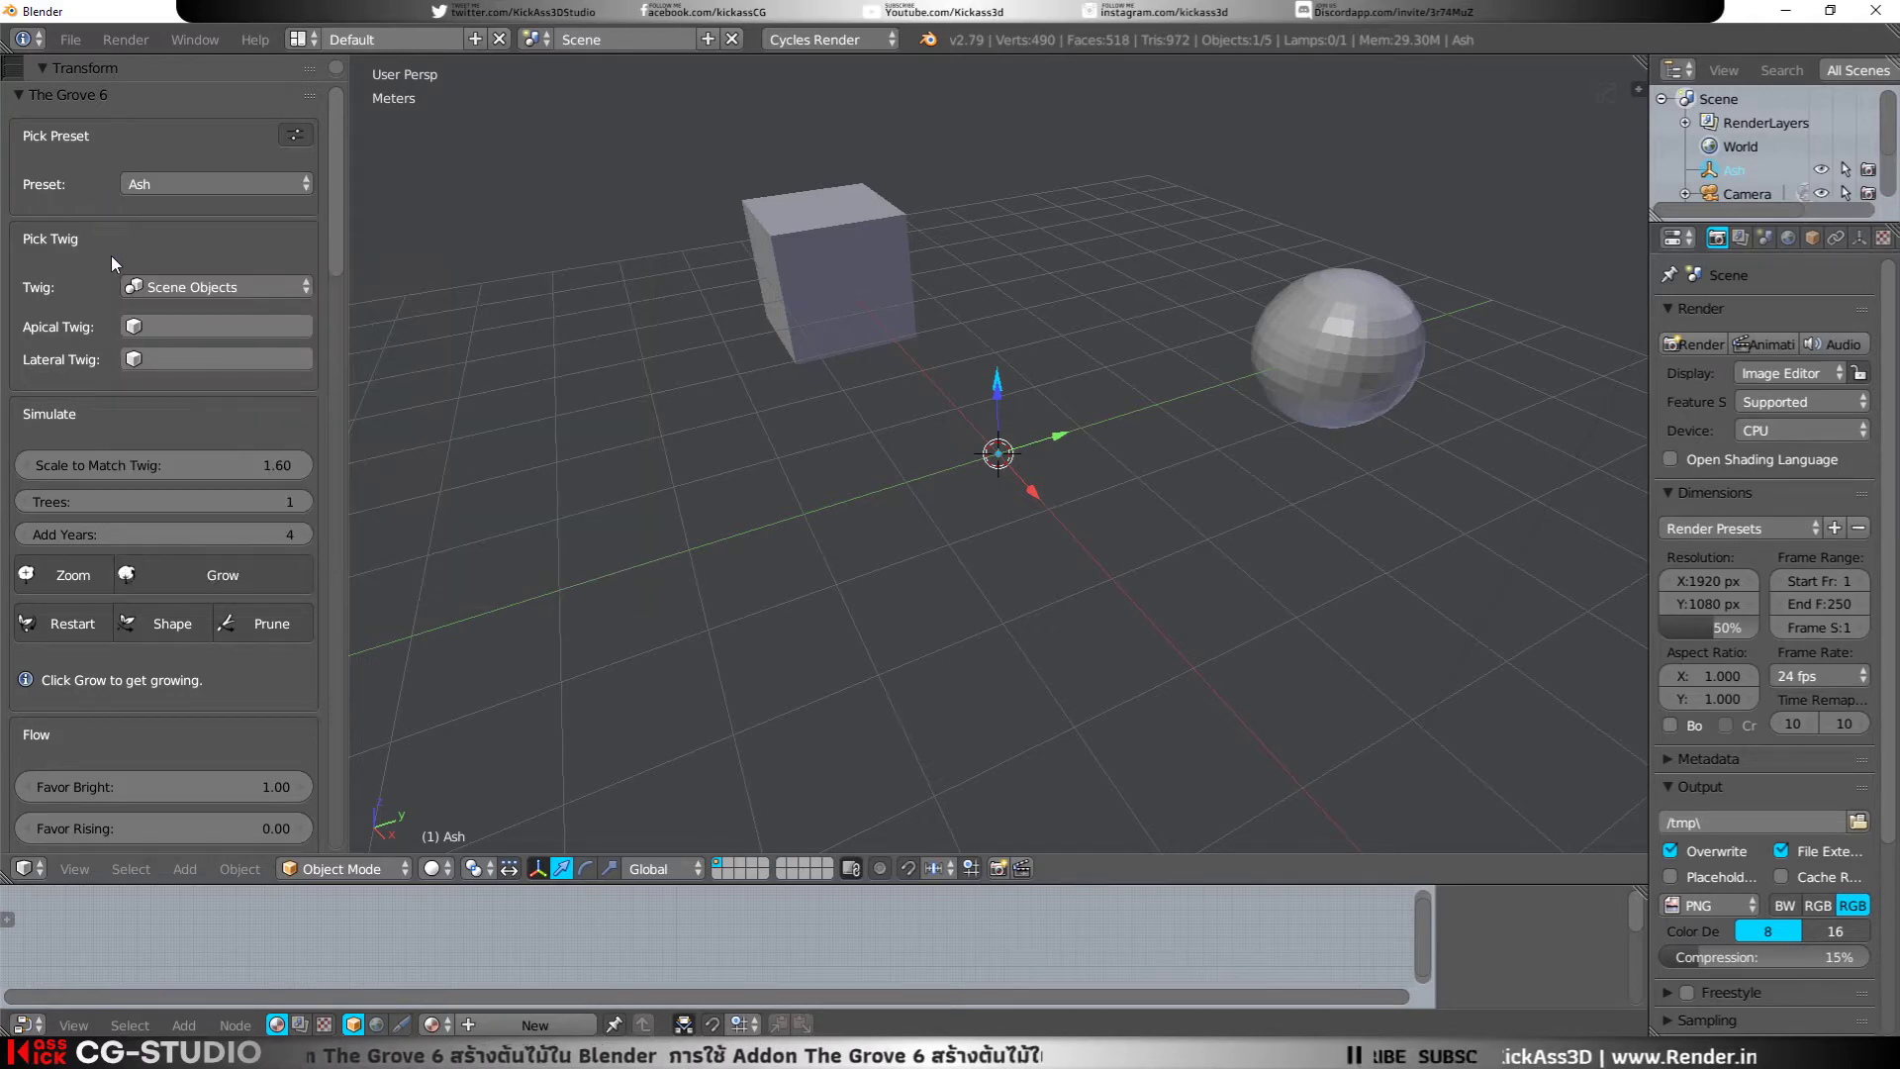
pyautogui.click(145, 289)
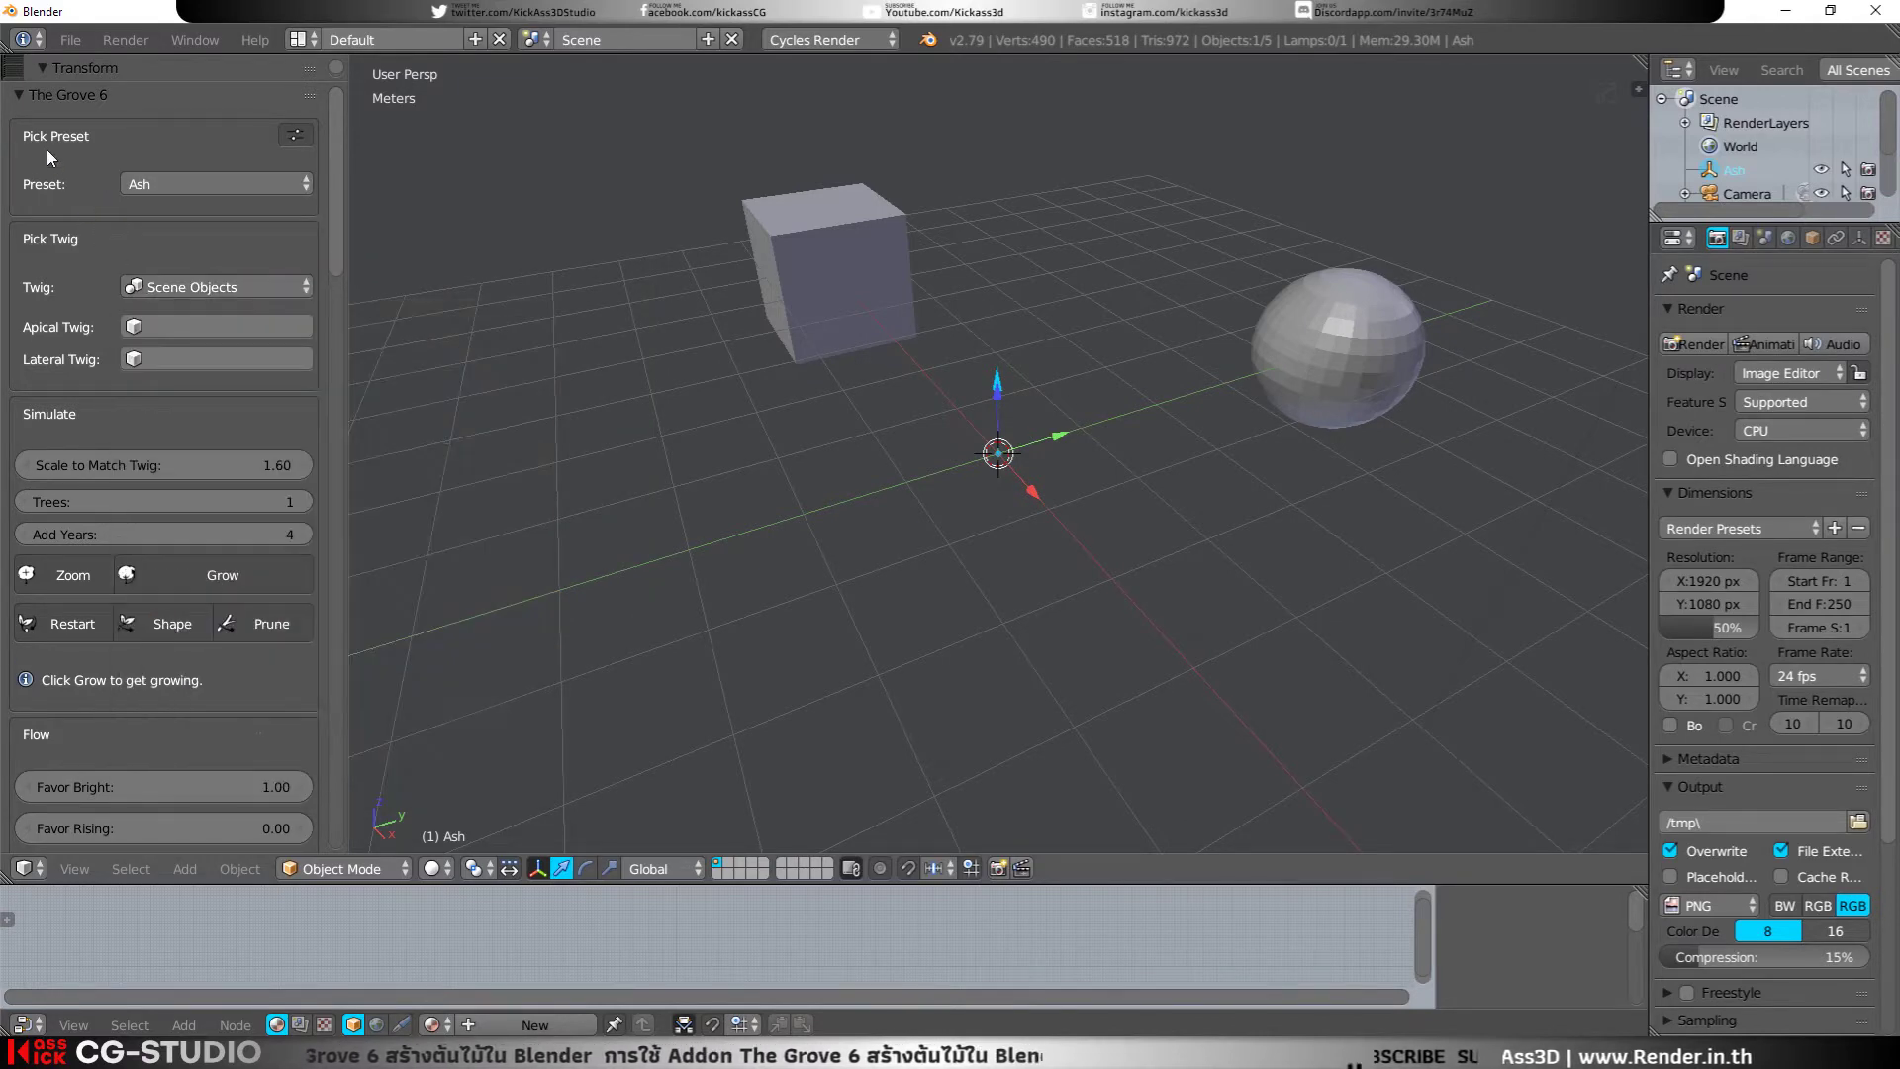
pyautogui.click(146, 188)
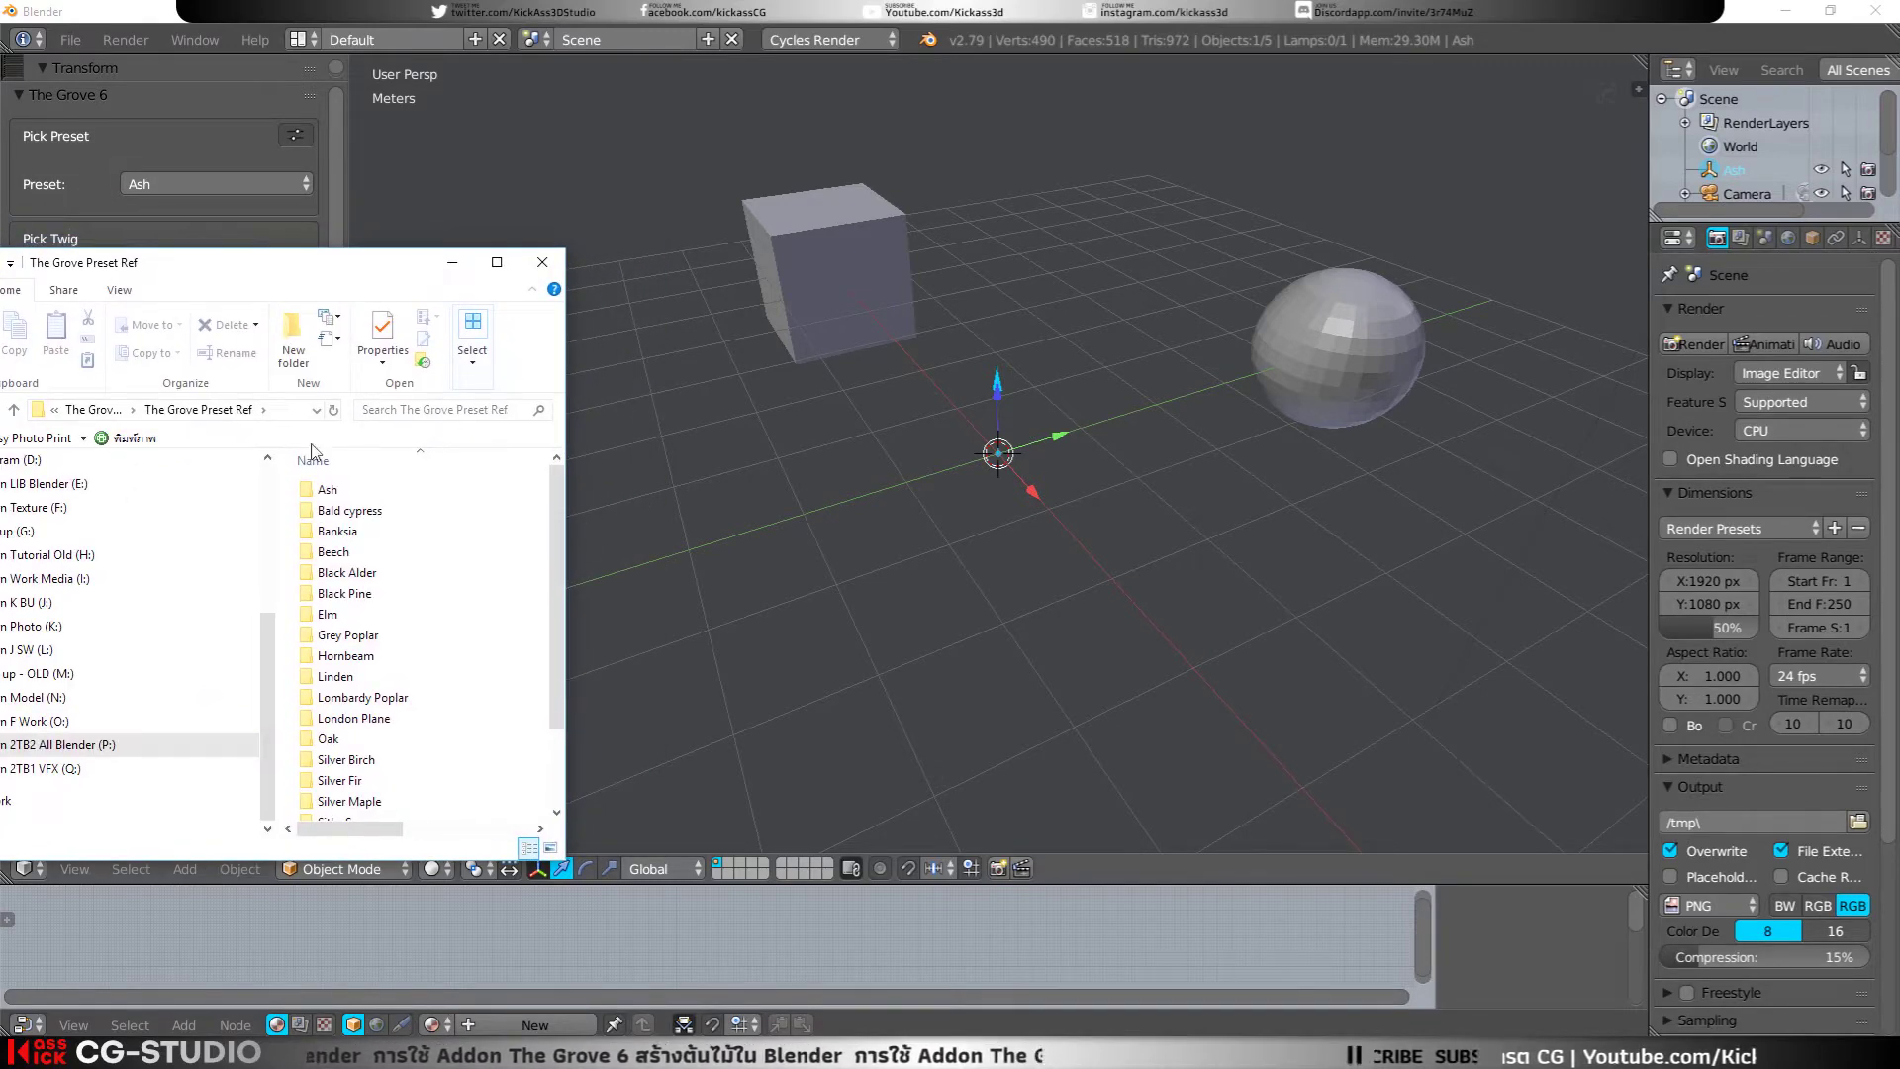
# Step: Show The Grove Preset Ref folders as Extra large icons in a wider window
pyautogui.moveTo(208, 262); pyautogui.dragTo(200, 314)
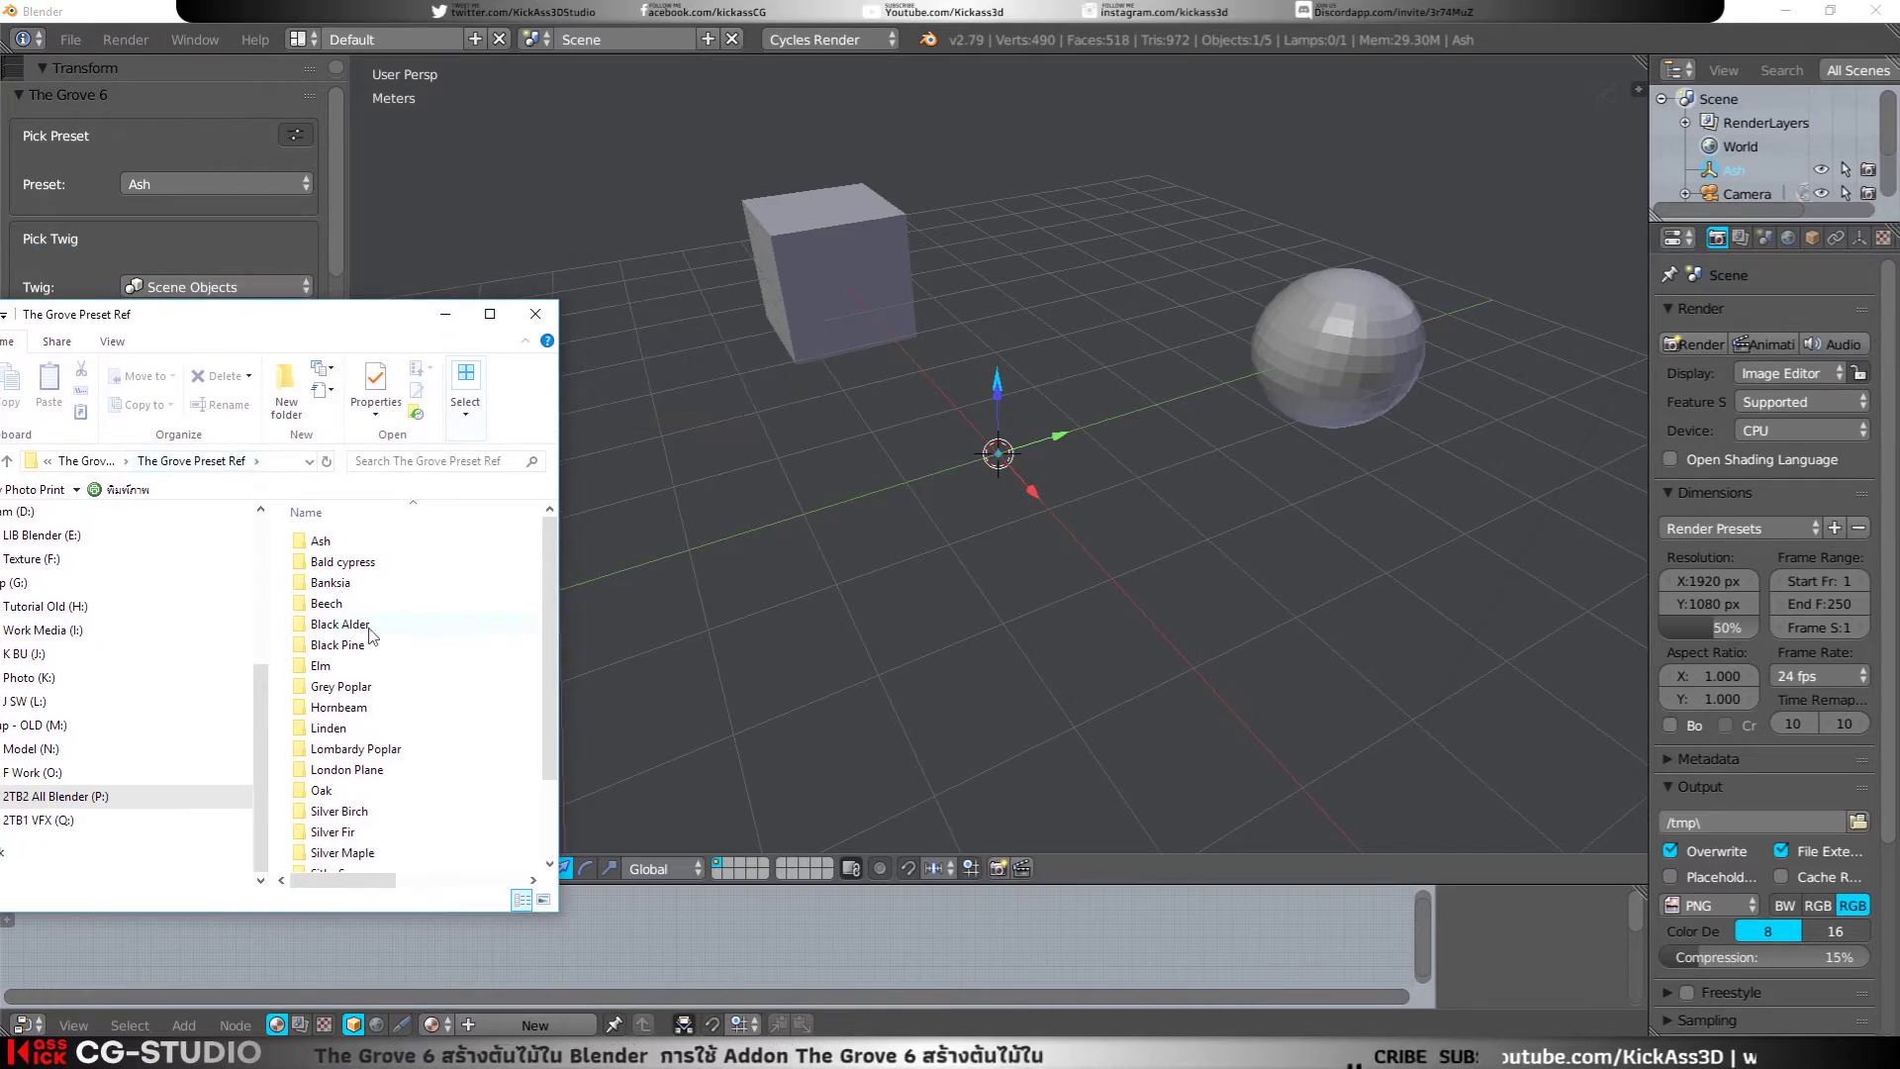
pyautogui.scroll(-2, 427, 638)
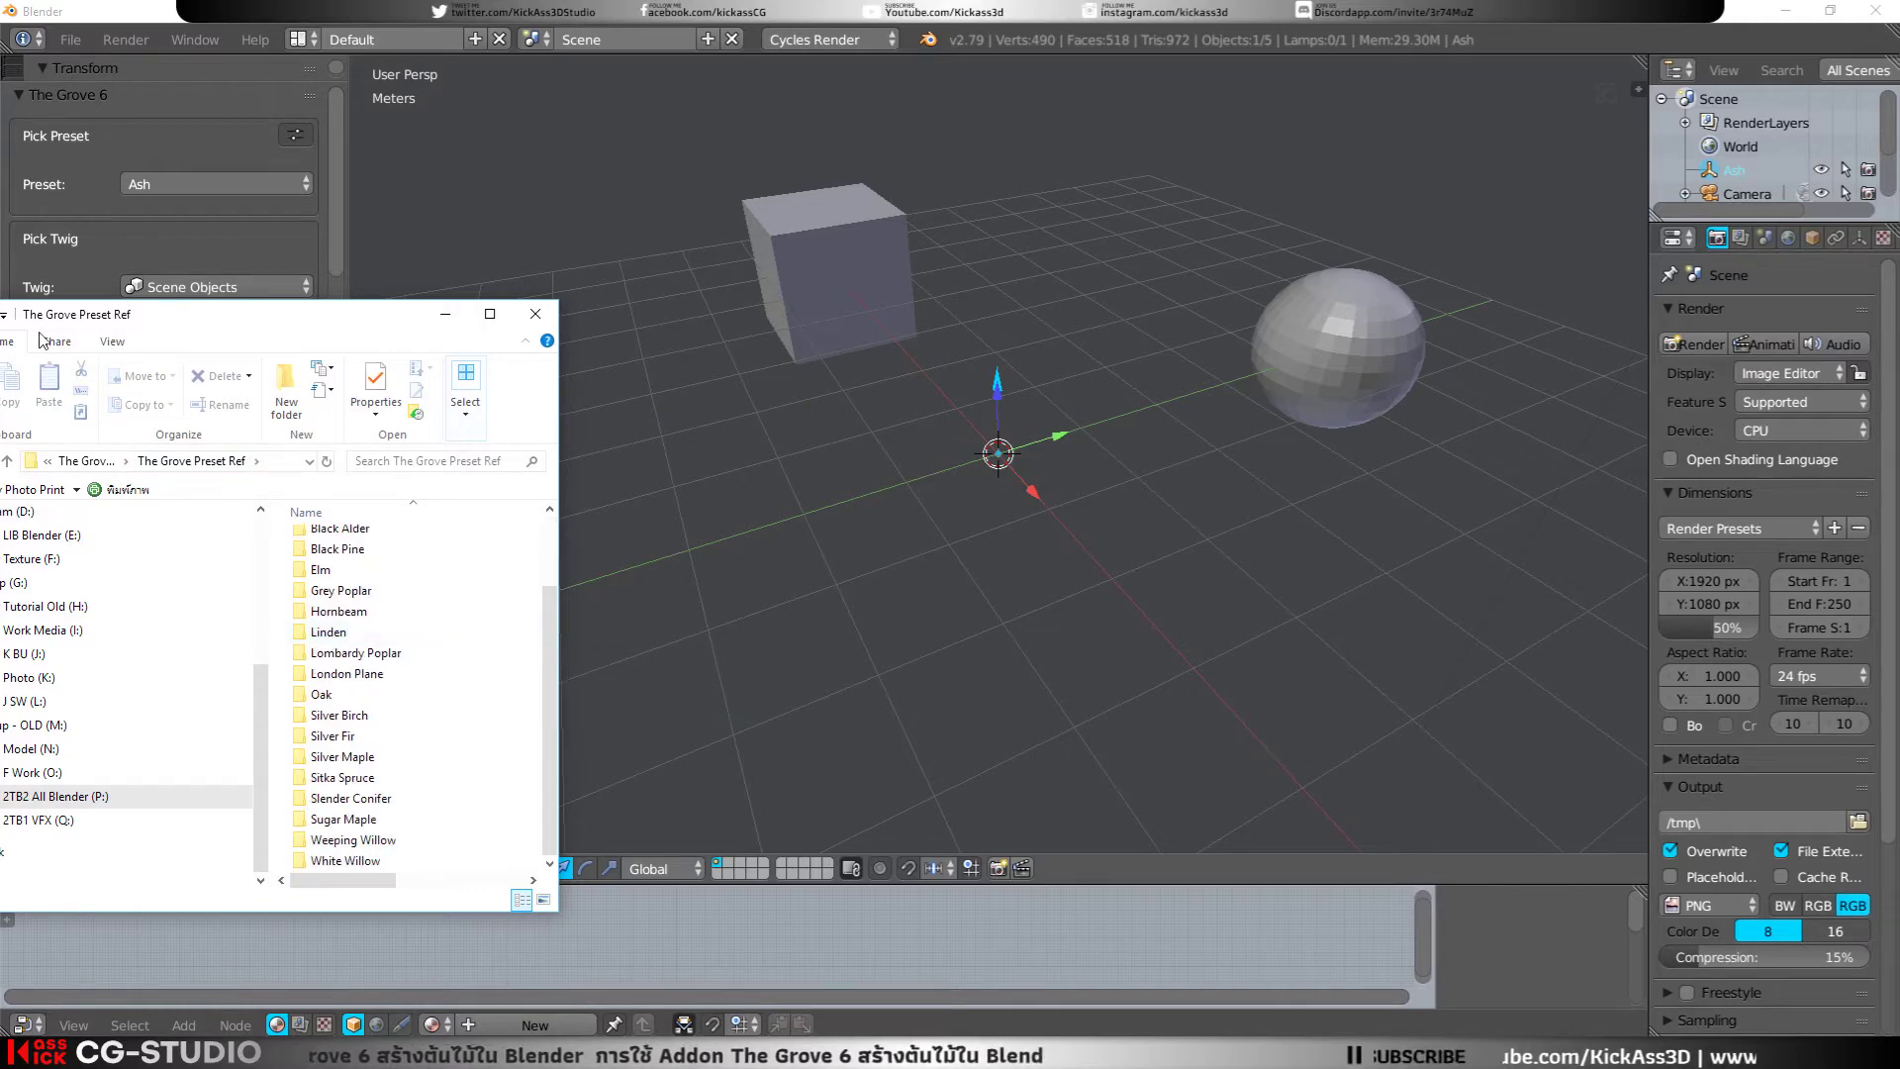
pyautogui.click(111, 342)
pyautogui.click(117, 372)
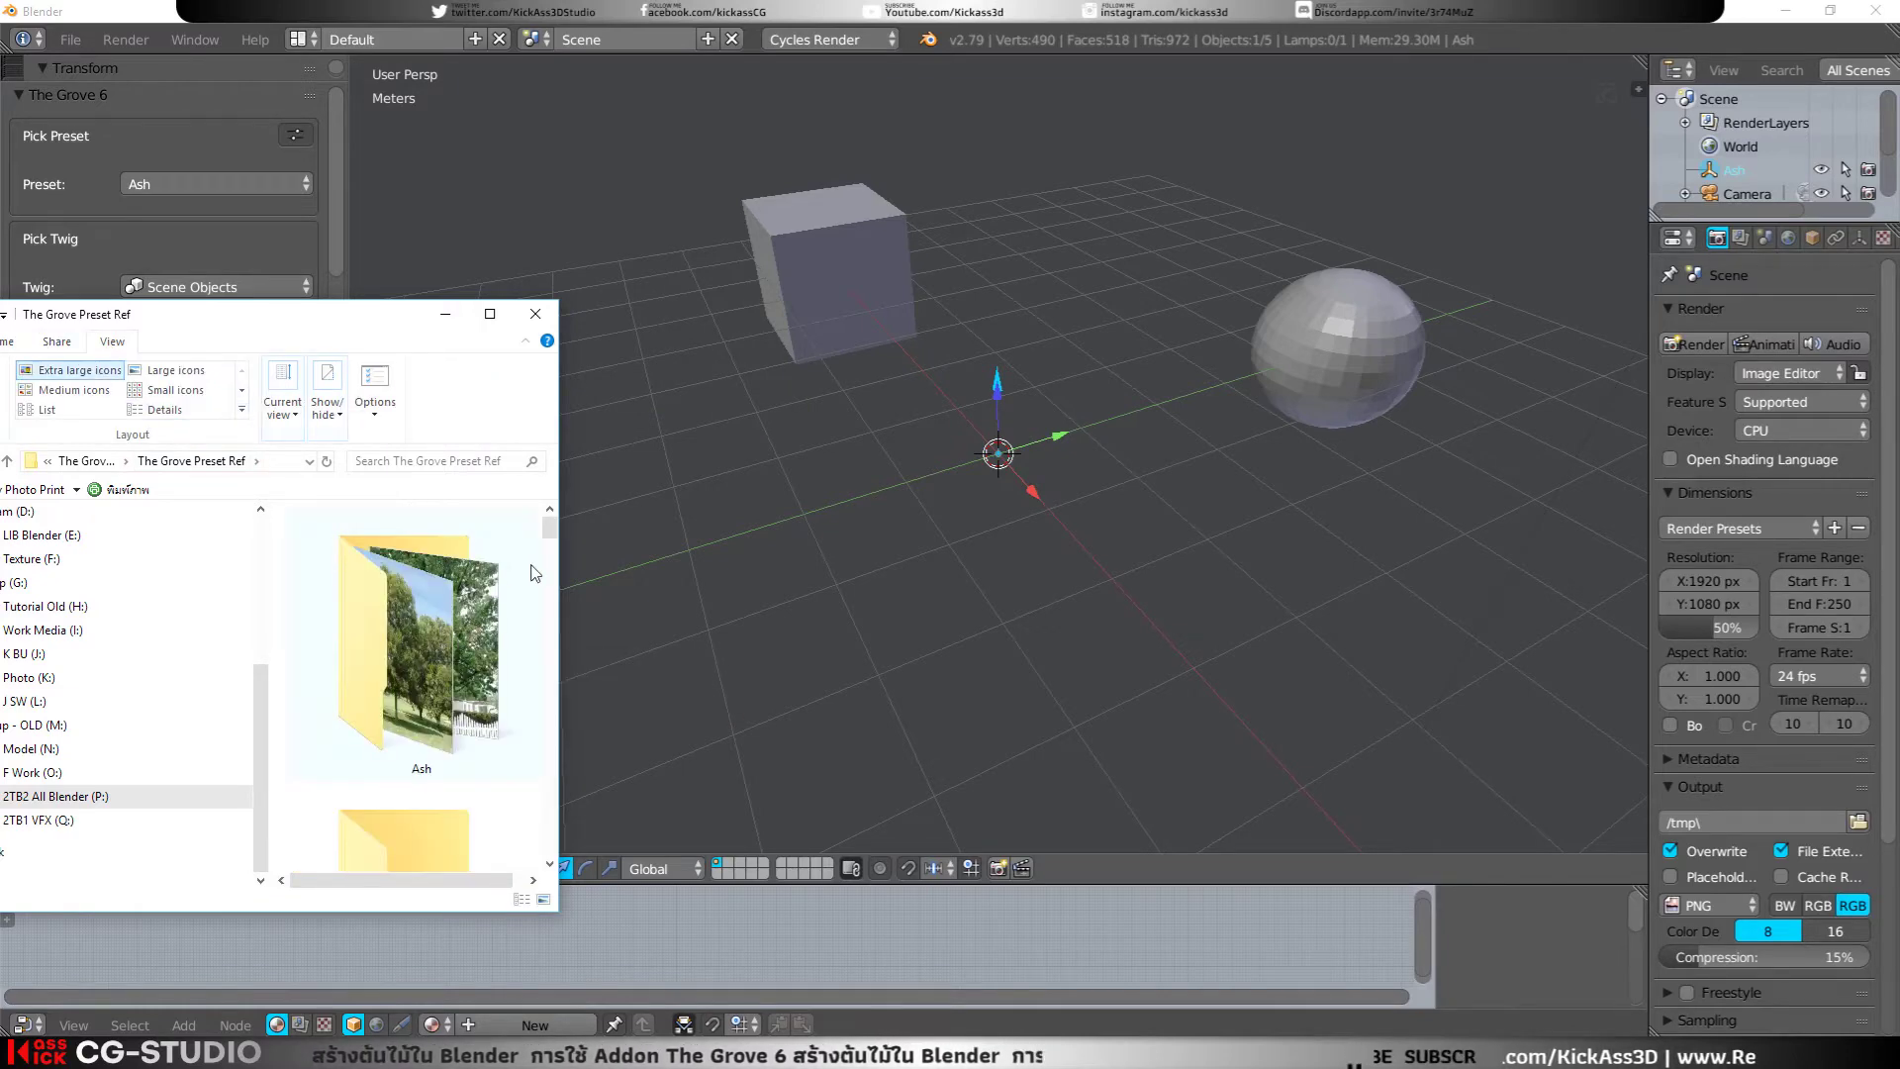
pyautogui.moveTo(559, 575); pyautogui.dragTo(816, 575)
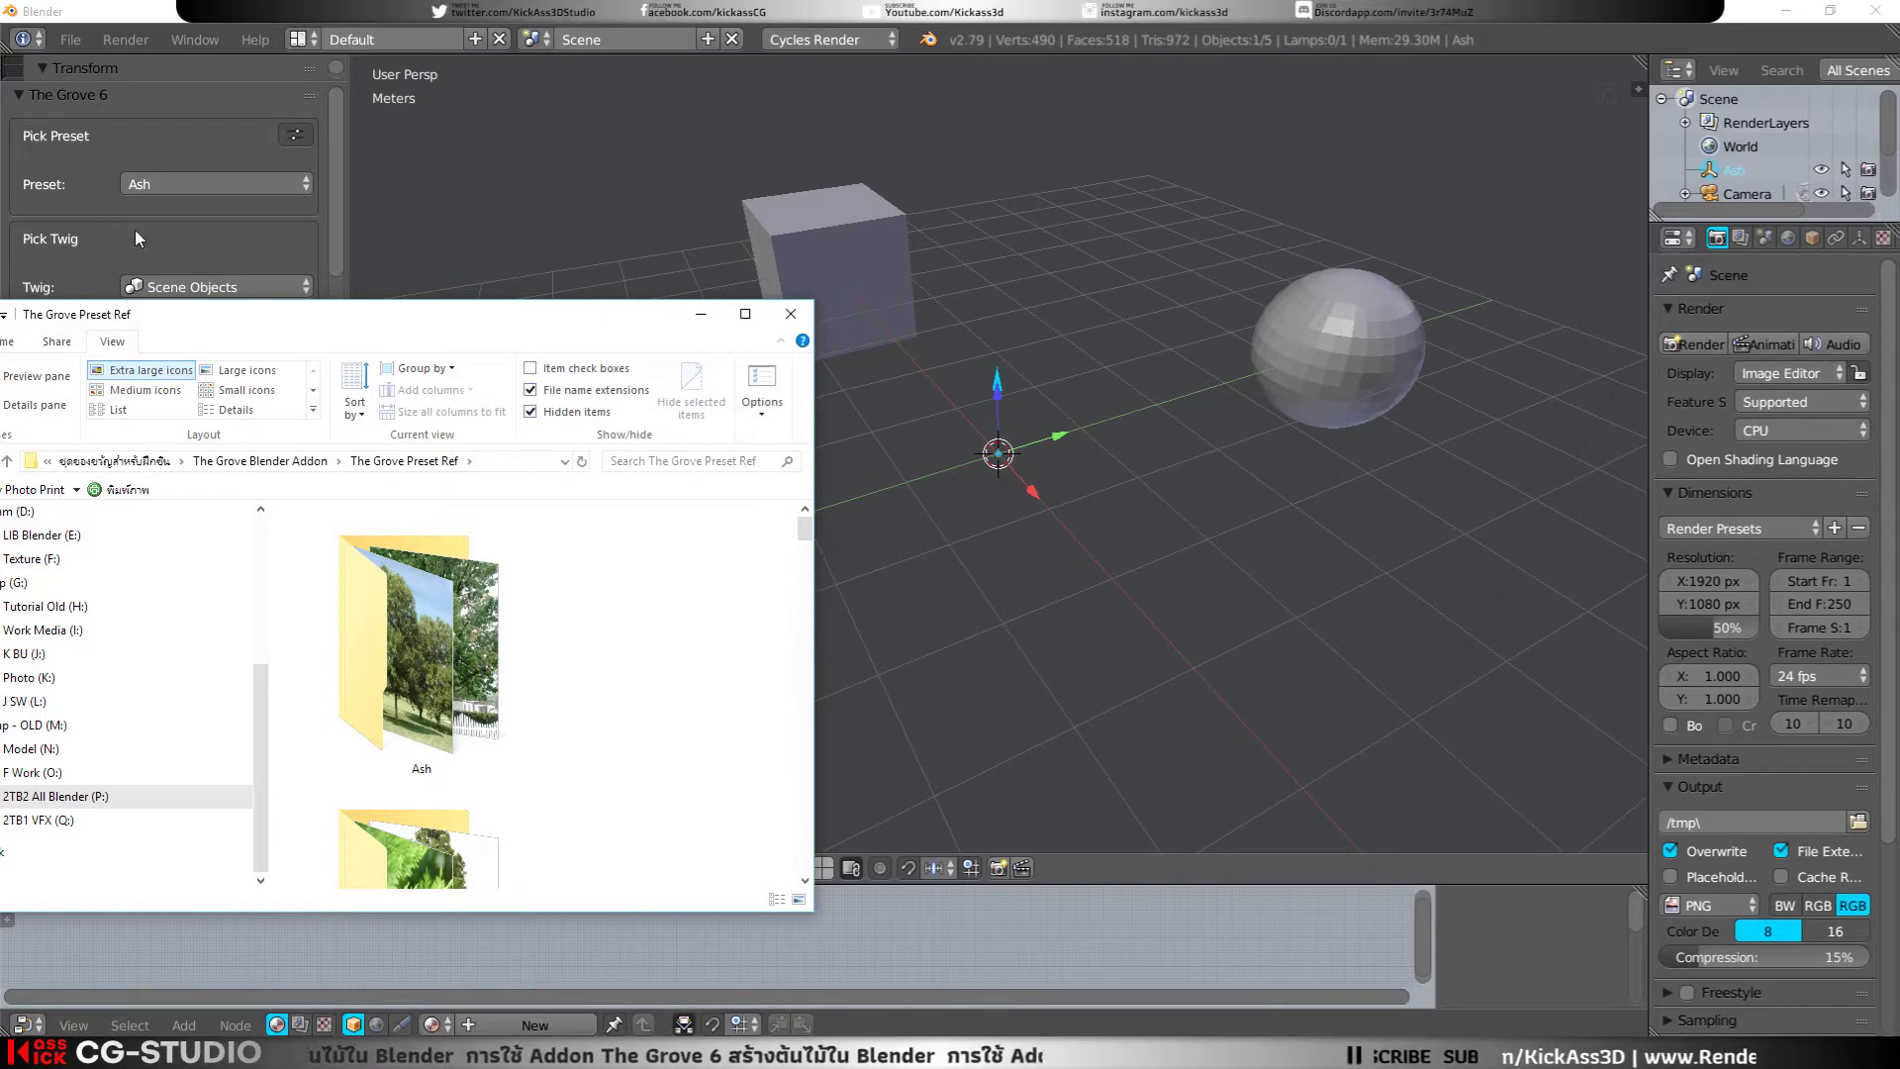
# Step: Open the first Ash reference image, 57b8c5c5c2b7f.image.jpg, in Photos
pyautogui.doubleClick(459, 690)
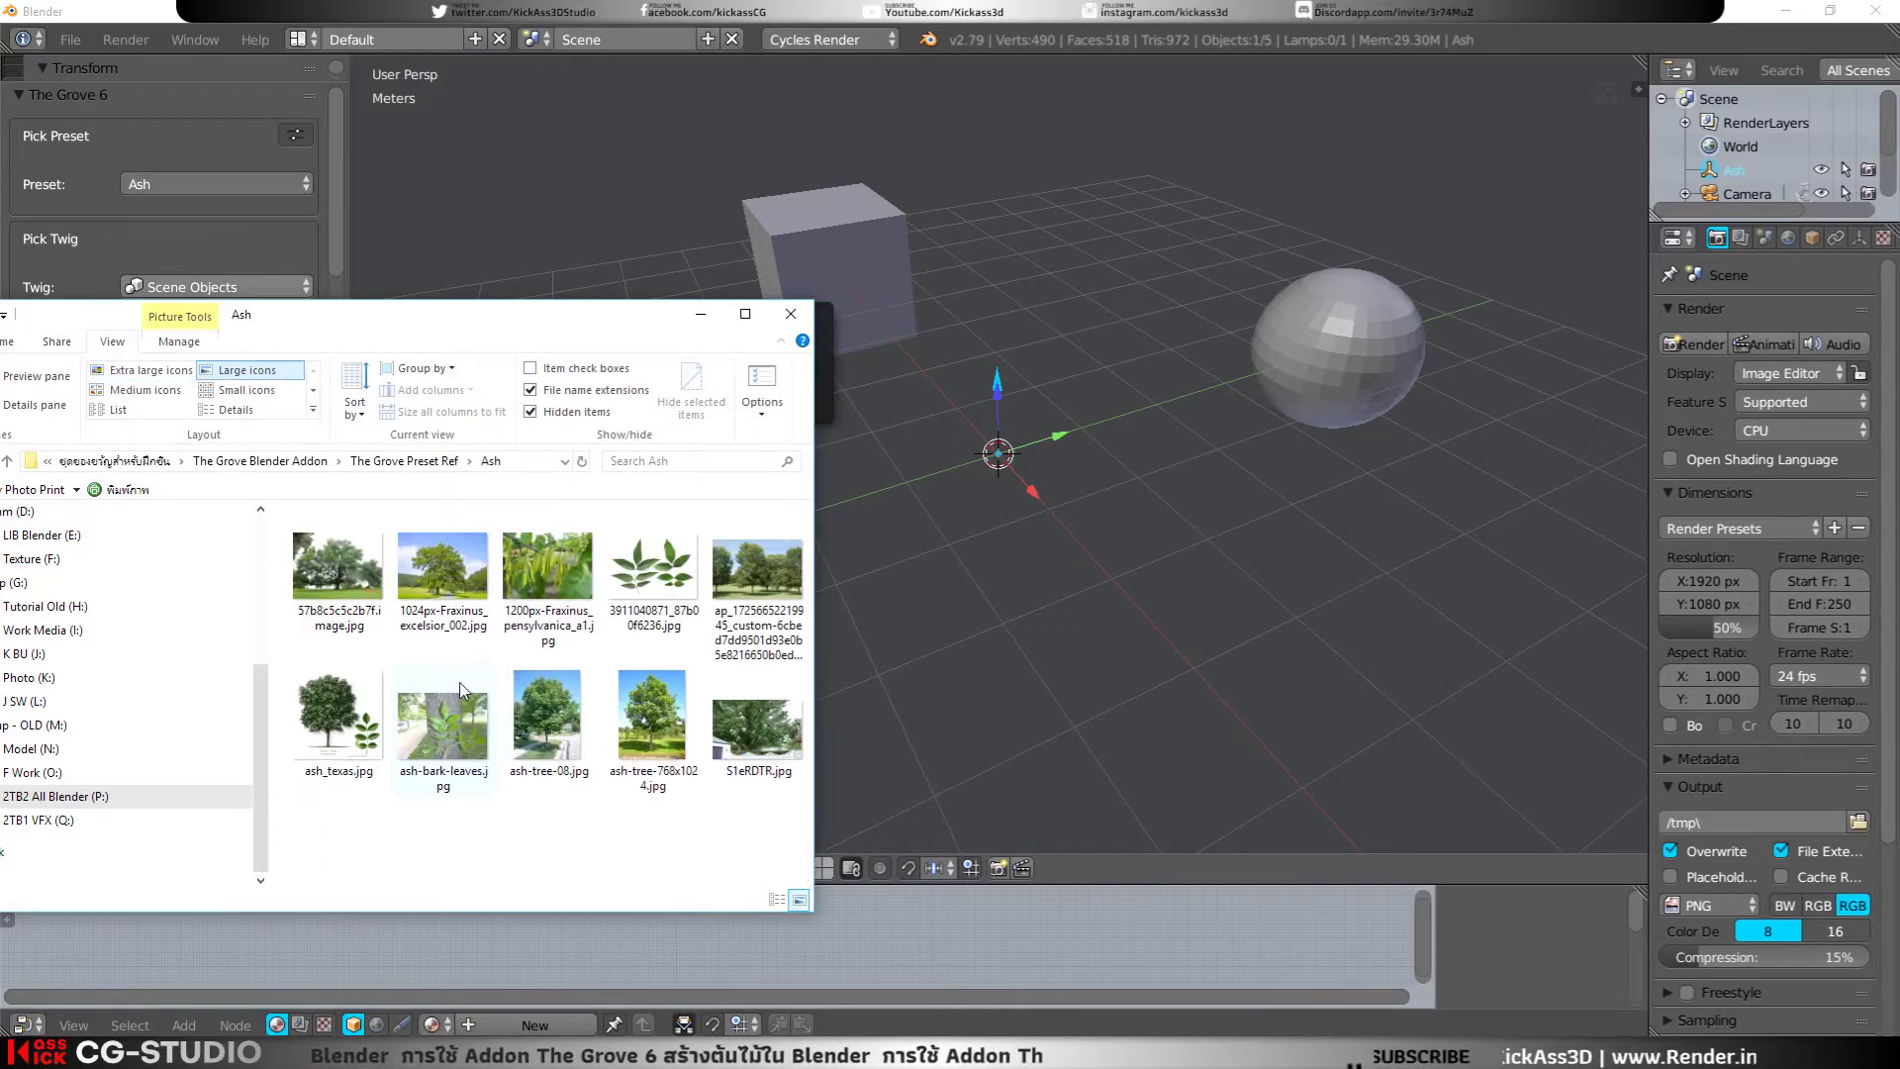
pyautogui.rightClick(342, 575)
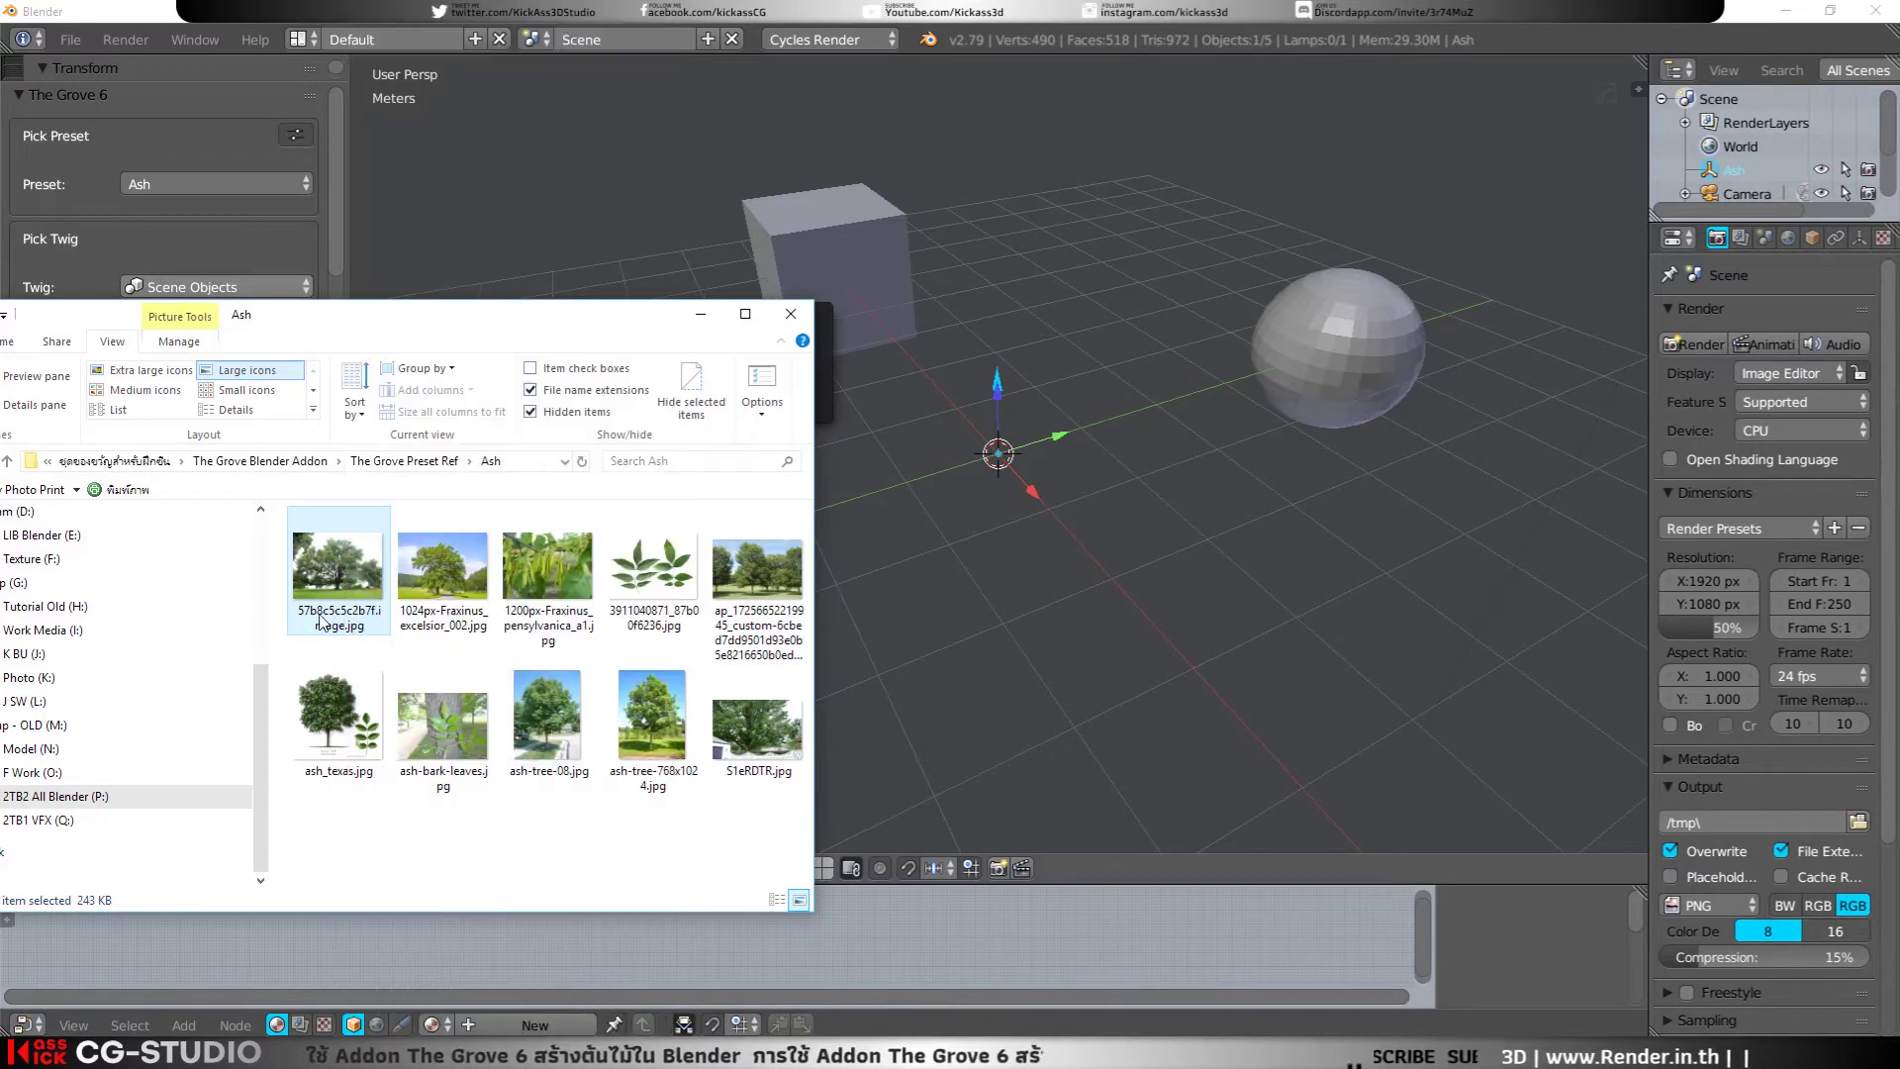
pyautogui.rightClick(319, 572)
pyautogui.moveTo(368, 401)
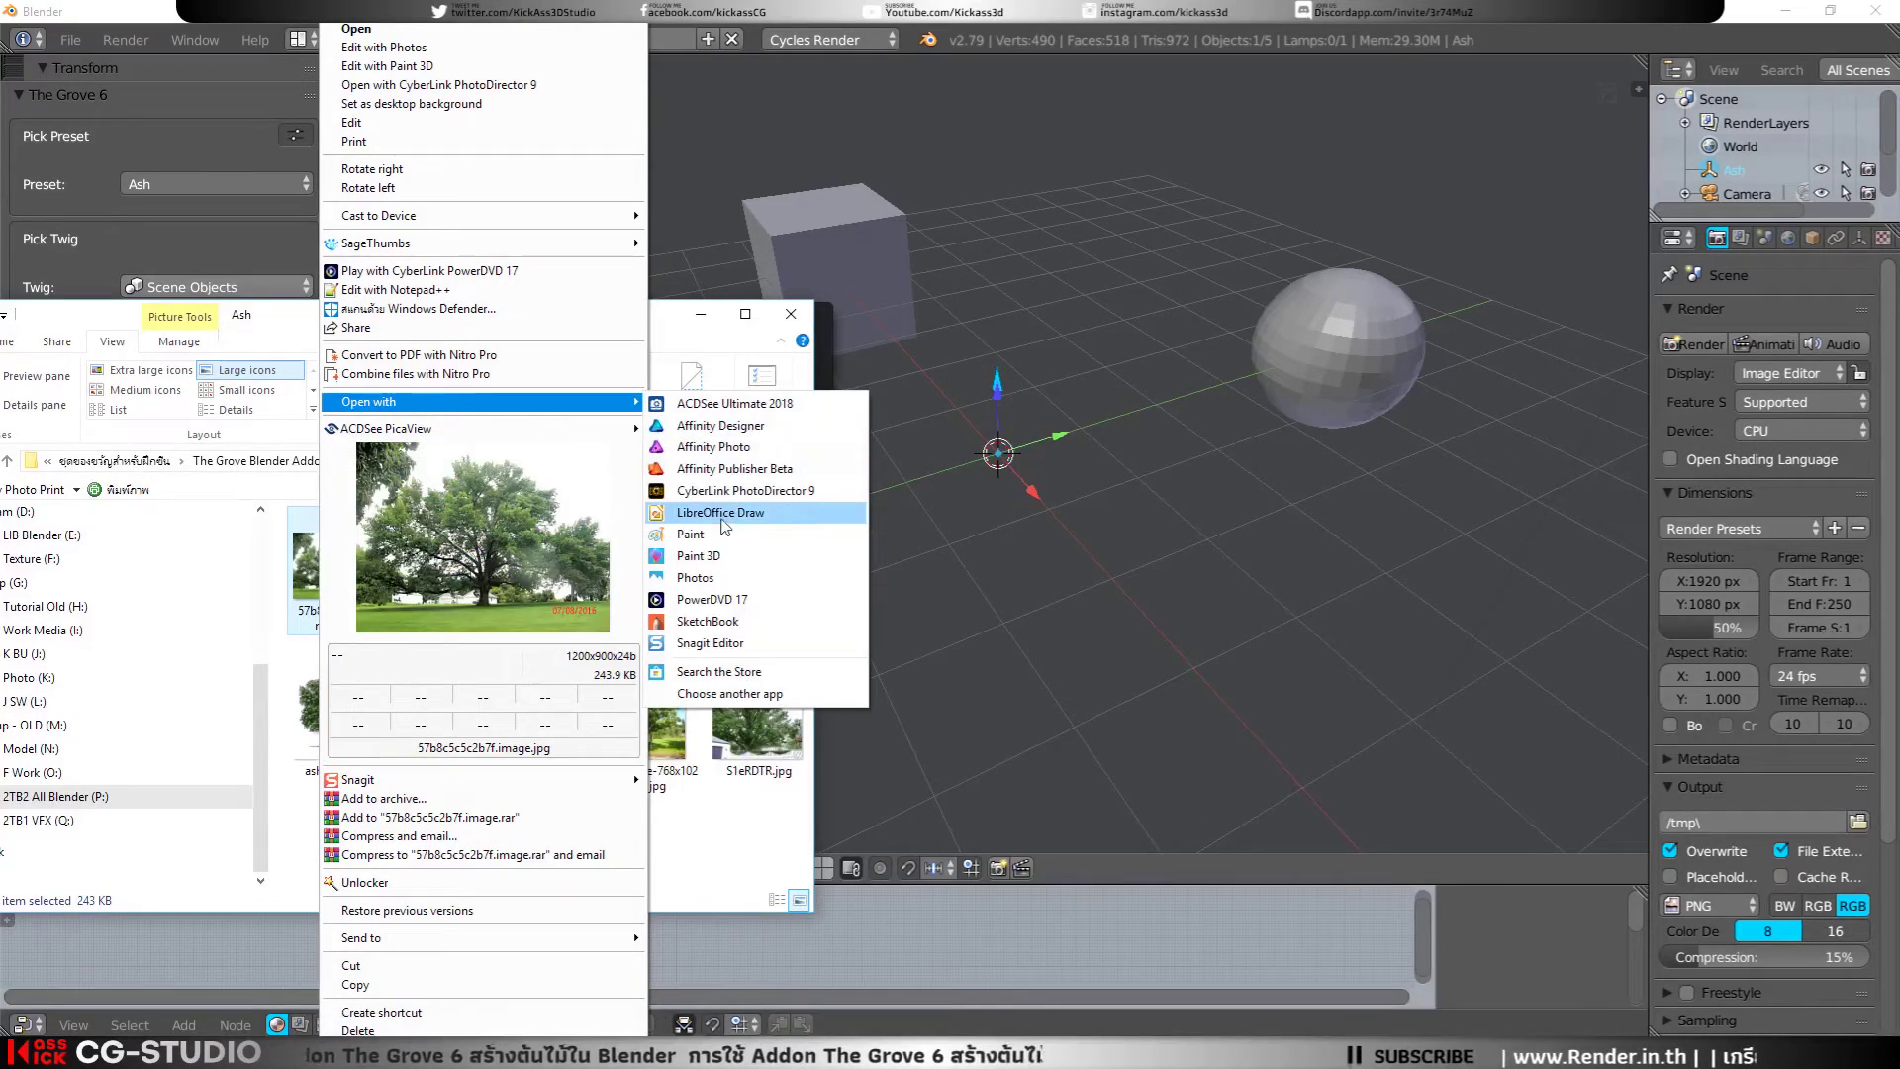
pyautogui.click(696, 578)
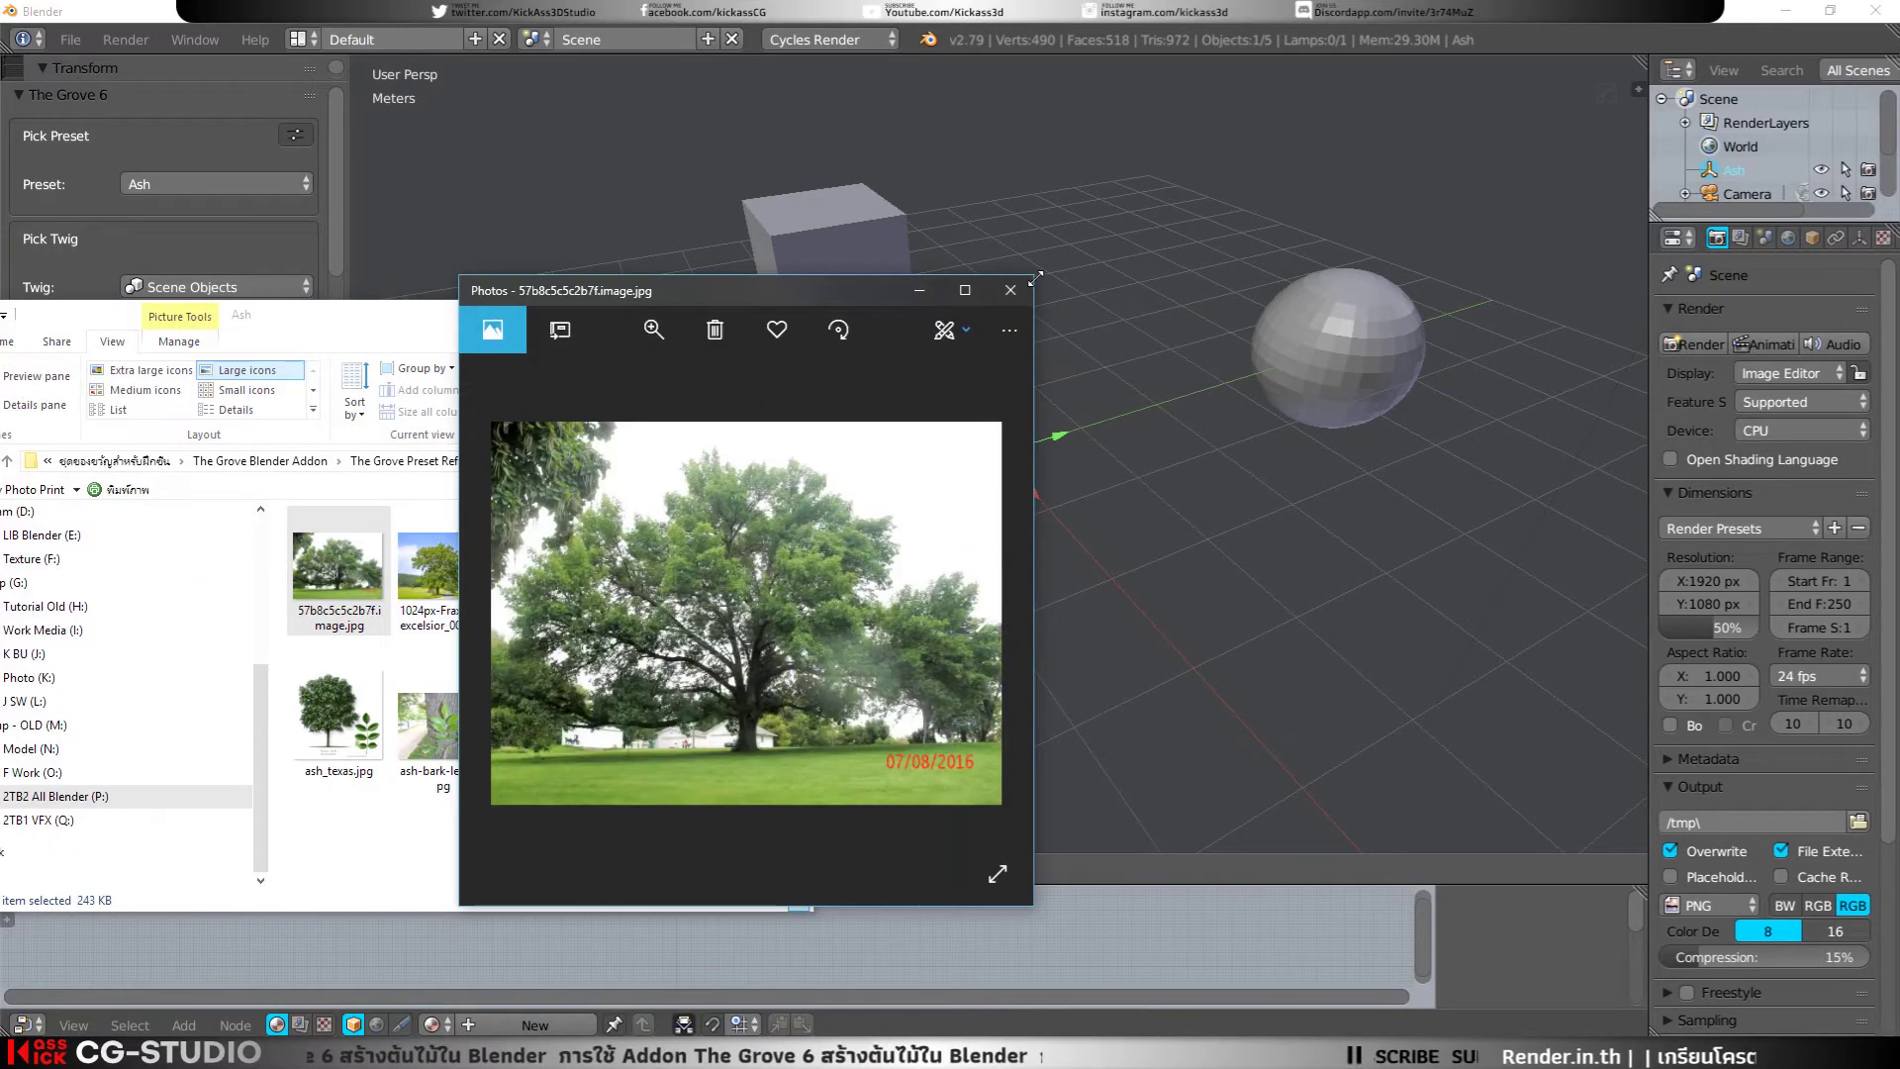
# Step: Enlarge the Photos viewer and step through five more Ash reference photos
pyautogui.moveTo(1041, 285)
pyautogui.mouseDown()
pyautogui.moveTo(1428, 190)
pyautogui.moveTo(1428, 149)
pyautogui.mouseUp()
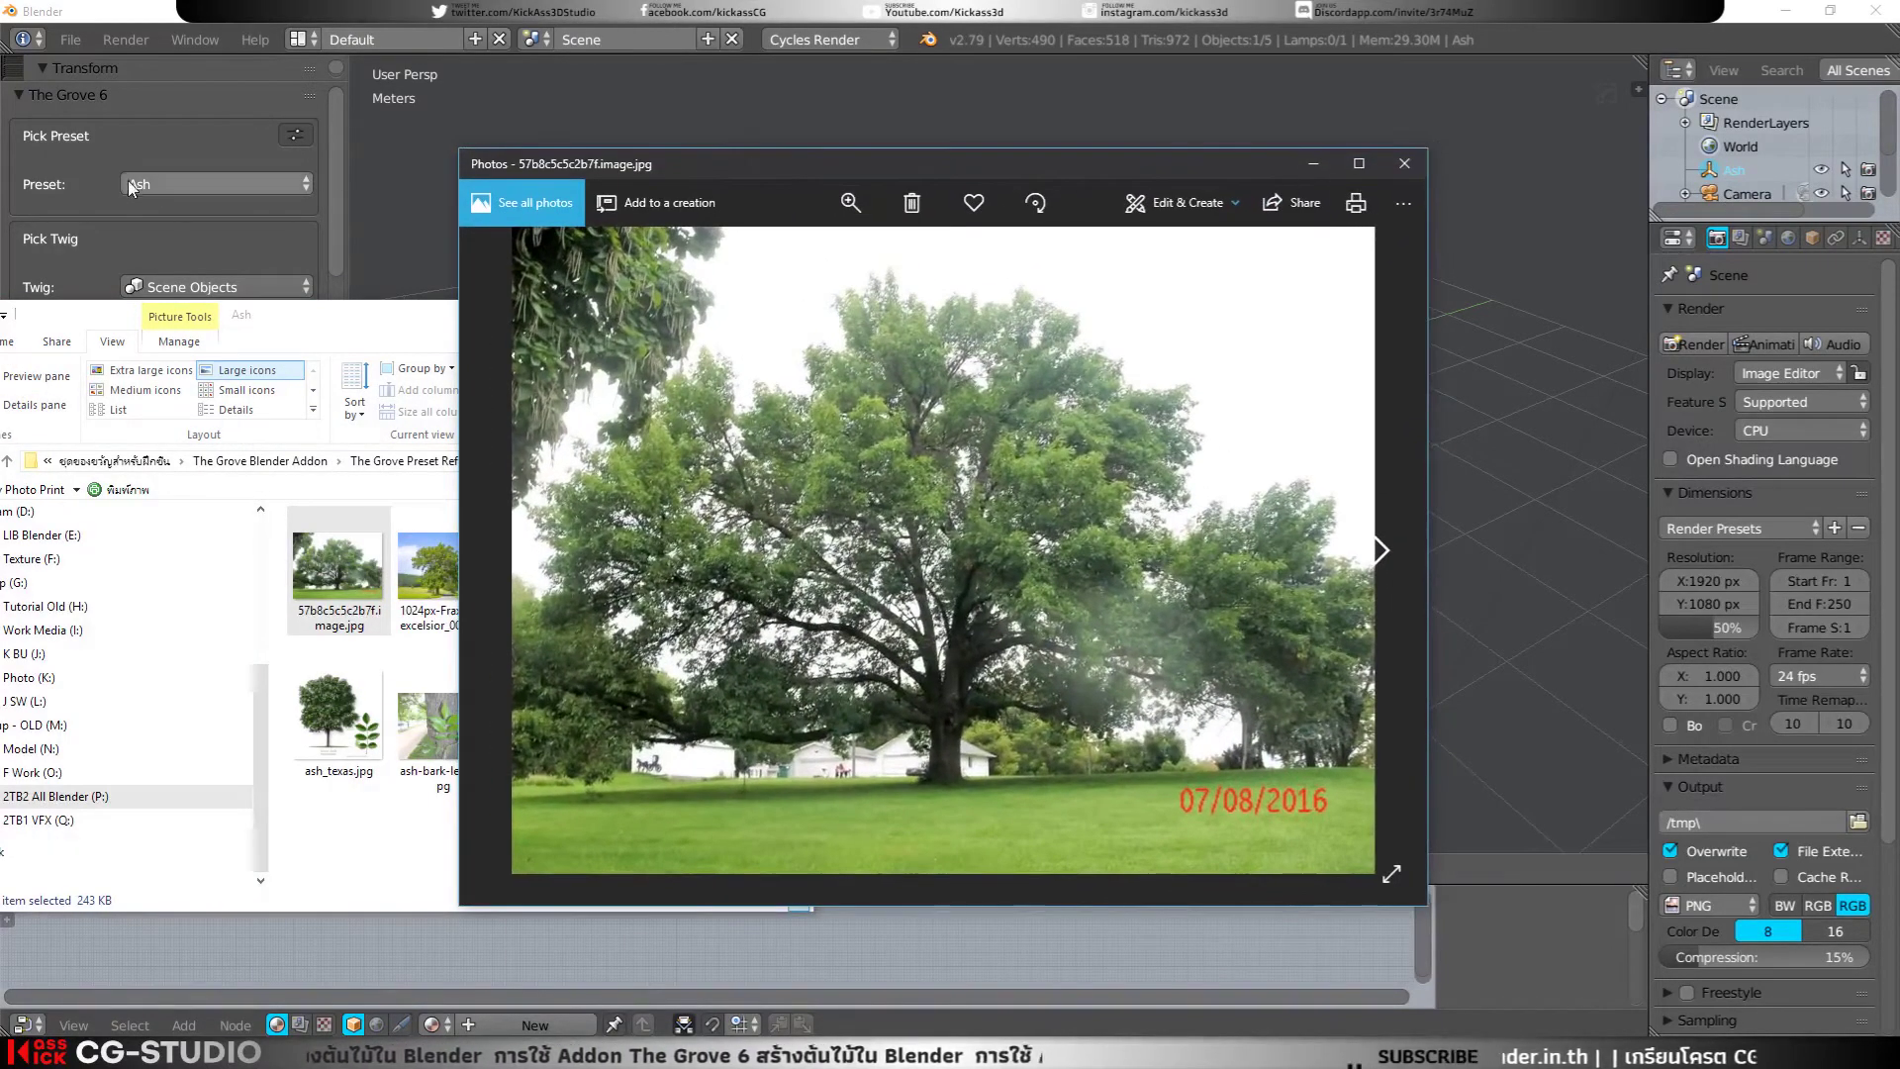
pyautogui.click(1382, 570)
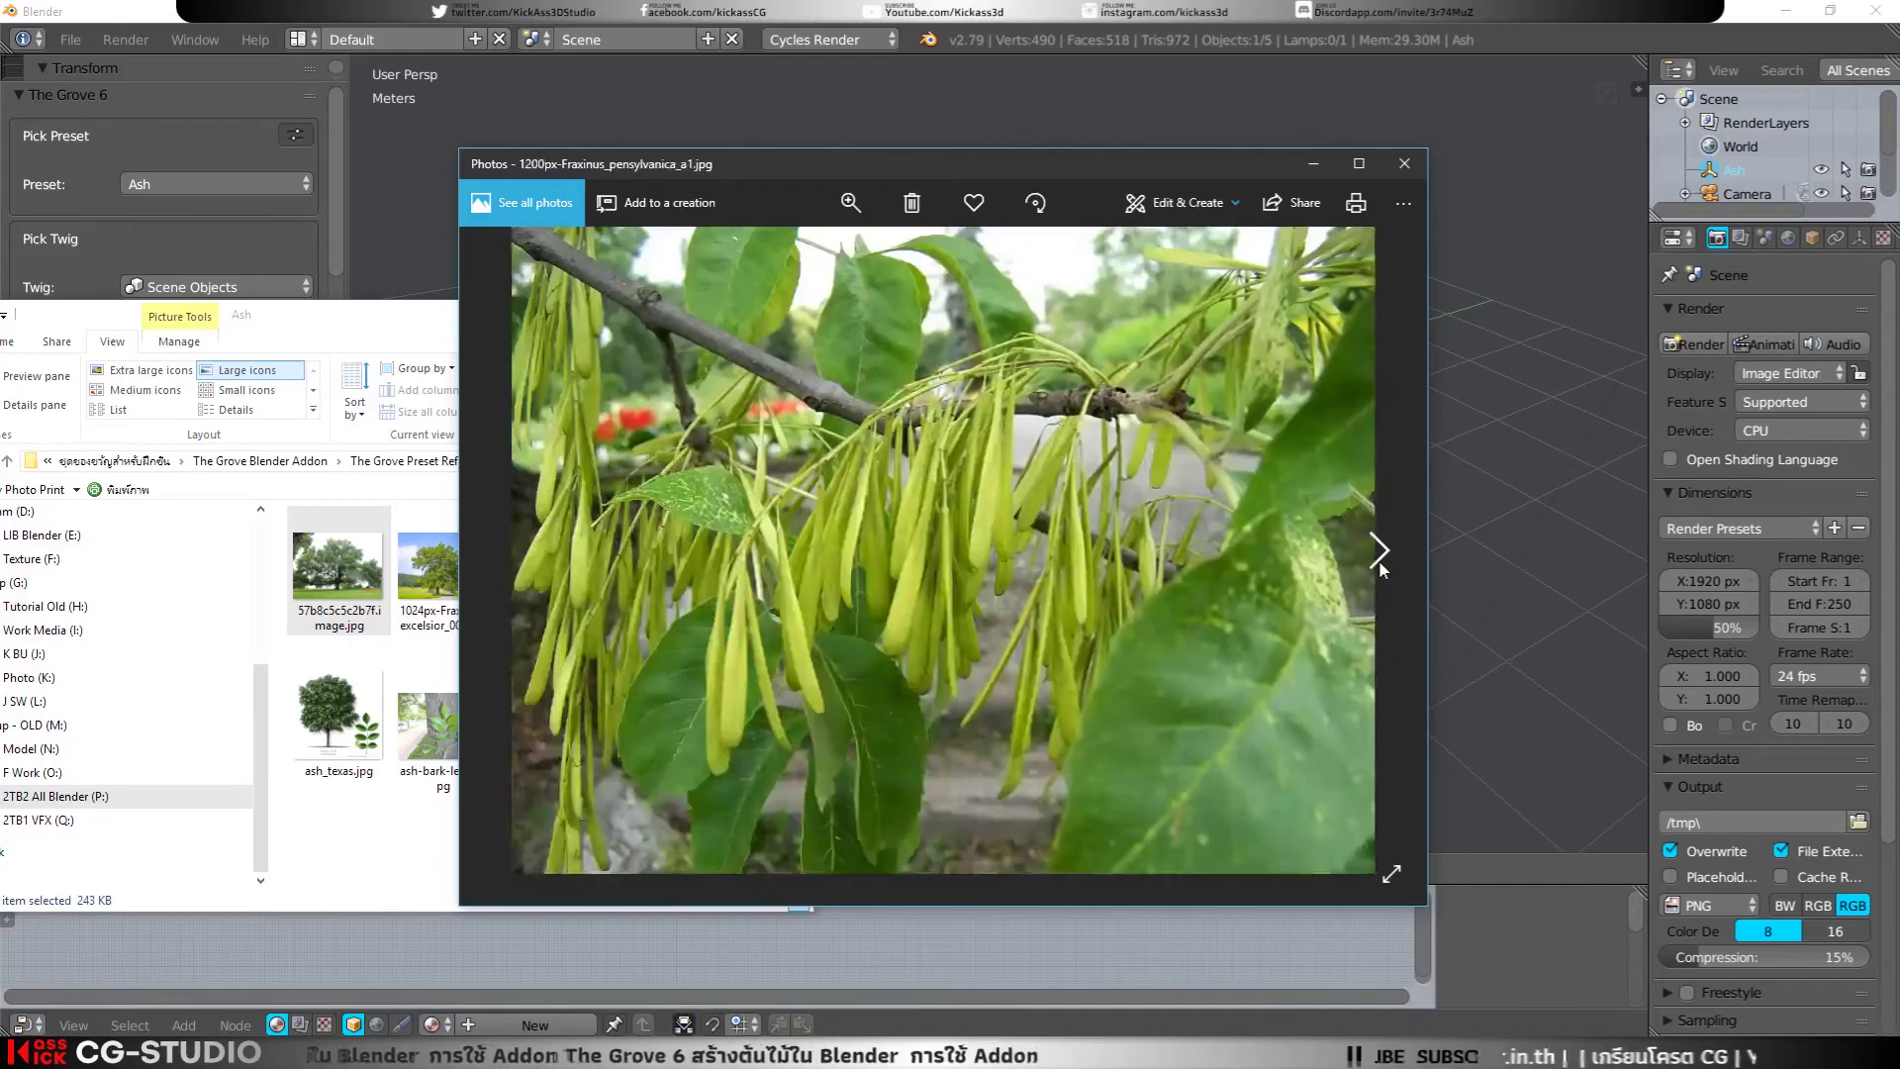
pyautogui.click(1383, 570)
pyautogui.click(1383, 570)
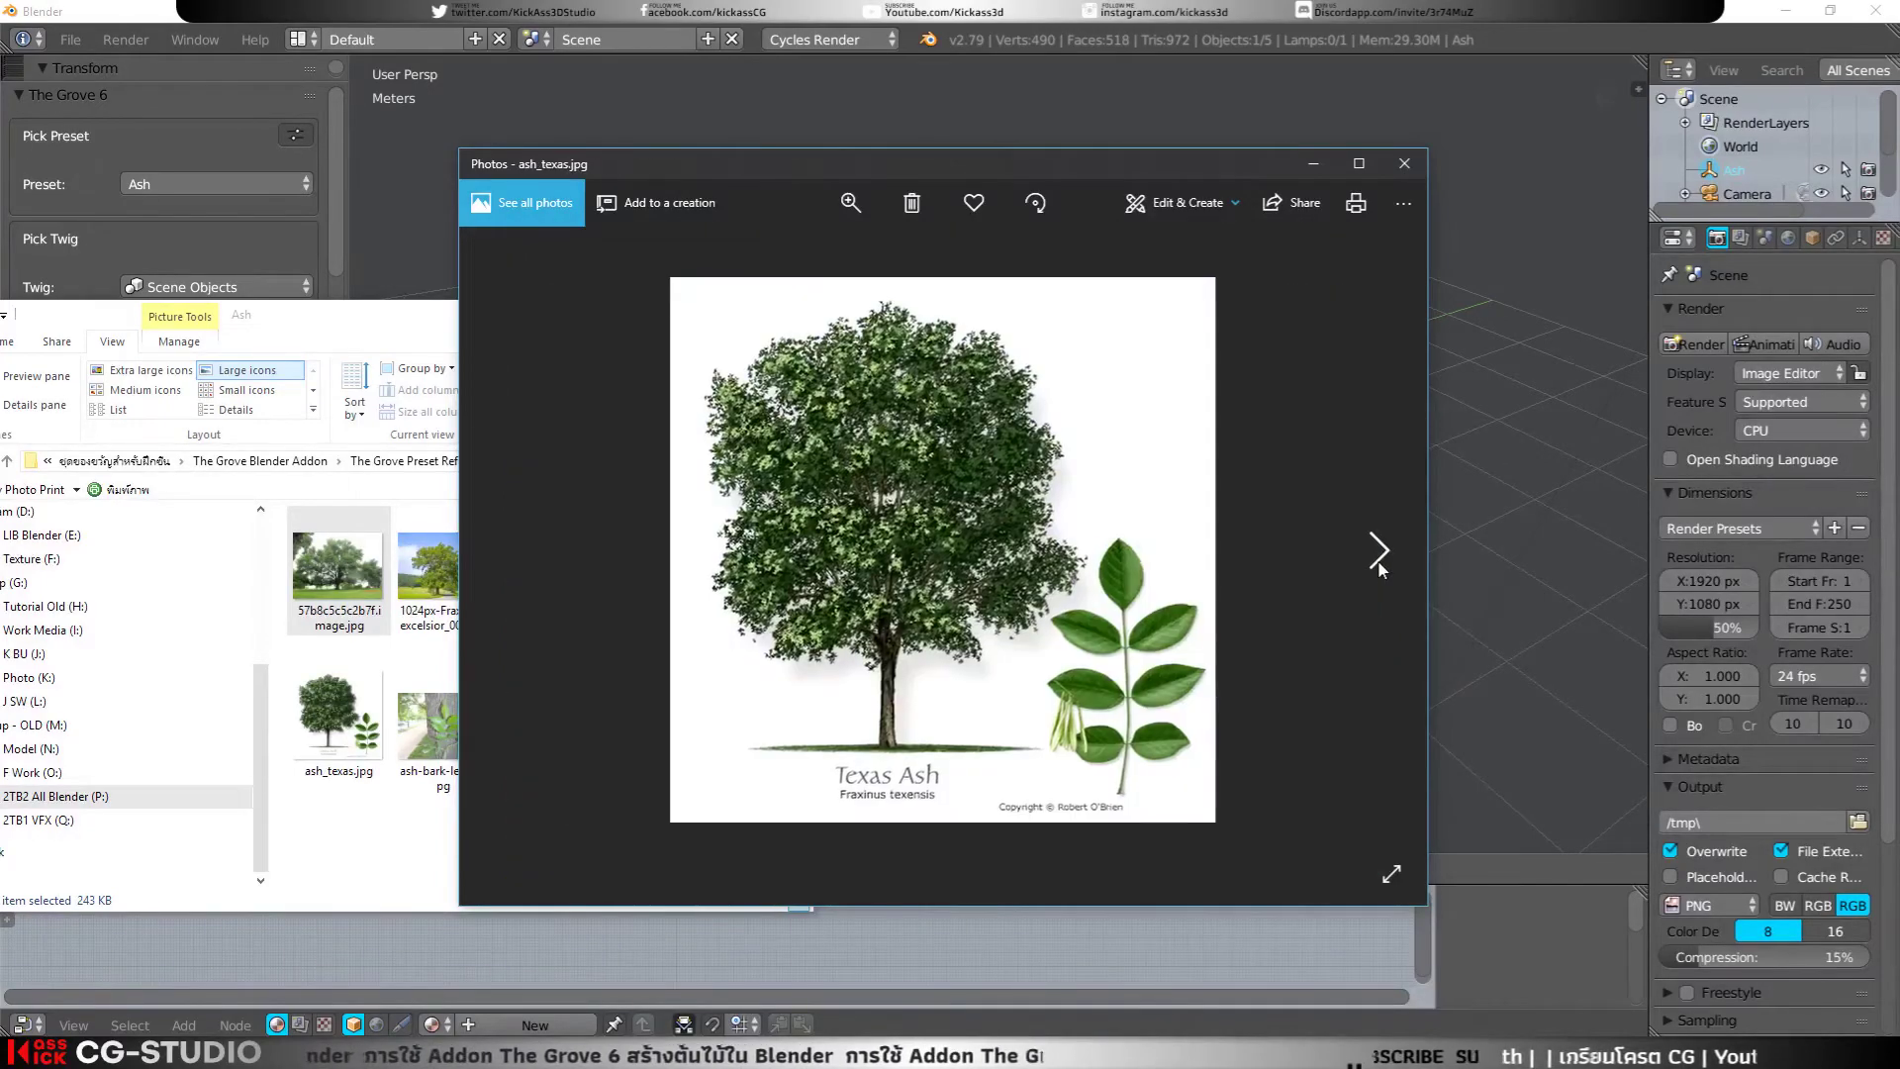
pyautogui.click(1382, 569)
pyautogui.click(1381, 567)
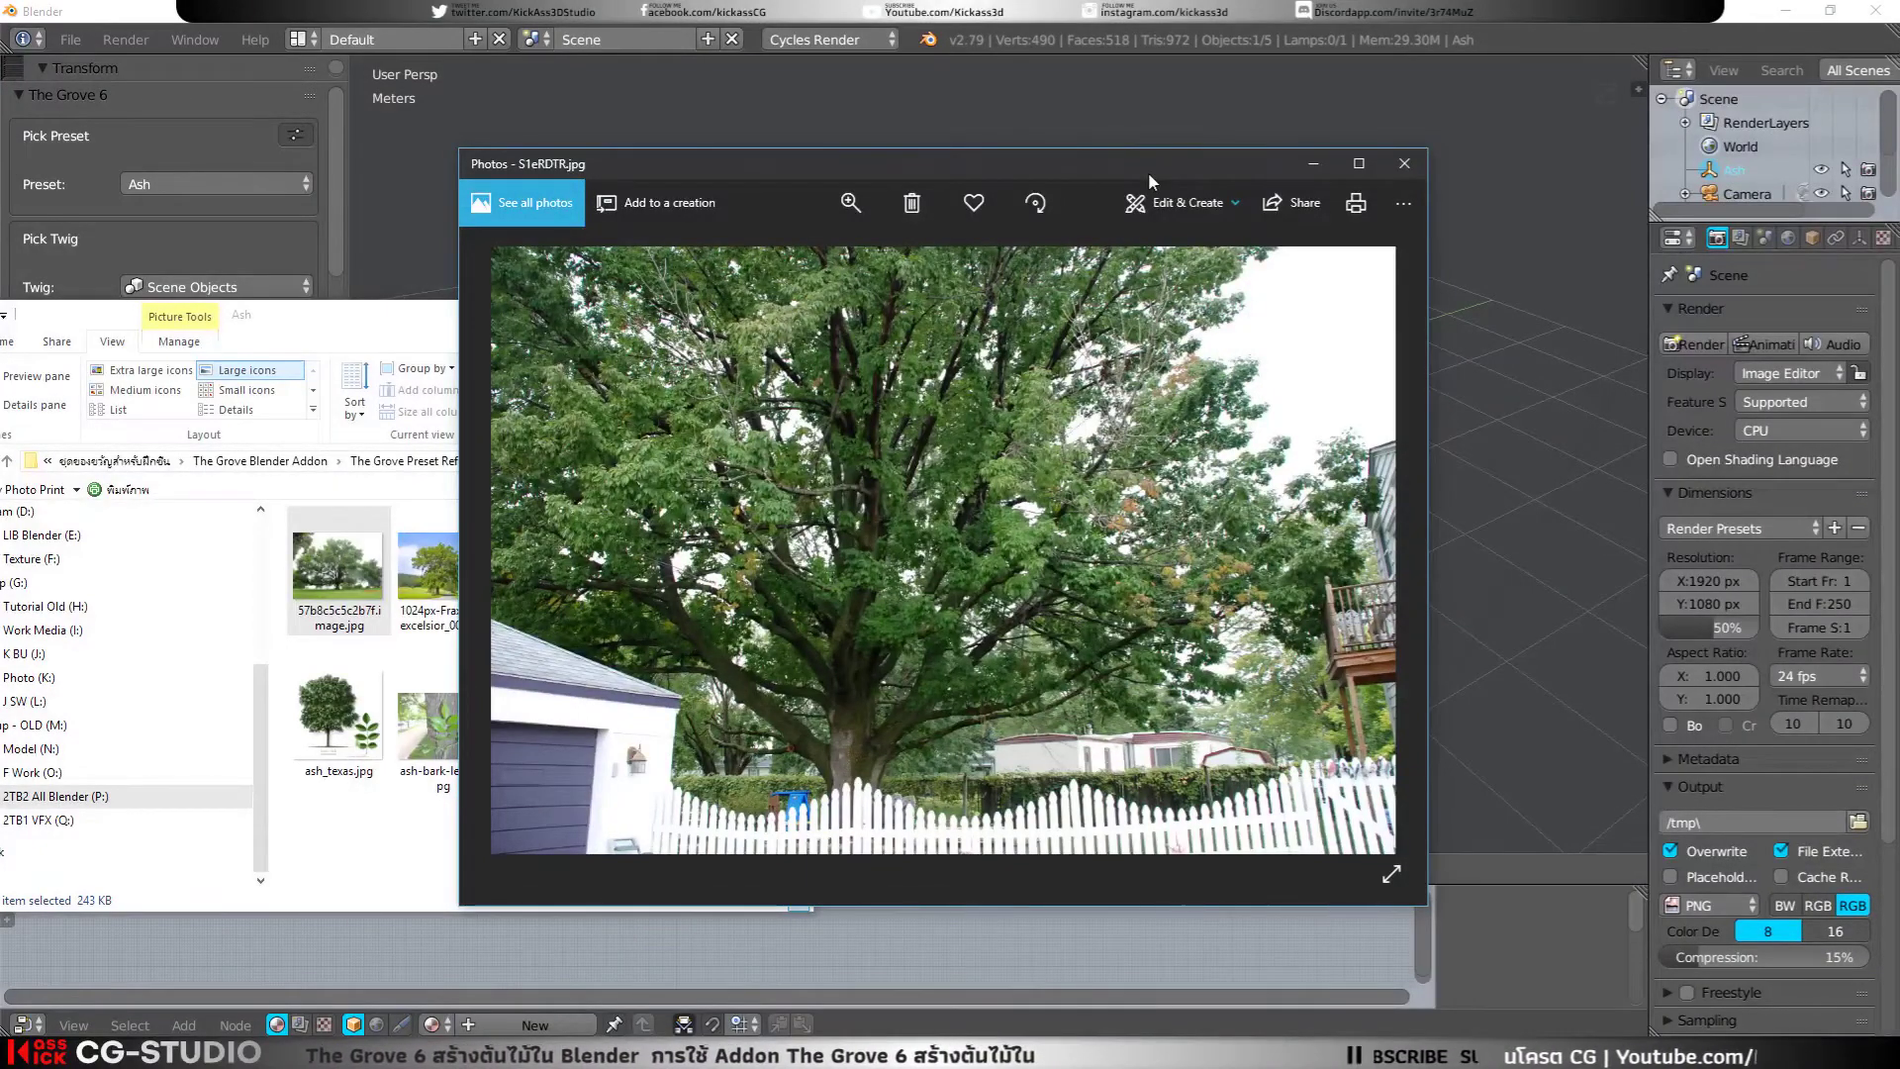
# Step: Open the Bald cypress reference folder and bring up options for its tree picture
pyautogui.click(363, 461)
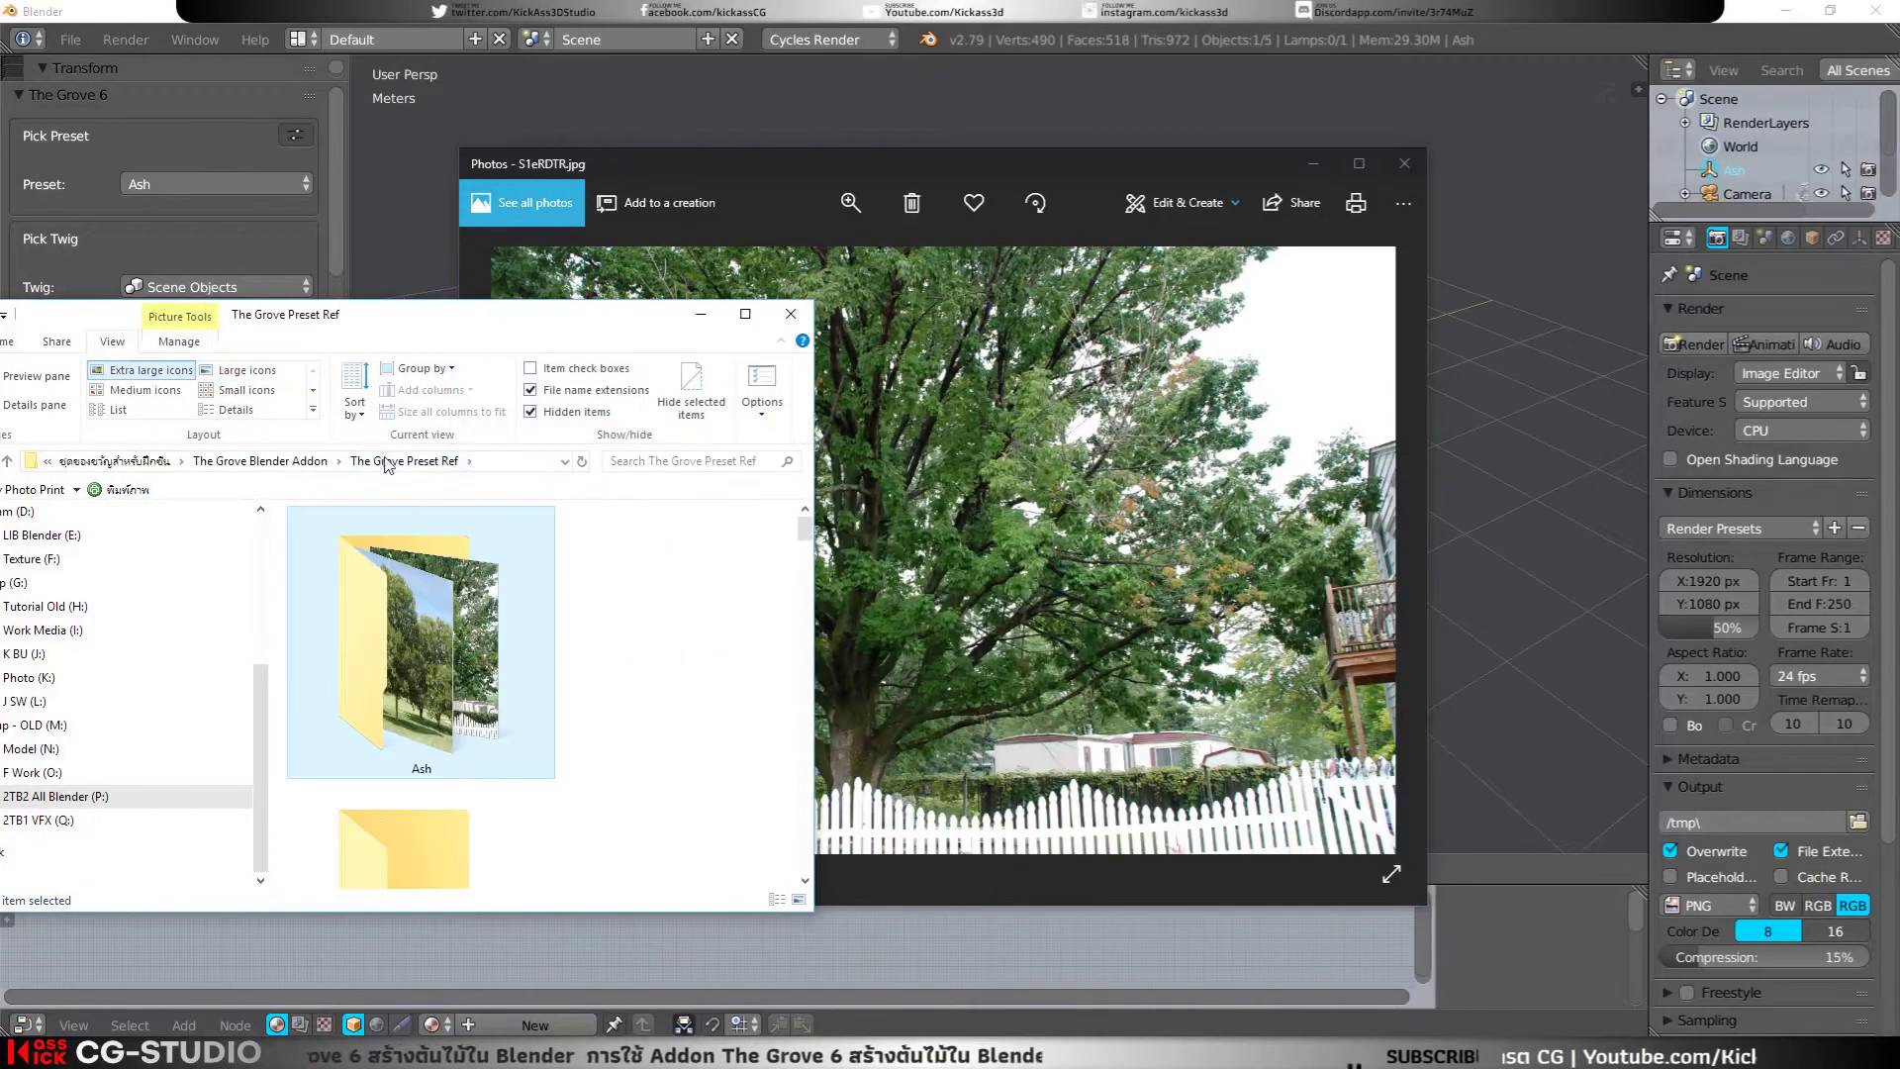
pyautogui.scroll(-2, 457, 707)
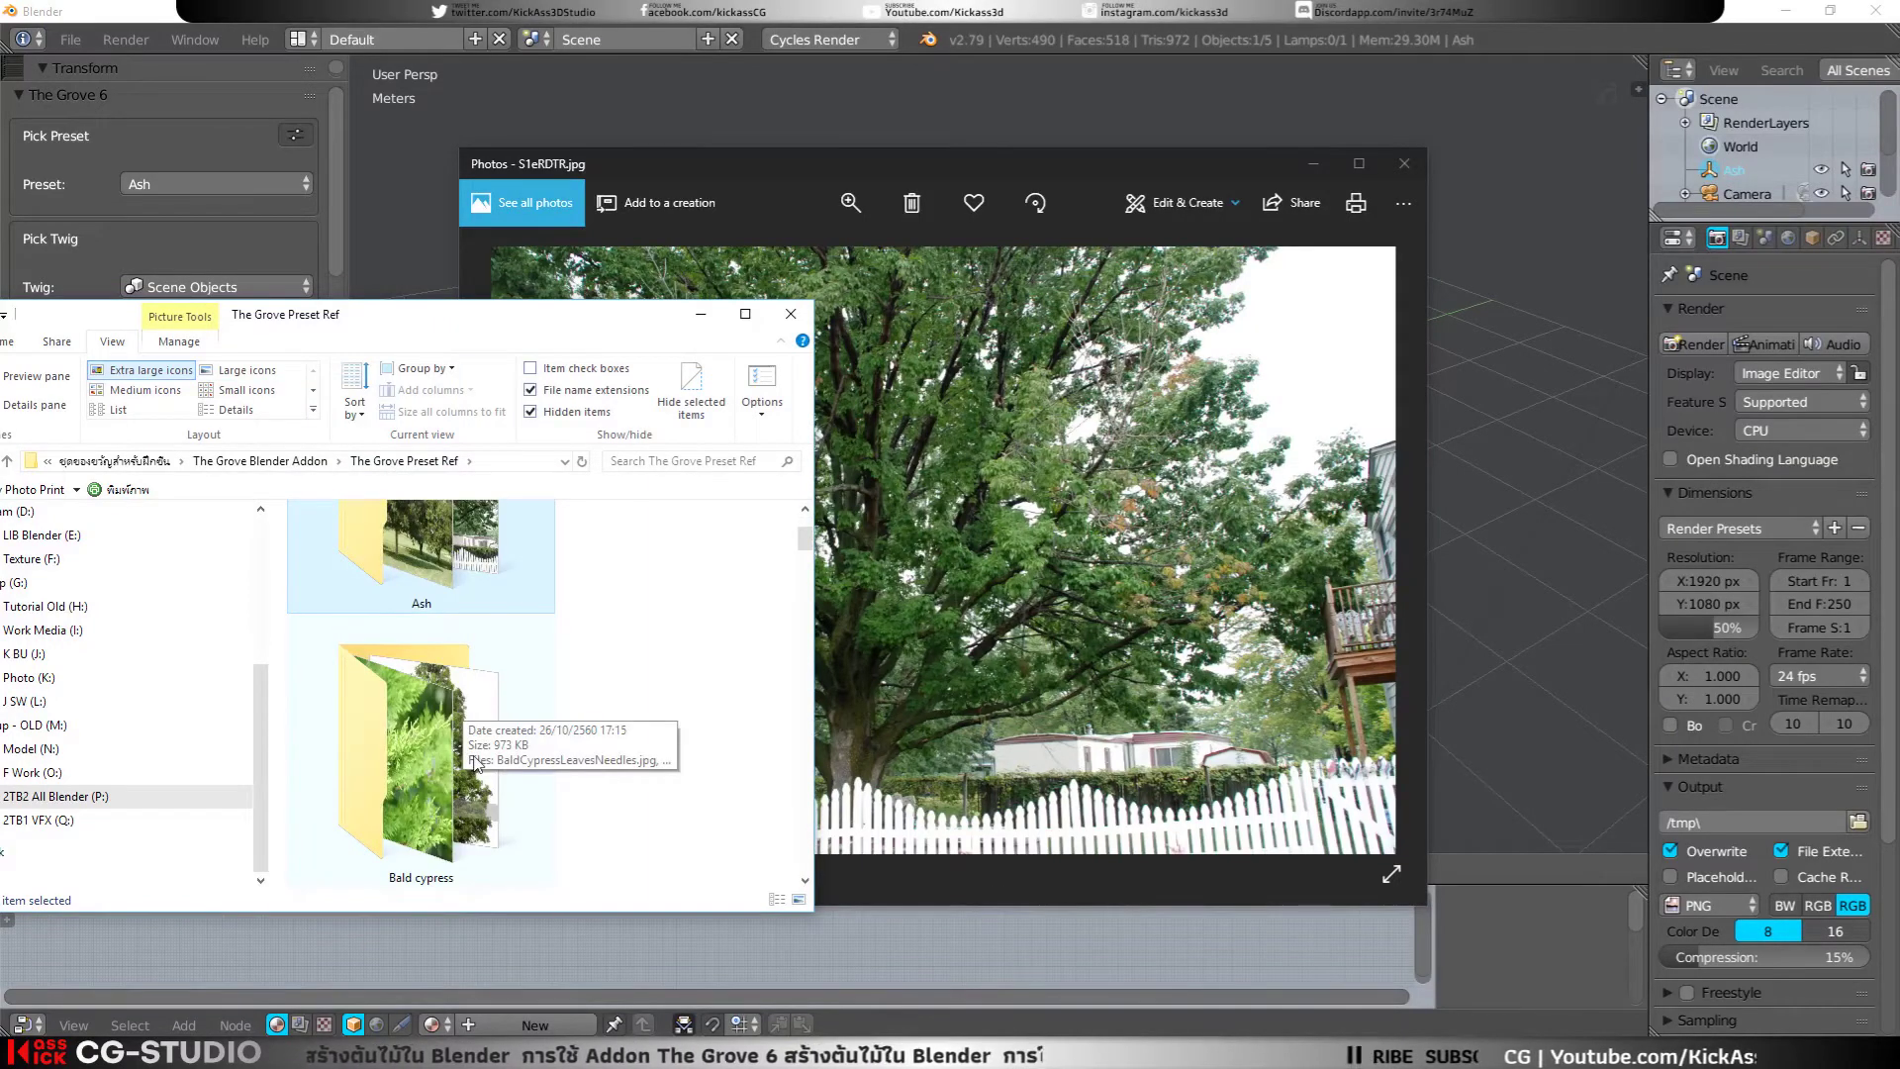
pyautogui.doubleClick(478, 763)
pyautogui.rightClick(437, 595)
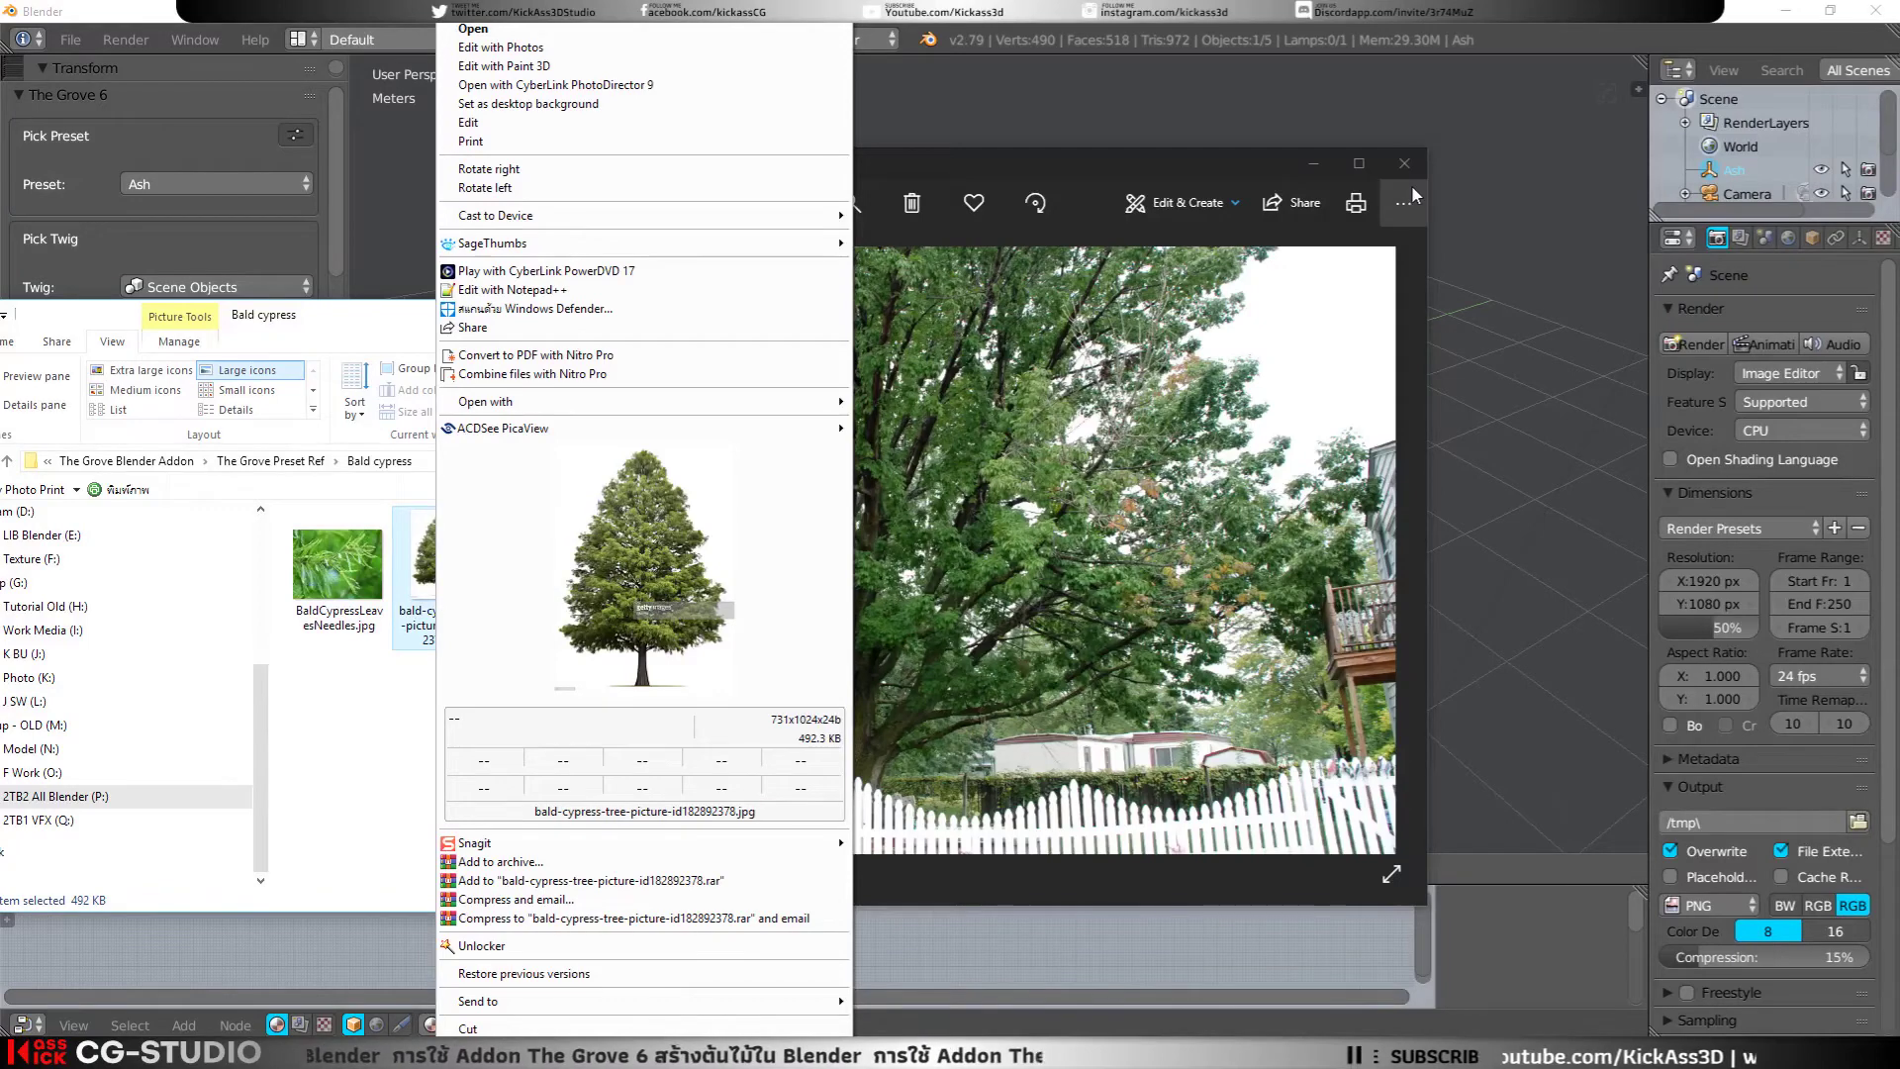
# Step: Close Photos, return to The Grove Preset Ref folder and move the window left
pyautogui.click(1410, 182)
pyautogui.click(282, 463)
pyautogui.scroll(-2, 485, 714)
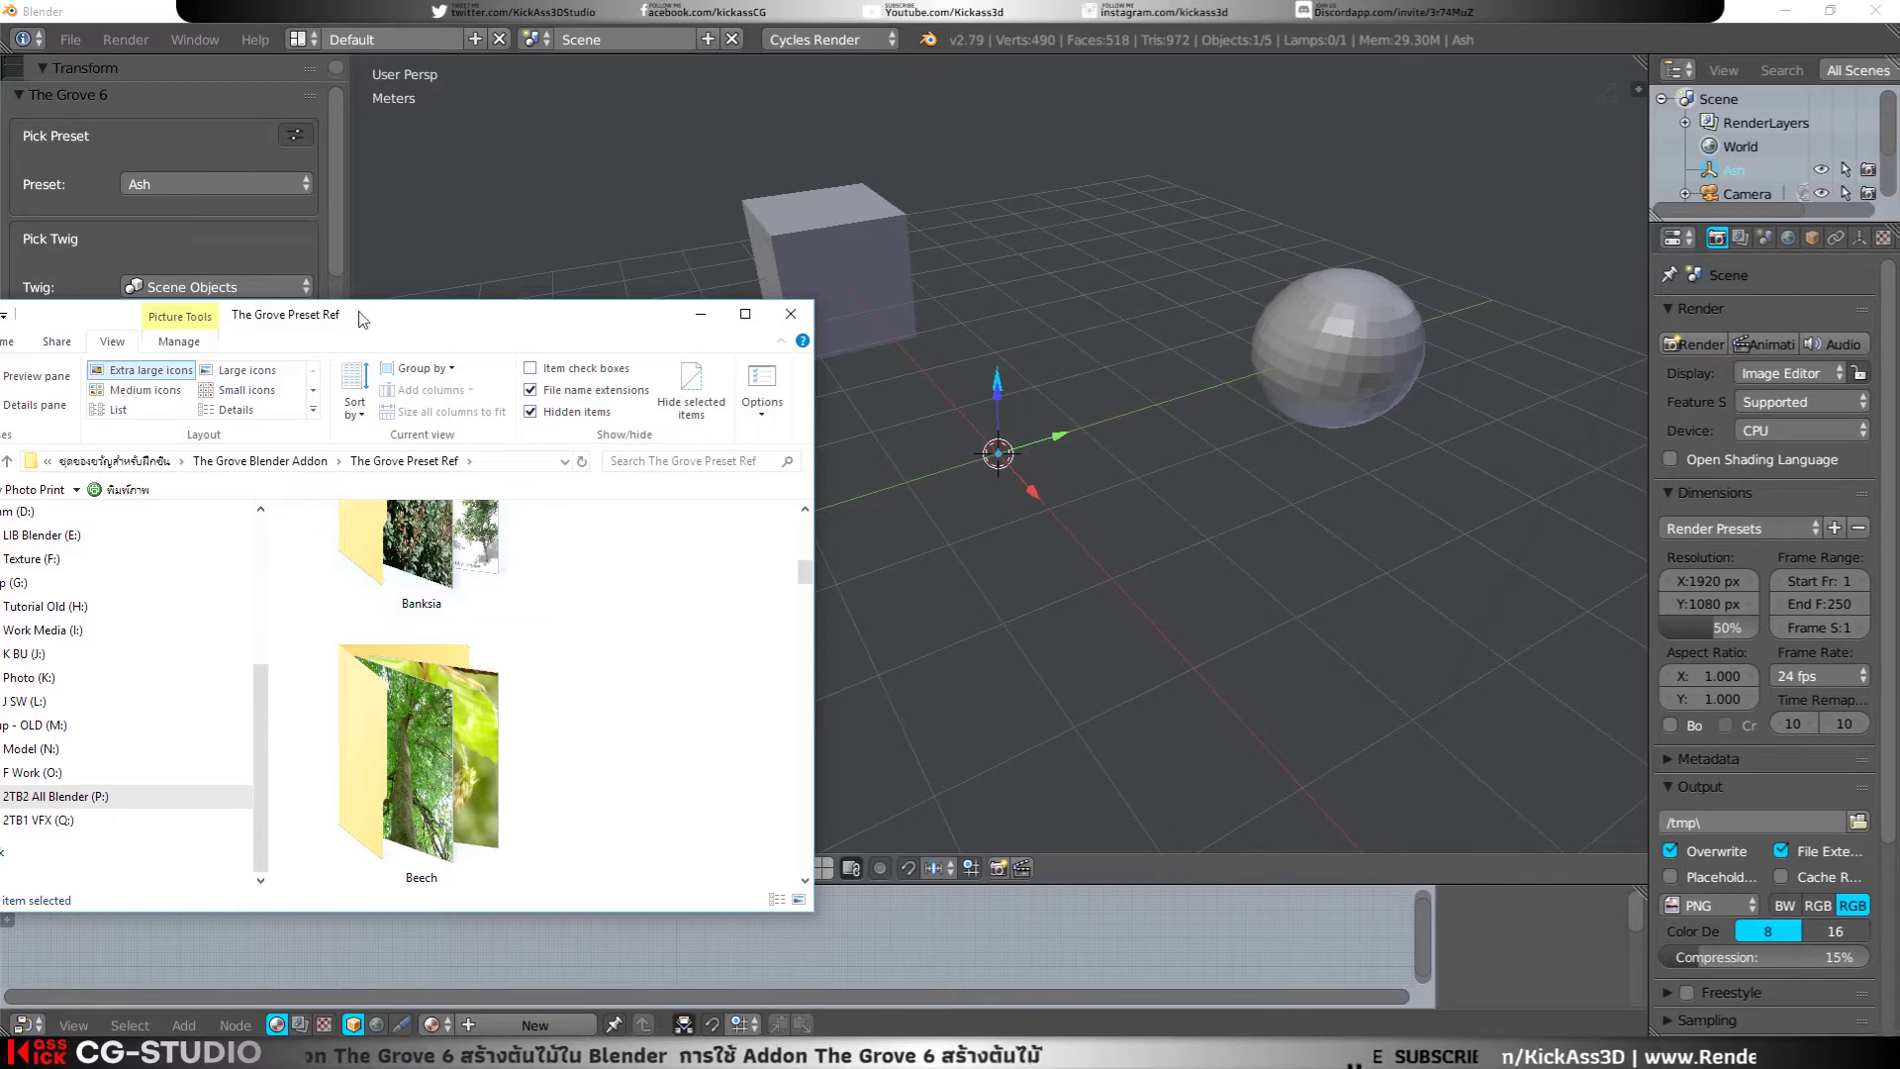
pyautogui.moveTo(362, 320)
pyautogui.mouseDown()
pyautogui.moveTo(179, 320)
pyautogui.moveTo(255, 323)
pyautogui.mouseUp()
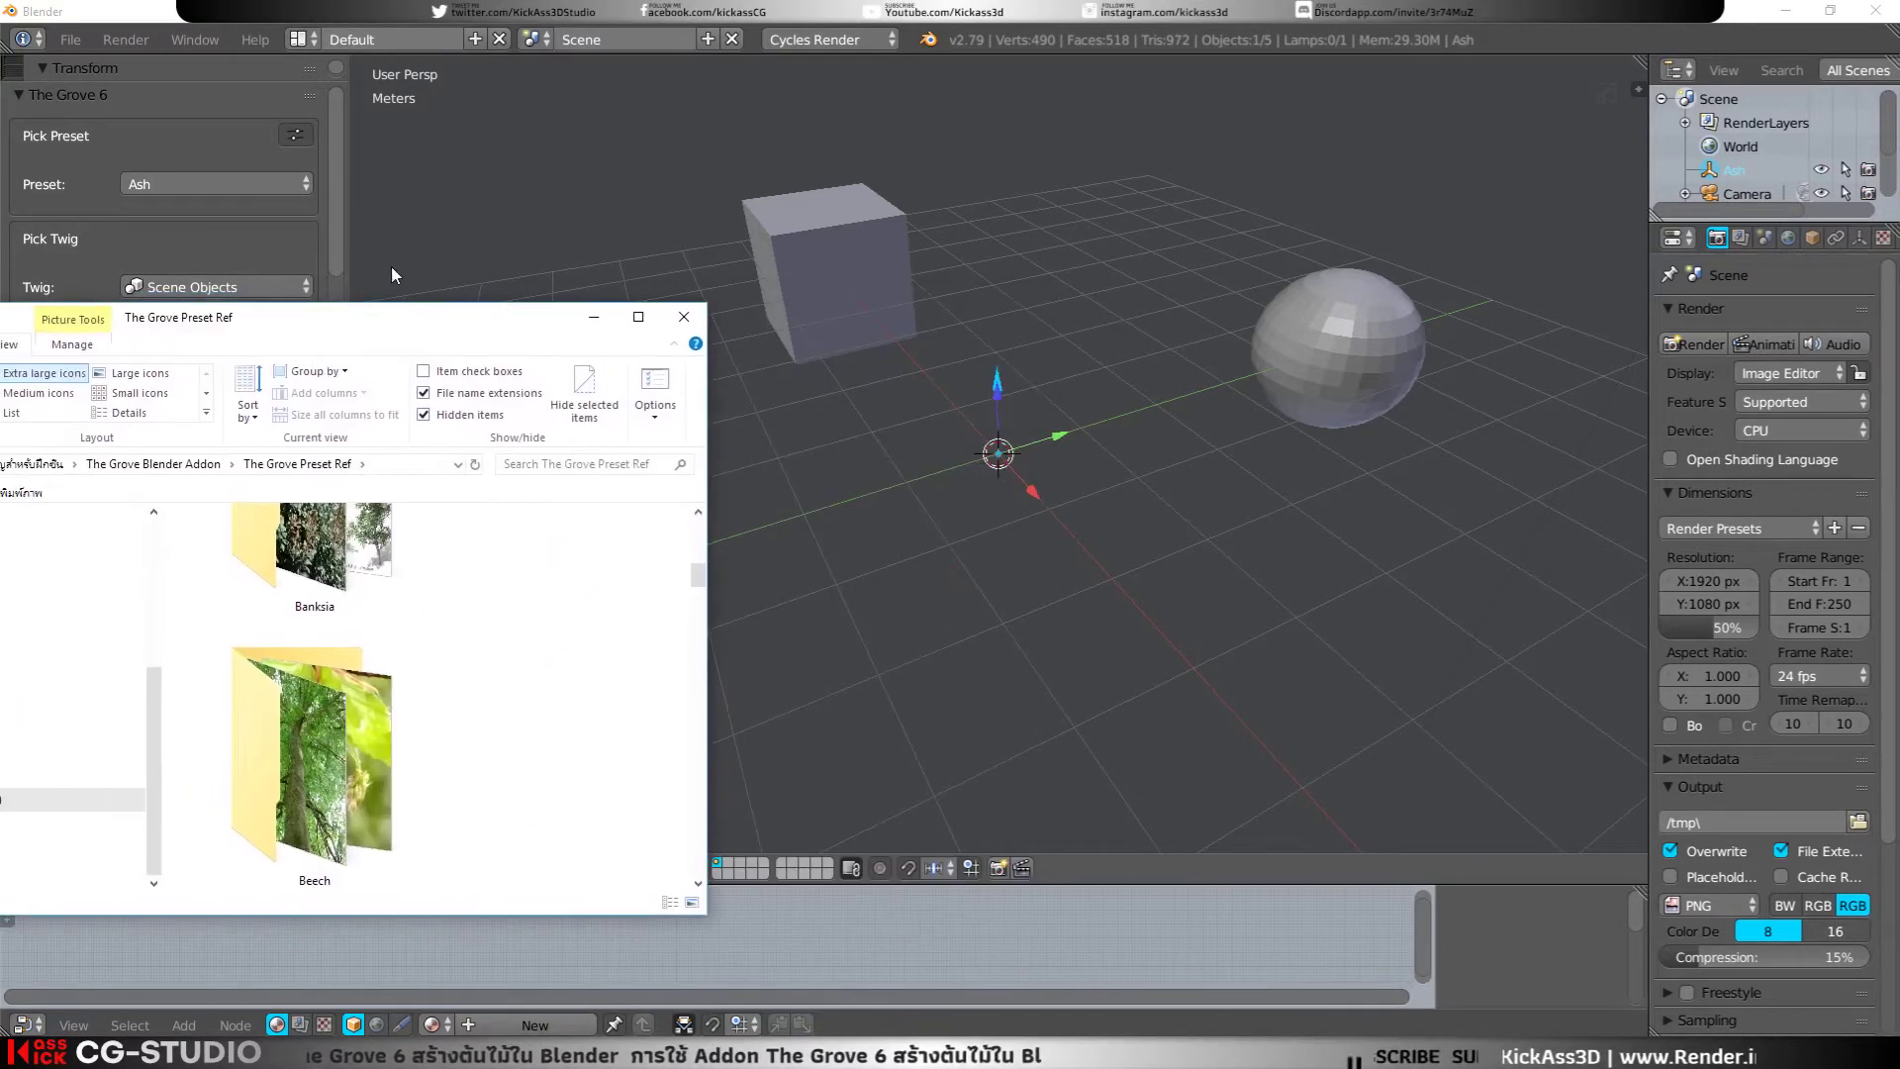
# Step: Try the Bald Cypress tree preset in The Grove 6, then switch back to Ash
pyautogui.click(246, 193)
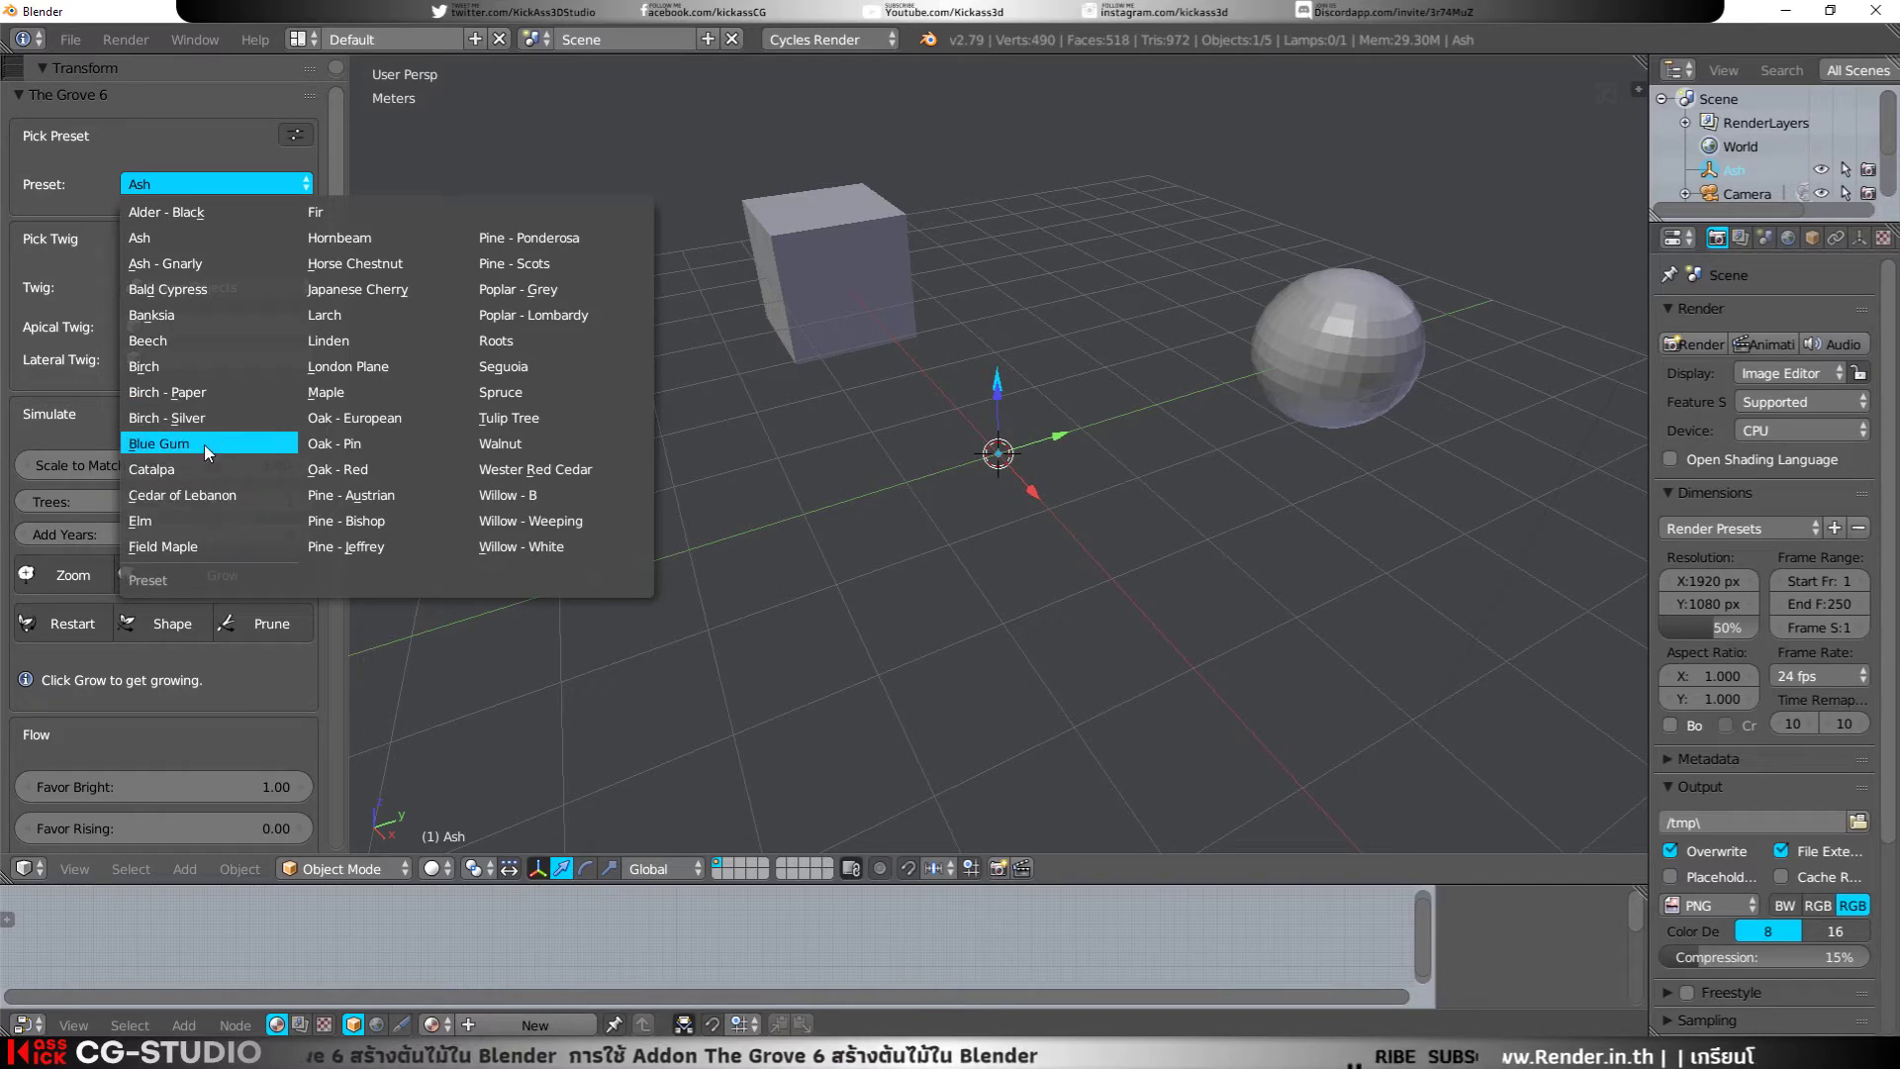
pyautogui.click(192, 279)
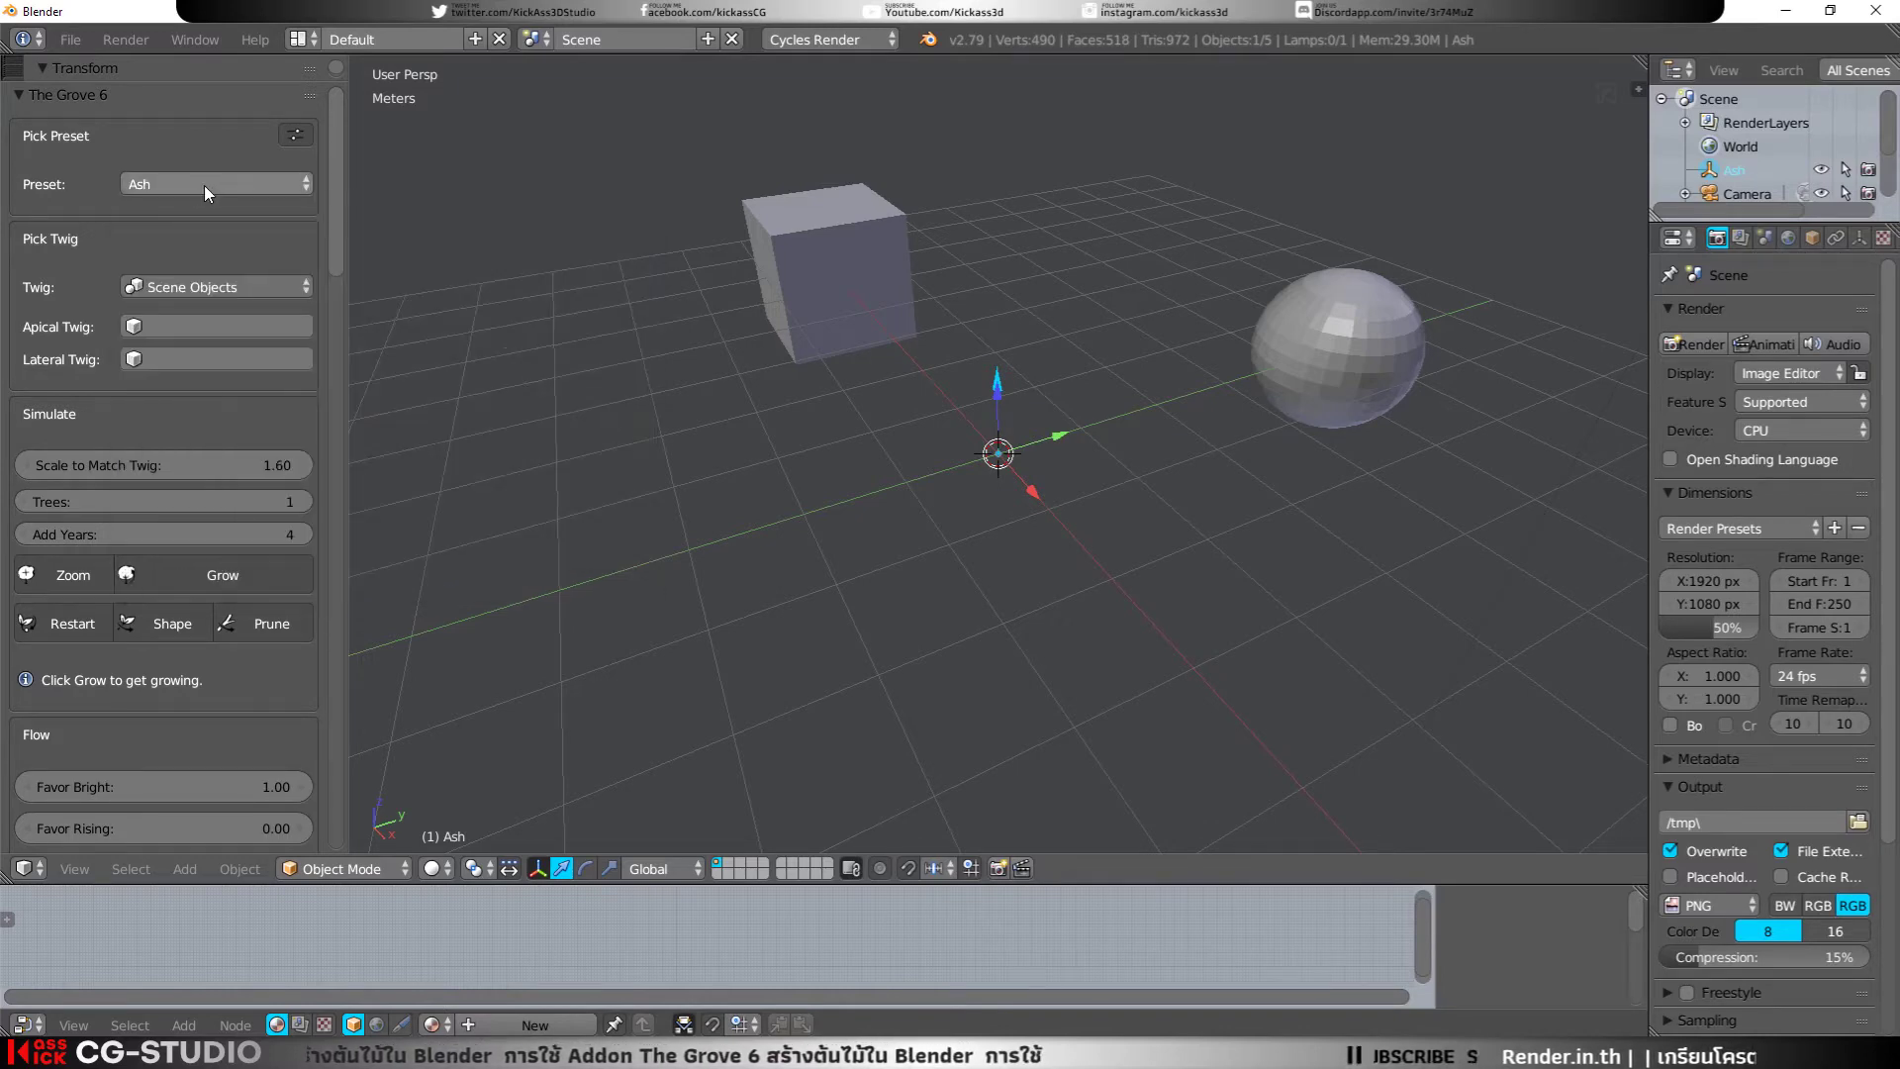
pyautogui.click(205, 186)
pyautogui.click(186, 236)
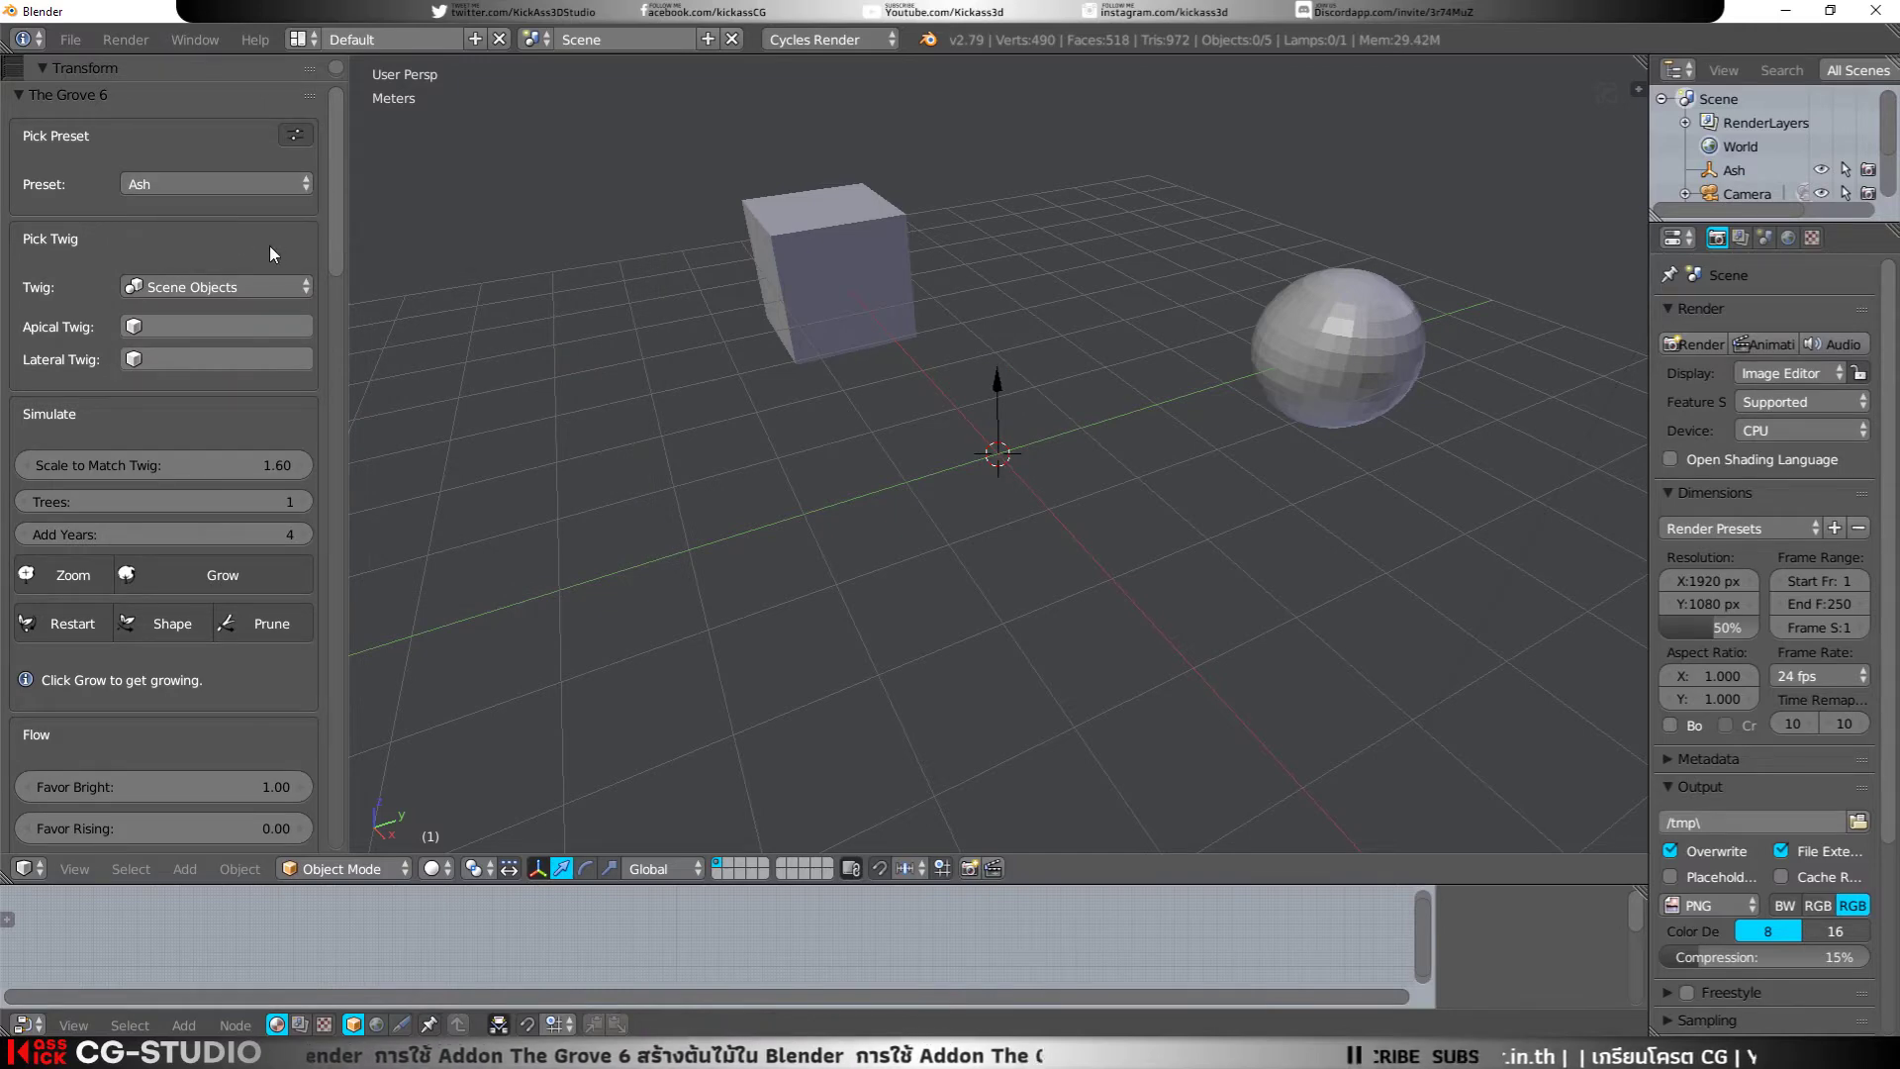
# Step: Keep The Grove 6 twig source on Scene Objects and pick an Apical Twig object
pyautogui.hotkey('alt', 'Tab')
pyautogui.hotkey('alt', 'Tab')
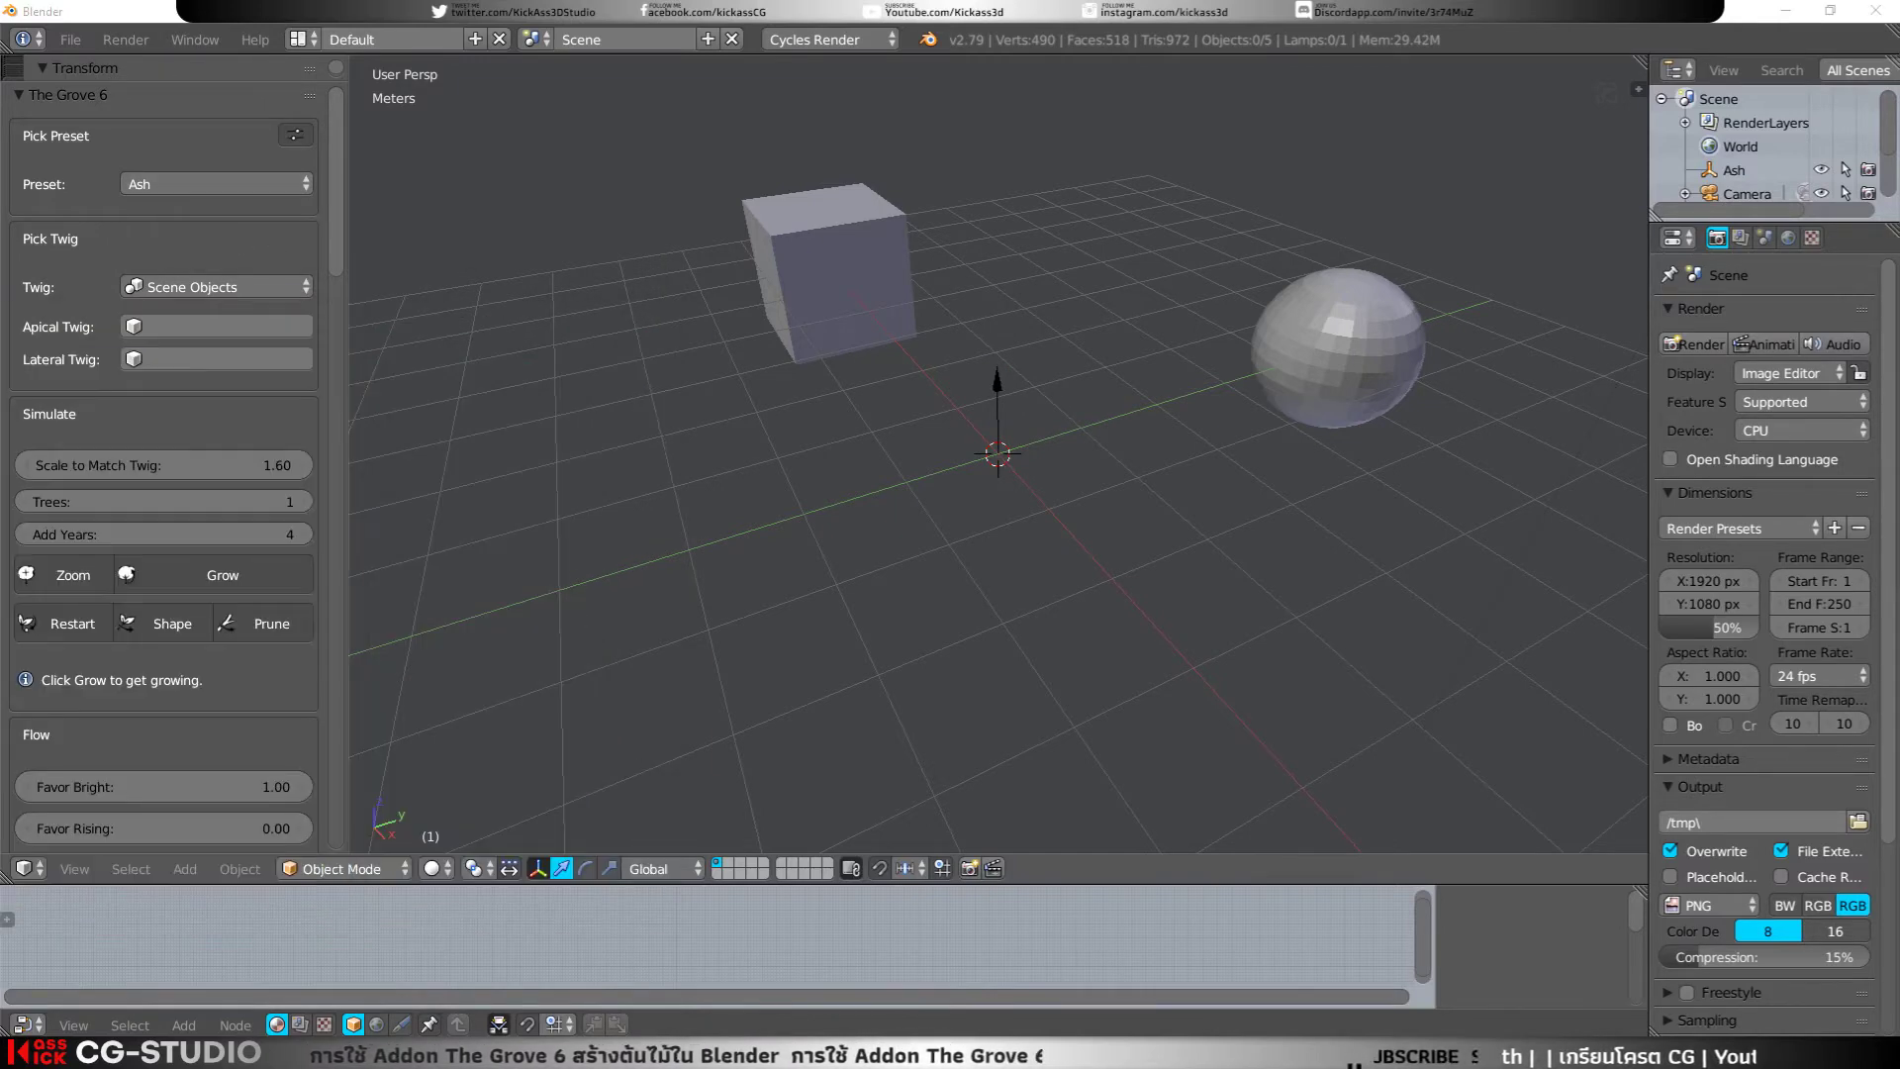
pyautogui.click(150, 289)
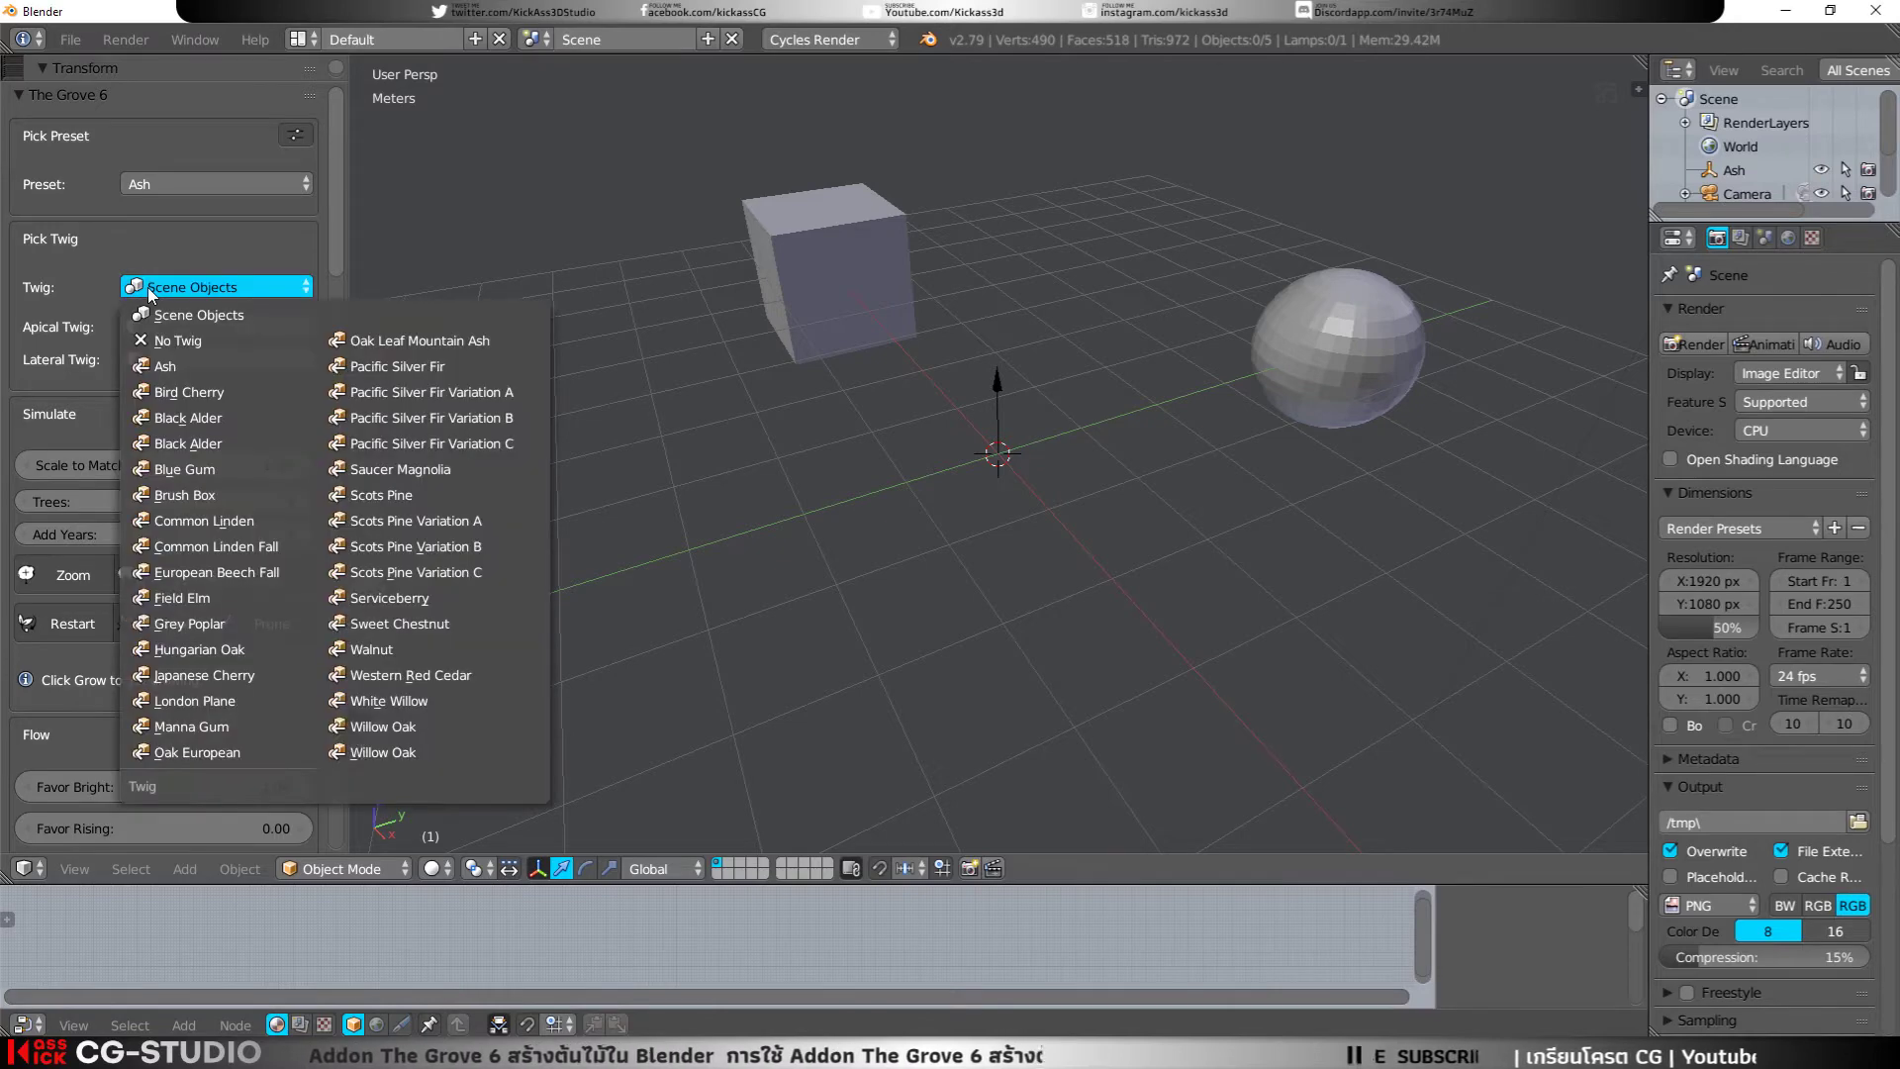
pyautogui.click(151, 293)
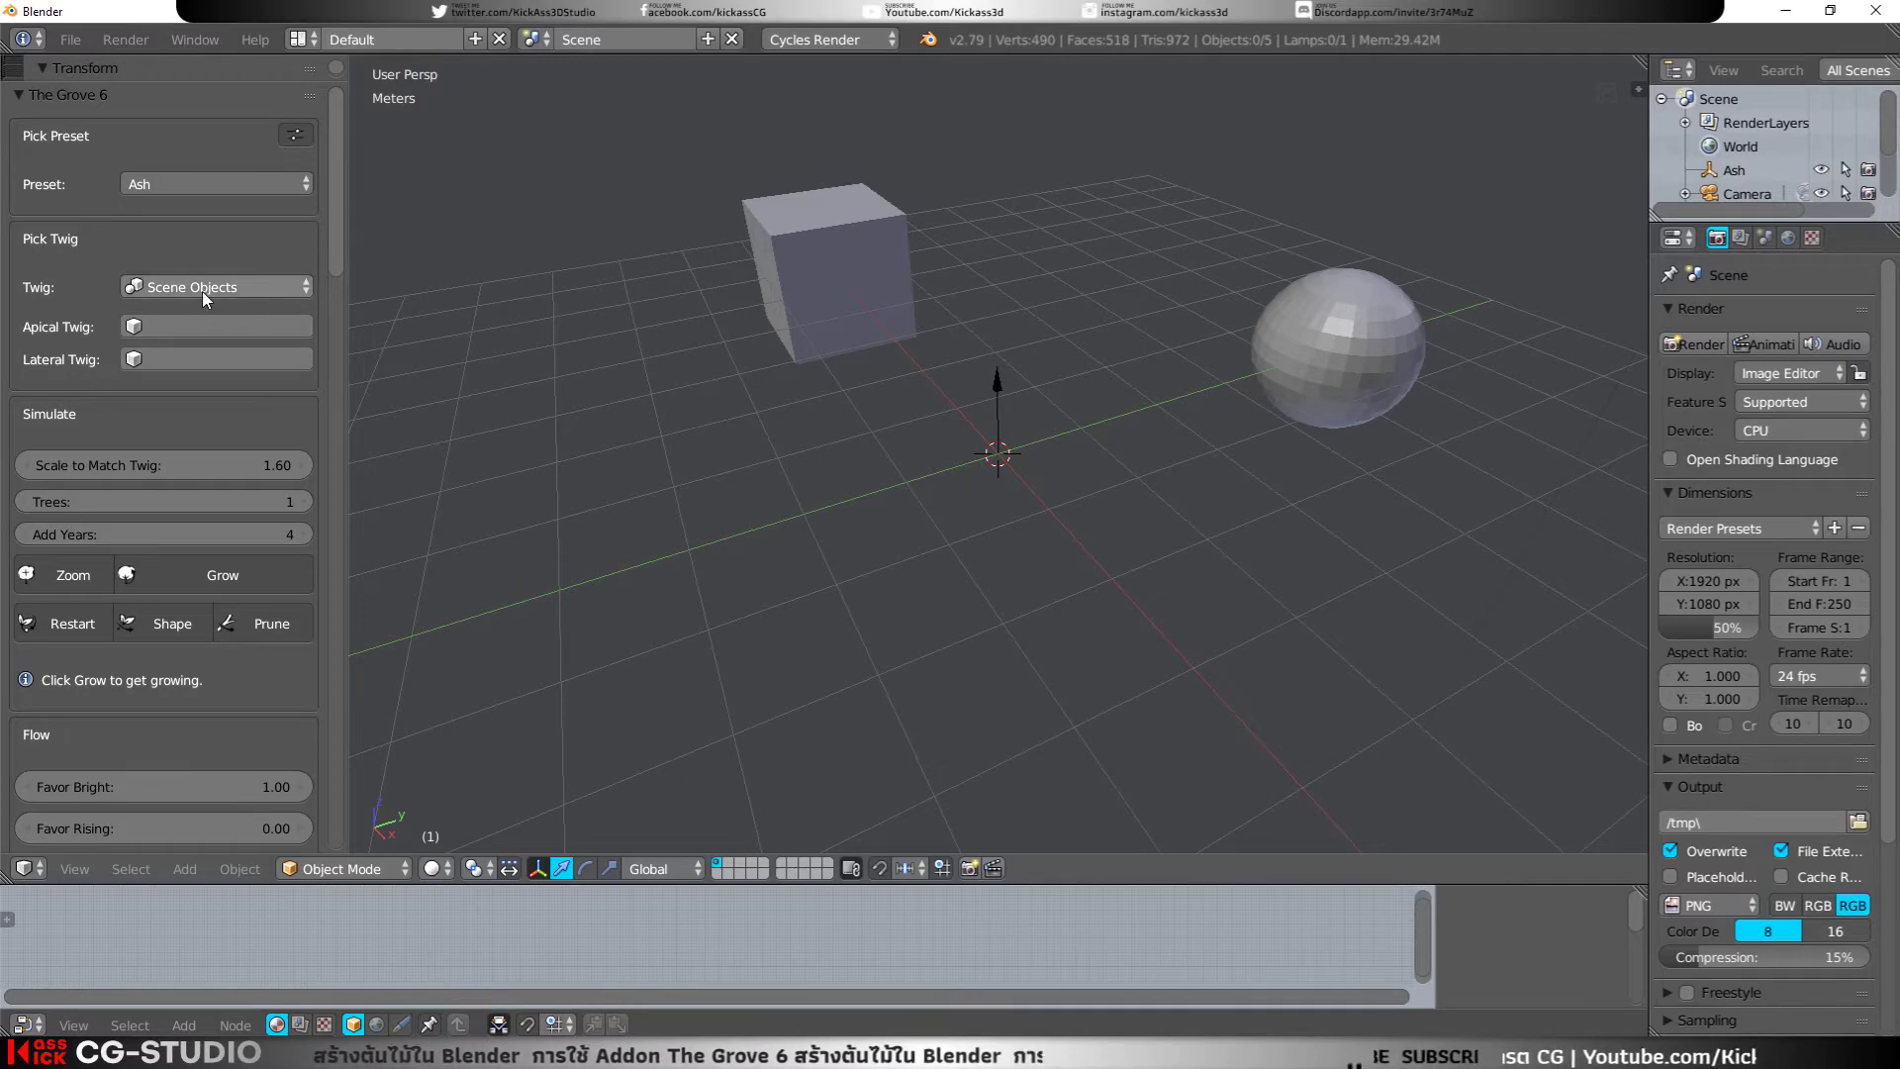
pyautogui.click(126, 326)
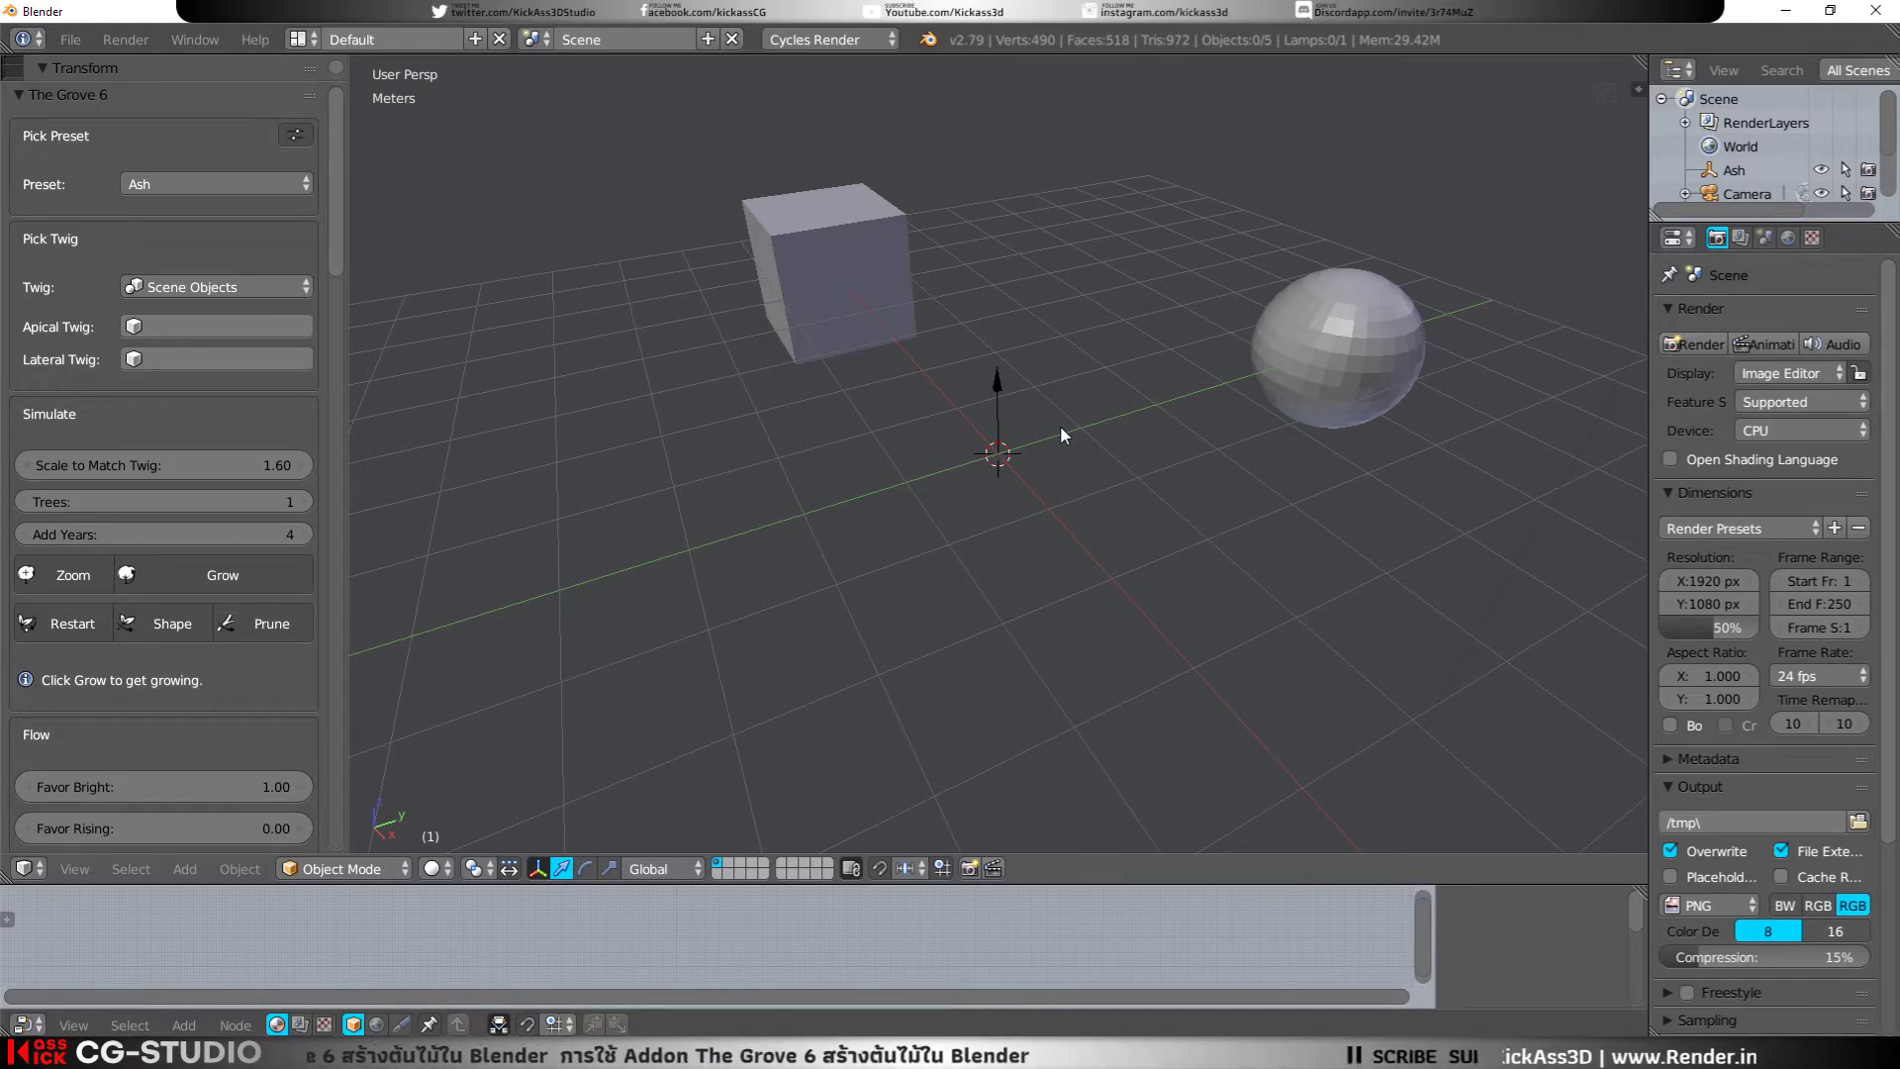
# Step: Delete the cube and the UV sphere from the scene
pyautogui.rightClick(784, 309)
pyautogui.press('x')
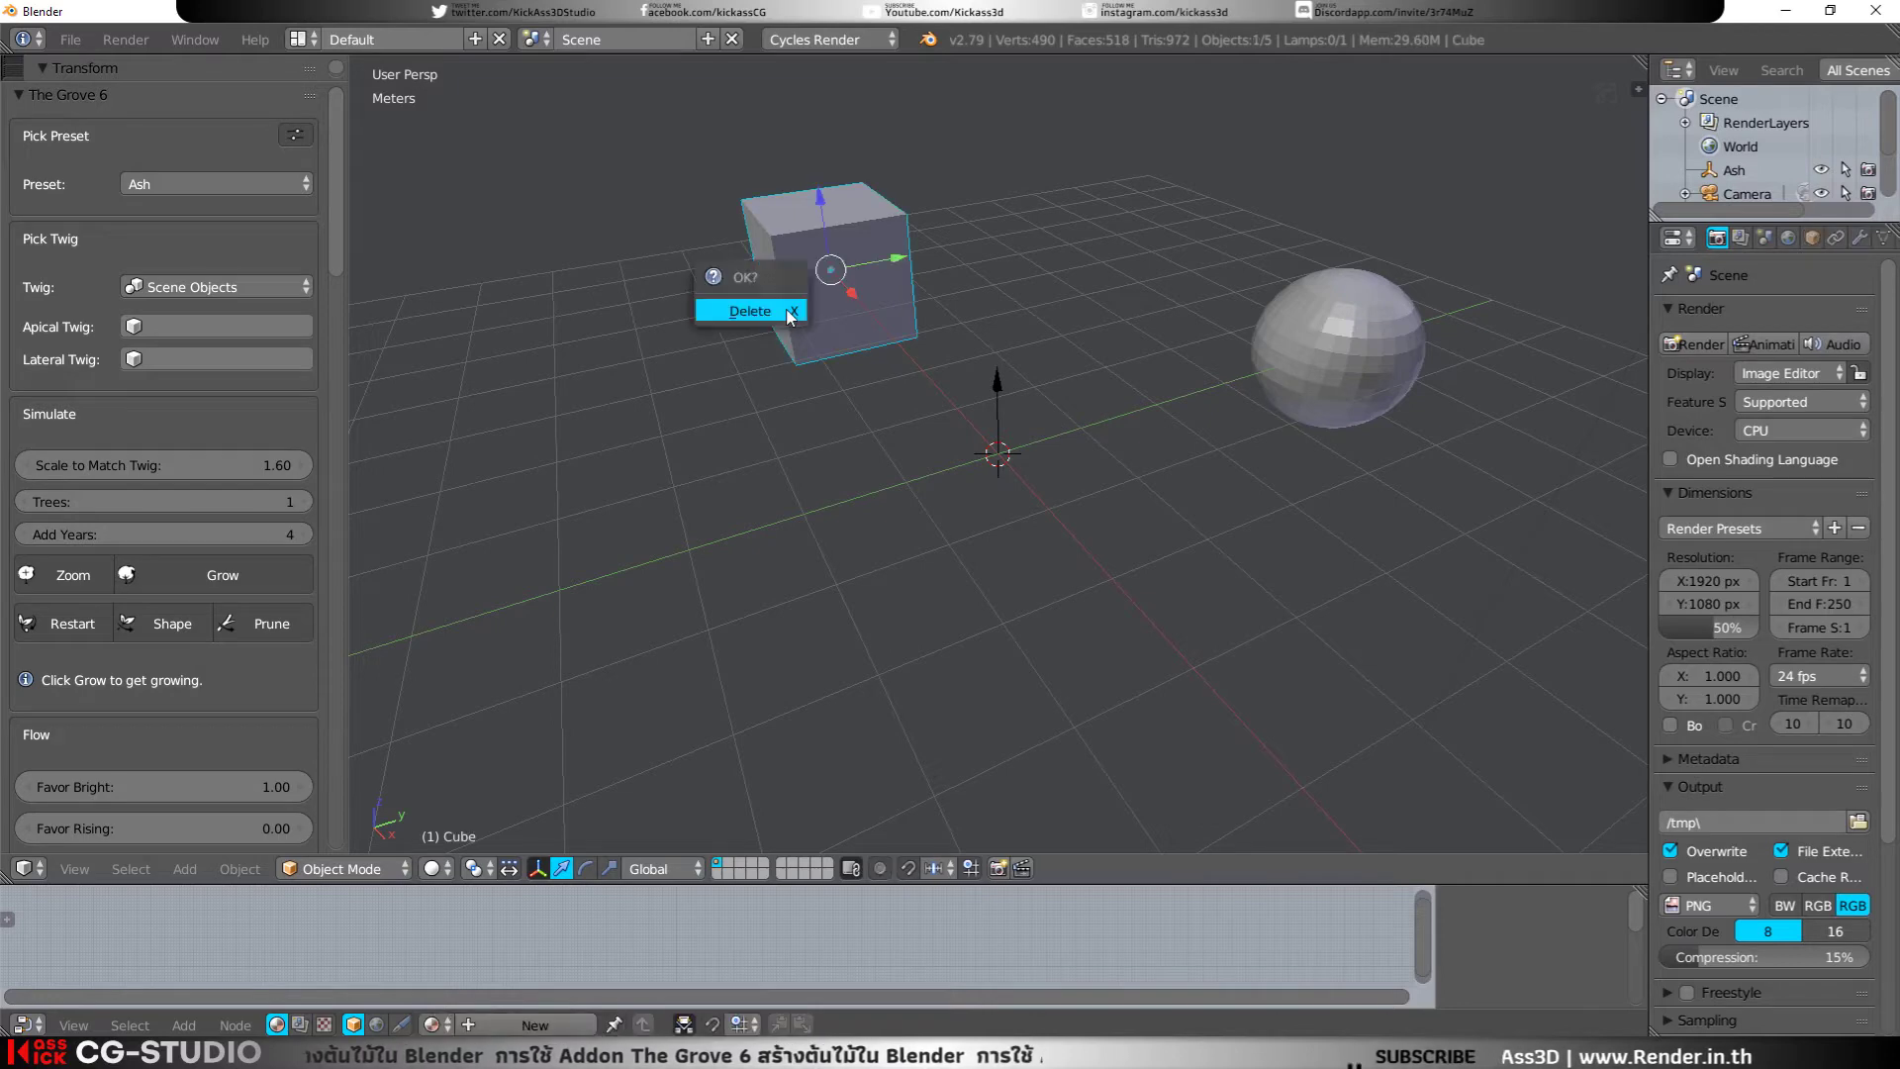
pyautogui.click(772, 306)
pyautogui.rightClick(1301, 366)
pyautogui.press('x')
pyautogui.click(1302, 366)
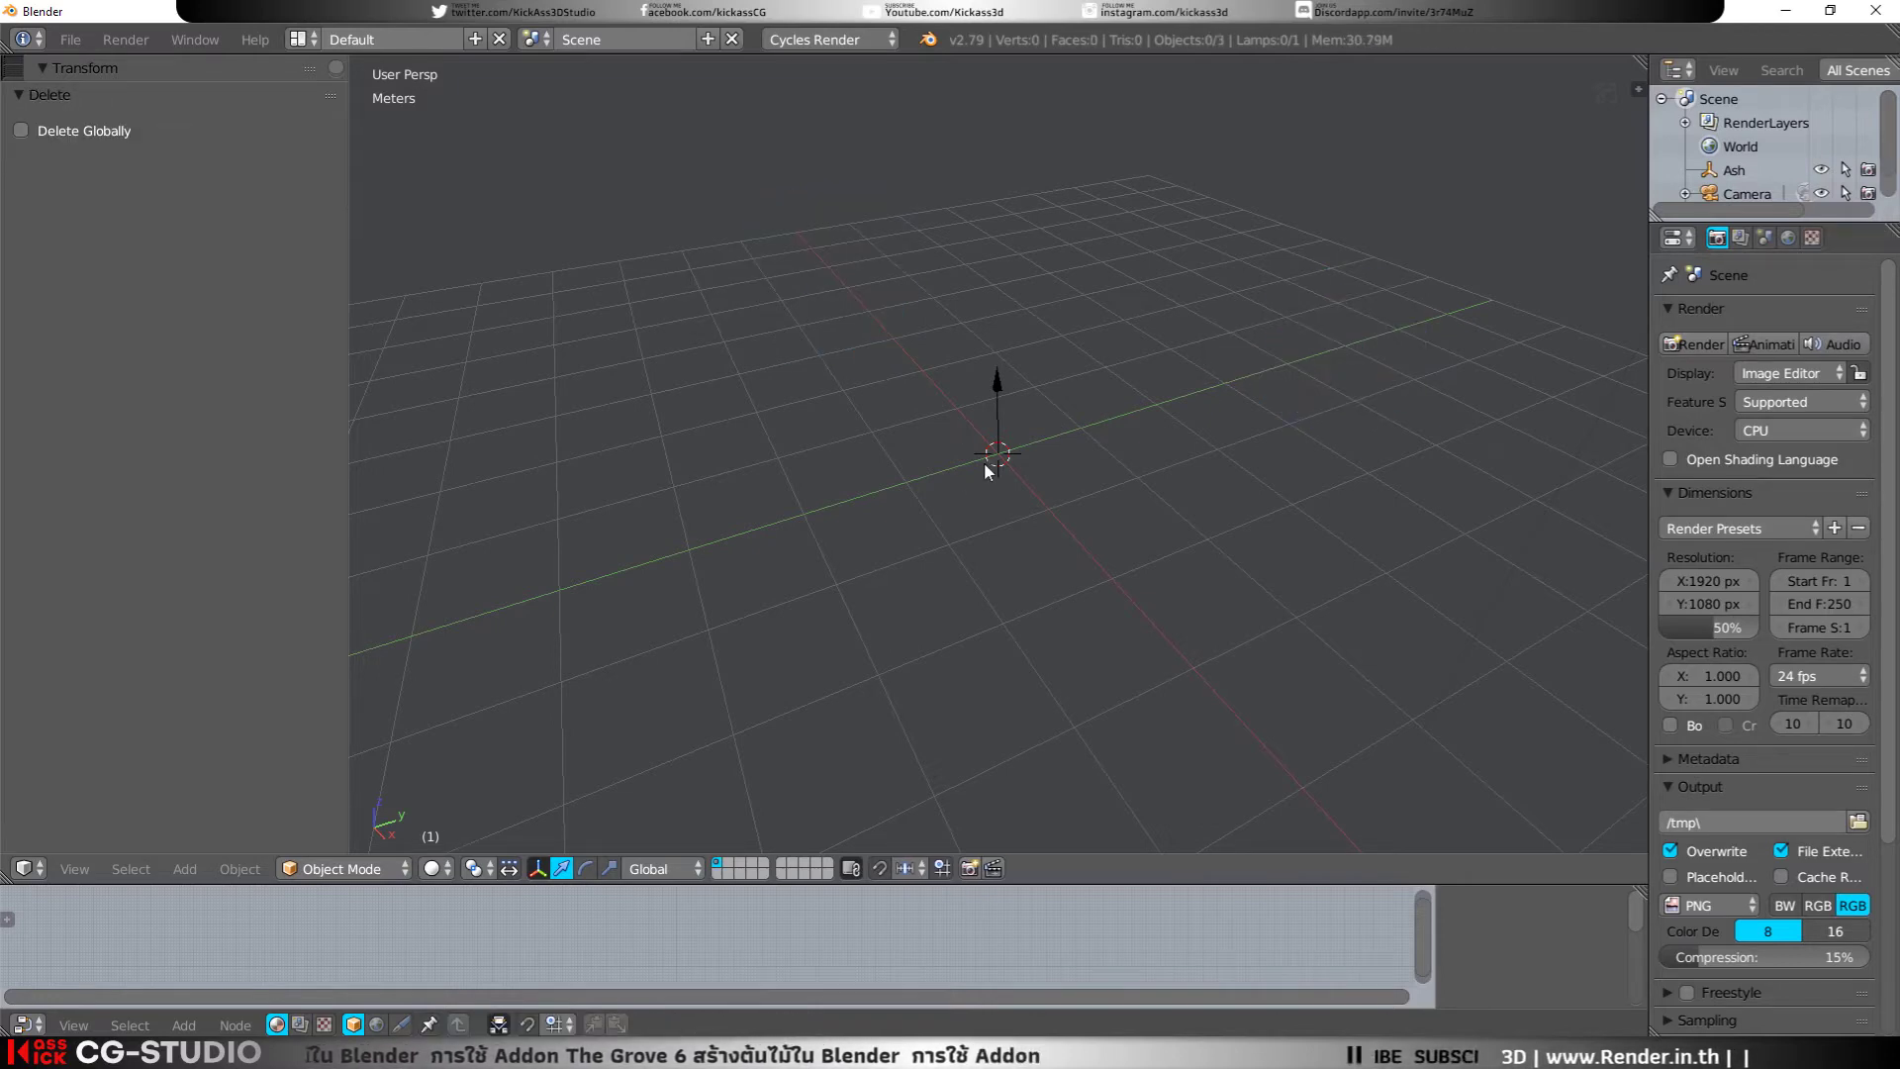
# Step: Delete the Ash object and switch to the empty second layer
pyautogui.rightClick(999, 409)
pyautogui.press('x')
pyautogui.click(1000, 410)
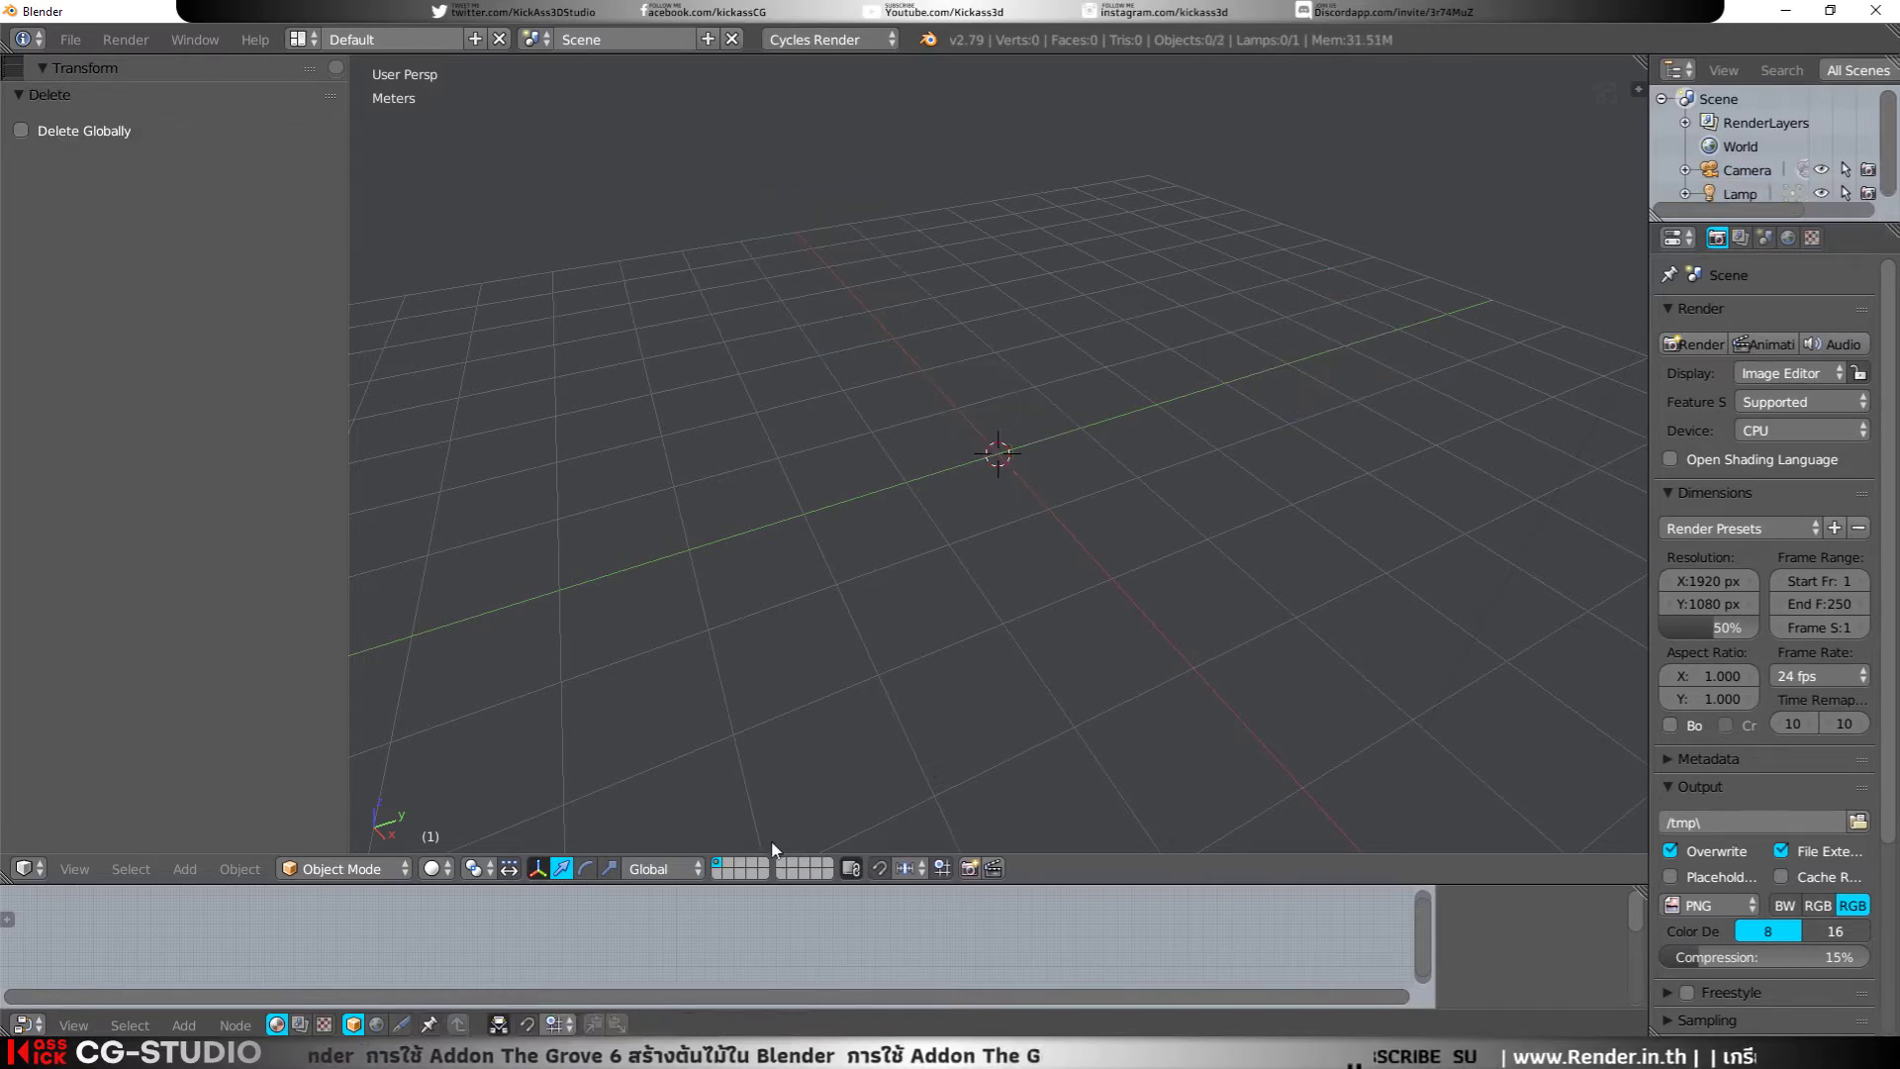
pyautogui.click(729, 863)
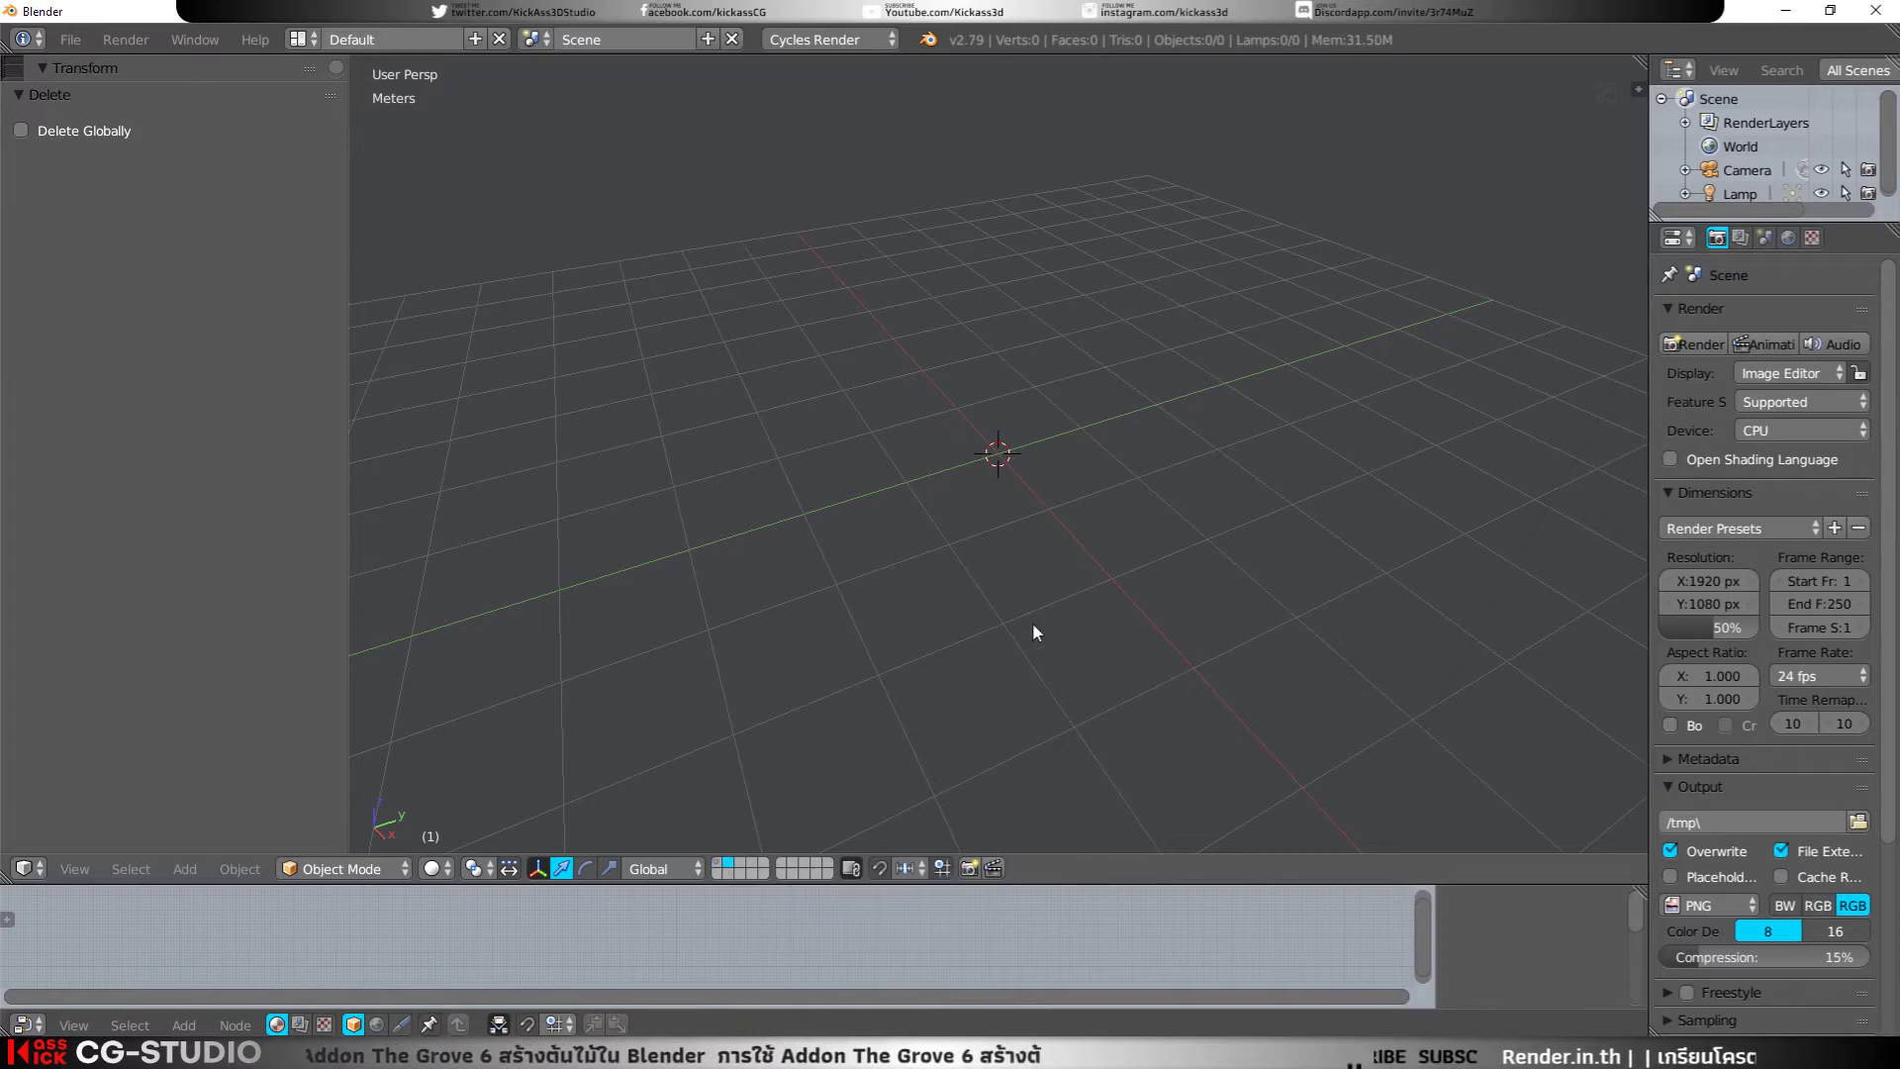
pyautogui.hotkey('shift', 'a')
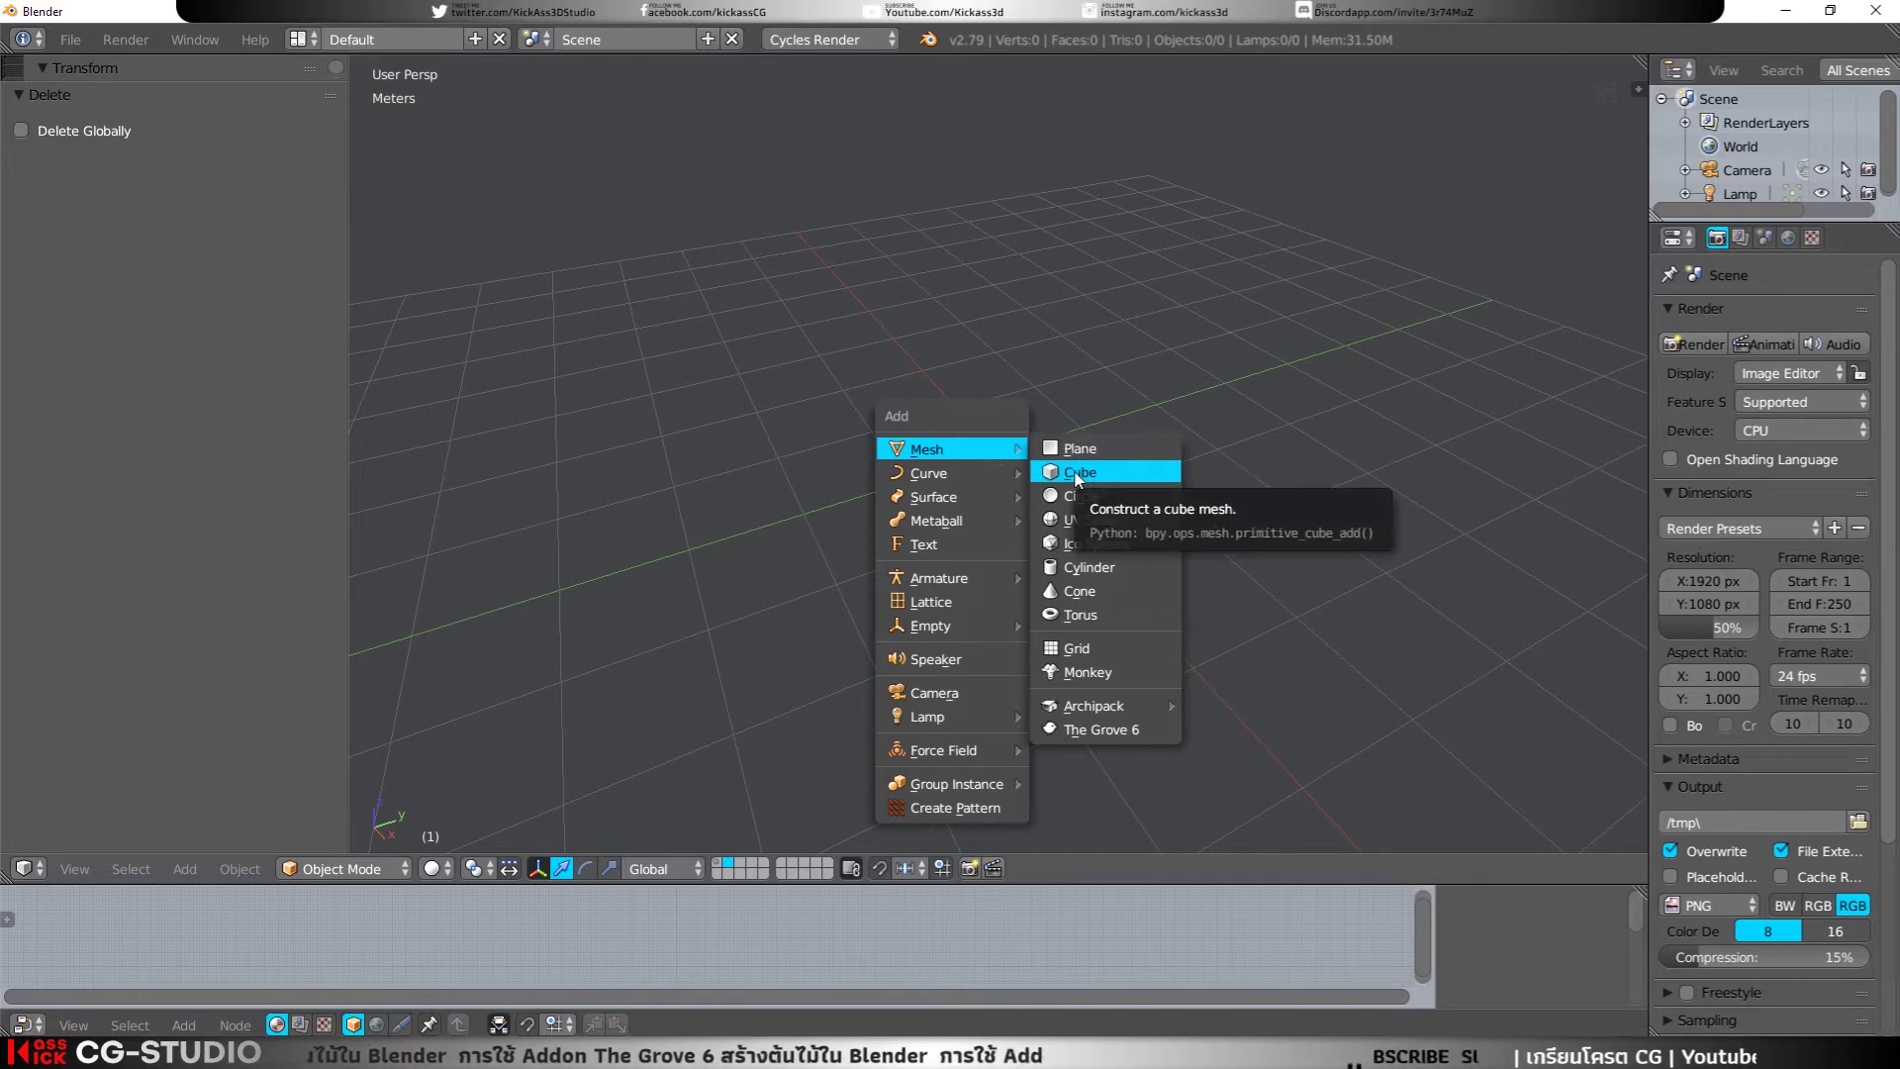
# Step: Add a cube and scale it down twice to a tiny size
pyautogui.click(1076, 473)
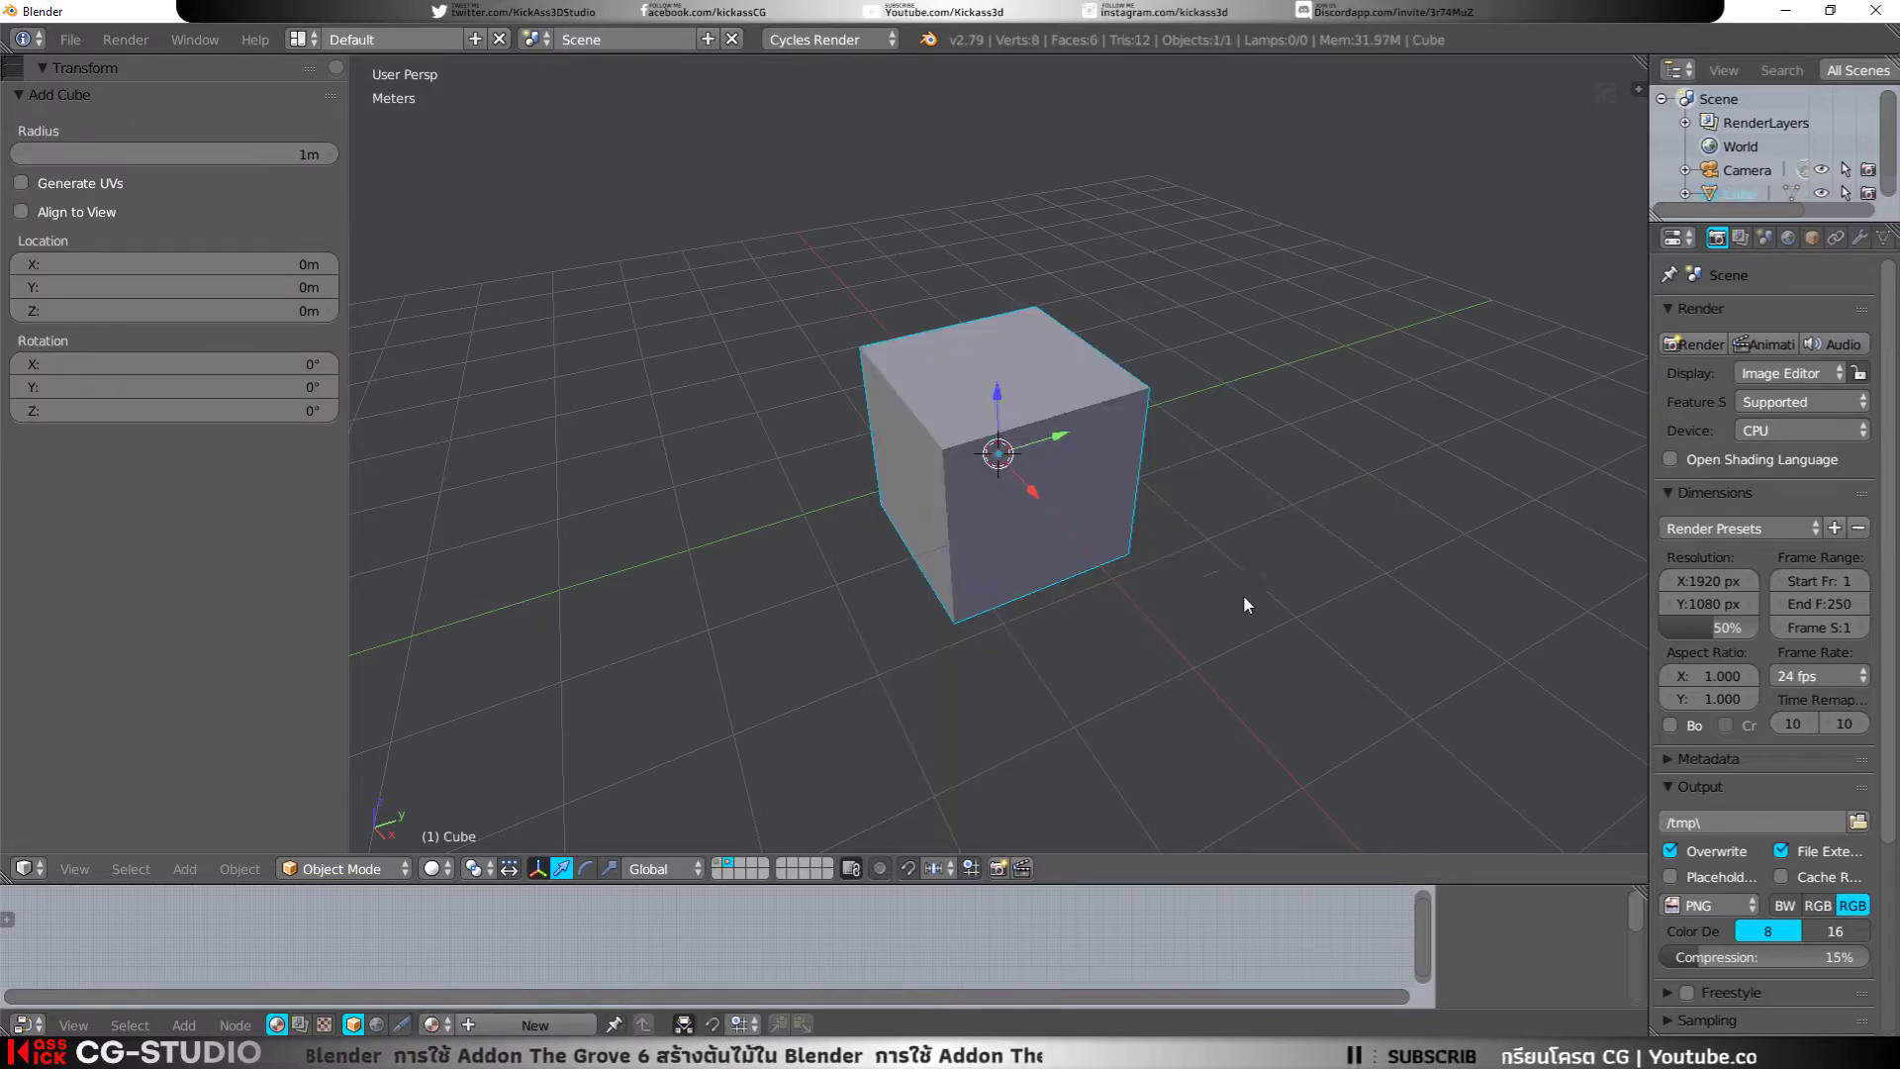
pyautogui.press('s')
pyautogui.click(1029, 479)
pyautogui.scroll(4, 1113, 487)
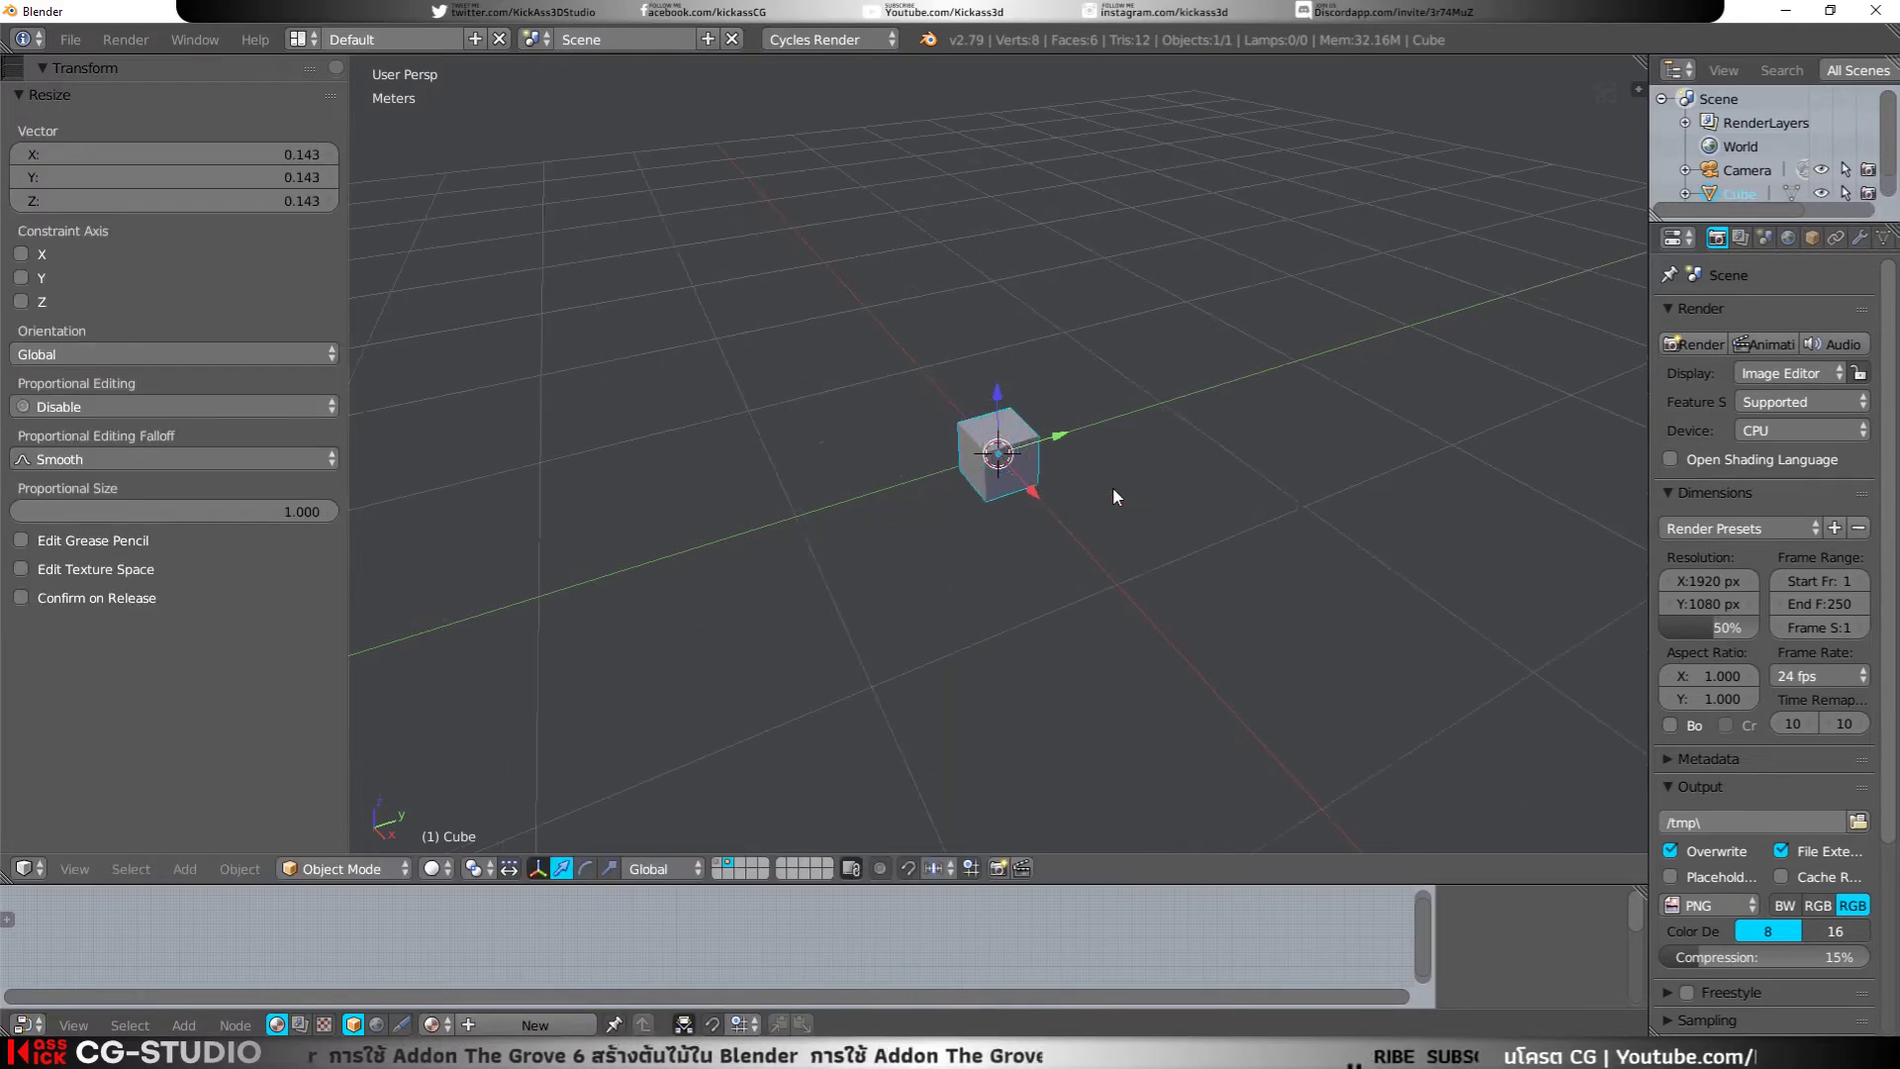
pyautogui.scroll(6, 1114, 488)
pyautogui.press('s')
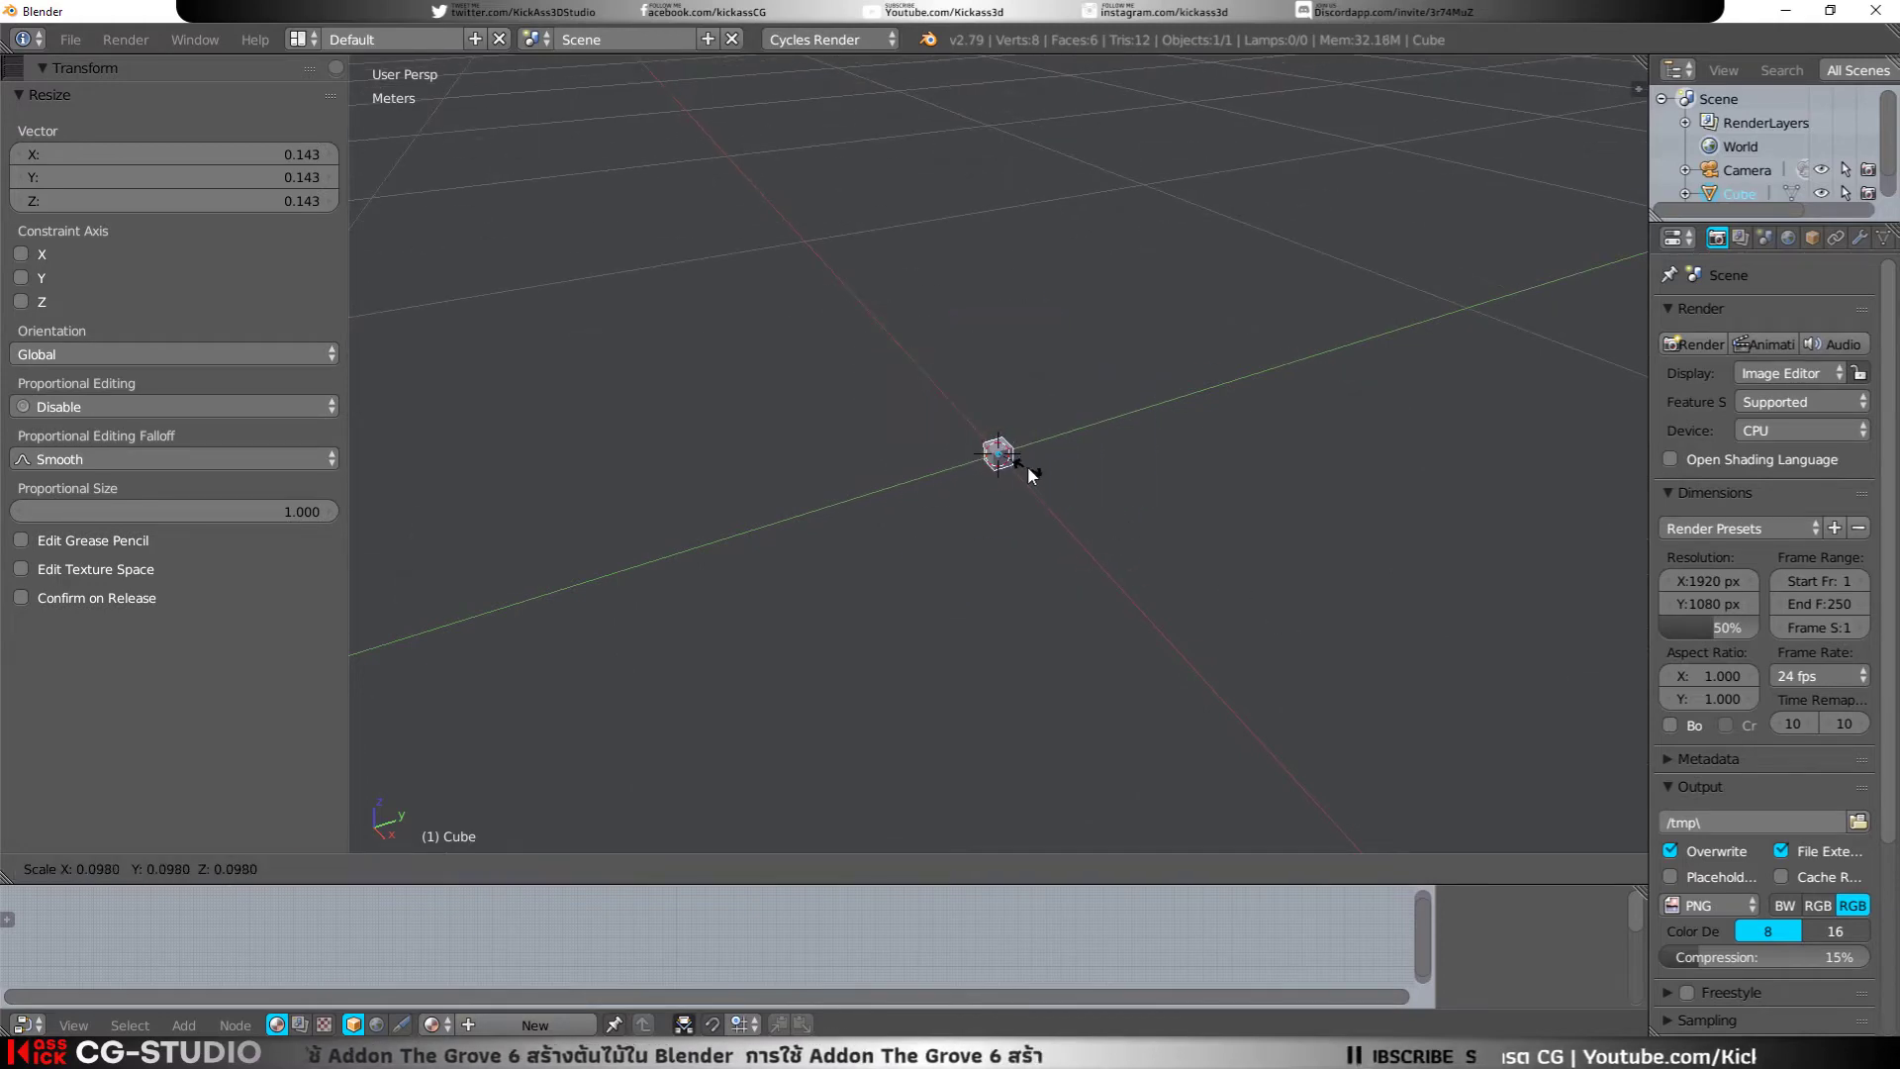
pyautogui.click(1023, 465)
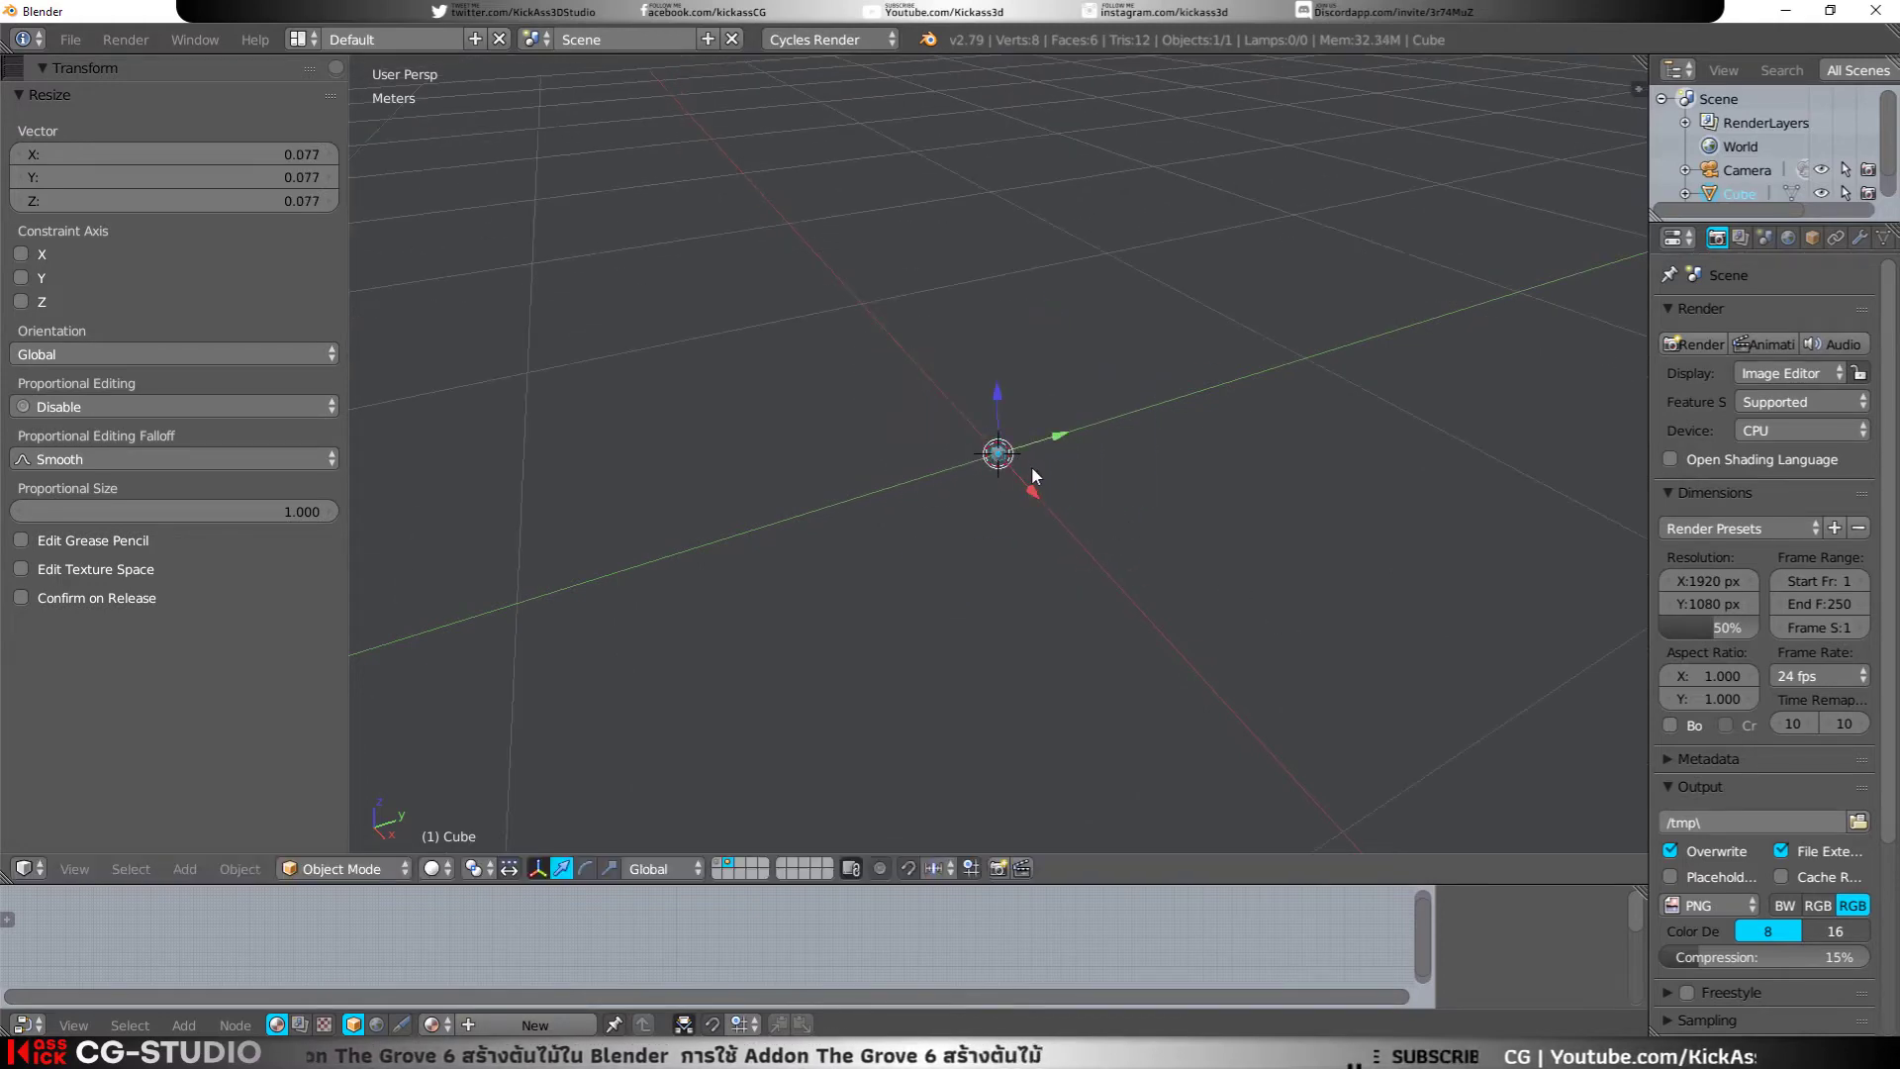
# Step: Extrude one cube face 33.7 cm into a bar and taper its tip to 0.322
pyautogui.press('Tab')
pyautogui.click(720, 869)
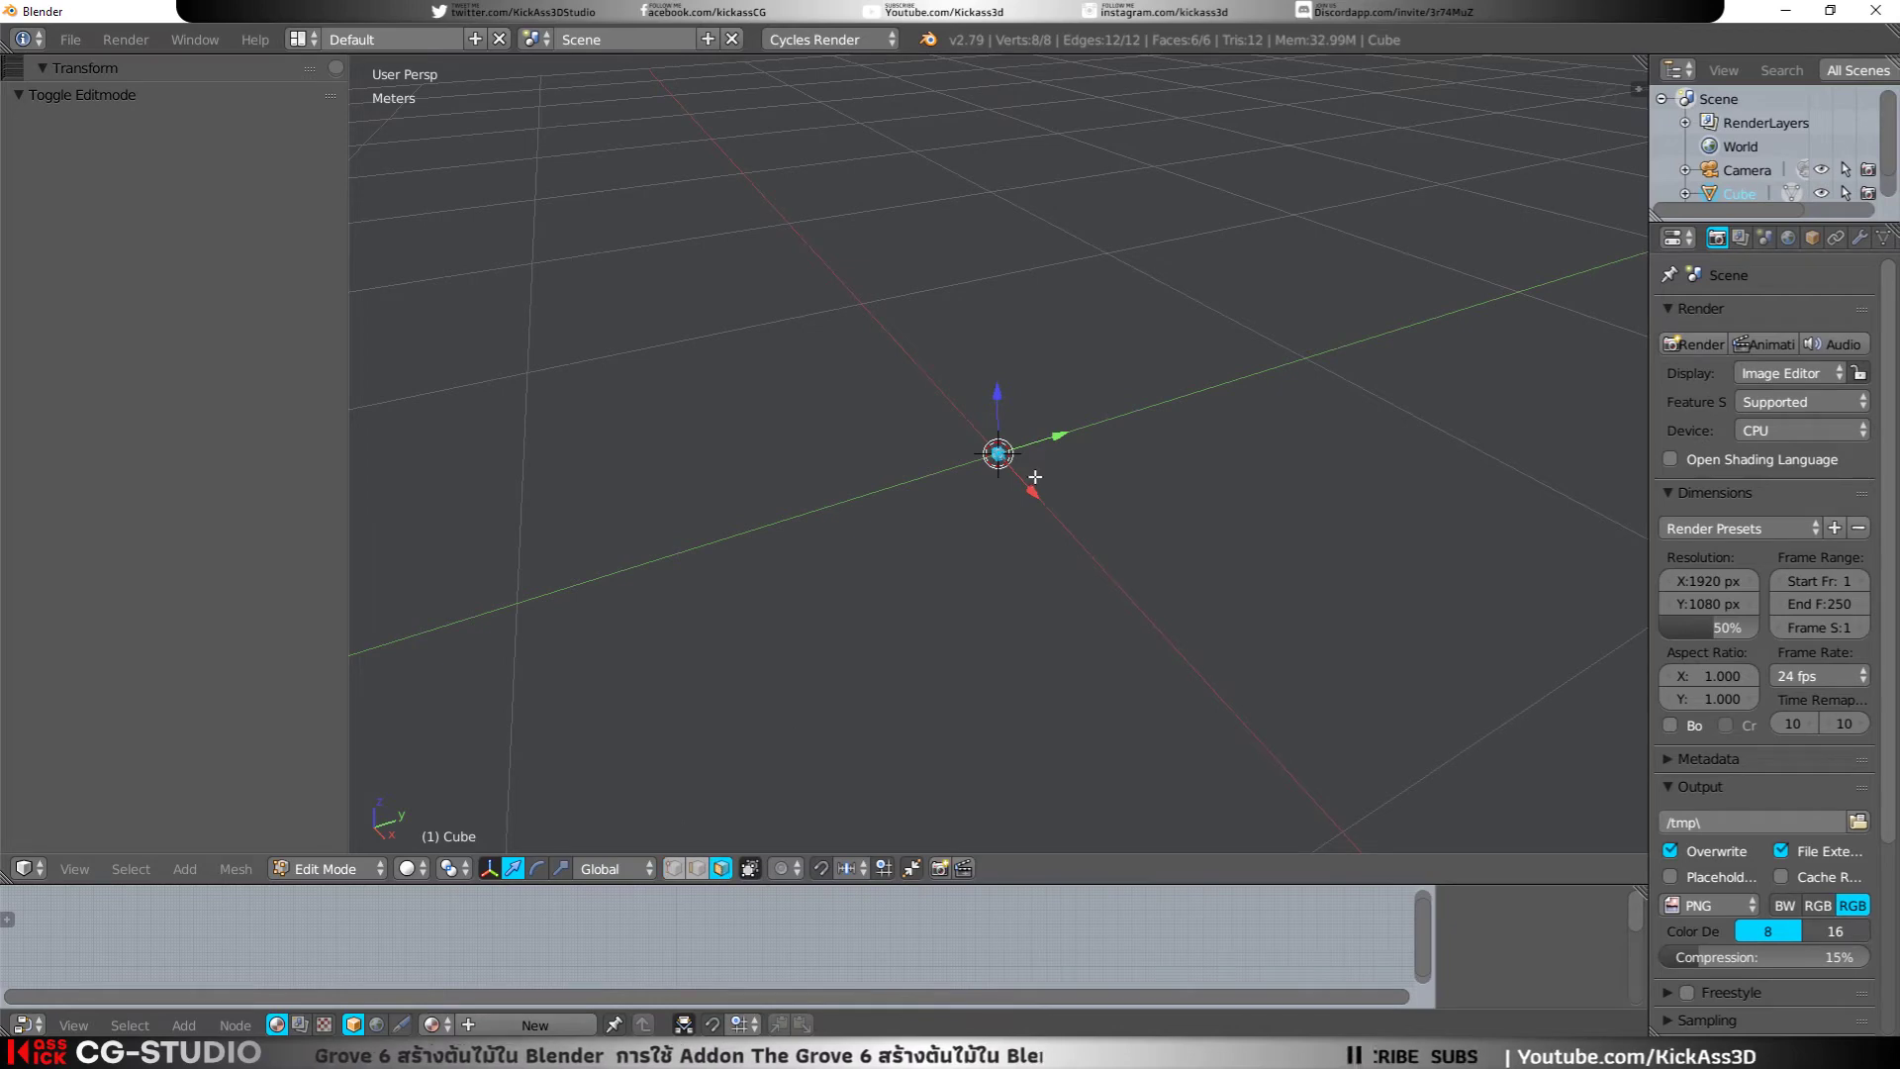
pyautogui.scroll(2, 1021, 460)
pyautogui.scroll(5, 1021, 460)
pyautogui.moveTo(1021, 460); pyautogui.dragTo(972, 445, button='middle')
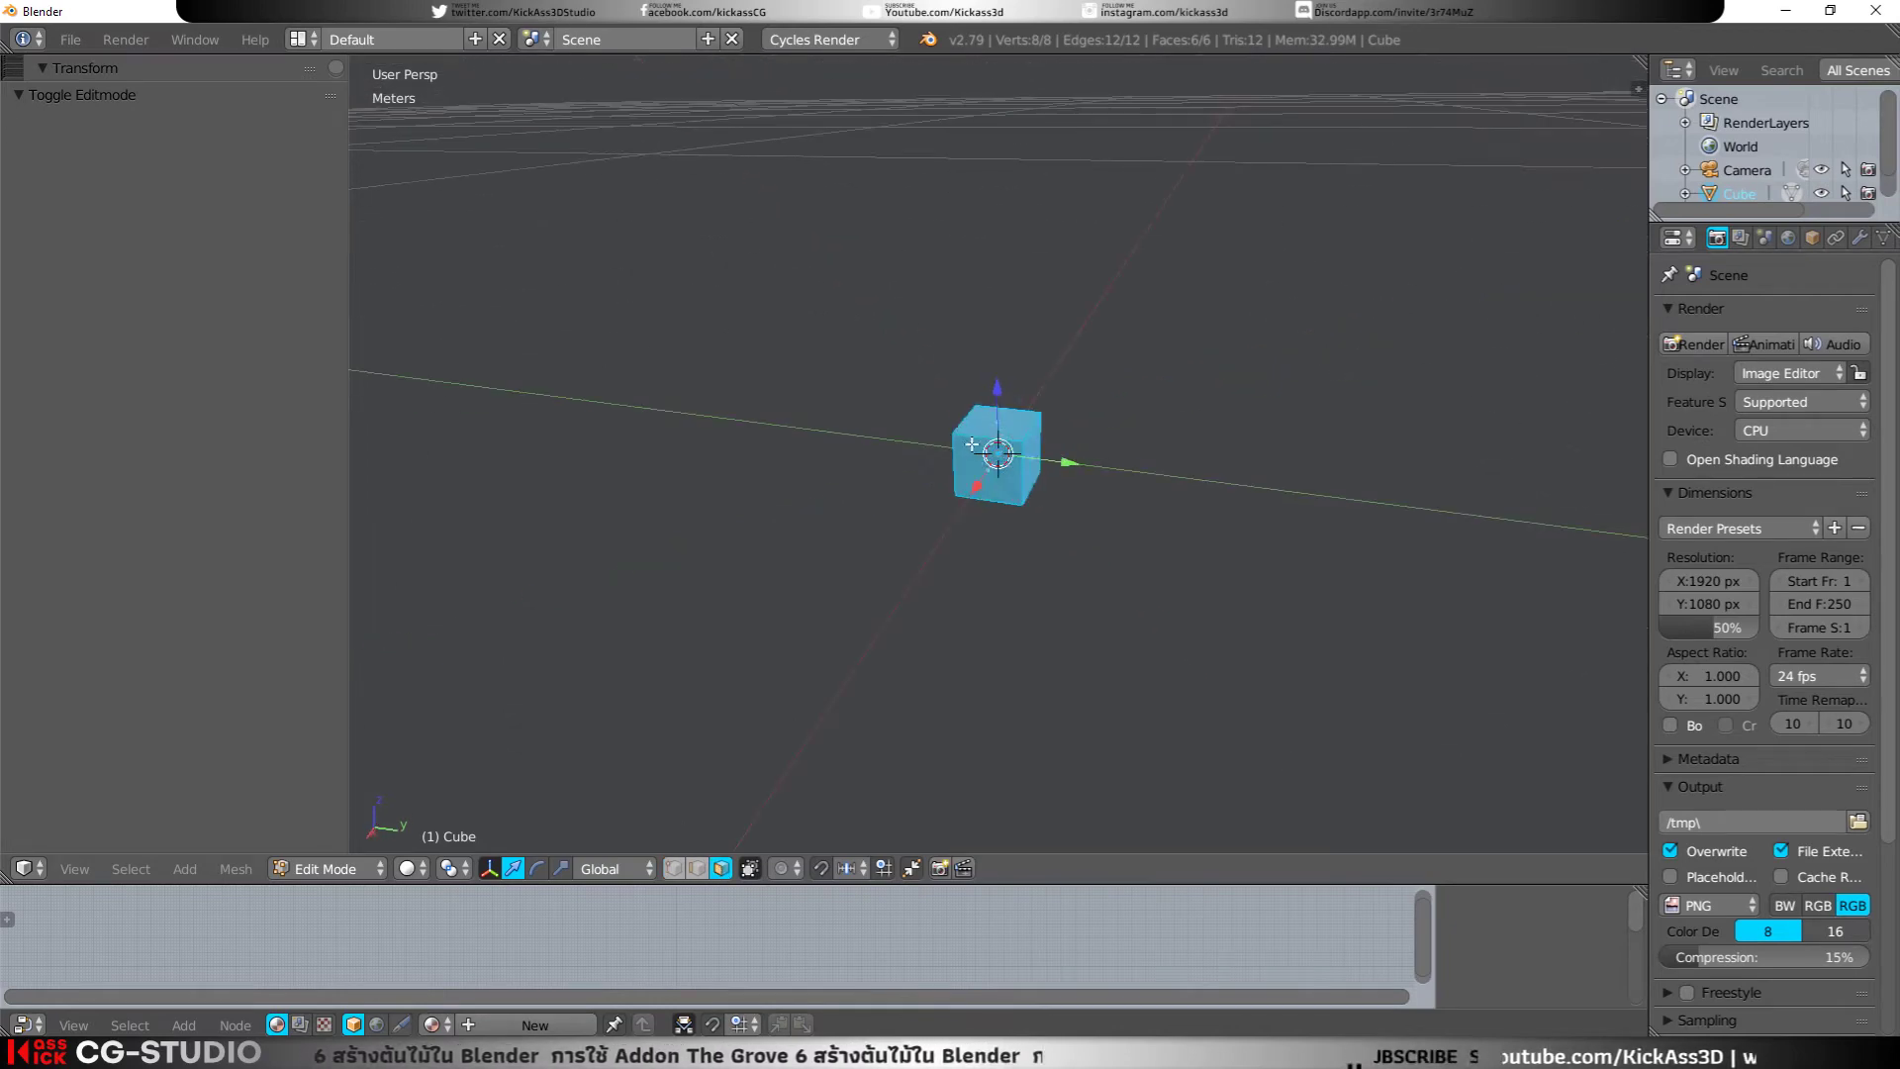
pyautogui.rightClick(1036, 455)
pyautogui.scroll(-4, 1068, 481)
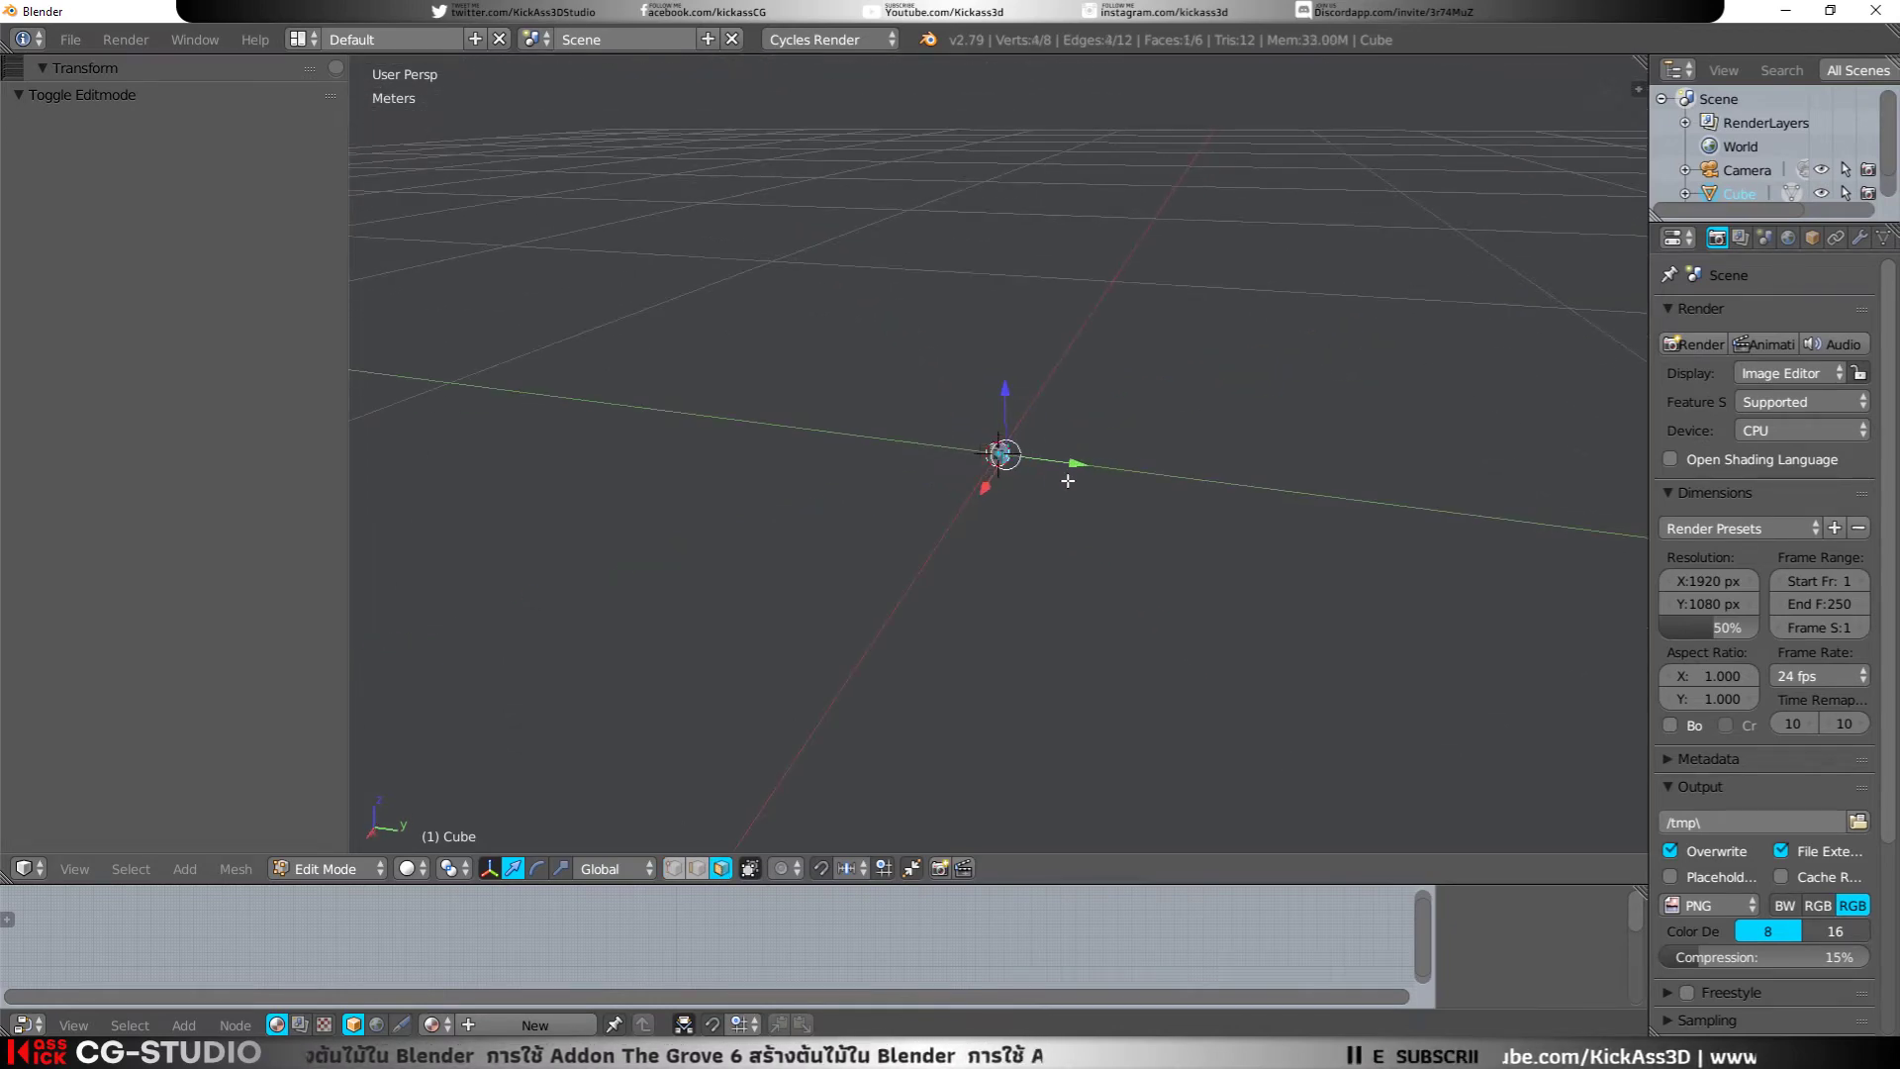
pyautogui.press('e')
pyautogui.click(1327, 518)
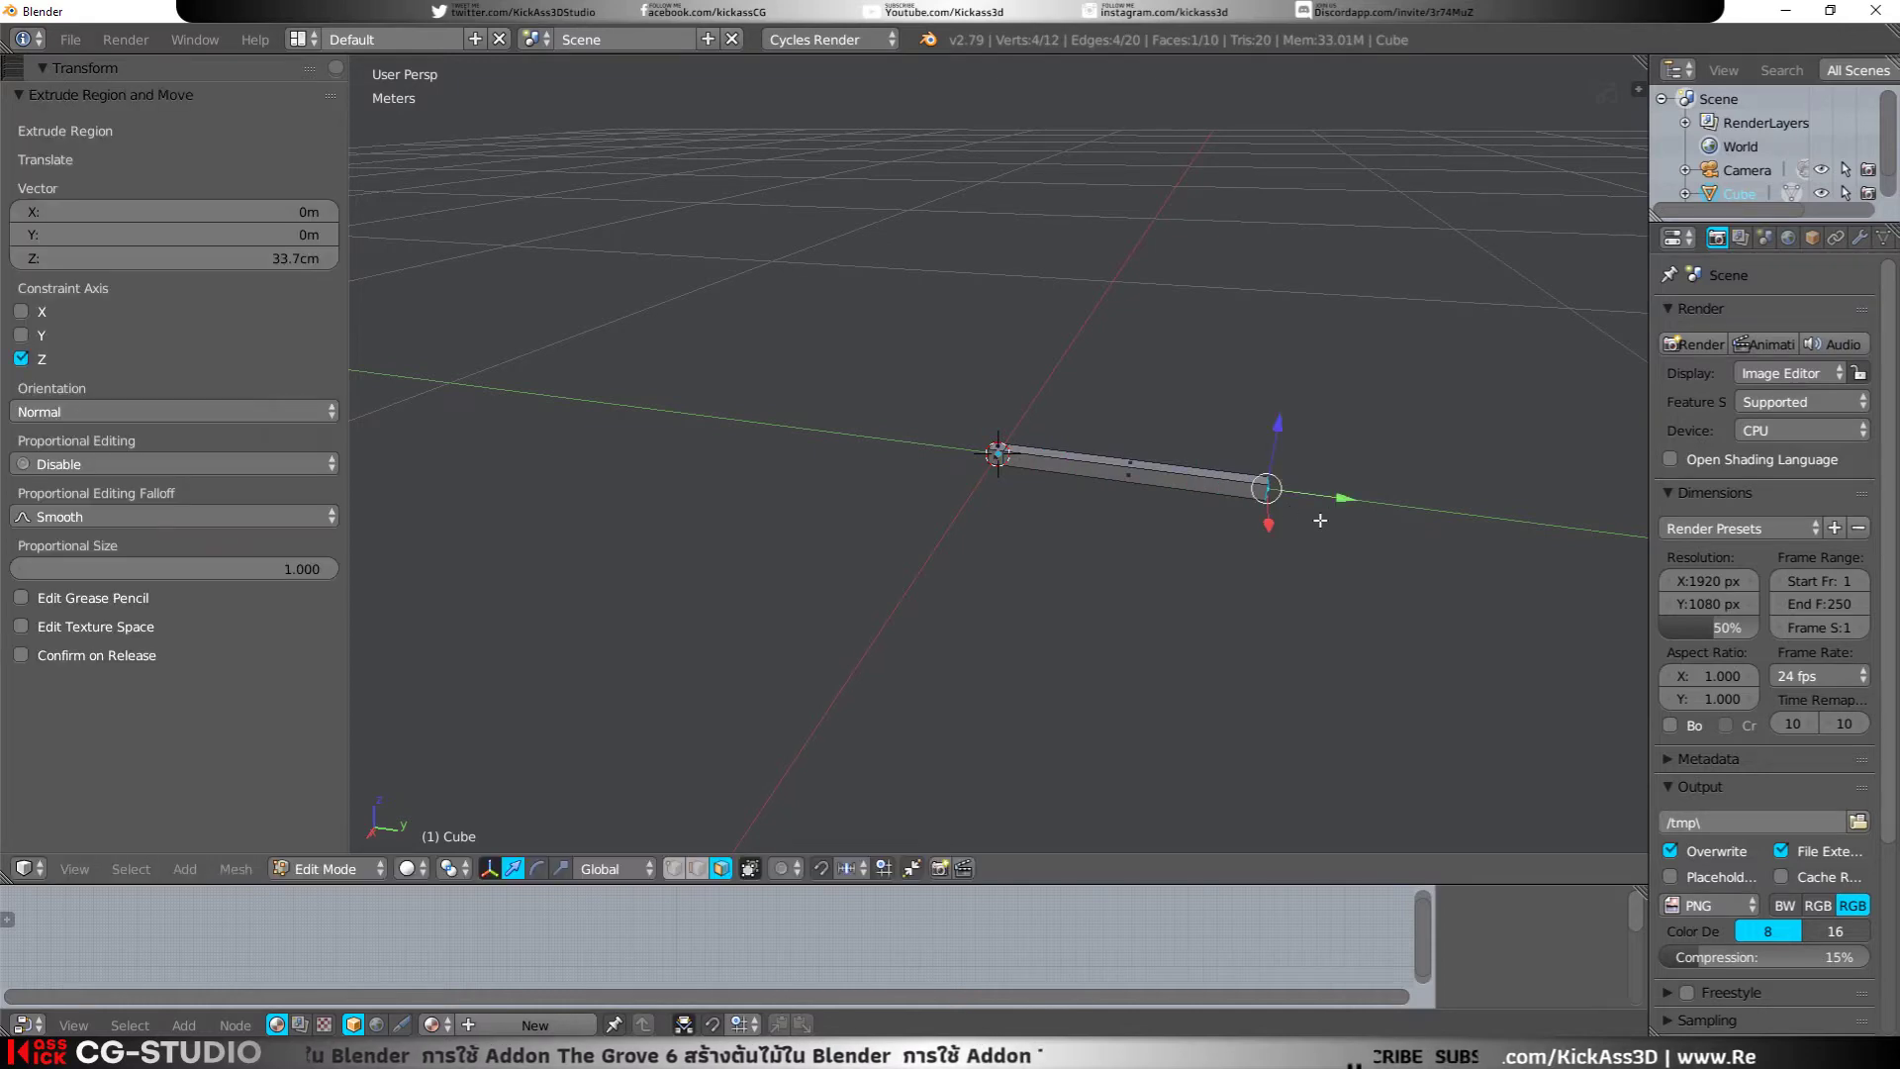
pyautogui.press('s')
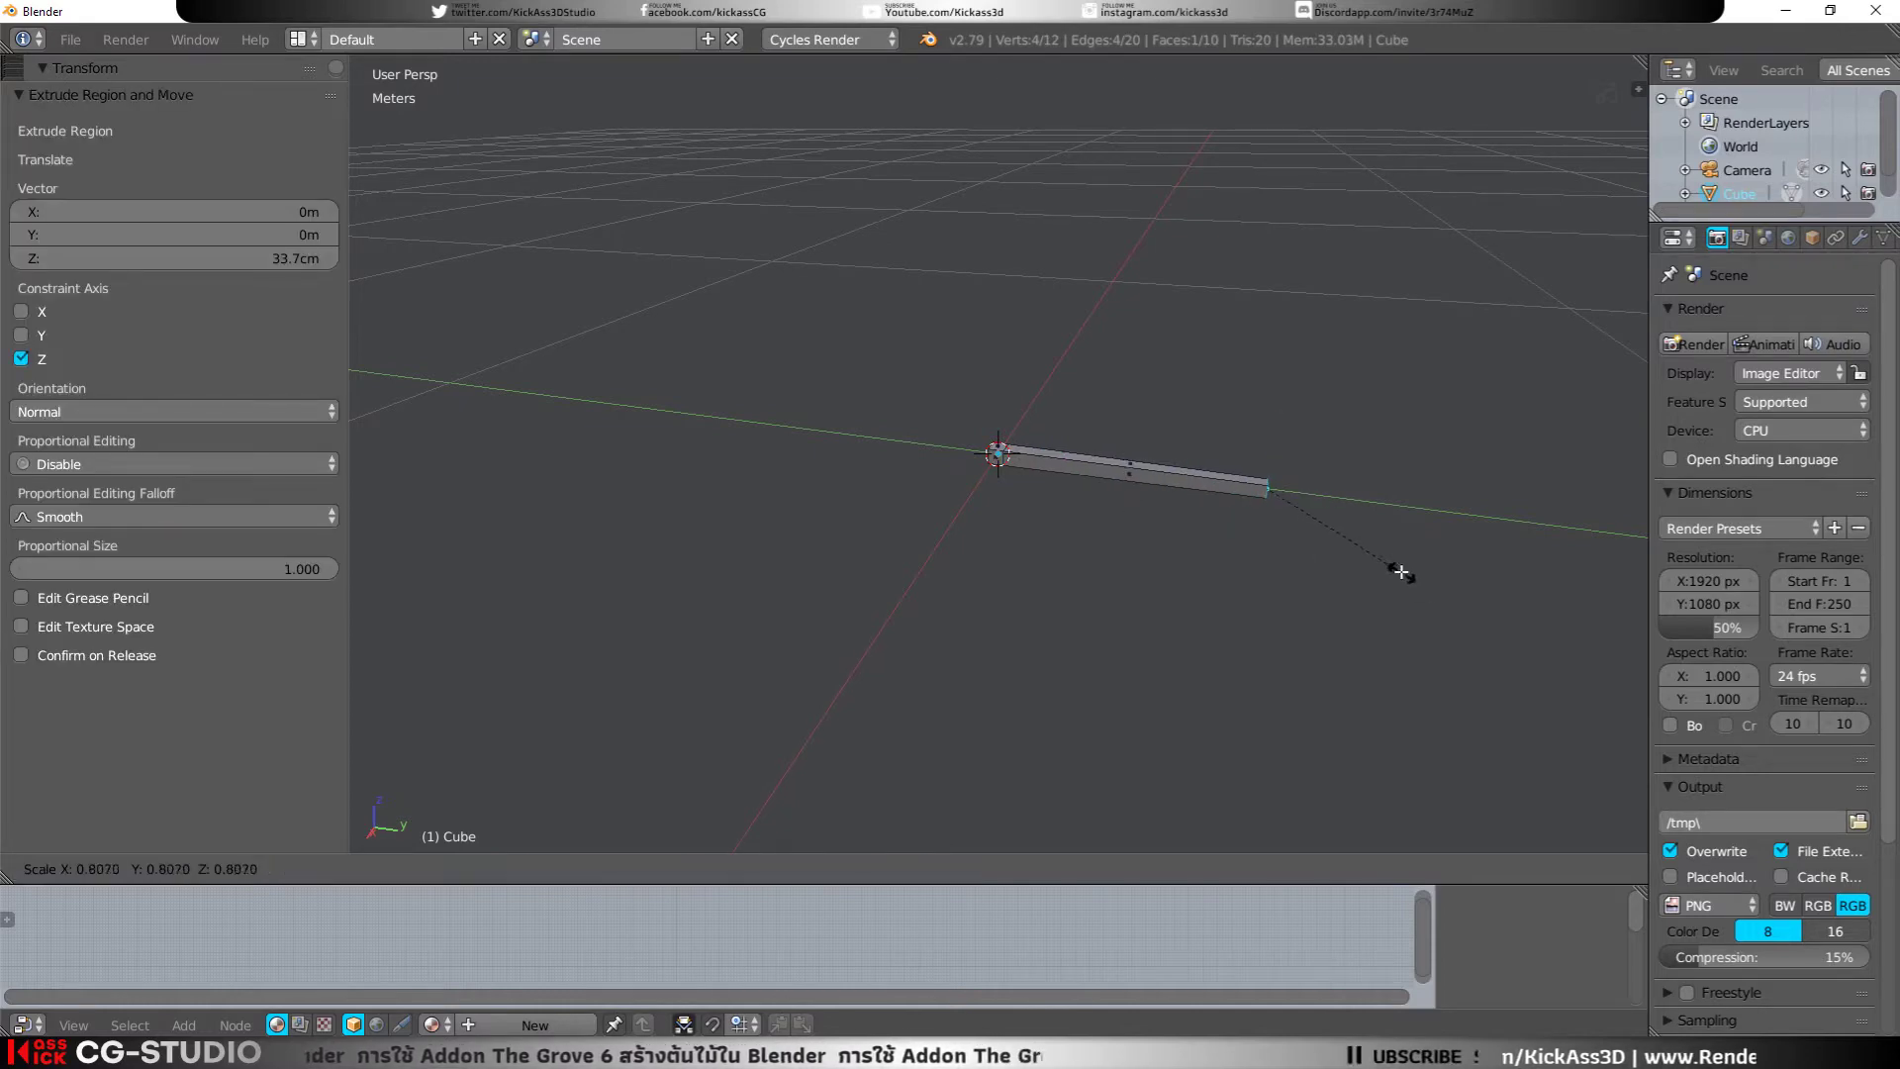
pyautogui.click(1336, 516)
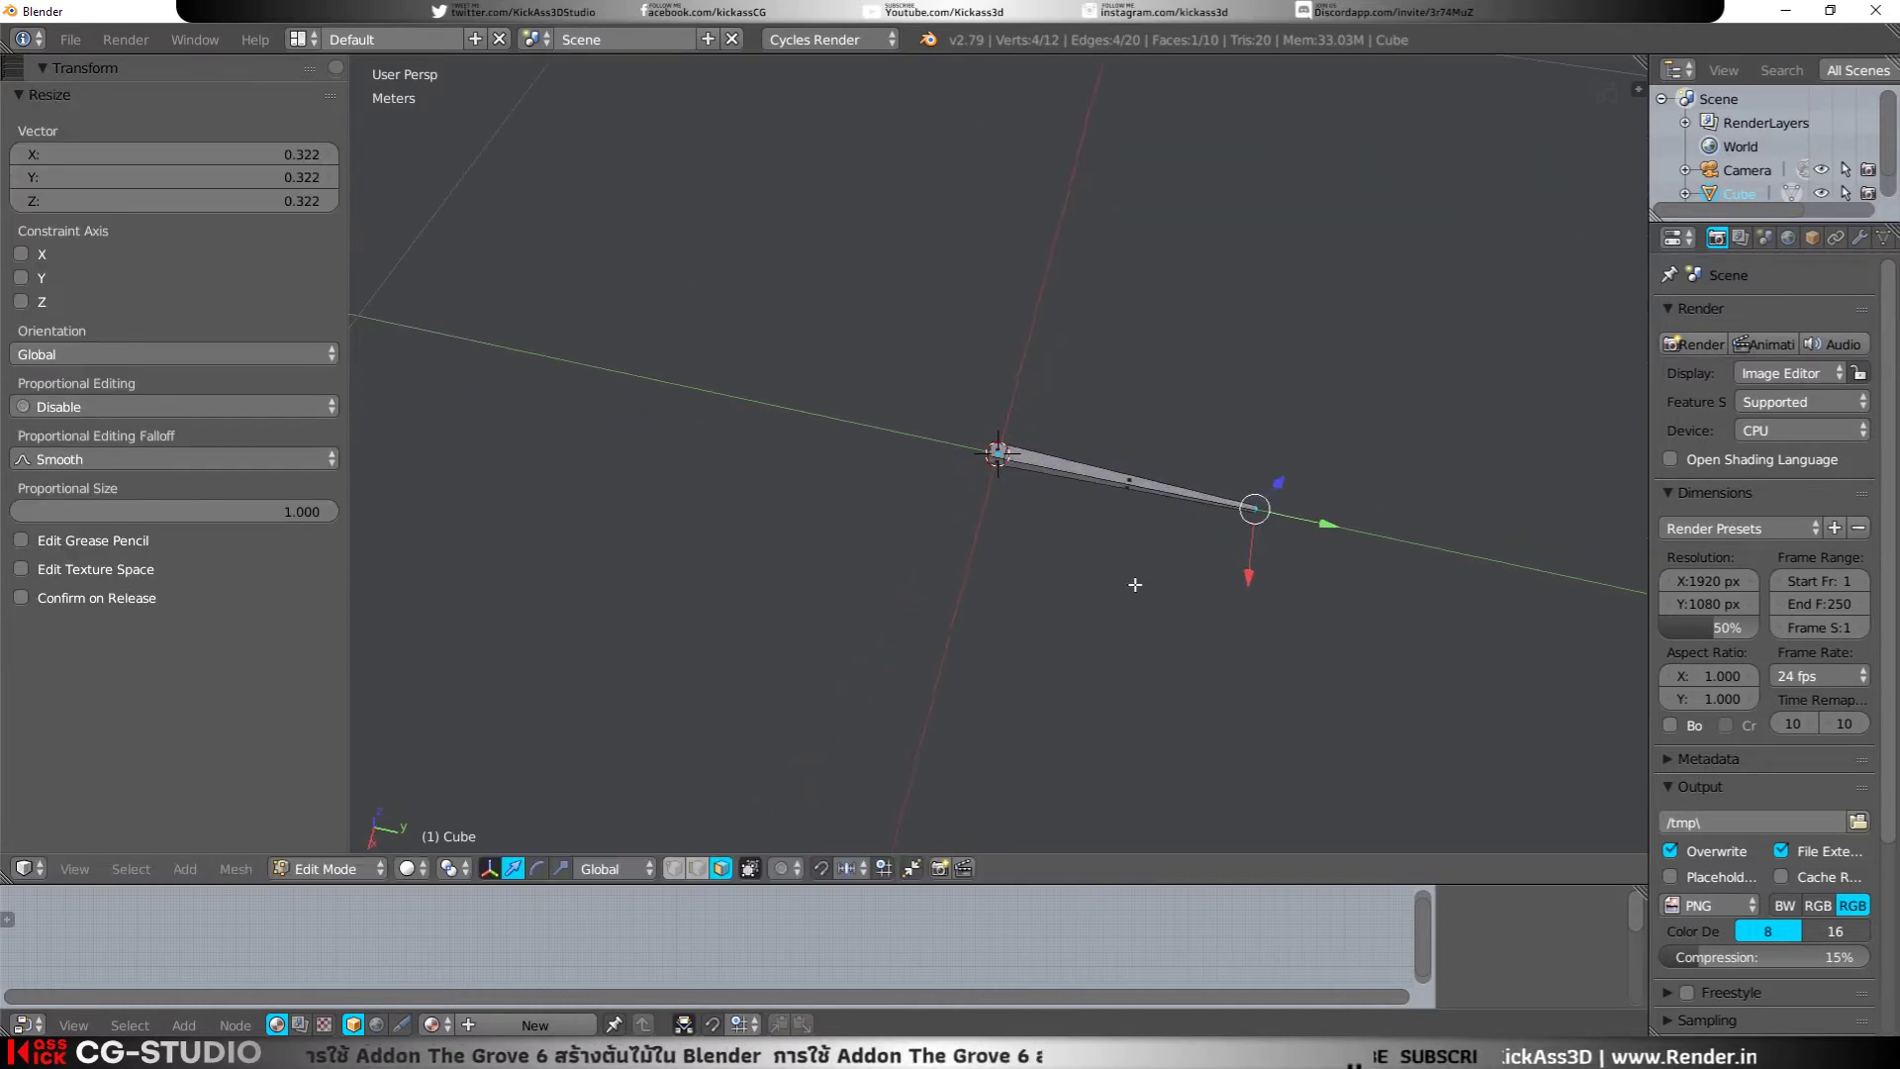
# Step: Add an edge loop cut partway along the bar
pyautogui.moveTo(1136, 581); pyautogui.dragTo(1098, 502, button='middle')
pyautogui.hotkey('ctrl', 'r')
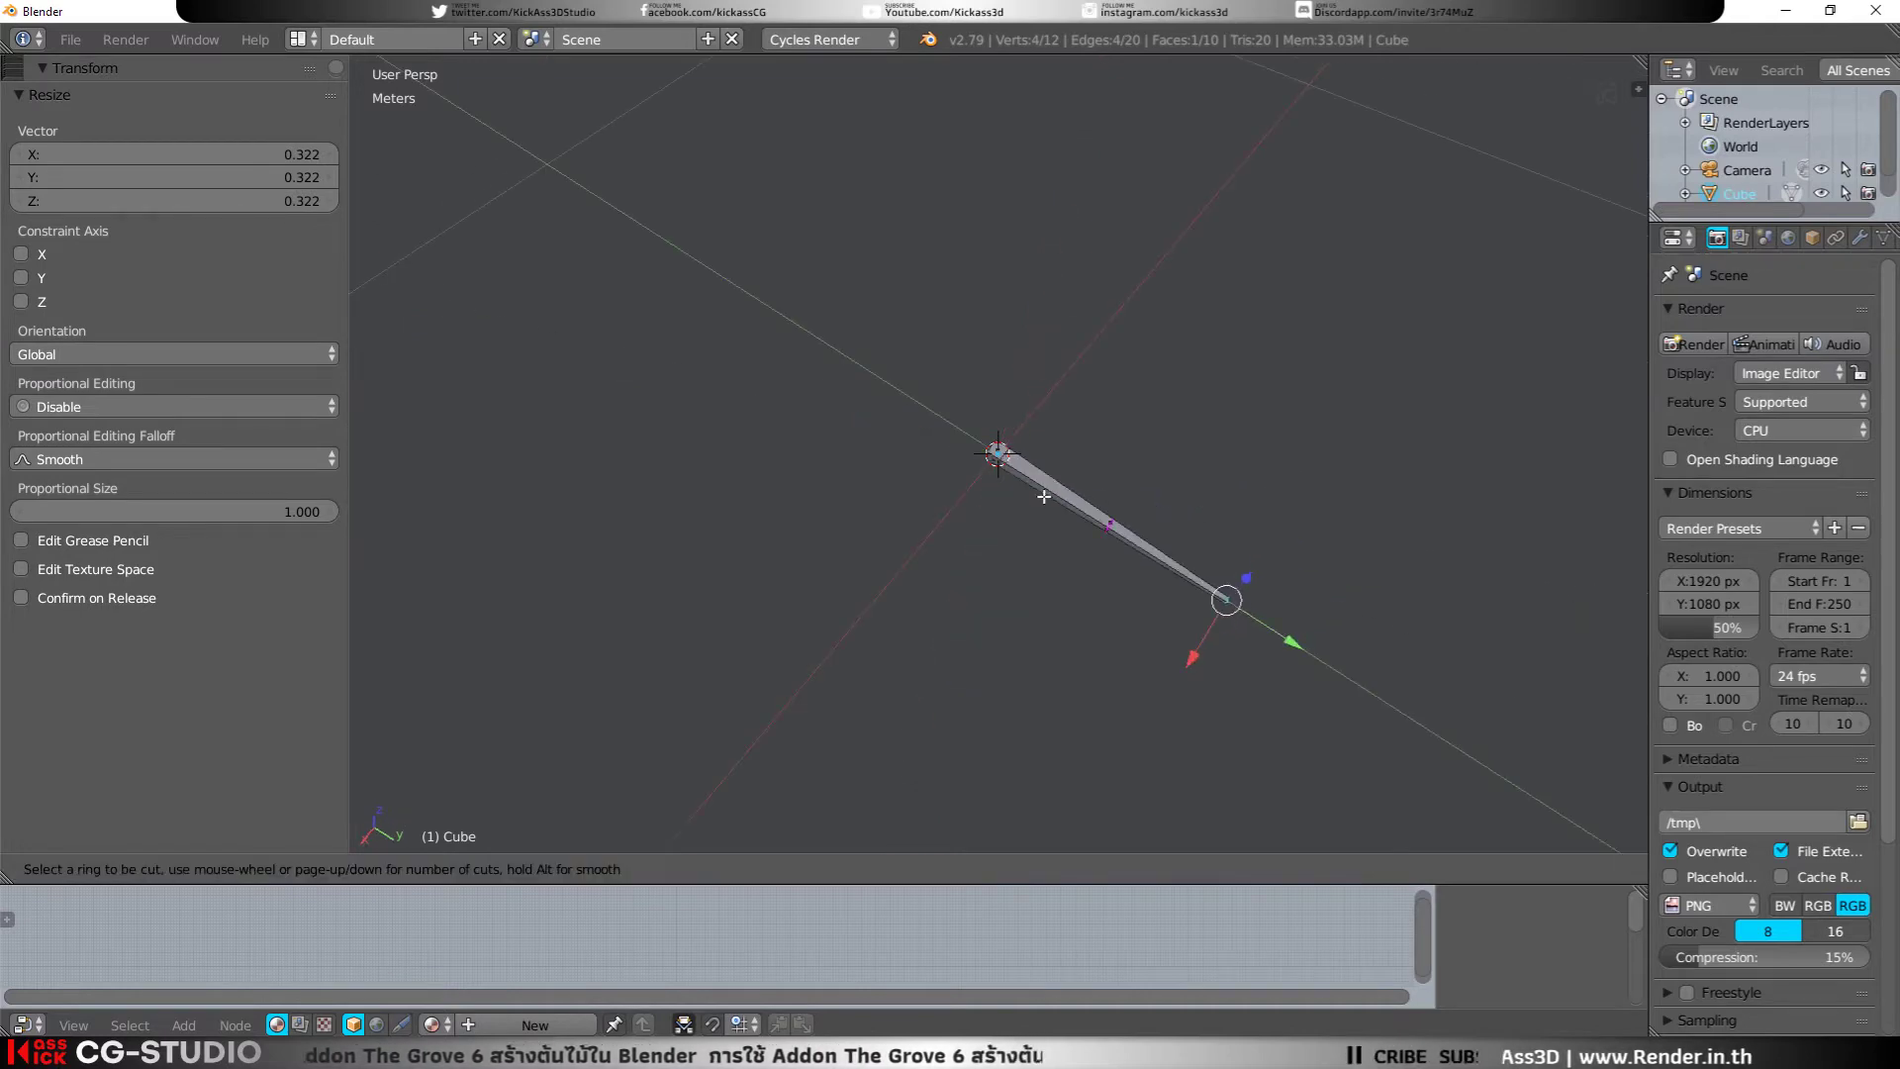
pyautogui.click(1042, 497)
pyautogui.hotkey('ctrl', 'r')
pyautogui.click(1122, 519)
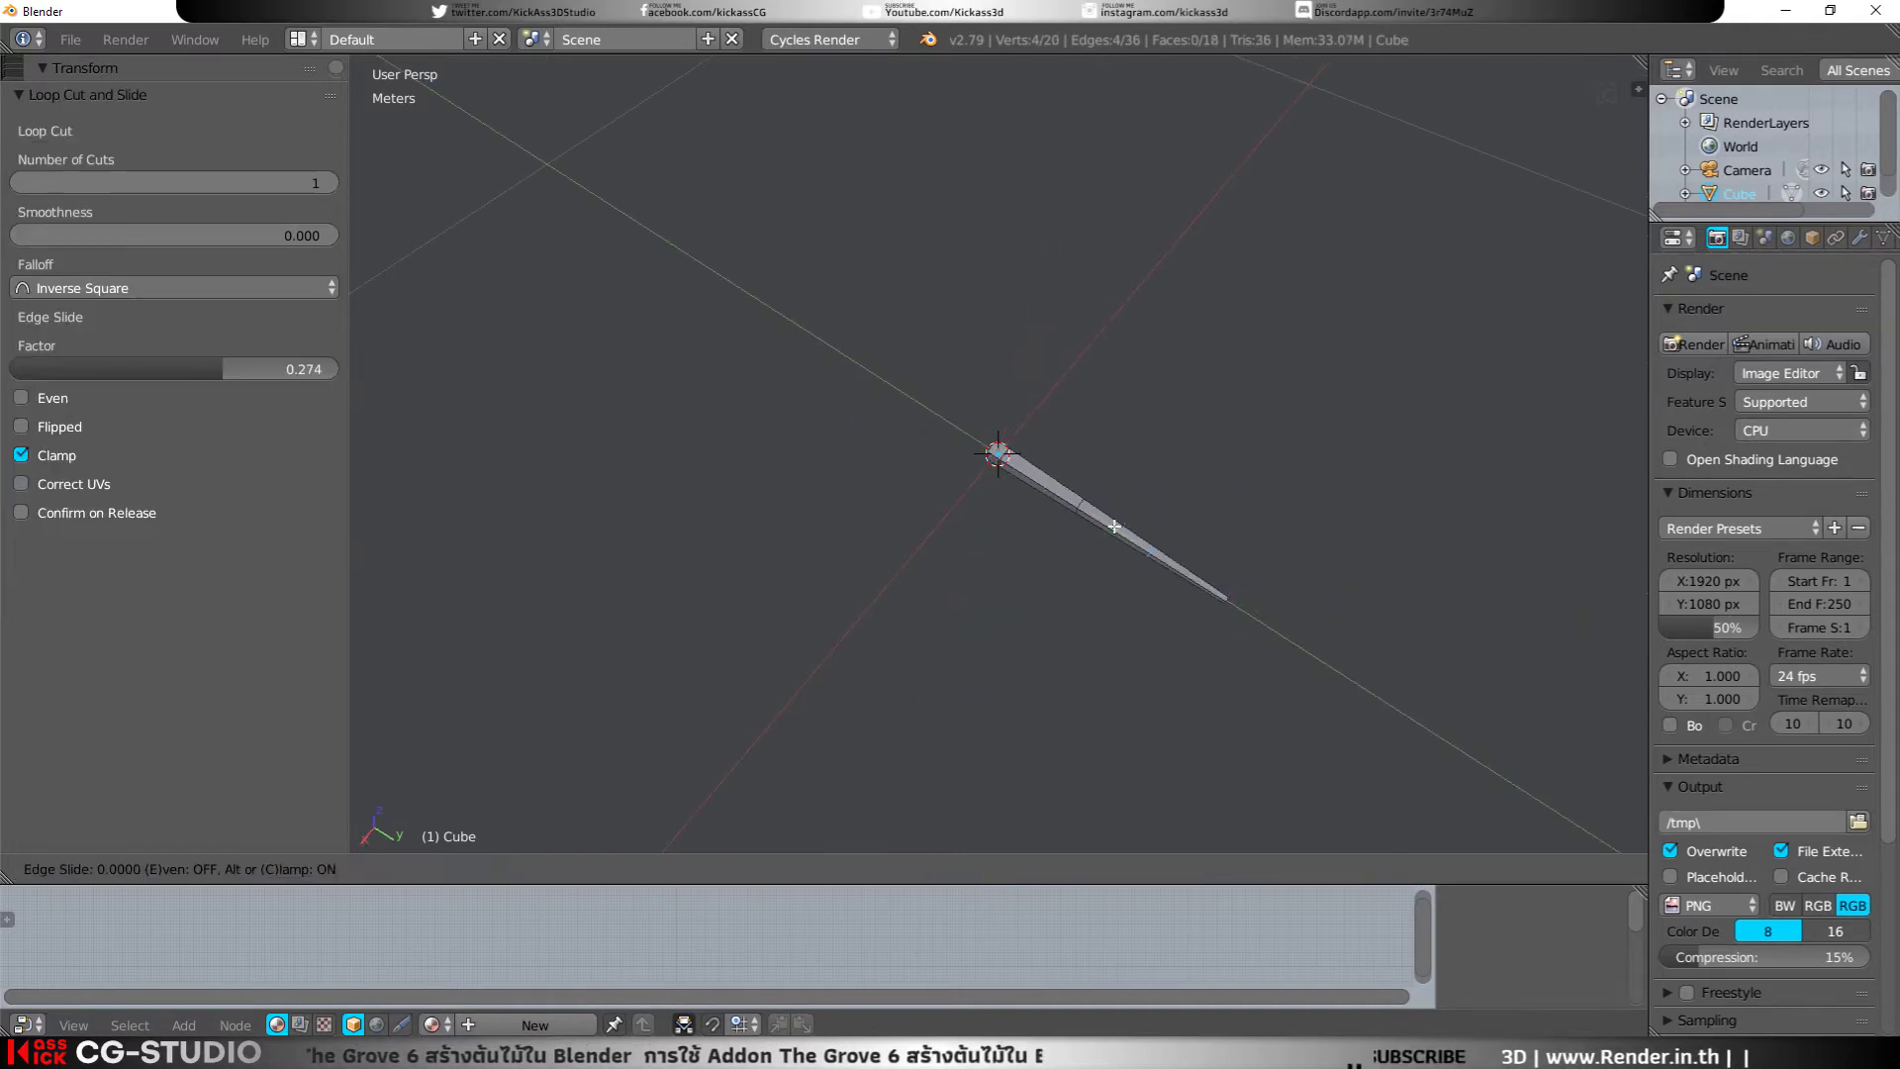
pyautogui.click(1046, 495)
# Step: Select a side face next to the loop cut in face mode
pyautogui.moveTo(1135, 513); pyautogui.dragTo(1147, 439, button='middle')
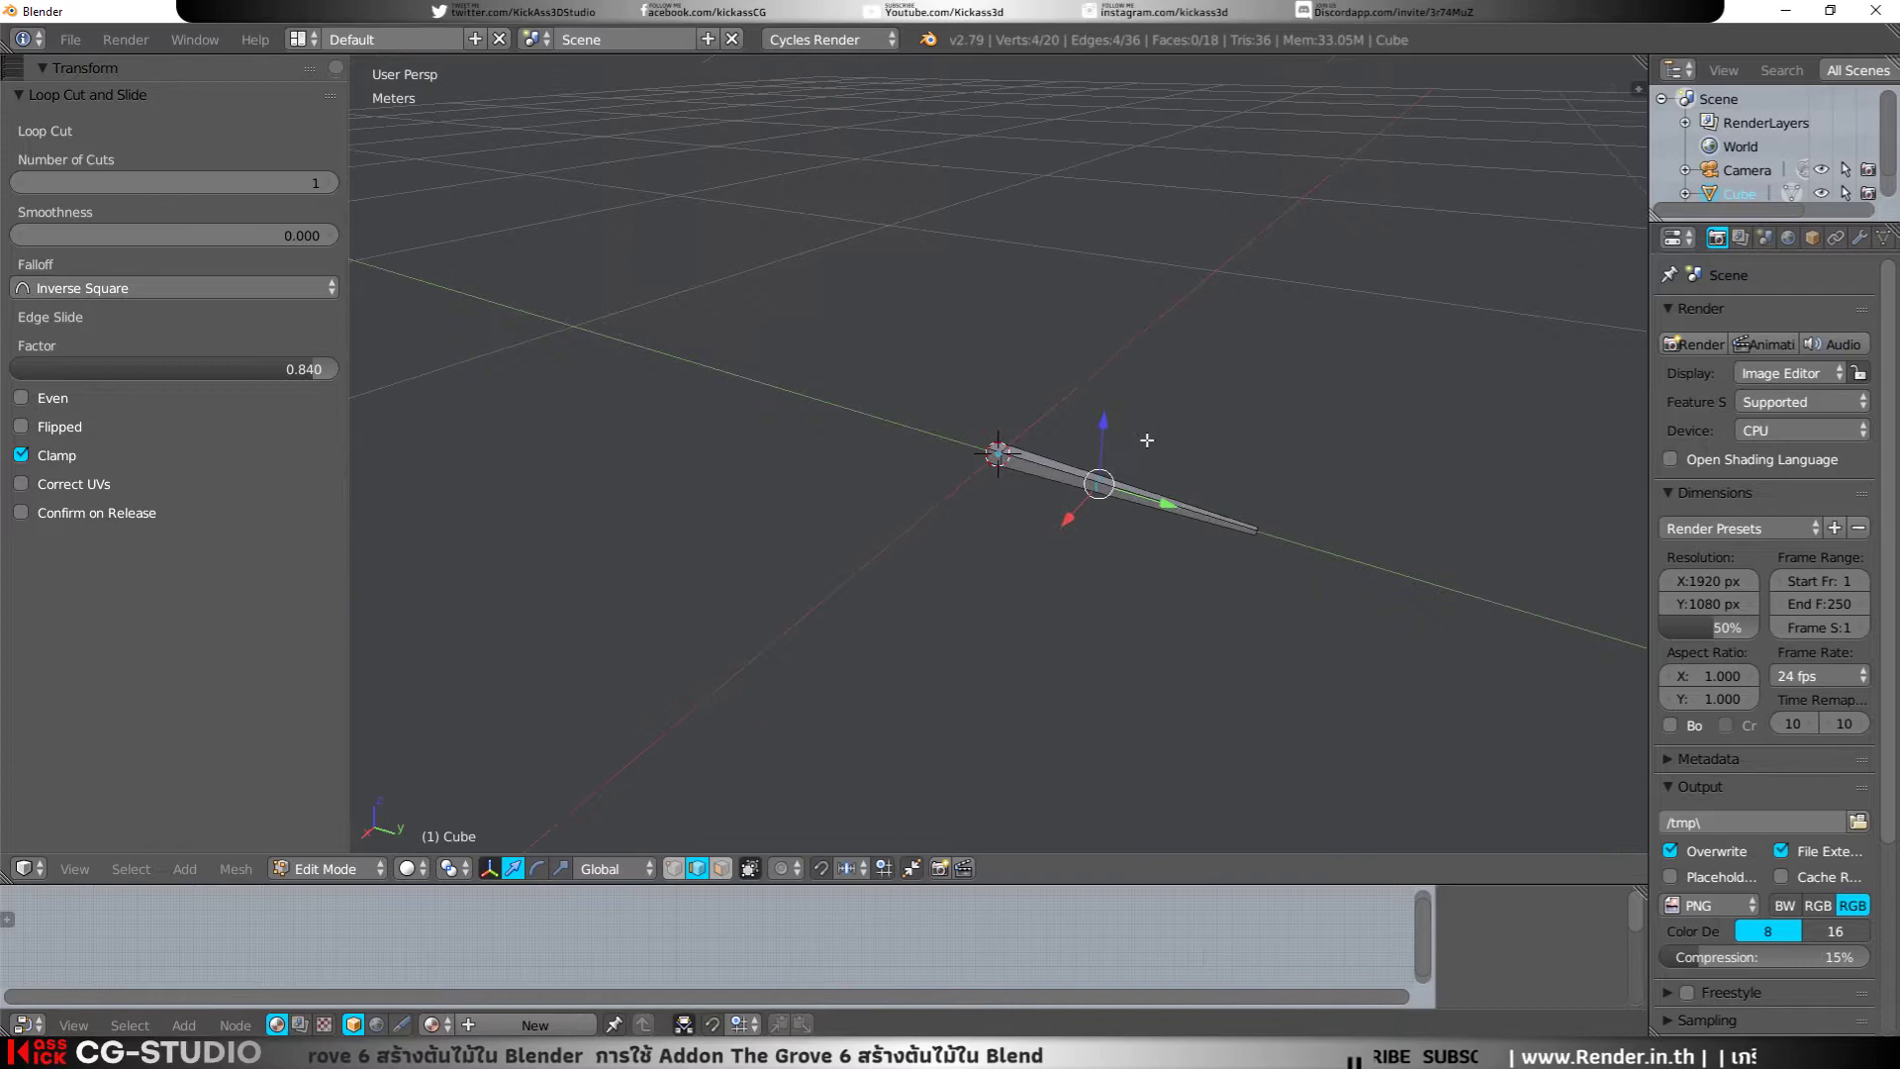
pyautogui.click(722, 868)
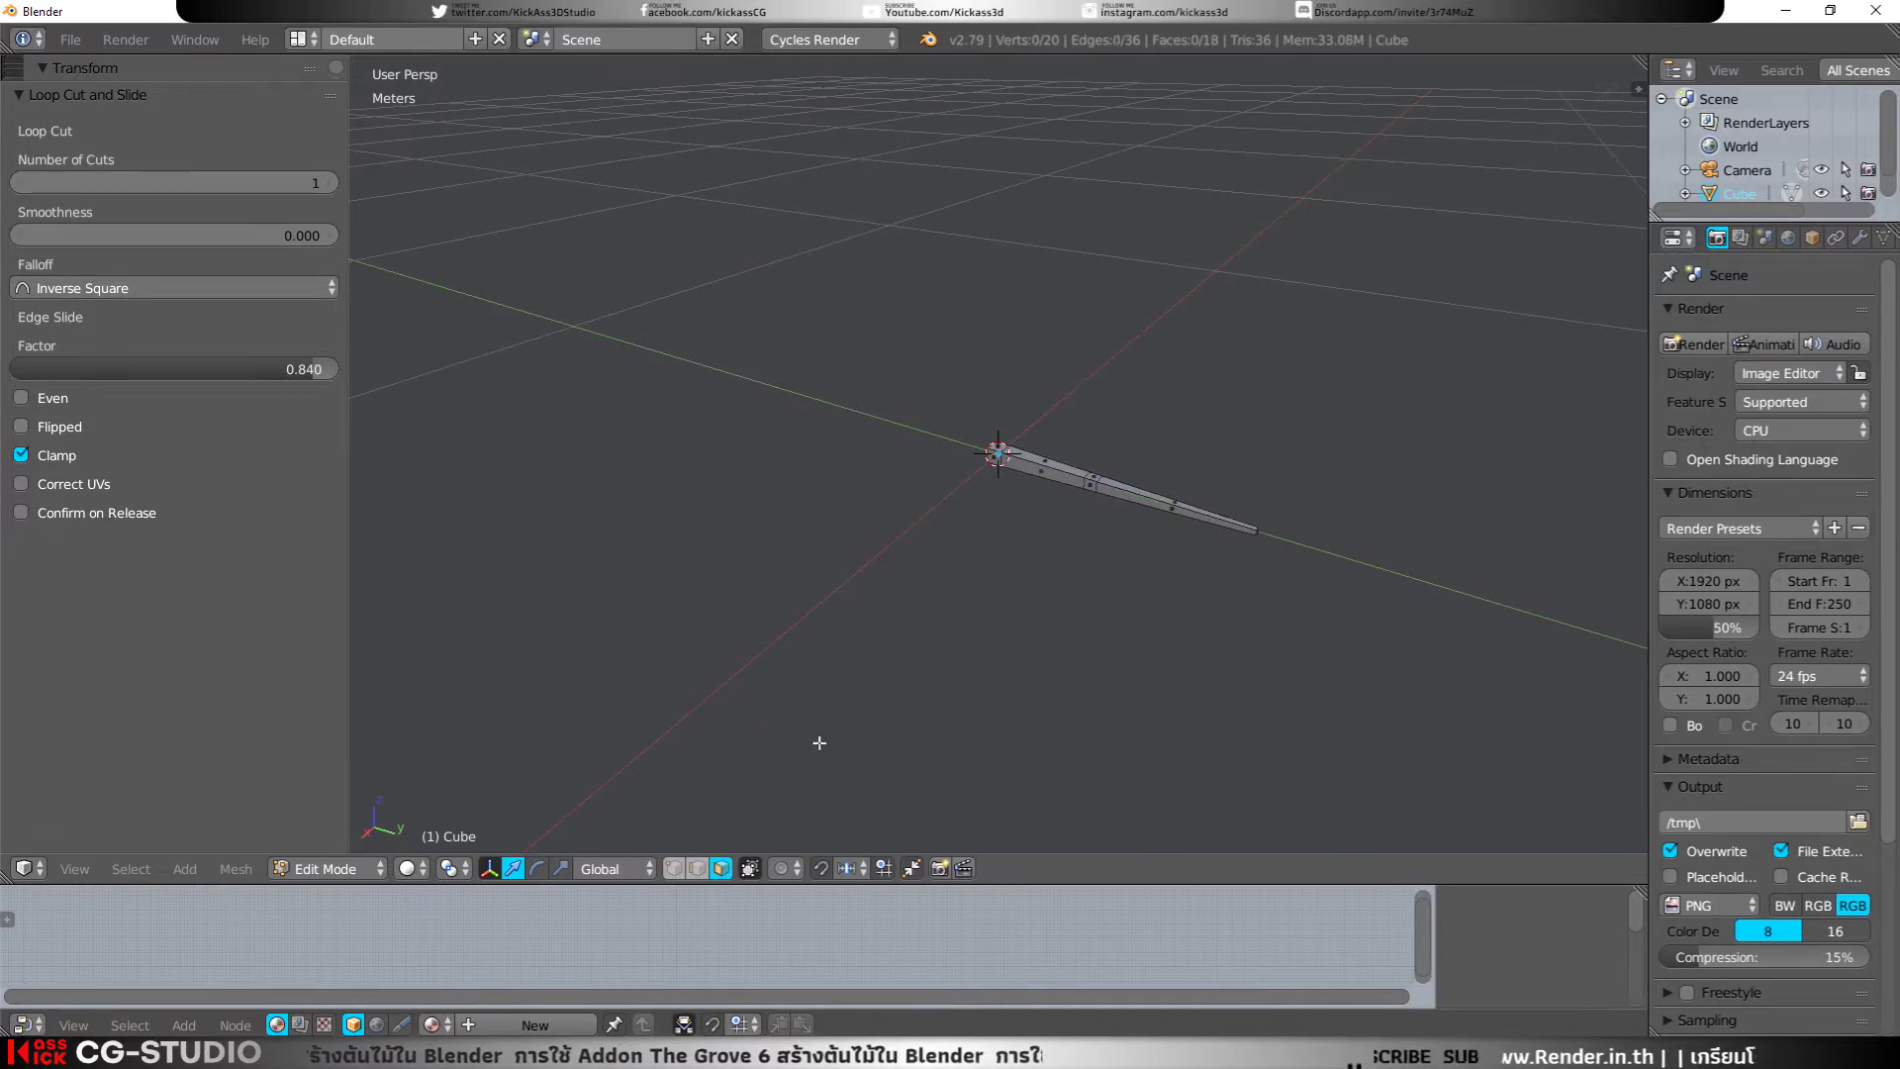
pyautogui.rightClick(1090, 492)
pyautogui.moveTo(1090, 492); pyautogui.dragTo(1052, 543, button='middle')
# Step: Extrude a side branch twice, rotating its end -67° and scaling the tip to 0.594
pyautogui.press('e')
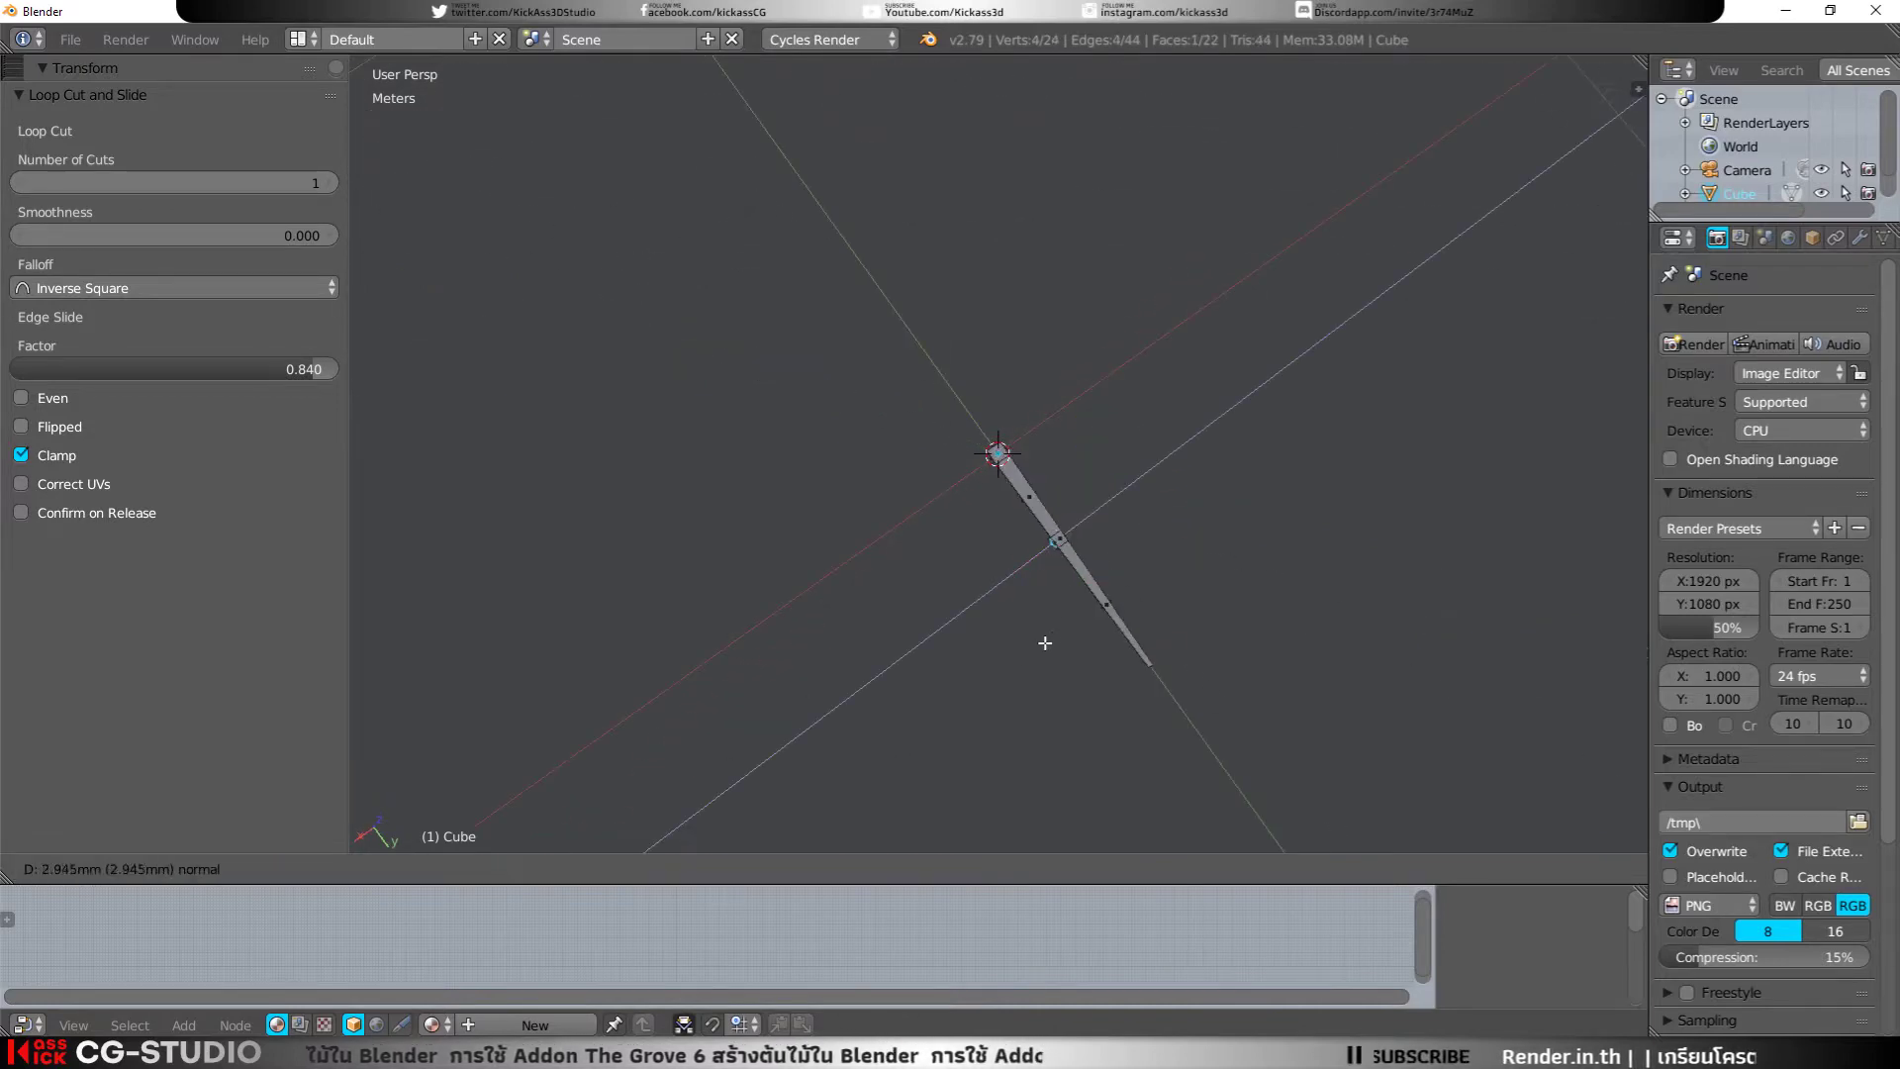
pyautogui.click(990, 681)
pyautogui.moveTo(1037, 645); pyautogui.dragTo(1067, 665)
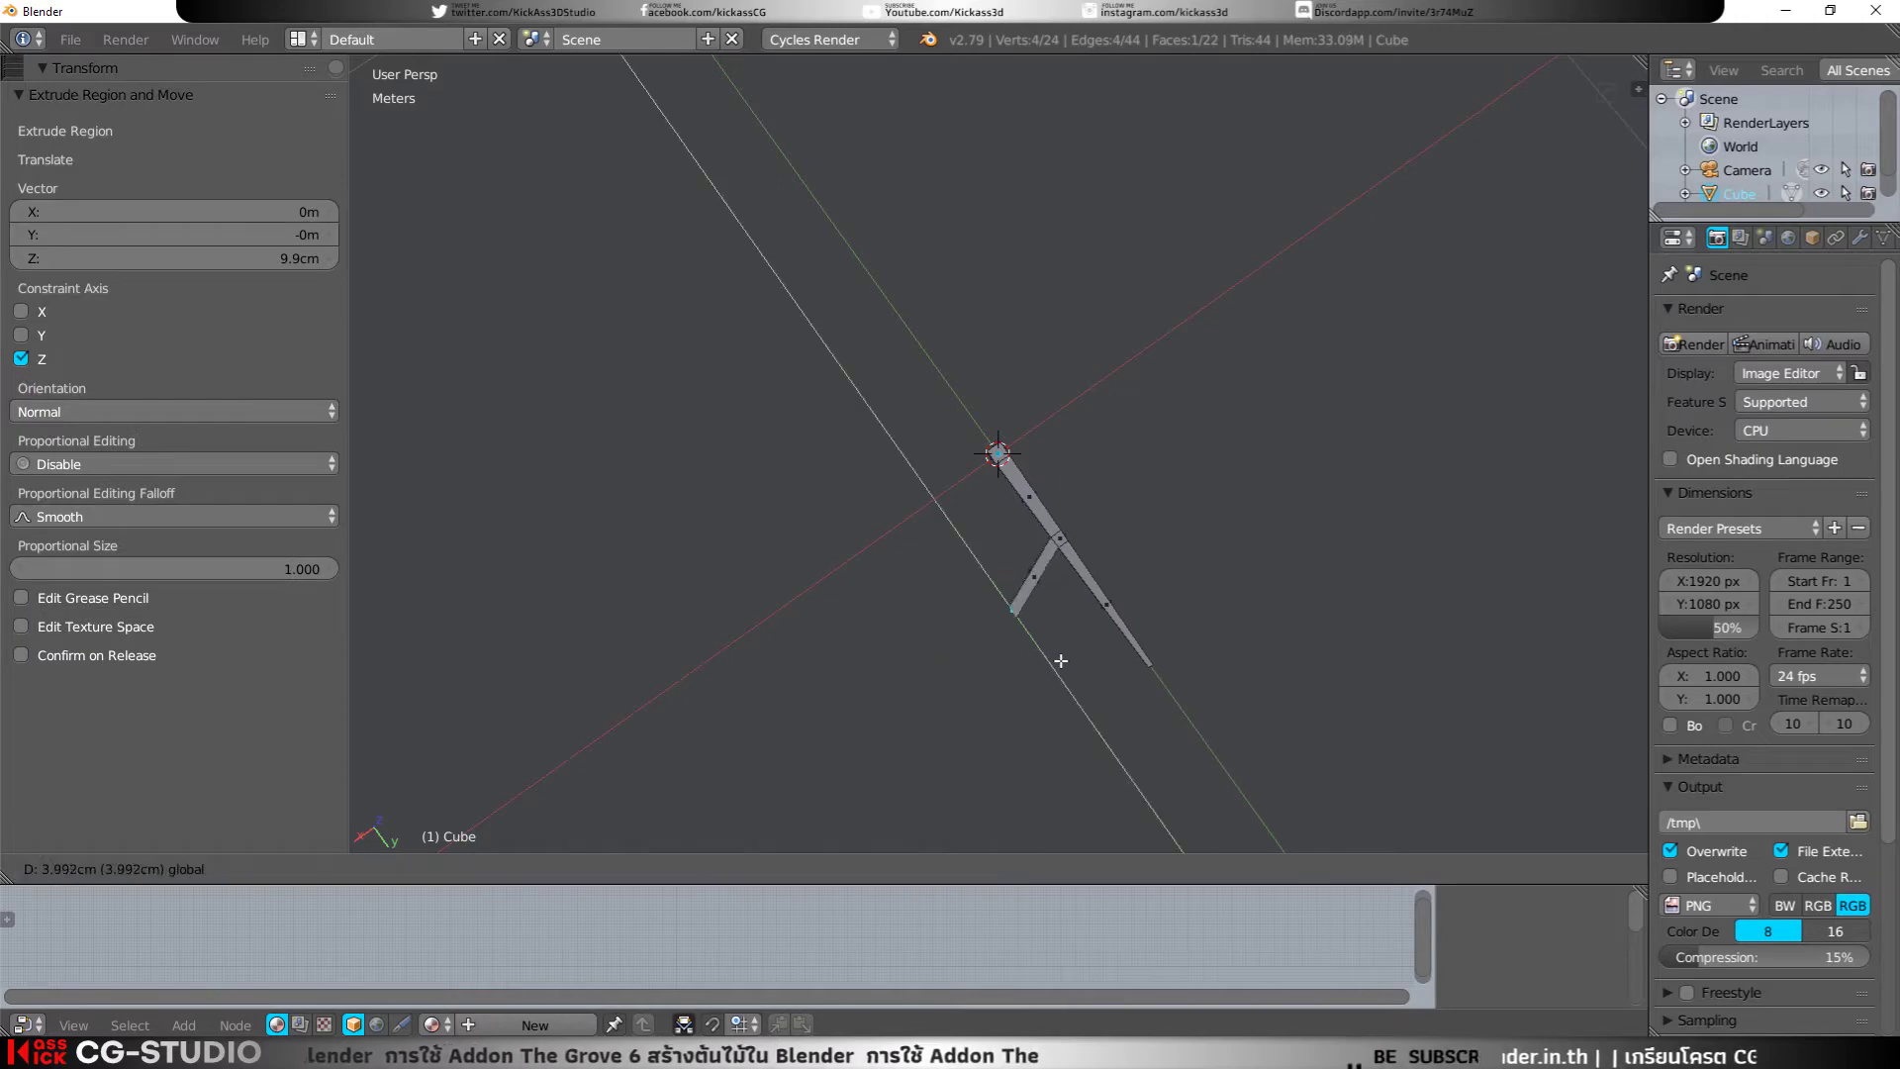
pyautogui.press('e')
pyautogui.click(1004, 734)
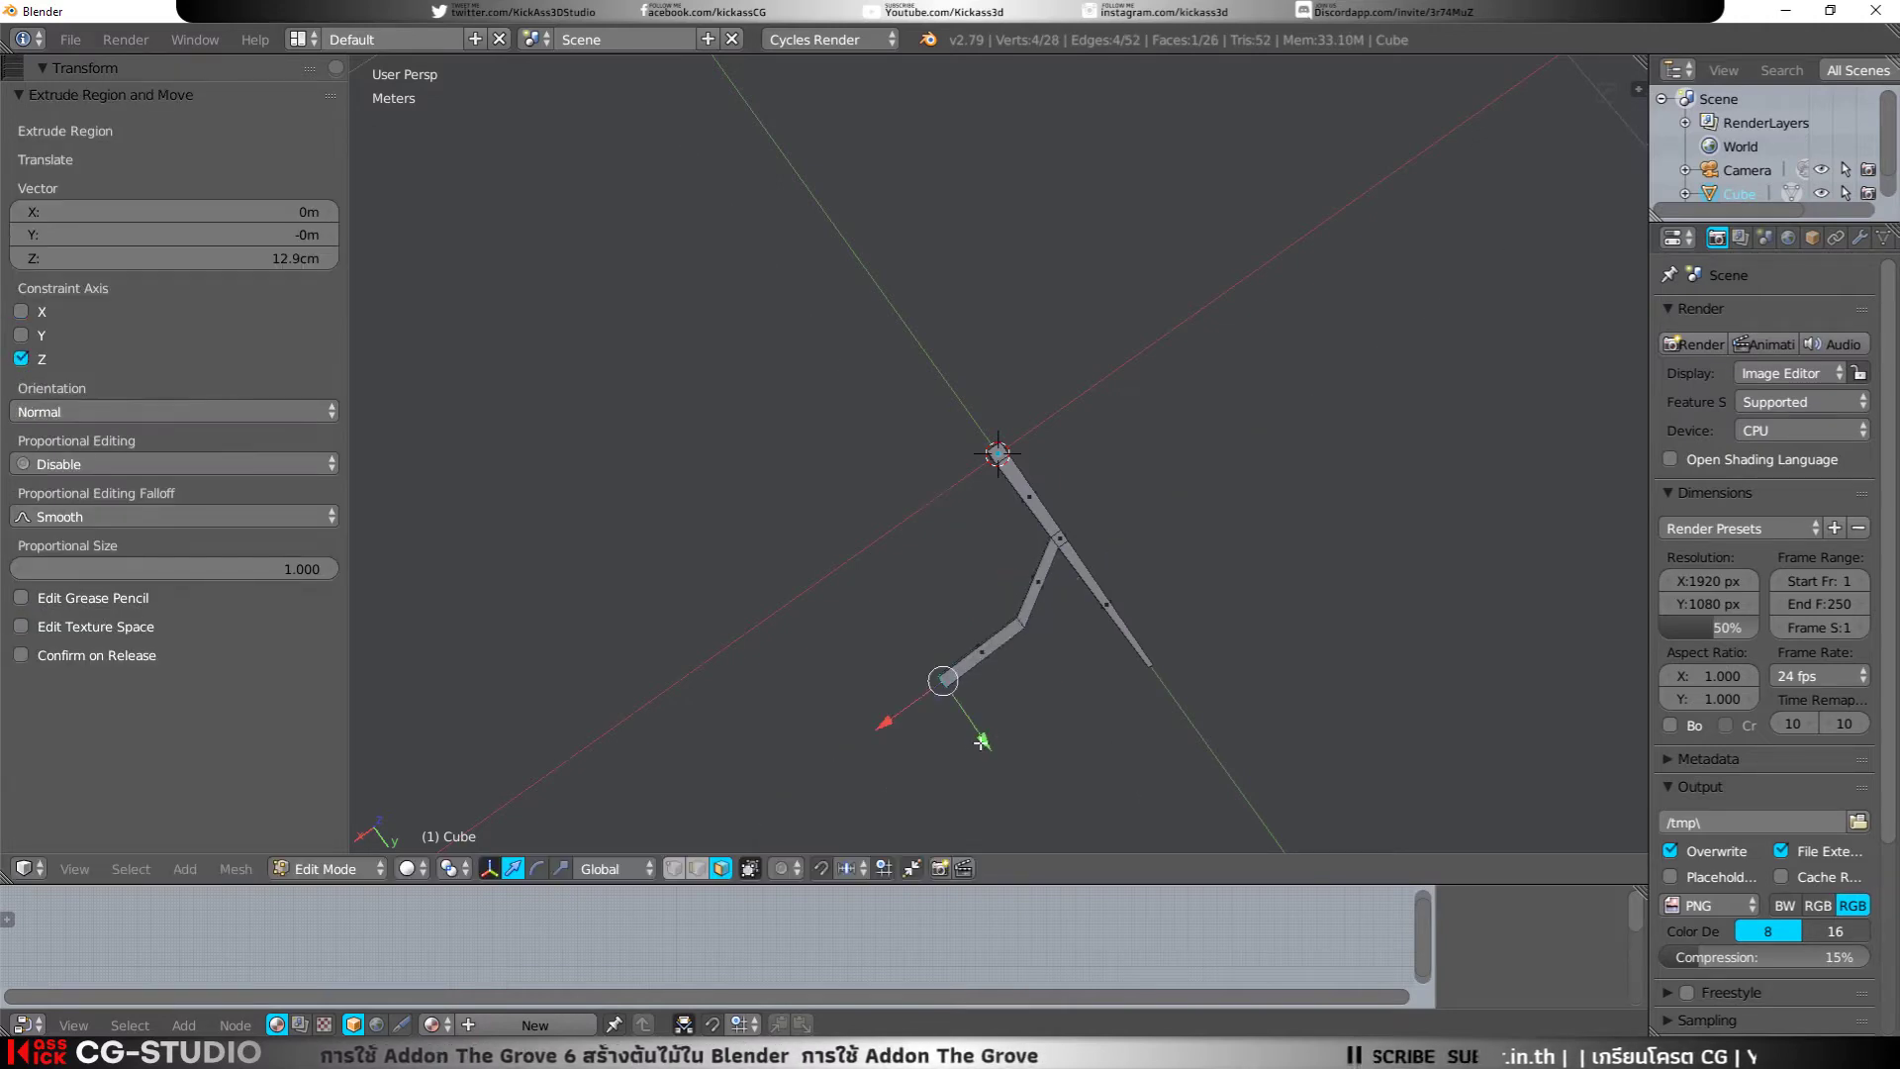
pyautogui.moveTo(990, 735); pyautogui.dragTo(1077, 782)
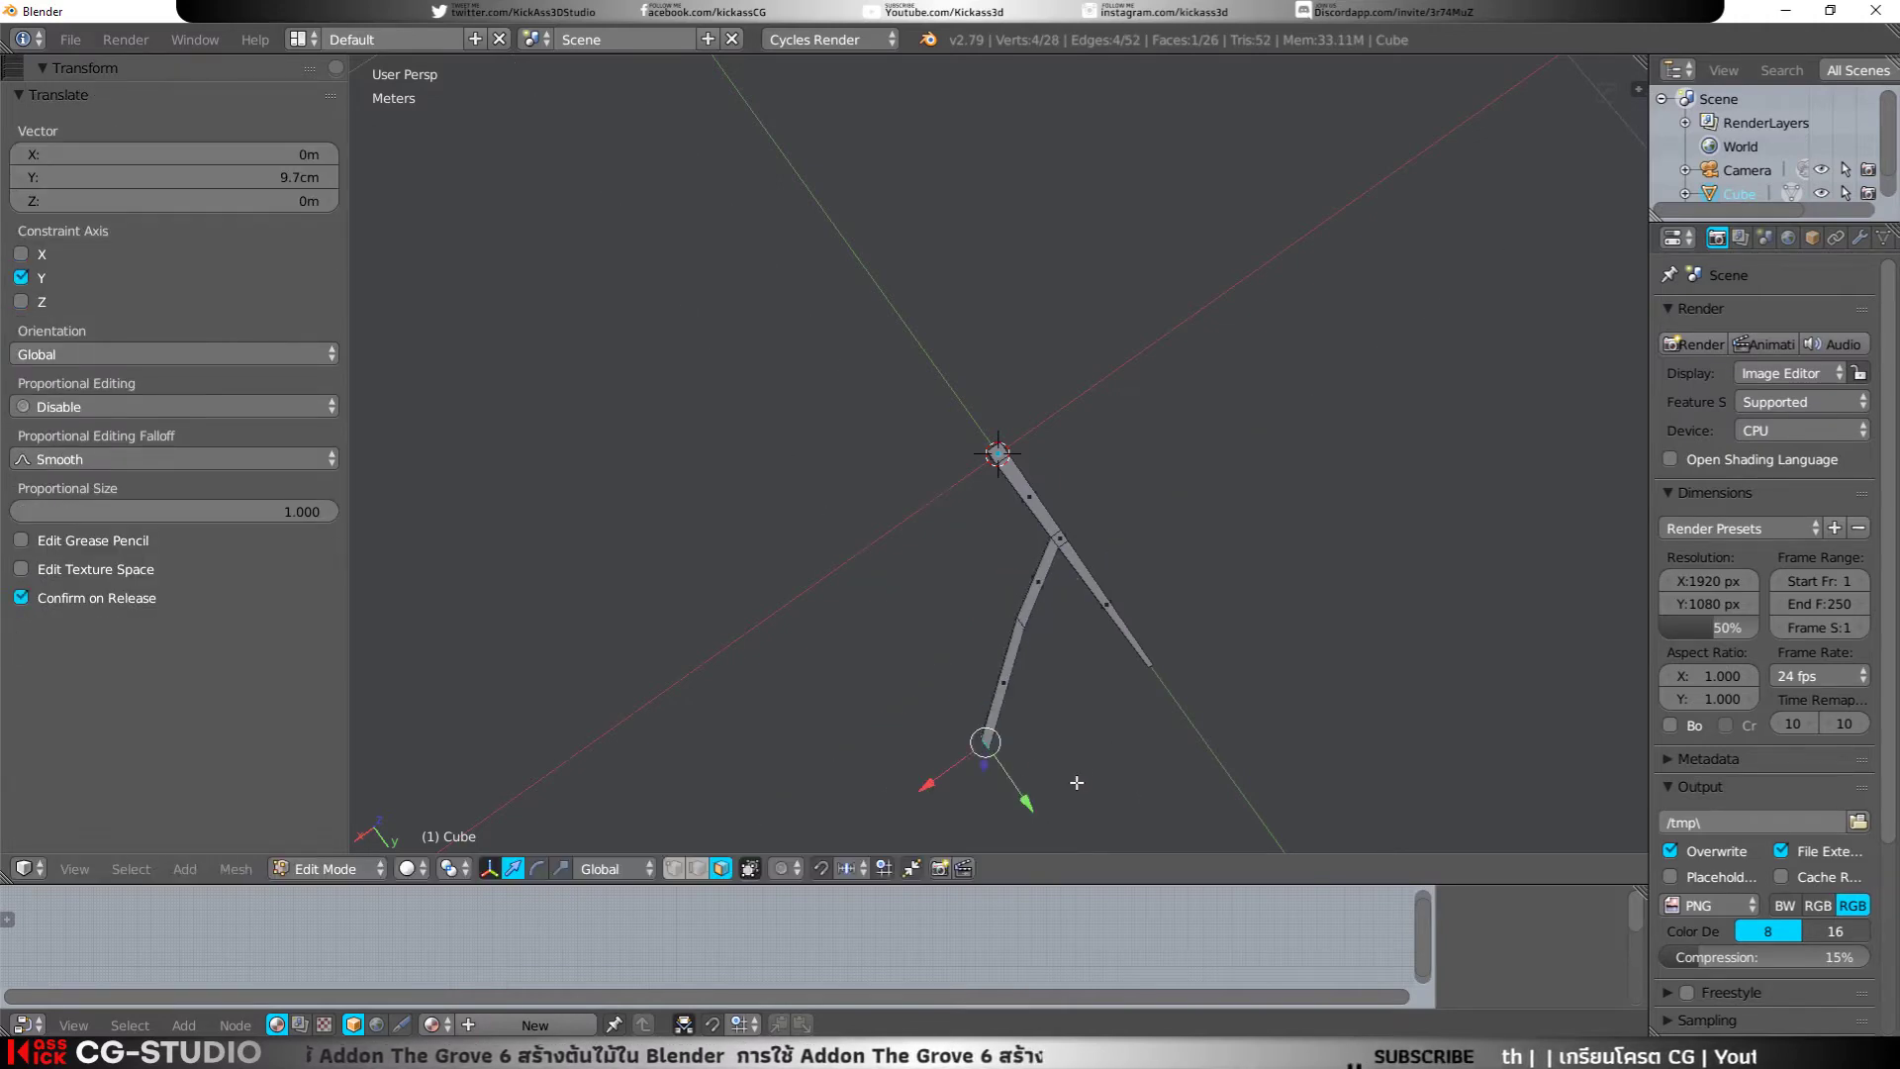
pyautogui.press('r')
pyautogui.click(1055, 676)
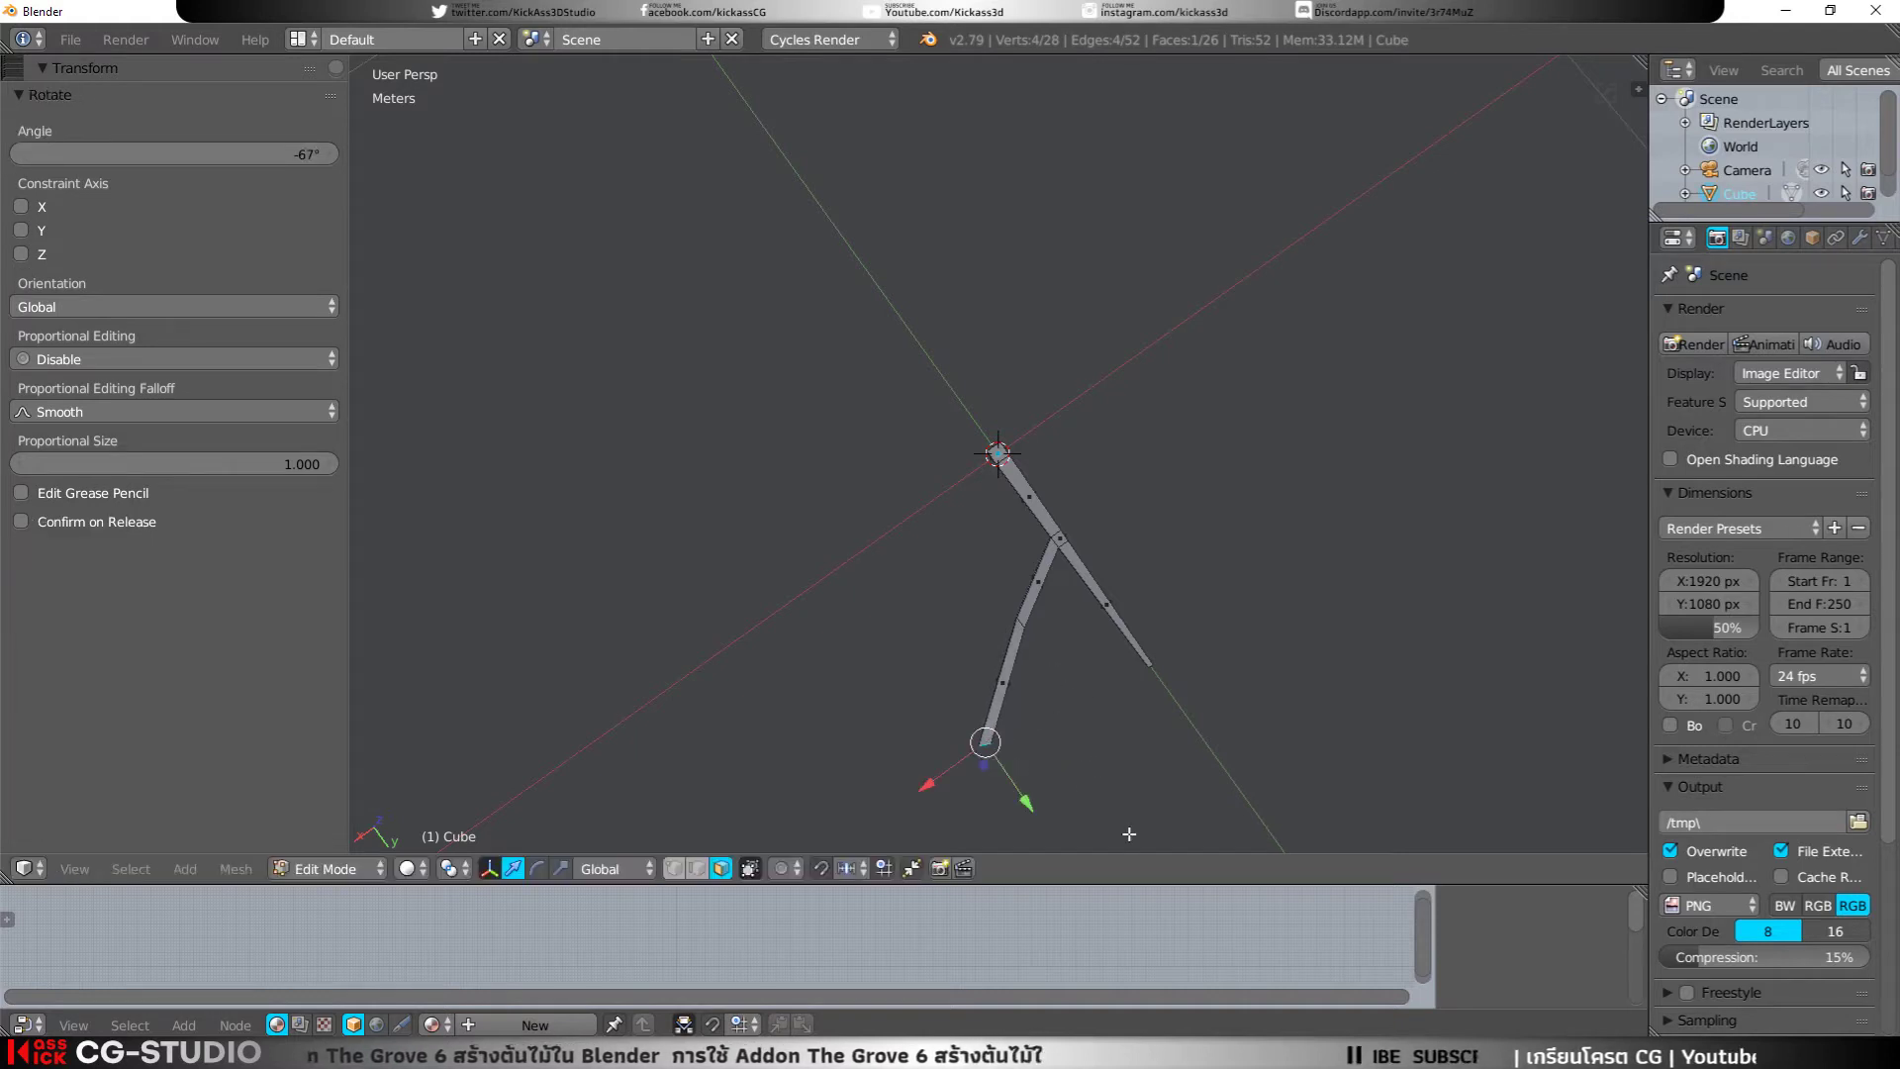
pyautogui.press('s')
pyautogui.click(1069, 797)
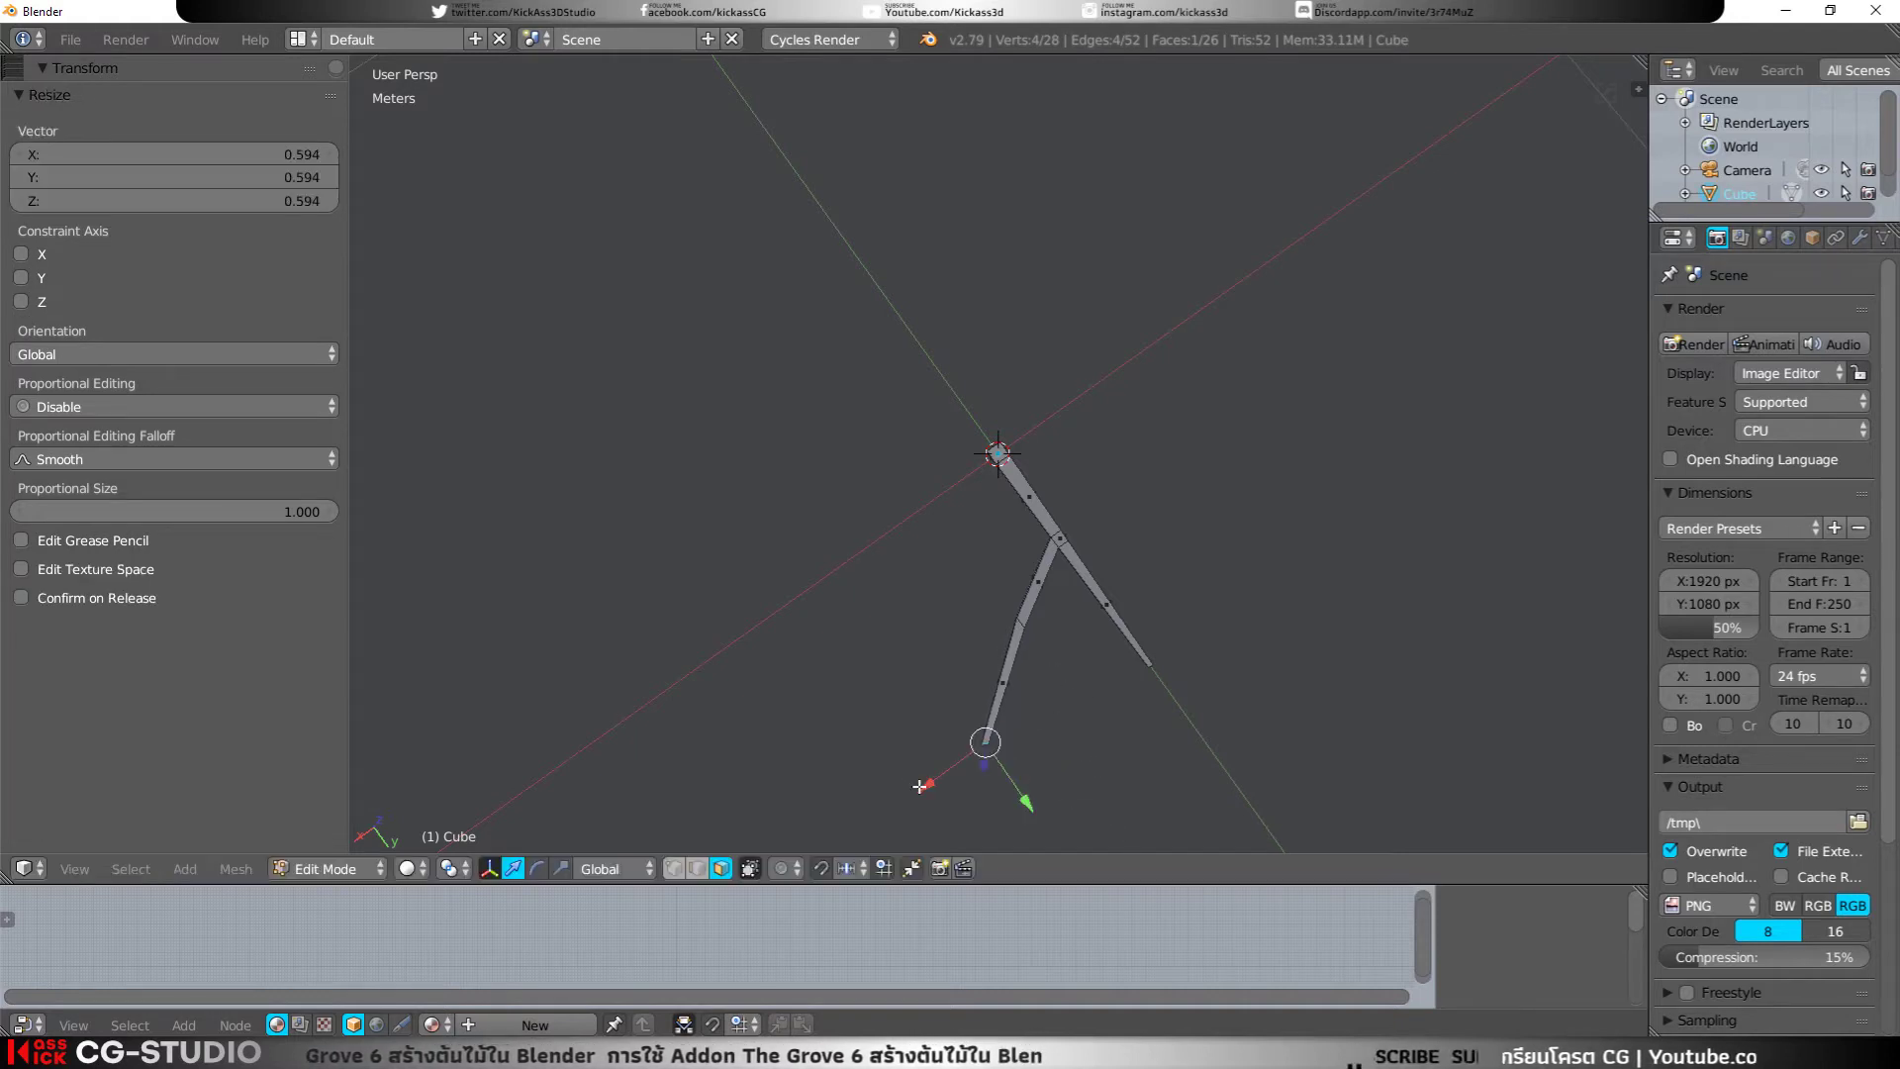
pyautogui.moveTo(920, 786)
pyautogui.mouseDown()
pyautogui.moveTo(993, 763)
pyautogui.moveTo(966, 768)
pyautogui.mouseUp()
# Step: Loop-cut the branch and shift its lower vertices along X
pyautogui.moveTo(967, 768)
pyautogui.mouseDown(button='middle')
pyautogui.moveTo(1018, 636)
pyautogui.moveTo(987, 566)
pyautogui.moveTo(861, 653)
pyautogui.mouseUp(button='middle')
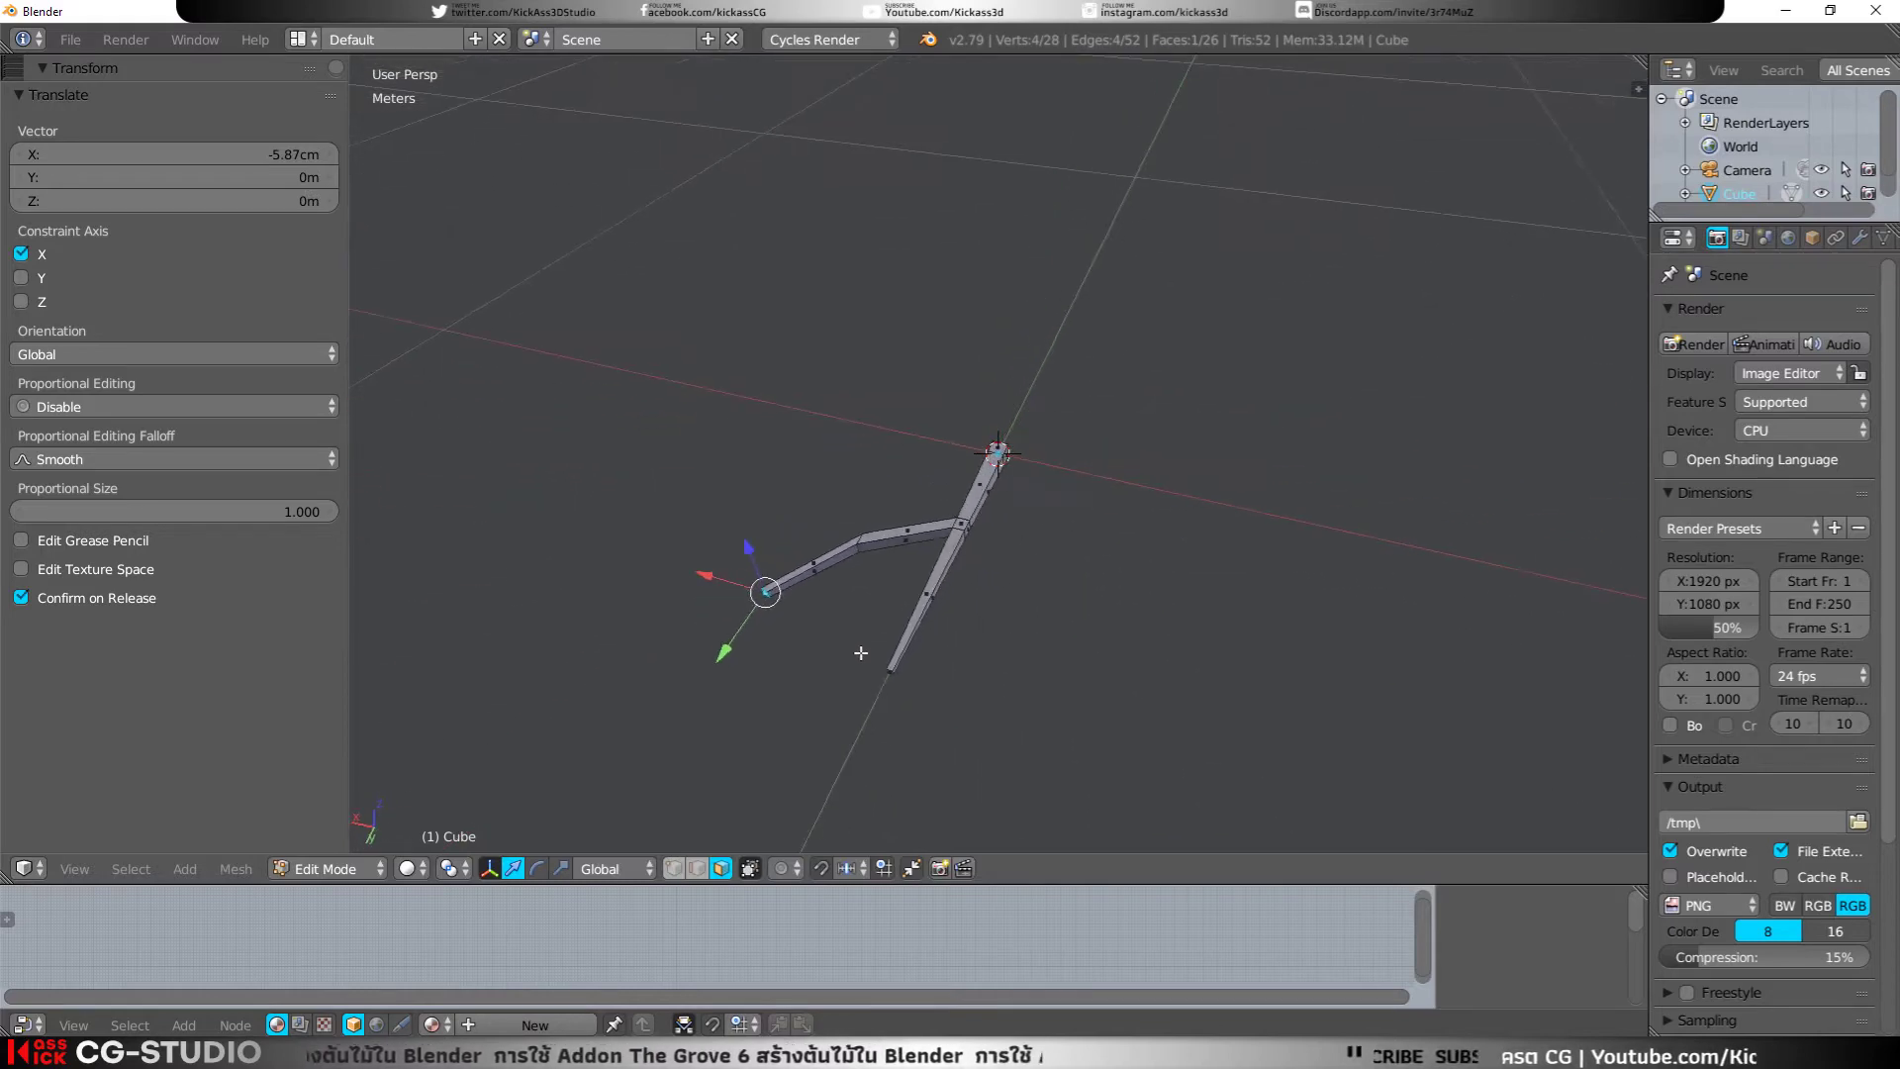
pyautogui.hotkey('ctrl', 'r')
pyautogui.click(927, 598)
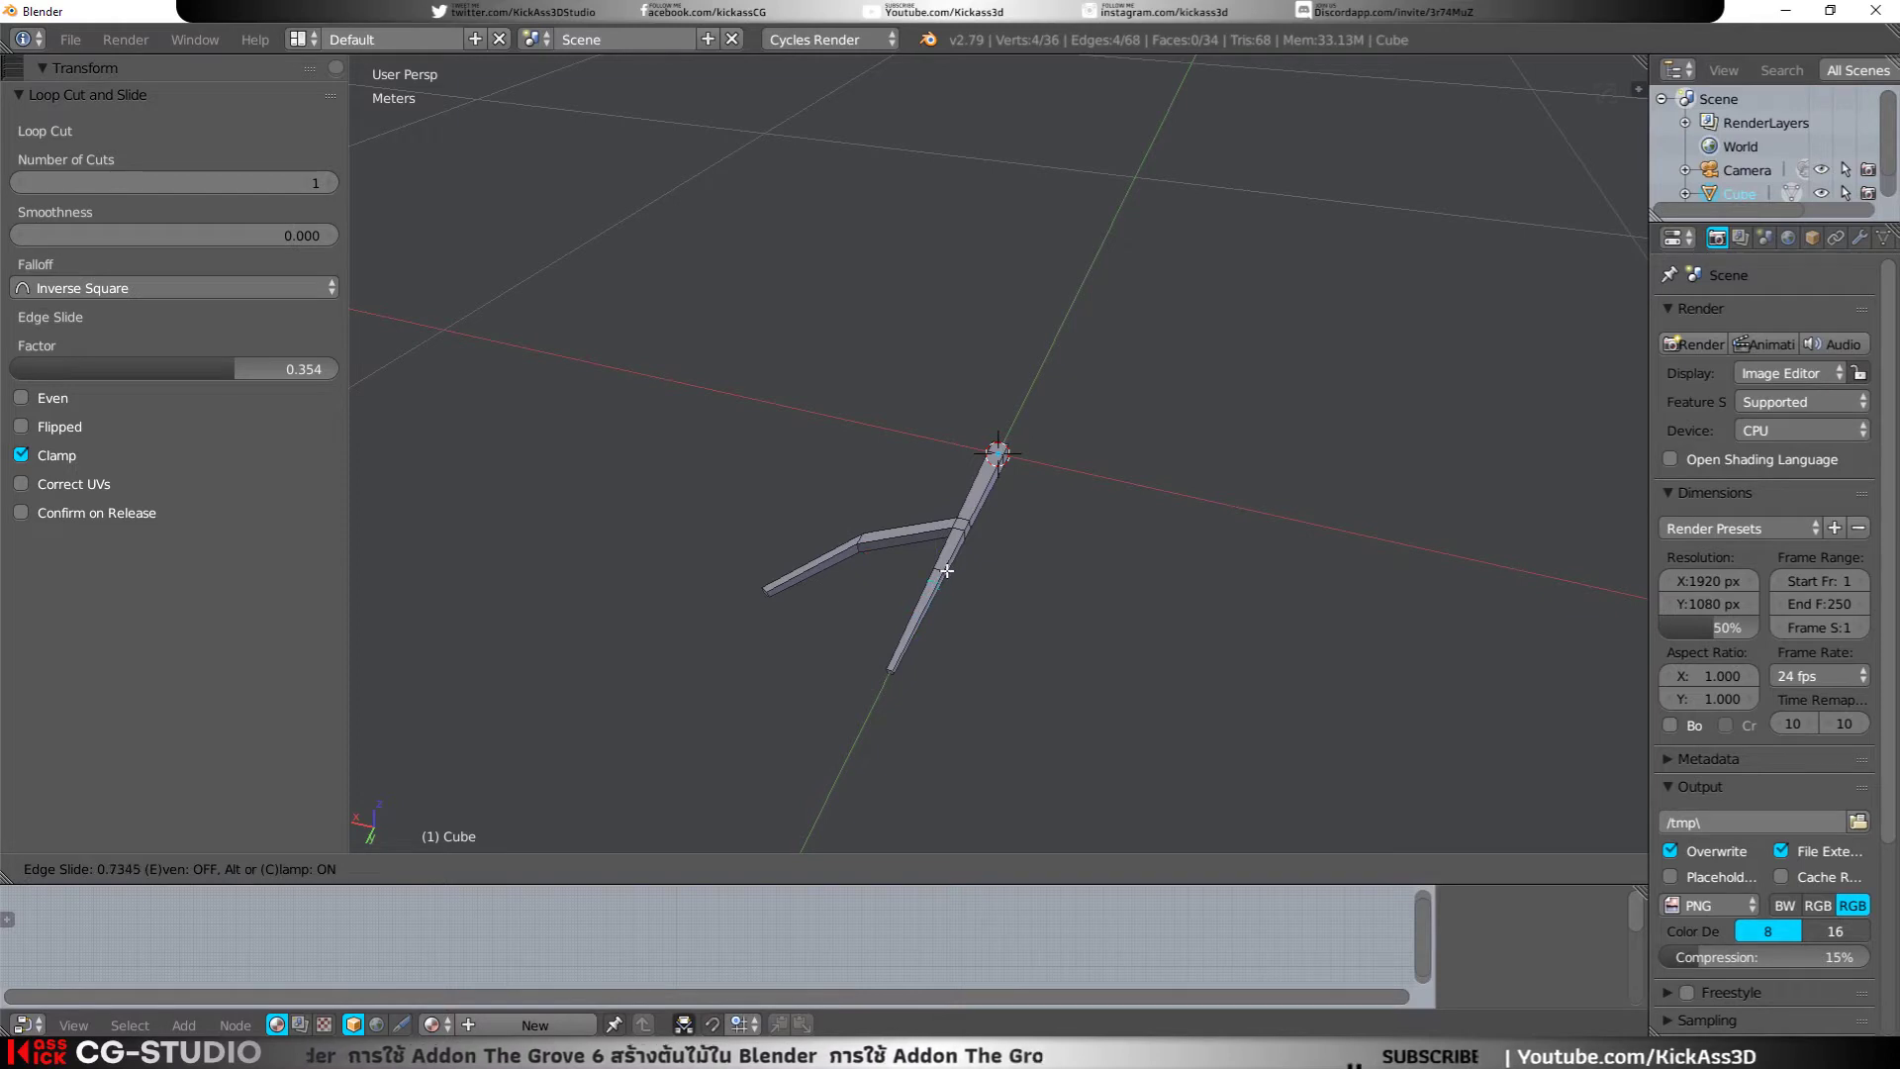
pyautogui.click(947, 569)
pyautogui.scroll(4, 901, 790)
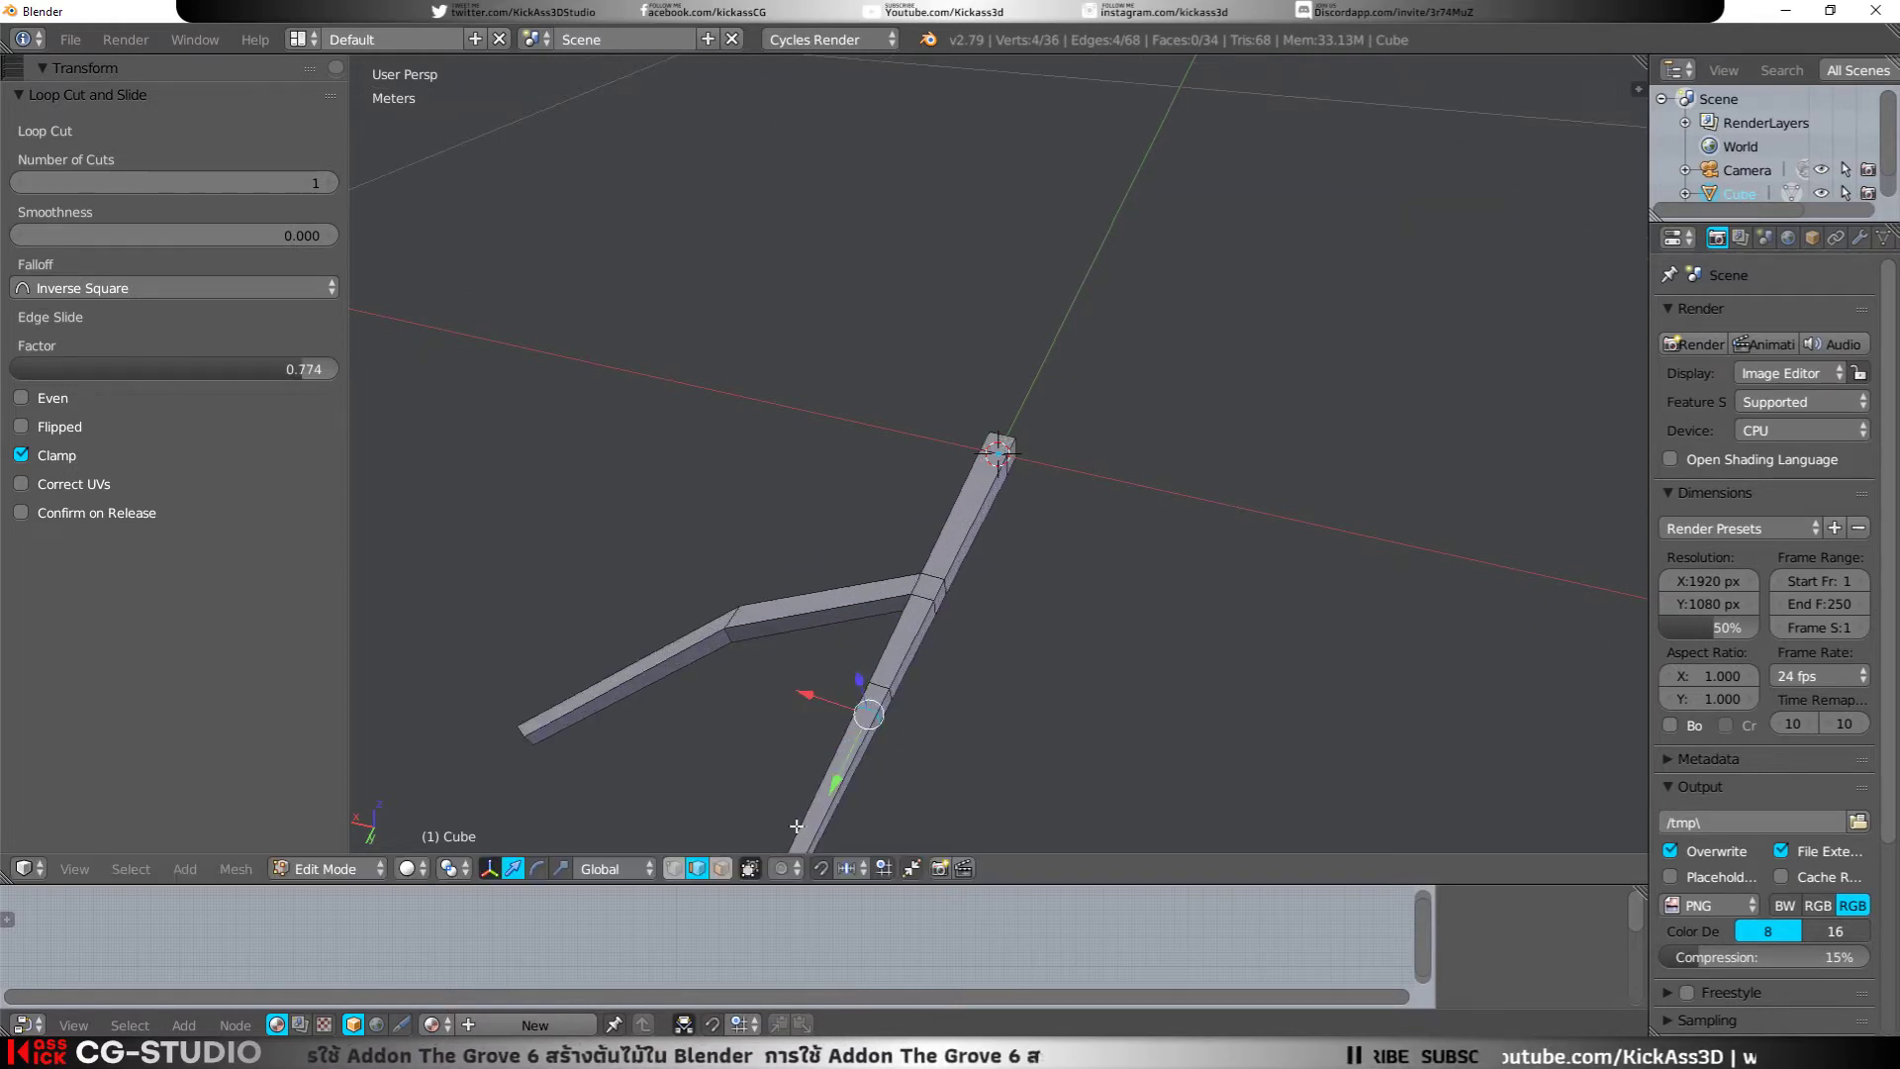
pyautogui.moveTo(834, 698); pyautogui.dragTo(878, 700)
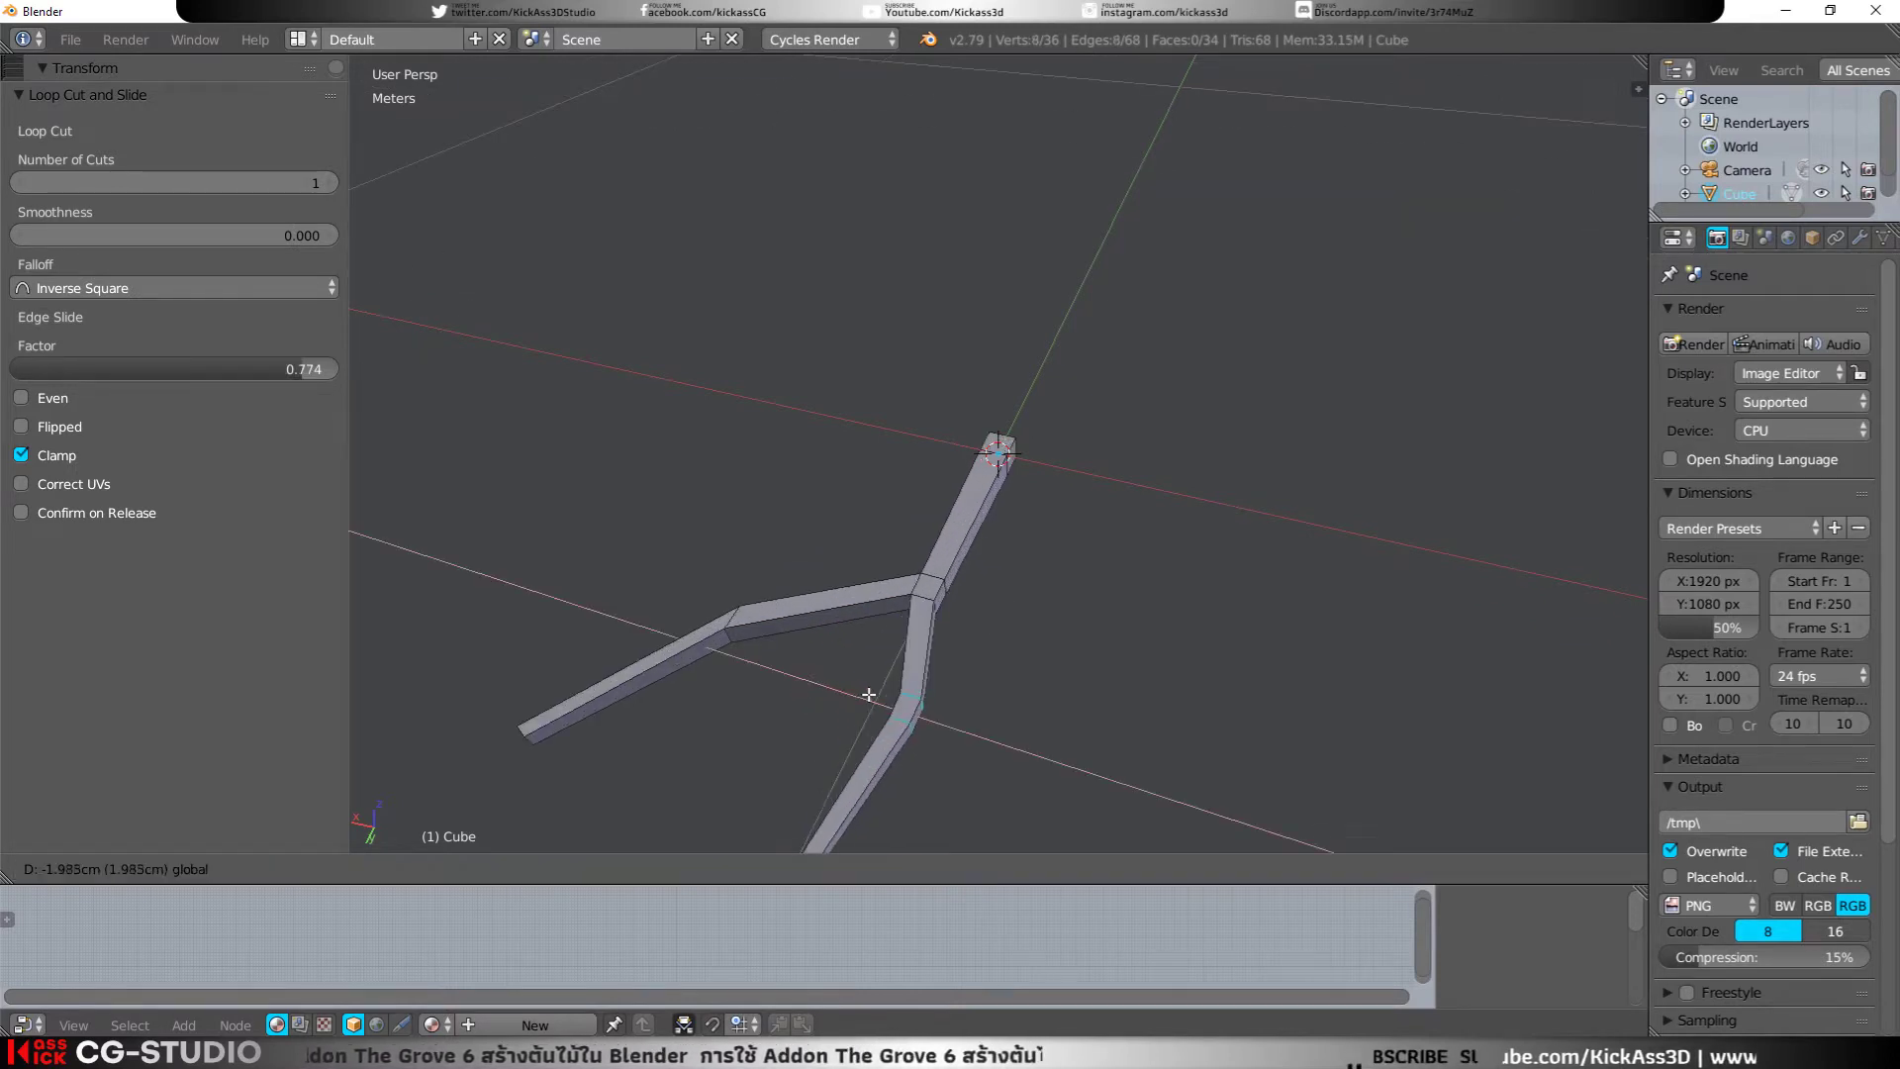
pyautogui.moveTo(877, 699); pyautogui.dragTo(833, 663, button='middle')
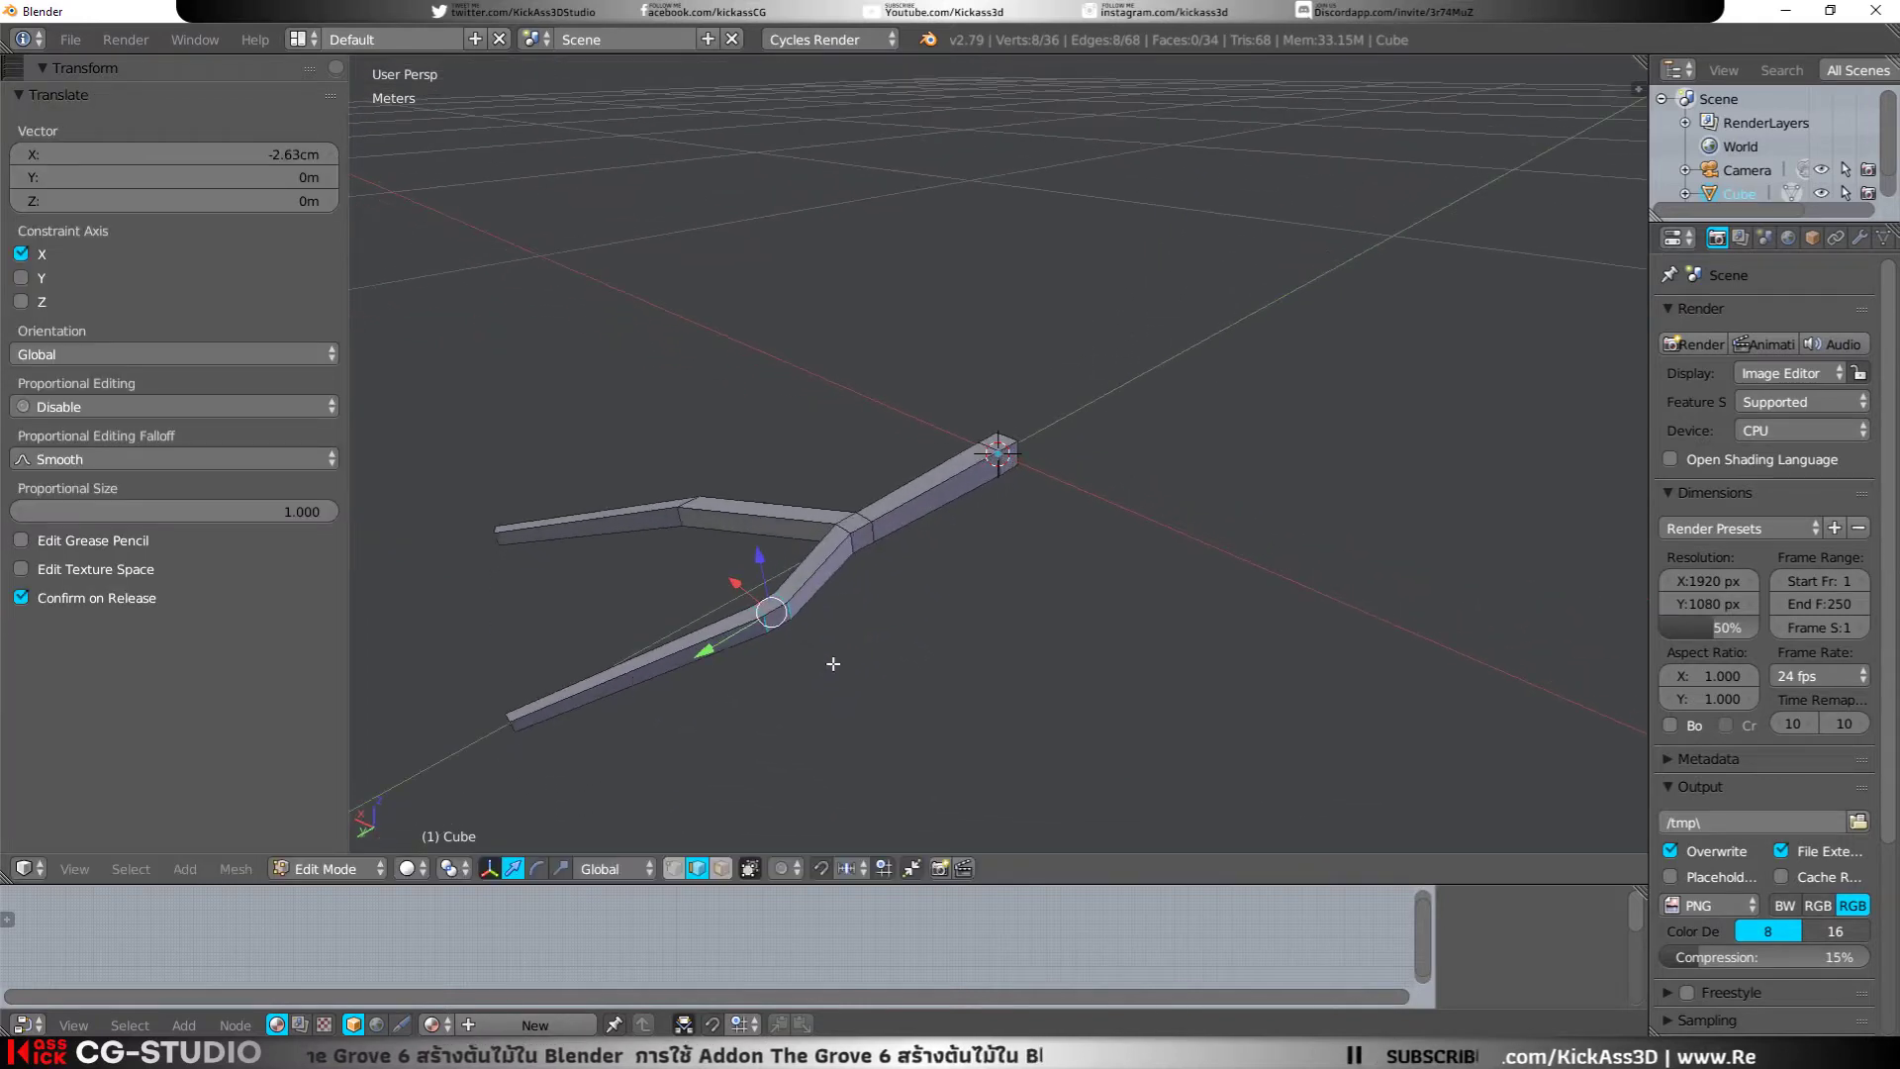
# Step: Extrude a short 6.27 cm spur from the lower branch face, angled outward, and view from top
pyautogui.click(721, 868)
pyautogui.rightClick(775, 612)
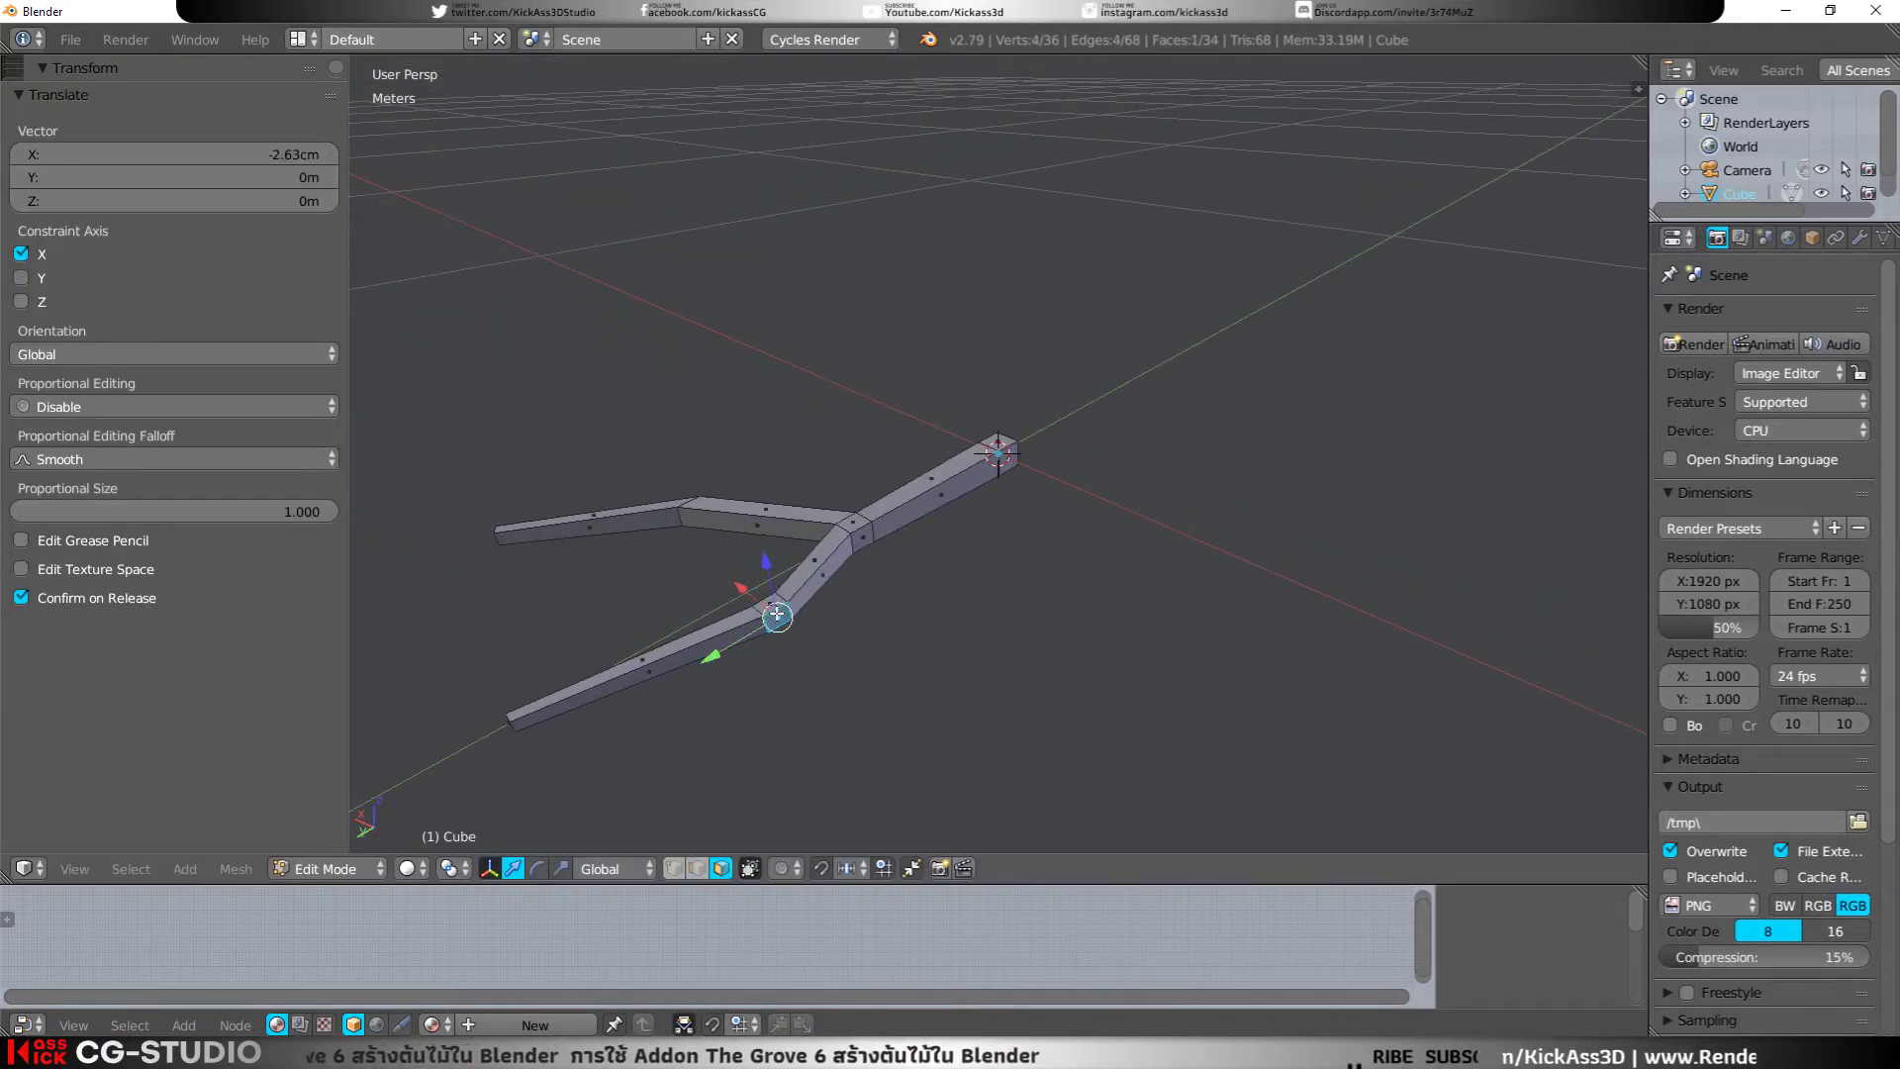
pyautogui.press('e')
pyautogui.click(836, 682)
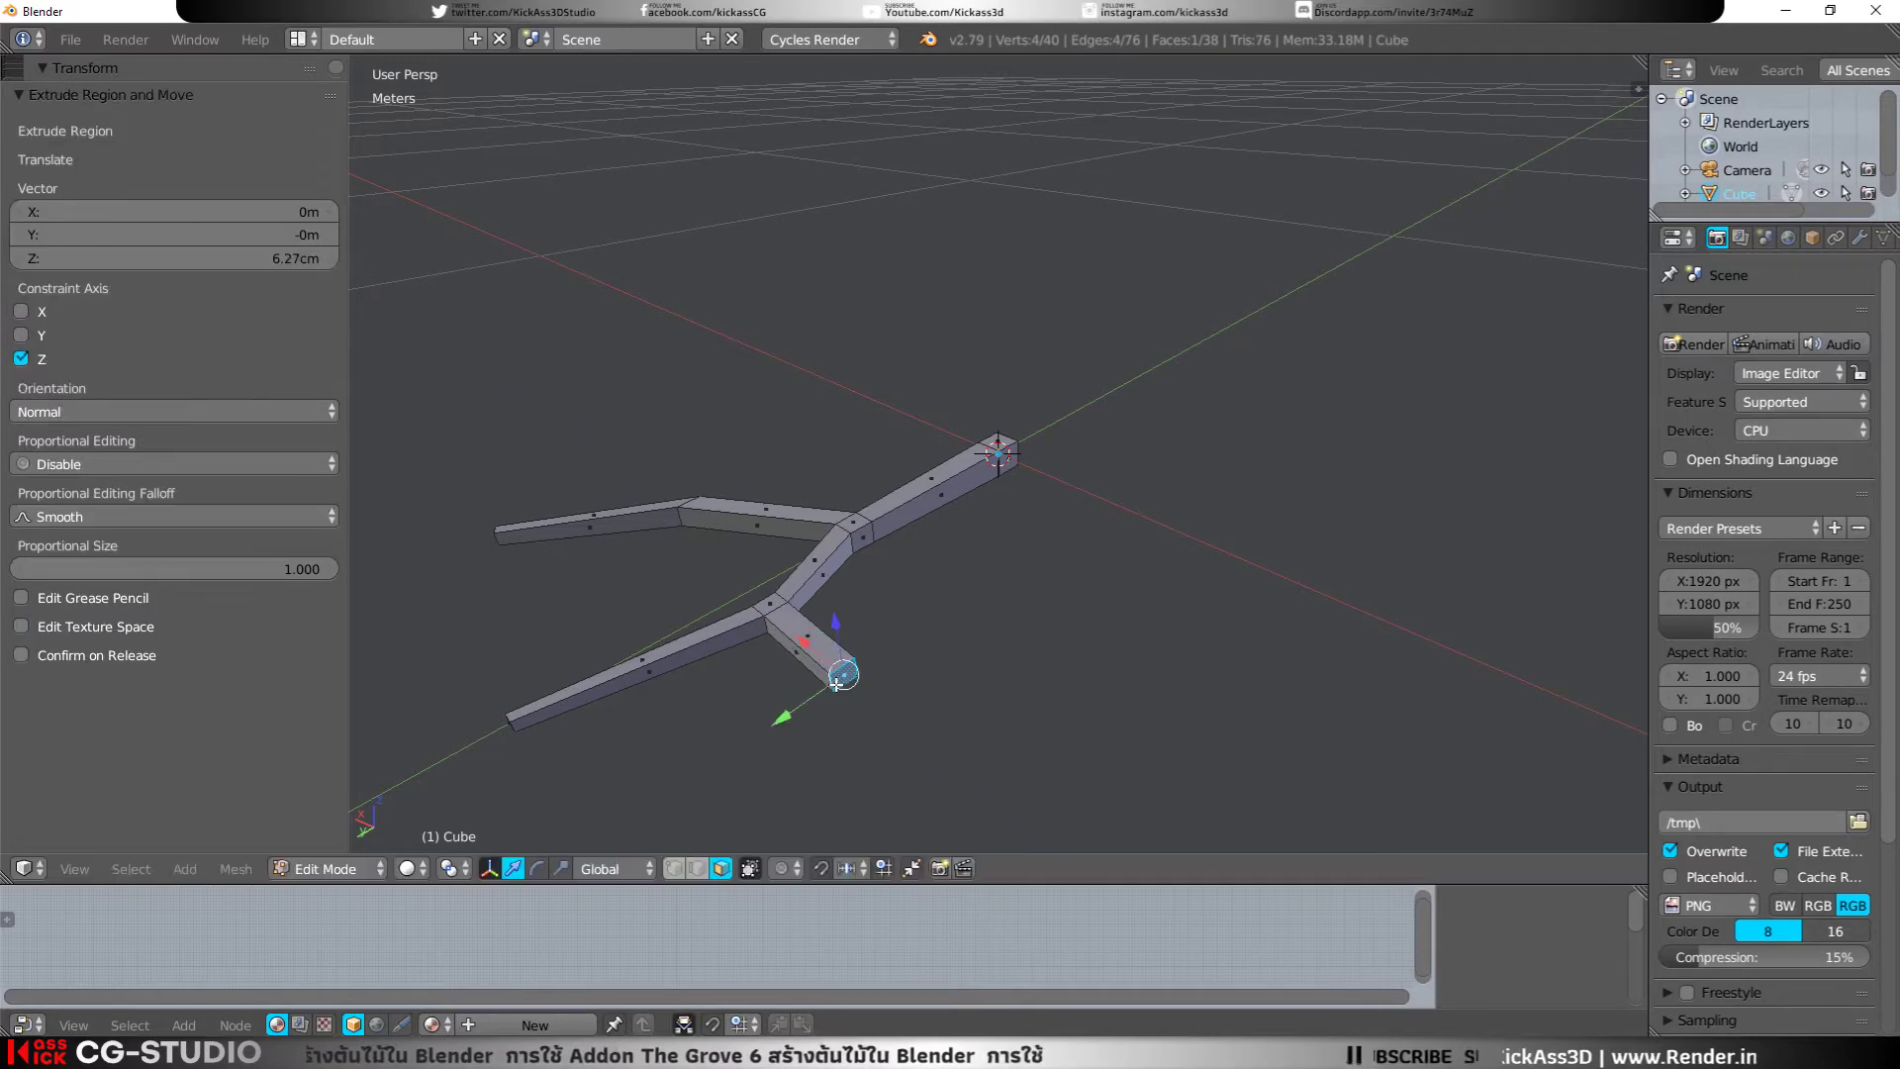
pyautogui.moveTo(810, 703); pyautogui.dragTo(797, 721)
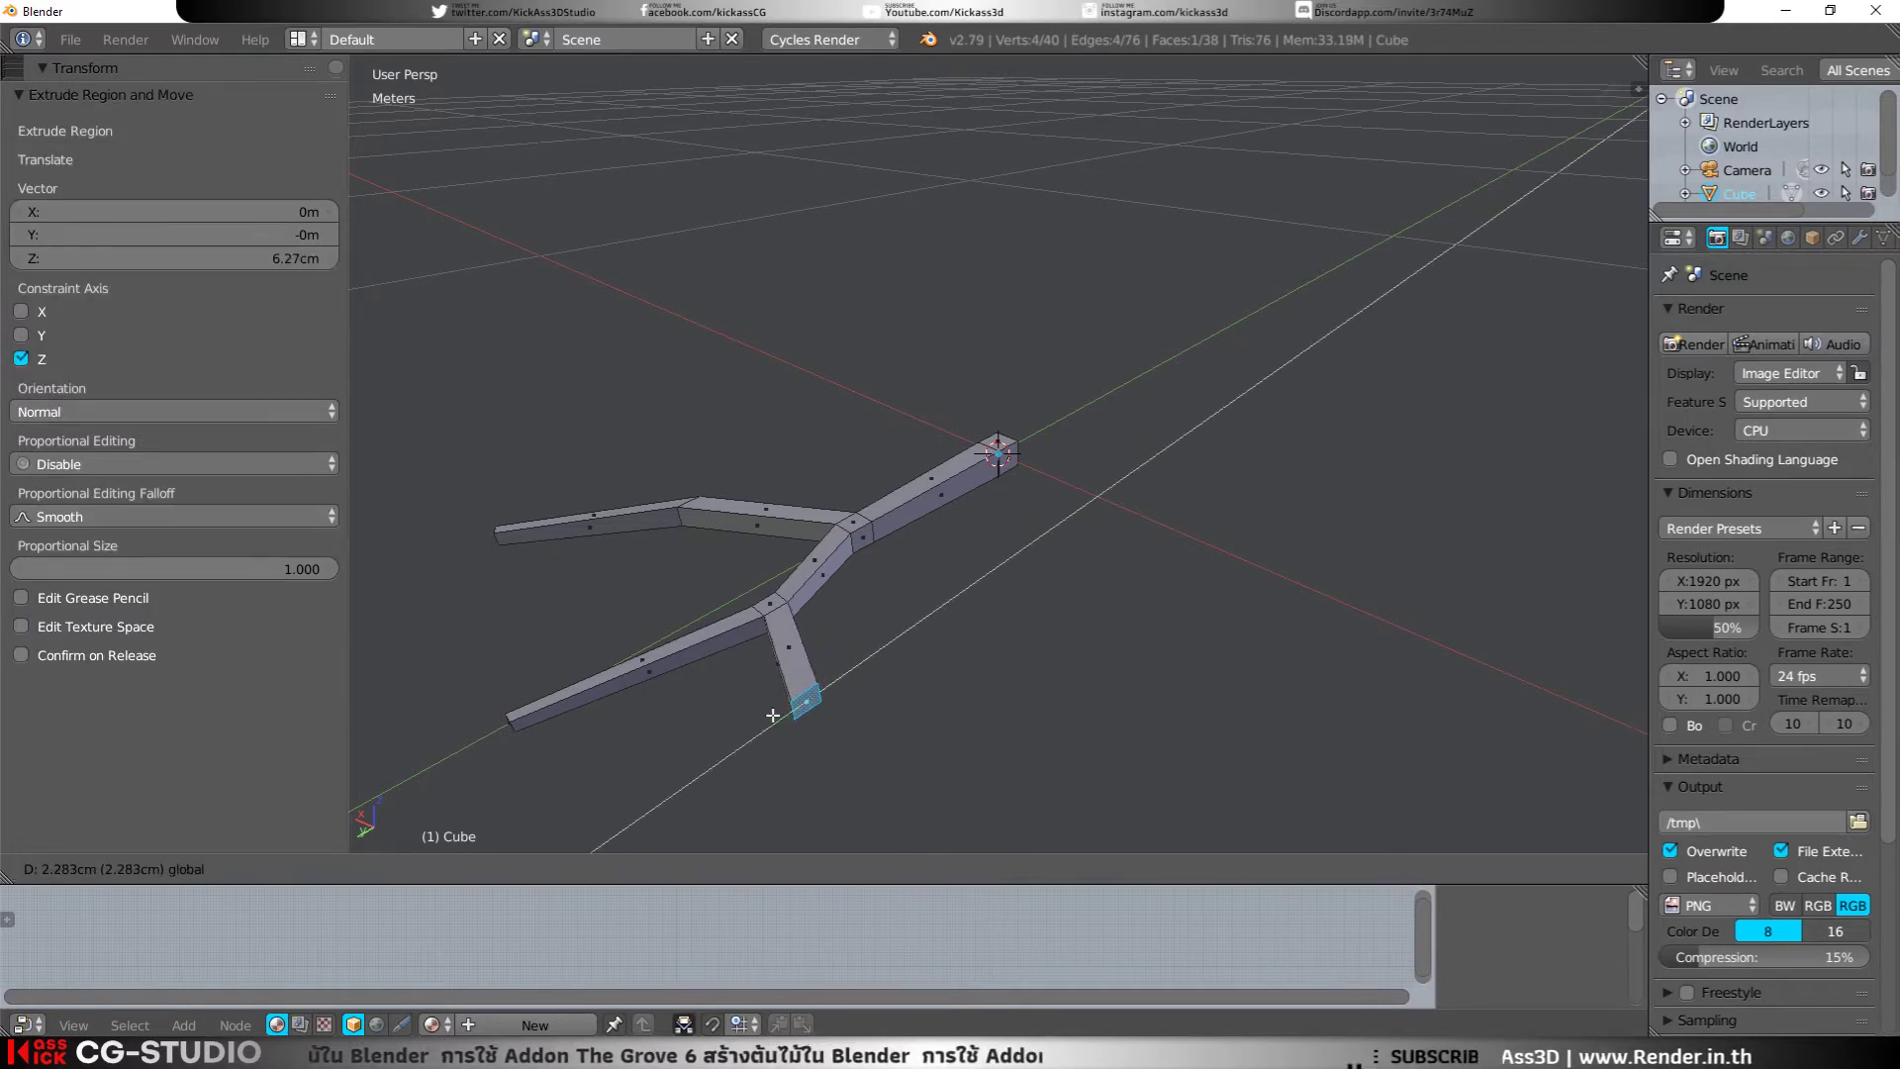
pyautogui.press('r')
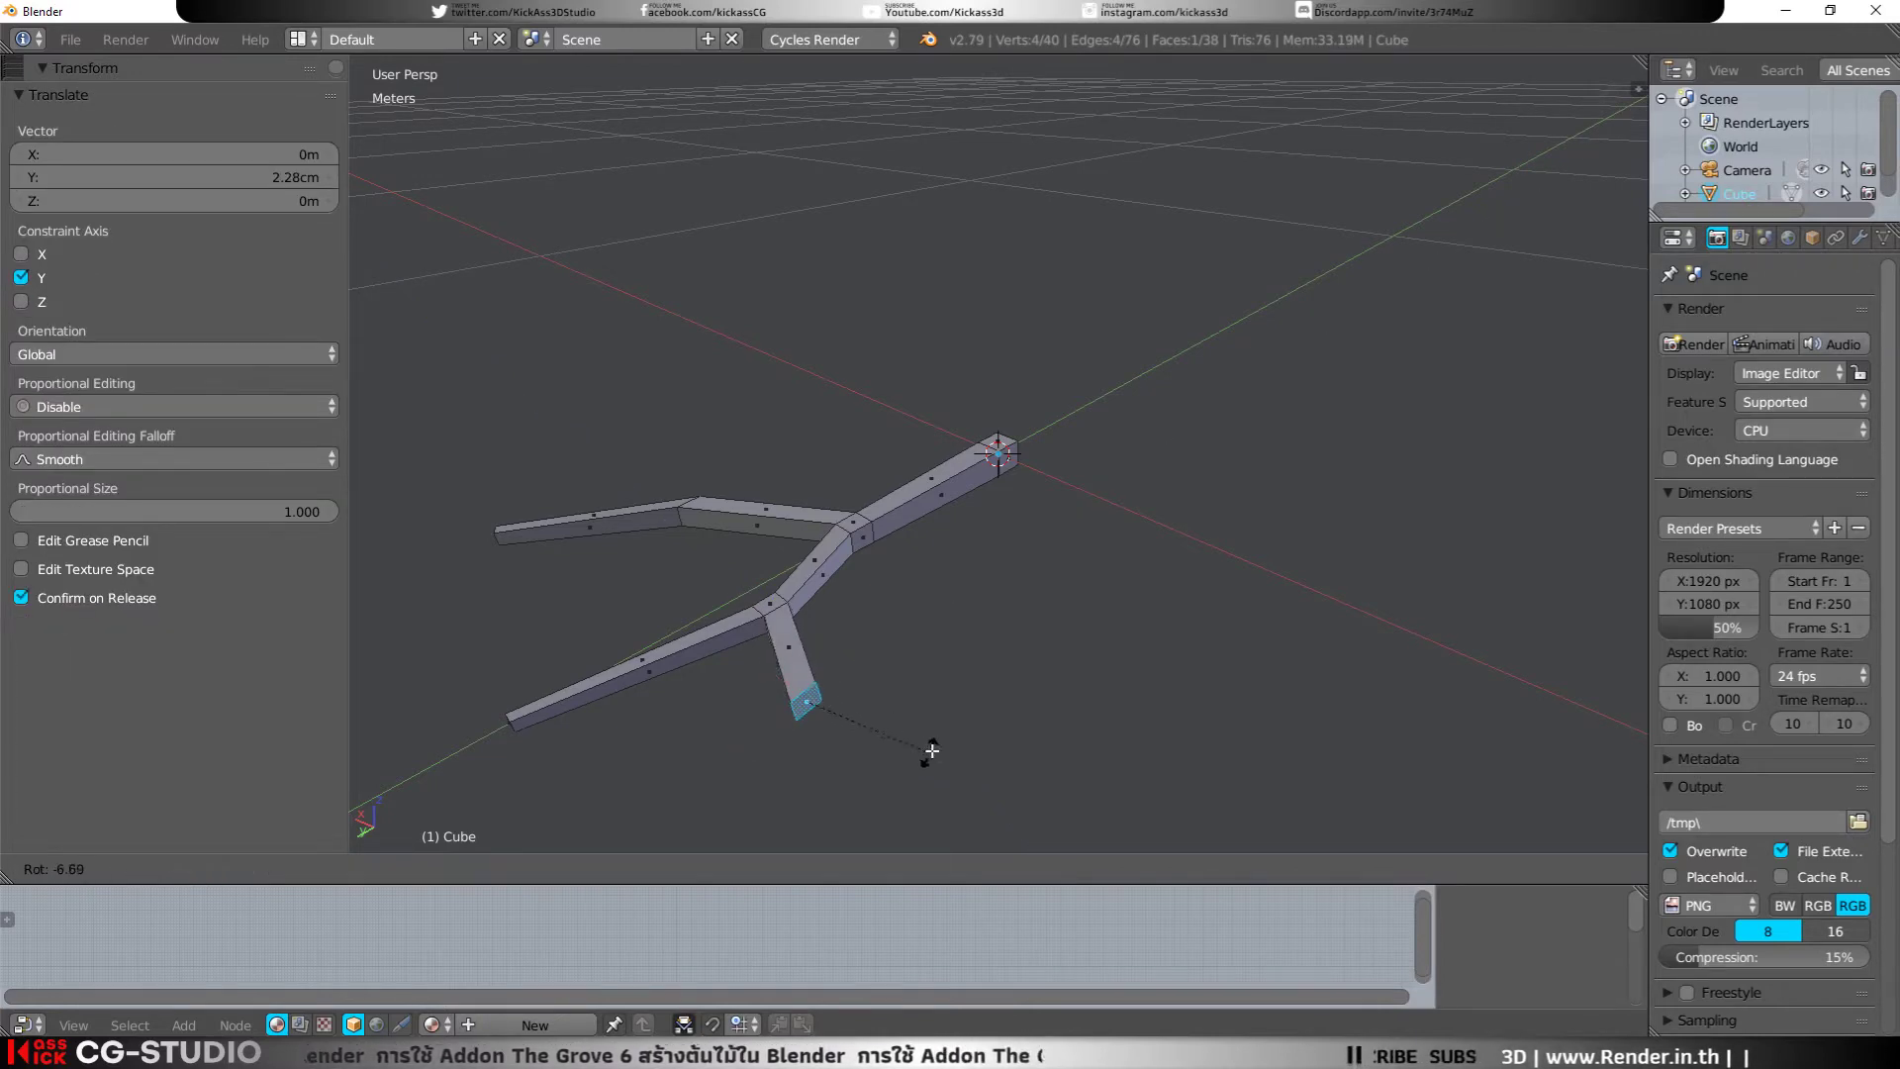
pyautogui.press('z')
pyautogui.press('Escape')
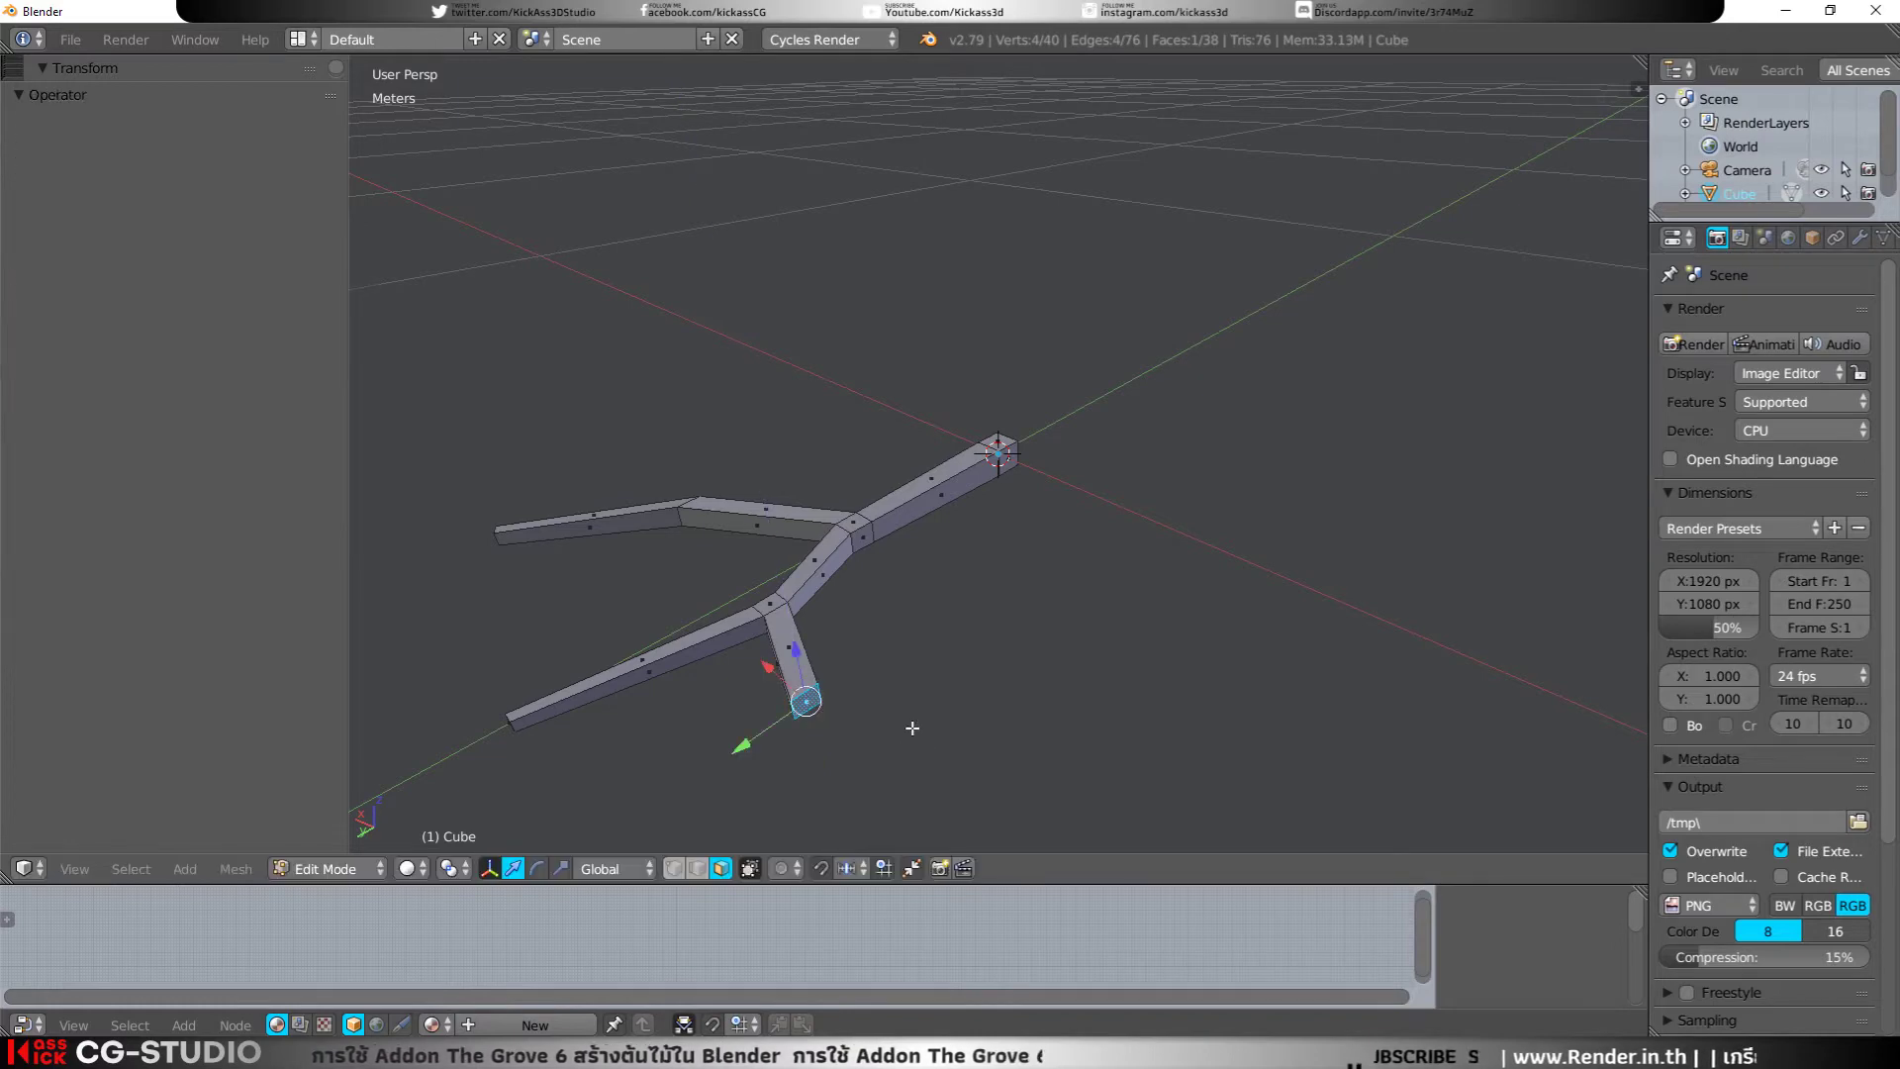
pyautogui.moveTo(908, 725); pyautogui.dragTo(919, 751, button='middle')
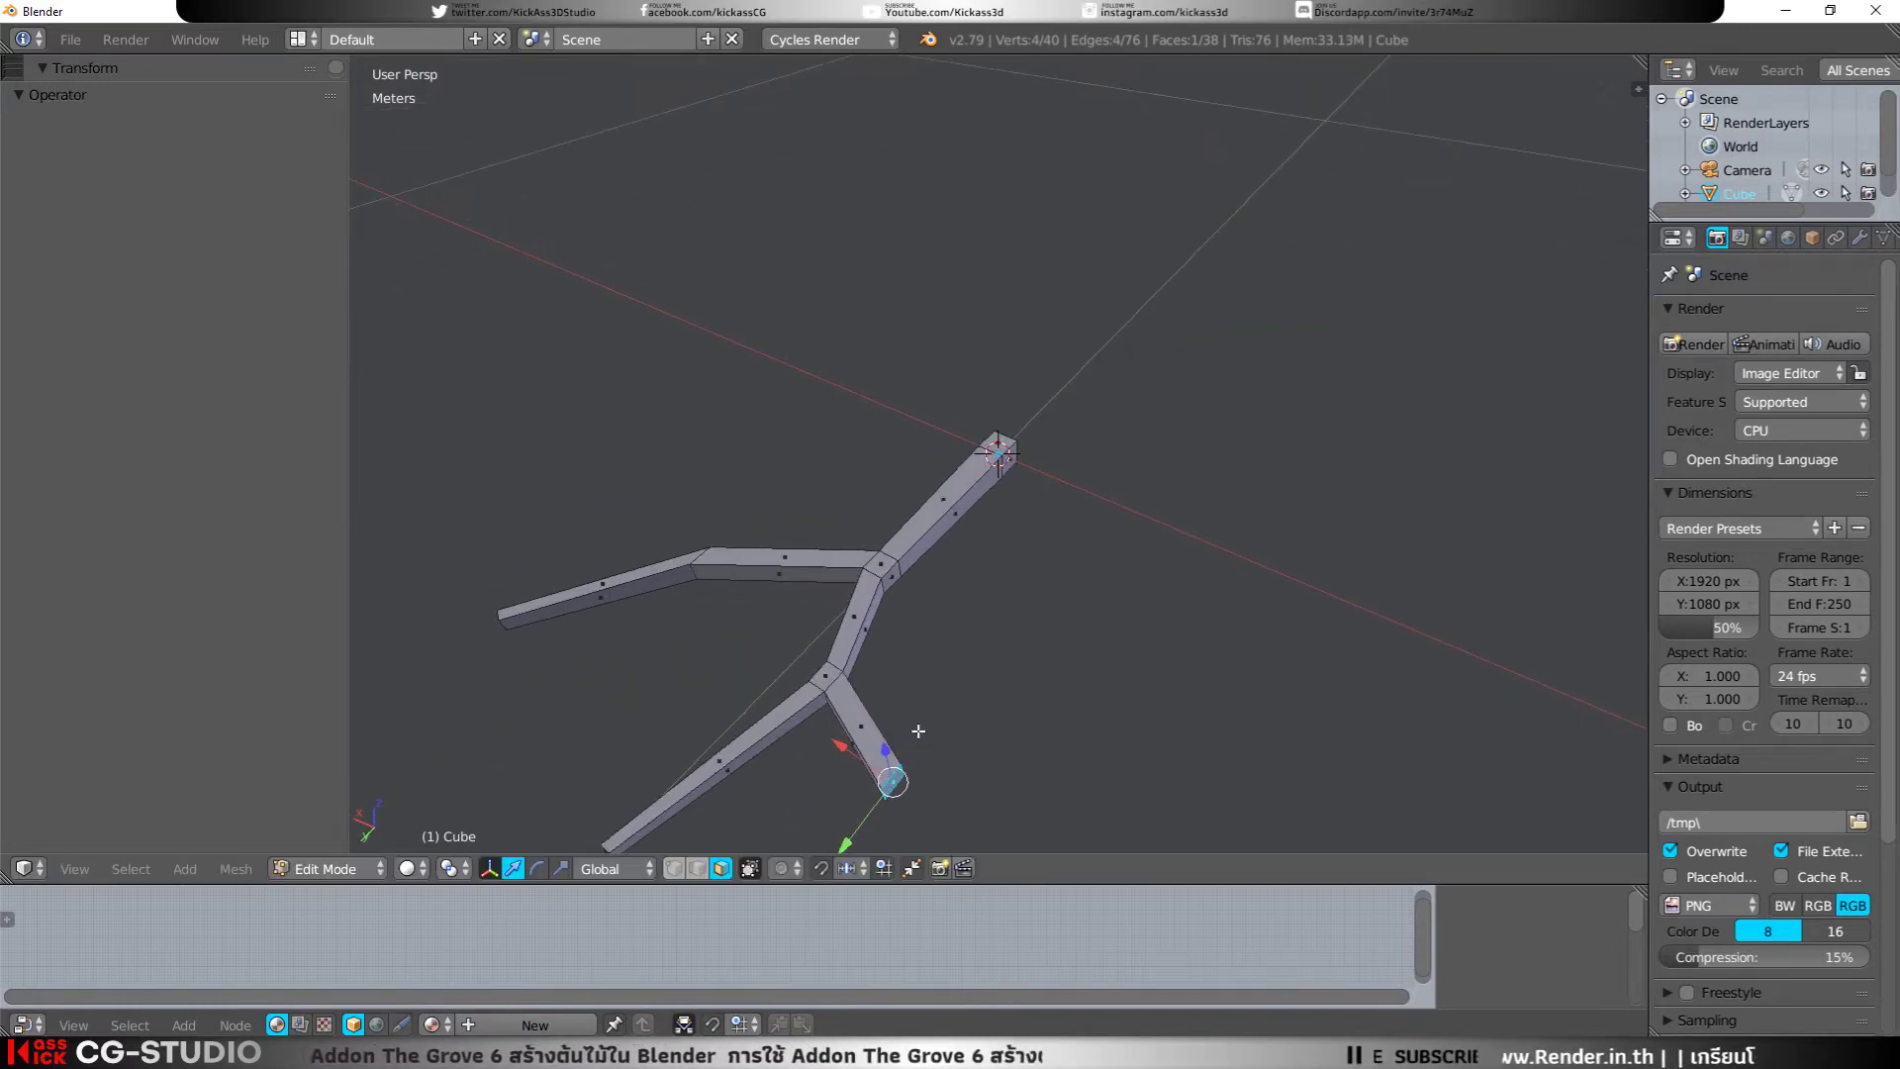
pyautogui.moveTo(893, 780); pyautogui.dragTo(918, 732)
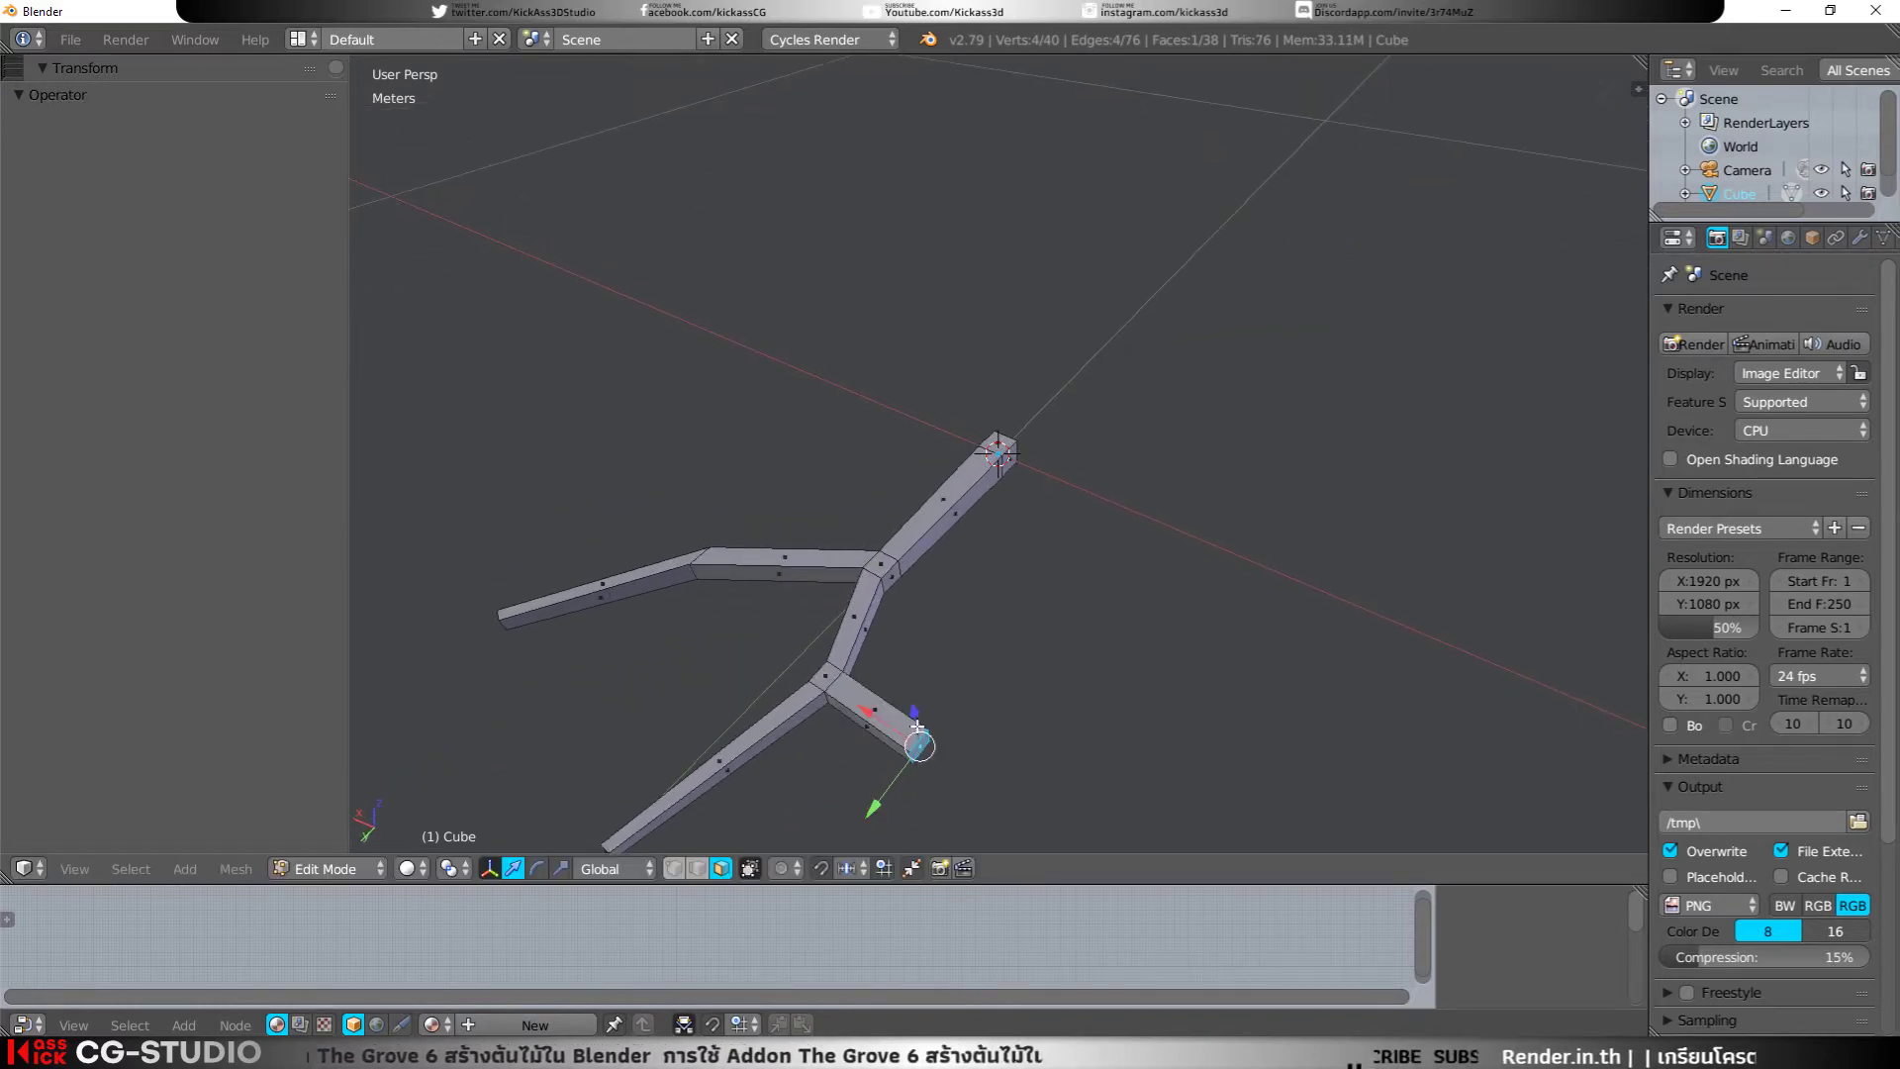
pyautogui.press('KP_7')
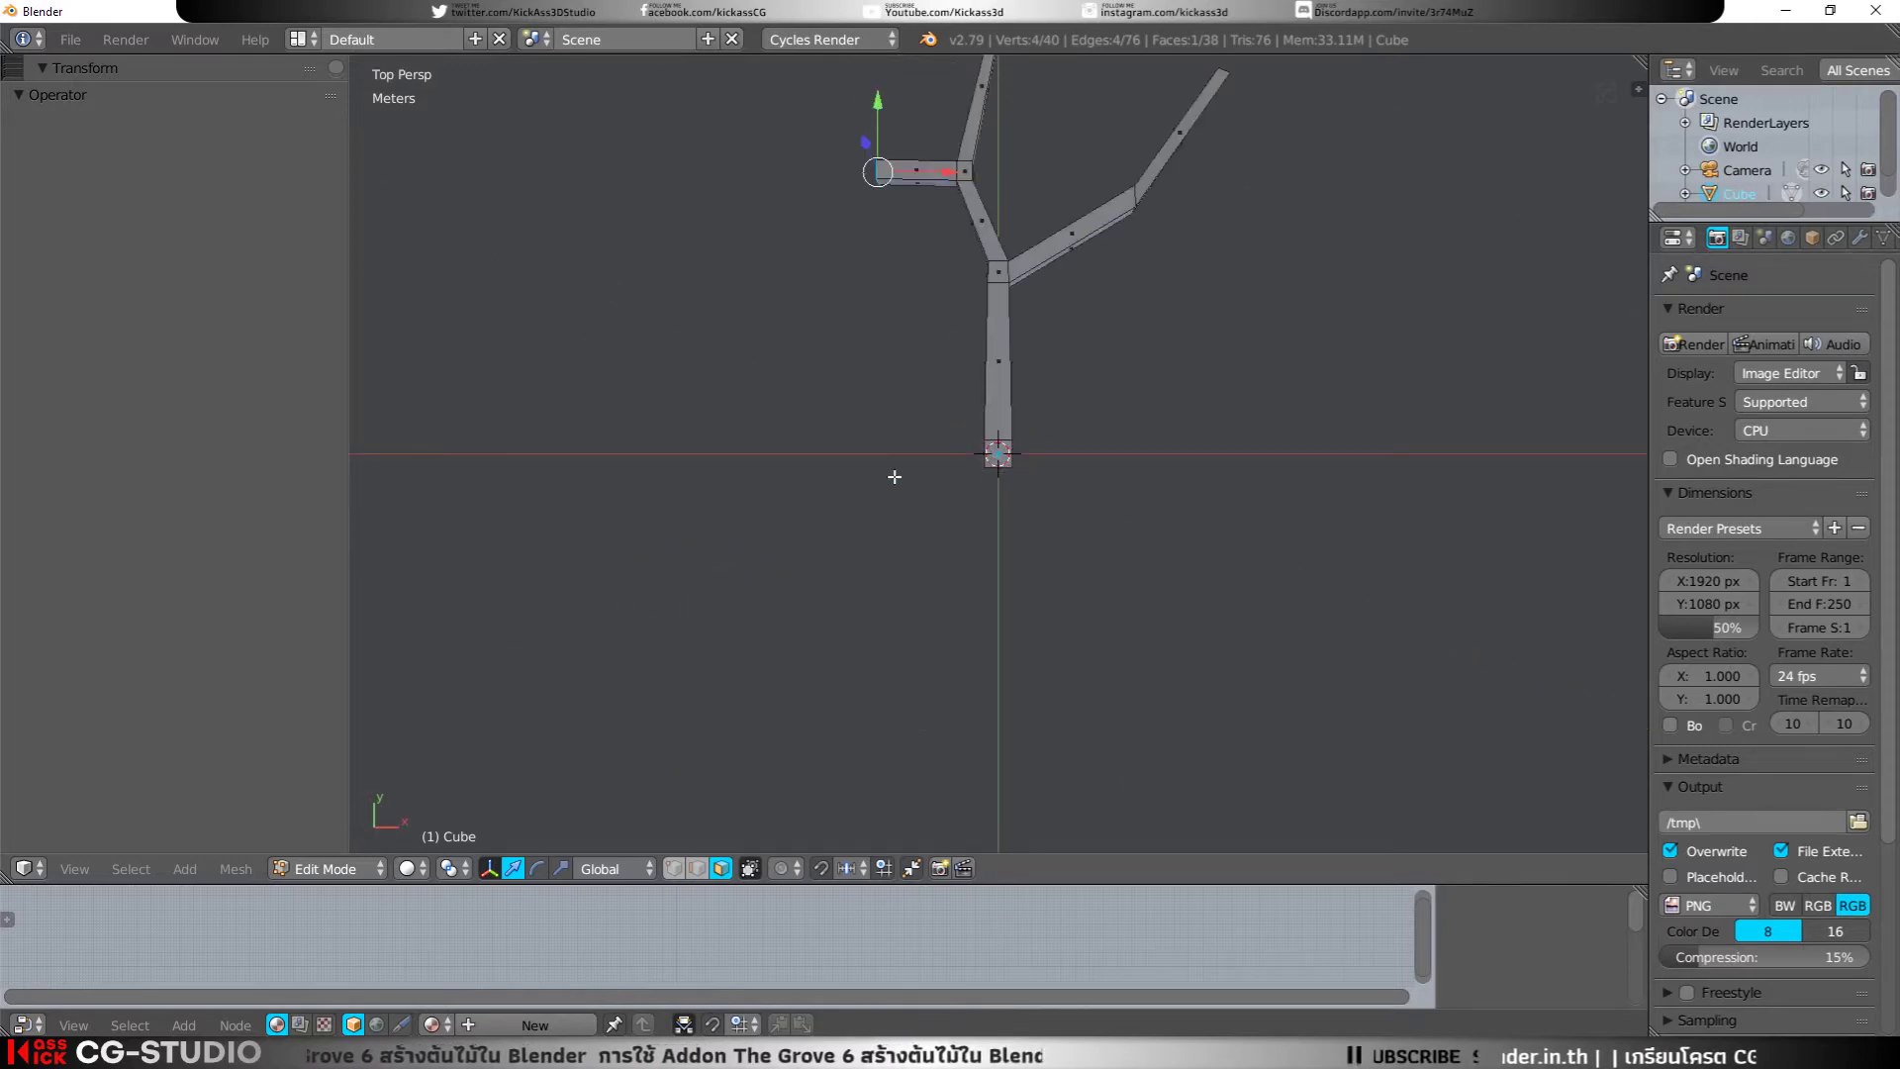
# Step: In top view, try rotating the stub end about 17°, then undo back past the extruded stub
pyautogui.press('KP_5')
pyautogui.keyDown('shift'); pyautogui.moveTo(866, 392); pyautogui.dragTo(821, 498, button='middle'); pyautogui.keyUp('shift')
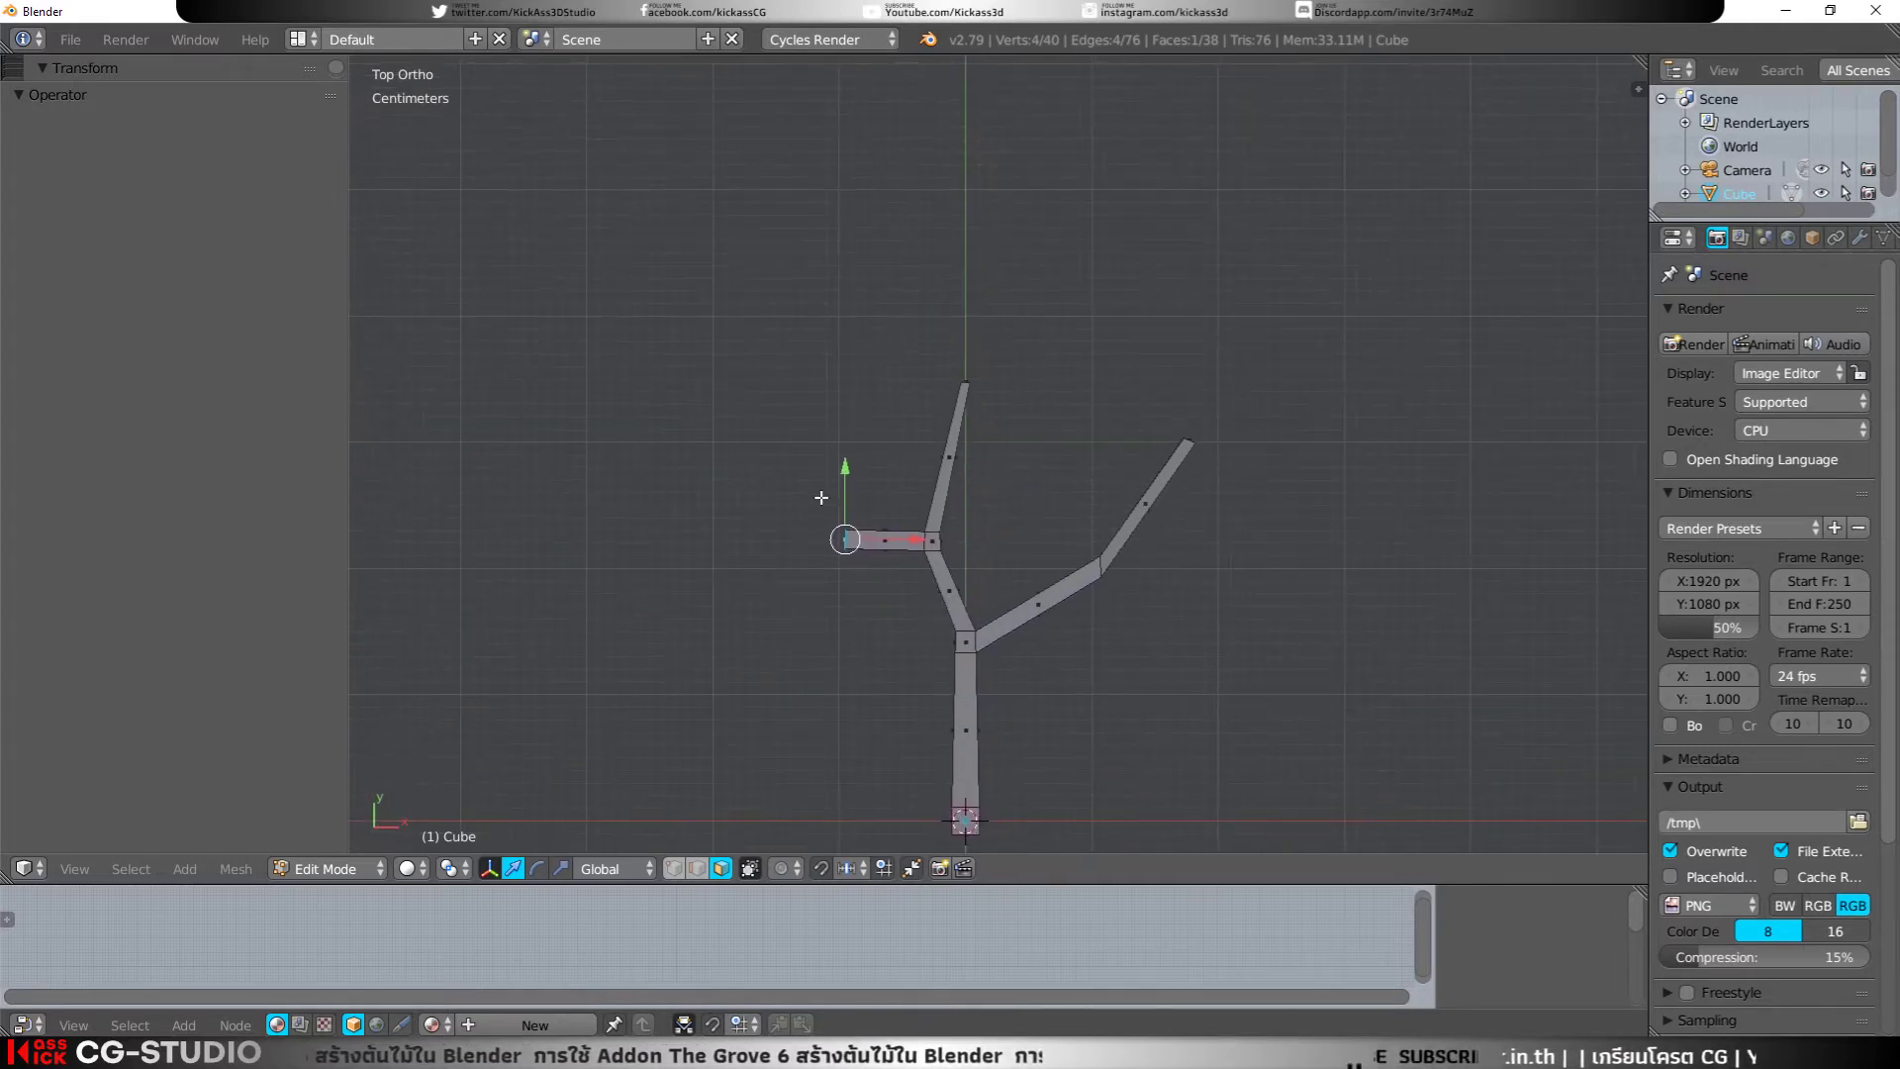
pyautogui.press('g')
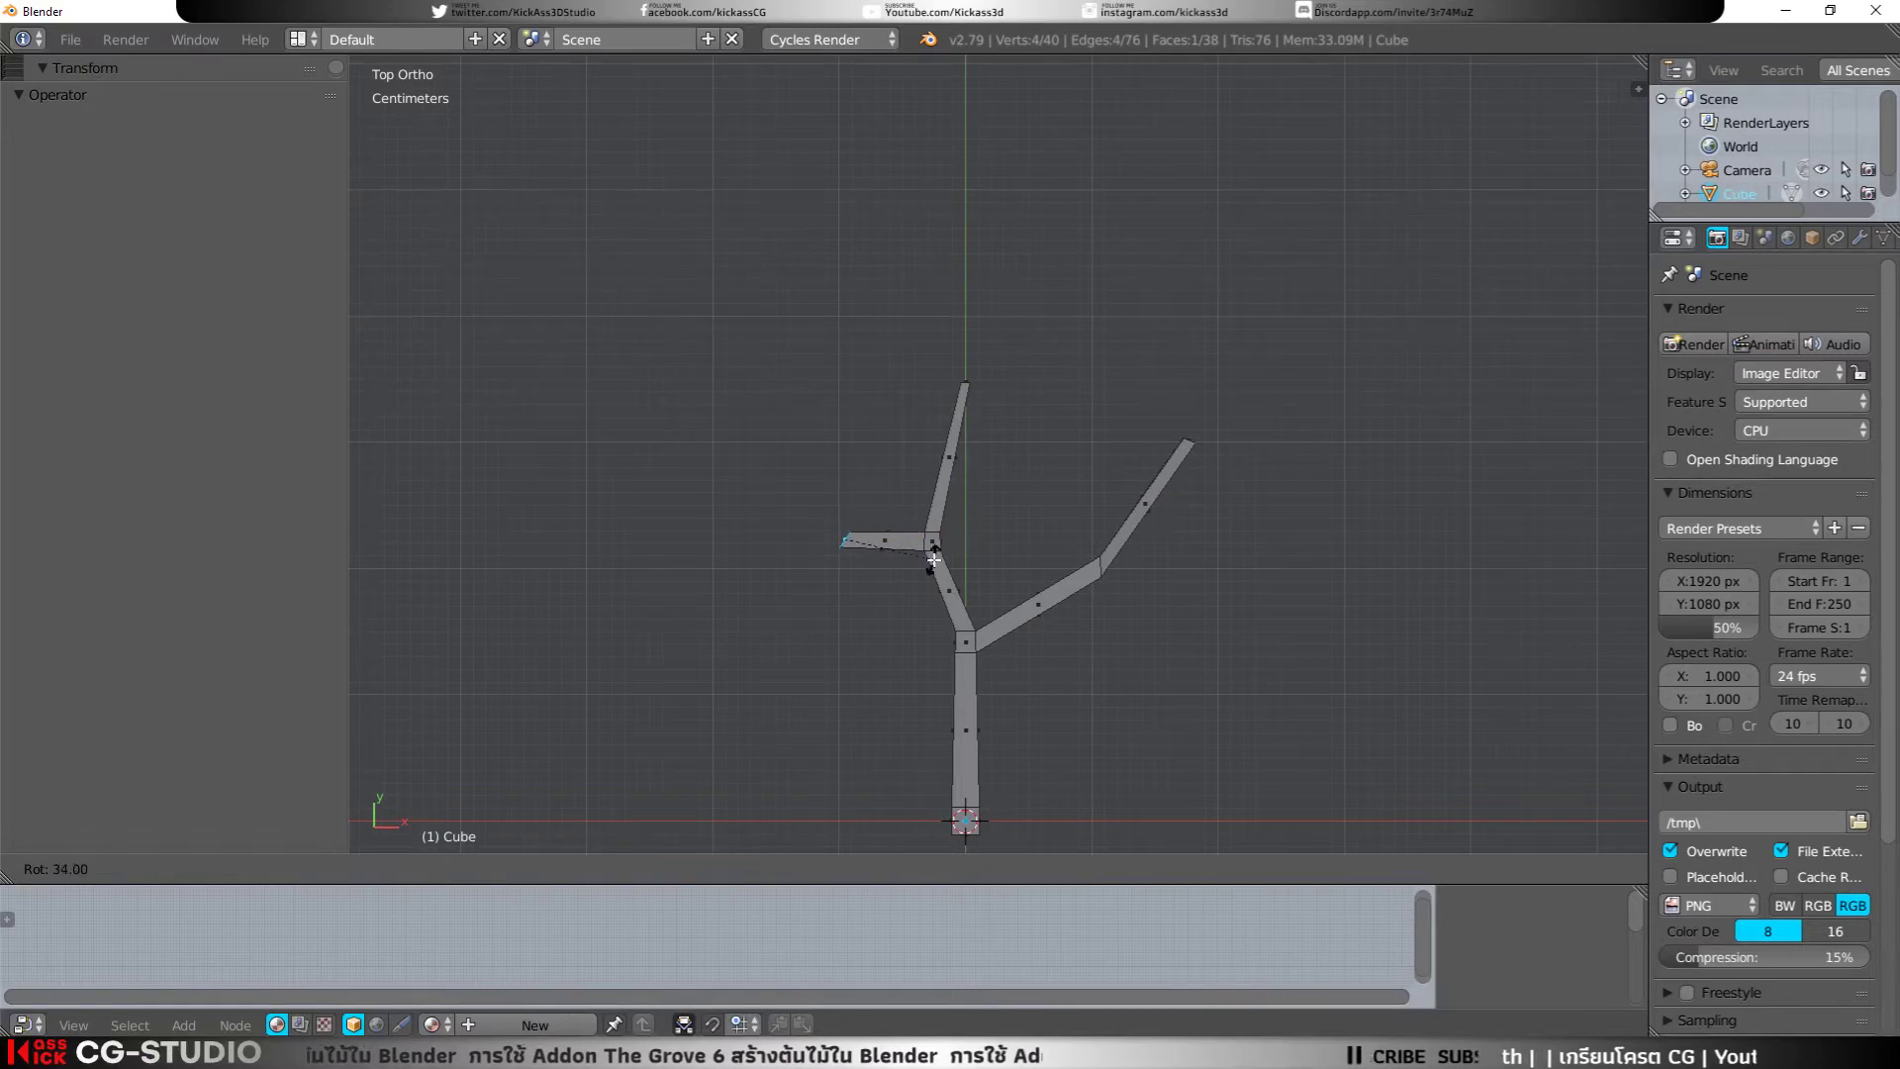
pyautogui.click(930, 552)
pyautogui.hotkey('ctrl', 'z')
pyautogui.click(537, 868)
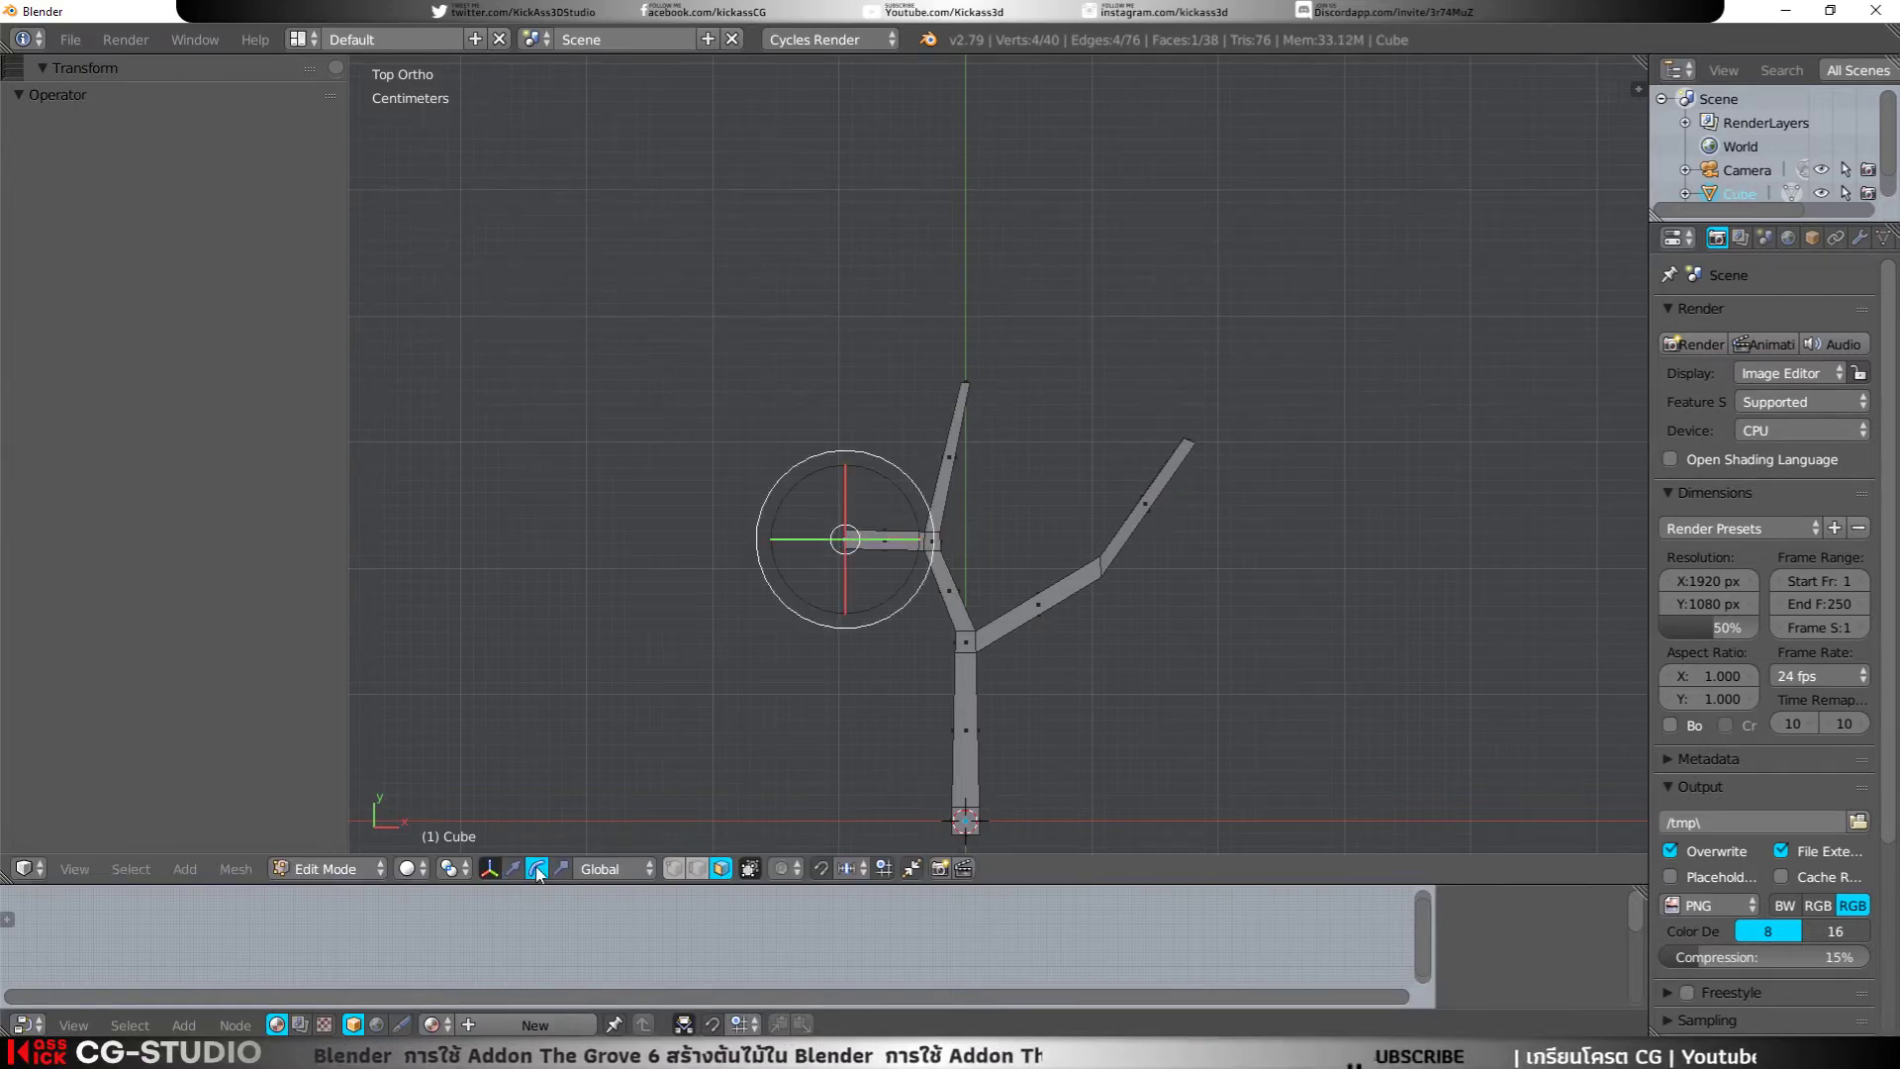
pyautogui.click(896, 494)
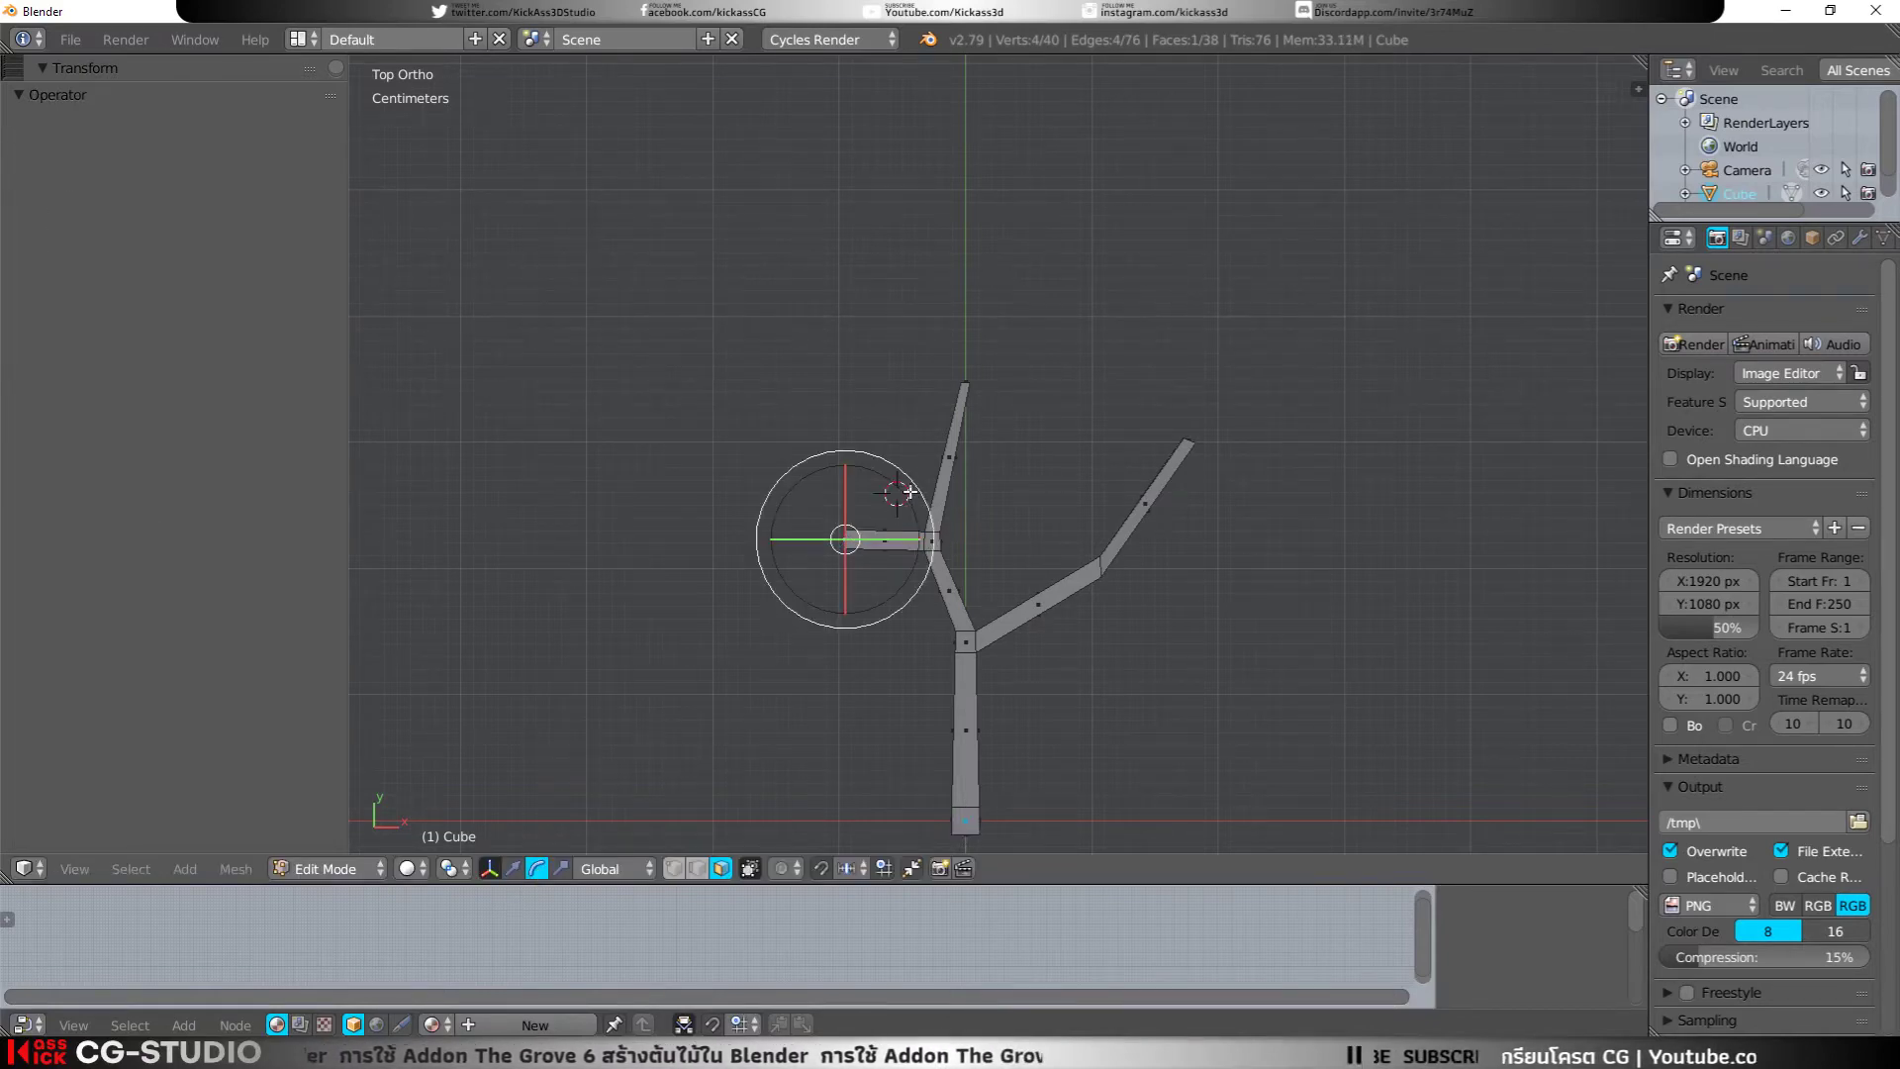
pyautogui.moveTo(908, 492); pyautogui.dragTo(892, 514)
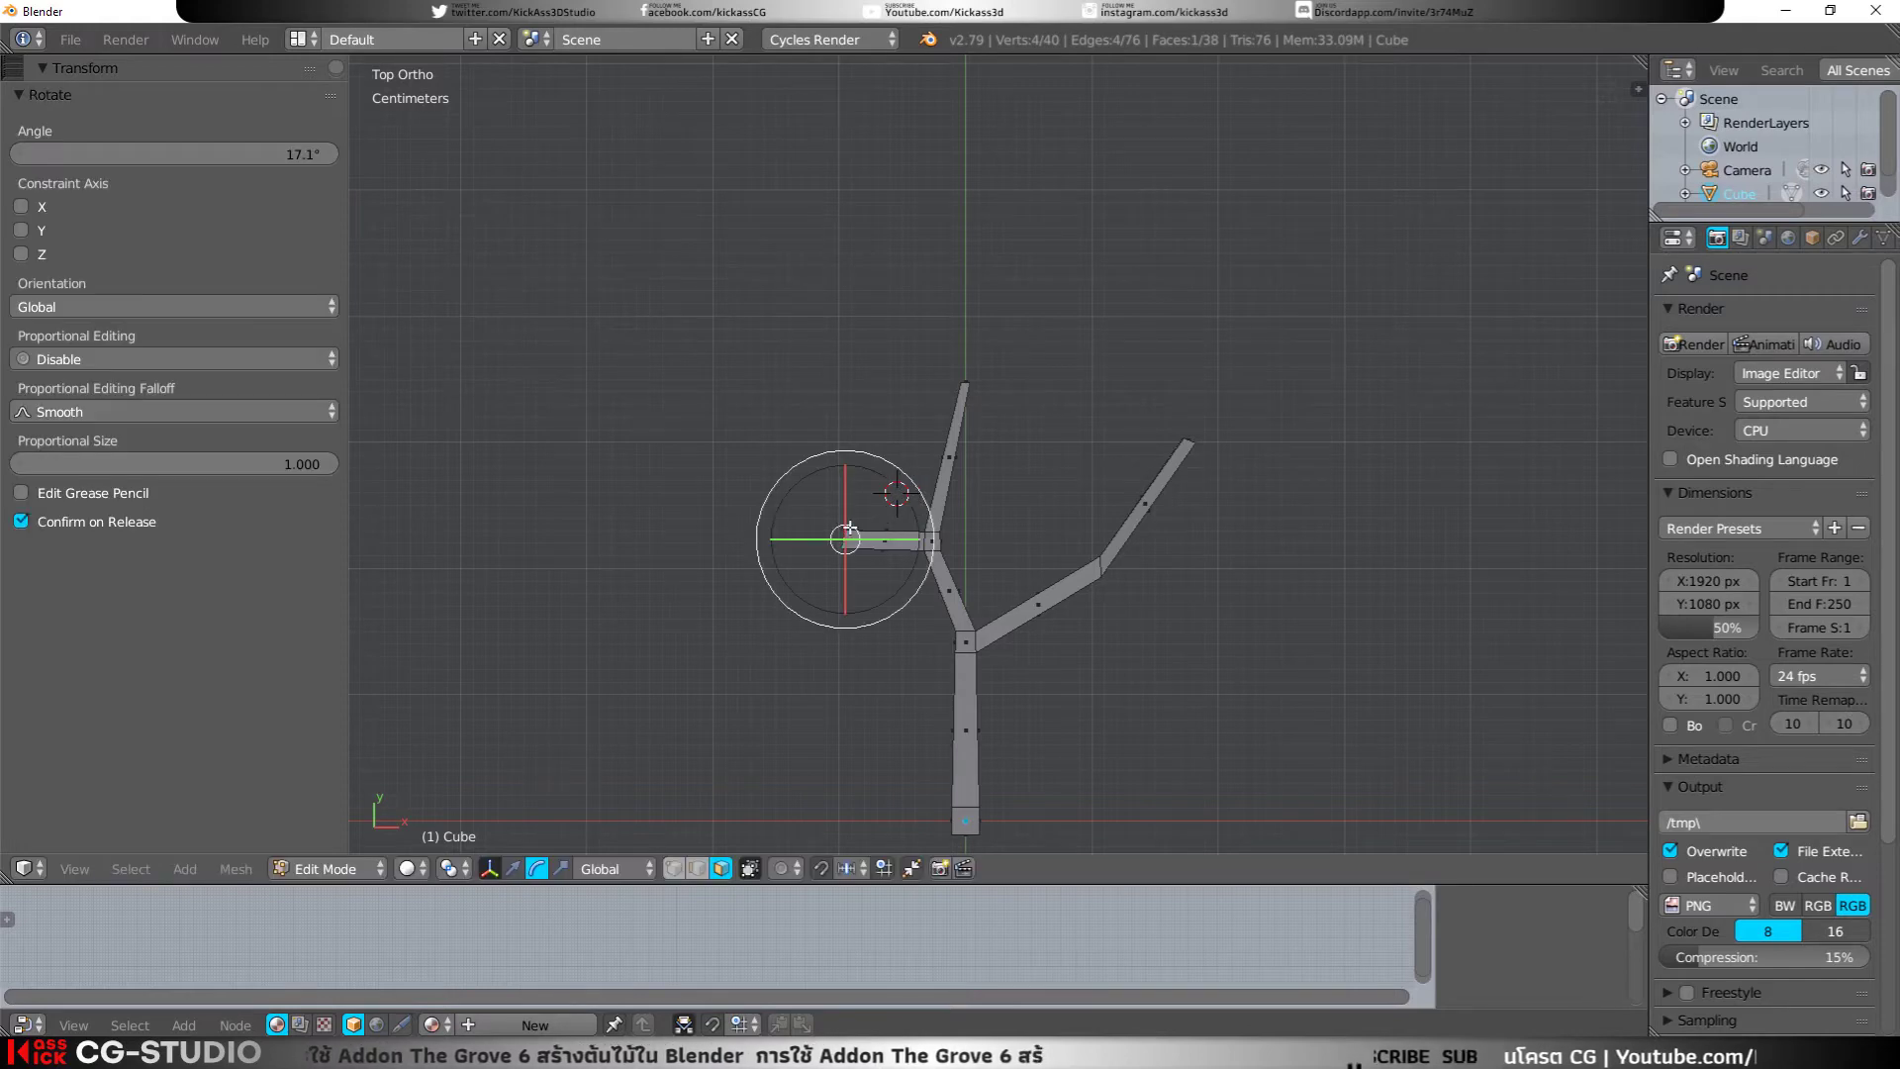
pyautogui.hotkey('ctrl', 'z')
pyautogui.hotkey('ctrl', 'z')
# Step: Extrude a new segment leftward from the joint and raise its left end
pyautogui.press('e')
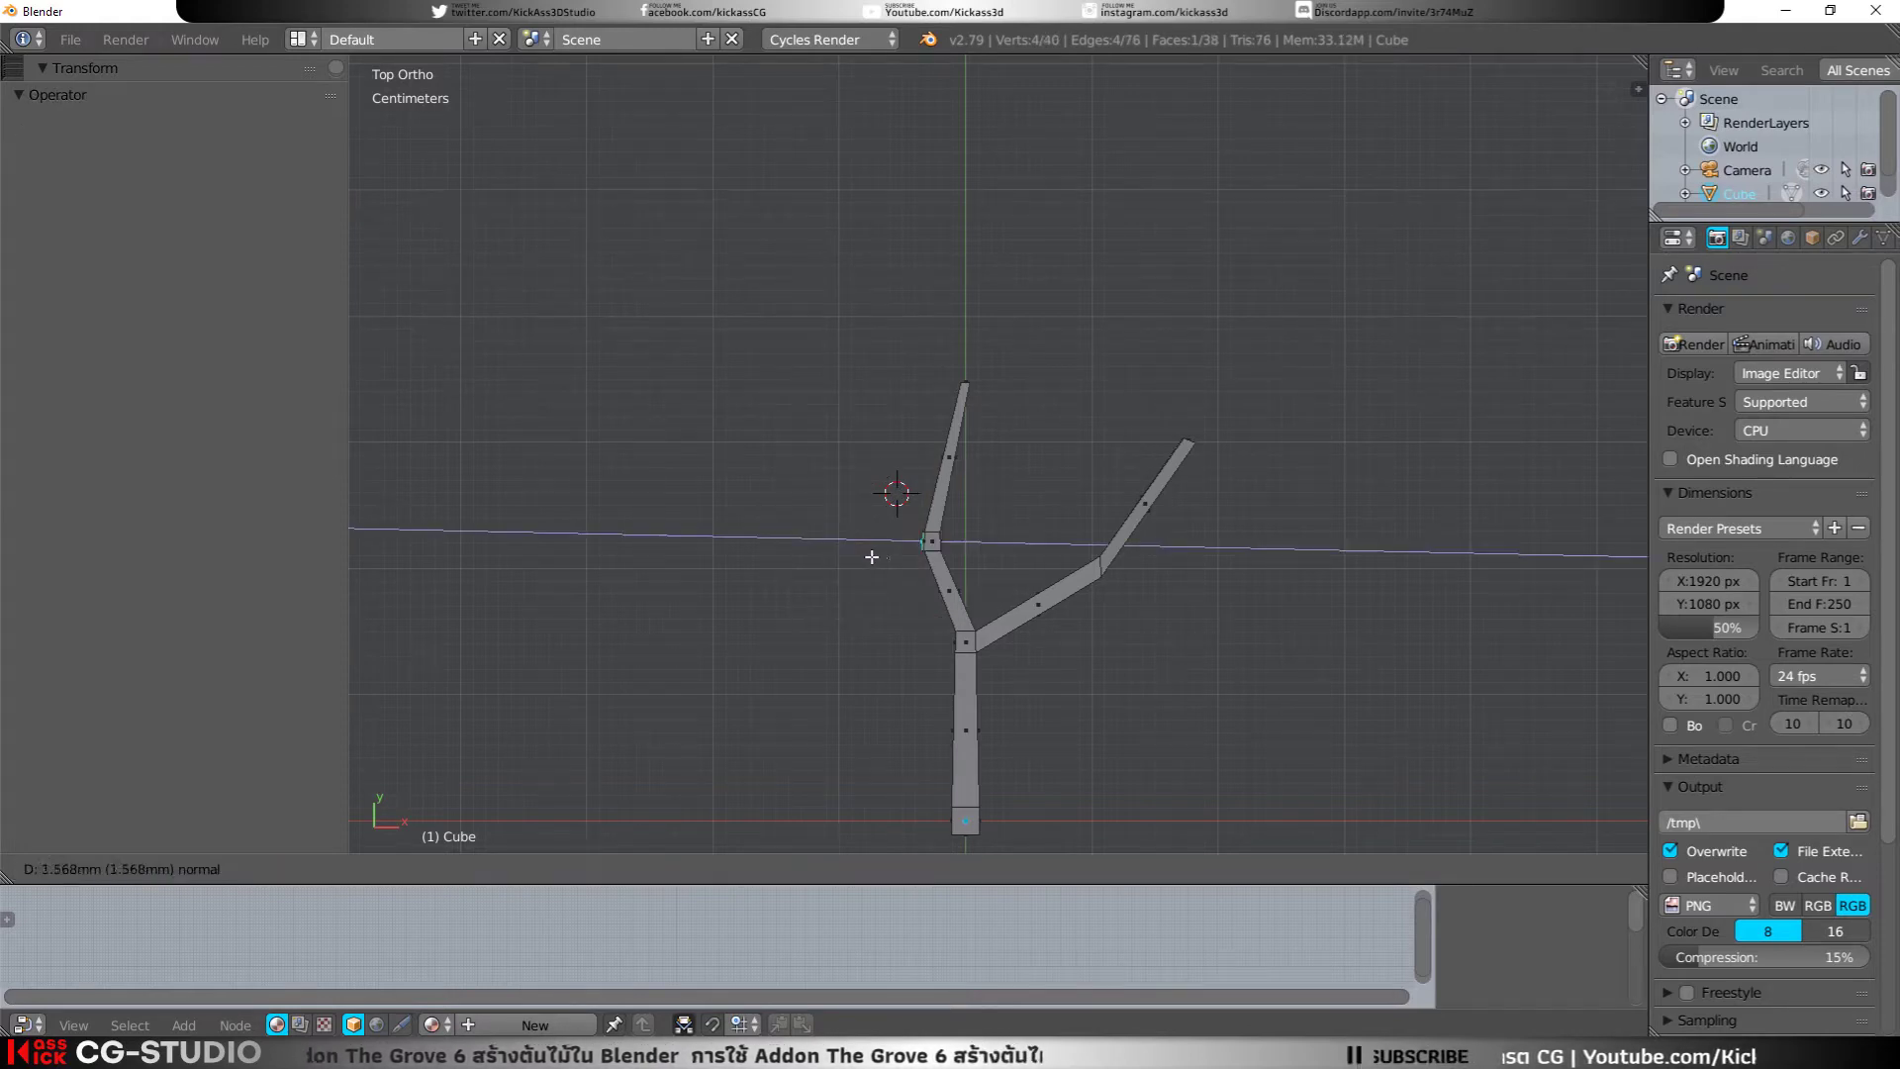
pyautogui.click(787, 546)
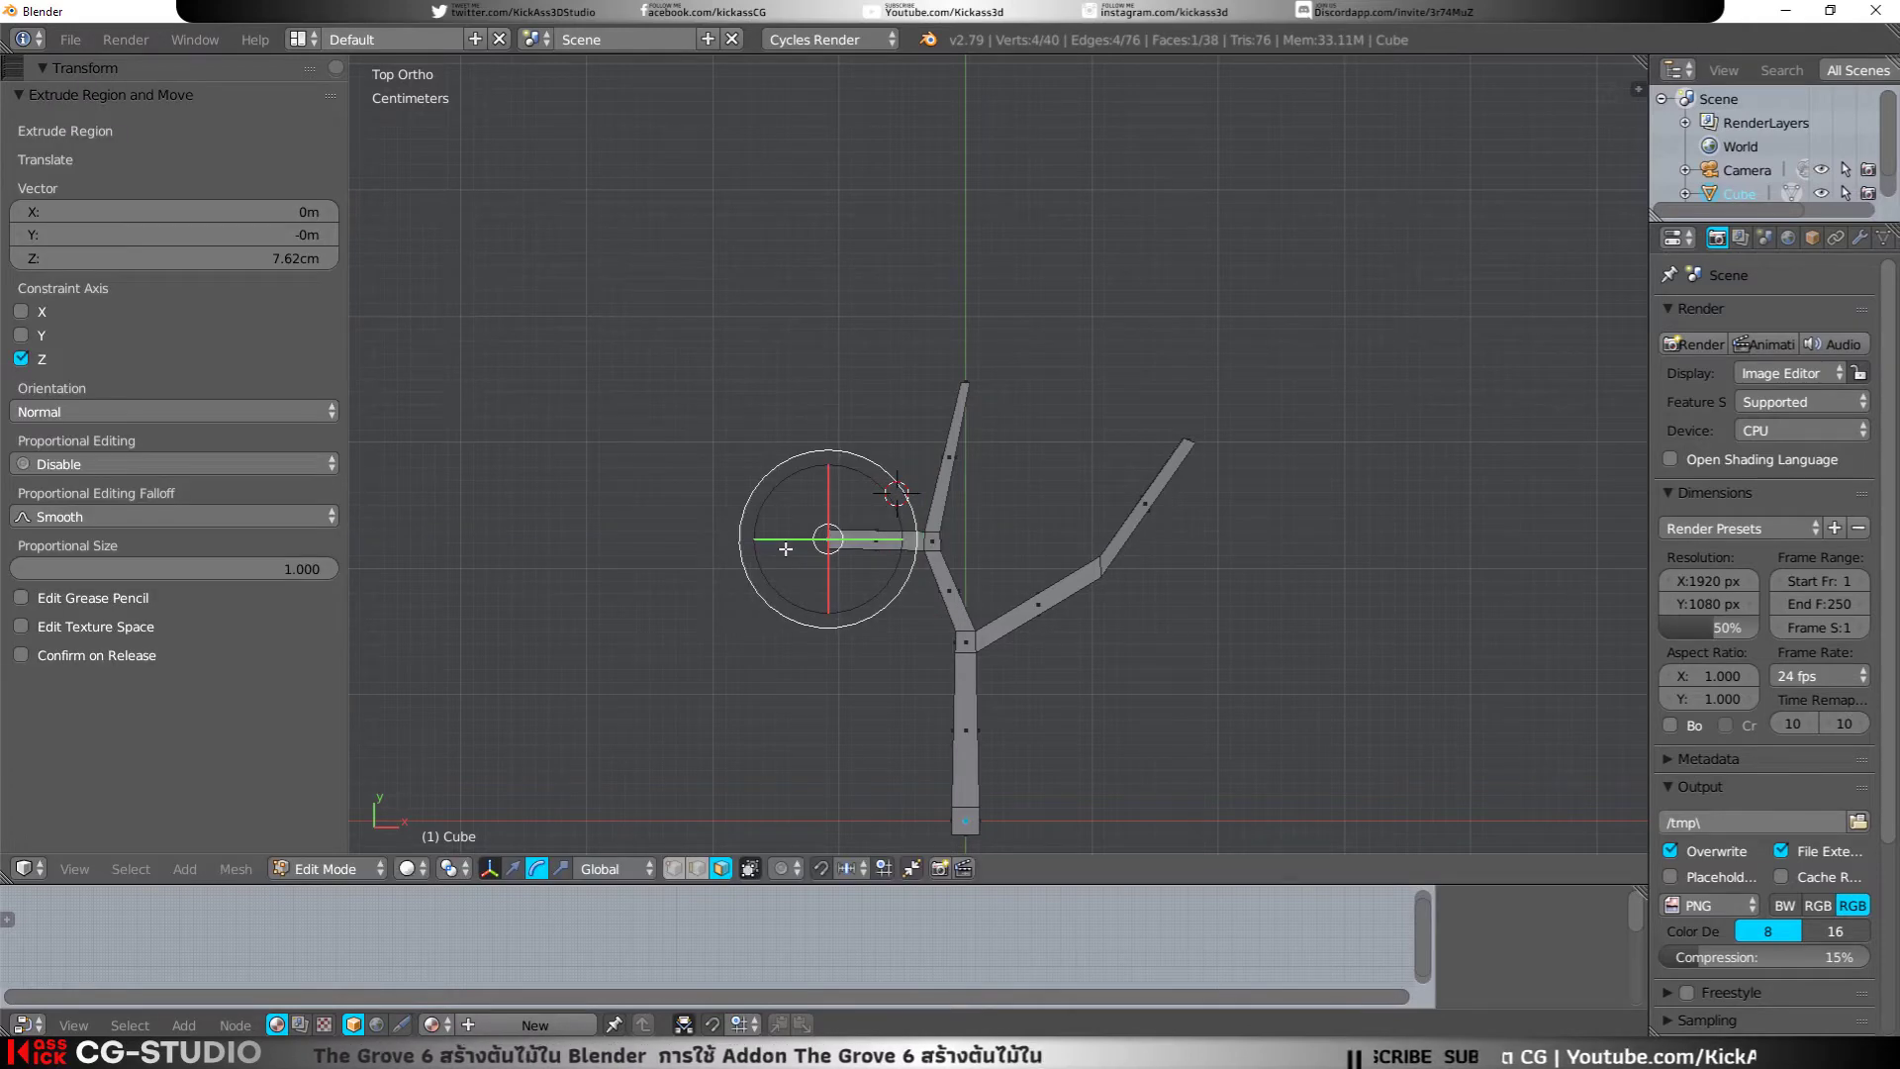
pyautogui.click(520, 869)
pyautogui.moveTo(829, 501); pyautogui.dragTo(836, 429)
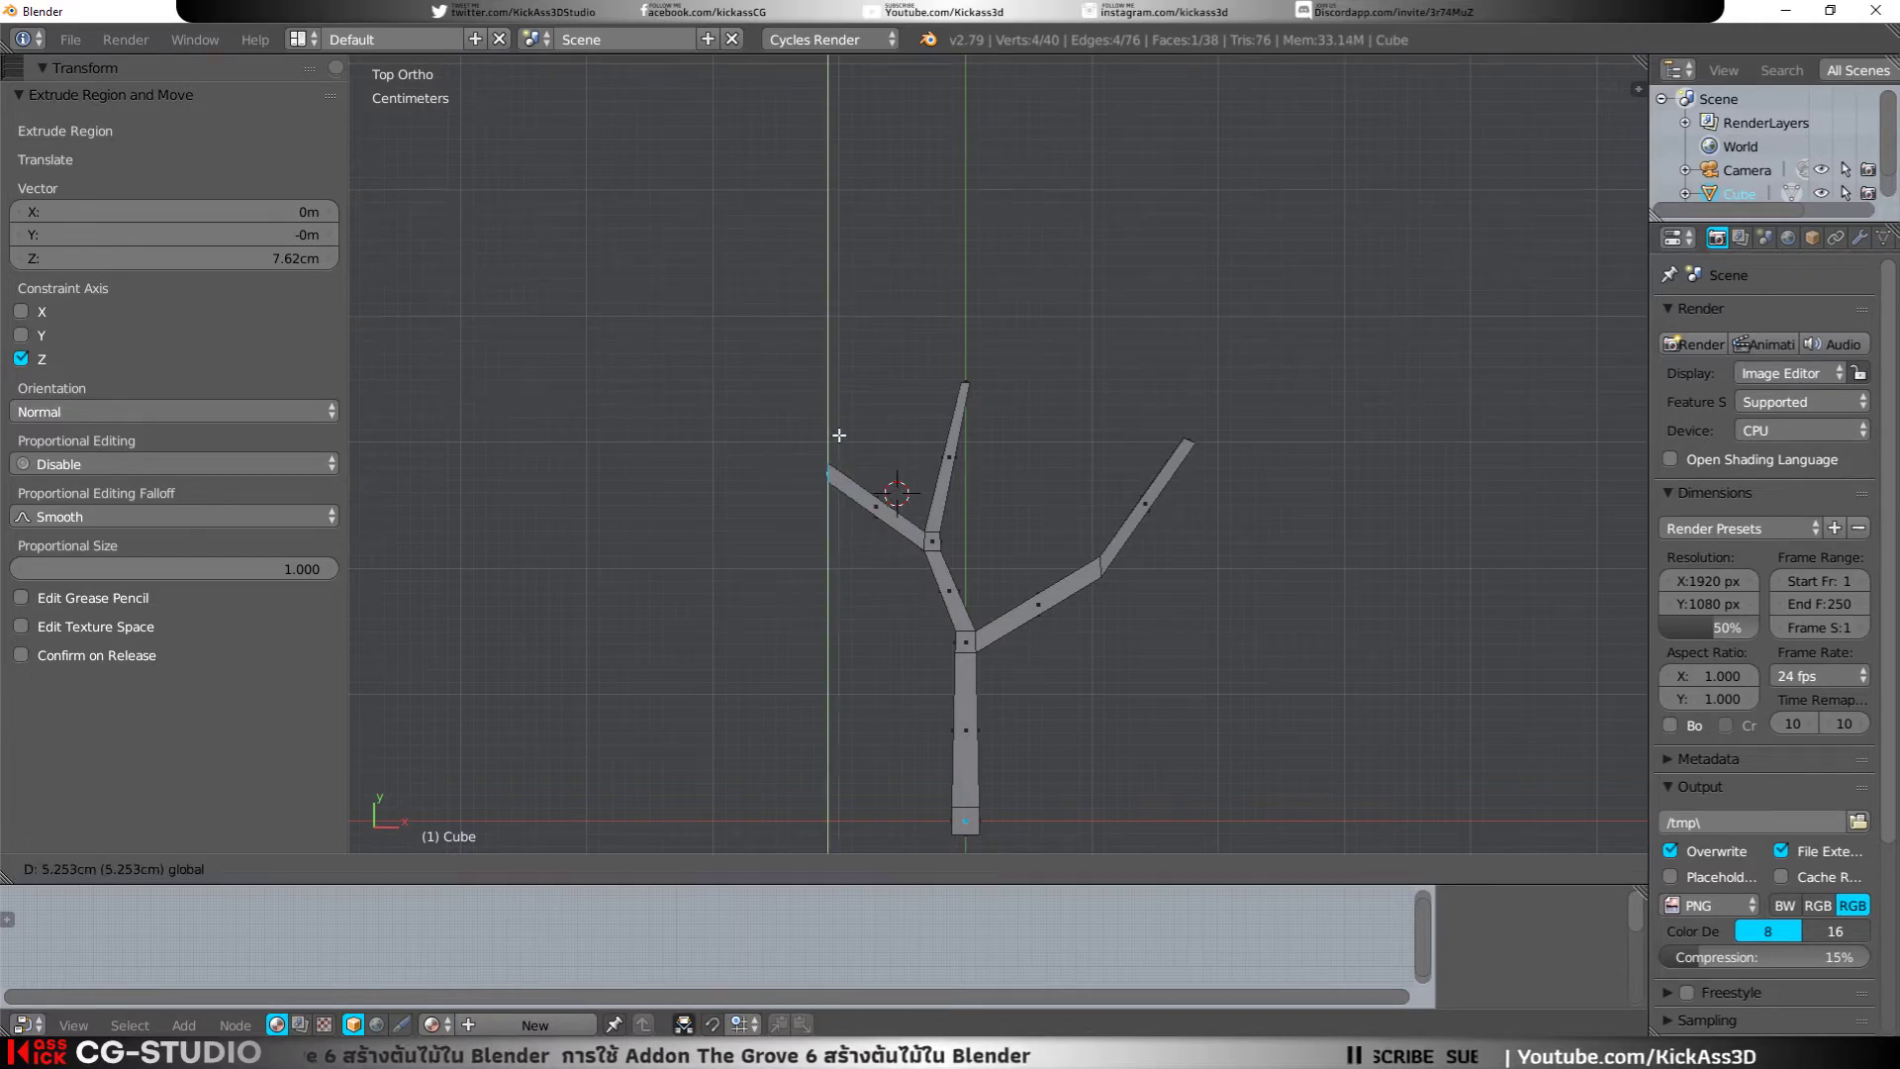
pyautogui.press('e')
pyautogui.click(899, 444)
pyautogui.hotkey('ctrl', 'z')
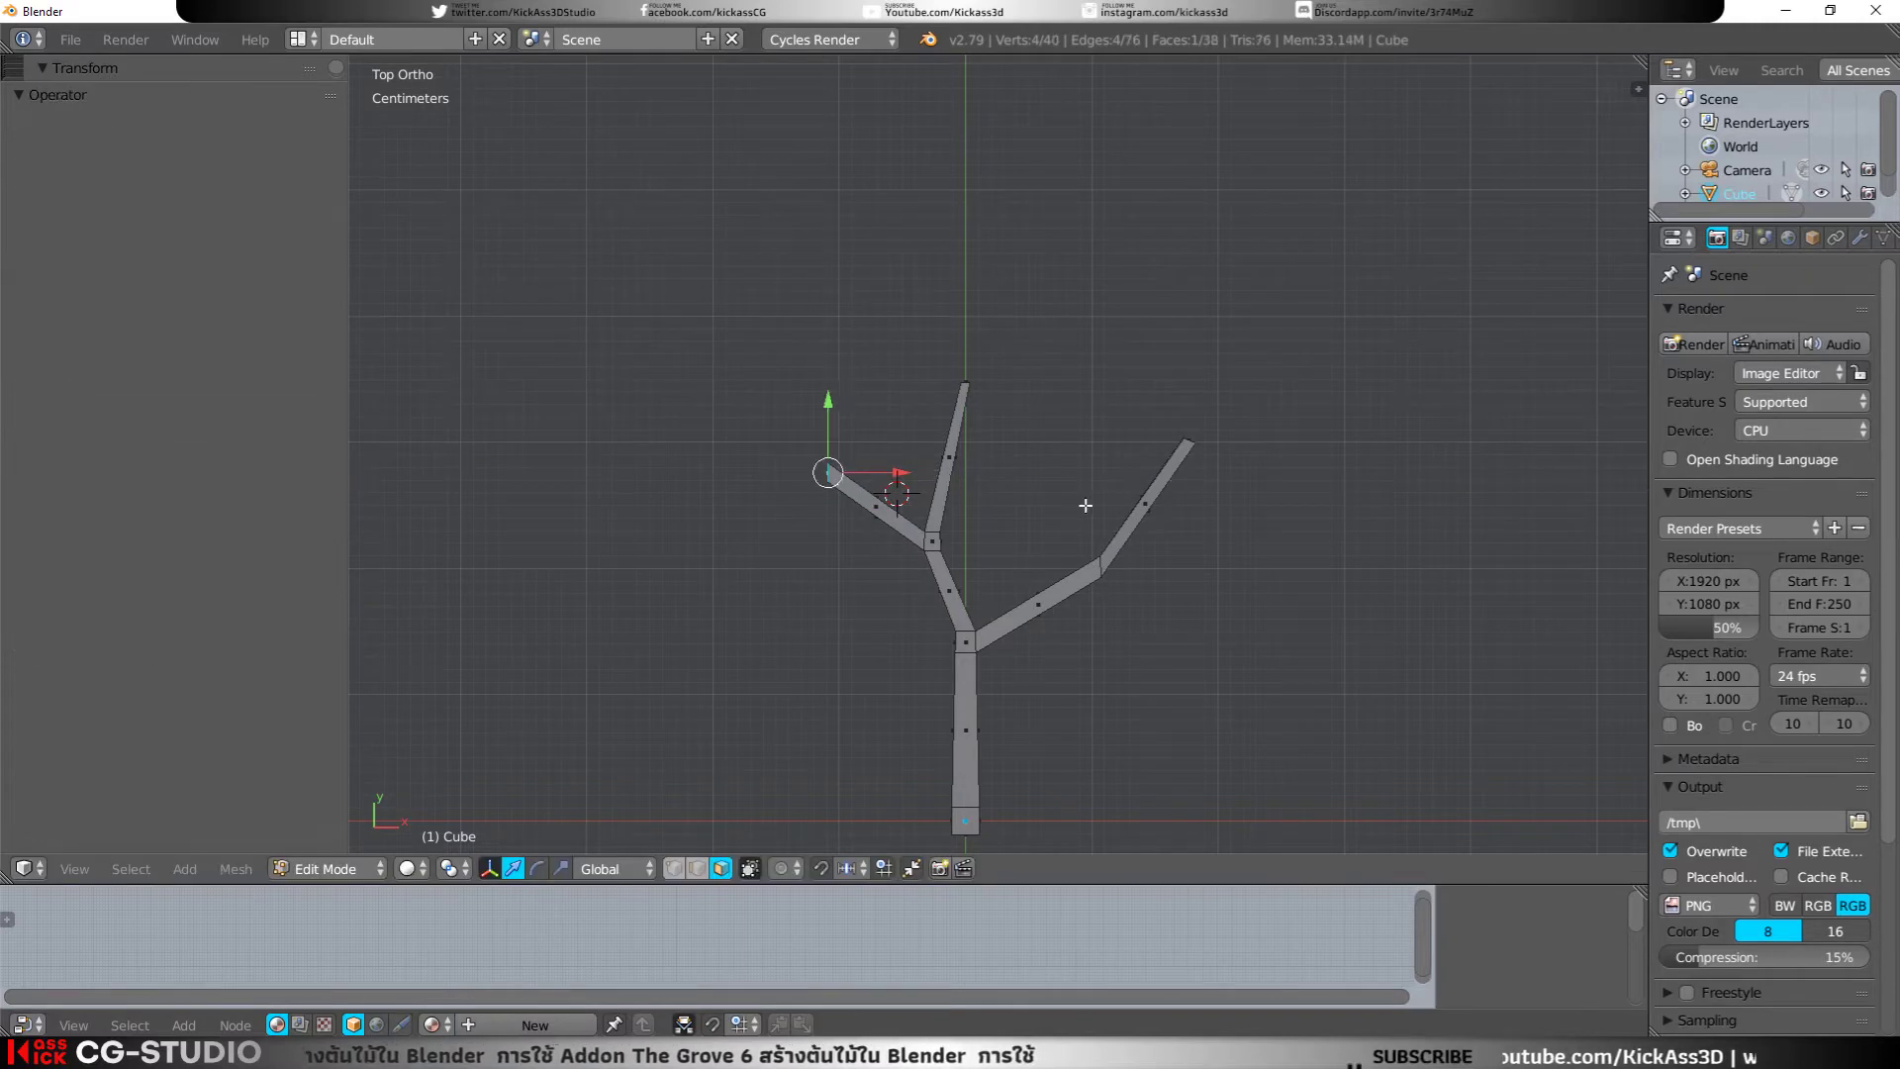
# Step: Rotate the new branch tip 38.3° and shrink it to 0.660
pyautogui.press('r')
pyautogui.click(980, 576)
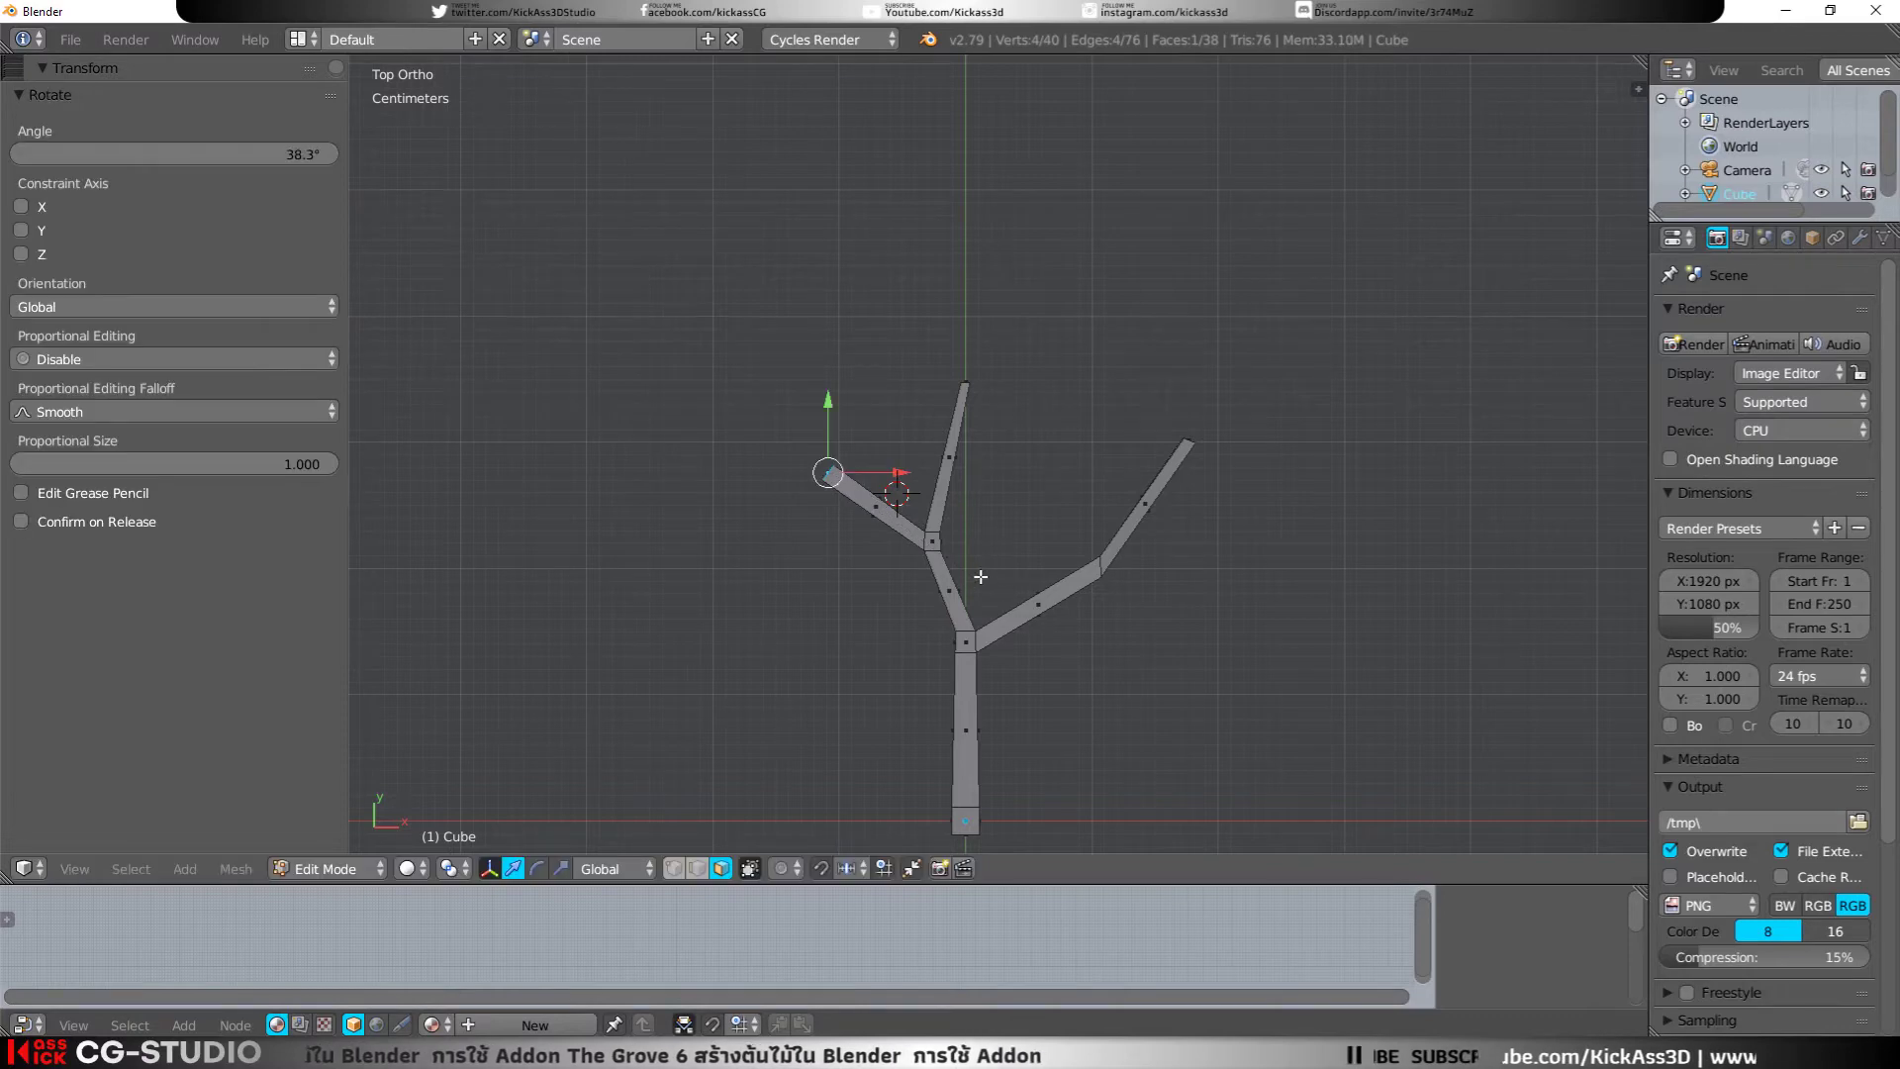
pyautogui.press('s')
pyautogui.click(1001, 551)
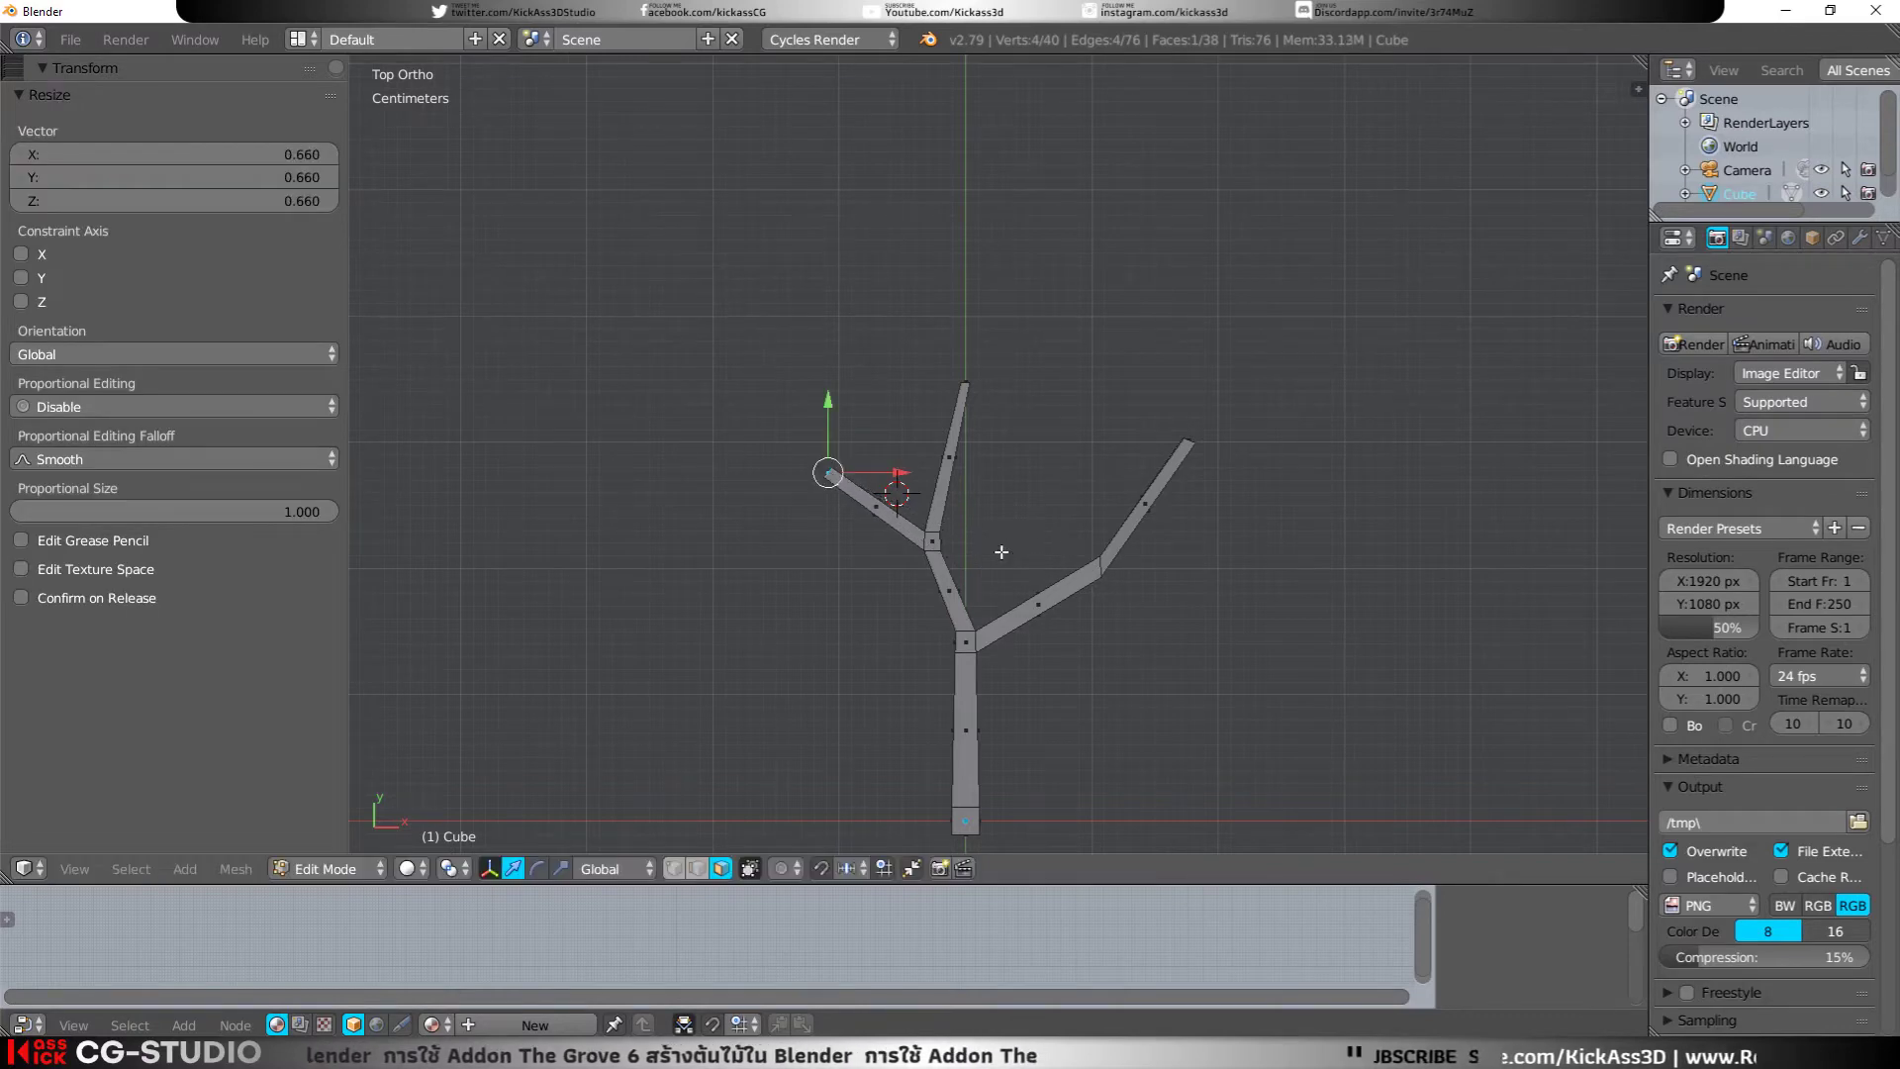
# Step: Add a loop cut on the left branch, rotate it 20.8° and shift it along X to bend the branch
pyautogui.hotkey('ctrl', 'r')
pyautogui.click(879, 495)
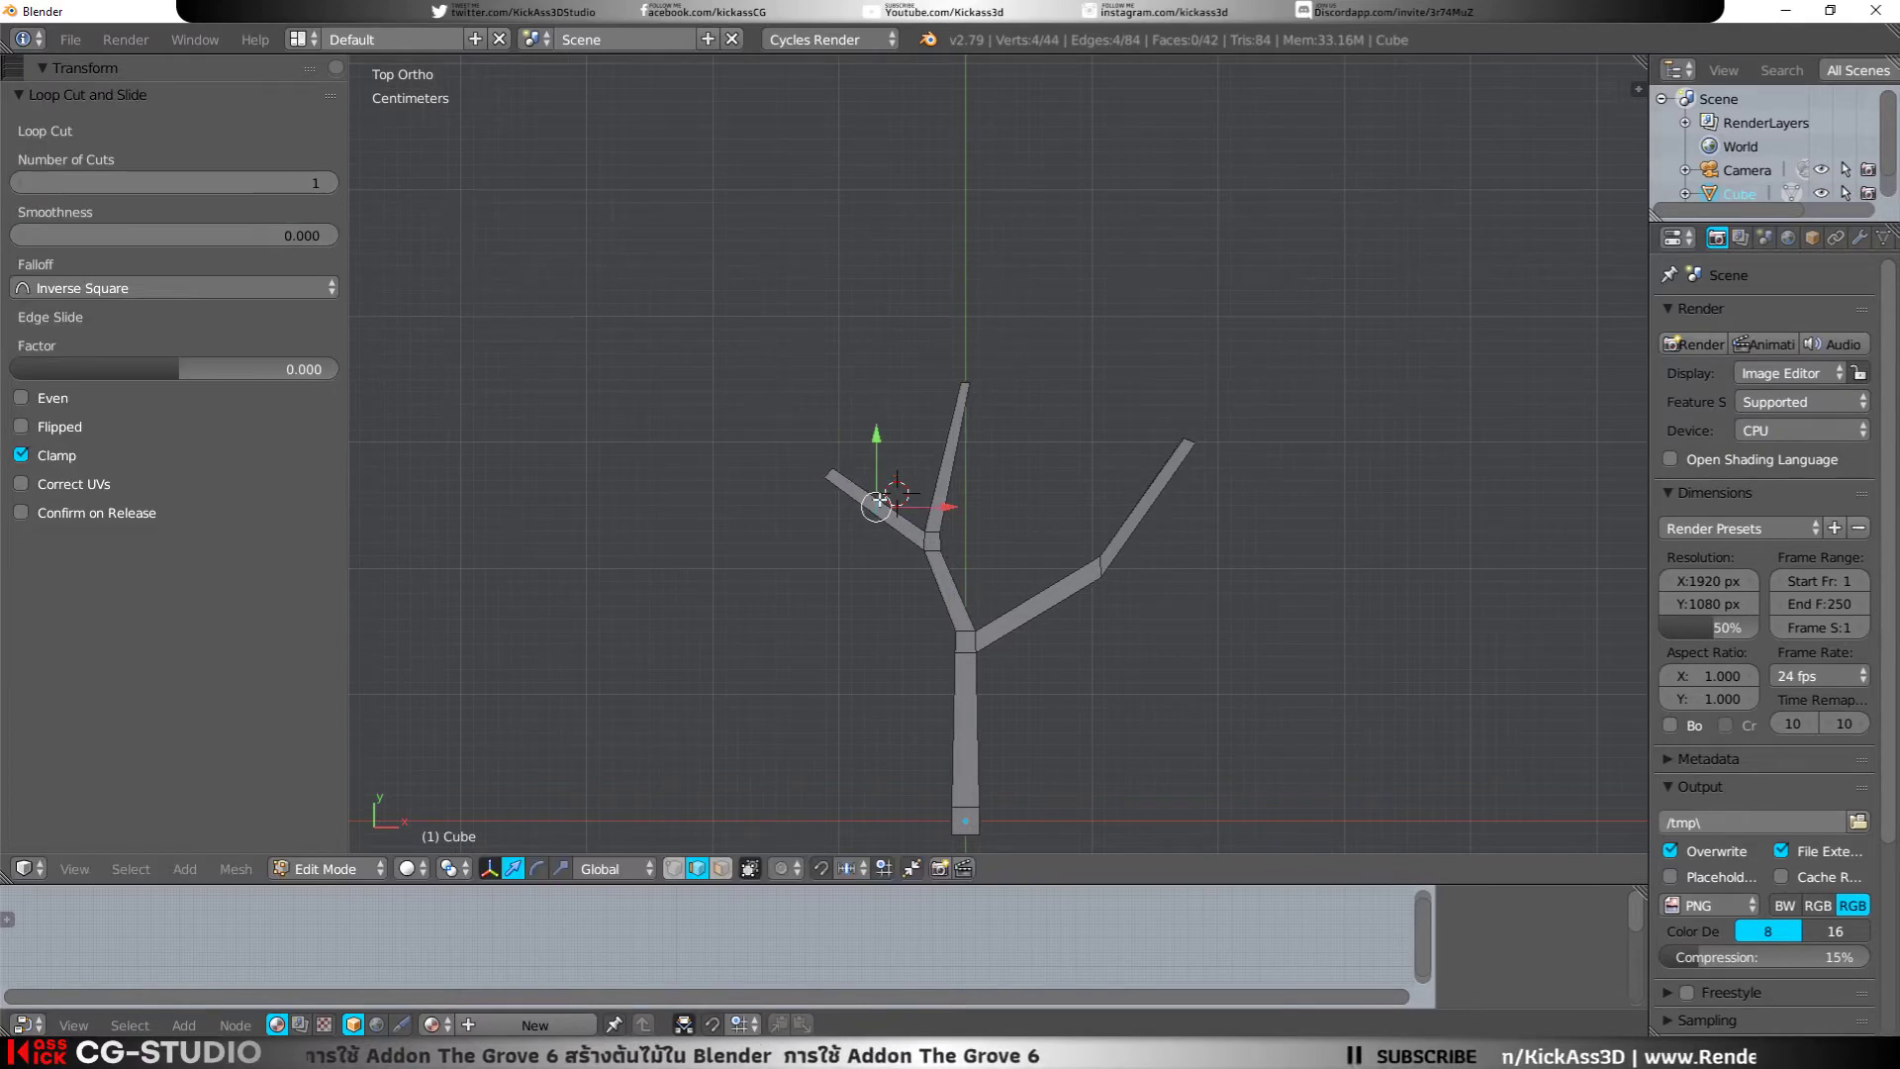
pyautogui.click(881, 469)
pyautogui.moveTo(950, 521); pyautogui.dragTo(936, 522)
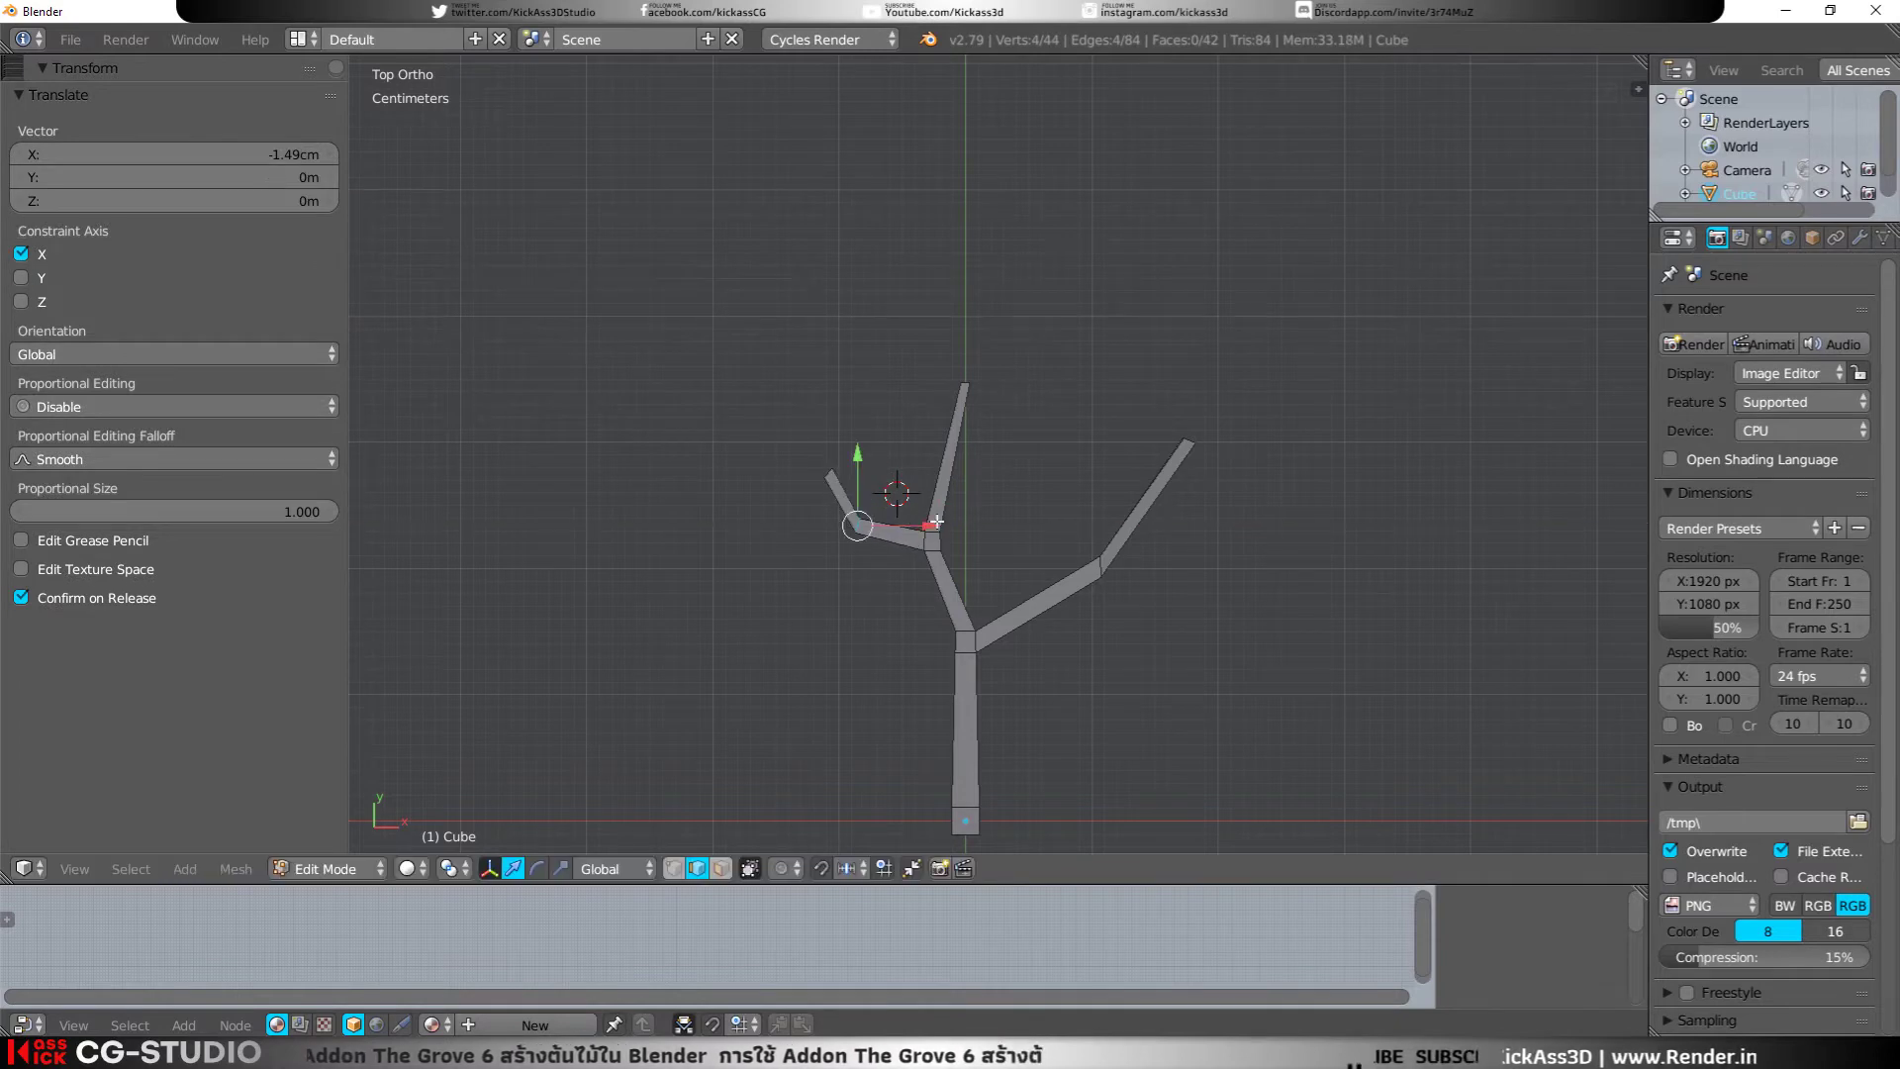
pyautogui.press('r')
pyautogui.click(935, 528)
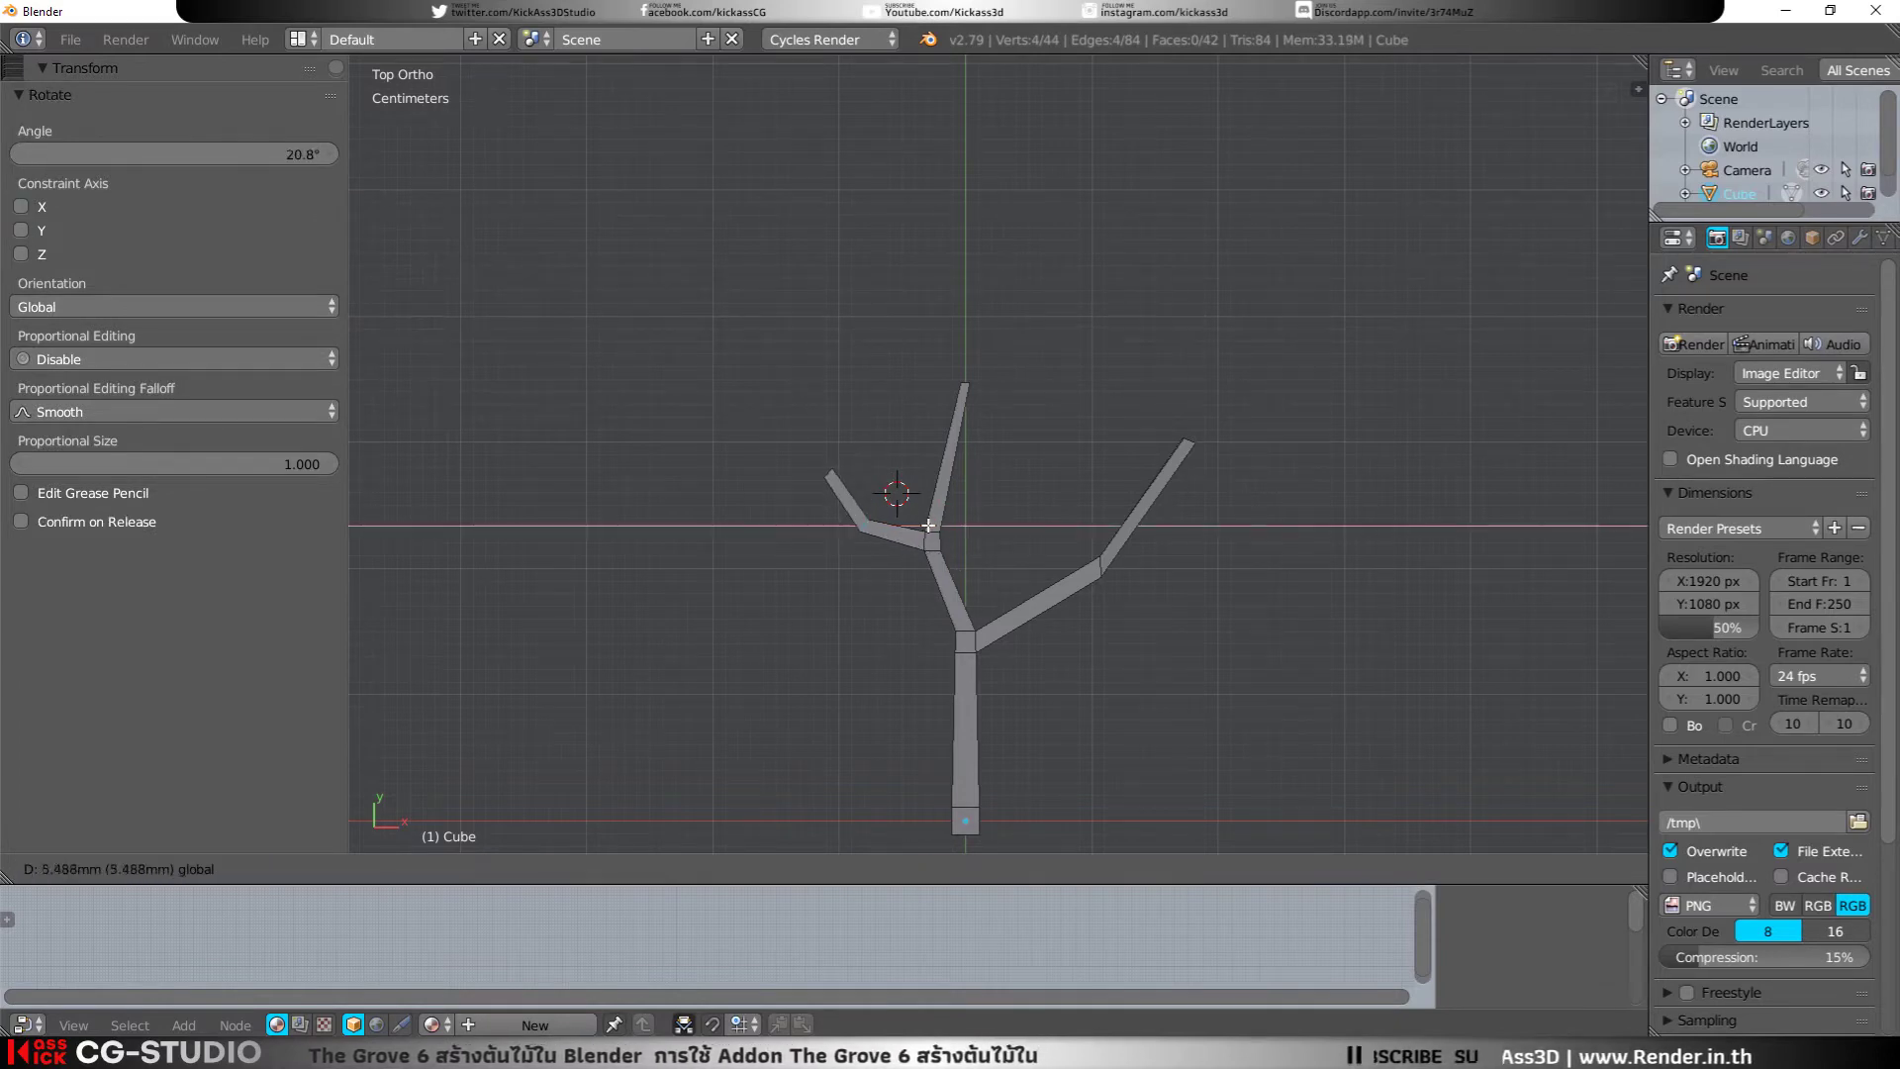
pyautogui.press('g')
pyautogui.press('x')
pyautogui.click(931, 525)
# Step: Add a centered loop cut on the upper branch and shift it right to bend it
pyautogui.hotkey('ctrl', 'r')
pyautogui.click(965, 453)
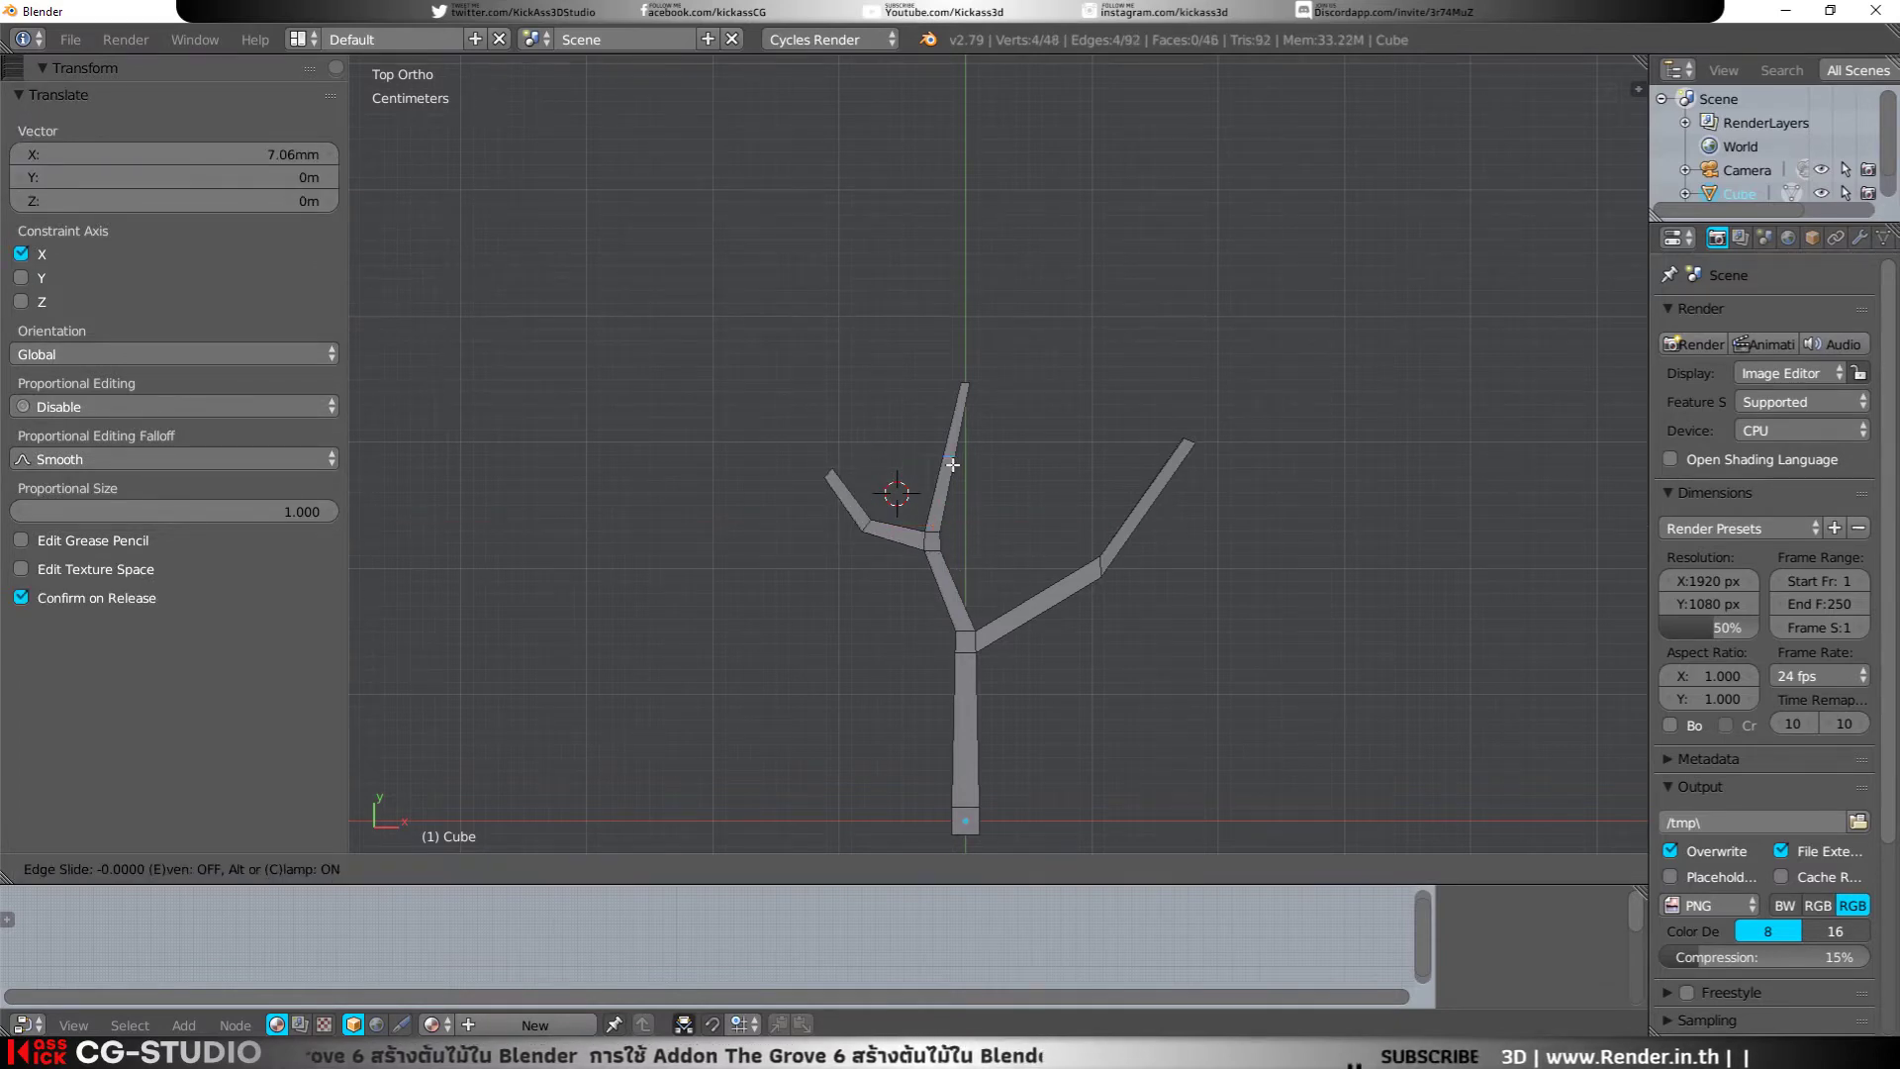
pyautogui.rightClick(970, 453)
pyautogui.moveTo(971, 452); pyautogui.dragTo(1011, 468)
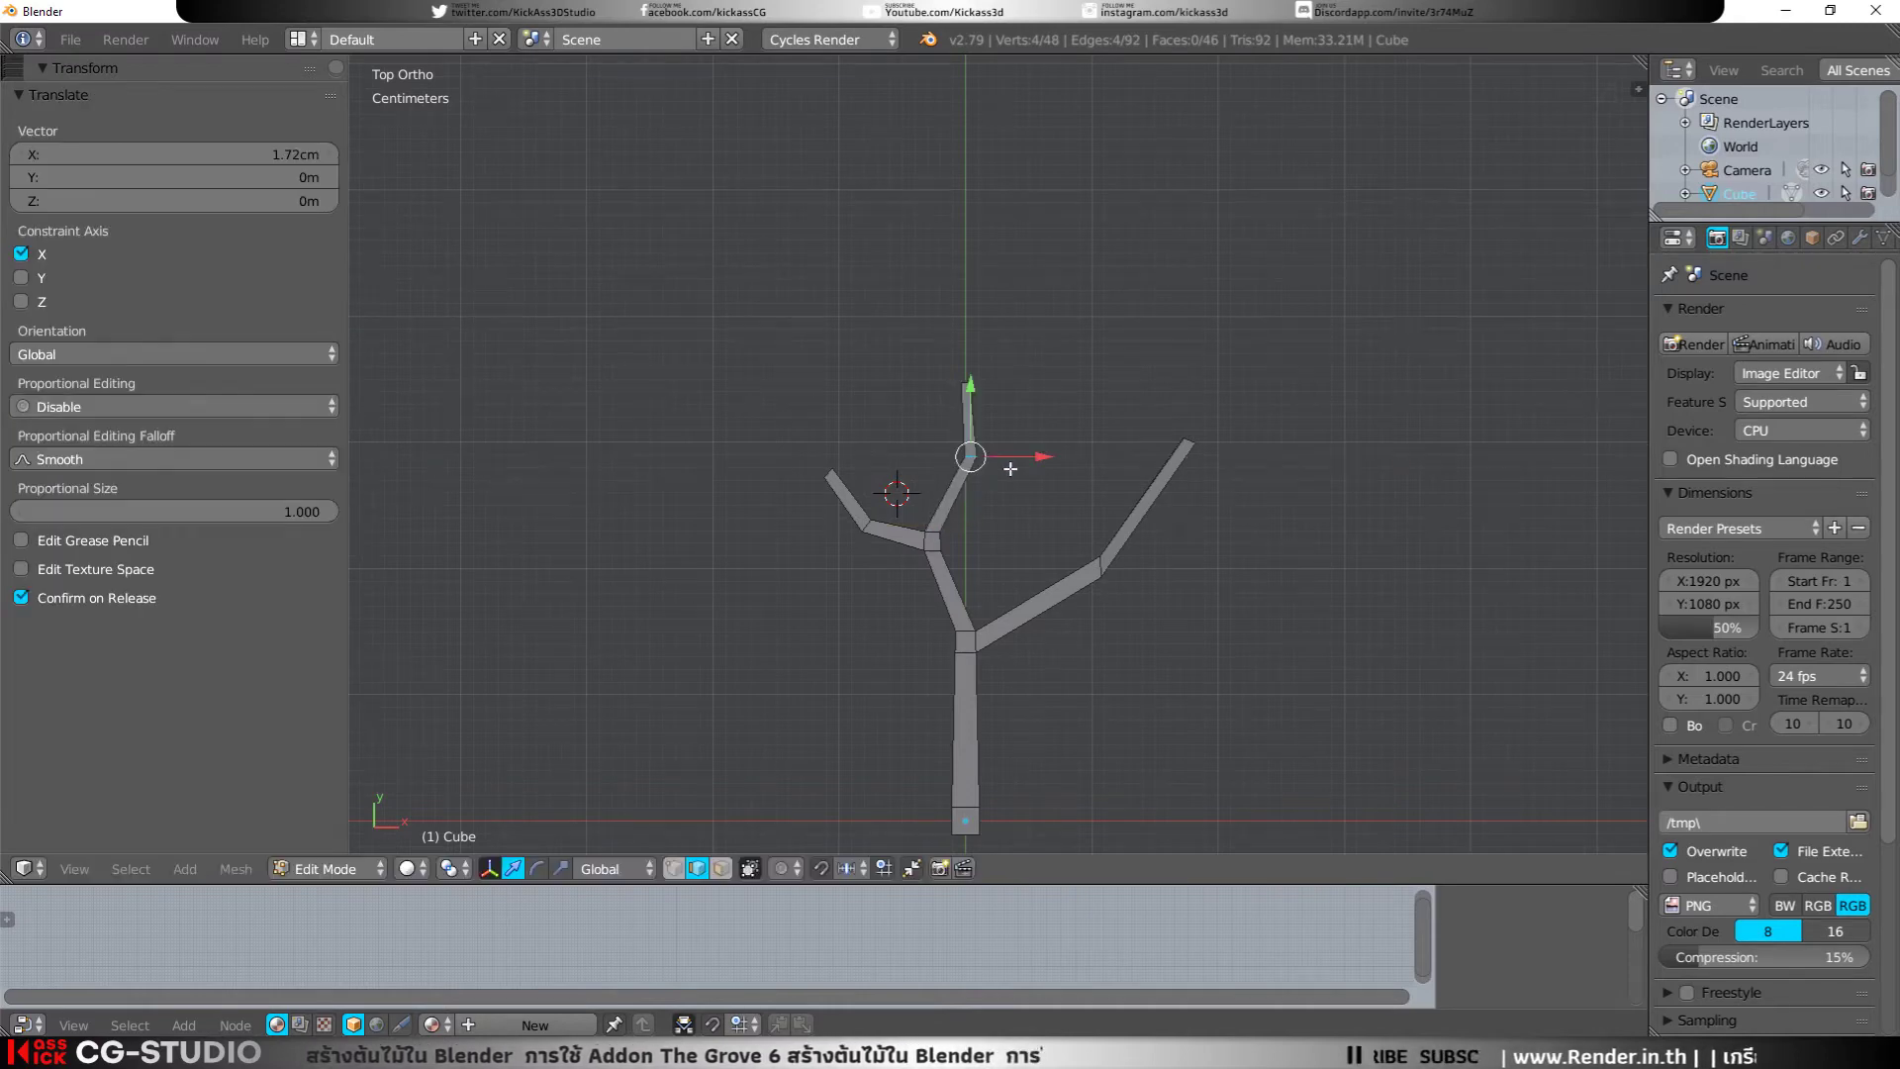
# Step: Rotate the right-branch edge loop -35.4° and reposition it along X and Y, ending with a 1.33cm X move
pyautogui.rightClick(1105, 571)
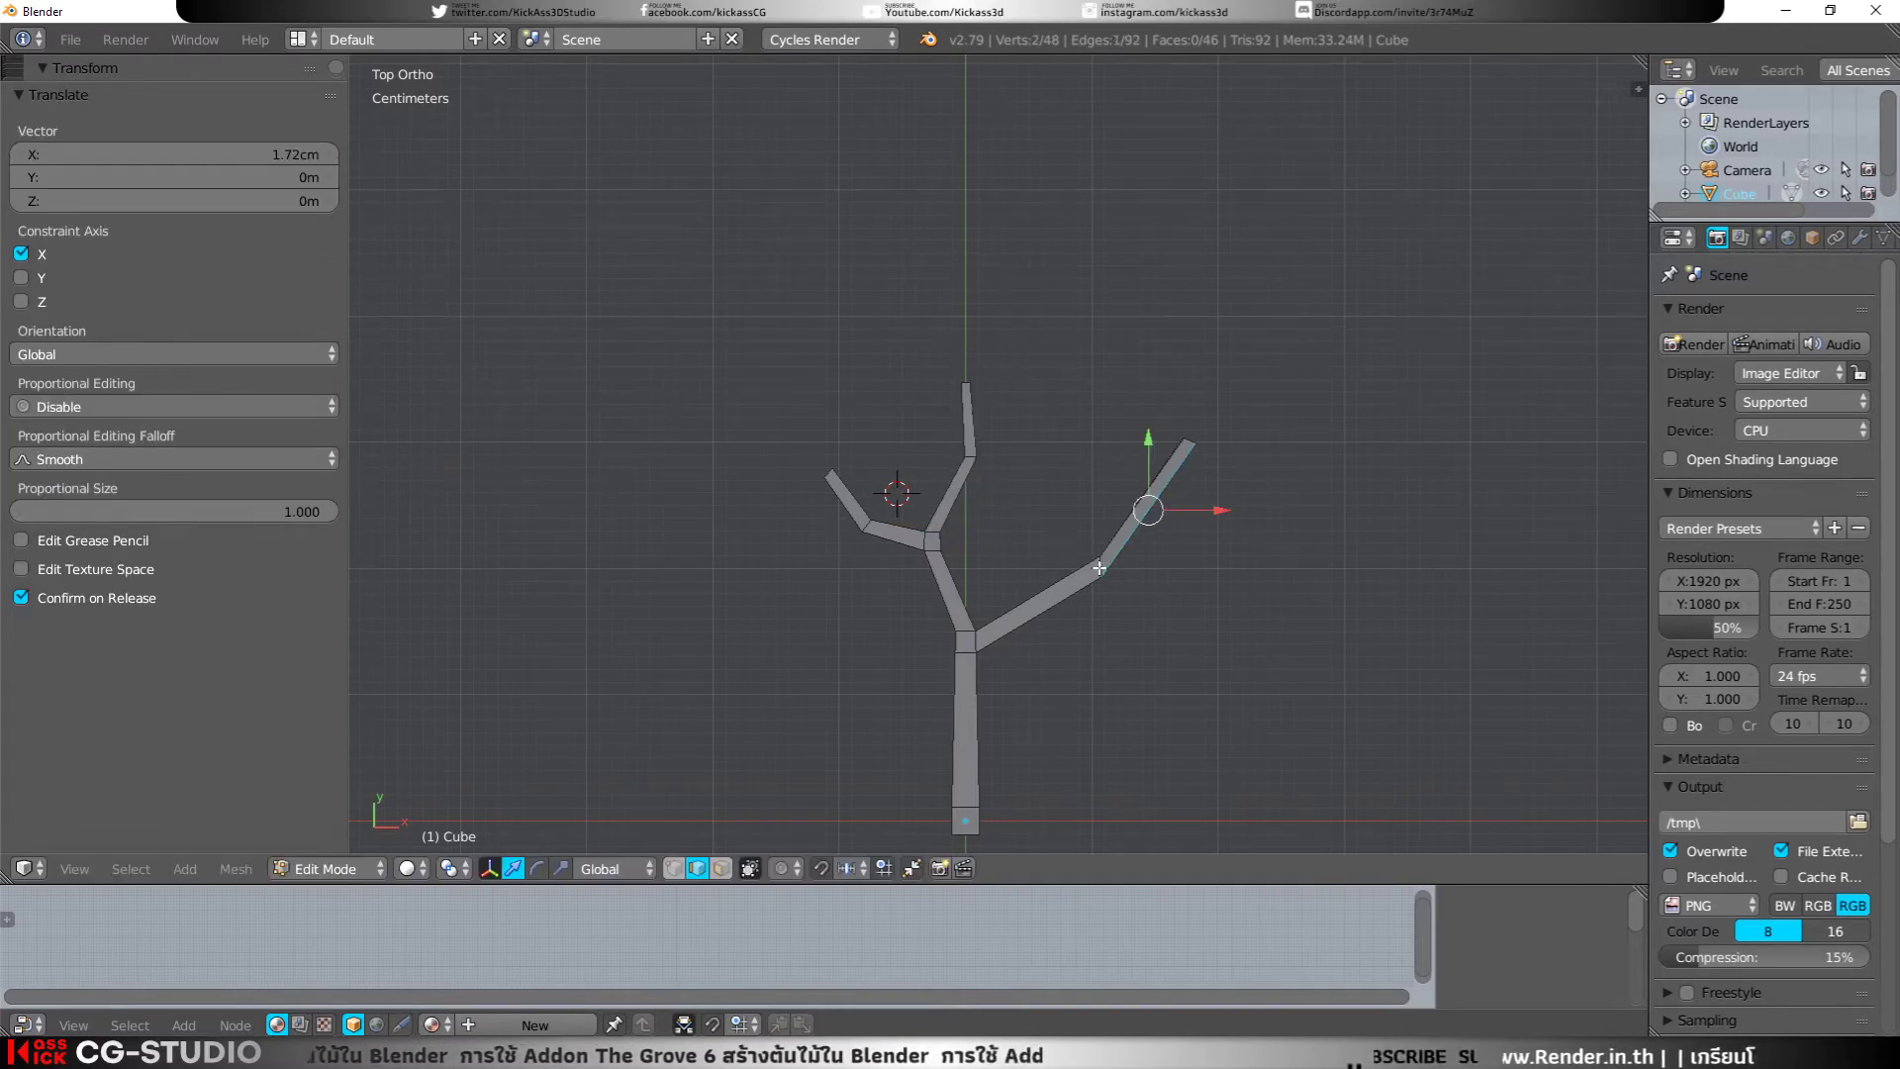
pyautogui.keyDown('alt'); pyautogui.rightClick(1099, 568); pyautogui.keyUp('alt')
pyautogui.press('r')
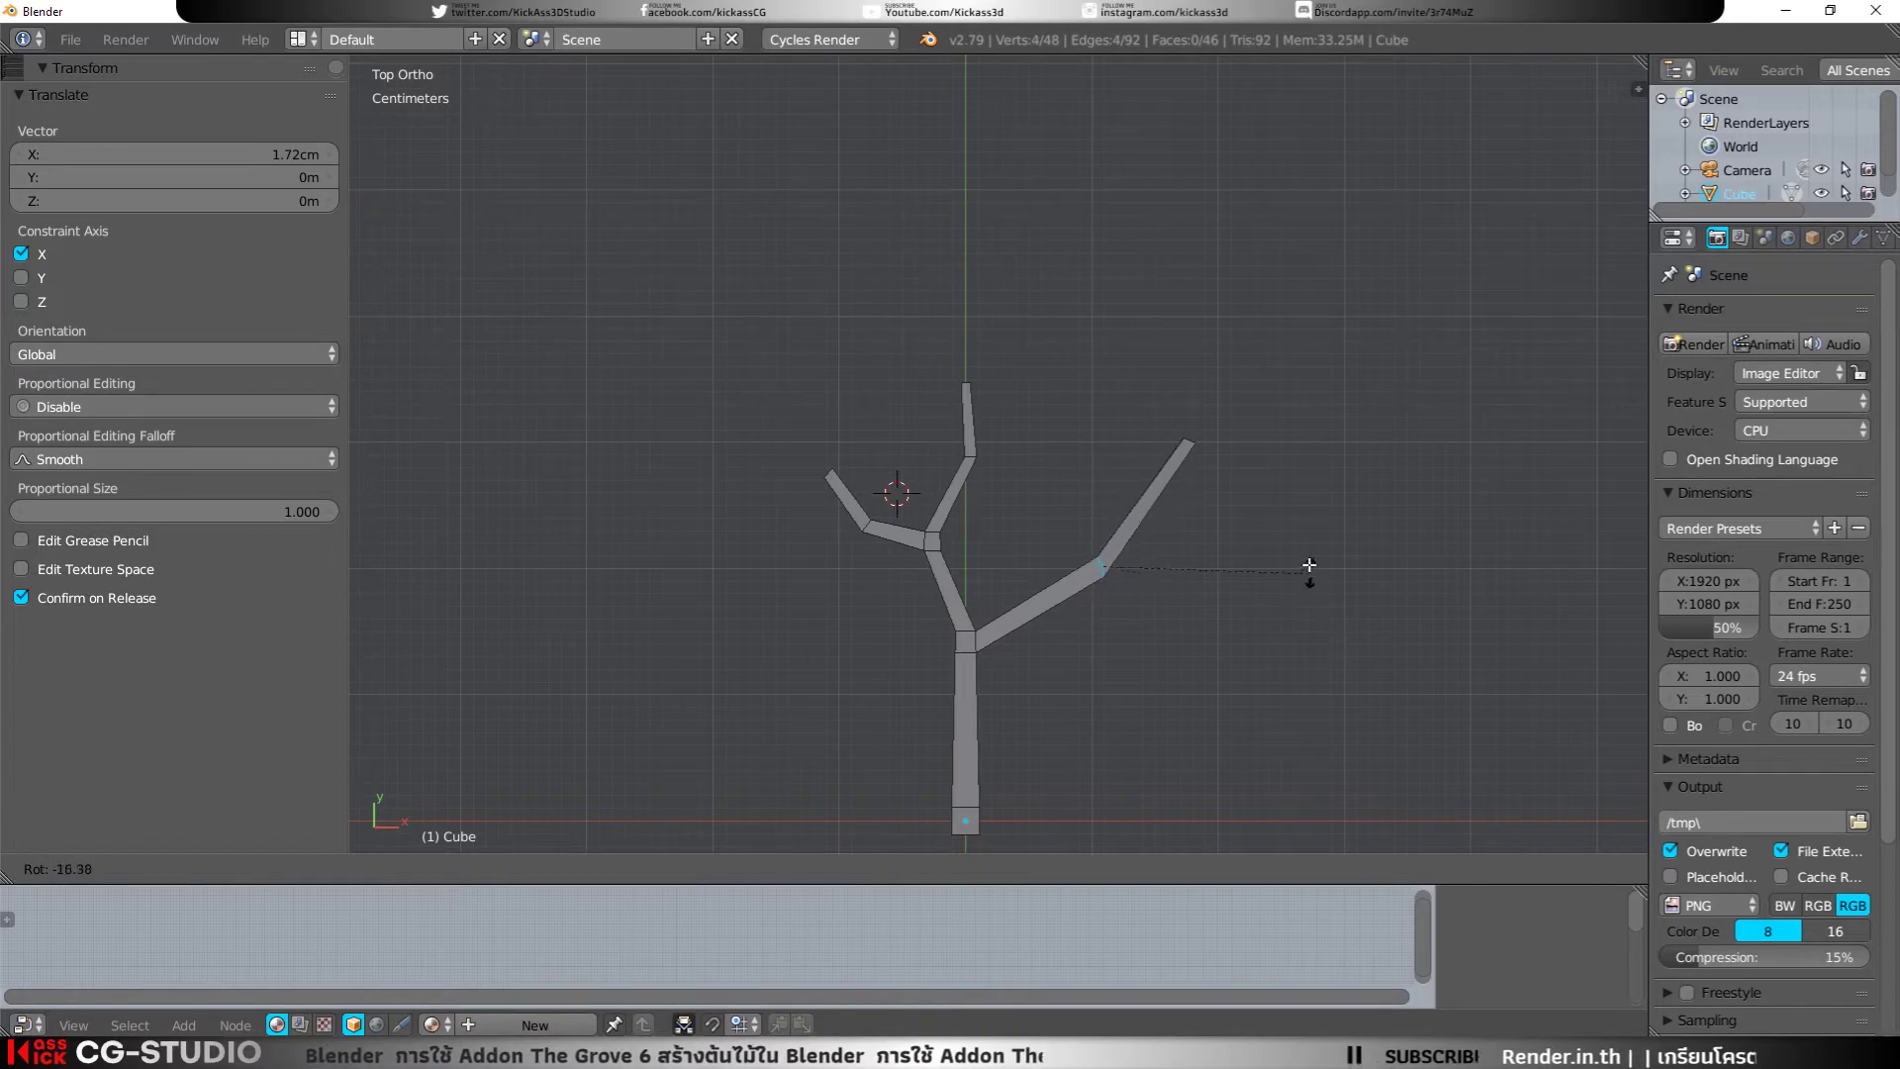
pyautogui.click(1268, 518)
pyautogui.press('g')
pyautogui.press('x')
pyautogui.click(1096, 567)
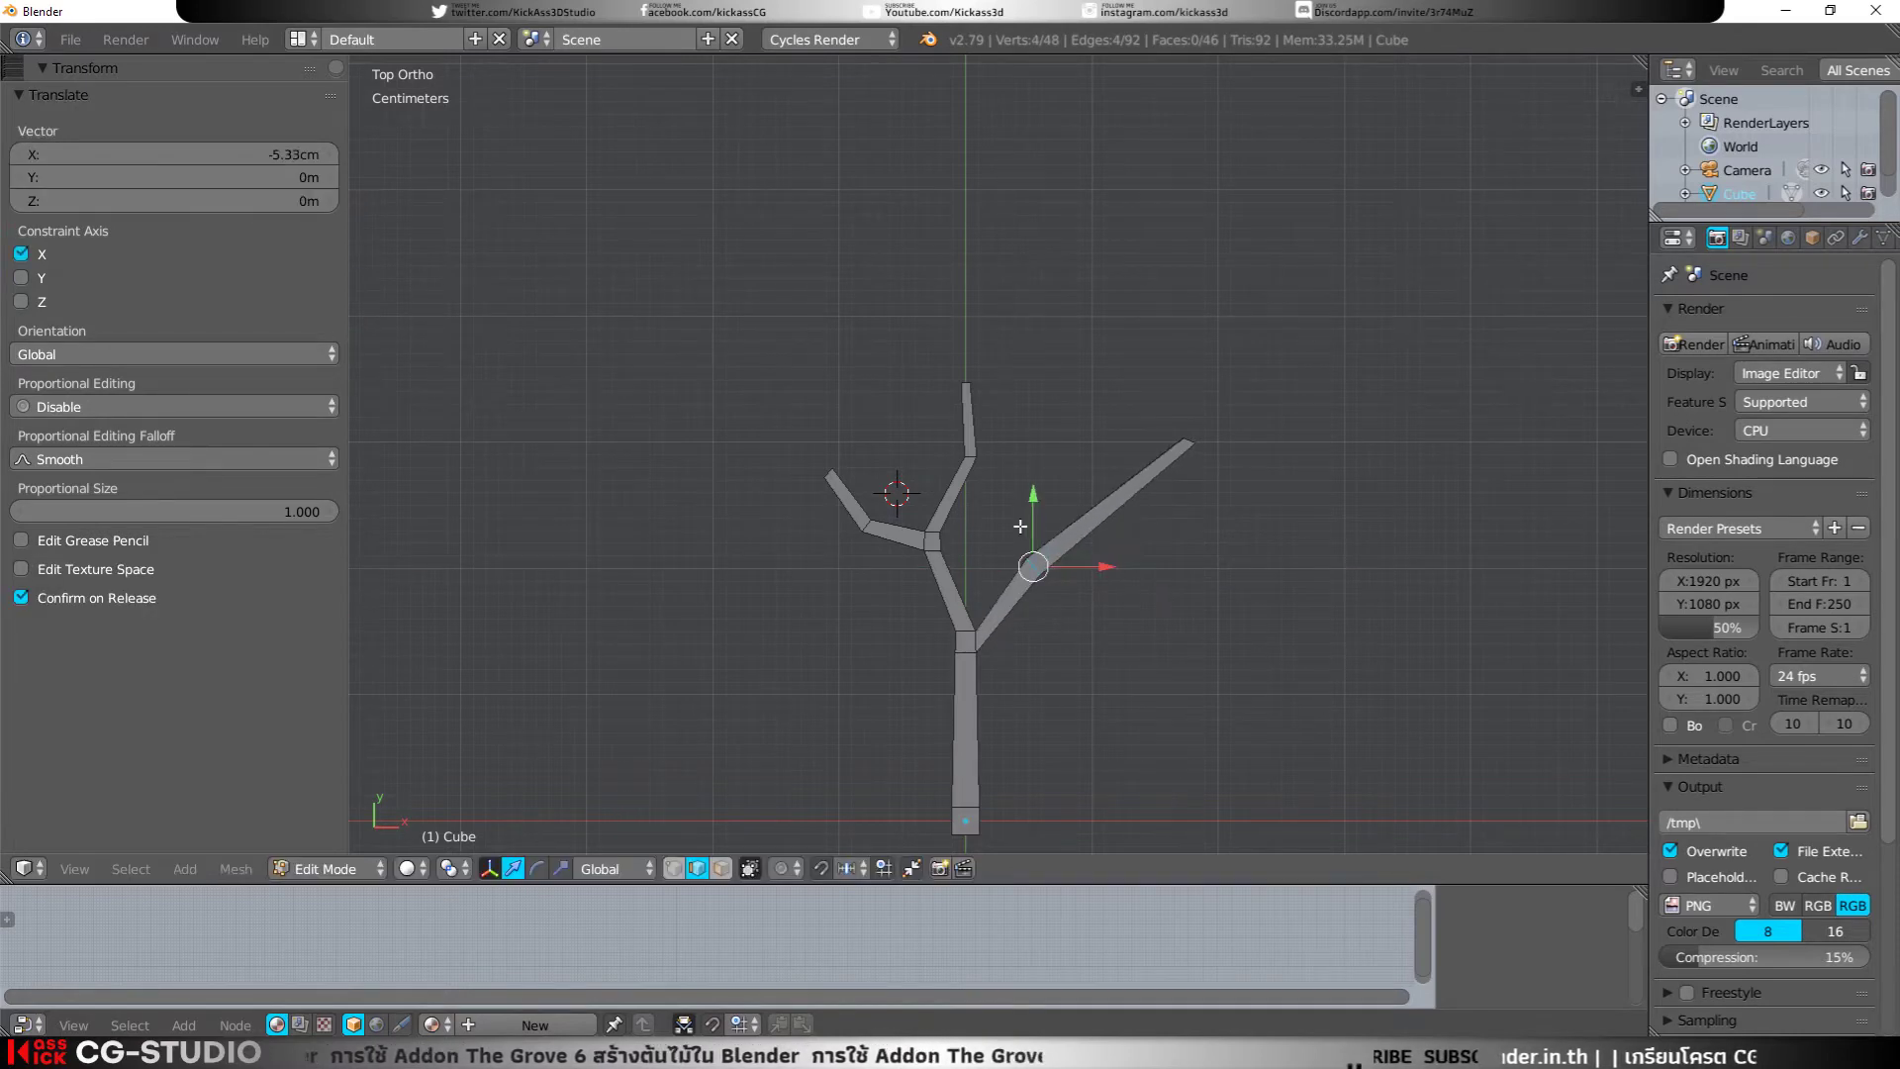
pyautogui.press('g')
pyautogui.press('y')
pyautogui.click(1051, 583)
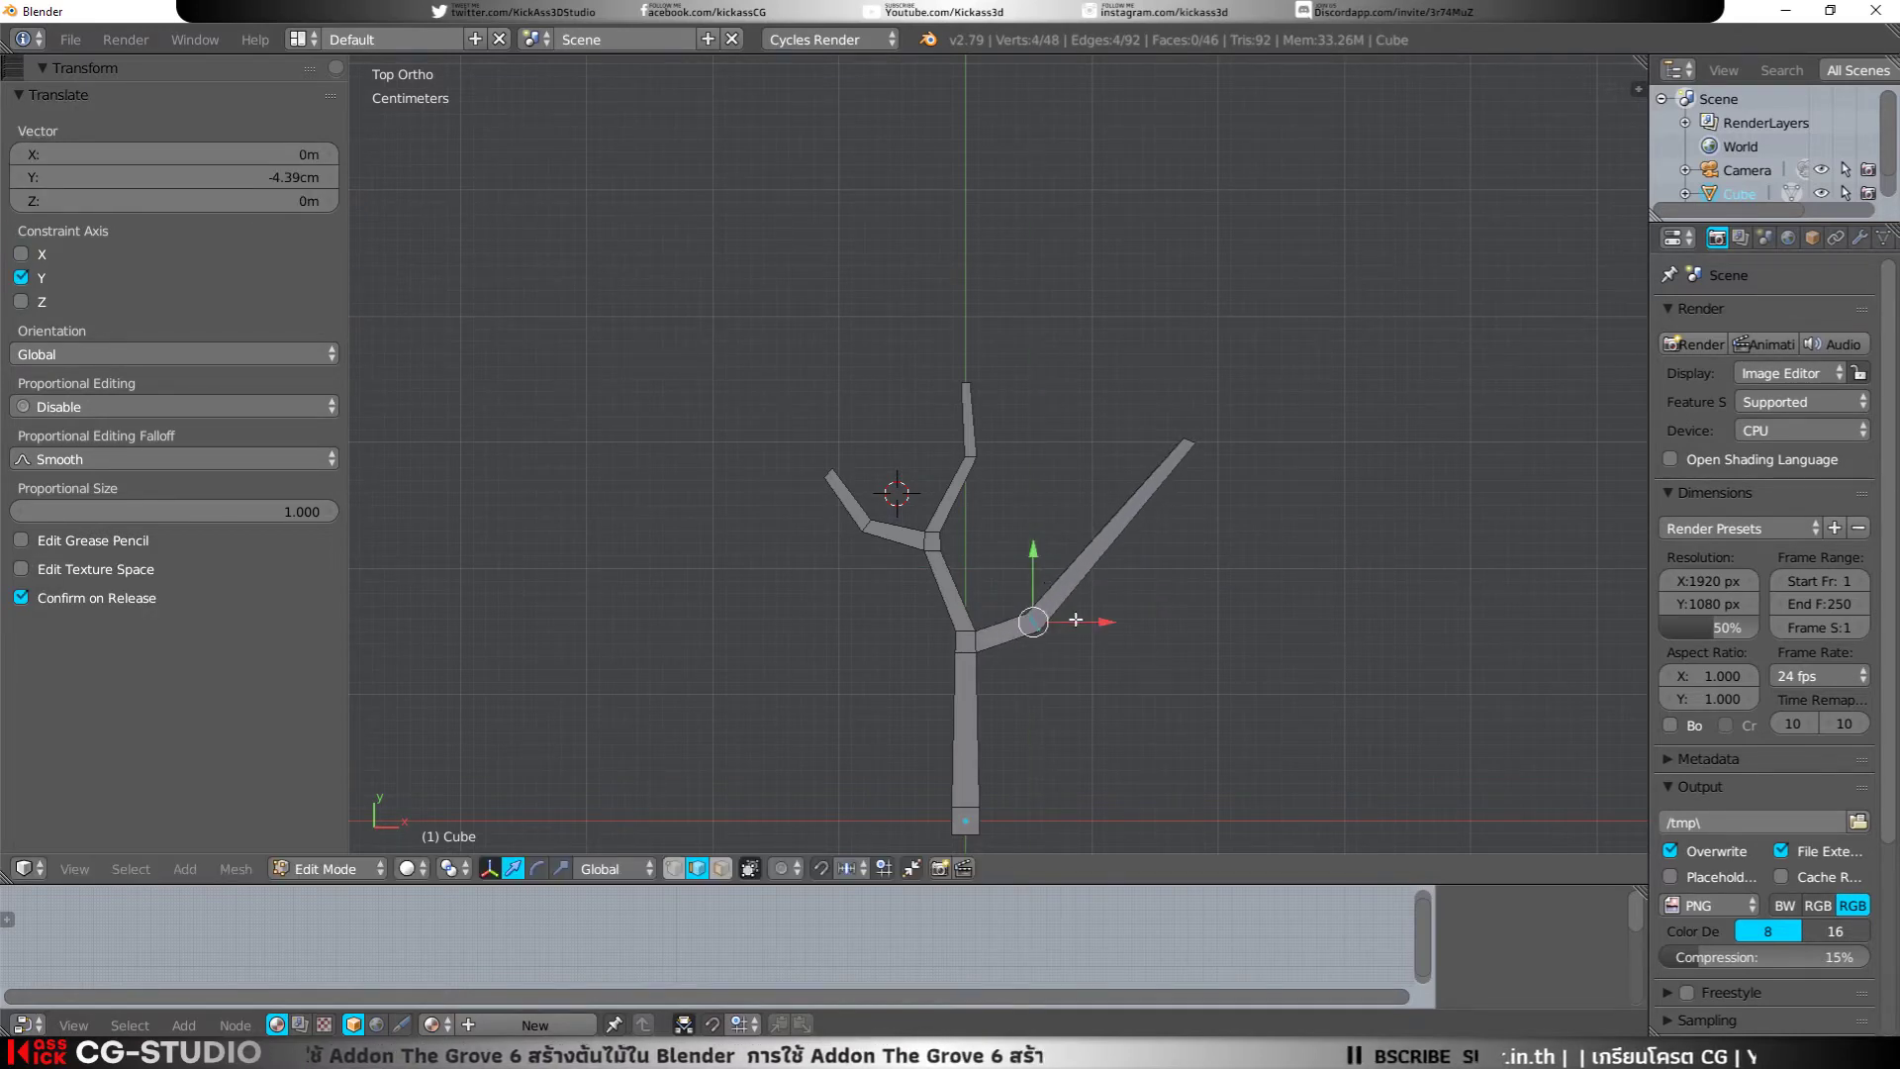
pyautogui.press('g')
pyautogui.press('x')
pyautogui.click(1118, 534)
# Step: Add a centered loop cut on the right branch, move it down along Y and 1.57cm along X
pyautogui.hotkey('ctrl', 'r')
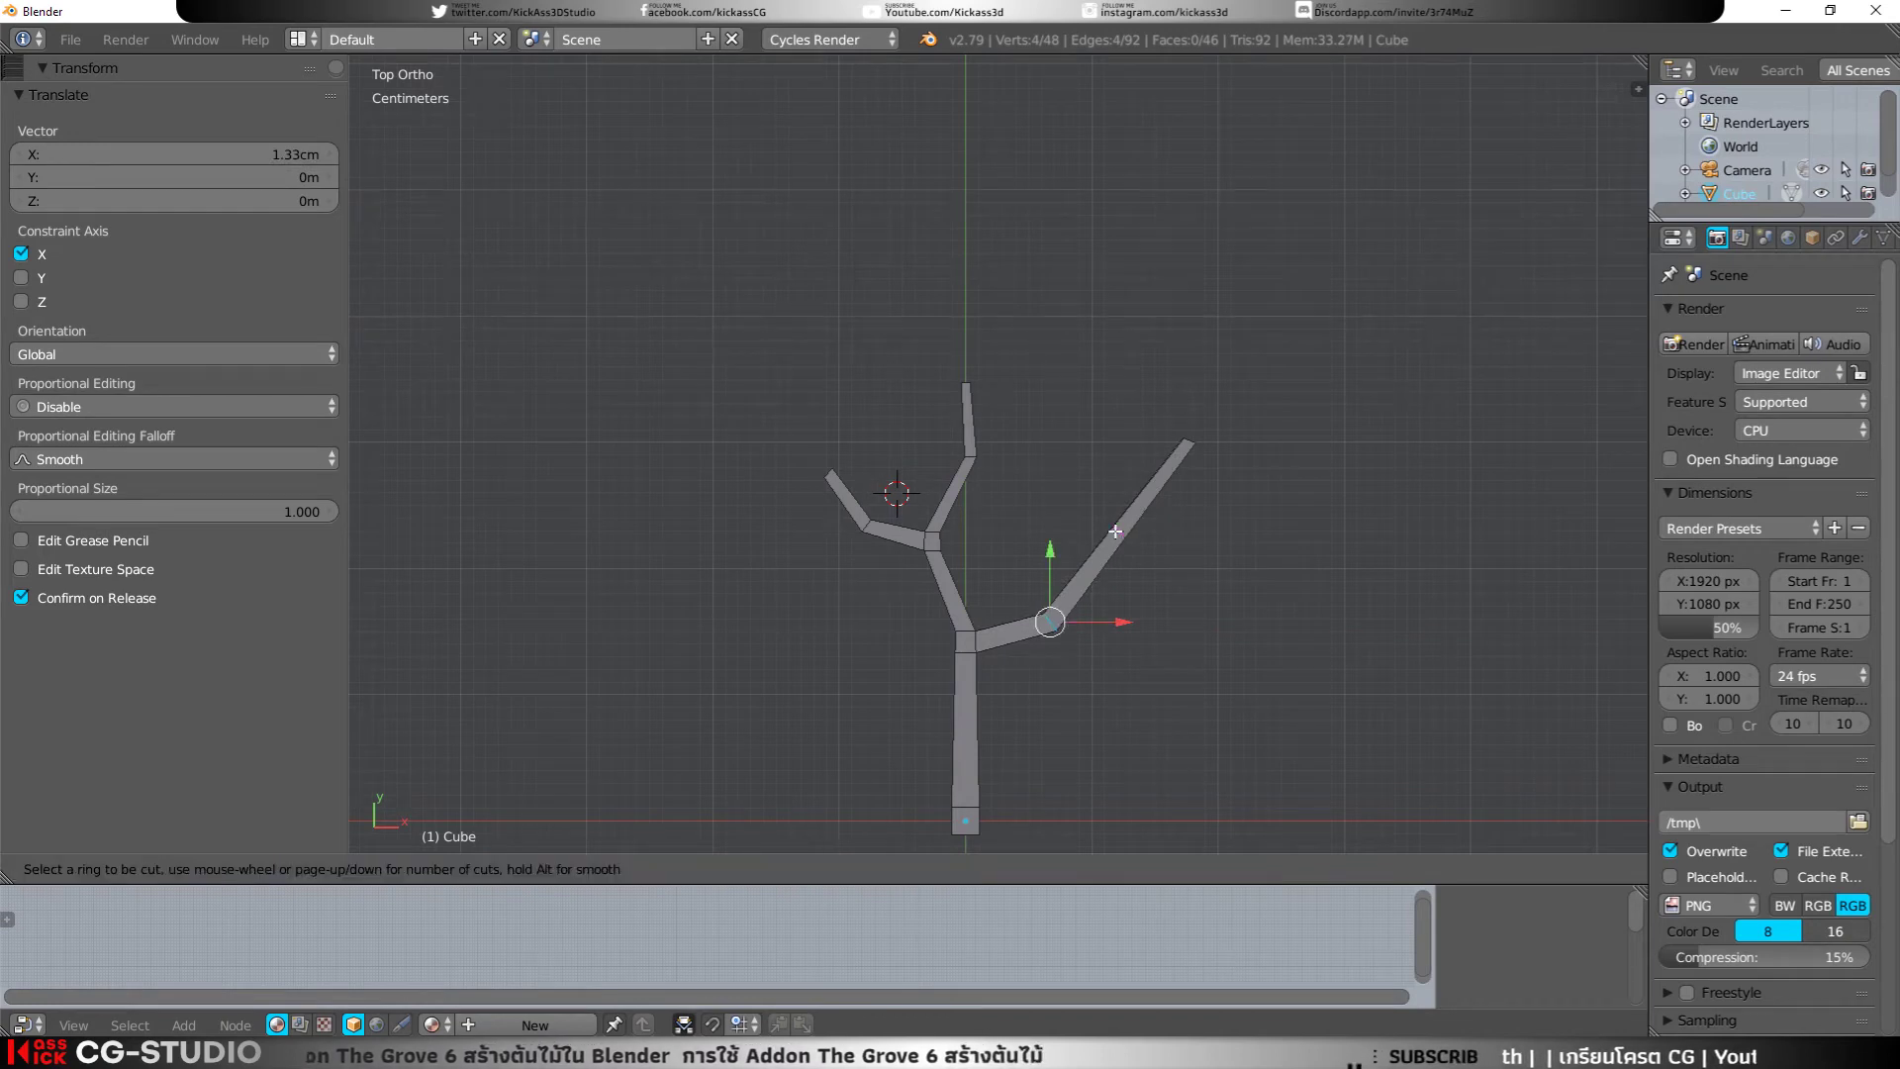
pyautogui.click(1116, 531)
pyautogui.rightClick(1115, 532)
pyautogui.click(1112, 492)
pyautogui.press('g')
pyautogui.press('y')
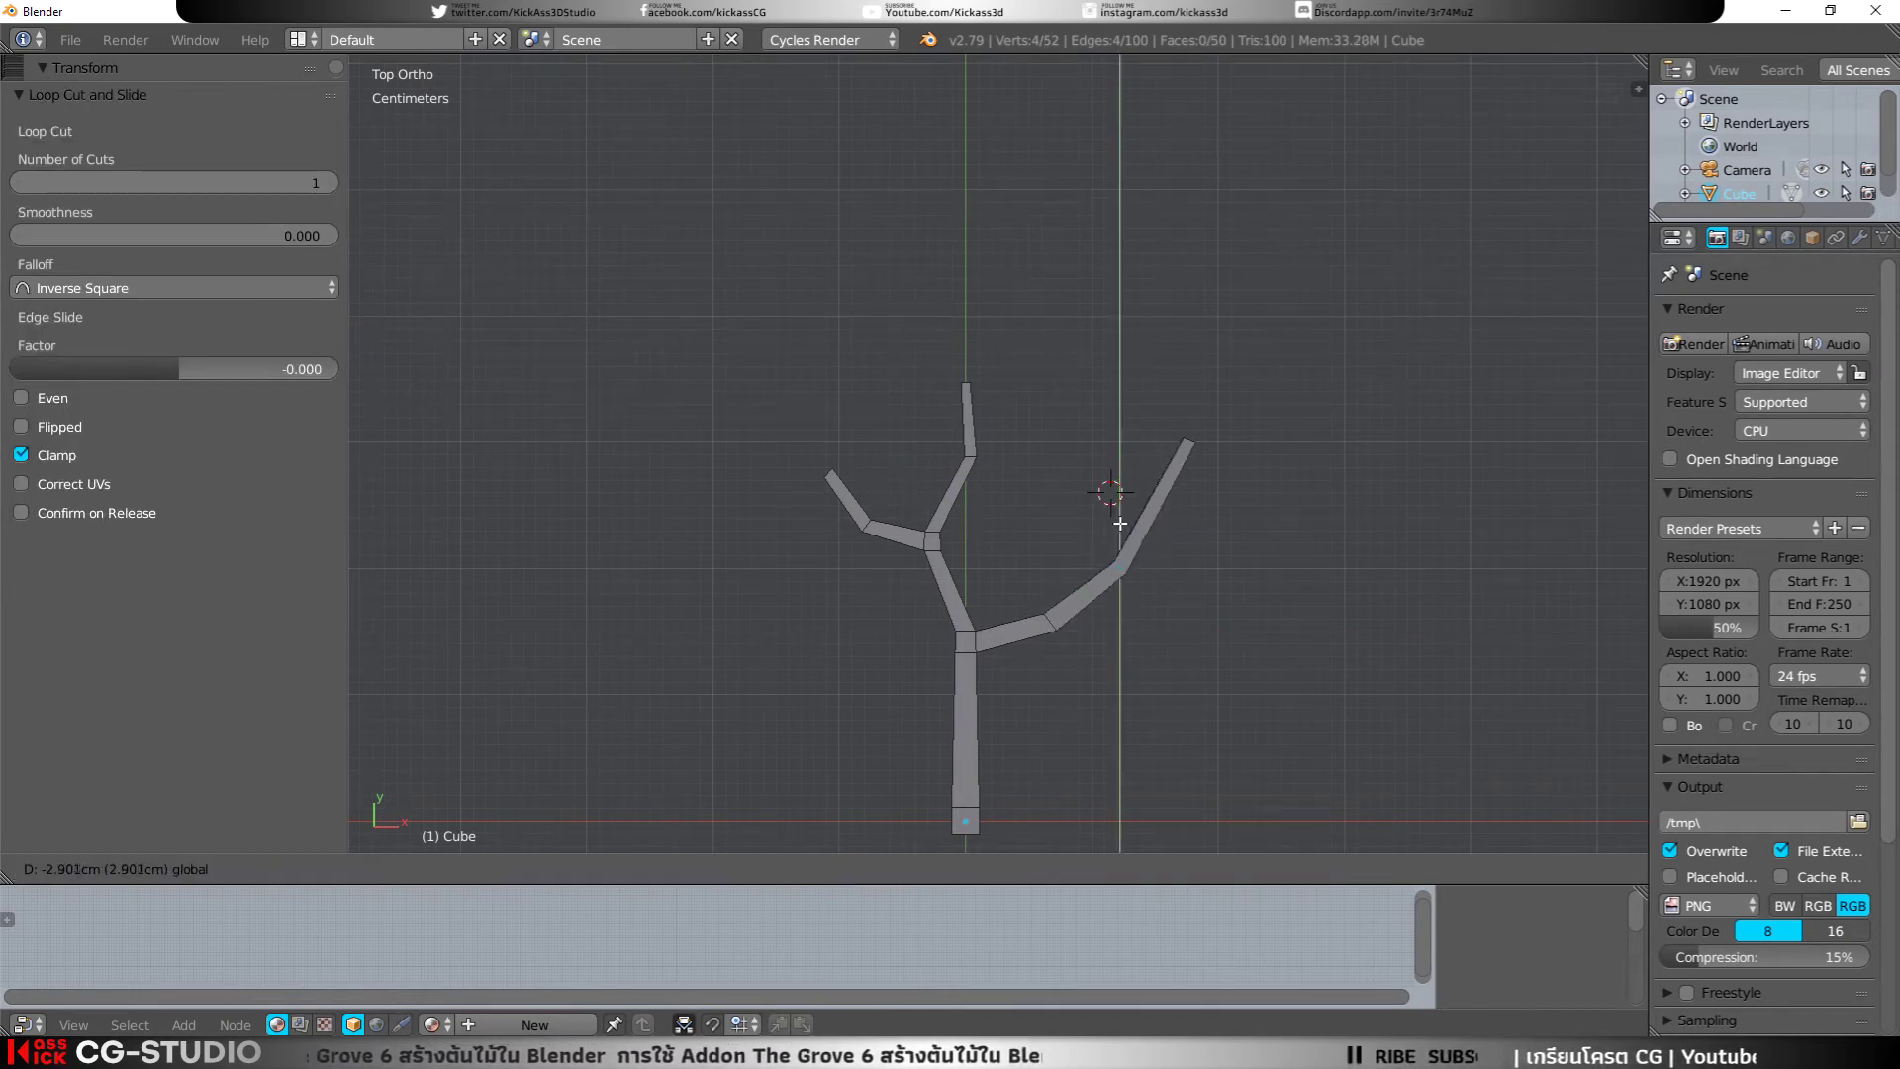
pyautogui.click(1115, 556)
pyautogui.press('g')
pyautogui.press('x')
pyautogui.click(1174, 567)
# Step: Select the lower branch's end segment faces, slide them along X and scale them down
pyautogui.moveTo(1174, 567)
pyautogui.mouseDown(button='middle')
pyautogui.moveTo(870, 411)
pyautogui.moveTo(911, 514)
pyautogui.mouseUp(button='middle')
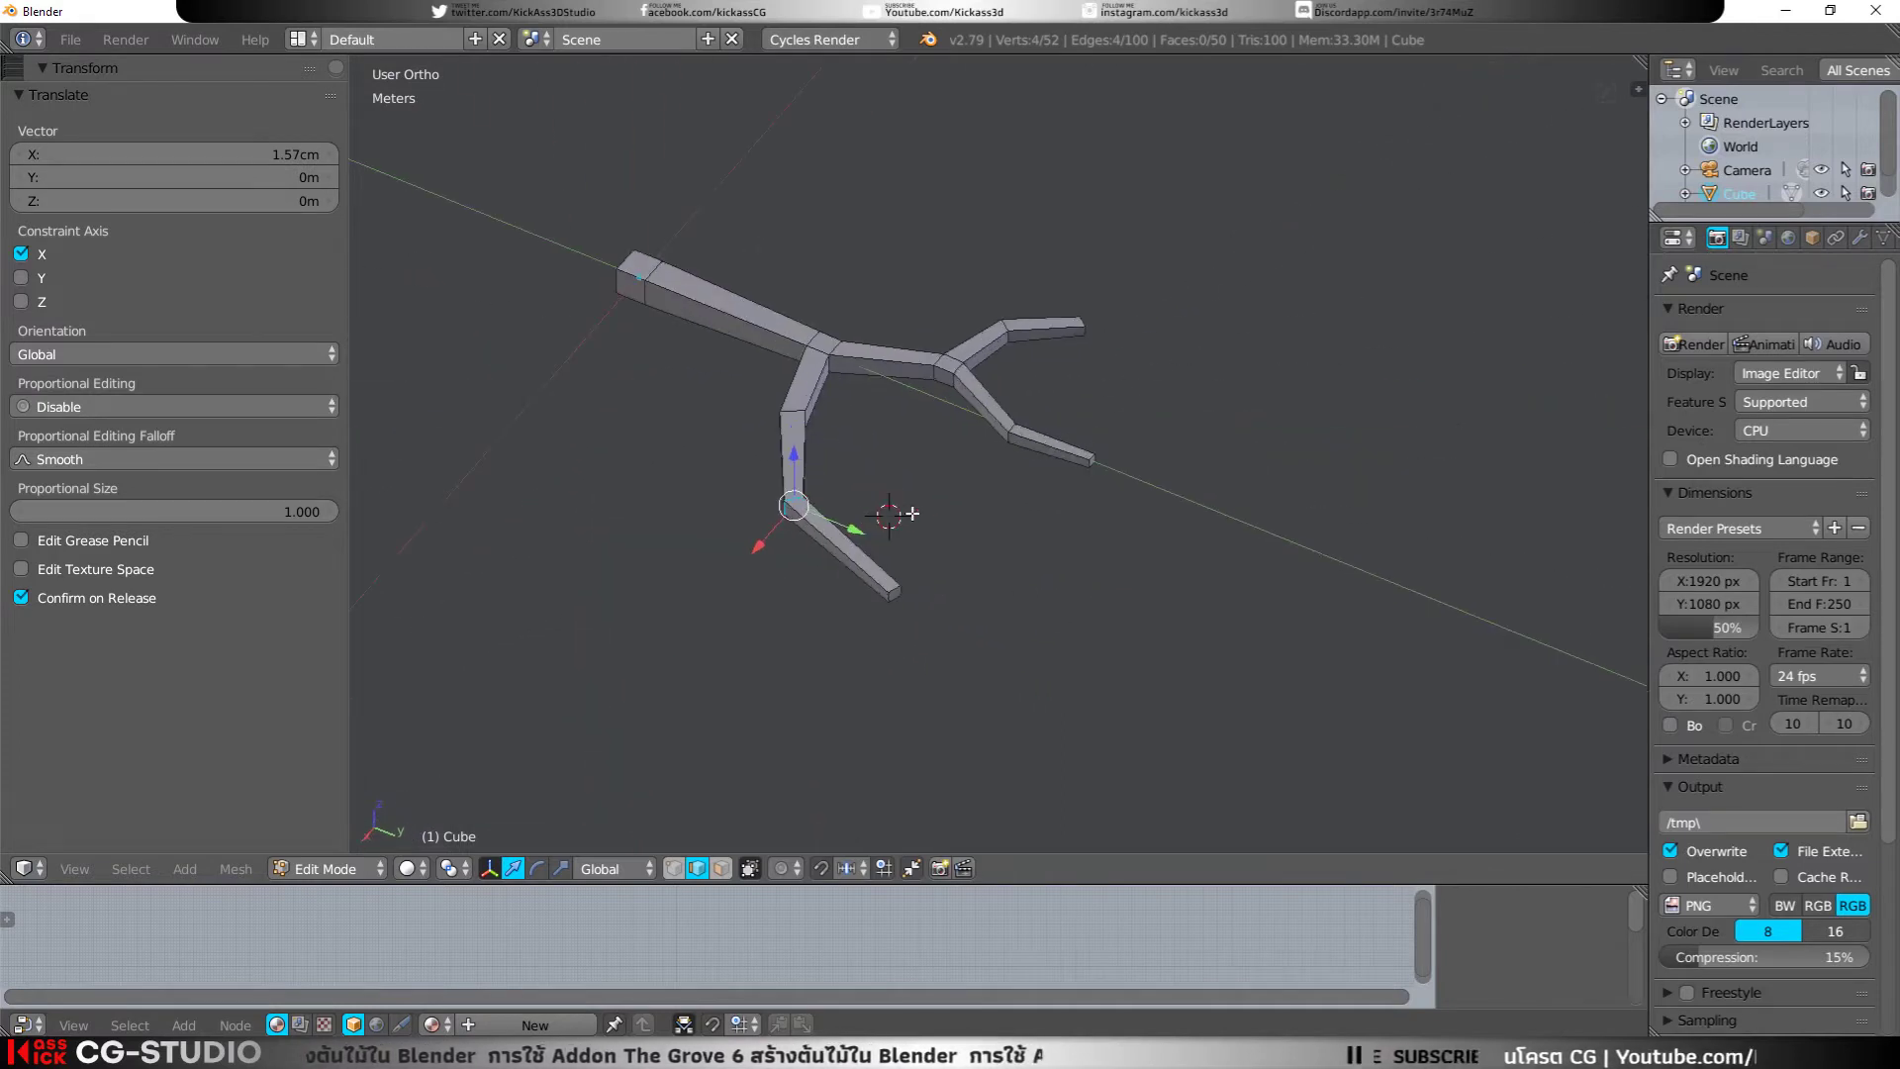
pyautogui.rightClick(897, 591)
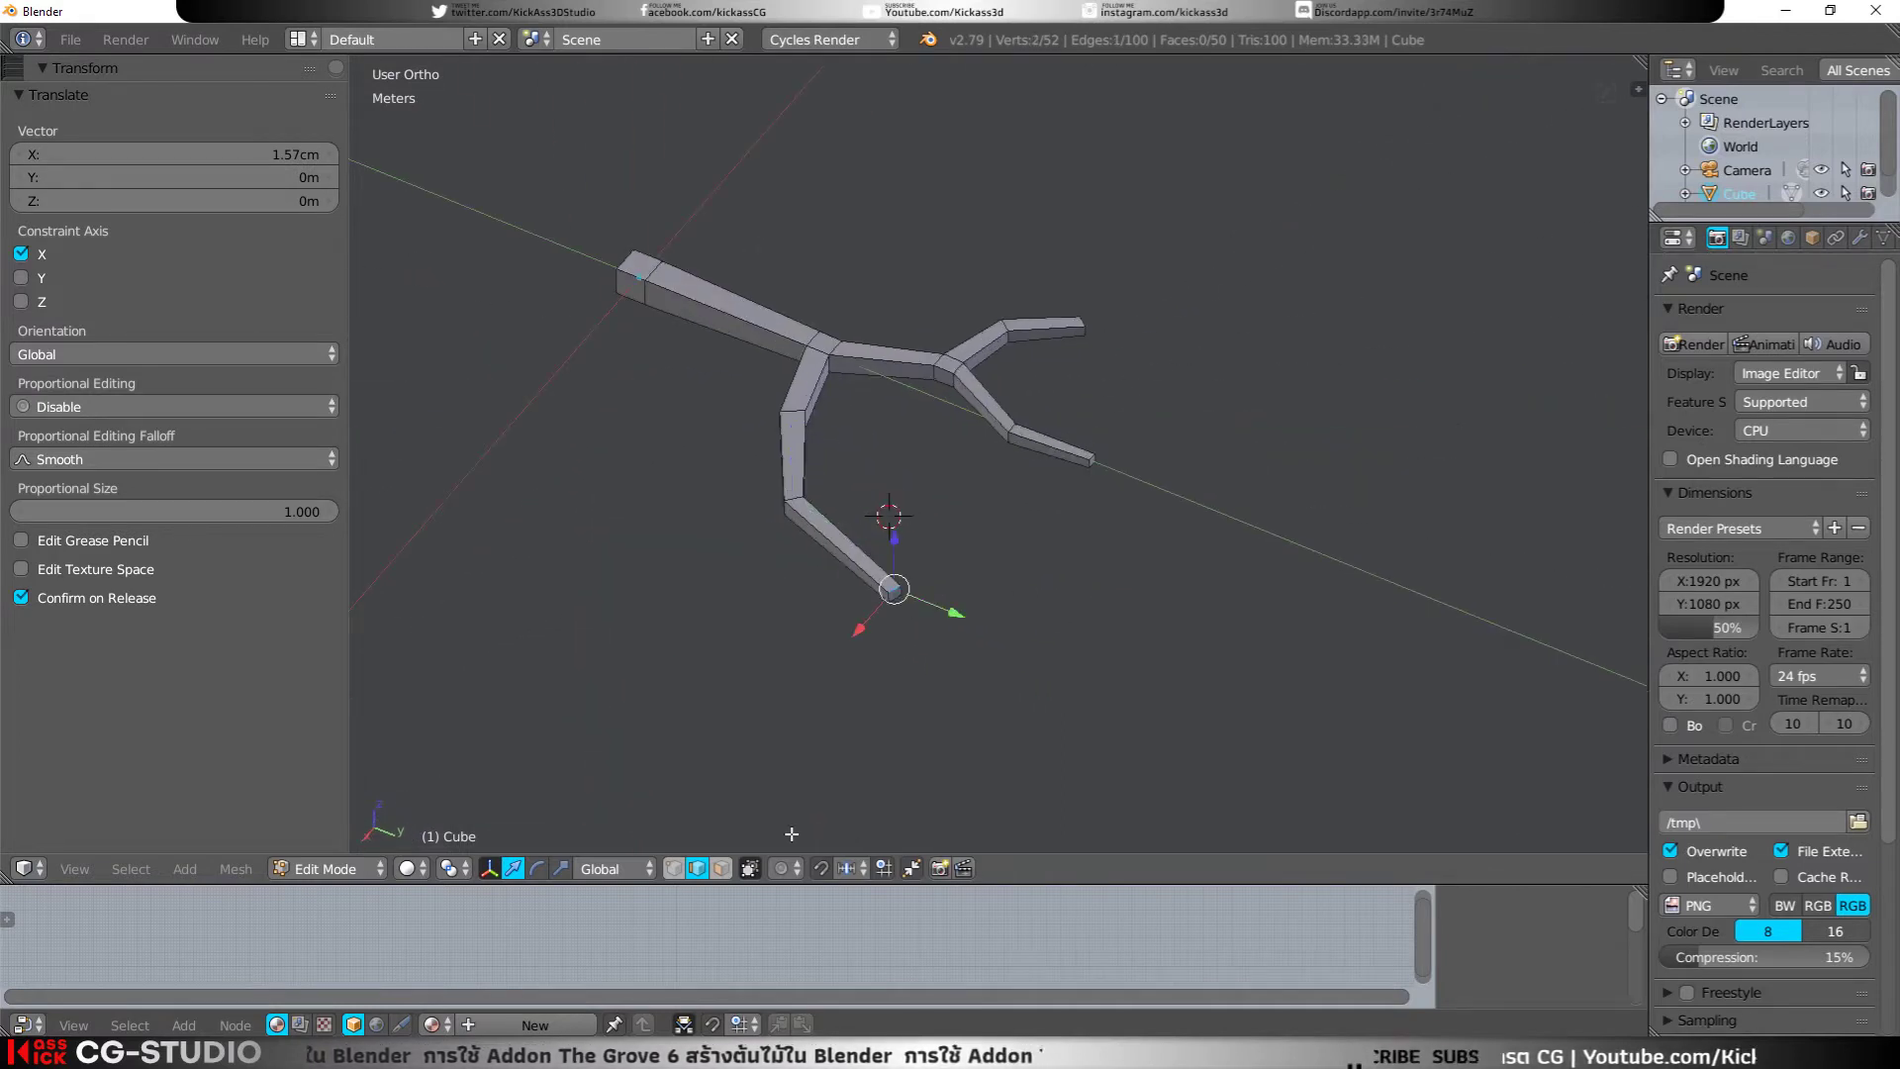
pyautogui.click(723, 868)
pyautogui.rightClick(893, 594)
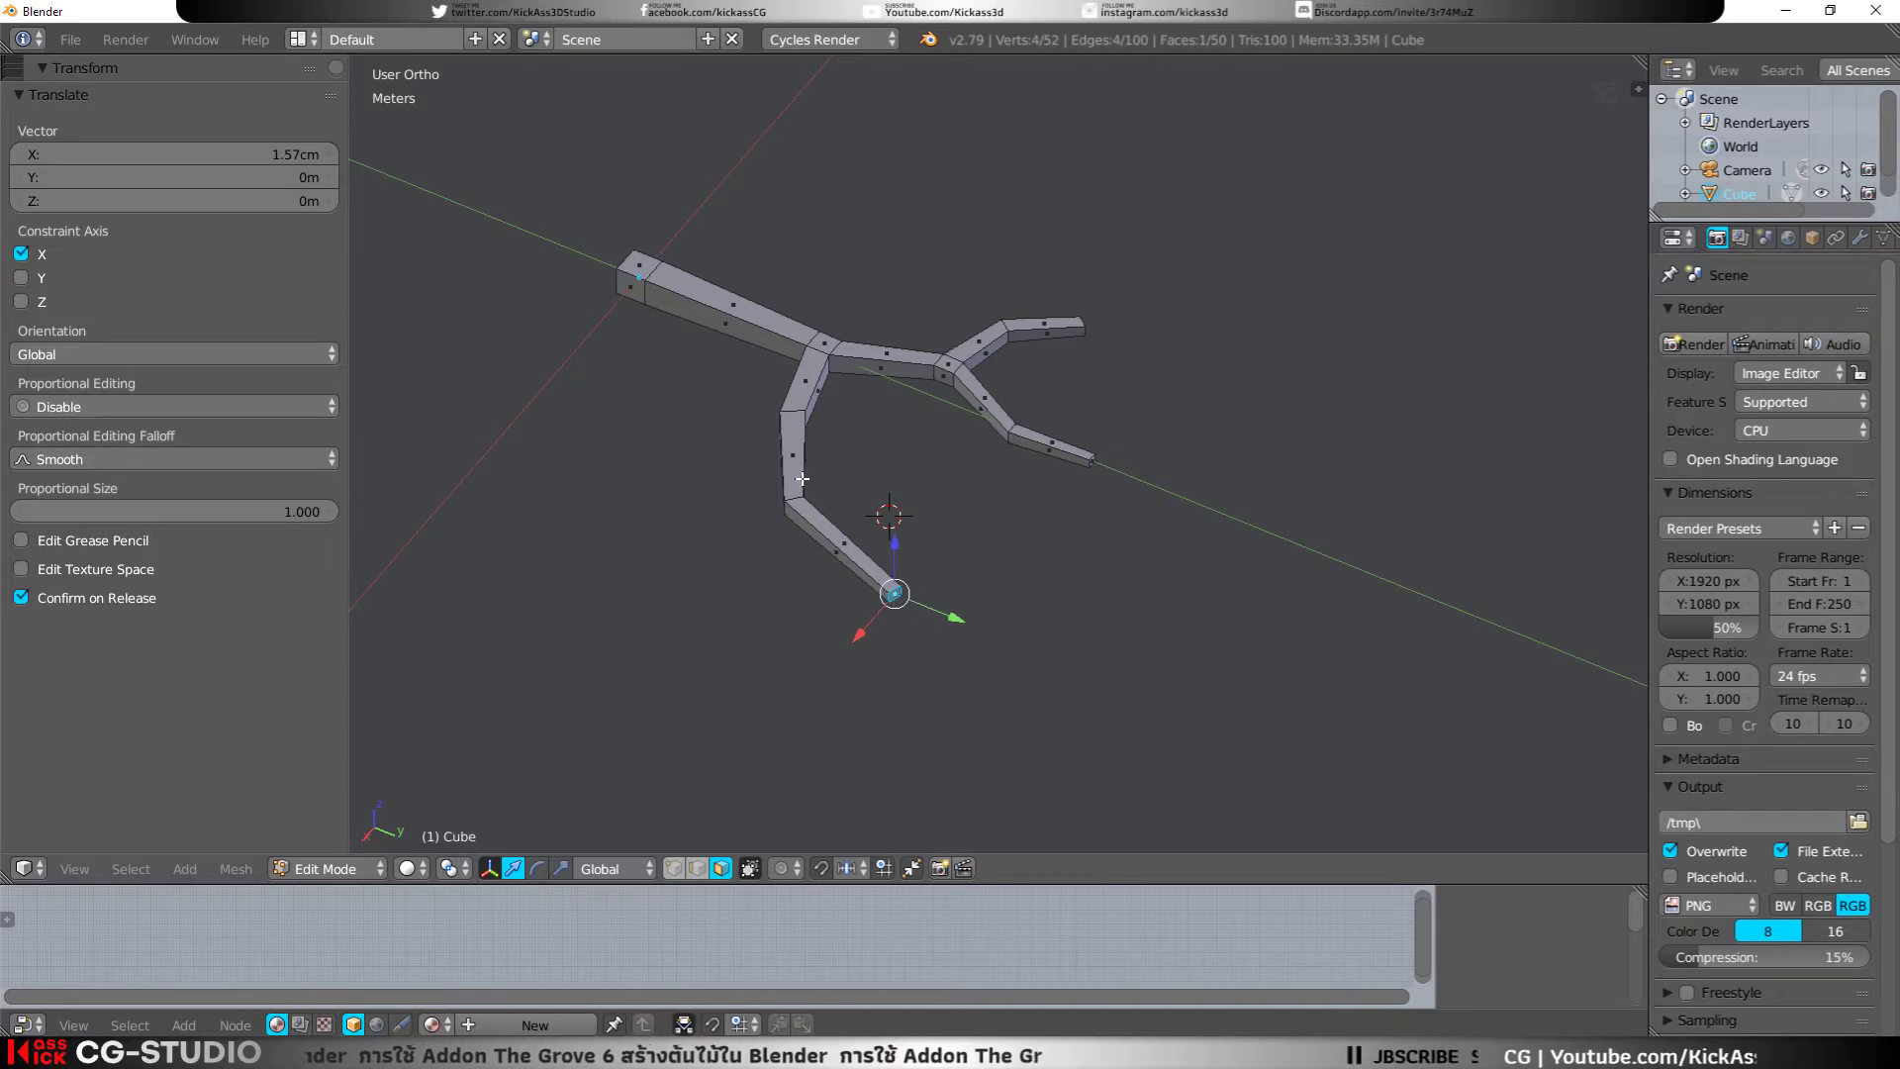
pyautogui.keyDown('alt'); pyautogui.keyDown('shift'); pyautogui.rightClick(812, 514); pyautogui.keyUp('shift'); pyautogui.keyUp('alt')
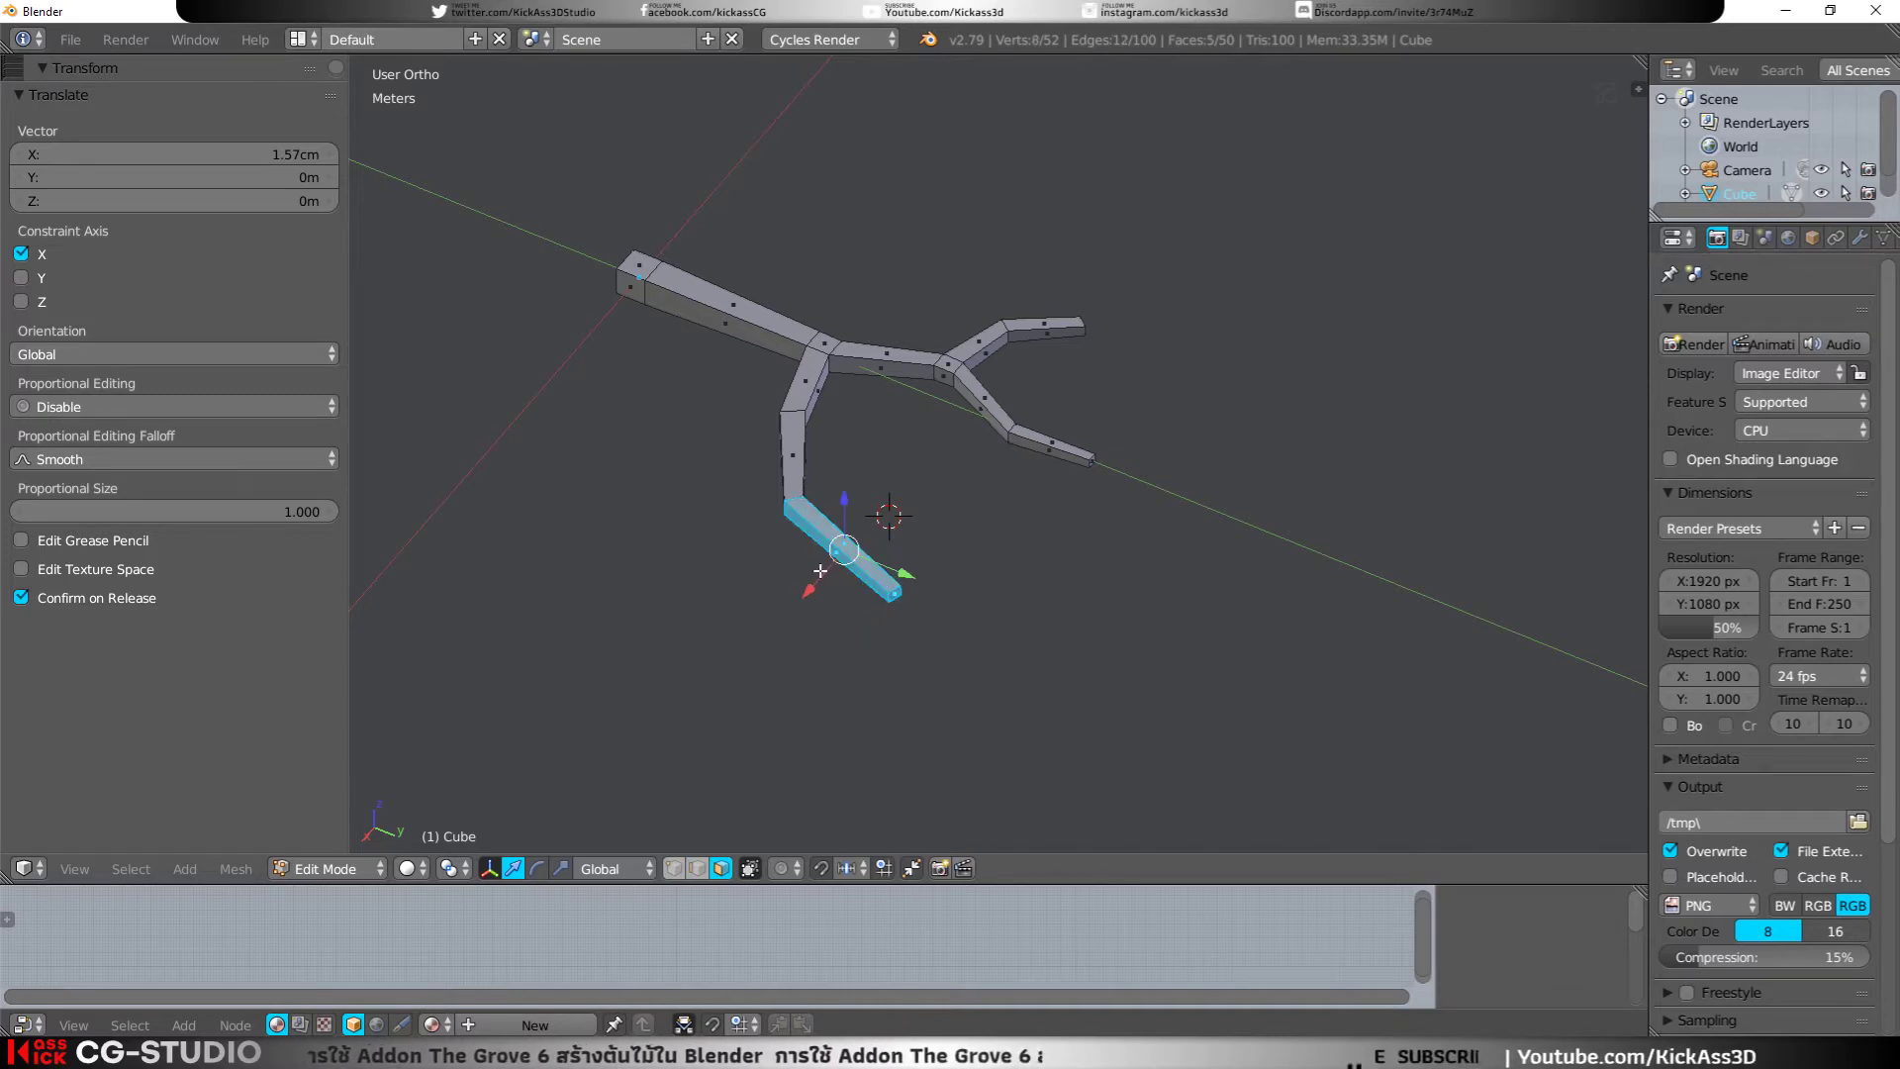
pyautogui.moveTo(820, 571); pyautogui.dragTo(946, 561)
pyautogui.press('s')
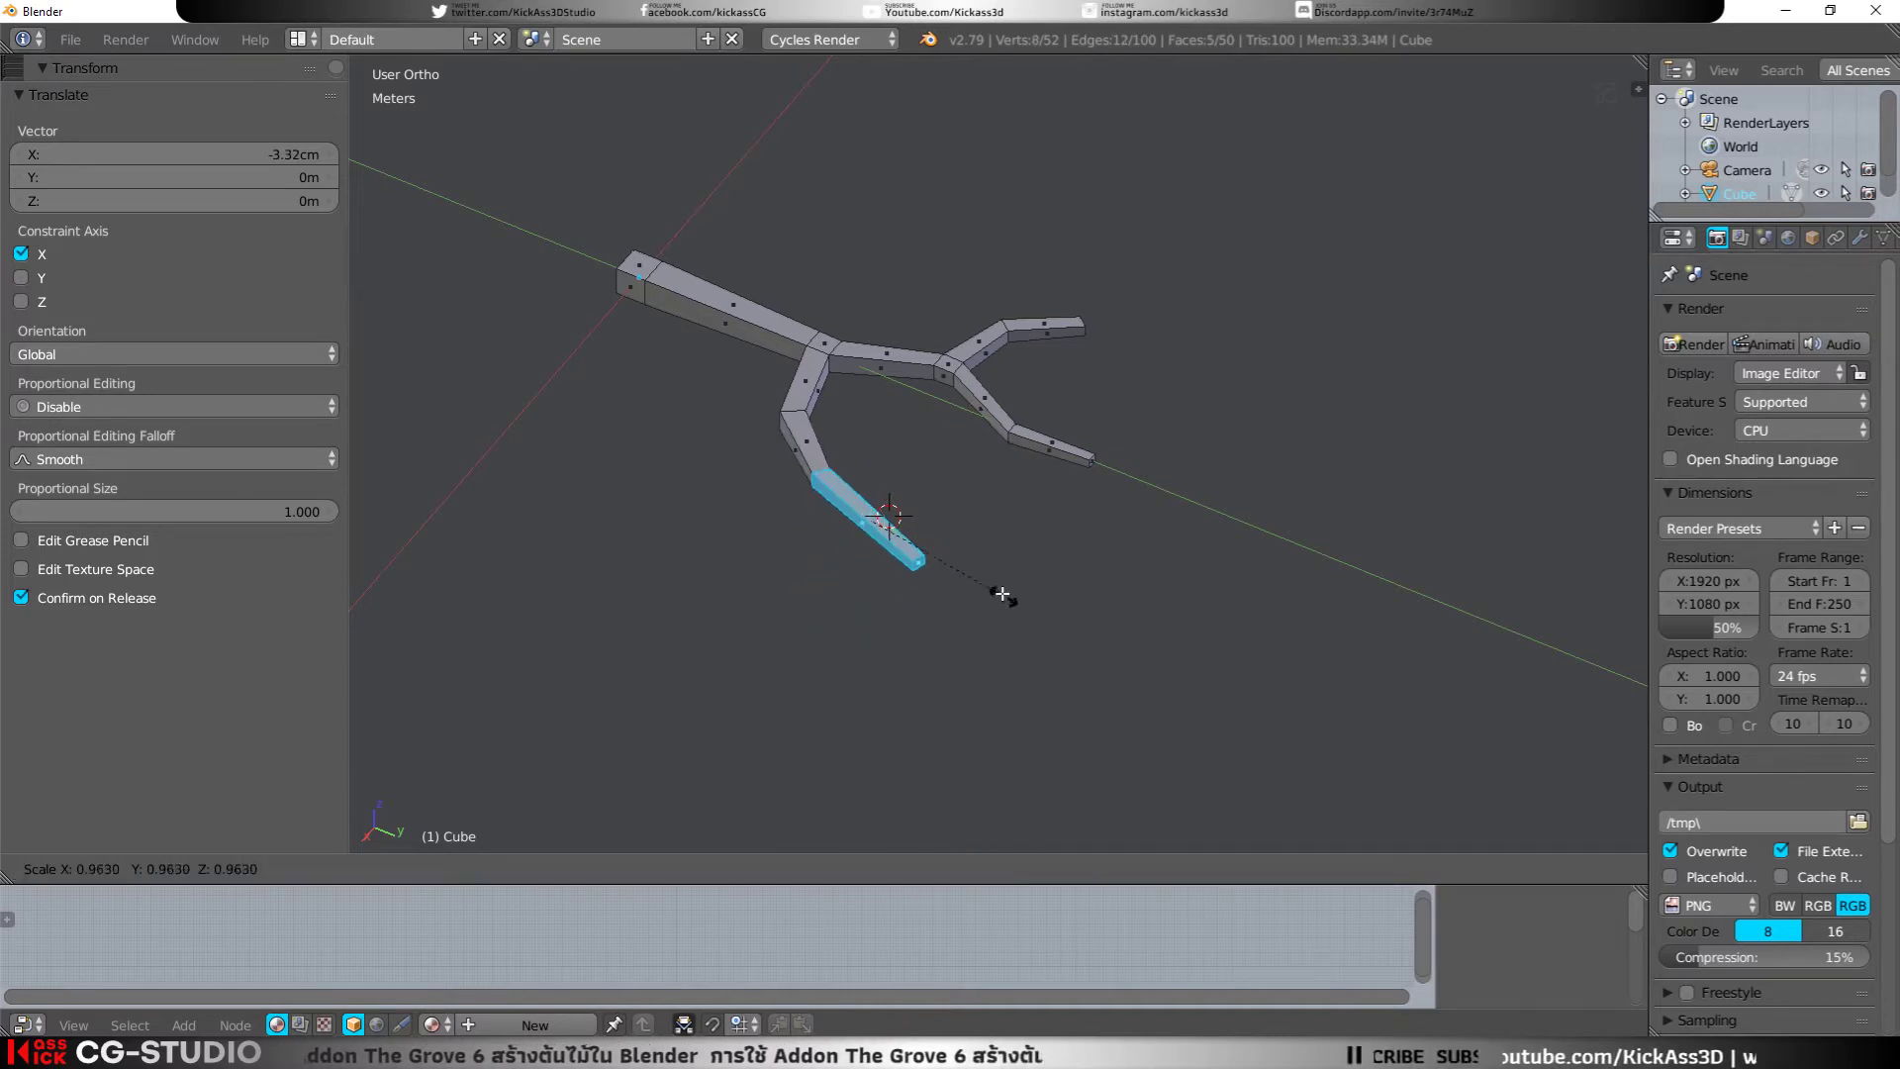
pyautogui.click(978, 566)
# Step: Move the lower branch end segment along Y, shrink it further, and return to Object Mode
pyautogui.press('g')
pyautogui.press('y')
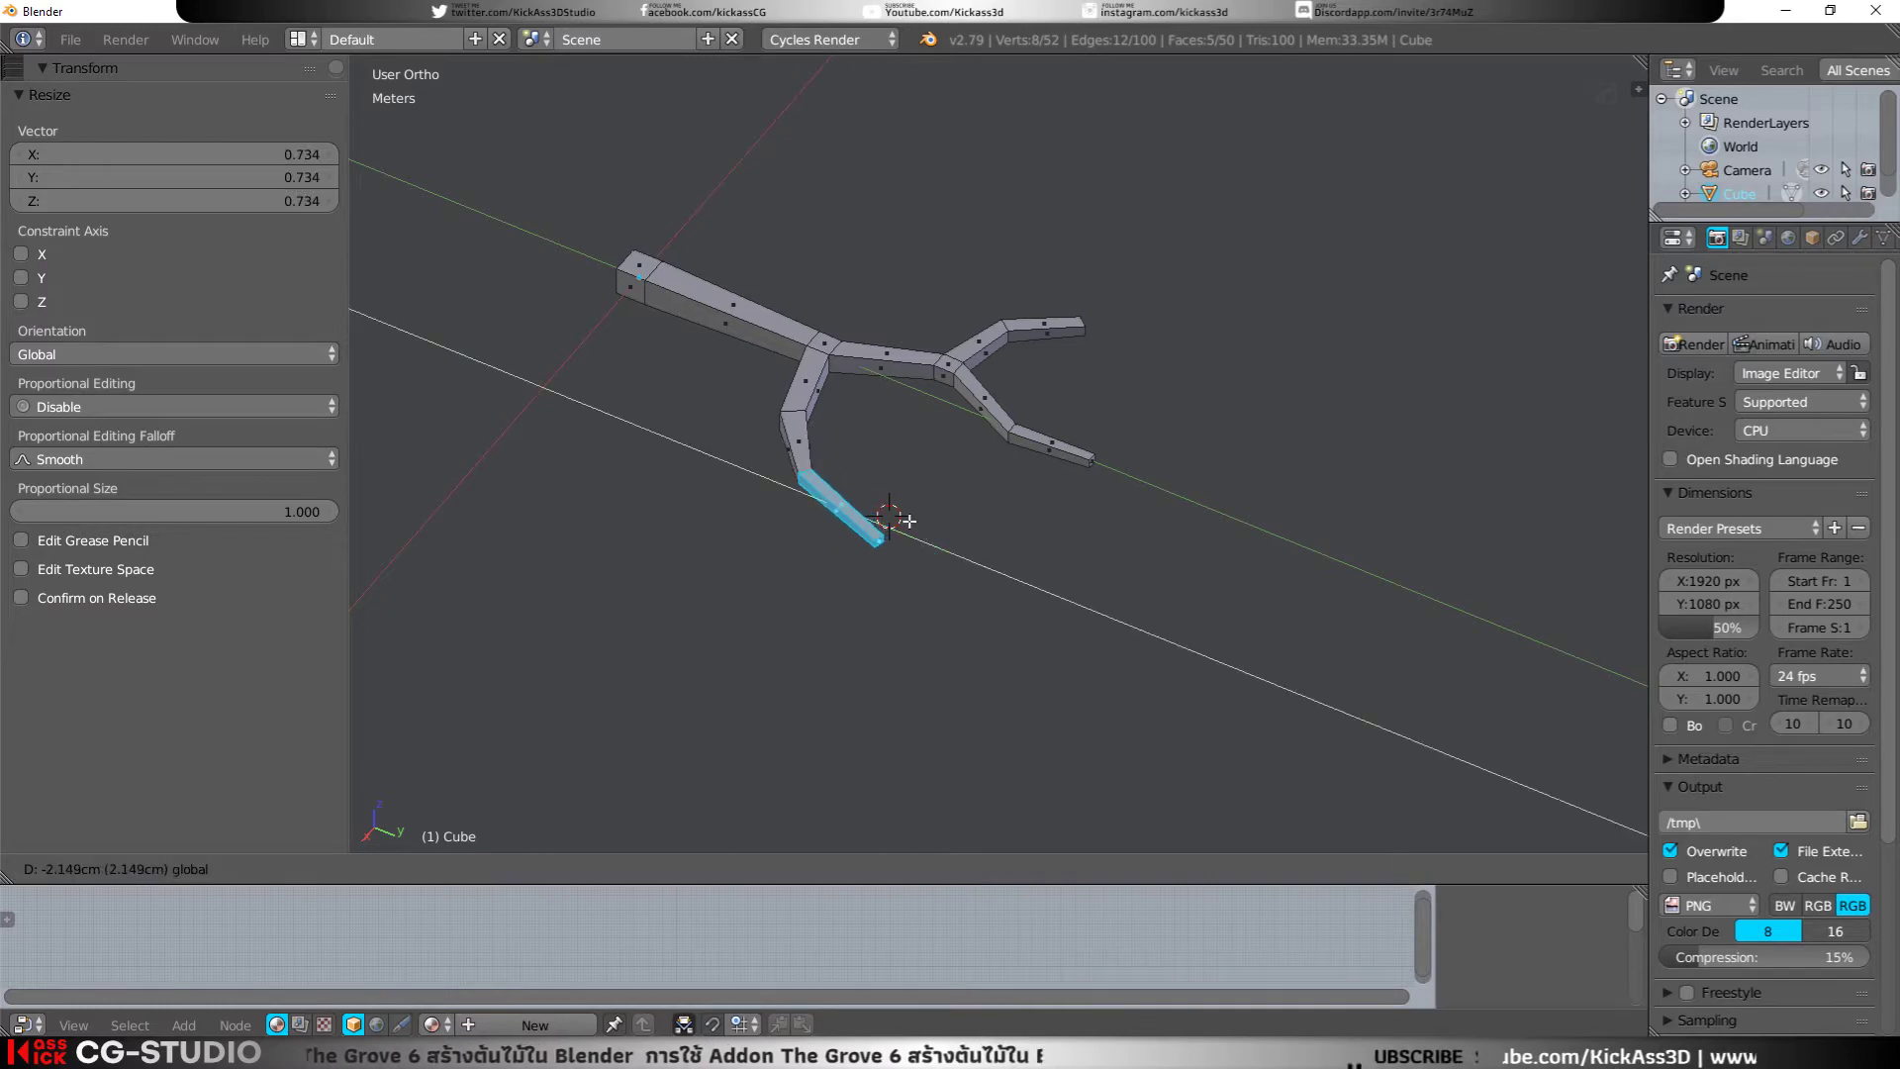
pyautogui.click(931, 539)
pyautogui.press('s')
pyautogui.click(974, 599)
pyautogui.moveTo(974, 598); pyautogui.dragTo(1144, 634, button='middle')
pyautogui.press('Tab')
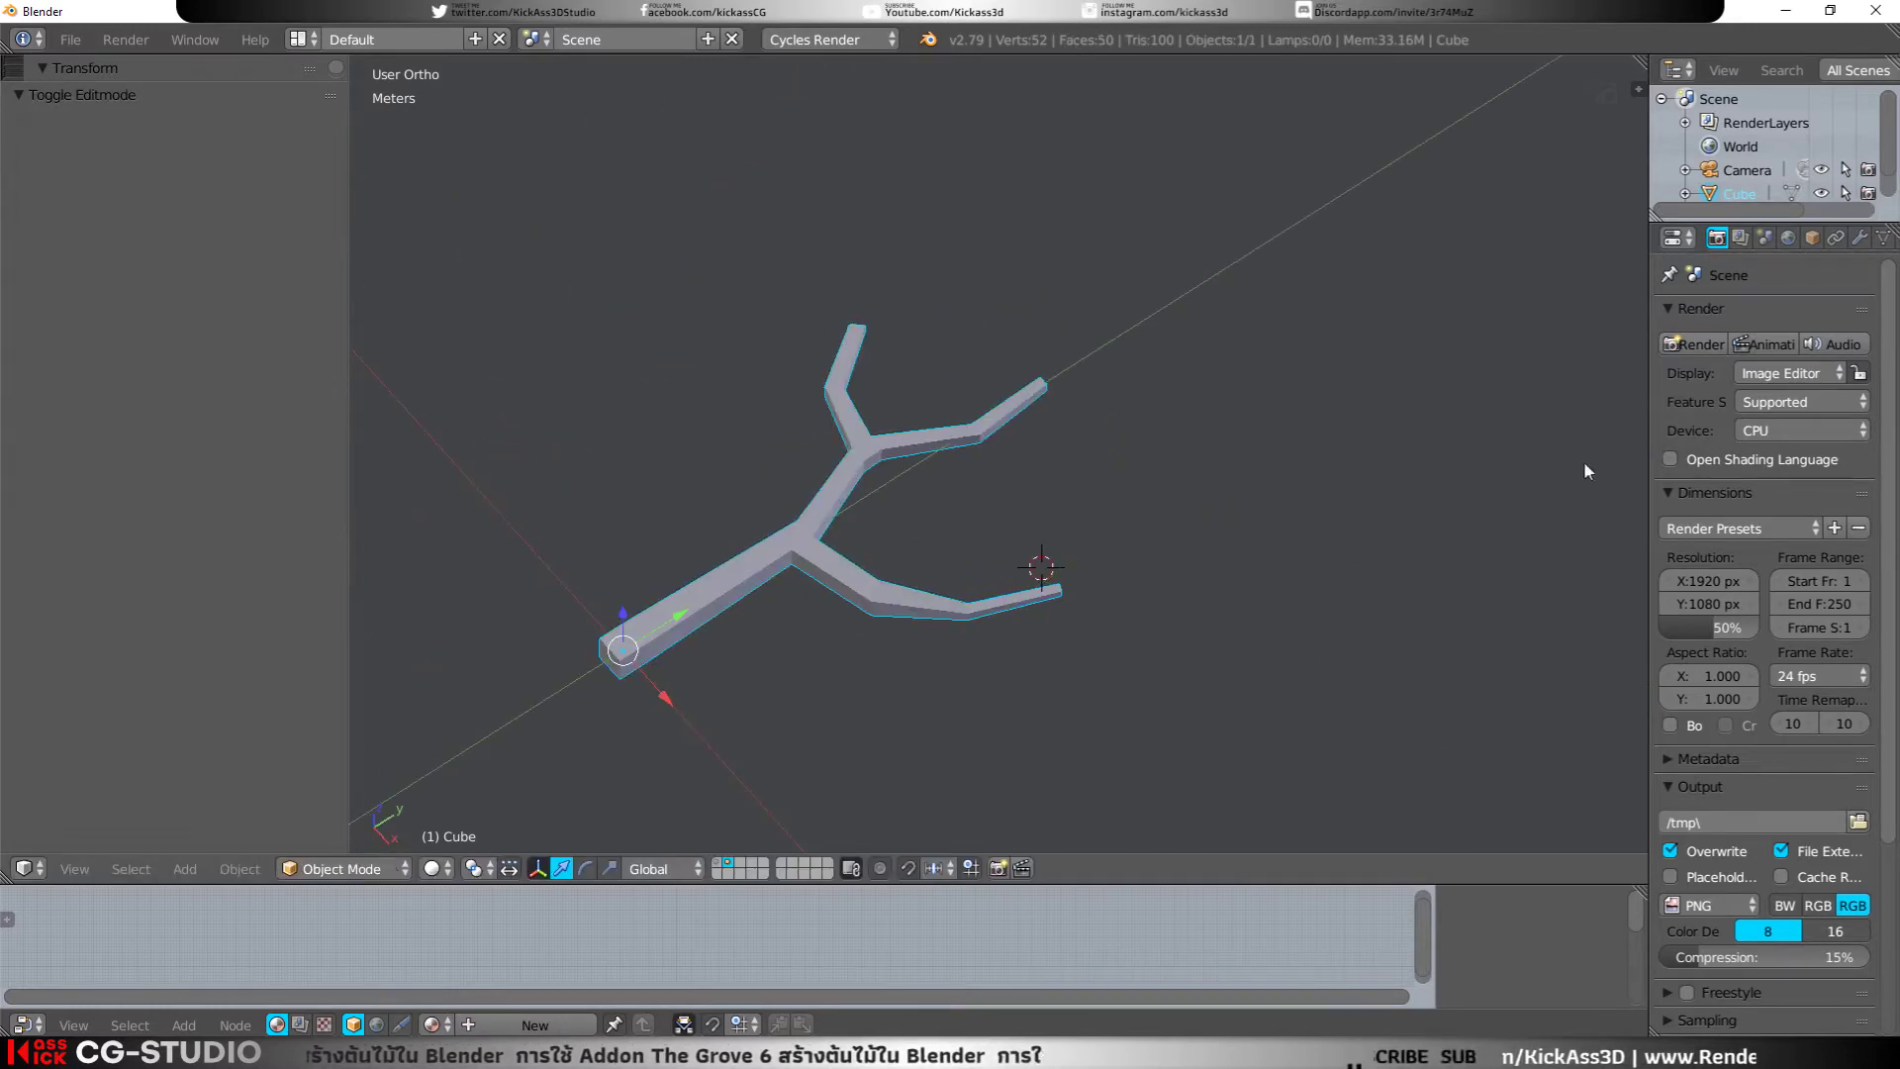
# Step: Add a Subdivision Surface modifier with viewport subdivisions set to 2
pyautogui.click(1812, 238)
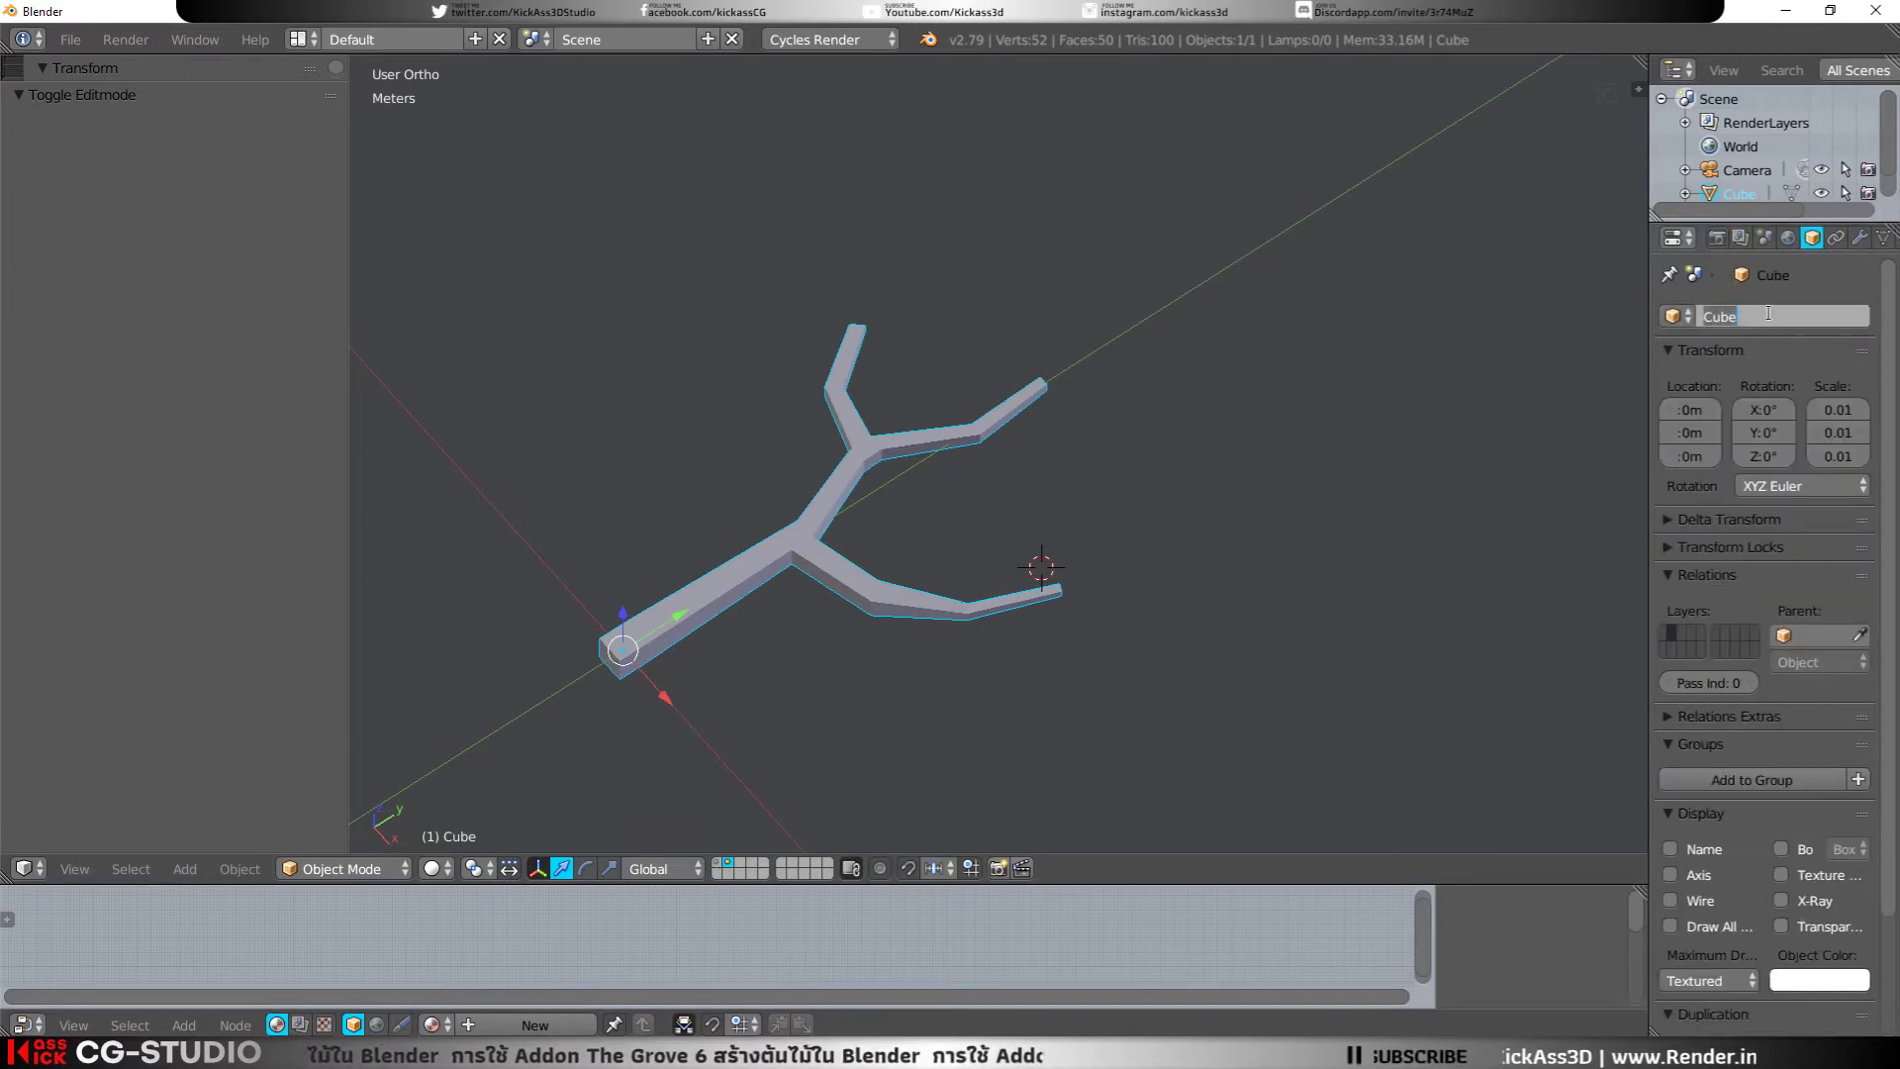
pyautogui.click(1859, 238)
pyautogui.click(1796, 316)
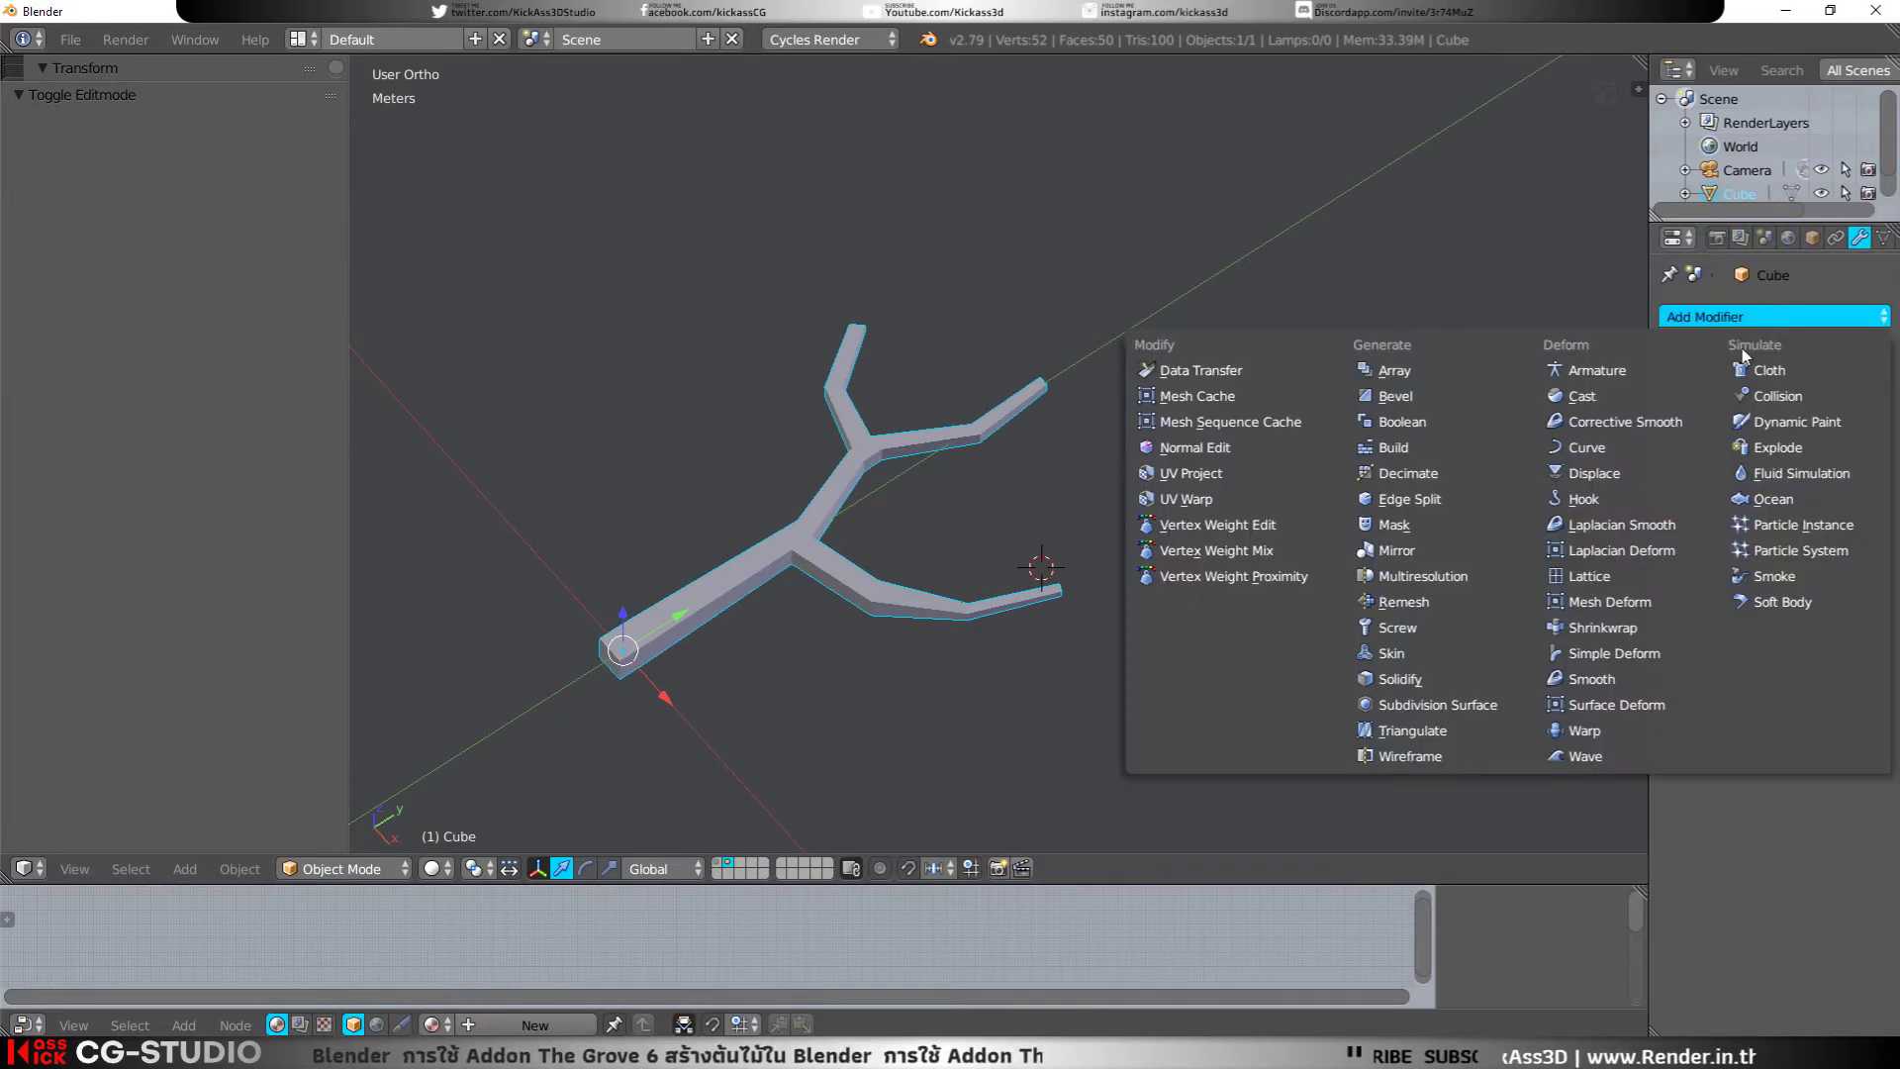
pyautogui.click(1449, 706)
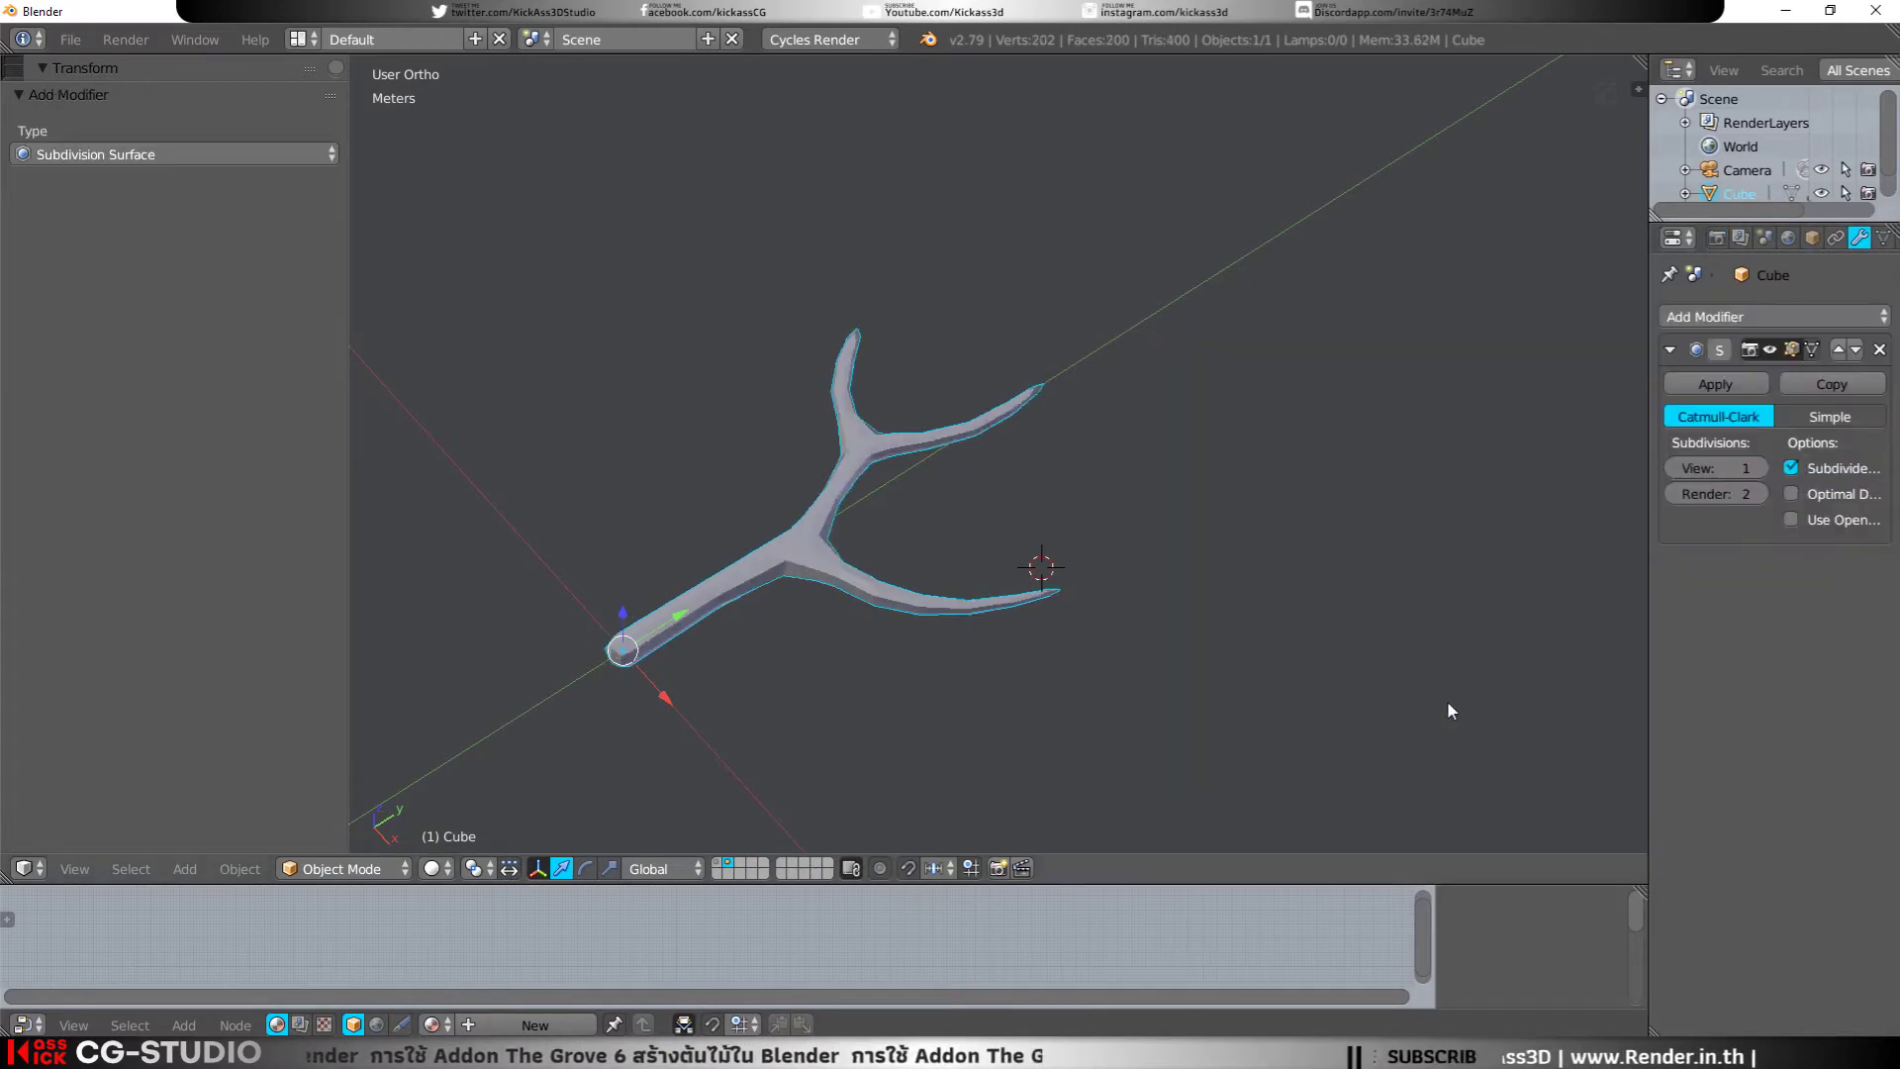
pyautogui.click(1763, 468)
pyautogui.press('Tab')
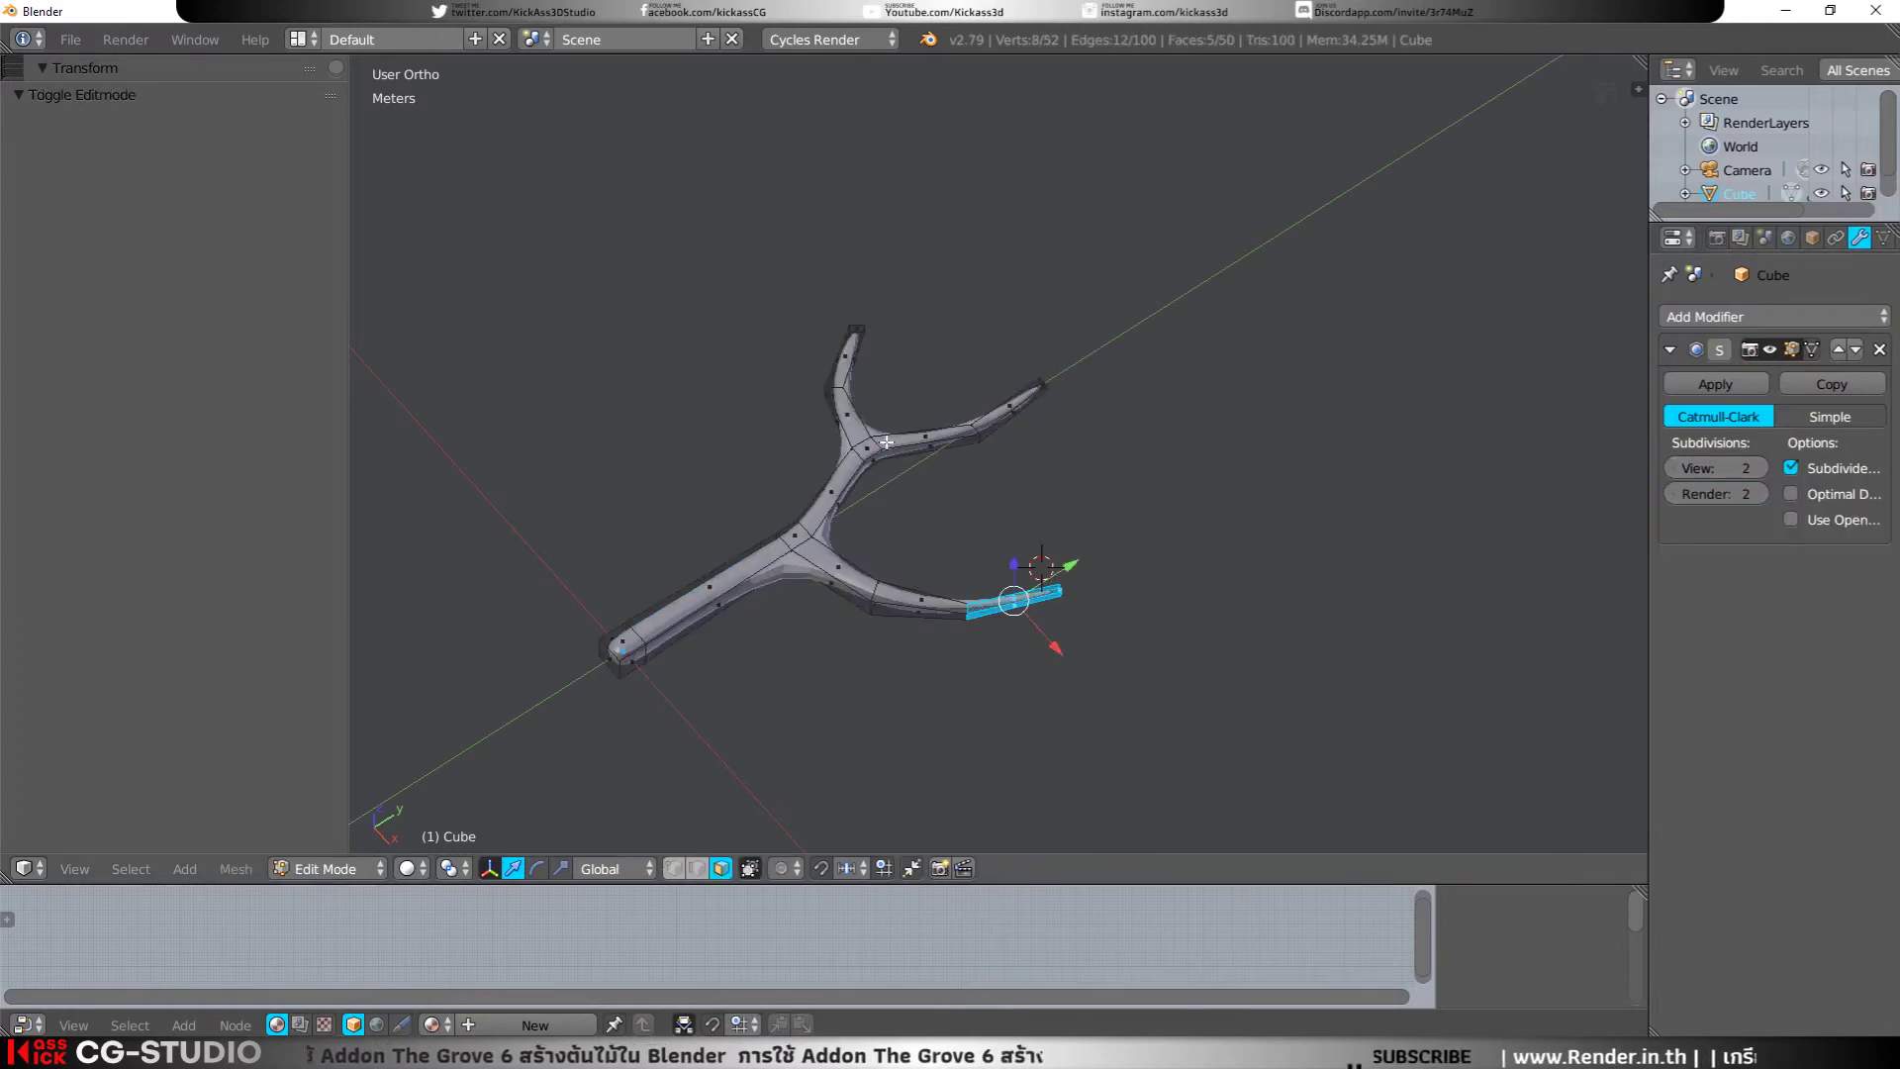
# Step: Add loop cuts near the junctions on the upper-right and lower branches
pyautogui.hotkey('ctrl', 'r')
pyautogui.click(890, 443)
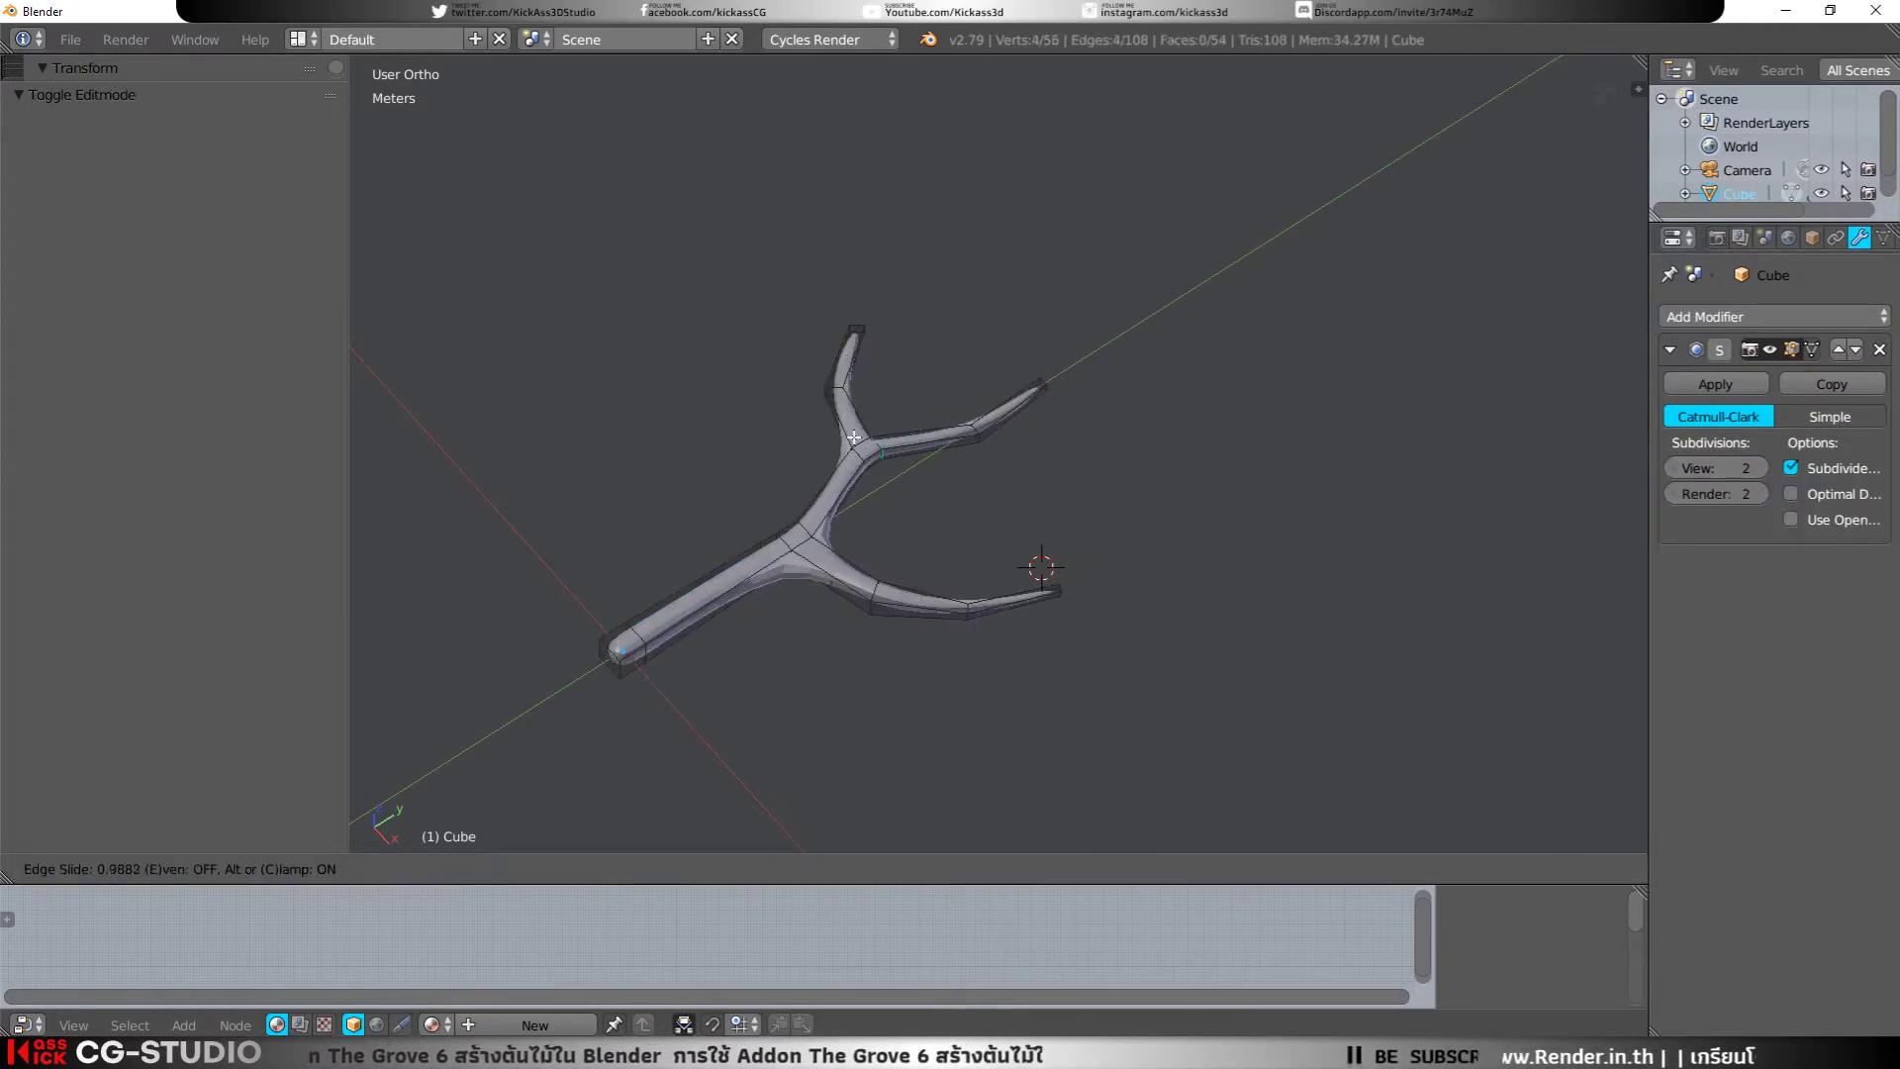
pyautogui.click(864, 436)
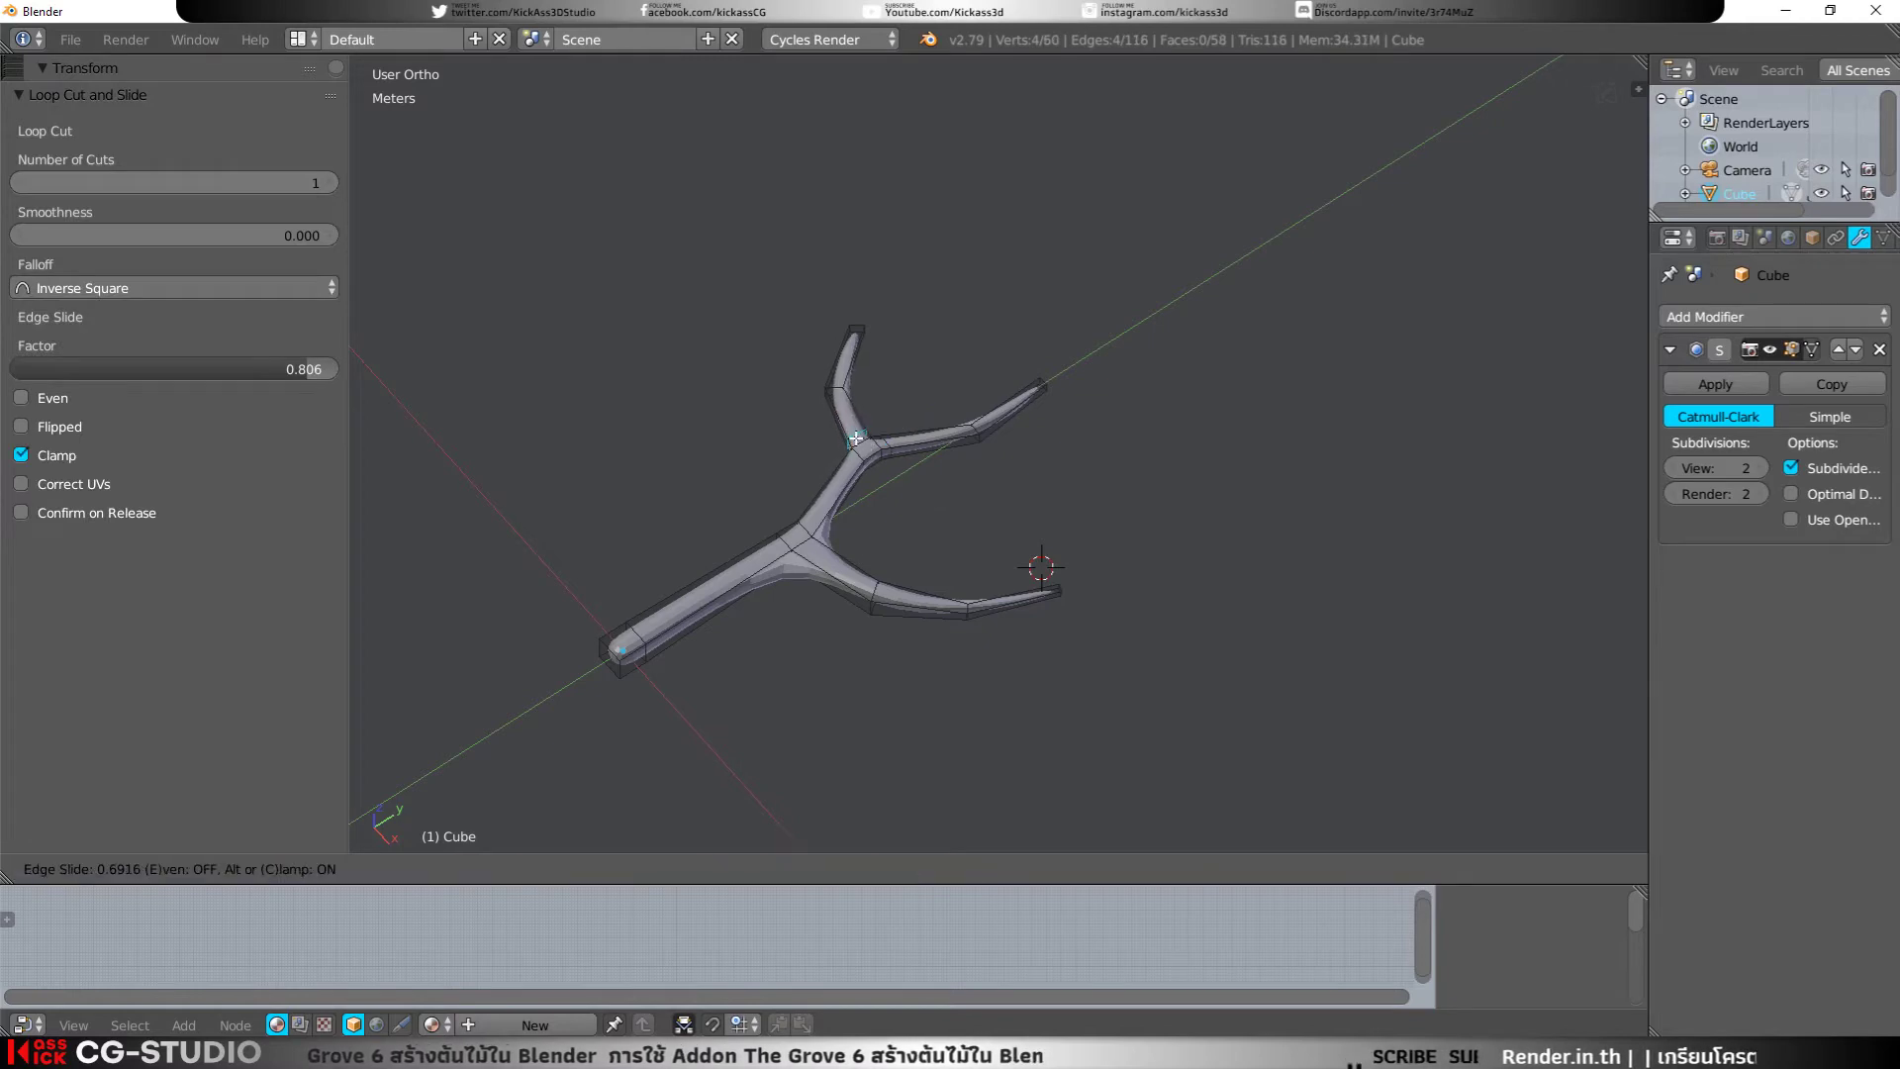
pyautogui.hotkey('ctrl', 'r')
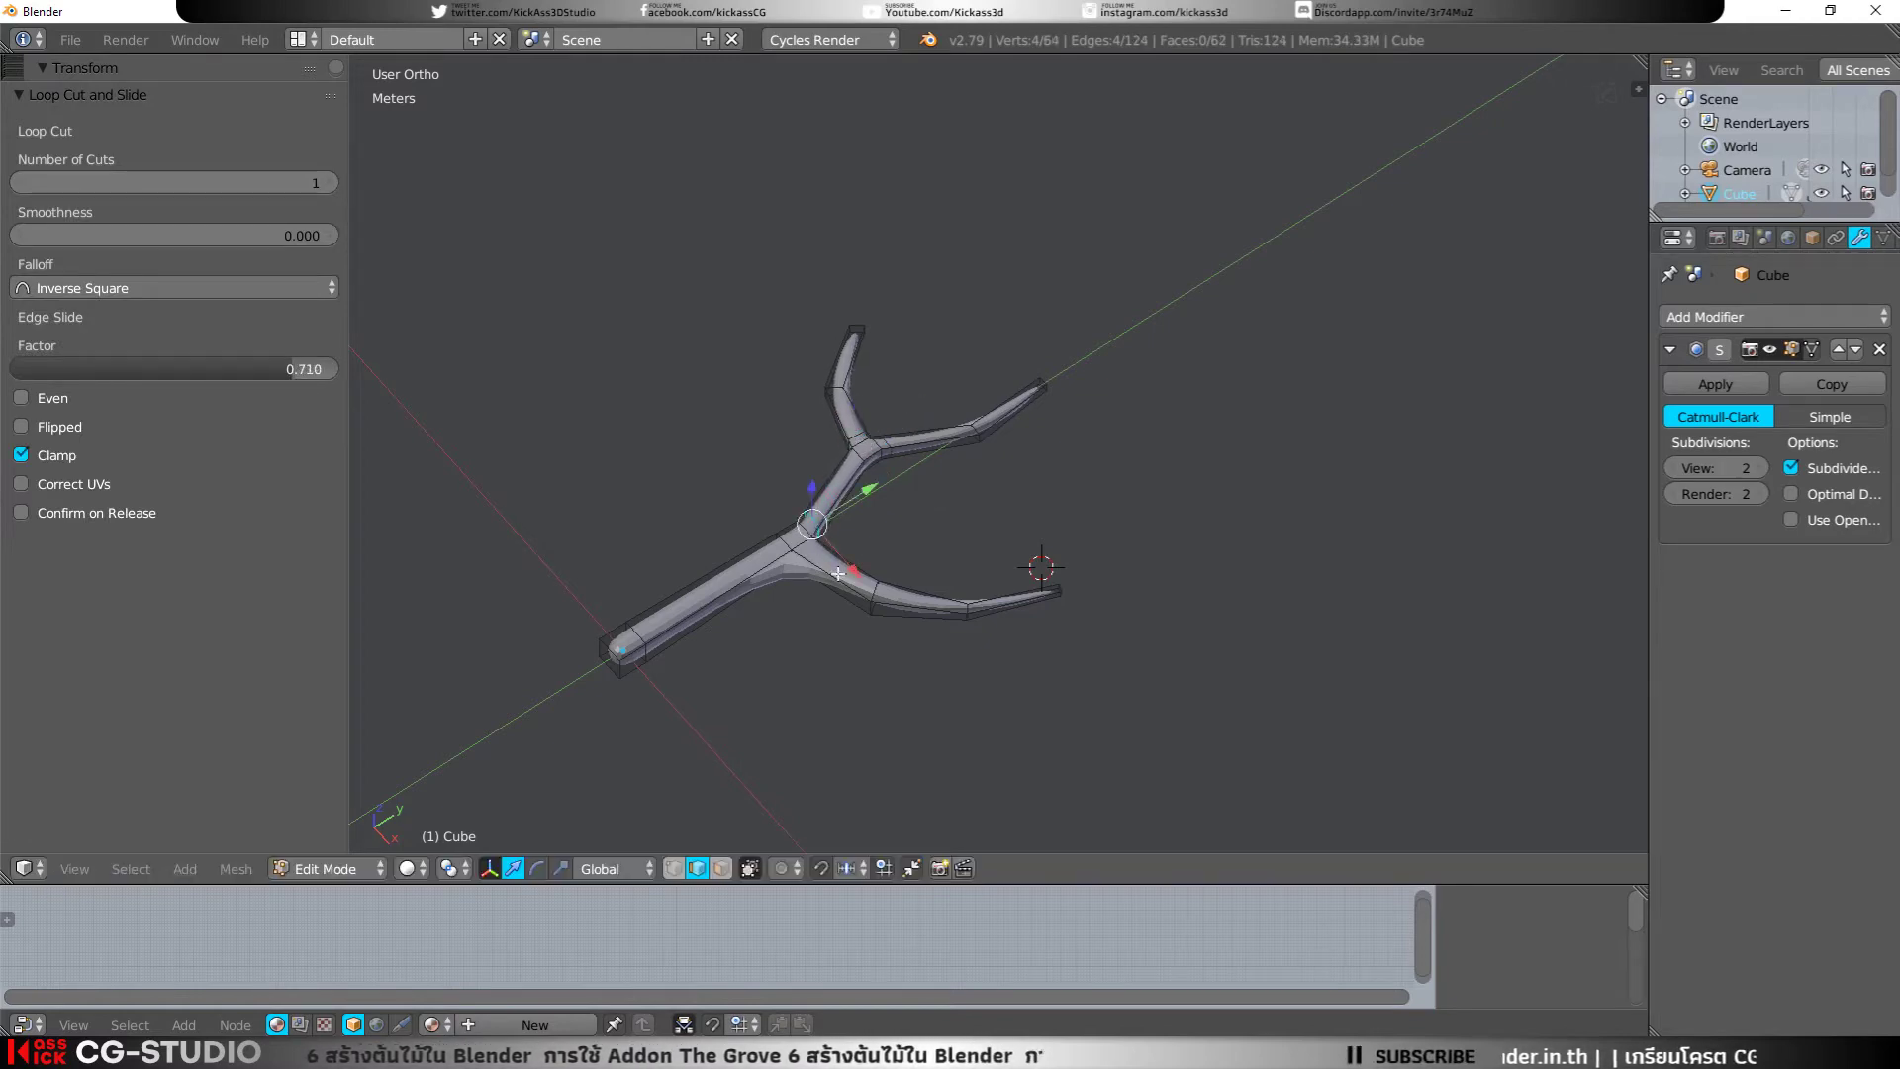
pyautogui.click(833, 579)
pyautogui.click(823, 572)
# Step: Add loop cuts on the trunk near the junction and near its end, then view the smoothed twig
pyautogui.hotkey('ctrl', 'r')
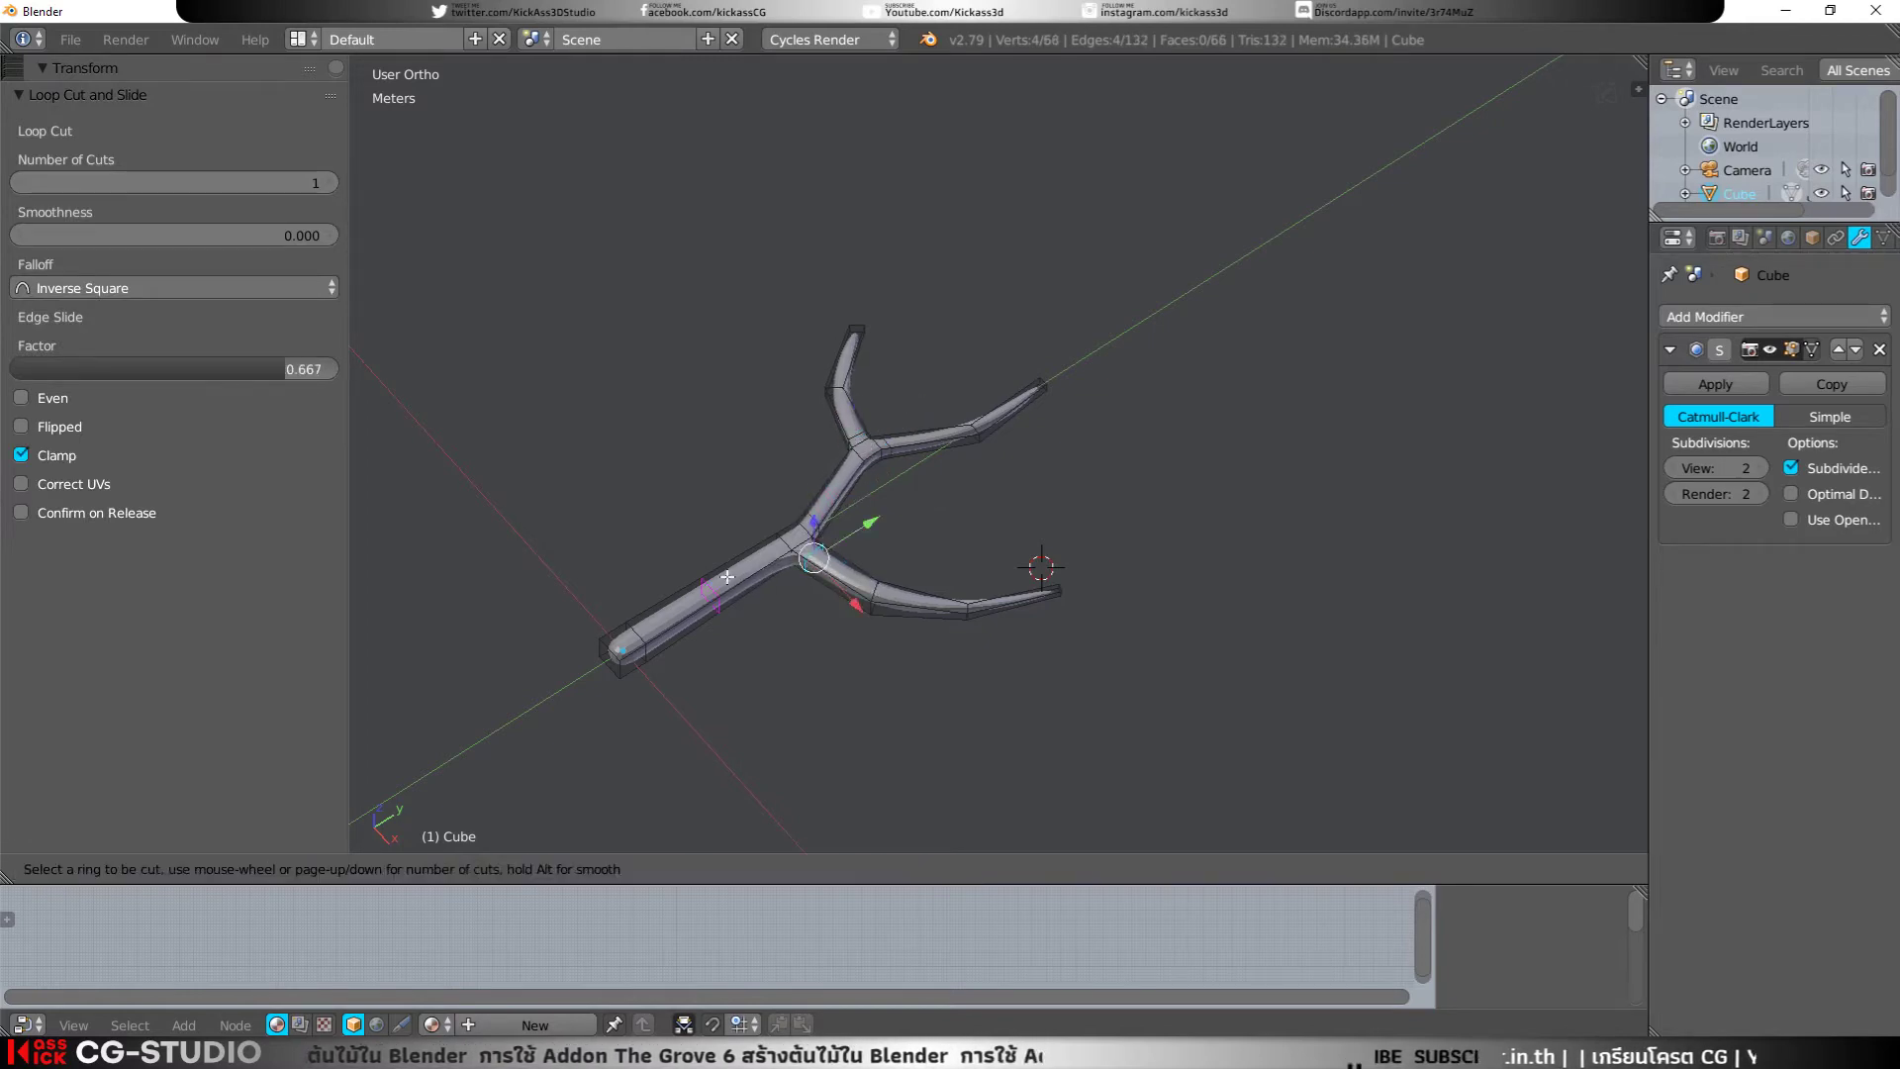
pyautogui.click(728, 577)
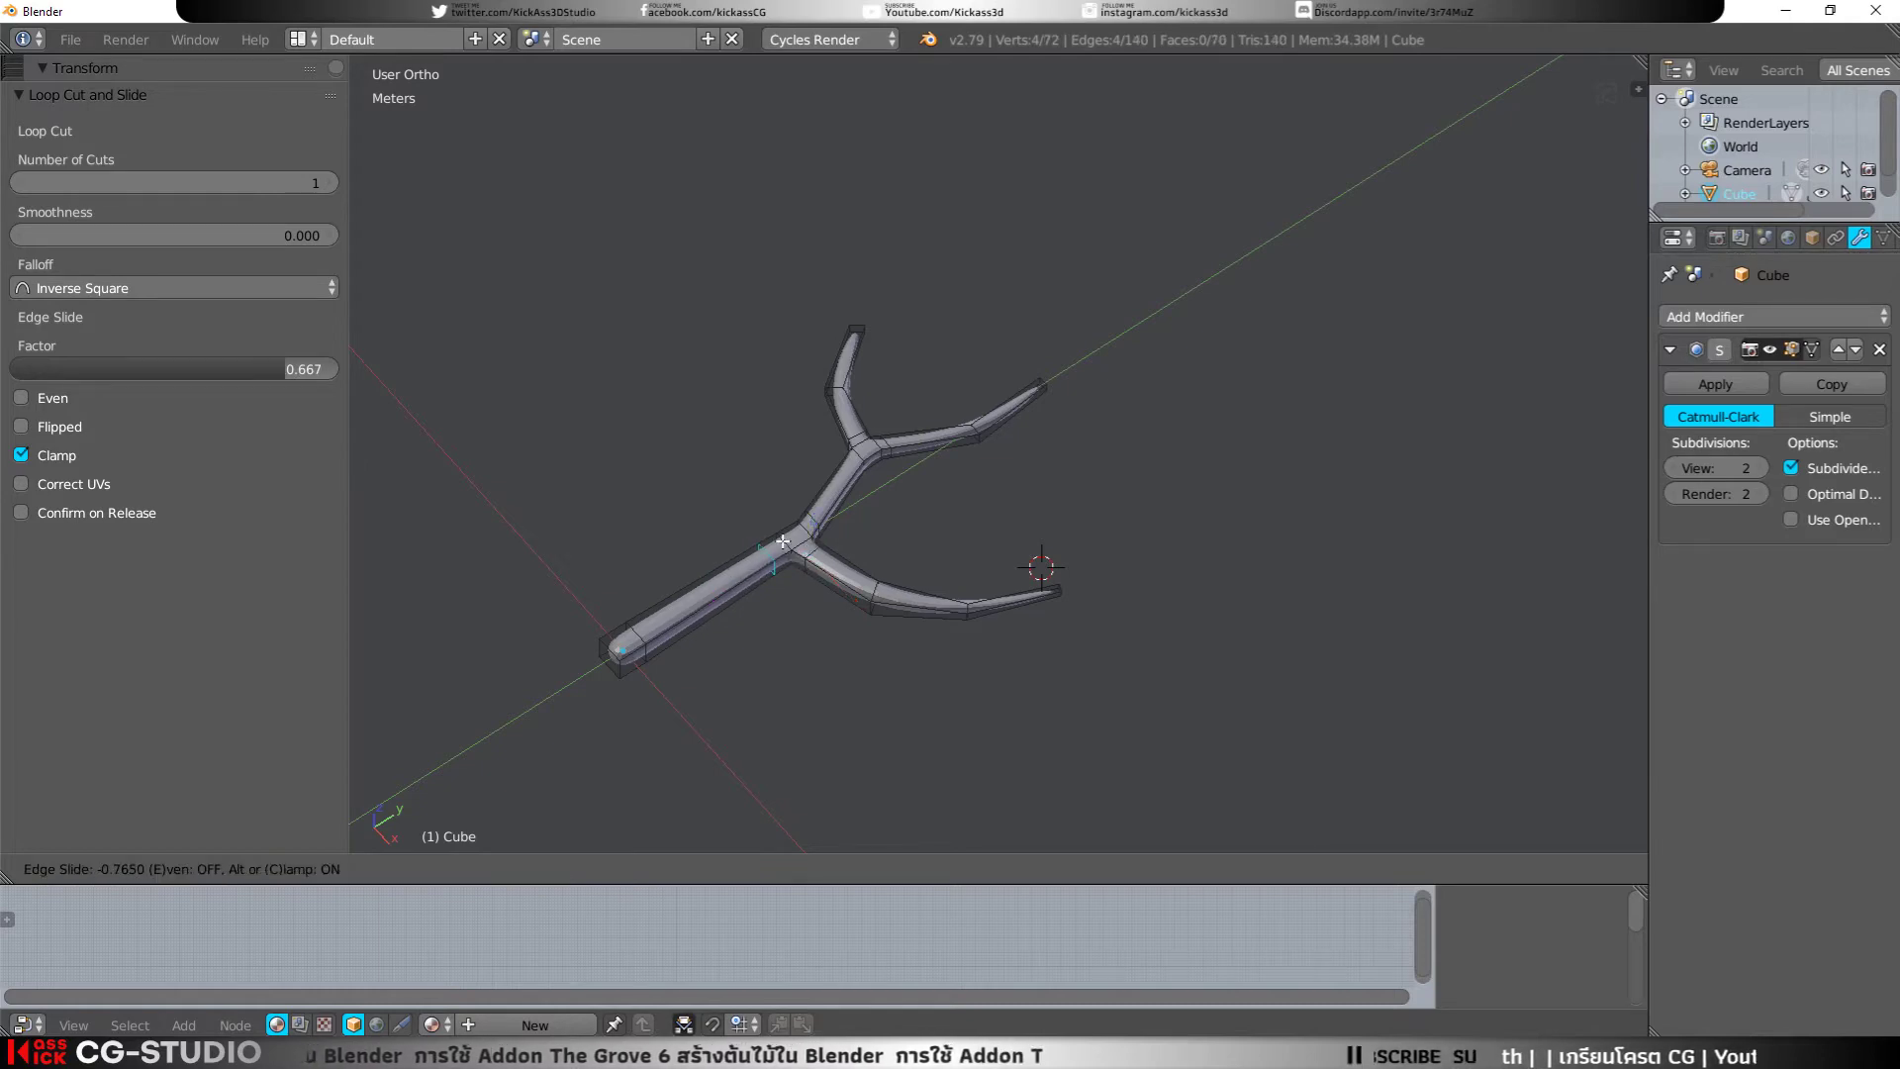
pyautogui.click(782, 541)
pyautogui.hotkey('ctrl', 'r')
pyautogui.click(626, 653)
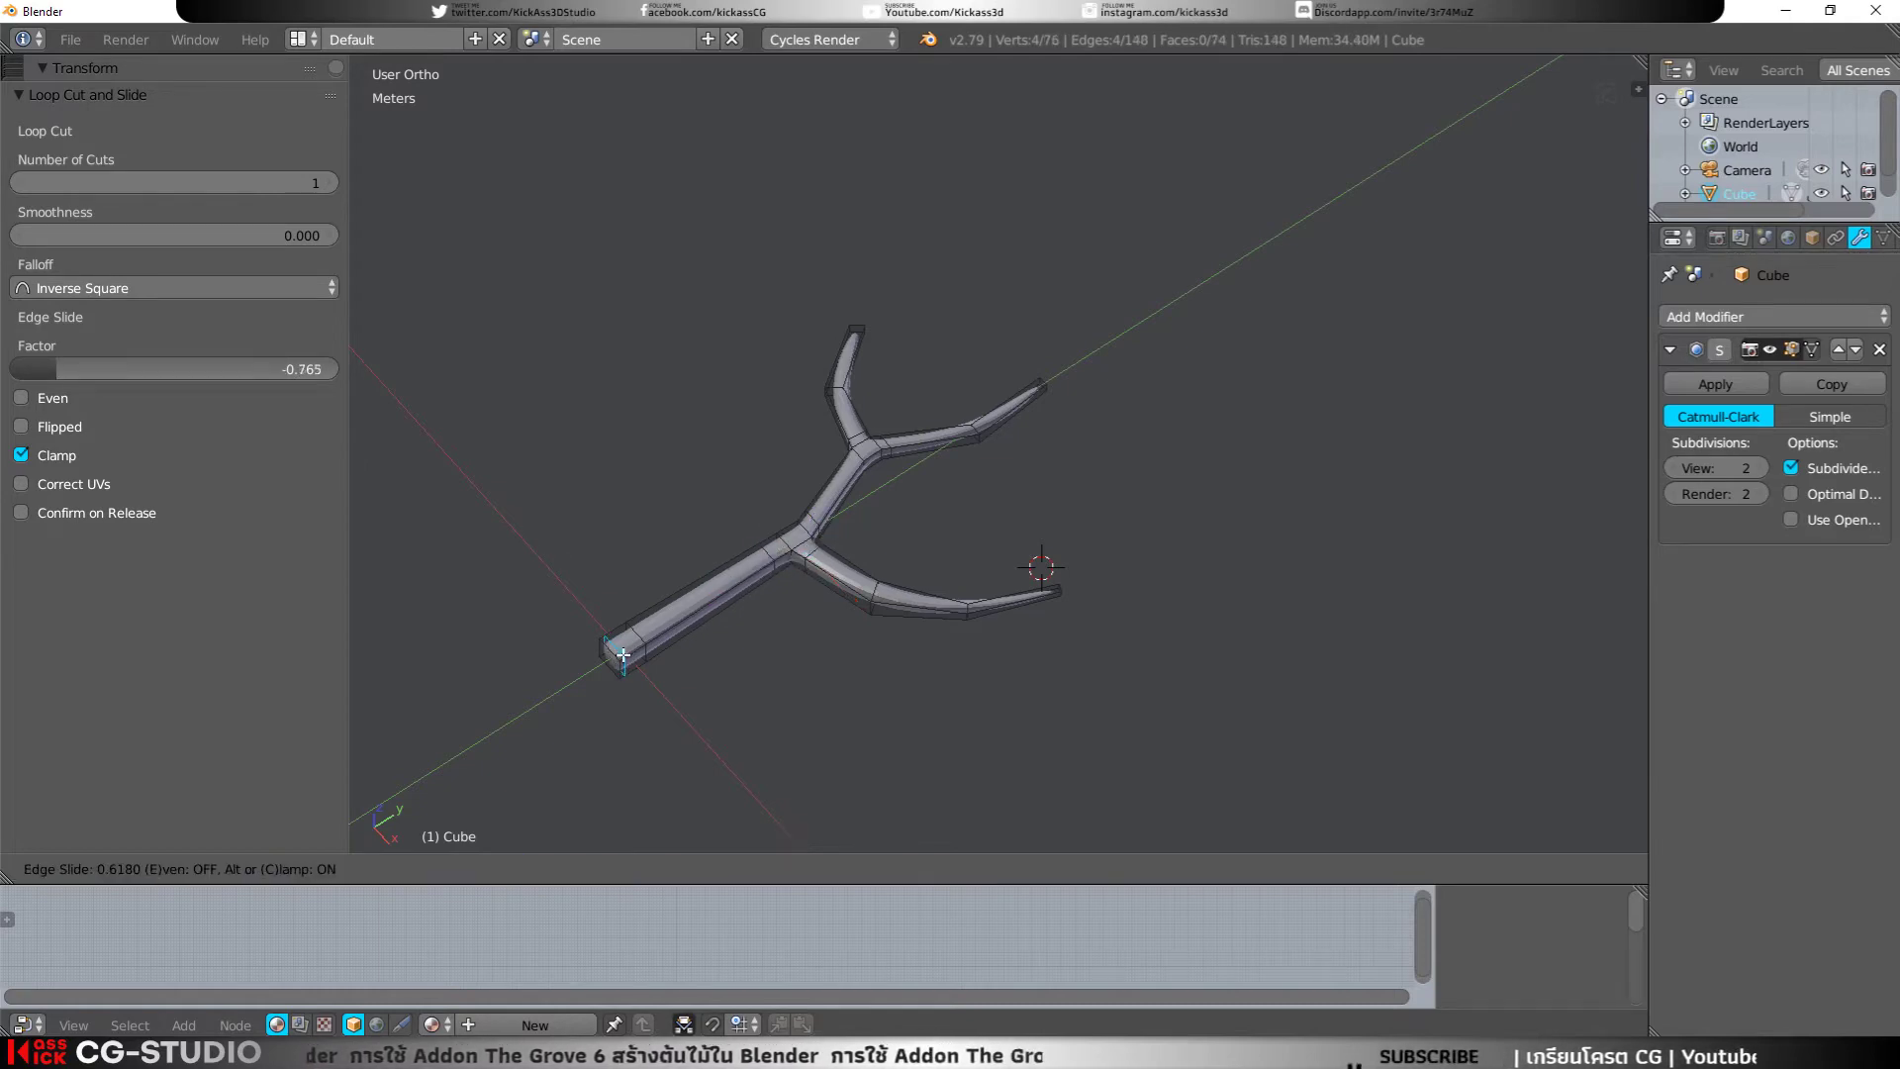
pyautogui.click(623, 654)
pyautogui.press('Tab')
pyautogui.moveTo(714, 609)
pyautogui.mouseDown(button='middle')
pyautogui.moveTo(968, 552)
pyautogui.moveTo(985, 500)
pyautogui.moveTo(970, 560)
pyautogui.mouseUp(button='middle')
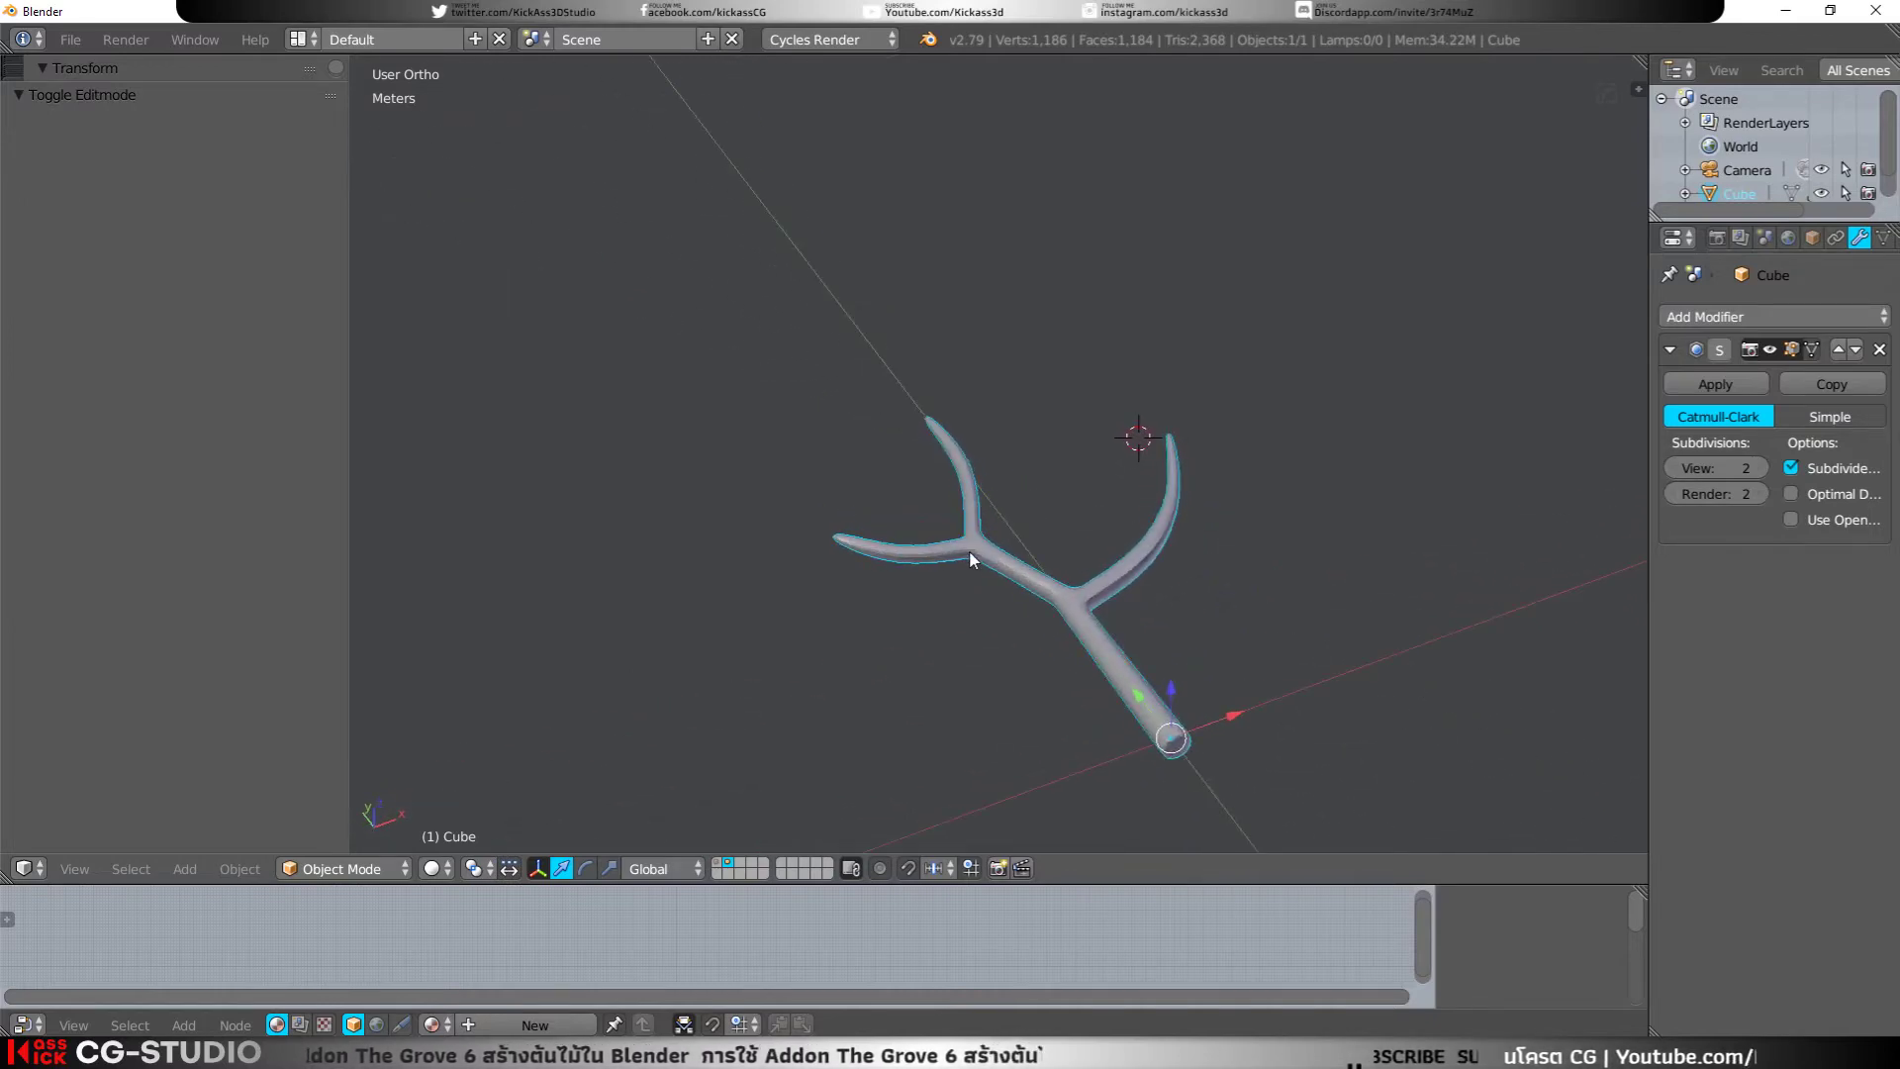
# Step: Select the right branch's face rings out to the tip and scale them to about 0.47
pyautogui.moveTo(1006, 550); pyautogui.dragTo(916, 627, button='middle')
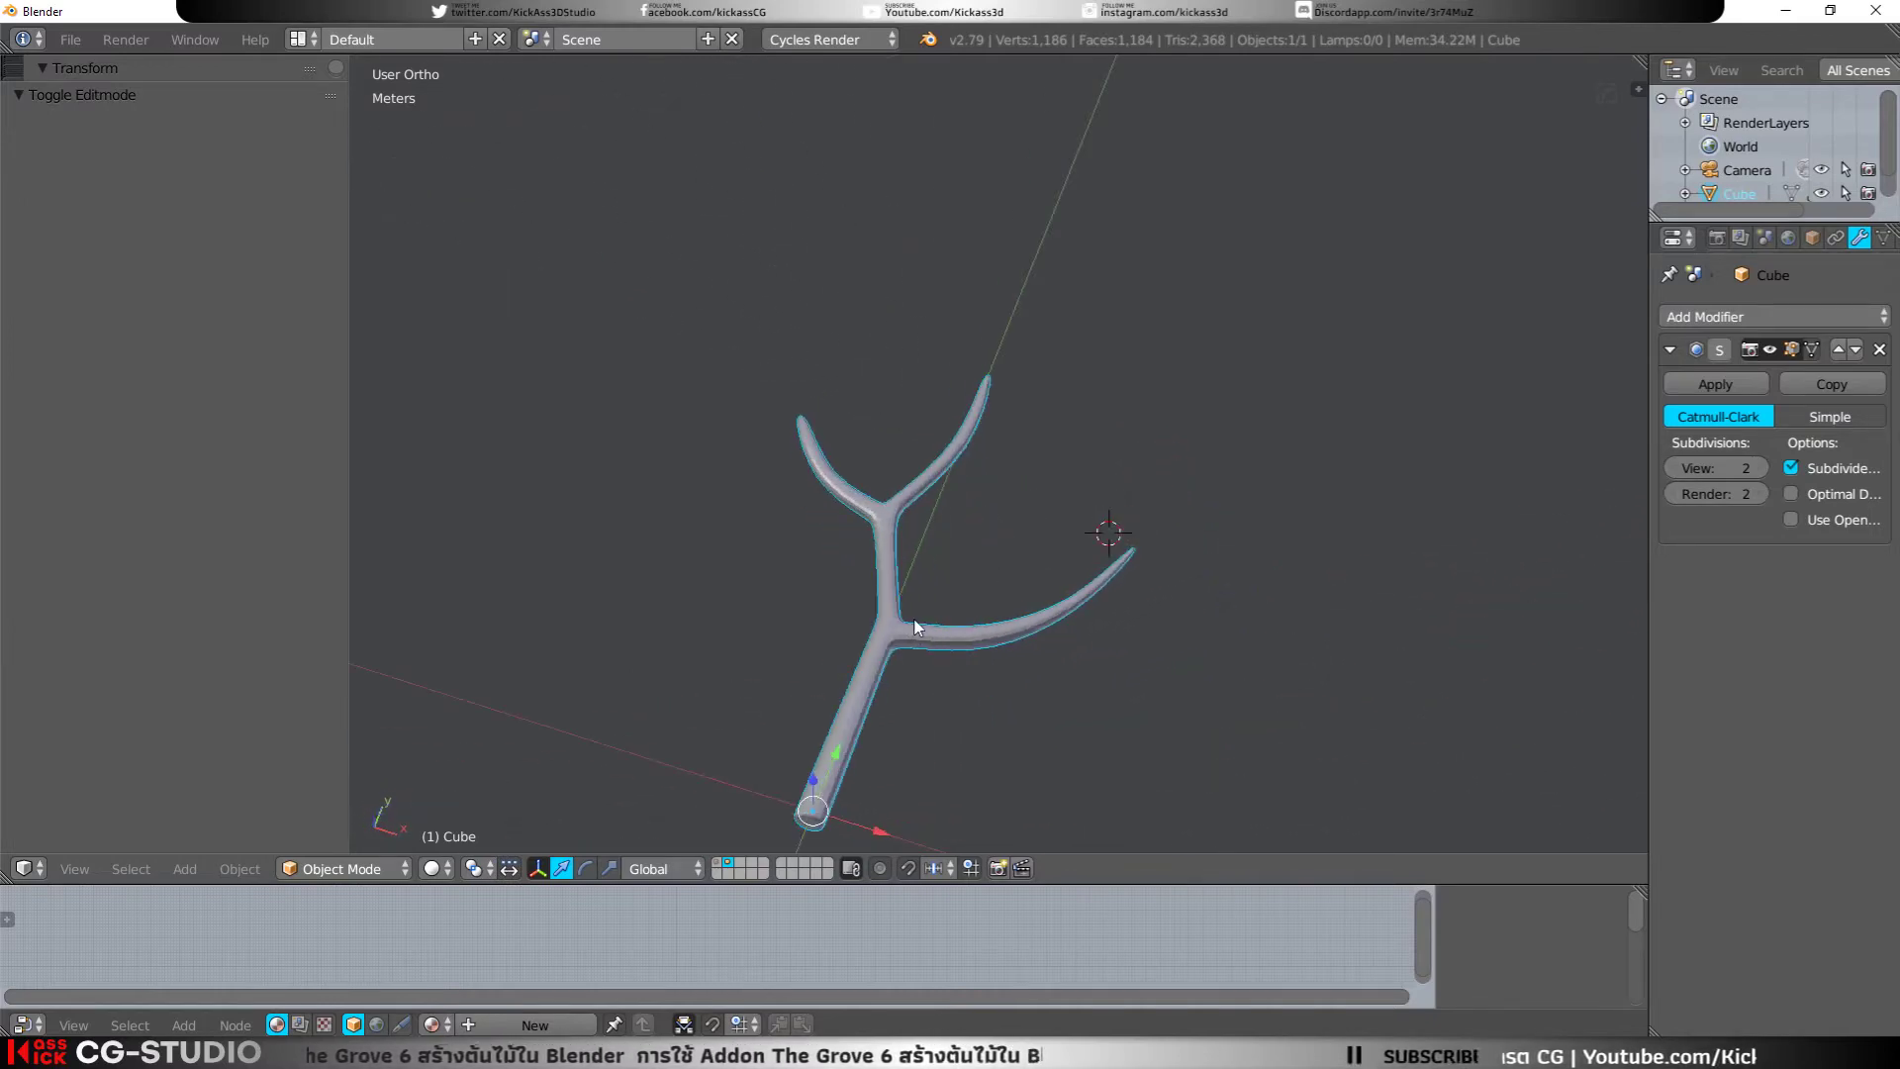
pyautogui.press('Tab')
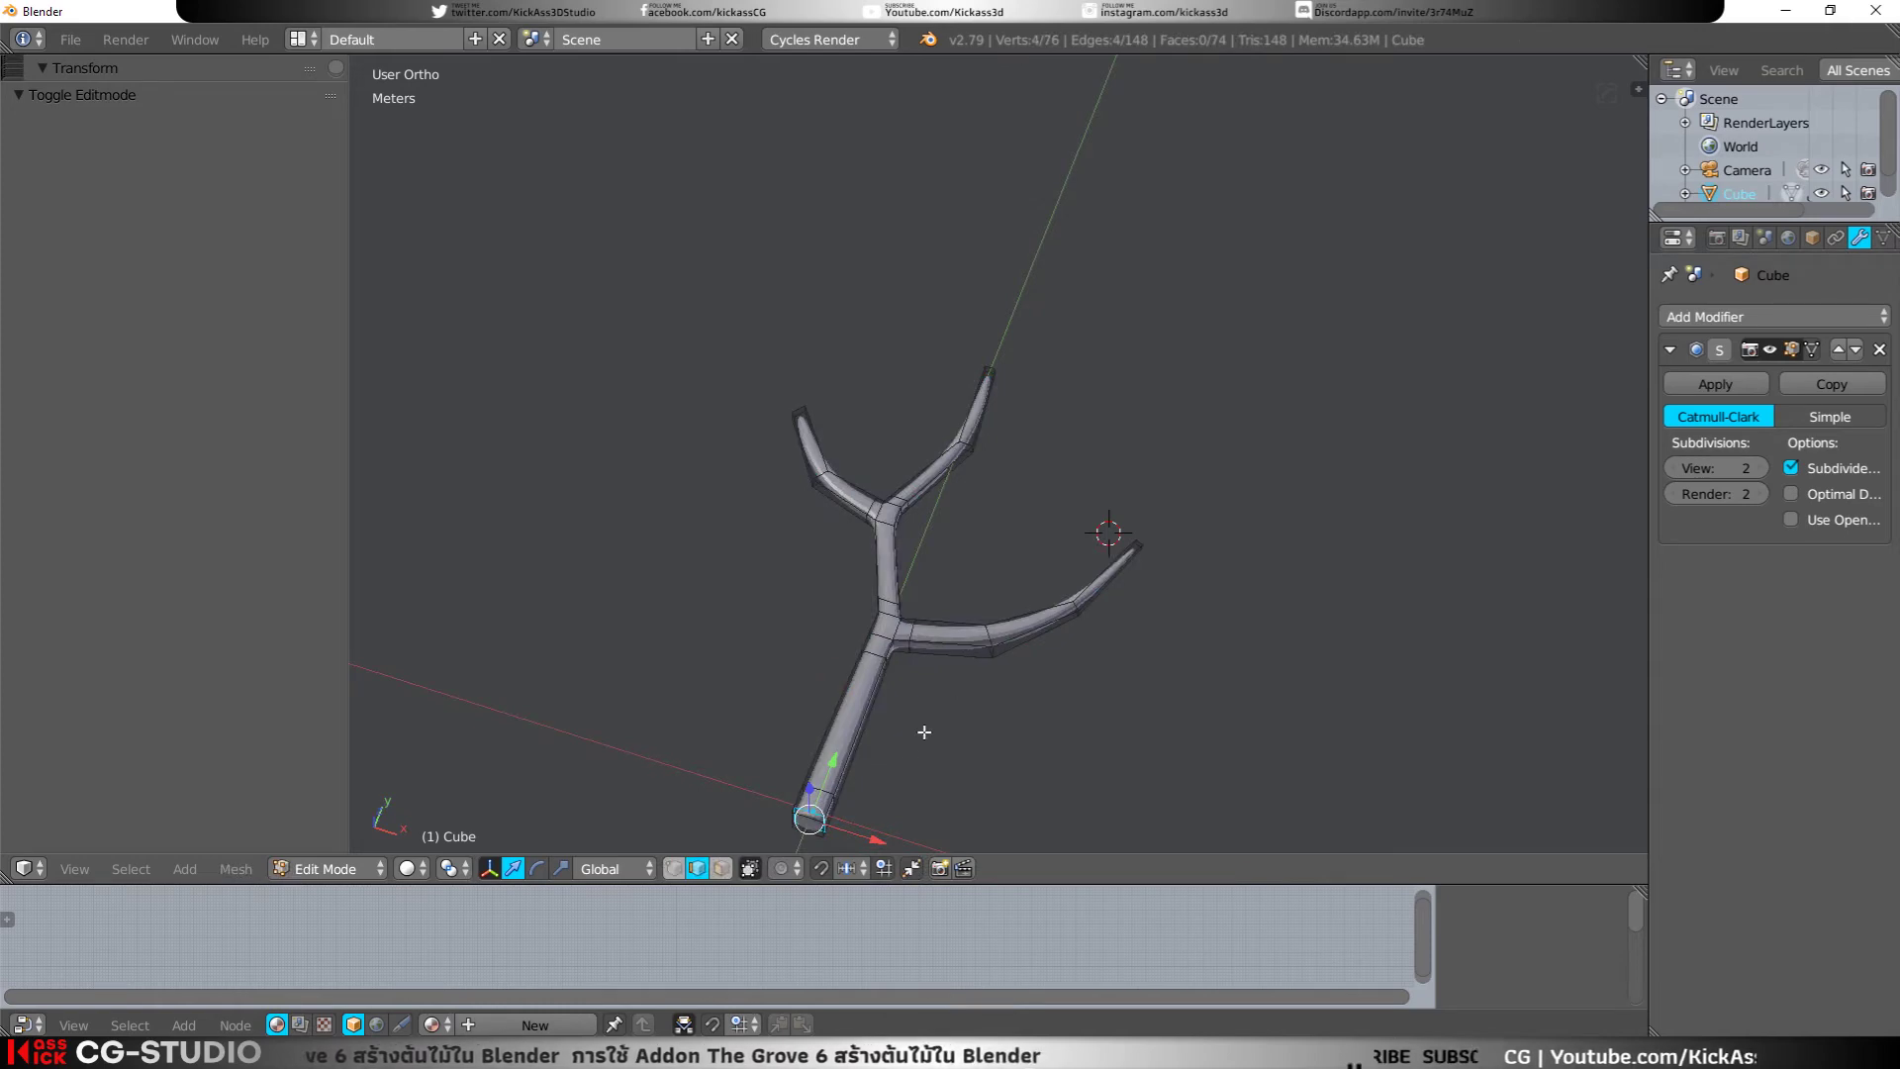
pyautogui.click(721, 868)
pyautogui.keyDown('alt'); pyautogui.click(930, 642); pyautogui.keyUp('alt')
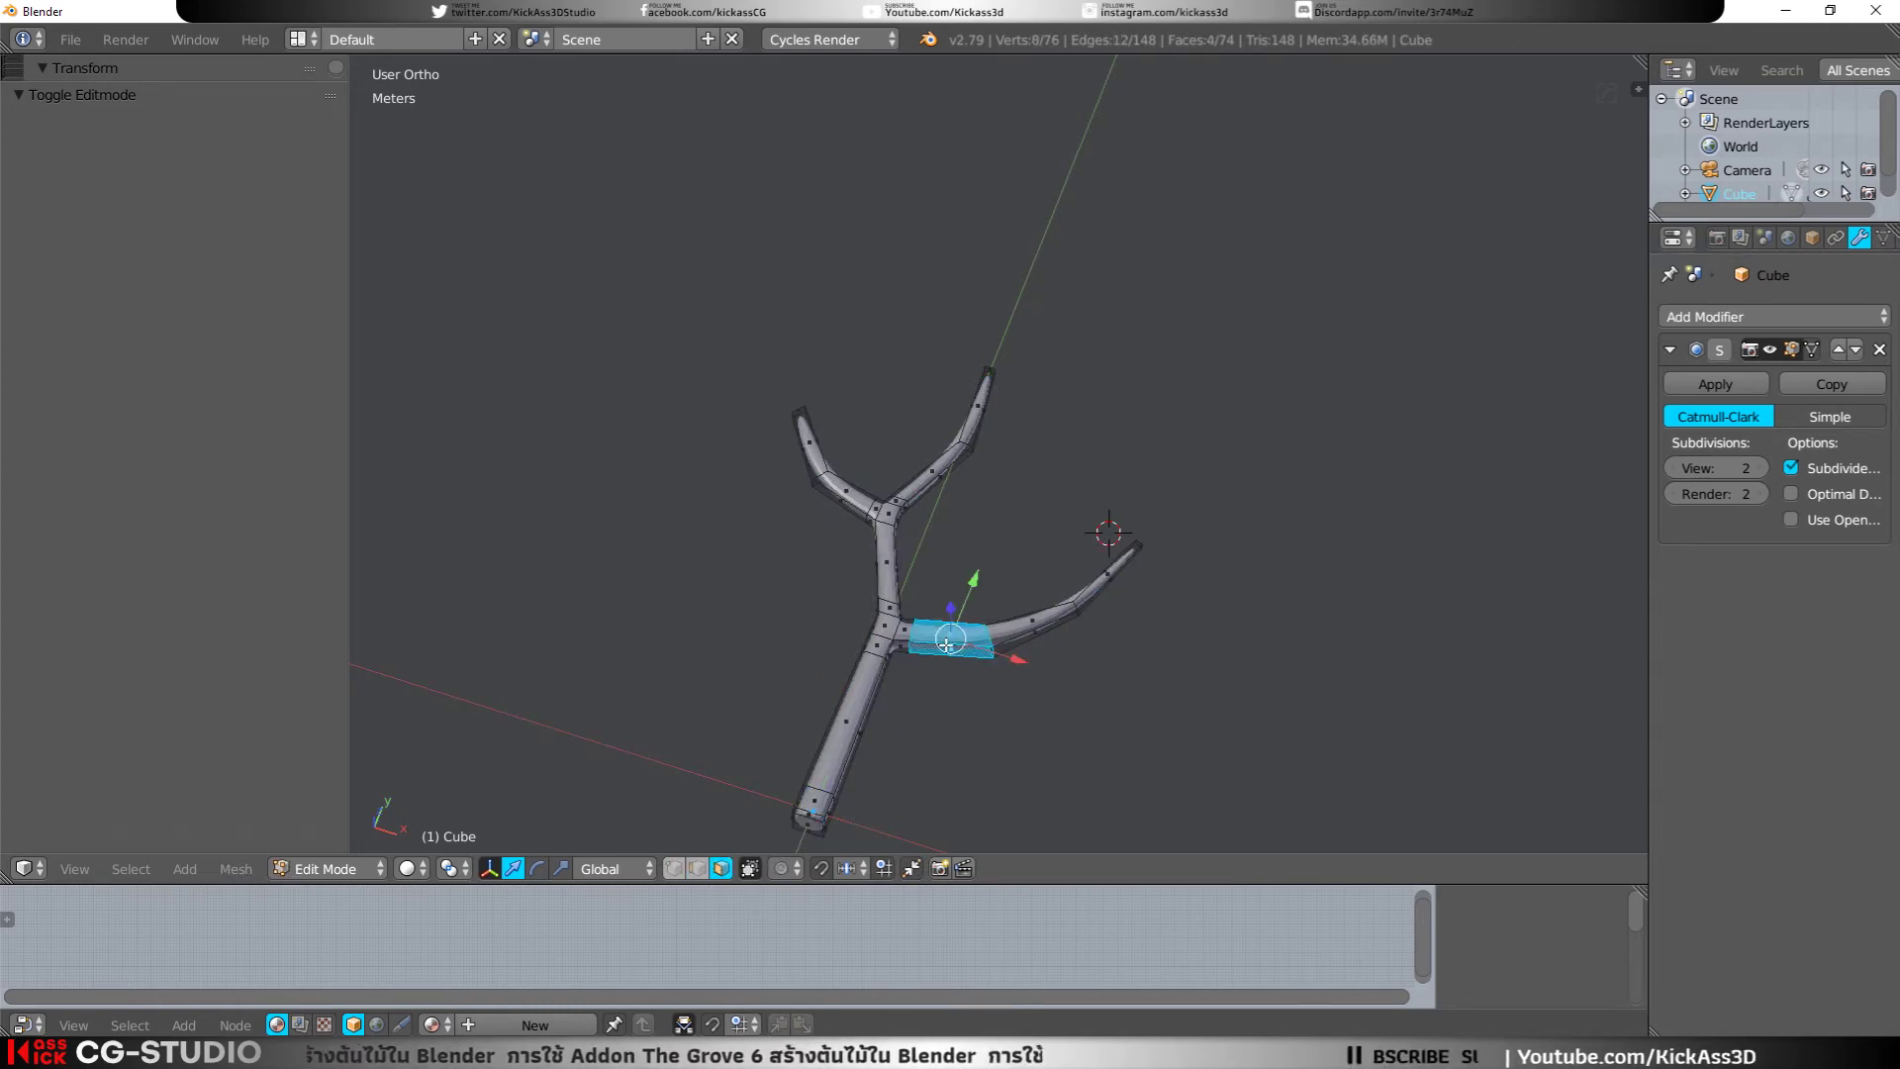
pyautogui.keyDown('alt'); pyautogui.keyDown('shift'); pyautogui.click(1058, 617); pyautogui.keyUp('shift'); pyautogui.keyUp('alt')
pyautogui.keyDown('alt'); pyautogui.keyDown('shift'); pyautogui.click(1110, 591); pyautogui.keyUp('shift'); pyautogui.keyUp('alt')
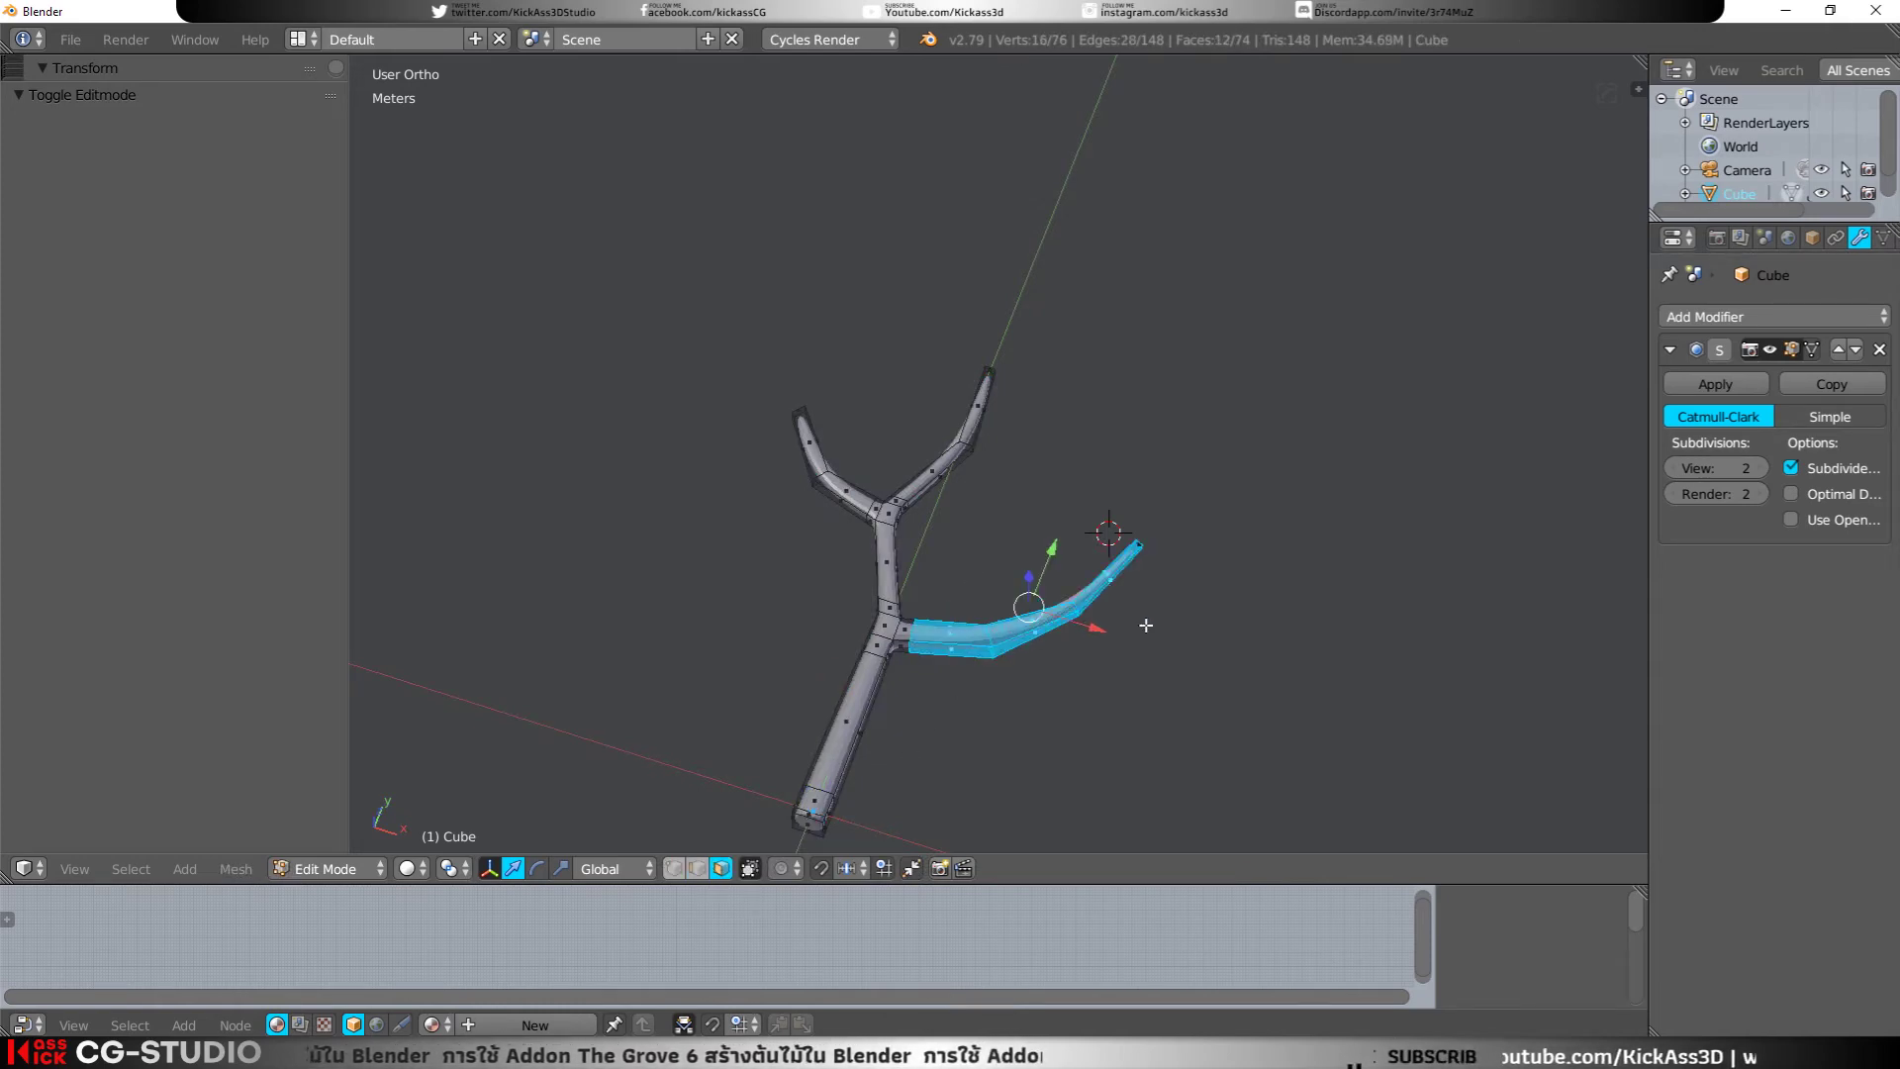
pyautogui.press('s')
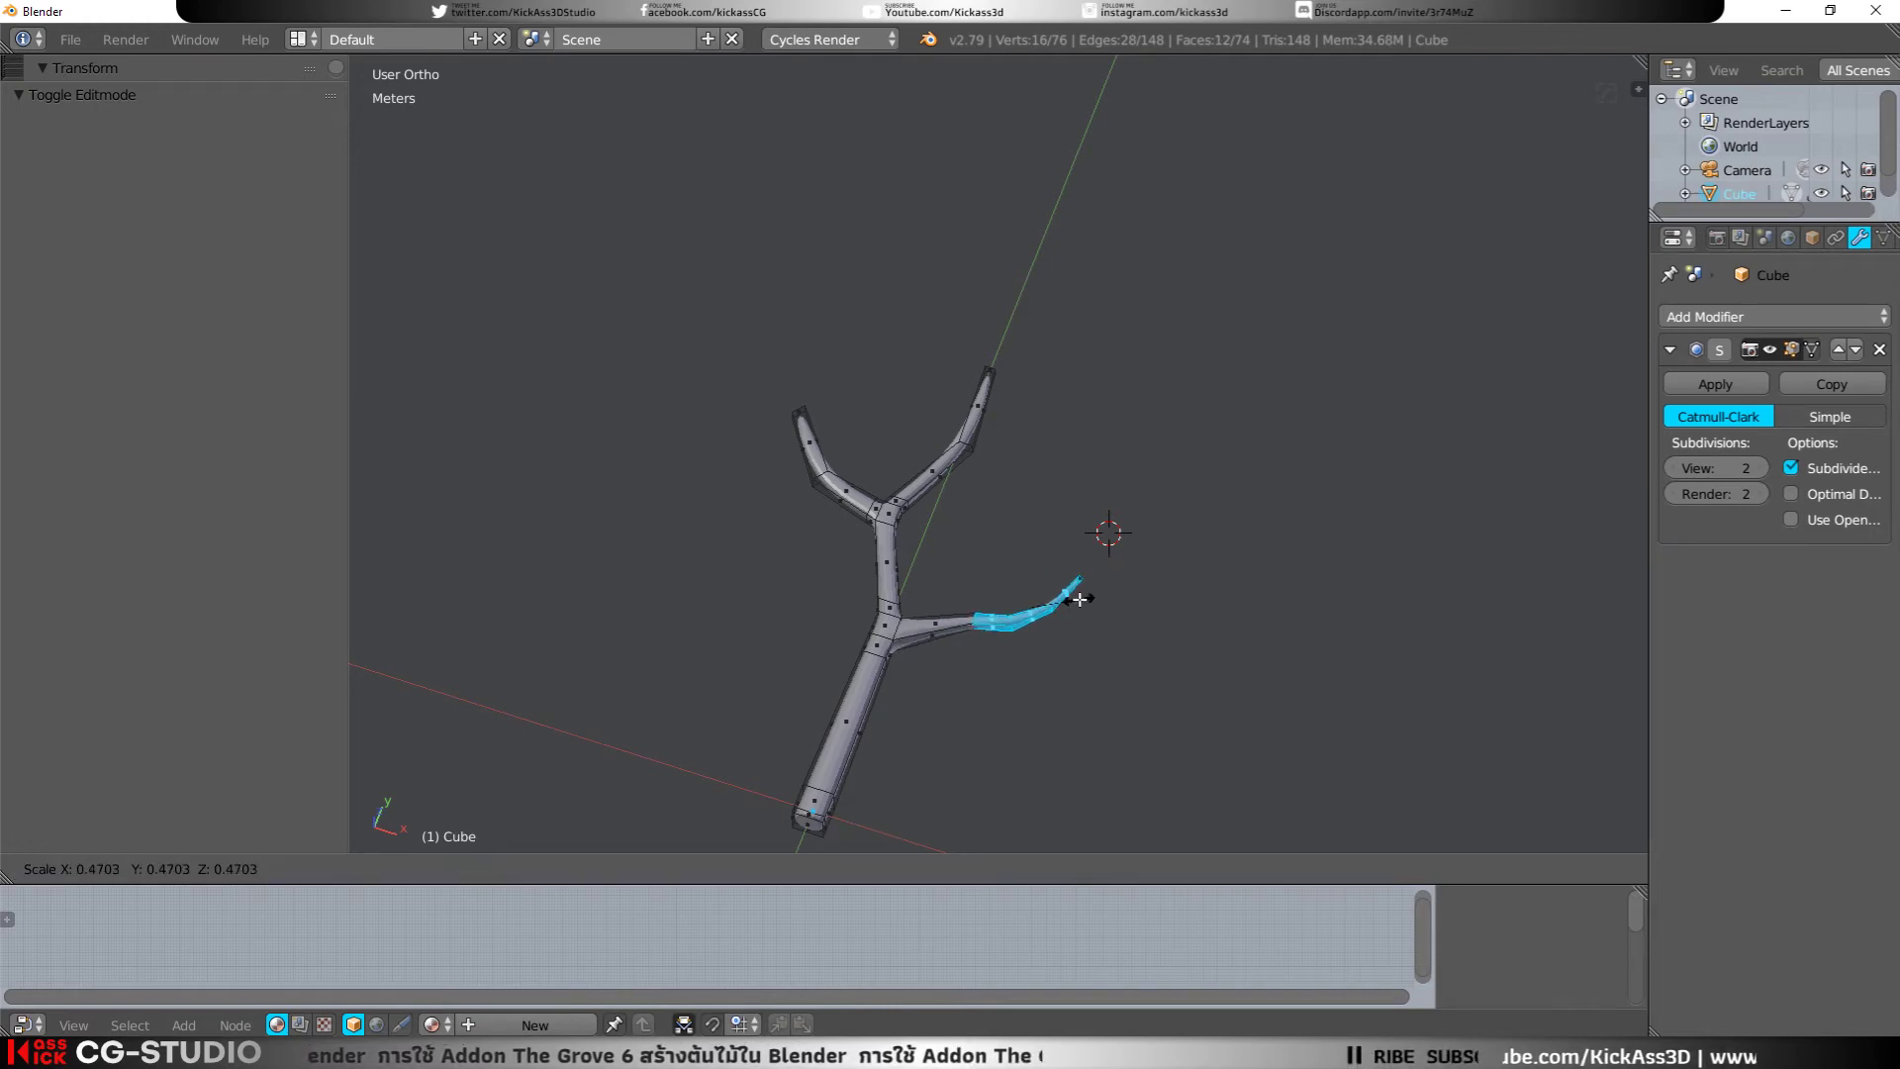
pyautogui.click(1064, 605)
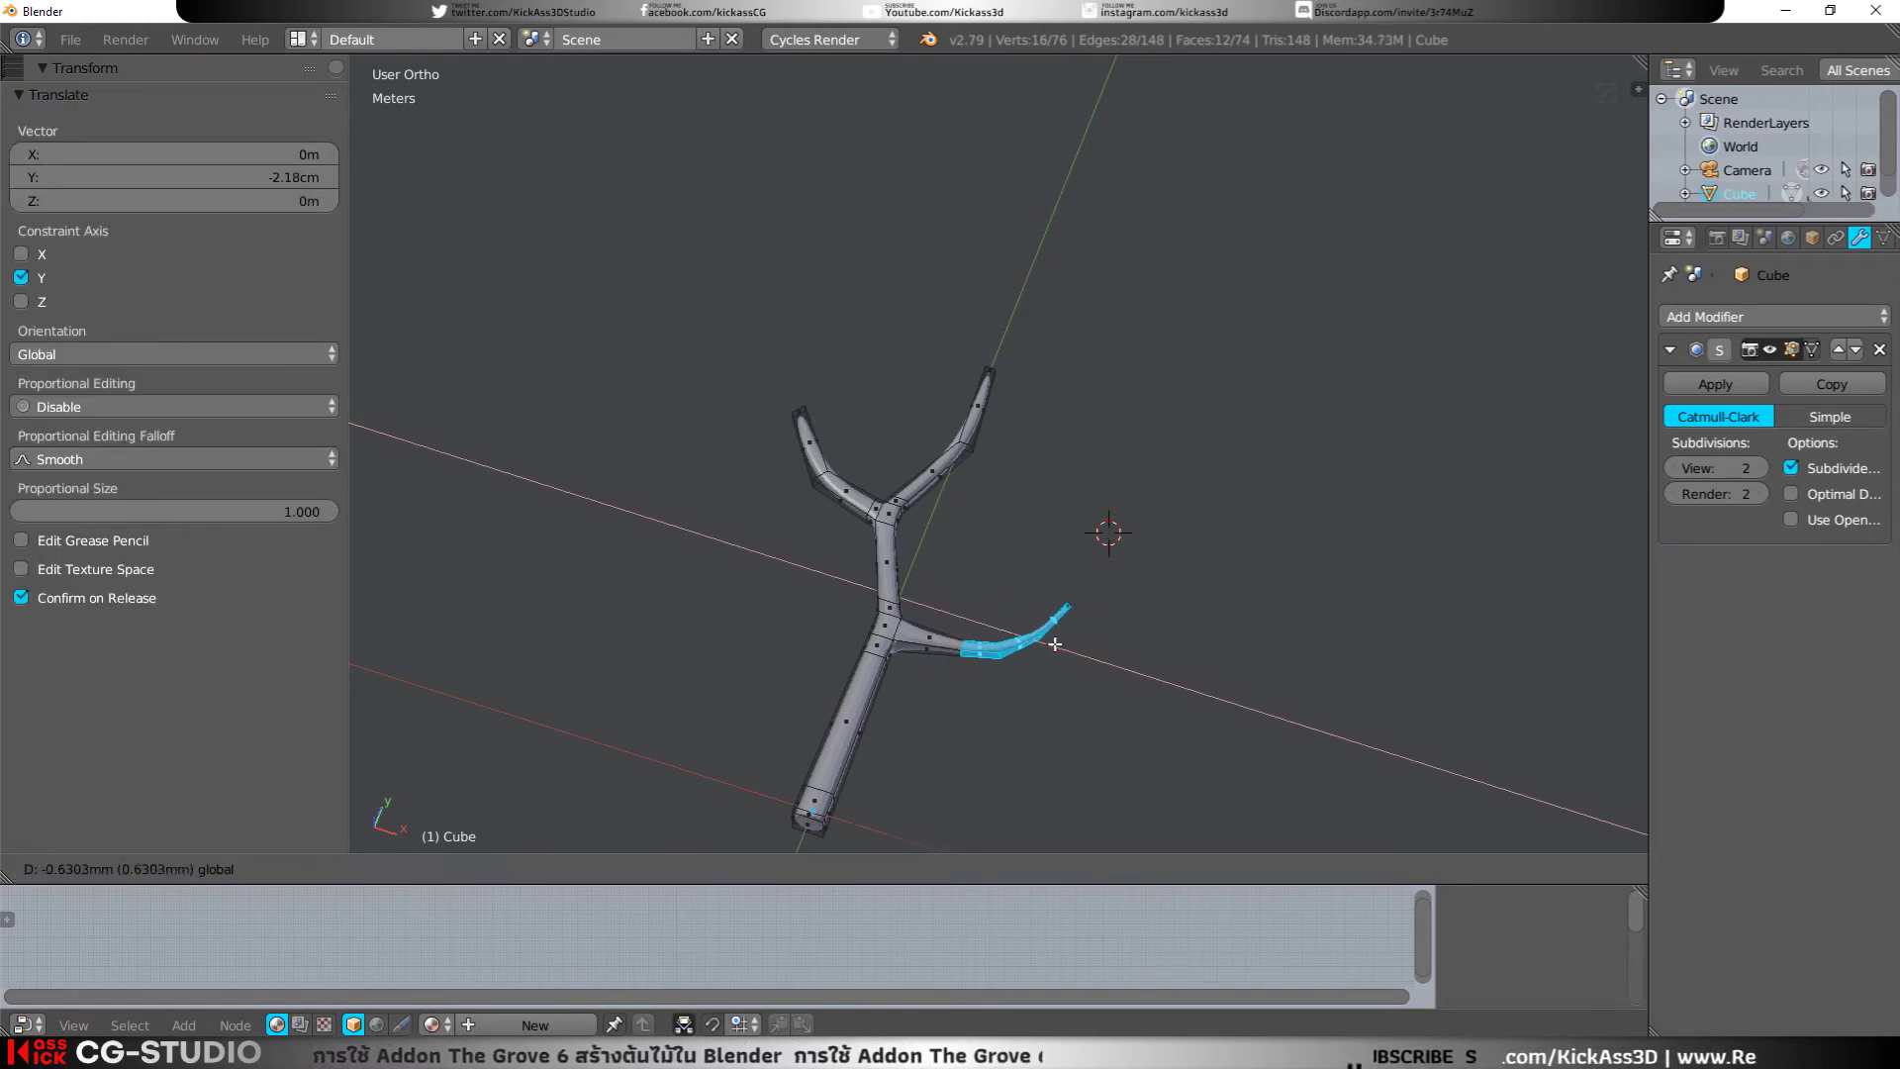
pyautogui.press('Tab')
# Step: Select the left branch tip's two face rings and scale them to 0.600
pyautogui.moveTo(1027, 638)
pyautogui.mouseDown(button='middle')
pyautogui.moveTo(1007, 665)
pyautogui.moveTo(1049, 710)
pyautogui.moveTo(1106, 638)
pyautogui.moveTo(884, 595)
pyautogui.mouseUp(button='middle')
pyautogui.press('Tab')
pyautogui.rightClick(868, 583)
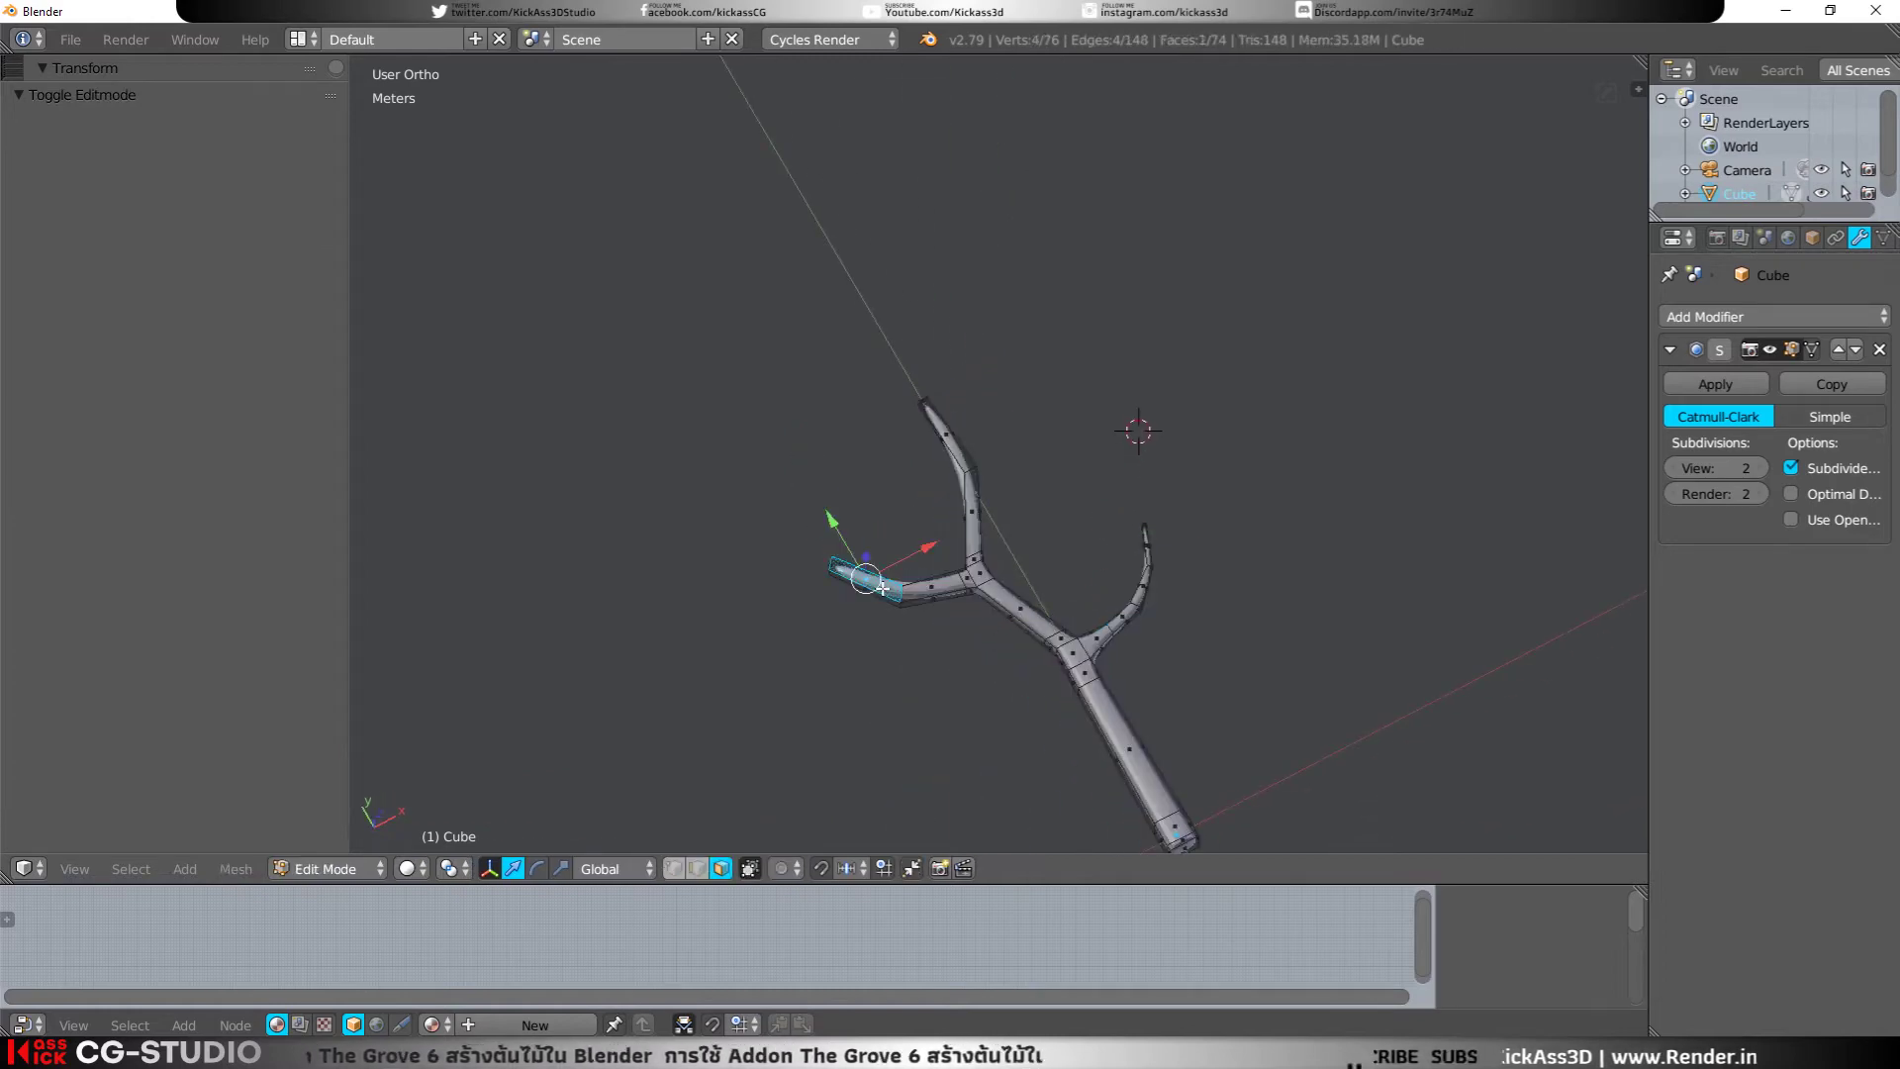
pyautogui.keyDown('shift'); pyautogui.rightClick(928, 598); pyautogui.keyUp('shift')
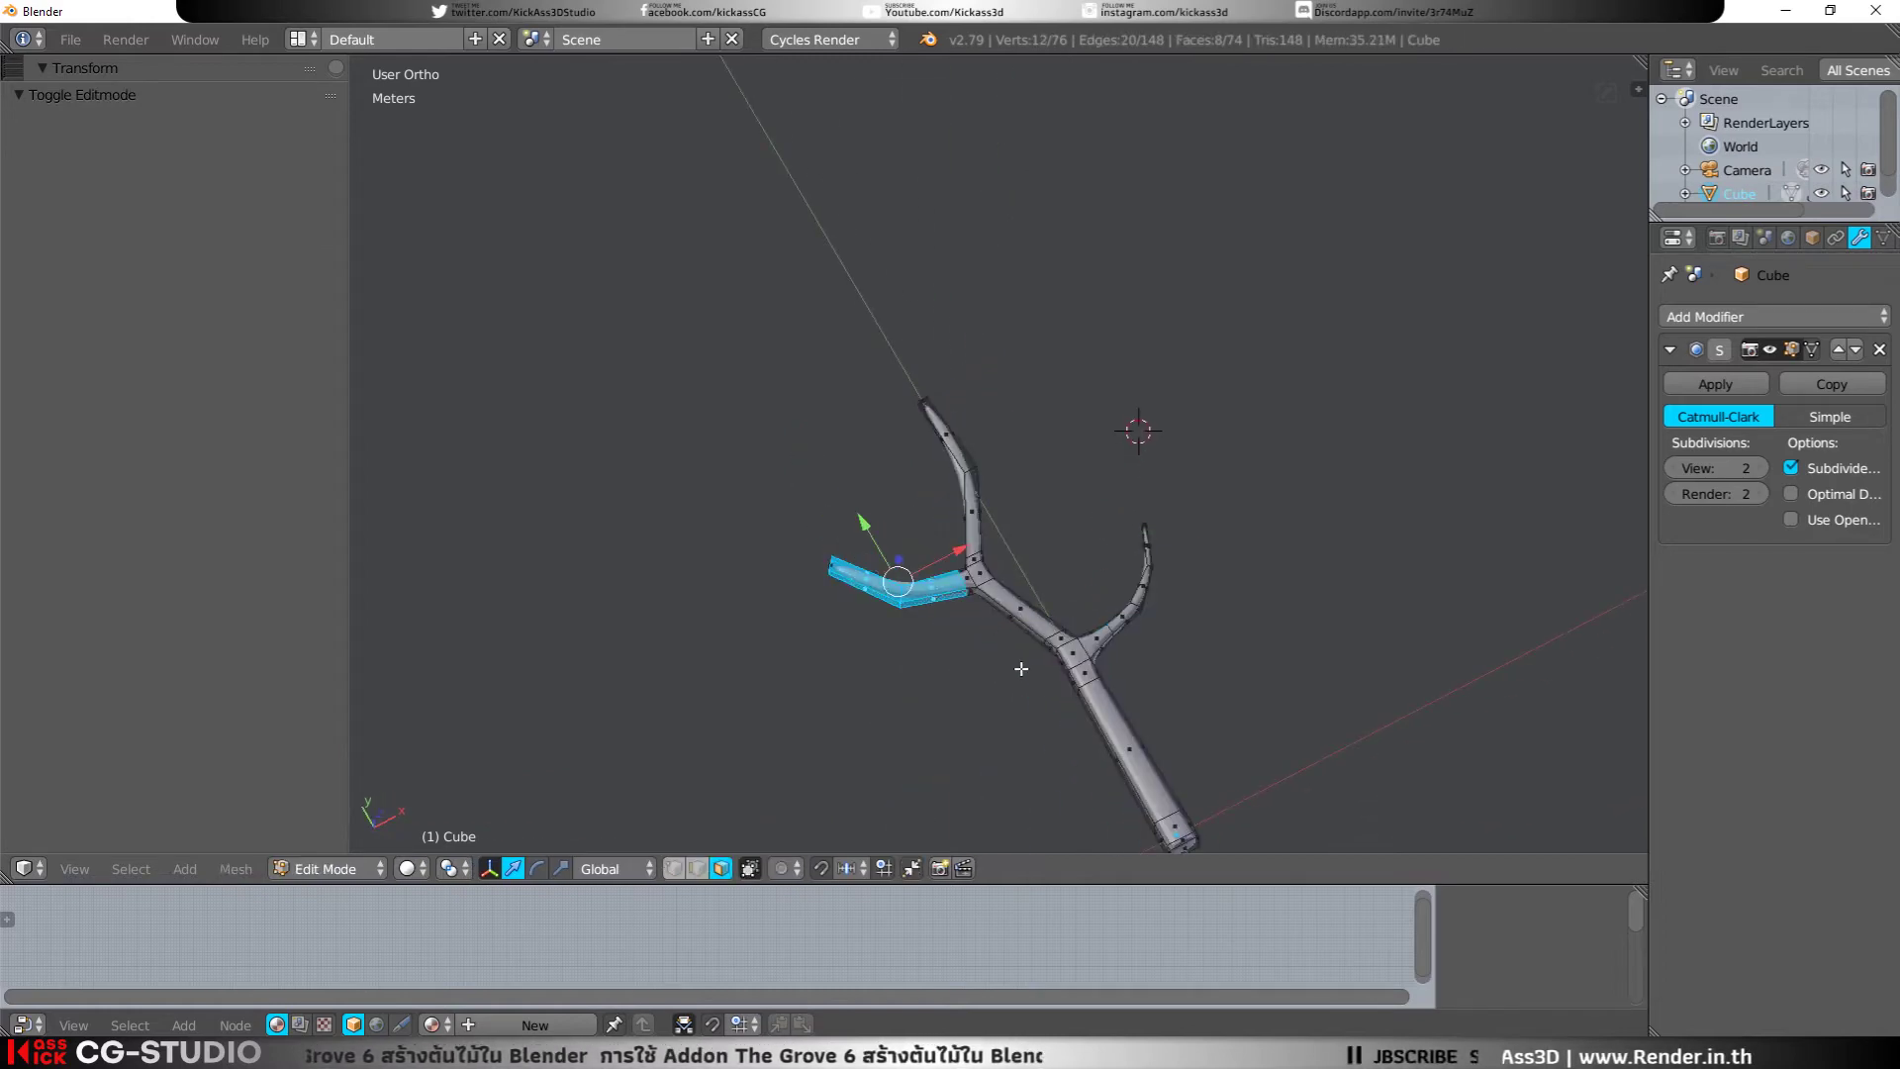
pyautogui.press('s')
pyautogui.click(976, 630)
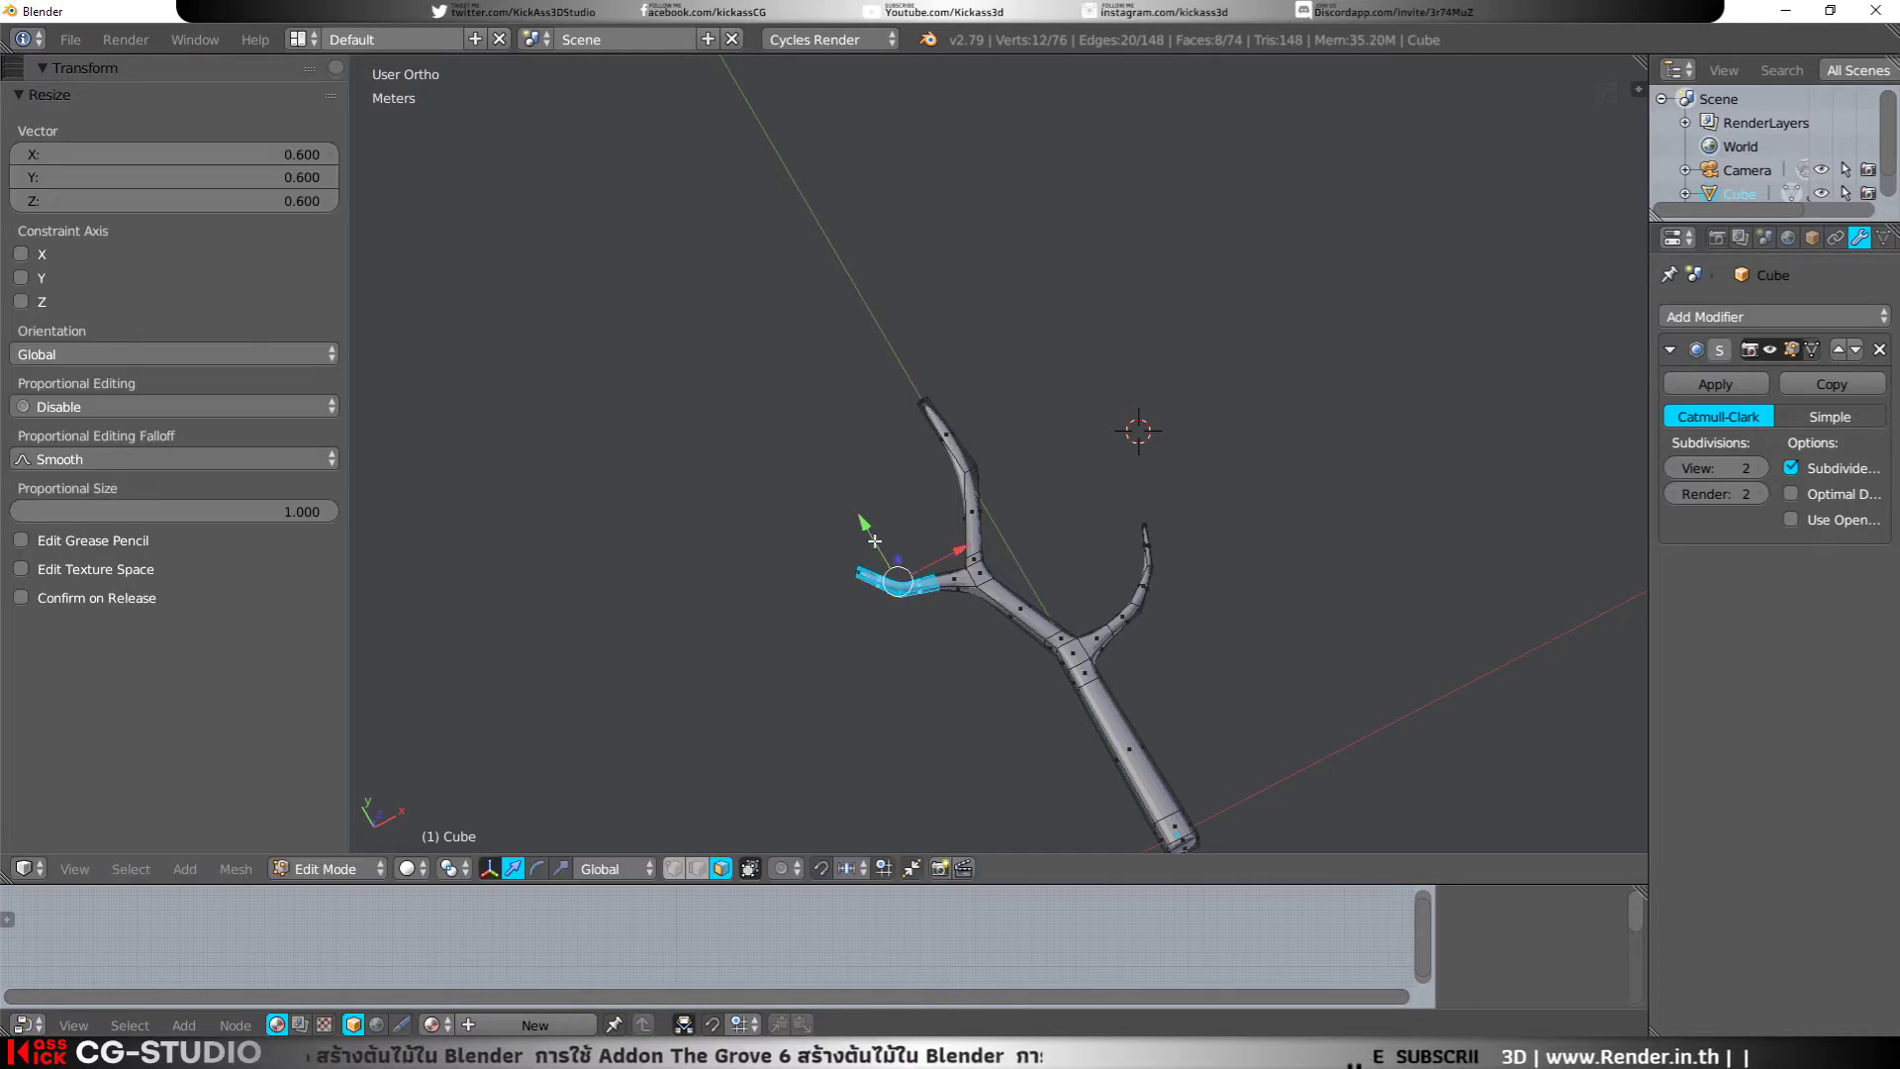
pyautogui.press('Tab')
pyautogui.moveTo(1138, 629); pyautogui.dragTo(1053, 616, button='middle')
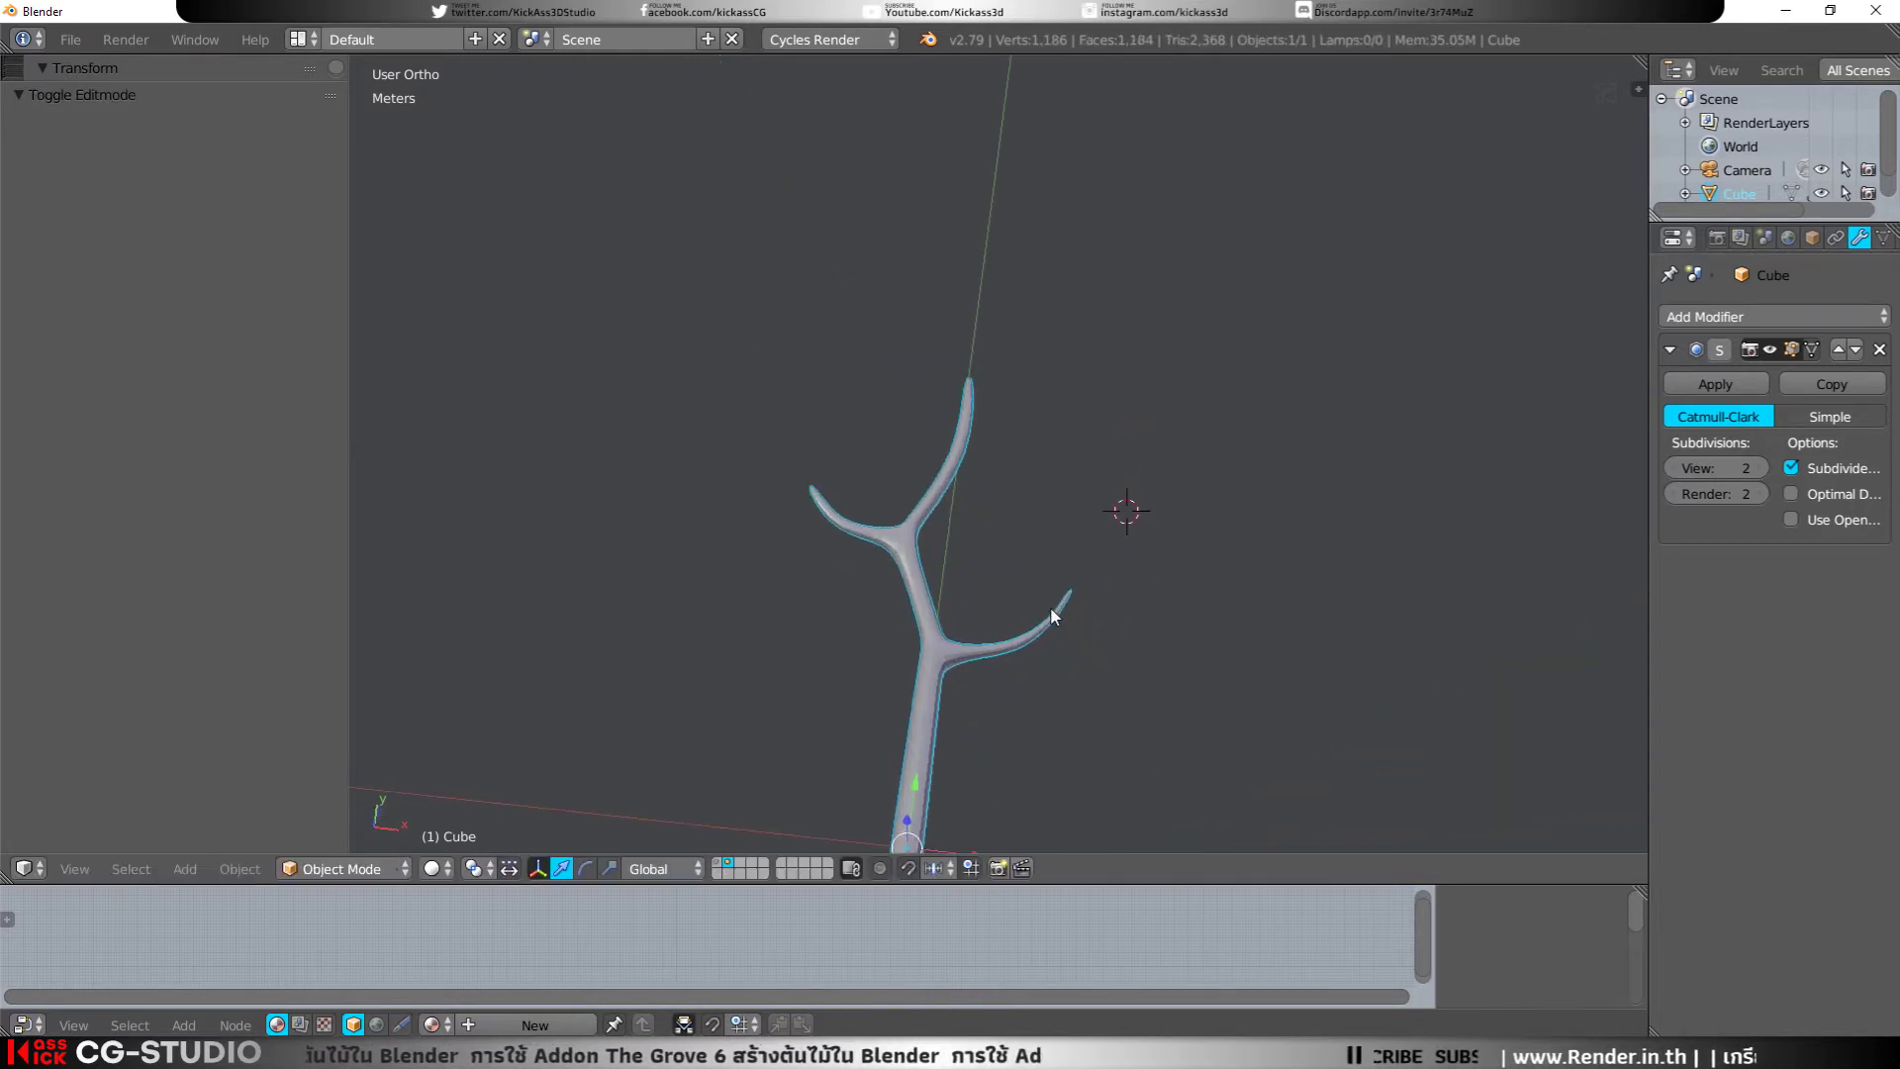
pyautogui.moveTo(863, 622); pyautogui.dragTo(970, 608, button='middle')
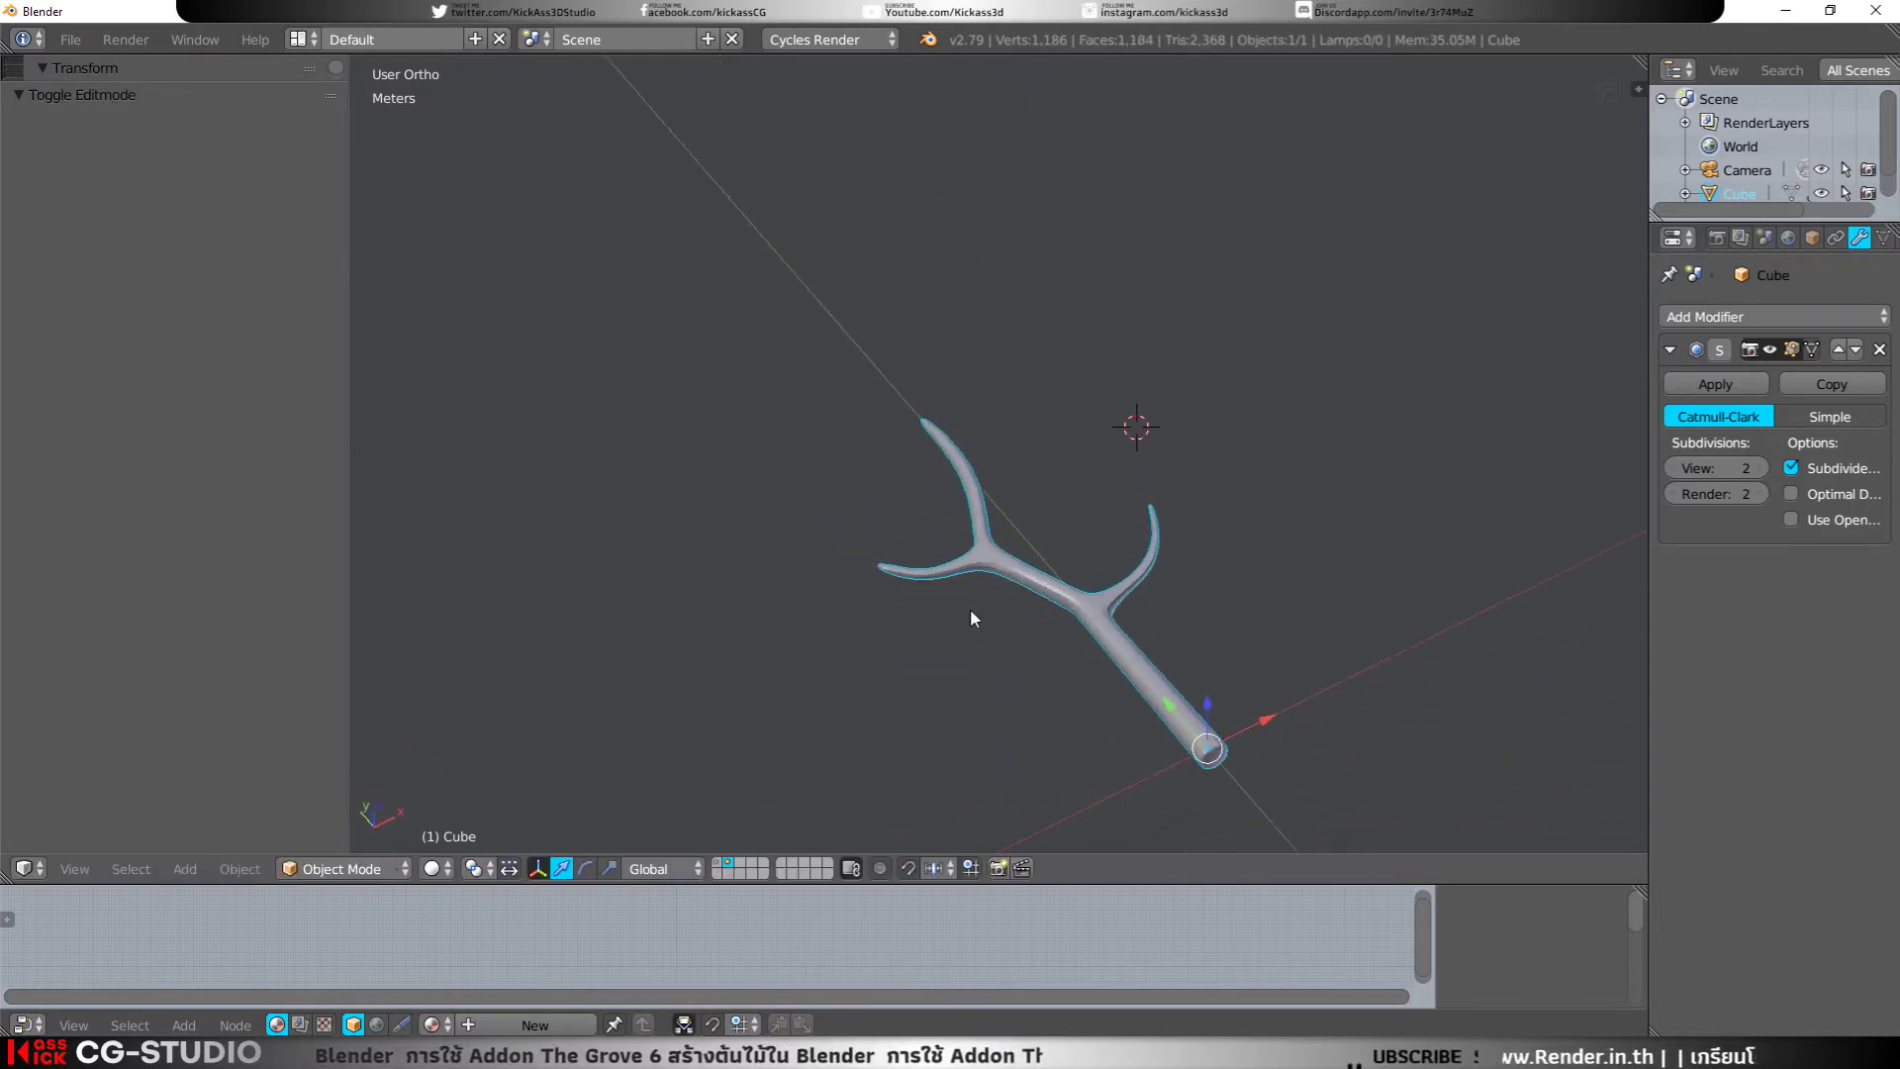
pyautogui.hotkey('shift', 'a')
# Step: Add a plane, scale it to about 0.13, and position it beside the upper branch
pyautogui.click(1049, 617)
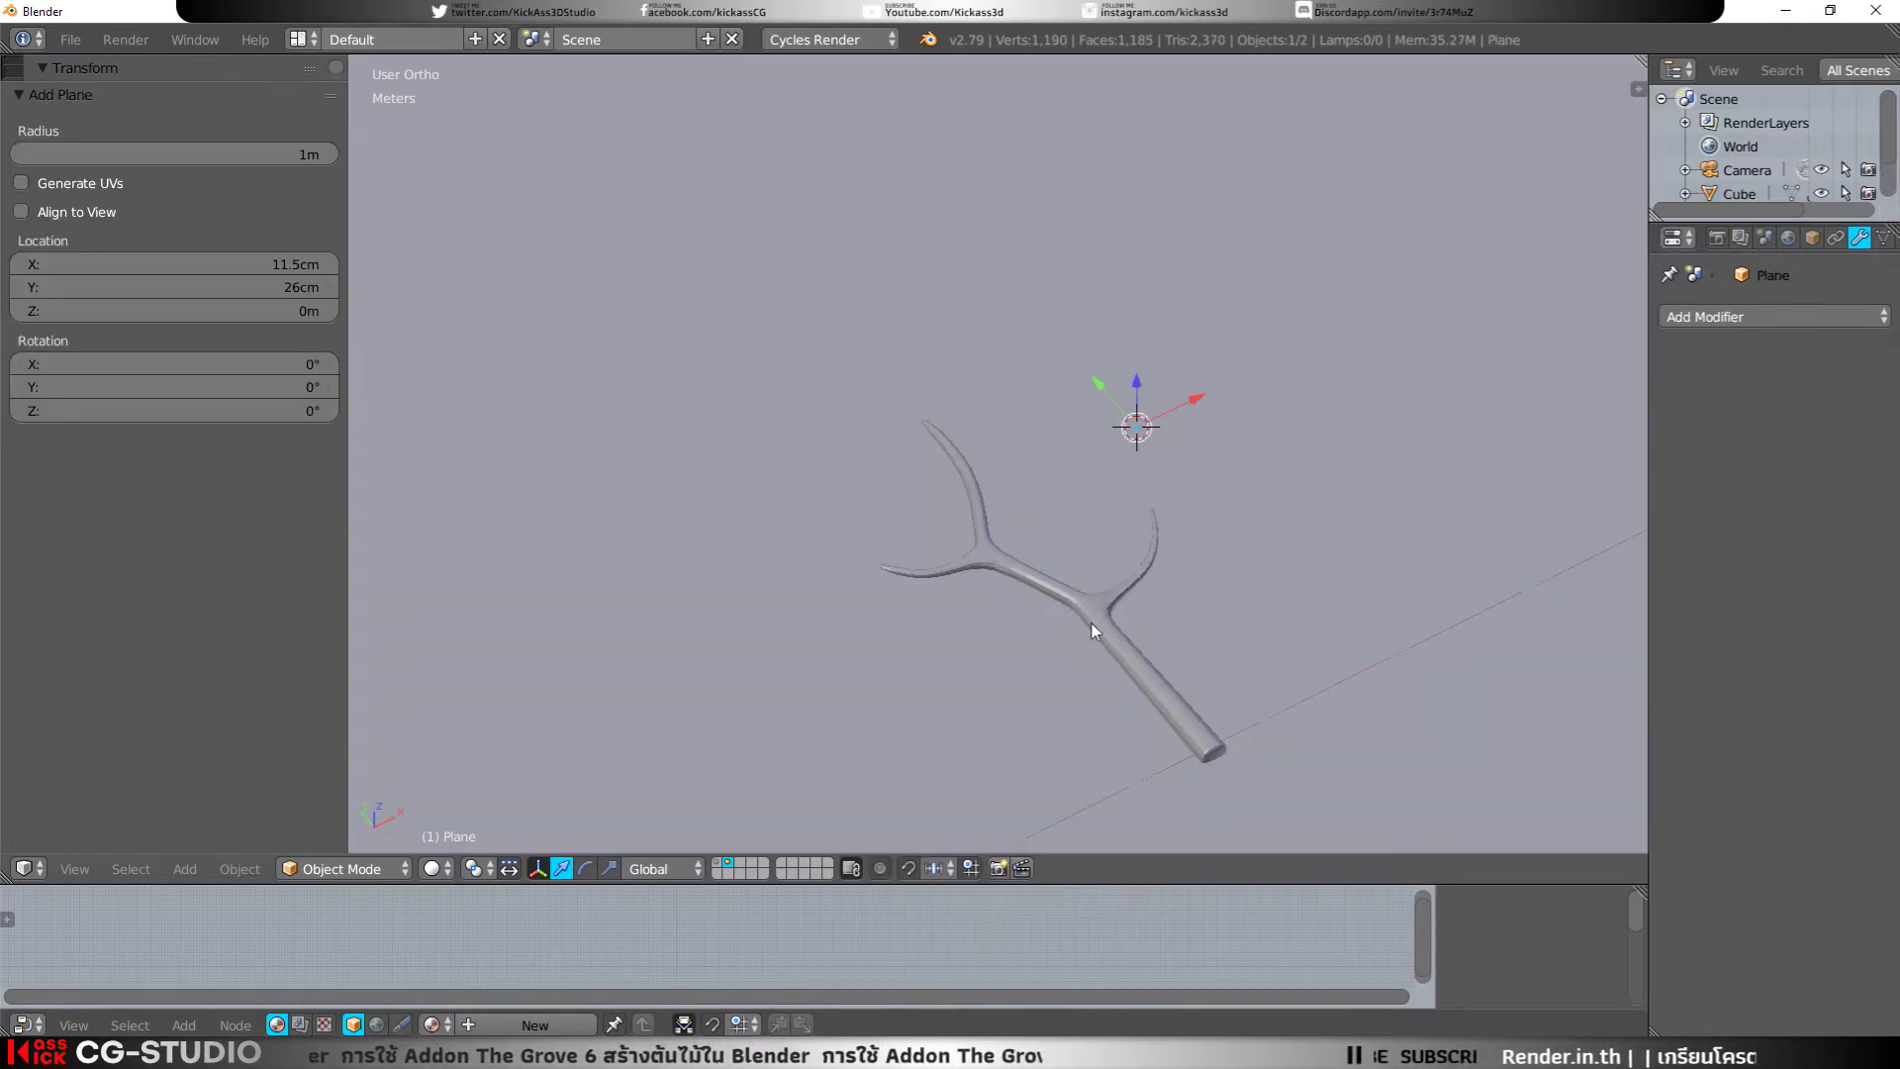
pyautogui.press('s')
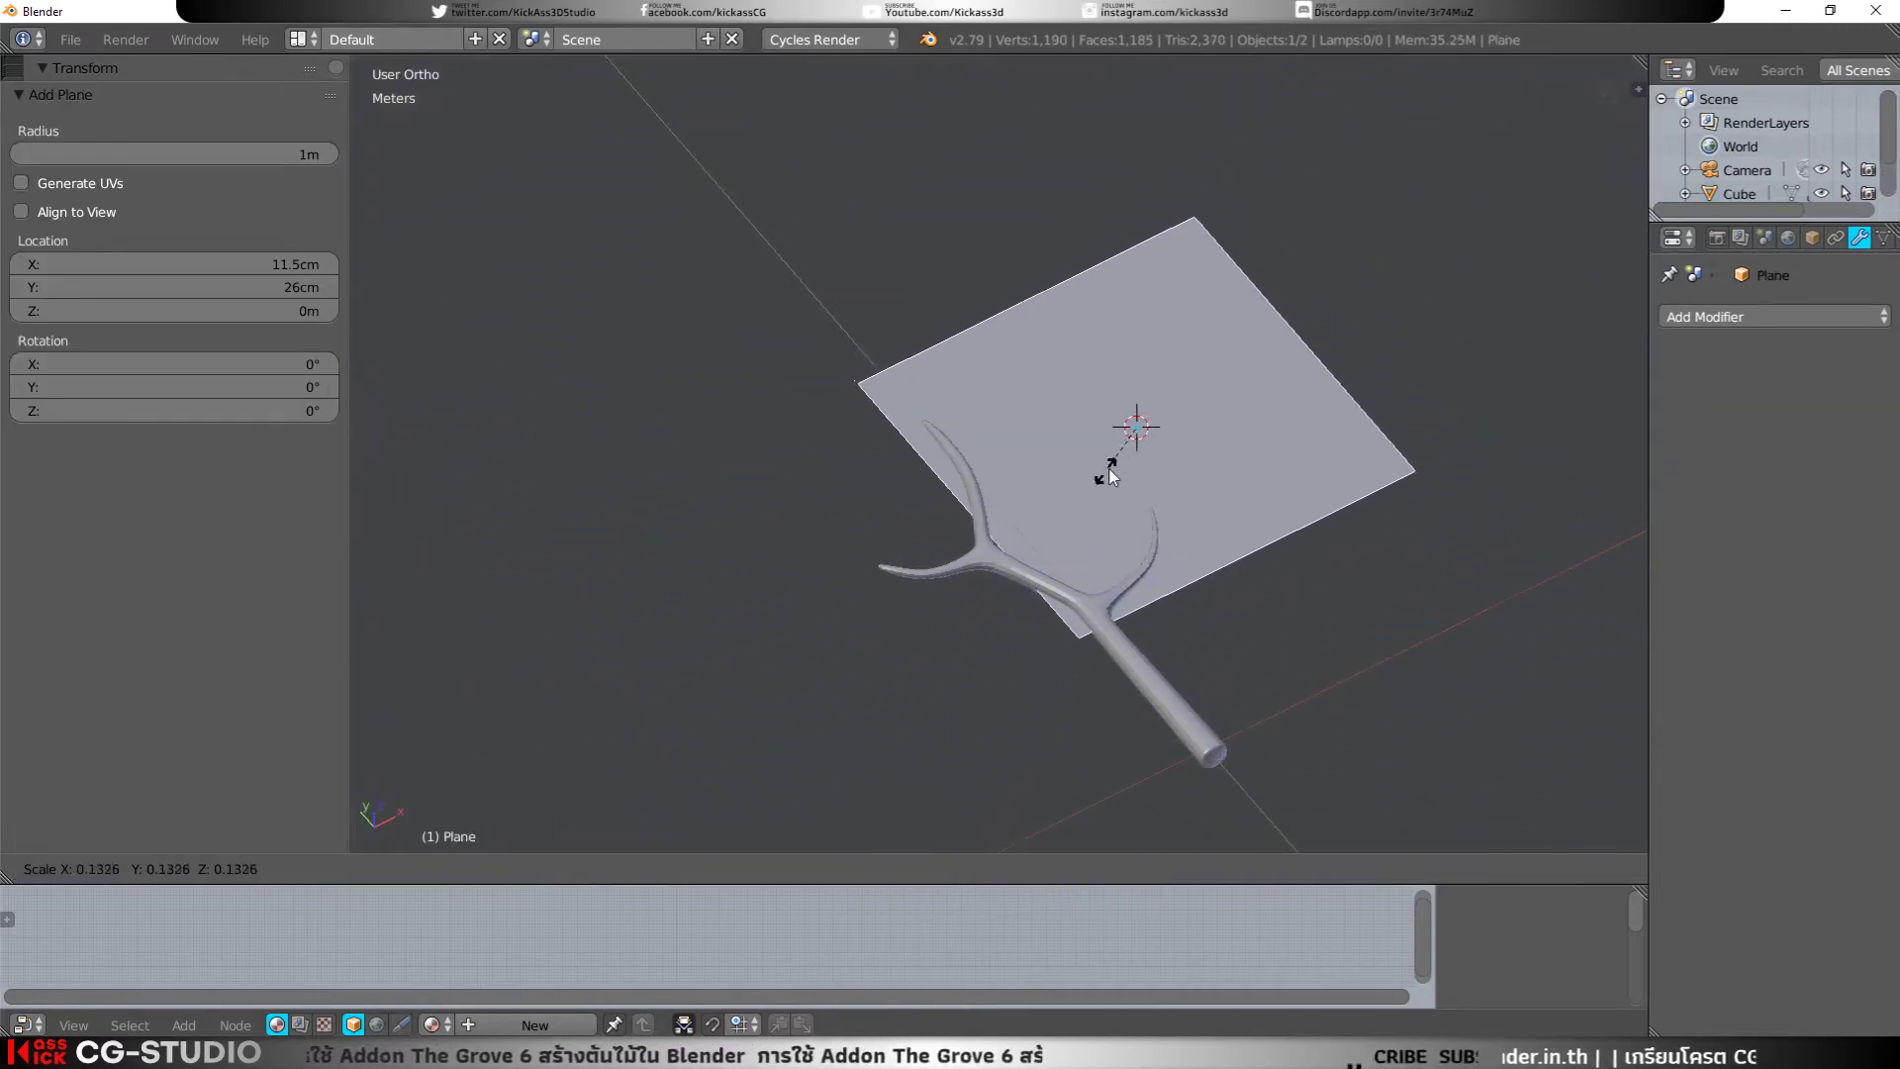
pyautogui.click(1169, 453)
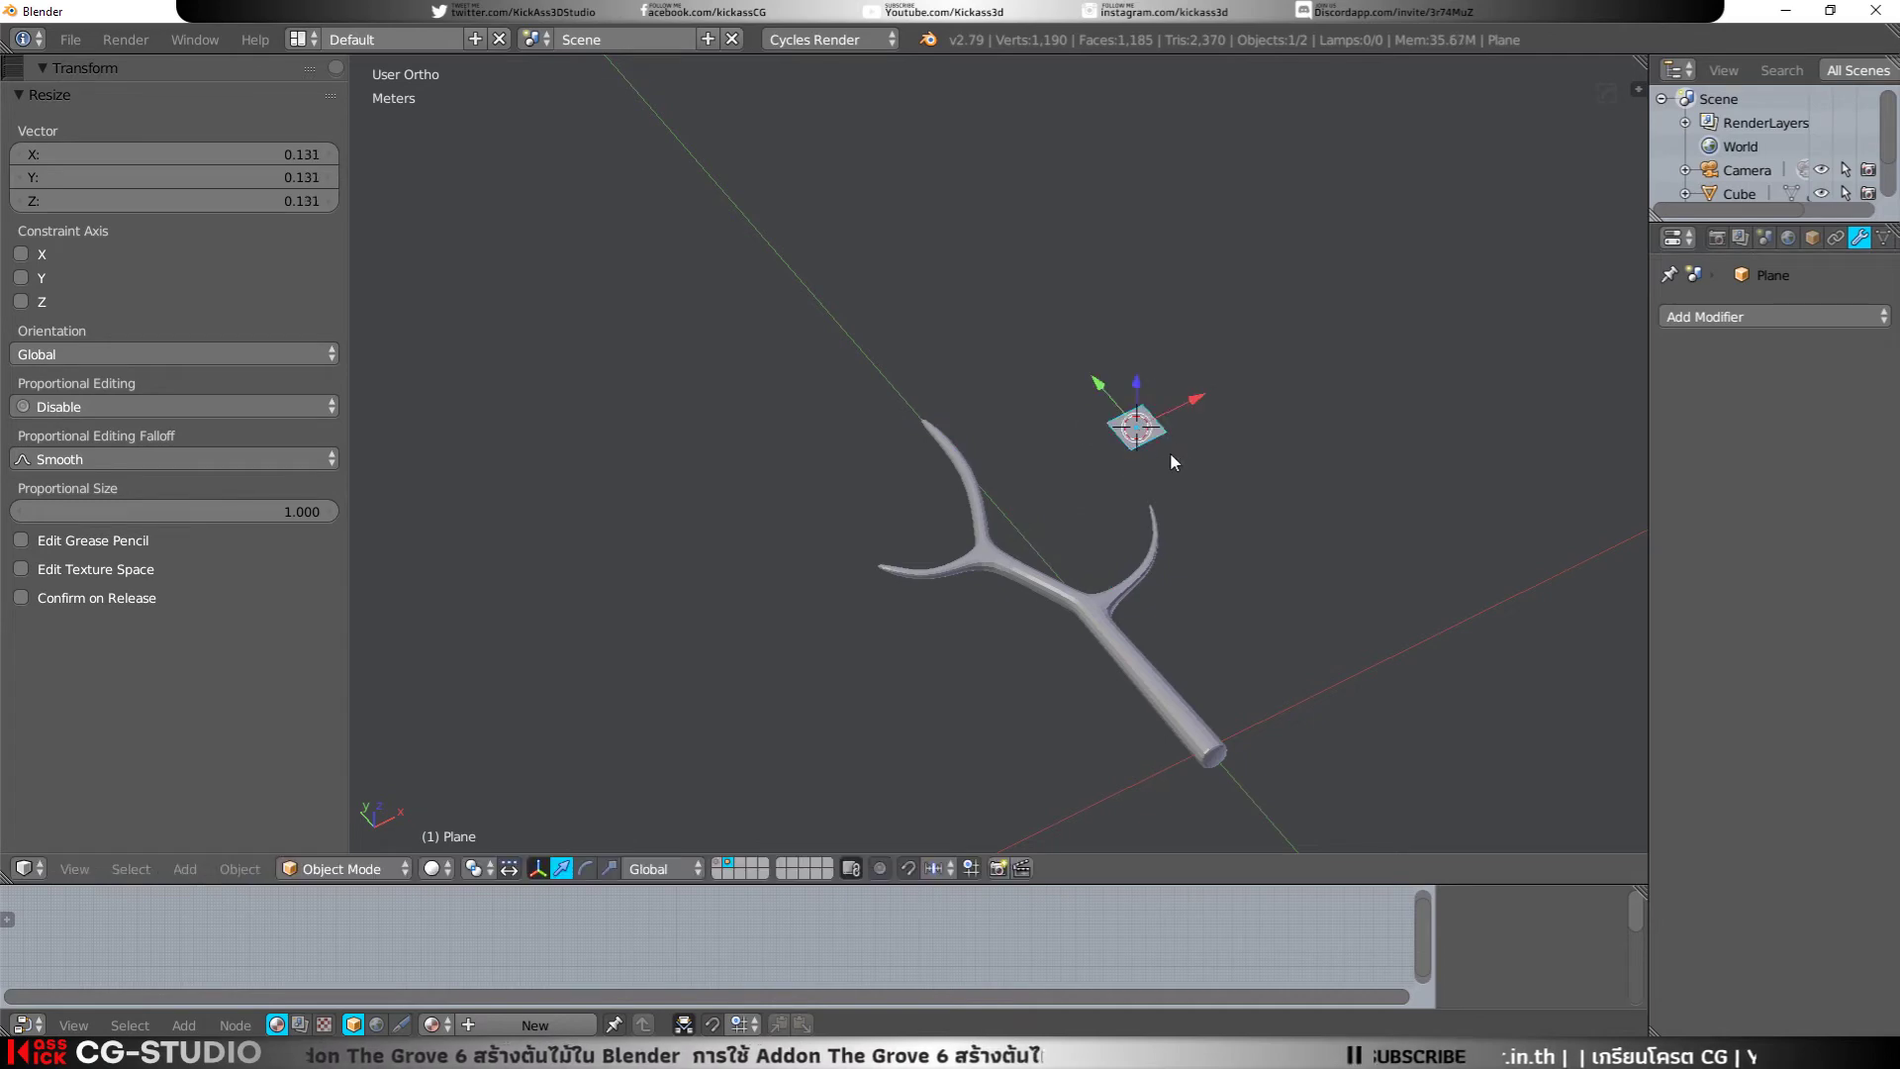
pyautogui.moveTo(1192, 400); pyautogui.dragTo(1053, 444)
pyautogui.press('s')
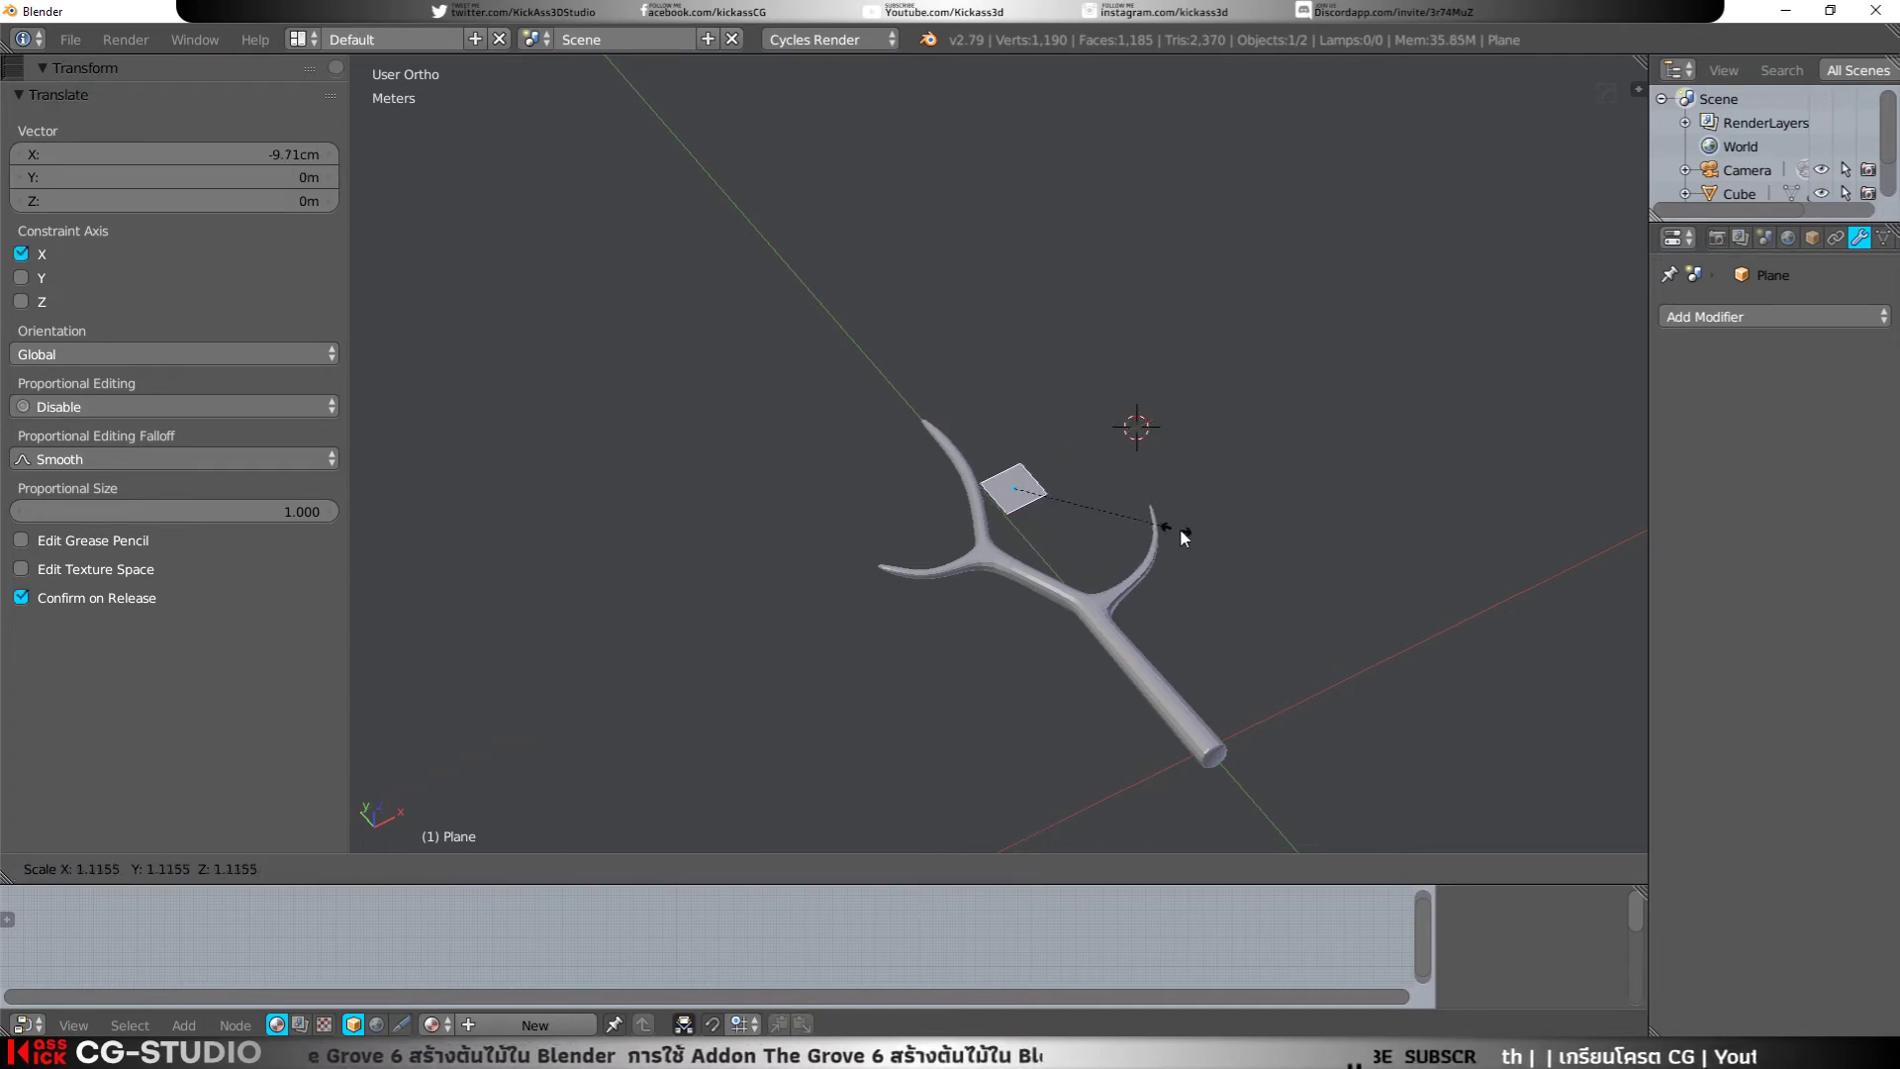
pyautogui.click(1205, 537)
pyautogui.moveTo(1089, 478)
pyautogui.keyDown('shift'); pyautogui.mouseDown(button='middle')
pyautogui.moveTo(1065, 461)
pyautogui.moveTo(1041, 606)
pyautogui.mouseUp(button='middle'); pyautogui.keyUp('shift')
pyautogui.scroll(5, 1031, 602)
pyautogui.press('s')
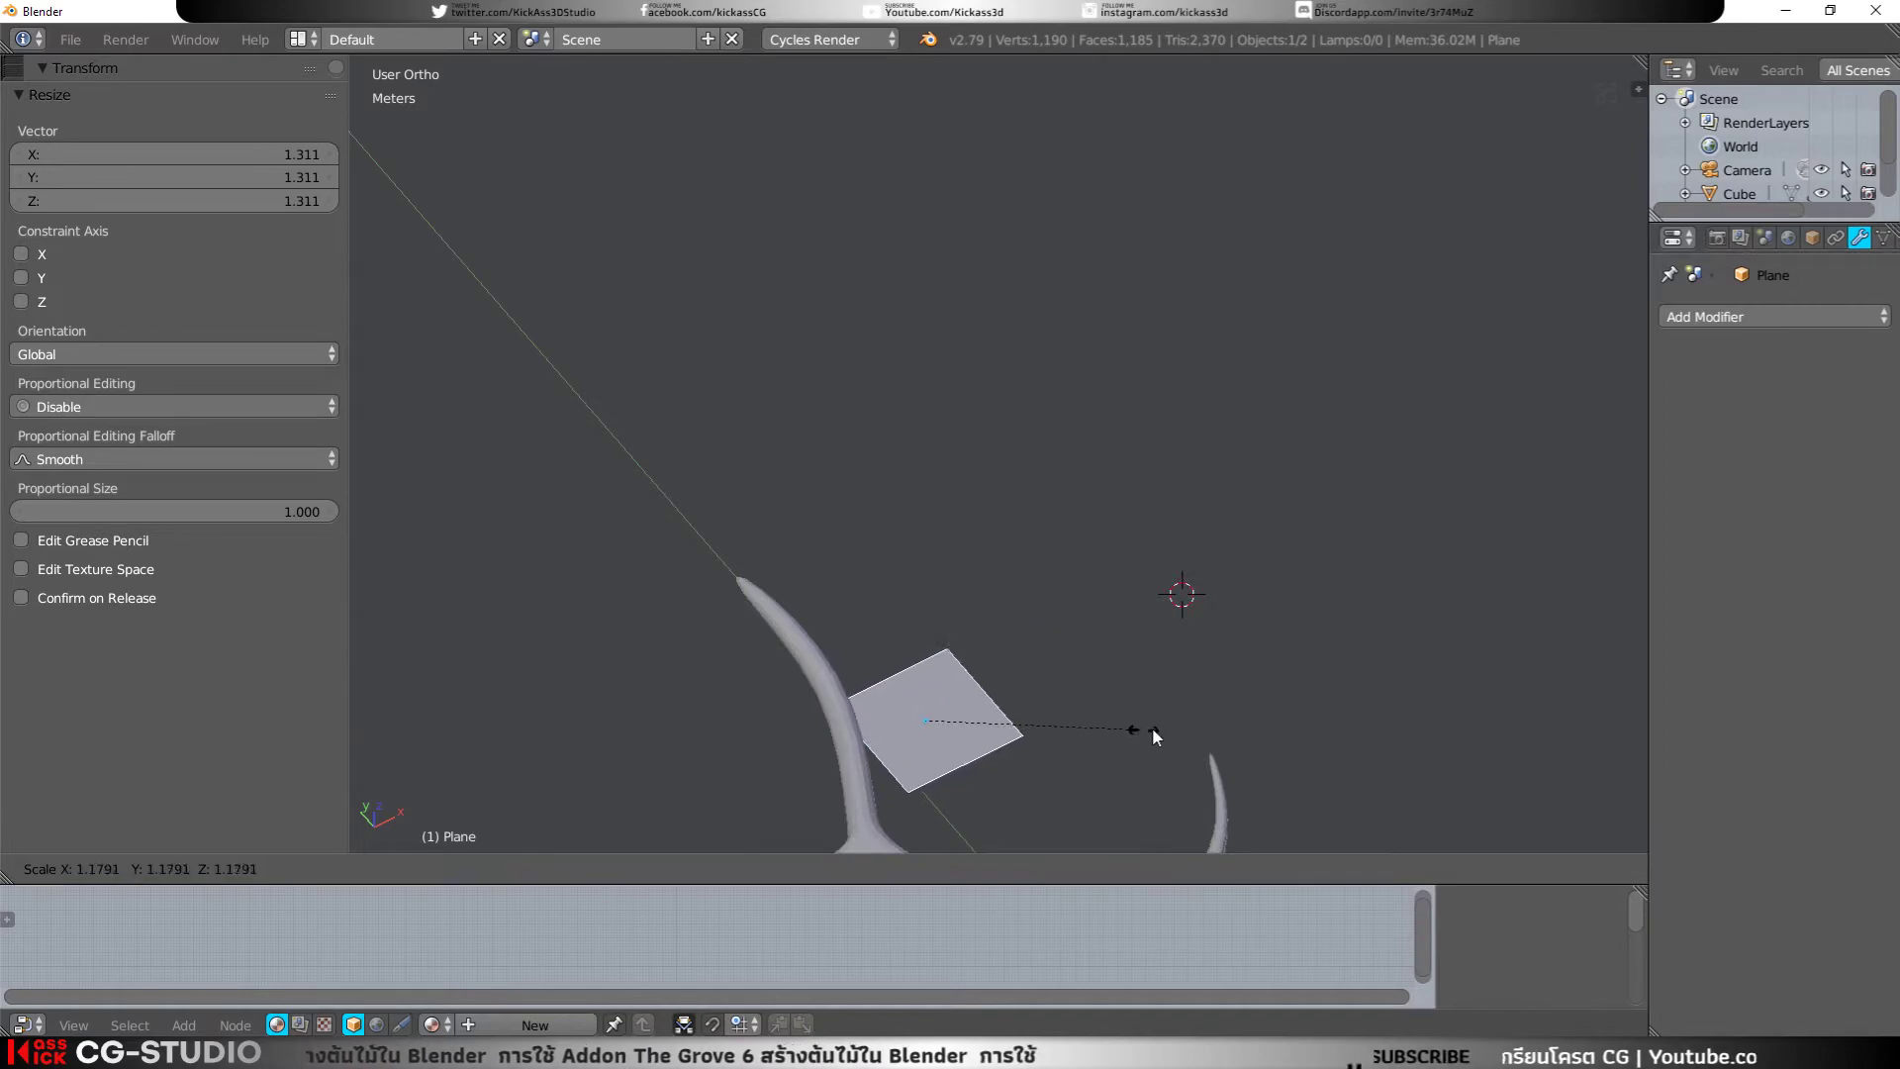
pyautogui.click(1106, 744)
pyautogui.keyDown('shift'); pyautogui.moveTo(1100, 752); pyautogui.dragTo(1039, 611, button='middle'); pyautogui.keyUp('shift')
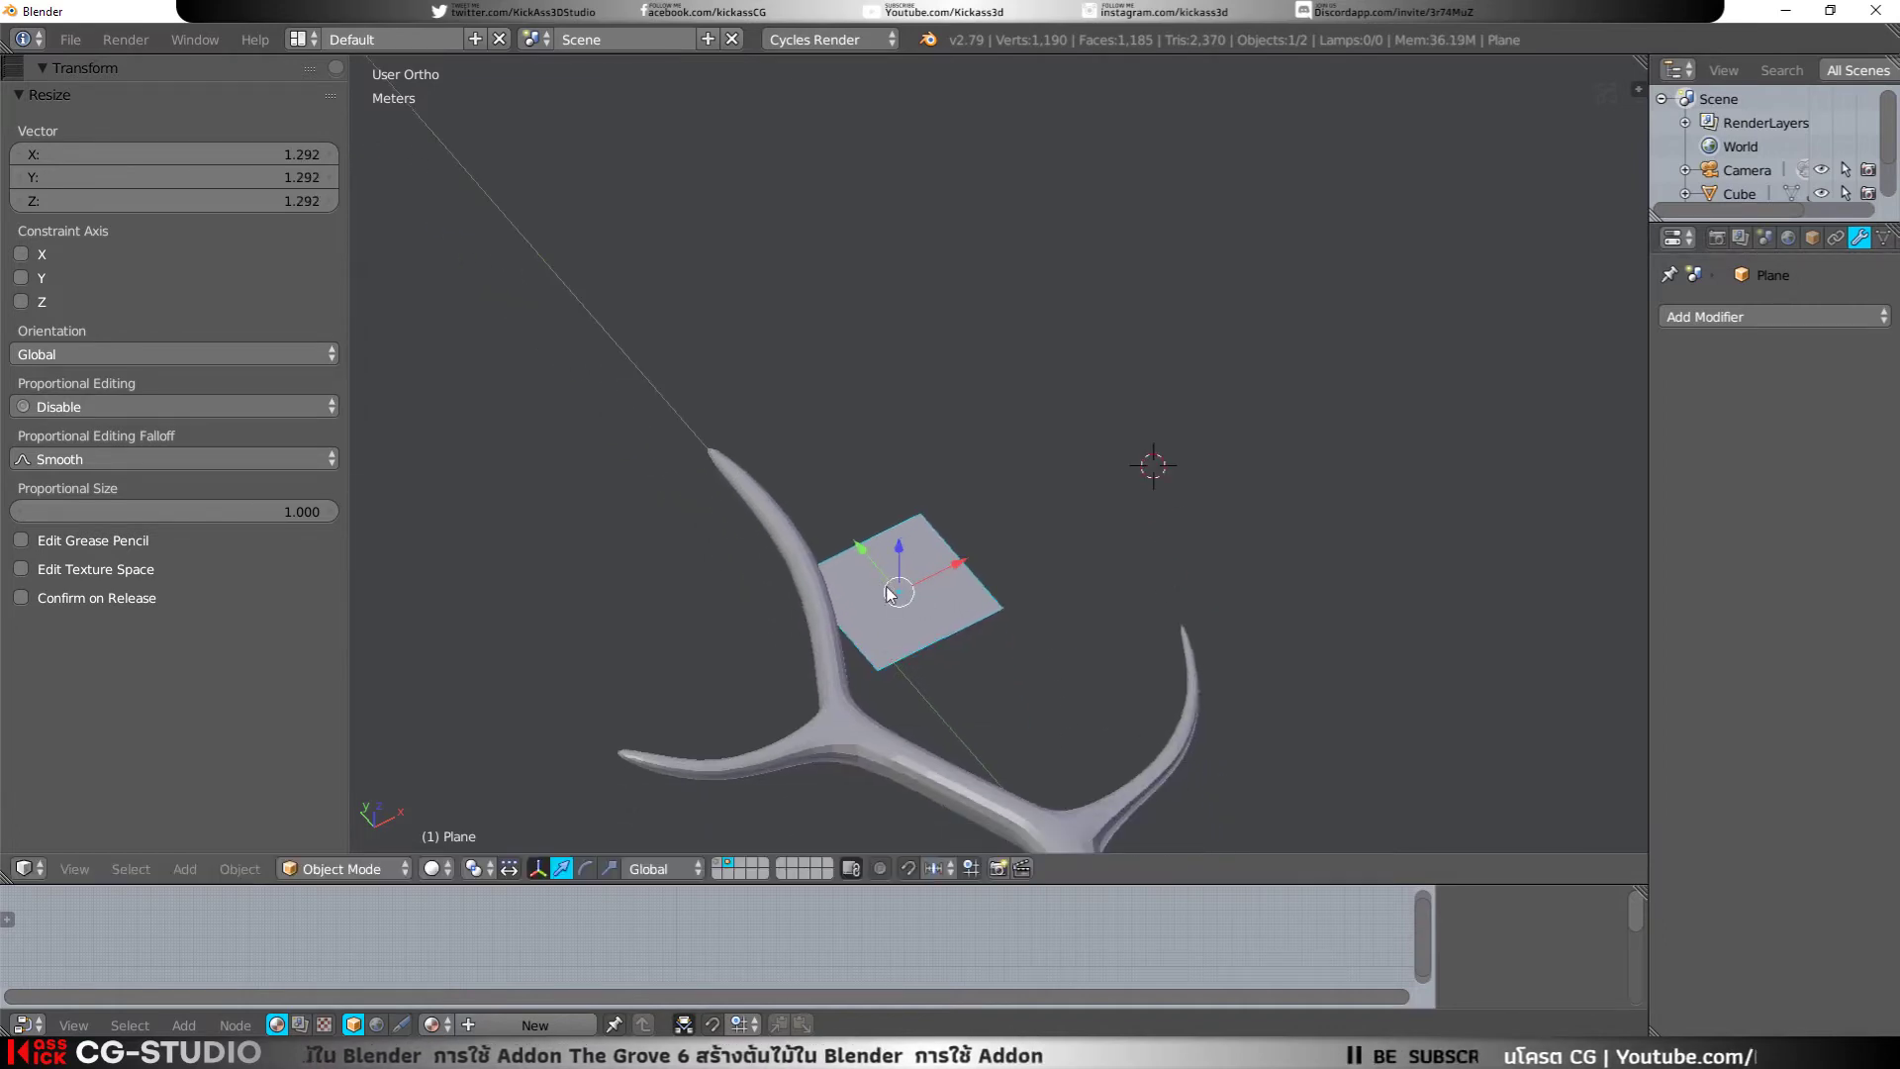
# Step: In Edit Mode, divide the plane into quarters with two centred loop cuts
pyautogui.press('Tab')
pyautogui.hotkey('ctrl', 'r')
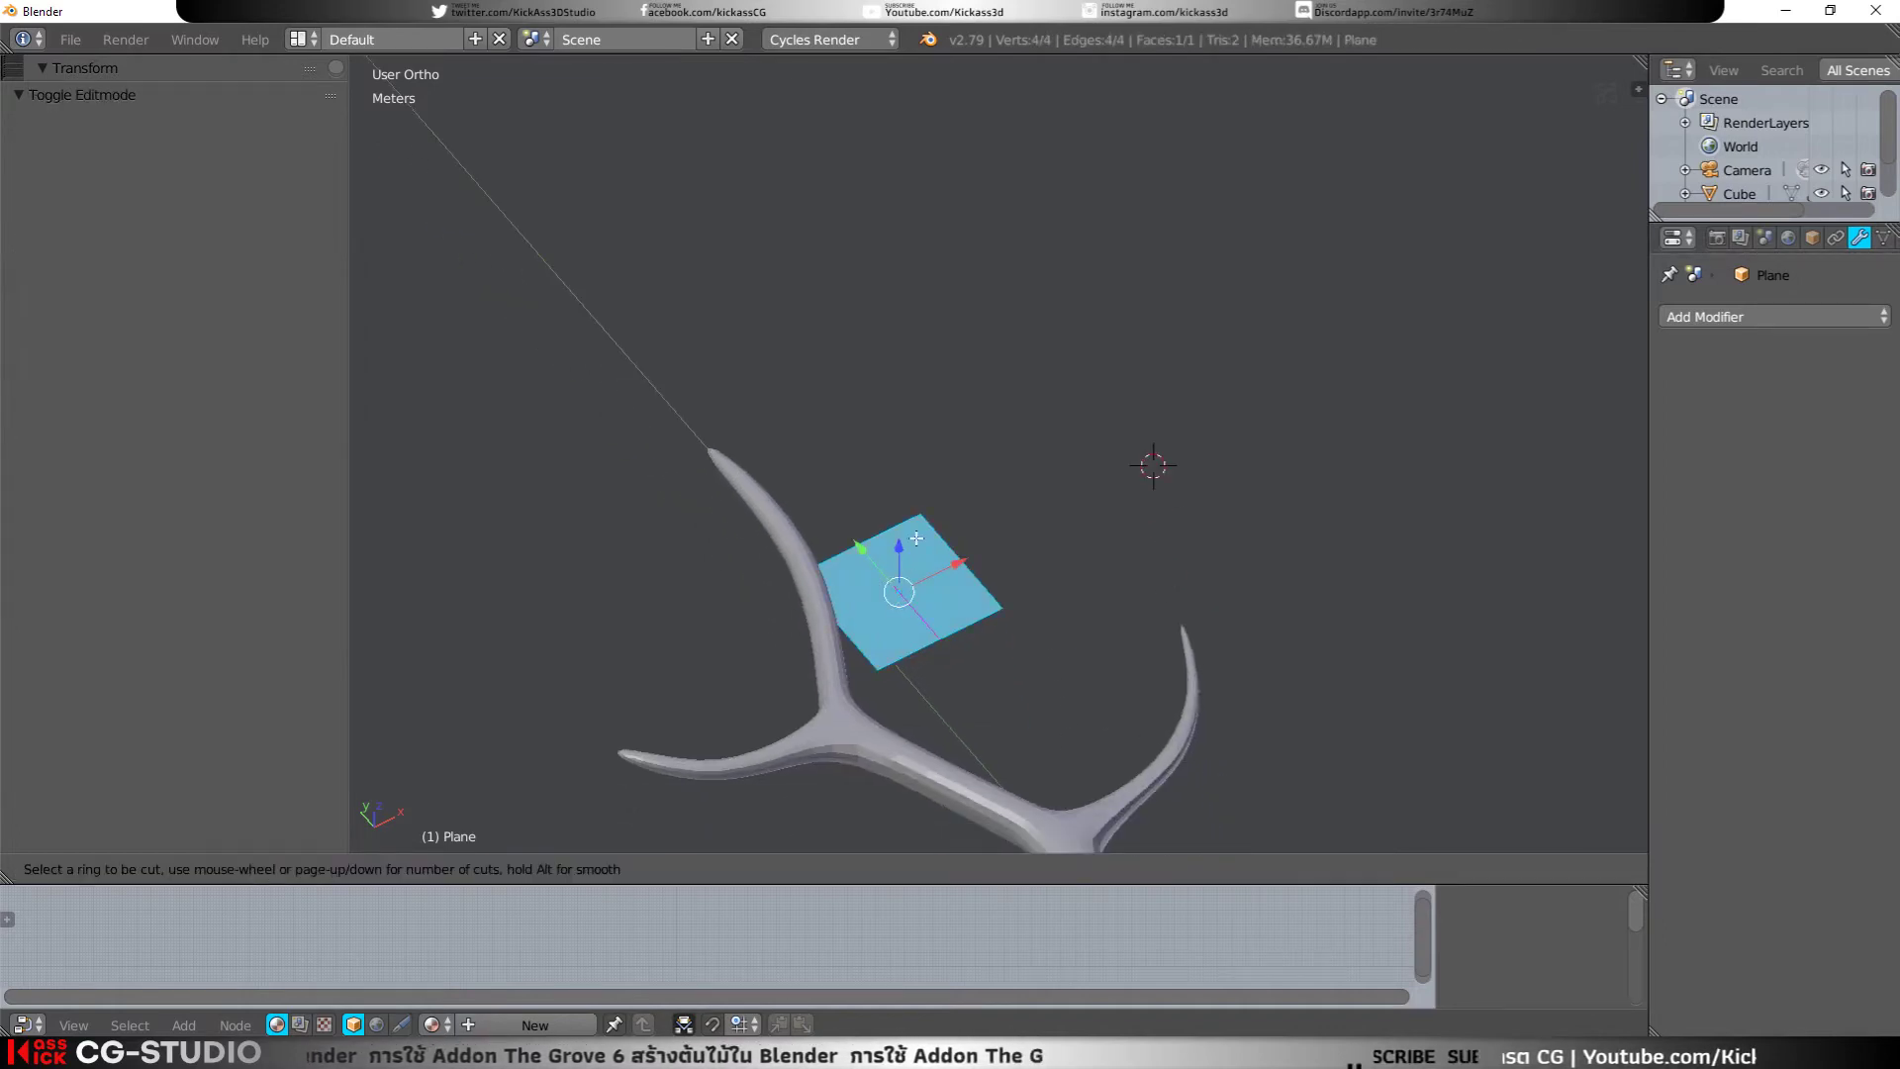
pyautogui.click(965, 562)
pyautogui.rightClick(965, 562)
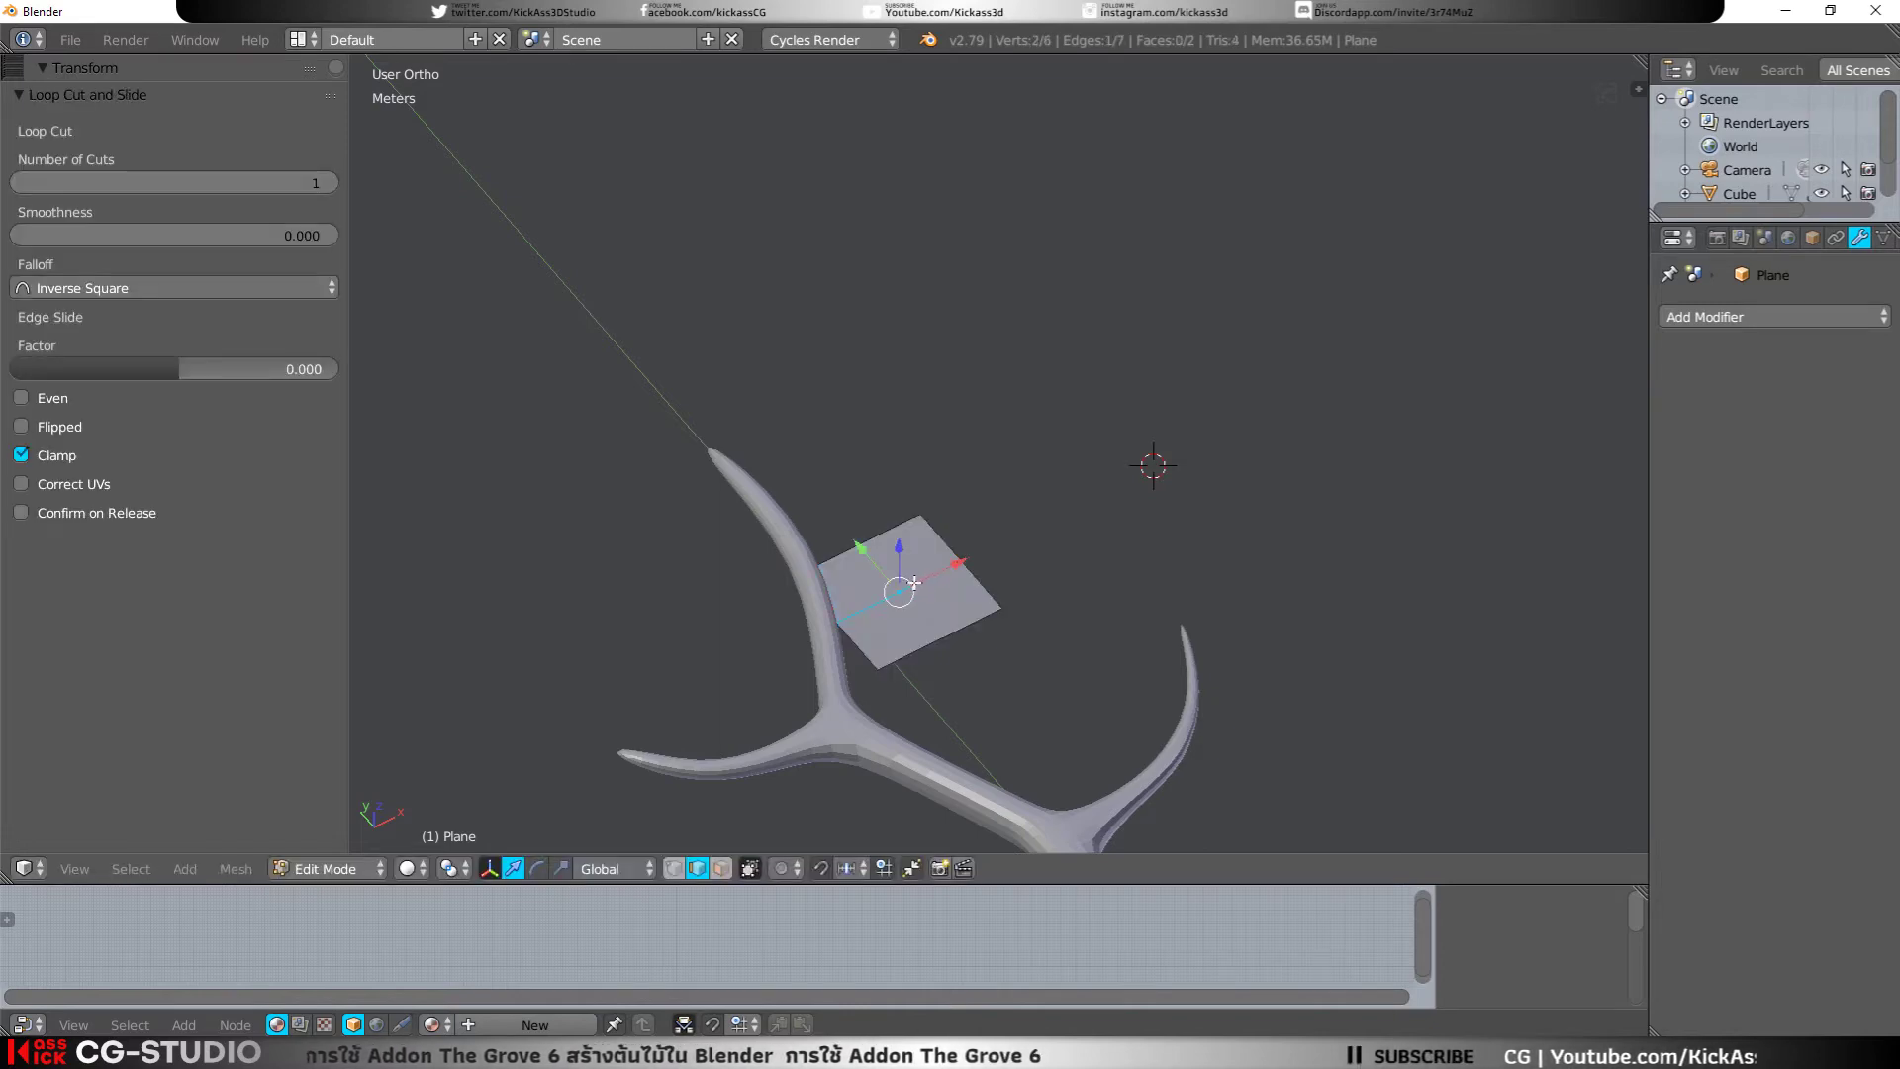
pyautogui.hotkey('ctrl', 'r')
pyautogui.click(920, 633)
pyautogui.rightClick(921, 633)
# Step: In vertex mode, move the top and bottom corner points along Y into a pointed leaf shape
pyautogui.click(674, 869)
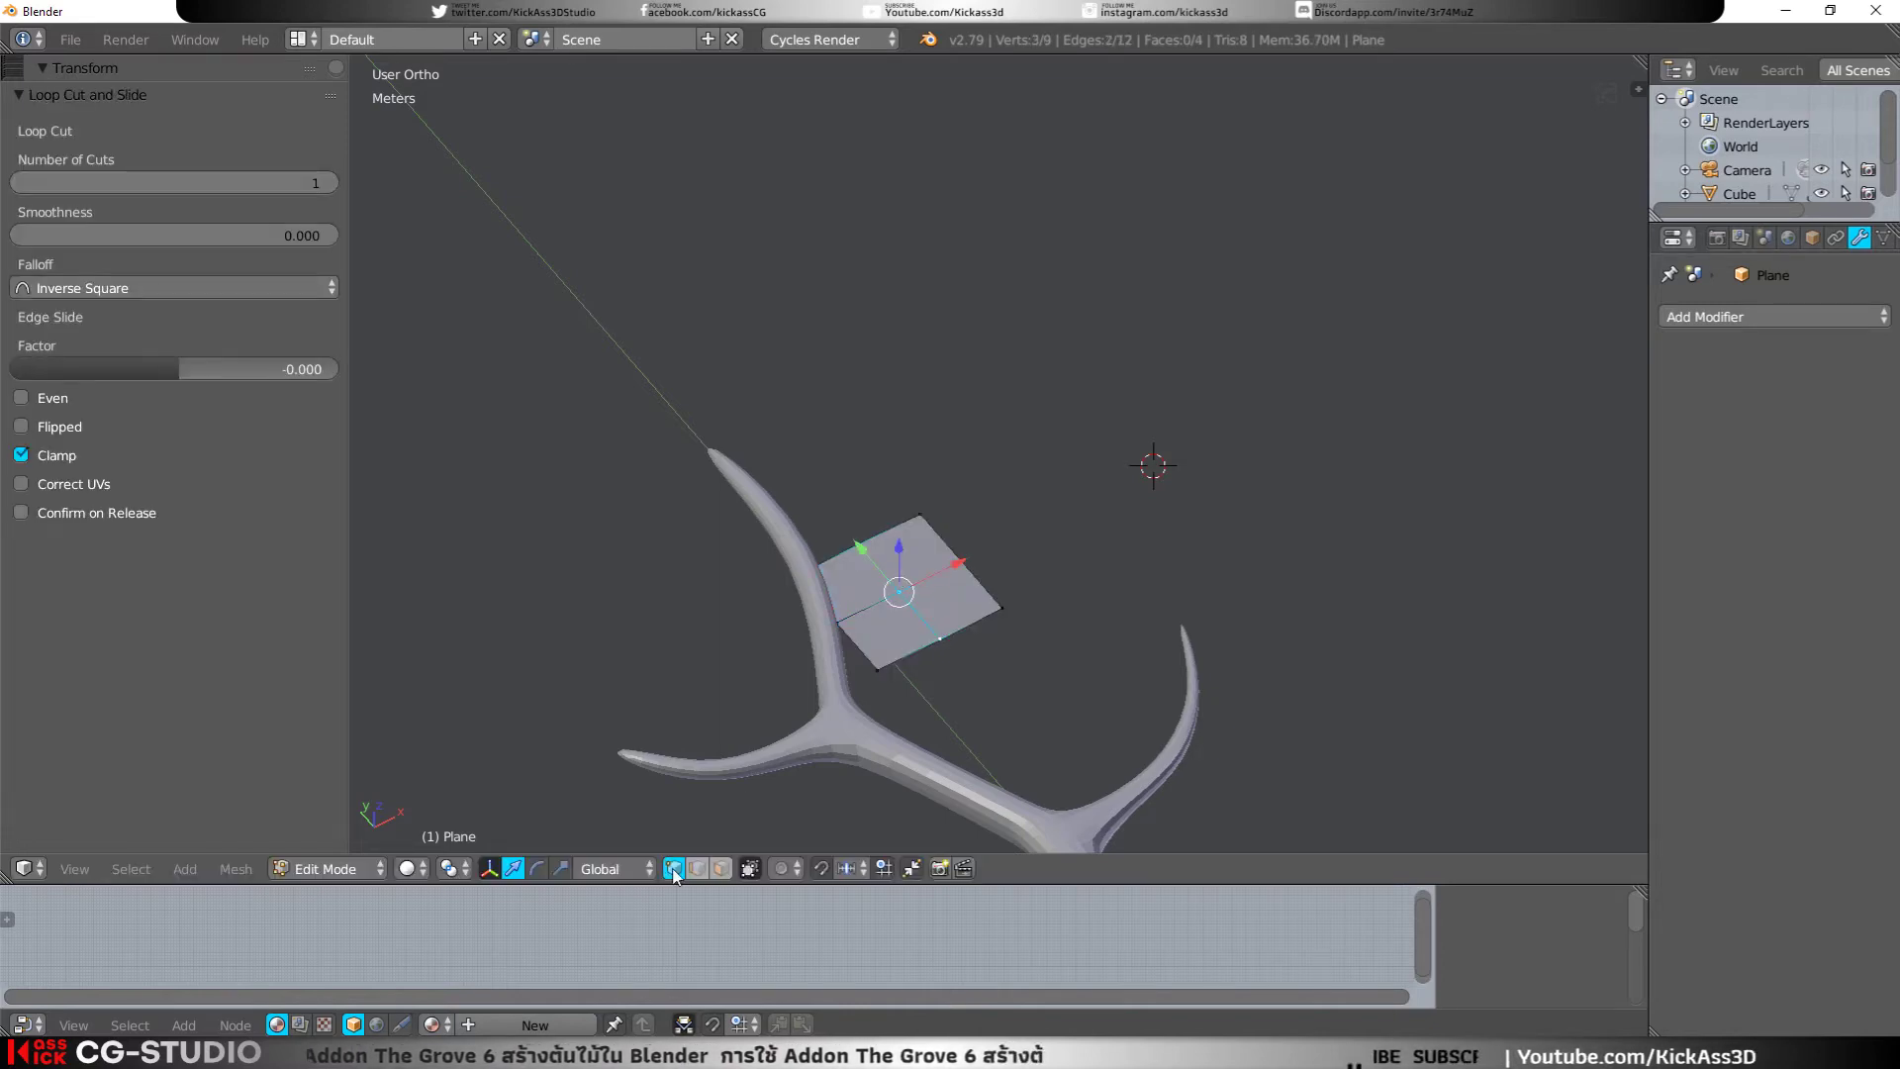
pyautogui.rightClick(926, 506)
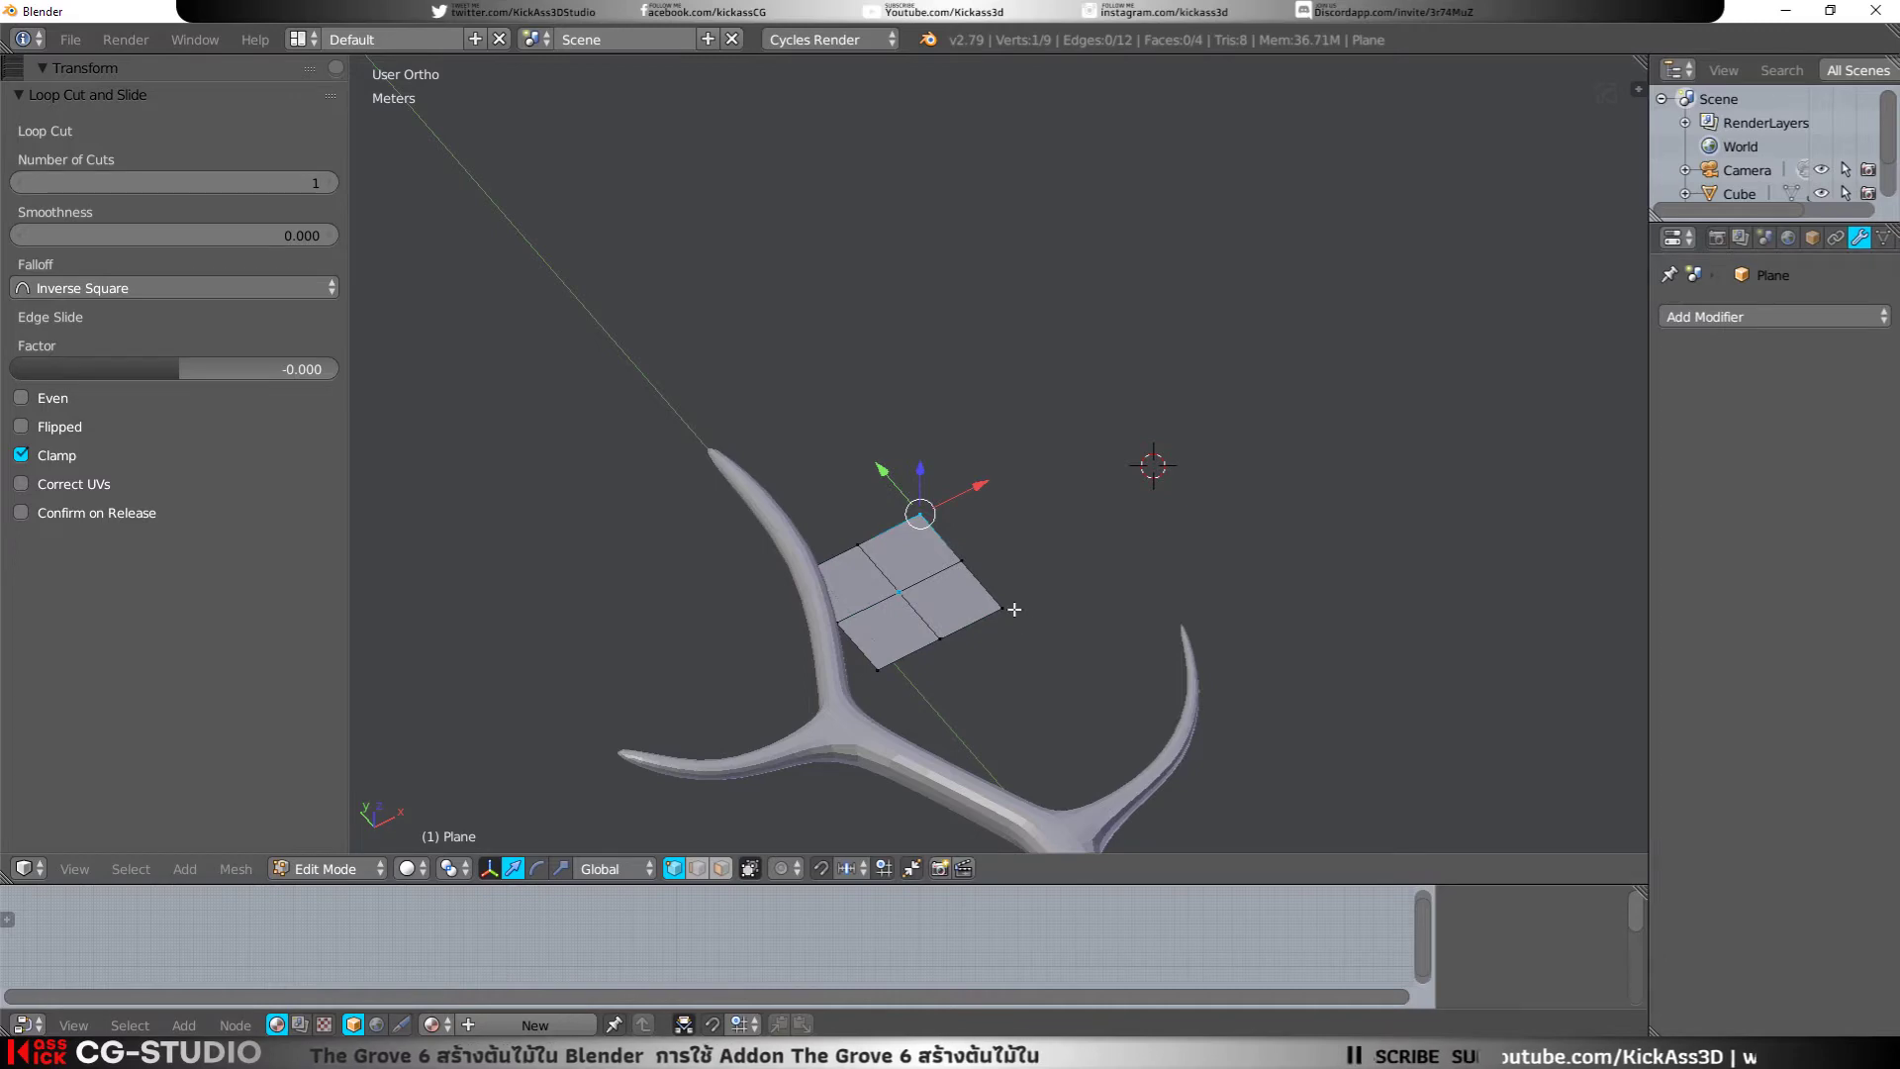
pyautogui.moveTo(892, 469)
pyautogui.mouseDown()
pyautogui.moveTo(1002, 619)
pyautogui.moveTo(950, 552)
pyautogui.mouseUp()
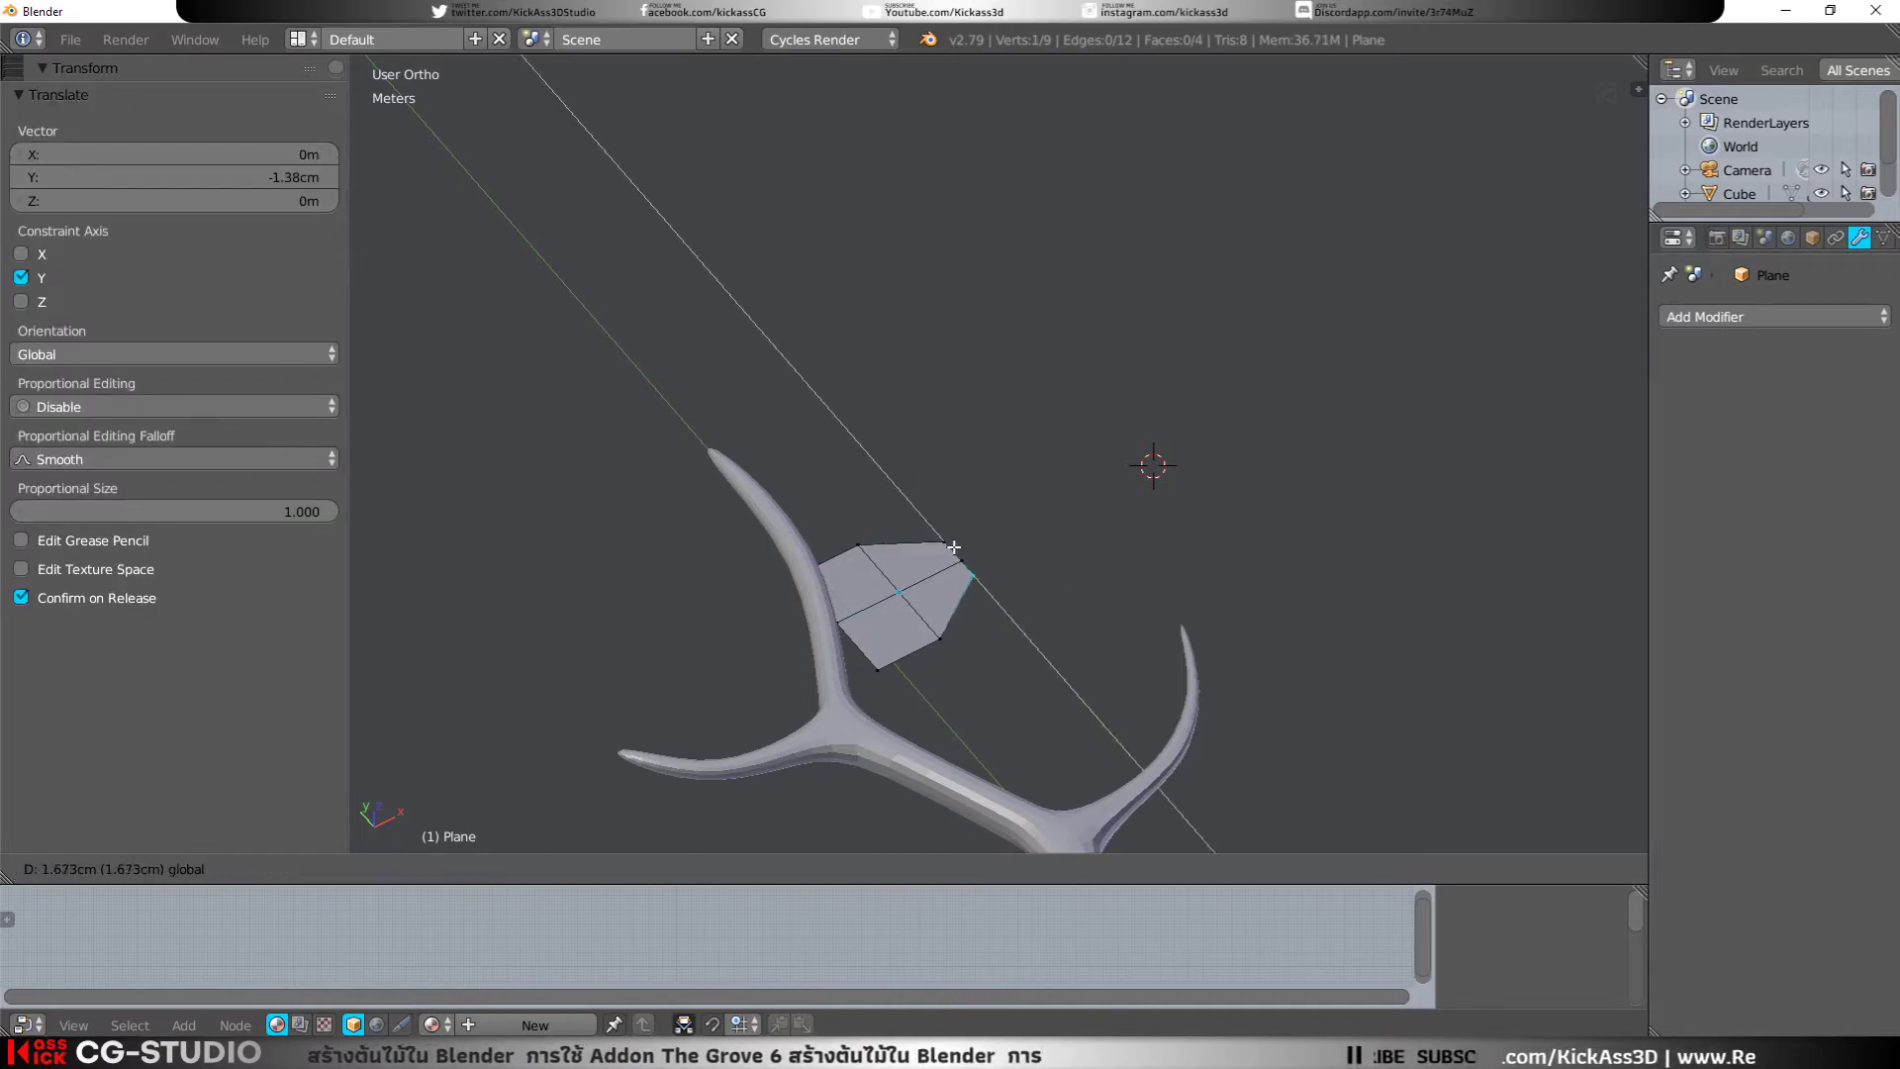
pyautogui.rightClick(857, 651)
pyautogui.moveTo(856, 651); pyautogui.dragTo(785, 557)
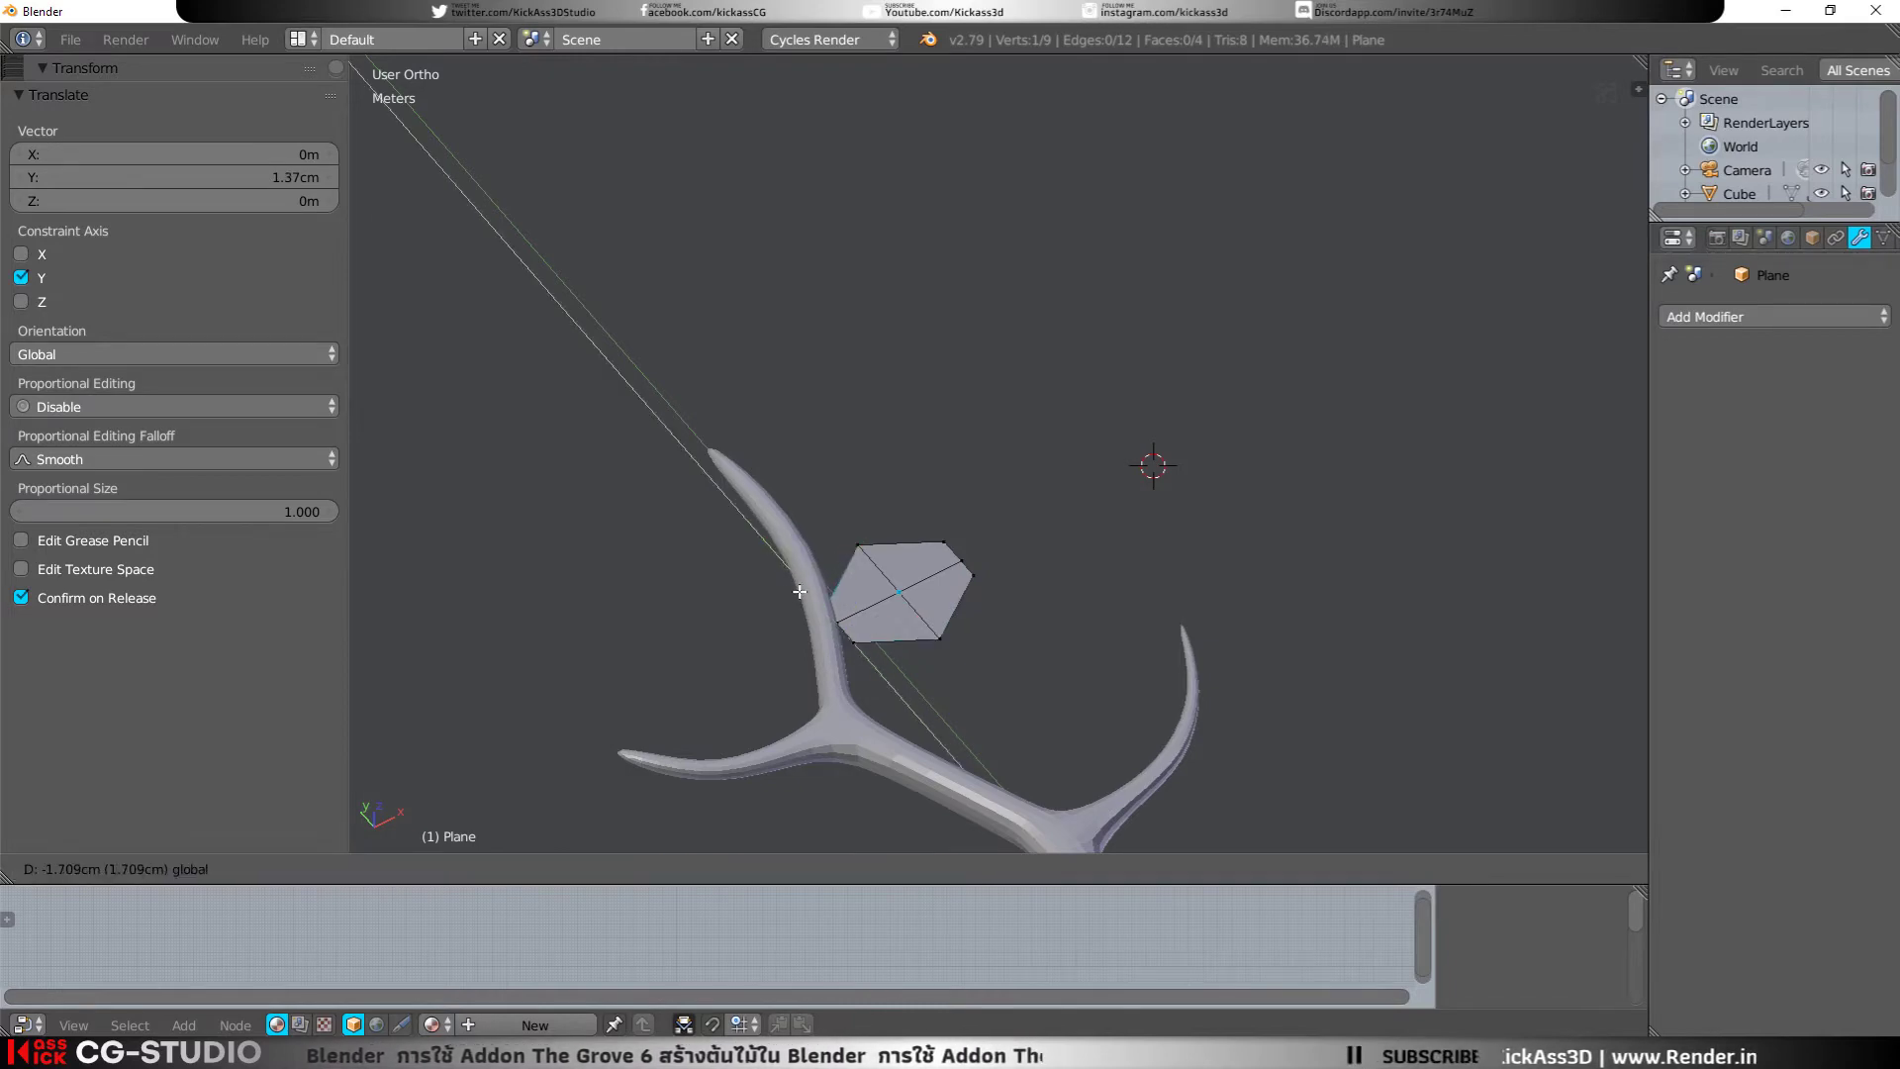
pyautogui.click(797, 594)
# Step: Pull the side outline points inward along X to narrow the leaf
pyautogui.keyDown('shift'); pyautogui.rightClick(948, 641); pyautogui.keyUp('shift')
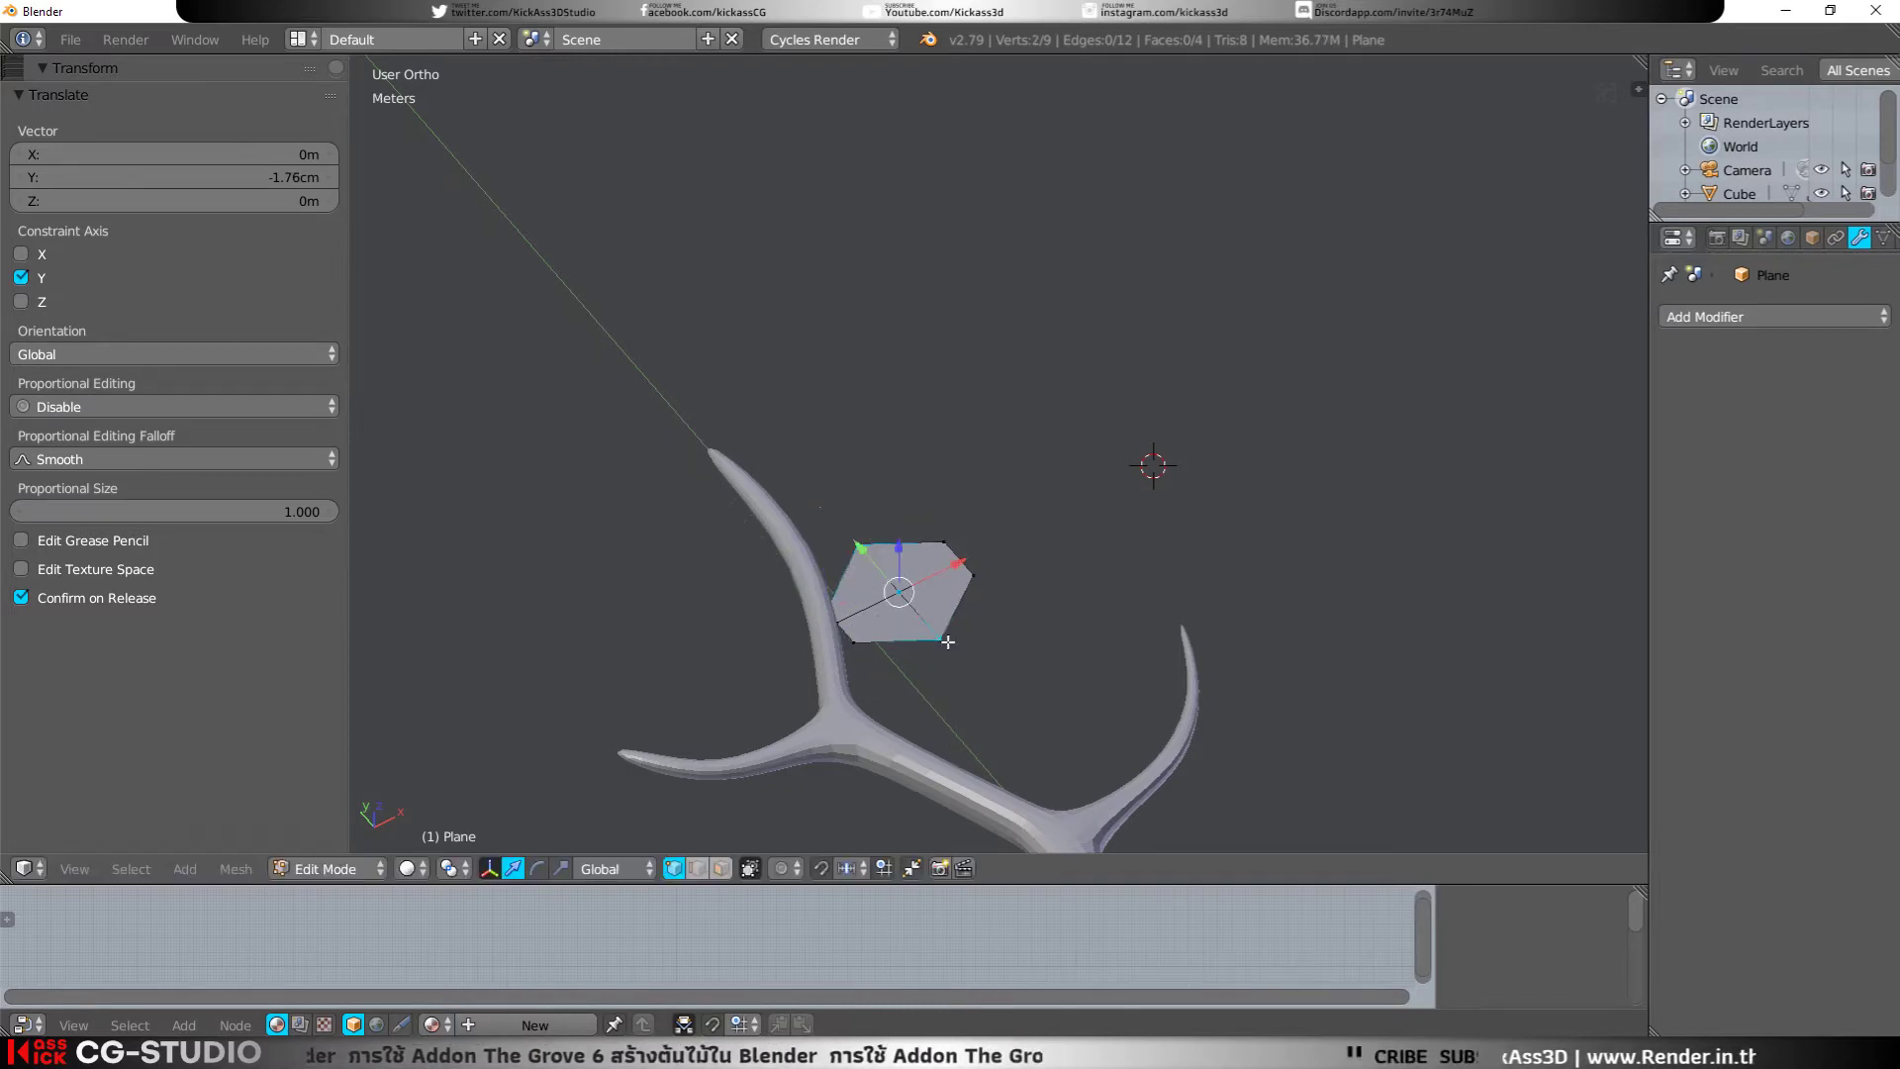
pyautogui.press('g')
pyautogui.press('x')
pyautogui.click(926, 582)
pyautogui.rightClick(901, 592)
pyautogui.press('g')
pyautogui.press('x')
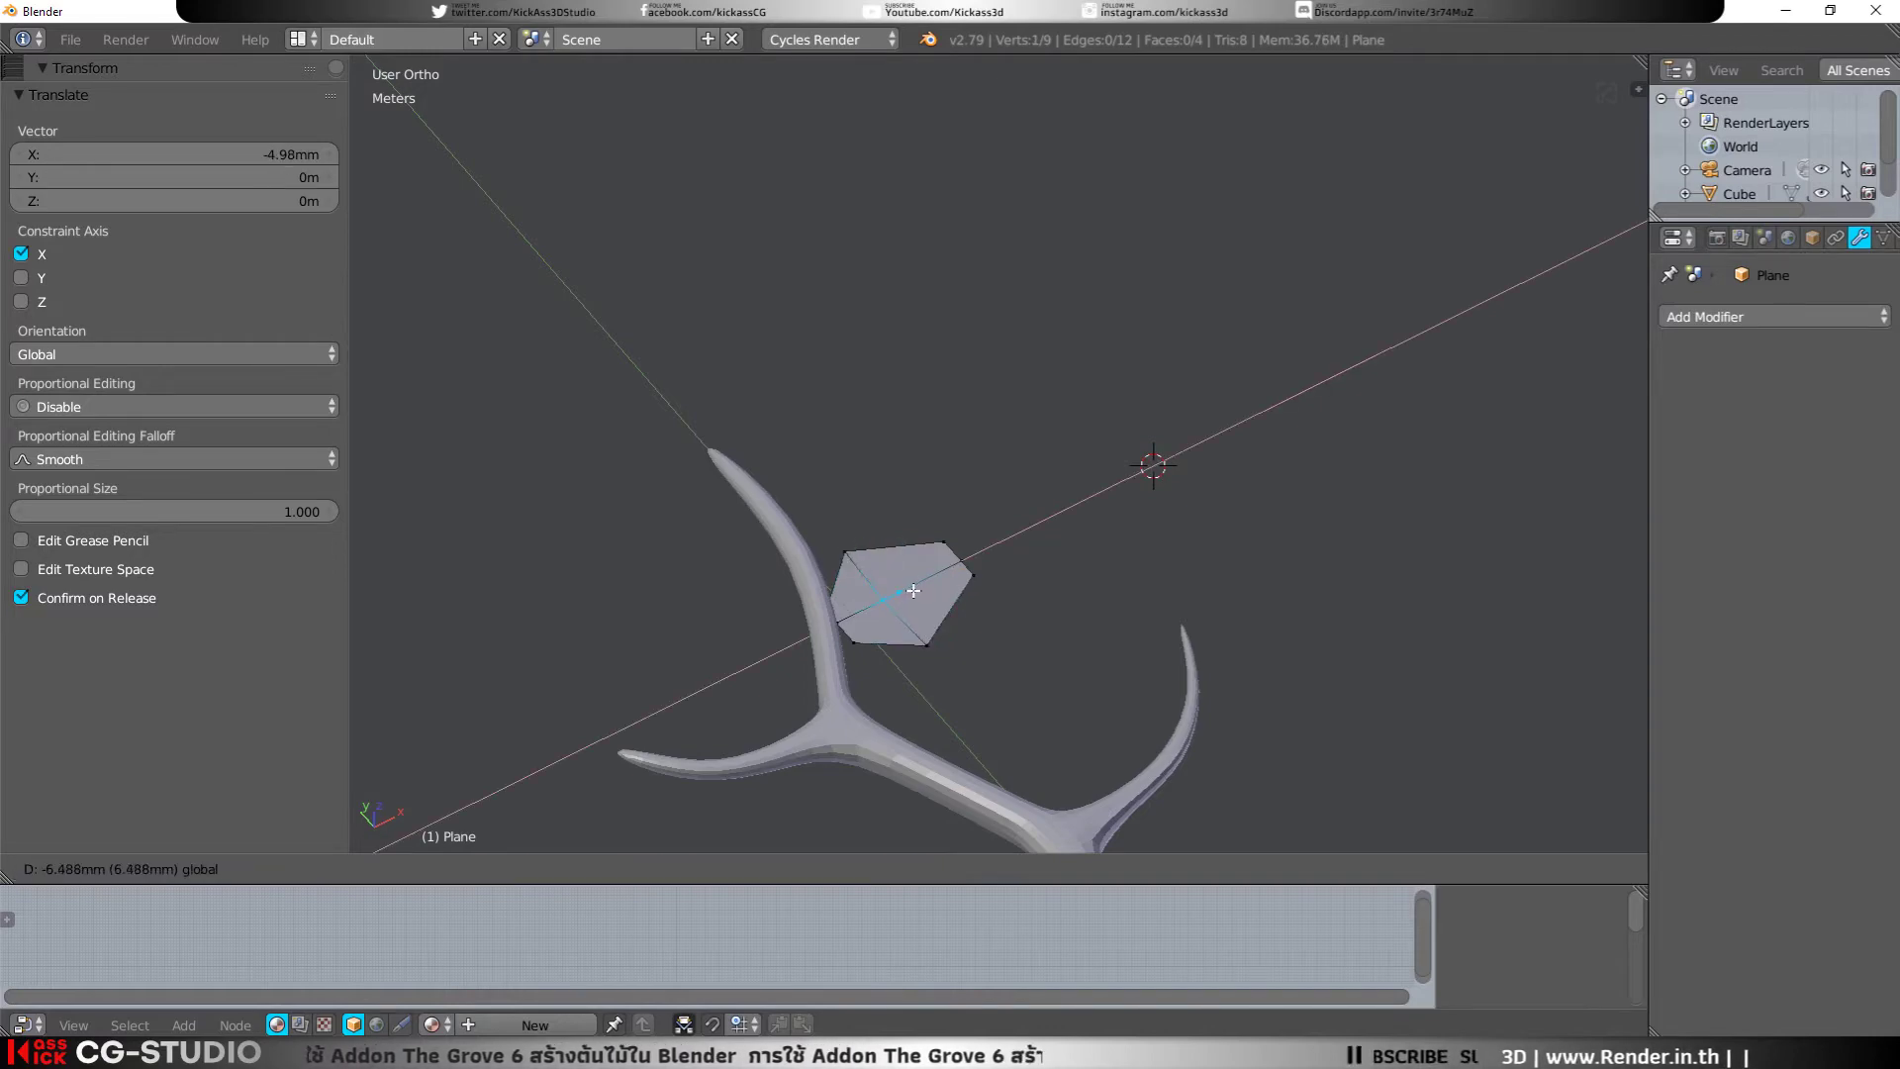
pyautogui.click(912, 591)
# Step: Add another loop cut and widen it along Y to round the leaf
pyautogui.hotkey('ctrl', 'r')
pyautogui.click(923, 582)
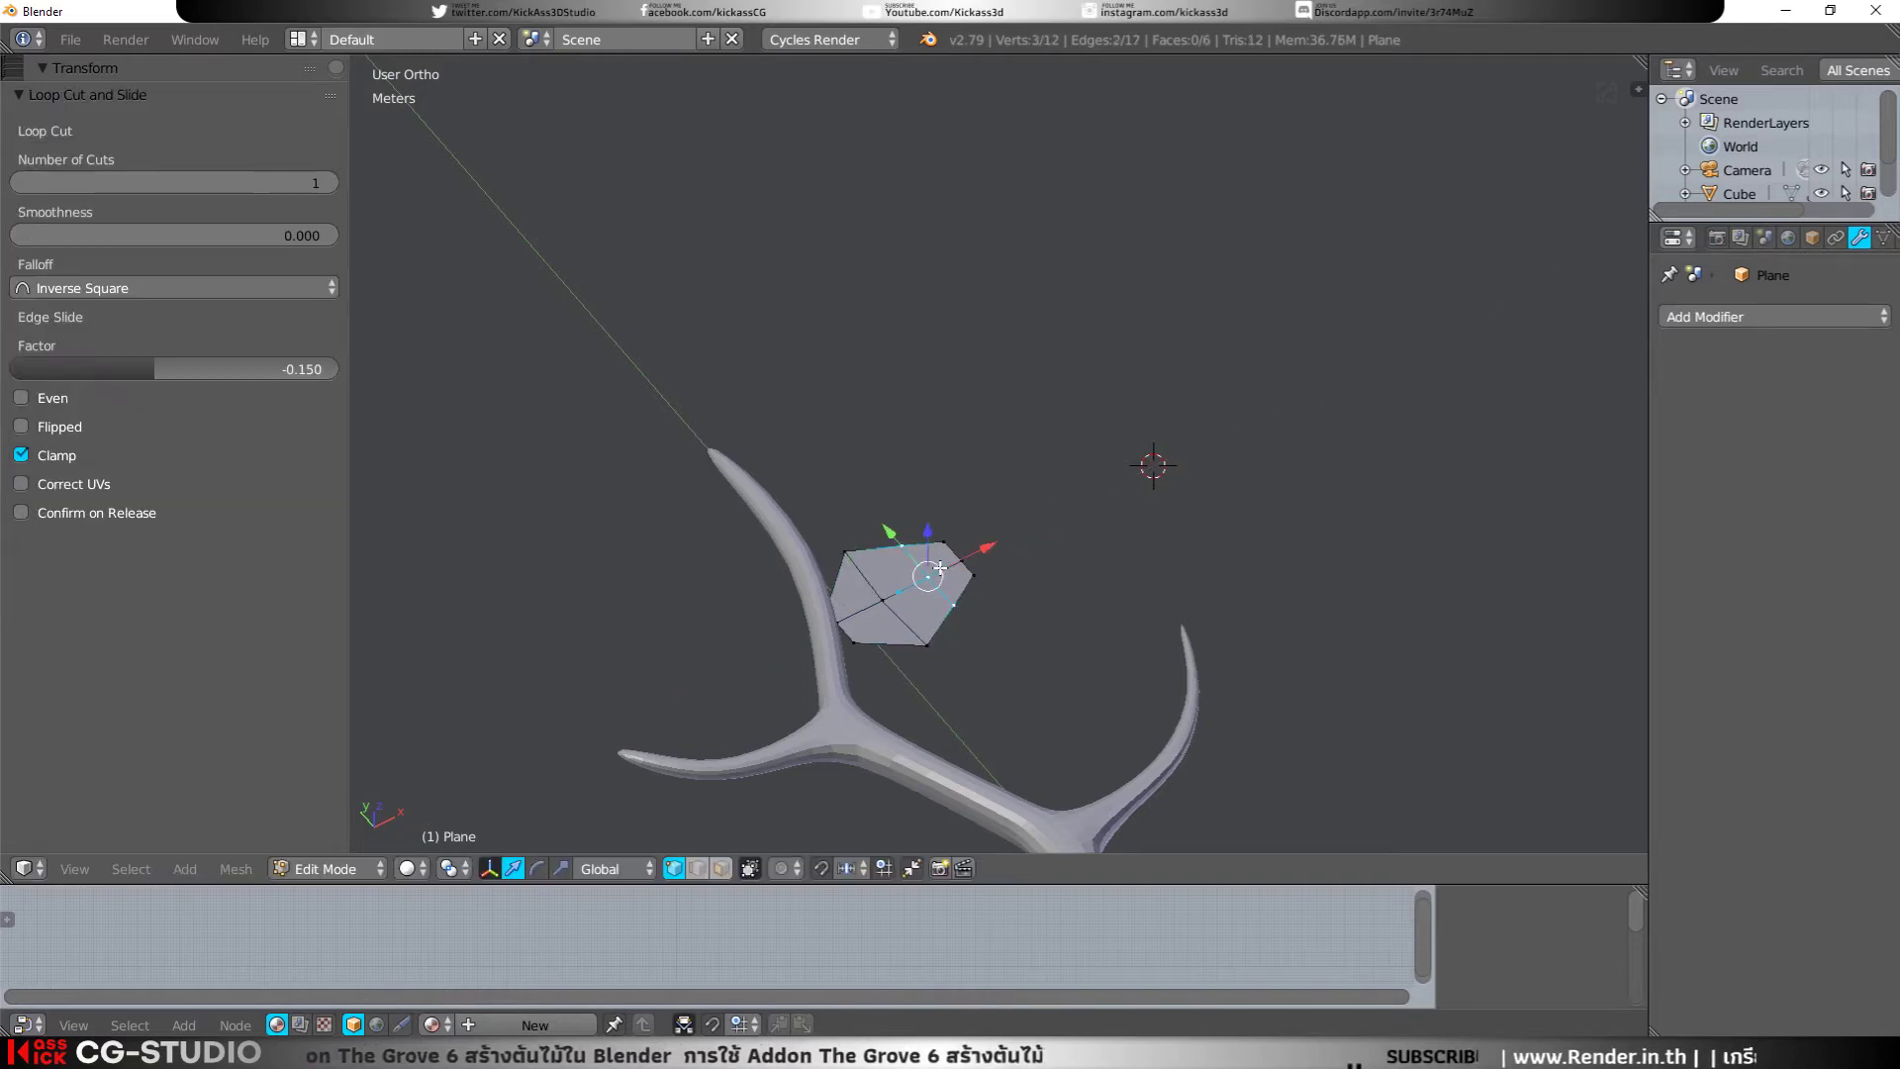
pyautogui.press('s')
pyautogui.press('x')
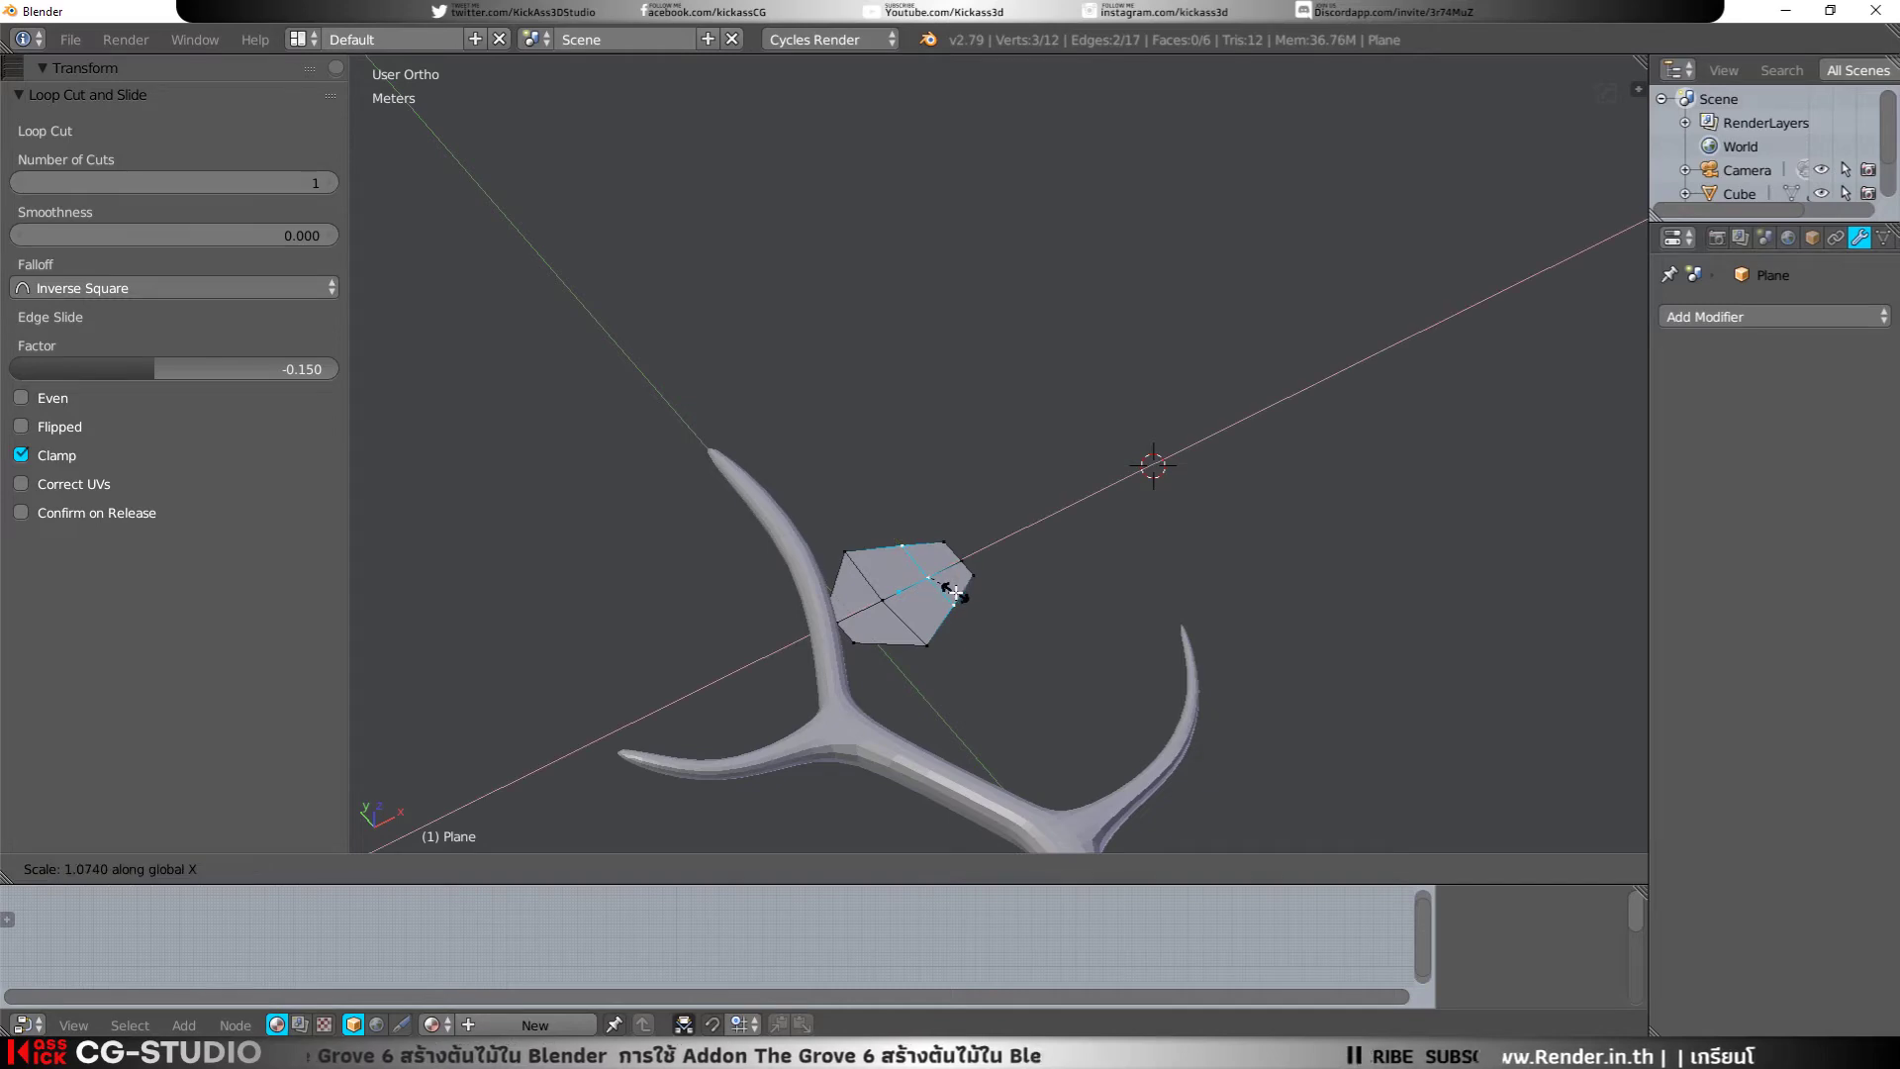
pyautogui.press('y')
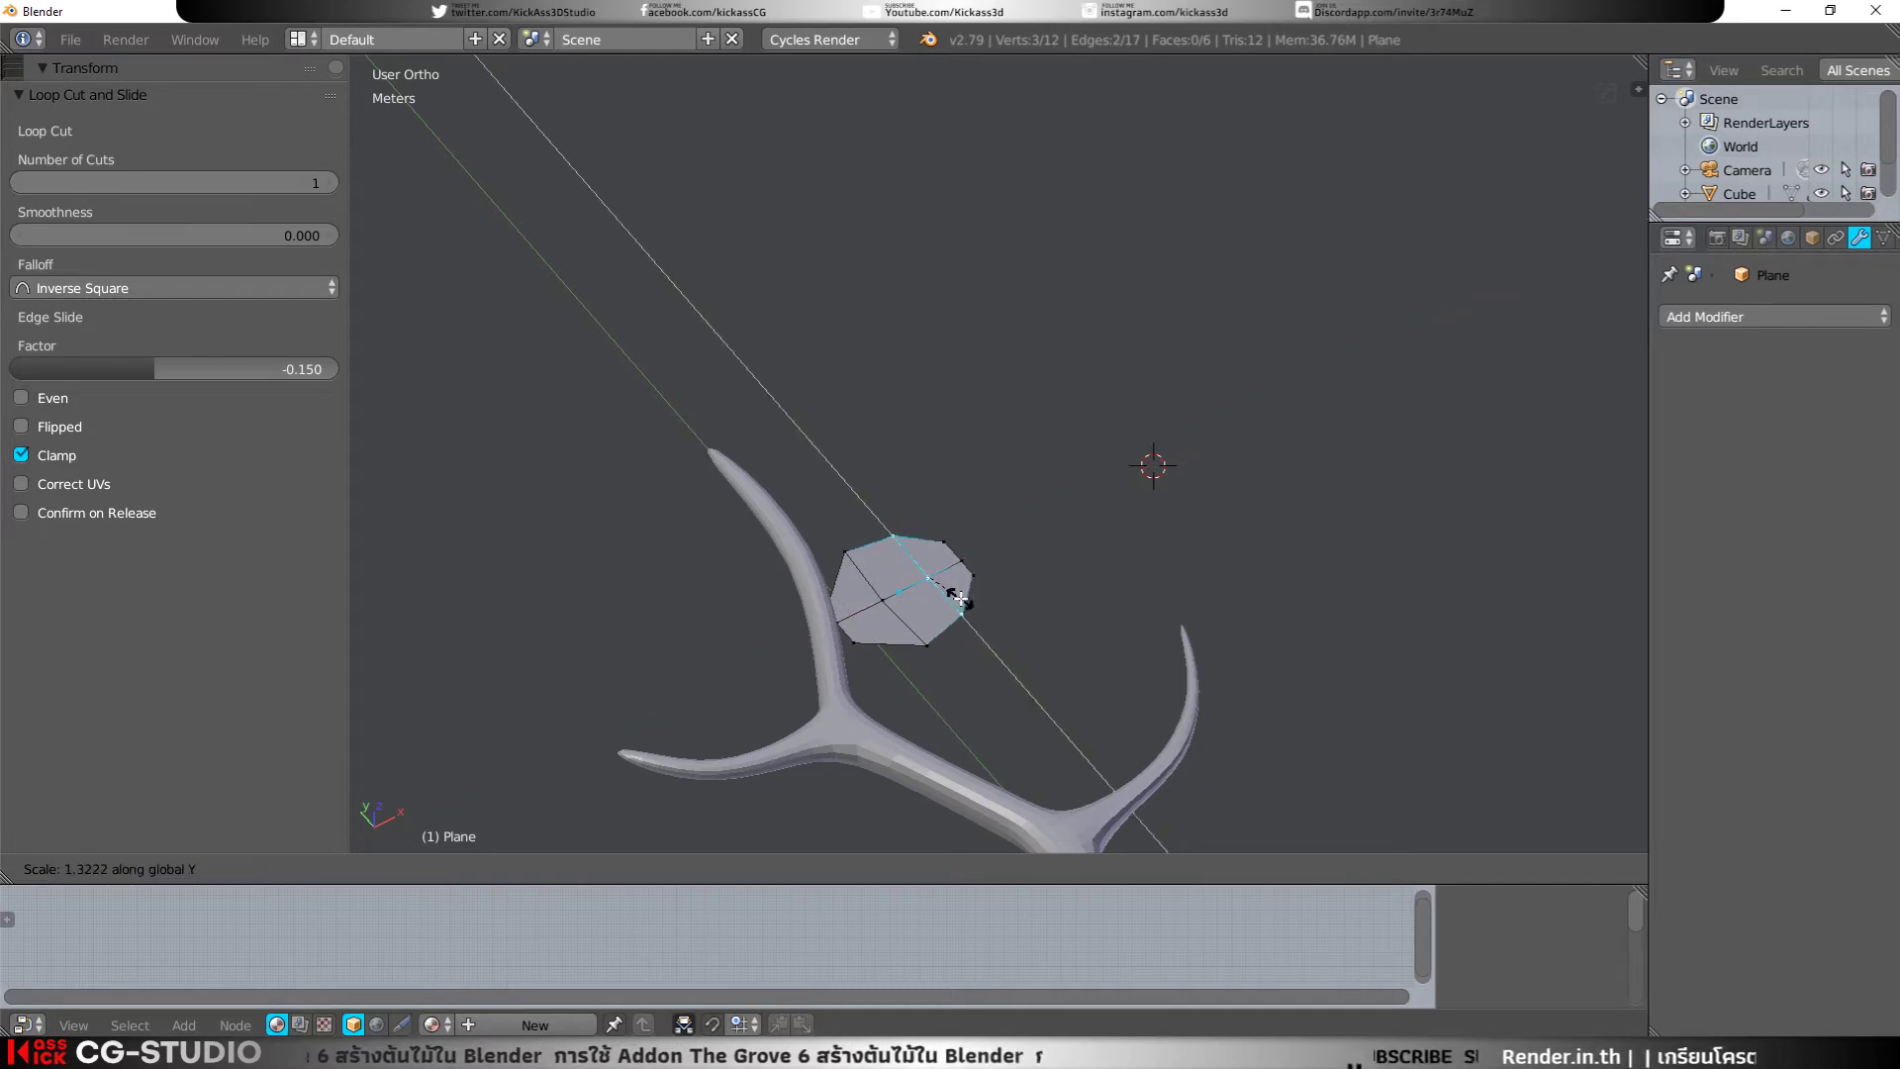
pyautogui.click(955, 591)
# Step: Nudge individual outline points along Y to smooth the leaf curve
pyautogui.rightClick(966, 572)
pyautogui.press('g')
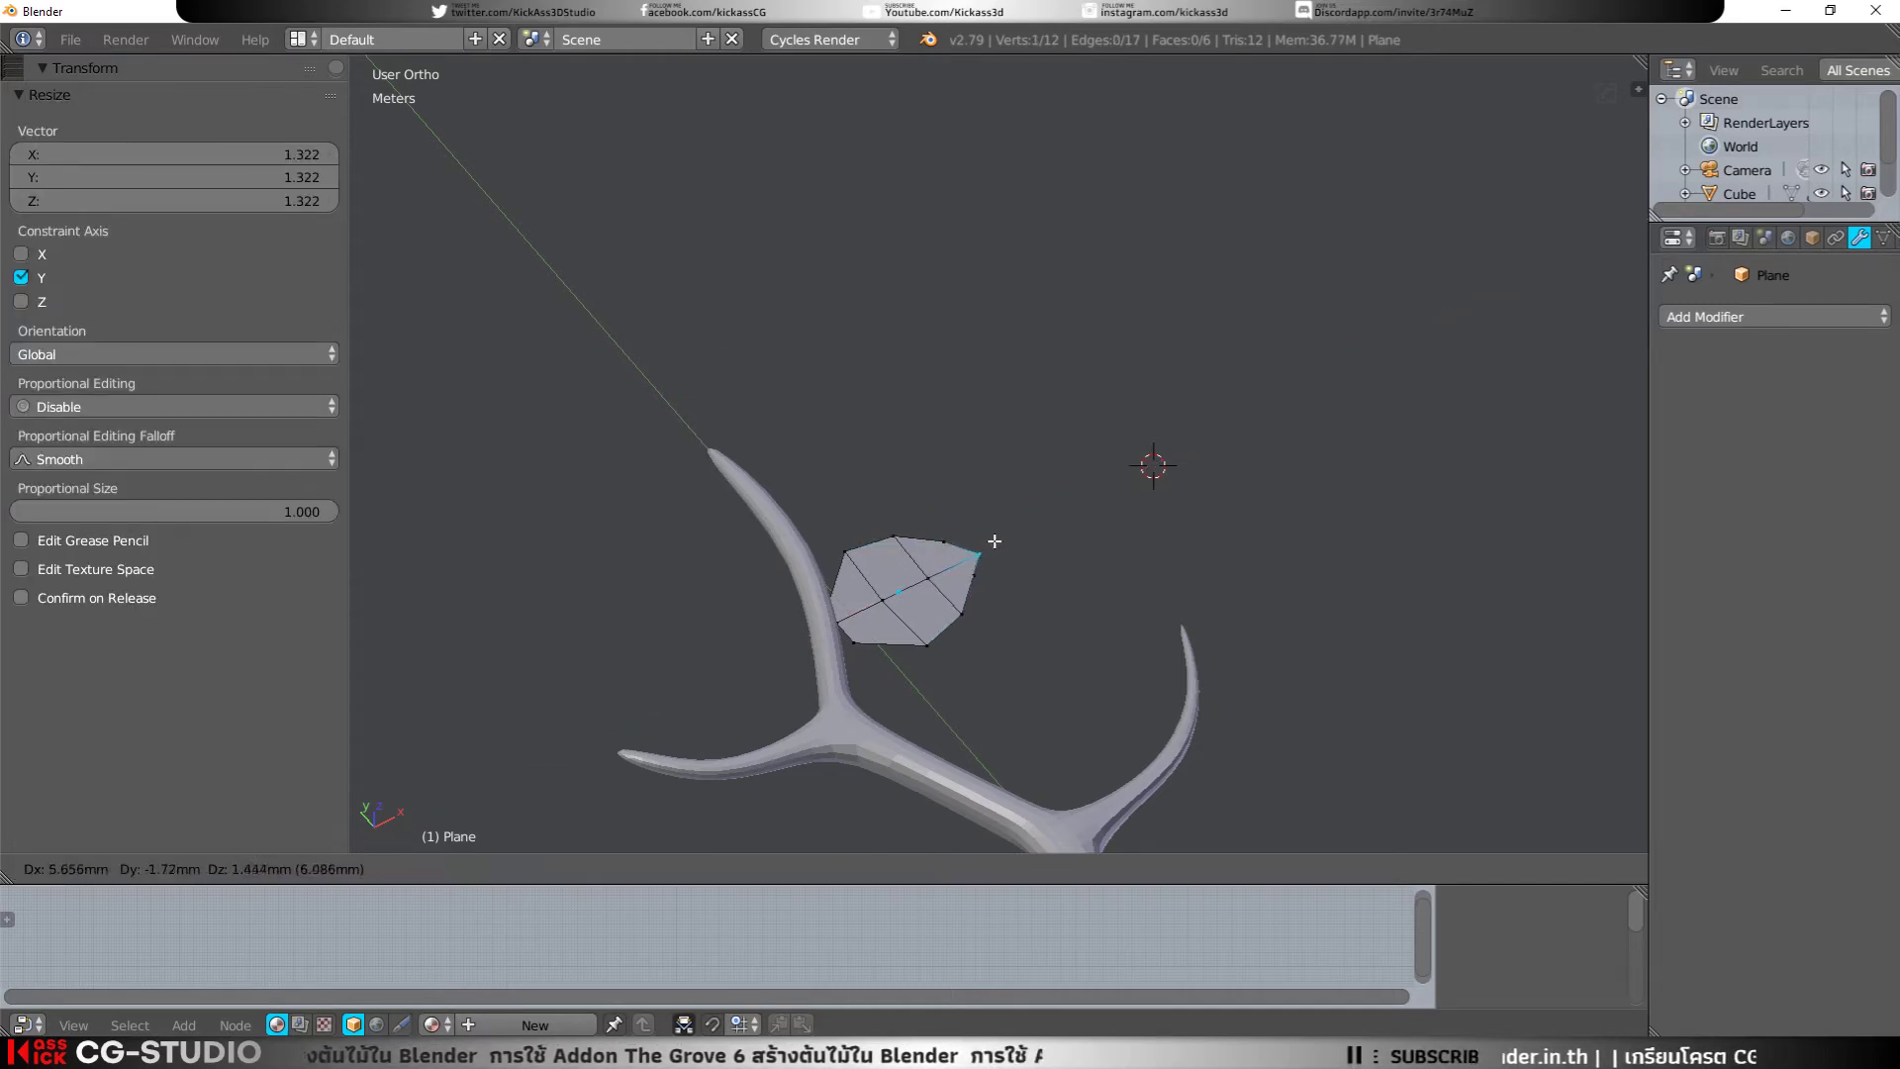
pyautogui.moveTo(991, 543); pyautogui.dragTo(988, 546, button='right')
pyautogui.press('g')
pyautogui.press('y')
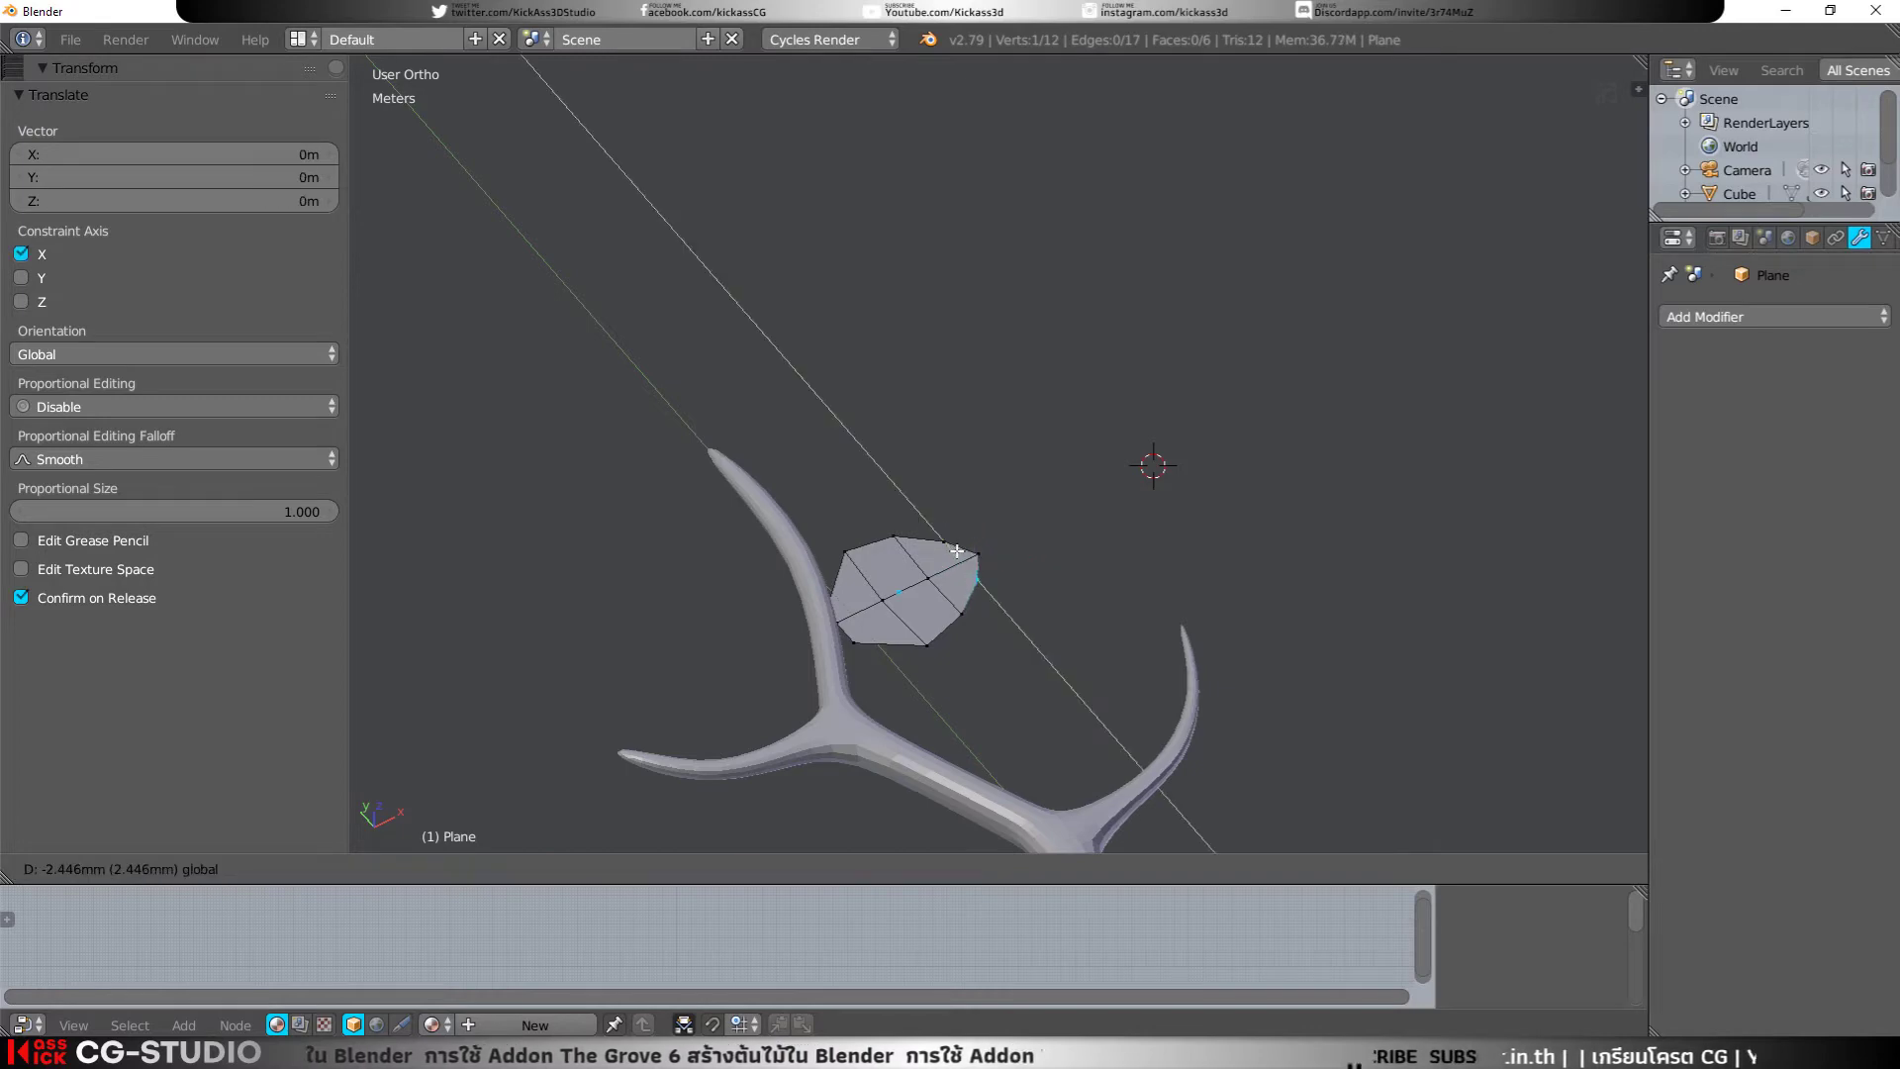
pyautogui.click(942, 533)
pyautogui.press('g')
pyautogui.press('y')
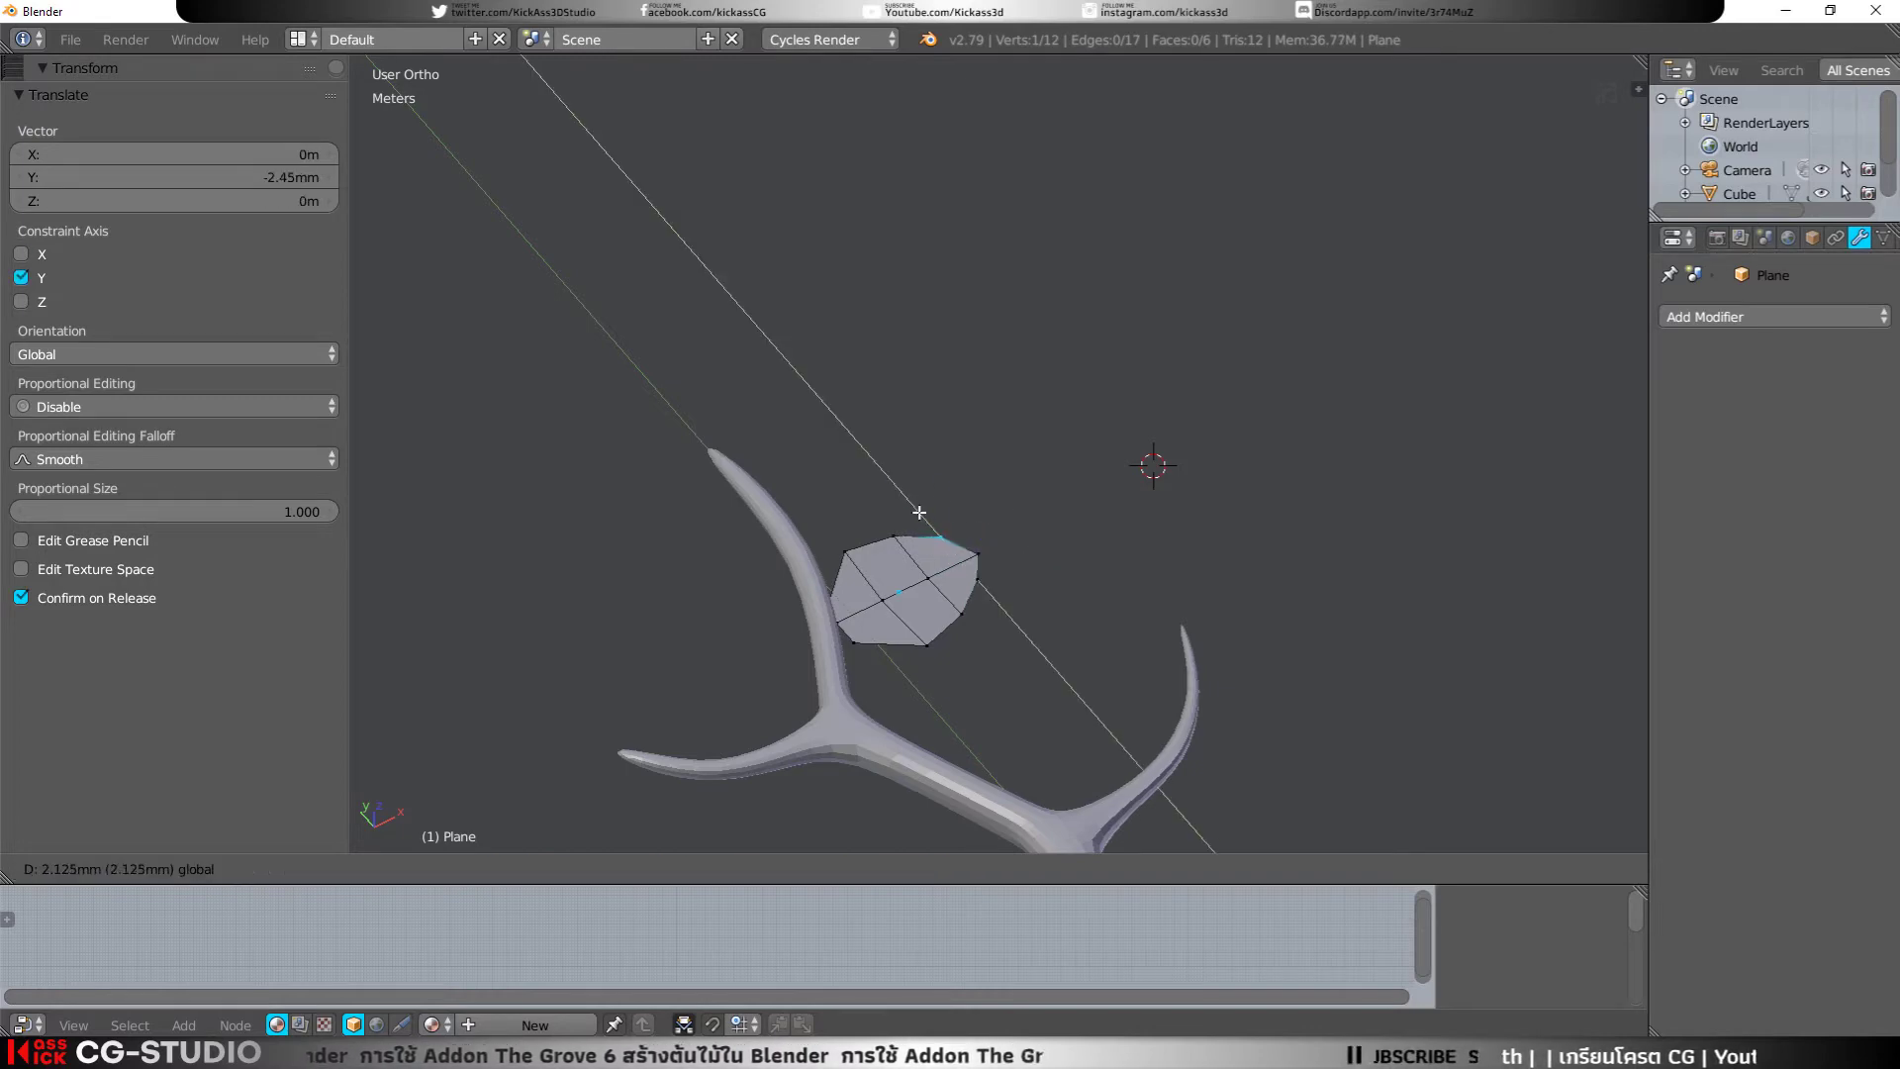
pyautogui.click(922, 566)
# Step: Shift the whole leaf mesh along X and adjust its left point along Y
pyautogui.press('l')
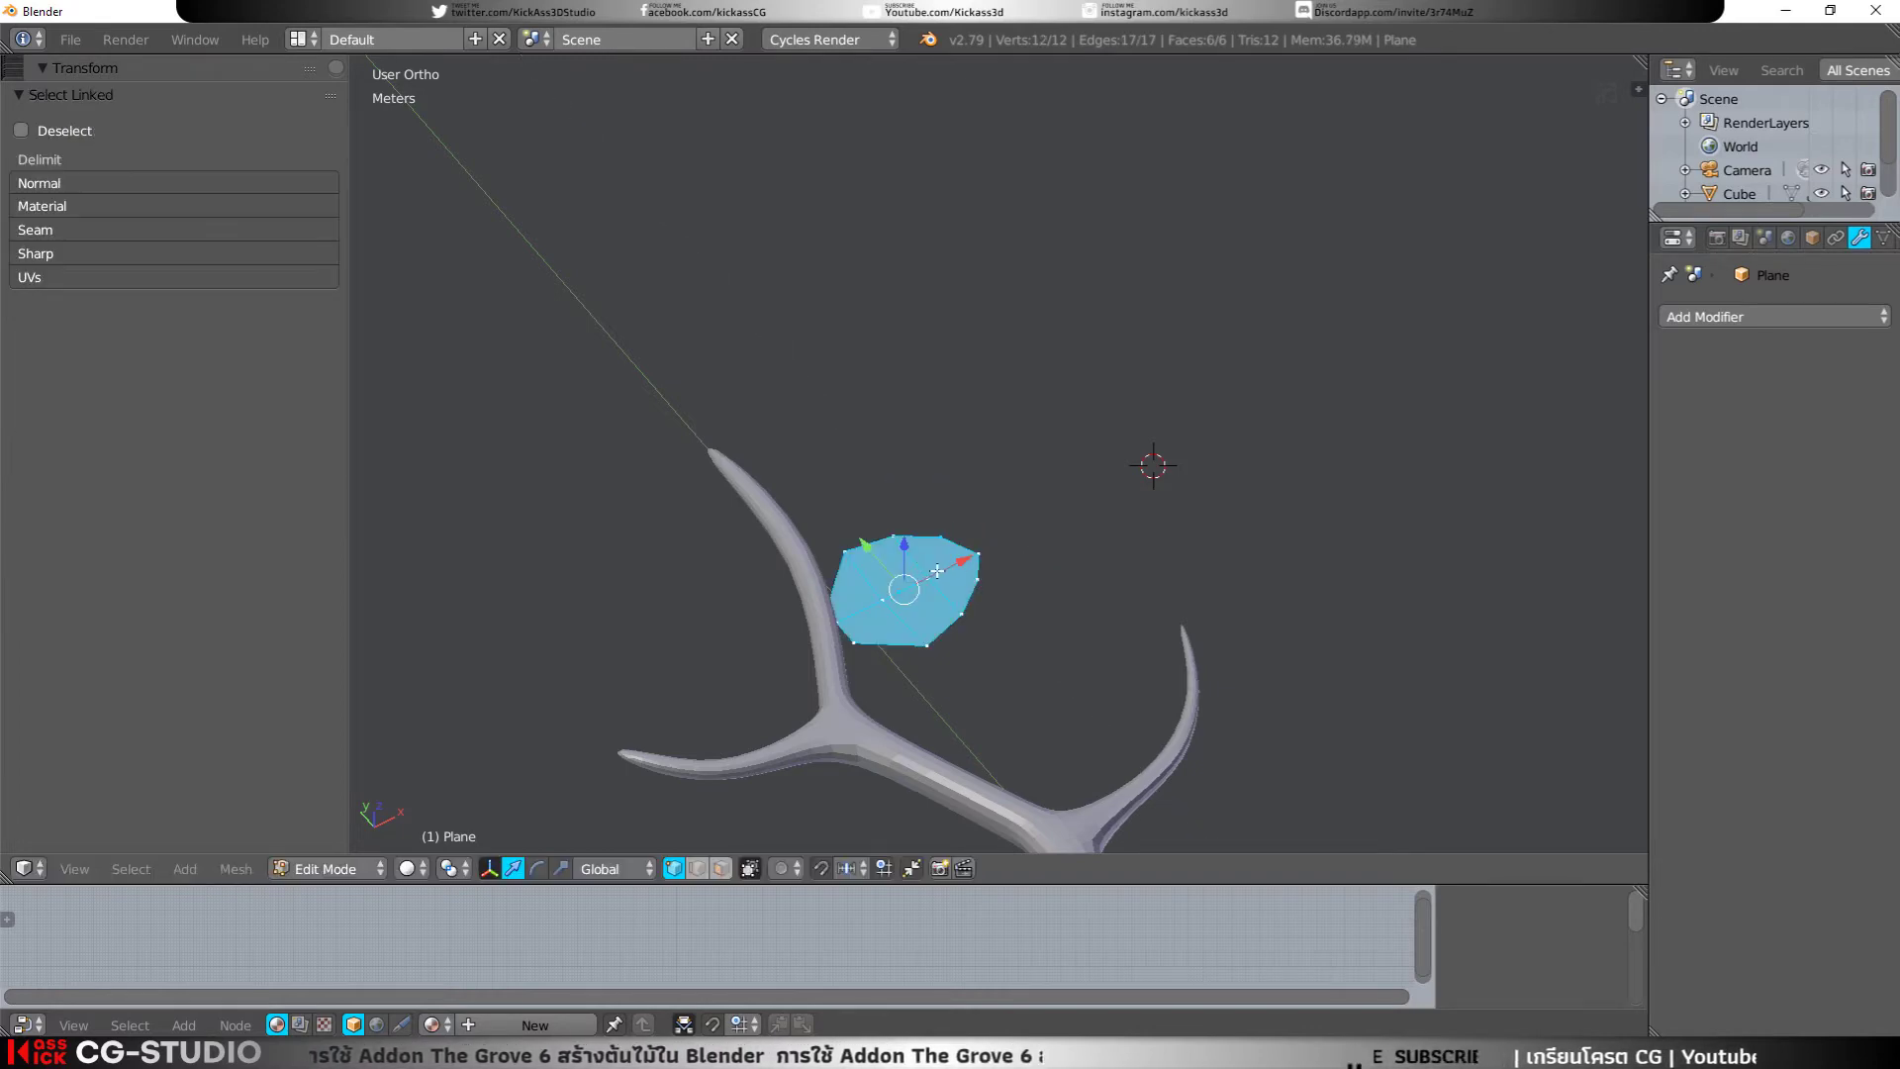
pyautogui.press('g')
pyautogui.press('x')
pyautogui.click(1010, 534)
pyautogui.rightClick(900, 584)
pyautogui.press('g')
pyautogui.press('y')
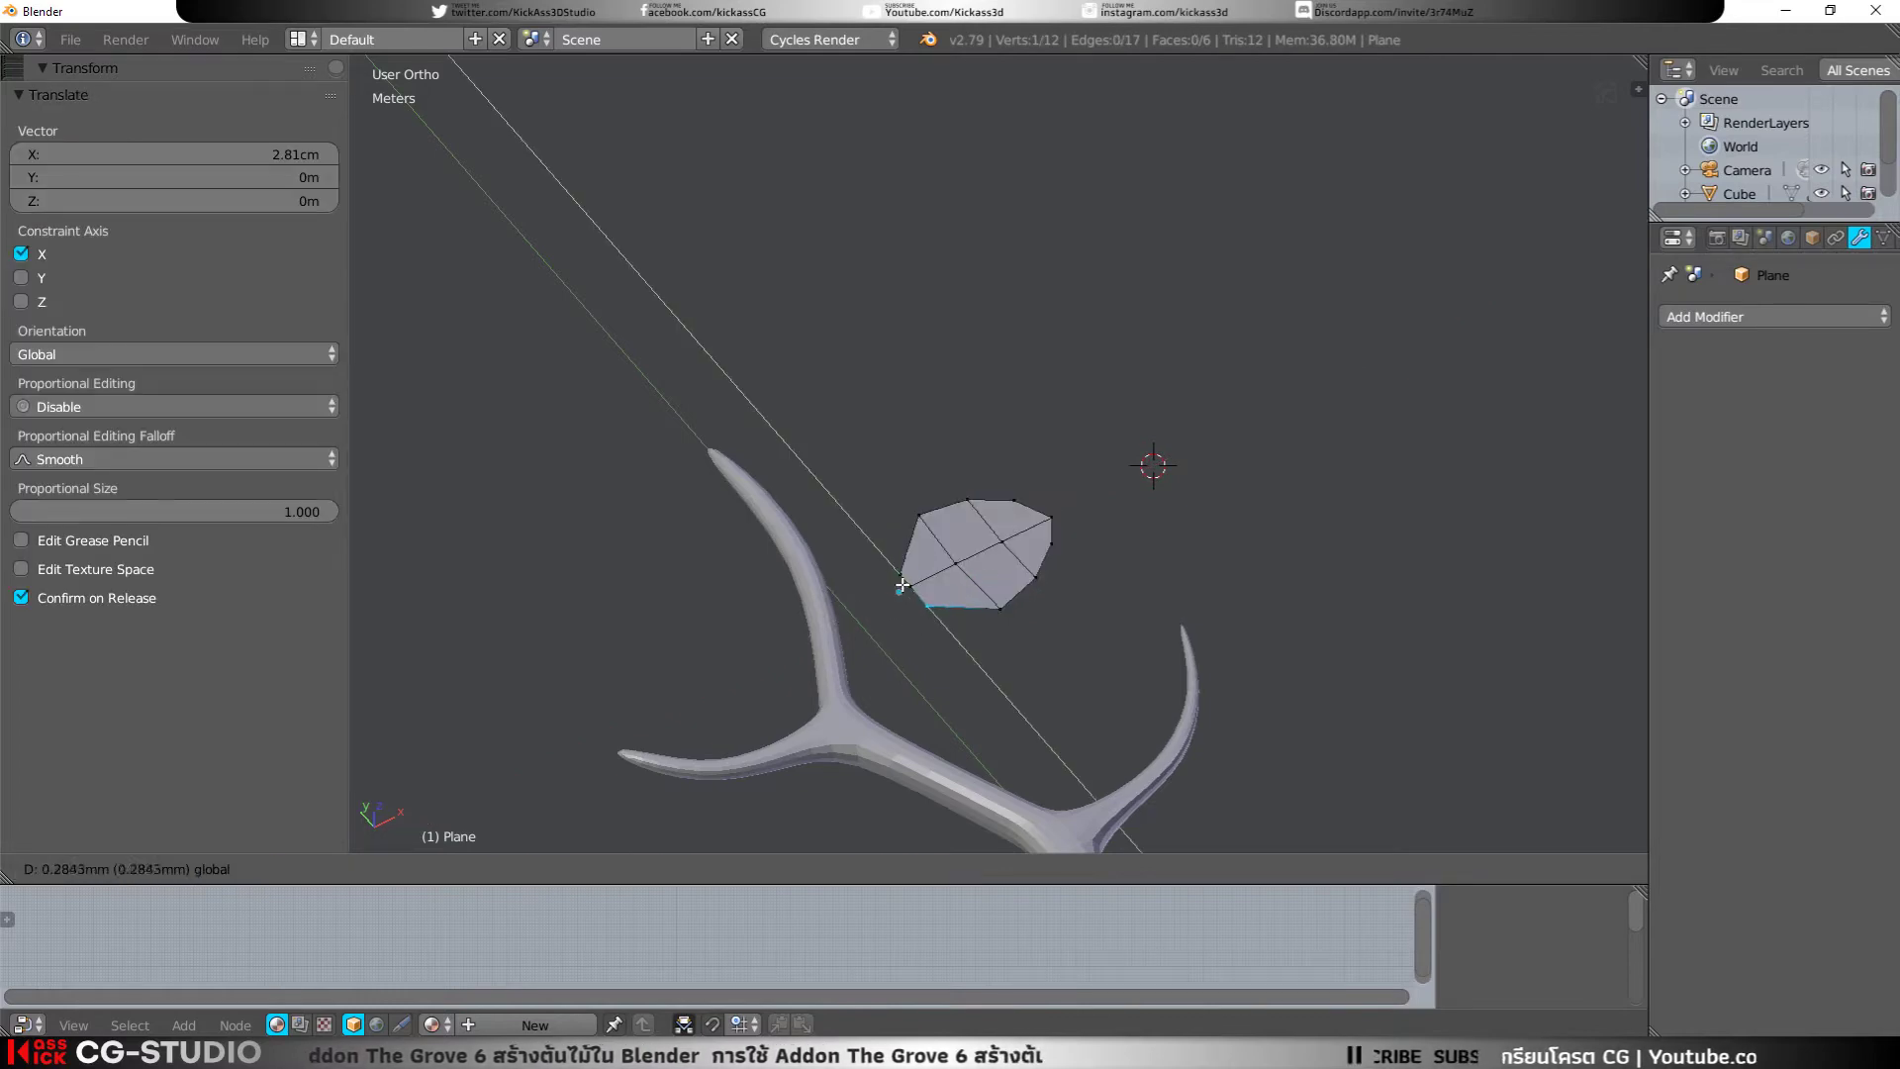
pyautogui.click(891, 568)
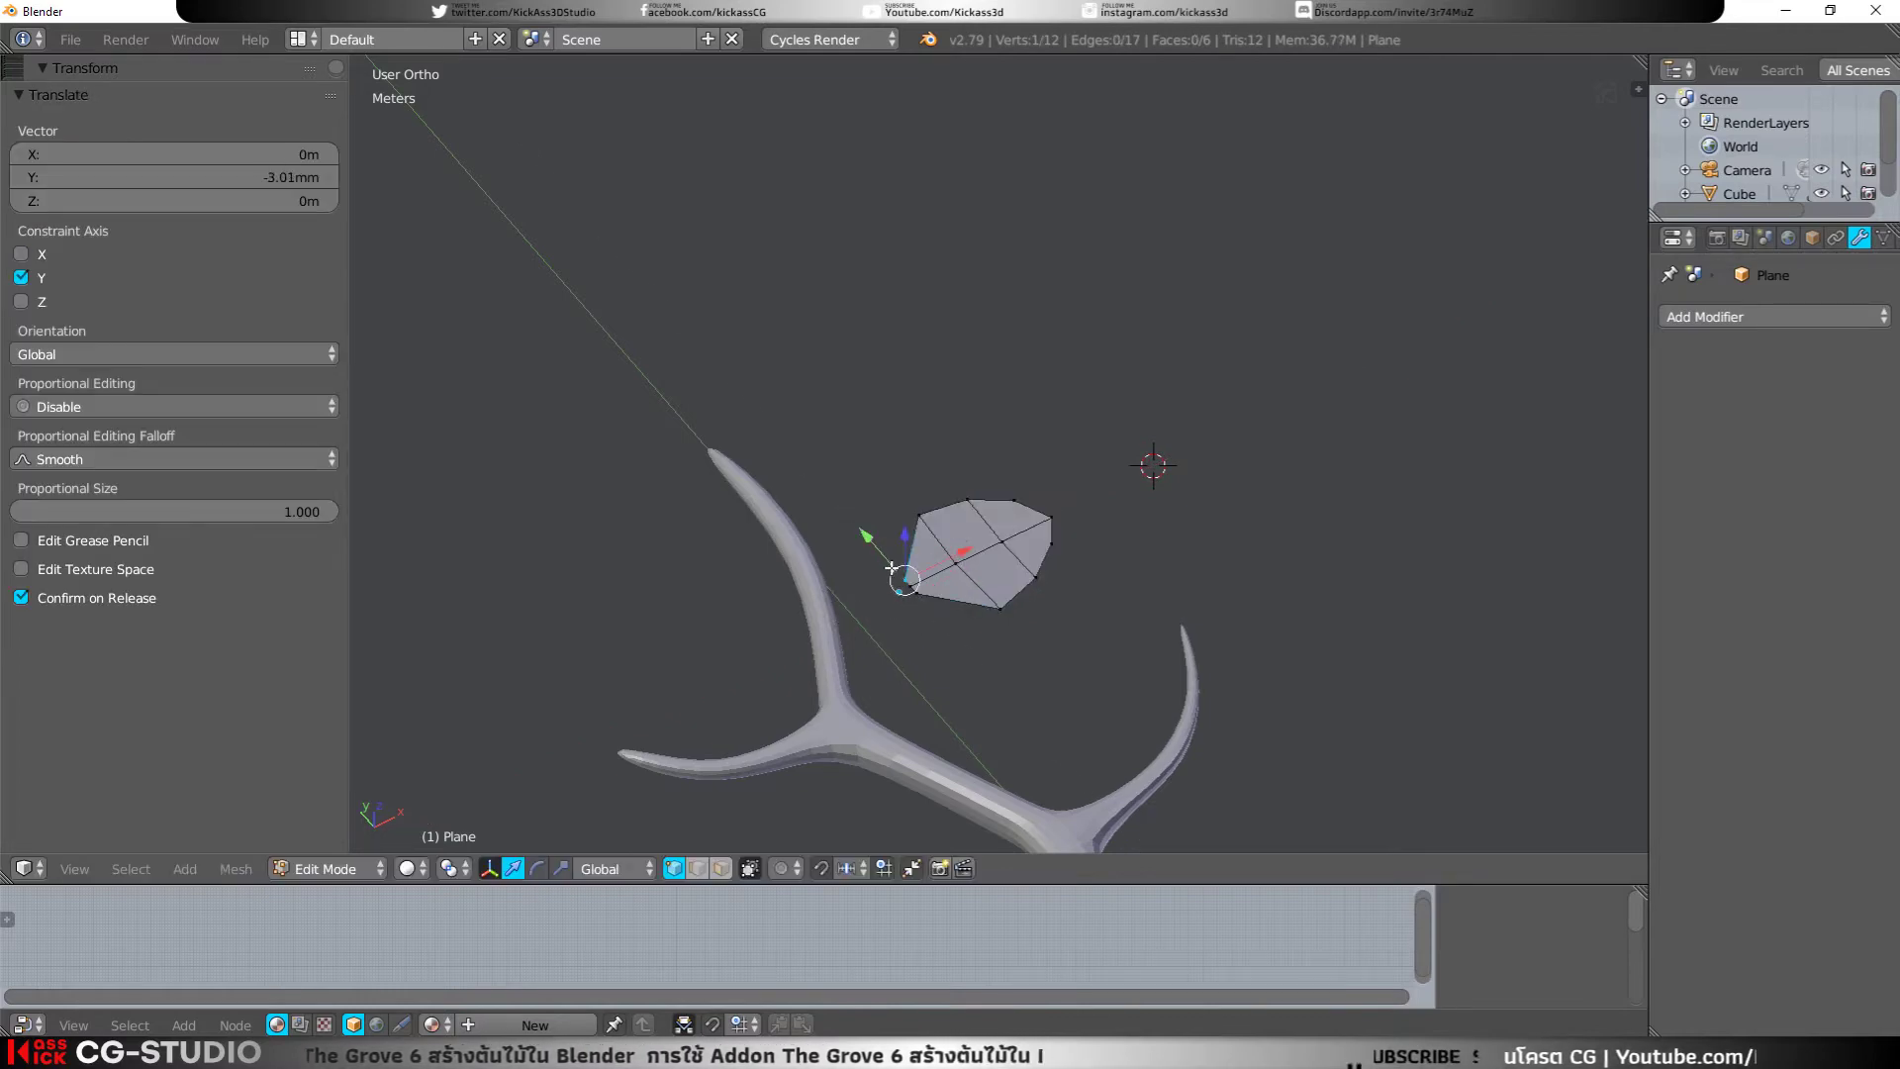
pyautogui.scroll(3, 892, 568)
pyautogui.keyDown('shift'); pyautogui.moveTo(851, 643); pyautogui.dragTo(918, 436, button='middle'); pyautogui.keyUp('shift')
# Step: Extrude the leaf's lower-left tip edges and scale the new tip along X
pyautogui.click(698, 868)
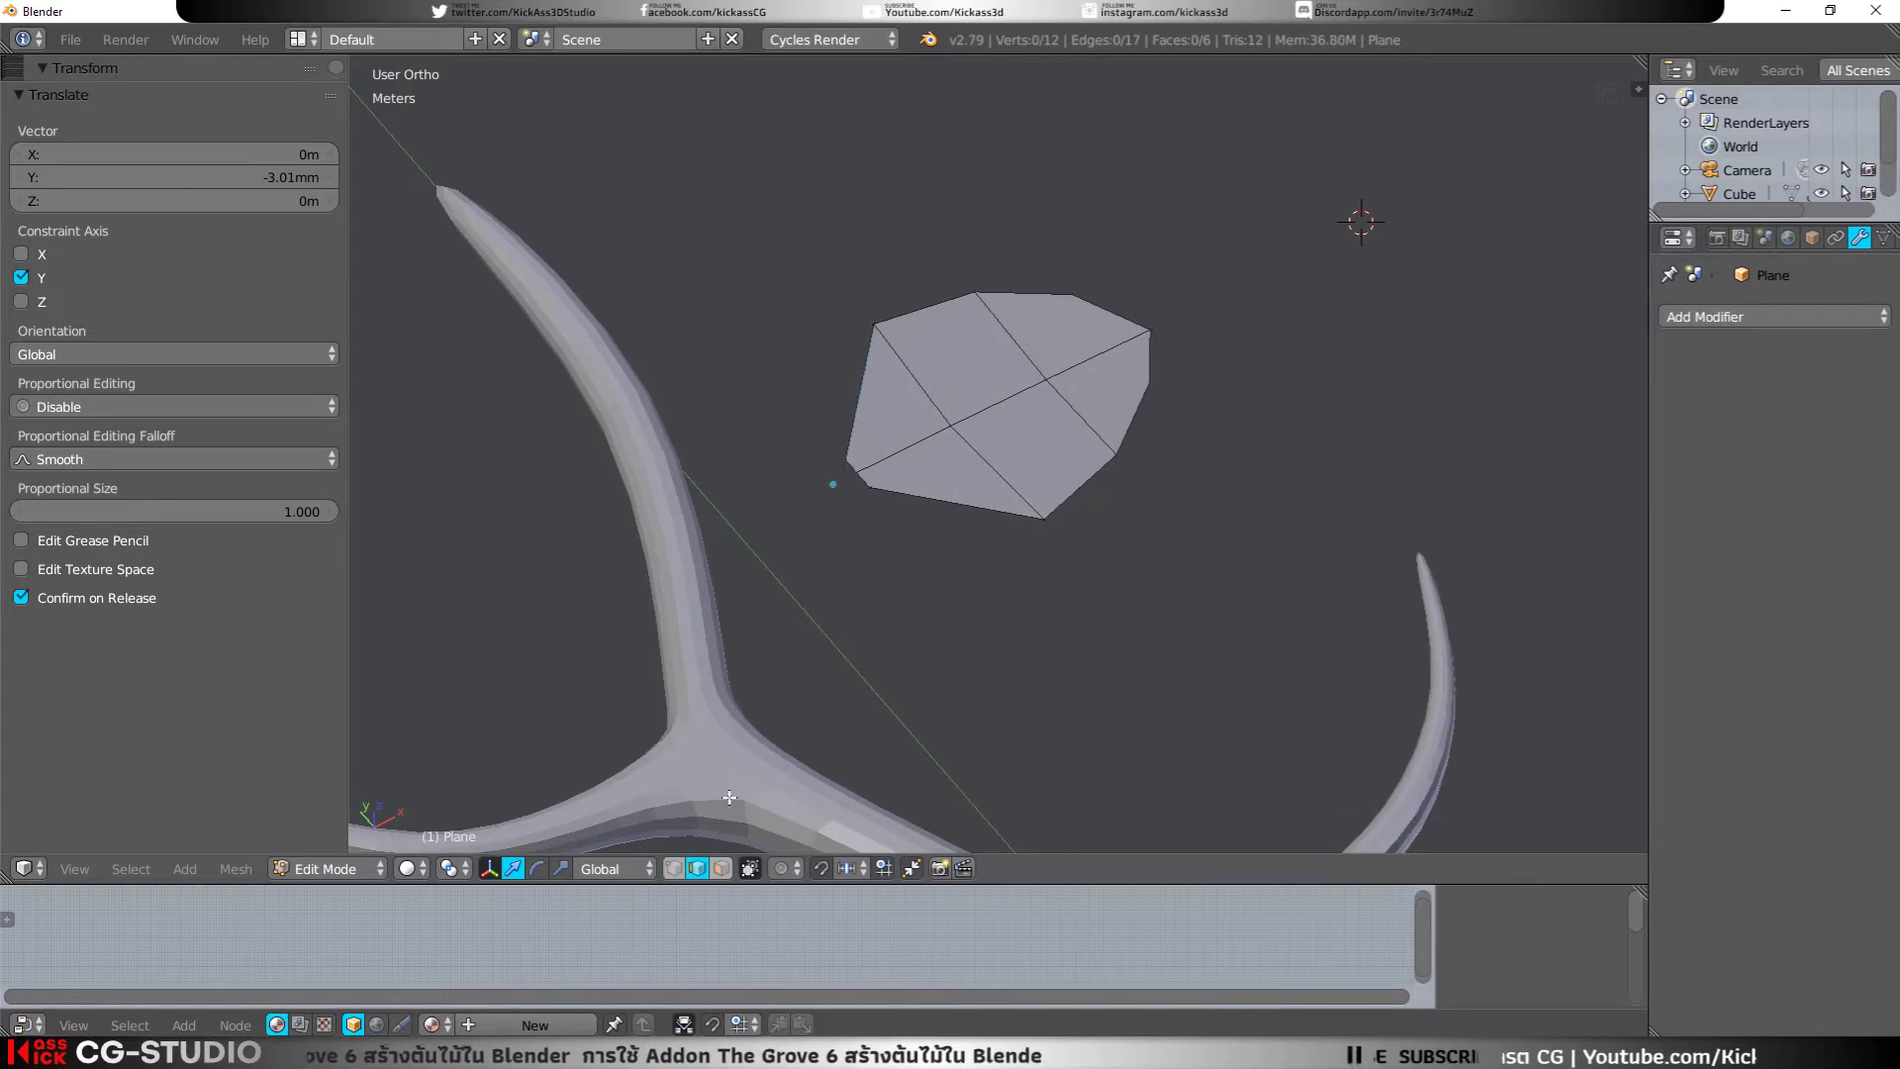
pyautogui.click(860, 475)
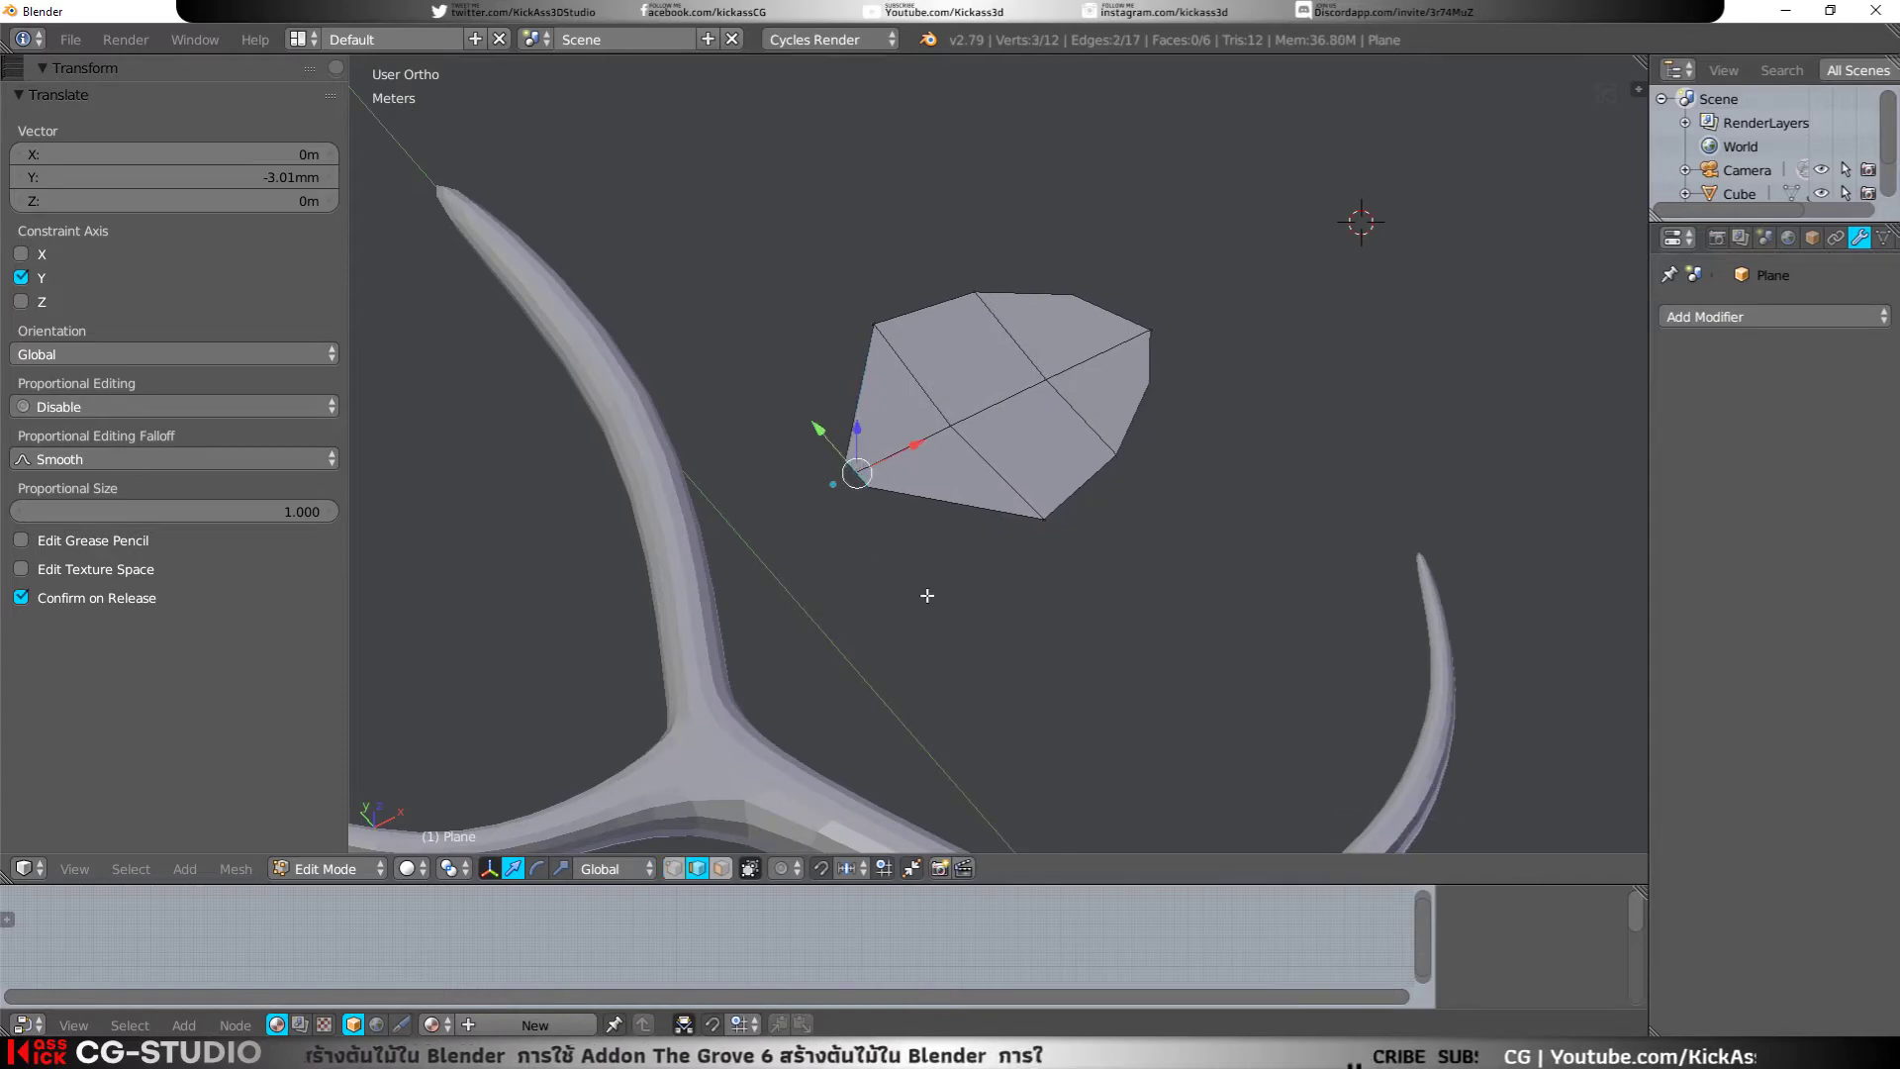
pyautogui.press('e')
pyautogui.press('s')
pyautogui.click(898, 557)
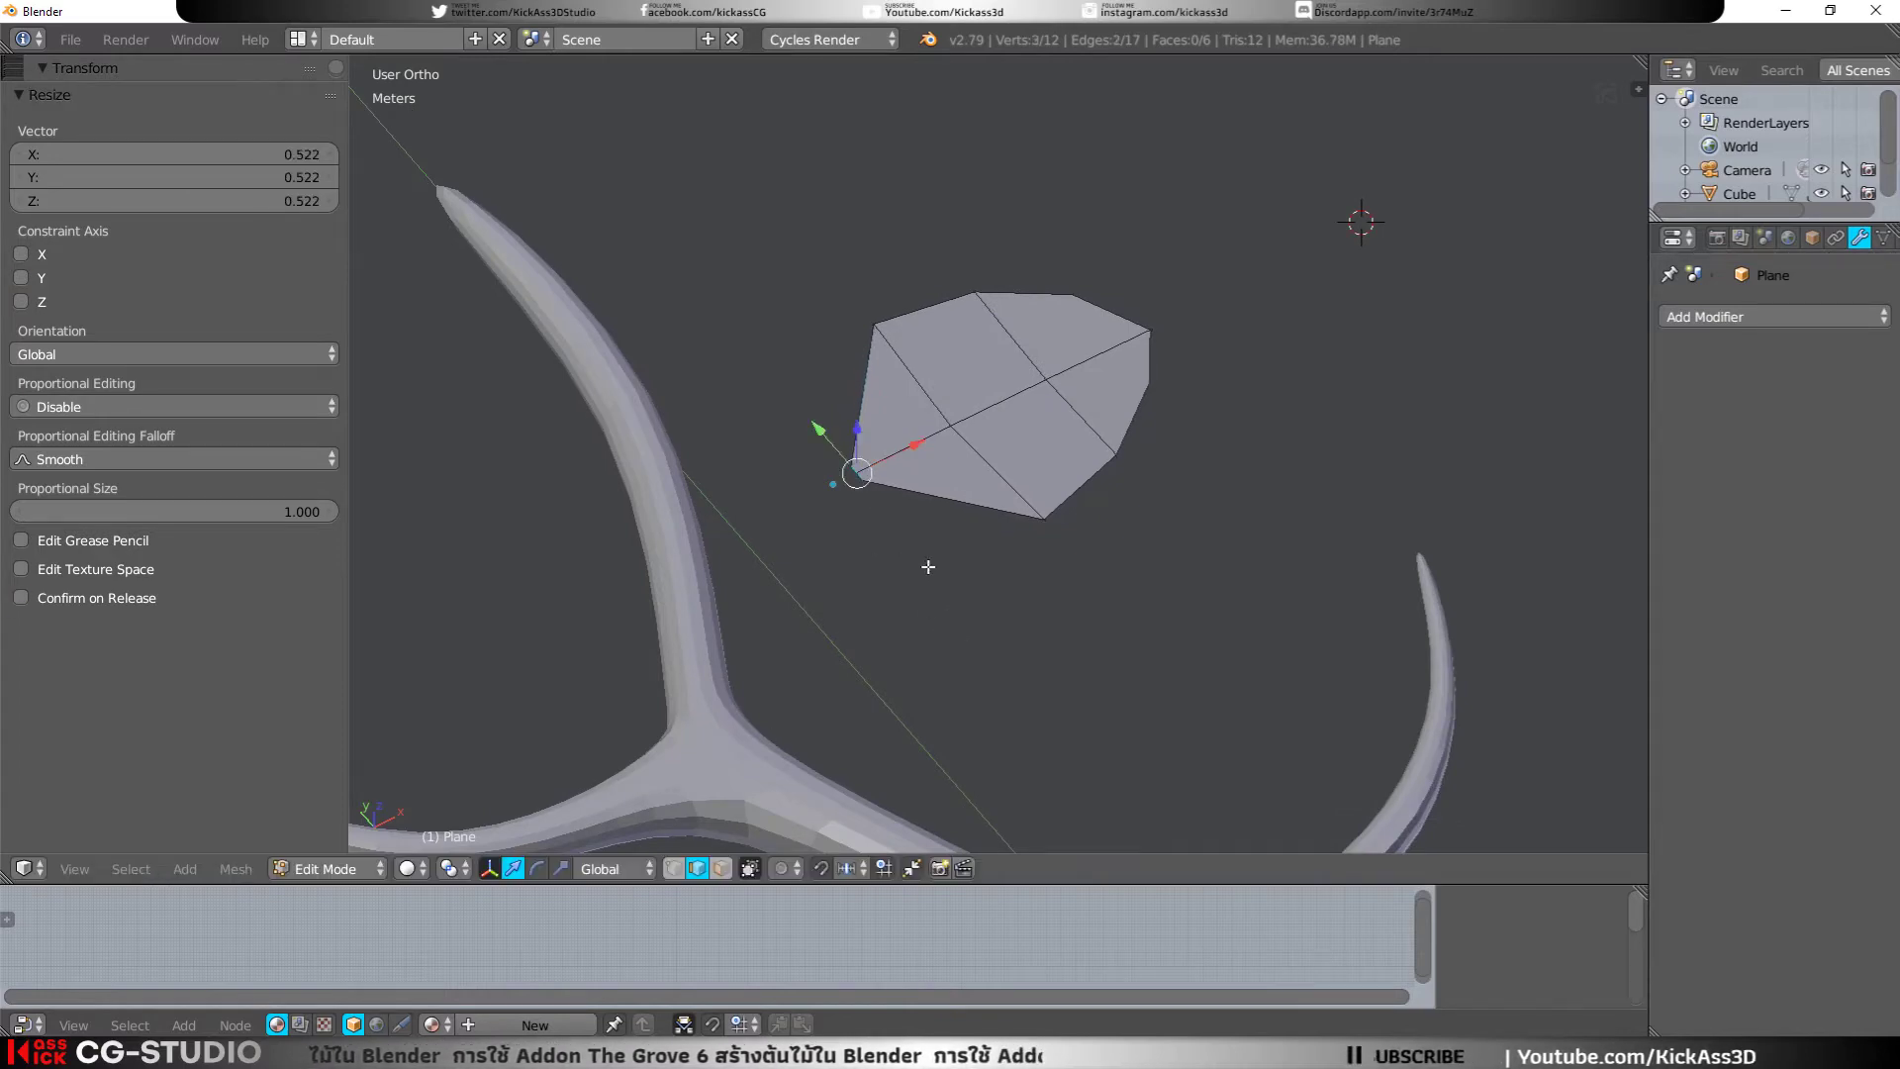
pyautogui.press('g')
pyautogui.press('s')
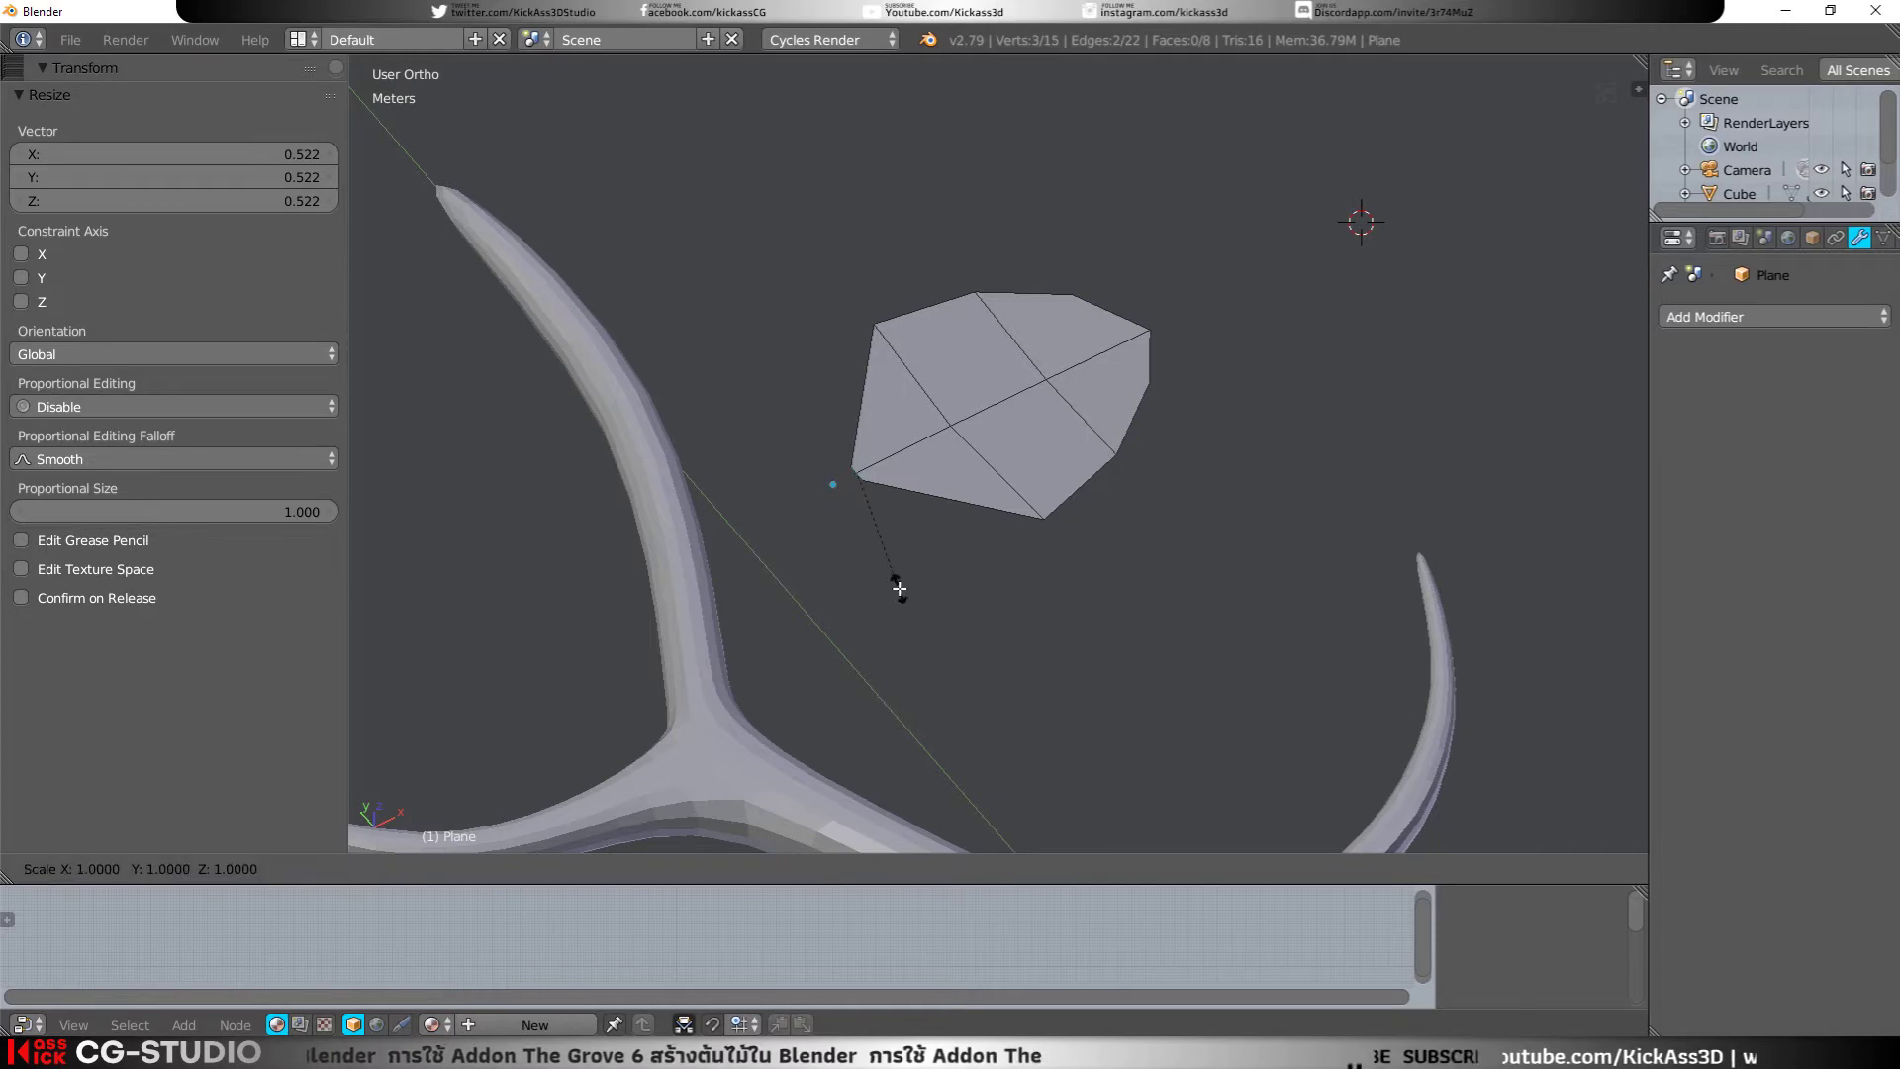
pyautogui.press('y')
pyautogui.press('x')
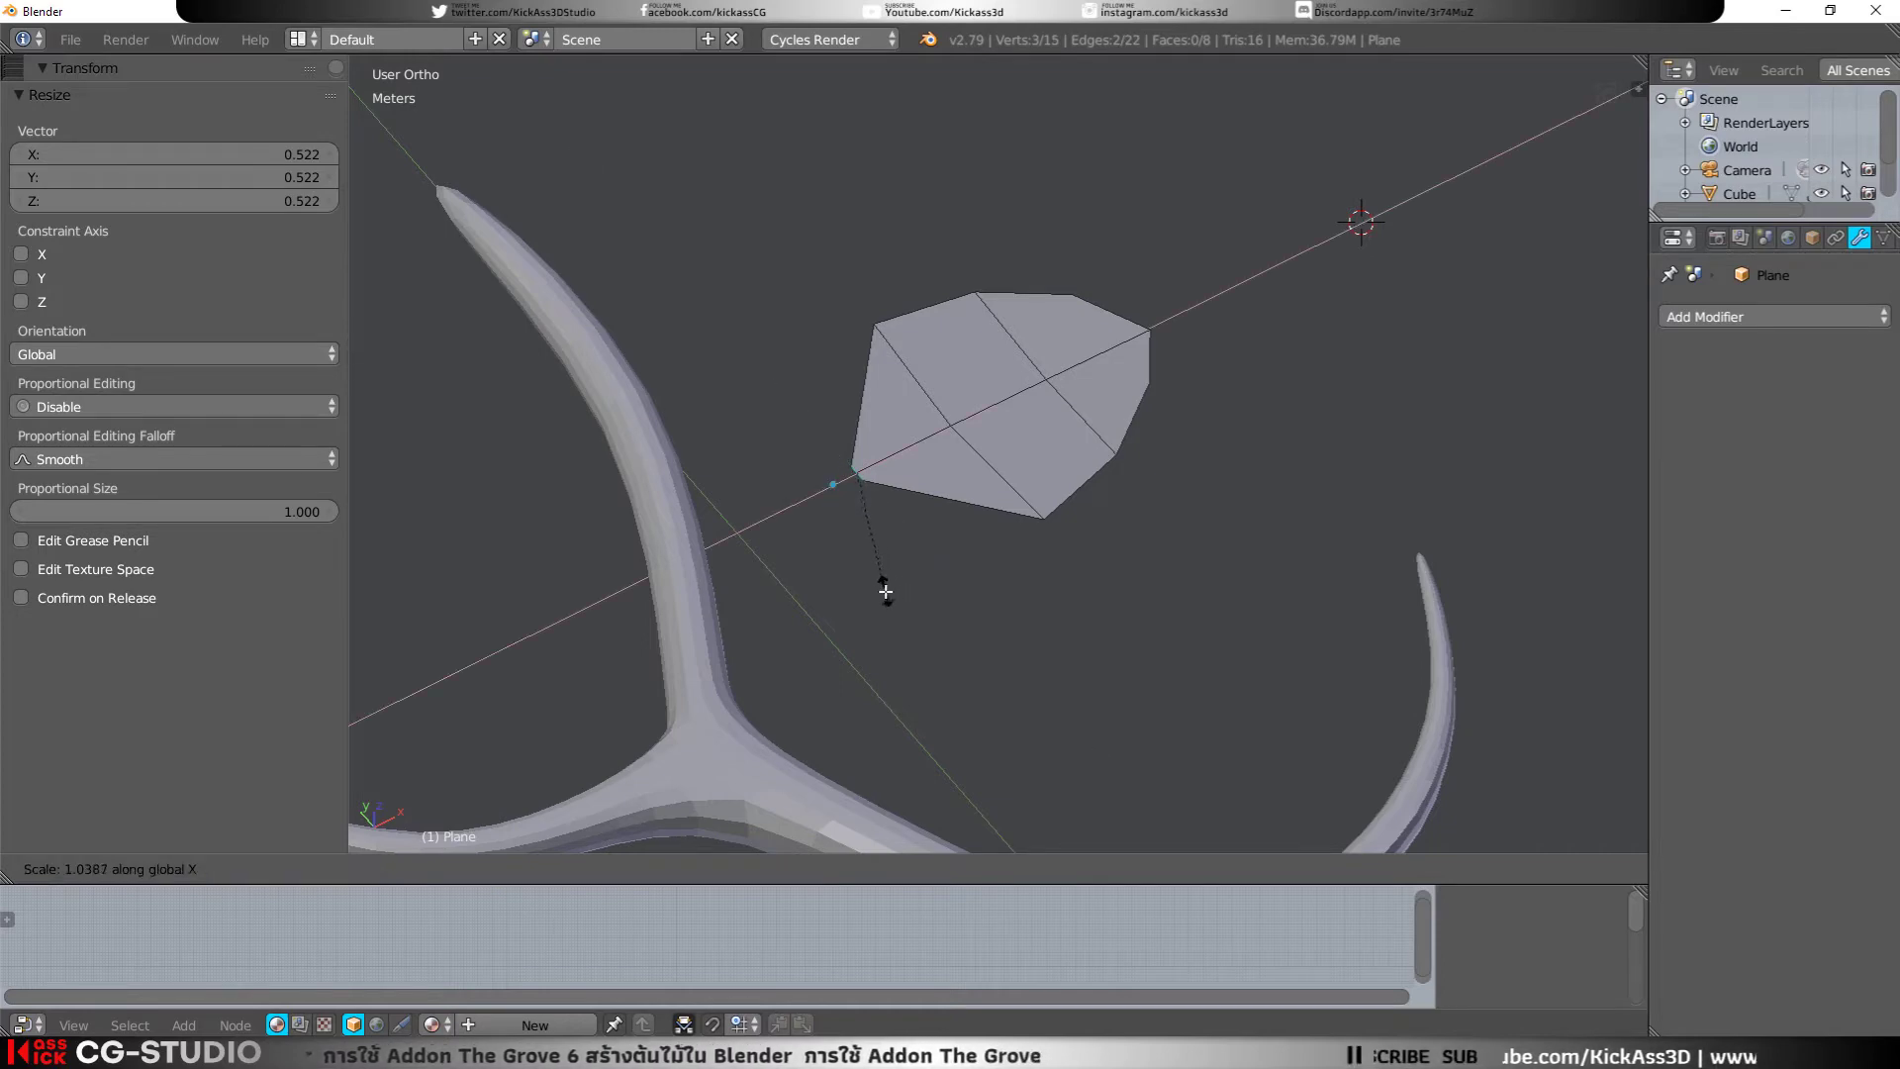
pyautogui.click(860, 617)
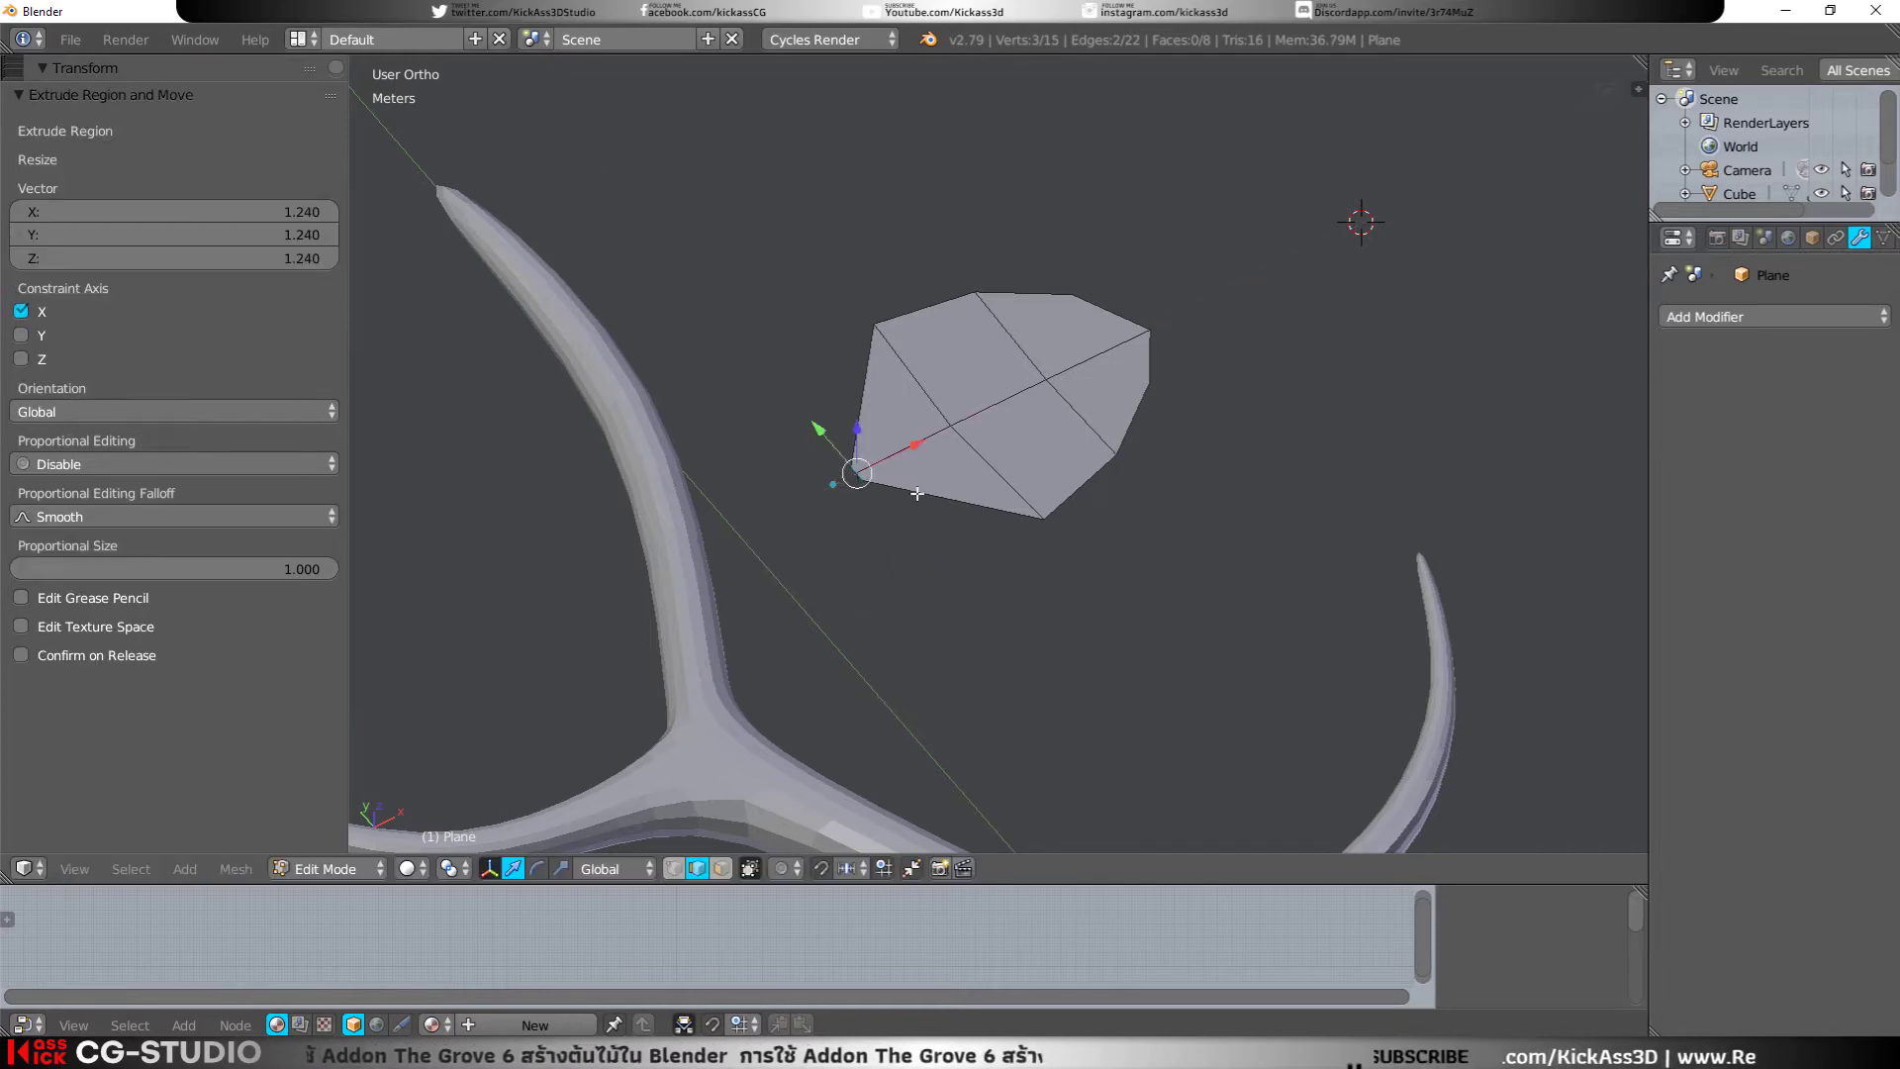
# Step: Pull a short narrow stem out to the left and leave Edit Mode
pyautogui.moveTo(915, 445); pyautogui.dragTo(876, 463)
pyautogui.press('s')
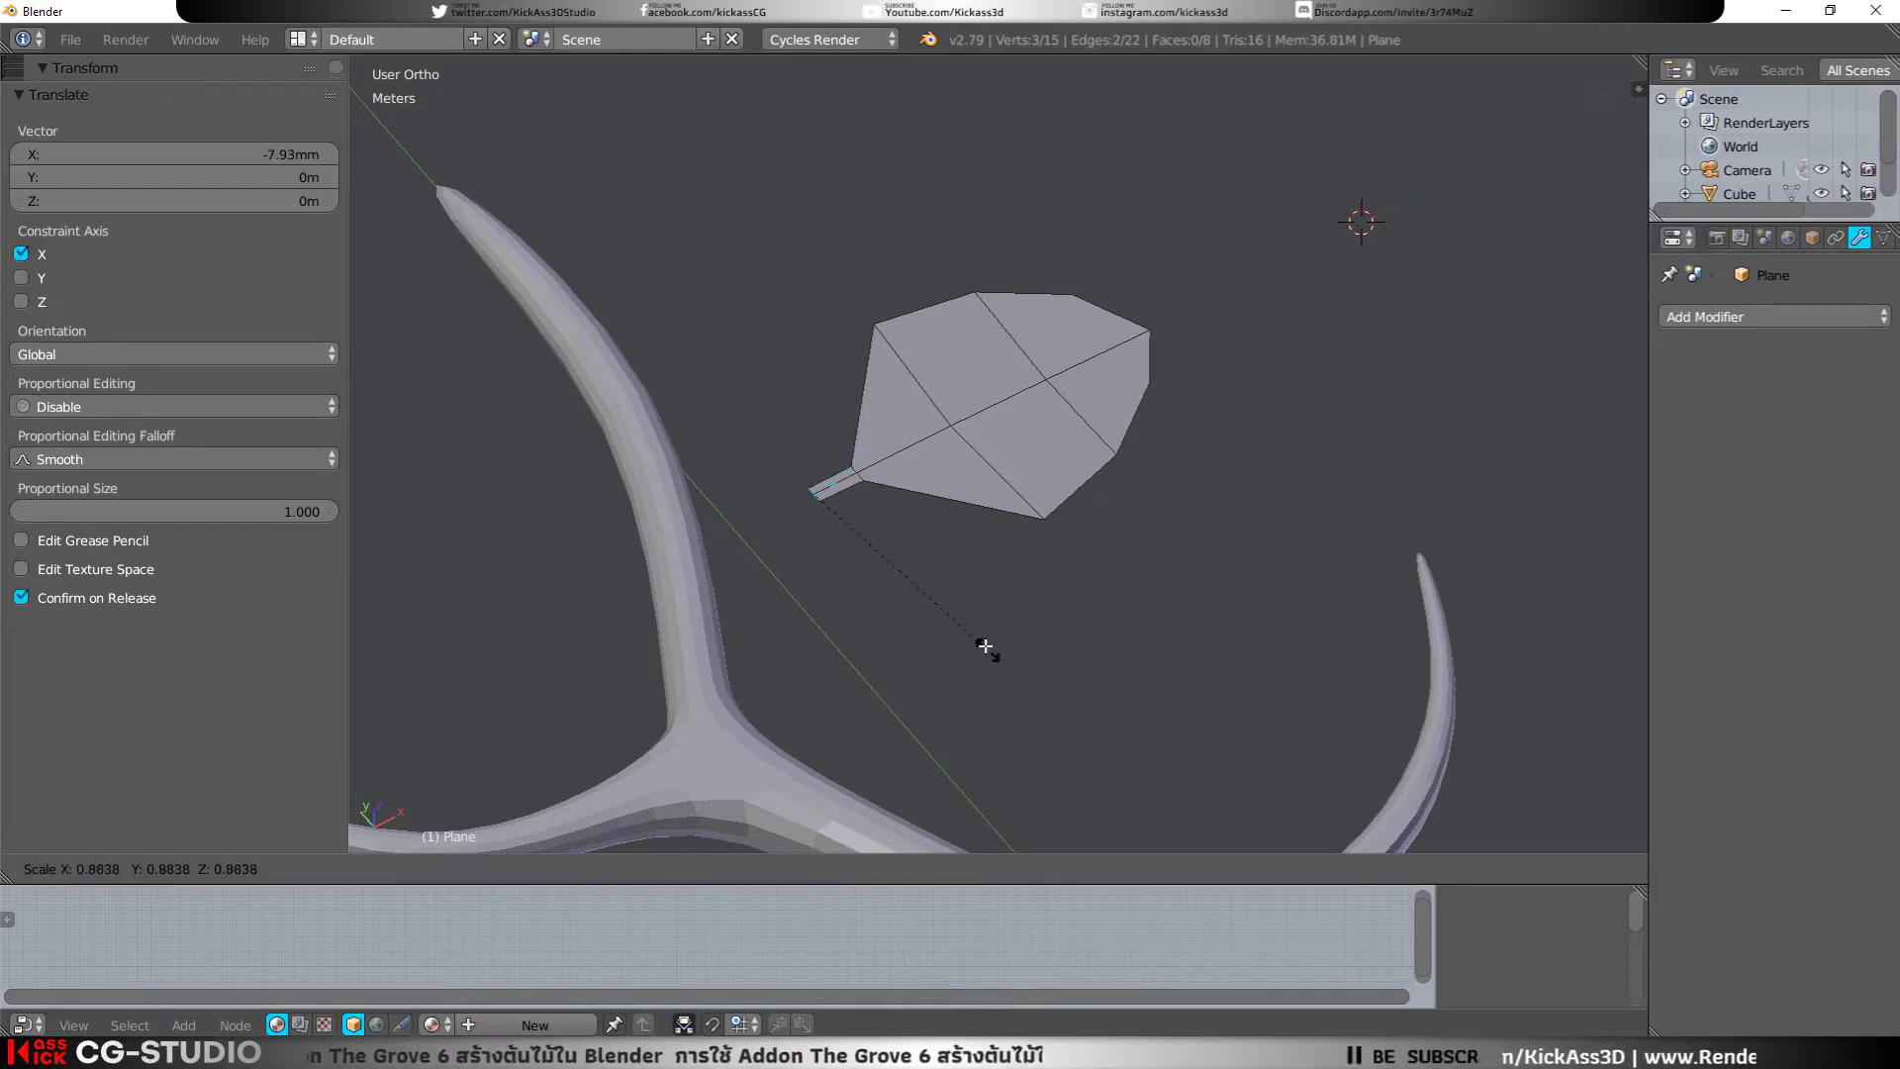
pyautogui.click(920, 544)
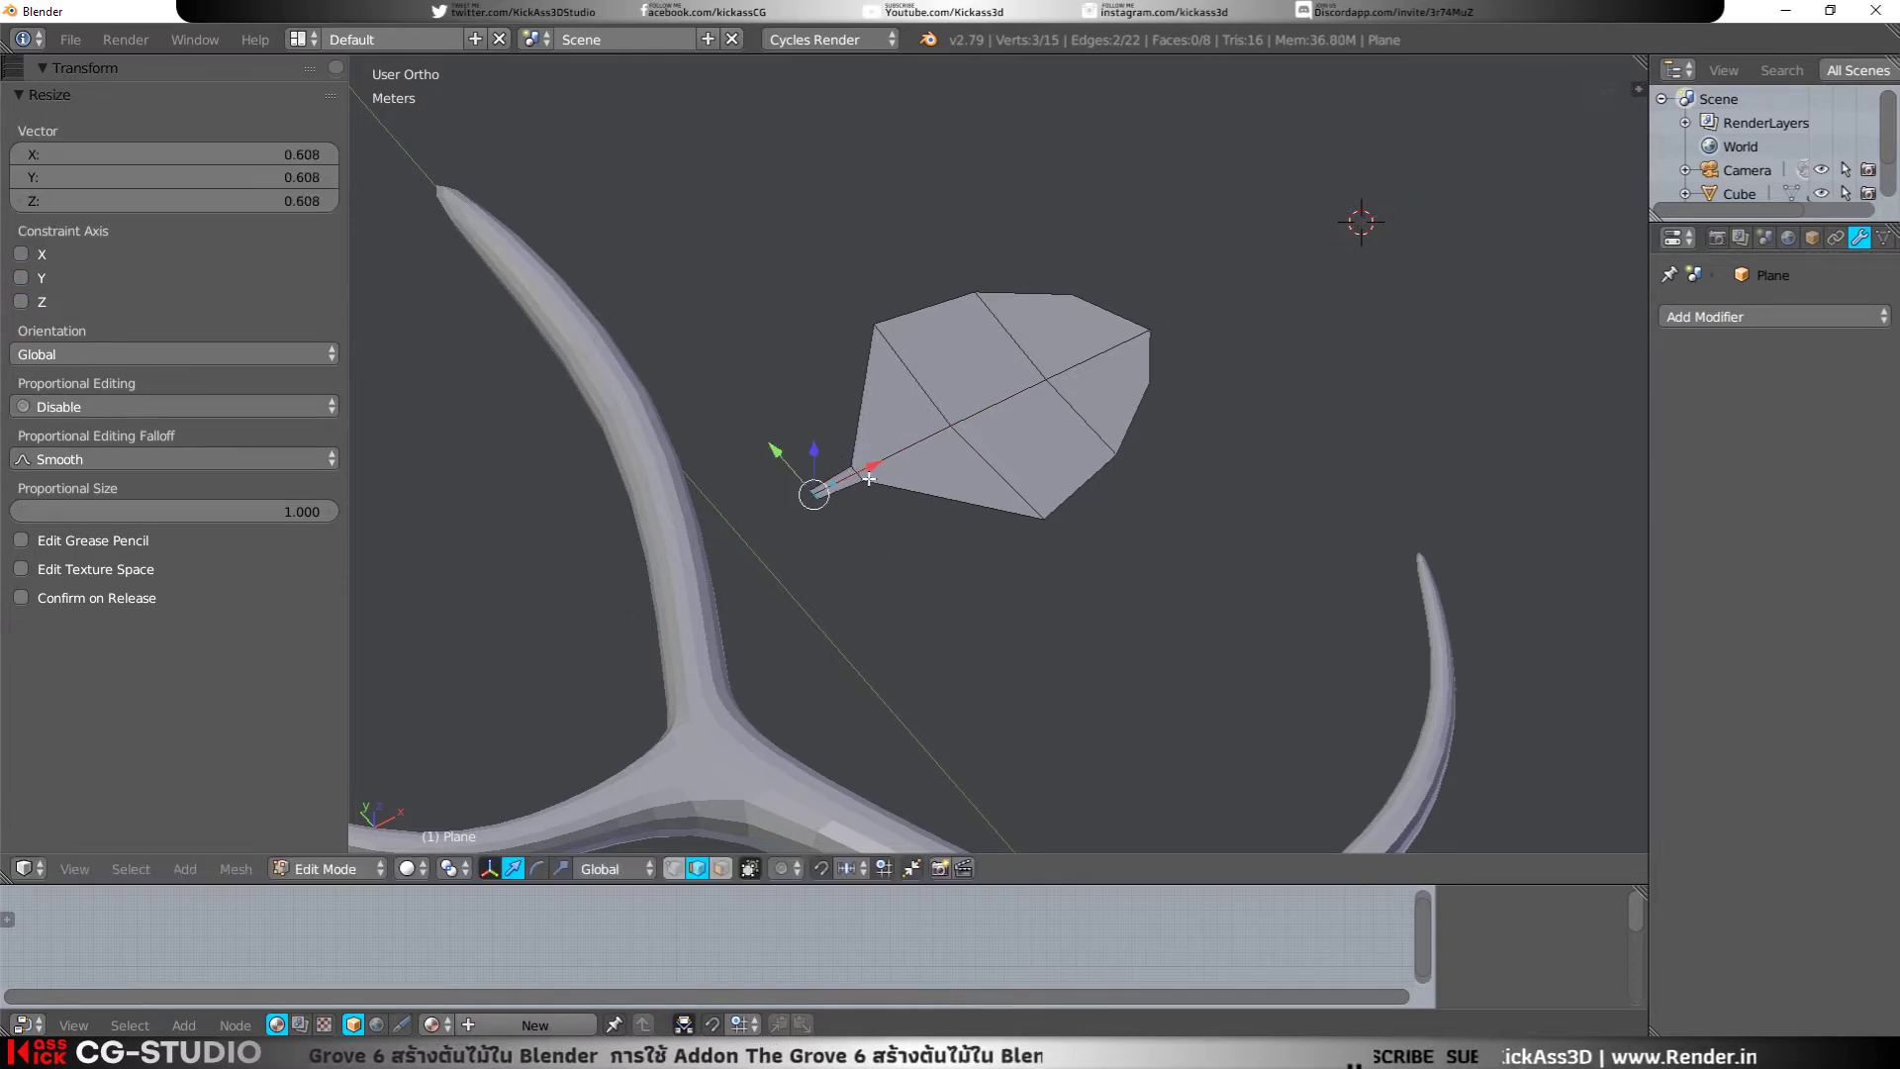
pyautogui.scroll(-4, 868, 479)
pyautogui.press('Tab')
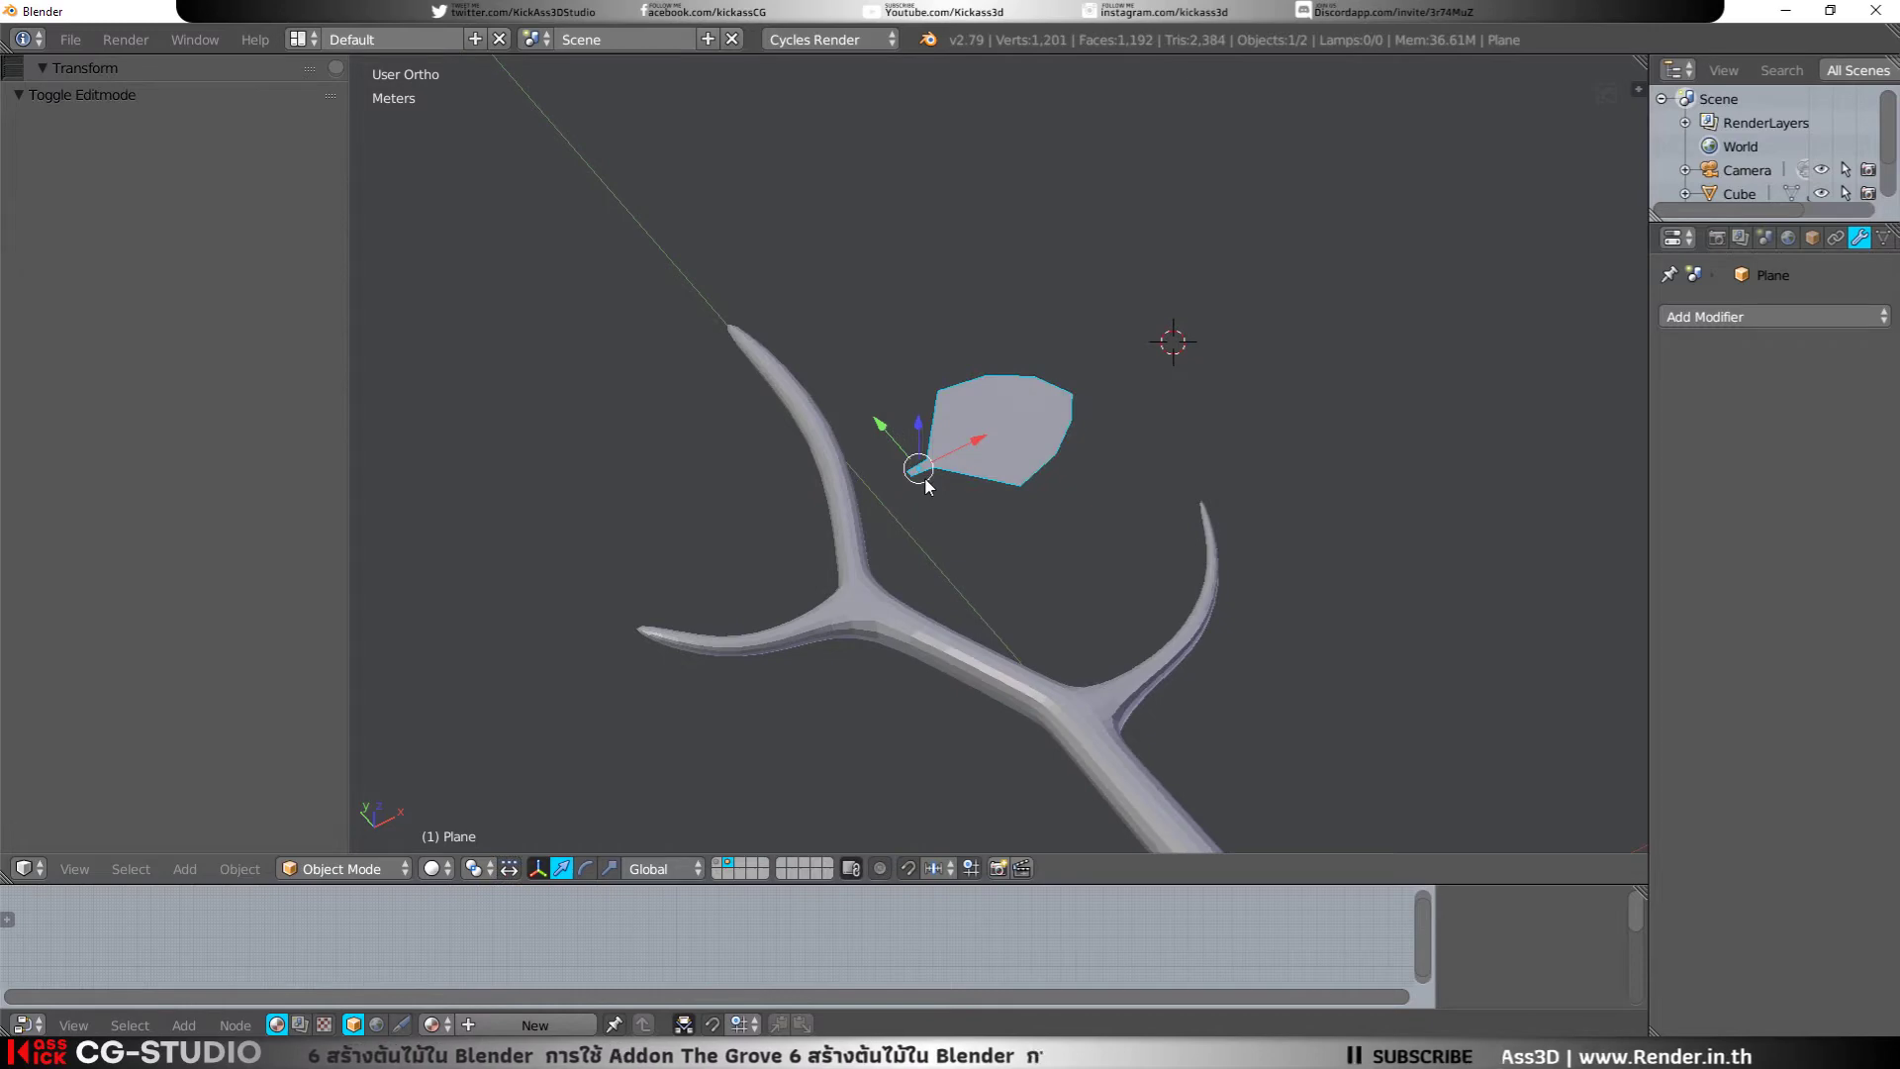
# Step: Apply scale to both the leaf and the branch mesh
pyautogui.hotkey('ctrl', 'a')
pyautogui.click(841, 524)
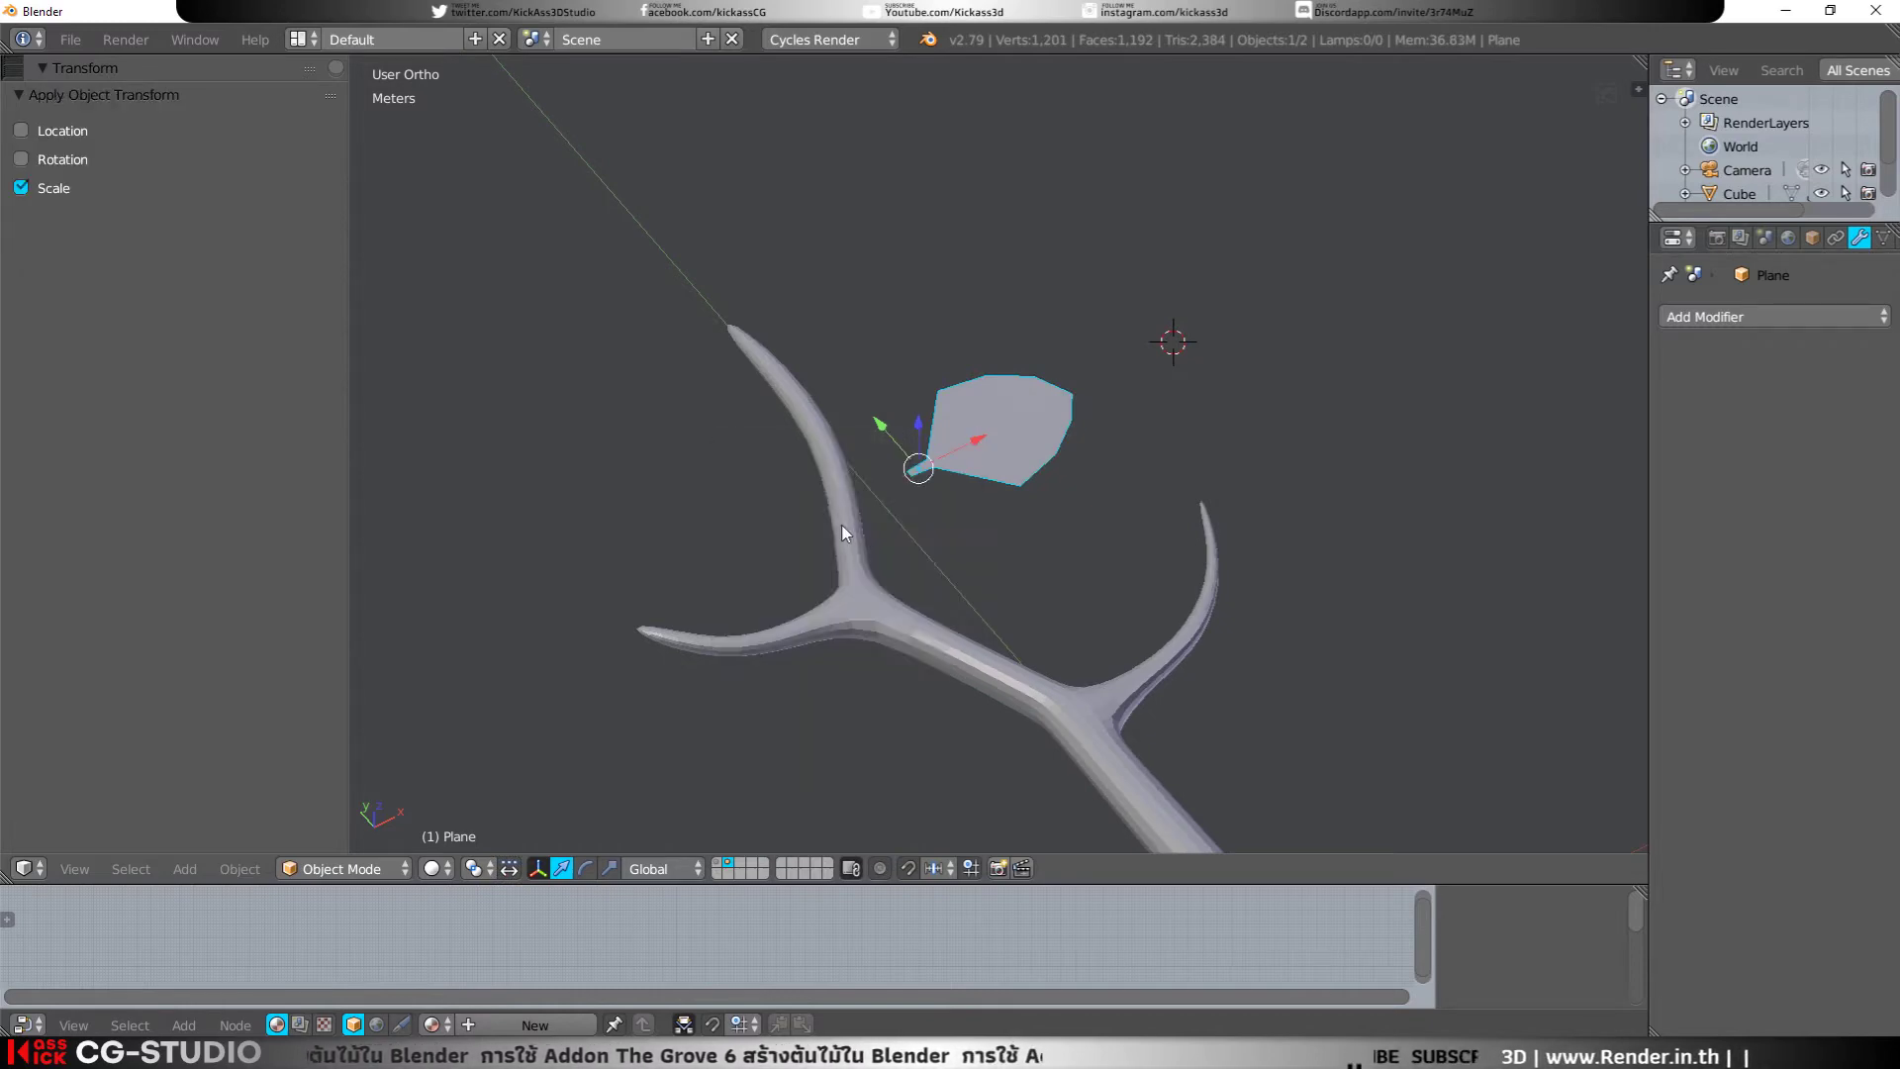
pyautogui.rightClick(841, 527)
pyautogui.hotkey('ctrl', 'a')
pyautogui.click(835, 532)
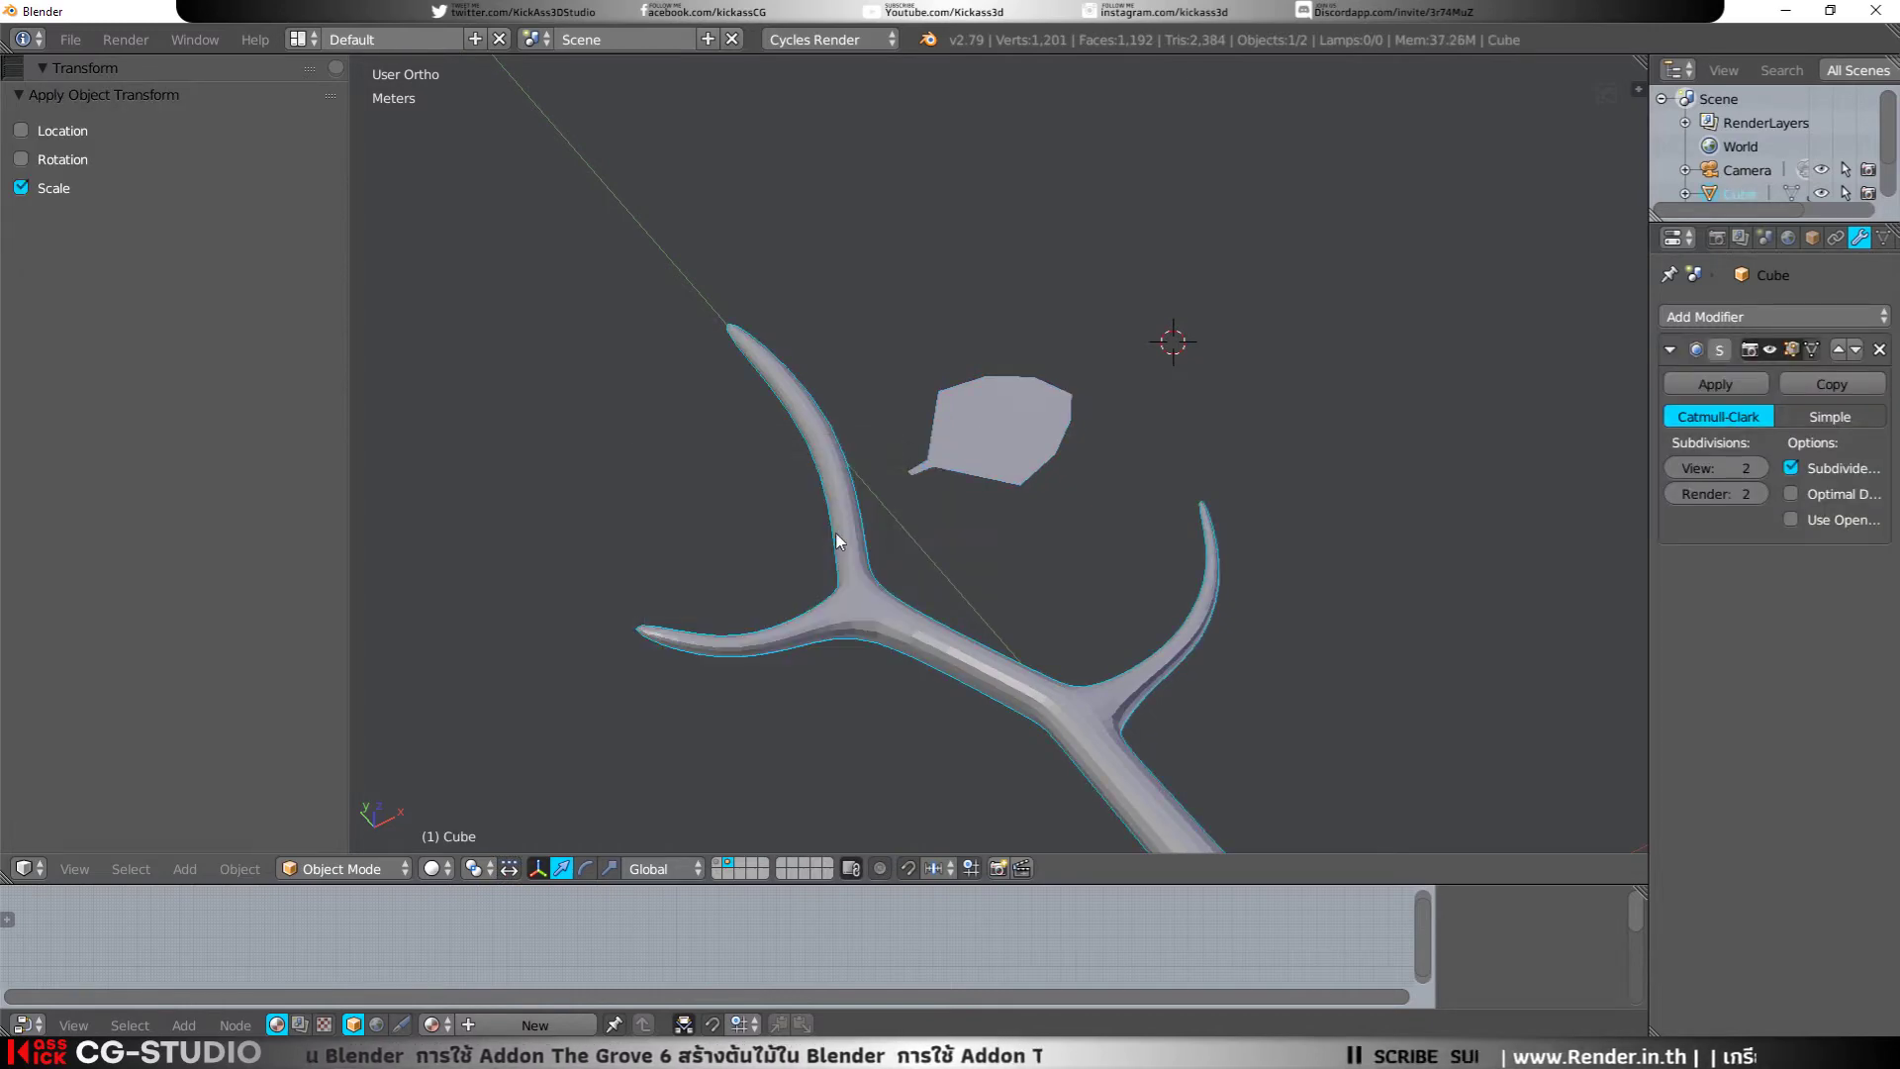
pyautogui.rightClick(923, 461)
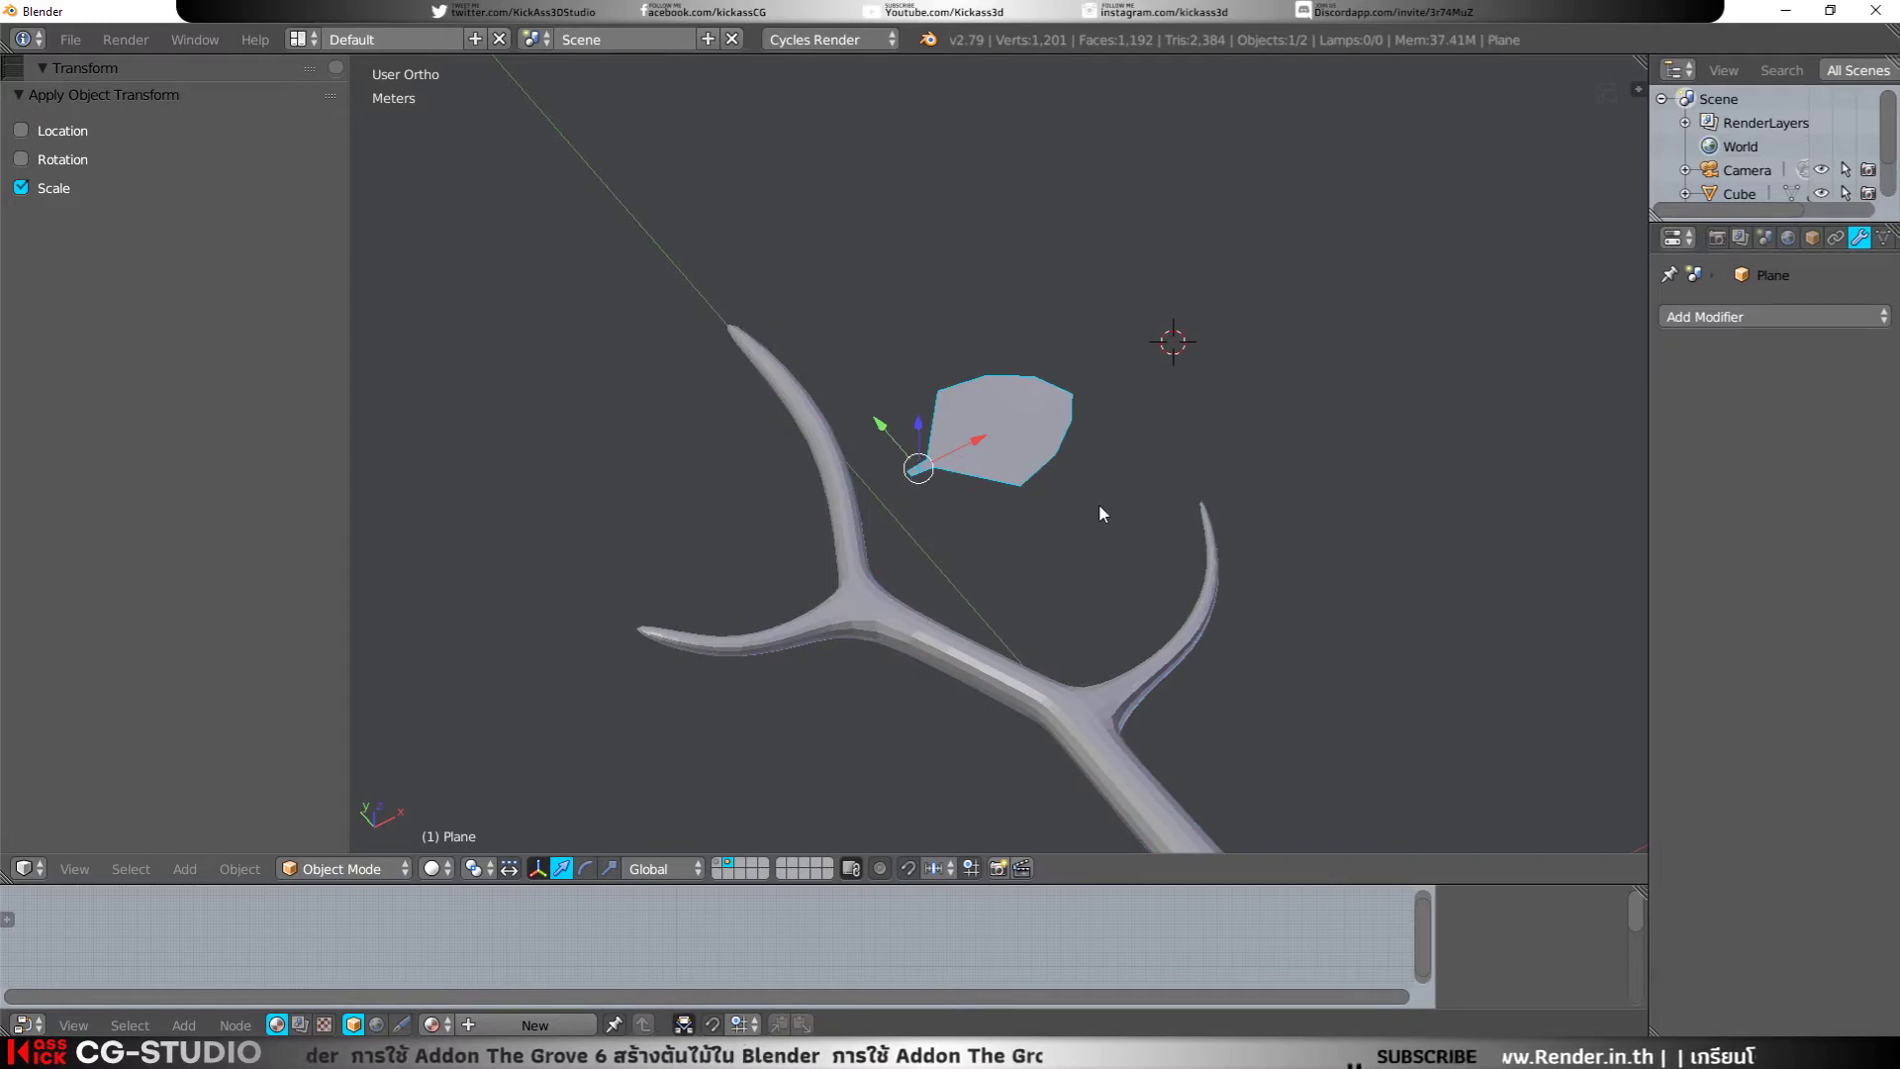
# Step: Shrink the leaf and move it next to the upper branch tip
pyautogui.press('s')
pyautogui.click(1059, 461)
pyautogui.press('g')
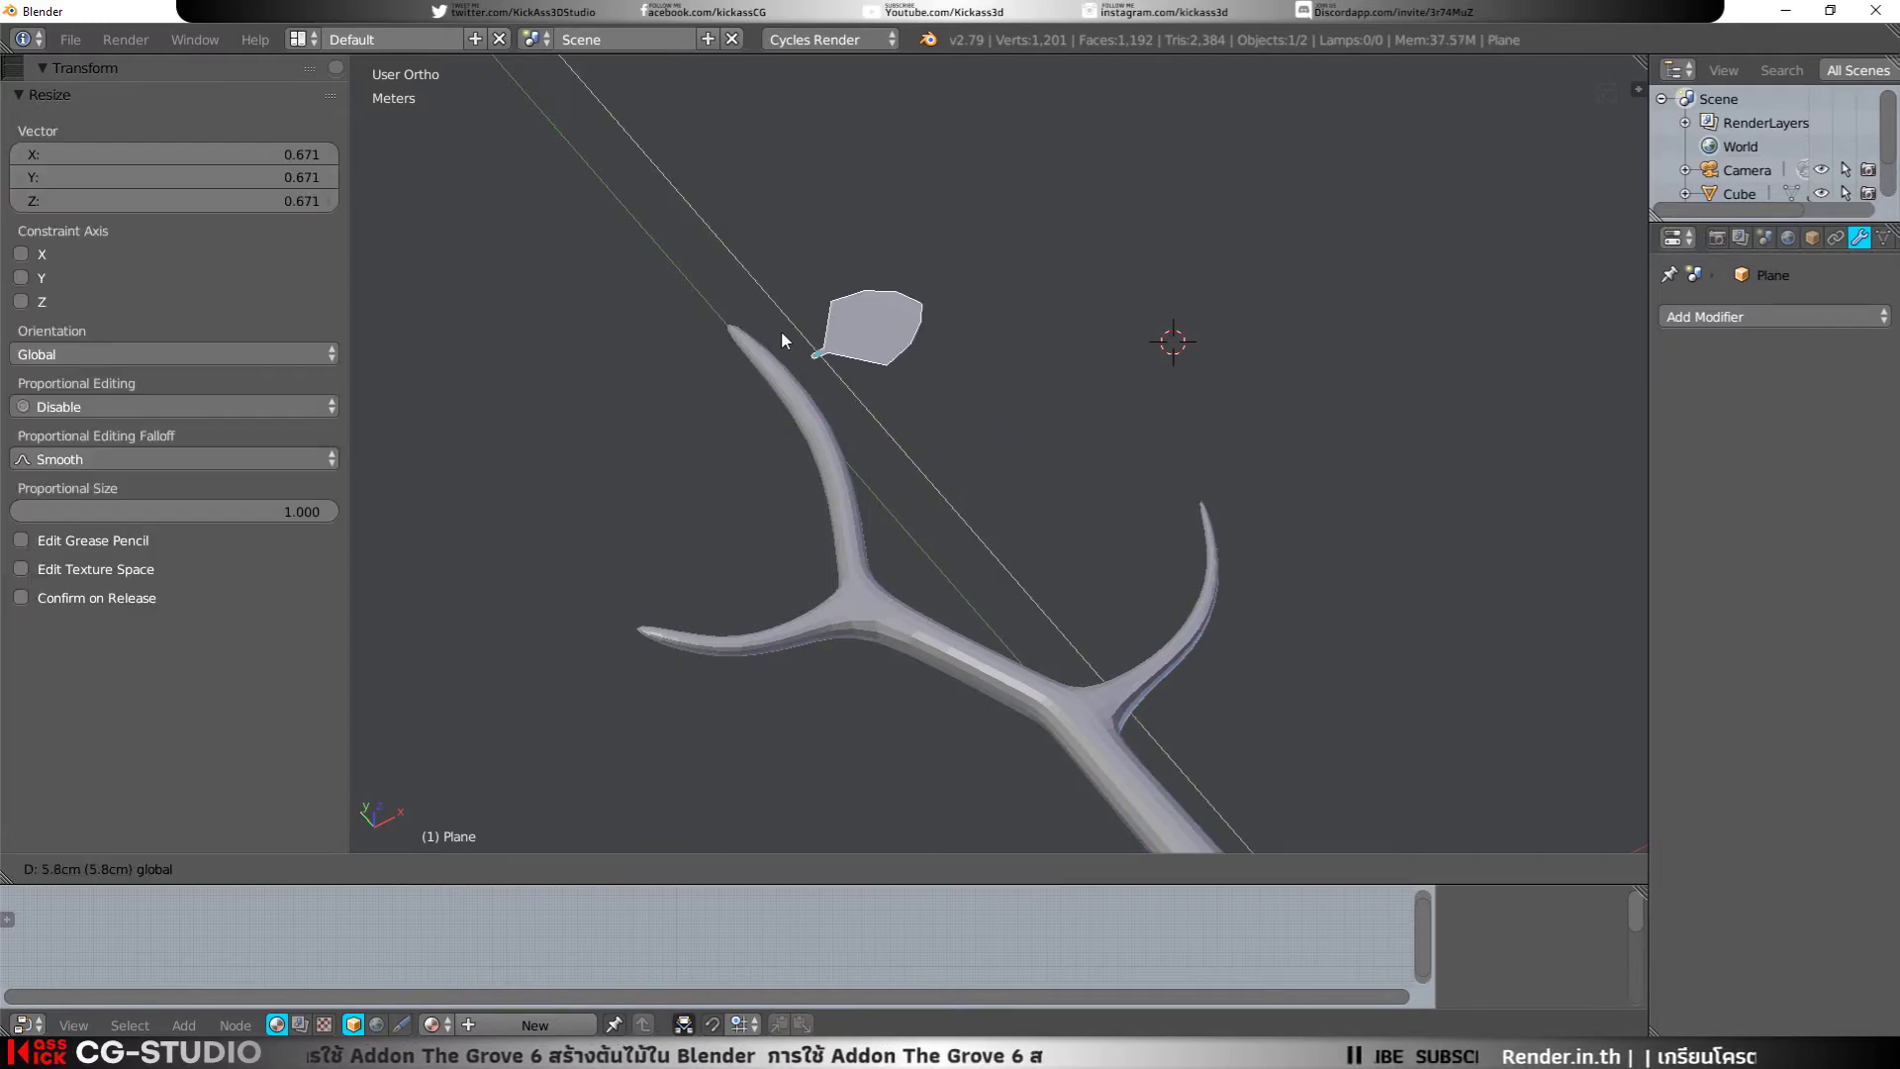
pyautogui.click(780, 331)
pyautogui.moveTo(887, 316); pyautogui.dragTo(853, 330)
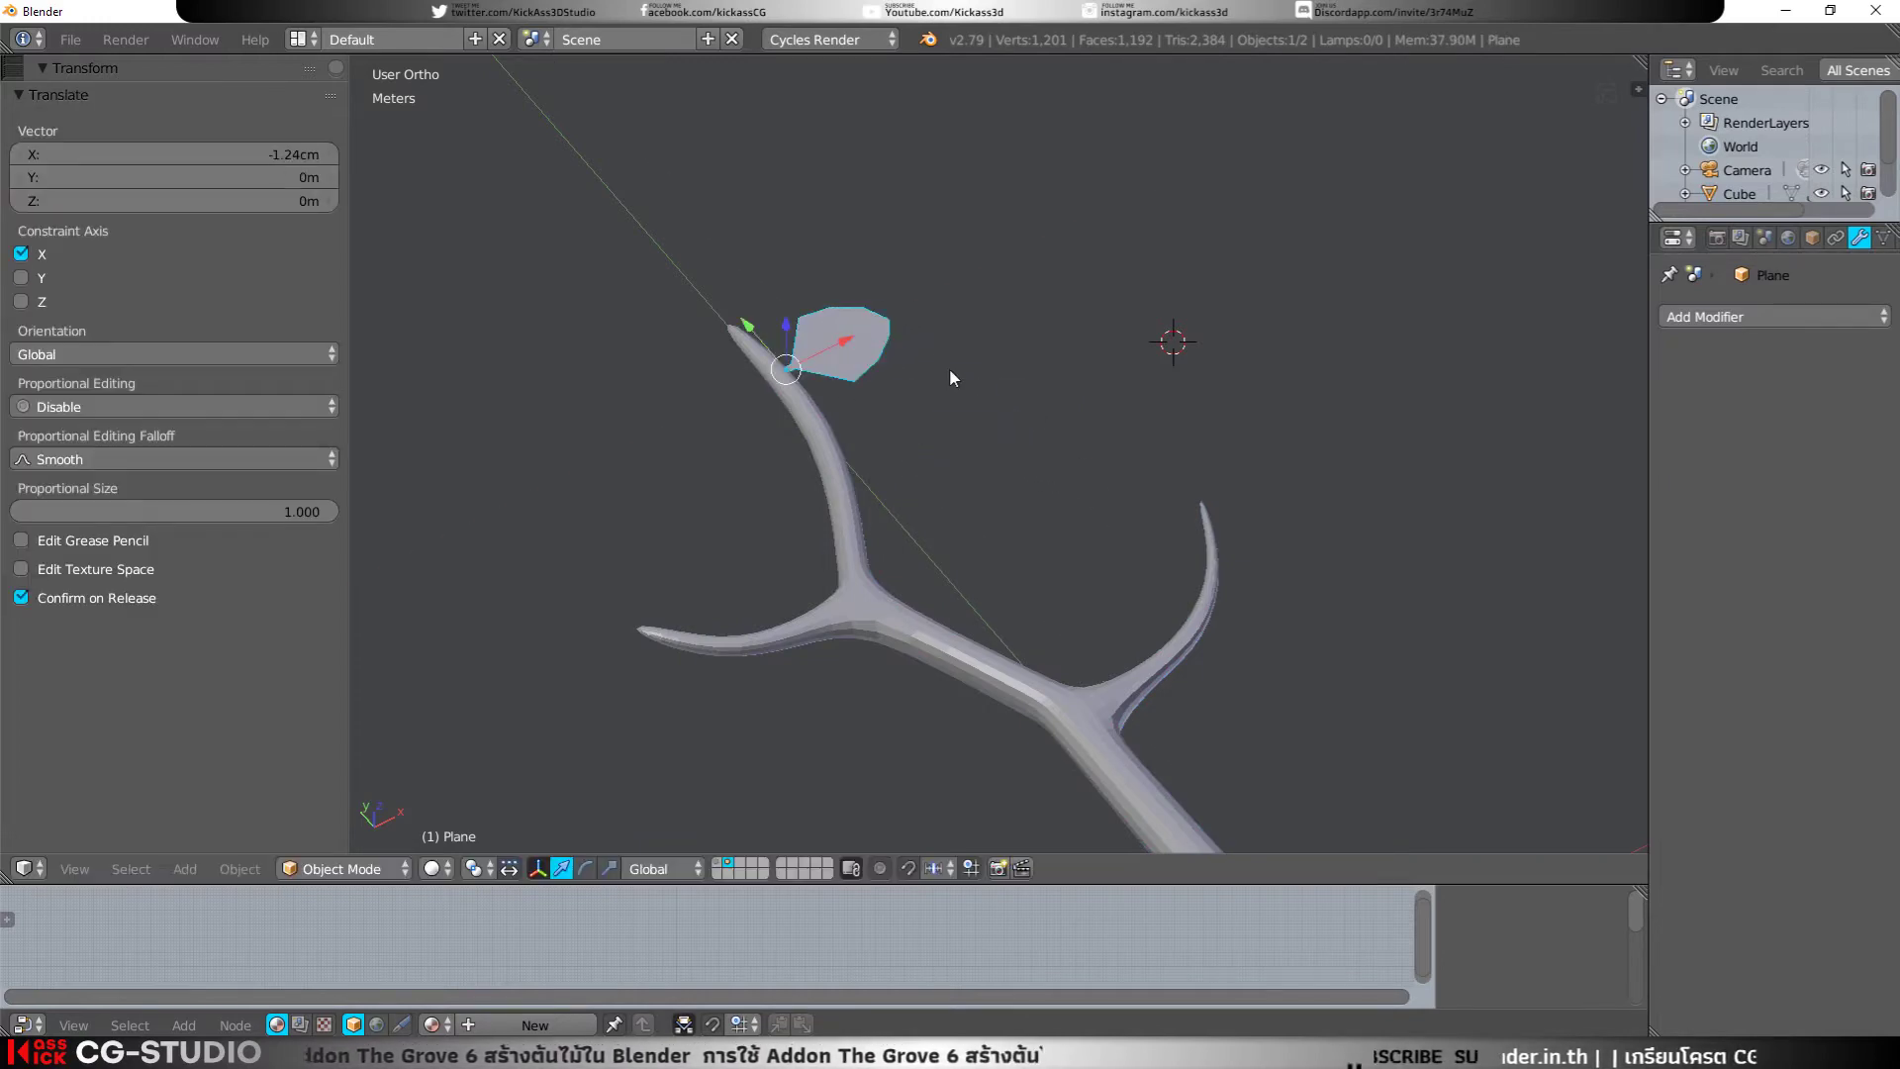
pyautogui.moveTo(950, 378)
pyautogui.mouseDown(button='middle')
pyautogui.moveTo(984, 510)
pyautogui.moveTo(972, 428)
pyautogui.mouseUp(button='middle')
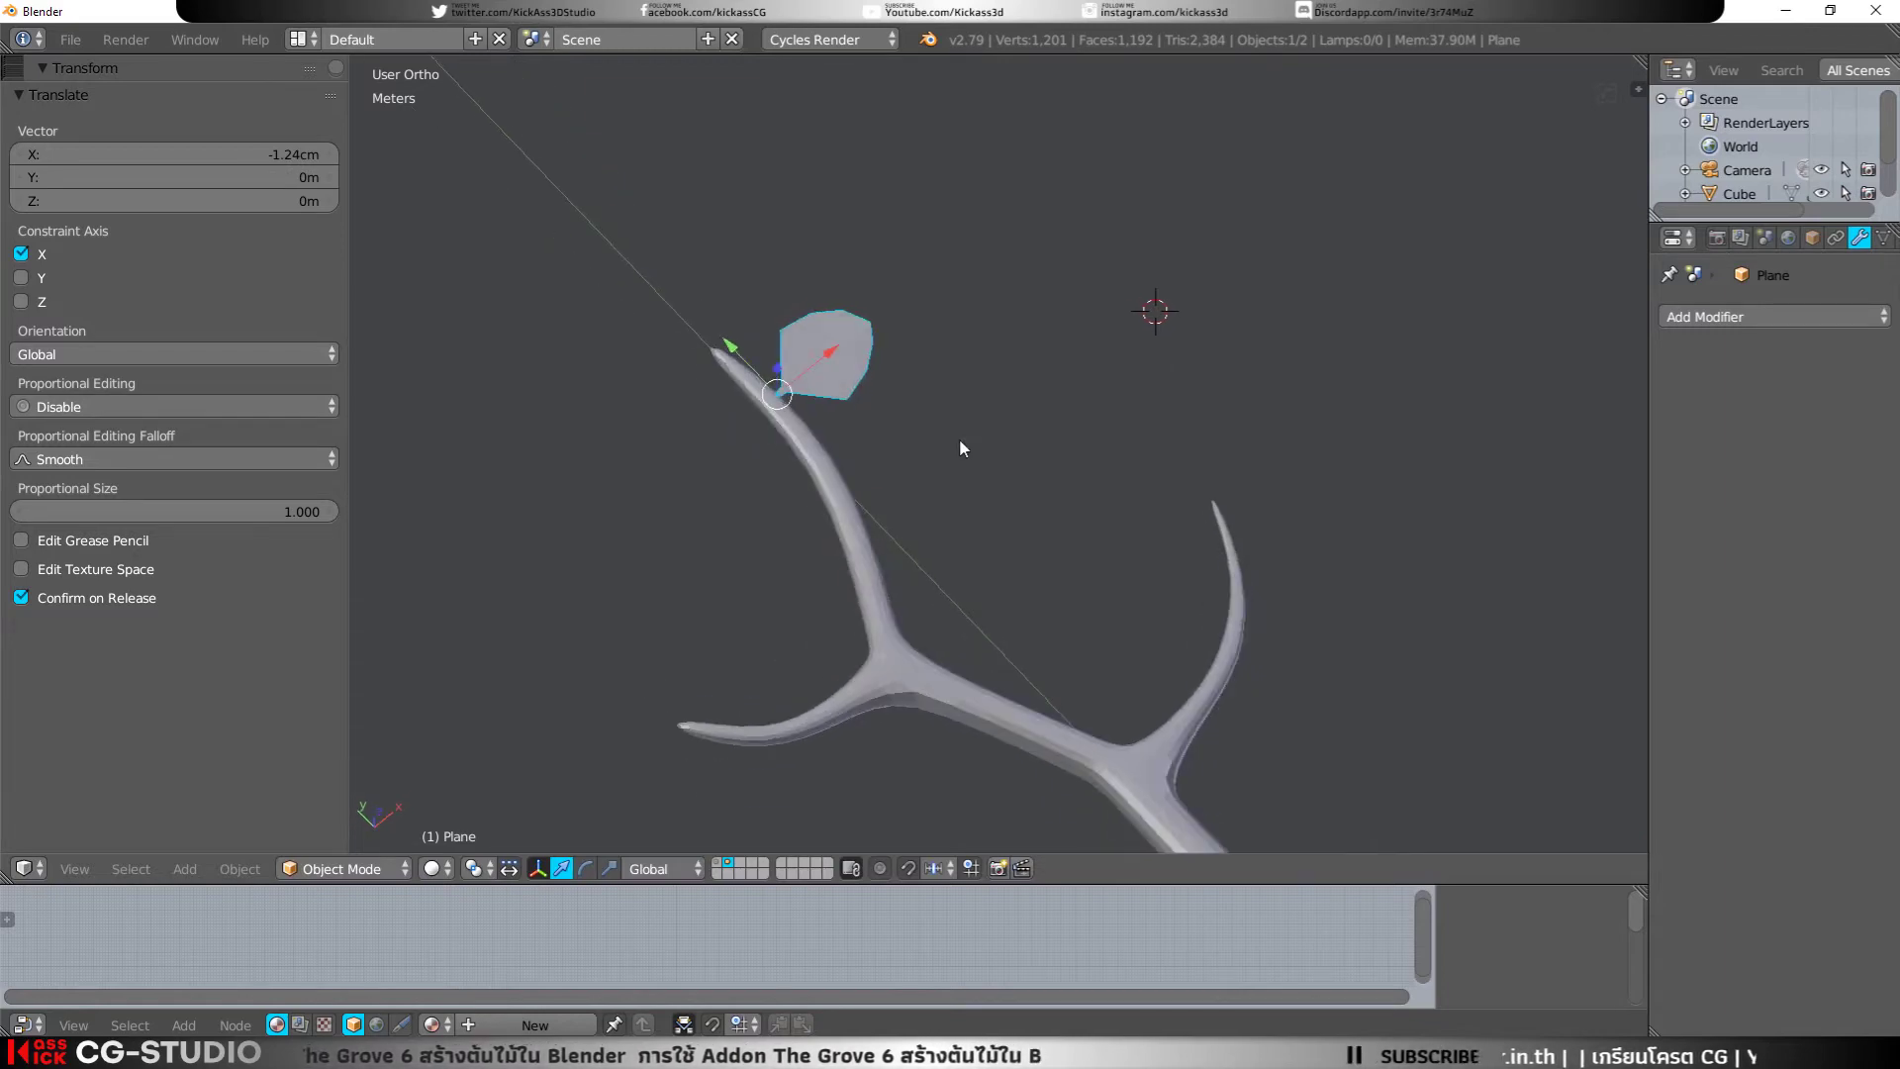
# Step: In Top Ortho view, rotate the leaf plane -27.2° at the top tip
pyautogui.press('KP_7')
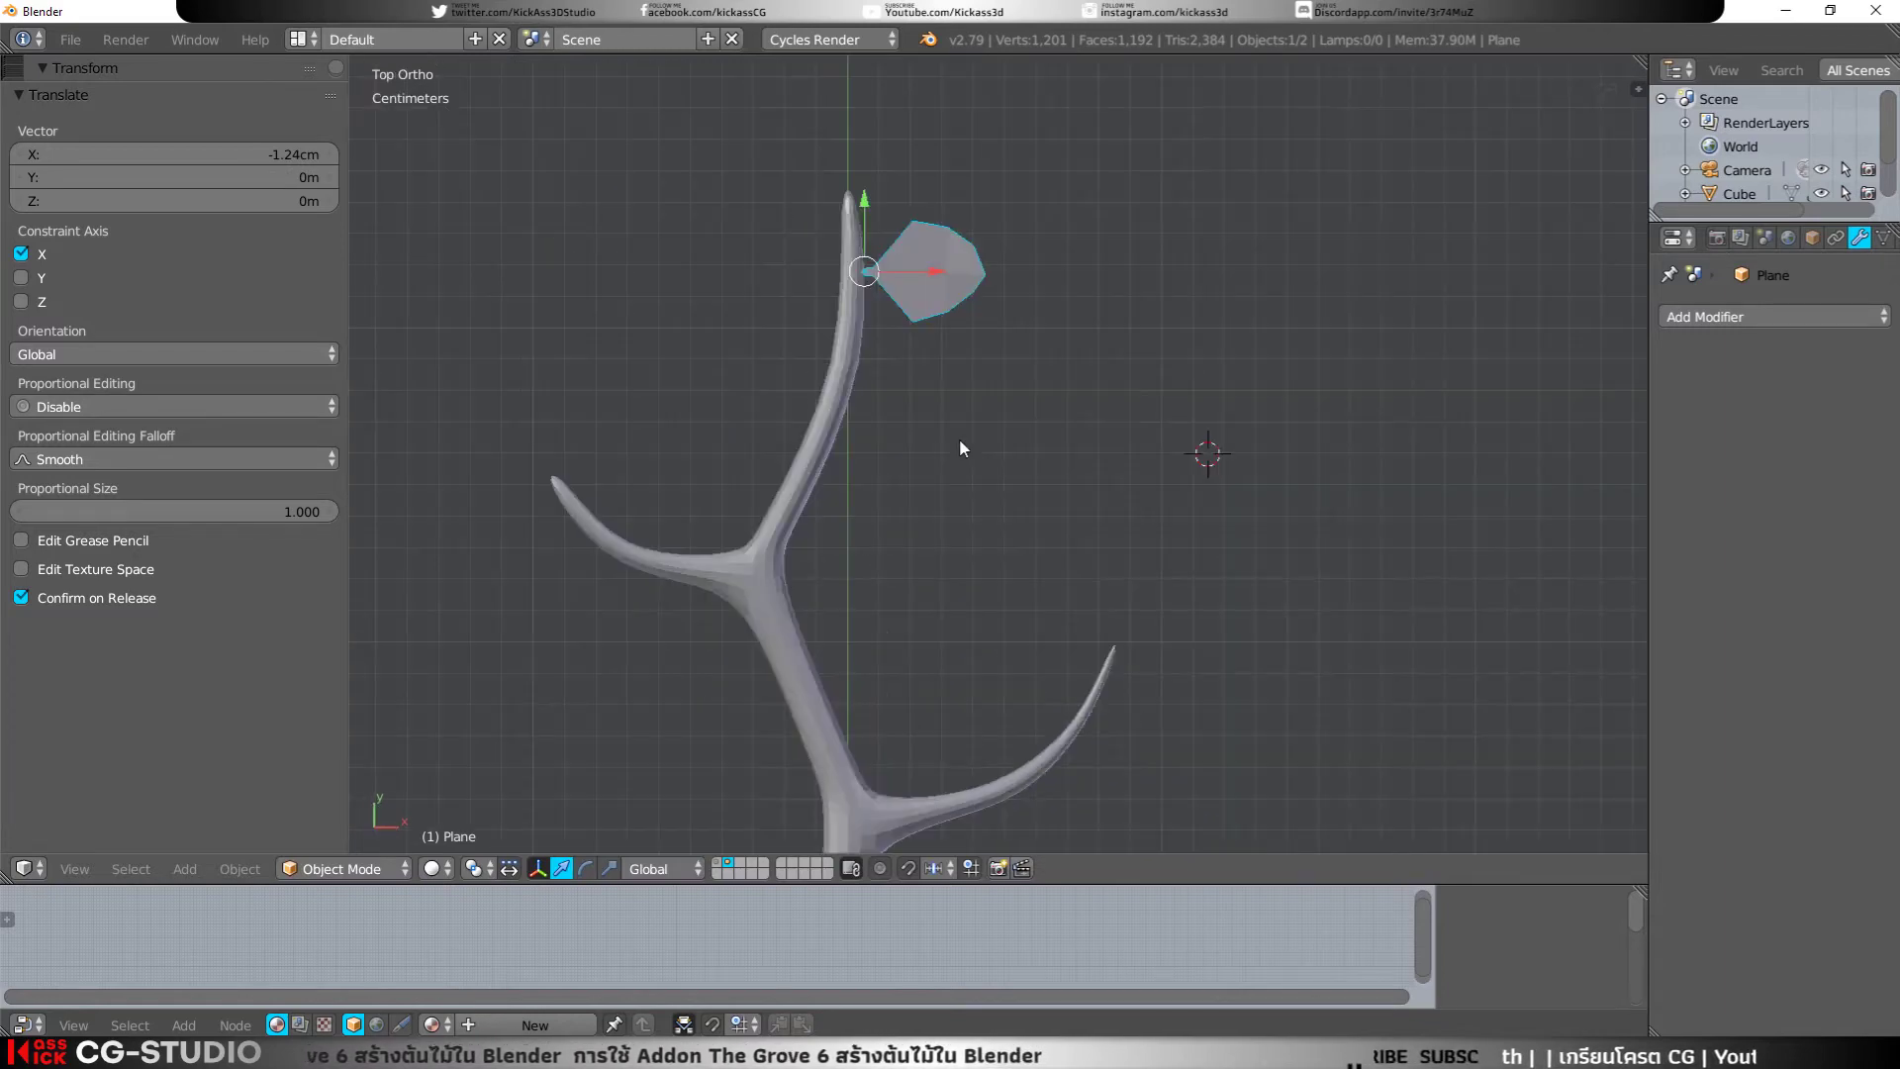
pyautogui.press('KP_5')
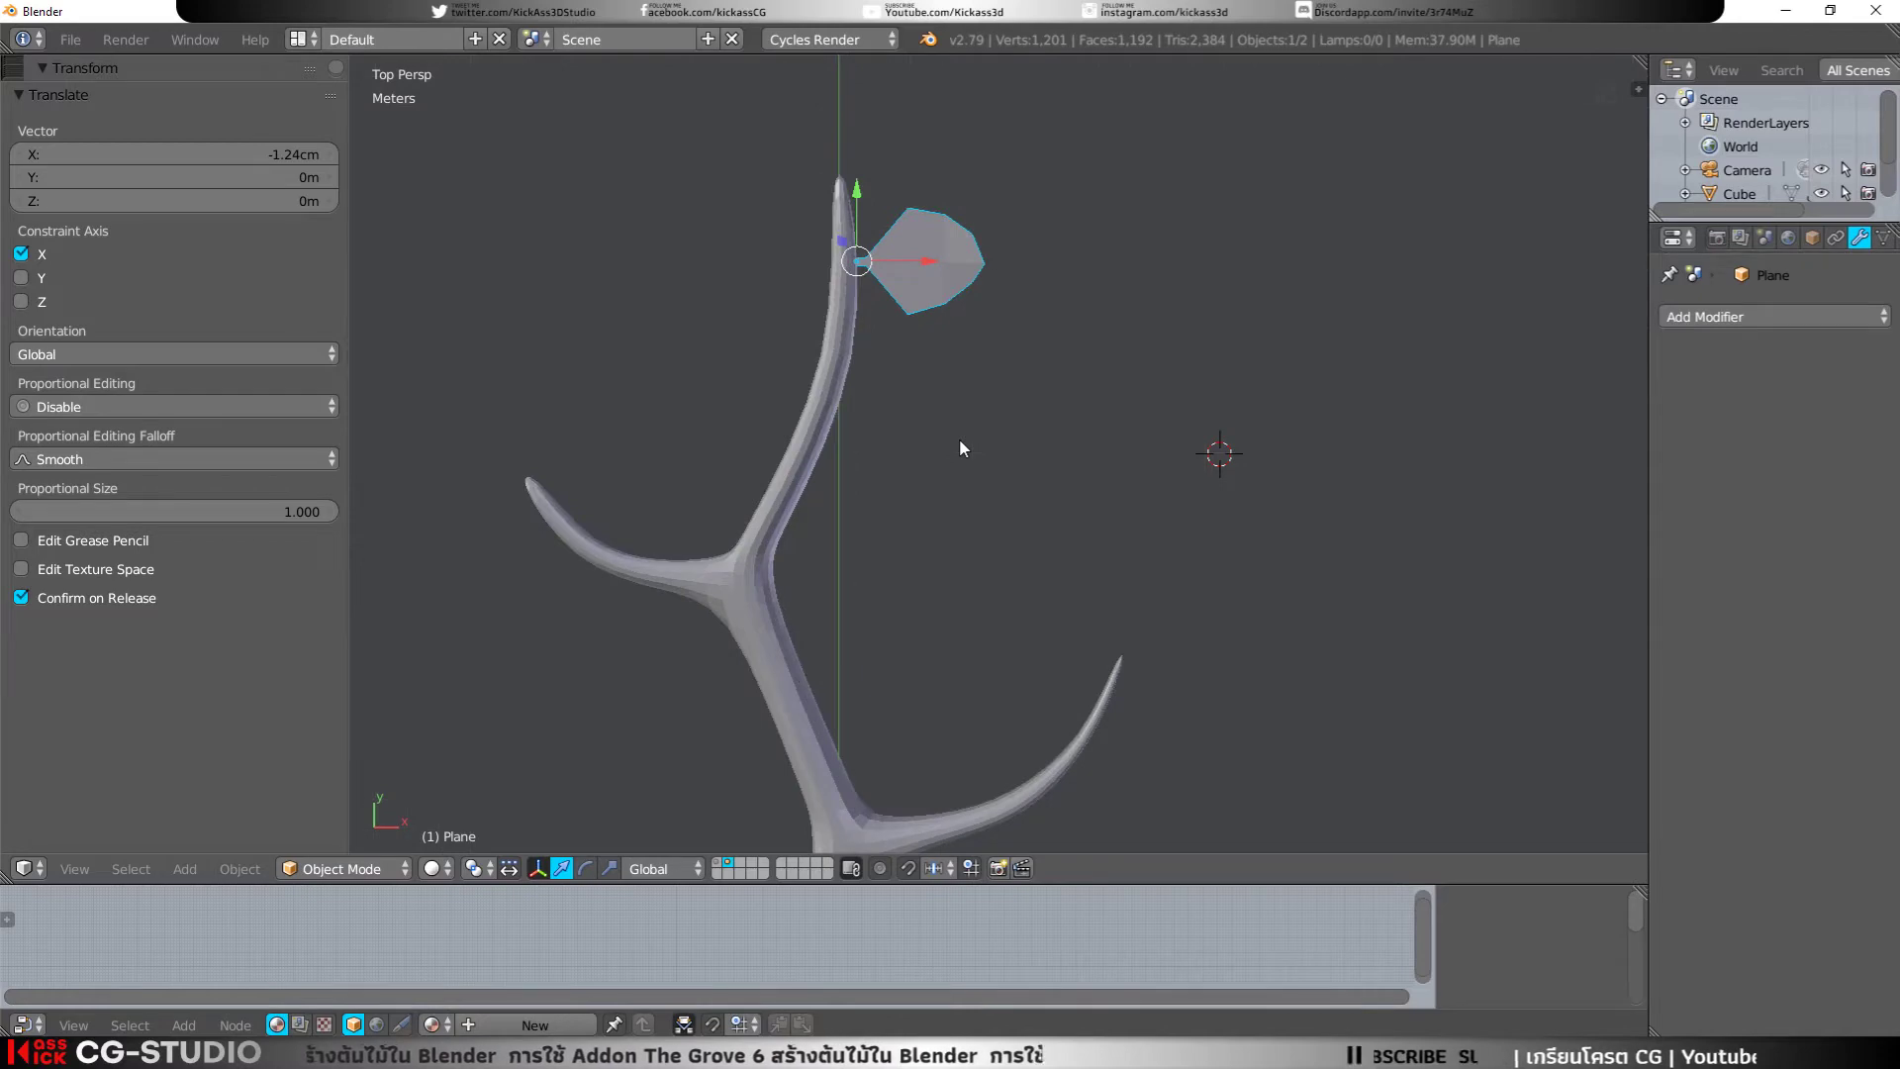
pyautogui.press('KP_5')
pyautogui.keyDown('shift'); pyautogui.moveTo(928, 342); pyautogui.dragTo(960, 518, button='middle'); pyautogui.keyUp('shift')
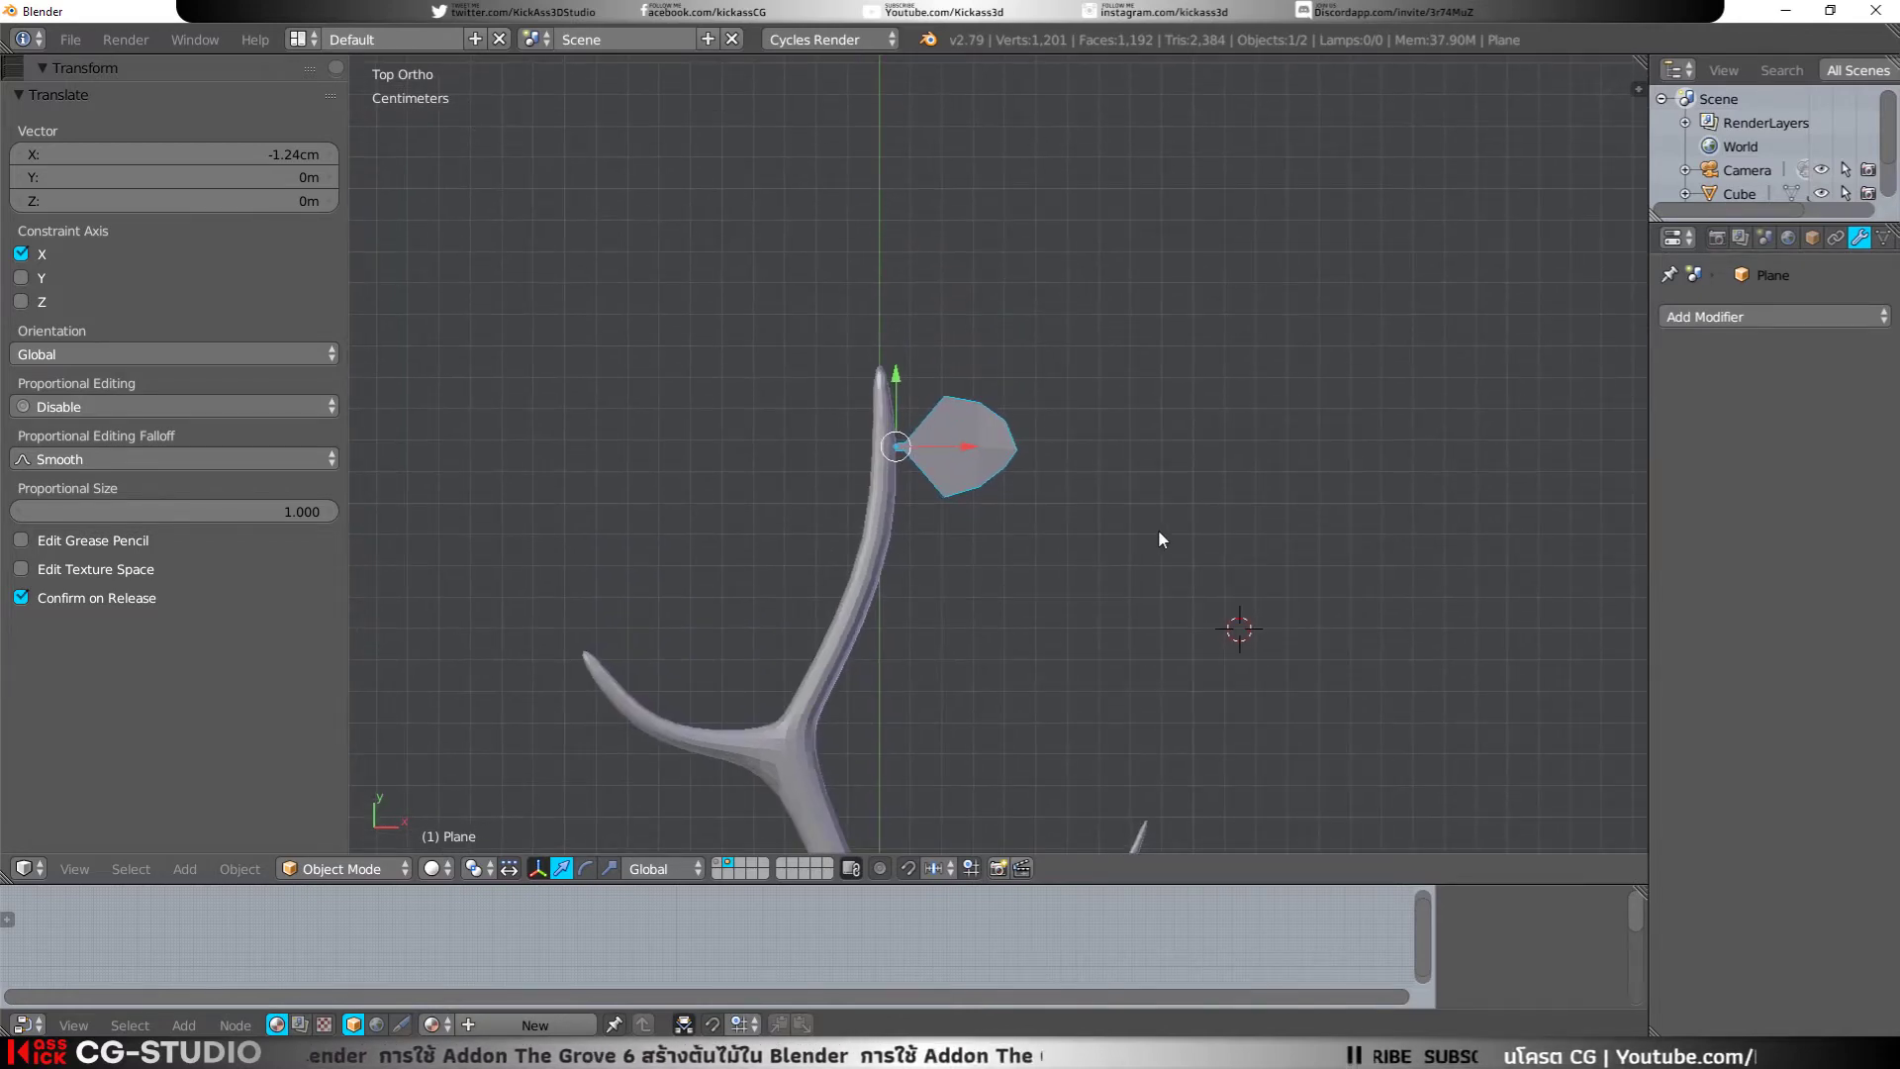
pyautogui.press('r')
pyautogui.click(1128, 409)
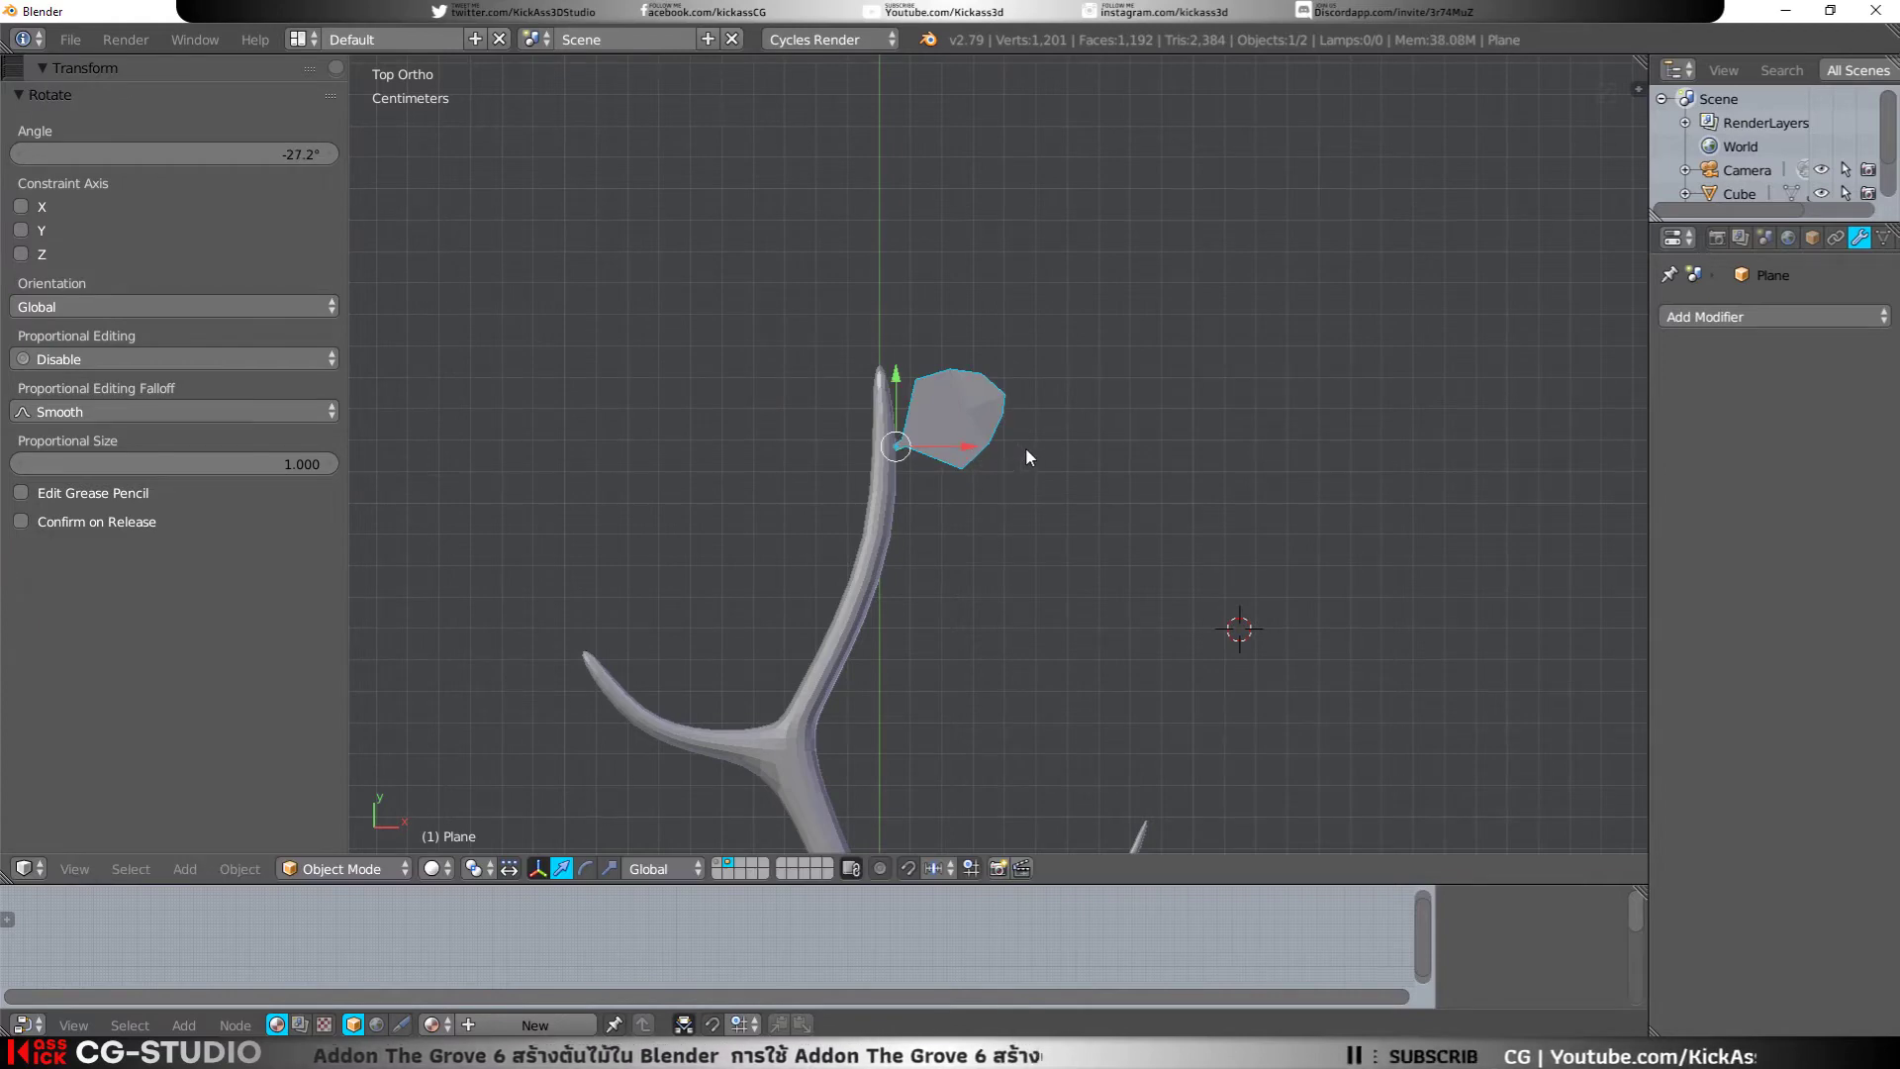
# Step: Add a linked leaf copy rotated -93.3° to point up-left
pyautogui.hotkey('alt', 'd')
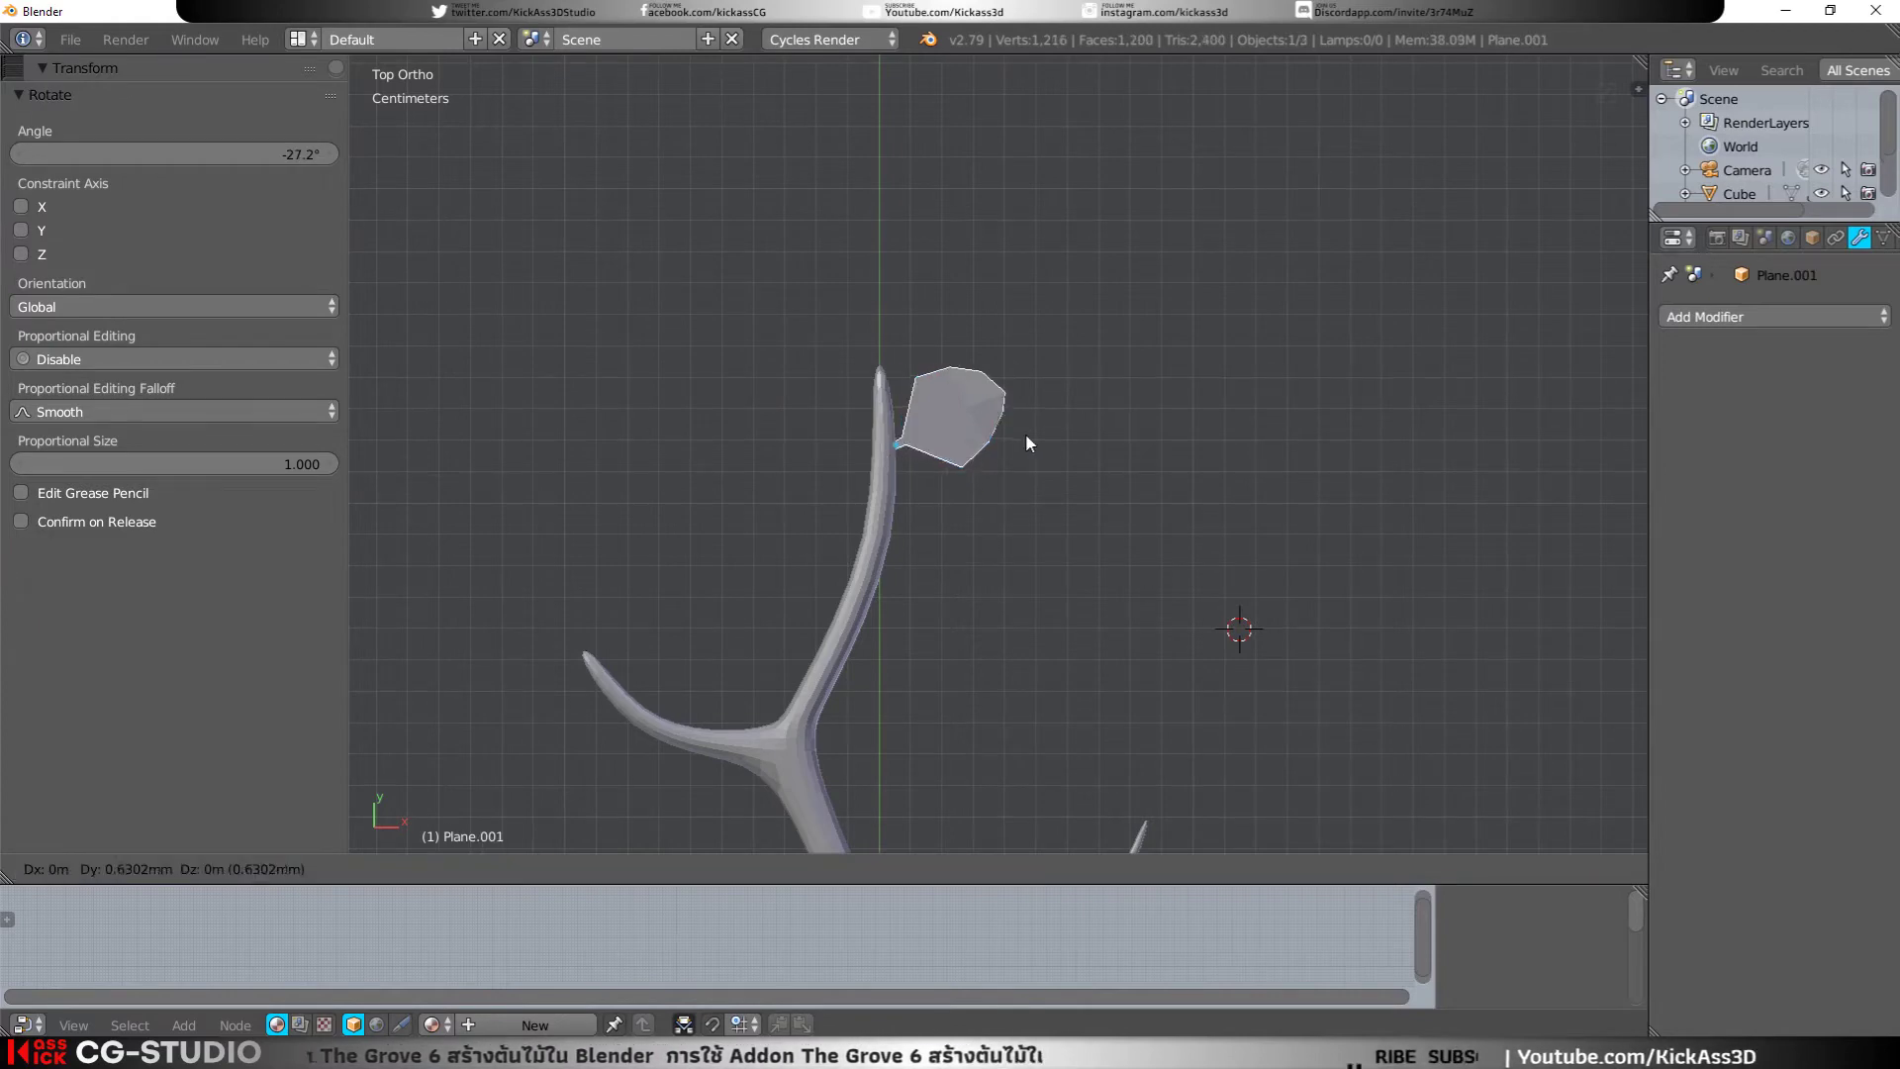
pyautogui.click(1014, 366)
pyautogui.press('r')
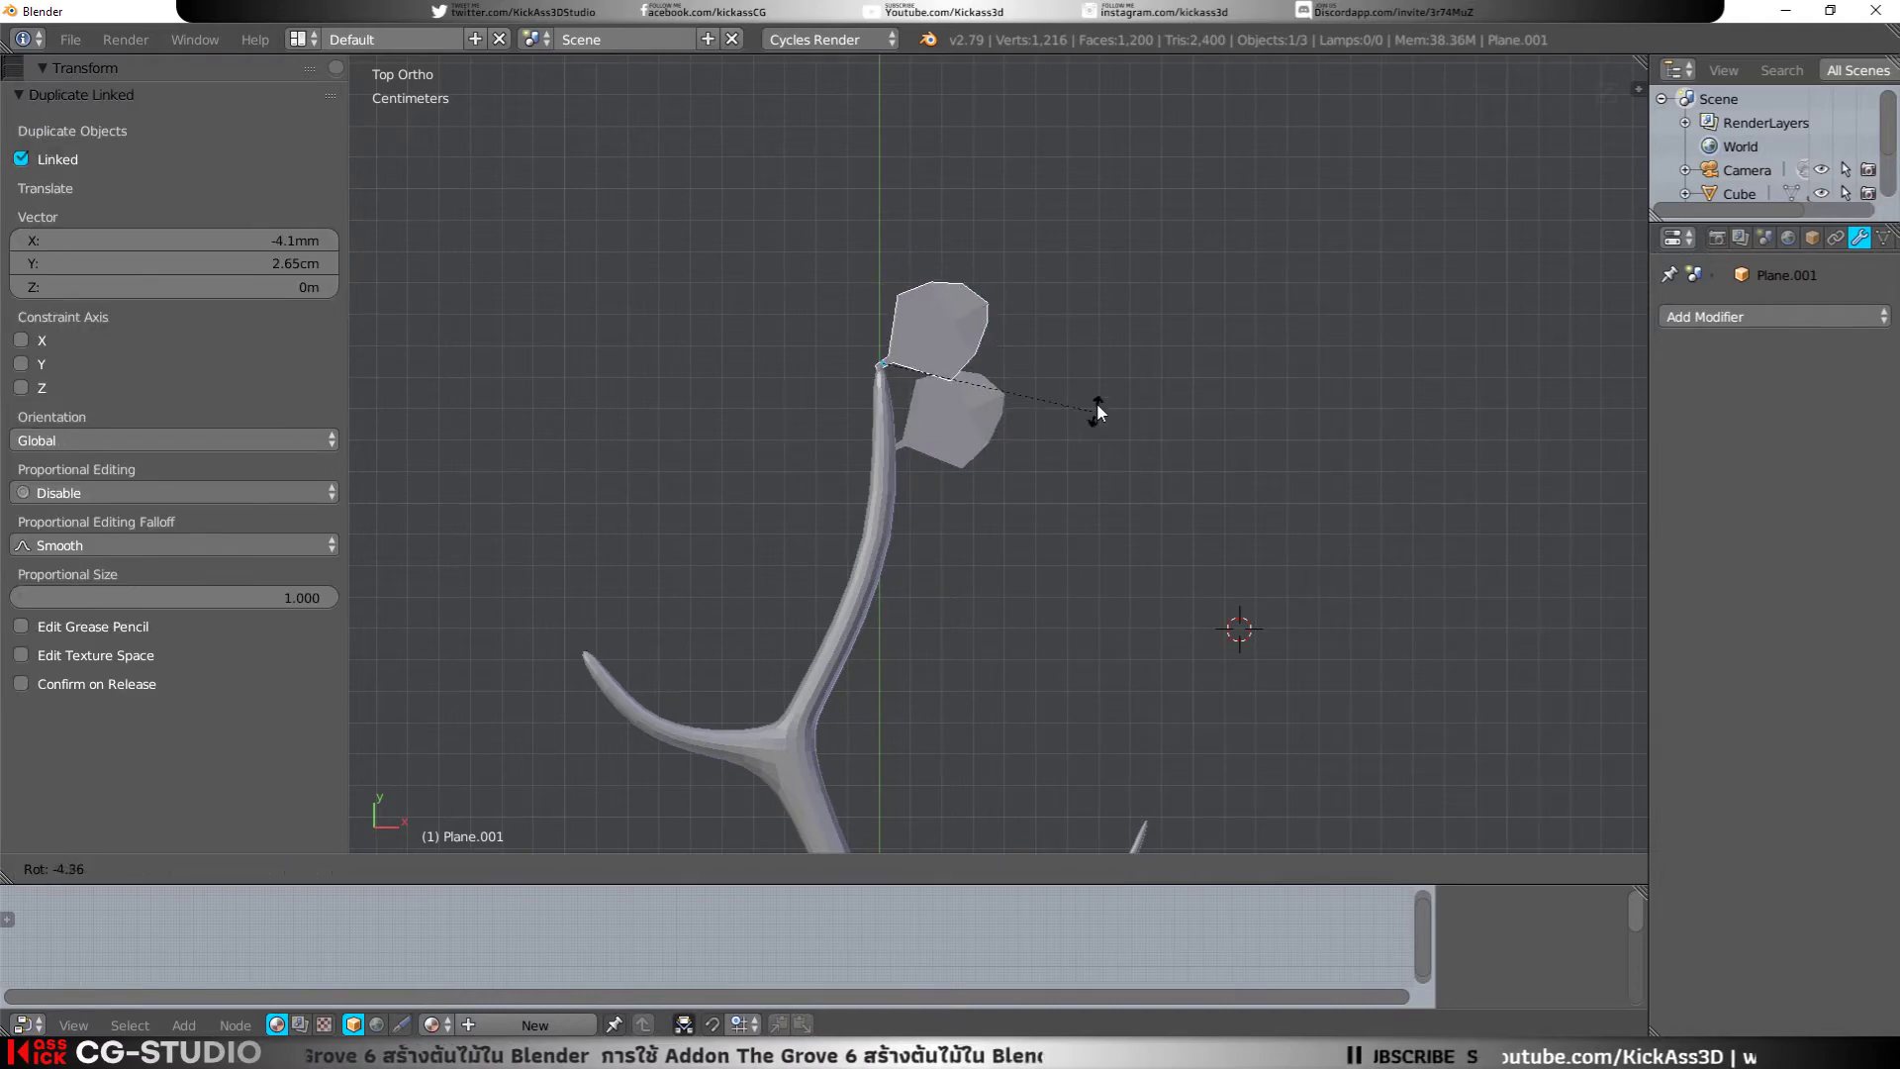
pyautogui.click(912, 261)
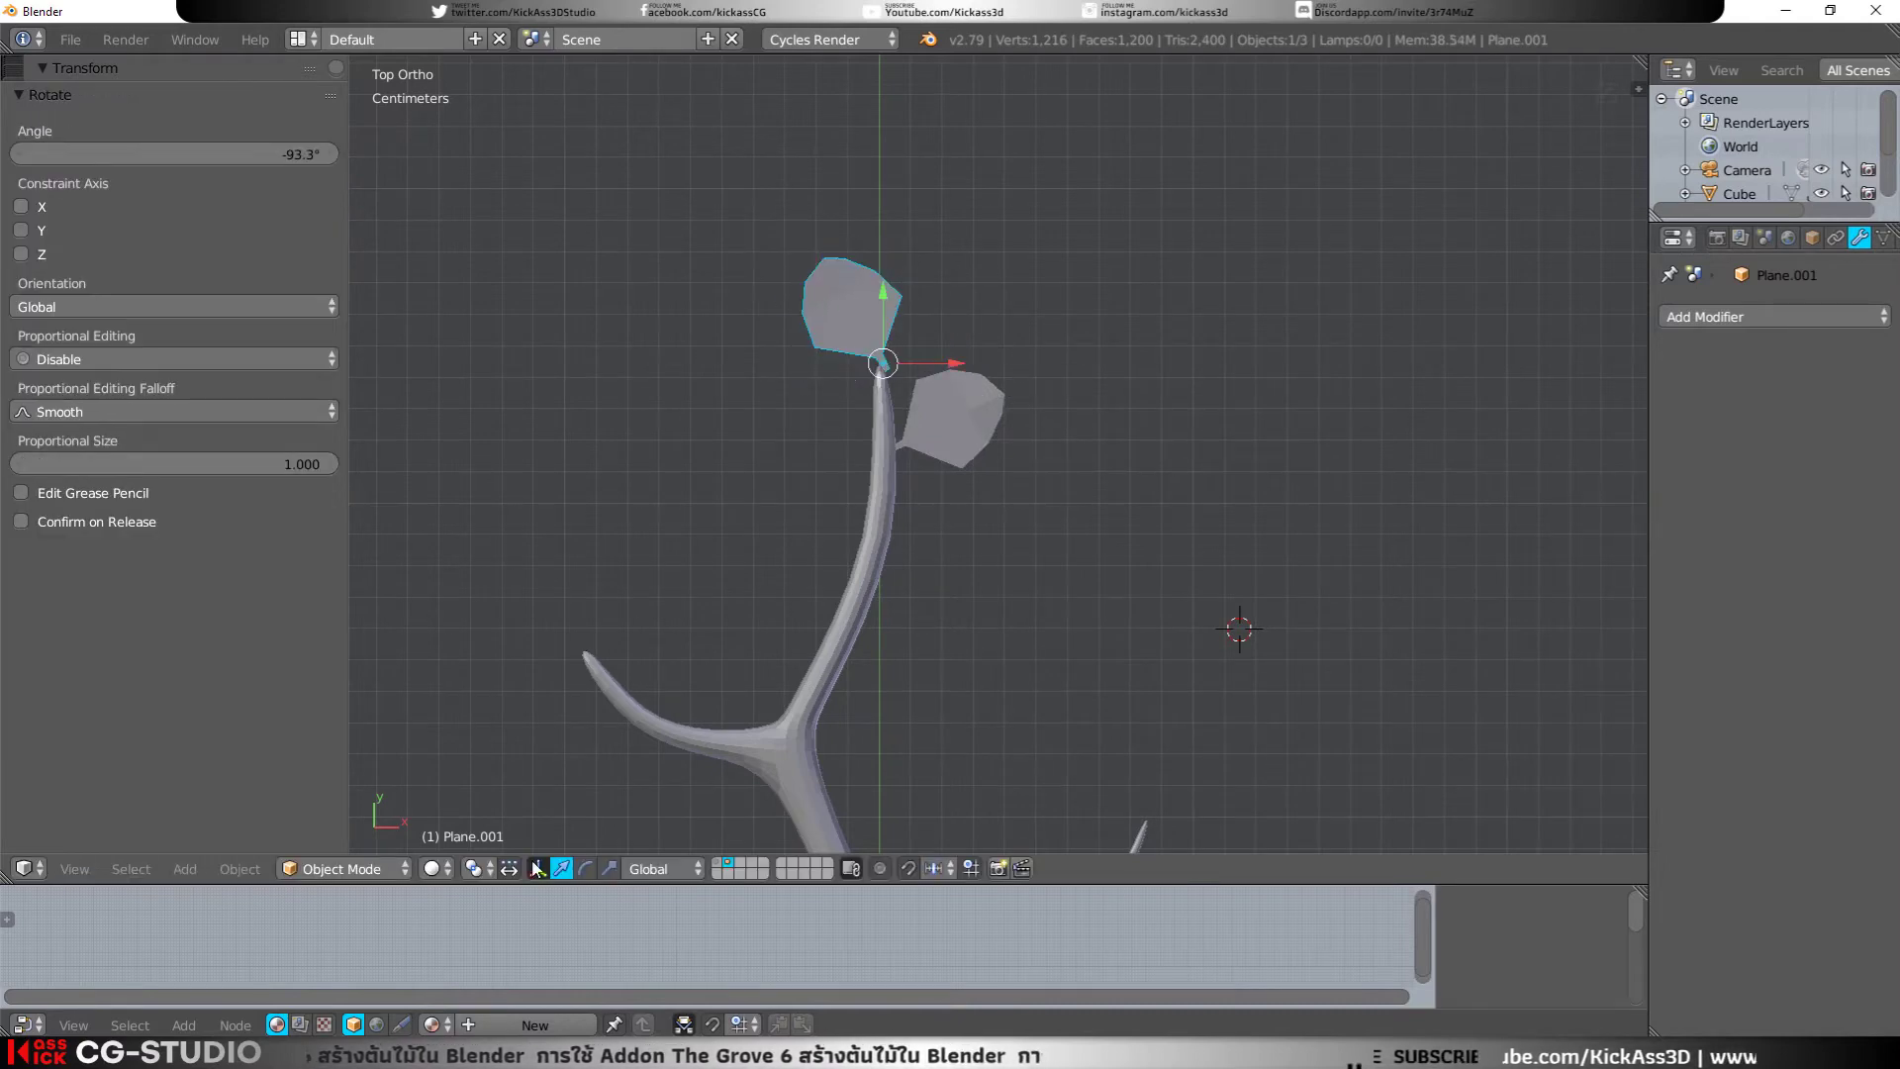
pyautogui.moveTo(952, 364); pyautogui.dragTo(937, 366)
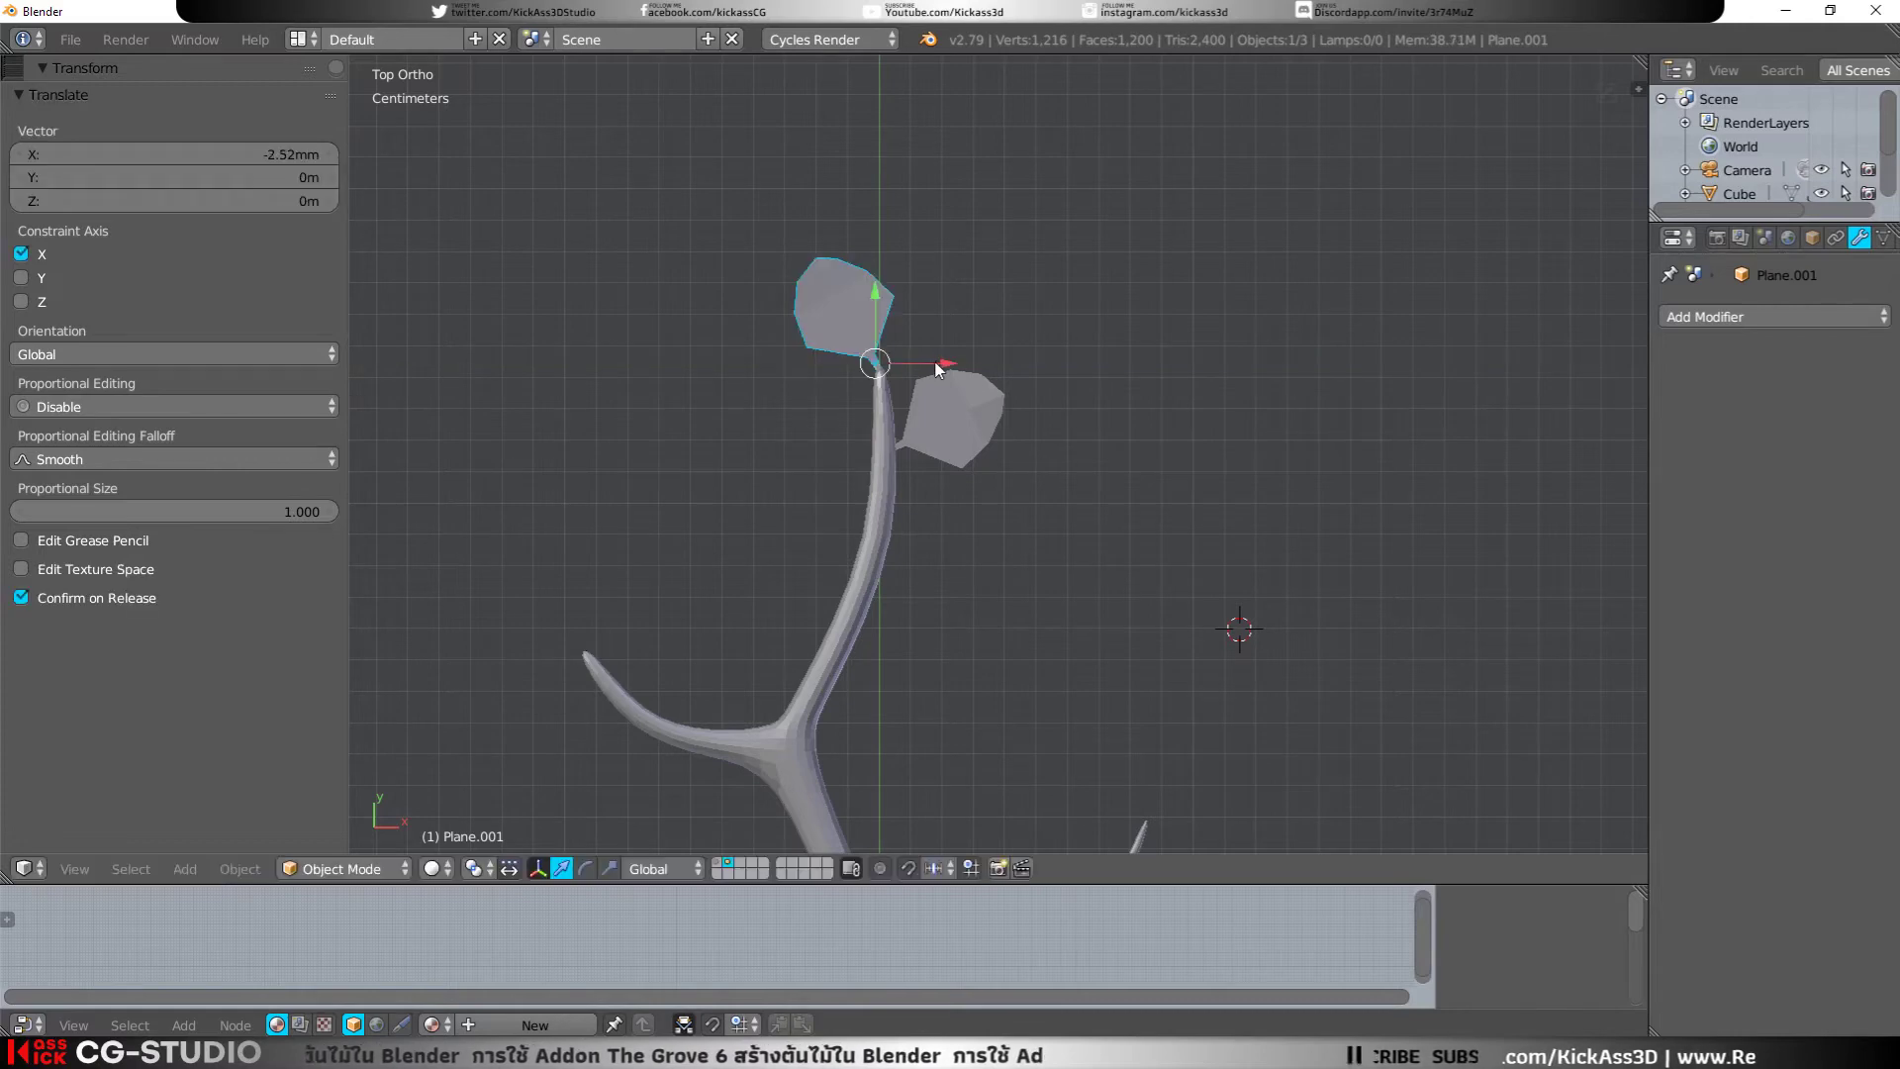
# Step: Add a third linked leaf pointing upper-right and nudge it into place
pyautogui.hotkey('alt', 'd')
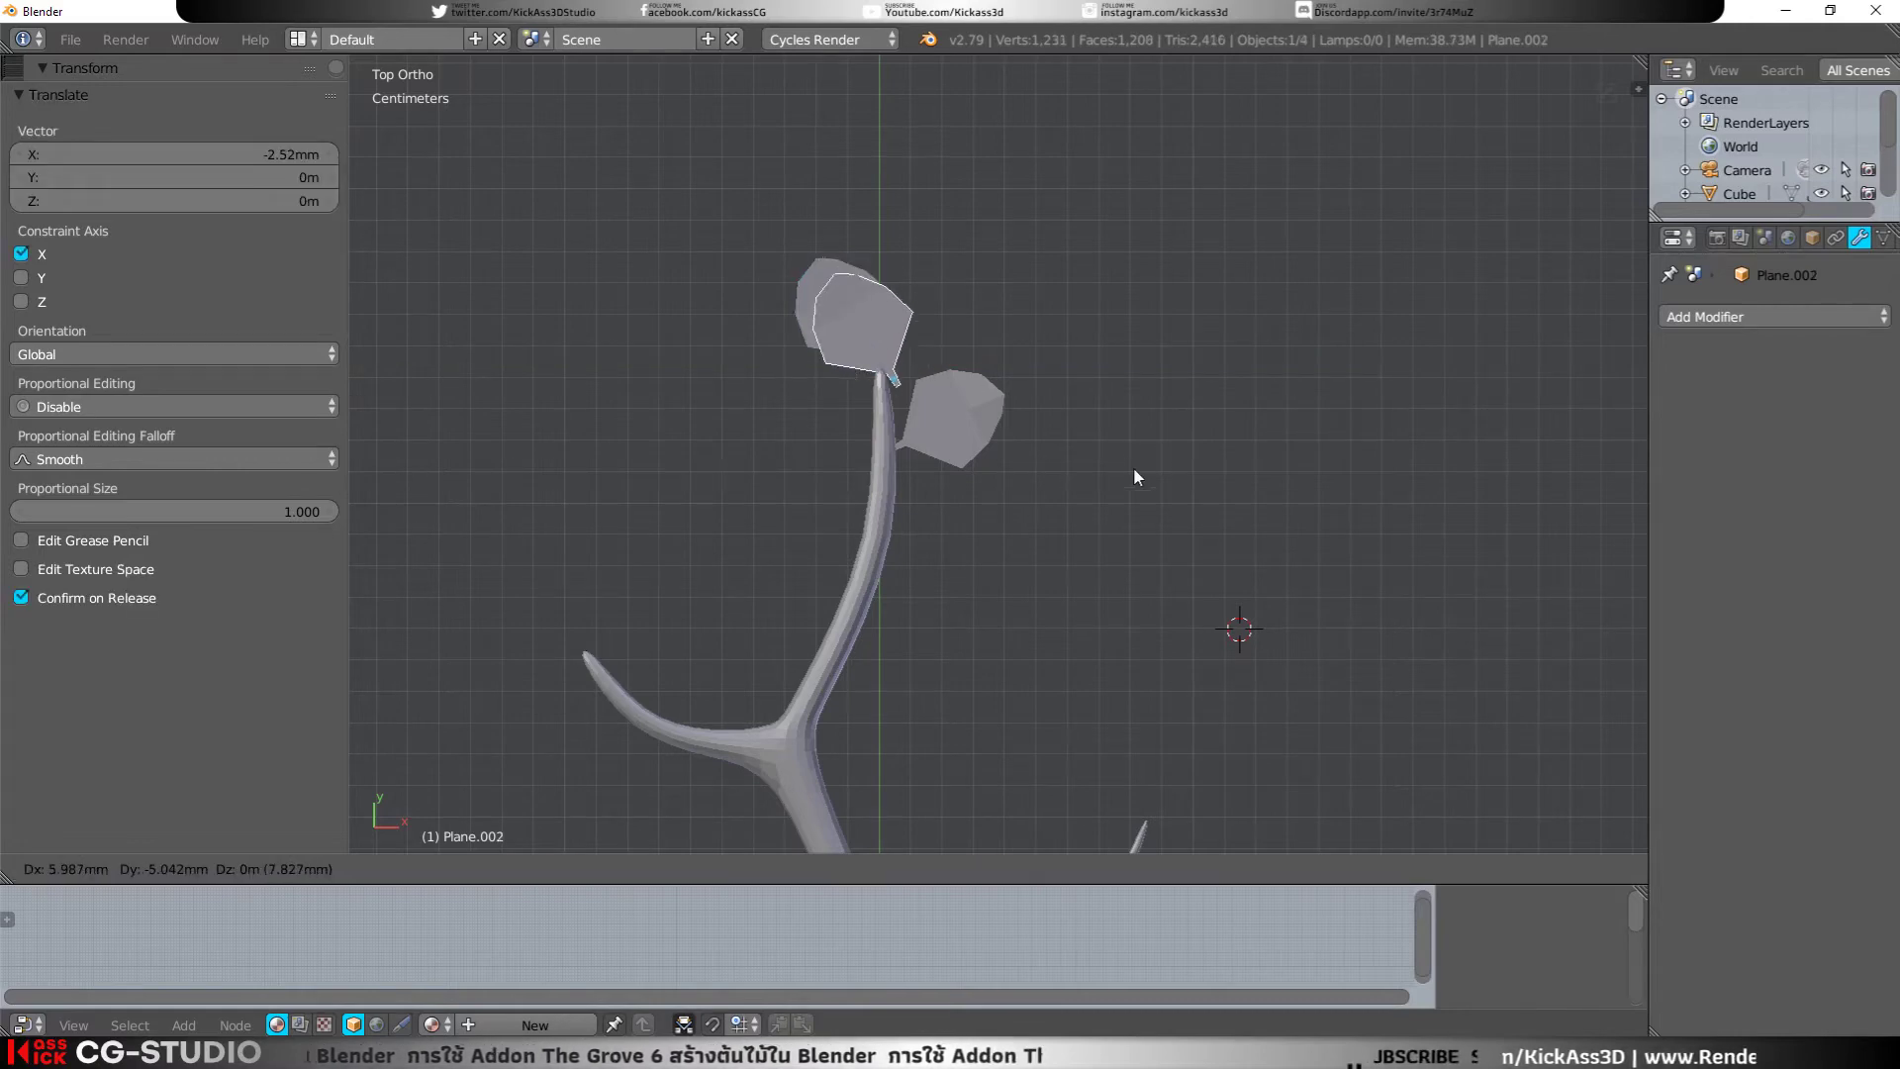
pyautogui.click(1132, 466)
pyautogui.press('r')
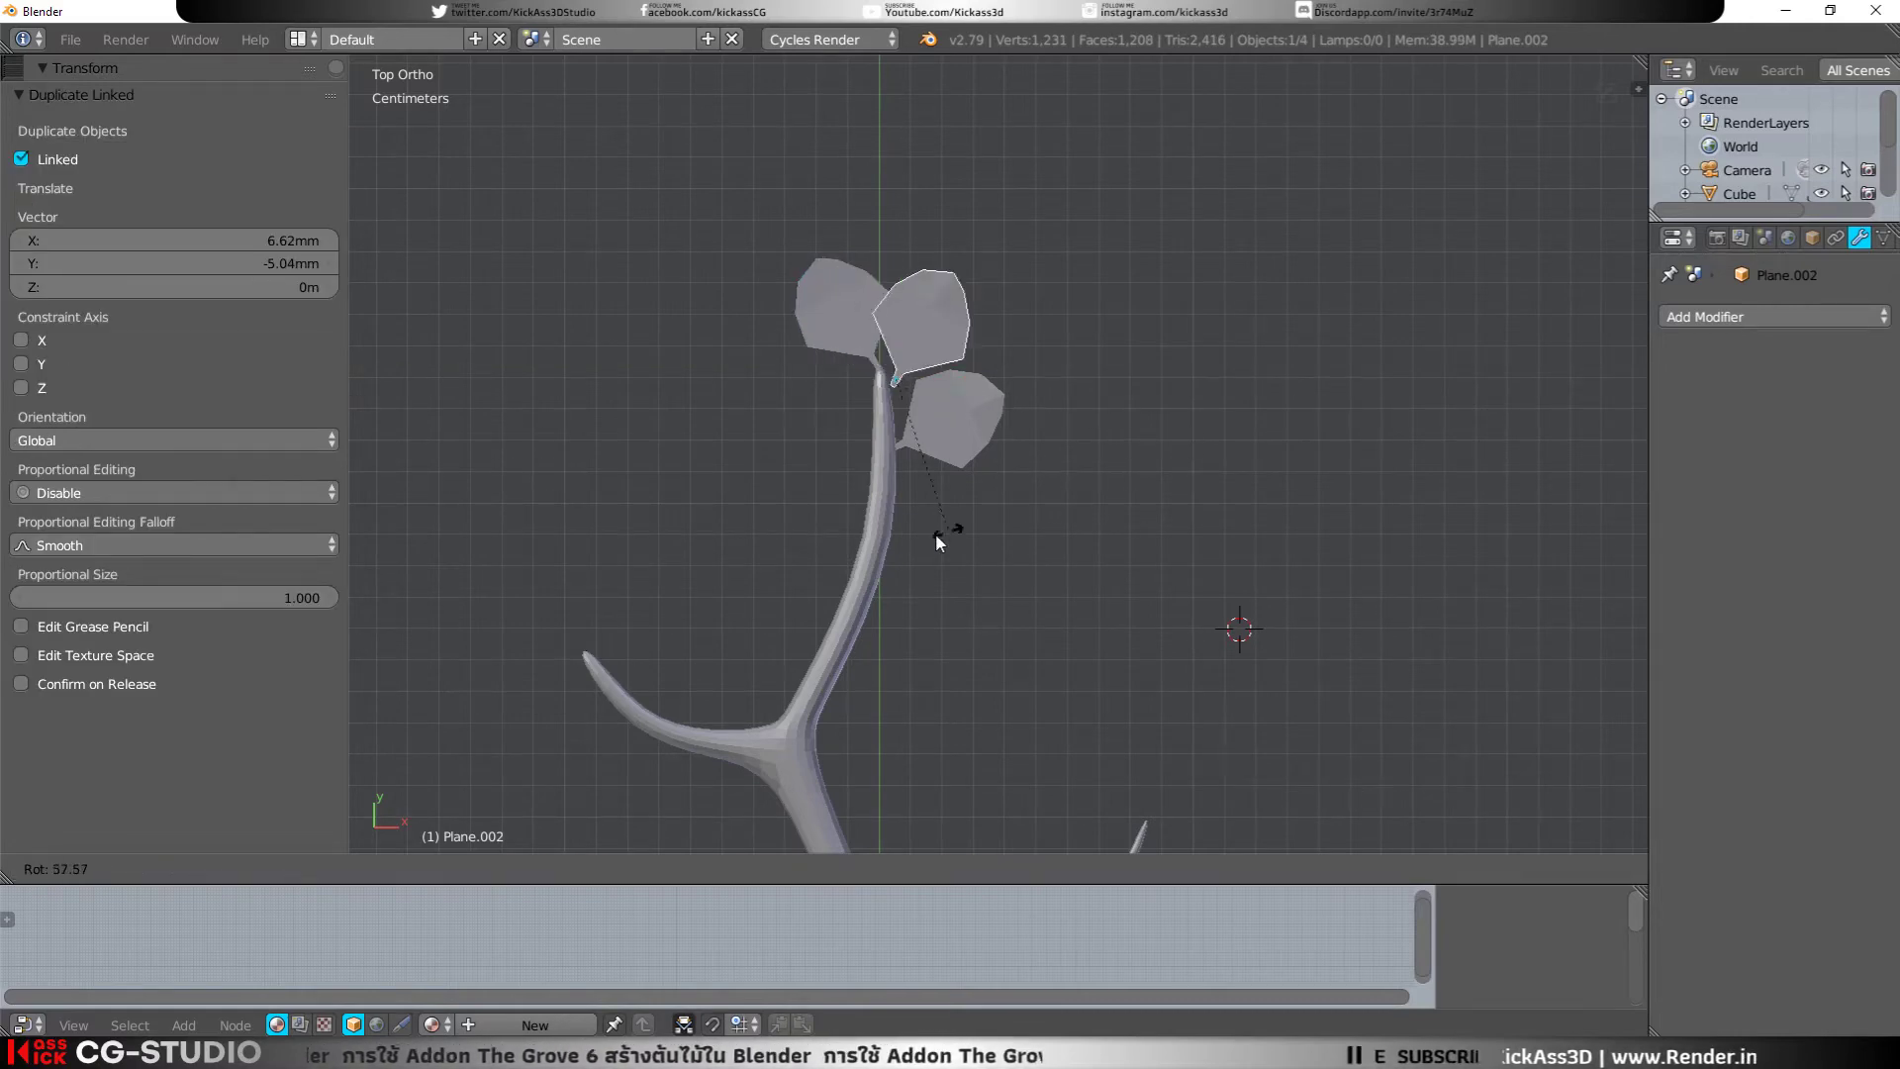
pyautogui.click(888, 549)
pyautogui.moveTo(890, 348); pyautogui.dragTo(947, 377)
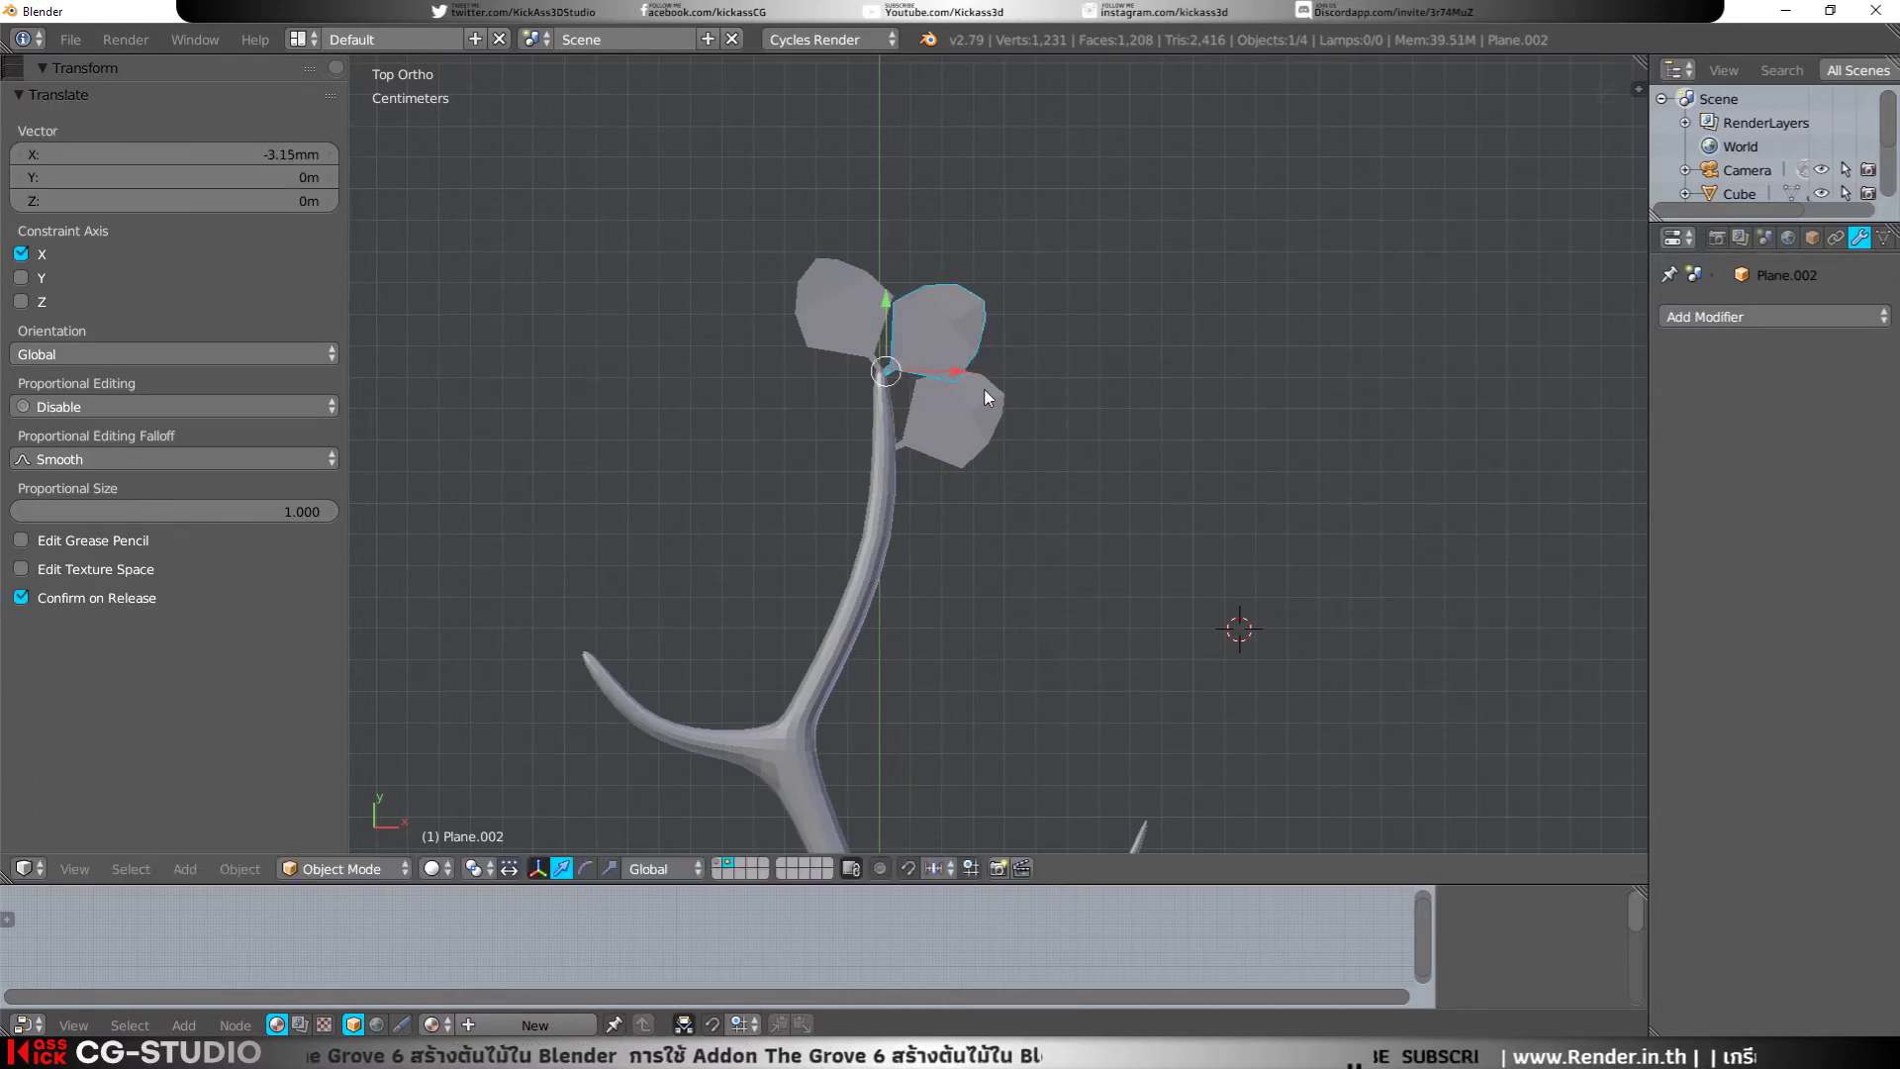
# Step: Place a fourth linked leaf on the stem's left side
pyautogui.hotkey('alt', 'd')
pyautogui.click(956, 475)
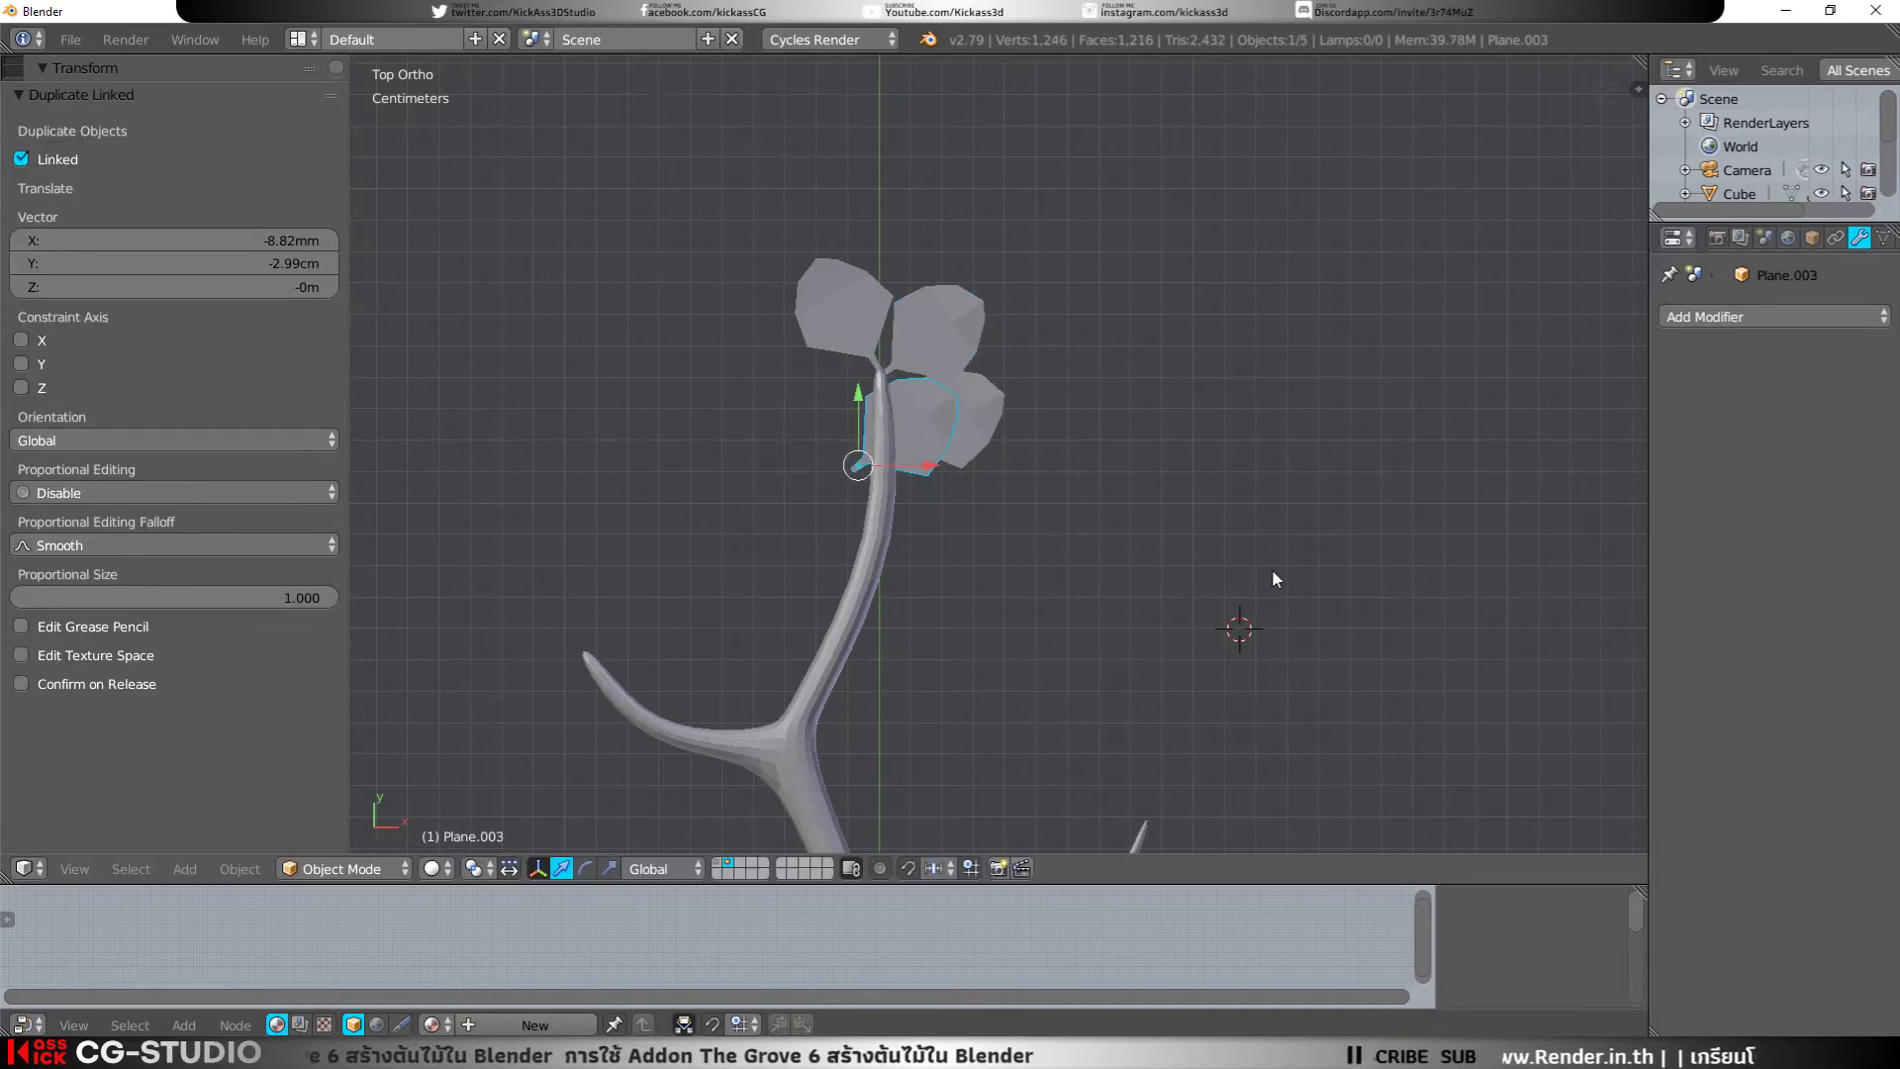
pyautogui.press('r')
pyautogui.click(855, 353)
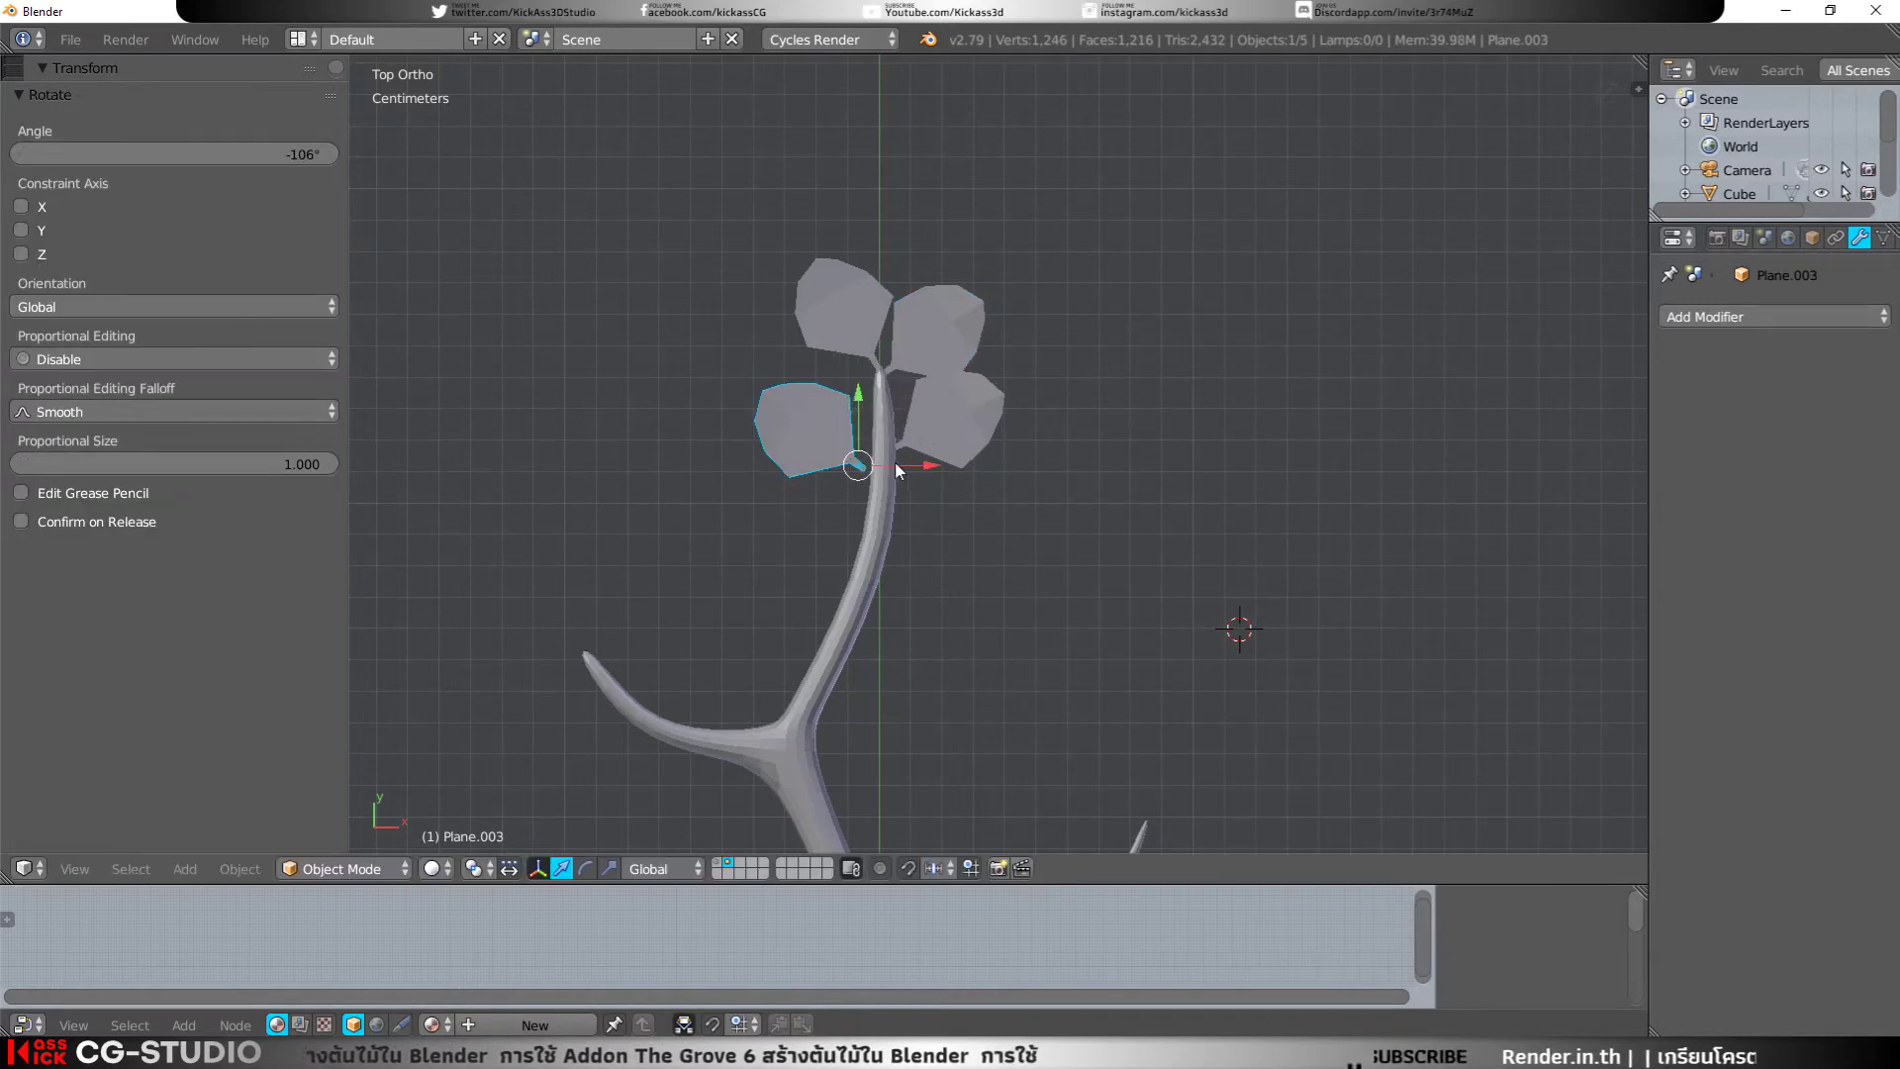
pyautogui.moveTo(897, 470); pyautogui.dragTo(906, 467)
# Step: Select all four leaves of the top cluster
pyautogui.scroll(-3, 871, 593)
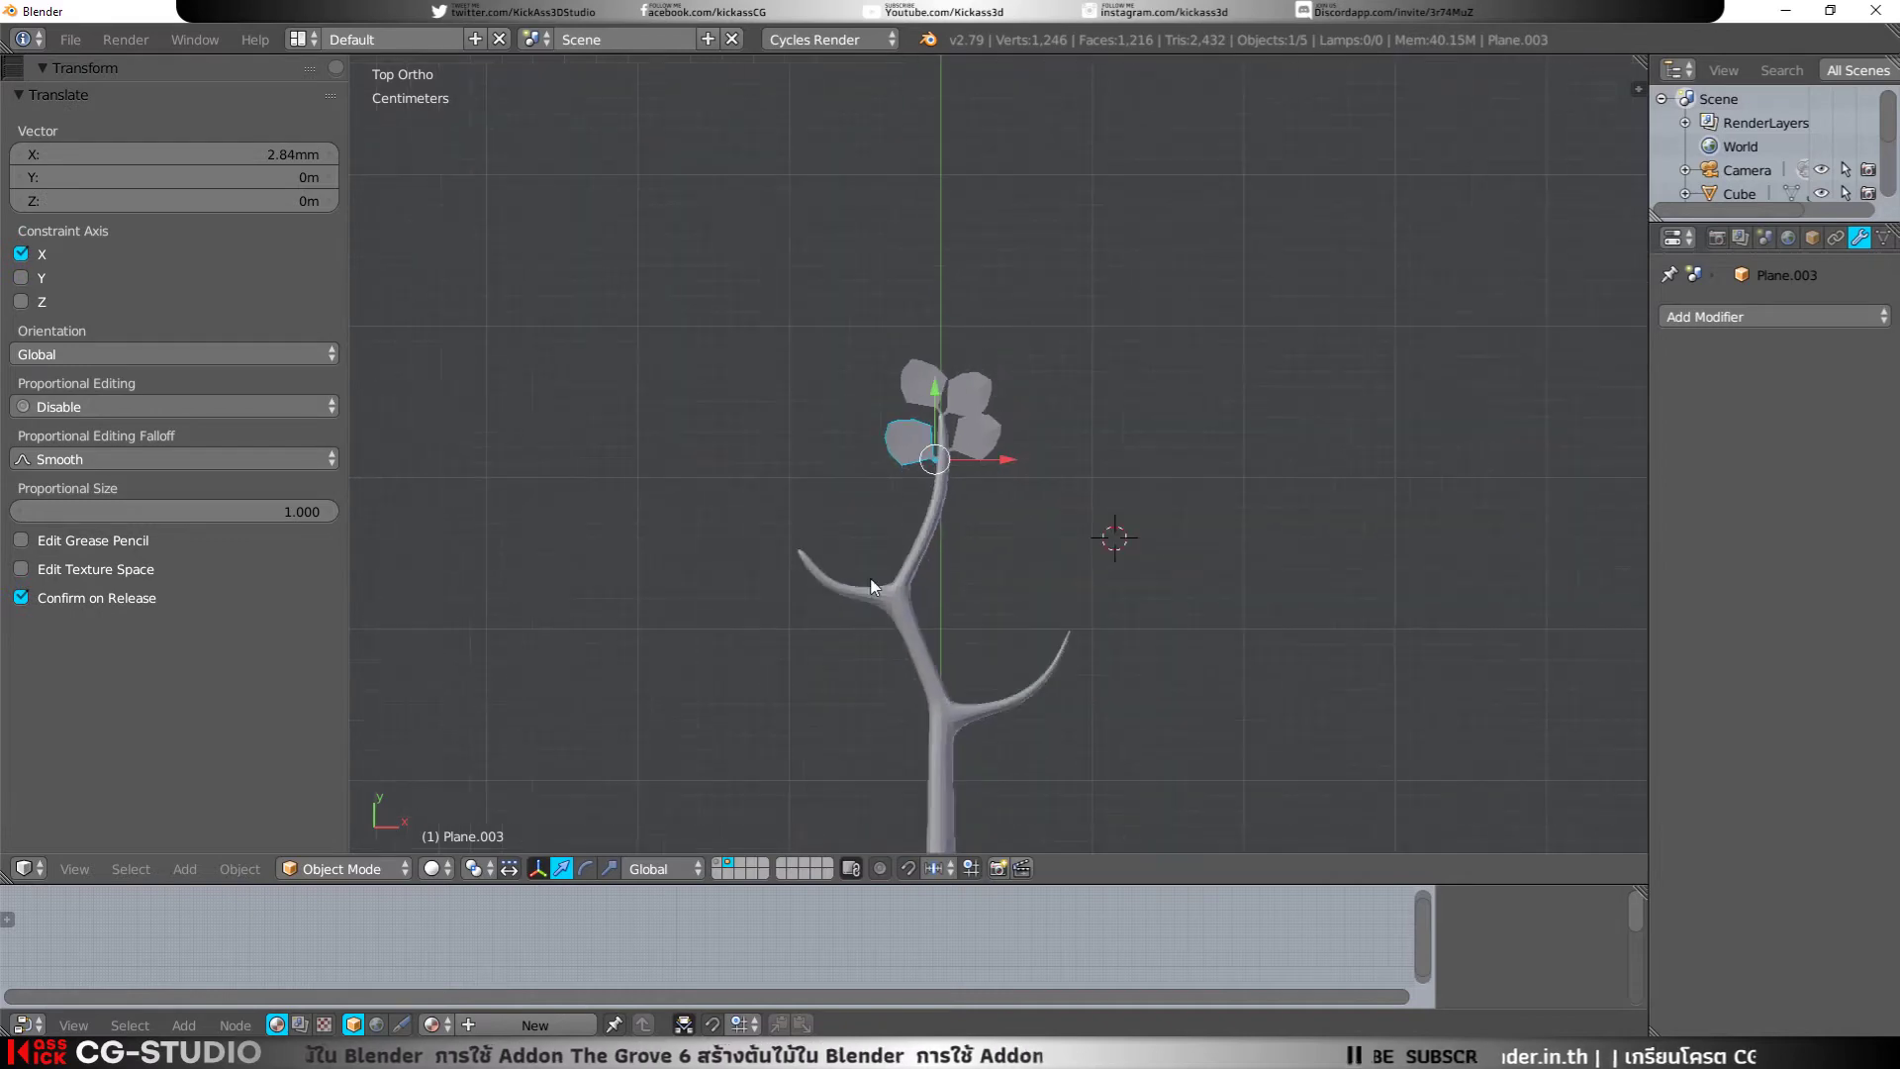
pyautogui.keyDown('shift'); pyautogui.rightClick(990, 421); pyautogui.keyUp('shift')
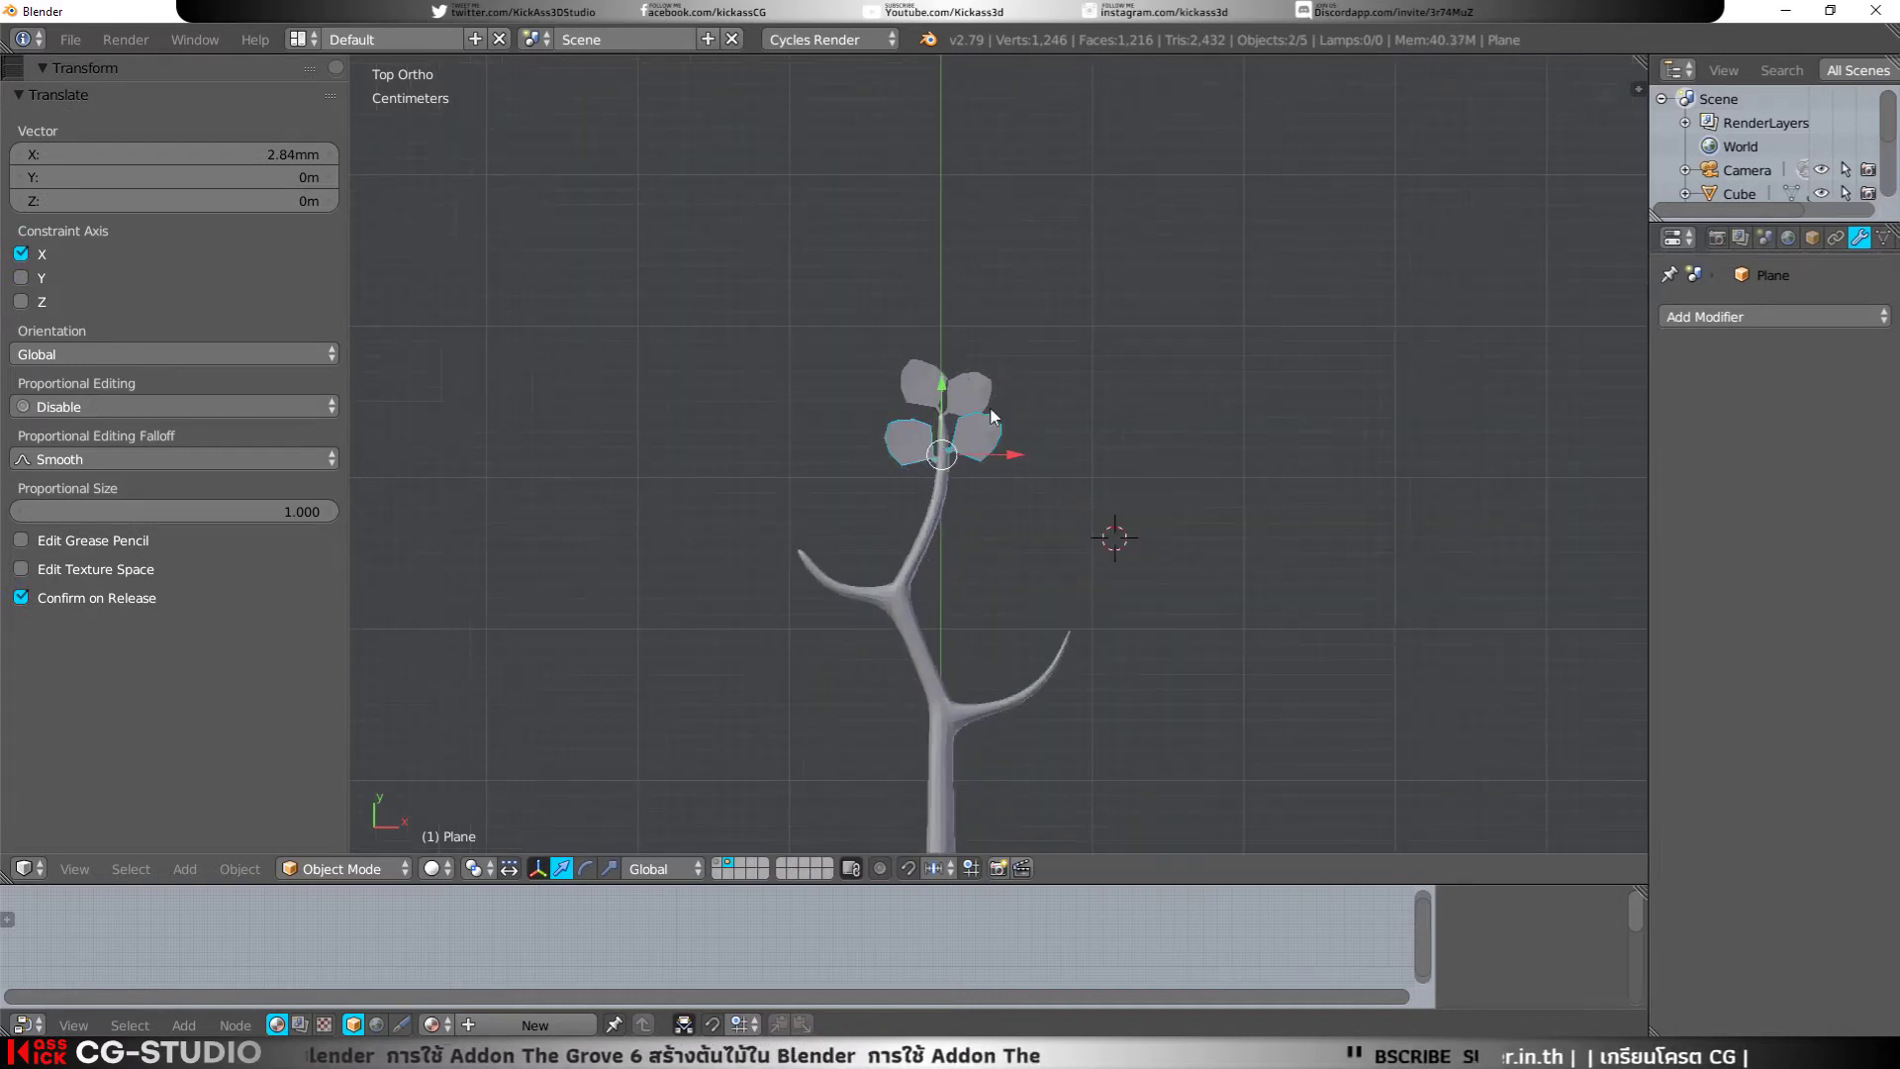
pyautogui.keyDown('shift'); pyautogui.rightClick(920, 383); pyautogui.keyUp('shift')
# Step: Duplicate the four-leaf cluster onto the right branch tip, rotated 24.9°
pyautogui.hotkey('shift', 'd')
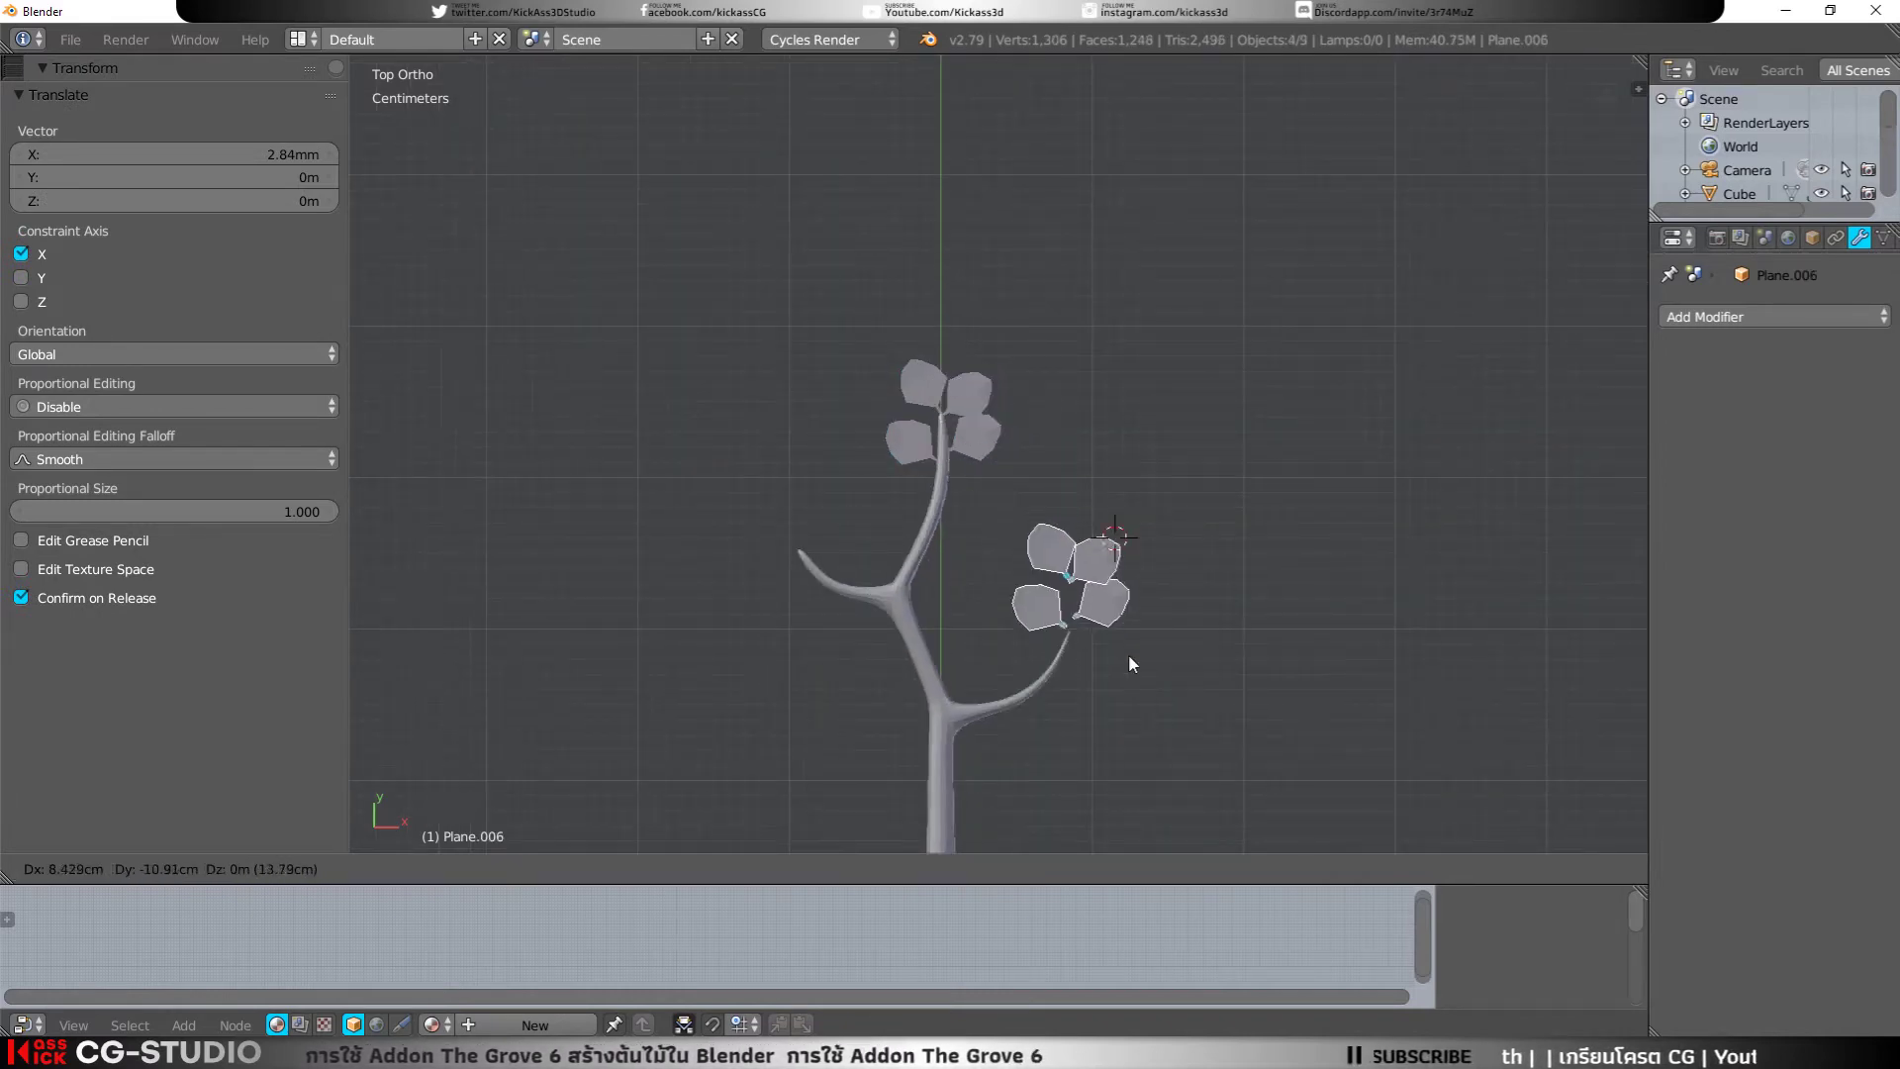
pyautogui.click(1118, 699)
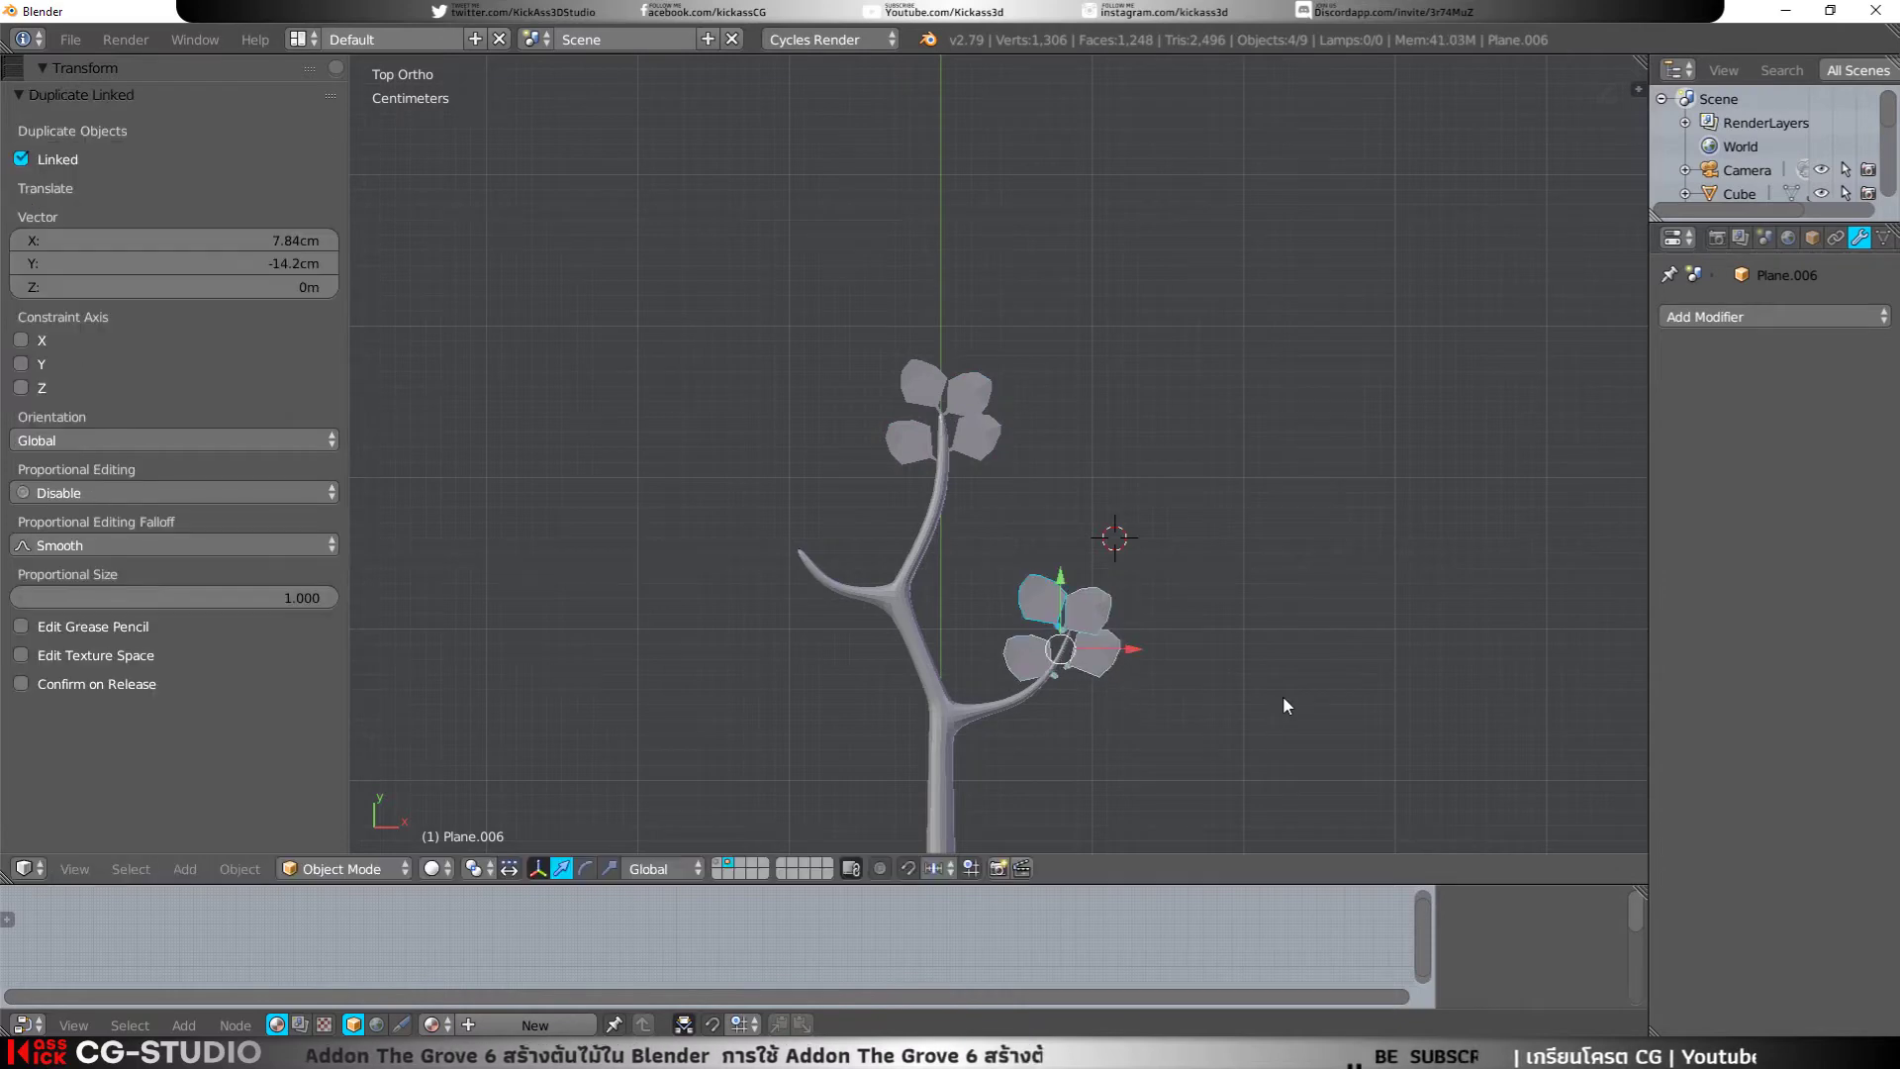
pyautogui.press('r')
pyautogui.click(1311, 836)
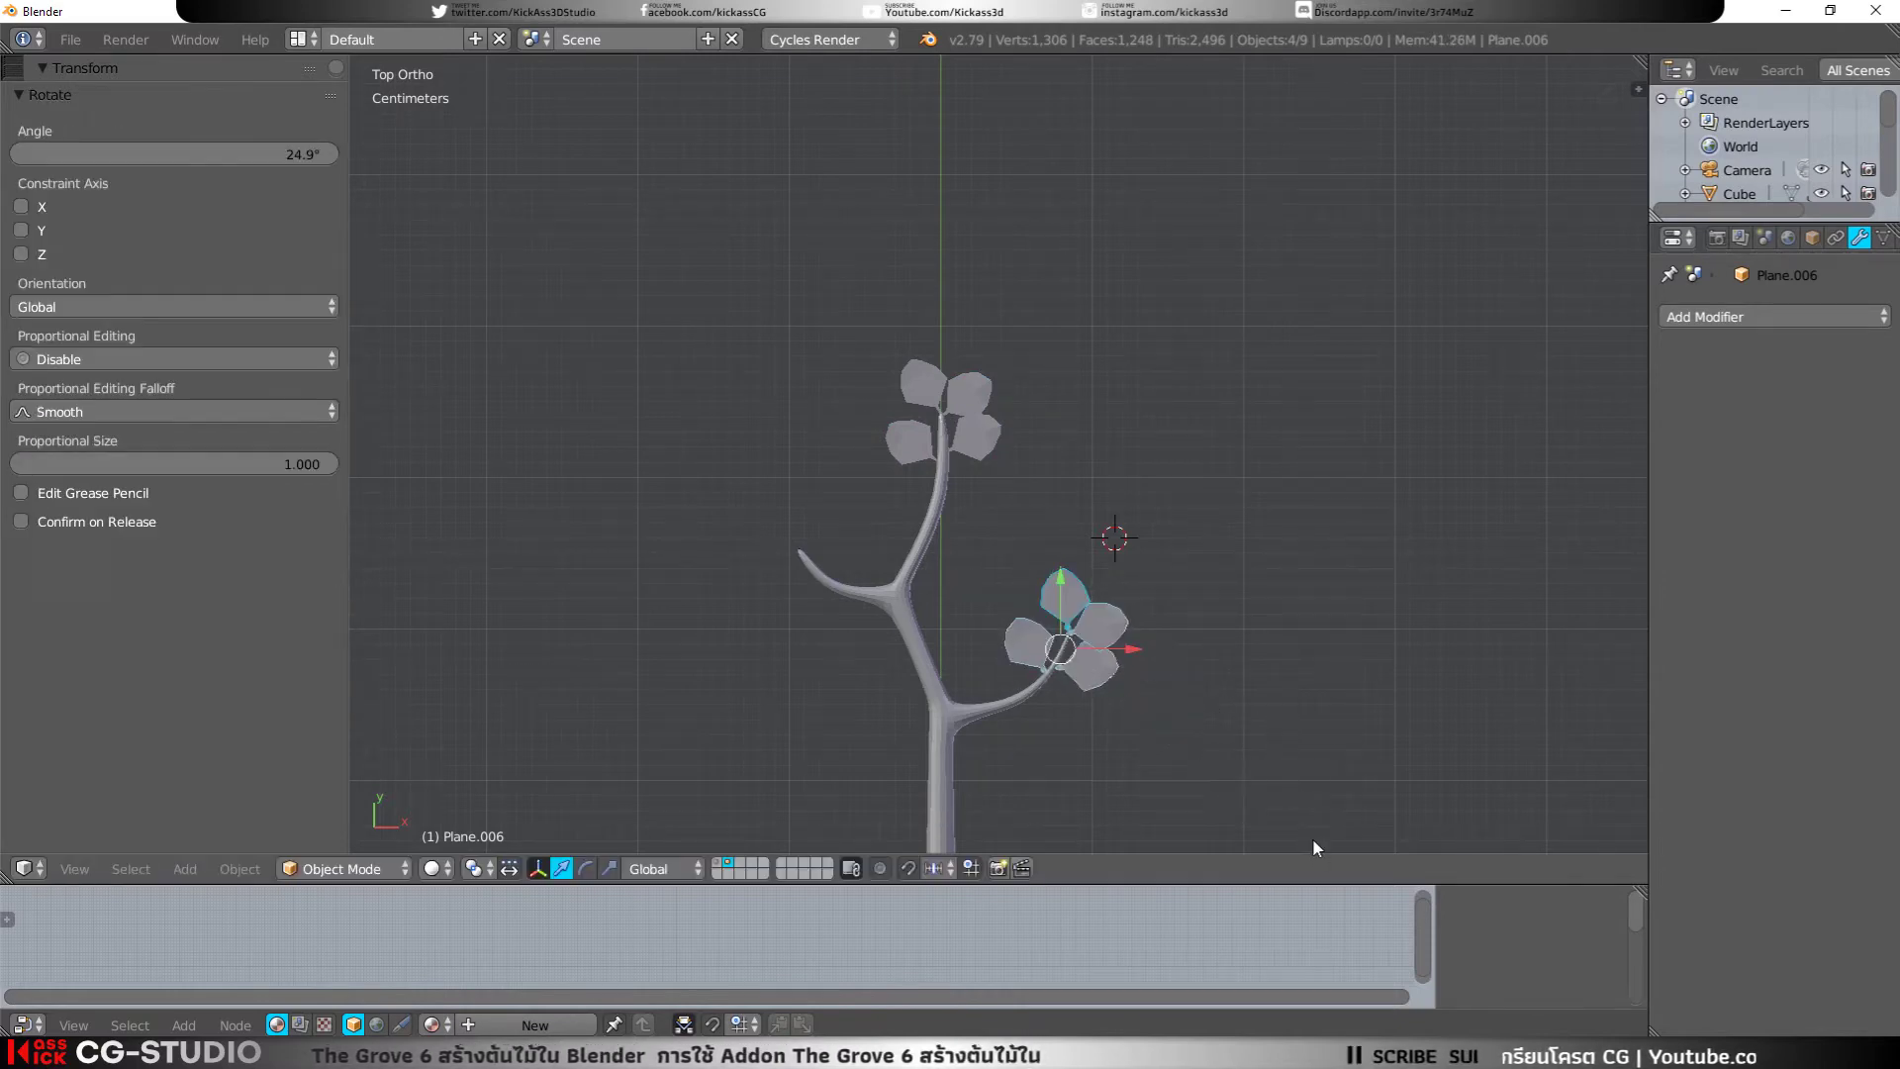
pyautogui.scroll(3, 1251, 748)
pyautogui.keyDown('shift'); pyautogui.moveTo(1245, 742); pyautogui.dragTo(966, 263, button='middle'); pyautogui.keyUp('shift')
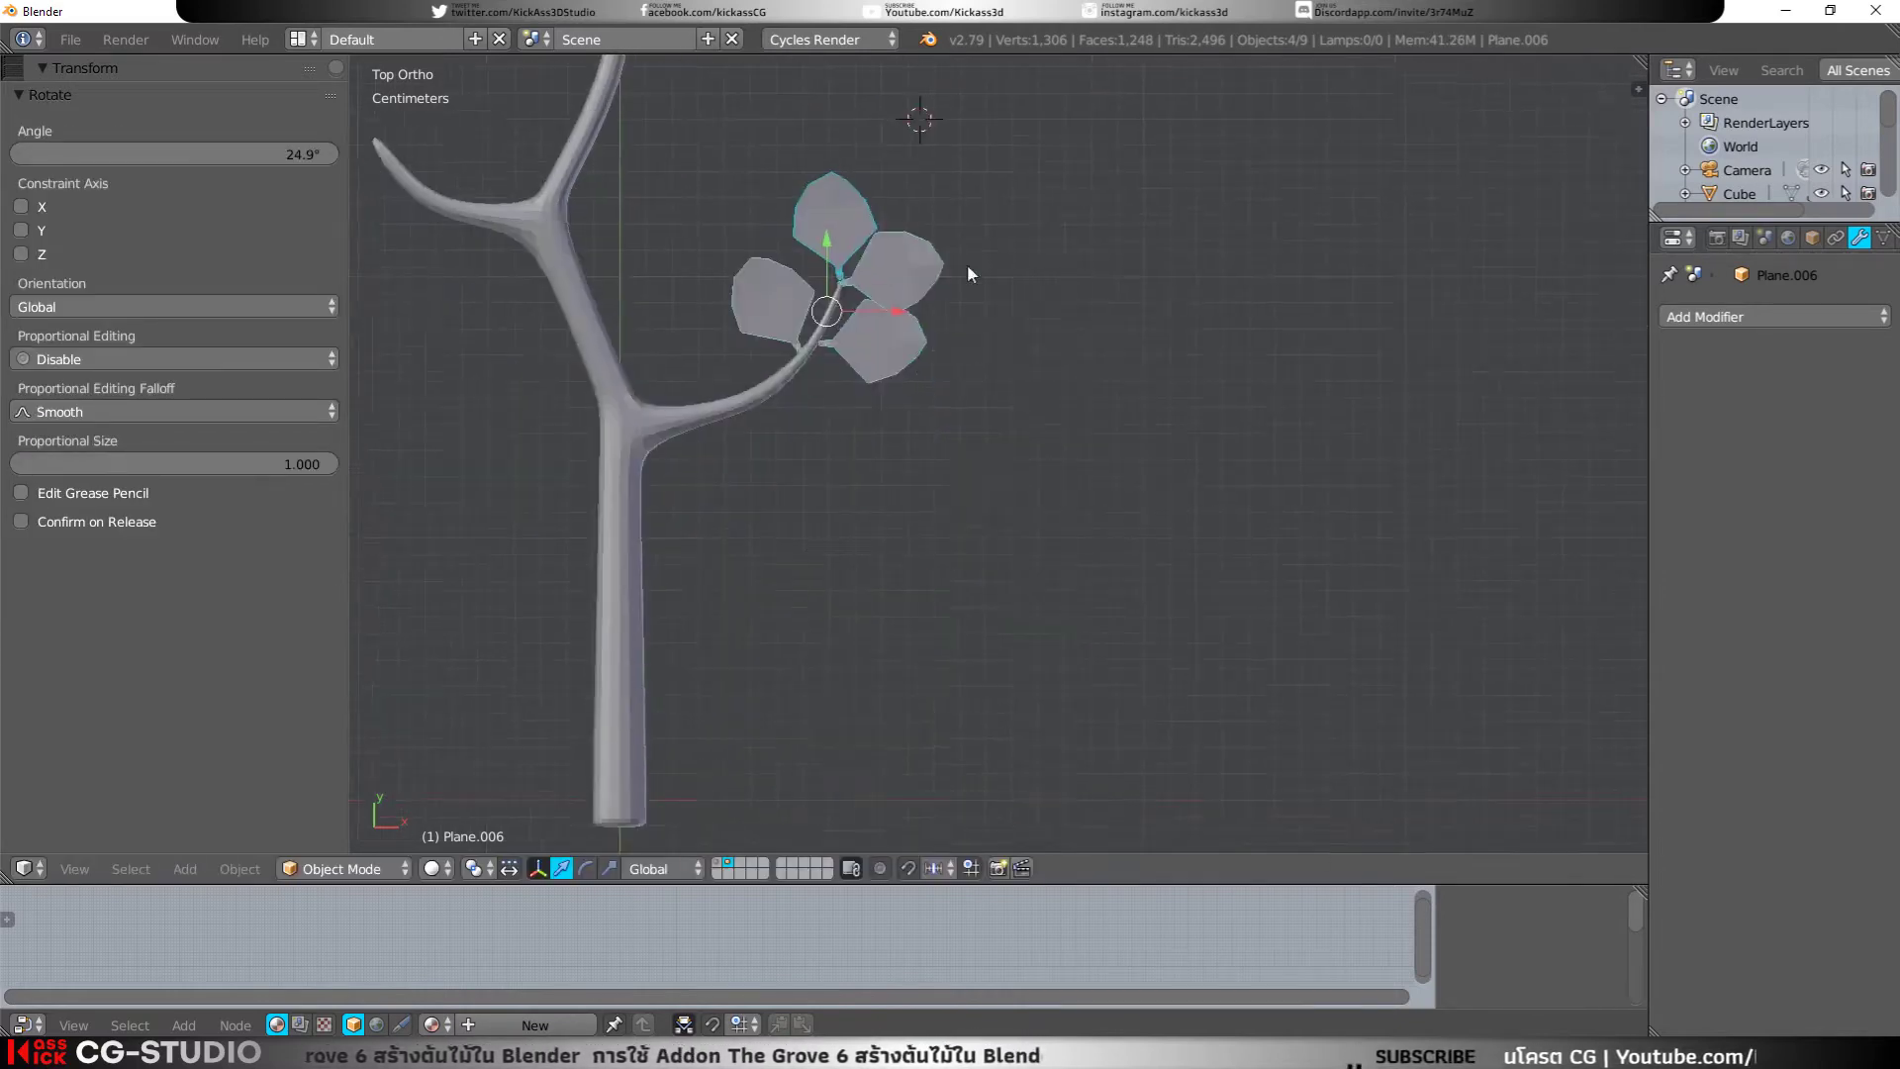
pyautogui.scroll(3, 940, 346)
pyautogui.keyDown('shift'); pyautogui.moveTo(922, 406); pyautogui.dragTo(1055, 580, button='middle'); pyautogui.keyUp('shift')
# Step: Nudge each copied leaf along X or Y to fit the tip, bottom-right leaf -5.04mm
pyautogui.moveTo(857, 443); pyautogui.dragTo(851, 442, button='right')
pyautogui.press('x')
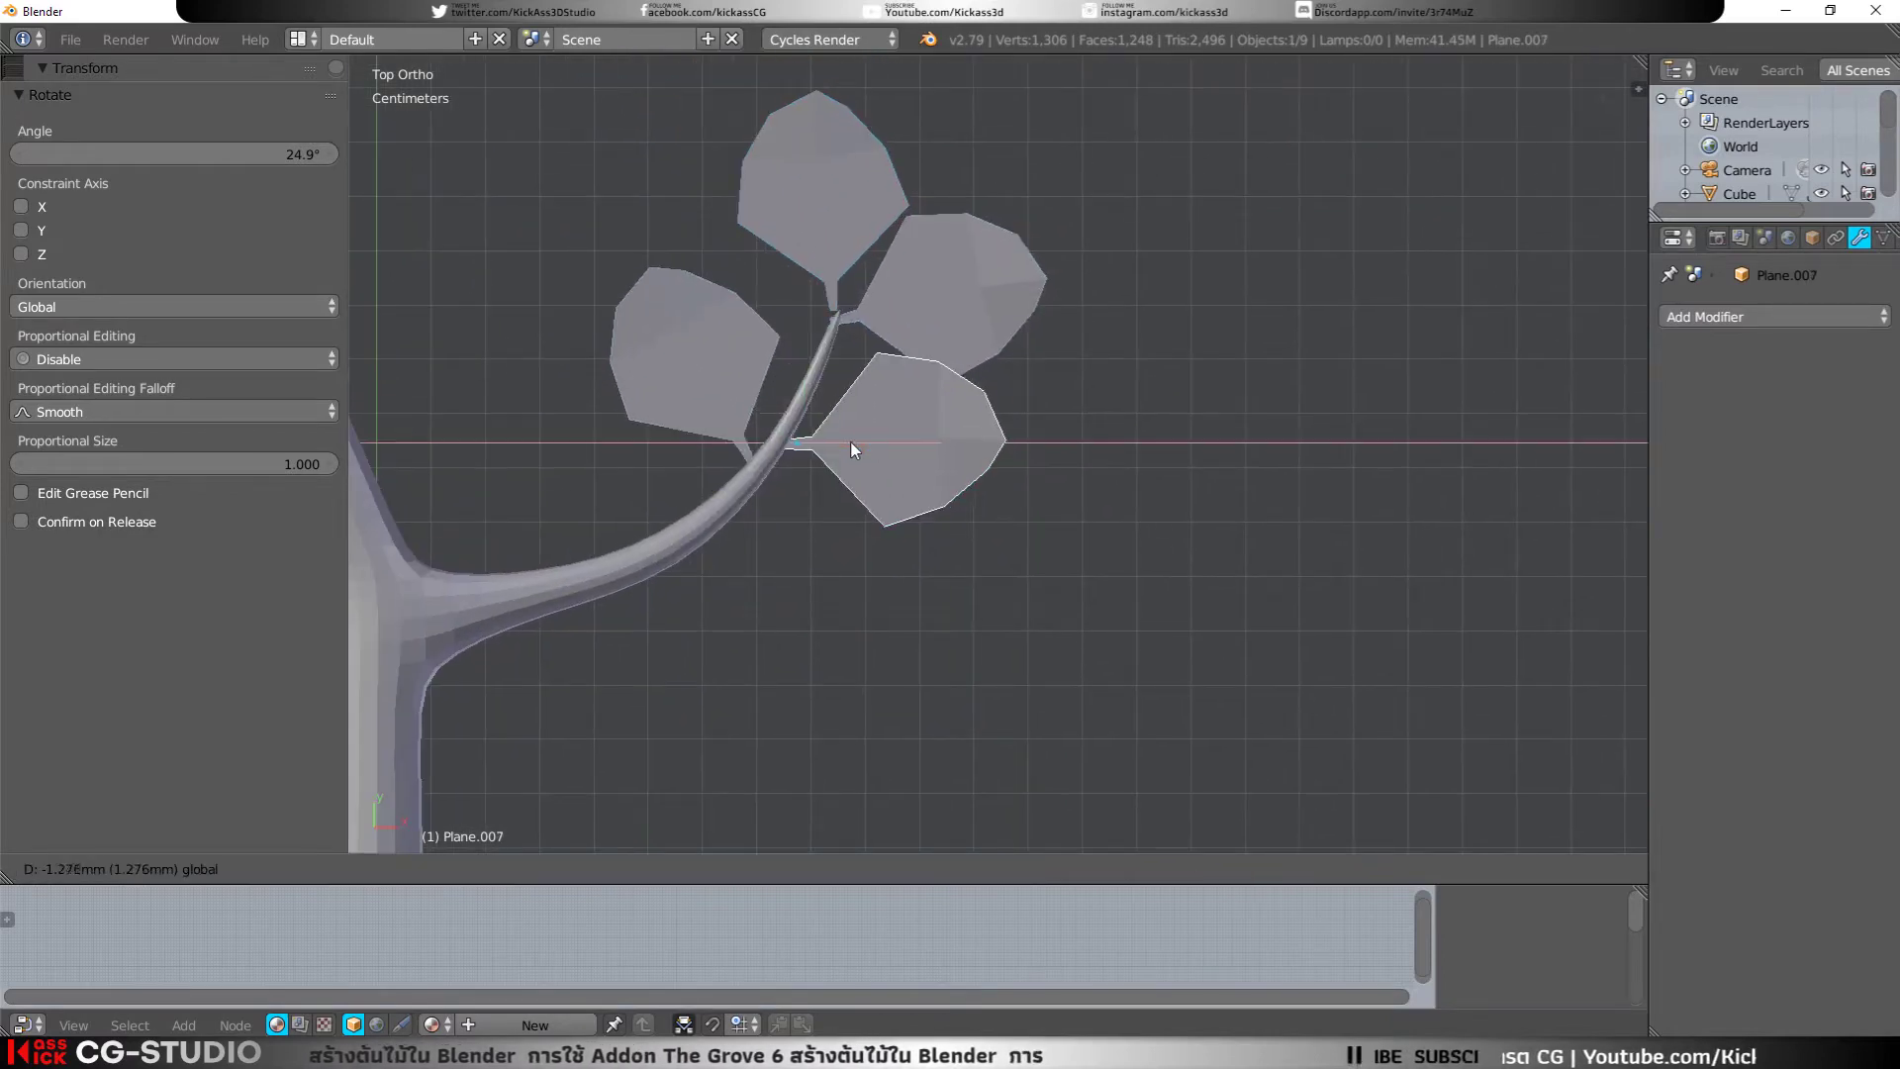
pyautogui.moveTo(831, 222)
pyautogui.mouseDown(button='right')
pyautogui.moveTo(849, 293)
pyautogui.moveTo(828, 253)
pyautogui.mouseUp(button='right')
pyautogui.press('y')
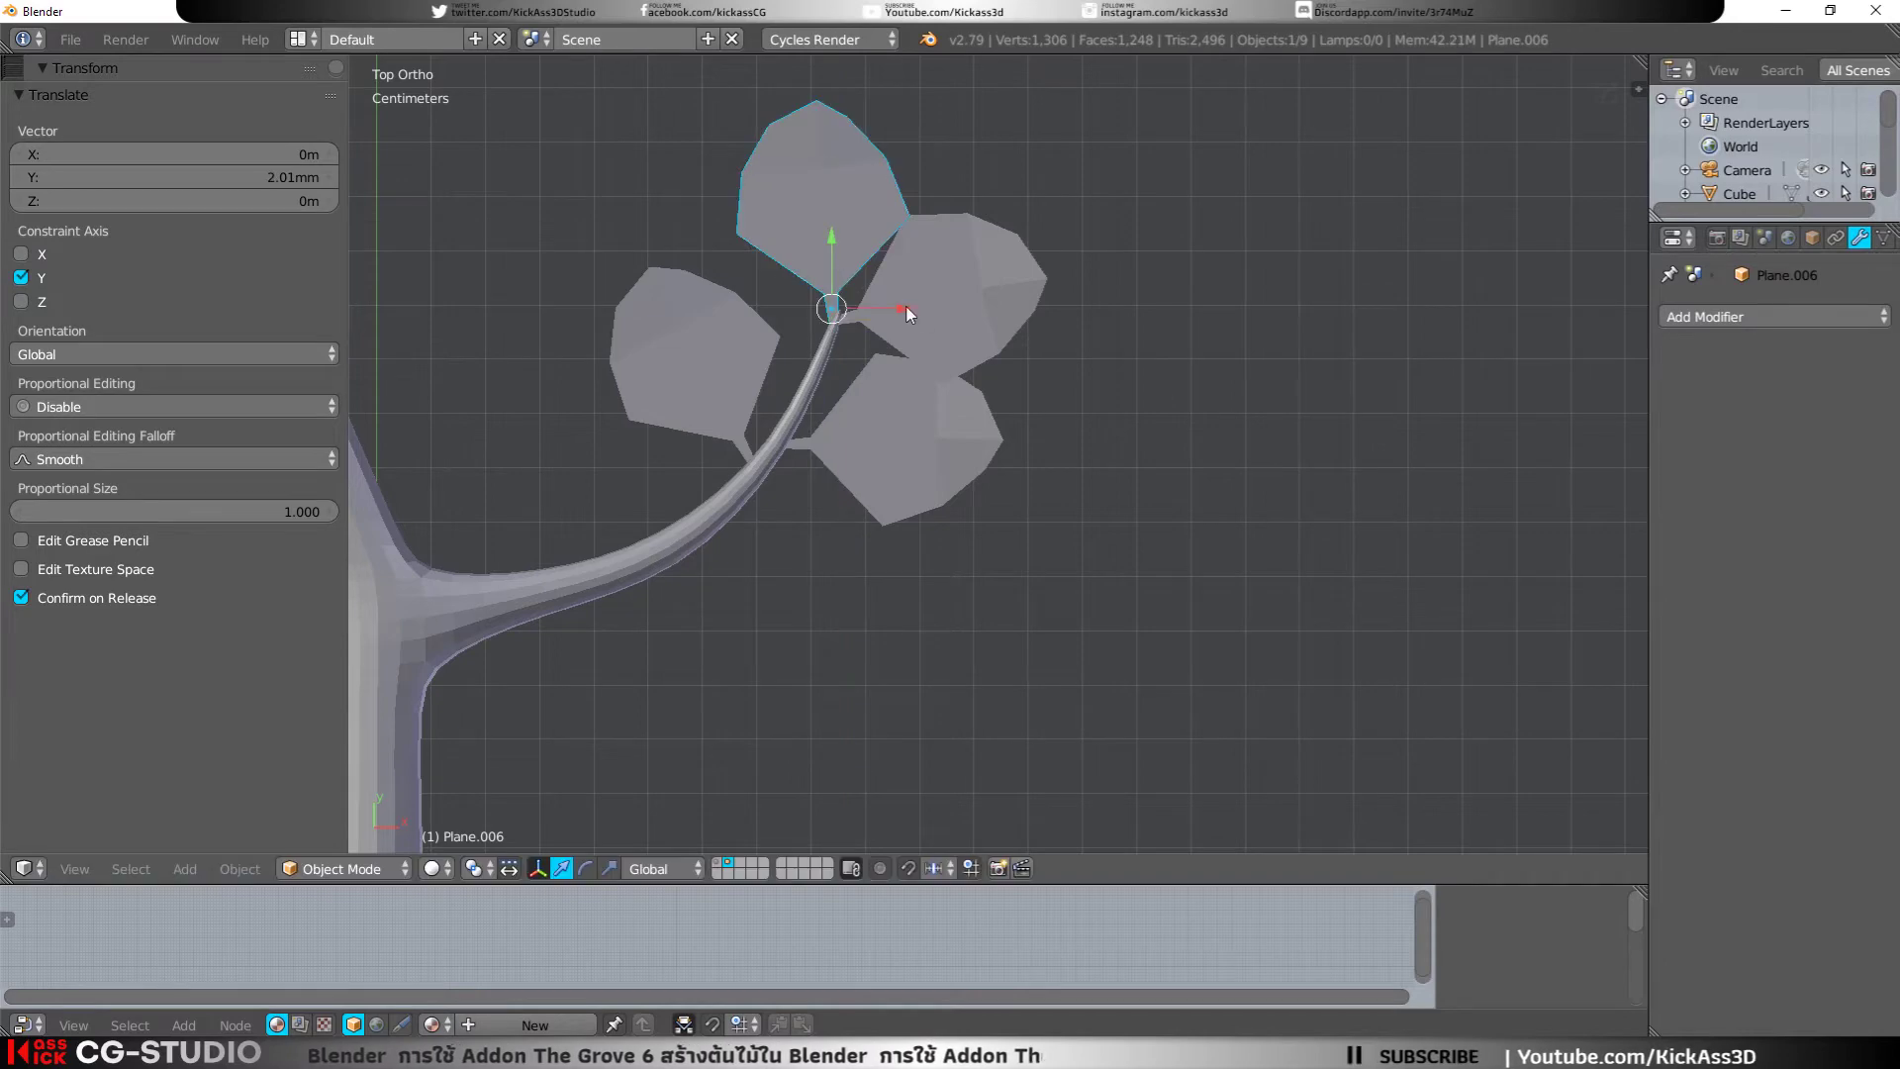
pyautogui.scroll(-2, 905, 311)
pyautogui.moveTo(980, 391); pyautogui.dragTo(984, 381, button='right')
pyautogui.press('y')
pyautogui.moveTo(950, 450)
pyautogui.mouseDown(button='right')
pyautogui.moveTo(948, 478)
pyautogui.moveTo(924, 479)
pyautogui.mouseUp(button='right')
pyautogui.press('y')
pyautogui.press('x')
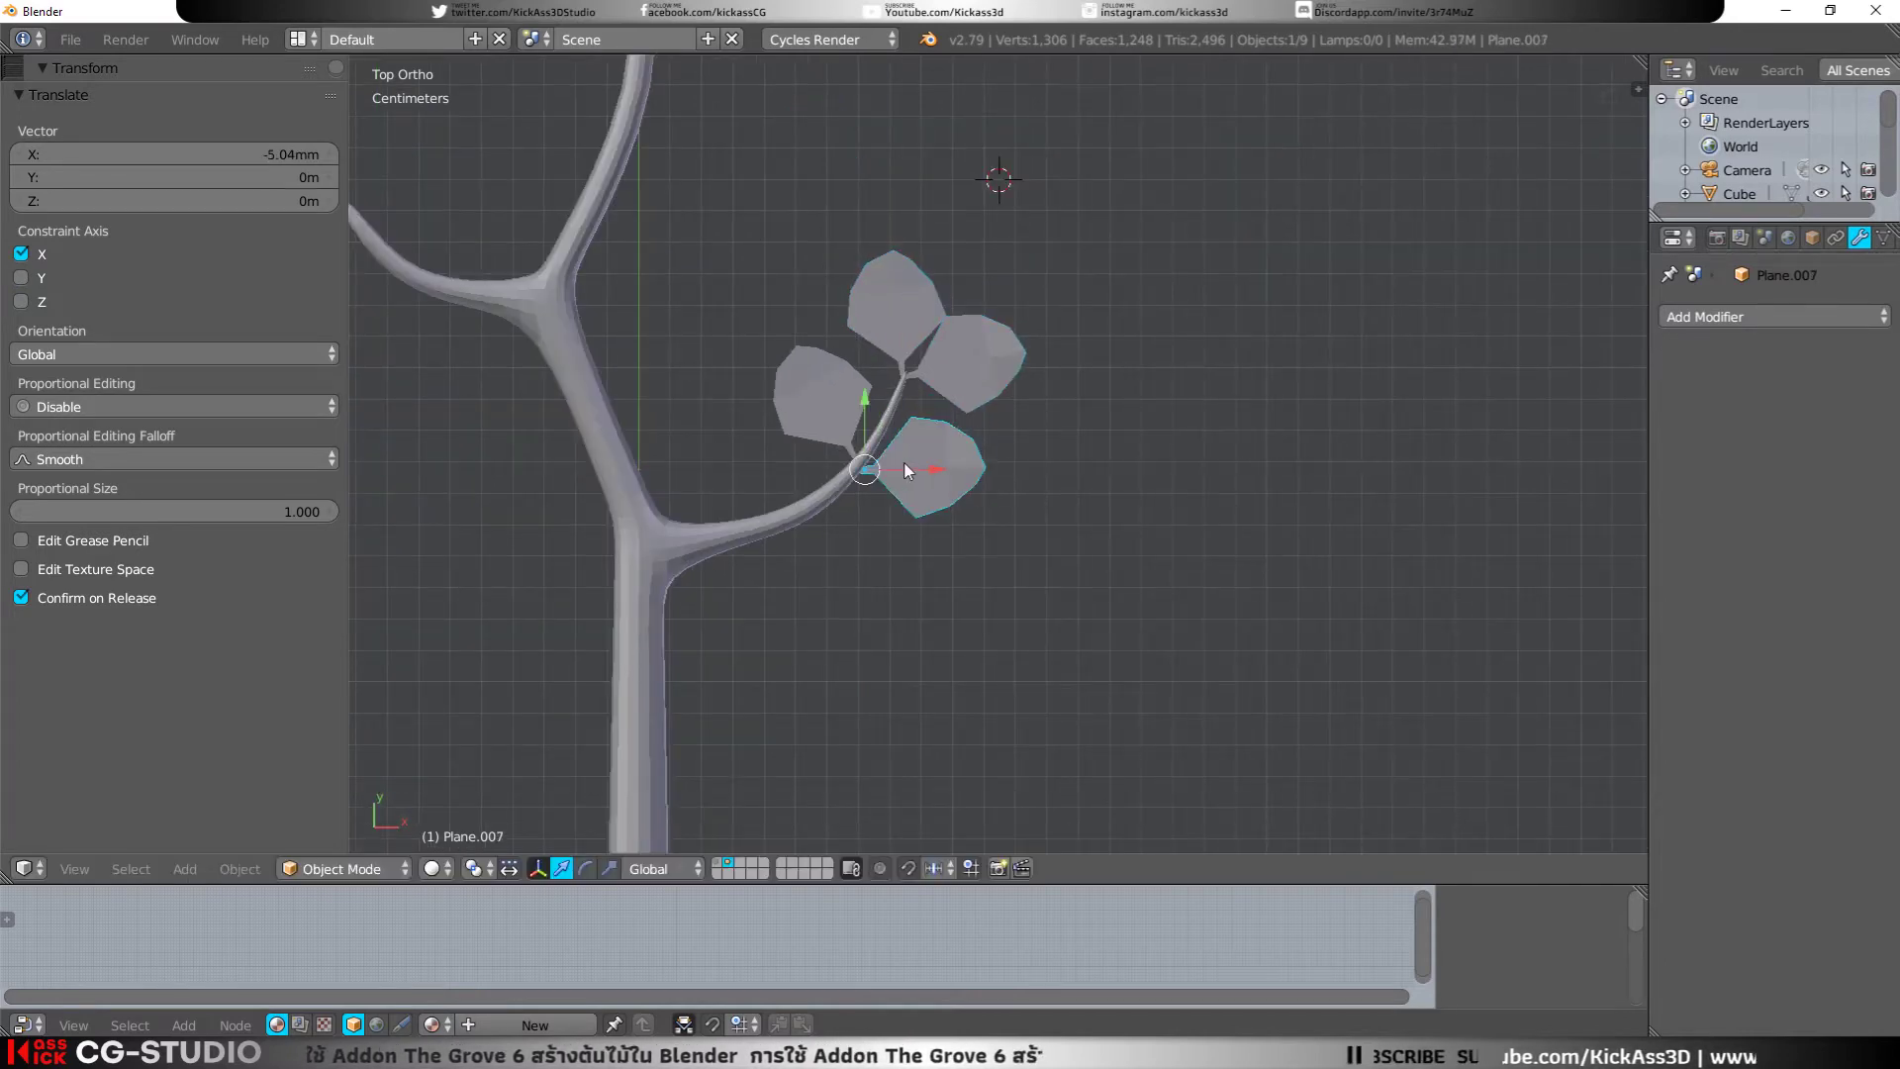
pyautogui.keyDown('shift'); pyautogui.moveTo(904, 466); pyautogui.dragTo(1055, 587, button='middle'); pyautogui.keyUp('shift')
# Step: Select the left, top and right leaves together with the bottom-right one
pyautogui.keyDown('shift'); pyautogui.rightClick(1031, 460); pyautogui.keyUp('shift')
pyautogui.keyDown('shift'); pyautogui.rightClick(1094, 500); pyautogui.keyUp('shift')
pyautogui.keyDown('shift'); pyautogui.rightClick(1069, 579); pyautogui.keyUp('shift')
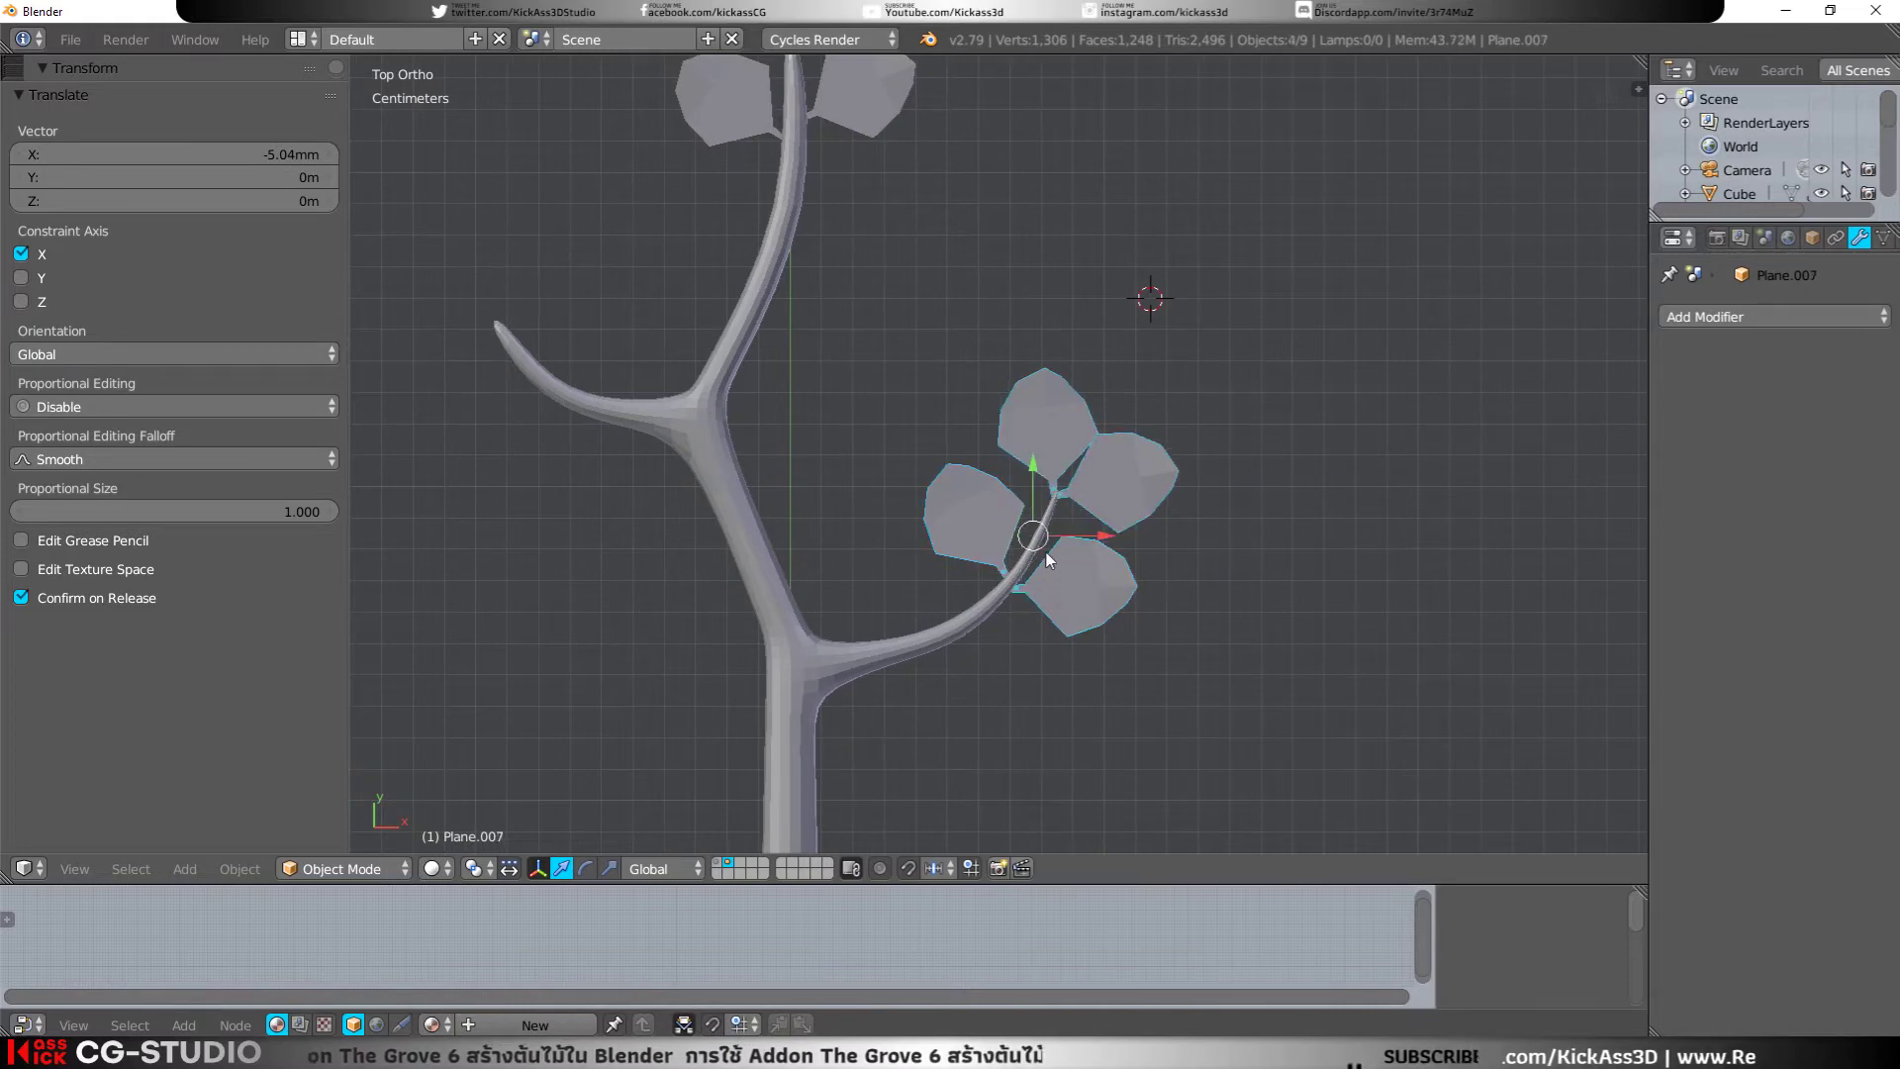
# Step: Linked-duplicate the cluster, rotate it -60.5°, and move it onto the left branch tip
pyautogui.hotkey('alt', 'd')
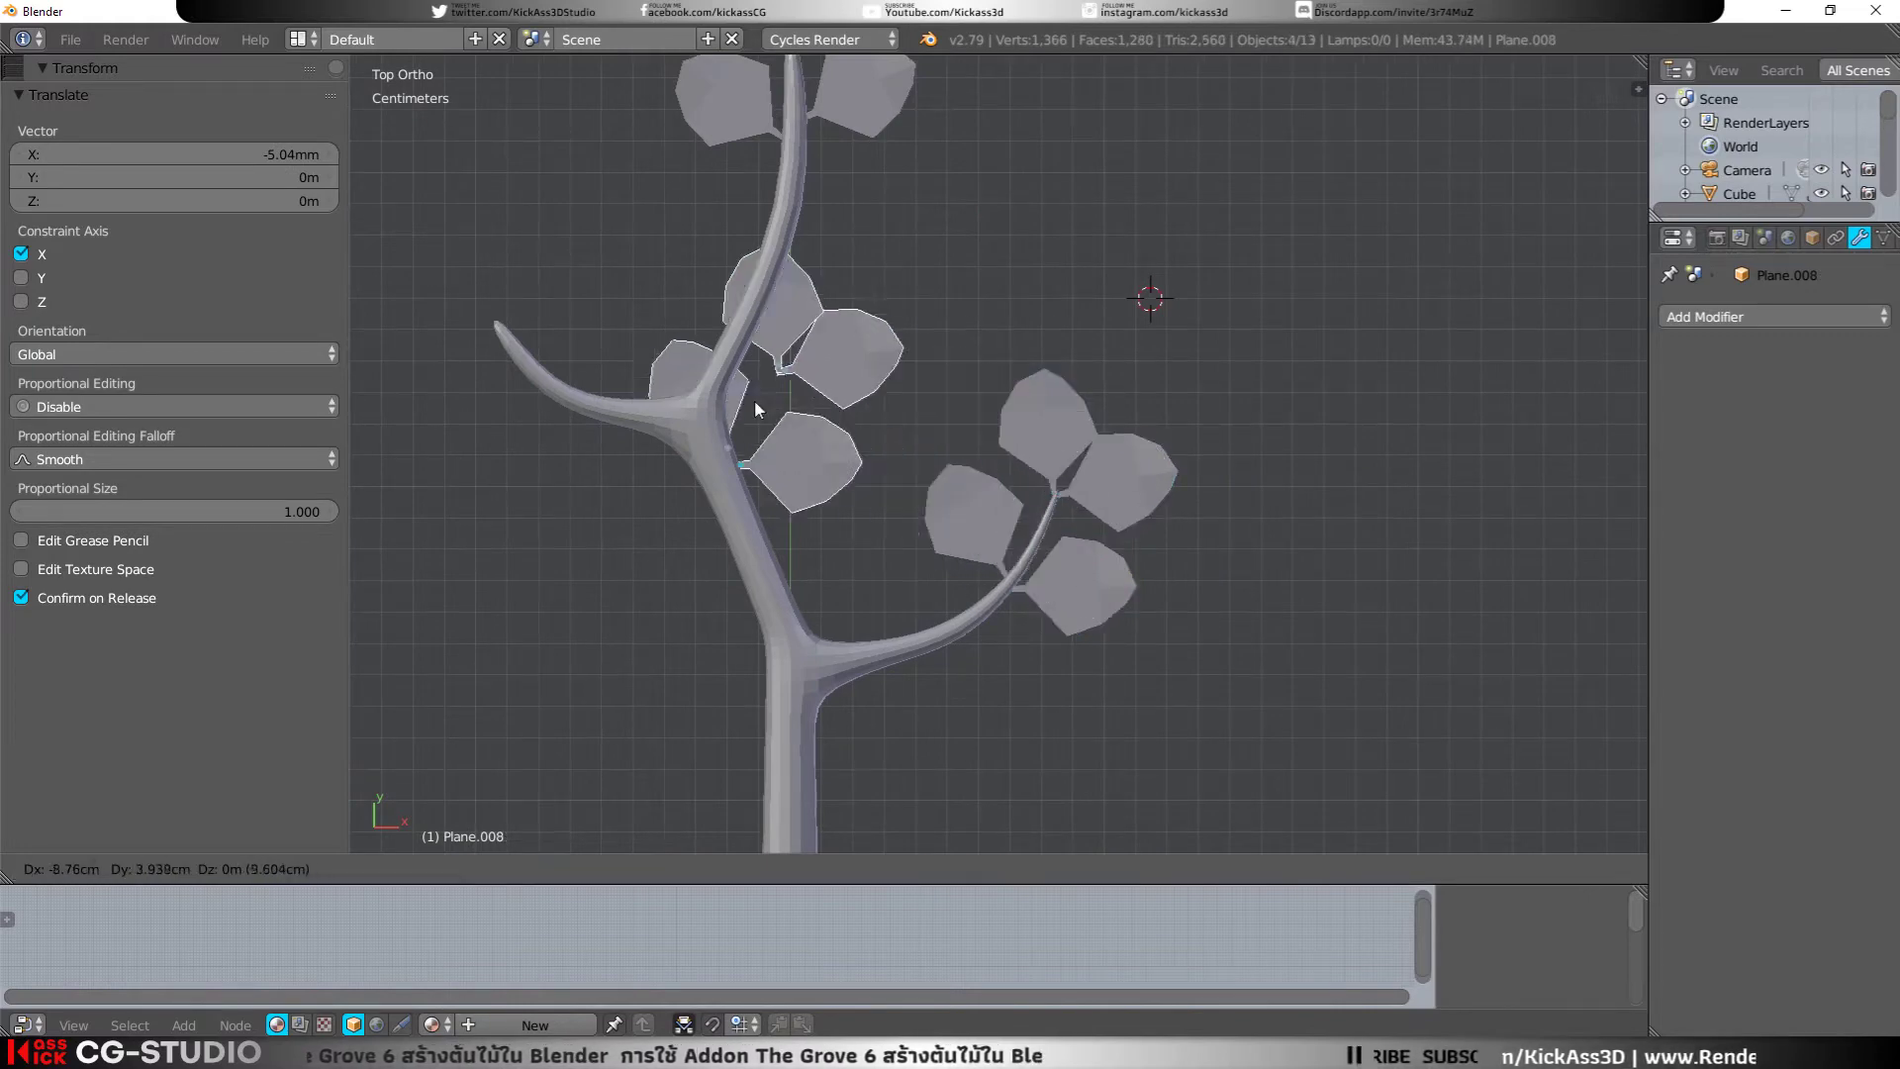
pyautogui.click(623, 363)
pyautogui.press('r')
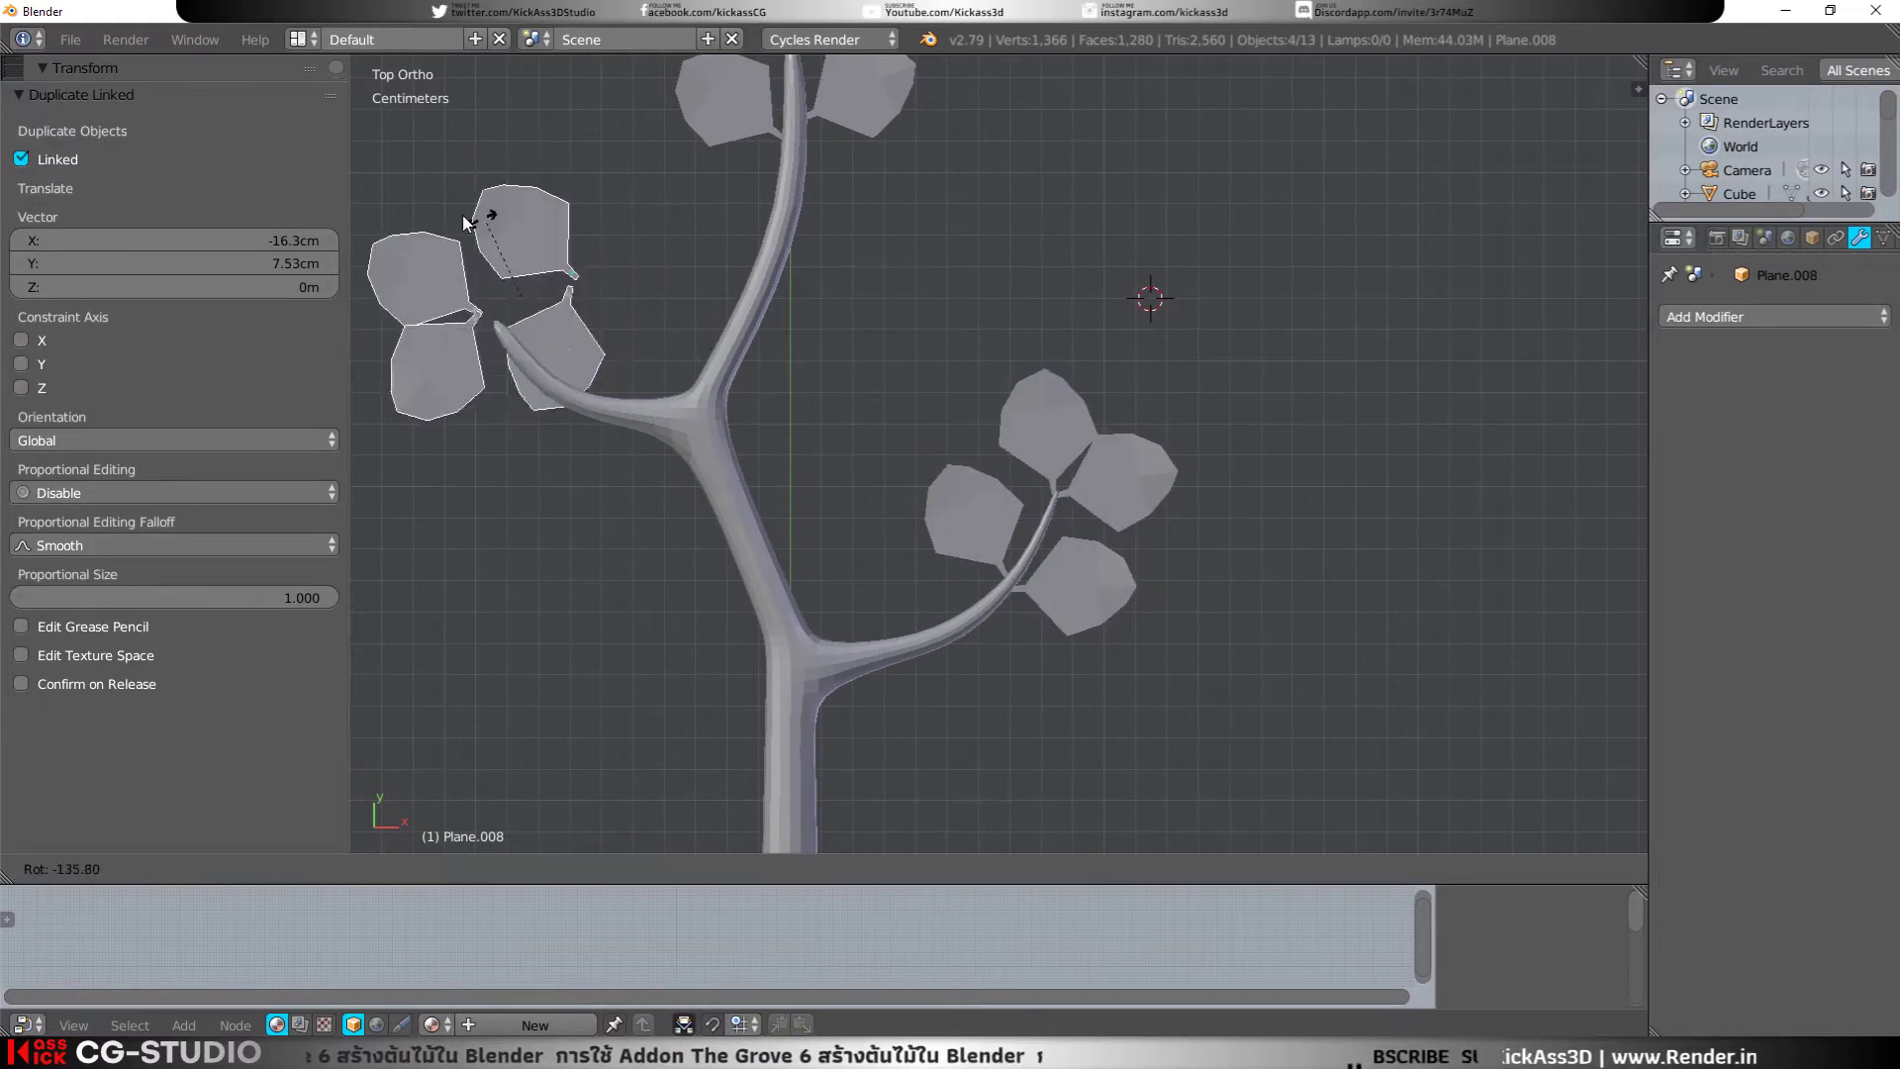
pyautogui.click(578, 252)
pyautogui.moveTo(519, 253)
pyautogui.mouseDown()
pyautogui.moveTo(521, 316)
pyautogui.moveTo(573, 371)
pyautogui.mouseUp()
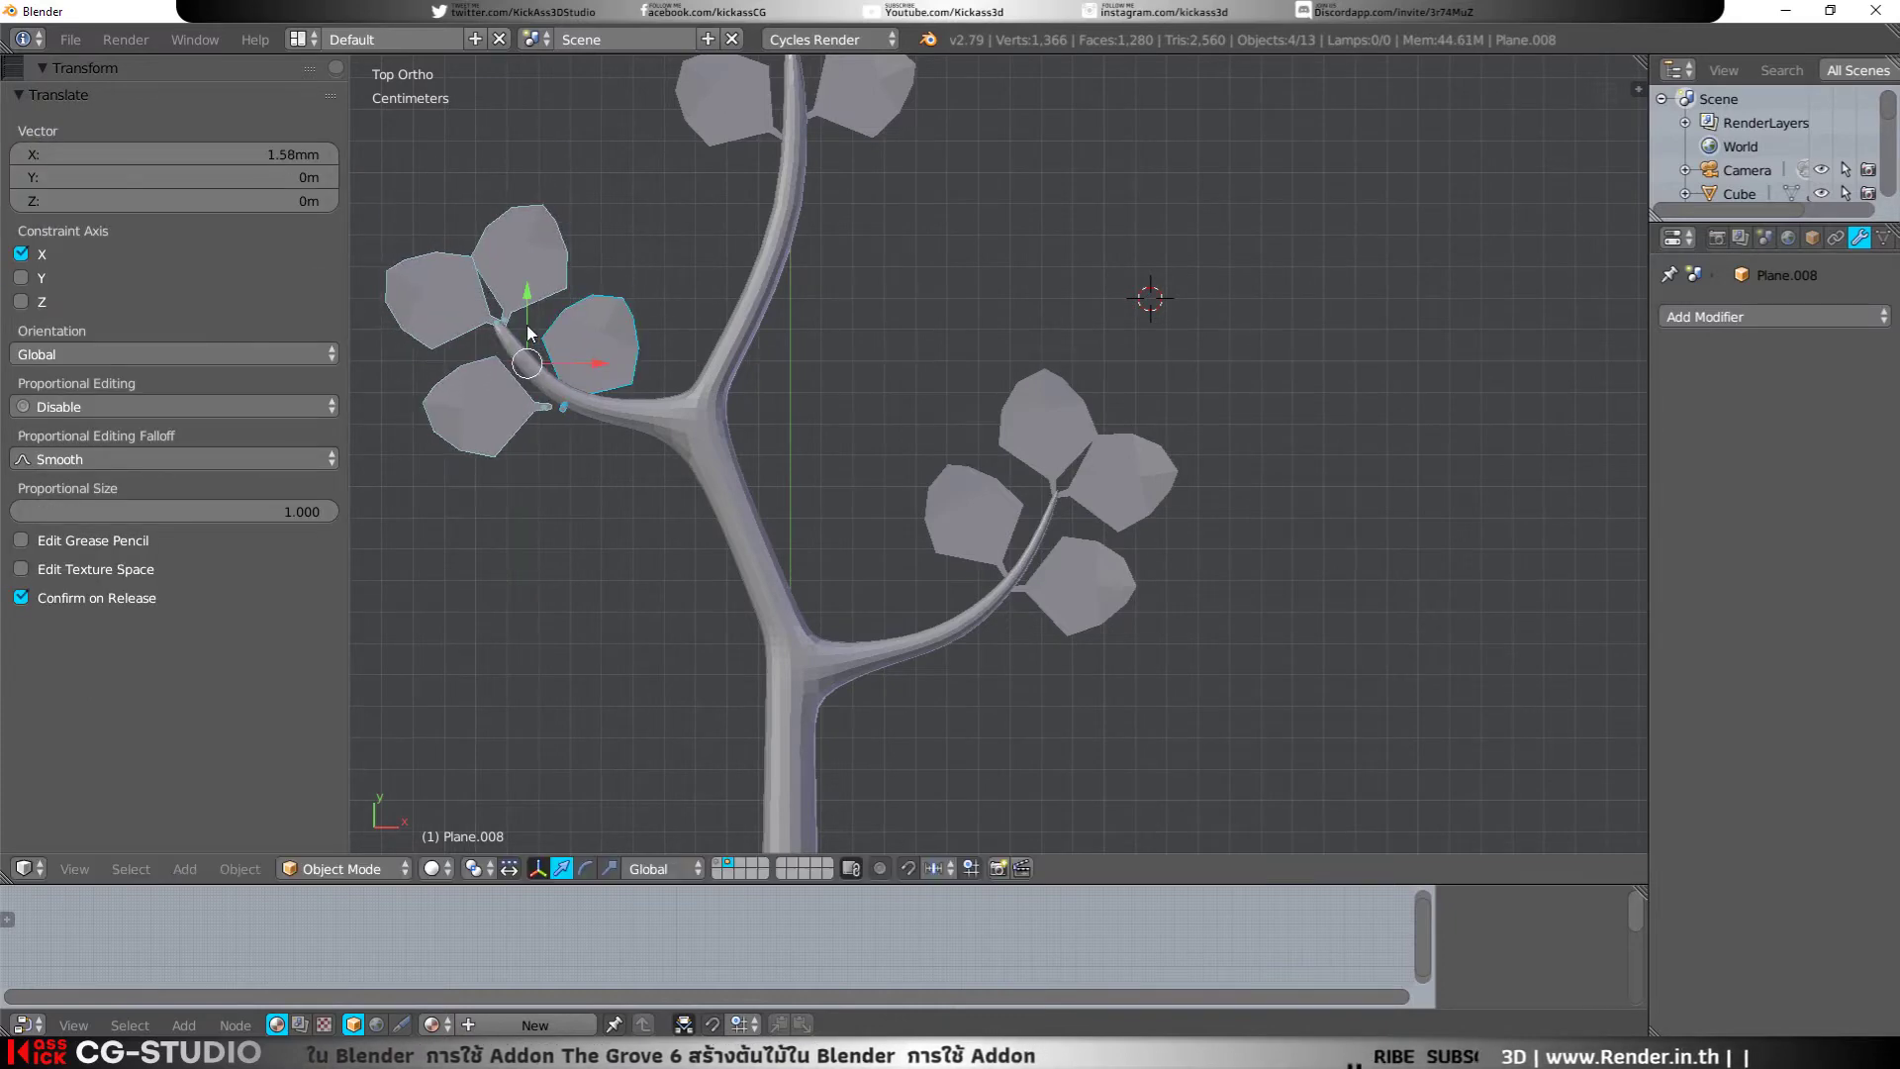
# Step: Tilt the lower-left leaf -22.6° and move it up
pyautogui.rightClick(519, 415)
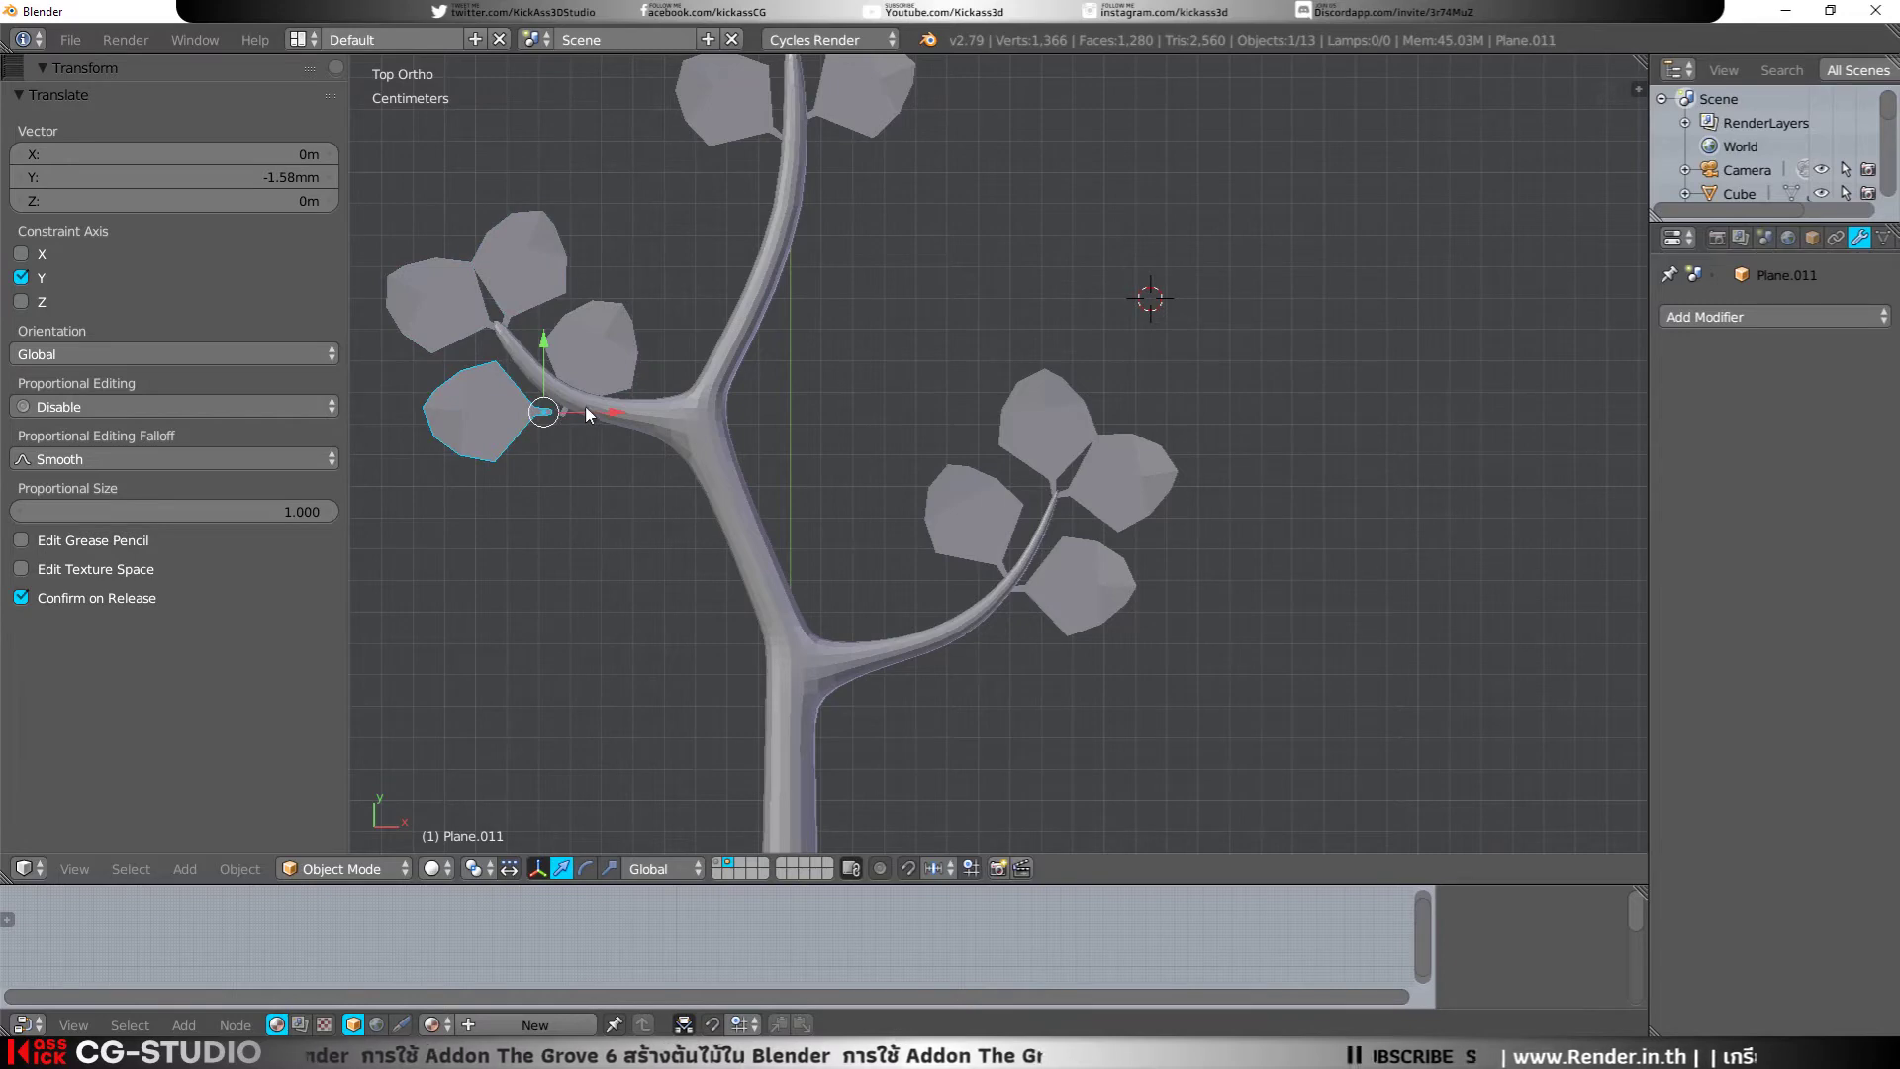
pyautogui.press('r')
pyautogui.click(527, 371)
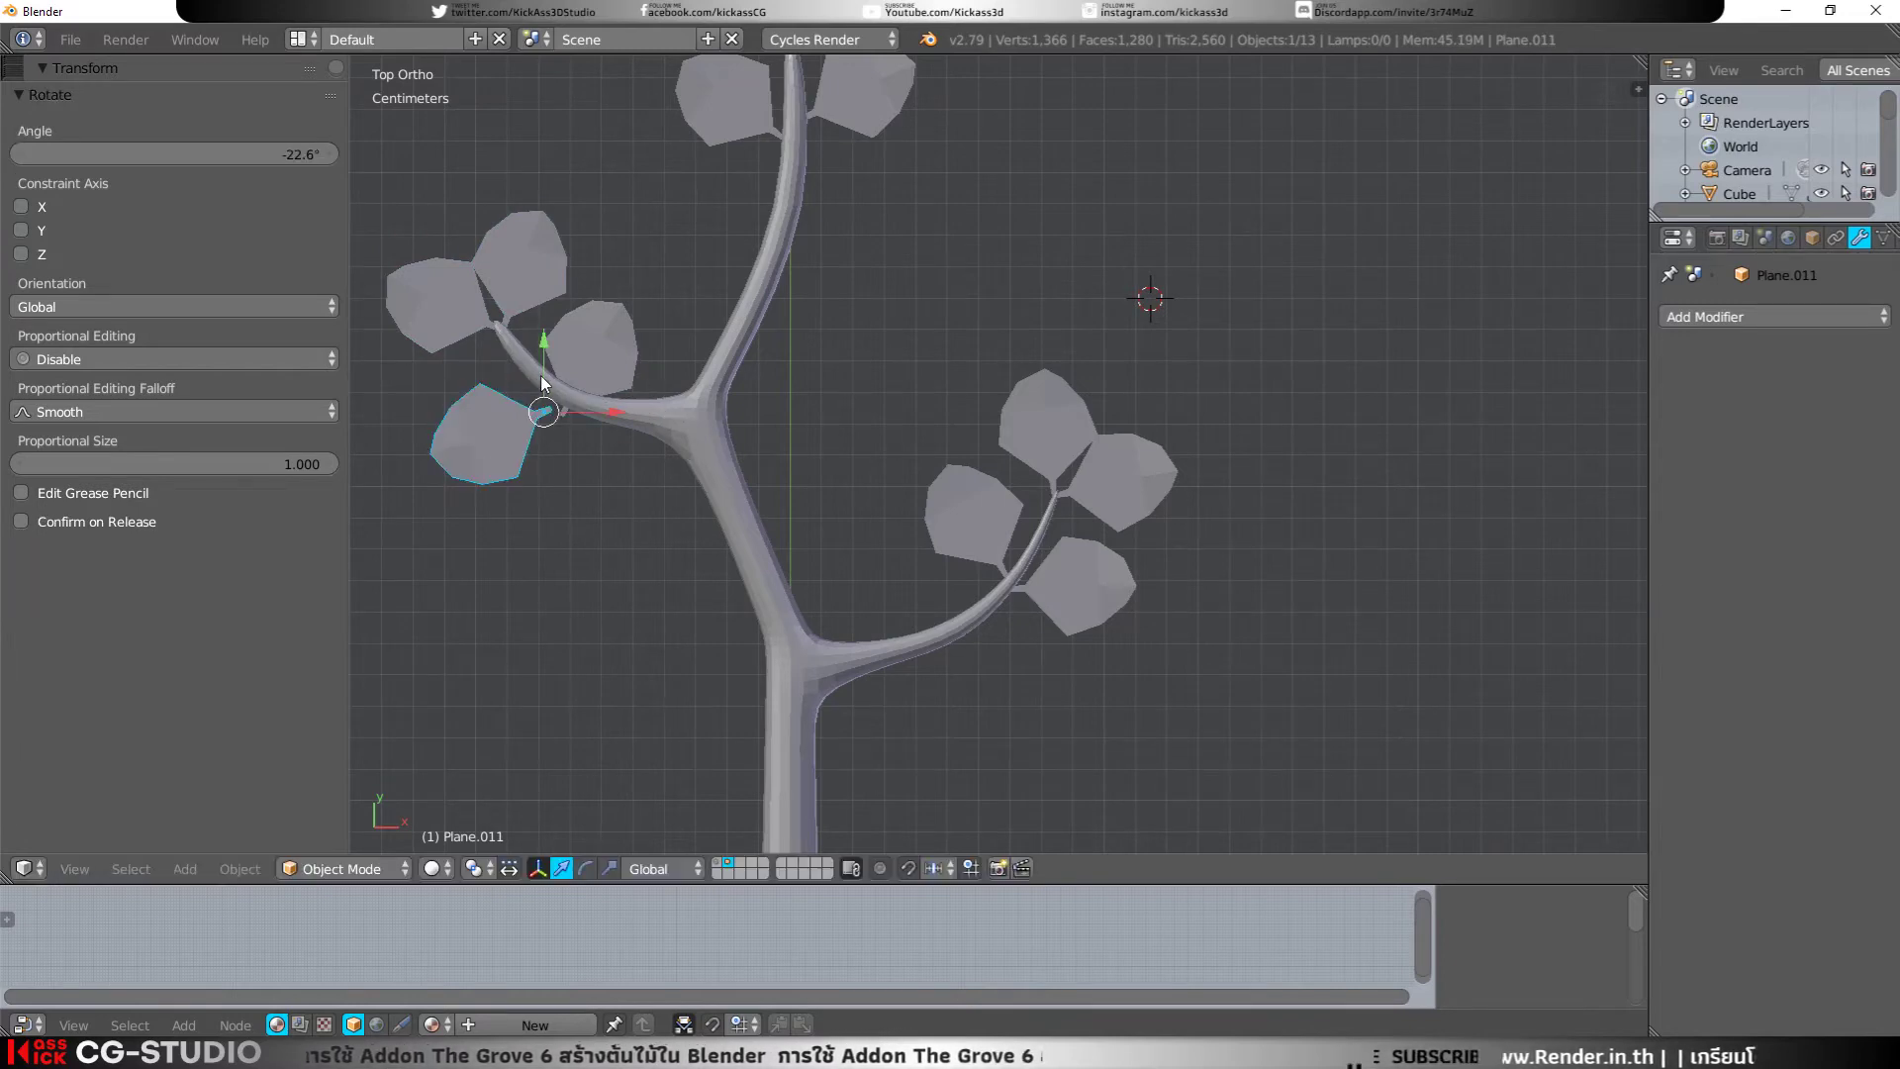
pyautogui.moveTo(543, 360)
pyautogui.mouseDown()
pyautogui.moveTo(591, 390)
pyautogui.moveTo(570, 347)
pyautogui.moveTo(611, 388)
pyautogui.moveTo(582, 344)
pyautogui.mouseUp()
pyautogui.rightClick(594, 352)
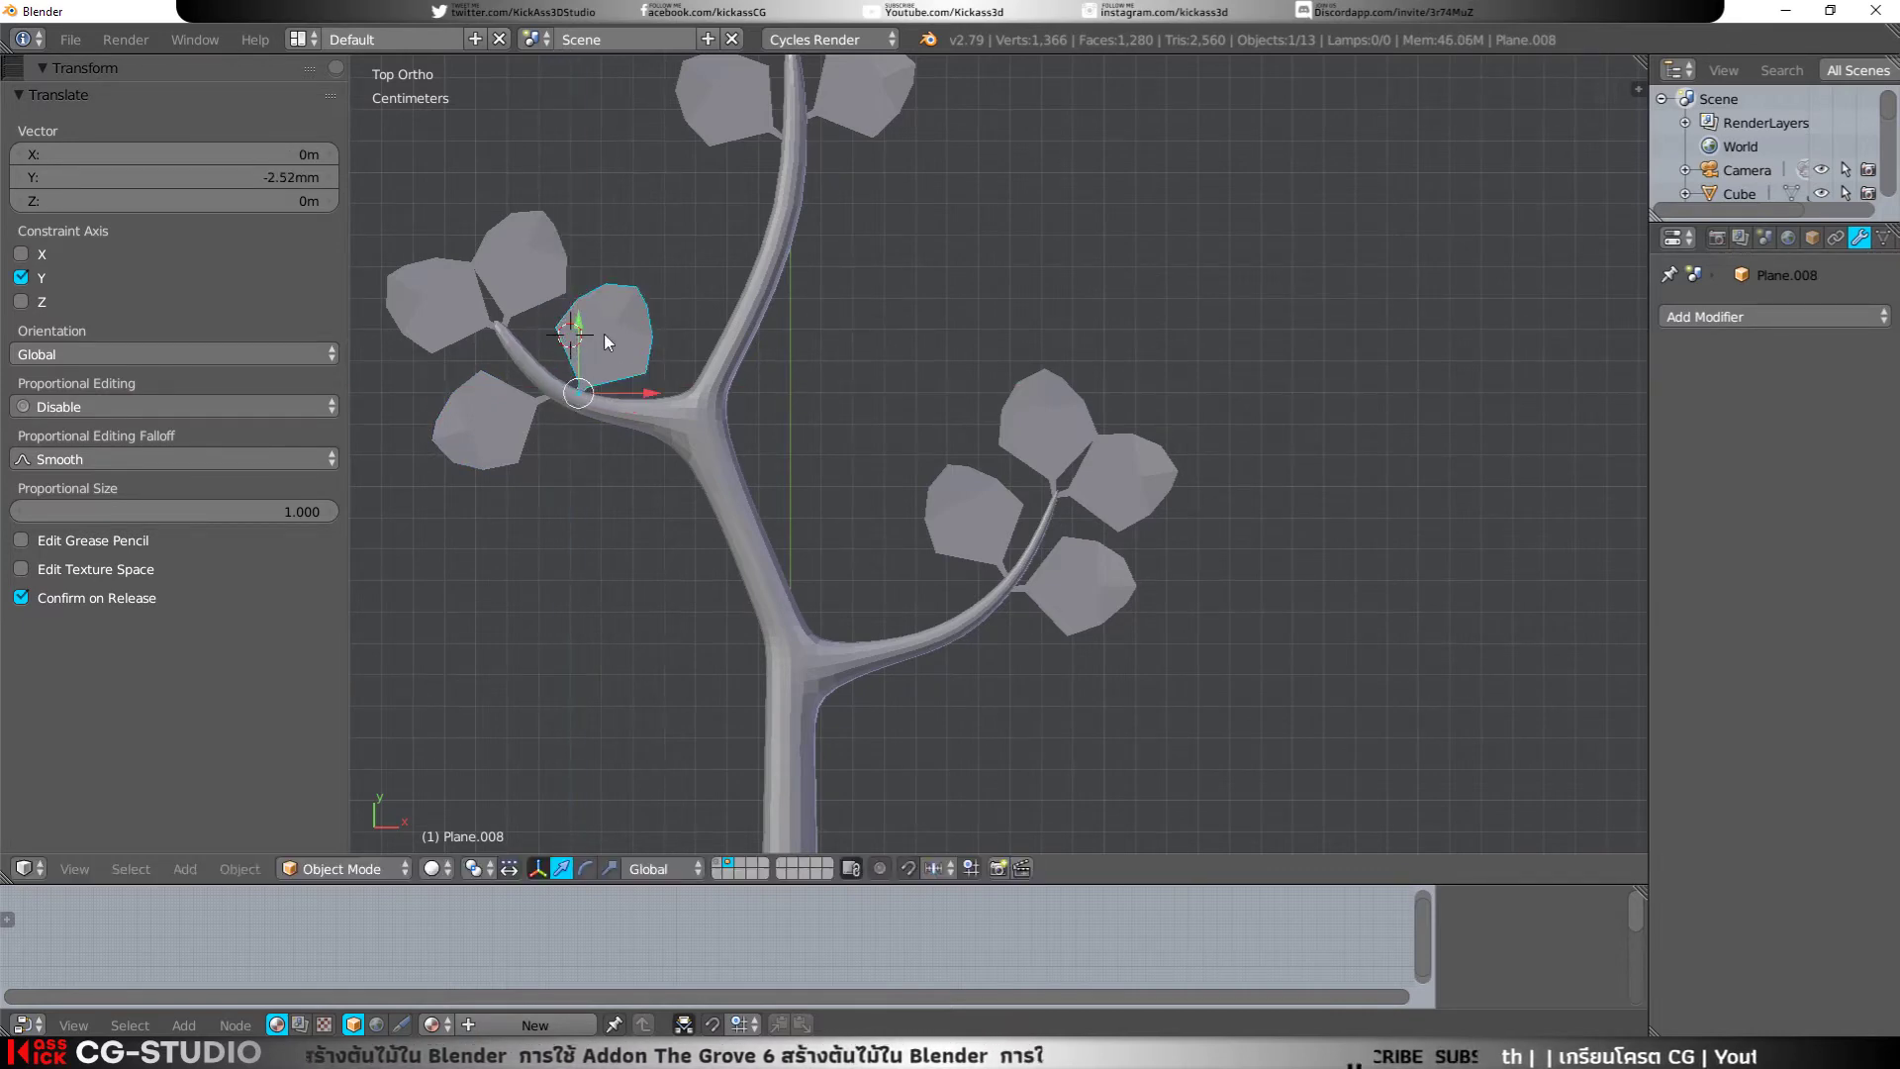
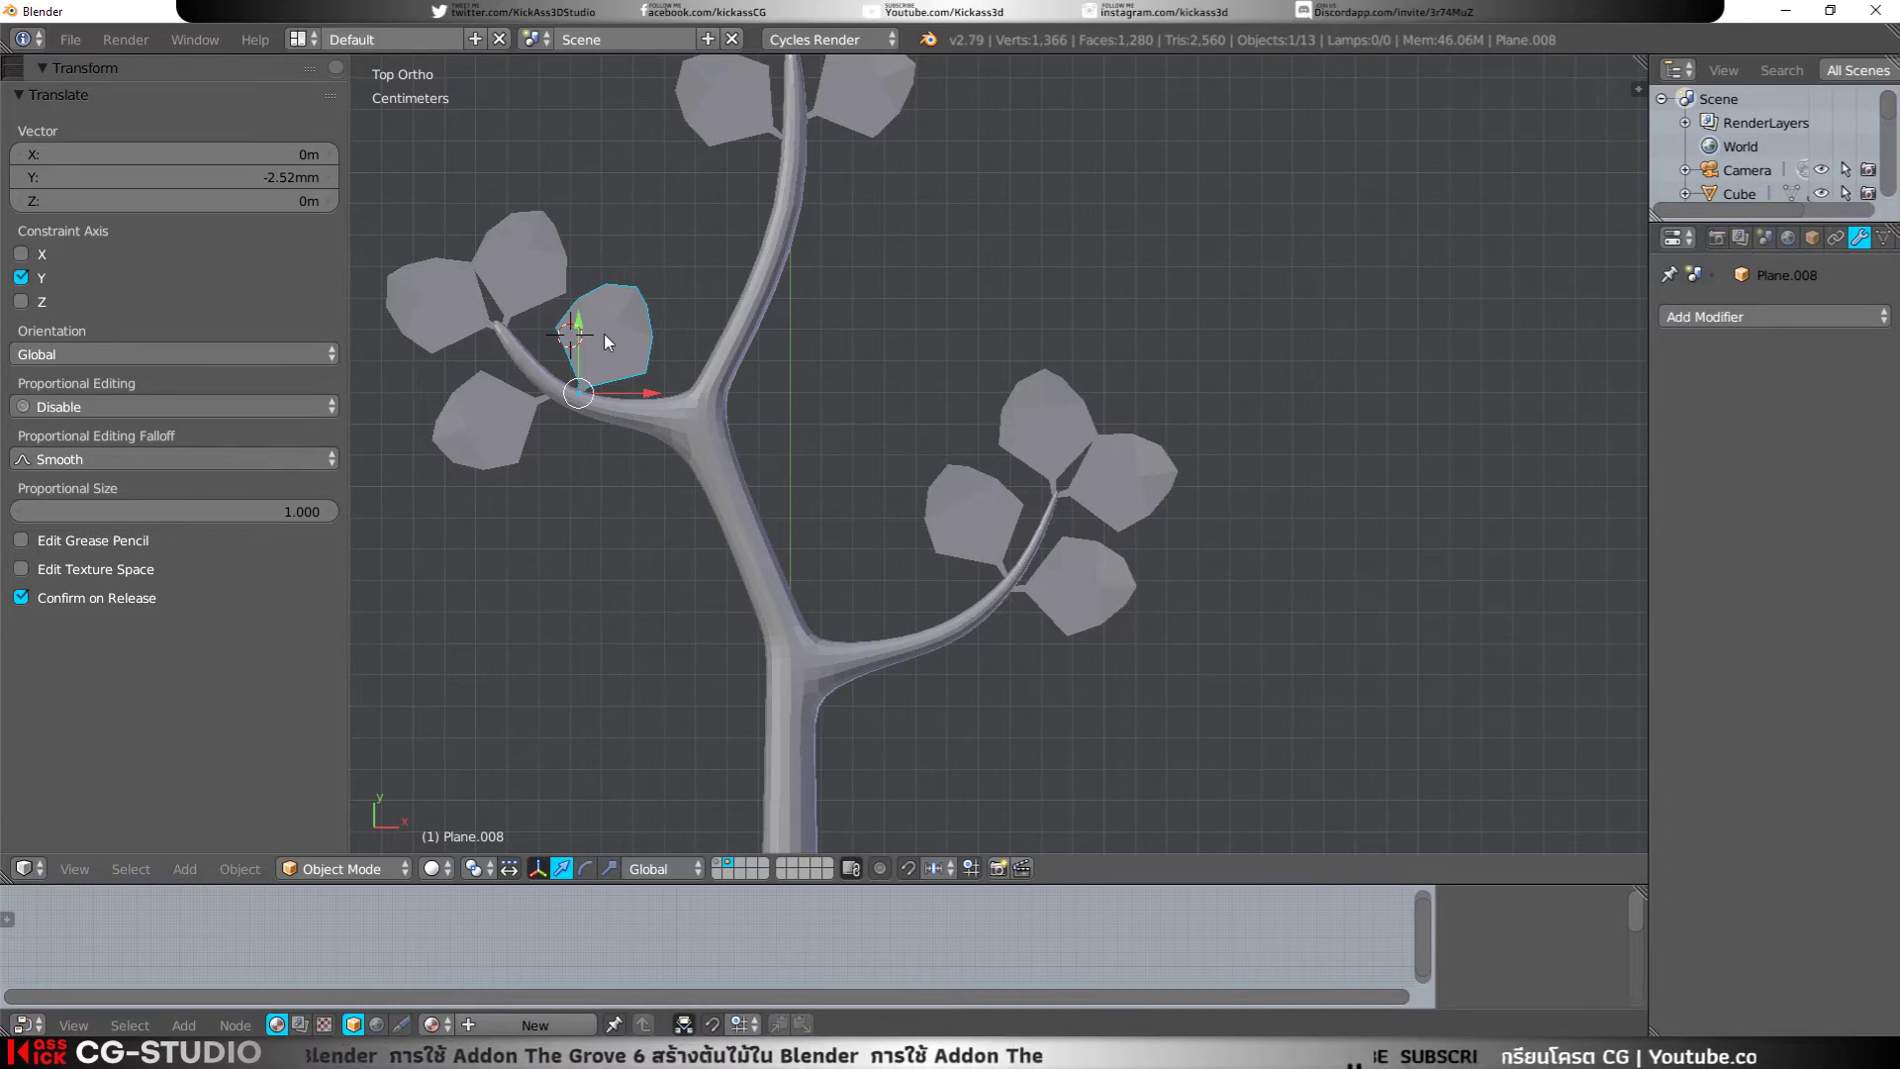
# Step: Select the two left-side leaves and duplicate them in place
pyautogui.hotkey('alt', 'r')
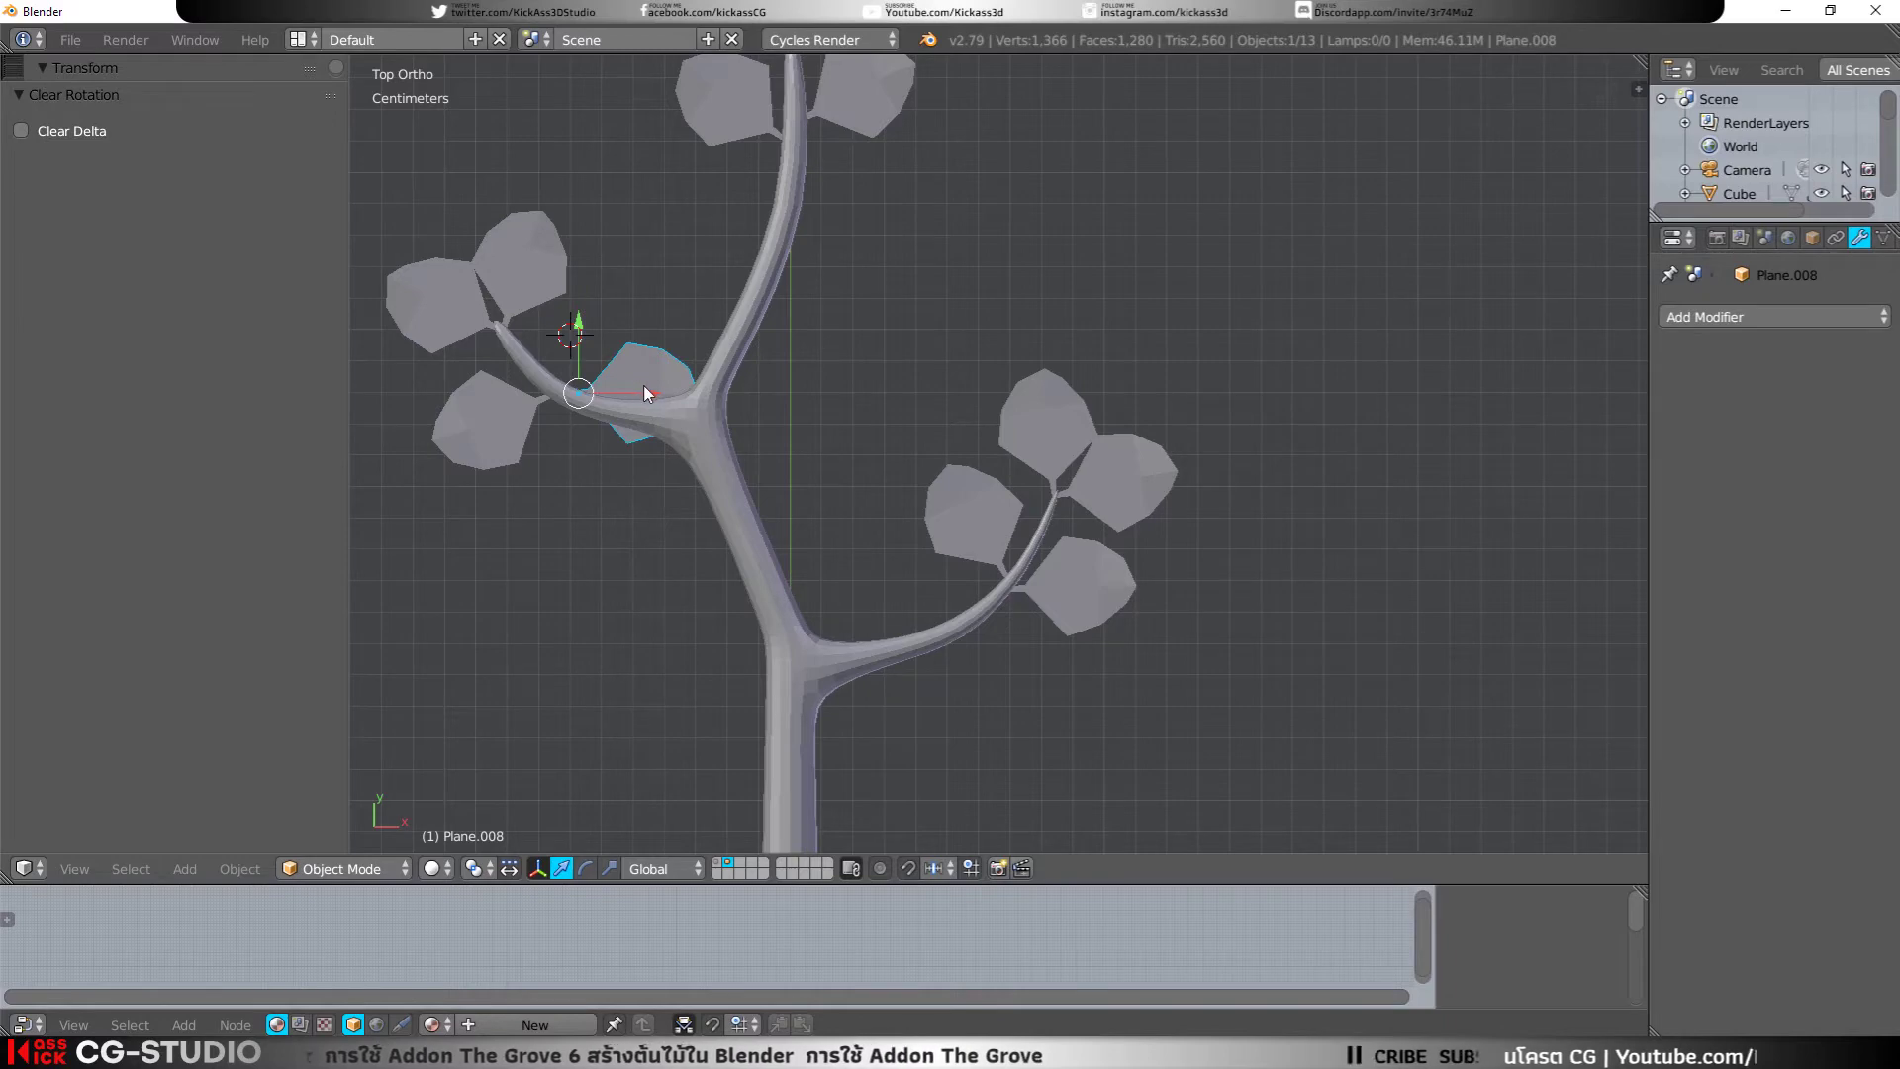
pyautogui.hotkey('ctrl', 'z')
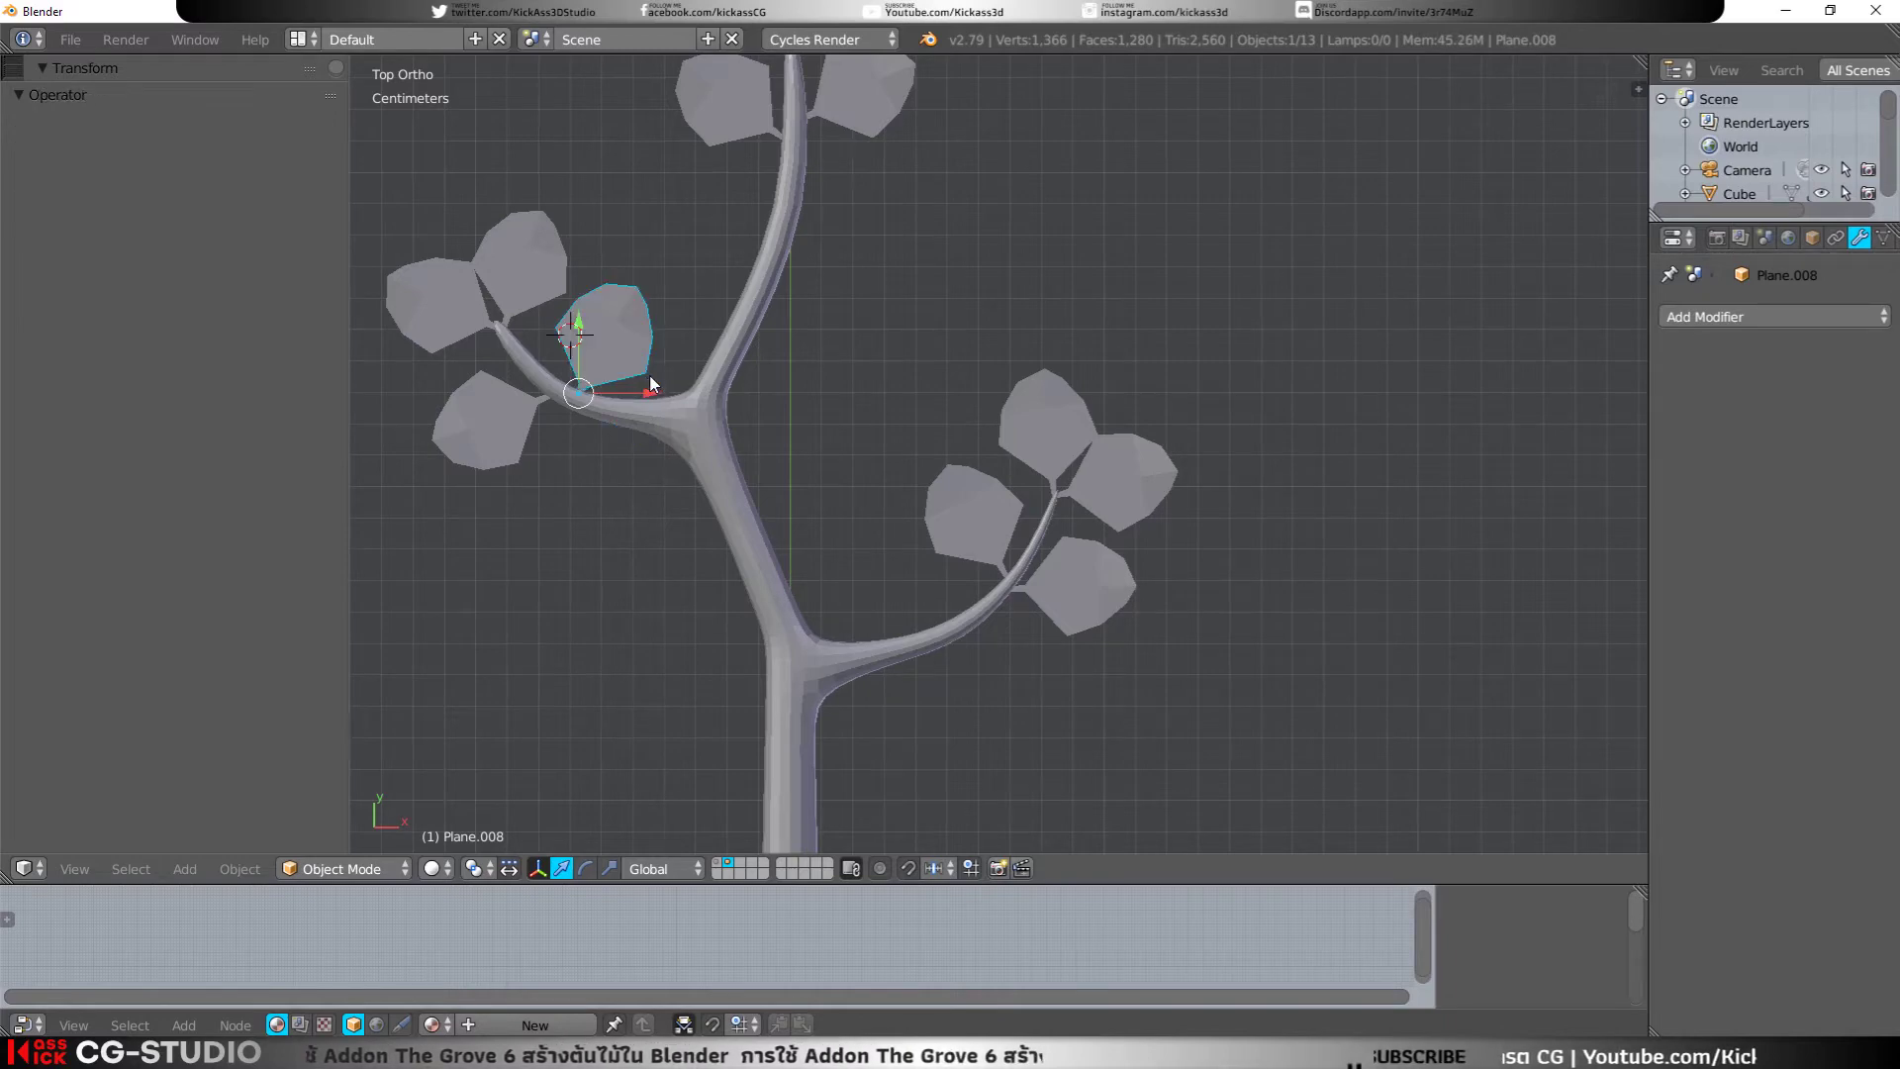
pyautogui.keyDown('shift'); pyautogui.rightClick(529, 400); pyautogui.keyUp('shift')
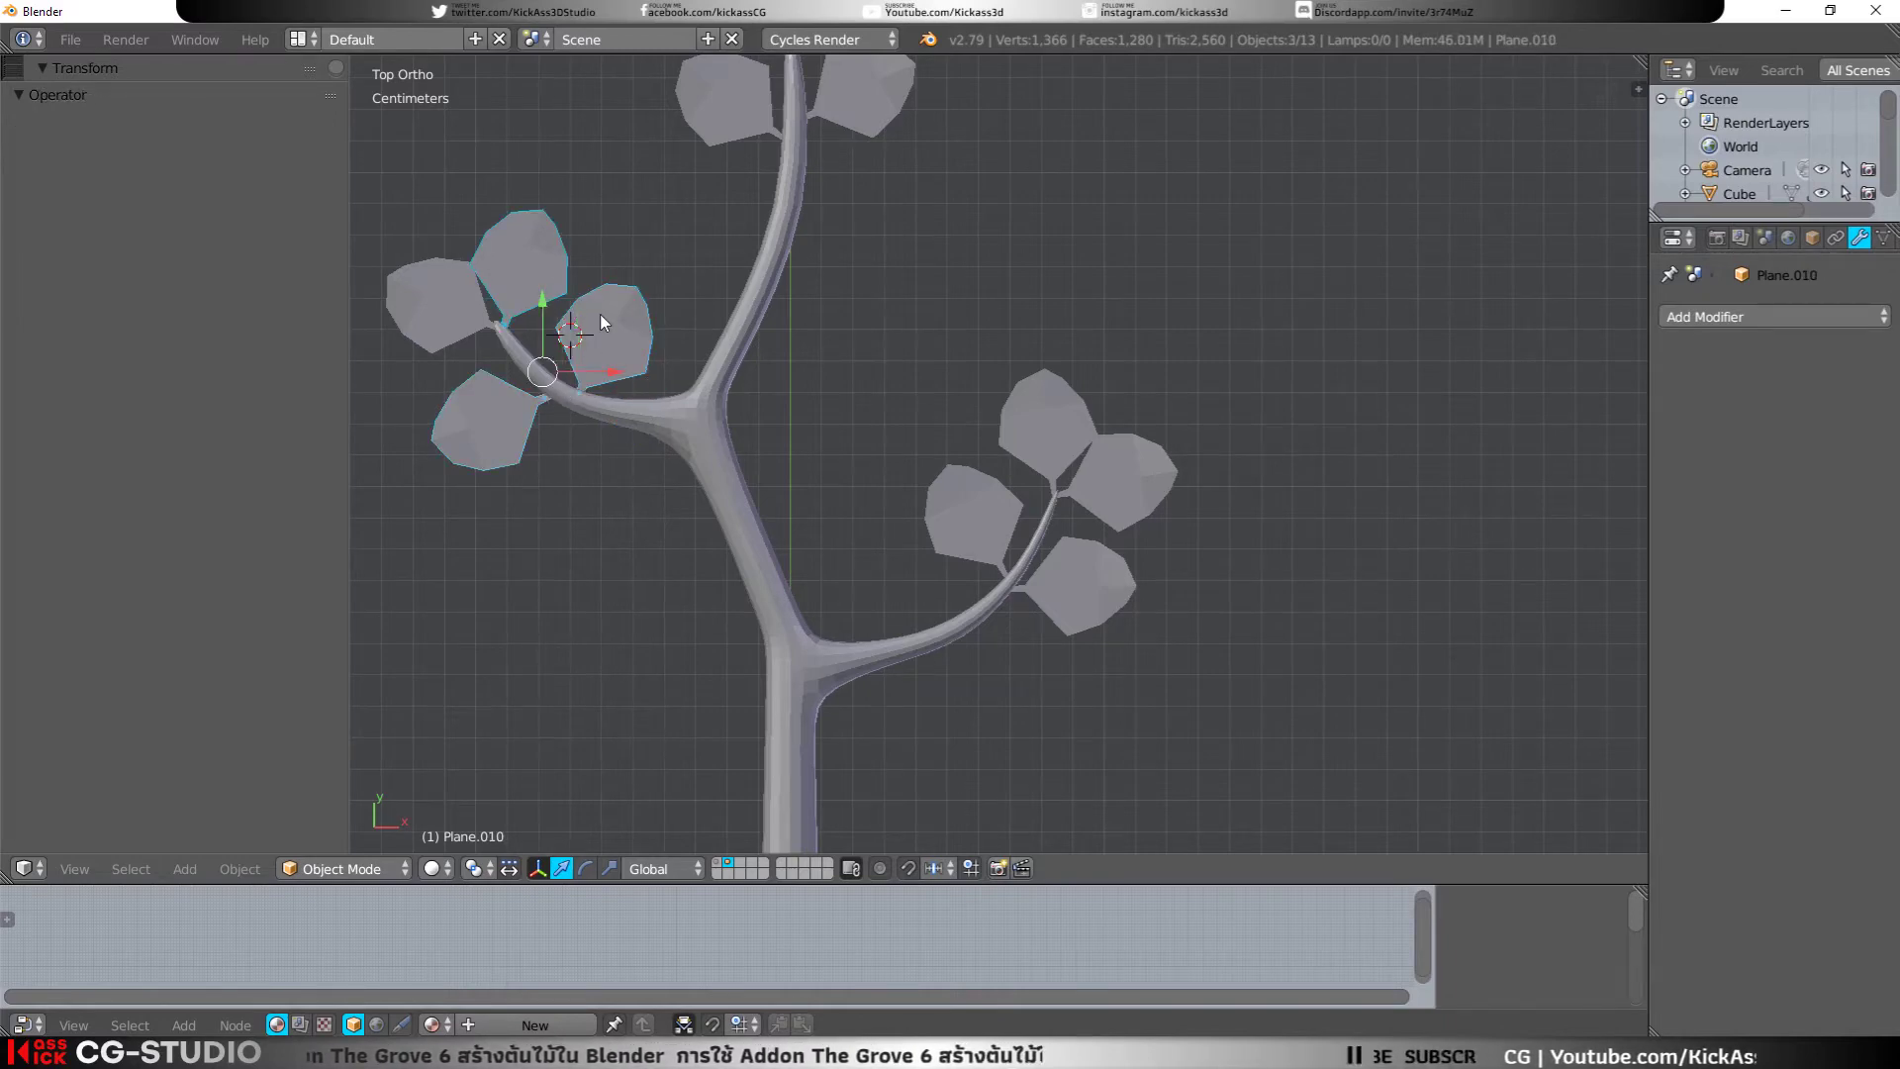
pyautogui.hotkey('shift', 'd')
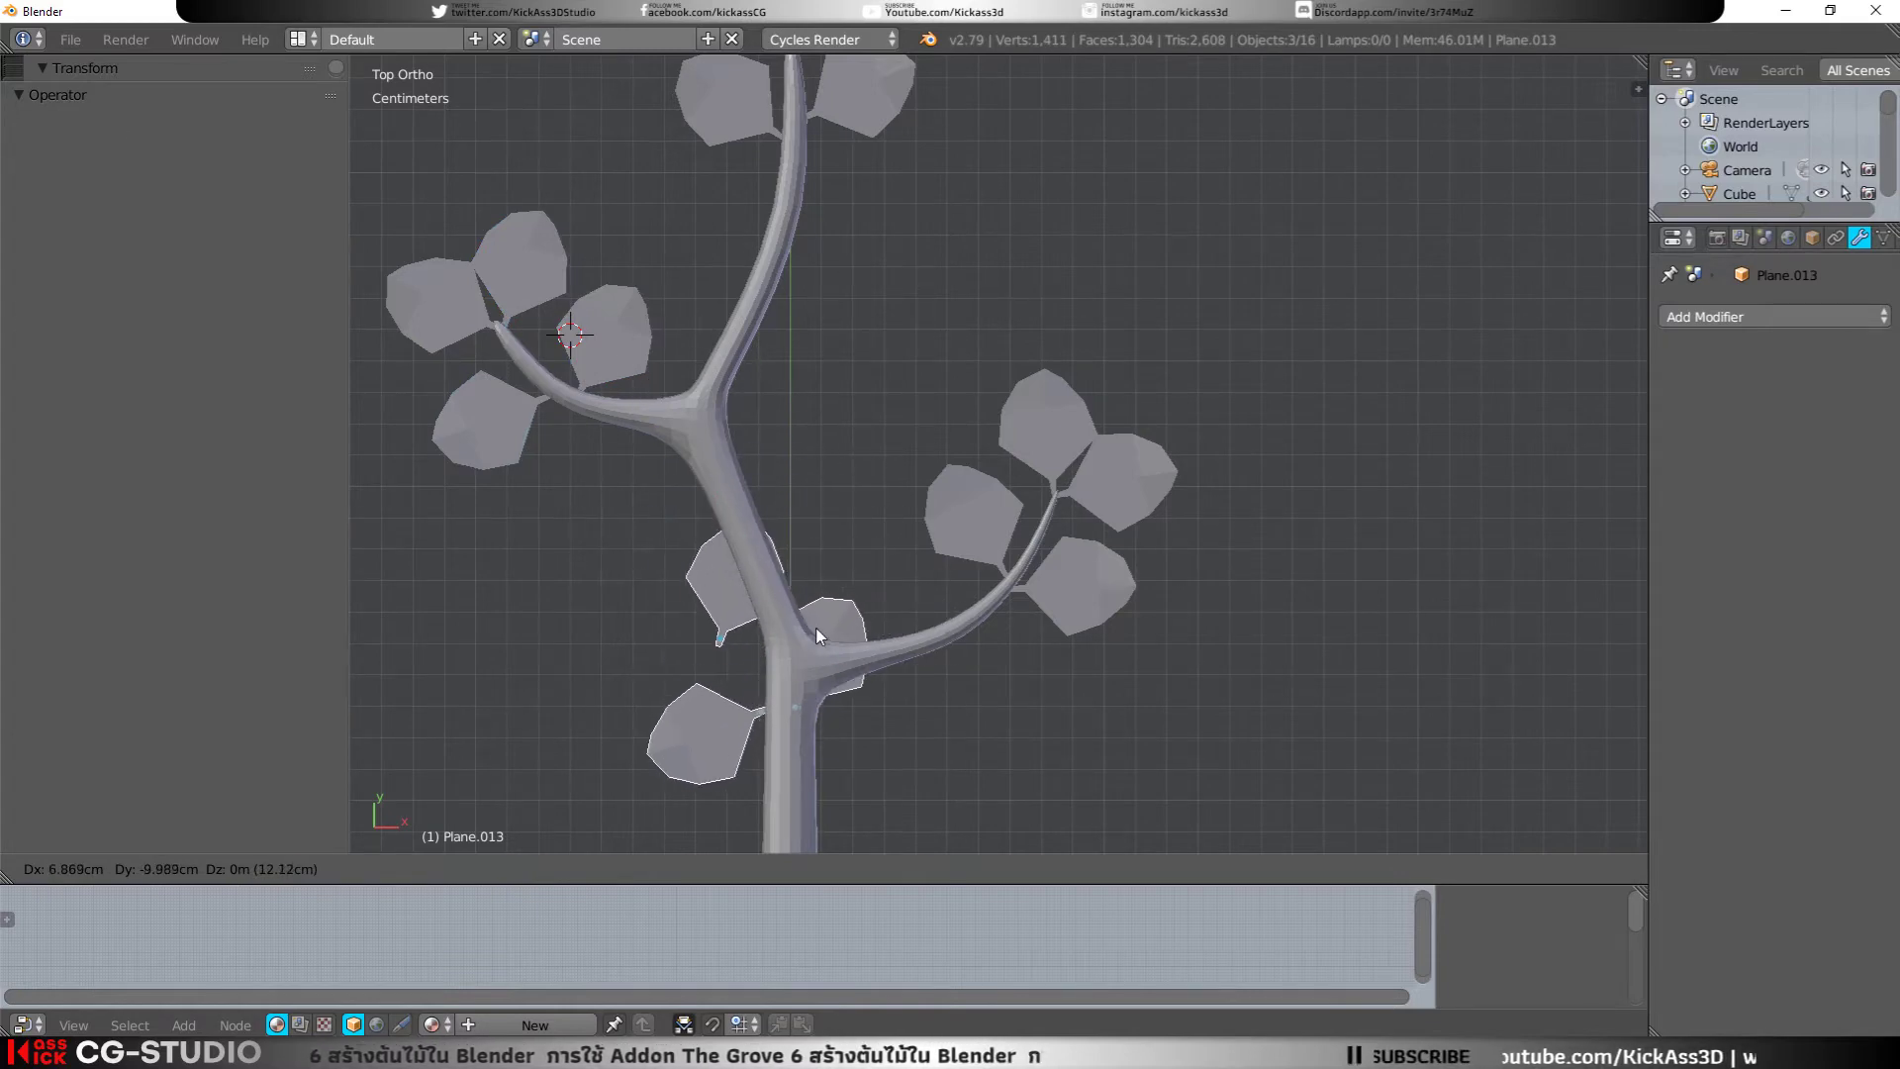
pyautogui.click(833, 623)
# Step: Delete the two unwanted leaf copies
pyautogui.rightClick(841, 615)
pyautogui.press('x')
pyautogui.click(777, 606)
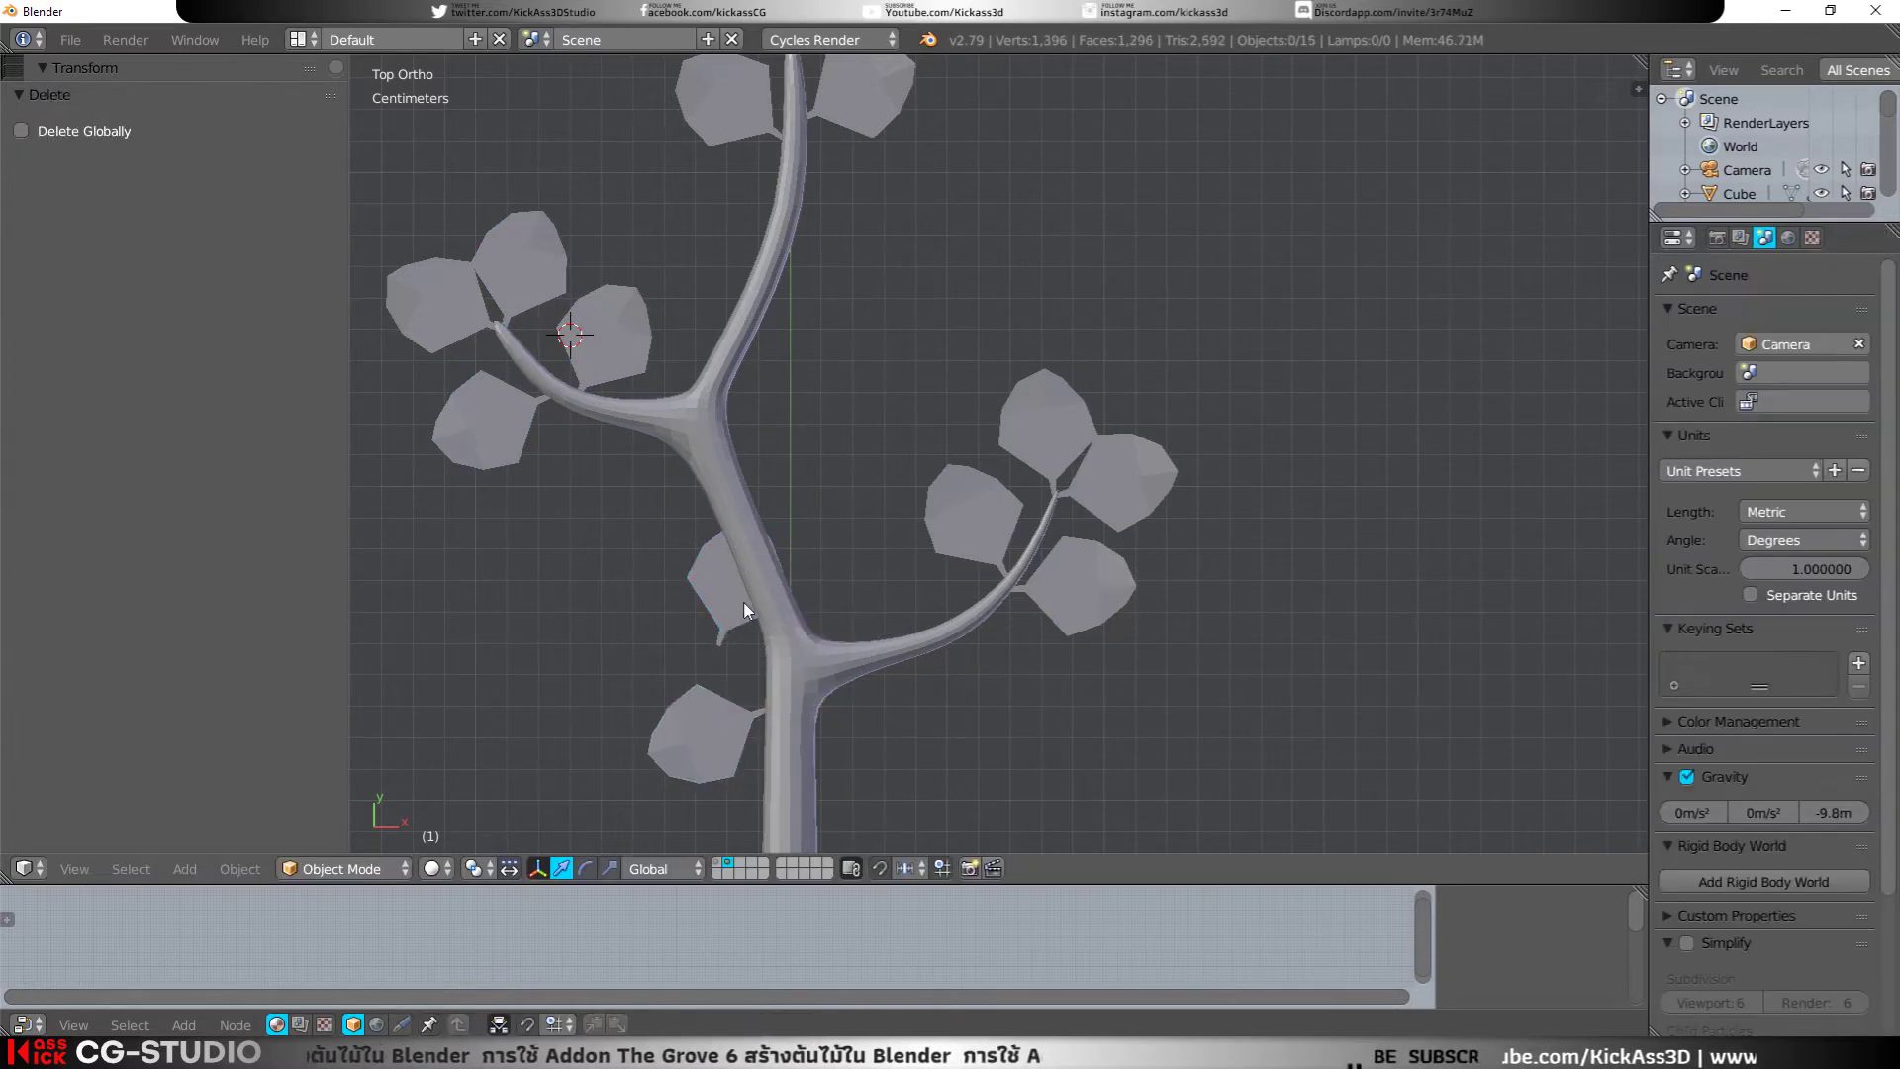
pyautogui.rightClick(727, 594)
pyautogui.press('x')
pyautogui.click(717, 598)
# Step: Duplicate the lowest trunk leaf, rotate it 68.5° and move it against the trunk
pyautogui.rightClick(745, 723)
pyautogui.hotkey('shift', 'd')
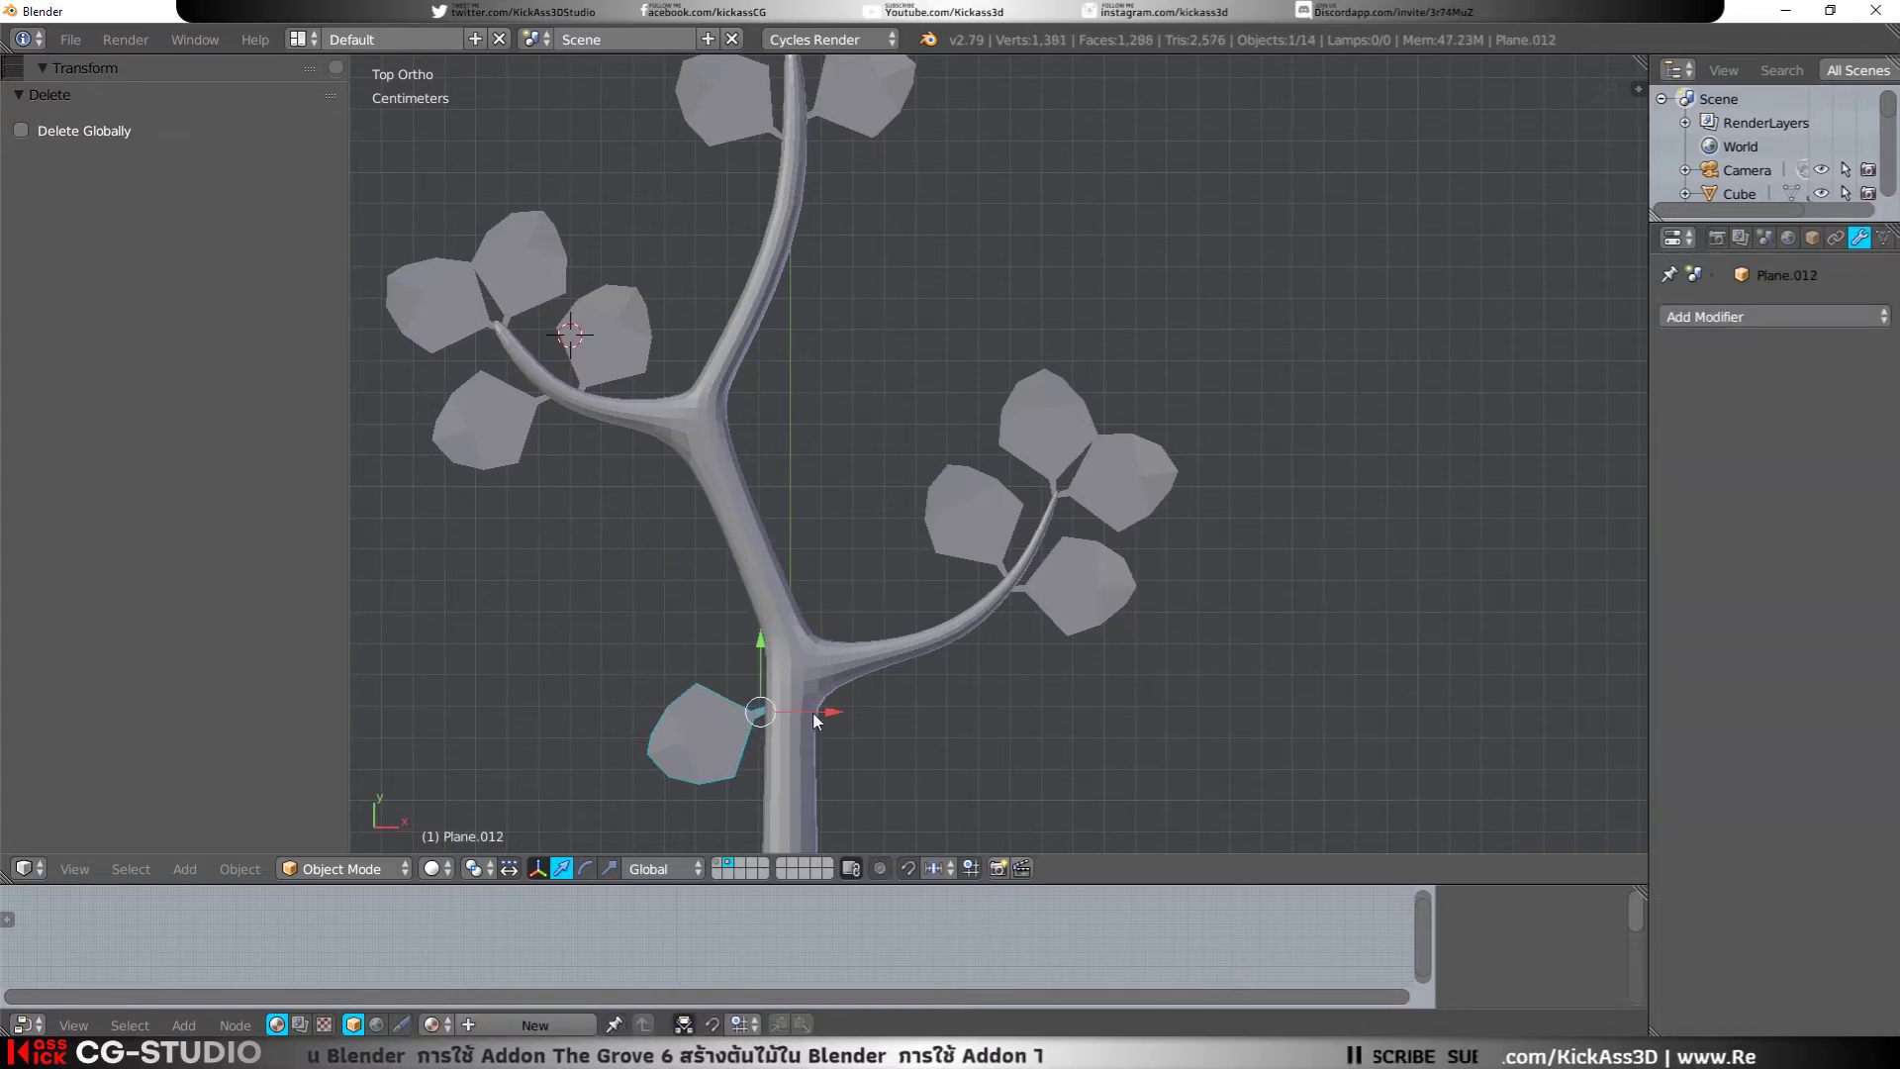
pyautogui.click(813, 711)
pyautogui.press('g')
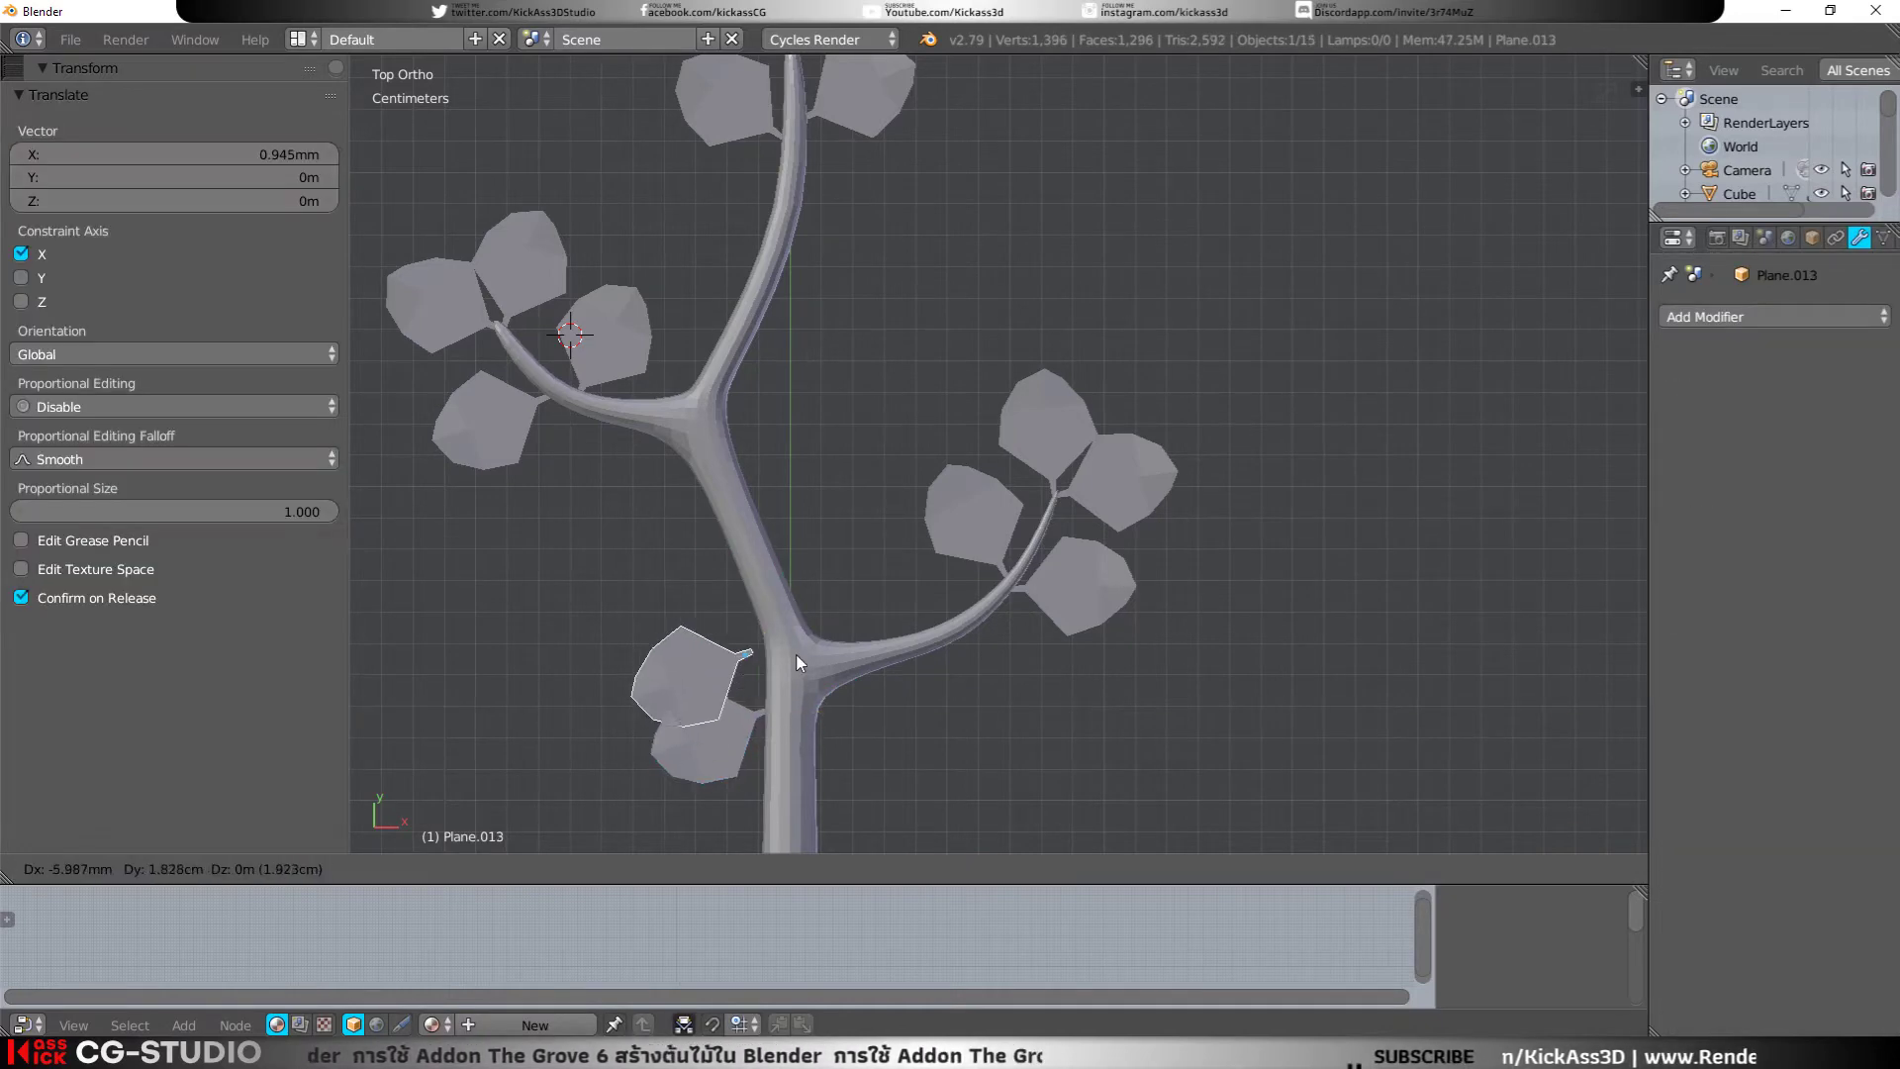
pyautogui.click(769, 623)
pyautogui.press('r')
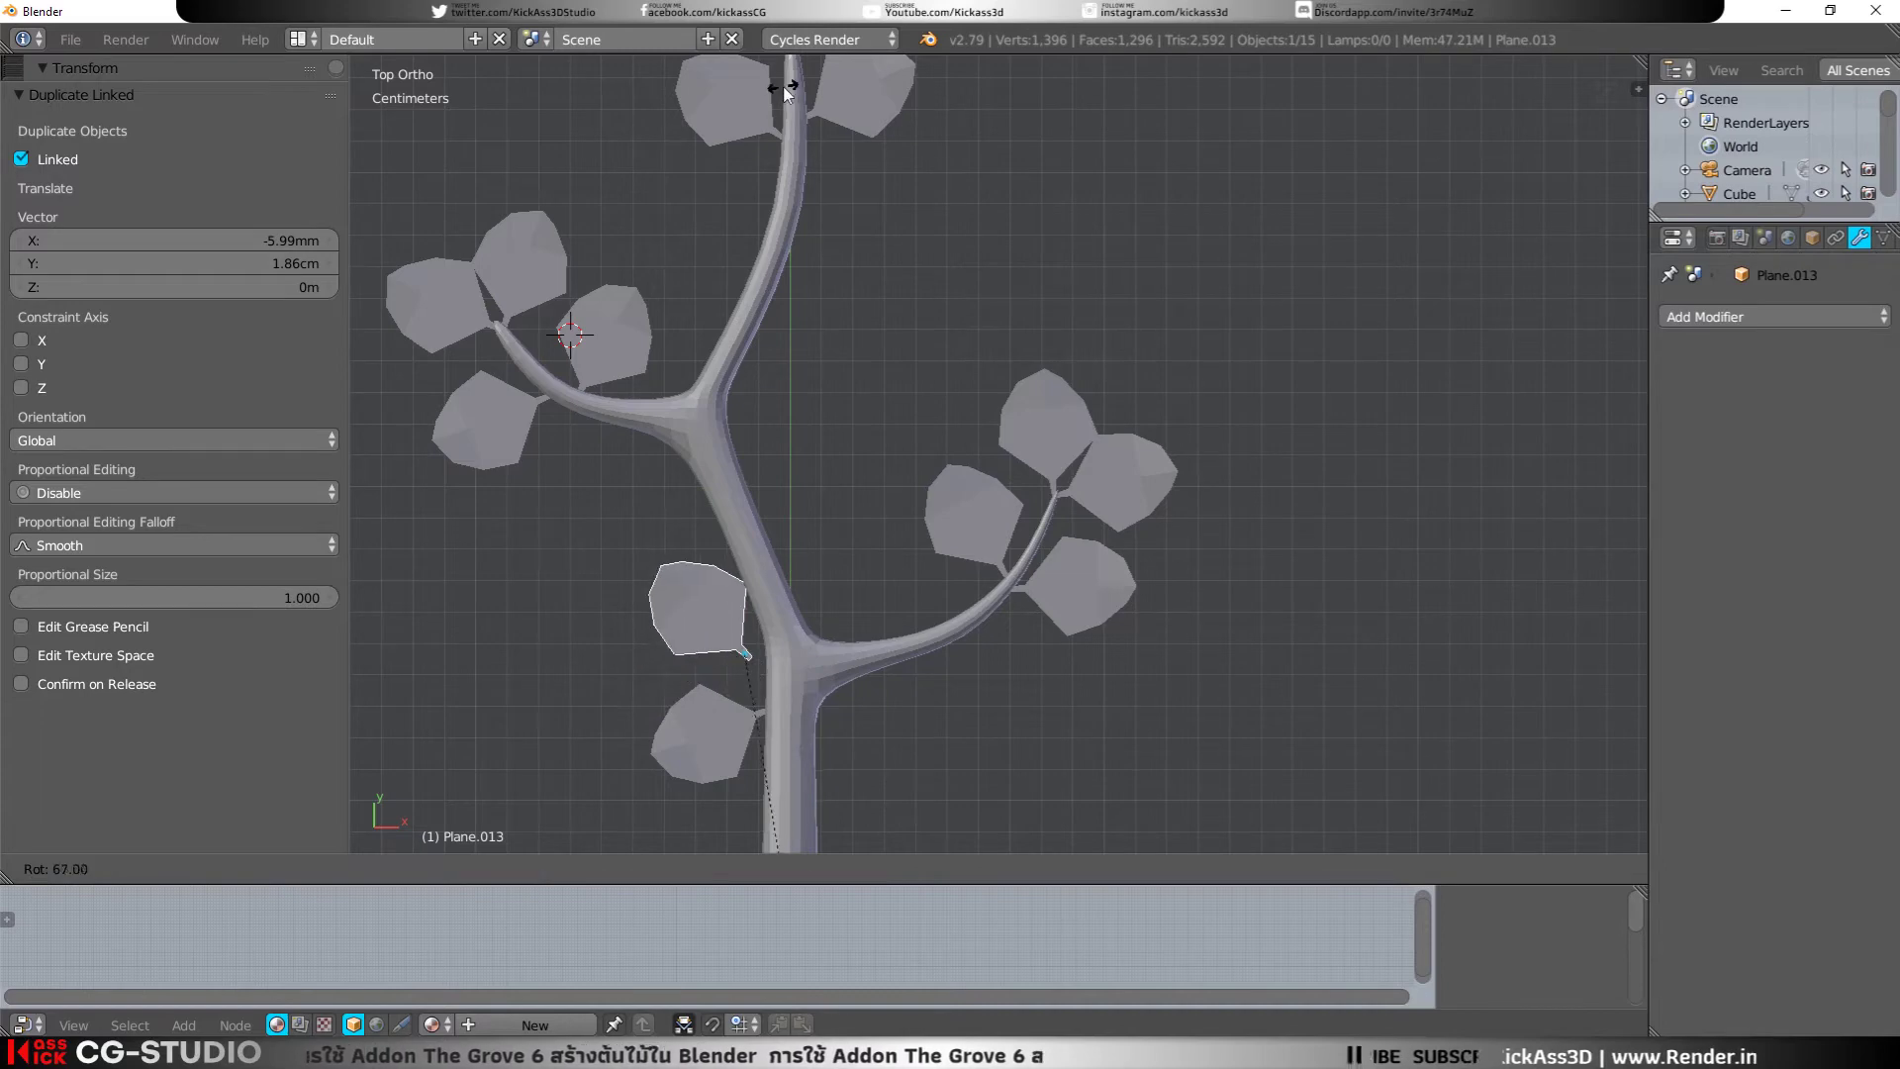
pyautogui.click(806, 135)
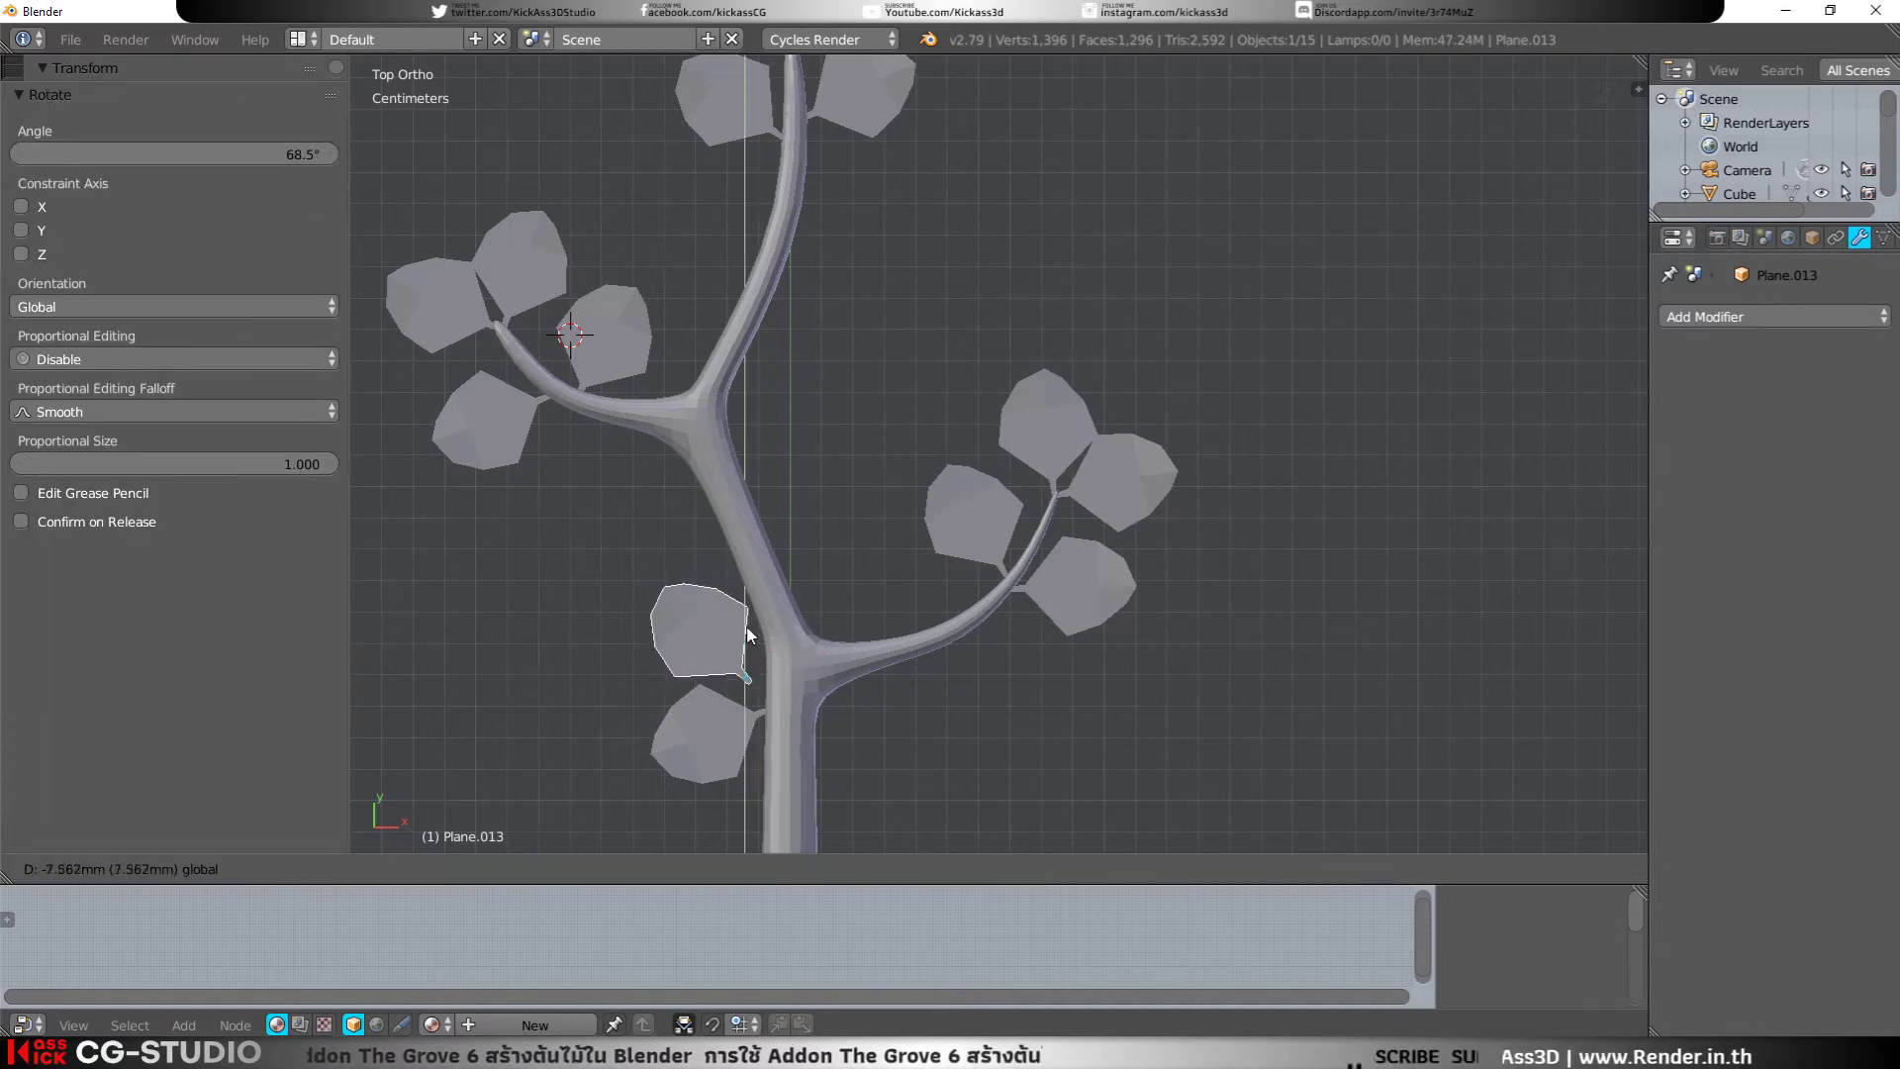
pyautogui.moveTo(733, 648); pyautogui.dragTo(792, 688)
pyautogui.scroll(-3, 791, 687)
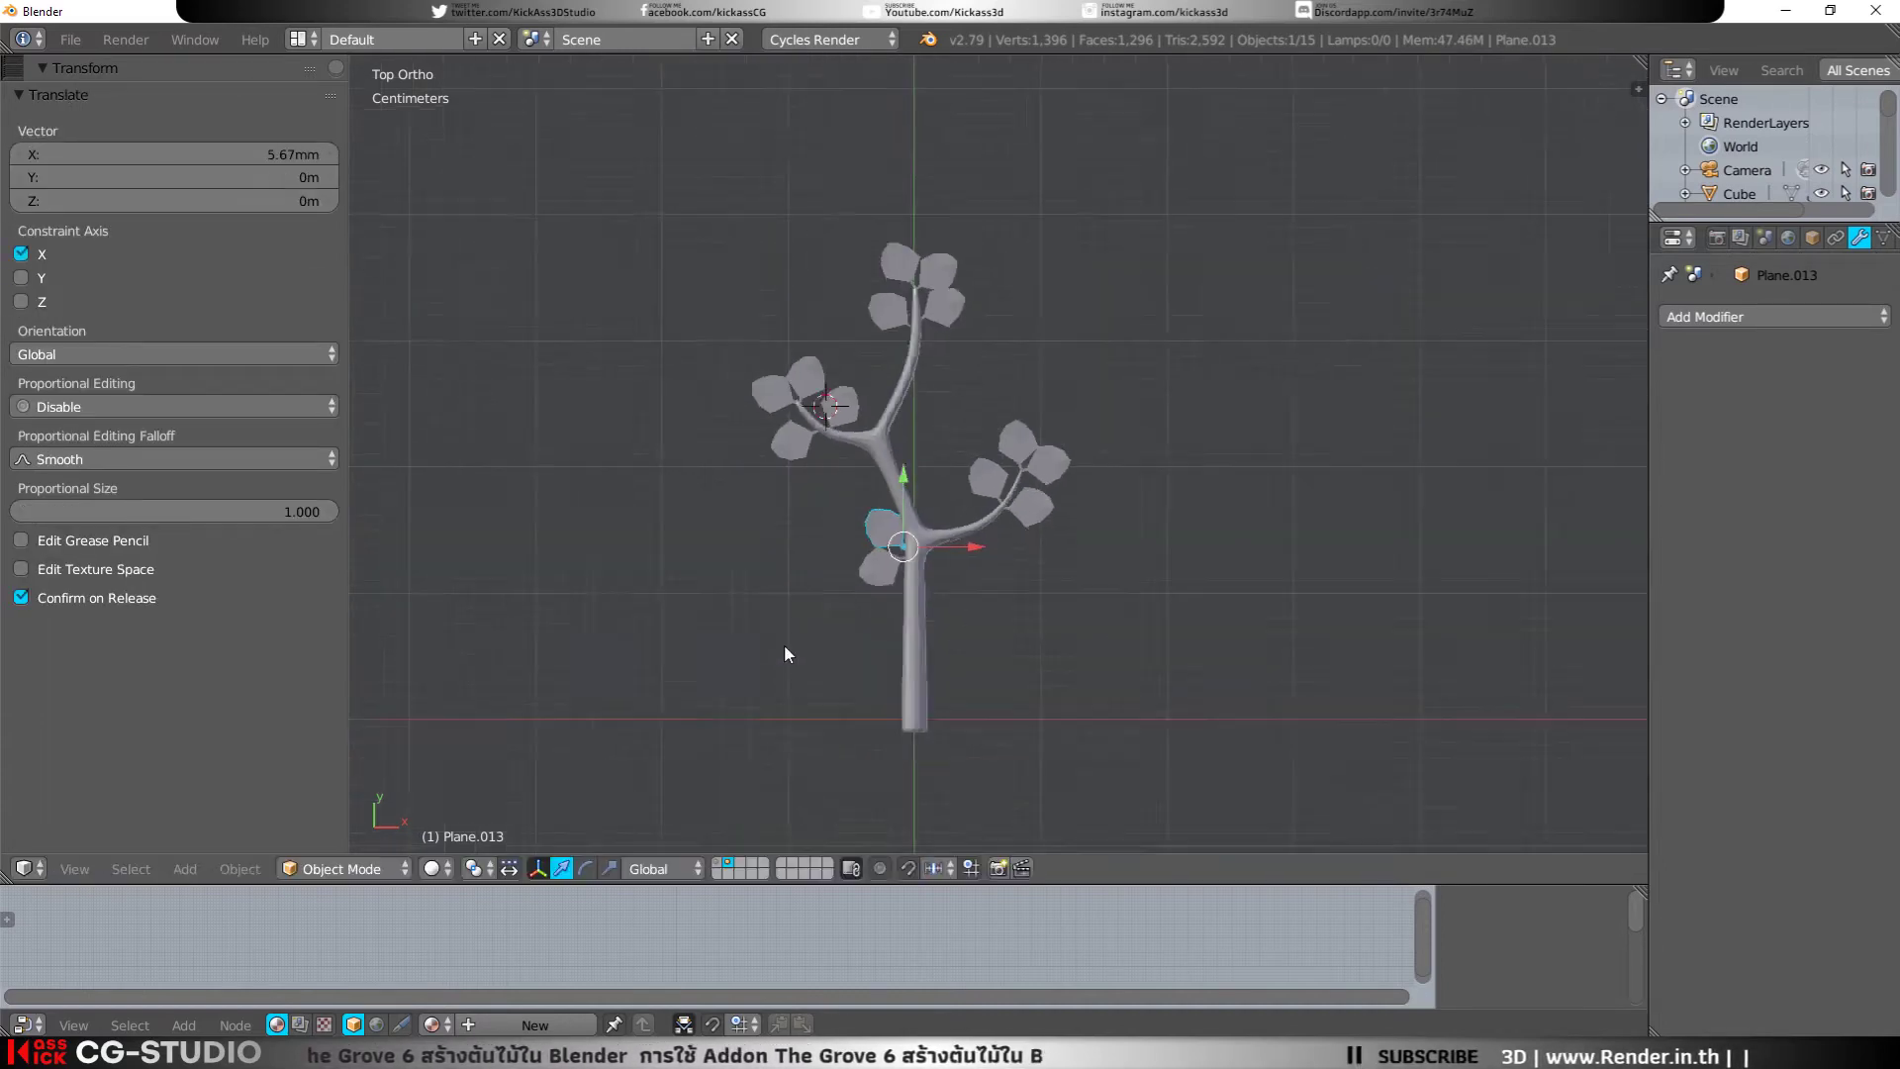
pyautogui.scroll(-5, 784, 644)
pyautogui.scroll(-4, 834, 538)
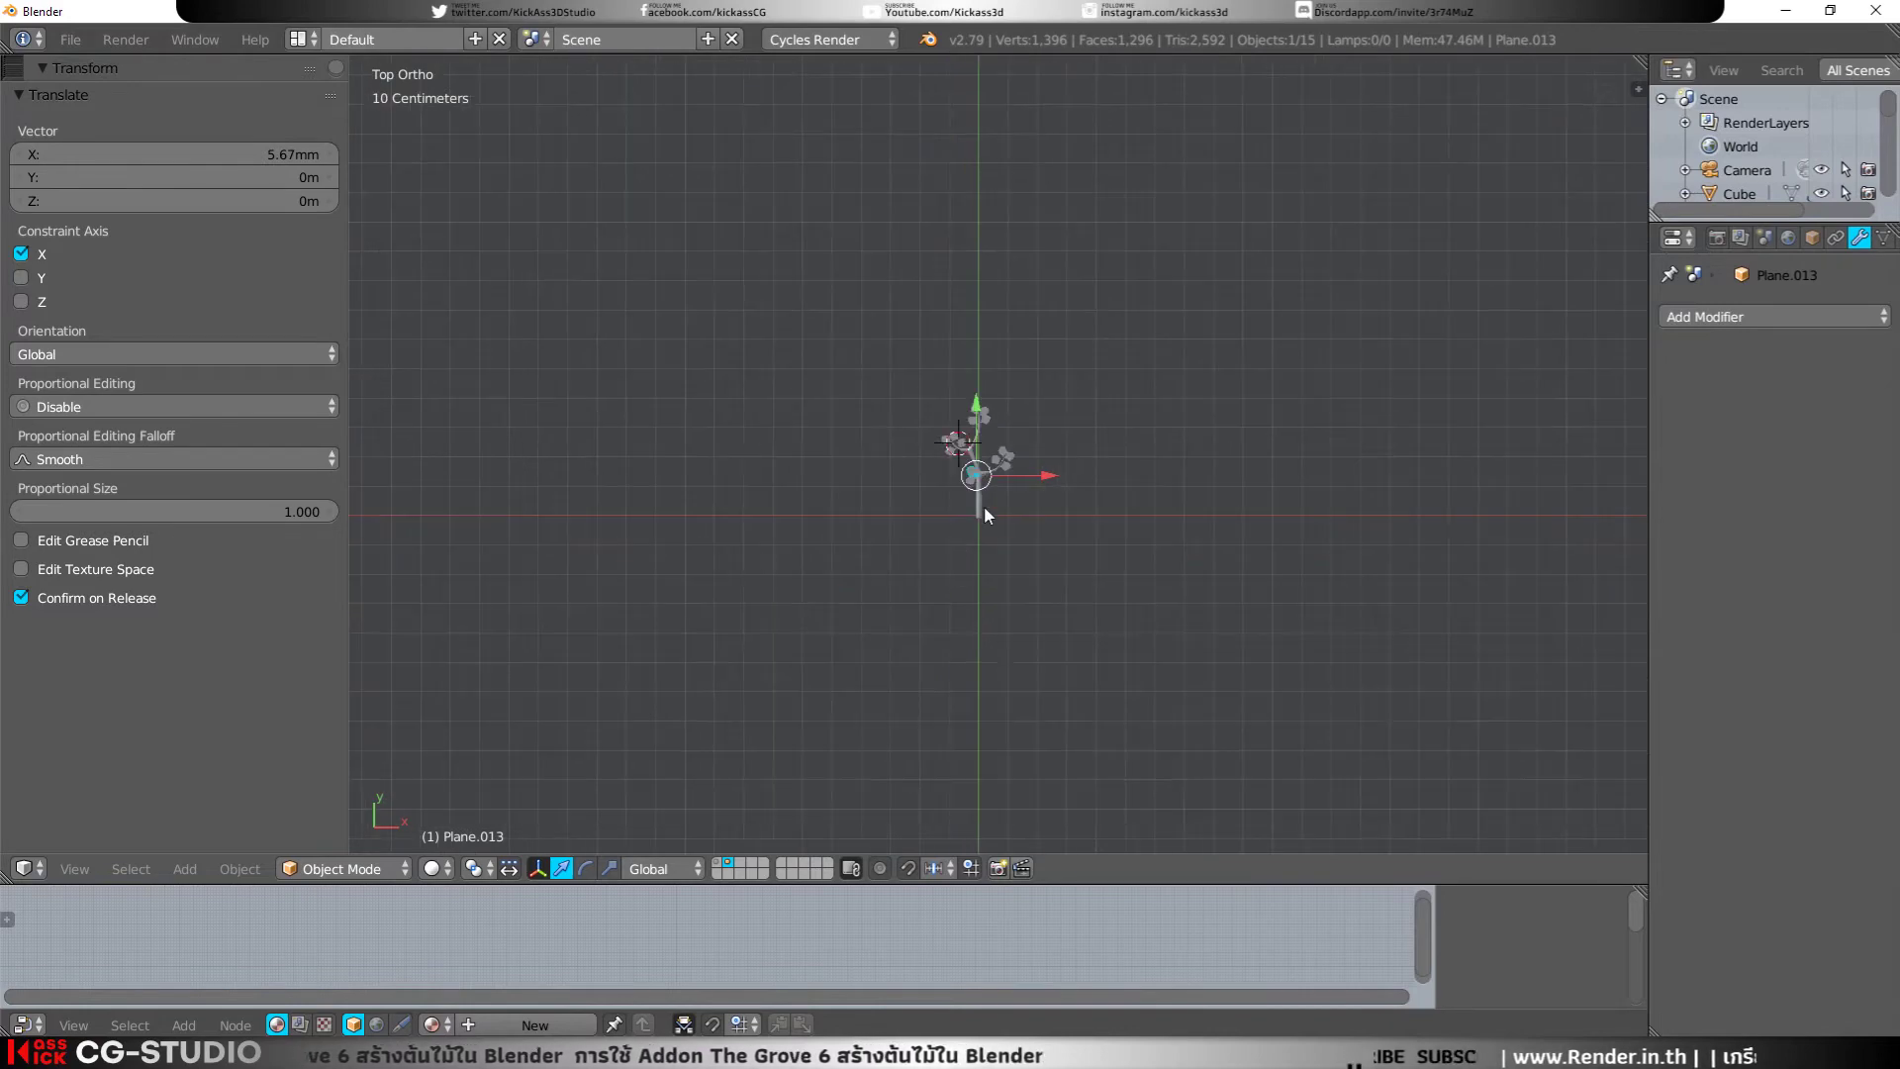
pyautogui.scroll(8, 984, 507)
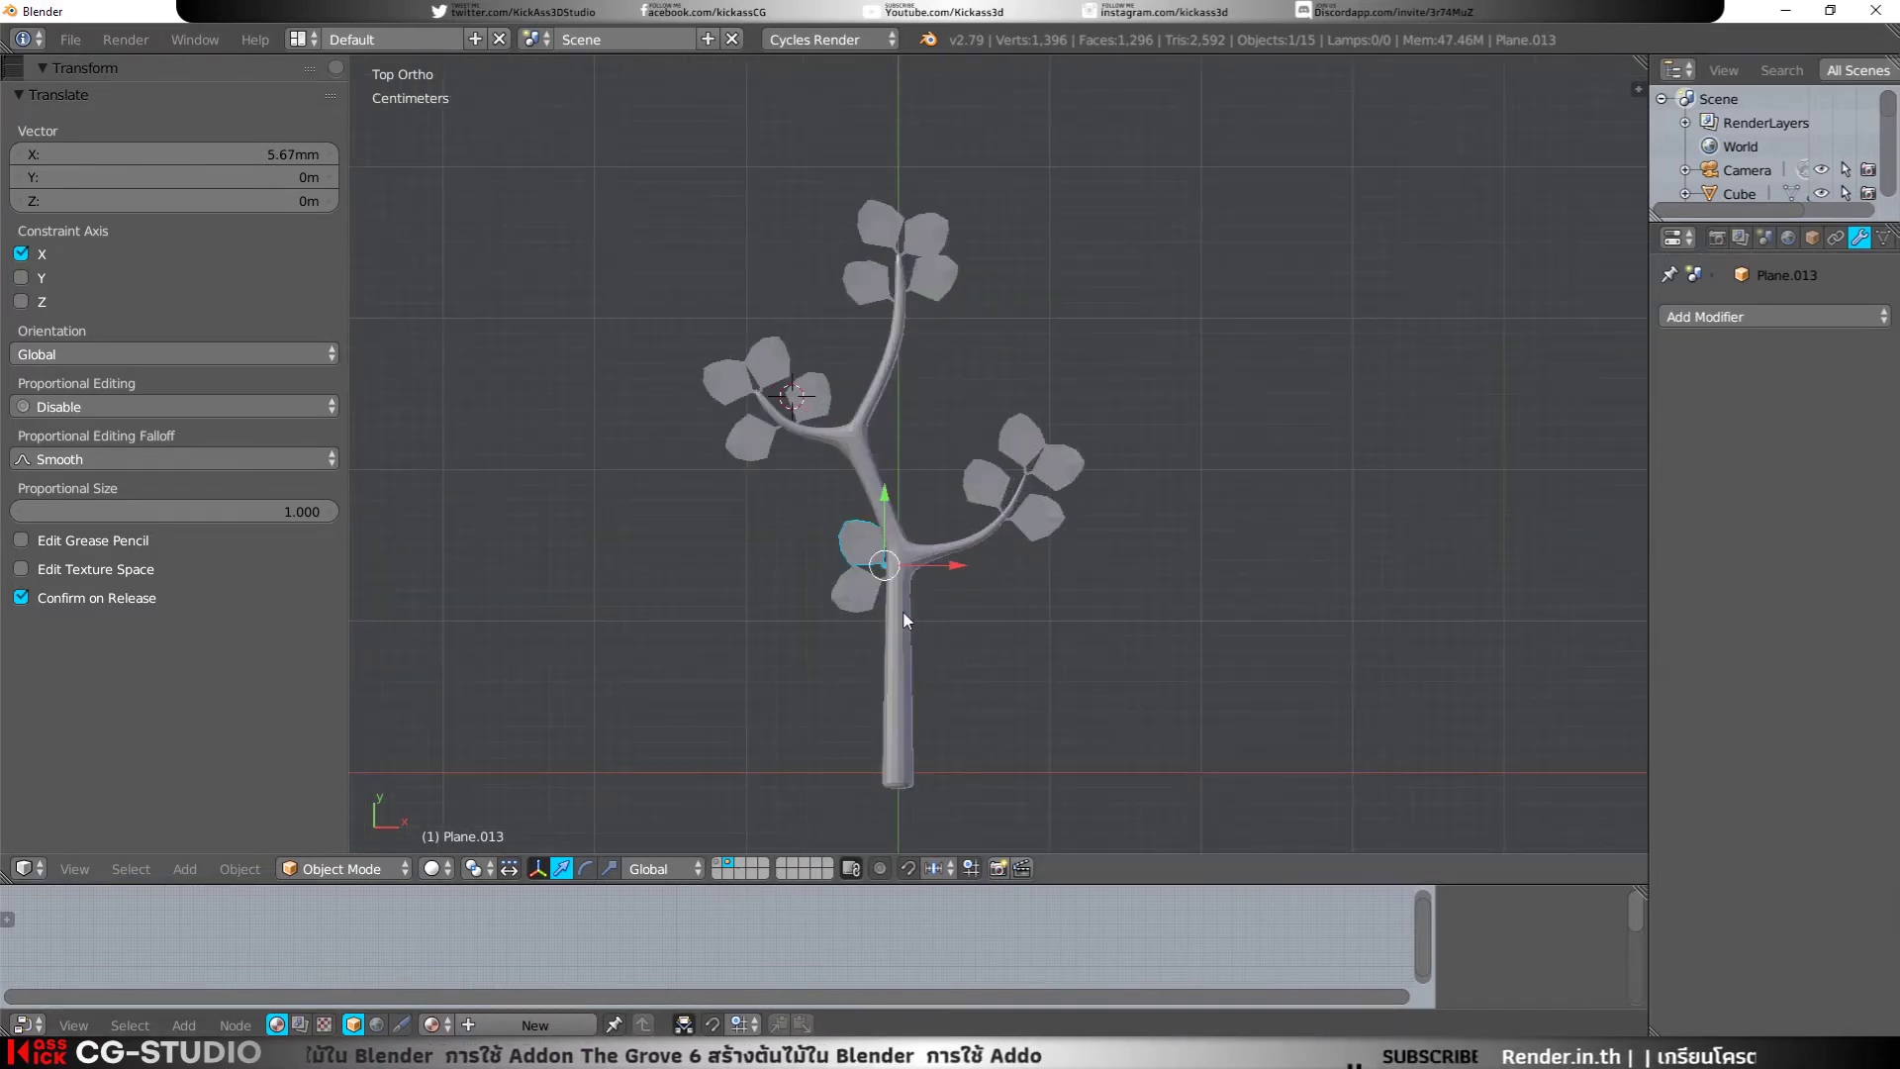
# Step: Select all tree parts and join them into one mesh
pyautogui.press('a')
pyautogui.press('a')
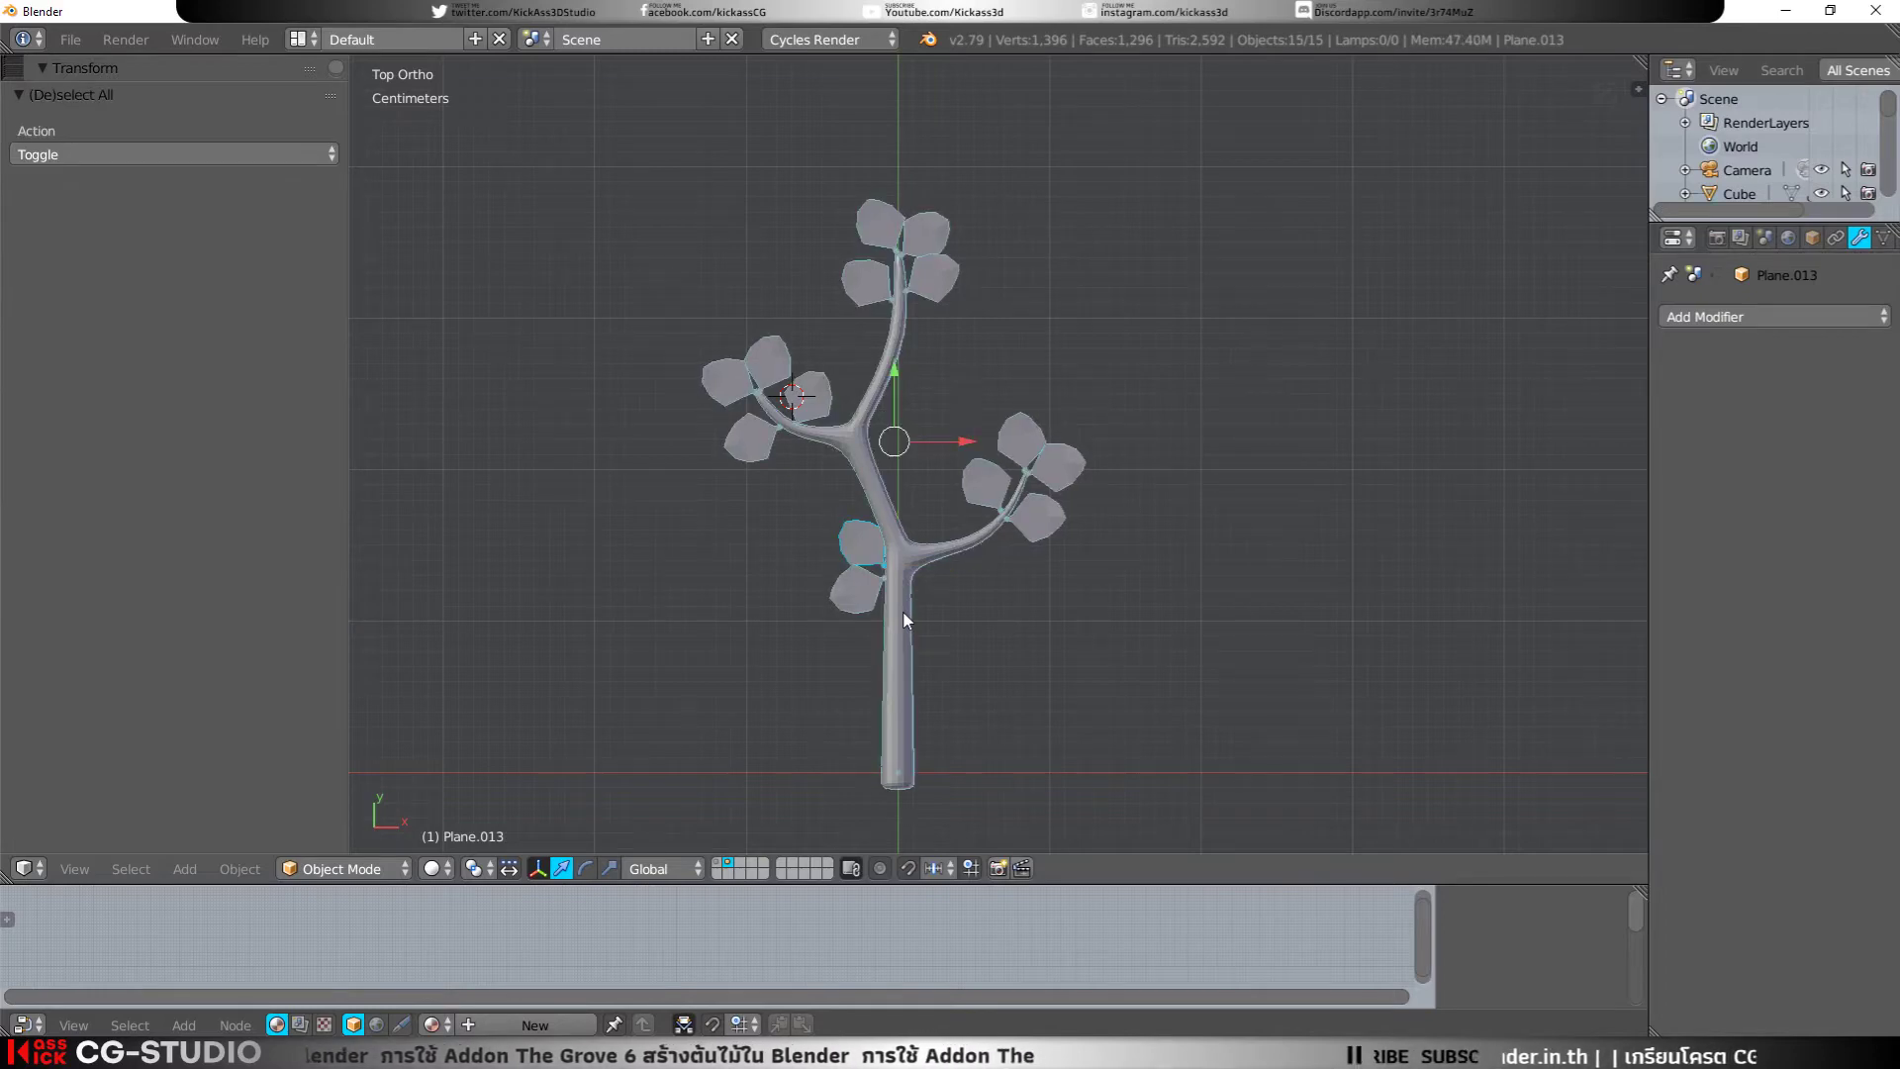
pyautogui.hotkey('ctrl', 'j')
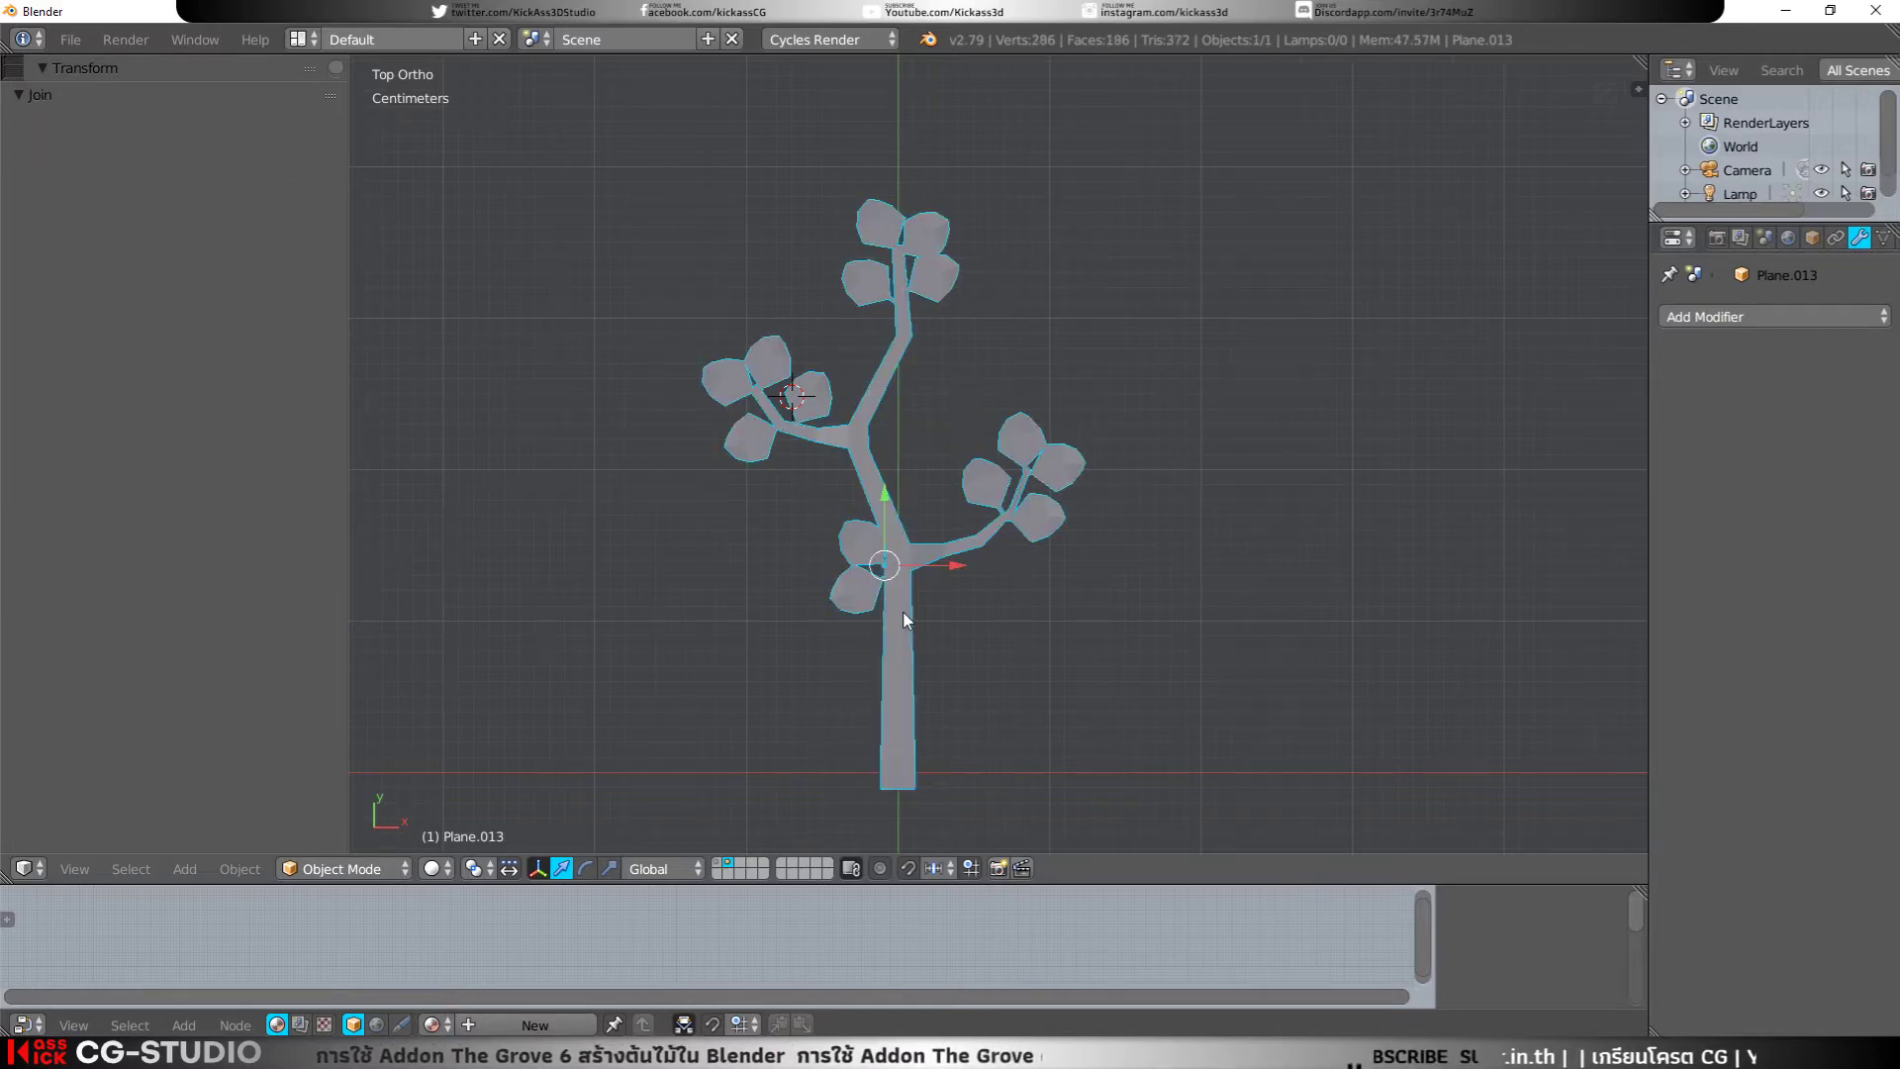
pyautogui.moveTo(906, 619); pyautogui.dragTo(969, 584, button='middle')
# Step: Add a Subdivision Surface modifier with view level 2 and apply it
pyautogui.click(1807, 314)
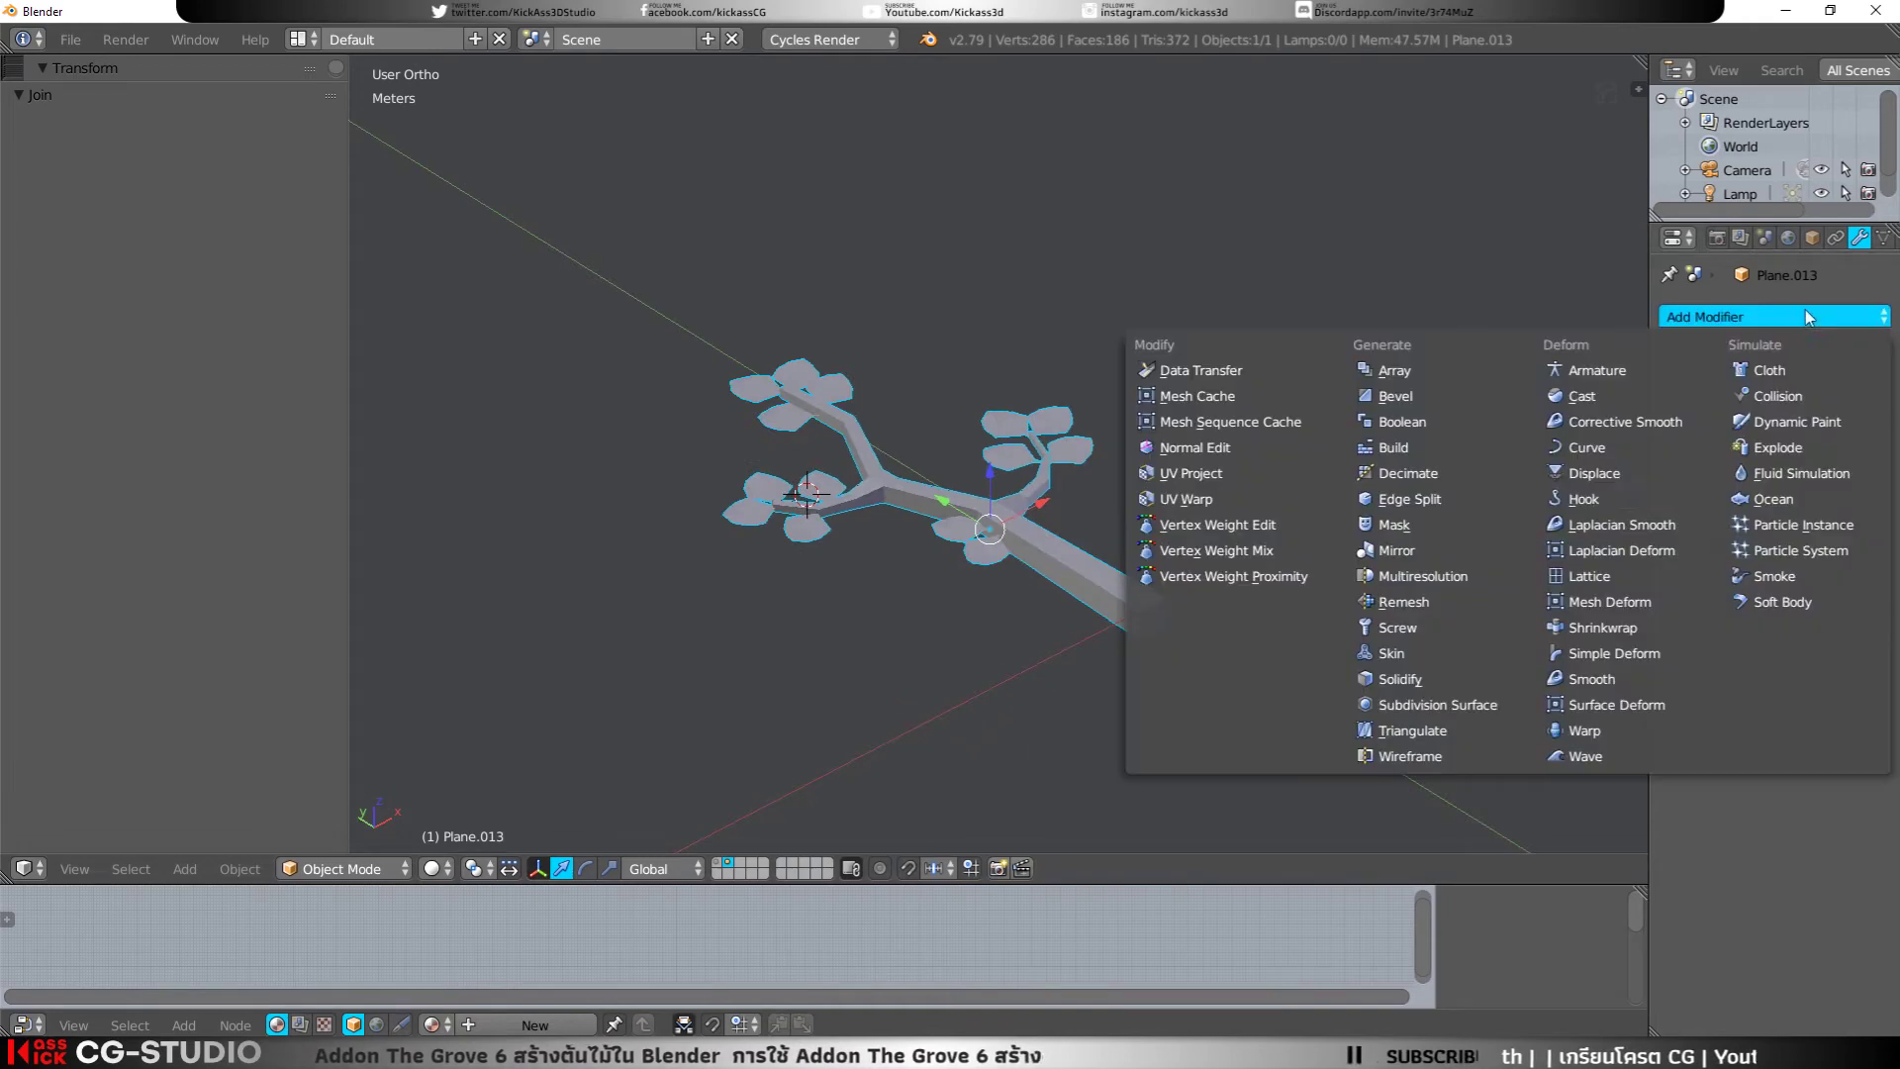
pyautogui.click(1465, 705)
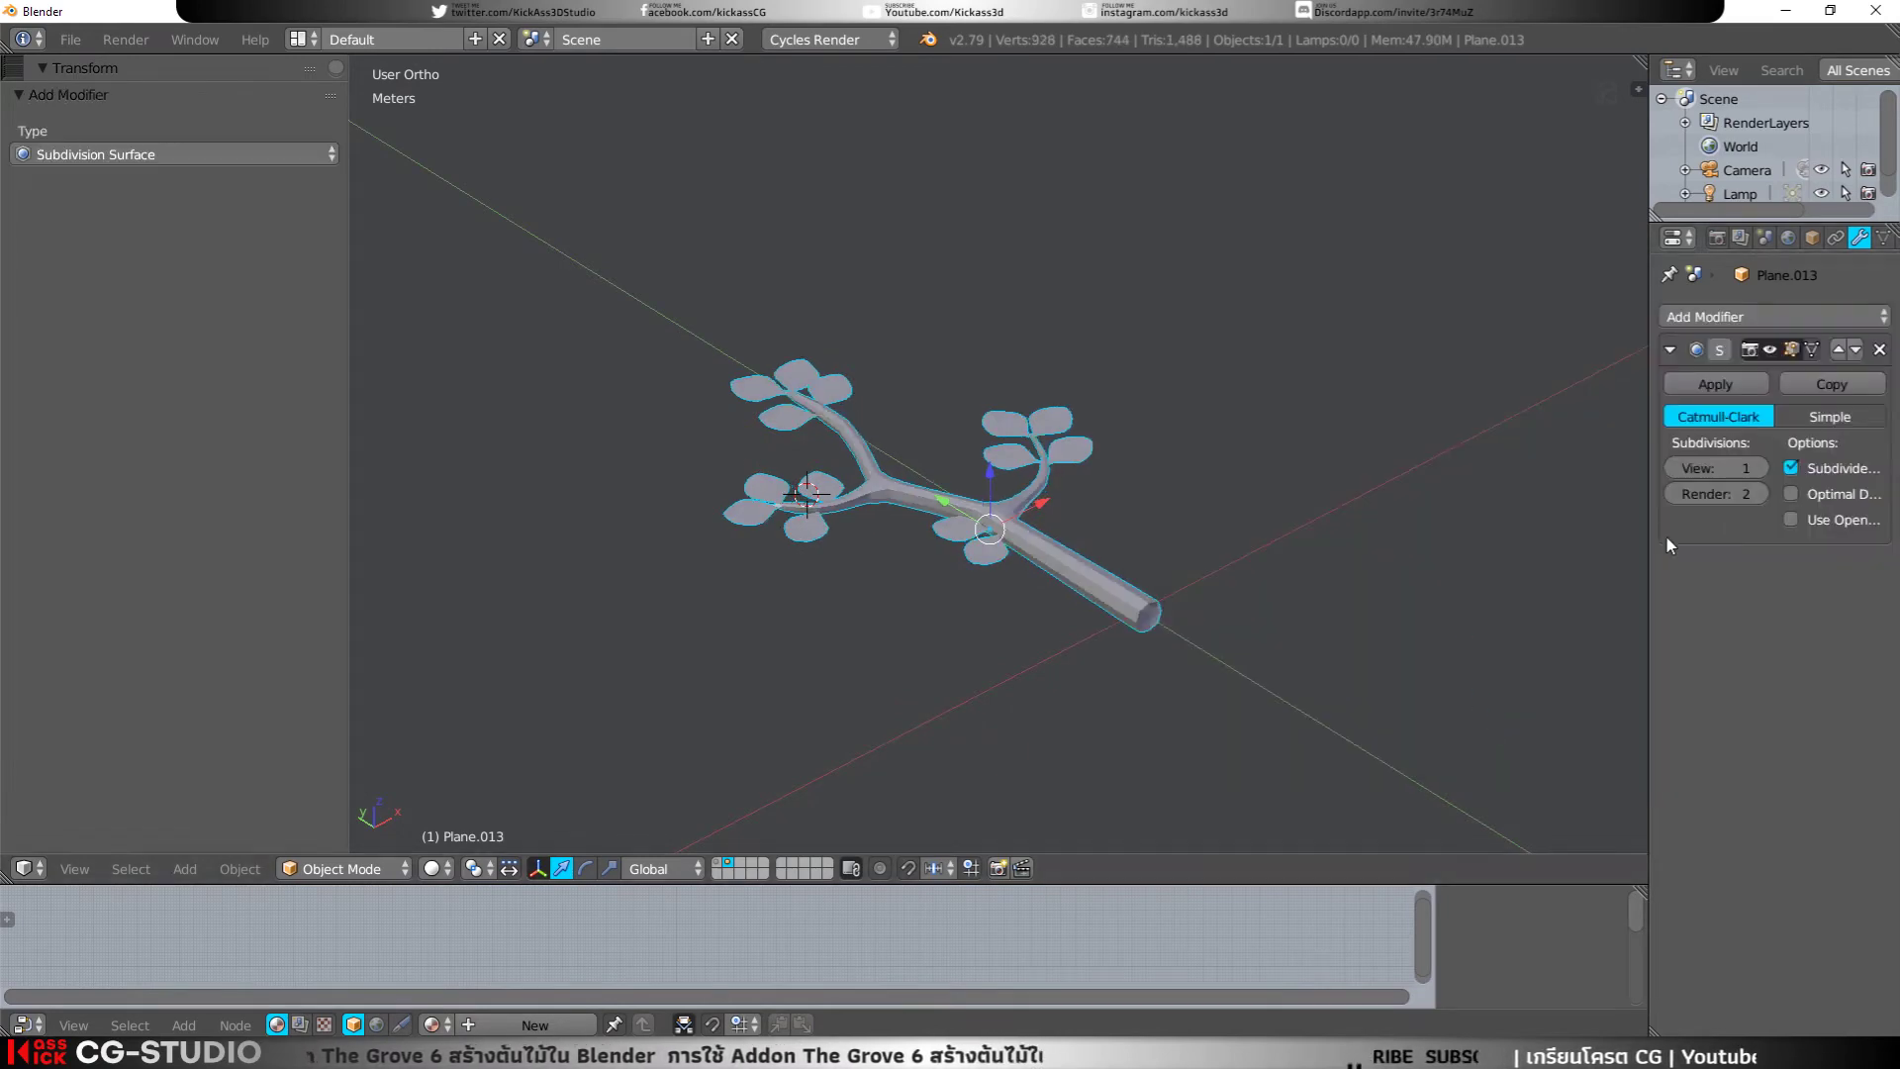
pyautogui.click(1760, 467)
pyautogui.moveTo(1237, 525); pyautogui.dragTo(1125, 579, button='middle')
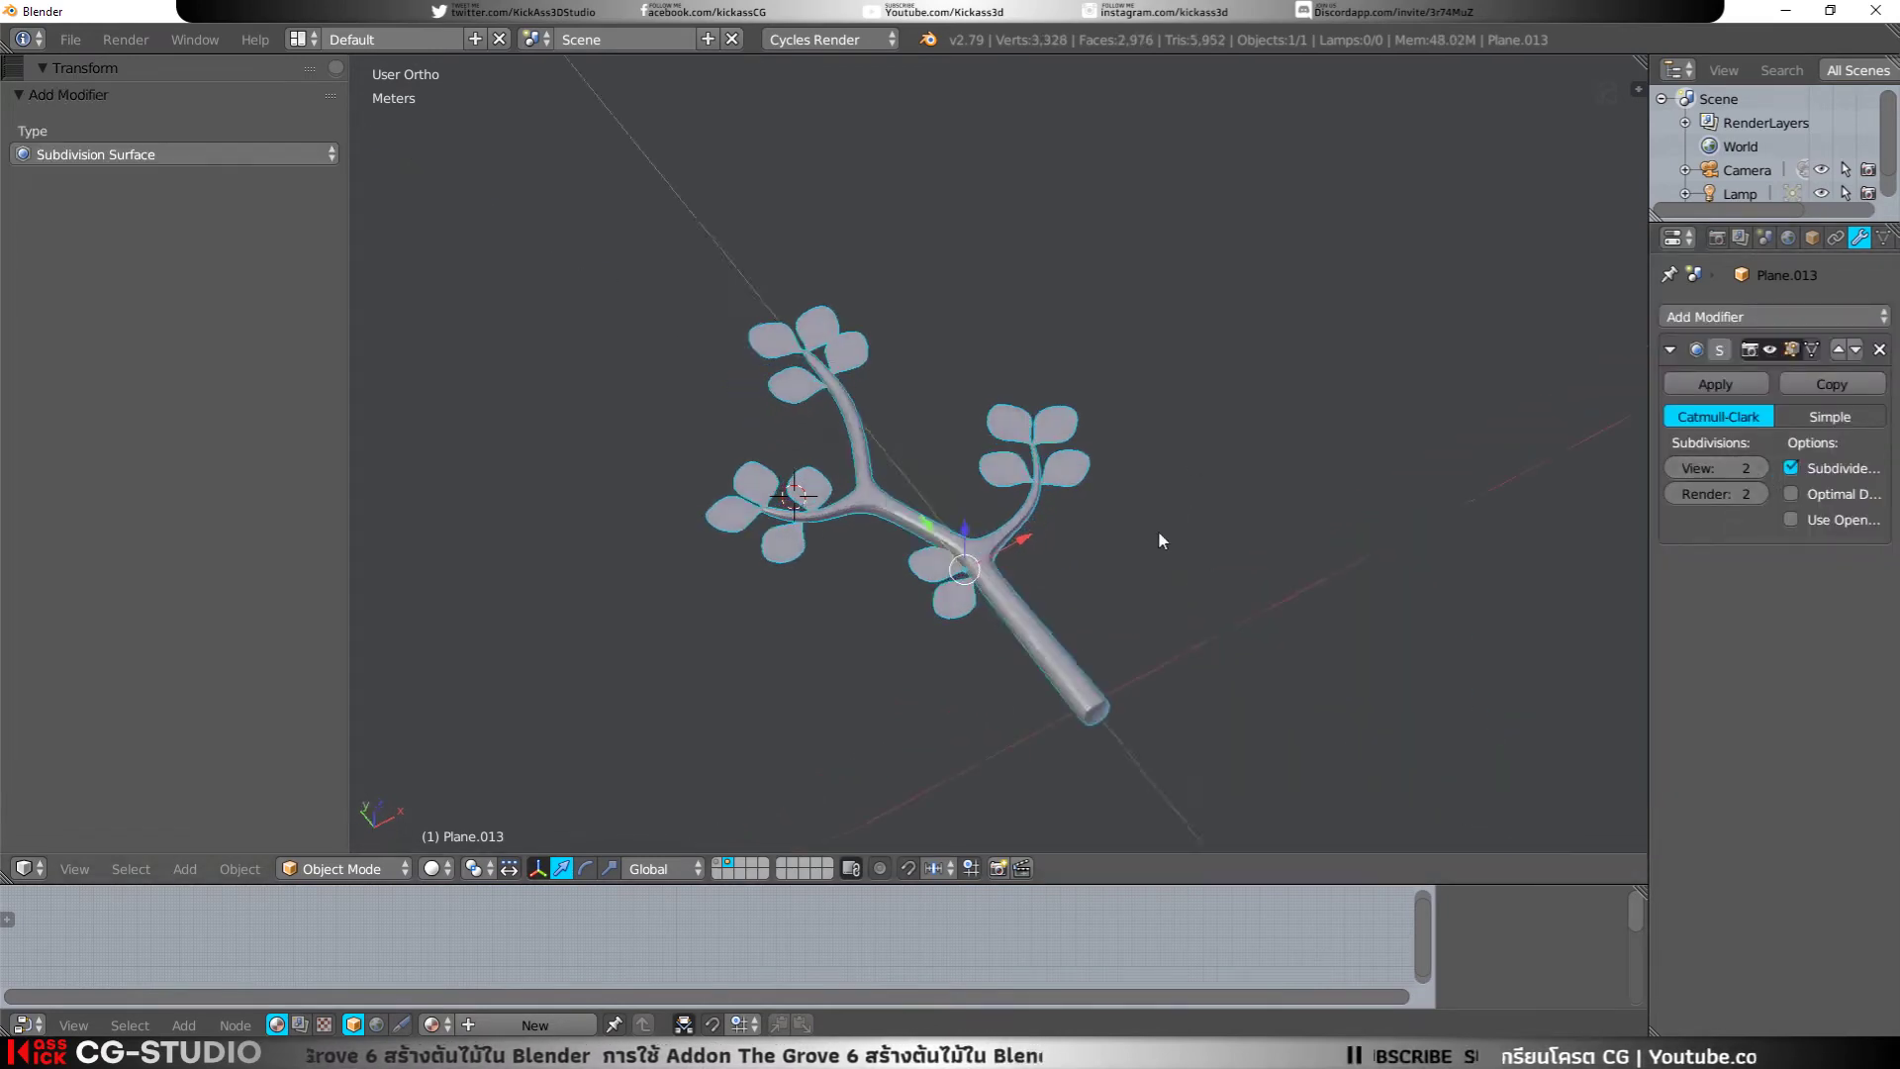
pyautogui.click(1715, 383)
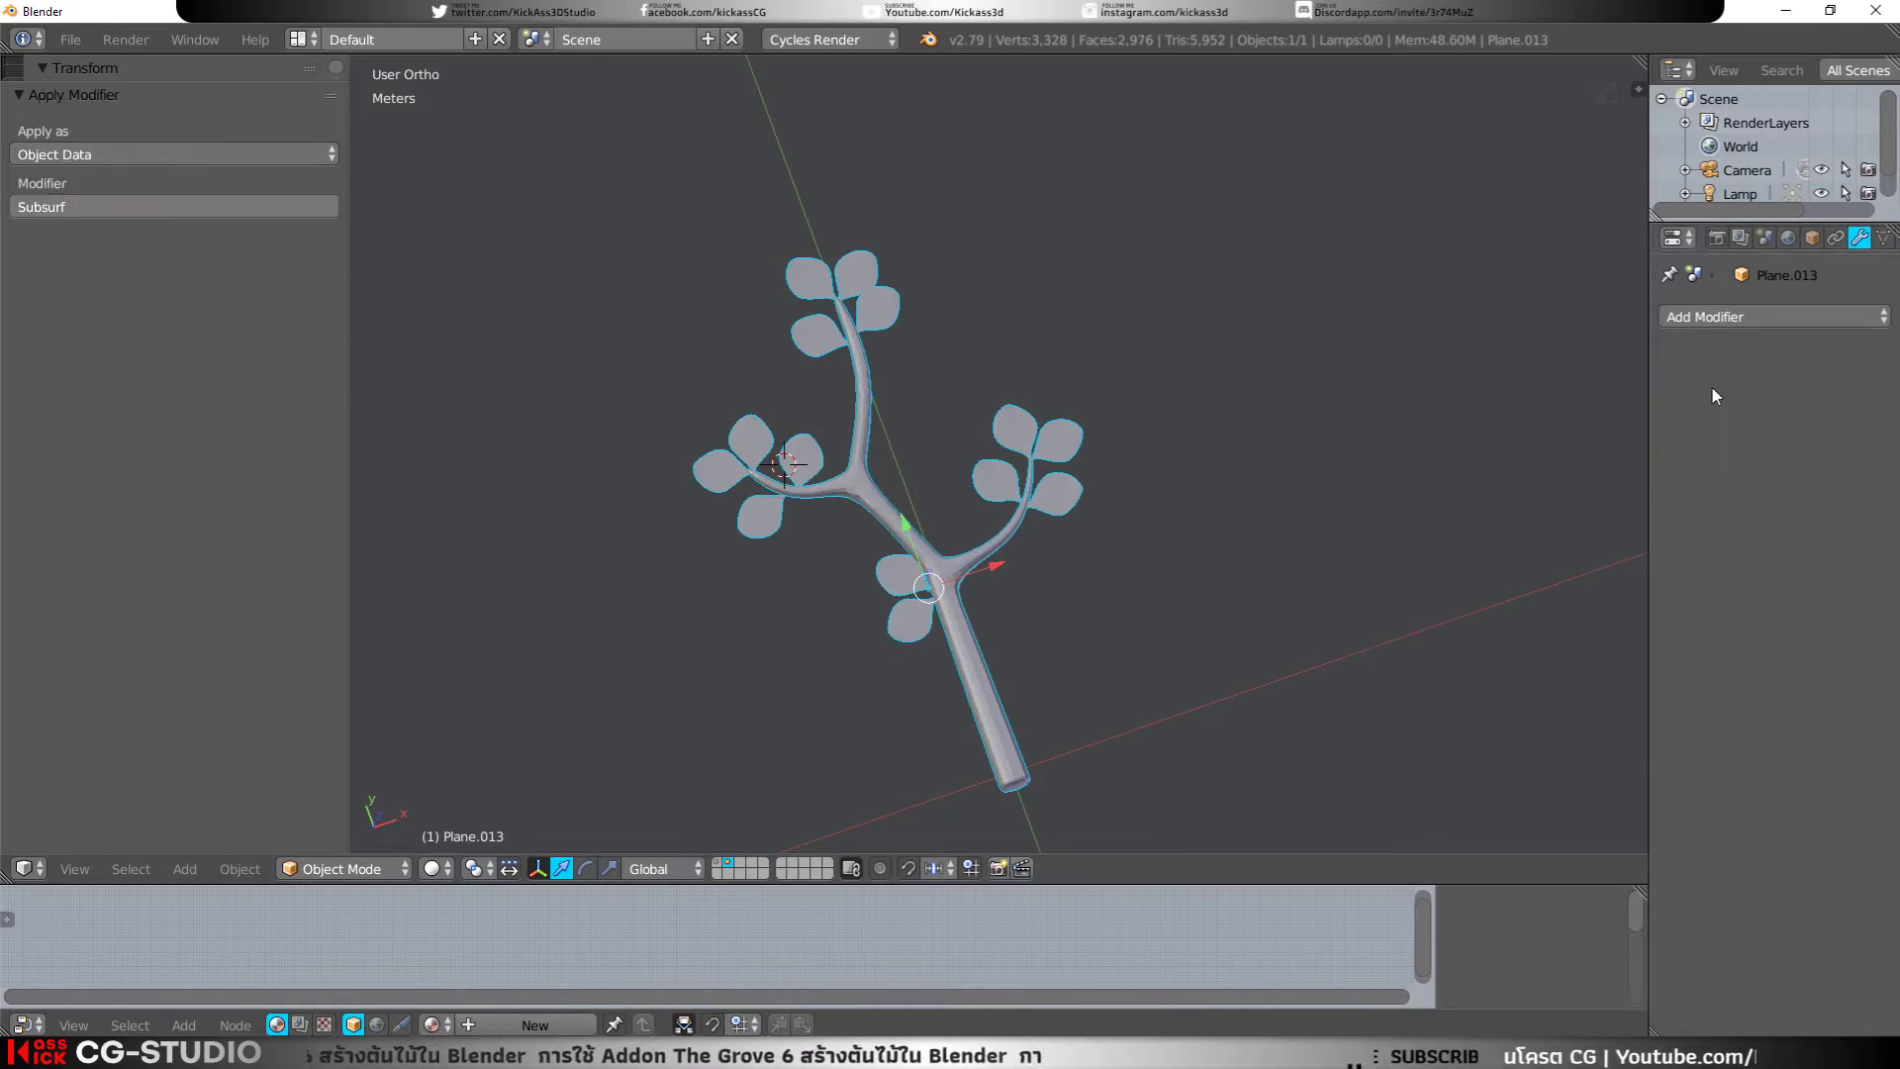
pyautogui.press('Tab')
pyautogui.press('Tab')
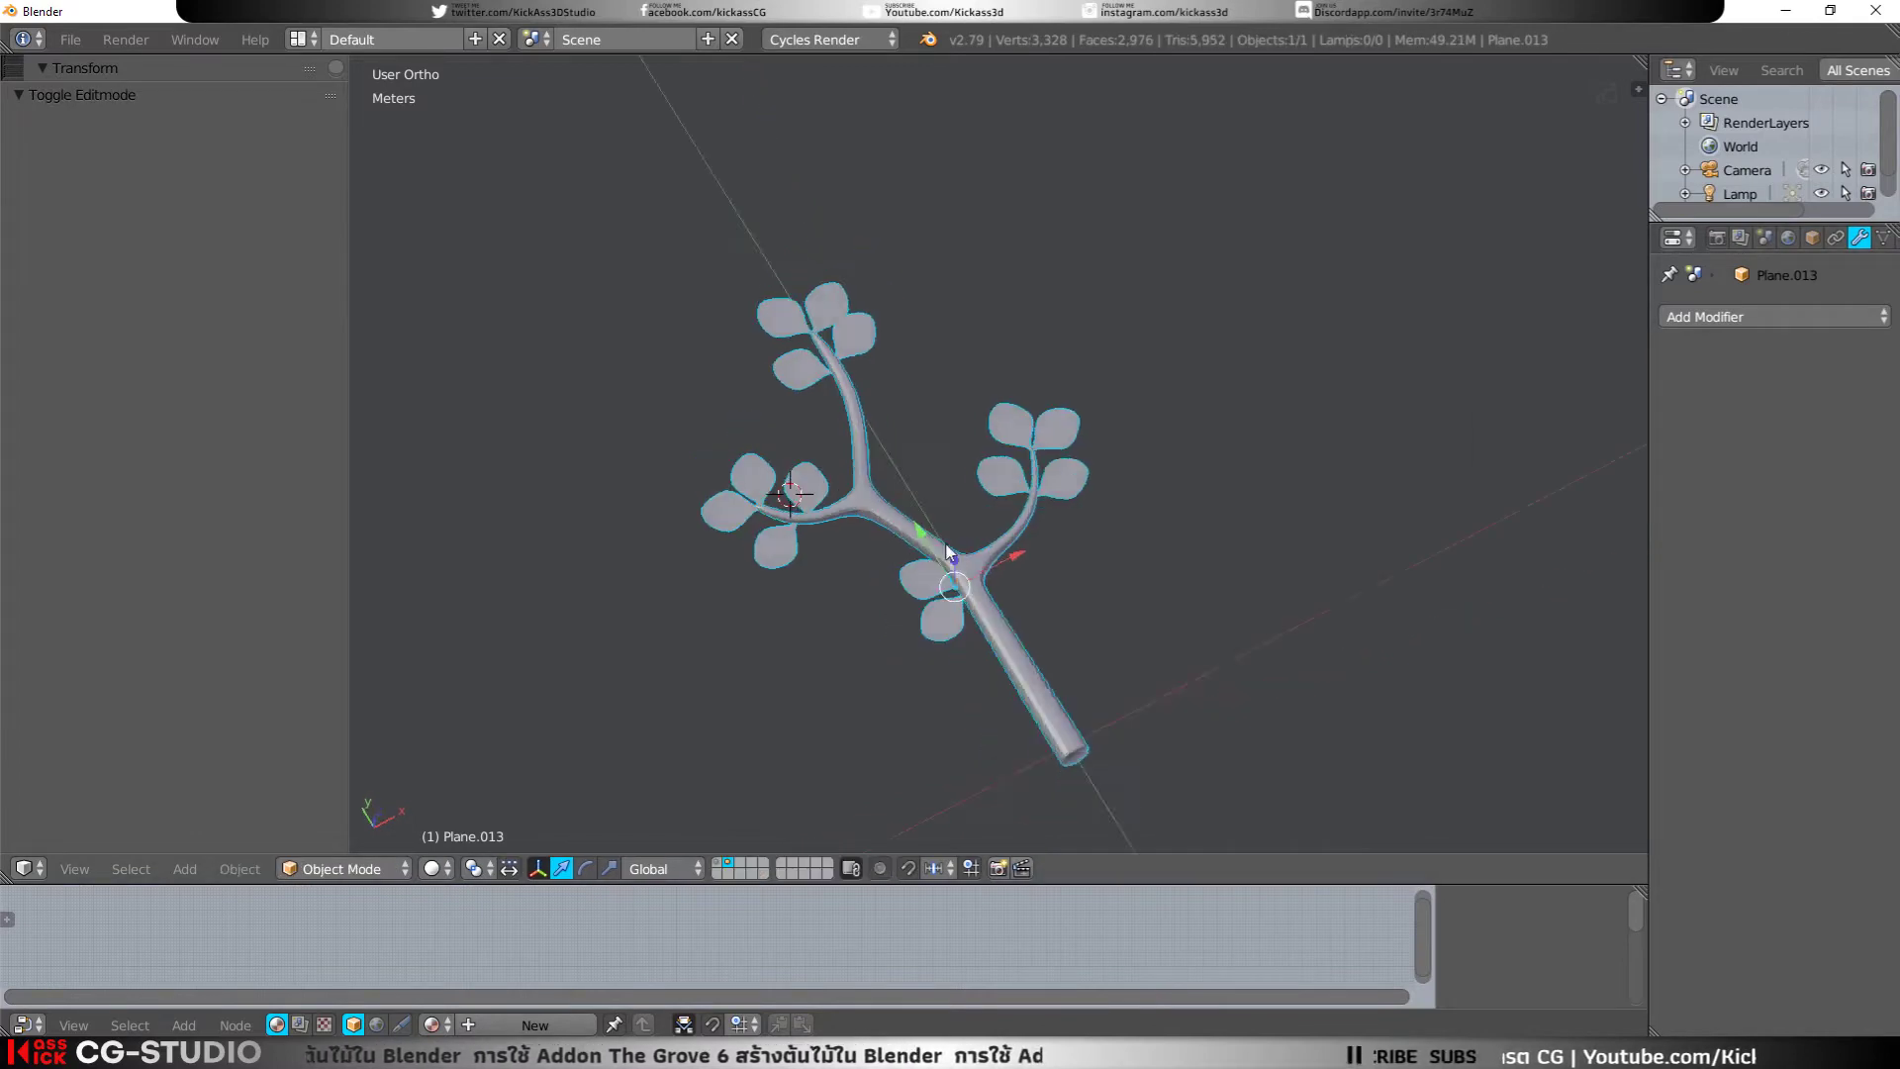
pyautogui.moveTo(1128, 554)
pyautogui.mouseDown(button='middle')
pyautogui.moveTo(1105, 393)
pyautogui.moveTo(904, 522)
pyautogui.mouseUp(button='middle')
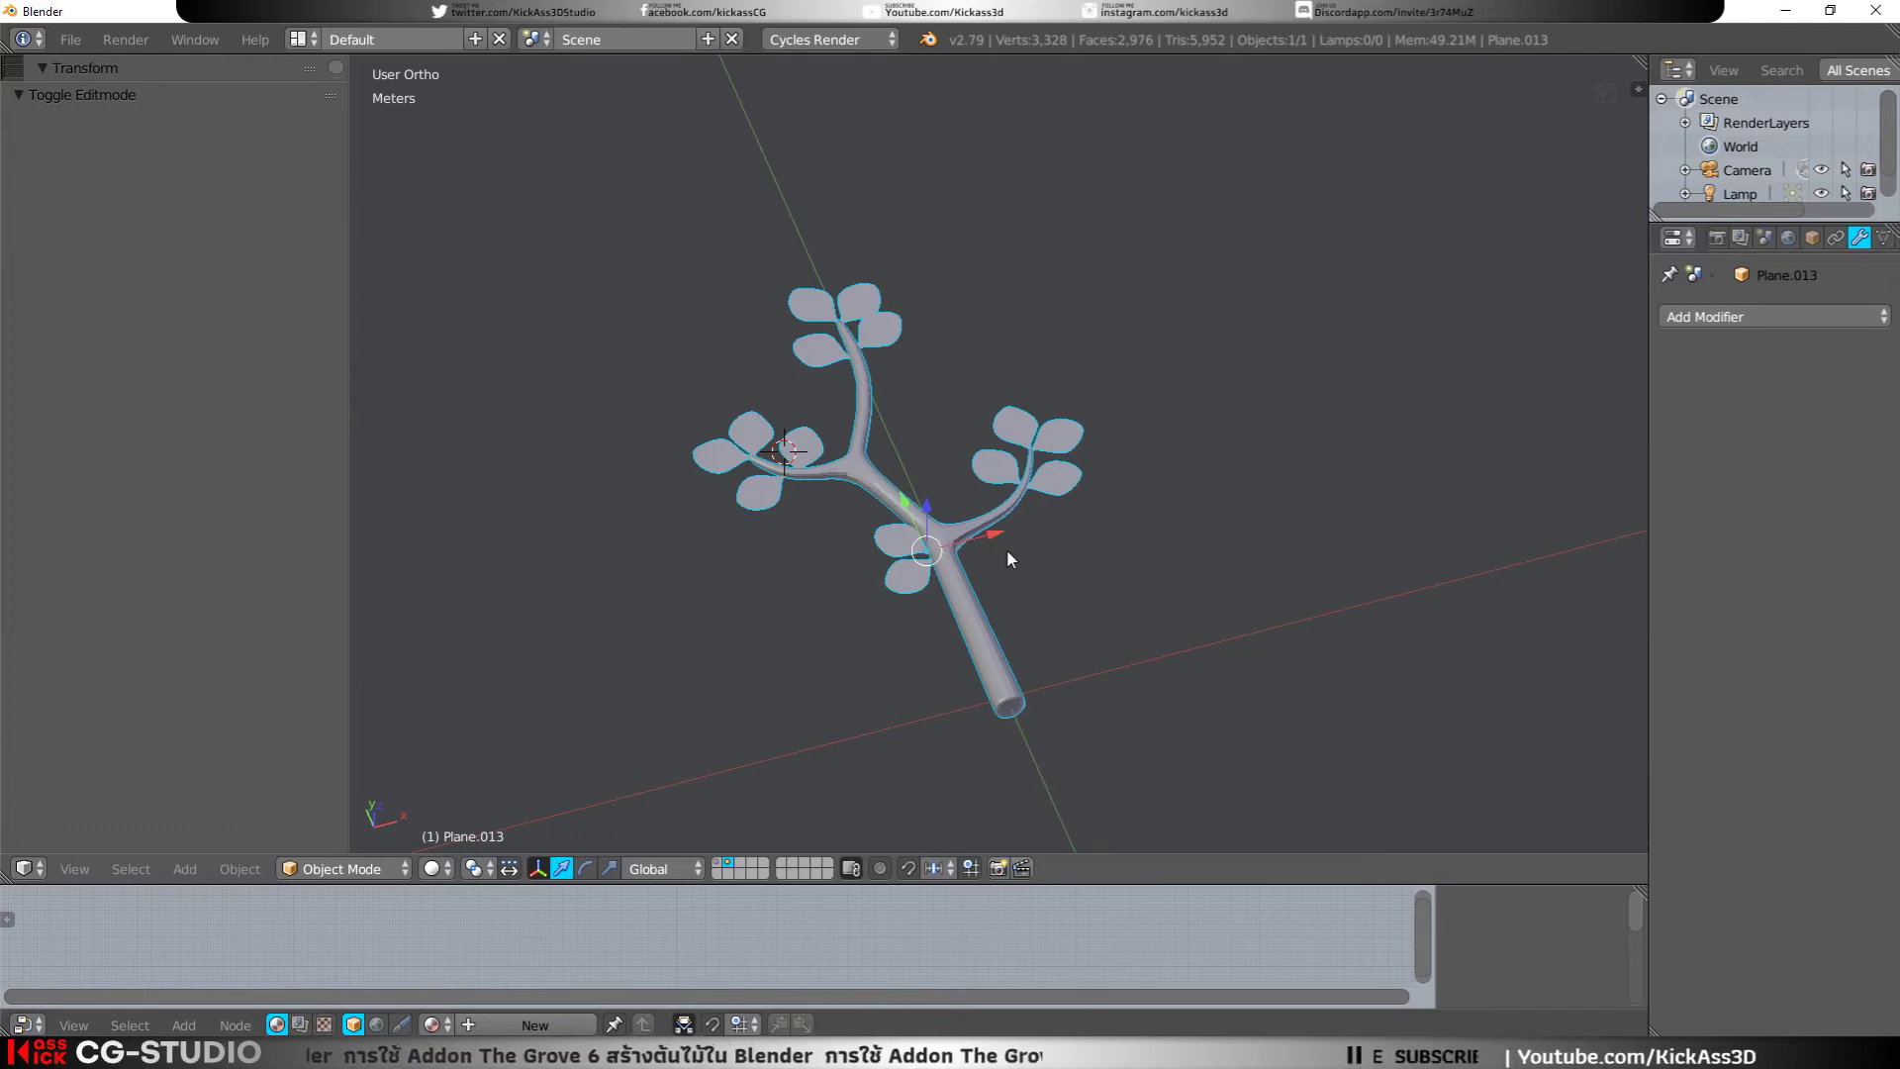
pyautogui.hotkey('shift', 'a')
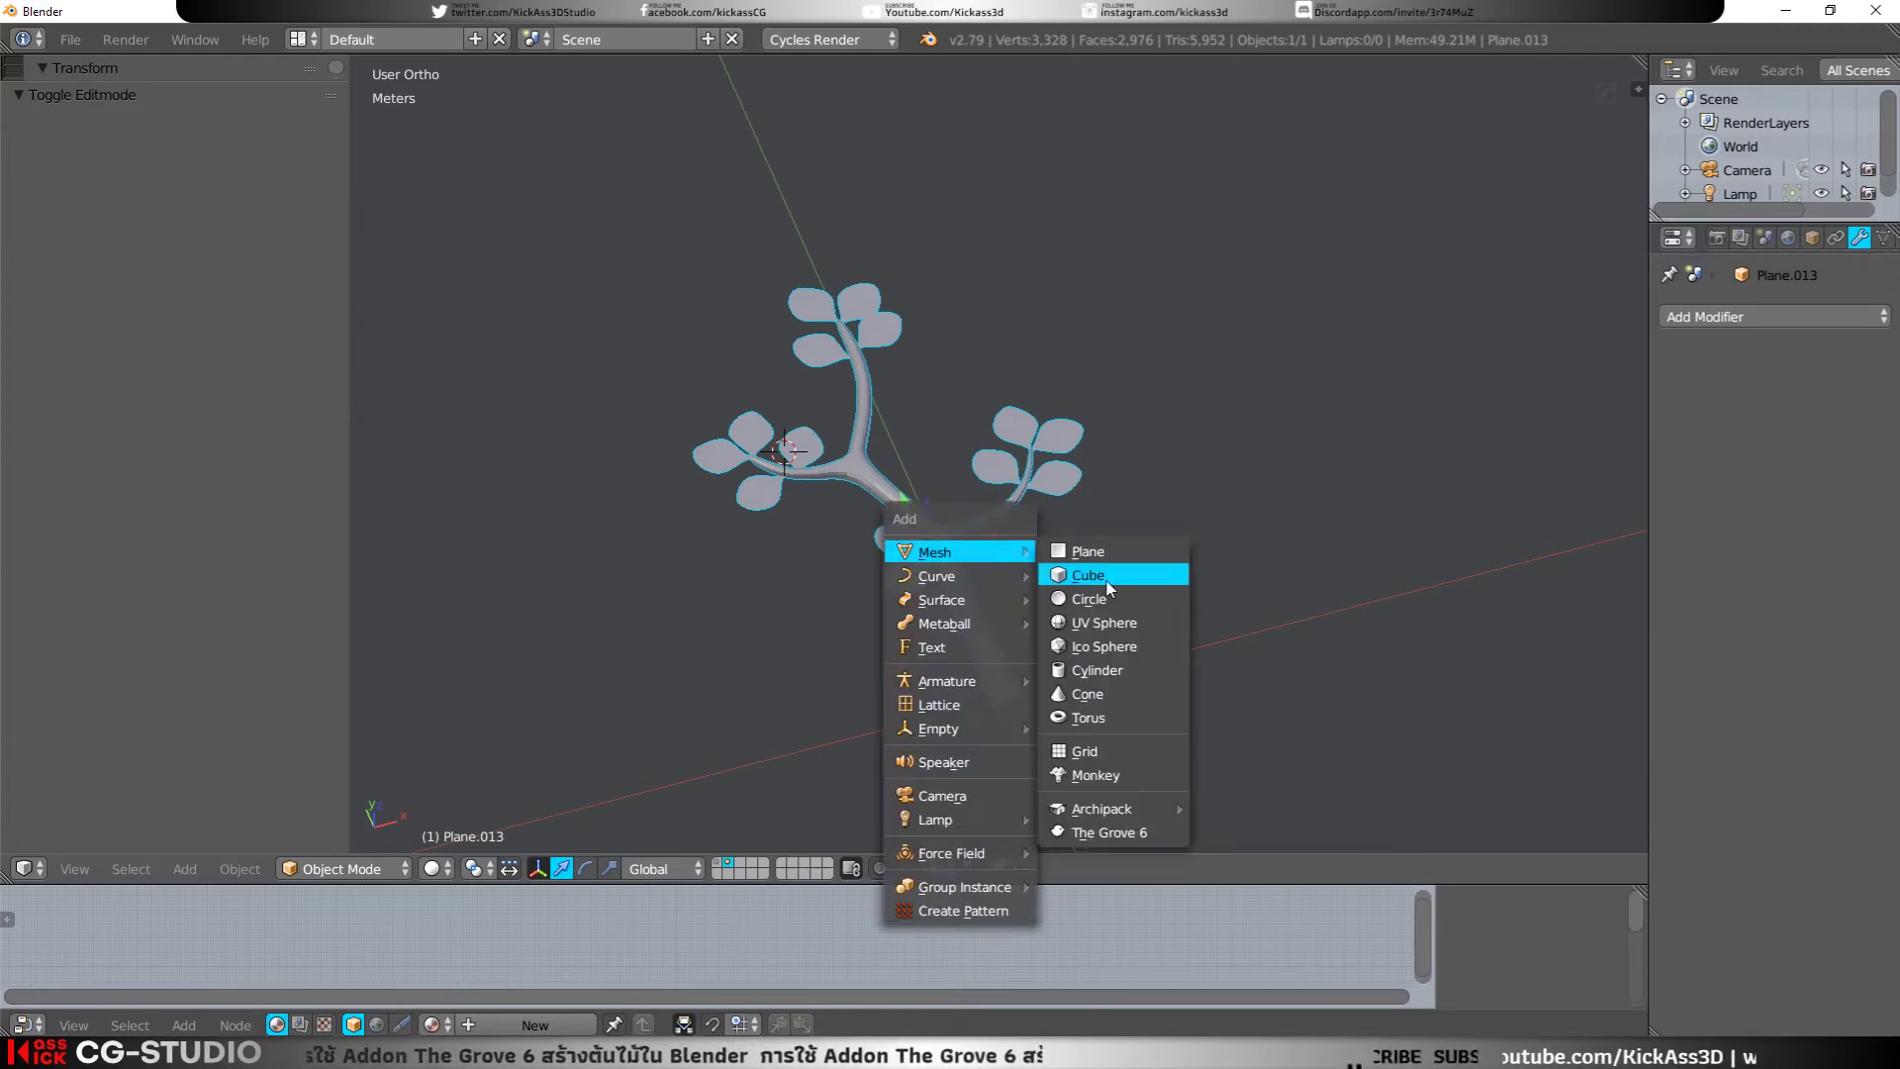
# Step: Add a reference cube and move it along X beside the tree
pyautogui.click(1106, 578)
pyautogui.scroll(-5, 1106, 580)
pyautogui.scroll(-3, 1106, 579)
pyautogui.press('g')
pyautogui.press('x')
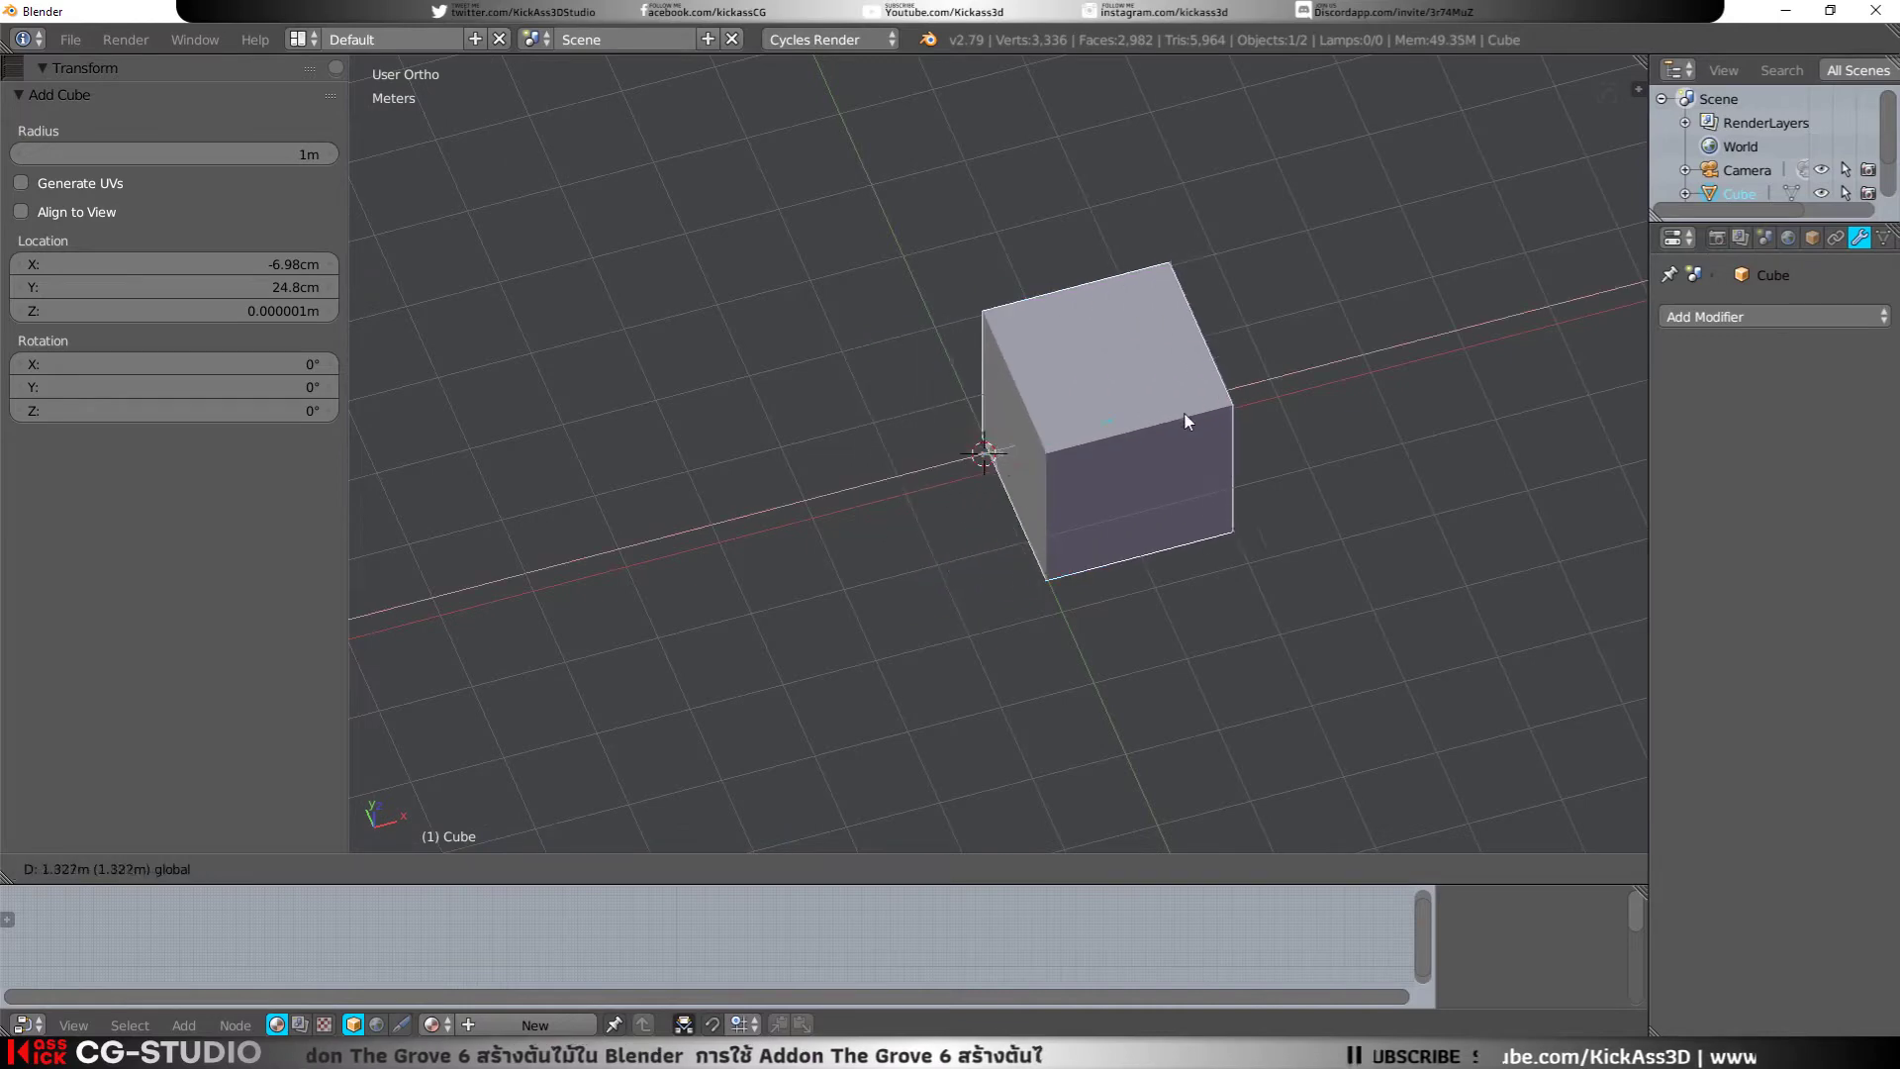
pyautogui.click(1227, 406)
pyautogui.scroll(3, 1089, 445)
pyautogui.scroll(3, 1042, 477)
# Step: Scale the tree by 1.347 and delete the reference cube
pyautogui.rightClick(985, 482)
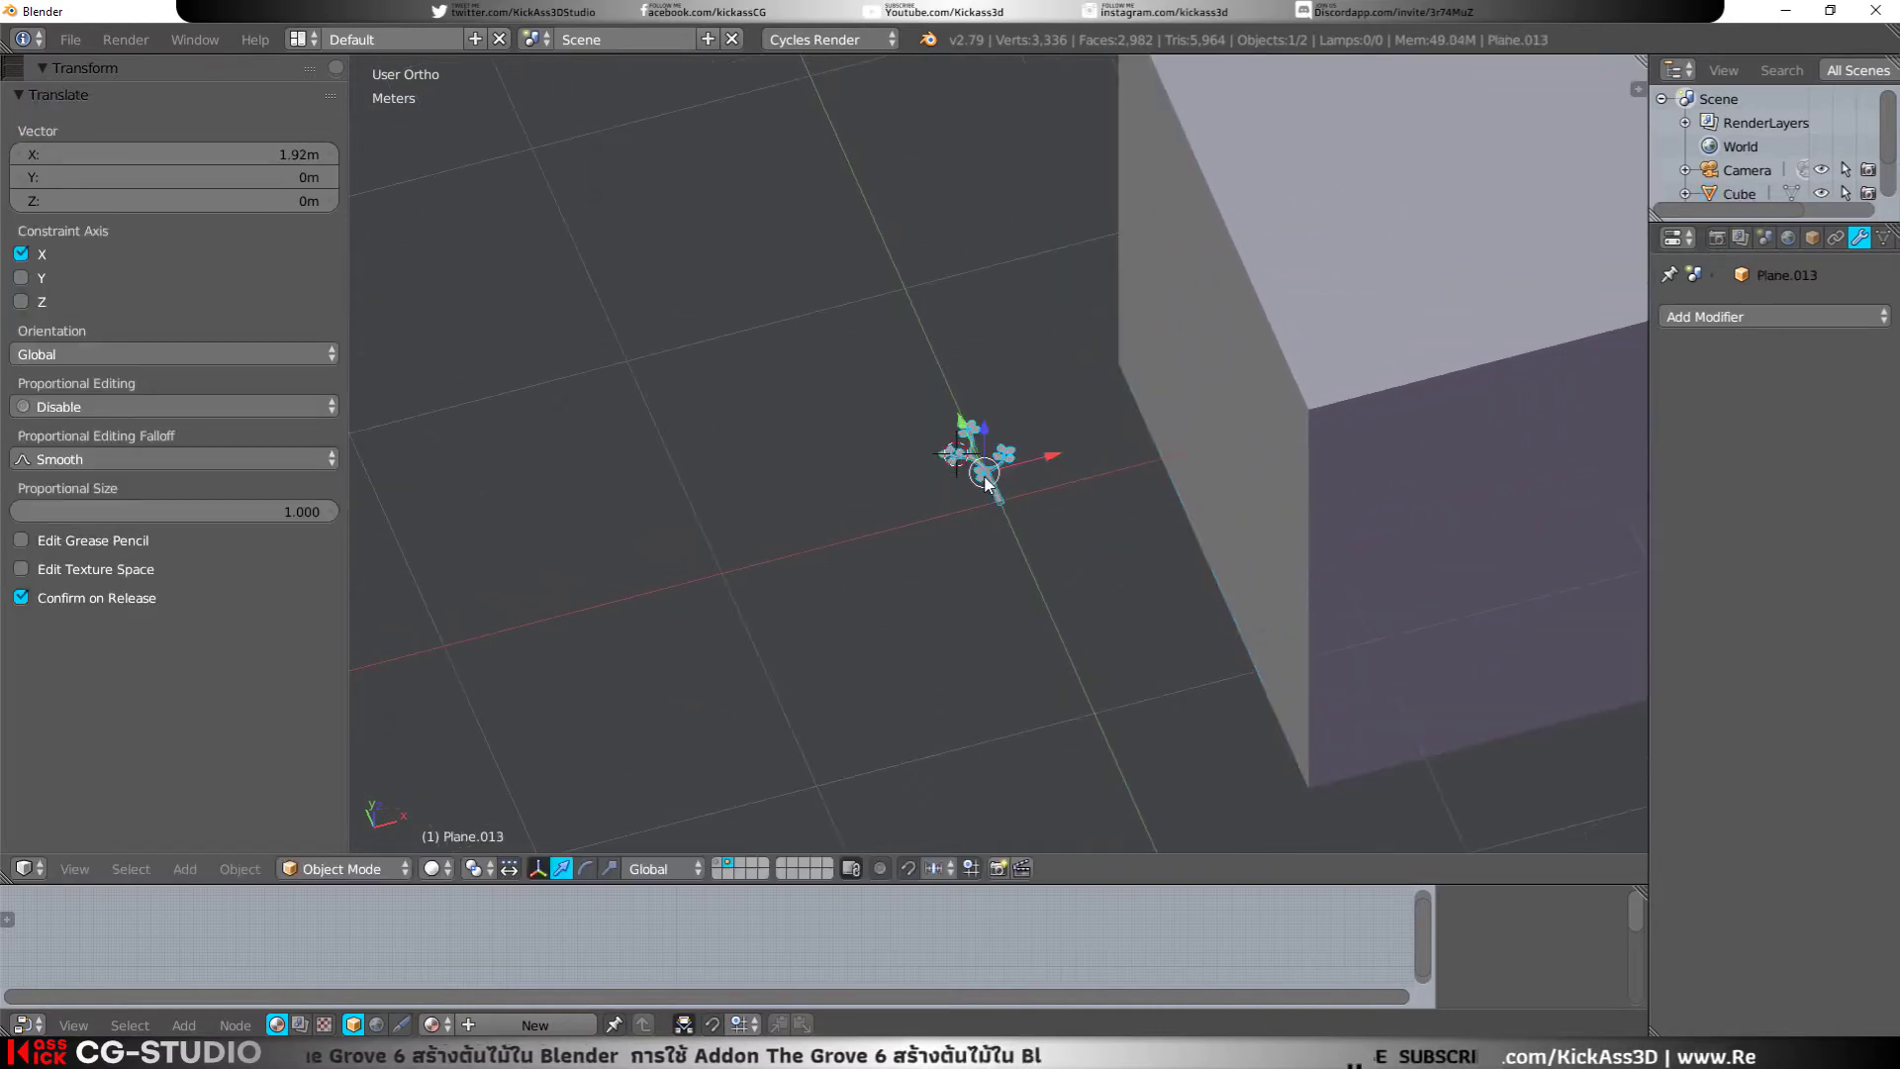
pyautogui.press('s')
pyautogui.click(1137, 513)
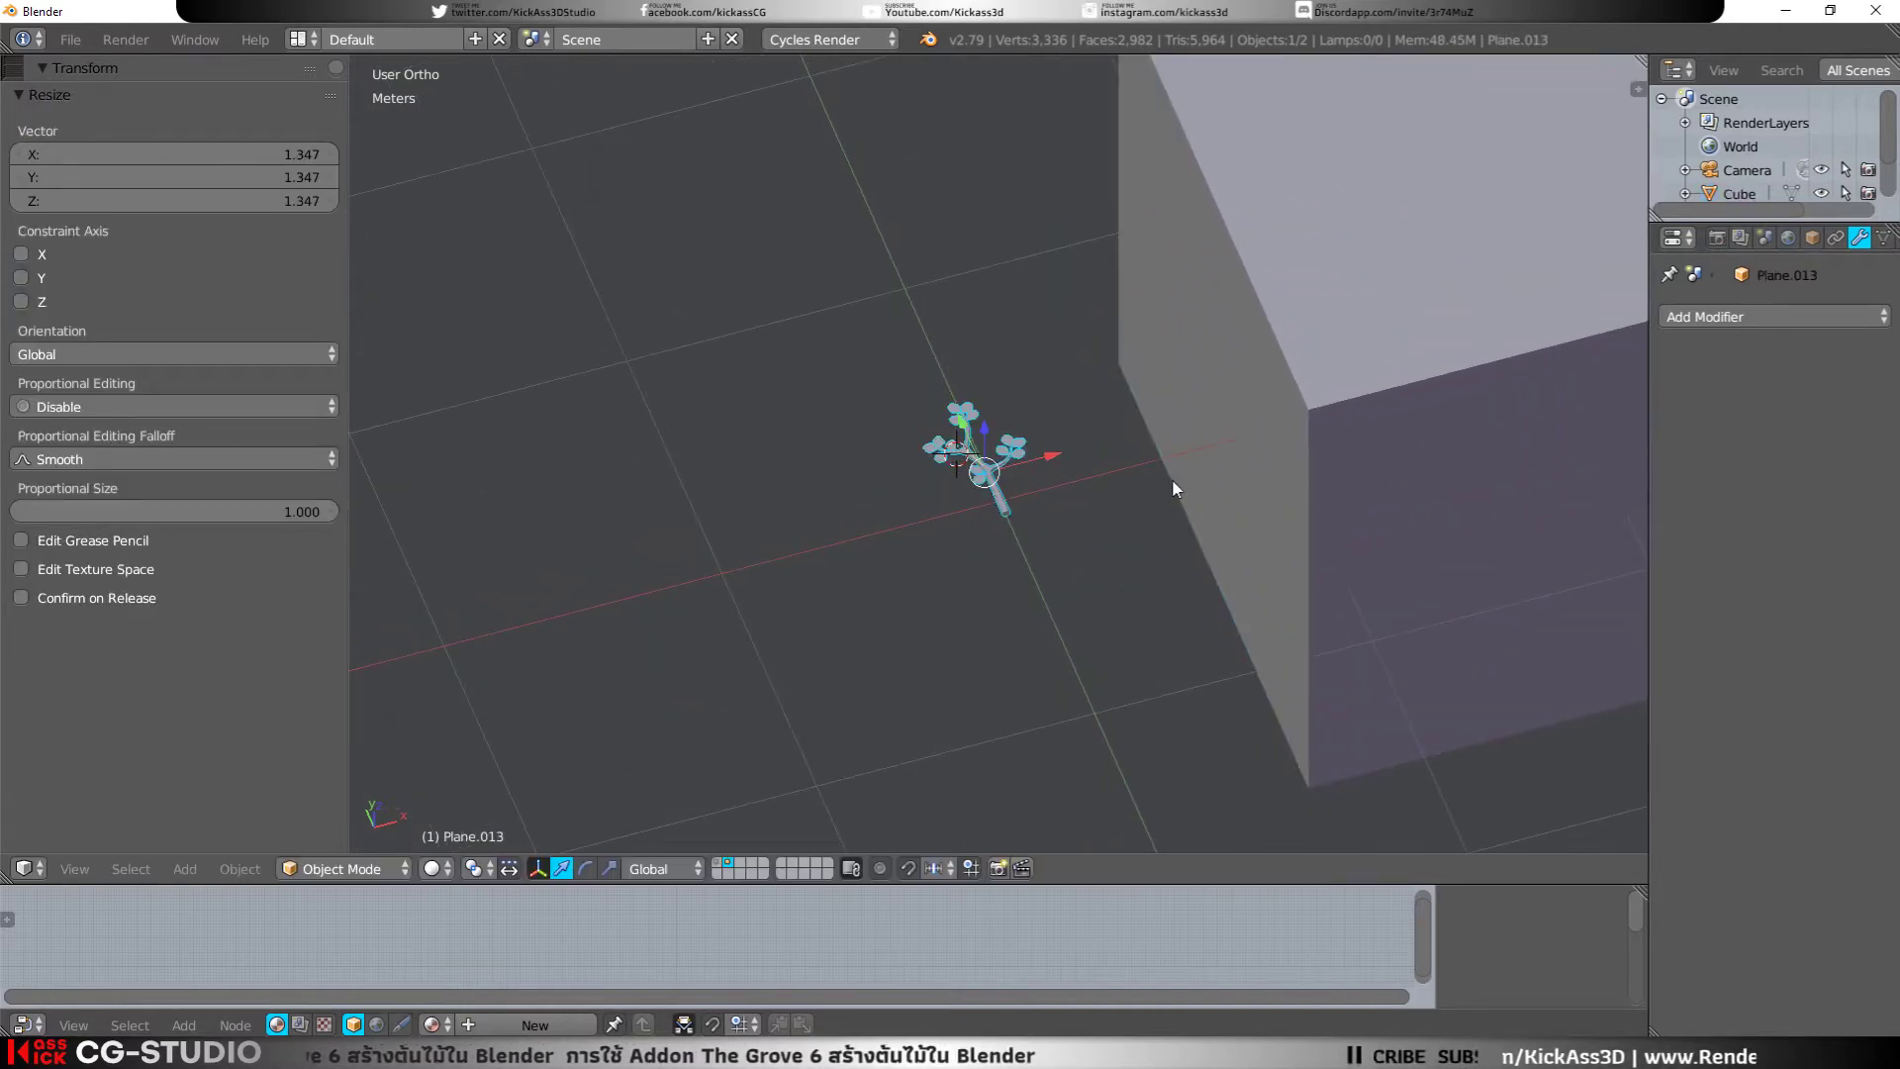
pyautogui.rightClick(1300, 479)
pyautogui.press('x')
pyautogui.click(1299, 478)
# Step: Move the tree -4.2 mm along the Y axis
pyautogui.scroll(2, 1020, 479)
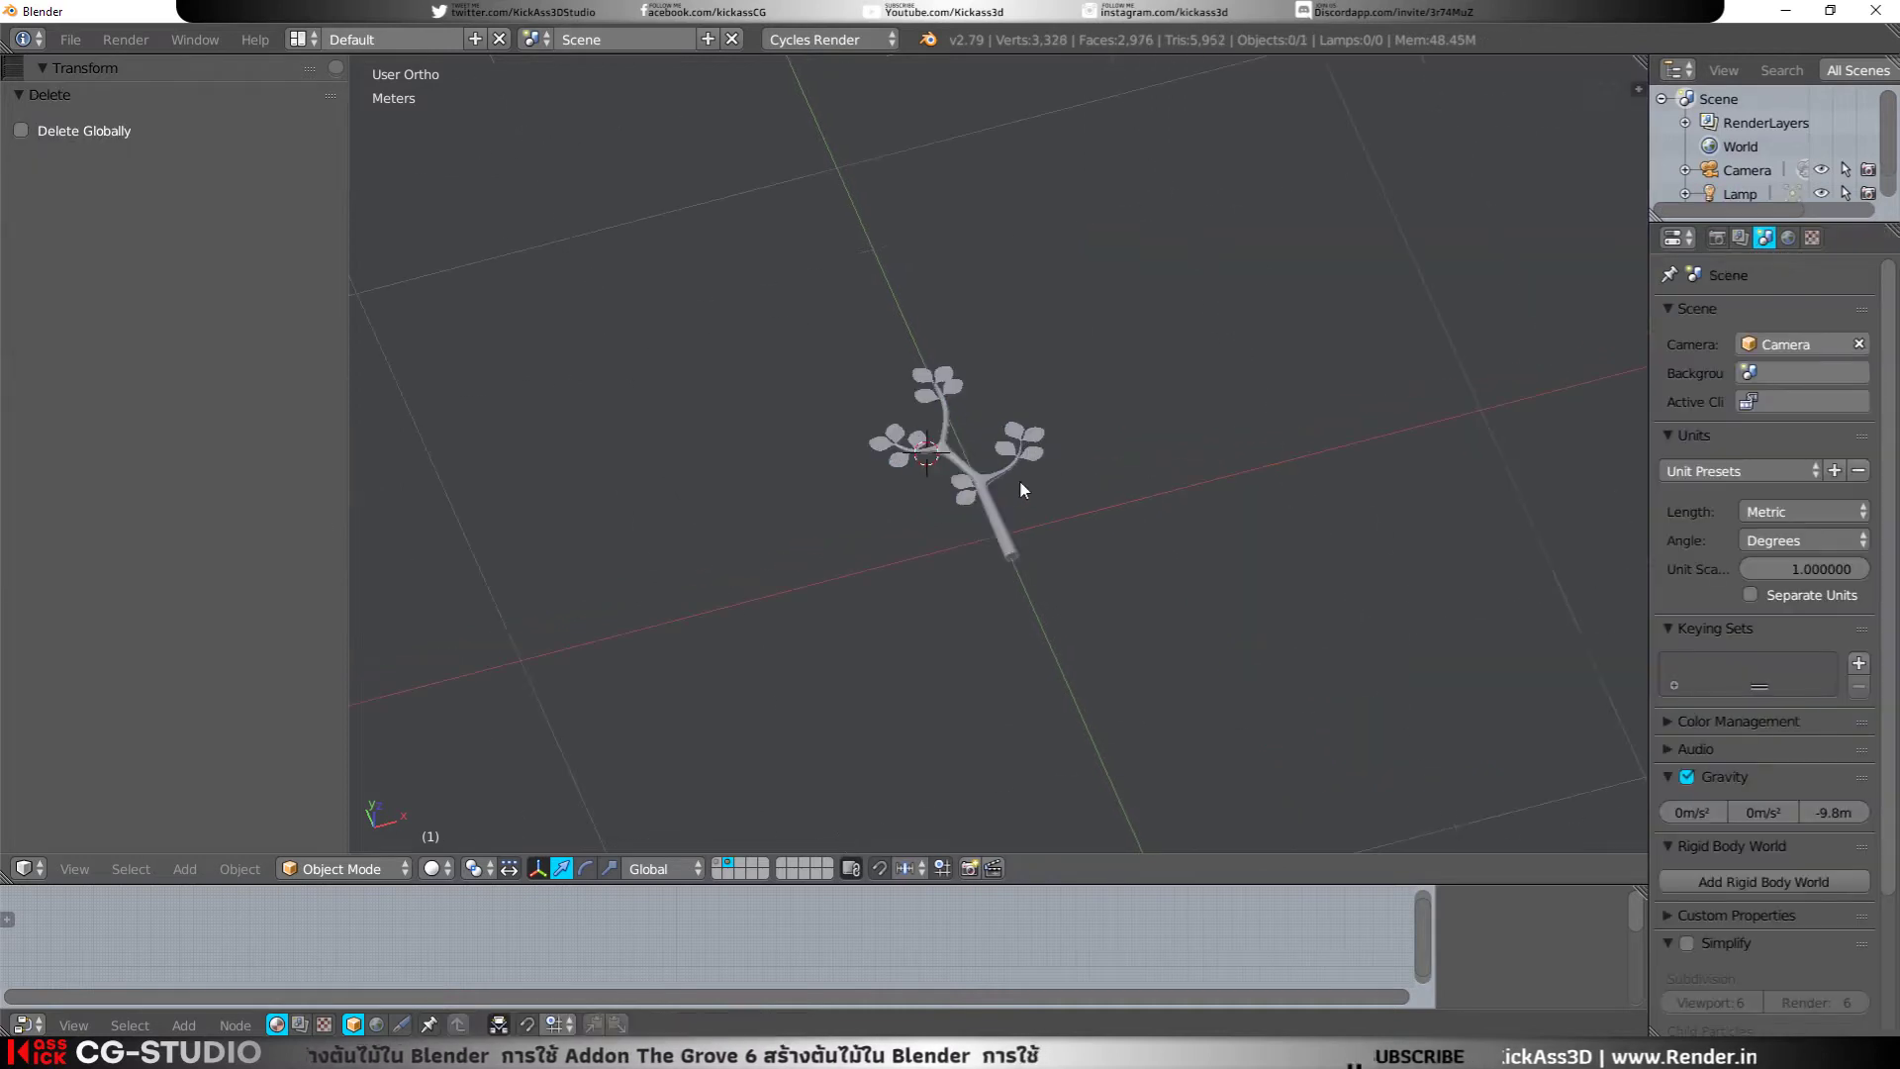
pyautogui.rightClick(1021, 485)
pyautogui.press('g')
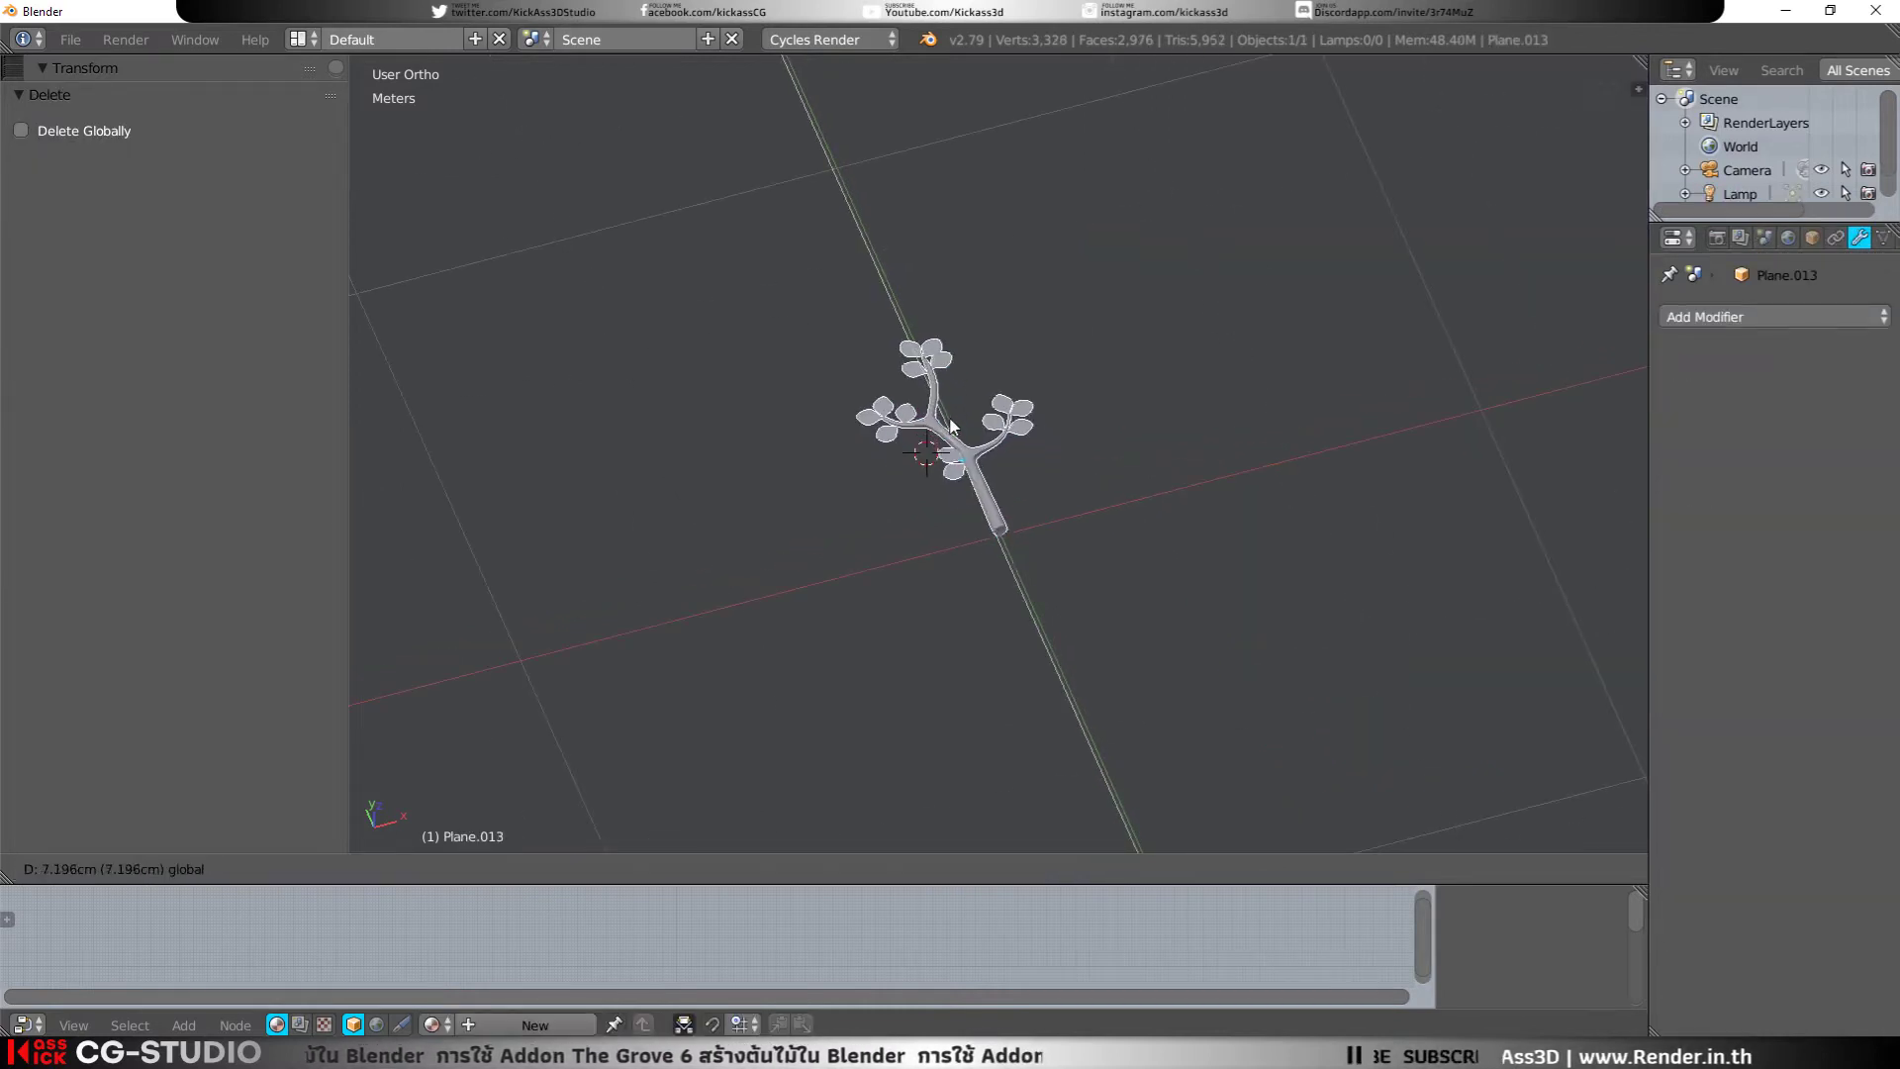
pyautogui.press('y')
pyautogui.click(1174, 554)
pyautogui.moveTo(1174, 554)
pyautogui.mouseDown(button='middle')
pyautogui.moveTo(1076, 645)
pyautogui.moveTo(1054, 612)
pyautogui.mouseUp(button='middle')
pyautogui.scroll(2, 958, 548)
pyautogui.scroll(2, 958, 548)
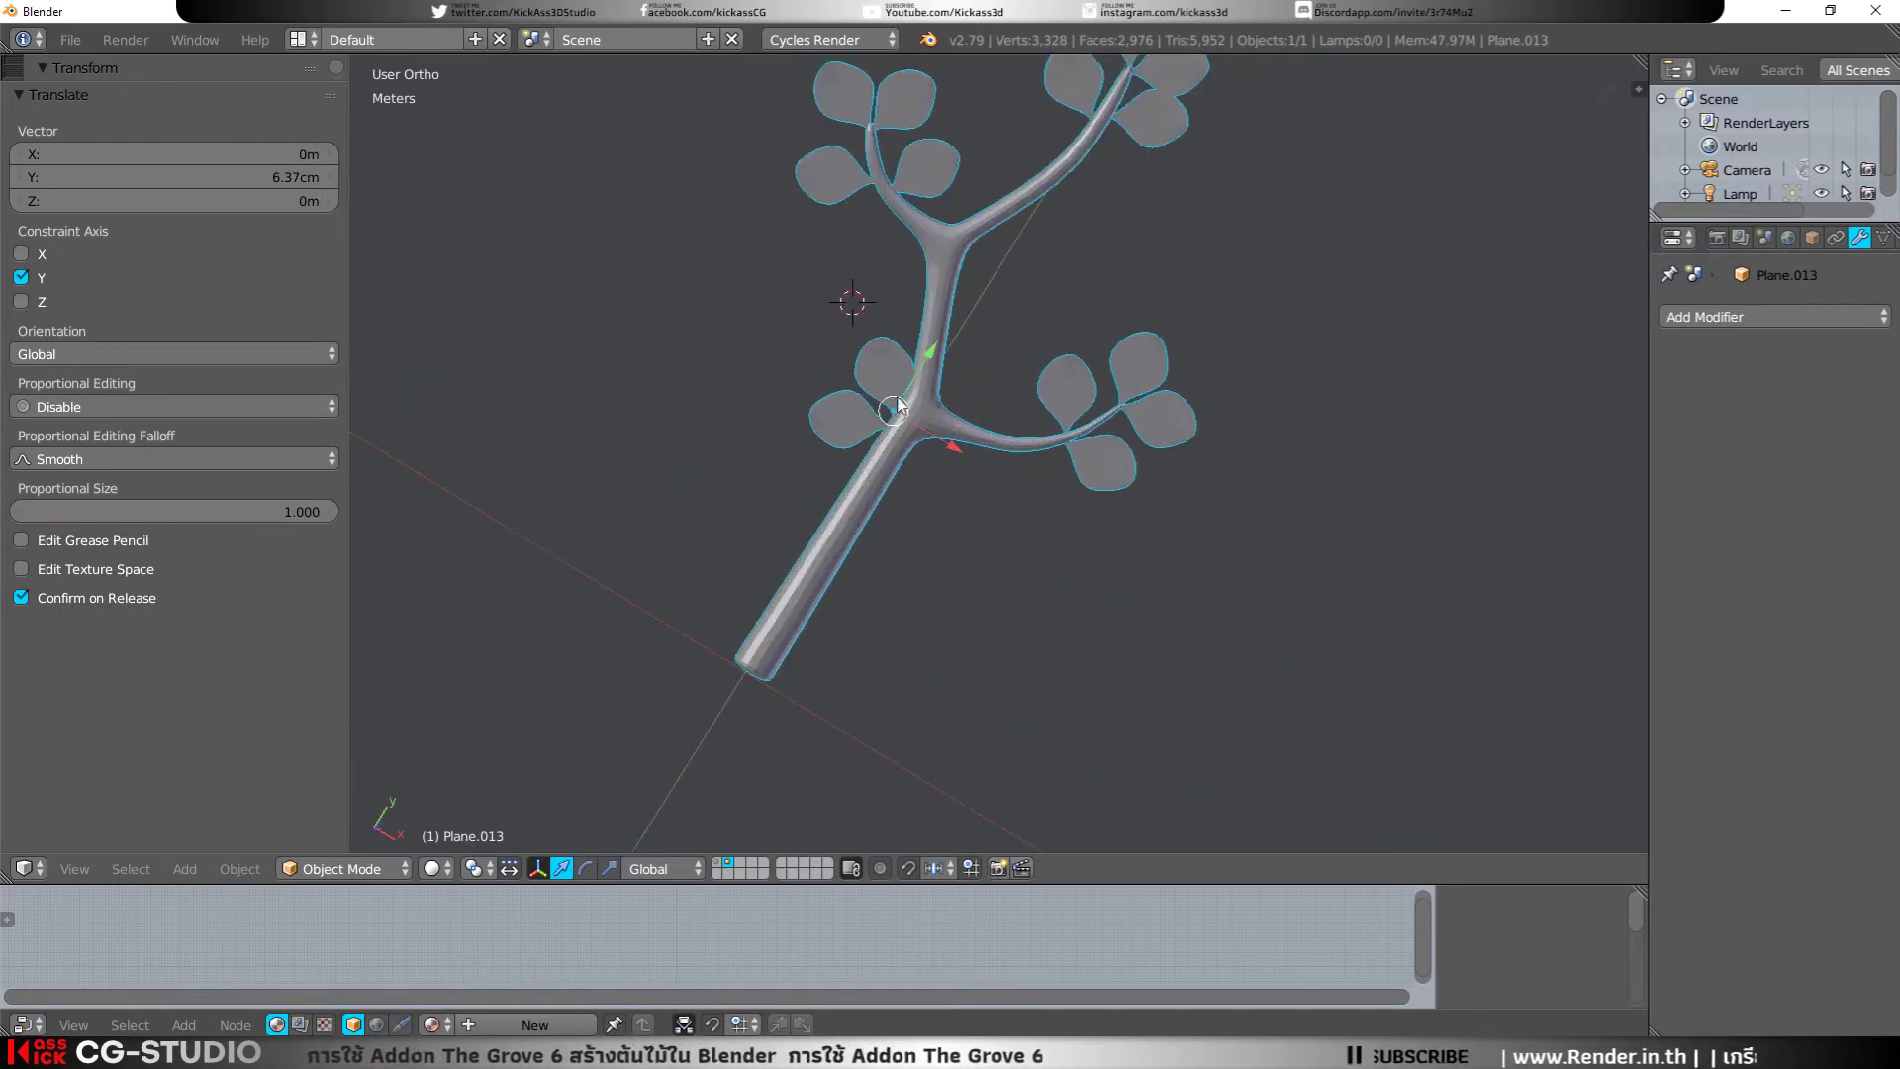
pyautogui.moveTo(929, 382); pyautogui.dragTo(926, 385)
pyautogui.moveTo(927, 385)
pyautogui.mouseDown(button='middle')
pyautogui.moveTo(955, 426)
pyautogui.moveTo(911, 379)
pyautogui.mouseUp(button='middle')
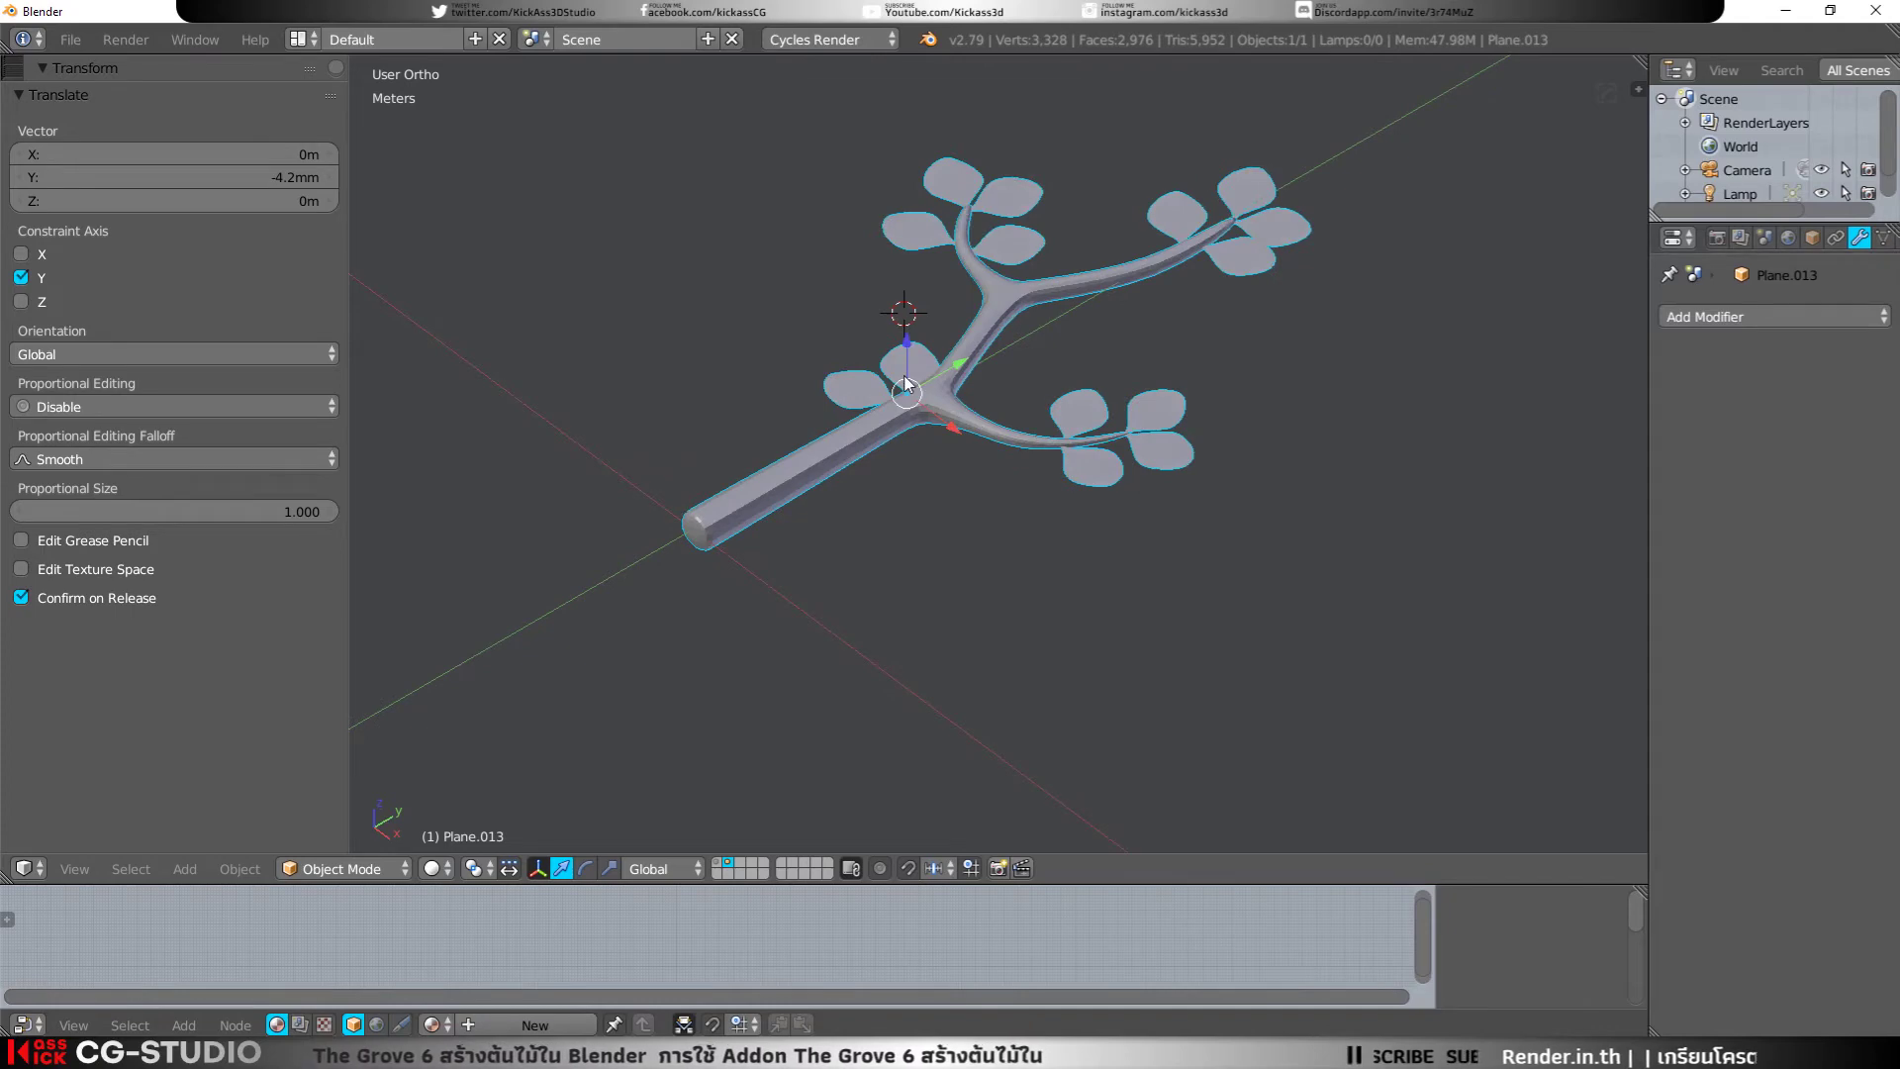
pyautogui.press('space')
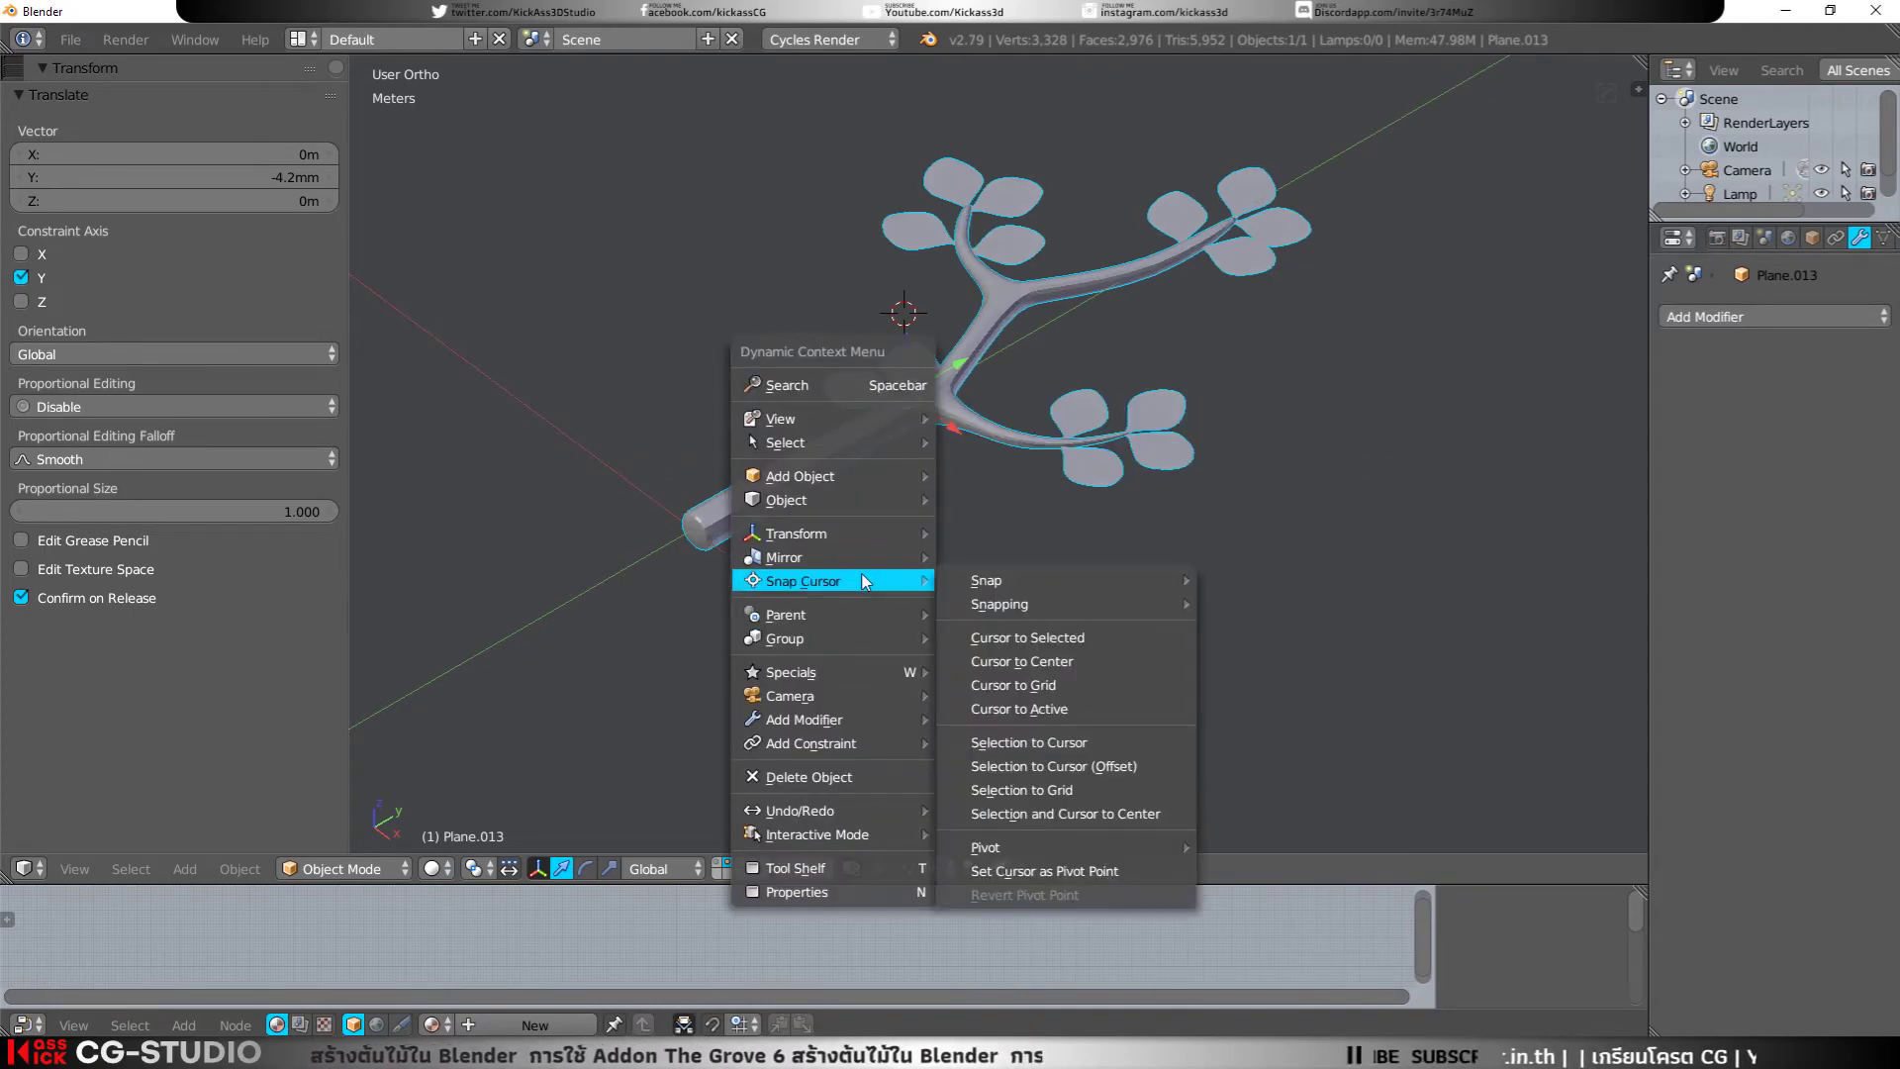
# Step: Snap the 3D cursor to the world centre
pyautogui.click(1086, 673)
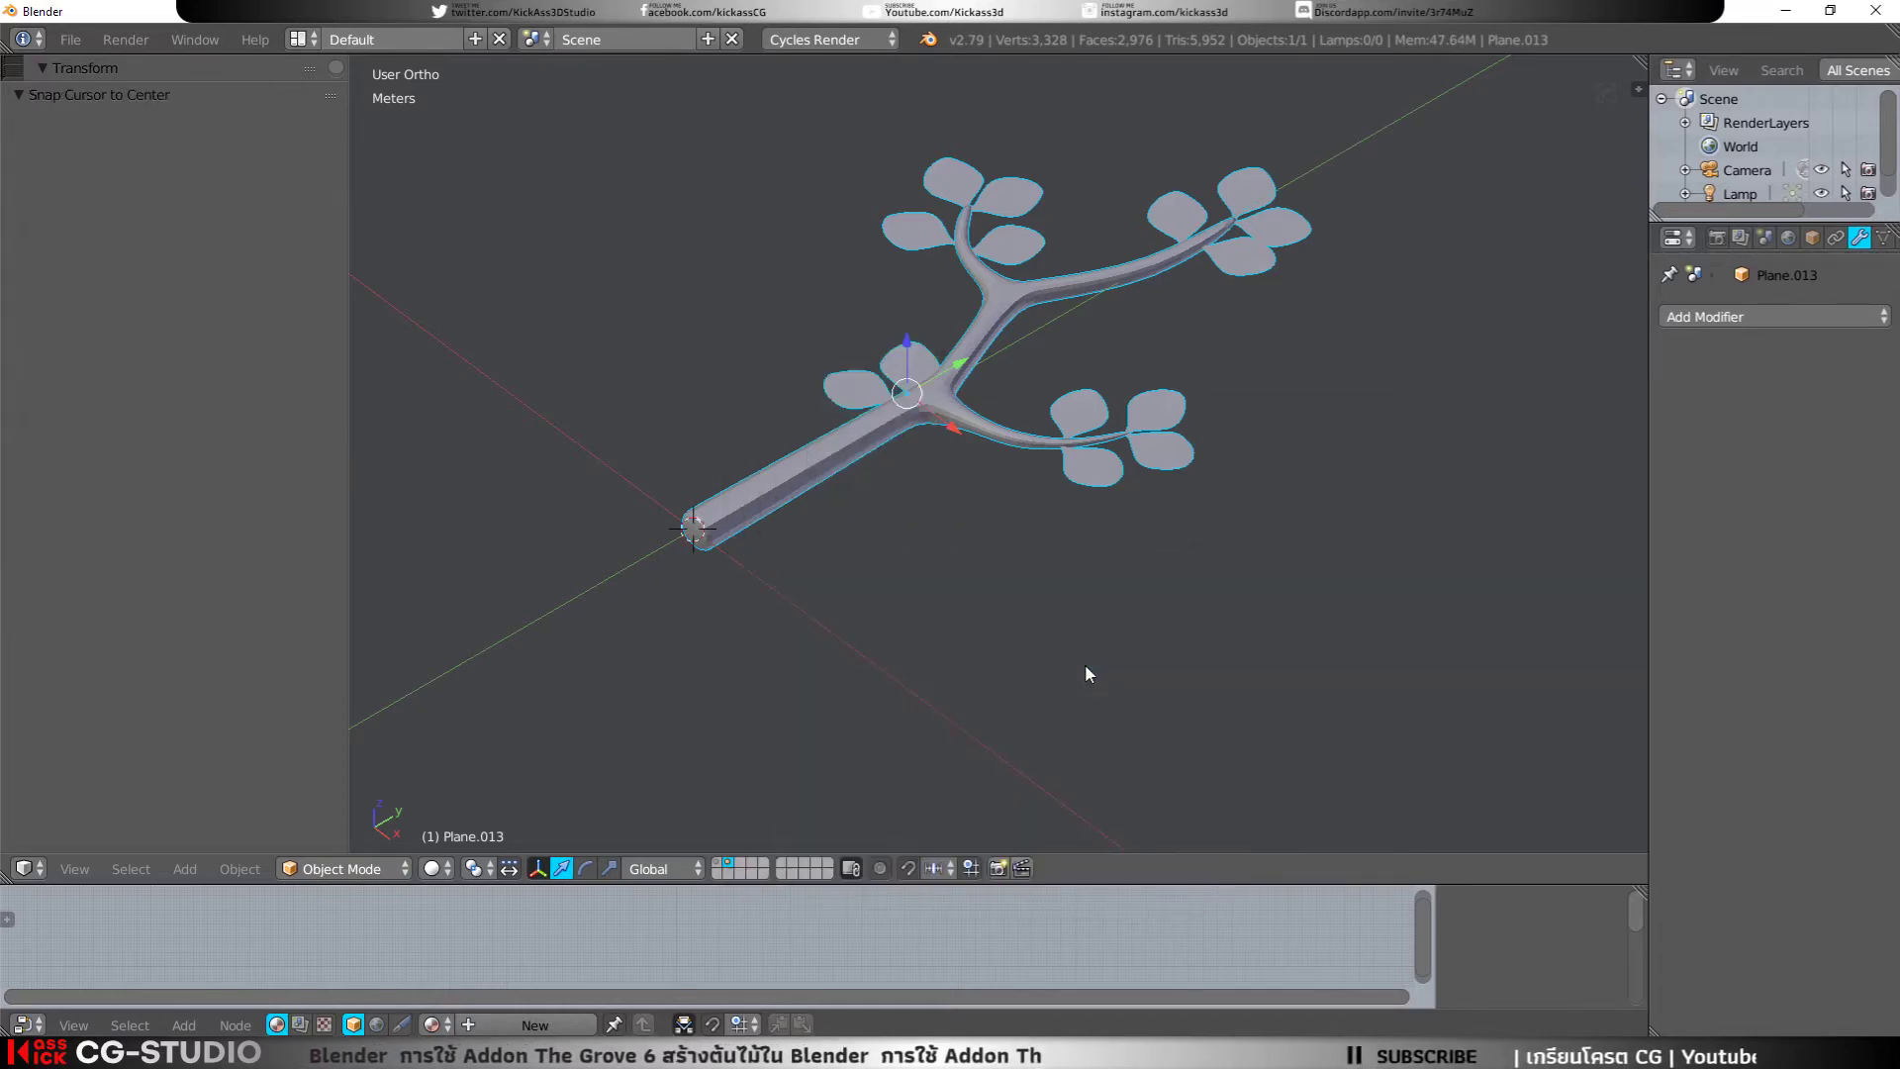
pyautogui.moveTo(680, 535); pyautogui.dragTo(952, 630, button='middle')
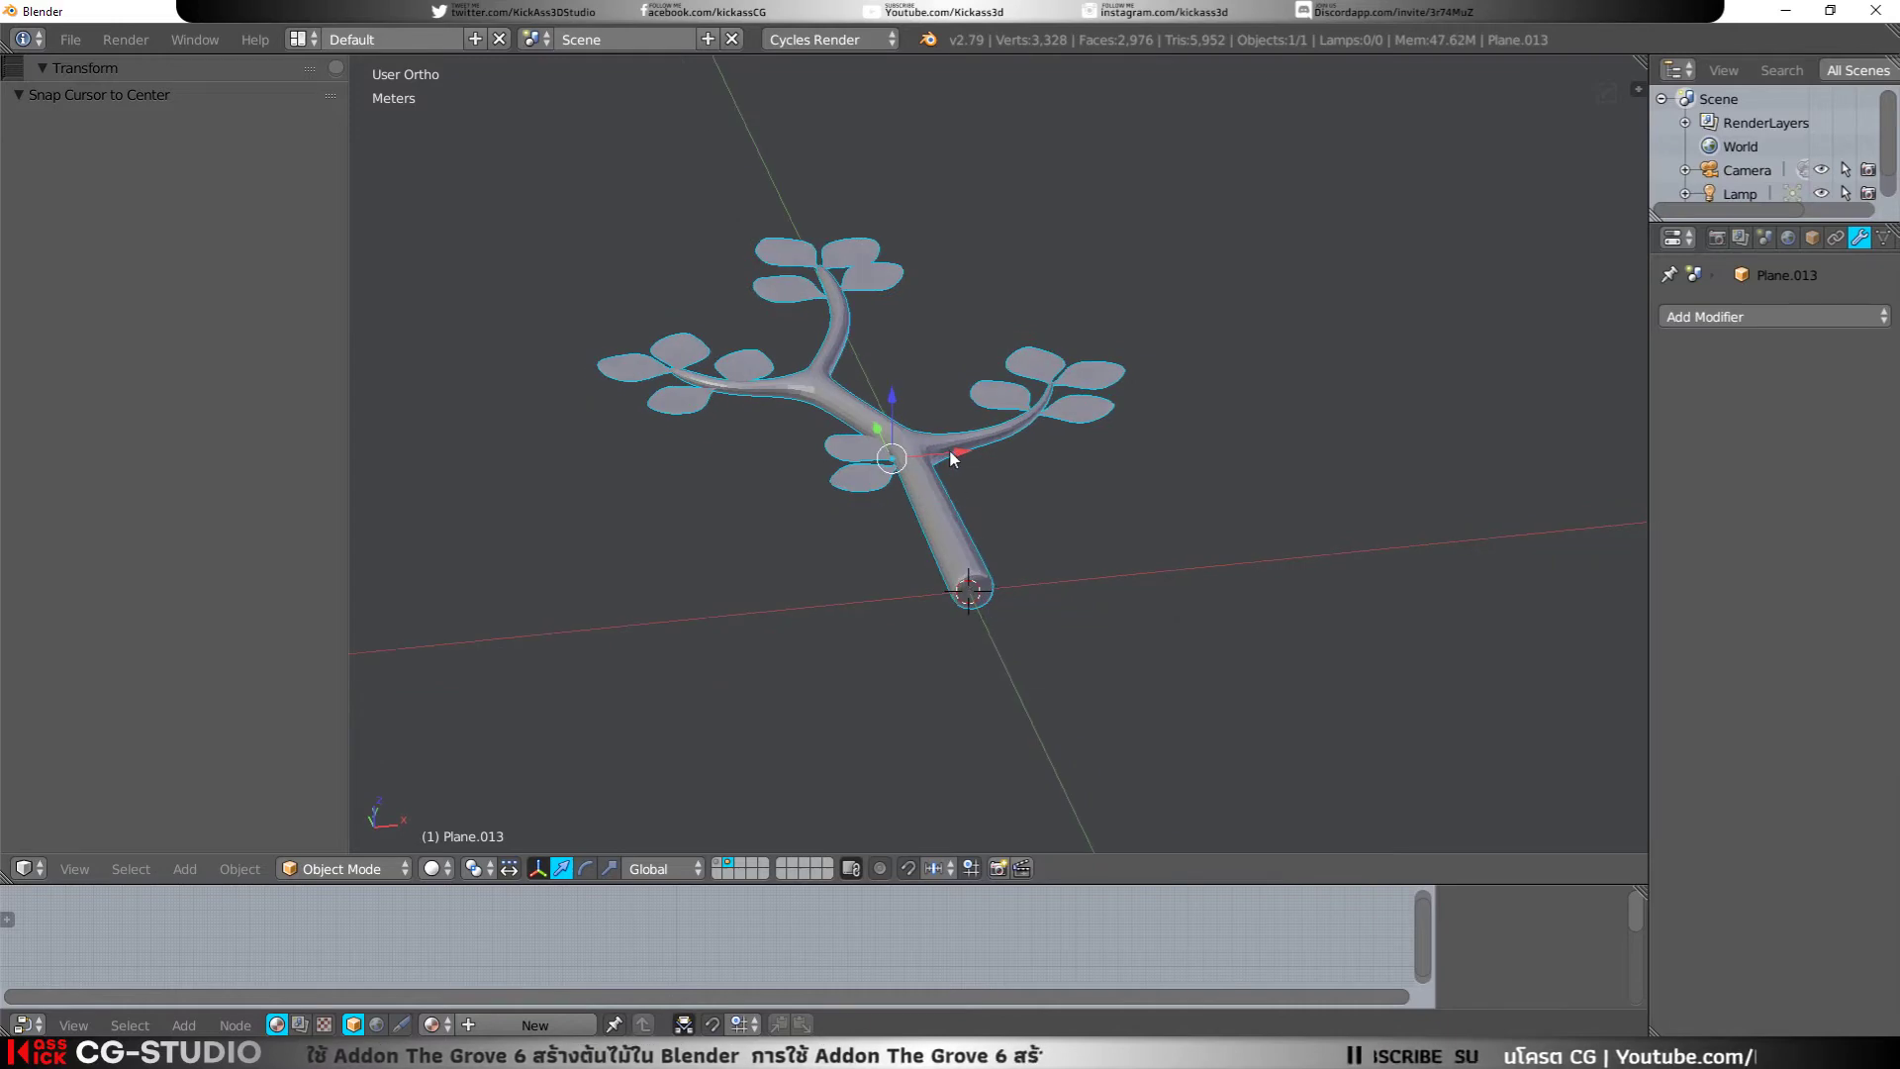
pyautogui.moveTo(948, 448); pyautogui.dragTo(942, 453)
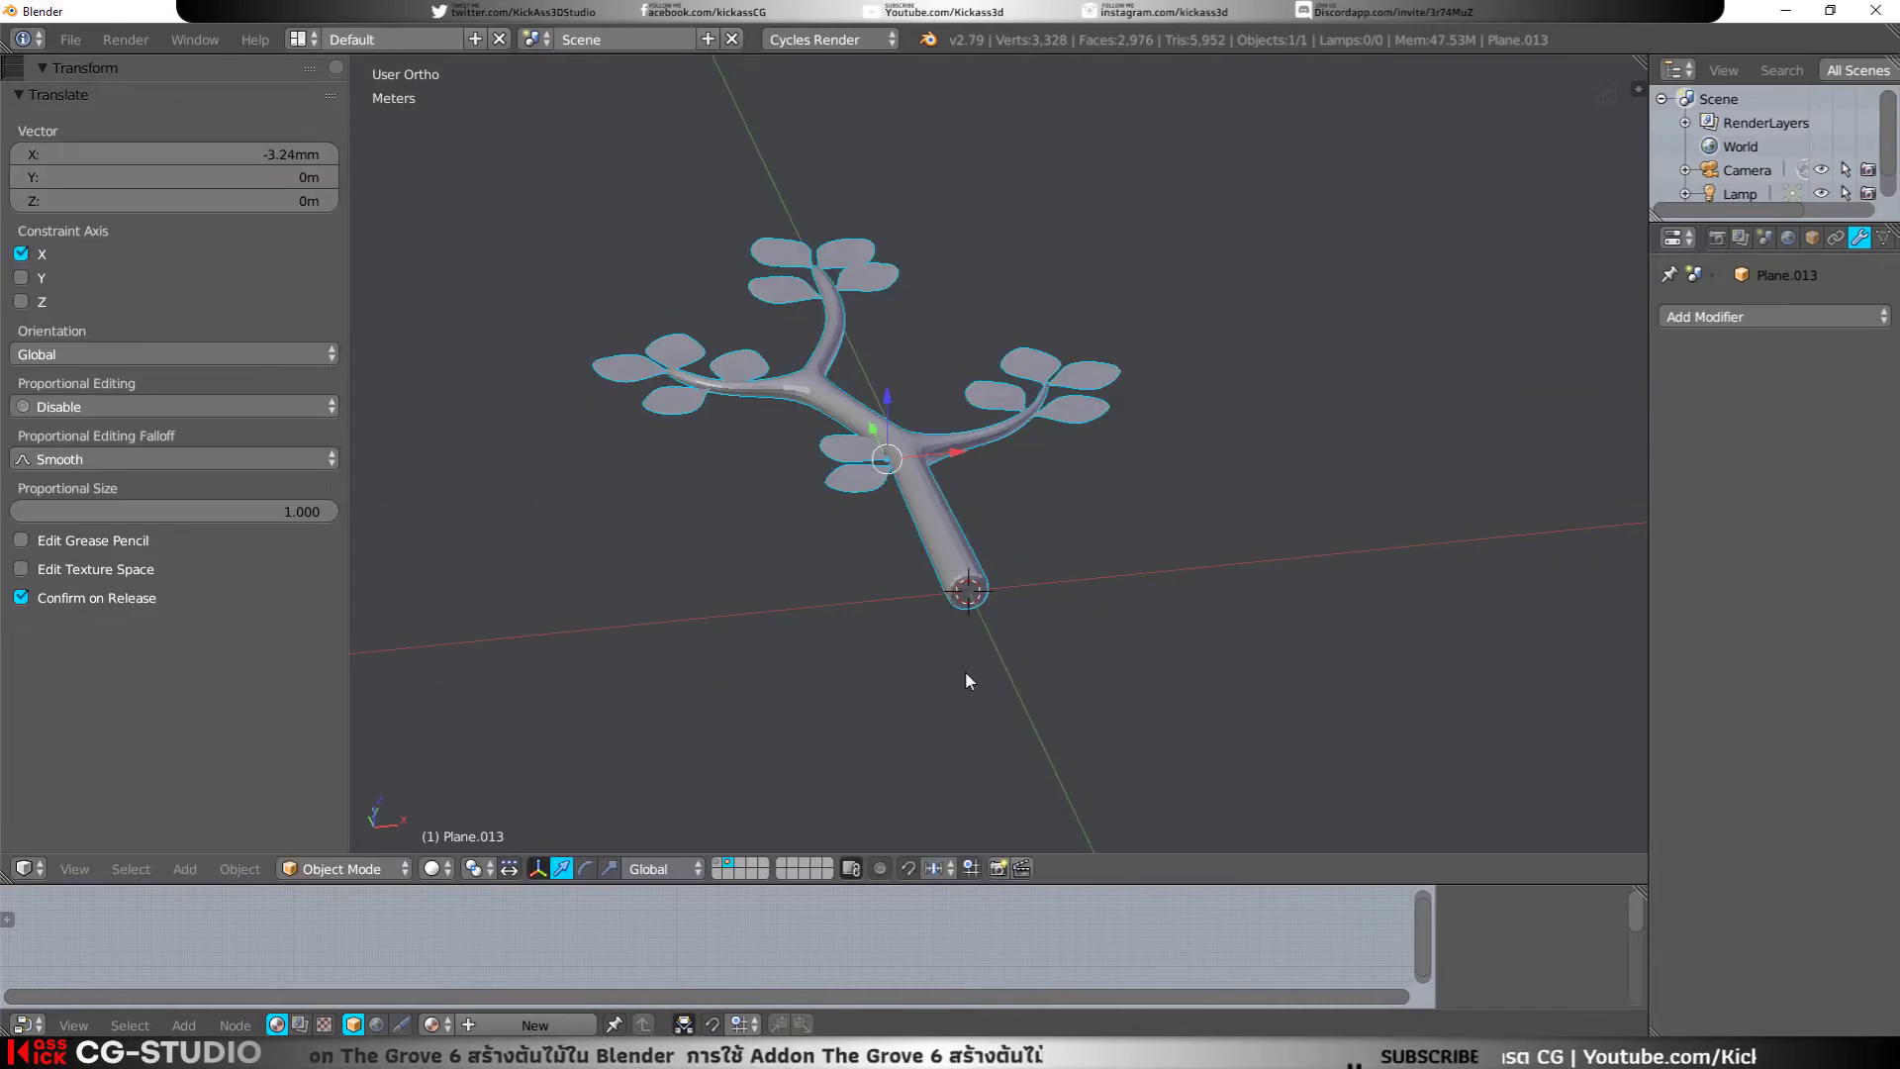
pyautogui.moveTo(967, 597); pyautogui.dragTo(1064, 623, button='middle')
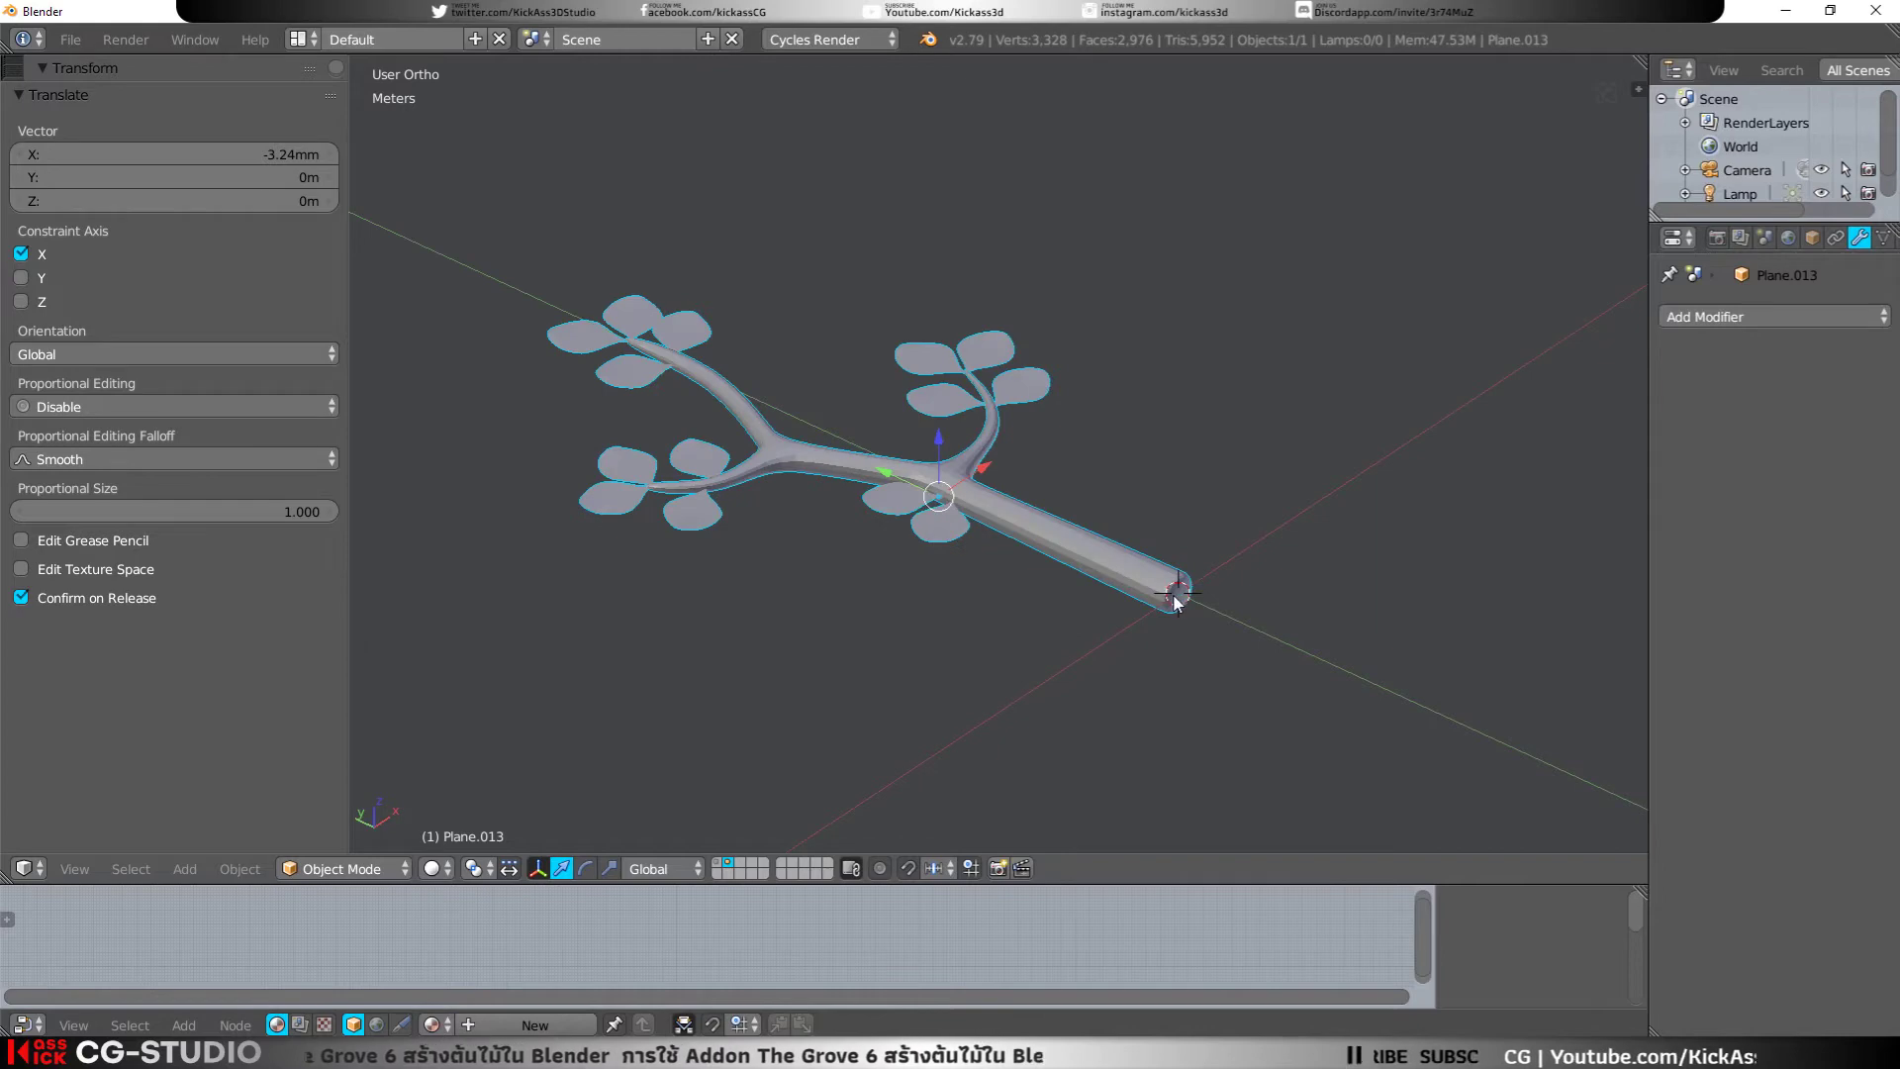
# Step: Set the twig's origin to the 3D cursor at the trunk base
pyautogui.hotkey('shift', 'a')
pyautogui.press('Escape')
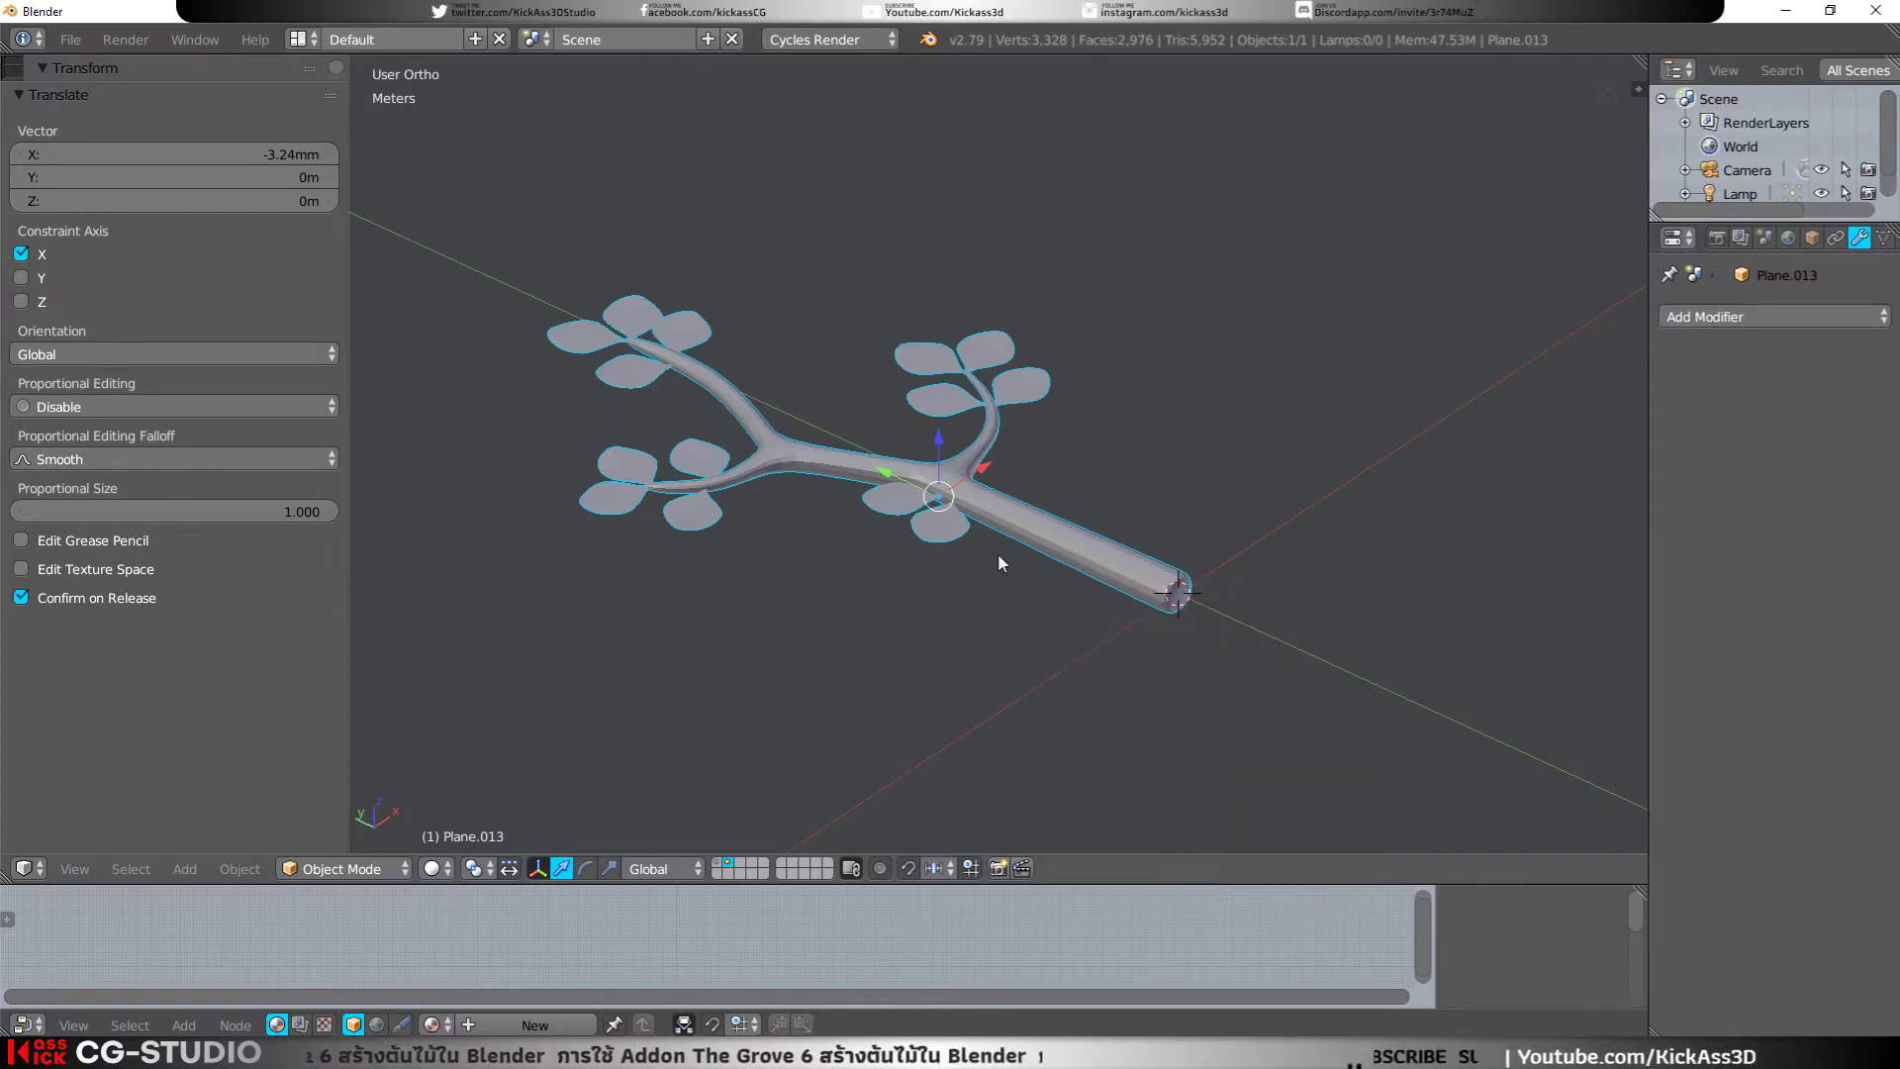
pyautogui.press('space')
pyautogui.moveTo(908, 555)
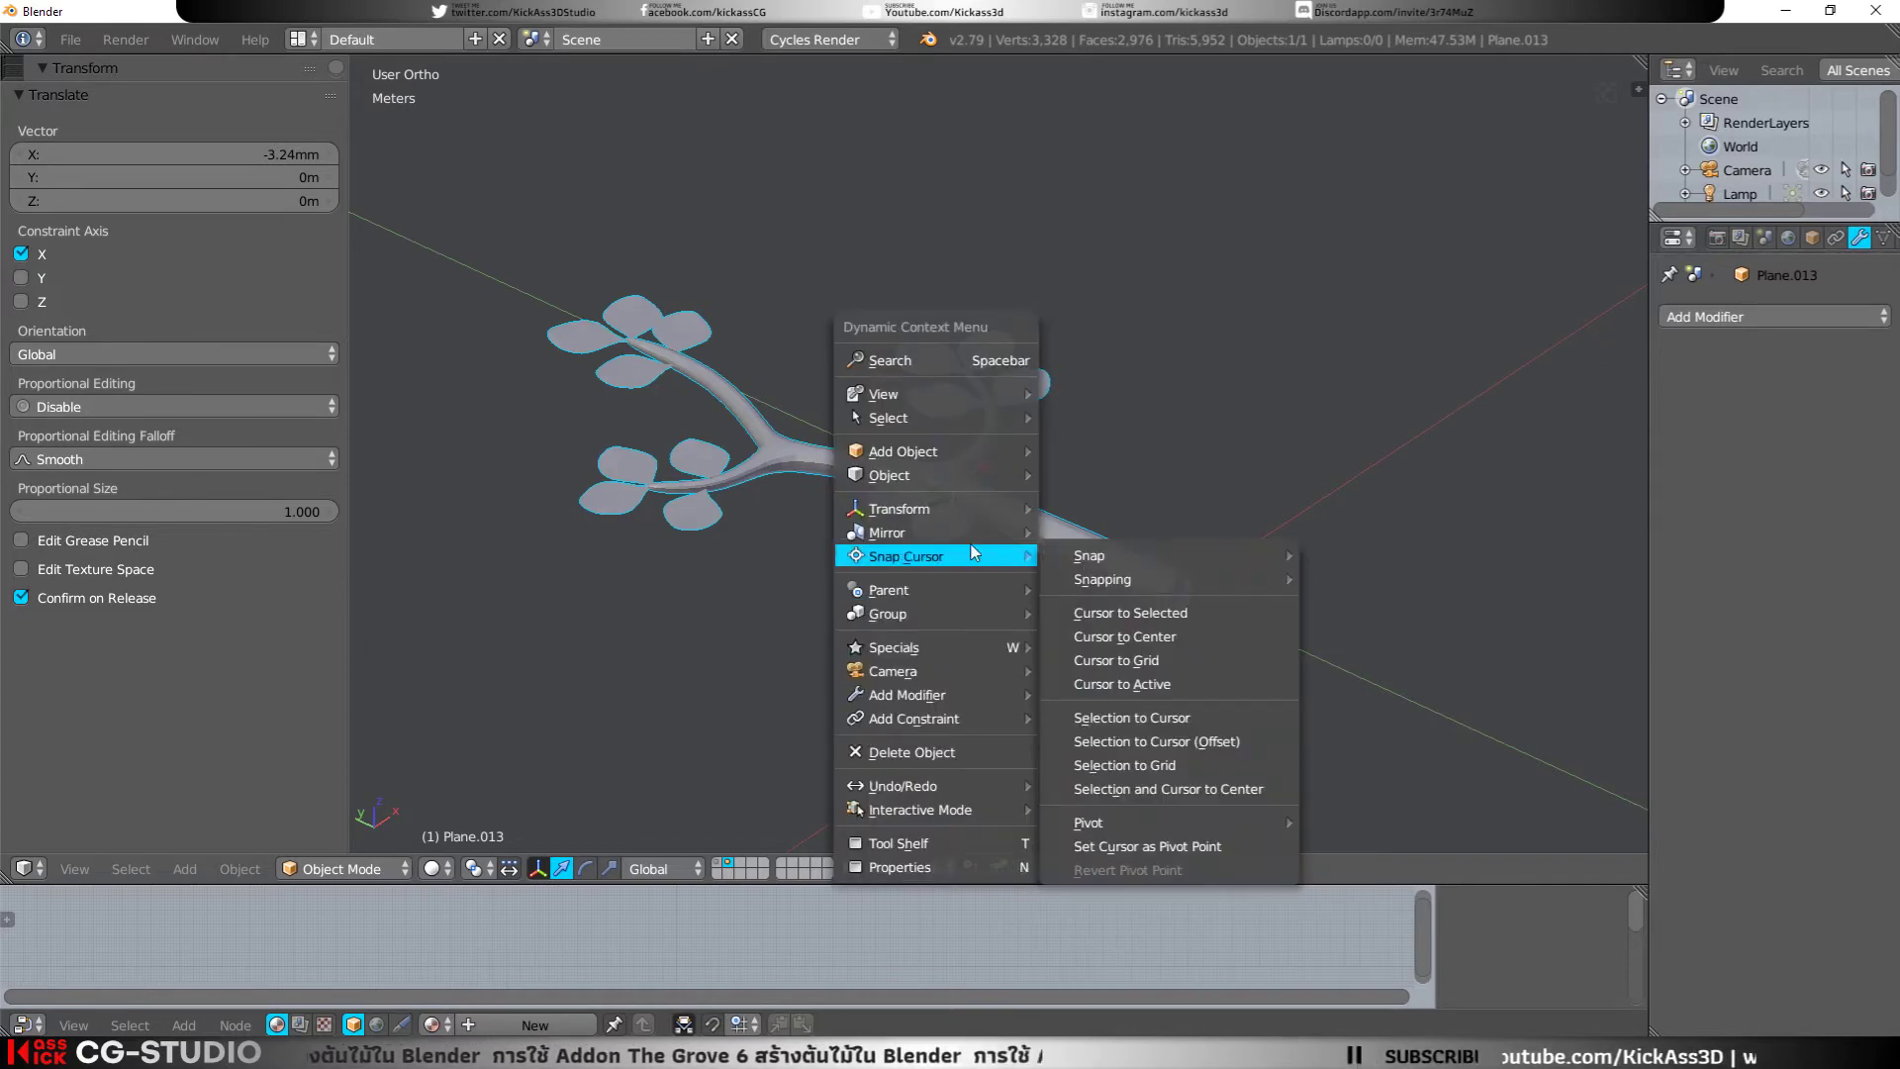
pyautogui.moveTo(1165, 555)
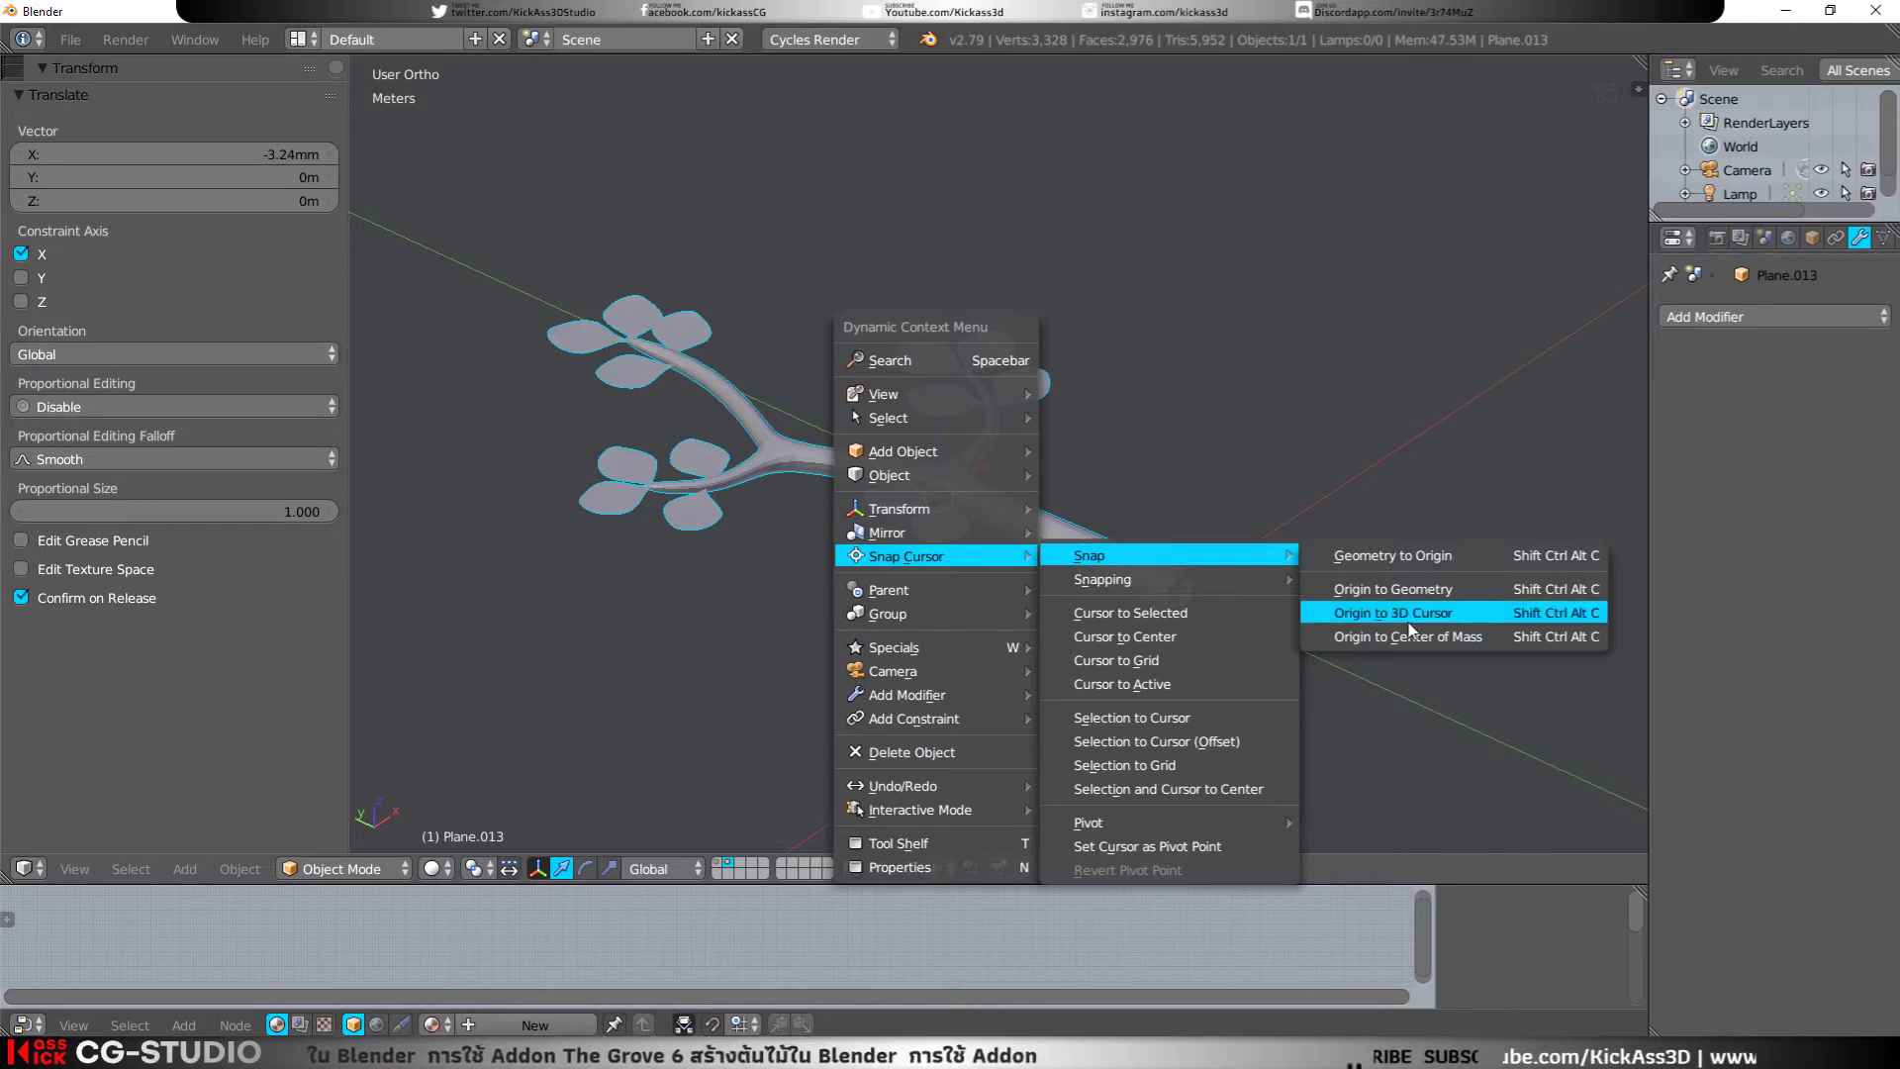
pyautogui.click(1382, 615)
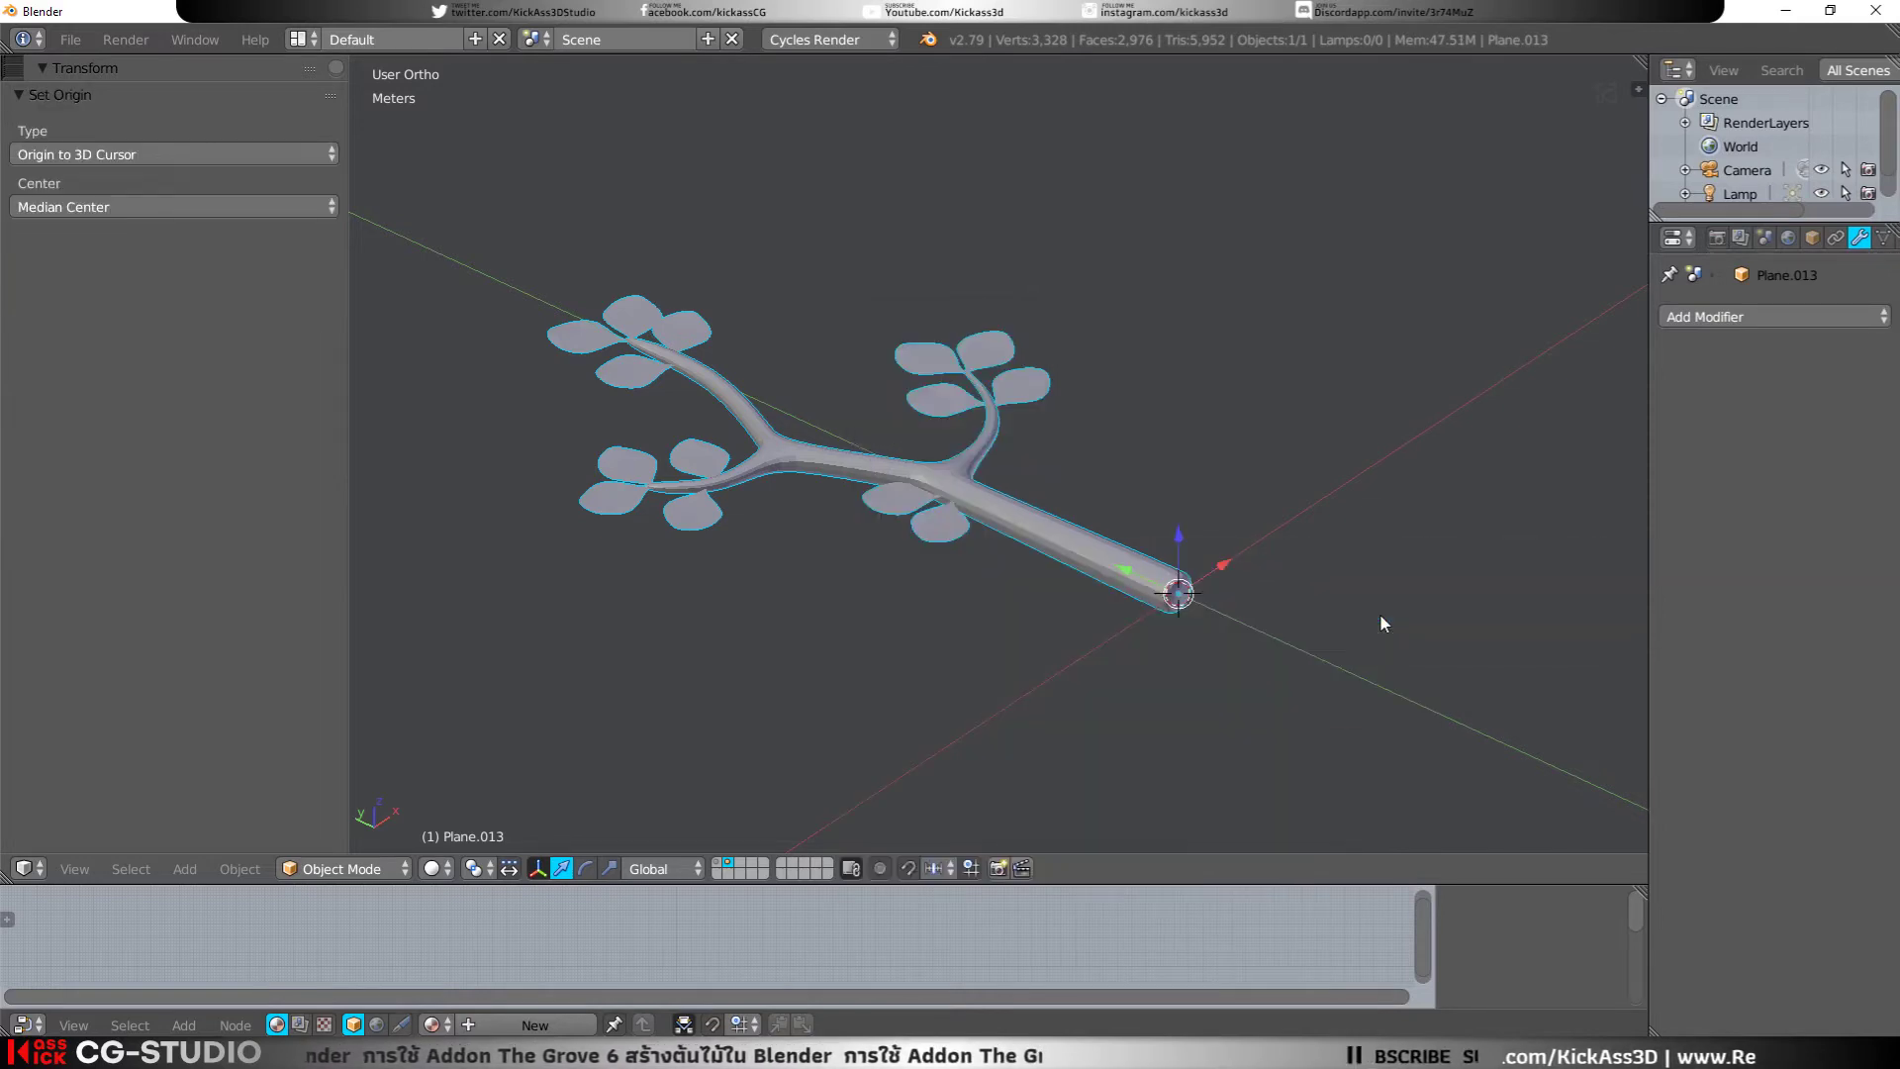
pyautogui.moveTo(1382, 622)
pyautogui.mouseDown(button='middle')
pyautogui.moveTo(1147, 644)
pyautogui.moveTo(951, 619)
pyautogui.mouseUp(button='middle')
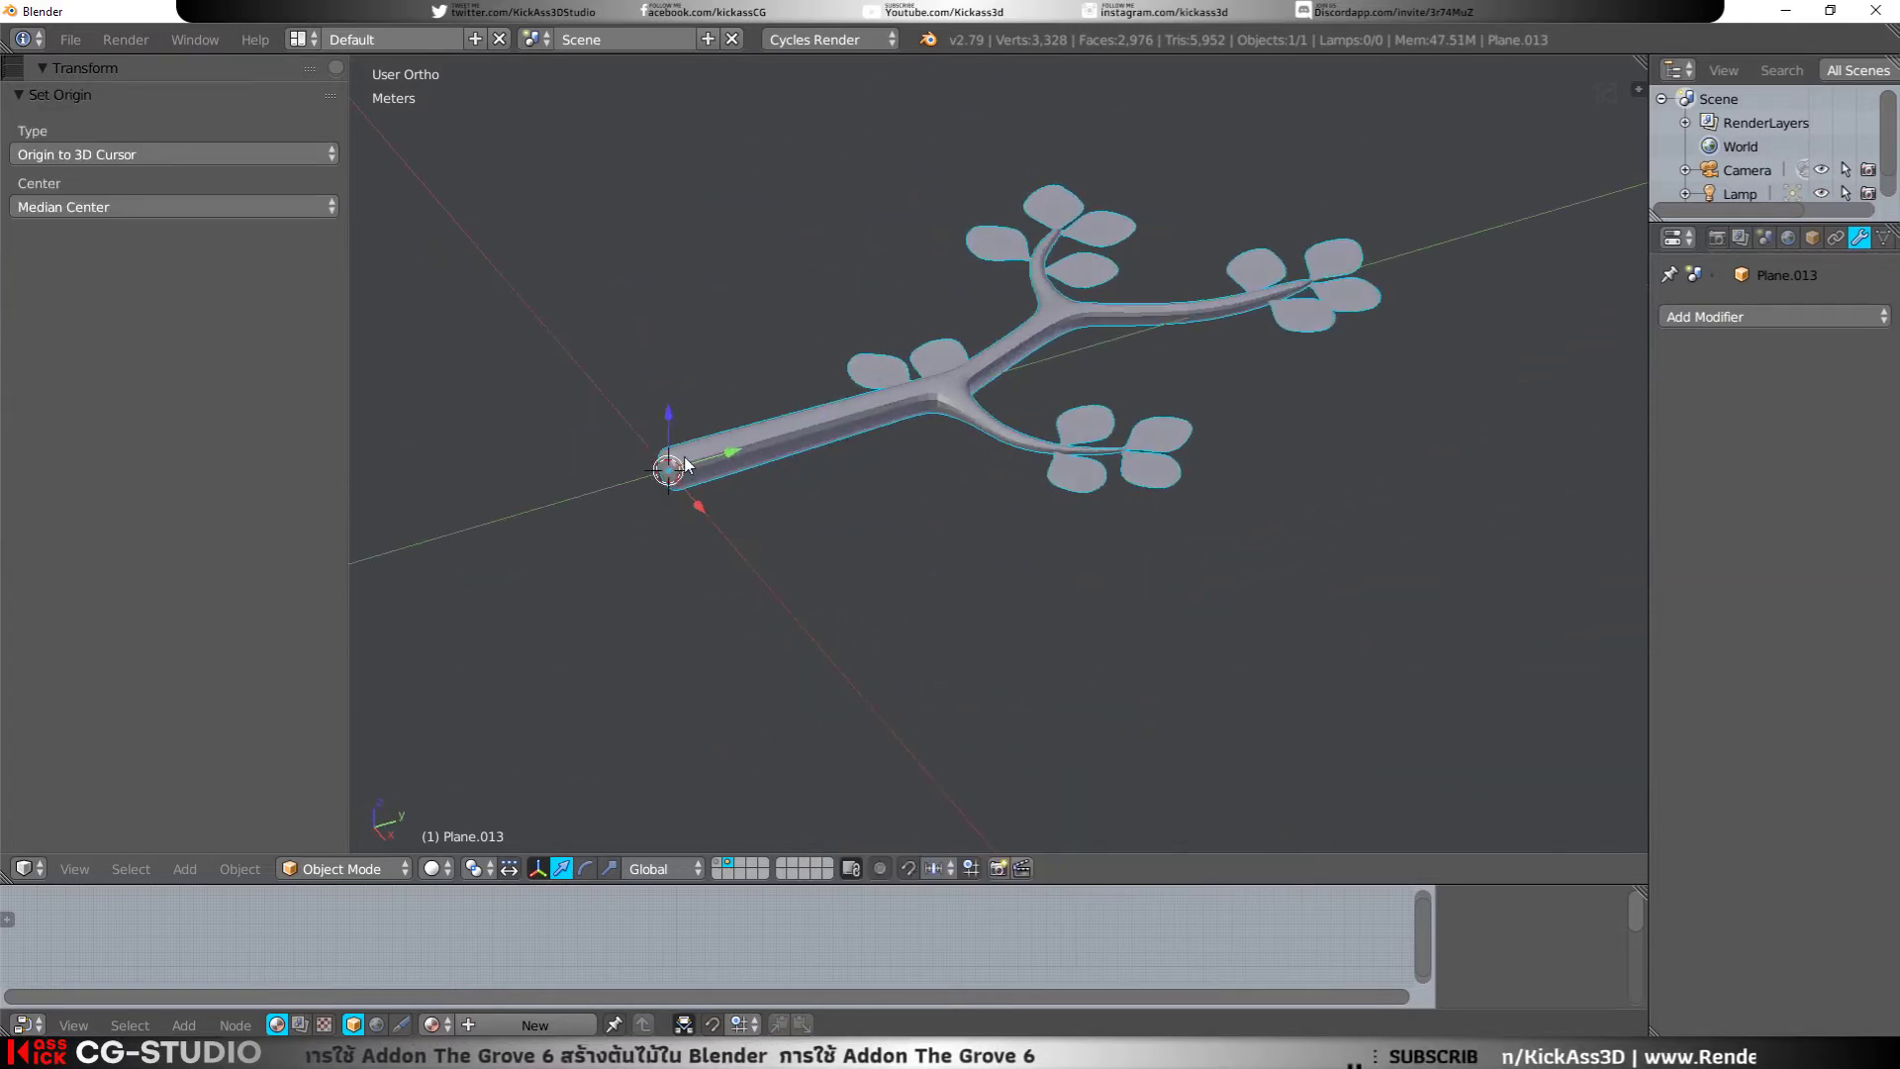
# Step: Test-rotate the twig around its new origin, then undo the rotation
pyautogui.click(585, 868)
pyautogui.moveTo(699, 406); pyautogui.dragTo(668, 485)
pyautogui.hotkey('ctrl', 'z')
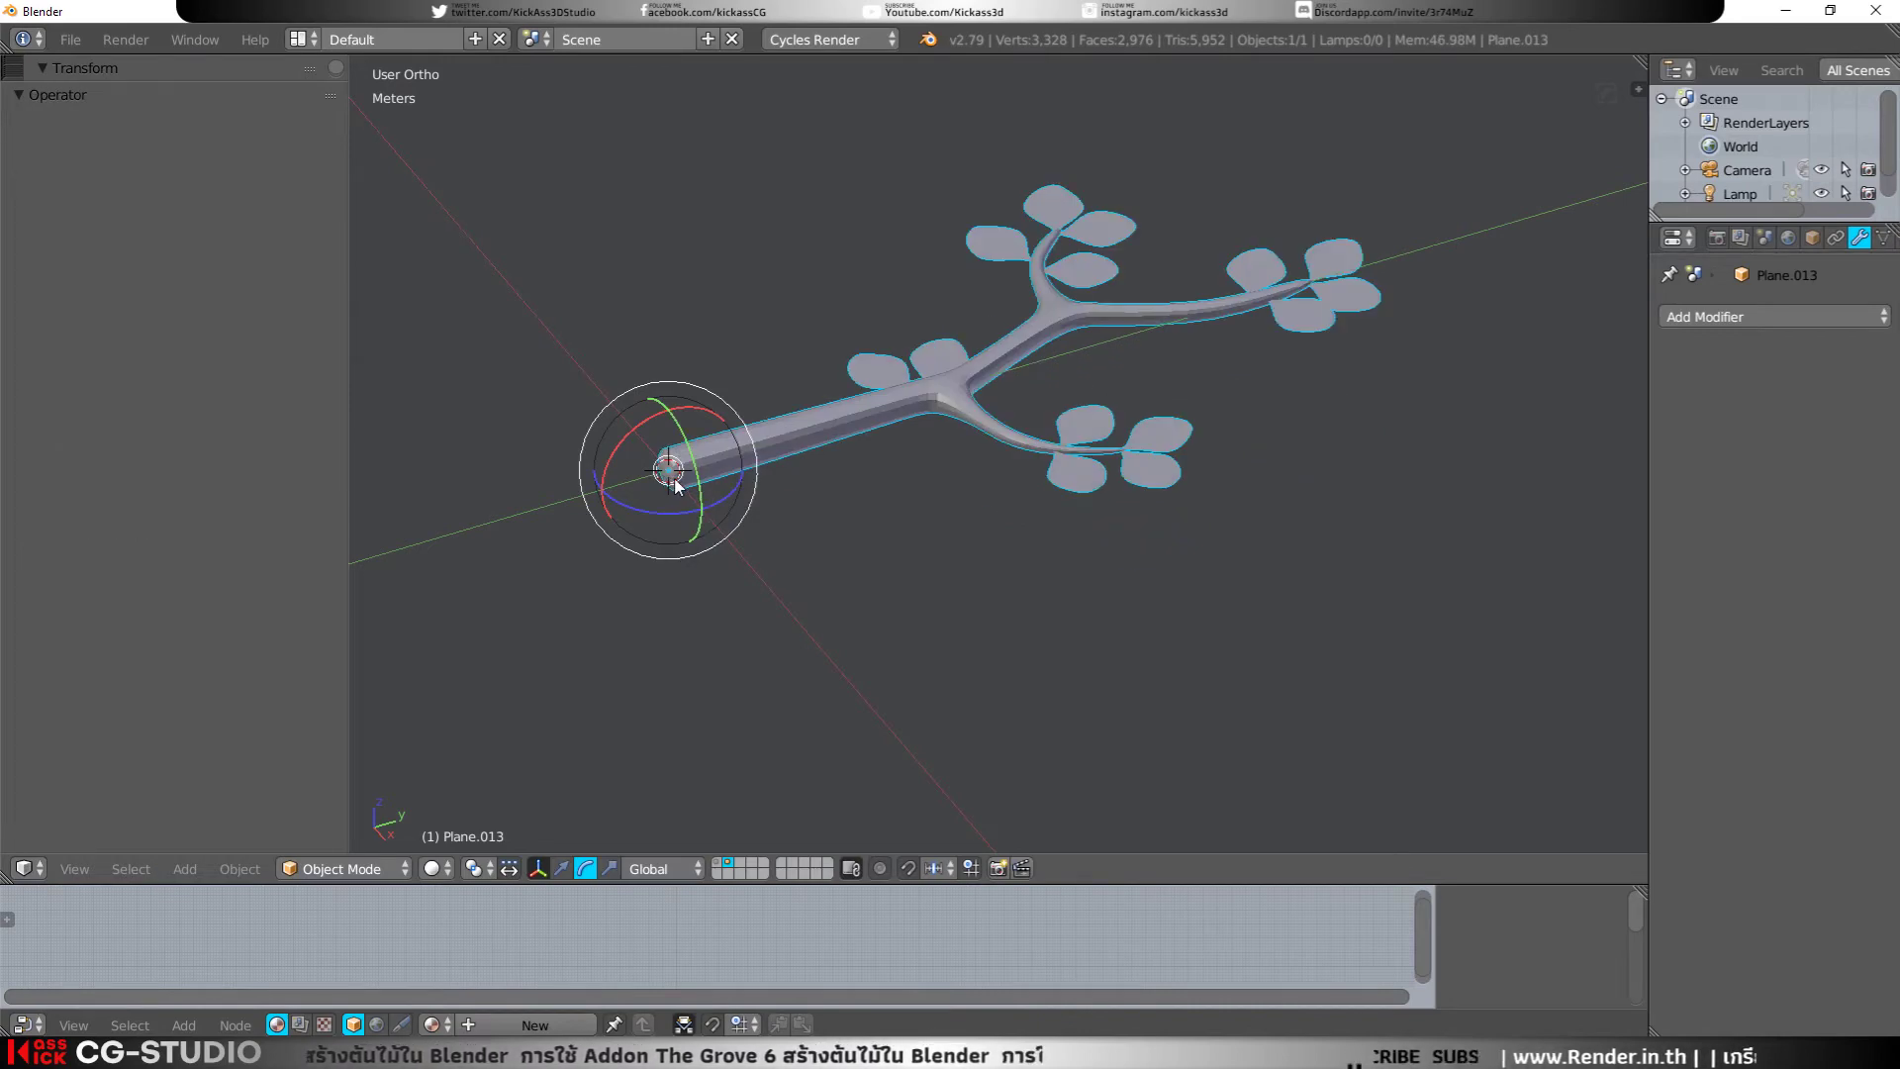
pyautogui.press('space')
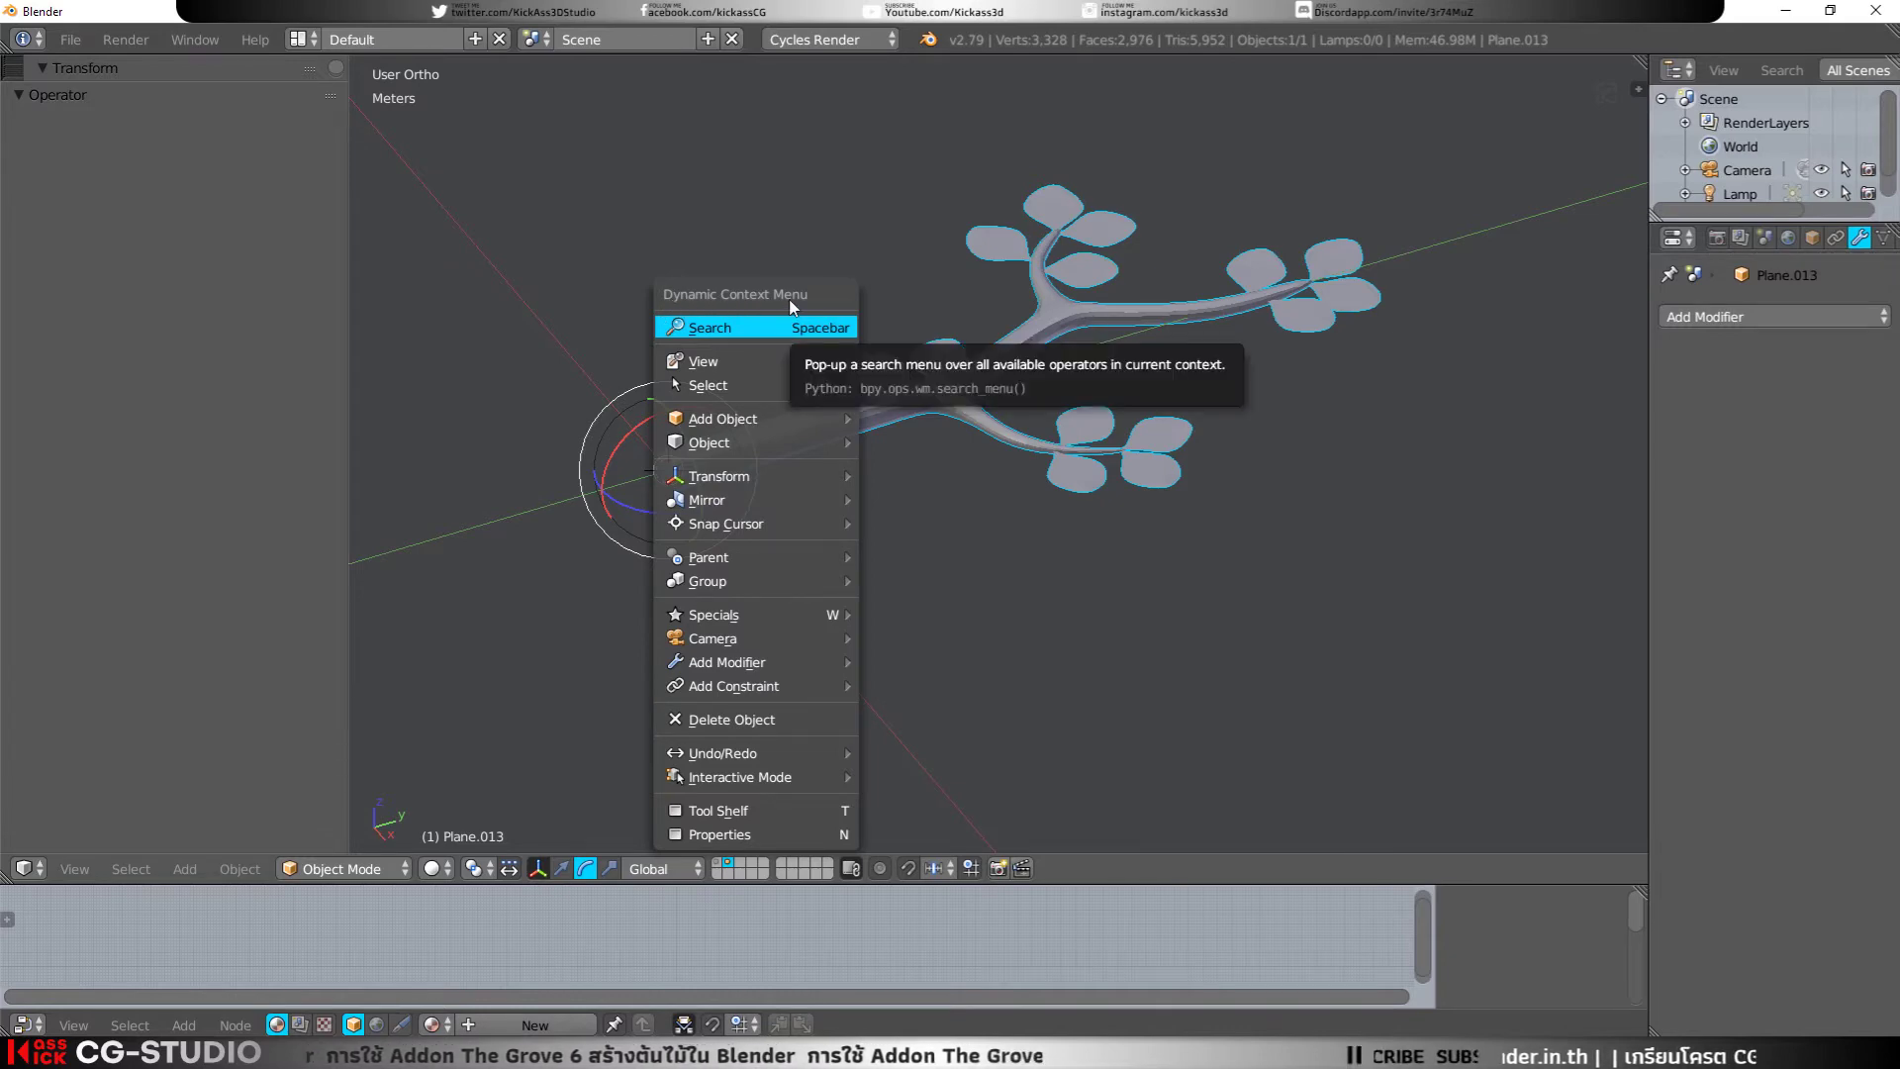
pyautogui.click(75, 38)
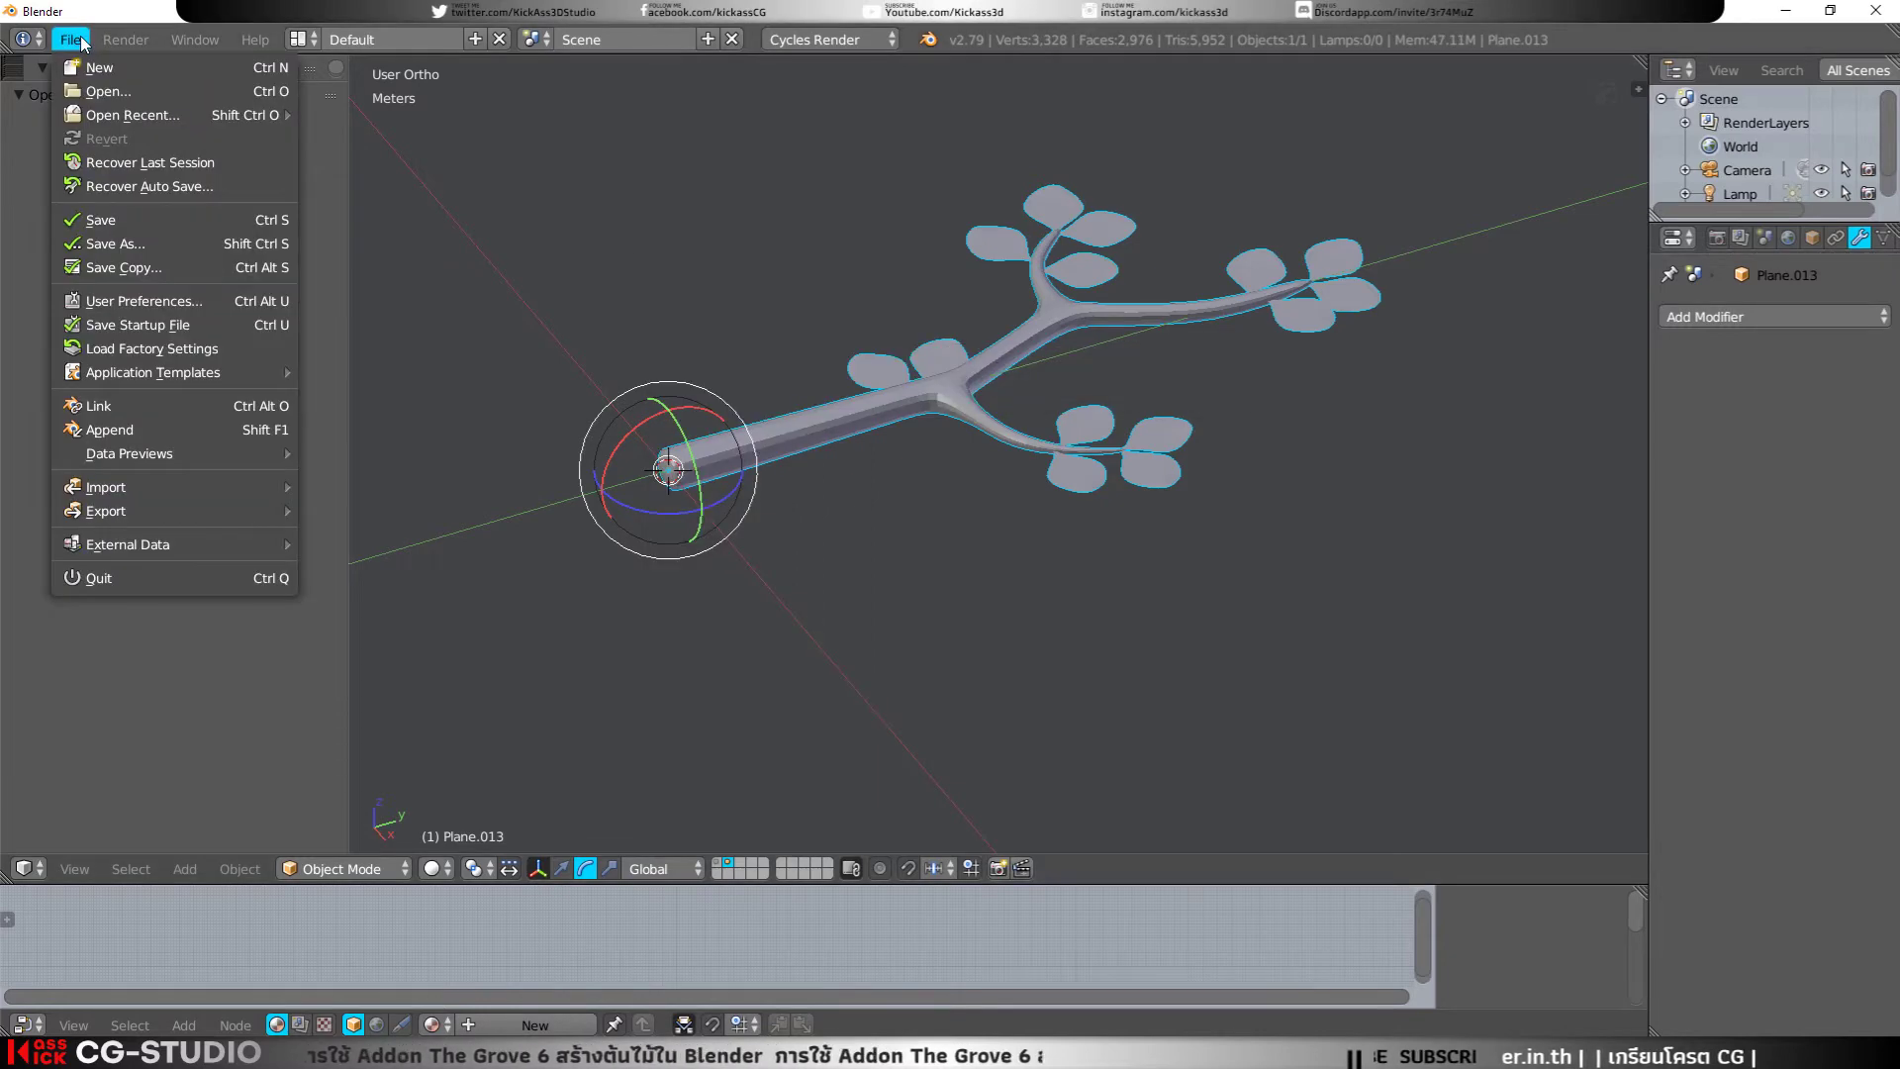
pyautogui.click(114, 301)
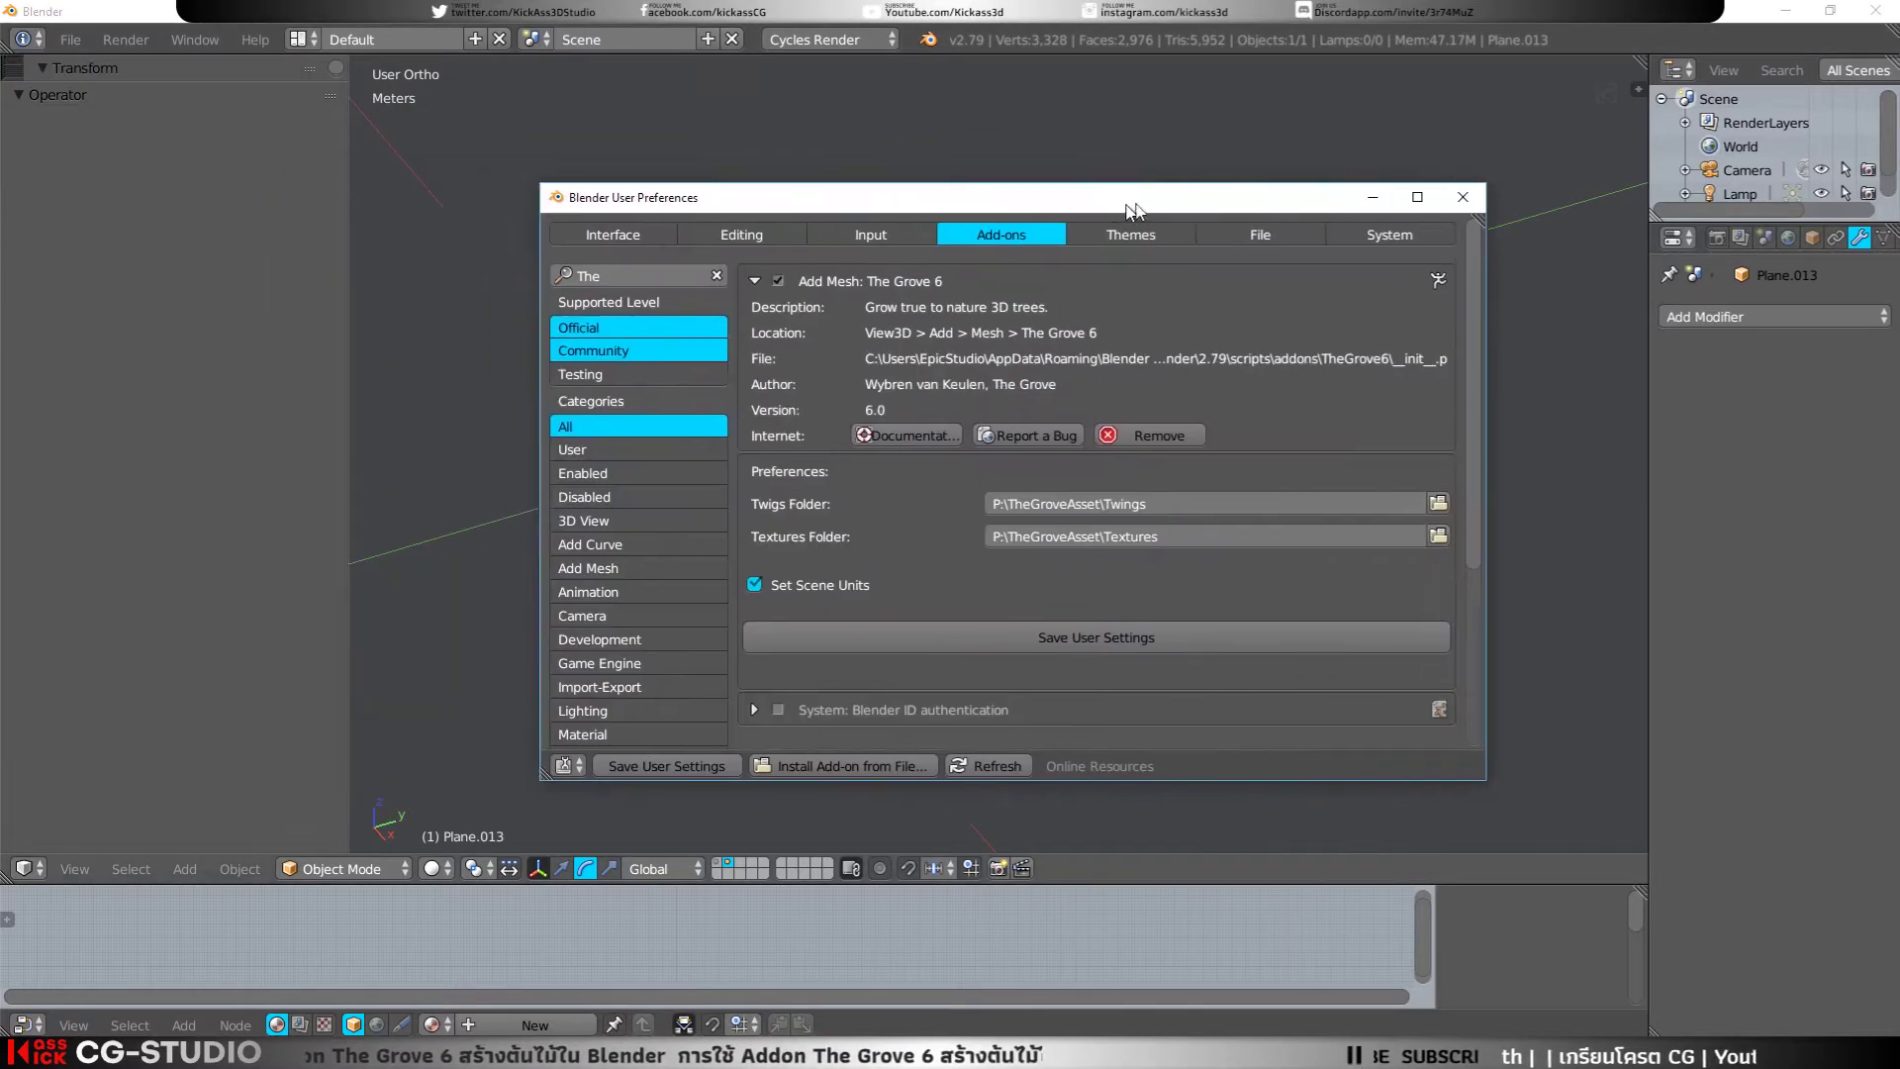
pyautogui.moveTo(1110, 203); pyautogui.dragTo(1030, 197)
pyautogui.click(604, 267)
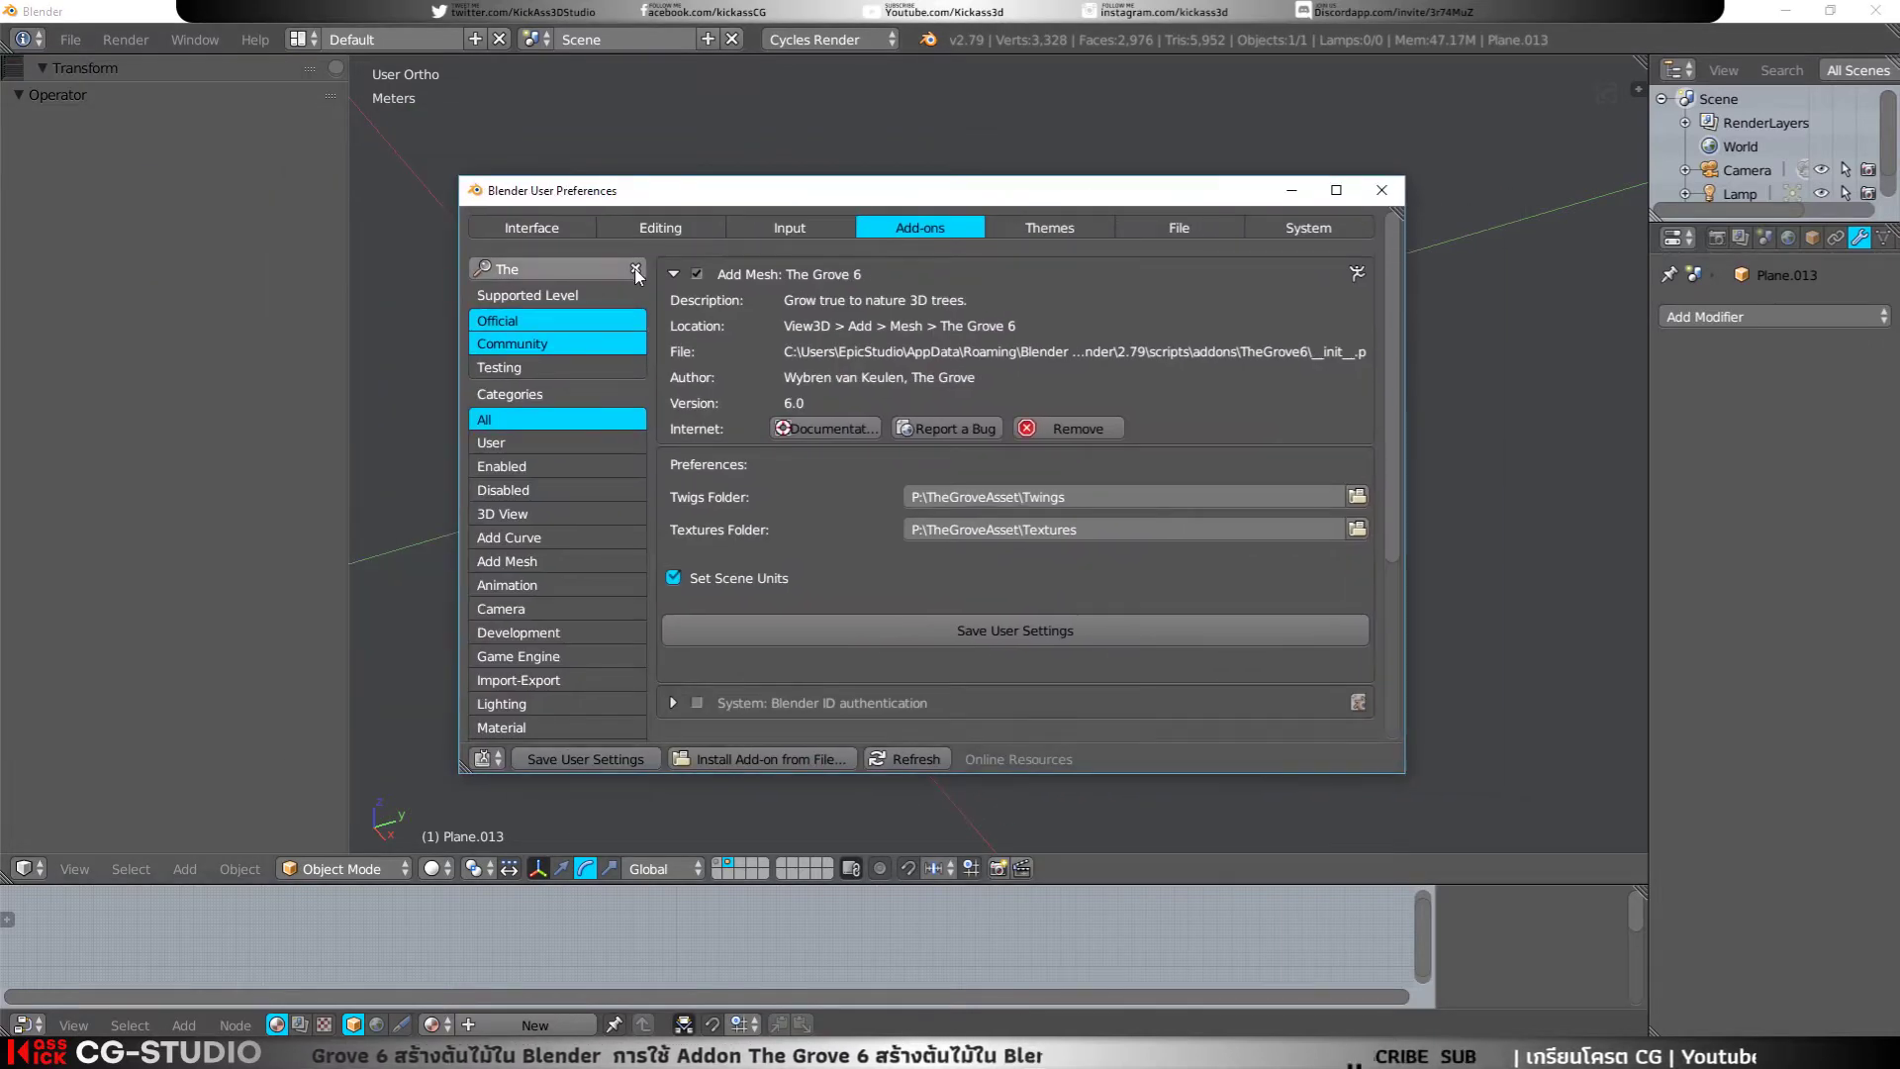
pyautogui.press('BackSpace')
pyautogui.write('m')
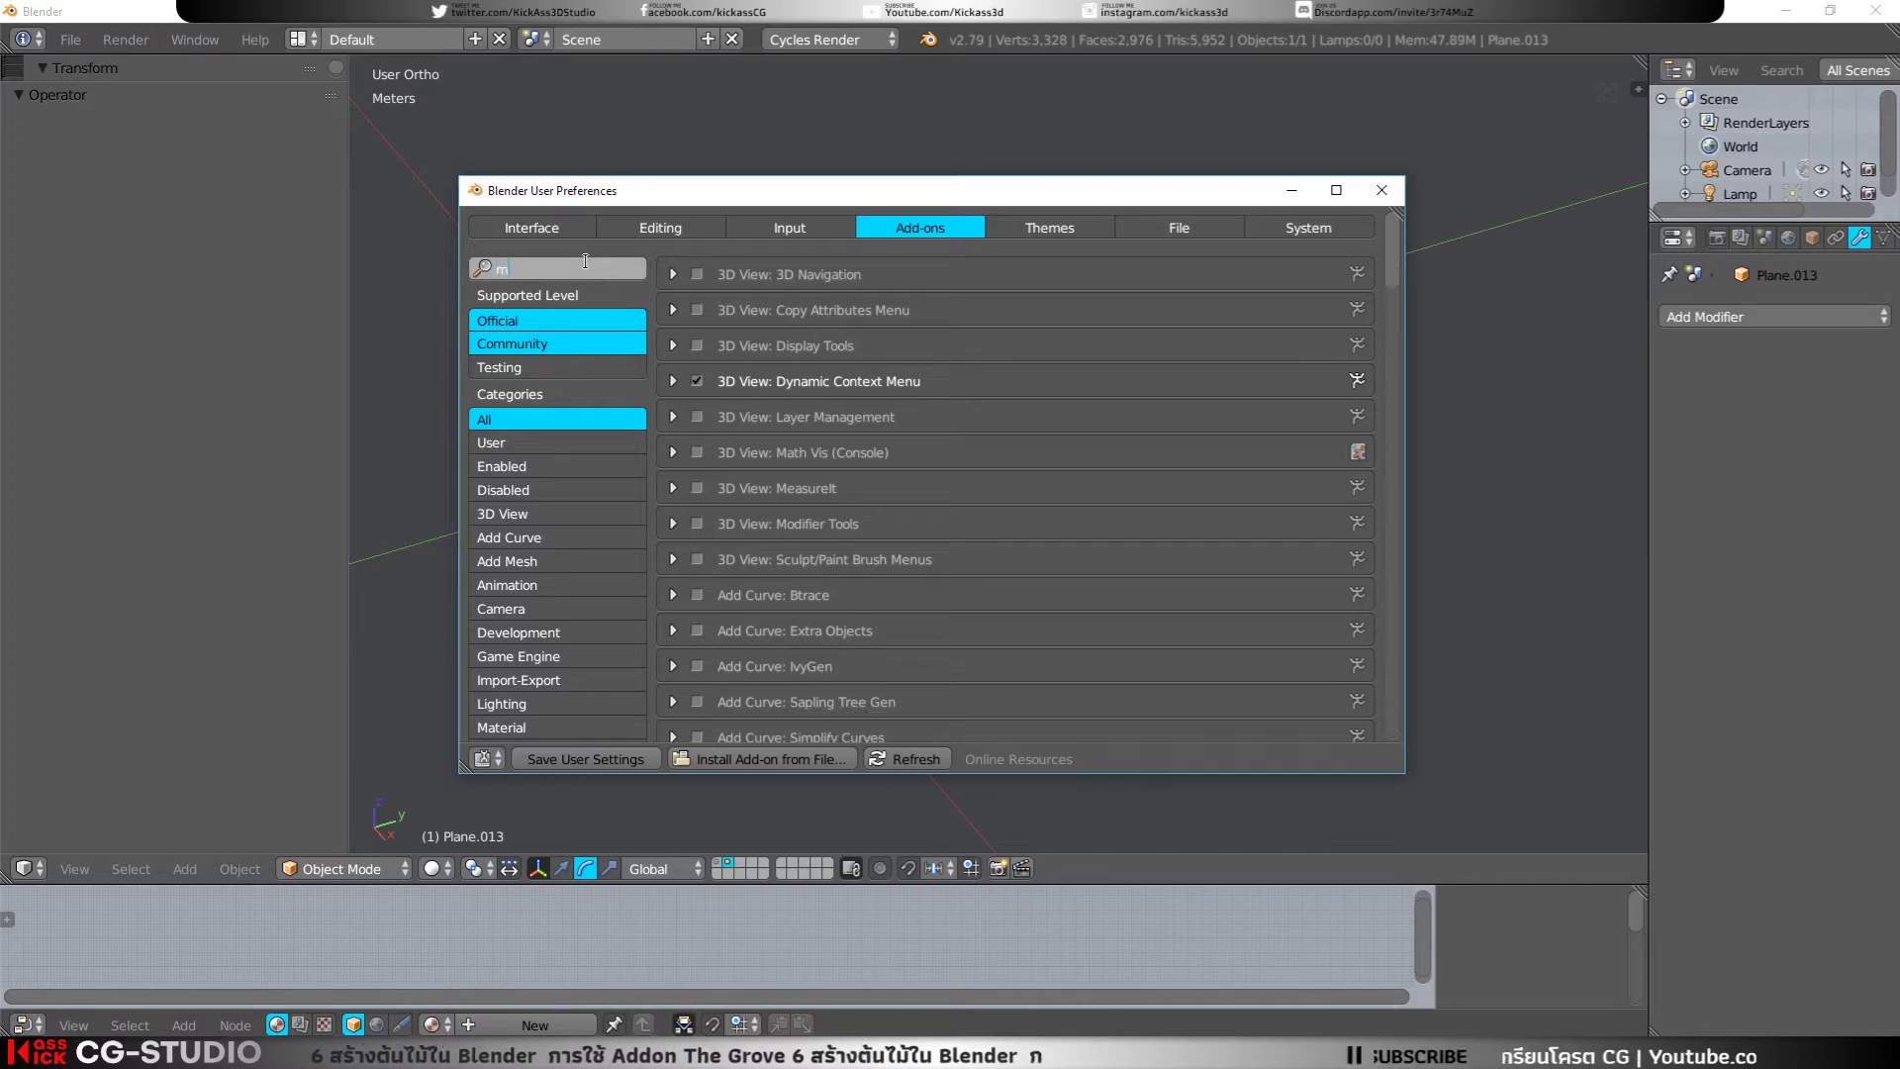
pyautogui.write('enu')
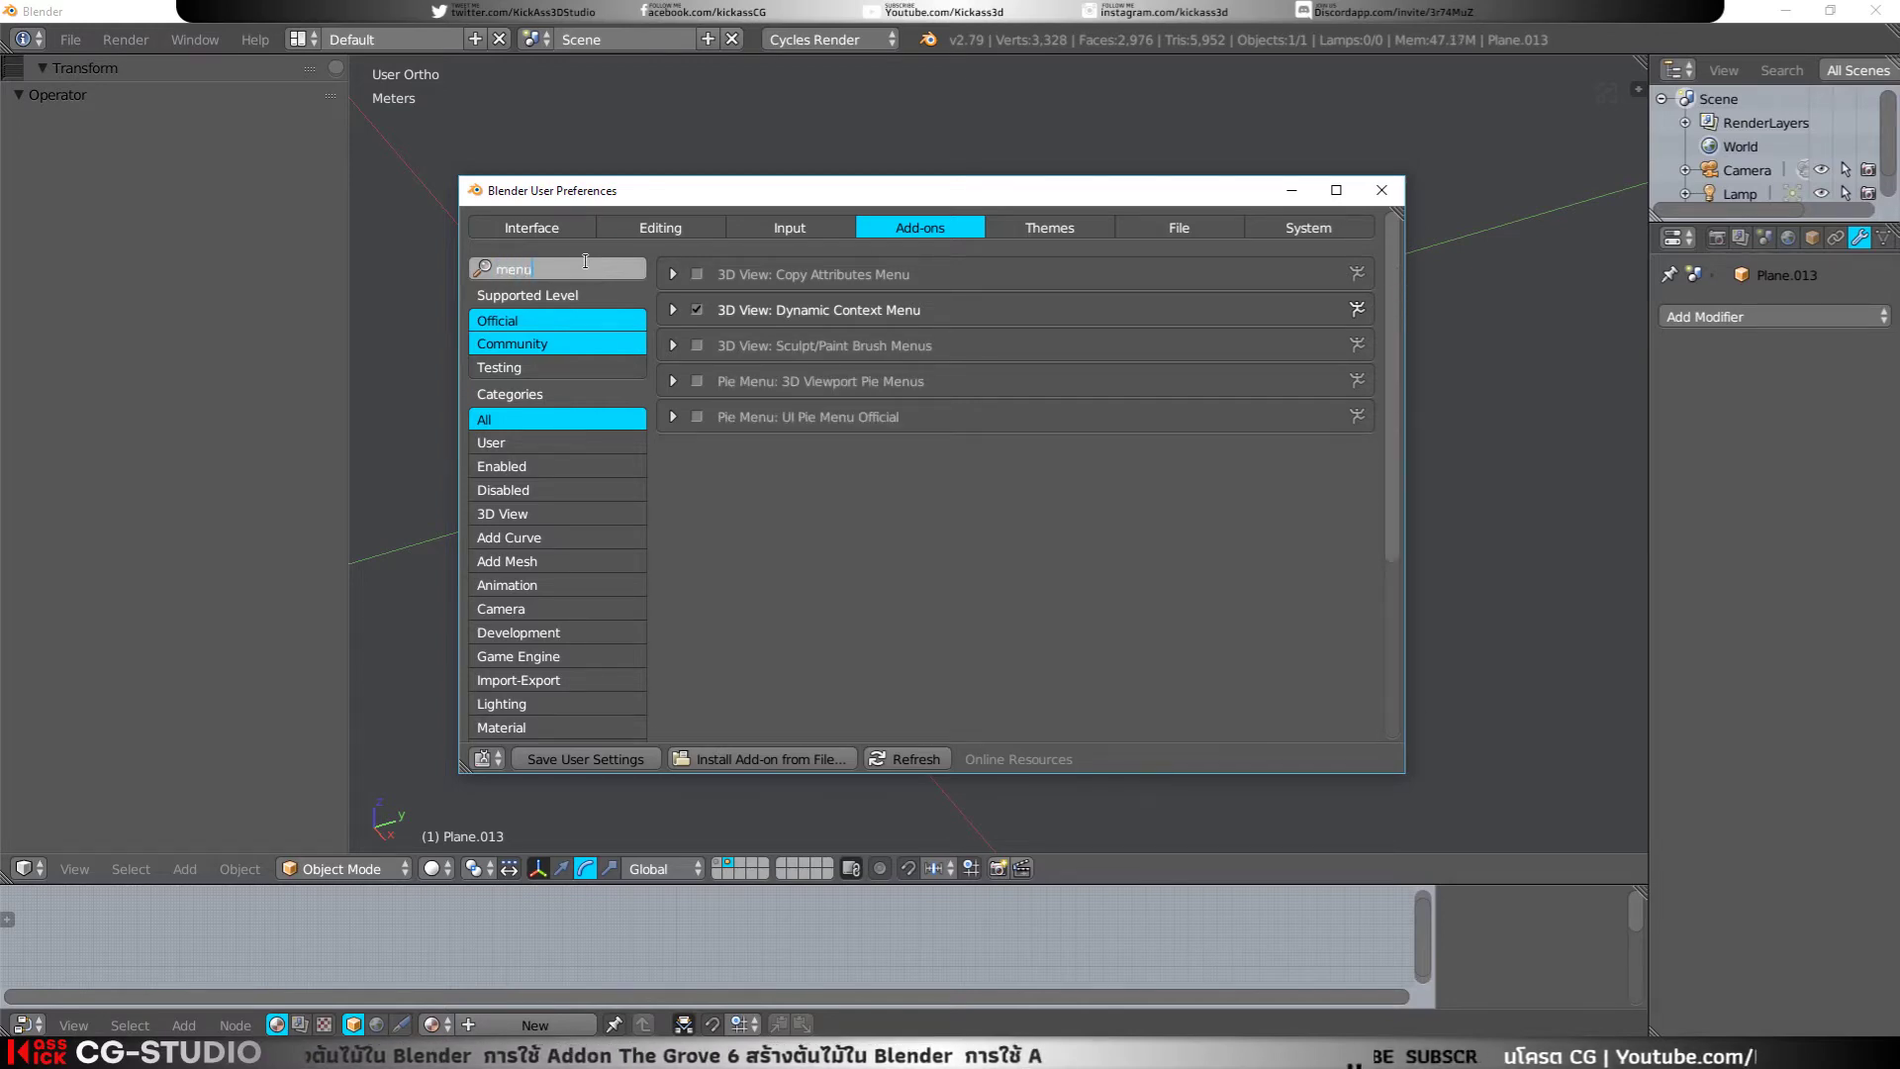
pyautogui.click(1381, 190)
pyautogui.press('space')
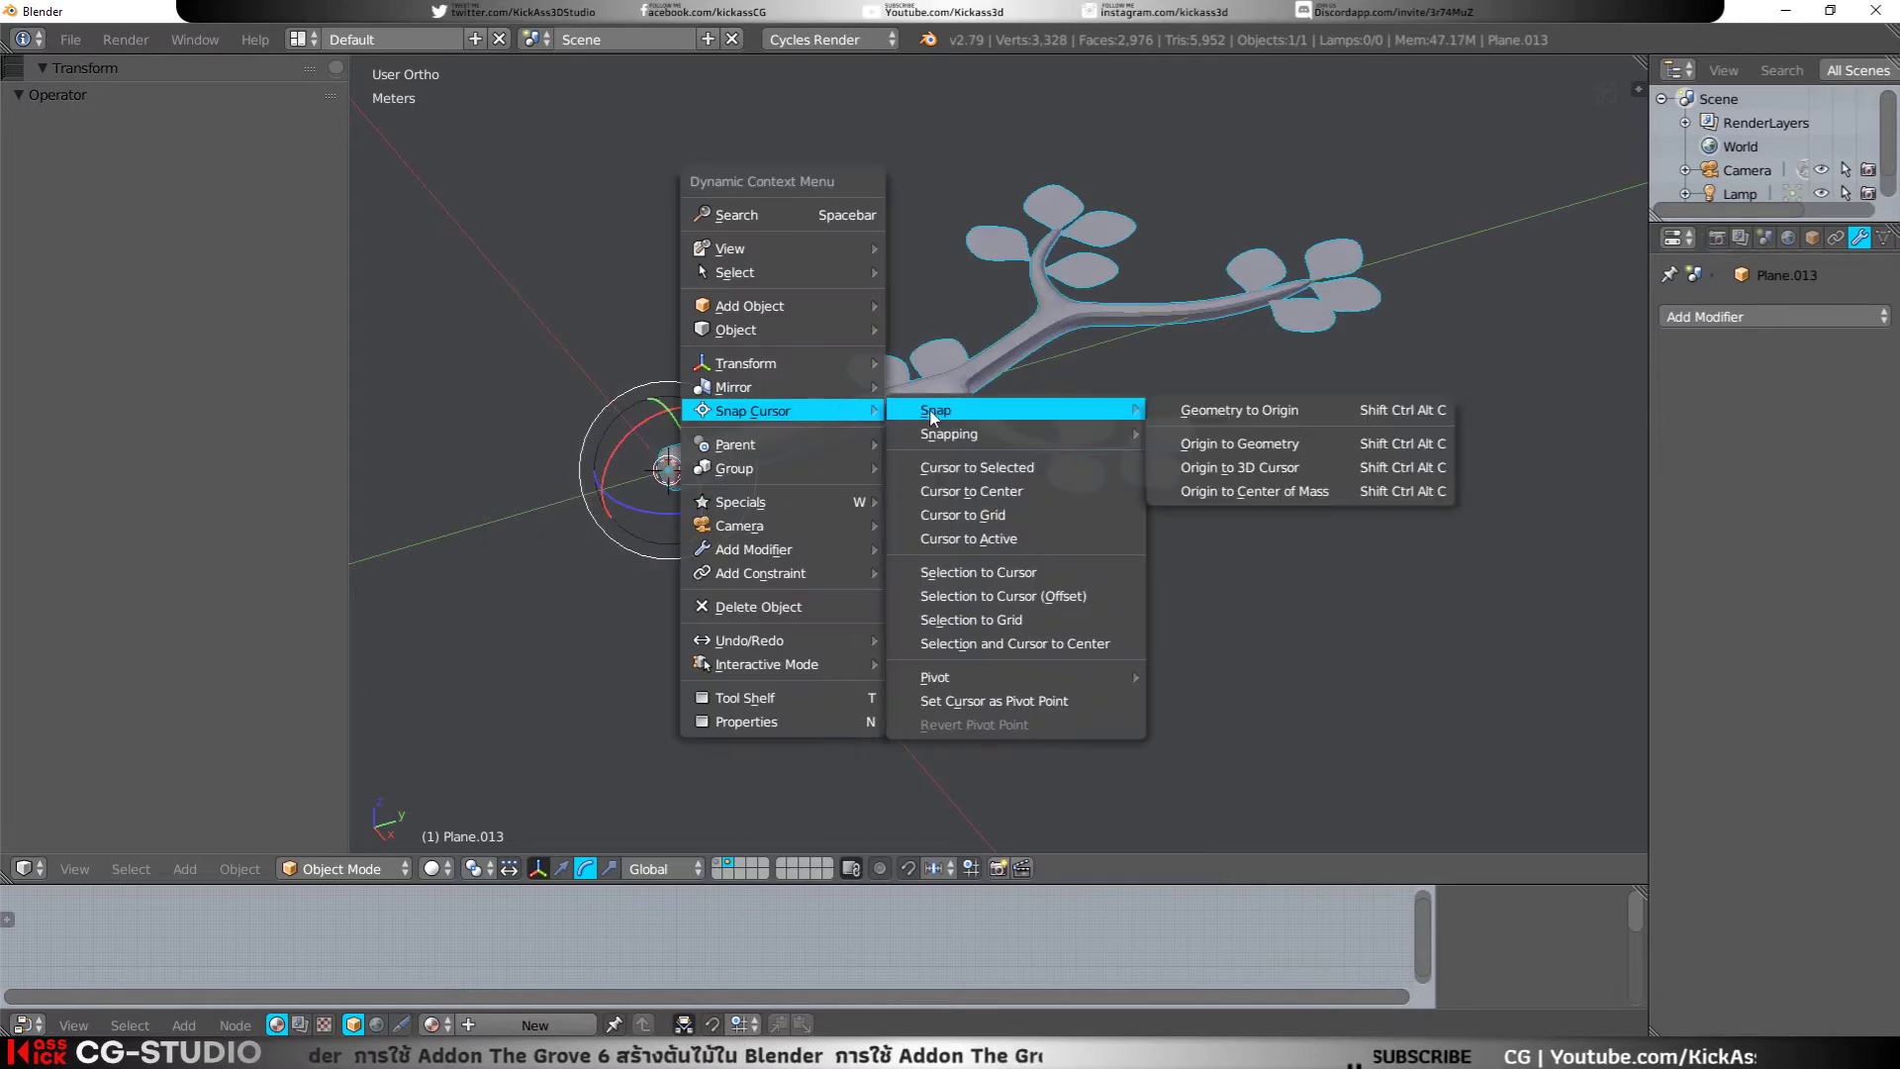
pyautogui.moveTo(551, 384); pyautogui.dragTo(643, 419, button='middle')
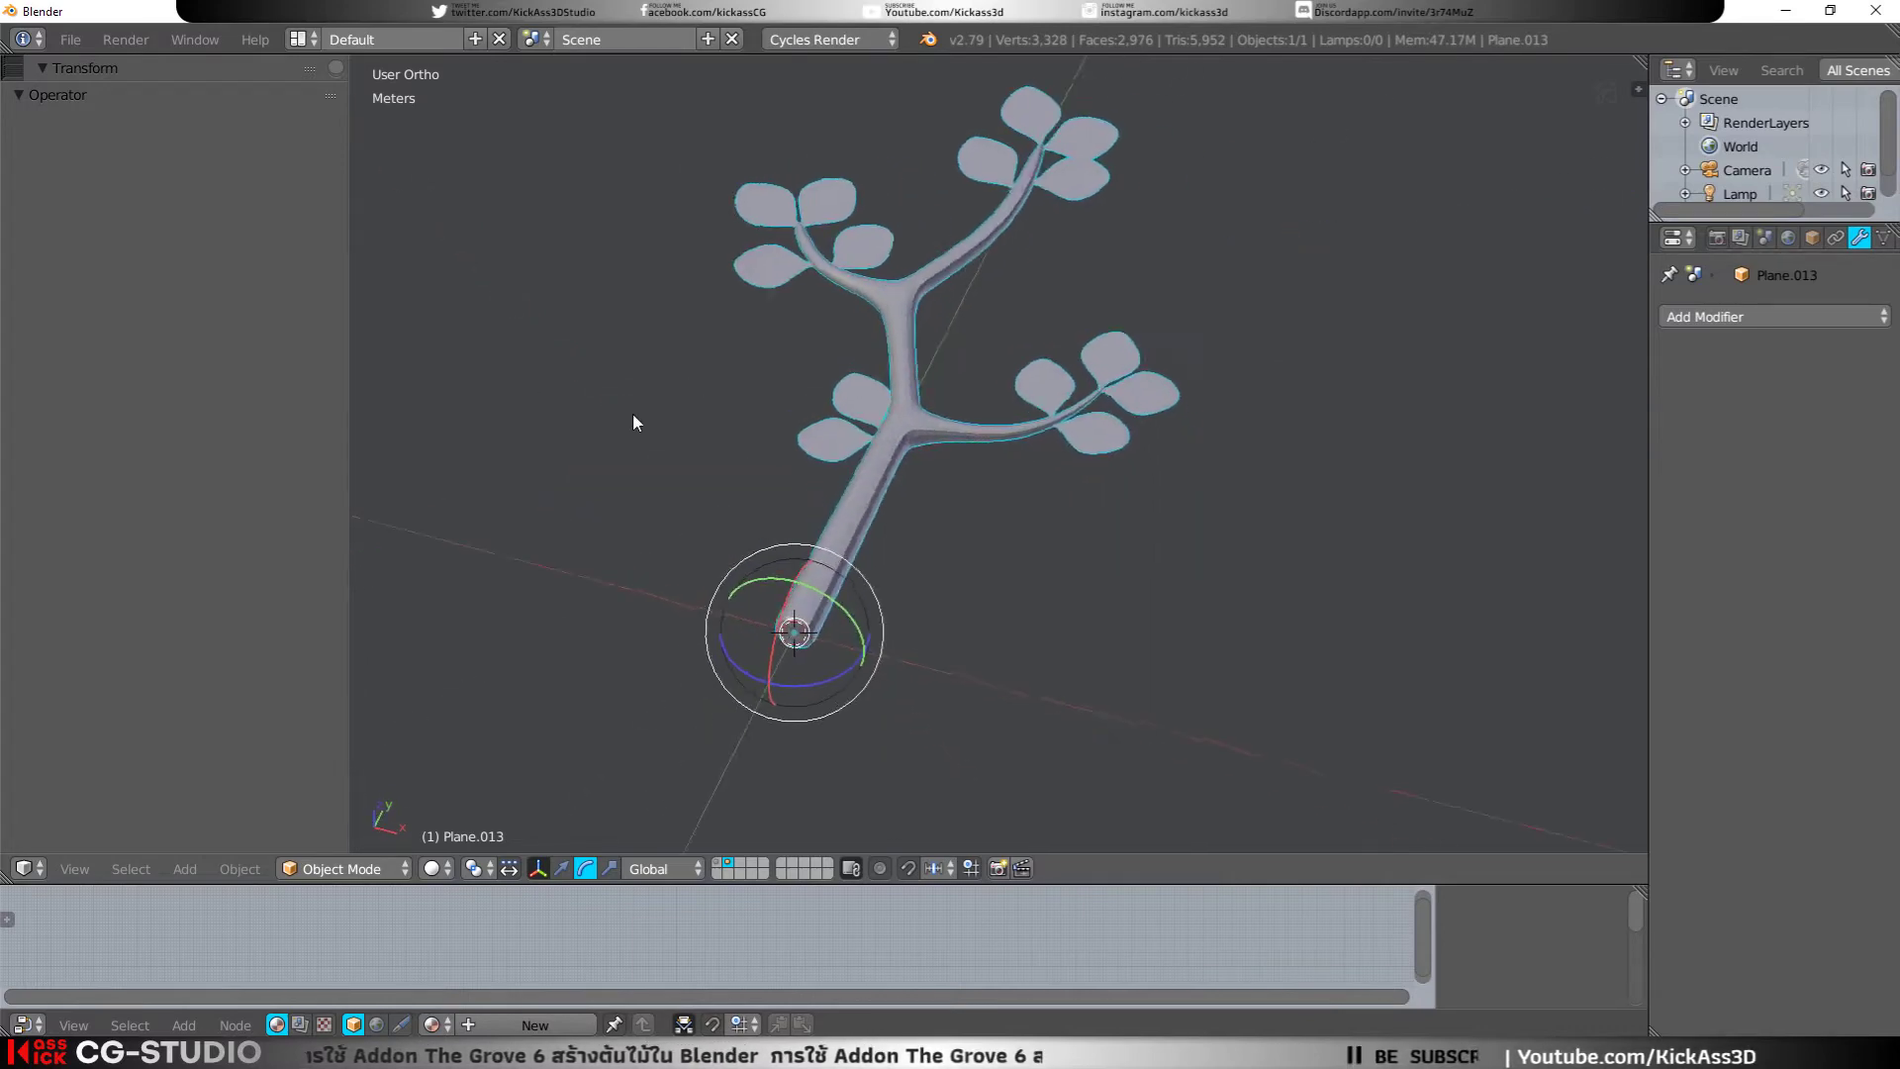
pyautogui.moveTo(750, 472); pyautogui.dragTo(788, 496, button='middle')
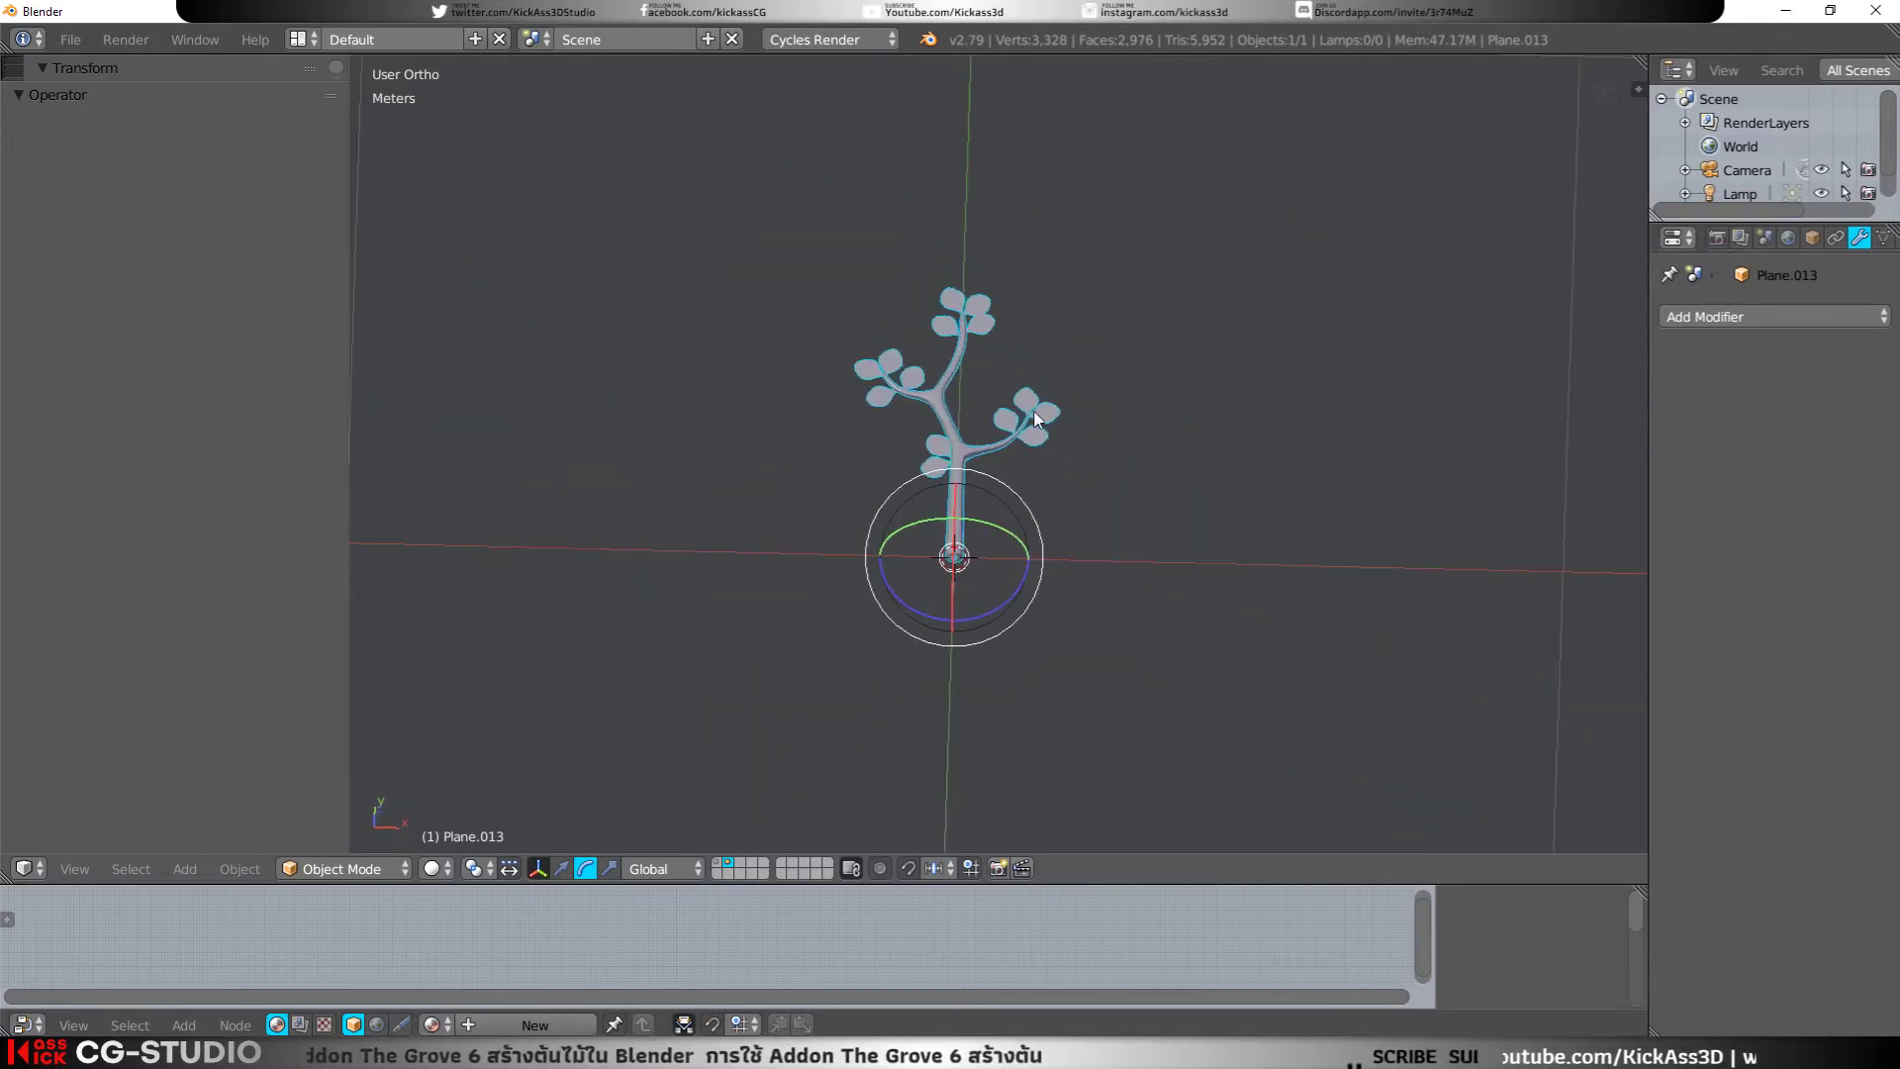
# Step: Rename Plane.013 to leafgroup001 in Object properties and show an empty layer
pyautogui.click(1765, 239)
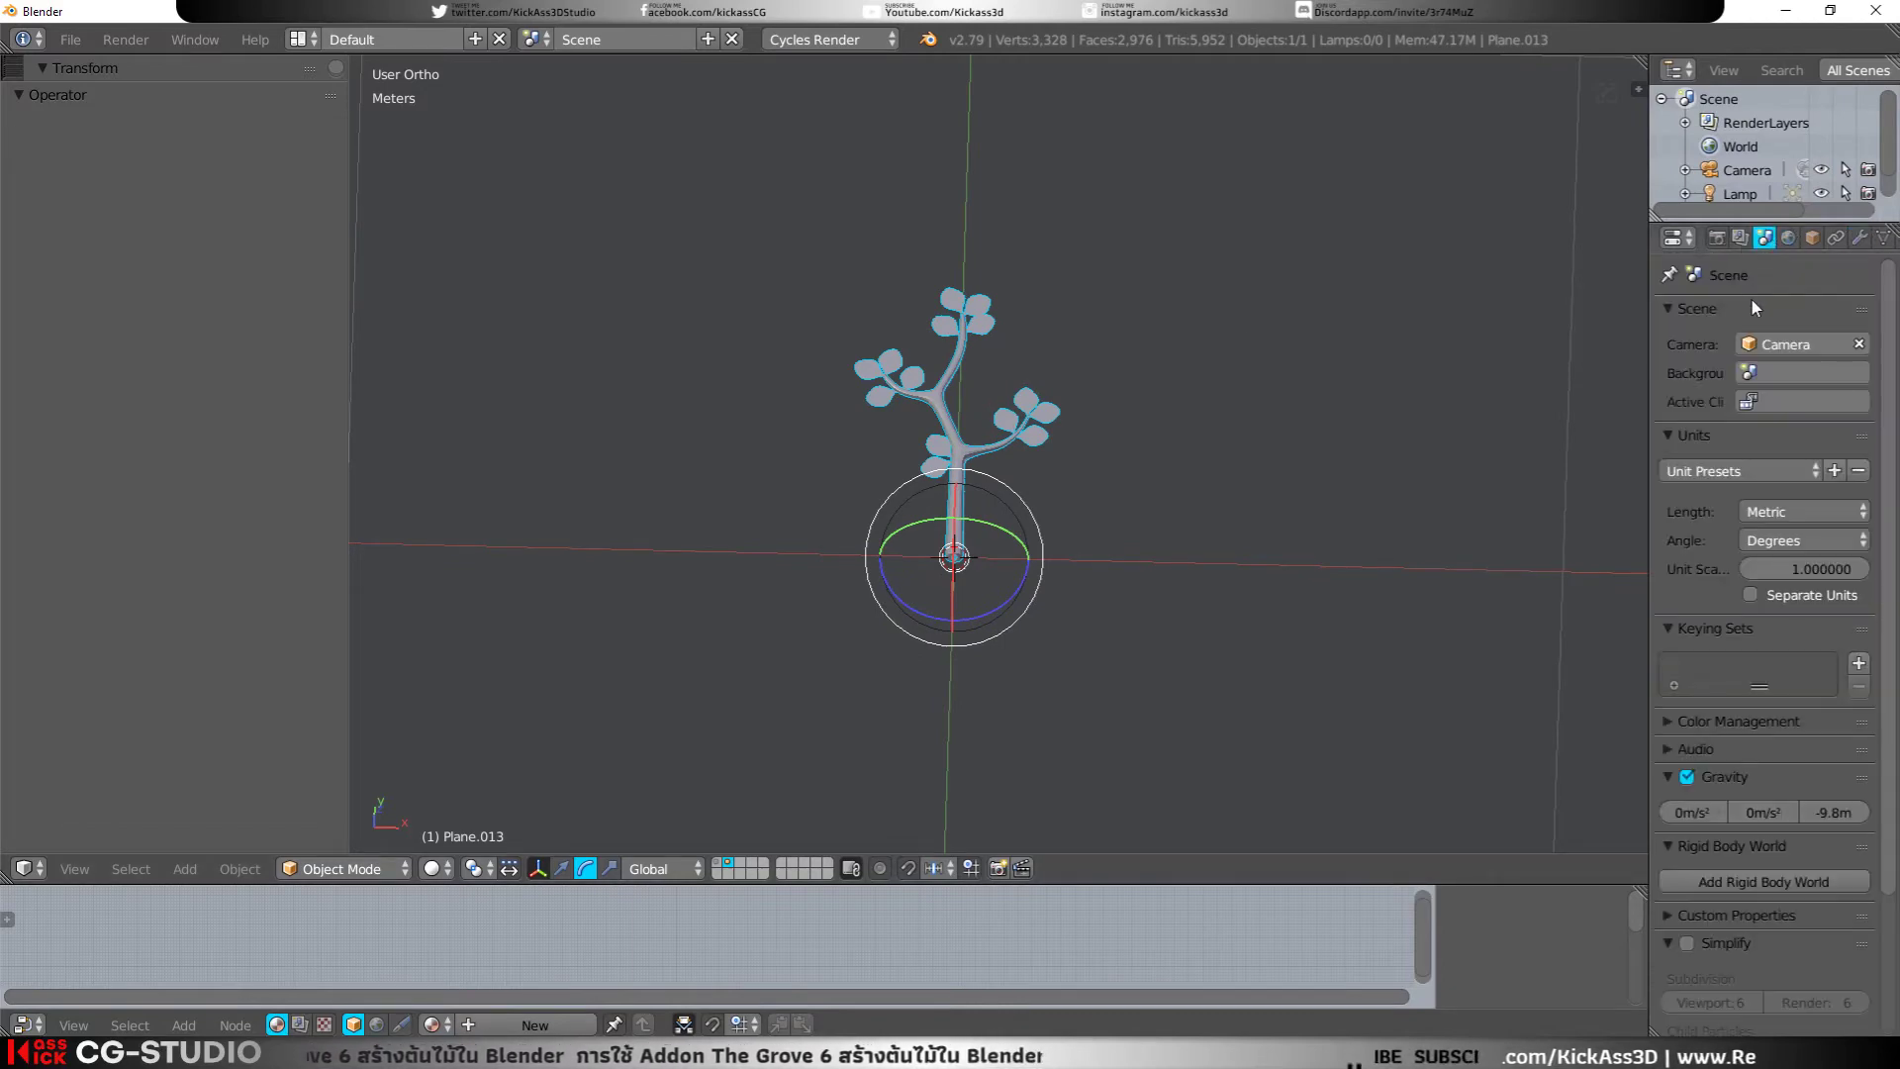
pyautogui.click(1812, 239)
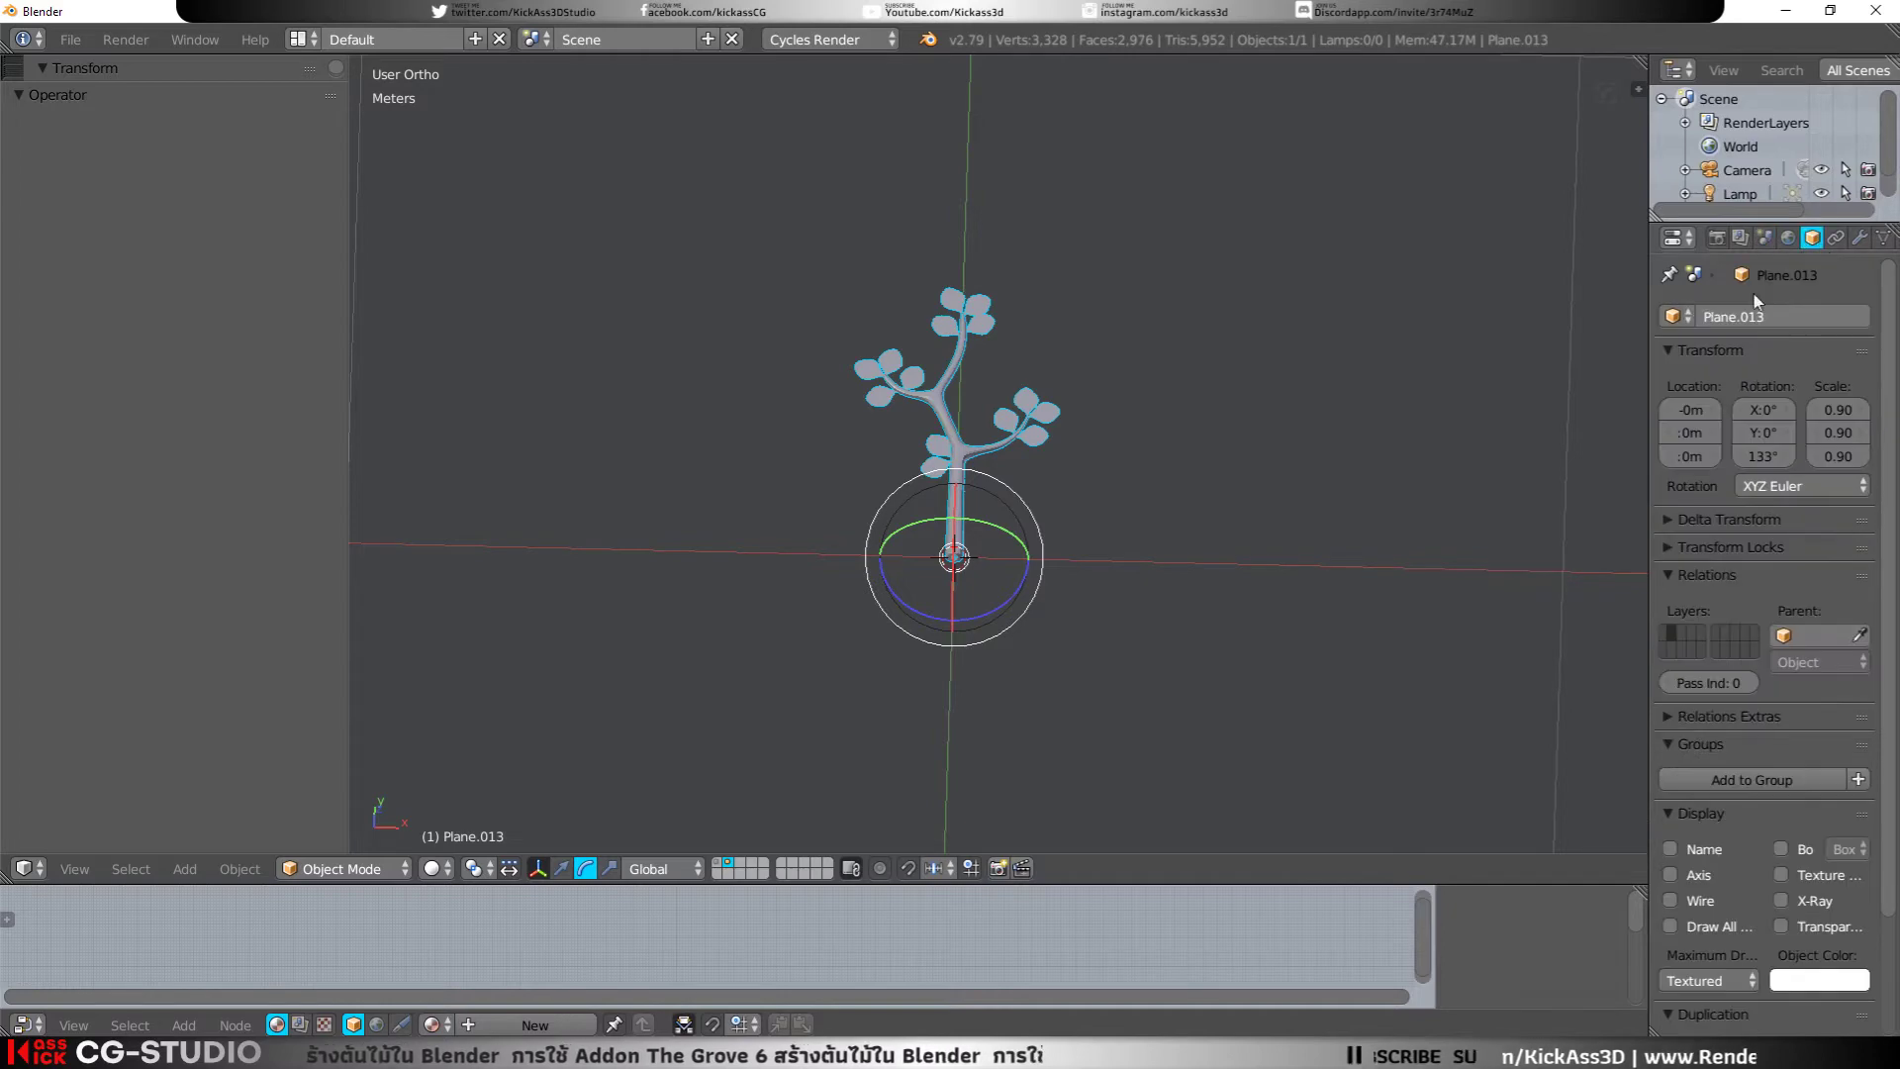
pyautogui.click(1776, 317)
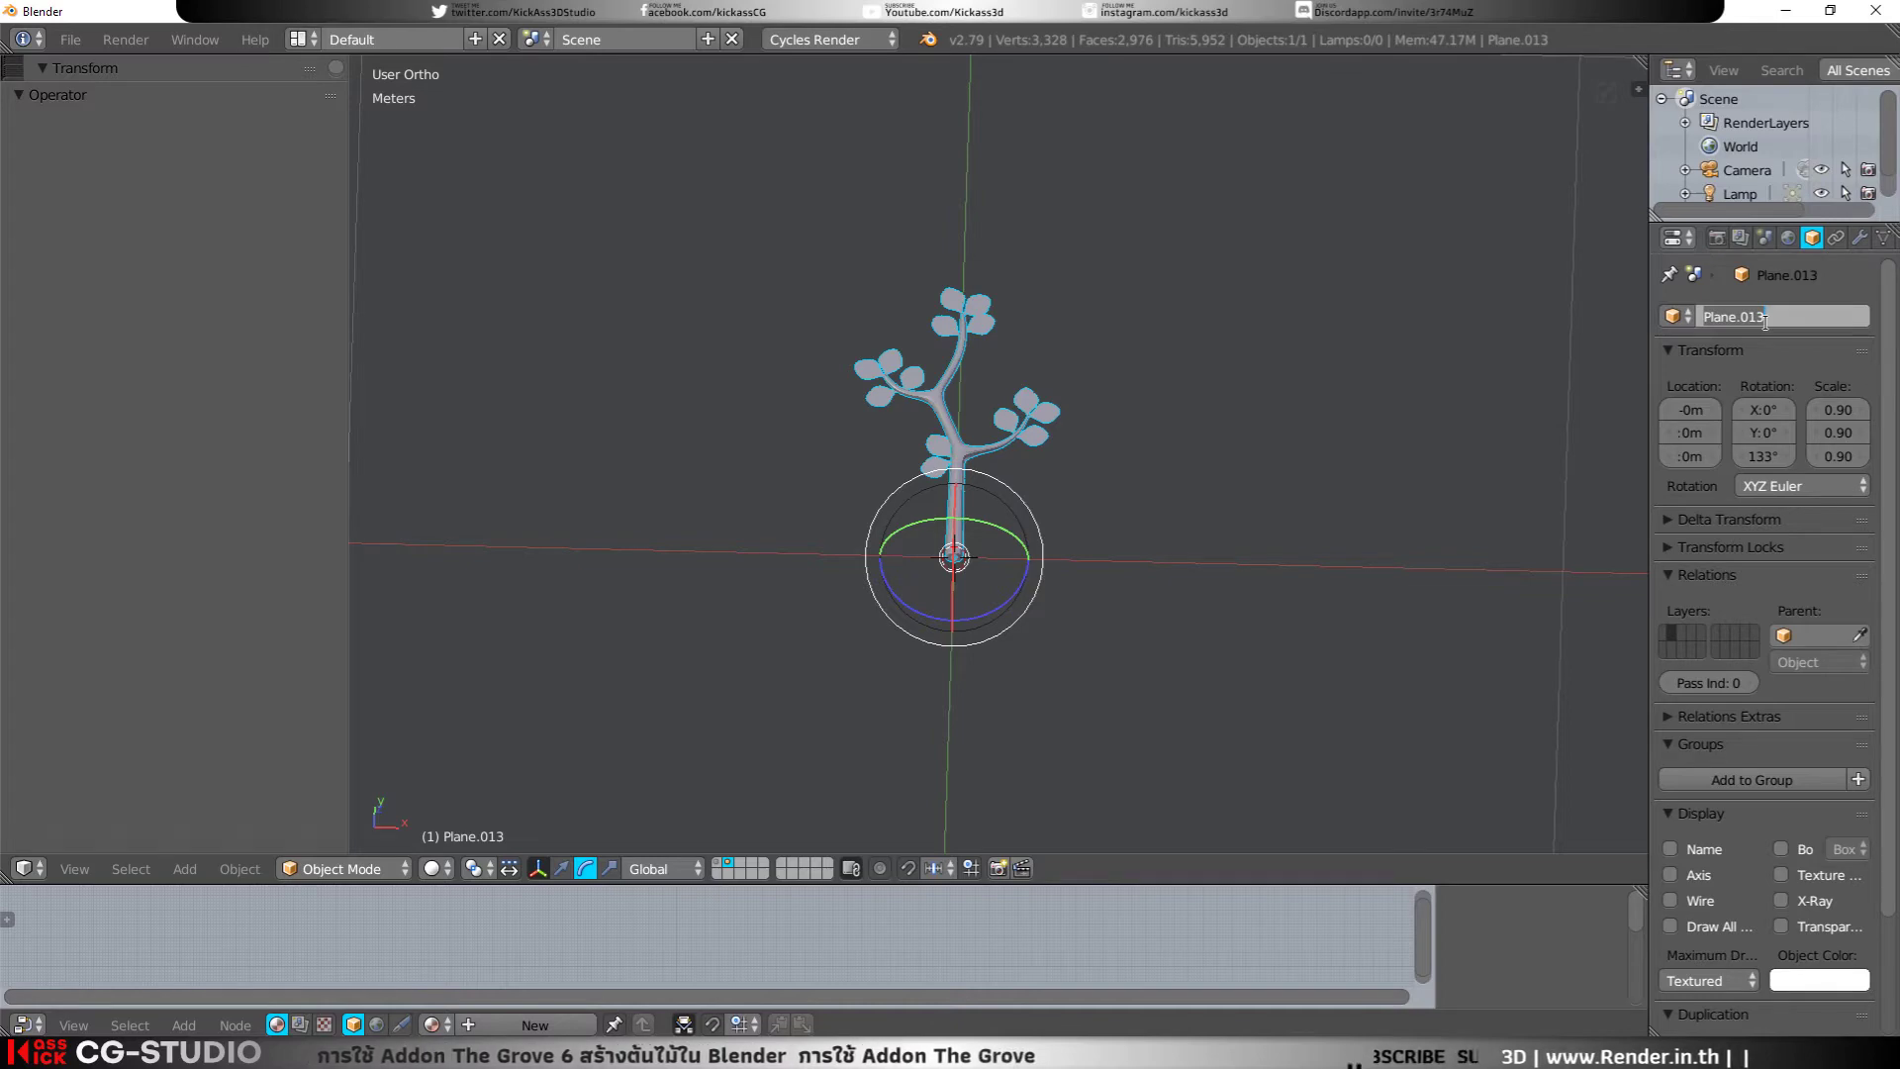
pyautogui.write('leafgroup01')
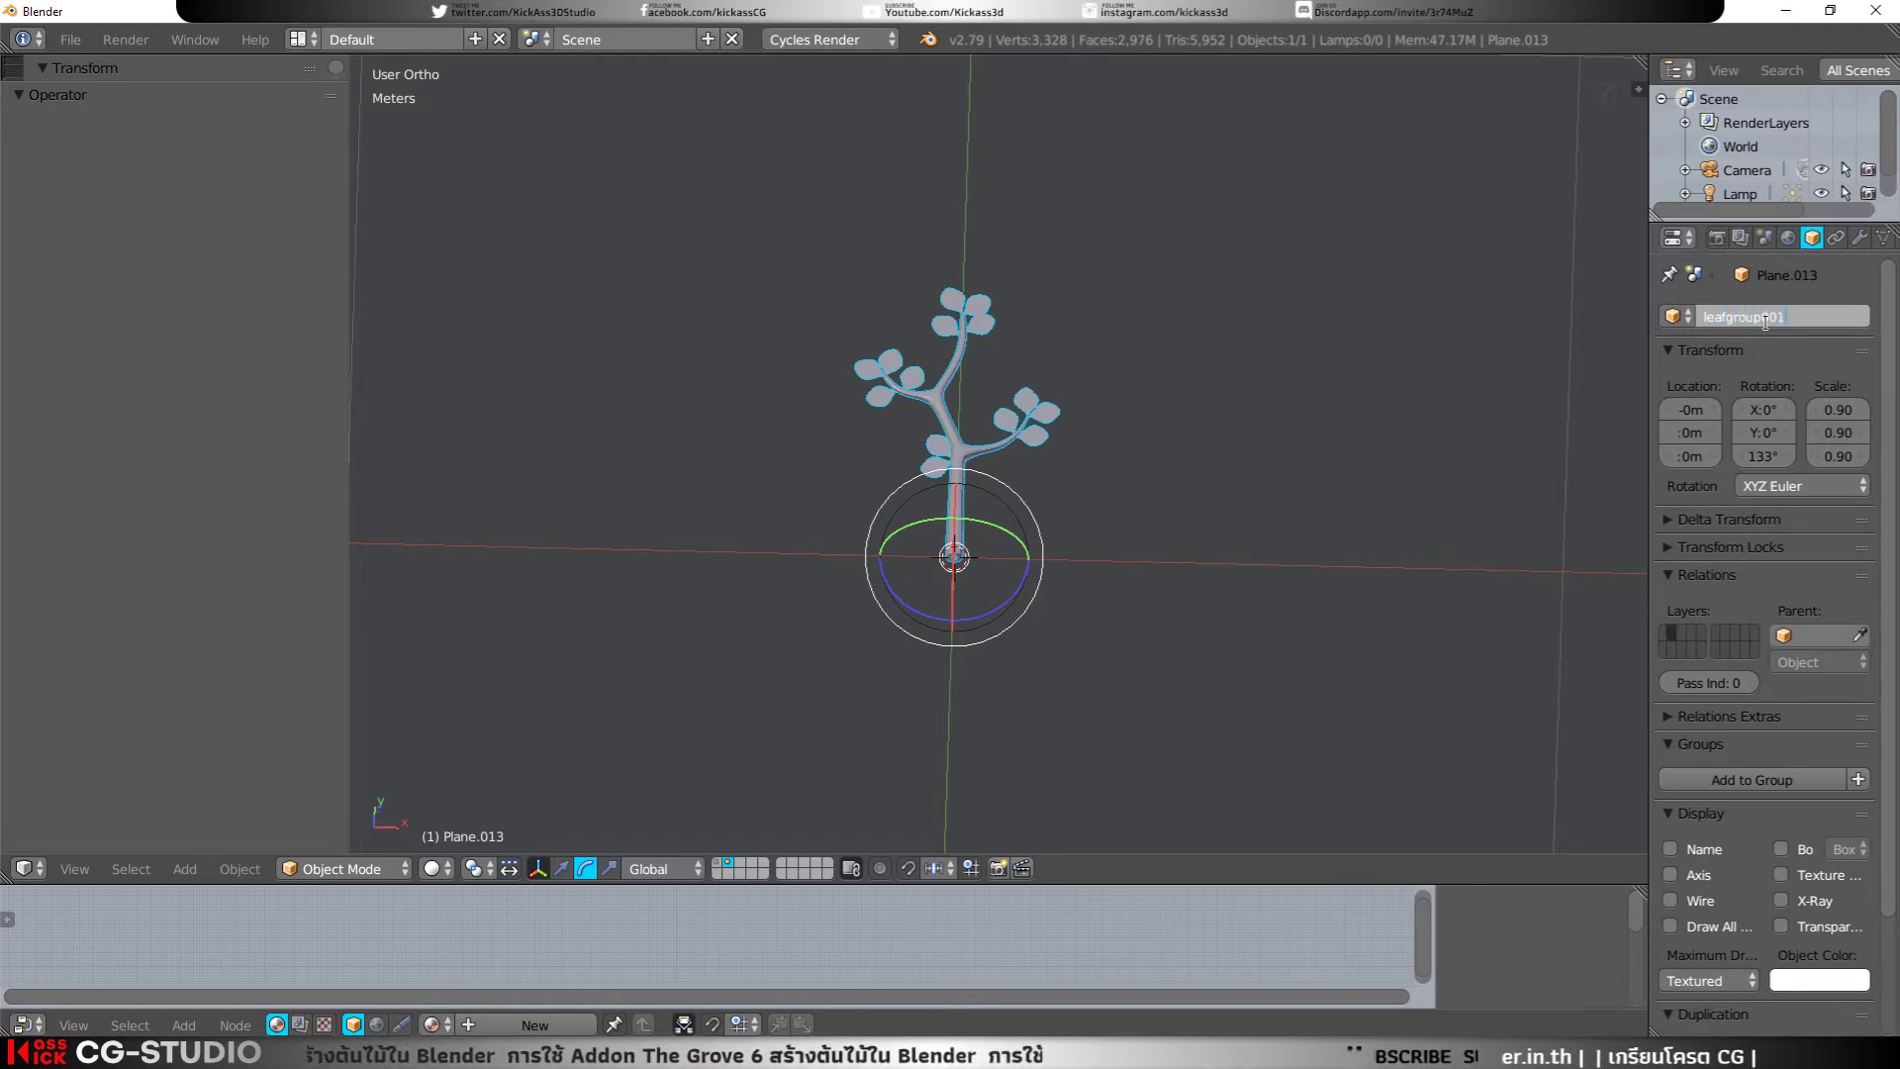
pyautogui.press('Return')
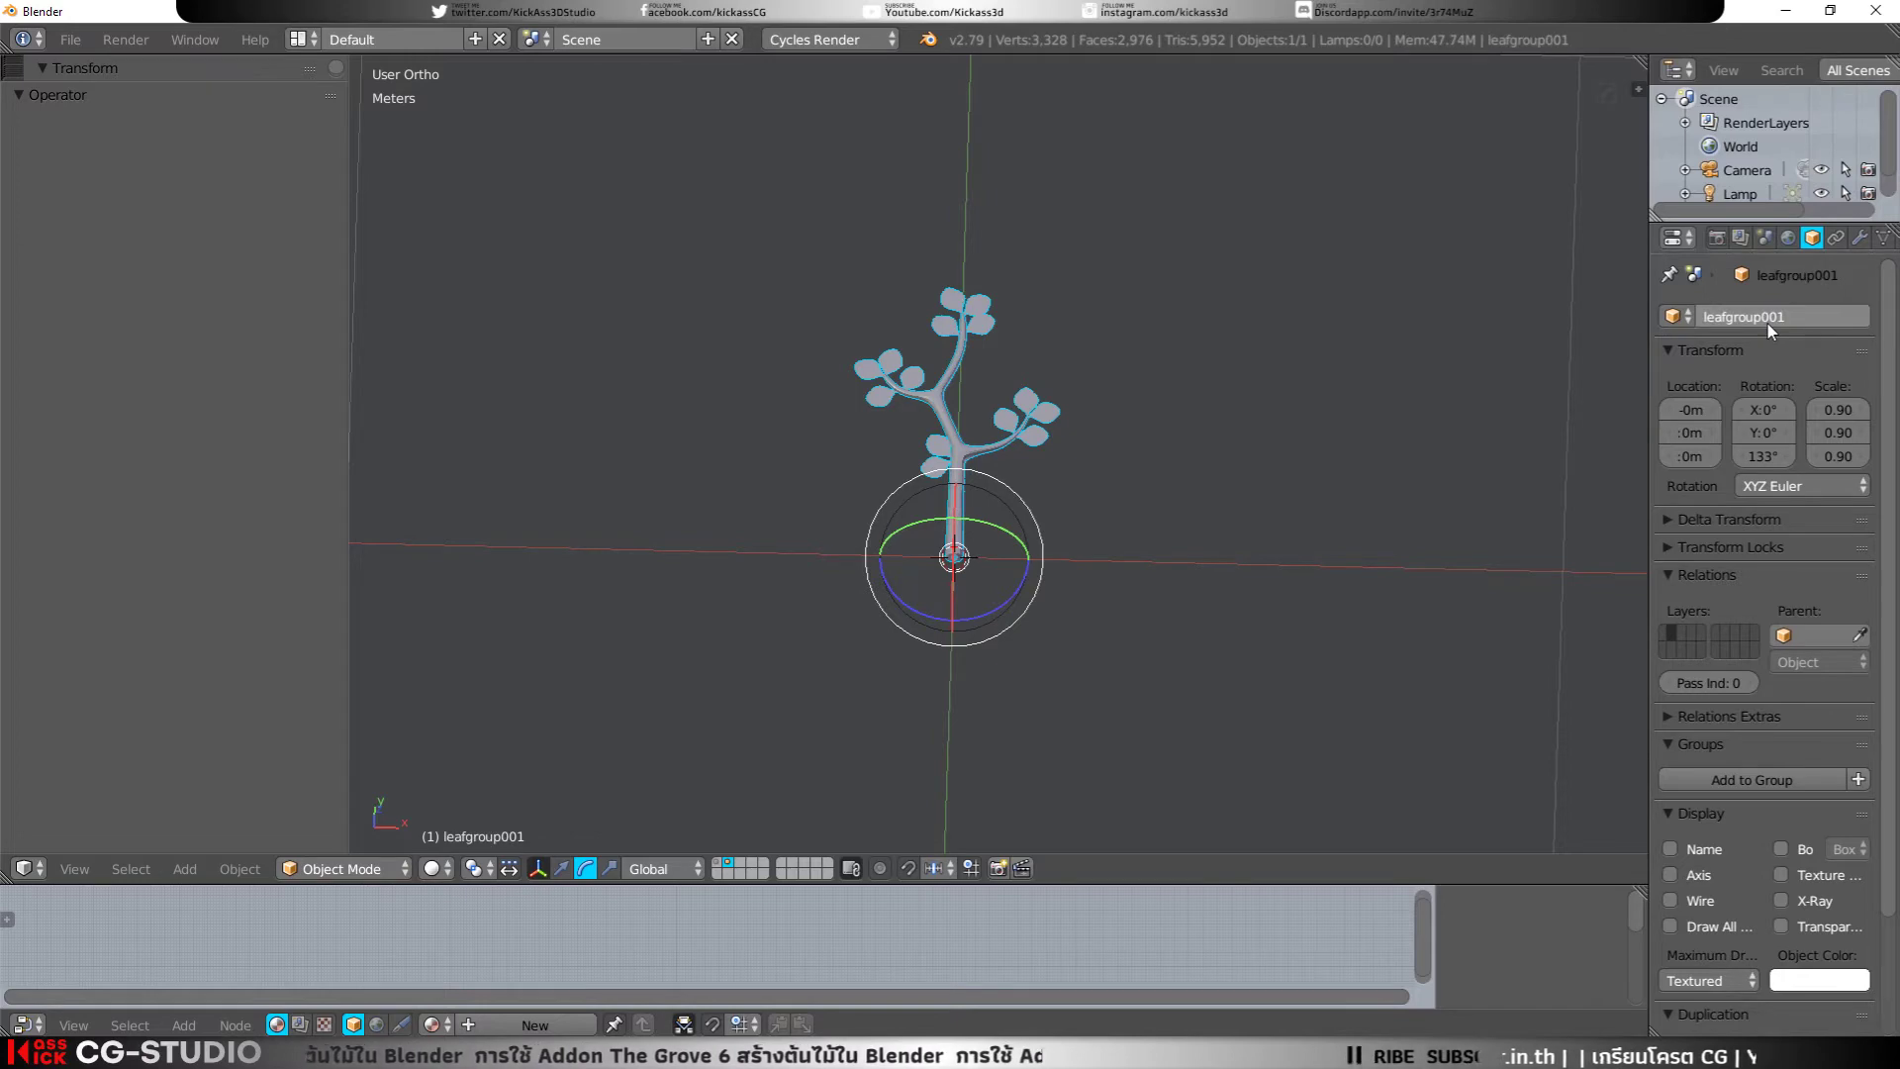
pyautogui.click(721, 868)
# Step: Insert a Mesh > The Grove 6 tree using the Ash preset
pyautogui.moveTo(972, 521)
pyautogui.mouseDown(button='middle')
pyautogui.moveTo(900, 435)
pyautogui.moveTo(954, 459)
pyautogui.mouseUp(button='middle')
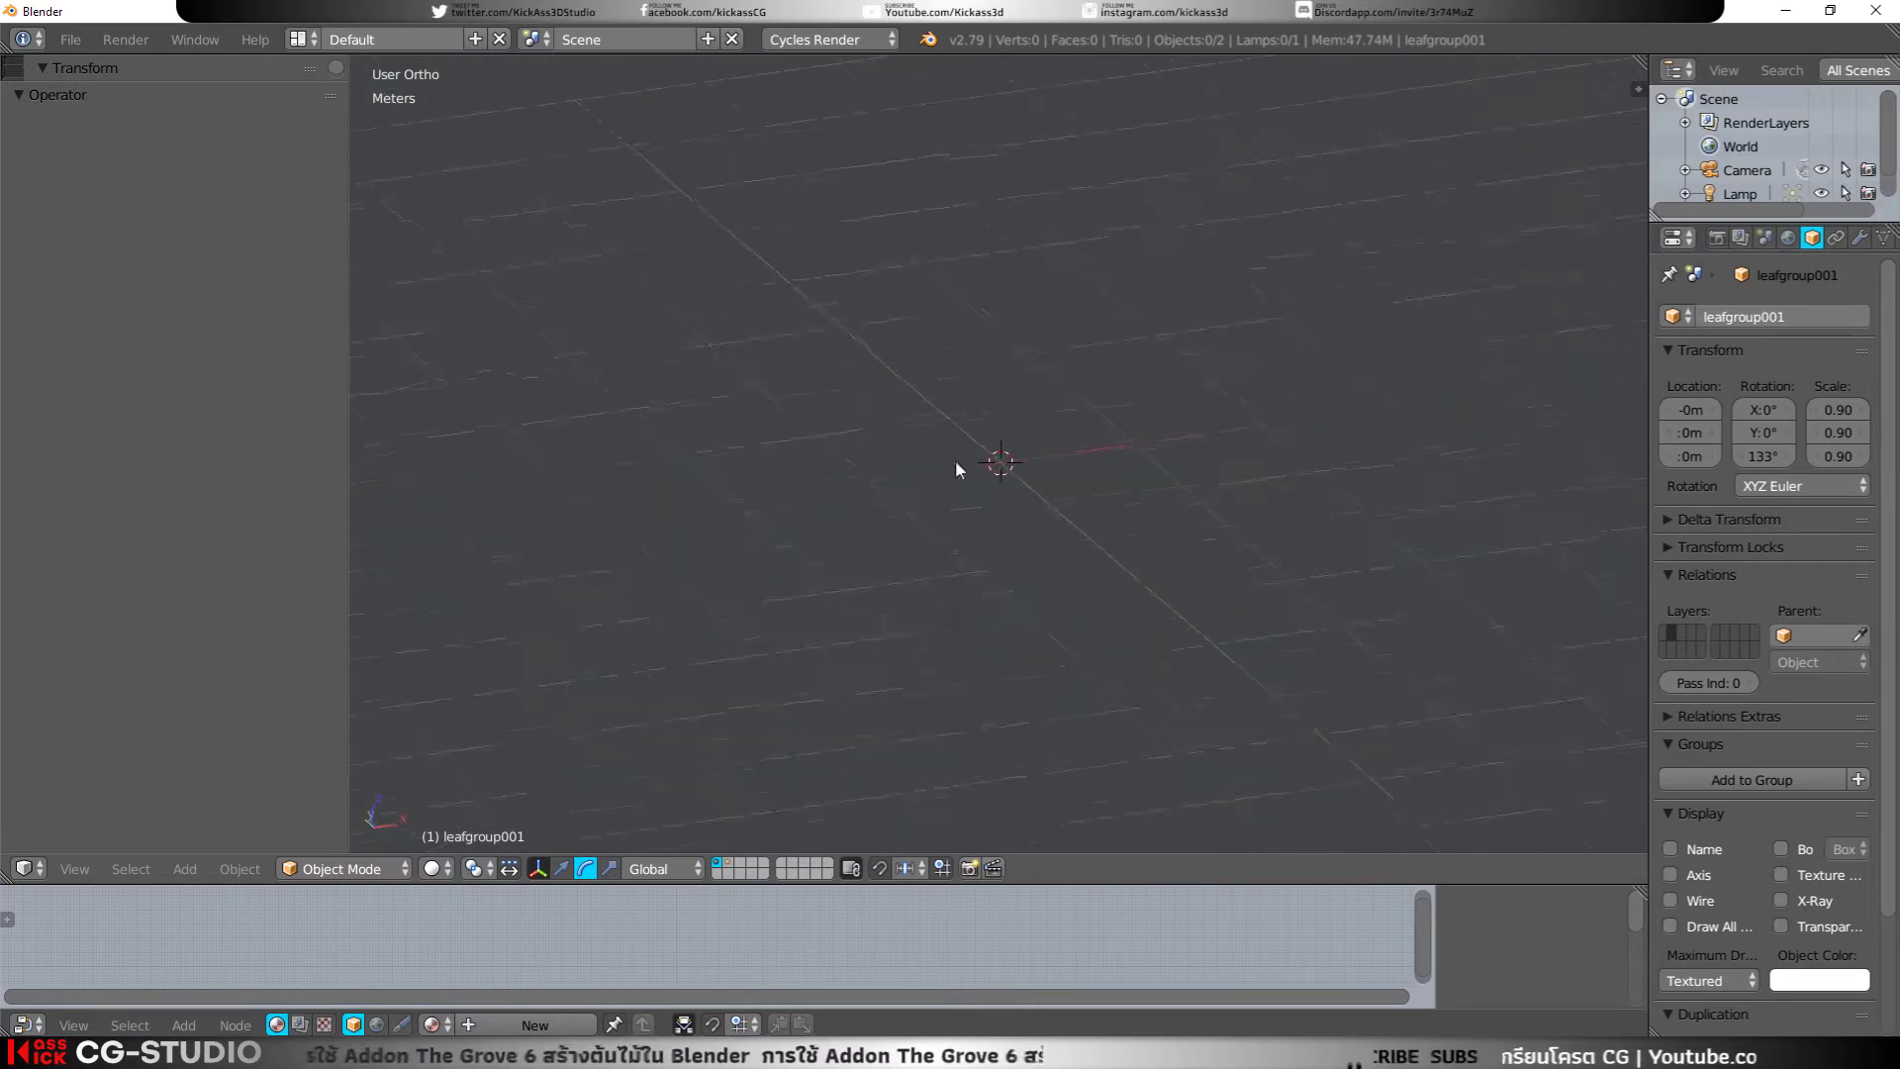
pyautogui.hotkey('shift', 'a')
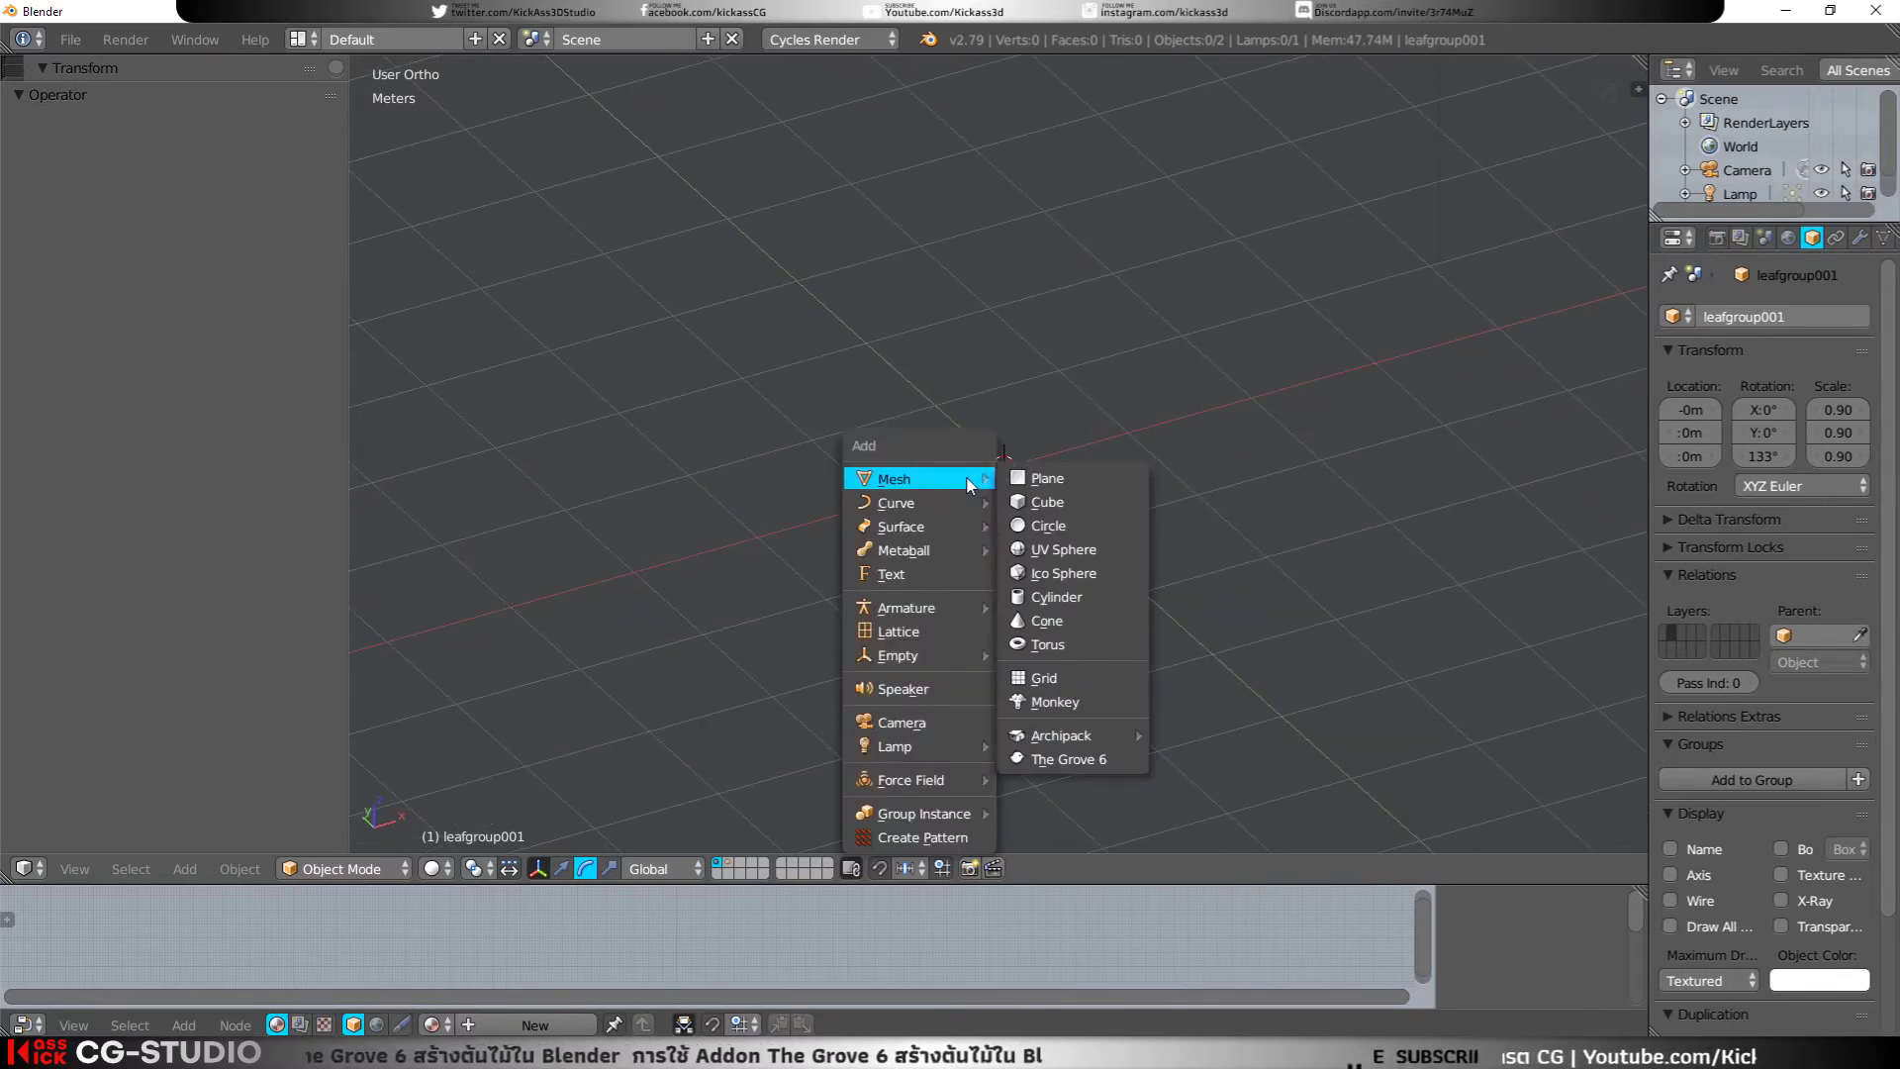
pyautogui.click(1059, 760)
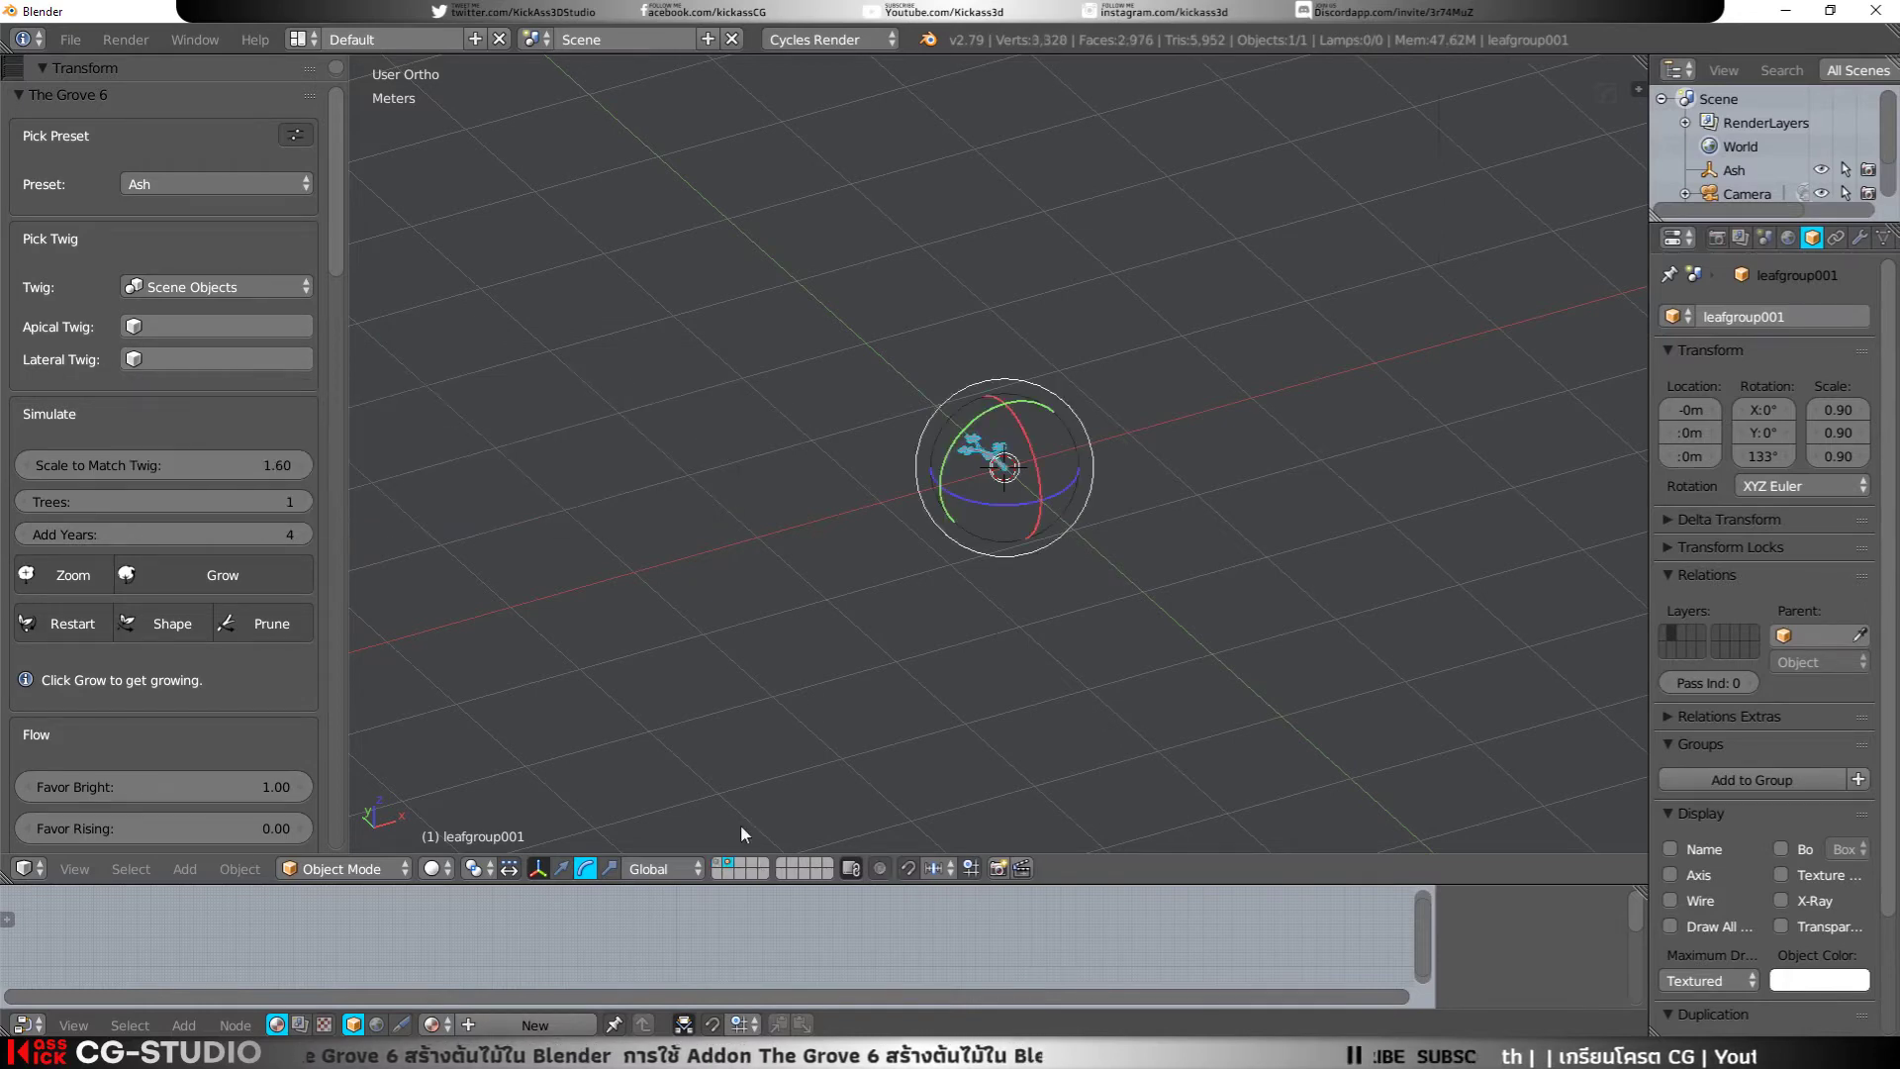
pyautogui.moveTo(1101, 465); pyautogui.dragTo(1085, 480, button='middle')
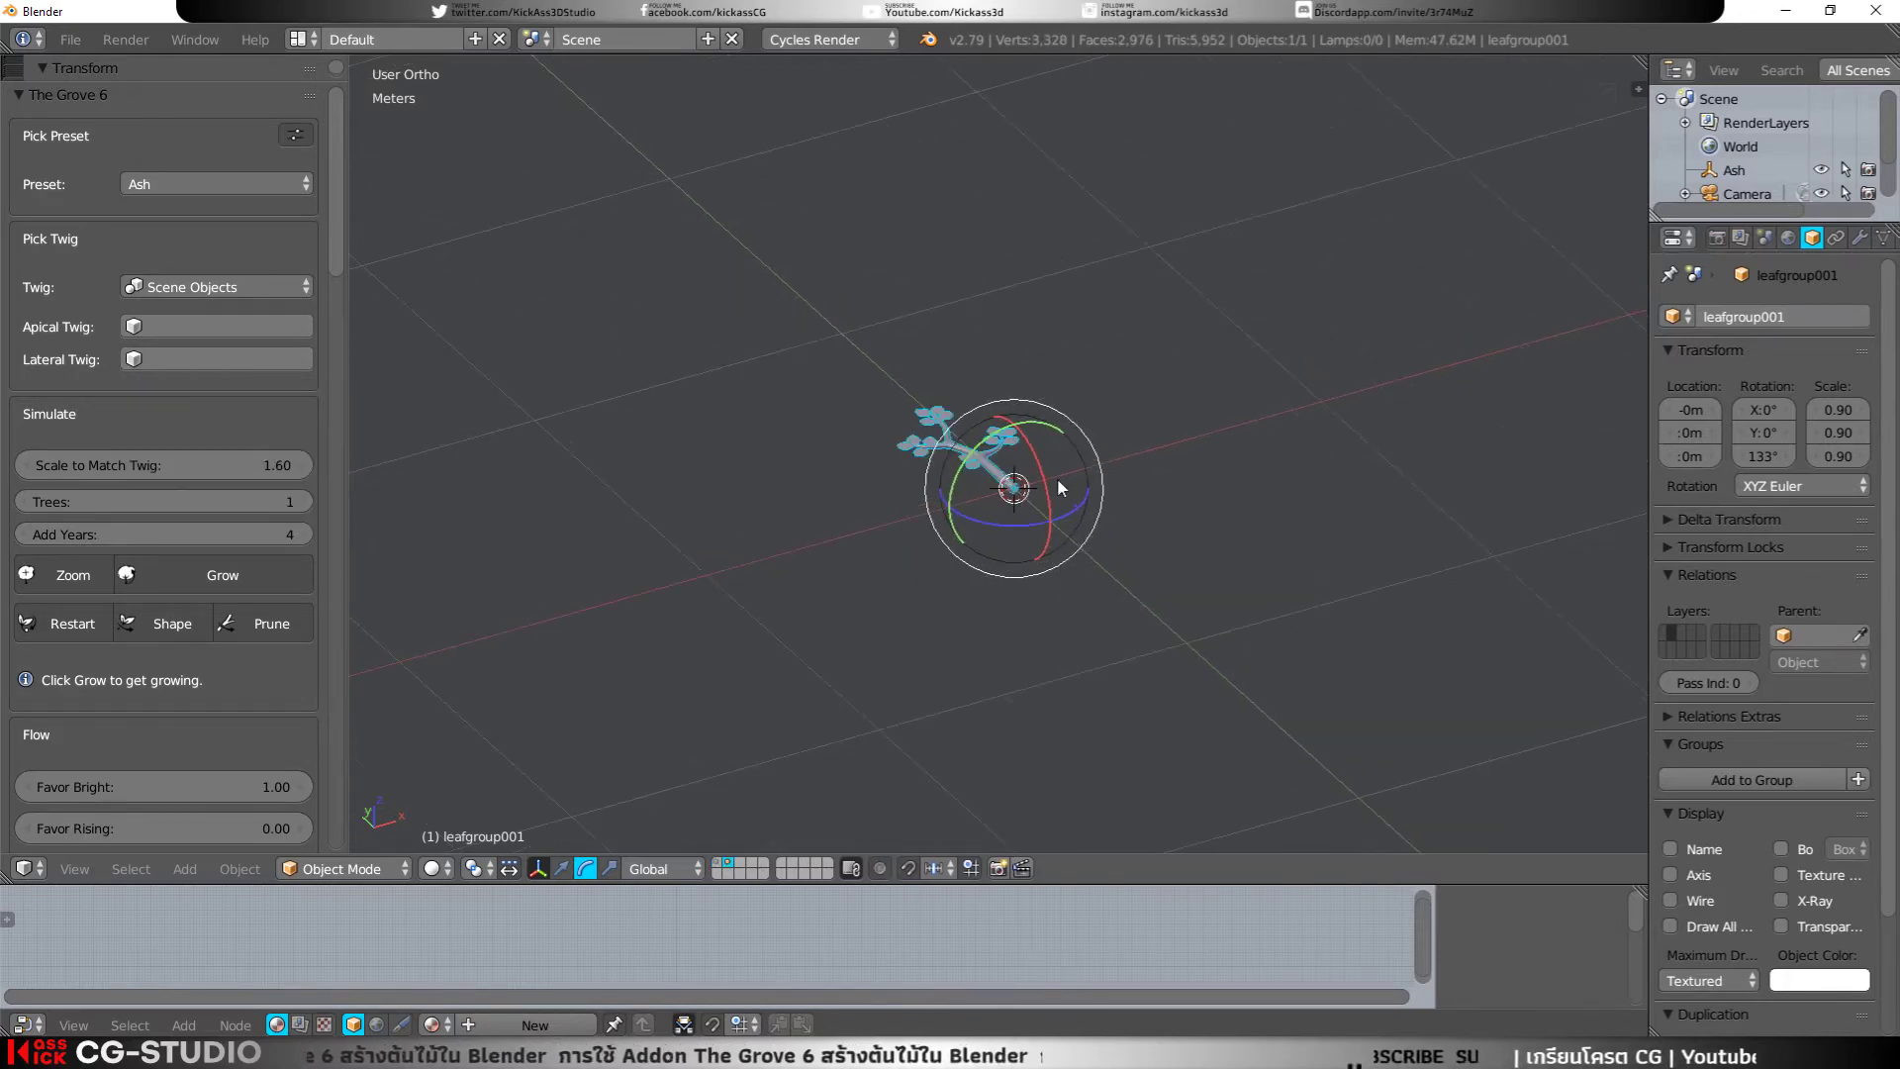
# Step: Duplicate the twig and place the copy 45.9 cm along X
pyautogui.hotkey('shift', 'd')
pyautogui.press('x')
pyautogui.click(1201, 447)
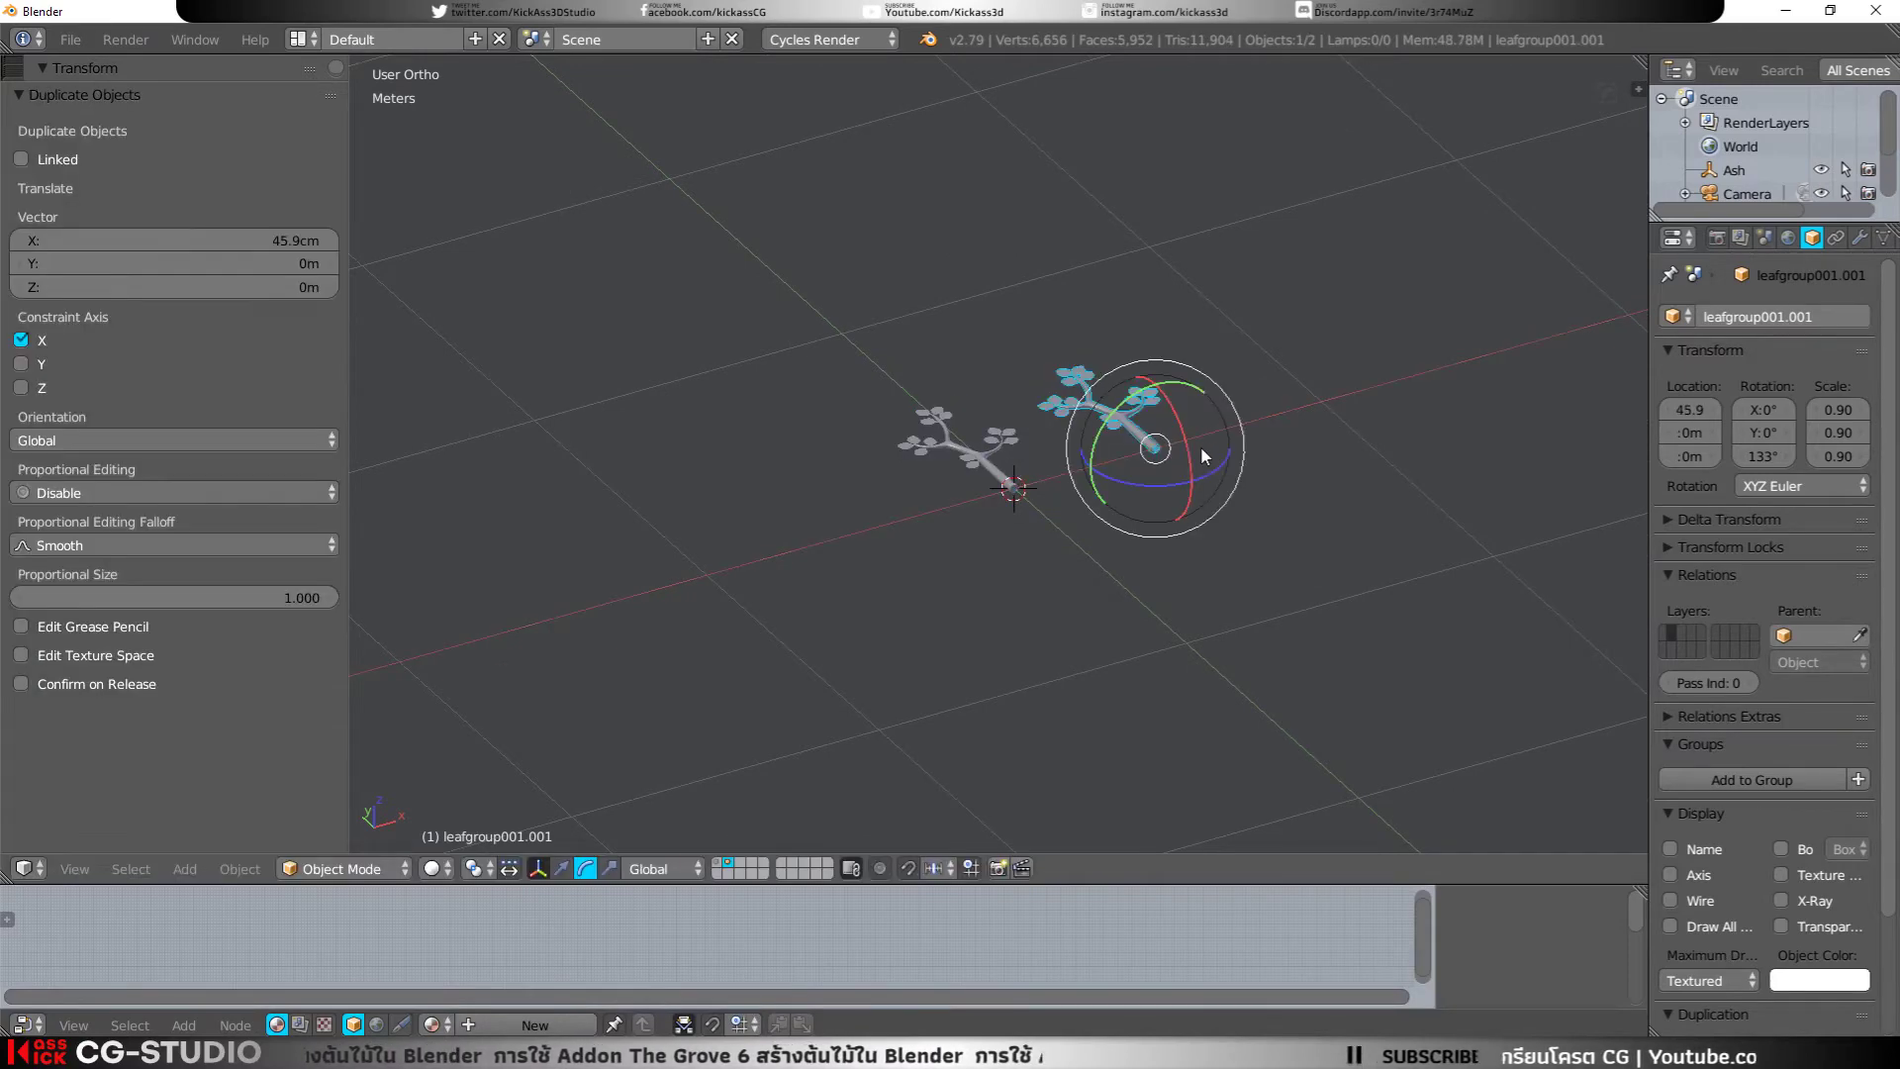
pyautogui.moveTo(1202, 447); pyautogui.dragTo(1217, 465, button='middle')
# Step: Rename the copy to leafgroup002 and enter Edit Mode on it
pyautogui.click(1779, 317)
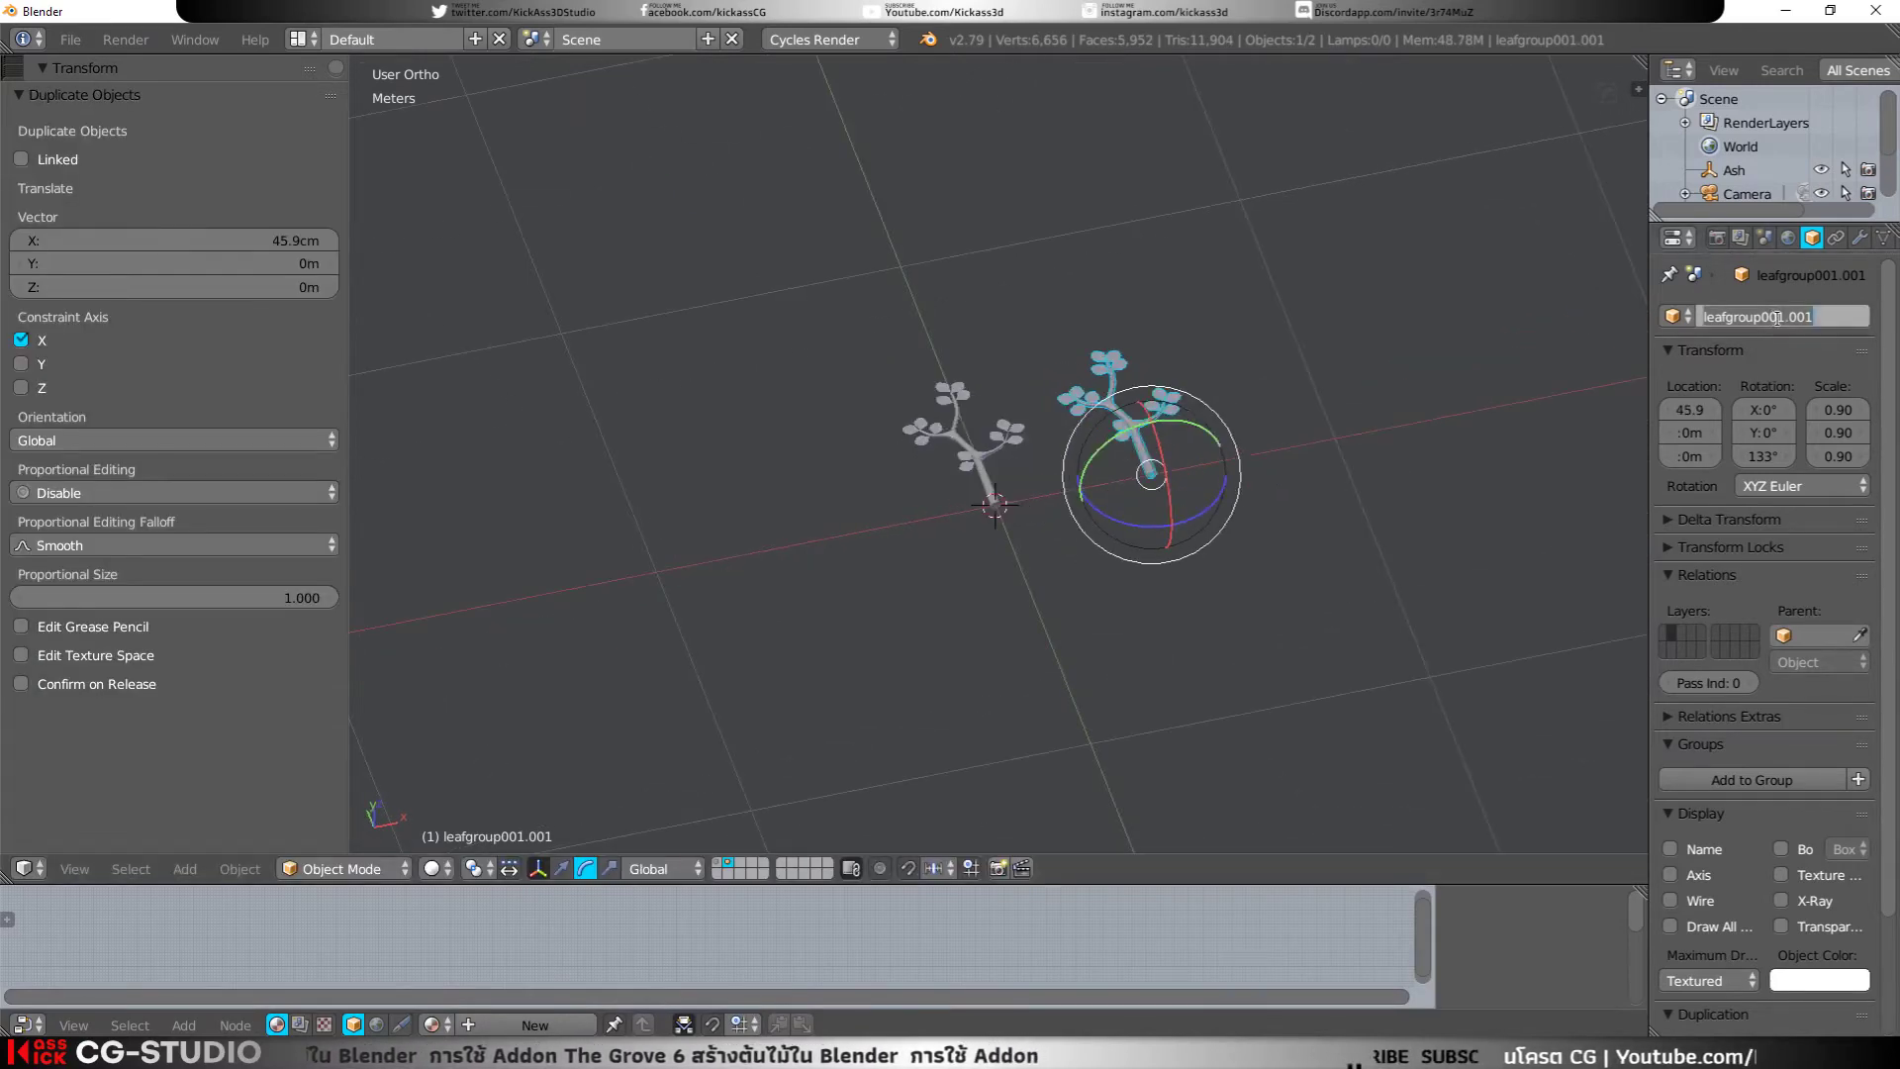
pyautogui.press('BackSpace')
pyautogui.press('BackSpace')
pyautogui.press('BackSpace')
pyautogui.write('2')
pyautogui.press('Return')
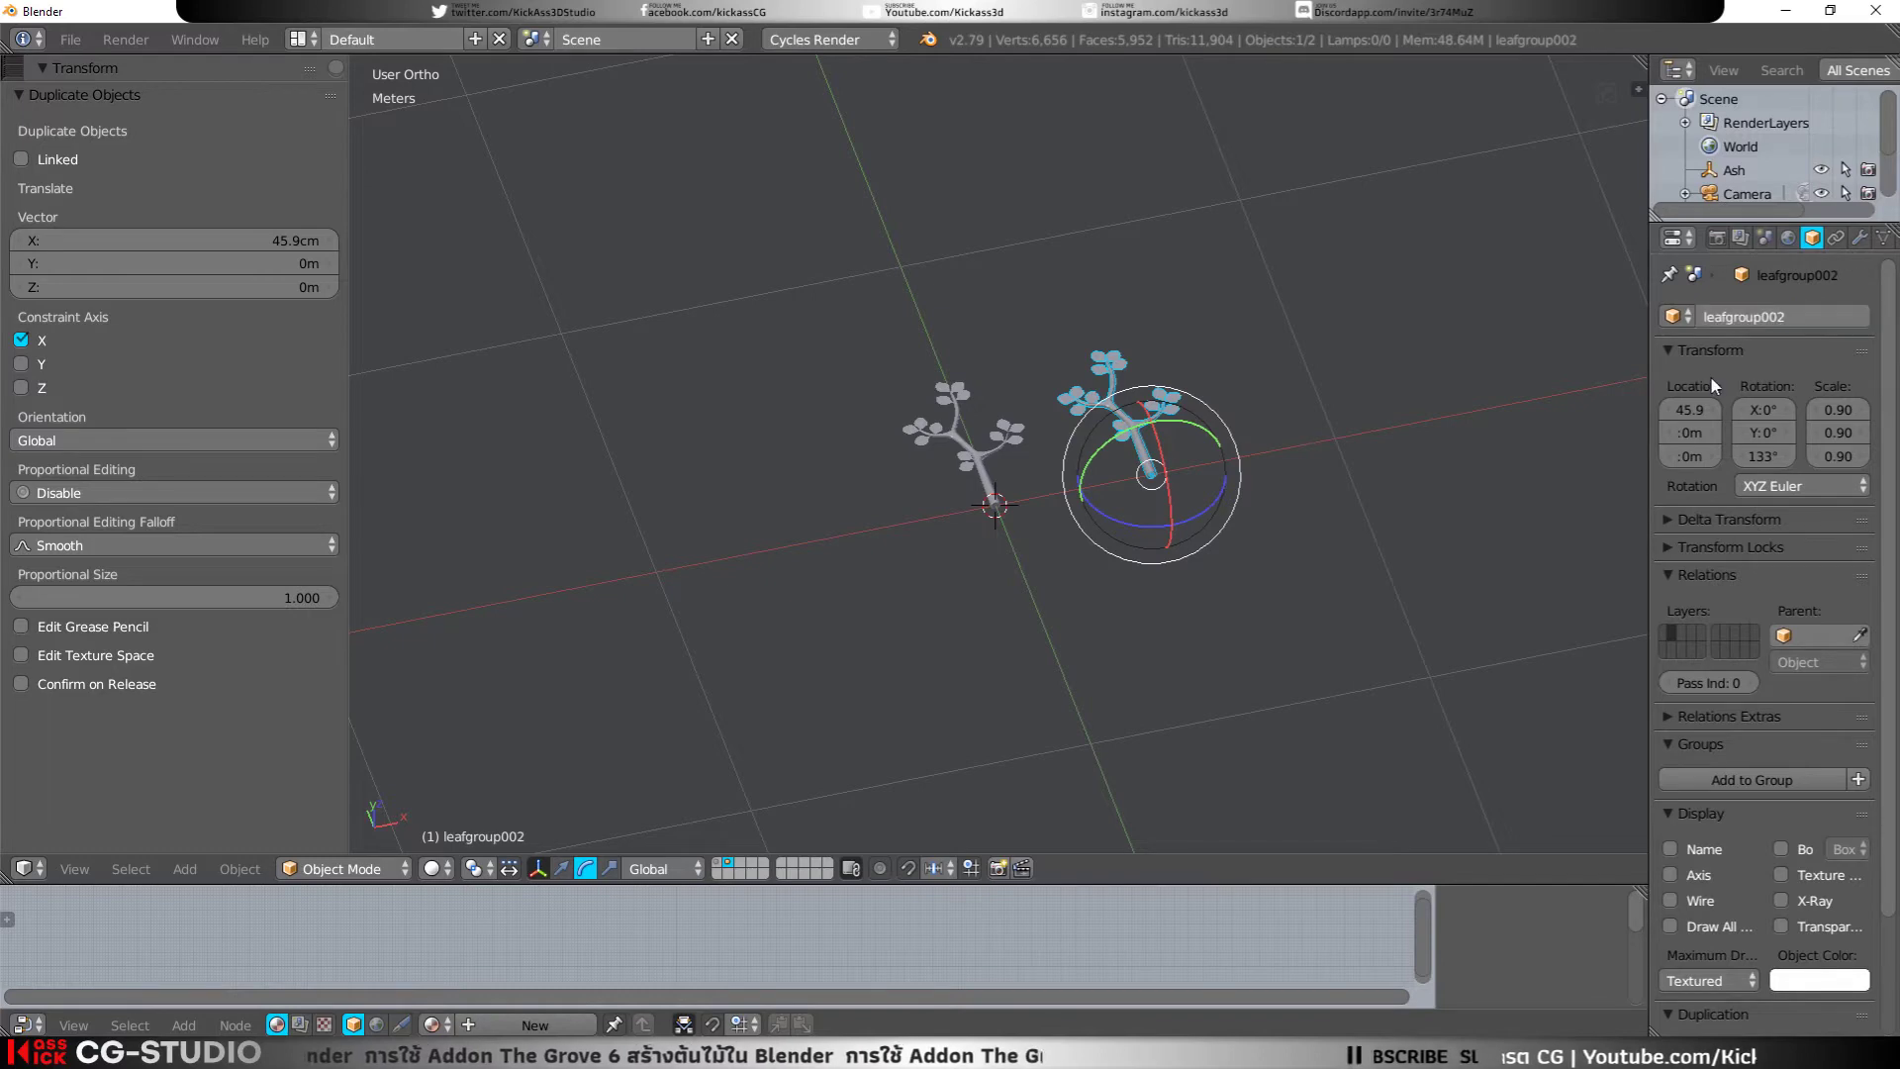
pyautogui.scroll(1, 1124, 418)
pyautogui.scroll(2, 1256, 401)
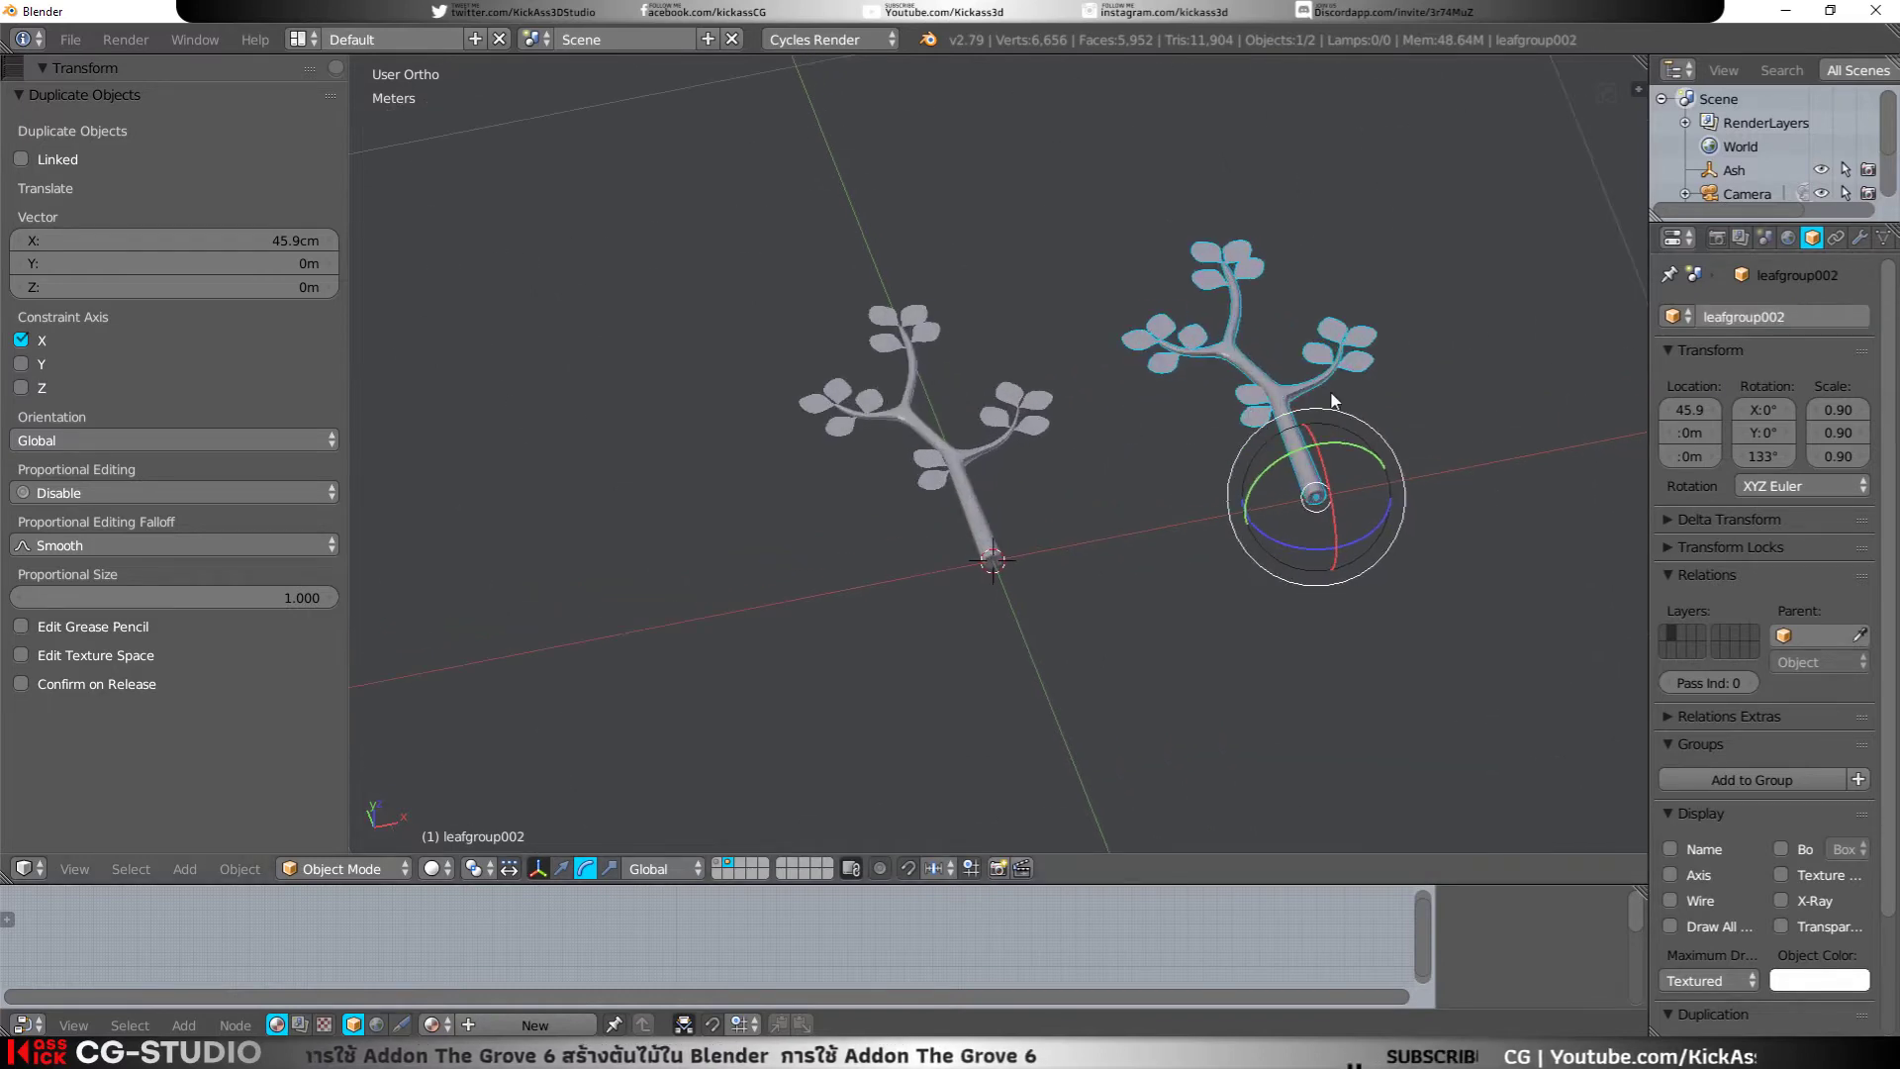
pyautogui.press('Tab')
pyautogui.scroll(2, 1043, 416)
# Step: Add an ico sphere, shrink it to about quarter size and move it toward the twig
pyautogui.scroll(3, 1051, 428)
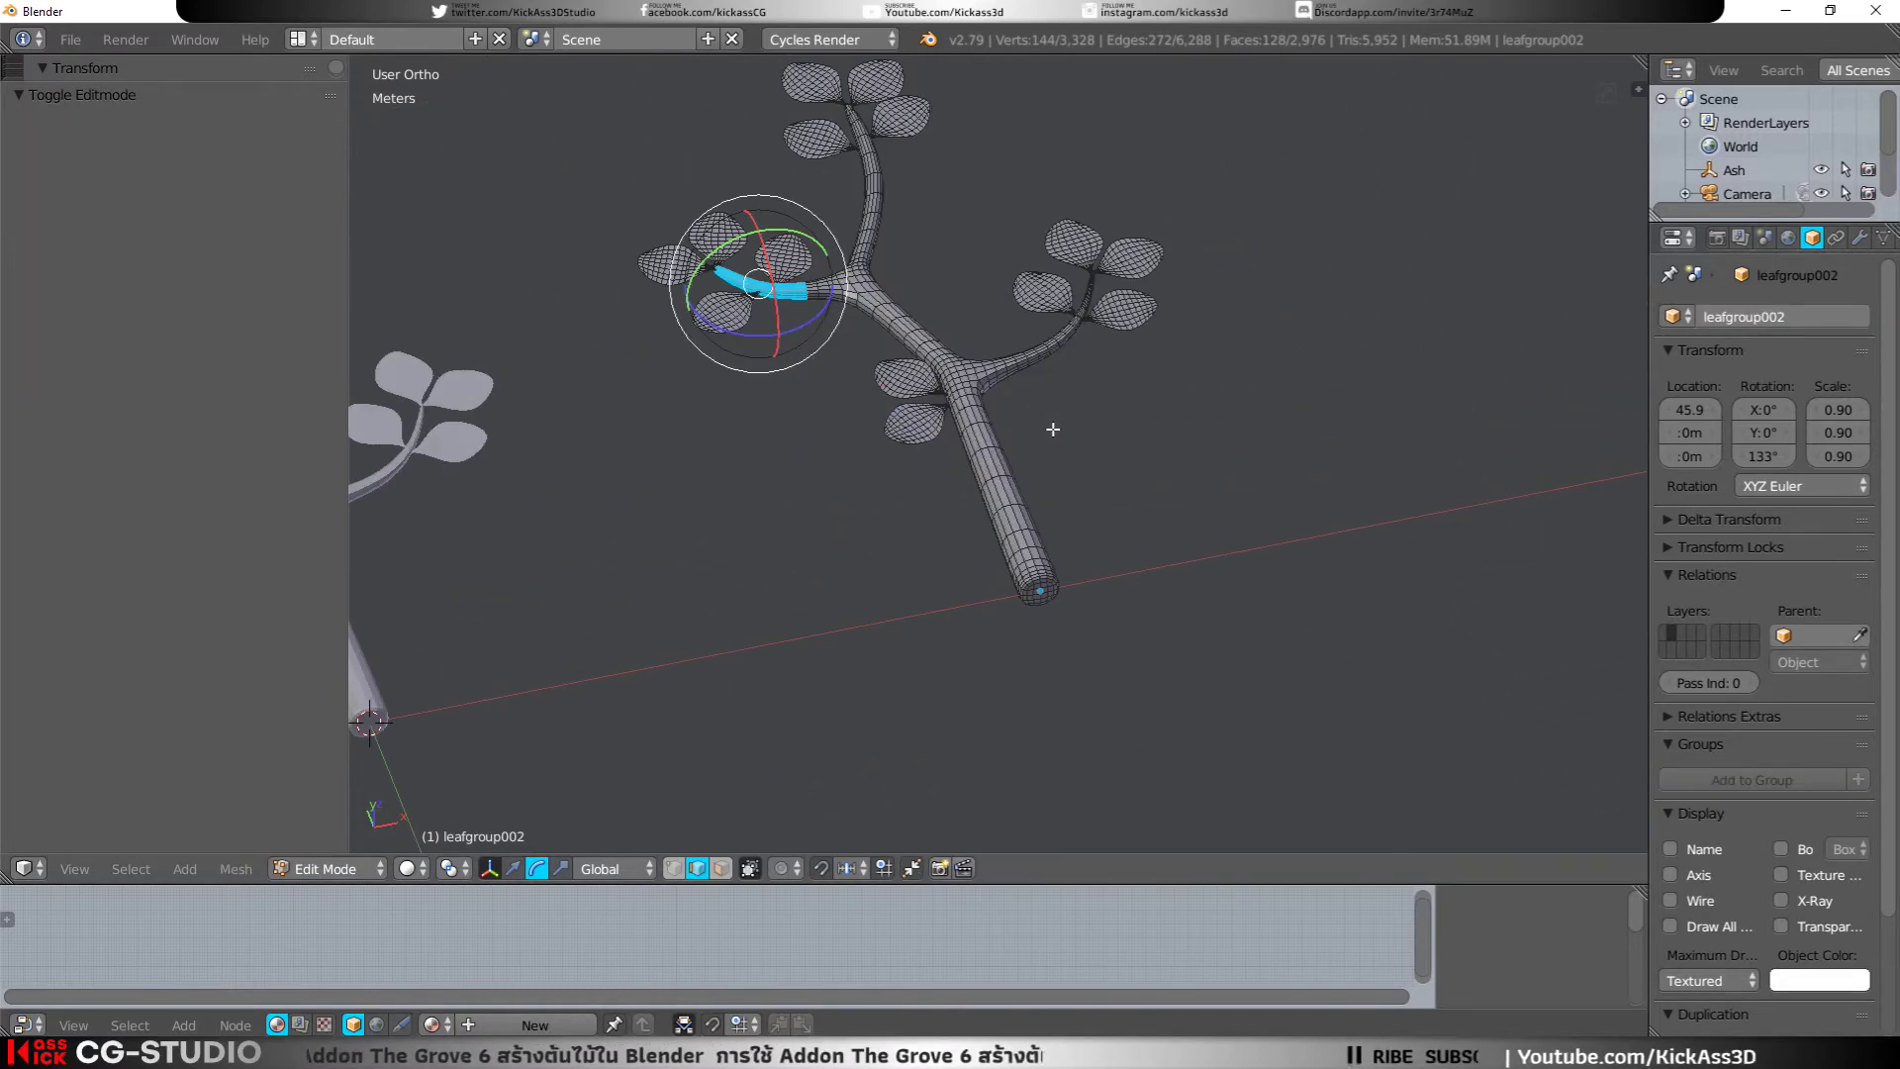
pyautogui.hotkey('shift', 'a')
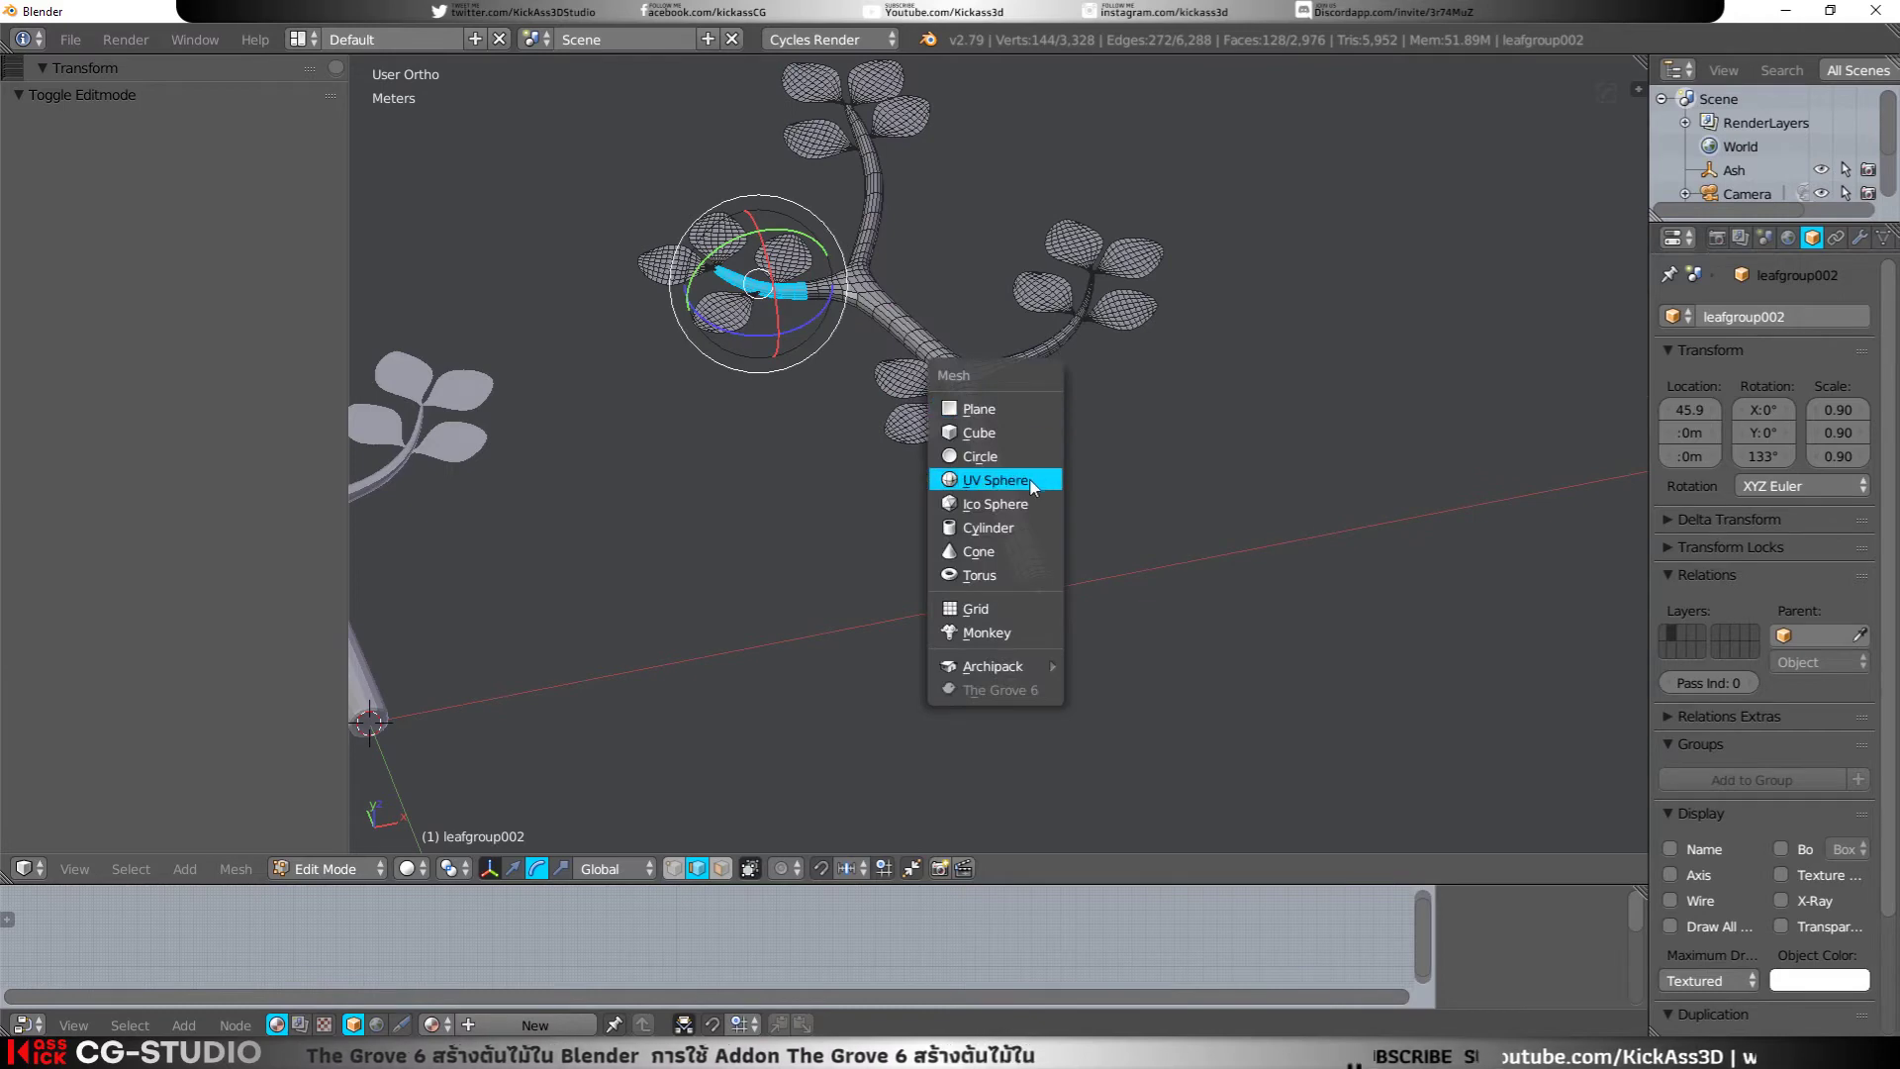
pyautogui.click(1034, 503)
pyautogui.press('s')
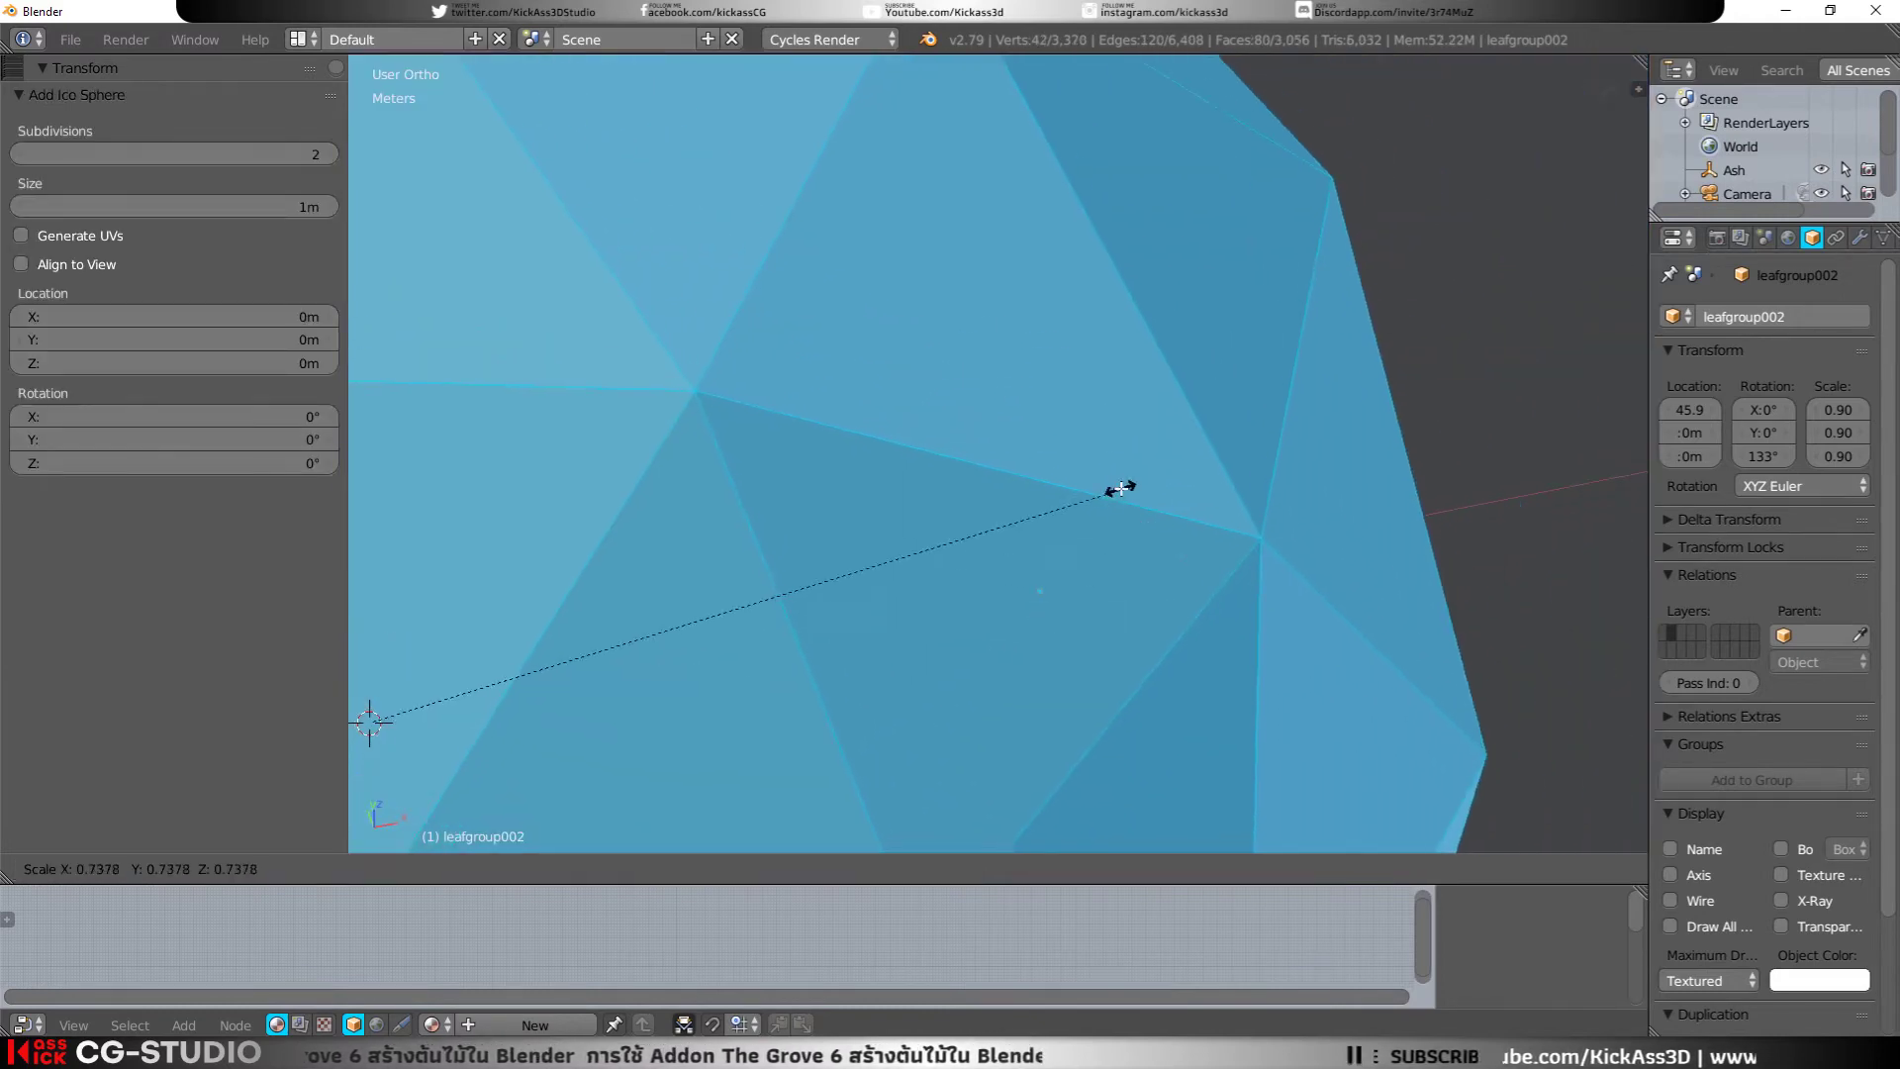
pyautogui.click(559, 535)
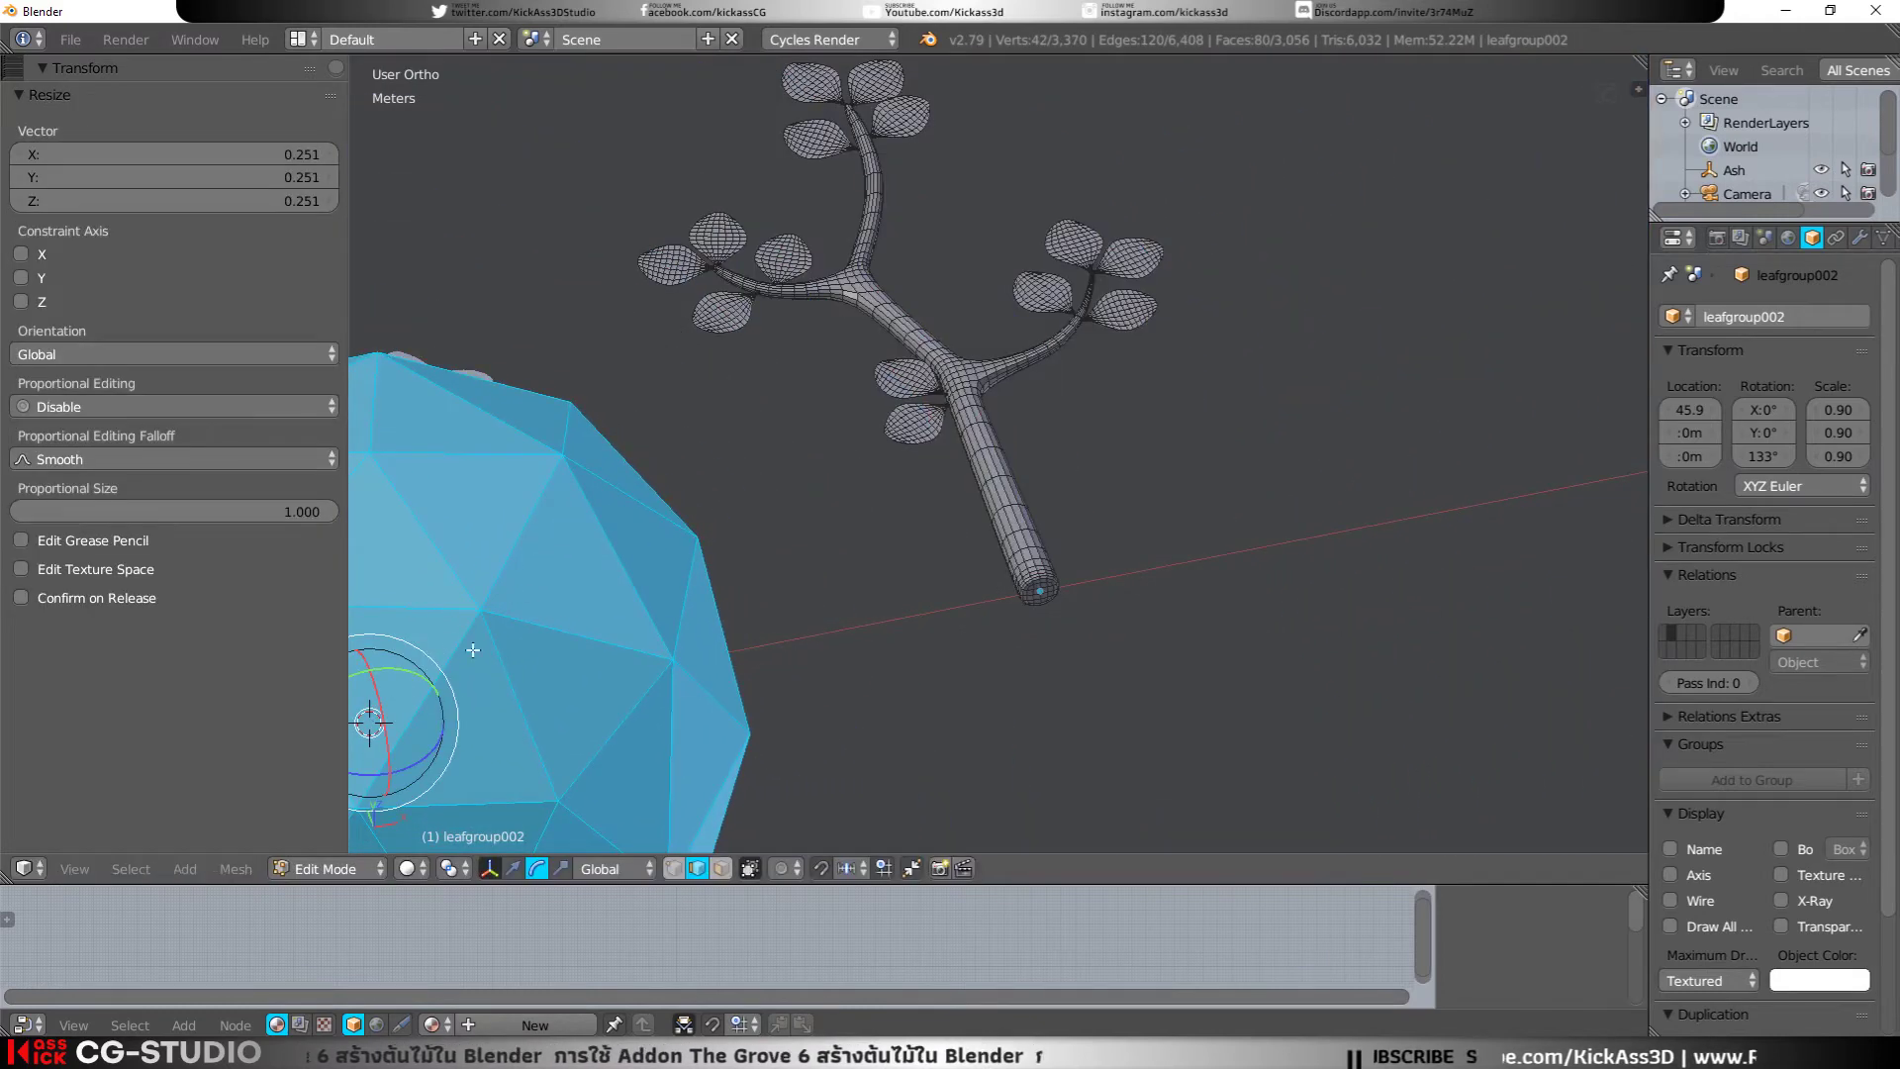
pyautogui.click(514, 868)
pyautogui.moveTo(419, 705); pyautogui.dragTo(1345, 693)
# Step: Shrink the sphere to leaf-cluster size and place it at the branch junction
pyautogui.press('s')
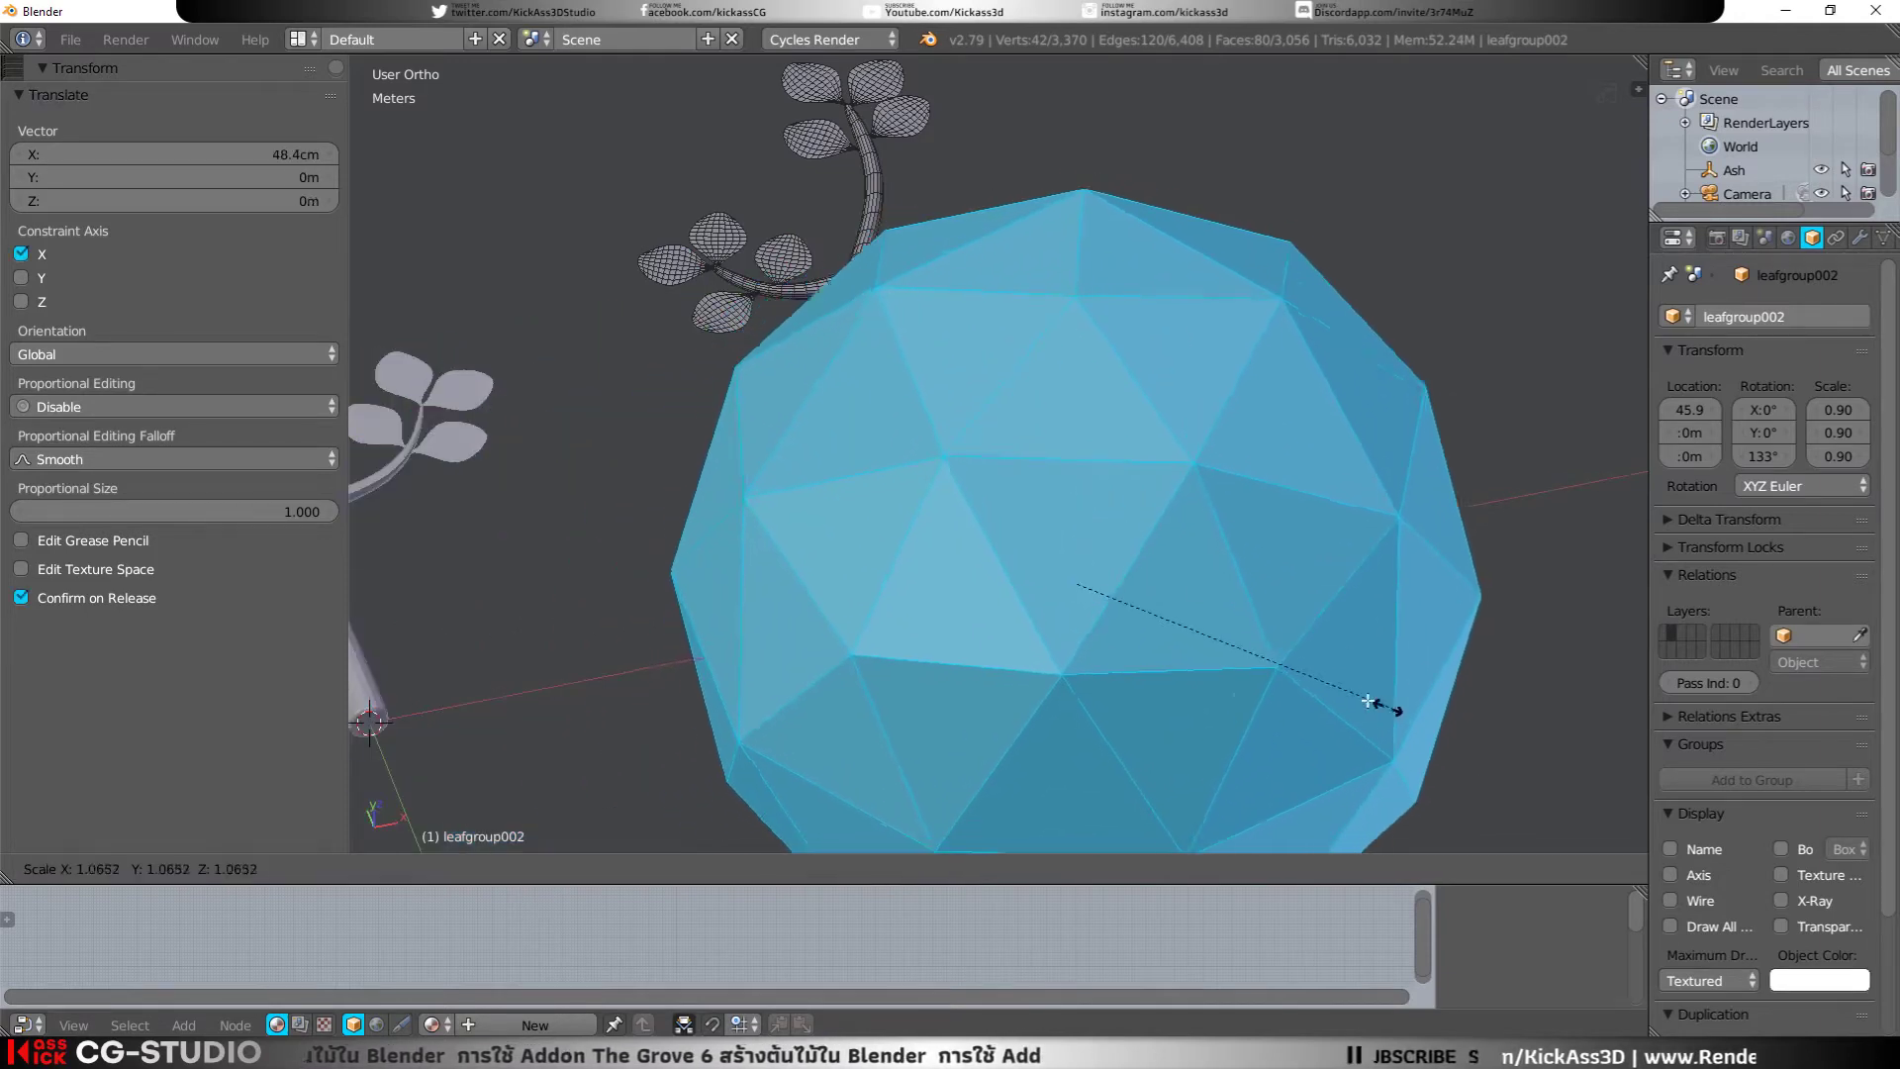
pyautogui.click(1099, 623)
pyautogui.press('g')
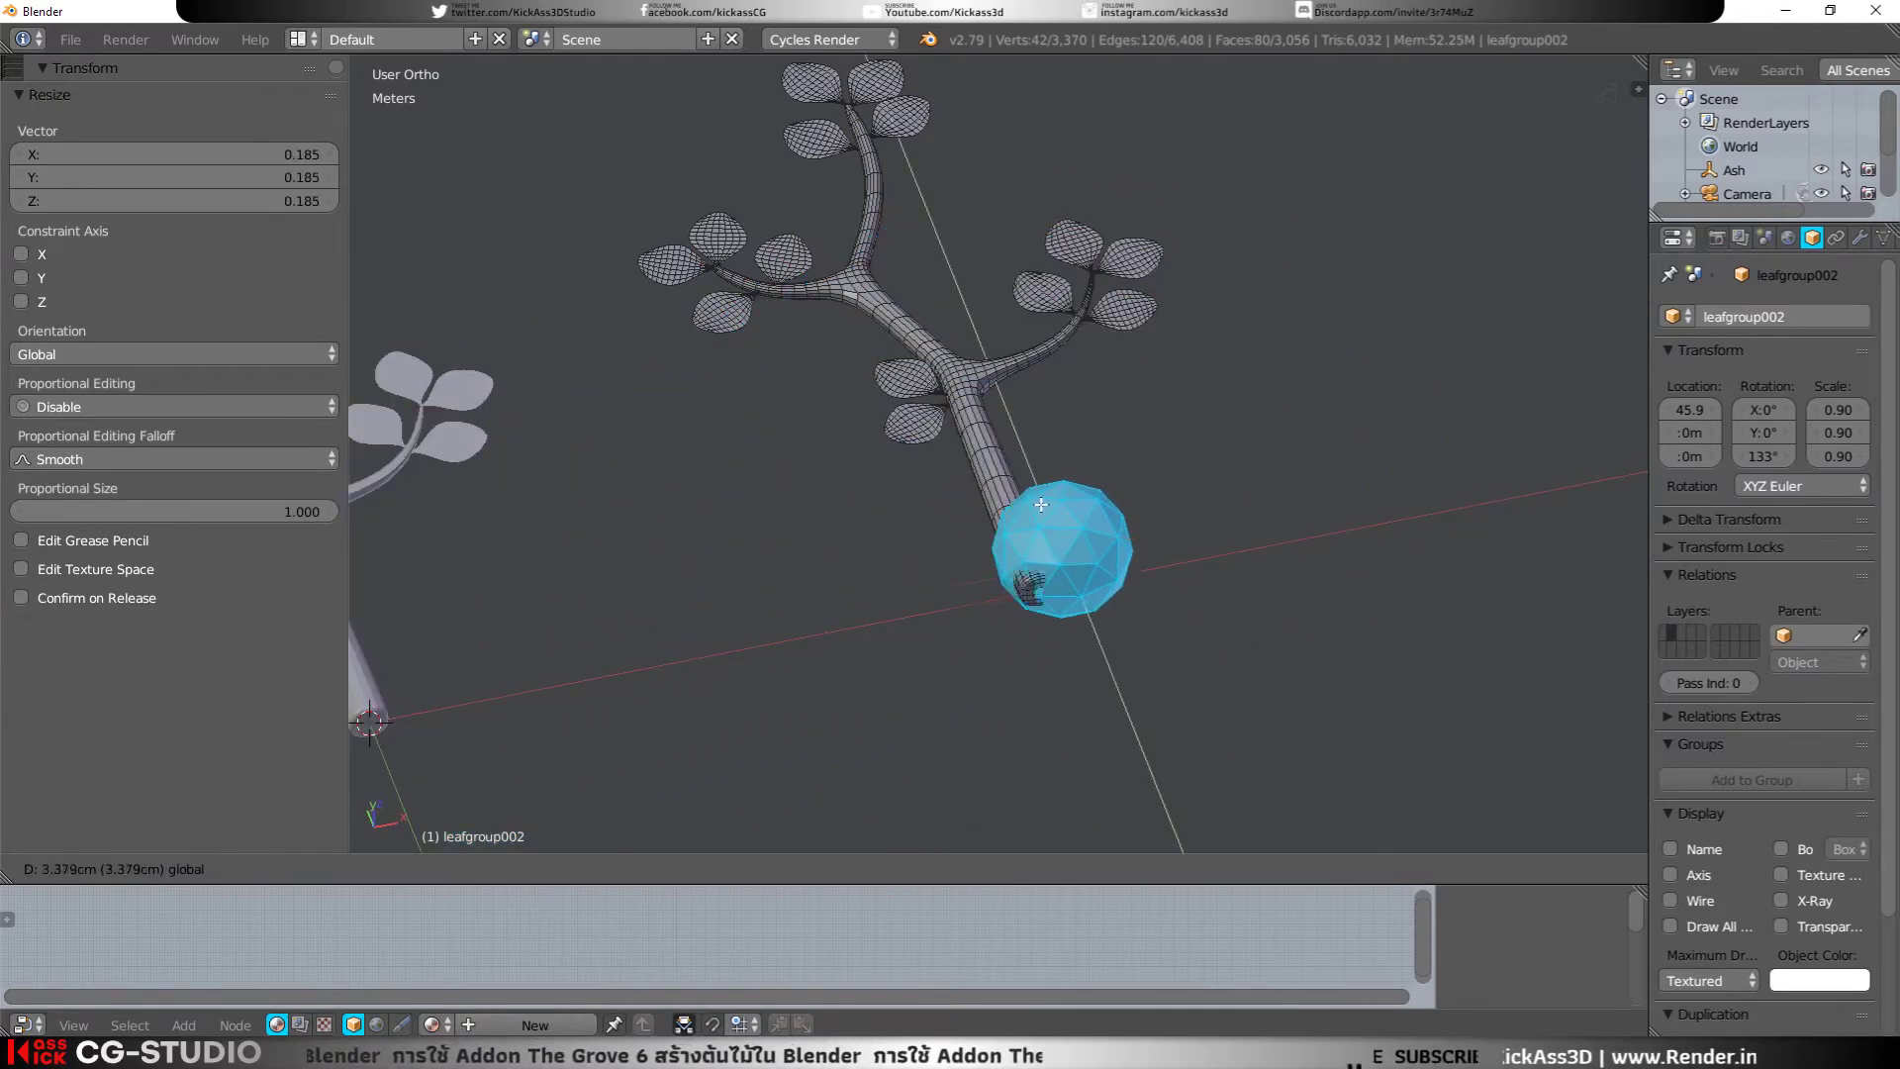
pyautogui.click(1029, 381)
pyautogui.moveTo(1098, 388); pyautogui.dragTo(1154, 388)
pyautogui.moveTo(1154, 388); pyautogui.dragTo(1107, 584, button='middle')
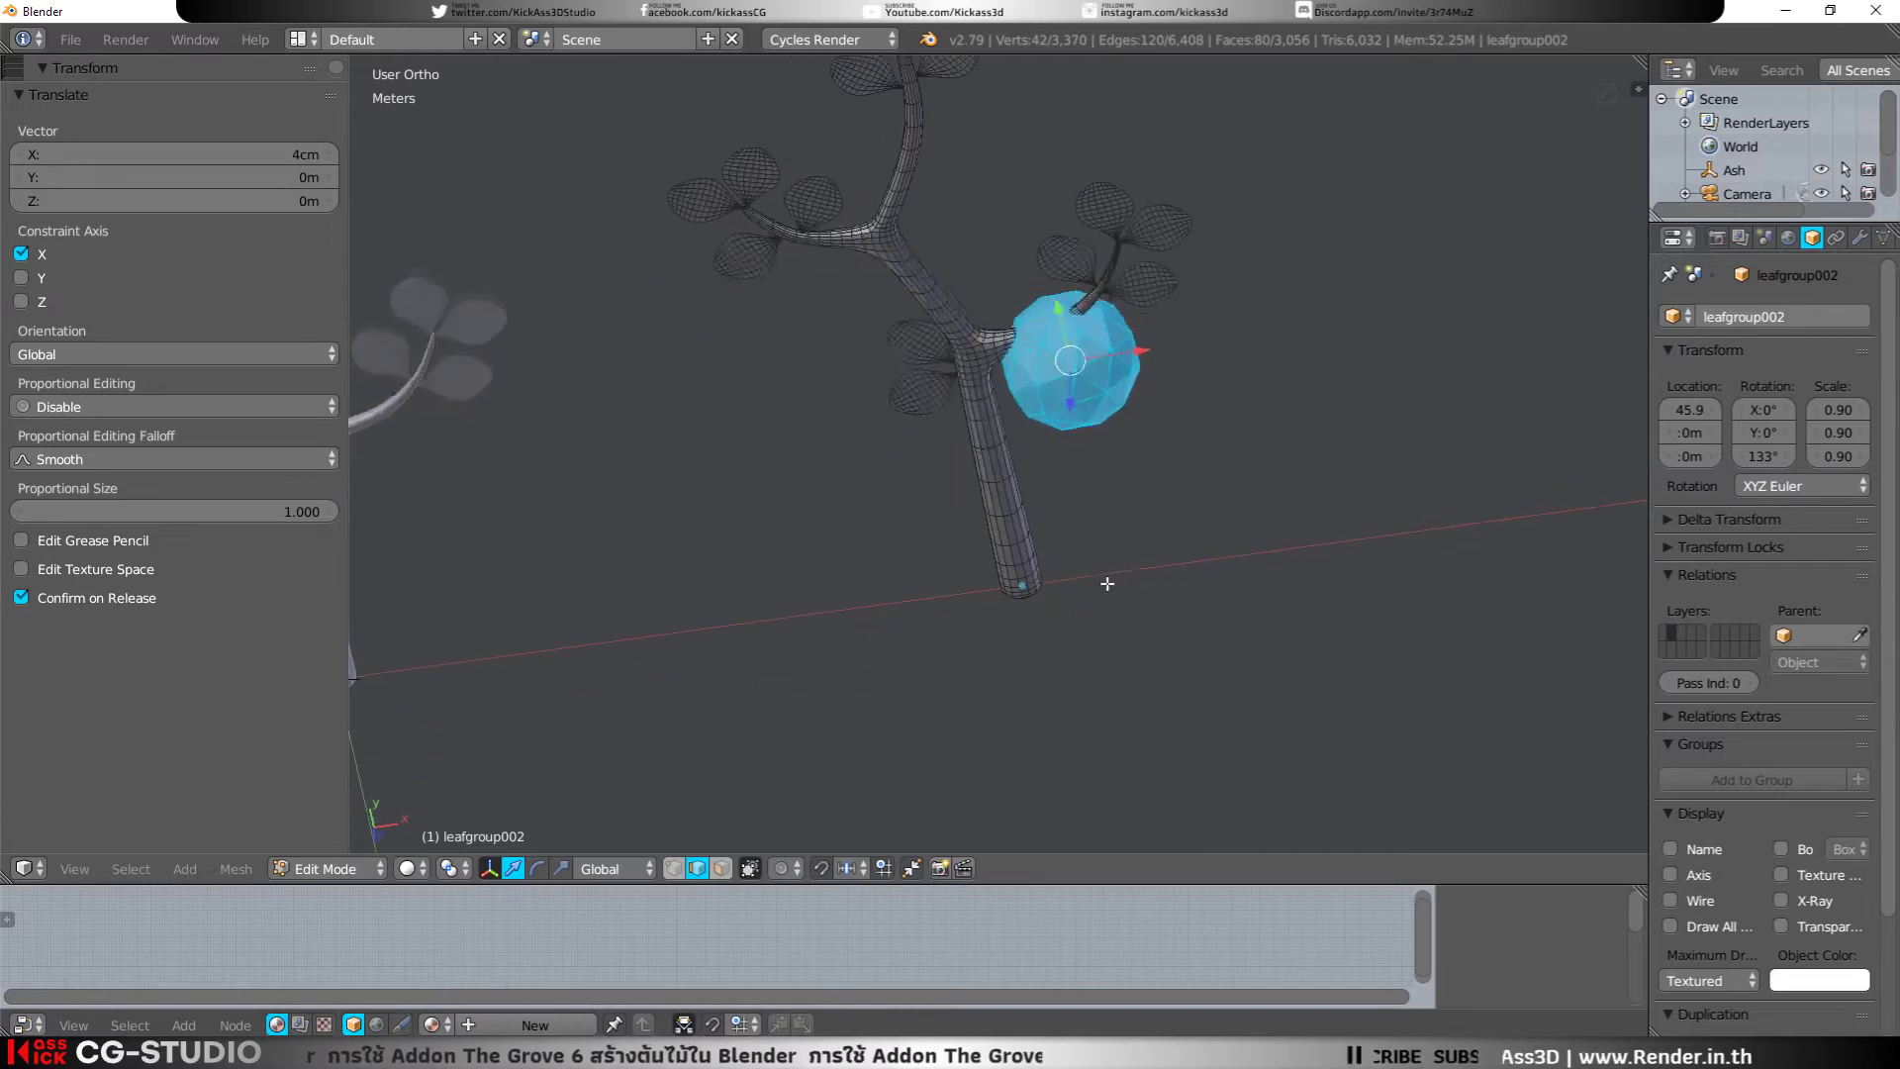
# Step: Nudge the sphere along Y, rotate it slightly and shift it 1.25 cm along X
pyautogui.press('g')
pyautogui.press('y')
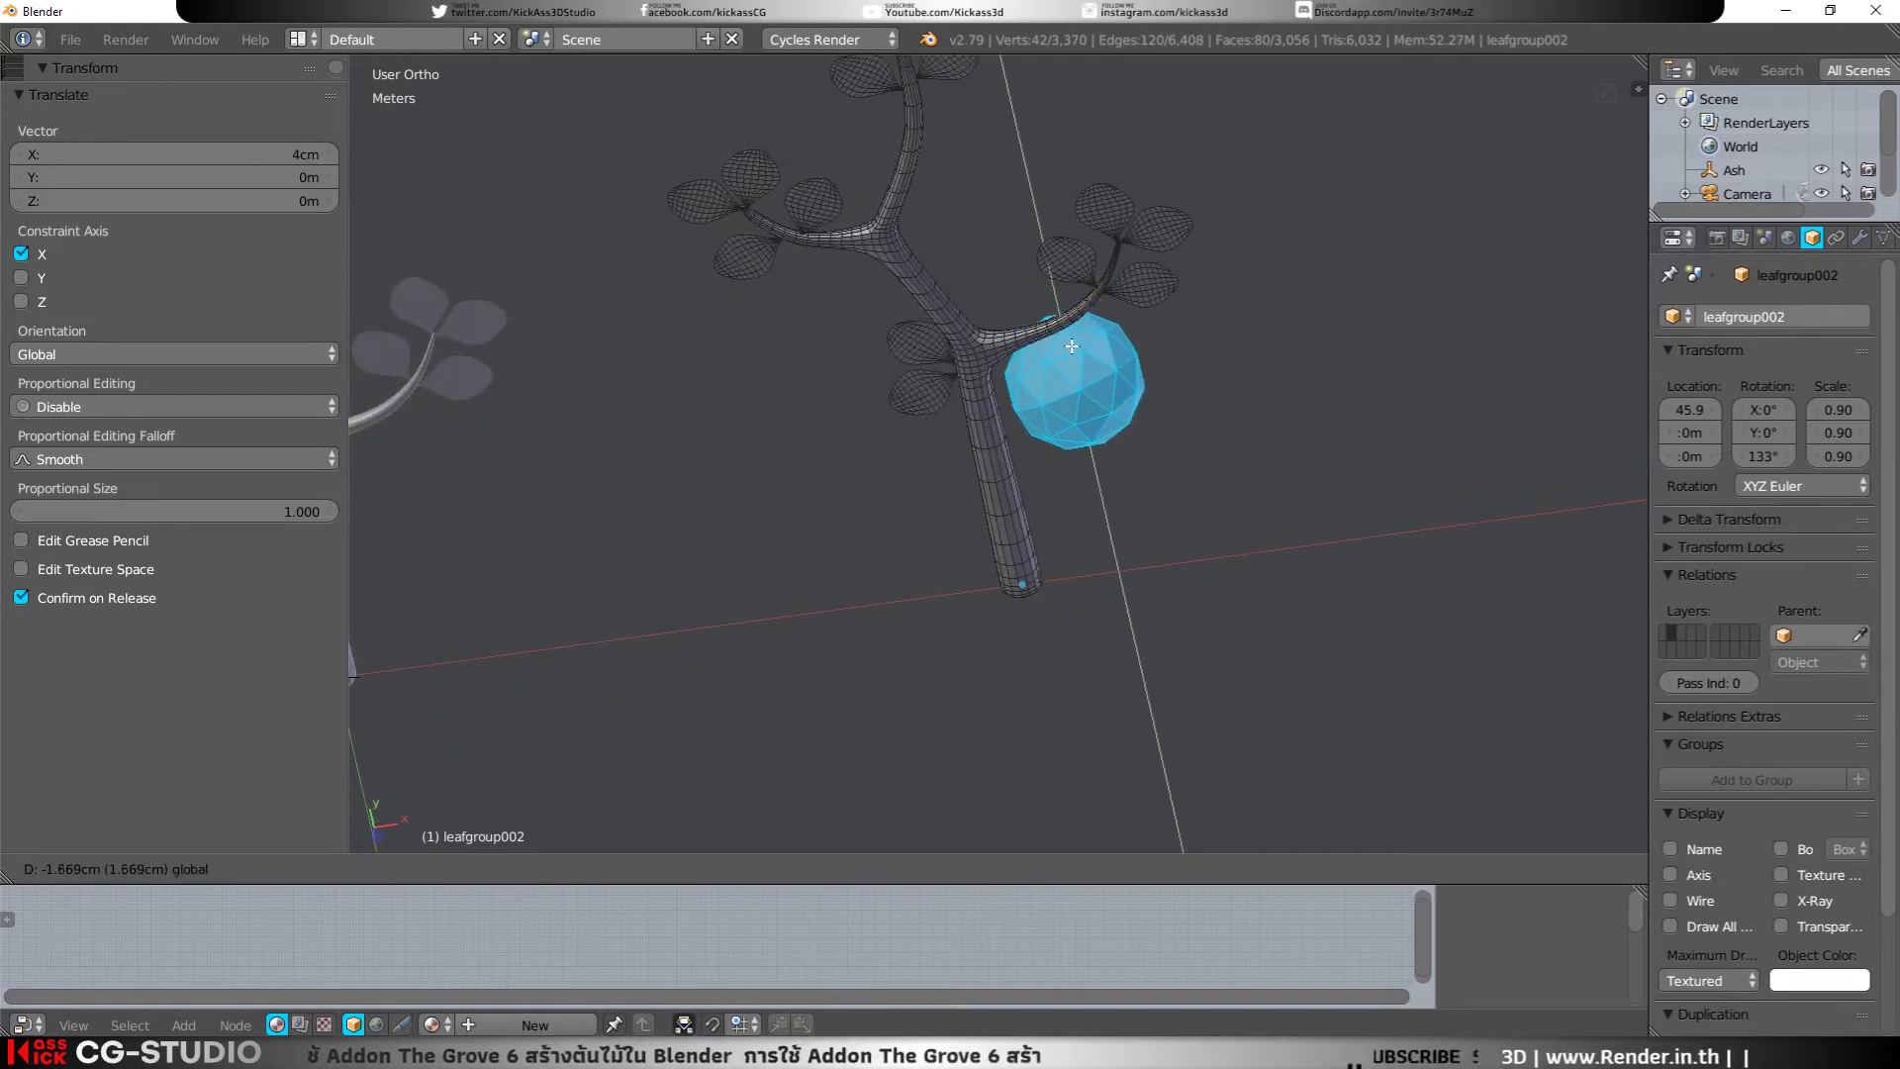
pyautogui.click(1071, 346)
pyautogui.moveTo(1071, 346); pyautogui.dragTo(1098, 527, button='middle')
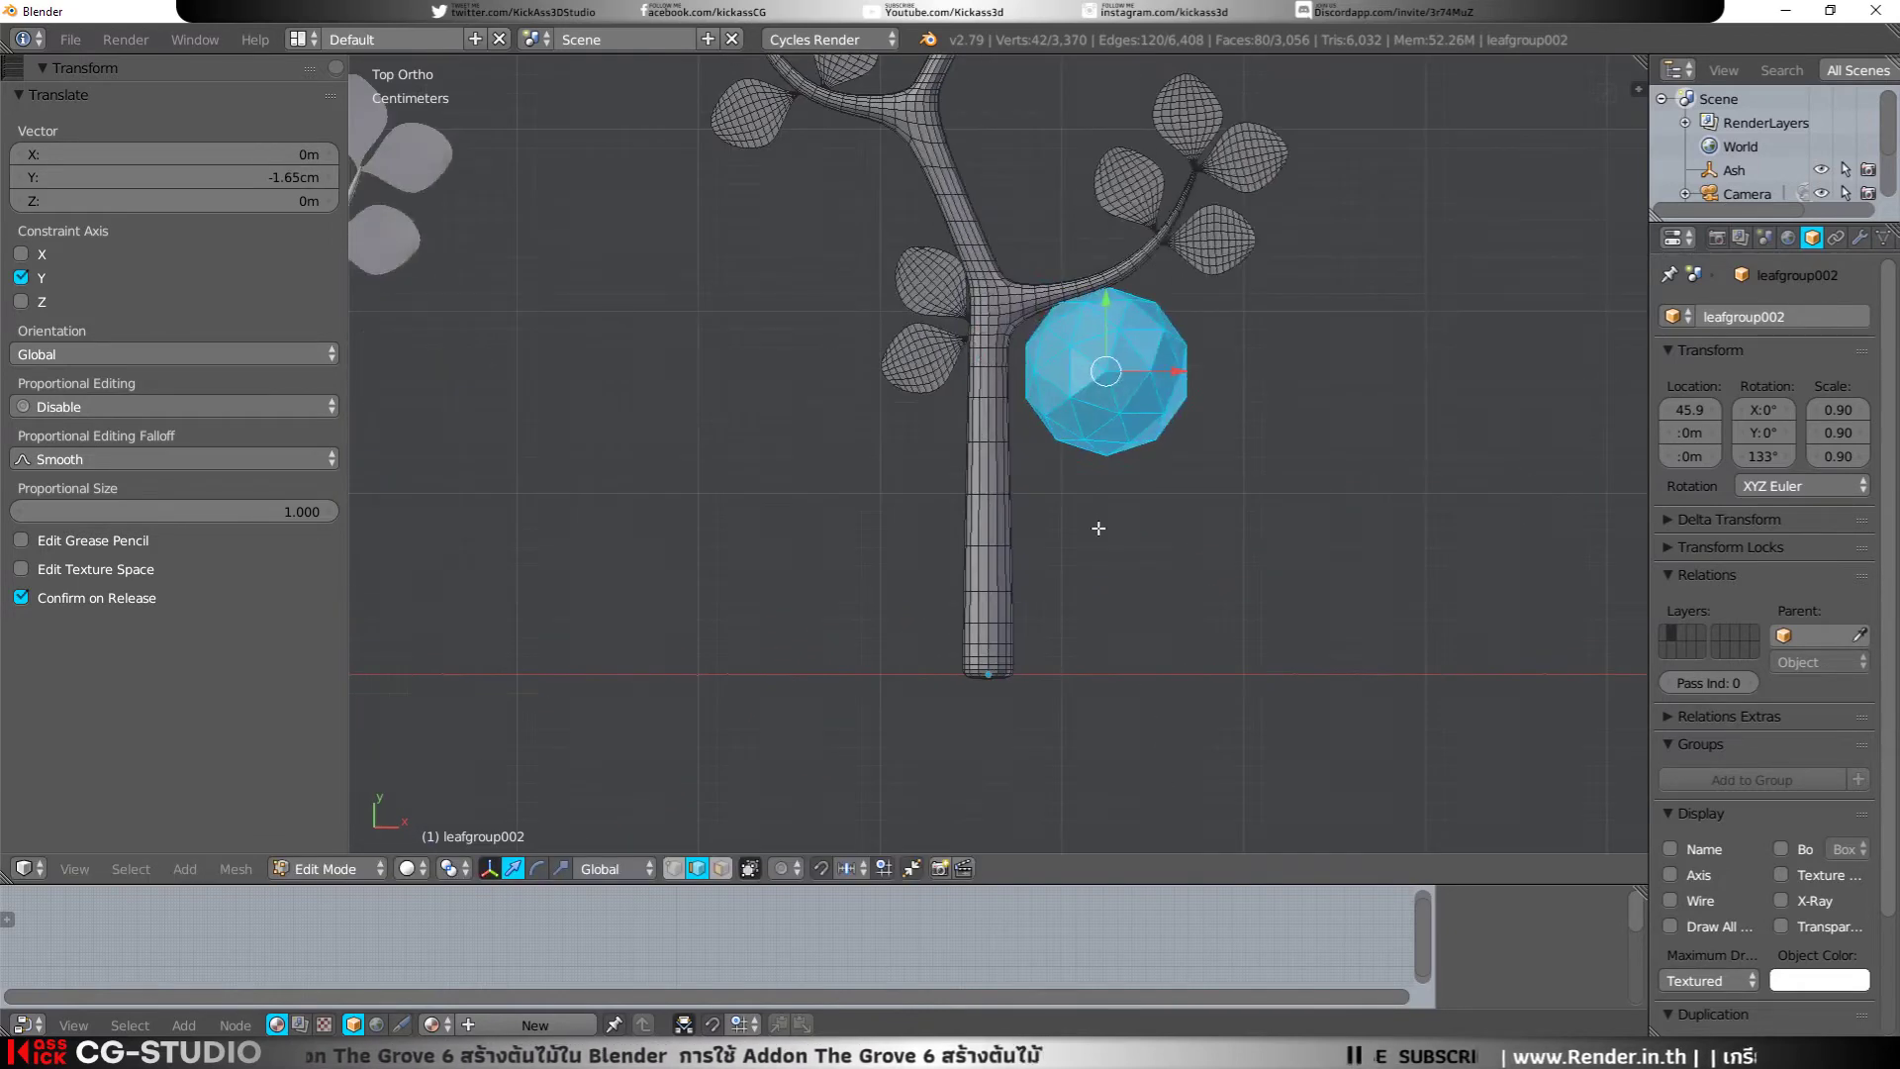
pyautogui.press('r')
pyautogui.click(1224, 416)
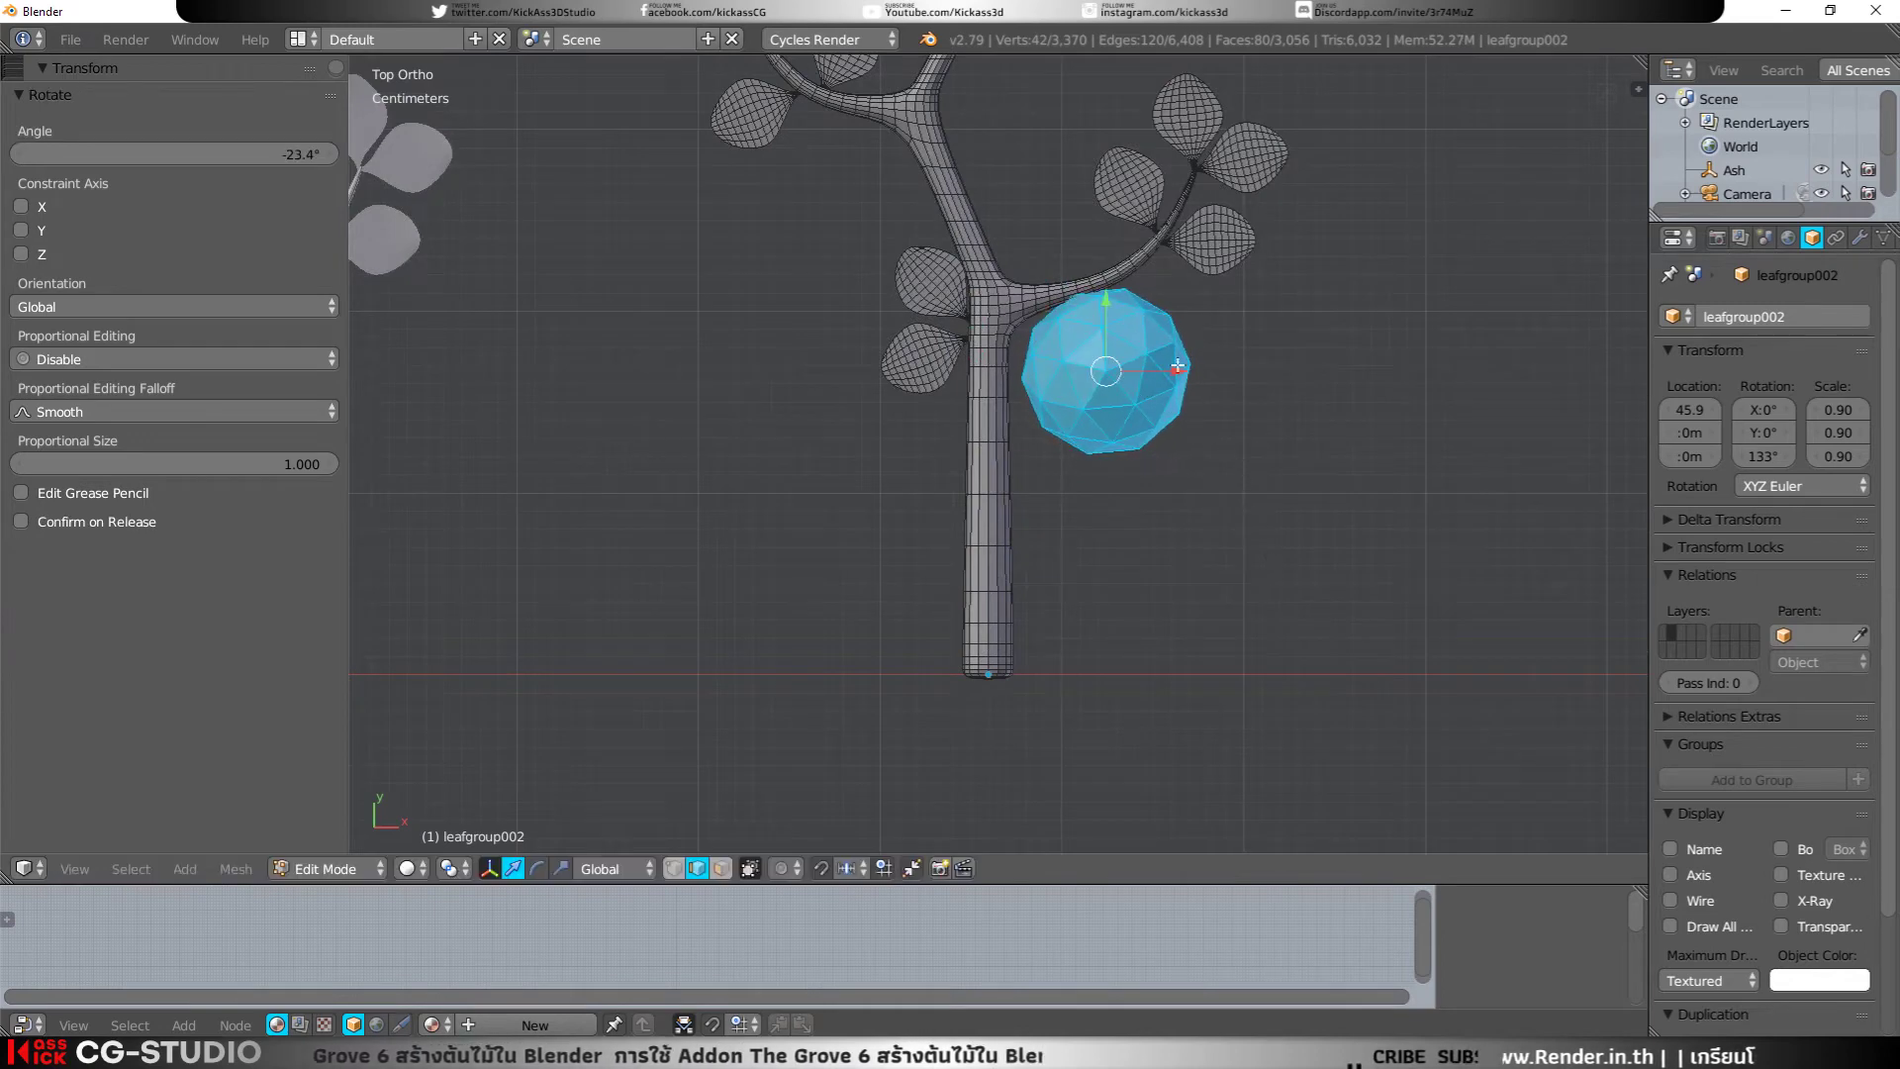
pyautogui.press('g')
pyautogui.press('x')
pyautogui.click(1192, 374)
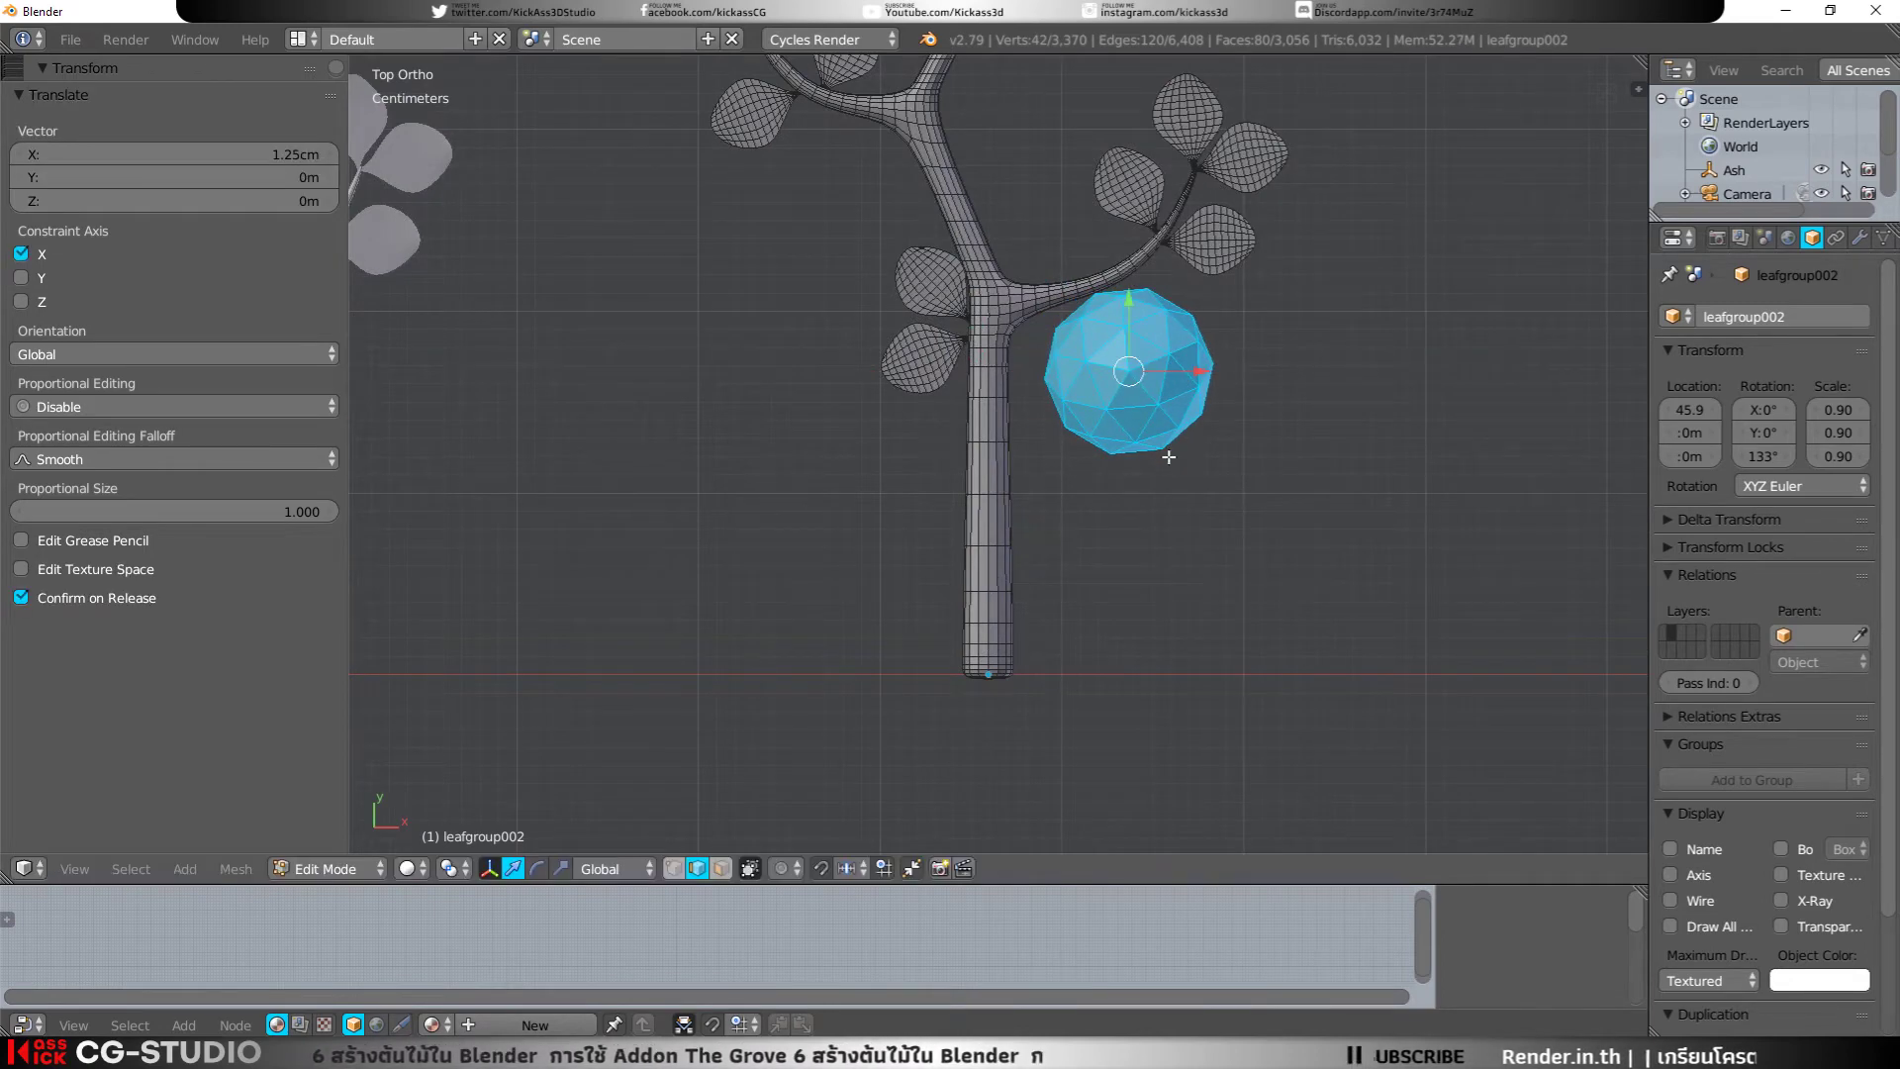
# Step: Duplicate the sphere onto the upper-left branch (rotated 7.7°) and higher stem, then exit Edit Mode
pyautogui.hotkey('shift', 'd')
pyautogui.click(924, 290)
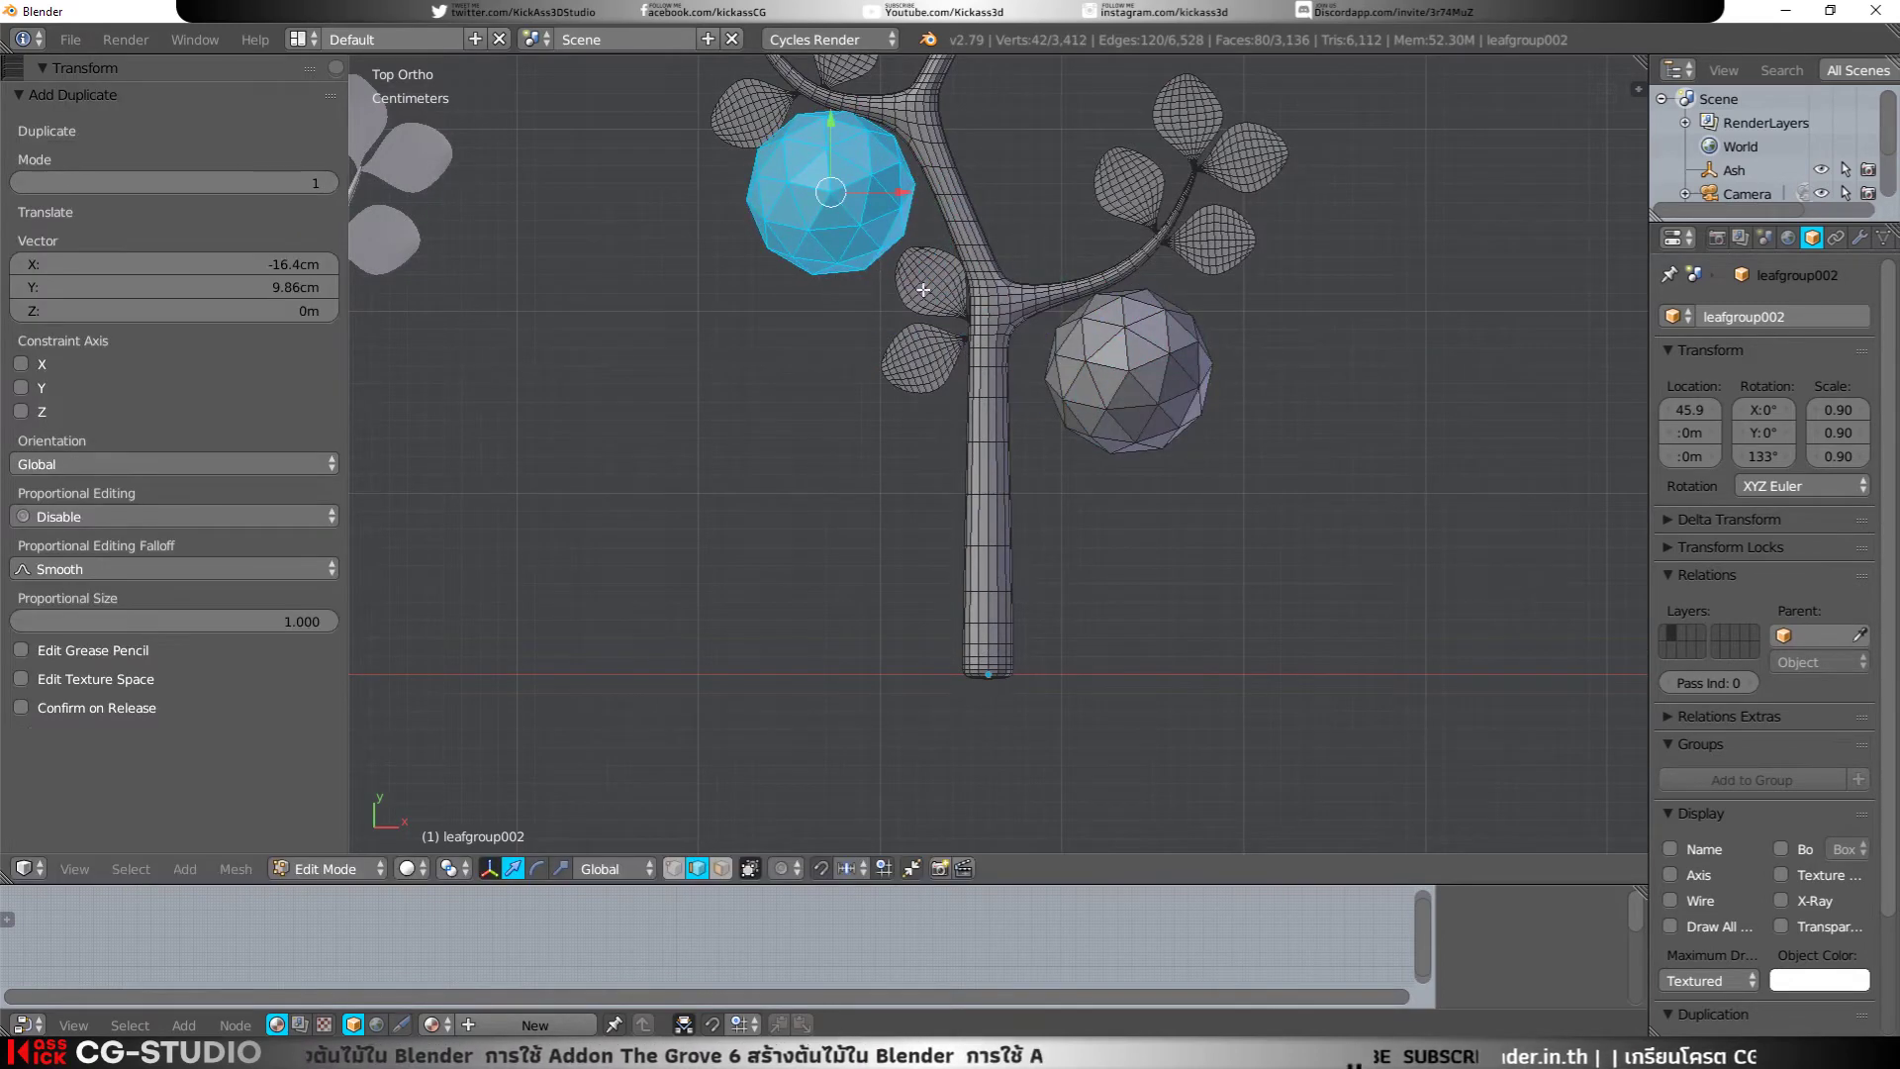
pyautogui.press('r')
pyautogui.click(1004, 336)
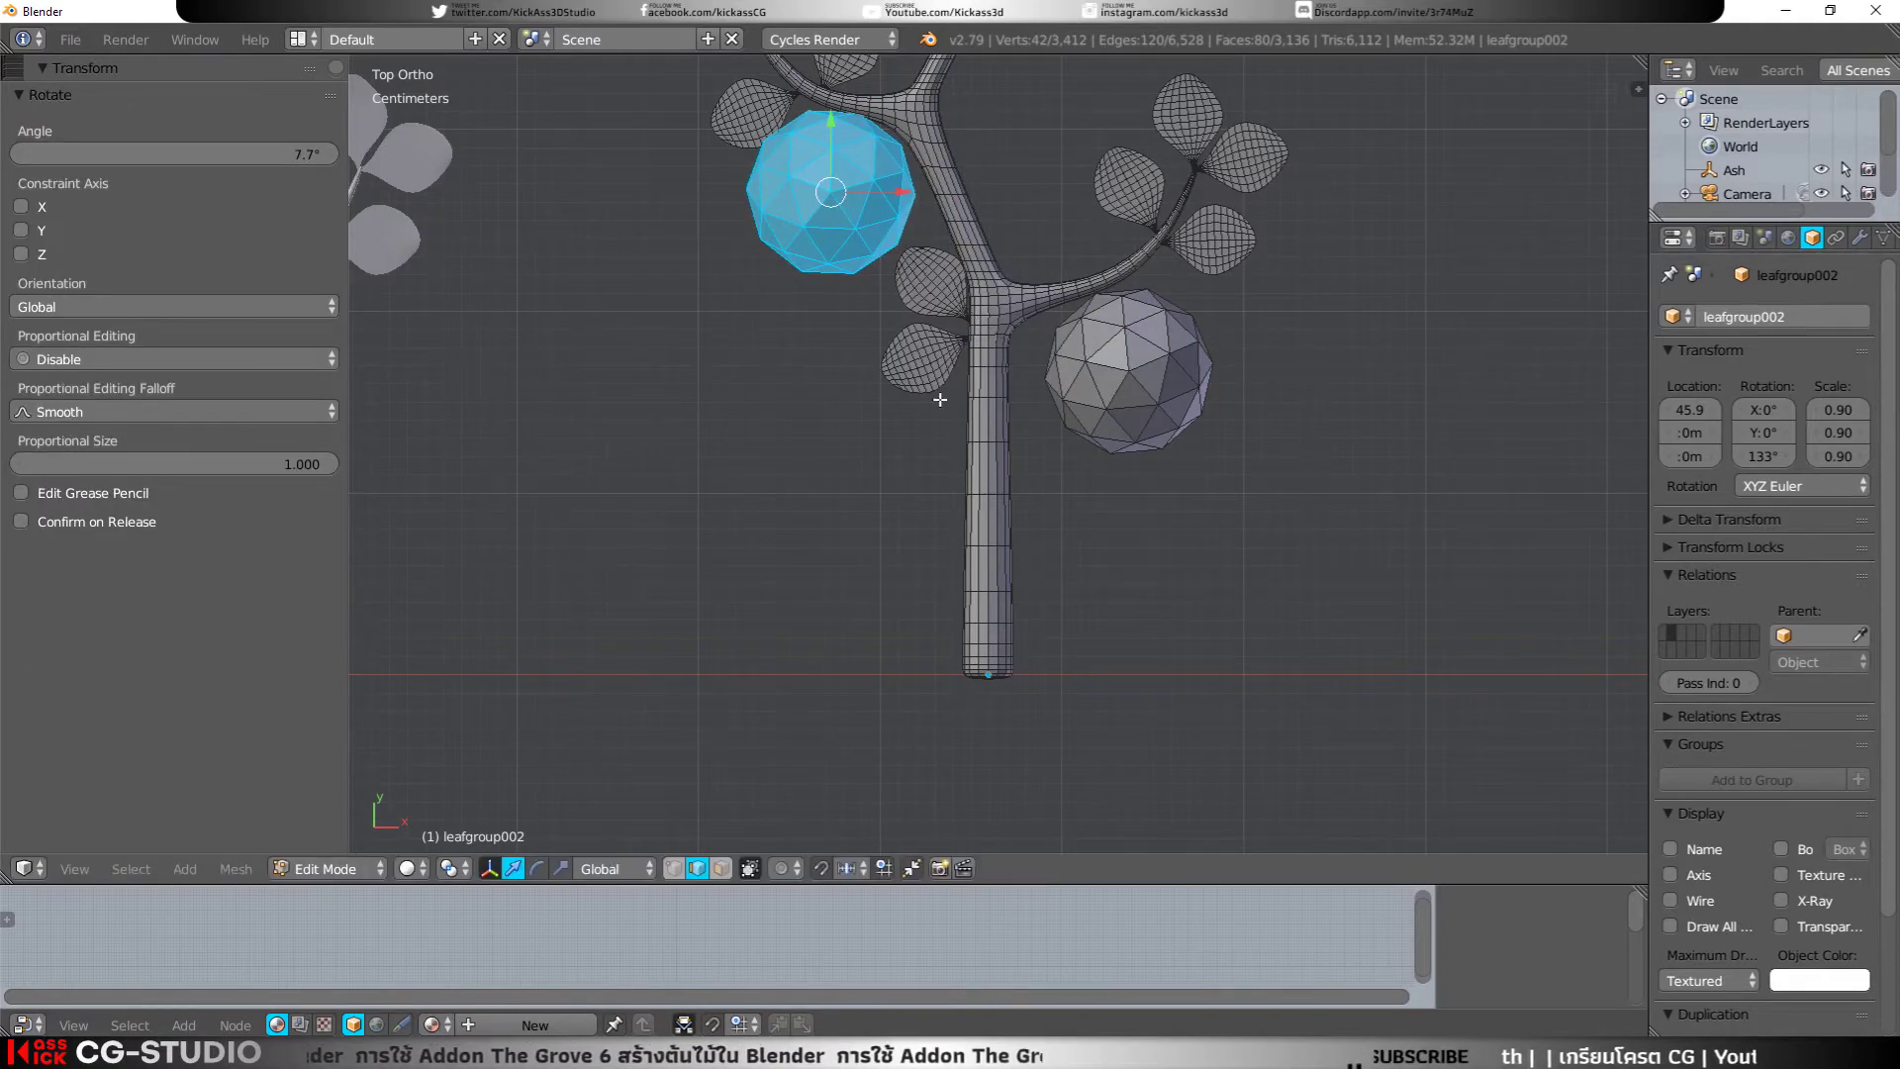
pyautogui.scroll(-3, 909, 270)
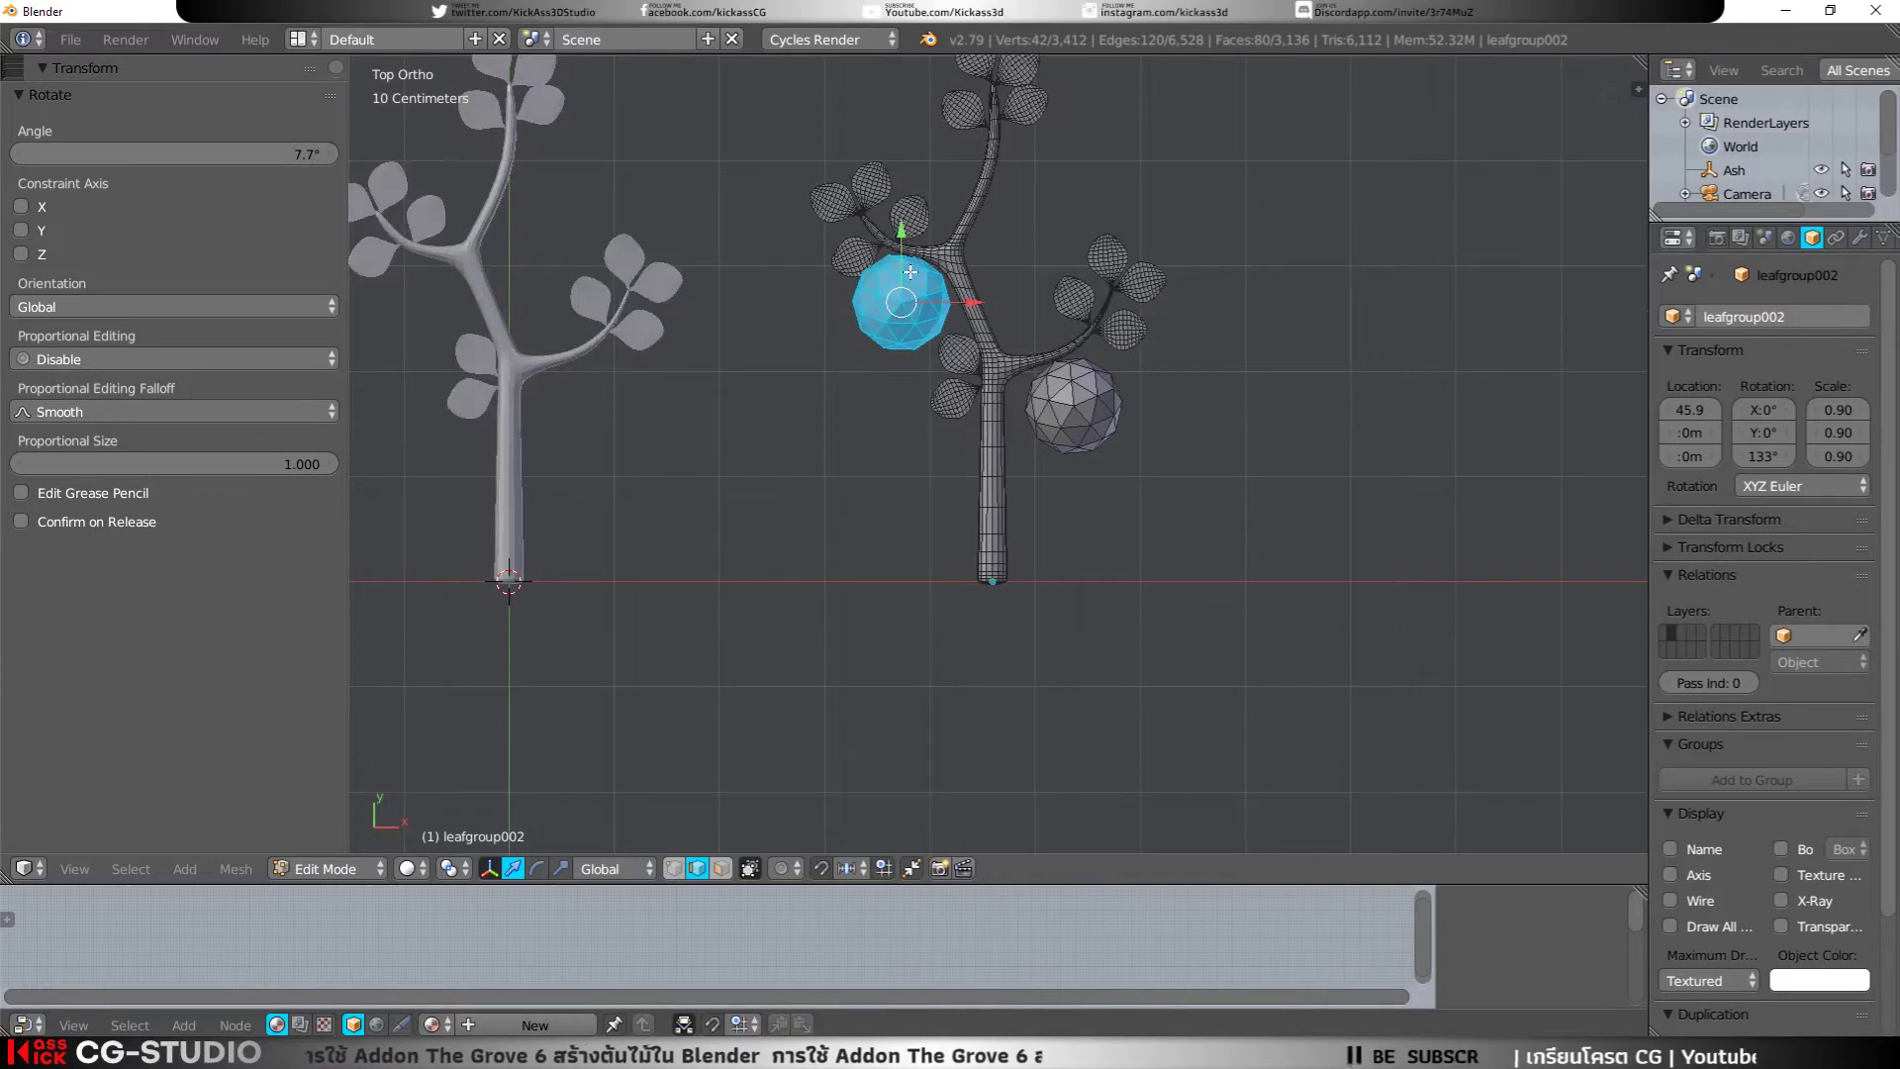
pyautogui.hotkey('shift', 'd')
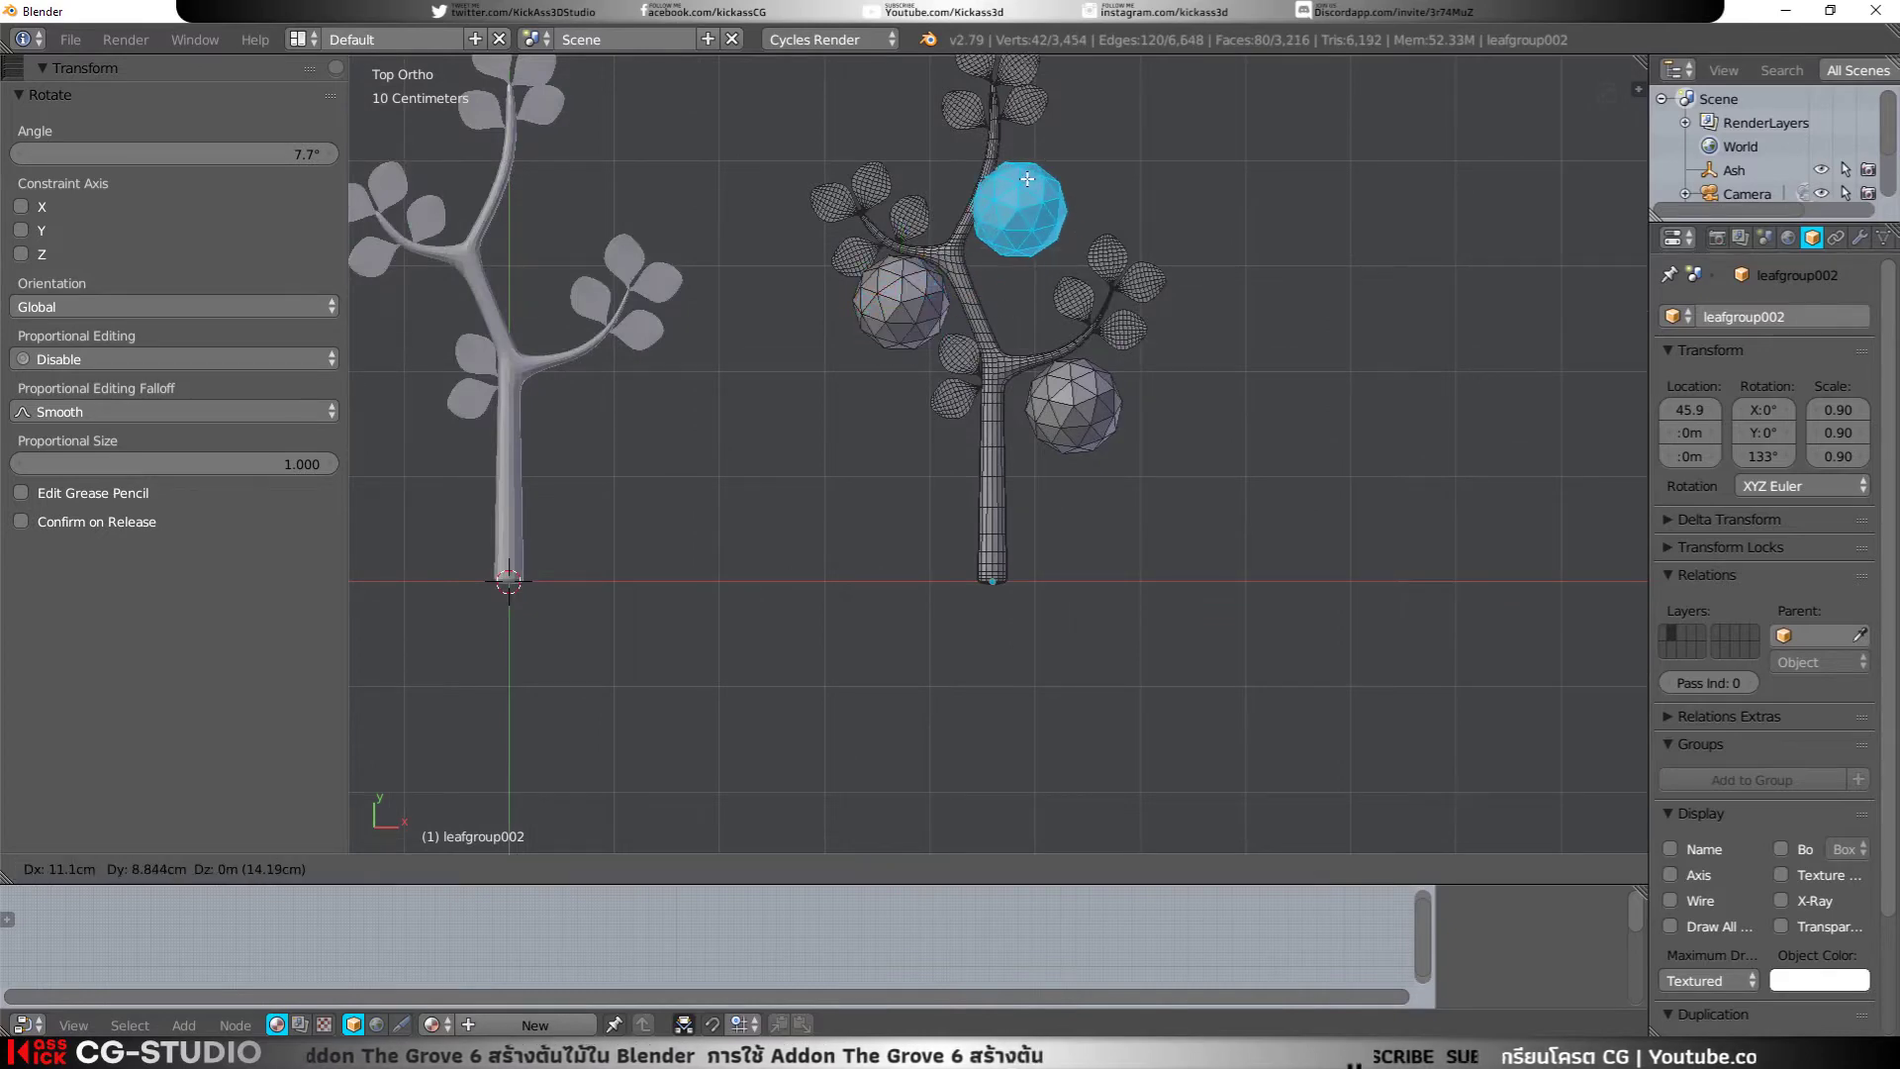
pyautogui.click(1037, 182)
pyautogui.scroll(-2, 1038, 182)
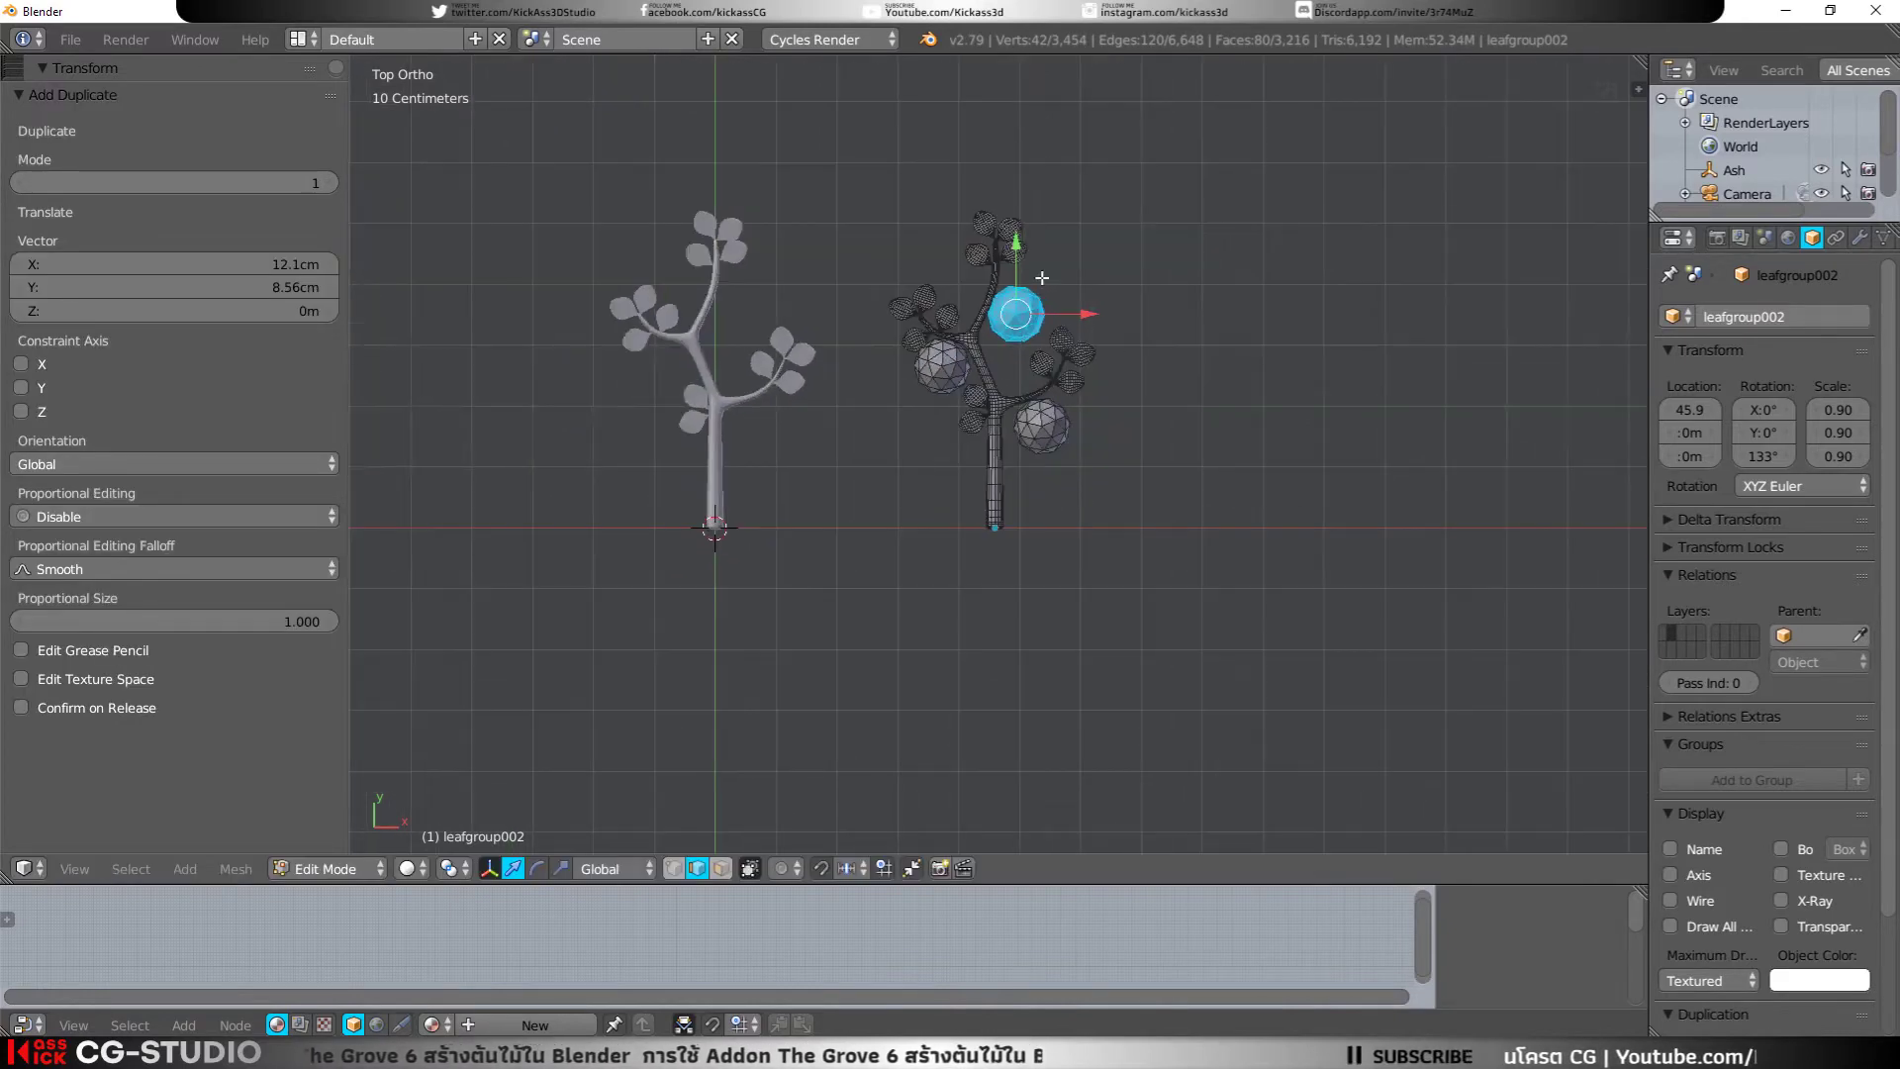
pyautogui.press('Tab')
pyautogui.moveTo(1038, 293)
pyautogui.mouseDown(button='middle')
pyautogui.moveTo(1056, 324)
pyautogui.moveTo(1046, 369)
pyautogui.mouseUp(button='middle')
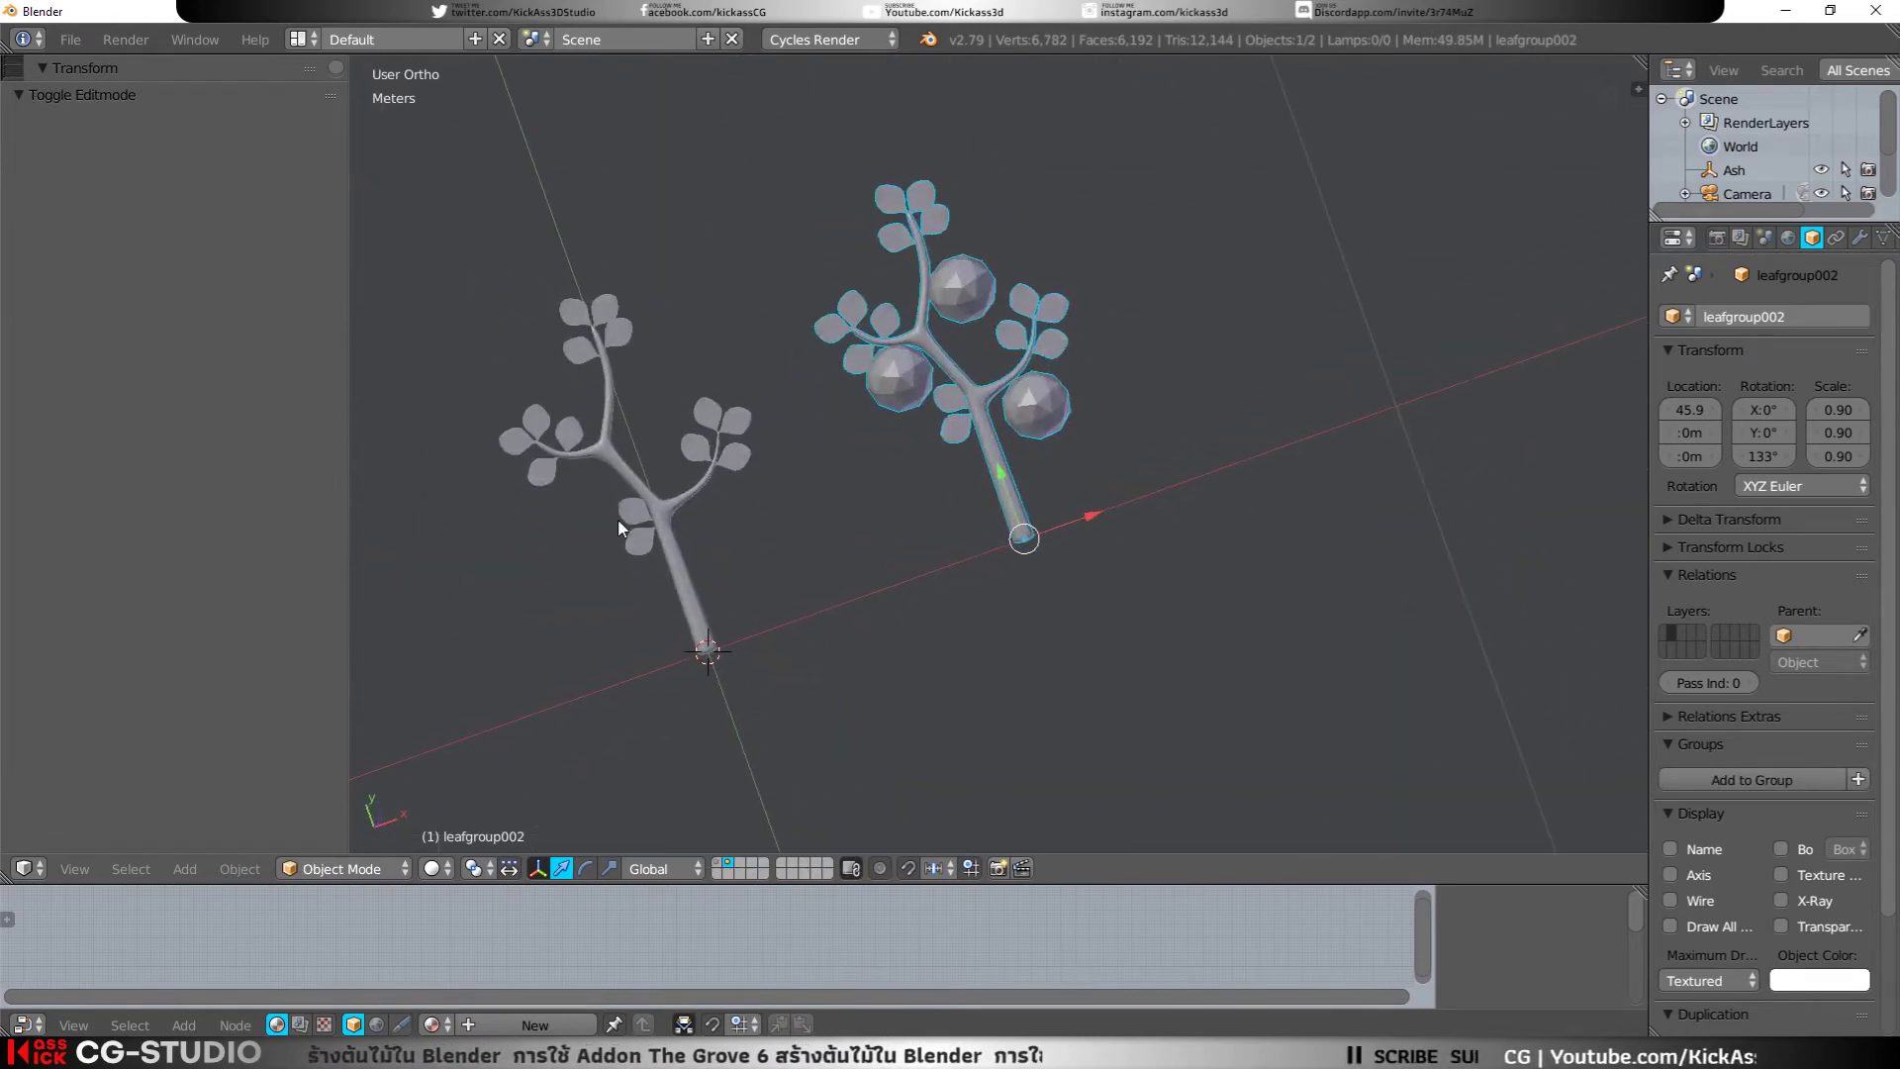
# Step: On the other layer, delete the old Ash tree and switch to perspective view
pyautogui.click(717, 867)
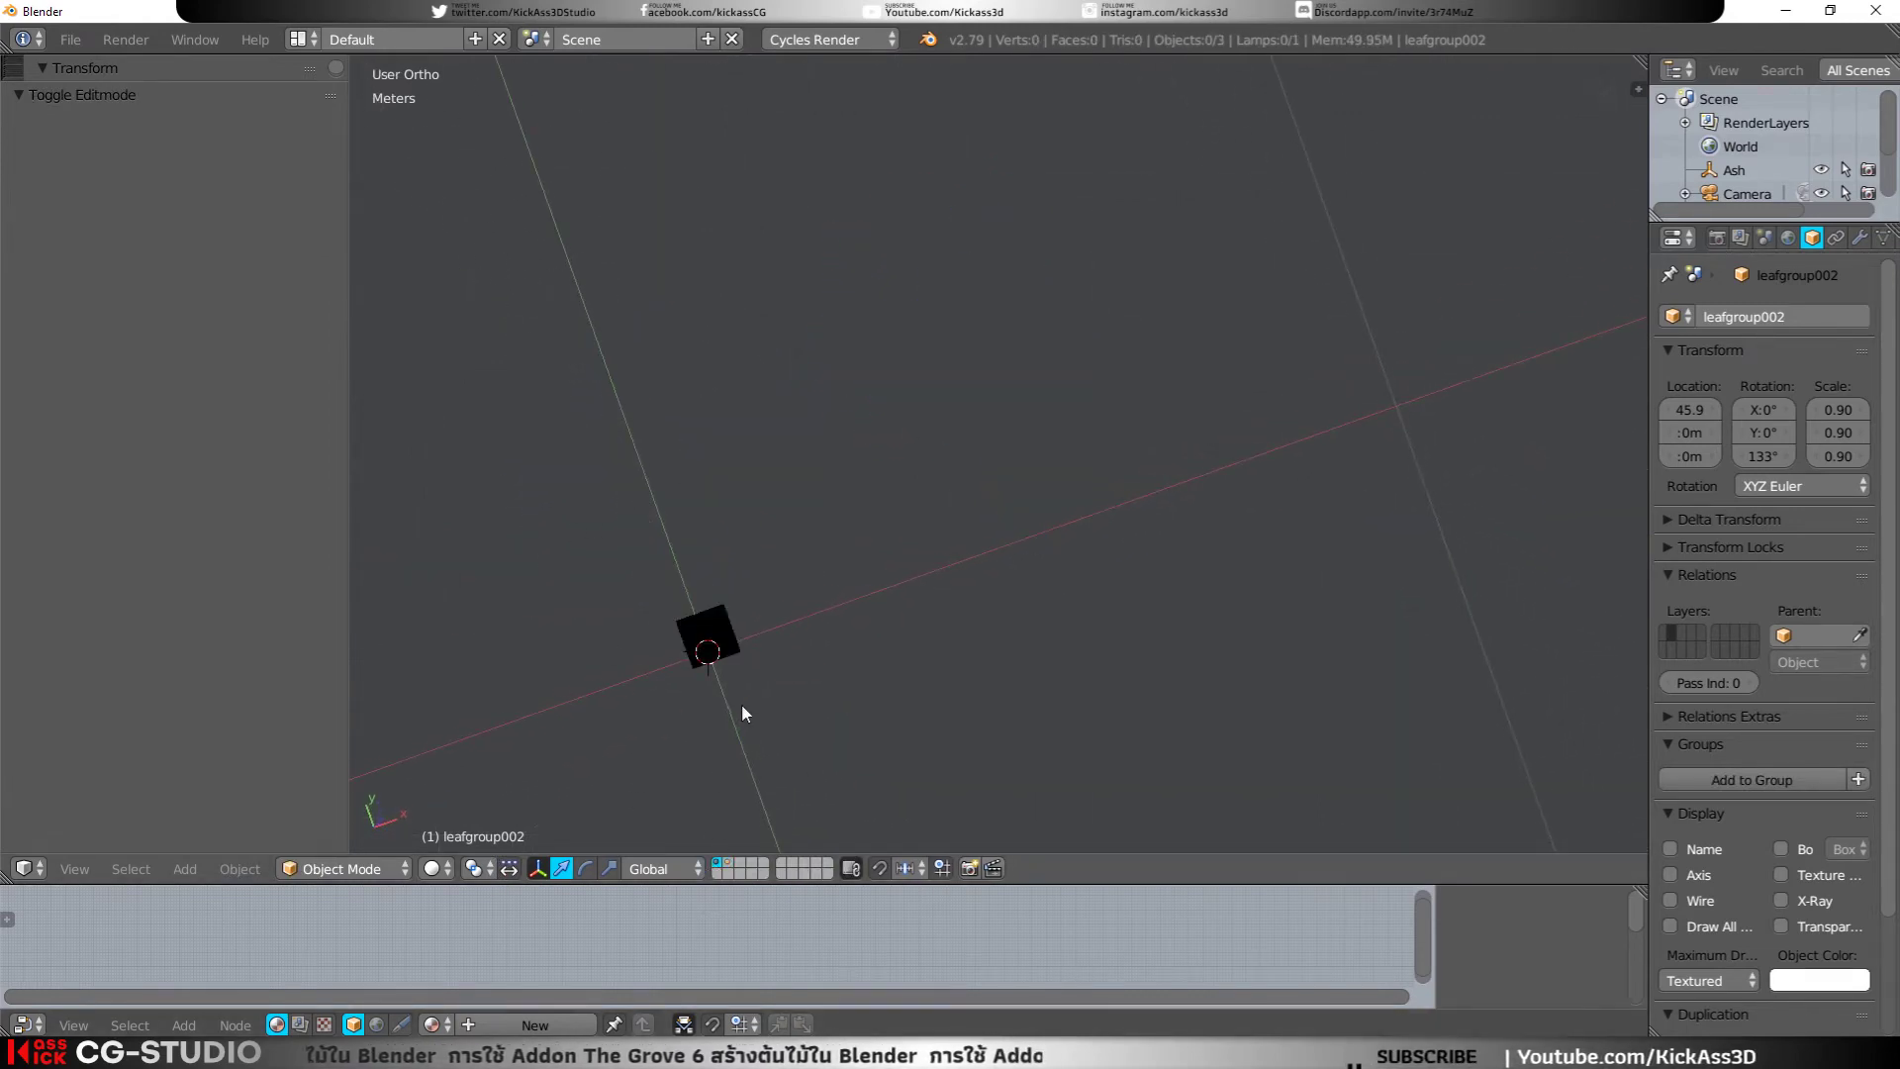
pyautogui.moveTo(746, 712)
pyautogui.mouseDown(button='middle')
pyautogui.moveTo(653, 535)
pyautogui.moveTo(713, 538)
pyautogui.moveTo(729, 496)
pyautogui.moveTo(832, 636)
pyautogui.mouseUp(button='middle')
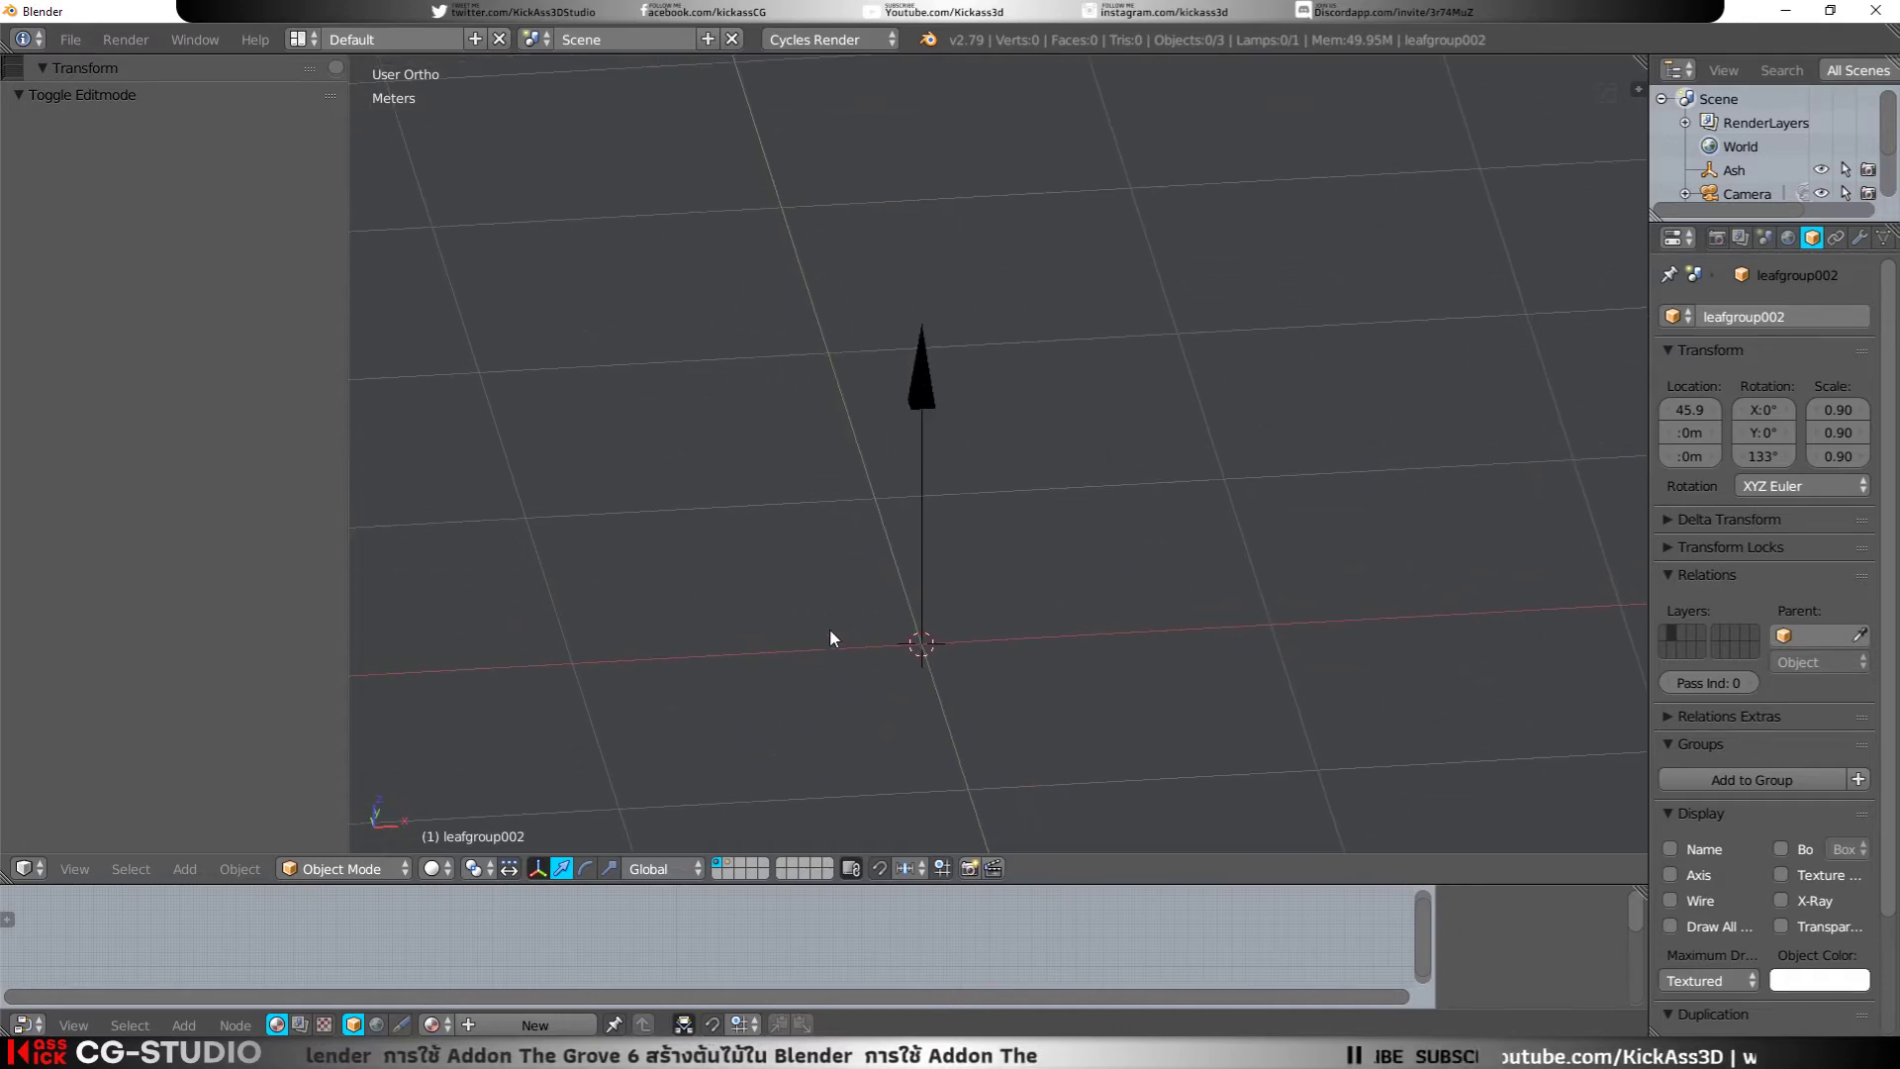
pyautogui.rightClick(935, 384)
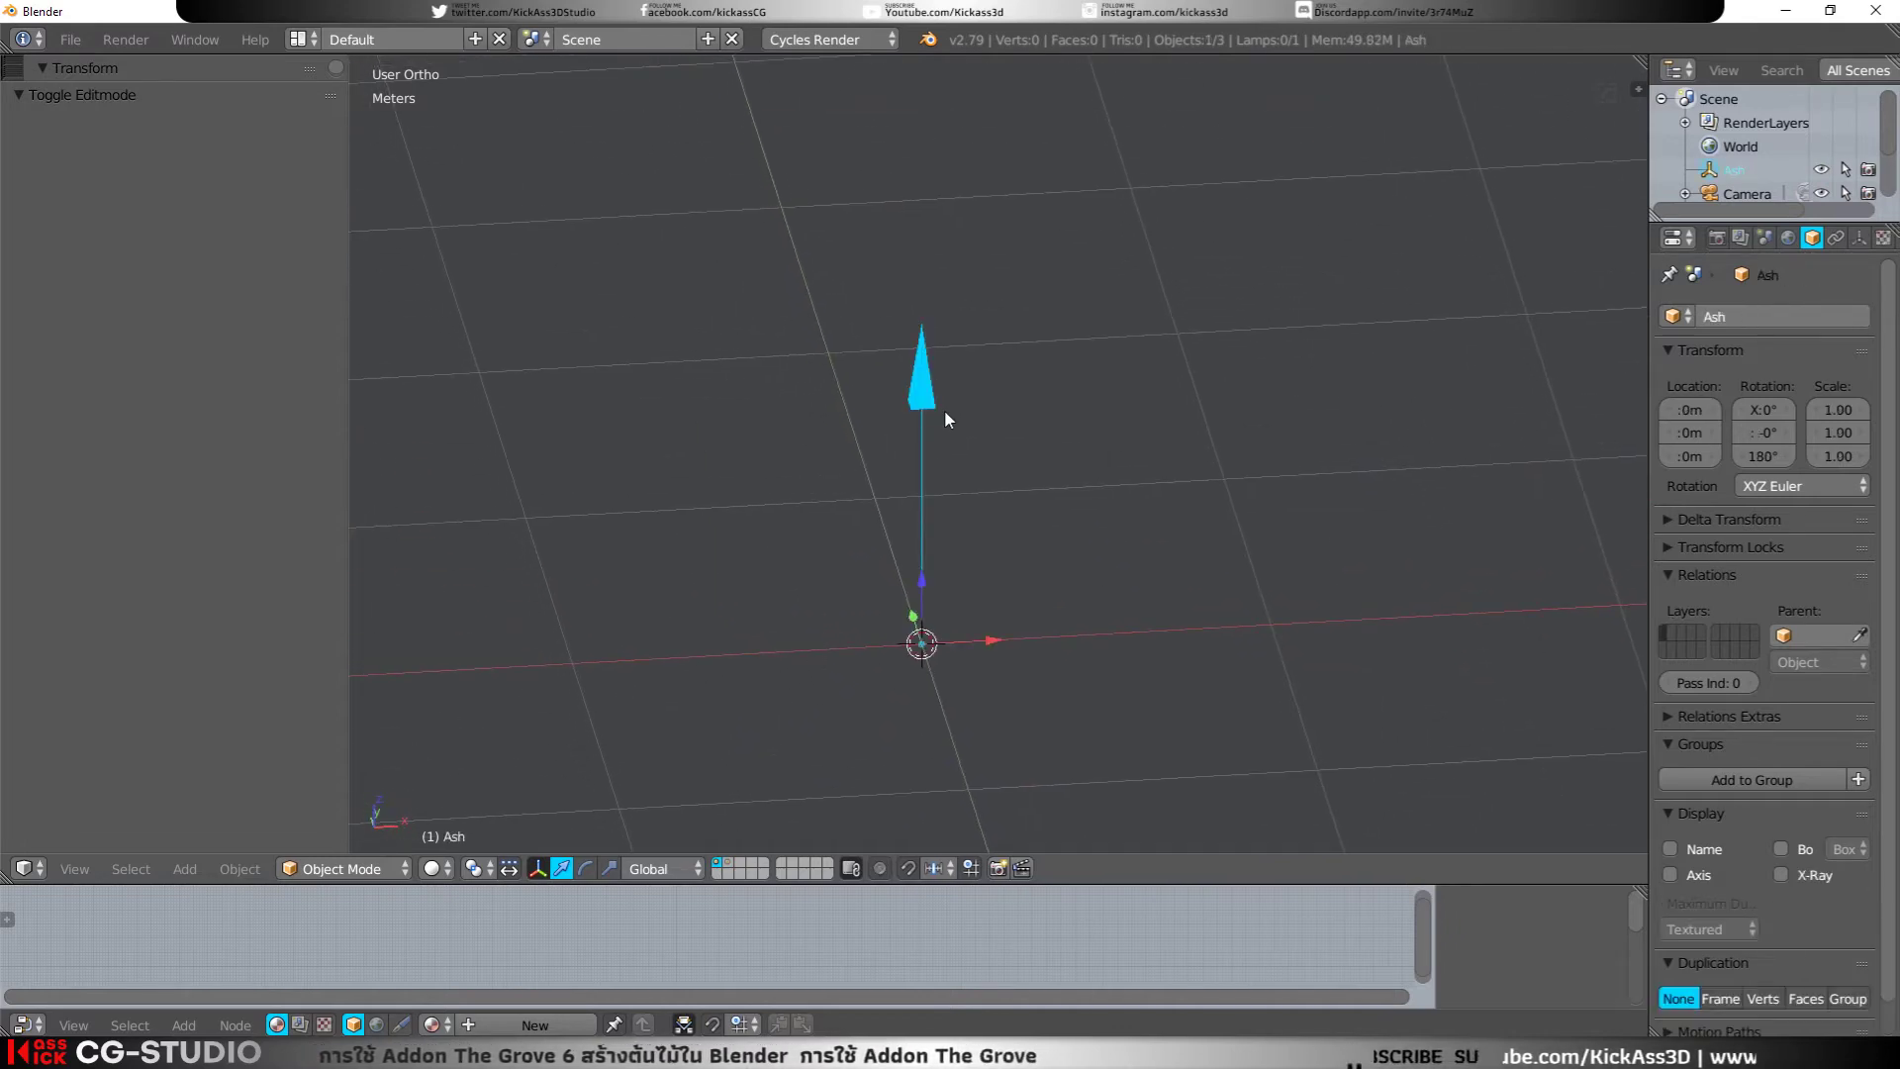
pyautogui.press('x')
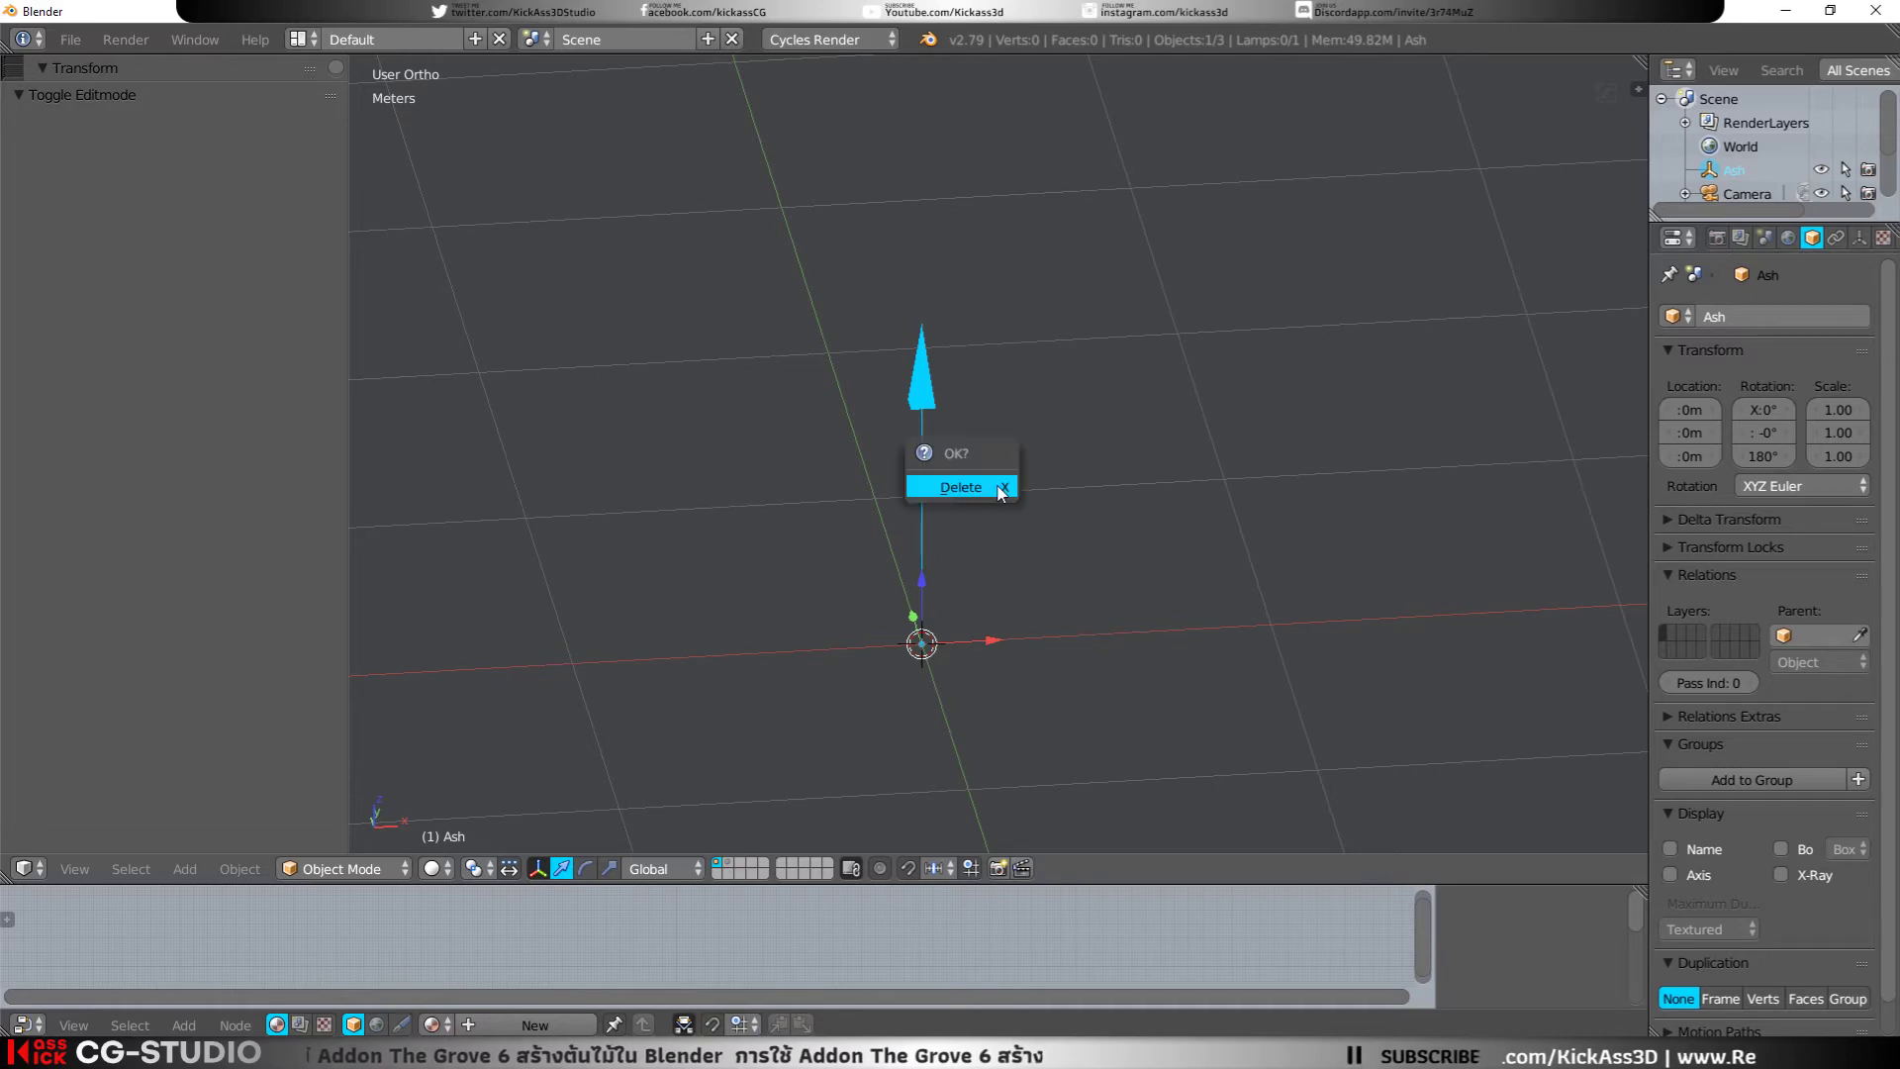
pyautogui.click(998, 485)
pyautogui.moveTo(995, 483)
pyautogui.mouseDown(button='middle')
pyautogui.moveTo(983, 645)
pyautogui.moveTo(1030, 546)
pyautogui.moveTo(1005, 679)
pyautogui.mouseUp(button='middle')
pyautogui.press('KP_5')
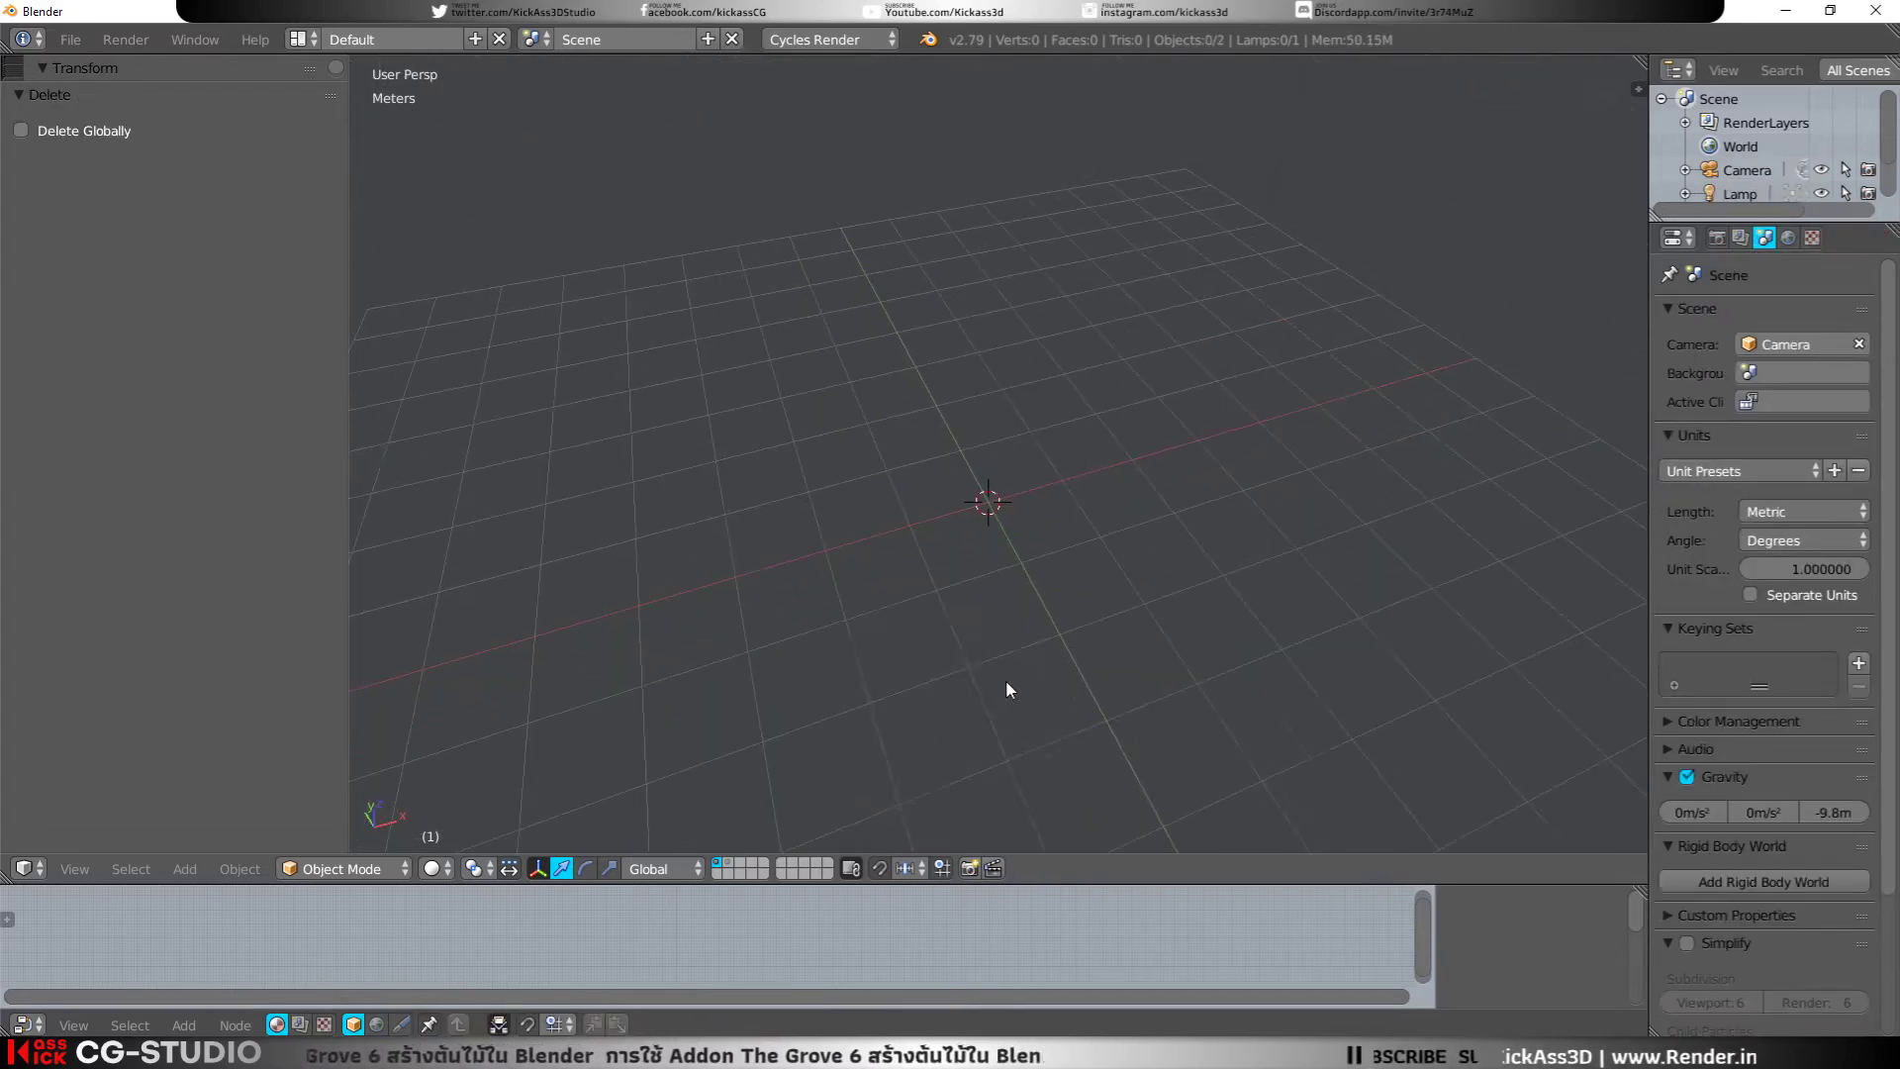
pyautogui.hotkey('shift', 'a')
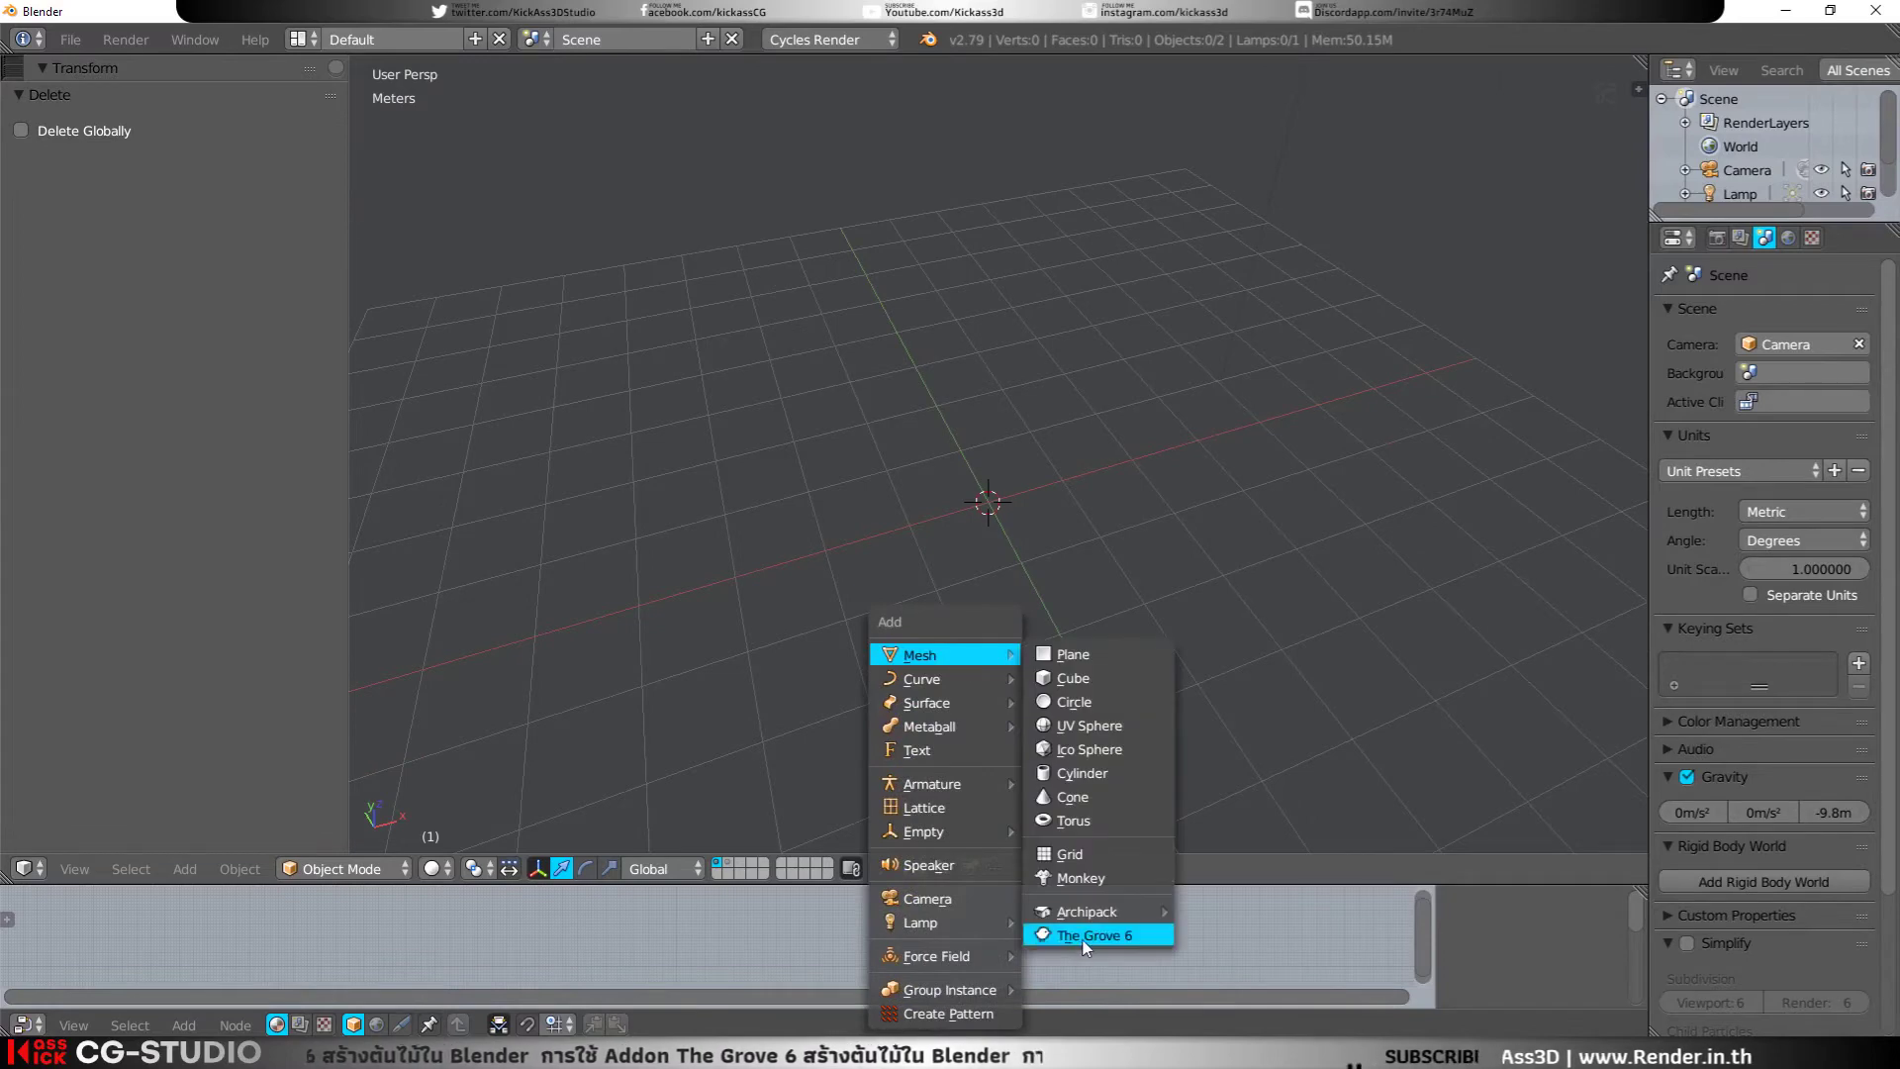
# Step: Add a Grove 6 Ash tree with leafgroup001 as apical and leafgroup002 as lateral twig
pyautogui.click(1086, 935)
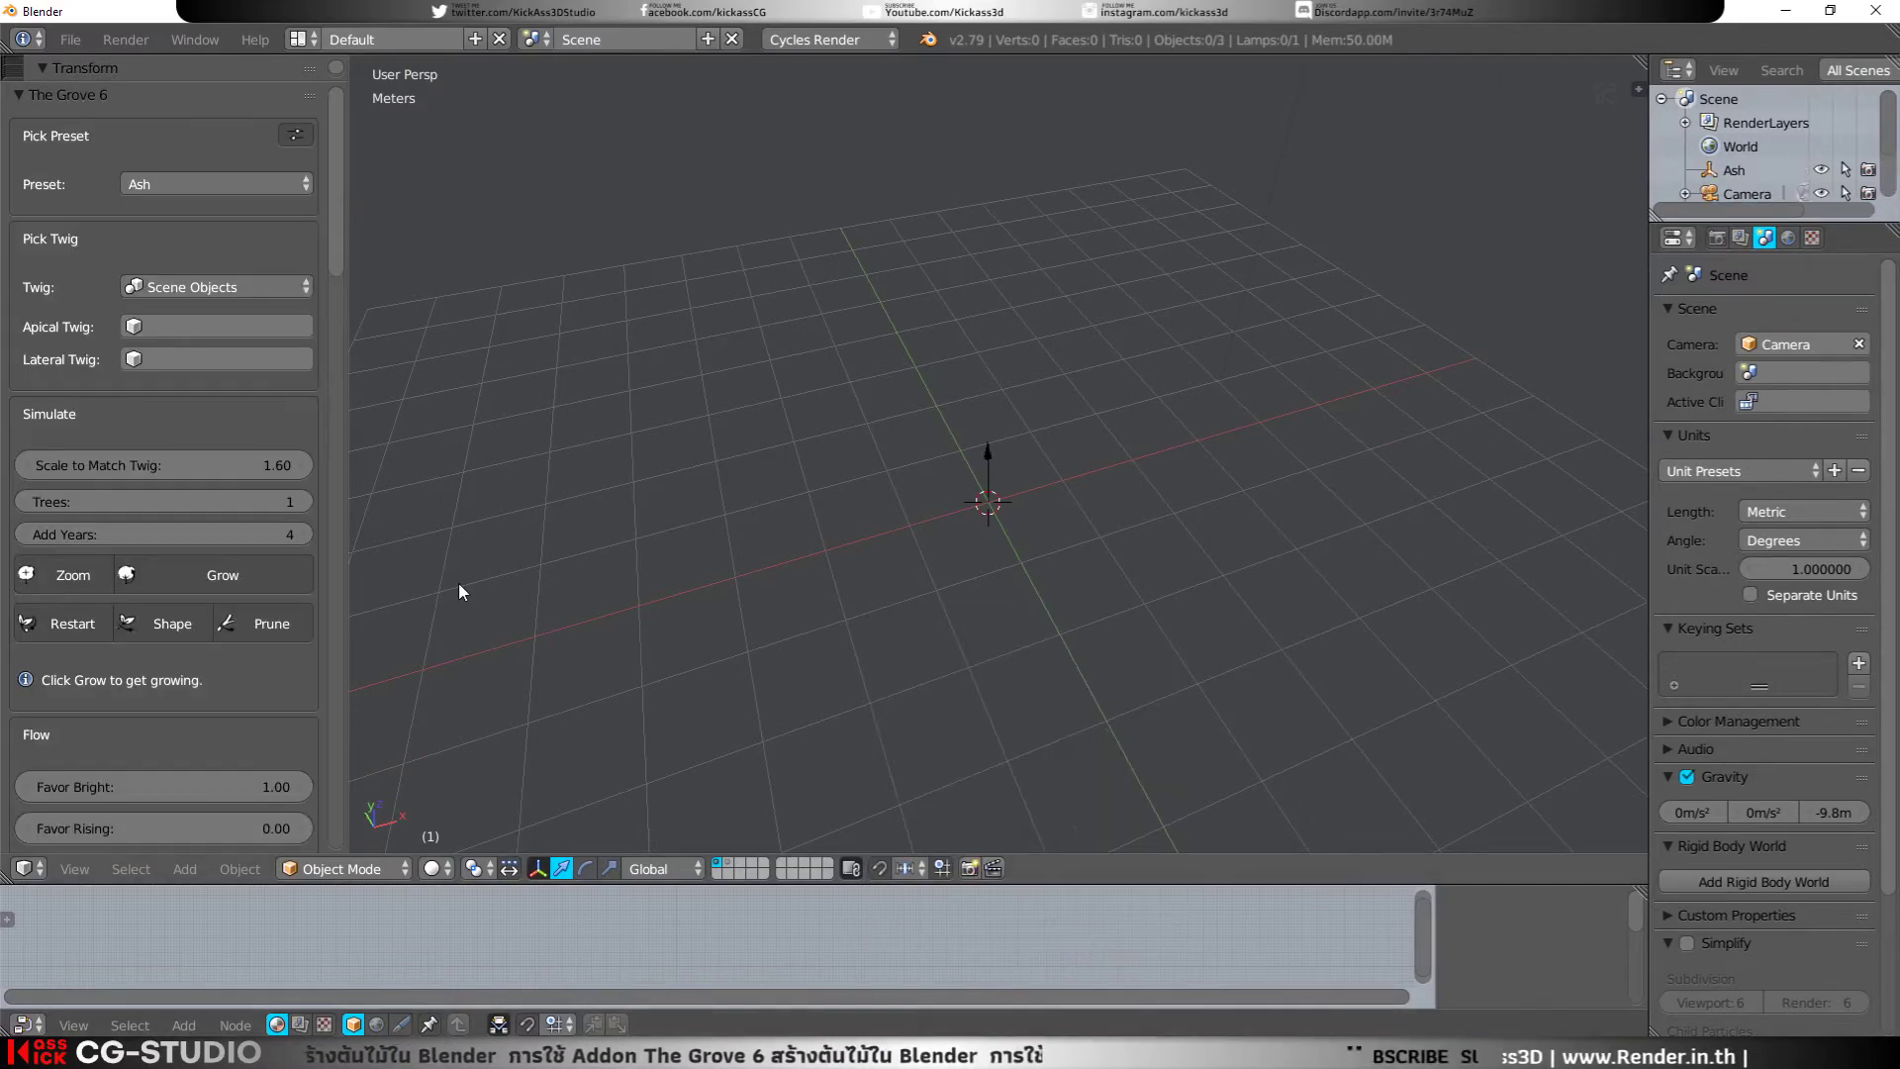
pyautogui.click(129, 333)
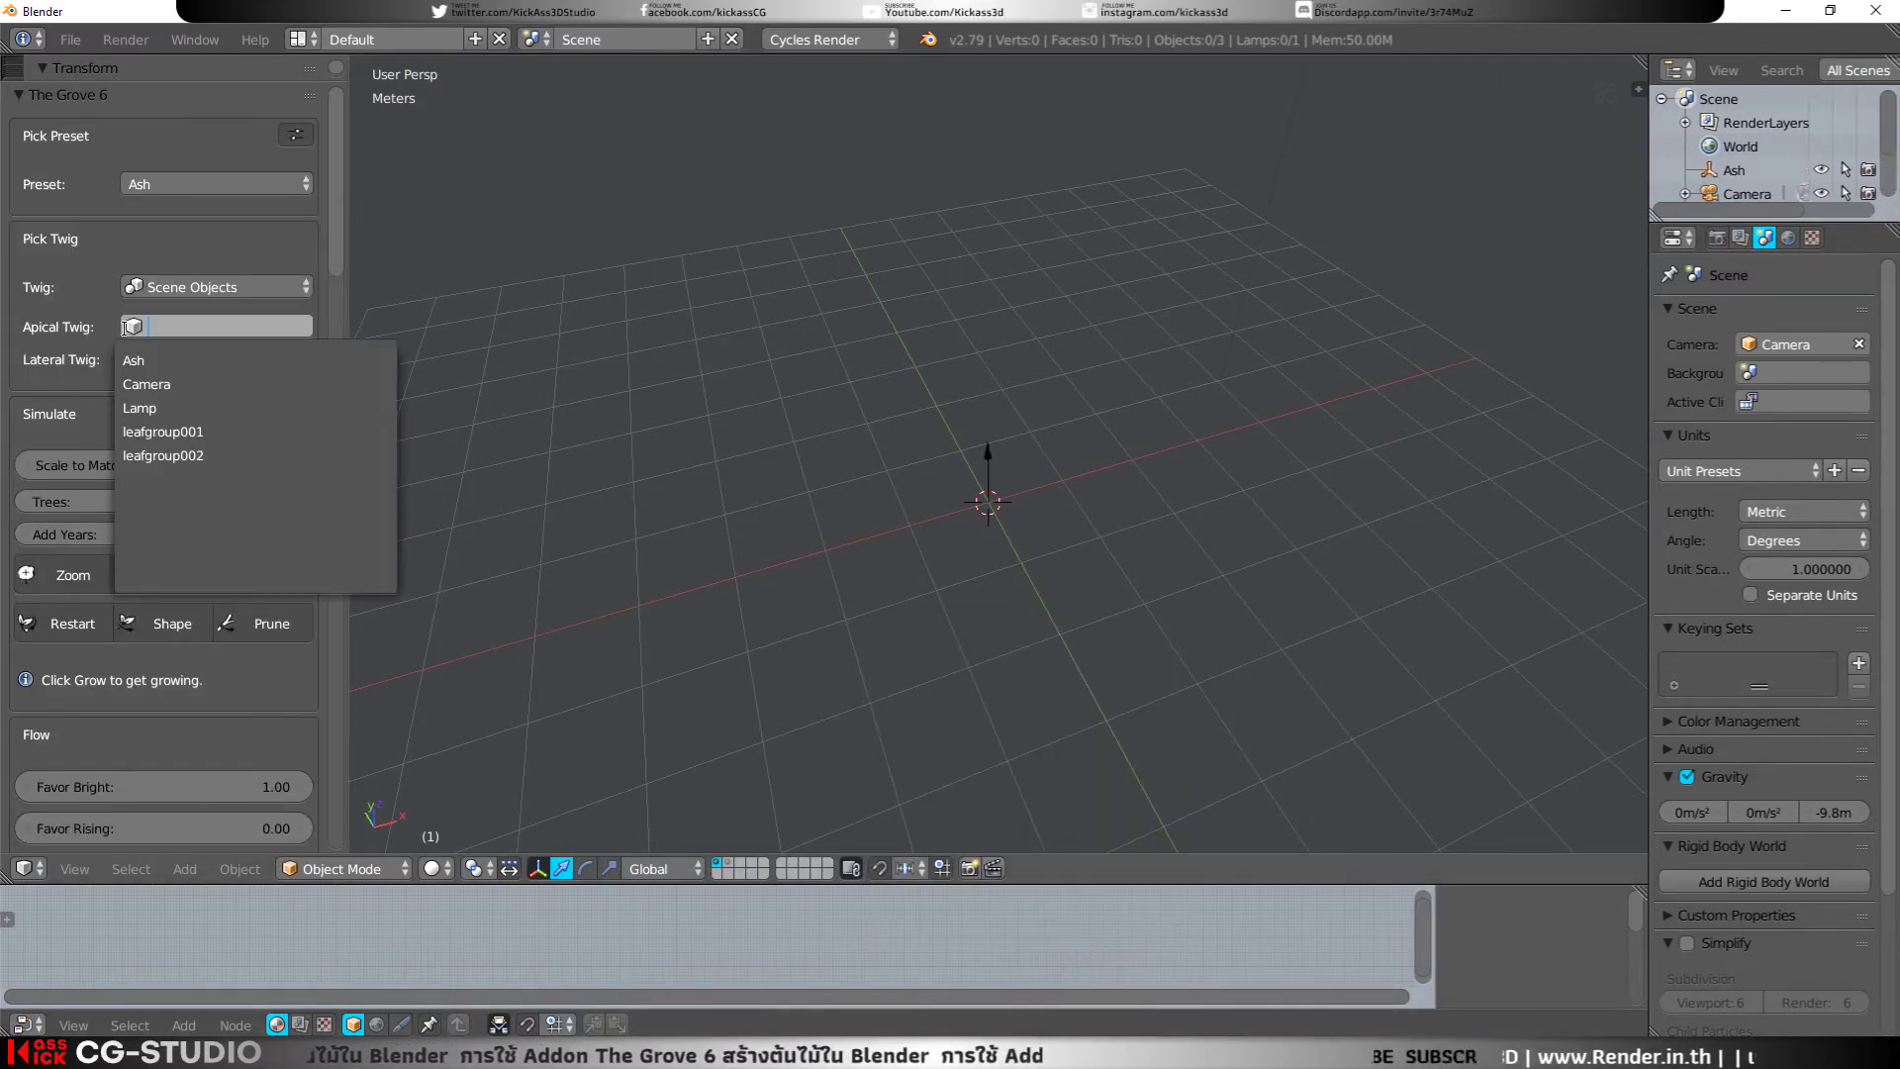
pyautogui.click(170, 432)
pyautogui.click(198, 359)
pyautogui.click(164, 489)
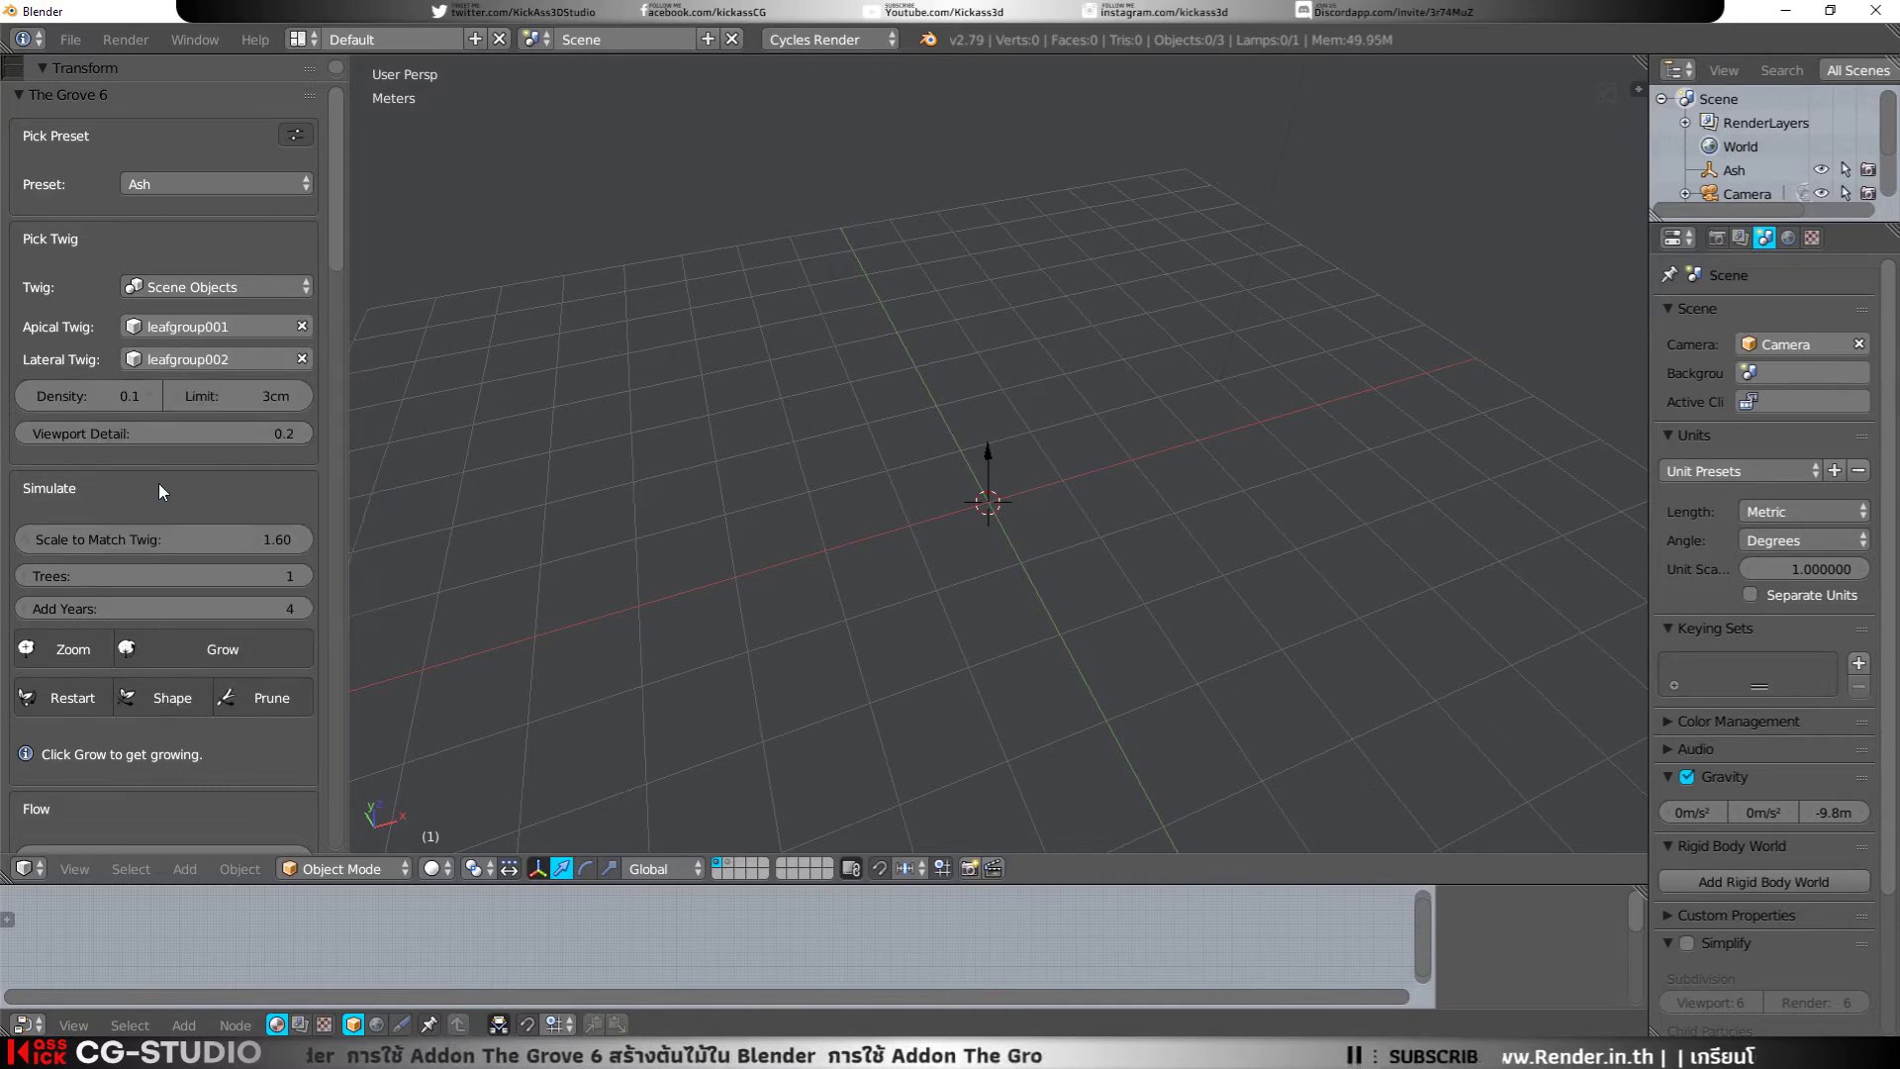
pyautogui.click(148, 186)
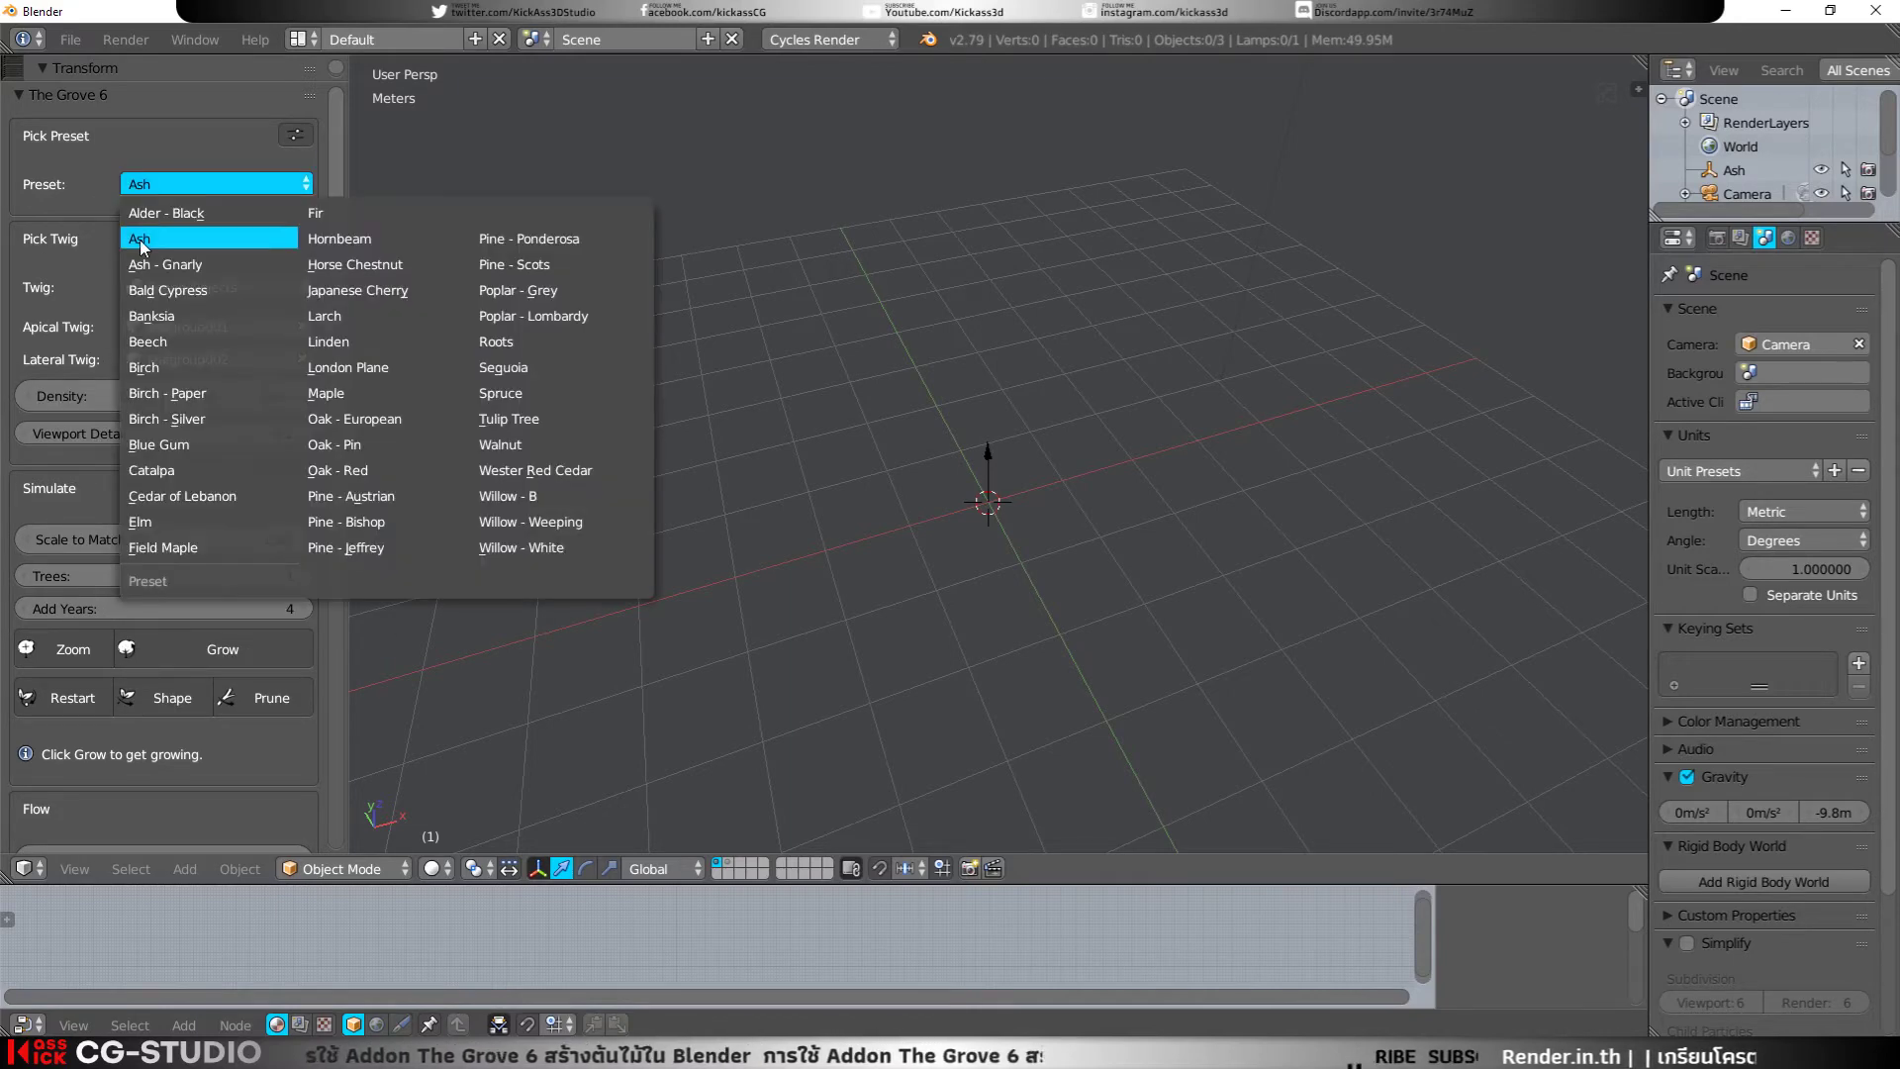
pyautogui.click(141, 242)
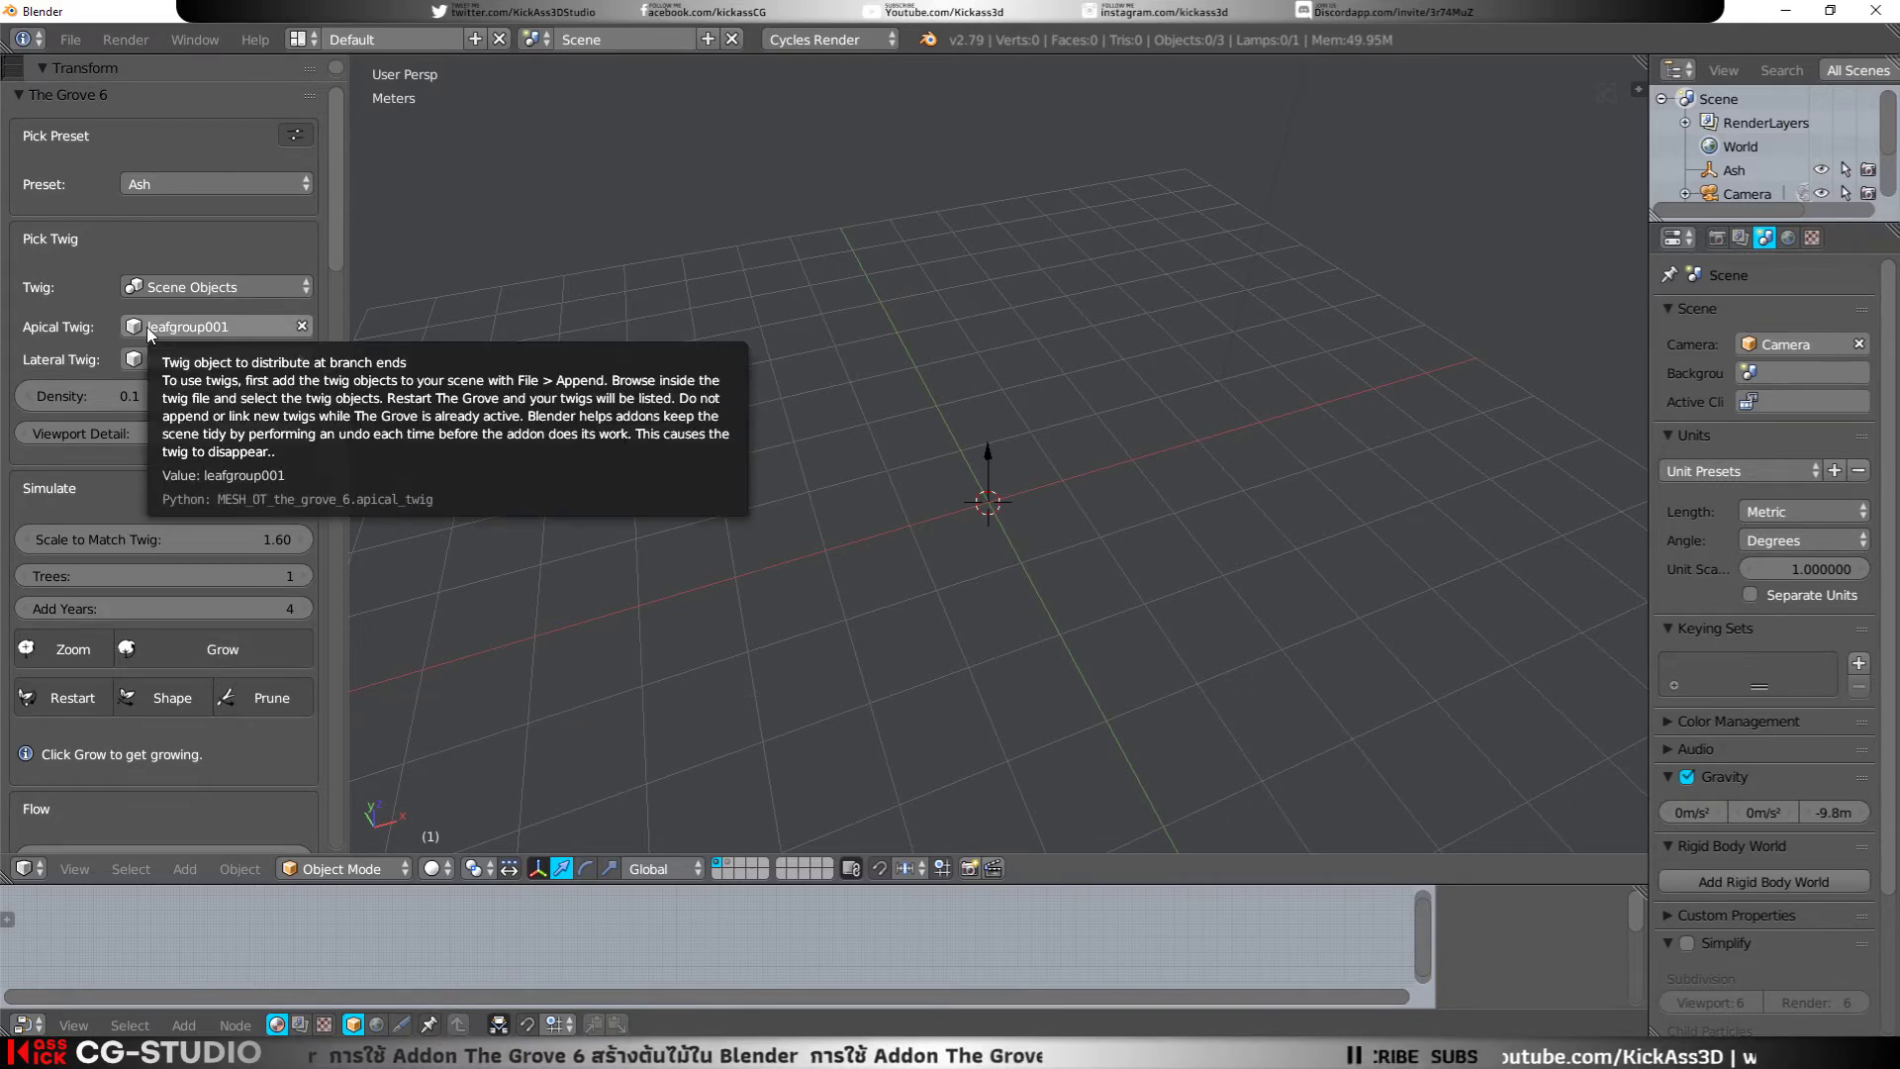
# Step: Grow the Ash tree by 4 years and orbit around it to inspect
pyautogui.click(216, 649)
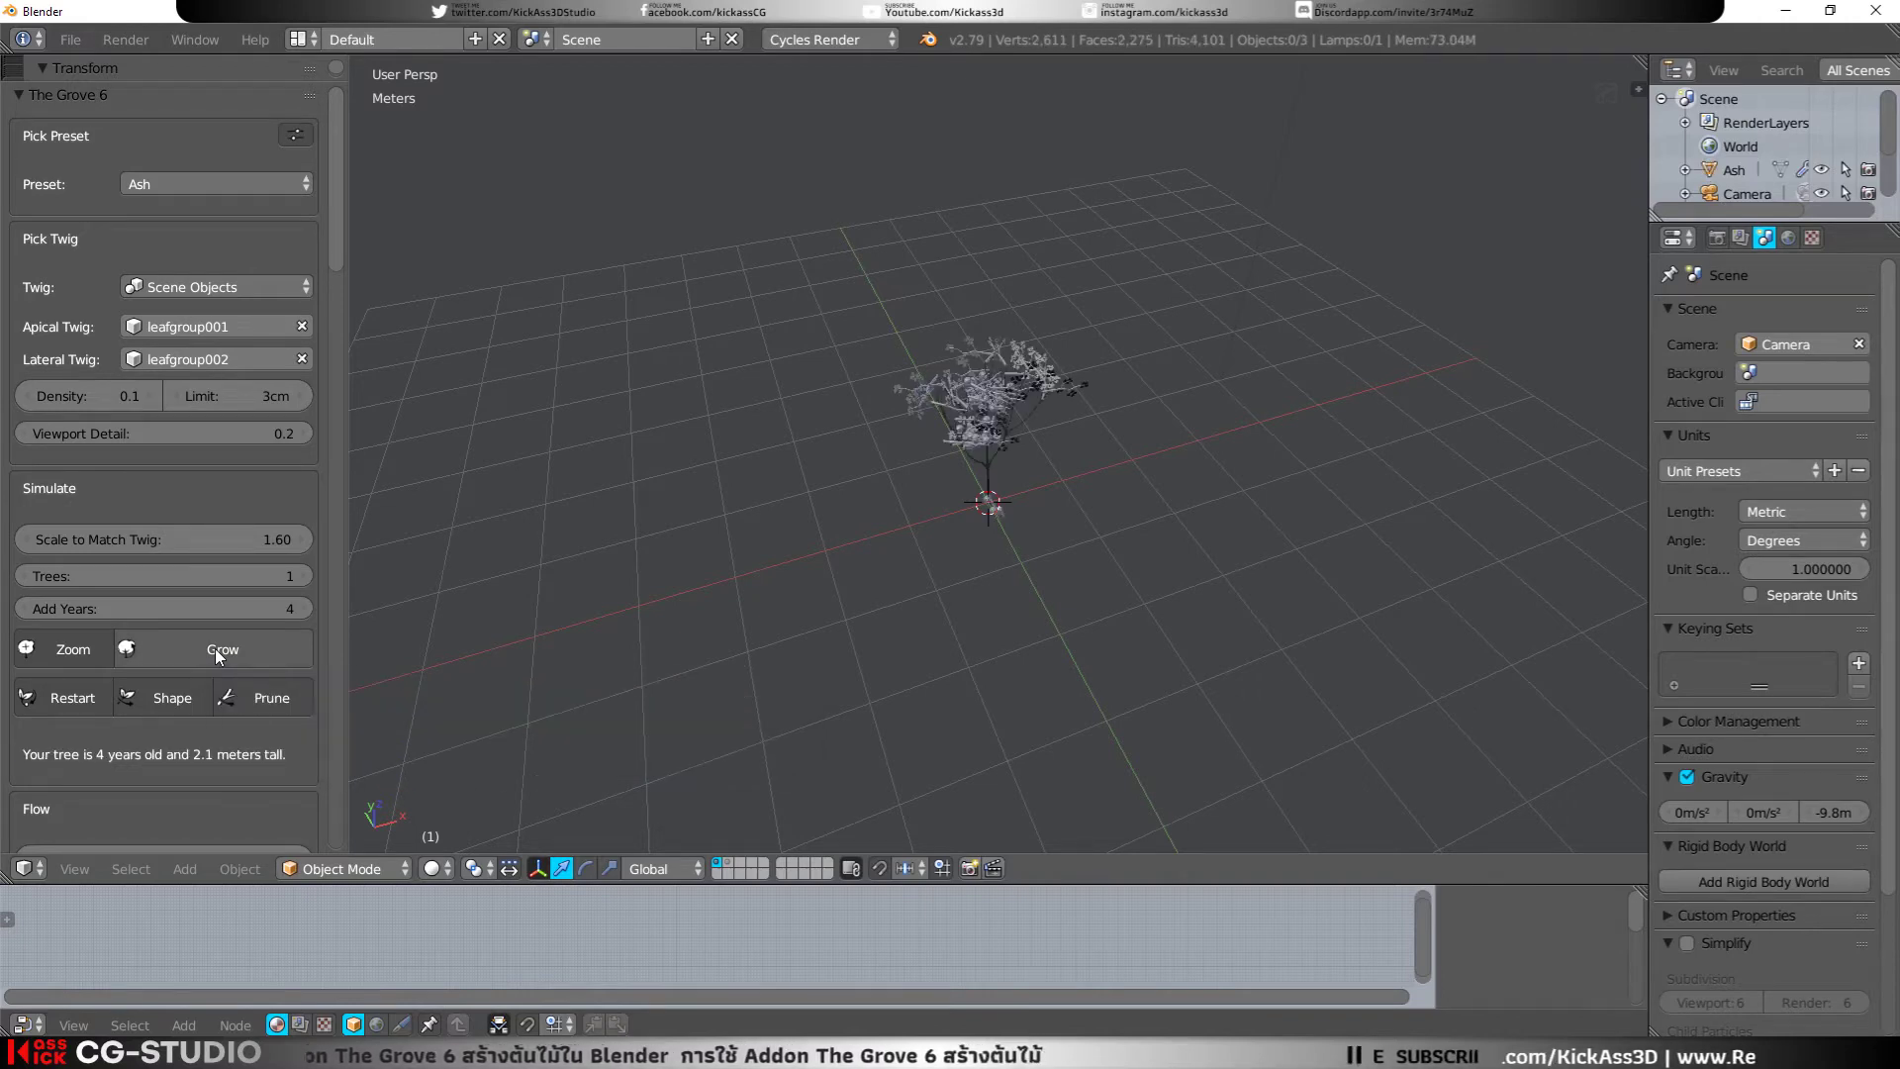
pyautogui.moveTo(1023, 483)
pyautogui.mouseDown(button='middle')
pyautogui.moveTo(1113, 425)
pyautogui.moveTo(1067, 478)
pyautogui.moveTo(948, 501)
pyautogui.moveTo(1097, 482)
pyautogui.moveTo(1079, 486)
pyautogui.mouseUp(button='middle')
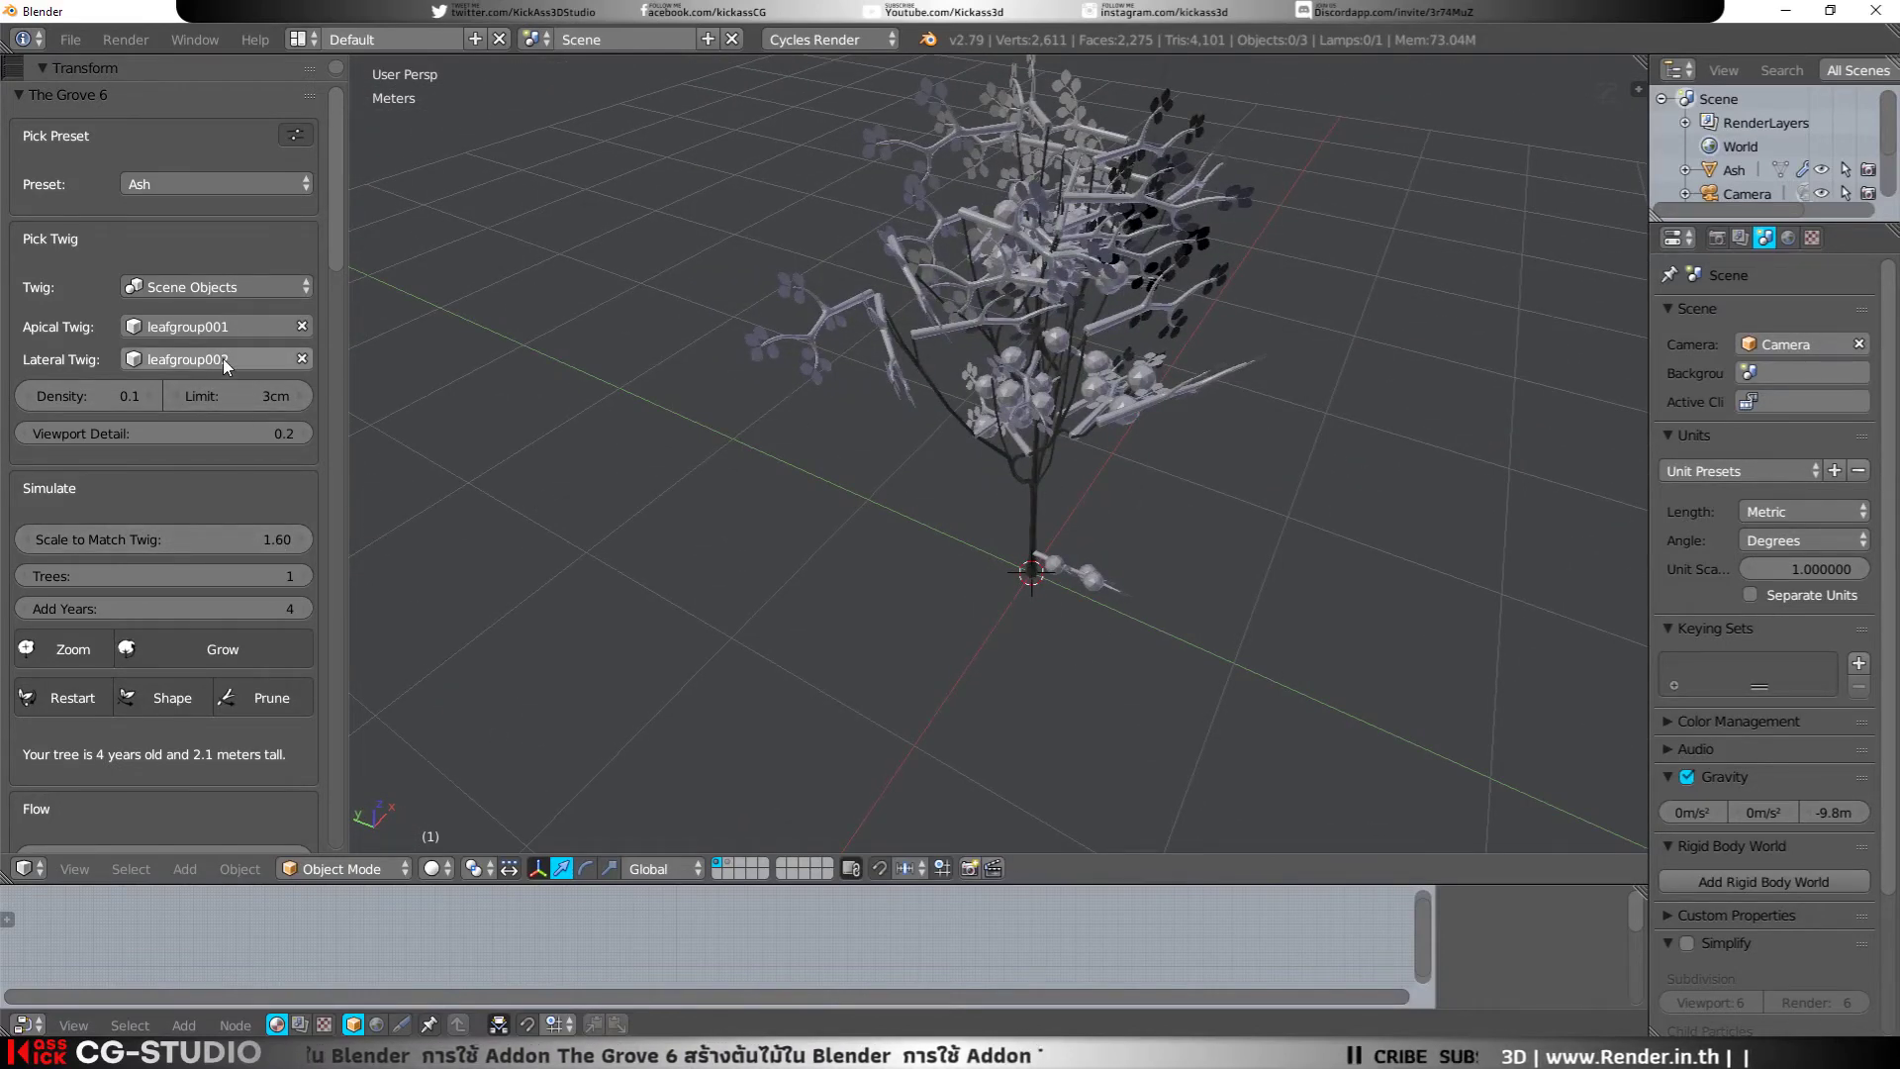
pyautogui.moveTo(1045, 427)
pyautogui.mouseDown(button='middle')
pyautogui.moveTo(916, 418)
pyautogui.moveTo(900, 330)
pyautogui.moveTo(891, 372)
pyautogui.moveTo(949, 357)
pyautogui.moveTo(888, 323)
pyautogui.moveTo(775, 350)
pyautogui.moveTo(809, 371)
pyautogui.mouseUp(button='middle')
pyautogui.scroll(2, 812, 396)
pyautogui.scroll(2, 815, 423)
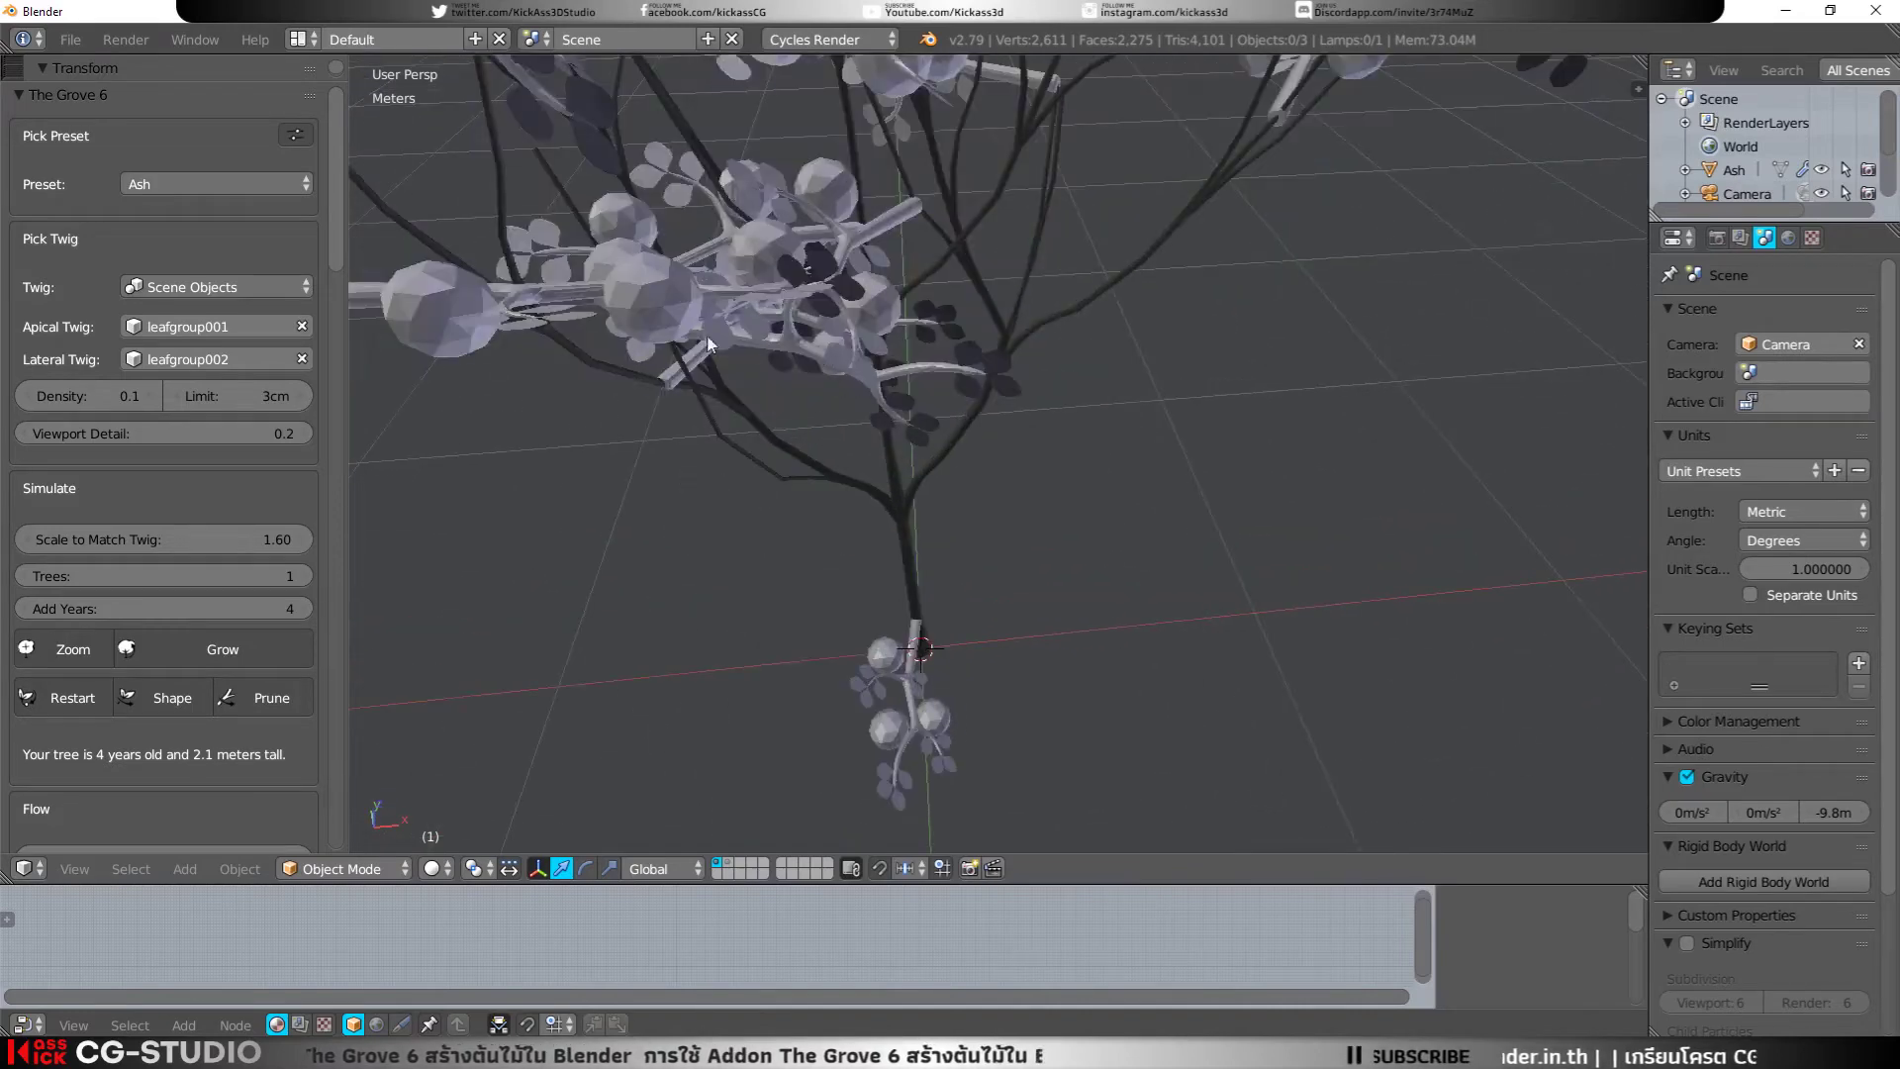
pyautogui.scroll(-4, 568, 317)
pyautogui.moveTo(568, 317); pyautogui.dragTo(447, 462, button='middle')
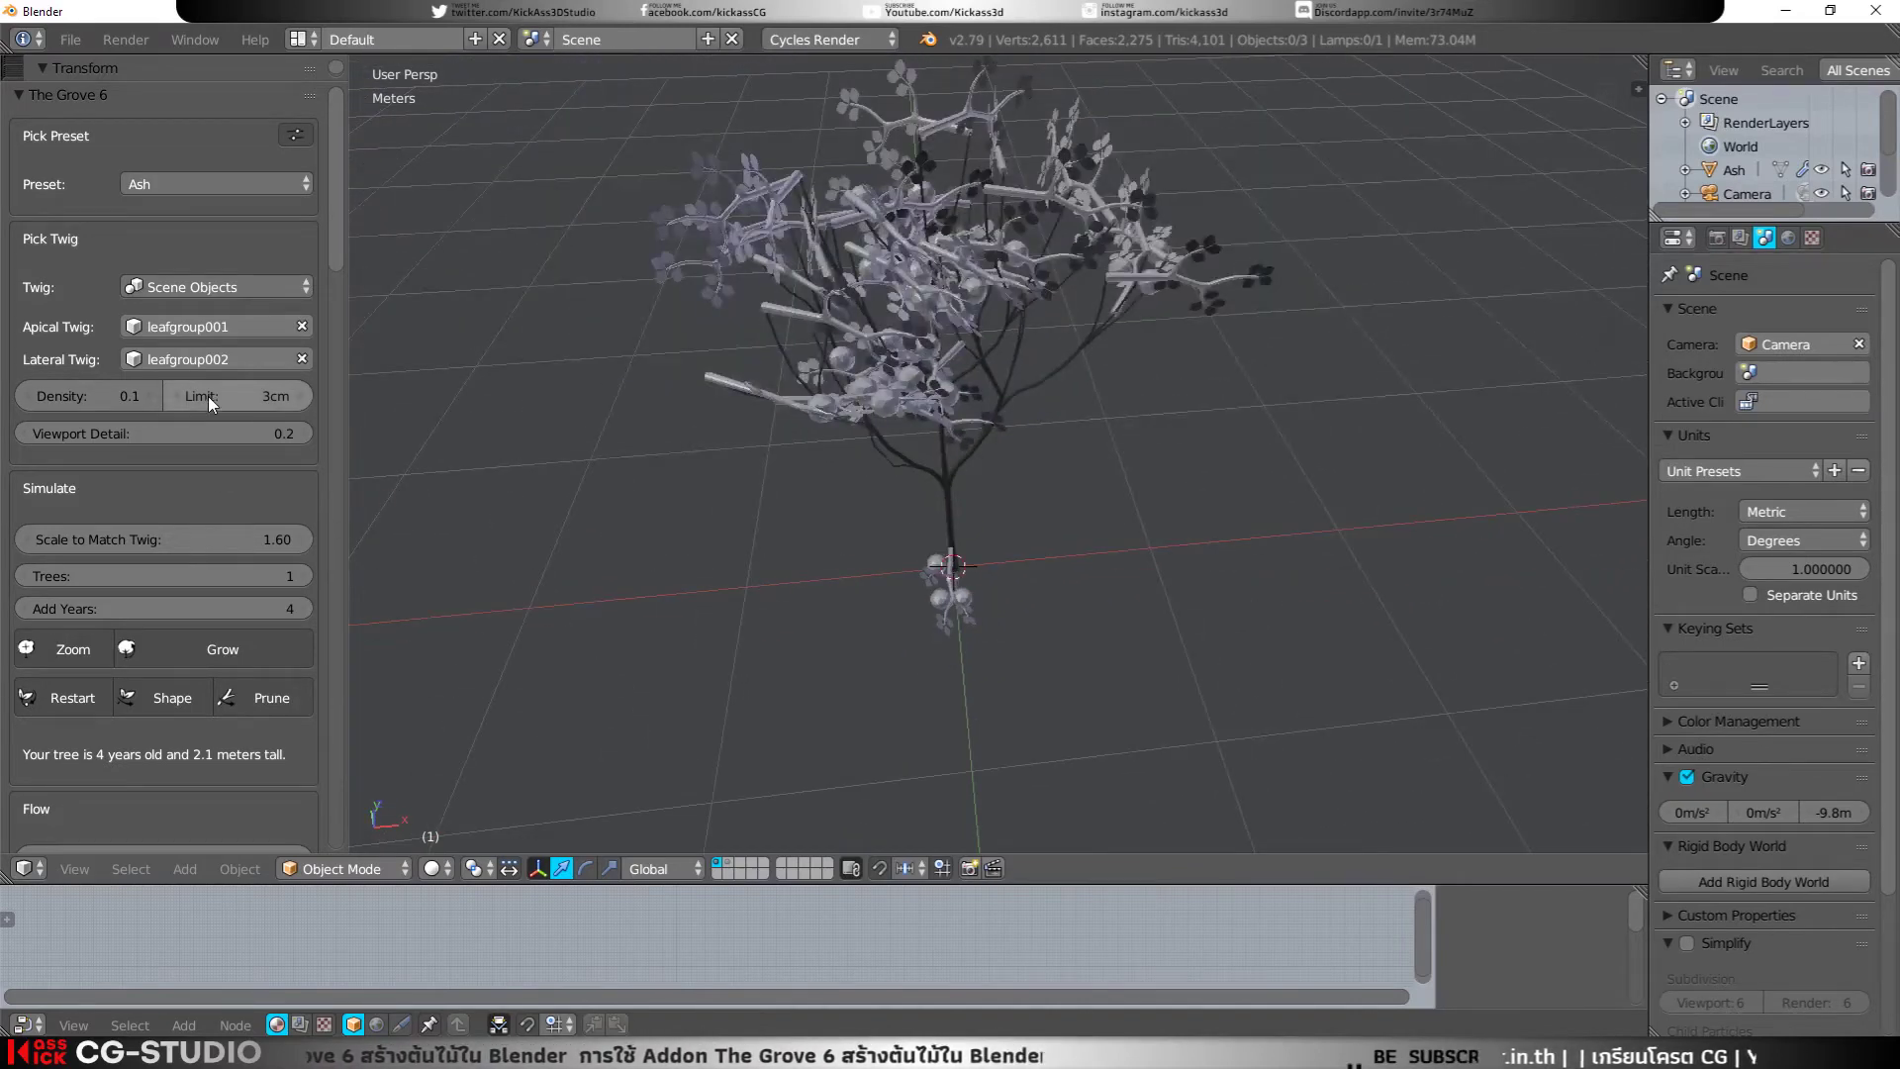
# Step: Set Scale to Match Twig to 1.00 so the tree stands 1.3 meters tall
pyautogui.click(252, 537)
pyautogui.moveTo(251, 537); pyautogui.dragTo(247, 546)
pyautogui.write('0.1')
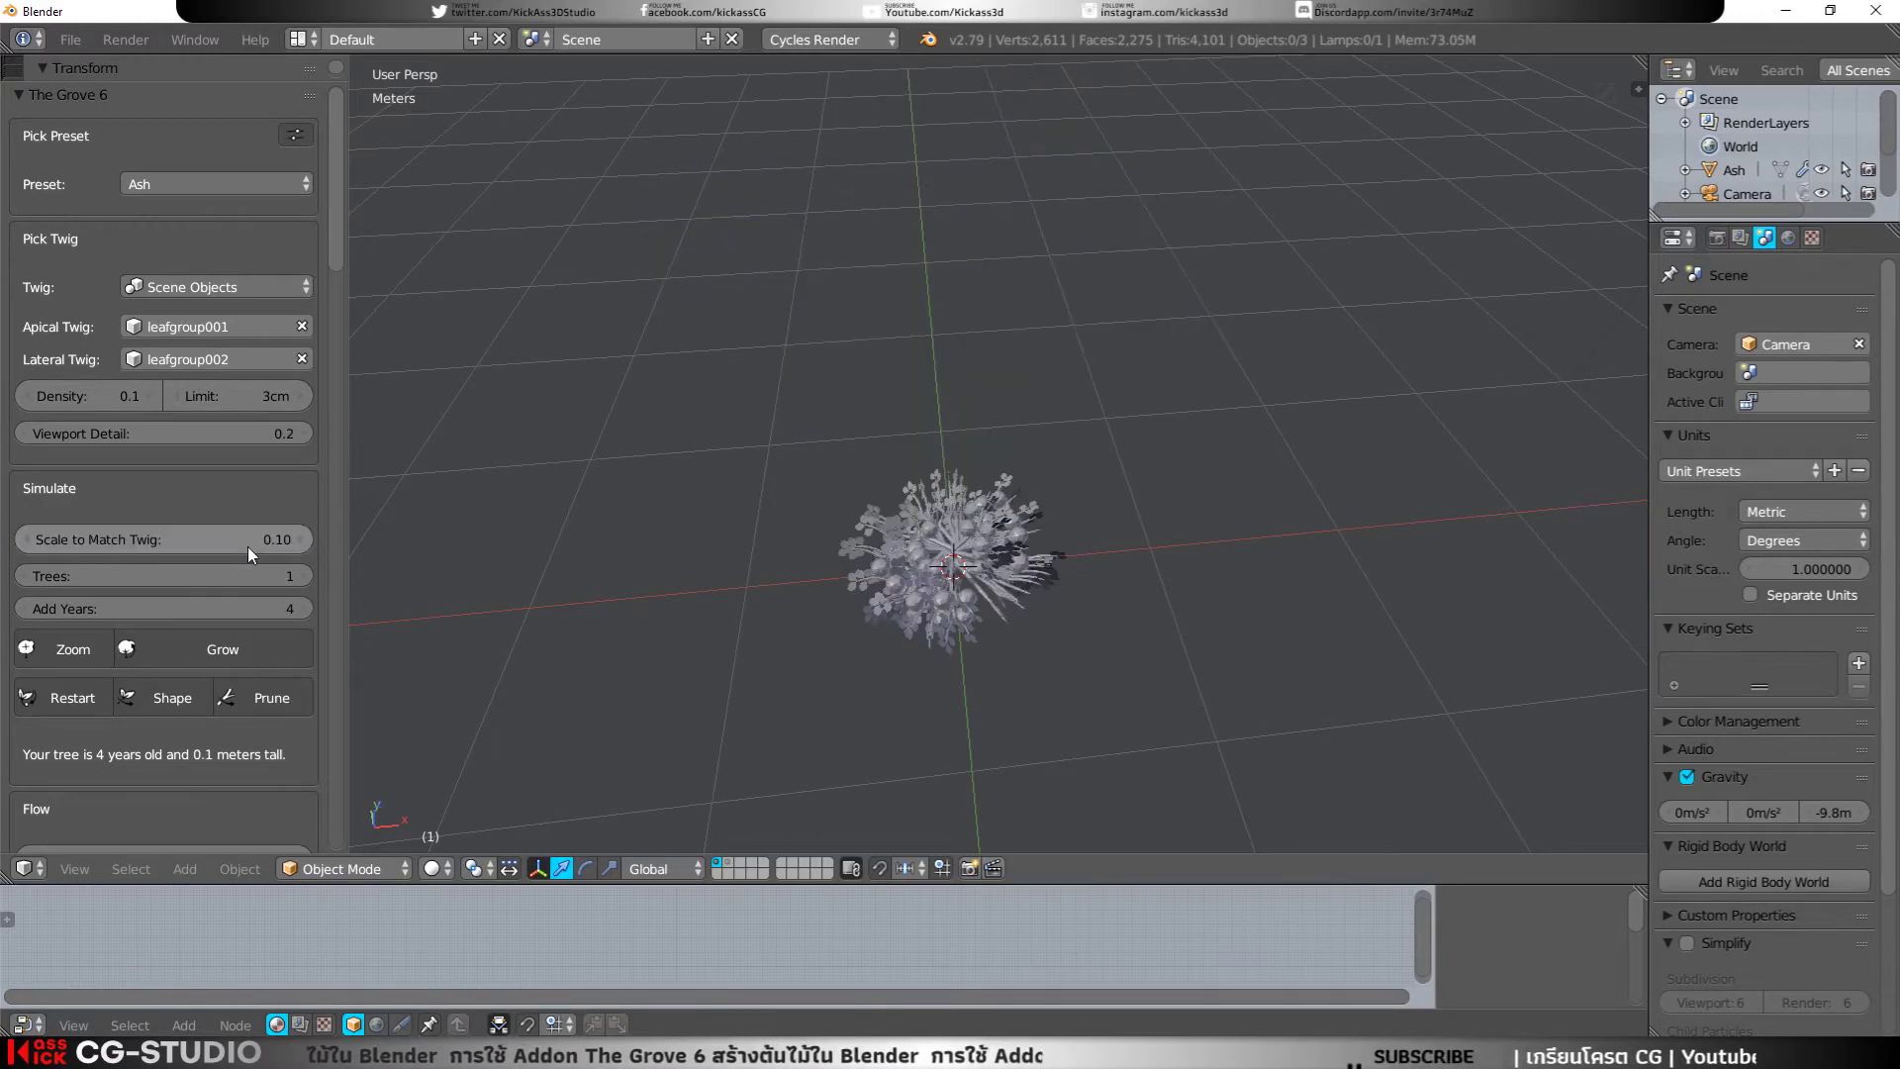
pyautogui.click(302, 540)
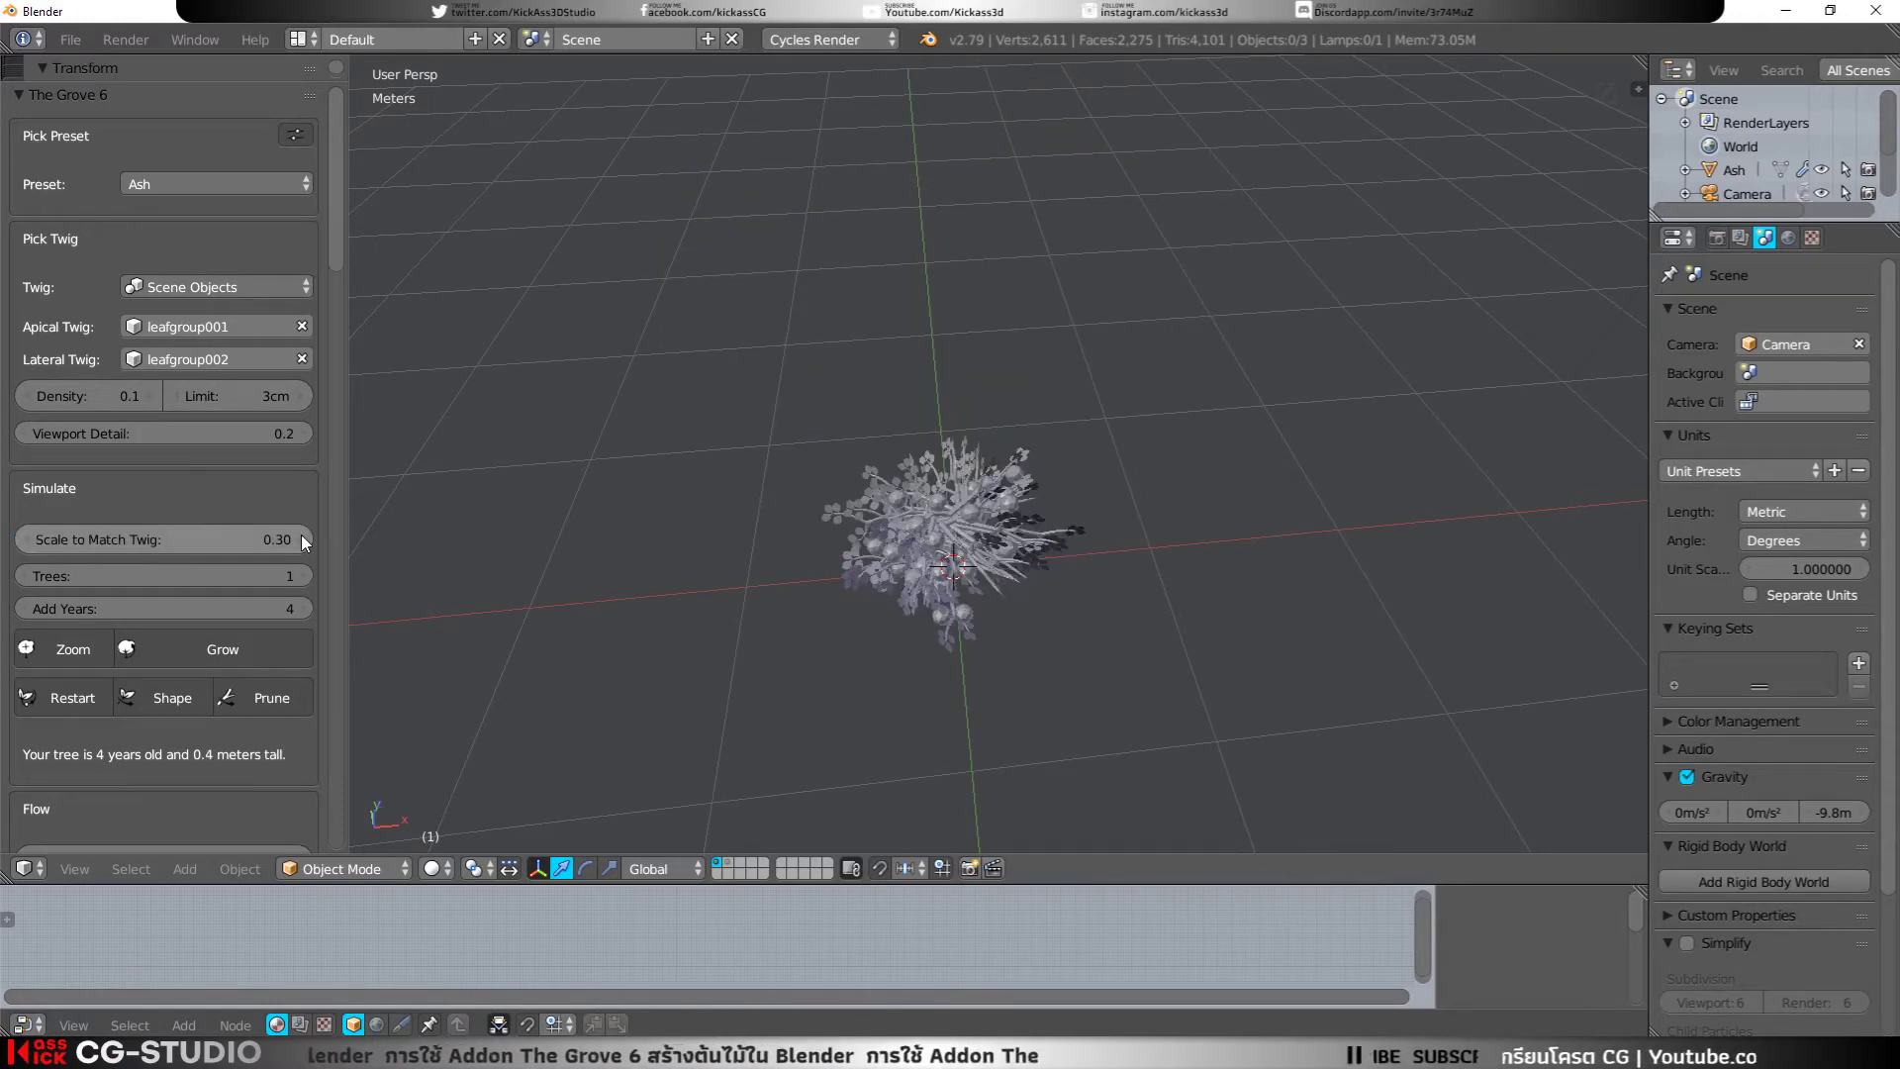
pyautogui.click(303, 539)
pyautogui.click(269, 545)
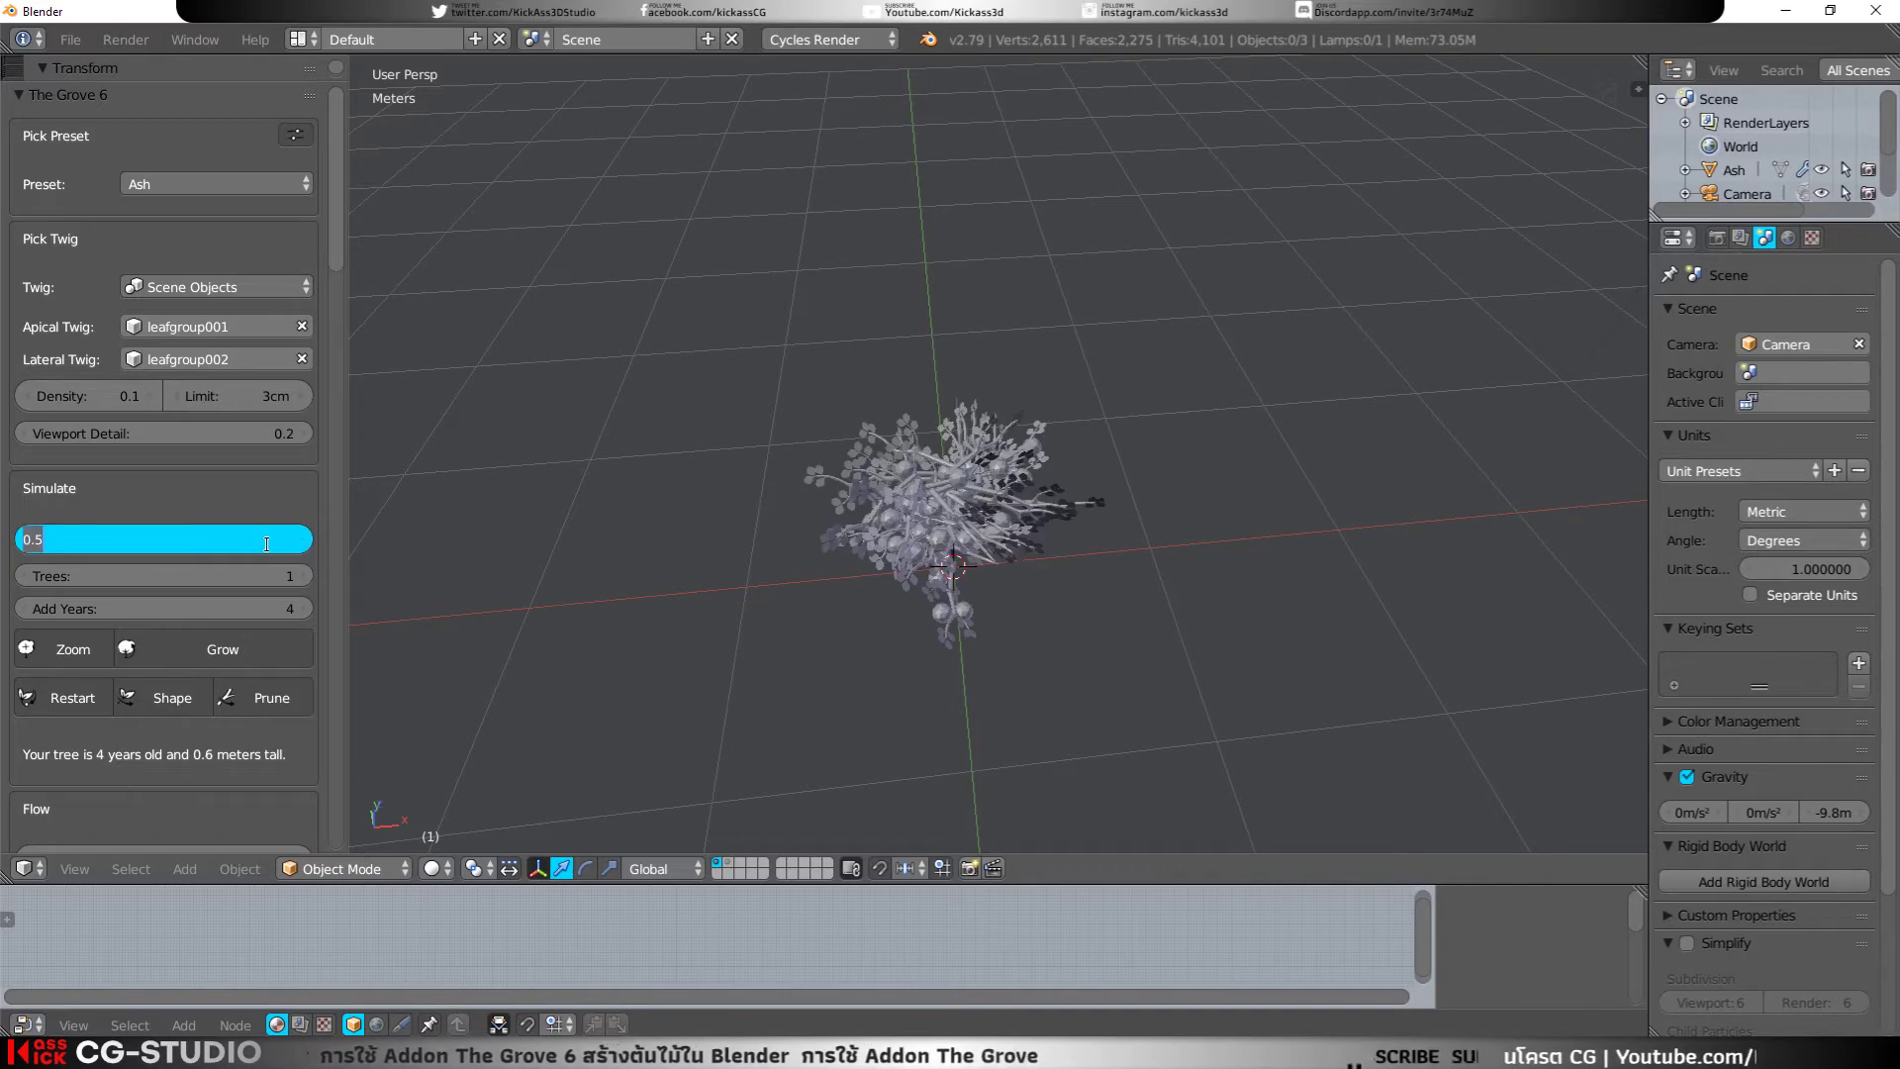
pyautogui.write('1')
pyautogui.press('Return')
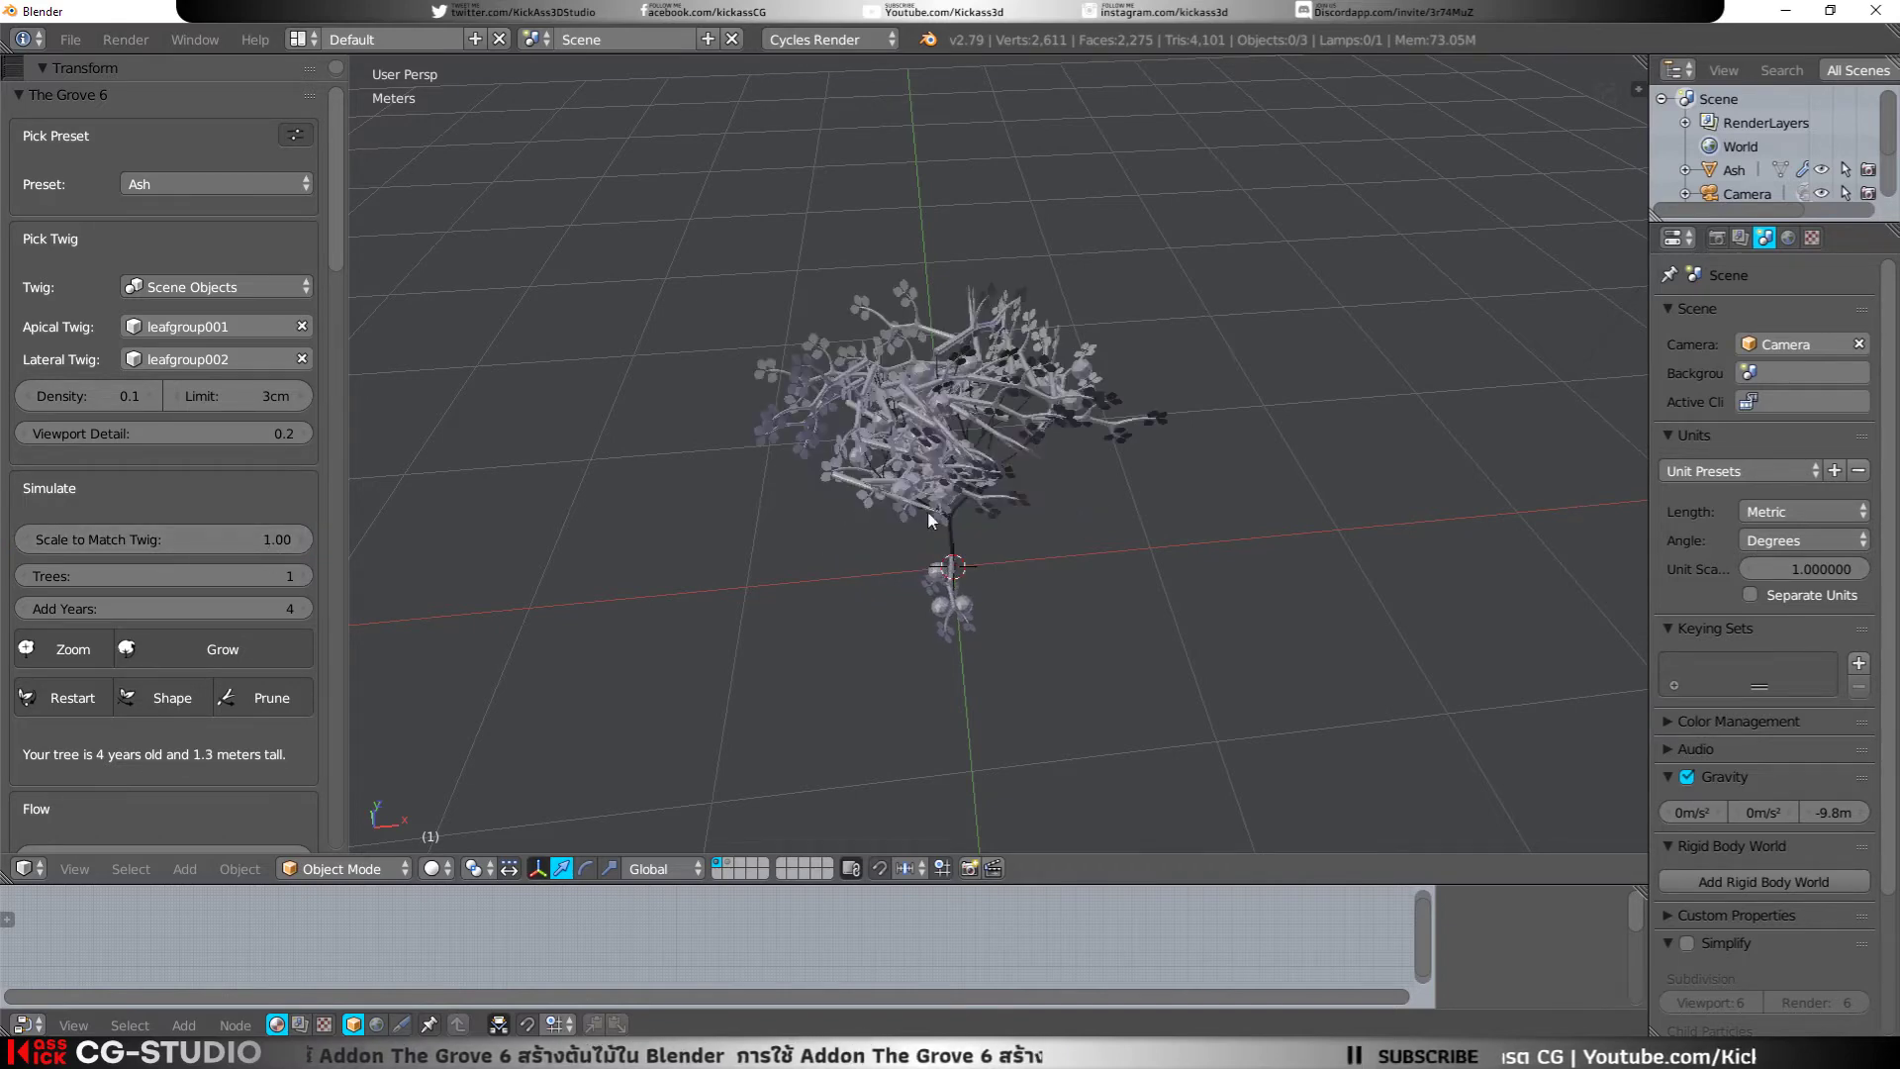
pyautogui.moveTo(929, 508); pyautogui.dragTo(940, 459, button='middle')
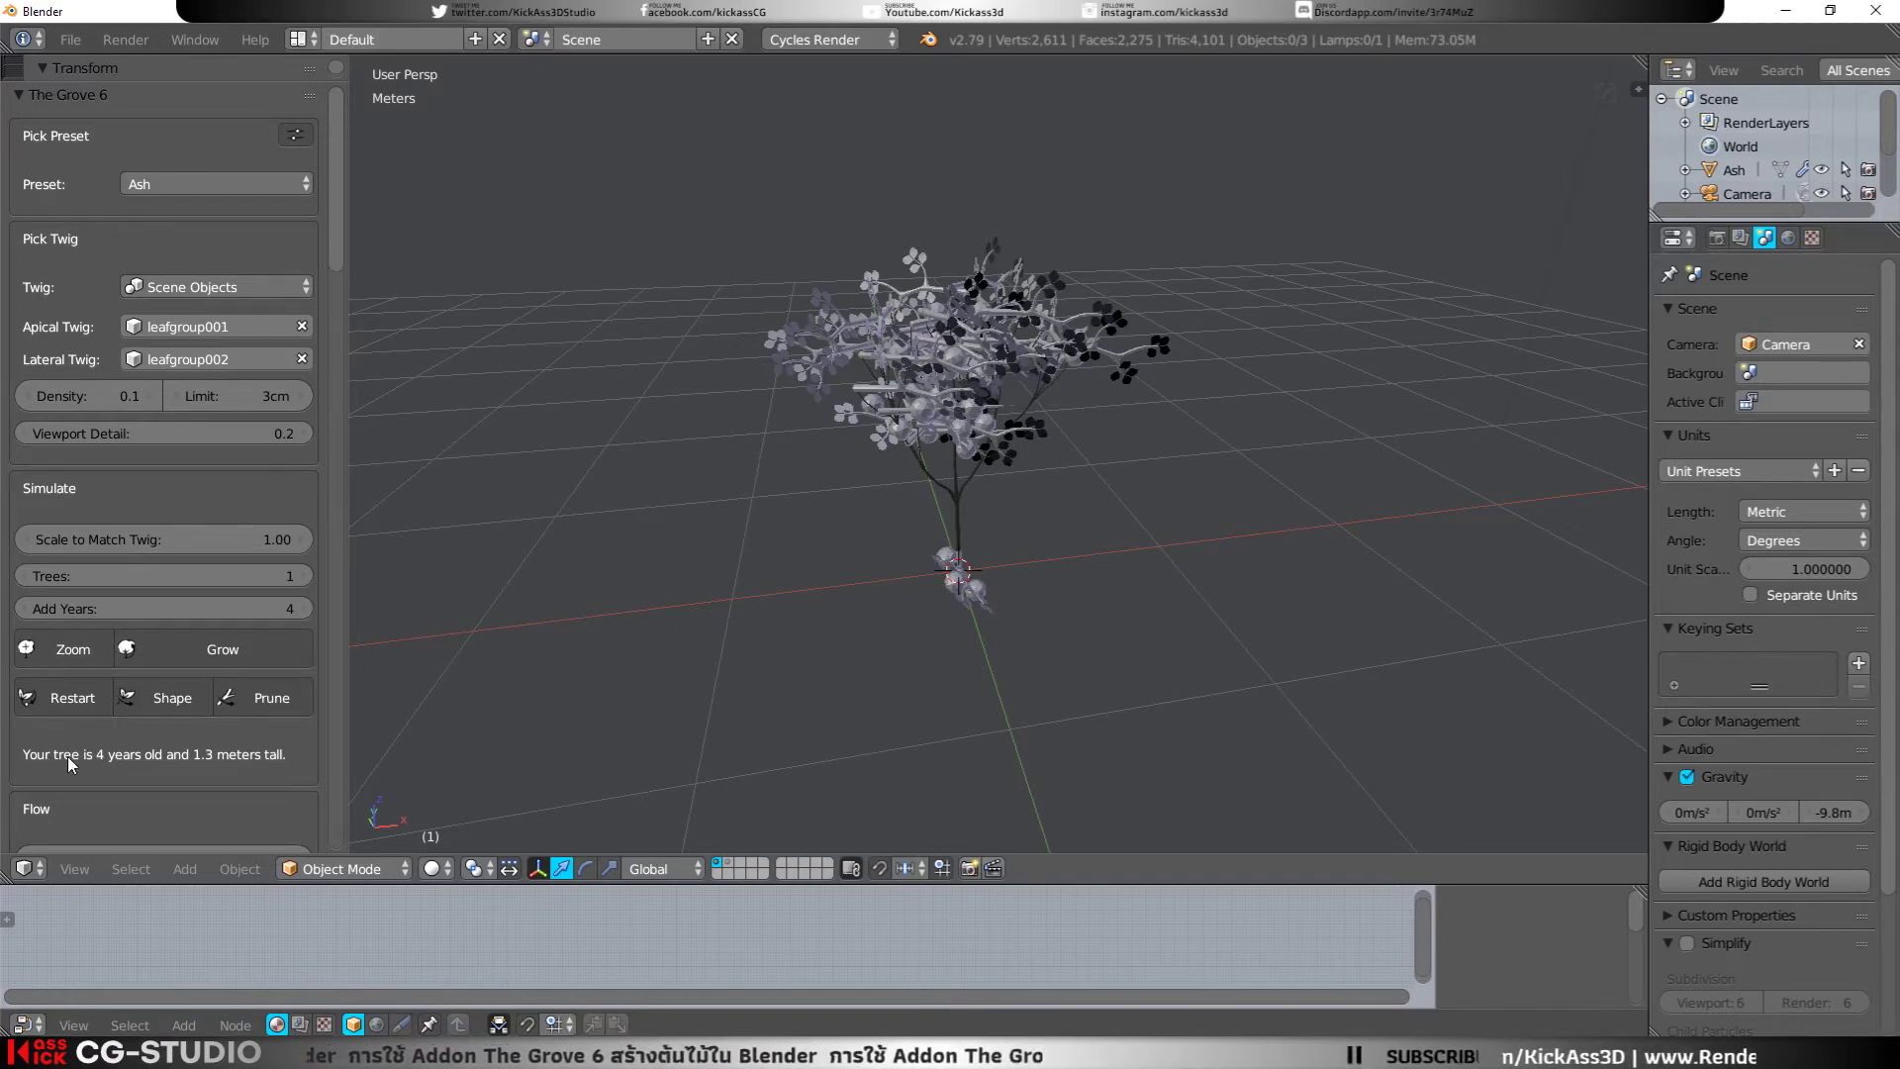
# Step: Grow the Ash tree four more years to 8 years old
pyautogui.click(228, 655)
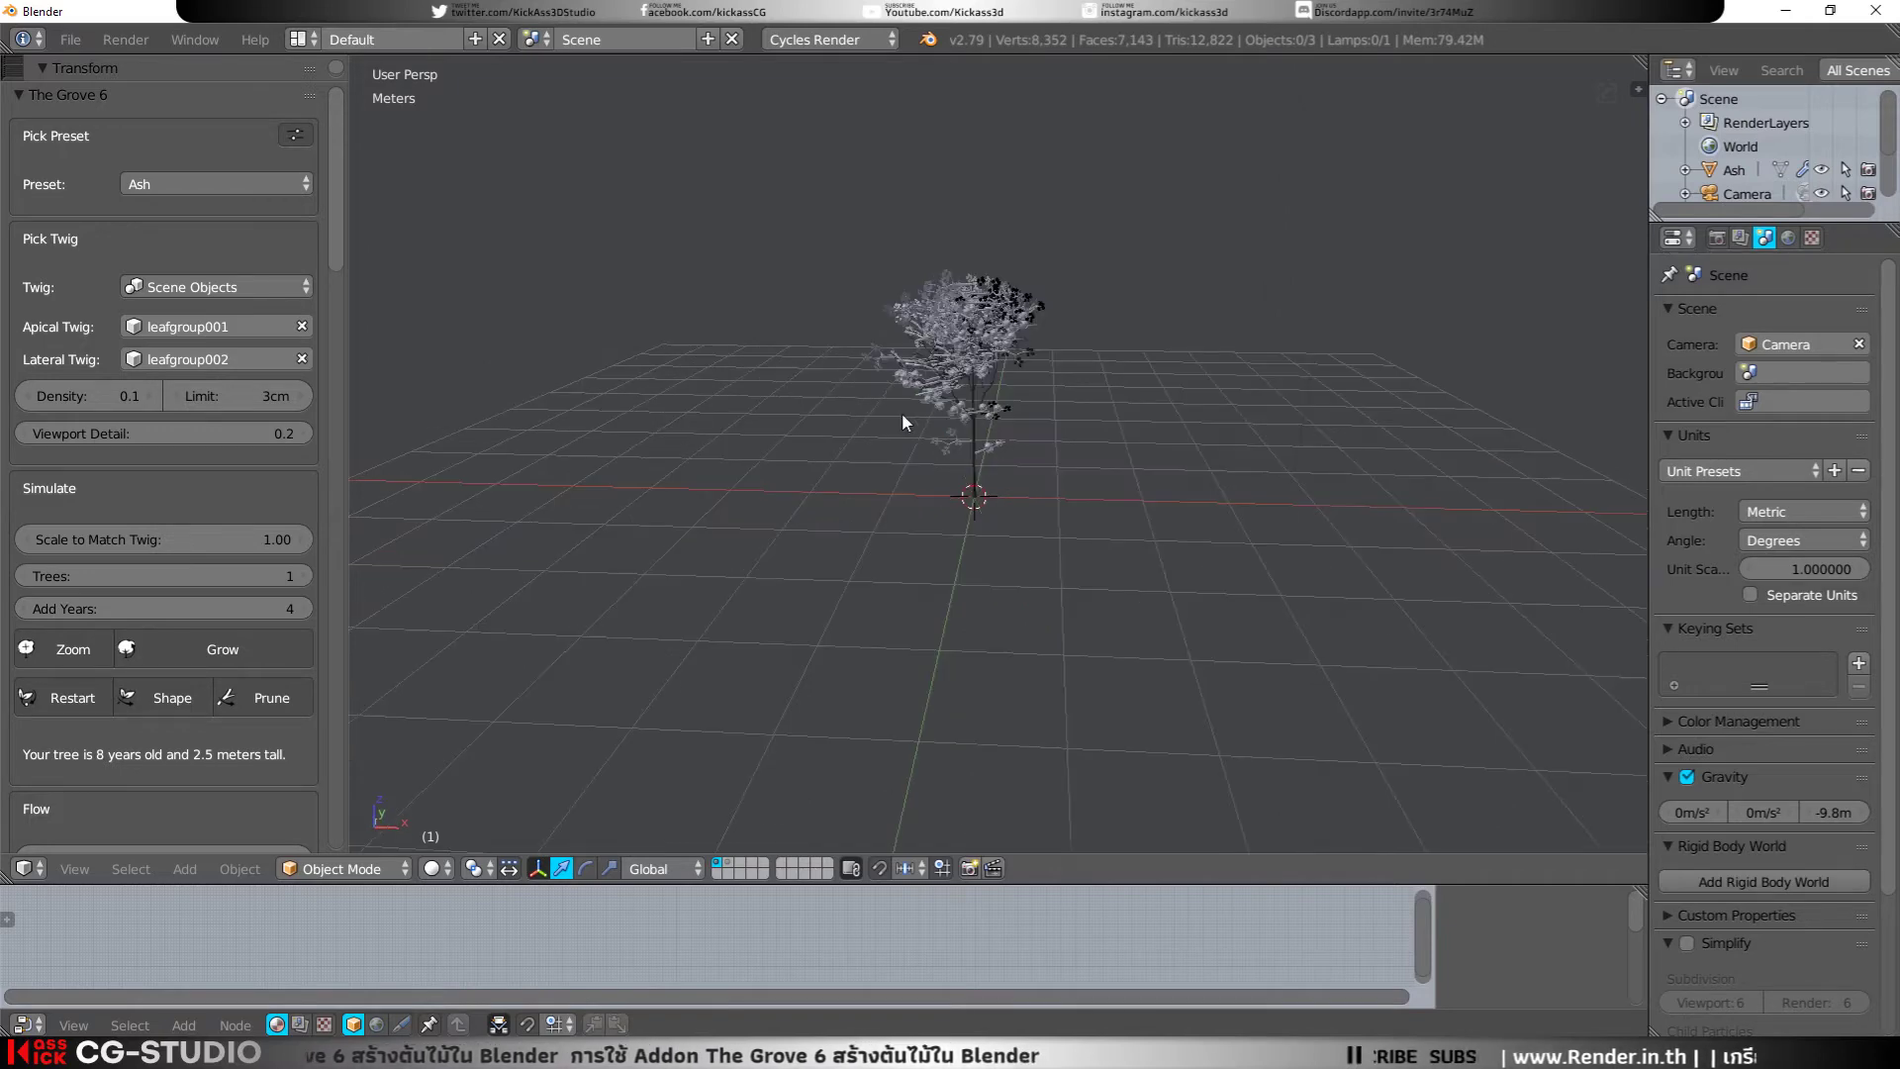
pyautogui.scroll(4, 901, 412)
pyautogui.moveTo(971, 382); pyautogui.dragTo(937, 483, button='middle')
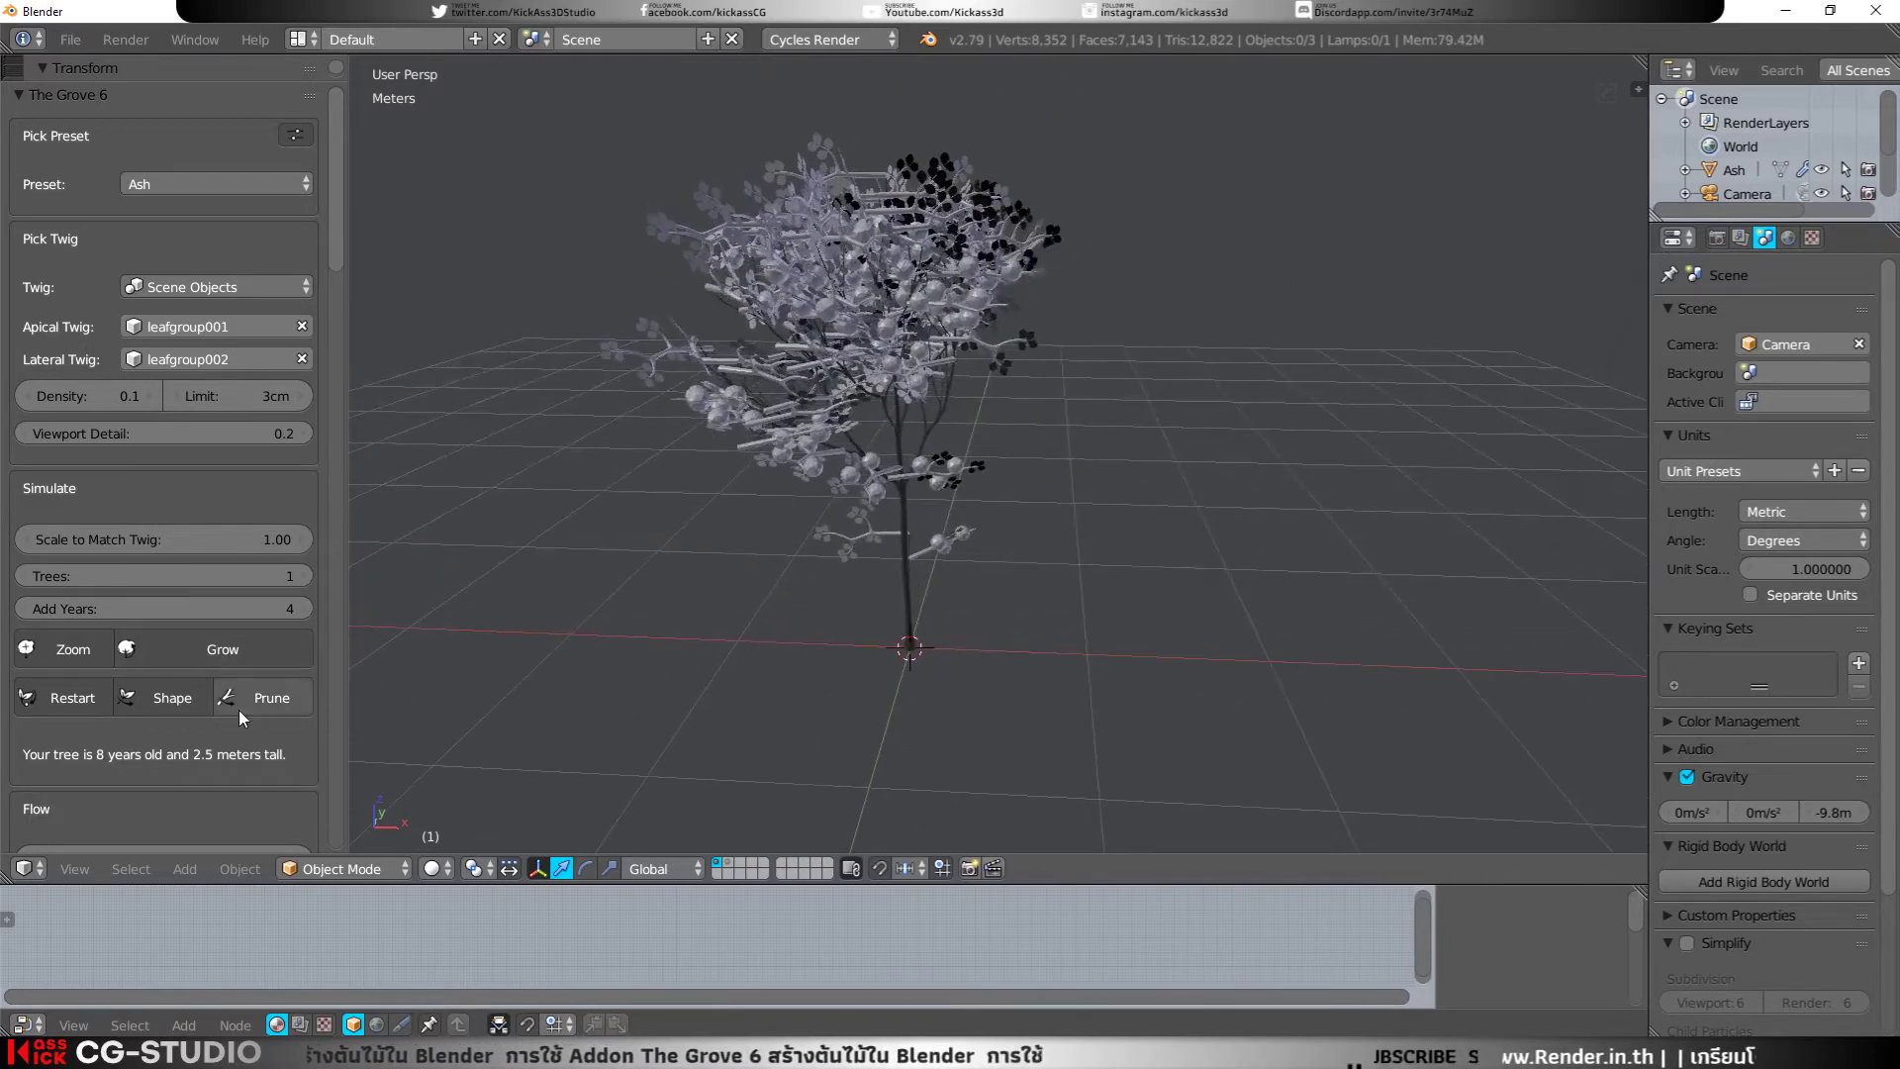
# Step: Grow the tree to 12 years and 3.7 meters, inspecting the canopy and trunk base
pyautogui.click(247, 647)
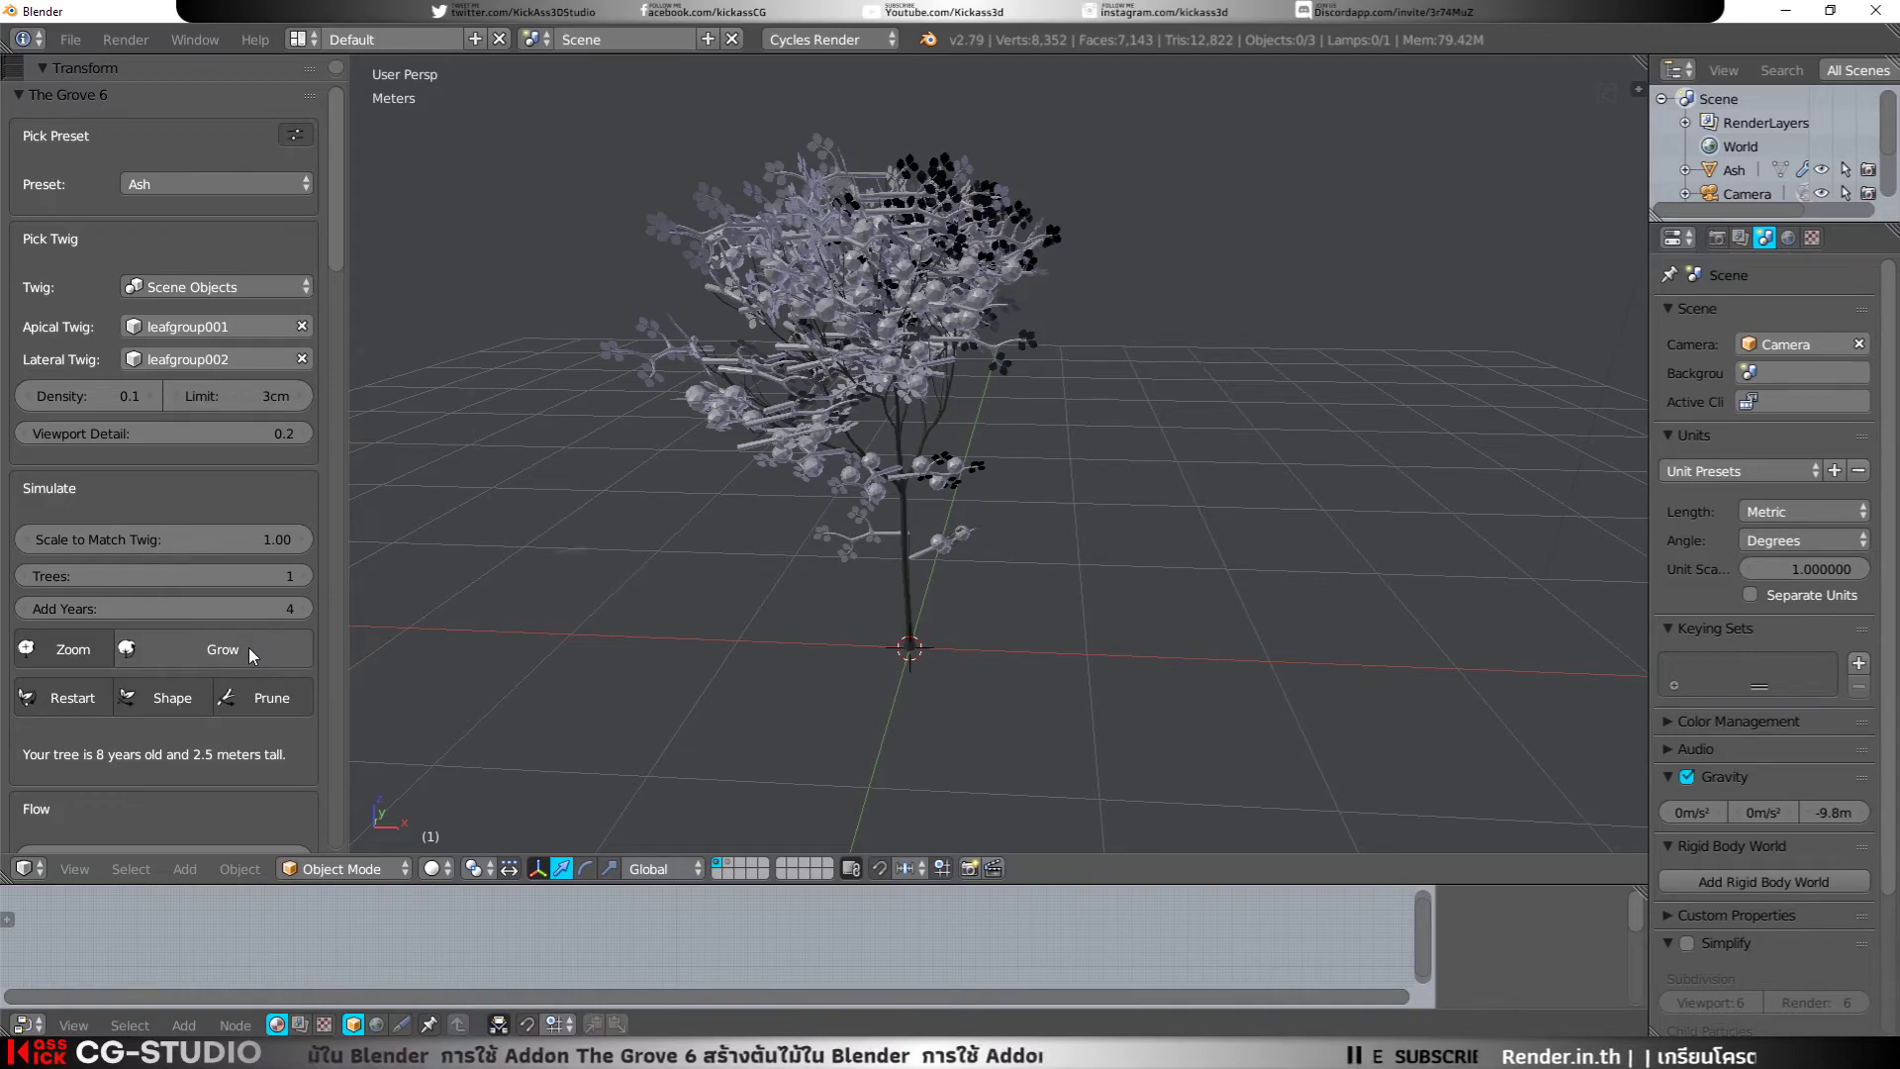
pyautogui.scroll(2, 812, 618)
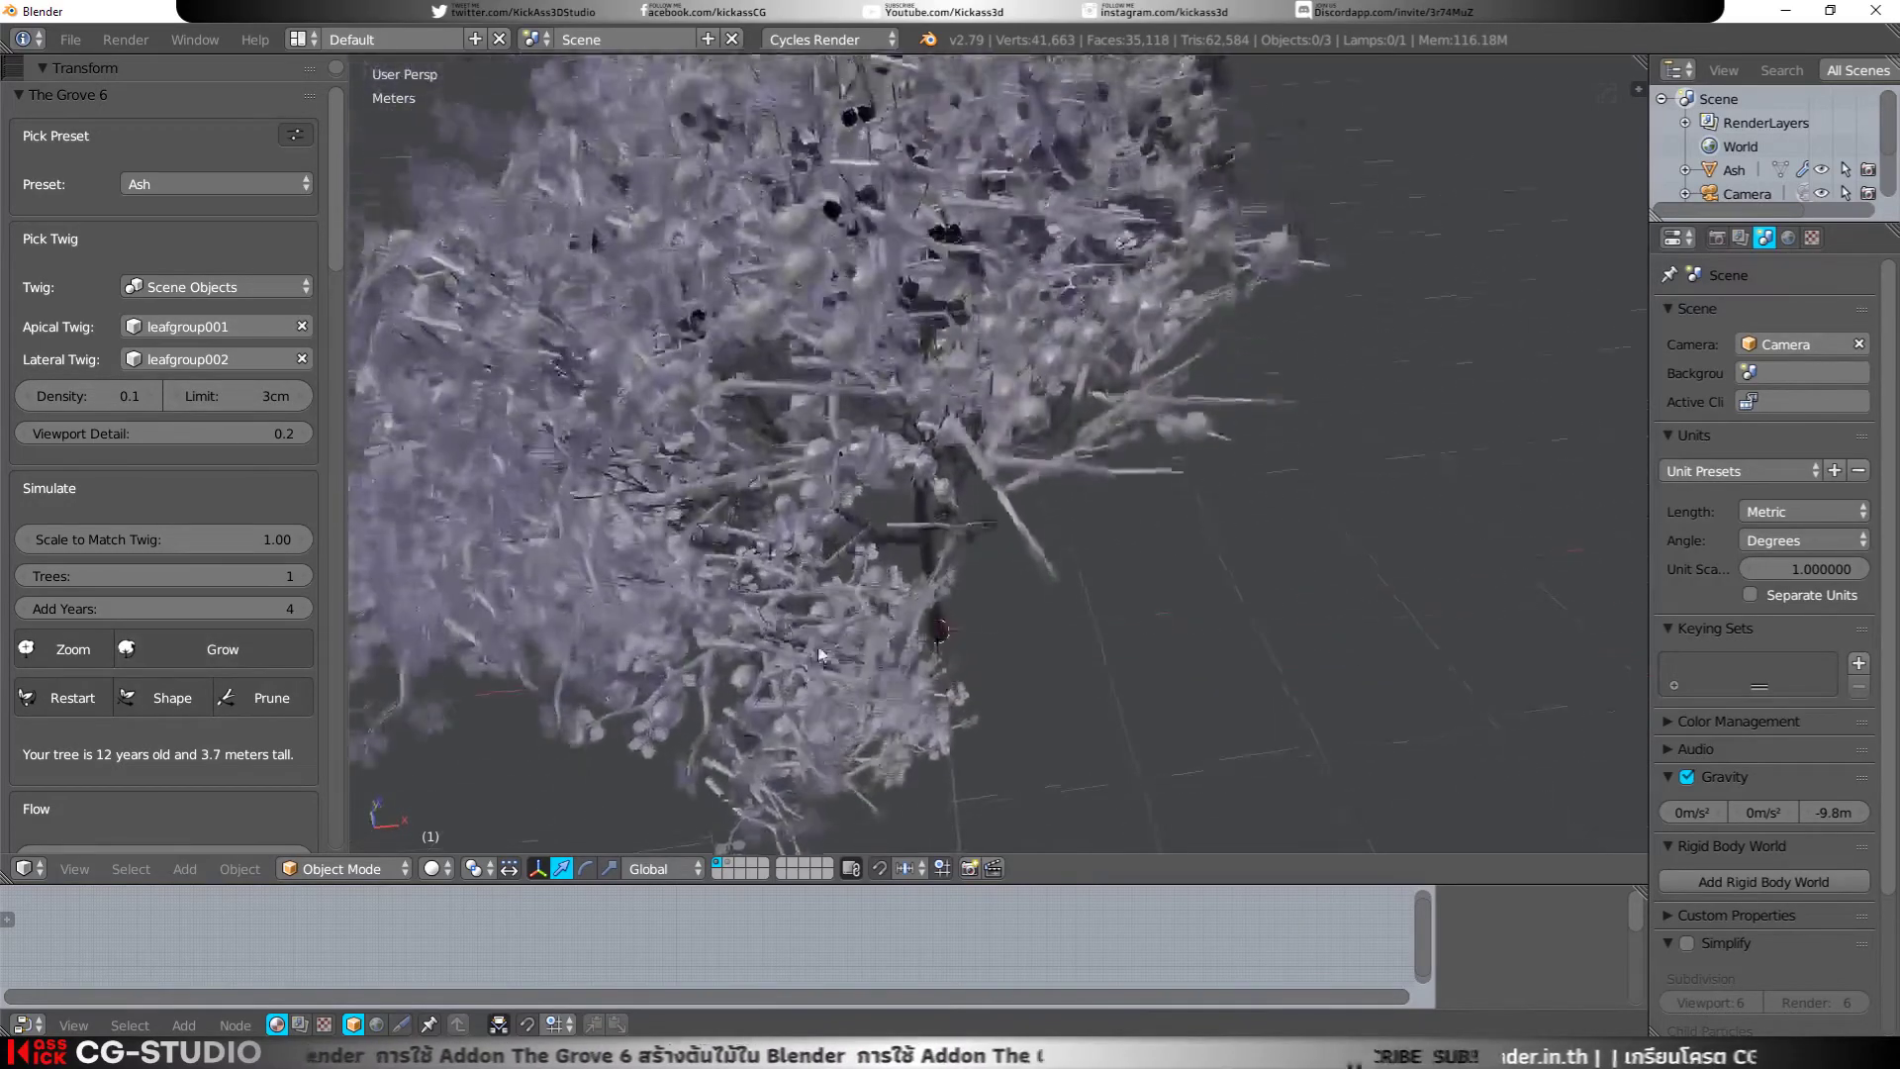
pyautogui.moveTo(811, 618)
pyautogui.mouseDown(button='middle')
pyautogui.moveTo(805, 666)
pyautogui.moveTo(911, 684)
pyautogui.mouseUp(button='middle')
pyautogui.scroll(-5, 918, 554)
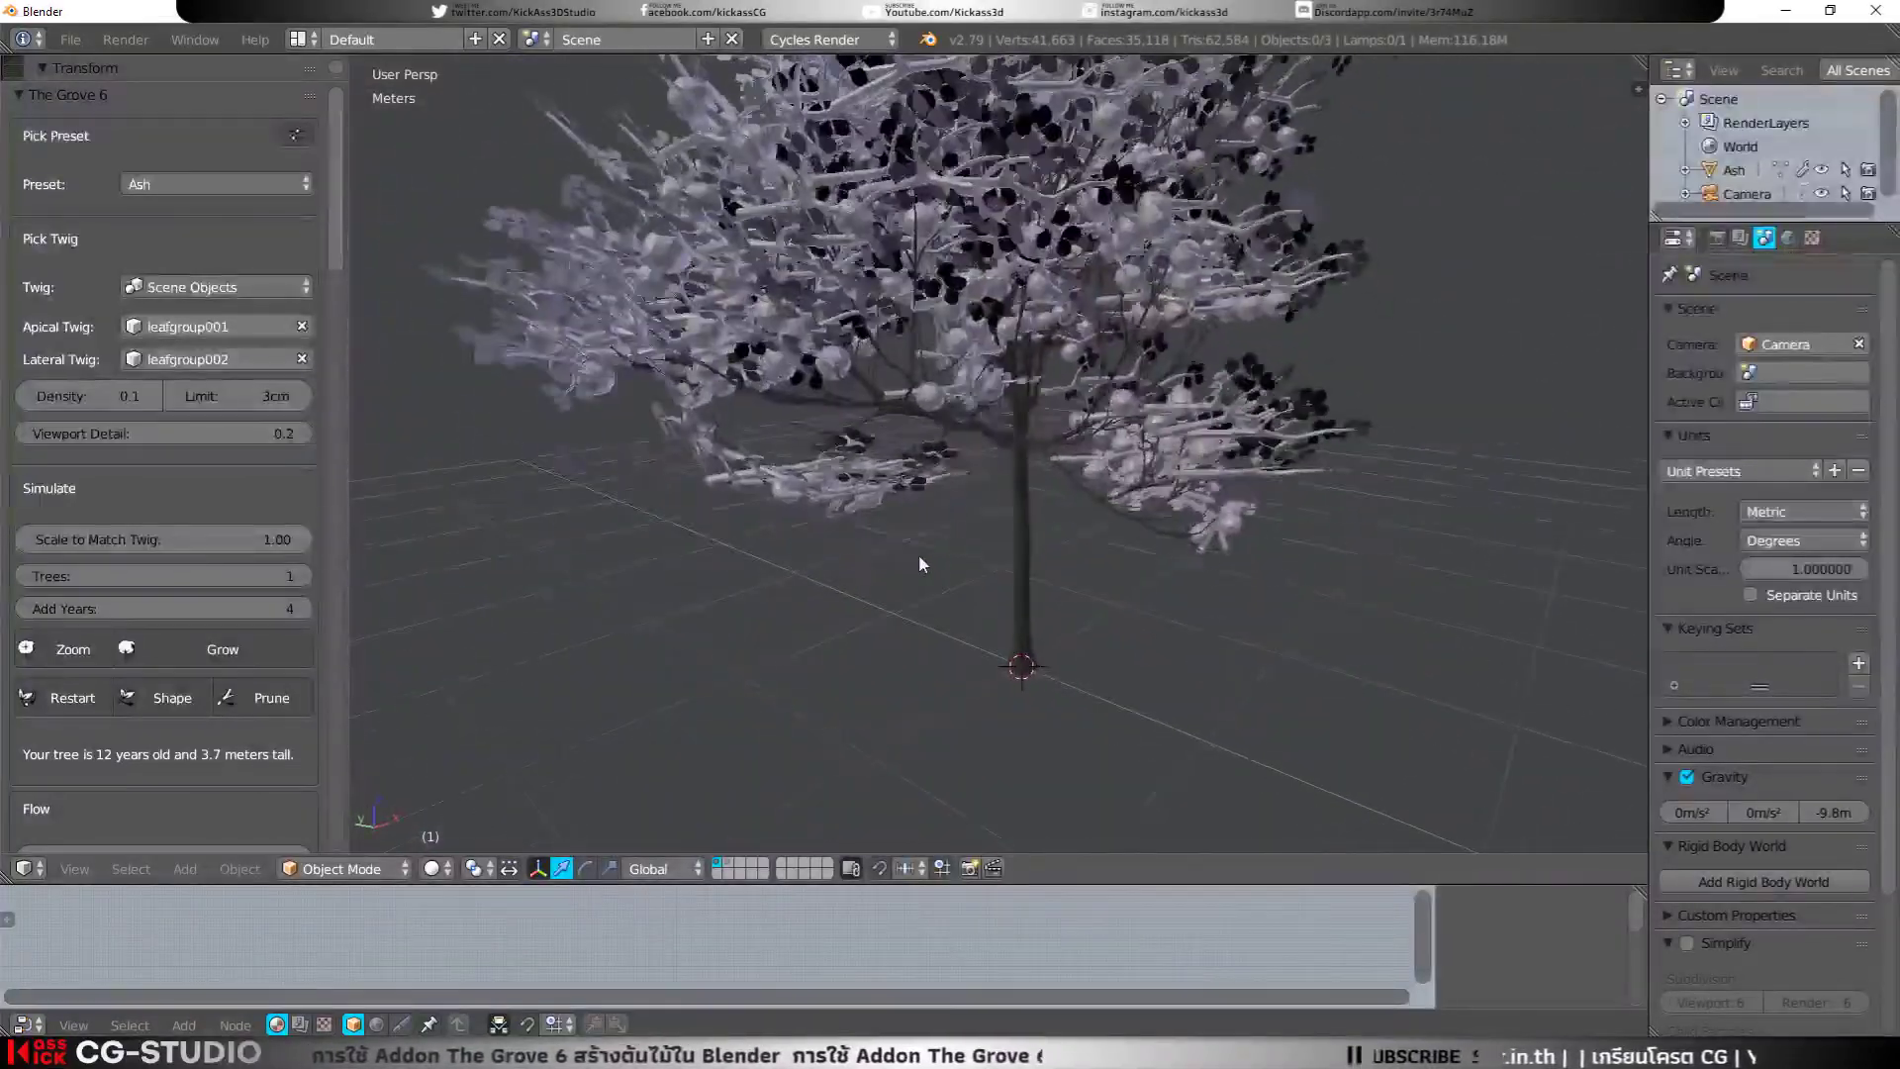
pyautogui.moveTo(918, 554); pyautogui.dragTo(905, 566, button='middle')
pyautogui.scroll(4, 769, 489)
pyautogui.scroll(2, 777, 475)
pyautogui.scroll(-3, 778, 473)
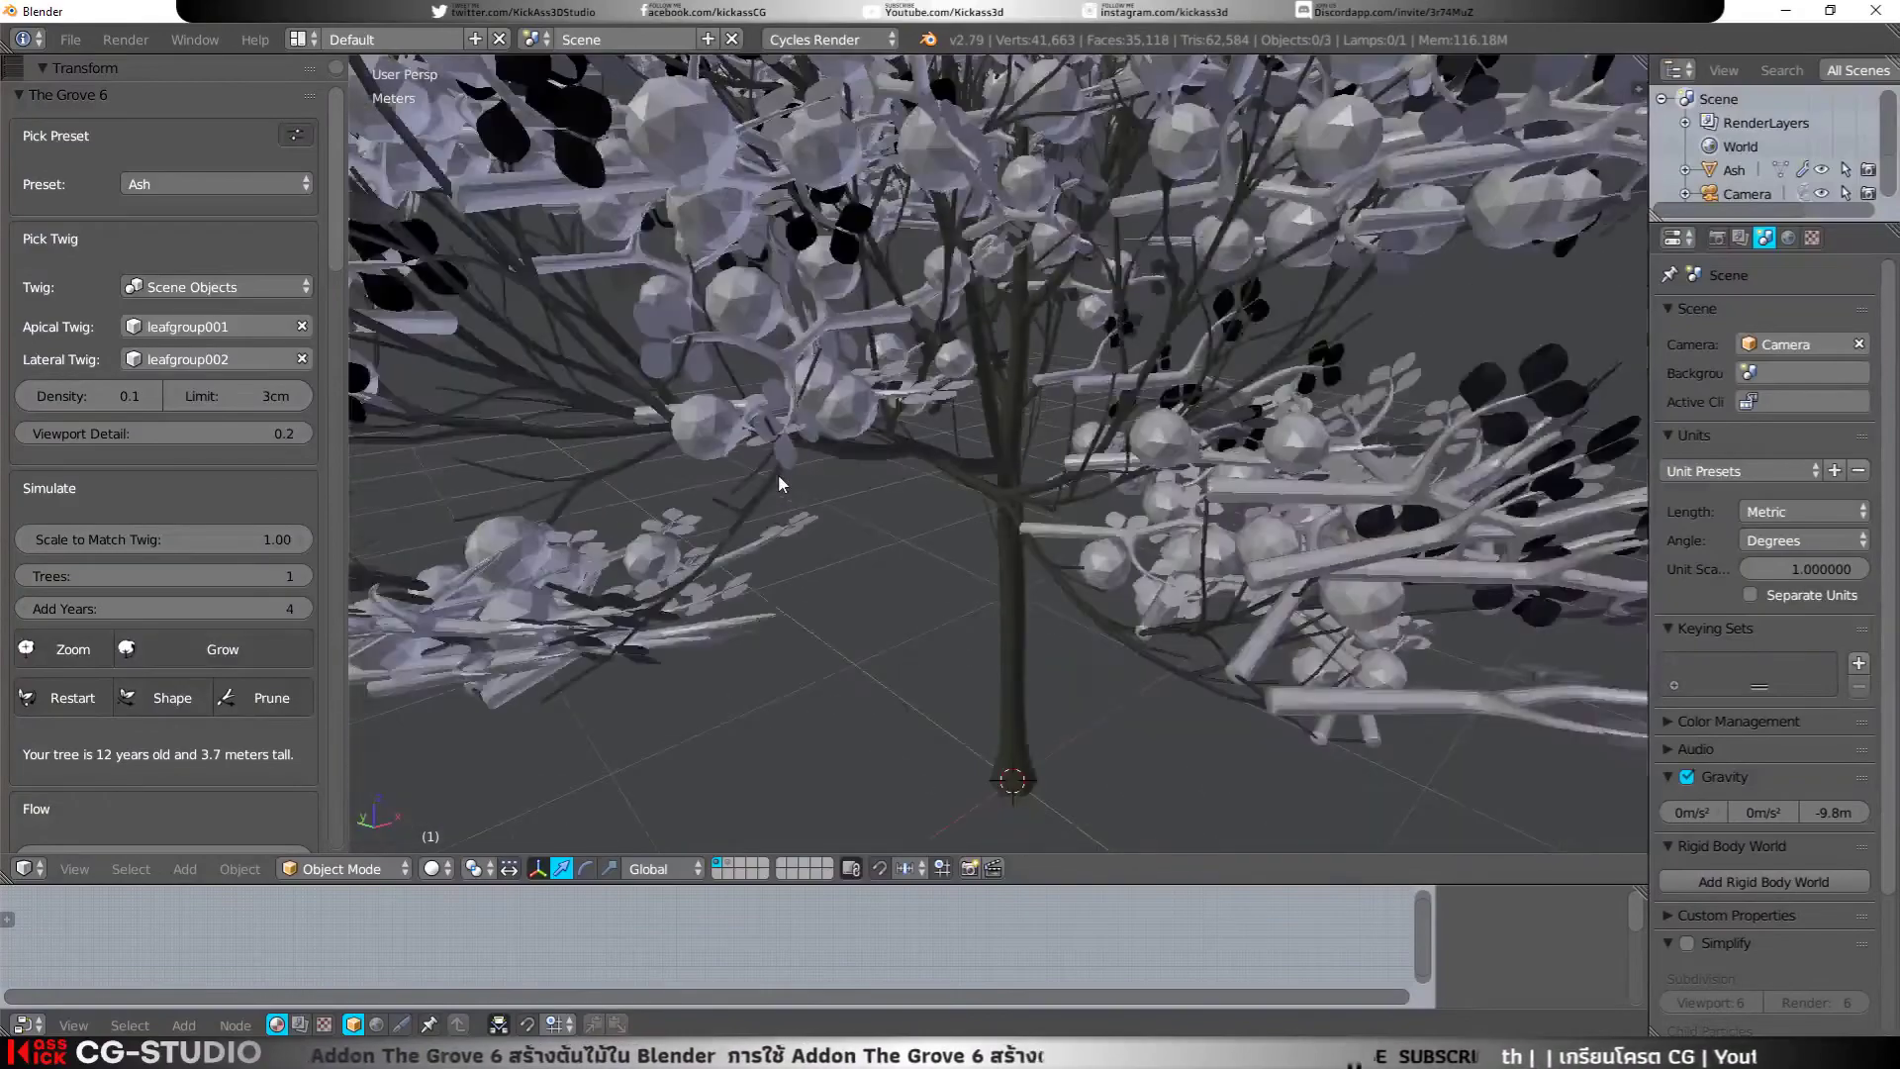
pyautogui.moveTo(1048, 463); pyautogui.dragTo(983, 477, button='middle')
pyautogui.scroll(2, 1089, 566)
pyautogui.moveTo(1088, 569)
pyautogui.mouseDown(button='middle')
pyautogui.moveTo(1013, 500)
pyautogui.moveTo(922, 508)
pyautogui.mouseUp(button='middle')
pyautogui.scroll(-3, 1012, 502)
# Step: Show the second layer, which holds only the two twig objects
pyautogui.scroll(2, 922, 508)
pyautogui.scroll(2, 920, 485)
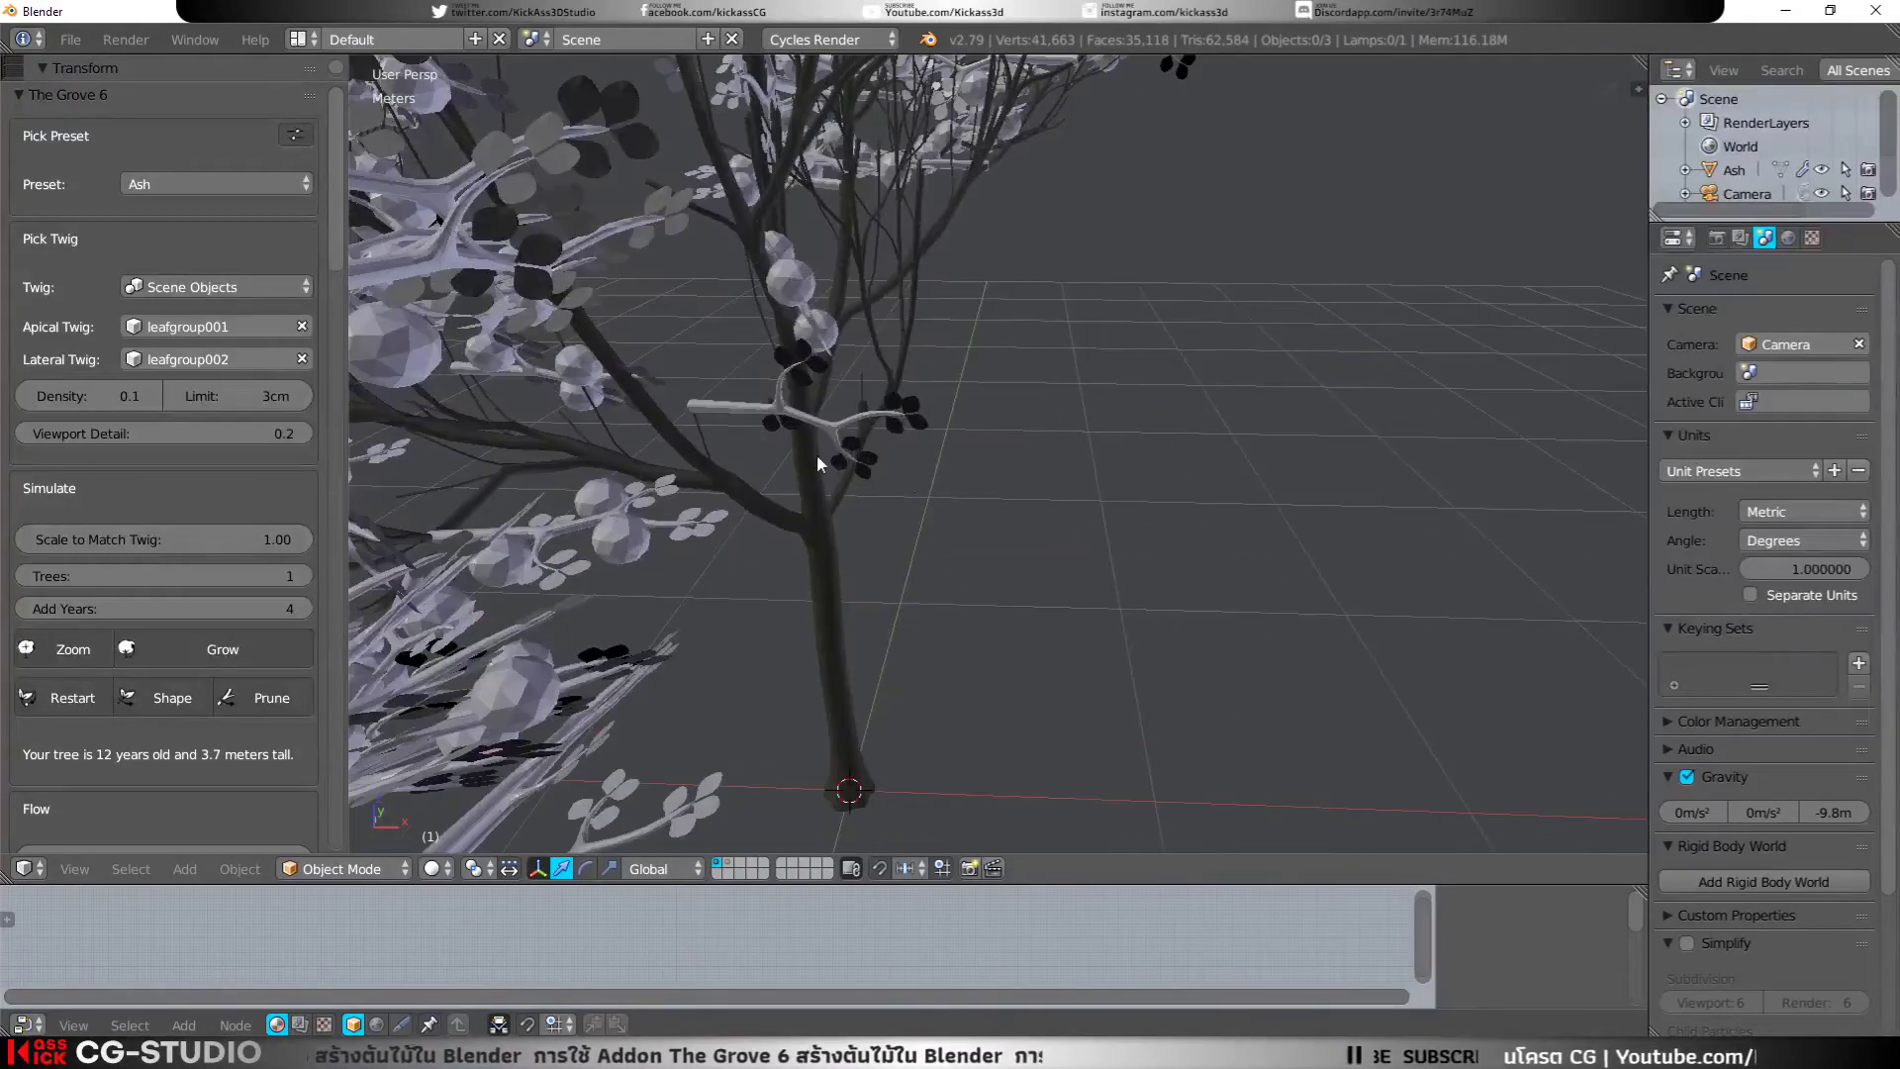
pyautogui.scroll(2, 817, 454)
pyautogui.scroll(2, 742, 458)
pyautogui.scroll(1, 792, 445)
pyautogui.scroll(1, 798, 449)
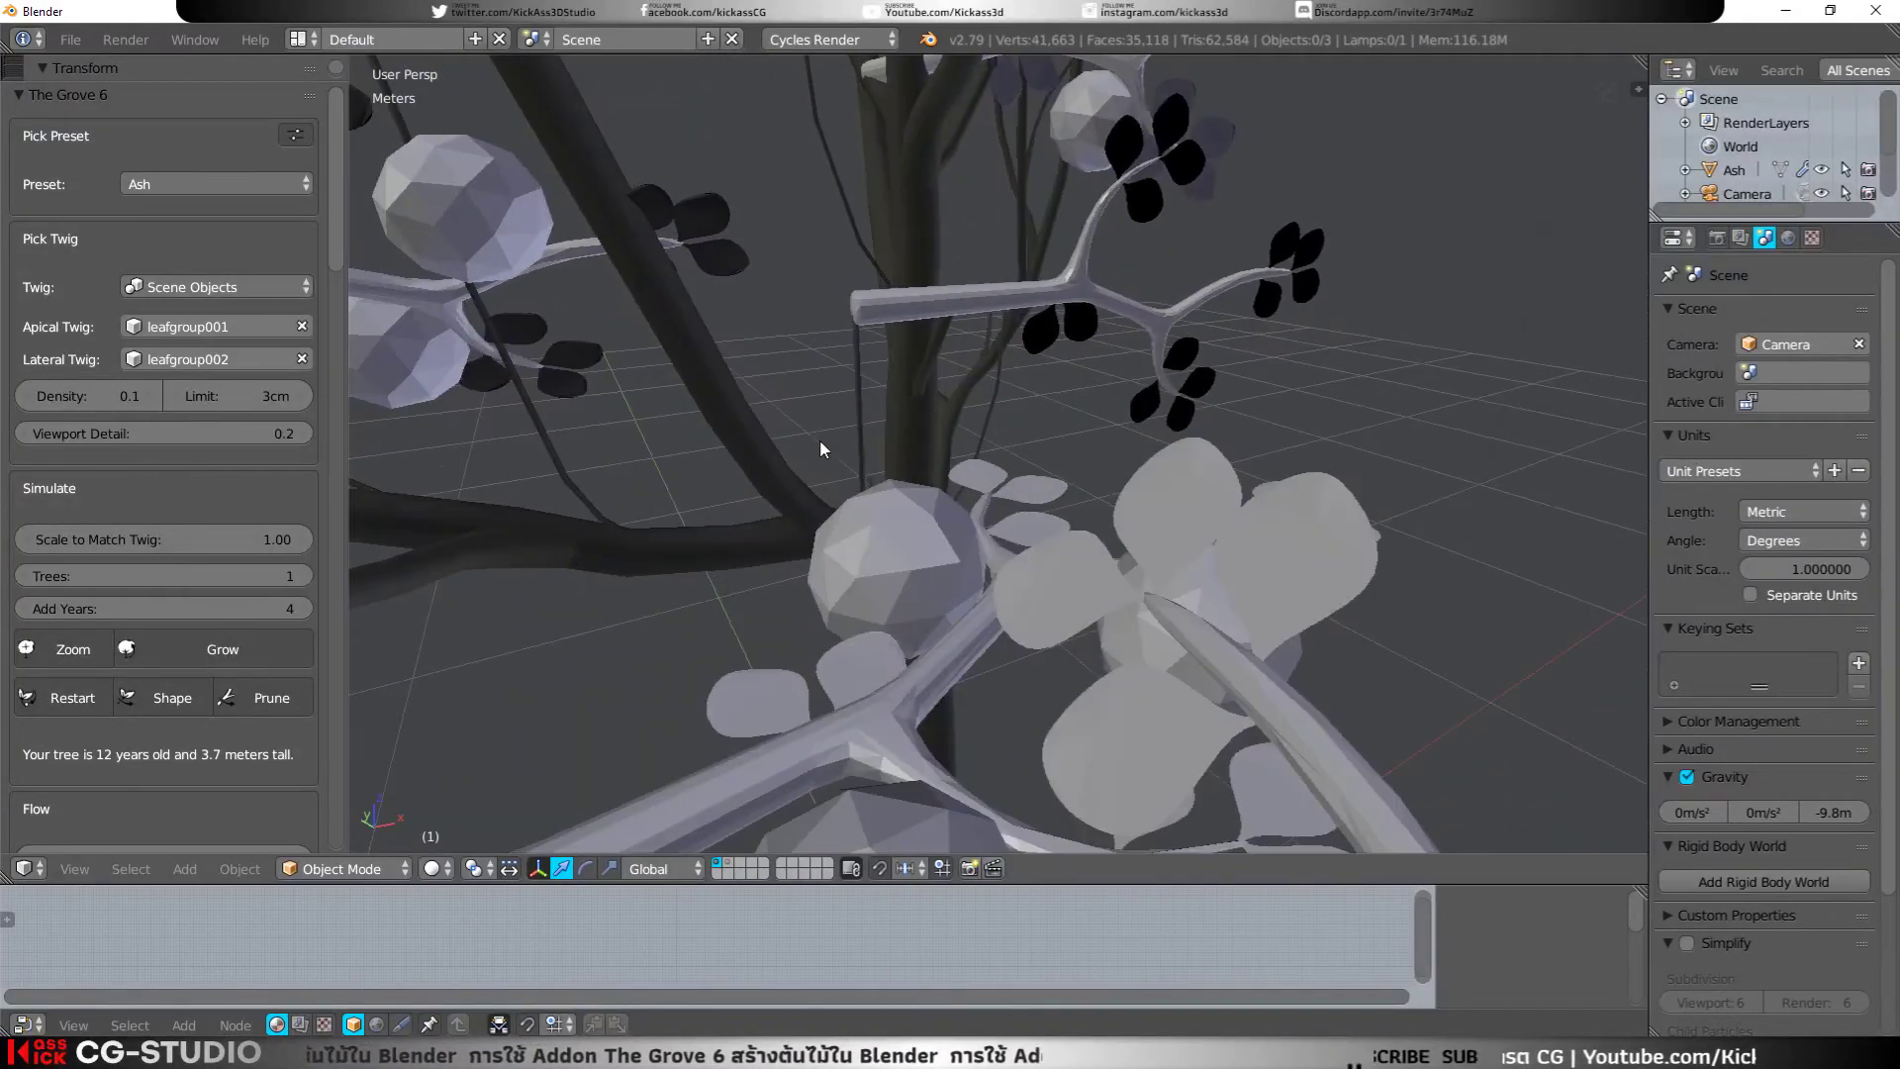
pyautogui.scroll(-3, 819, 439)
pyautogui.scroll(-3, 817, 442)
pyautogui.scroll(2, 851, 623)
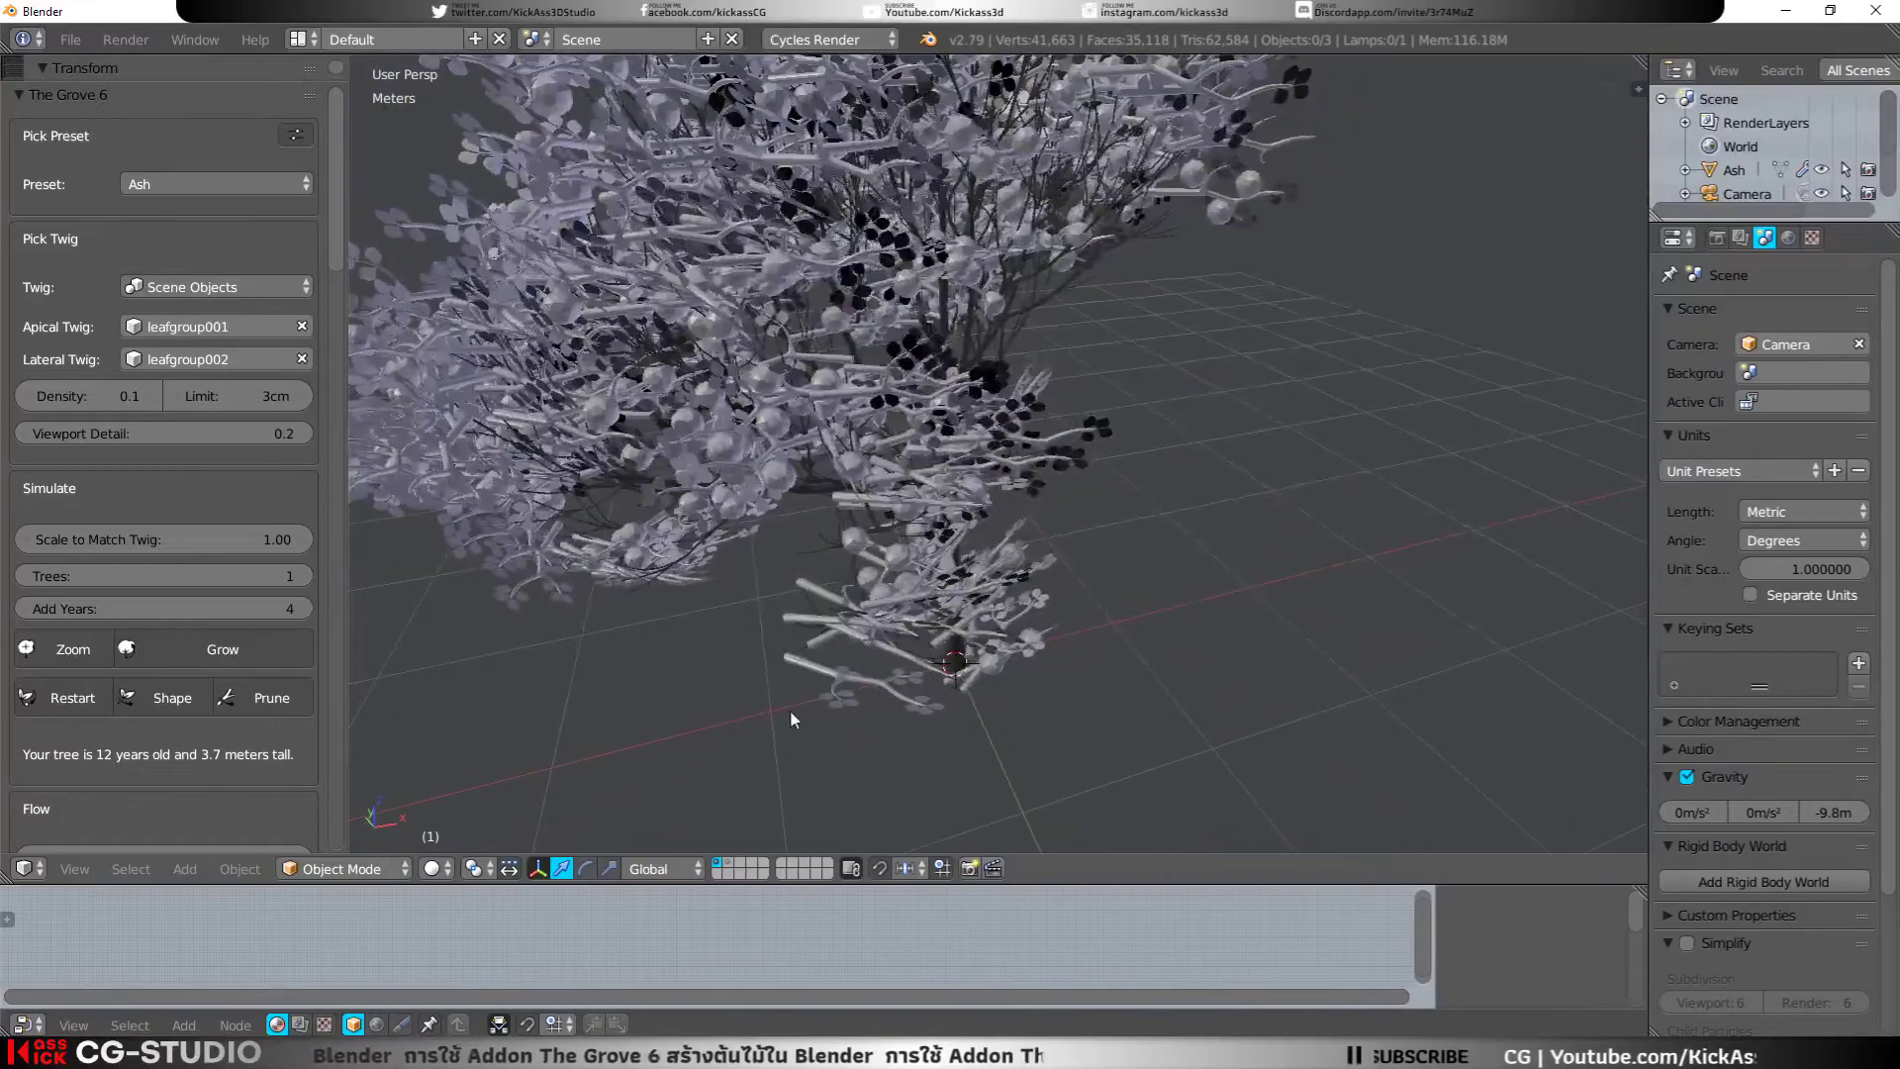
pyautogui.click(730, 865)
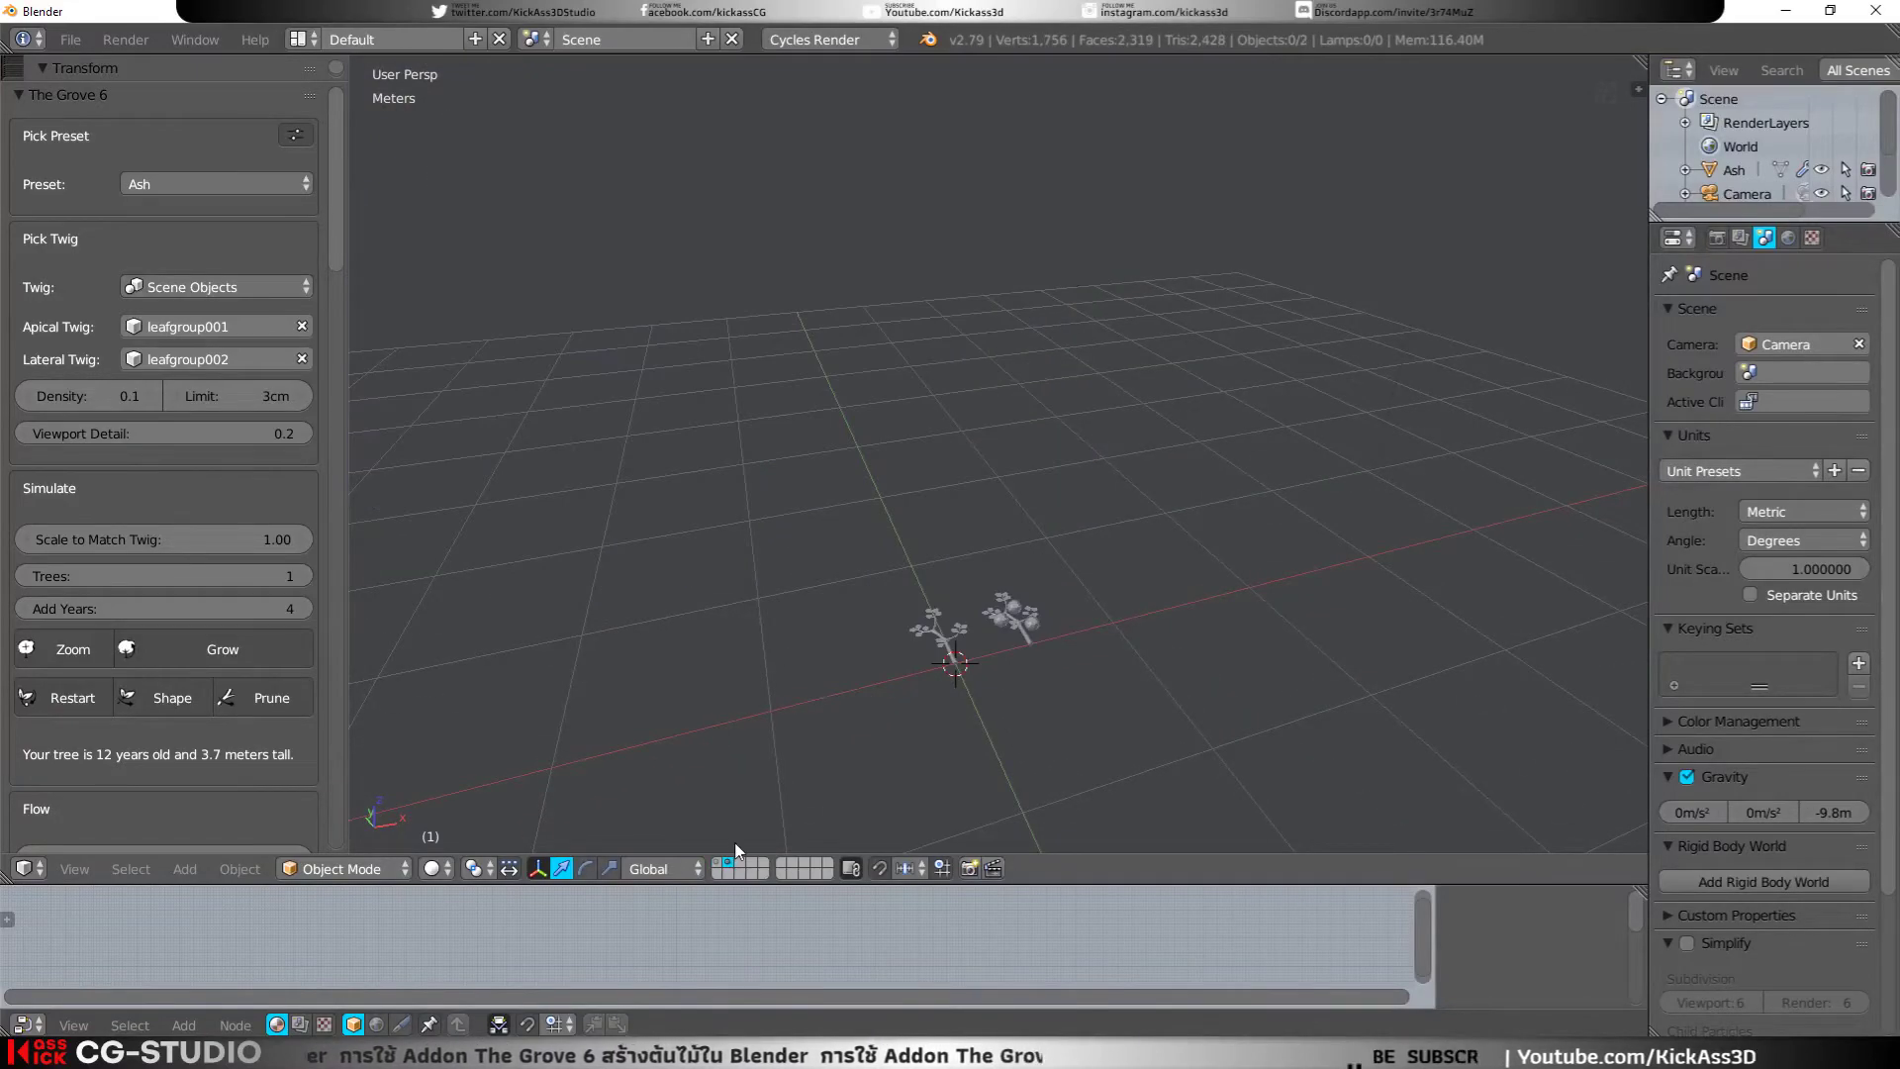
# Step: Select leafgroup001, return to layer 1, and select the Ash tree
pyautogui.moveTo(1013, 650)
pyautogui.mouseDown(button='middle')
pyautogui.moveTo(1142, 560)
pyautogui.moveTo(1120, 619)
pyautogui.moveTo(1047, 661)
pyautogui.moveTo(976, 649)
pyautogui.moveTo(925, 572)
pyautogui.moveTo(1006, 548)
pyautogui.moveTo(1000, 598)
pyautogui.mouseUp(button='middle')
pyautogui.rightClick(1046, 661)
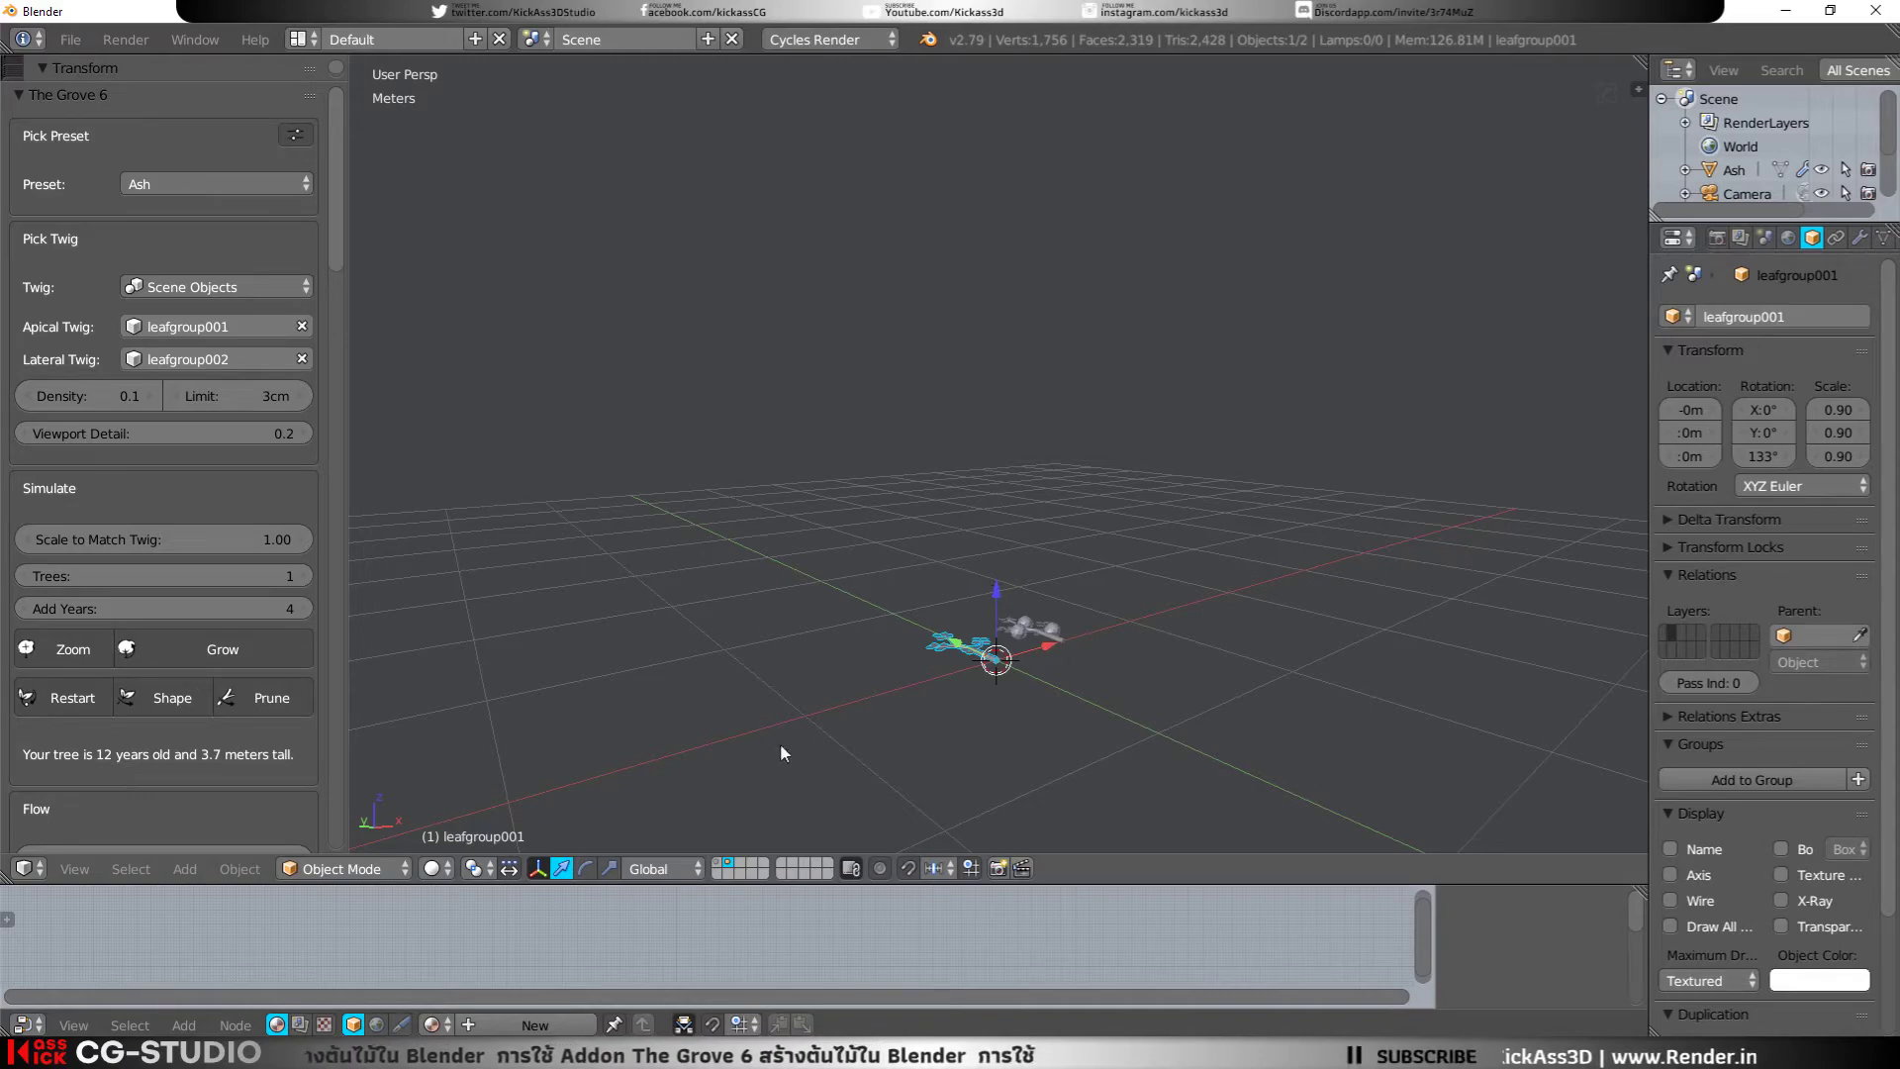
pyautogui.click(718, 863)
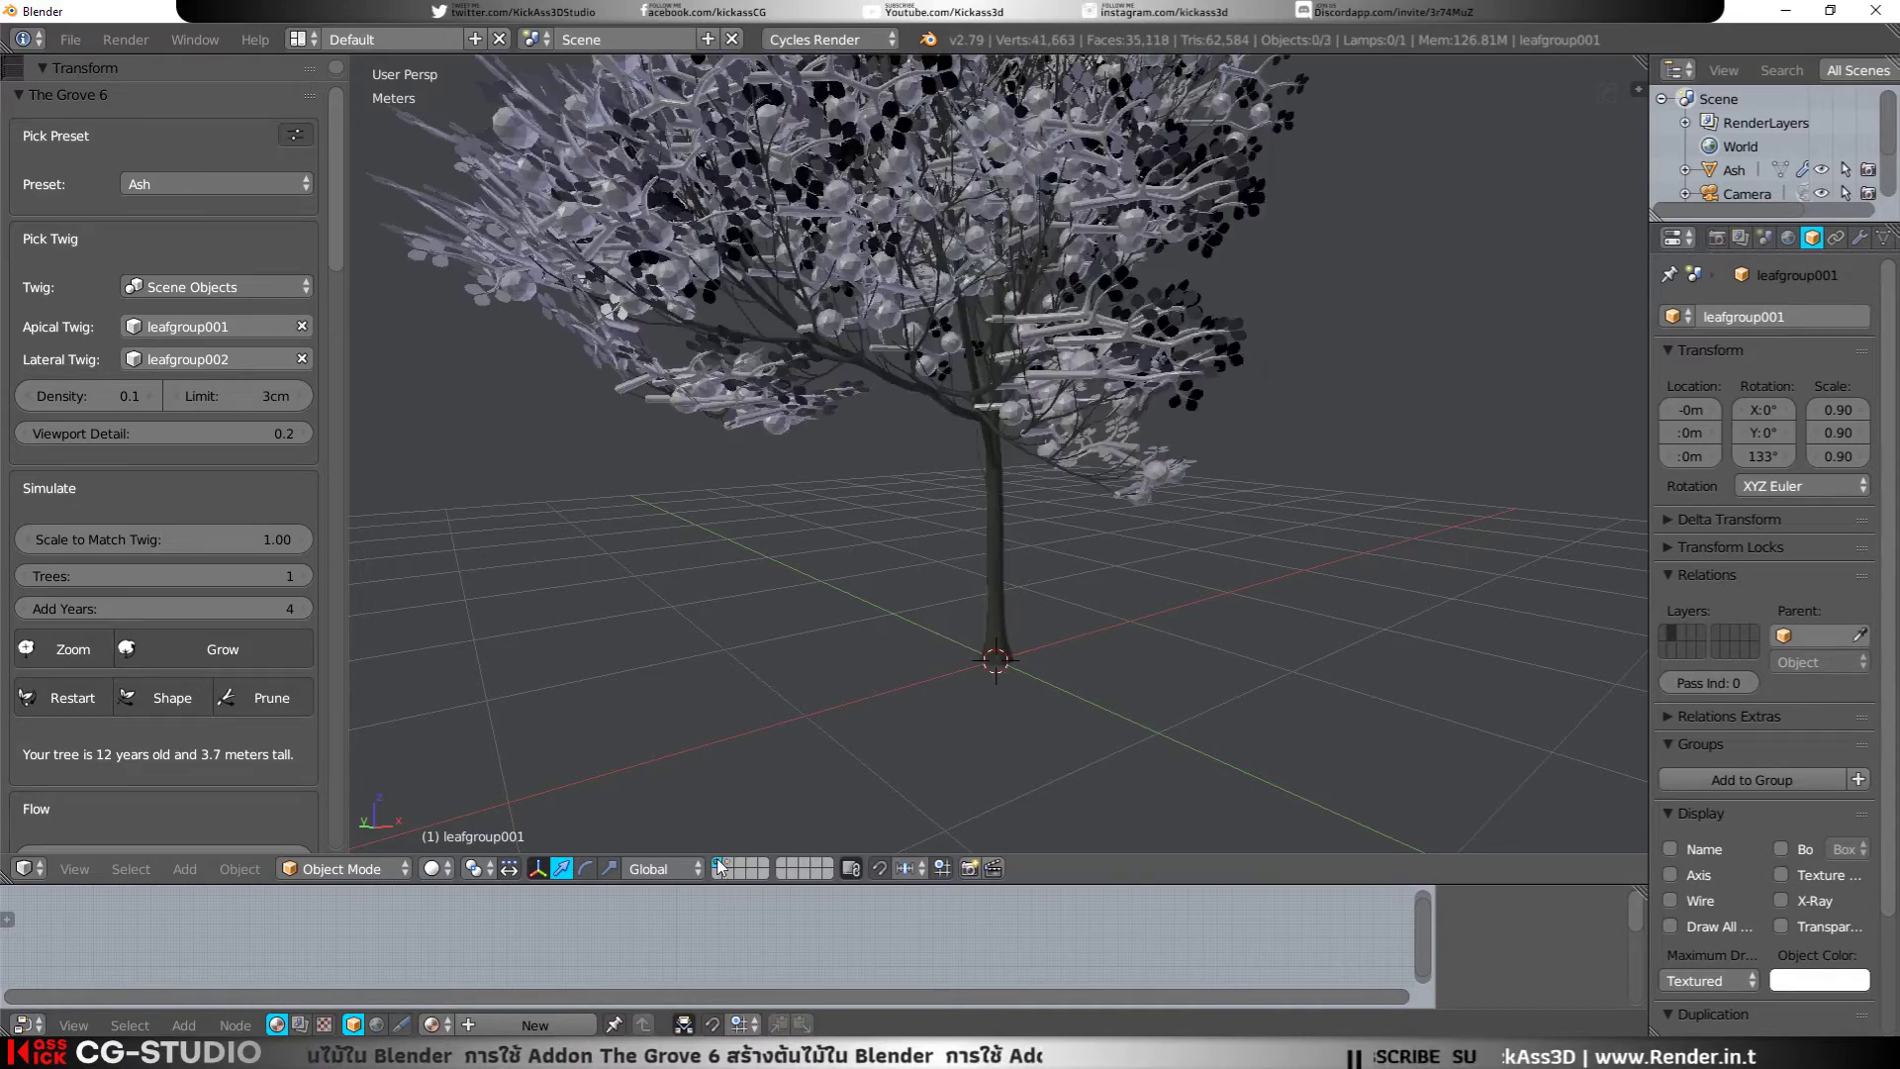
pyautogui.rightClick(977, 573)
# Step: Orbit and zoom around the 12-year Ash tree to inspect its leaf-covered canopy
pyautogui.moveTo(952, 506); pyautogui.dragTo(871, 607, button='middle')
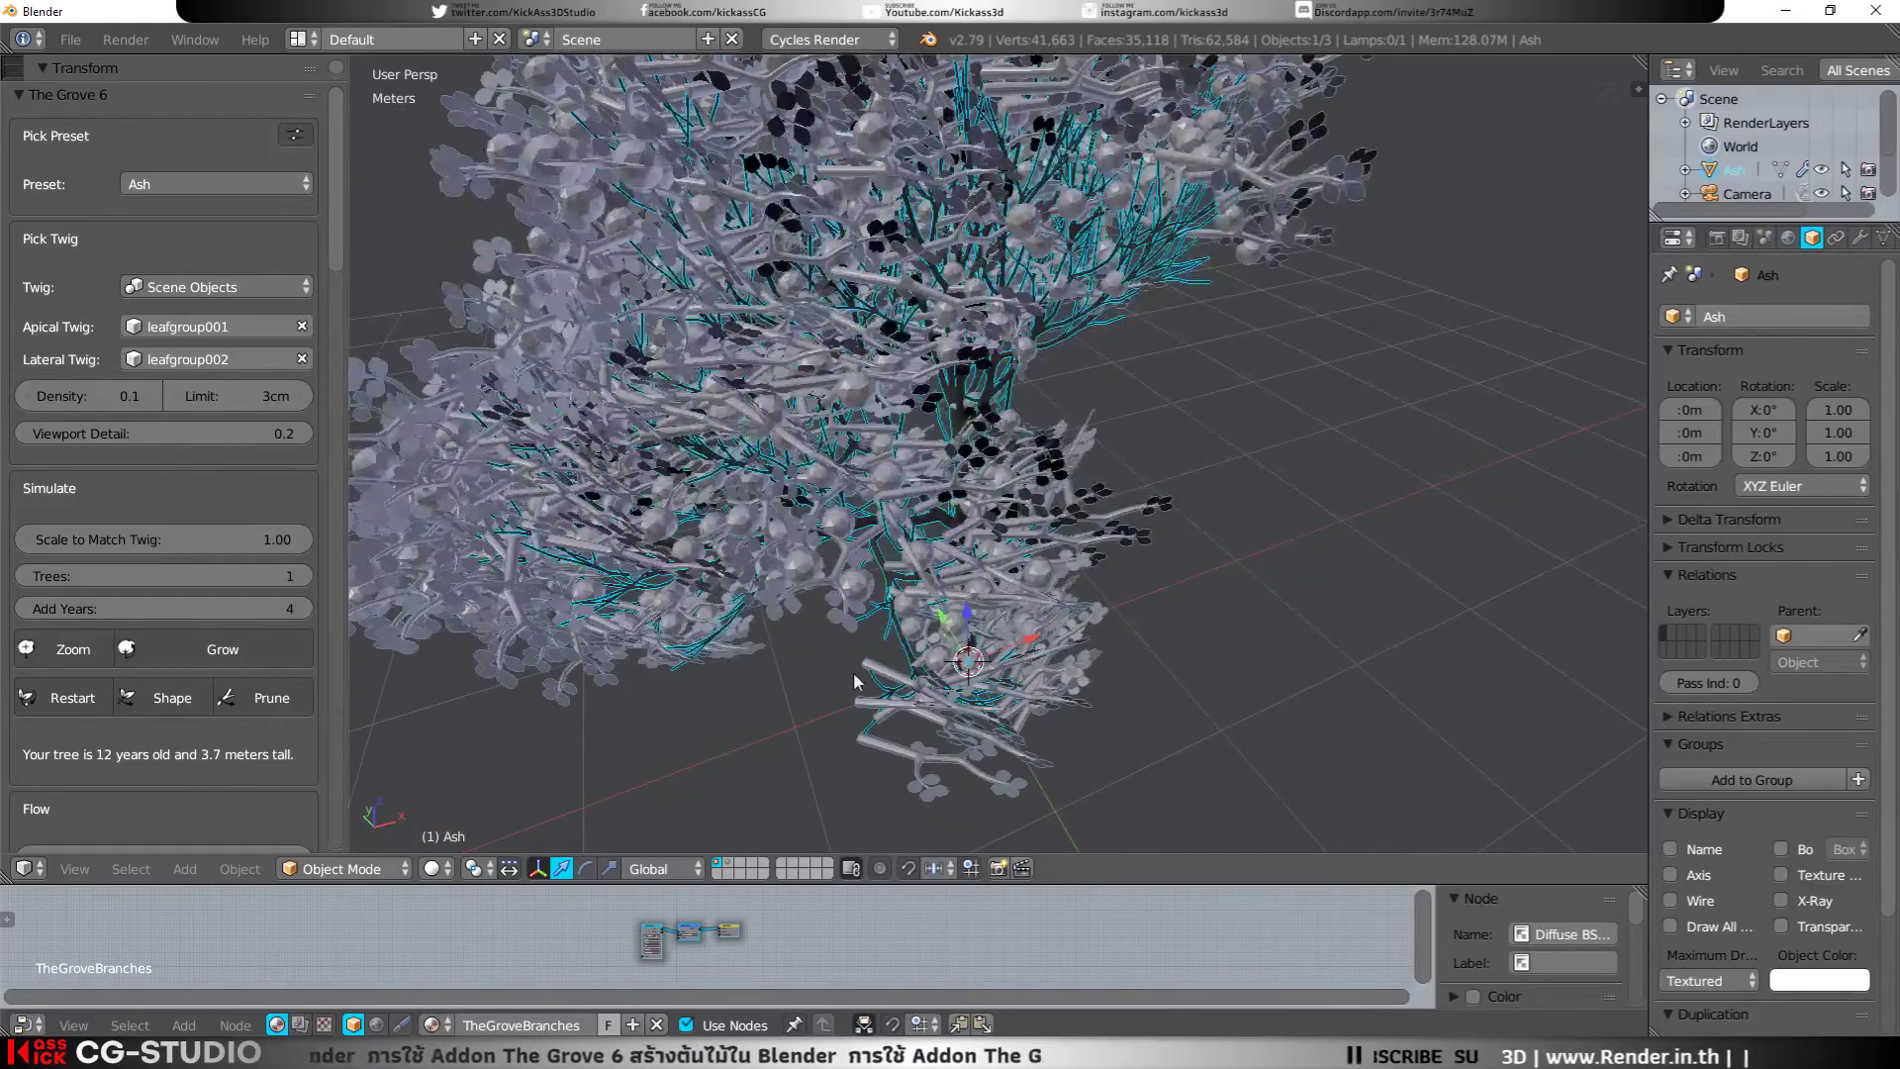
pyautogui.scroll(2, 891, 599)
pyautogui.scroll(2, 936, 584)
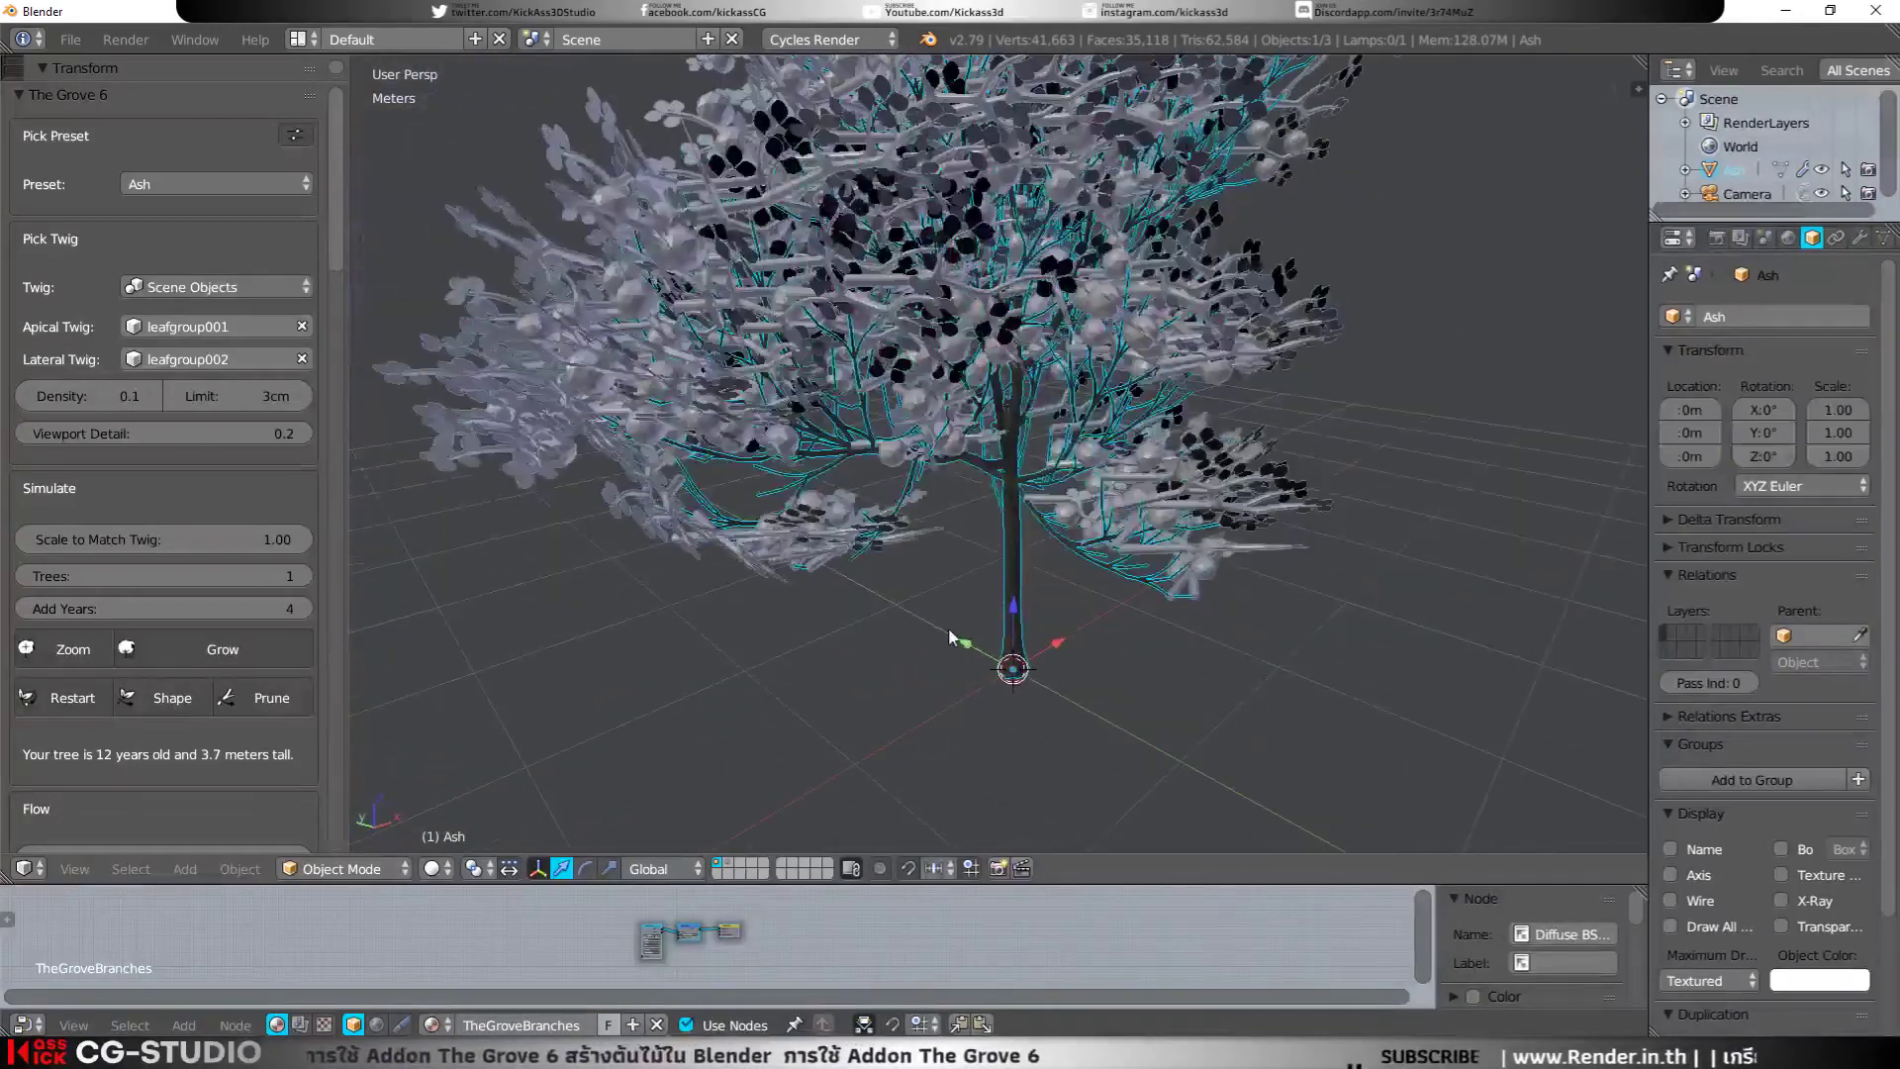
pyautogui.scroll(2, 989, 554)
pyautogui.scroll(3, 1062, 515)
pyautogui.scroll(-2, 1062, 515)
pyautogui.scroll(-2, 1067, 519)
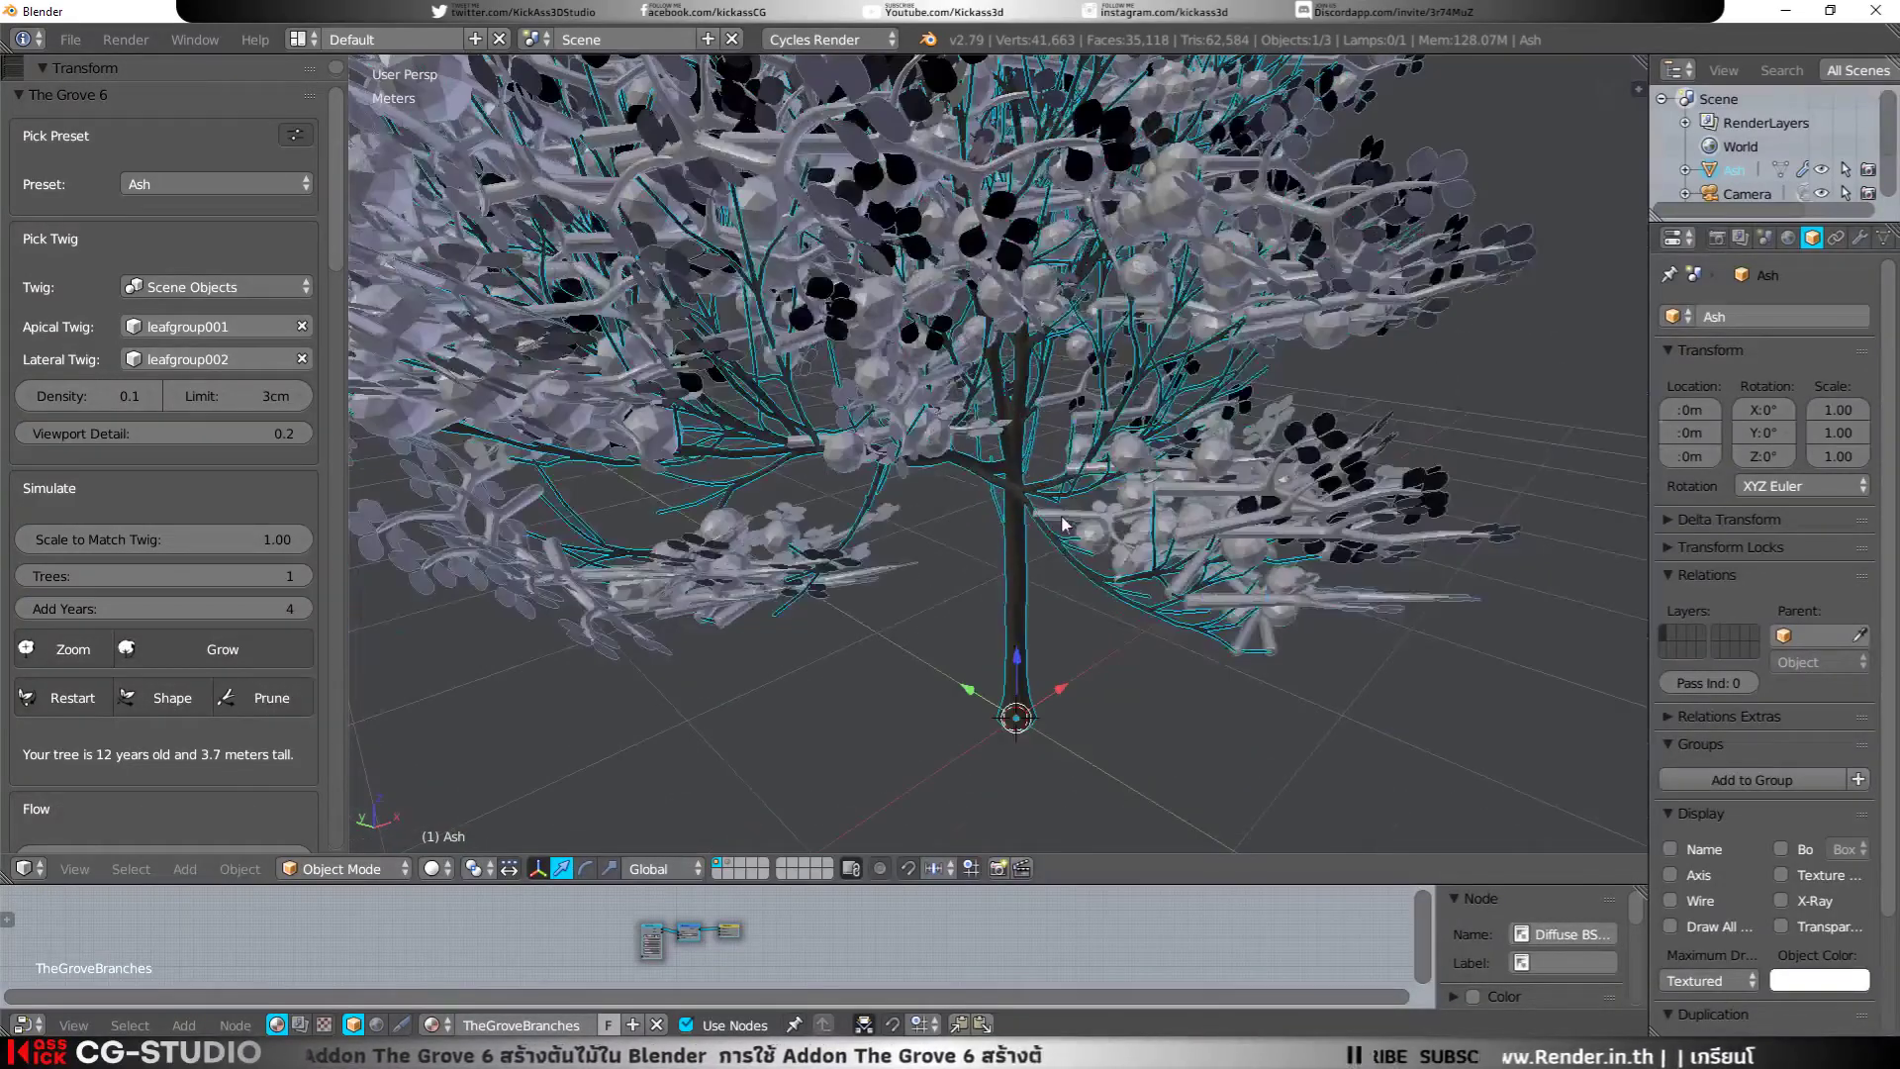
pyautogui.scroll(-2, 1163, 525)
pyautogui.moveTo(1163, 525); pyautogui.dragTo(970, 539, button='middle')
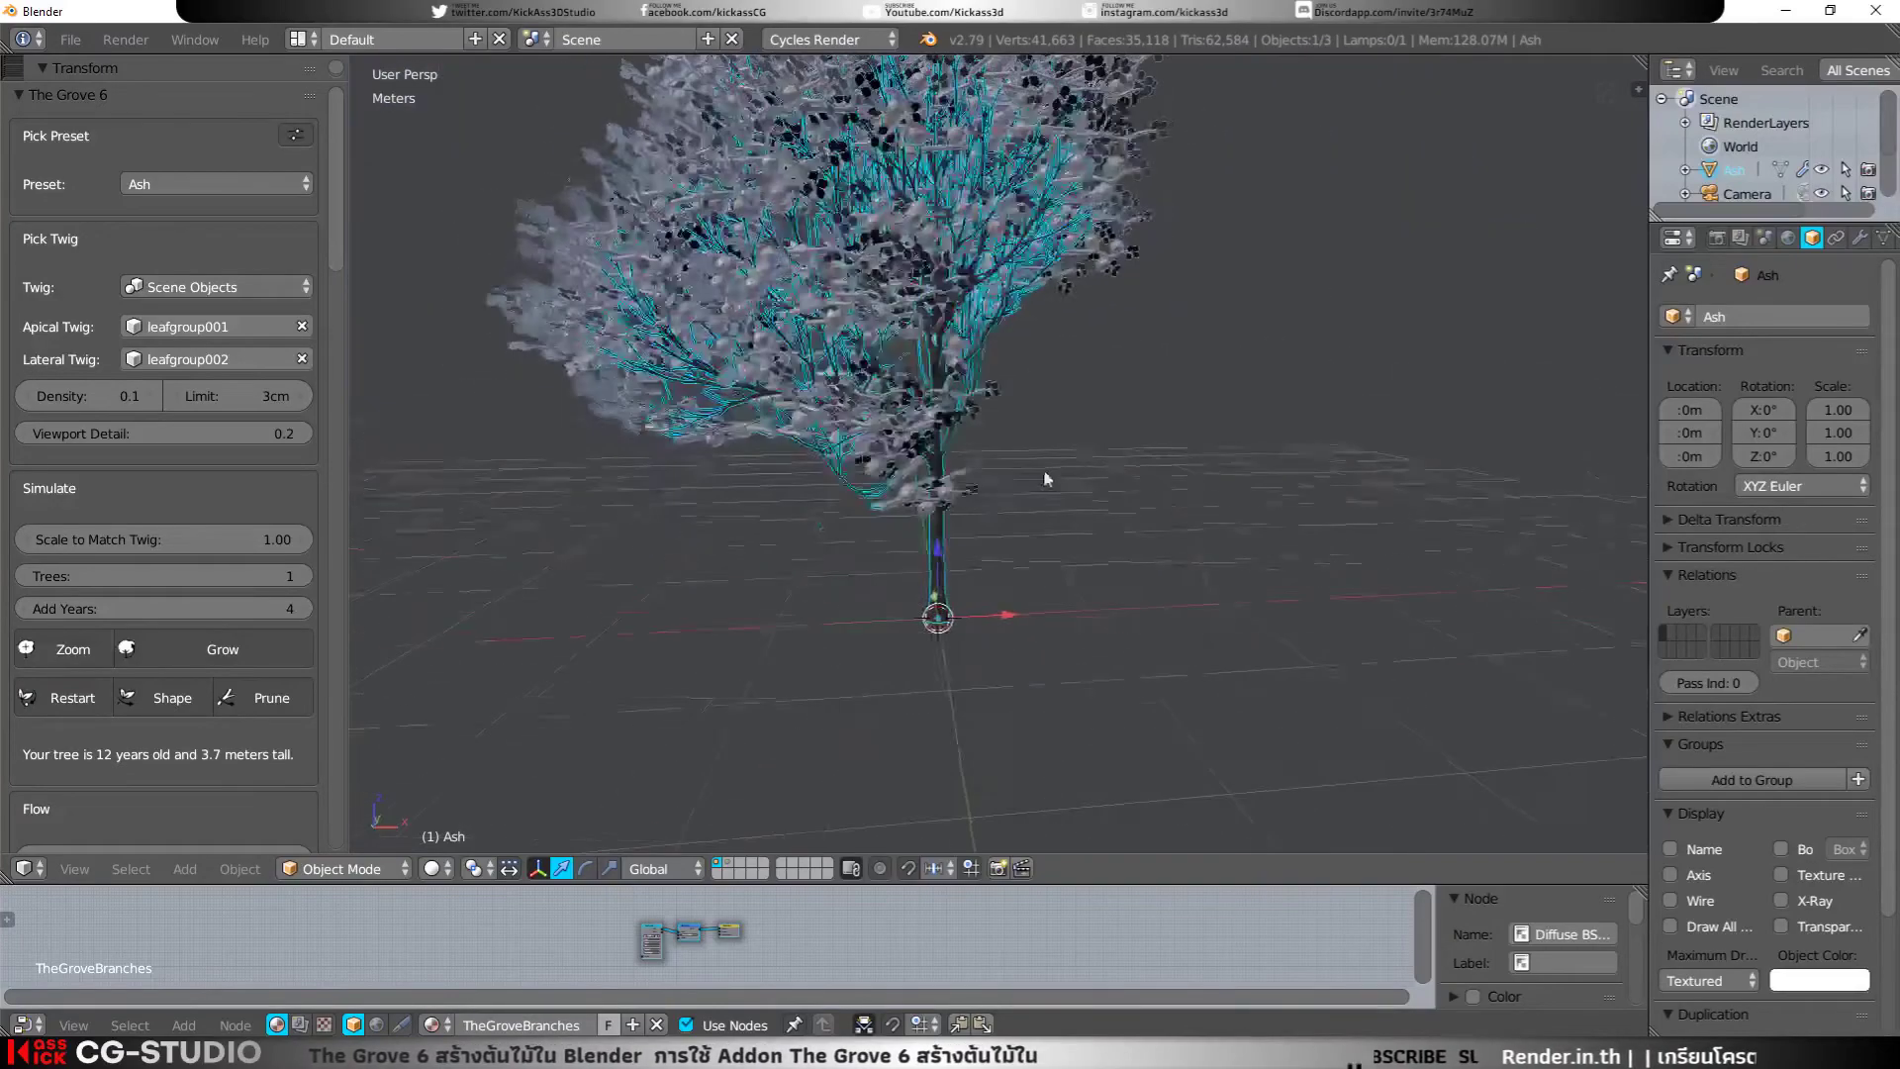
pyautogui.moveTo(940, 473)
pyautogui.mouseDown(button='middle')
pyautogui.moveTo(994, 600)
pyautogui.moveTo(1162, 611)
pyautogui.mouseUp(button='middle')
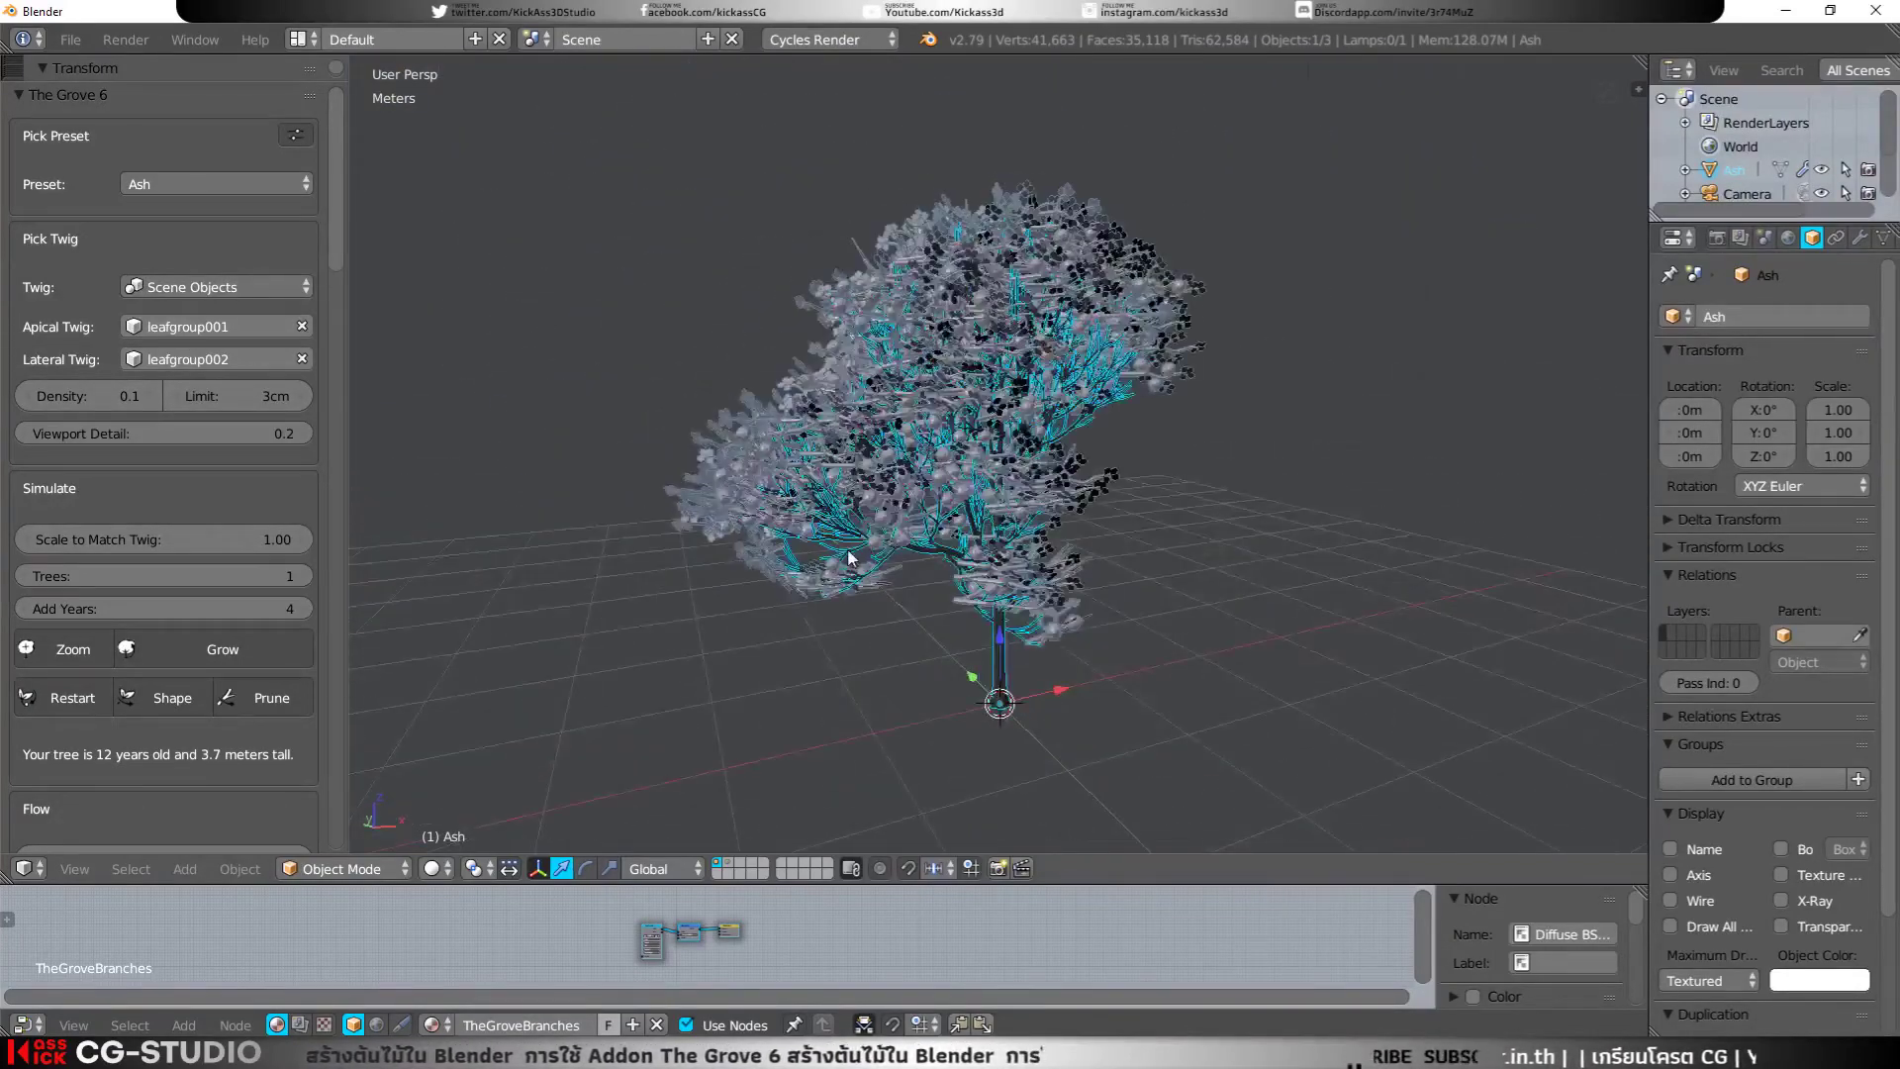
pyautogui.moveTo(657, 567); pyautogui.dragTo(396, 627, button='middle')
pyautogui.scroll(2, 959, 643)
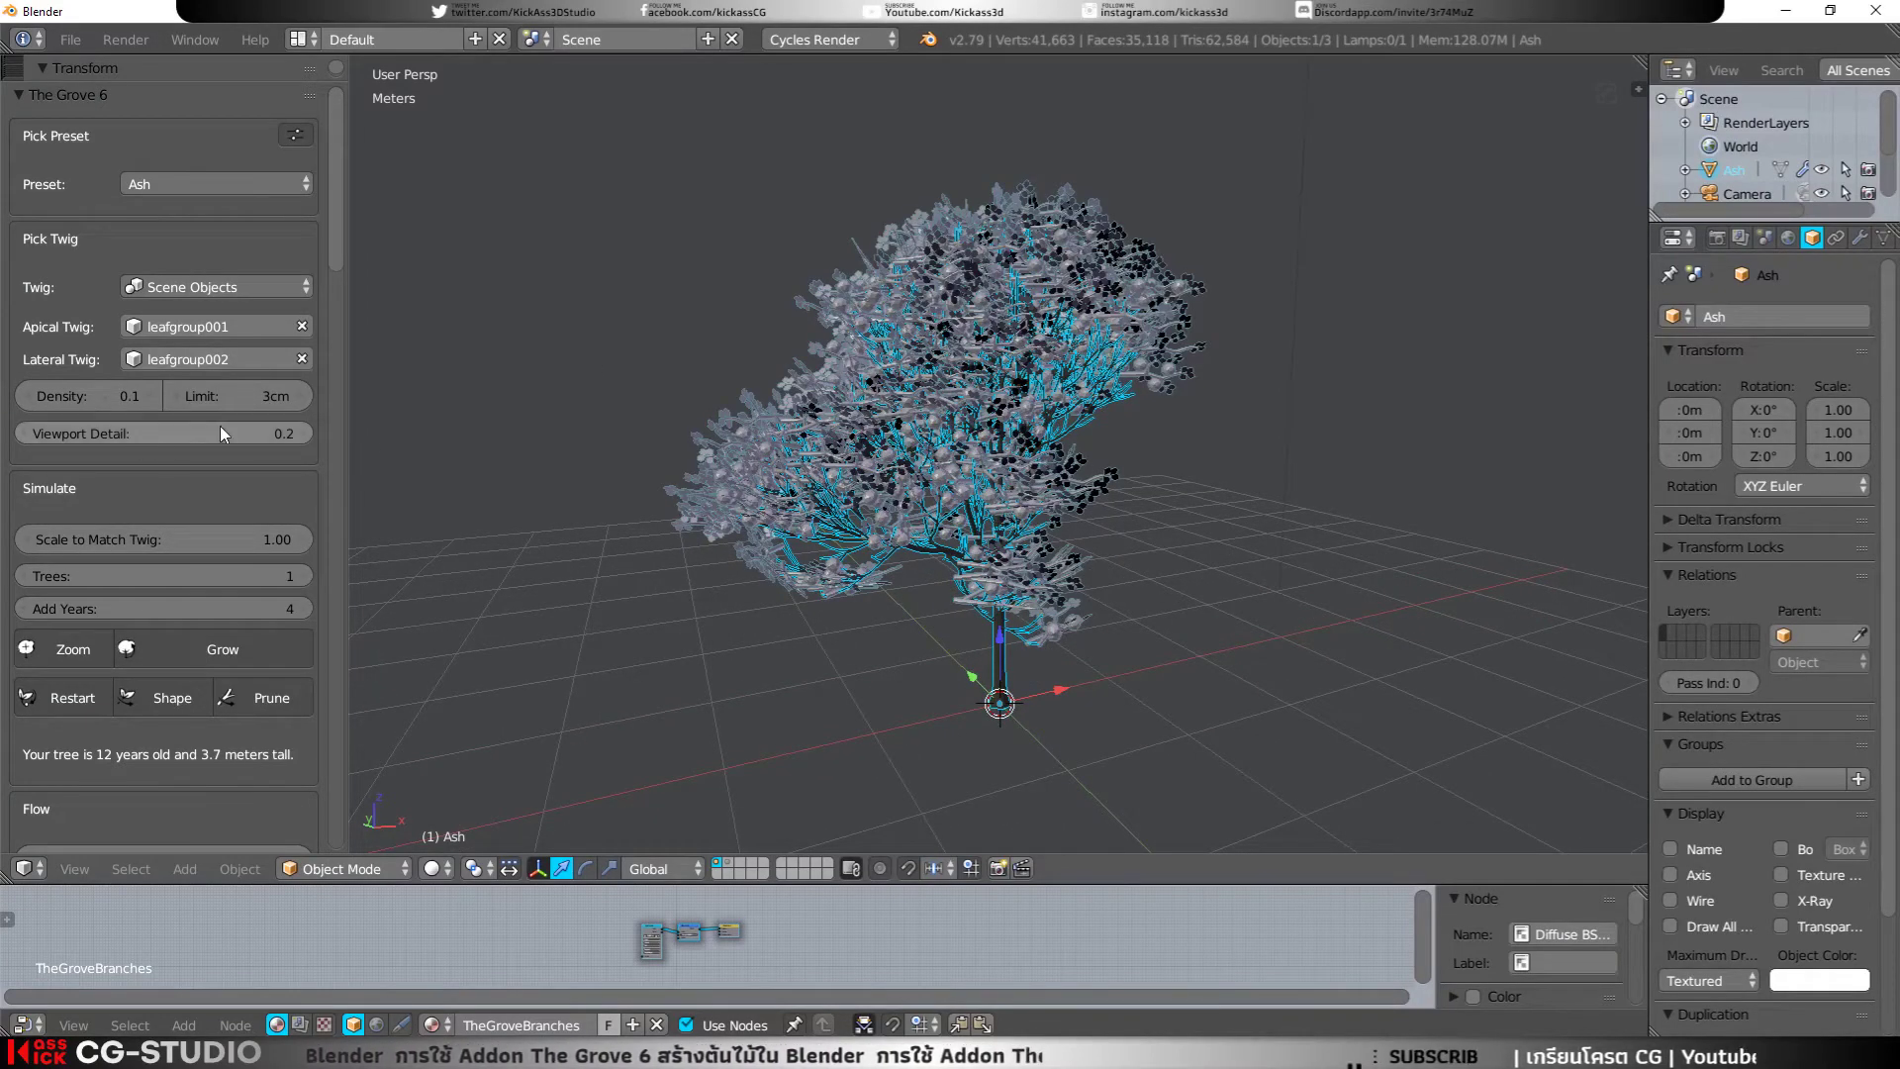
# Step: Clear the apical and lateral twig fields, stripping the leaves from the tree
pyautogui.click(301, 327)
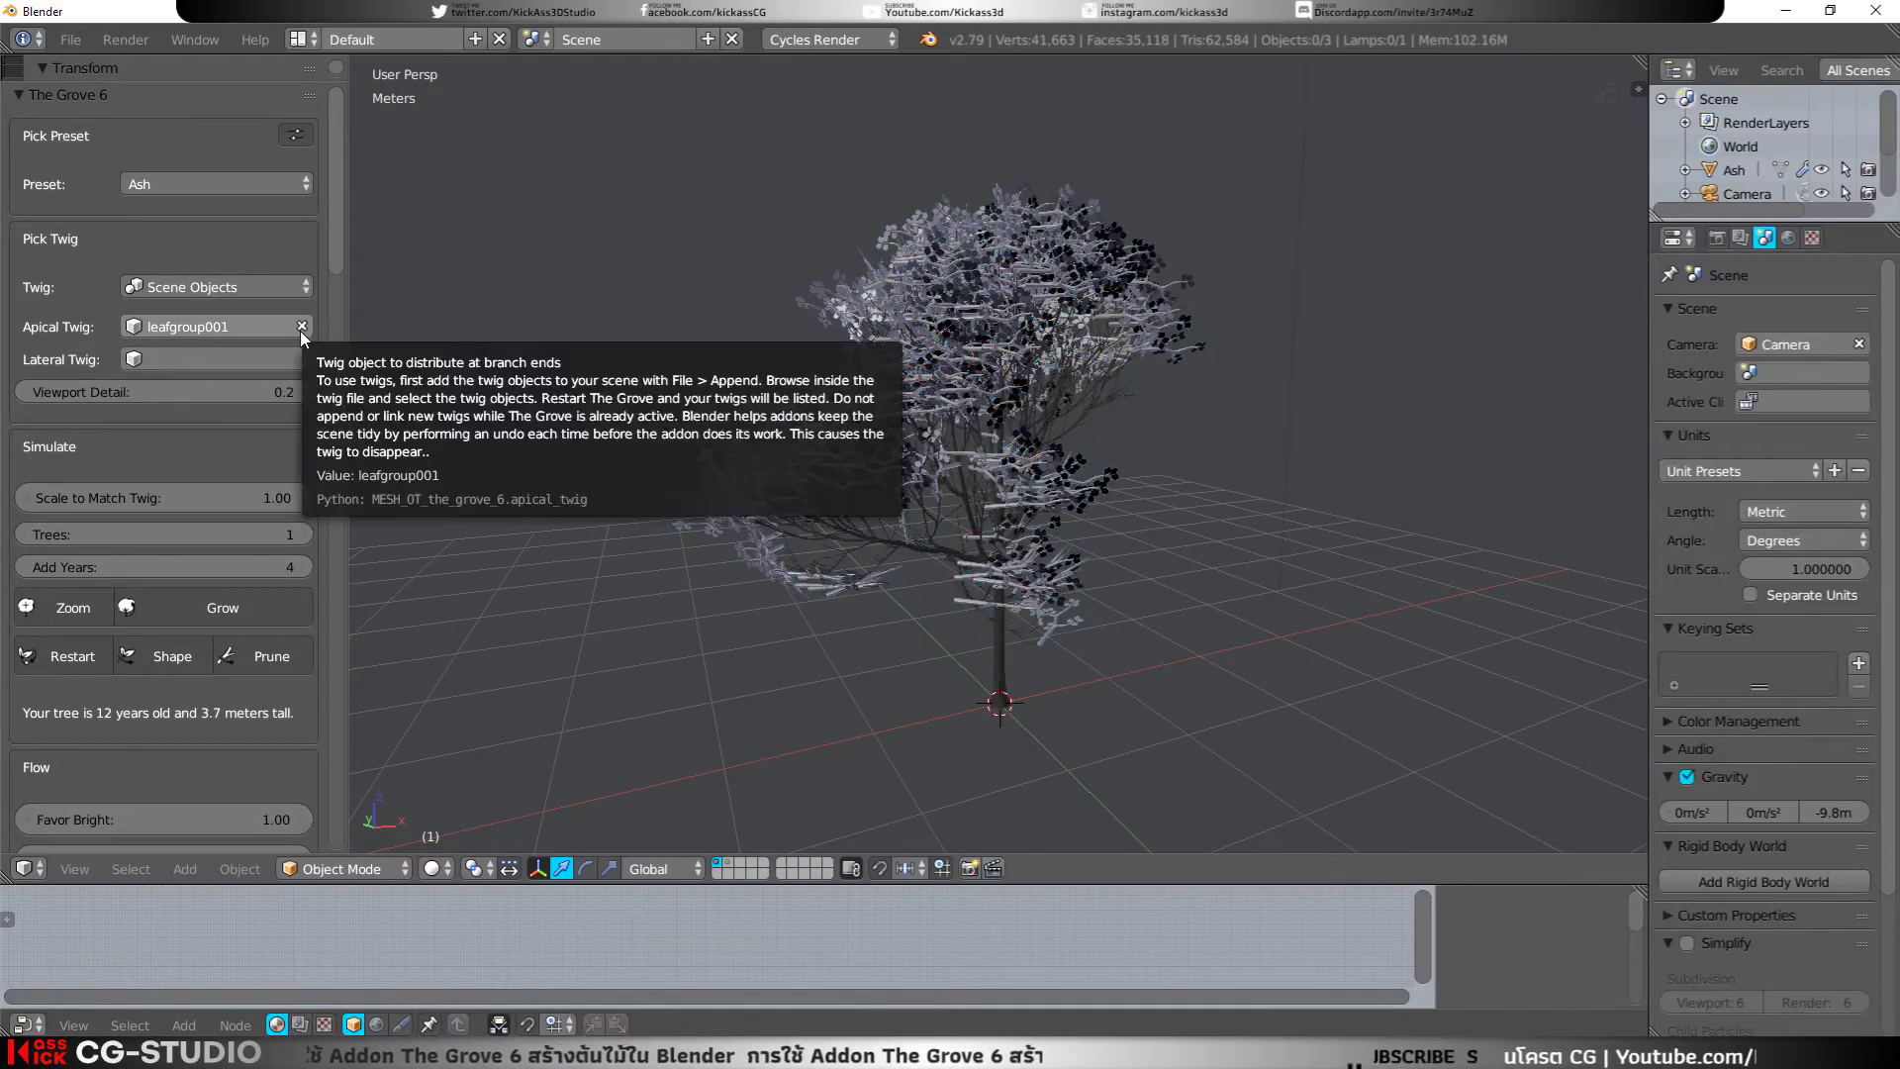
pyautogui.click(302, 326)
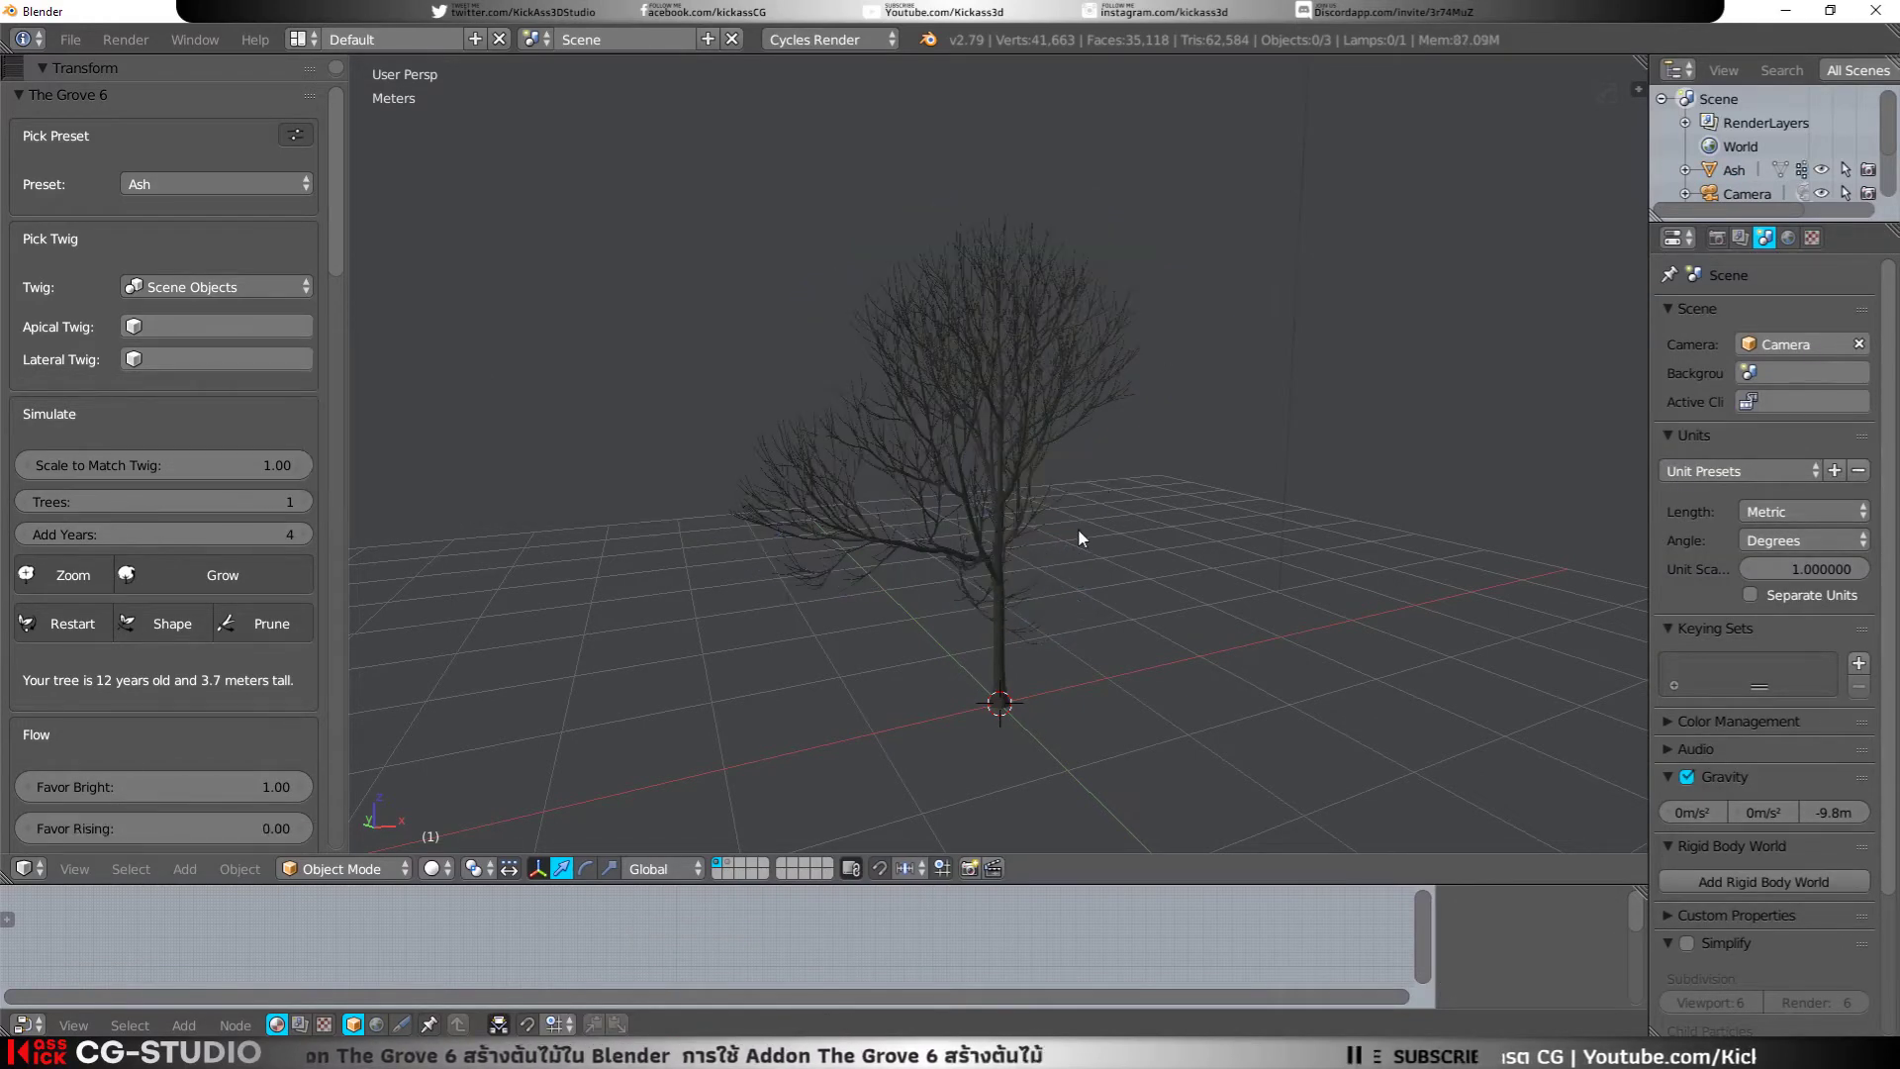
pyautogui.moveTo(1078, 527); pyautogui.dragTo(1081, 525, button='middle')
pyautogui.click(148, 326)
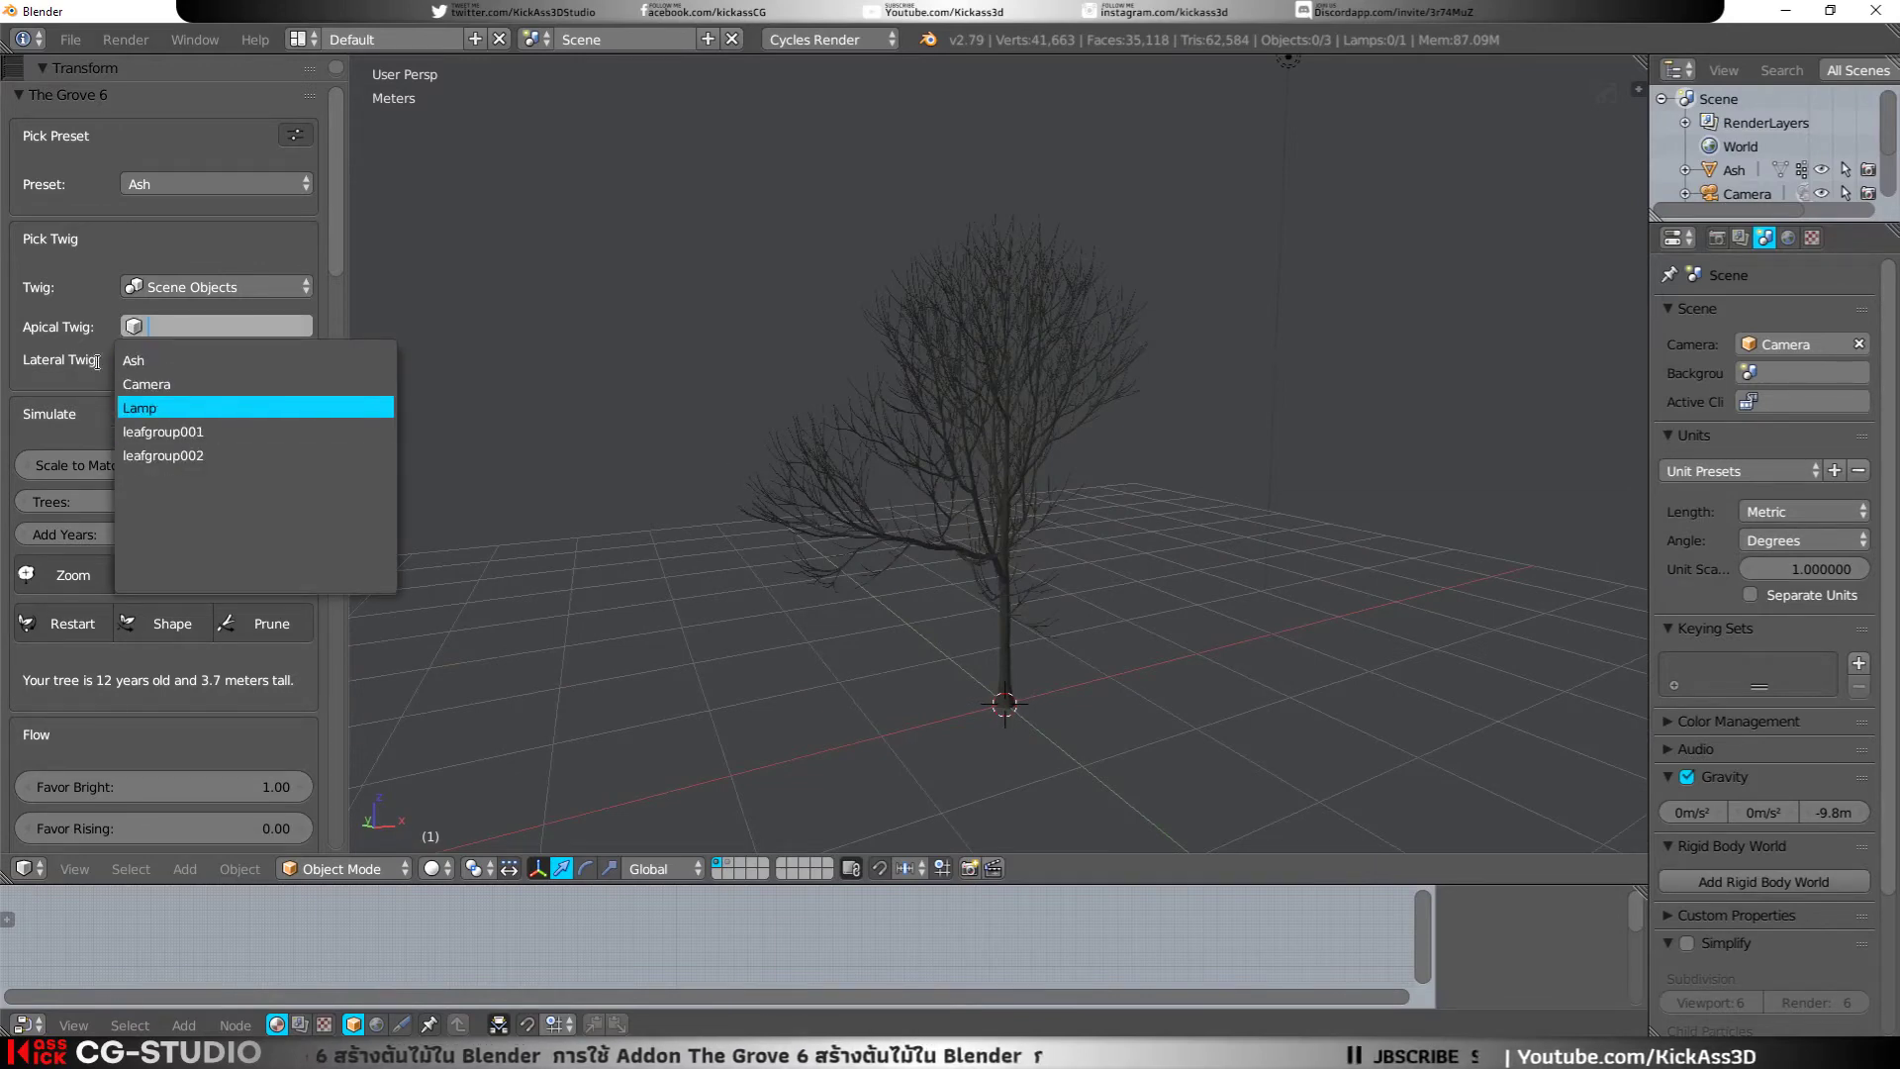
pyautogui.click(58, 391)
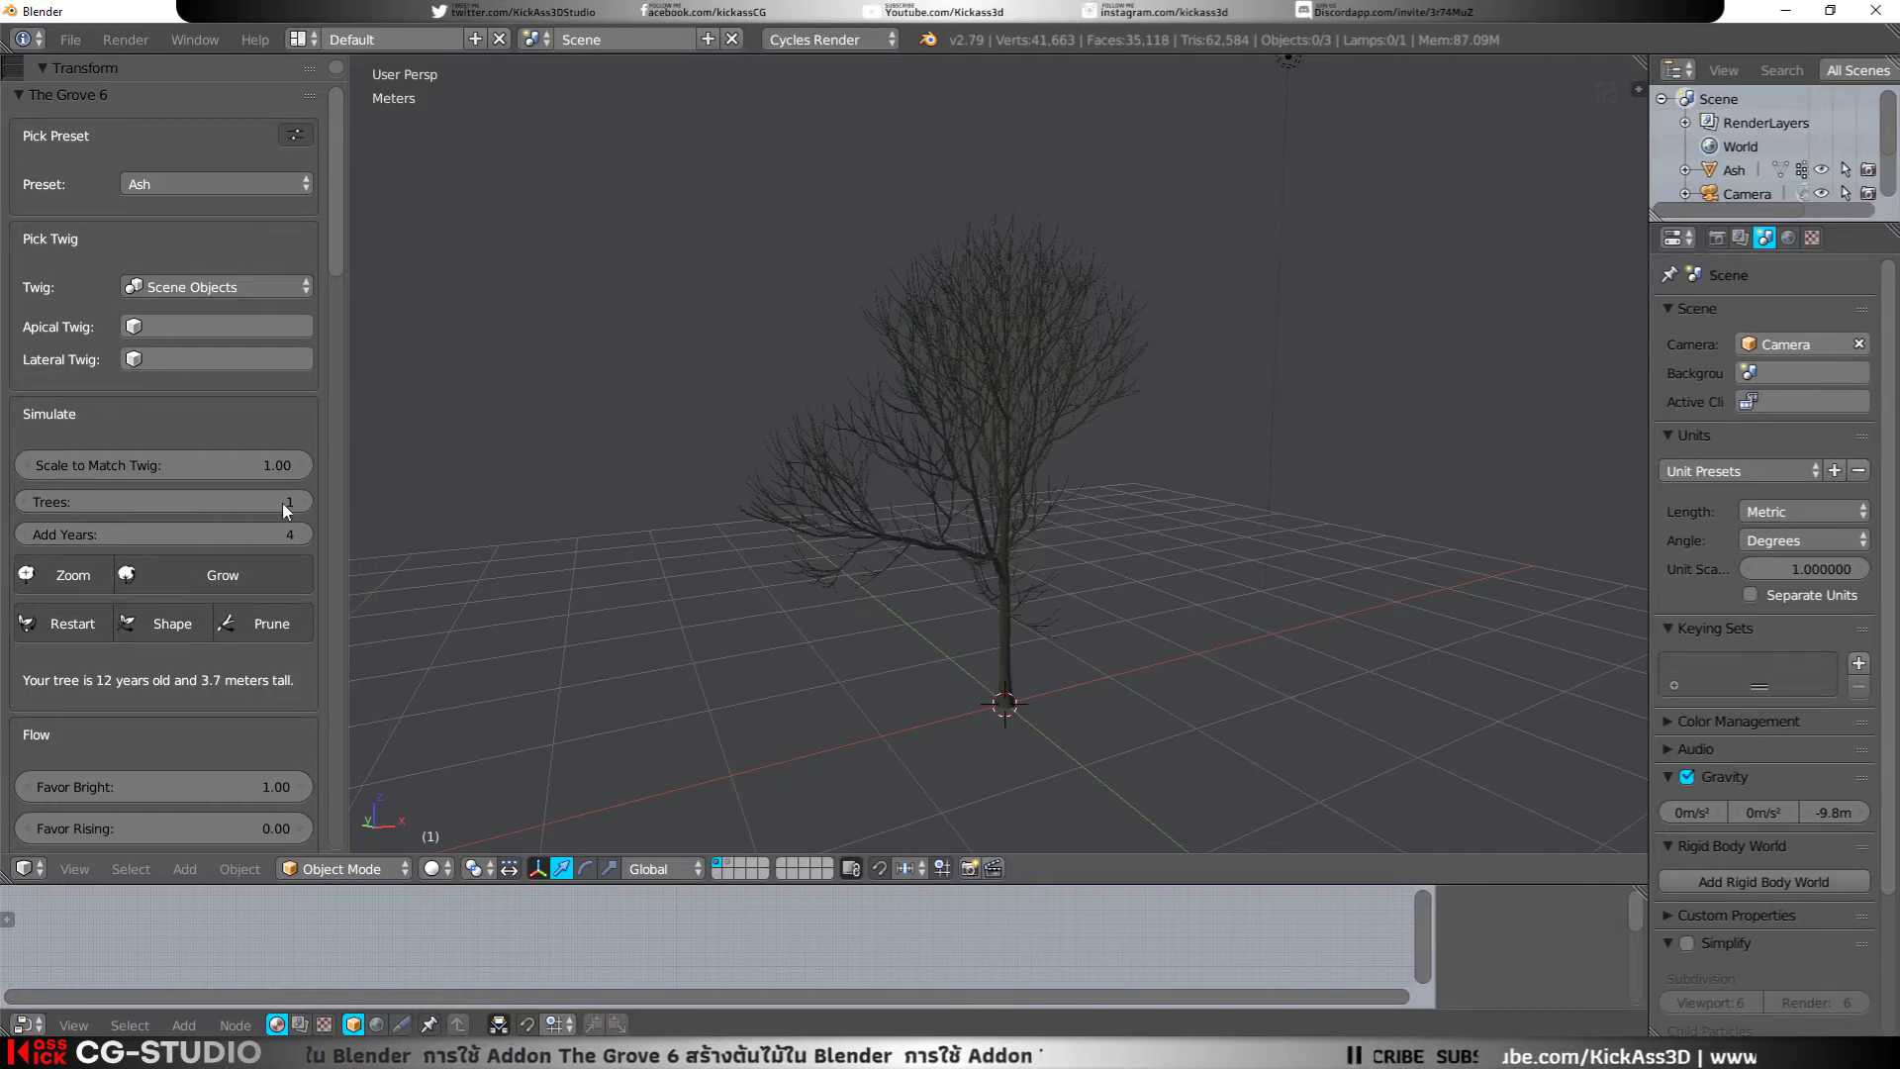
# Step: Switch the tree to the Oak - European preset and restart it as a seed
pyautogui.hotkey('shift', 'a')
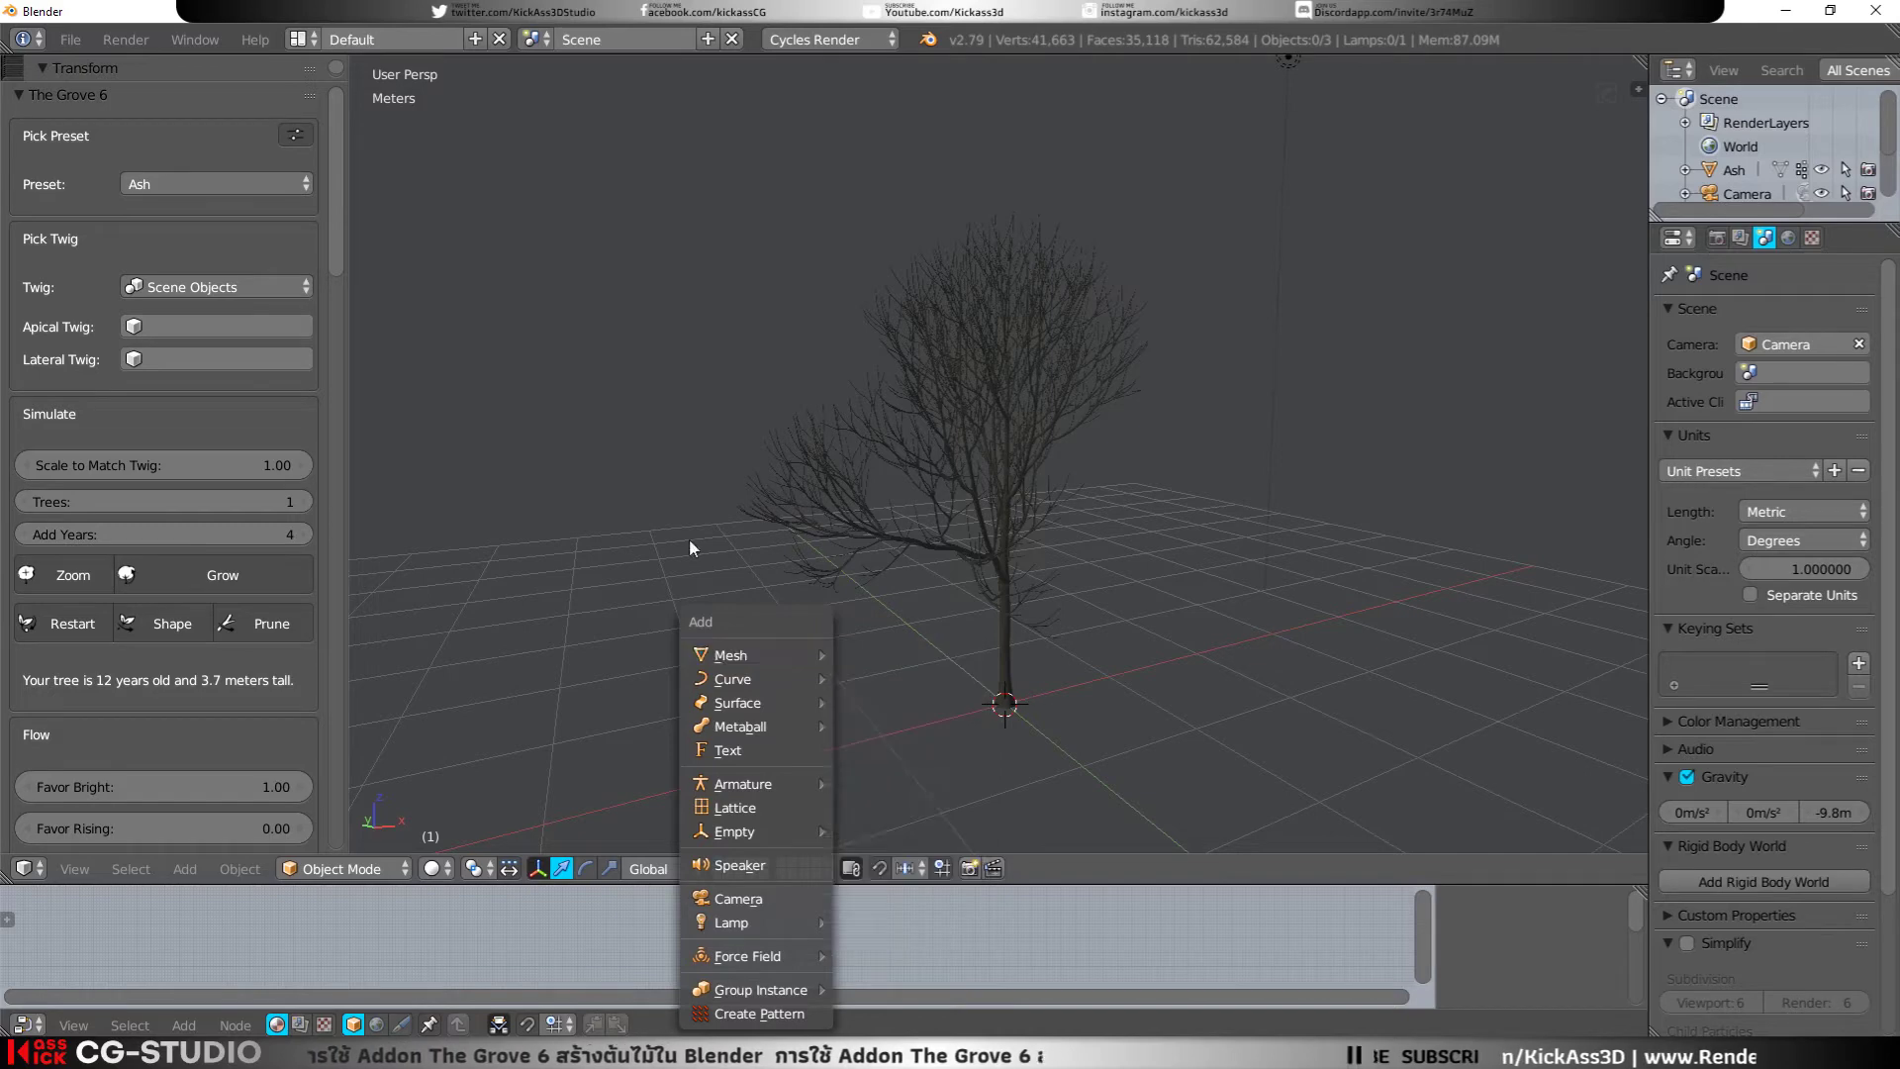
pyautogui.rightClick(970, 533)
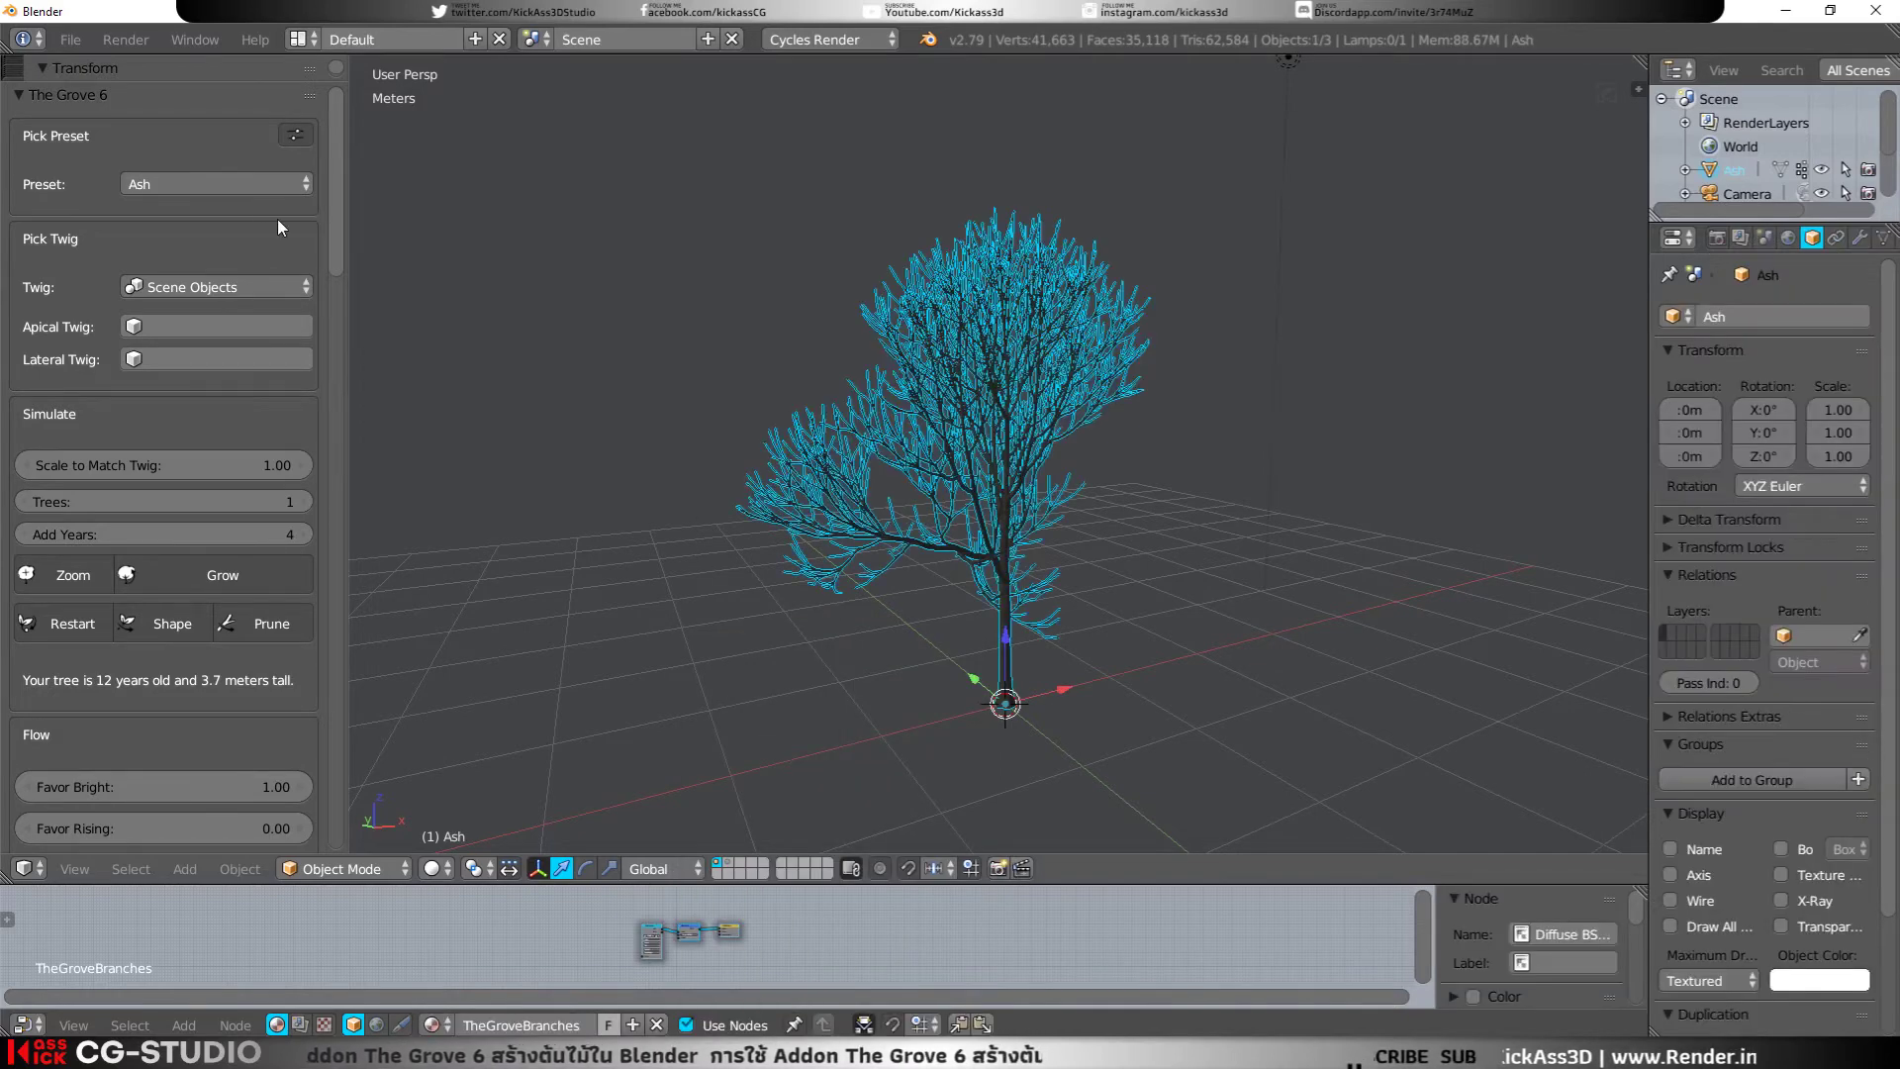
pyautogui.click(236, 186)
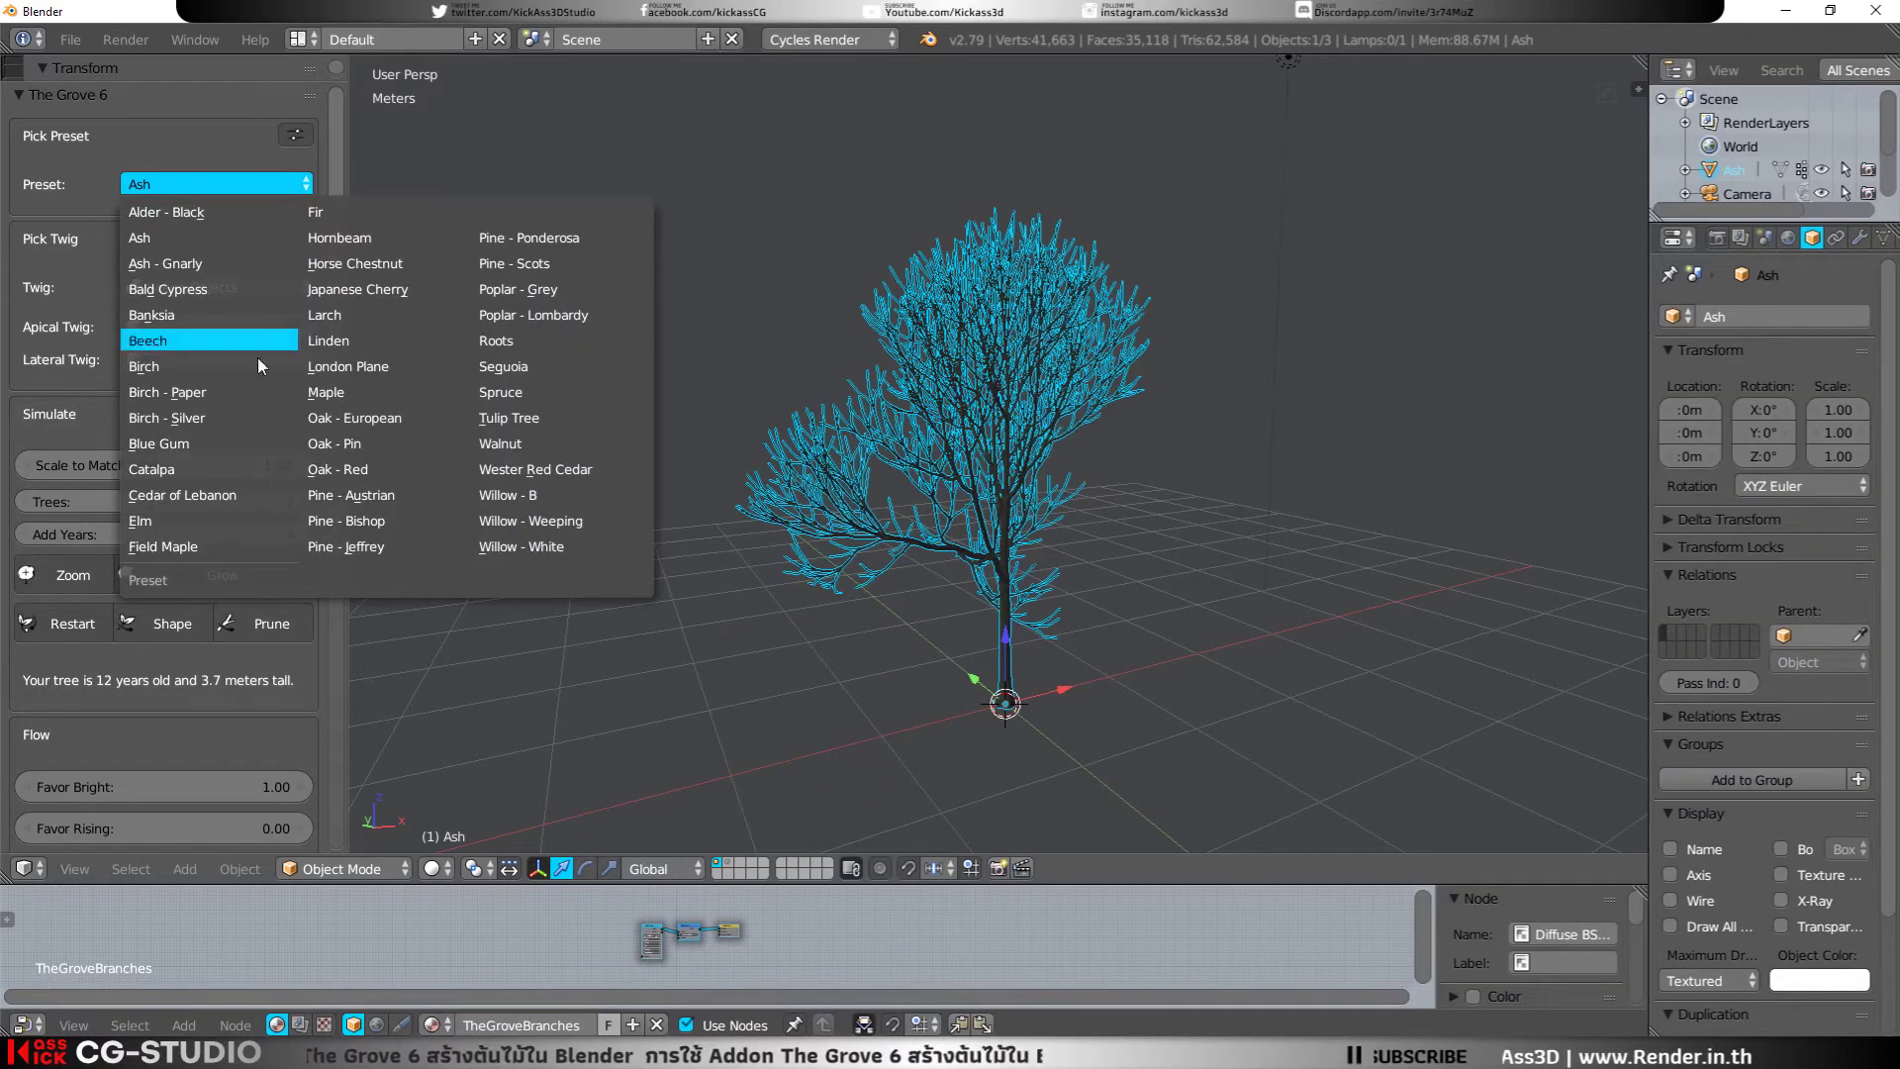
pyautogui.click(360, 422)
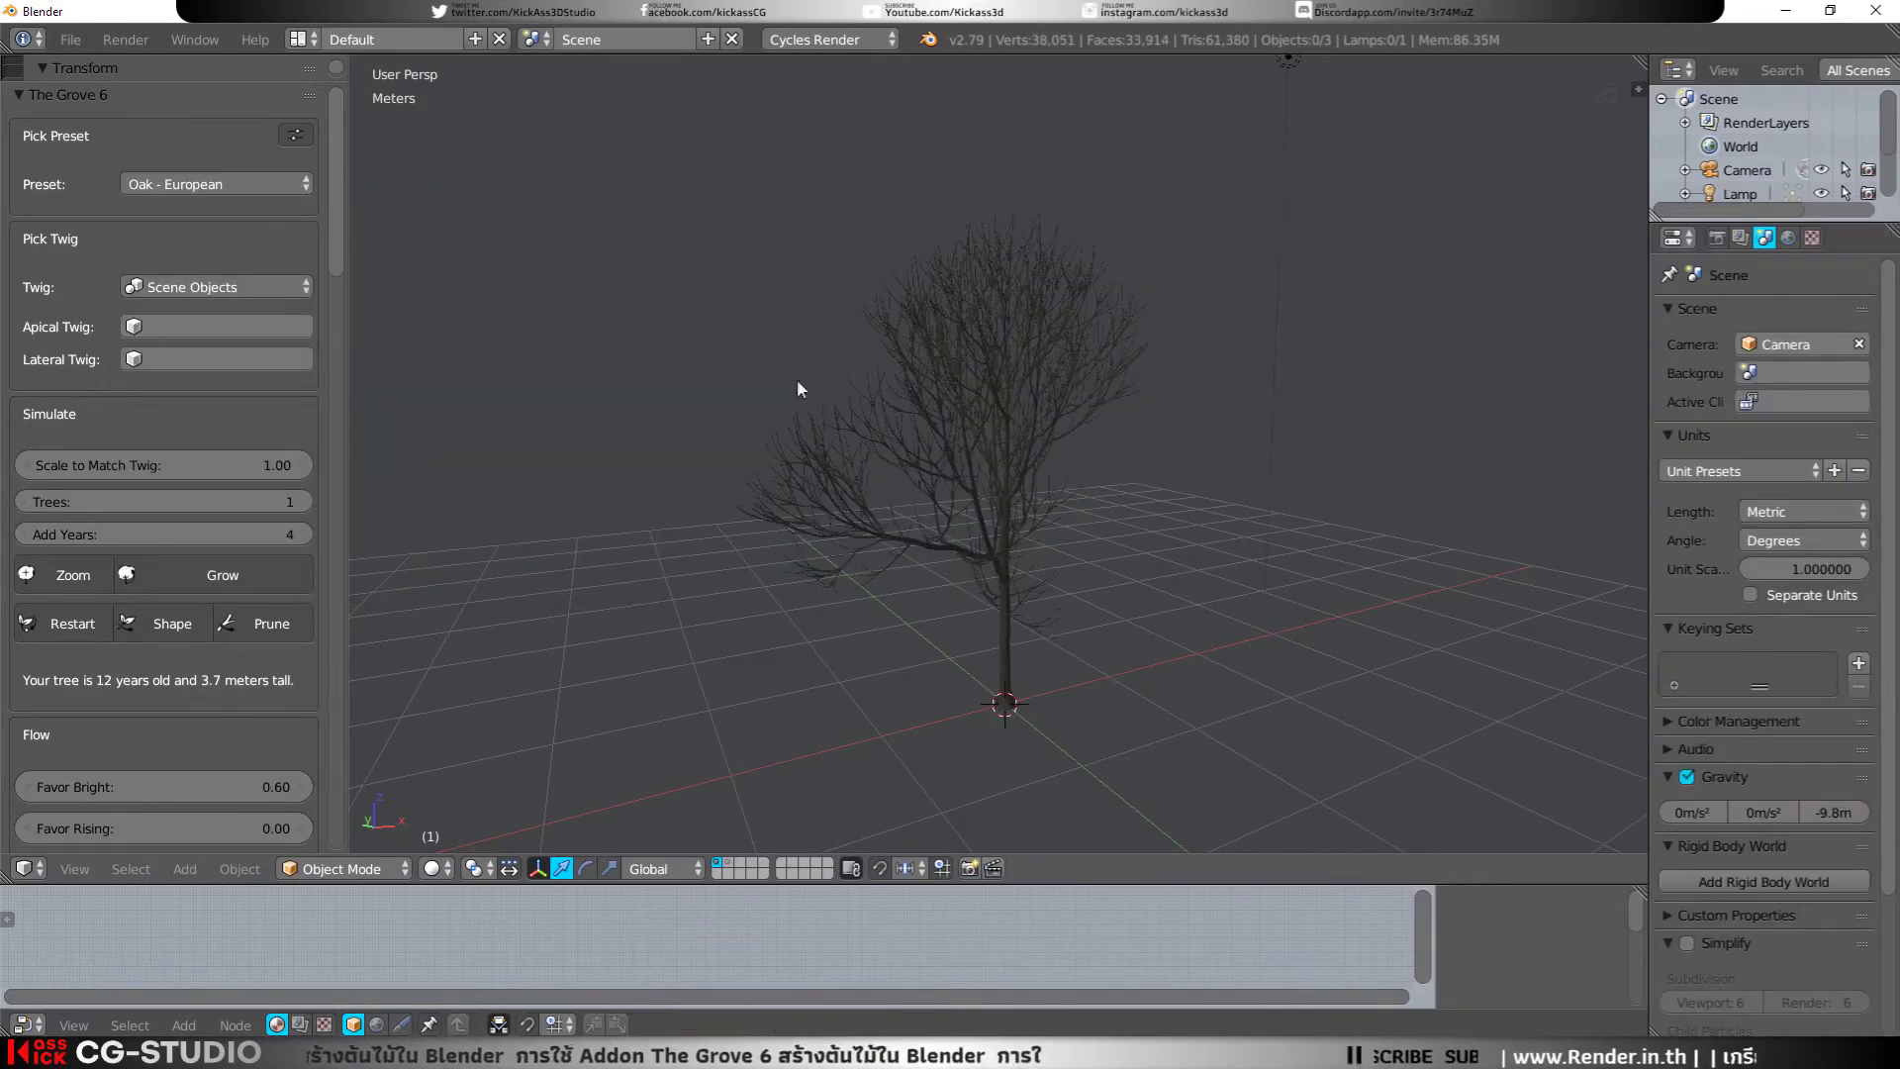
pyautogui.rightClick(925, 435)
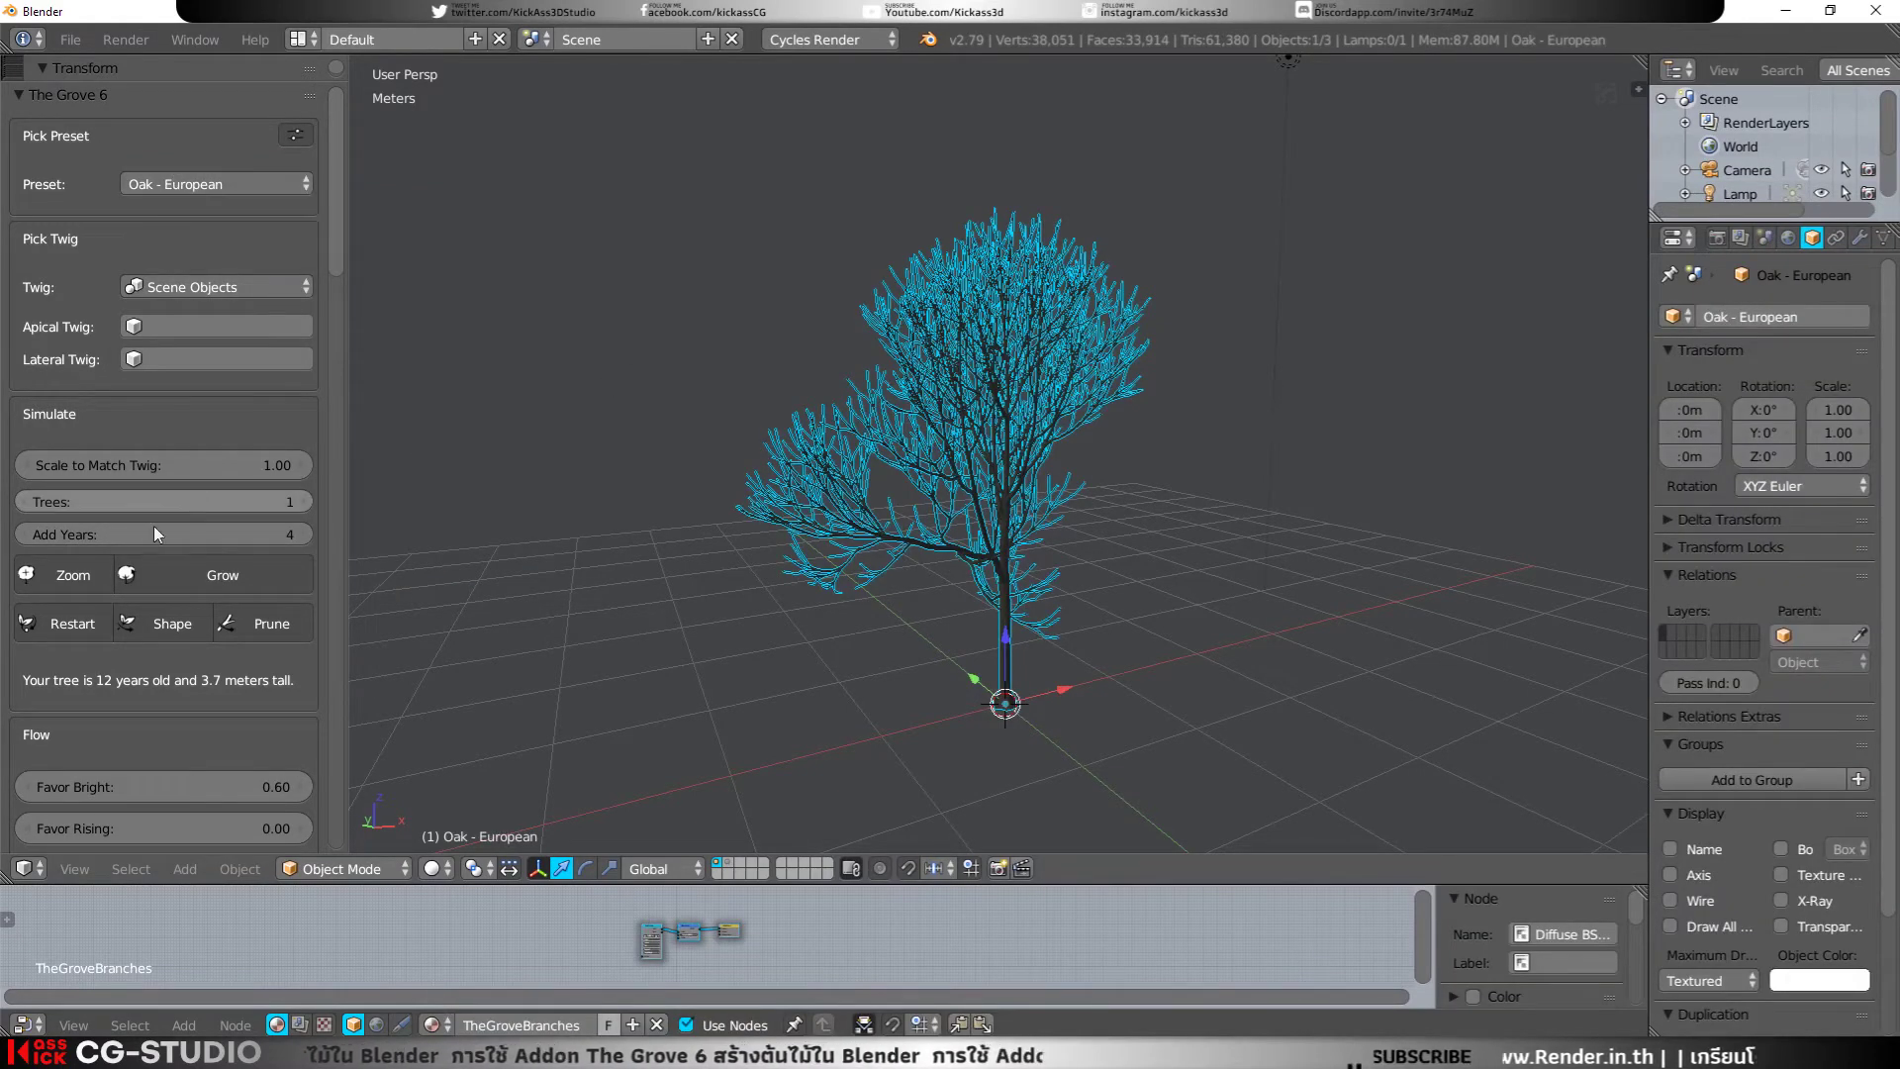
pyautogui.click(71, 631)
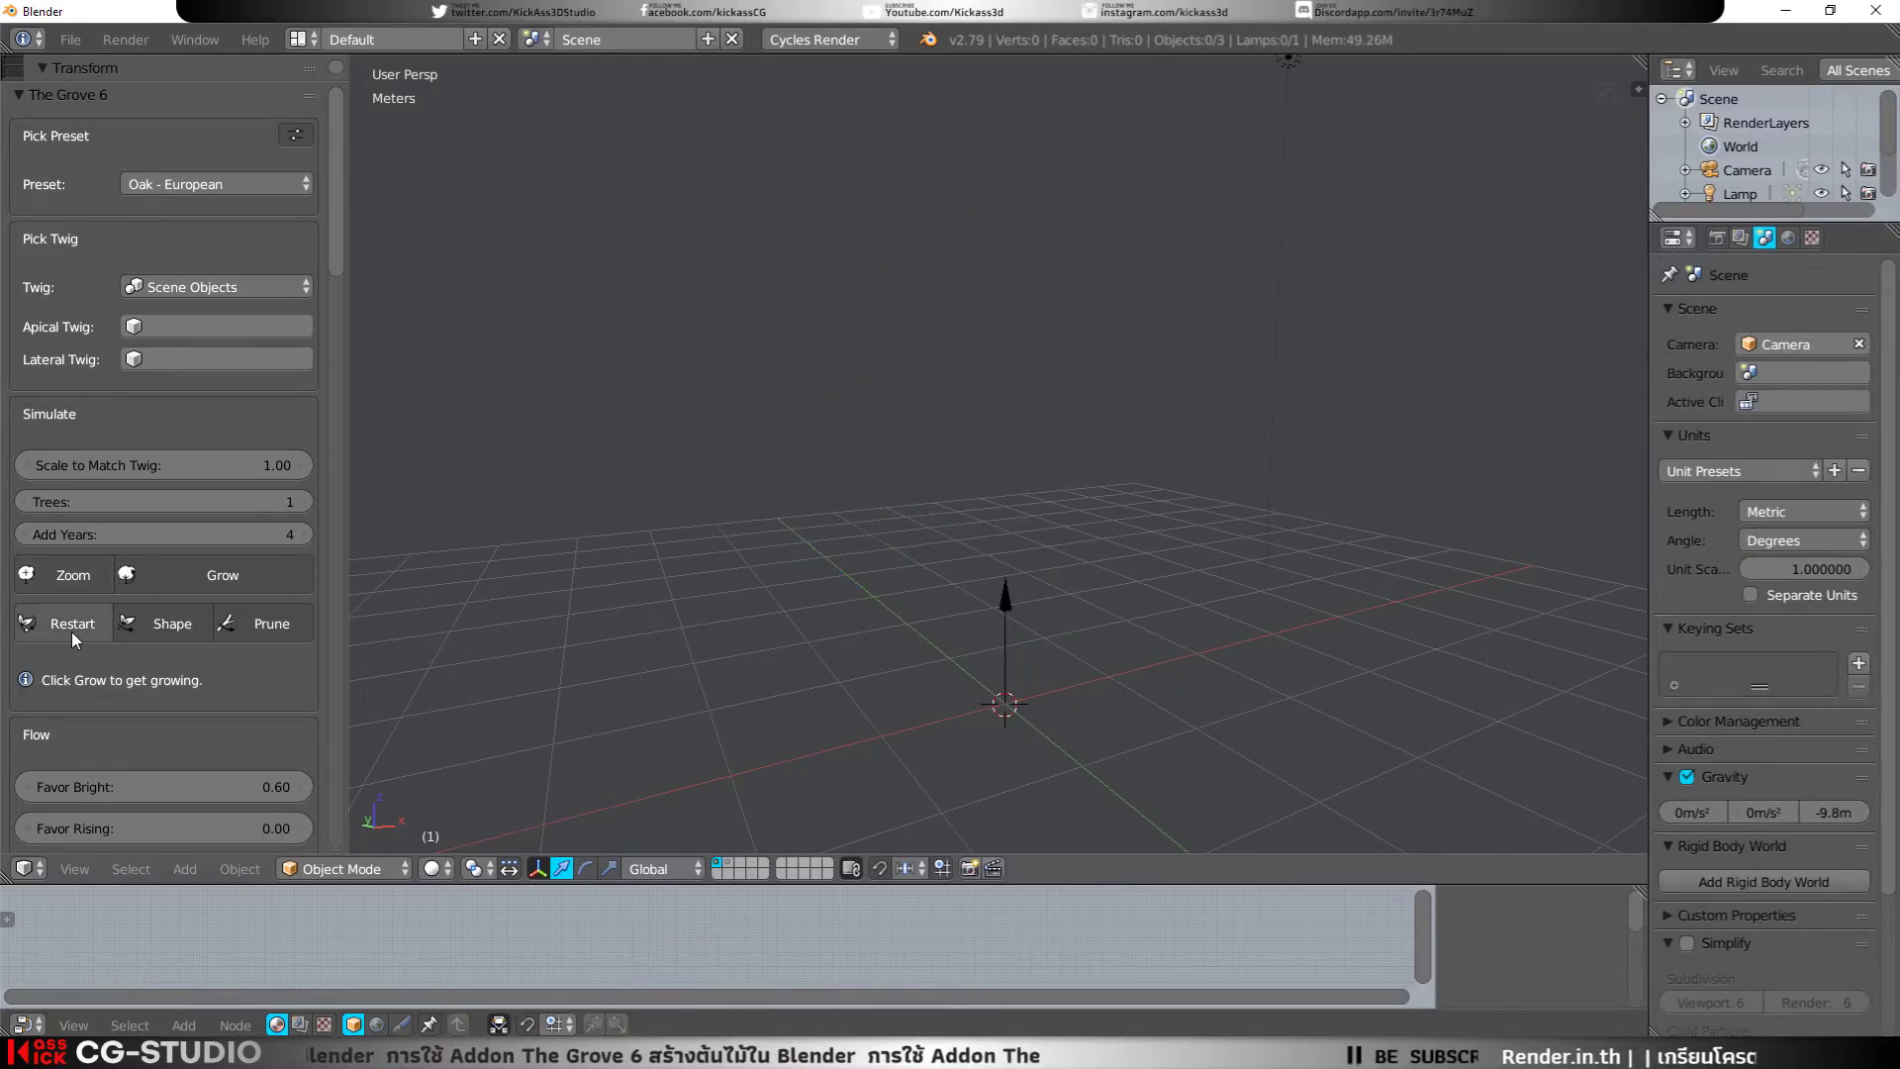
# Step: Grow the Oak - European tree three times to 12 years old
pyautogui.click(245, 590)
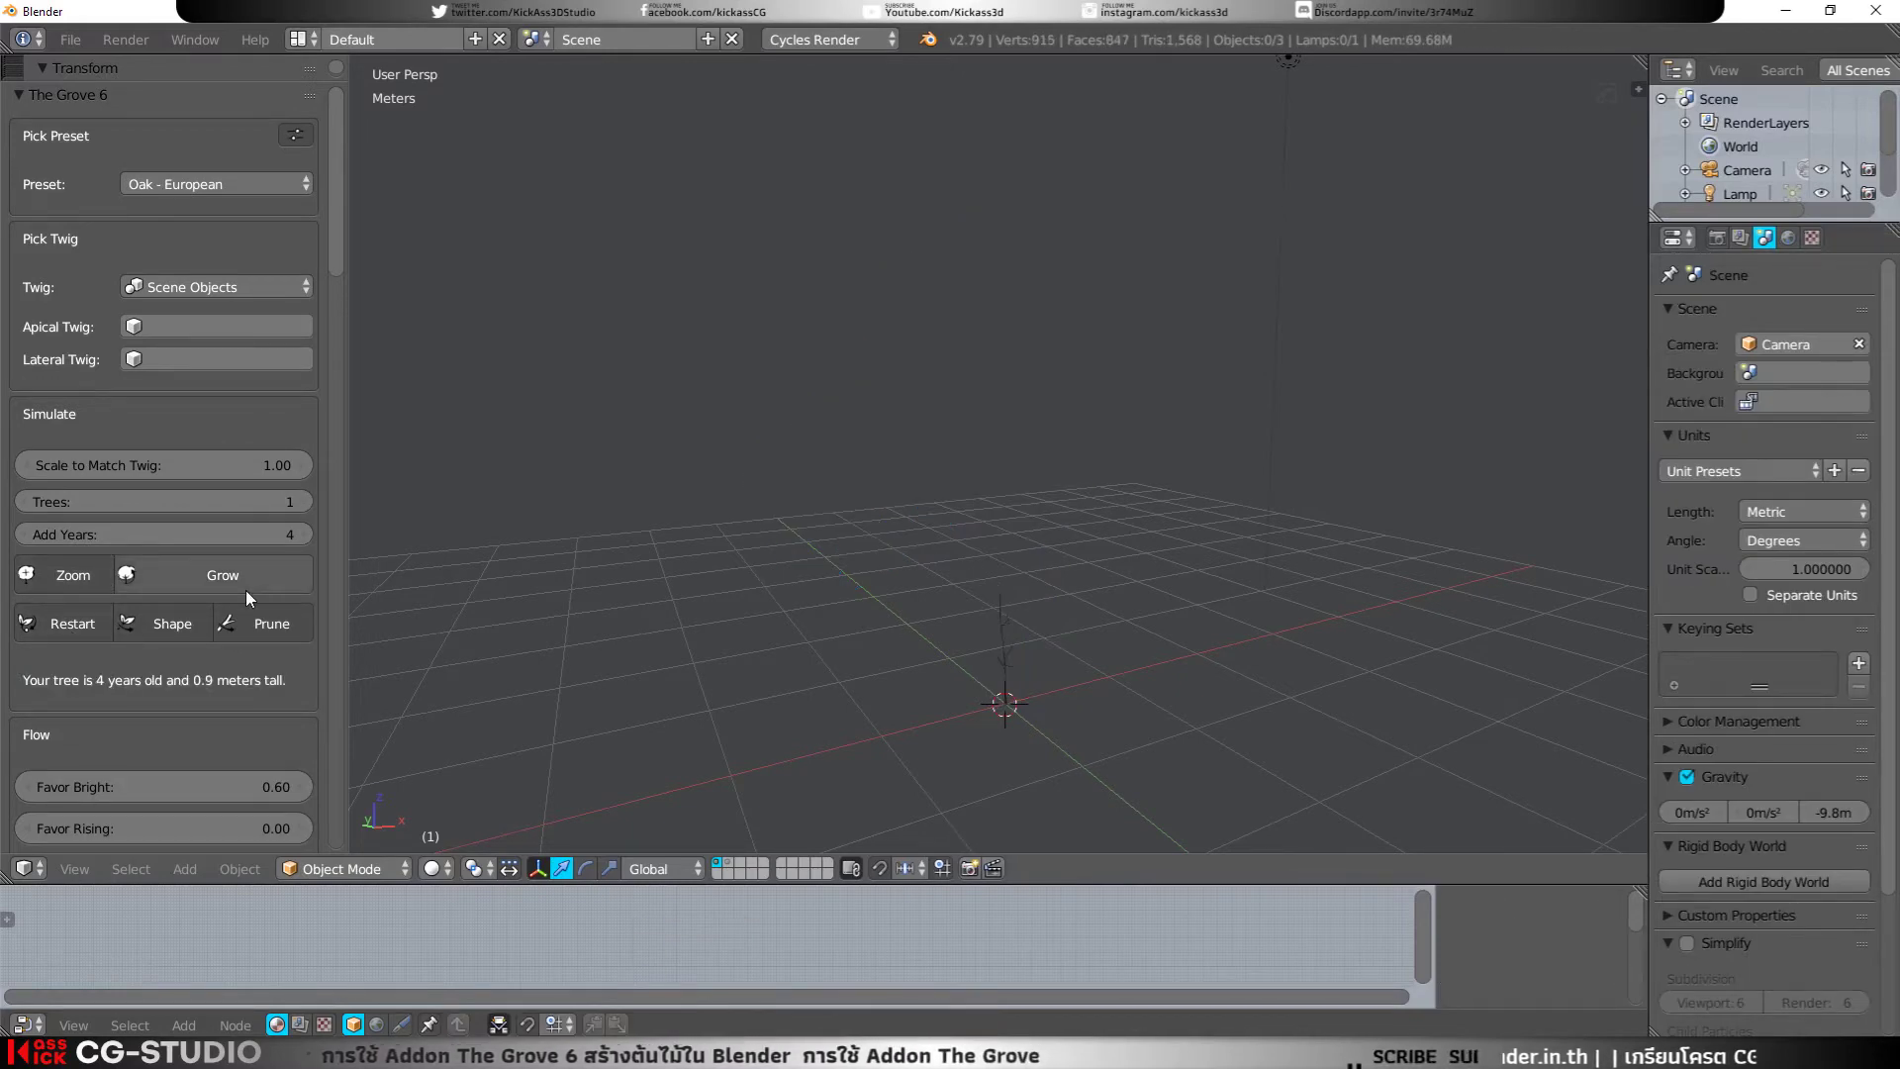
pyautogui.click(245, 589)
pyautogui.click(245, 590)
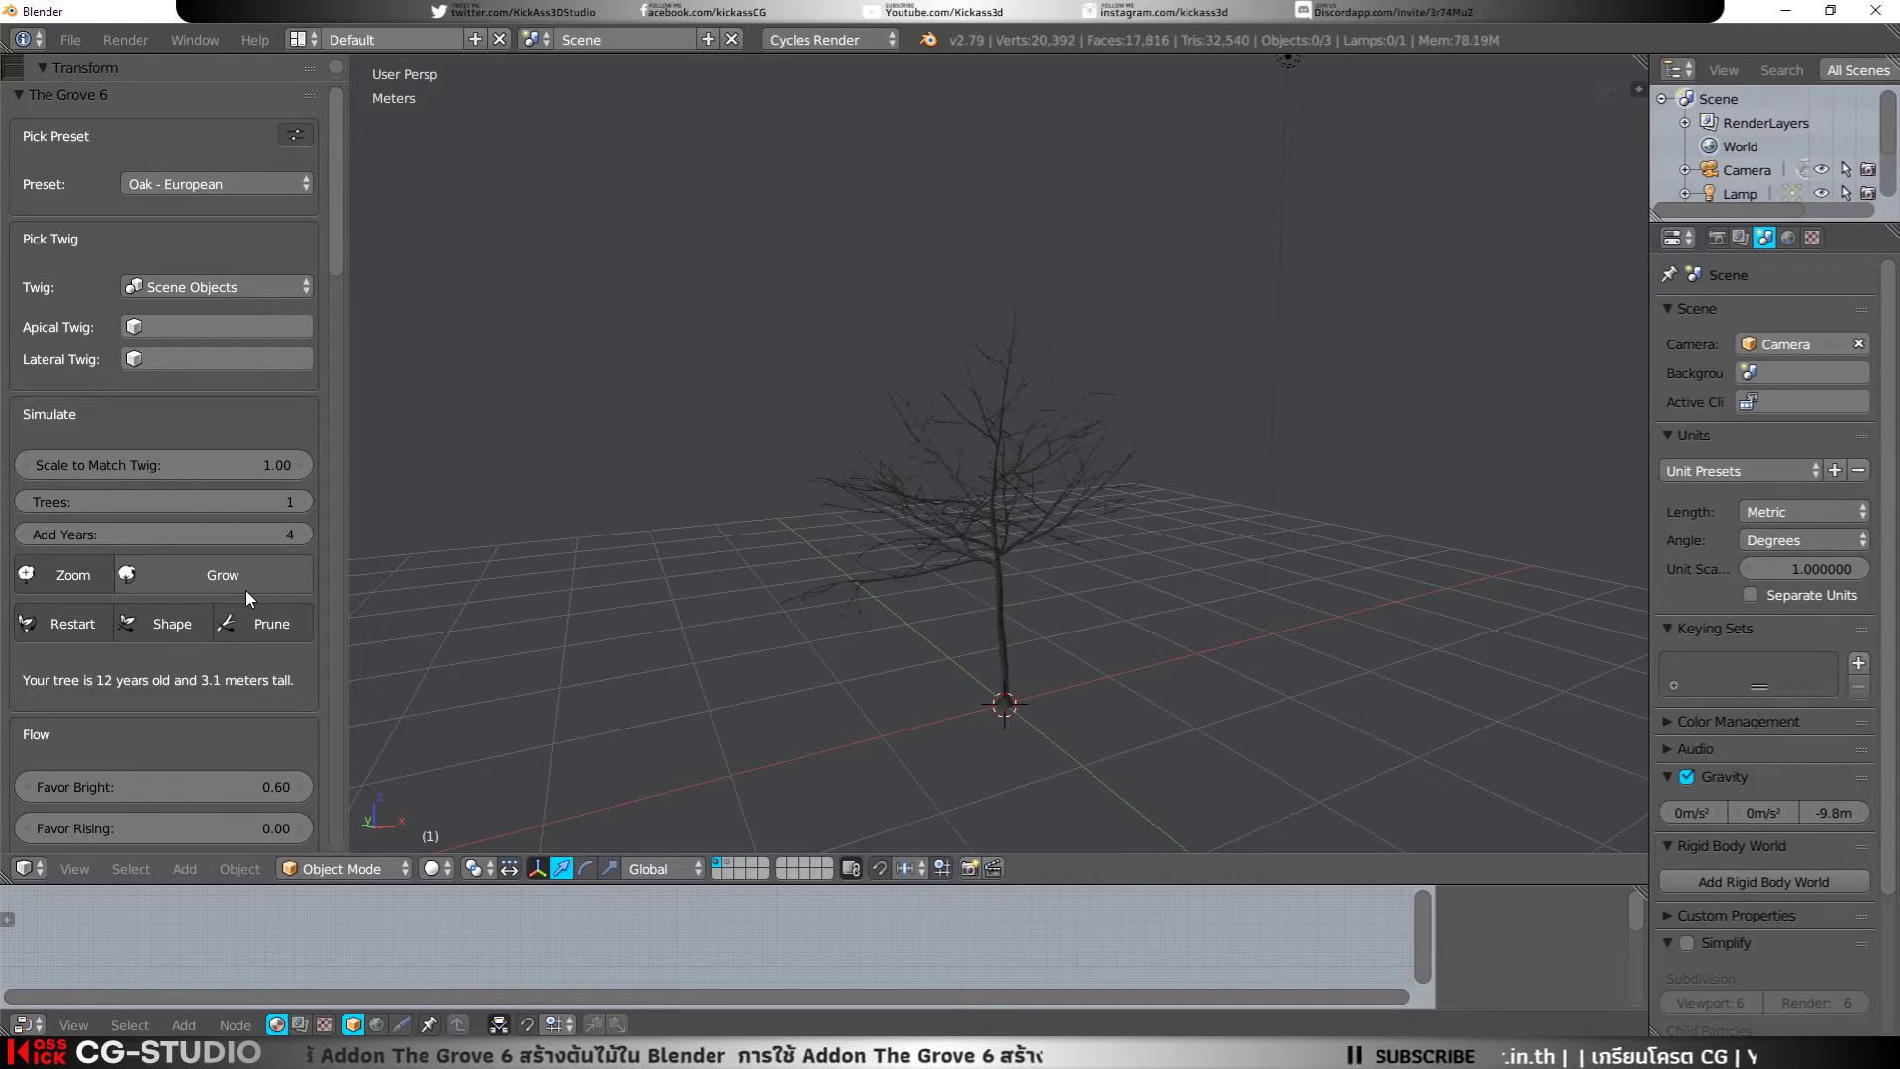
# Step: Switch to the Maple preset, restart, and grow it to 12 years
pyautogui.click(186, 184)
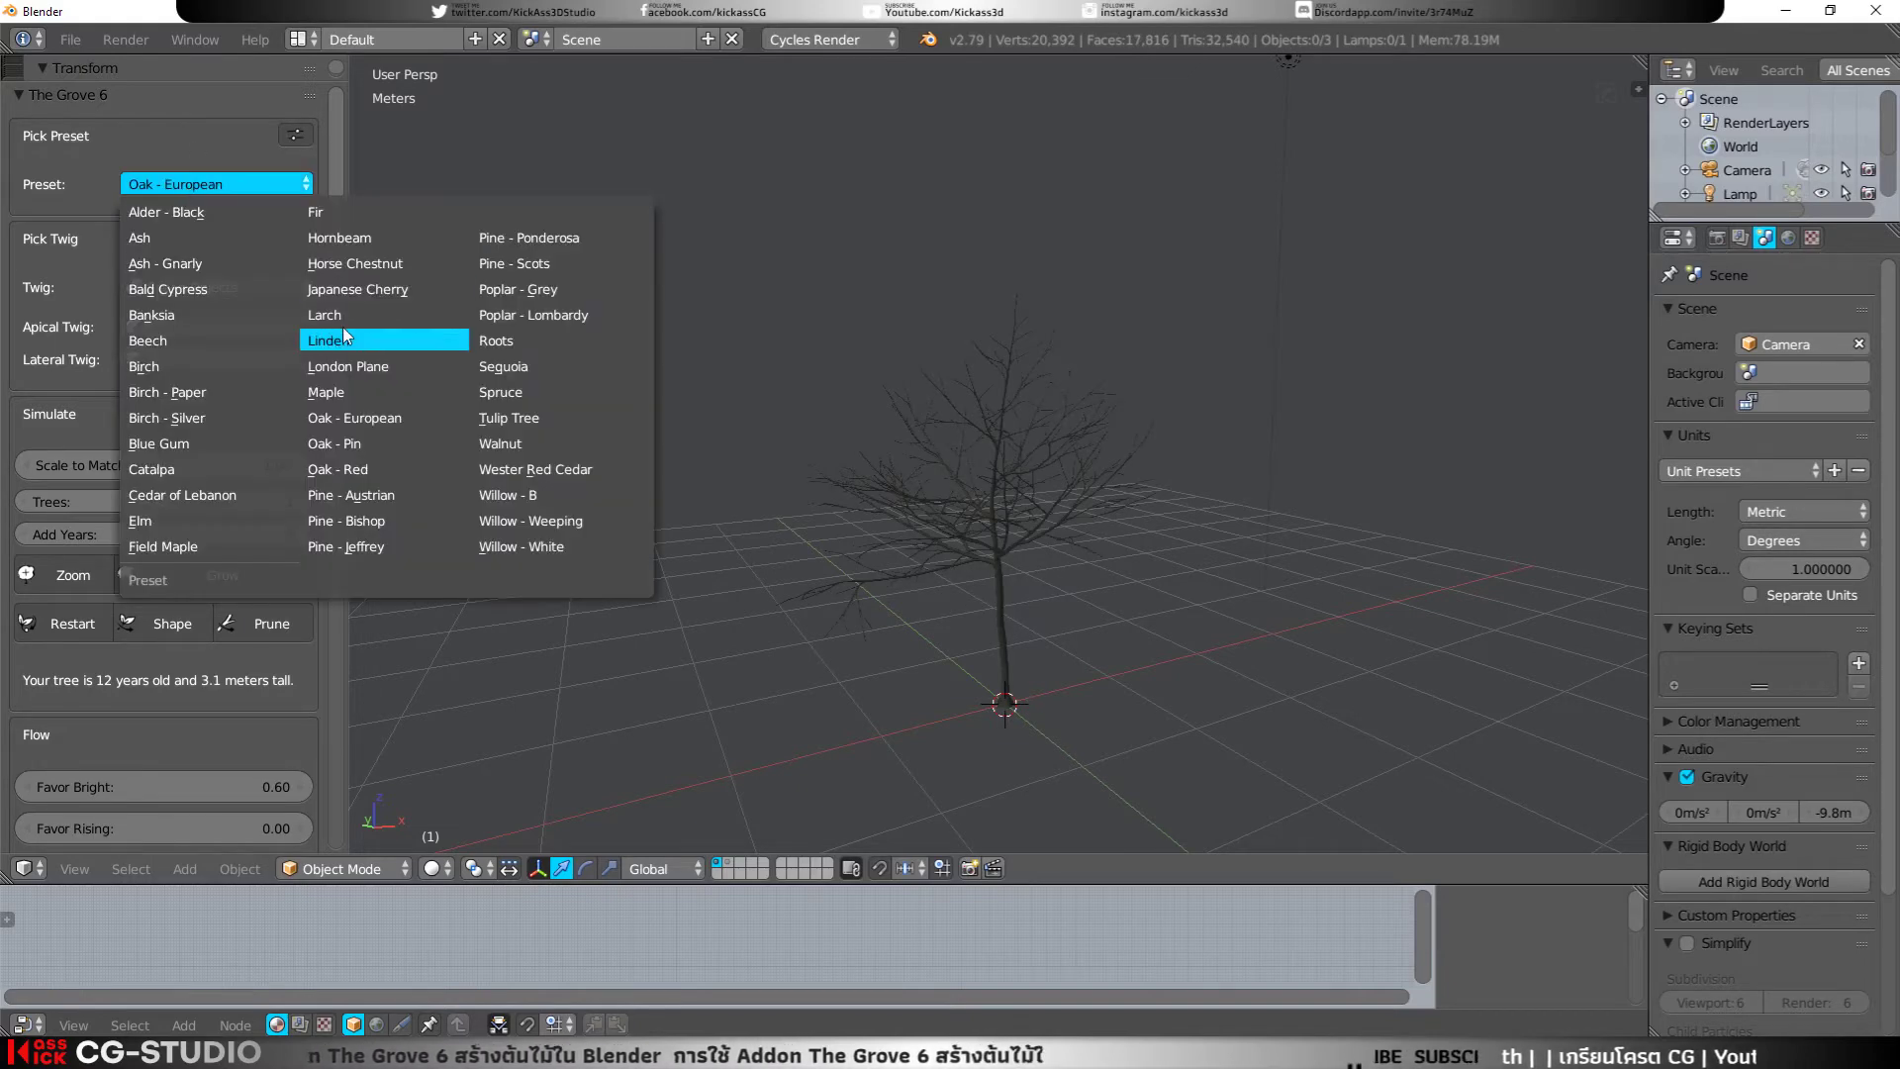
pyautogui.click(371, 390)
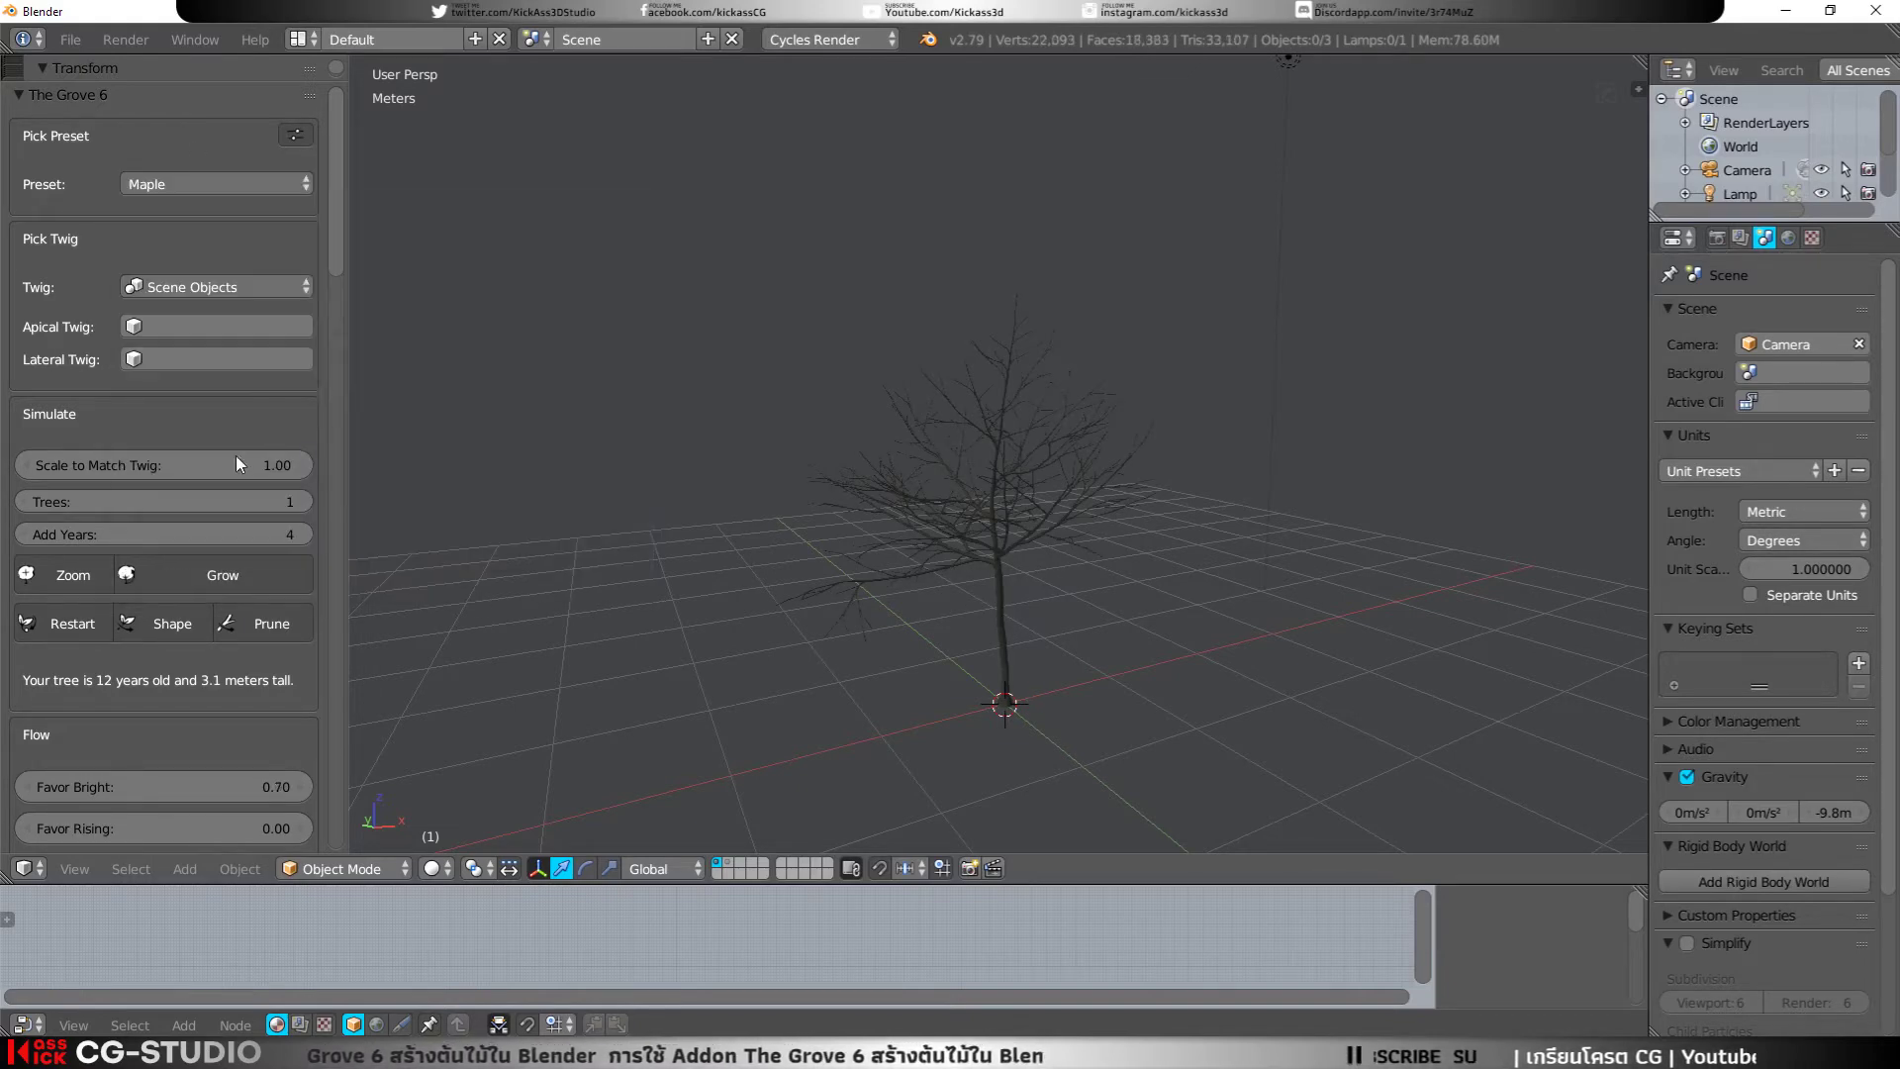
pyautogui.click(85, 621)
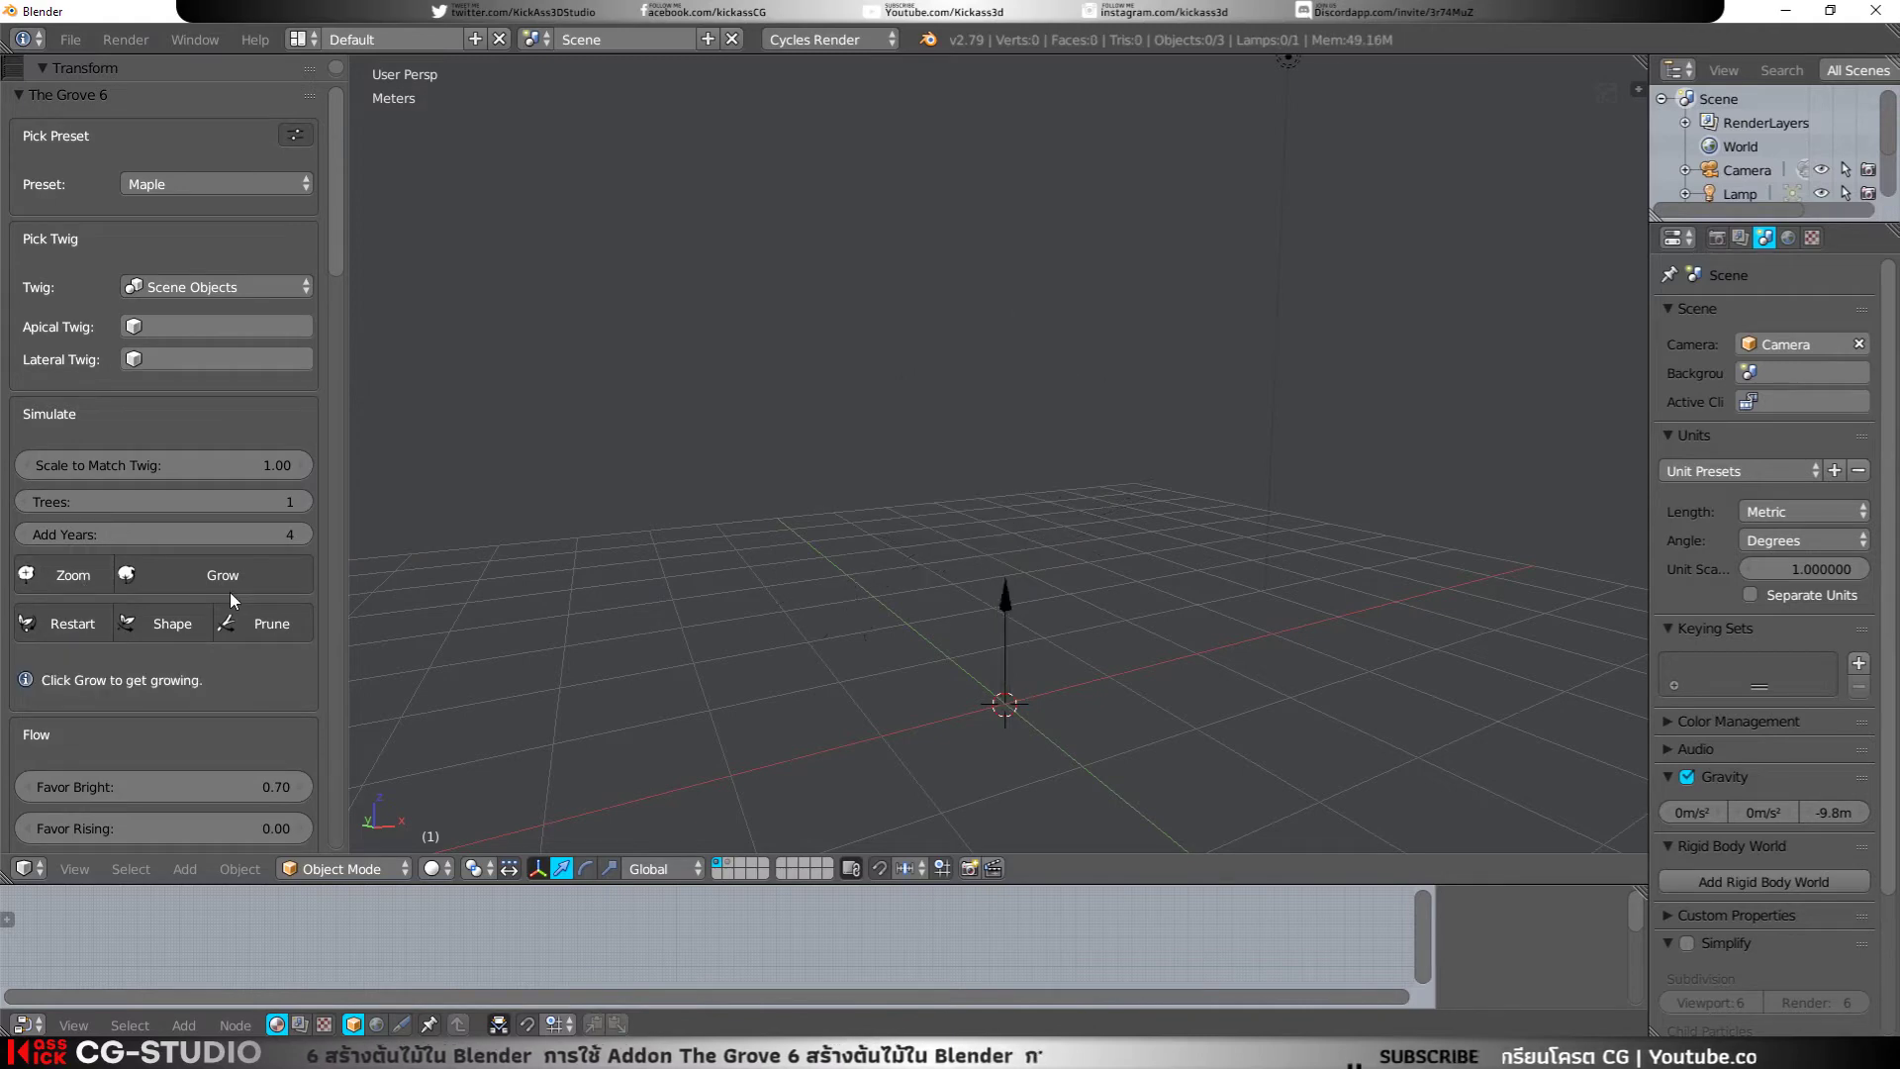
pyautogui.click(234, 590)
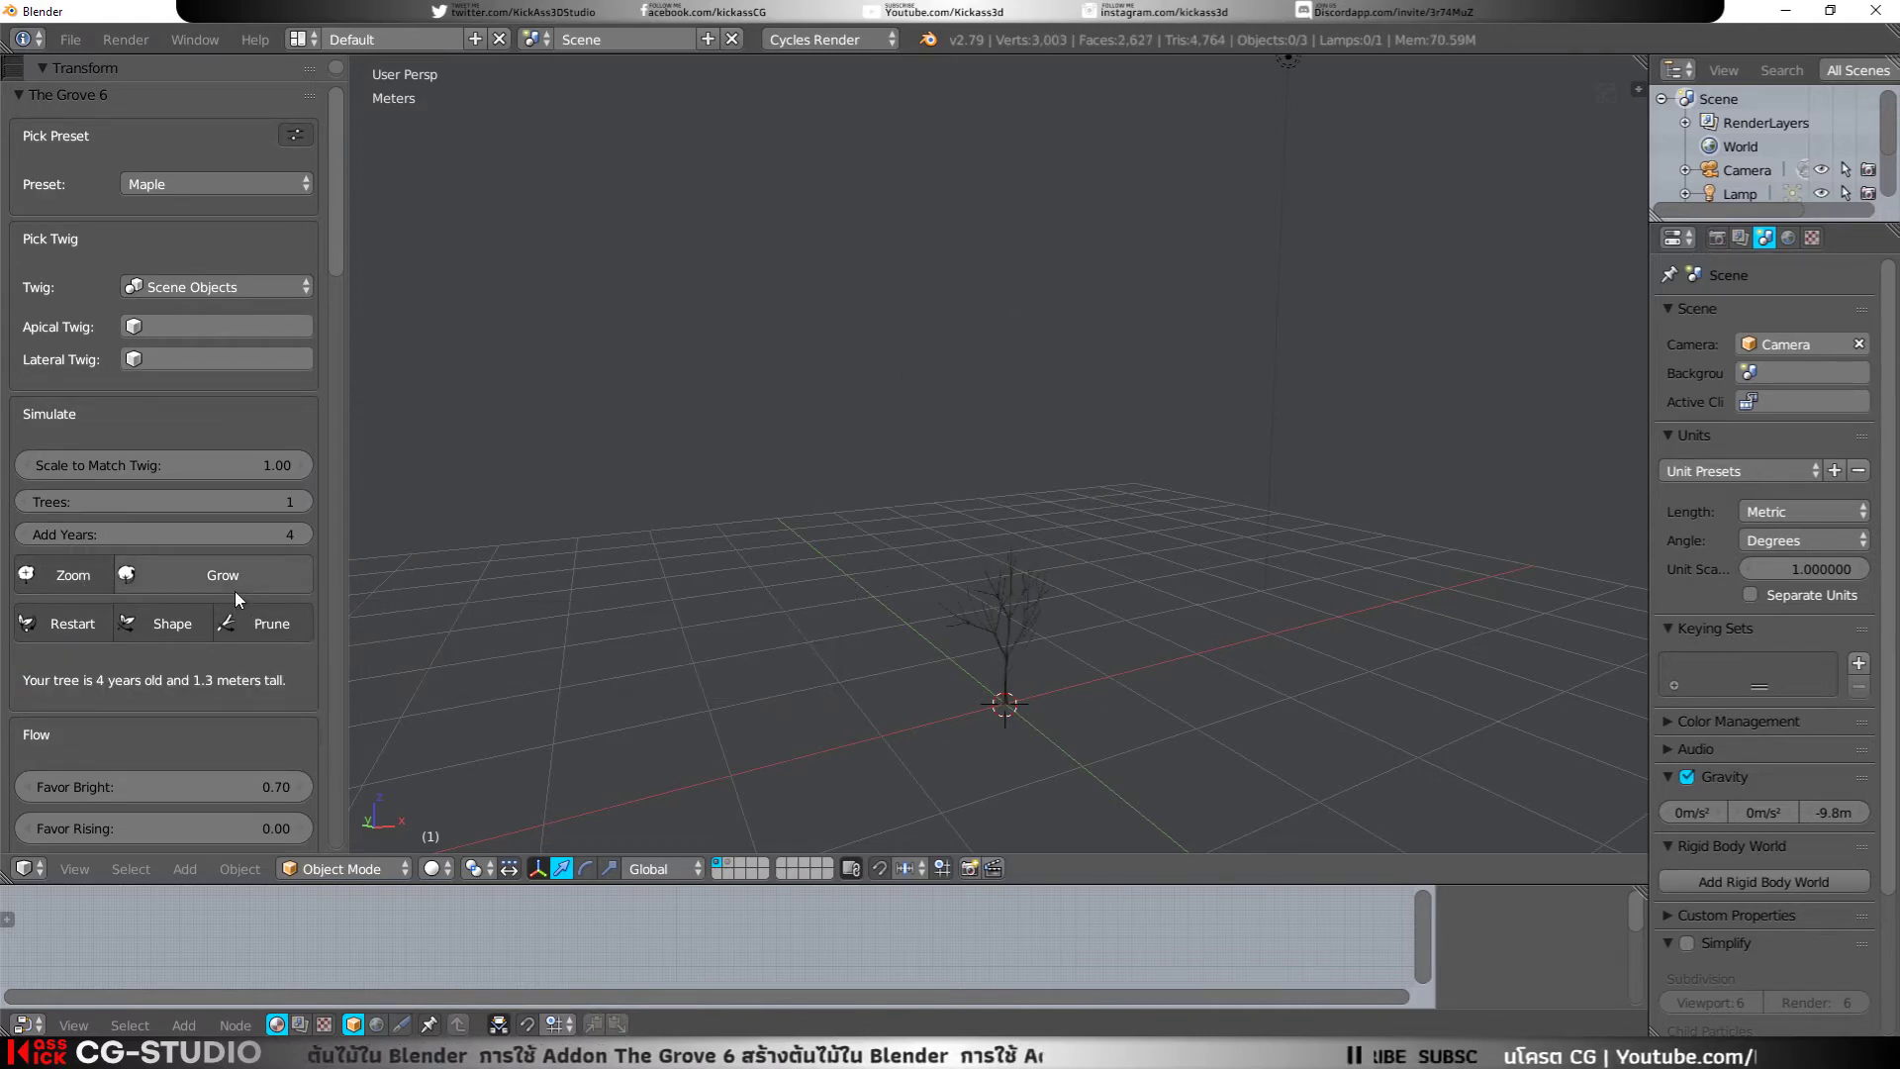
pyautogui.click(234, 591)
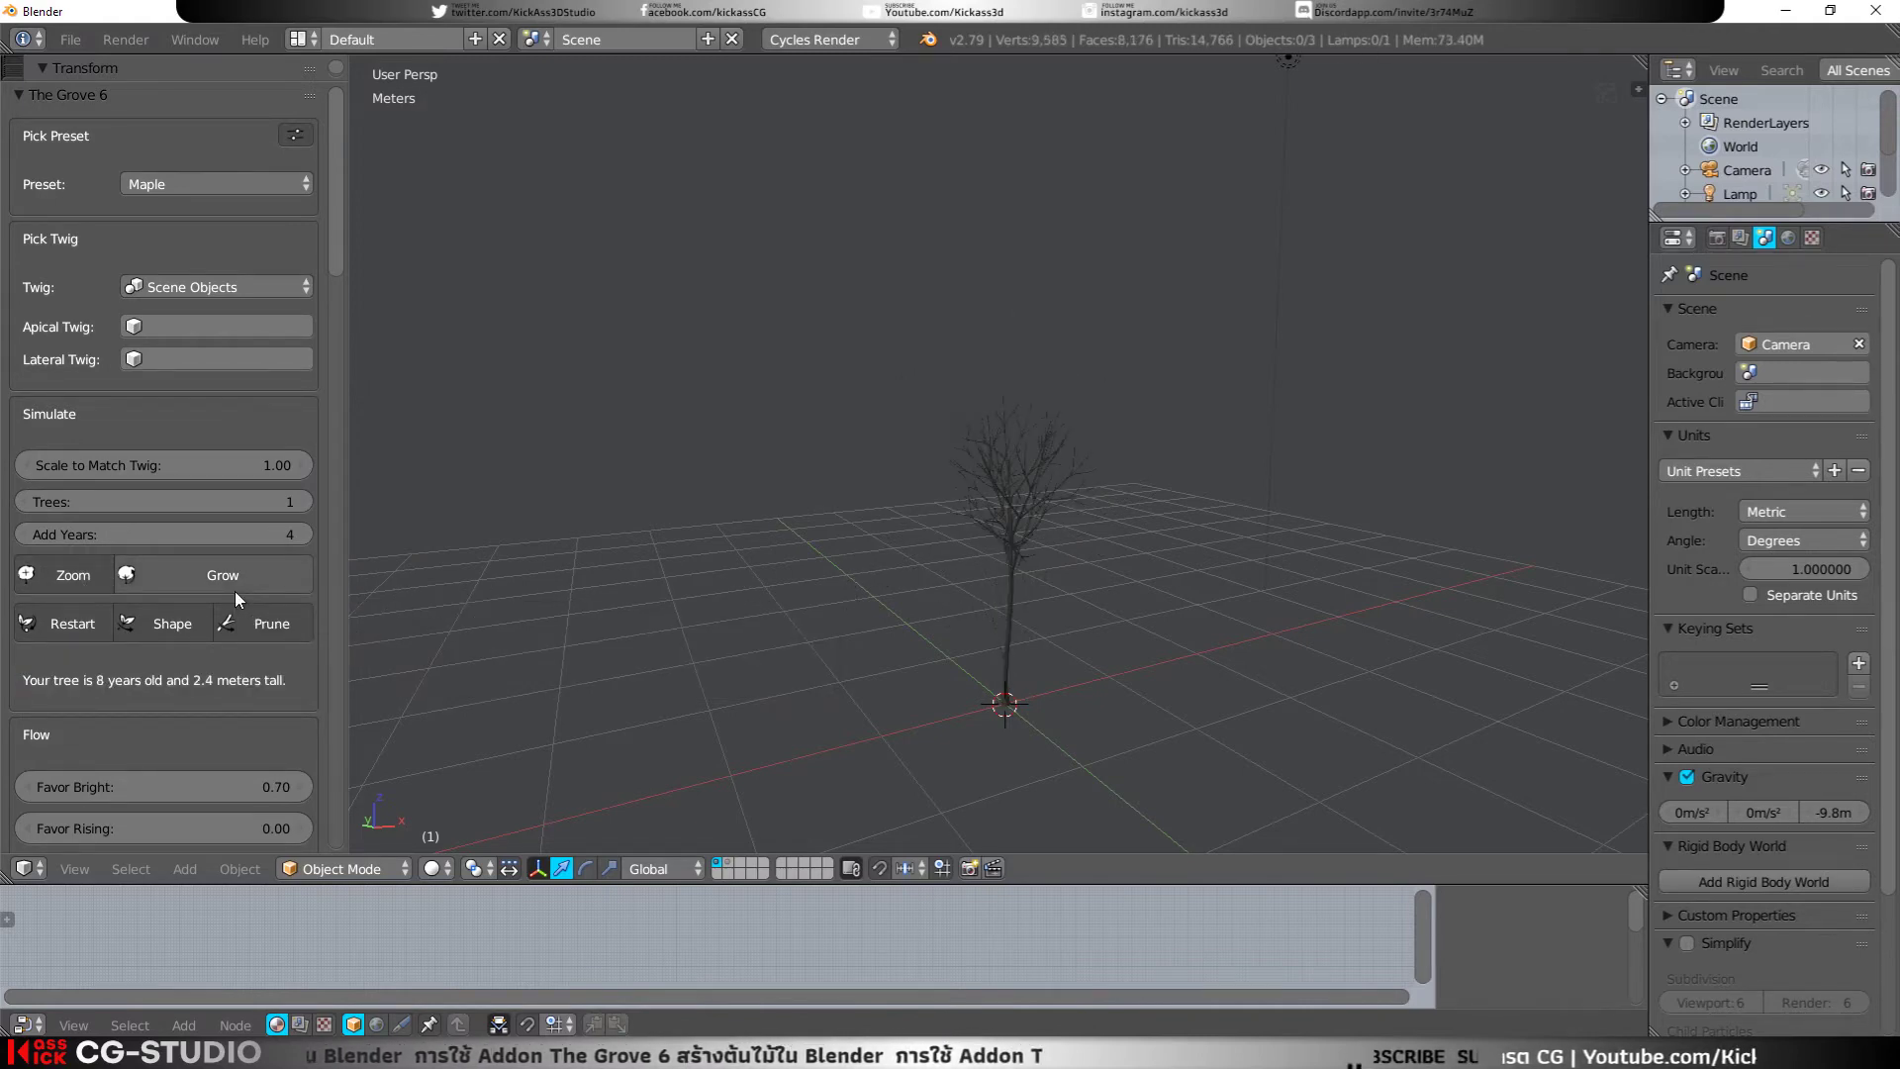
pyautogui.click(234, 591)
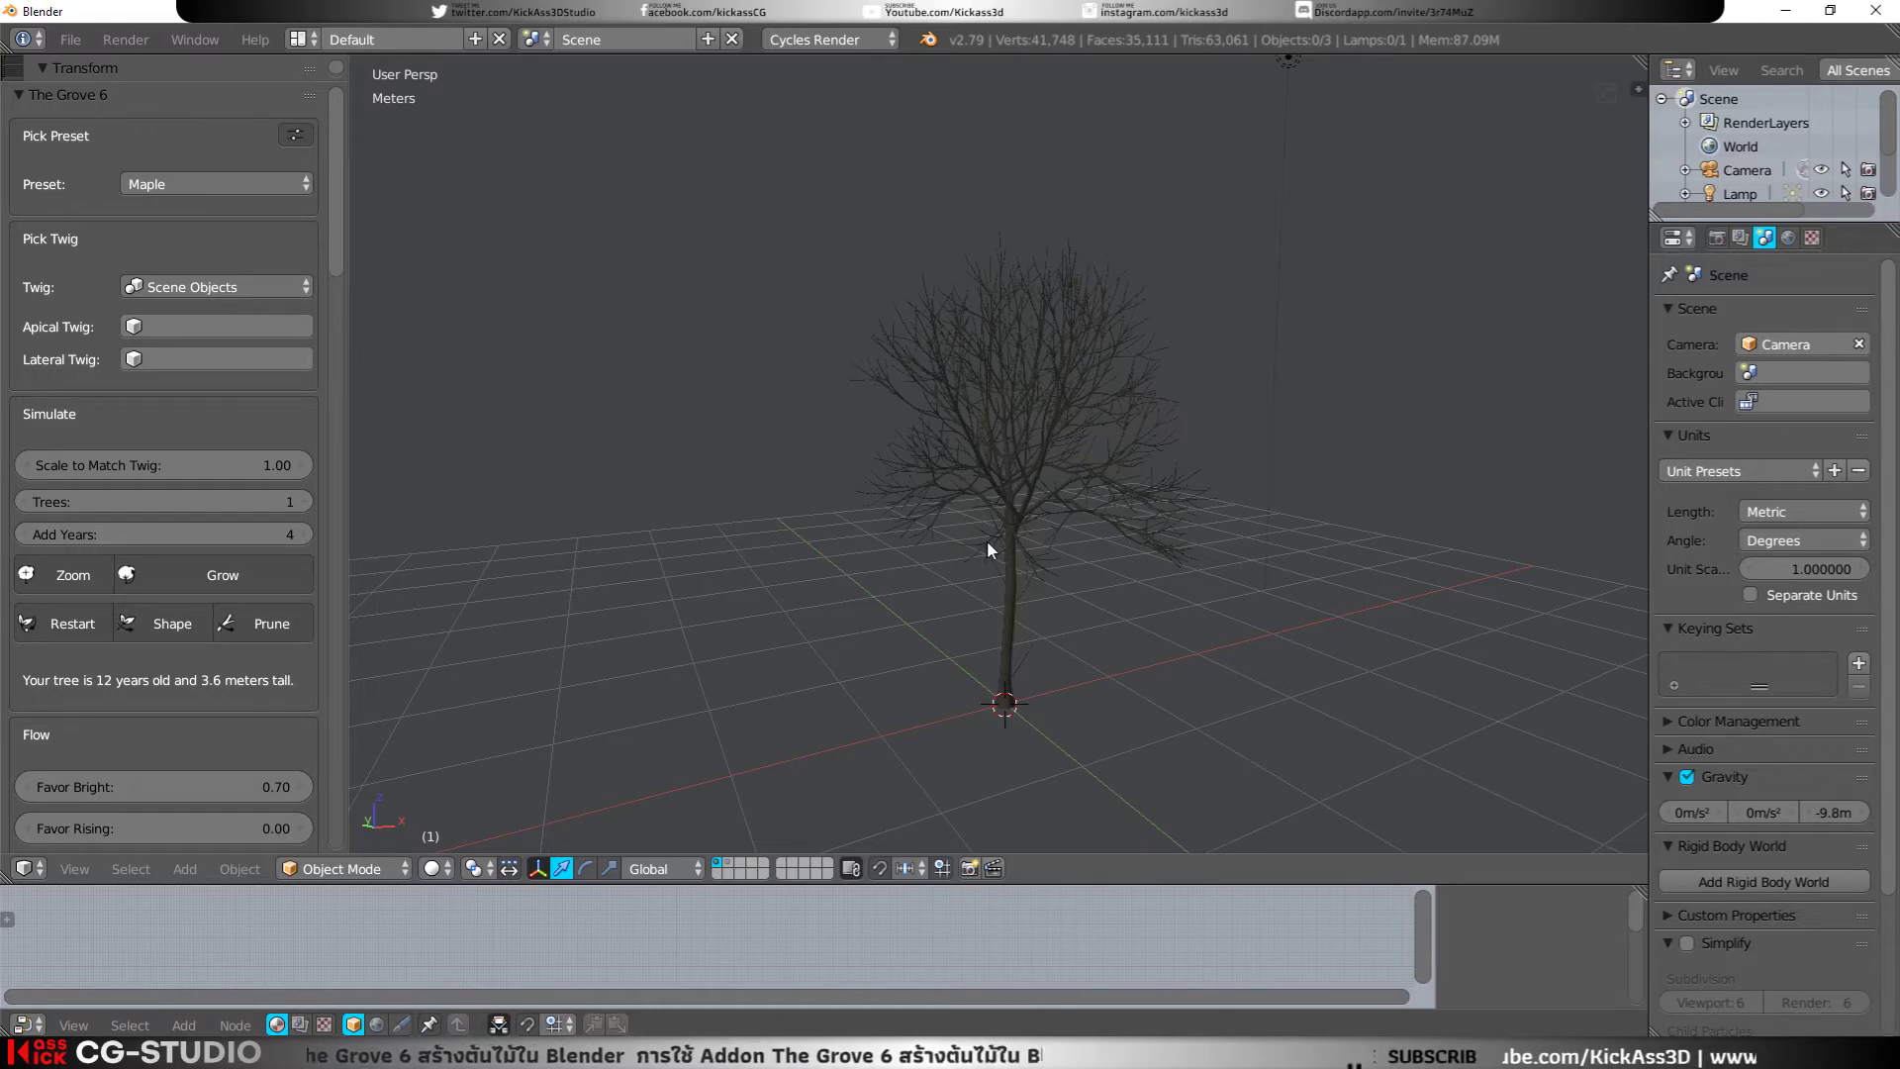
# Step: Raise the number of Trees to 3
pyautogui.click(306, 501)
pyautogui.click(305, 499)
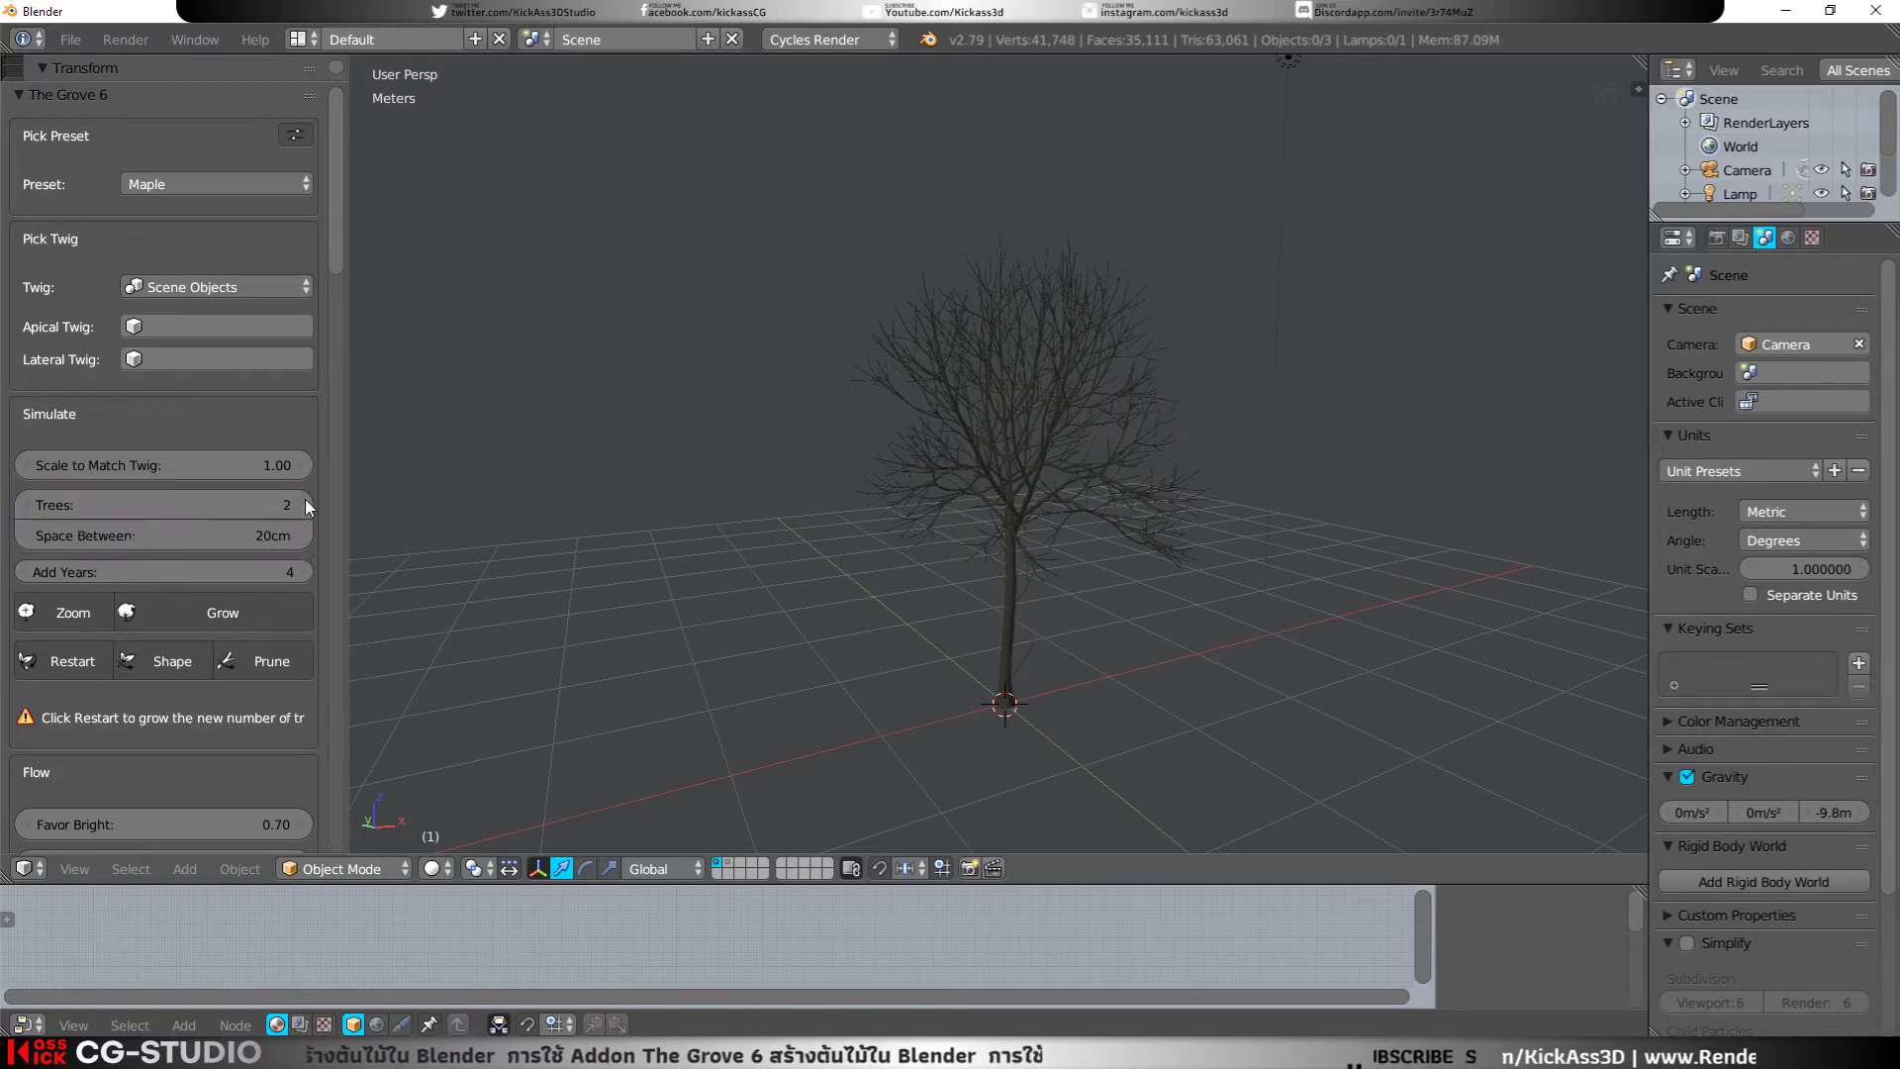
pyautogui.click(306, 501)
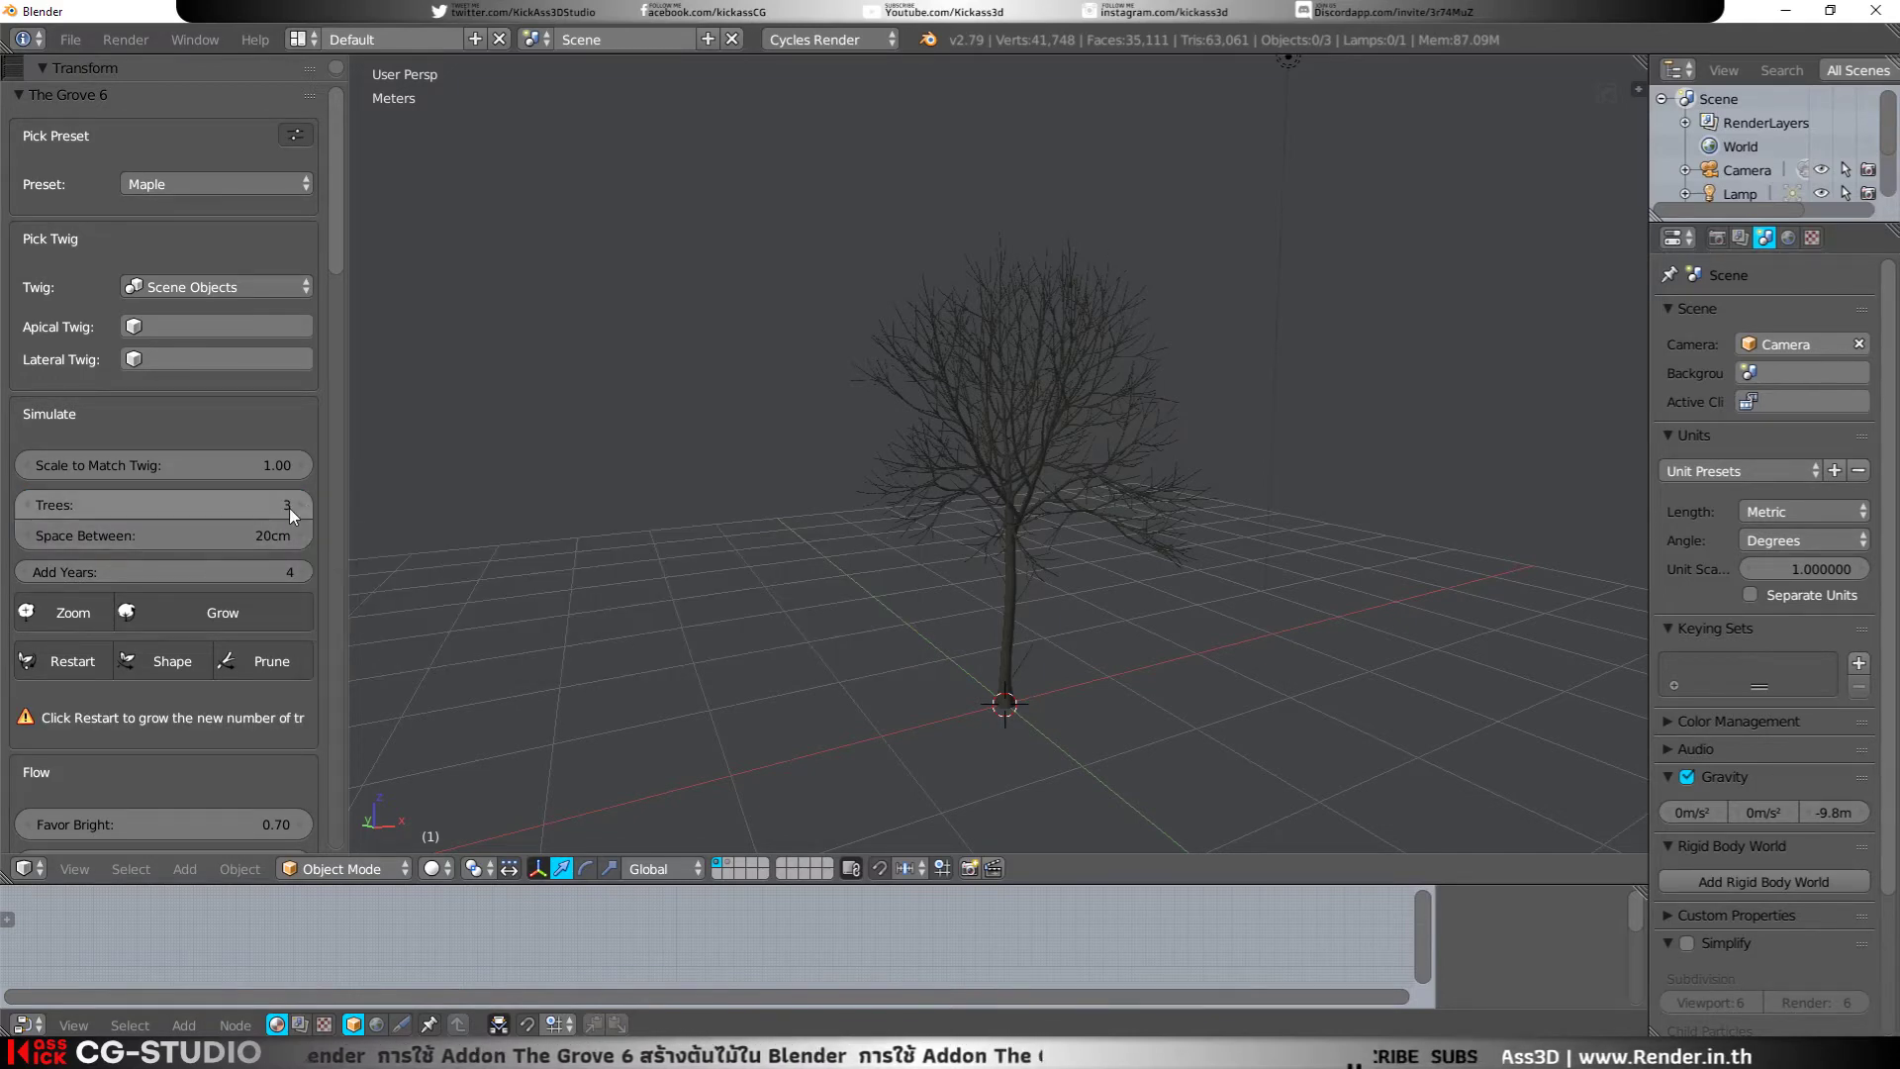
# Step: Restart to three tree seeds and choose the Walnut preset
pyautogui.click(68, 665)
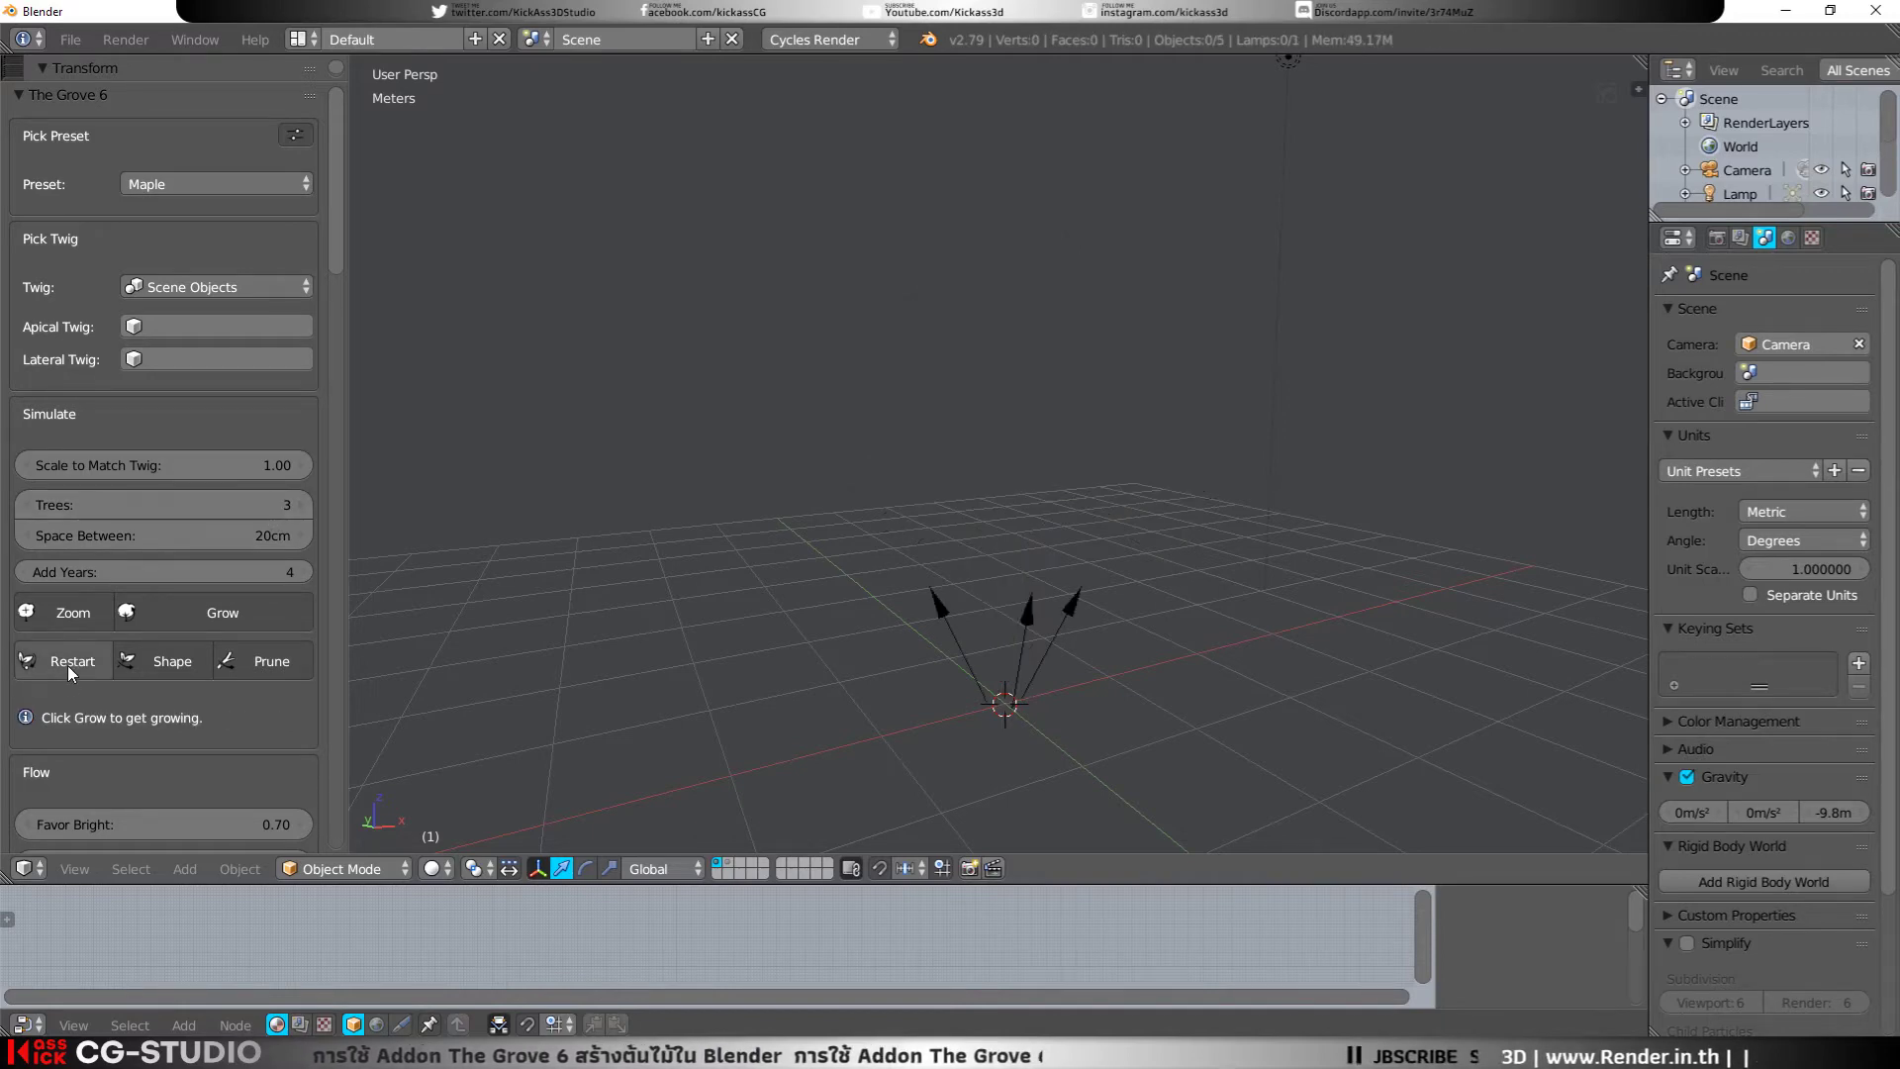
pyautogui.click(229, 180)
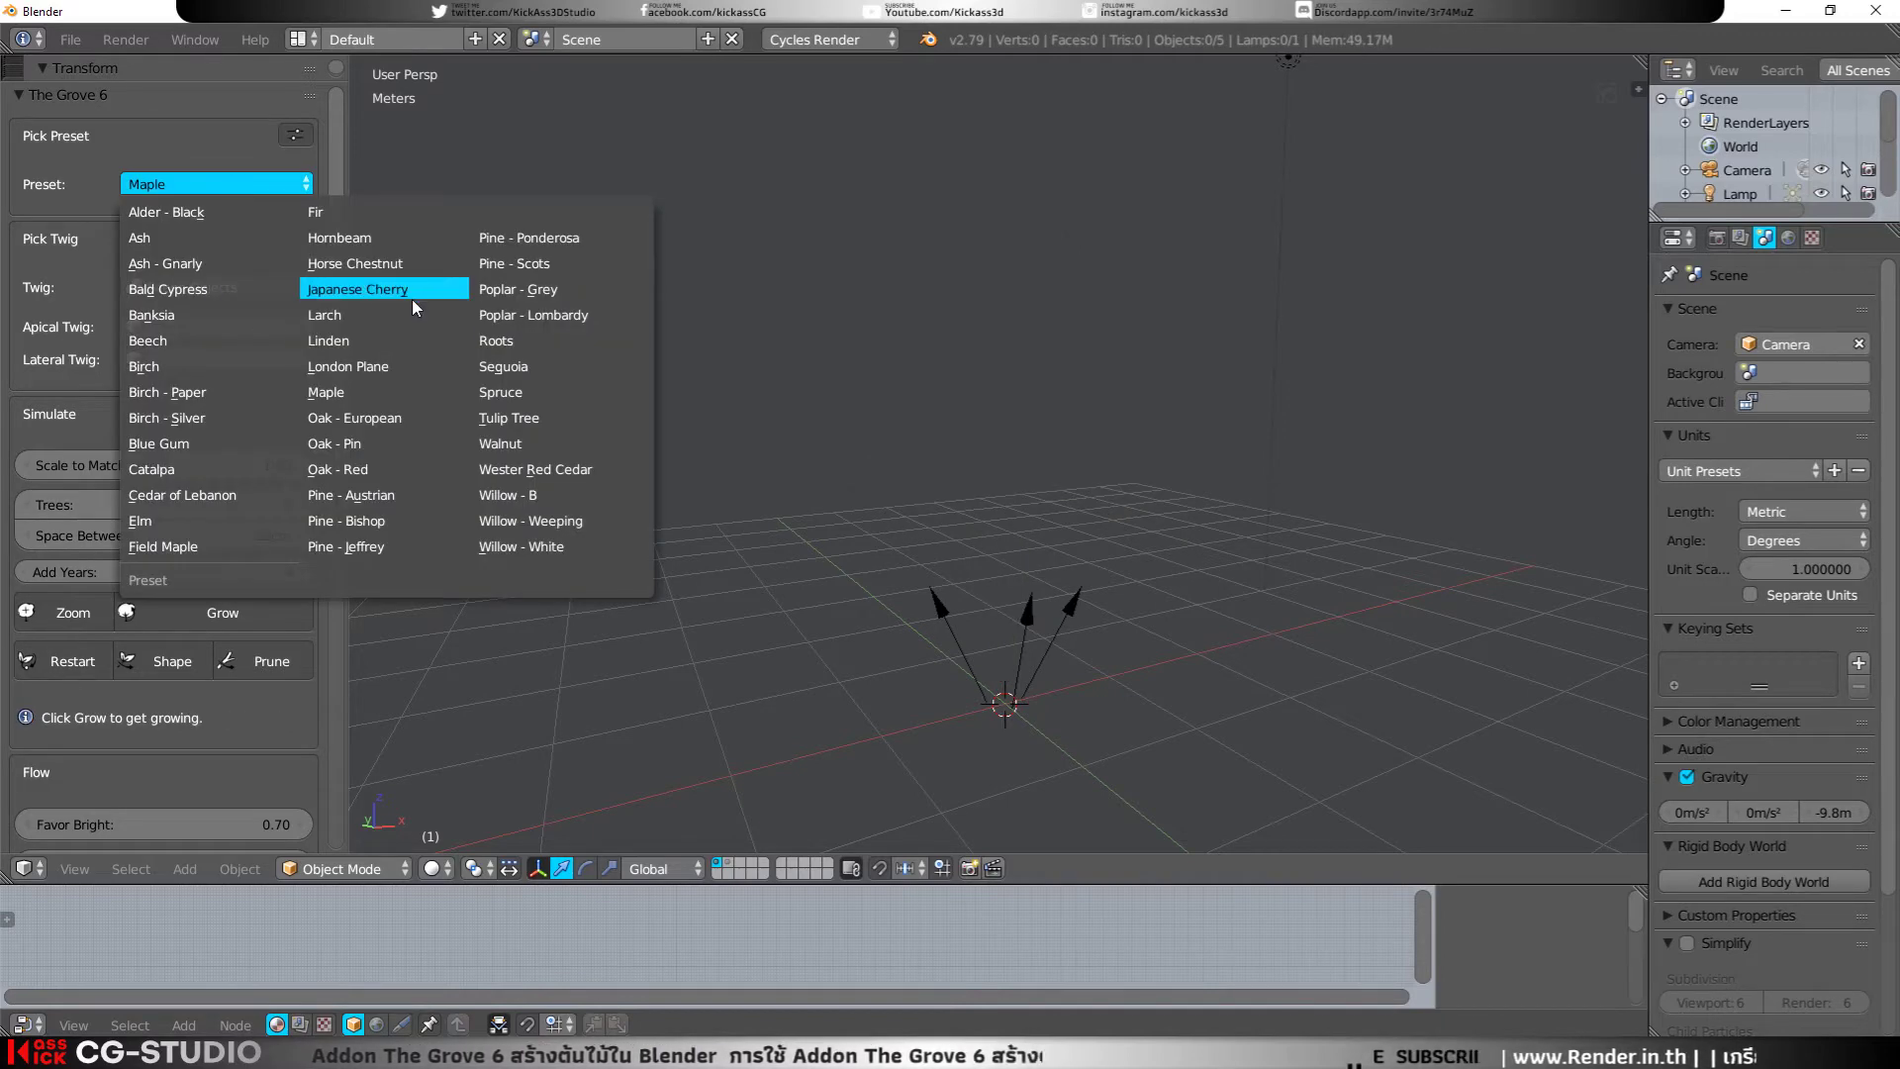
pyautogui.click(491, 445)
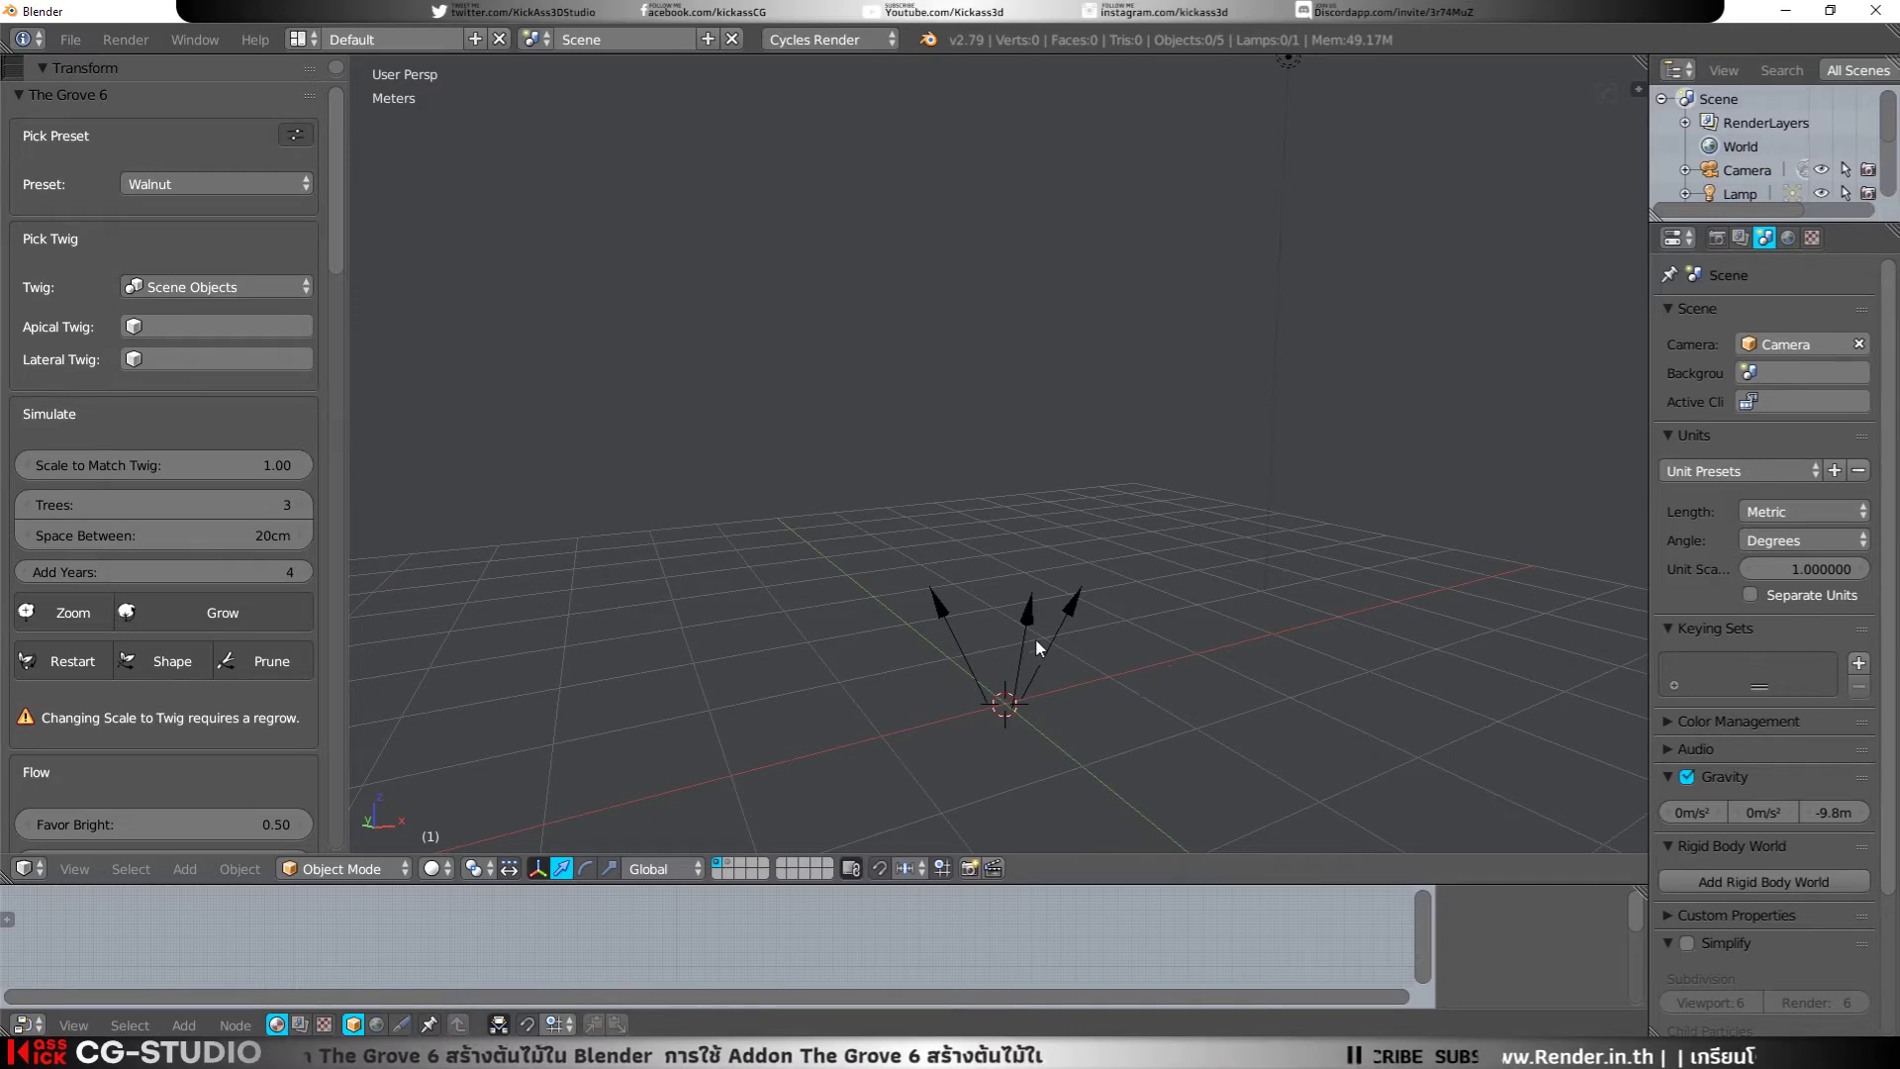
pyautogui.moveTo(1039, 649)
pyautogui.mouseDown(button='middle')
pyautogui.moveTo(1069, 650)
pyautogui.moveTo(1046, 608)
pyautogui.mouseUp(button='middle')
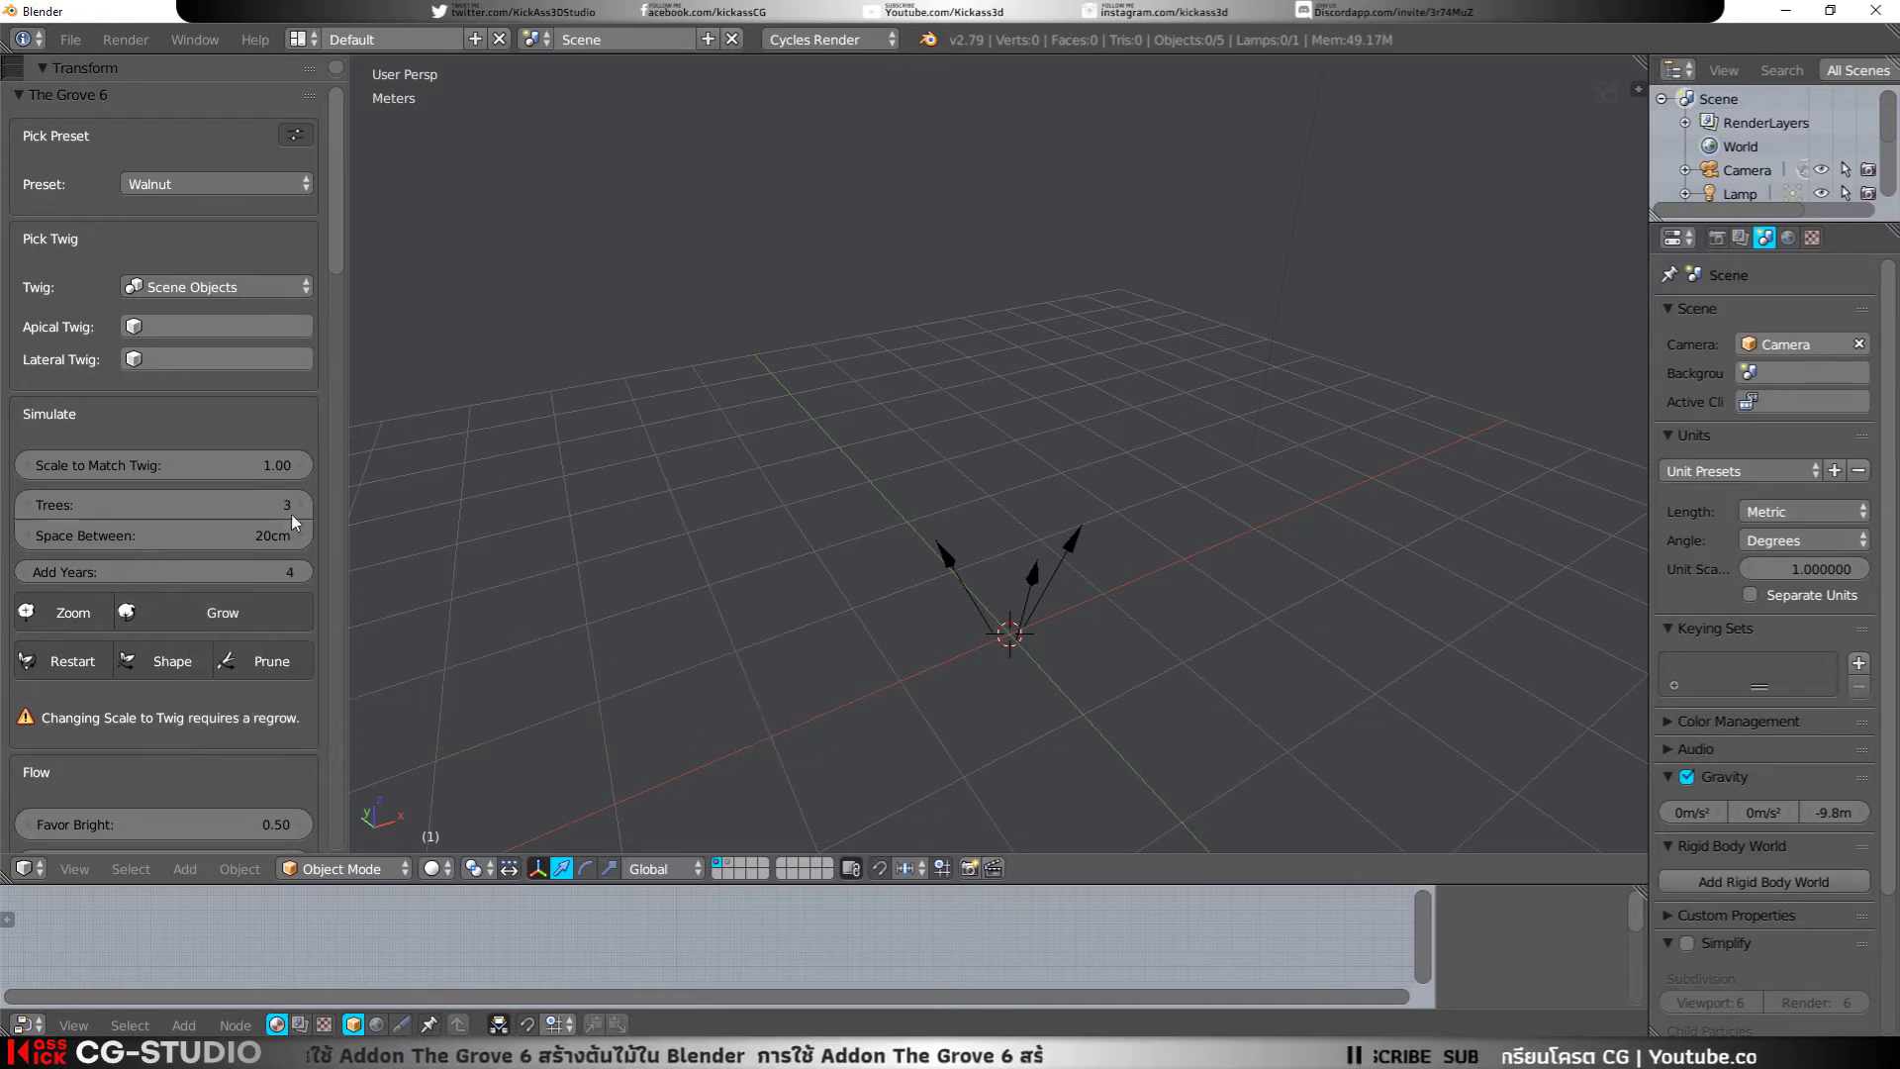
# Step: Set Add Years to 5 and grow the three Walnut trees
pyautogui.click(269, 573)
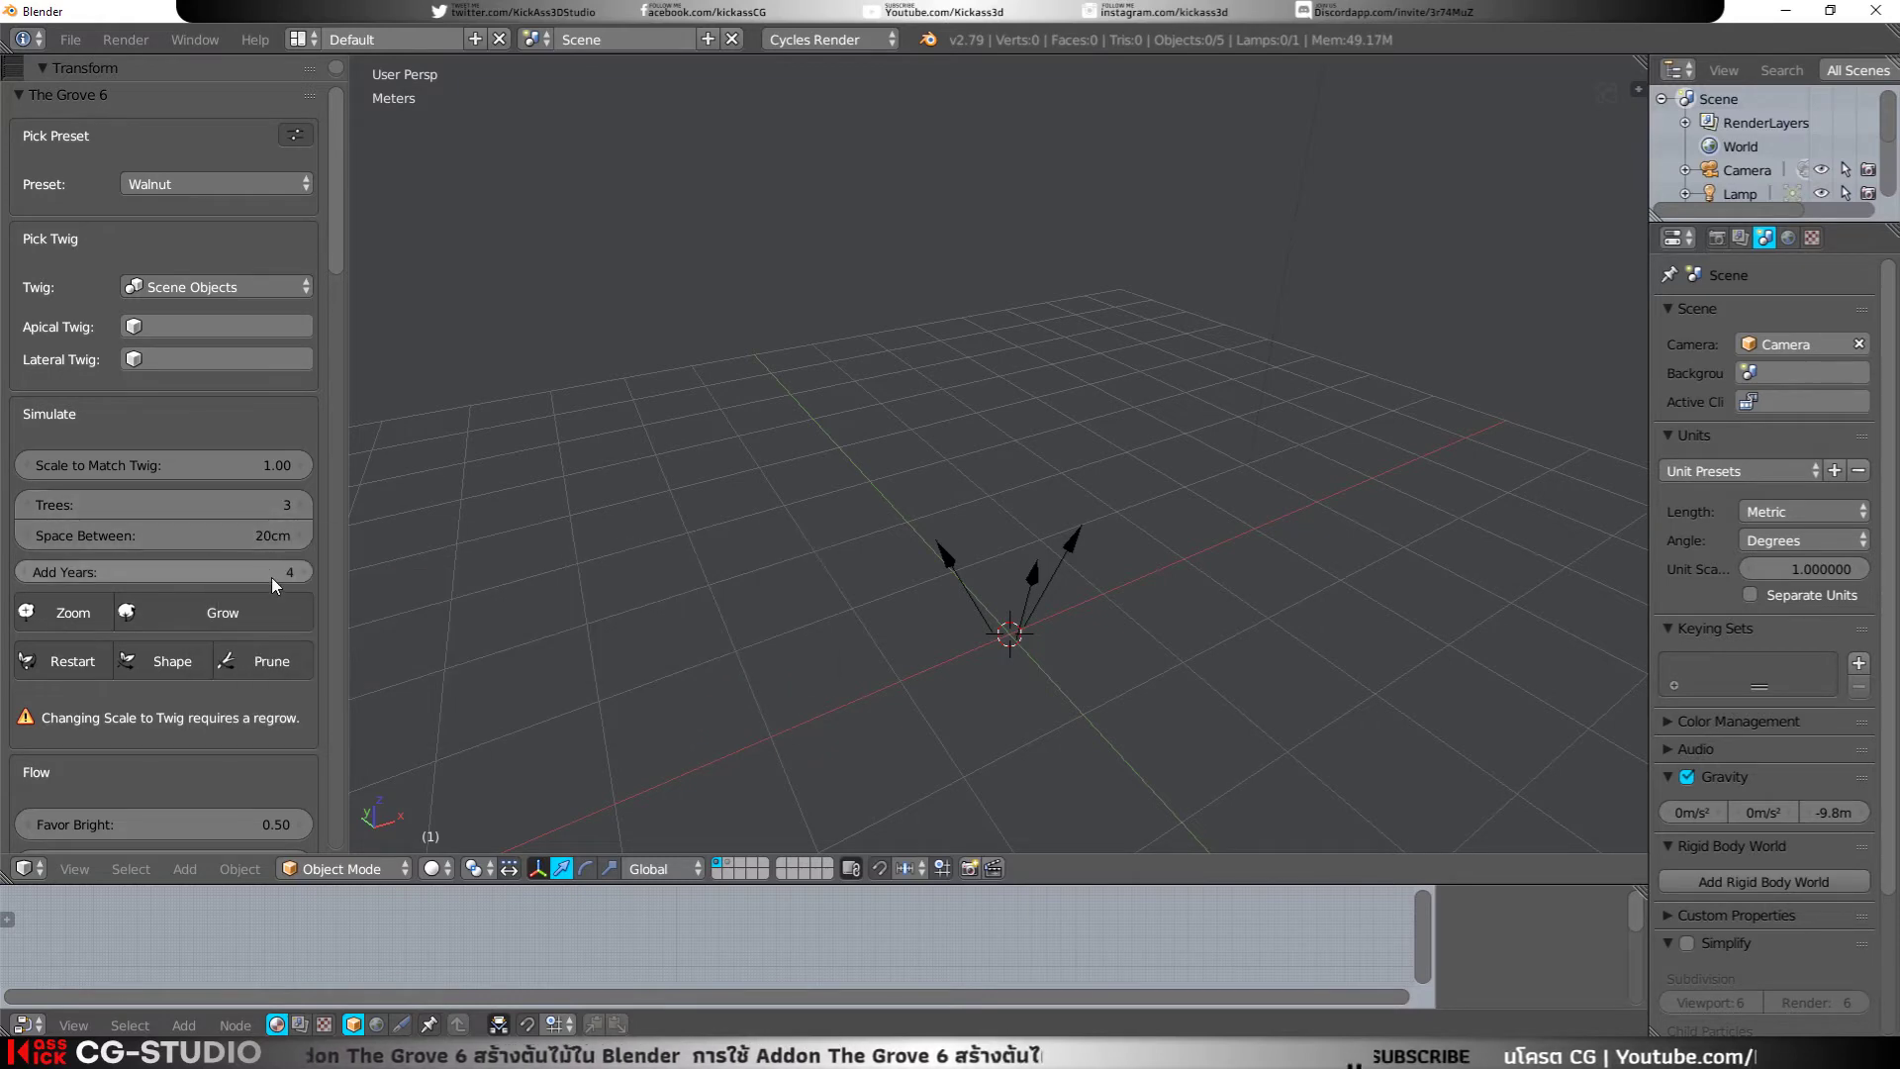
pyautogui.write('5')
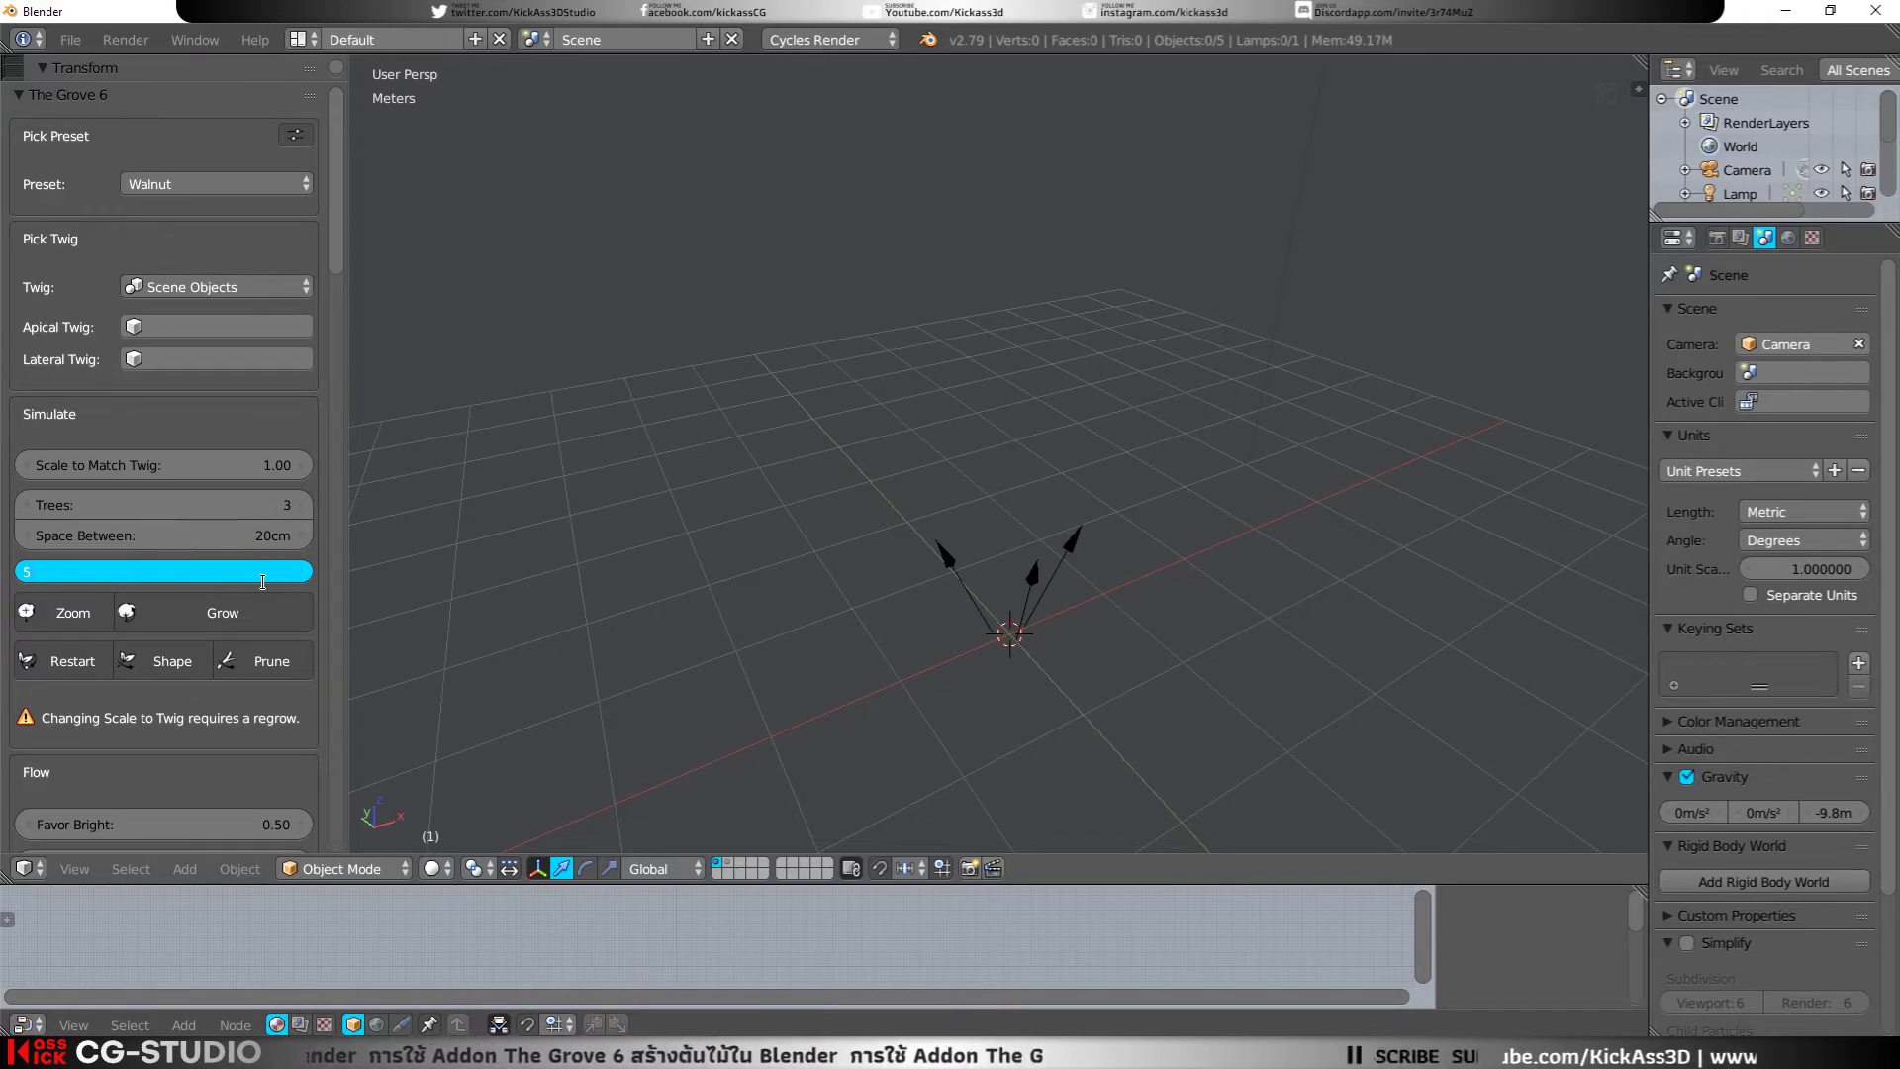
pyautogui.press('Return')
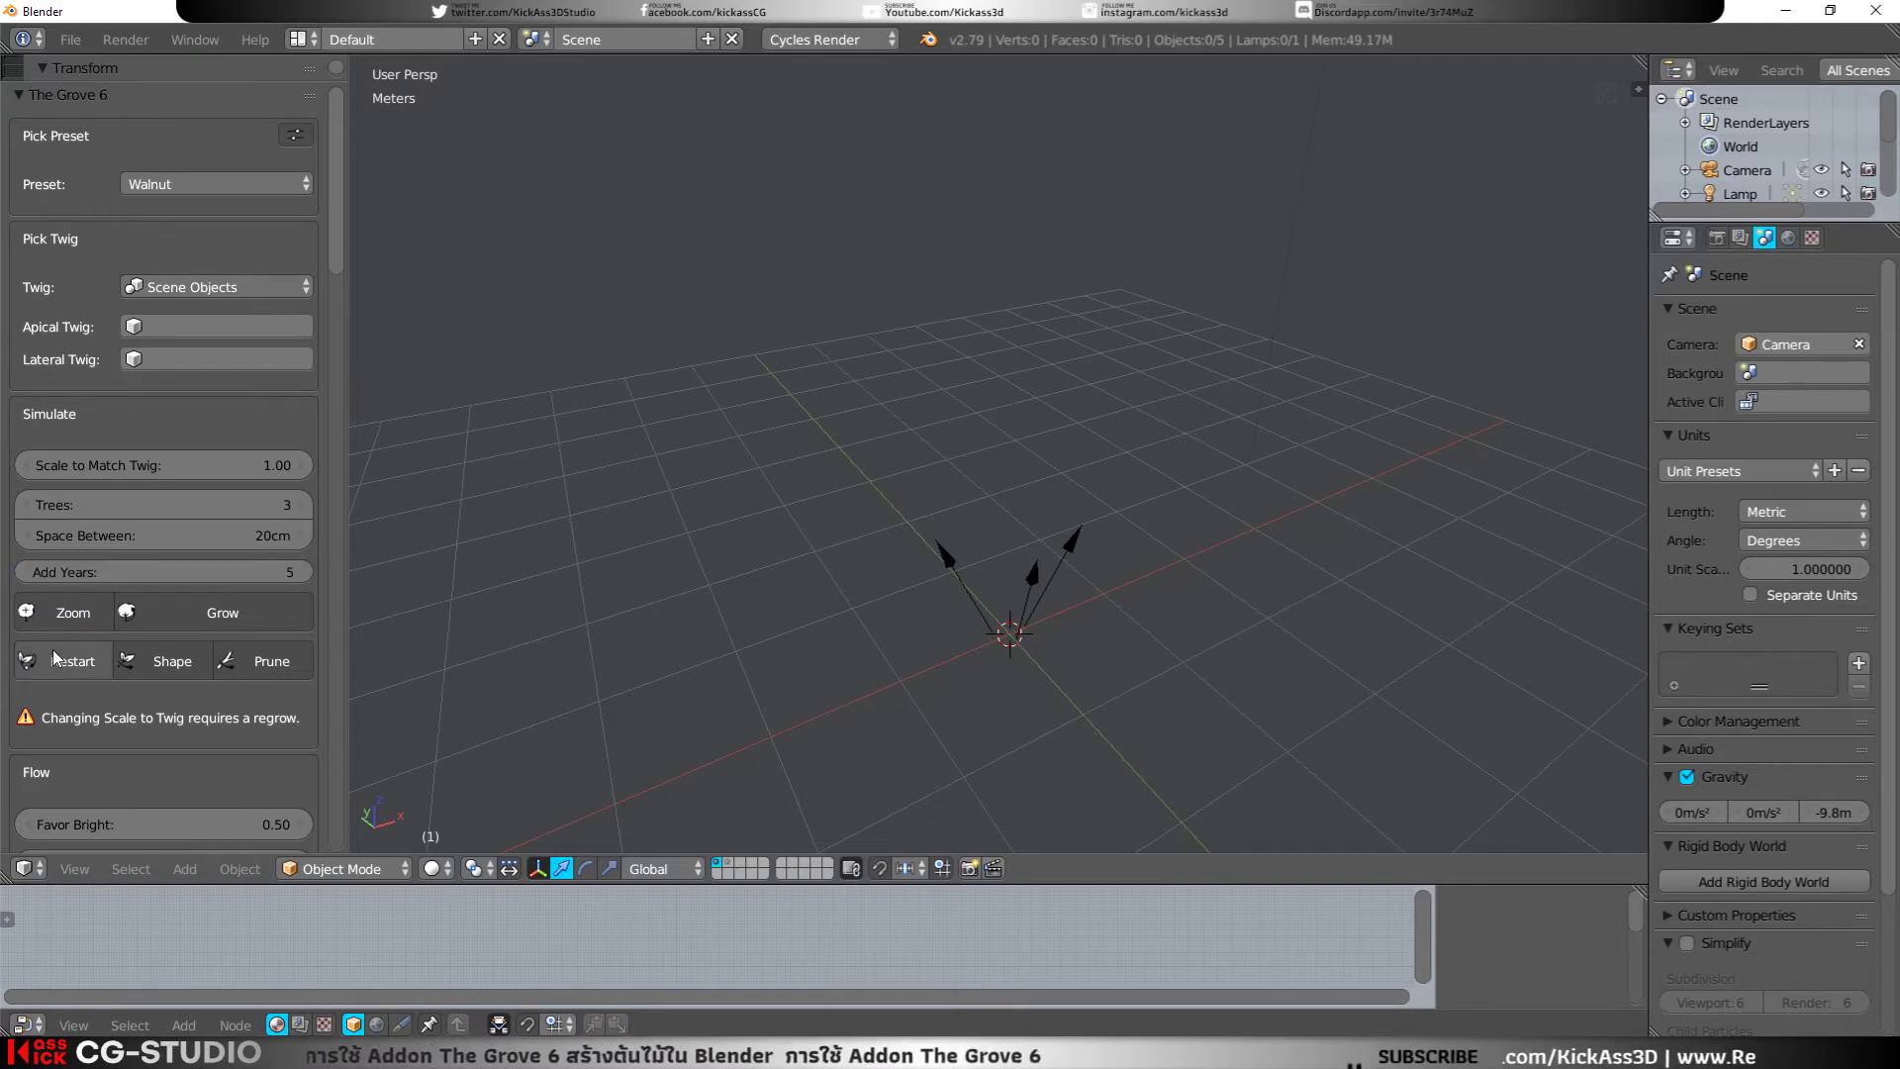
pyautogui.click(228, 607)
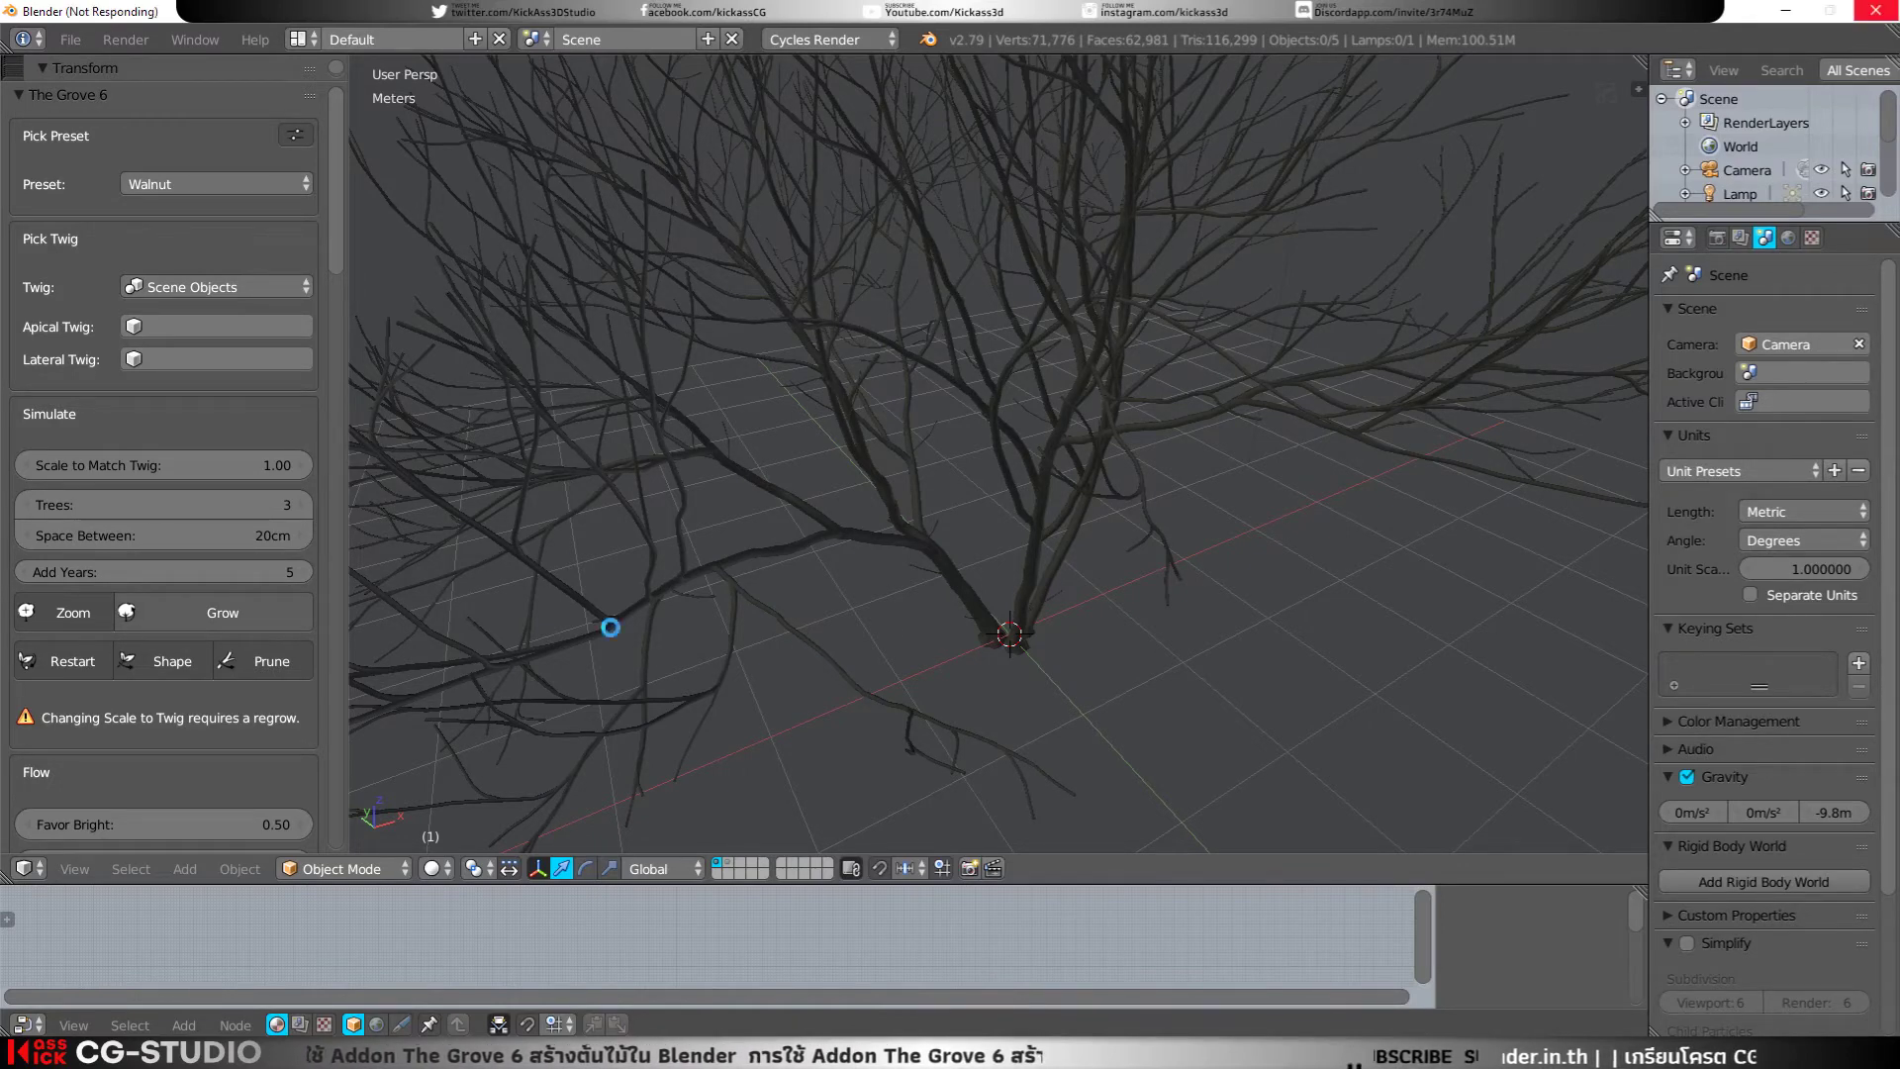
# Step: Select the Walnut.001 tree and set its apical twig to leafgroup001
pyautogui.scroll(-2, 175, 717)
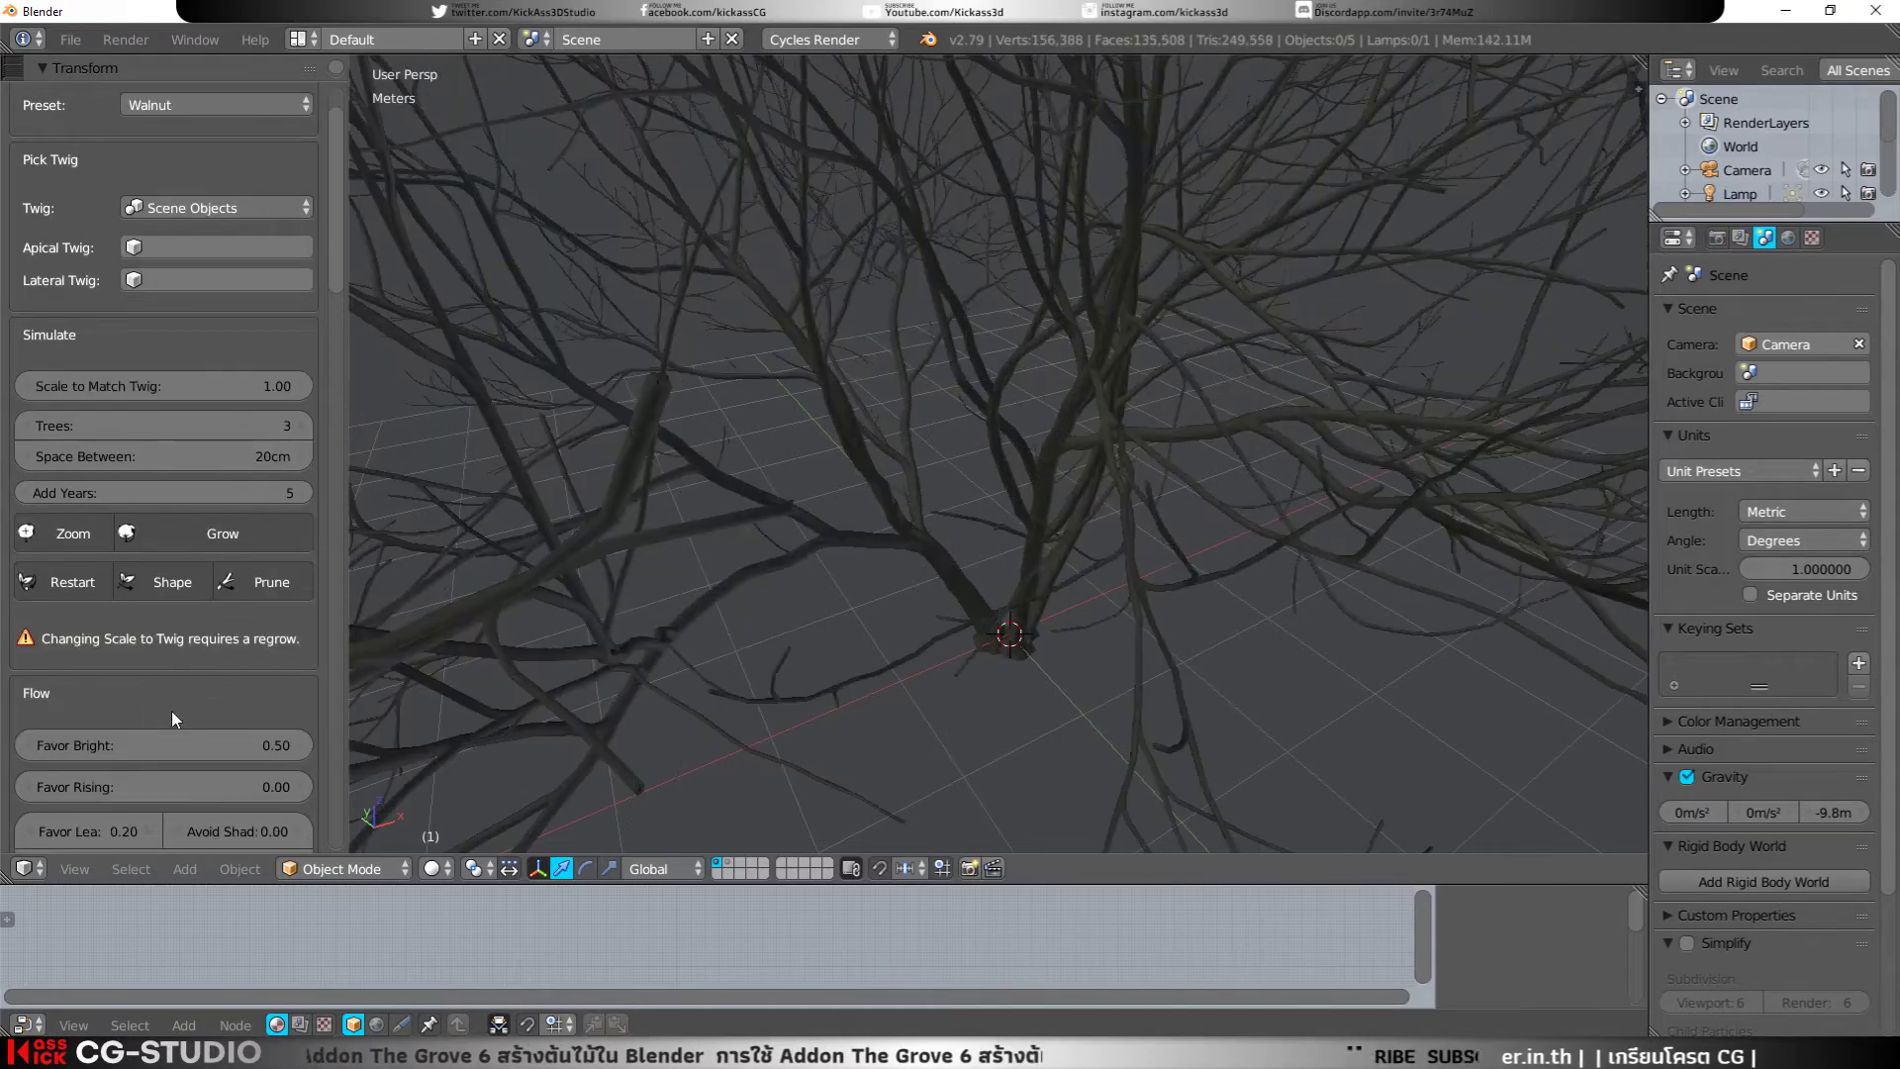
pyautogui.rightClick(973, 613)
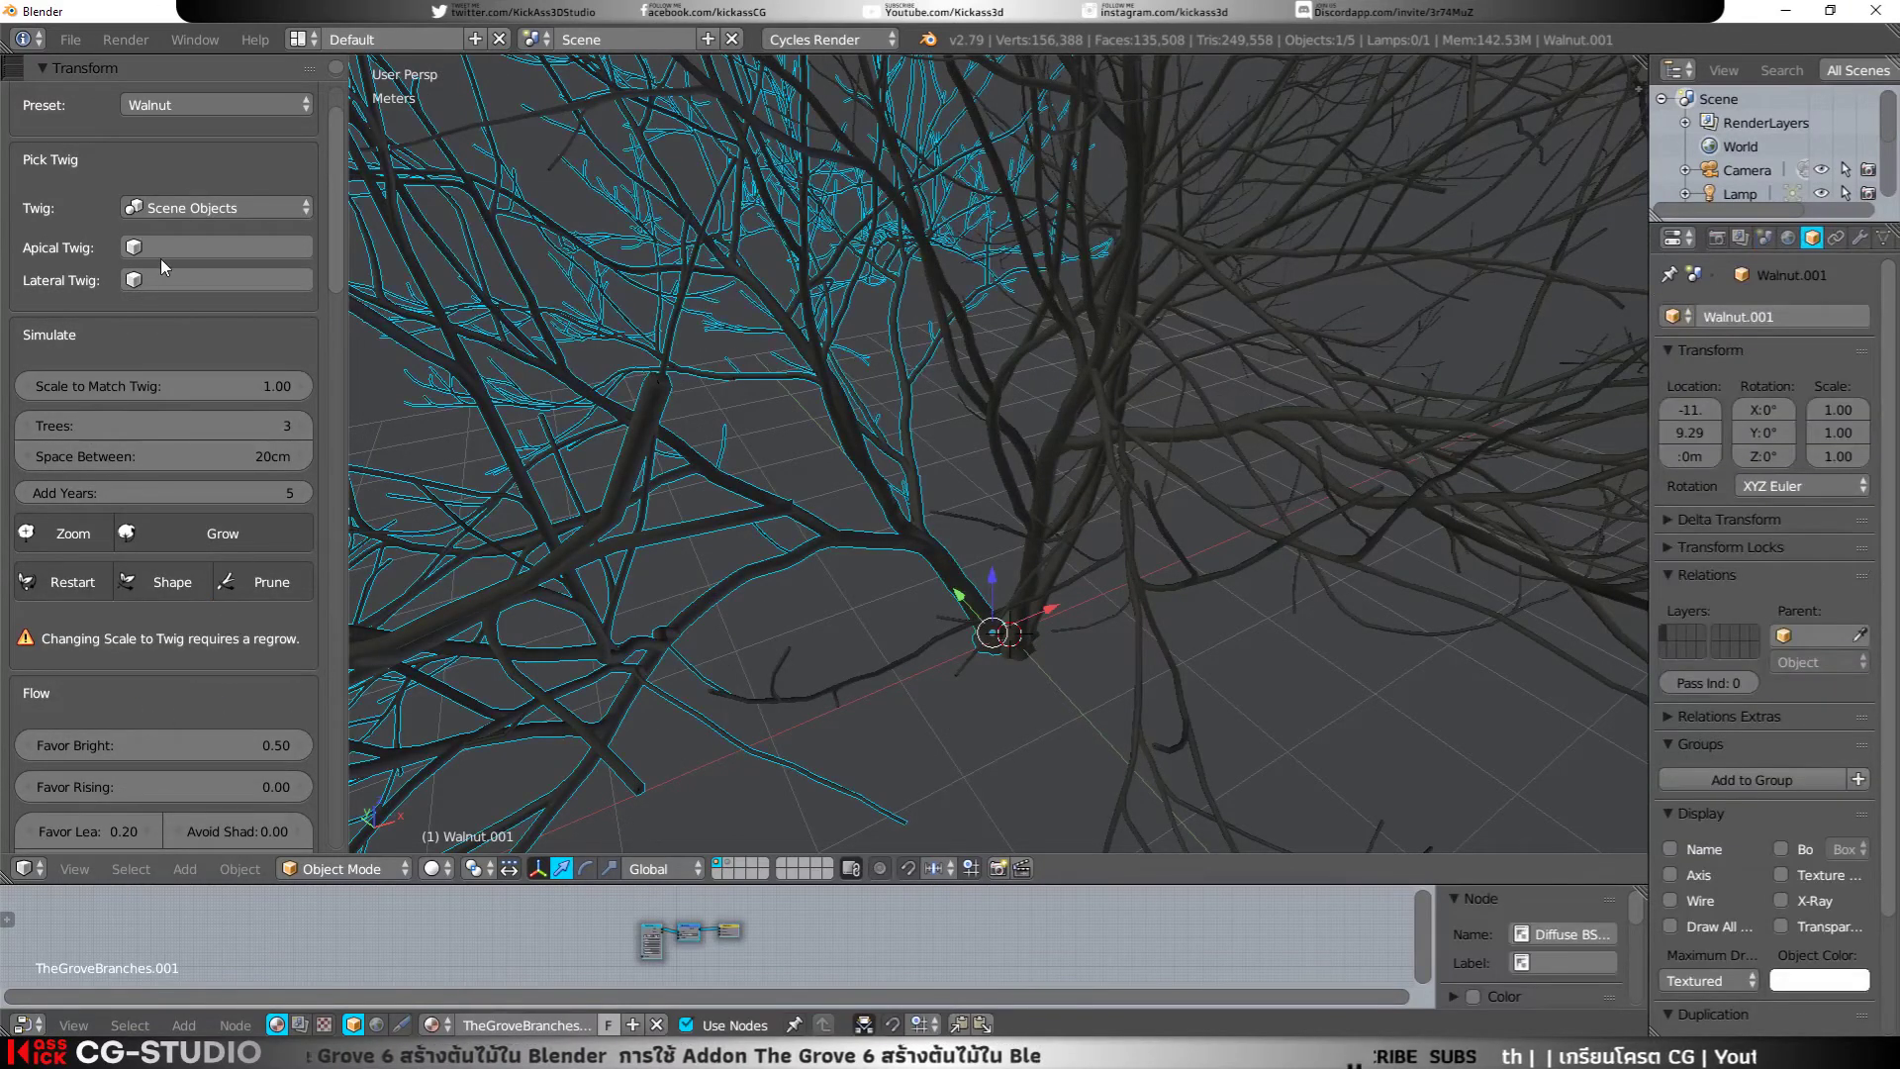
pyautogui.scroll(-3, 956, 563)
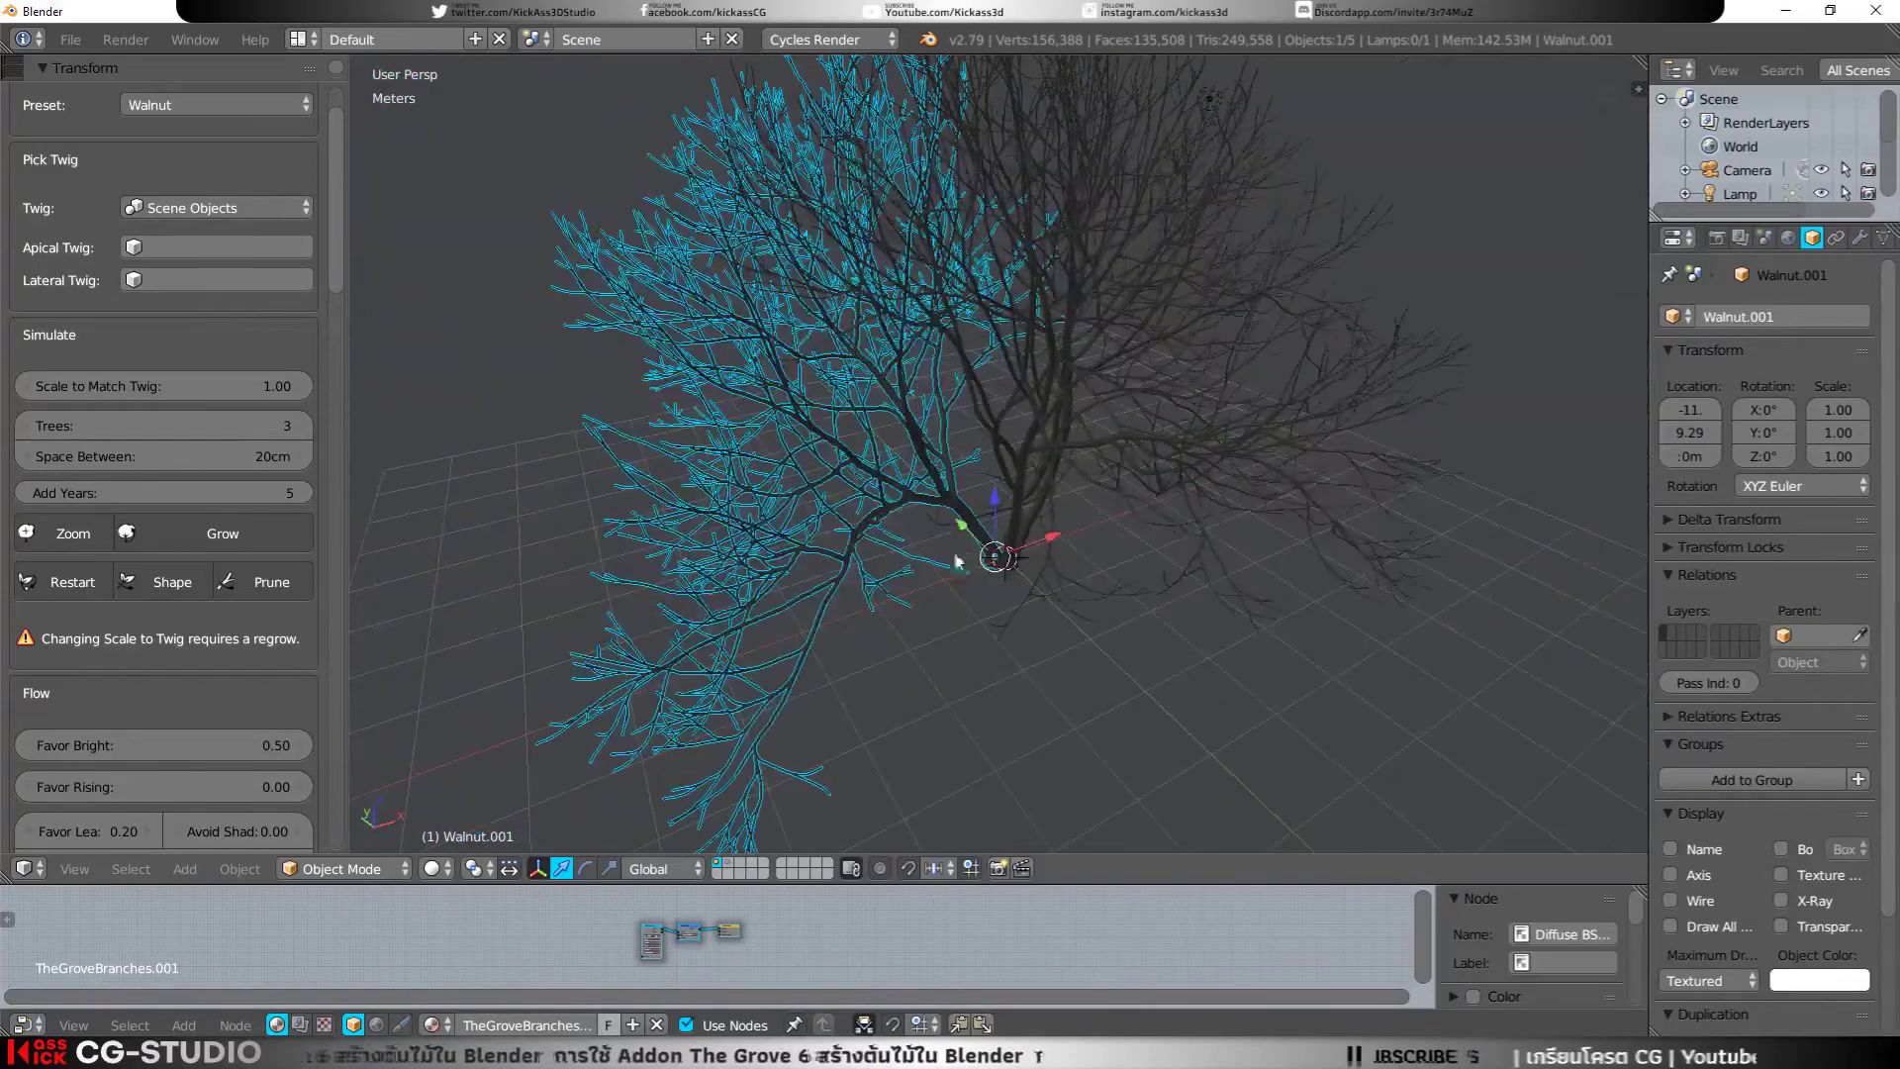
pyautogui.moveTo(956, 561); pyautogui.dragTo(960, 529, button='middle')
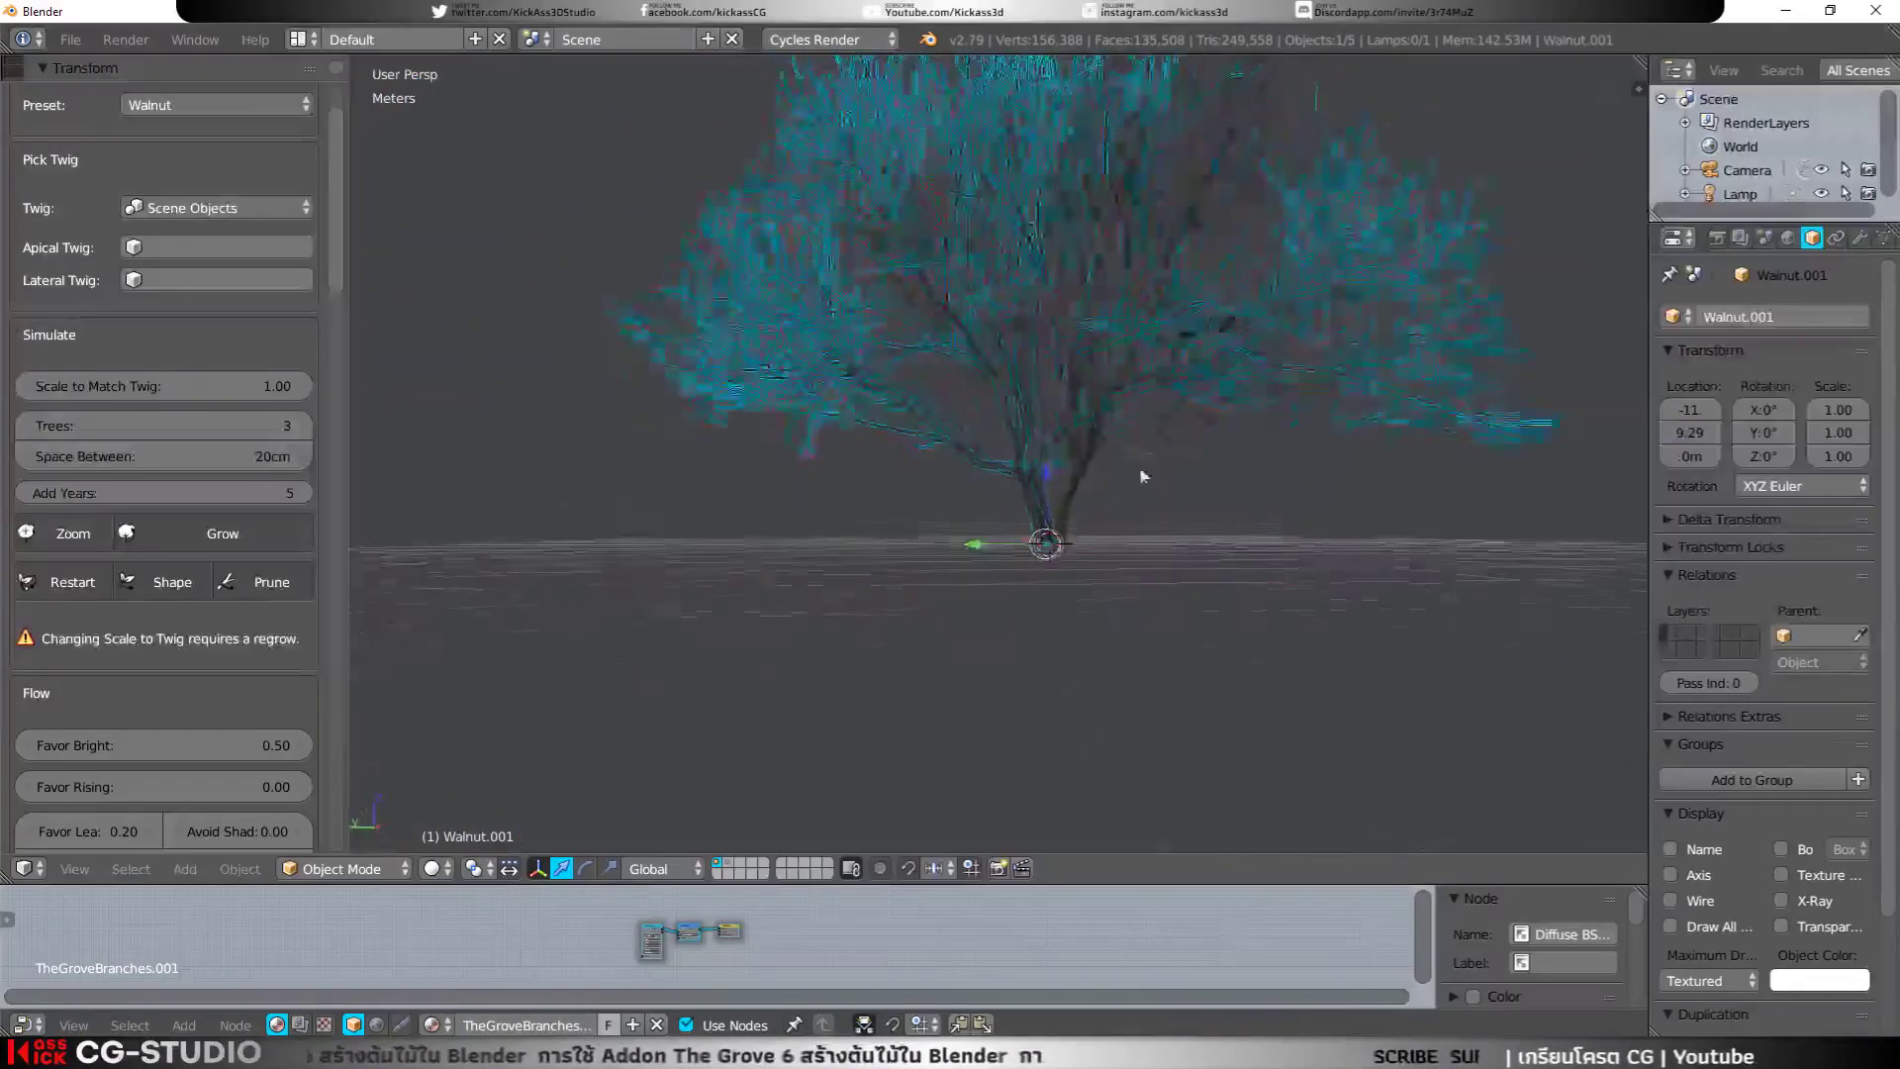
pyautogui.click(133, 253)
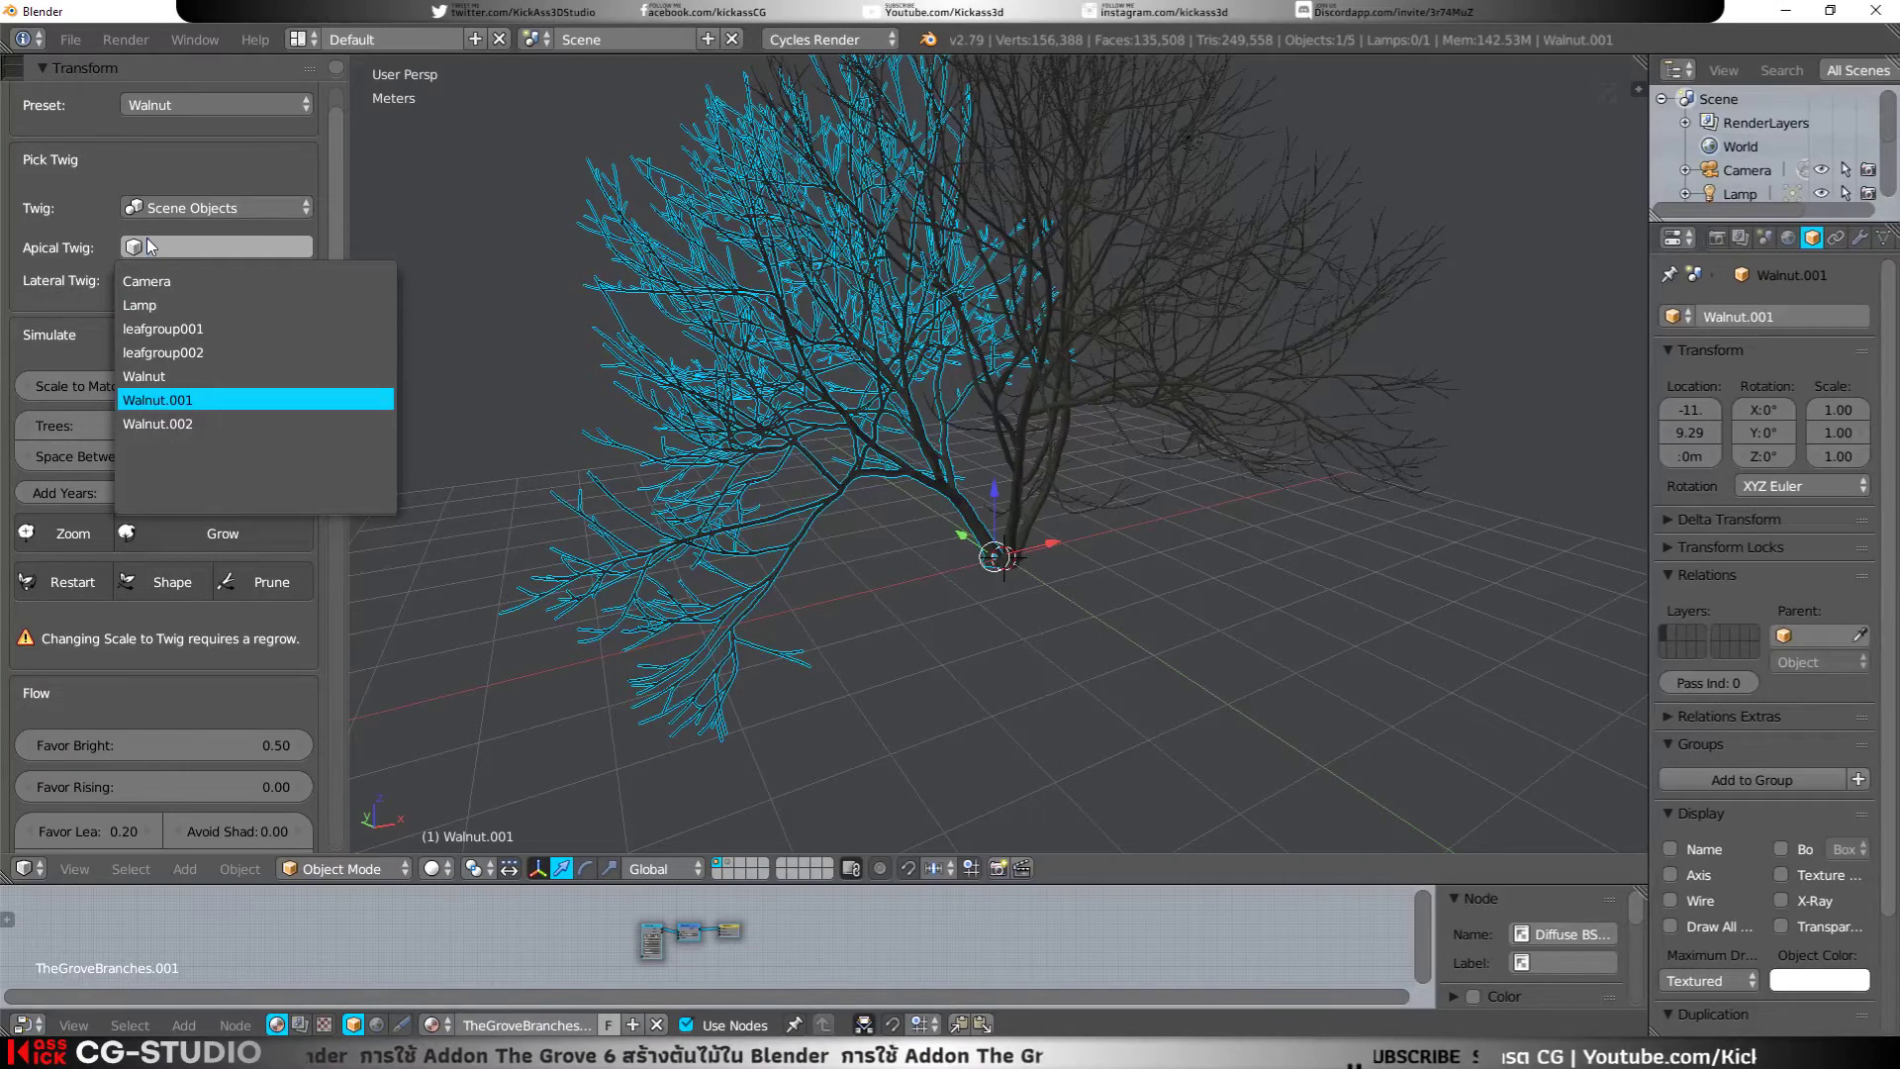
pyautogui.click(149, 246)
pyautogui.click(146, 247)
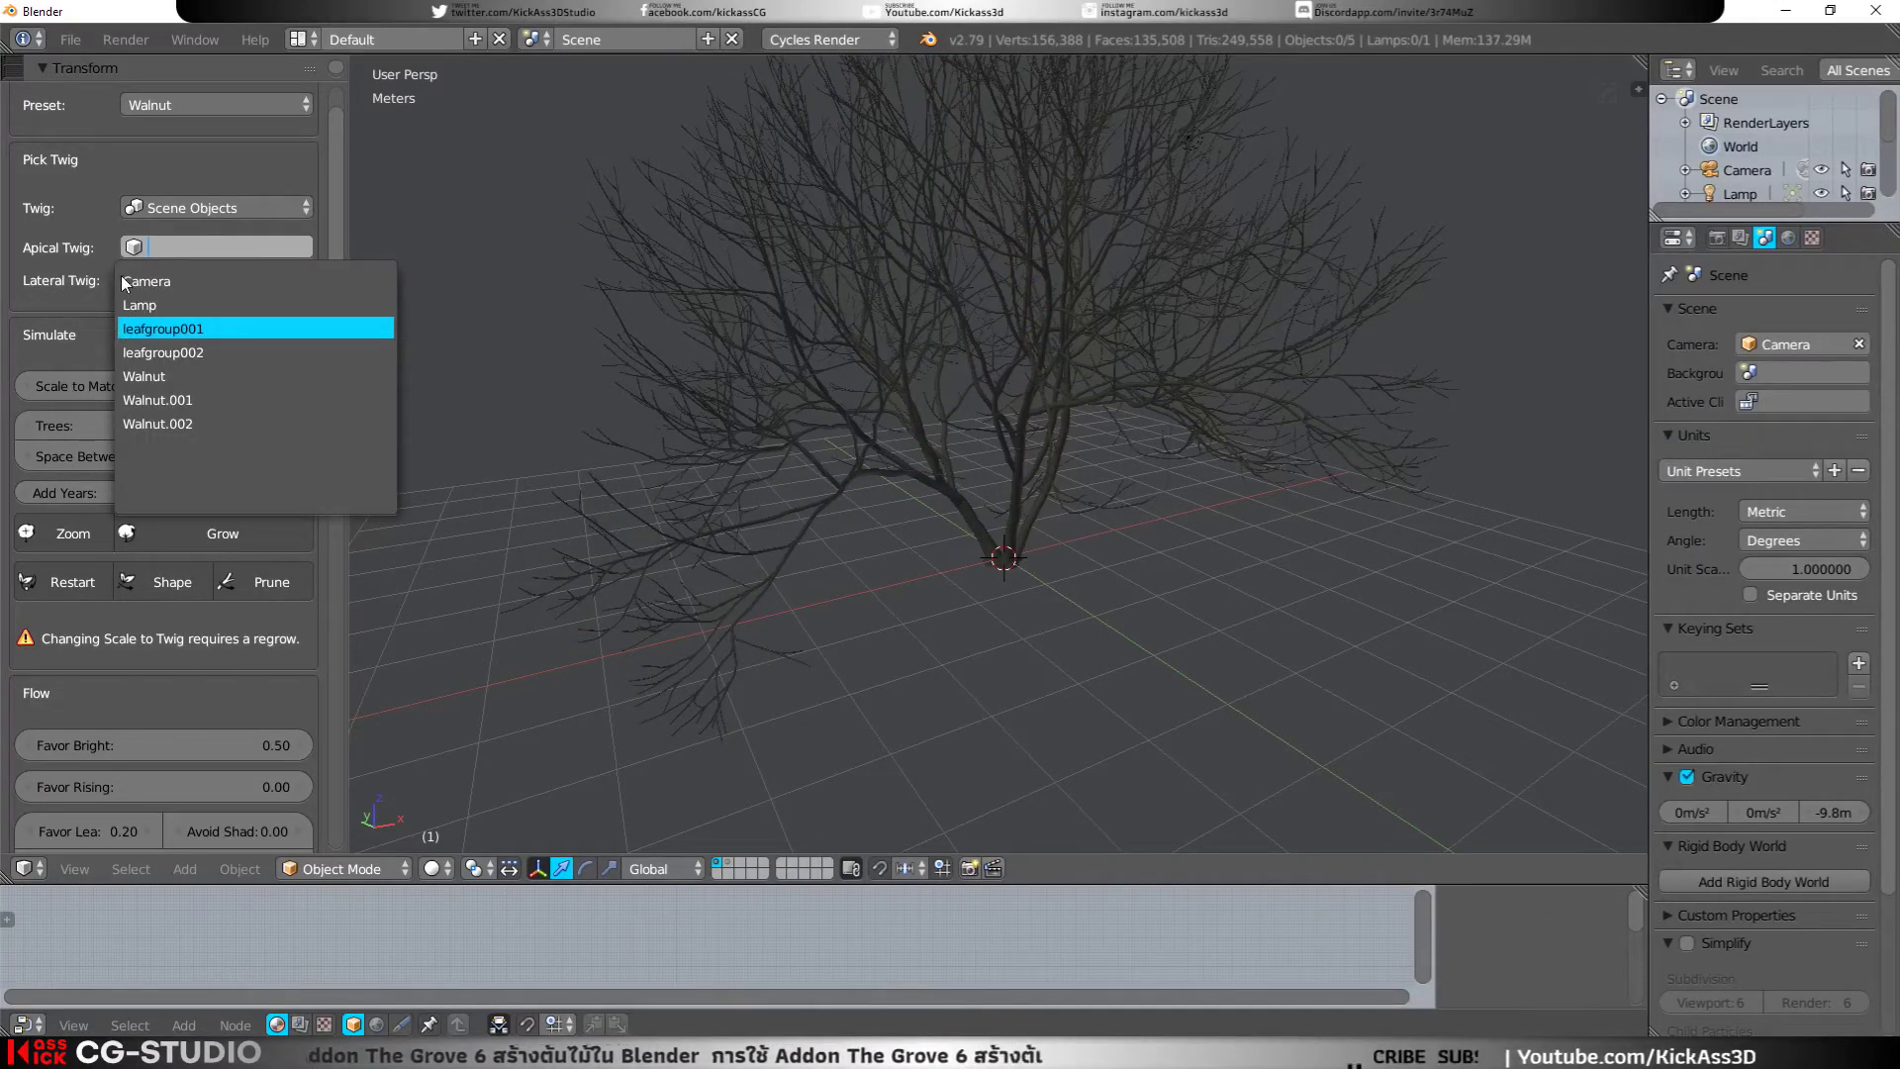
pyautogui.press('Return')
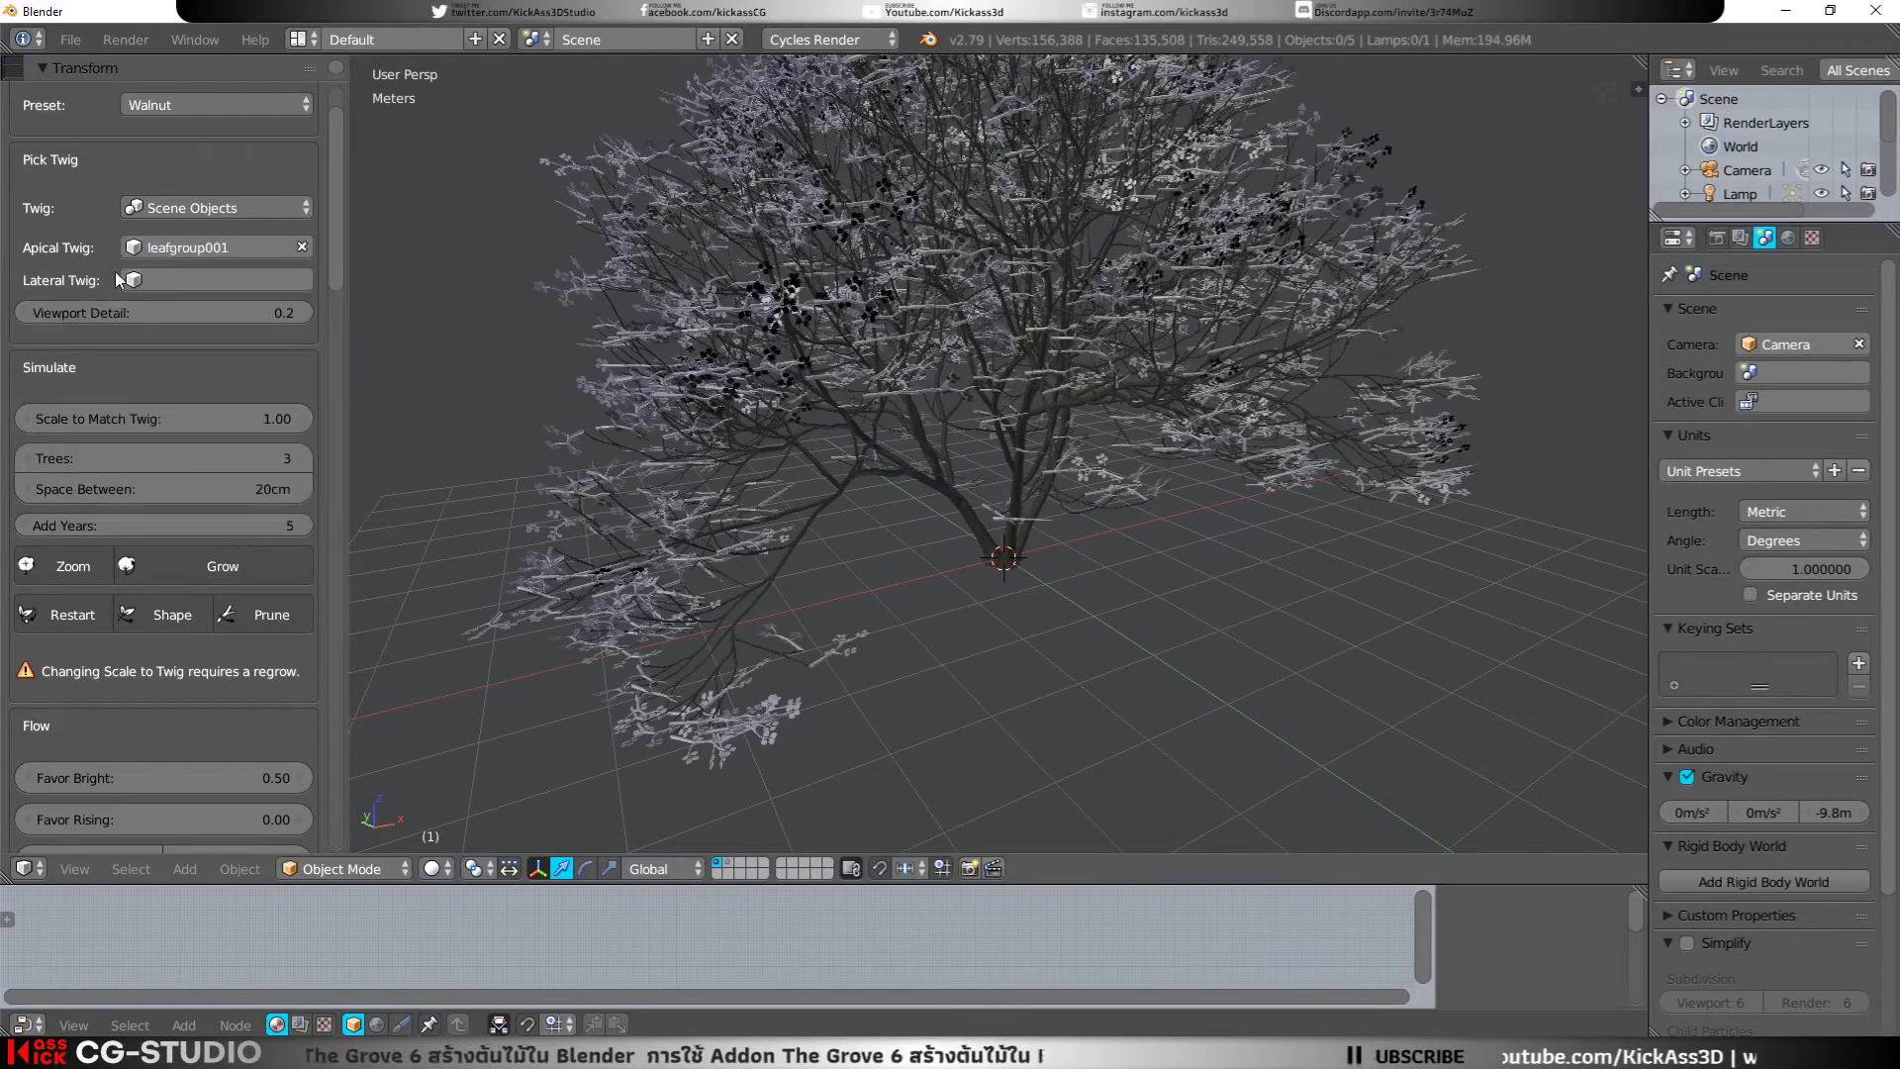
# Step: Set the lateral twig to leafgroup002 and view the leafy tree from low and above
pyautogui.click(134, 280)
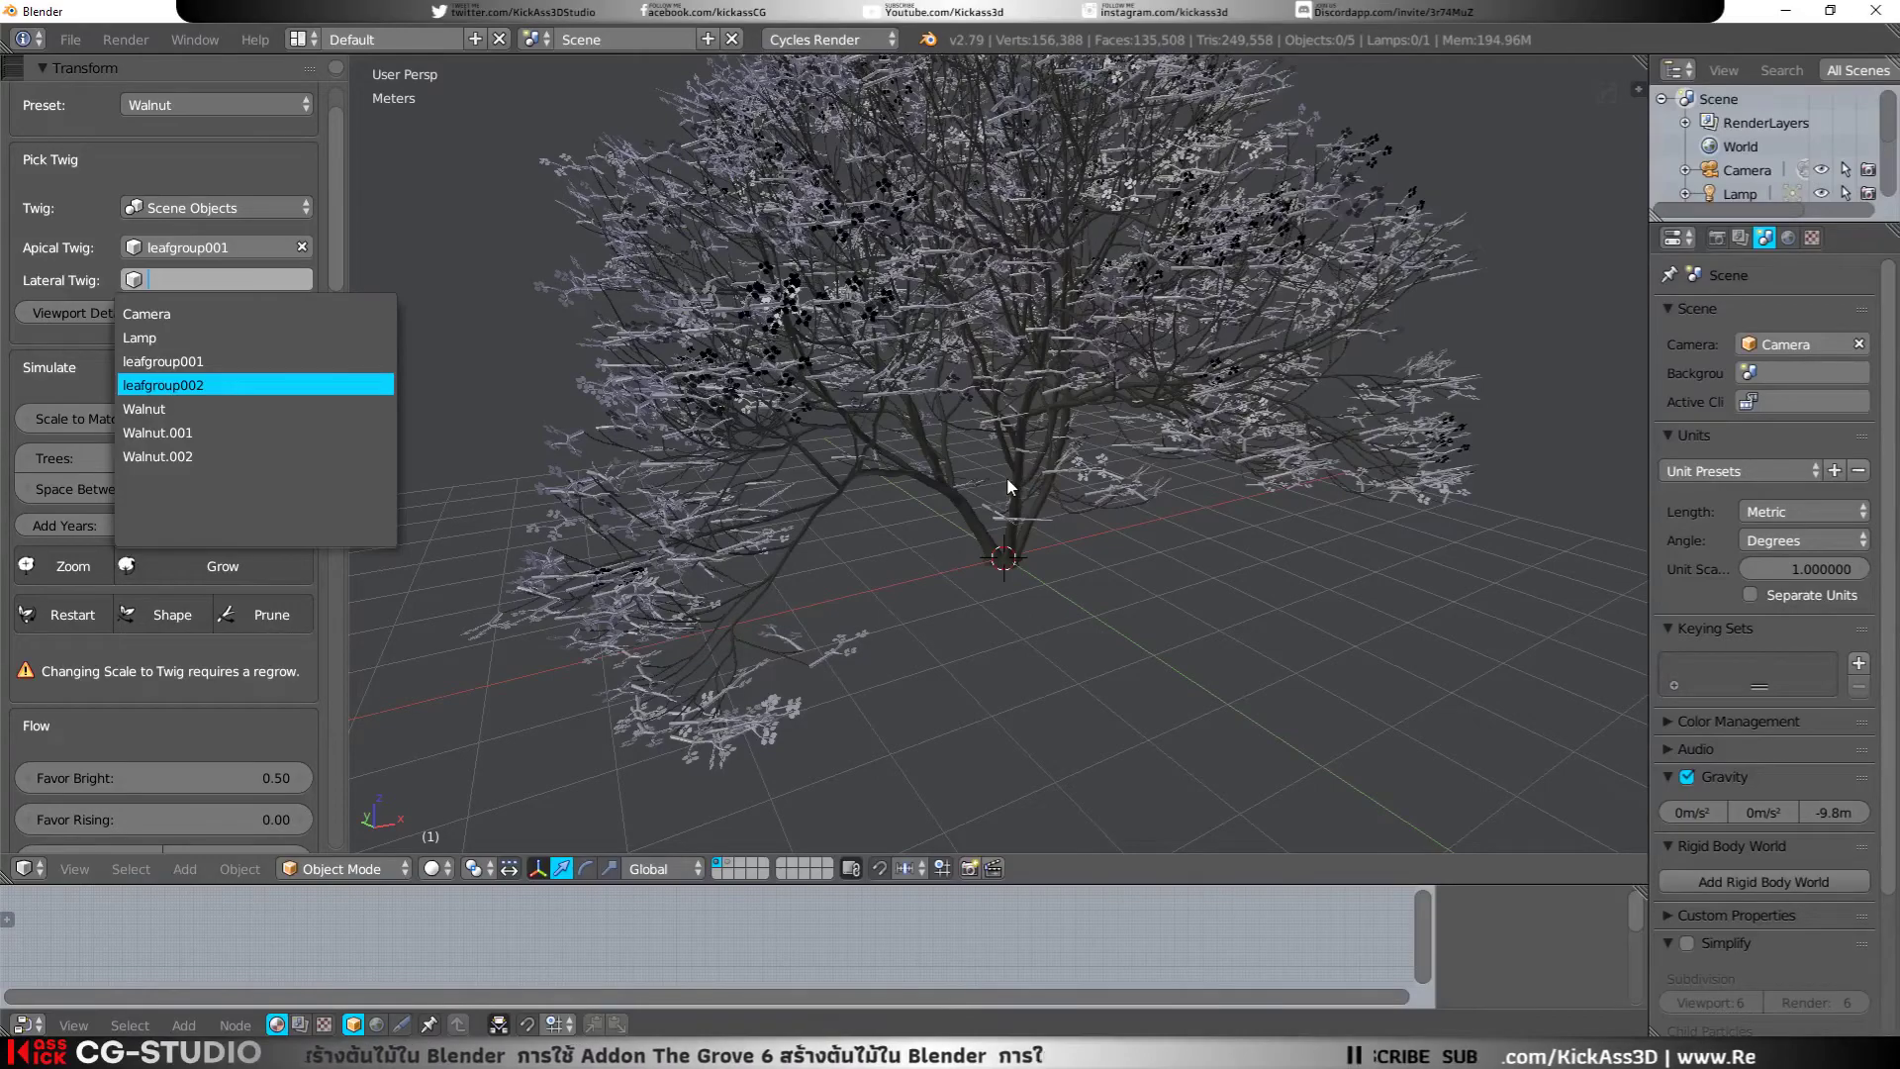
pyautogui.press('Return')
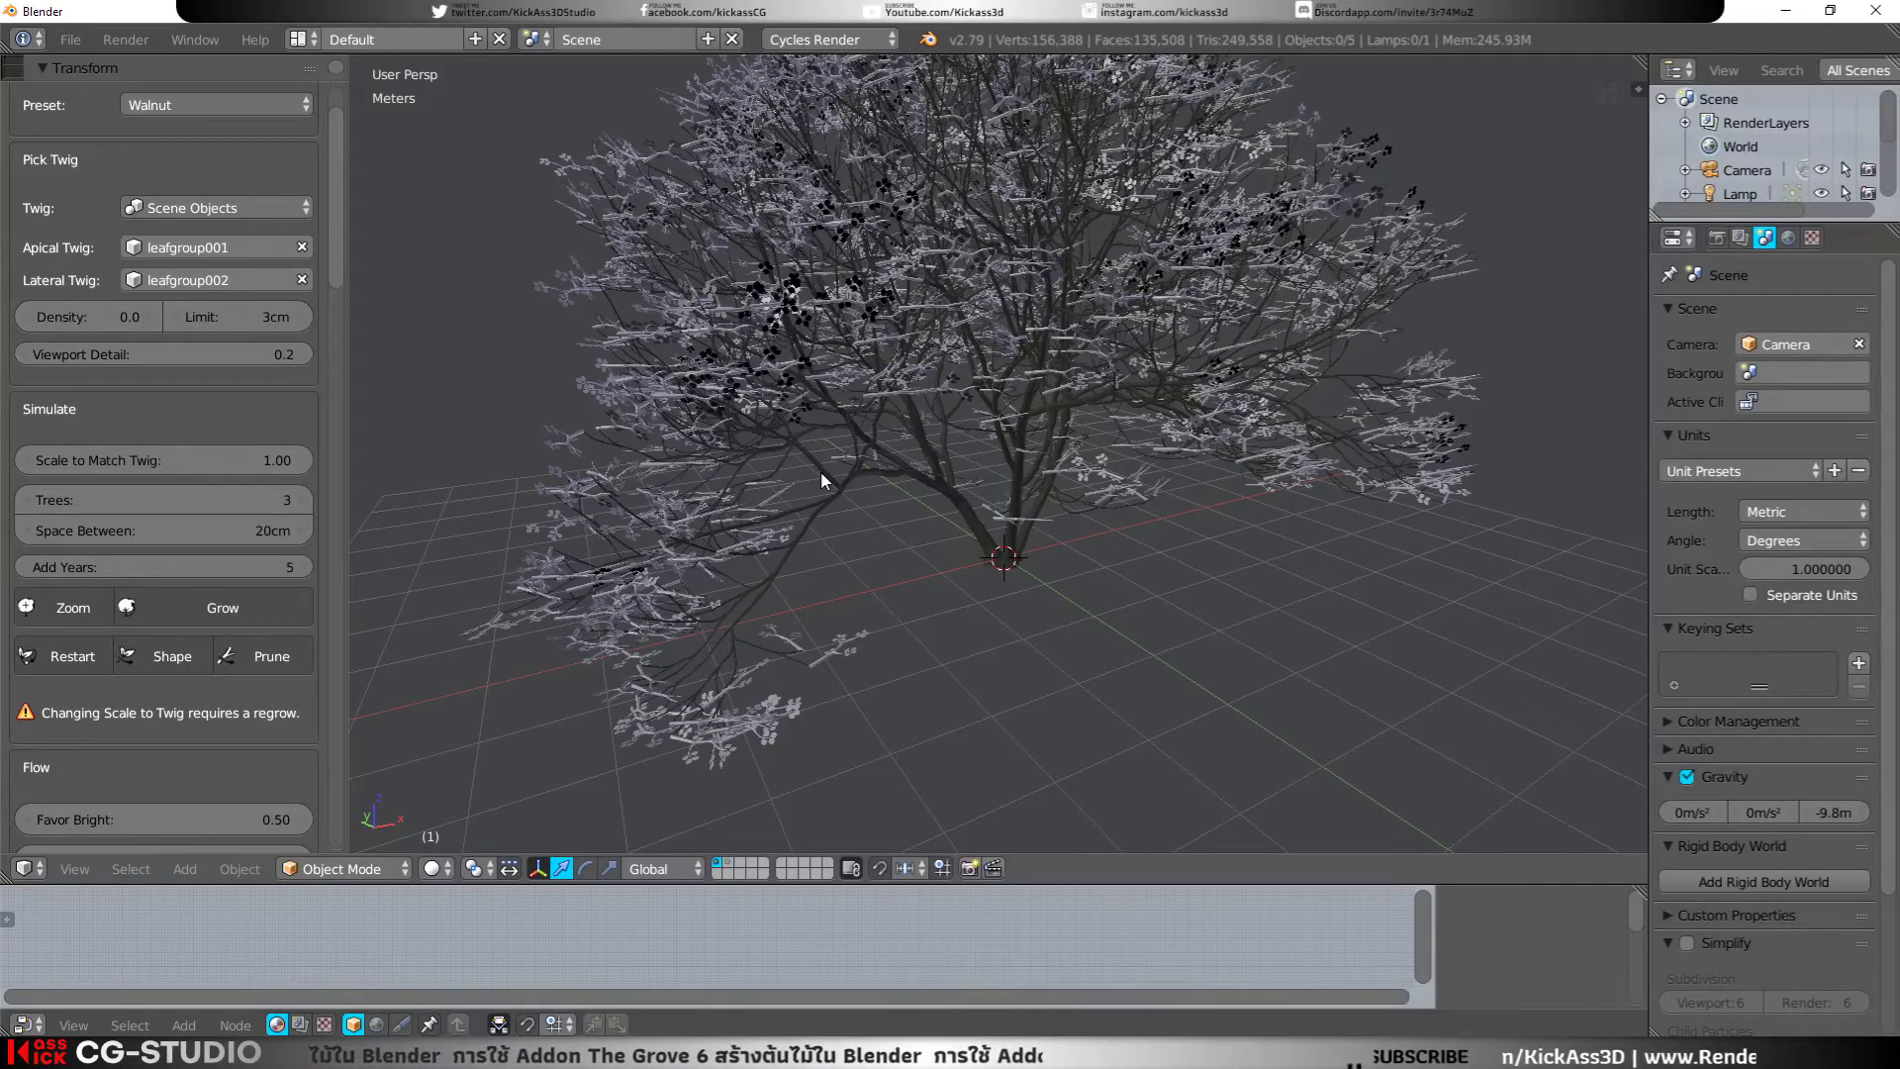
pyautogui.moveTo(821, 471); pyautogui.dragTo(800, 433, button='middle')
pyautogui.scroll(3, 799, 433)
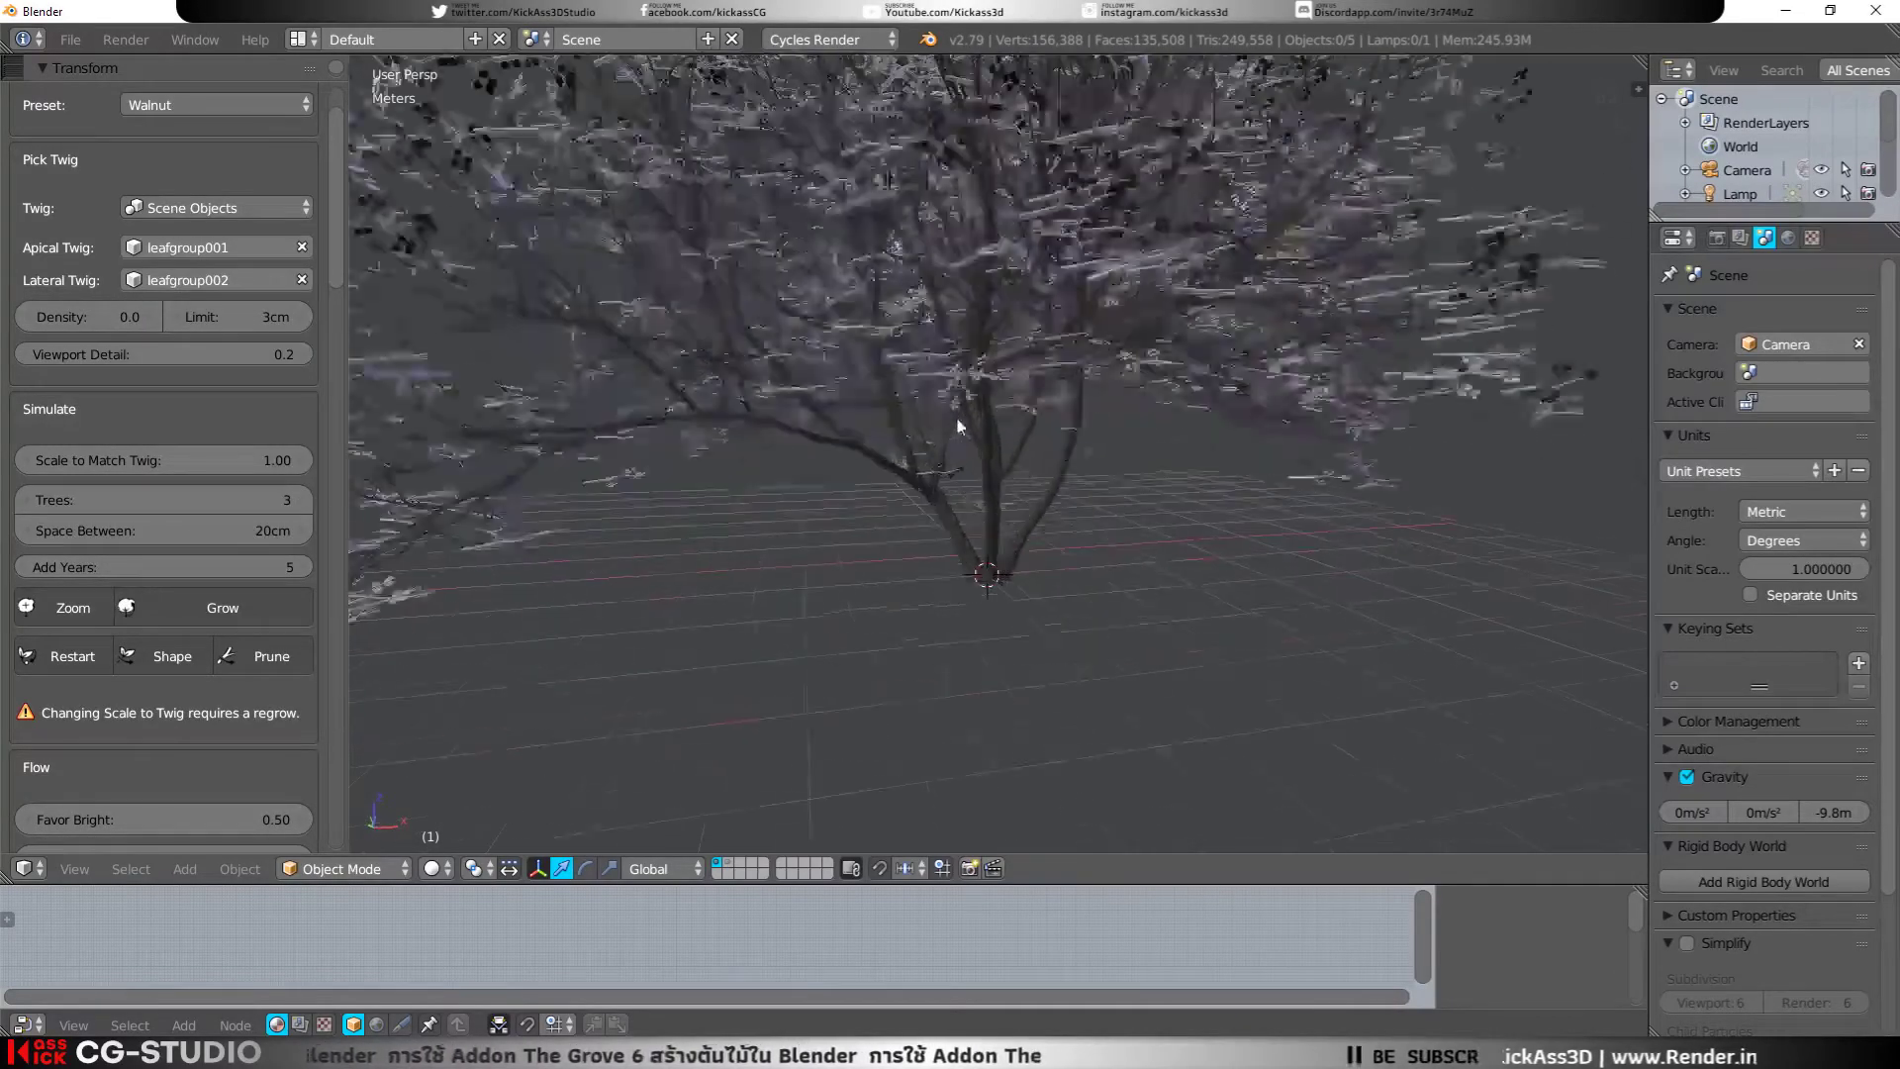
pyautogui.scroll(3, 958, 445)
pyautogui.scroll(2, 952, 419)
pyautogui.scroll(2, 996, 395)
pyautogui.moveTo(995, 395); pyautogui.dragTo(977, 436, button='middle')
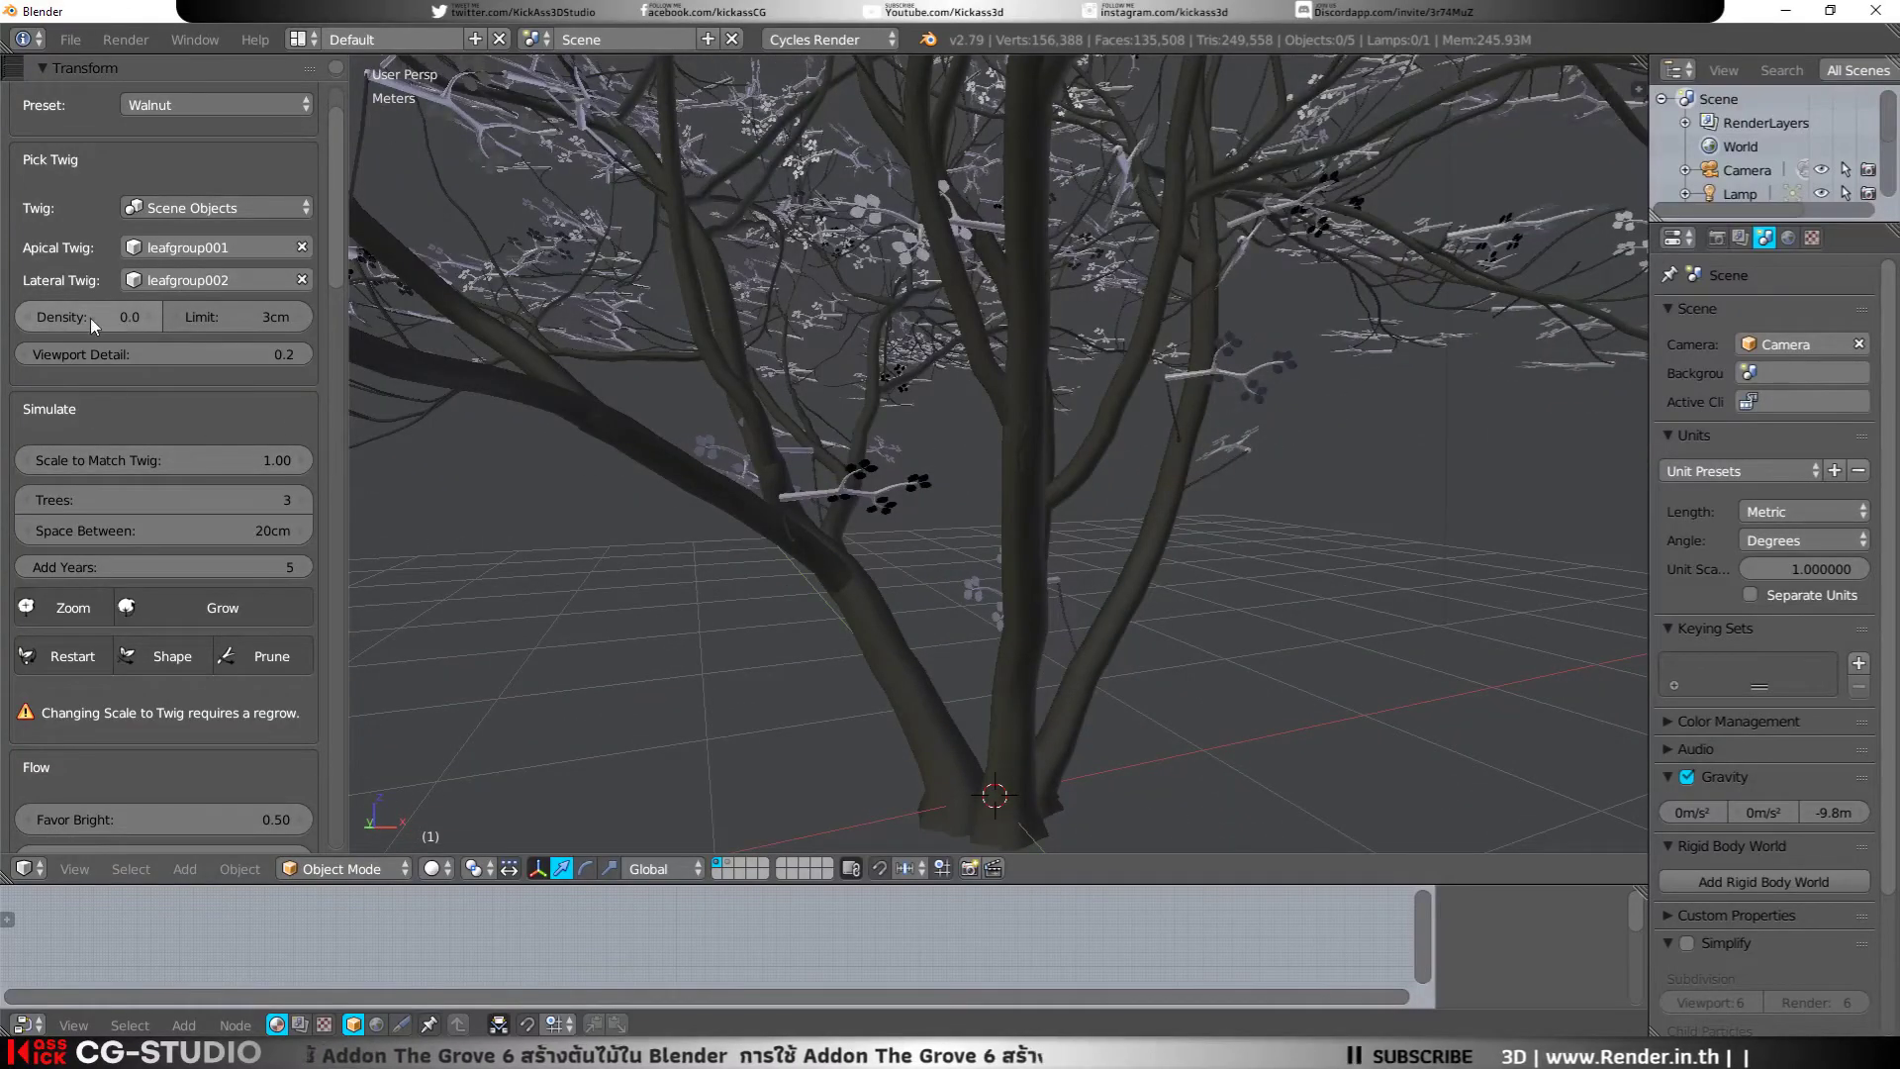
# Step: Raise the twig density to 0.3, then remove leafgroup002 from the lateral twig
pyautogui.click(146, 314)
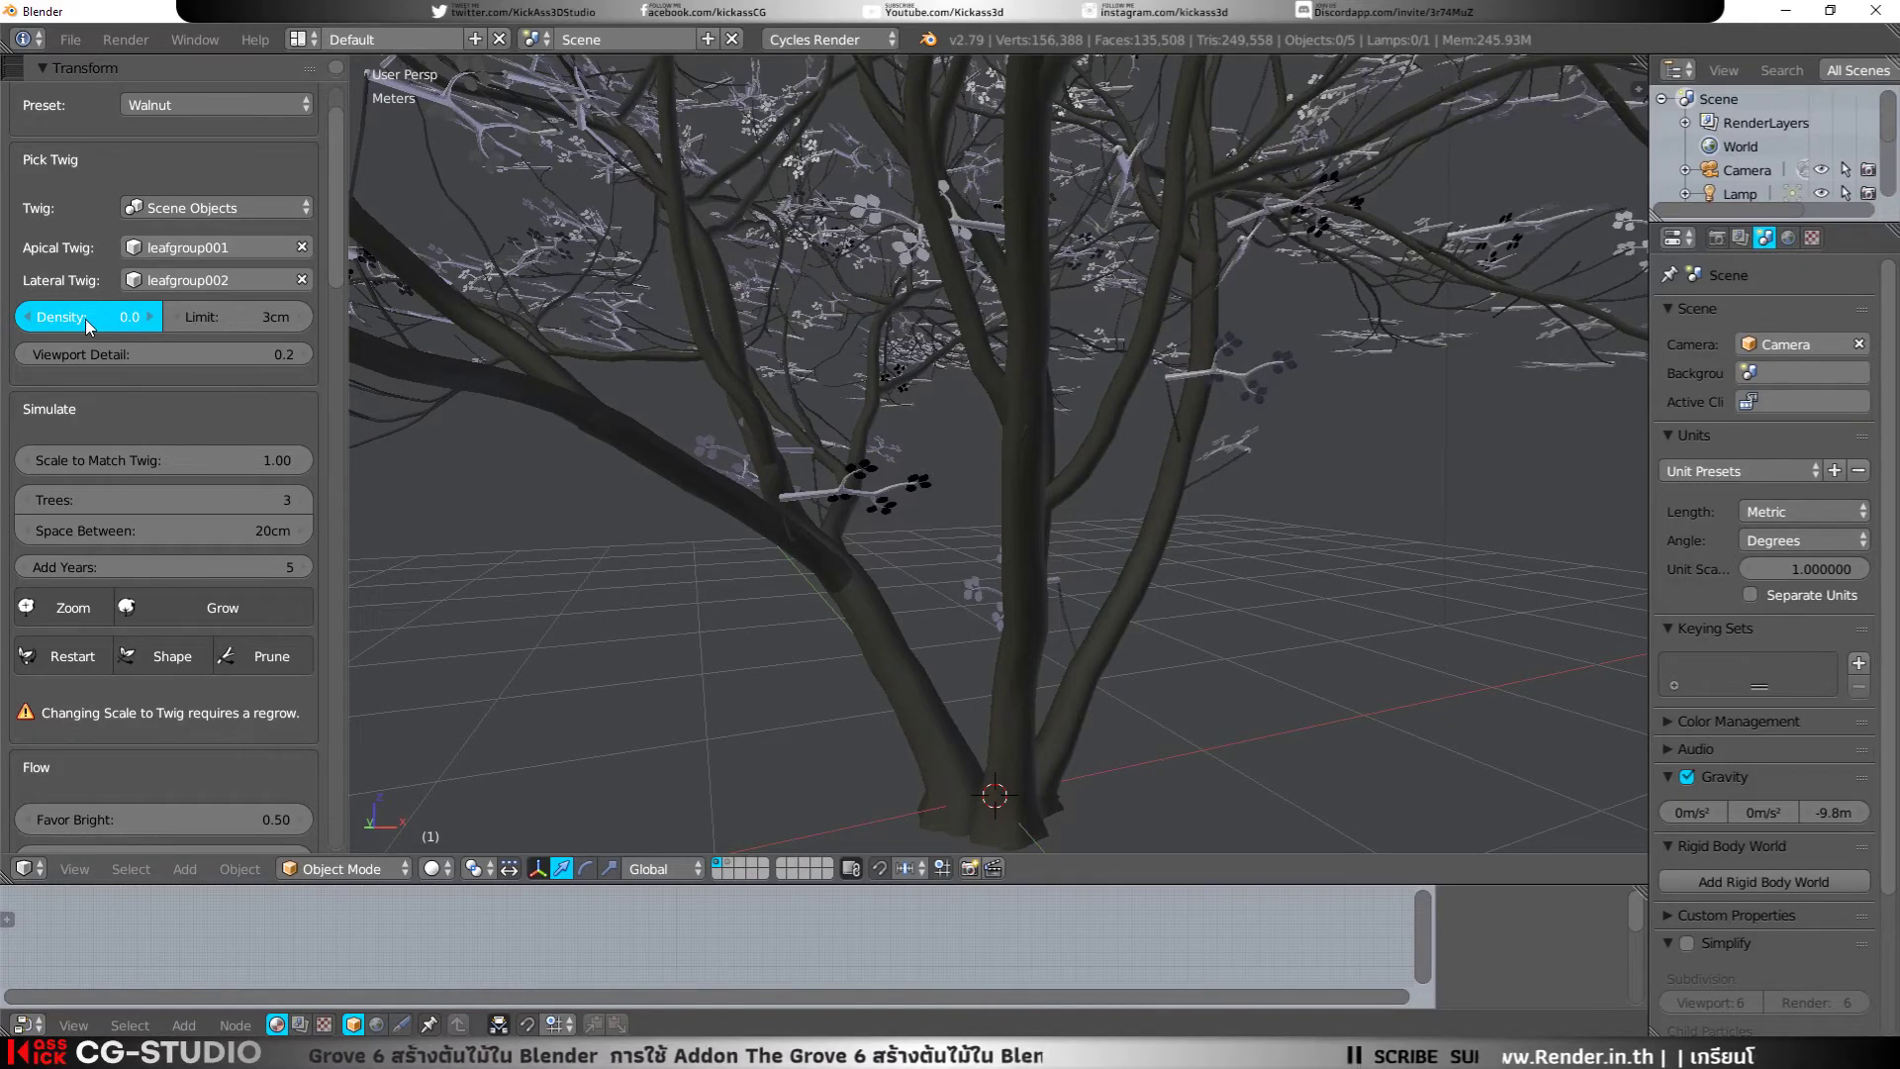
pyautogui.moveTo(85, 319); pyautogui.dragTo(137, 321)
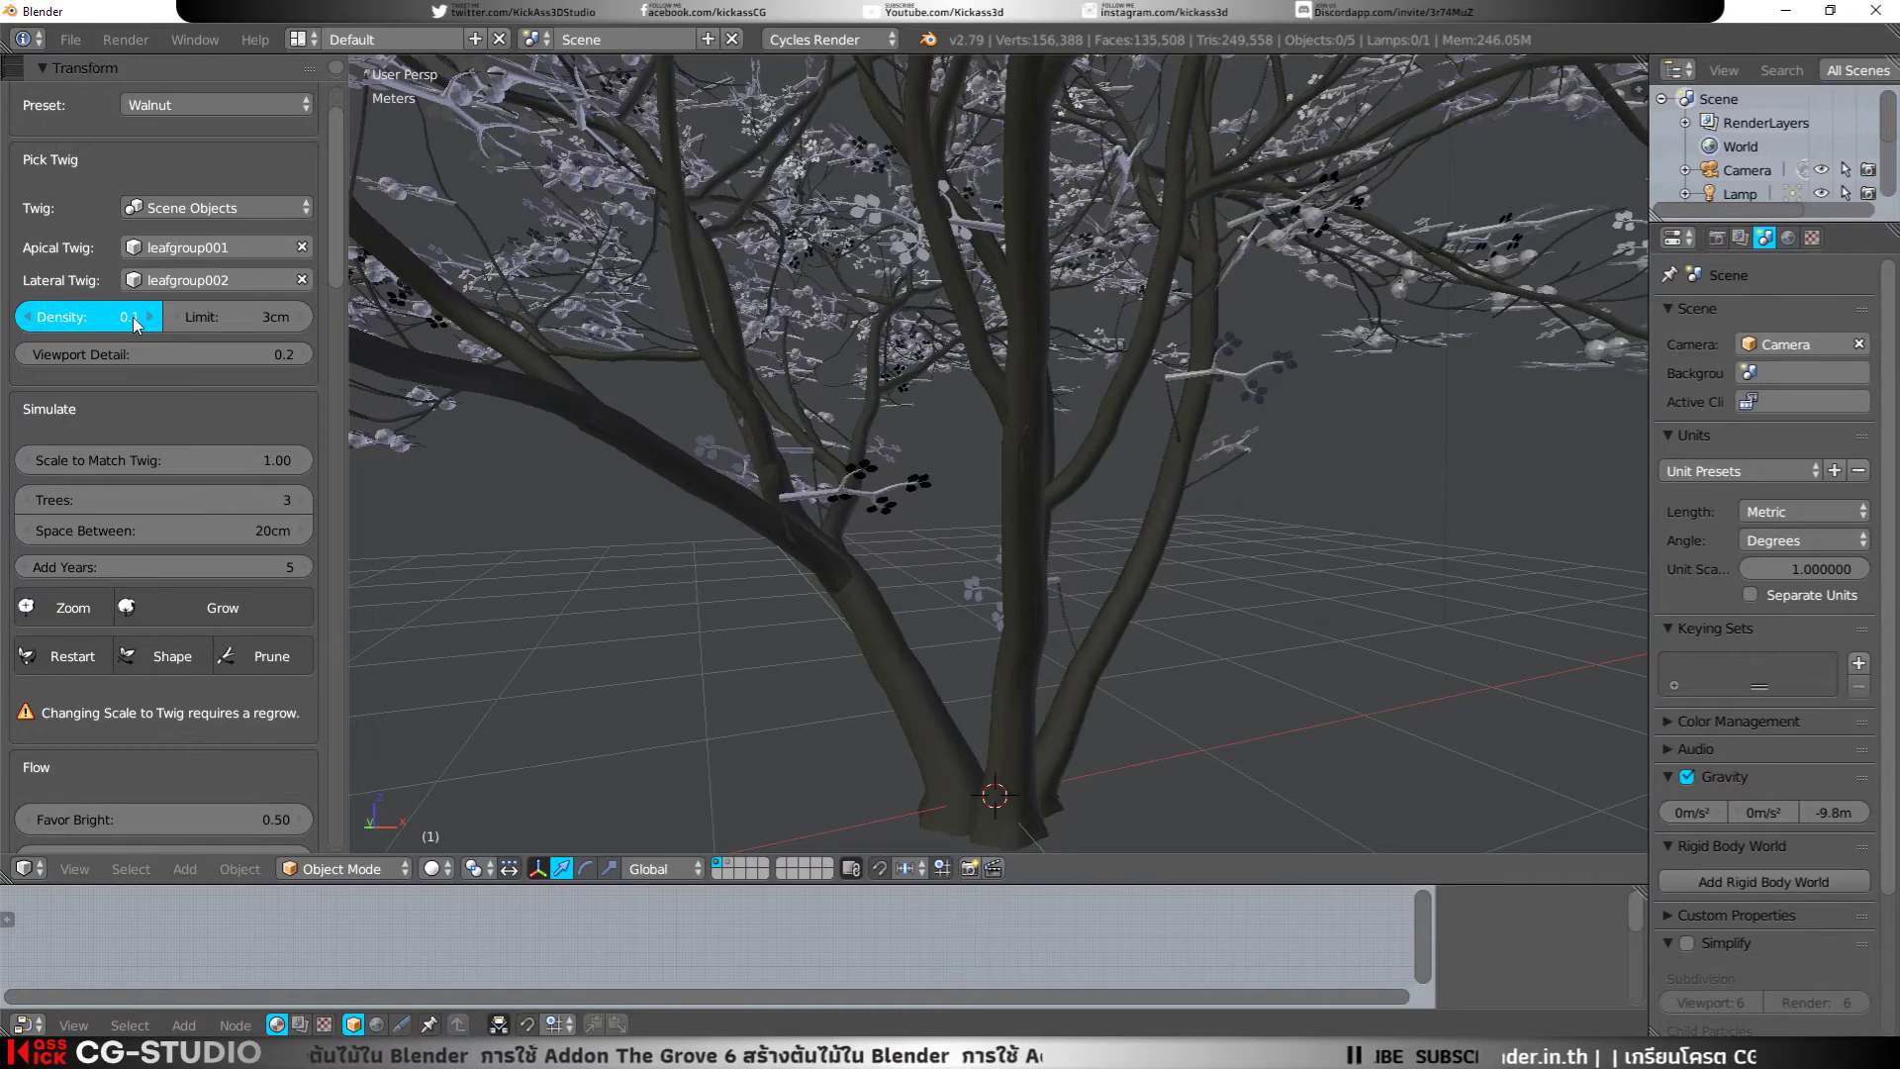
pyautogui.moveTo(137, 322); pyautogui.dragTo(132, 319)
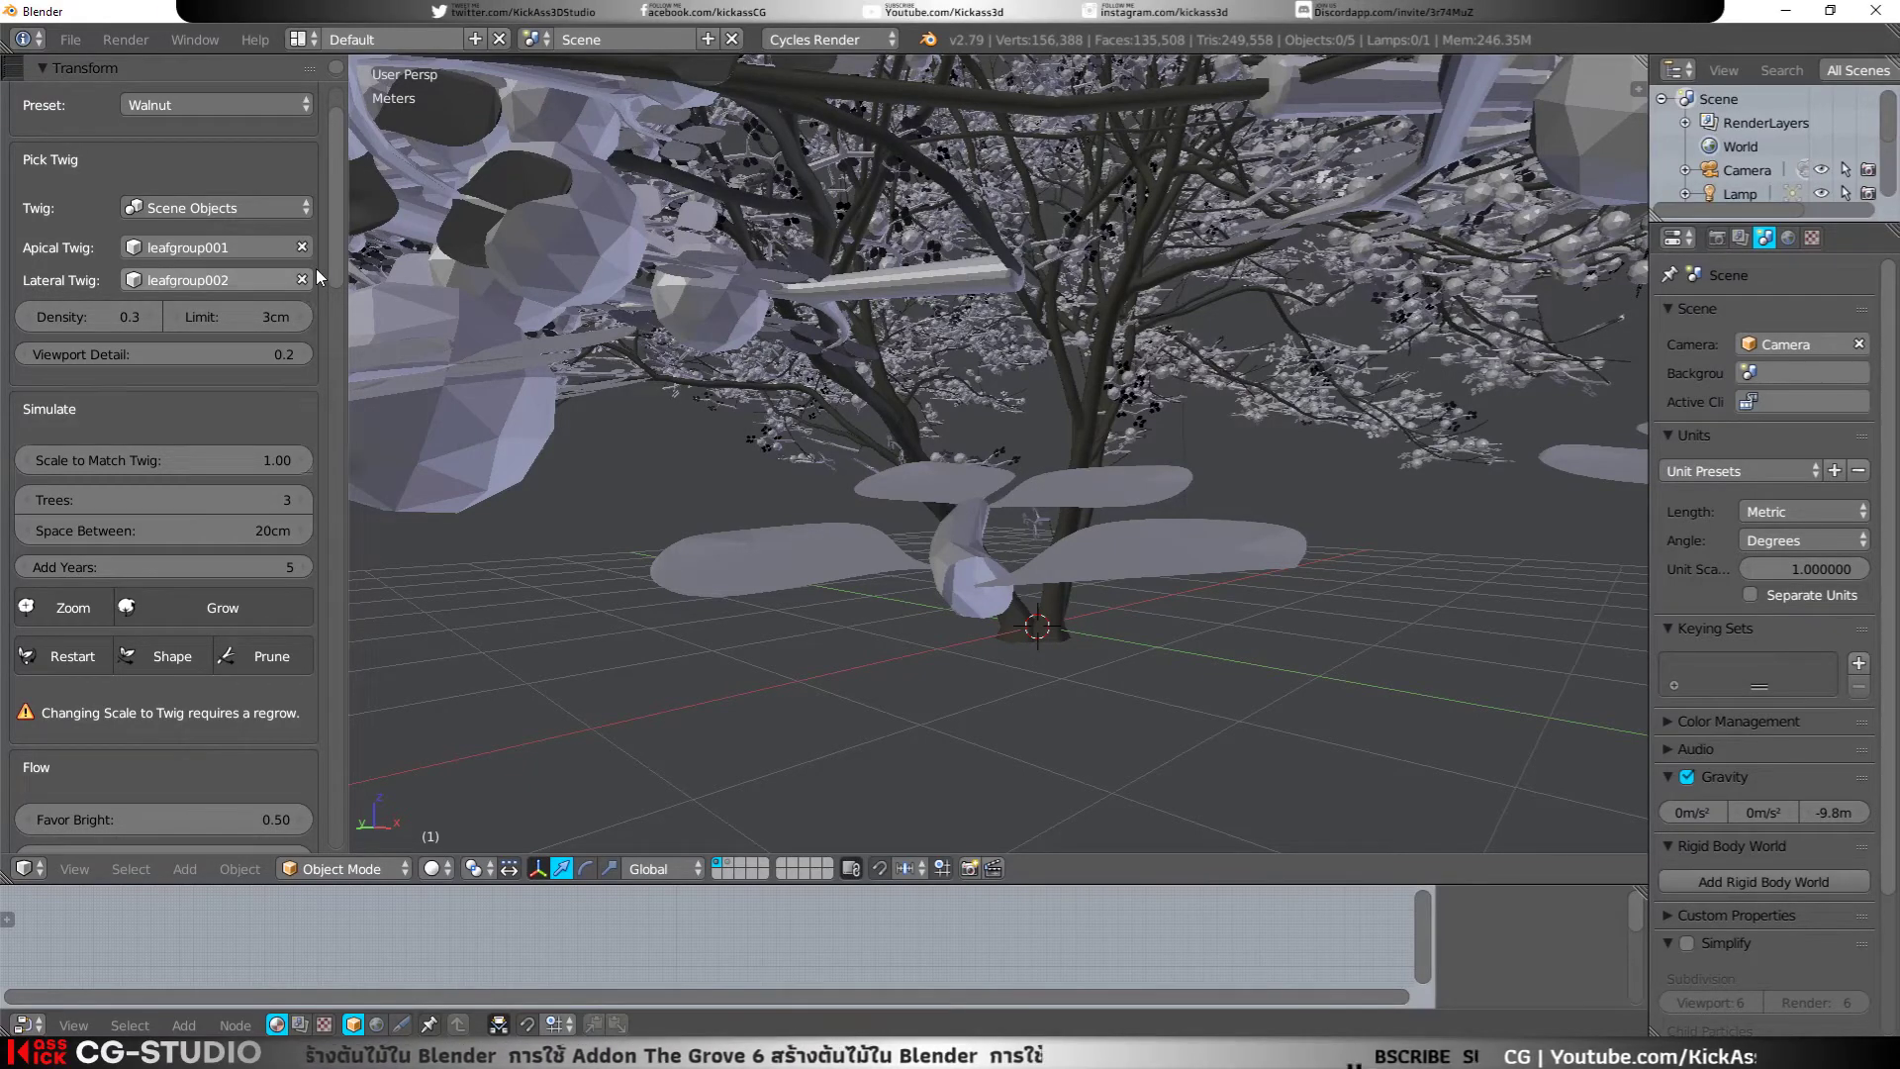
pyautogui.click(317, 269)
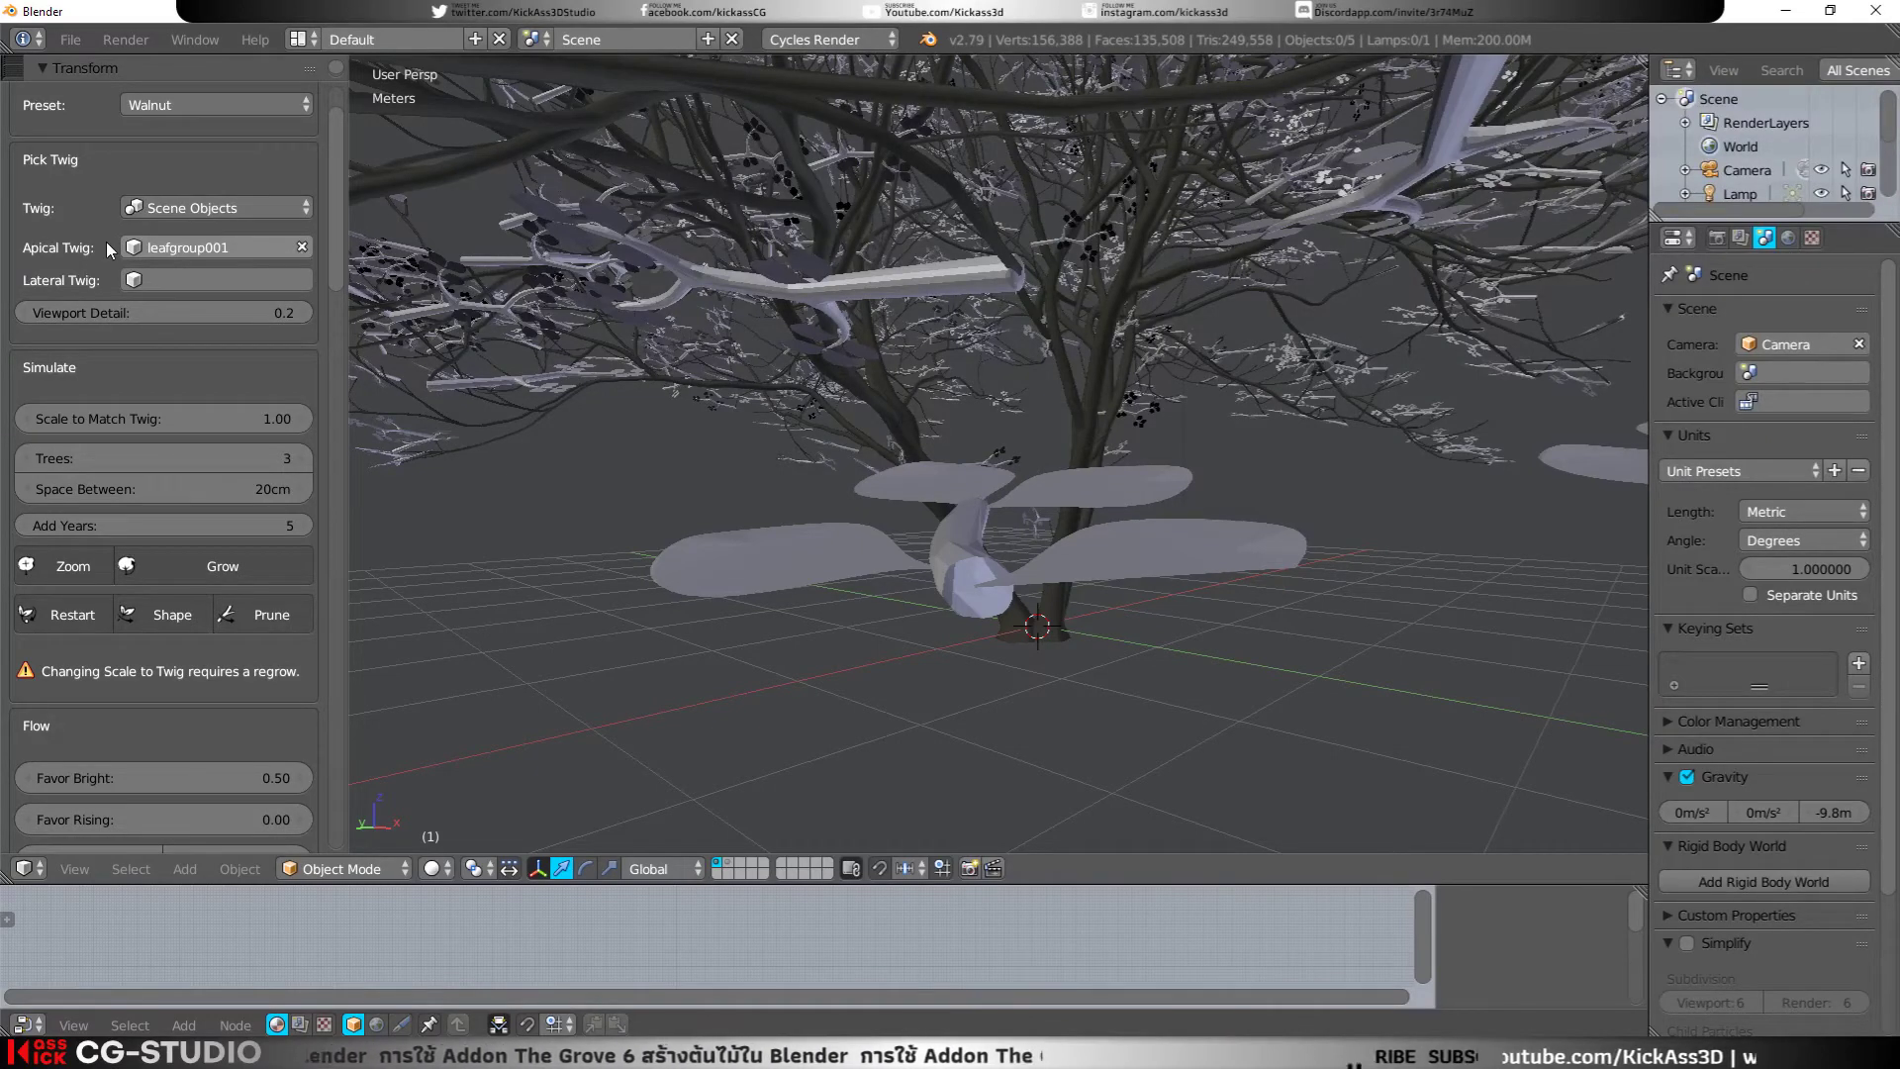
# Step: Clear the apical twig, apply the built-in Walnut twig preset, and zoom toward the trunk
pyautogui.click(302, 248)
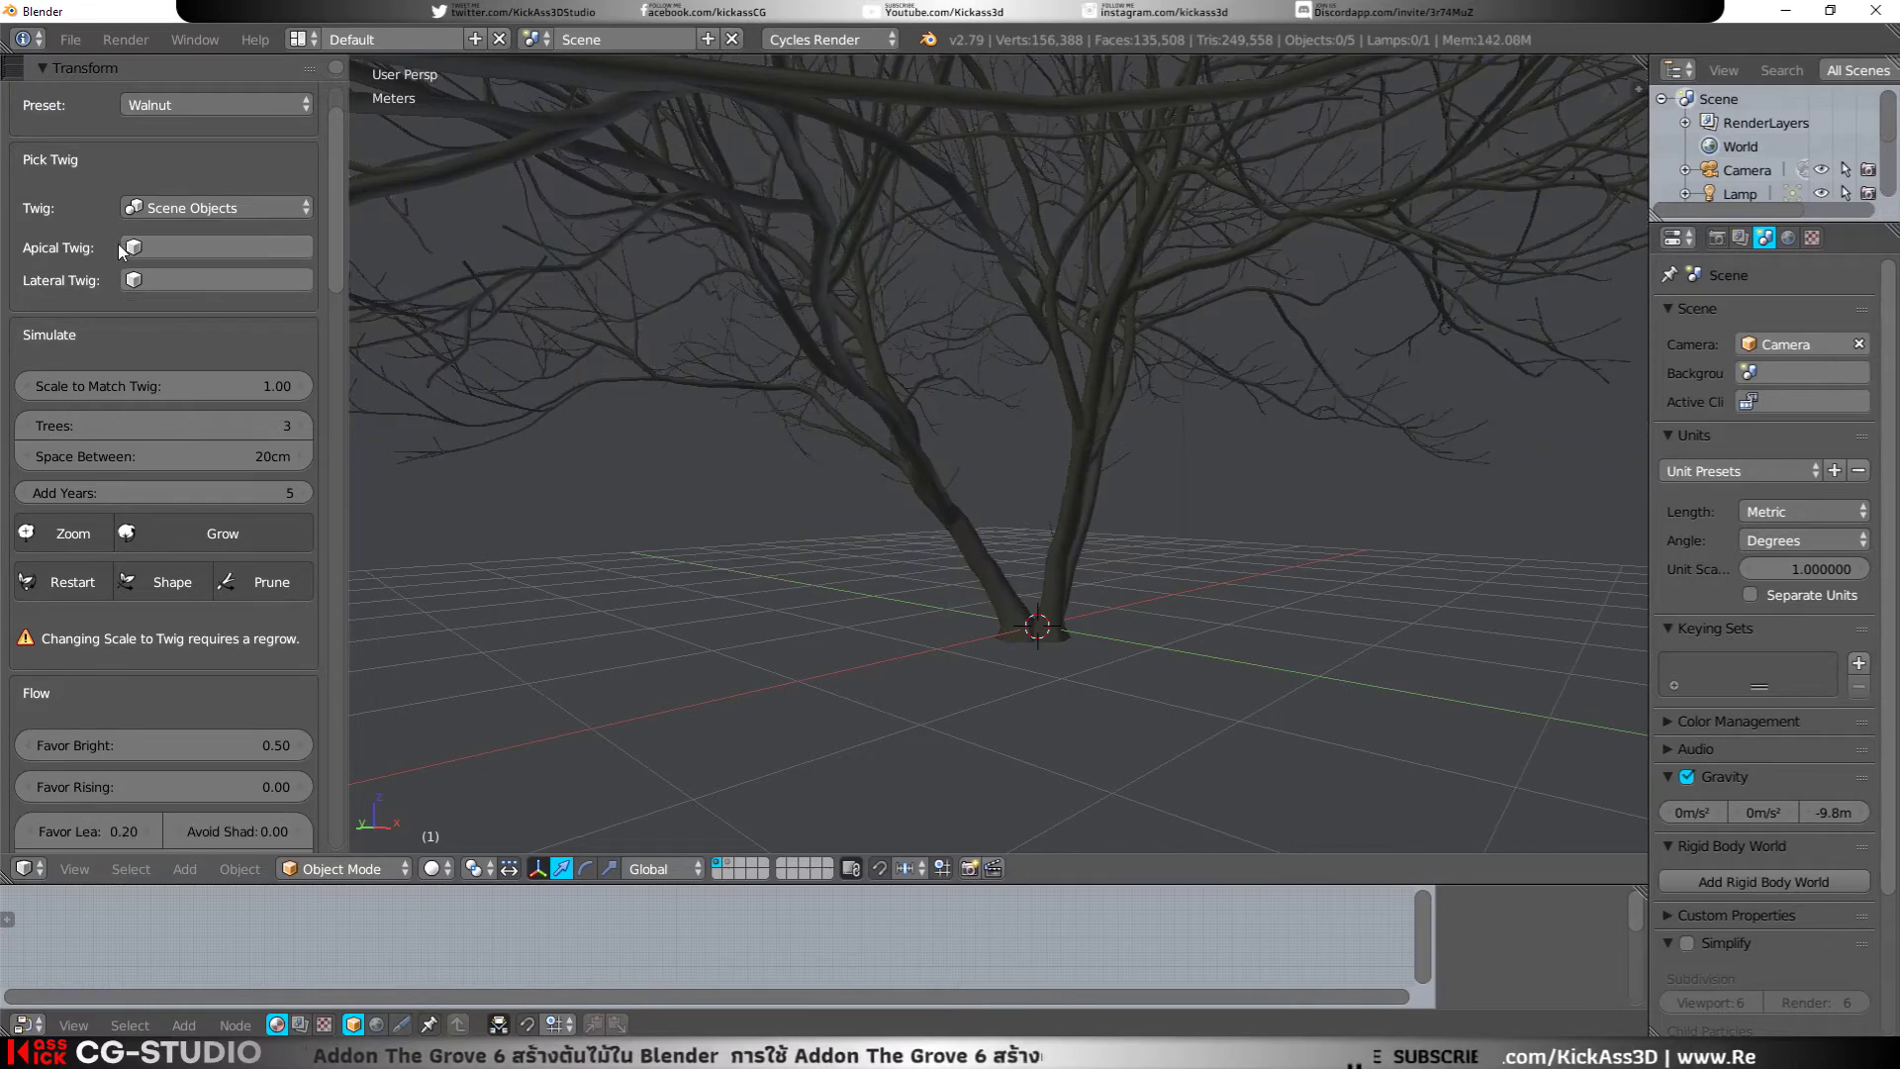
pyautogui.scroll(2, 120, 251)
pyautogui.click(175, 289)
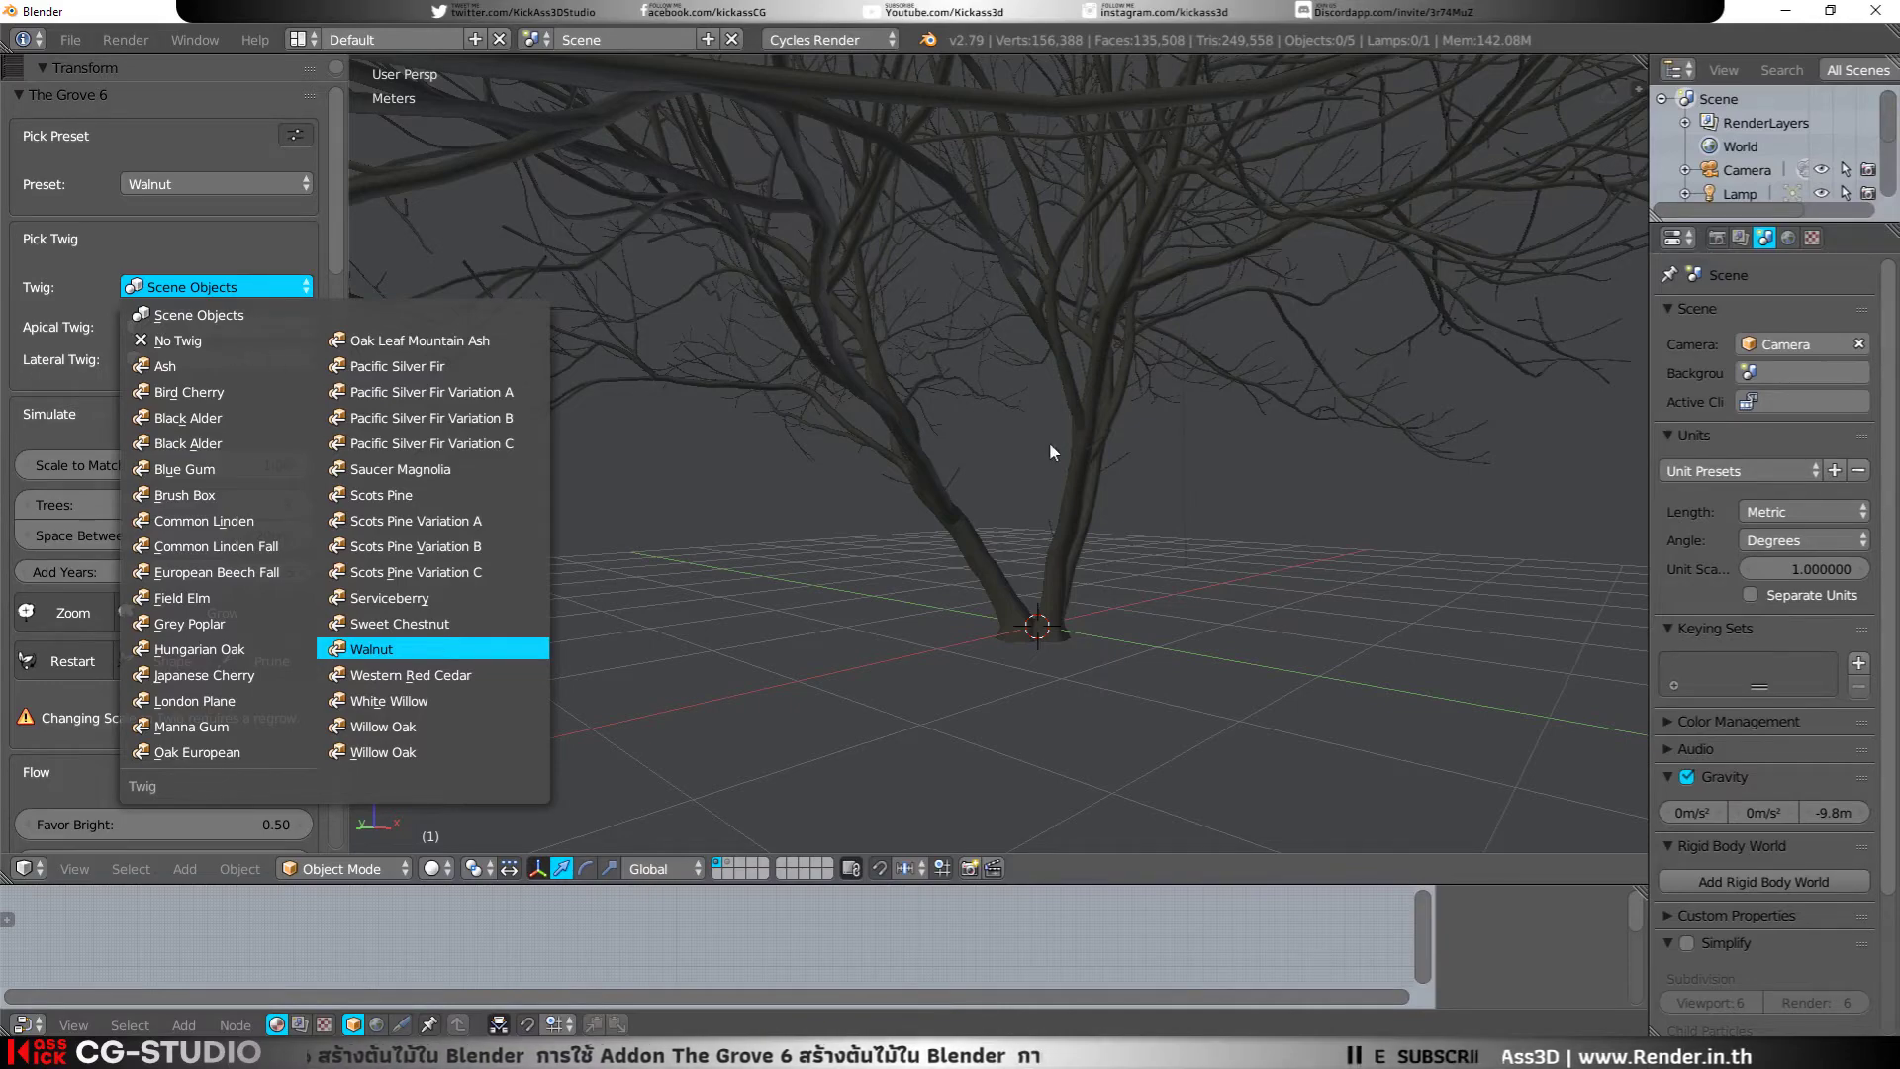
pyautogui.press('Return')
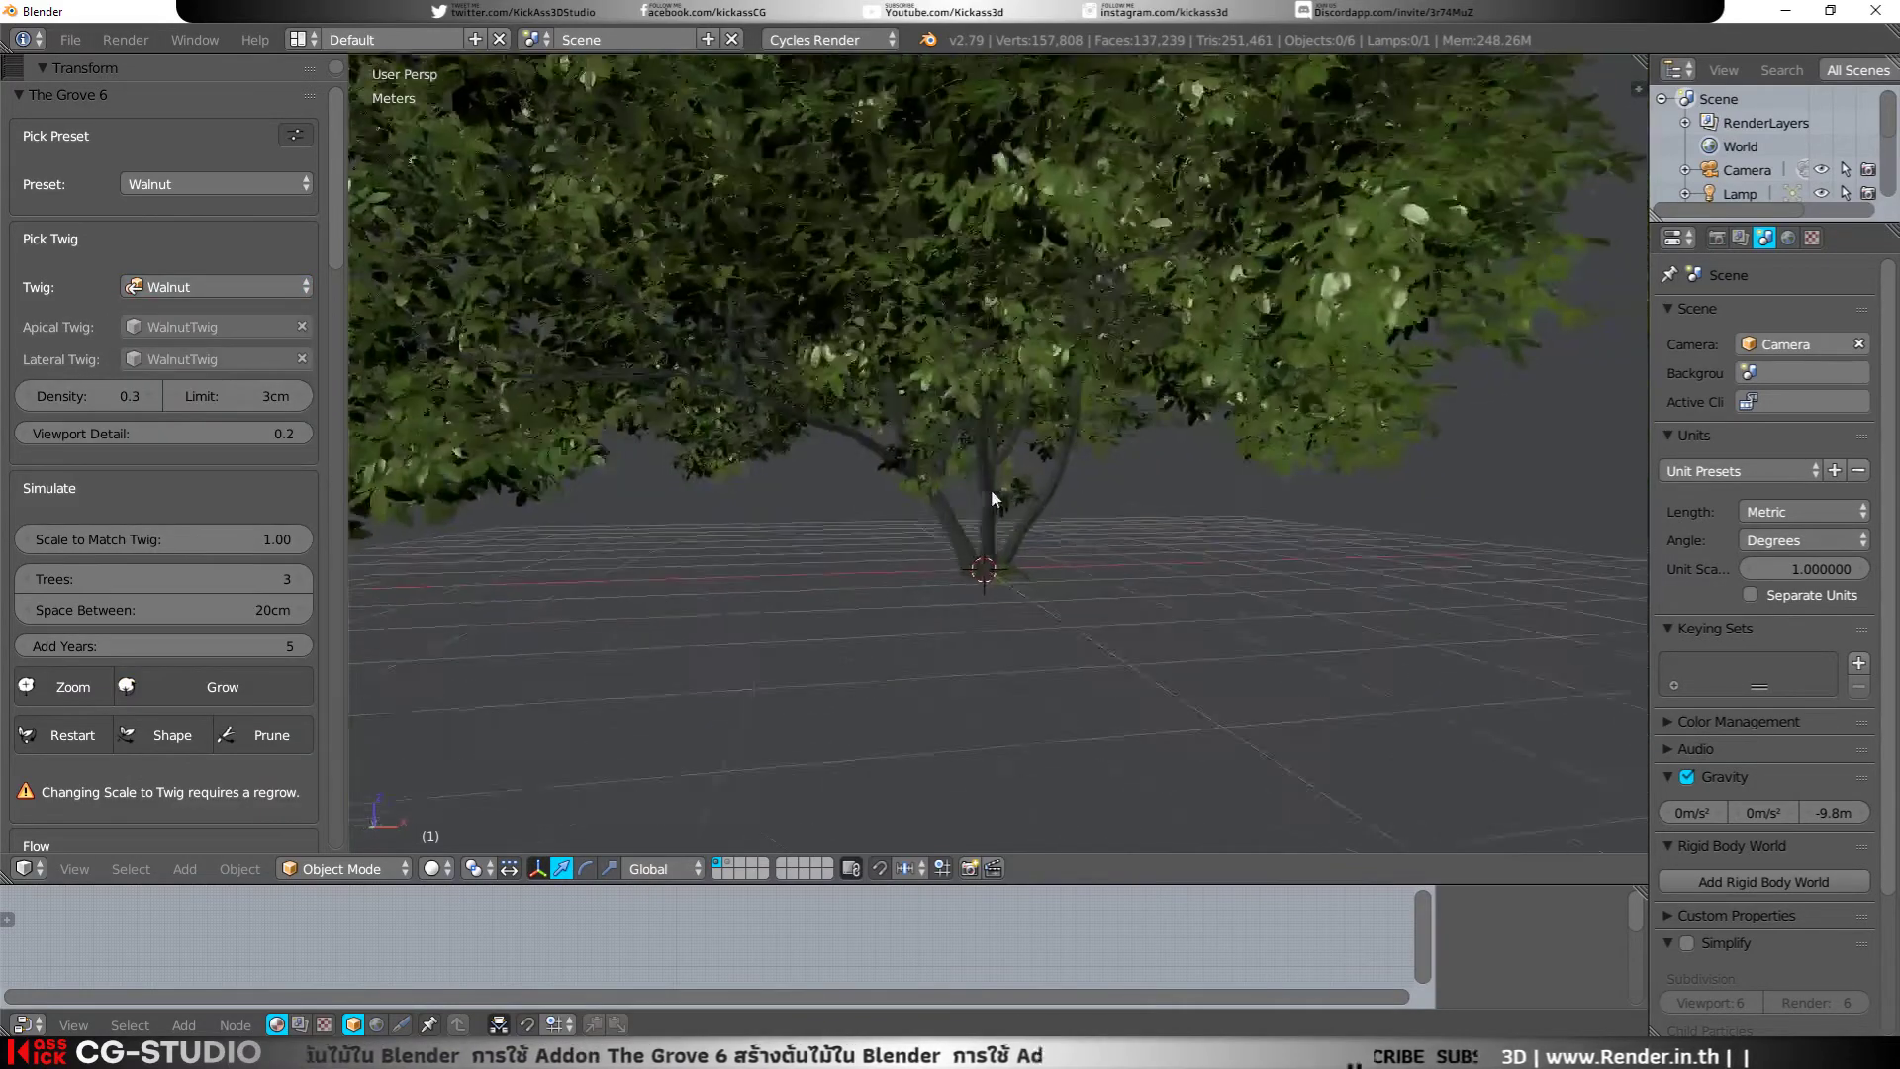
pyautogui.scroll(3, 929, 483)
pyautogui.scroll(2, 947, 548)
pyautogui.scroll(2, 986, 549)
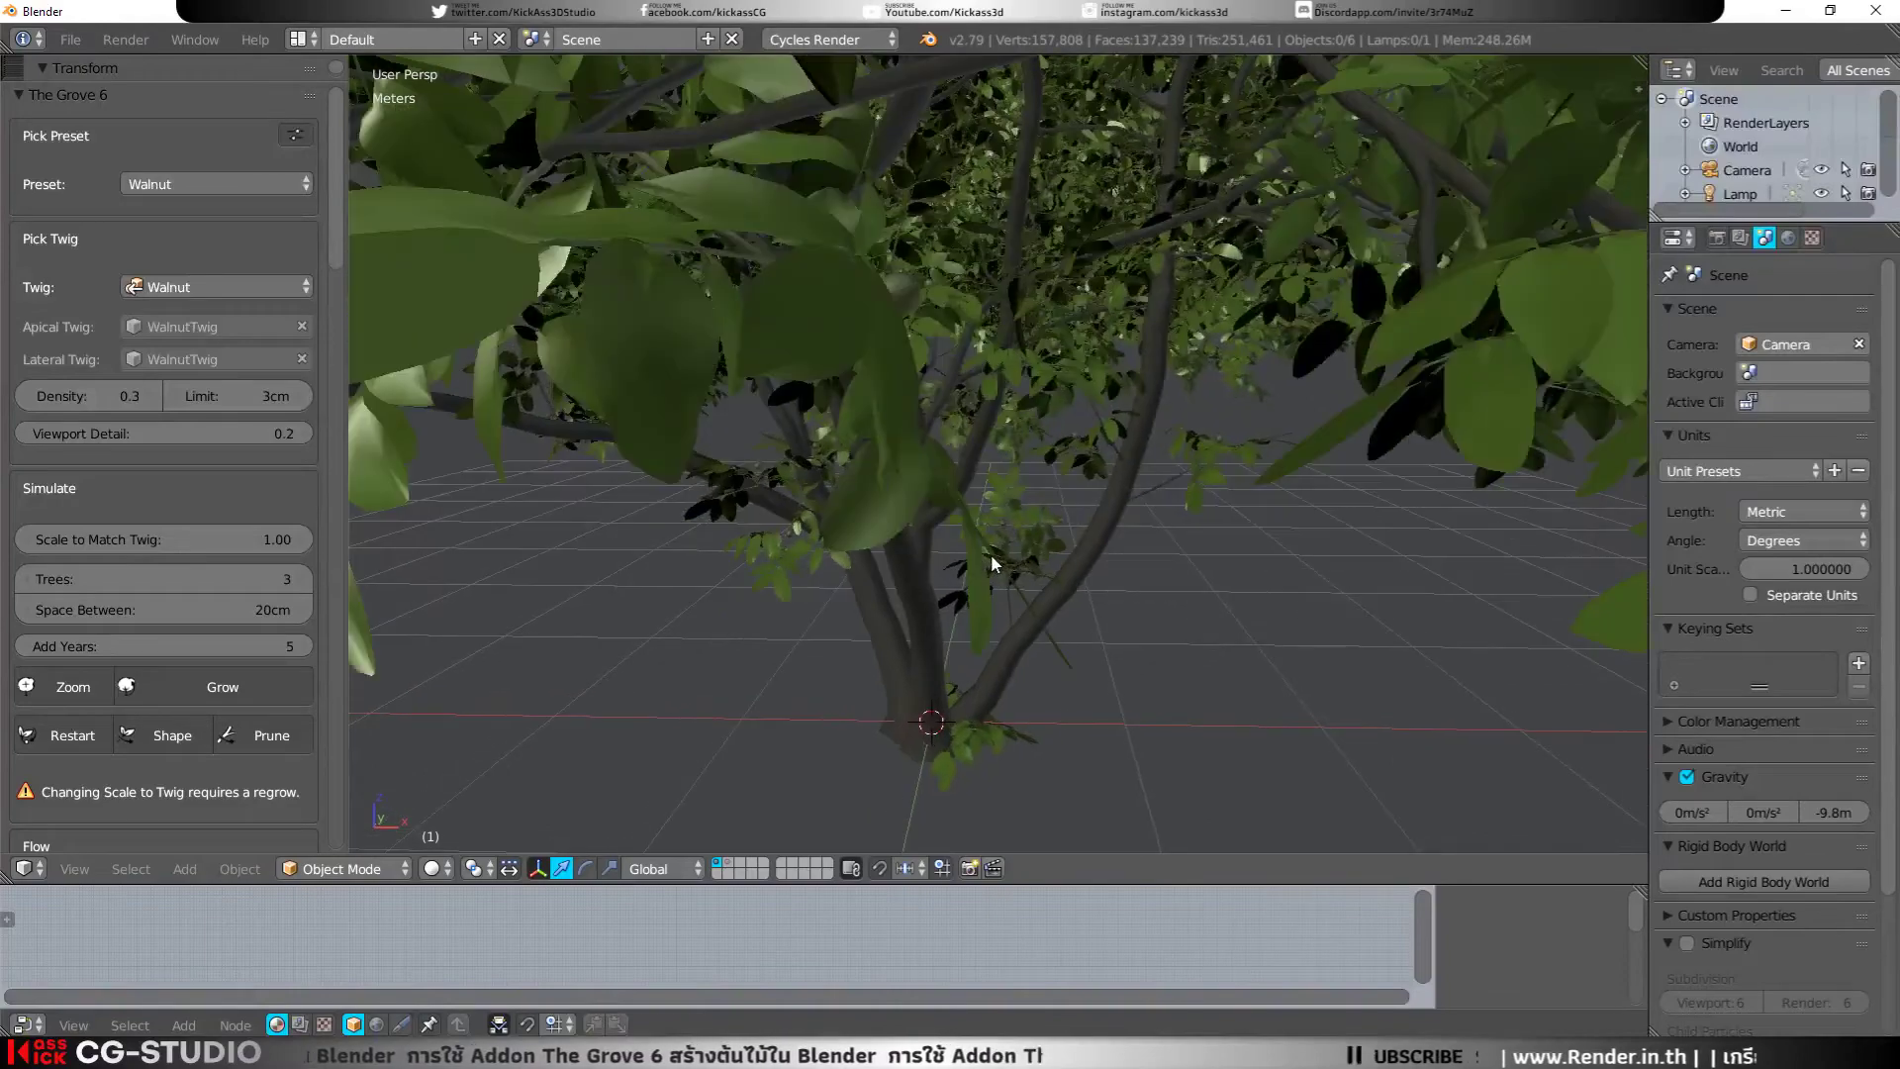
pyautogui.scroll(-2, 990, 552)
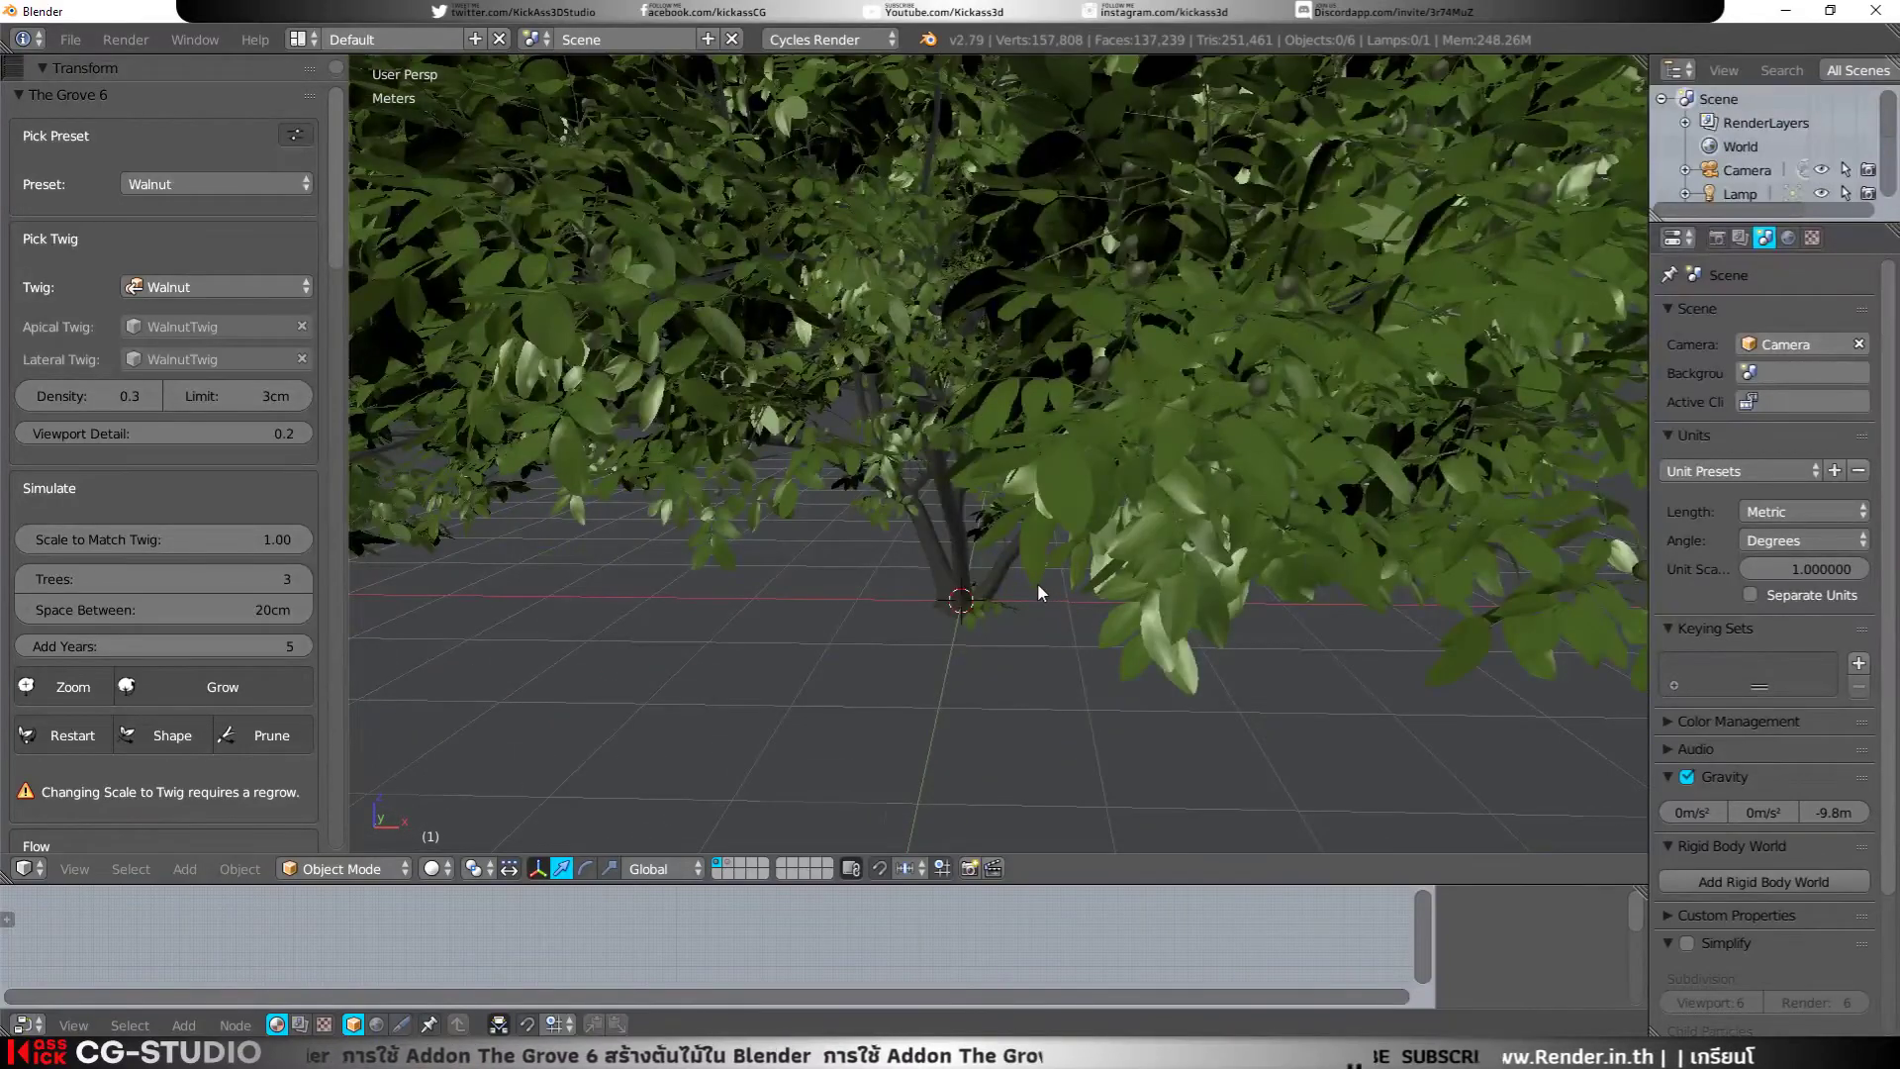
pyautogui.scroll(2, 1037, 584)
pyautogui.scroll(2, 1023, 481)
# Step: Move the WalnutTwig object to the last layer
pyautogui.rightClick(1007, 481)
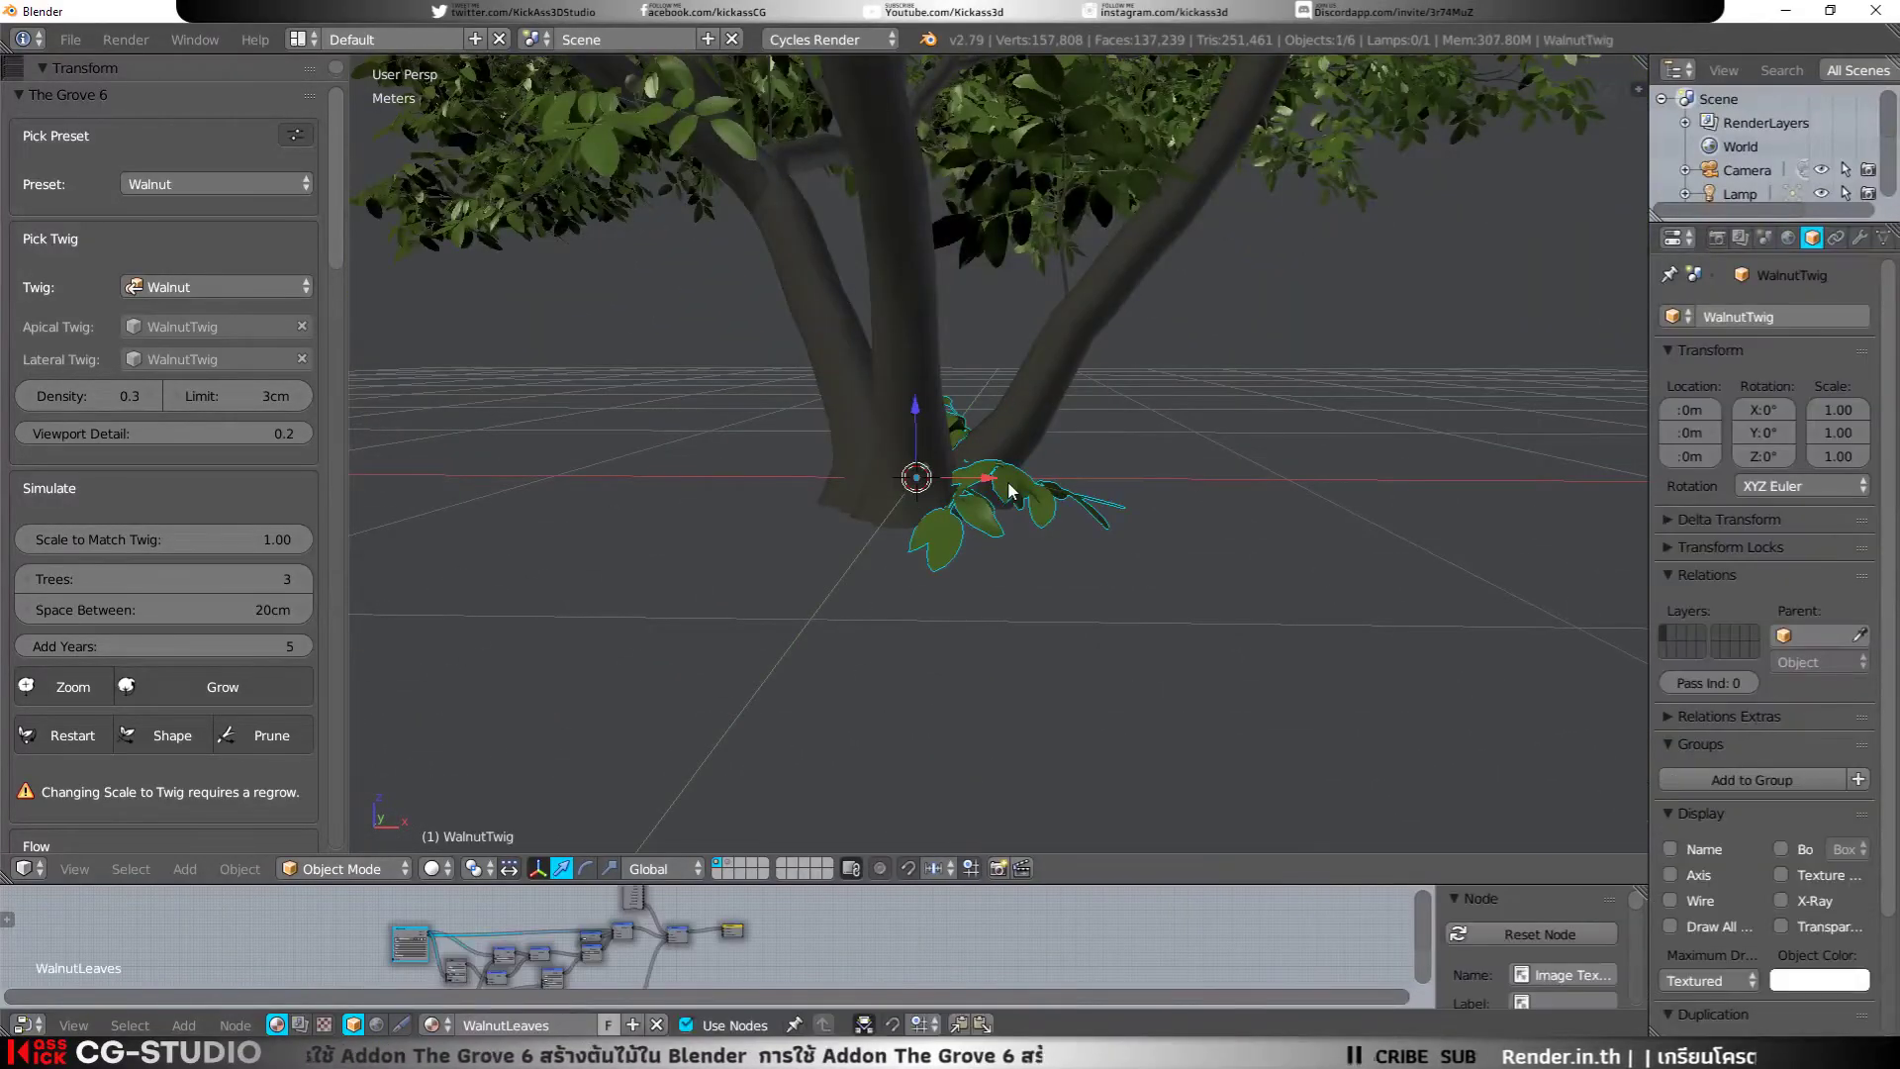
pyautogui.press('m')
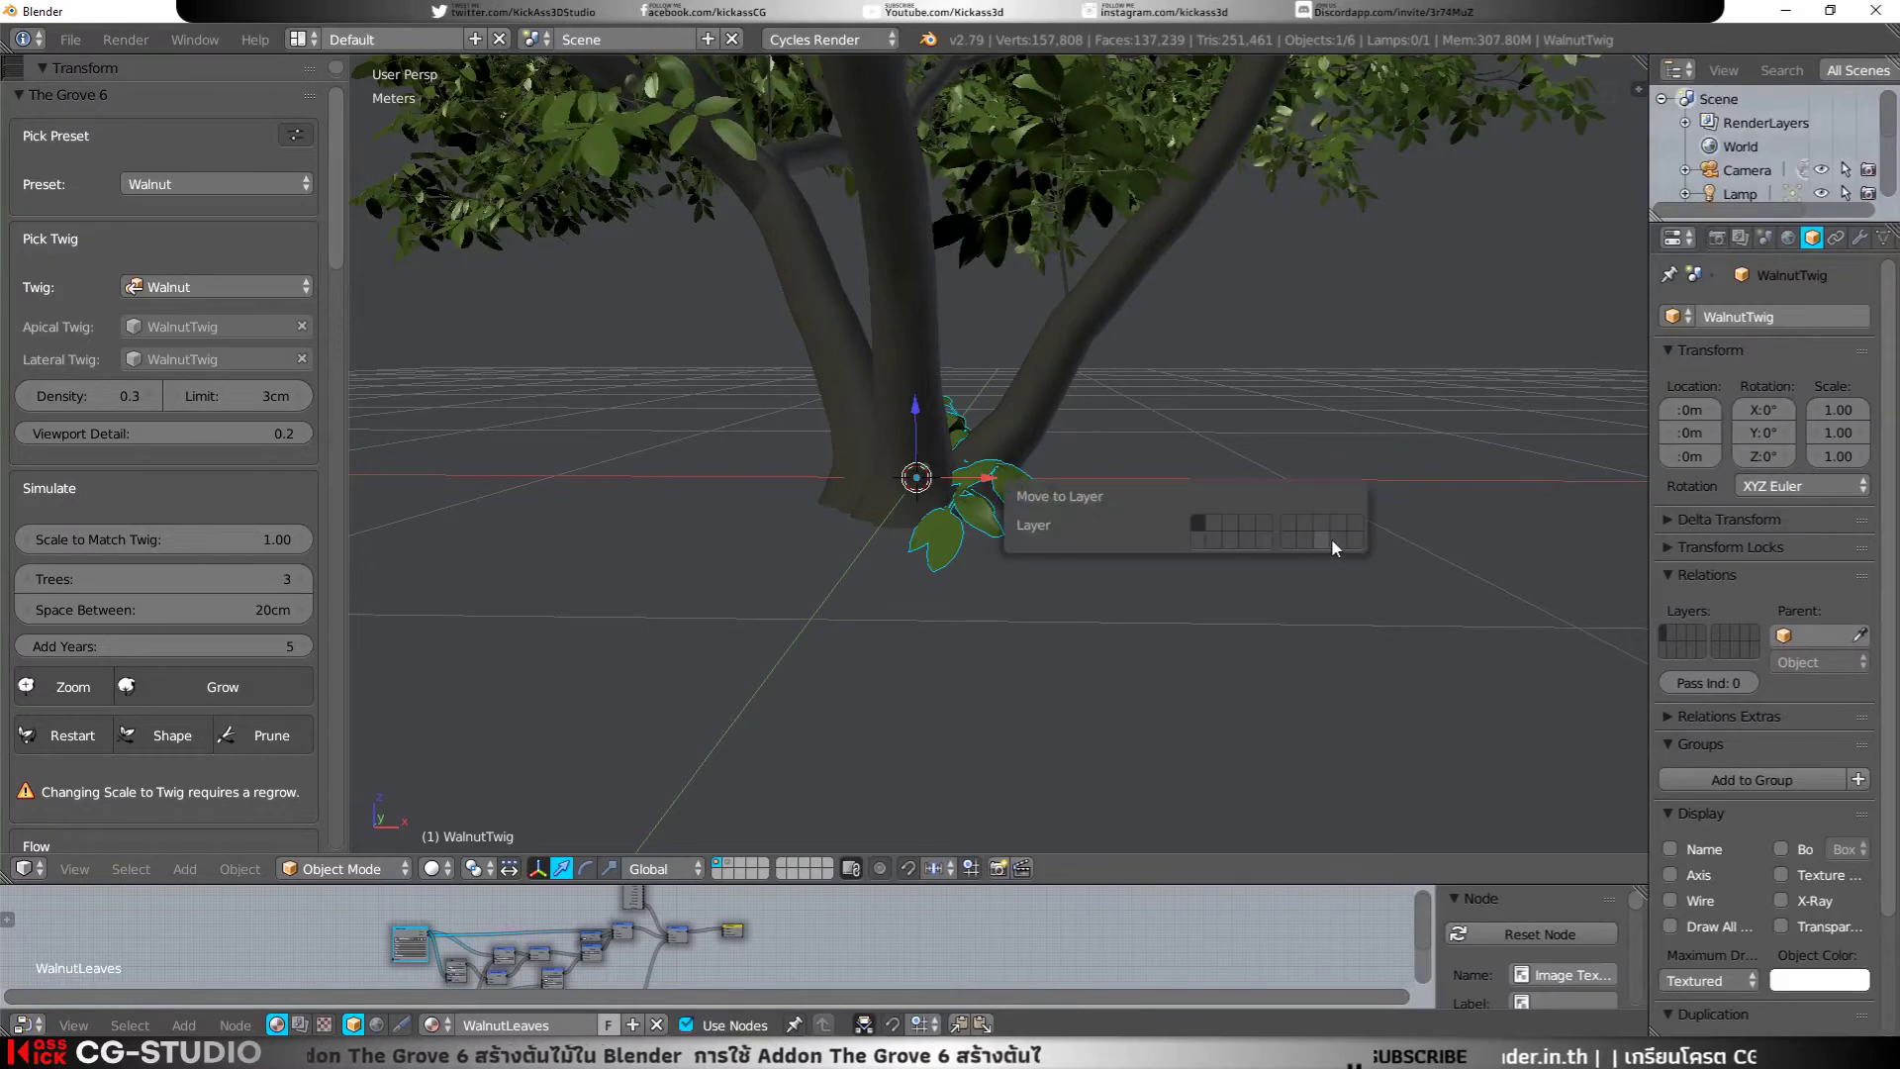
pyautogui.click(1354, 542)
# Step: Delete all the old Walnut trees, including Walnut.001 and Walnut.002
pyautogui.rightClick(926, 486)
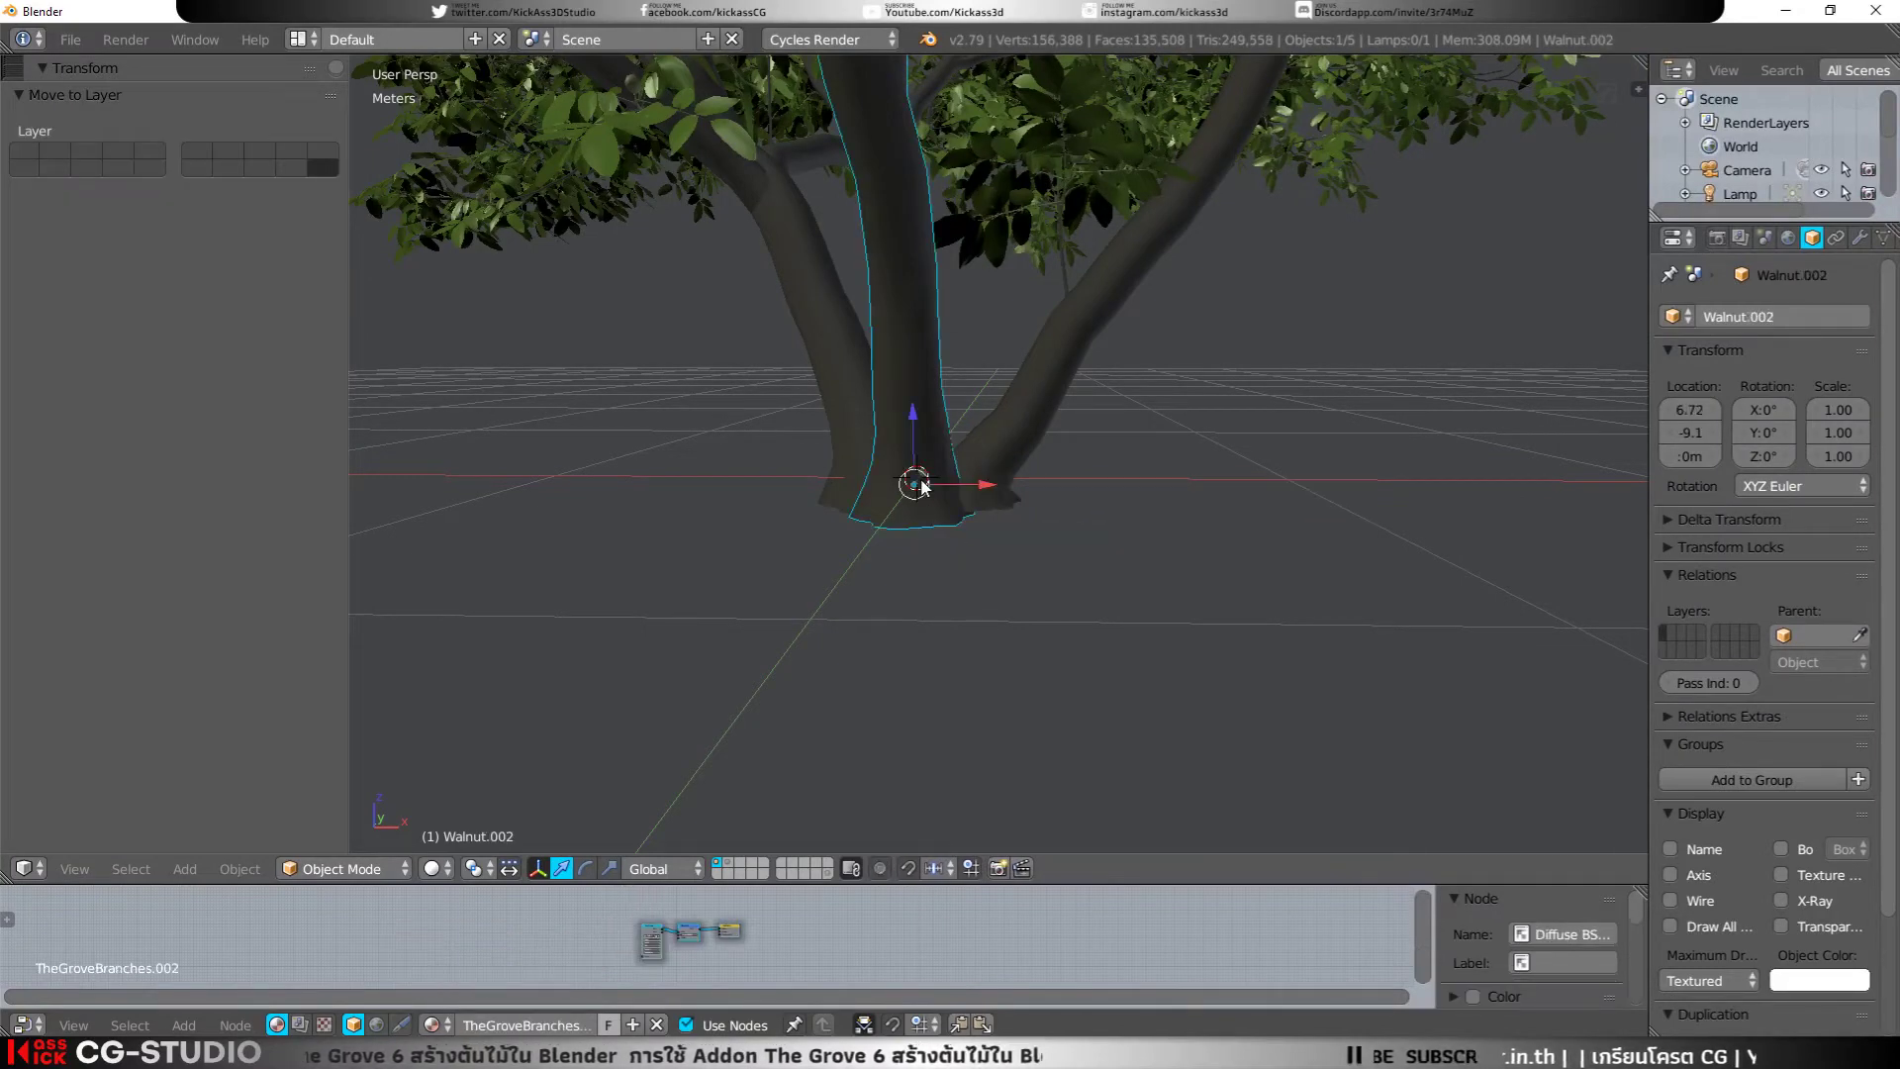
pyautogui.moveTo(843, 387); pyautogui.dragTo(1043, 405, button='middle')
pyautogui.rightClick(1025, 414)
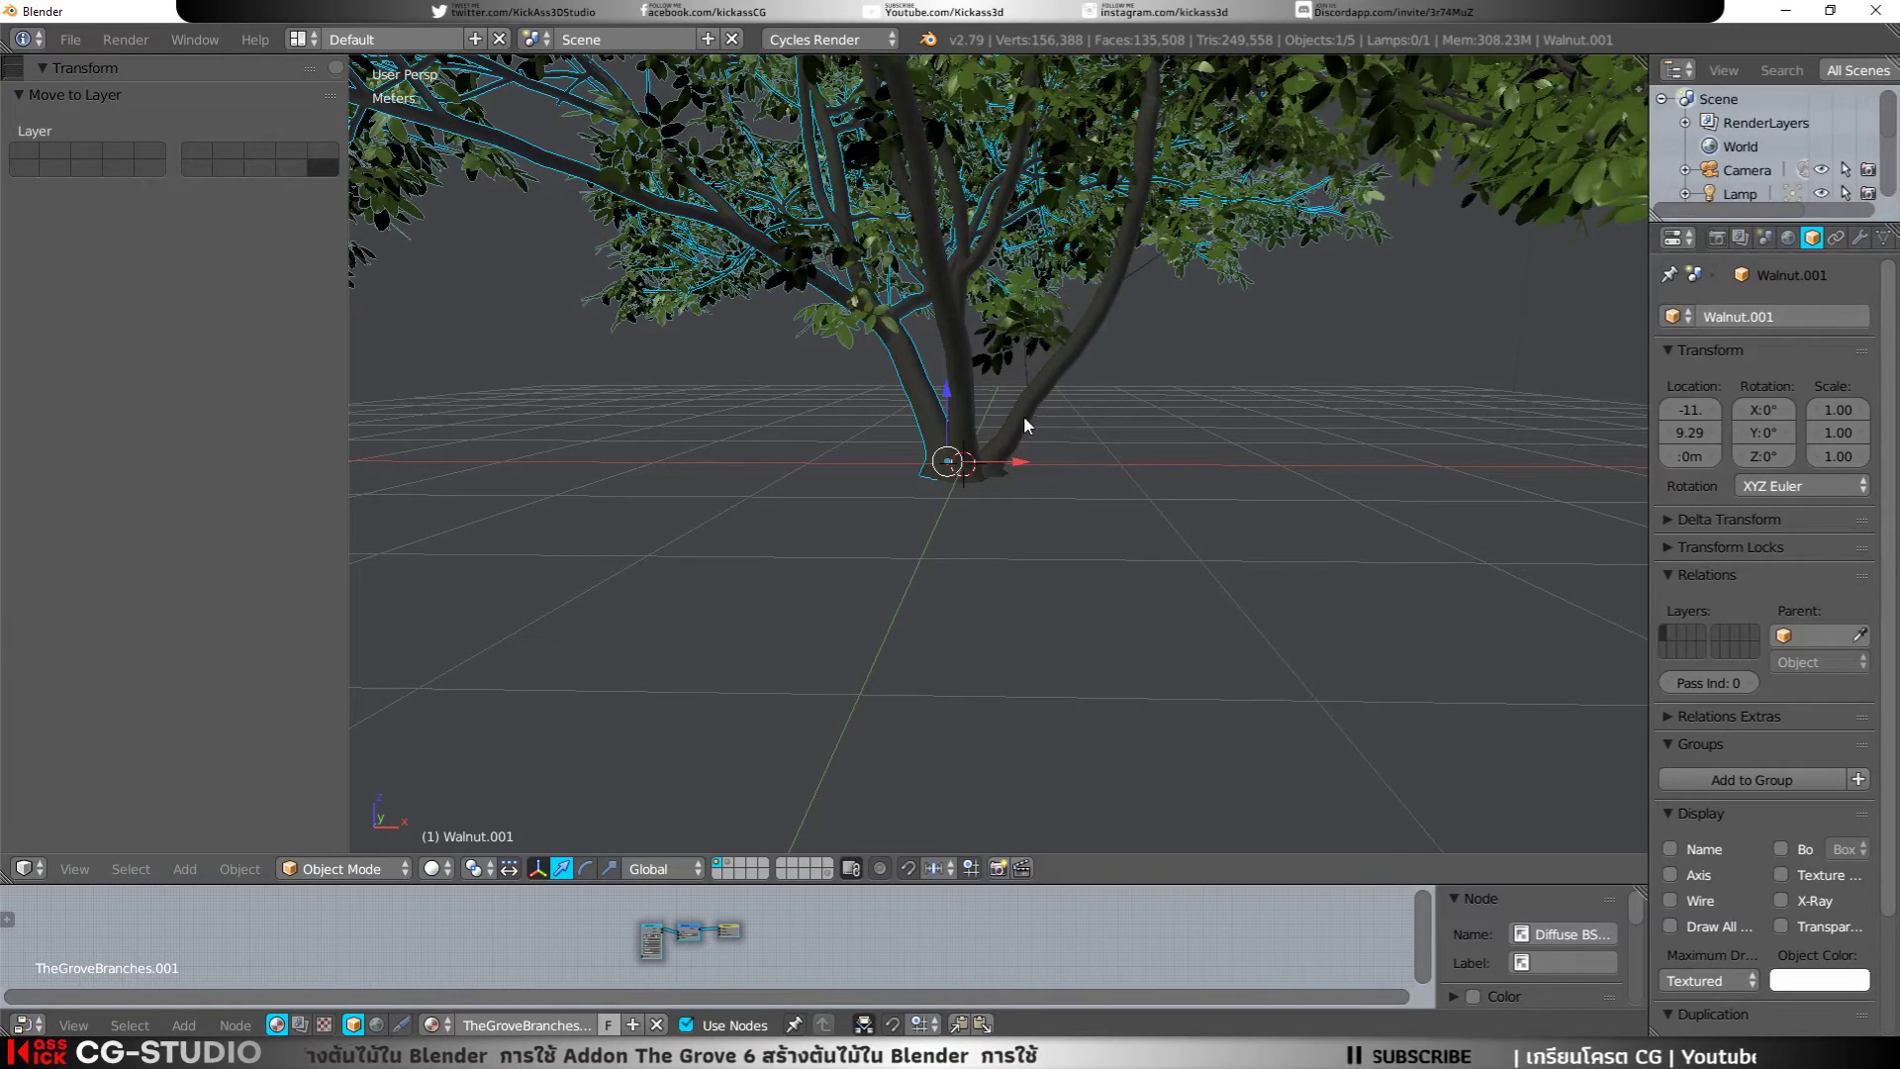
pyautogui.press('x')
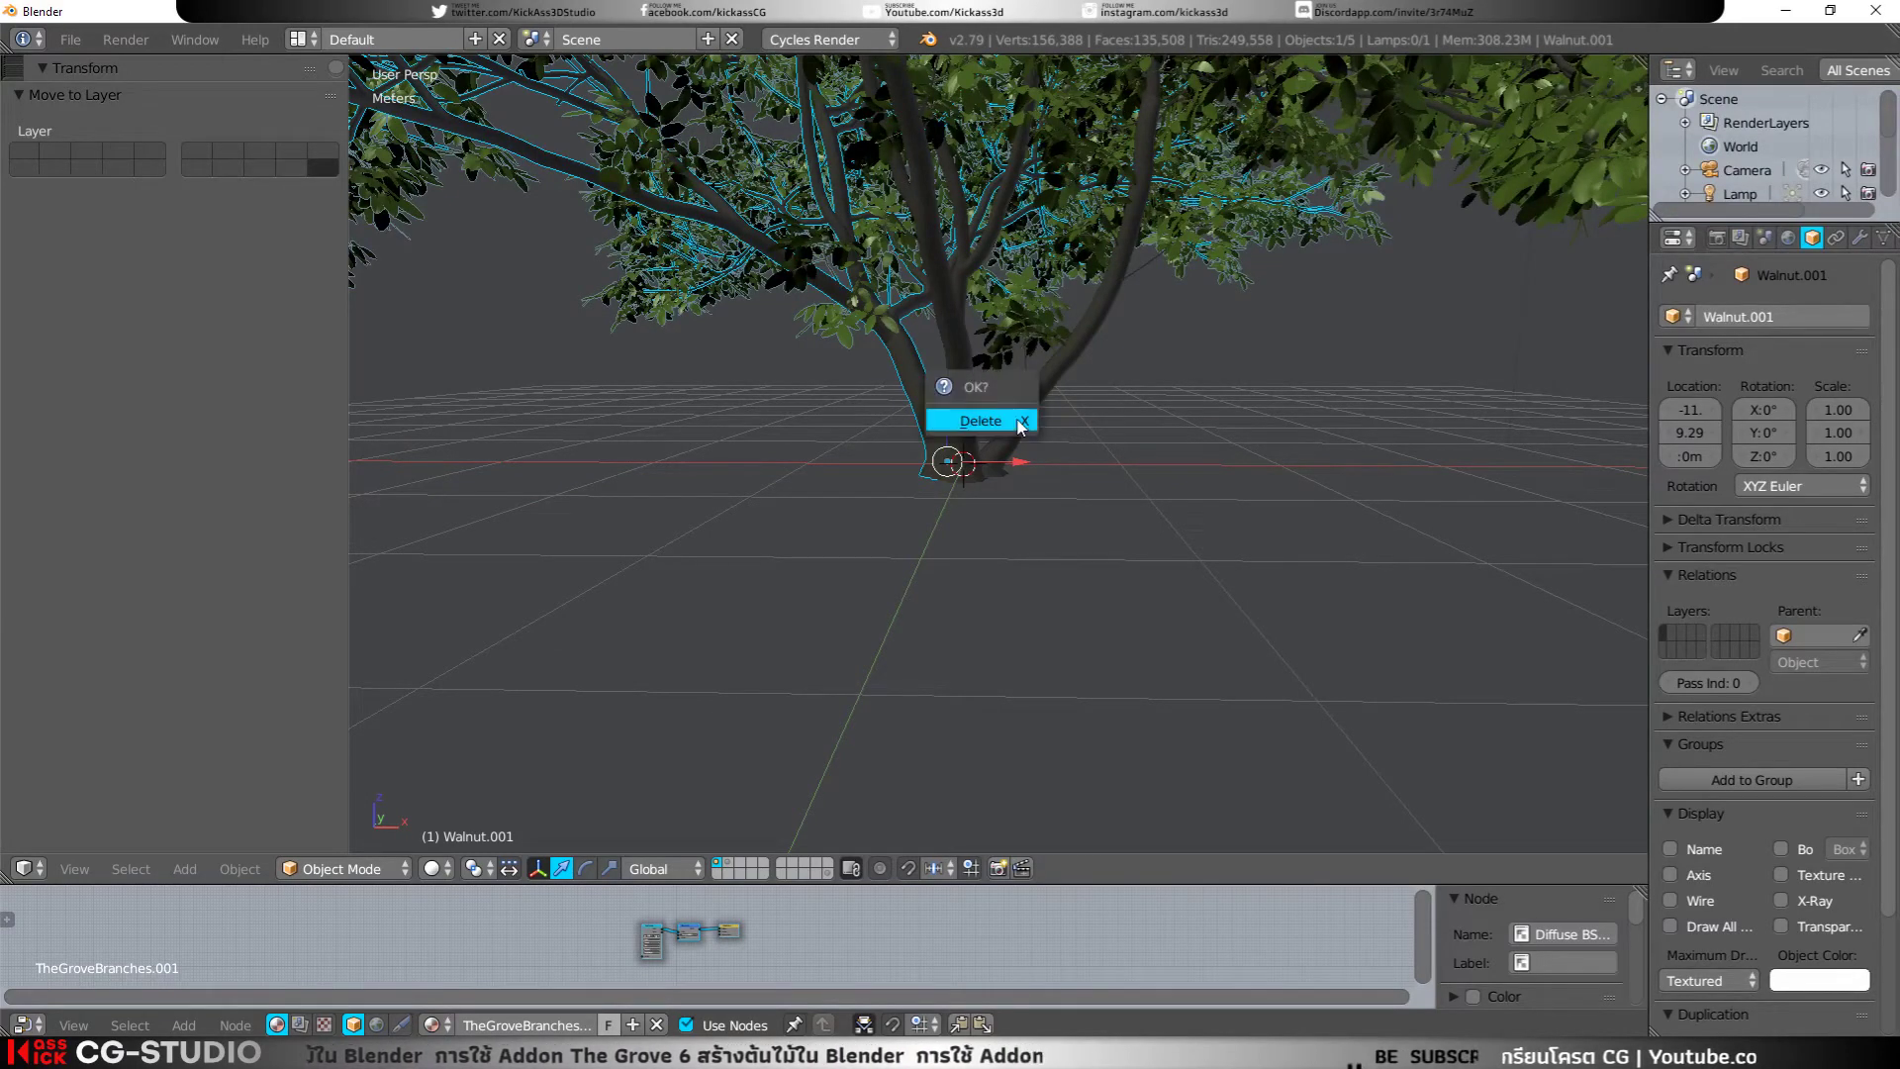
pyautogui.click(1019, 420)
pyautogui.rightClick(975, 455)
pyautogui.press('x')
pyautogui.click(970, 447)
pyautogui.rightClick(993, 453)
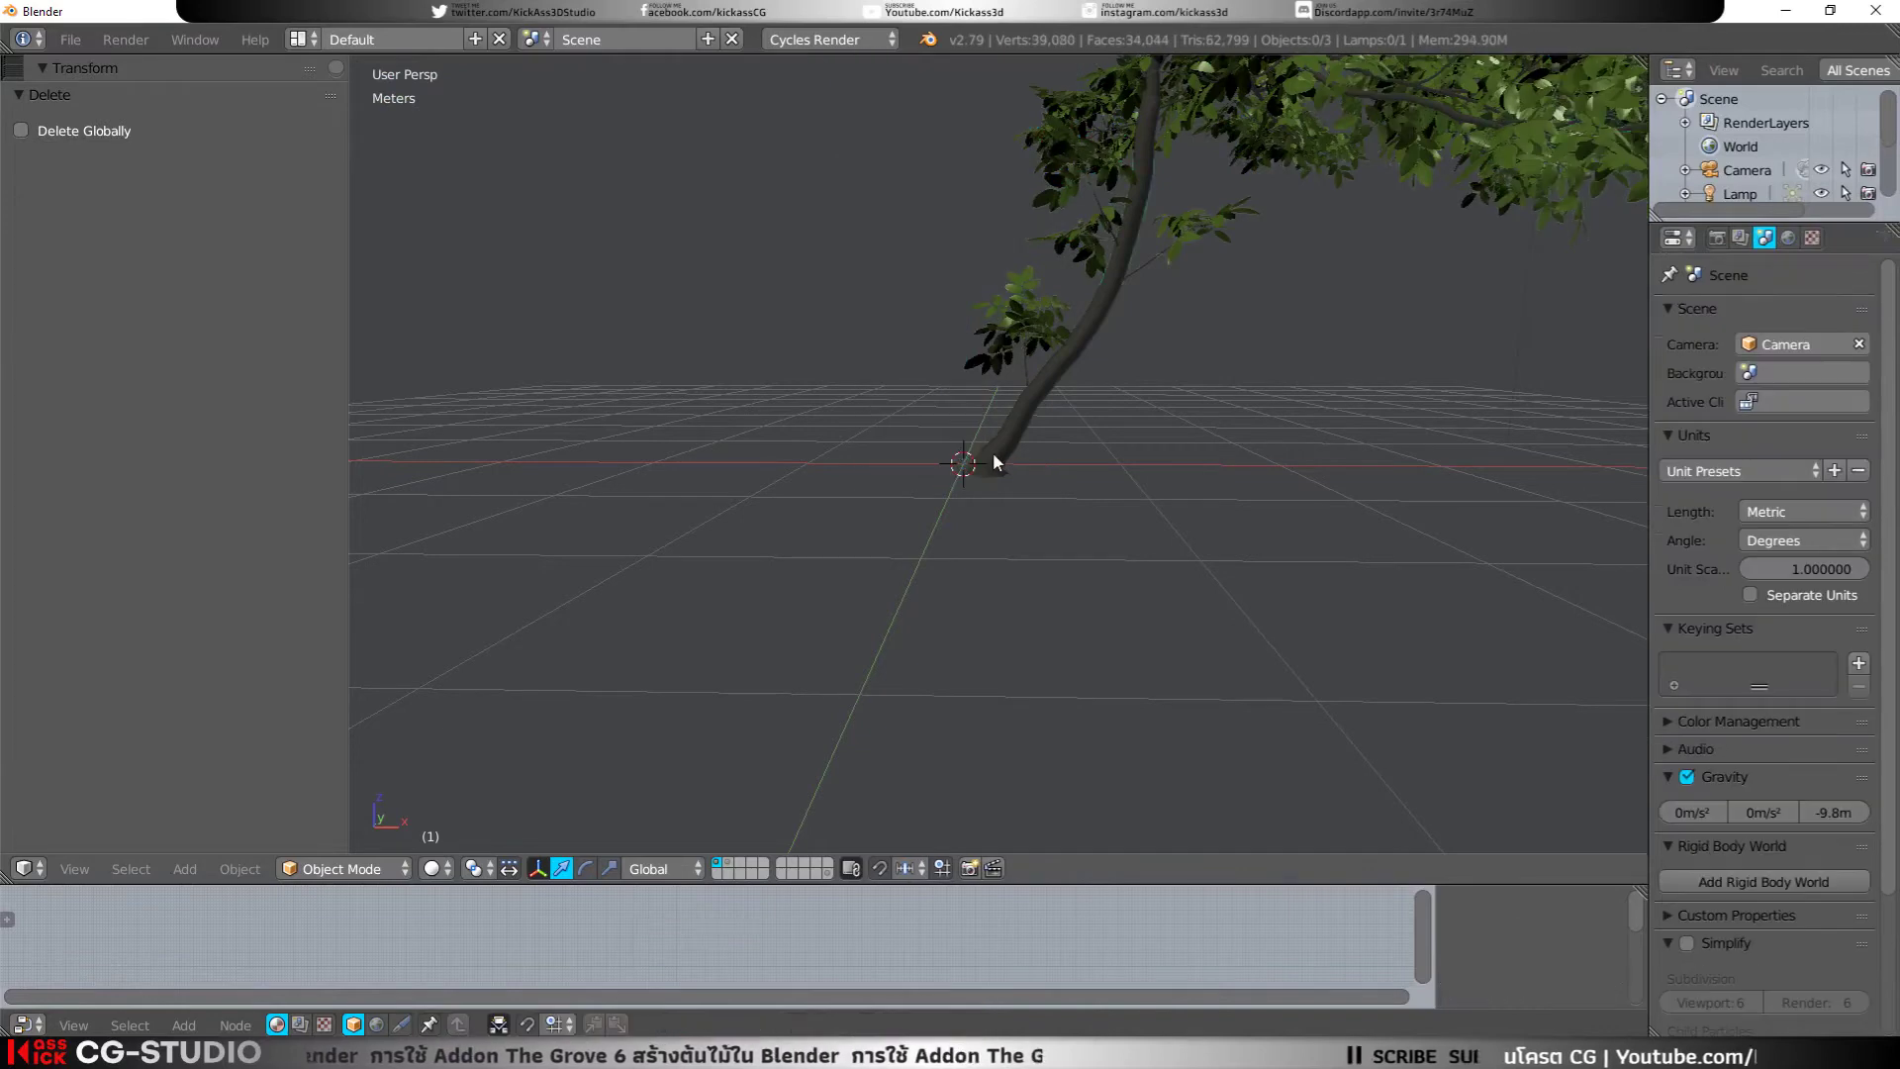
pyautogui.press('x')
pyautogui.click(996, 457)
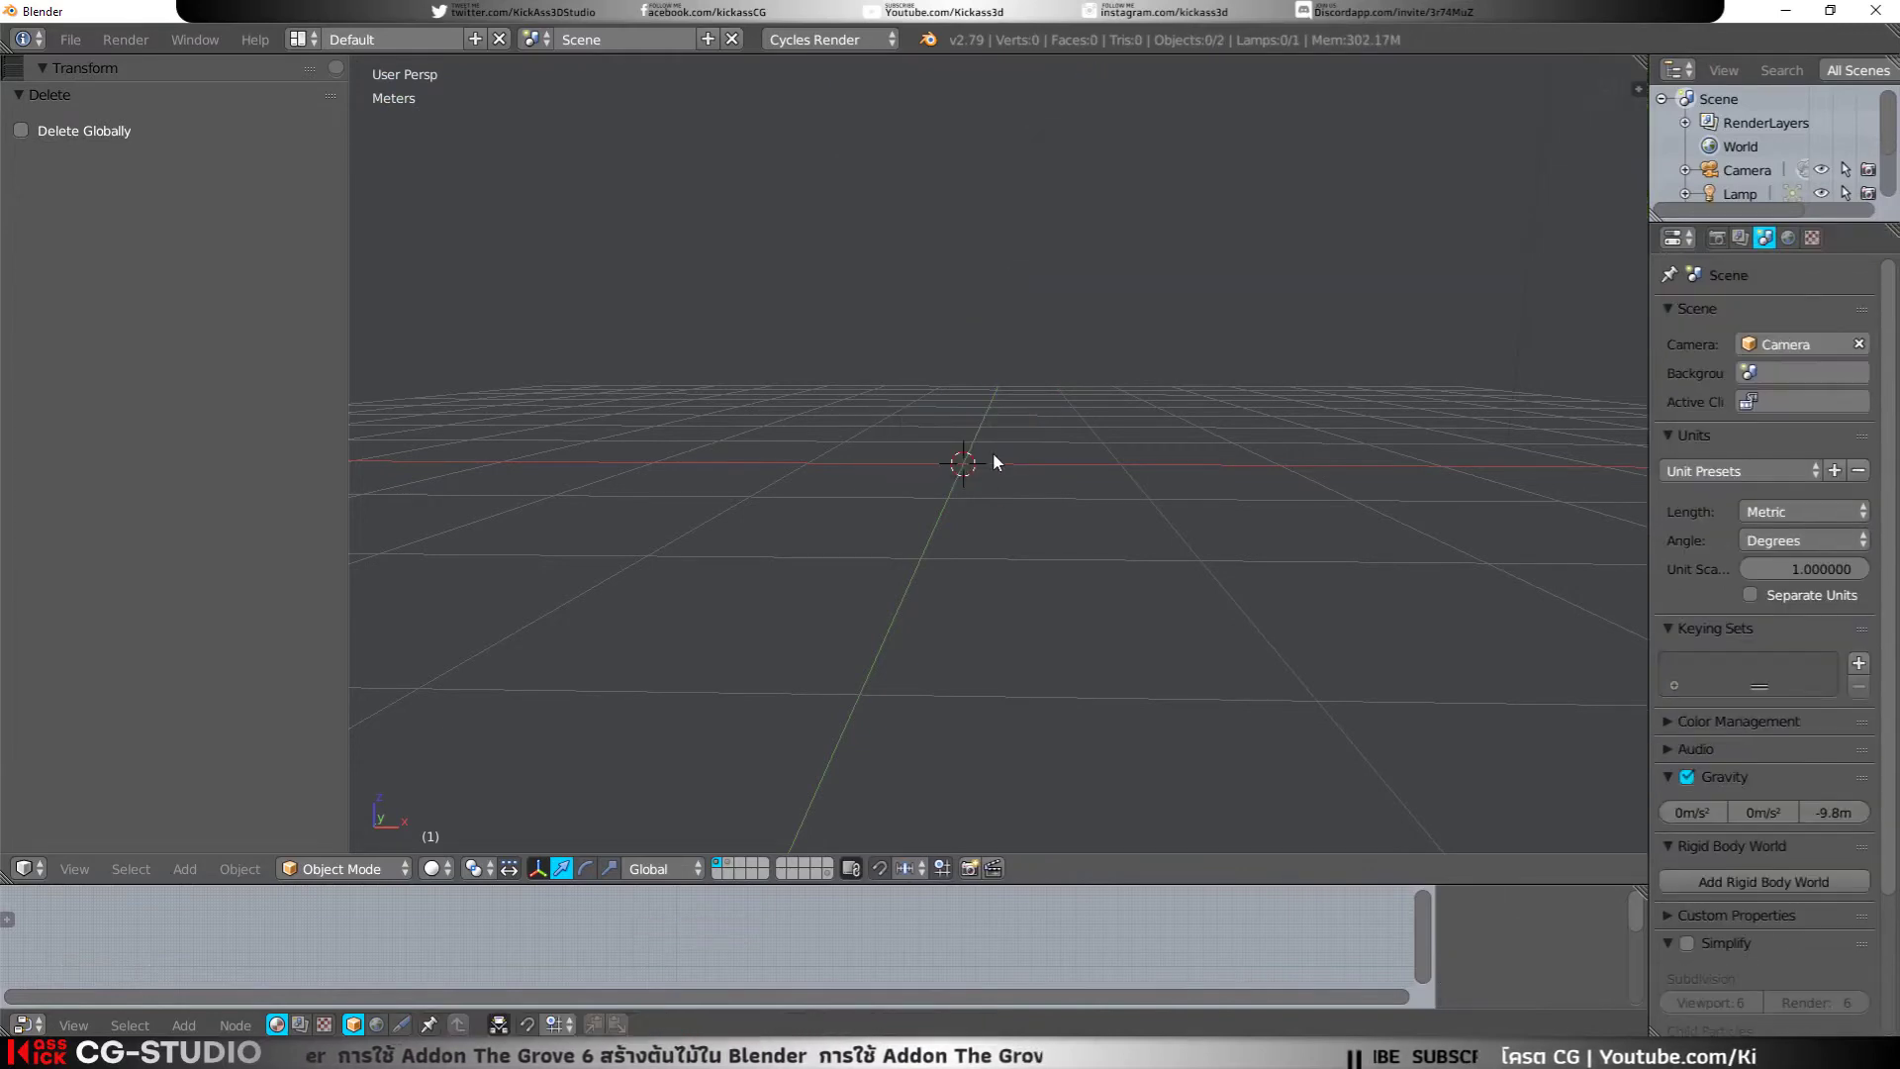
# Step: Inspect the twig on its own layer, then return to the main scene layer
pyautogui.click(827, 873)
pyautogui.moveTo(958, 525); pyautogui.dragTo(1037, 648, button='middle')
pyautogui.scroll(3, 1030, 594)
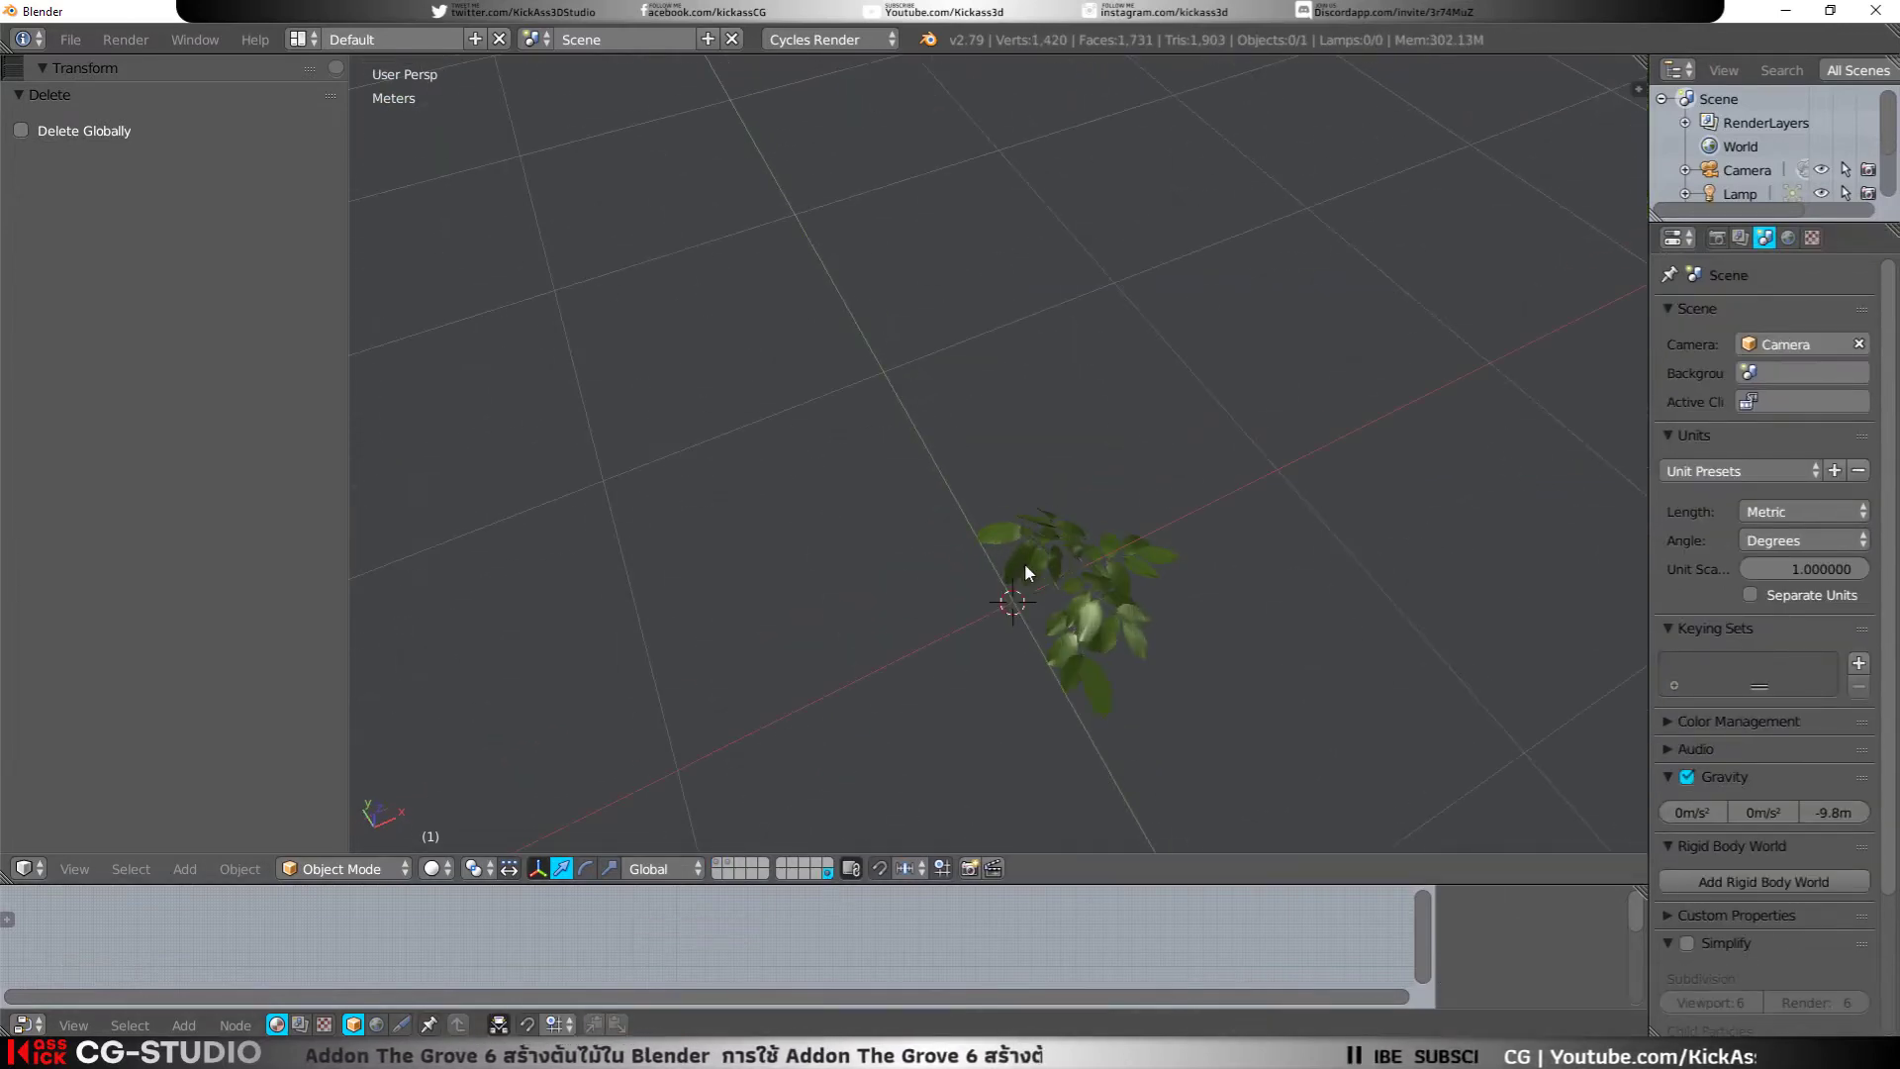
pyautogui.moveTo(1024, 562); pyautogui.dragTo(1000, 475, button='middle')
pyautogui.click(721, 869)
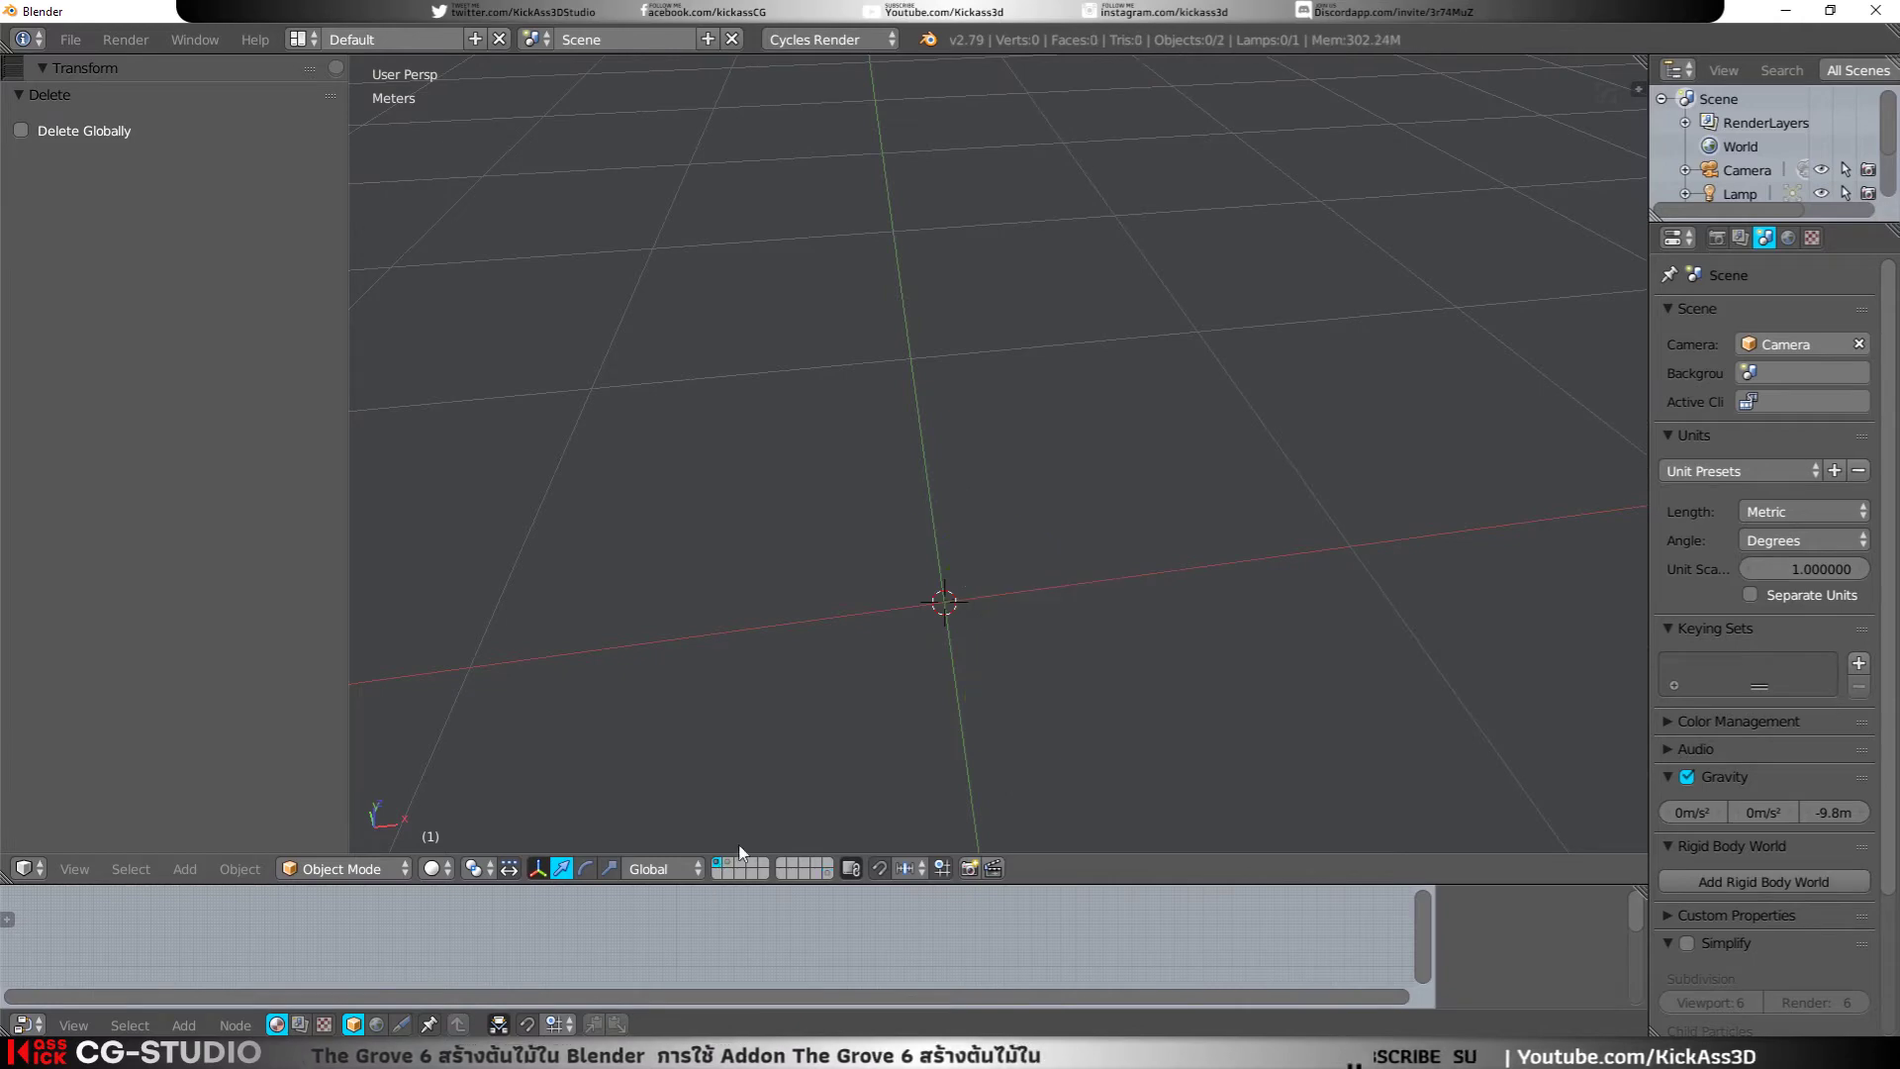
# Step: Add a new Grove 6 walnut group, grow it five years, and lower Trees to 2
pyautogui.hotkey('shift', 'a')
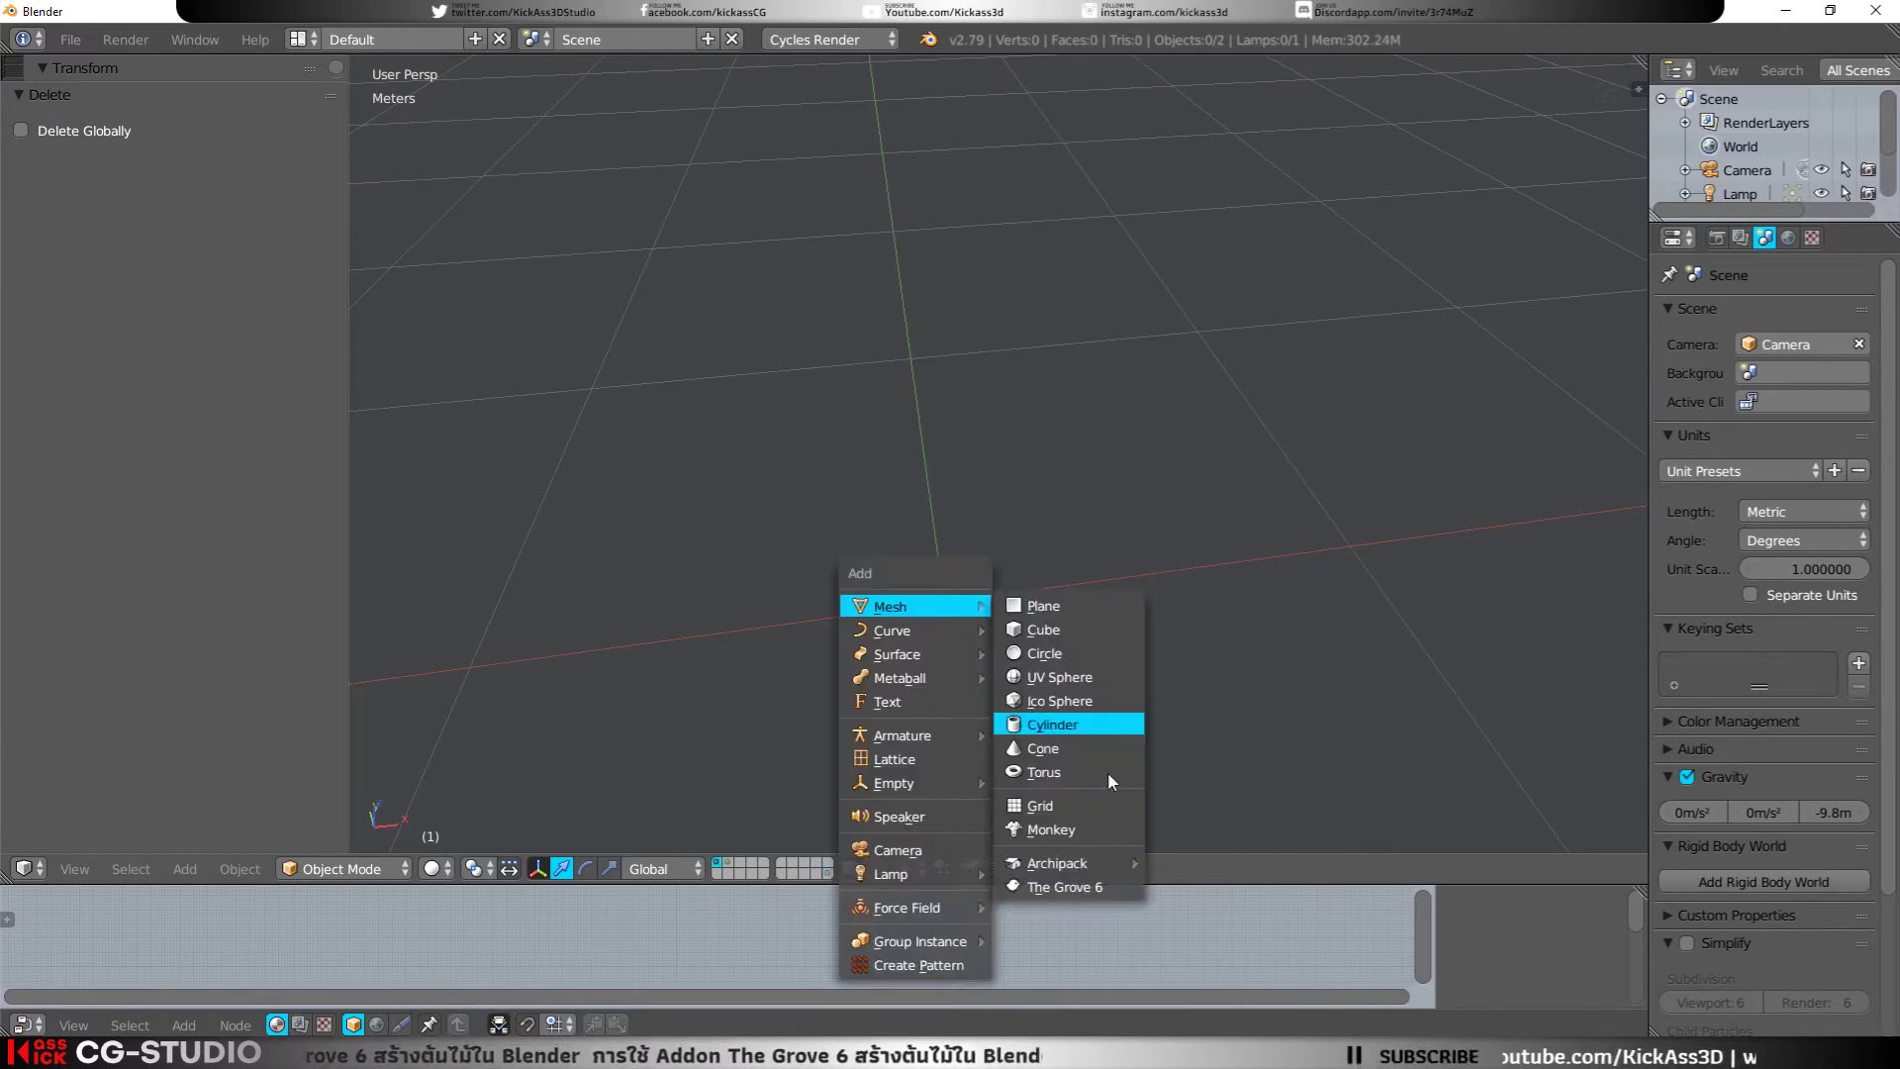
pyautogui.click(1088, 887)
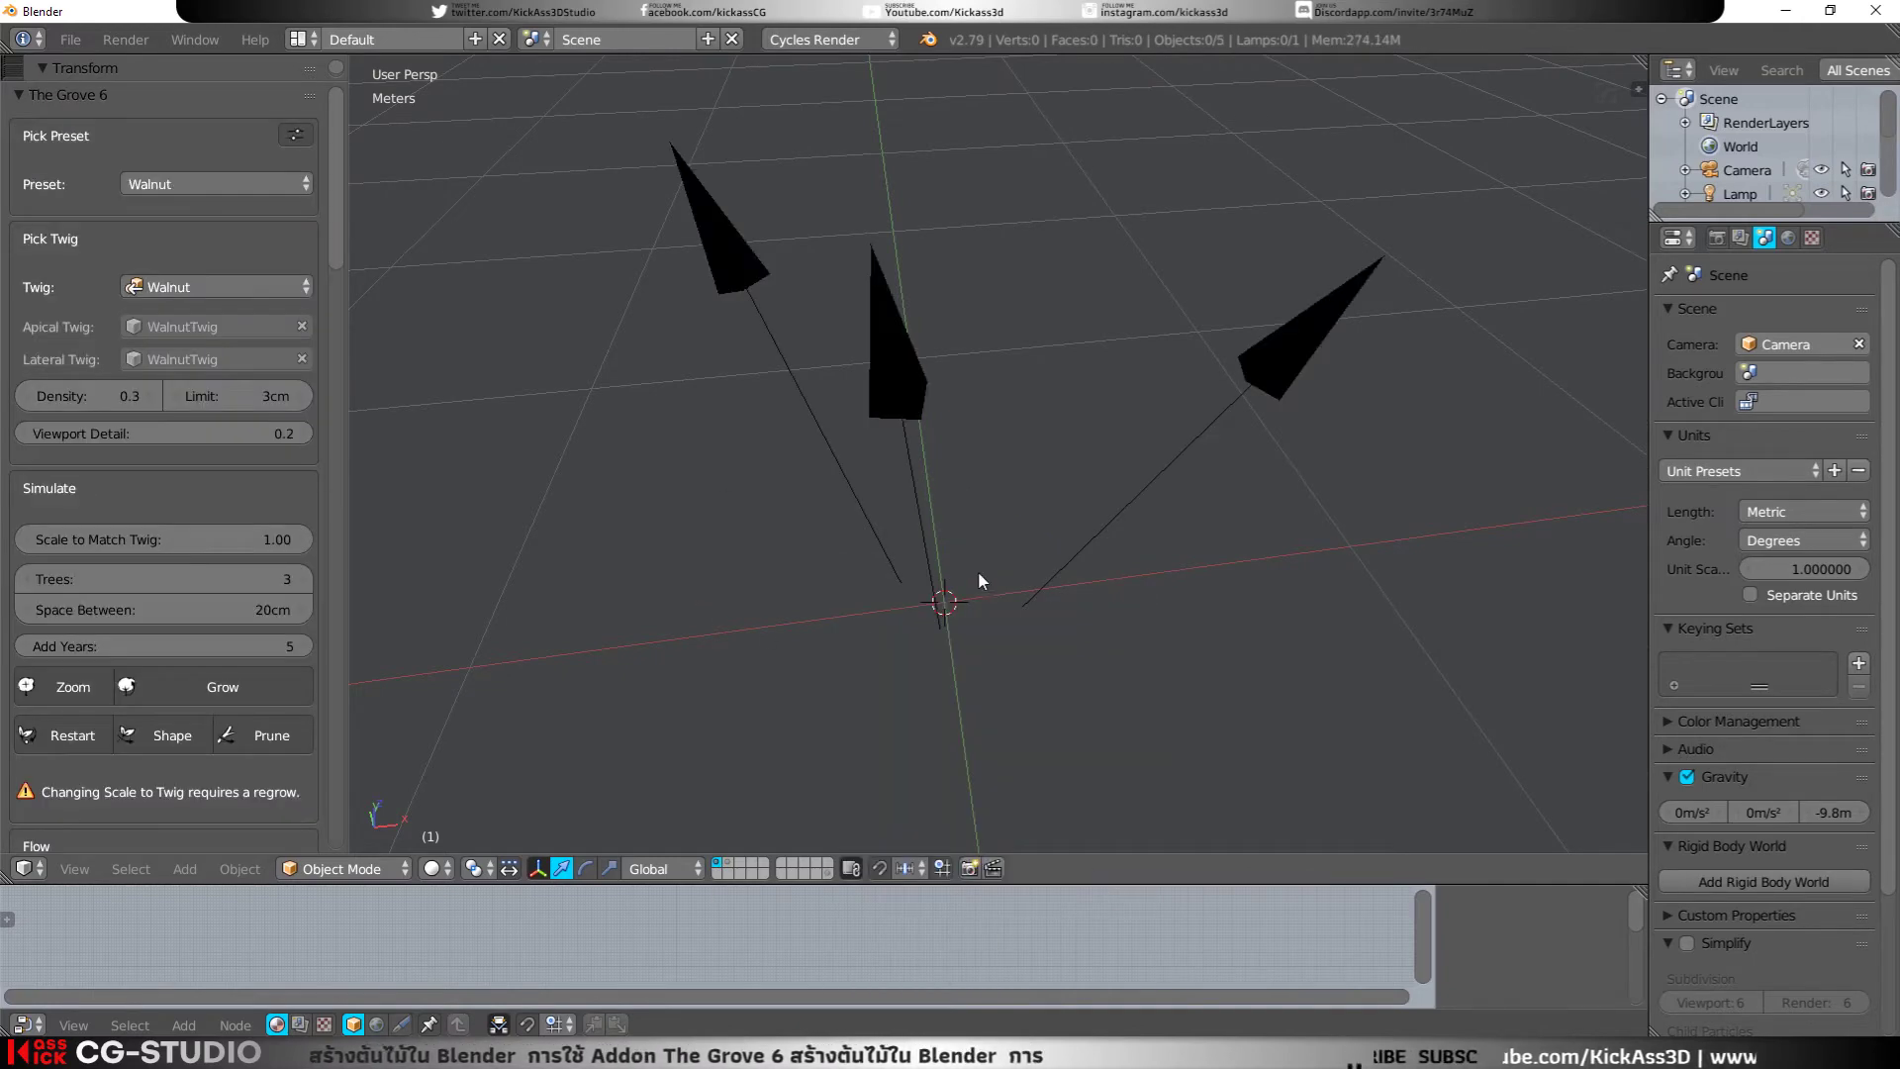
pyautogui.scroll(-2, 978, 572)
pyautogui.scroll(-2, 1009, 556)
pyautogui.scroll(-2, 970, 589)
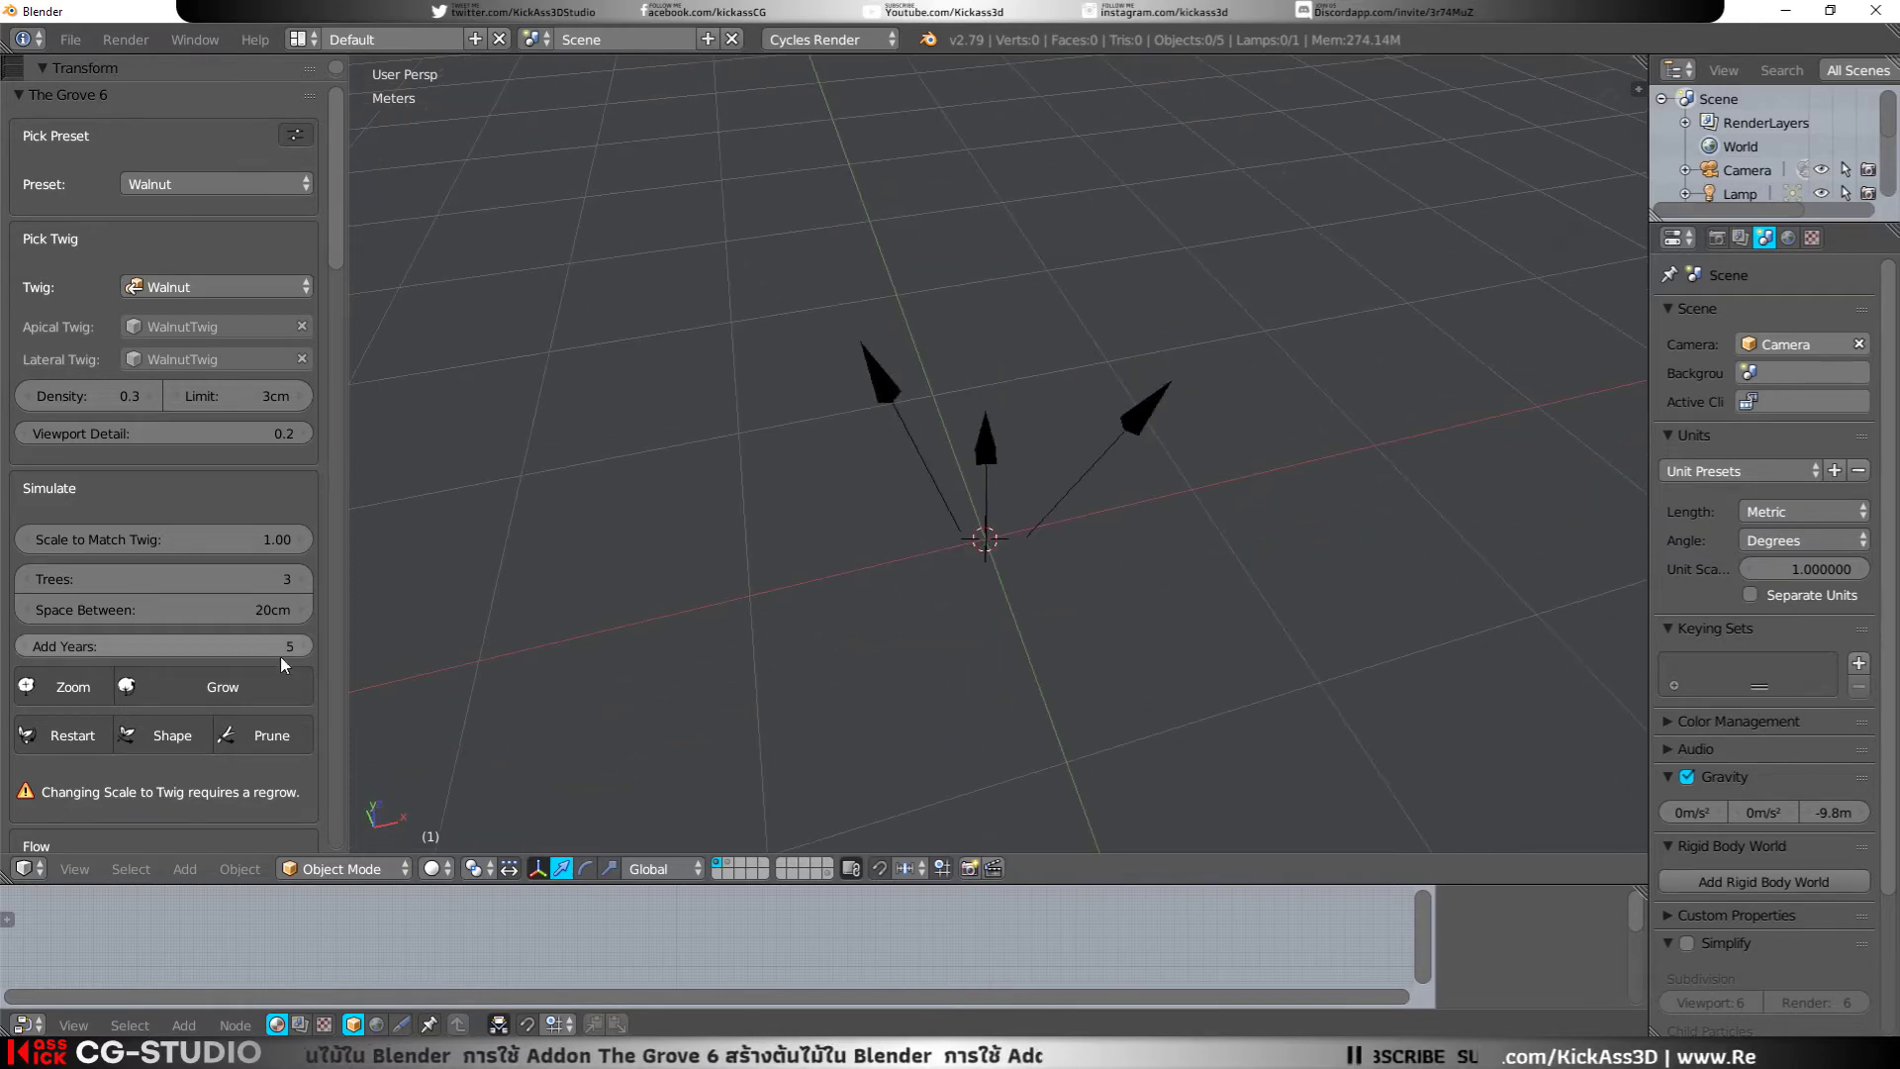
pyautogui.click(240, 686)
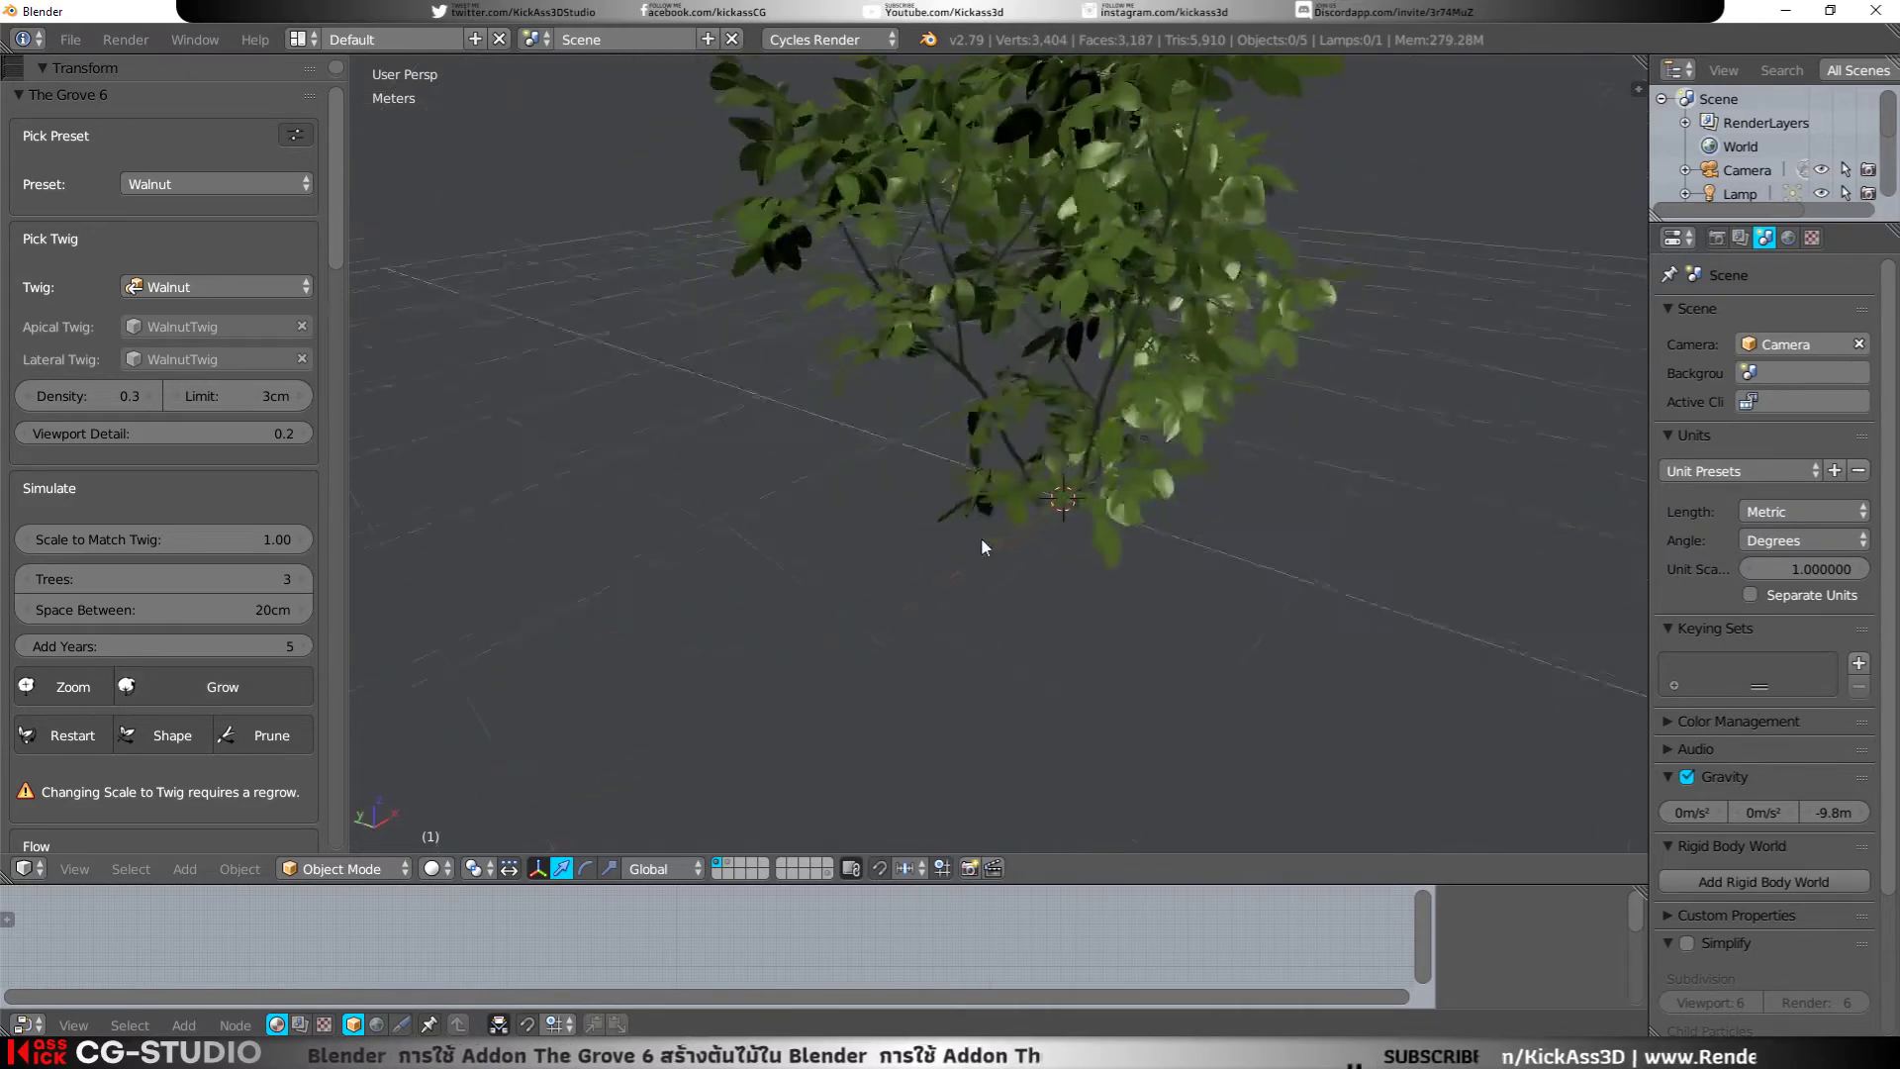
pyautogui.moveTo(981, 545); pyautogui.dragTo(883, 506, button='middle')
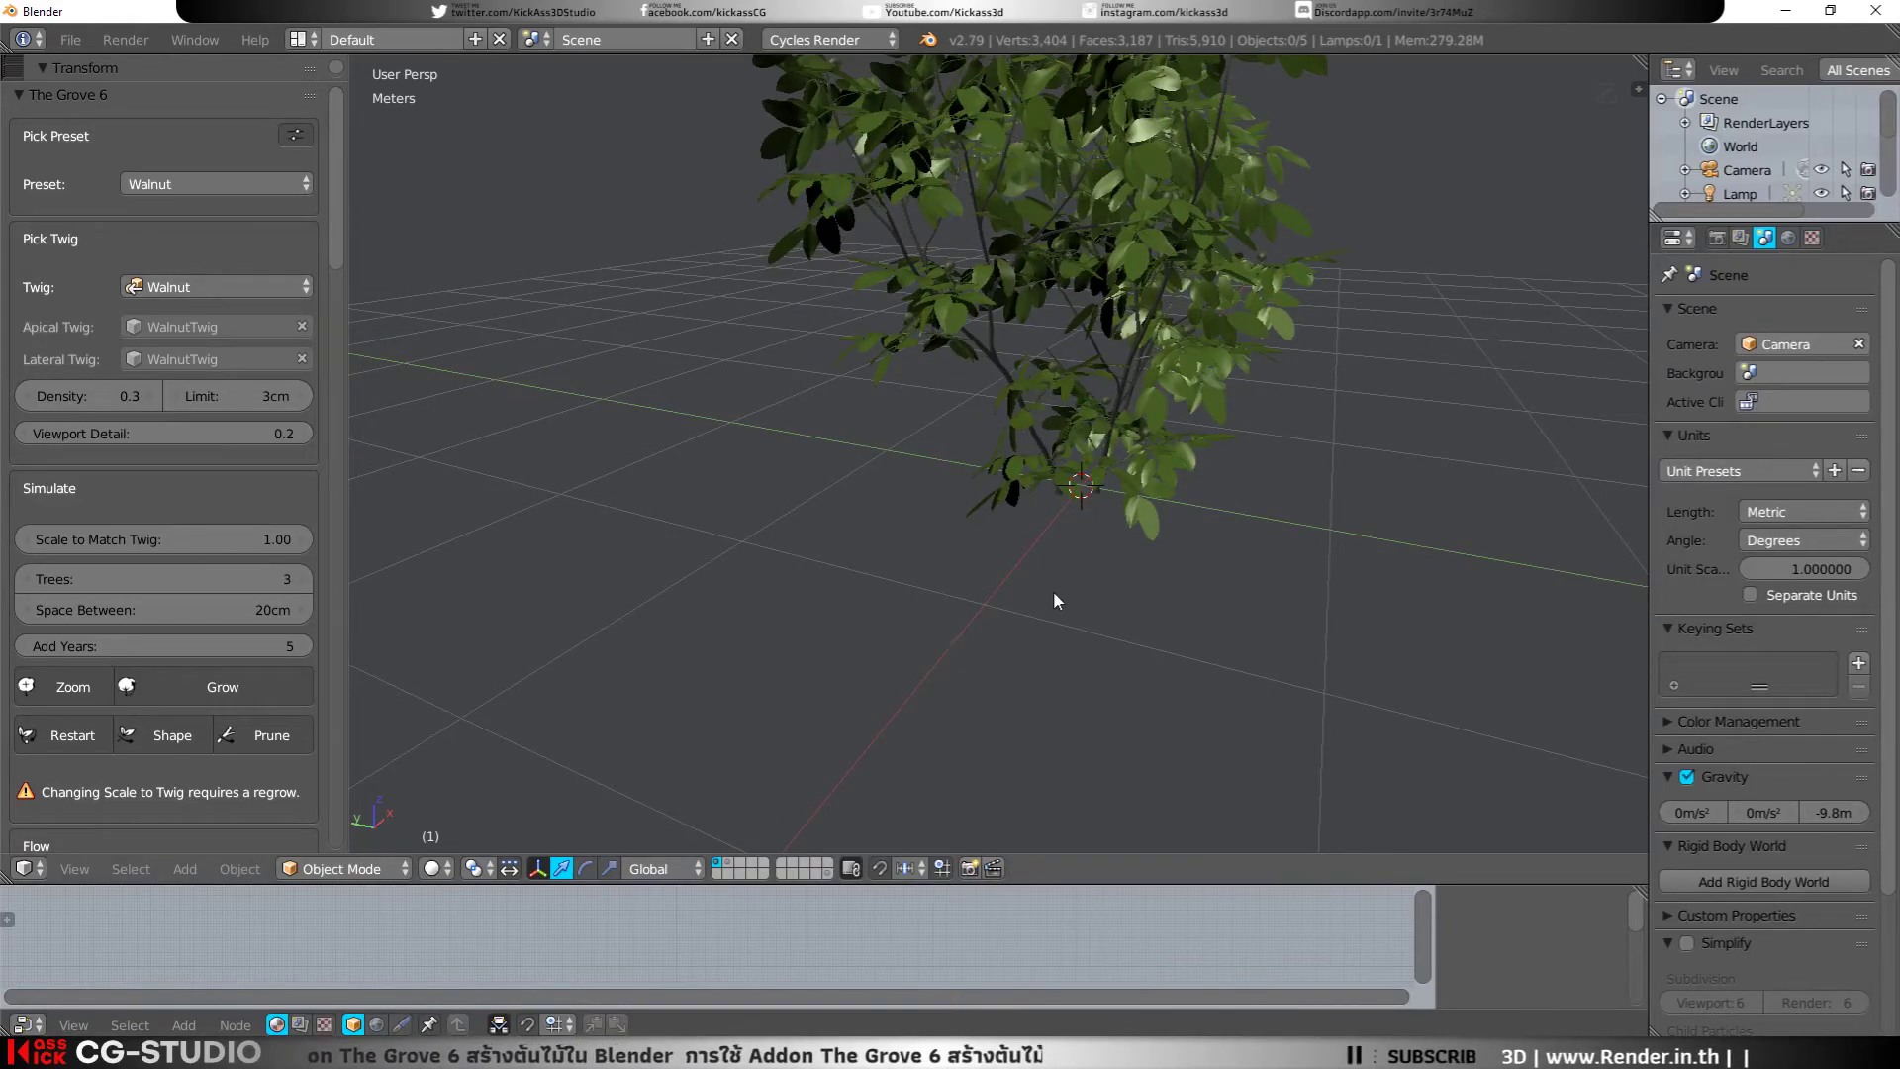
pyautogui.moveTo(1053, 591); pyautogui.dragTo(925, 564, button='middle')
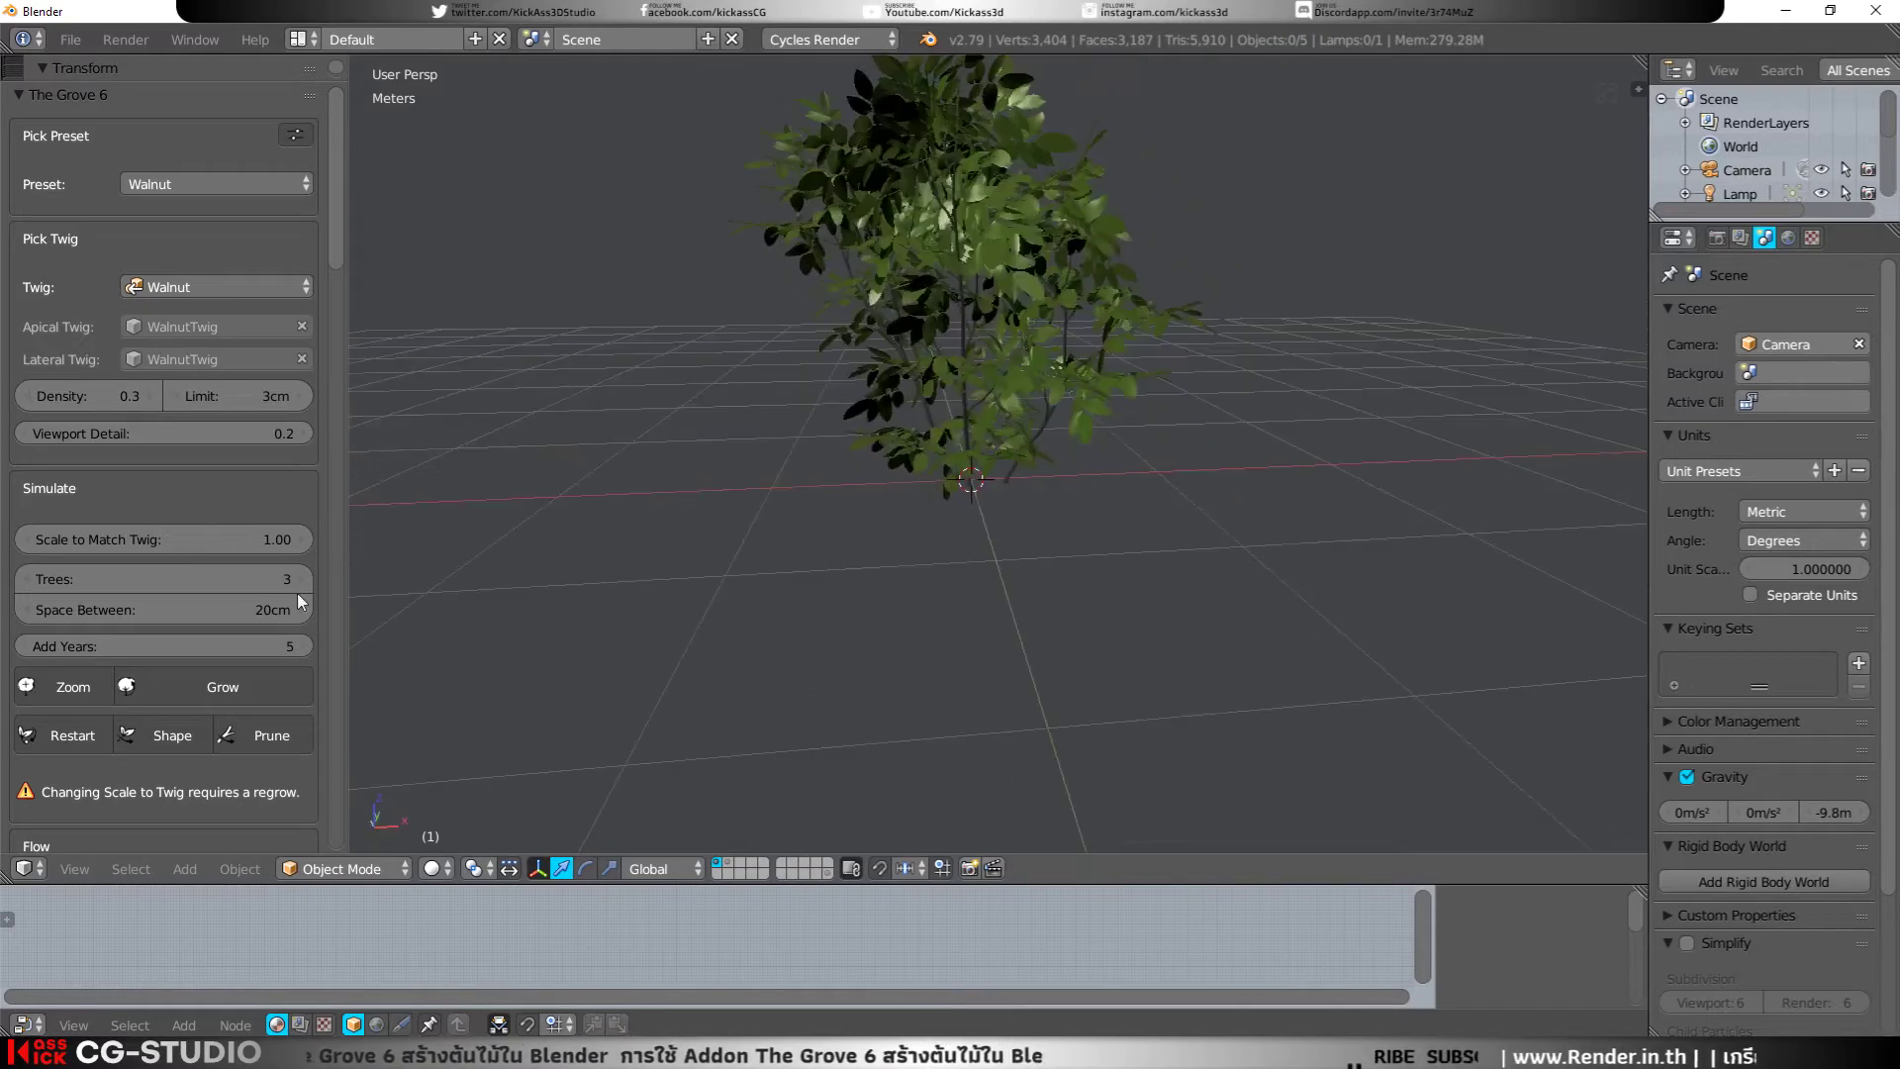
pyautogui.click(25, 579)
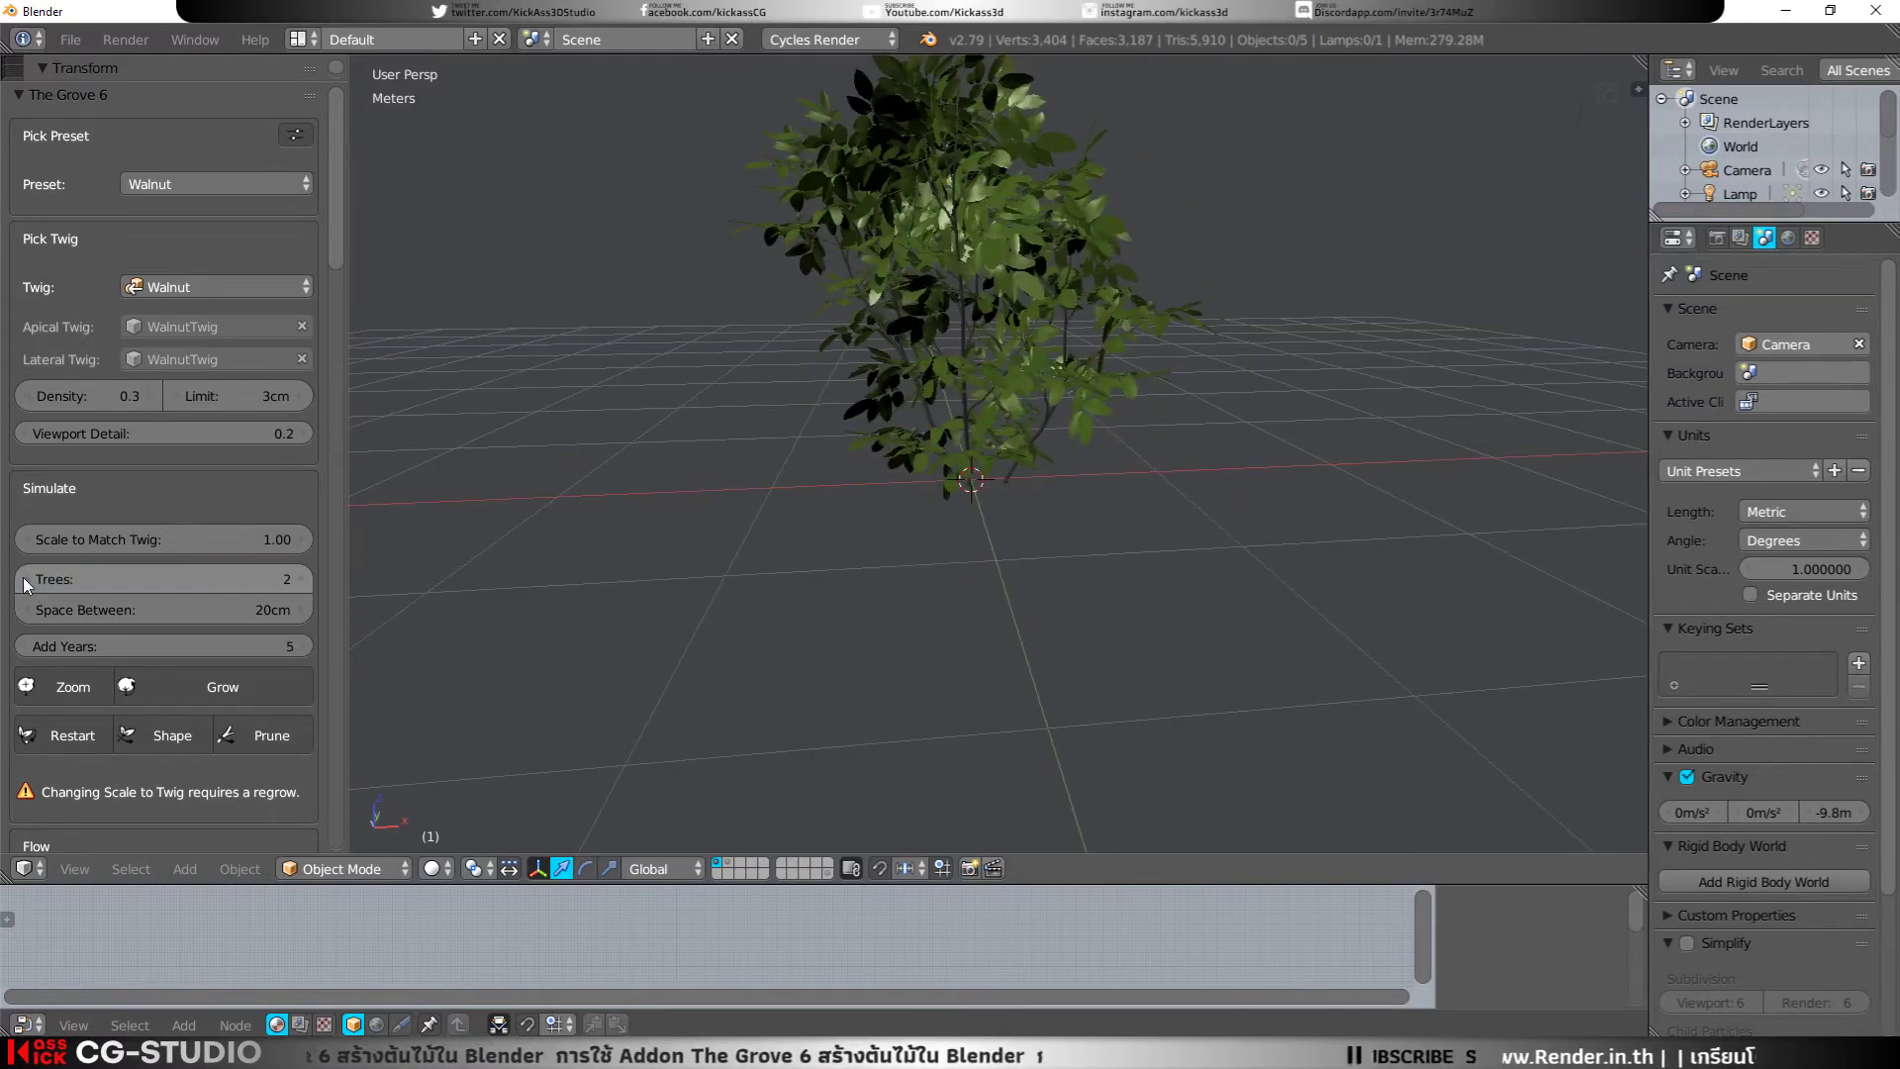
# Step: Set Trees to 1, restart the Walnut, and grow it to 20 years and 6.0 m tall
pyautogui.click(25, 579)
pyautogui.click(56, 696)
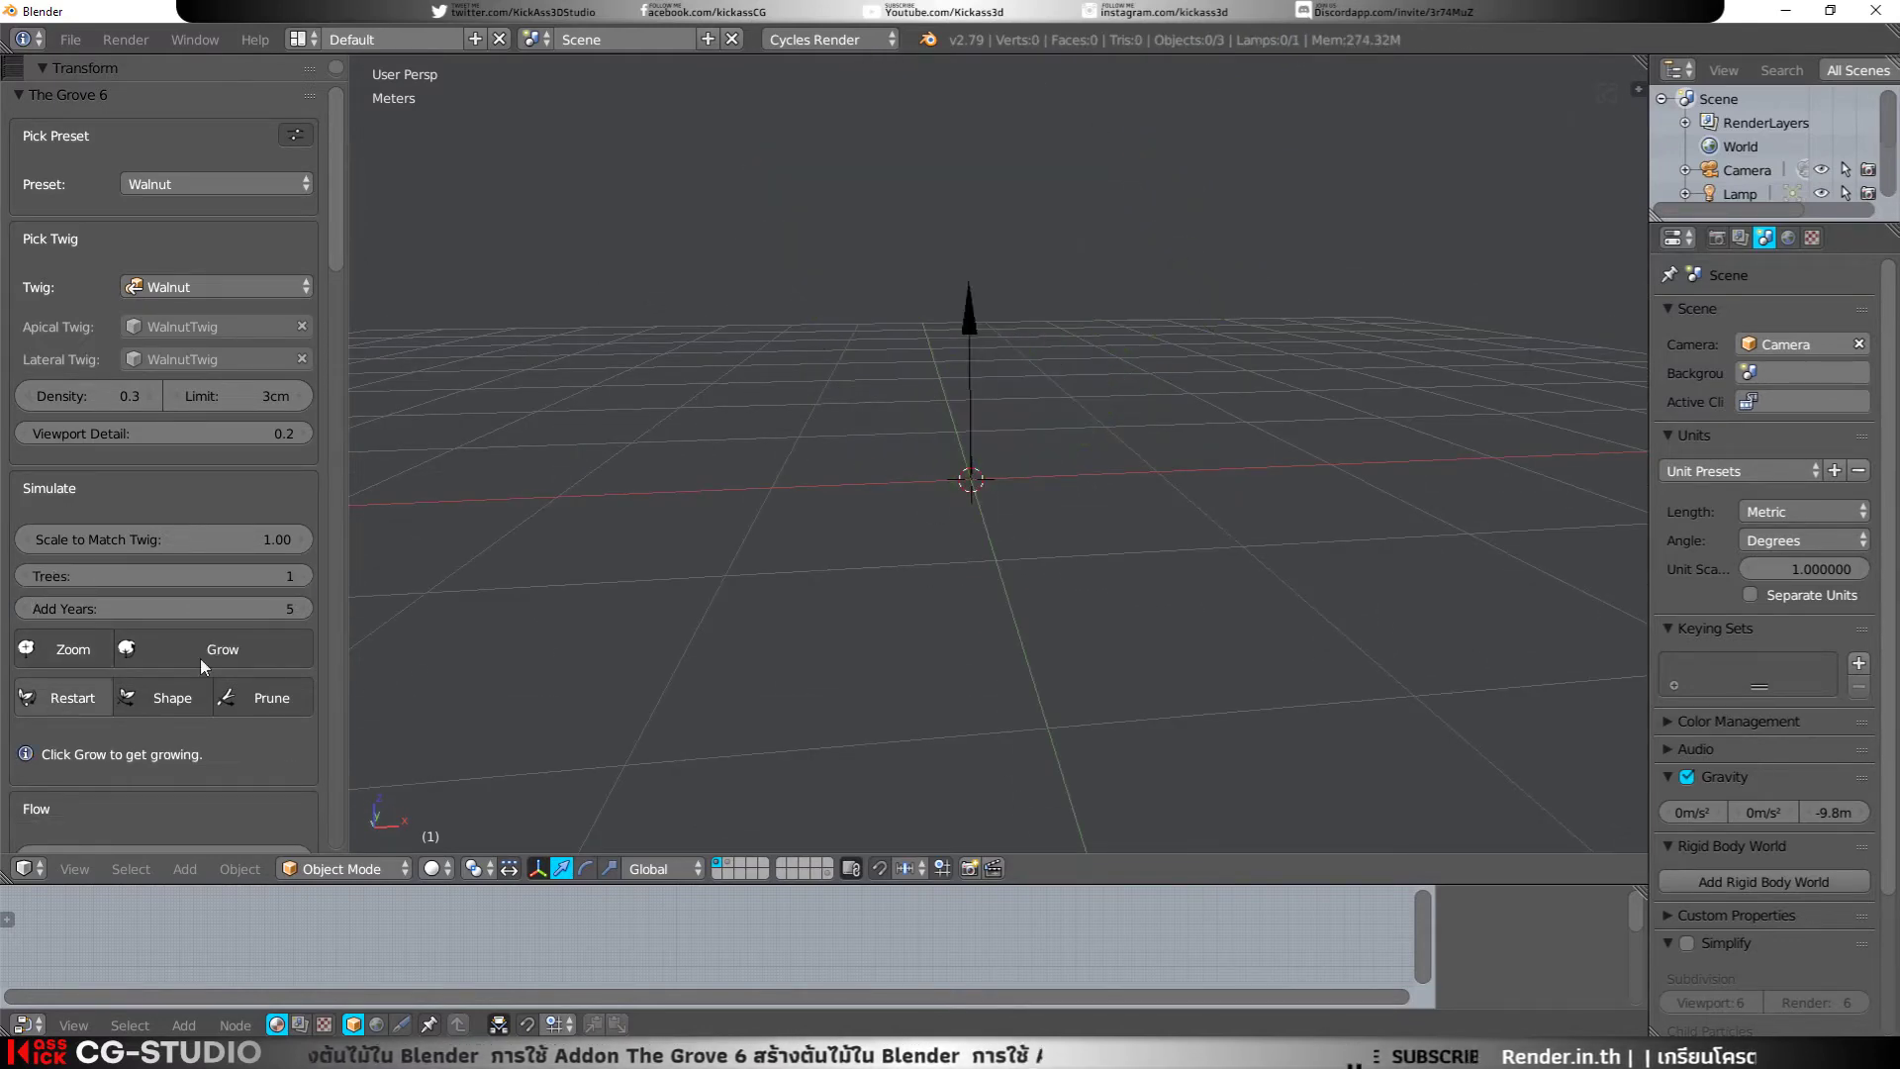
pyautogui.click(242, 640)
pyautogui.click(242, 640)
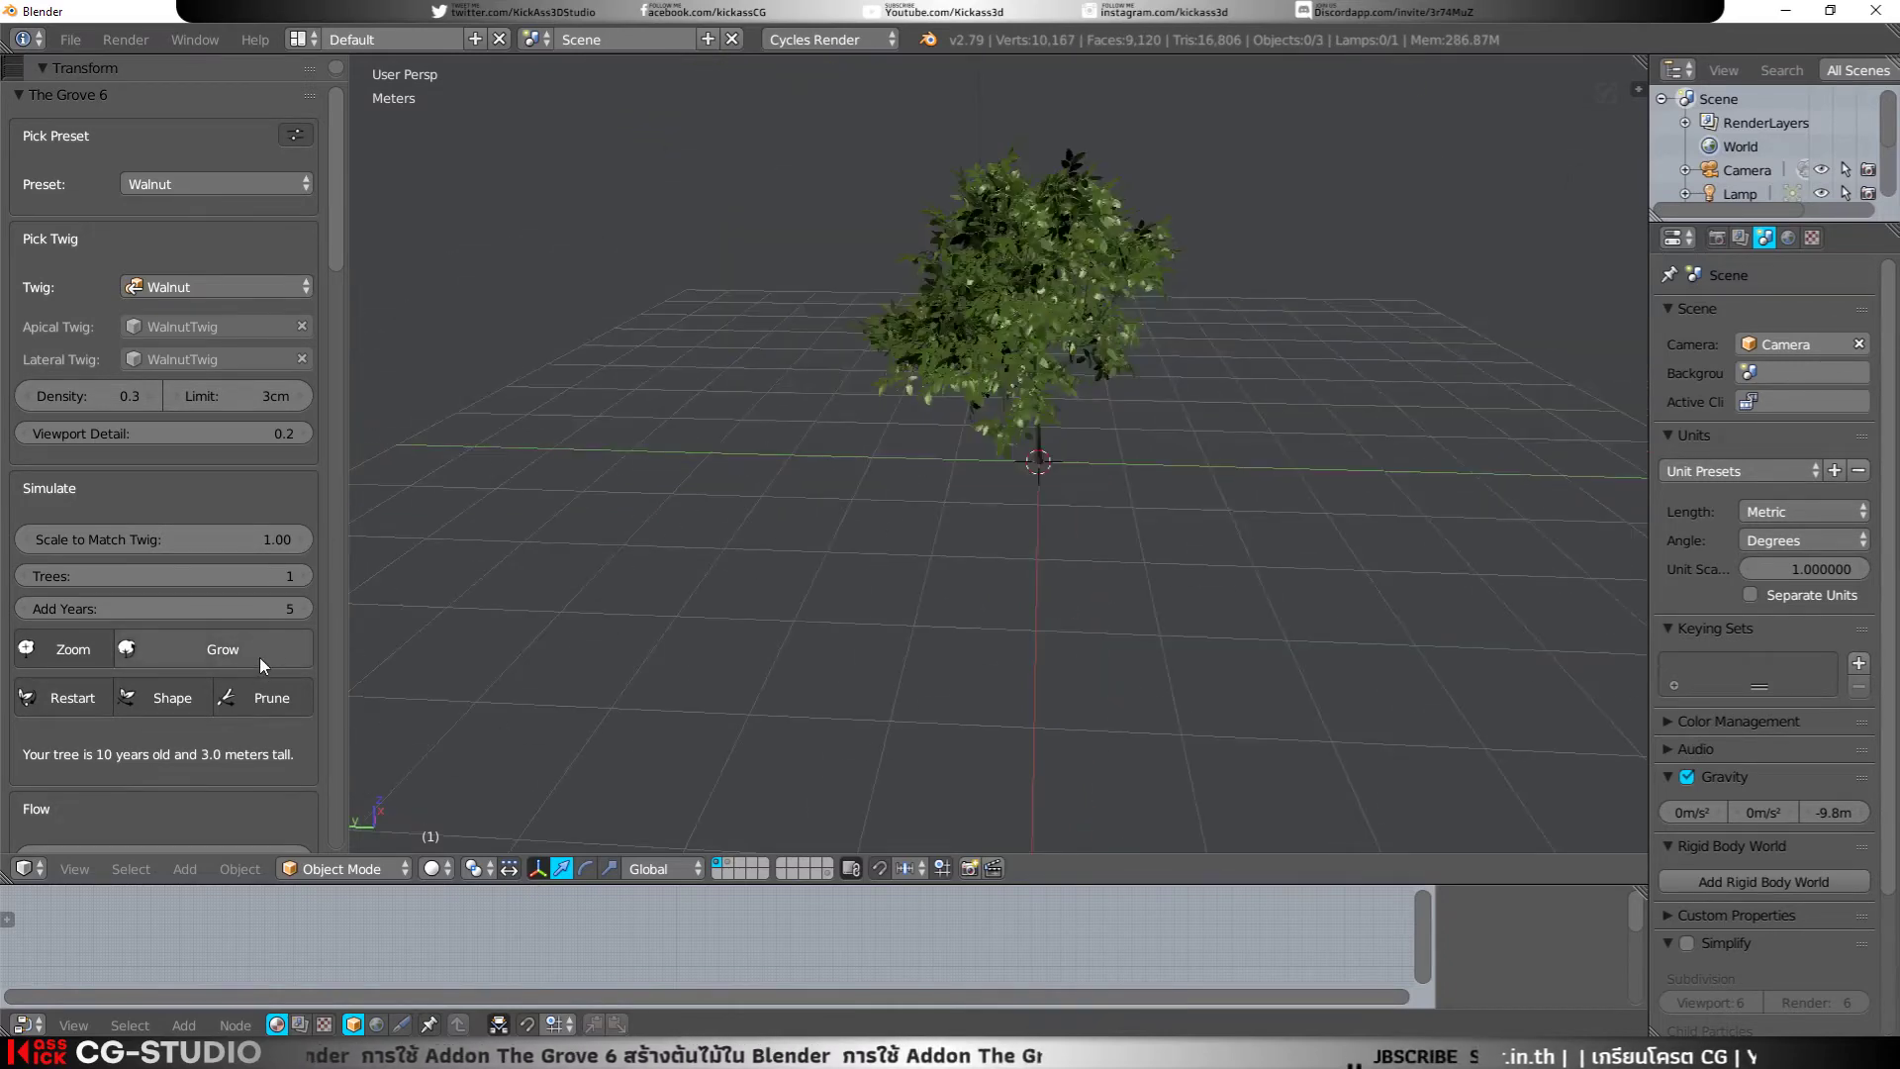
pyautogui.moveTo(1112, 495)
pyautogui.mouseDown(button='middle')
pyautogui.moveTo(966, 451)
pyautogui.moveTo(912, 501)
pyautogui.mouseUp(button='middle')
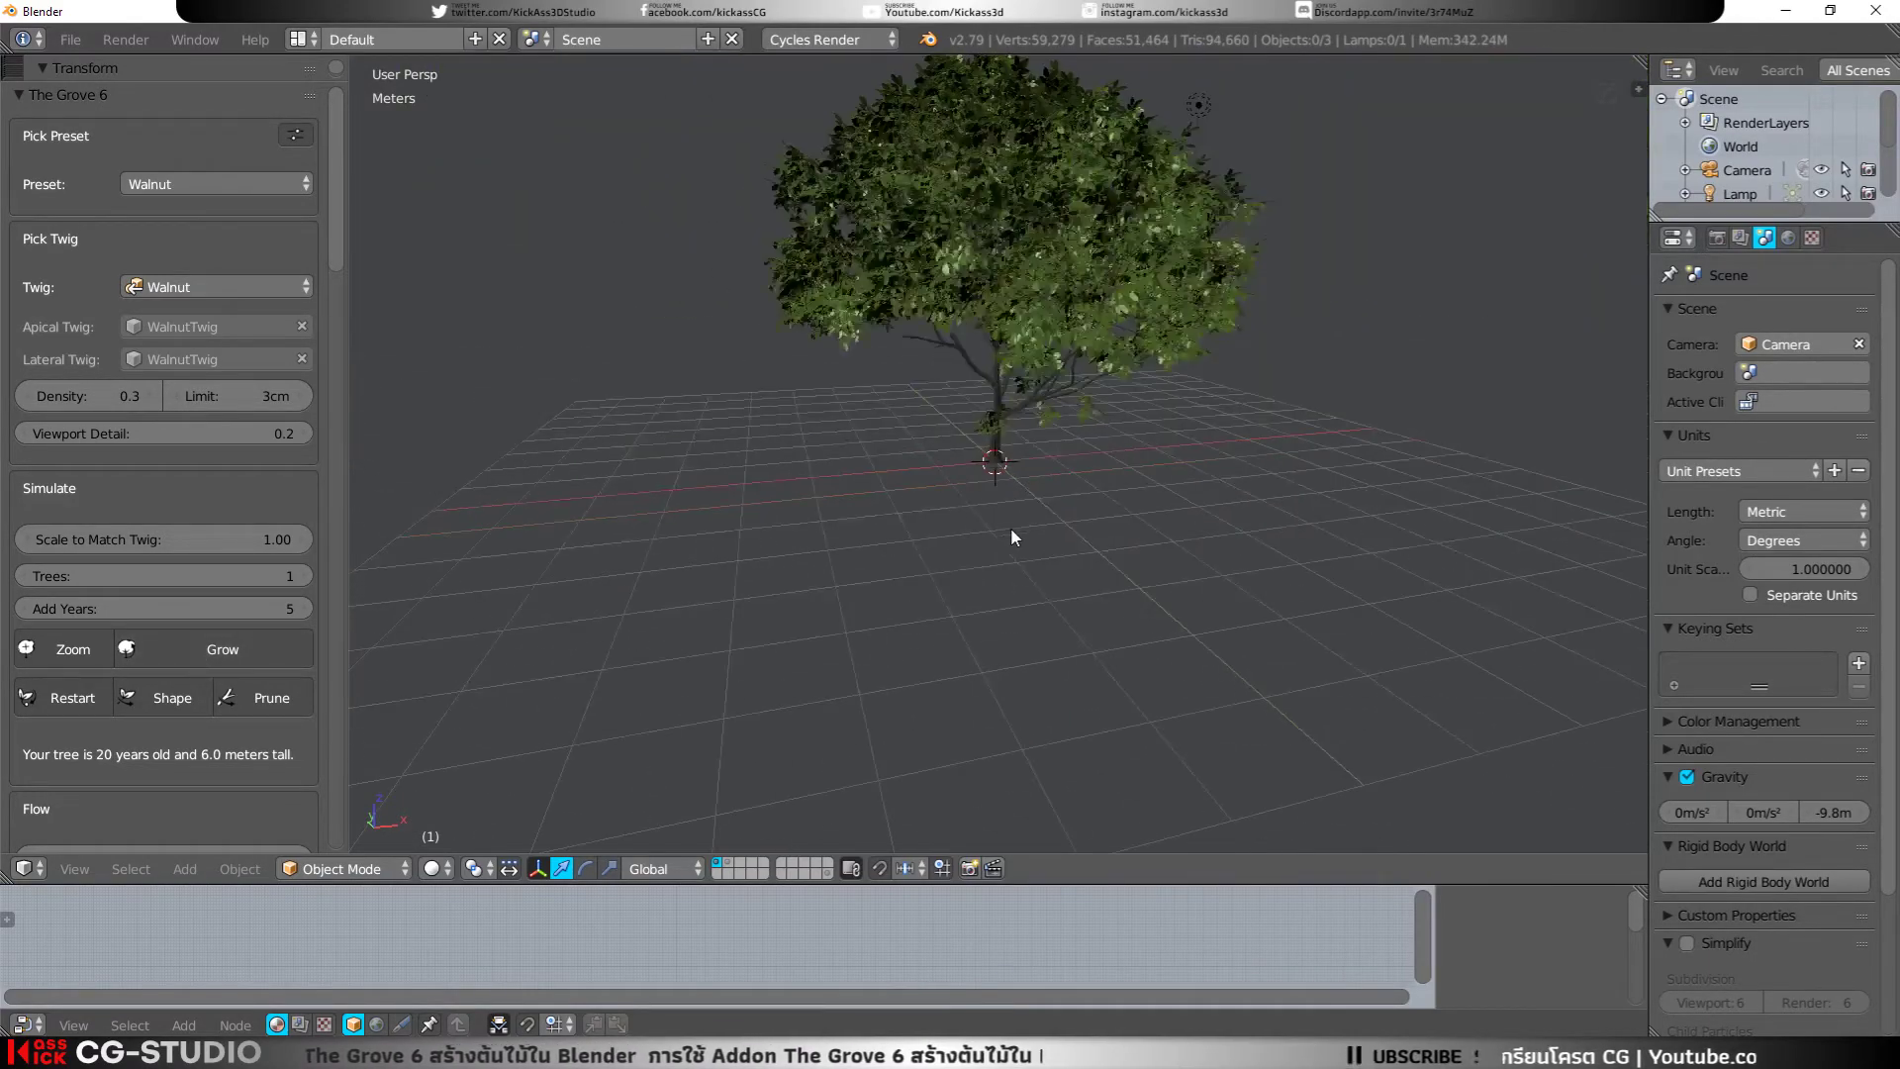
pyautogui.moveTo(977, 633); pyautogui.dragTo(959, 649, button='middle')
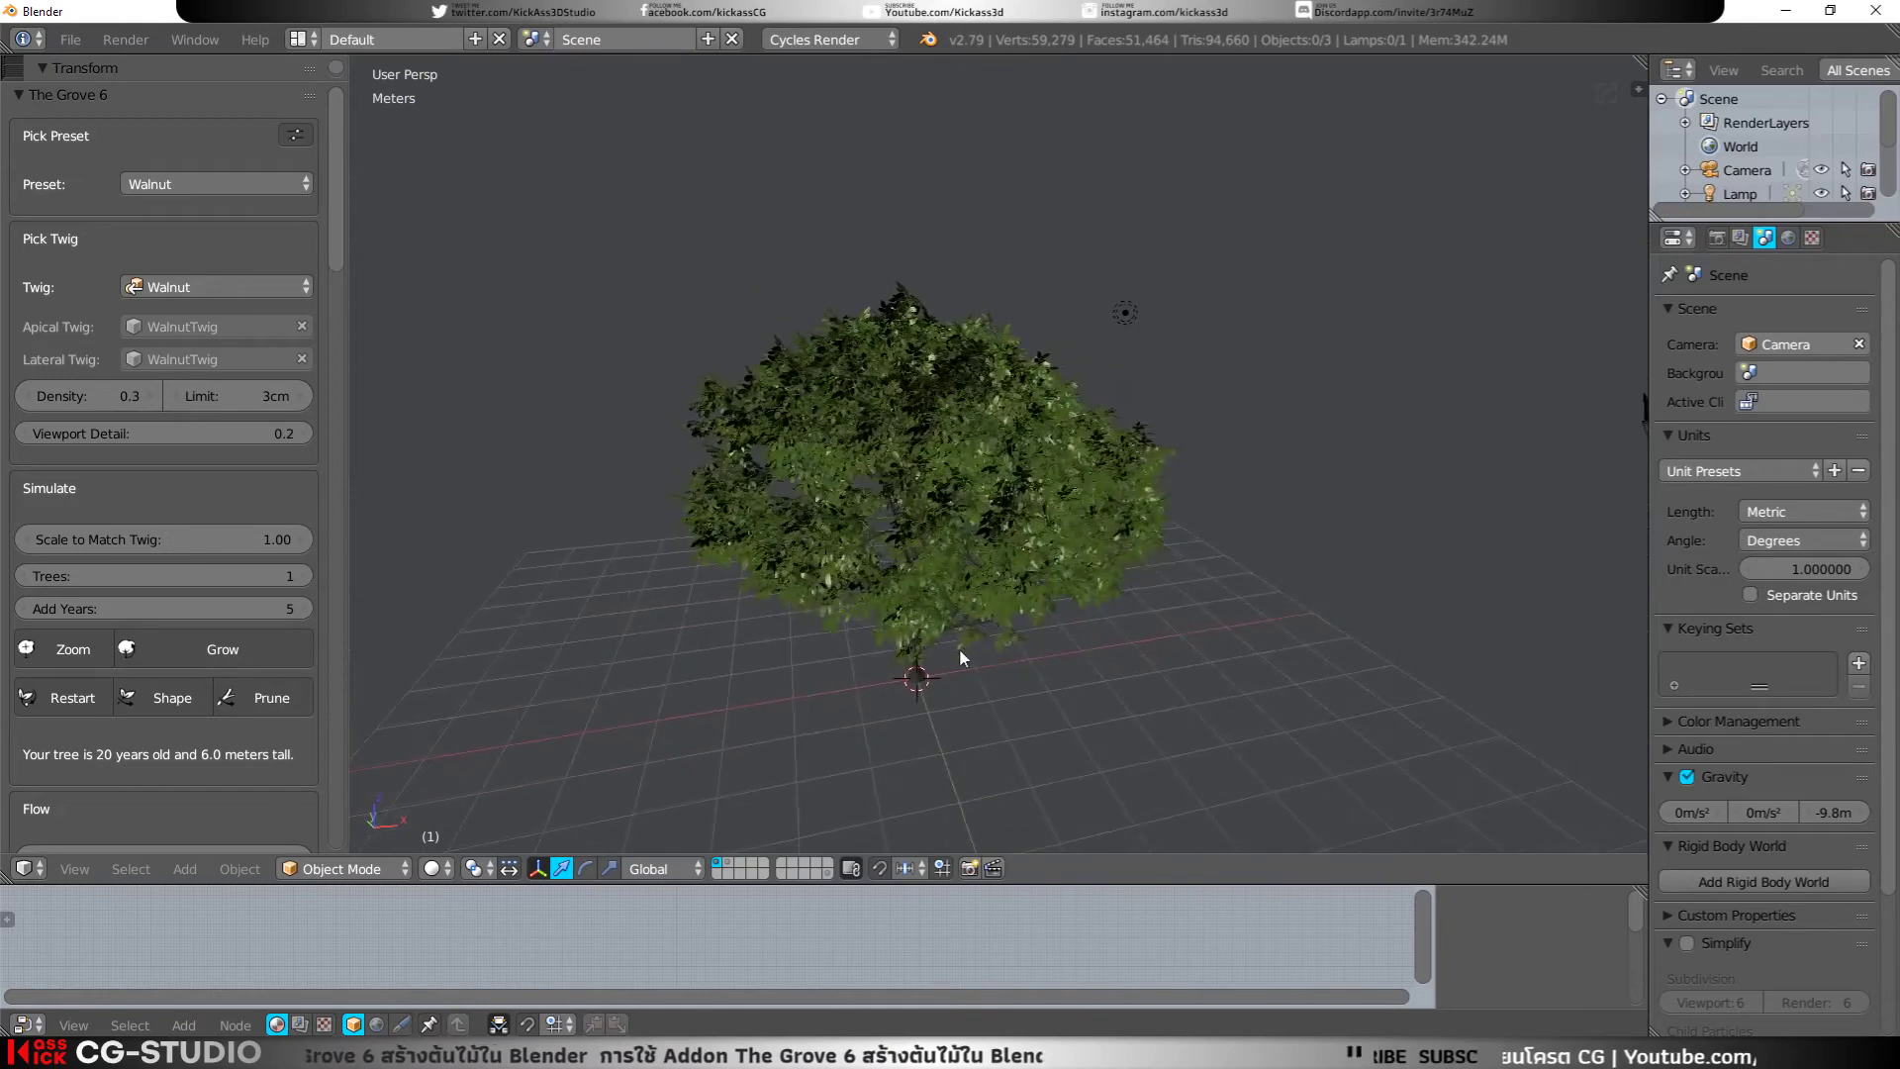
# Step: Delete the lamp from the scene
pyautogui.rightClick(1111, 326)
pyautogui.press('x')
pyautogui.click(1124, 323)
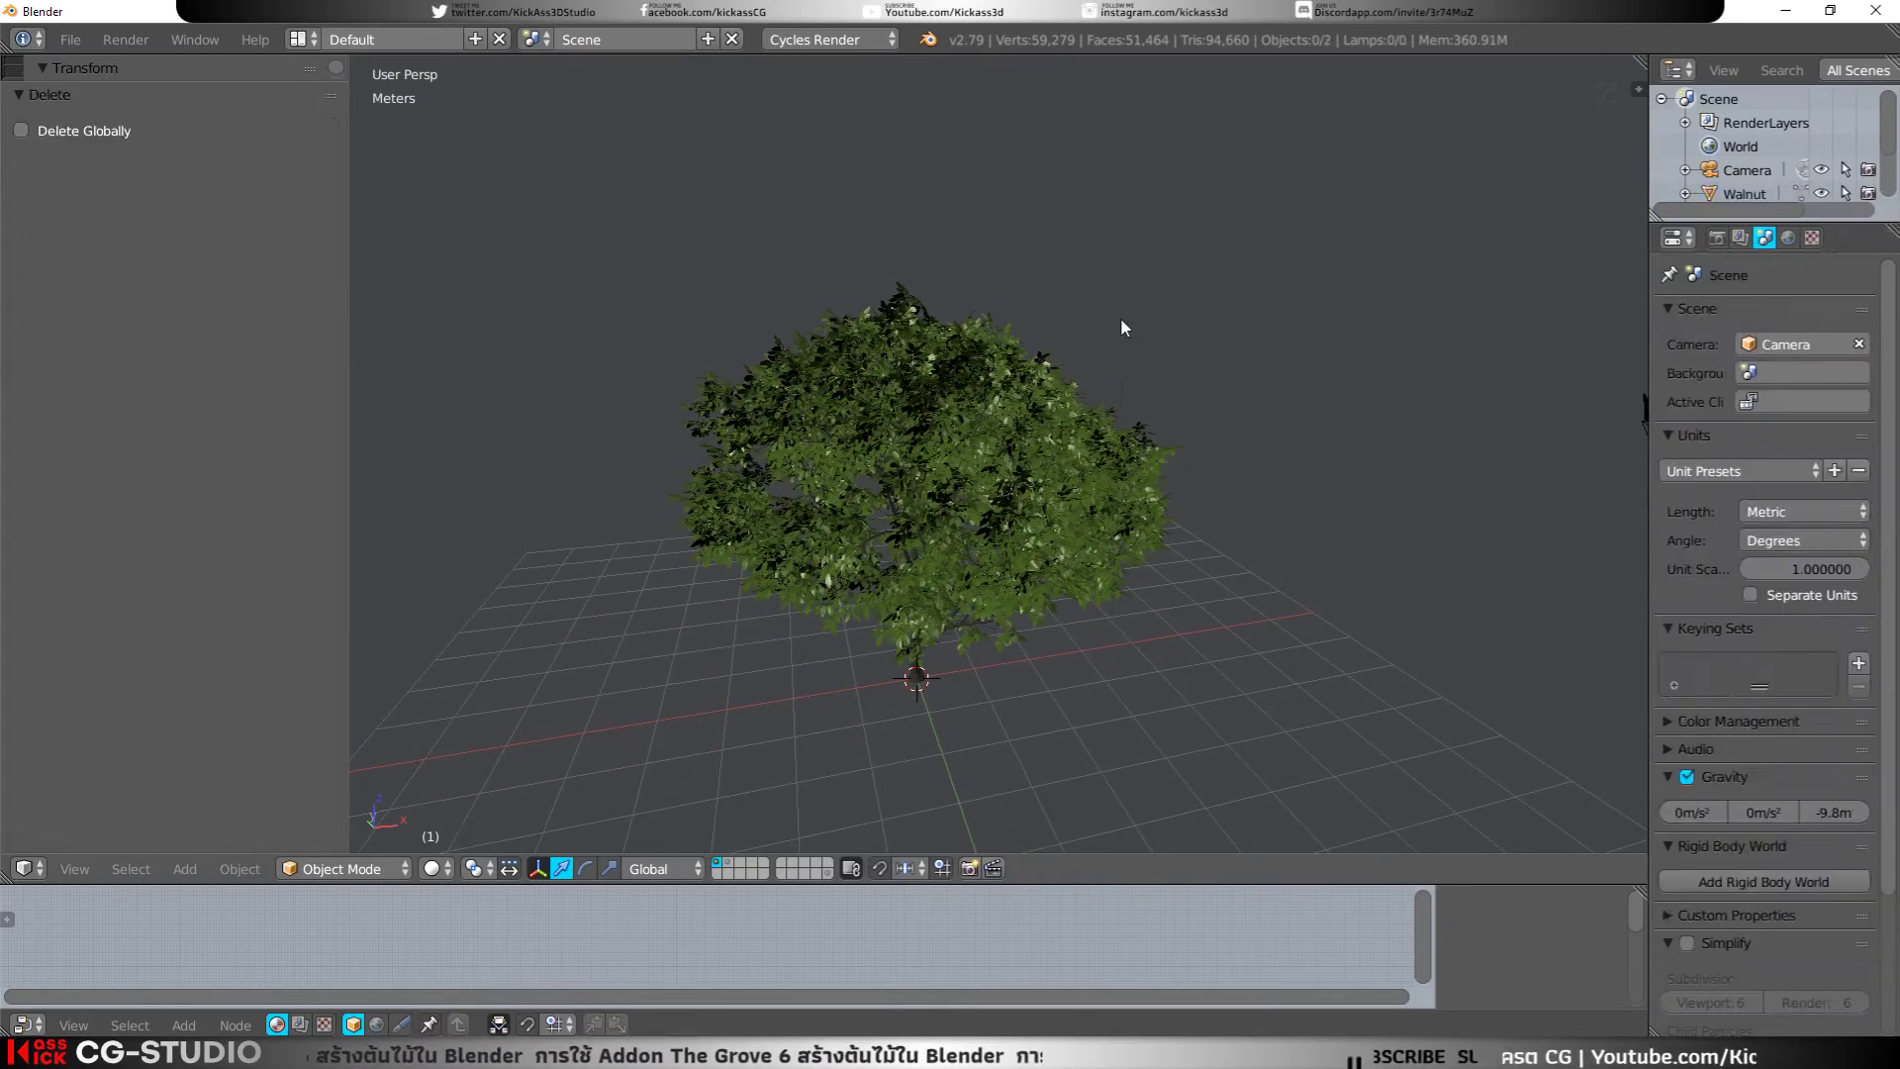
# Step: Enable world nodes and set the background Color to an Environment Texture
pyautogui.click(1788, 238)
pyautogui.click(1803, 444)
pyautogui.click(1878, 481)
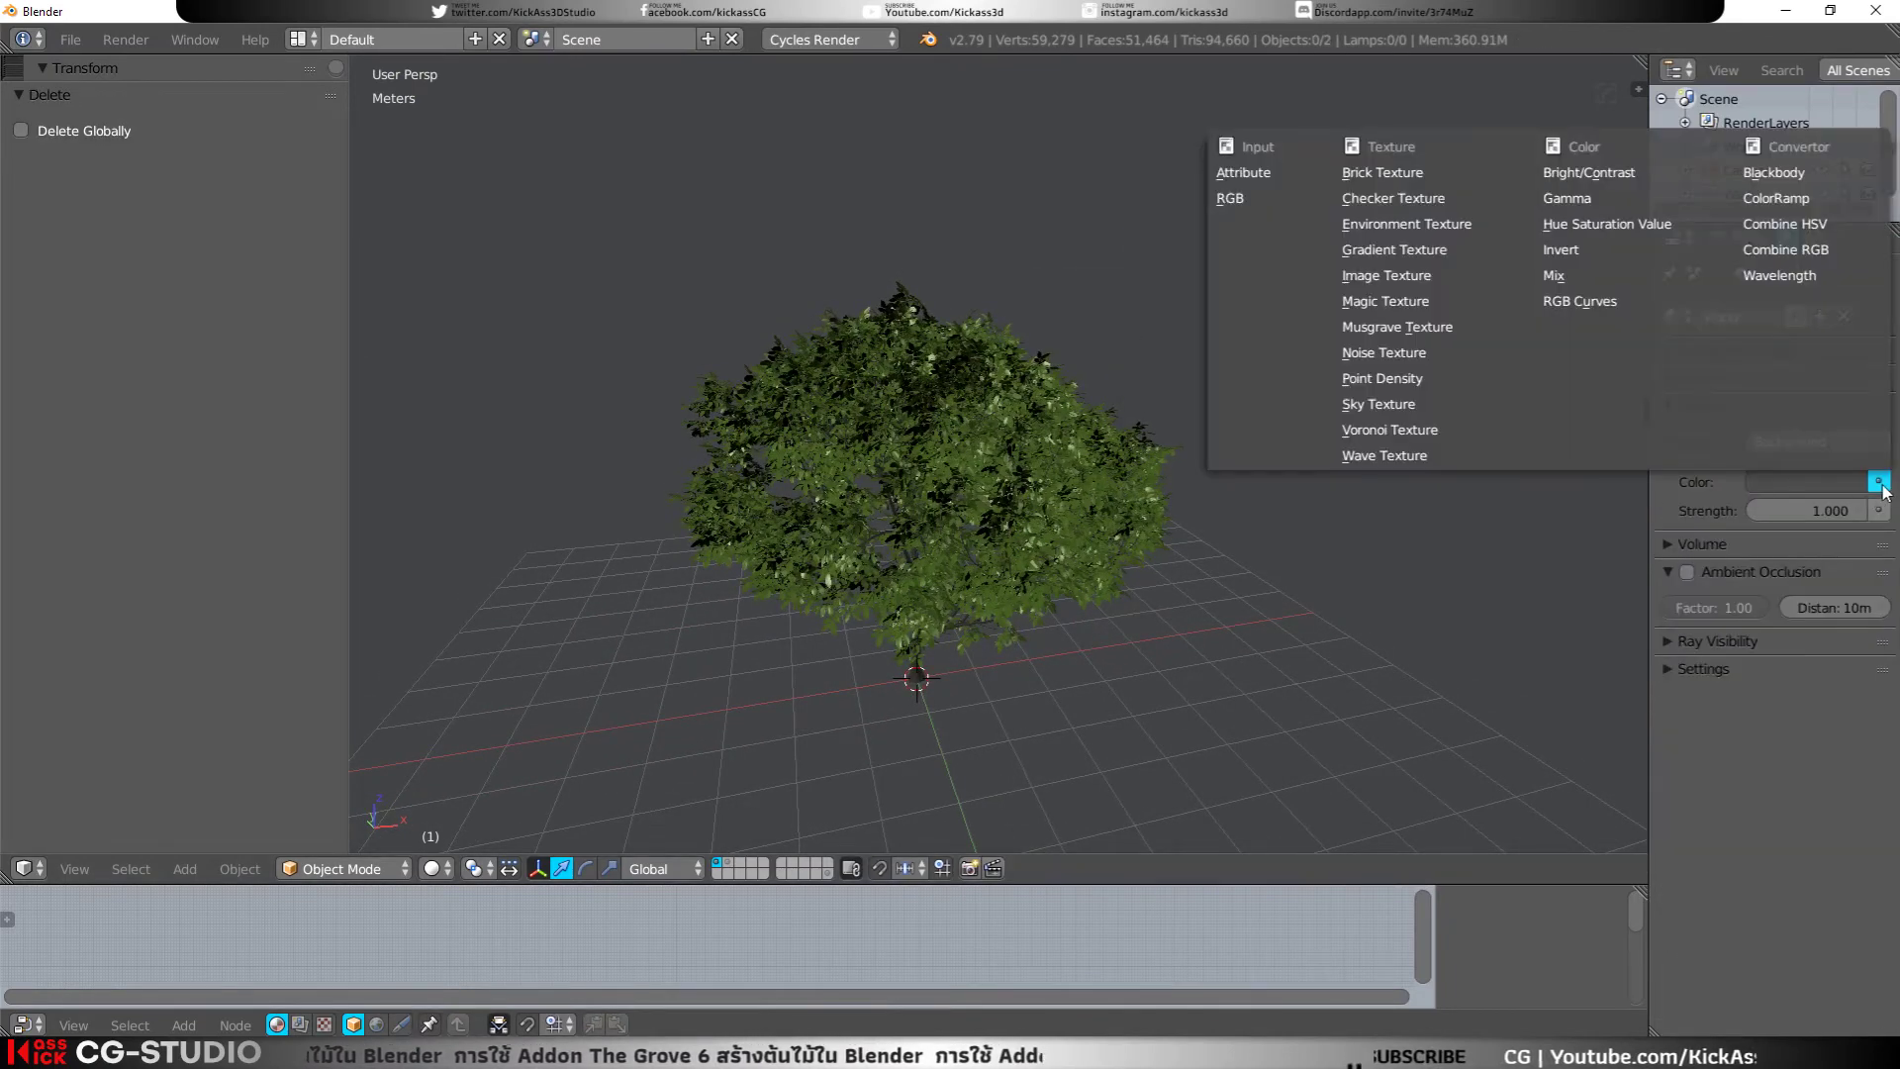
pyautogui.click(1384, 225)
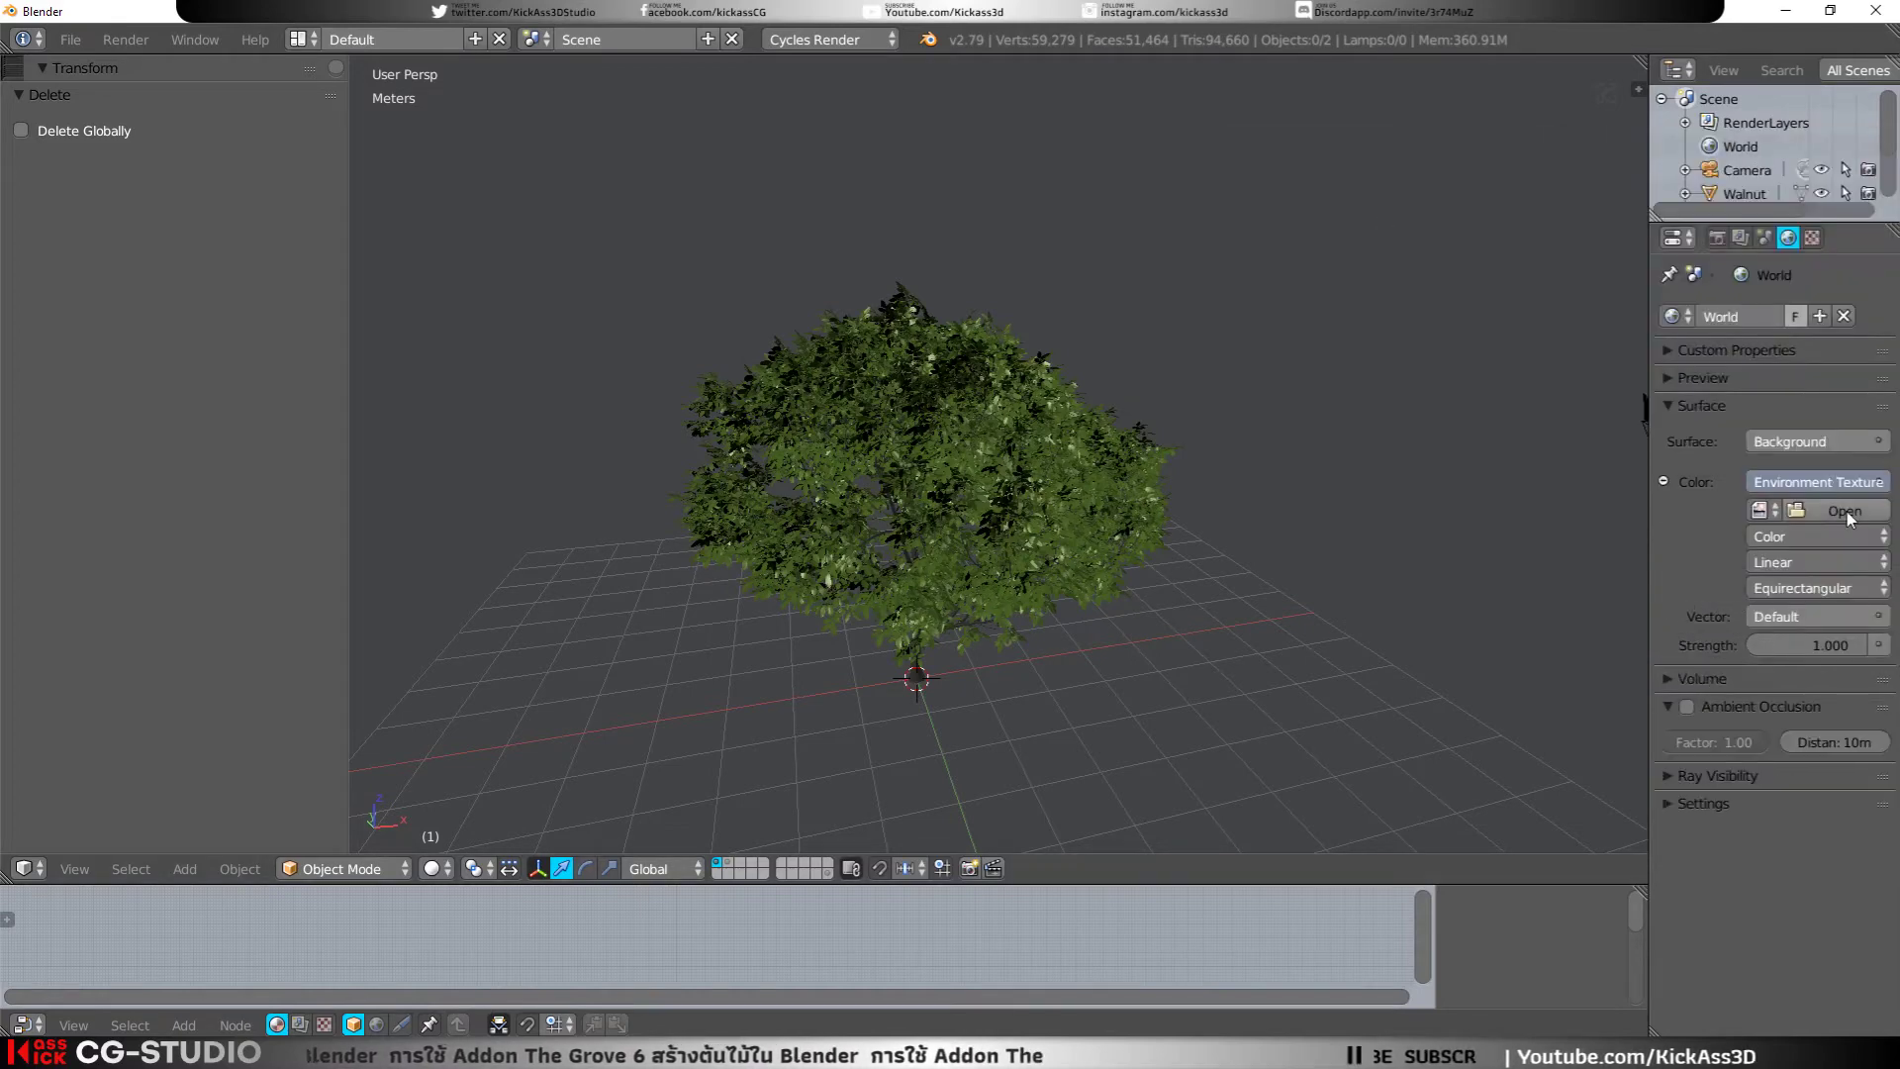
# Step: Load plants_downtown_montreal_canada.exr from the Exterior HDRI PACK1 folder as the environment image
pyautogui.click(1847, 513)
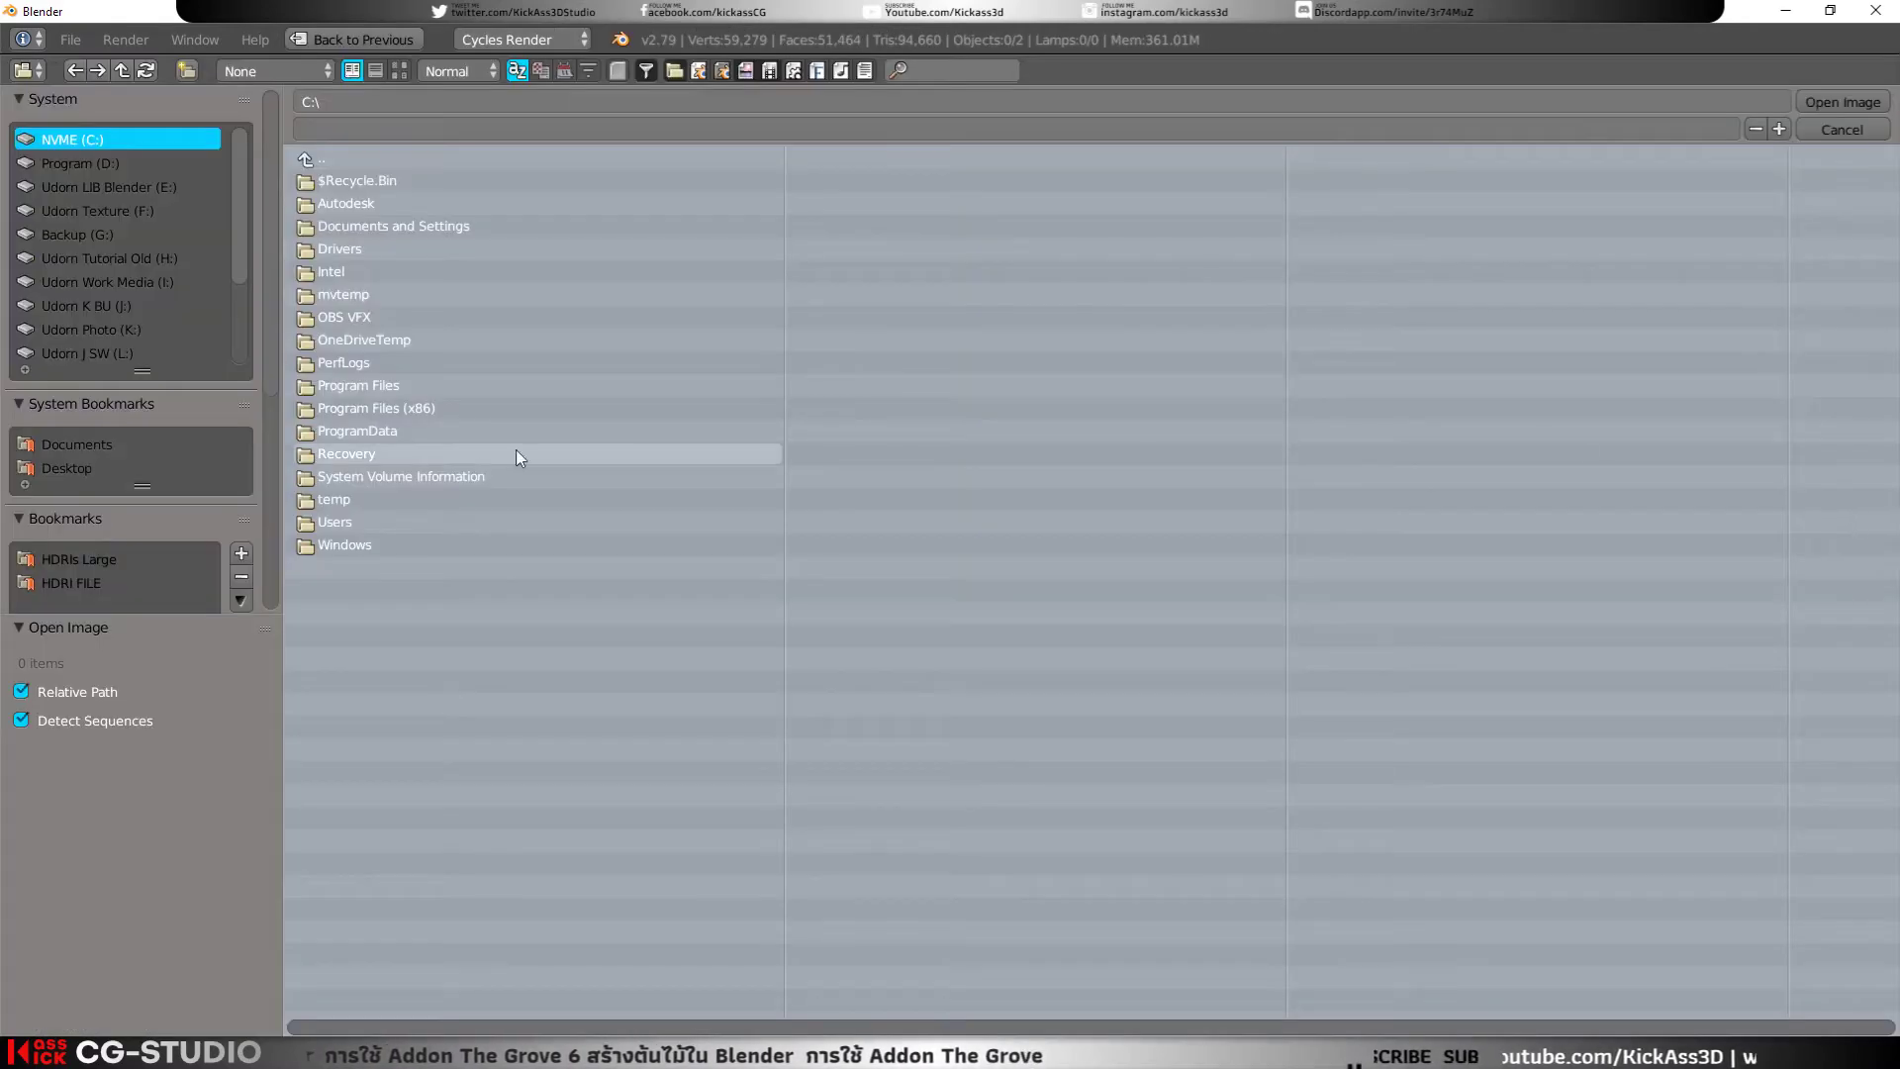
pyautogui.scroll(-3, 115, 549)
pyautogui.scroll(-1, 107, 574)
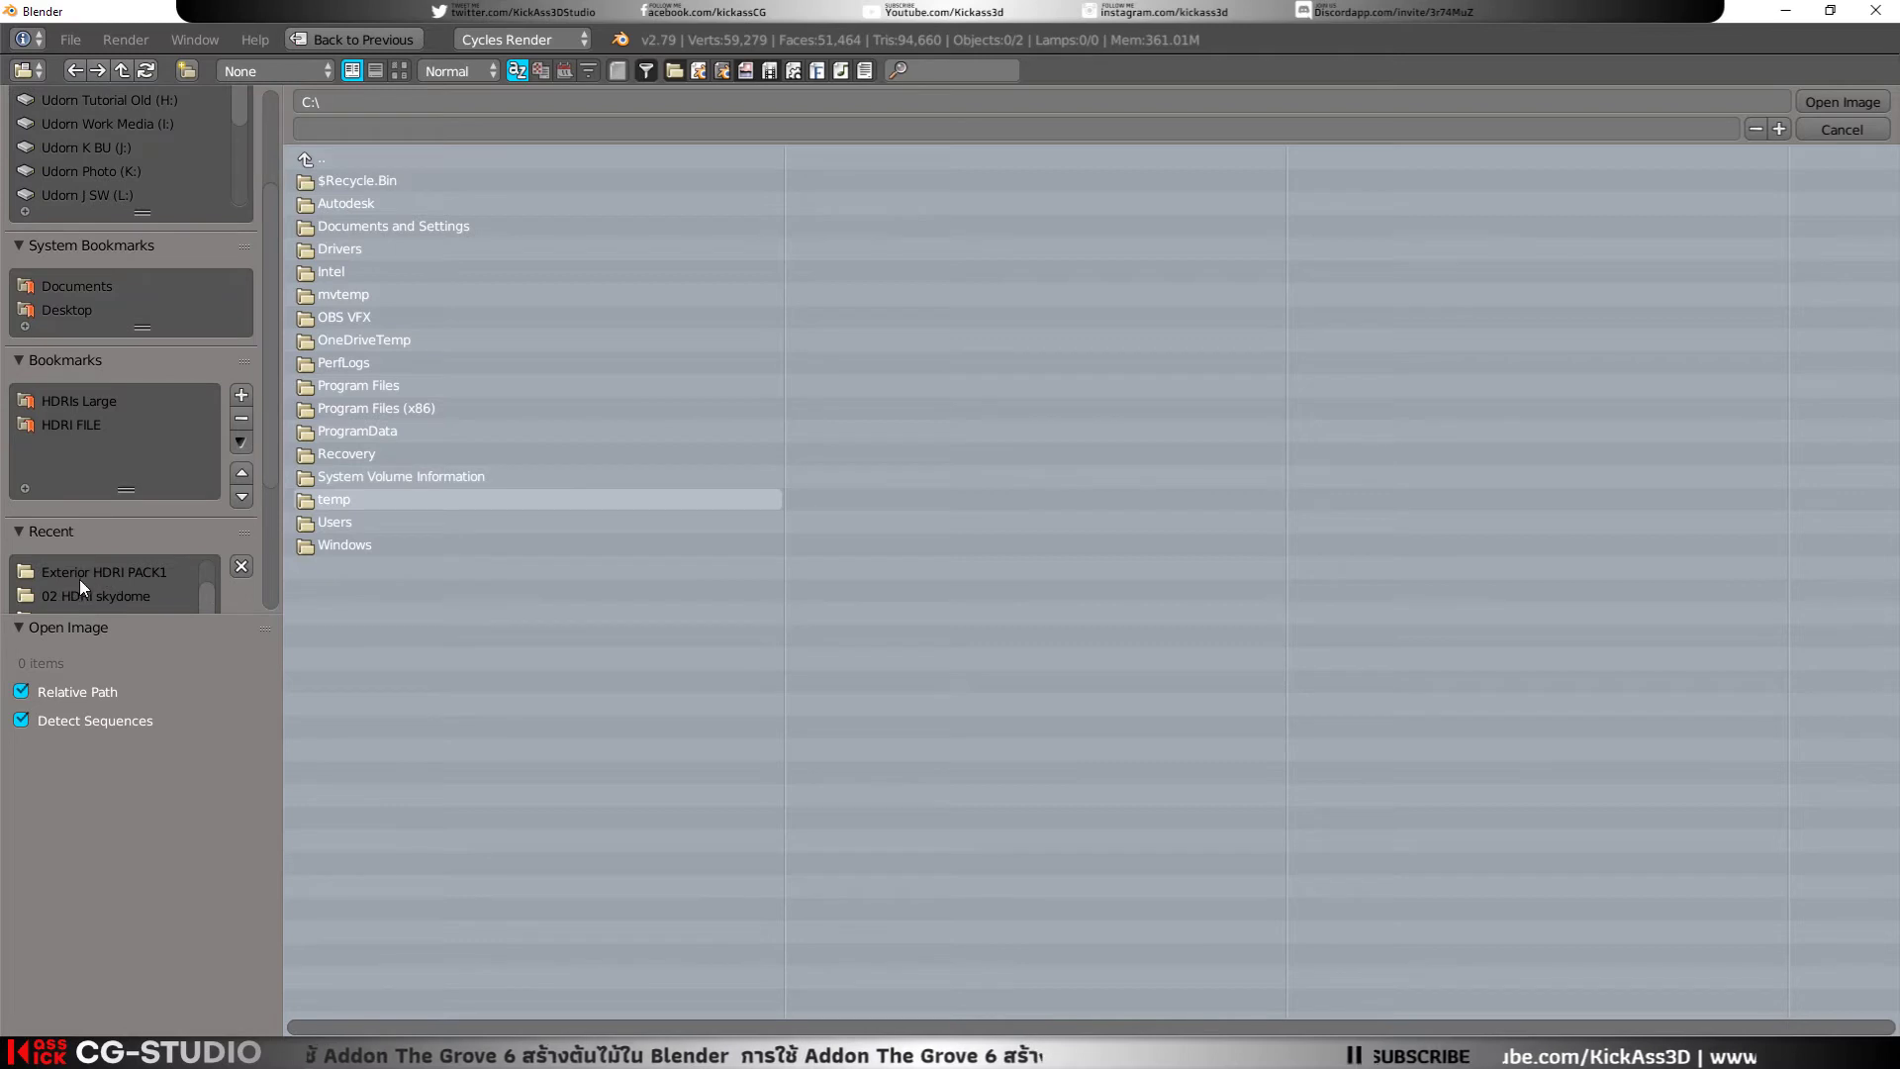
pyautogui.click(141, 573)
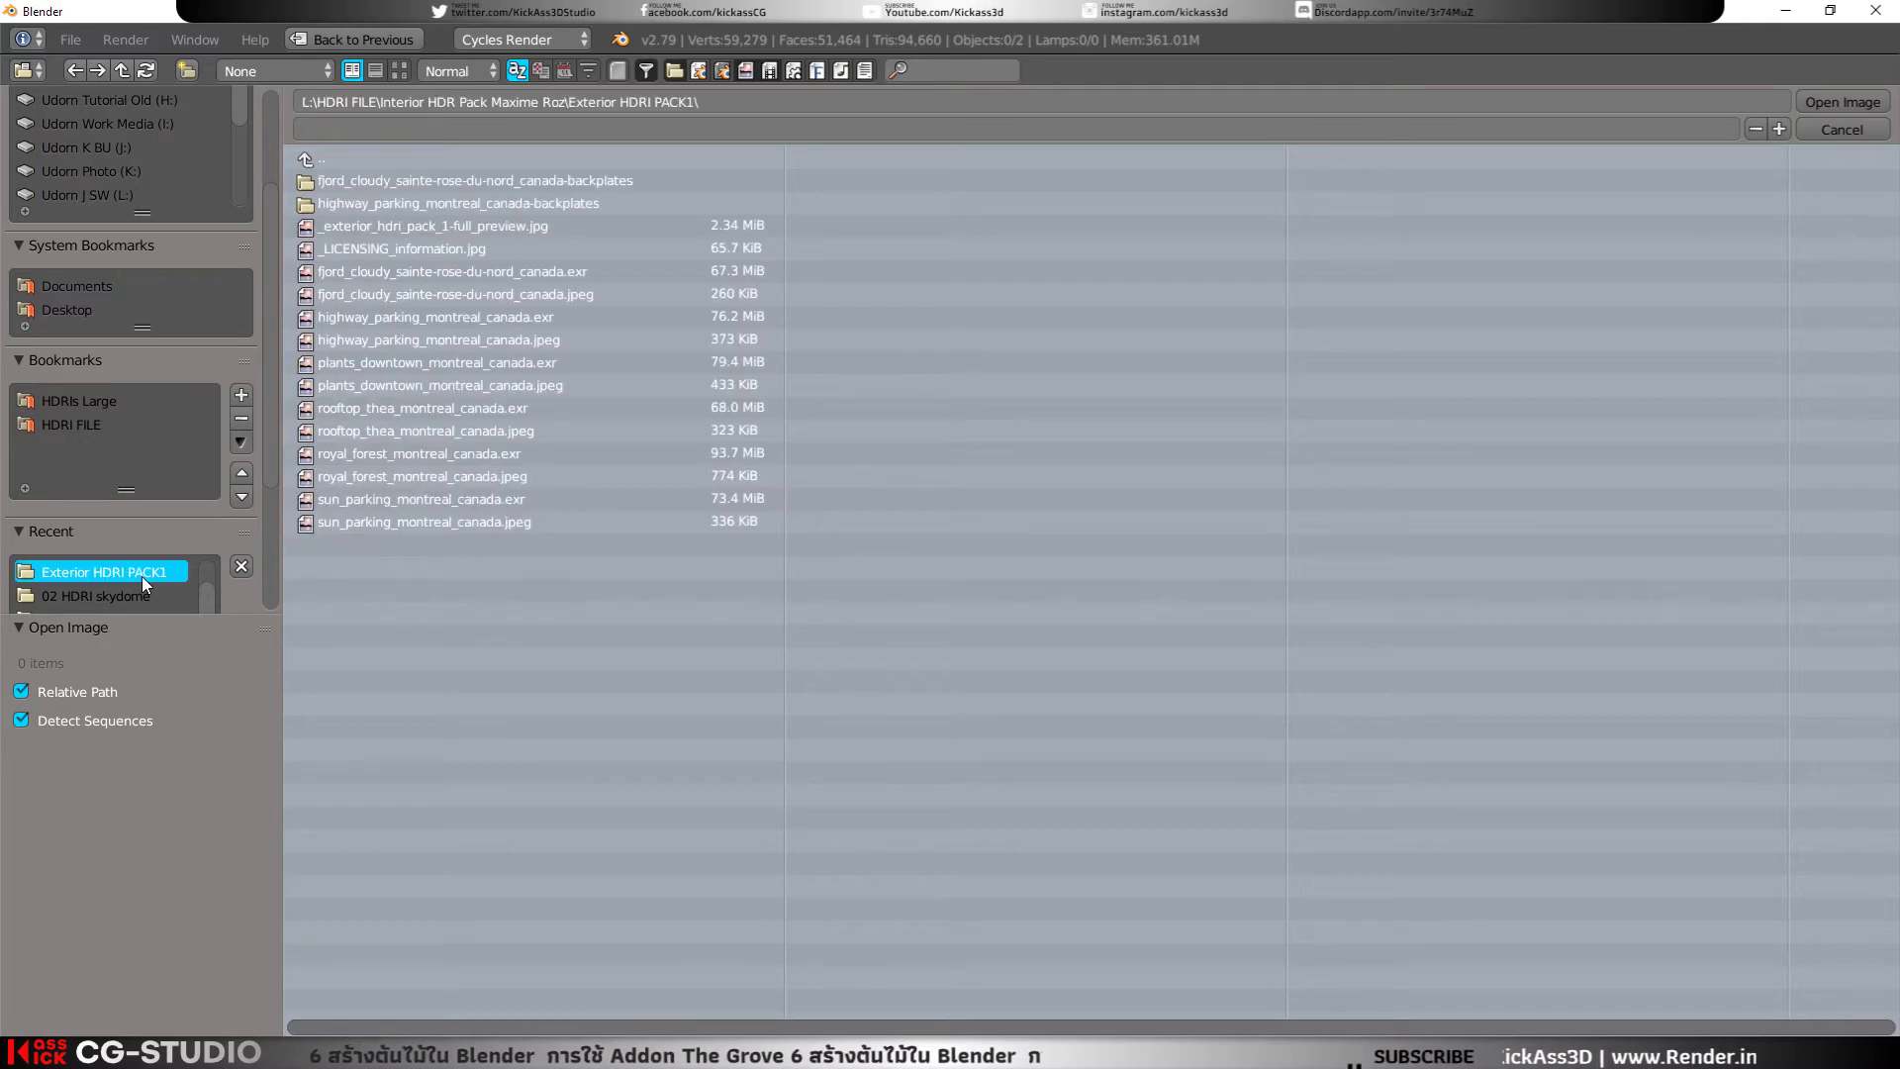
pyautogui.click(401, 71)
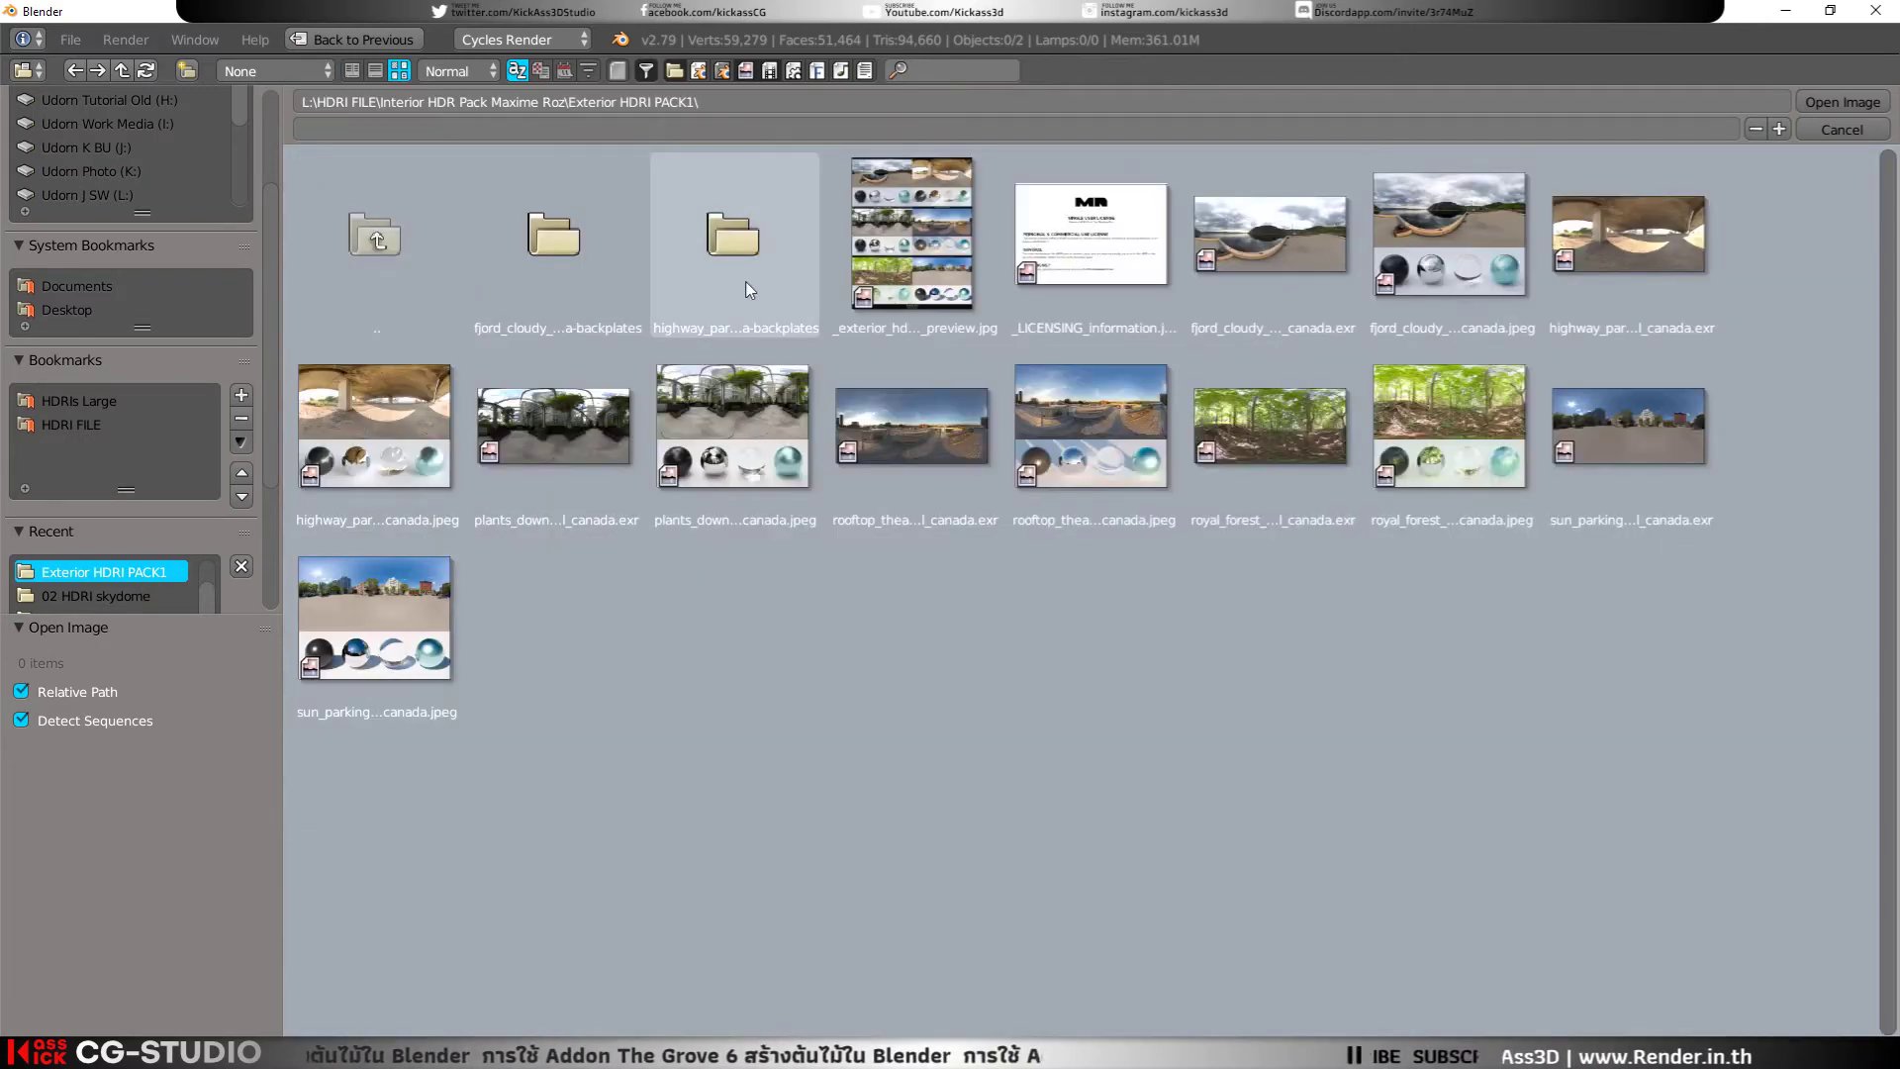
pyautogui.click(749, 416)
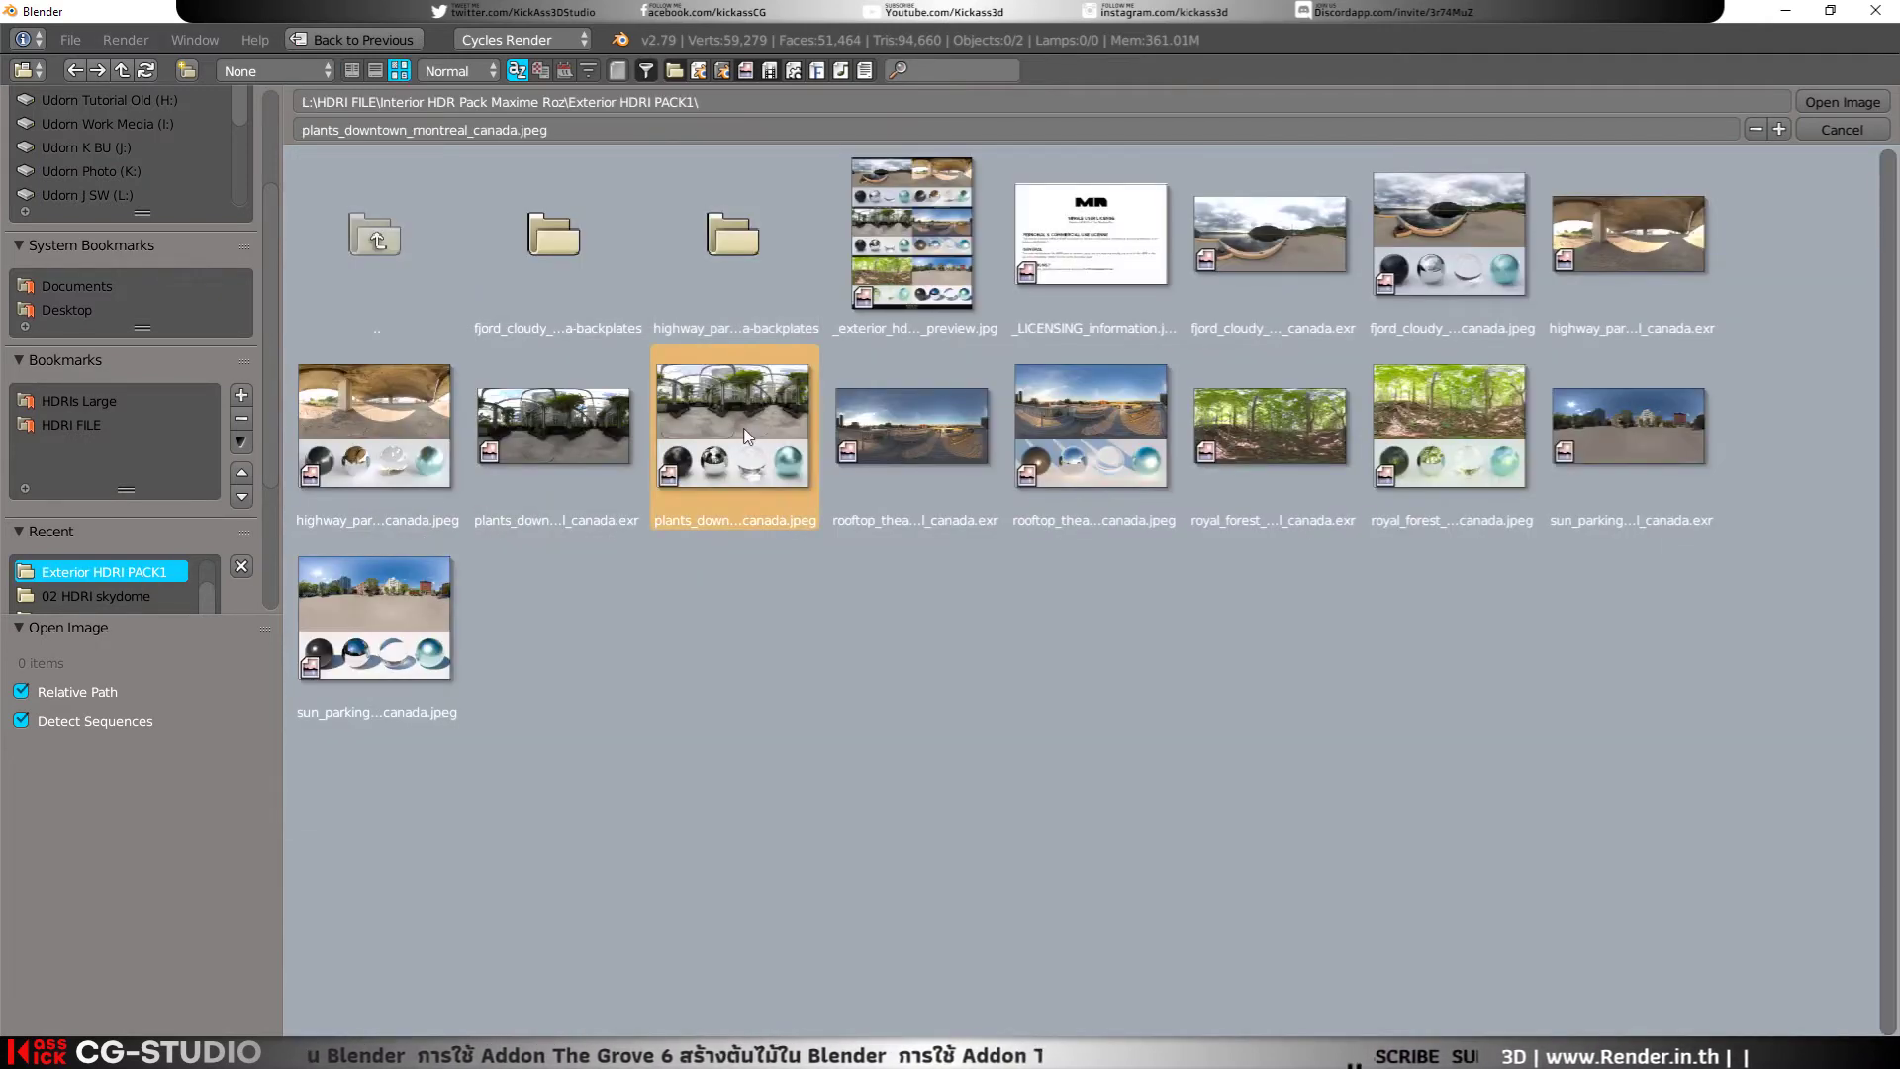
pyautogui.click(625, 447)
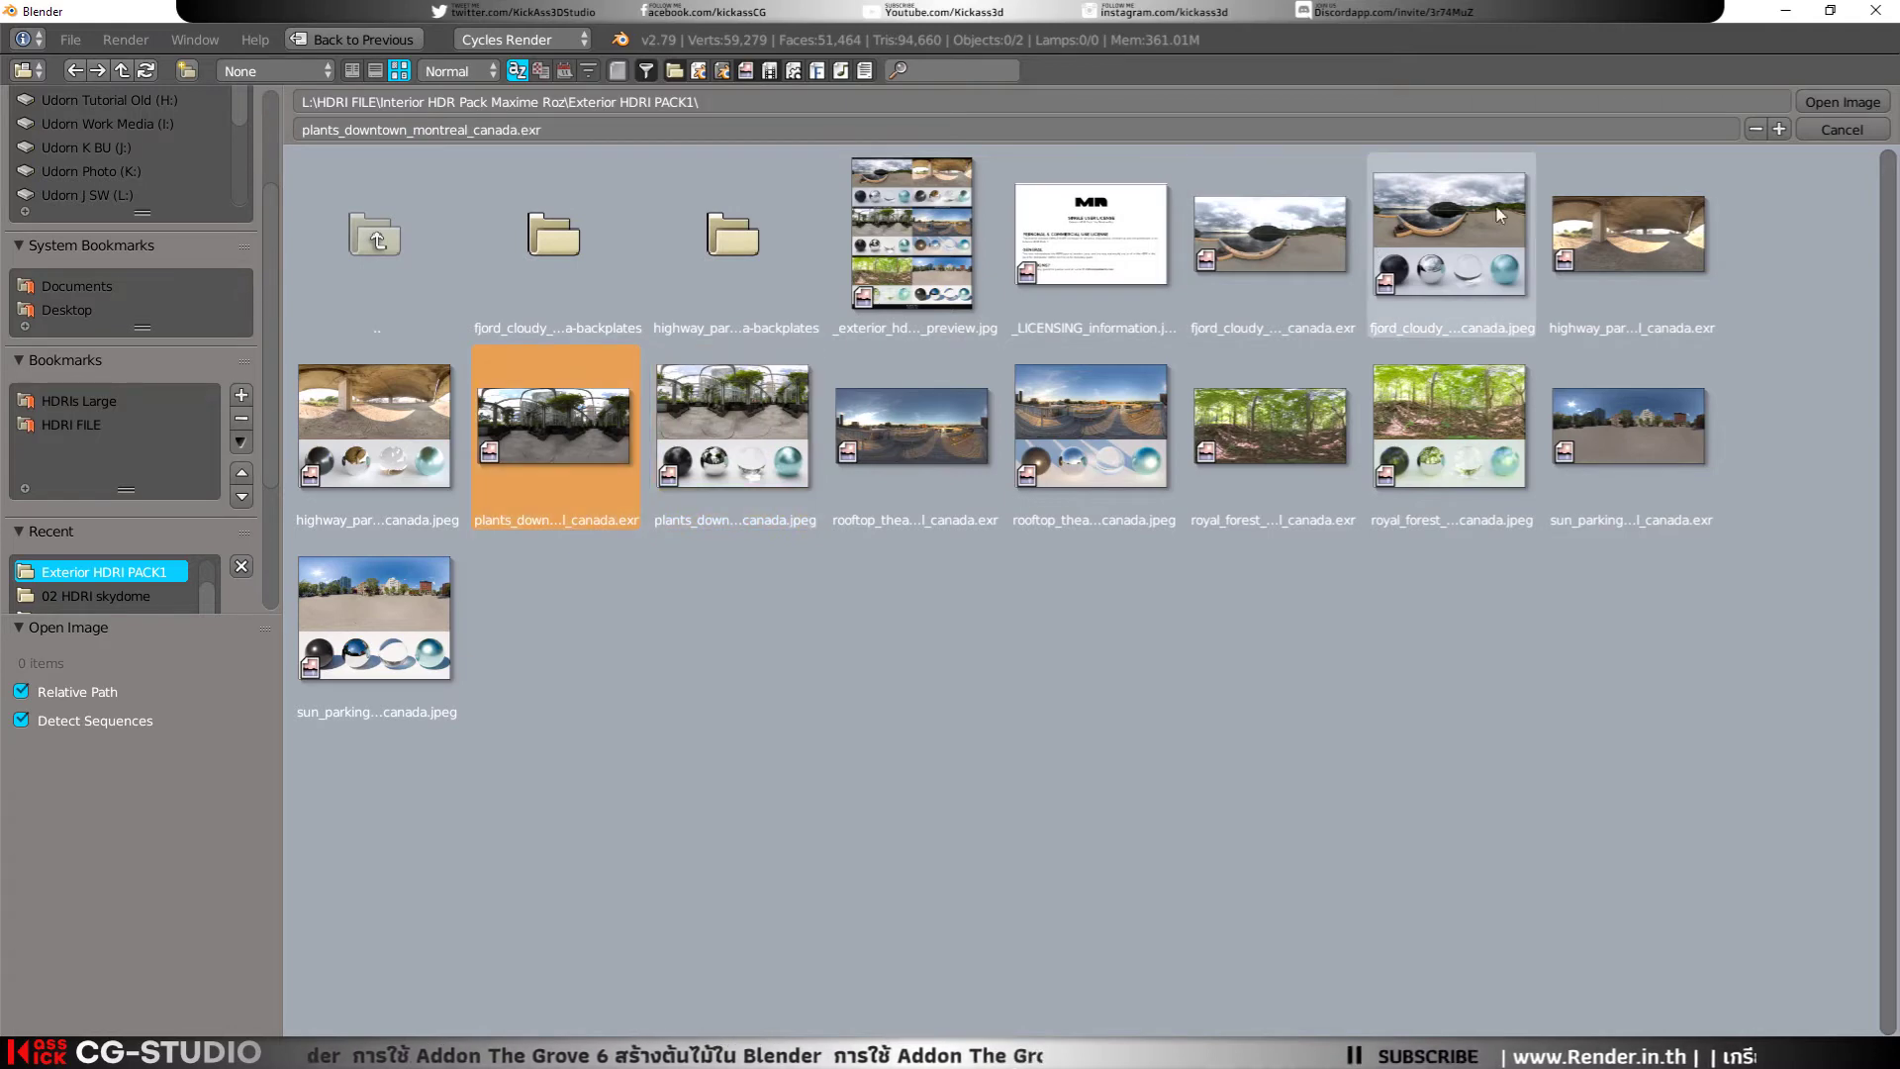
pyautogui.click(1831, 103)
pyautogui.click(1715, 238)
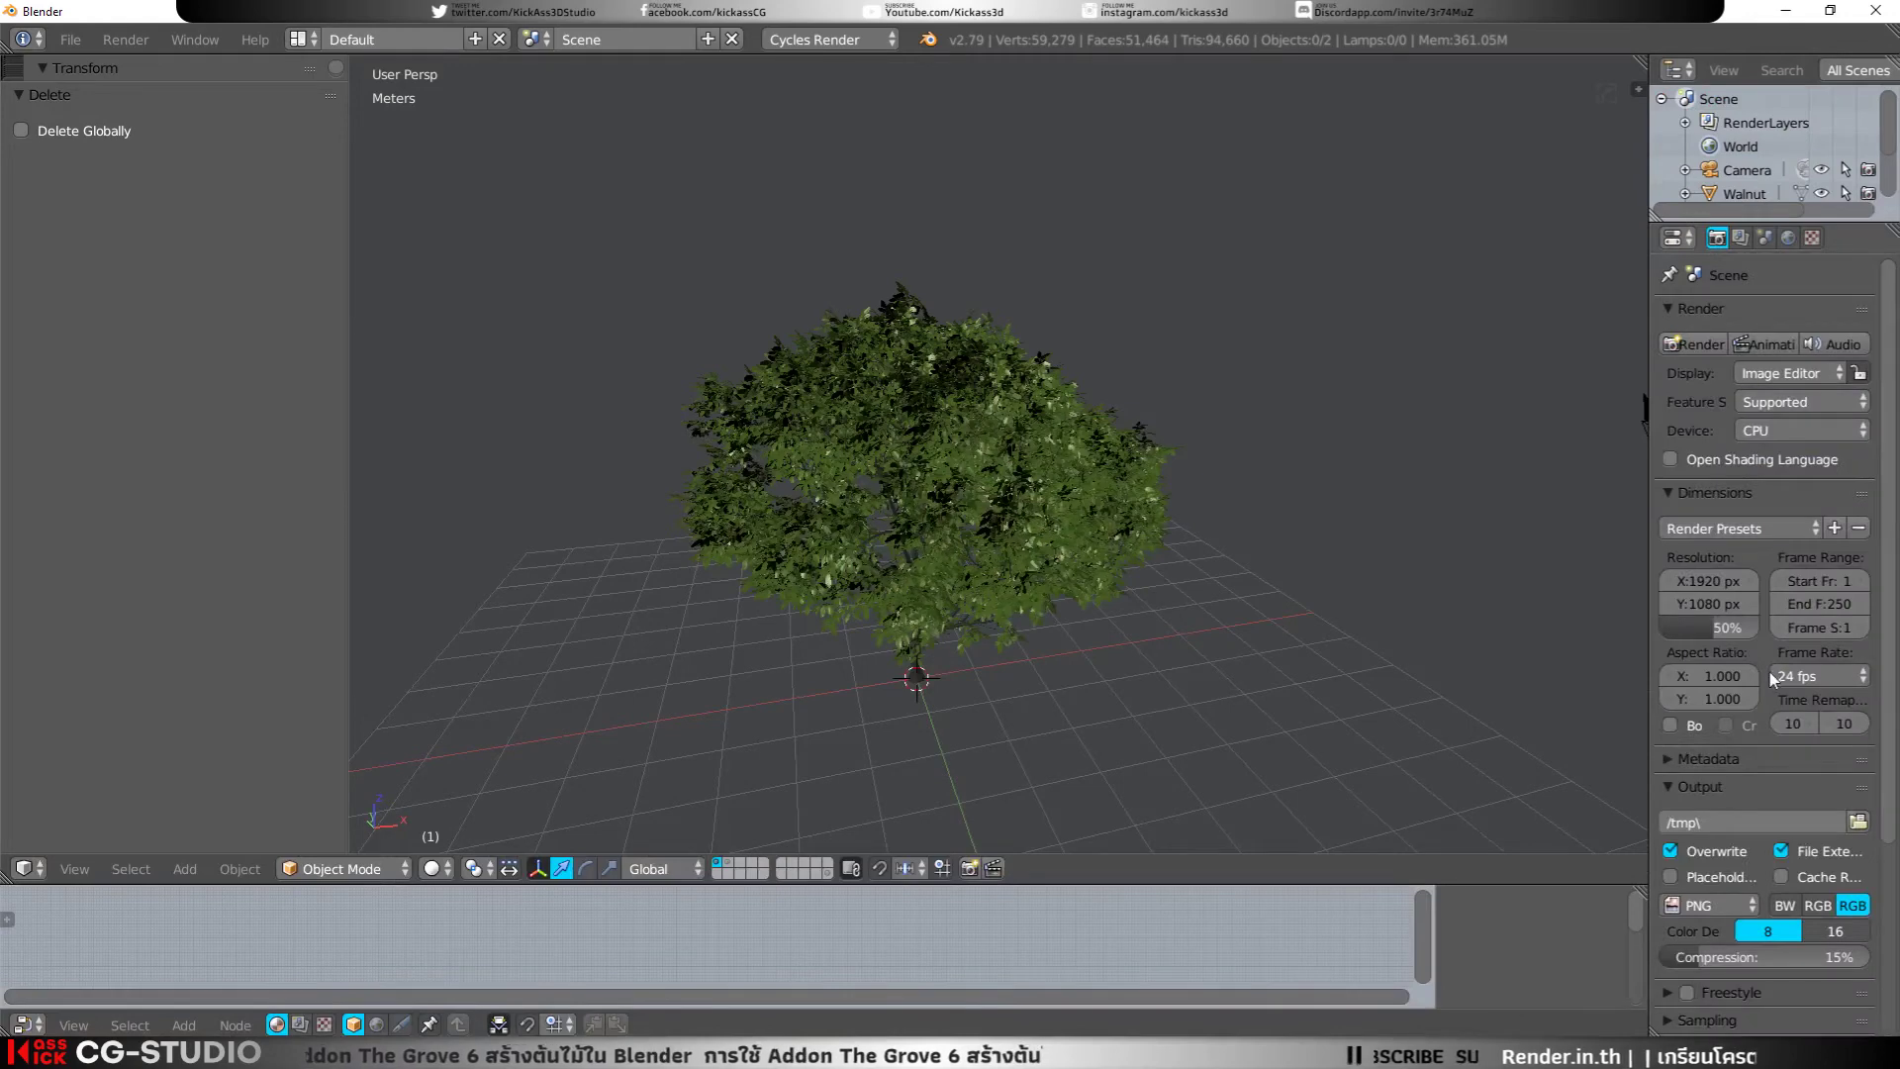
# Step: Turn on Film Transparent in the render settings
pyautogui.scroll(-5, 1743, 708)
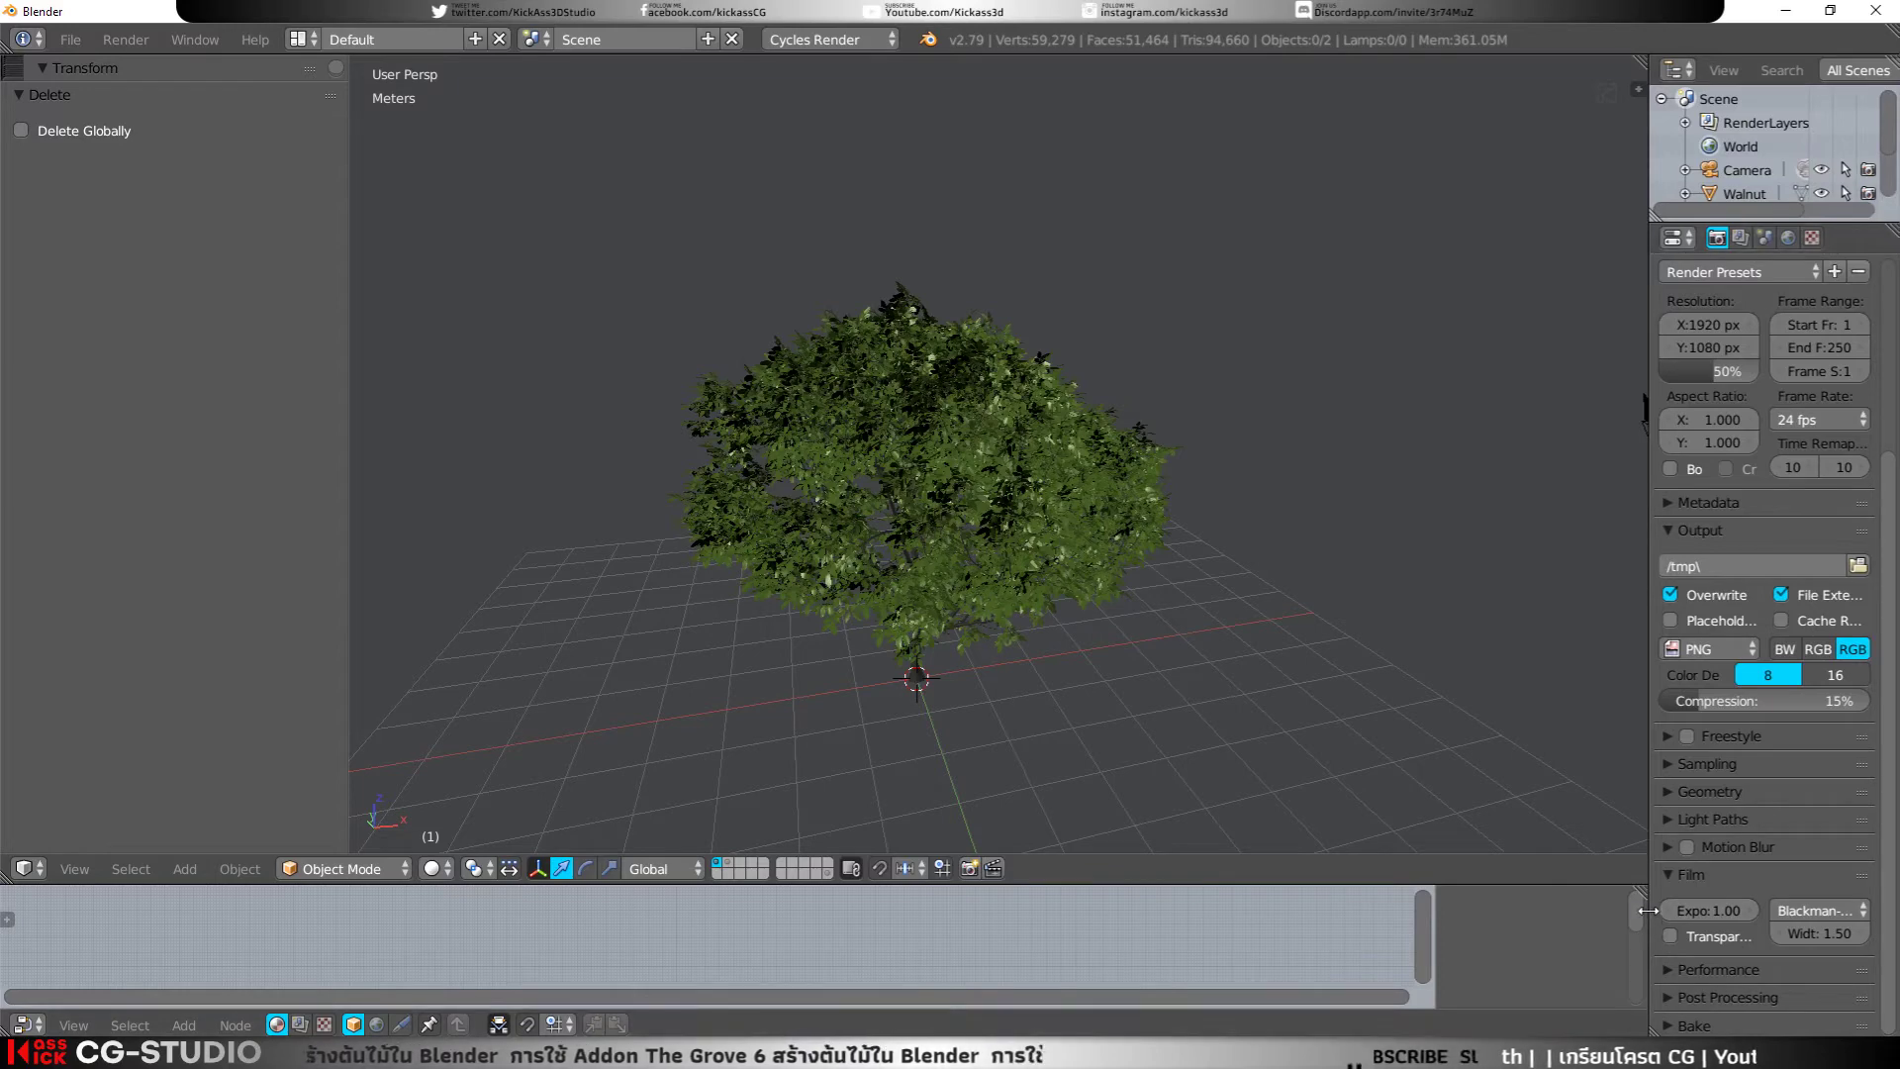
pyautogui.moveTo(1651, 918); pyautogui.dragTo(1589, 920)
pyautogui.click(1611, 936)
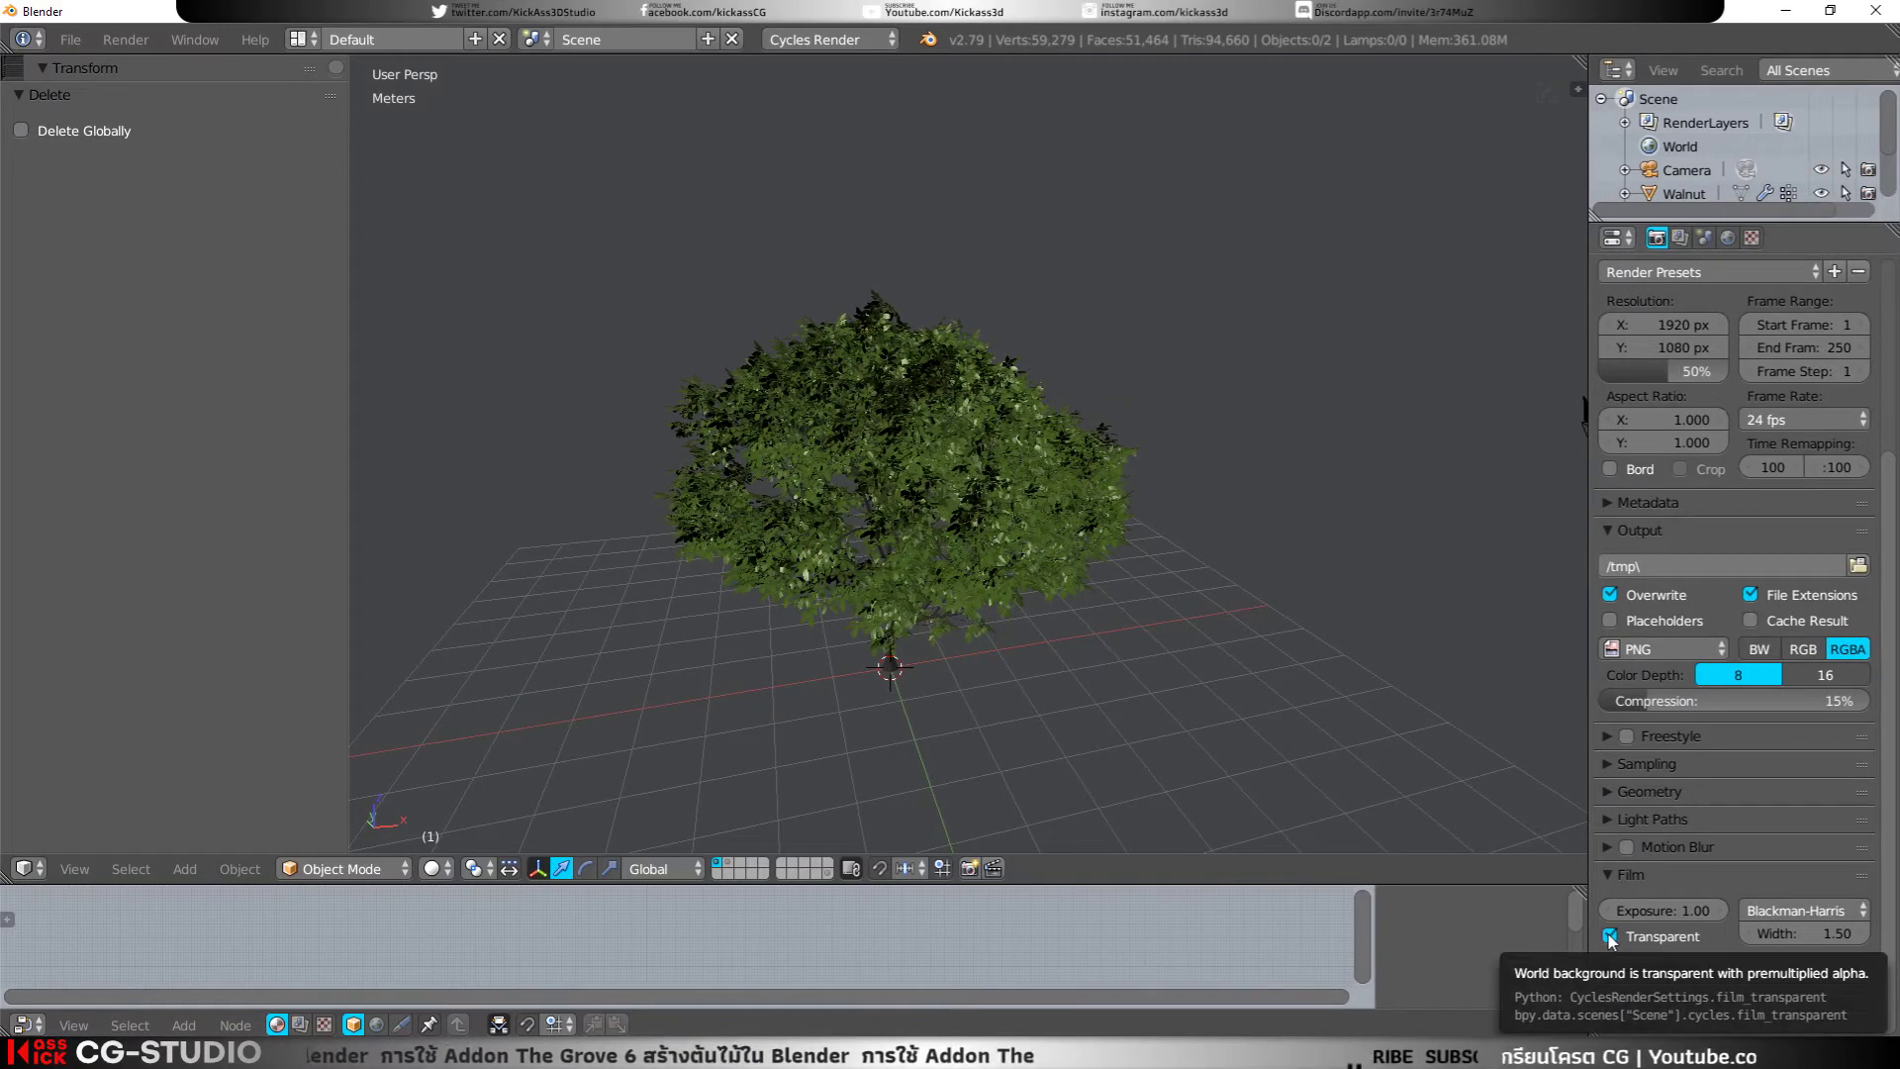
pyautogui.moveTo(1148, 821)
pyautogui.mouseDown(button='middle')
pyautogui.moveTo(1096, 702)
pyautogui.moveTo(1134, 685)
pyautogui.mouseUp(button='middle')
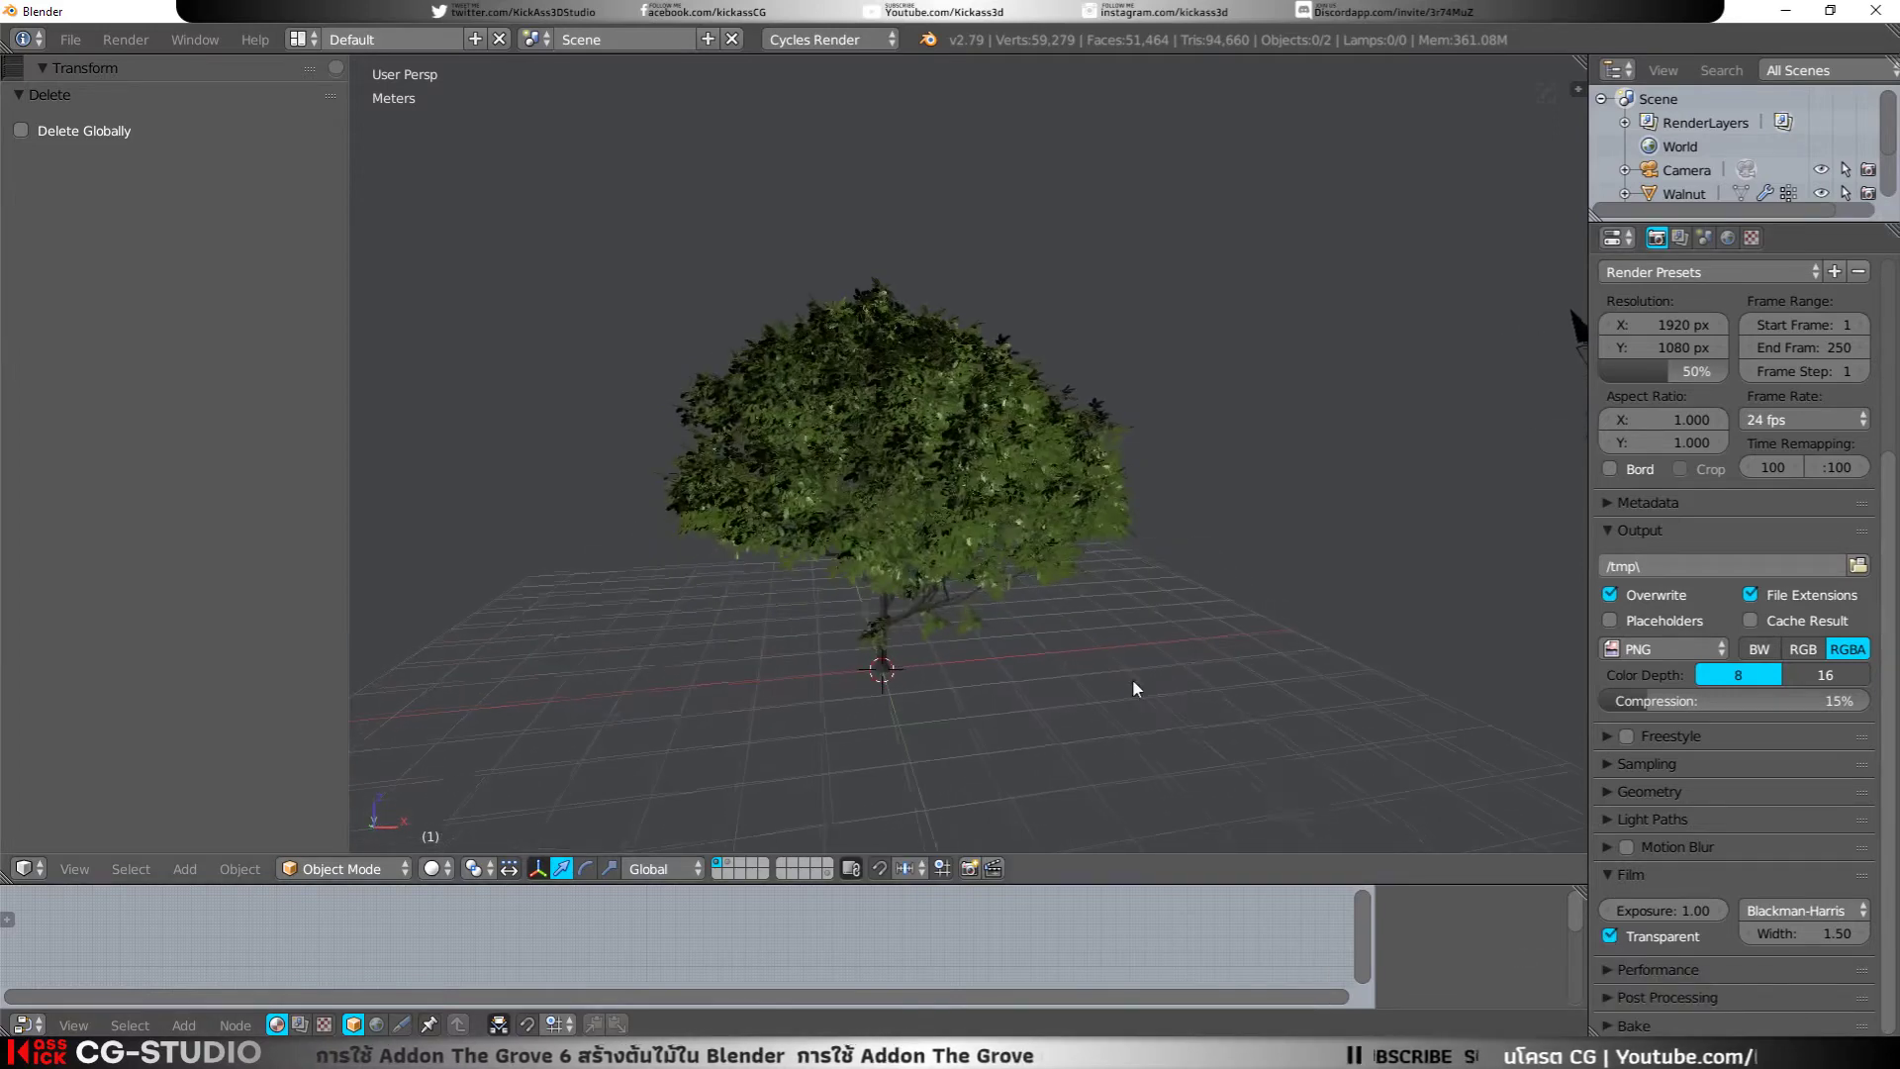
pyautogui.click(436, 868)
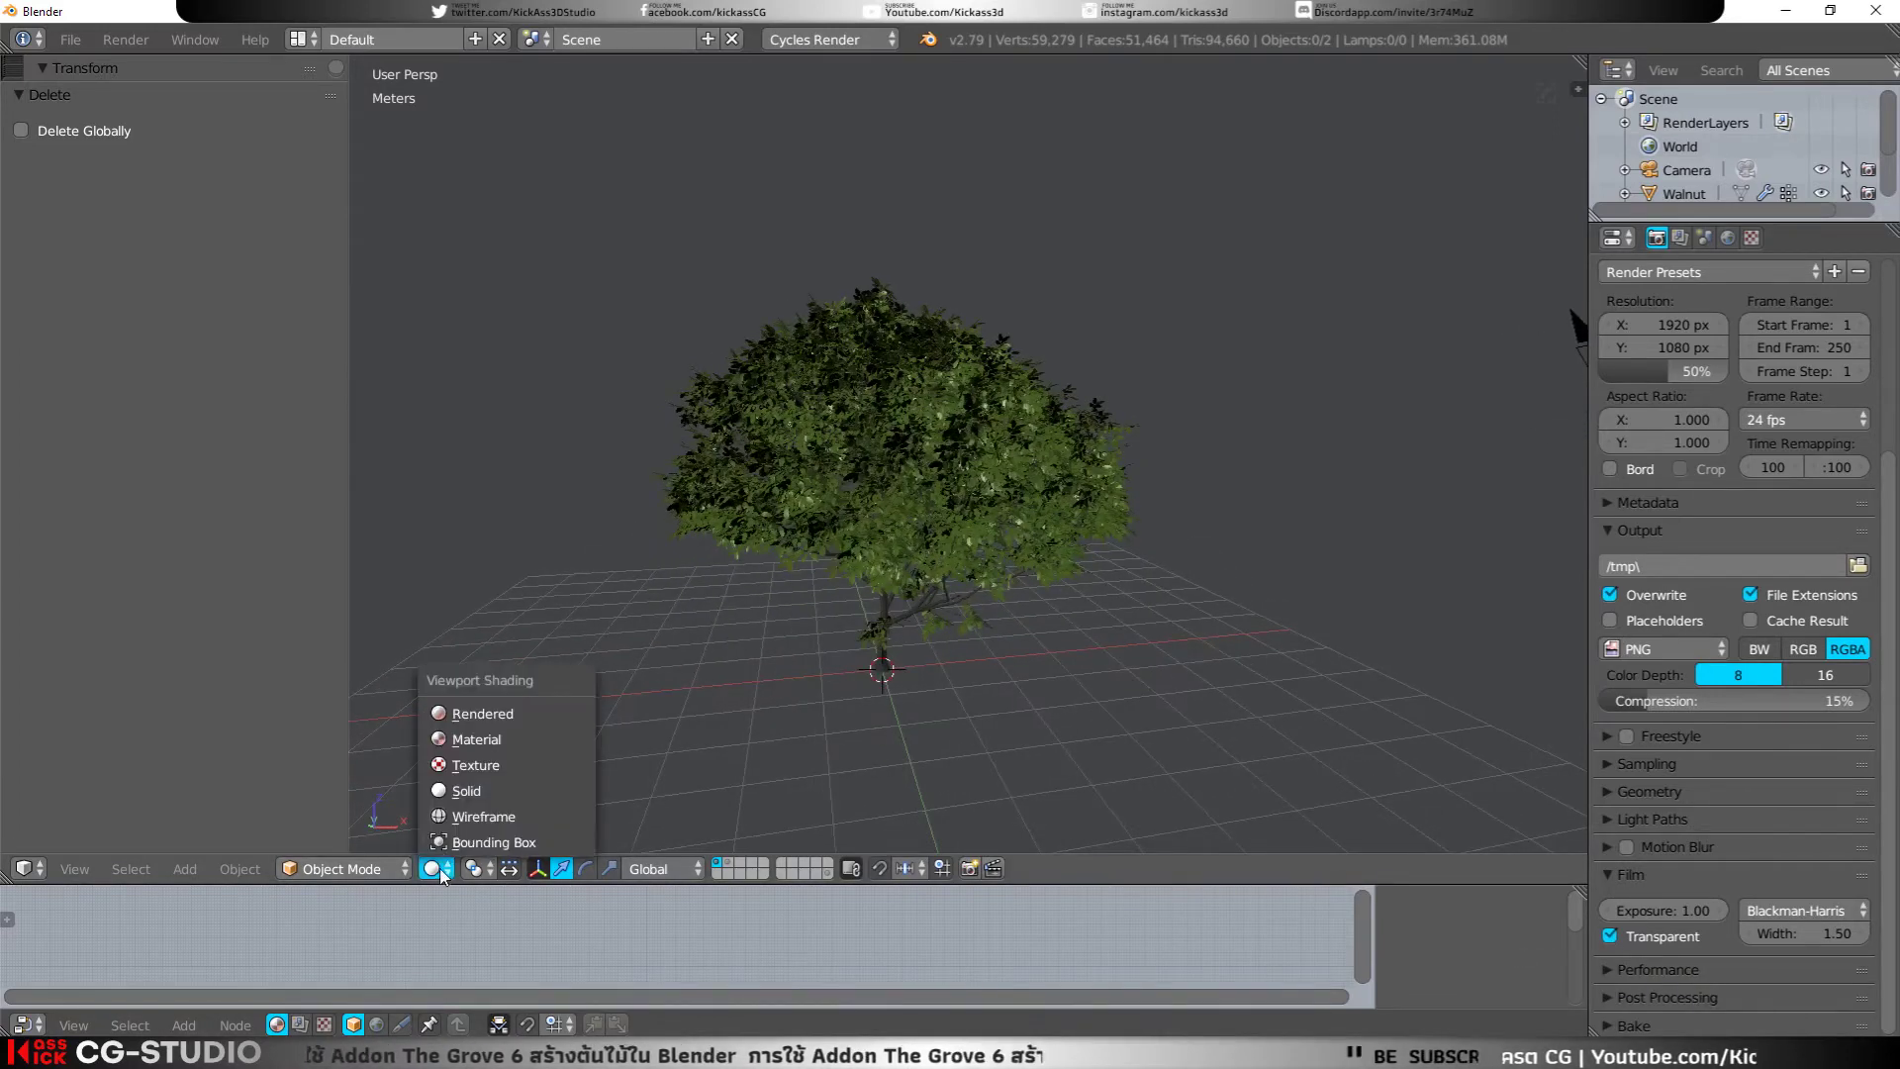
# Step: Switch the viewport shading to Rendered to preview the tree
pyautogui.click(459, 716)
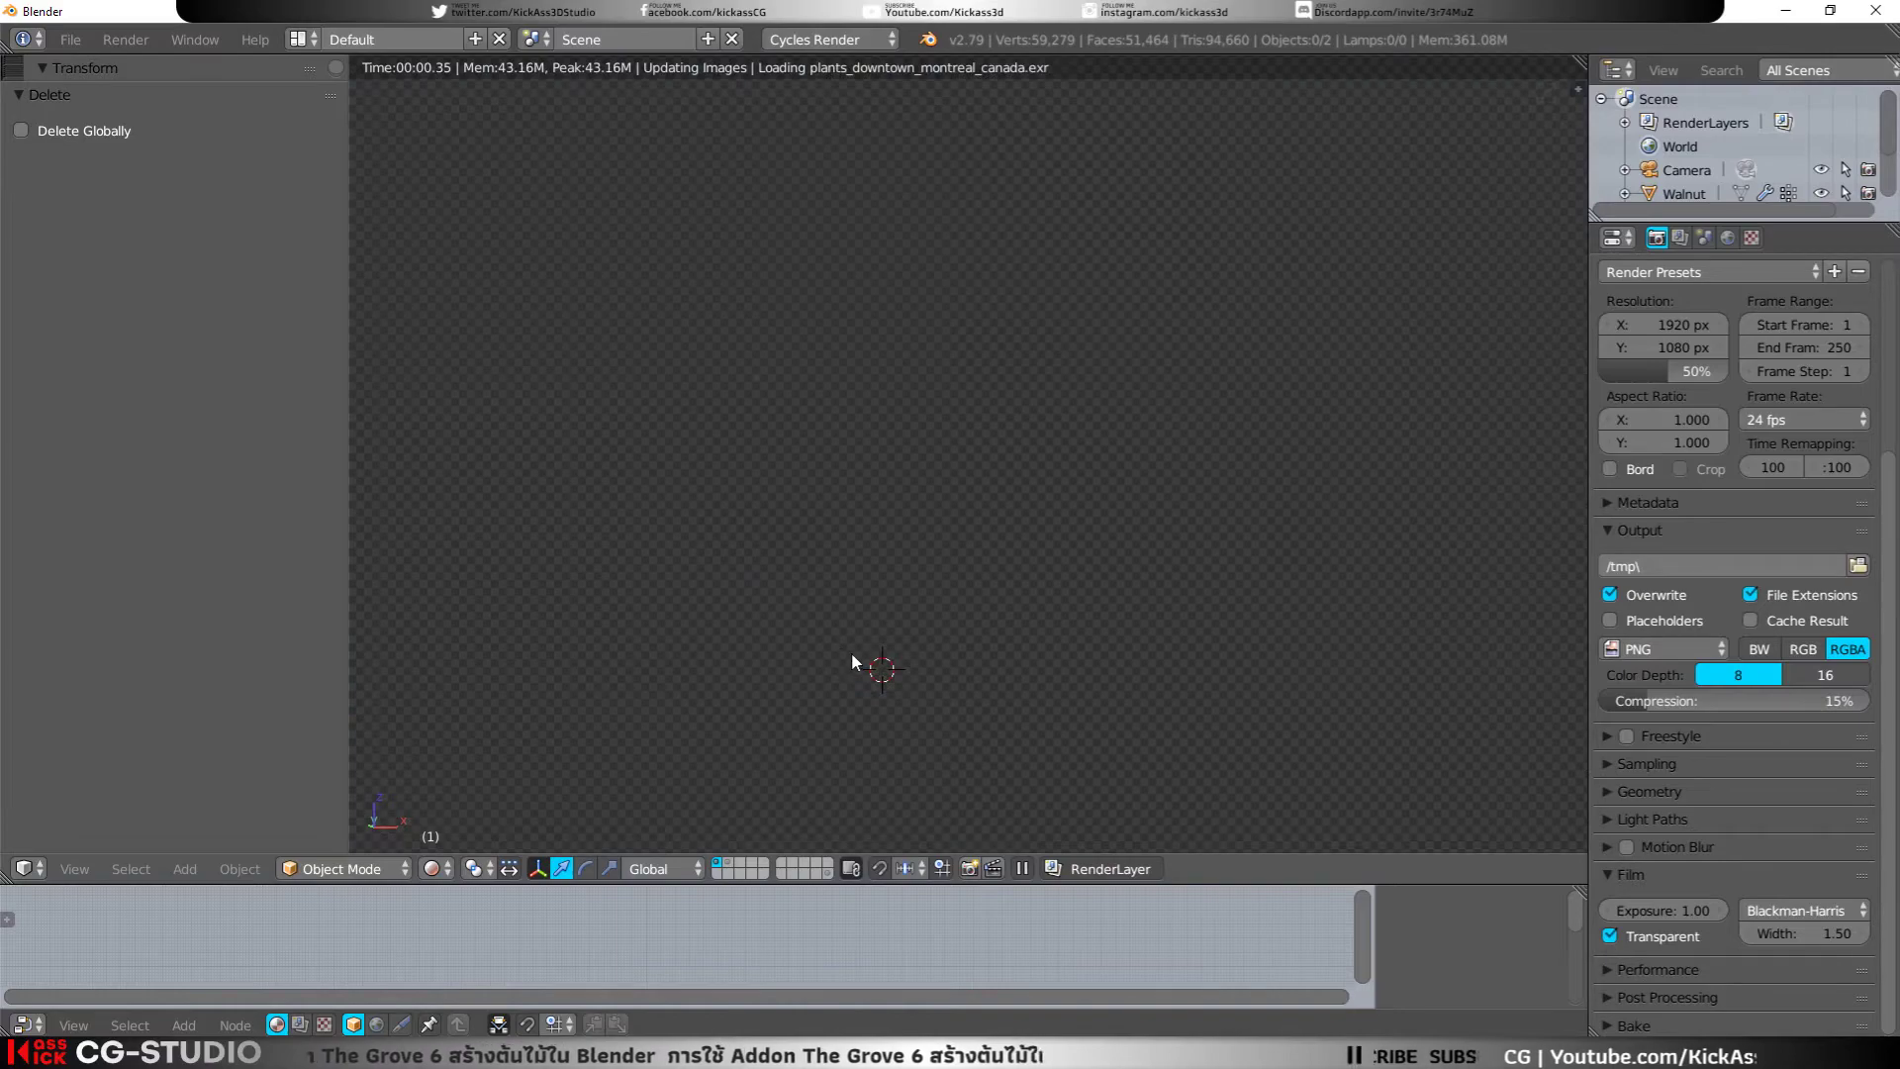
pyautogui.scroll(5, 863, 657)
pyautogui.scroll(-5, 863, 657)
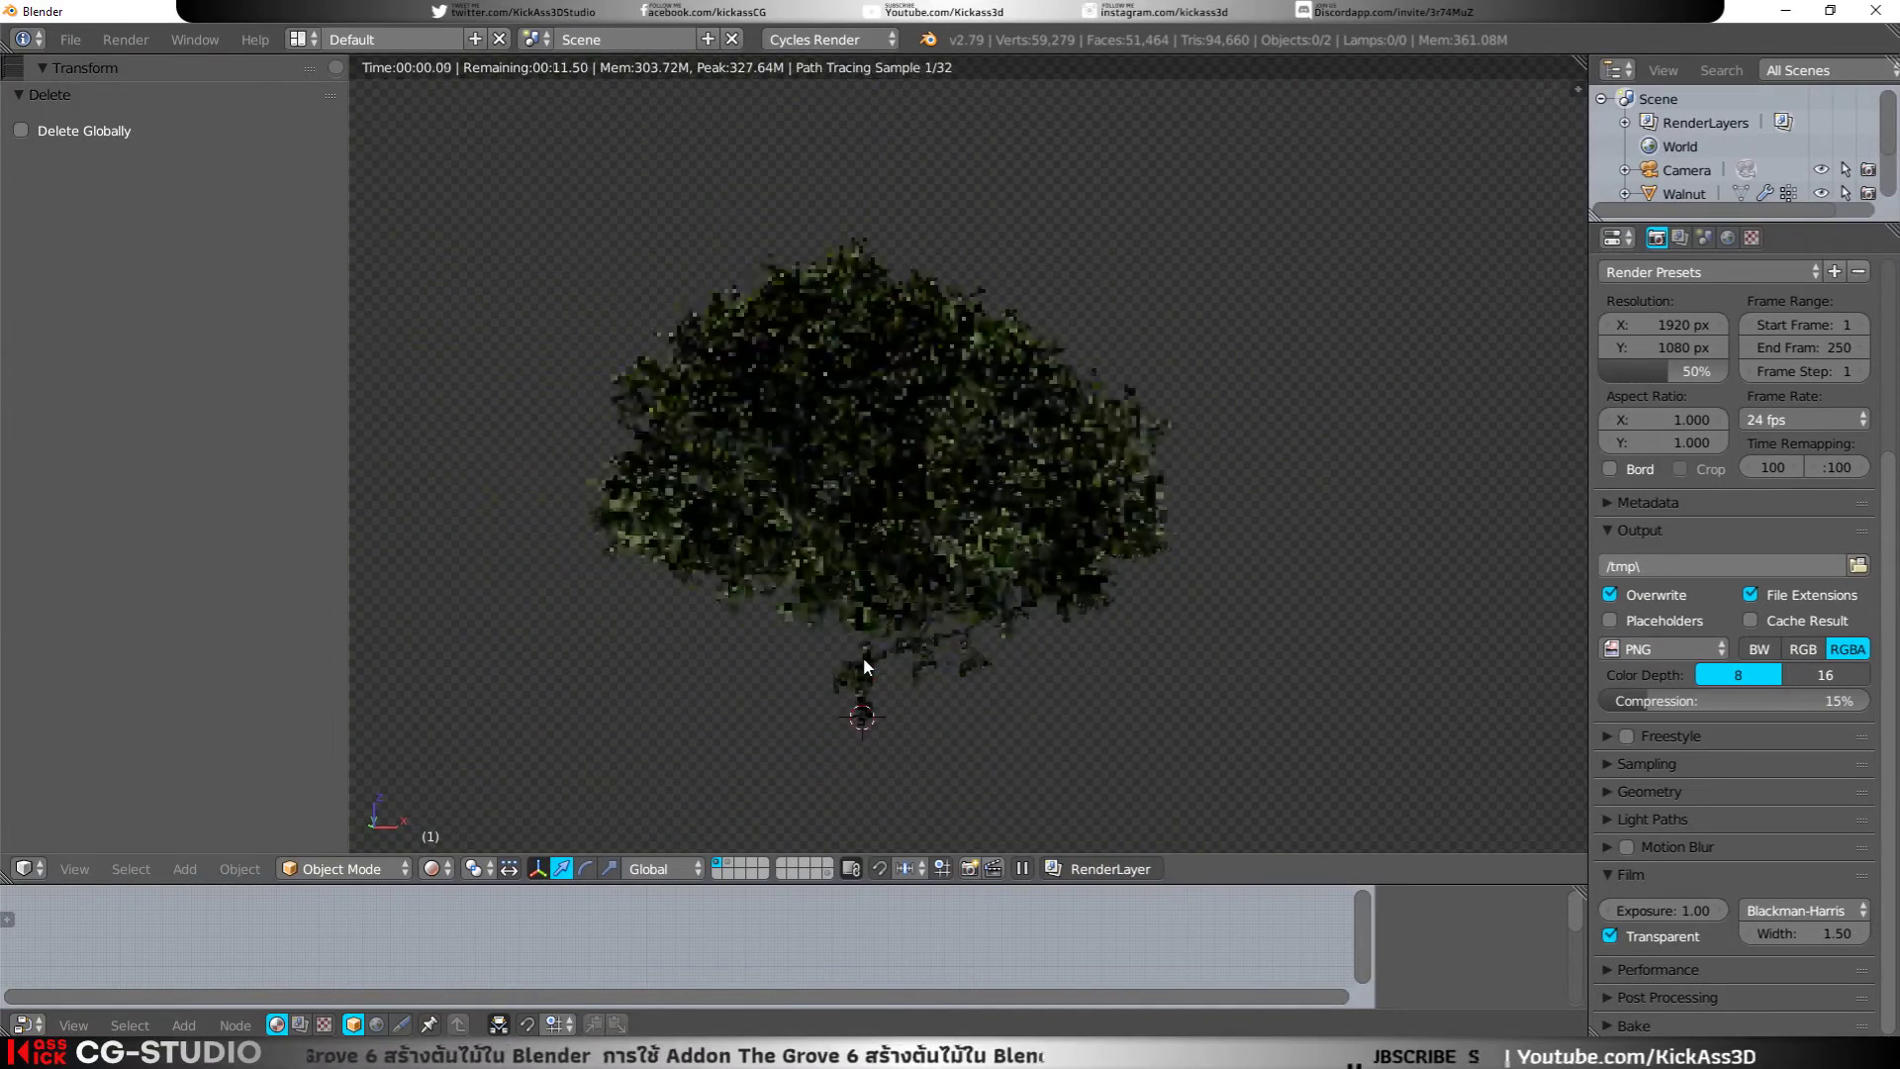
# Step: Show the World shader nodes in the node editor and bring up the Node Wrangler menu
pyautogui.click(1729, 238)
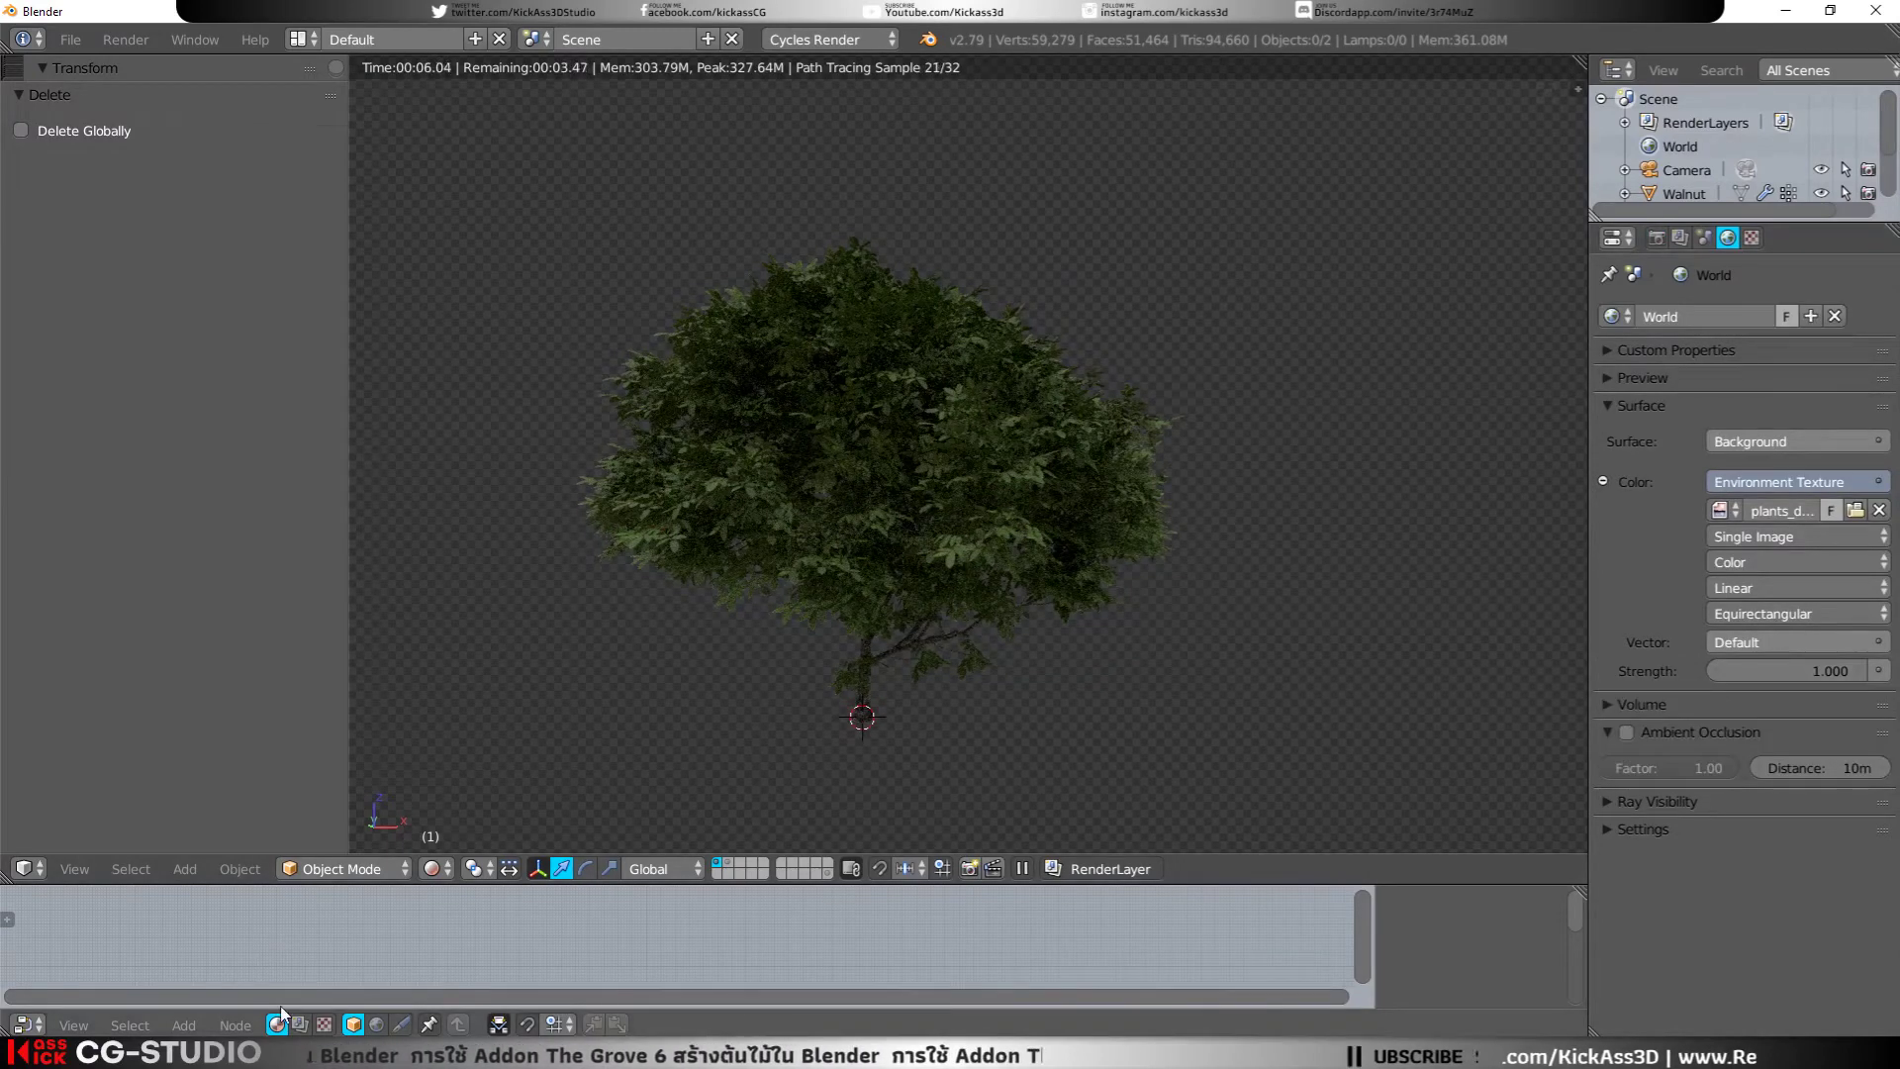
pyautogui.click(376, 1024)
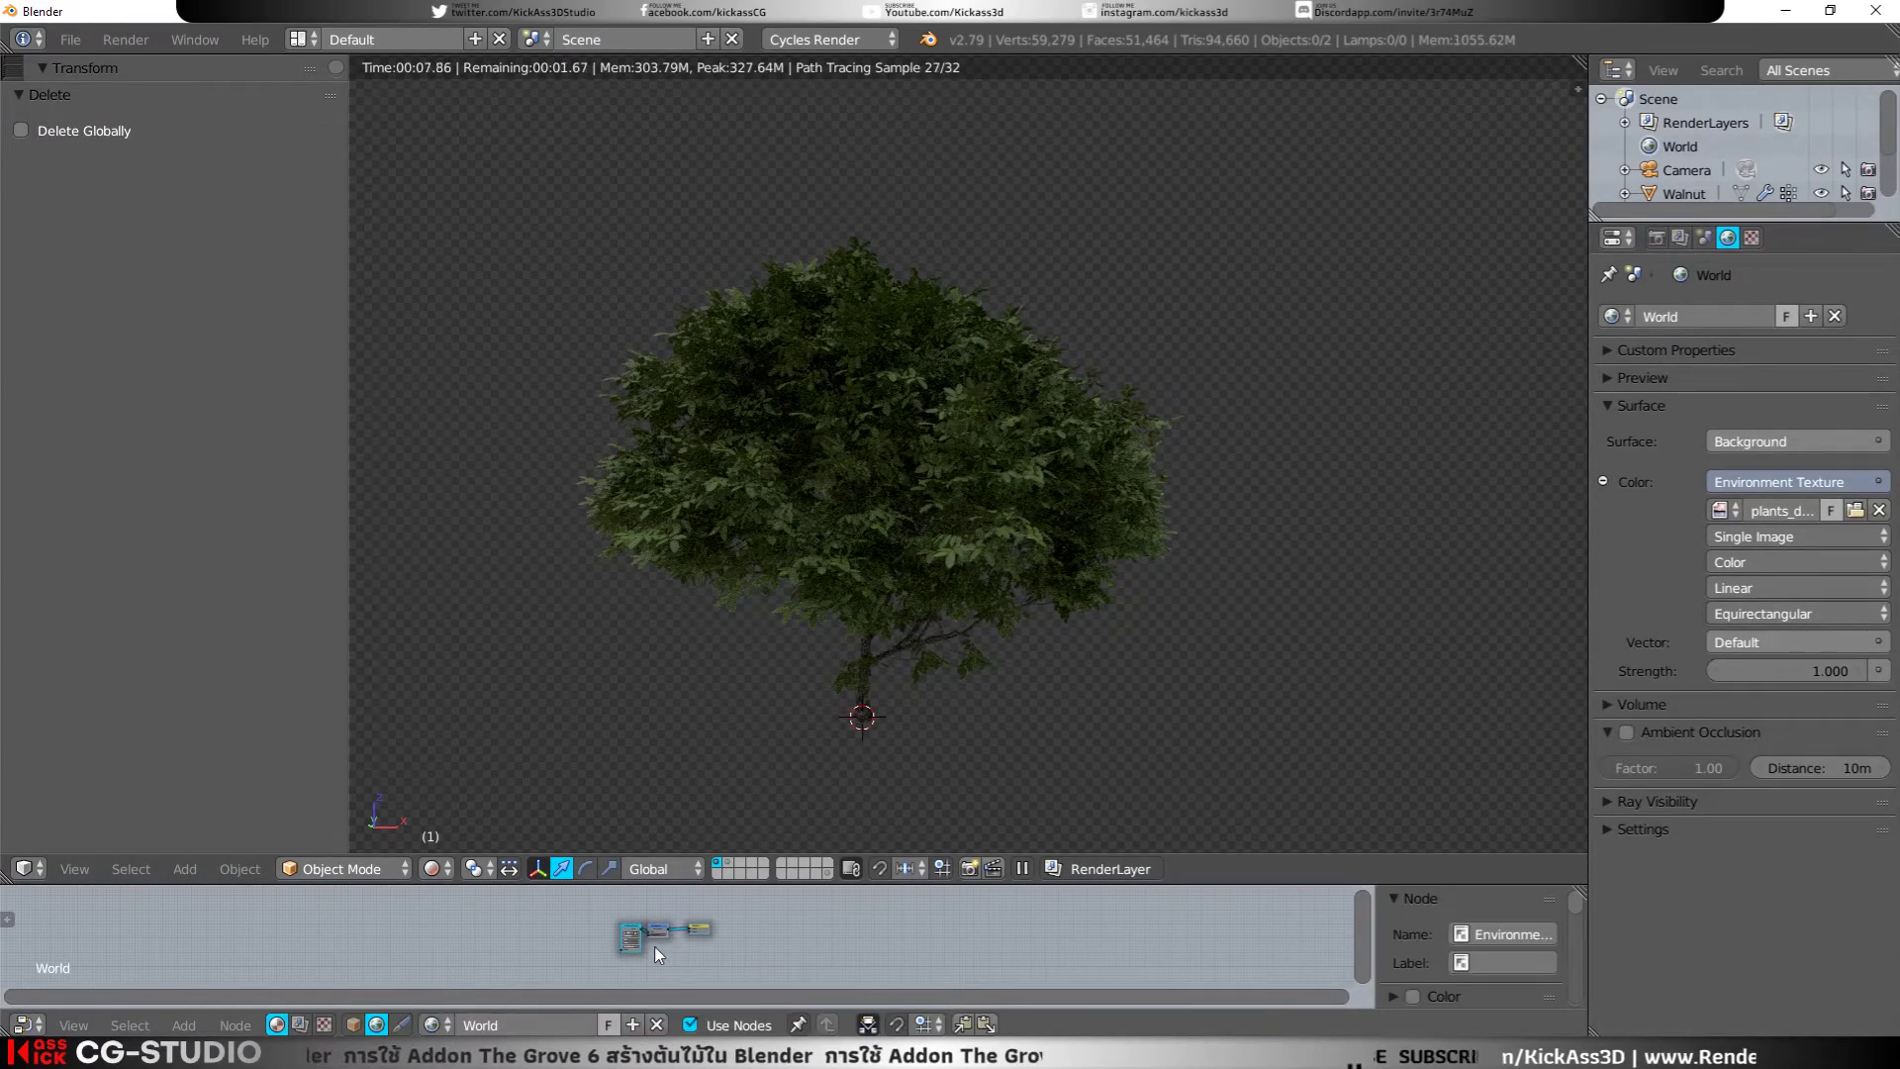
pyautogui.scroll(2, 655, 946)
pyautogui.scroll(1, 573, 912)
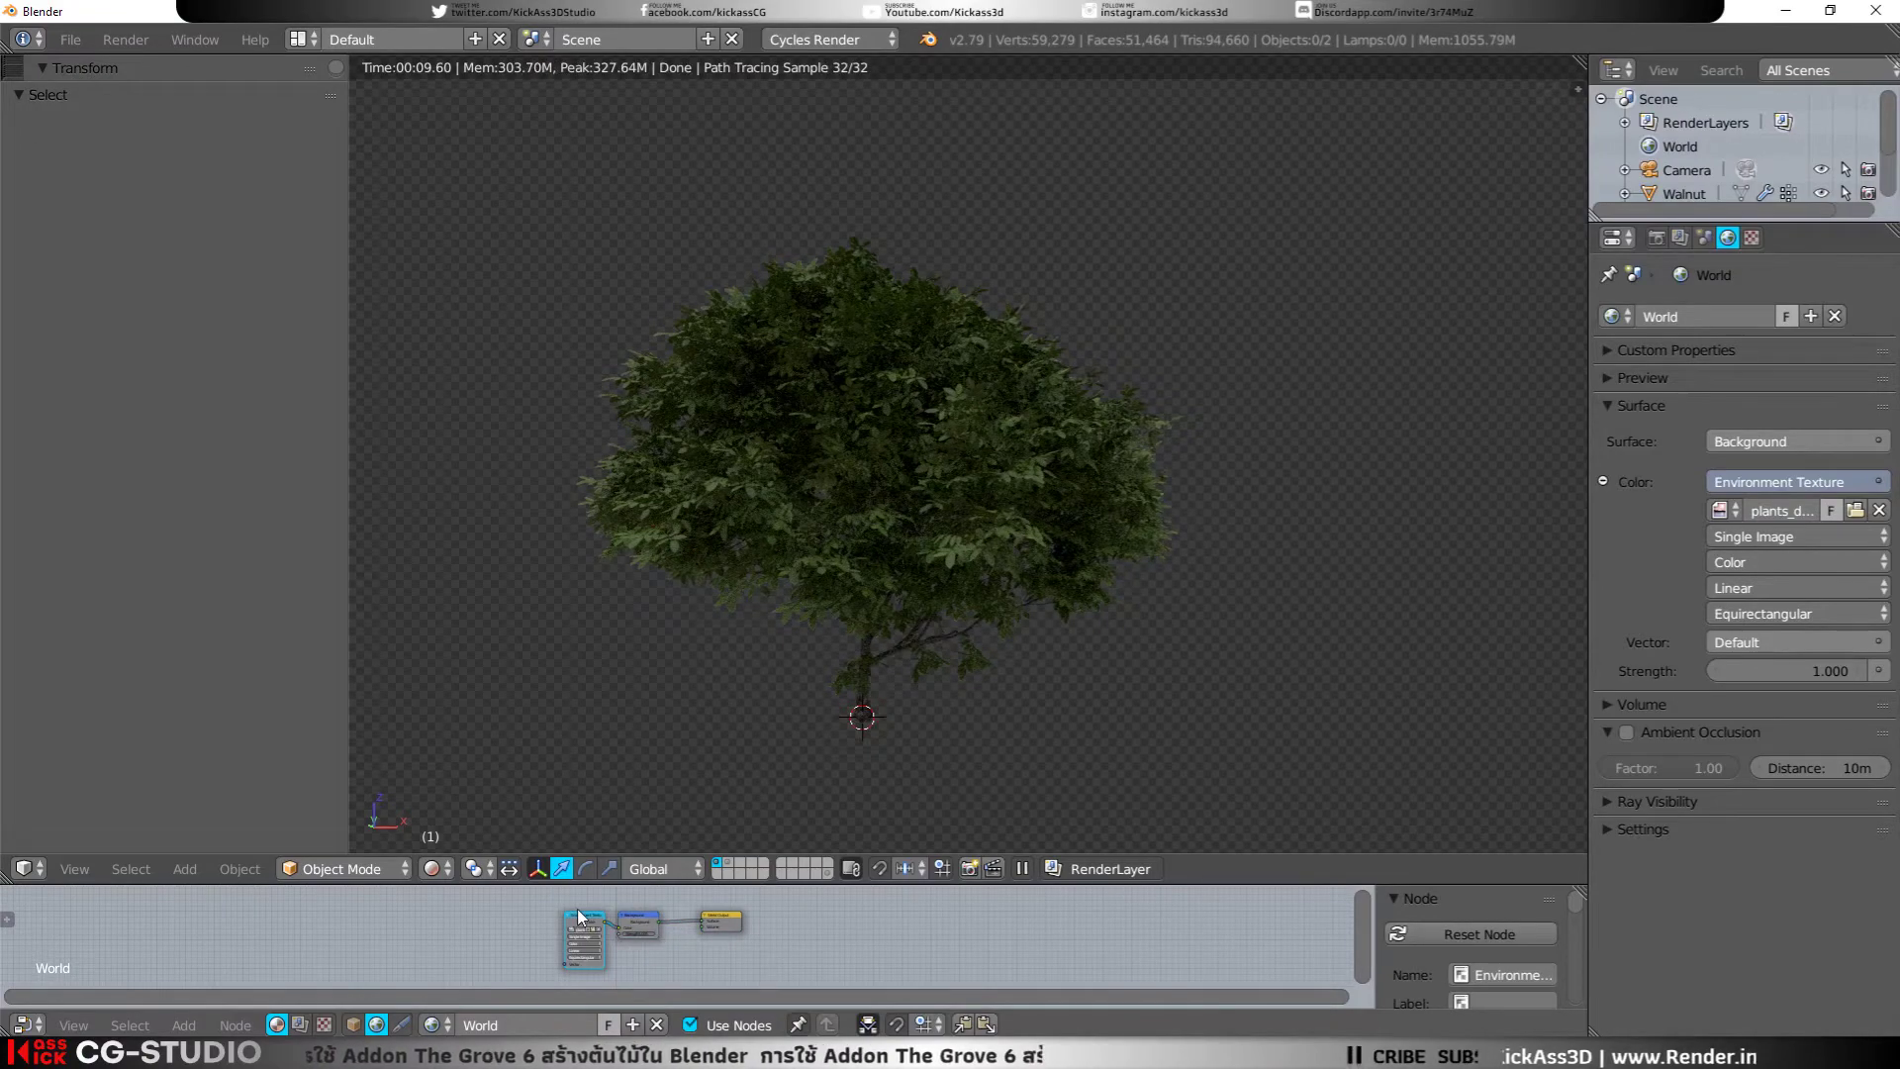
pyautogui.hotkey('ctrl', 'space')
pyautogui.hotkey('ctrl', 'space')
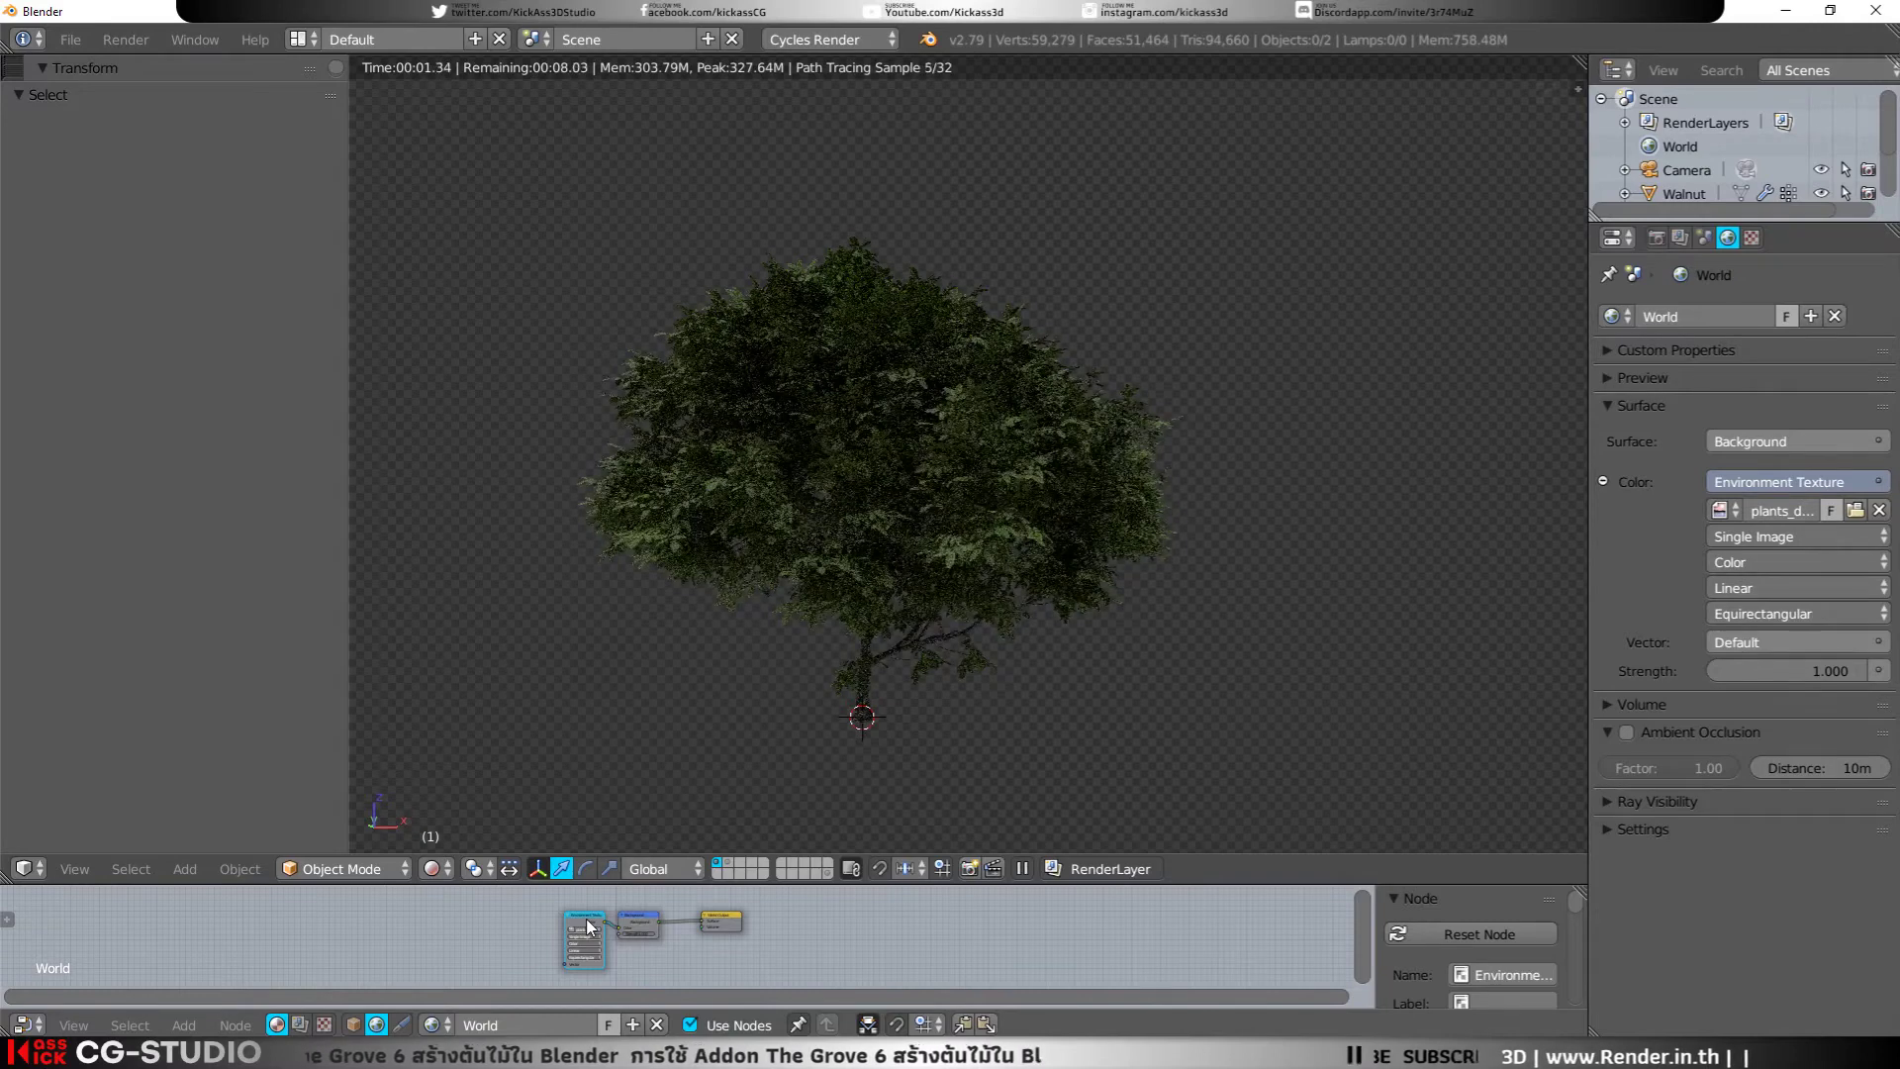
pyautogui.press('space')
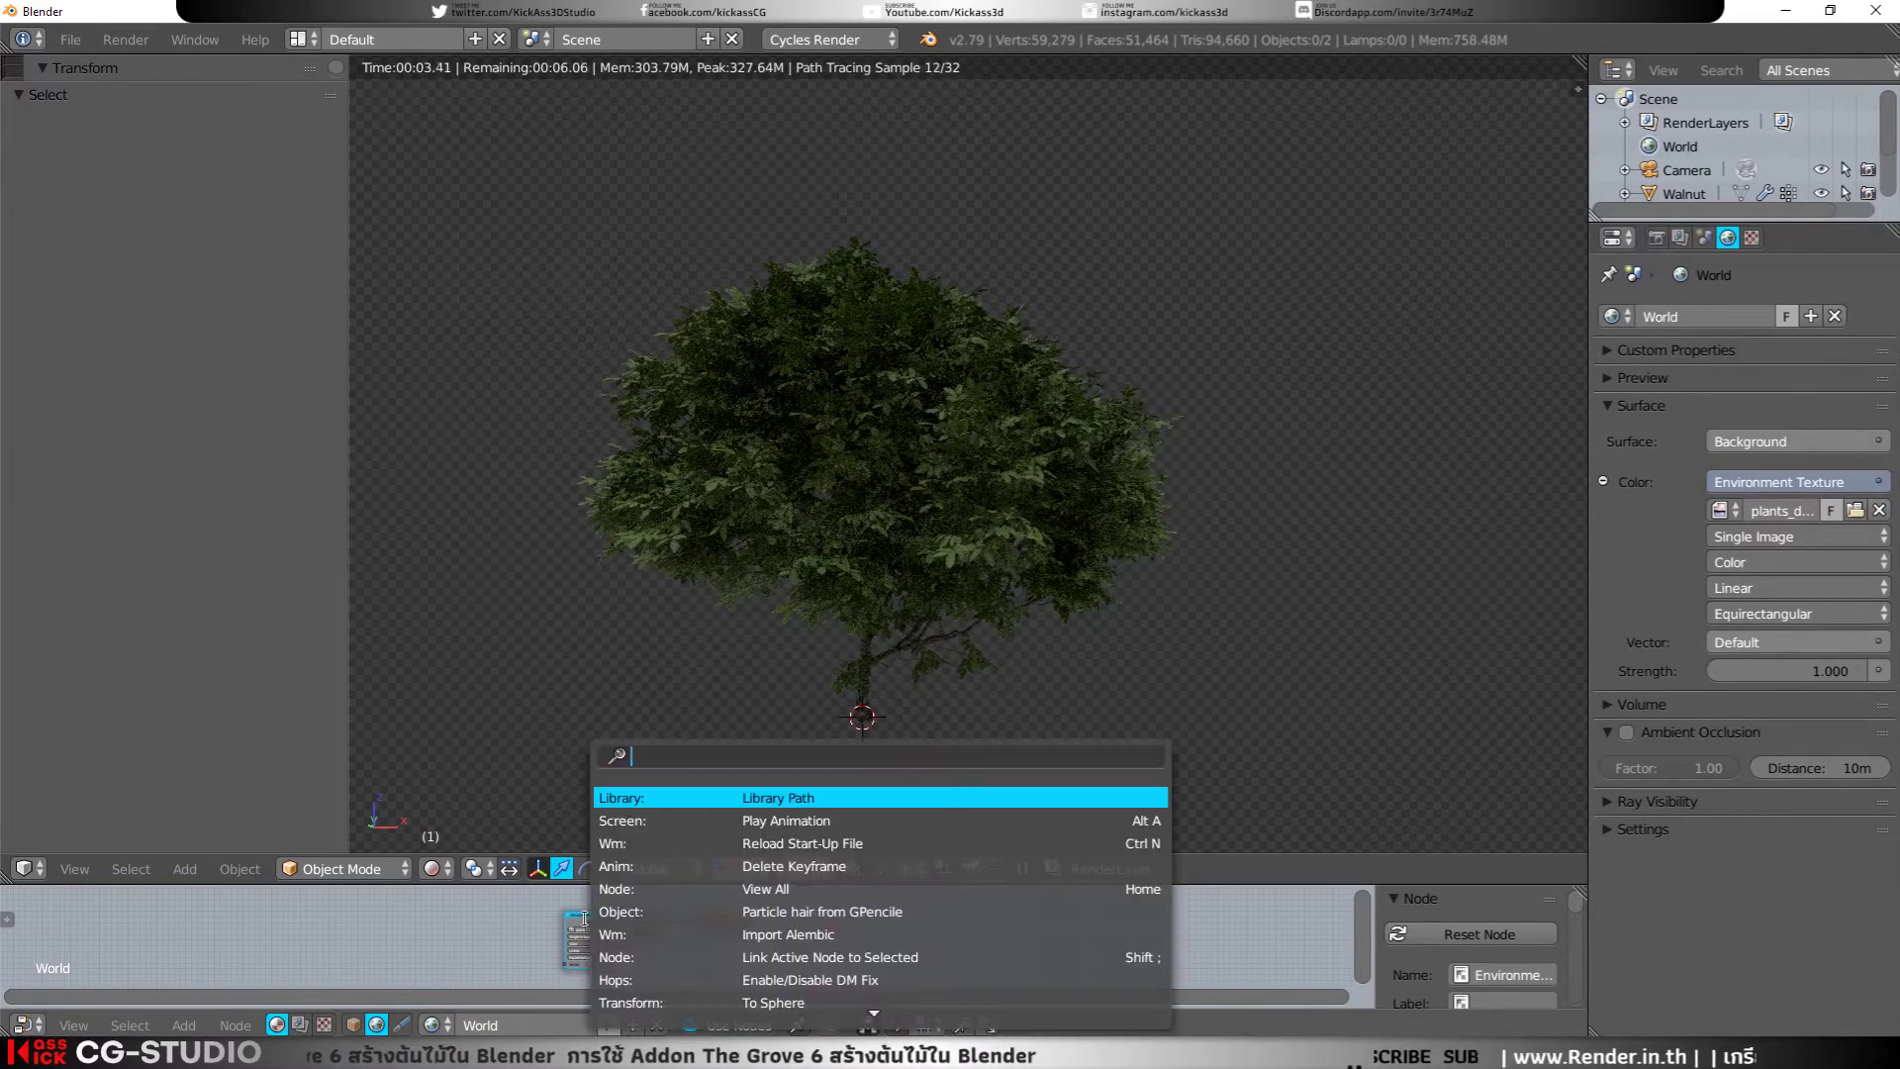
pyautogui.press('Escape')
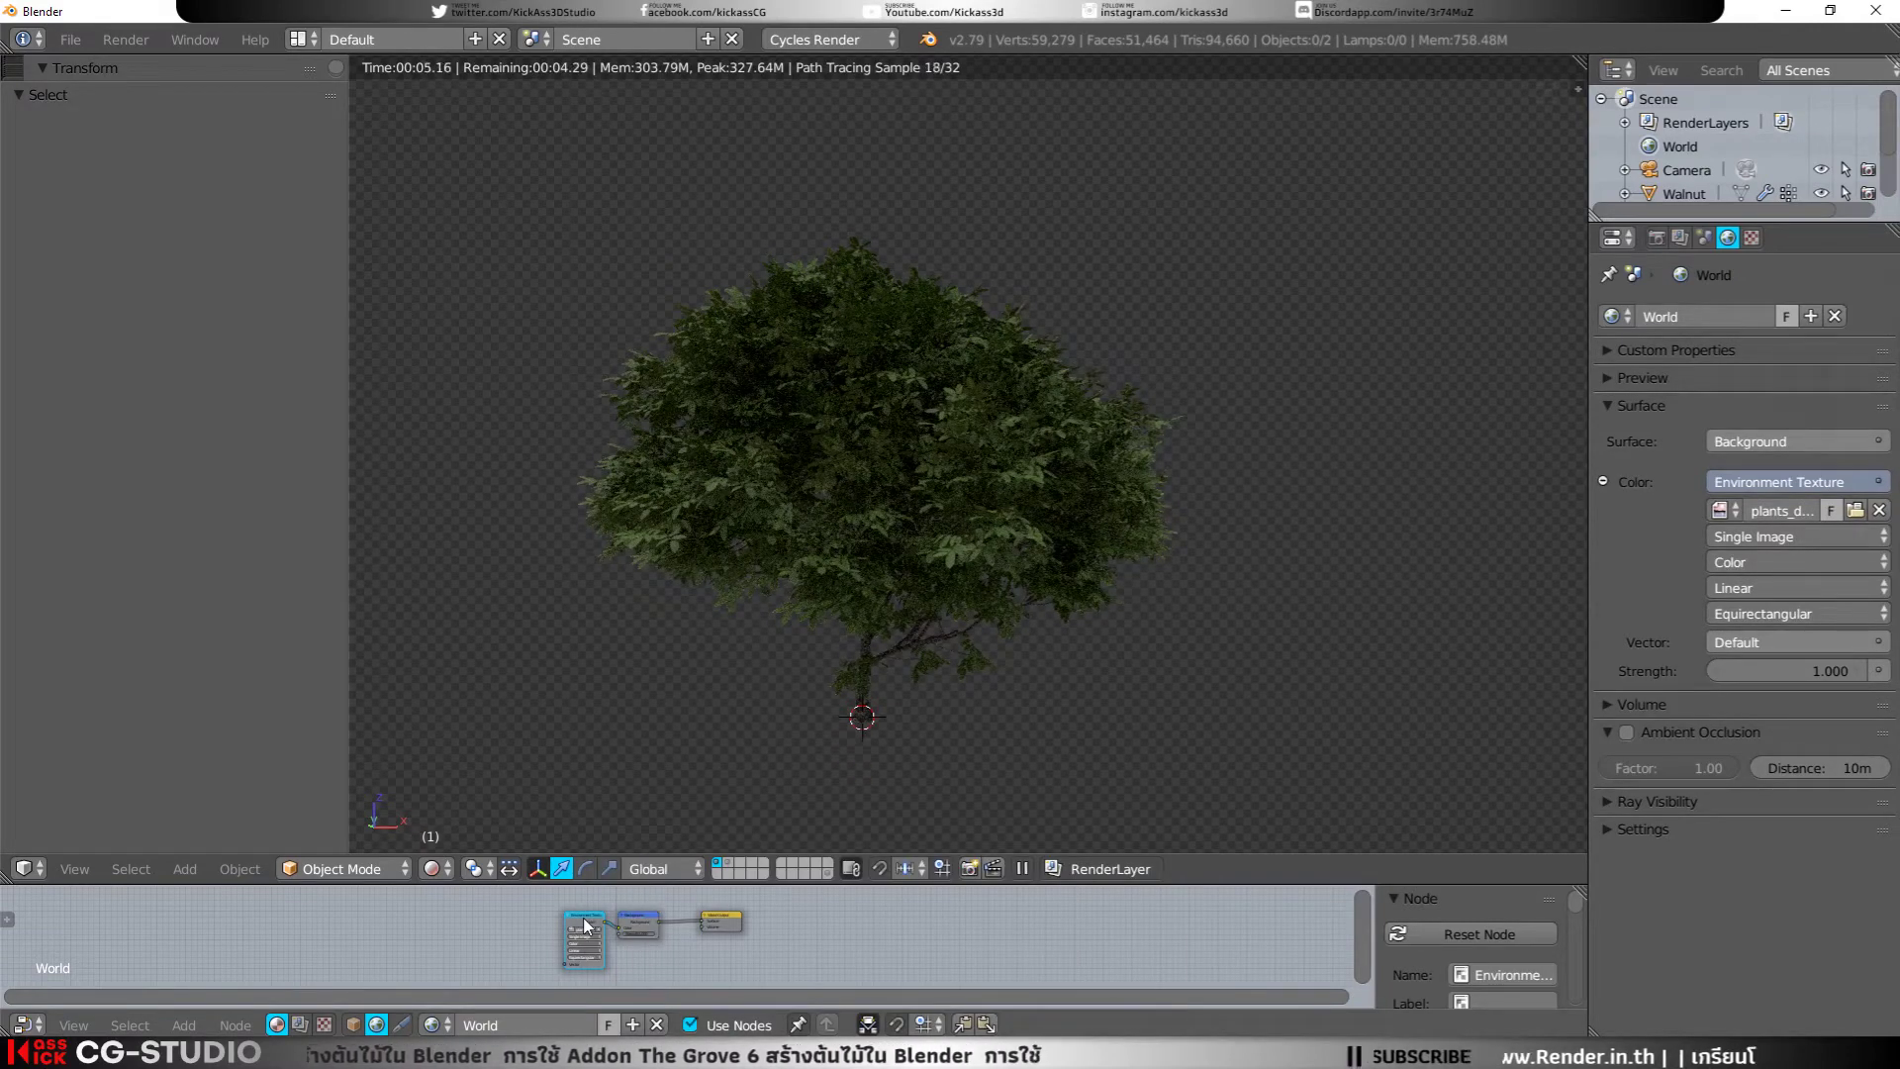
pyautogui.hotkey('shift', 'w')
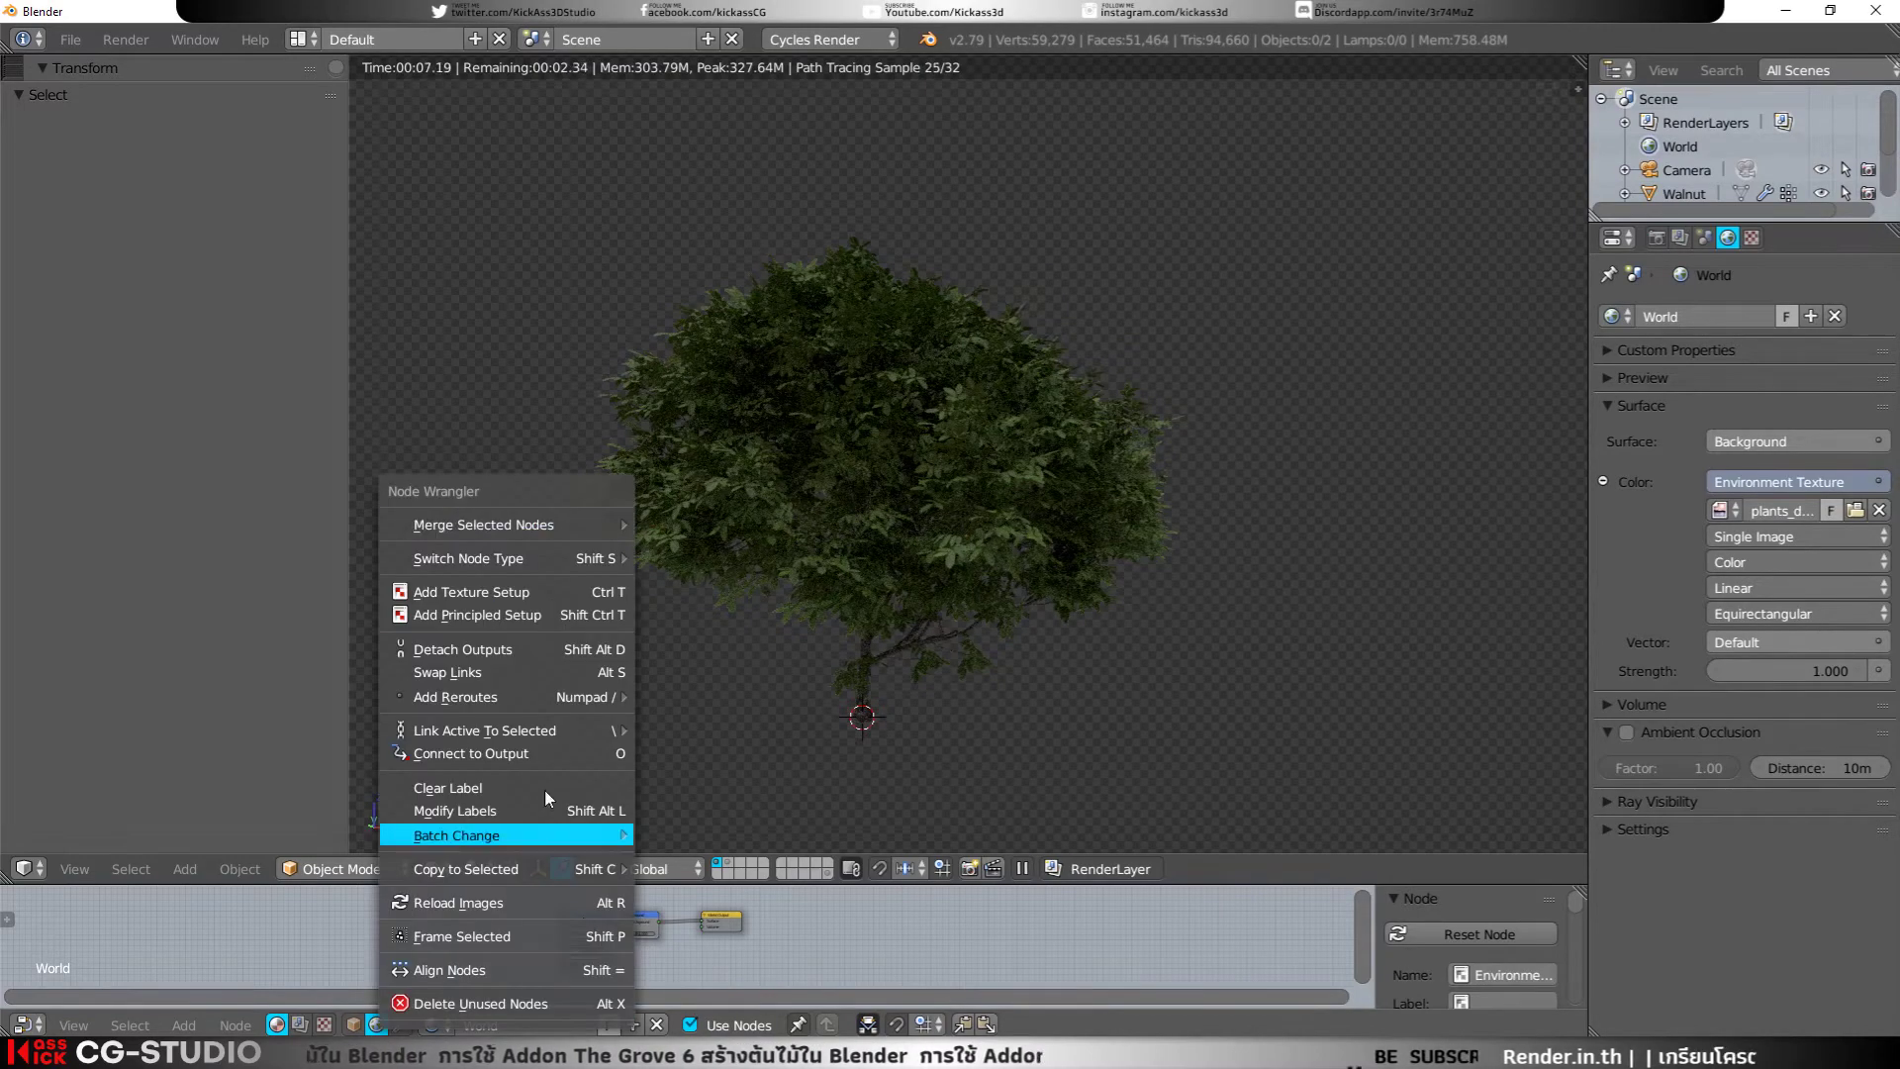
# Step: Add Texture Coordinate and Mapping nodes in front of the environment texture
pyautogui.click(471, 592)
pyautogui.scroll(2, 445, 952)
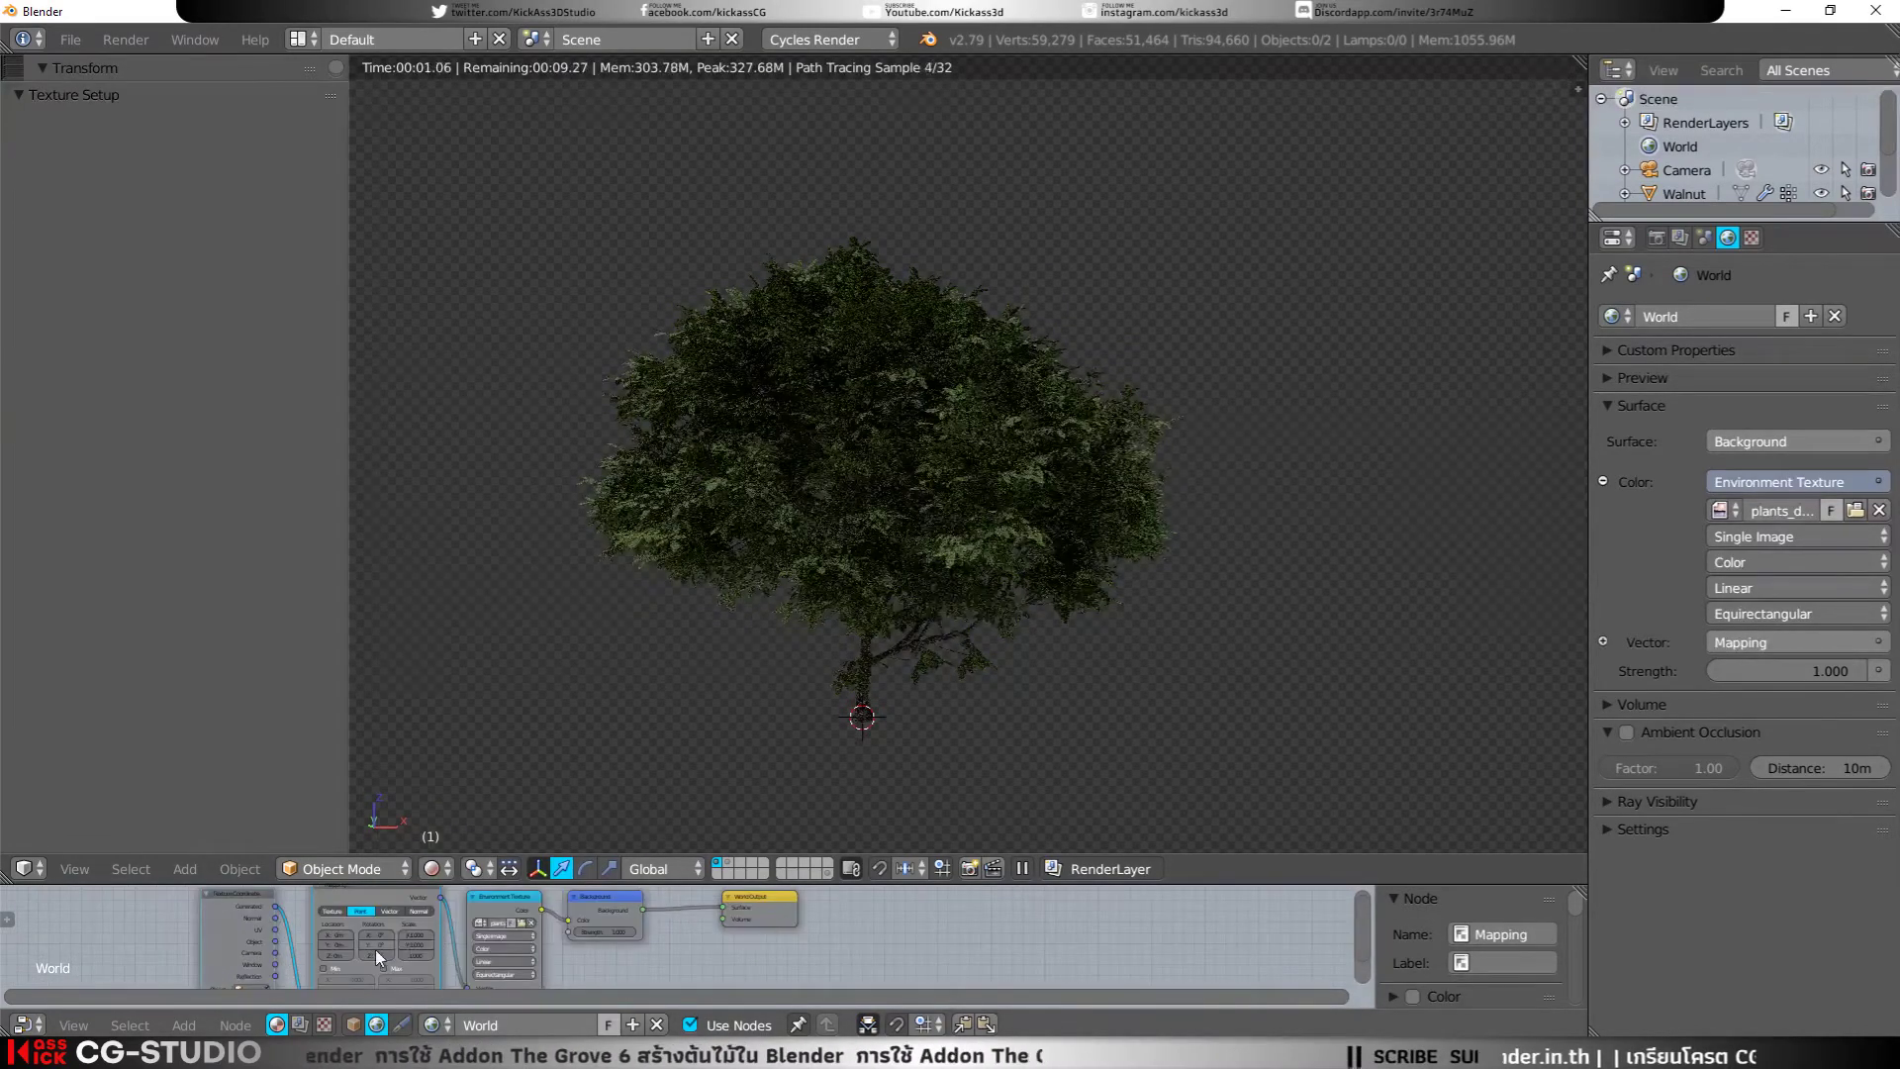
pyautogui.moveTo(376, 955)
pyautogui.mouseDown()
pyautogui.moveTo(415, 954)
pyautogui.moveTo(377, 955)
pyautogui.mouseUp()
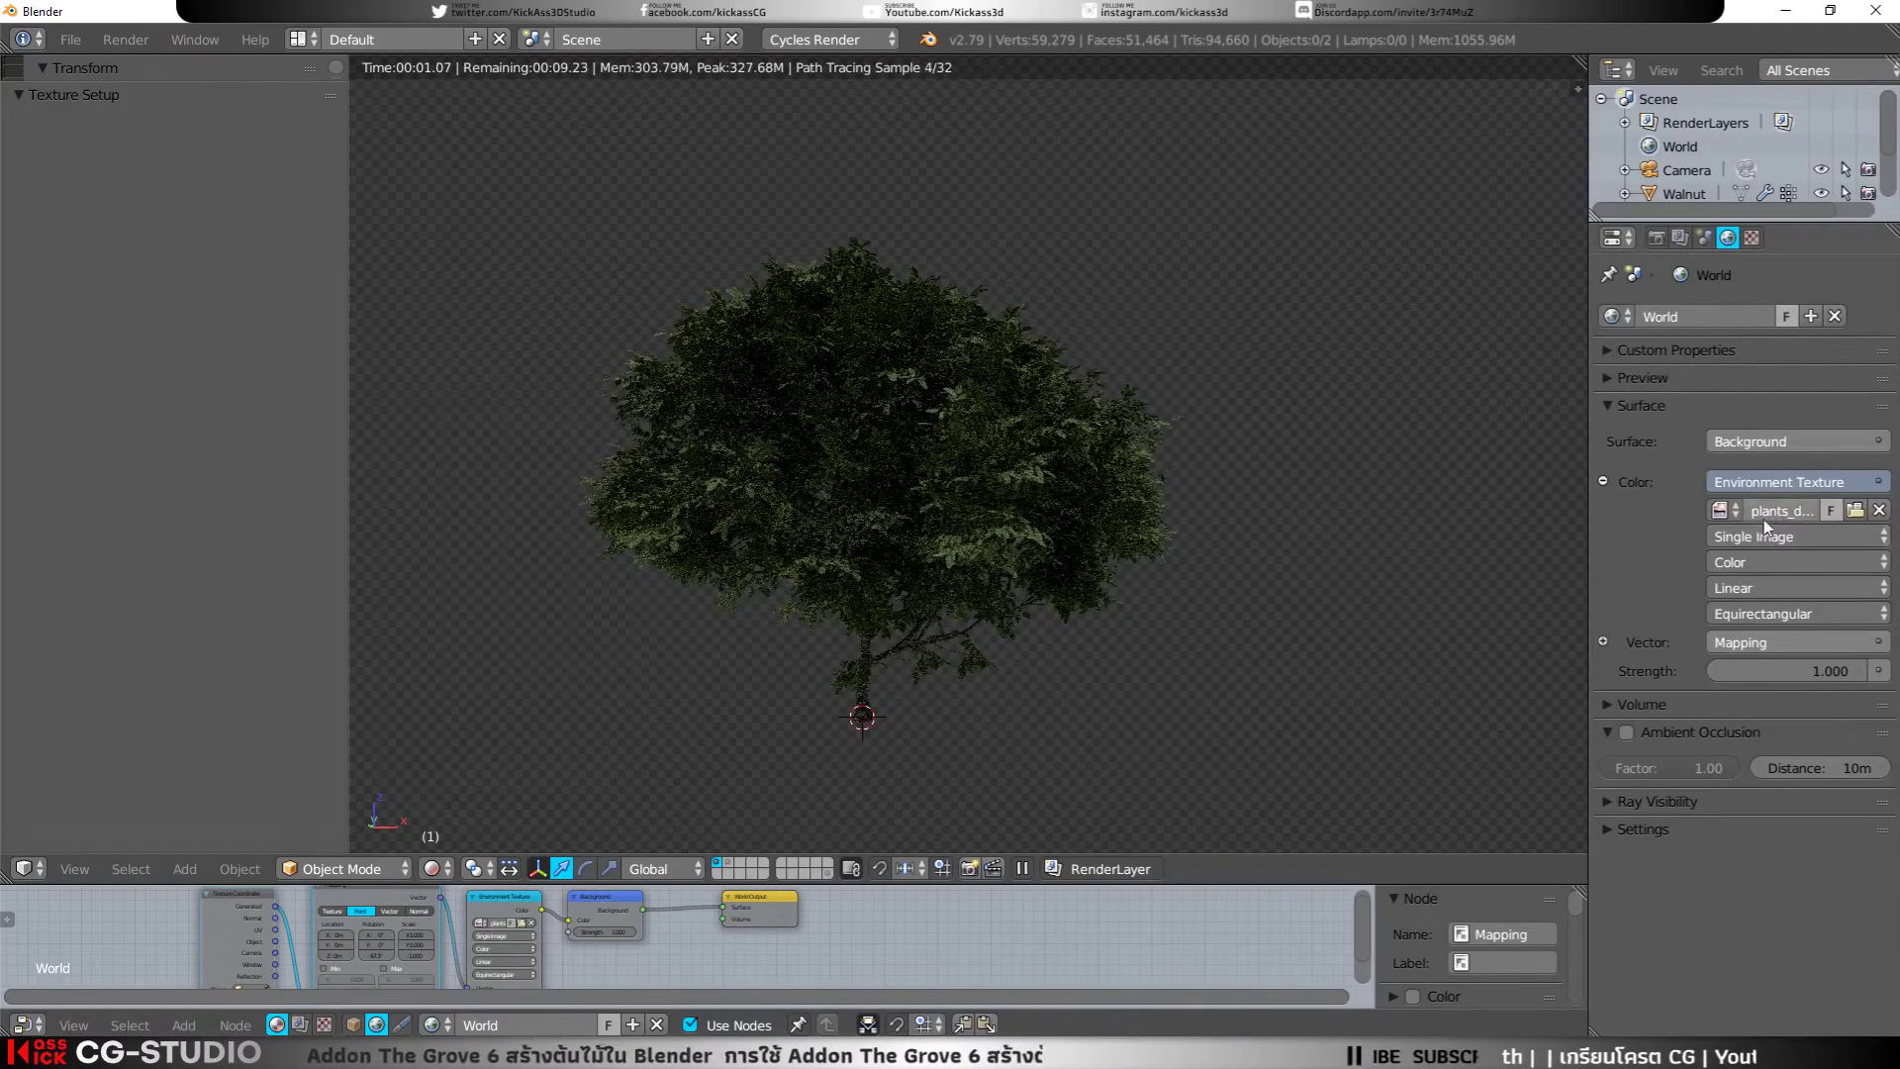
# Step: Swap the HDRI to sun_parking_montreal_canada.exr from the Exterior HDRI PACK1 folder
pyautogui.click(1856, 510)
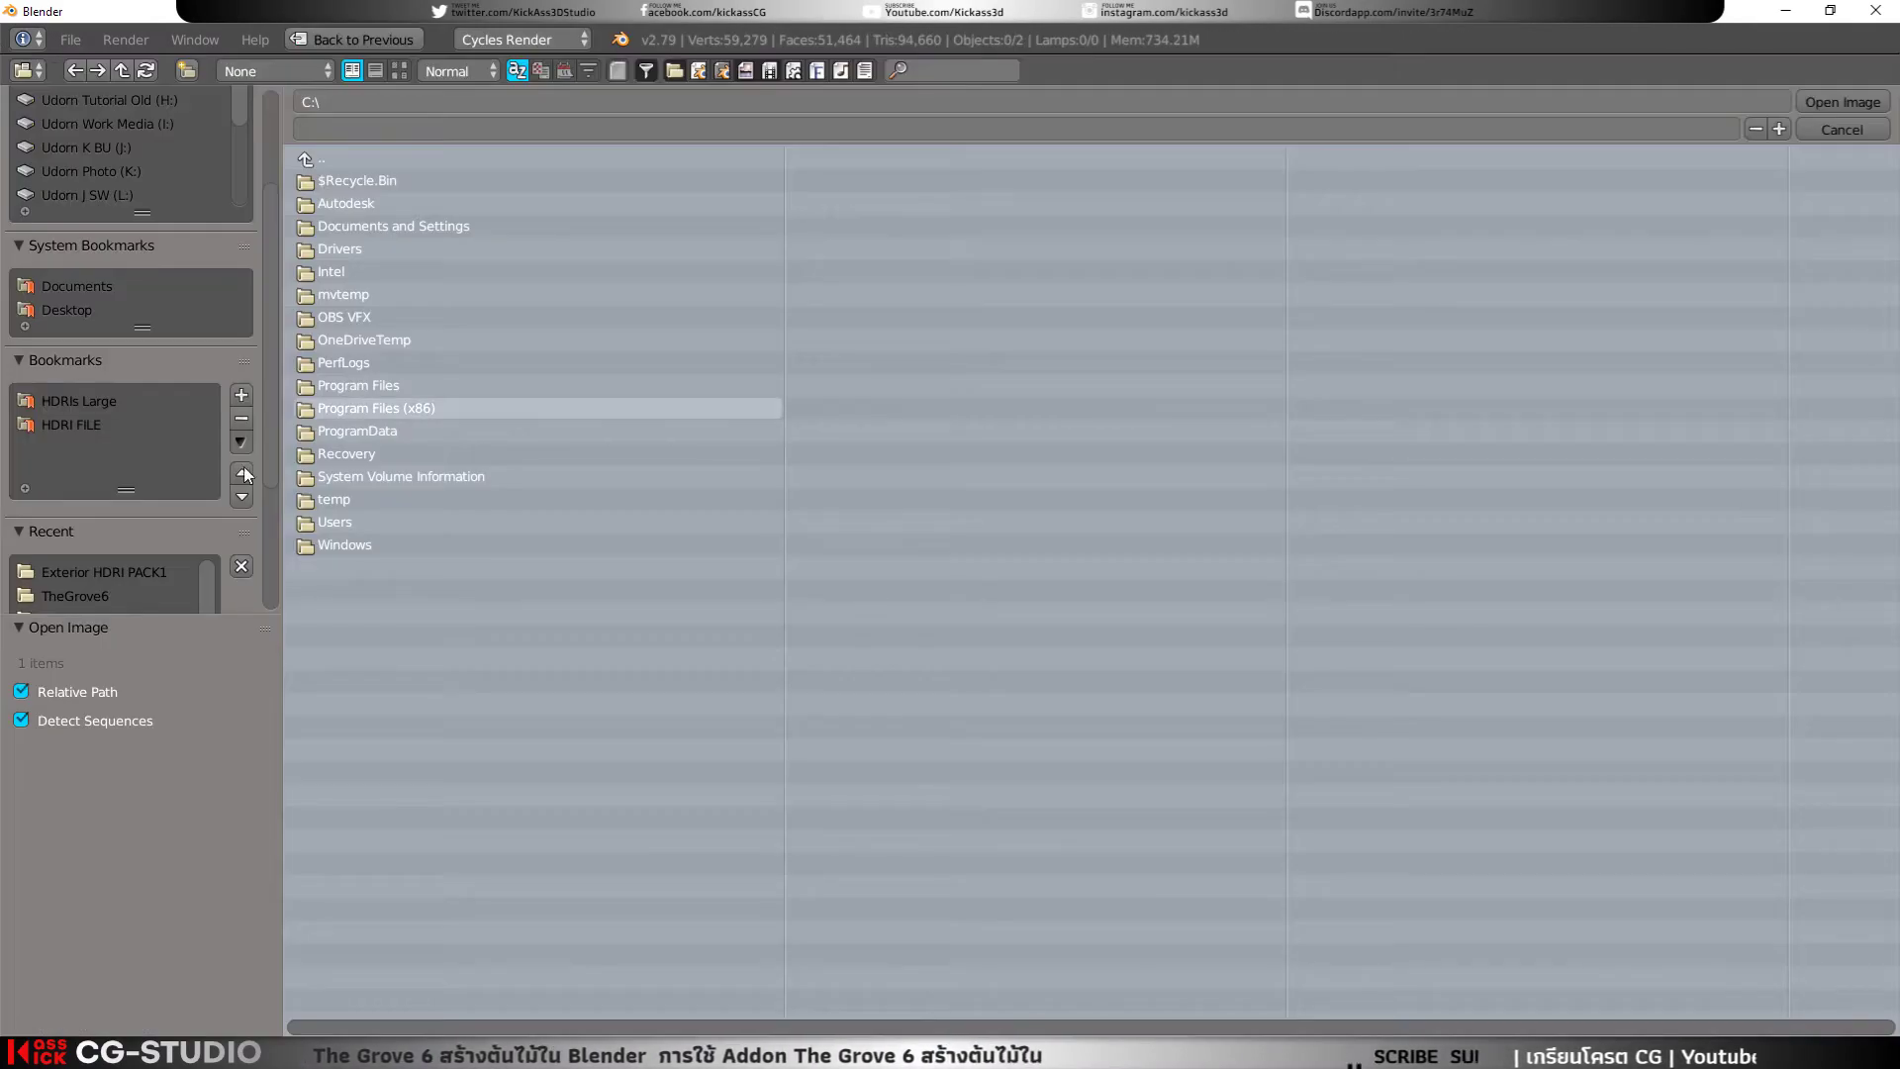
pyautogui.click(91, 564)
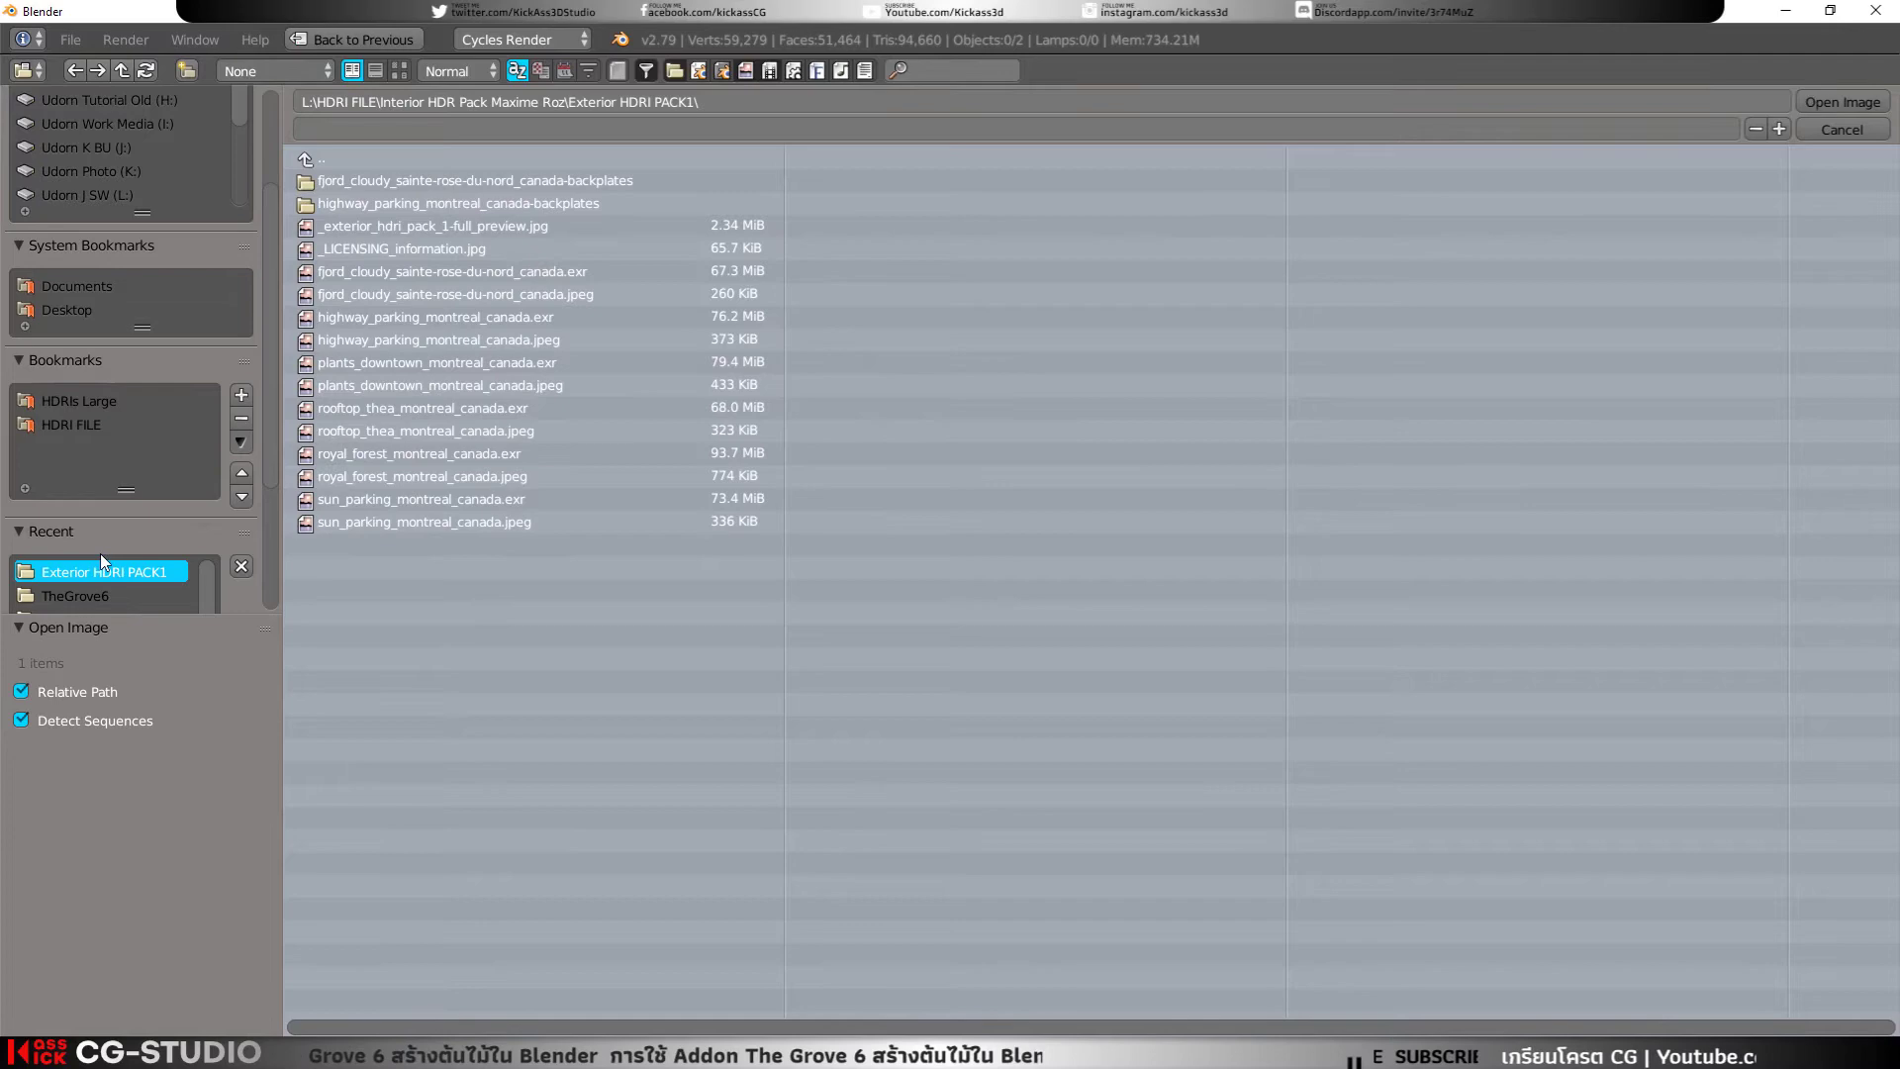
pyautogui.click(400, 69)
pyautogui.click(1627, 426)
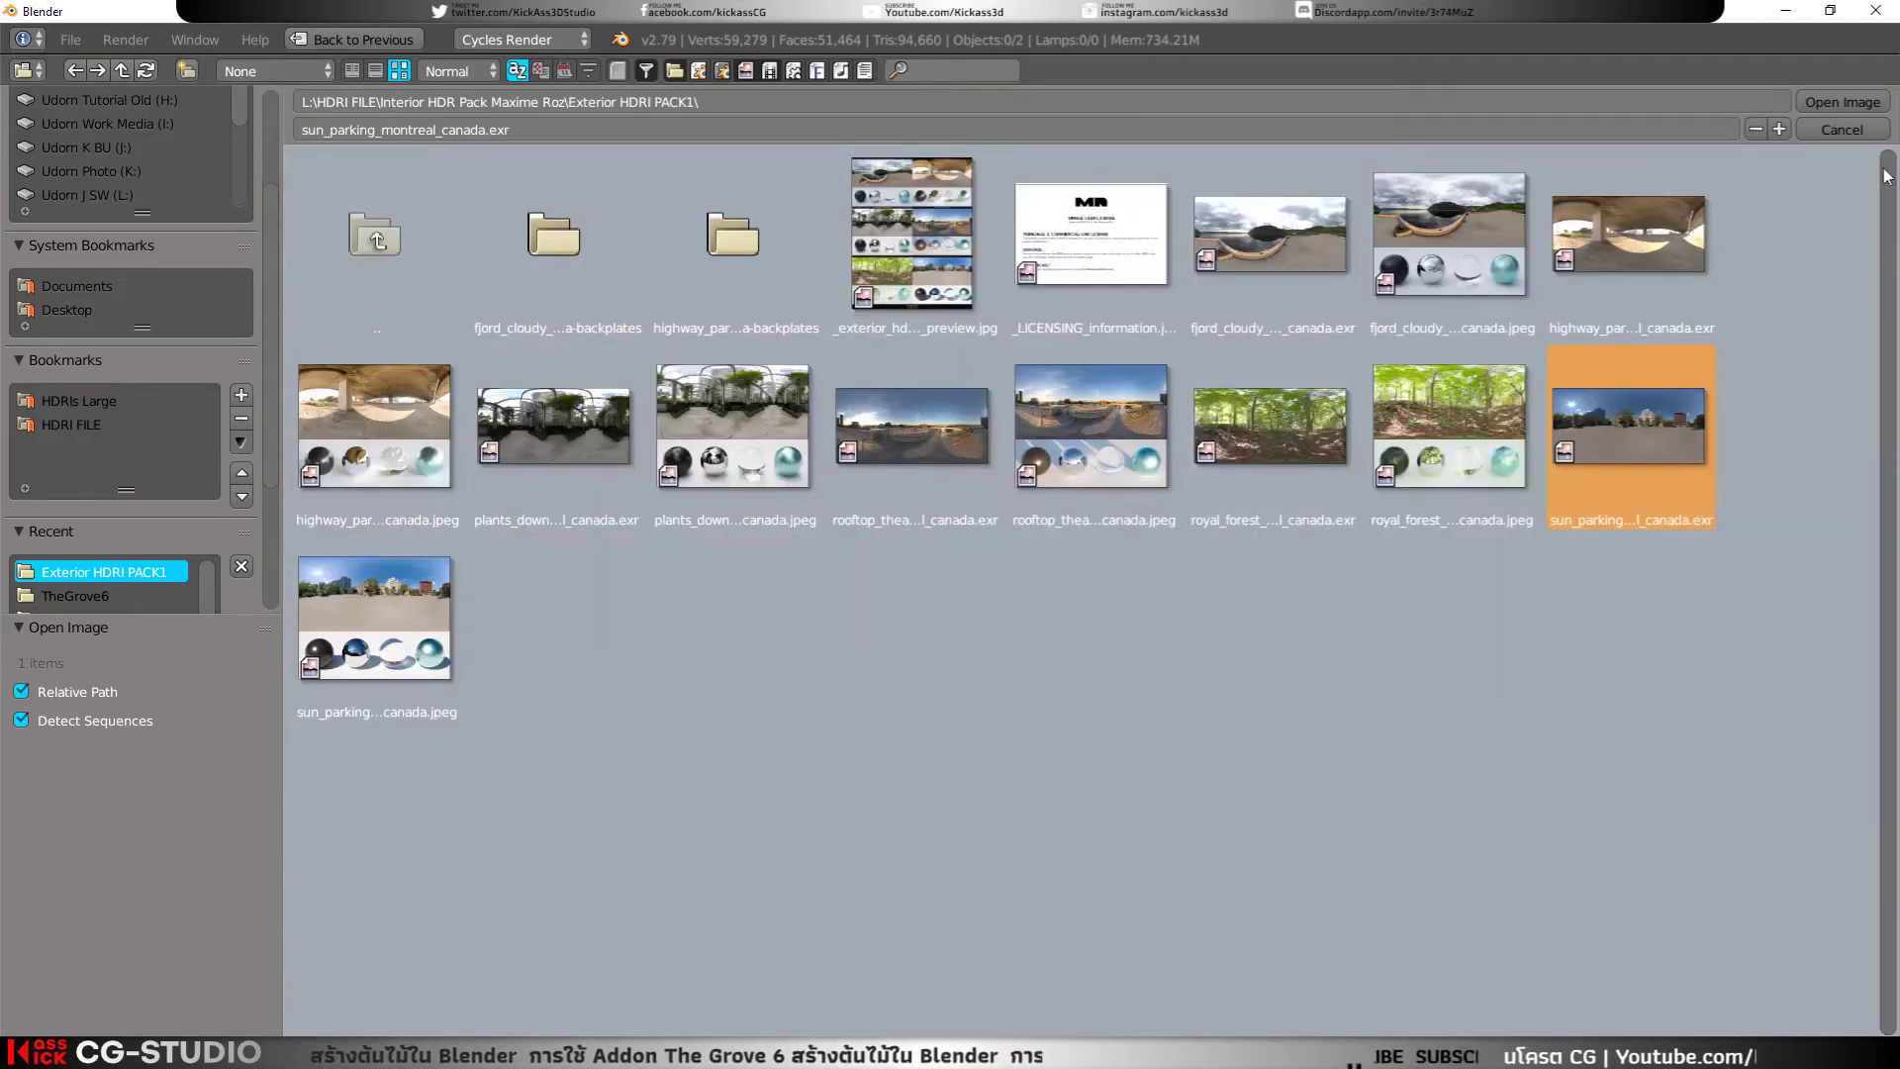
pyautogui.click(1858, 104)
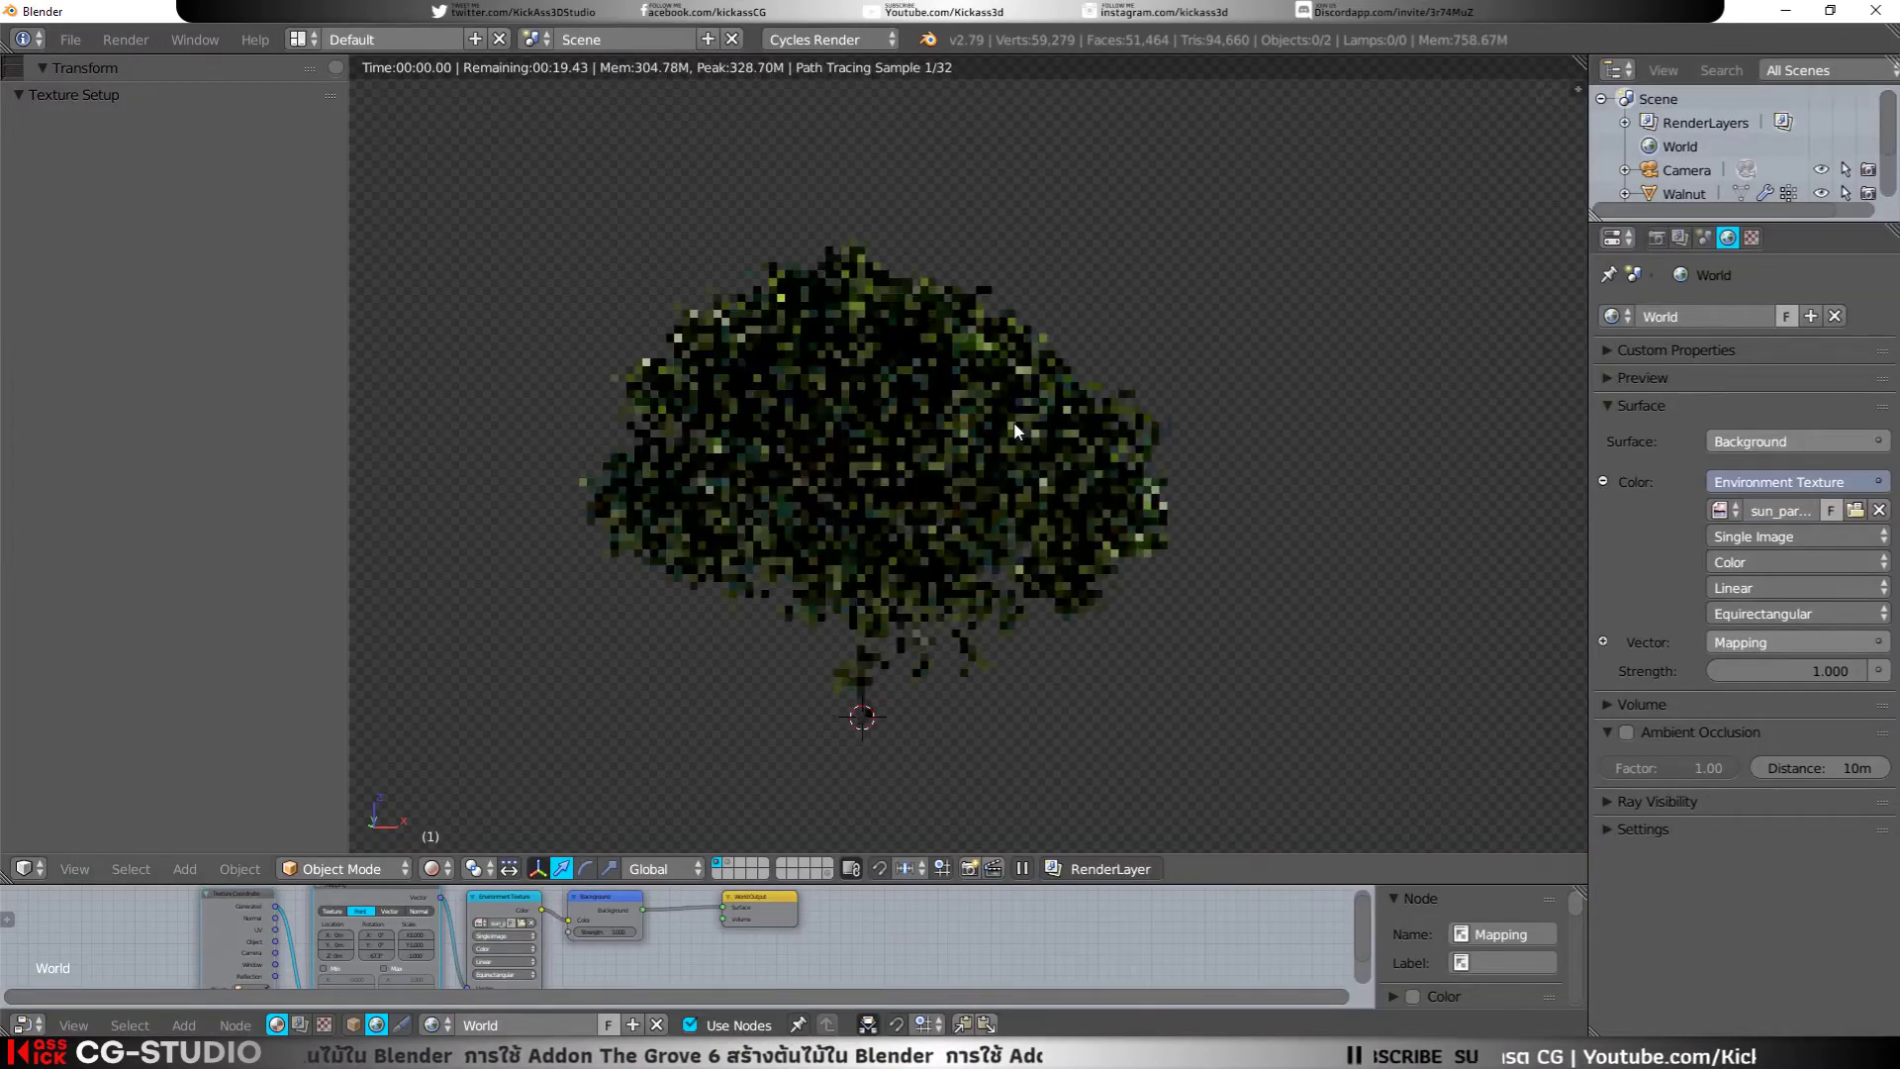
# Step: Set the Mapping node Z rotation to 90, then fine-tune it to relight the tree
pyautogui.click(369, 956)
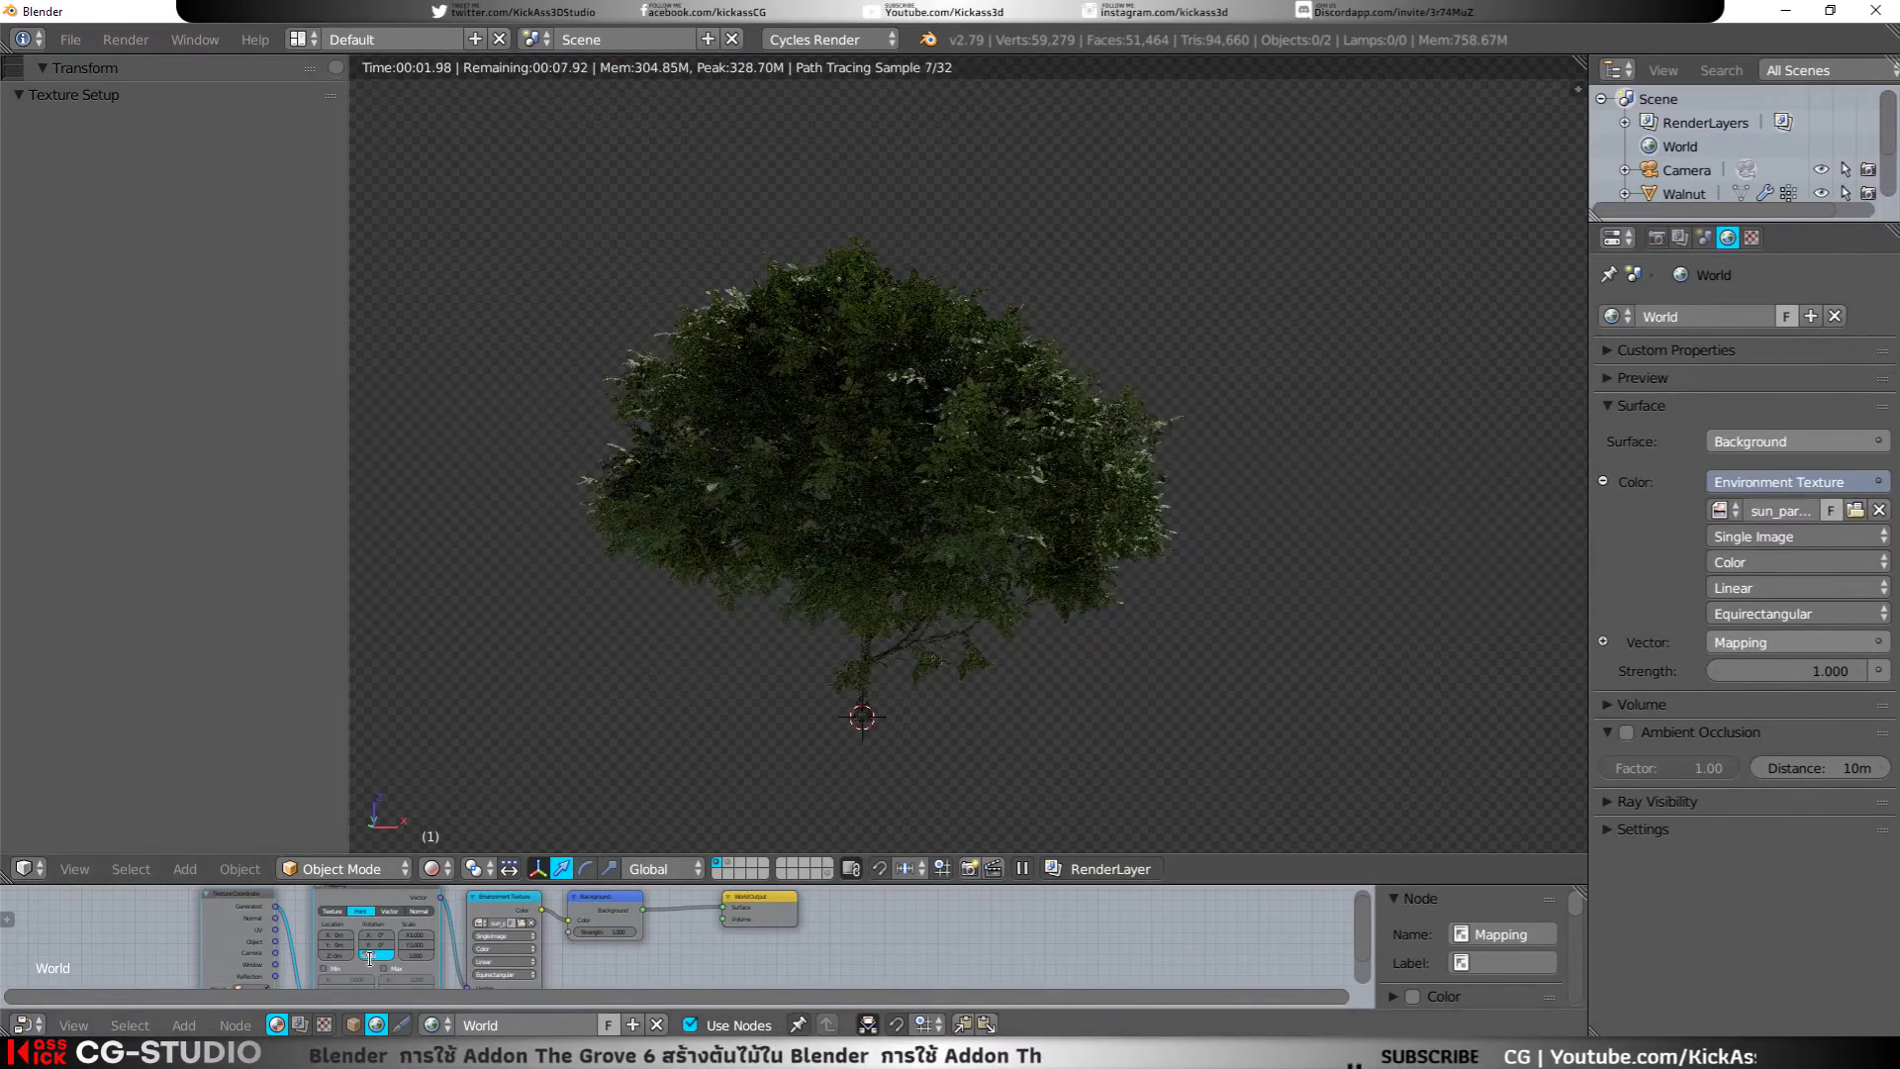
pyautogui.write('90')
pyautogui.press('Return')
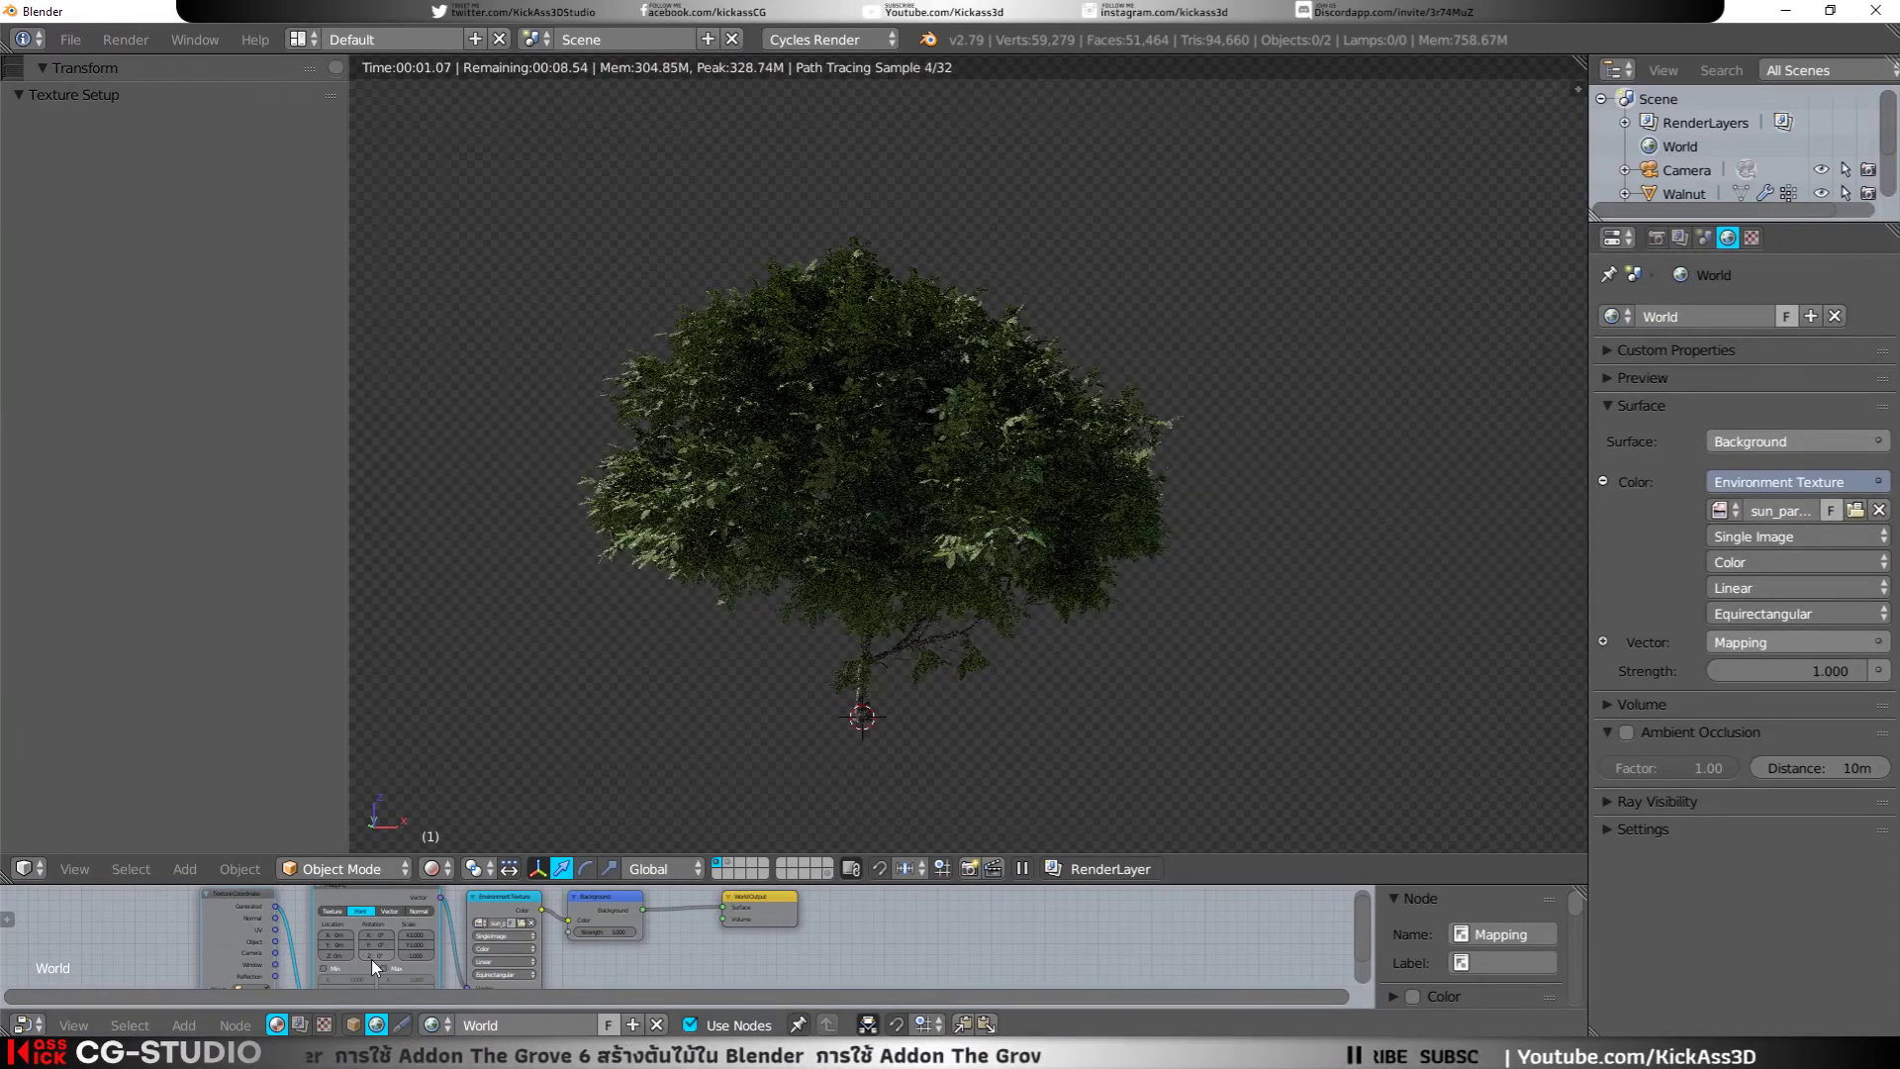
pyautogui.moveTo(371, 959); pyautogui.dragTo(455, 956)
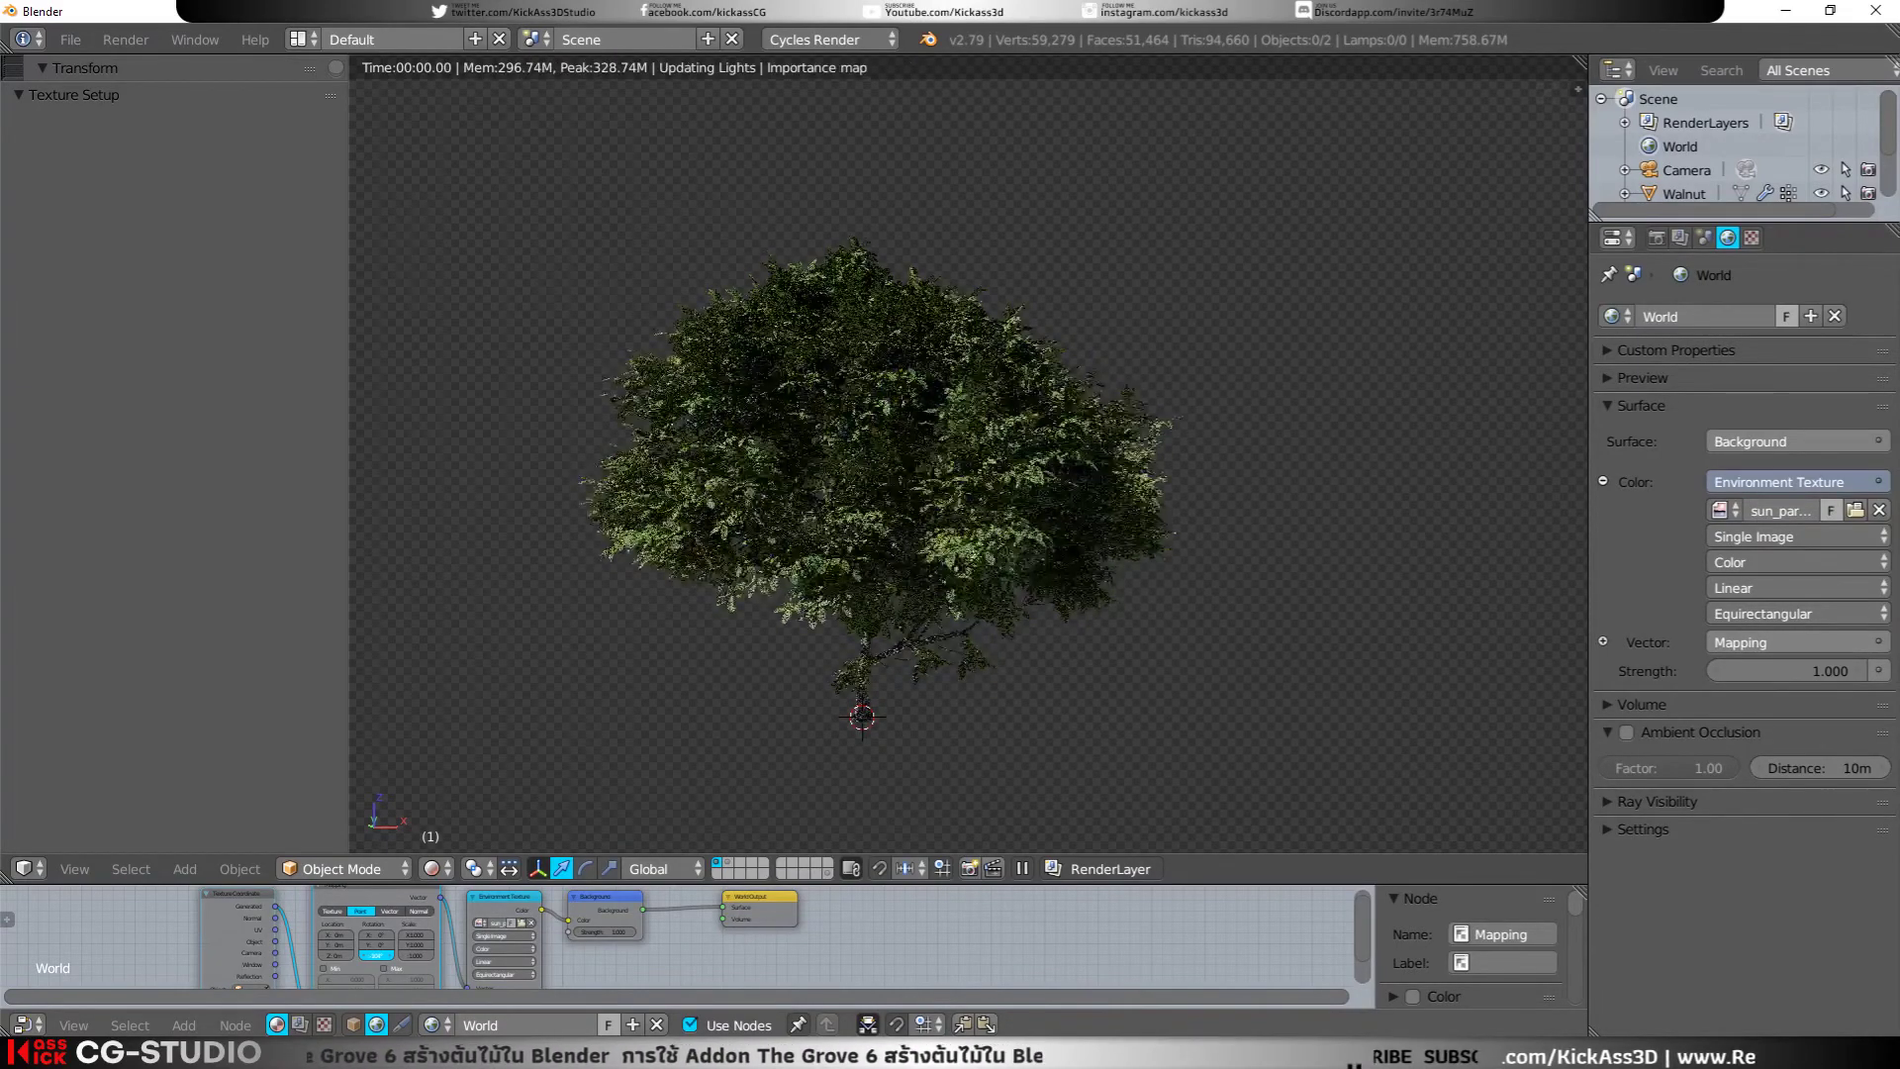
# Step: Zoom and orbit the rendered view to inspect the trunk, branches and leaves
pyautogui.scroll(4, 960, 752)
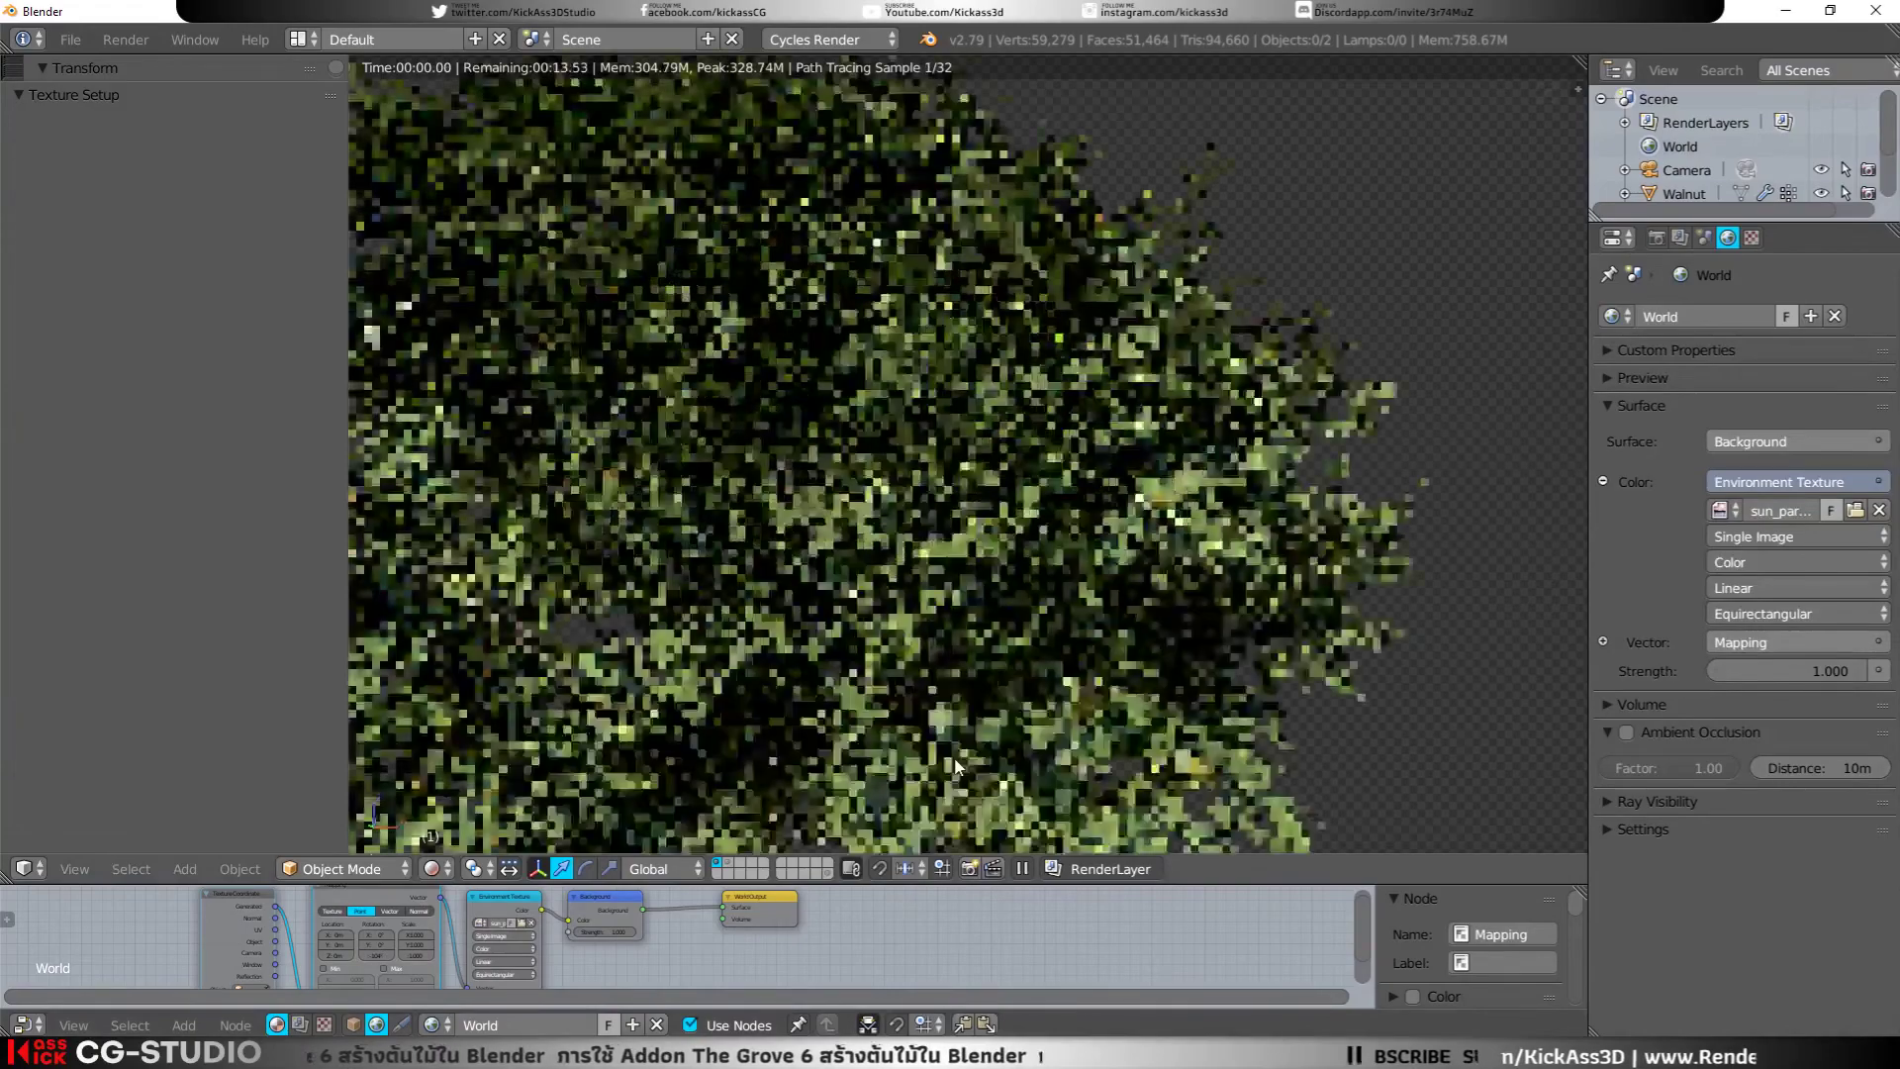
pyautogui.moveTo(956, 765); pyautogui.dragTo(911, 592, button='middle')
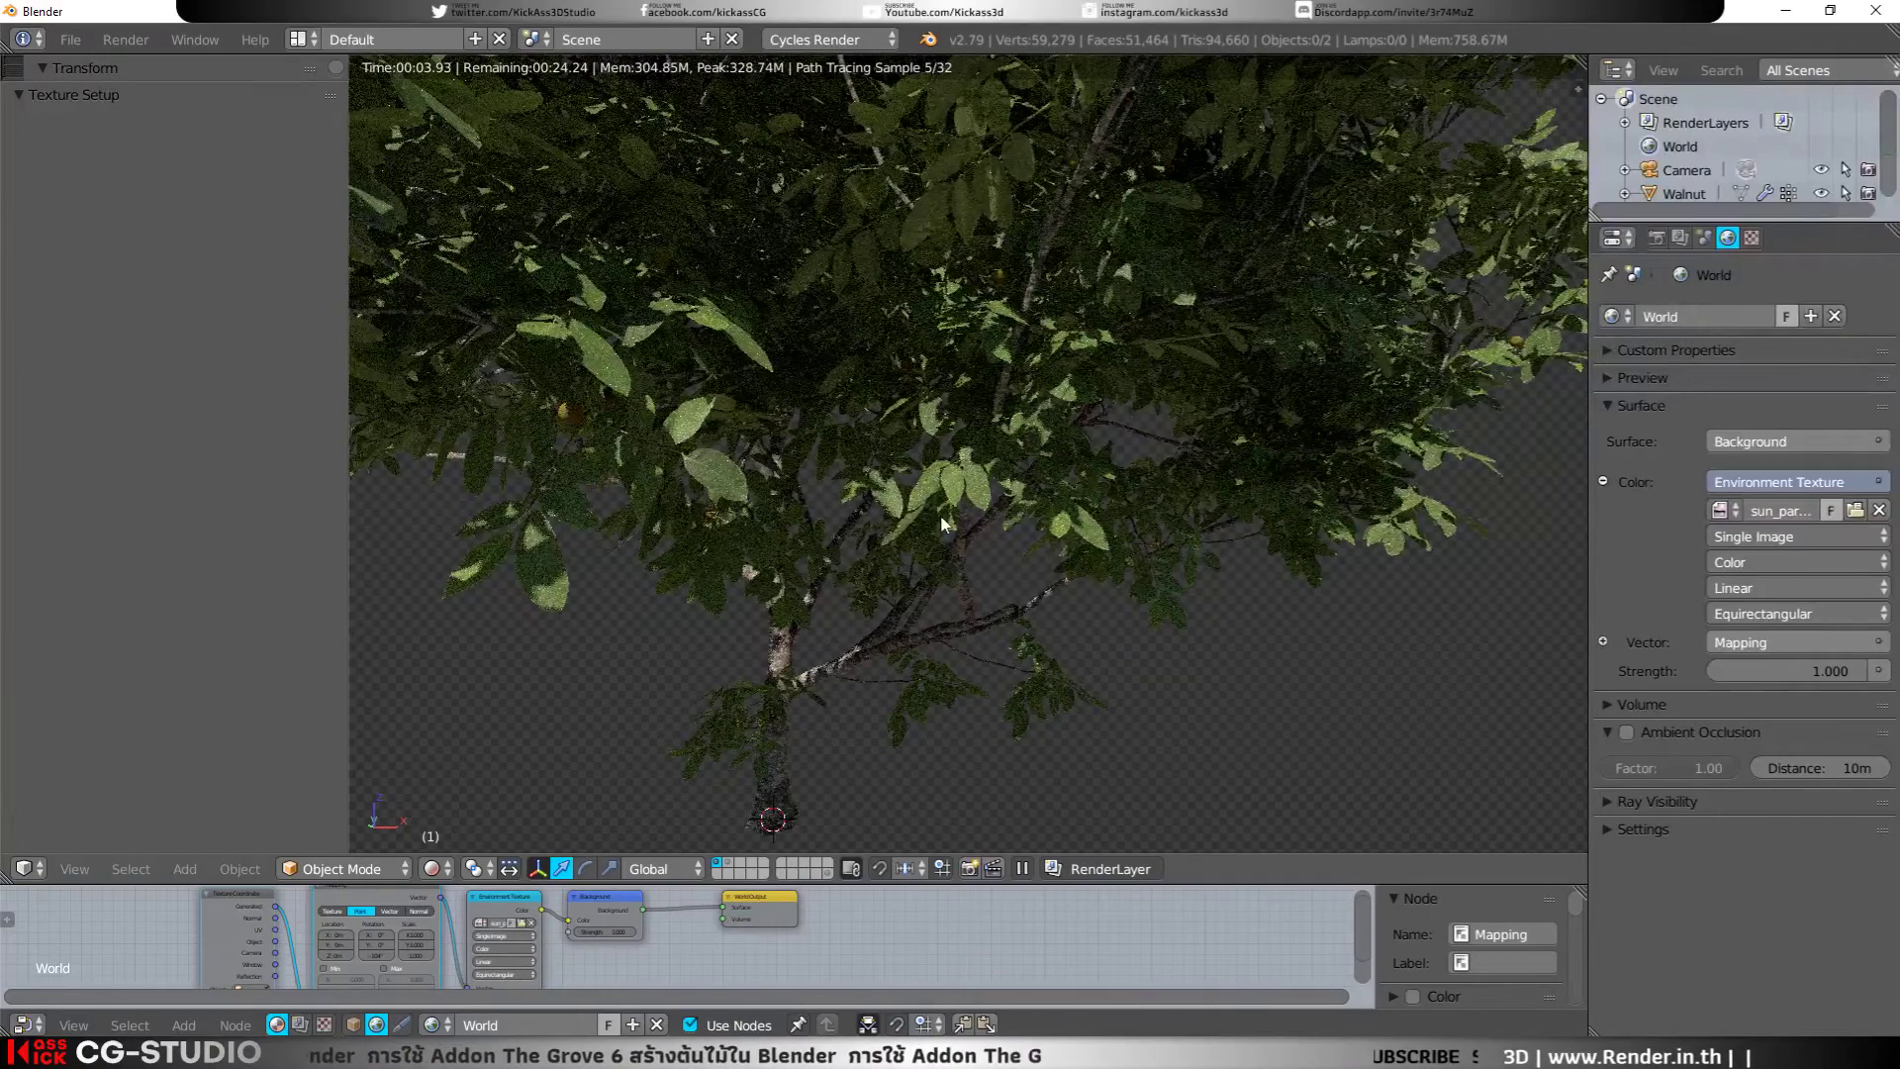
pyautogui.scroll(2, 767, 665)
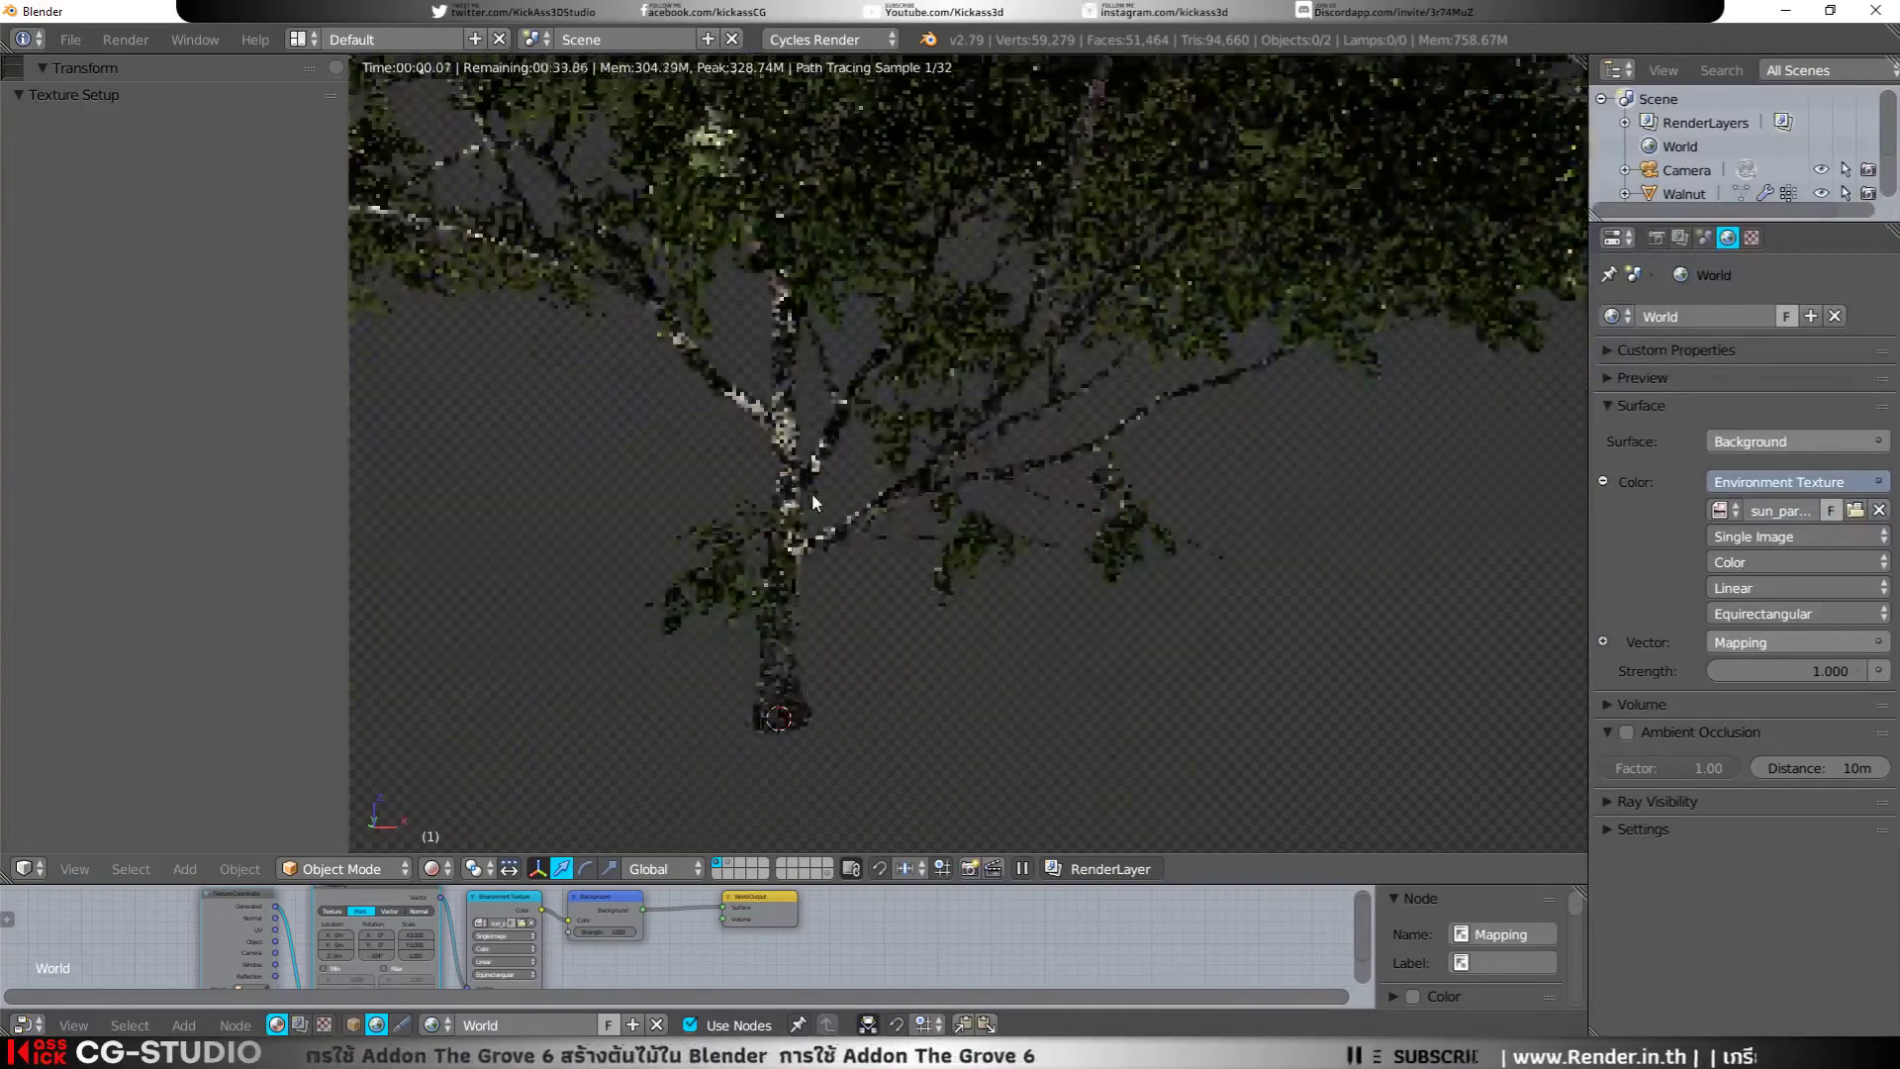
pyautogui.scroll(1, 781, 430)
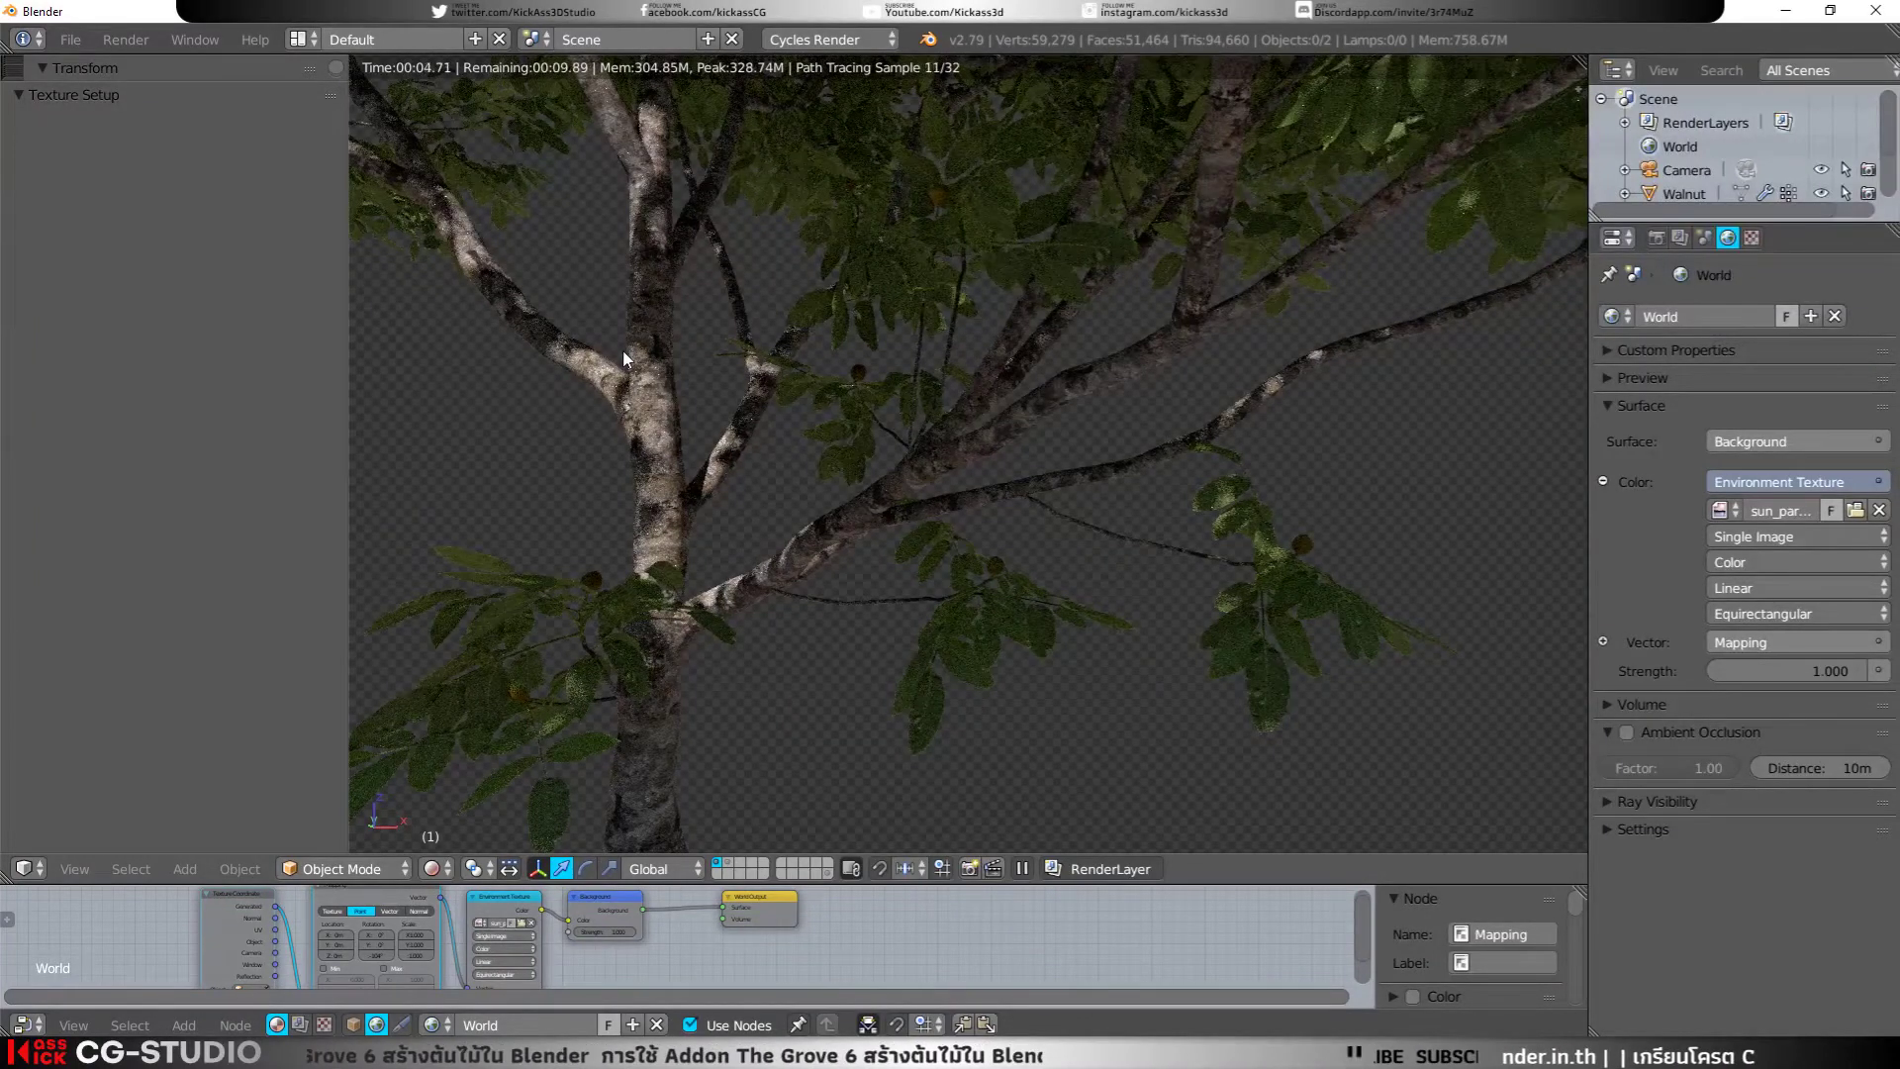
pyautogui.scroll(-3, 598, 337)
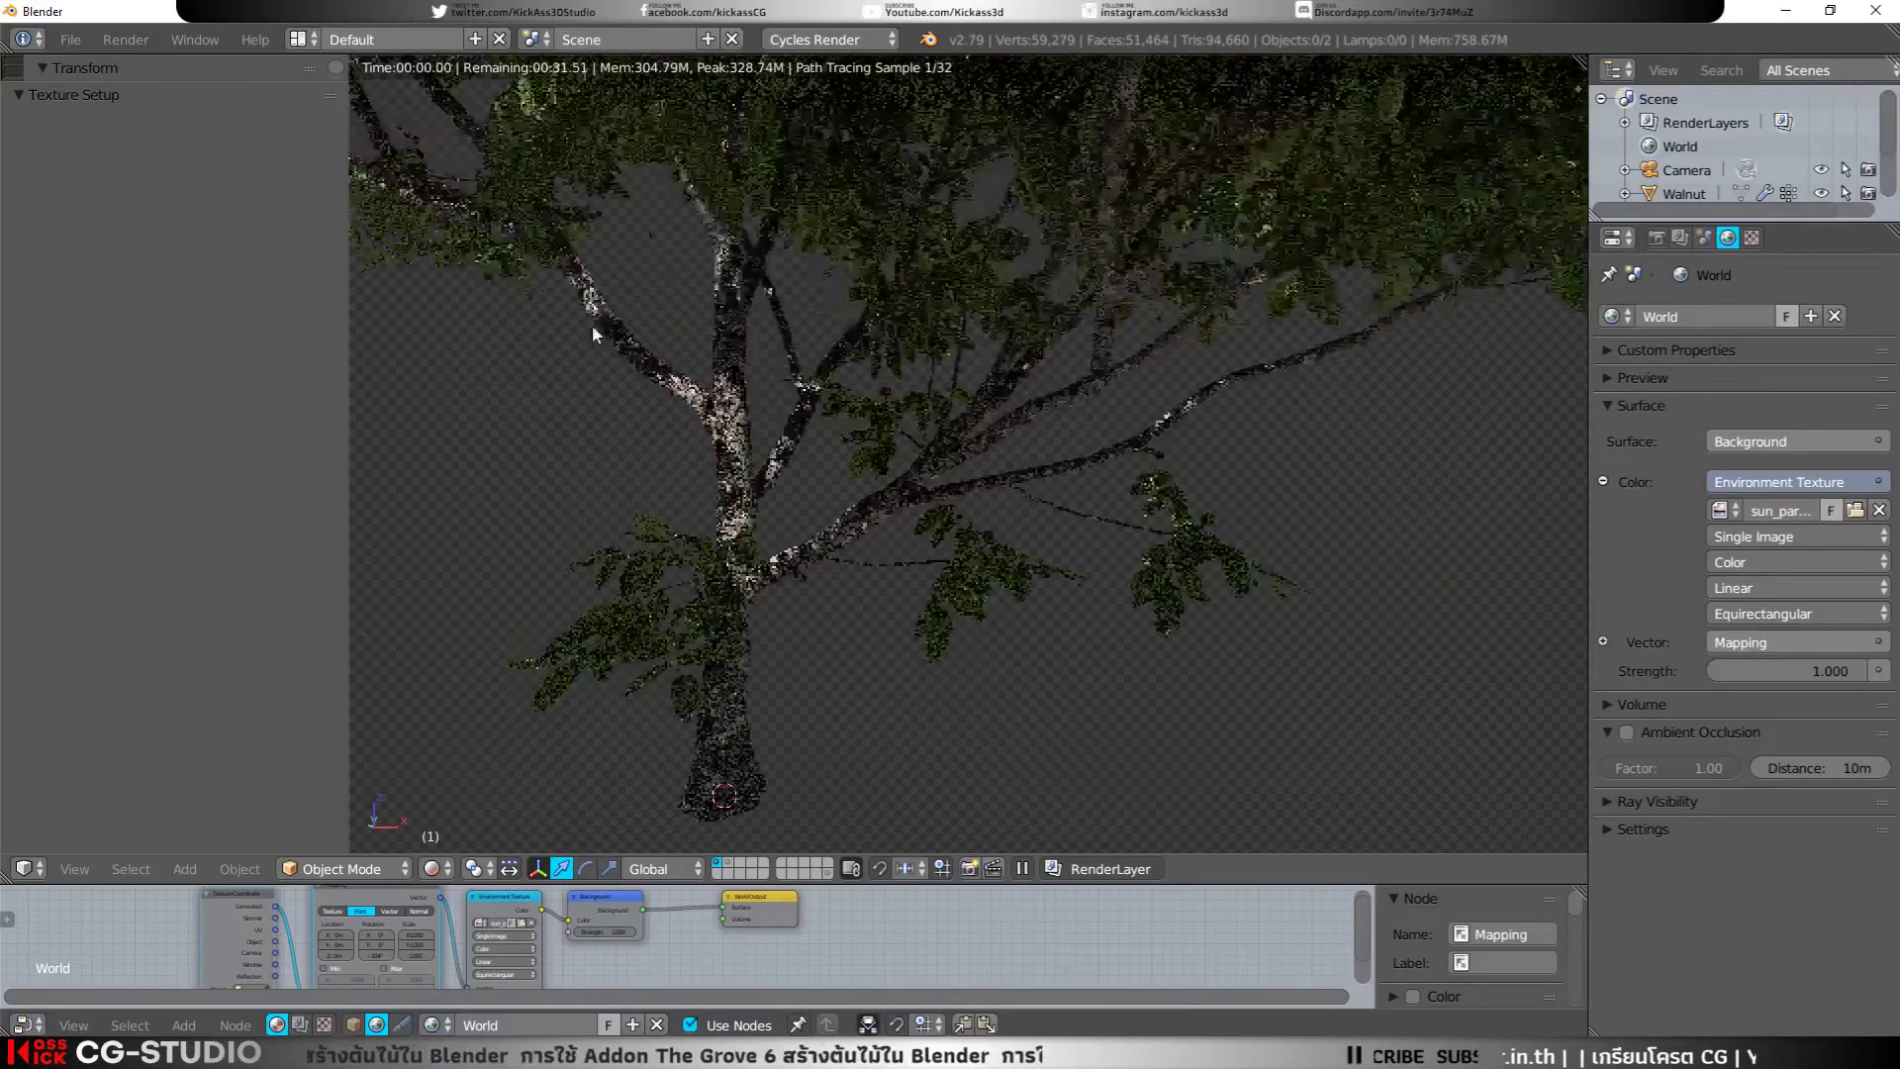
pyautogui.scroll(2, 692, 485)
pyautogui.scroll(4, 702, 489)
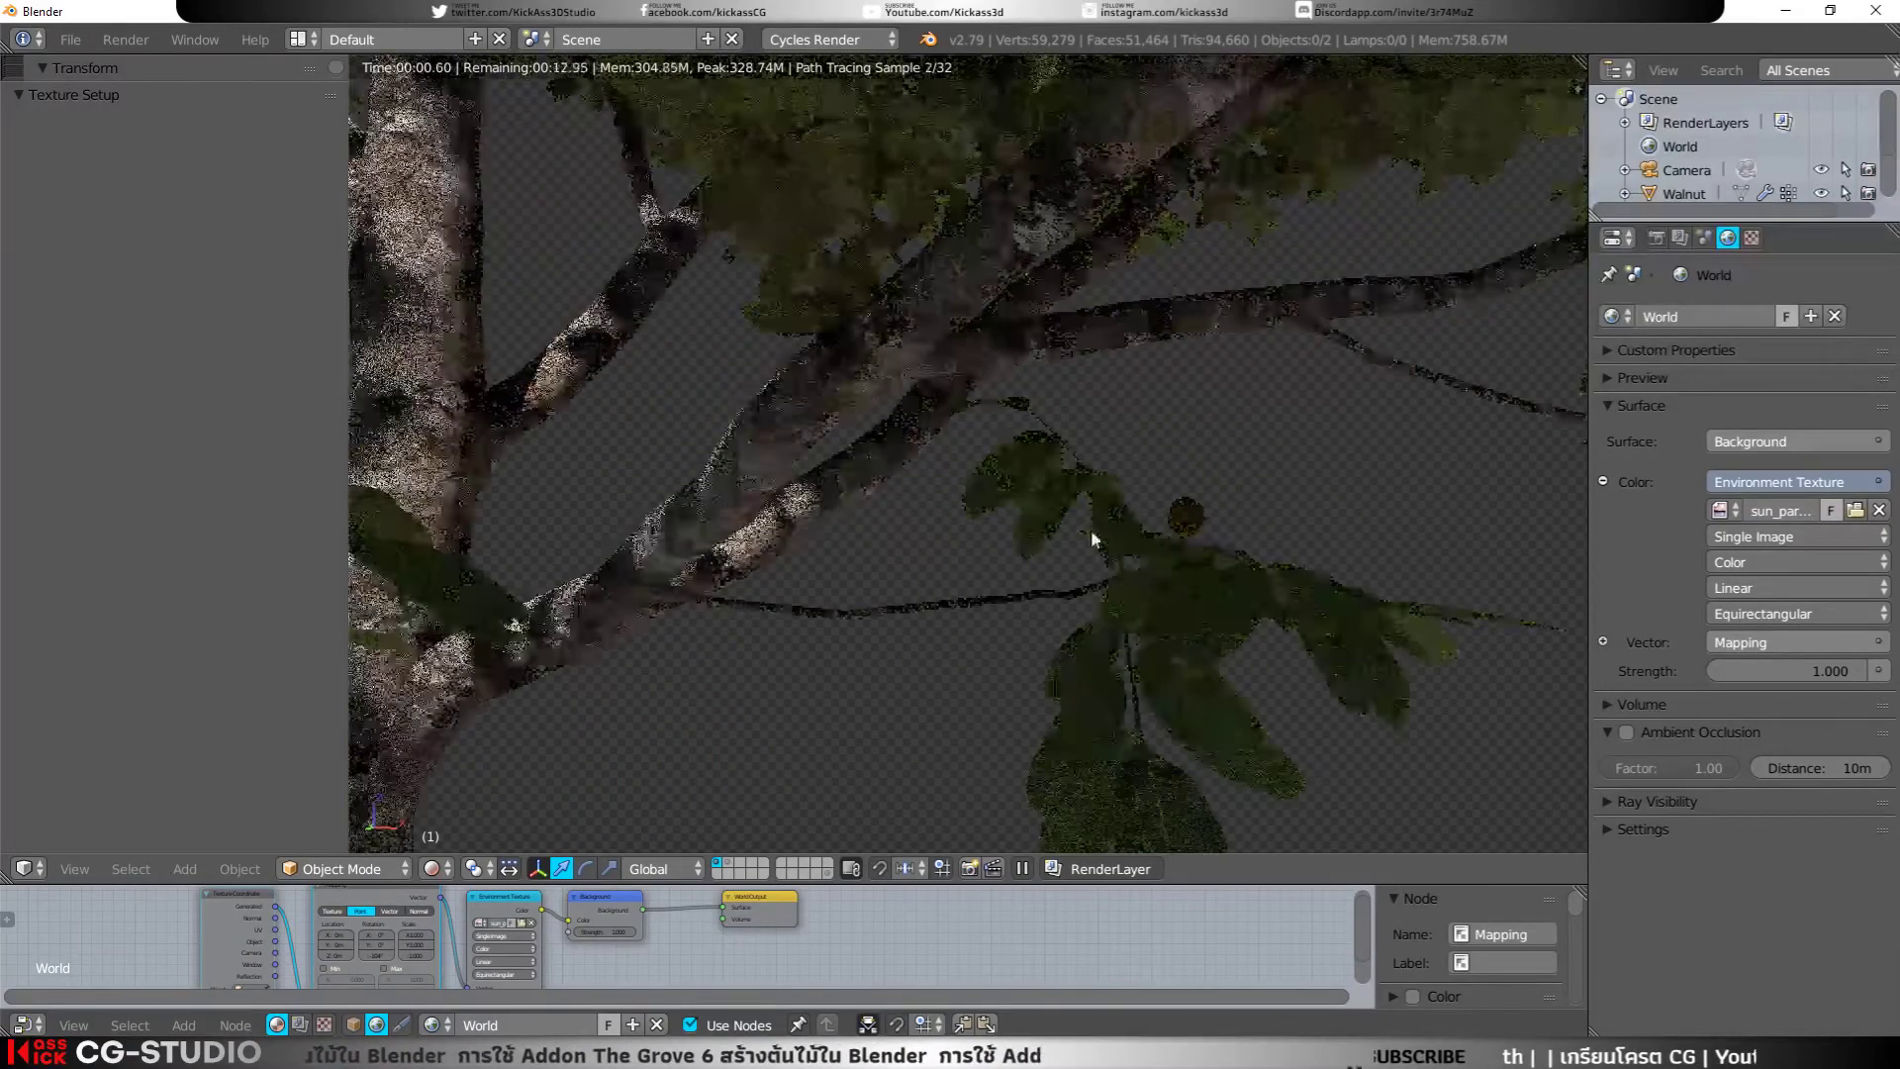
pyautogui.scroll(2, 898, 501)
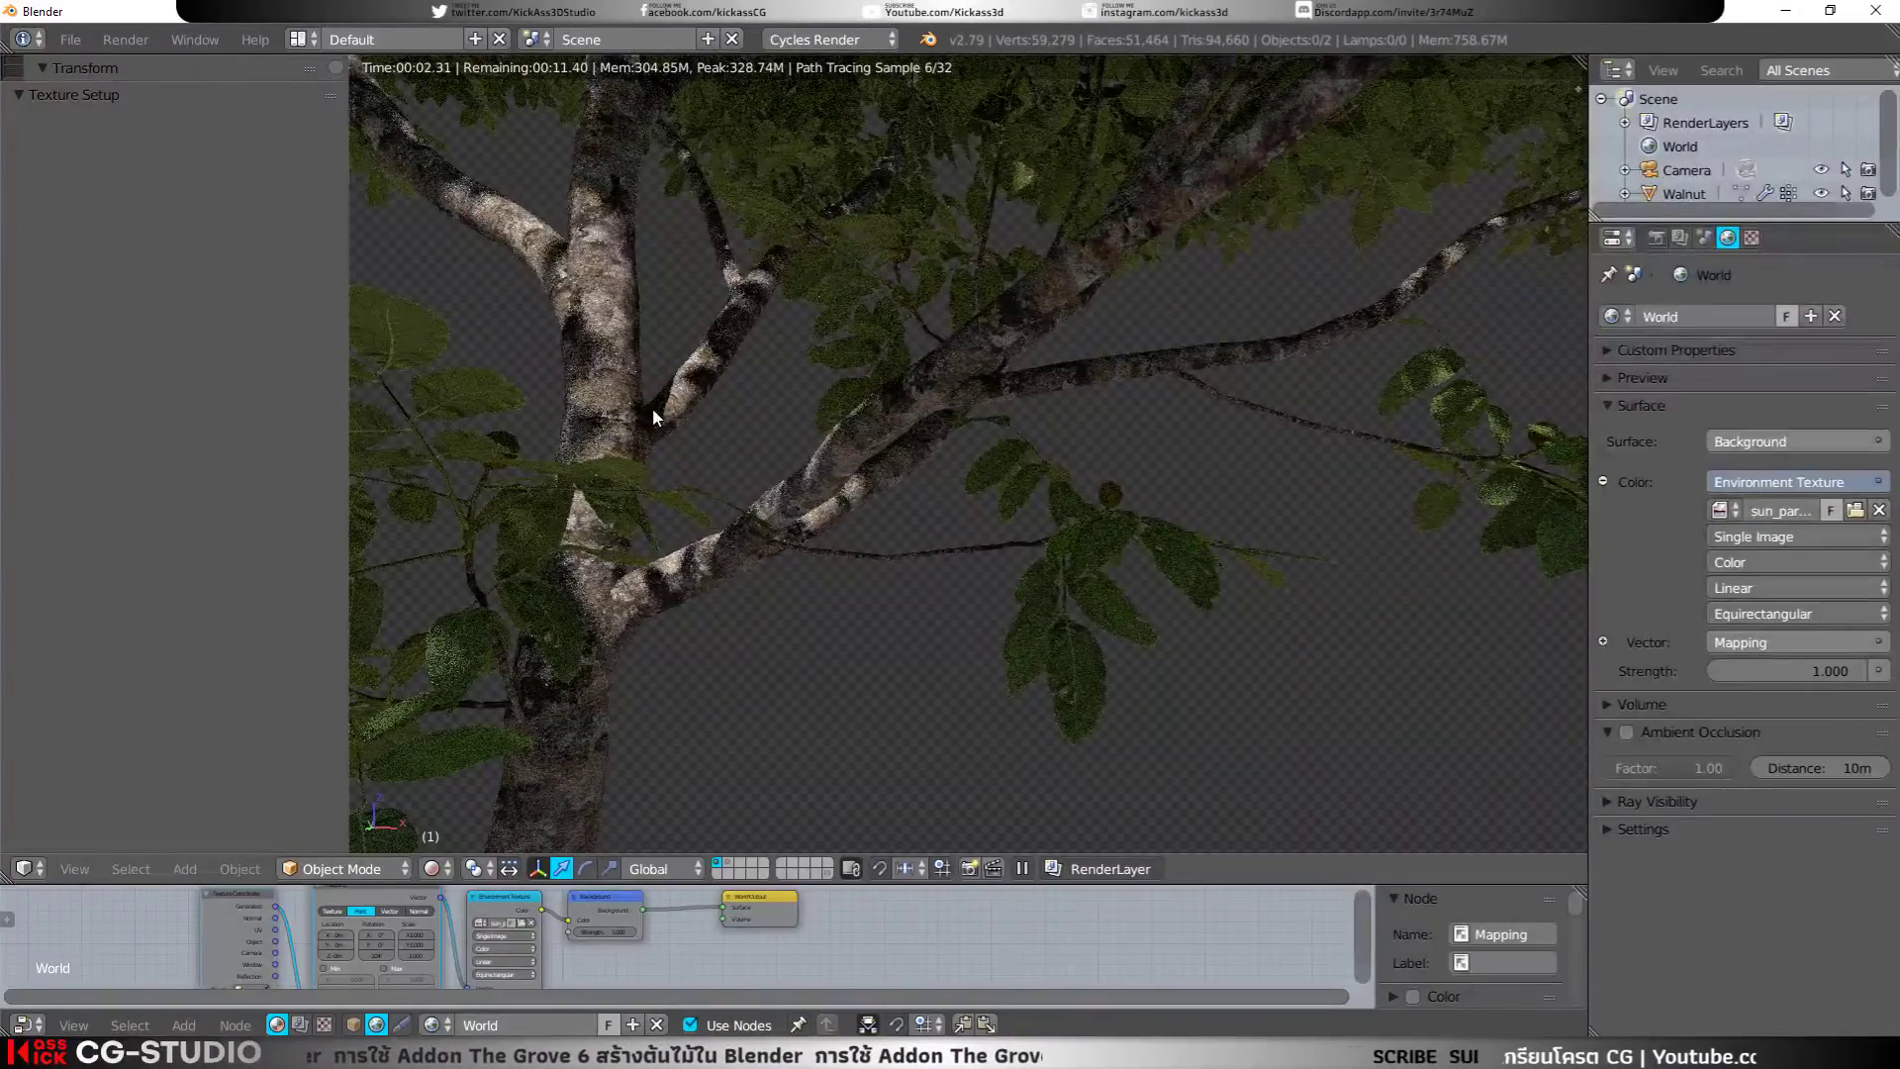
pyautogui.scroll(-2, 538, 453)
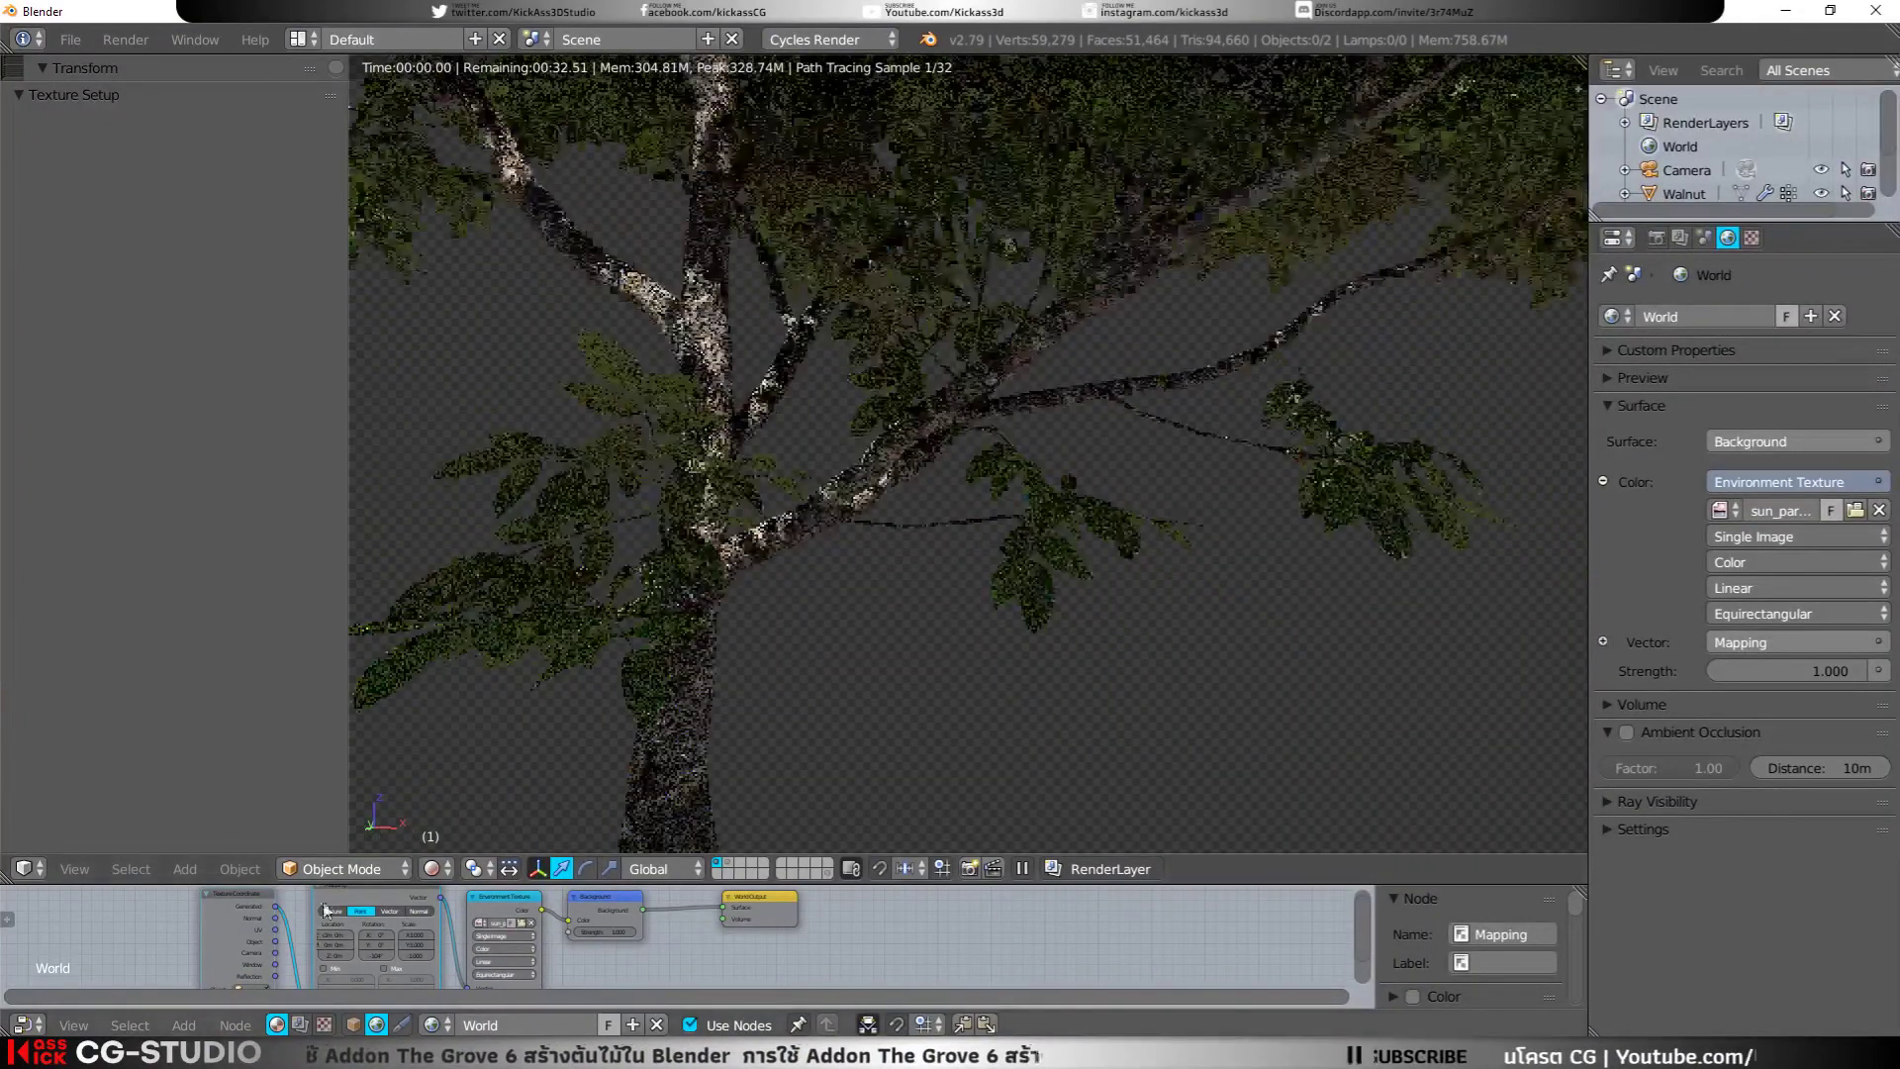
# Step: Switch to Solid shading and delete the Walnut tree
pyautogui.click(432, 868)
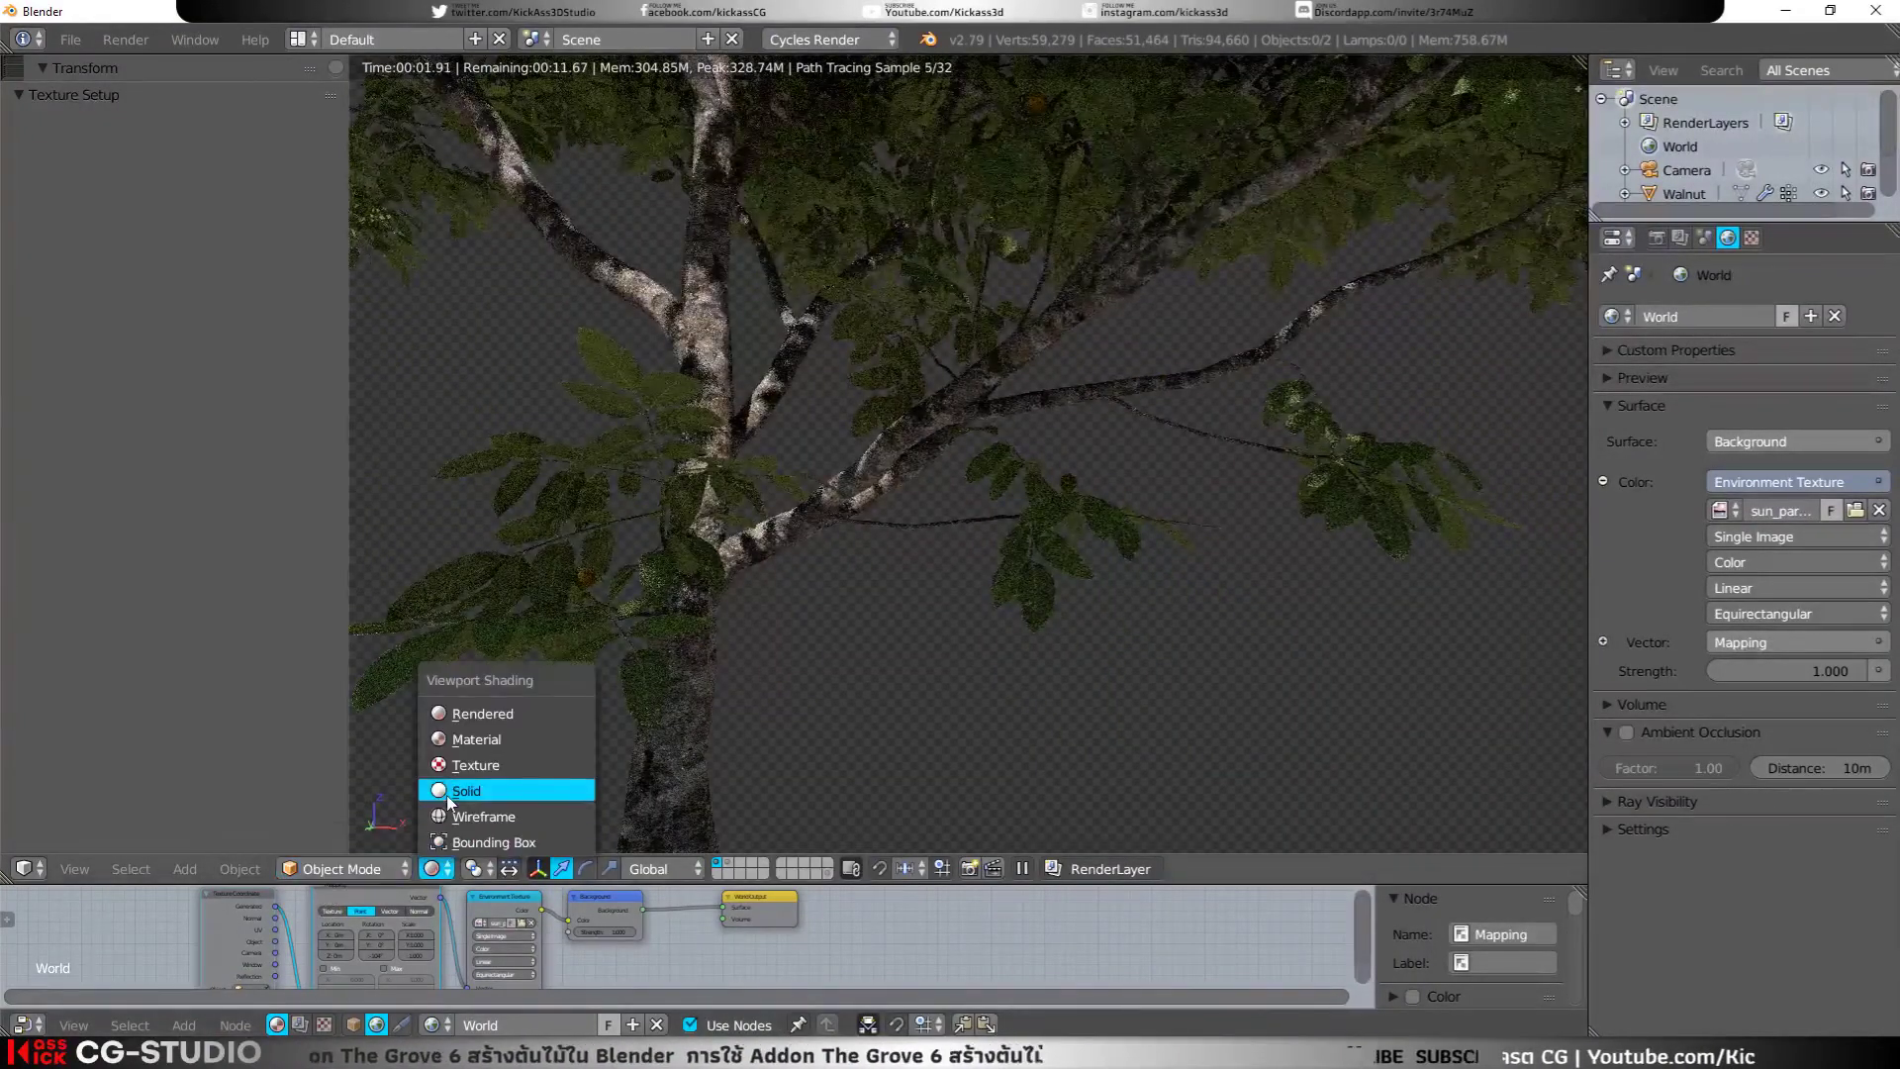
pyautogui.click(447, 788)
pyautogui.scroll(-3, 709, 578)
pyautogui.scroll(-2, 853, 545)
pyautogui.rightClick(887, 543)
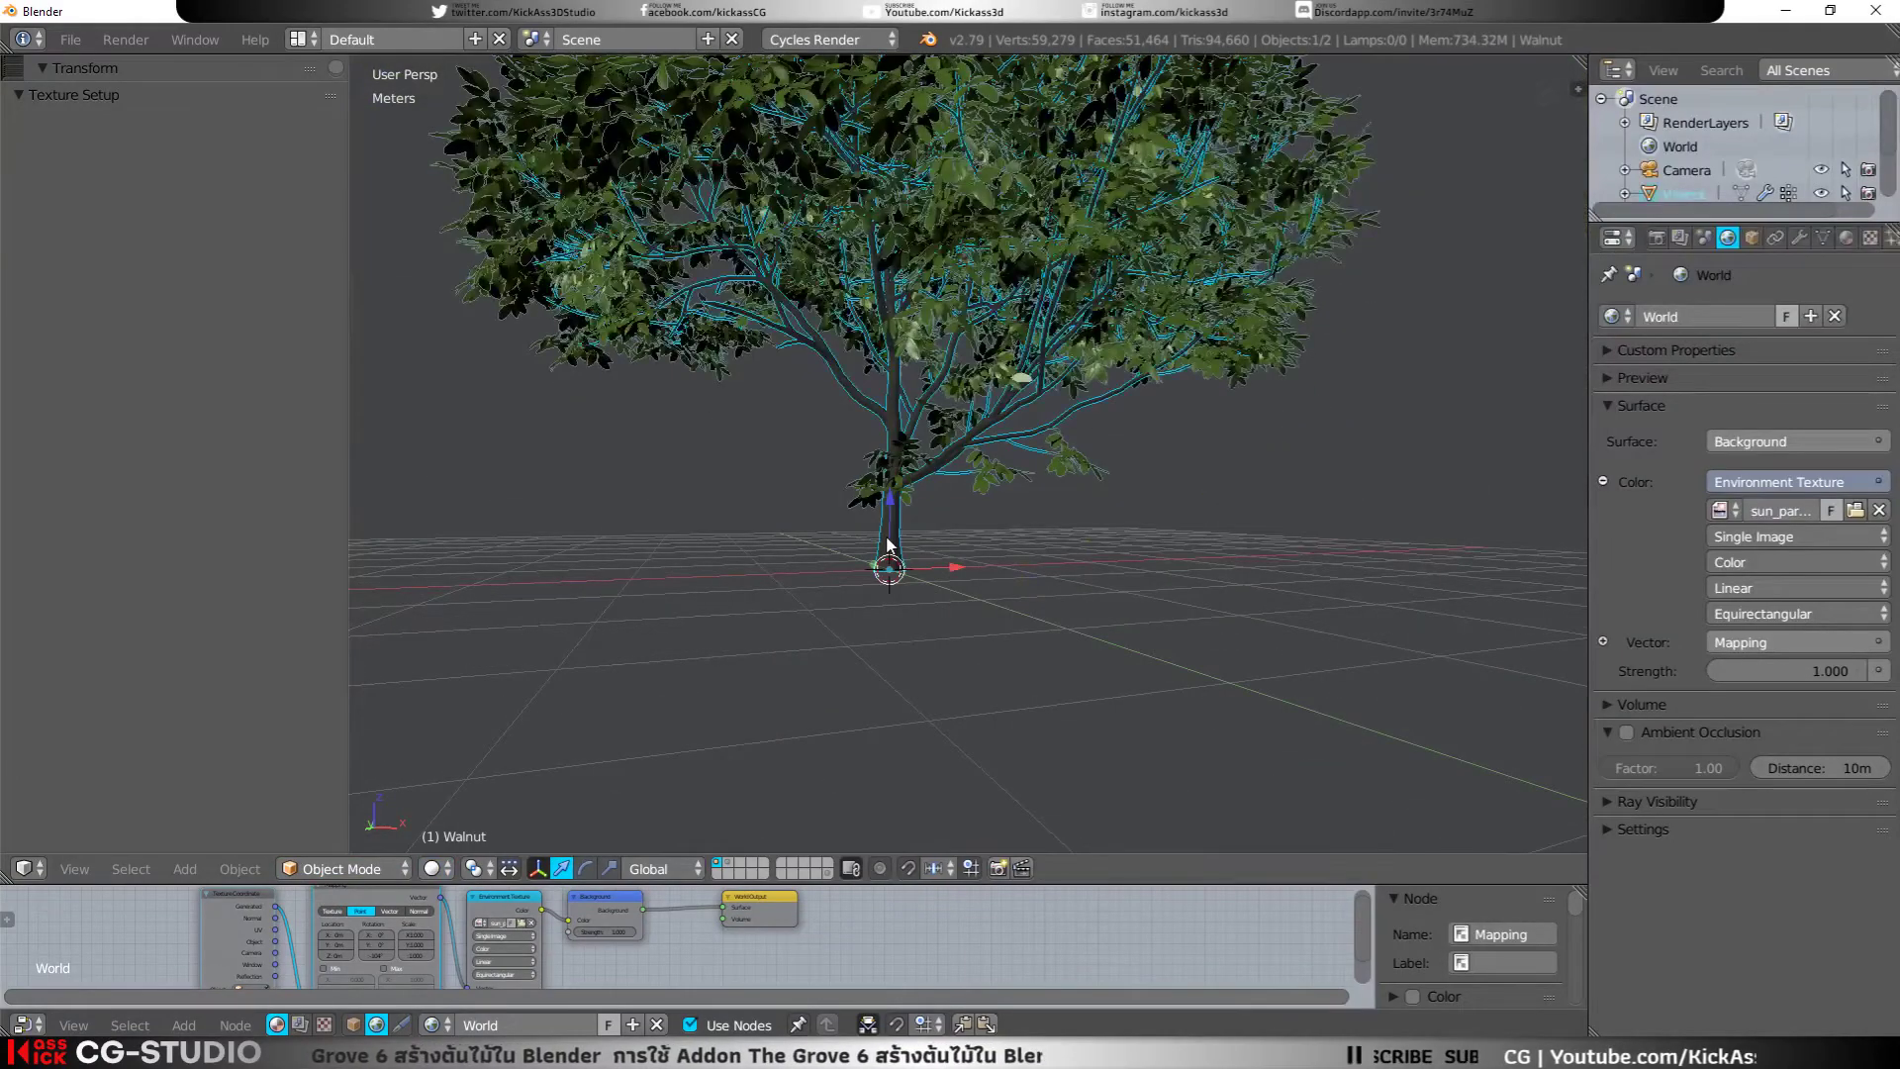
pyautogui.press('x')
pyautogui.click(876, 533)
# Step: Add a Grove 6 object with Ash twigs, moving the twig objects to another layer
pyautogui.hotkey('shift', 'a')
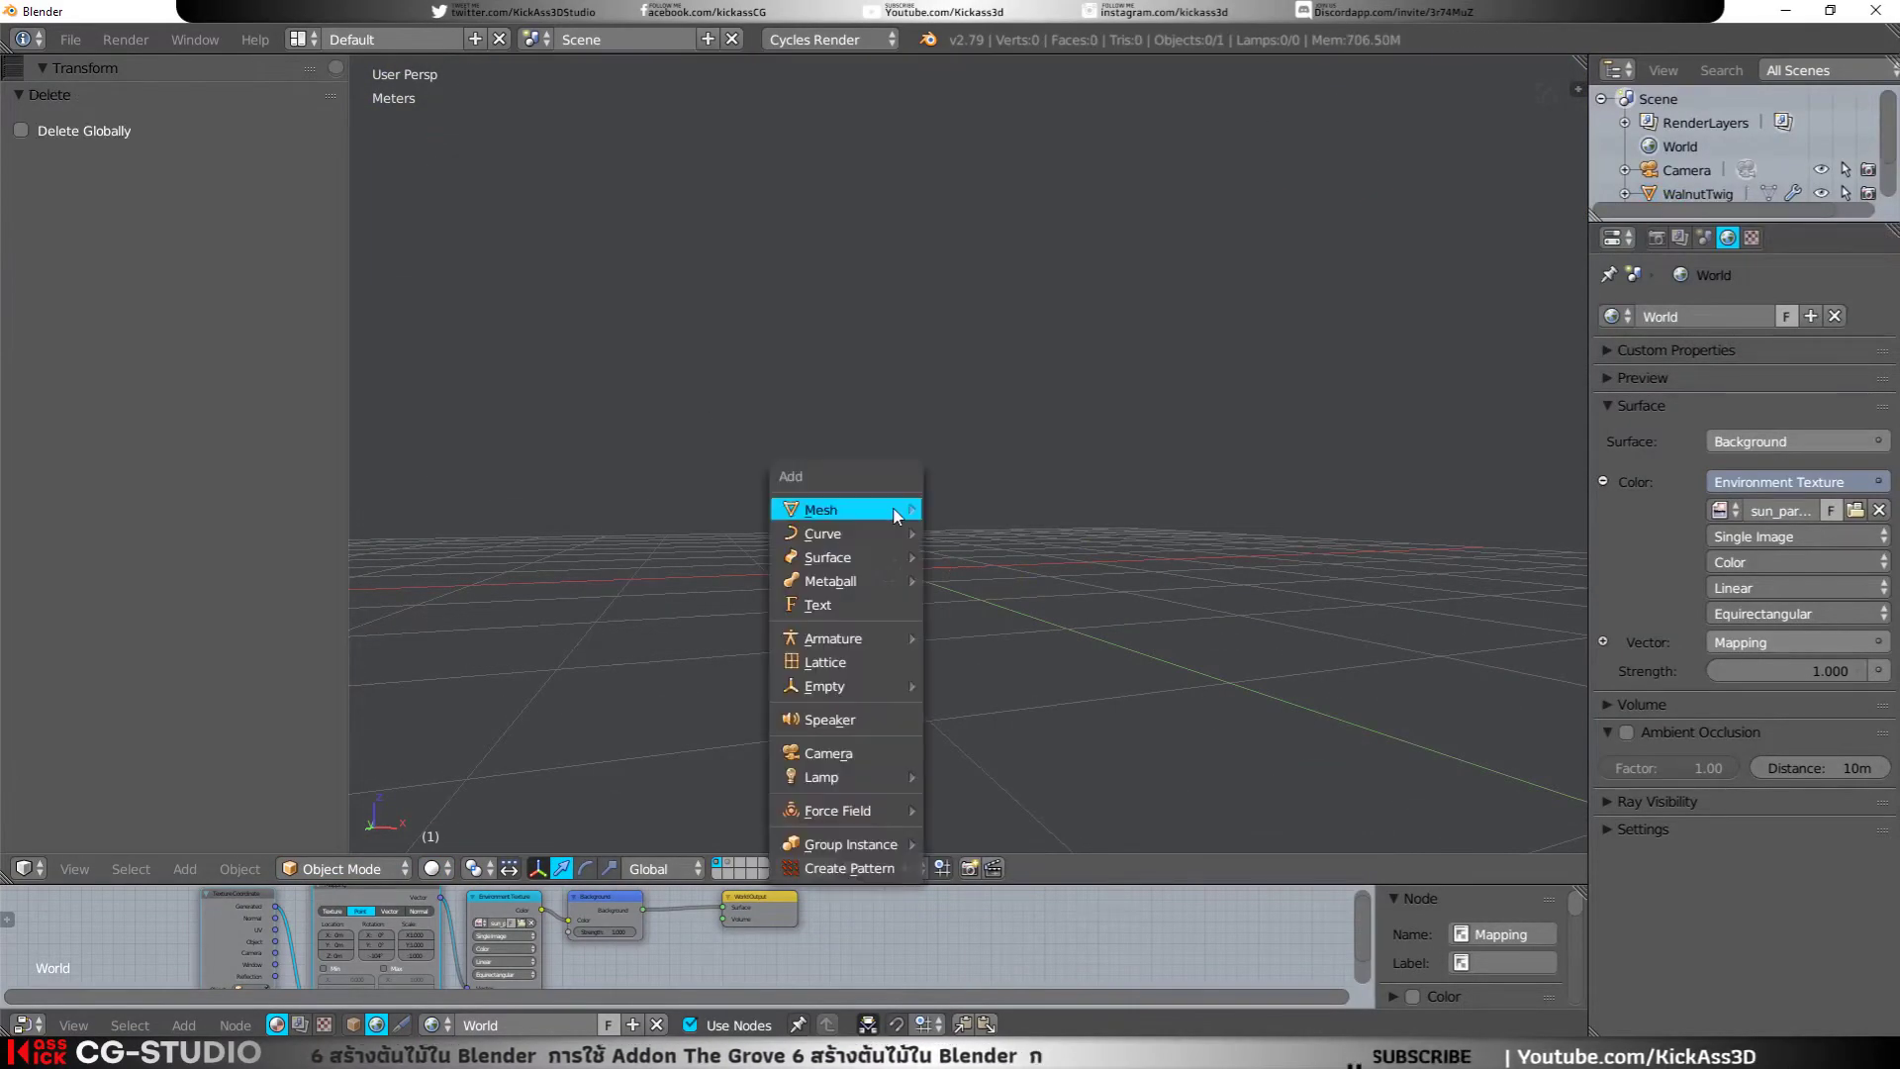
pyautogui.moveTo(831, 508)
pyautogui.click(1029, 790)
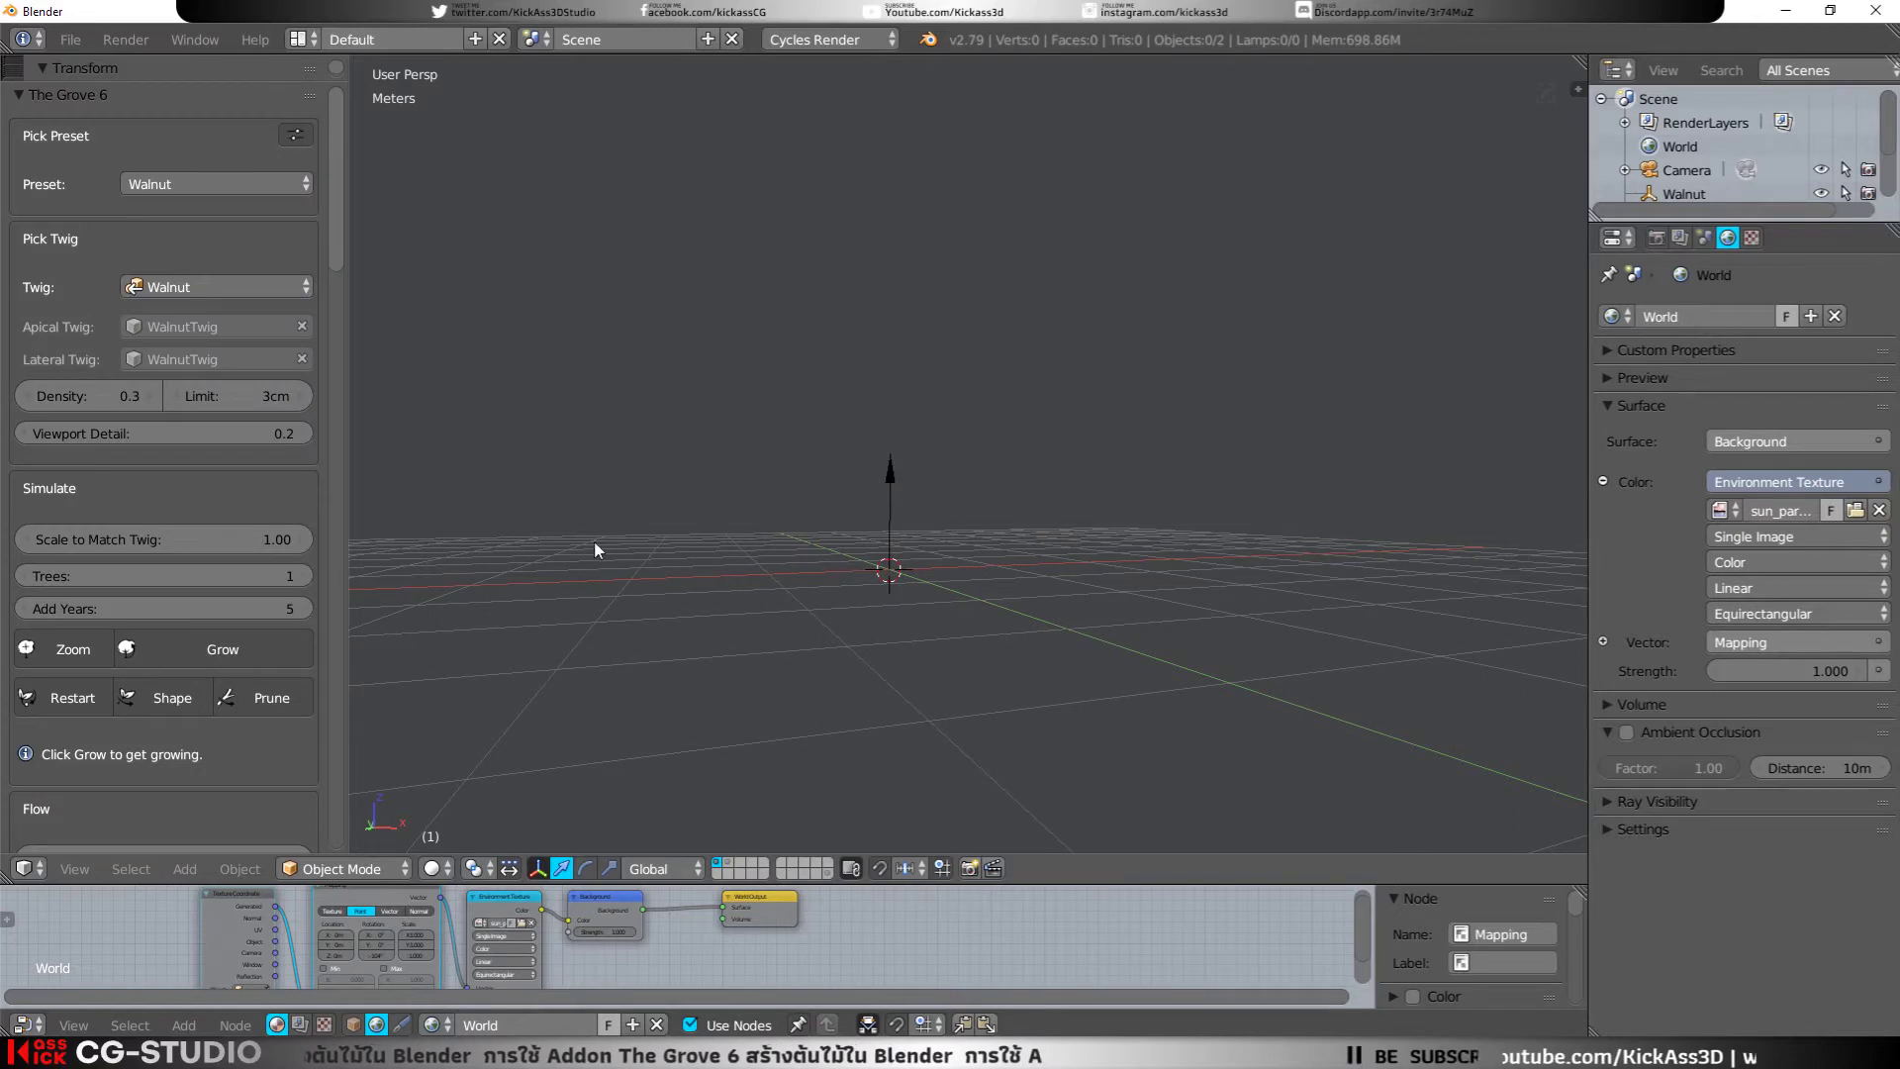
pyautogui.click(177, 292)
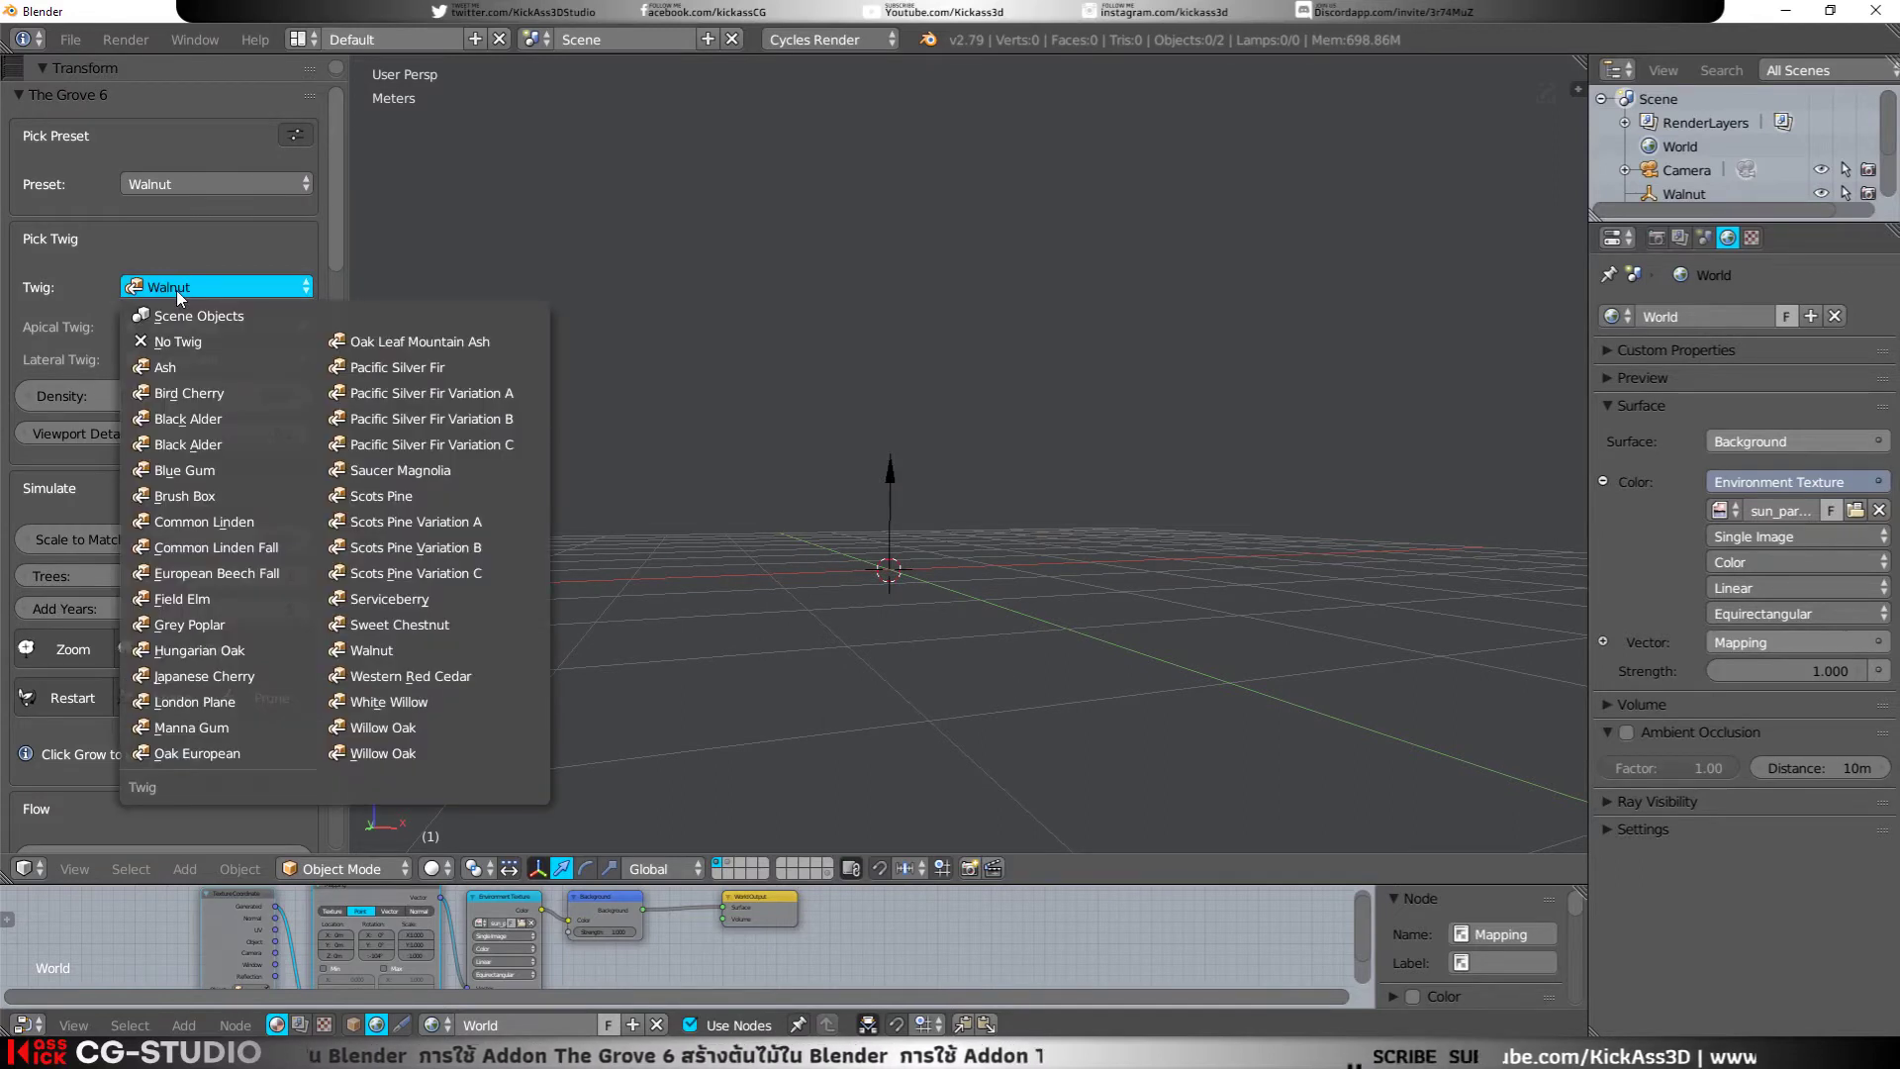
pyautogui.click(166, 369)
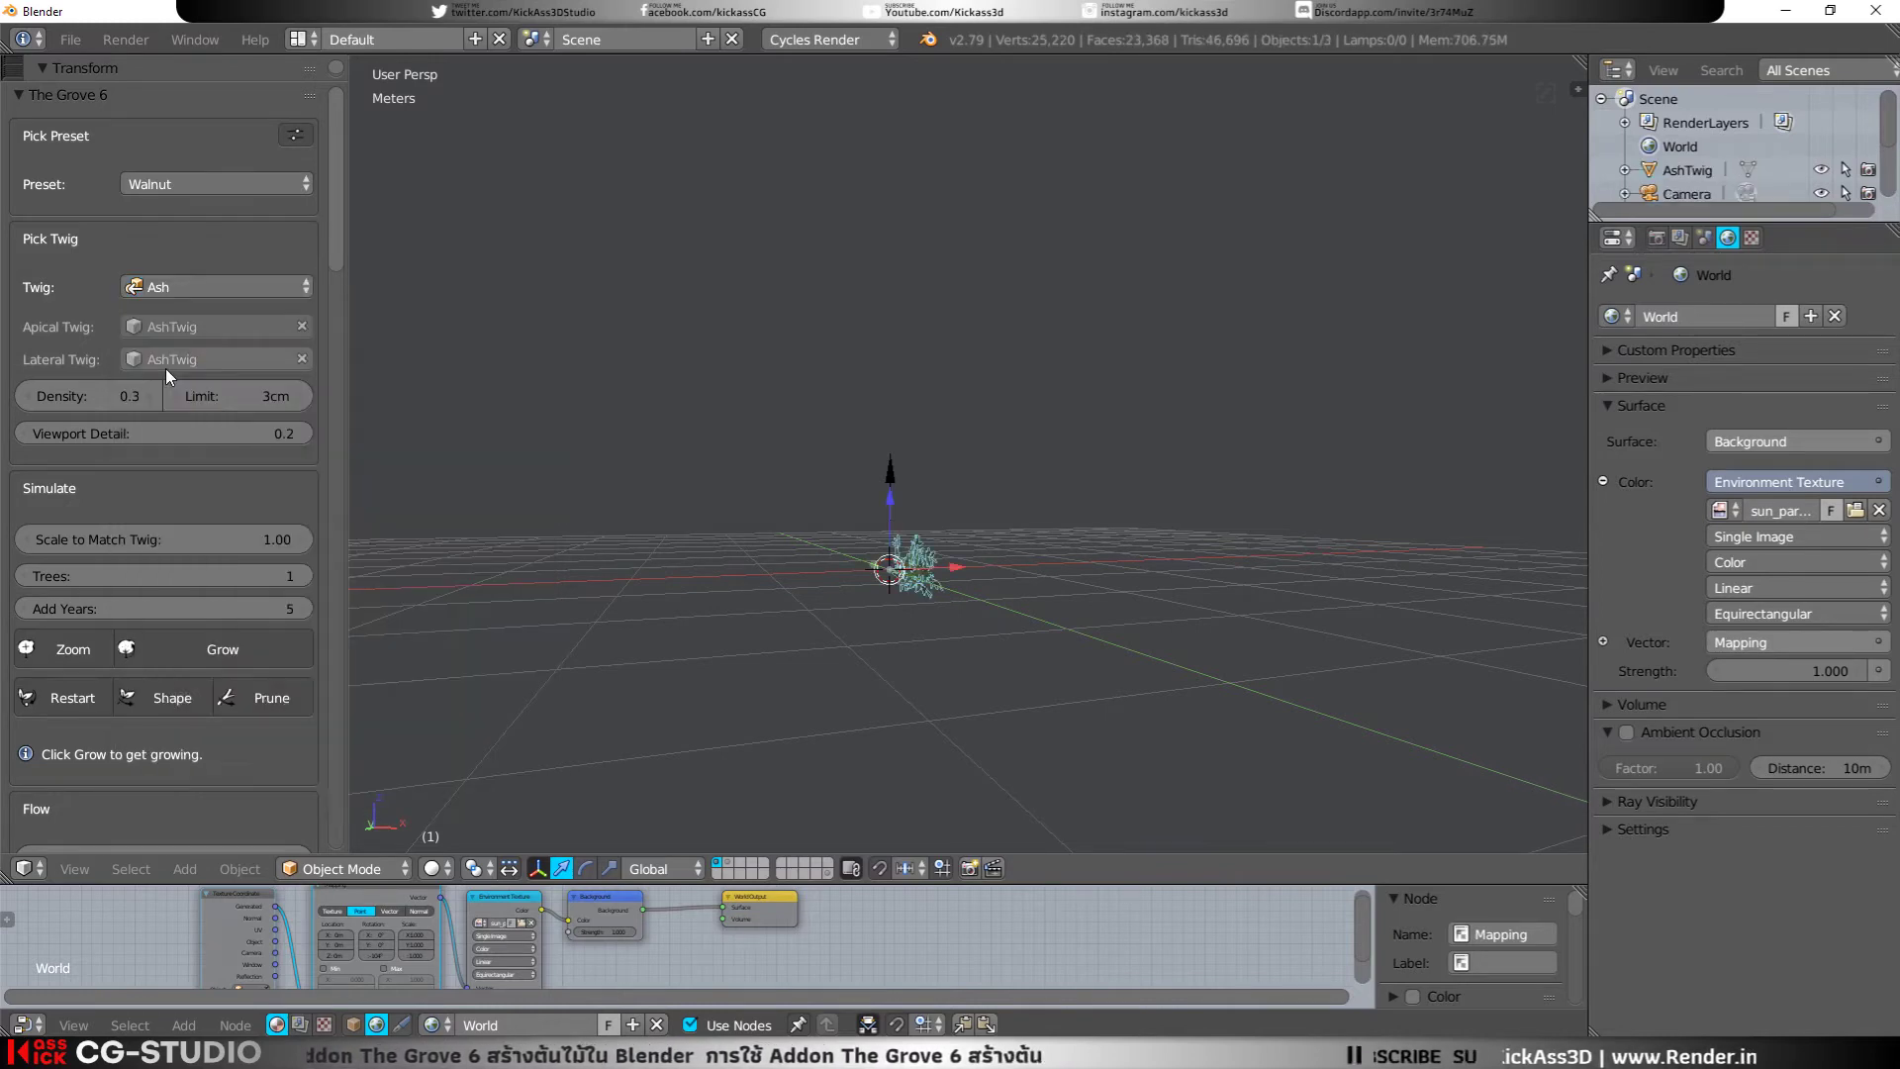
pyautogui.press('m')
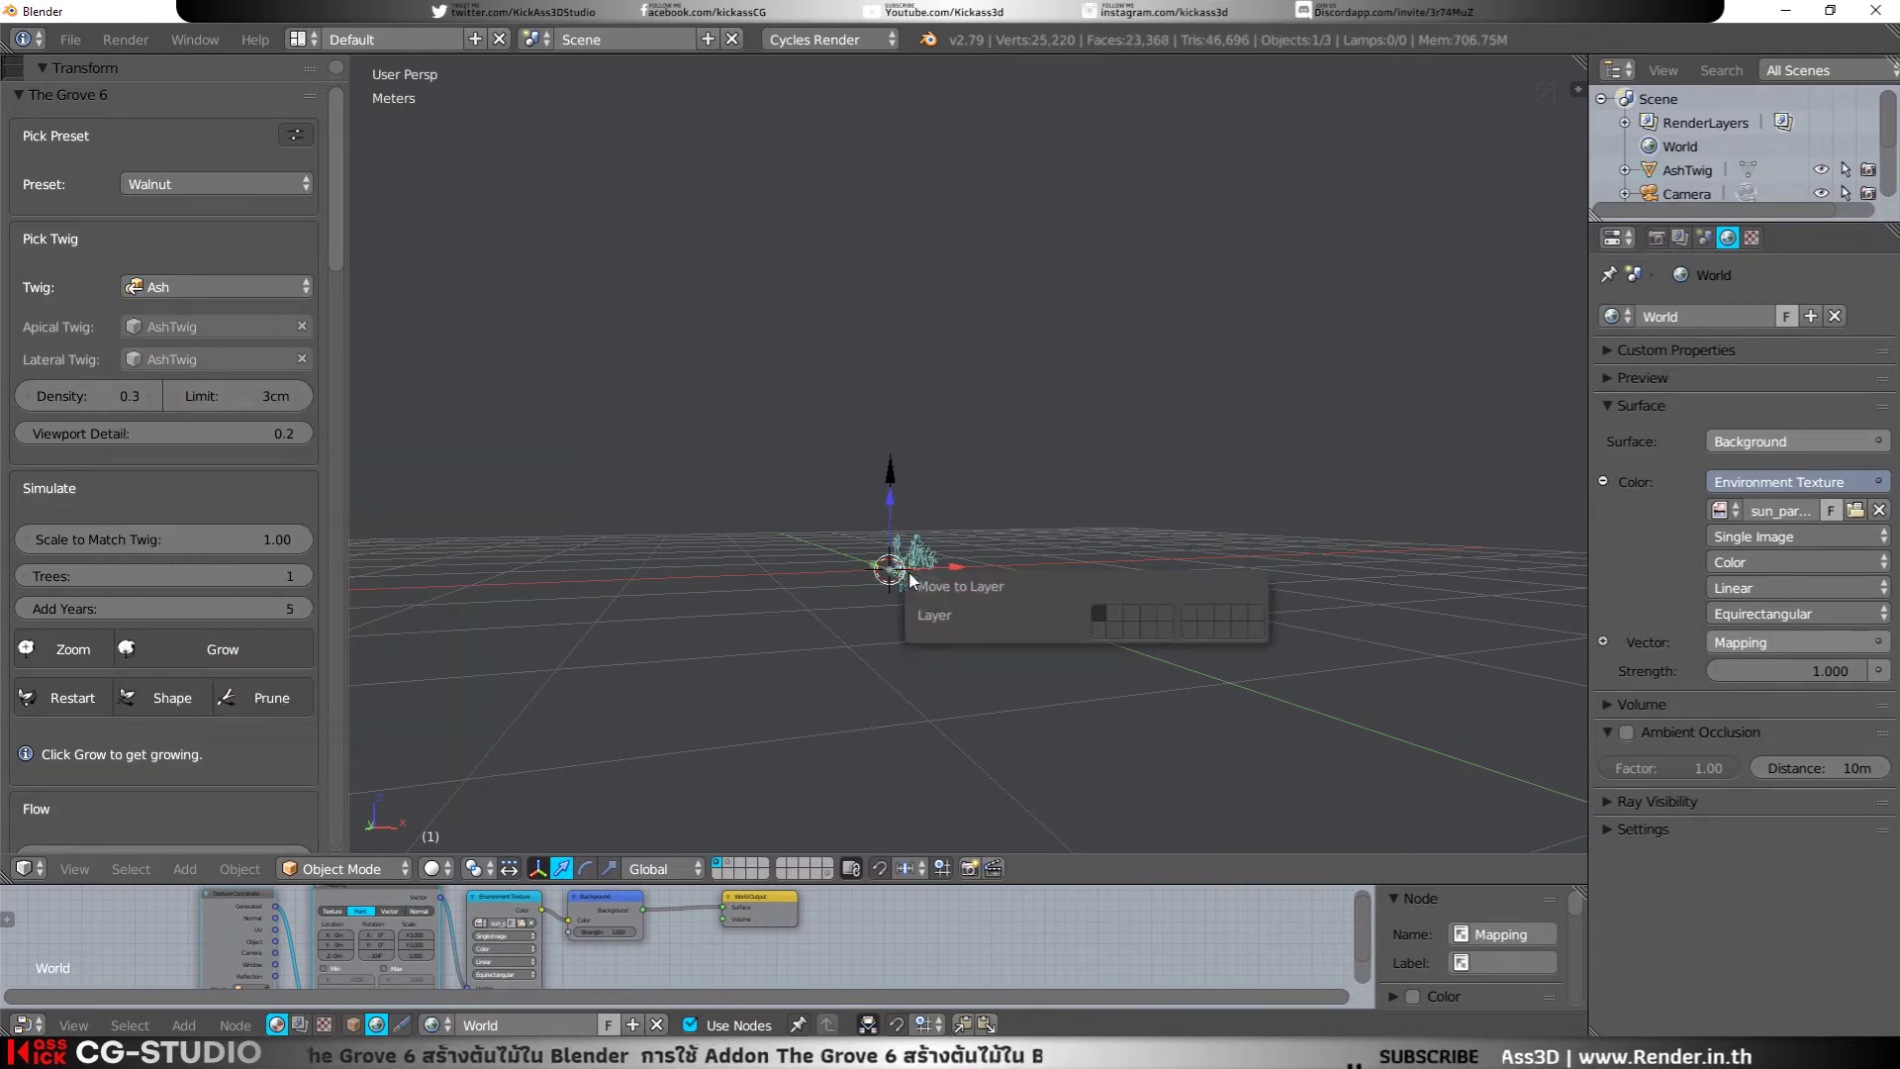
pyautogui.click(1240, 631)
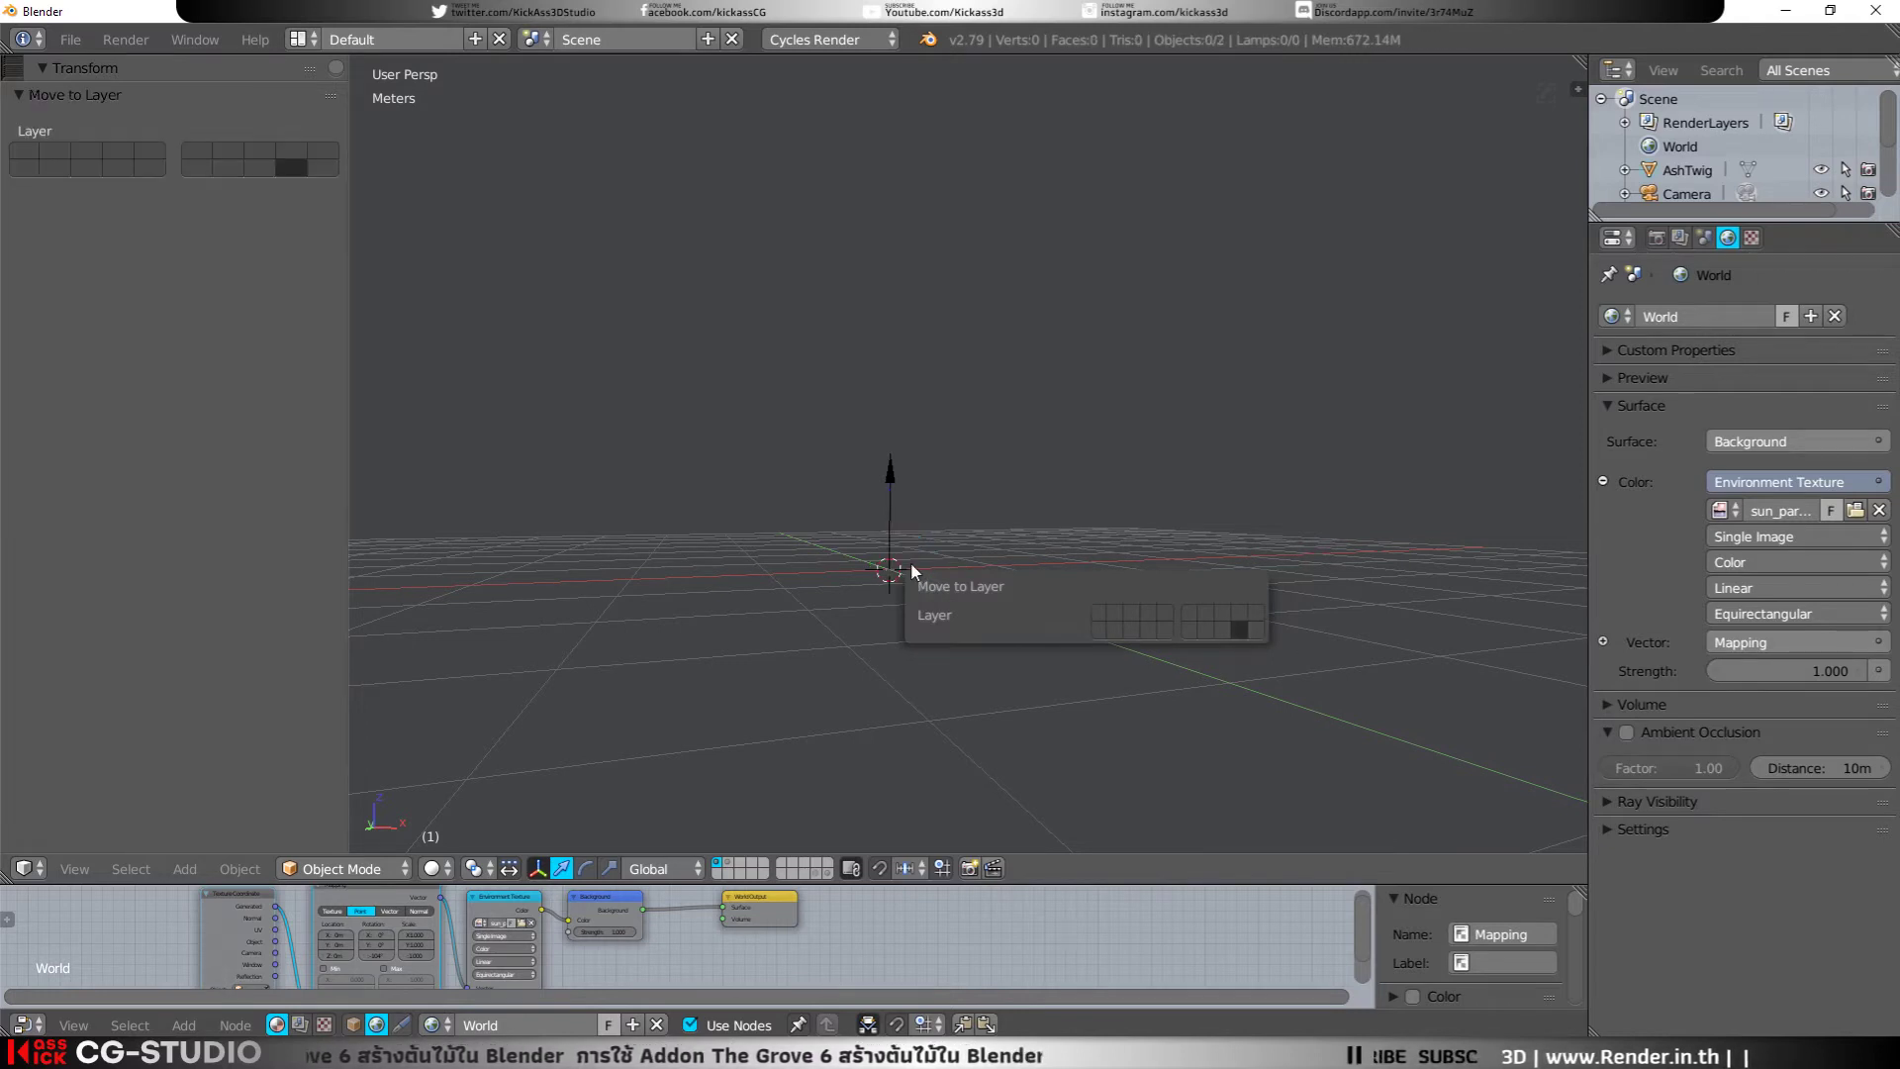
# Step: Delete the leftover empty at the origin and add a fresh Grove 6 object
pyautogui.rightClick(890, 496)
pyautogui.press('x')
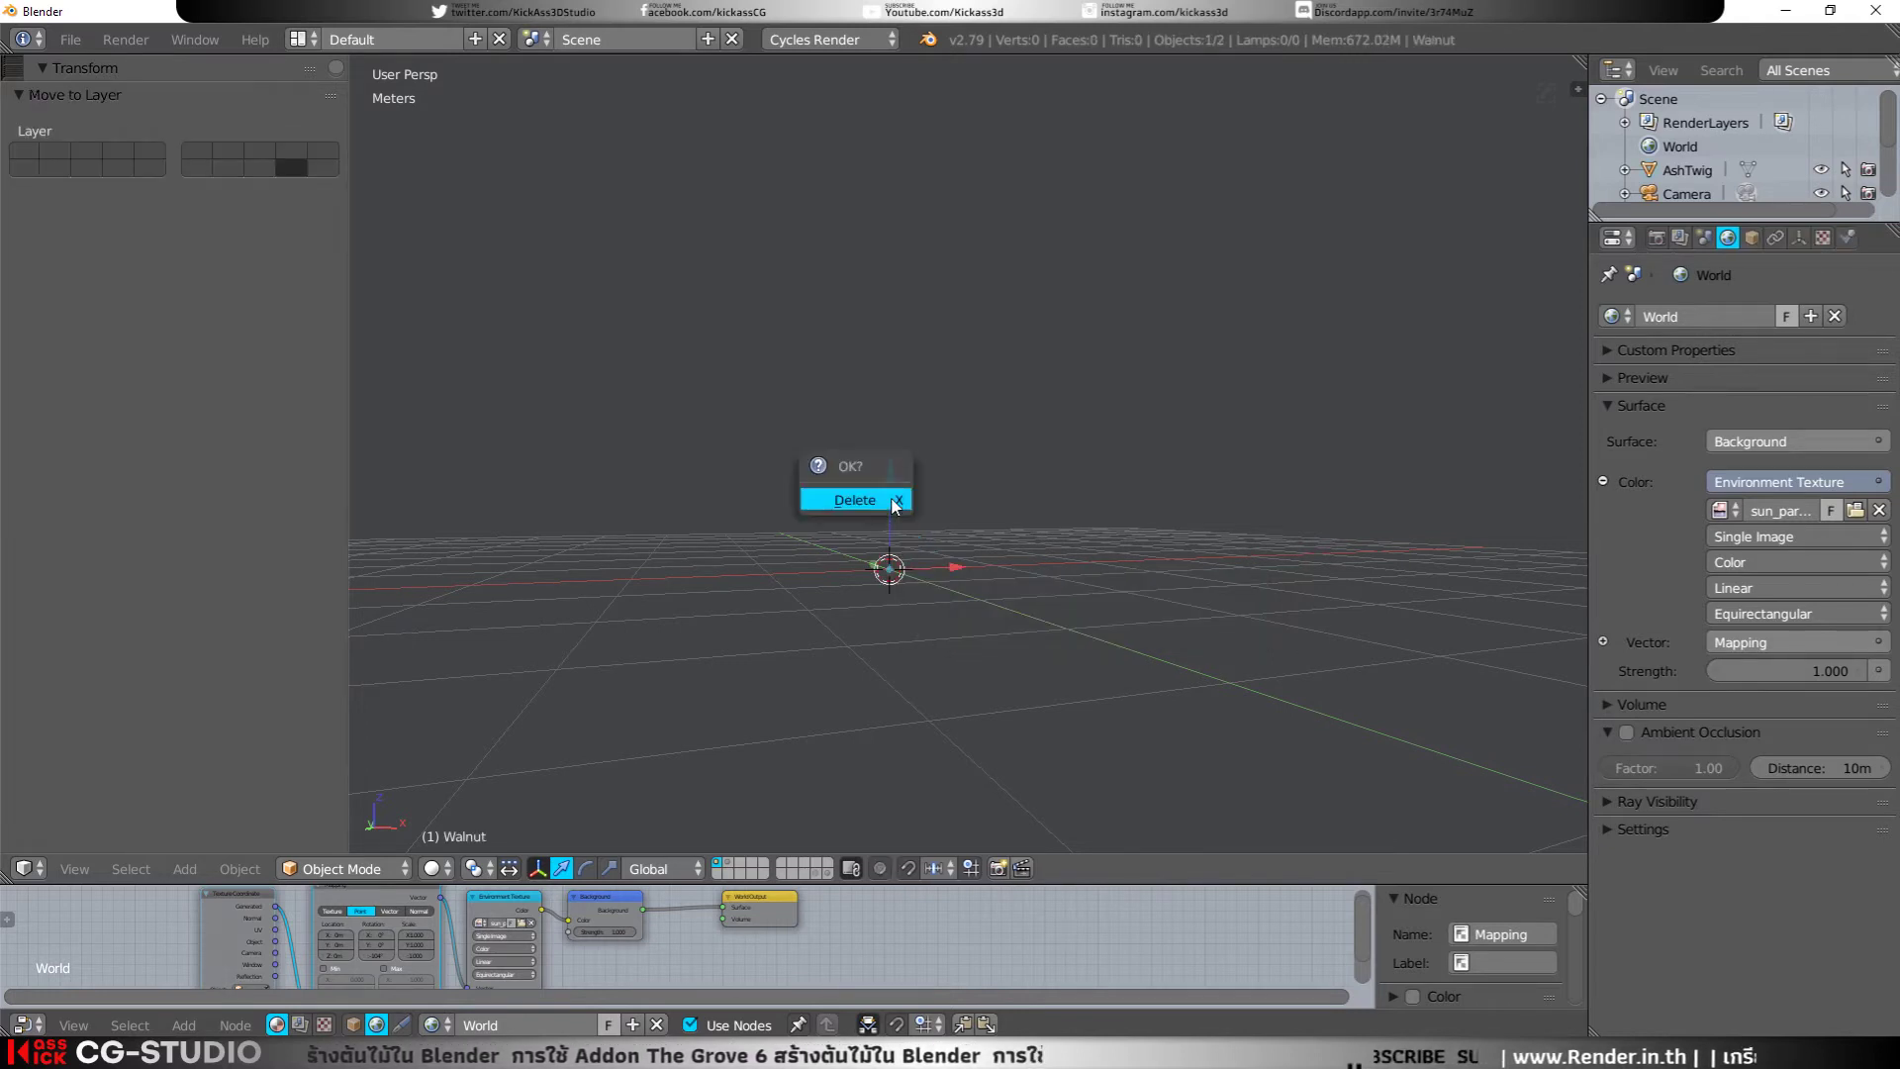
pyautogui.click(890, 498)
pyautogui.hotkey('shift', 'a')
pyautogui.click(995, 777)
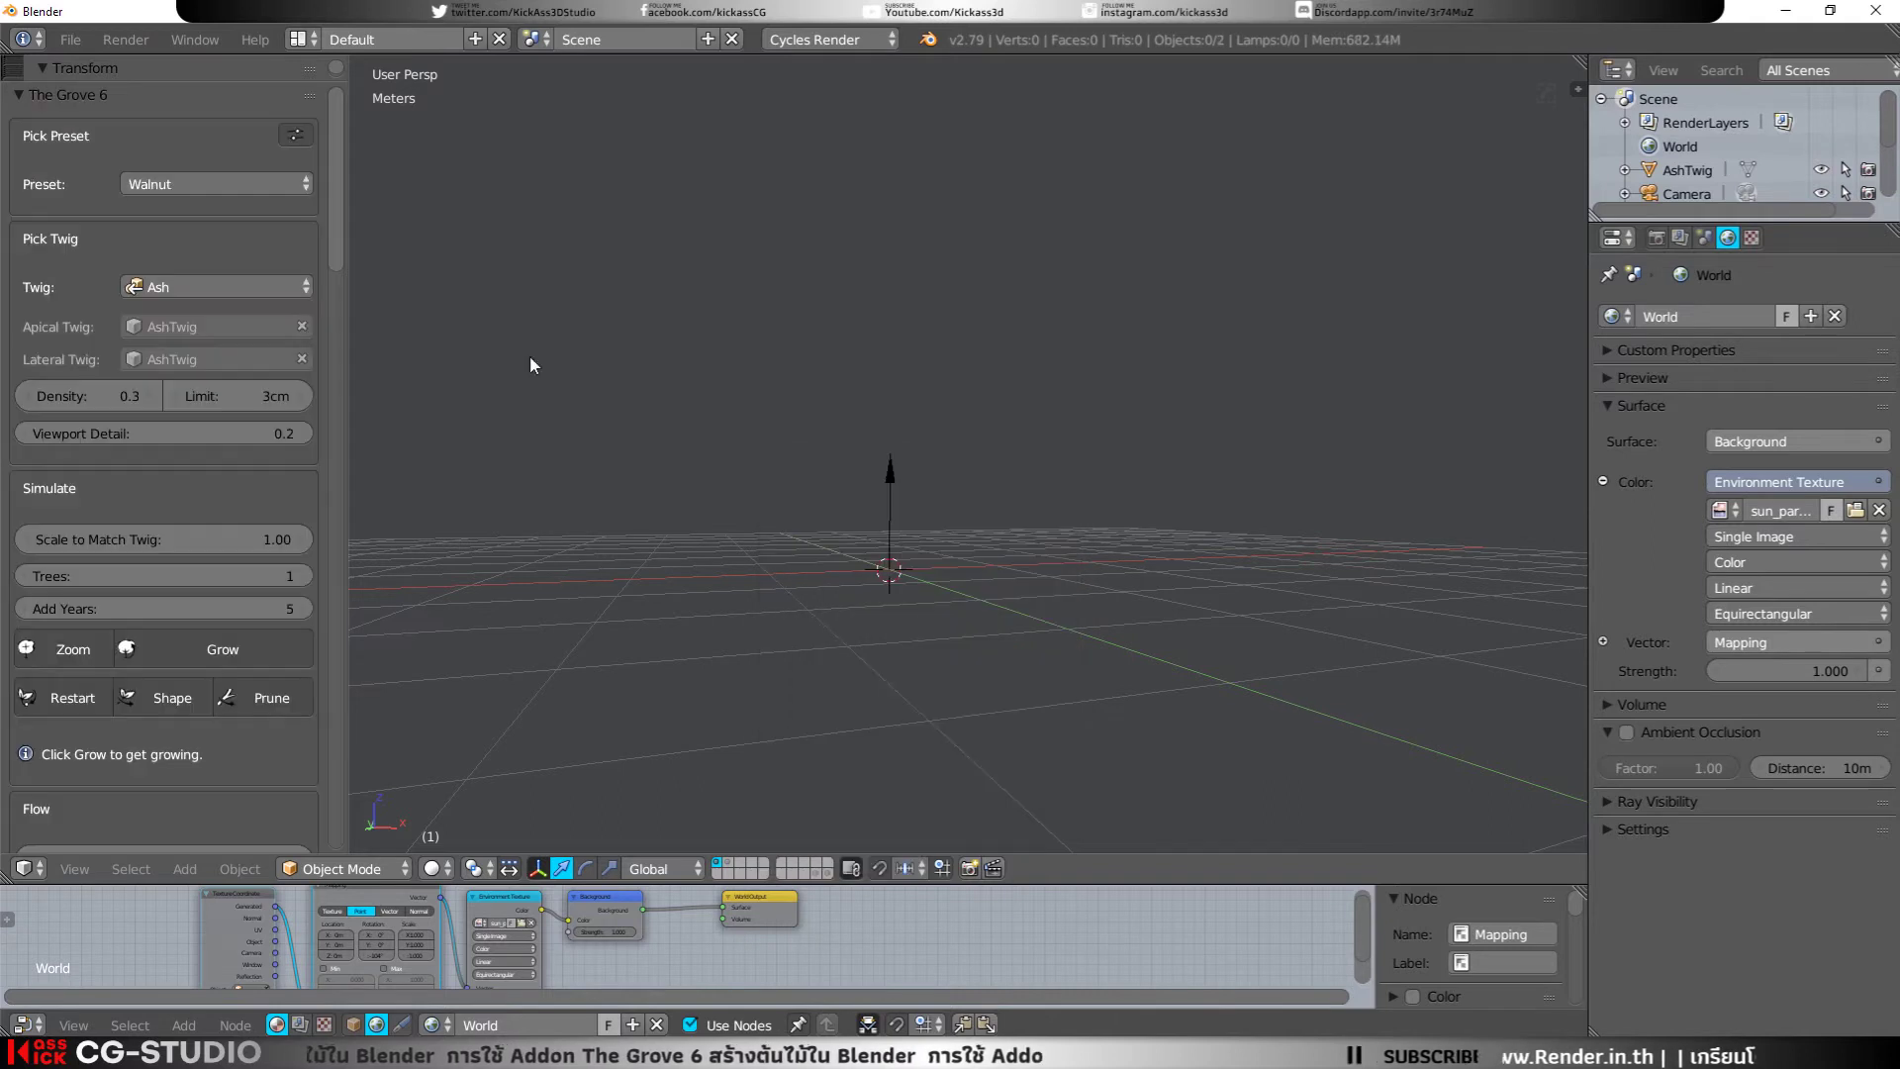
# Step: Apply the Ash tree preset and grow it to 15 years, 6.9 m tall
pyautogui.click(166, 186)
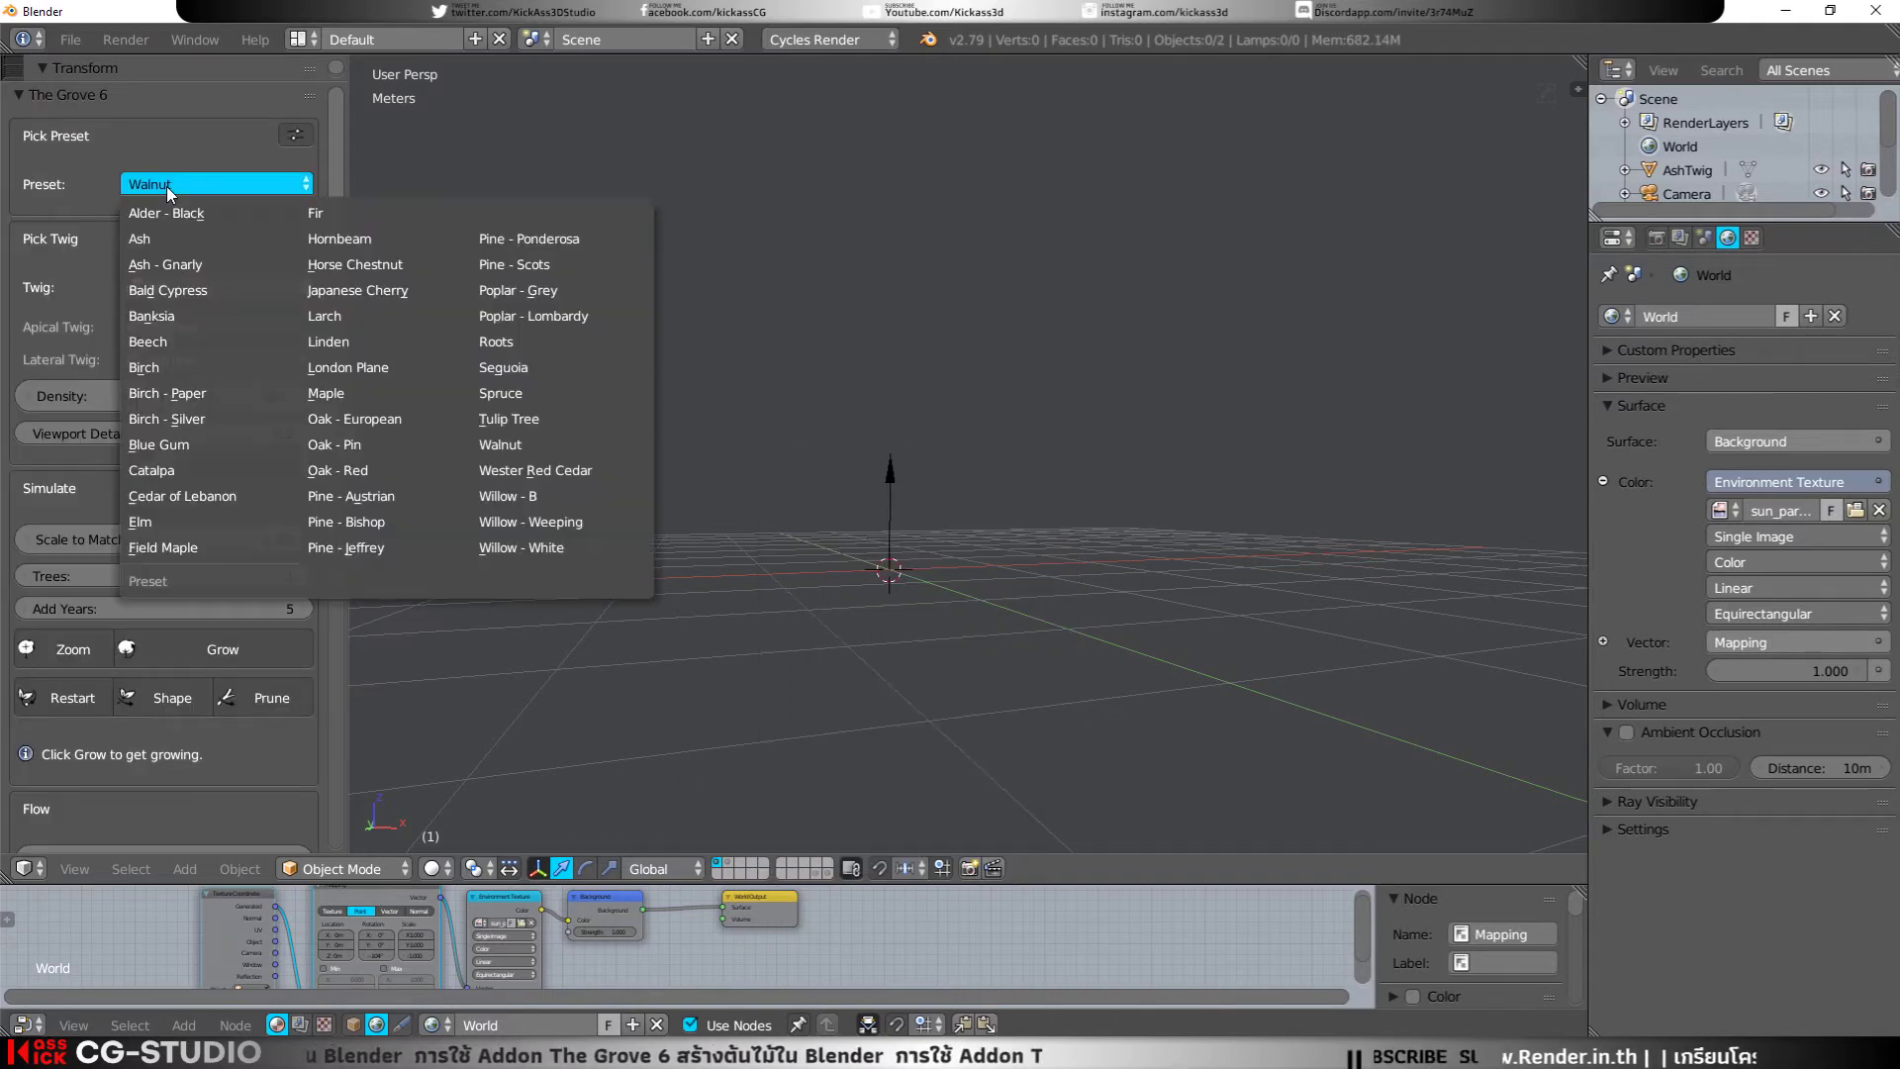
pyautogui.click(141, 241)
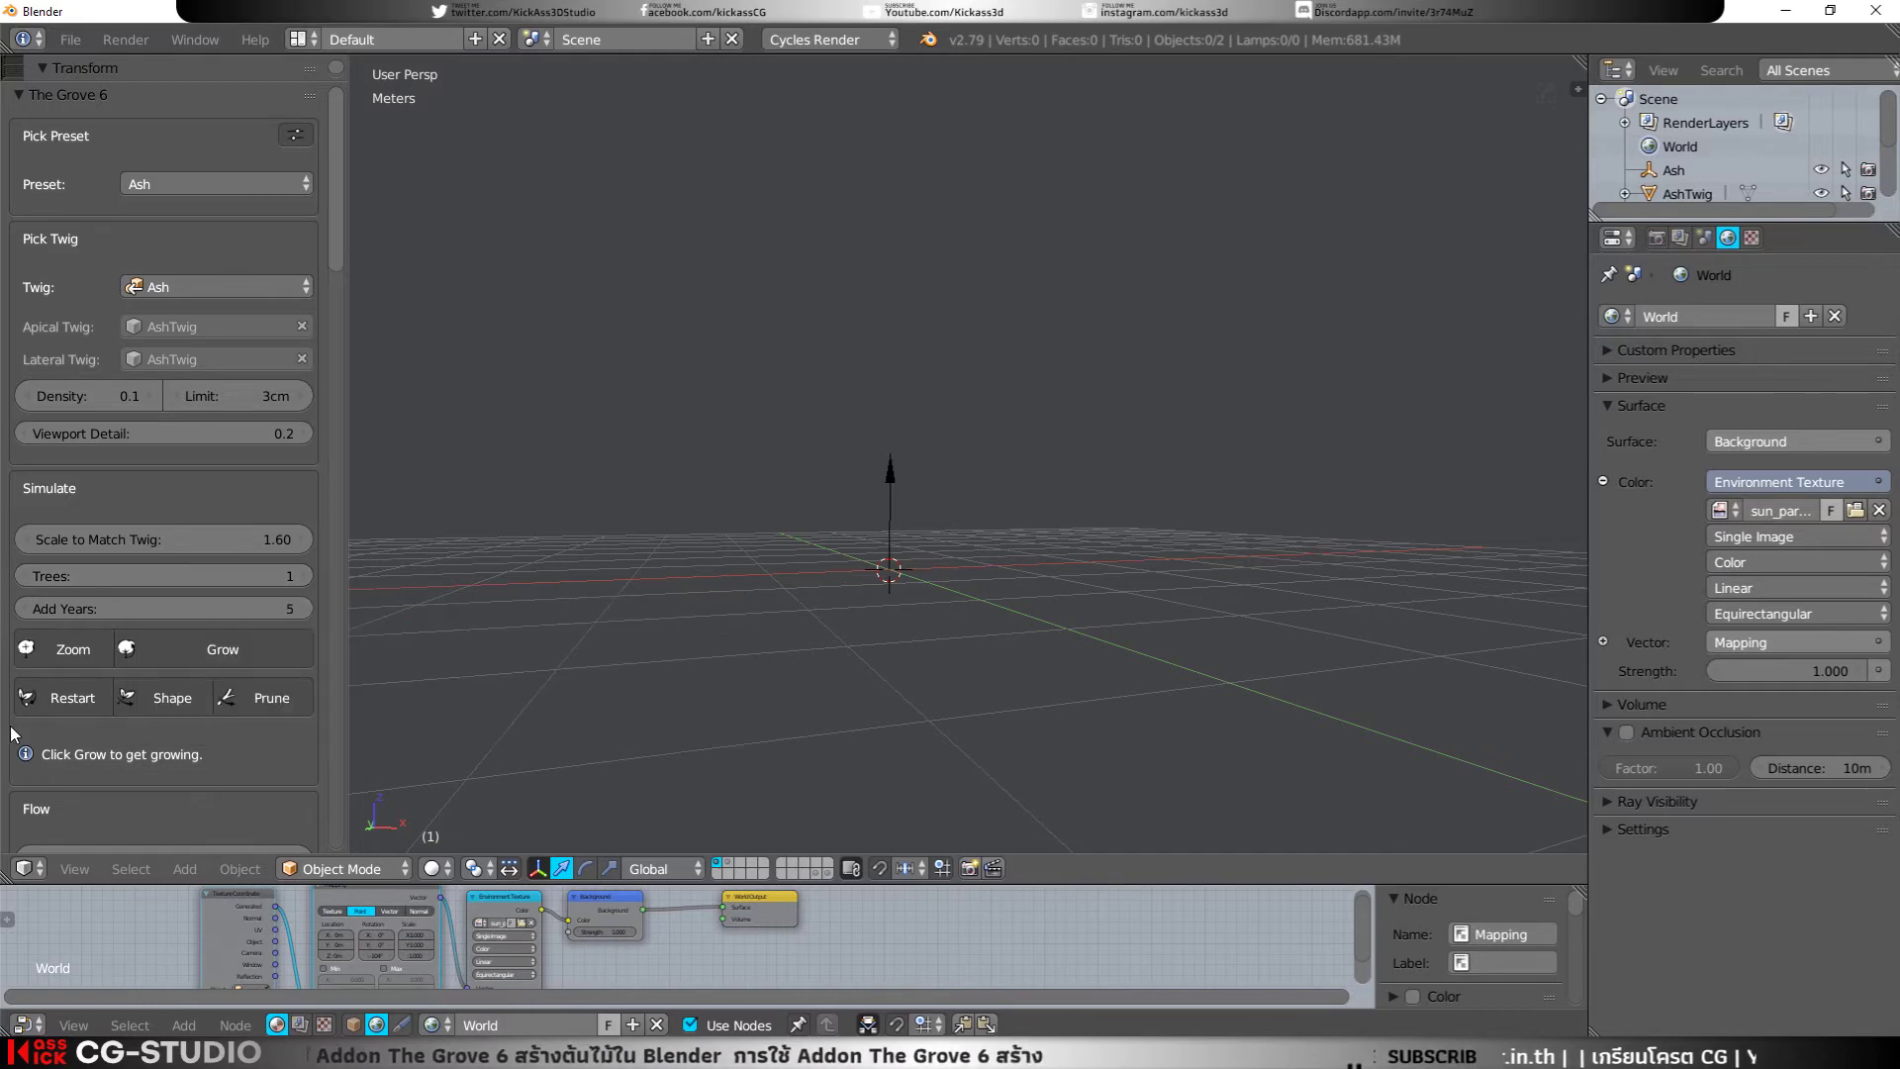
pyautogui.click(160, 655)
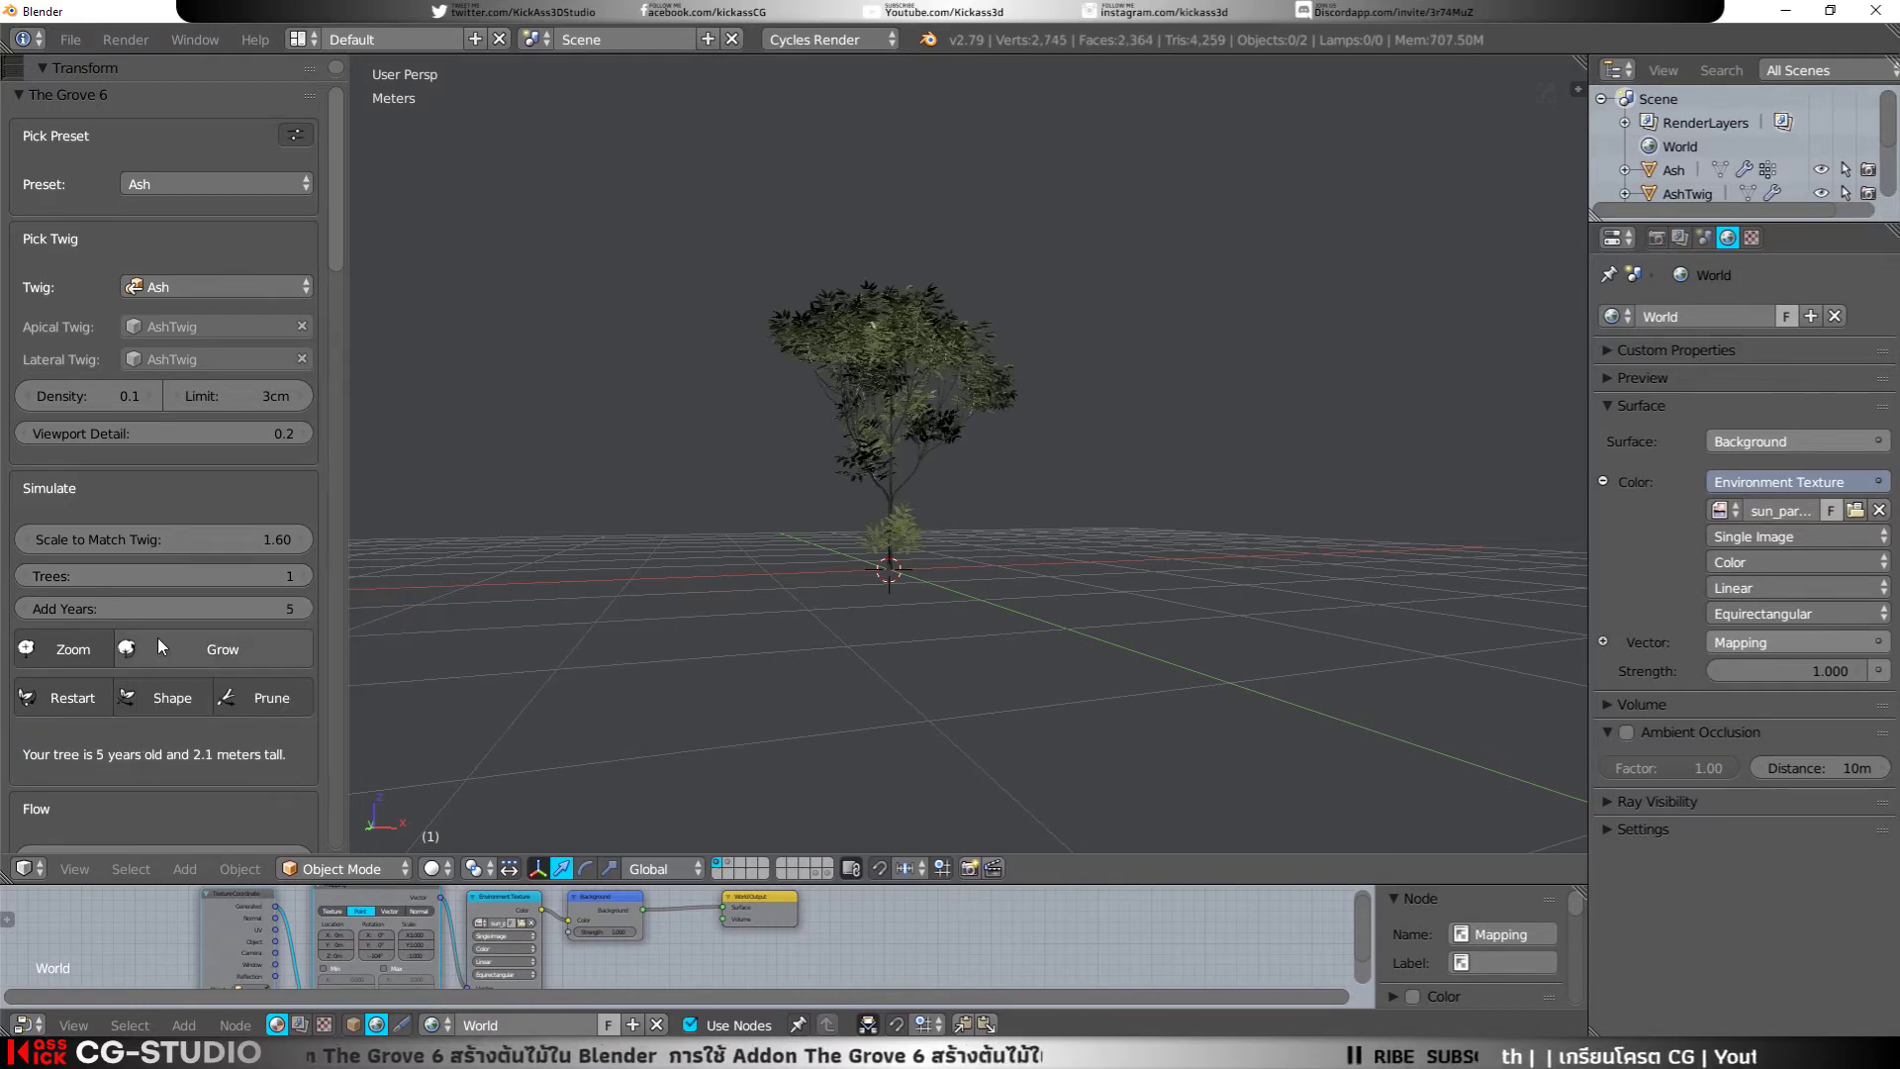
pyautogui.click(166, 648)
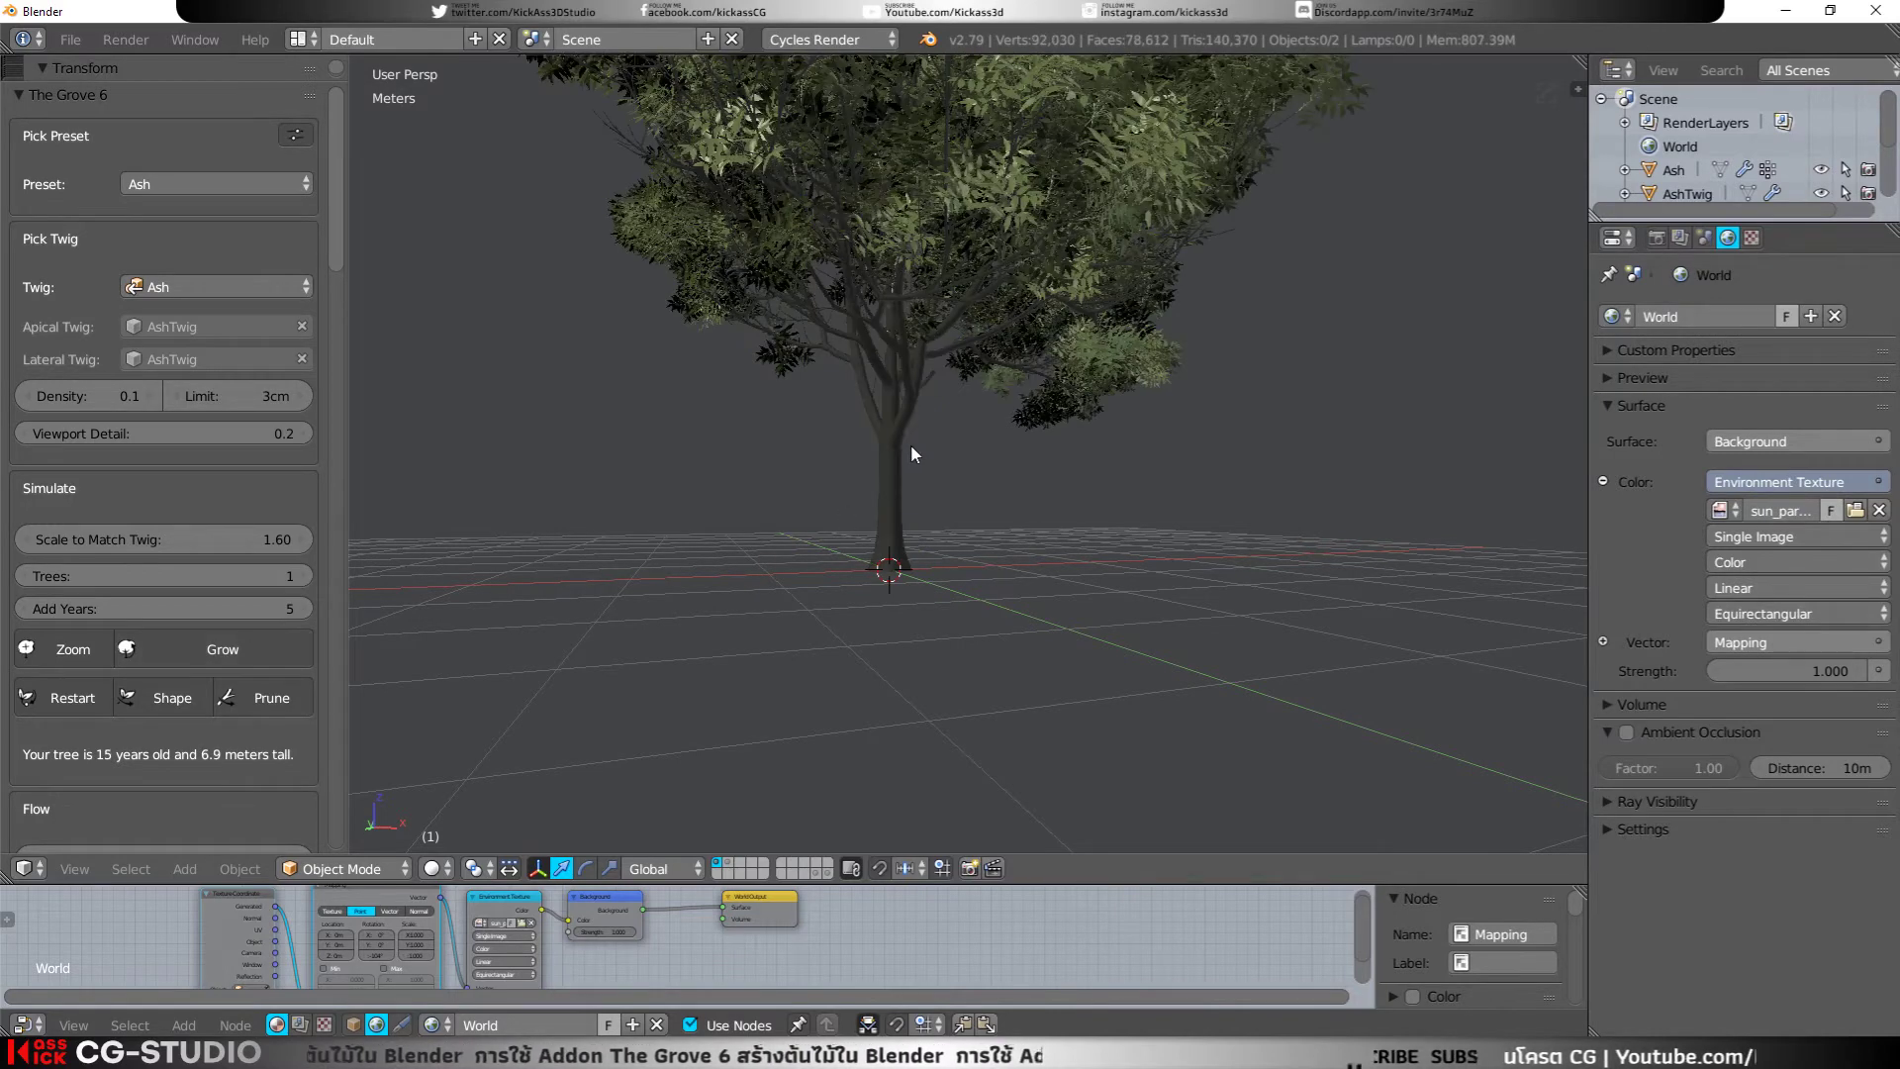
# Step: Orbit and zoom in until the Ash tree fills most of the viewport
pyautogui.scroll(4, 950, 413)
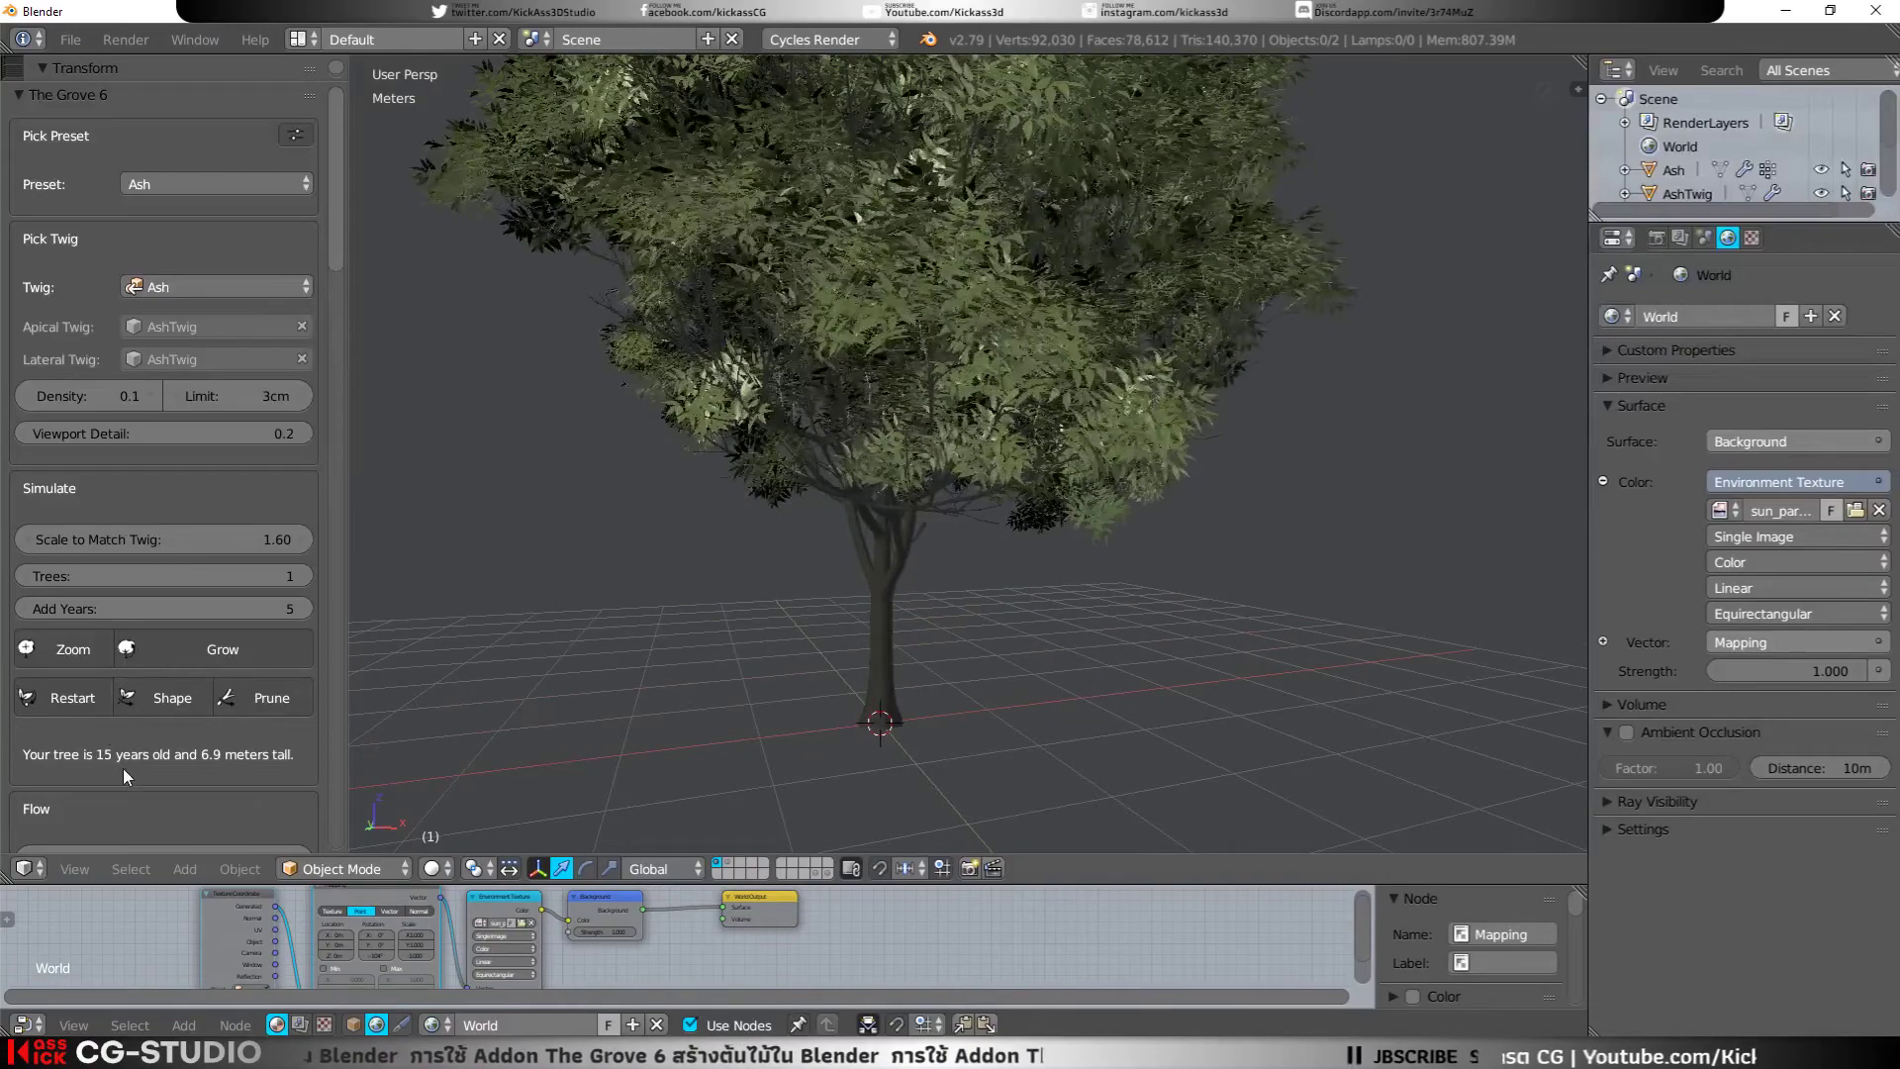
pyautogui.moveTo(864, 661)
pyautogui.mouseDown(button='middle')
pyautogui.moveTo(1088, 663)
pyautogui.moveTo(1106, 608)
pyautogui.moveTo(960, 687)
pyautogui.moveTo(991, 679)
pyautogui.mouseUp(button='middle')
pyautogui.scroll(-1, 1010, 679)
pyautogui.scroll(-2, 1011, 680)
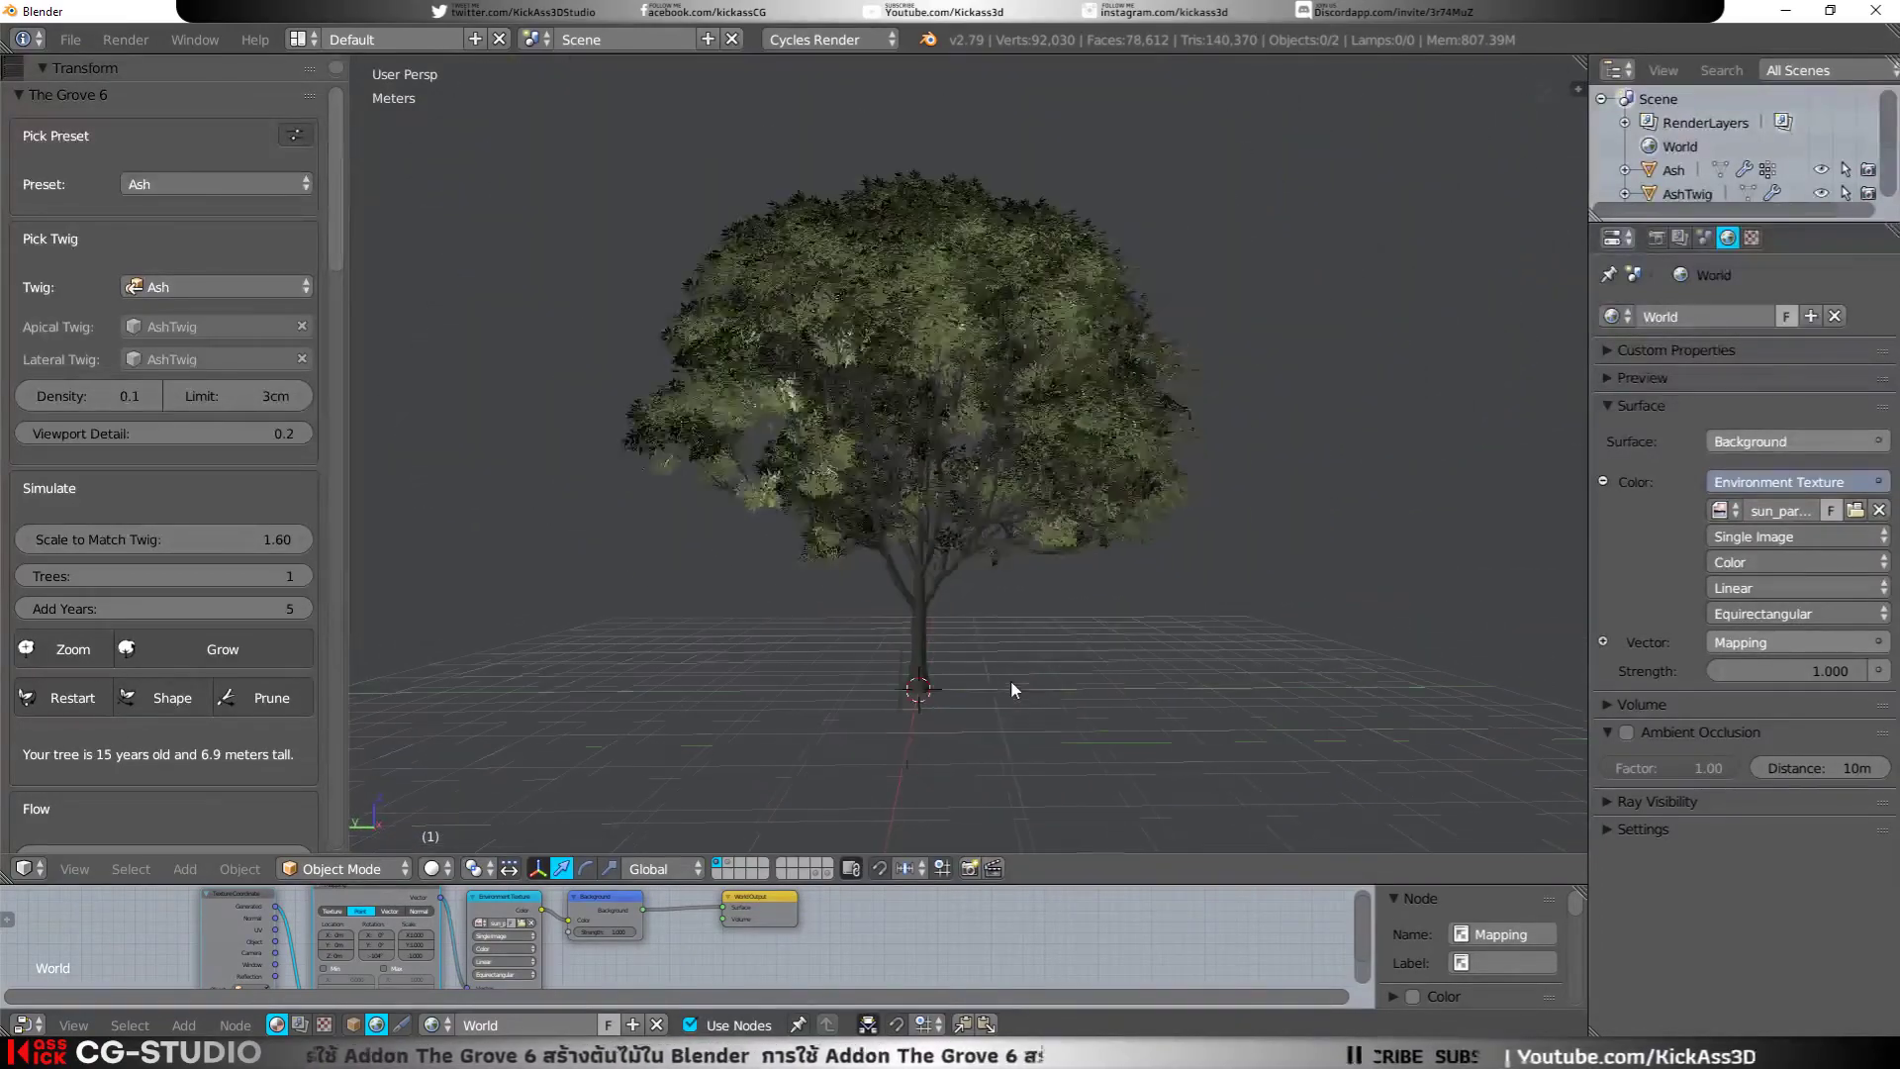
pyautogui.scroll(-1, 995, 684)
pyautogui.scroll(1, 995, 685)
pyautogui.scroll(2, 994, 685)
pyautogui.scroll(-2, 988, 714)
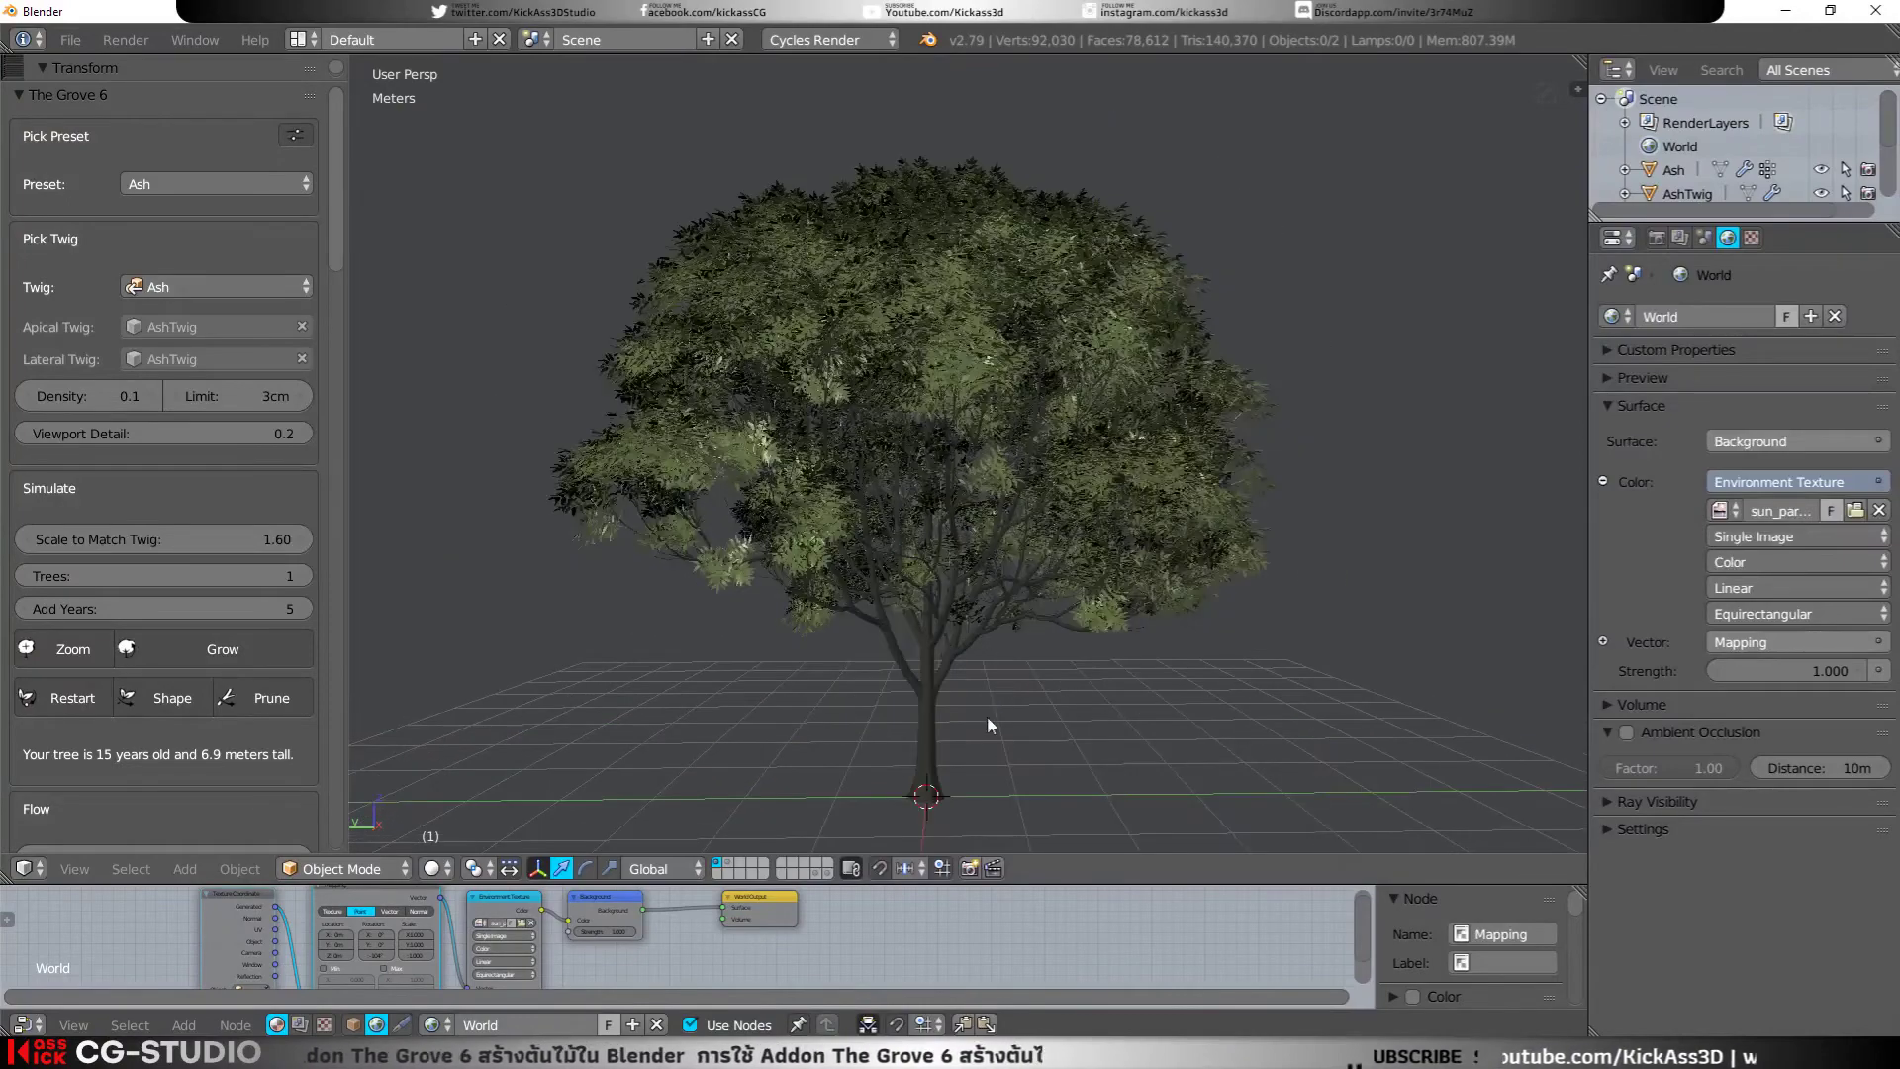
pyautogui.scroll(1, 988, 690)
pyautogui.scroll(1, 984, 693)
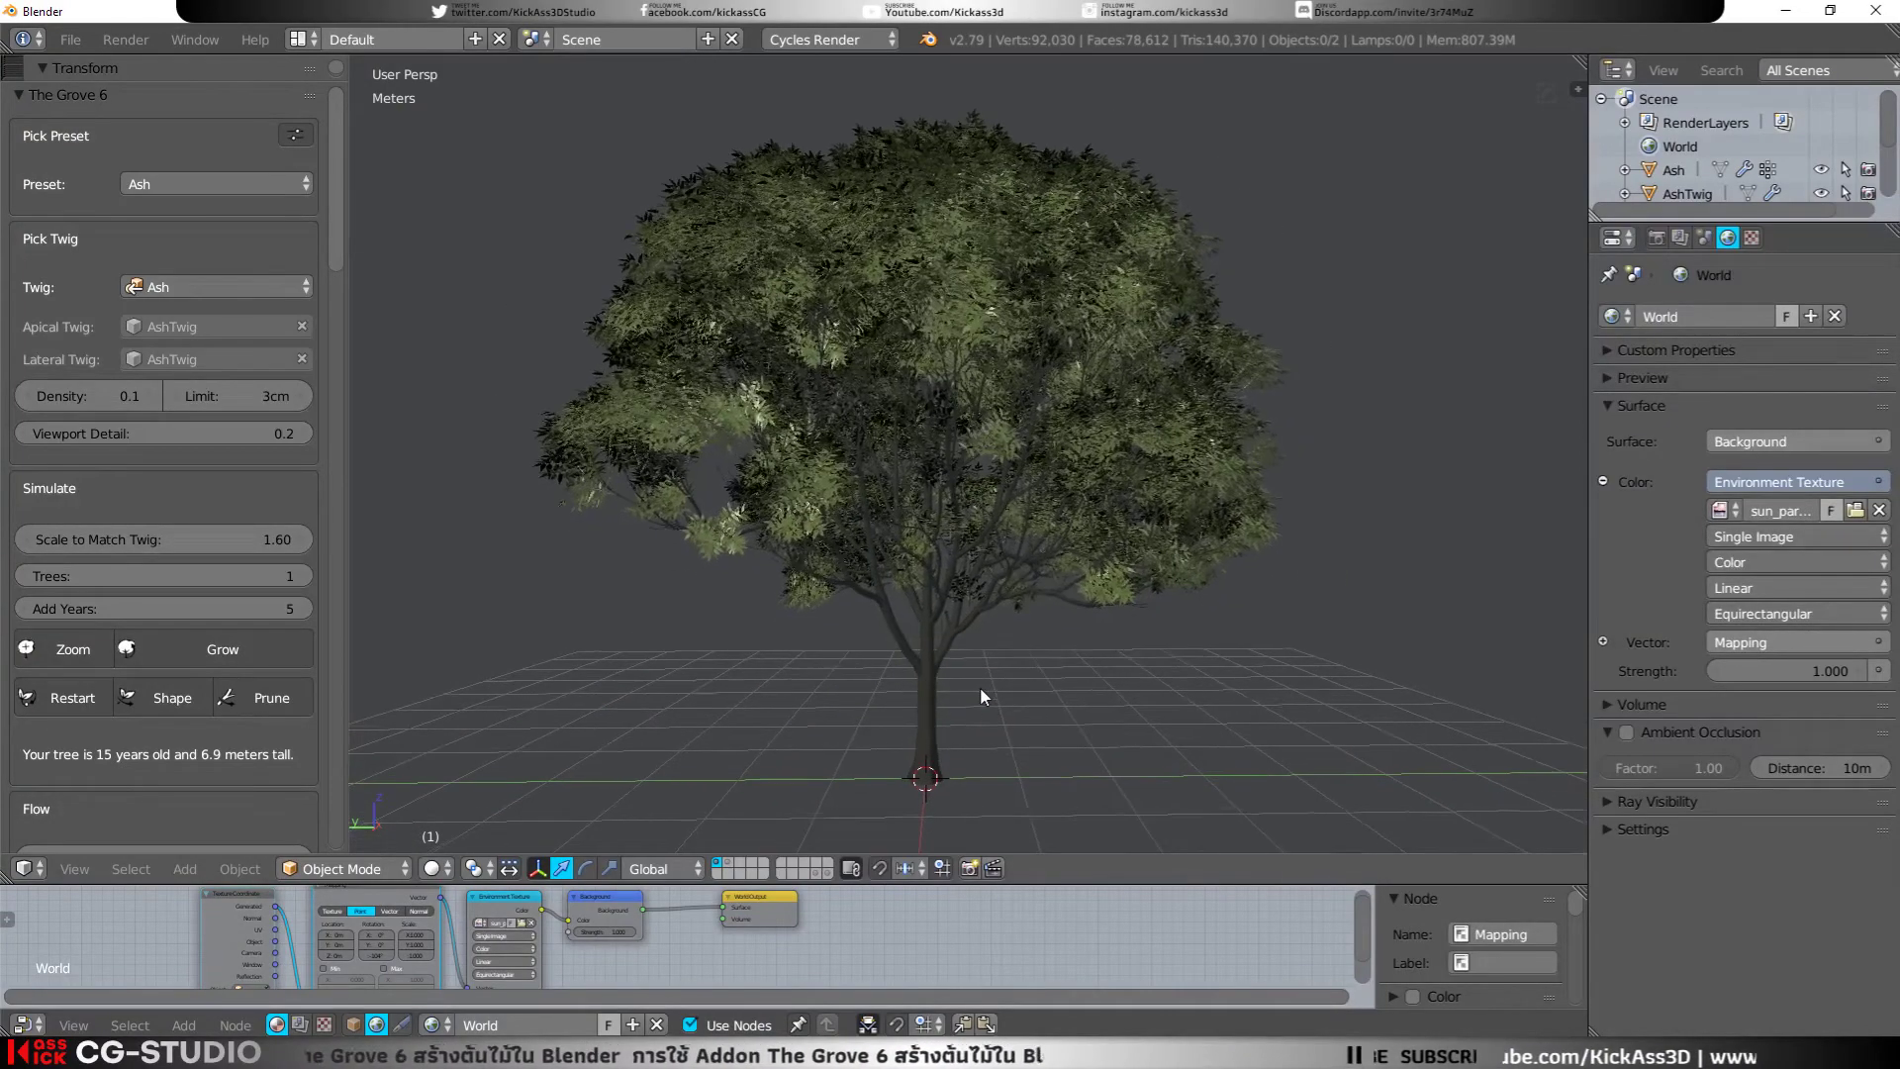
pyautogui.scroll(1, 977, 678)
pyautogui.scroll(1, 977, 668)
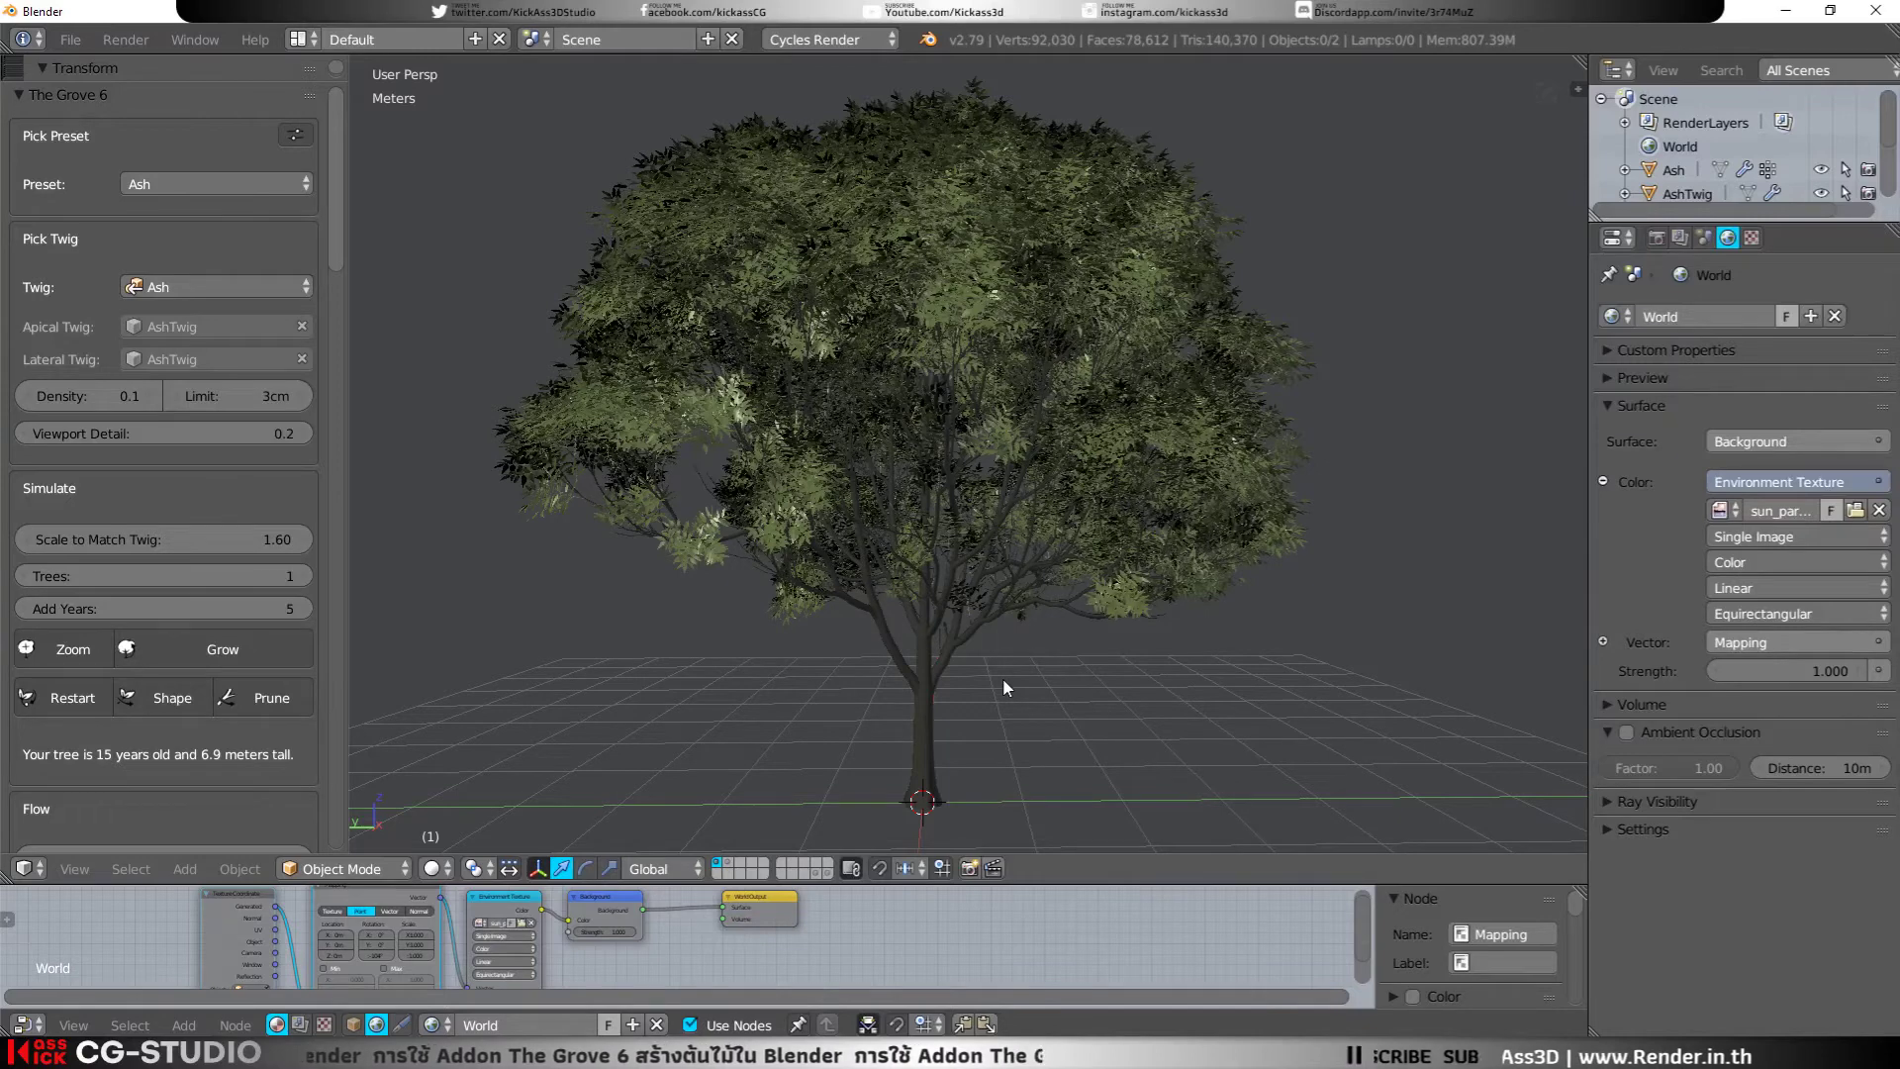
# Step: Select the Ash tree and scroll through its Grove panel settings
pyautogui.scroll(-2, 218, 645)
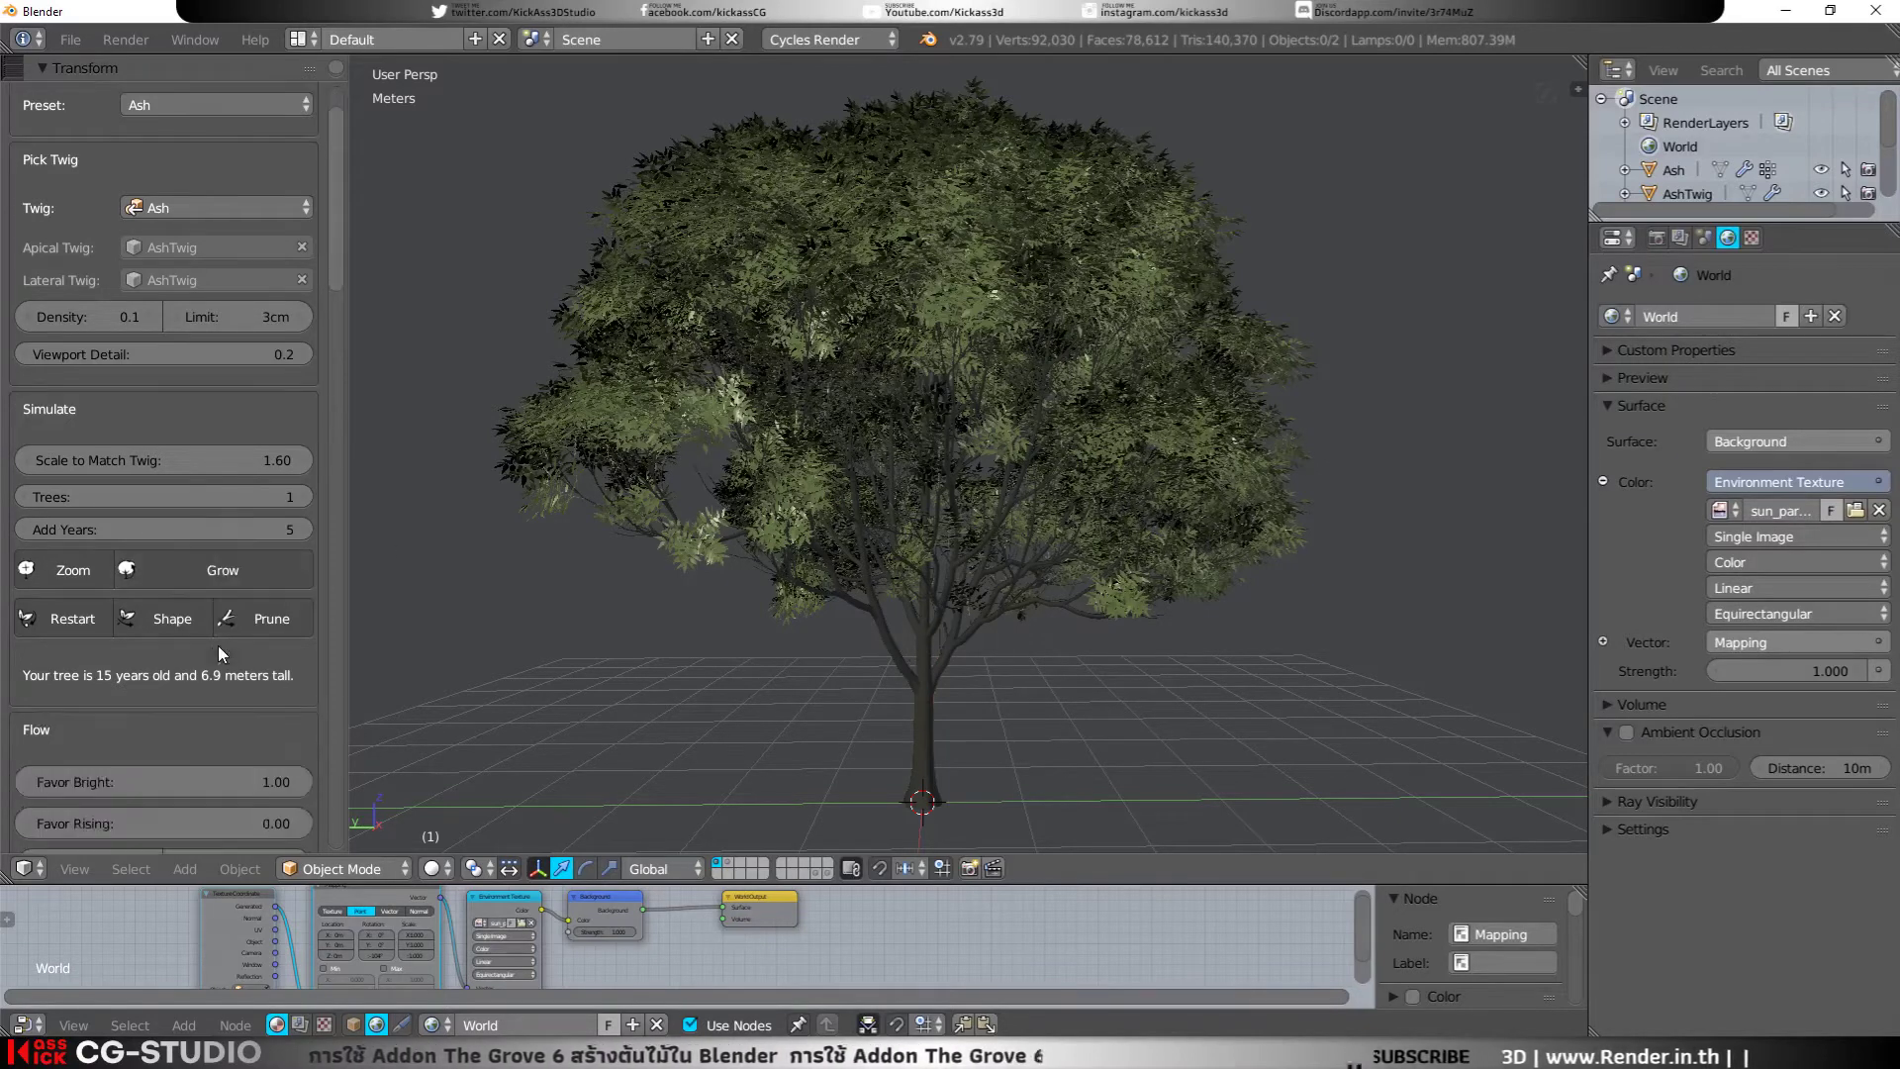
pyautogui.rightClick(924, 758)
pyautogui.scroll(-5, 240, 649)
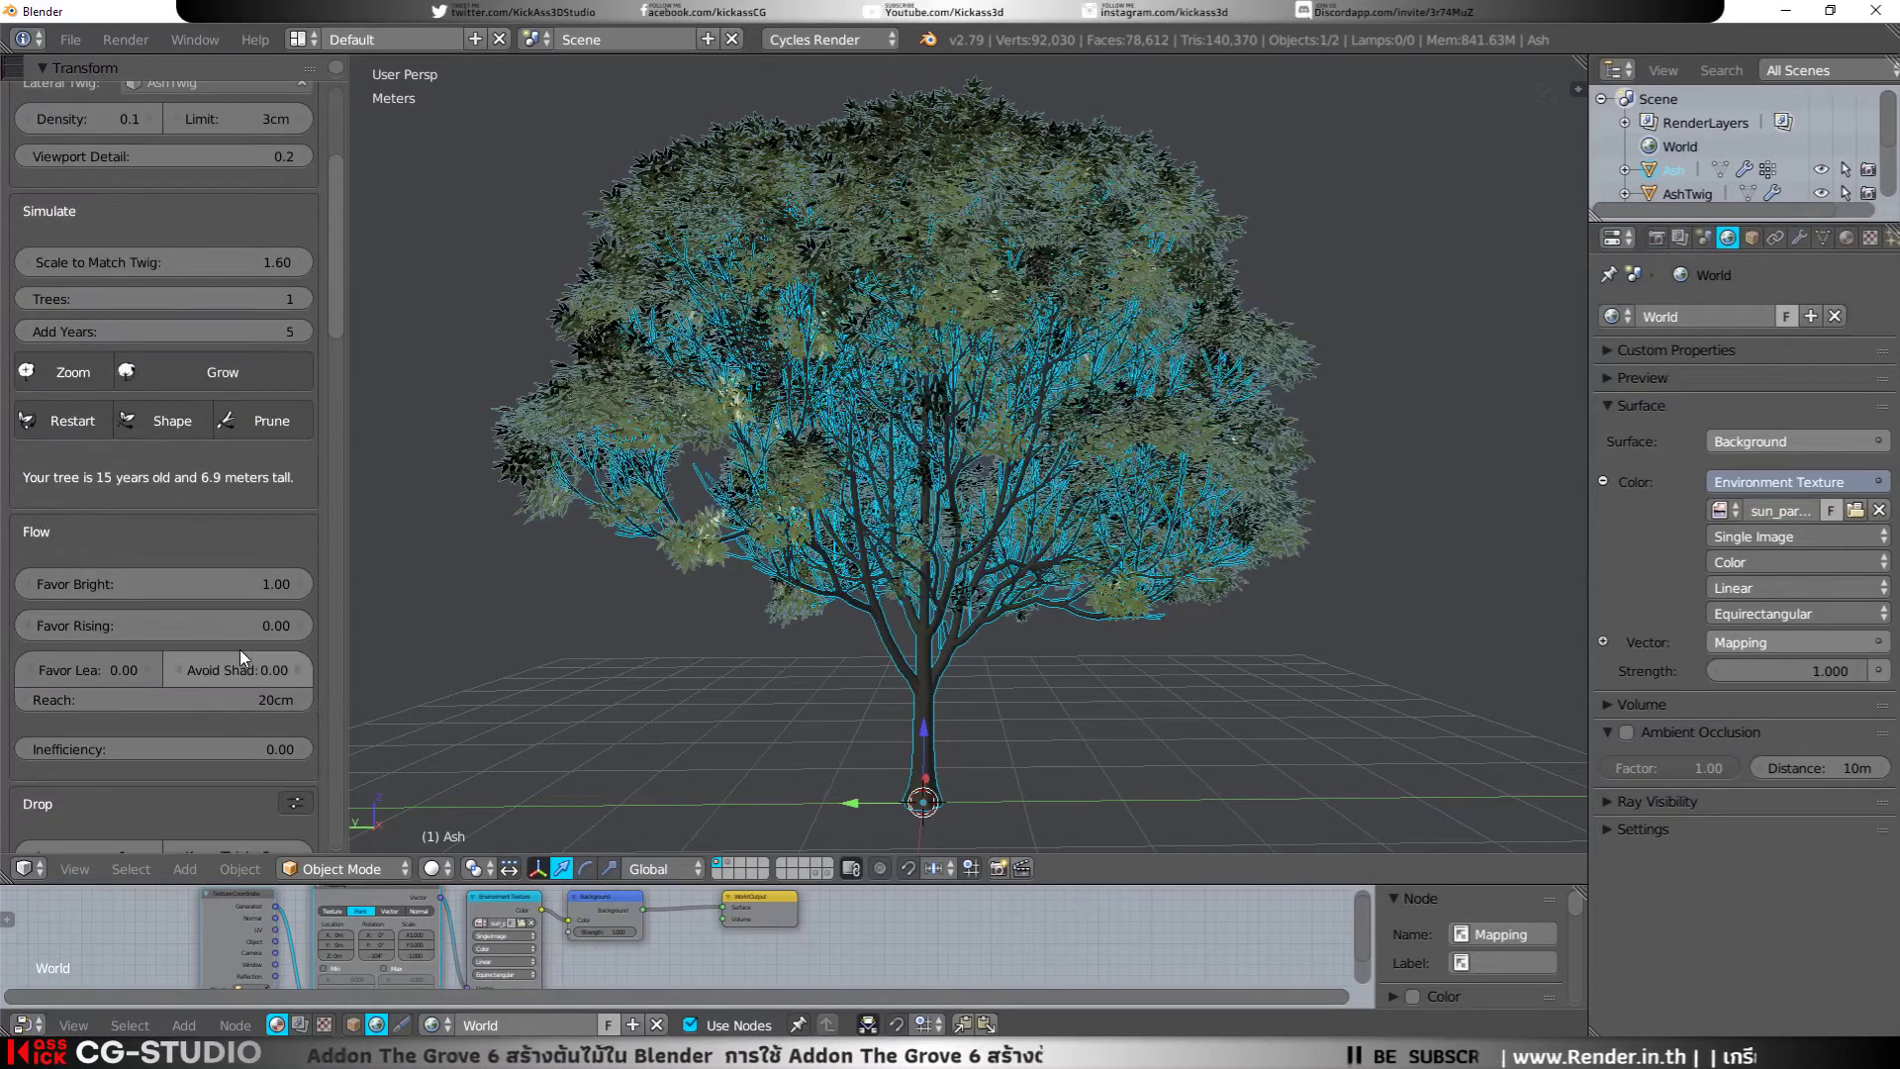
pyautogui.scroll(-2, 239, 649)
pyautogui.scroll(-6, 240, 649)
pyautogui.scroll(-5, 240, 649)
pyautogui.scroll(-8, 239, 649)
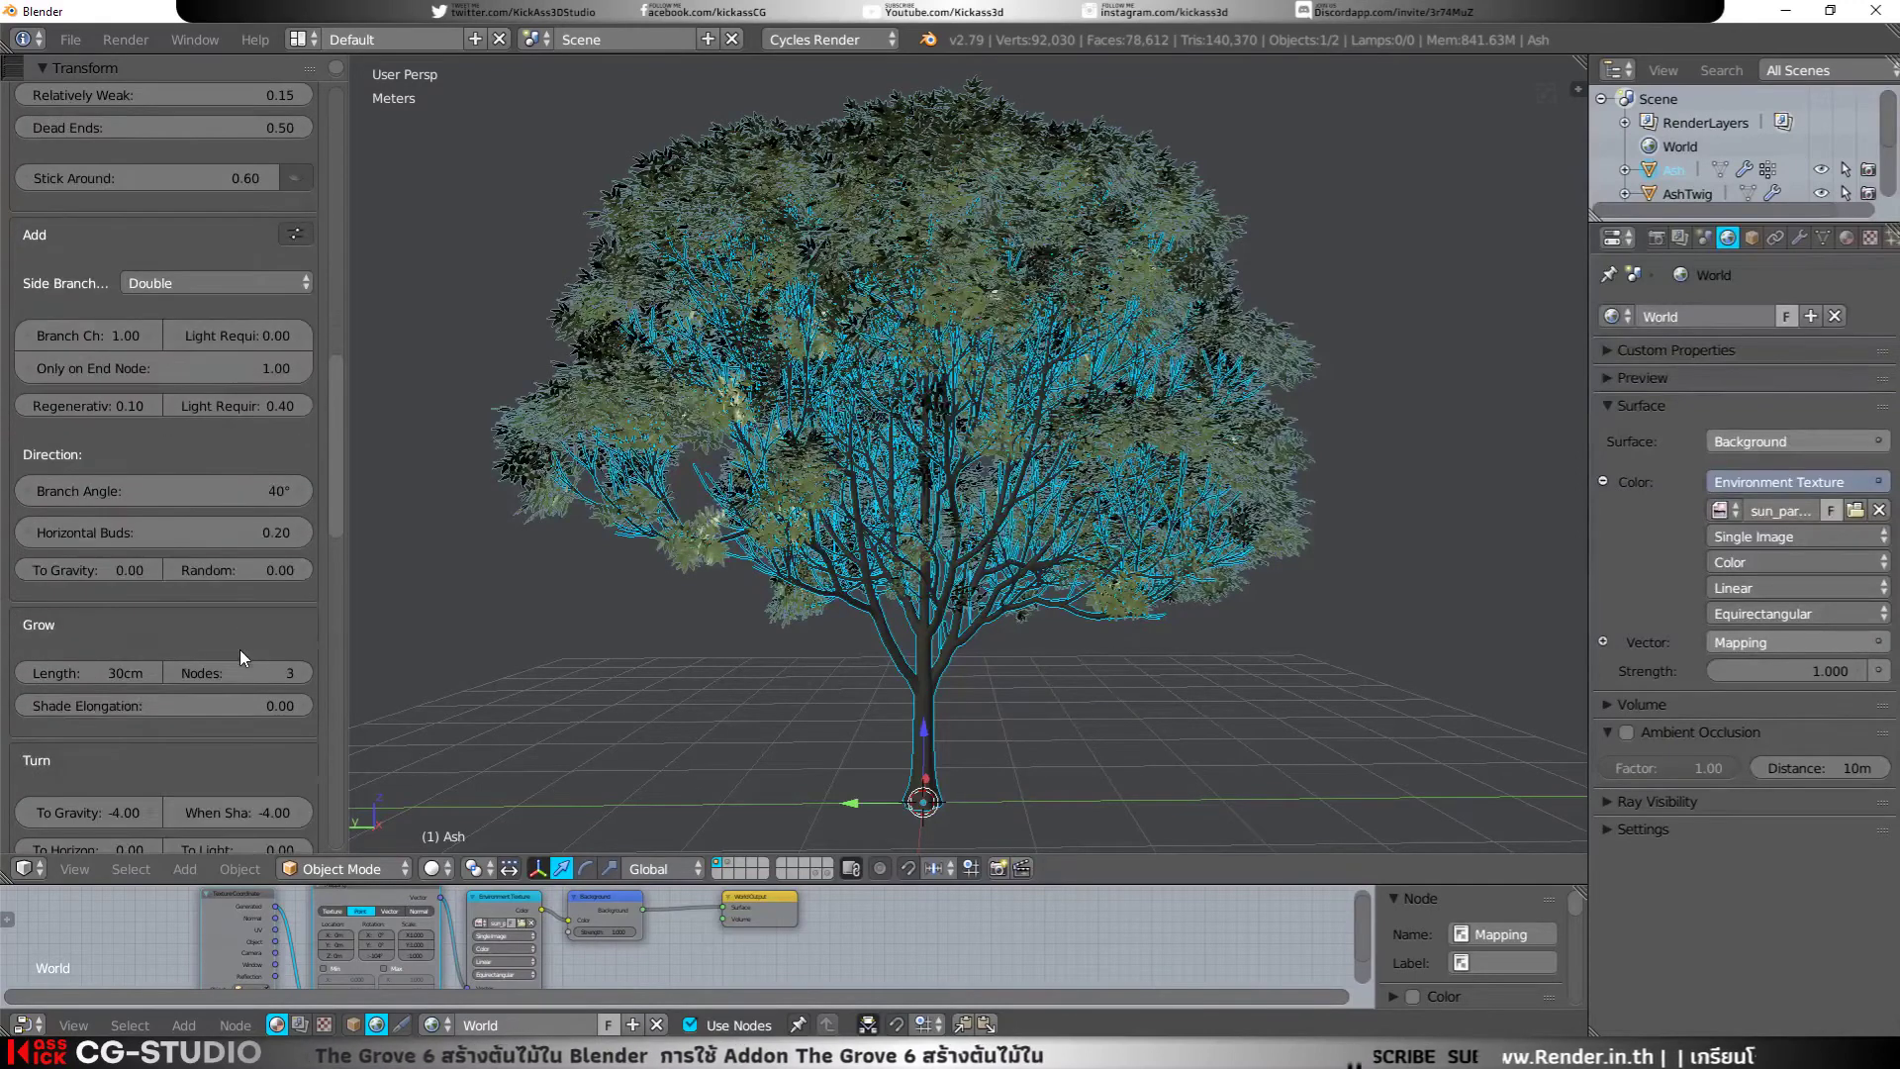
pyautogui.scroll(5, 240, 649)
pyautogui.scroll(6, 239, 649)
pyautogui.scroll(6, 240, 649)
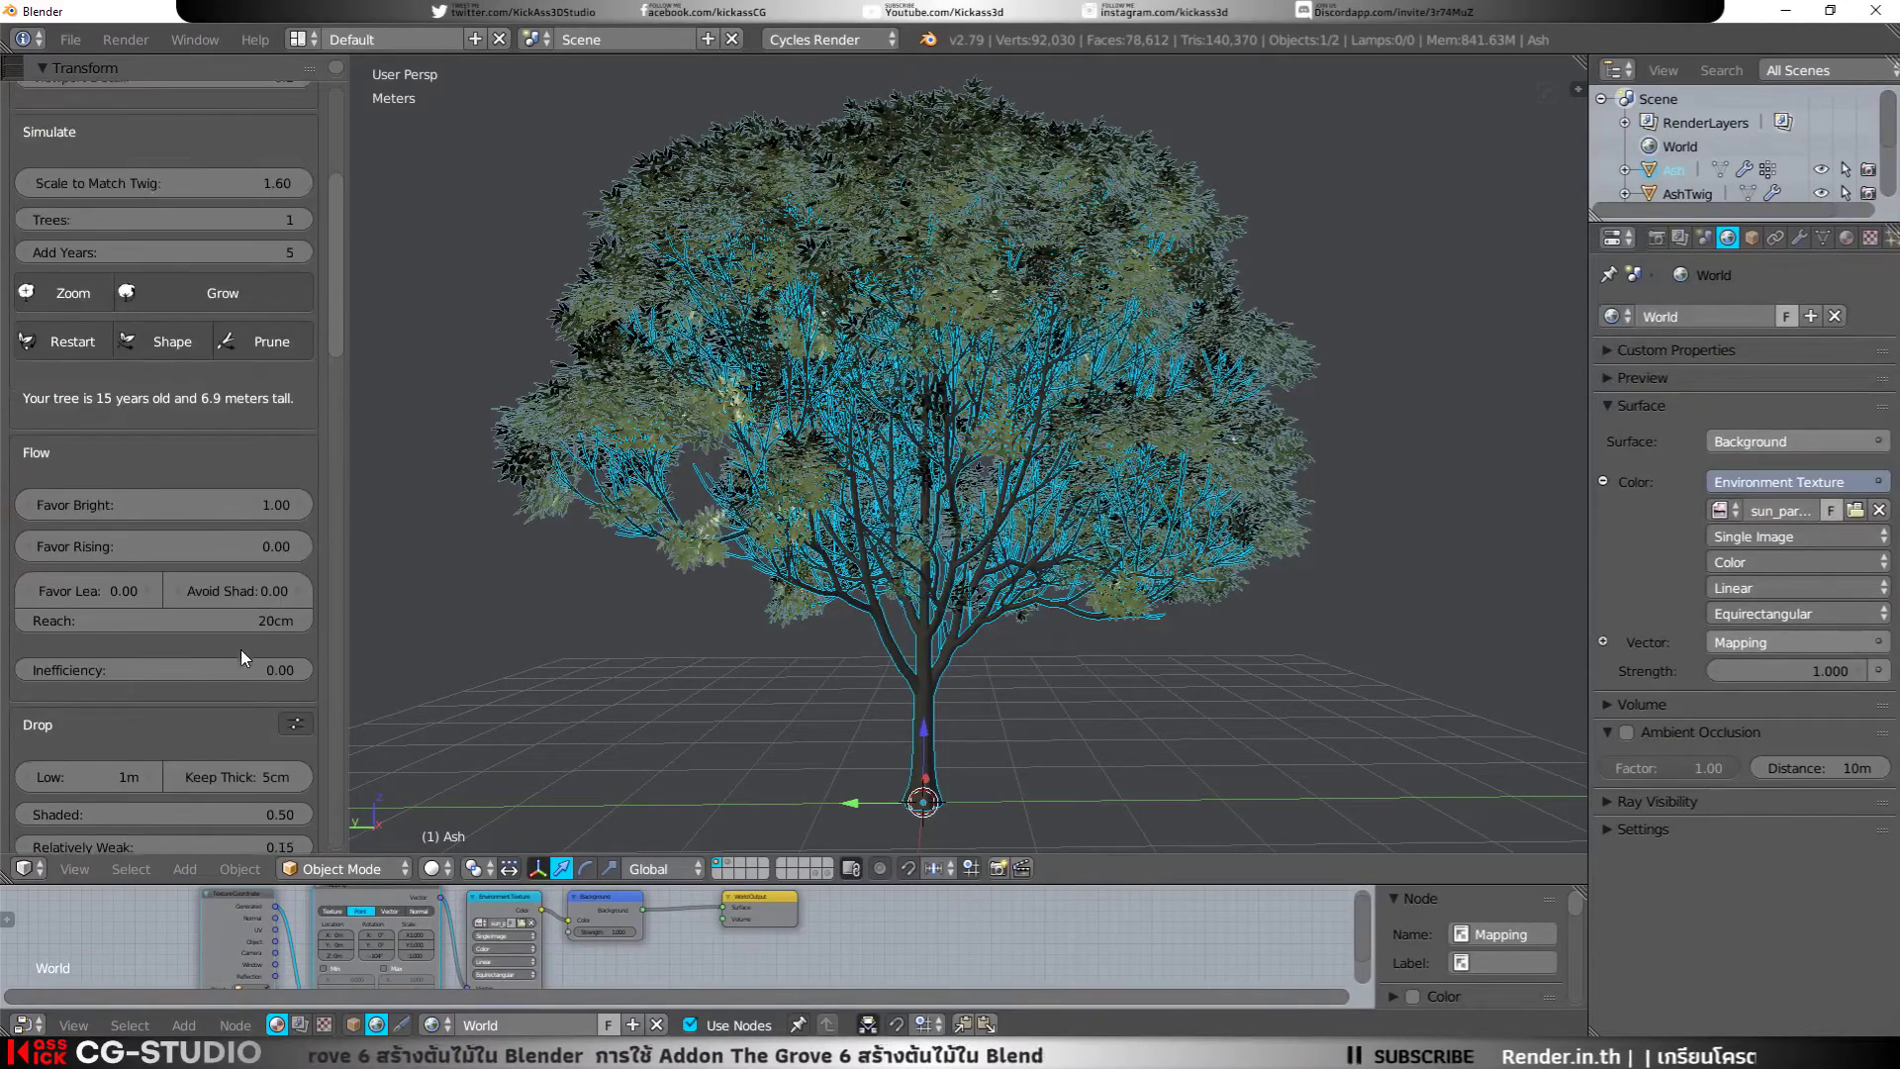
pyautogui.scroll(5, 240, 649)
pyautogui.scroll(1, 209, 621)
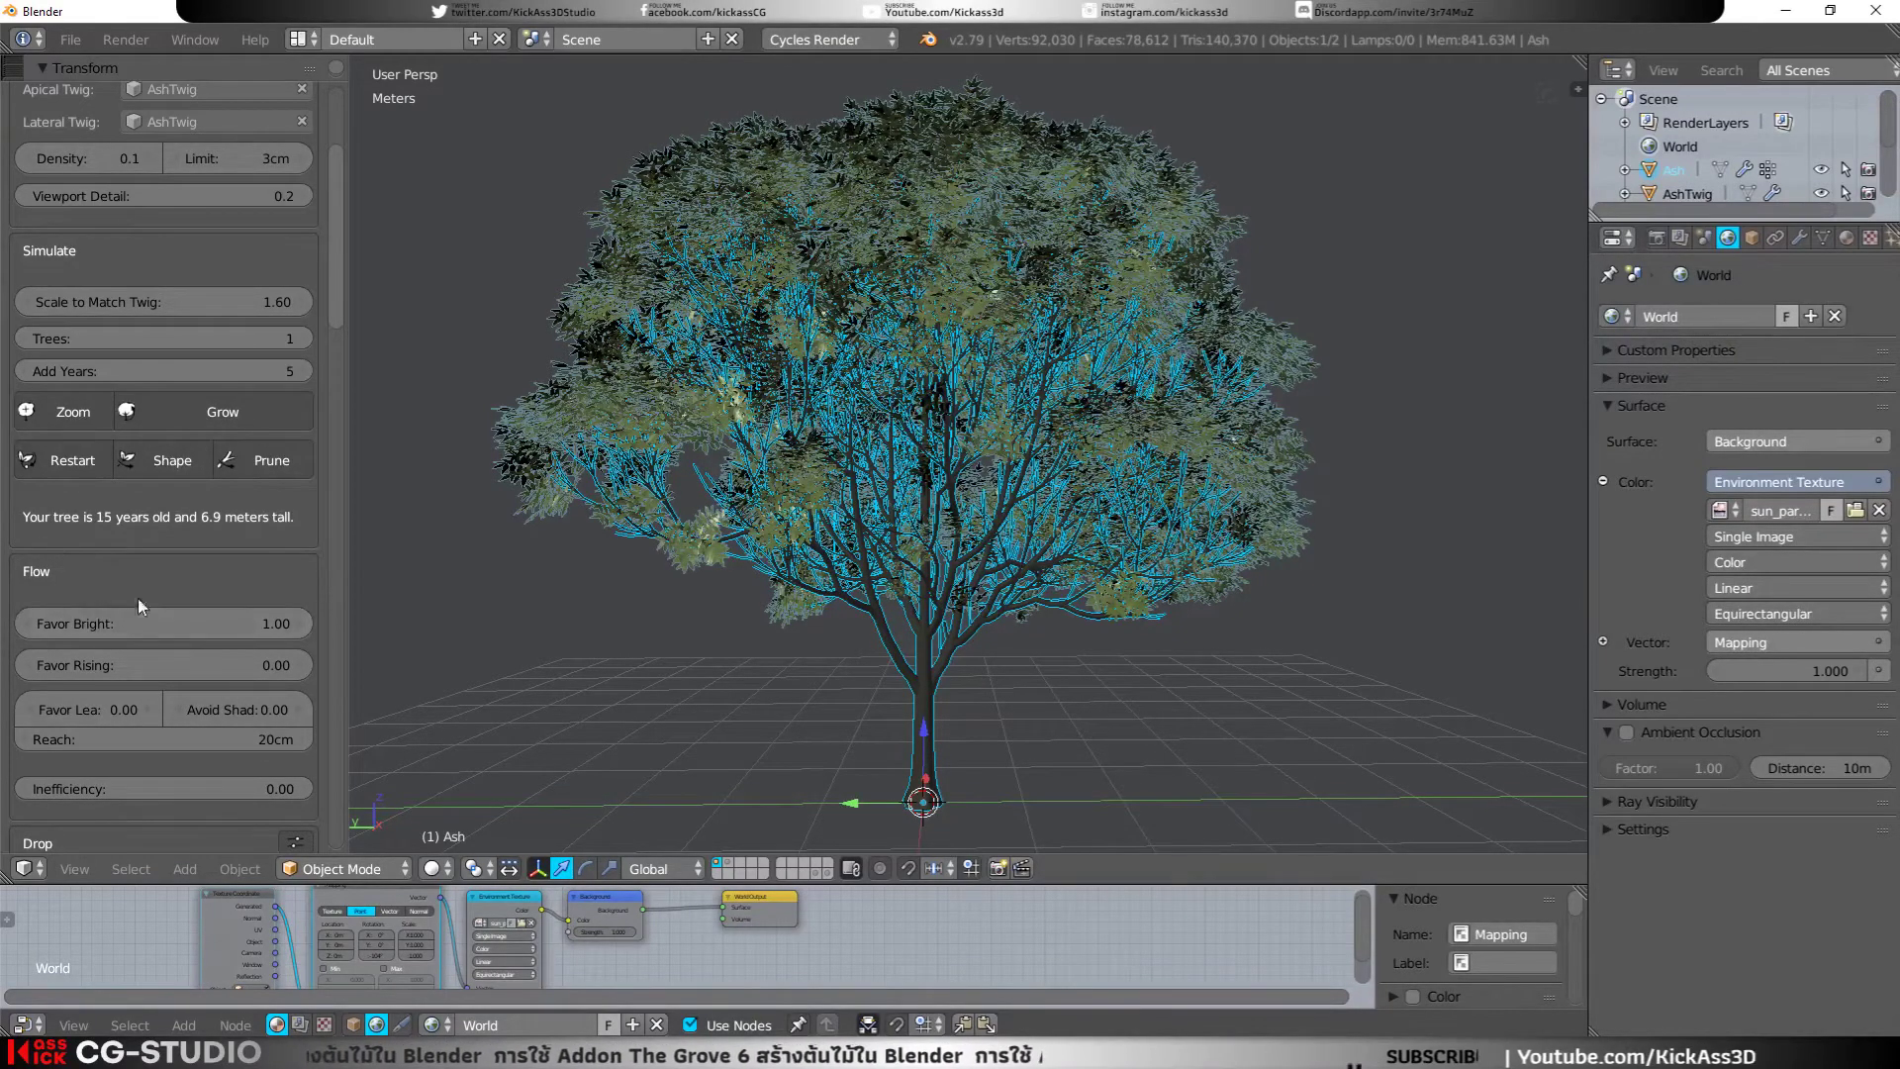
# Step: Review the Grove settings further and bring up the tree Preset list
pyautogui.scroll(-2, 93, 685)
pyautogui.scroll(-2, 93, 686)
pyautogui.scroll(-4, 93, 687)
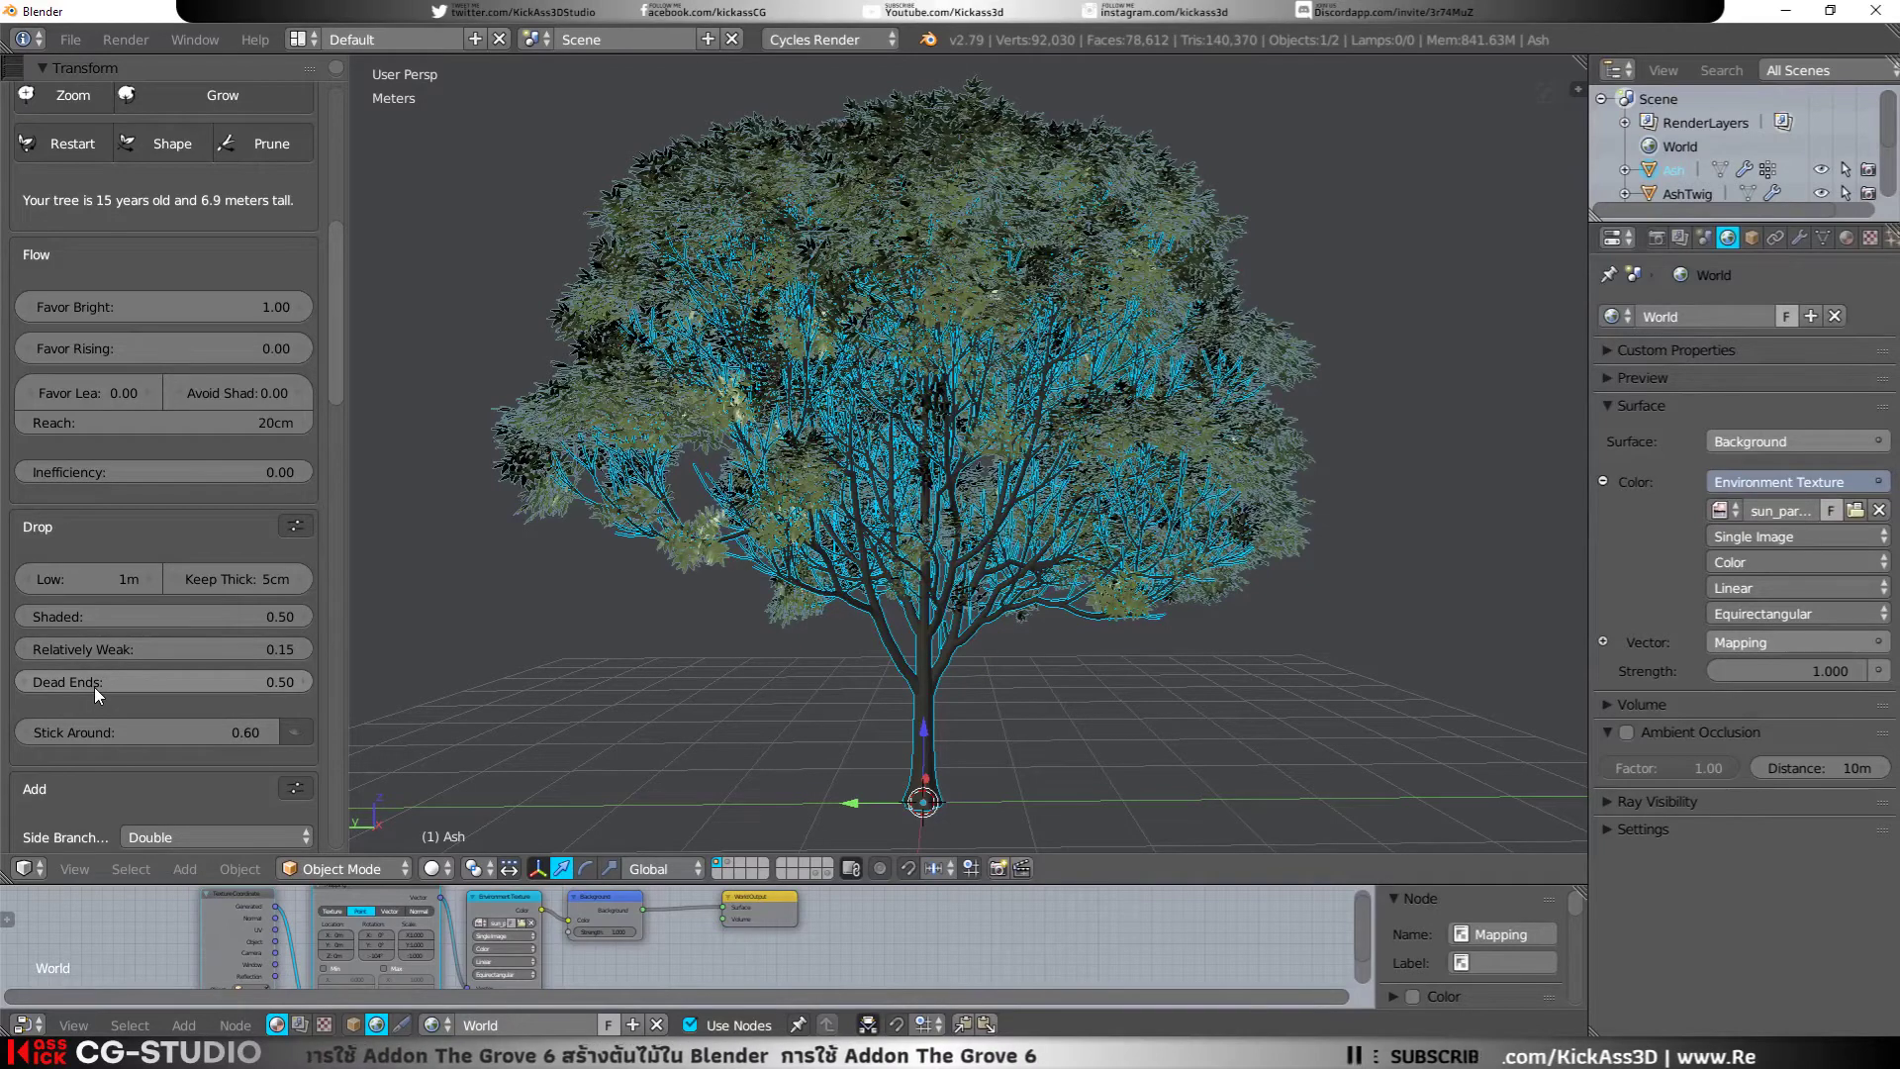
pyautogui.scroll(7, 157, 502)
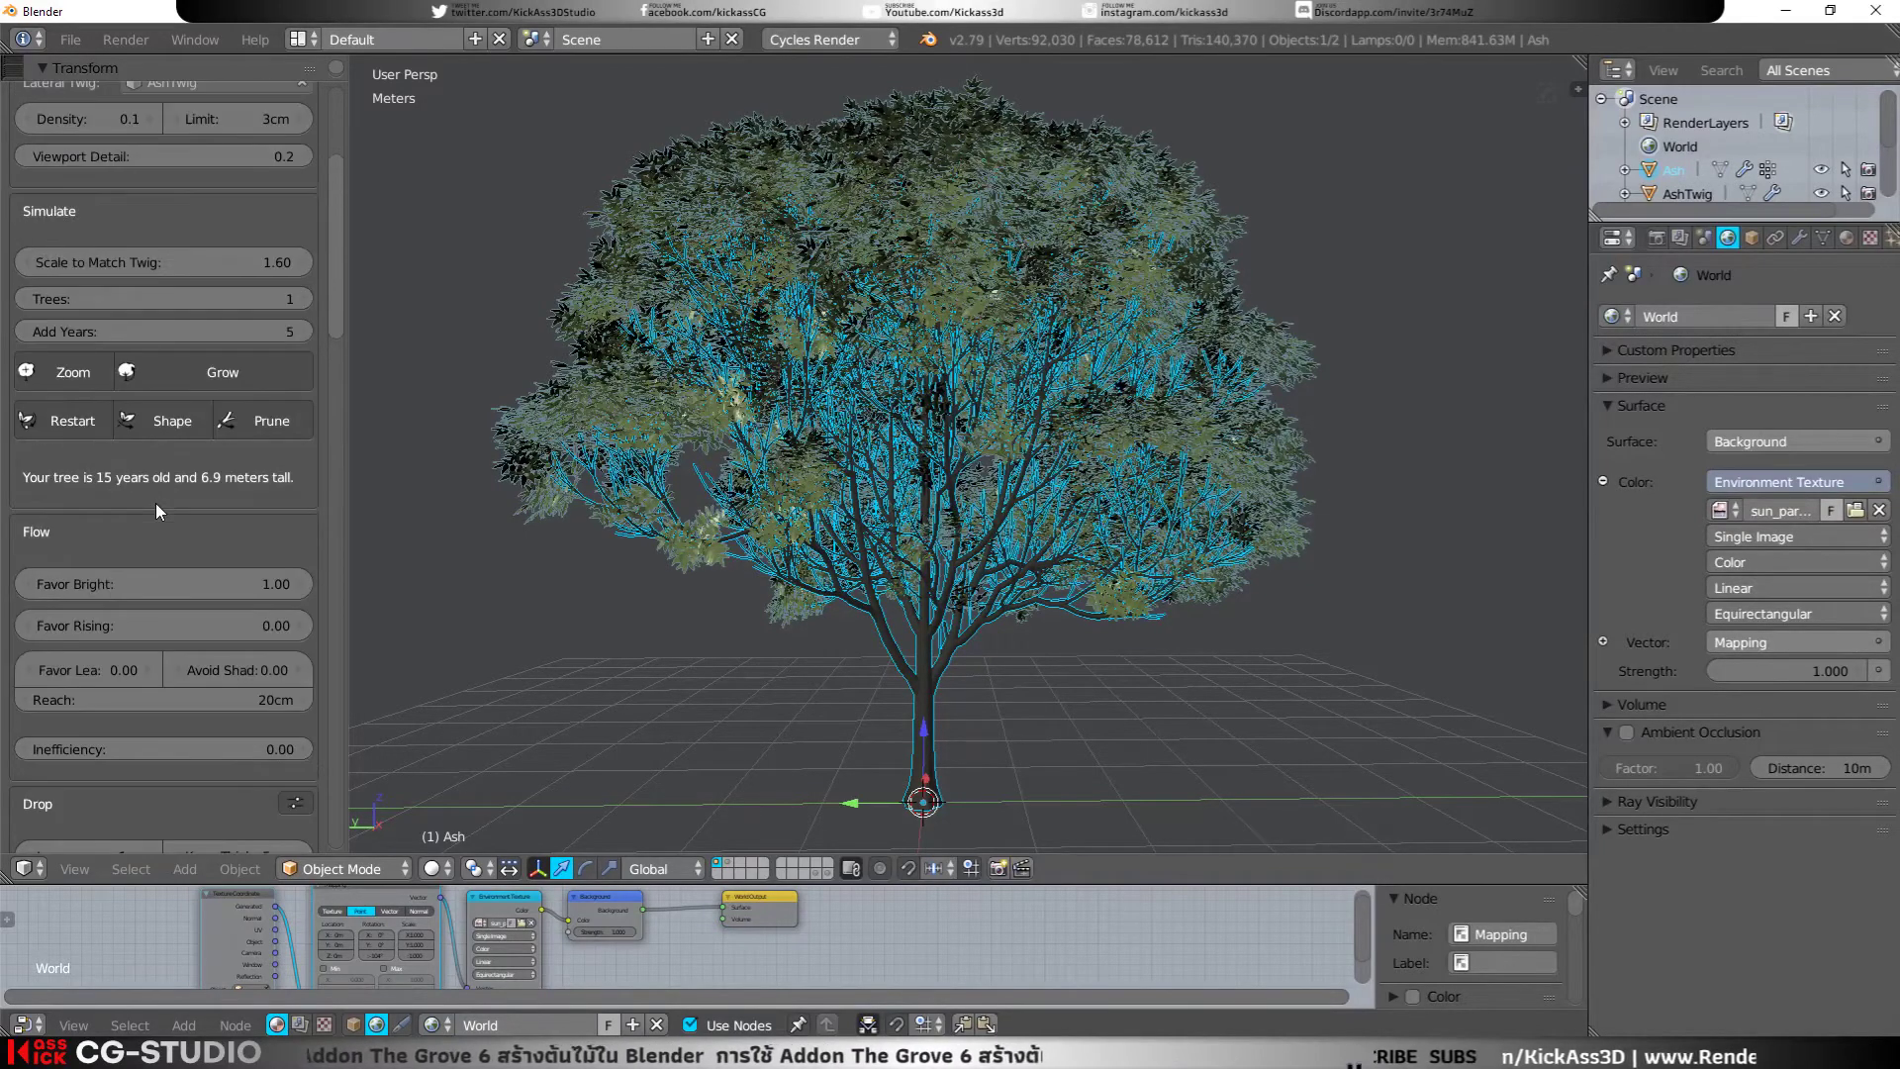
pyautogui.scroll(7, 157, 503)
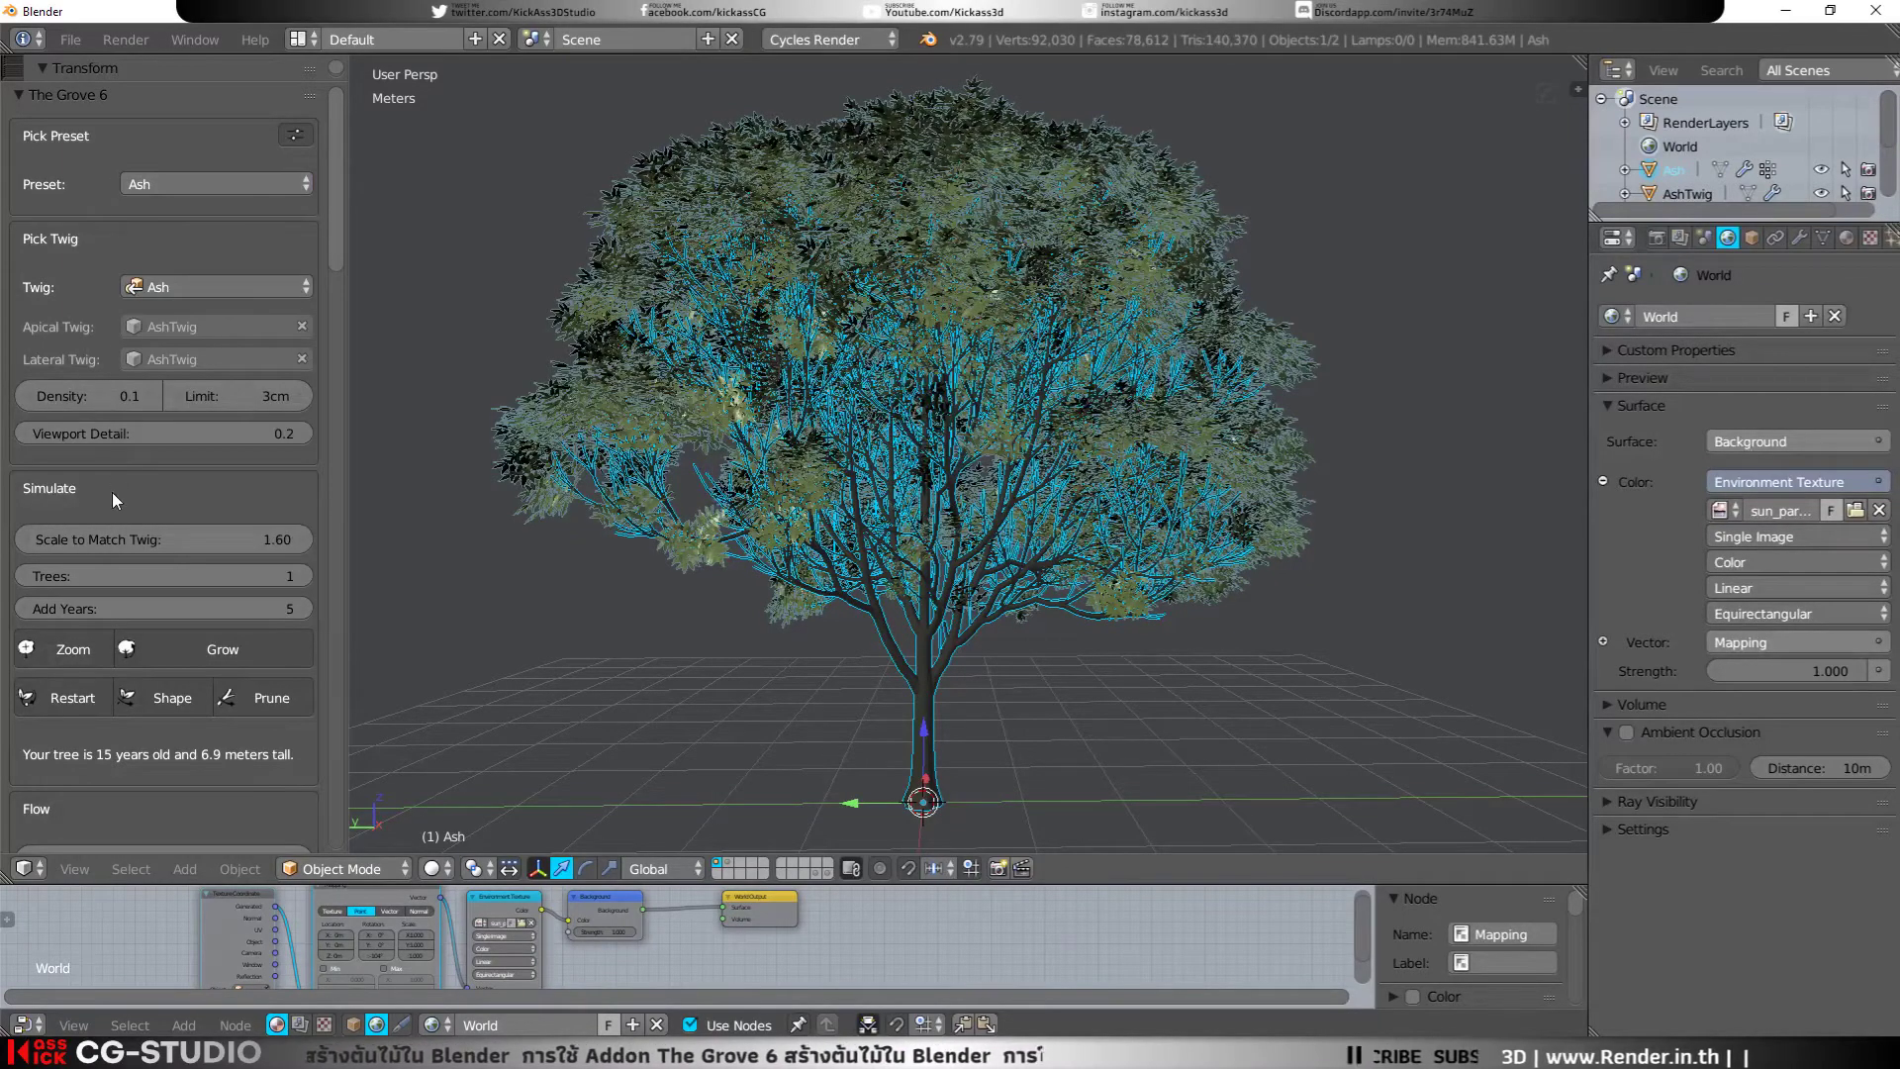
pyautogui.scroll(-3, 111, 491)
pyautogui.scroll(-3, 92, 644)
pyautogui.scroll(6, 155, 567)
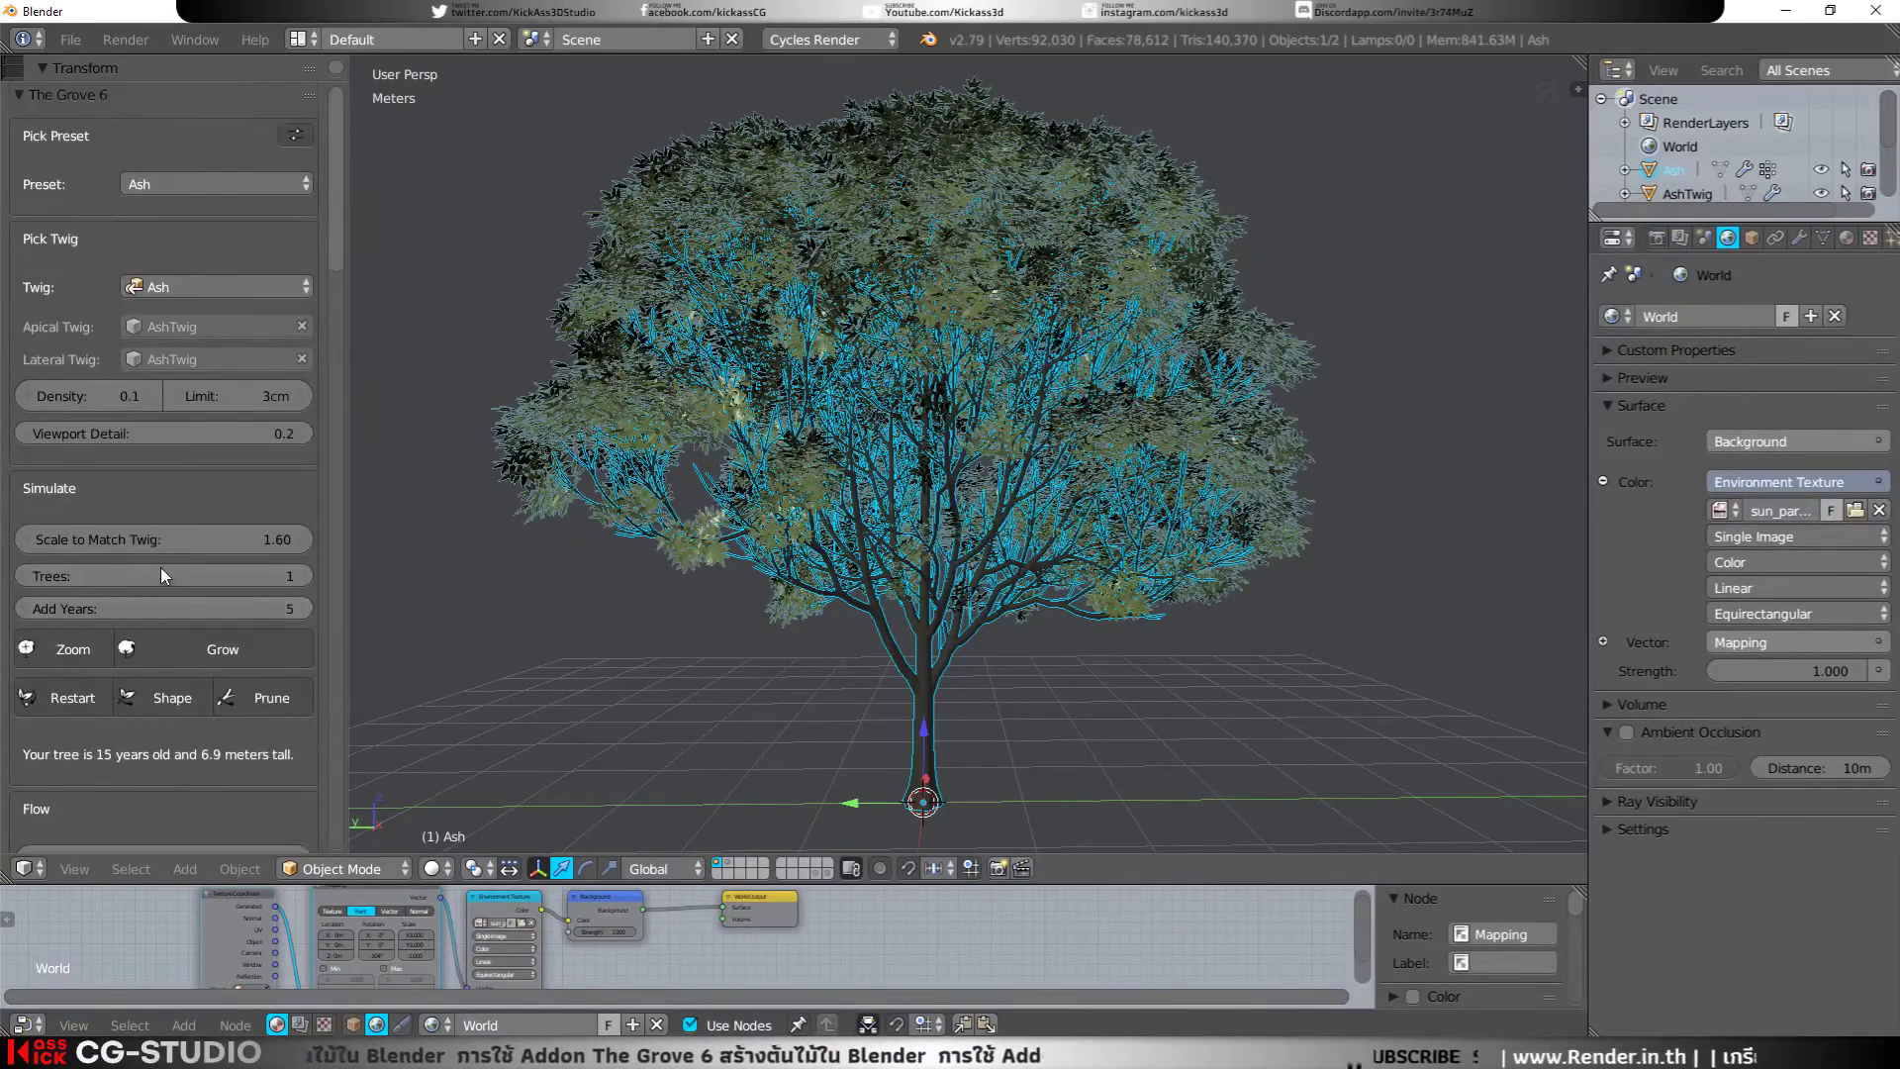
pyautogui.click(184, 184)
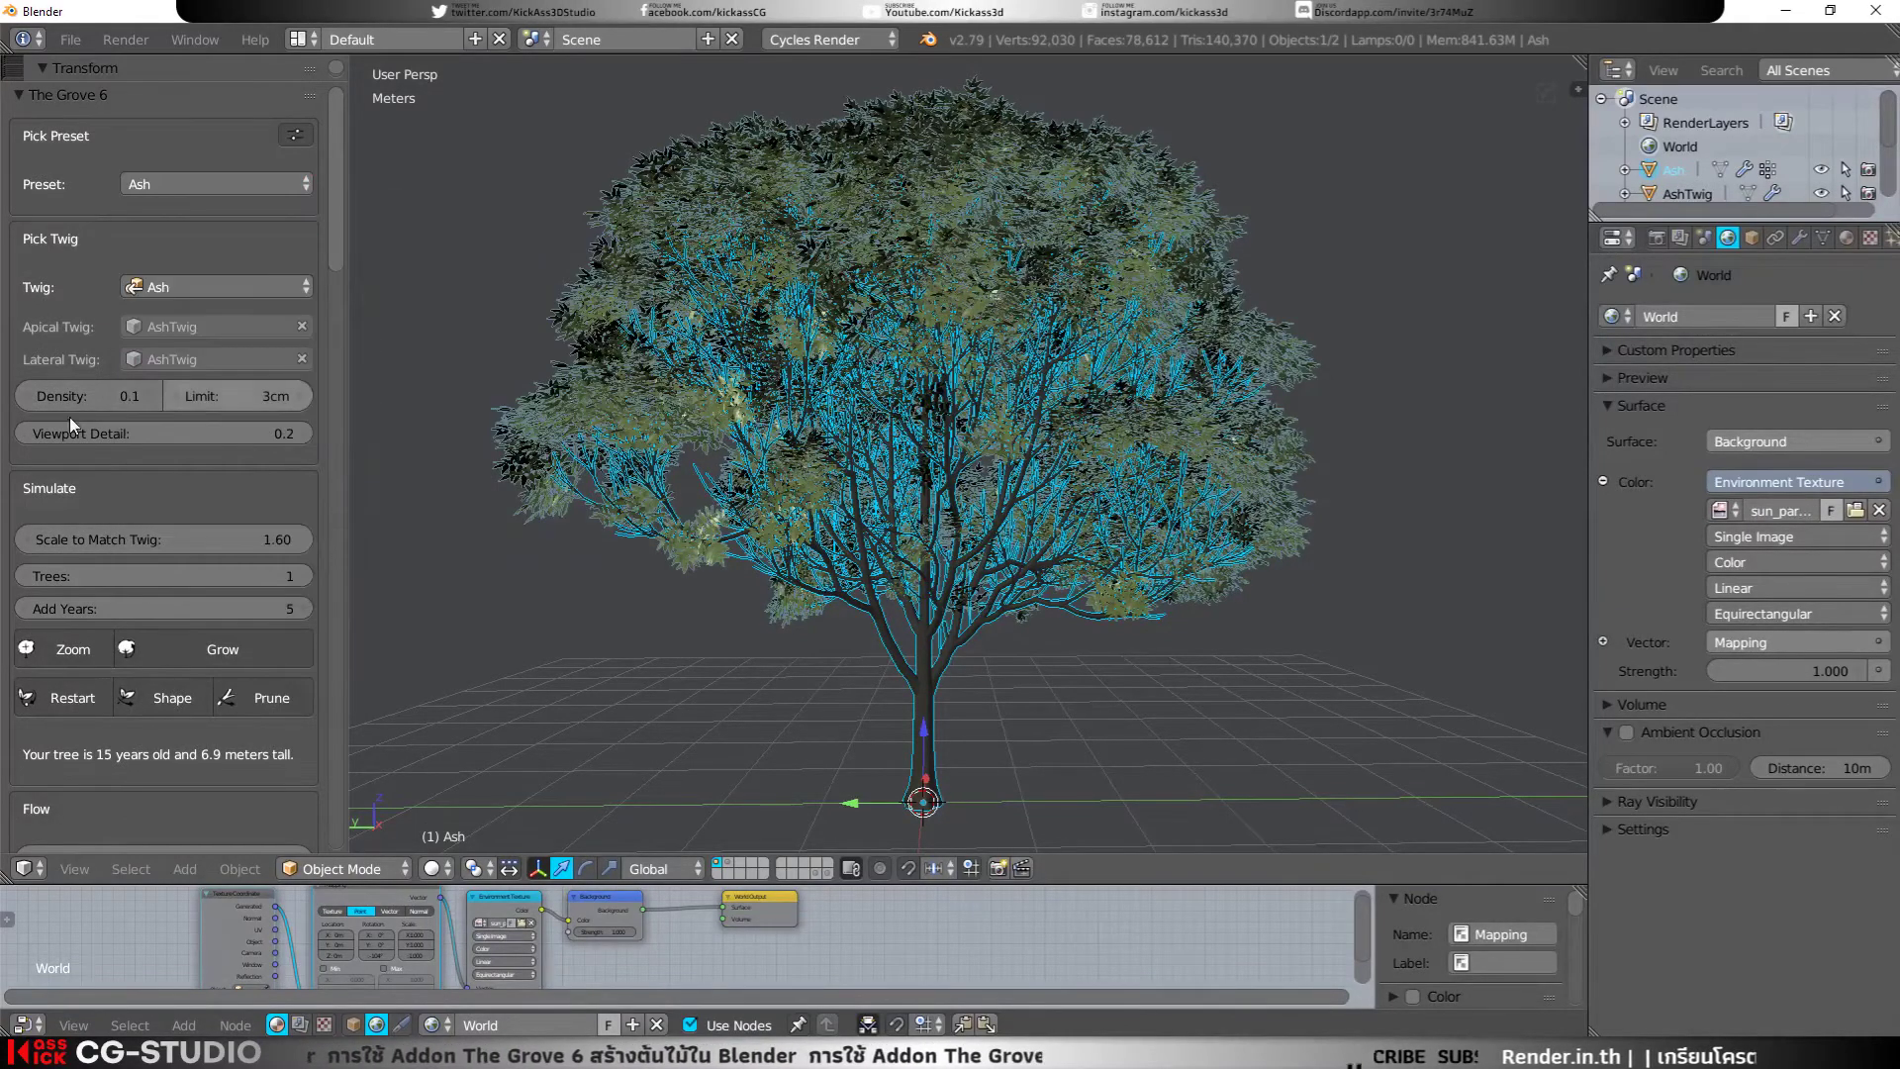
pyautogui.click(201, 185)
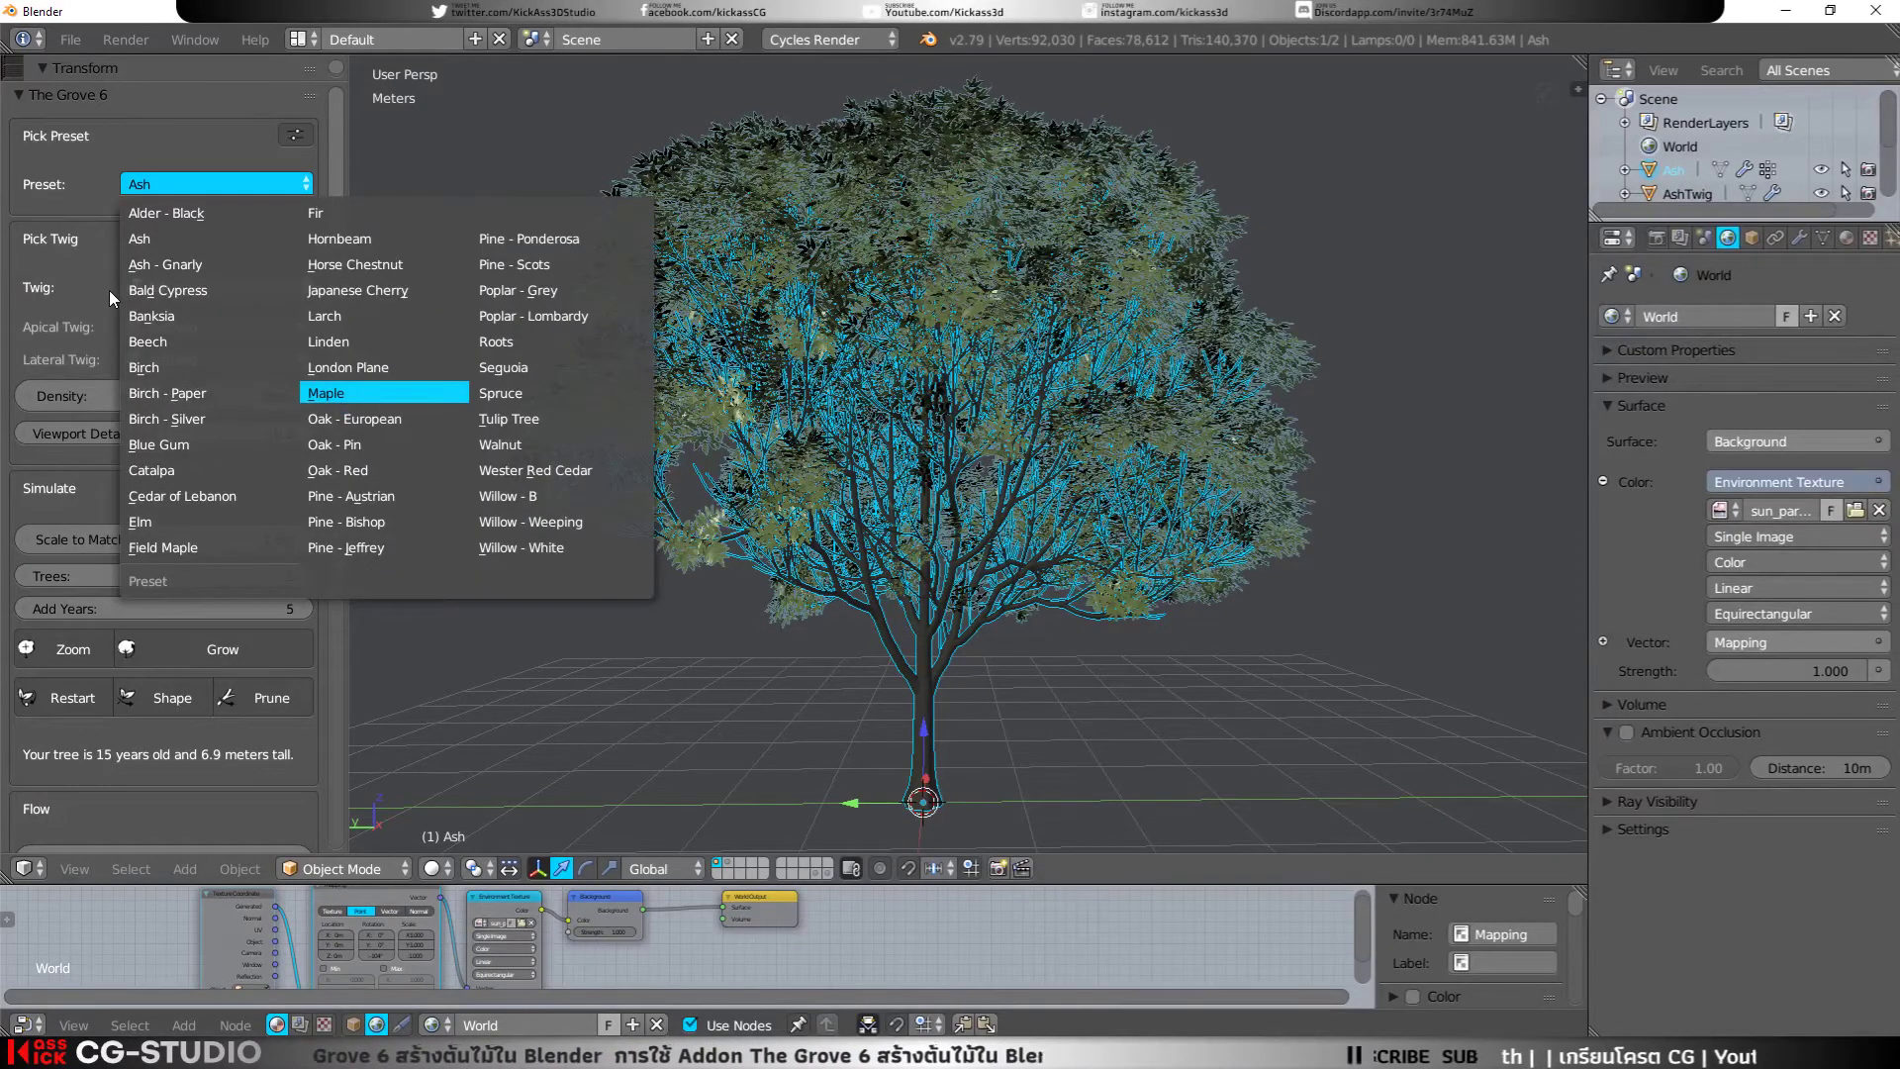
# Step: Set the tree preset to Oak - European, replacing a brief Maple choice
pyautogui.press('Return')
pyautogui.click(234, 285)
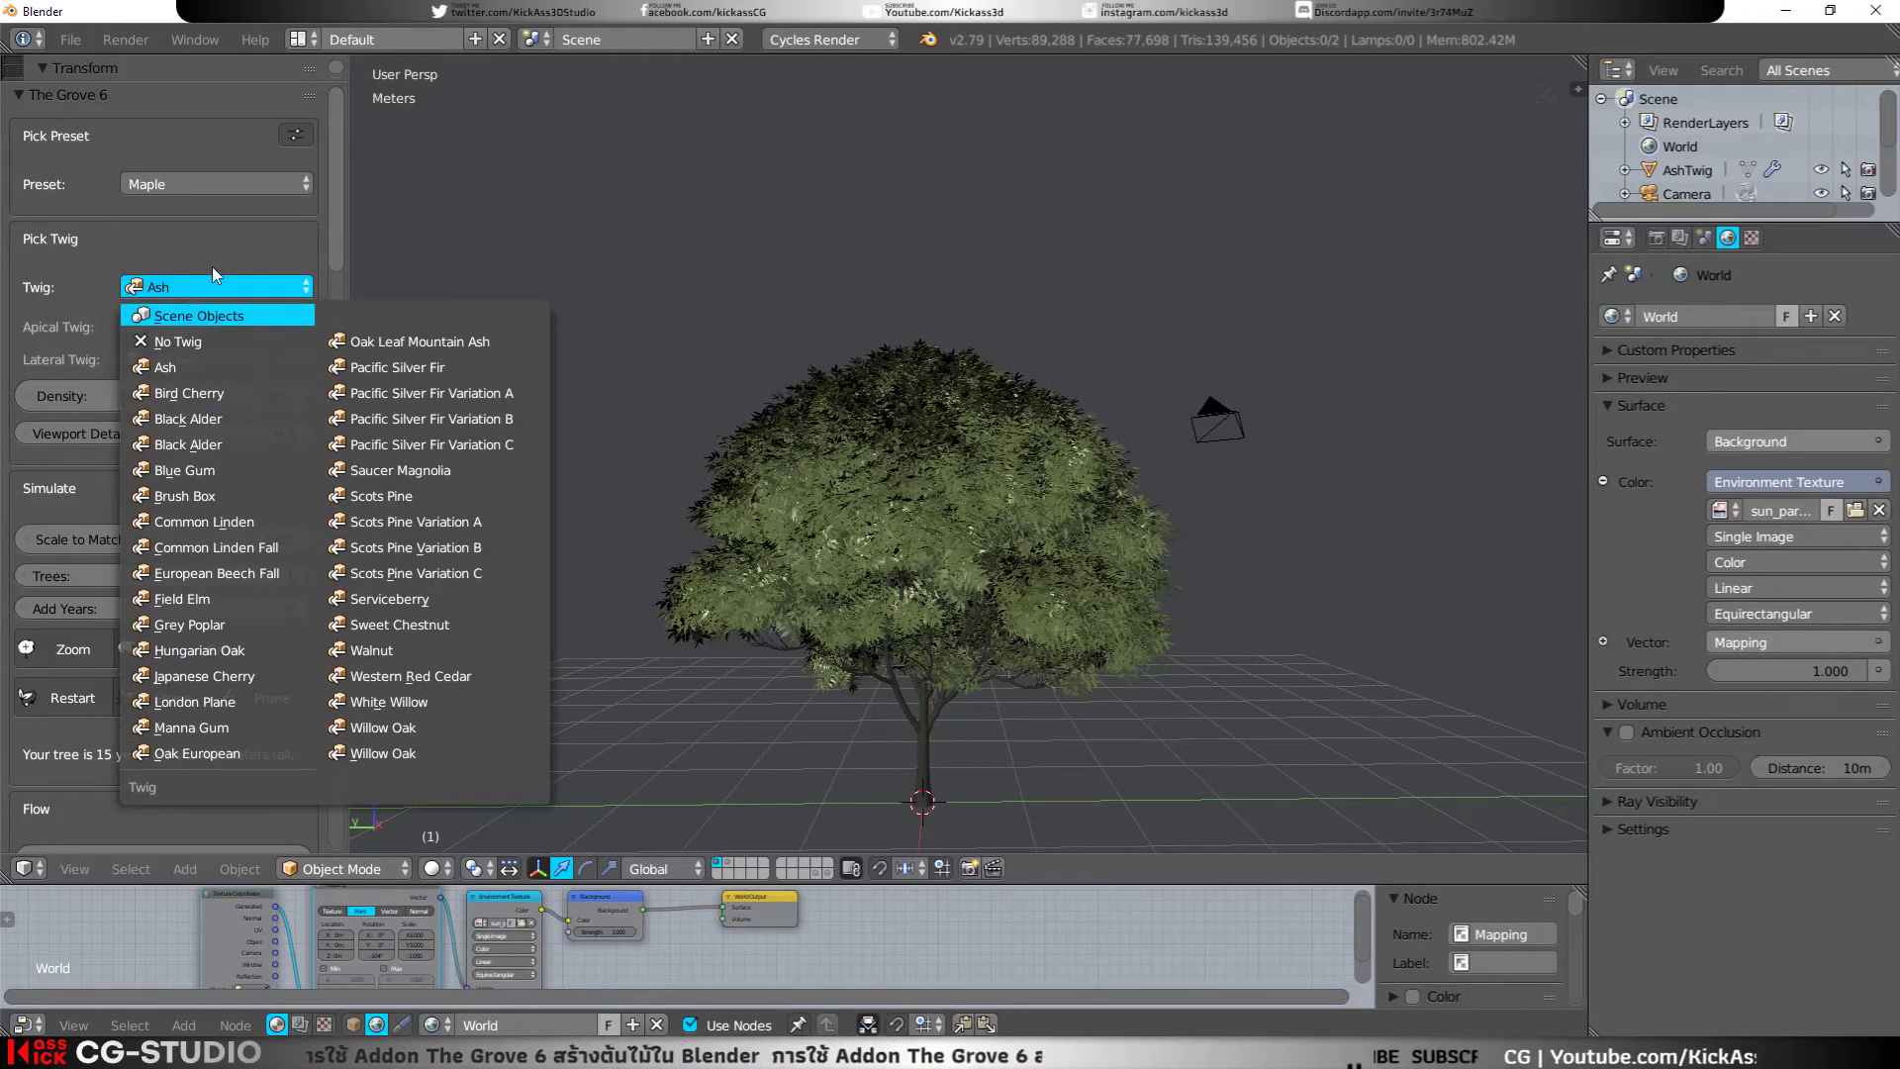
pyautogui.click(204, 178)
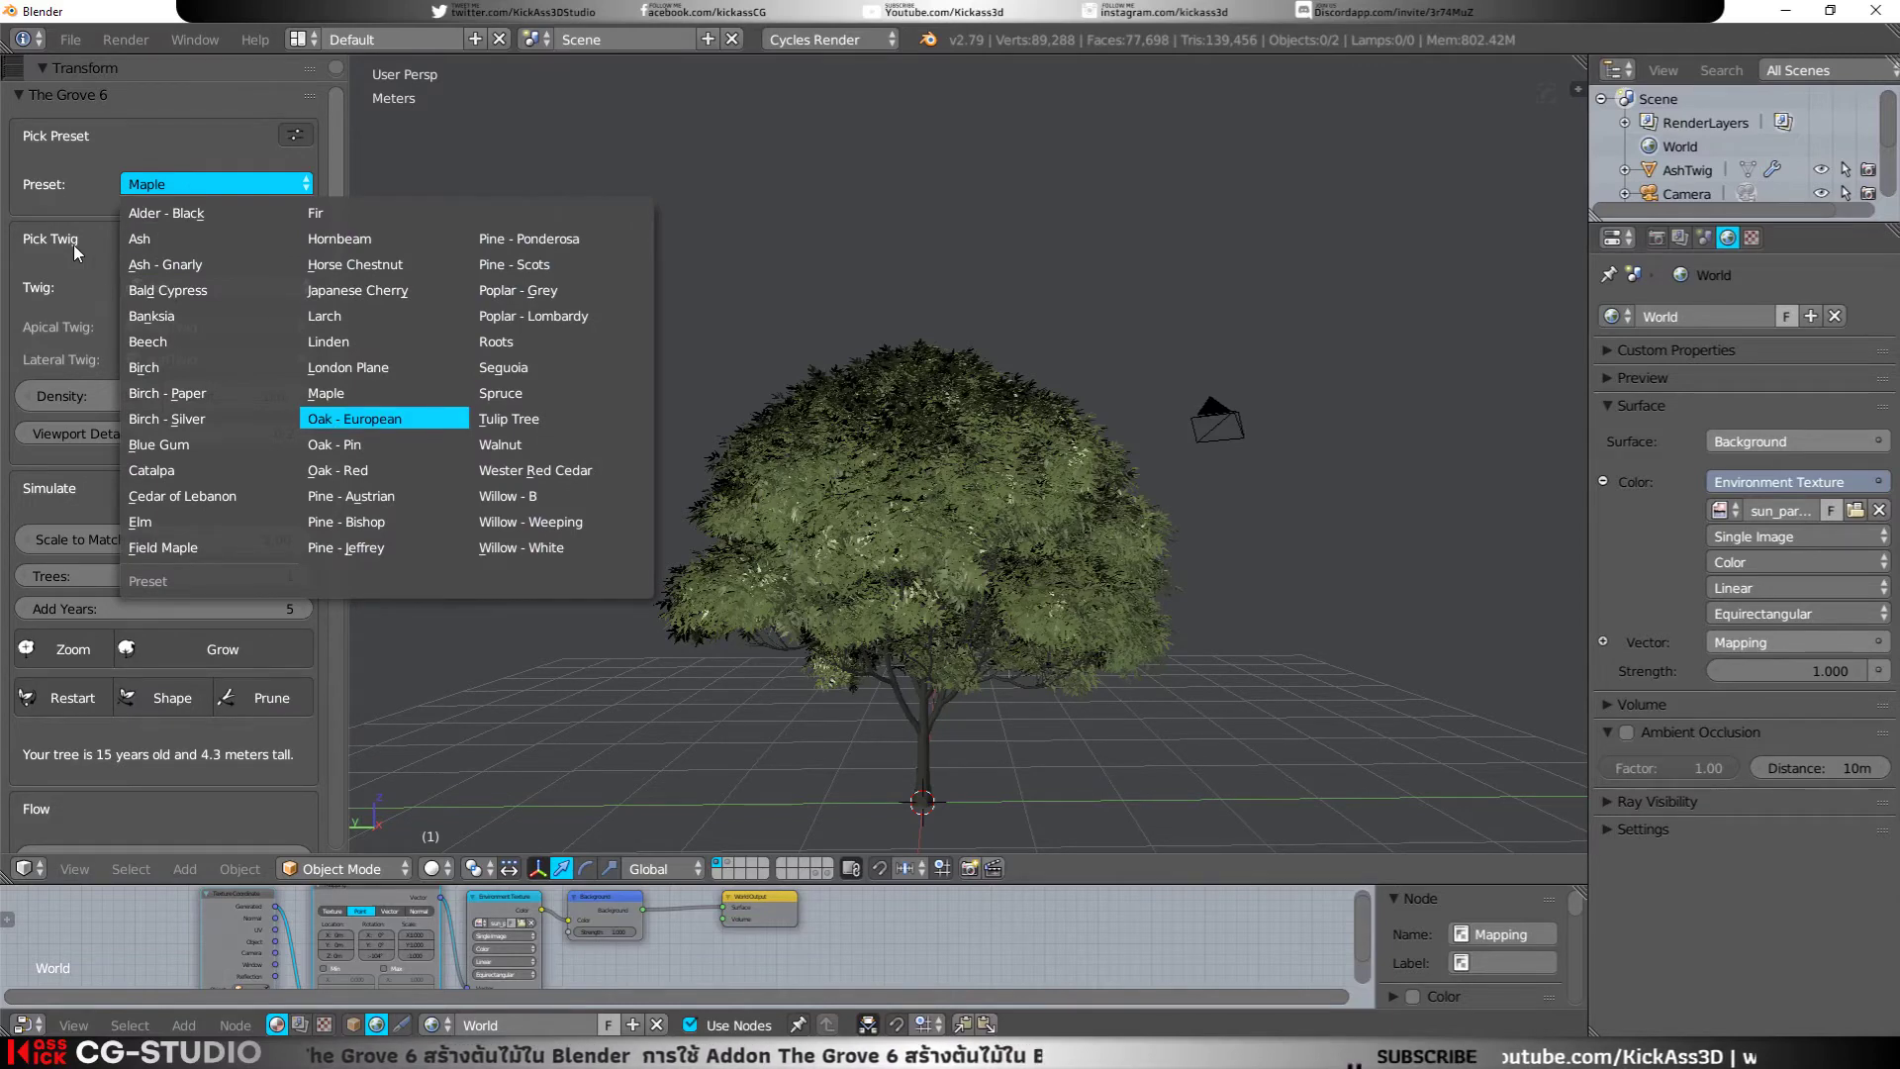
pyautogui.press('Return')
# Step: Set the twig type to Oak European and orbit to see the whole oak
pyautogui.click(251, 287)
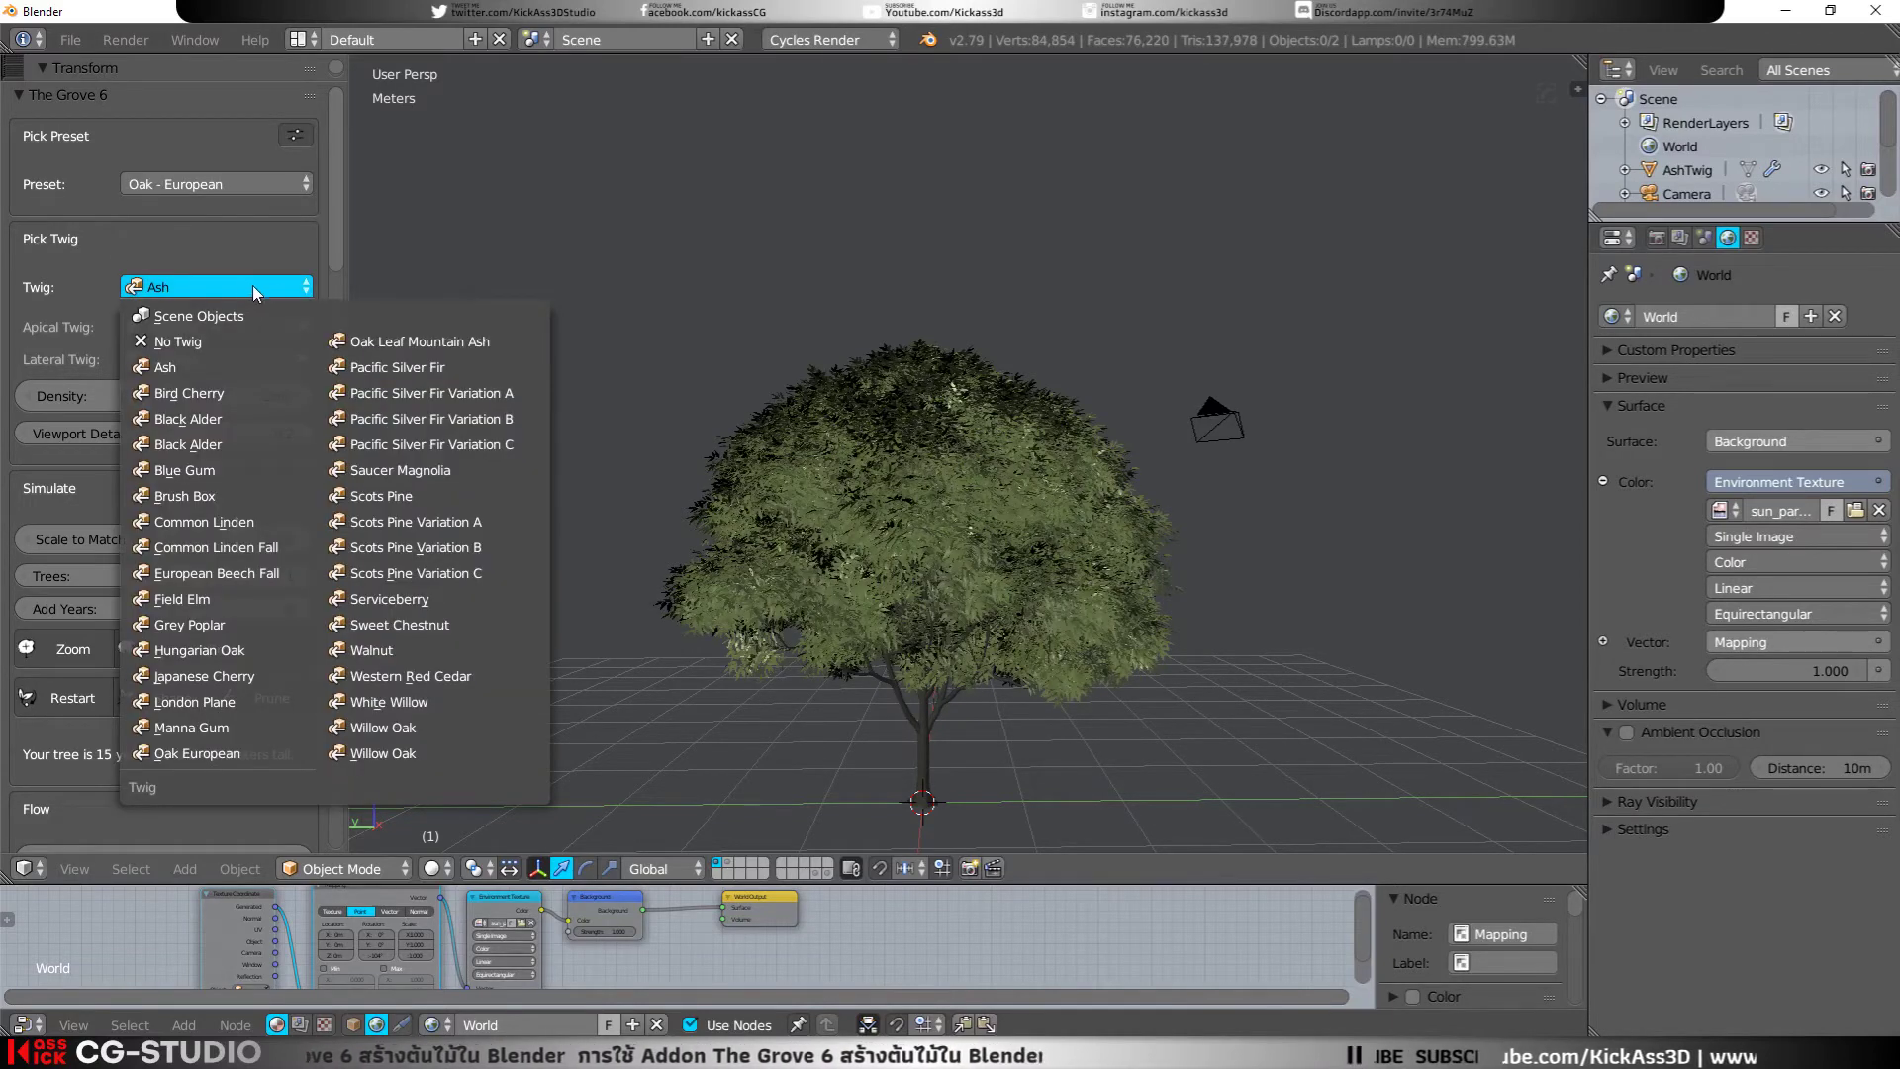
pyautogui.click(187, 753)
pyautogui.scroll(2, 821, 798)
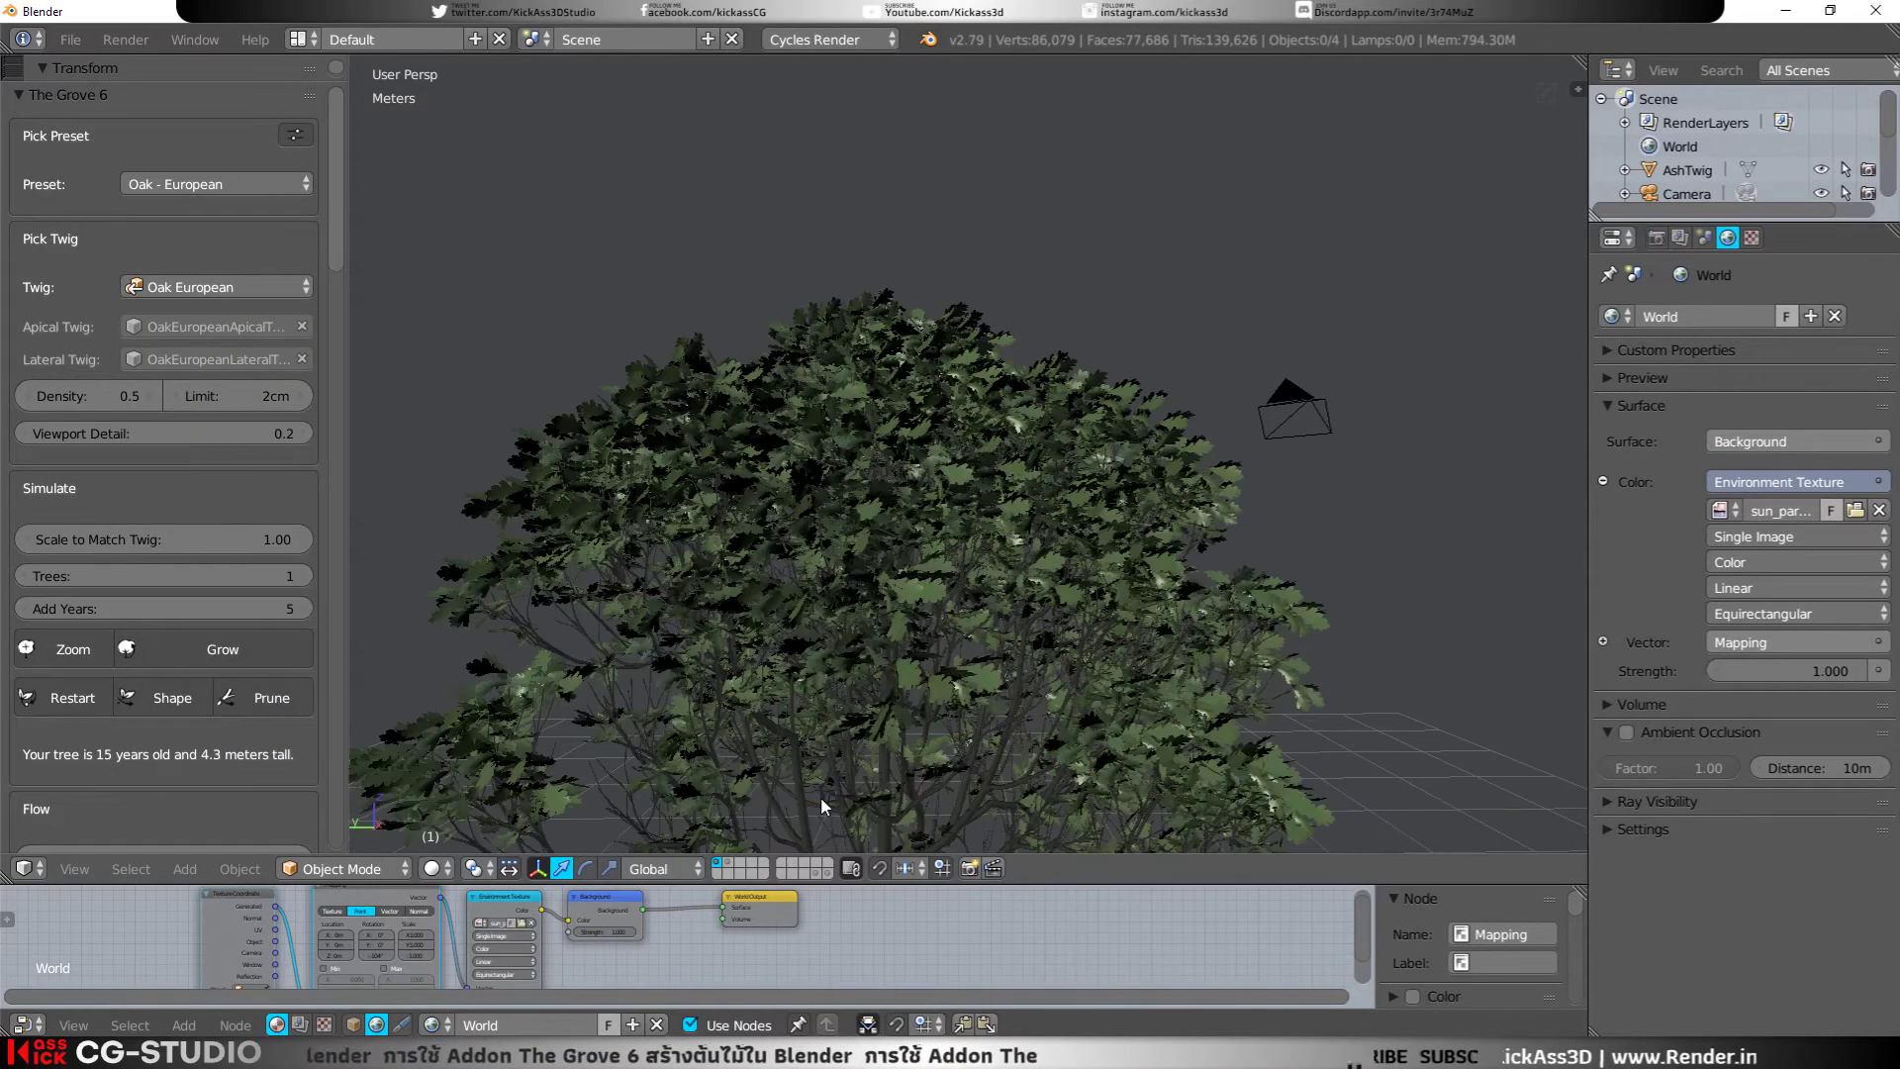
pyautogui.scroll(-4, 821, 798)
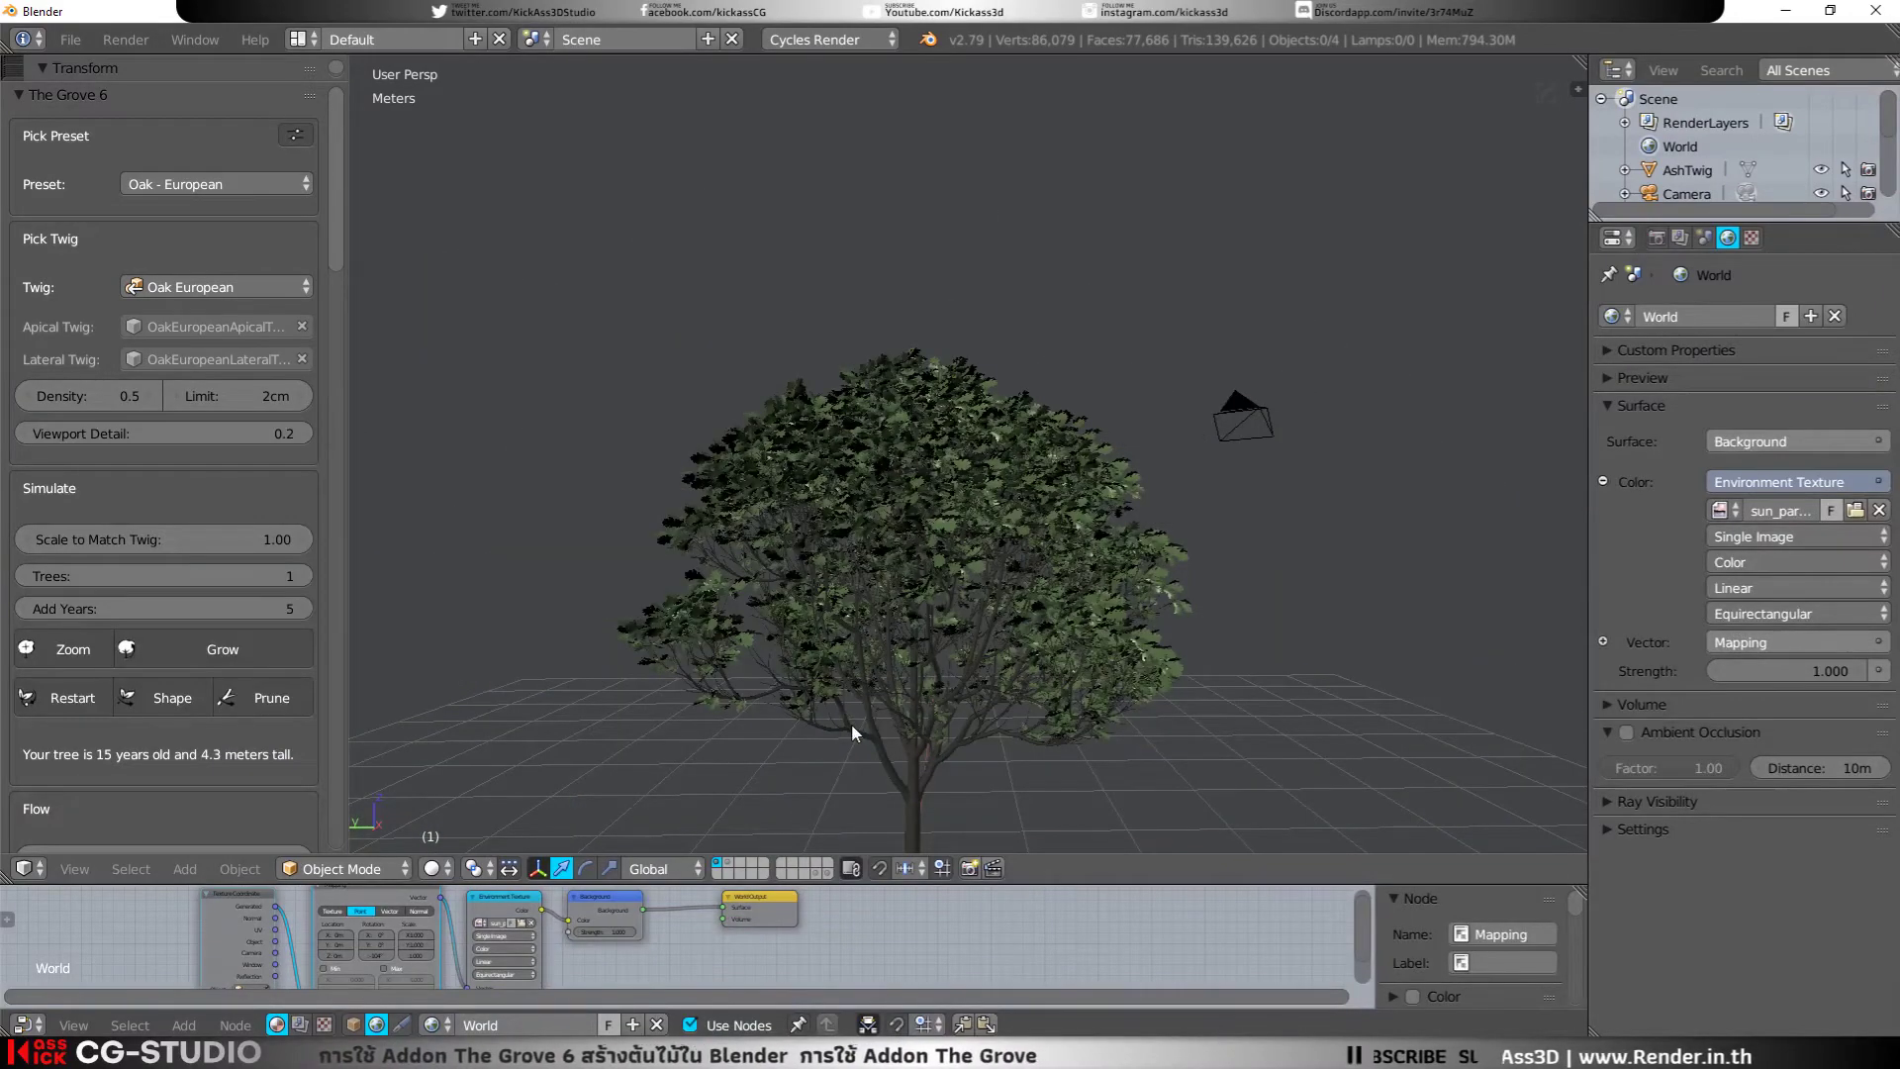
pyautogui.moveTo(851, 722); pyautogui.dragTo(871, 685, button='middle')
# Step: Restart the oak and grow it in four 5-year steps to 20 years, 4.6 m tall
pyautogui.click(69, 682)
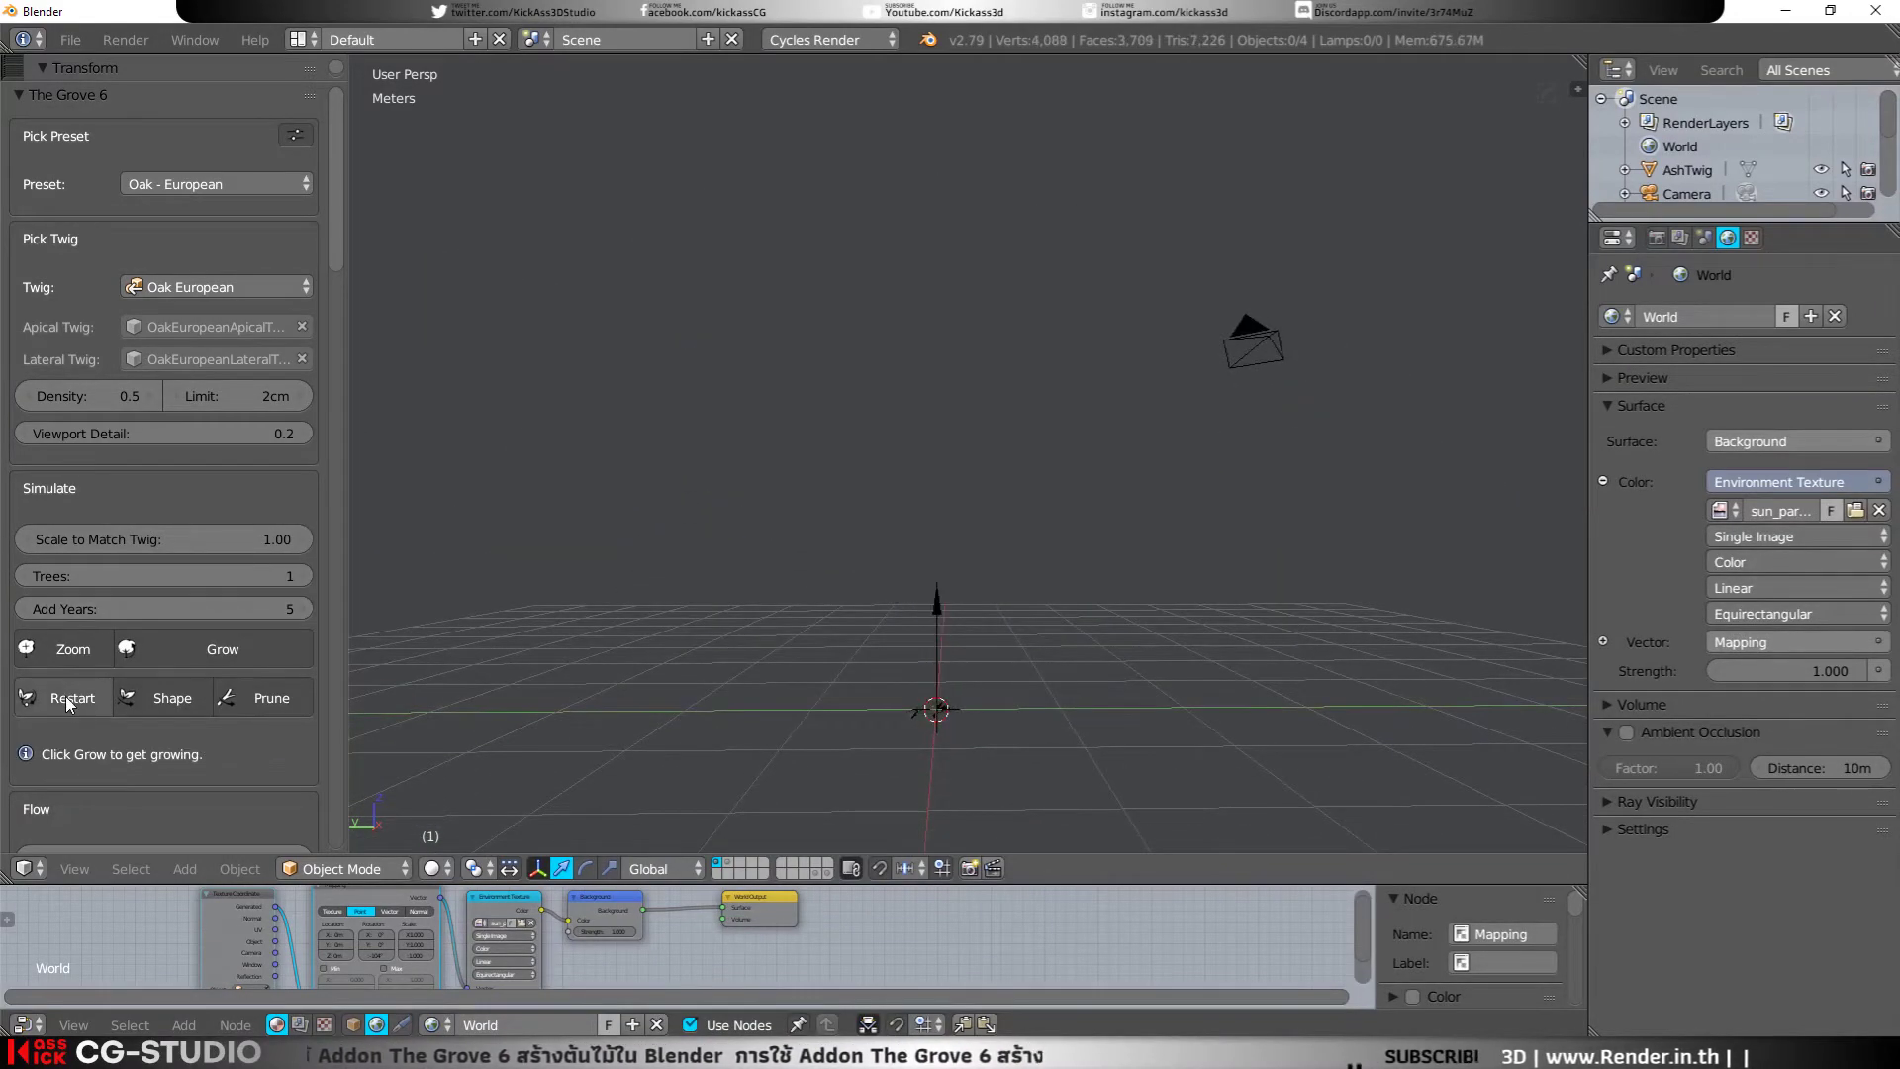
pyautogui.click(176, 650)
pyautogui.click(176, 650)
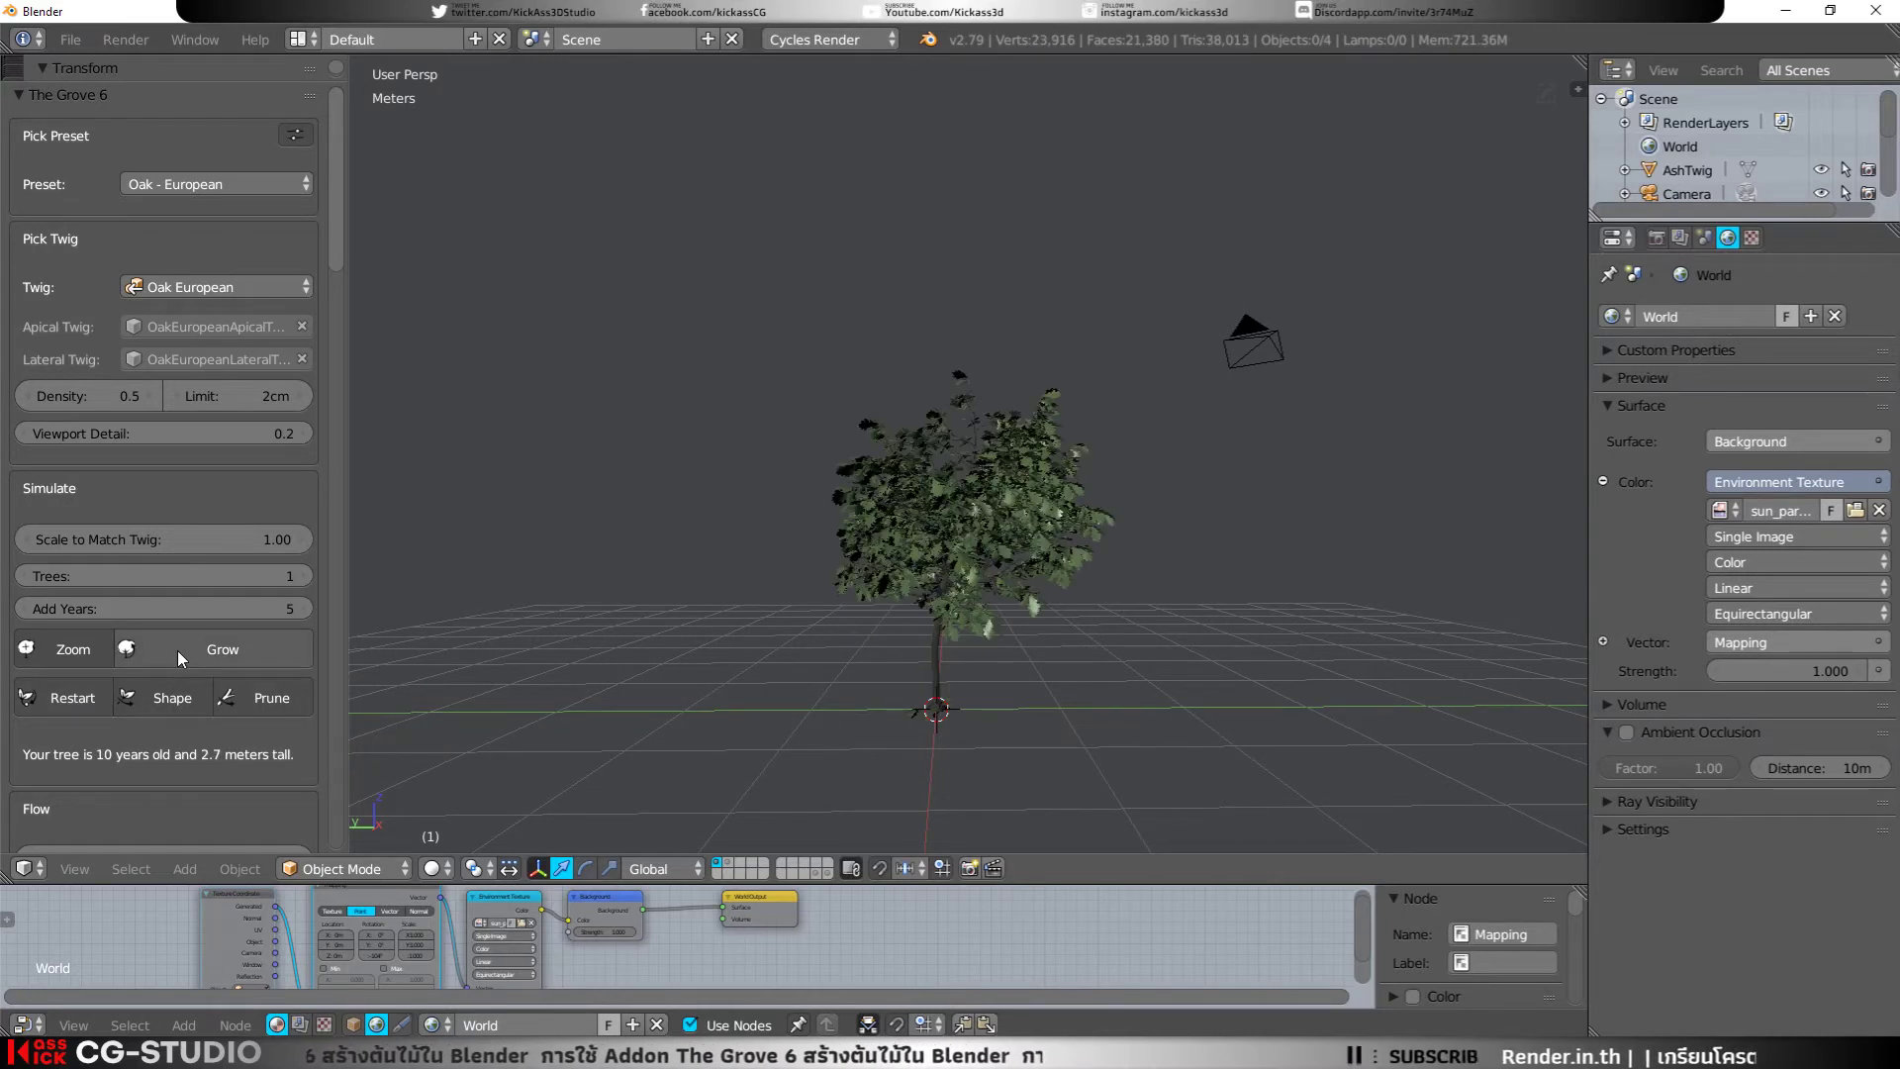
pyautogui.click(177, 650)
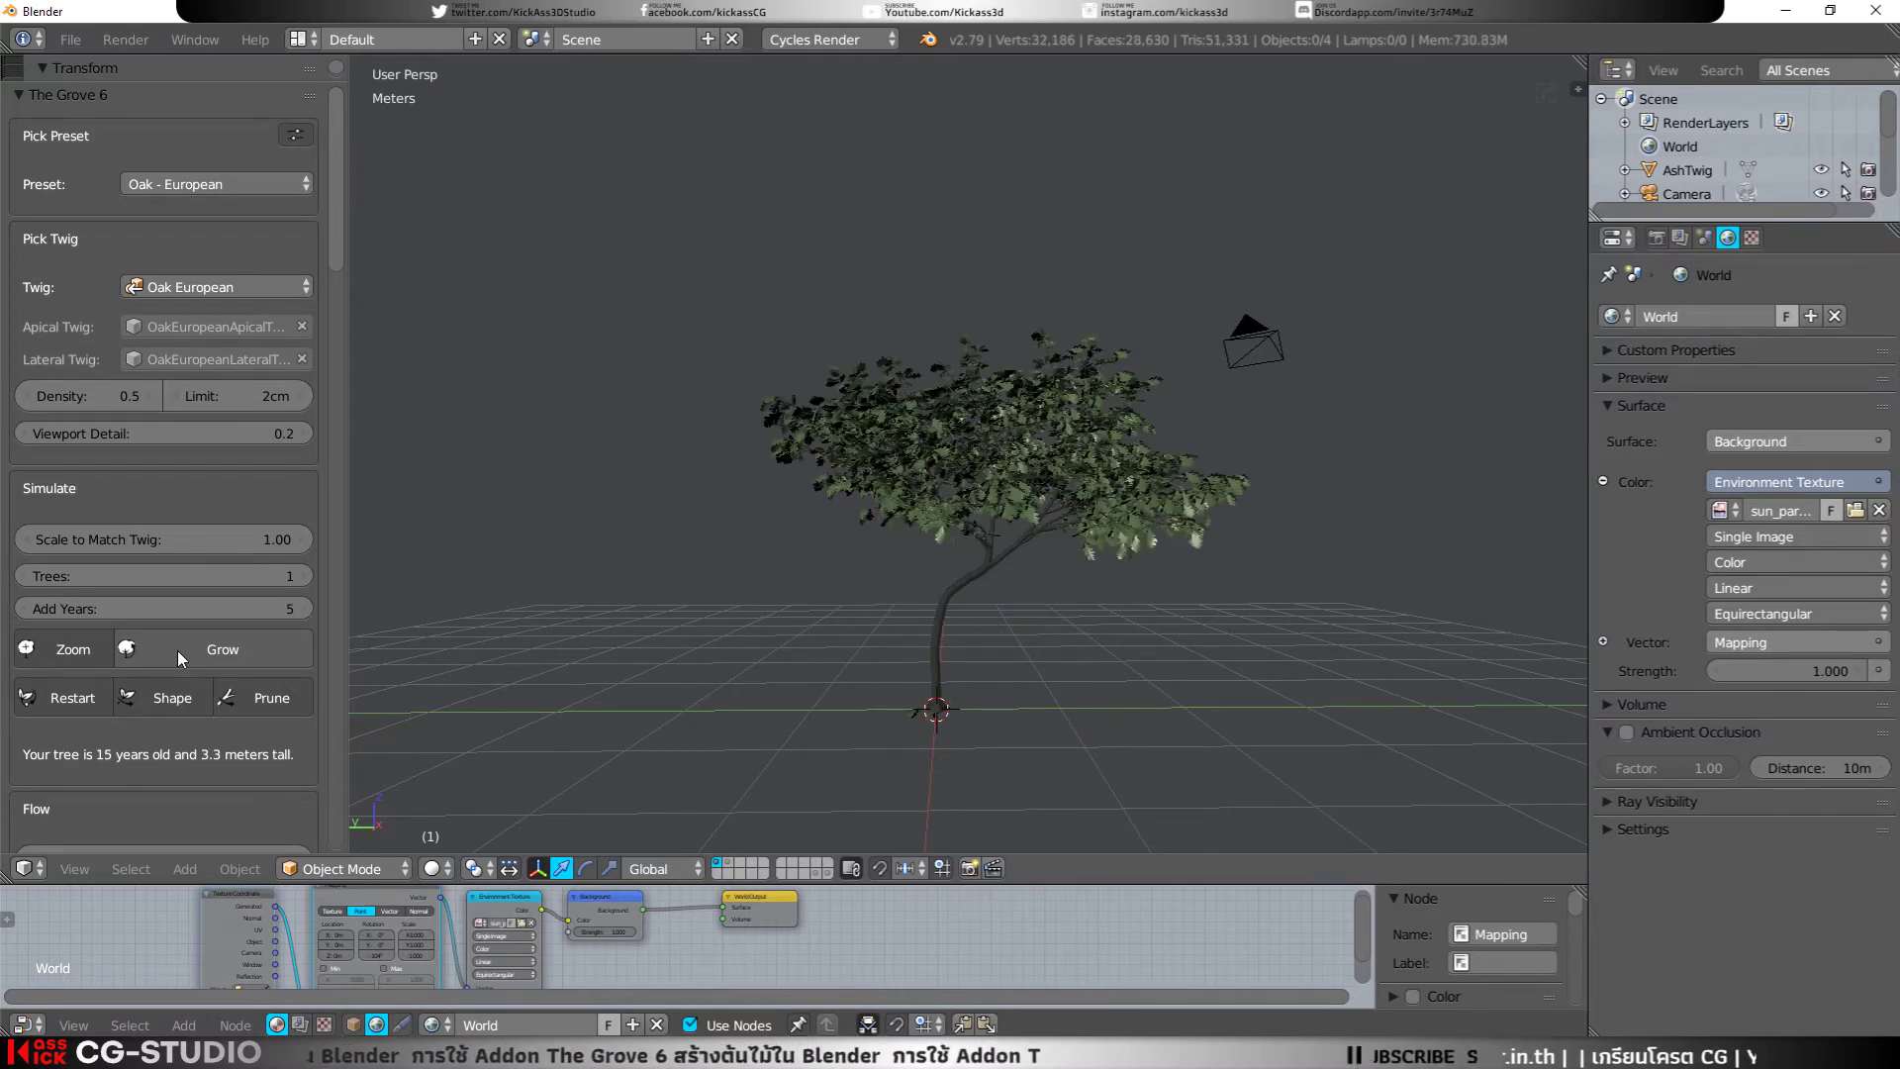
pyautogui.click(177, 651)
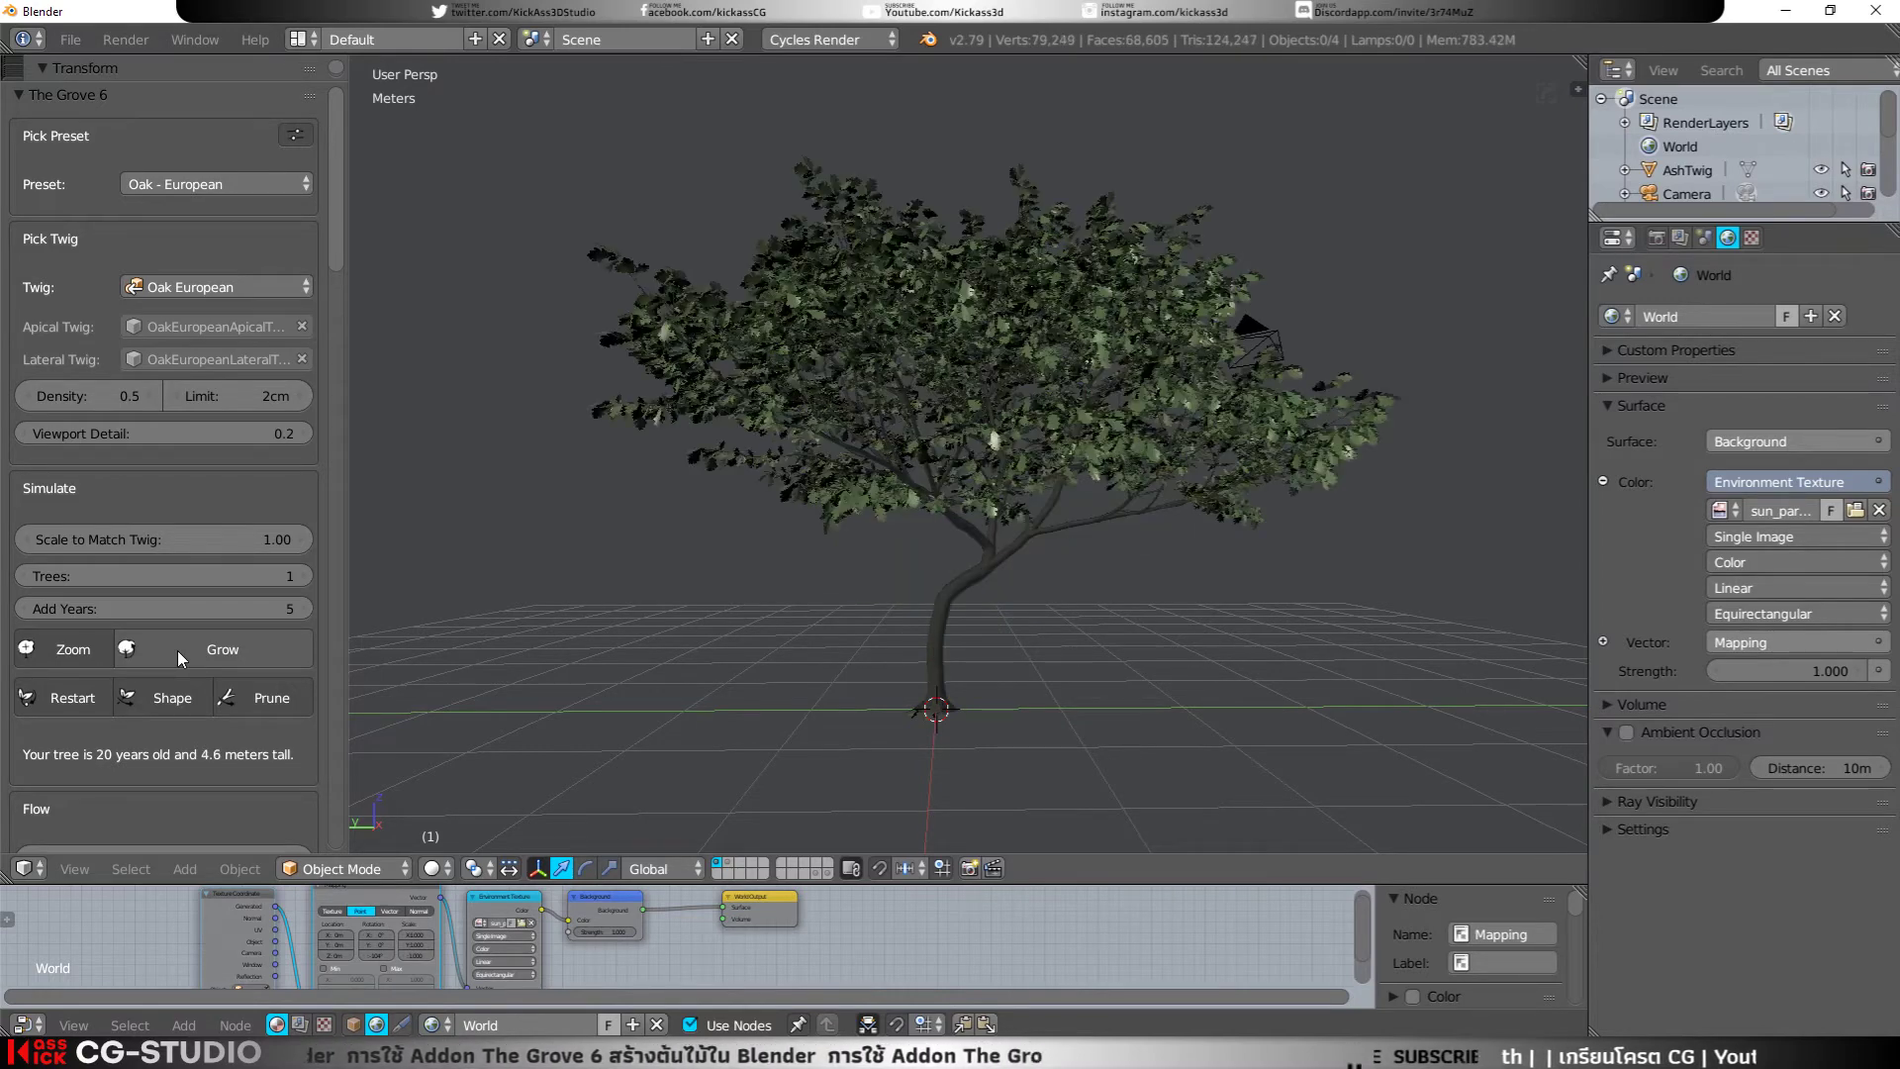
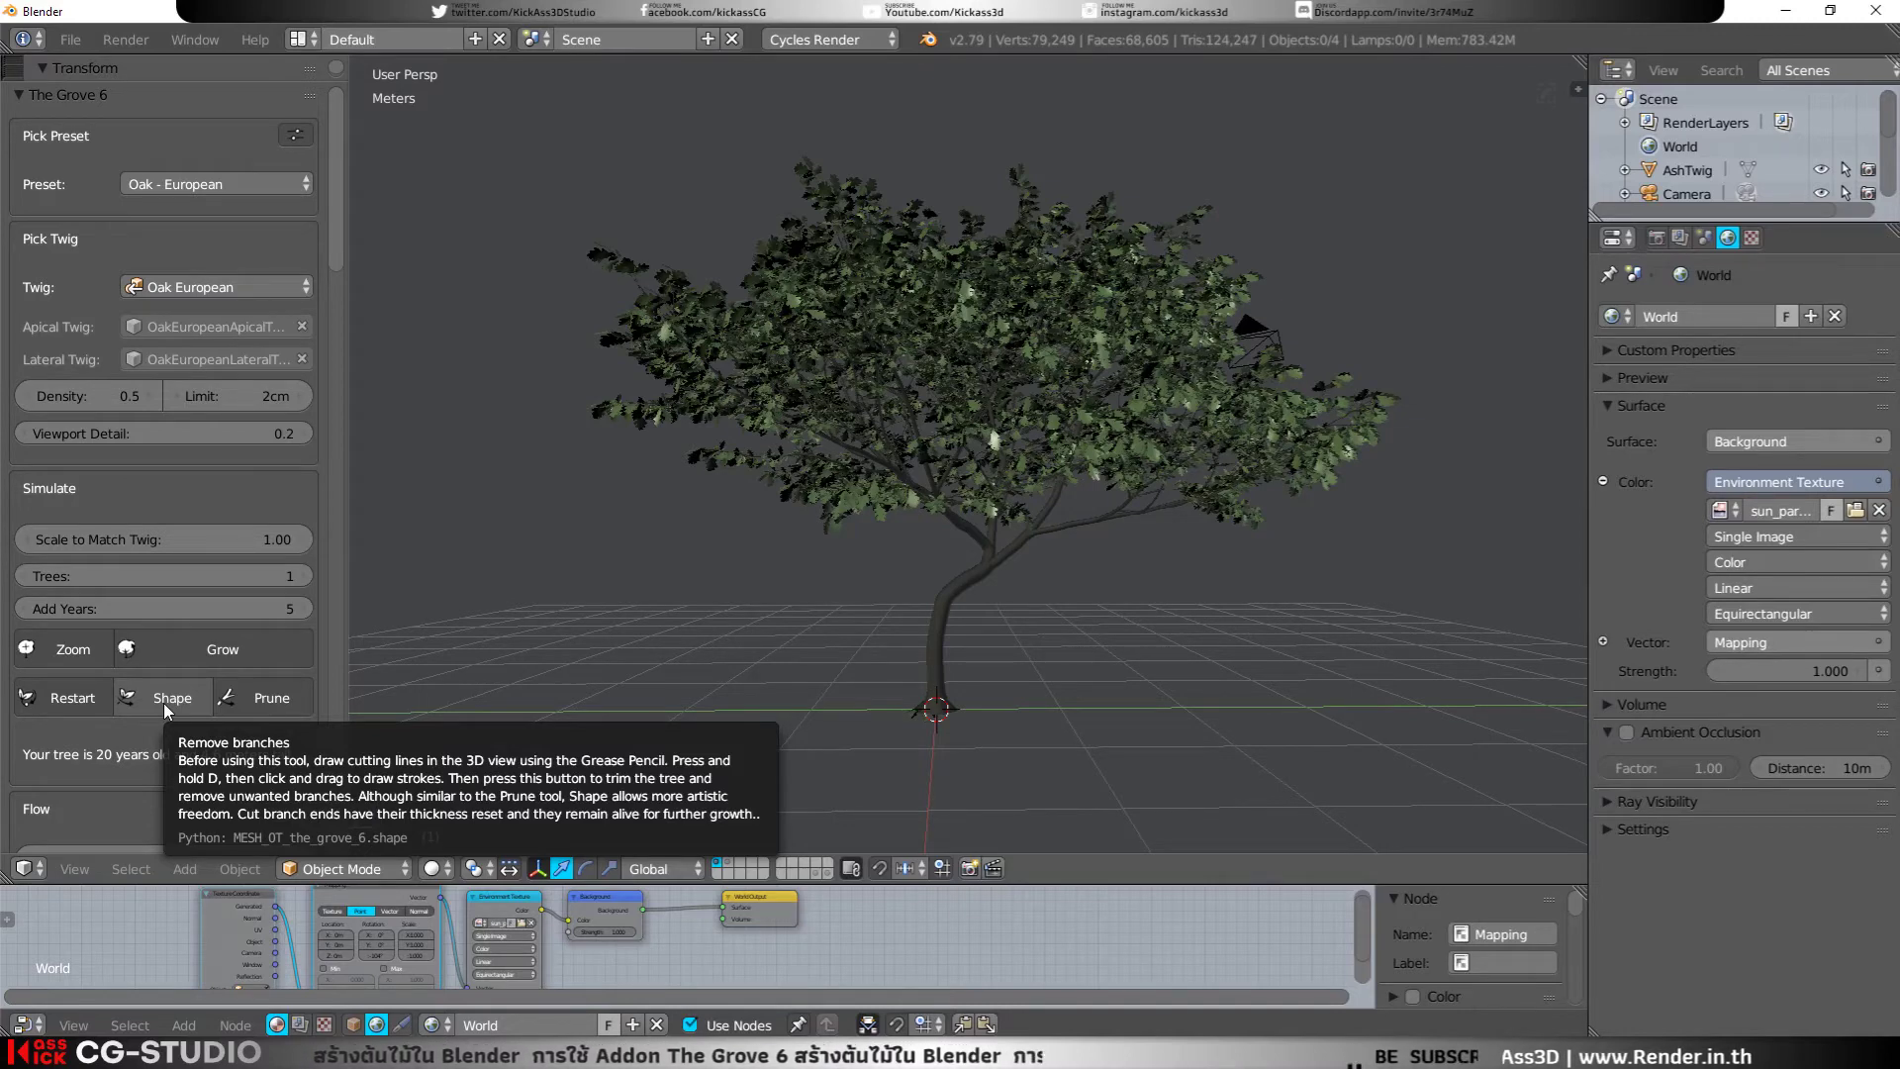
# Step: Sketch a looping grease pencil cut line over the oak canopy and prune it with Shape to 3.9 m
pyautogui.moveTo(128, 87); pyautogui.dragTo(136, 493)
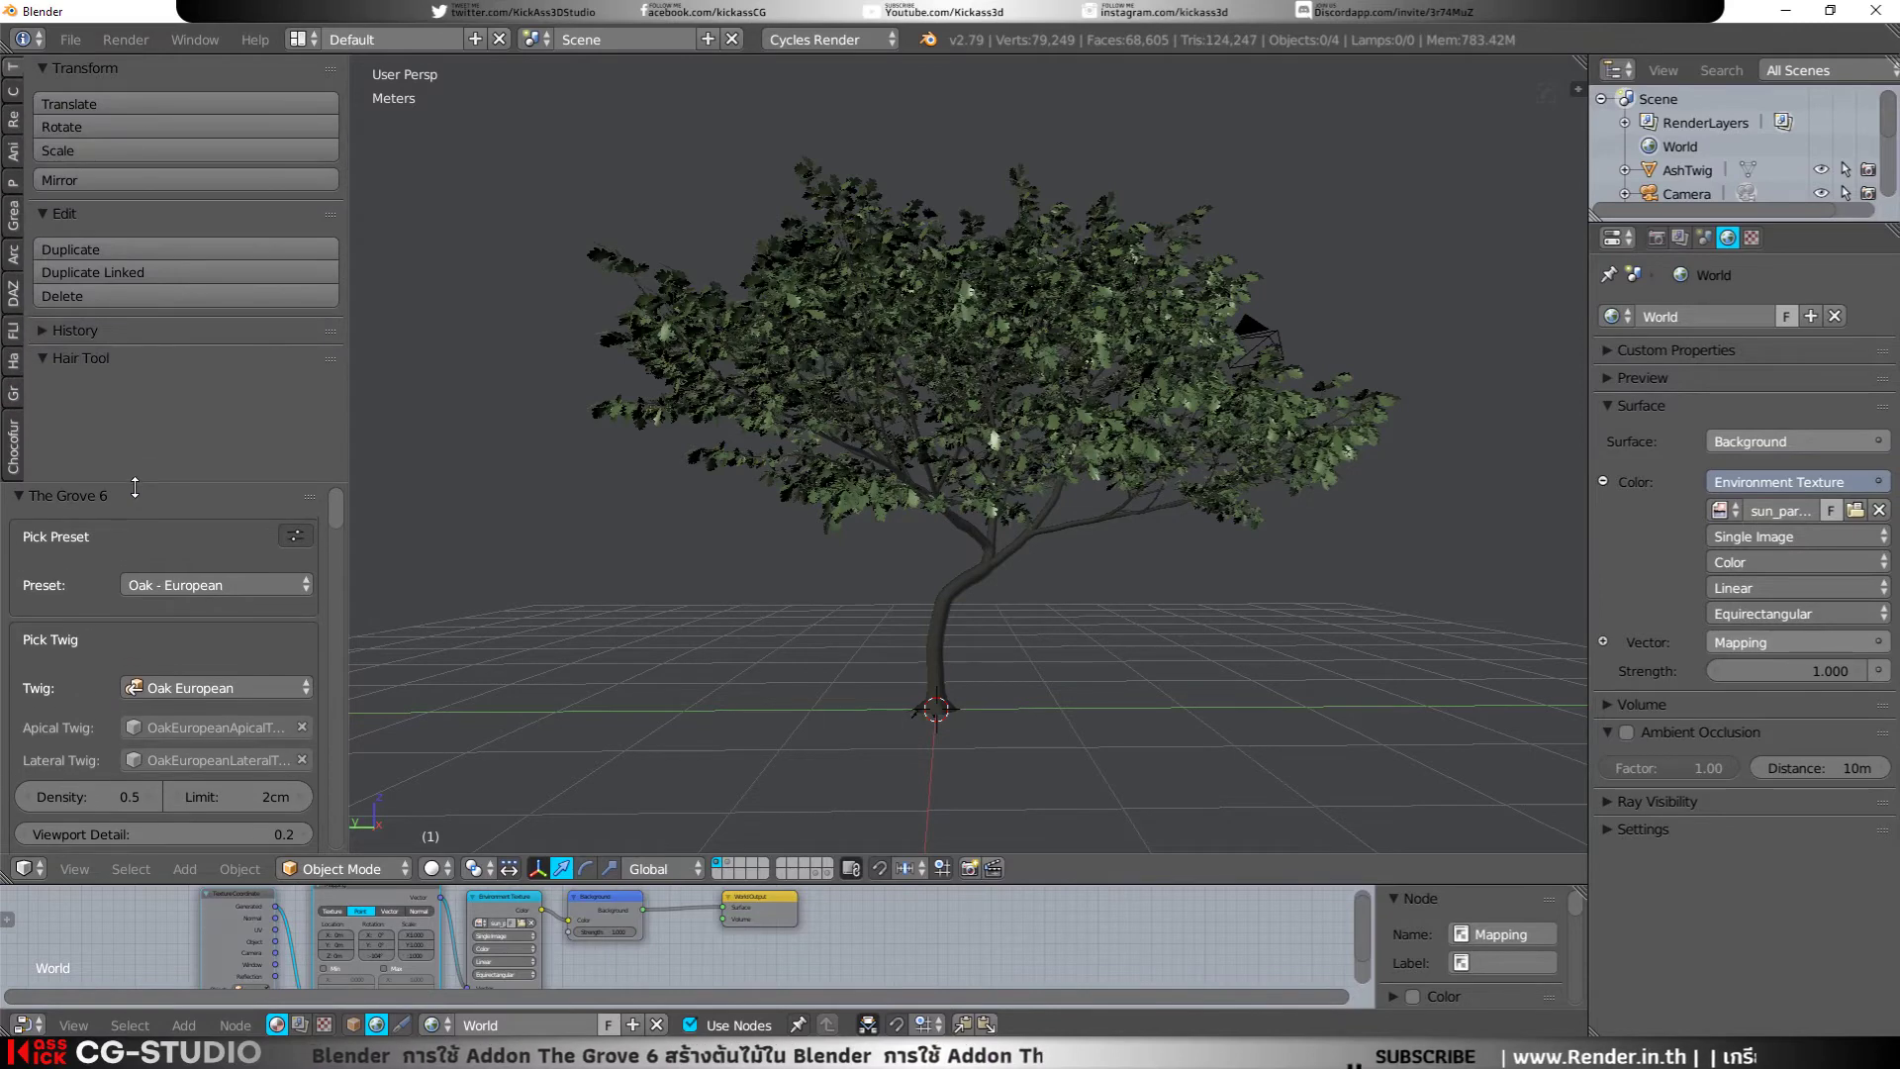
pyautogui.click(18, 222)
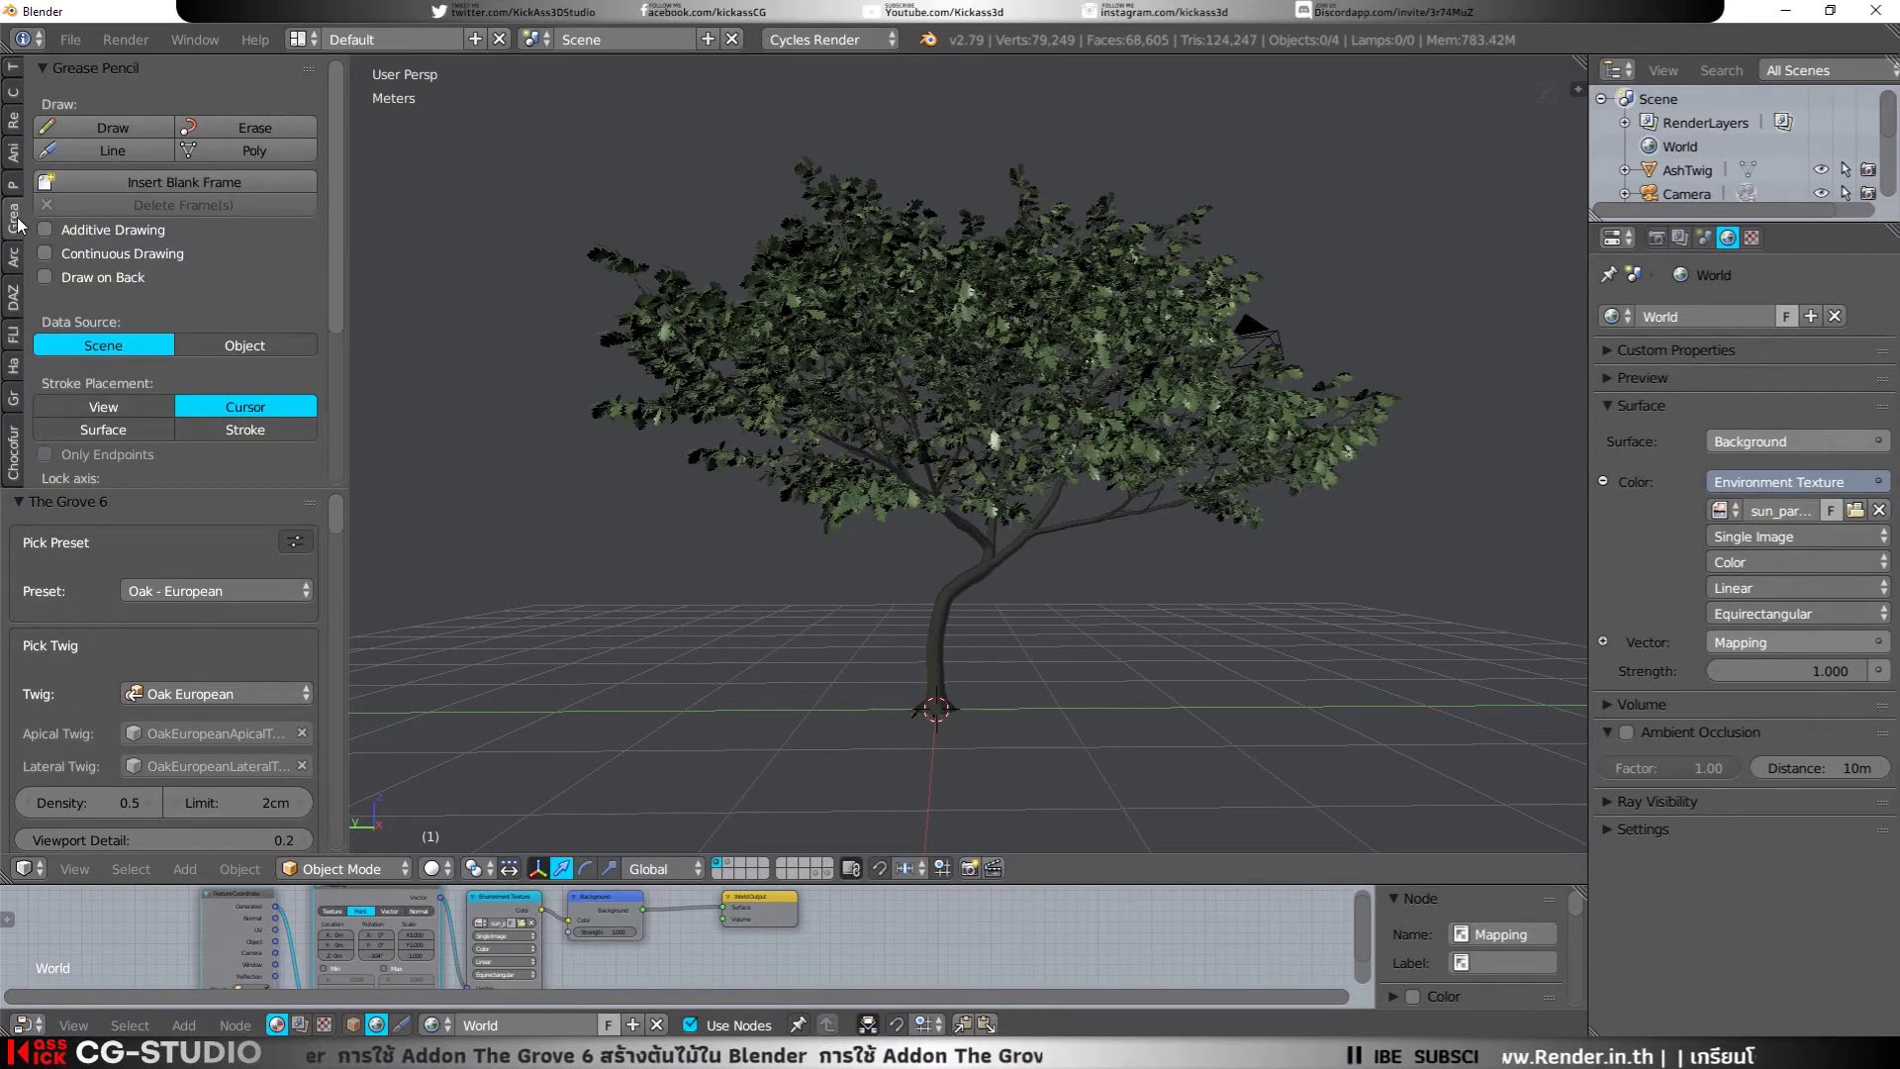
pyautogui.click(93, 129)
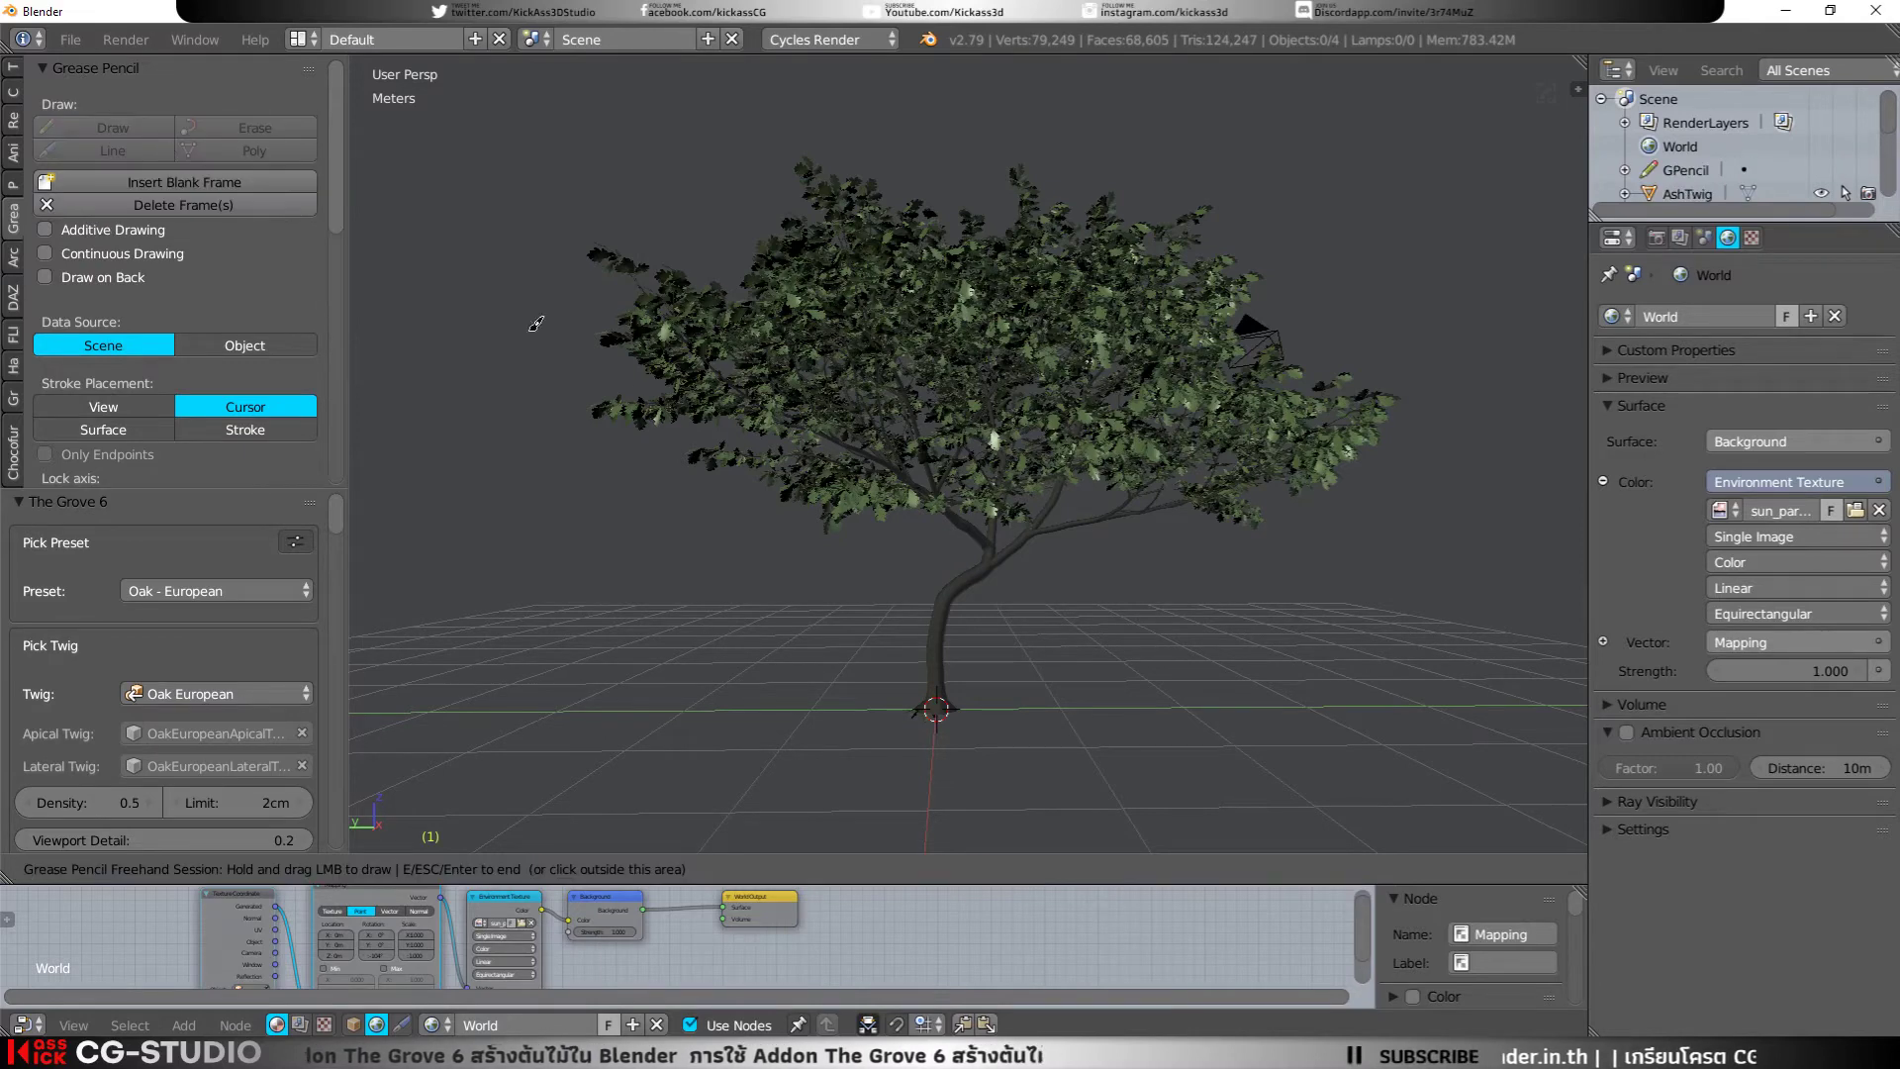
pyautogui.moveTo(767, 518)
pyautogui.mouseDown()
pyautogui.moveTo(978, 309)
pyautogui.moveTo(1059, 374)
pyautogui.moveTo(1153, 386)
pyautogui.moveTo(1252, 564)
pyautogui.moveTo(1337, 502)
pyautogui.mouseUp()
pyautogui.press('Escape')
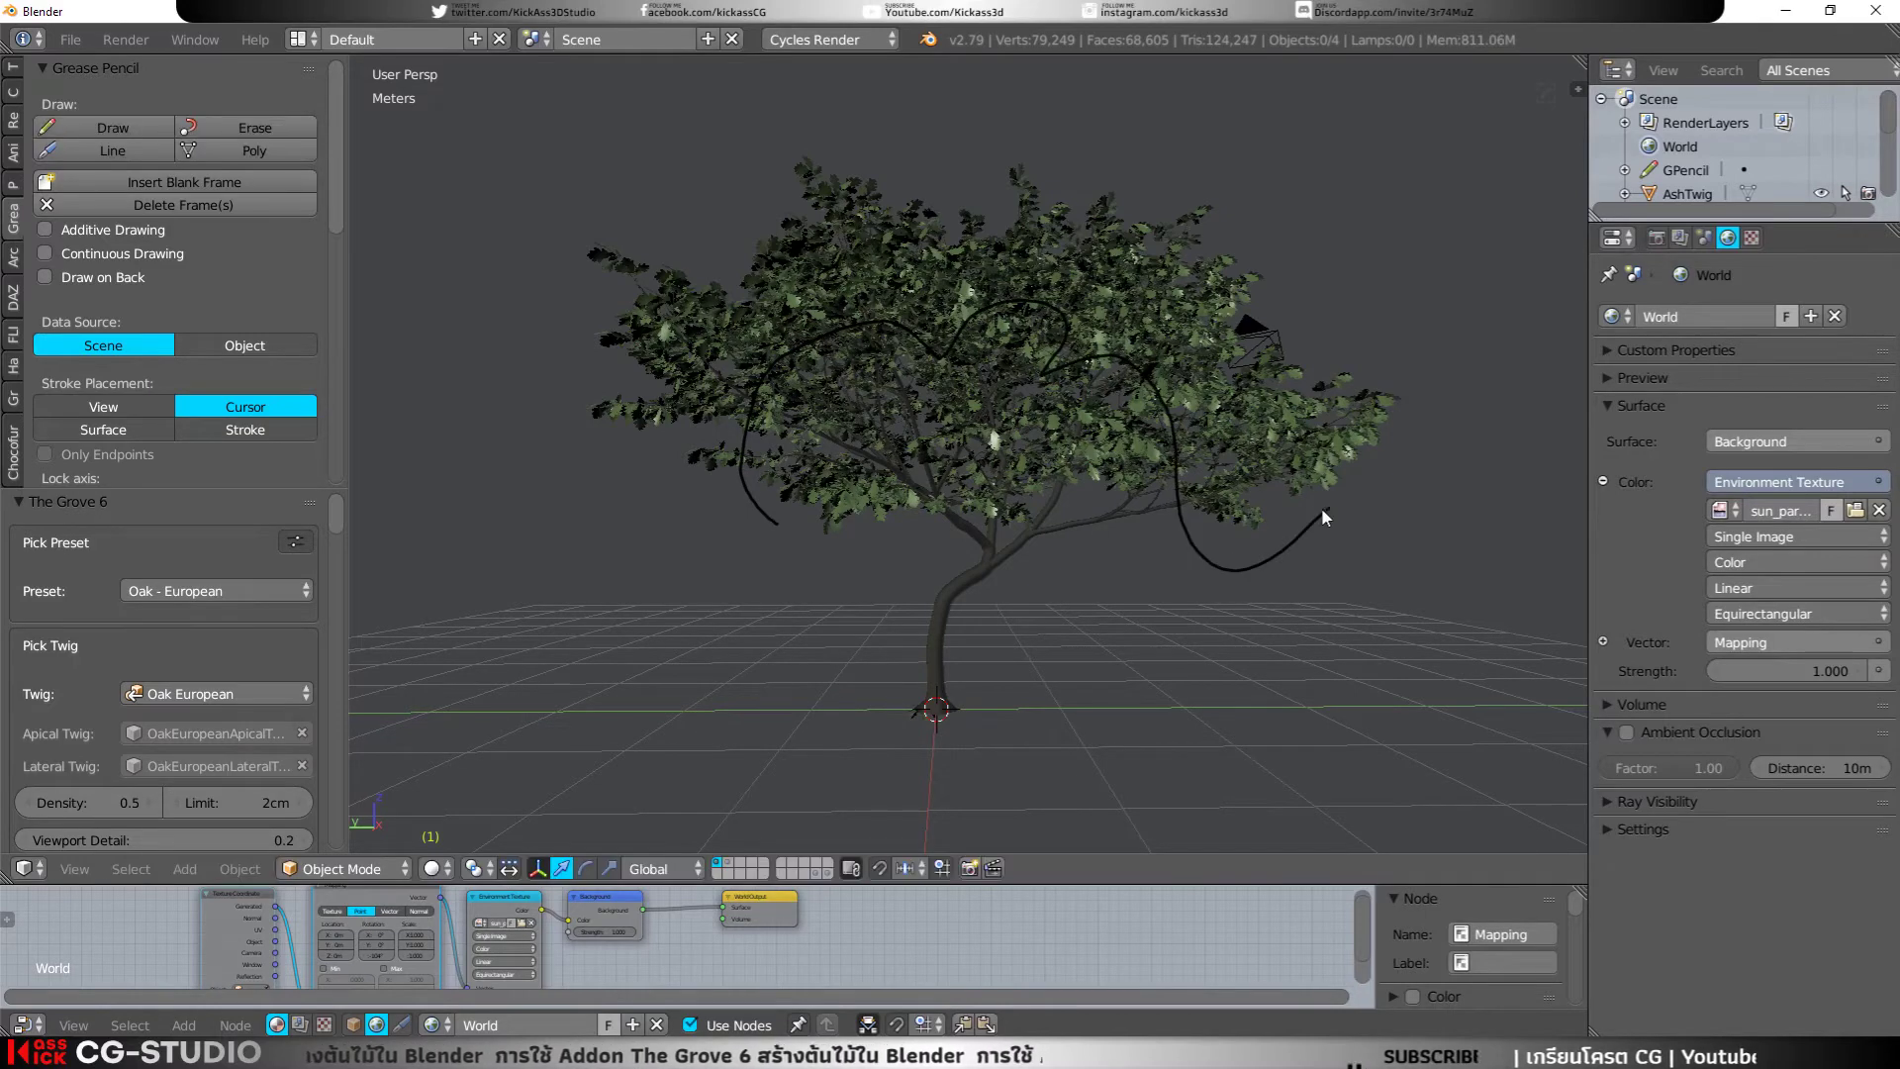
pyautogui.scroll(-2, 241, 657)
pyautogui.scroll(-2, 242, 657)
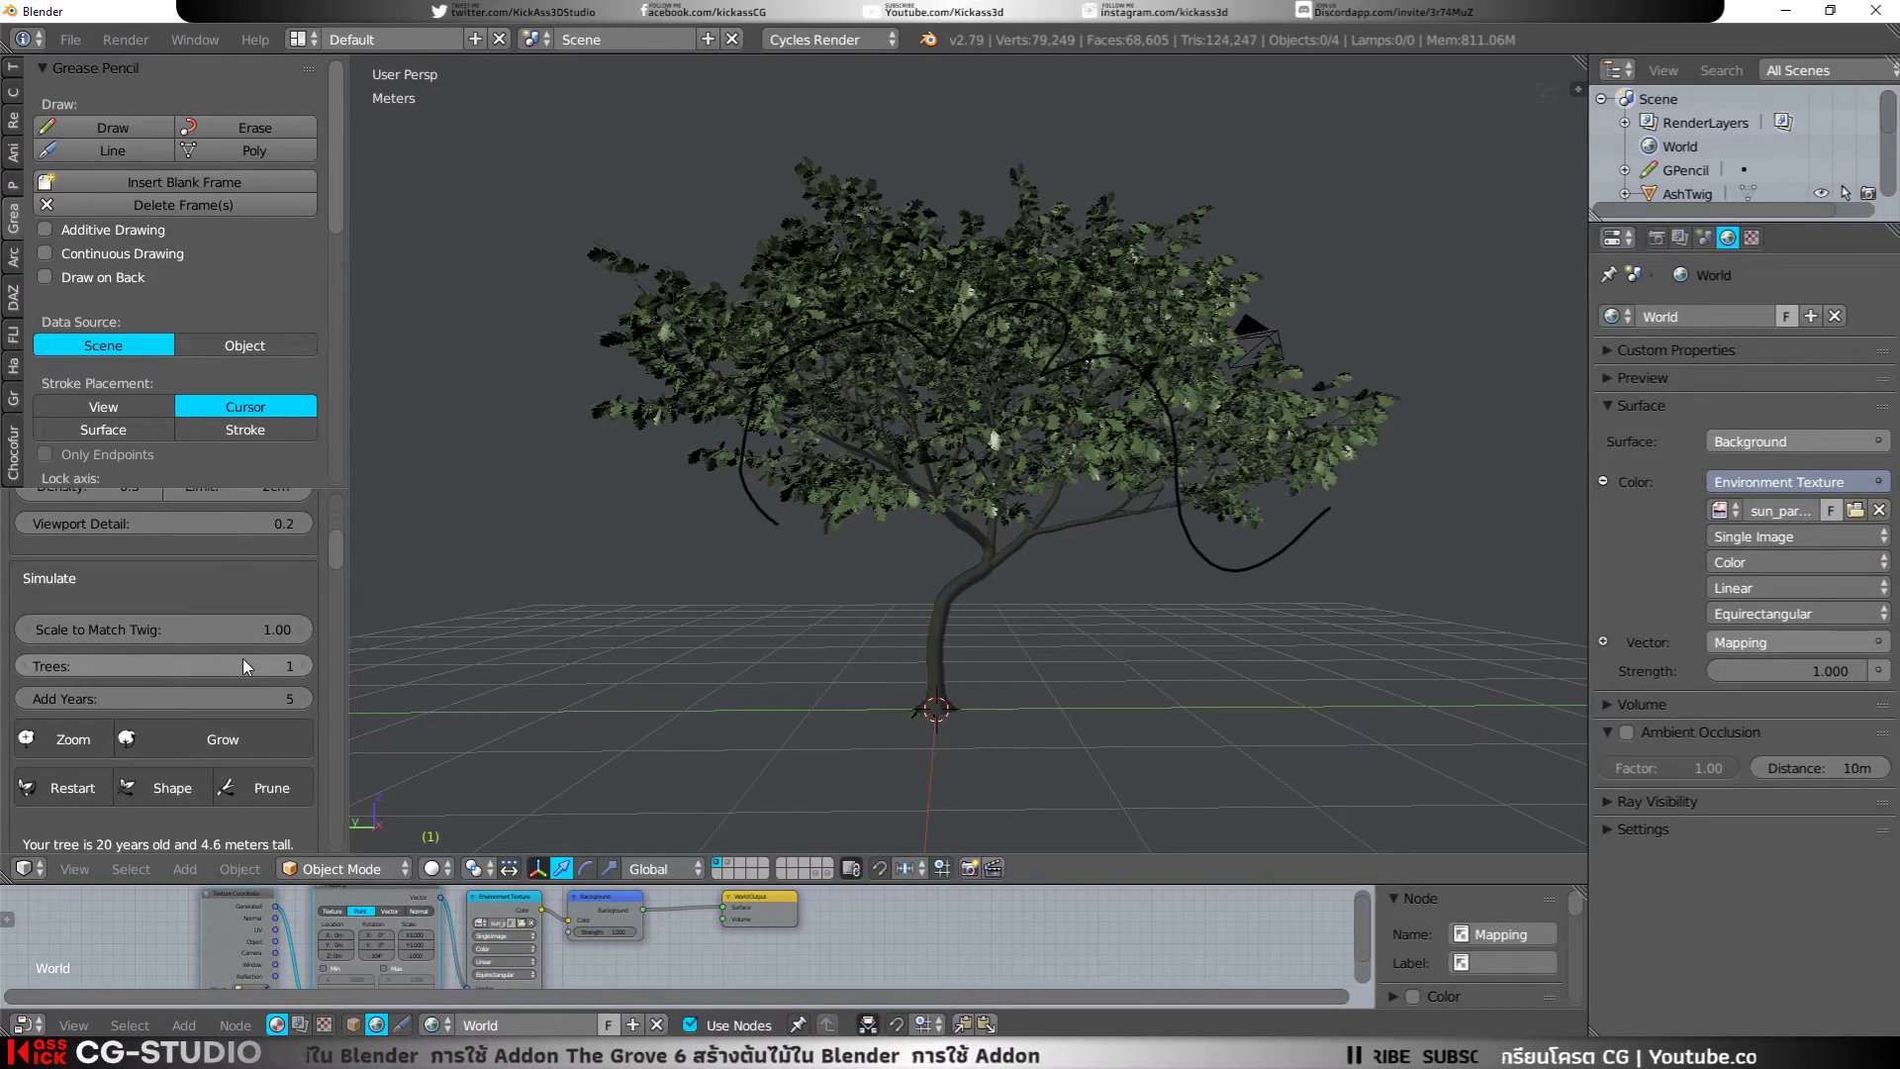
pyautogui.scroll(-2, 228, 673)
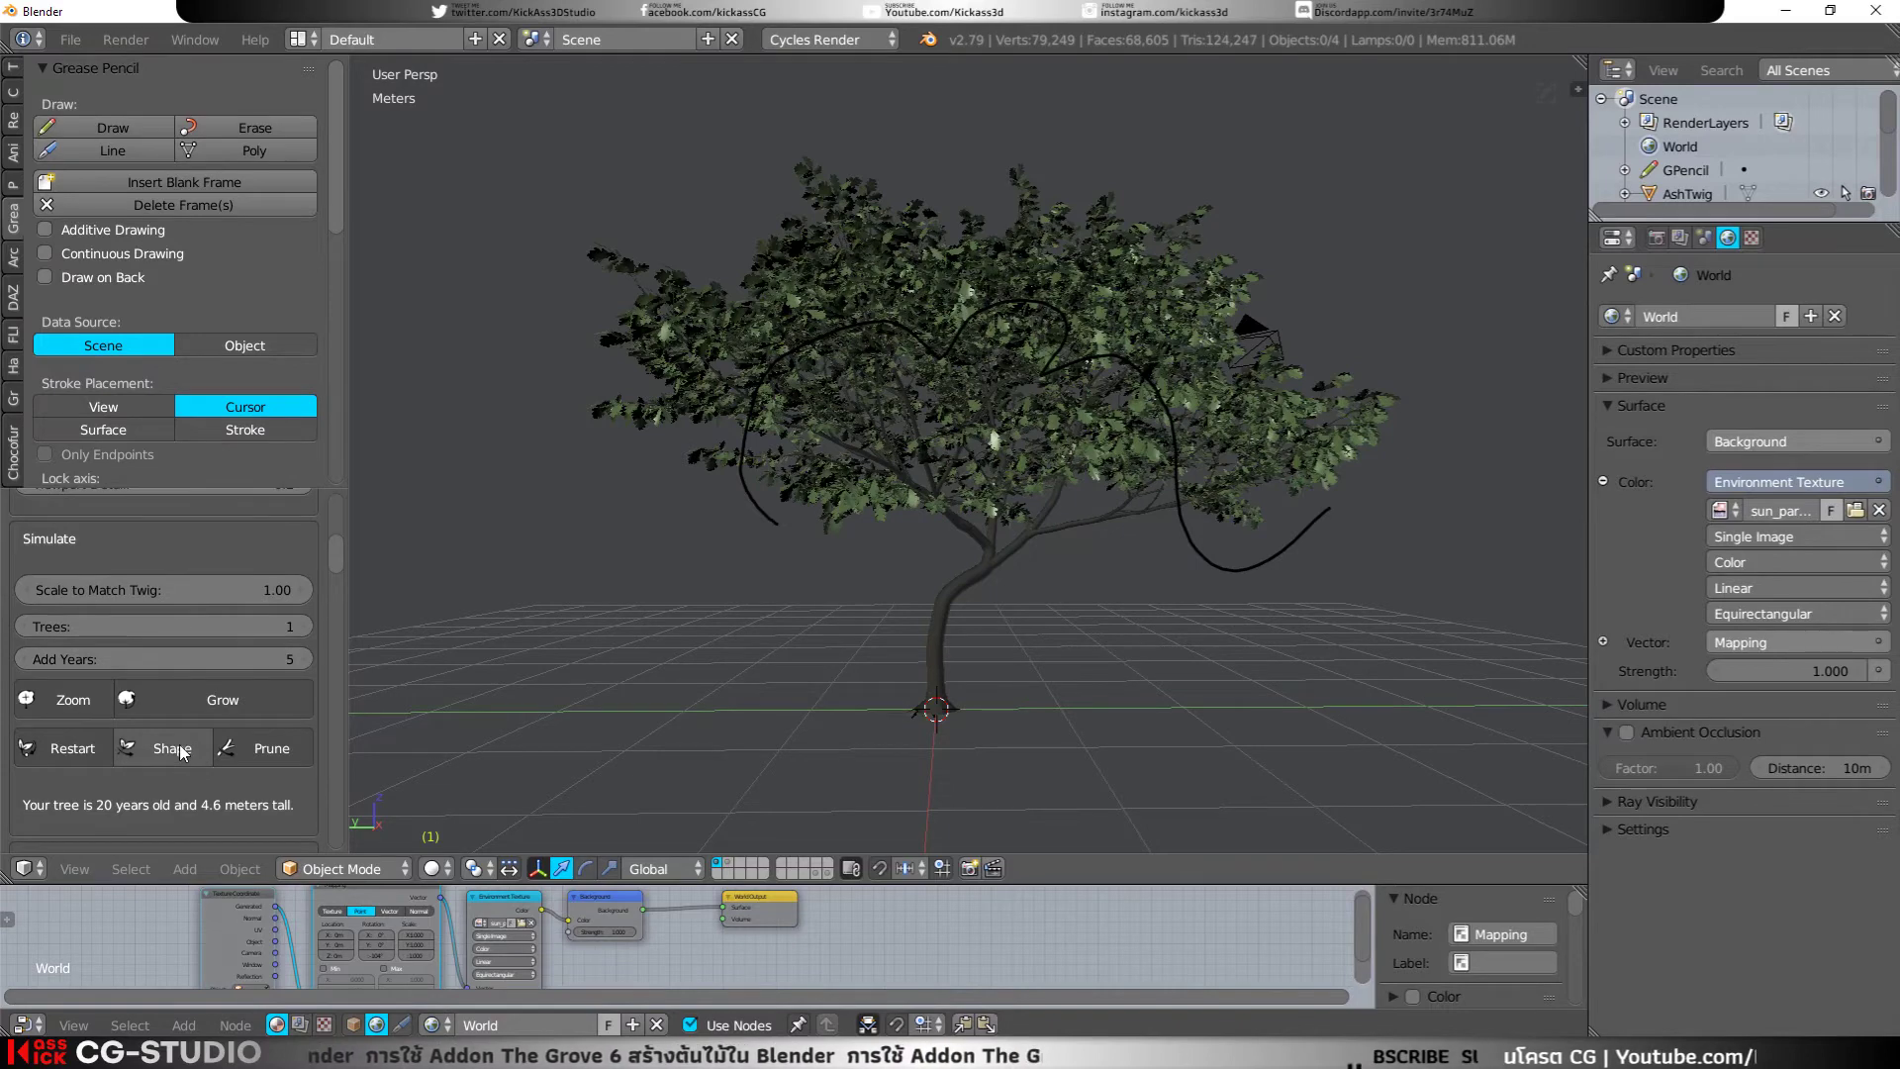
pyautogui.click(180, 744)
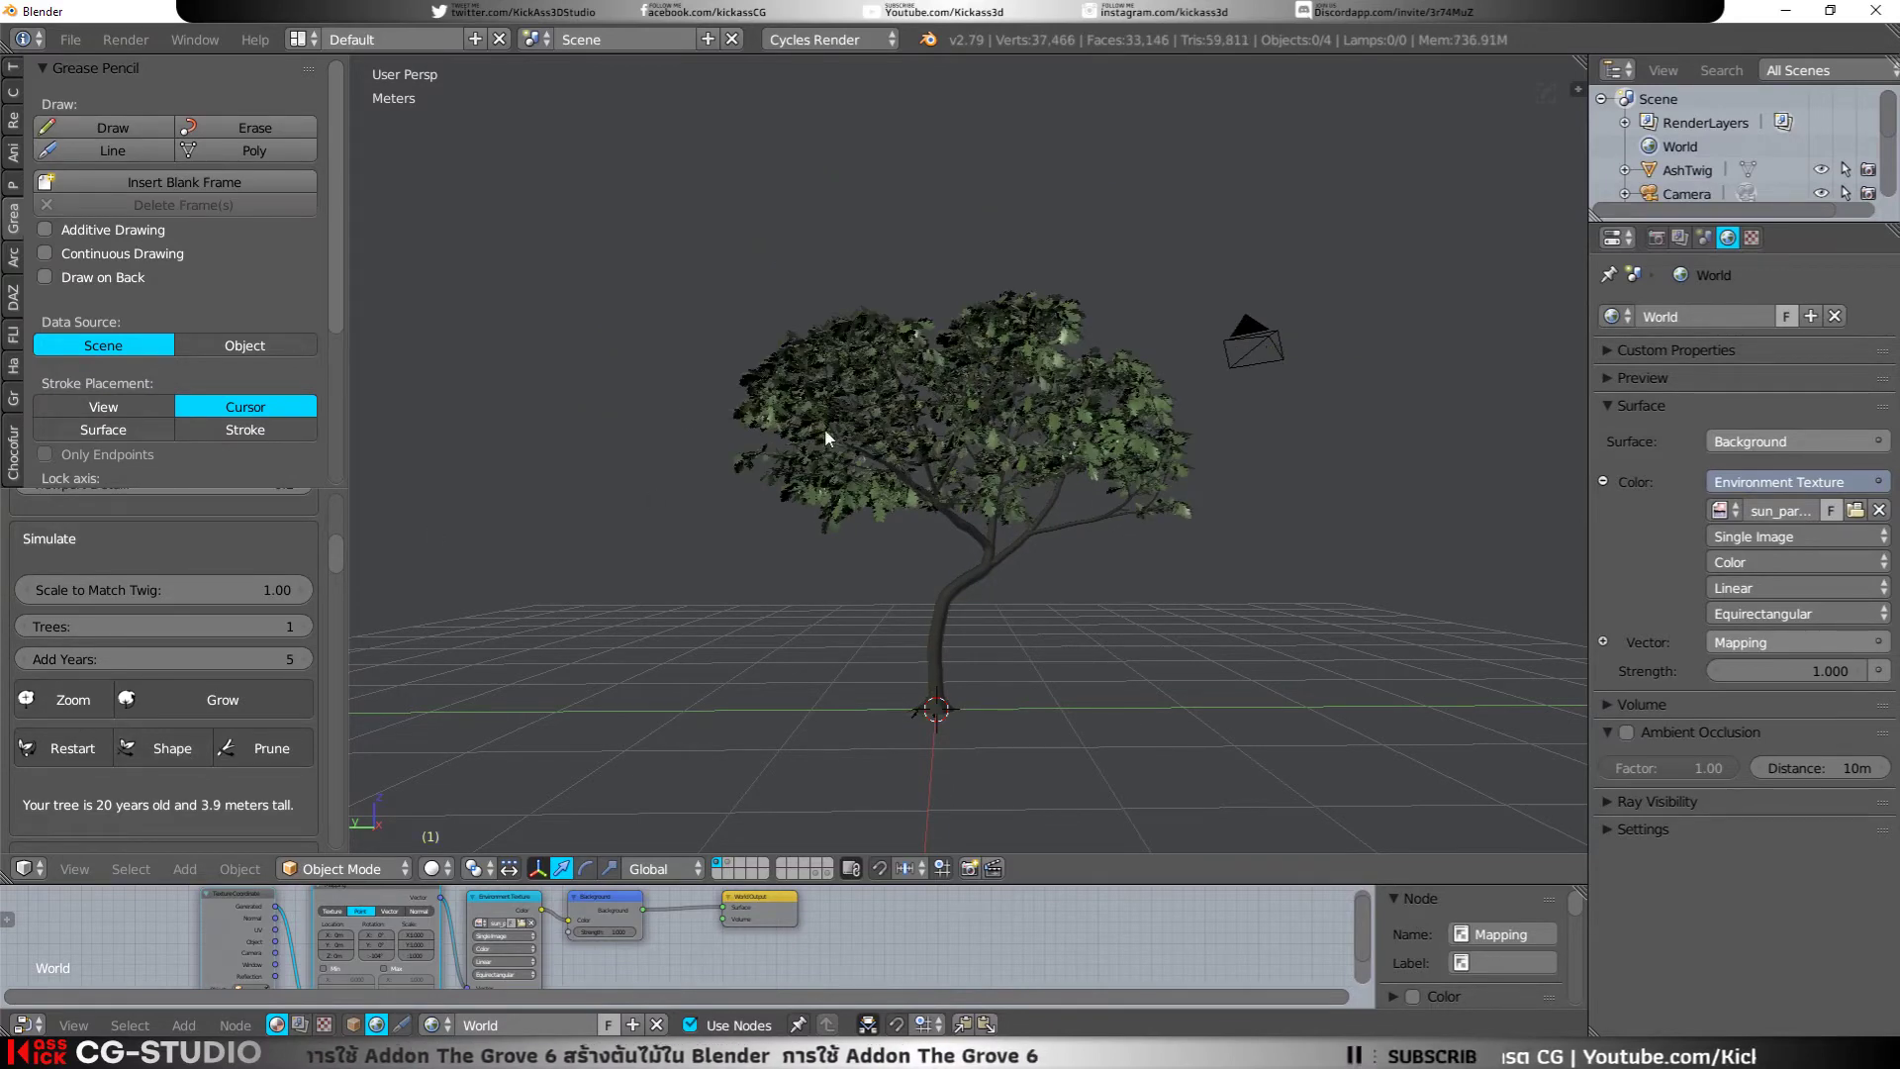
# Step: Restart the tree and choose the Walnut preset with Walnut twigs
pyautogui.moveTo(1092, 295)
pyautogui.mouseDown(button='middle')
pyautogui.moveTo(1148, 412)
pyautogui.moveTo(972, 471)
pyautogui.moveTo(1059, 453)
pyautogui.moveTo(1020, 465)
pyautogui.mouseUp(button='middle')
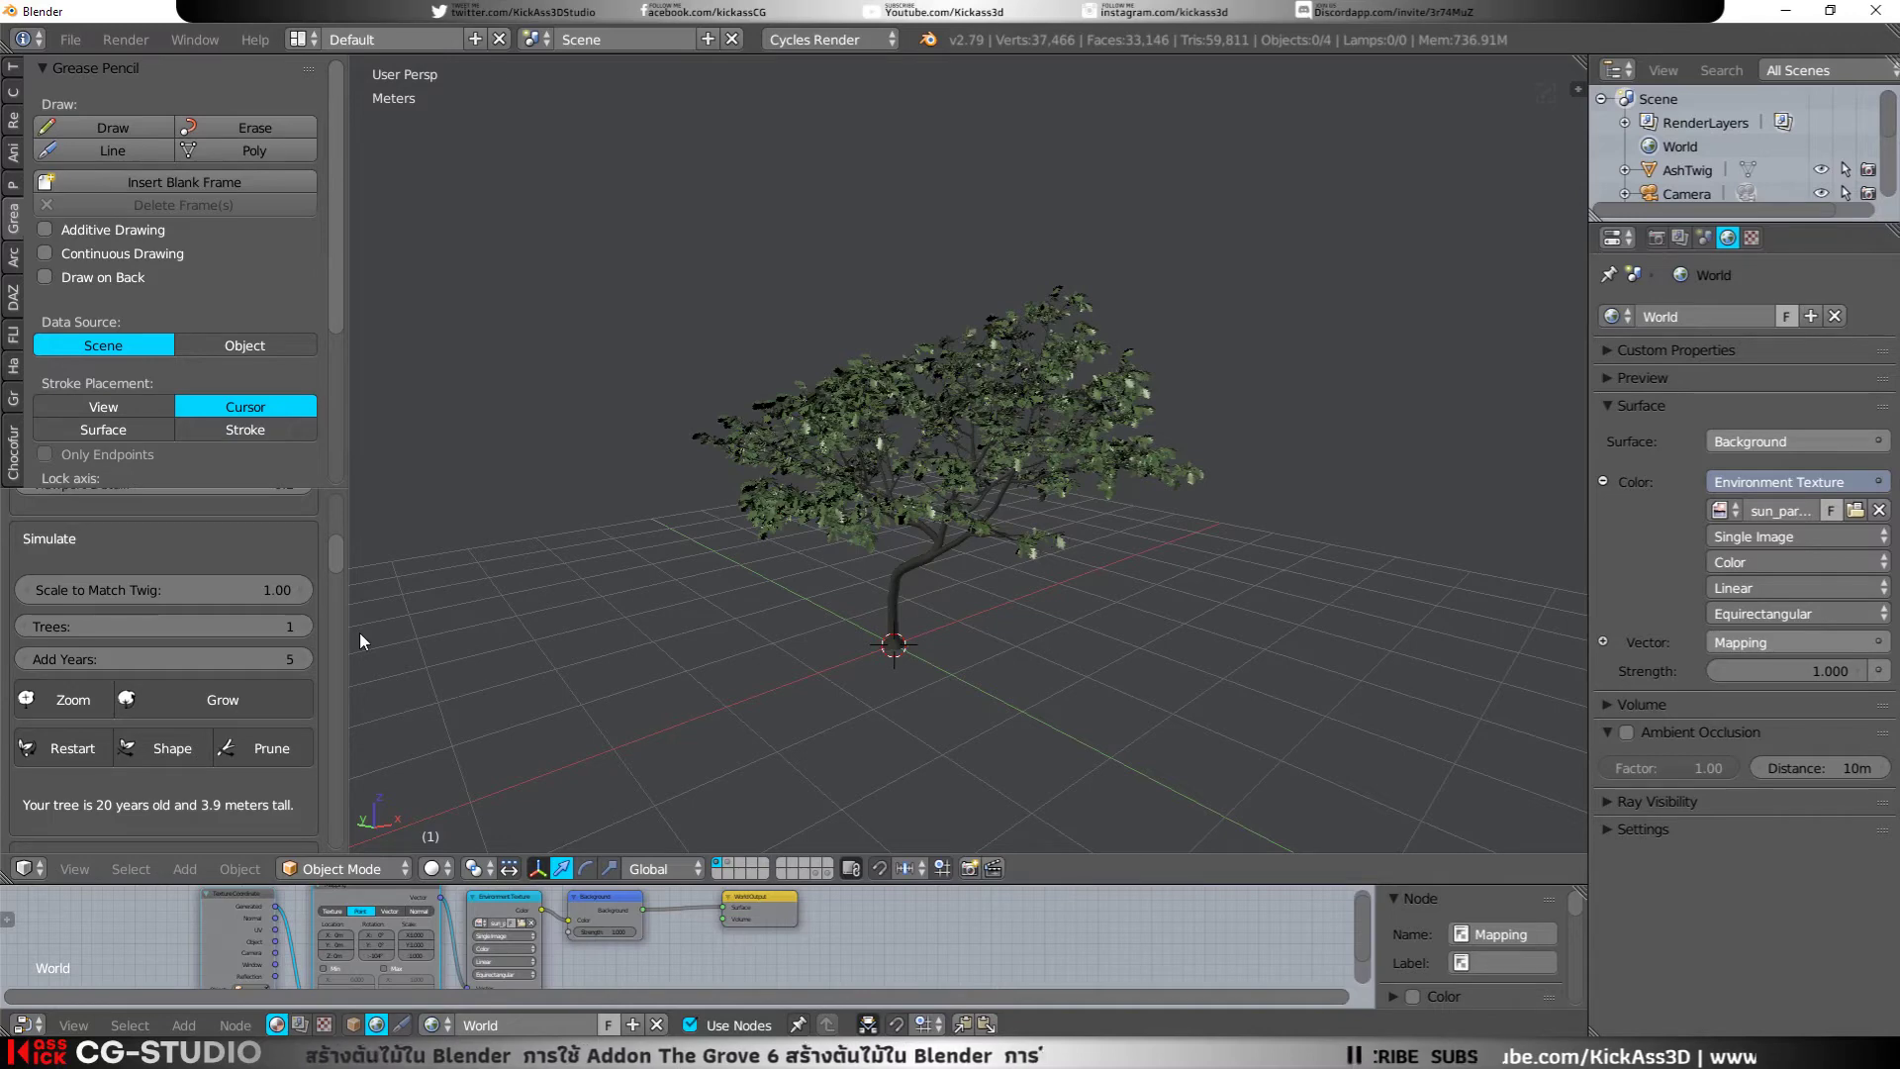
pyautogui.click(67, 760)
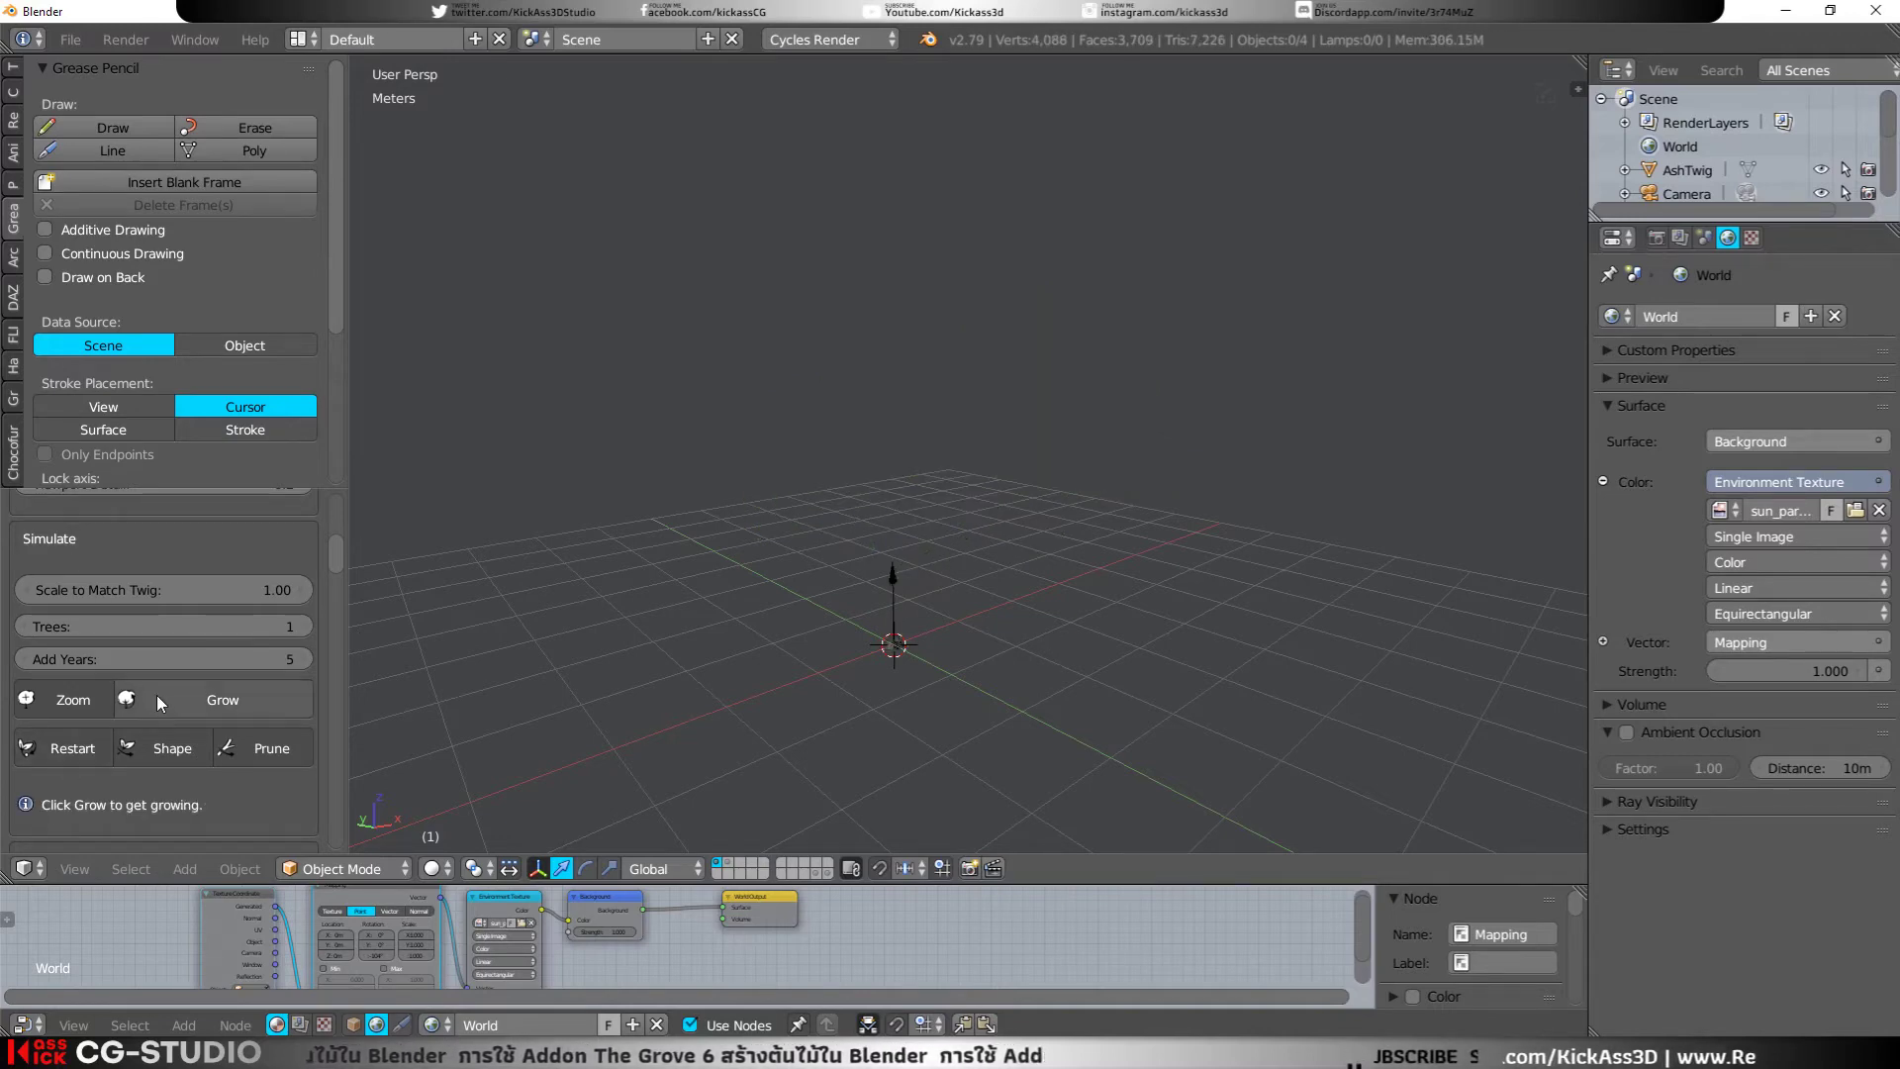
pyautogui.scroll(4, 196, 523)
pyautogui.scroll(3, 188, 580)
pyautogui.click(179, 552)
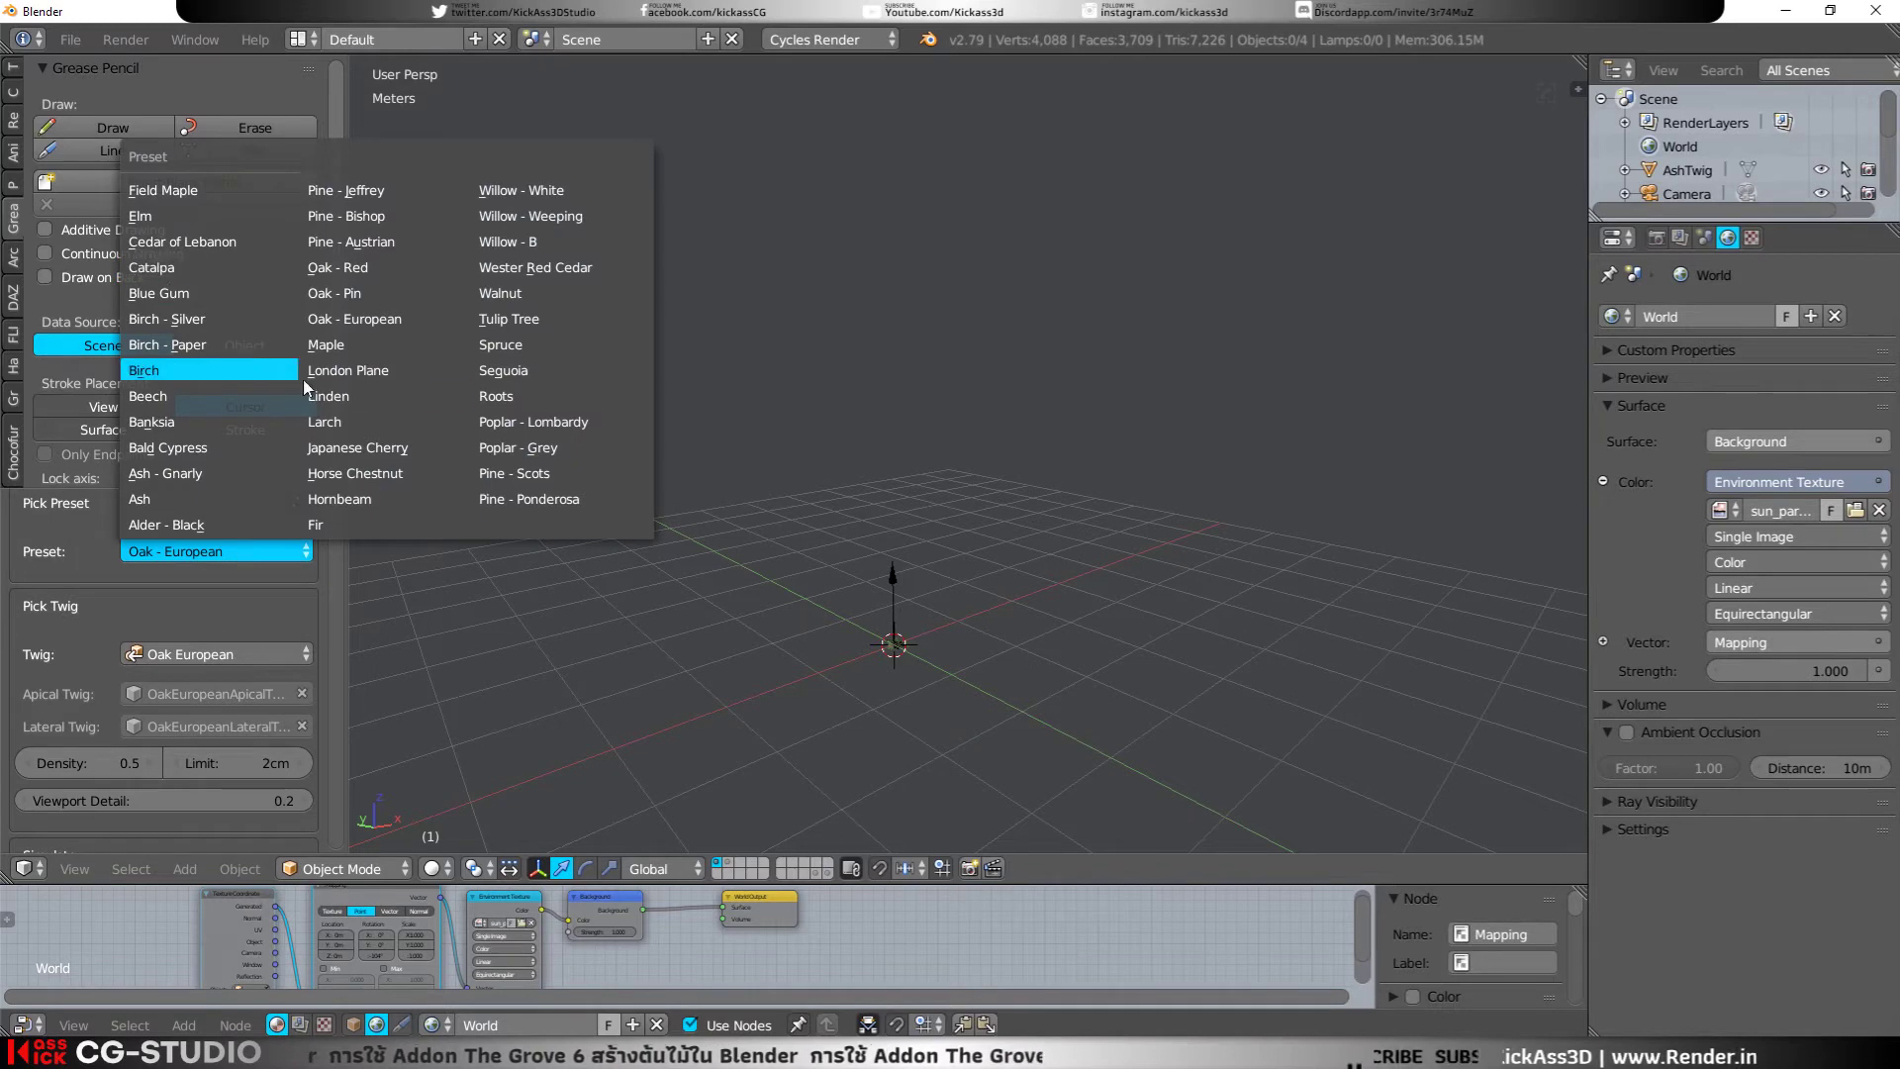
pyautogui.click(519, 295)
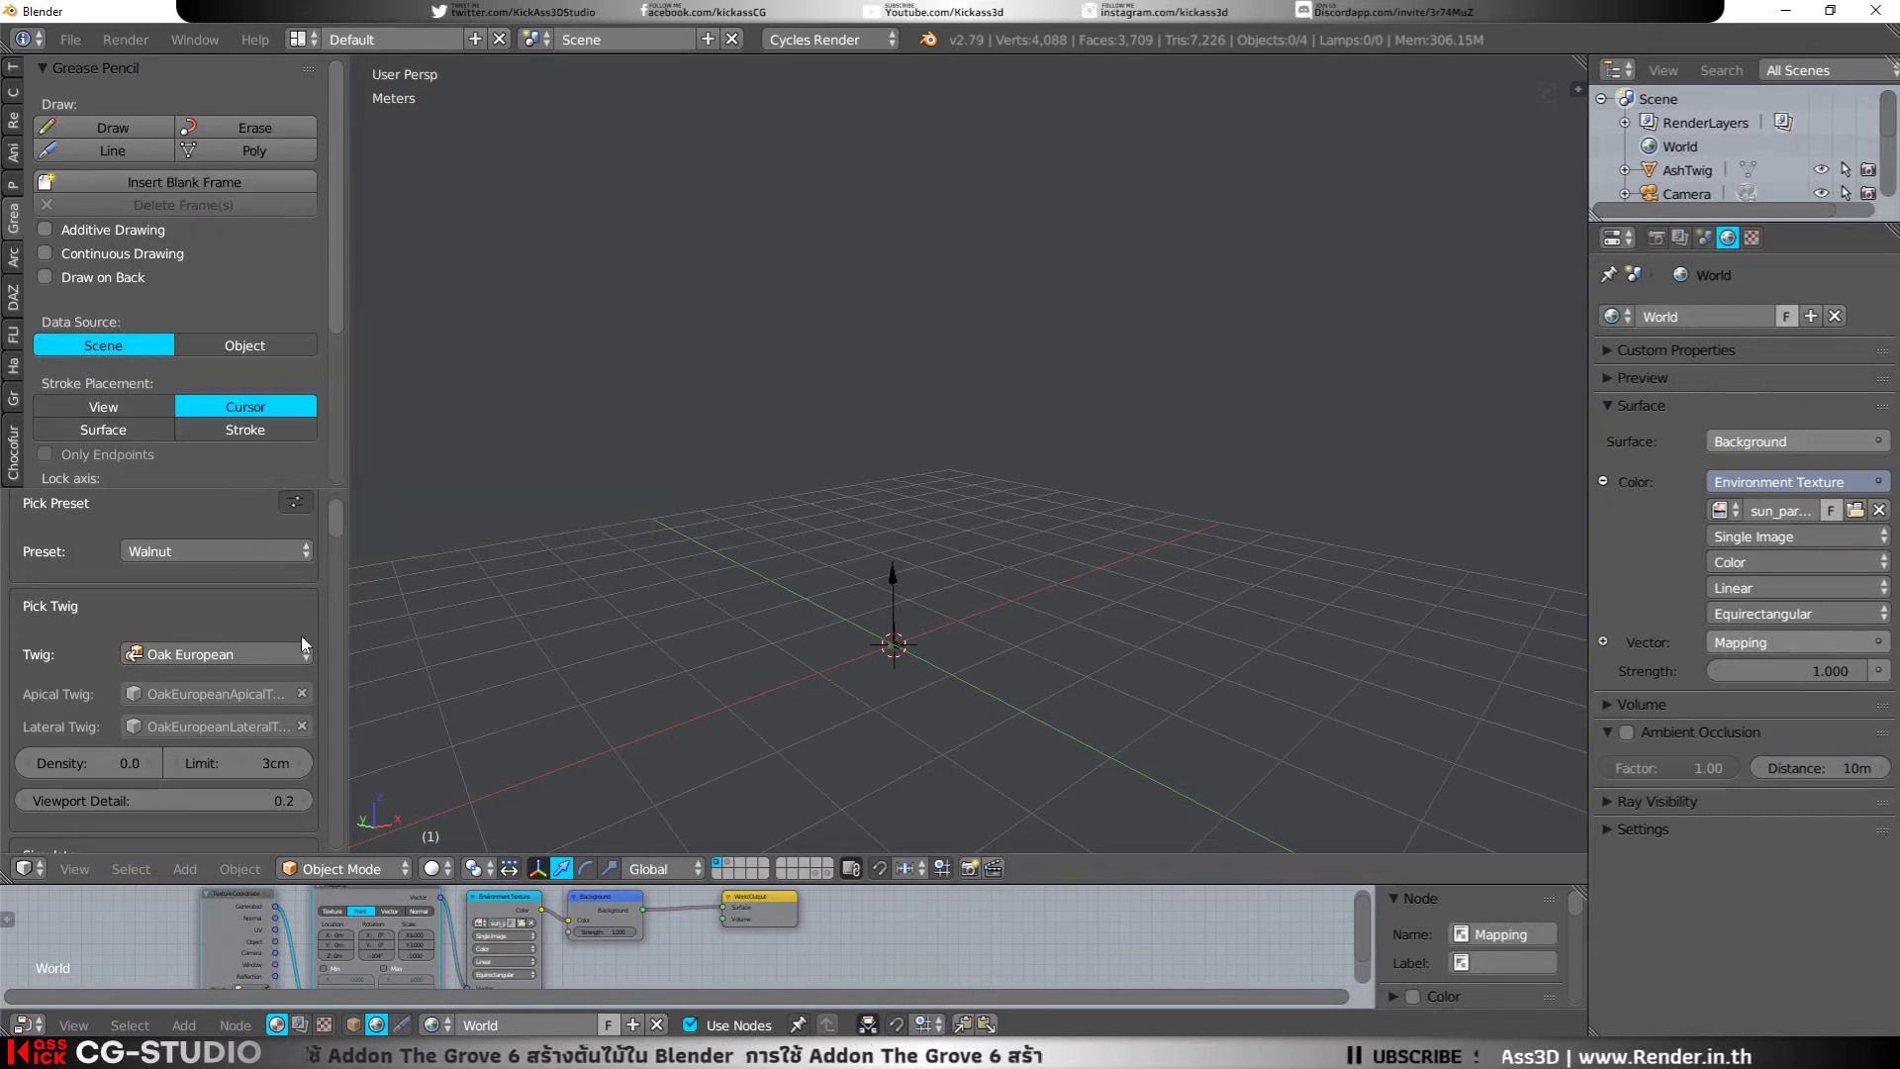
pyautogui.click(214, 657)
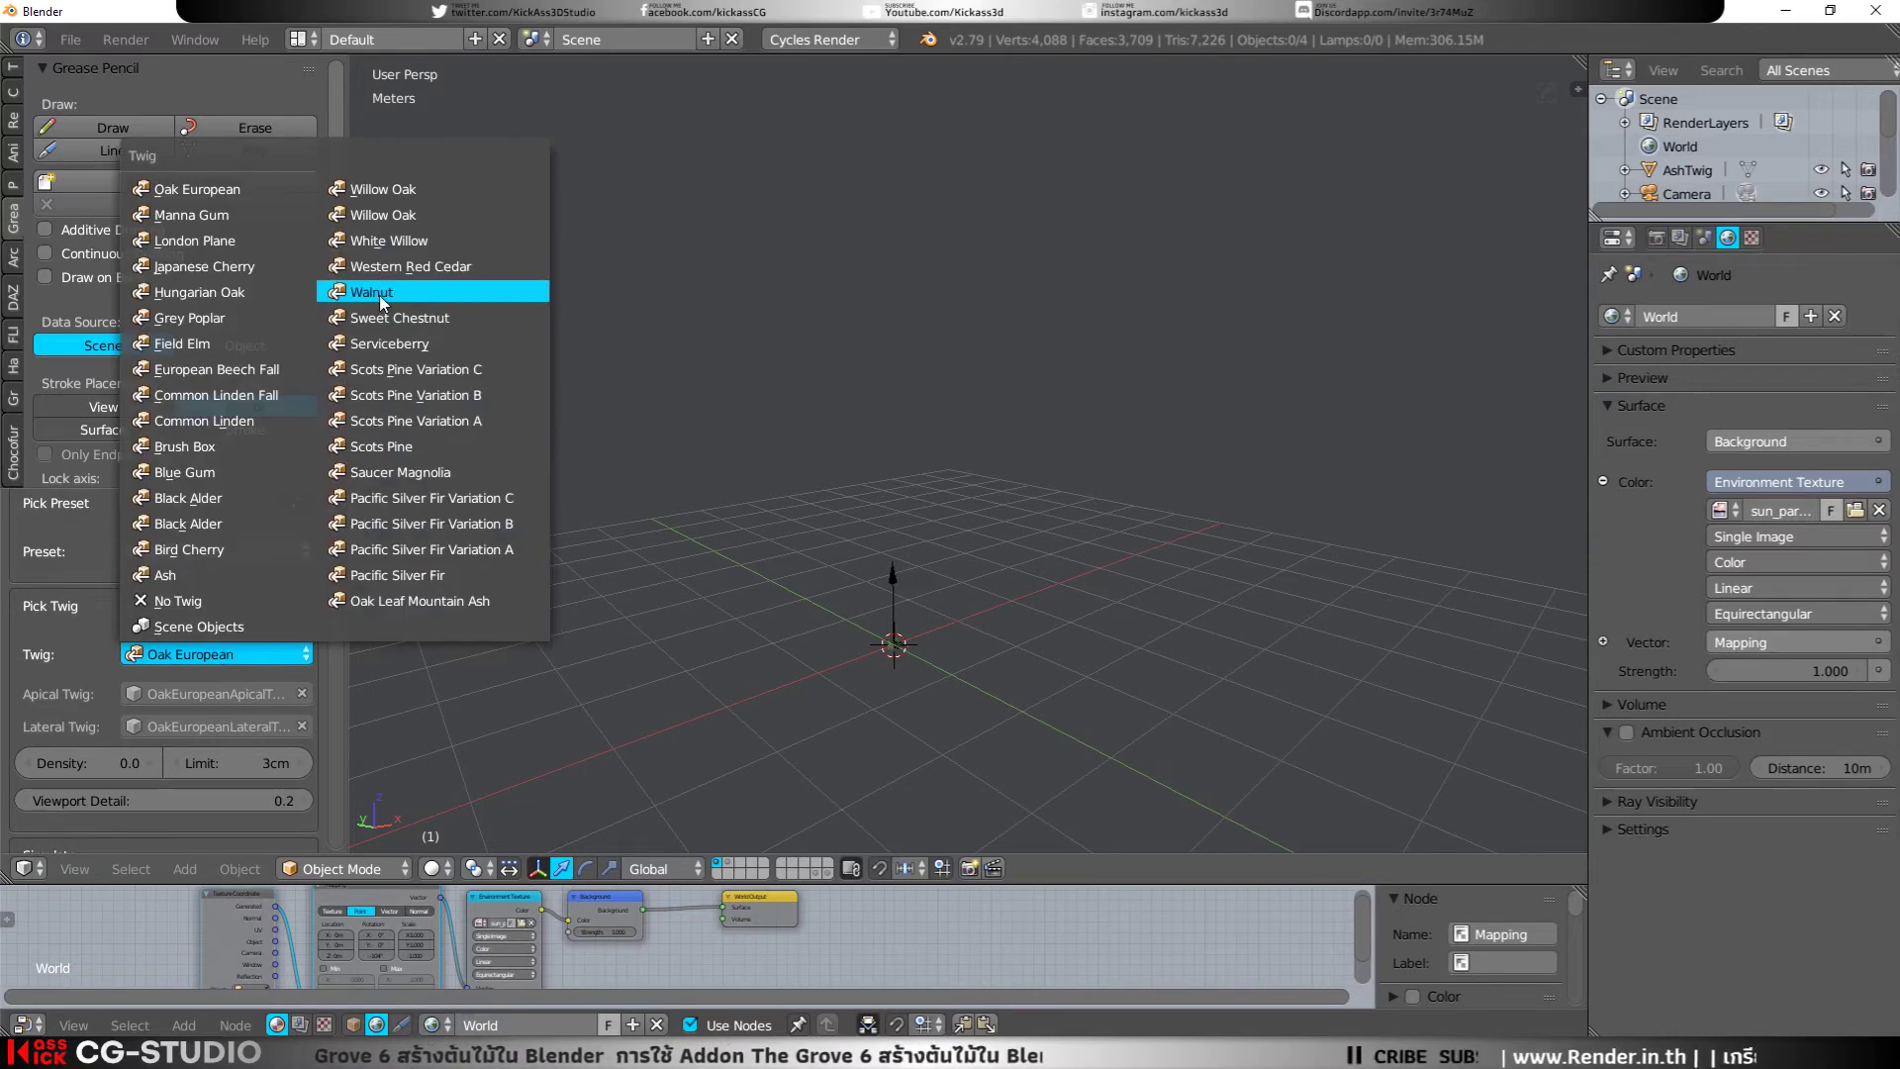
pyautogui.click(382, 294)
# Step: Grow the Walnut tree in successive five-year increments
pyautogui.scroll(-8, 300, 650)
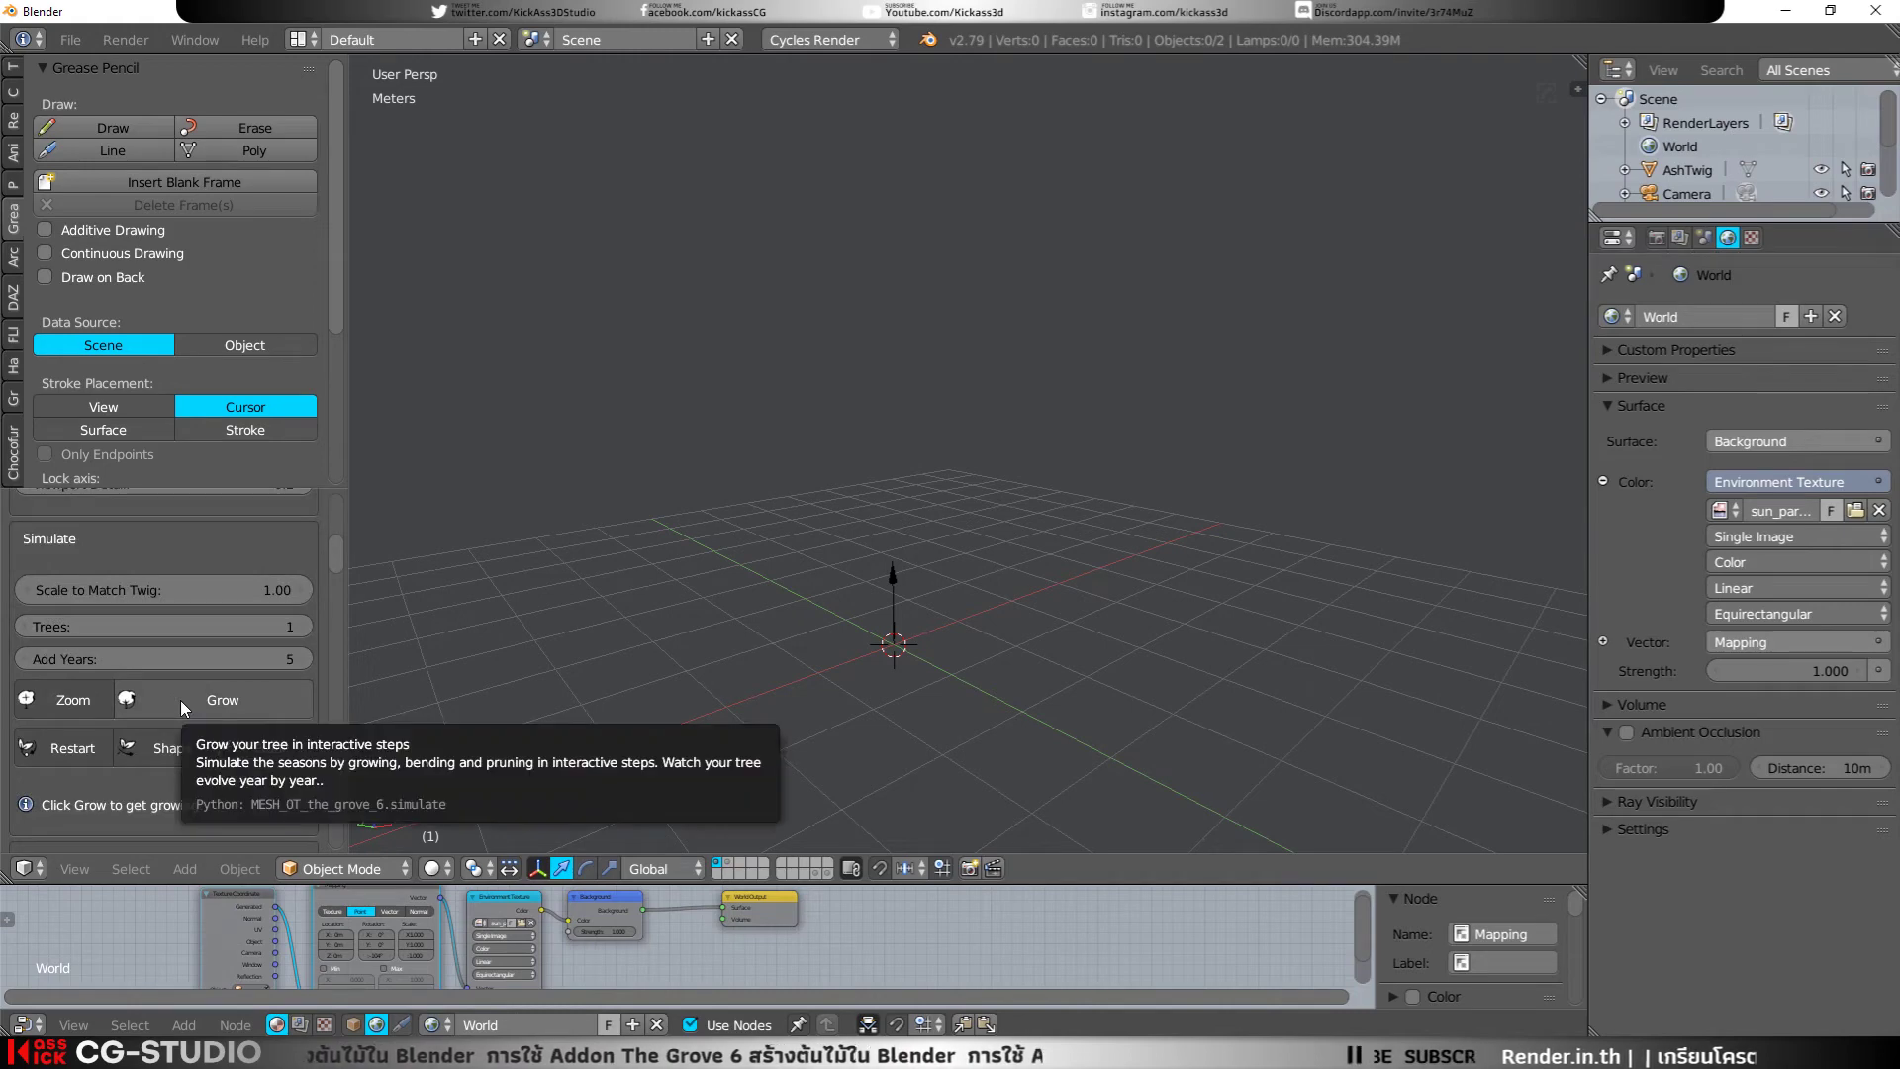
pyautogui.click(180, 698)
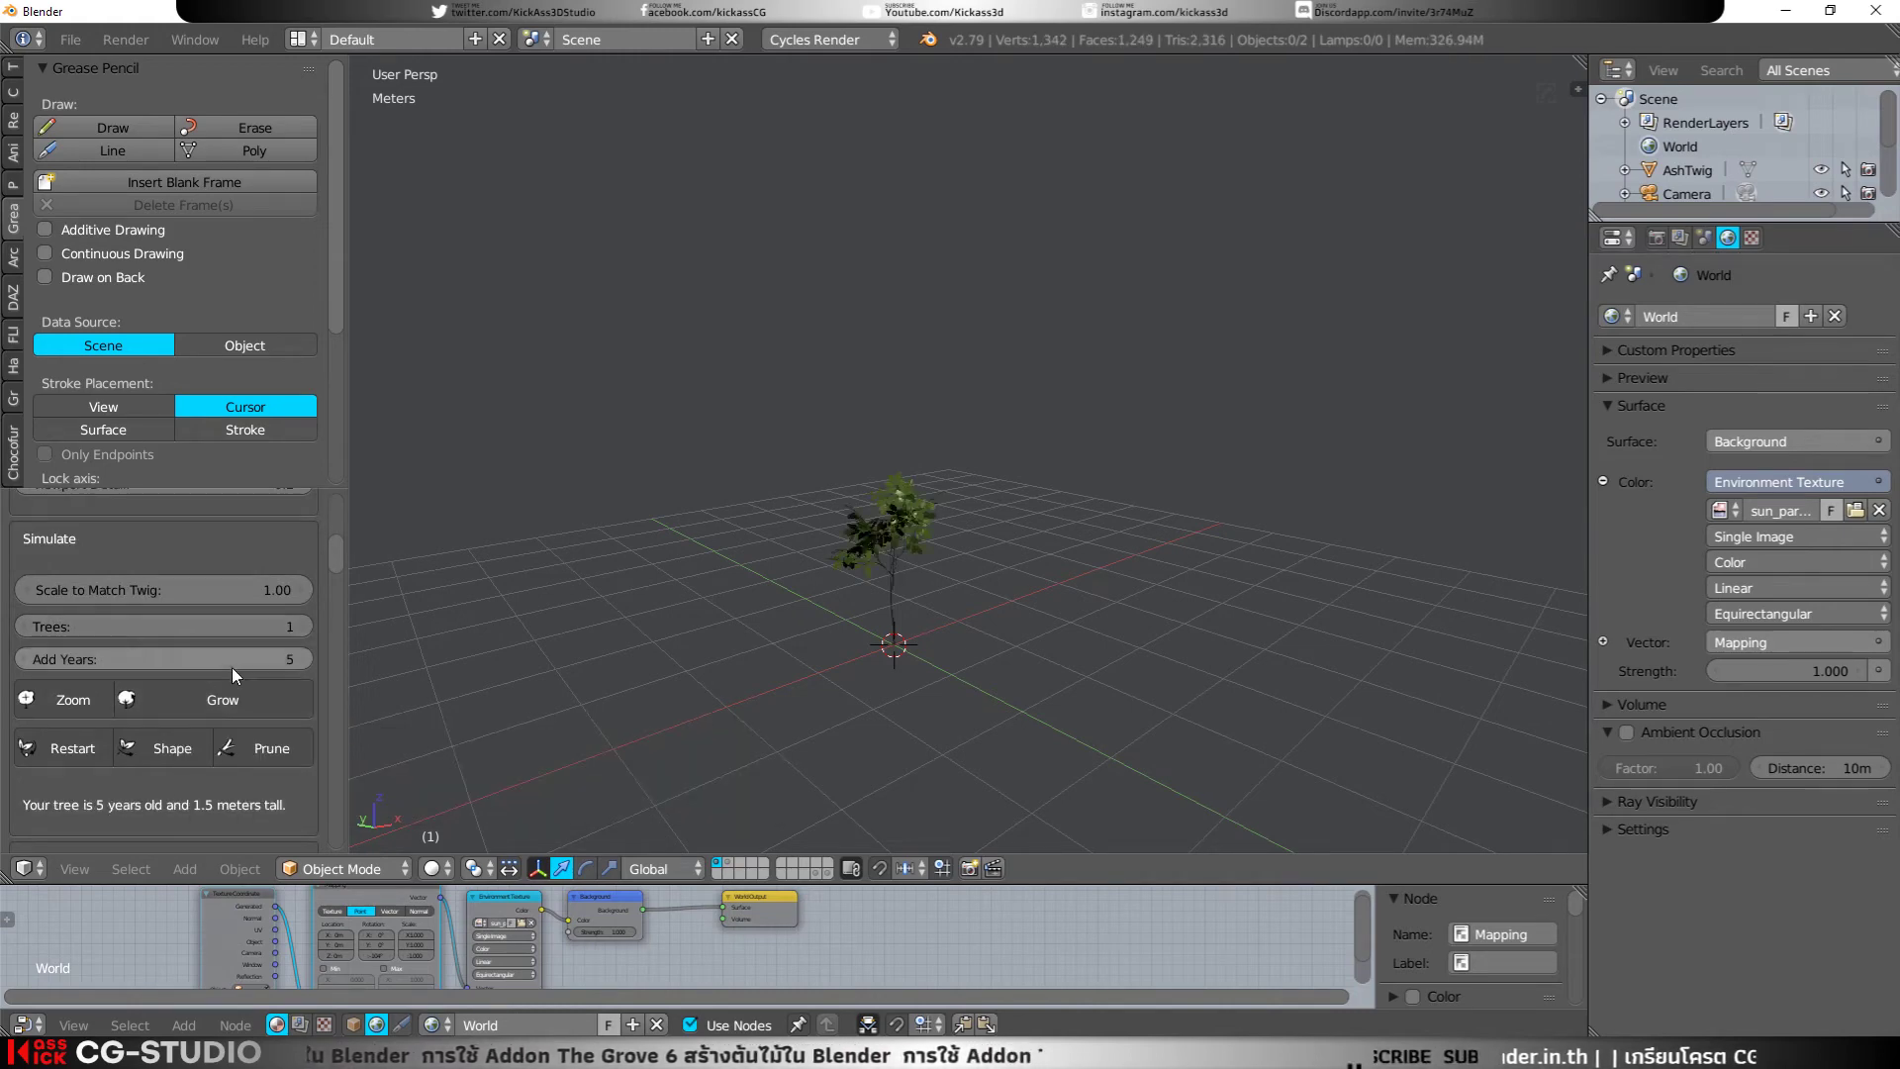
pyautogui.click(198, 704)
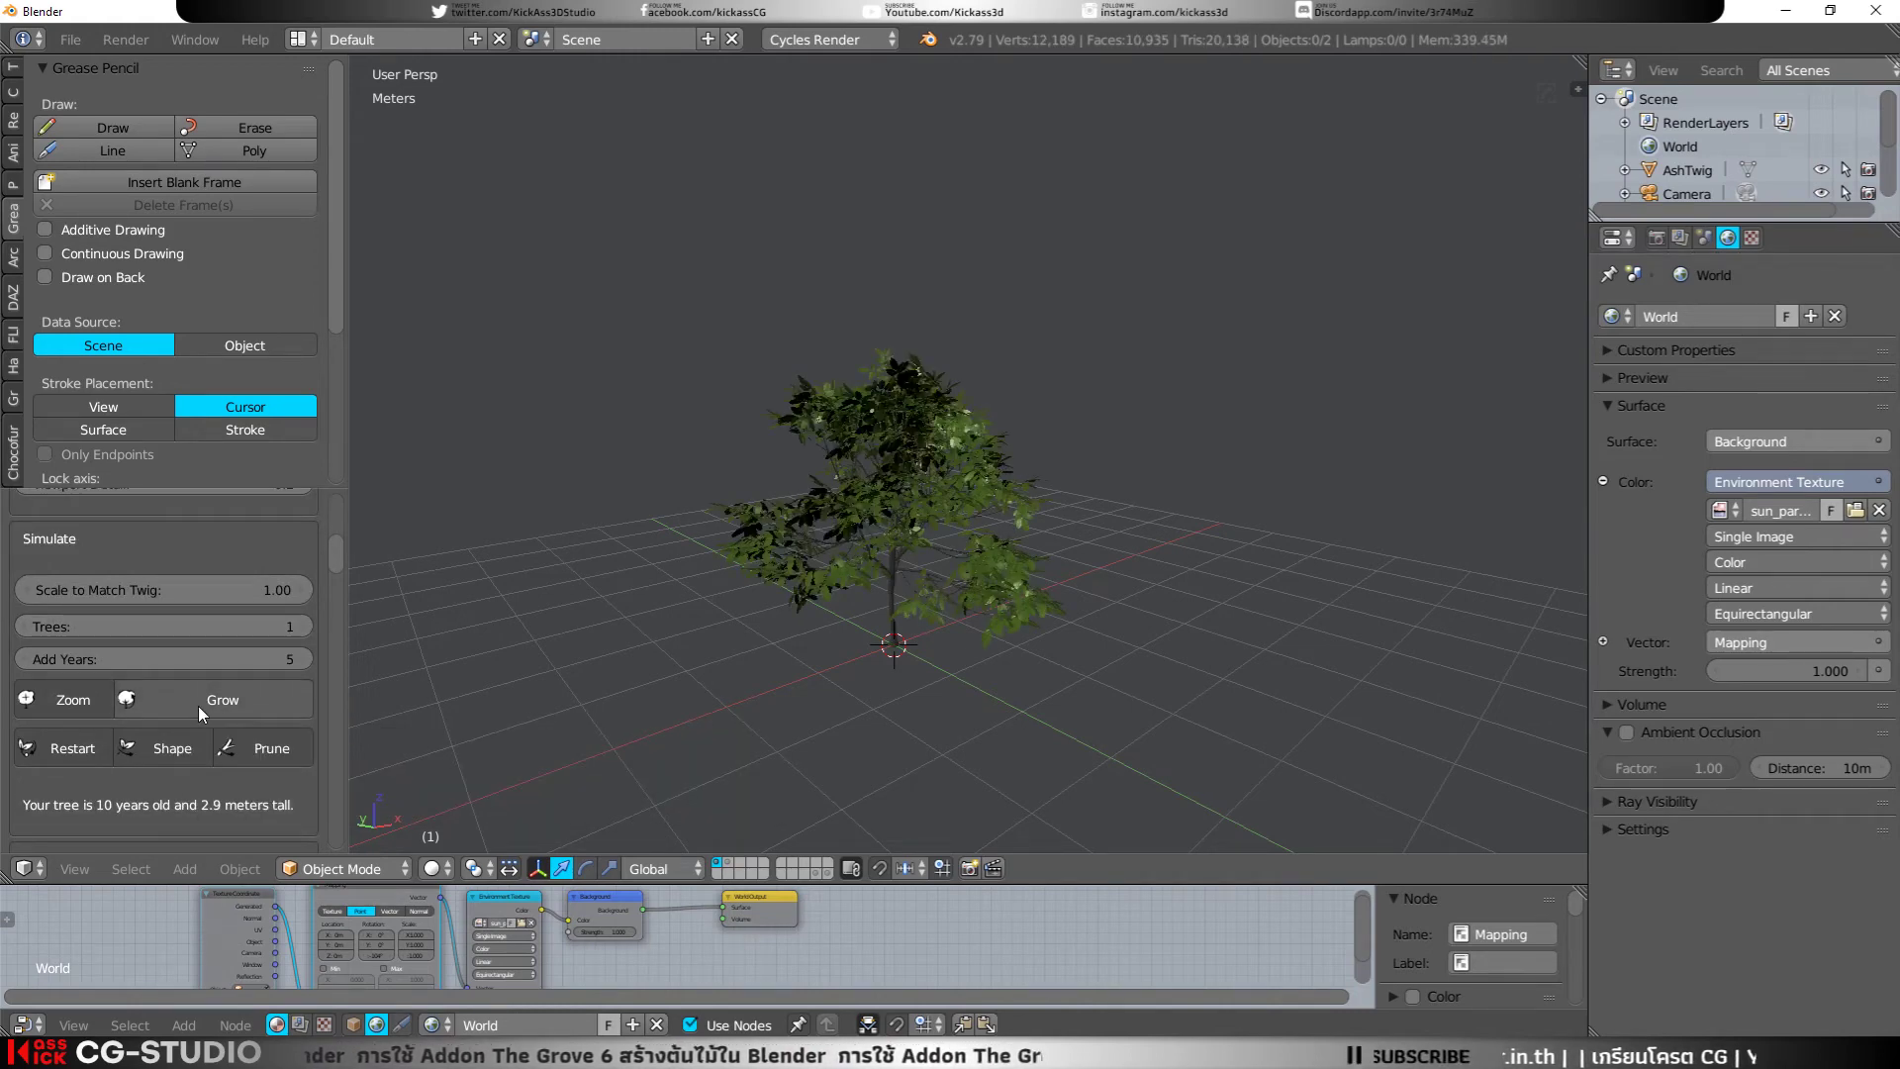
pyautogui.click(198, 705)
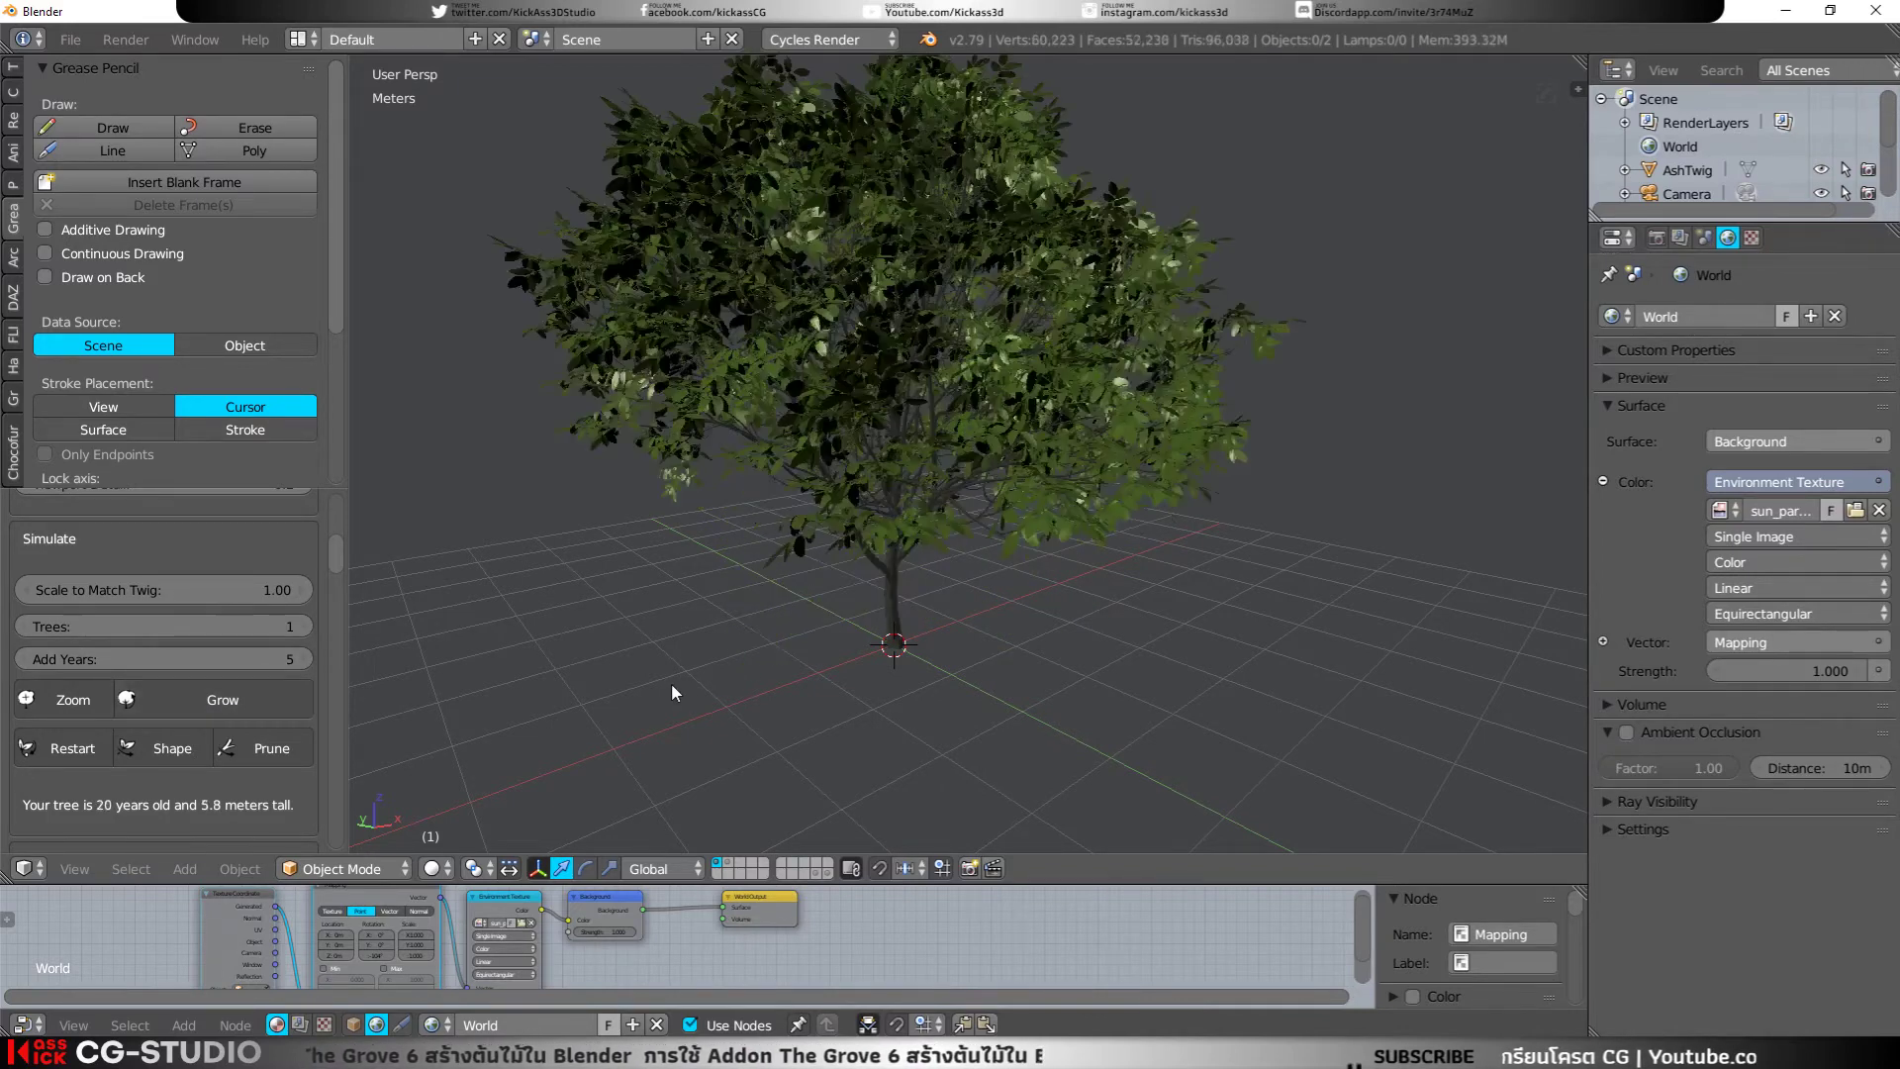
# Step: In front view, draw a boxy grease pencil outline around the walnut canopy and apply Shape
pyautogui.moveTo(851, 632)
pyautogui.mouseDown(button='middle')
pyautogui.moveTo(890, 600)
pyautogui.moveTo(950, 603)
pyautogui.moveTo(942, 549)
pyautogui.moveTo(934, 650)
pyautogui.moveTo(941, 635)
pyautogui.moveTo(897, 630)
pyautogui.moveTo(948, 626)
pyautogui.moveTo(843, 663)
pyautogui.moveTo(970, 584)
pyautogui.mouseUp(button='middle')
pyautogui.press('KP_1')
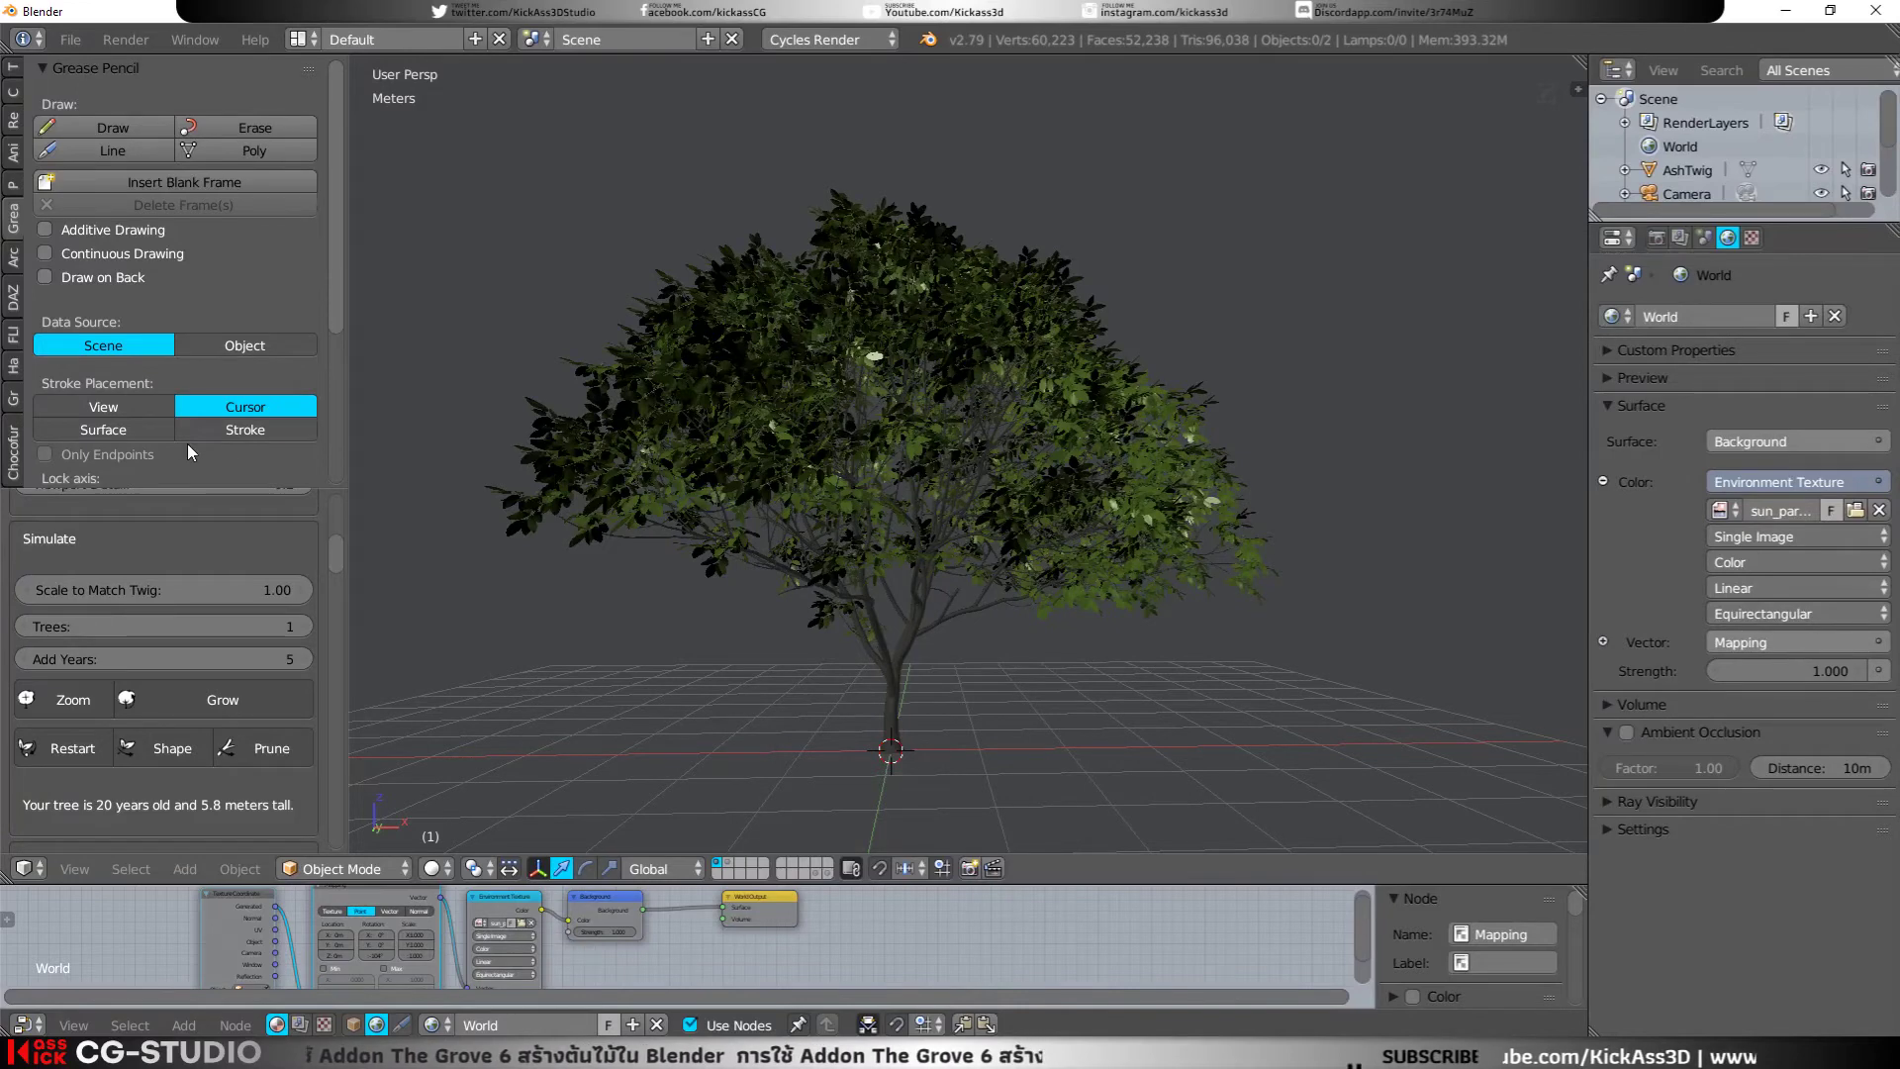
pyautogui.click(95, 131)
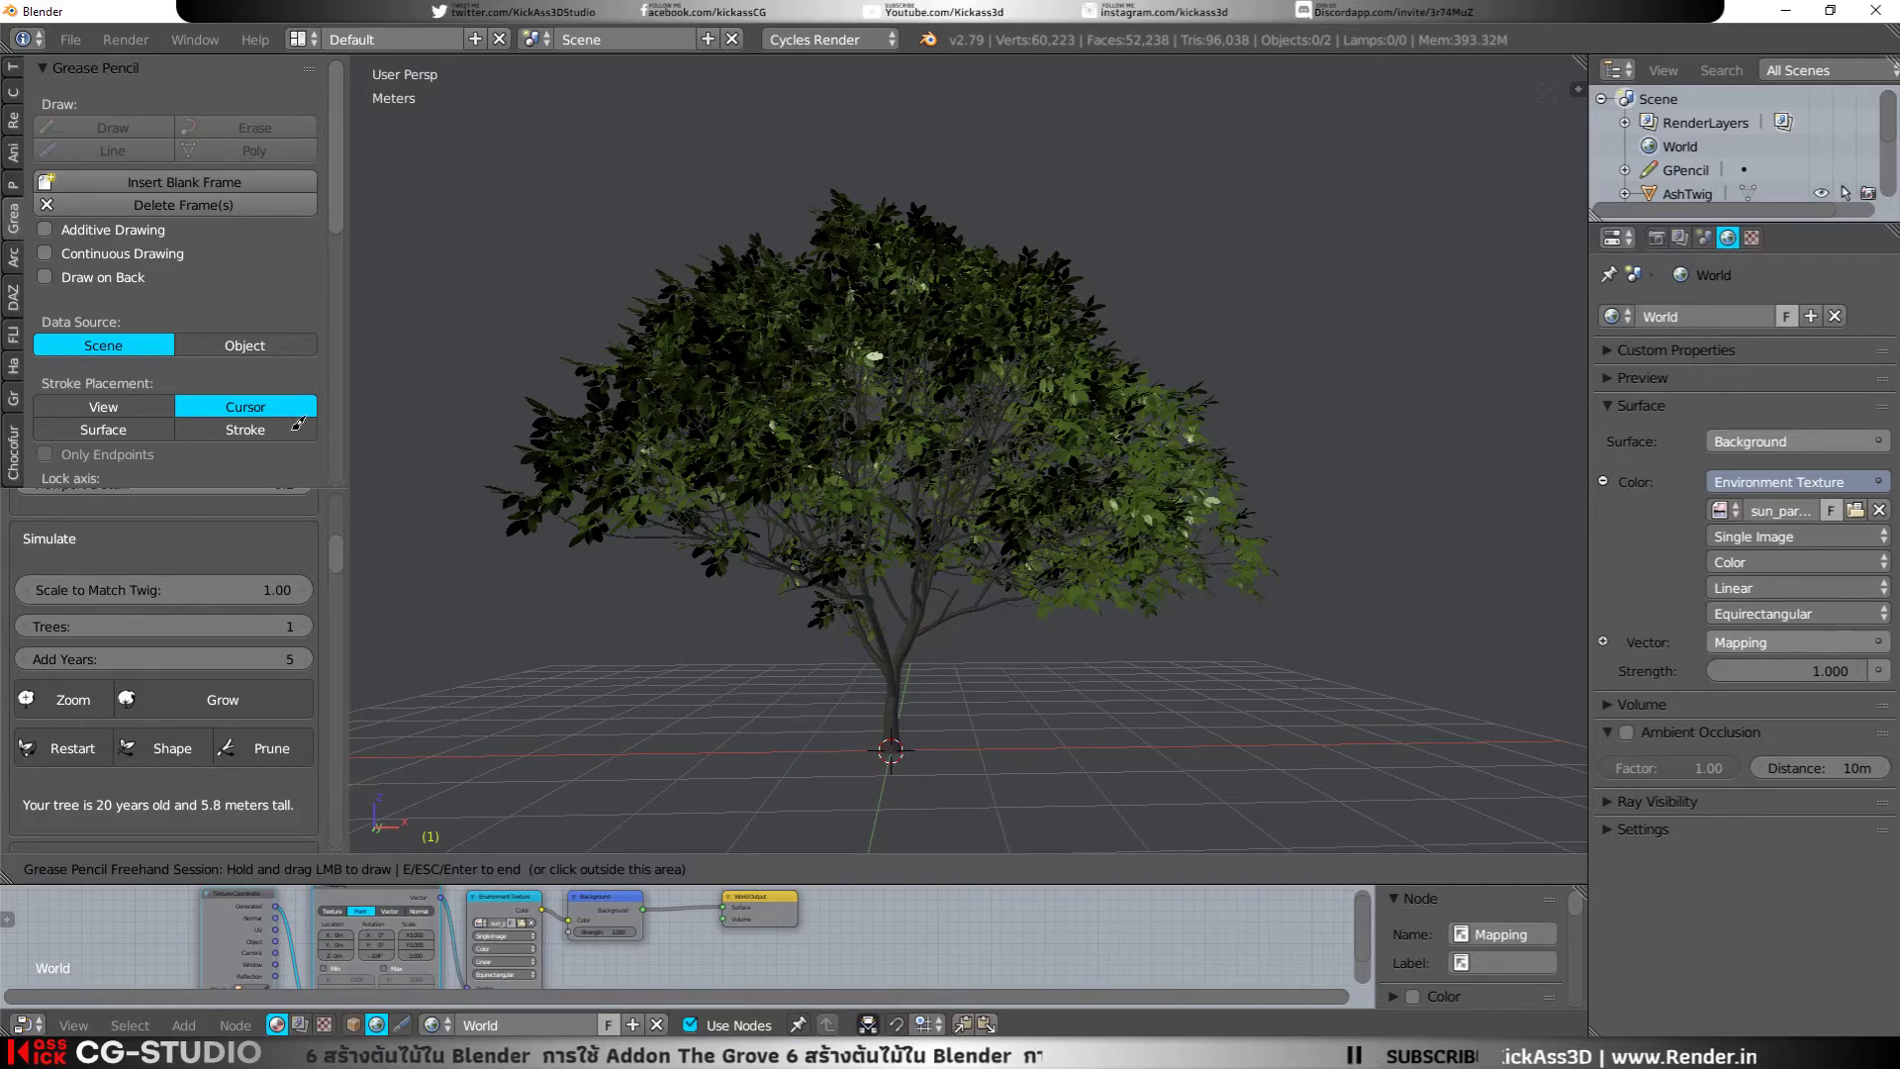
pyautogui.press('Escape')
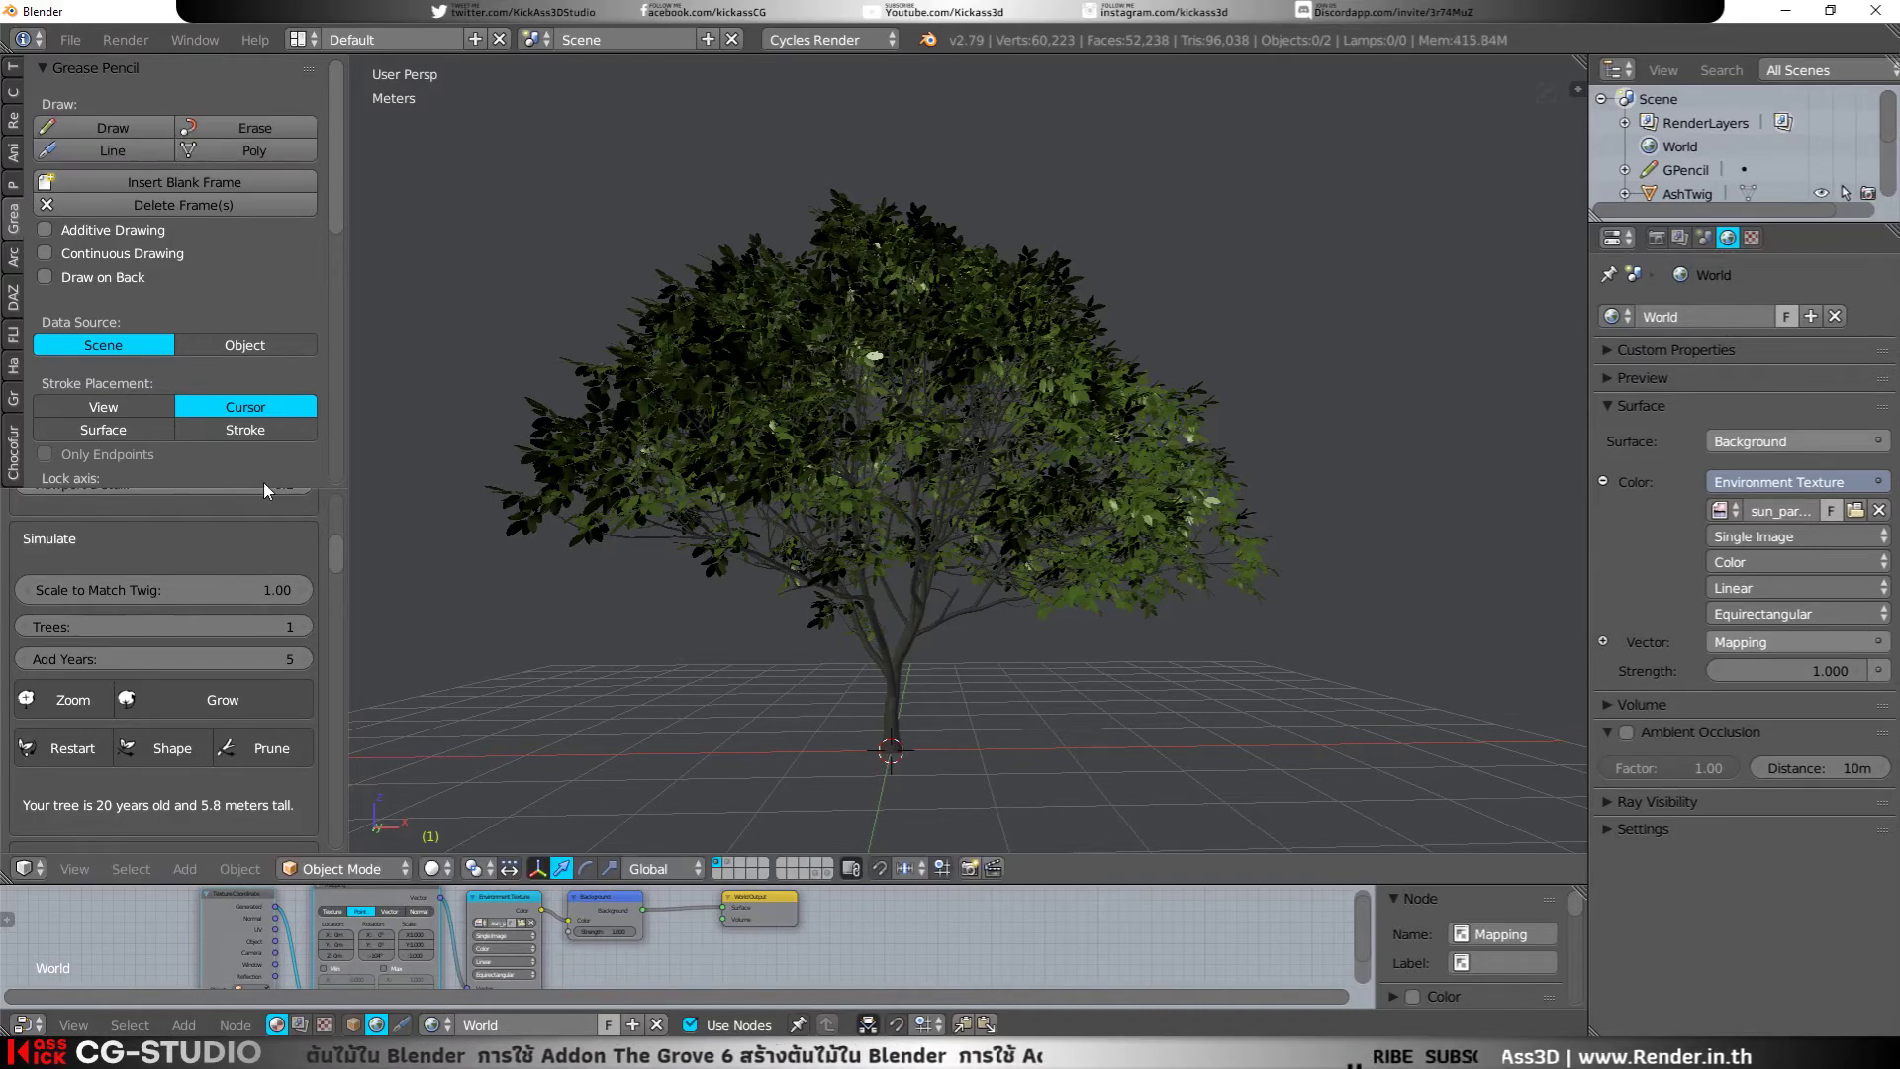
pyautogui.moveTo(263, 485)
pyautogui.mouseDown()
pyautogui.moveTo(242, 661)
pyautogui.moveTo(98, 614)
pyautogui.mouseUp()
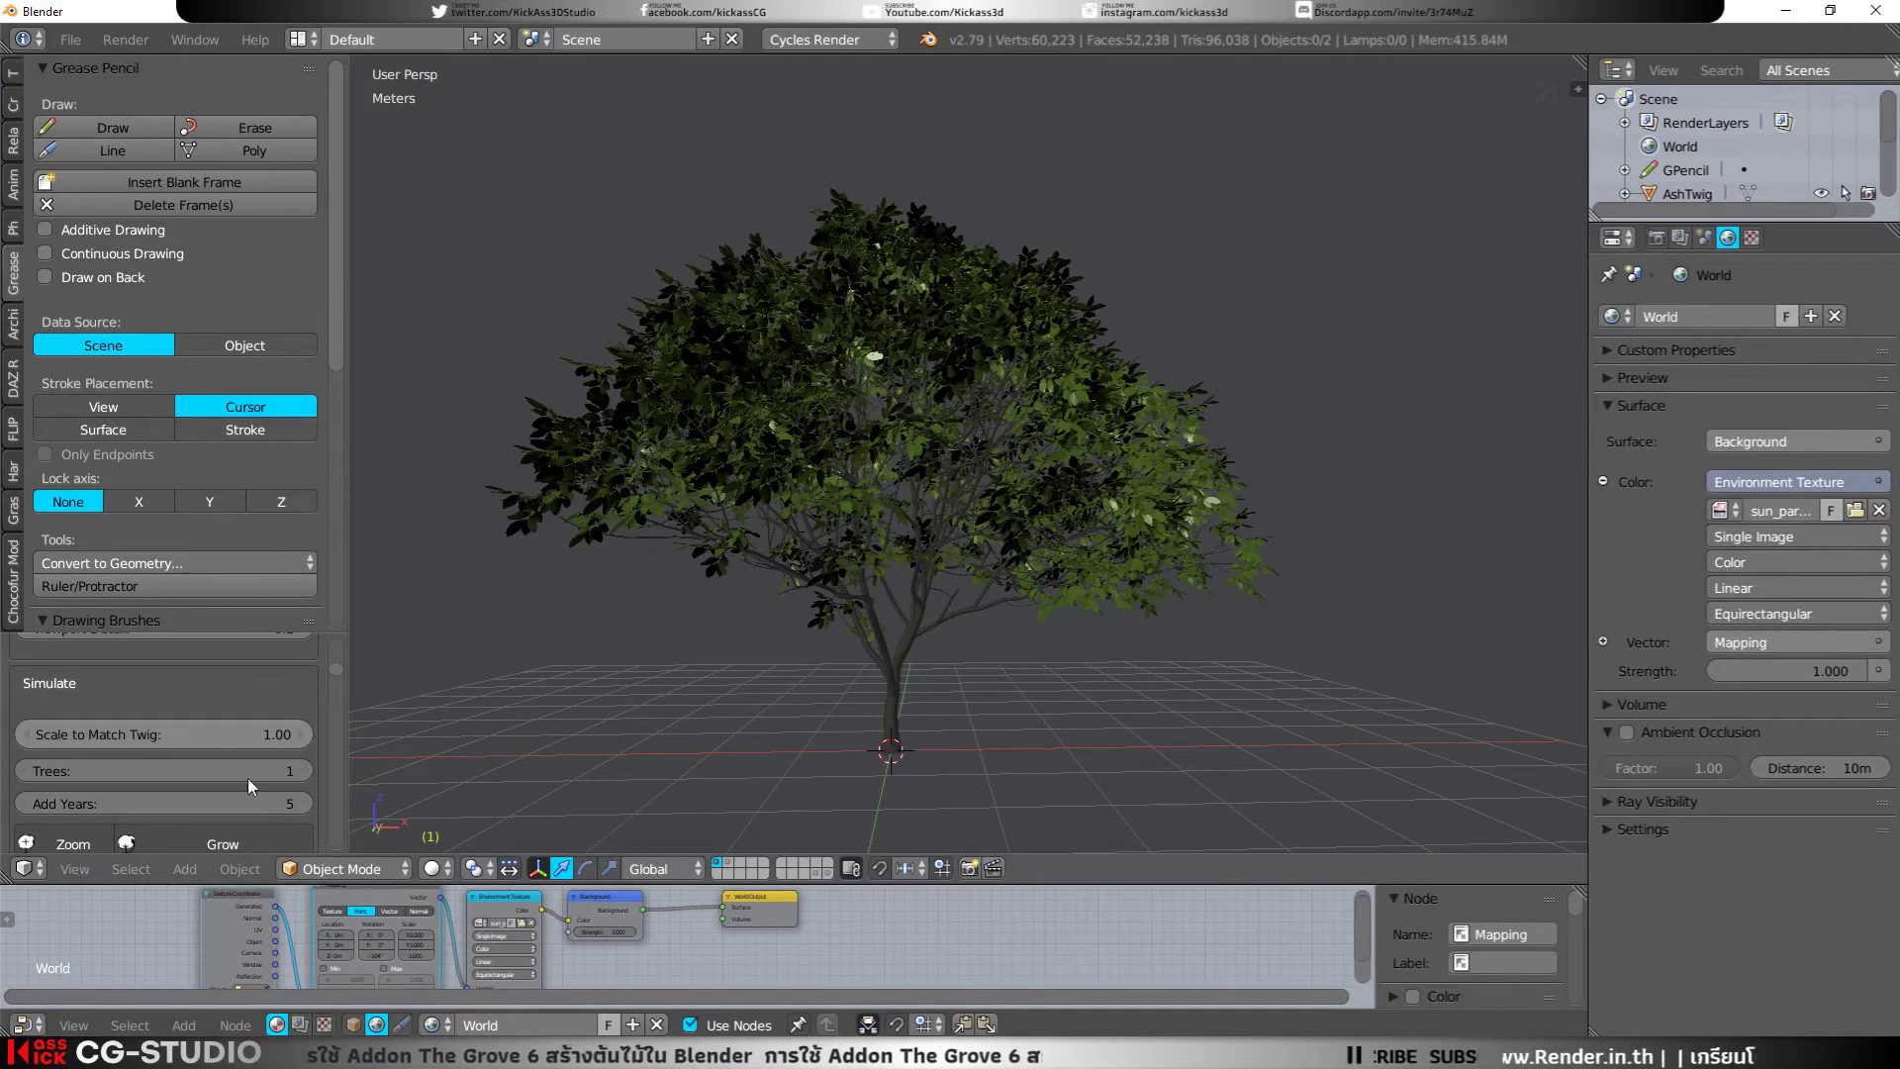
pyautogui.moveTo(202, 633); pyautogui.dragTo(210, 442)
pyautogui.scroll(4, 330, 508)
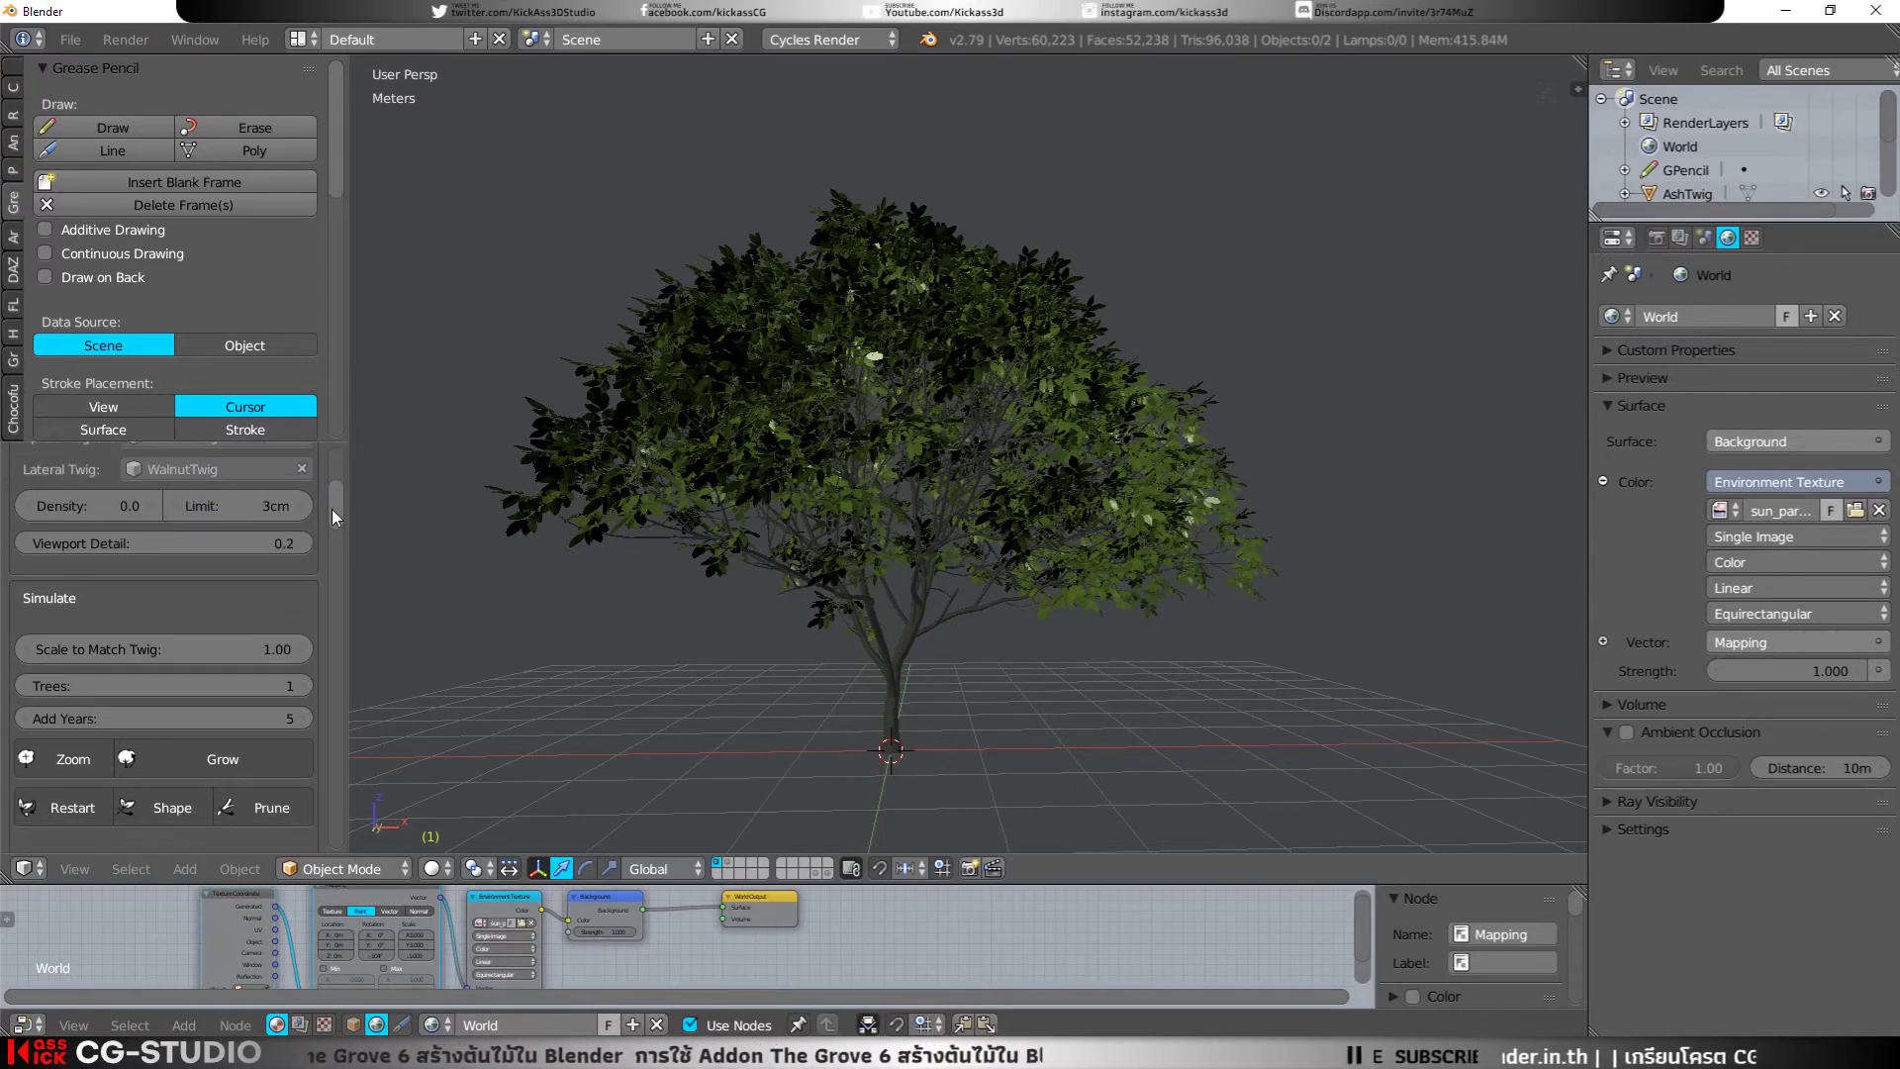
pyautogui.click(161, 126)
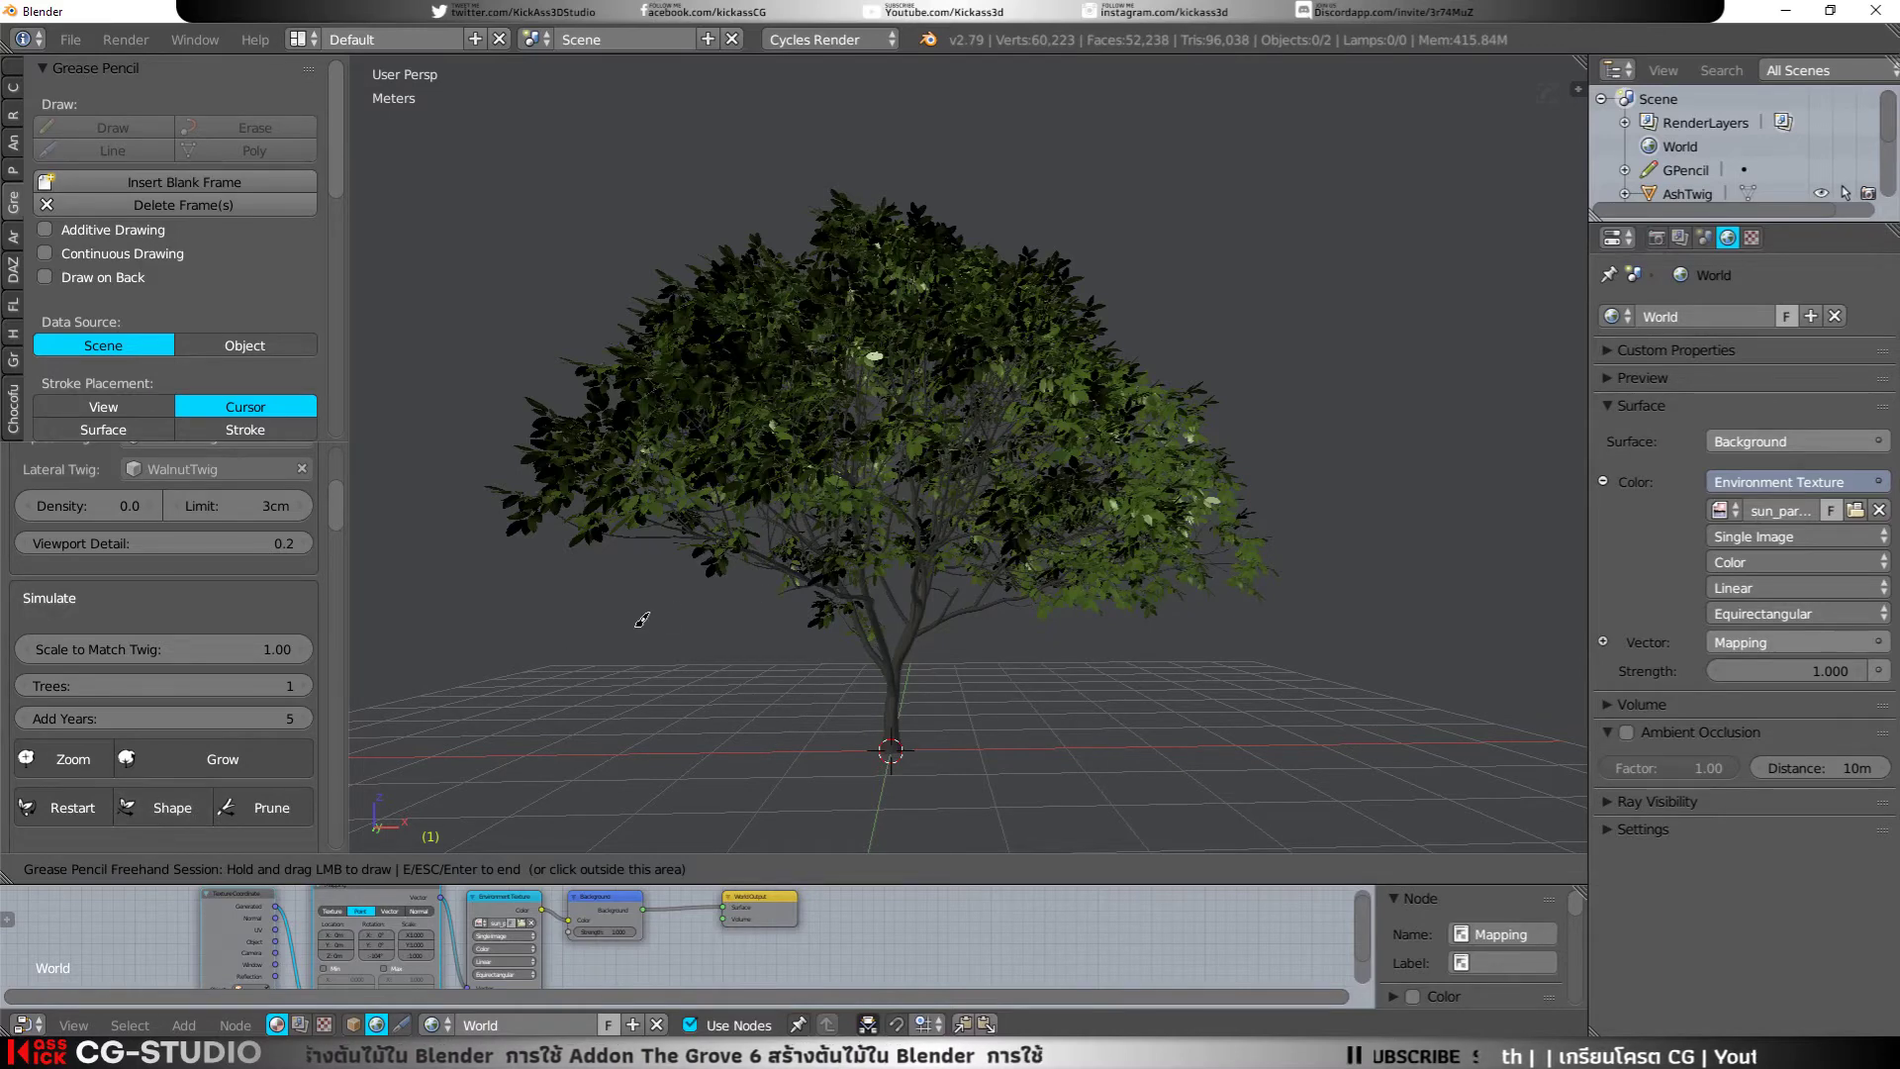
pyautogui.moveTo(641, 619)
pyautogui.mouseDown()
pyautogui.moveTo(623, 459)
pyautogui.moveTo(638, 281)
pyautogui.moveTo(1202, 335)
pyautogui.moveTo(1109, 326)
pyautogui.moveTo(1115, 656)
pyautogui.mouseUp()
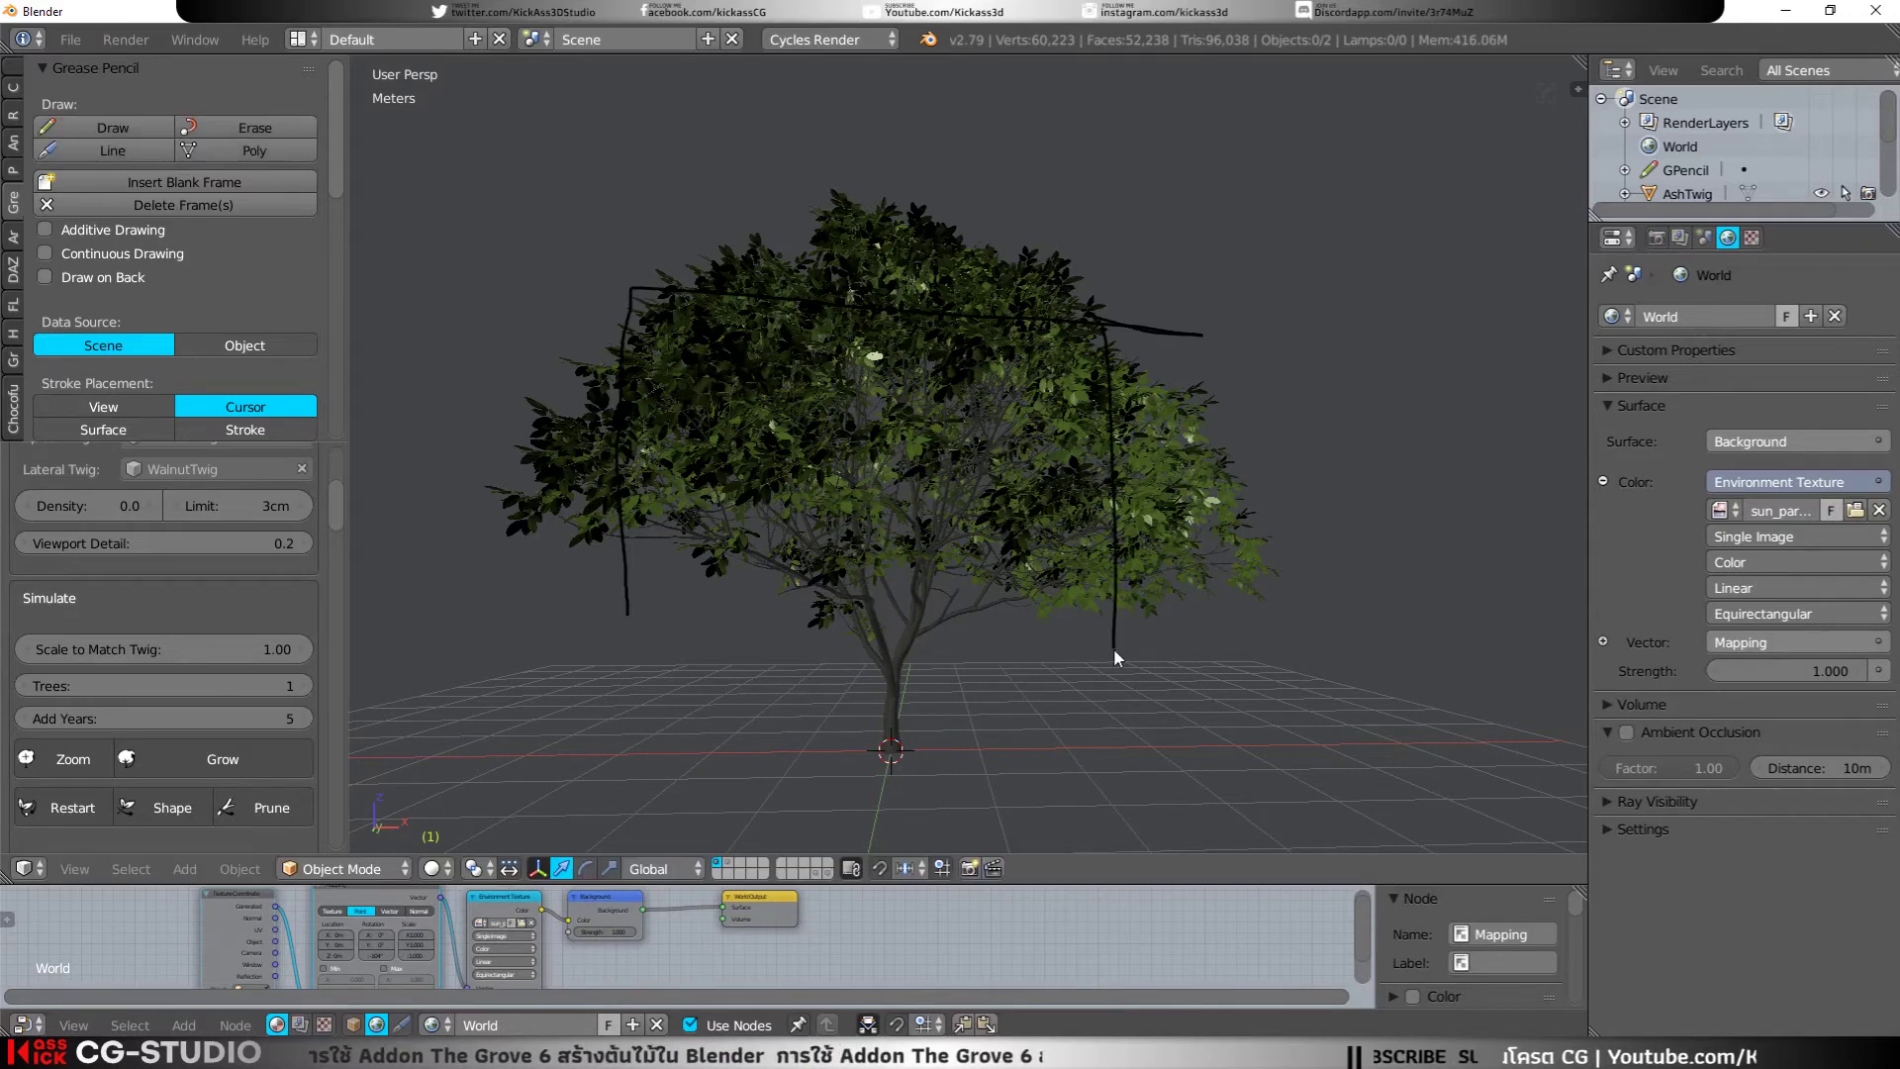
pyautogui.click(176, 804)
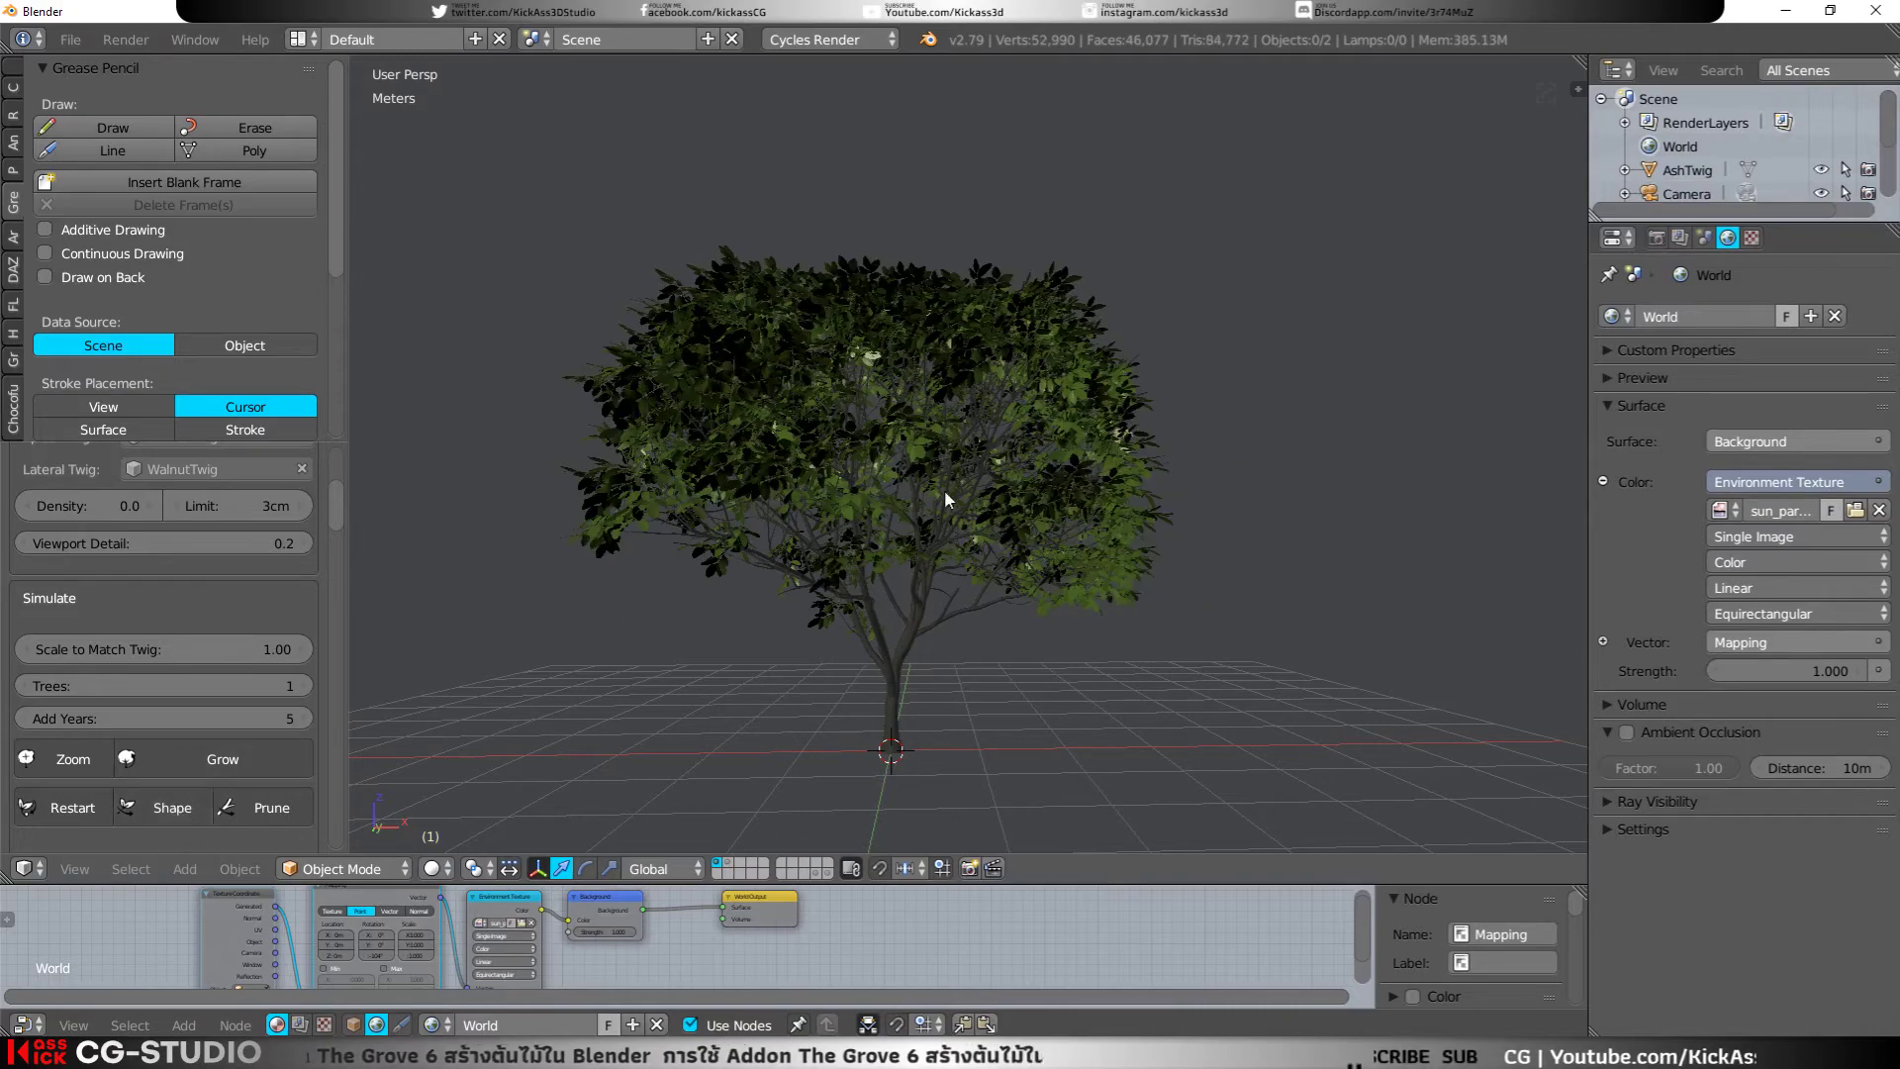
# Step: Draw a cut line across the treetop and trim the tree with Shape
pyautogui.moveTo(944, 490)
pyautogui.mouseDown(button='middle')
pyautogui.moveTo(1112, 485)
pyautogui.moveTo(942, 479)
pyautogui.mouseUp(button='middle')
pyautogui.click(158, 127)
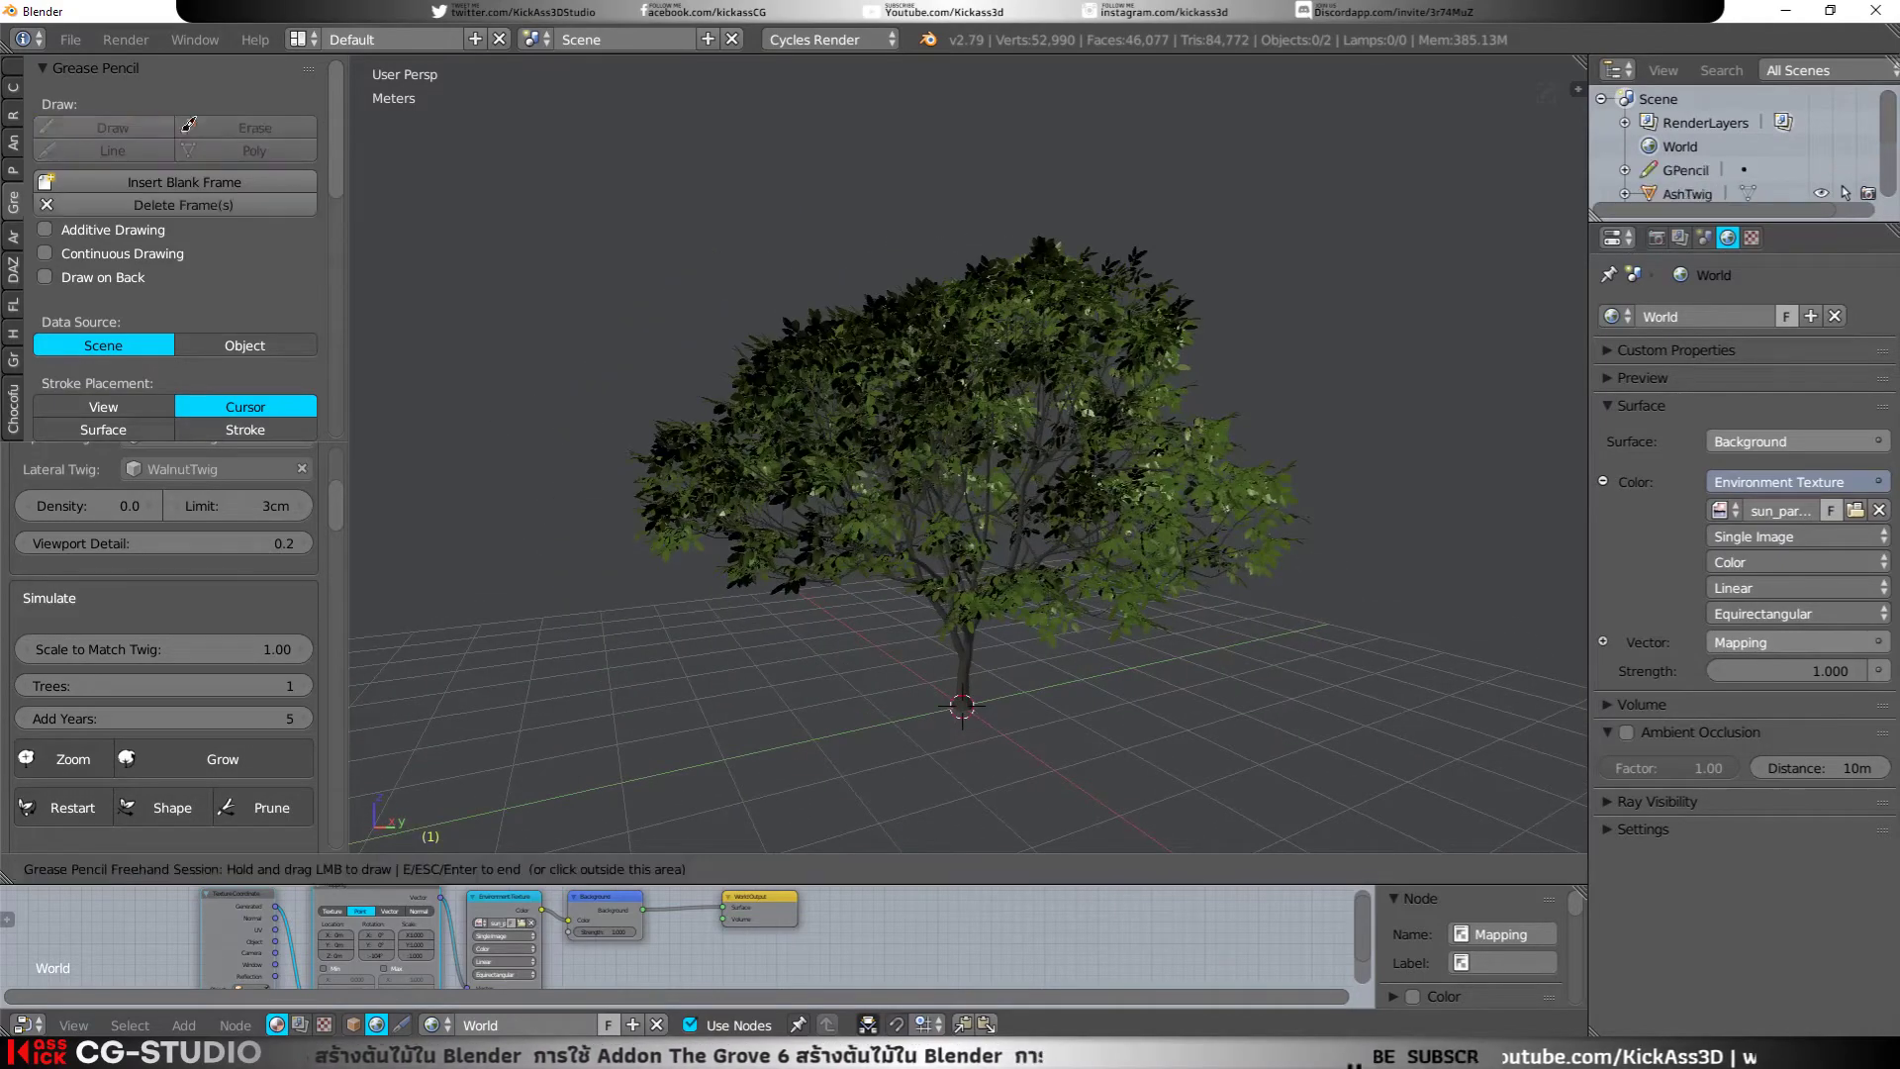
pyautogui.moveTo(806, 222)
pyautogui.mouseDown()
pyautogui.moveTo(1118, 280)
pyautogui.moveTo(1160, 698)
pyautogui.mouseUp()
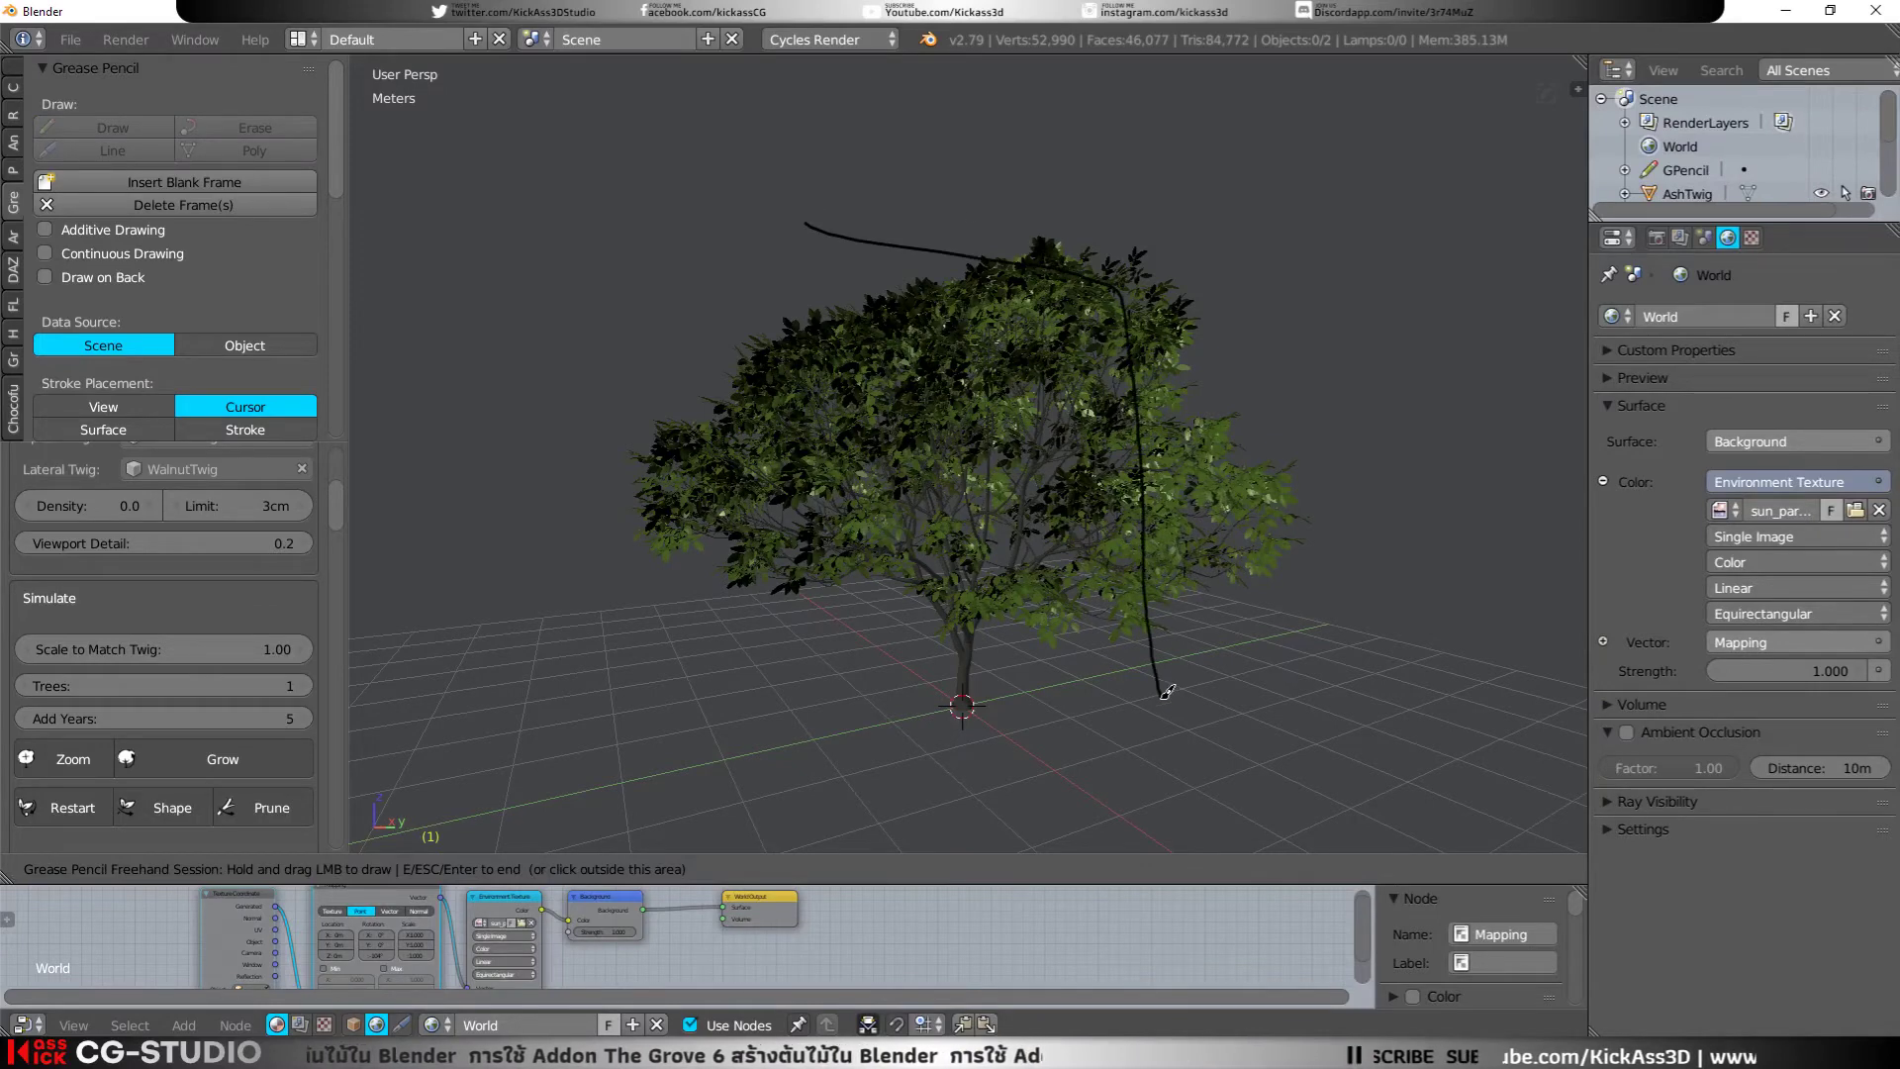
pyautogui.click(178, 810)
# Step: Draw cuts into the lower-left foliage and along the right side, then trim with Shape
pyautogui.moveTo(921, 554)
pyautogui.mouseDown(button='middle')
pyautogui.moveTo(845, 633)
pyautogui.moveTo(999, 618)
pyautogui.moveTo(1118, 532)
pyautogui.moveTo(948, 596)
pyautogui.moveTo(789, 611)
pyautogui.moveTo(810, 602)
pyautogui.mouseUp(button='middle')
pyautogui.click(135, 129)
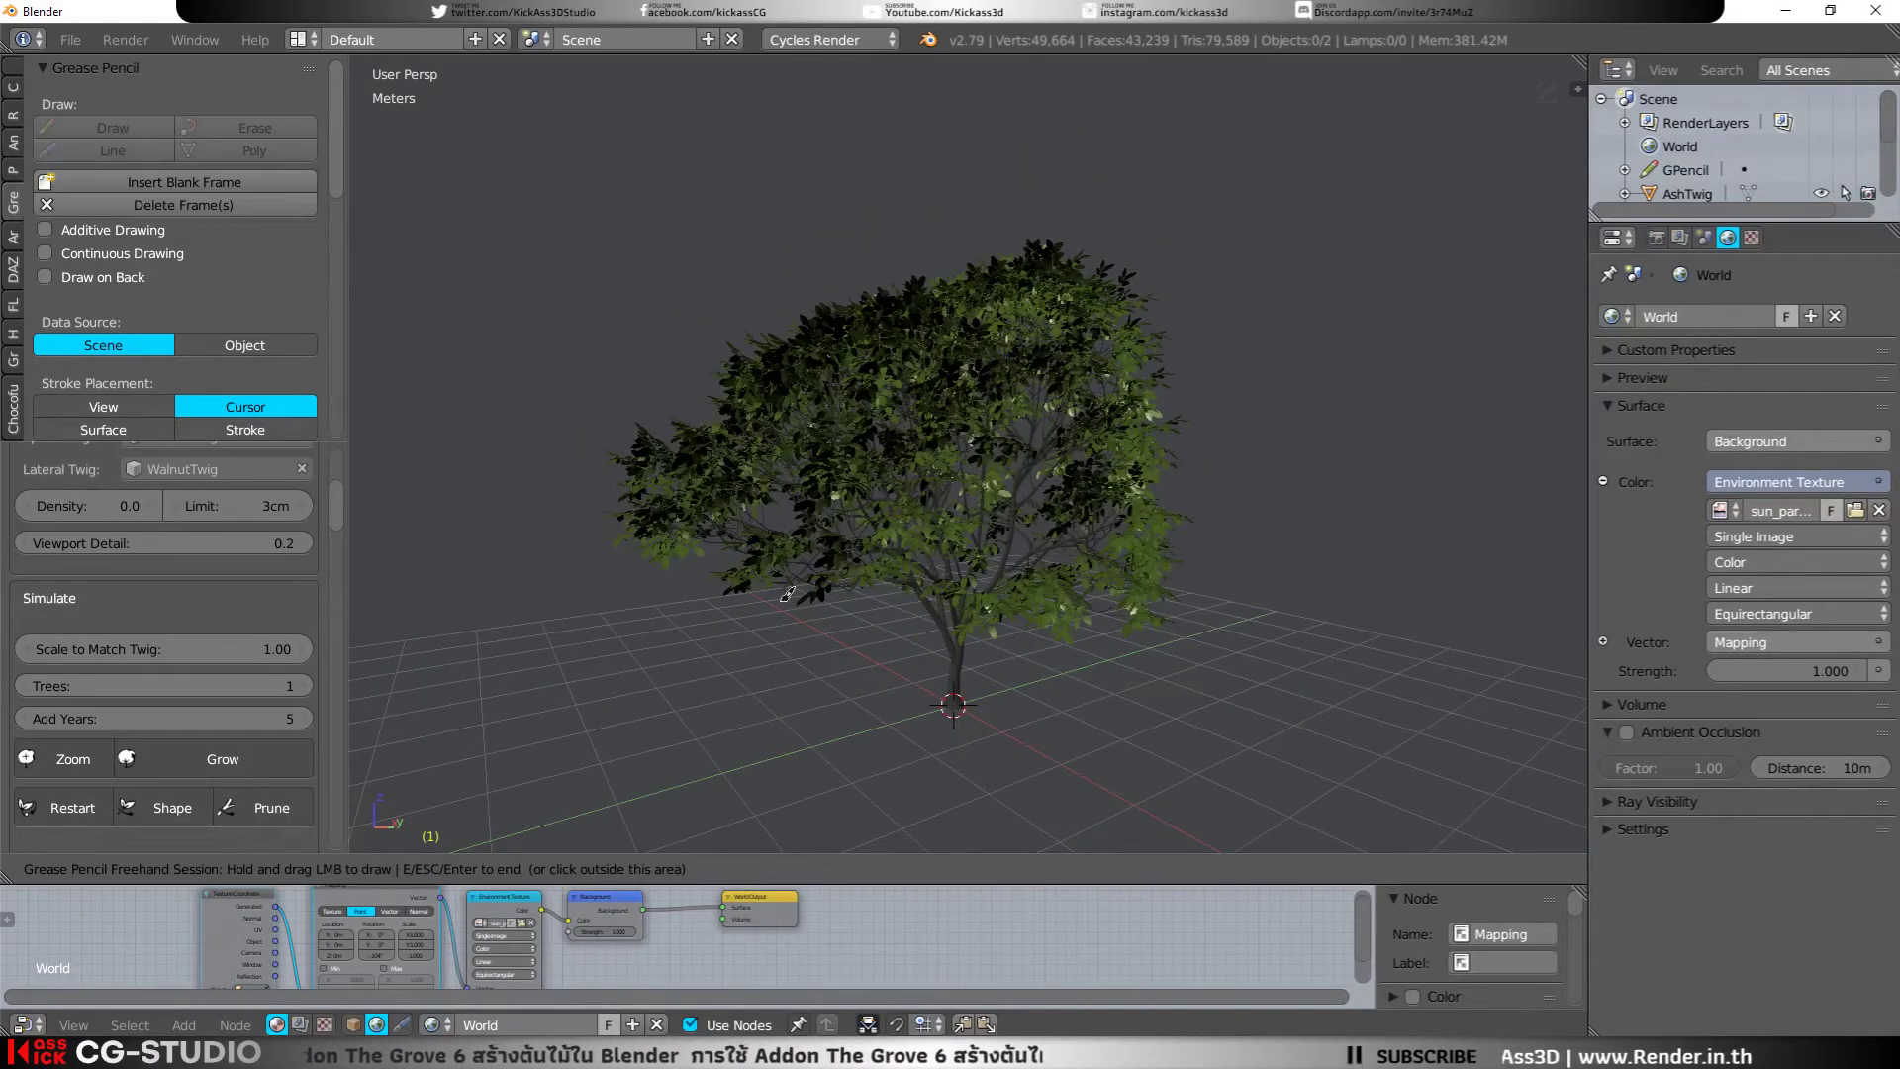
pyautogui.moveTo(827, 650); pyautogui.dragTo(766, 414)
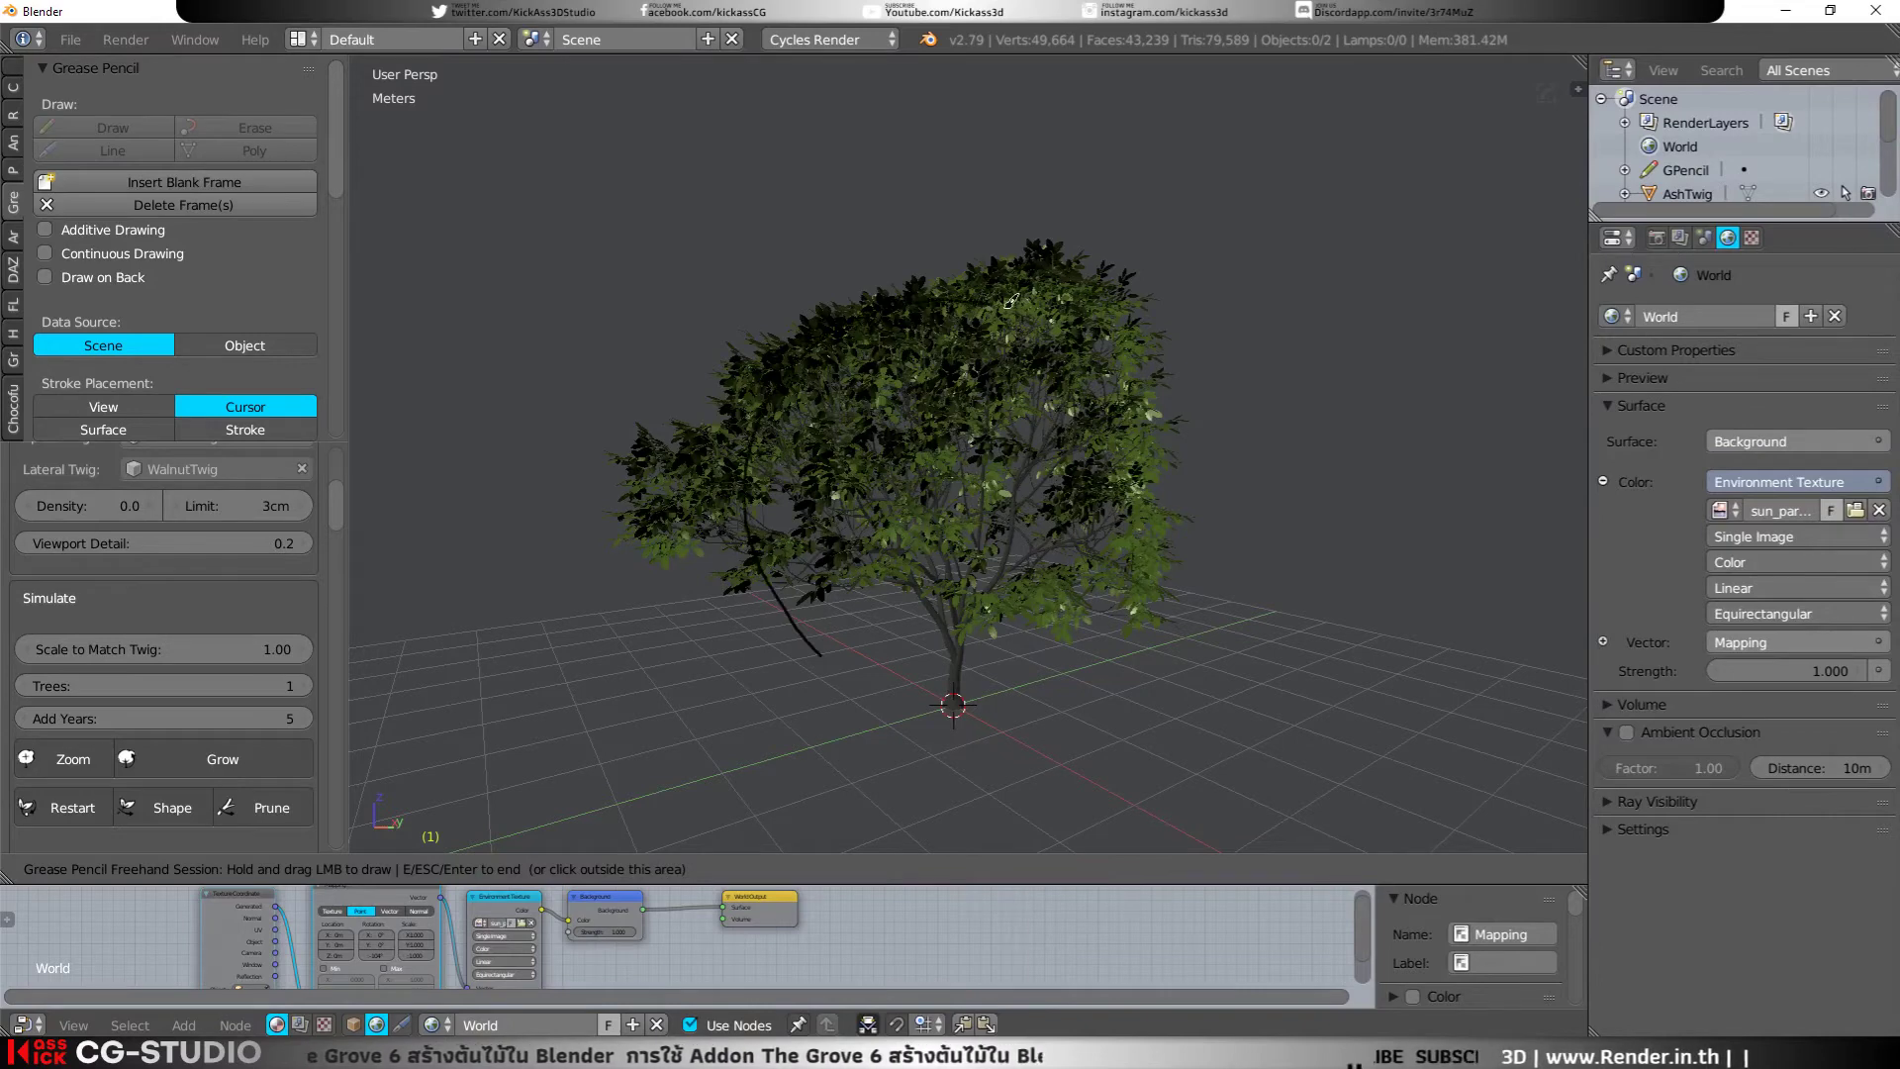
pyautogui.moveTo(1011, 300)
pyautogui.mouseDown()
pyautogui.moveTo(1146, 516)
pyautogui.moveTo(1128, 650)
pyautogui.mouseUp()
pyautogui.click(215, 800)
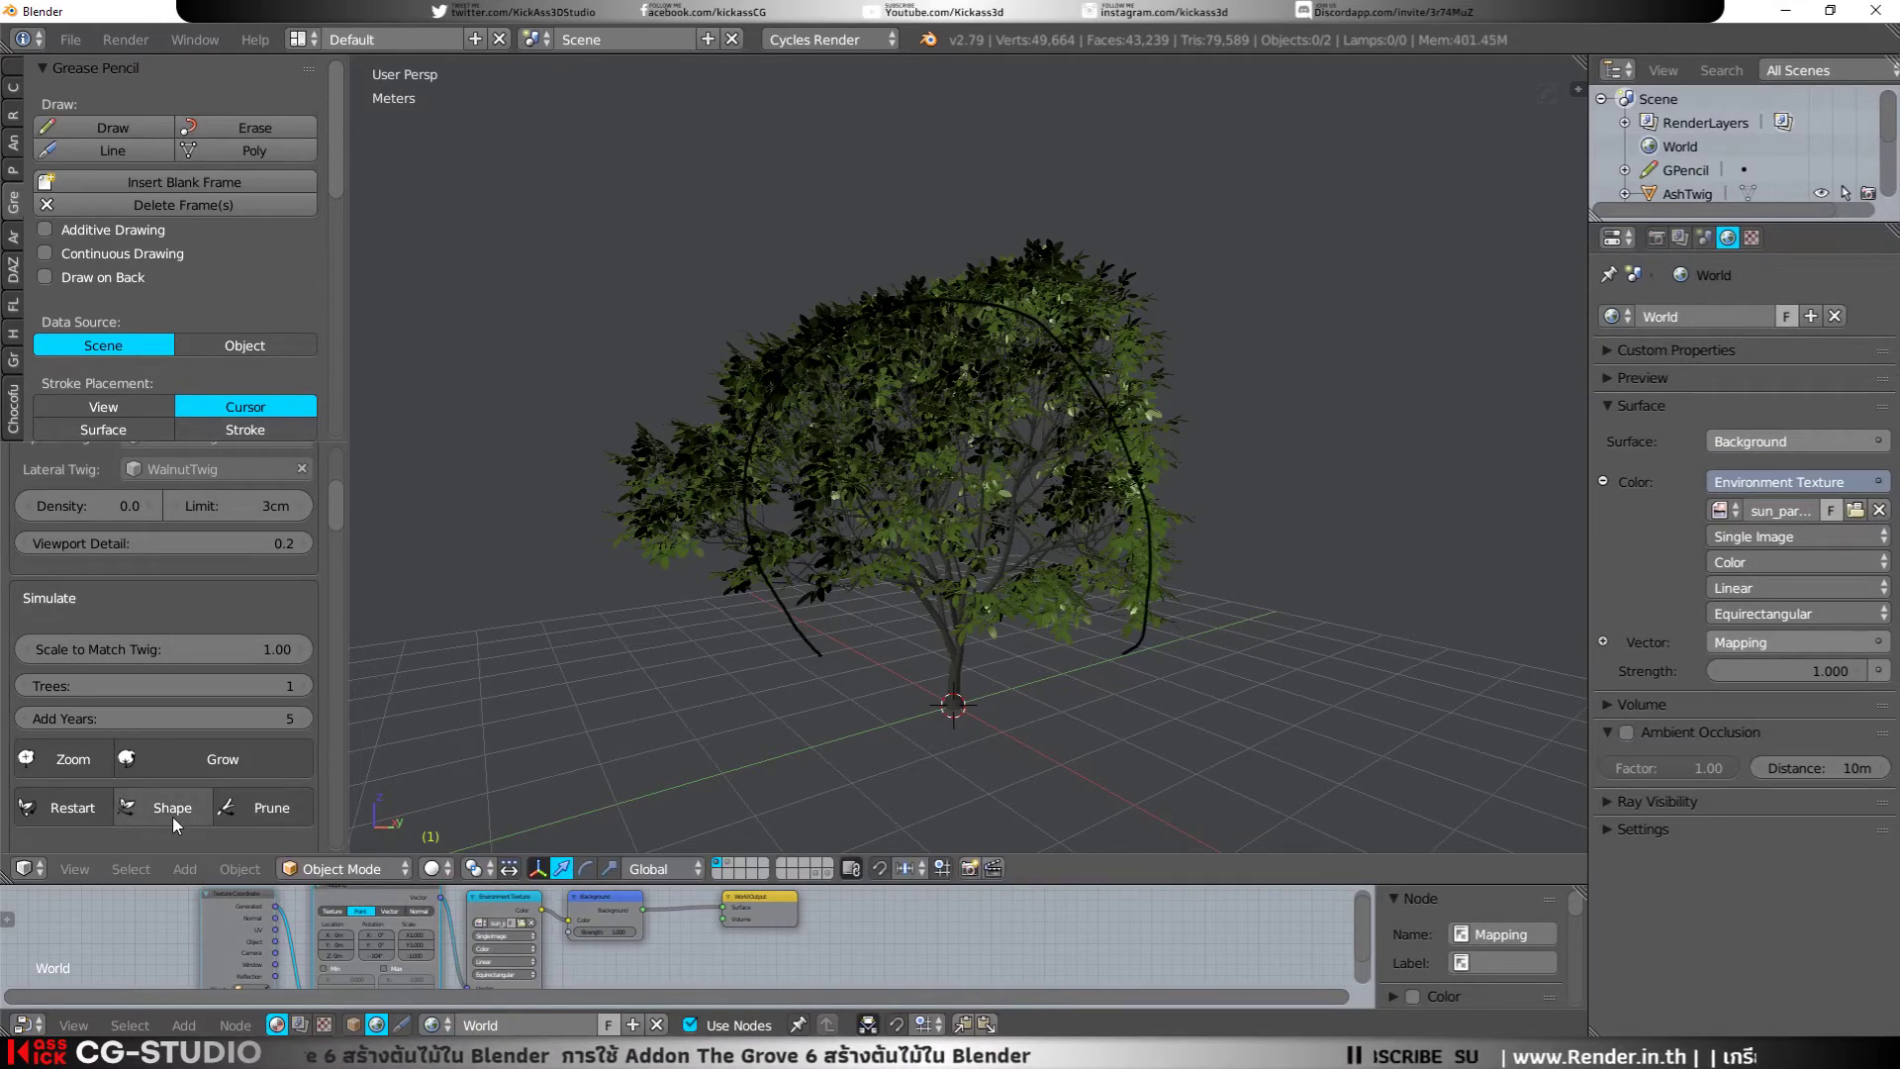
pyautogui.click(170, 809)
# Step: Draw an arcing cut over the crown's top right and trim the branches beyond it
pyautogui.moveTo(764, 644)
pyautogui.mouseDown(button='middle')
pyautogui.moveTo(672, 639)
pyautogui.moveTo(804, 508)
pyautogui.mouseUp(button='middle')
pyautogui.click(138, 126)
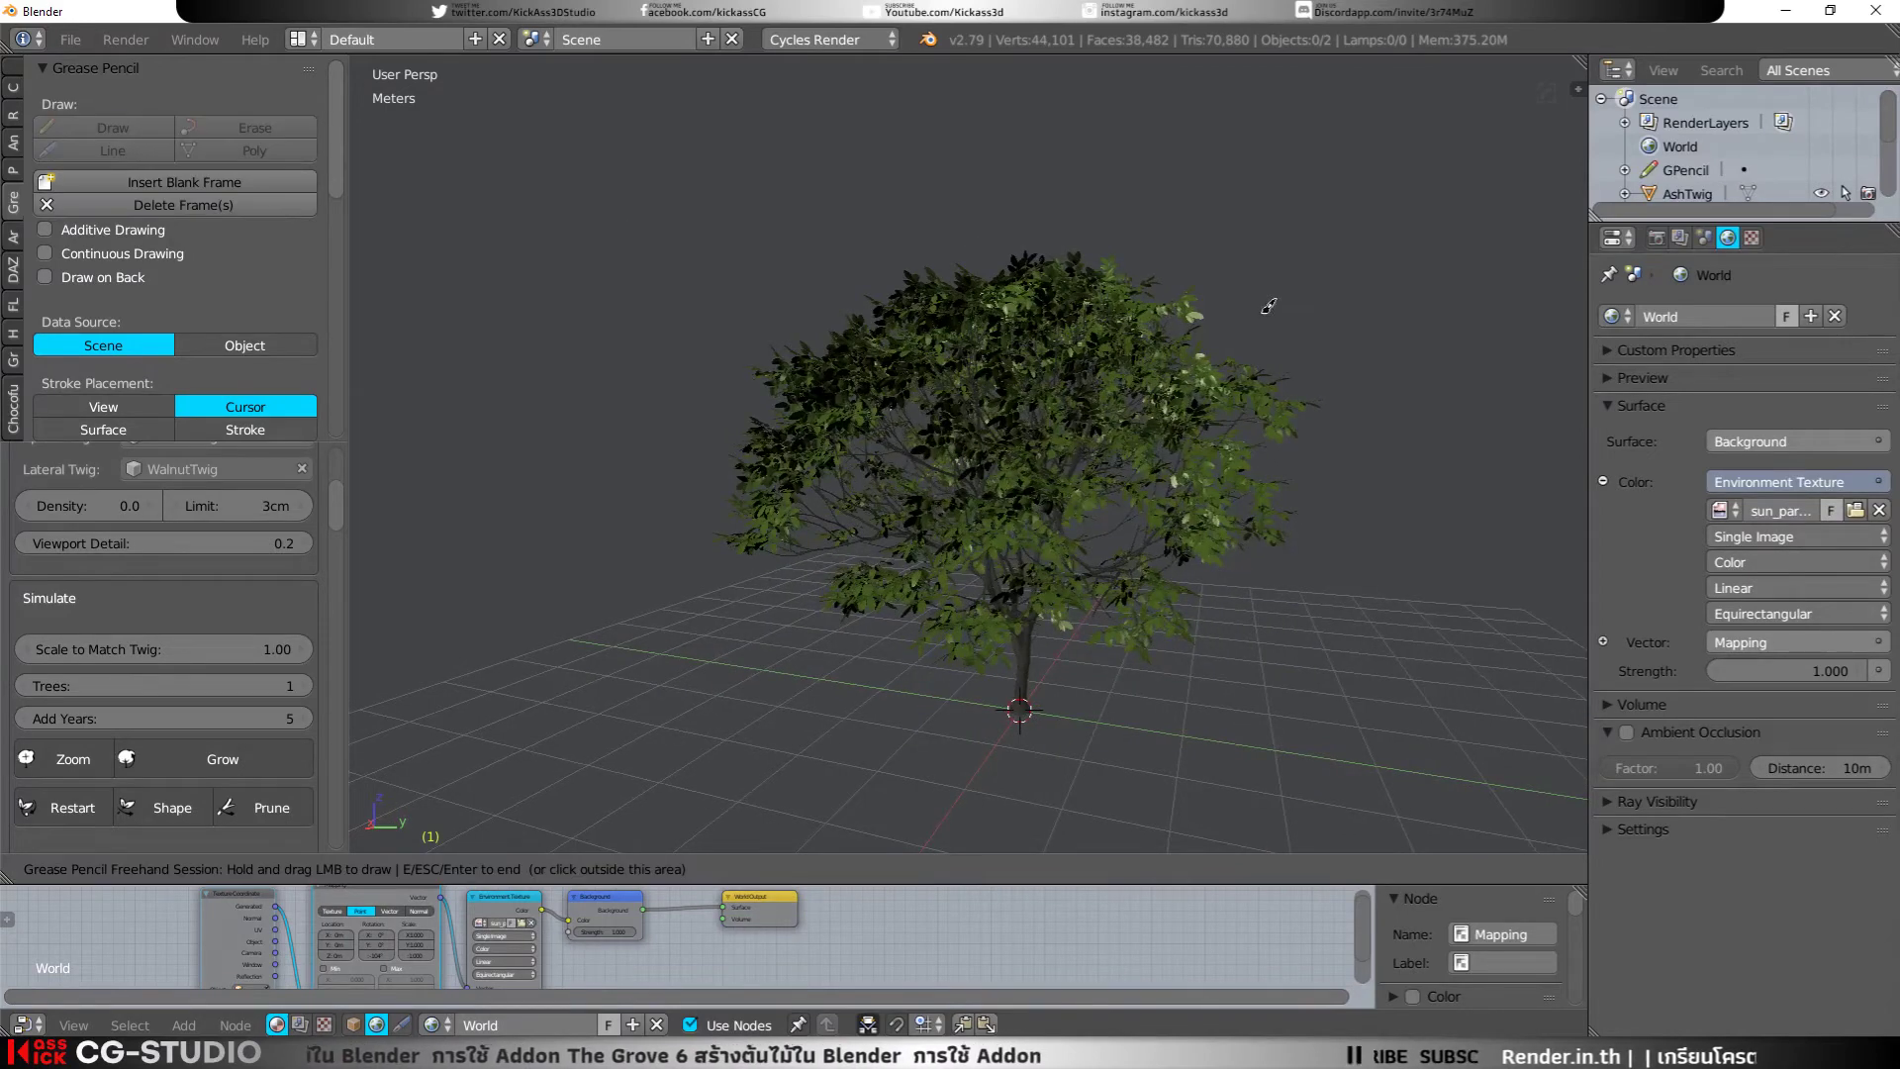
pyautogui.moveTo(990, 231)
pyautogui.mouseDown()
pyautogui.moveTo(1205, 333)
pyautogui.moveTo(1225, 589)
pyautogui.moveTo(1156, 663)
pyautogui.mouseUp()
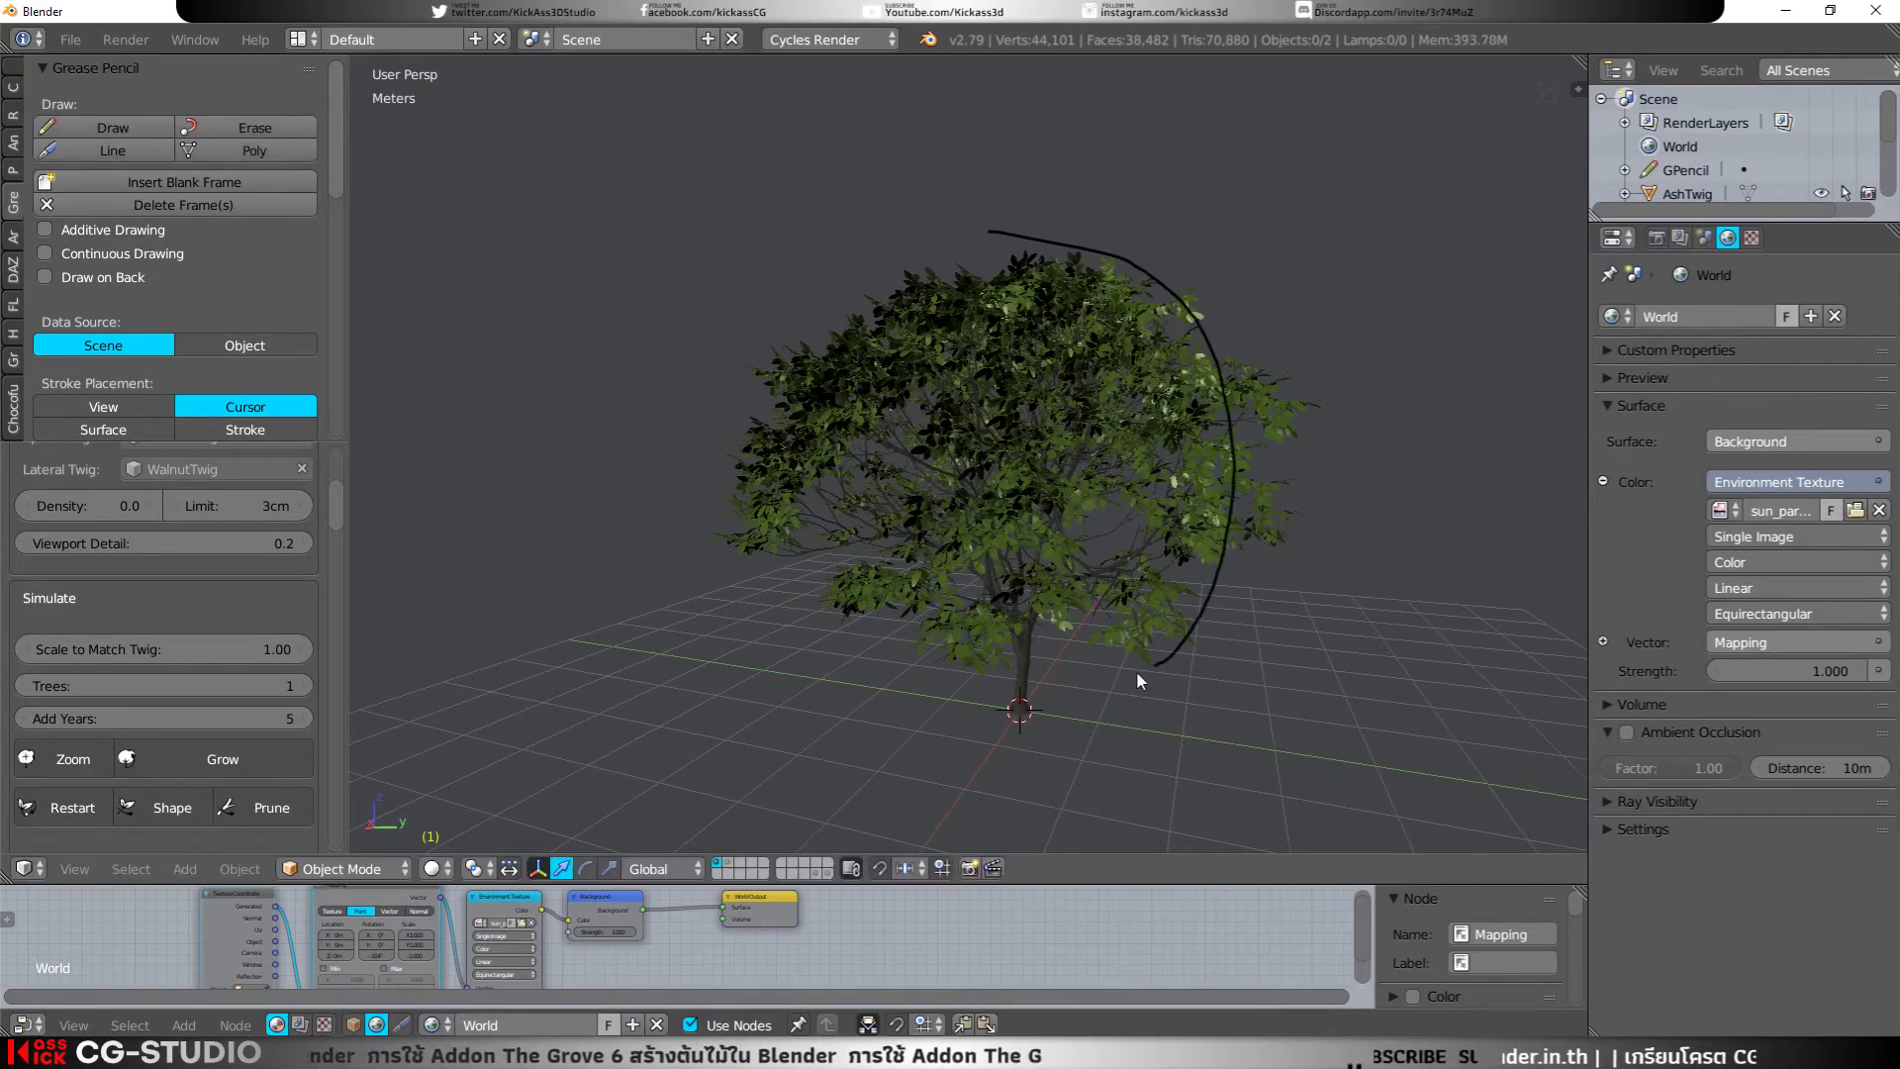
pyautogui.click(156, 810)
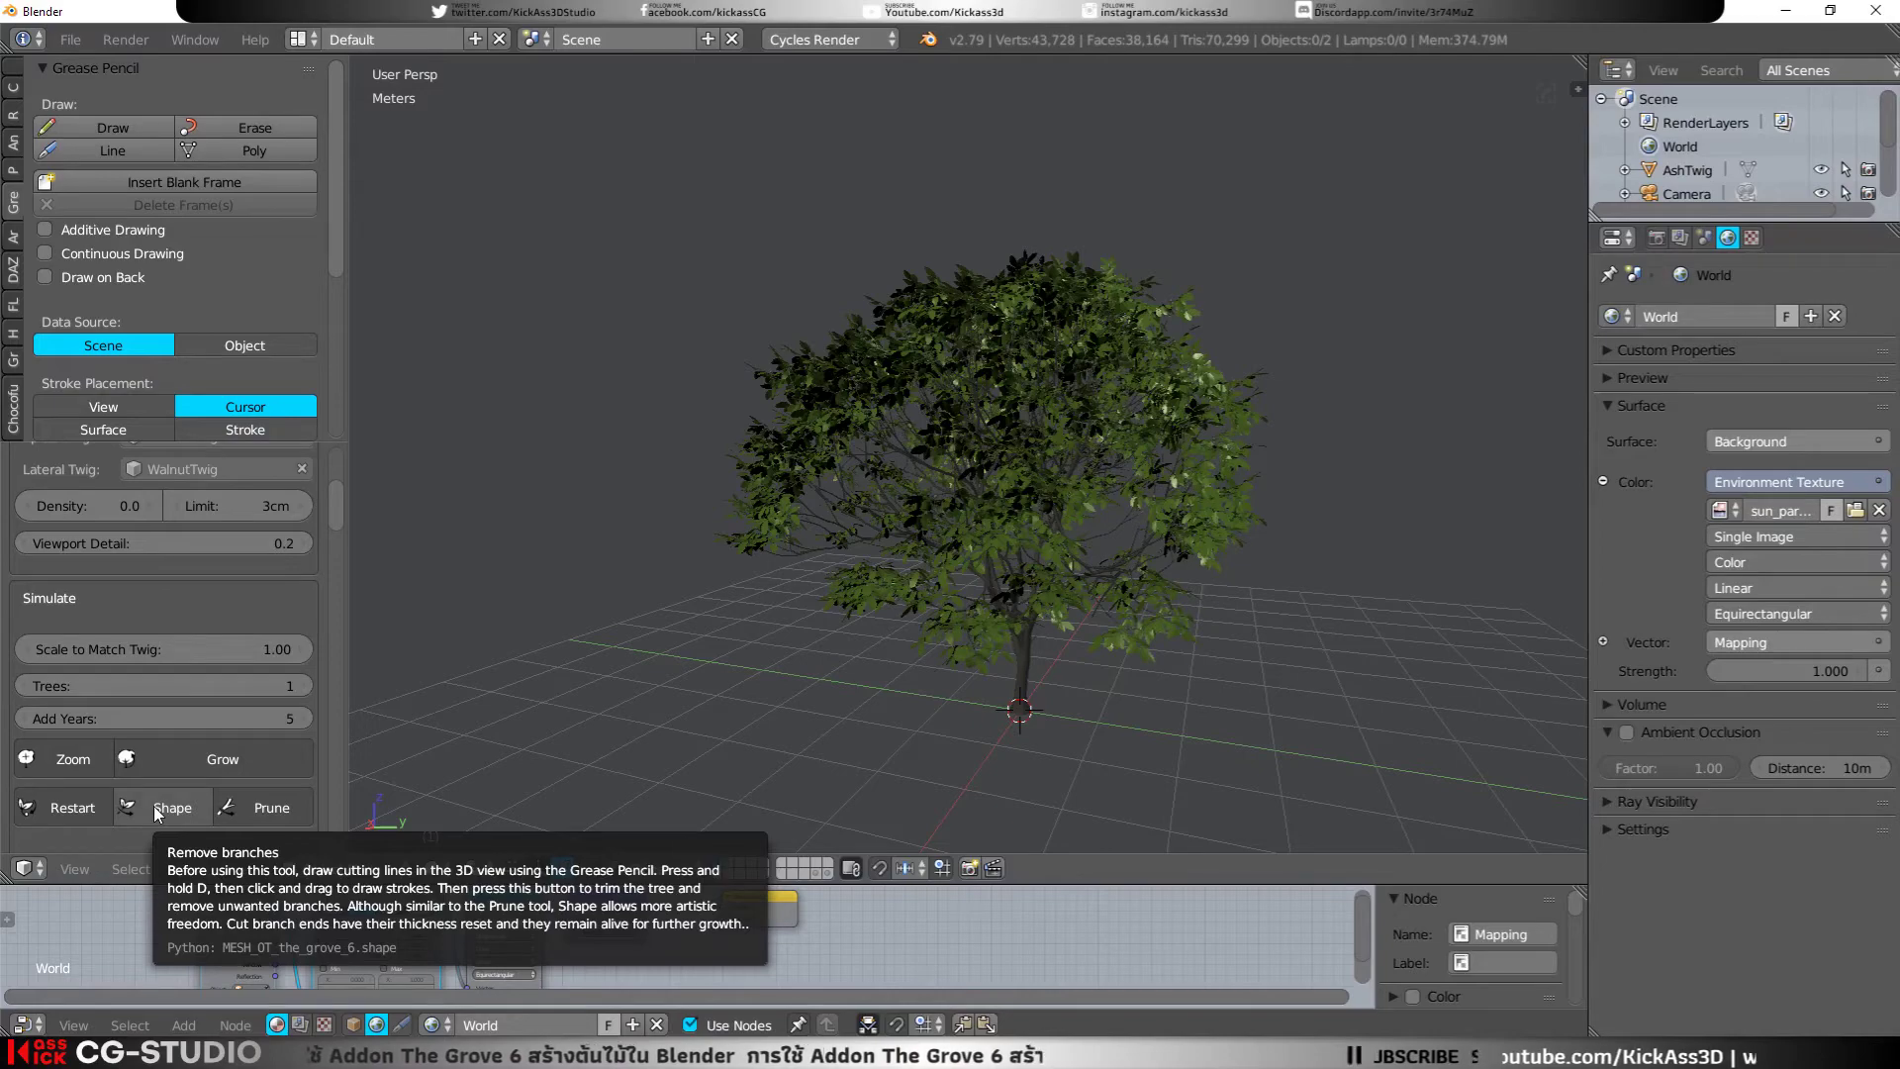
# Step: Draw cut strokes near the trunk and on the right side, then prune the crossed branches
pyautogui.click(93, 125)
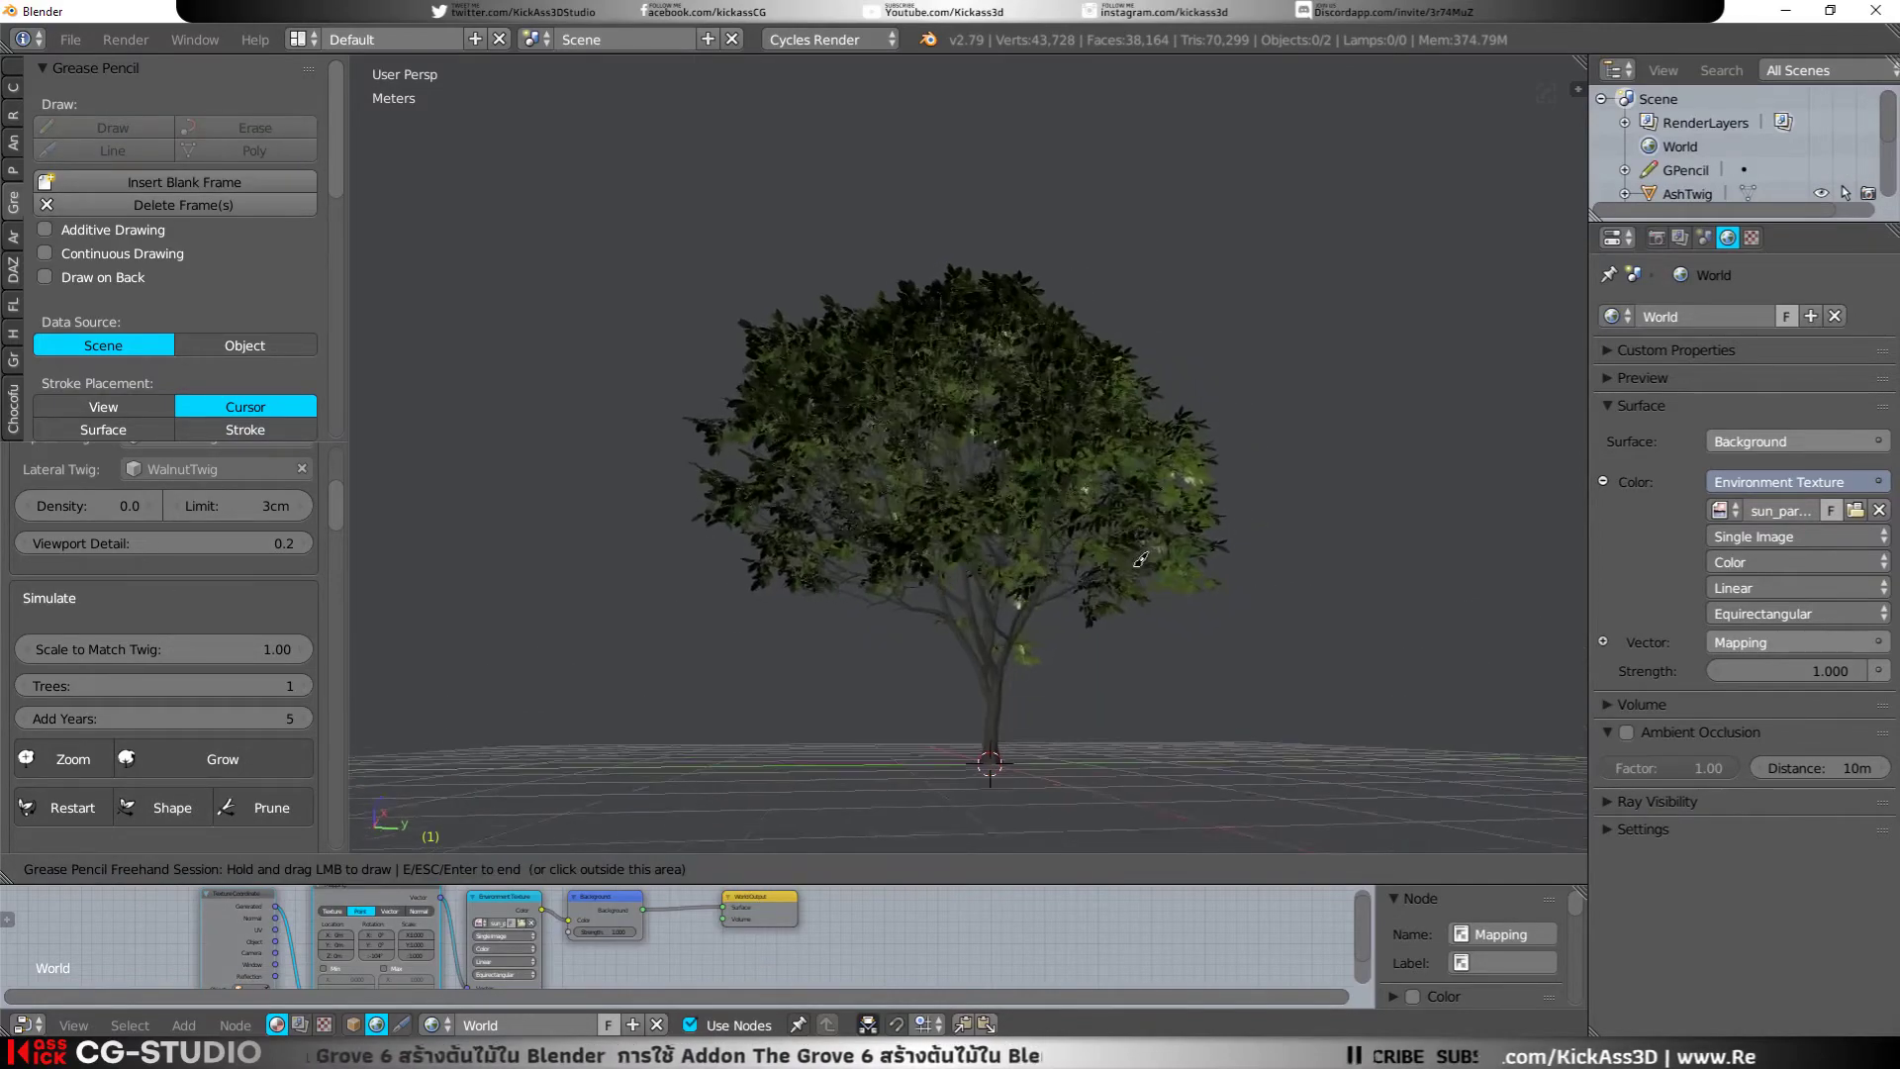
pyautogui.scroll(5, 1059, 661)
pyautogui.scroll(-3, 1059, 661)
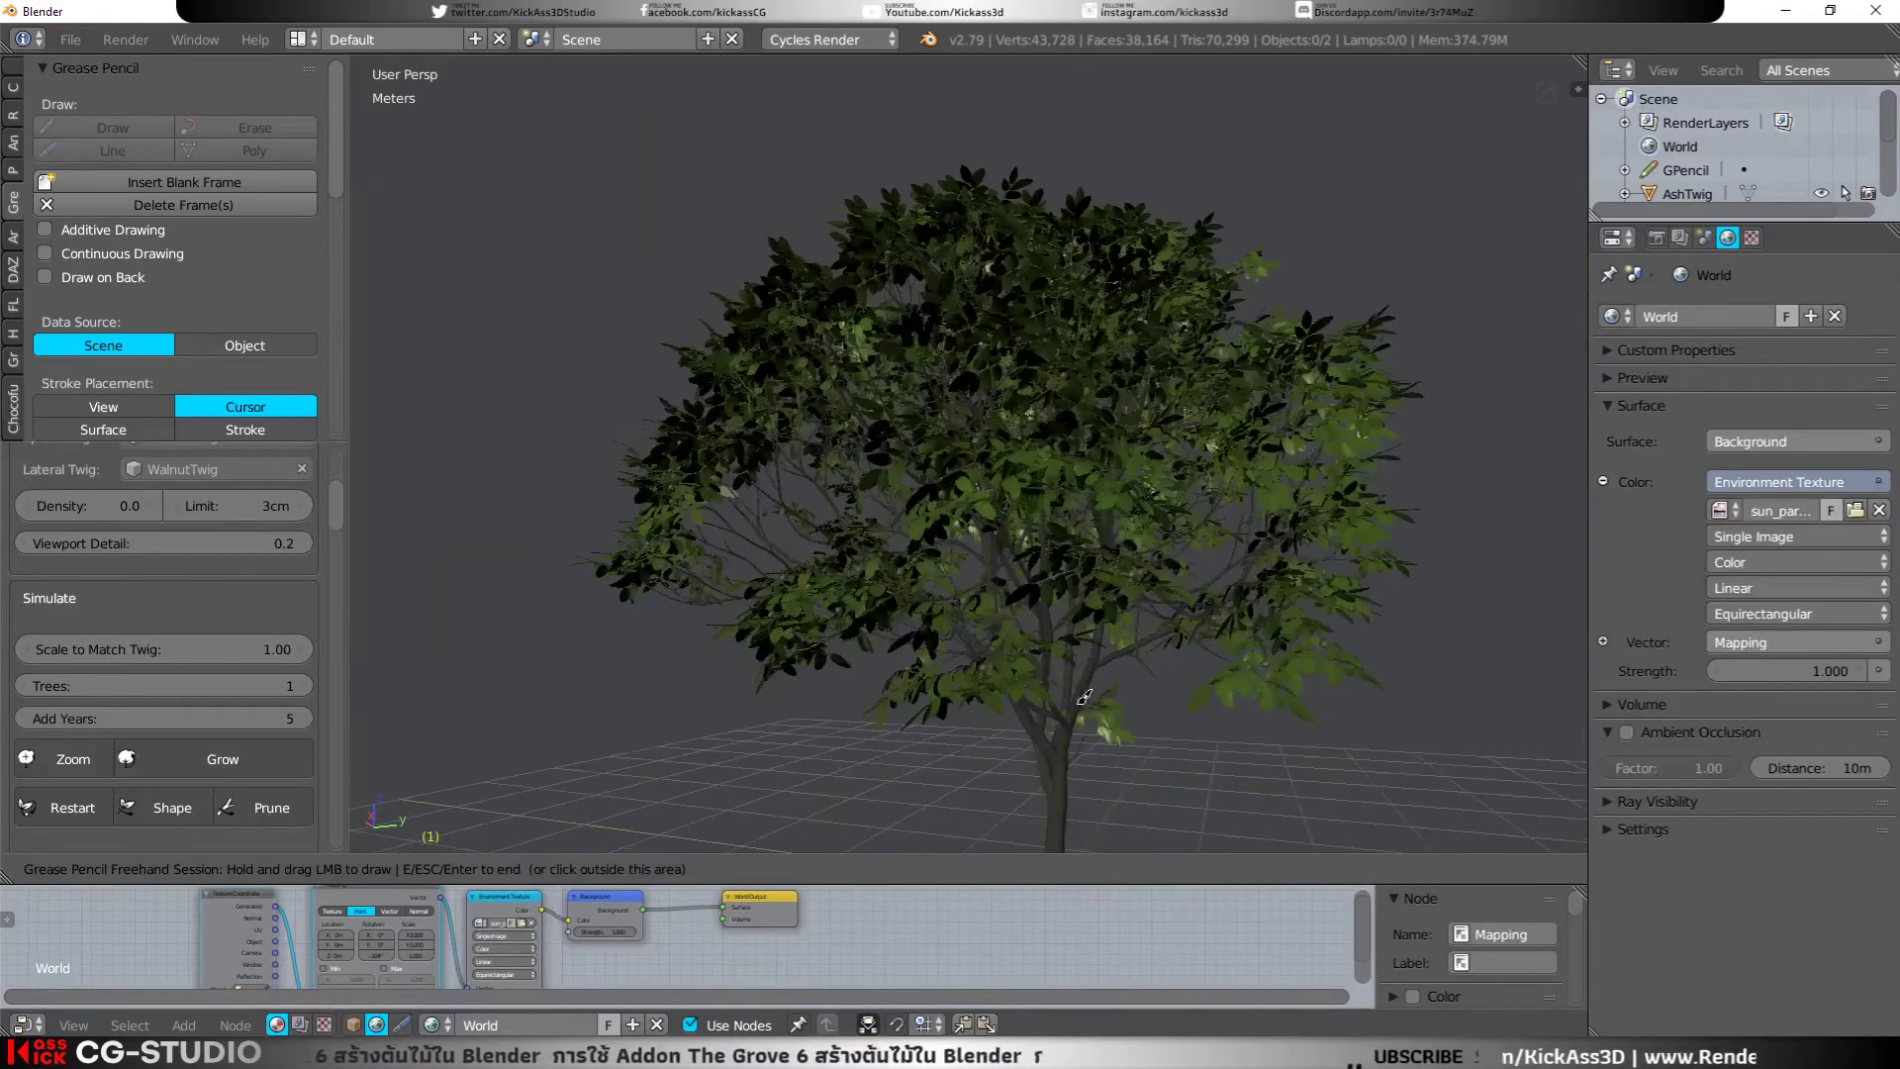
pyautogui.scroll(-2, 1054, 624)
pyautogui.scroll(-2, 1049, 584)
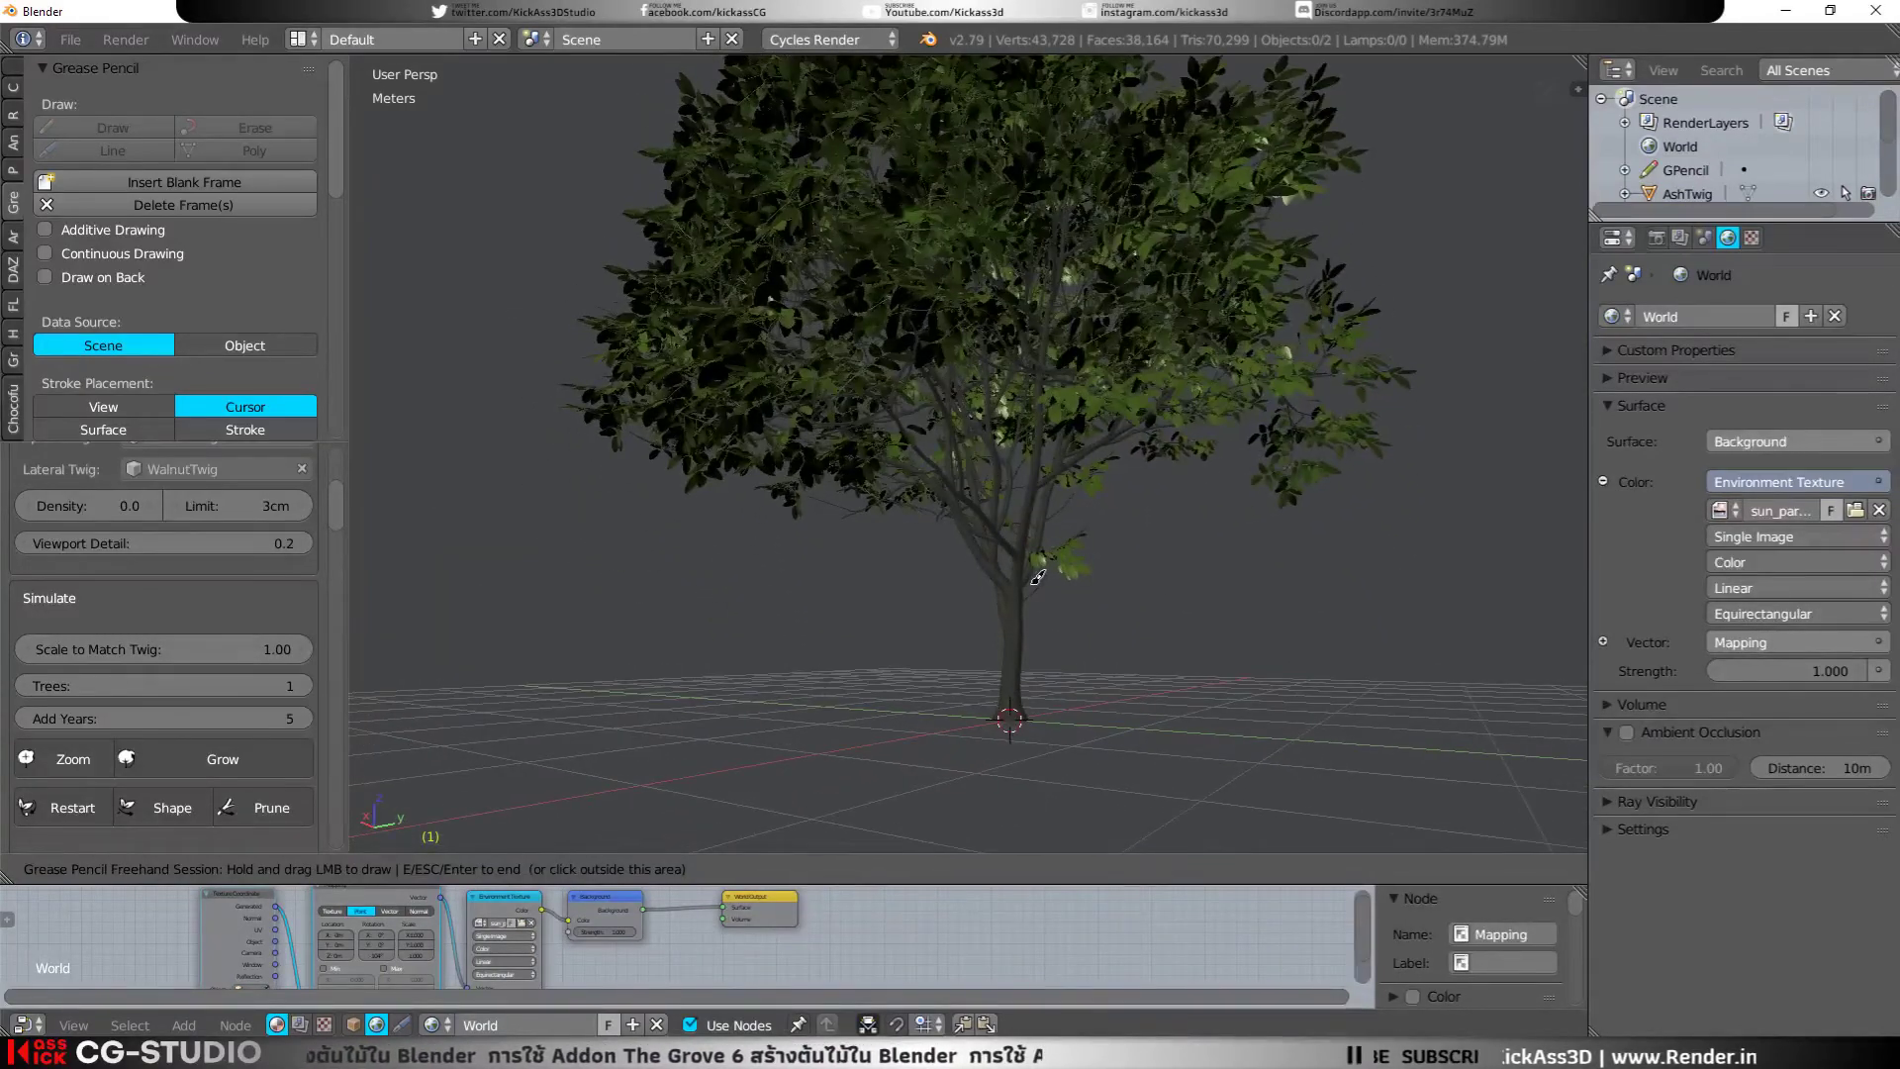
pyautogui.moveTo(1033, 583); pyautogui.dragTo(1060, 623)
pyautogui.press('Escape')
pyautogui.moveTo(1098, 586)
pyautogui.mouseDown(button='middle')
pyautogui.moveTo(1136, 569)
pyautogui.moveTo(1081, 566)
pyautogui.moveTo(1065, 530)
pyautogui.mouseUp(button='middle')
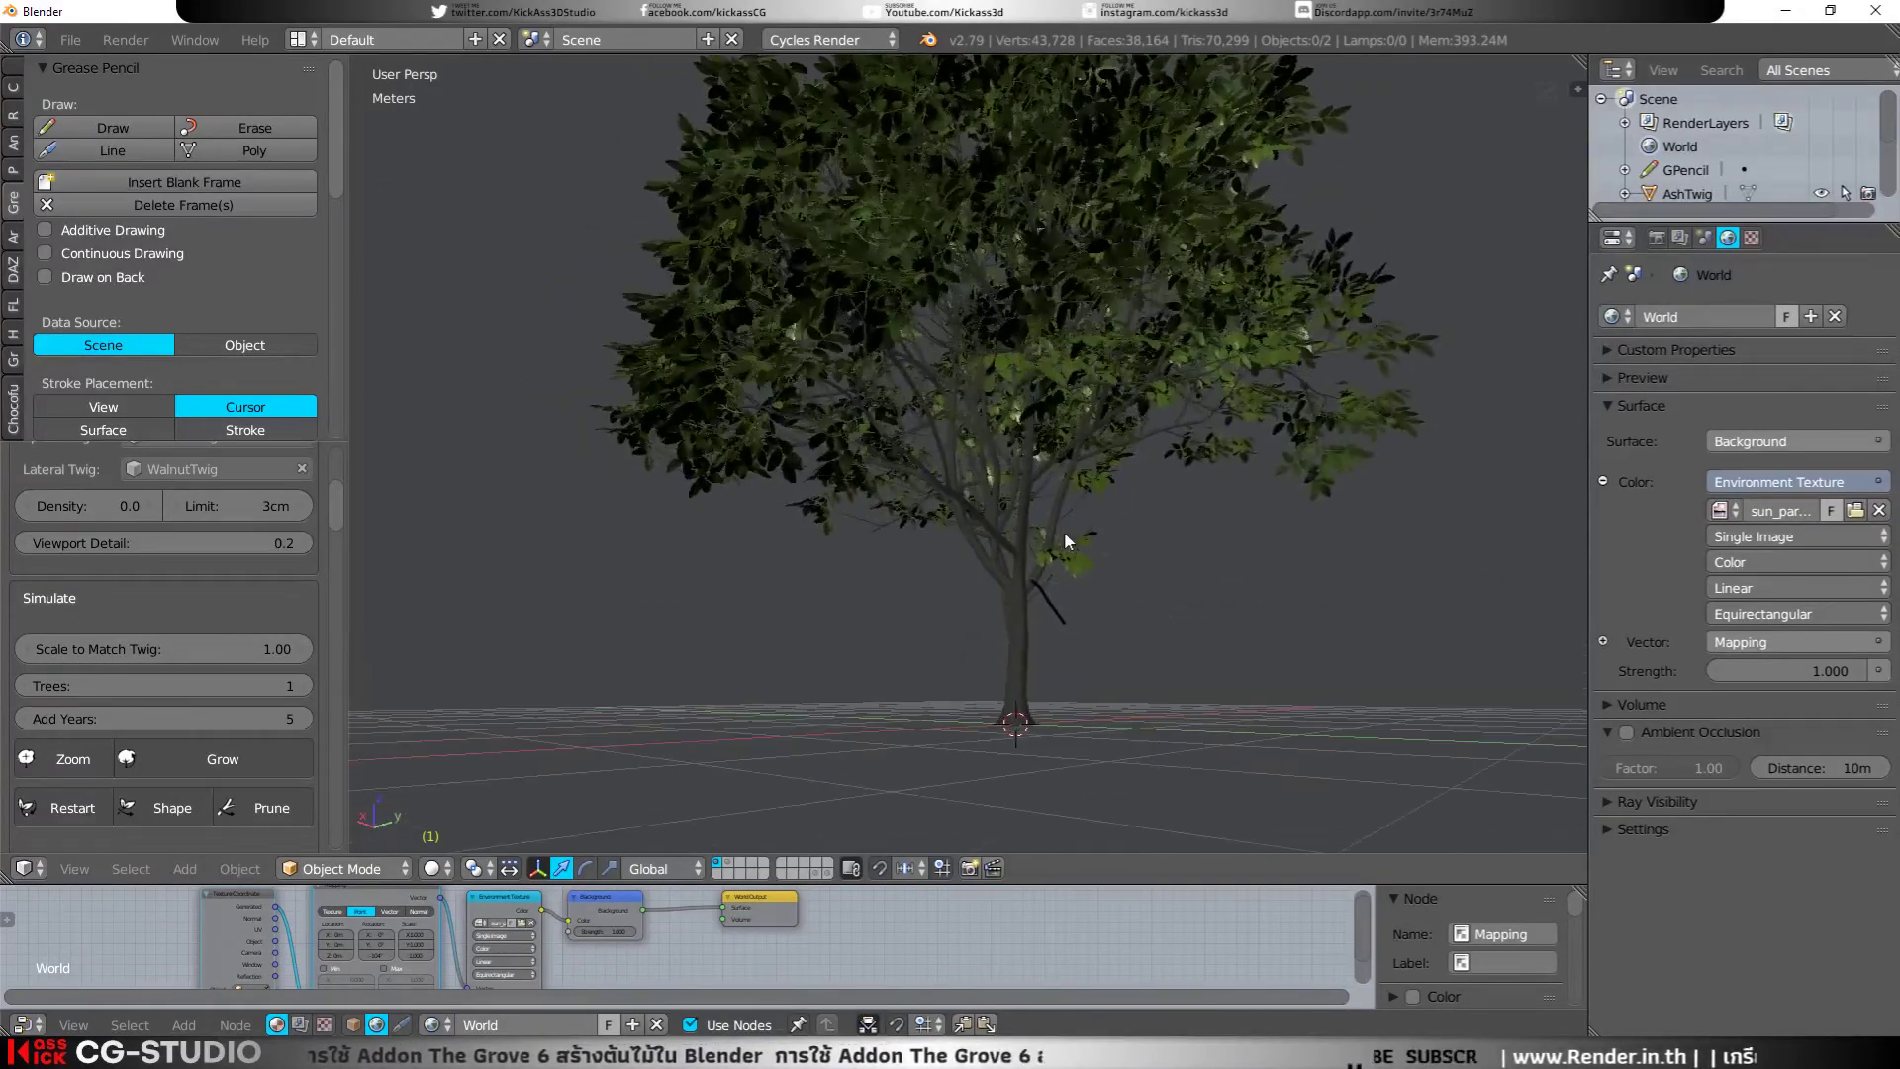
pyautogui.click(132, 127)
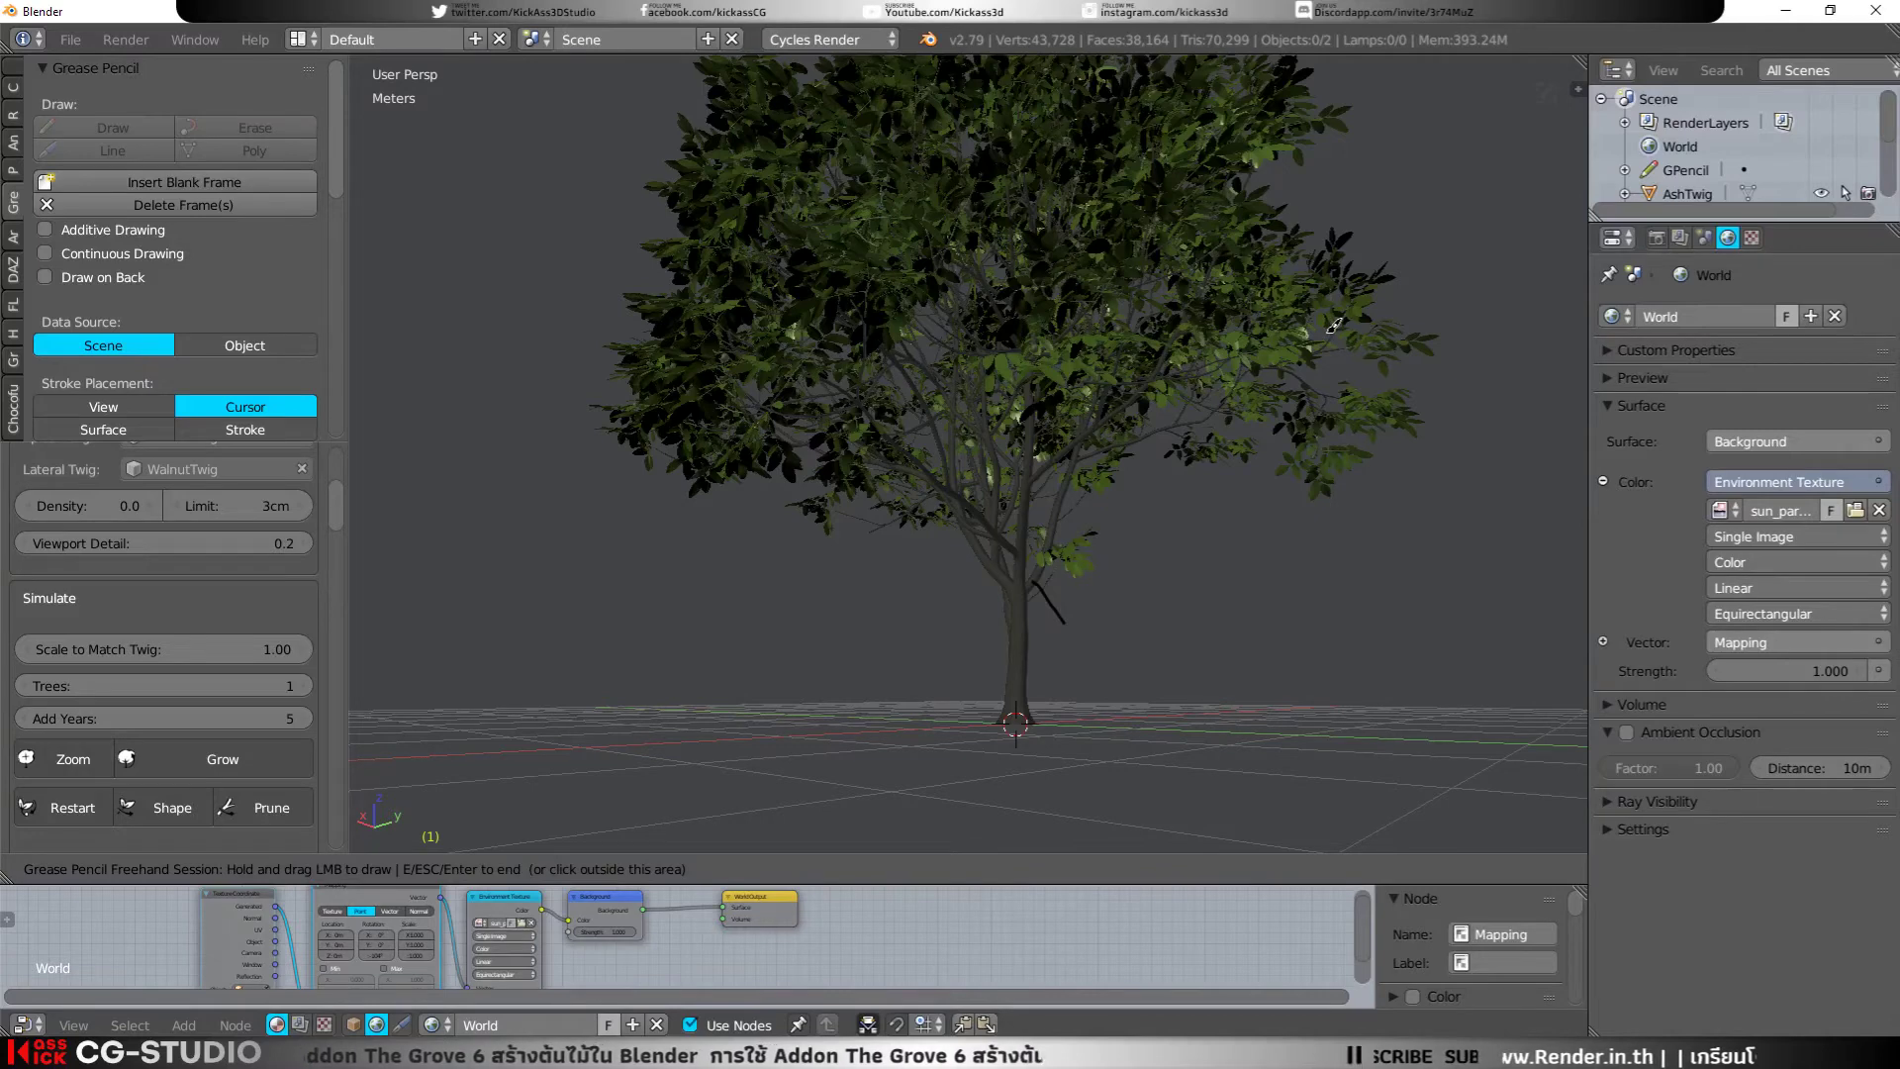
pyautogui.moveTo(1326, 330); pyautogui.dragTo(1338, 366)
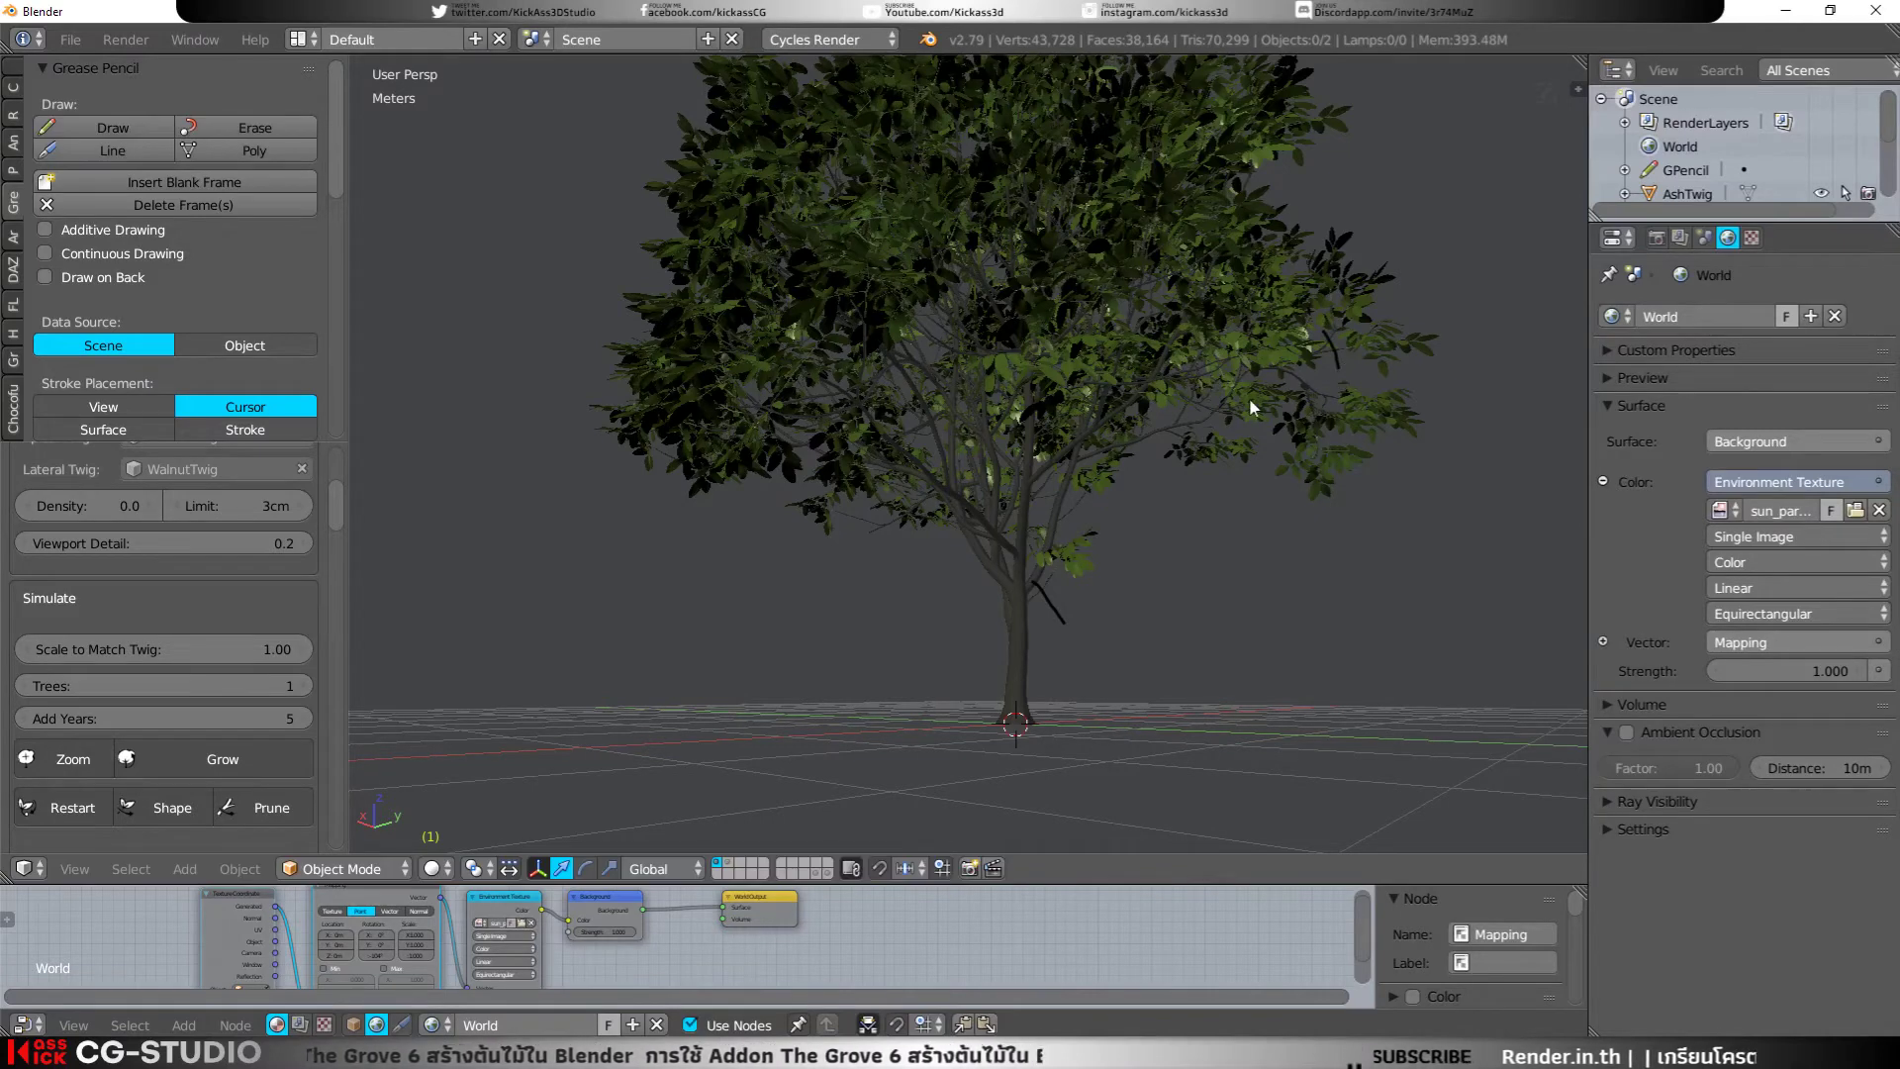
pyautogui.click(269, 811)
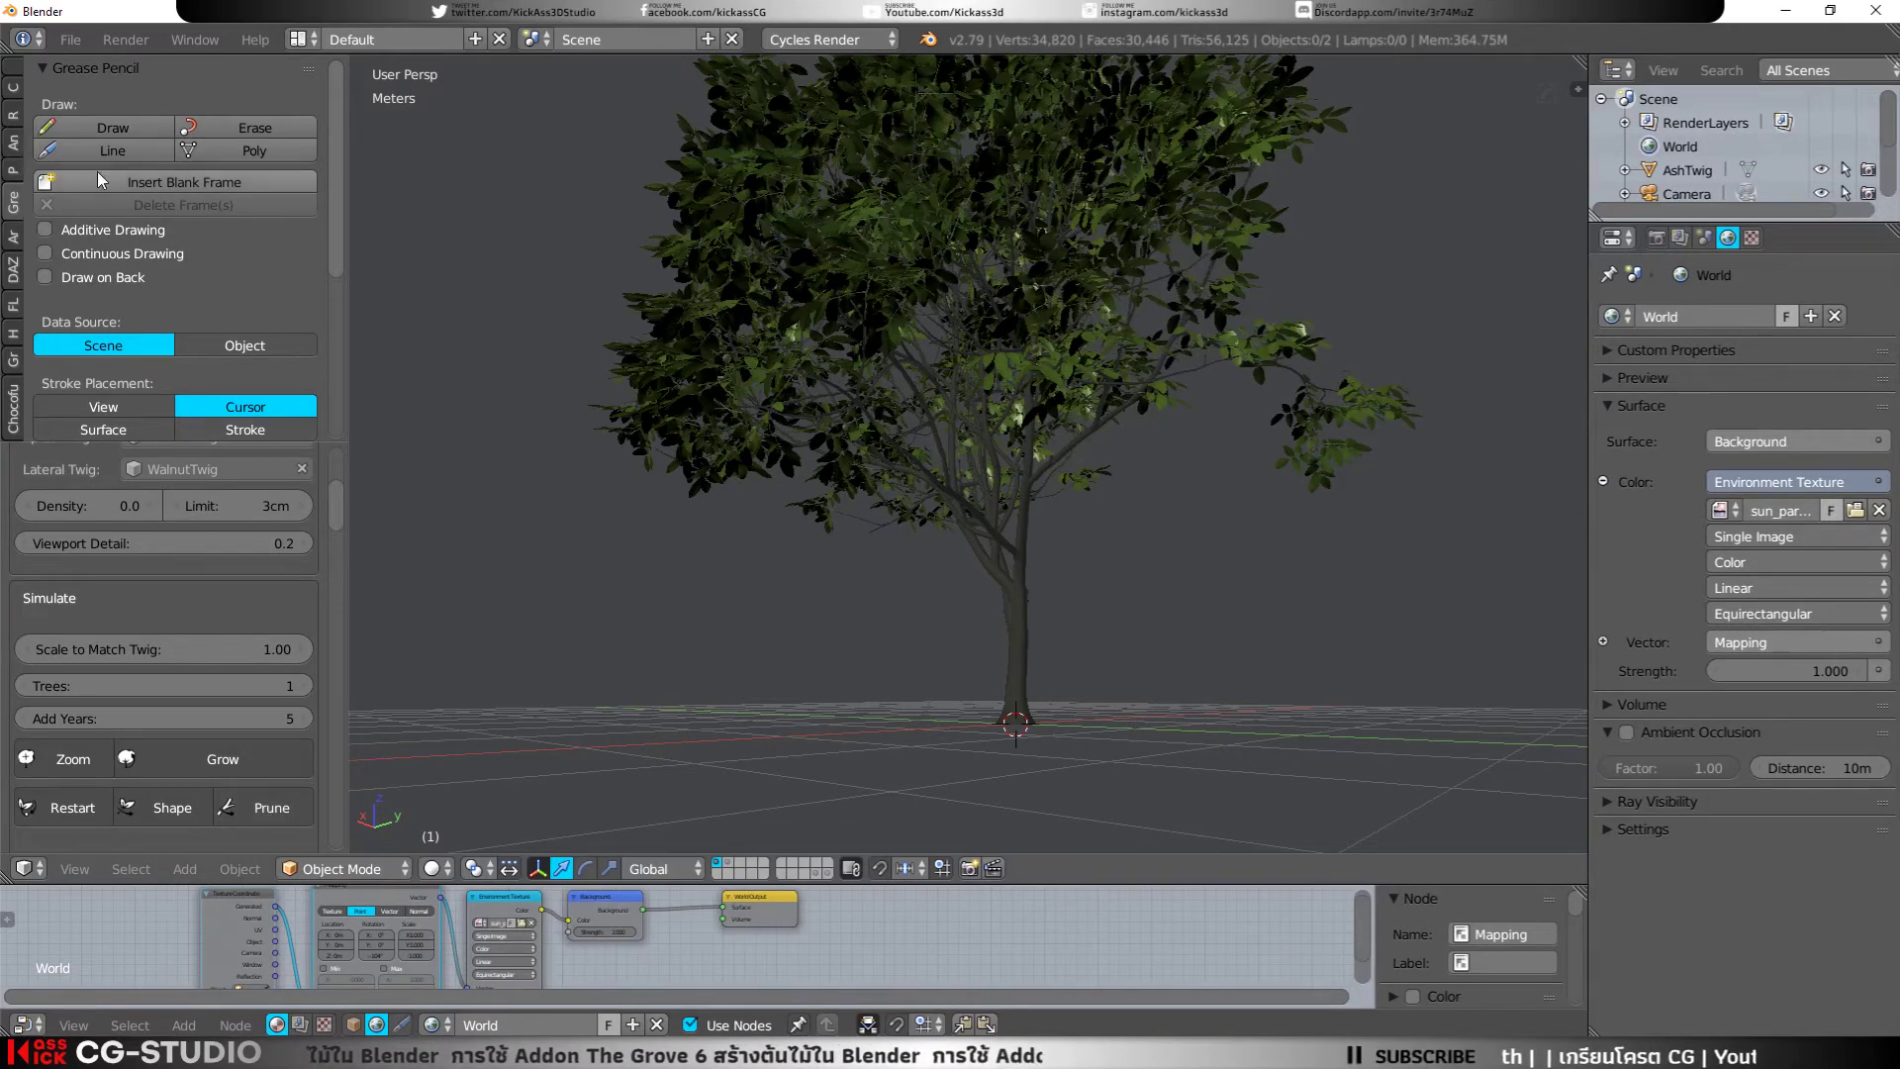
# Step: Draw a short cut stroke among the branches and prune along it
pyautogui.click(112, 125)
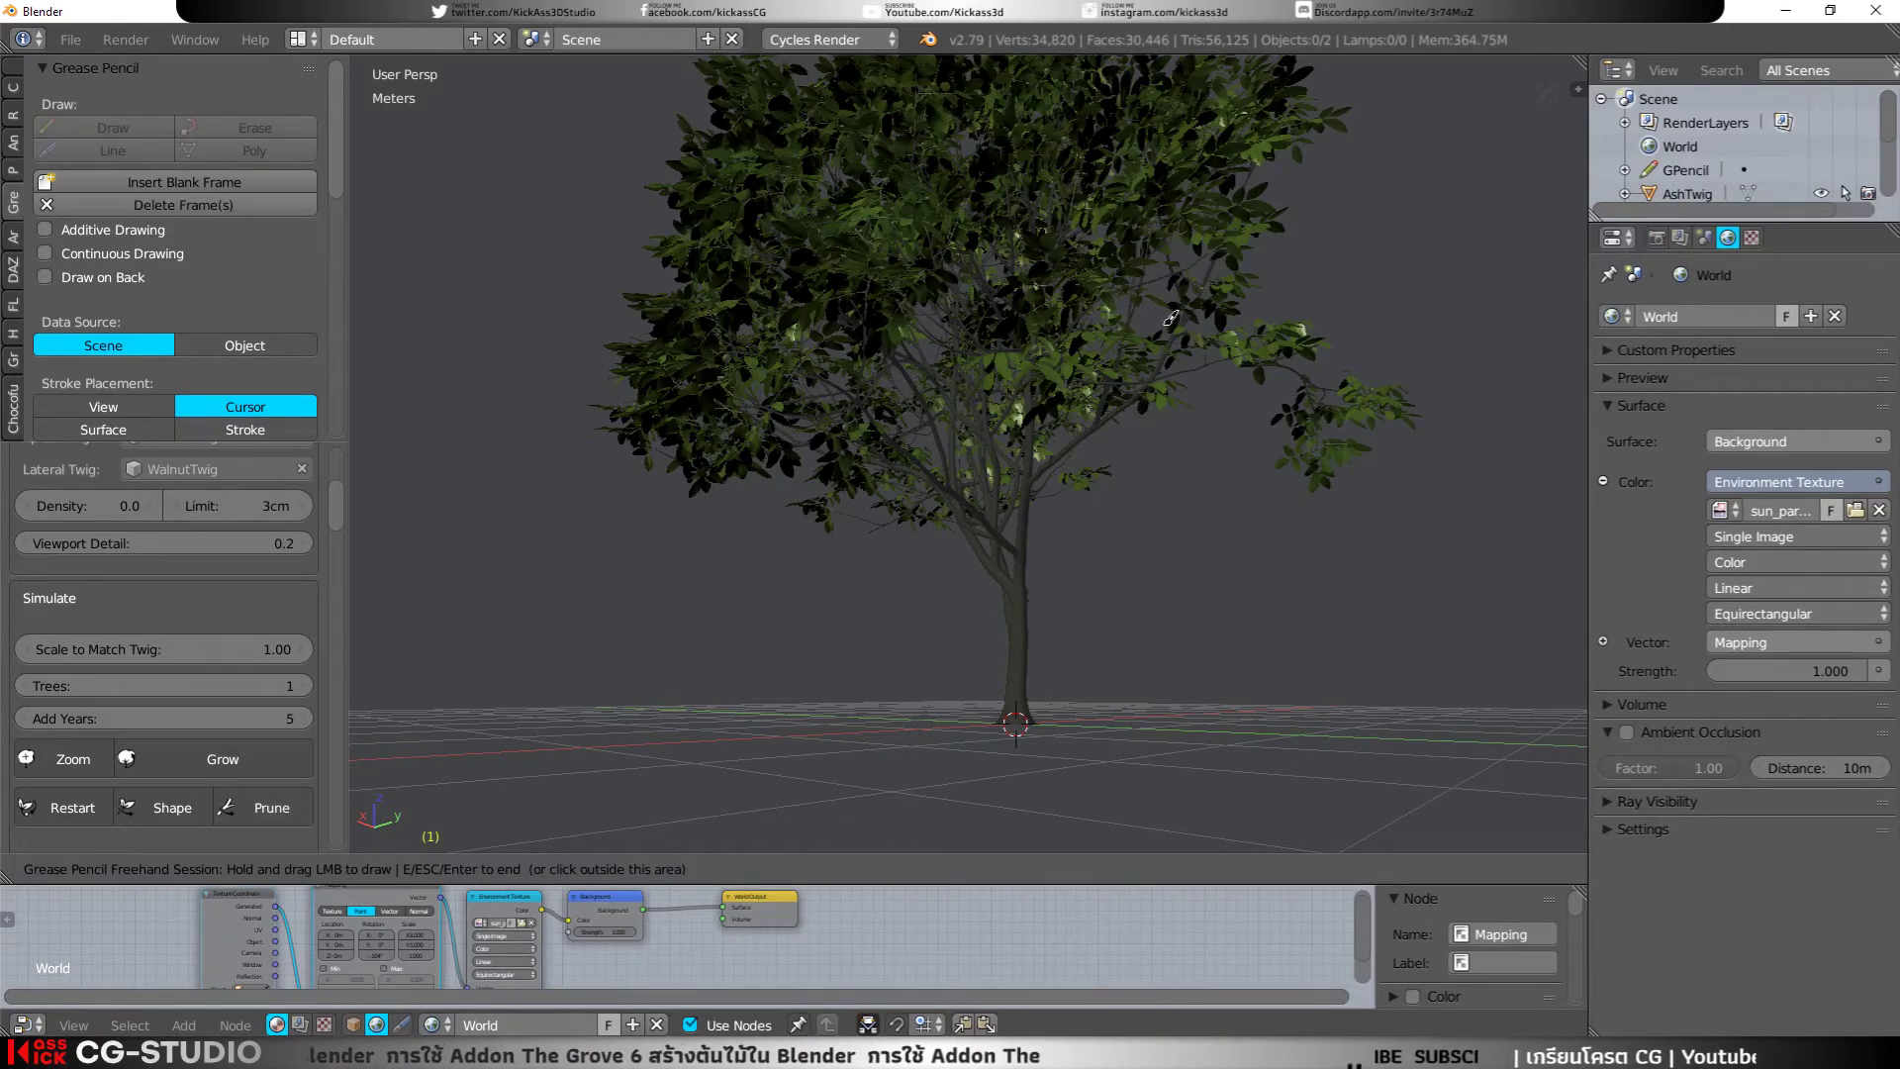
pyautogui.moveTo(1197, 360); pyautogui.dragTo(1204, 411)
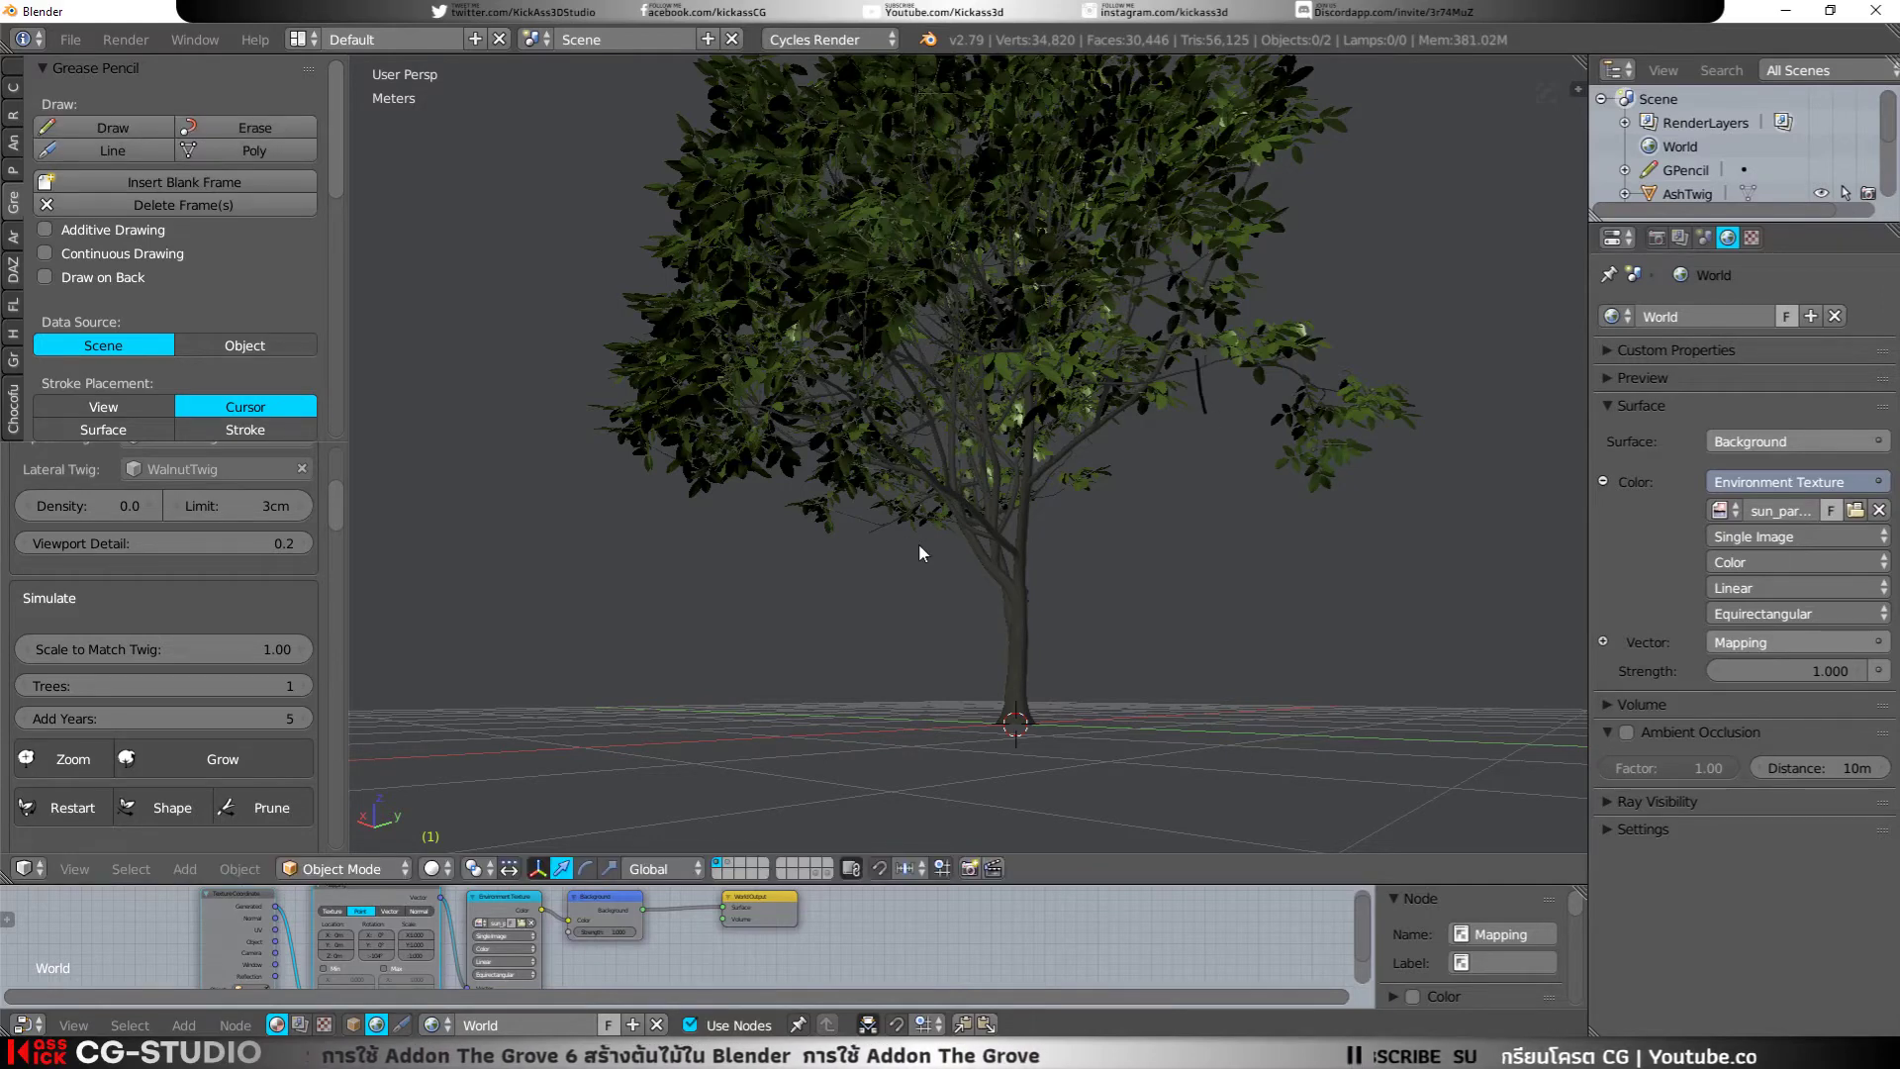
pyautogui.click(112, 127)
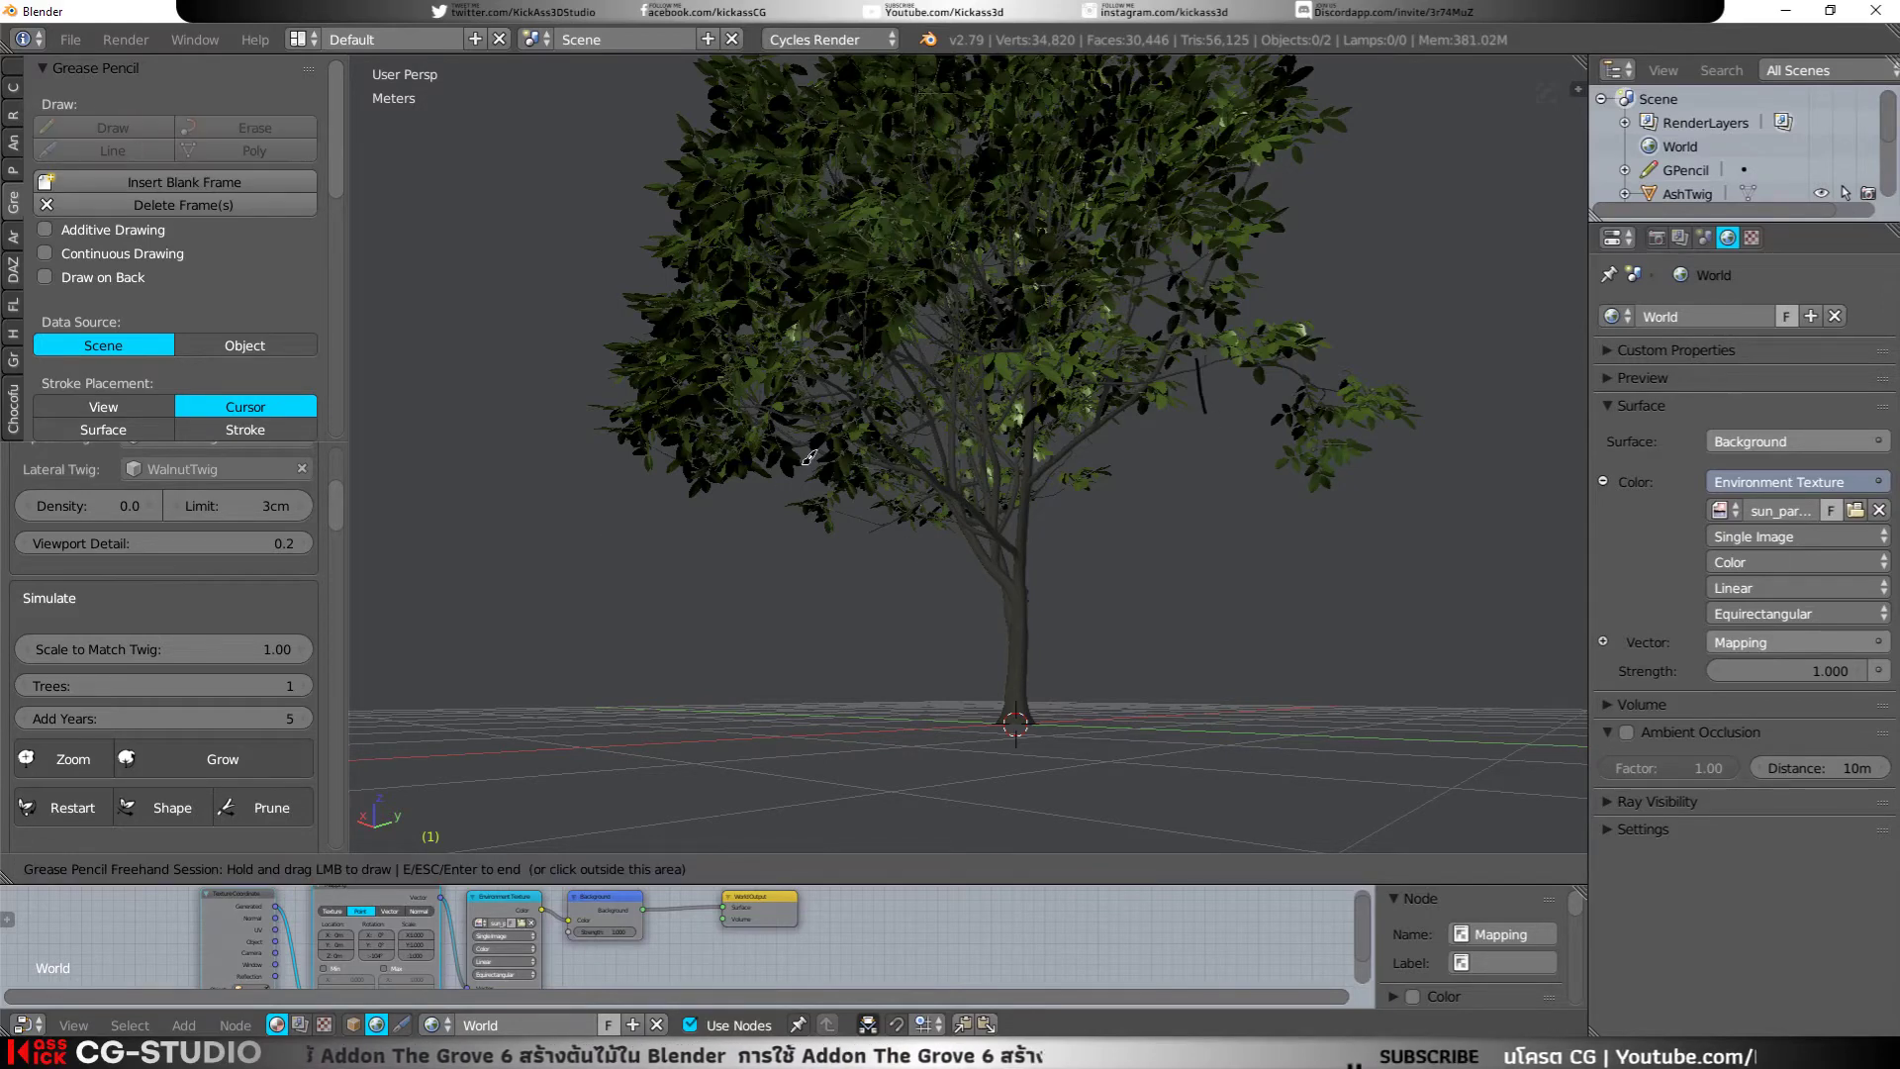
pyautogui.press('Escape')
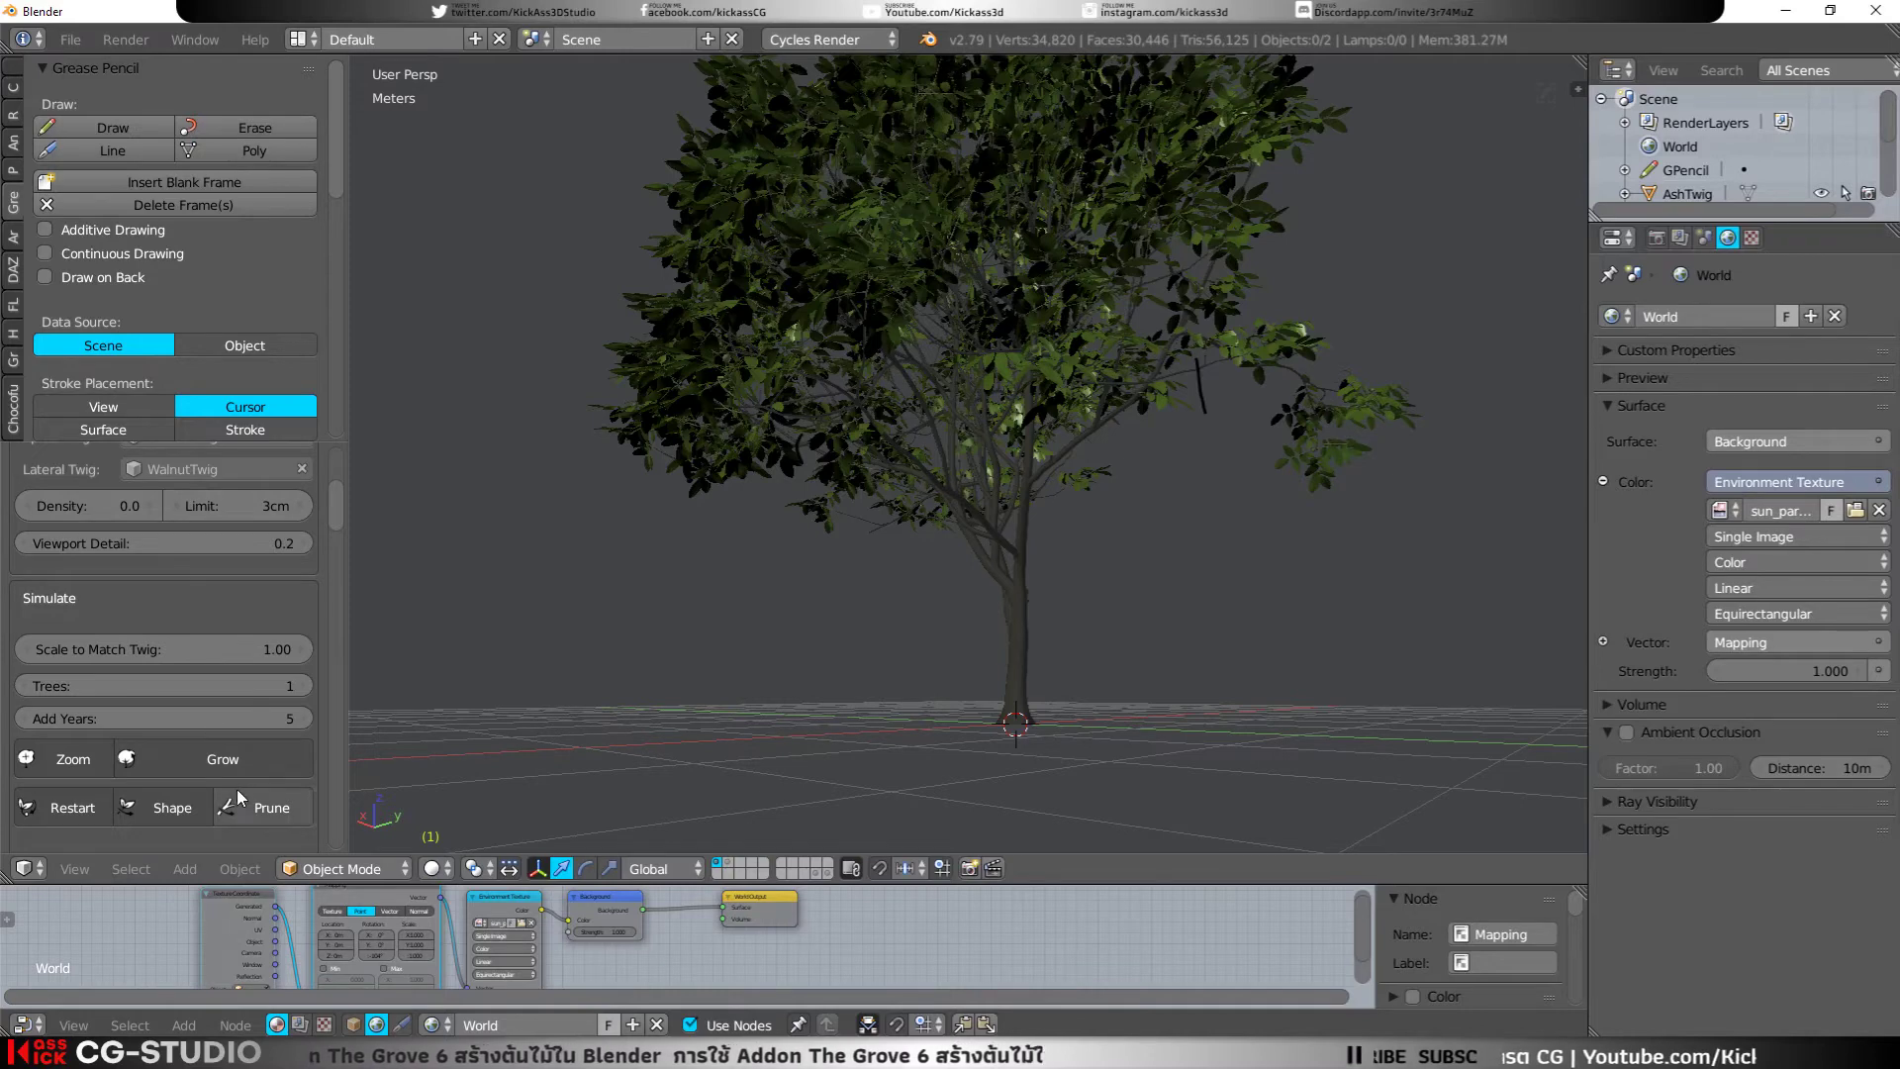
pyautogui.click(268, 810)
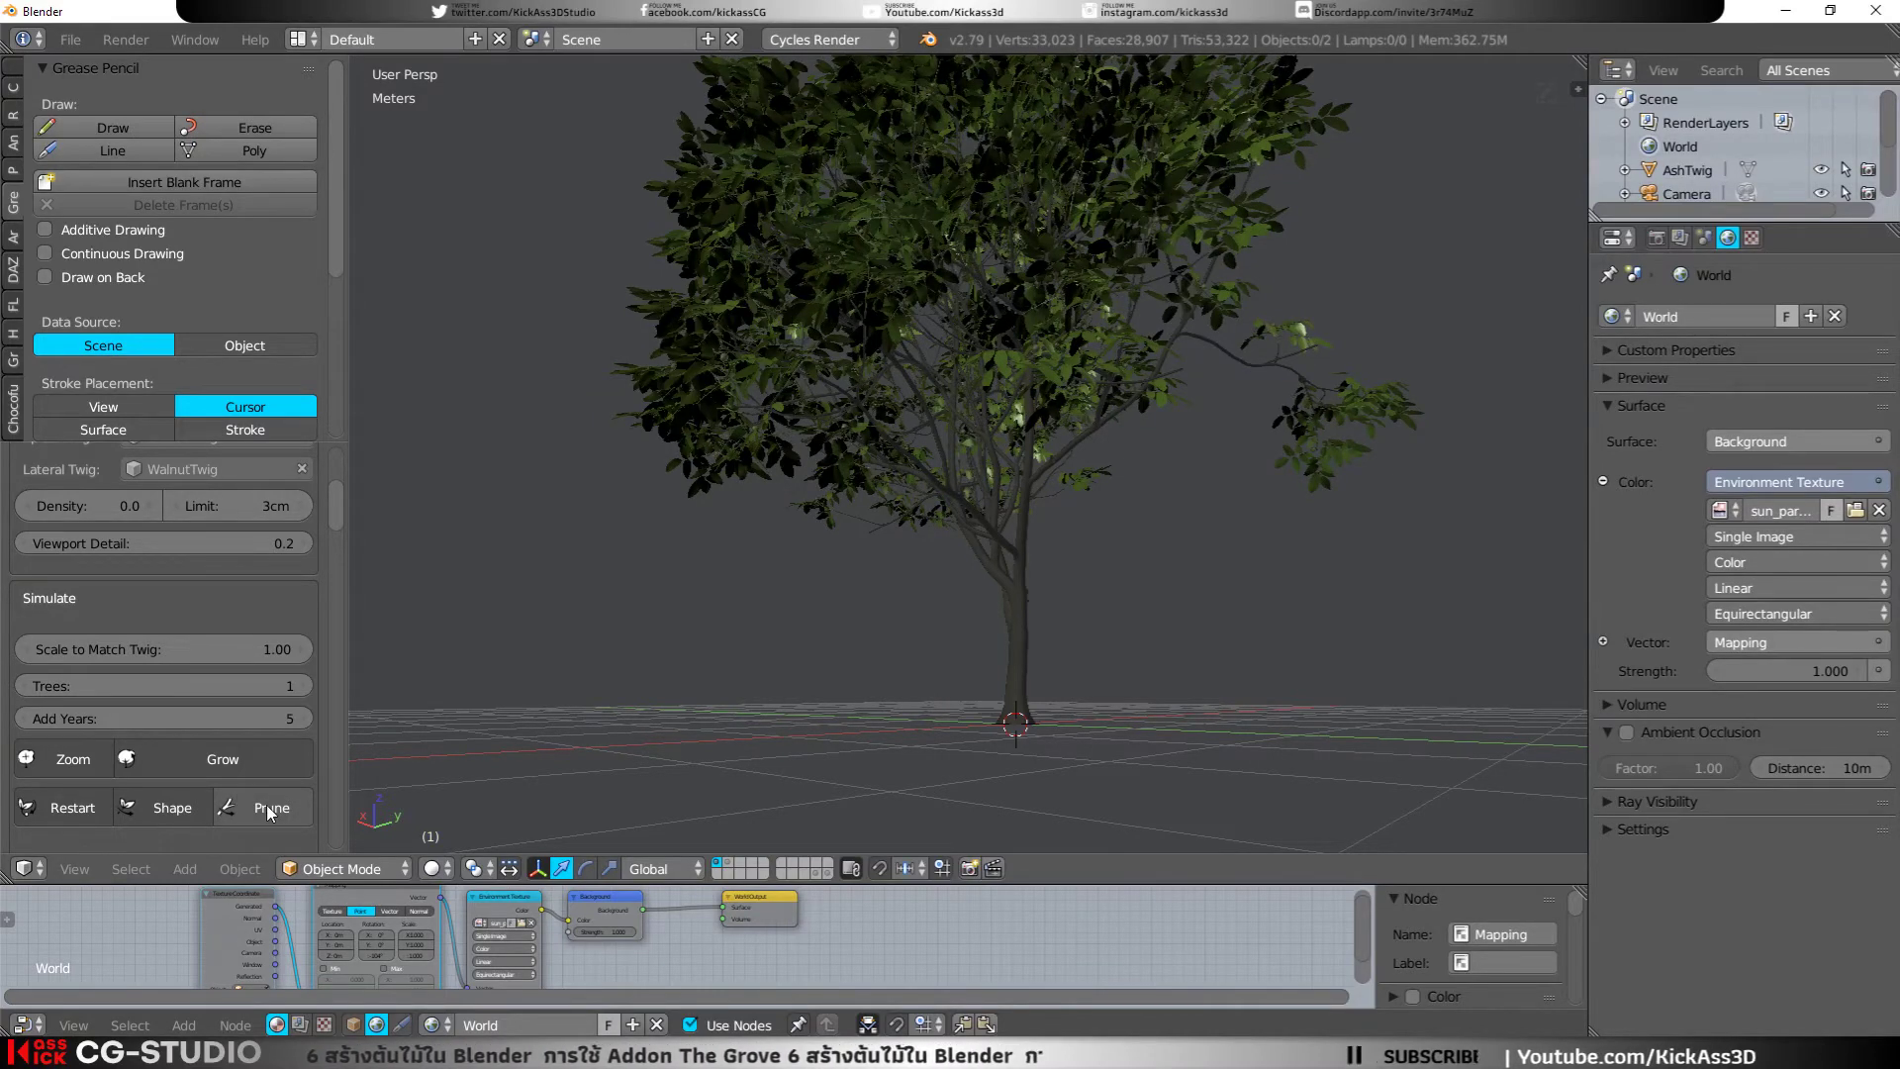
# Step: Draw a curved right-side cut and a horizontal line across the crown, then prune it flat
pyautogui.click(113, 127)
pyautogui.moveTo(1200, 421); pyautogui.dragTo(1314, 262)
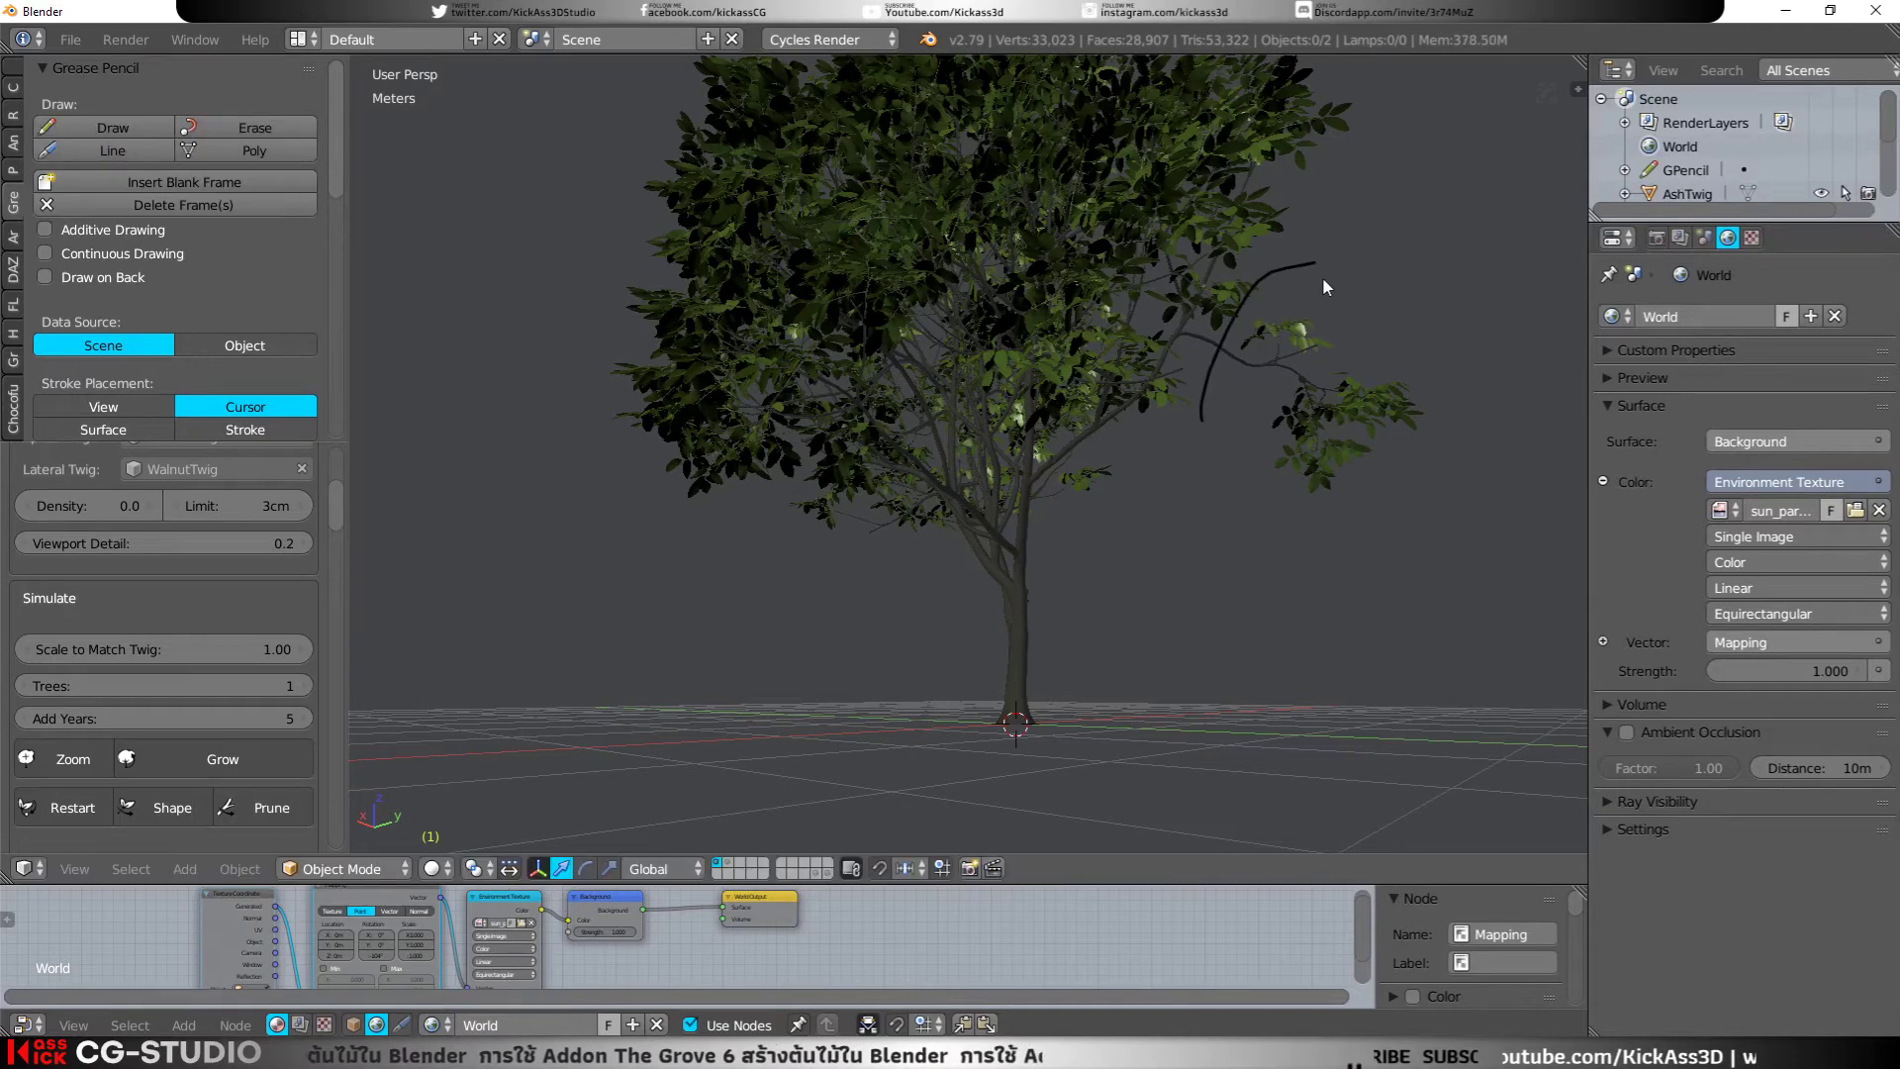
pyautogui.scroll(-2, 1174, 394)
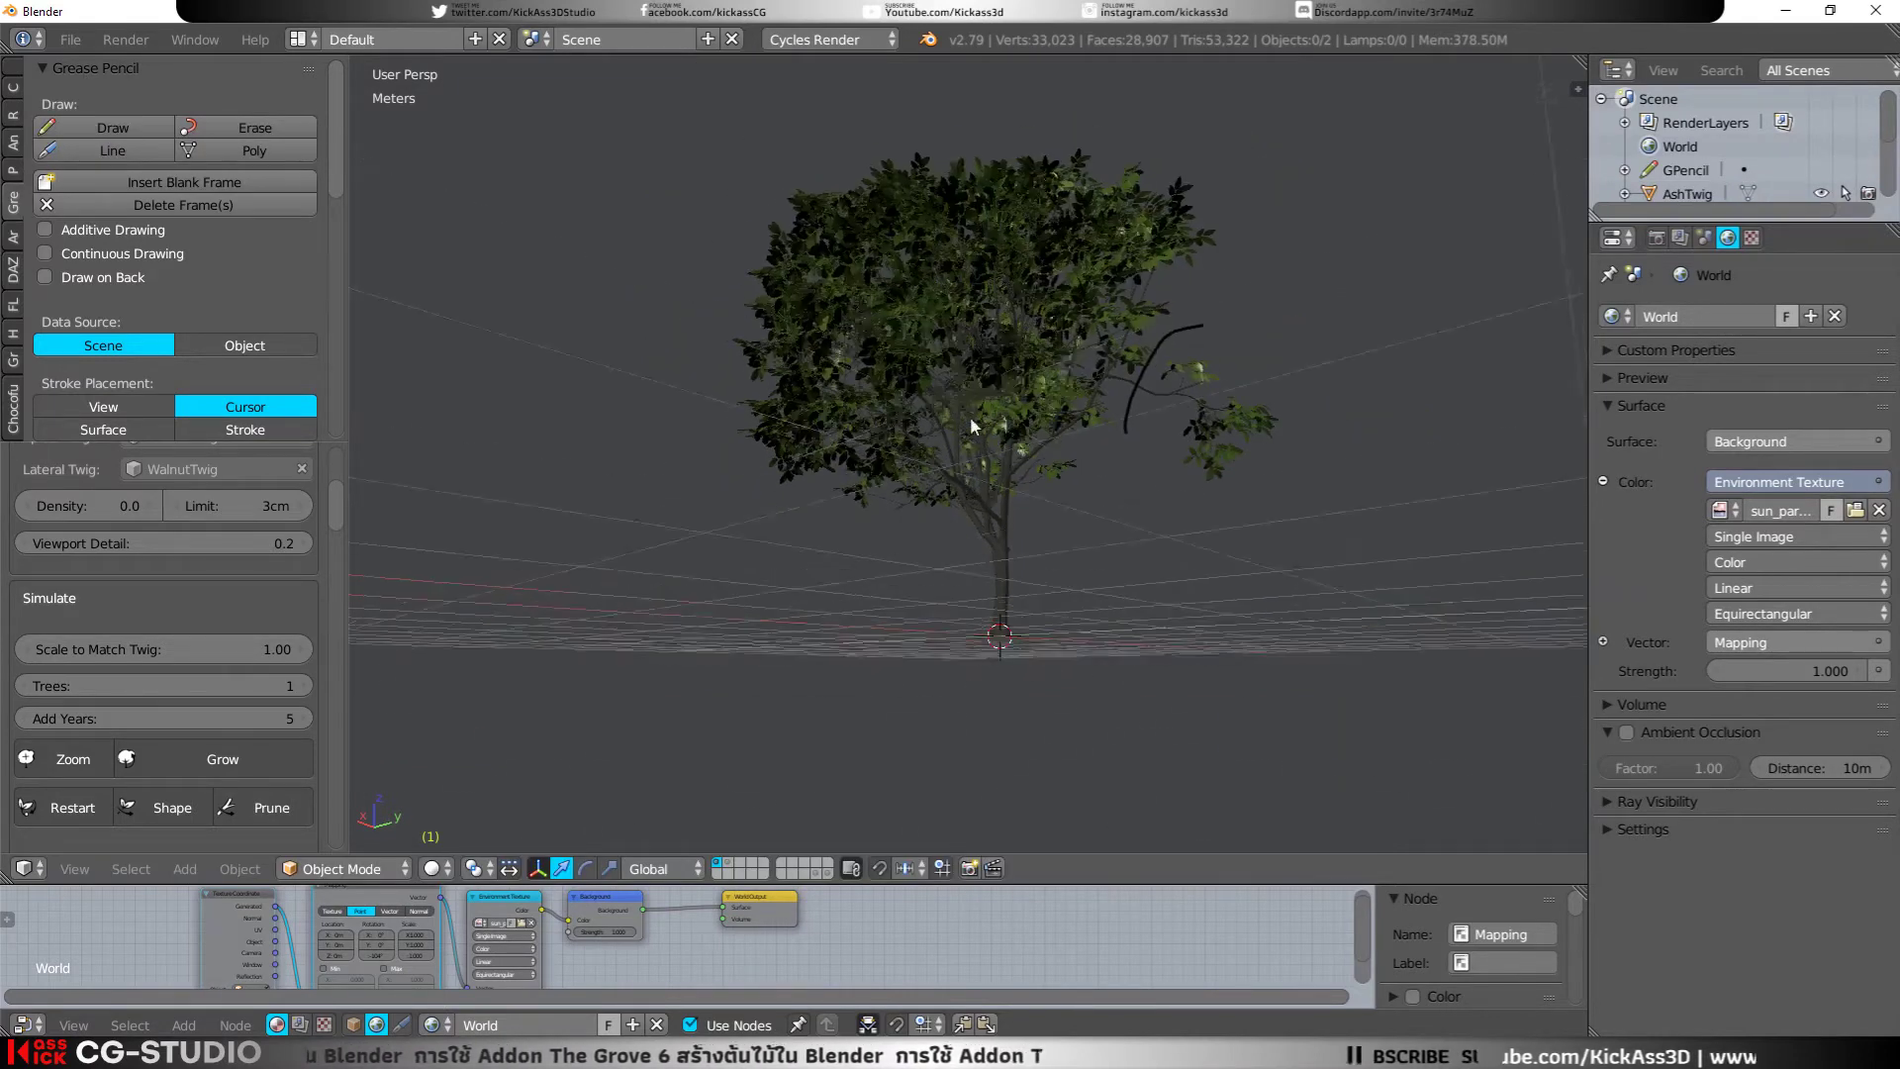
pyautogui.moveTo(970, 415); pyautogui.dragTo(831, 381, button='middle')
pyautogui.click(109, 133)
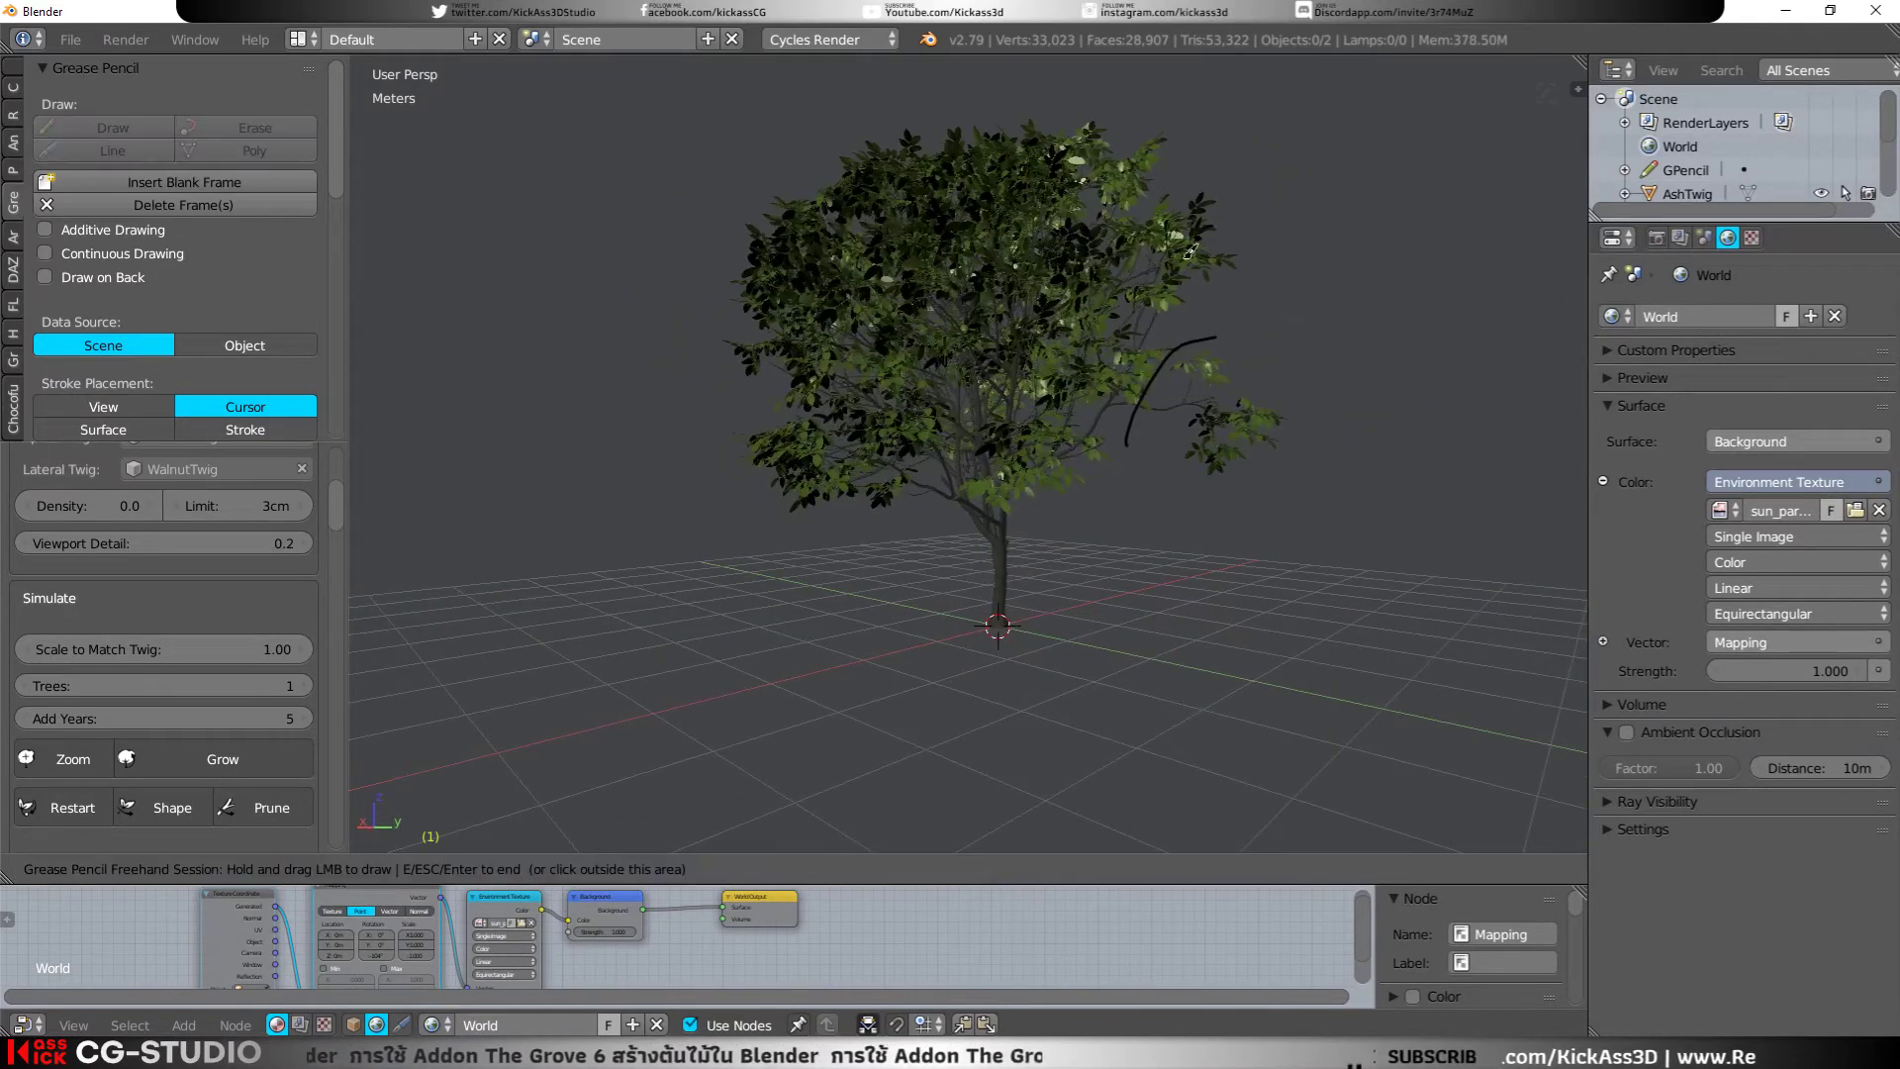
pyautogui.moveTo(1337, 241); pyautogui.dragTo(532, 227)
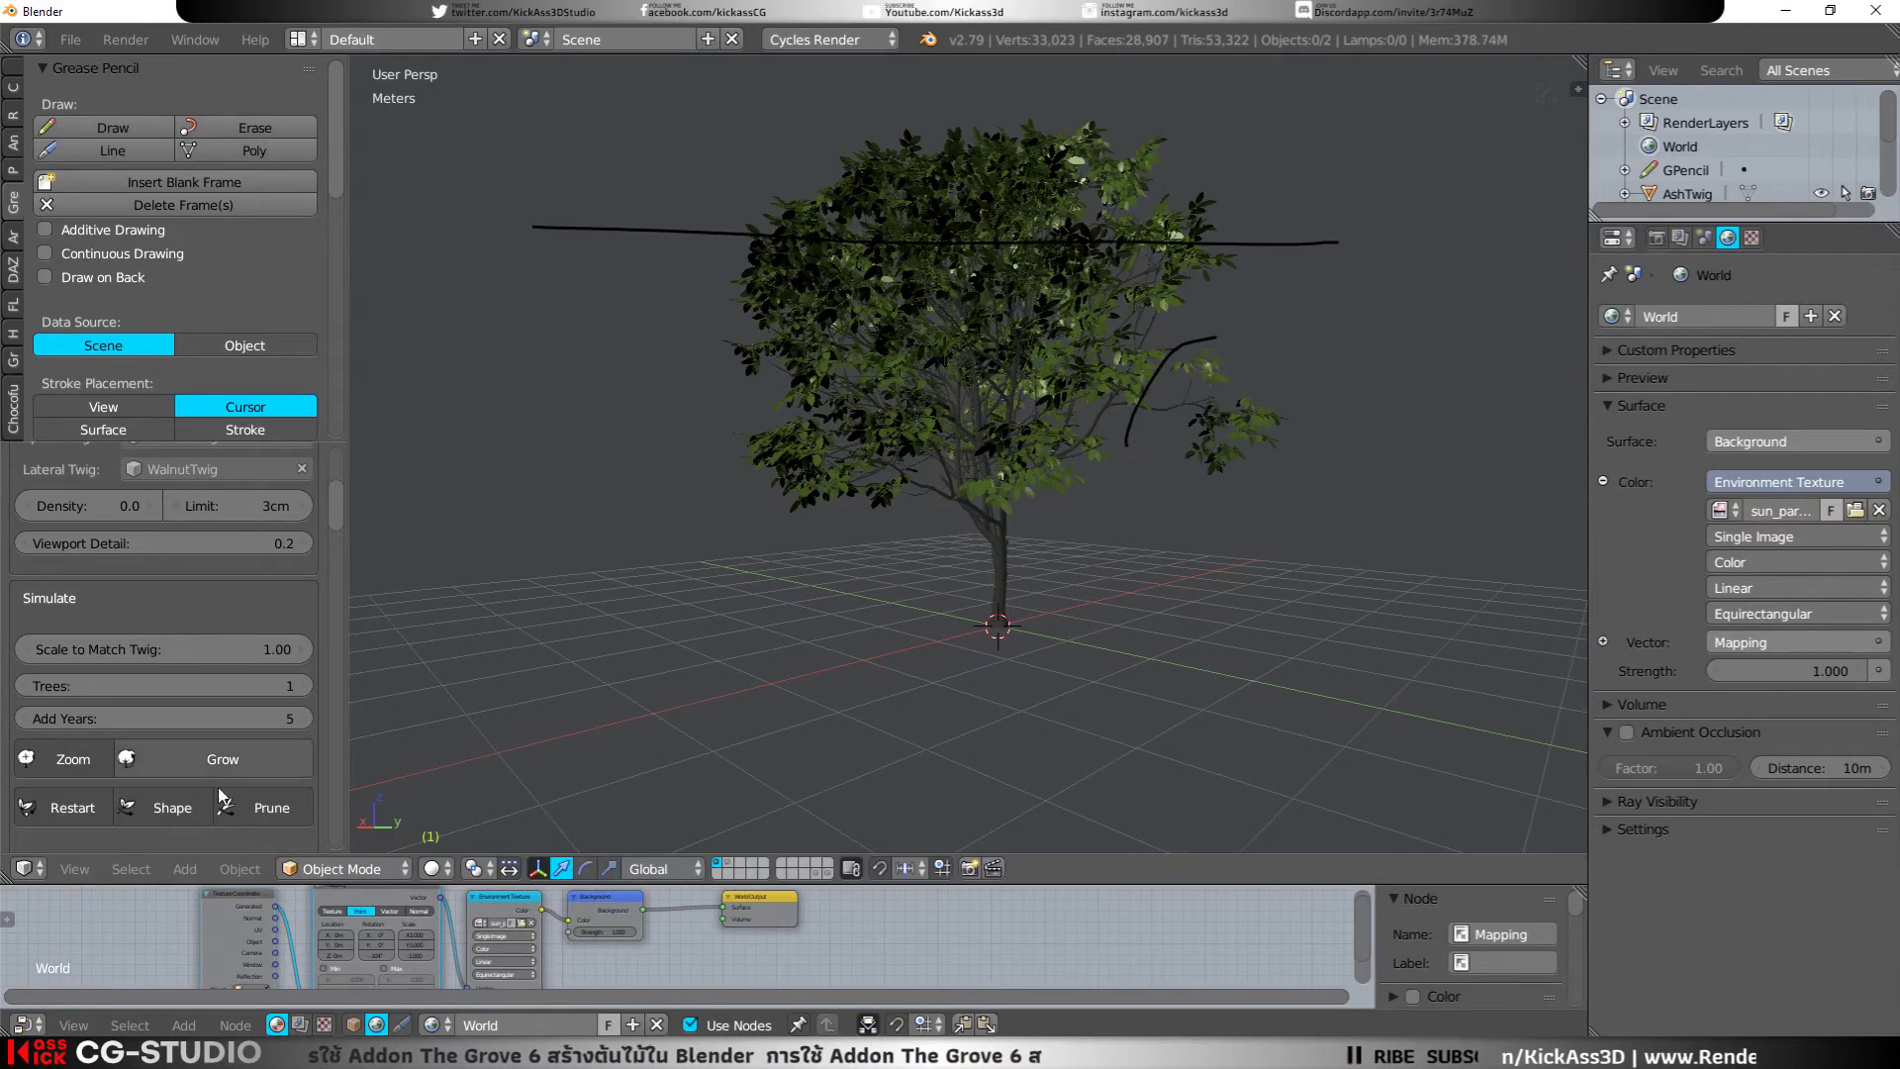
pyautogui.click(269, 804)
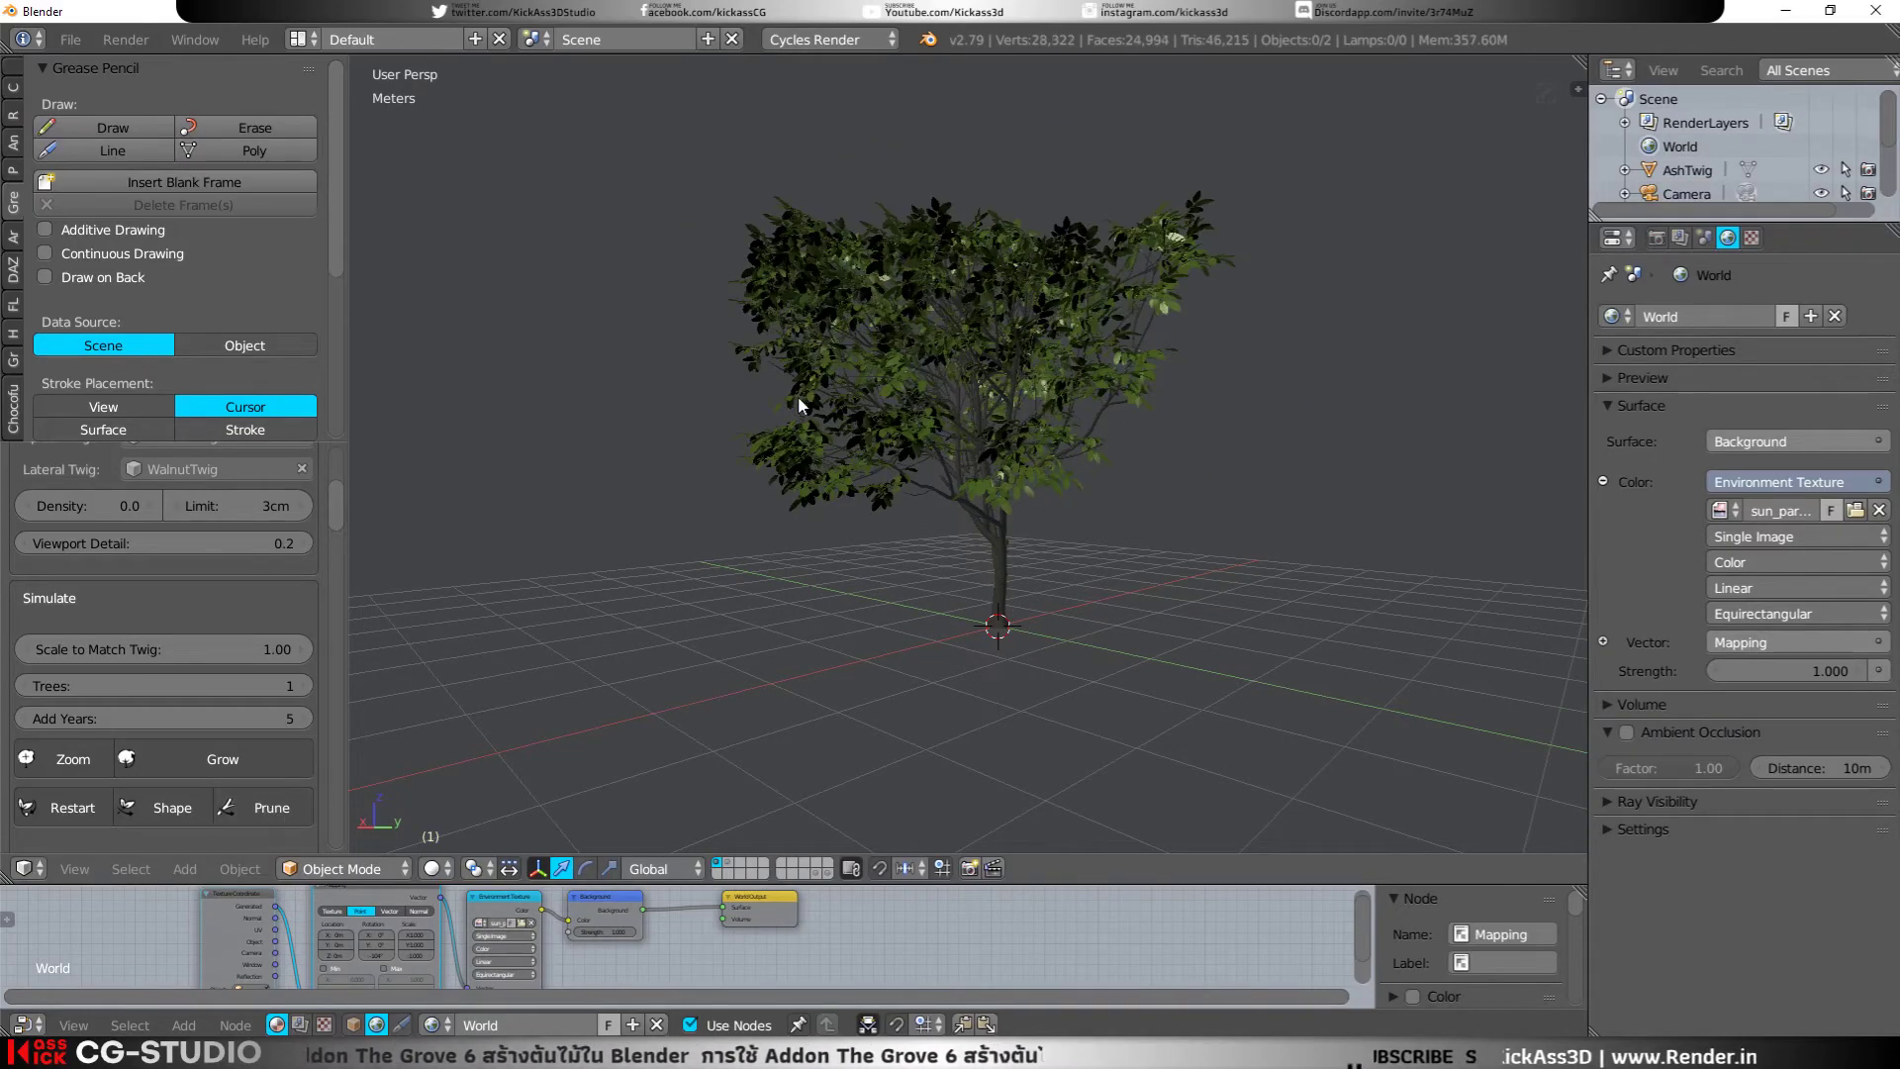
pyautogui.moveTo(797, 396)
pyautogui.mouseDown(button='middle')
pyautogui.moveTo(804, 467)
pyautogui.moveTo(687, 277)
pyautogui.moveTo(740, 419)
pyautogui.moveTo(686, 366)
pyautogui.mouseUp(button='middle')
# Step: Orbit around the pruned tree and bring the React panel into view, still set to None
pyautogui.scroll(4, 752, 376)
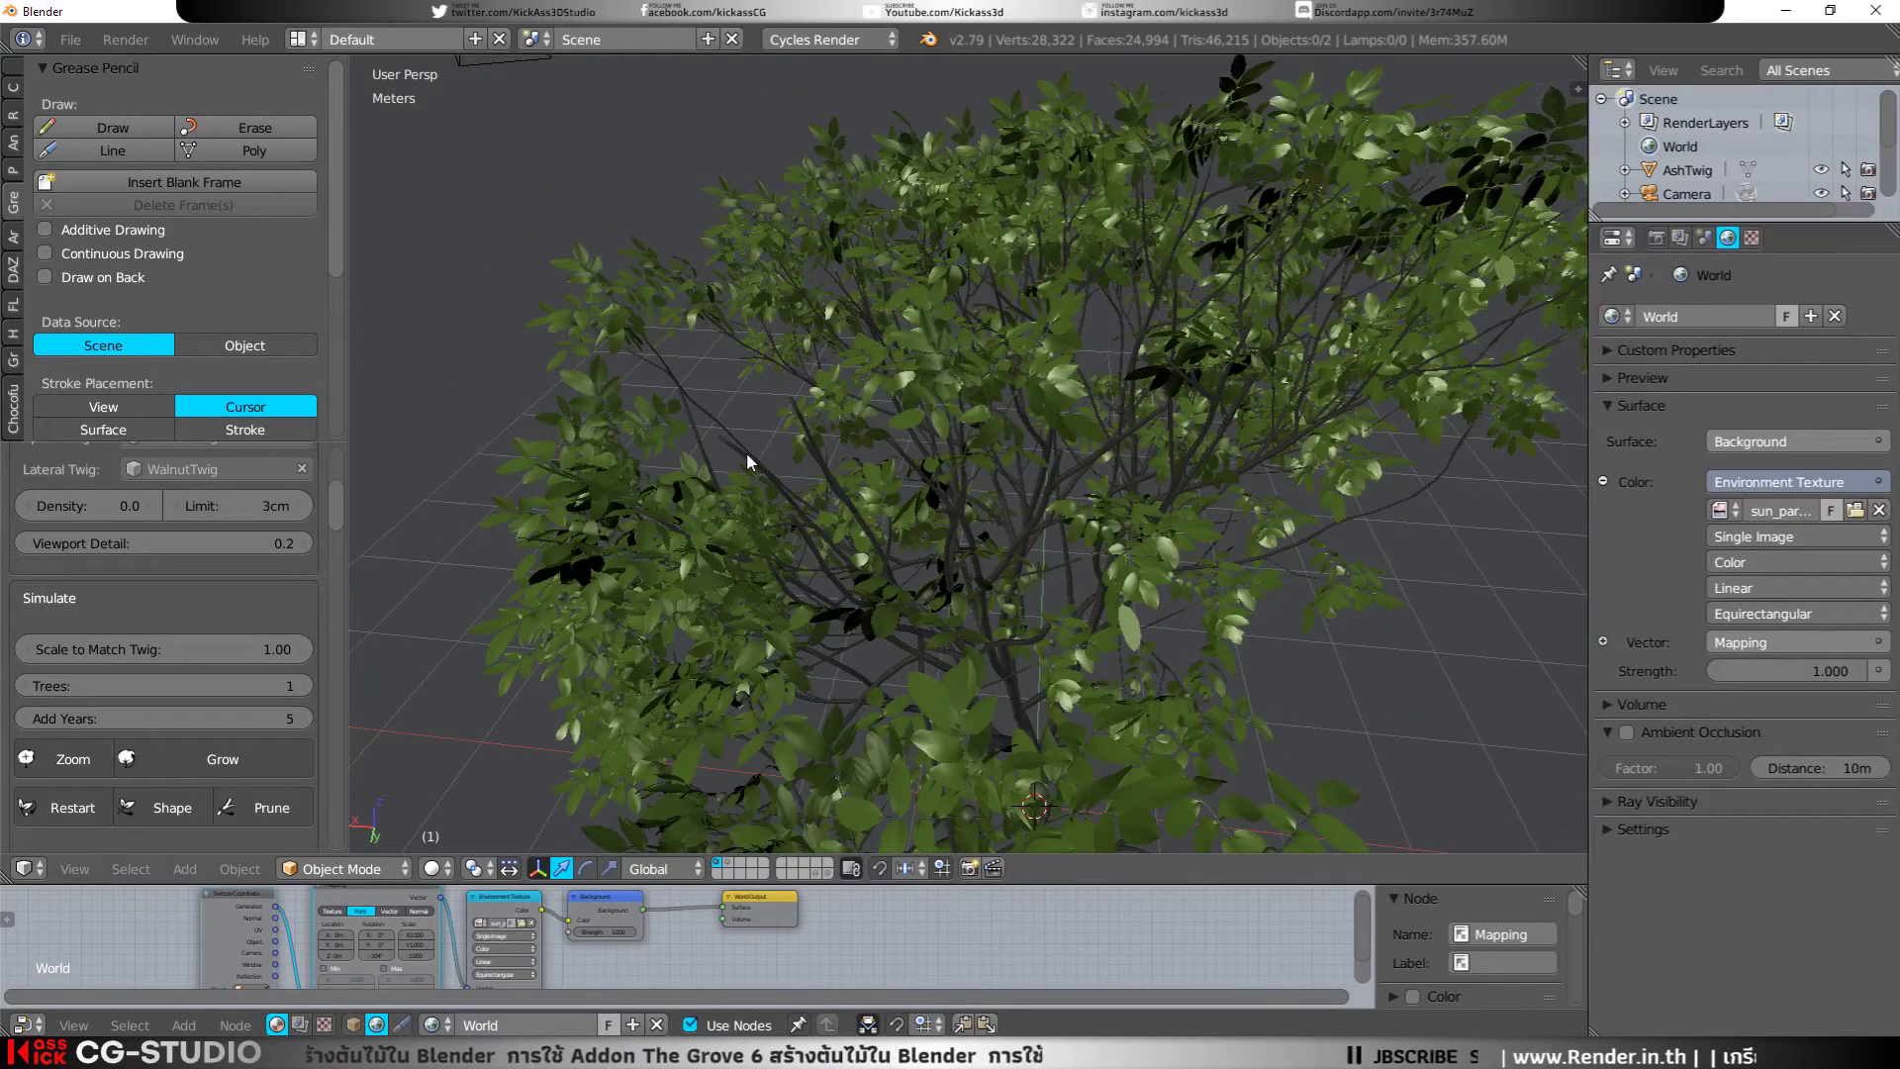
pyautogui.scroll(-5, 649, 376)
pyautogui.moveTo(649, 376)
pyautogui.mouseDown(button='middle')
pyautogui.moveTo(1037, 431)
pyautogui.moveTo(1336, 419)
pyautogui.moveTo(833, 490)
pyautogui.mouseUp(button='middle')
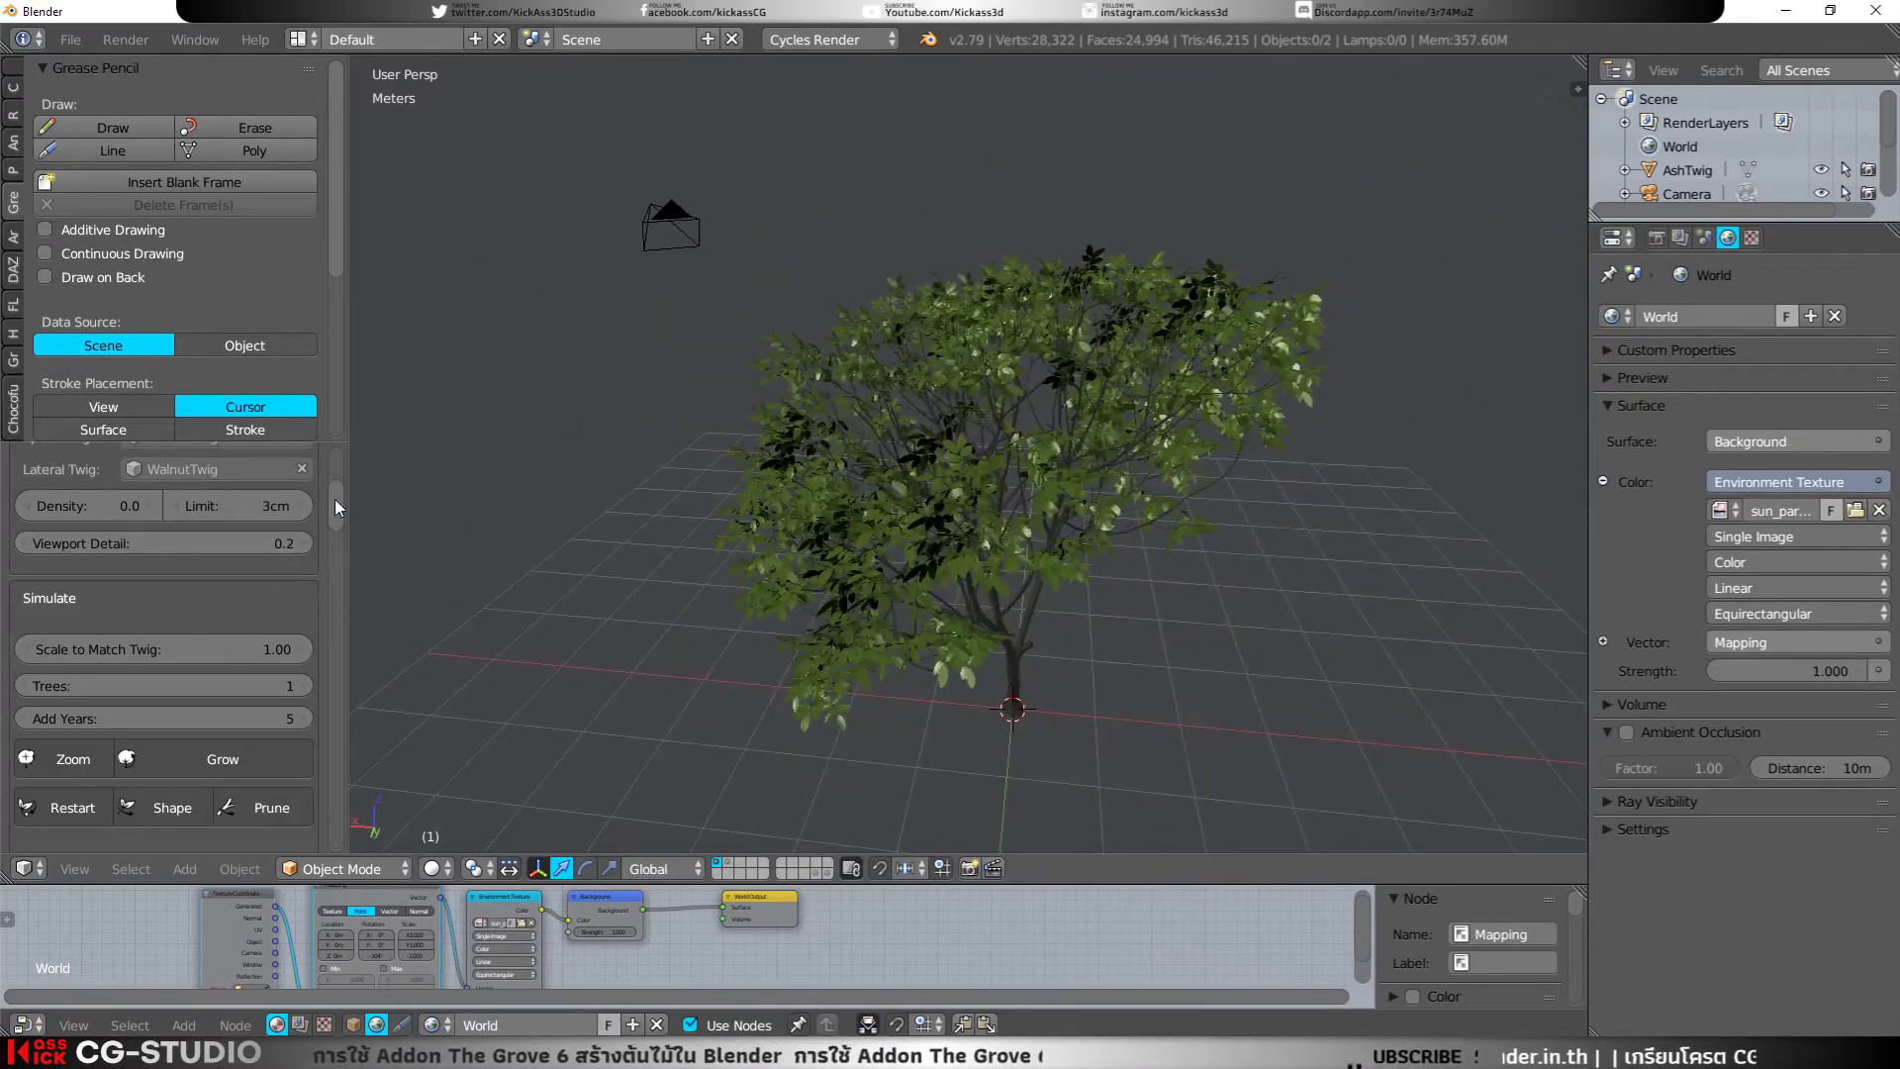
pyautogui.moveTo(334, 498); pyautogui.dragTo(337, 471)
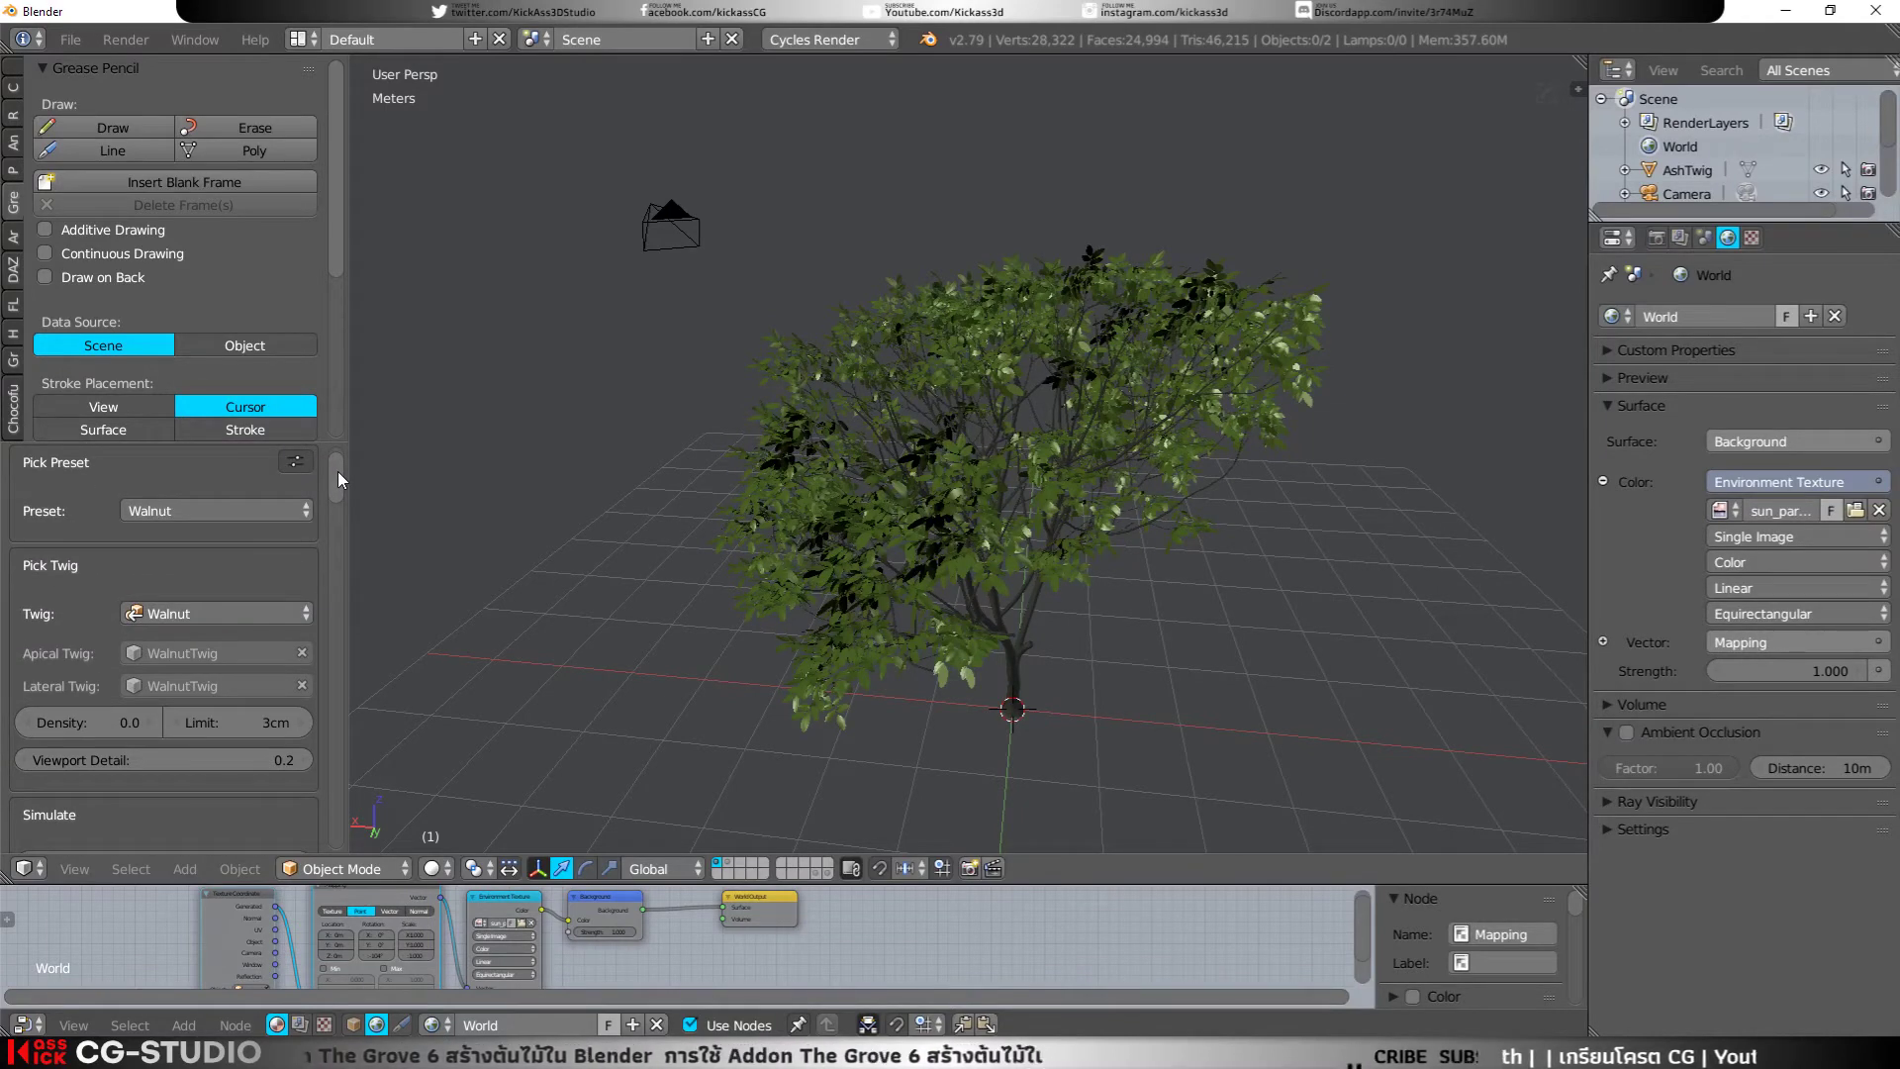
pyautogui.moveTo(336, 471)
pyautogui.mouseDown()
pyautogui.moveTo(347, 554)
pyautogui.moveTo(297, 737)
pyautogui.mouseUp()
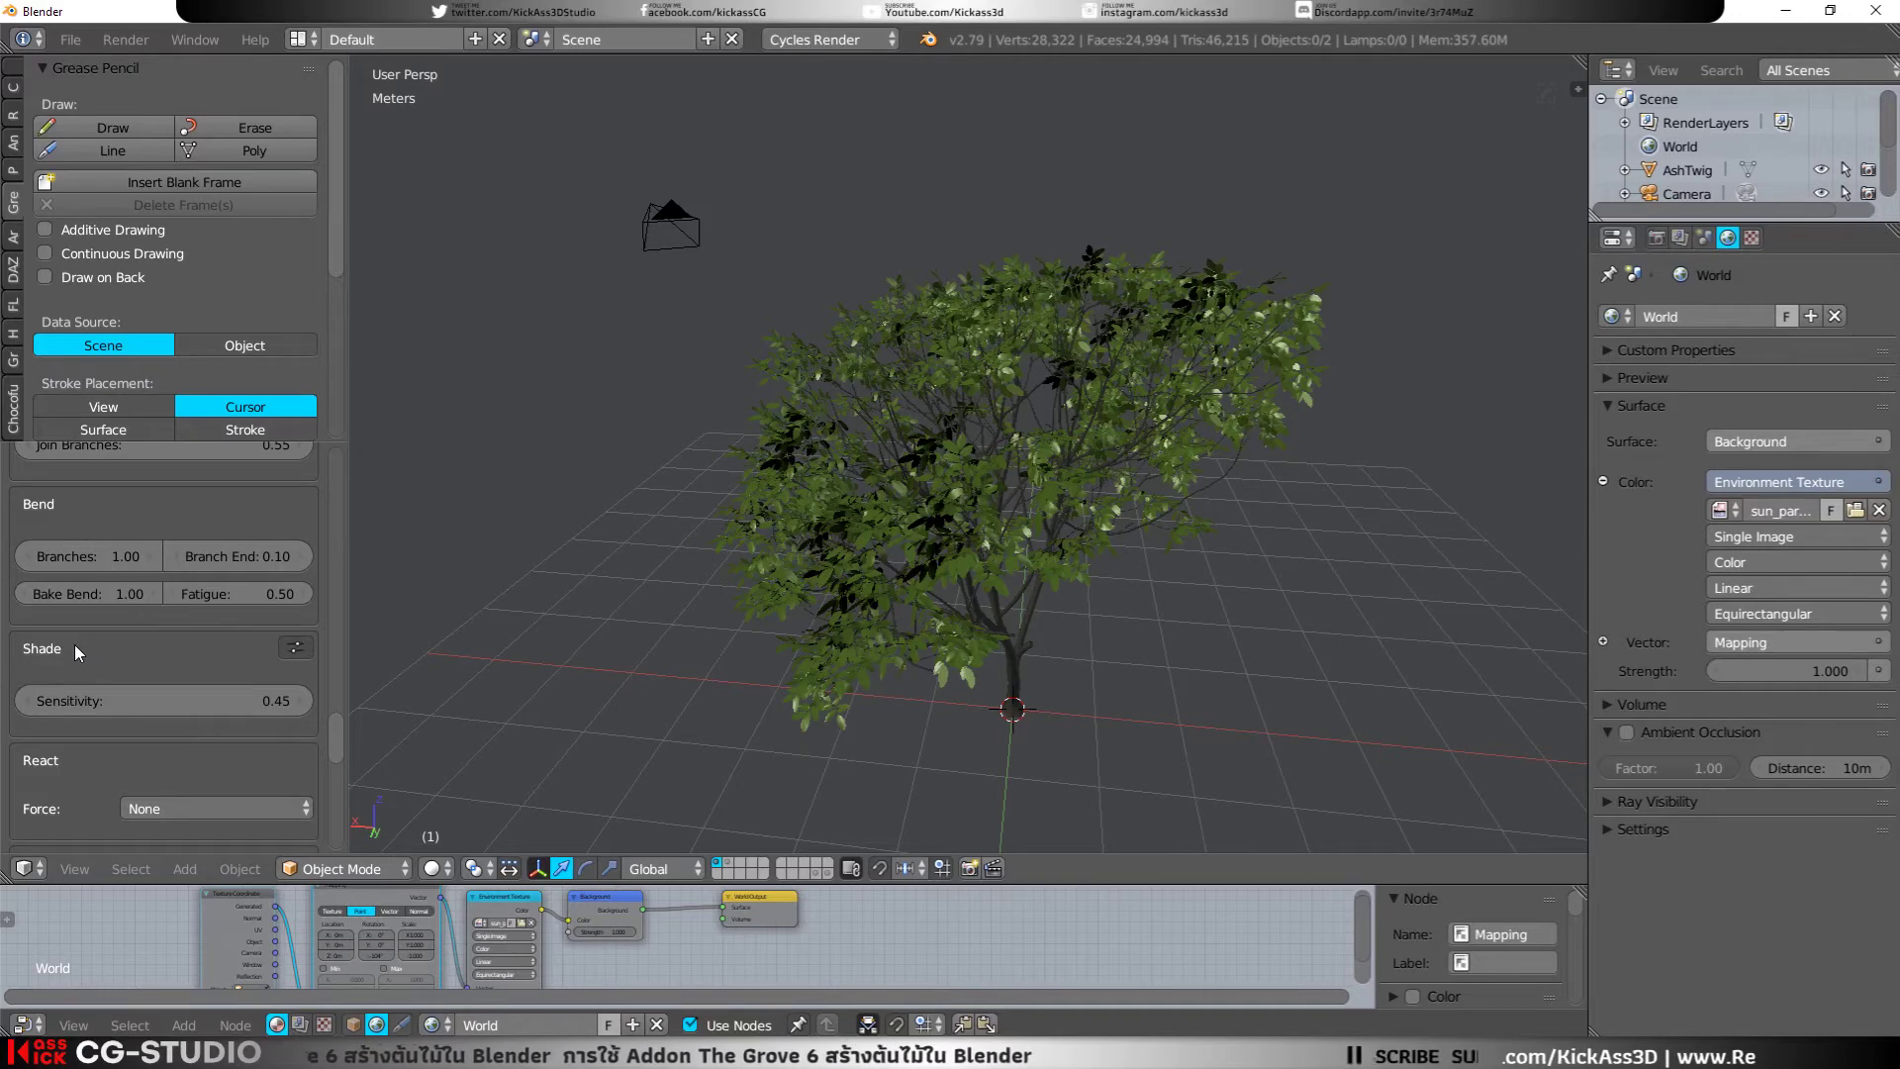
pyautogui.moveTo(479, 739); pyautogui.dragTo(864, 691, button='middle')
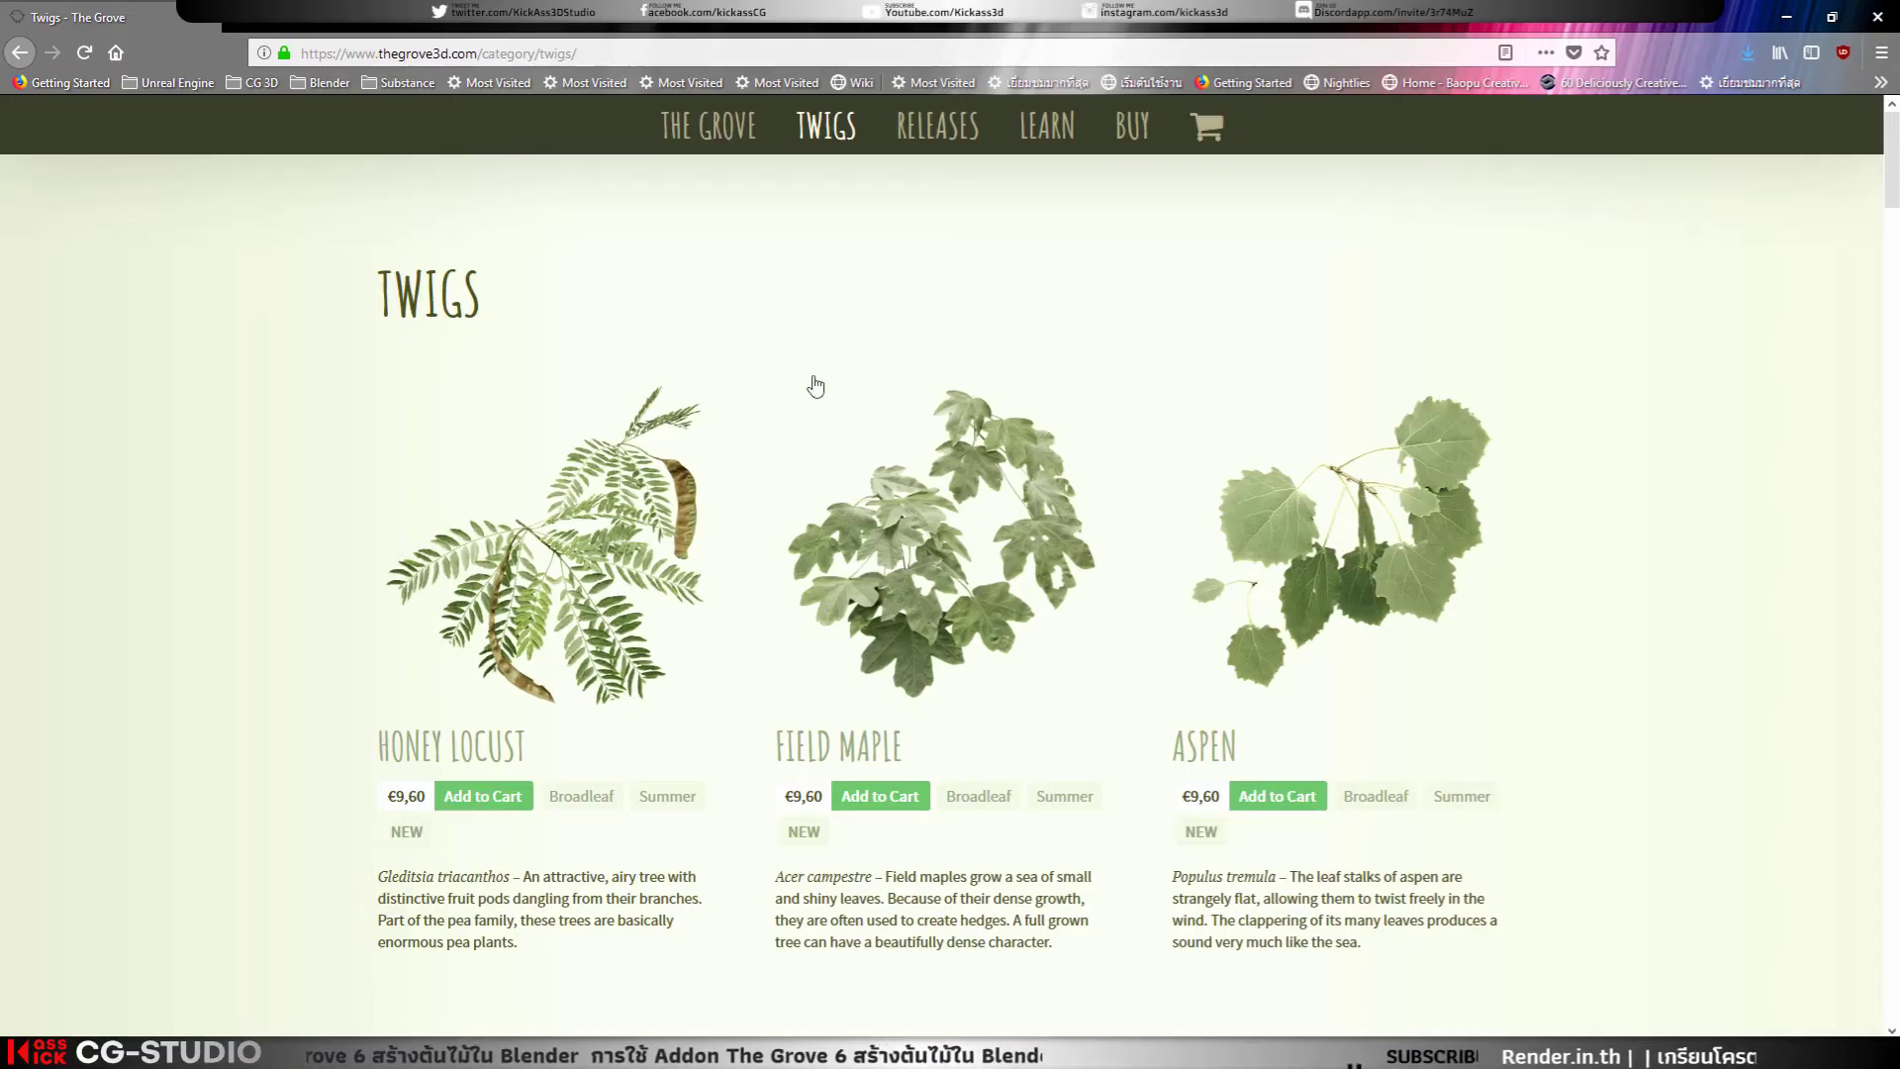
# Step: Browse The Grove's Learn page features on thegrove3d.com, then minimize Firefox
pyautogui.click(1051, 144)
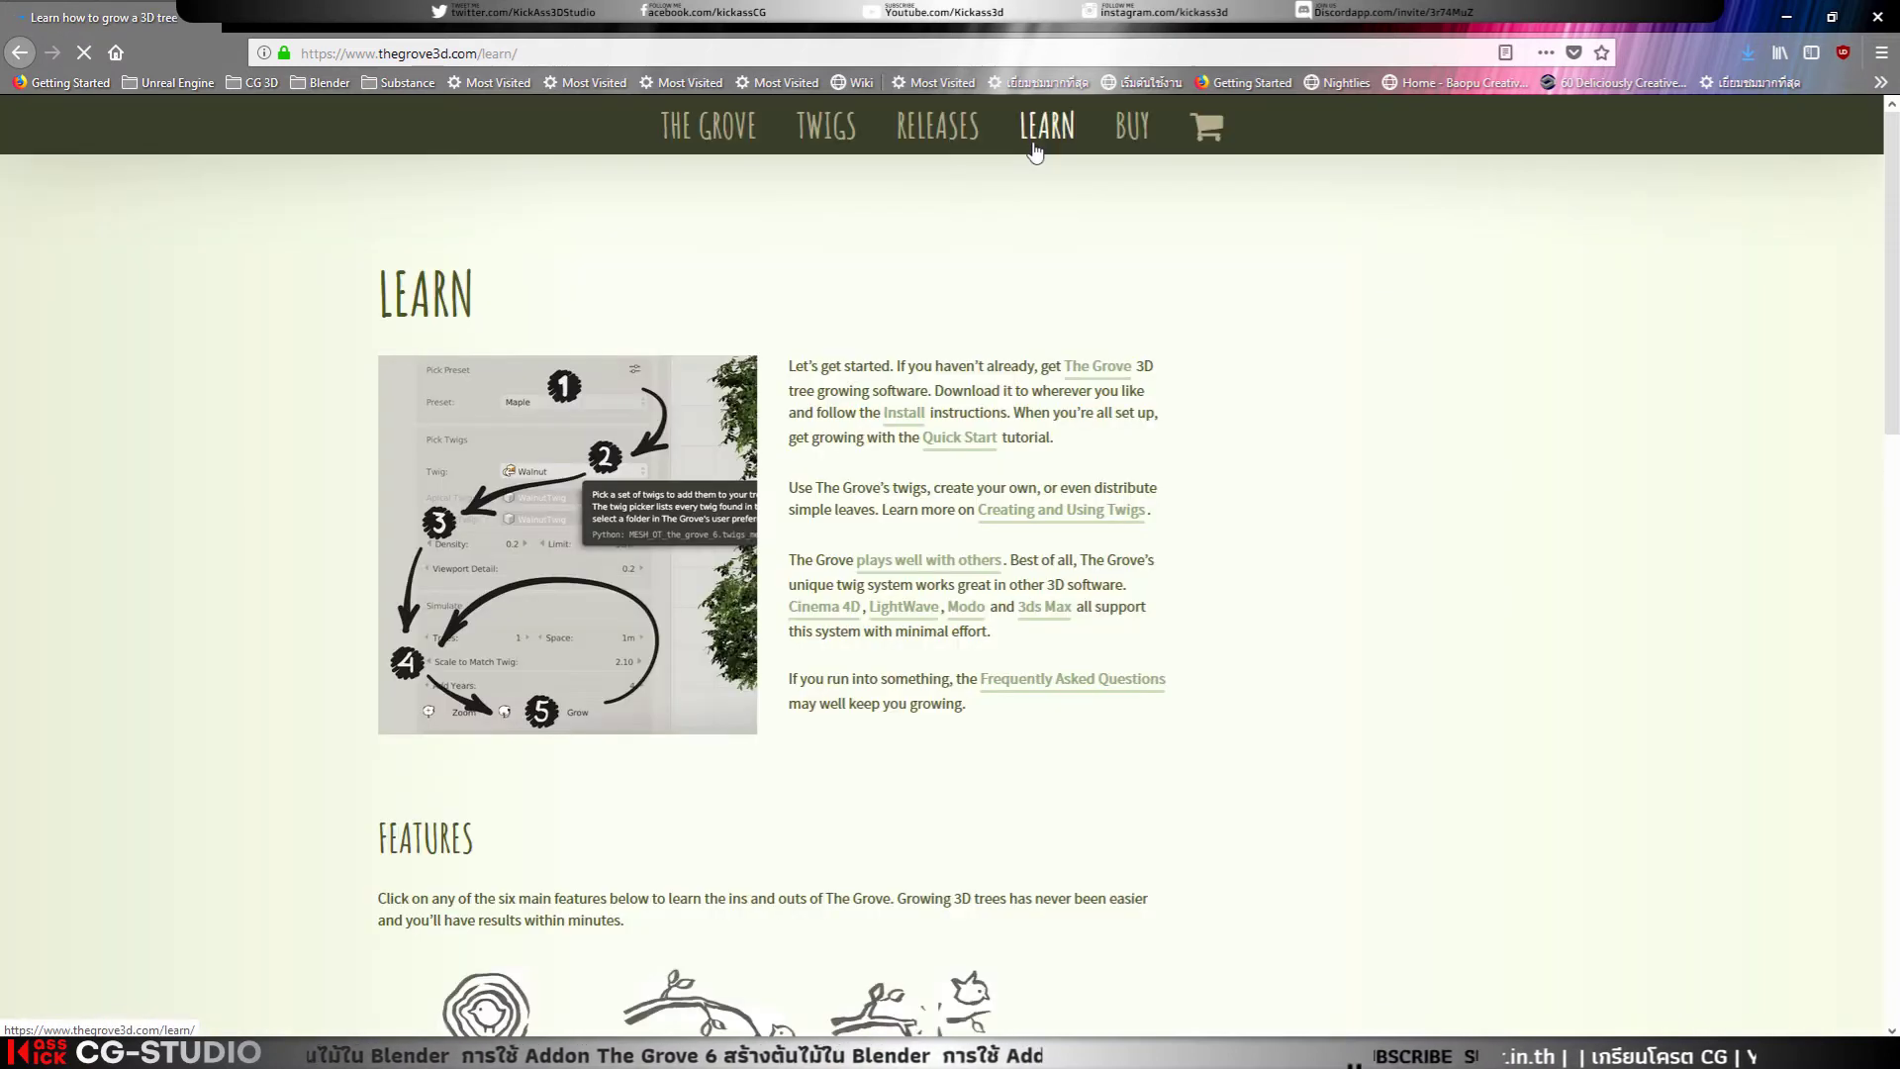
pyautogui.scroll(-3, 582, 676)
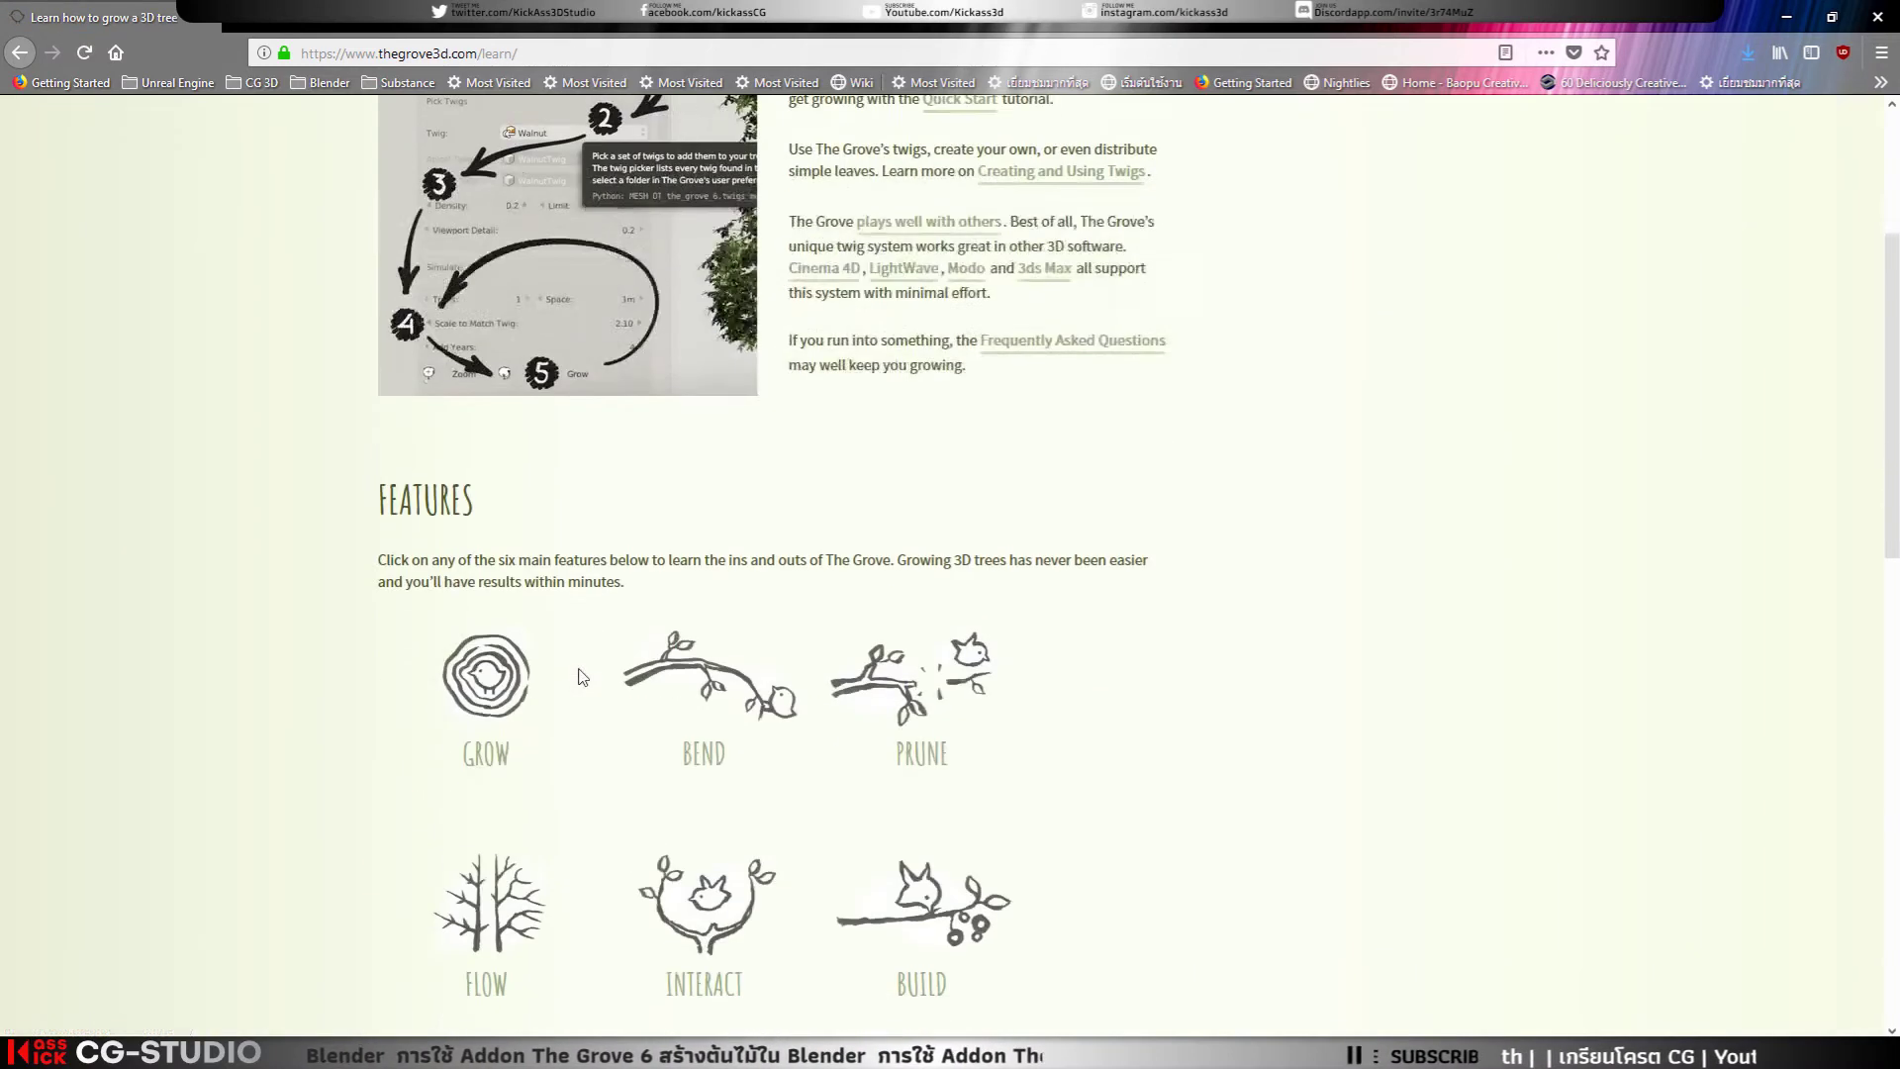
pyautogui.scroll(-3, 582, 677)
pyautogui.scroll(1, 581, 671)
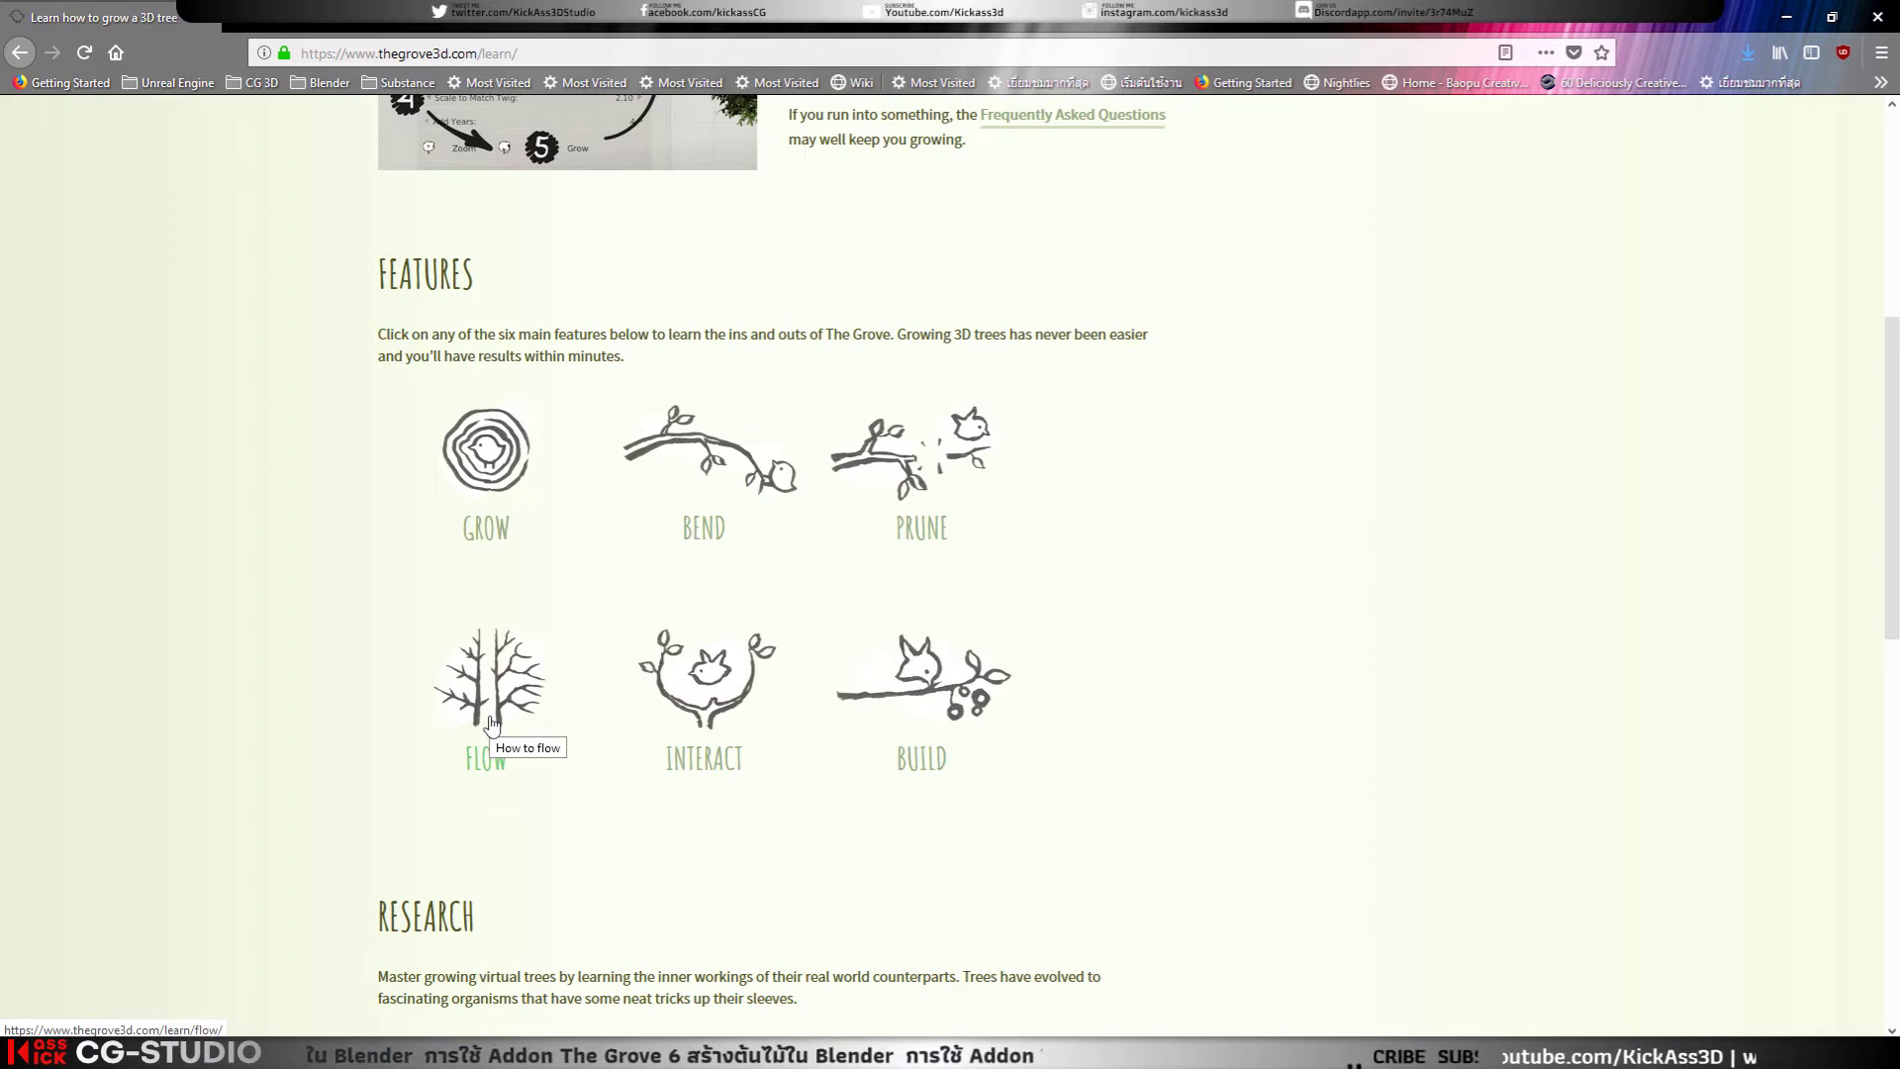
pyautogui.click(1782, 18)
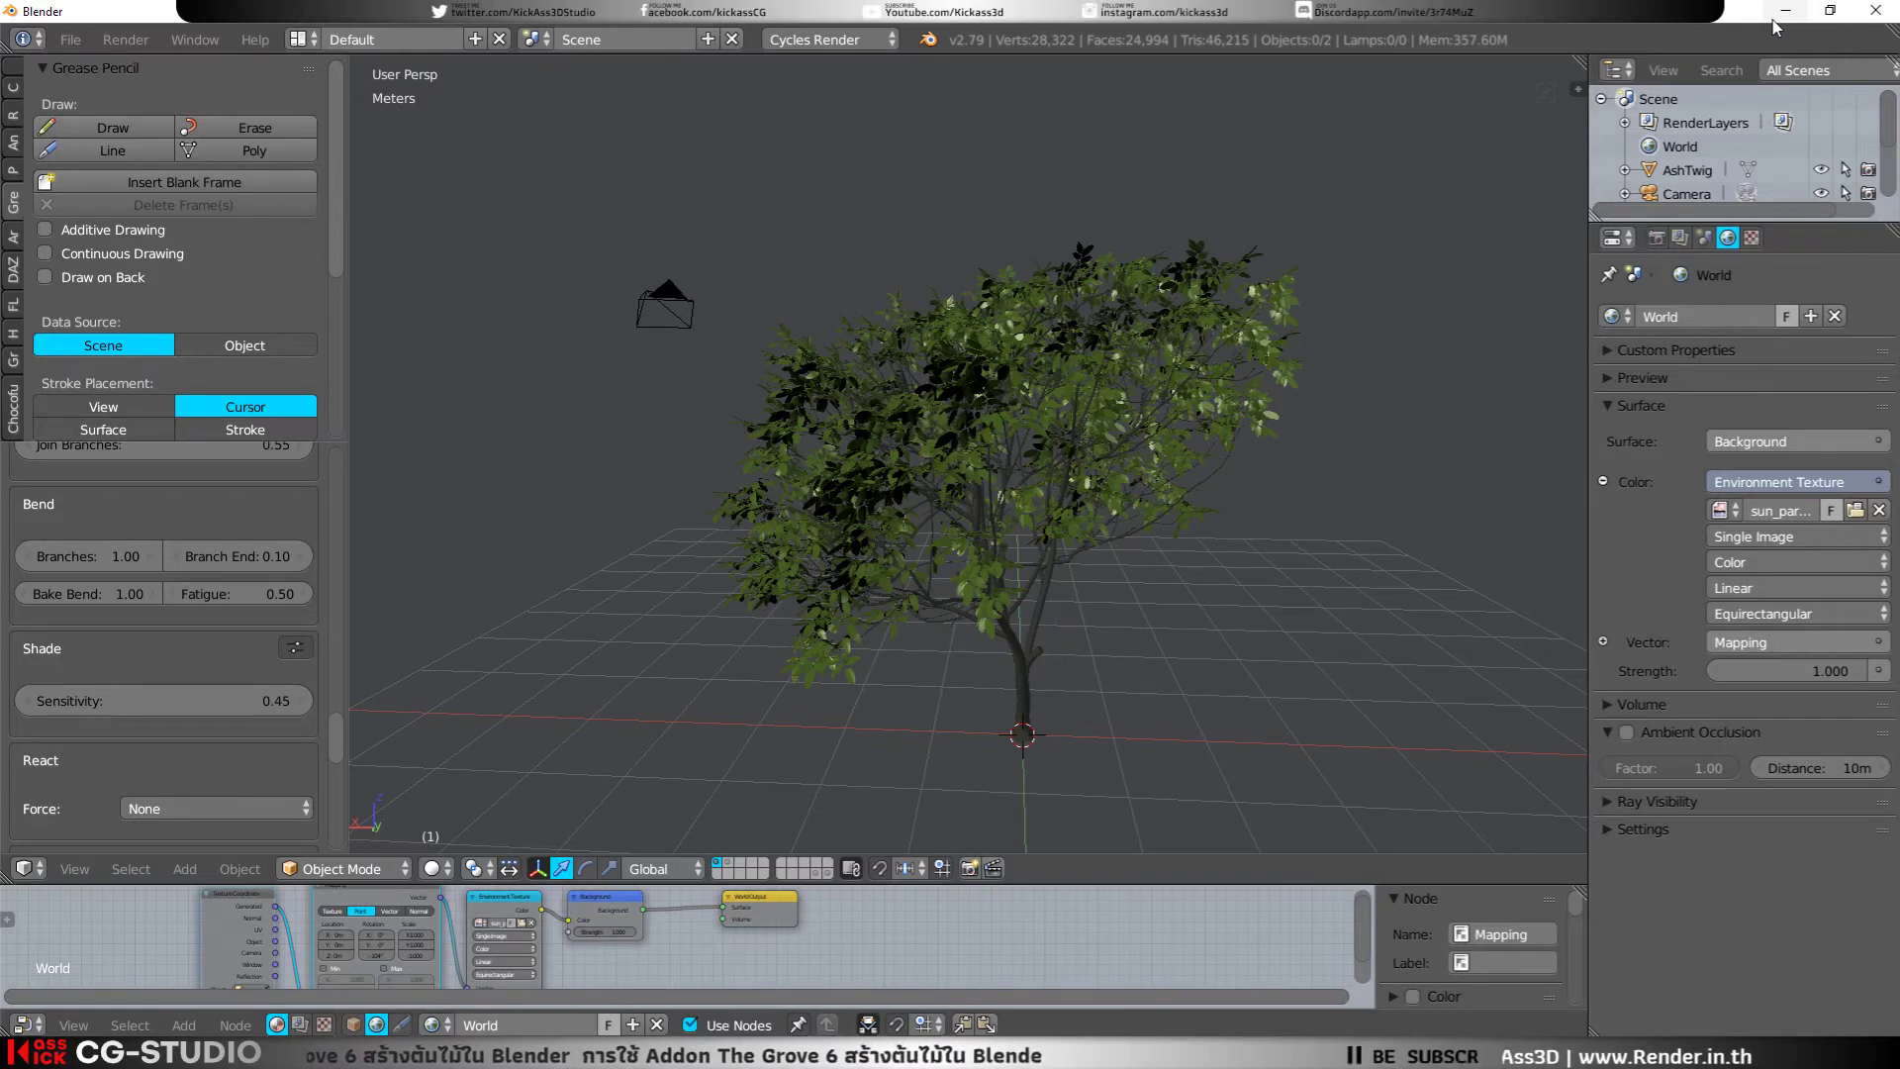
pyautogui.moveTo(307, 438)
pyautogui.mouseDown()
pyautogui.moveTo(307, 376)
pyautogui.moveTo(237, 174)
pyautogui.mouseUp()
pyautogui.moveTo(339, 655); pyautogui.dragTo(347, 218)
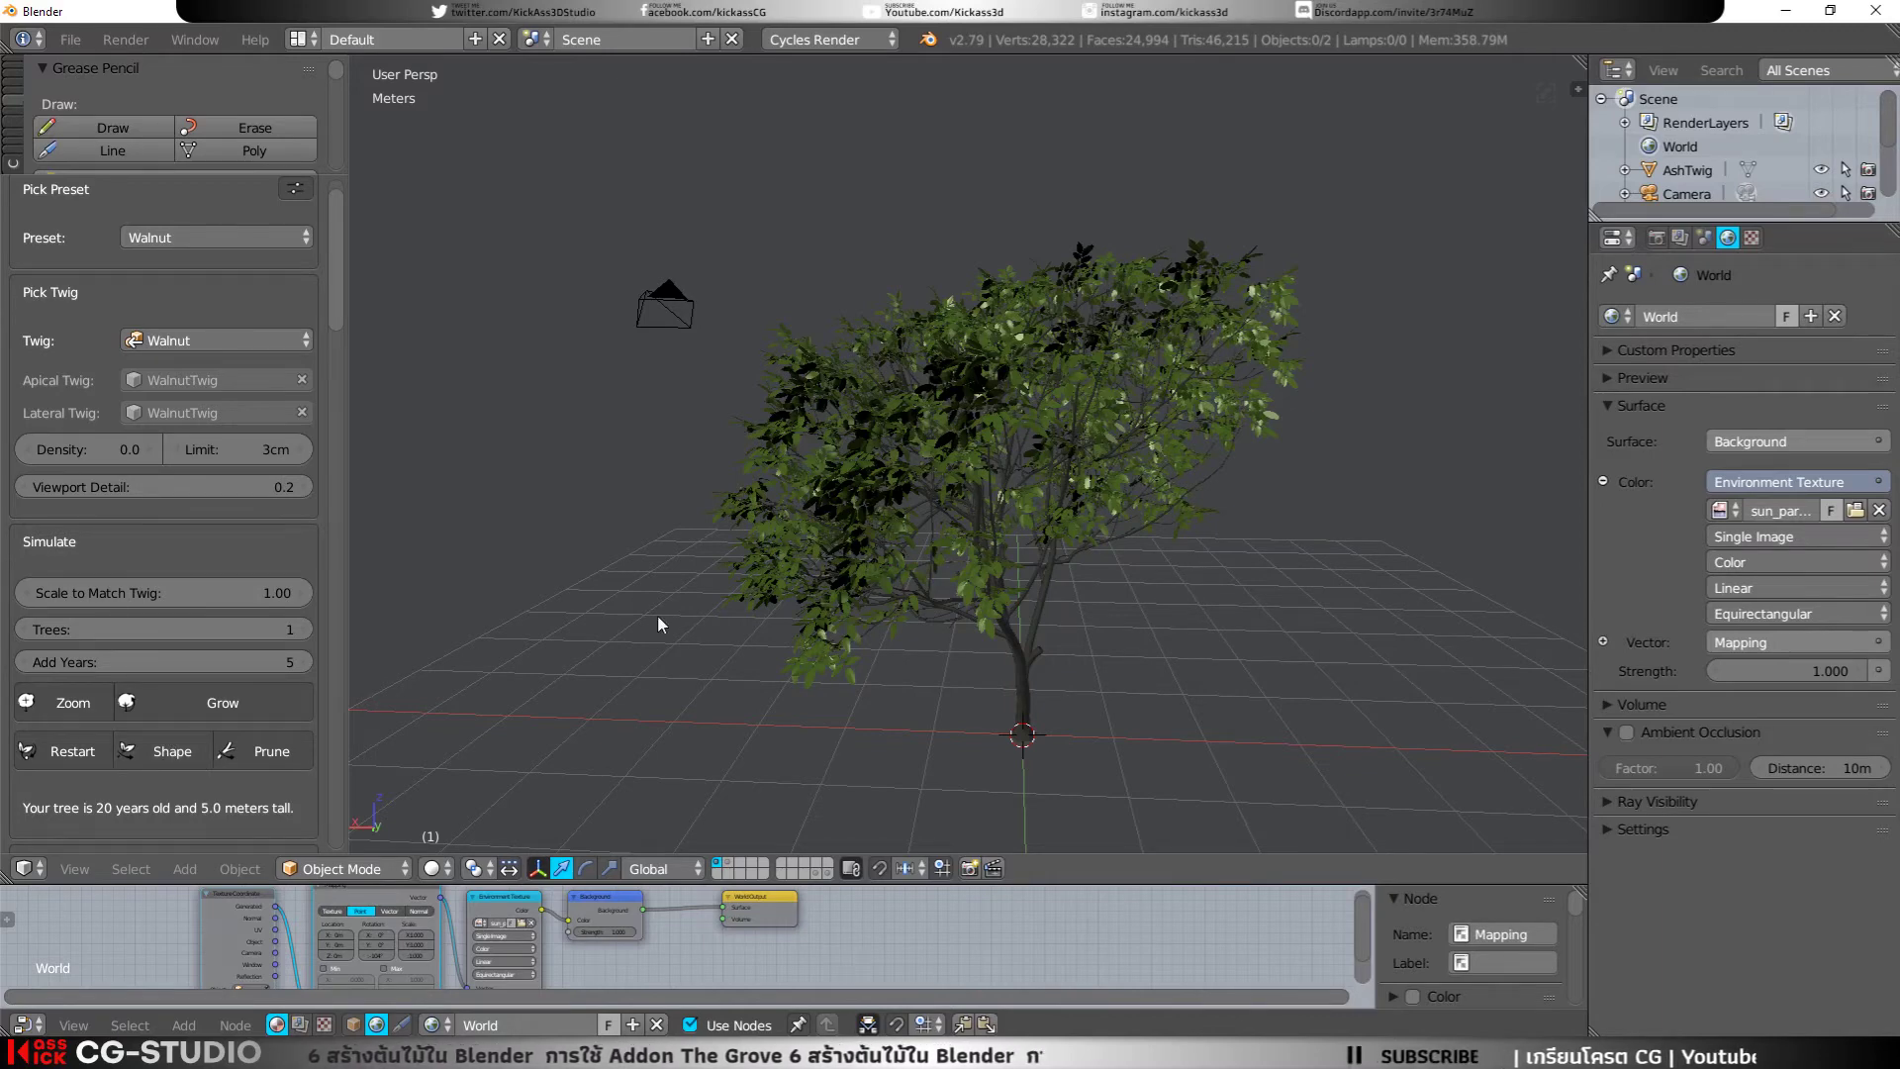
# Step: Clear the grown branches and delete the Walnut tree object
pyautogui.click(59, 758)
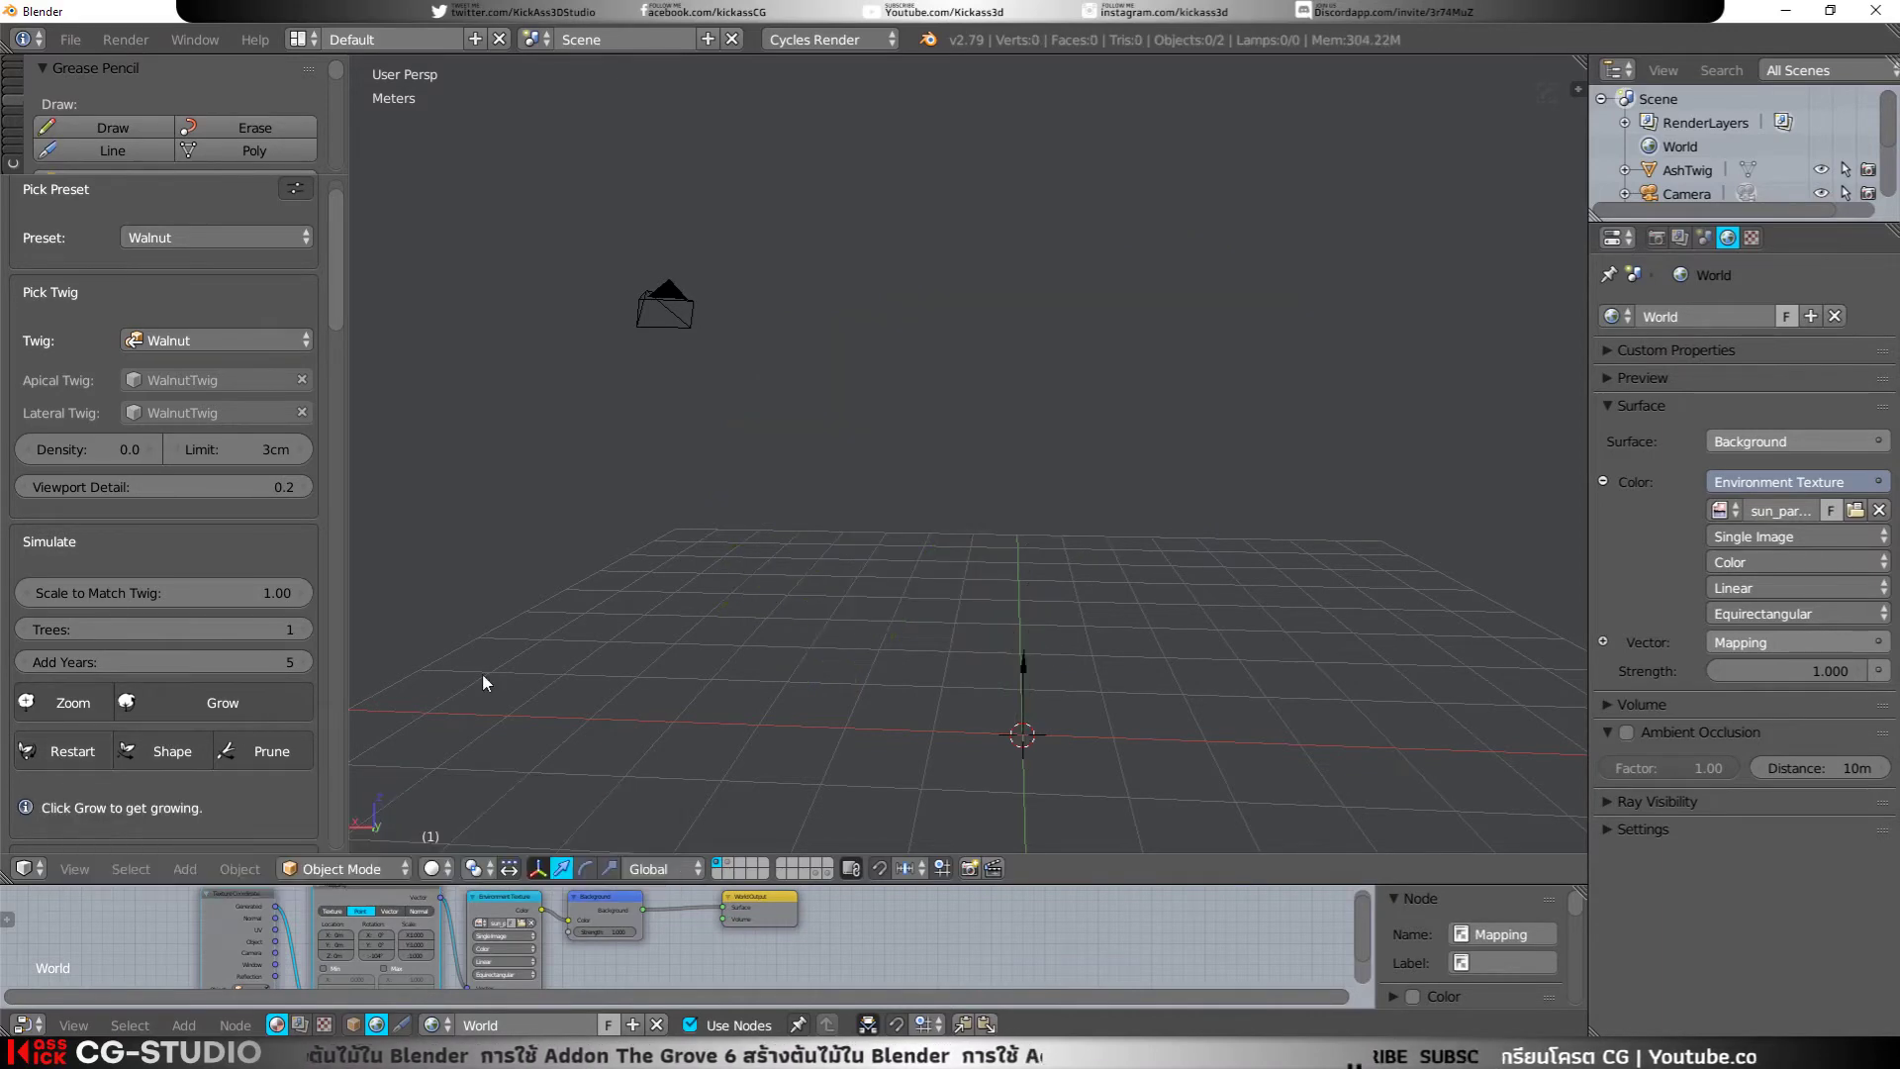
pyautogui.scroll(-1, 196, 628)
pyautogui.scroll(-1, 208, 630)
pyautogui.scroll(2, 226, 632)
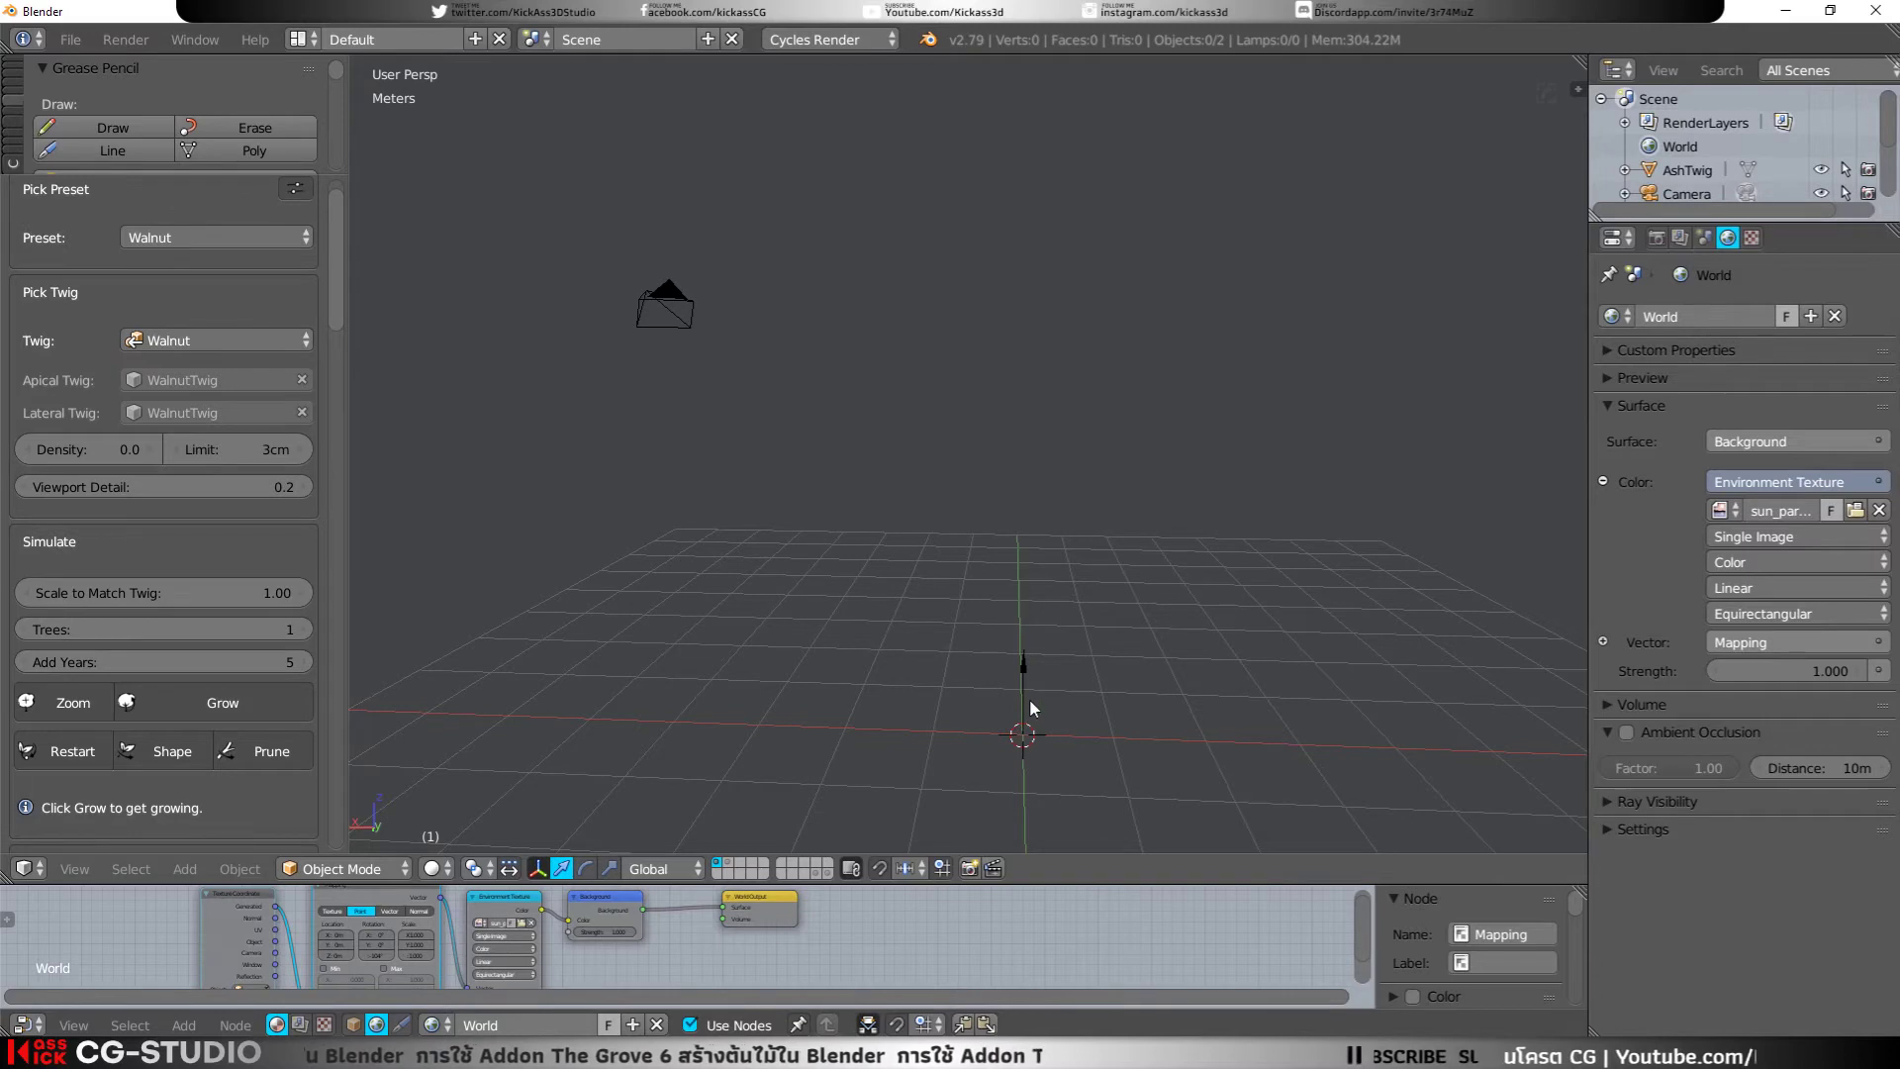
pyautogui.rightClick(1030, 699)
pyautogui.press('x')
pyautogui.click(971, 699)
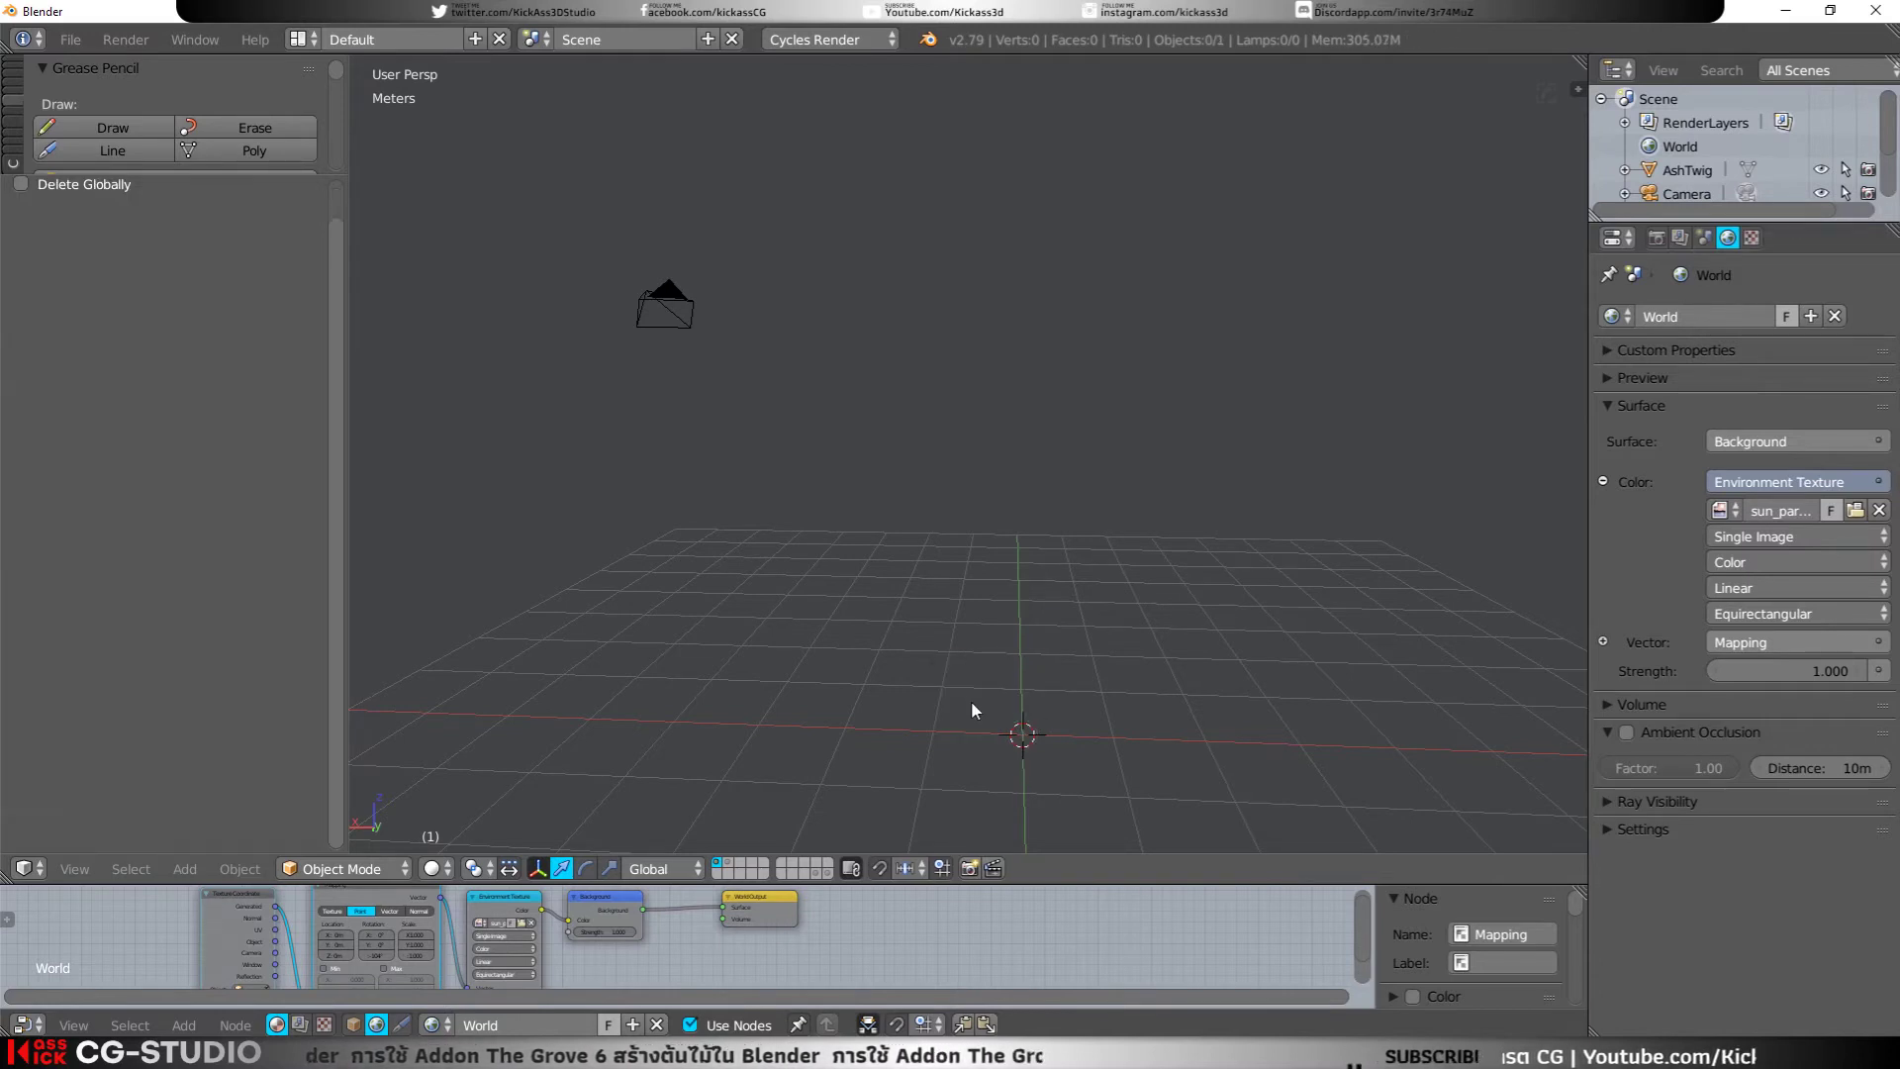
pyautogui.moveTo(970, 698); pyautogui.dragTo(857, 689, button='middle')
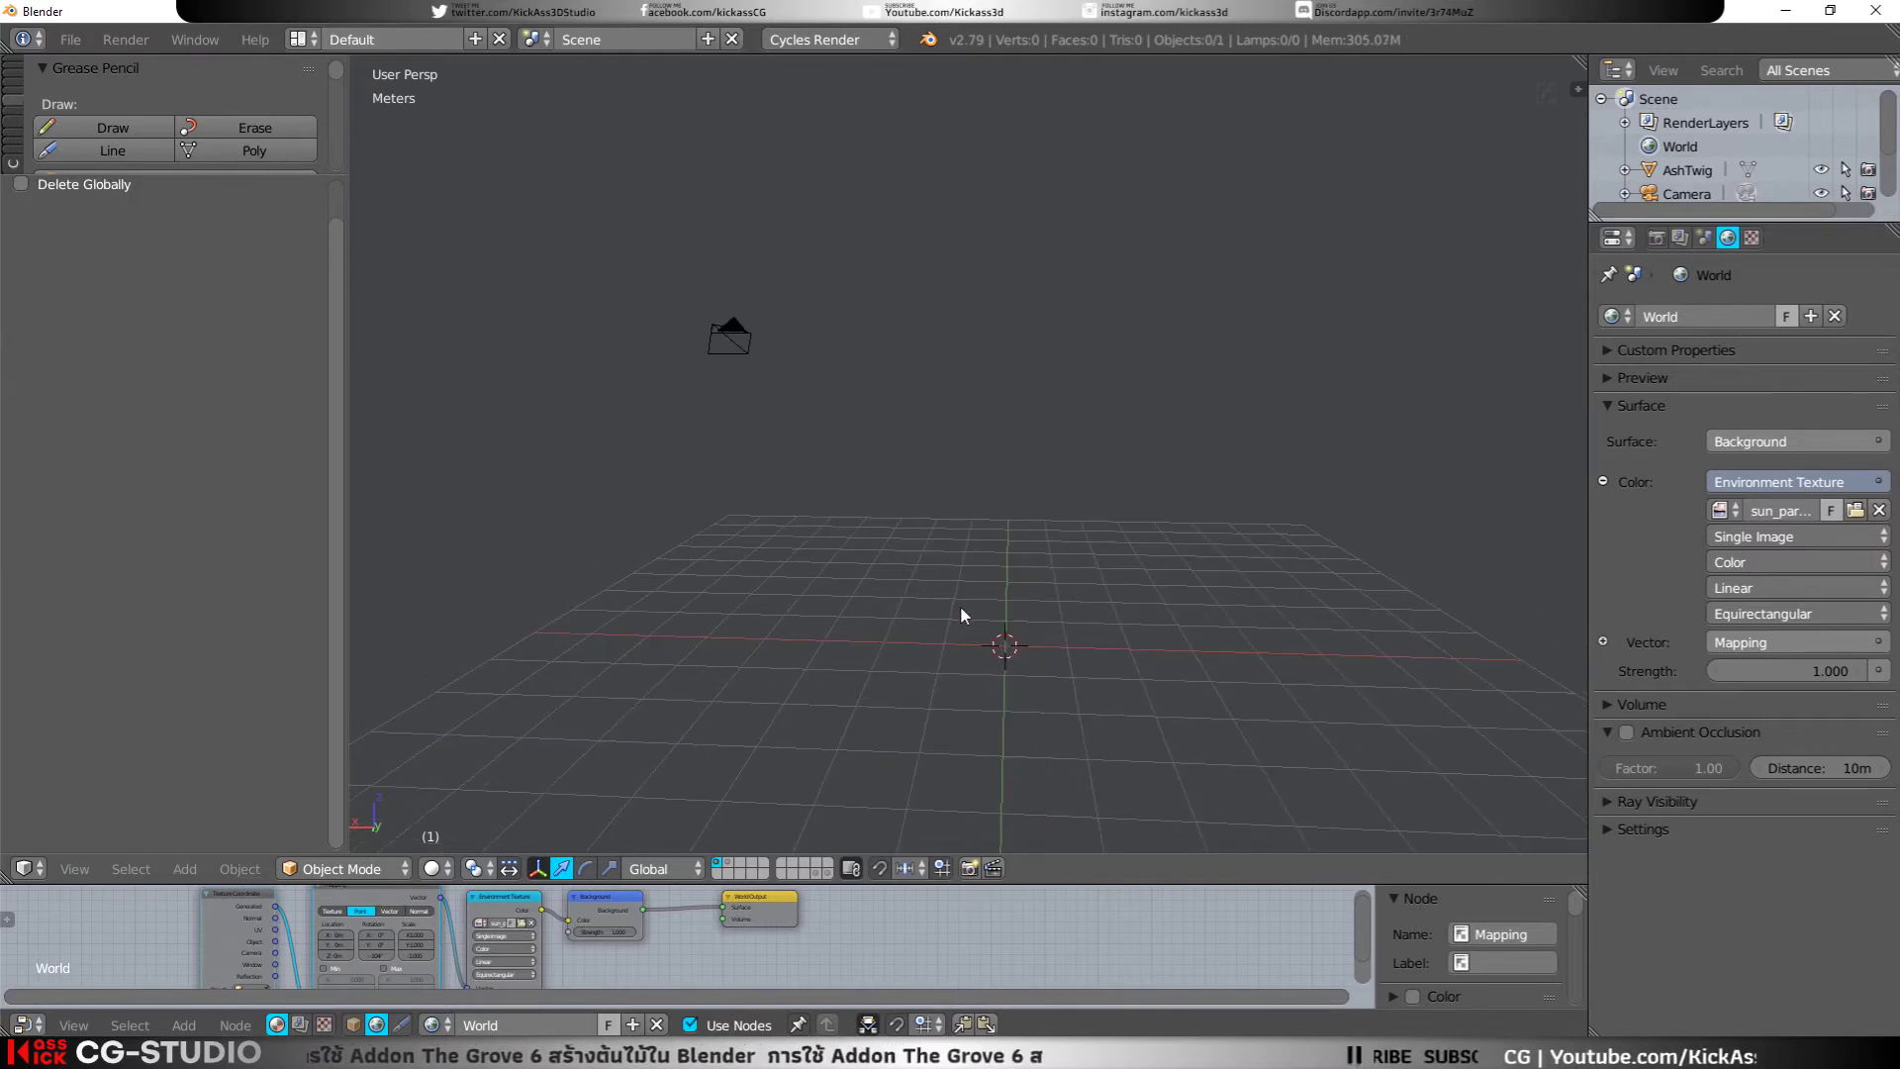
# Step: Add a cube, raise and enlarge it, then lower it 57.5 cm onto the grid
pyautogui.hotkey('shift', 'a')
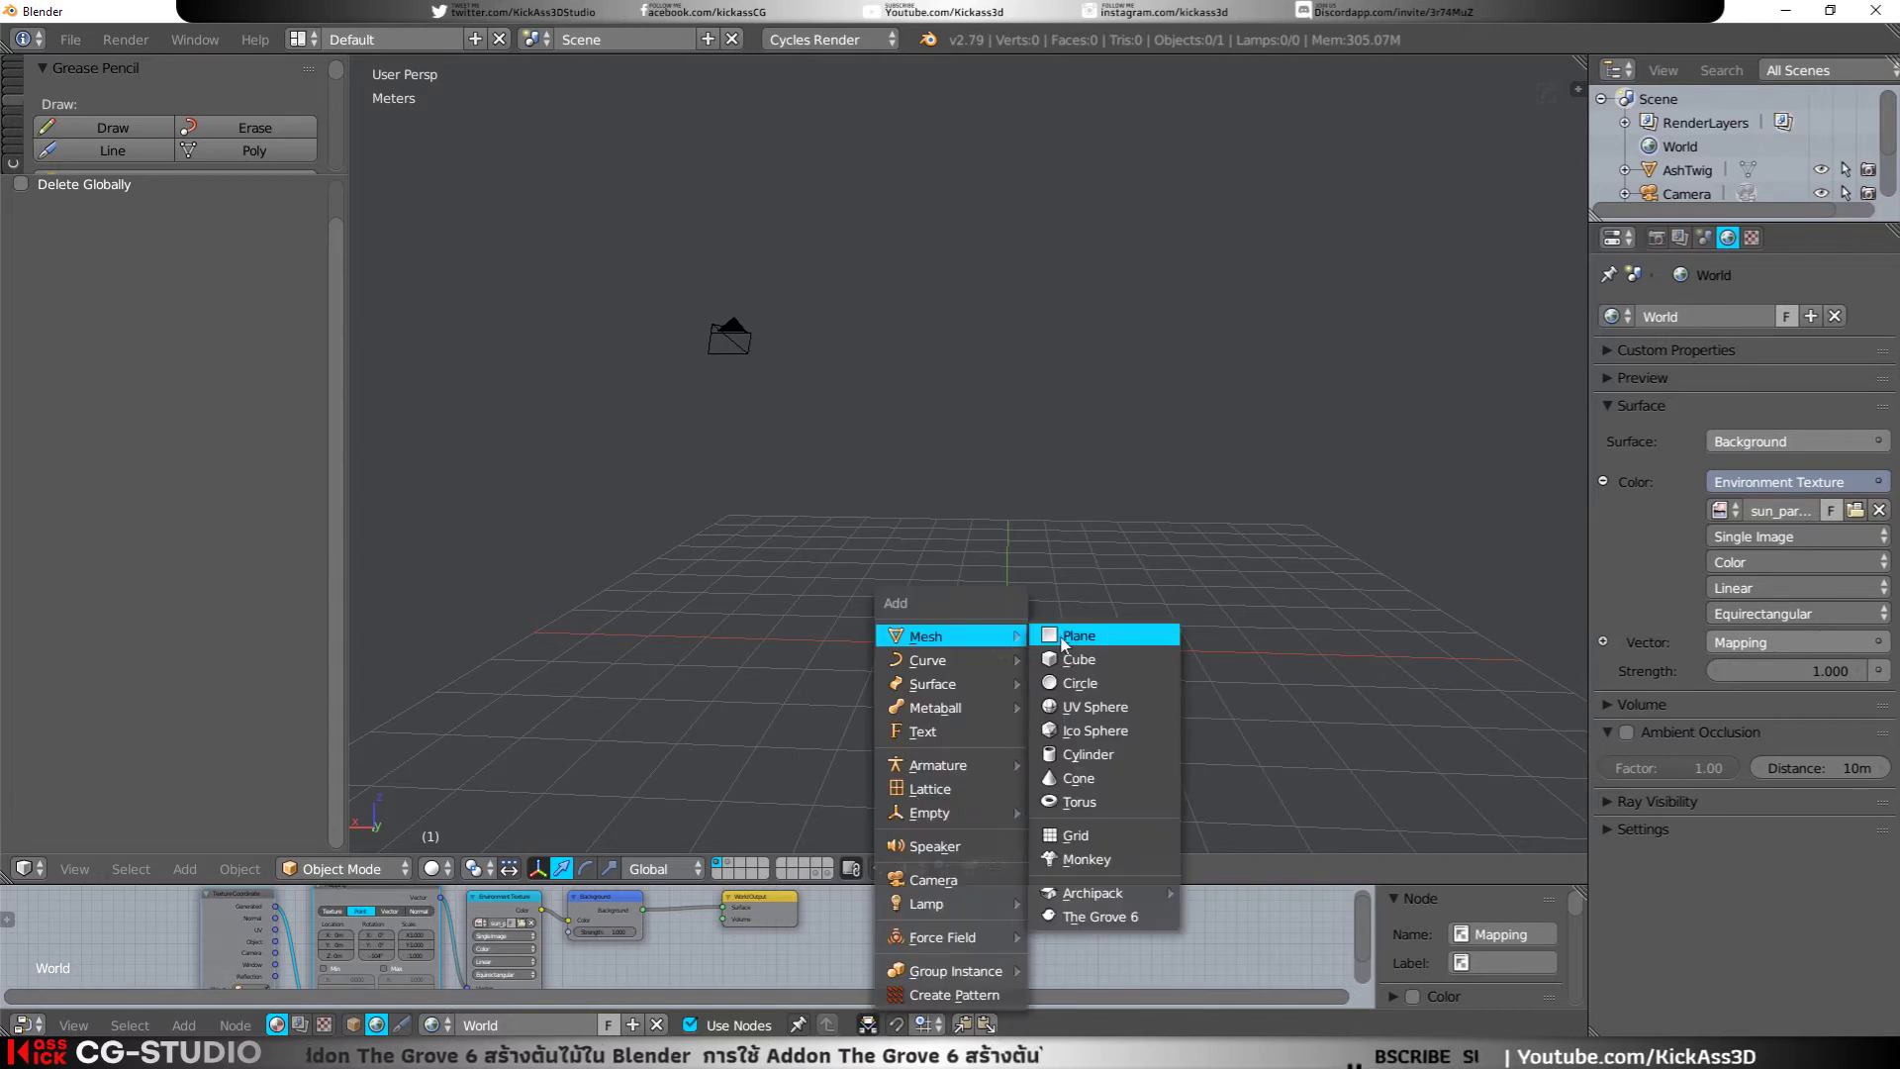
pyautogui.click(1066, 658)
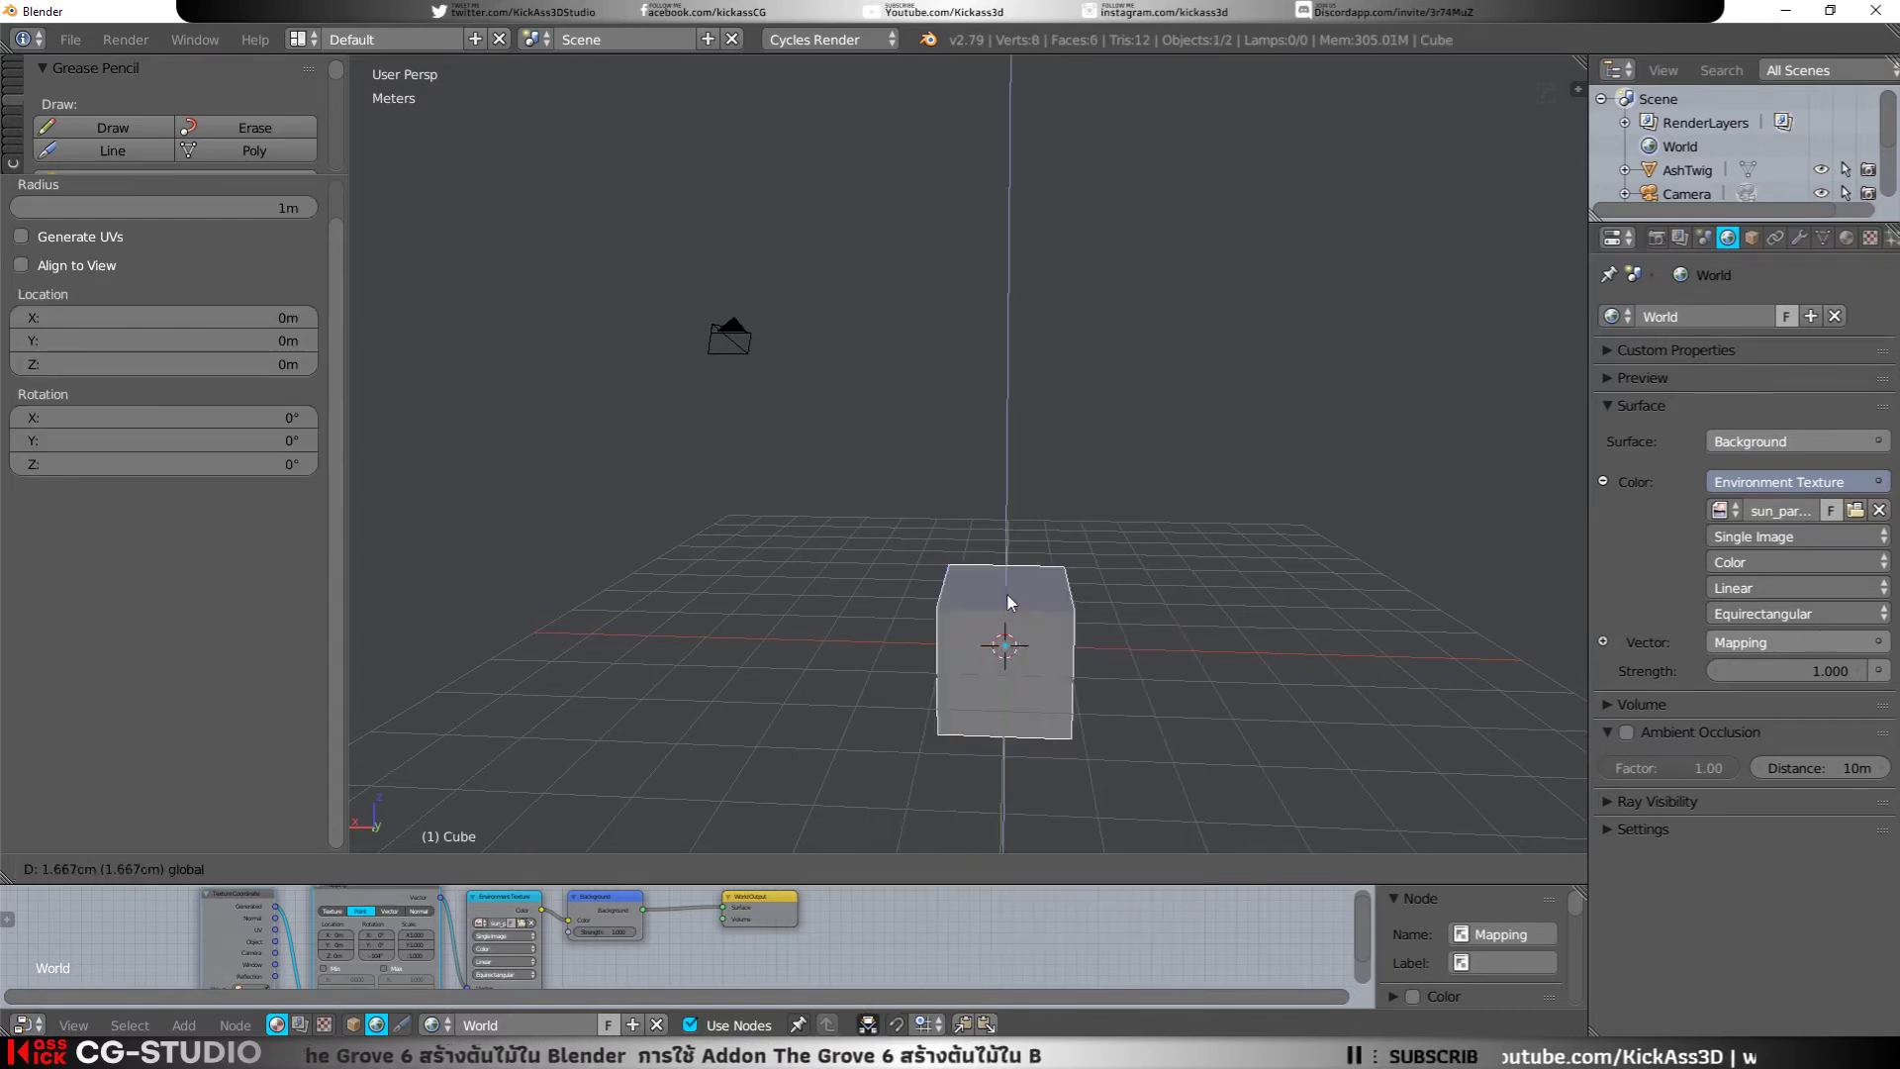
pyautogui.press('g')
pyautogui.press('z')
pyautogui.click(1010, 490)
pyautogui.press('s')
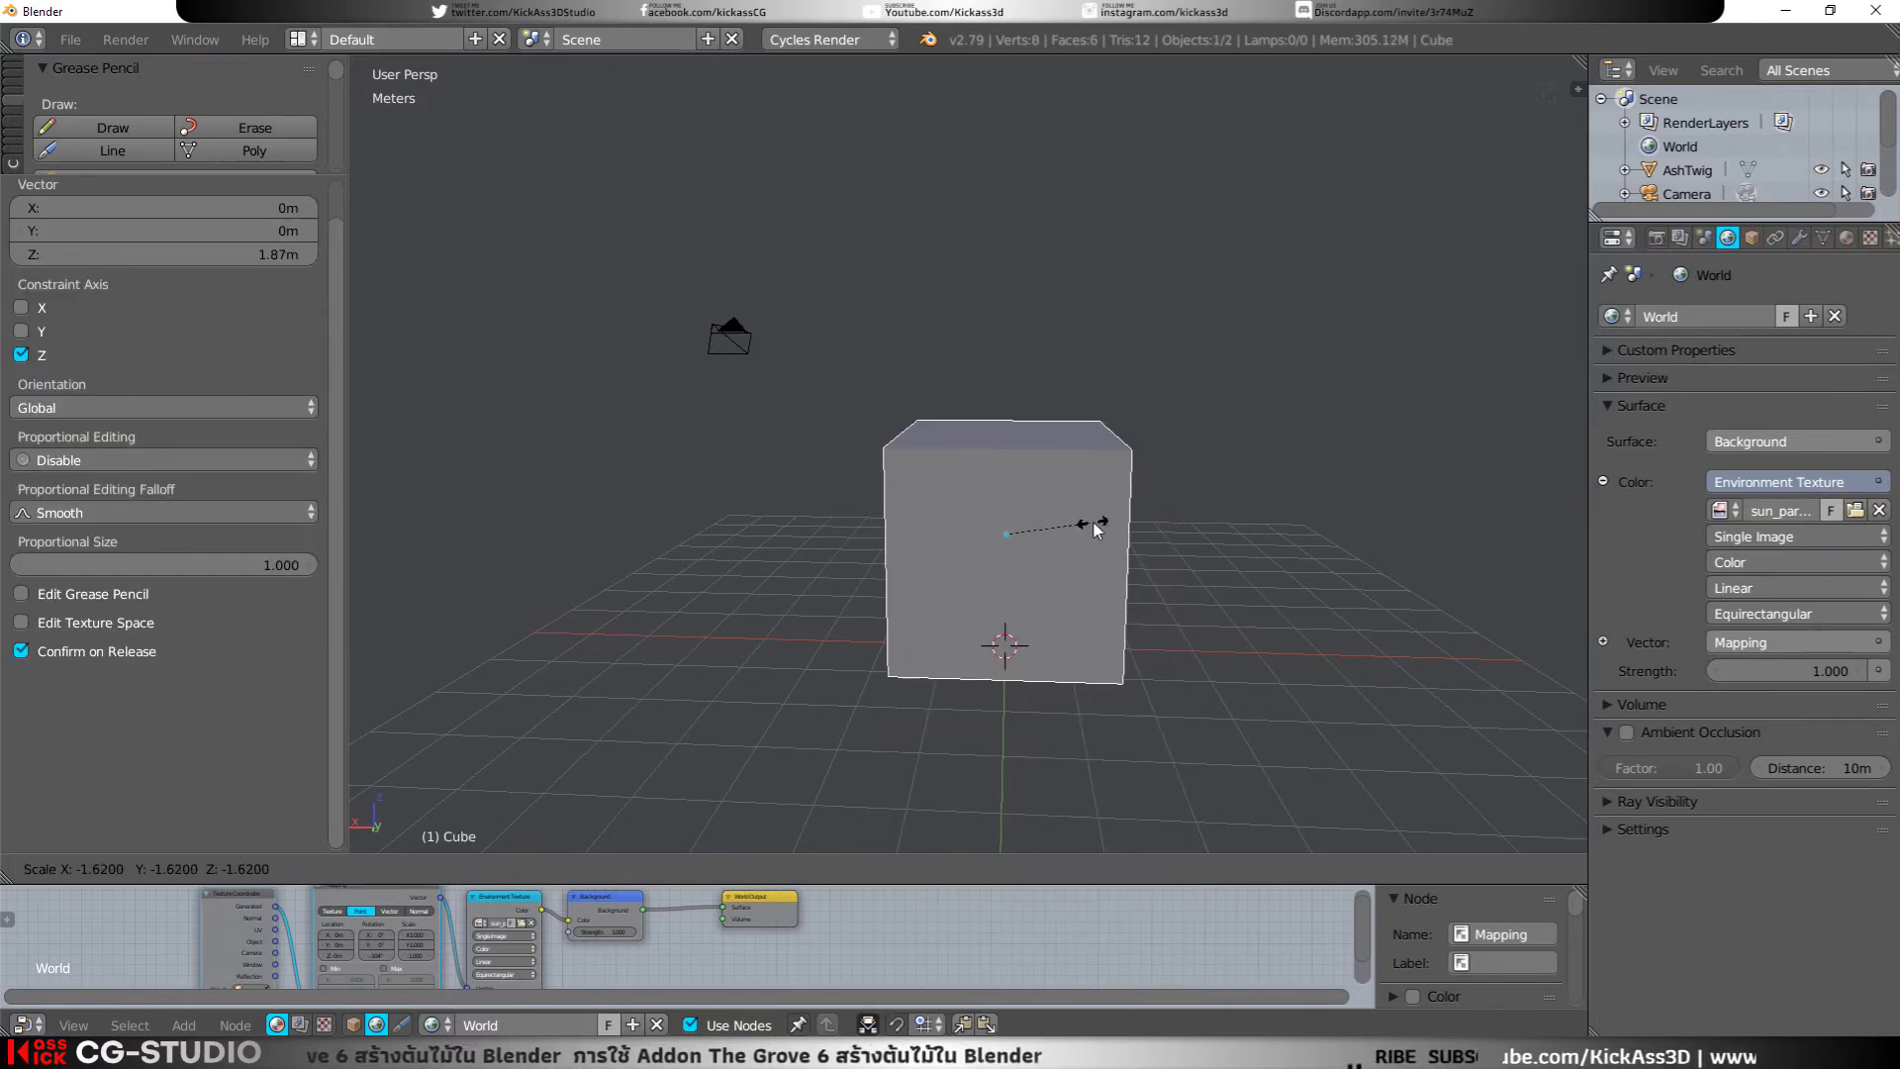
pyautogui.click(1081, 524)
pyautogui.moveTo(1081, 524); pyautogui.dragTo(1032, 481, button='middle')
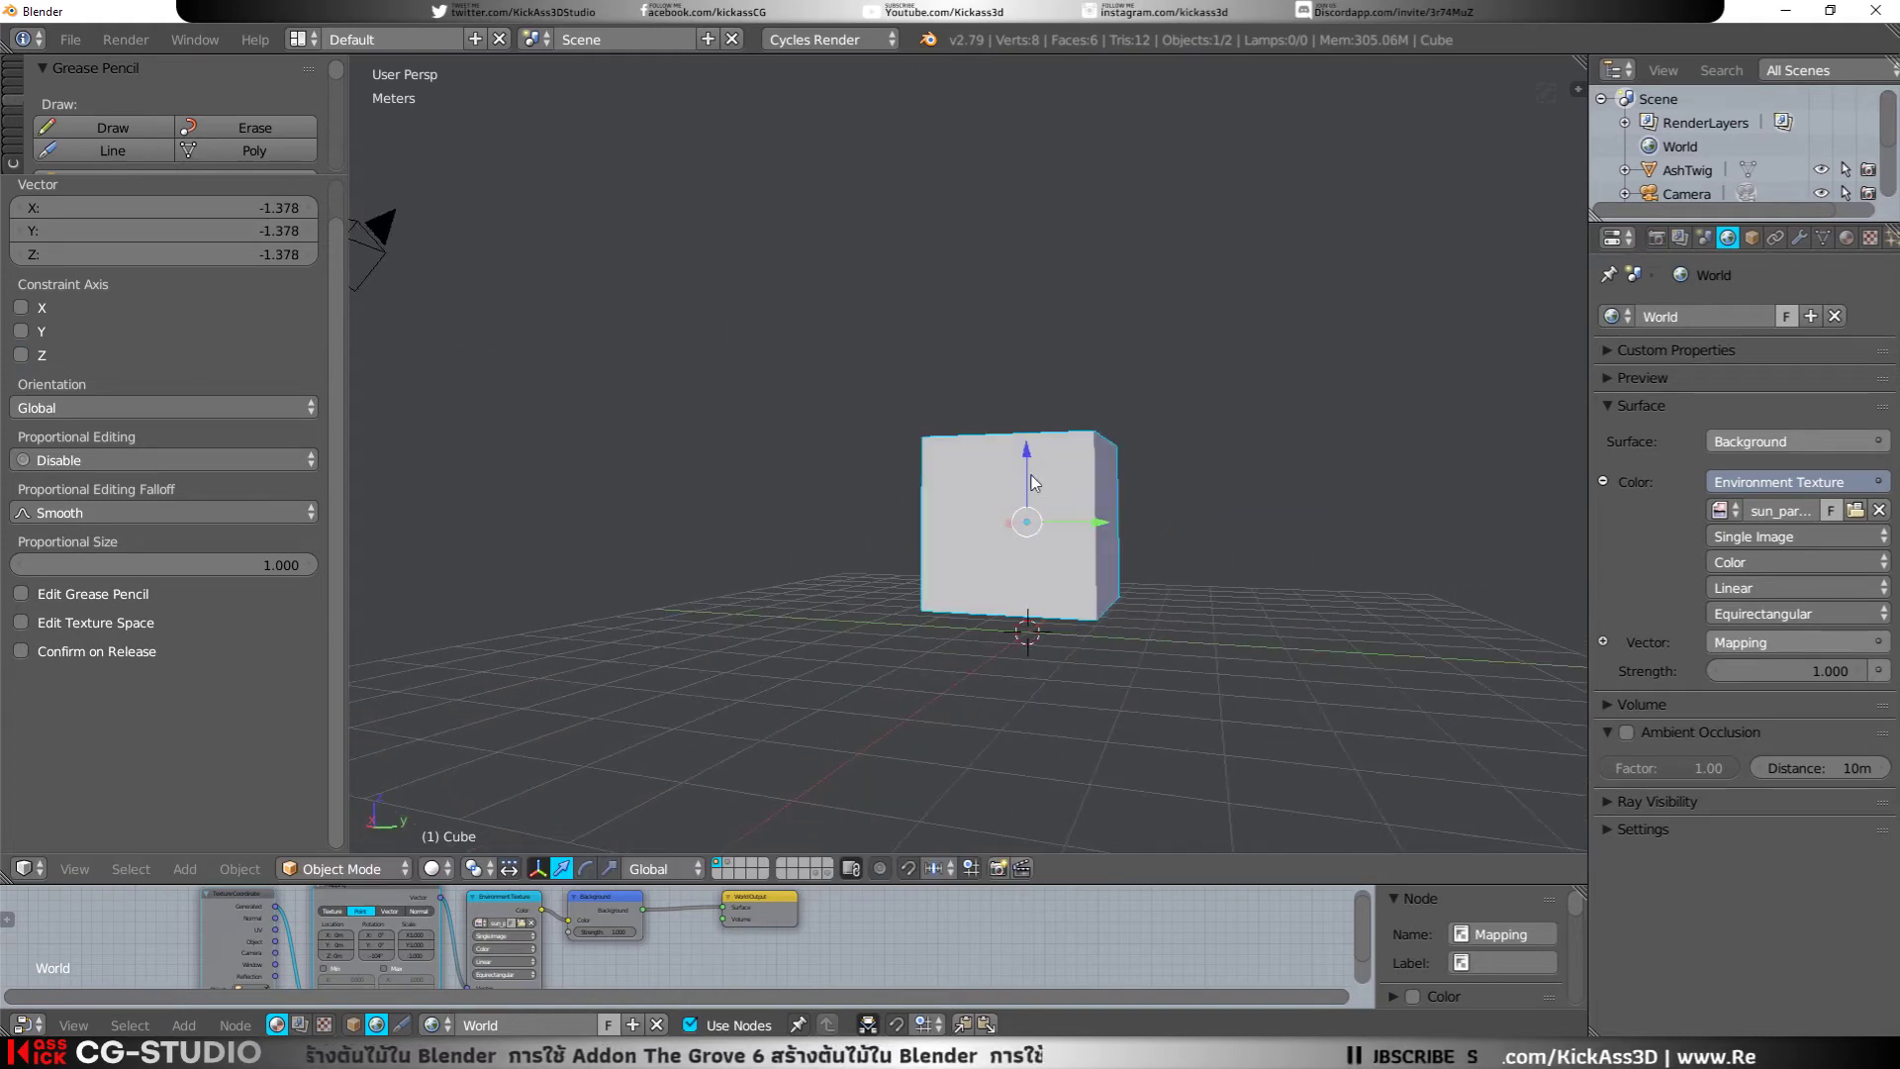
pyautogui.moveTo(1032, 482); pyautogui.dragTo(1039, 515)
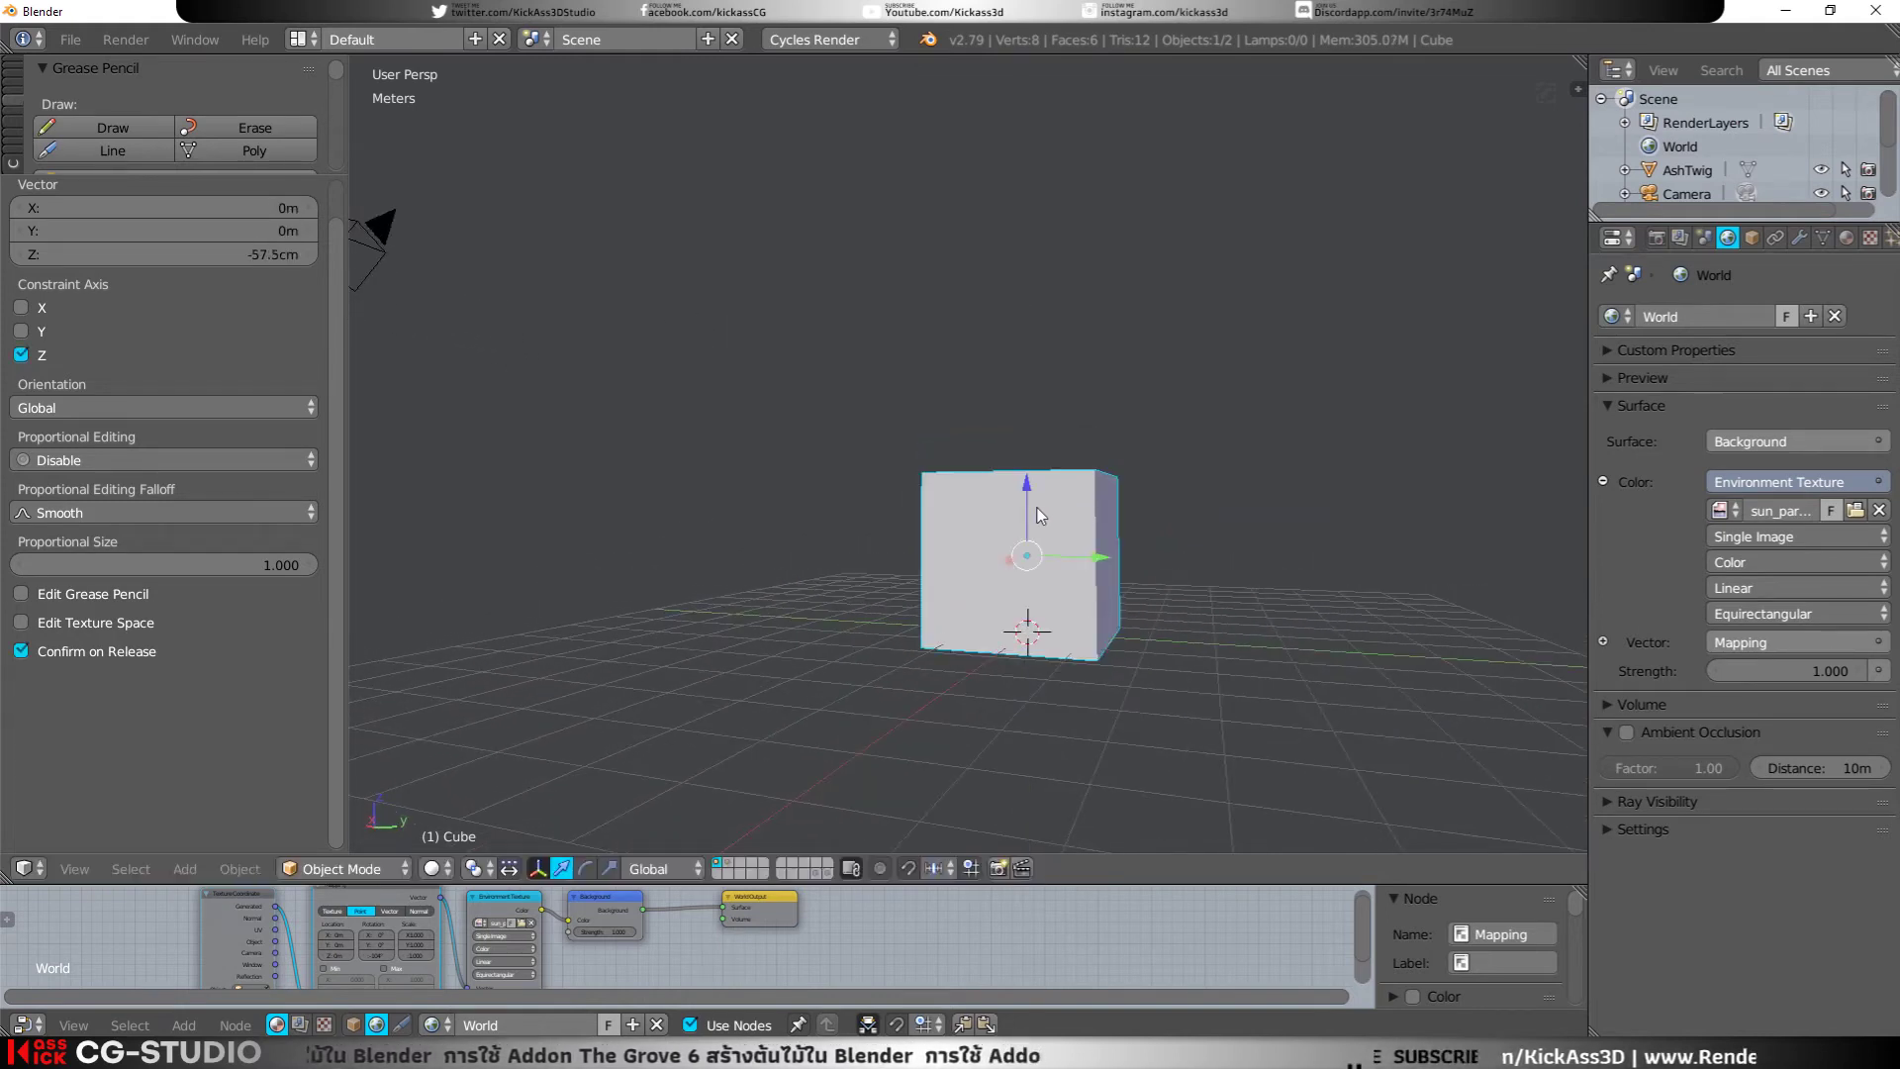
# Step: Extrude the cube's top face far upward in Edit Mode to form a tall box
pyautogui.press('Tab')
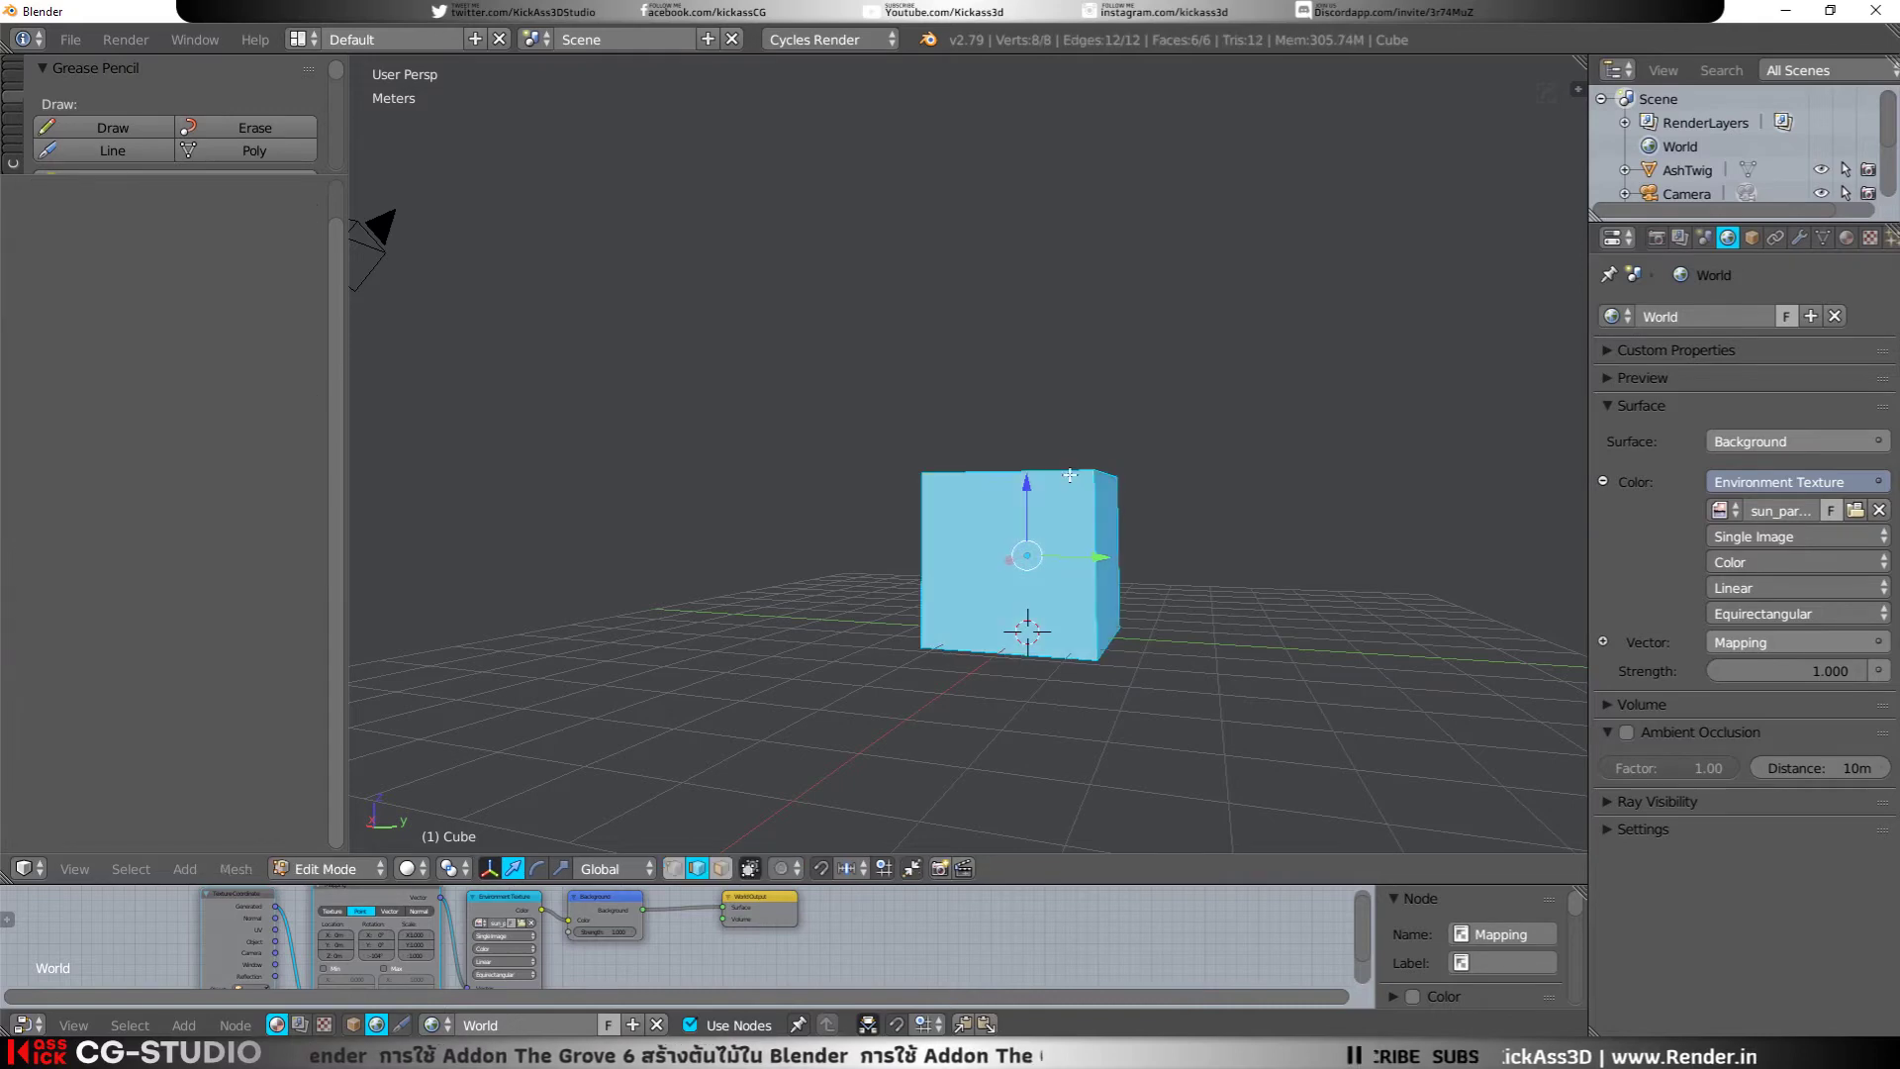
pyautogui.moveTo(859, 651); pyautogui.dragTo(871, 732, button='middle')
pyautogui.click(721, 867)
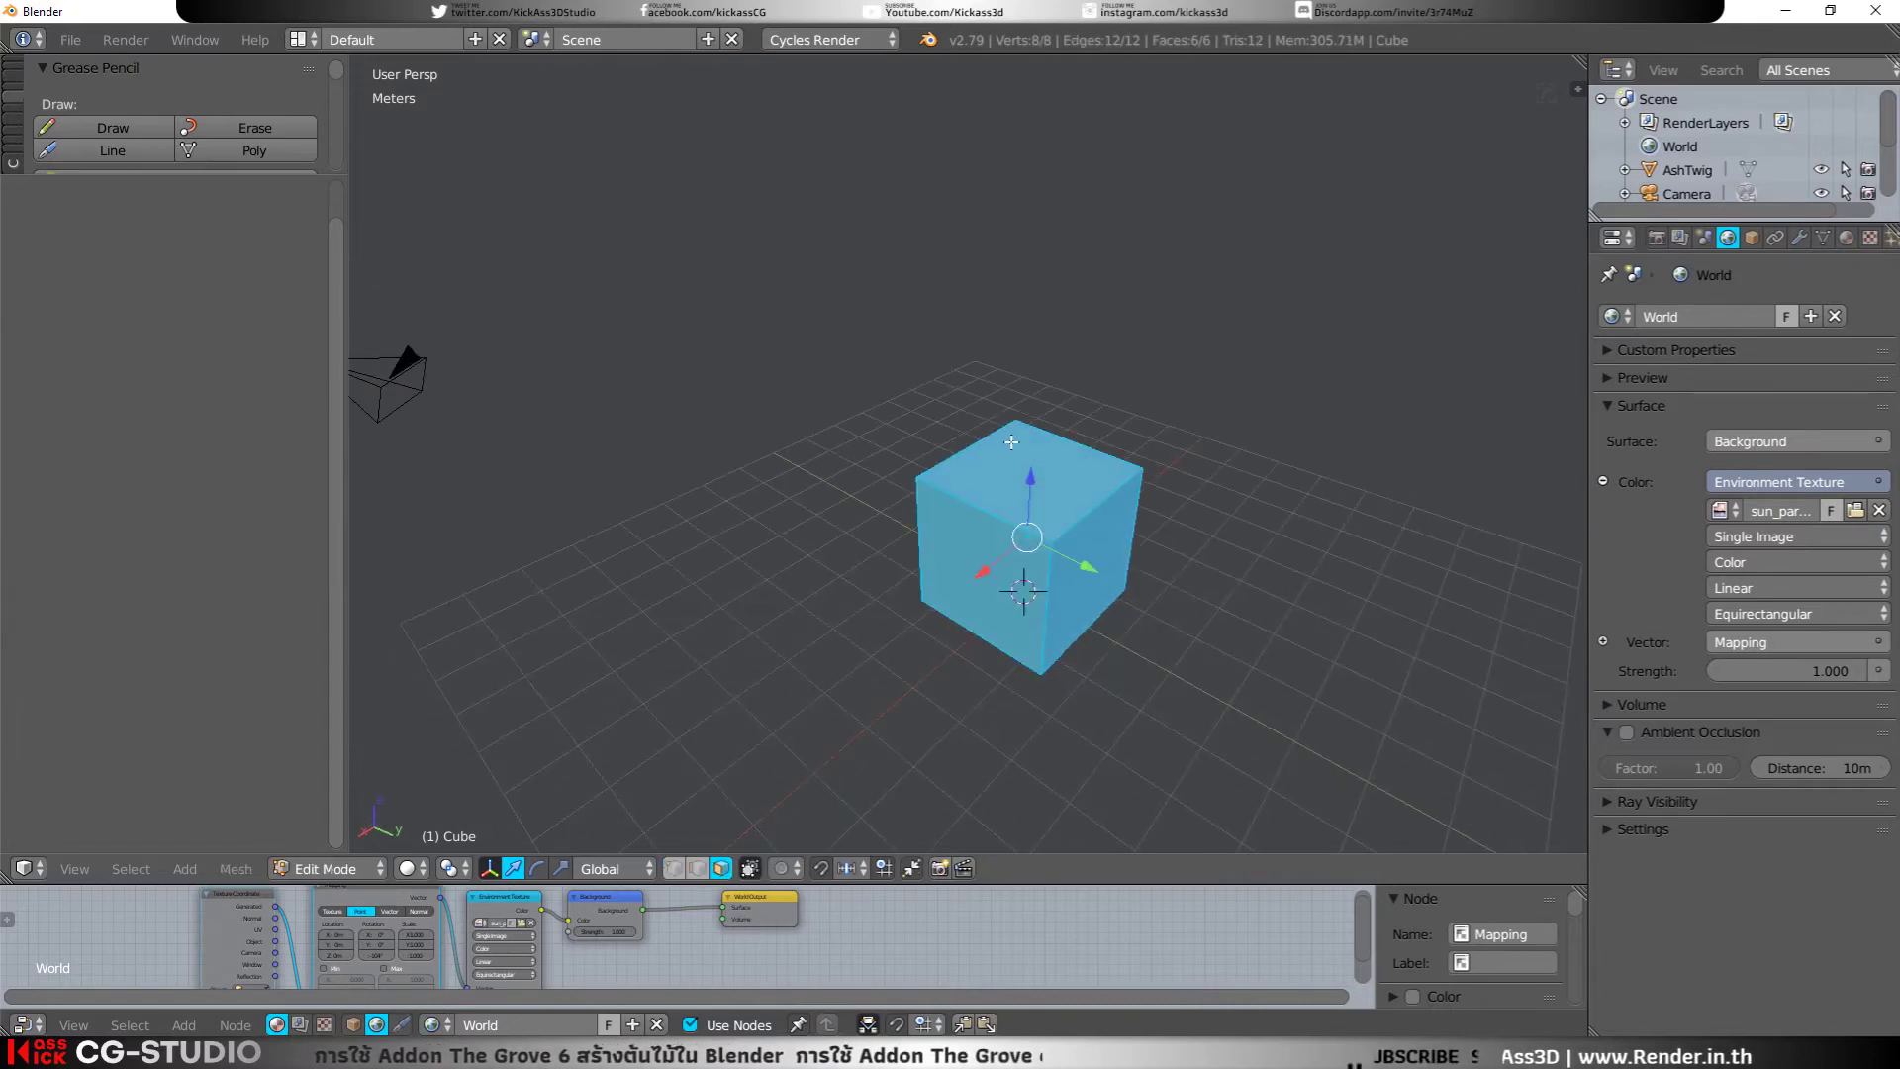
pyautogui.rightClick(1019, 473)
pyautogui.press('g')
pyautogui.press('z')
pyautogui.click(1039, 129)
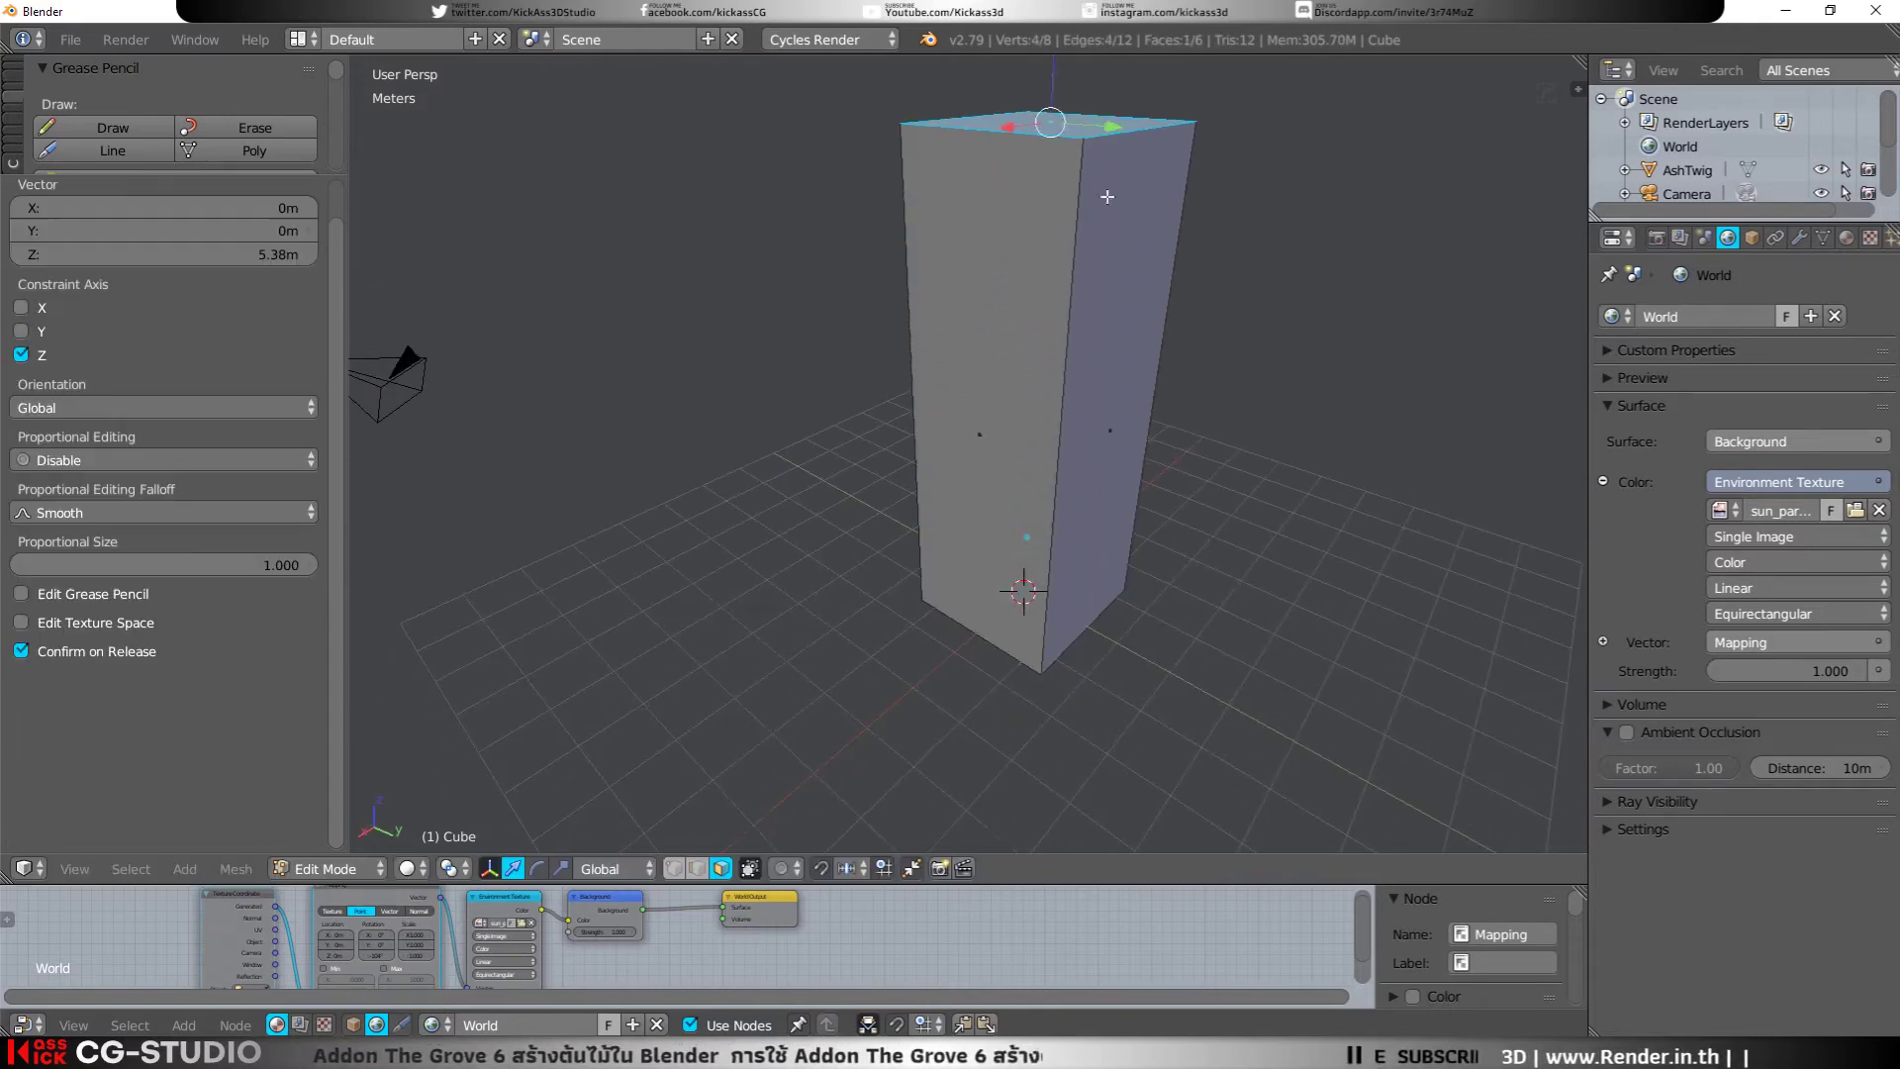
pyautogui.scroll(-3, 1049, 297)
pyautogui.press('Tab')
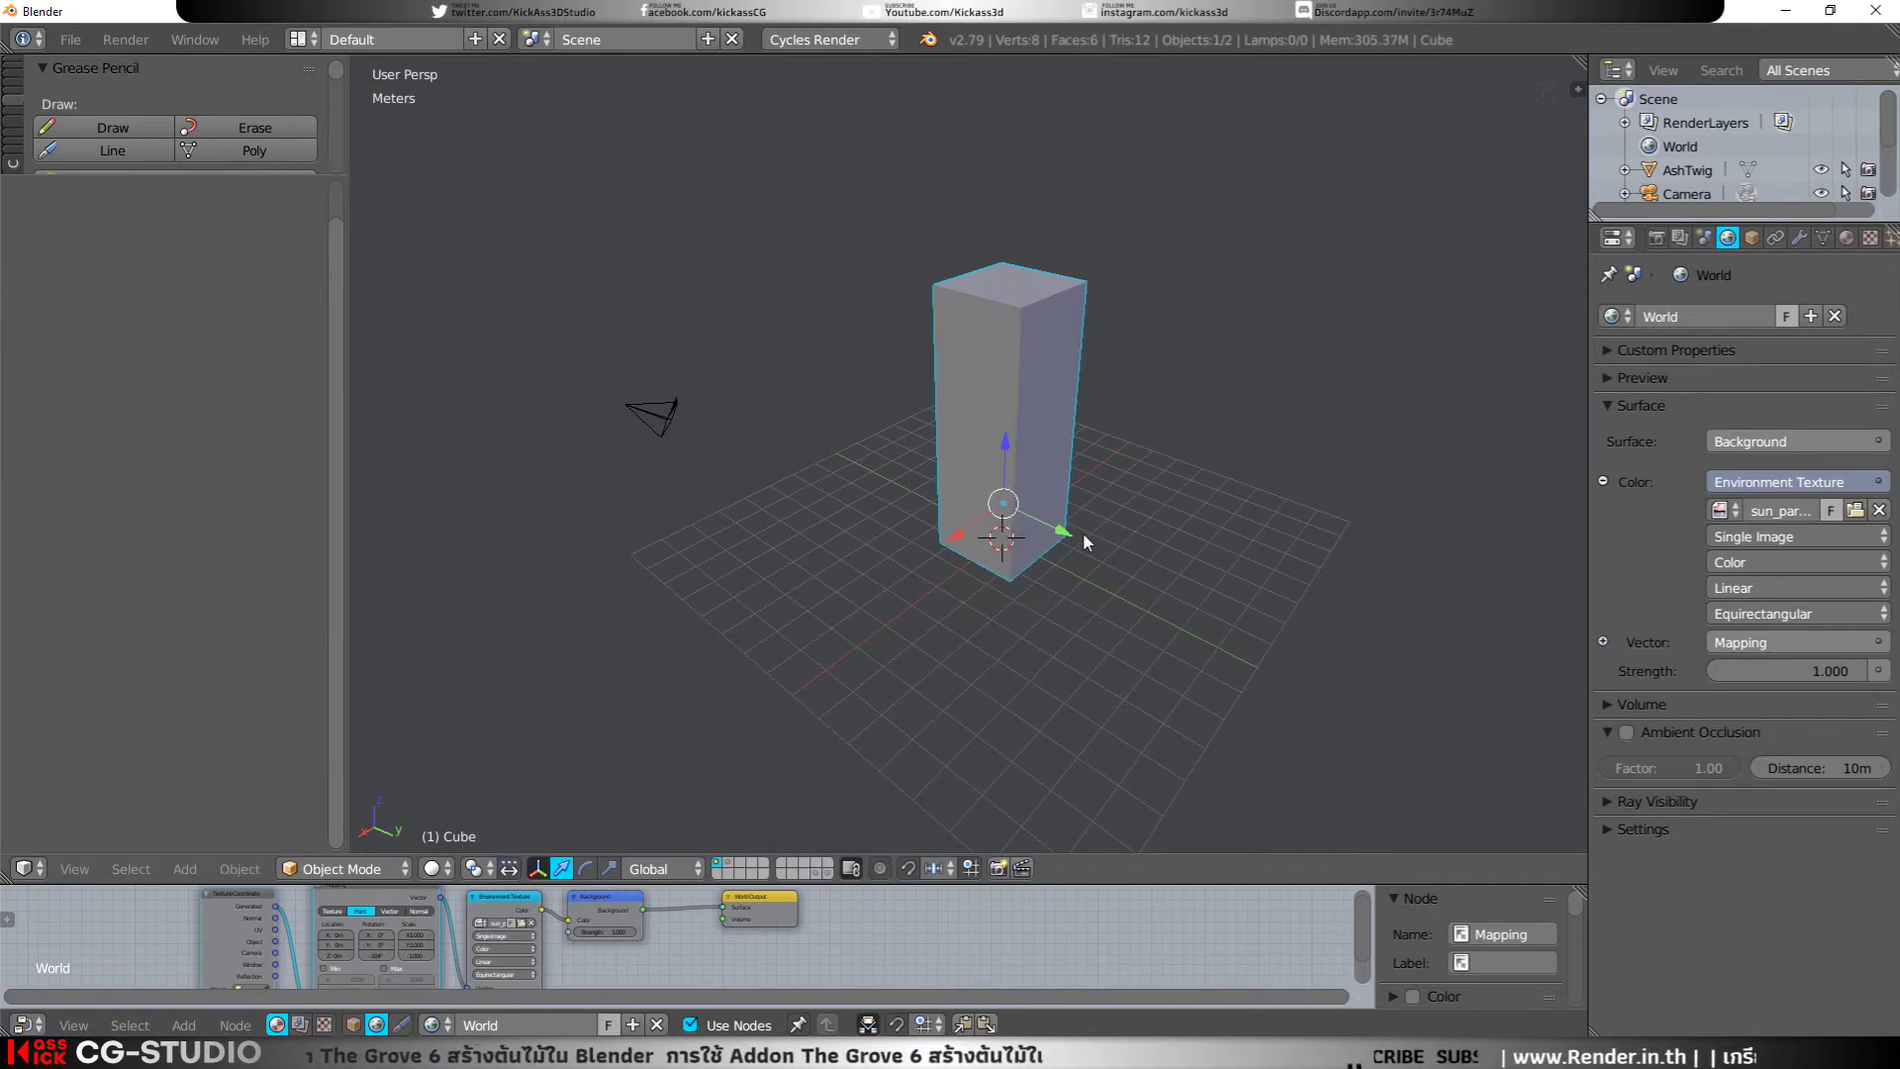
# Step: Scale the tall box to 1.422 and raise it 47.9 cm to sit on the grid
pyautogui.press('s')
pyautogui.click(1118, 545)
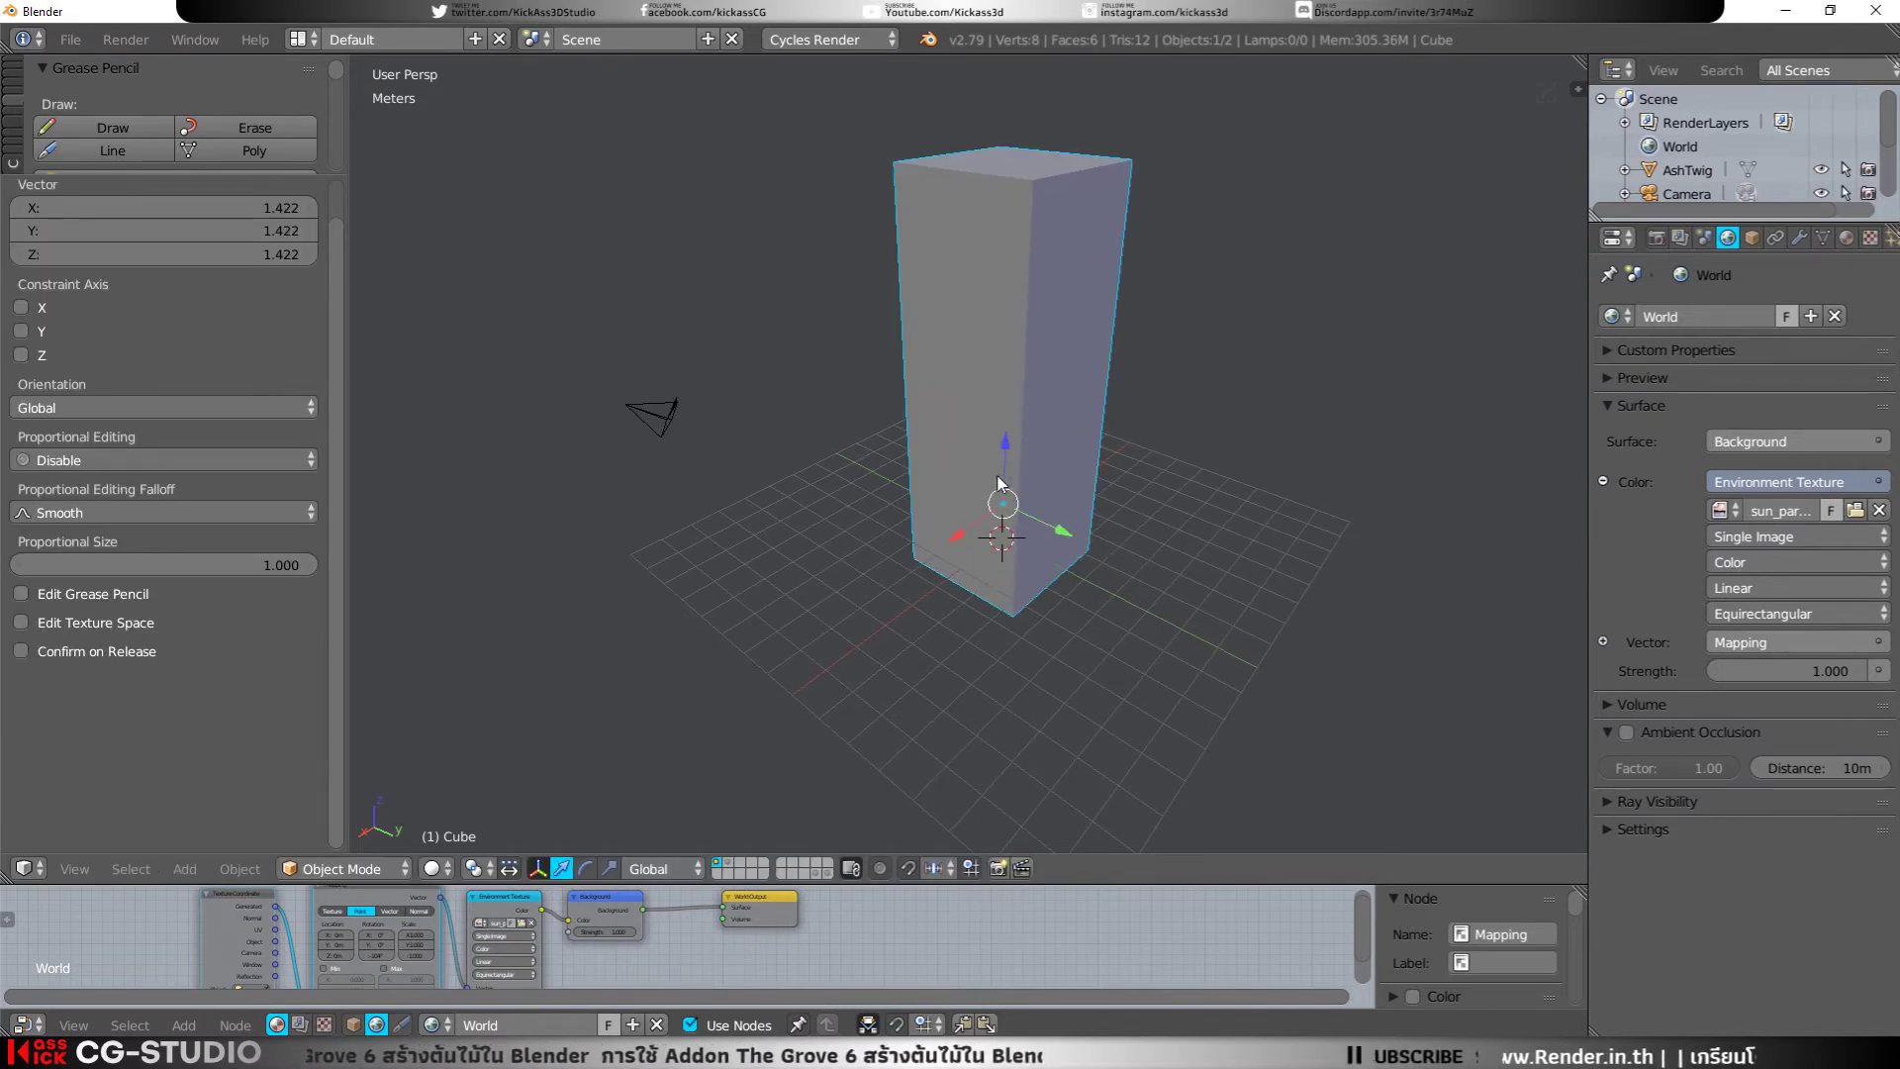
pyautogui.moveTo(1004, 460); pyautogui.dragTo(1017, 446)
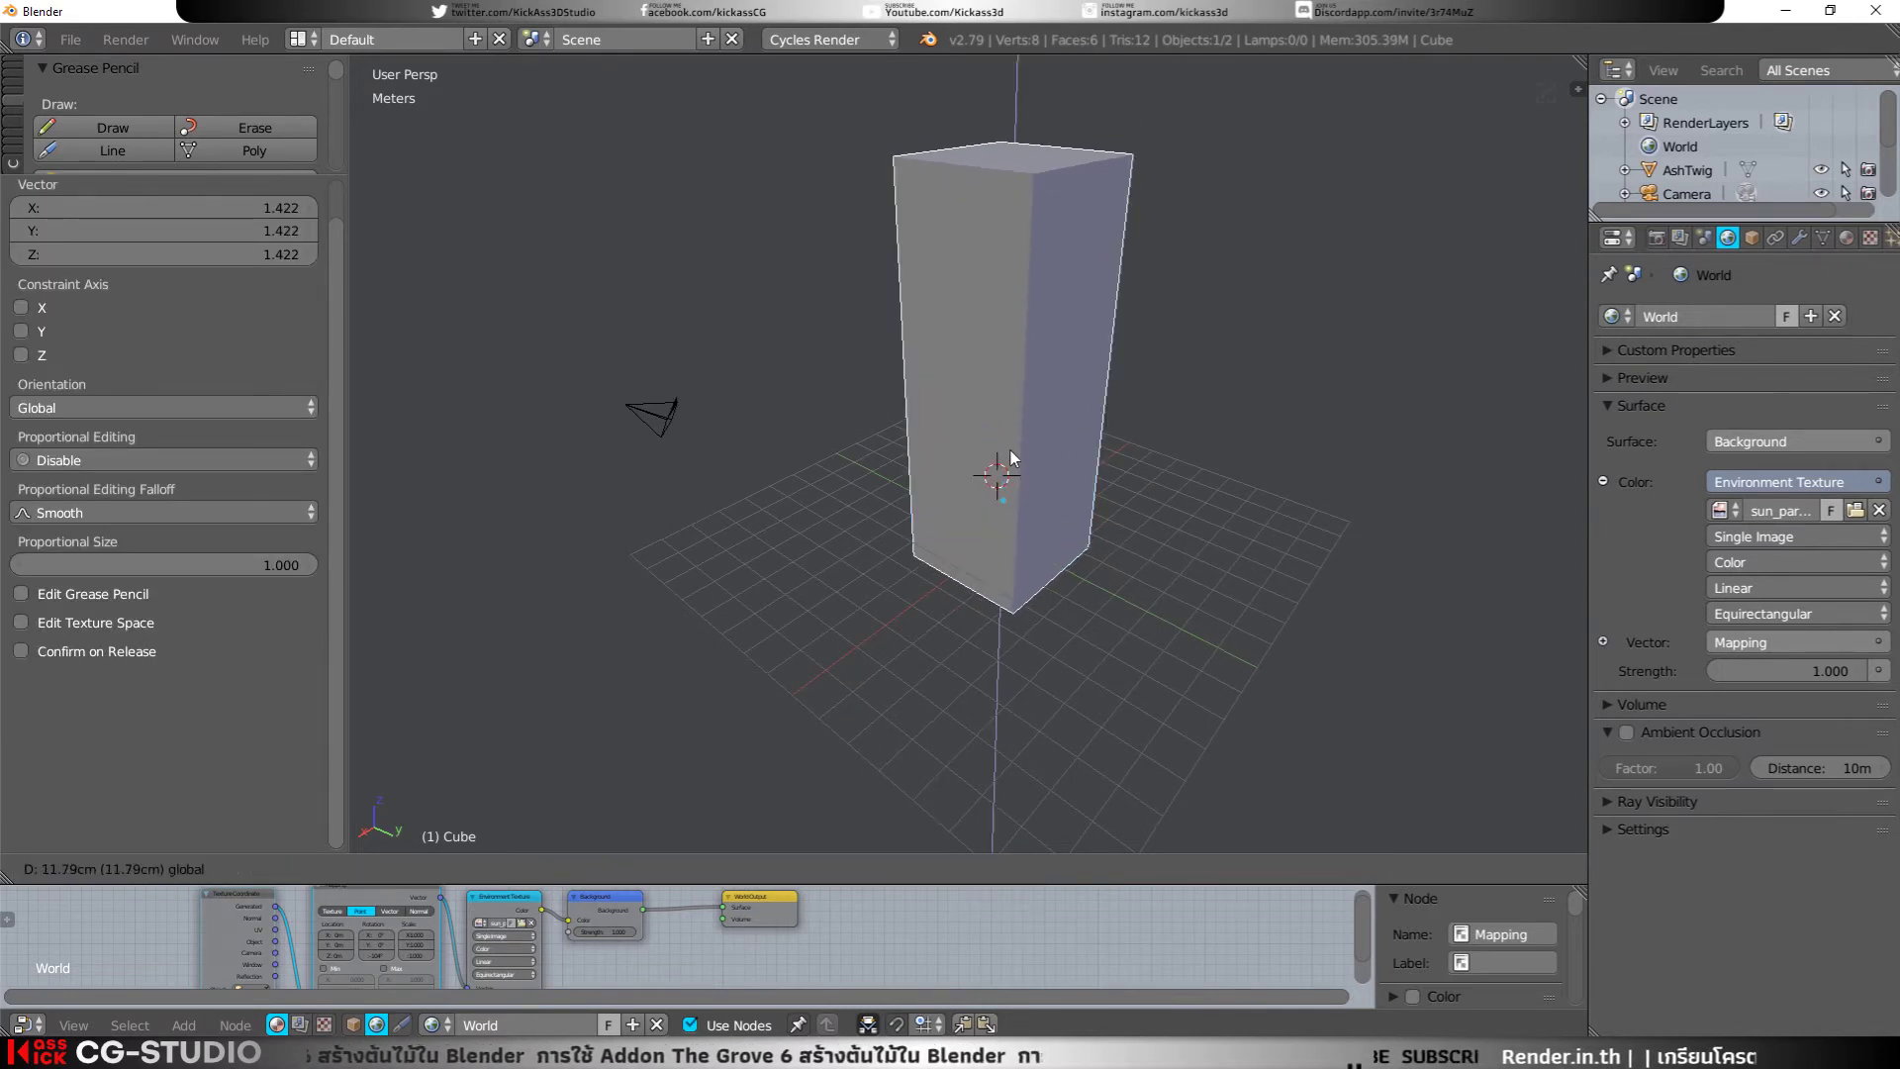
pyautogui.moveTo(1077, 487); pyautogui.dragTo(974, 413, button='middle')
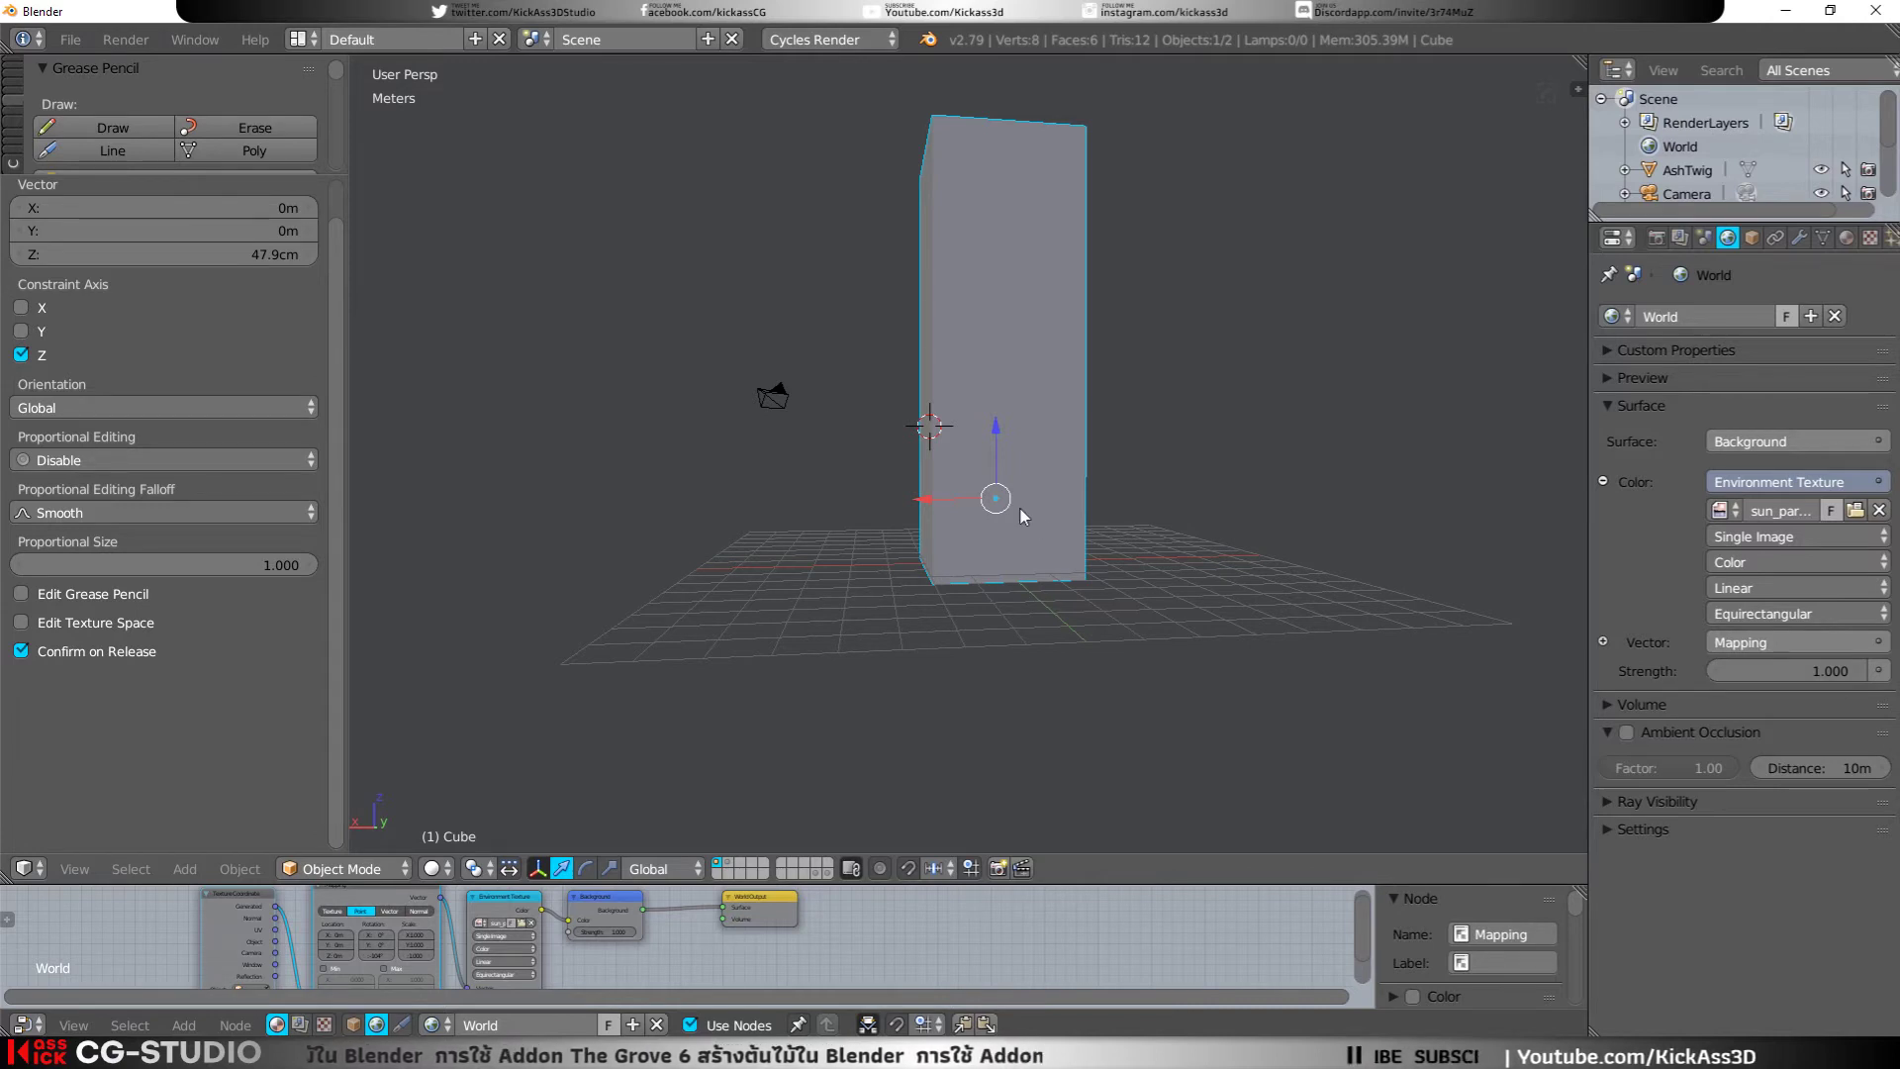
pyautogui.moveTo(1034, 523); pyautogui.dragTo(1068, 547, button='middle')
pyautogui.hotkey('shift', 'a')
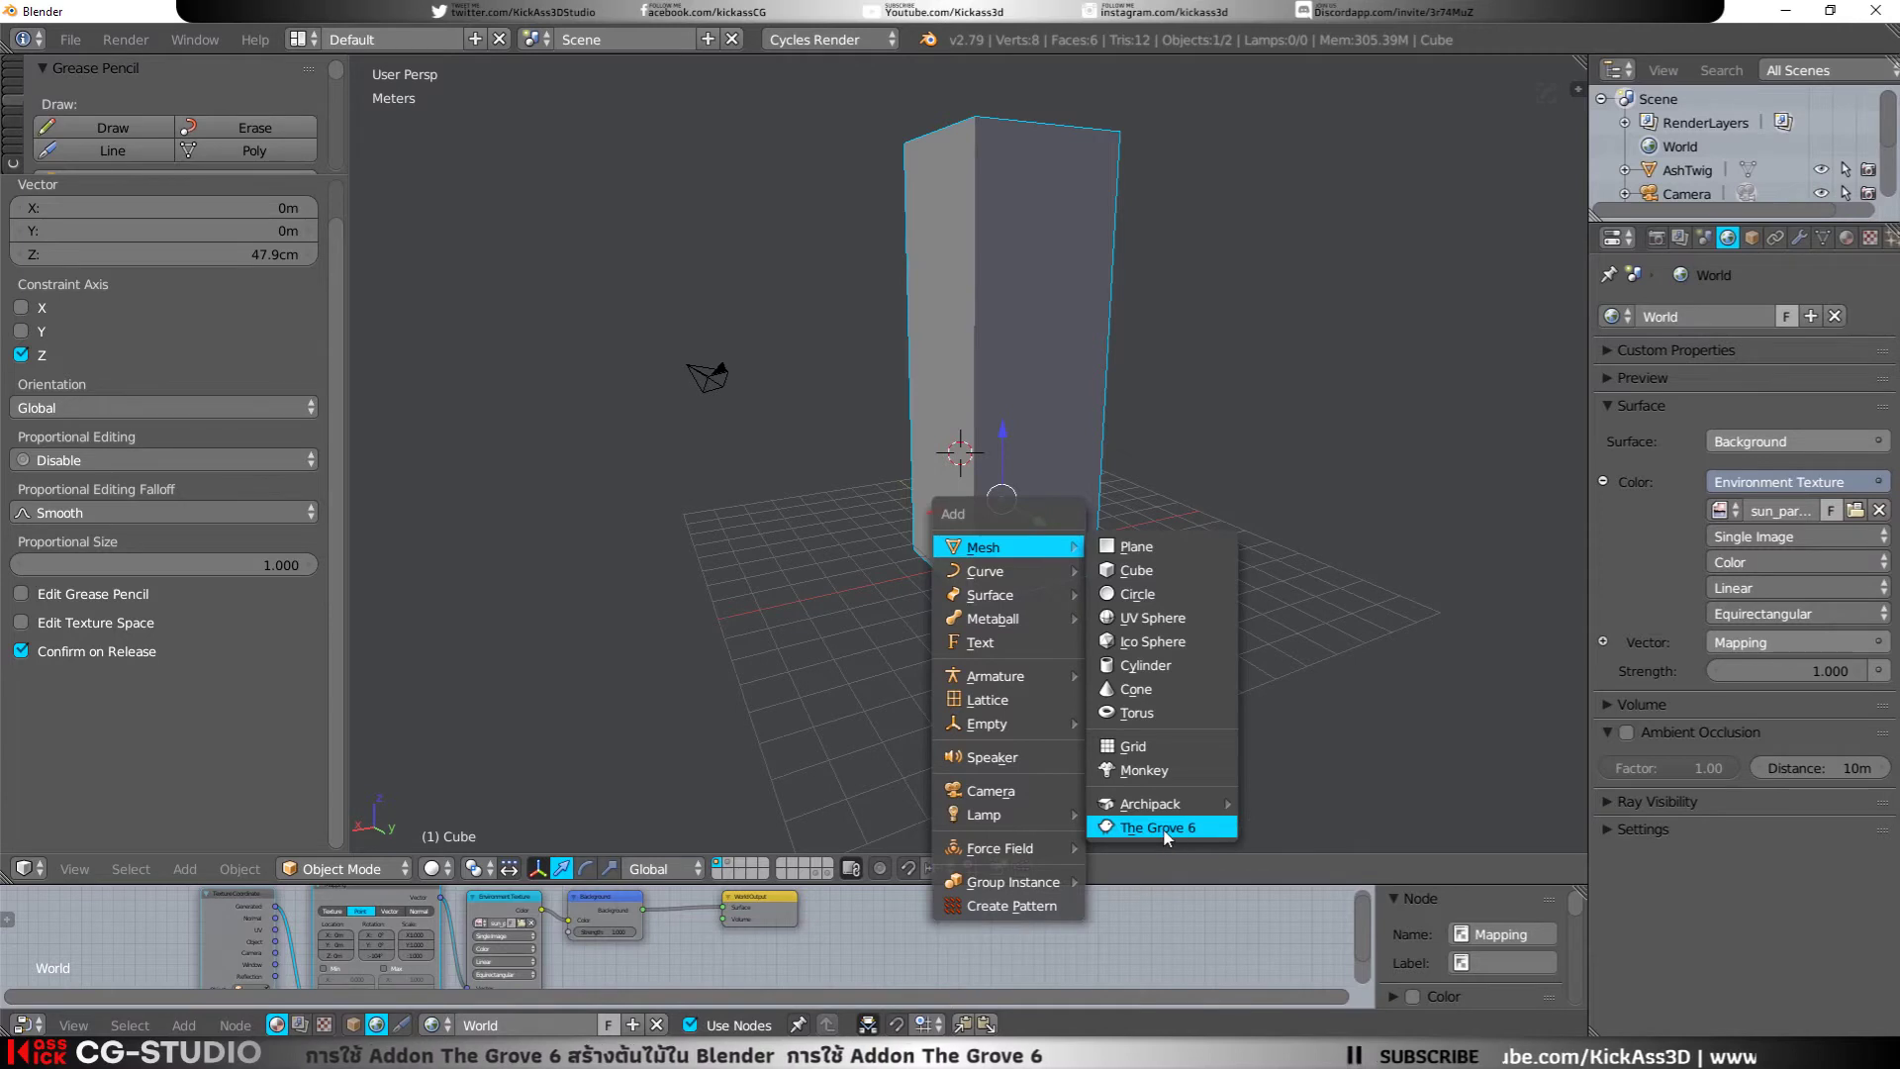
# Step: Add a new The Grove 6 tree object beside the tall box
pyautogui.click(1158, 827)
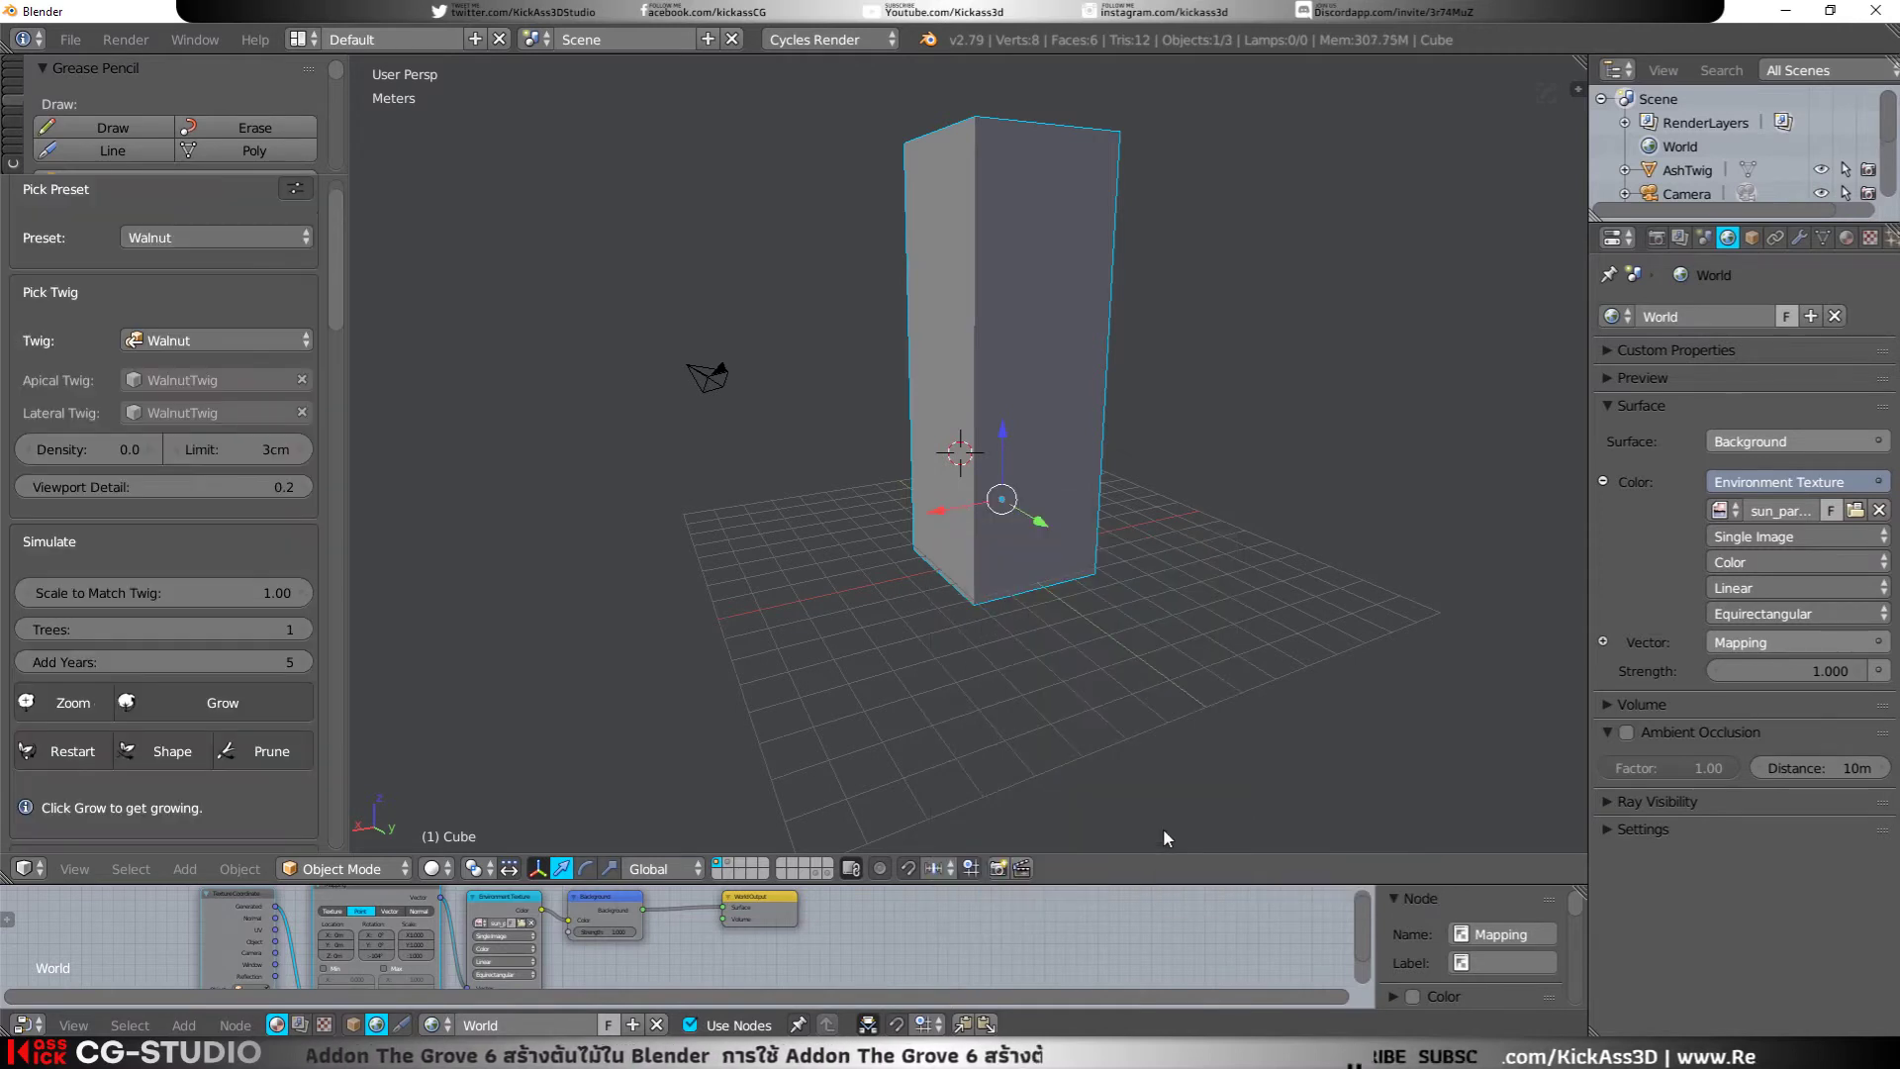
pyautogui.scroll(-4, 209, 649)
pyautogui.scroll(-1, 156, 632)
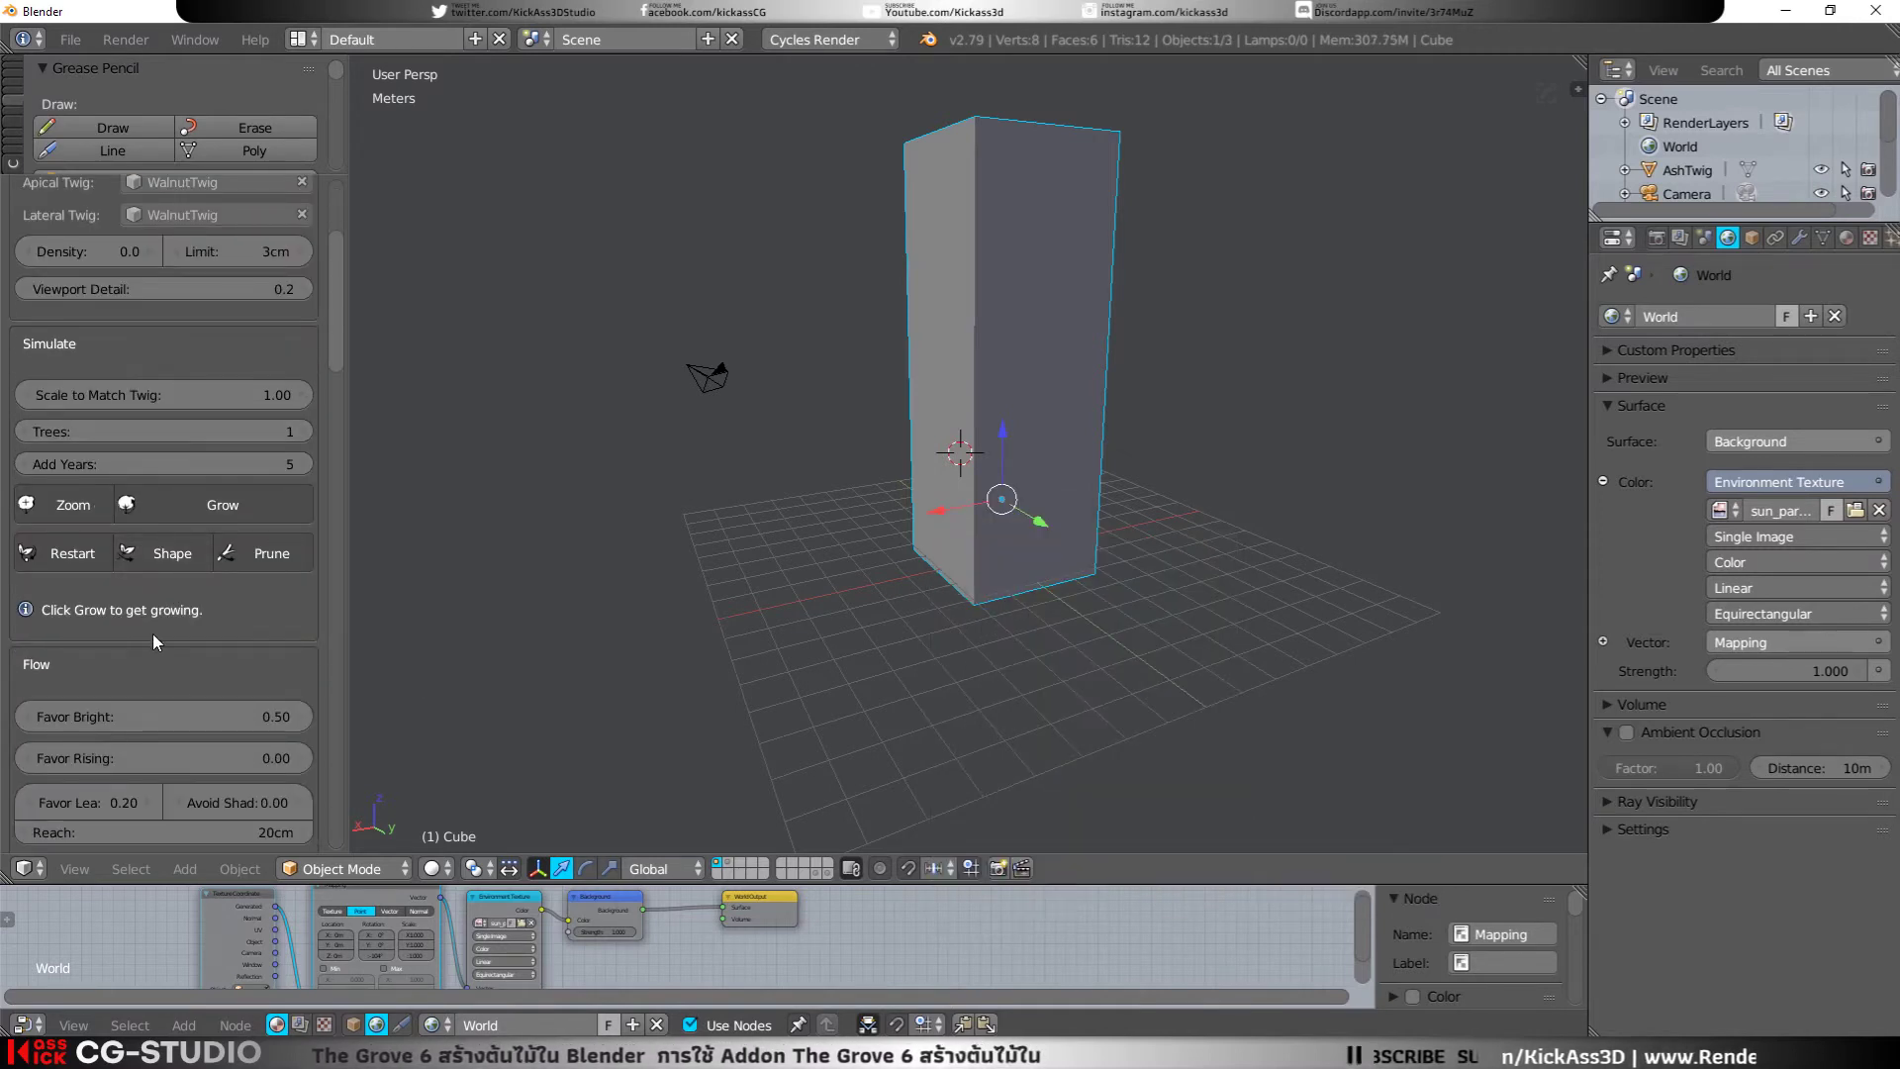
pyautogui.scroll(-2, 153, 633)
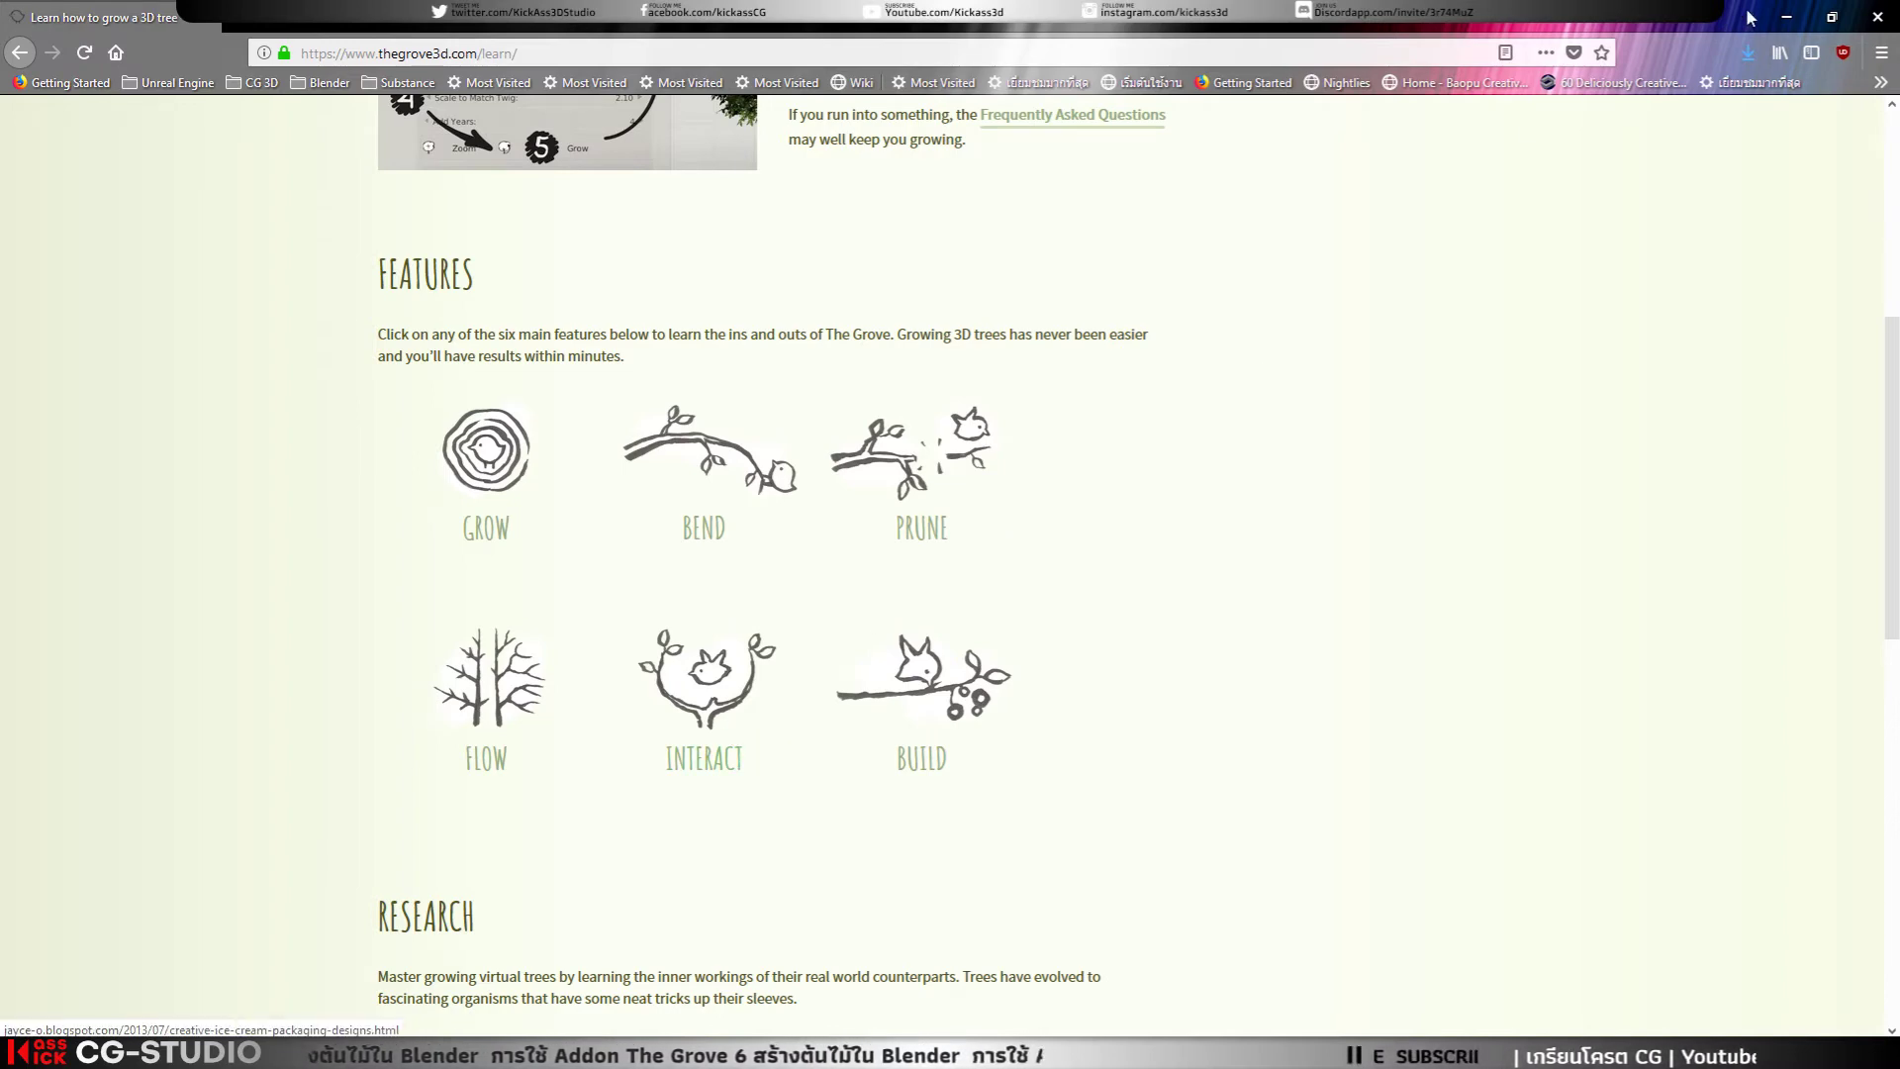
# Step: Return from the browser and scroll the tool shelf to the React panel, set to None
pyautogui.click(1785, 16)
pyautogui.scroll(-3, 168, 597)
pyautogui.scroll(-5, 168, 596)
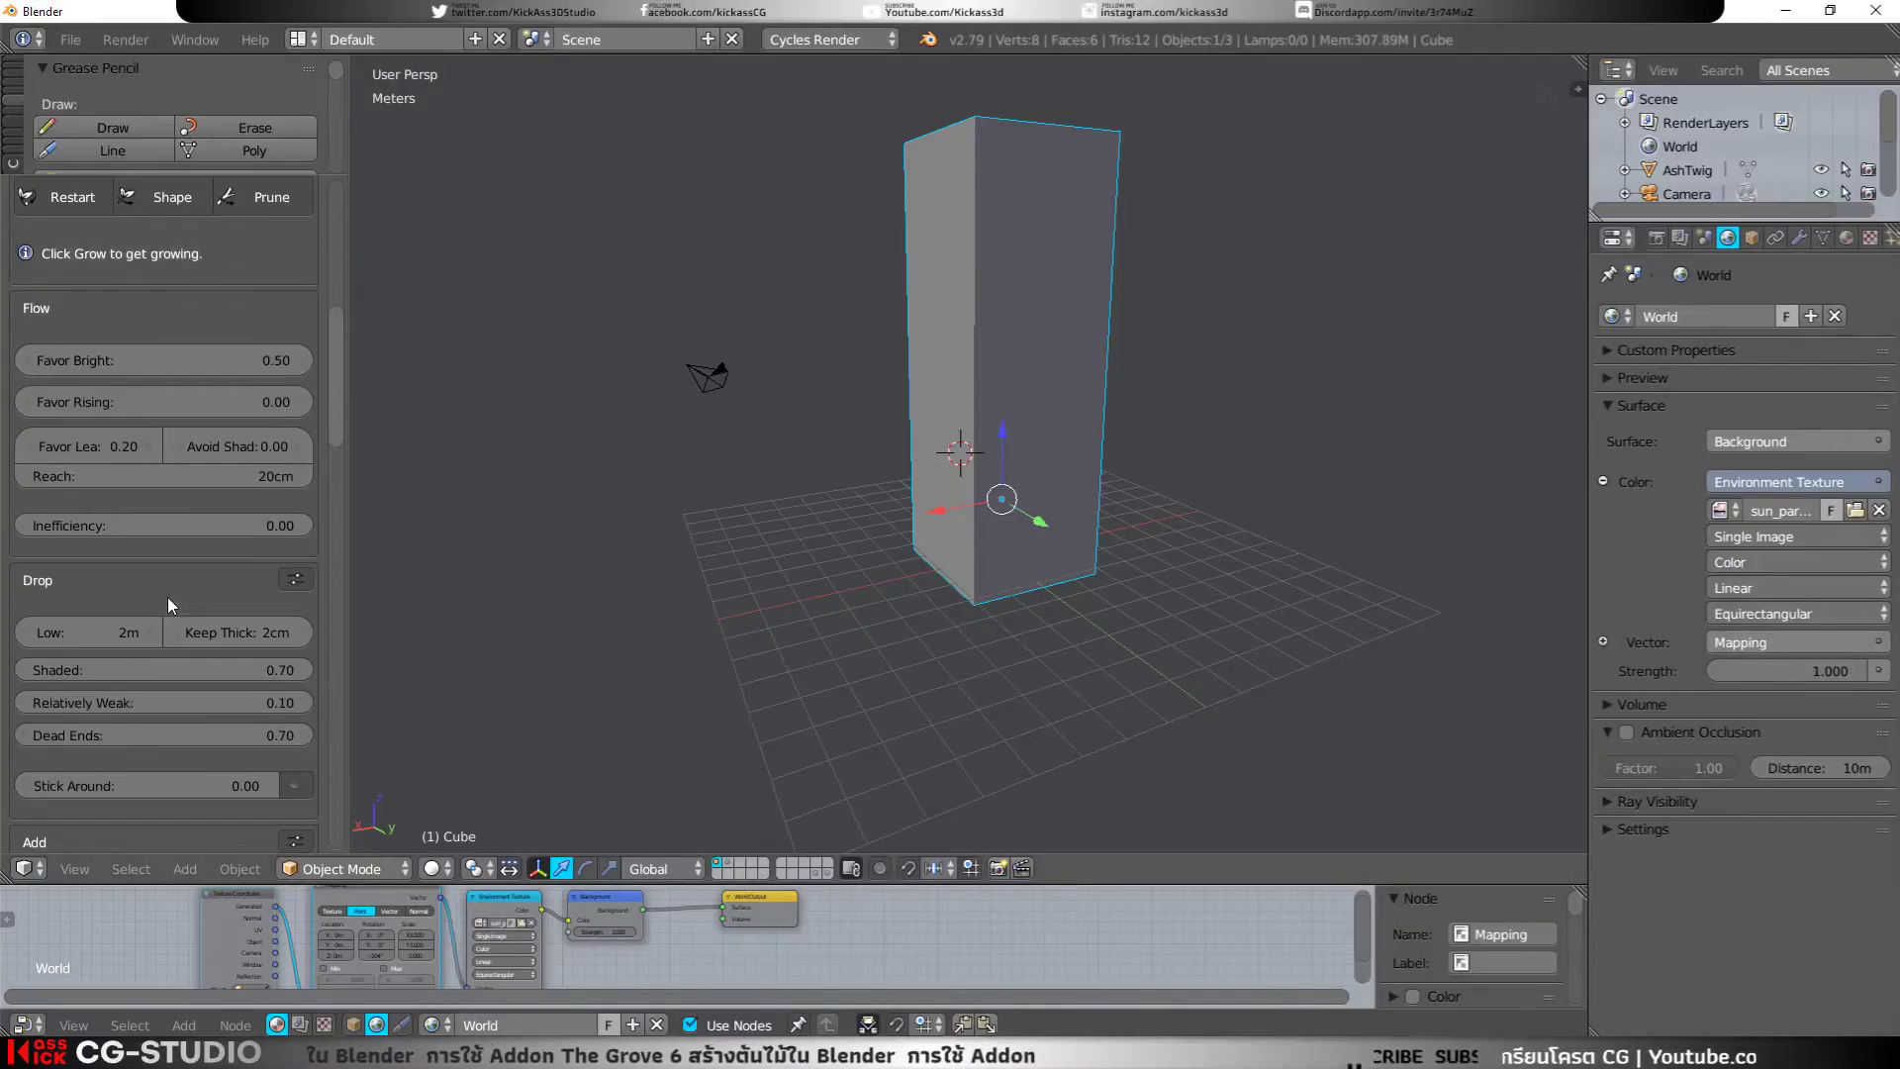
pyautogui.scroll(-3, 168, 597)
pyautogui.scroll(-2, 168, 596)
pyautogui.scroll(-2, 168, 596)
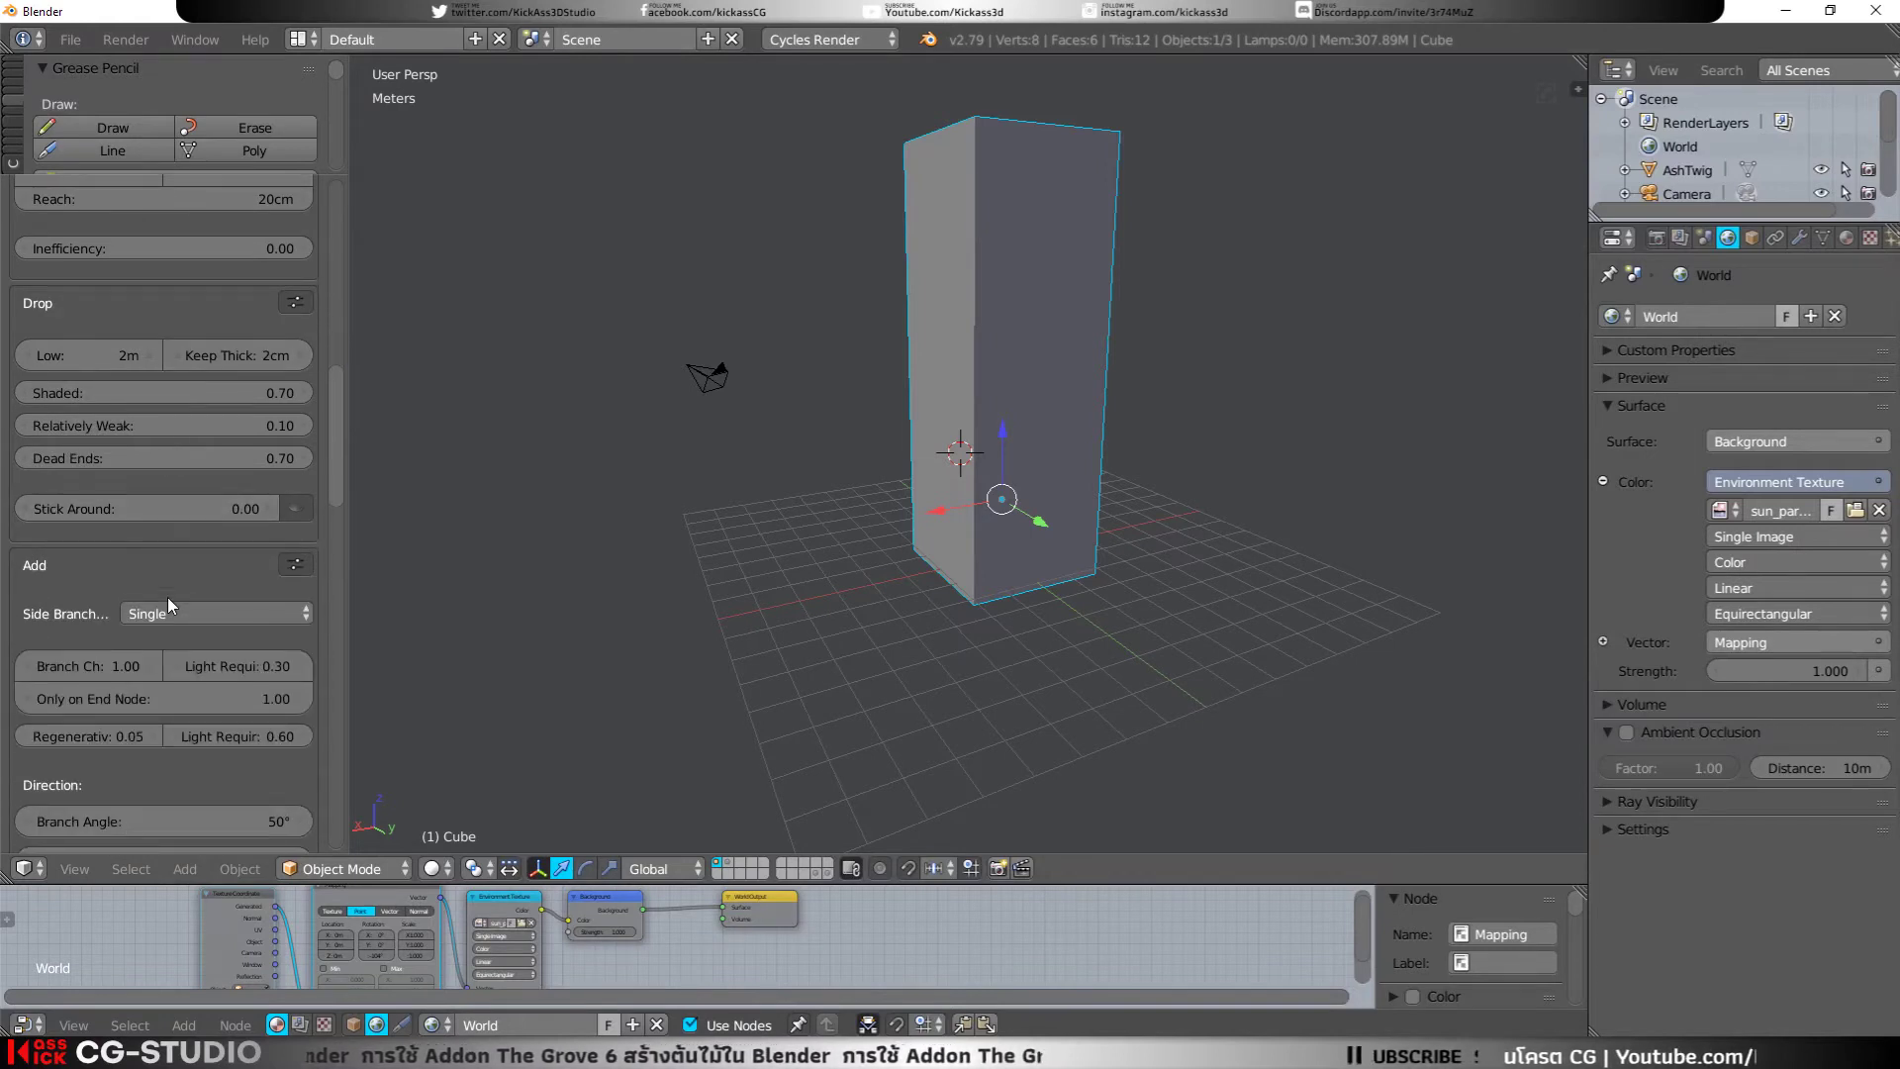
pyautogui.scroll(-3, 168, 596)
pyautogui.scroll(-3, 168, 596)
pyautogui.scroll(-3, 168, 596)
pyautogui.scroll(-3, 168, 597)
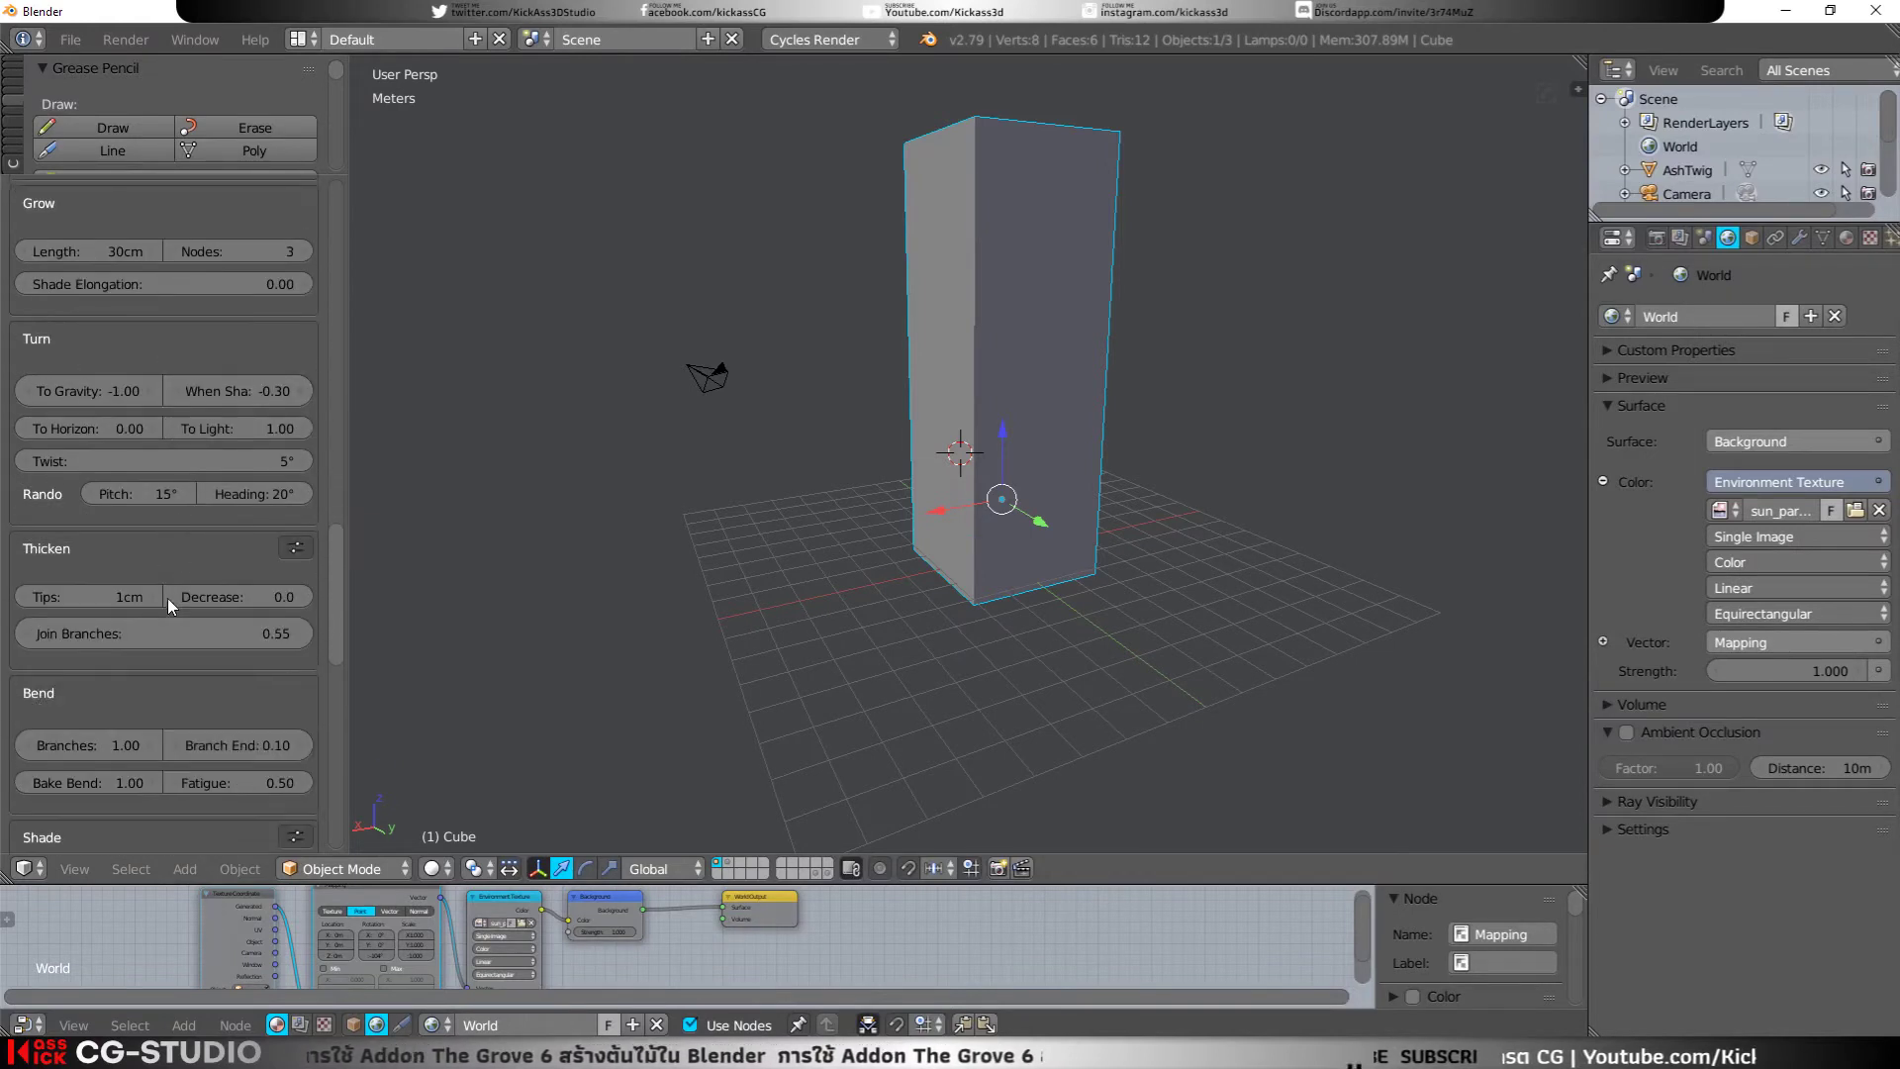
pyautogui.scroll(-3, 168, 597)
pyautogui.scroll(-3, 168, 597)
pyautogui.scroll(-3, 169, 597)
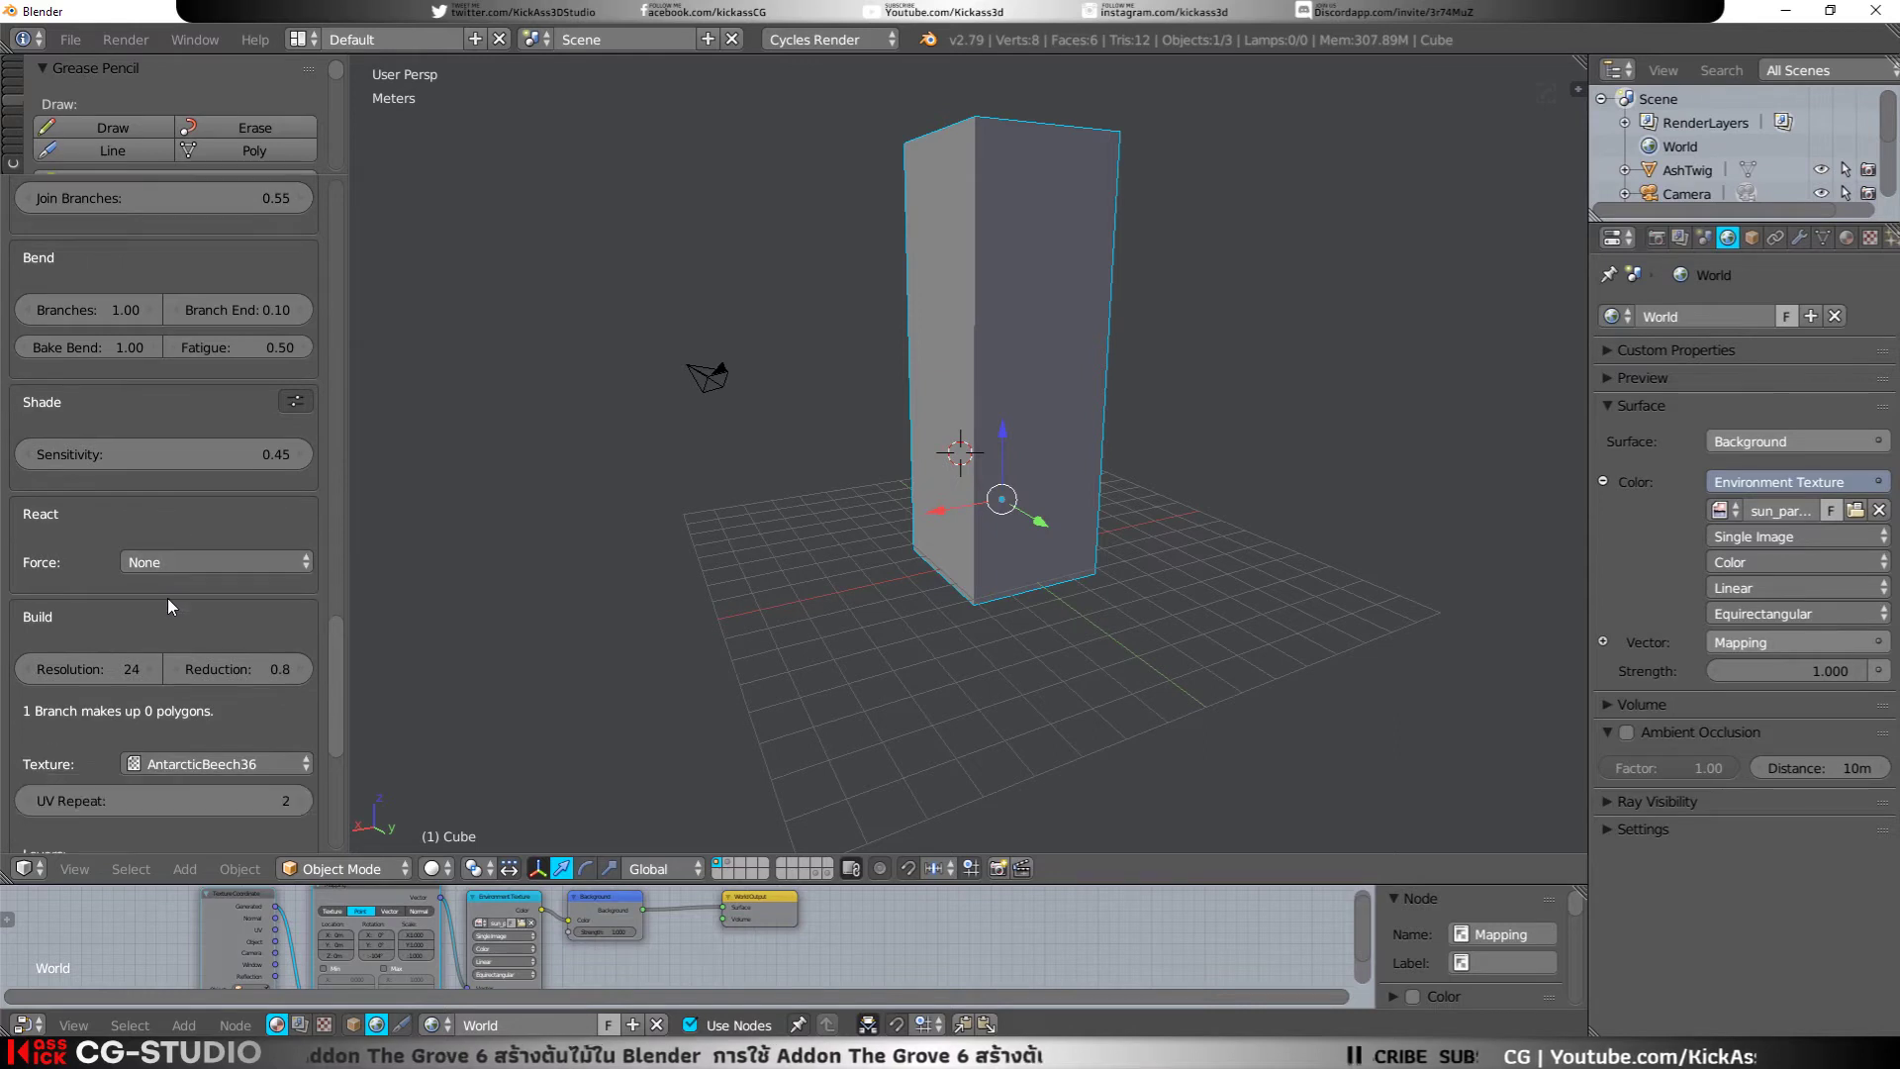
pyautogui.scroll(-3, 168, 597)
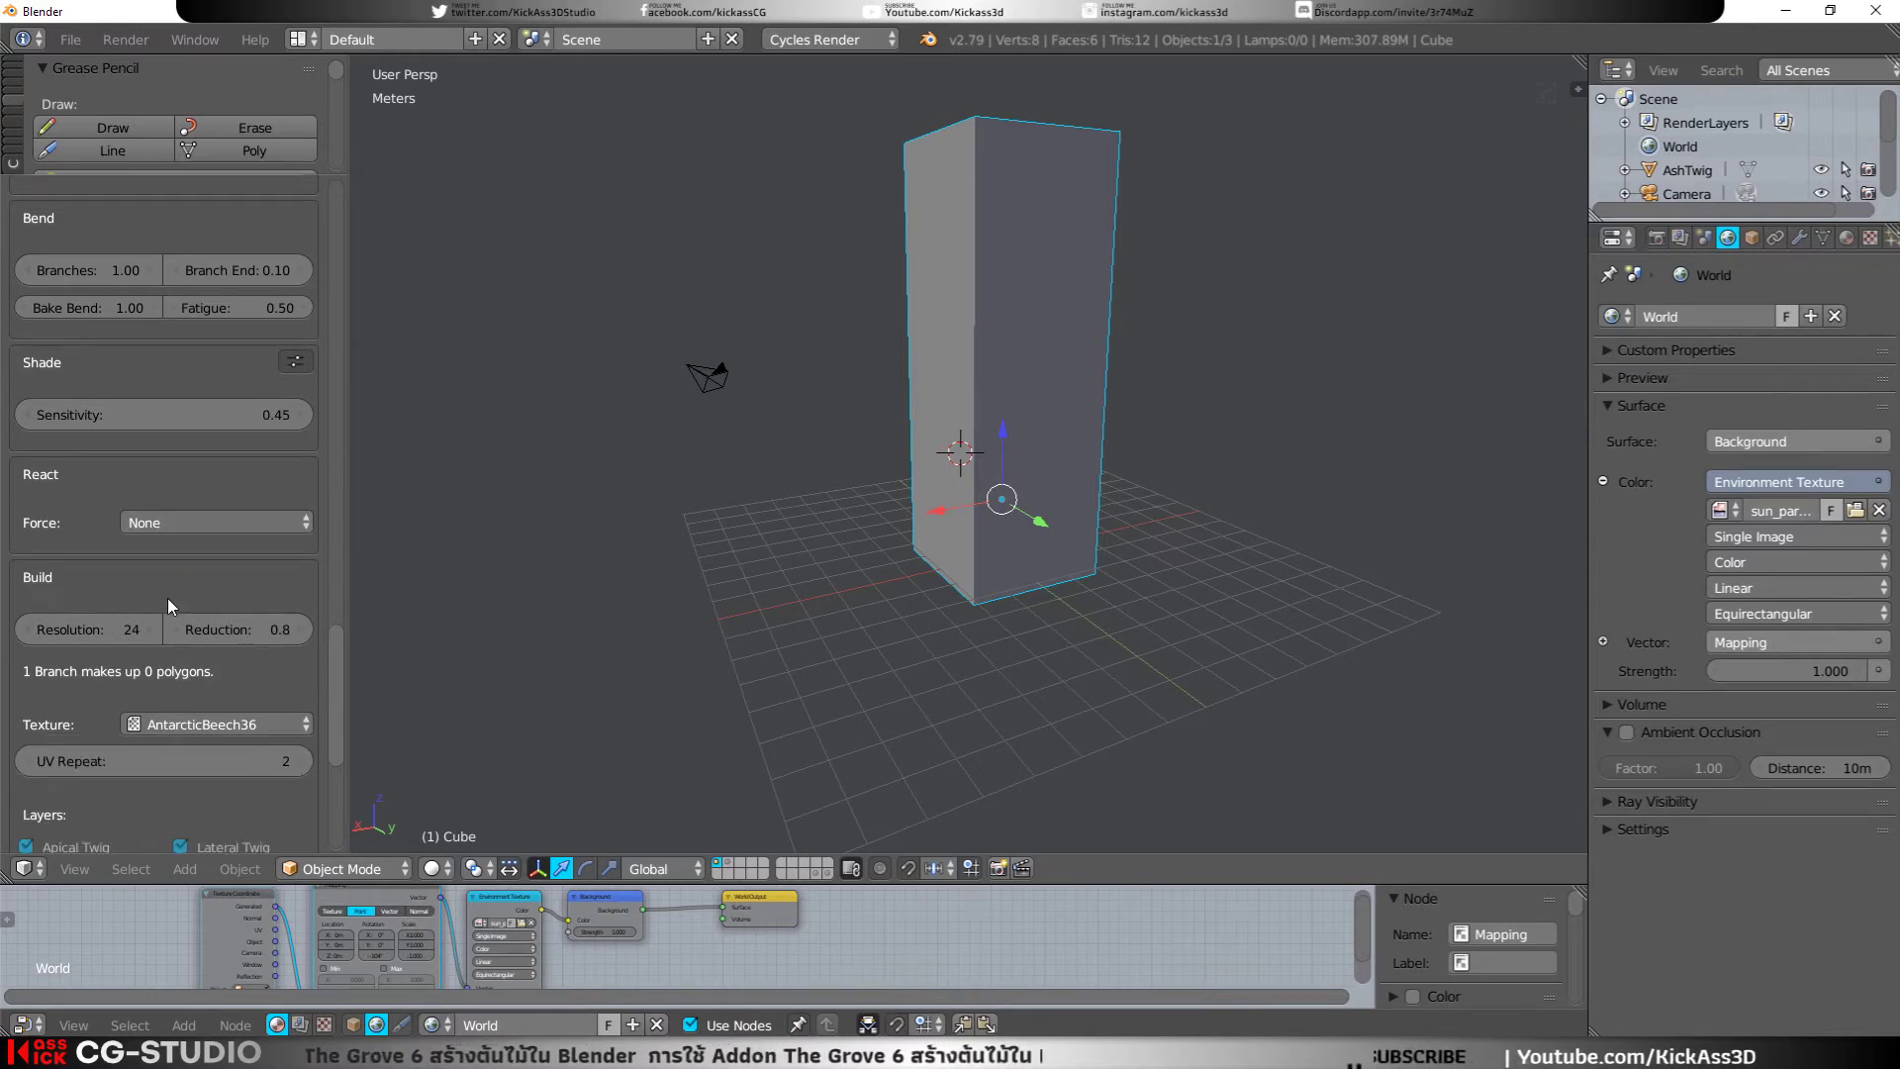
pyautogui.scroll(1, 168, 598)
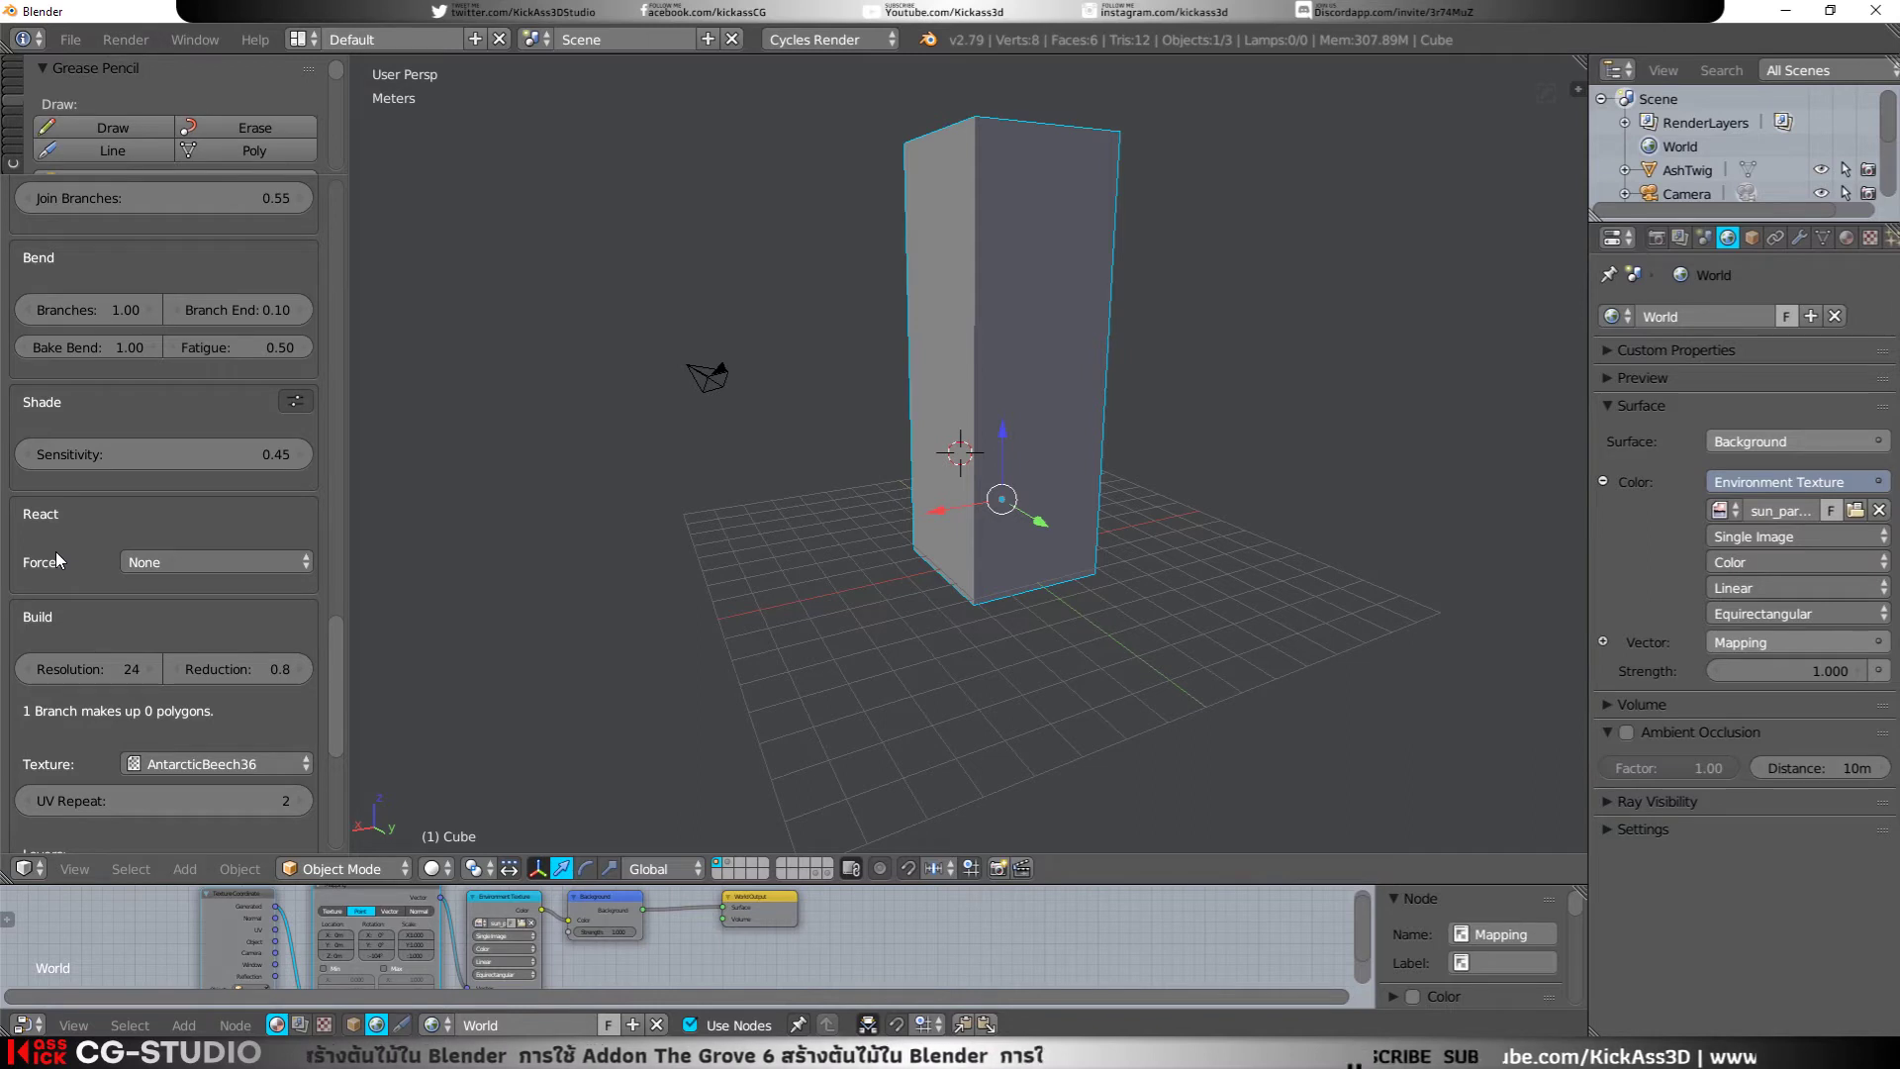
# Step: Set the React force to Attract + Block with Cube as the environment object
pyautogui.click(214, 562)
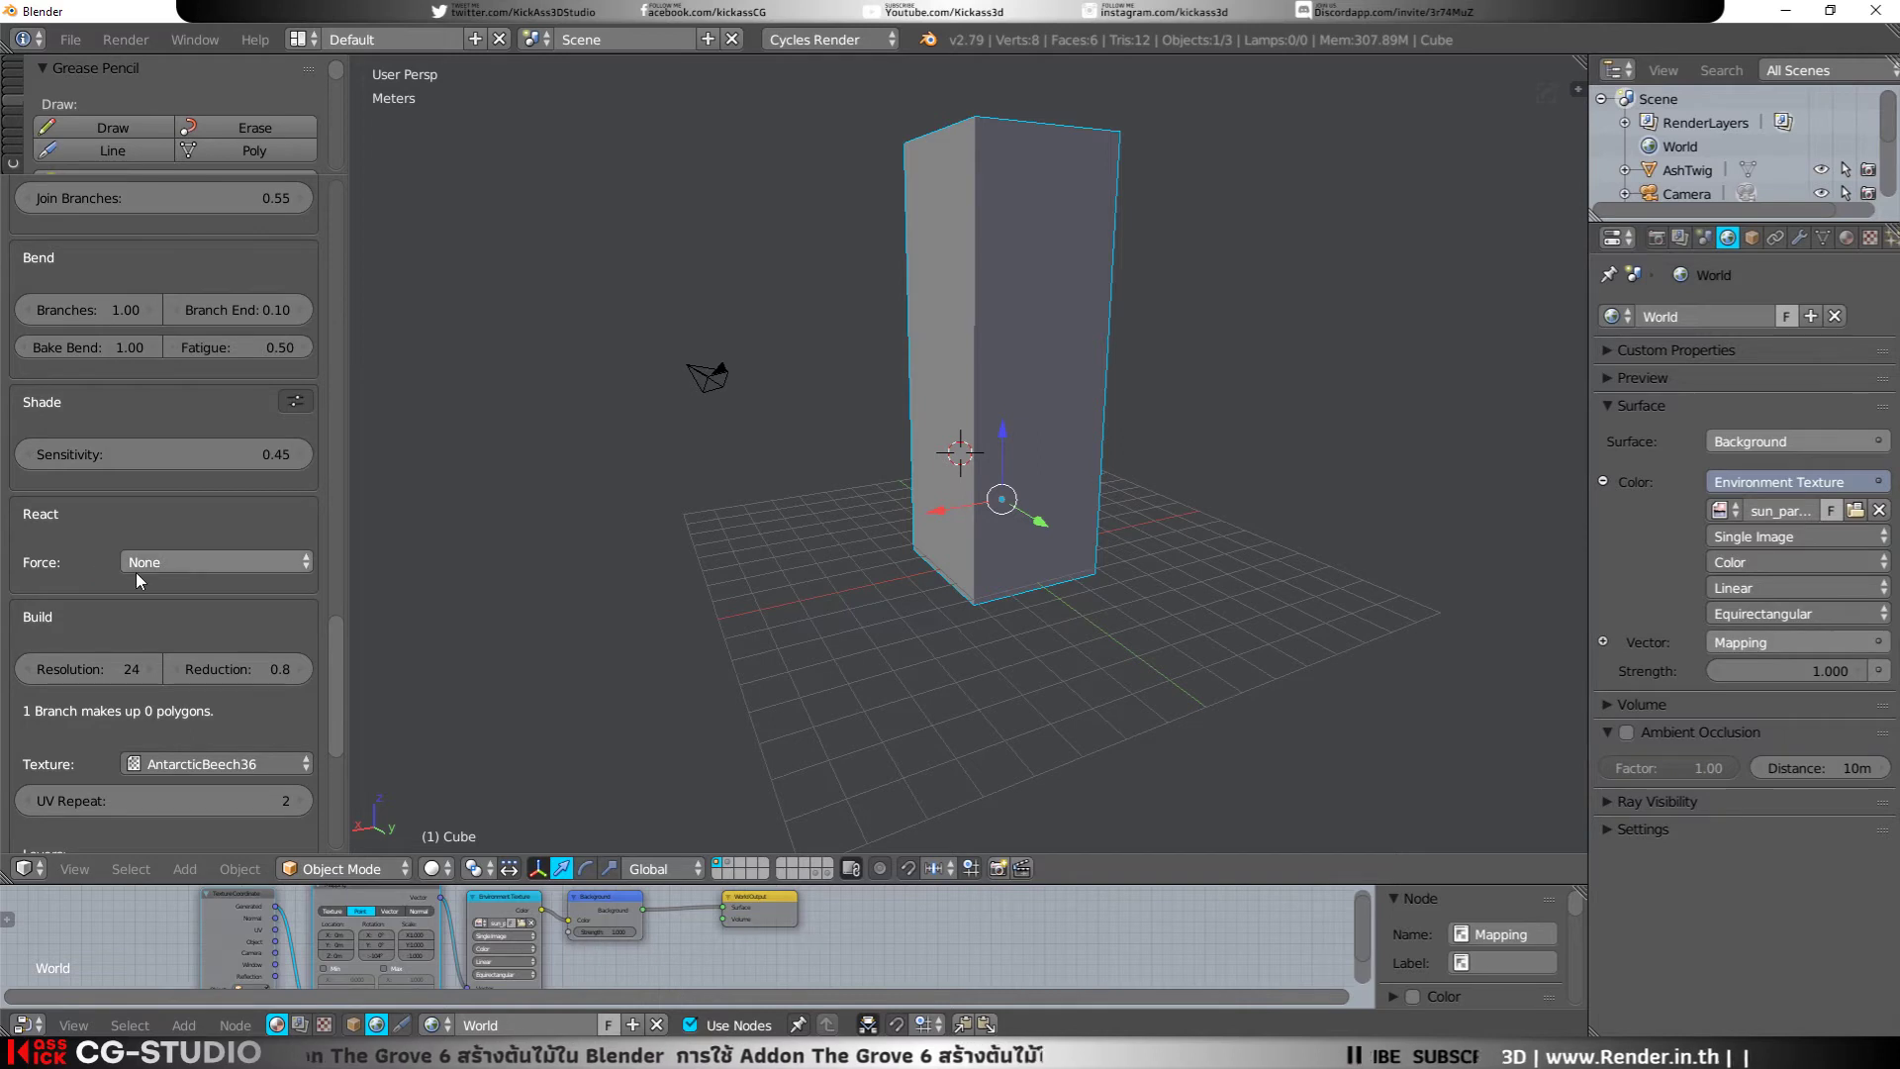
pyautogui.click(217, 562)
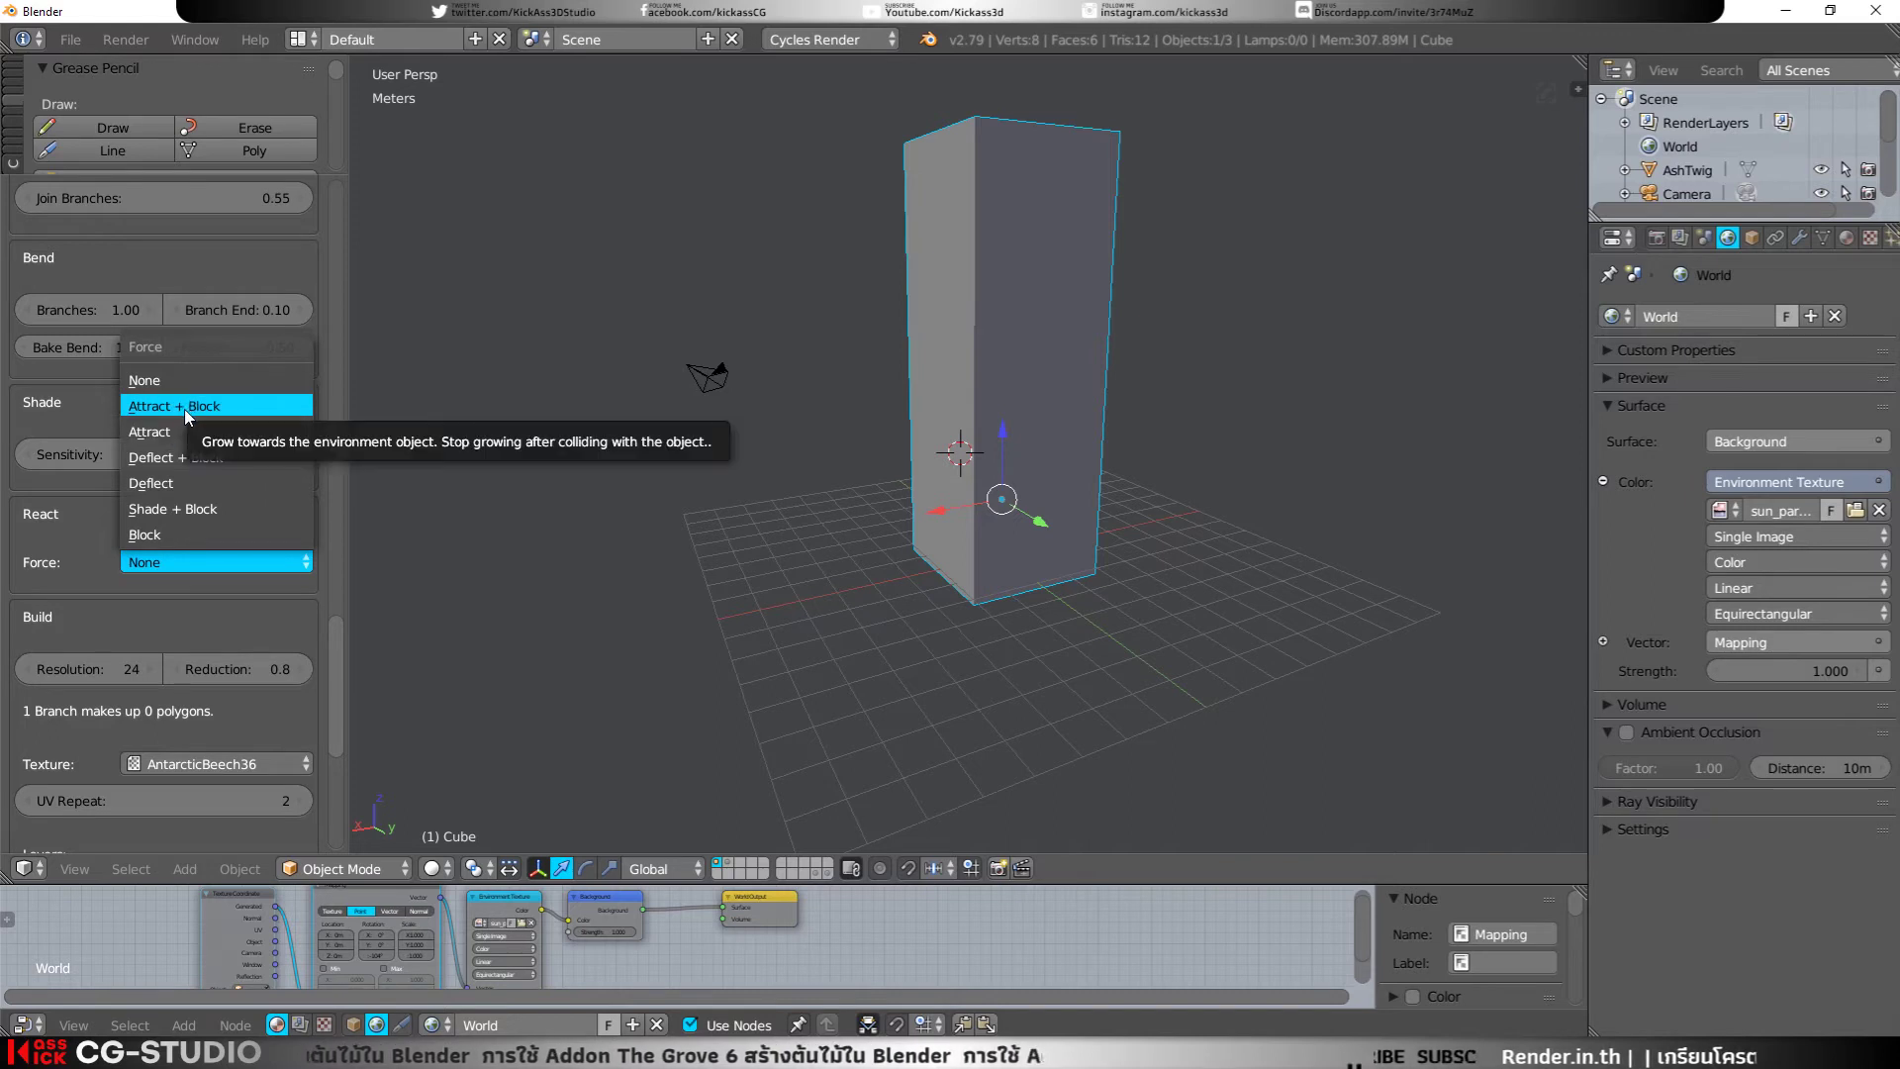
pyautogui.click(184, 407)
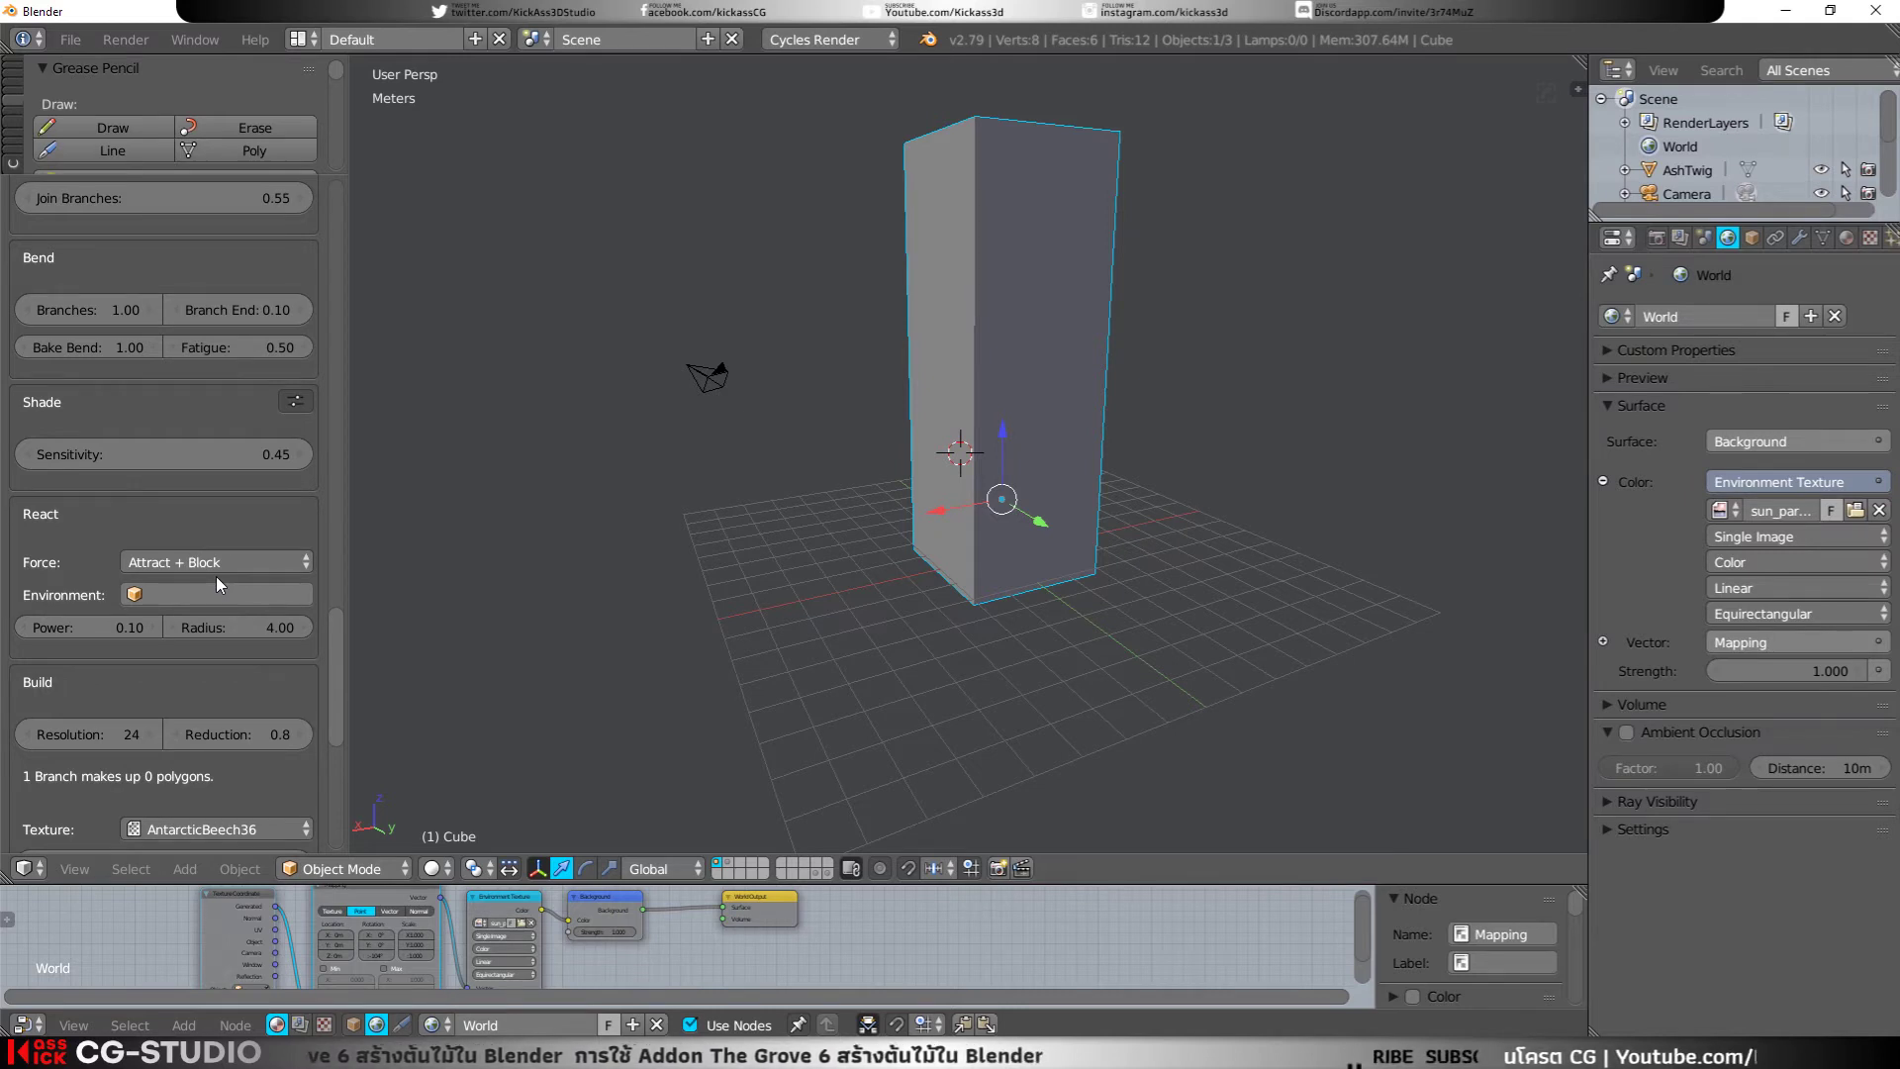
pyautogui.click(136, 594)
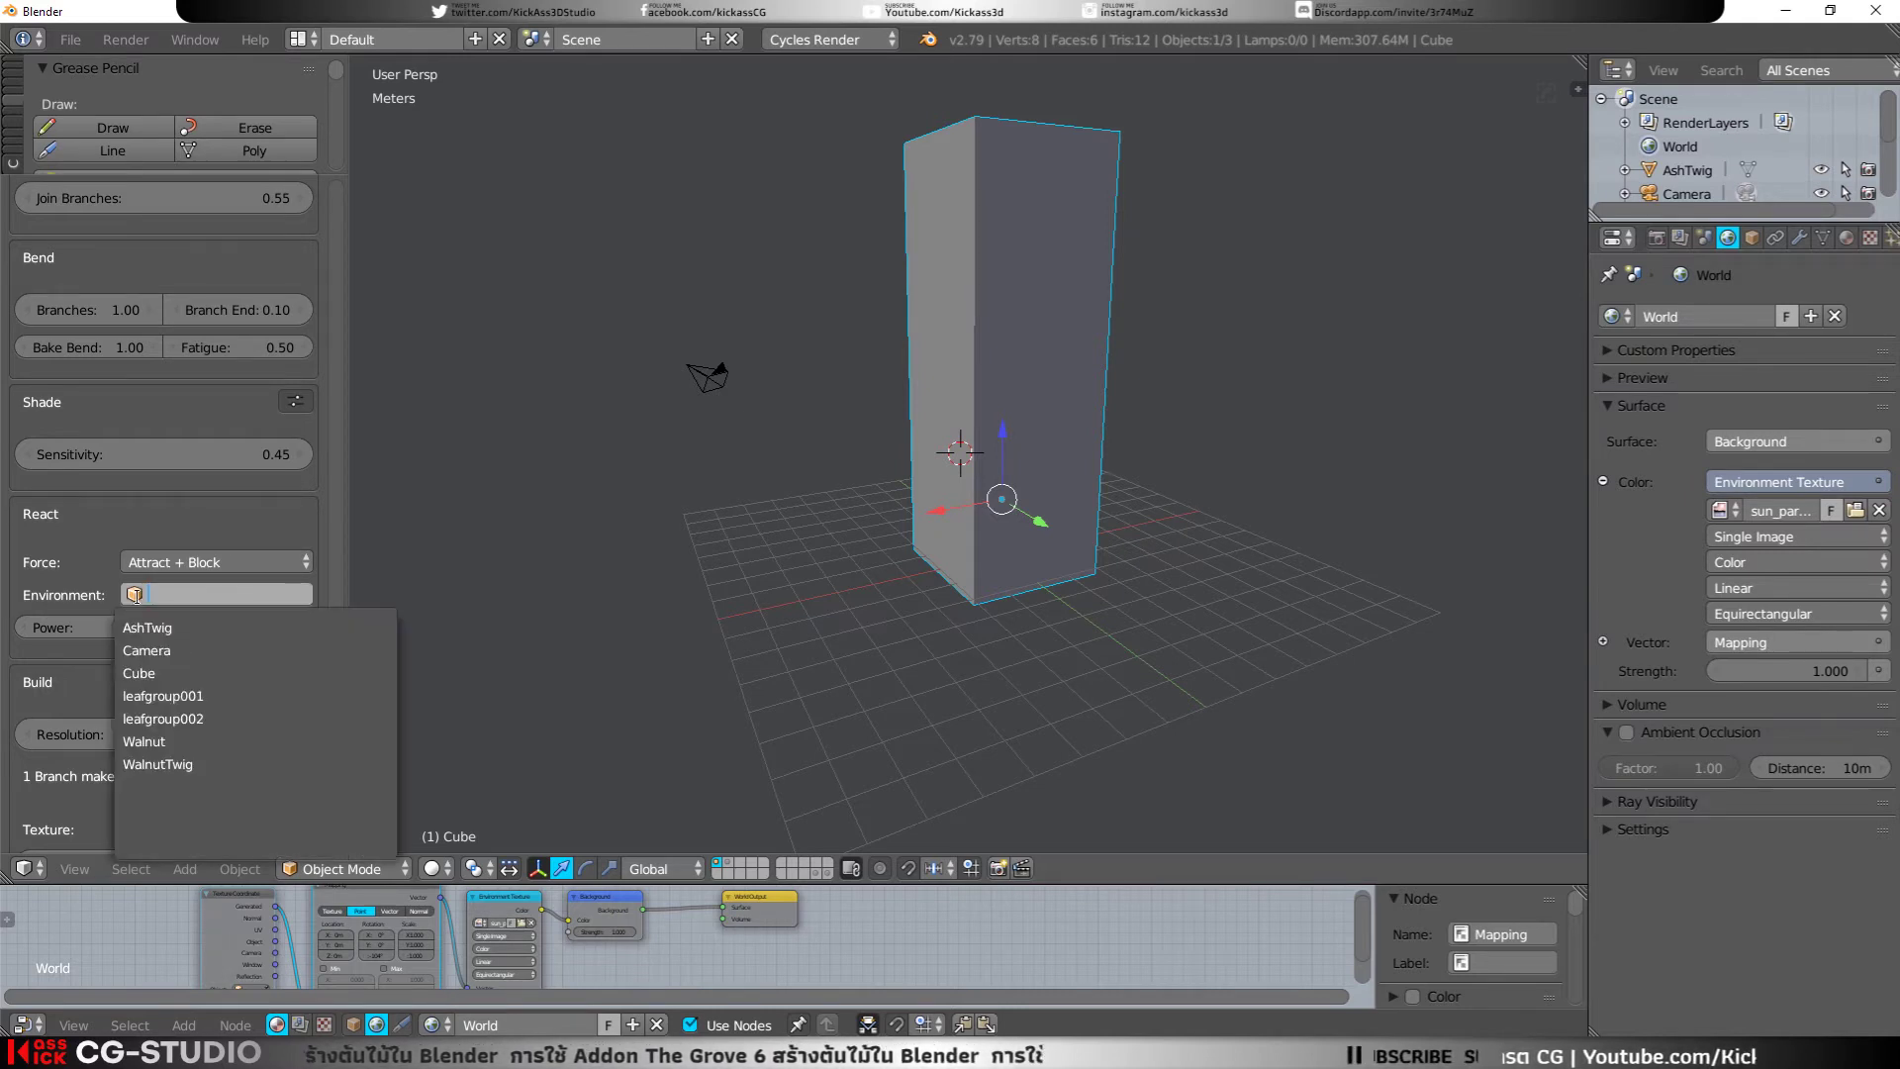
pyautogui.click(165, 672)
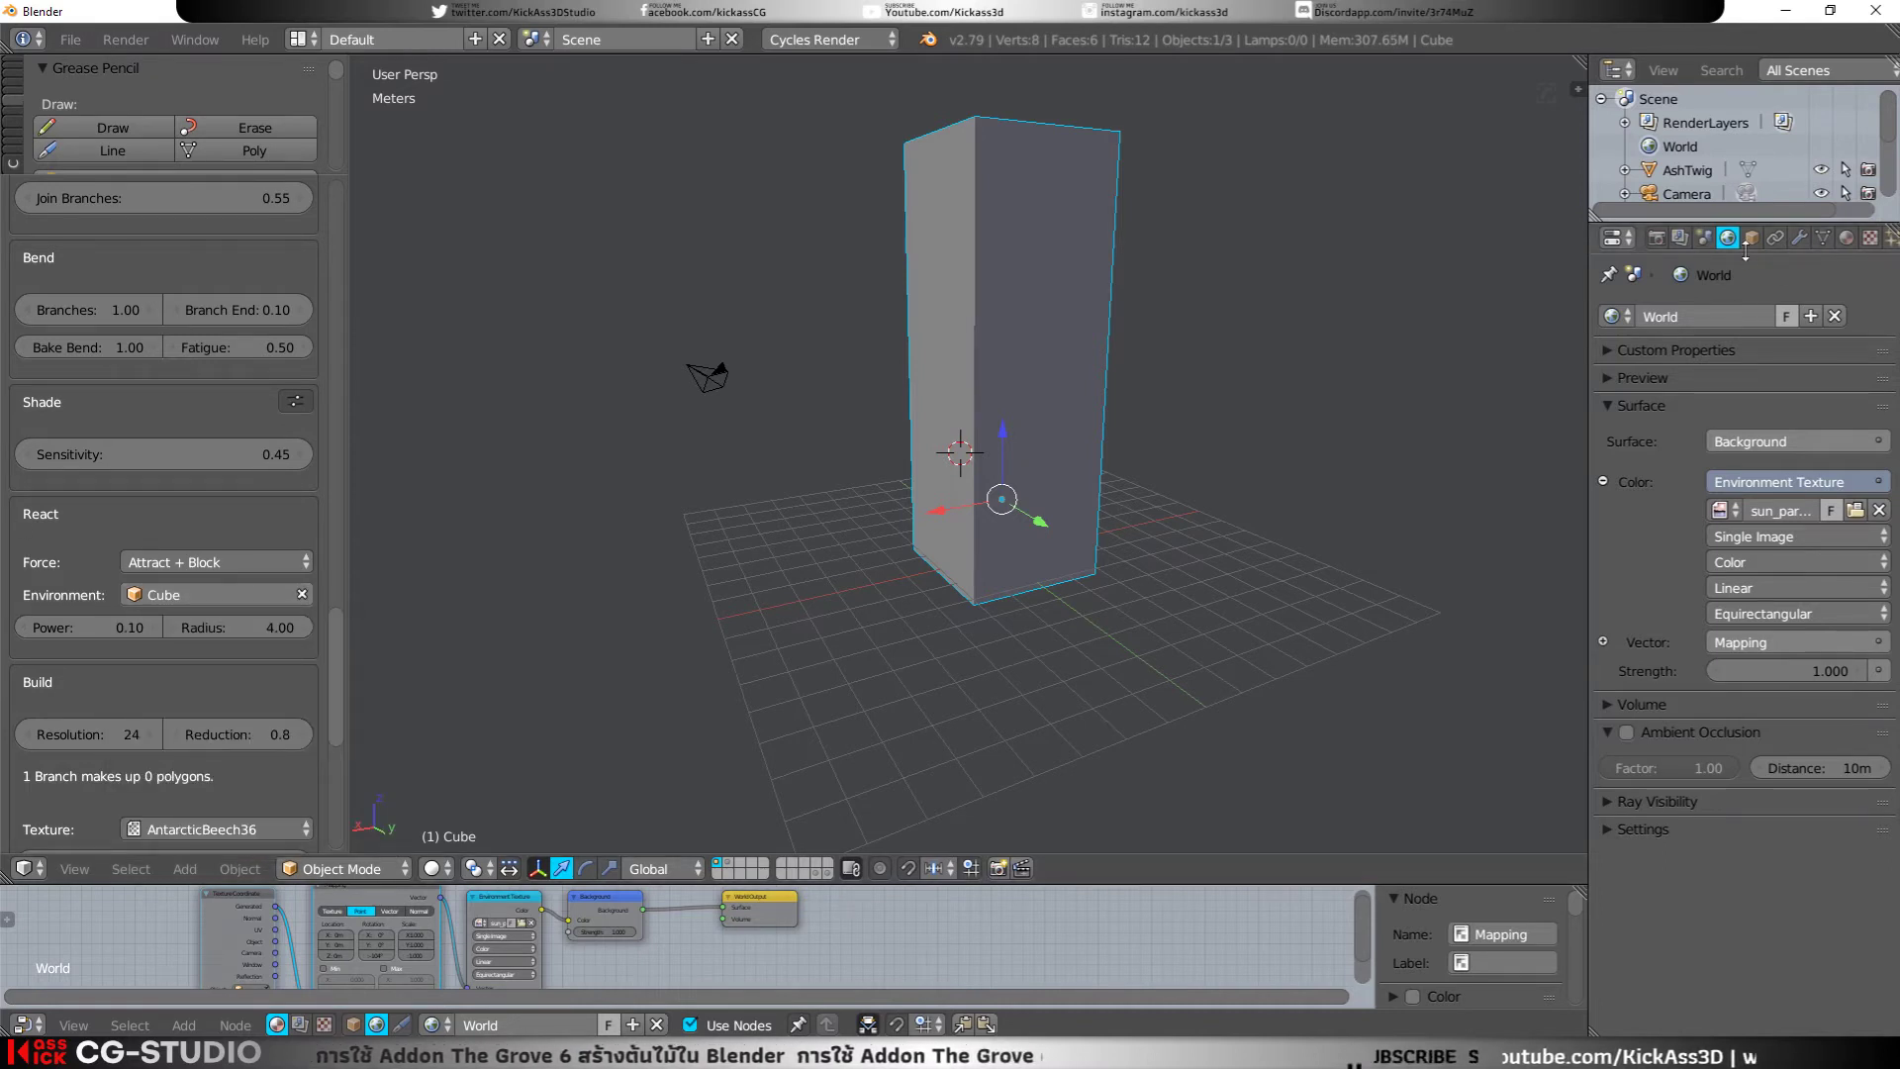
# Step: Start renaming the cube to TreeBox and clear the React environment field
pyautogui.click(1751, 238)
pyautogui.doubleClick(1712, 317)
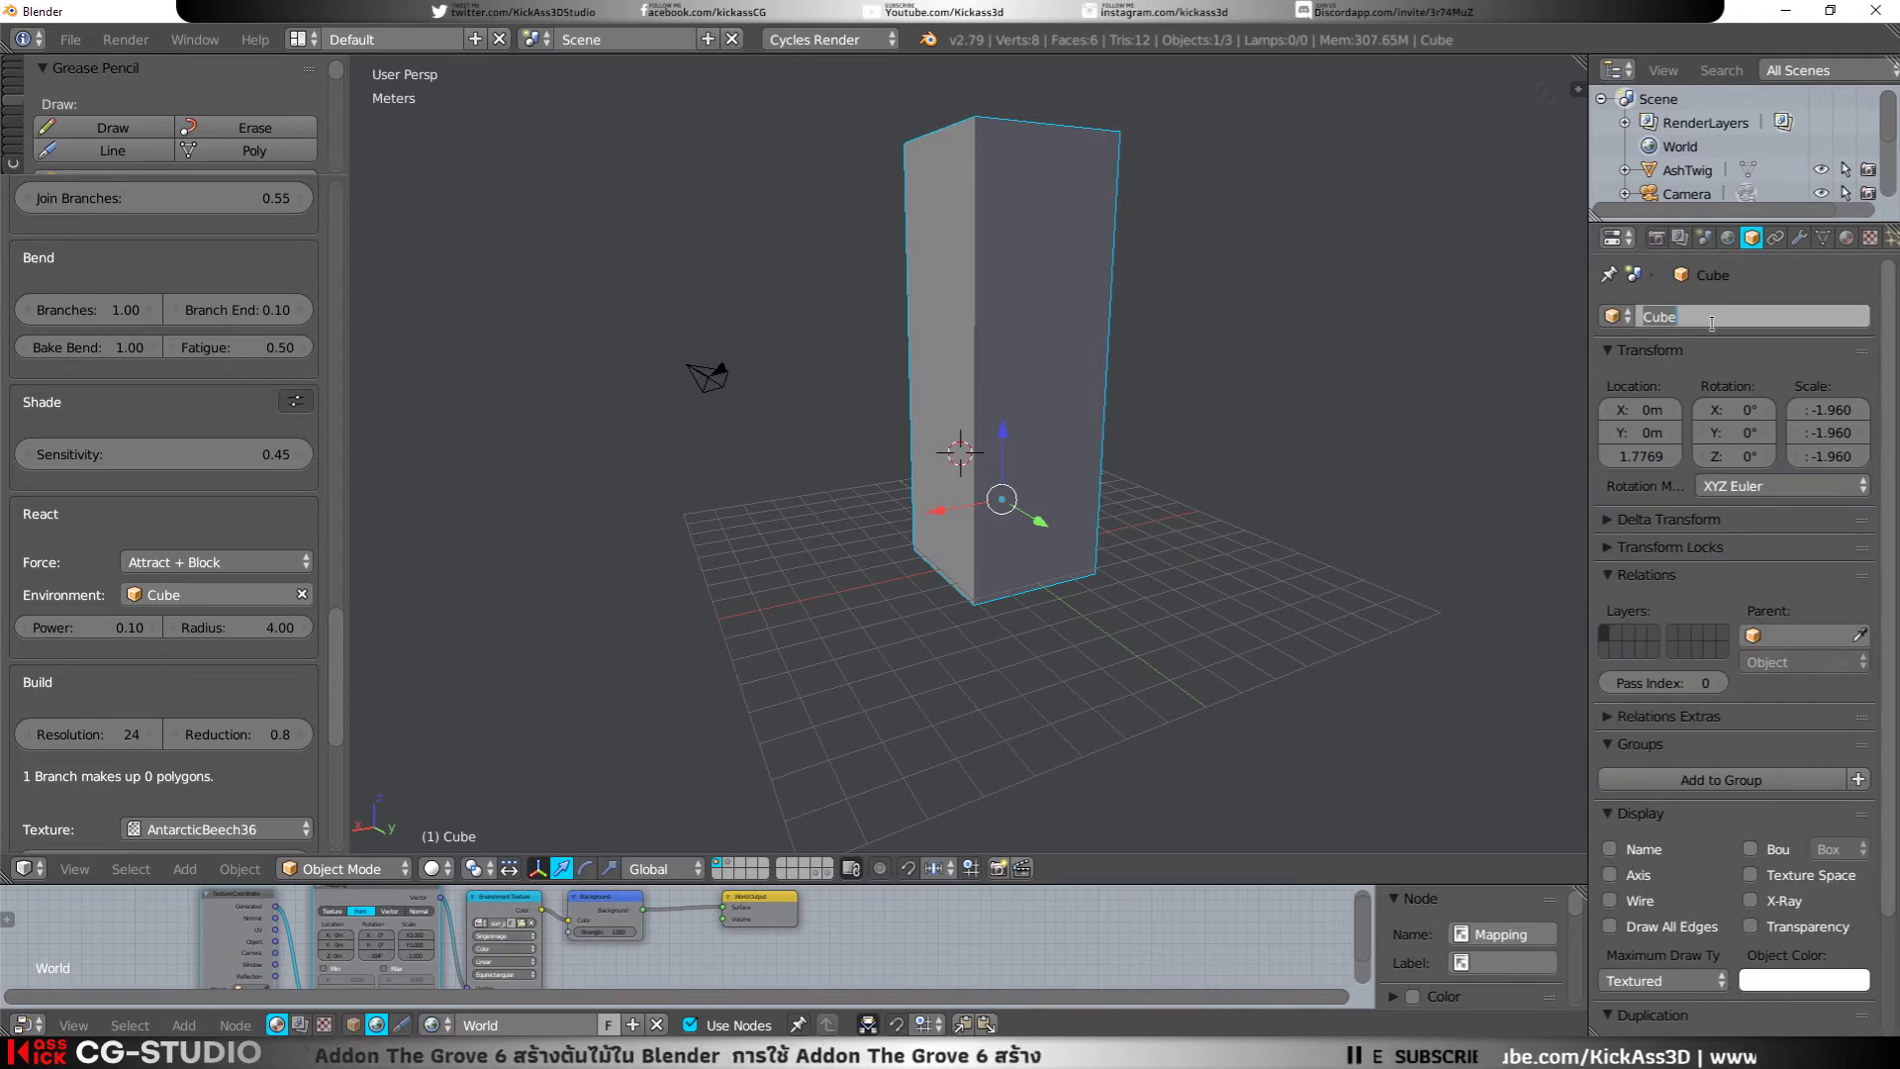
pyautogui.write('TreeBox')
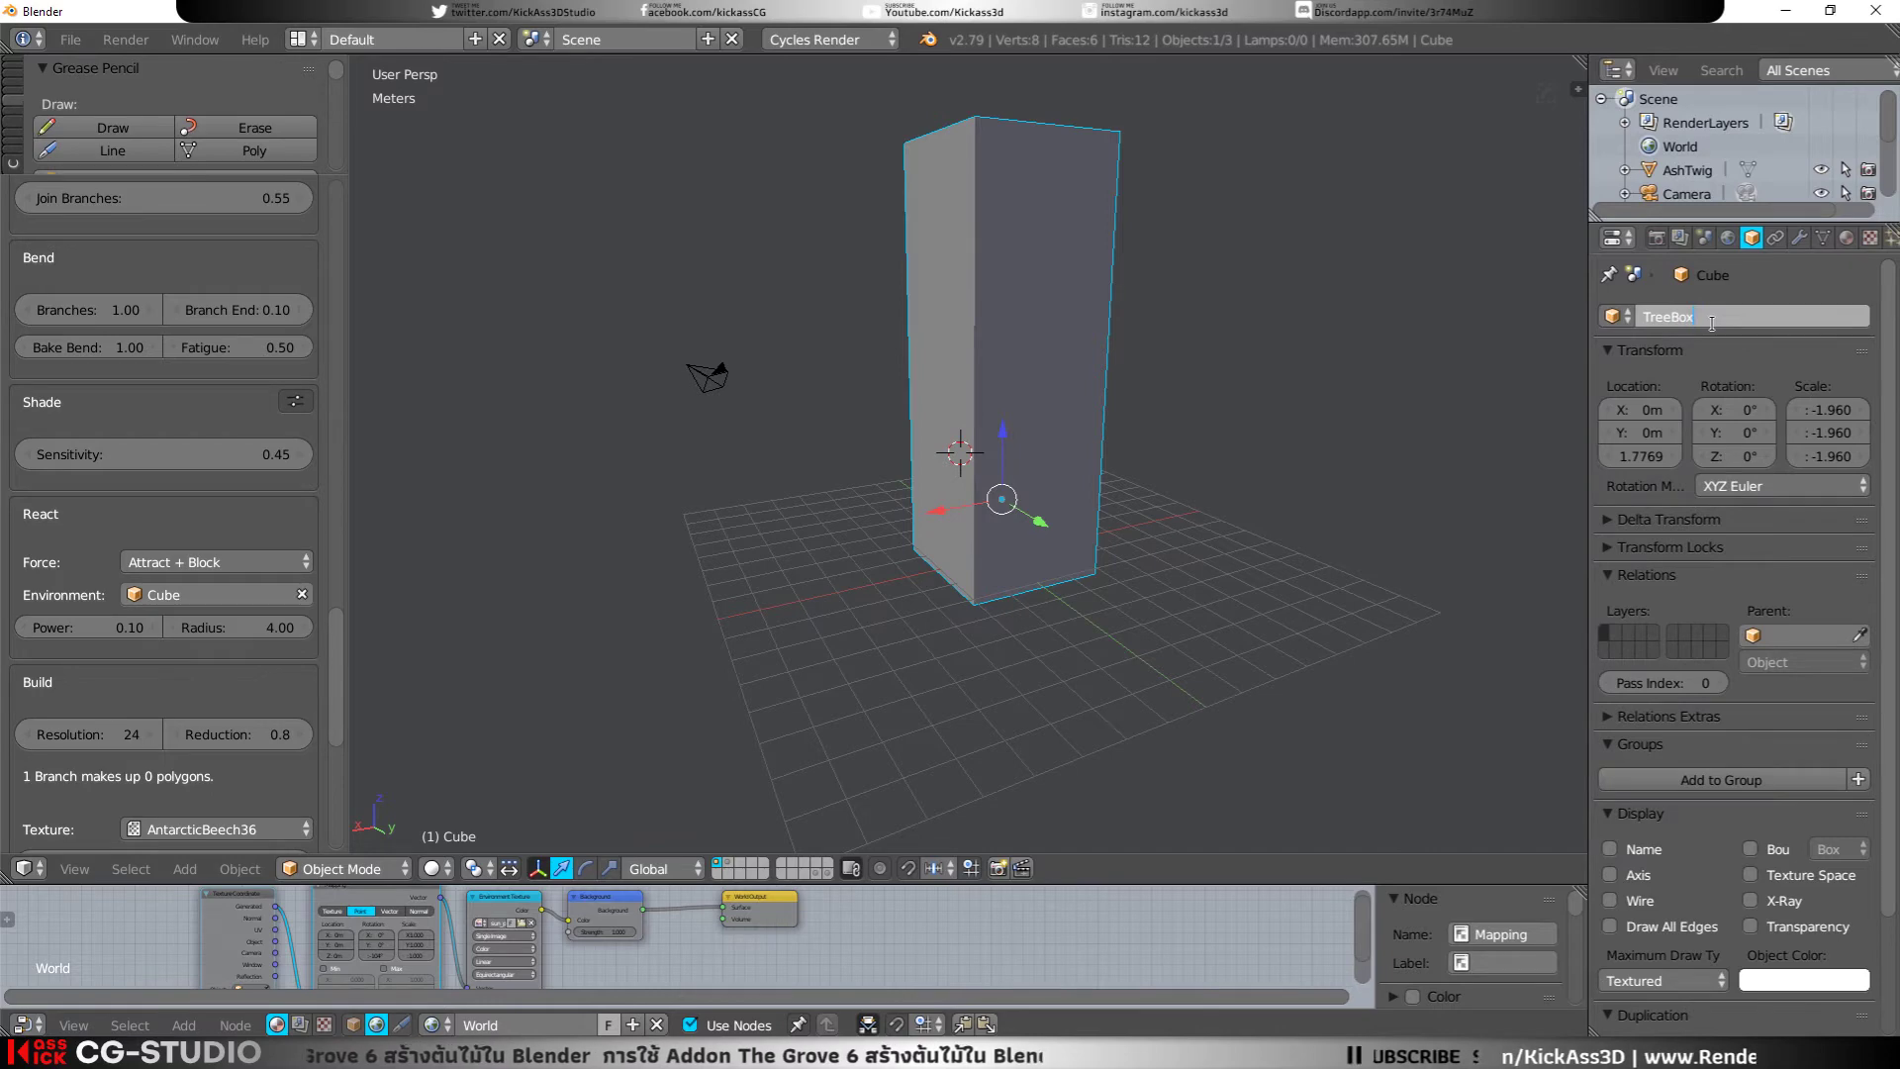
pyautogui.press('Return')
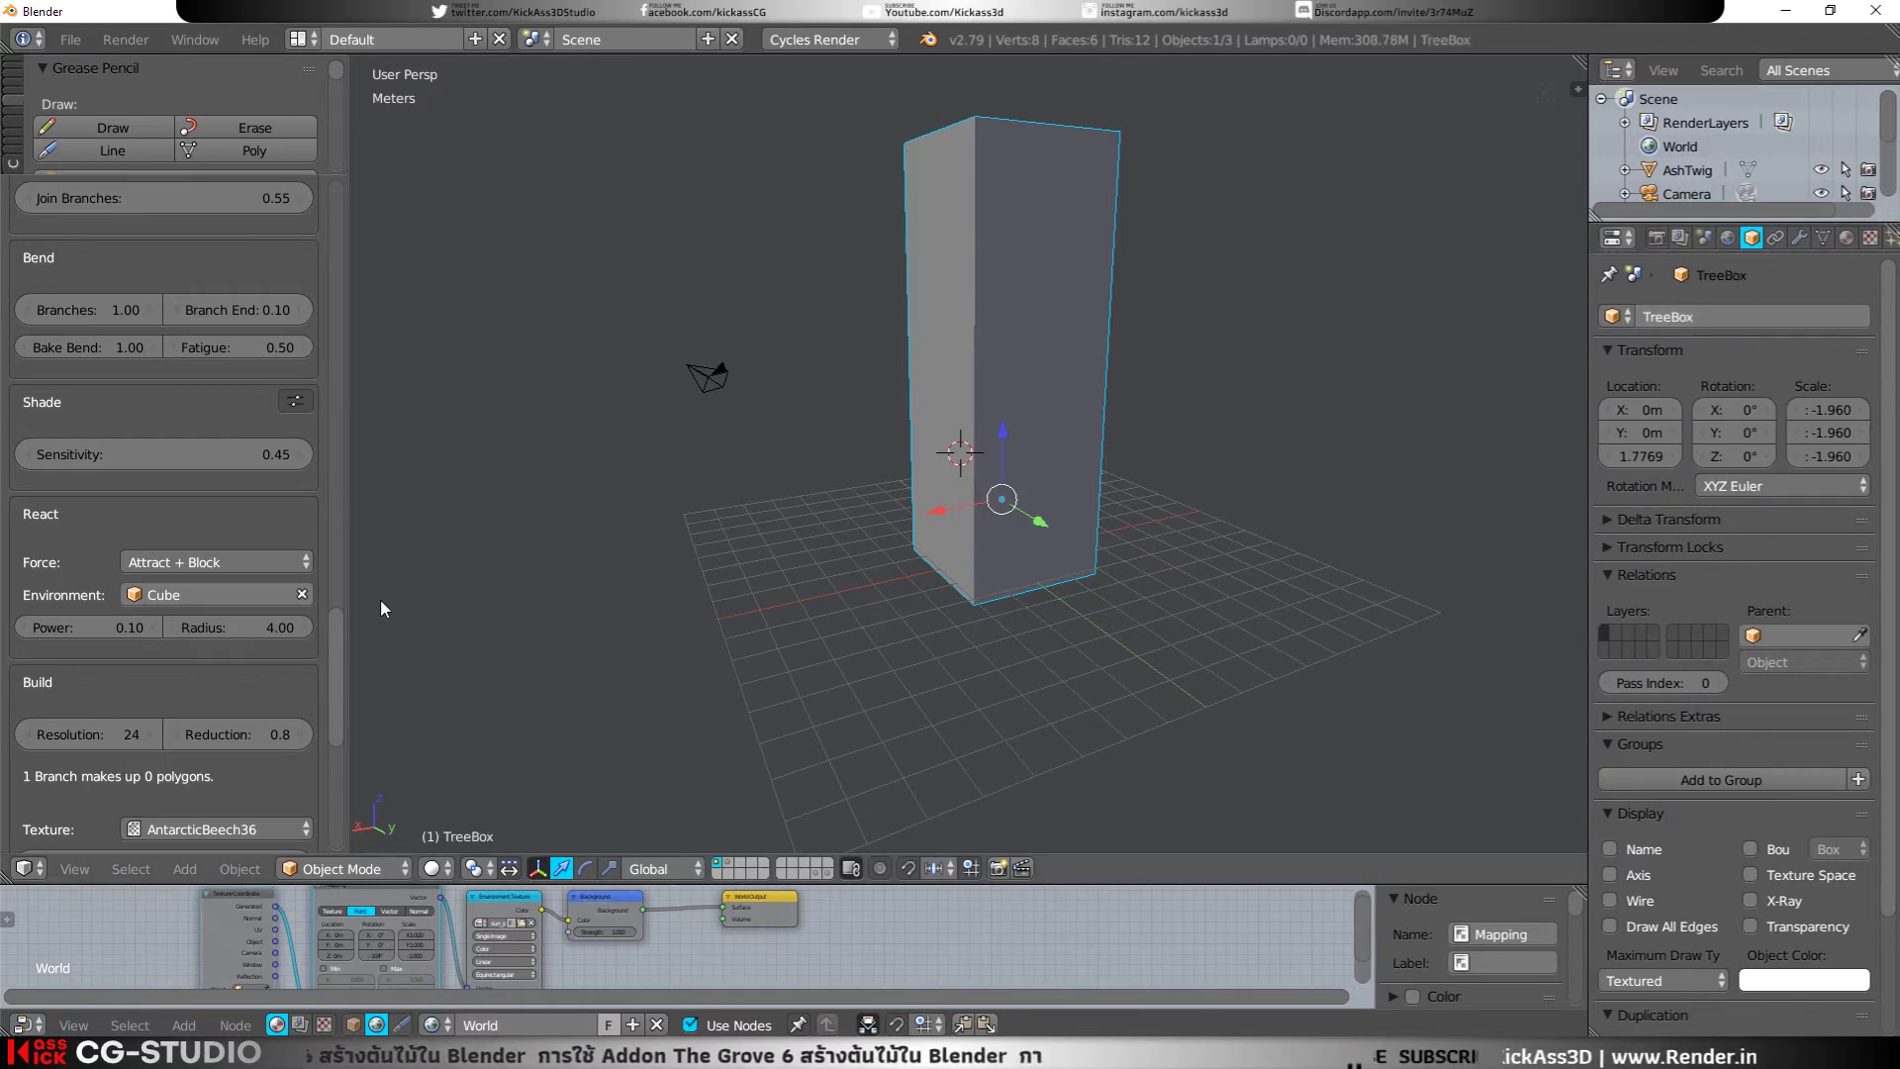
pyautogui.click(302, 594)
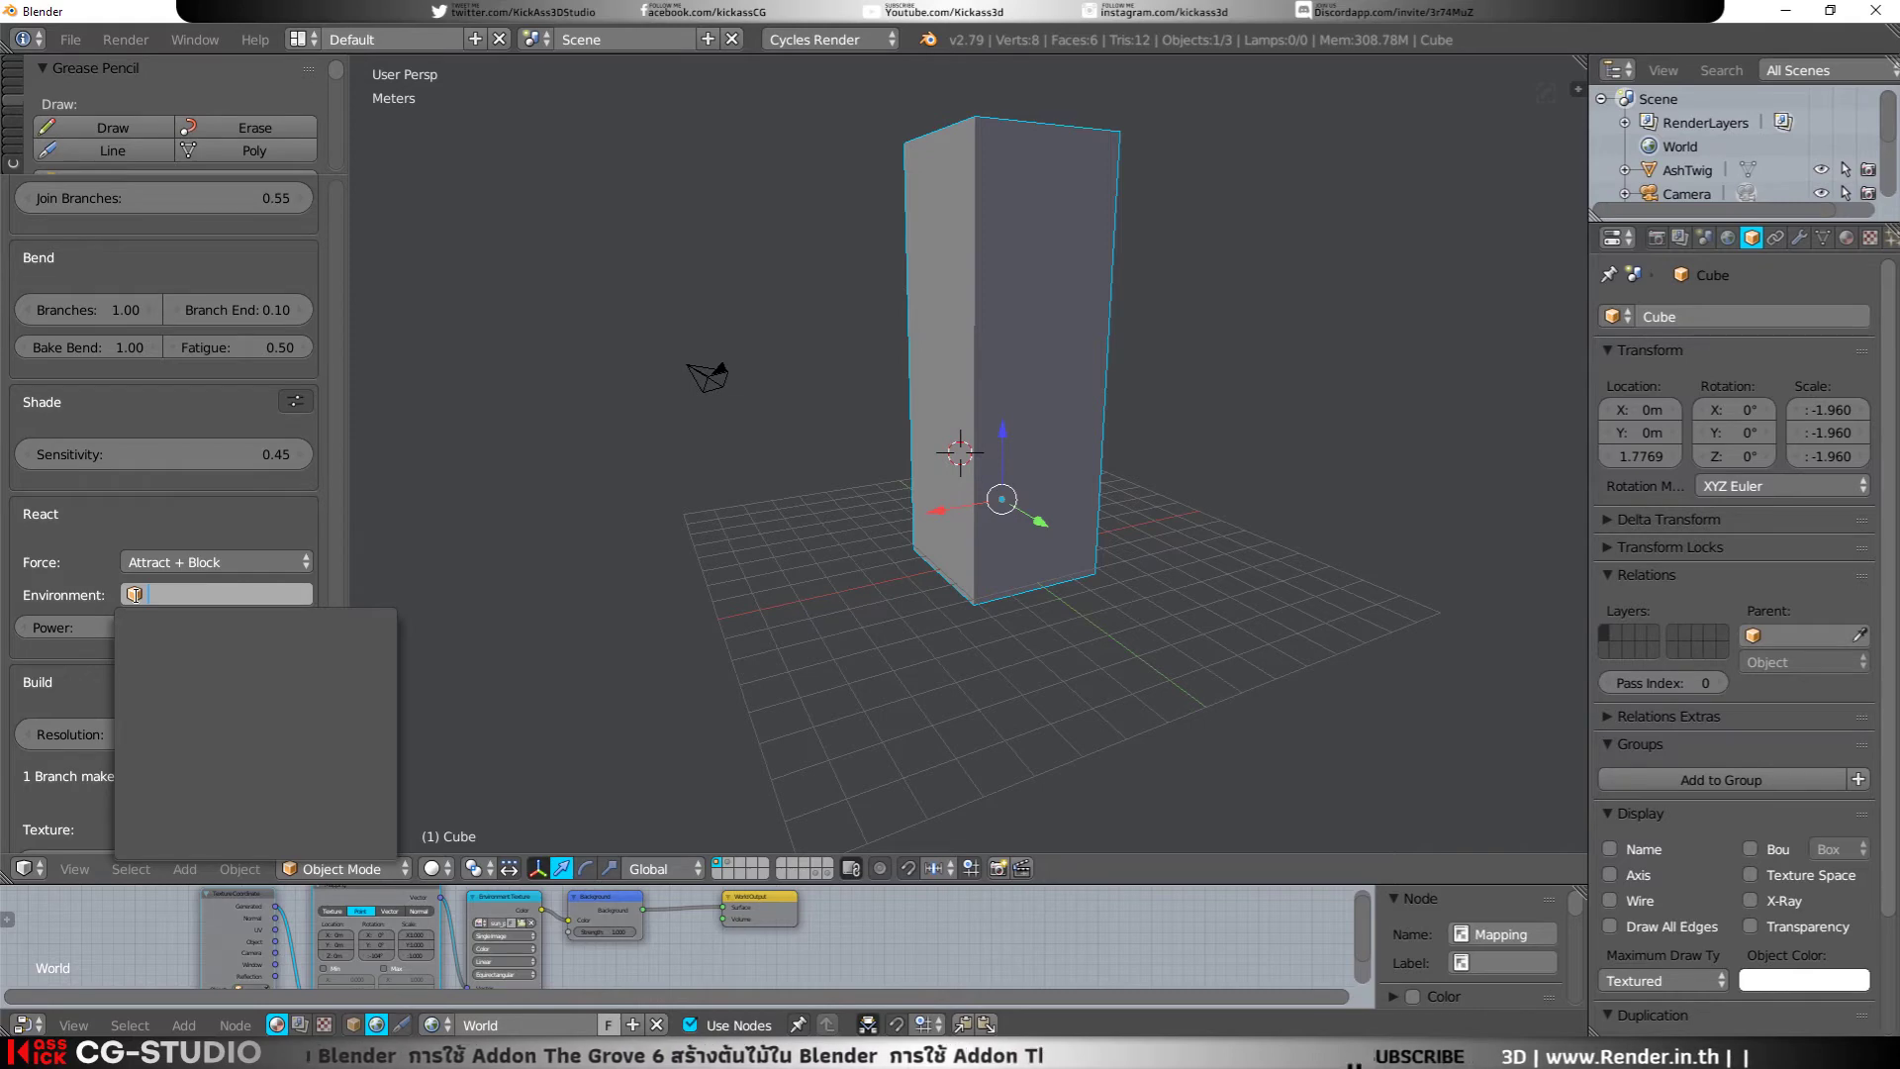
pyautogui.click(129, 595)
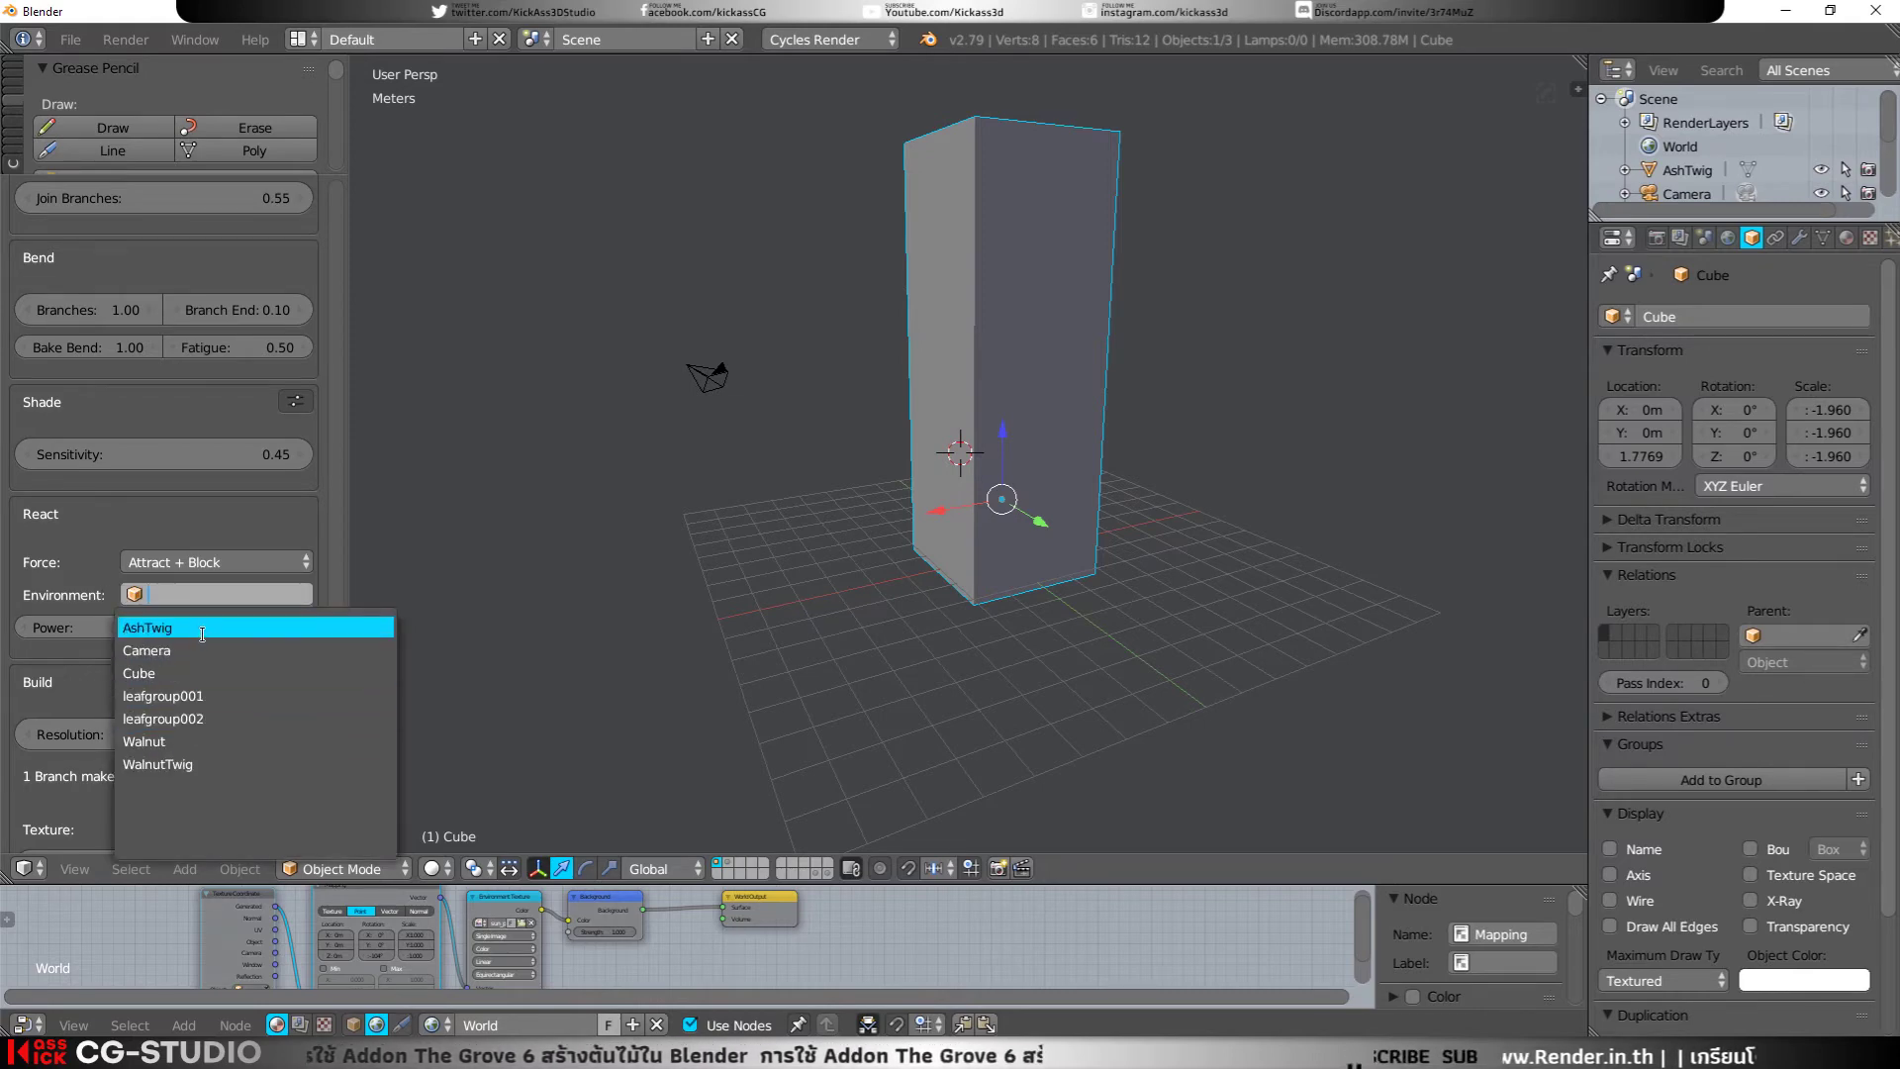
pyautogui.click(1009, 487)
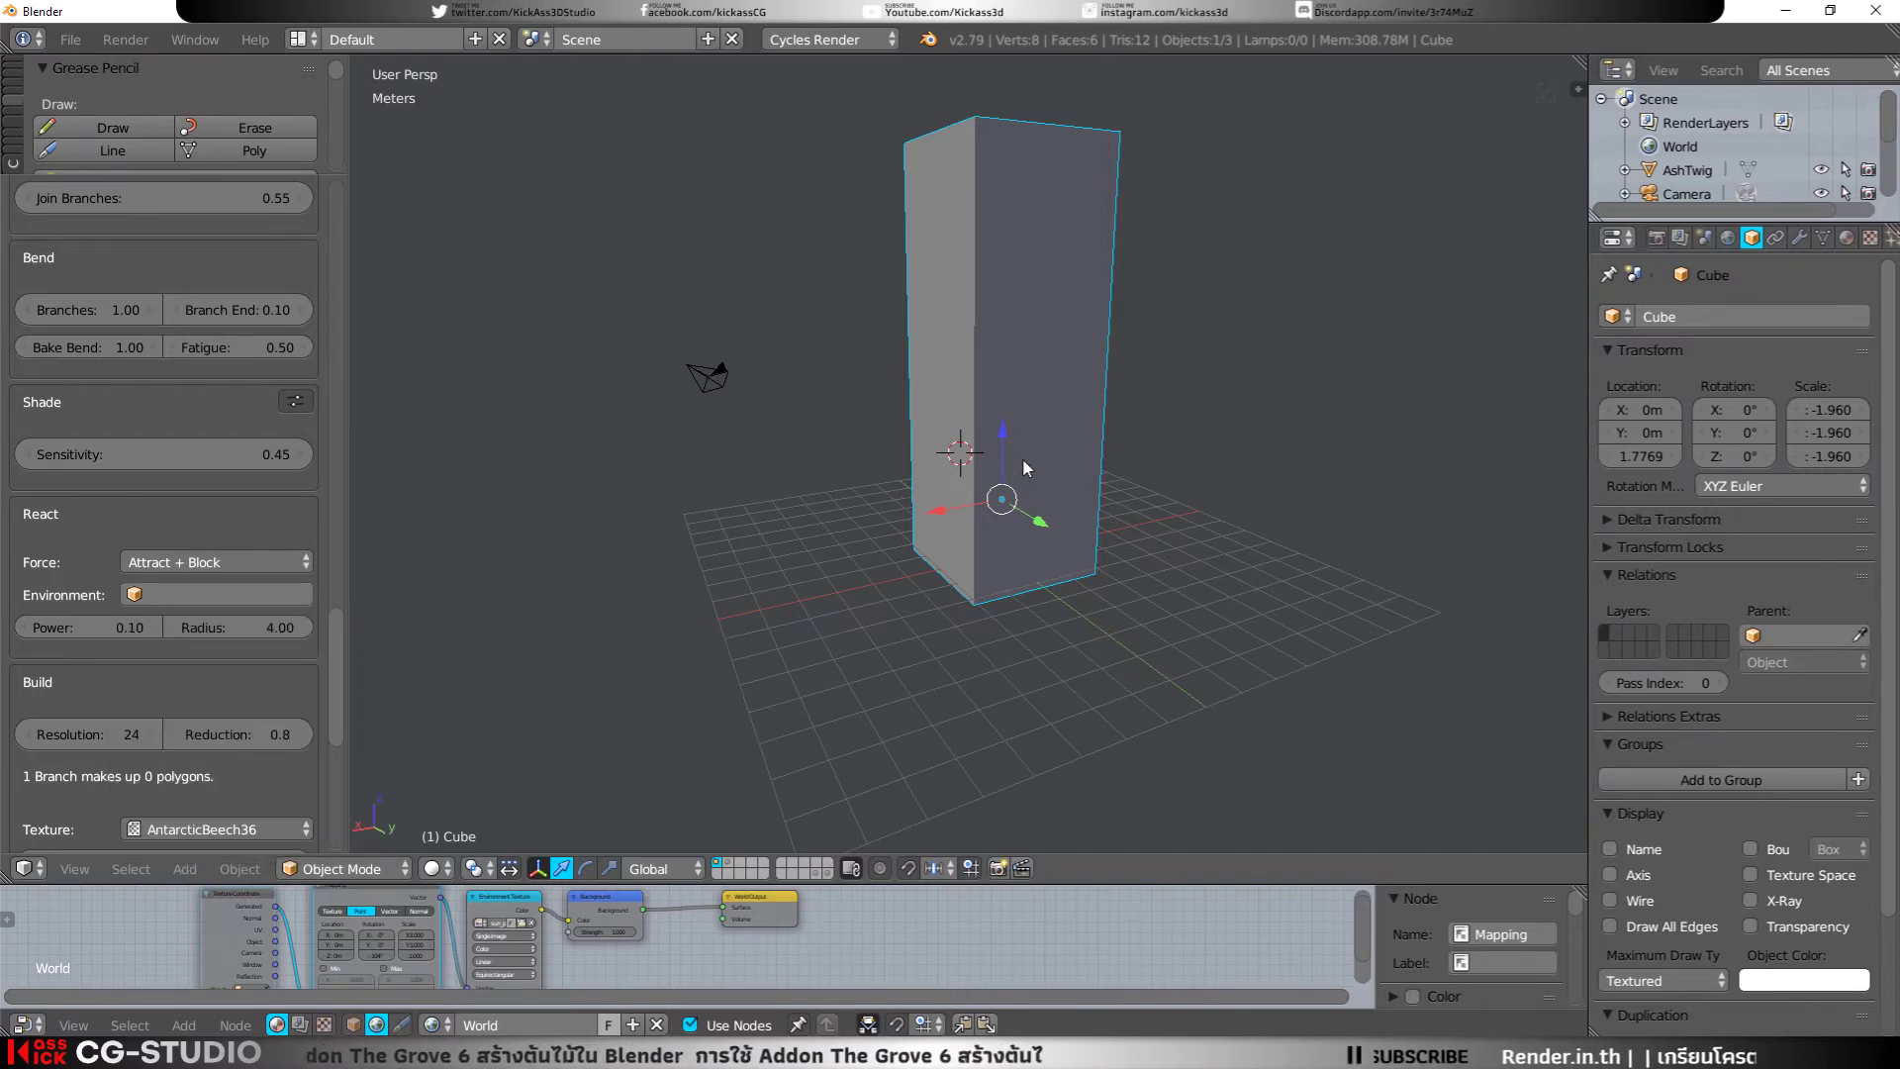
# Step: Finish renaming the cube TreeBox and choose it as the React environment
pyautogui.click(1733, 326)
pyautogui.write('TreeBox')
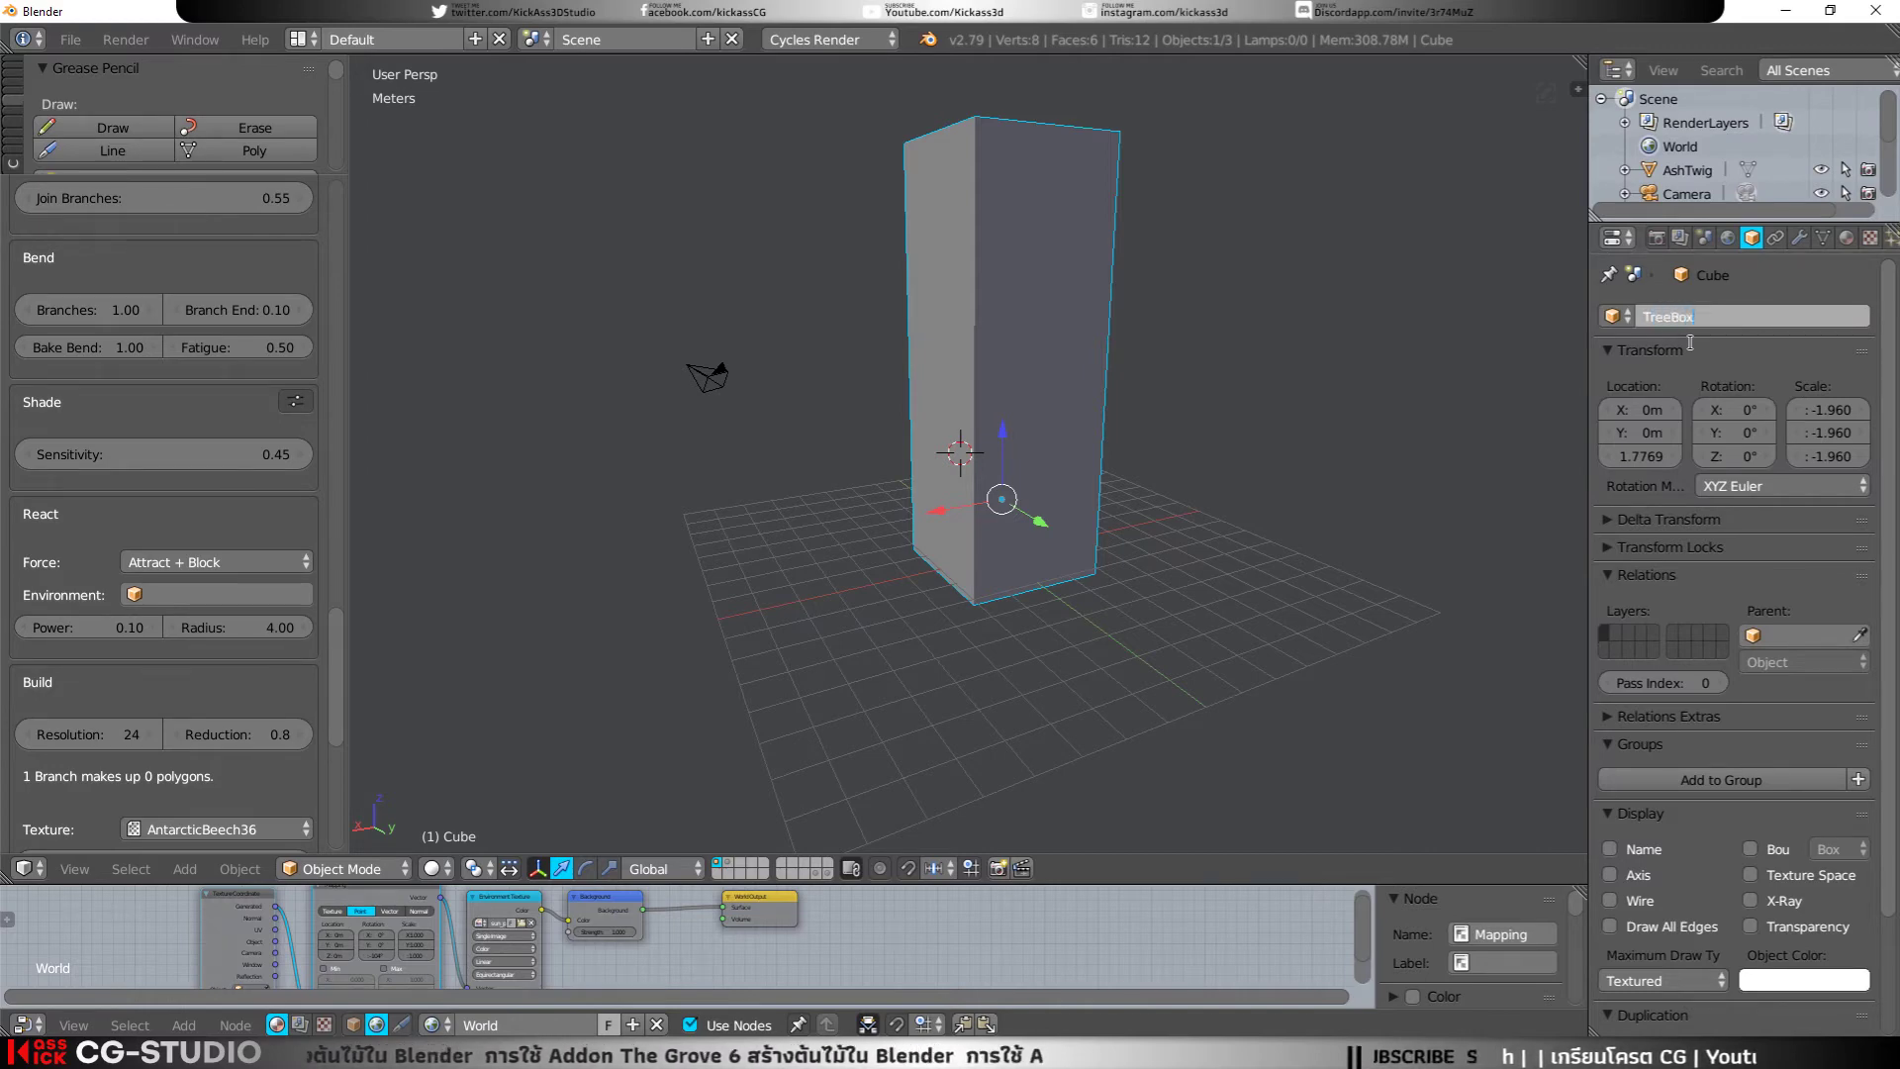
pyautogui.press('Return')
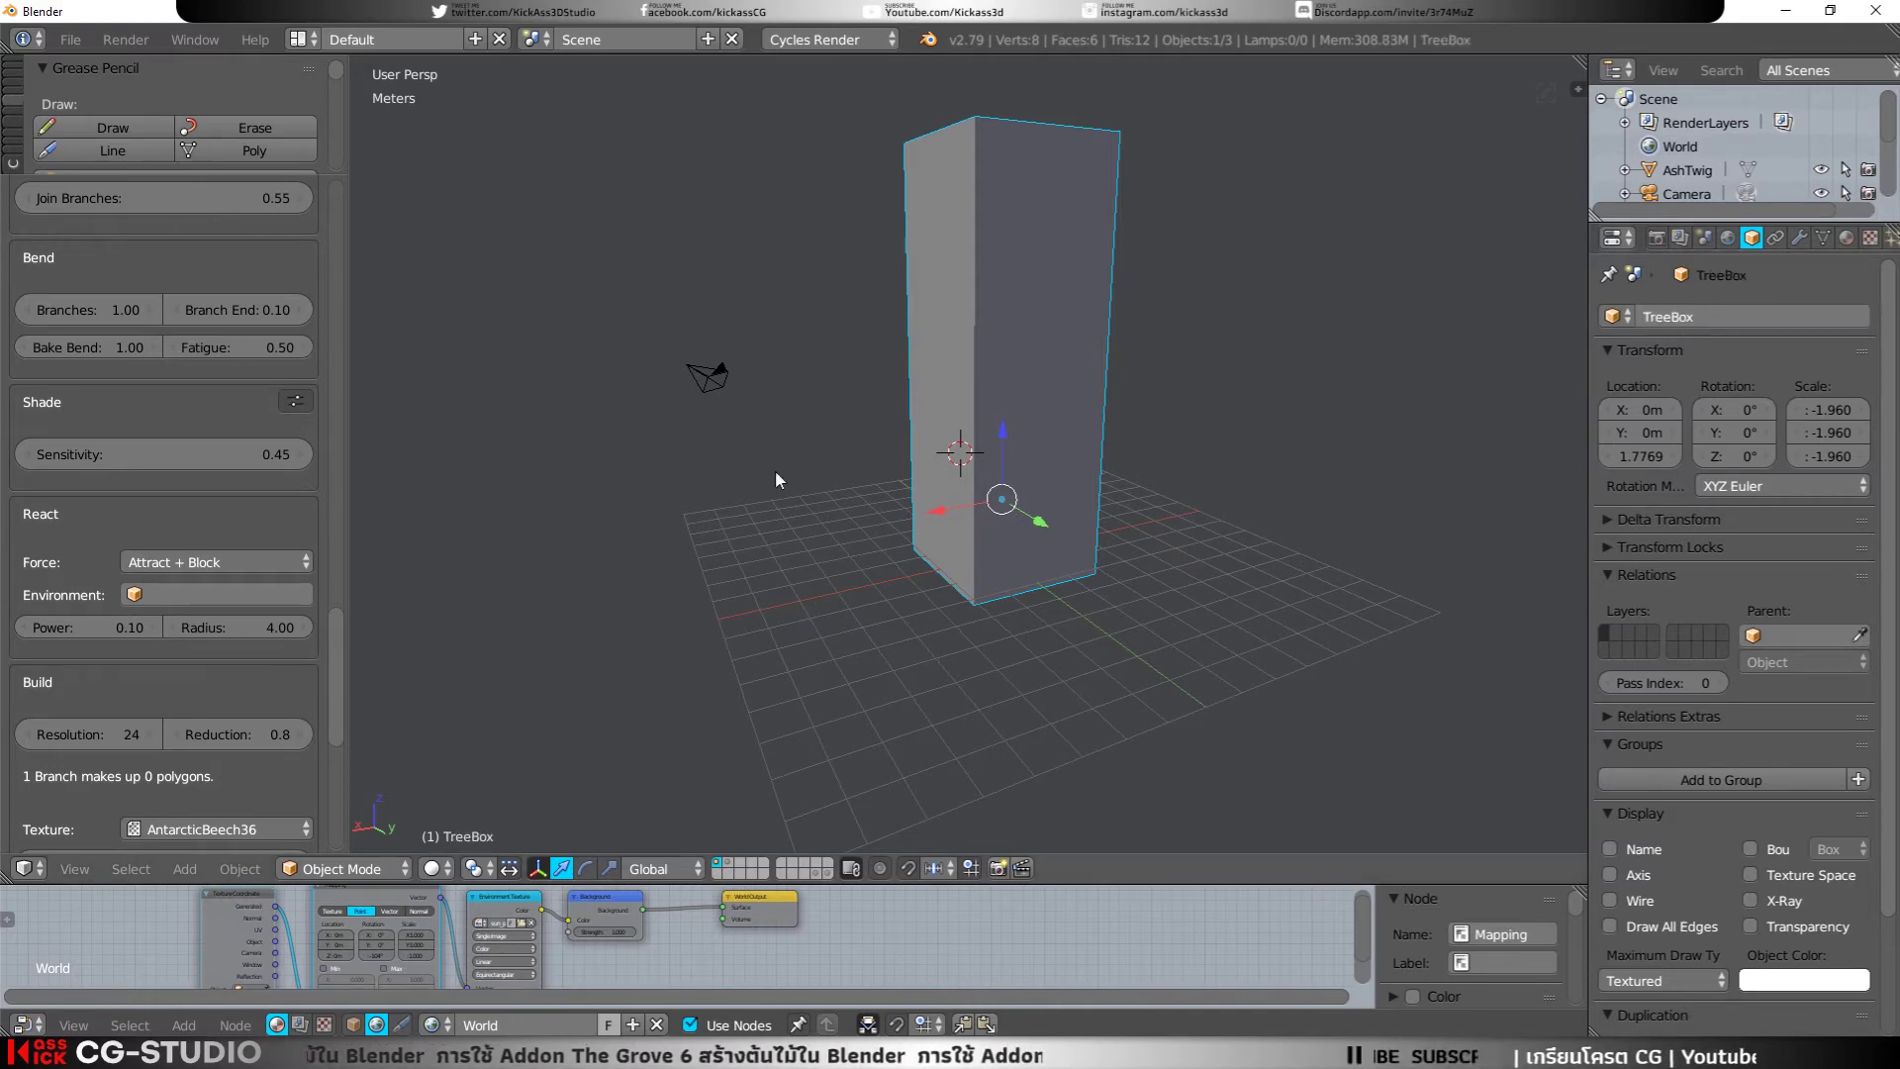
pyautogui.click(136, 596)
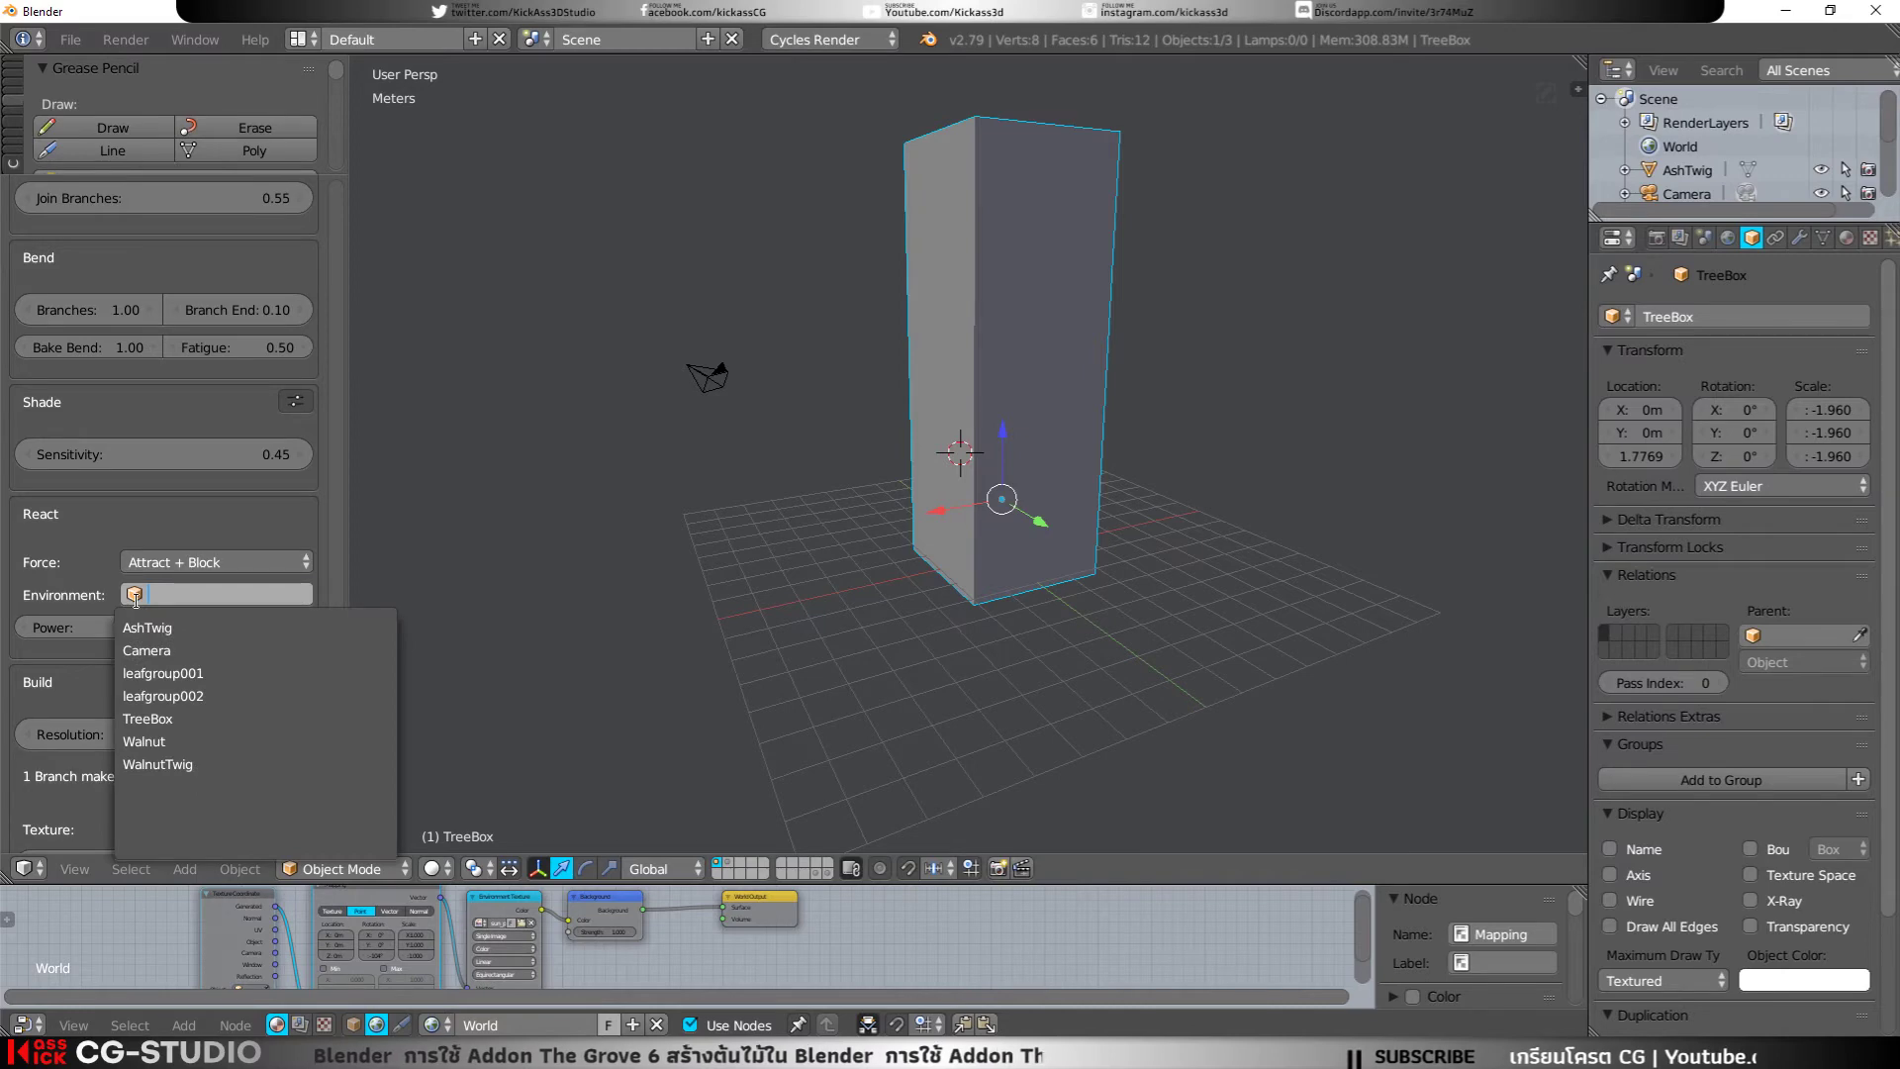
pyautogui.click(141, 716)
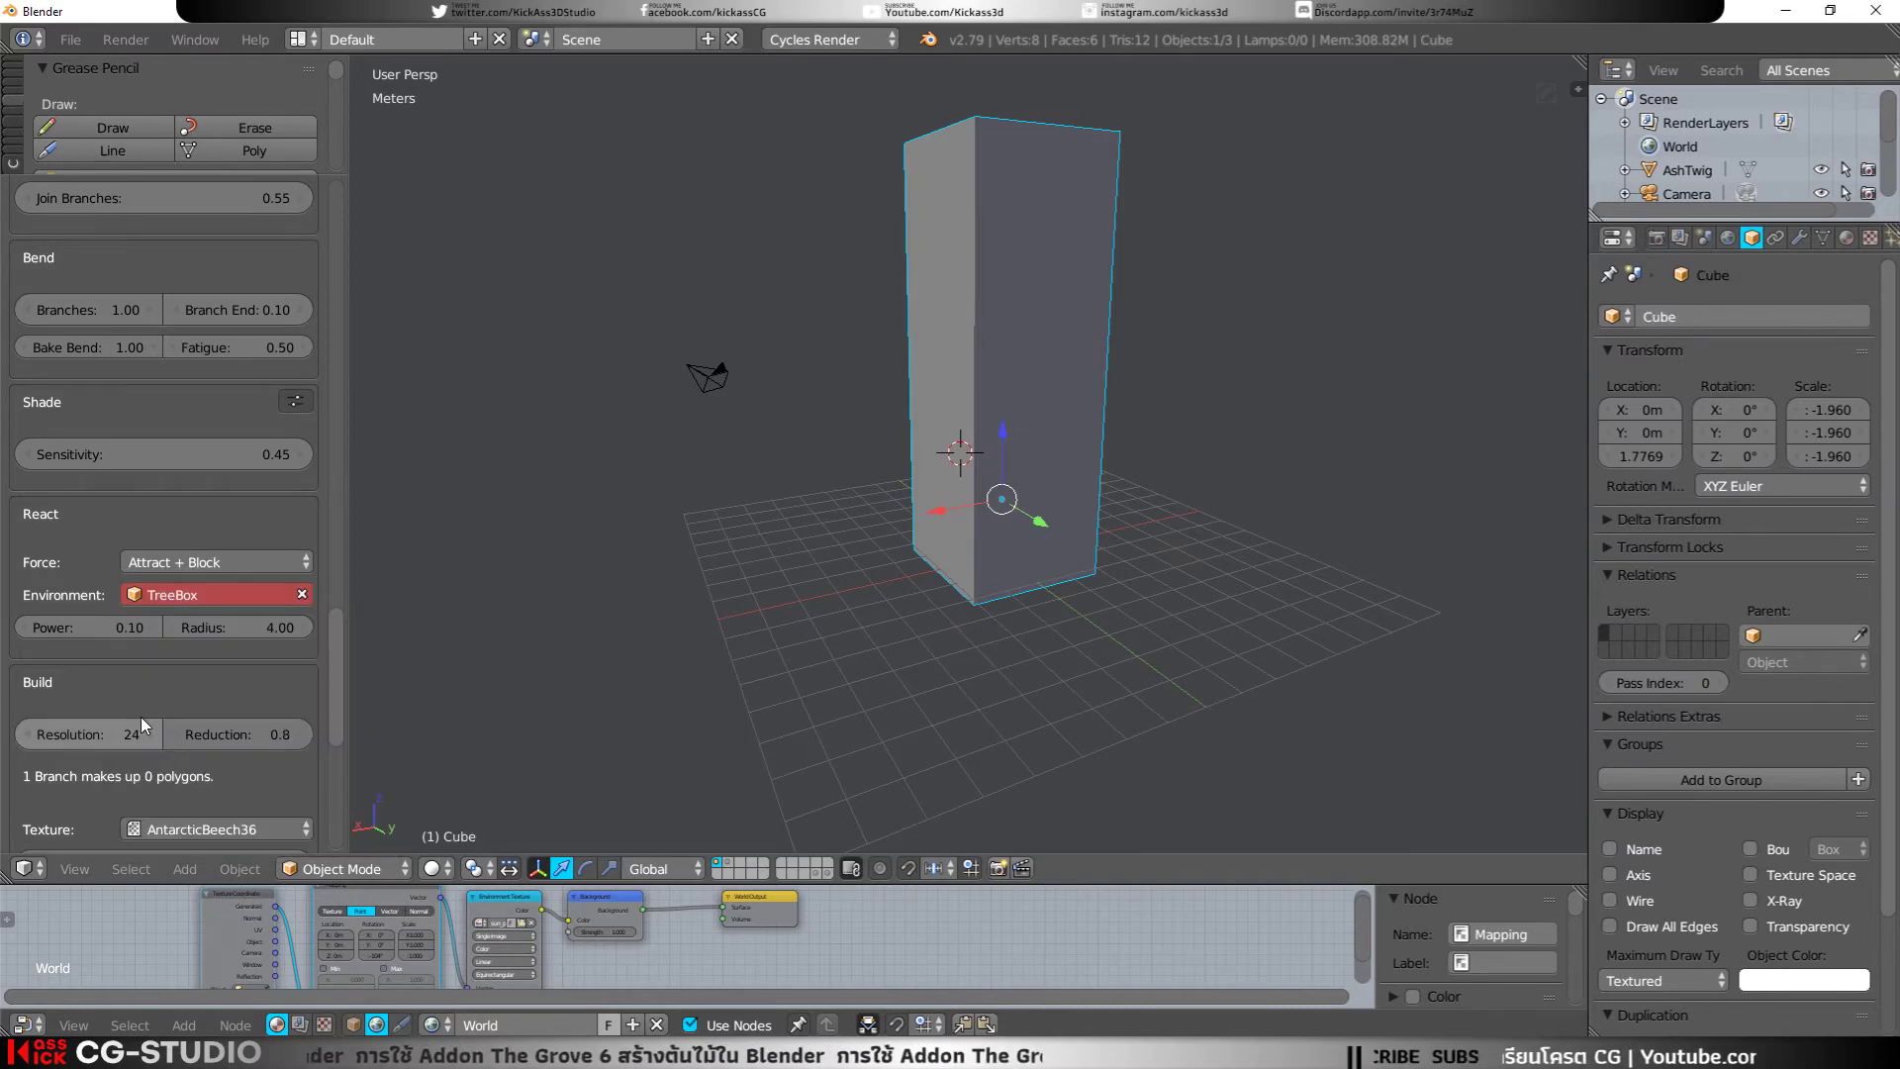
# Step: Set the Grove React force to None
pyautogui.click(231, 560)
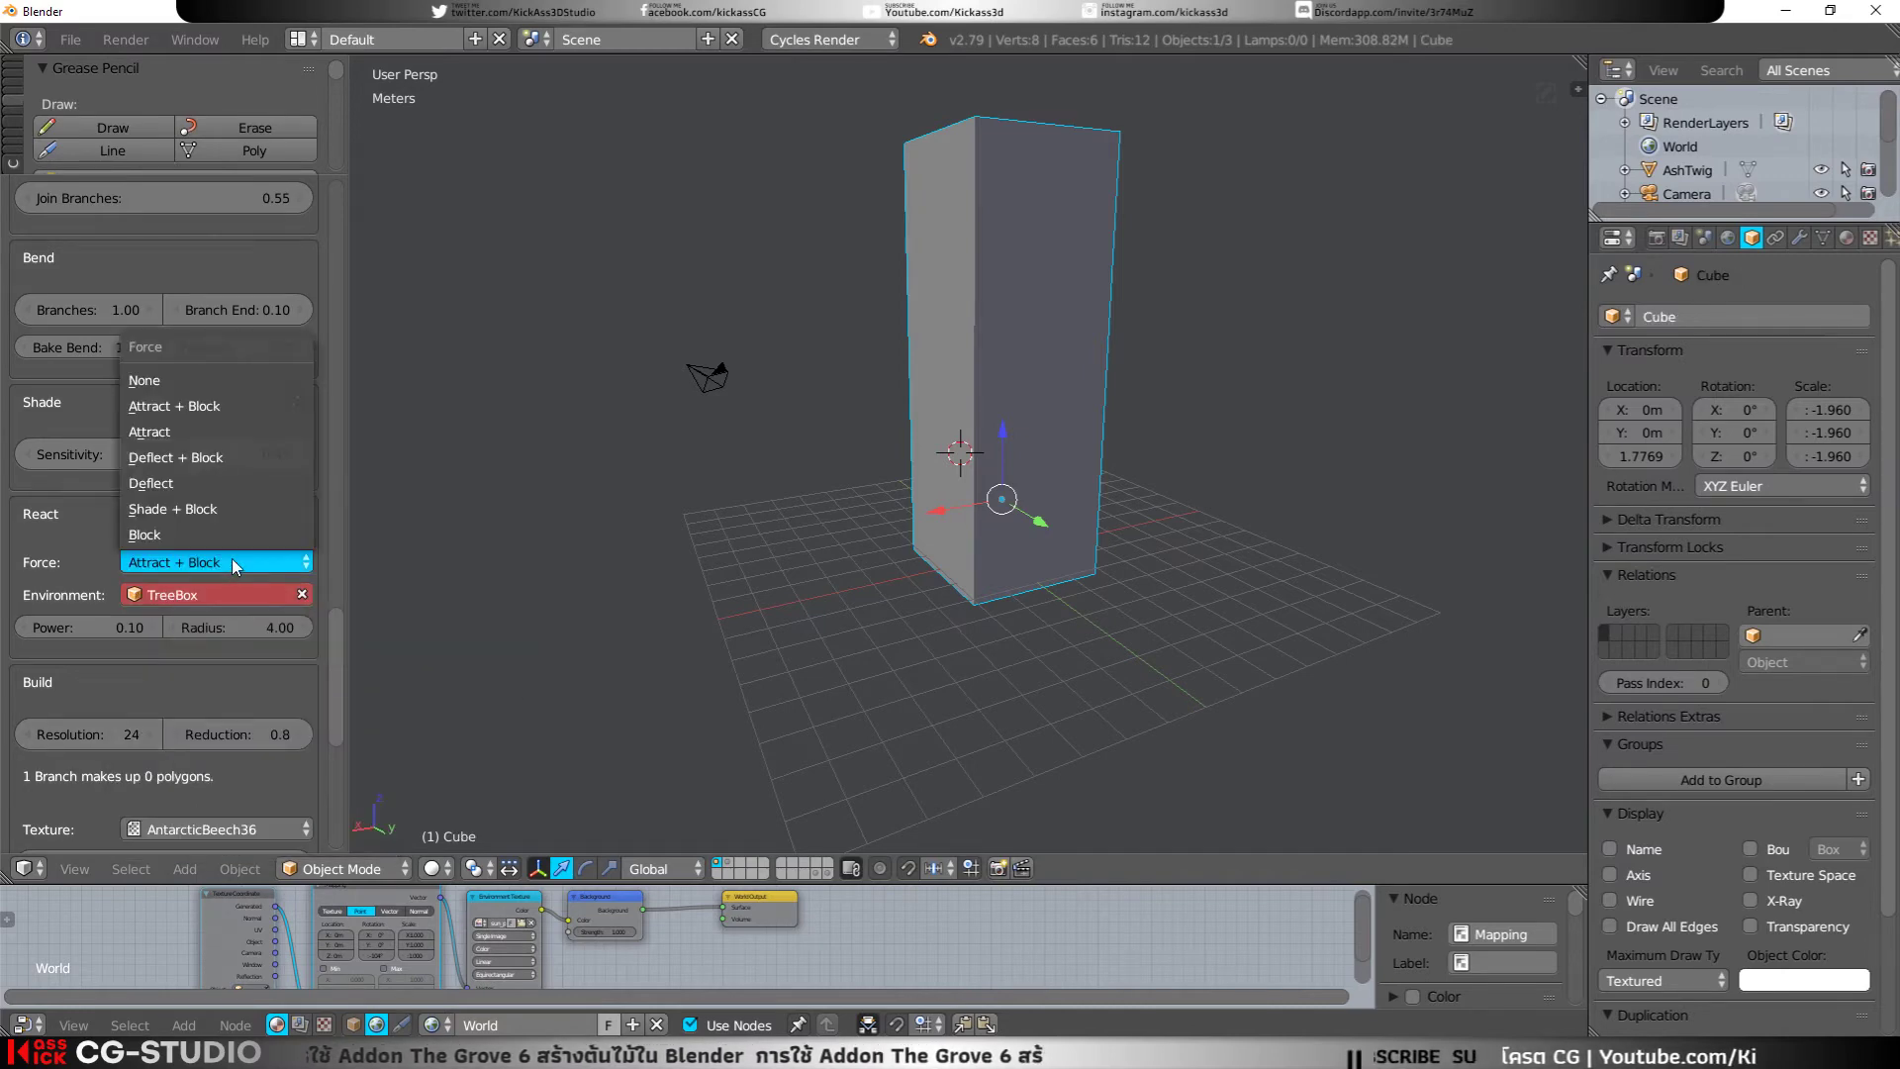
pyautogui.click(198, 383)
pyautogui.moveTo(340, 651); pyautogui.dragTo(309, 346)
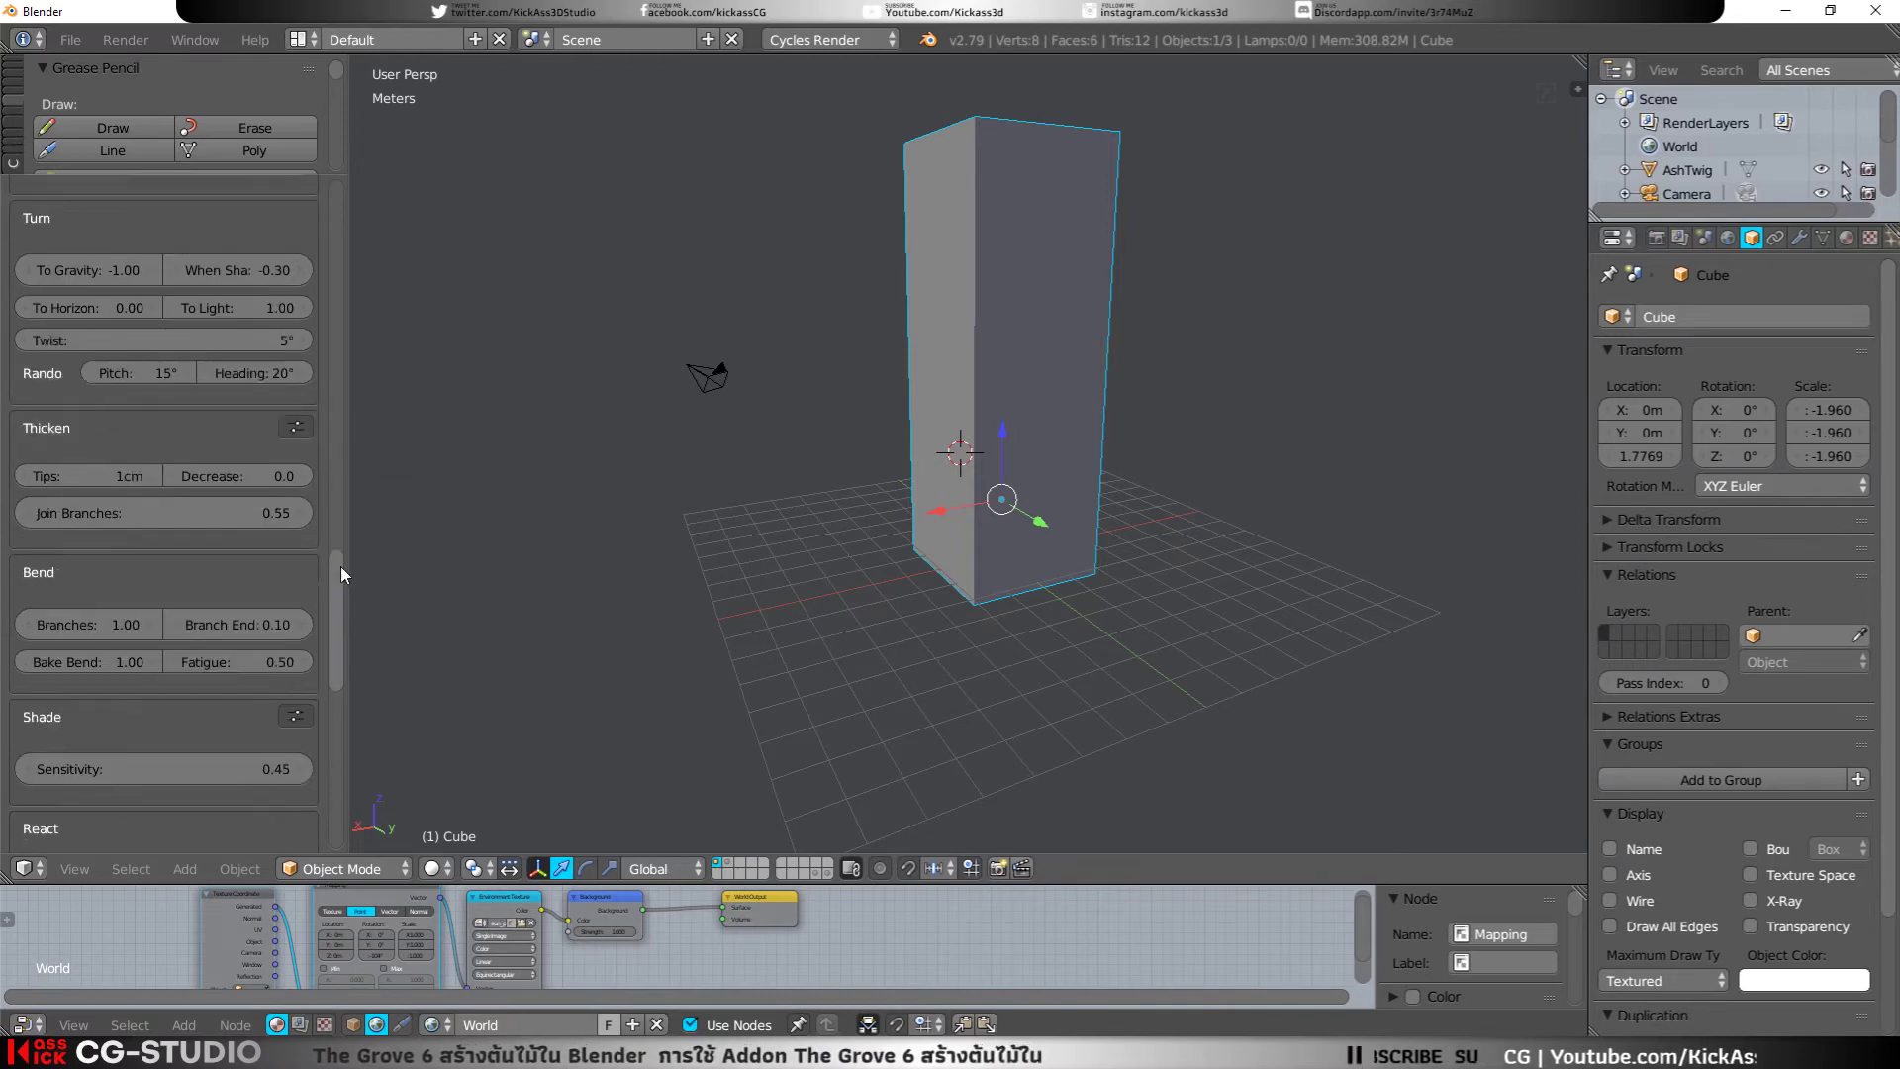
# Step: Grow the tree repeatedly until it is 20 years old and 5.7 meters tall
pyautogui.scroll(5, 309, 340)
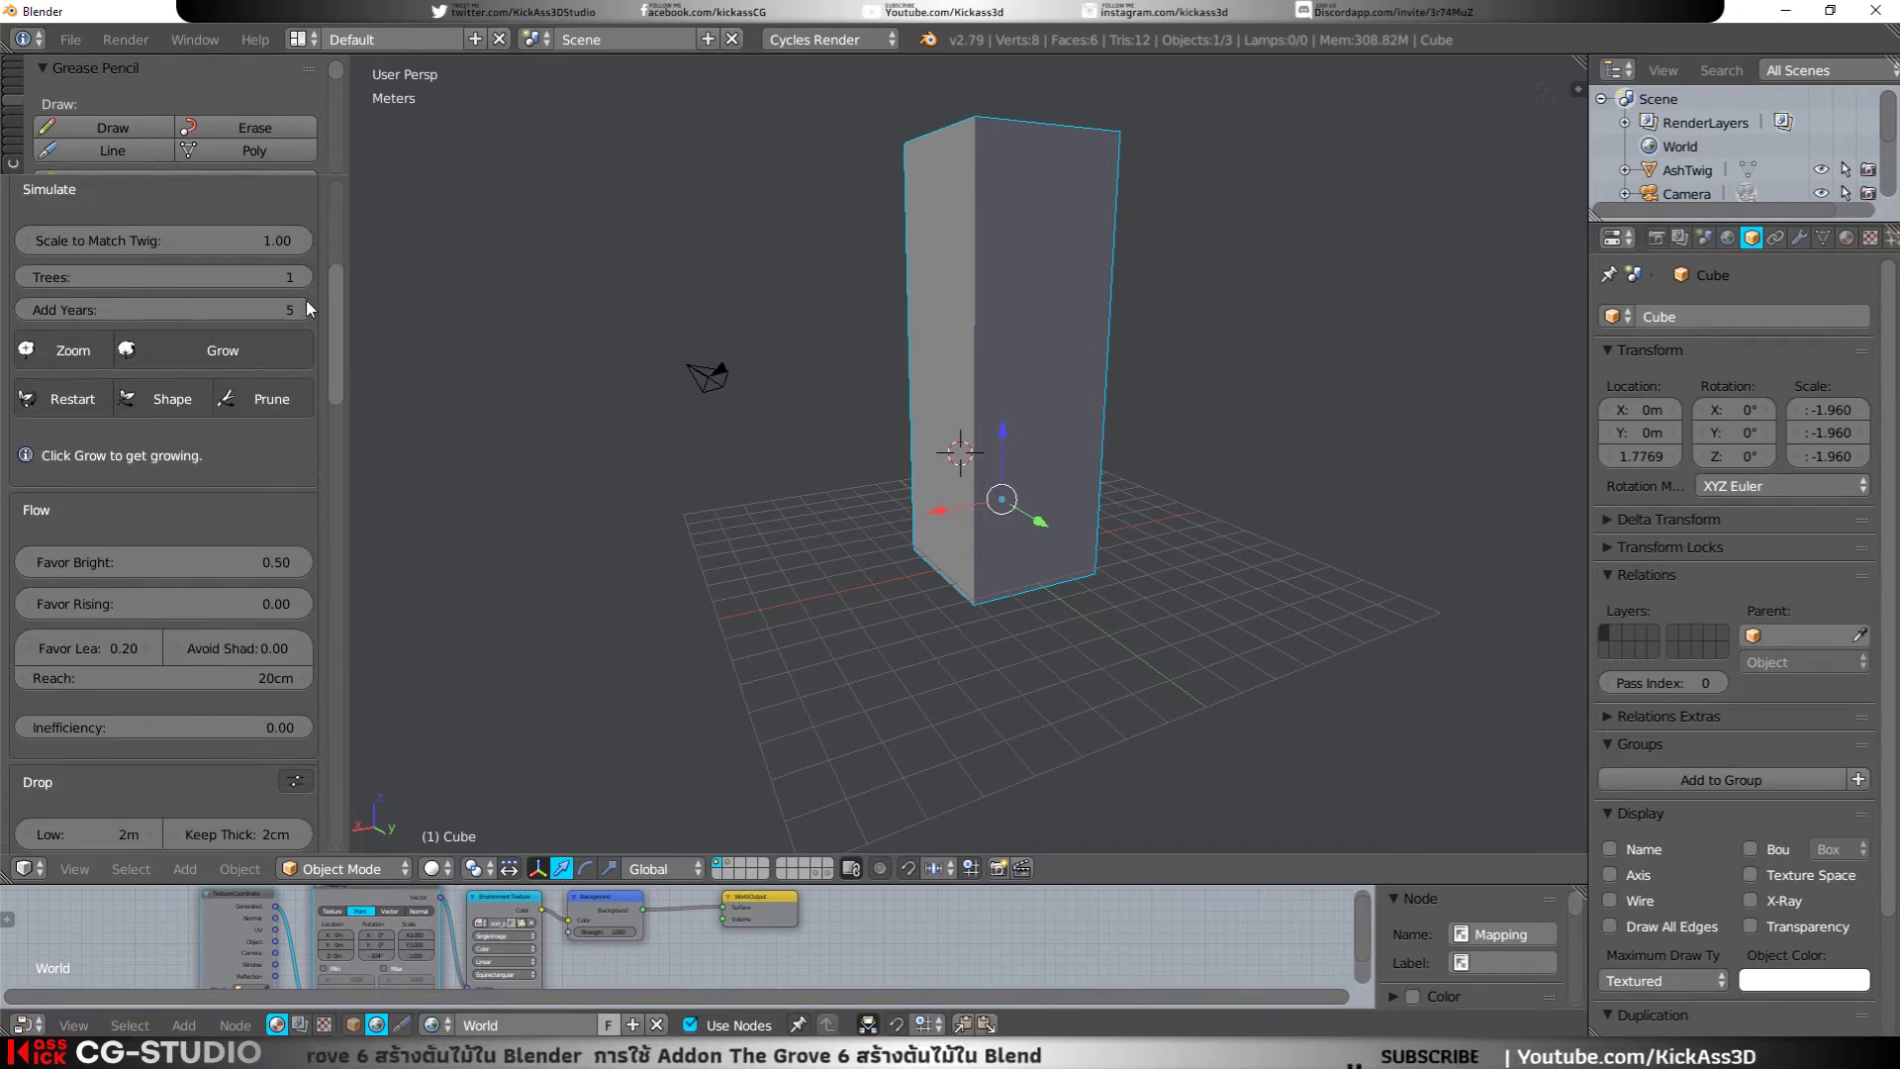
pyautogui.scroll(2, 306, 300)
pyautogui.click(169, 418)
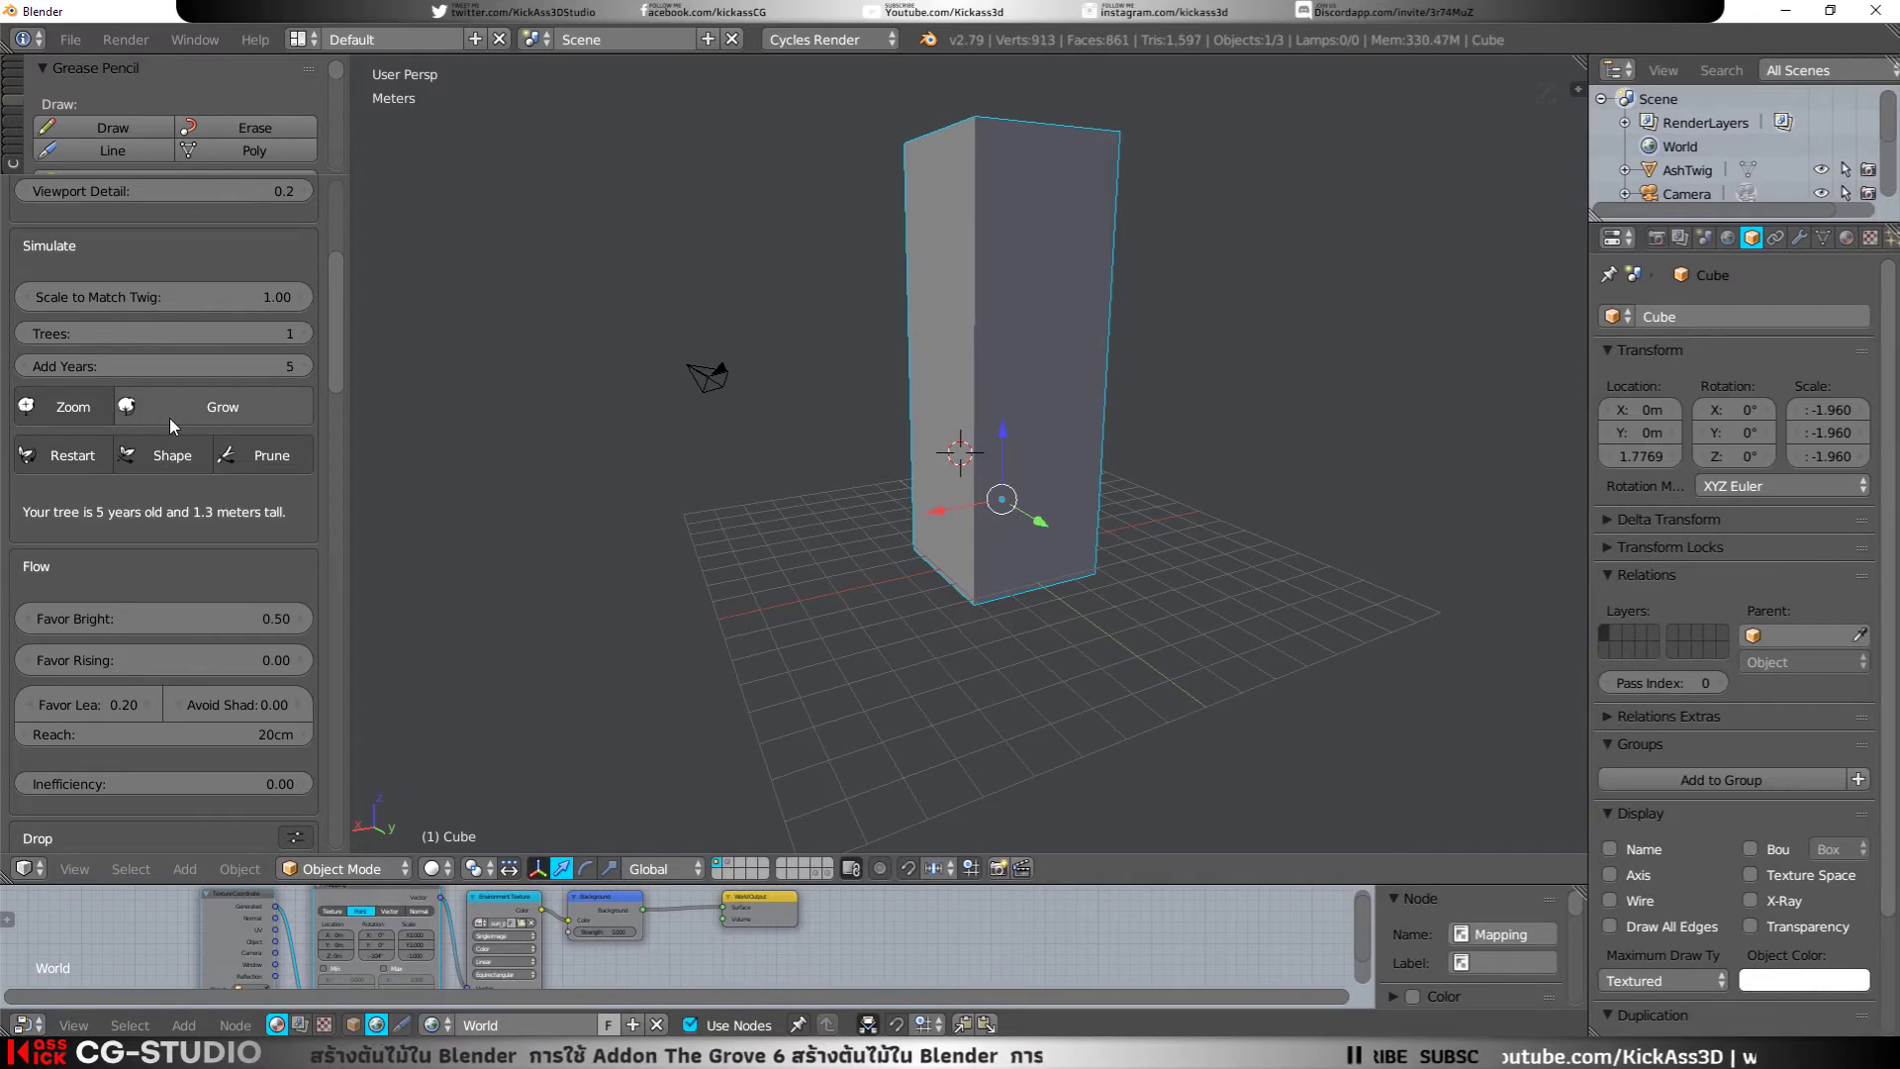
pyautogui.click(169, 417)
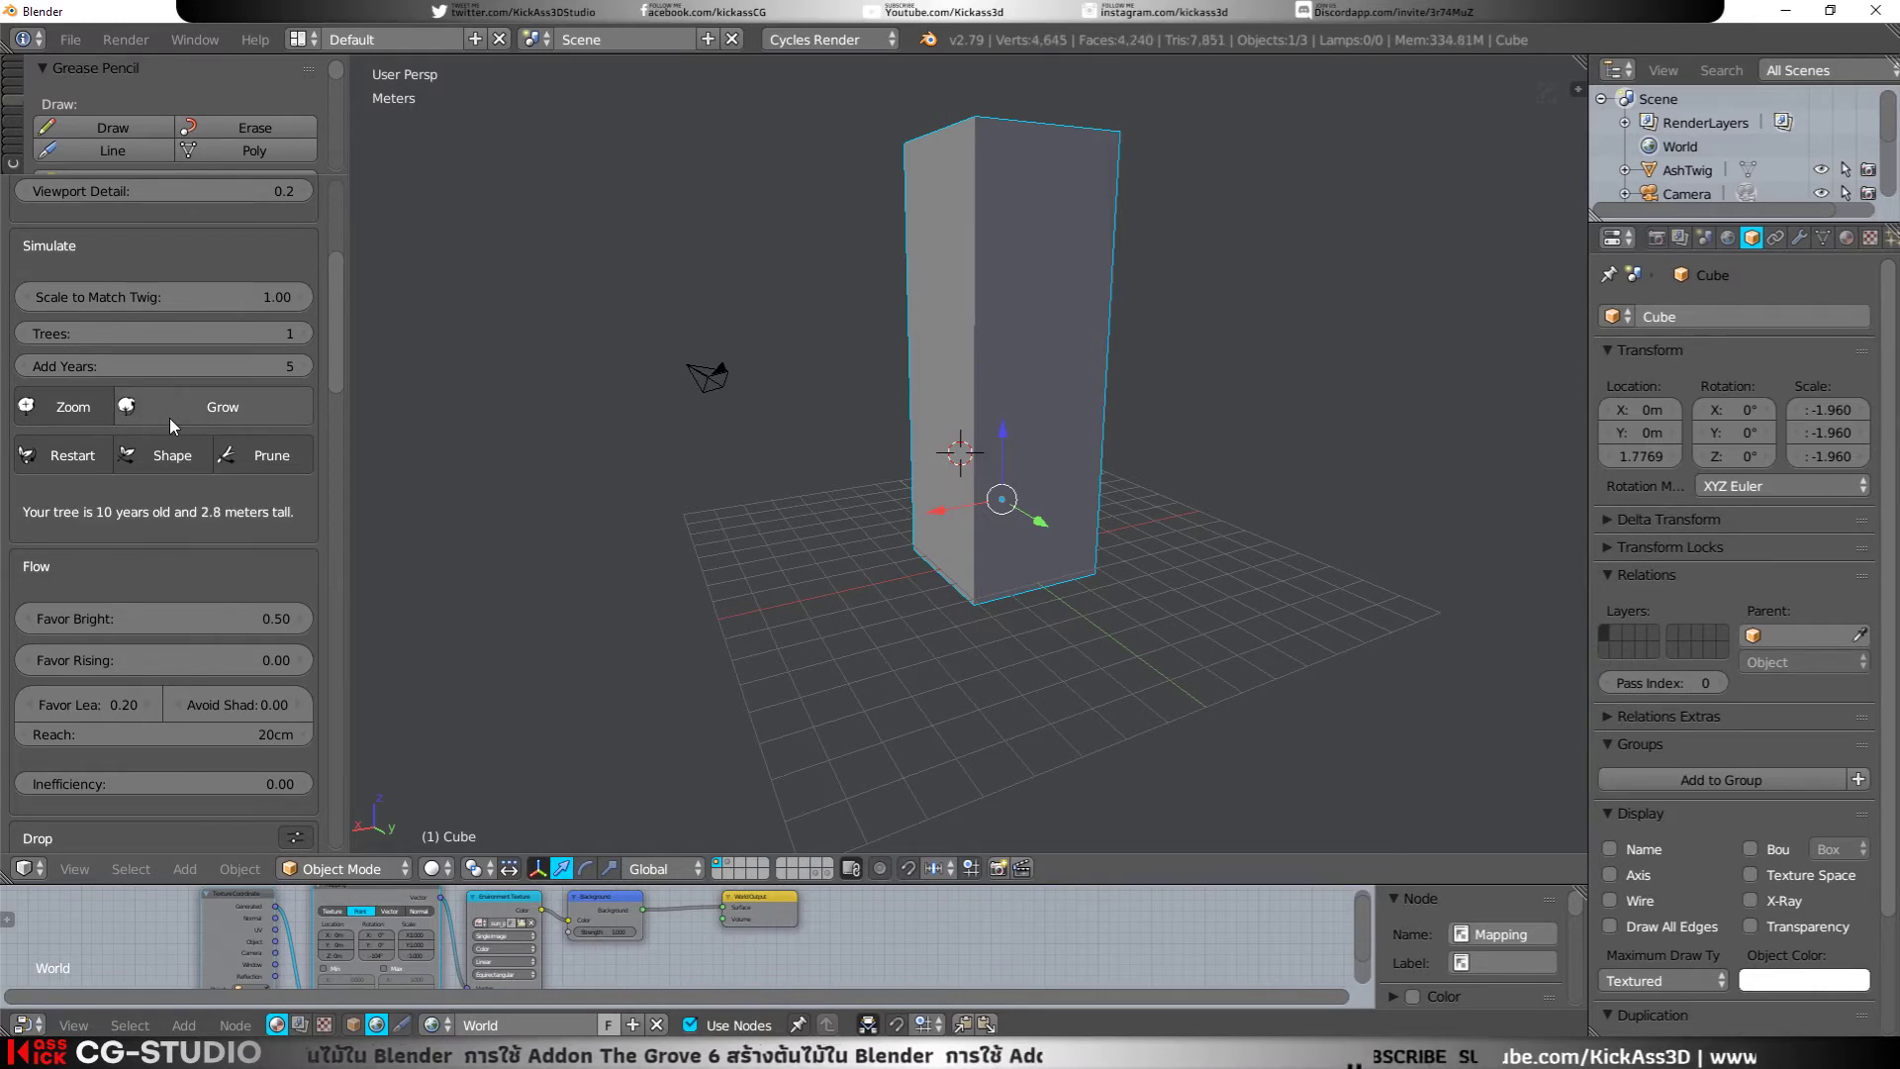
pyautogui.click(169, 417)
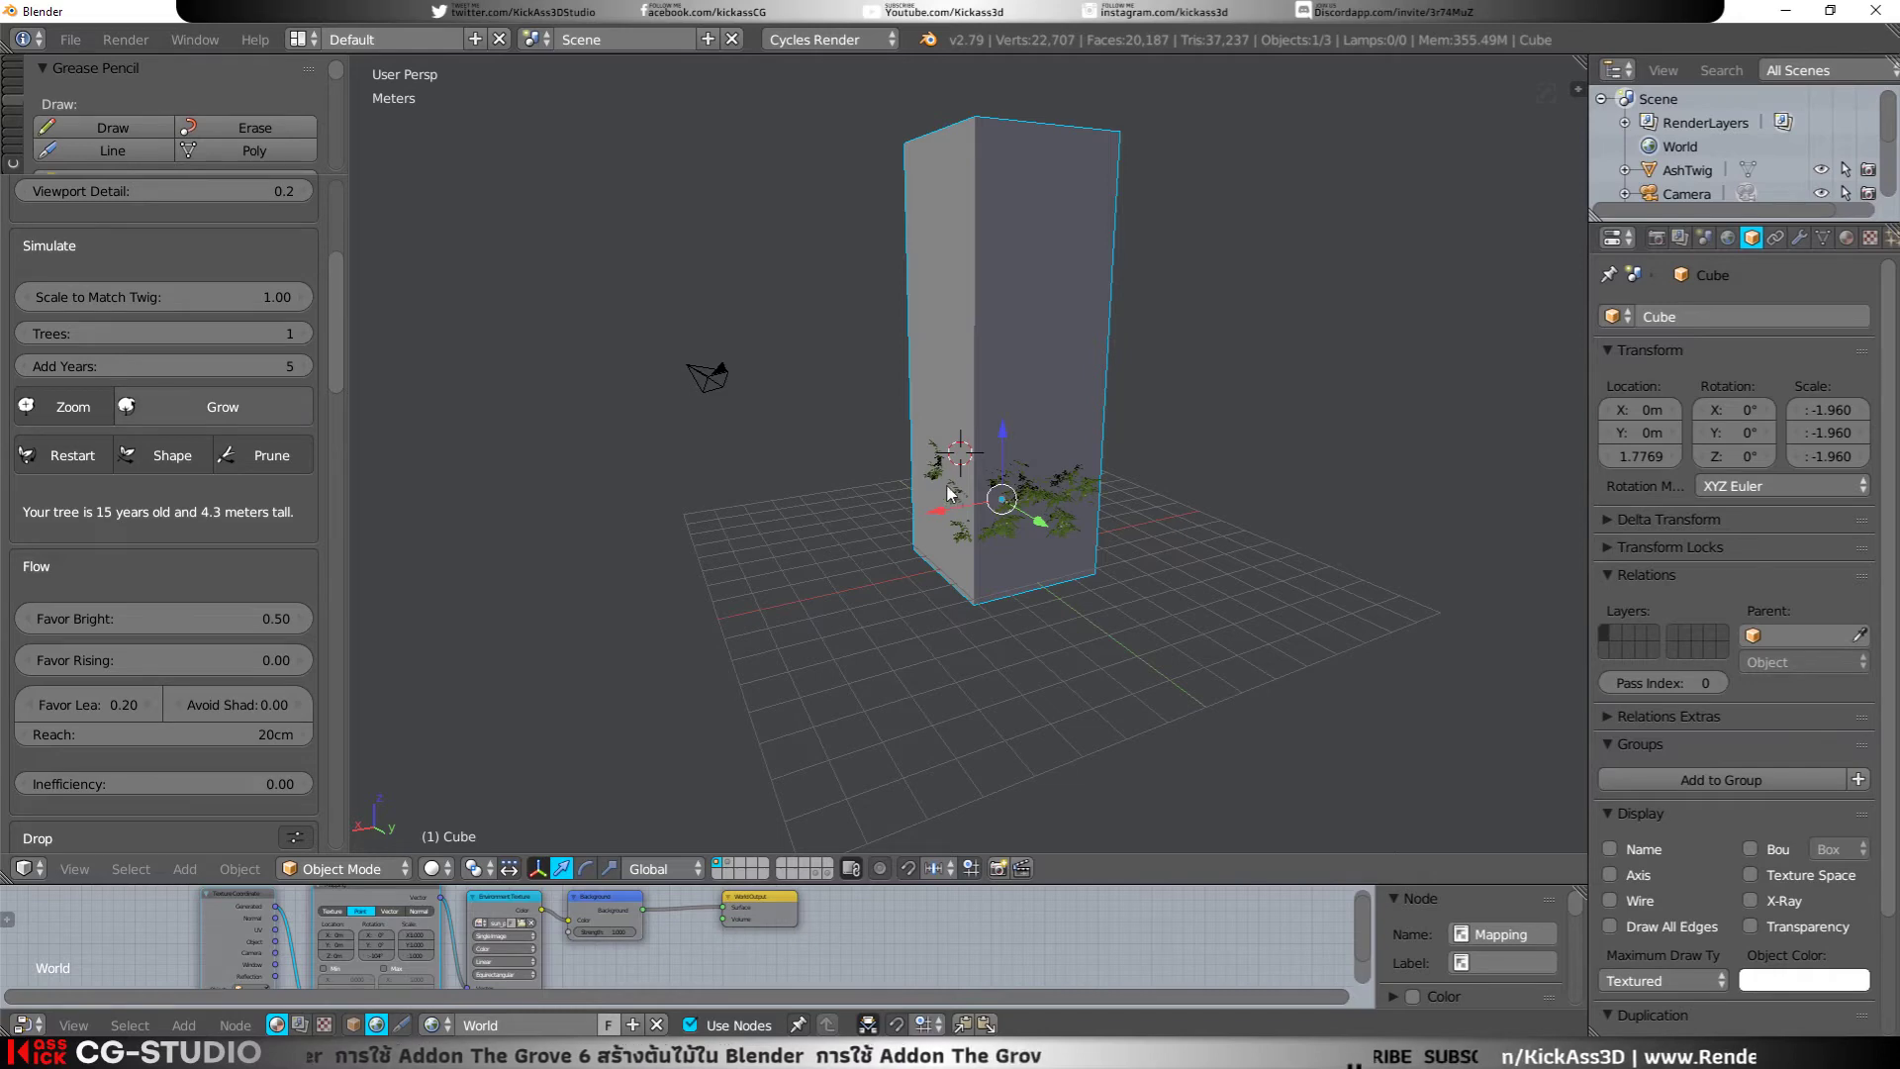
pyautogui.moveTo(931, 492)
pyautogui.mouseDown(button='middle')
pyautogui.moveTo(763, 305)
pyautogui.moveTo(781, 336)
pyautogui.mouseUp(button='middle')
# Step: Change the Grove React force from None to Block
pyautogui.scroll(-5, 97, 627)
pyautogui.scroll(-5, 129, 605)
pyautogui.scroll(-5, 131, 606)
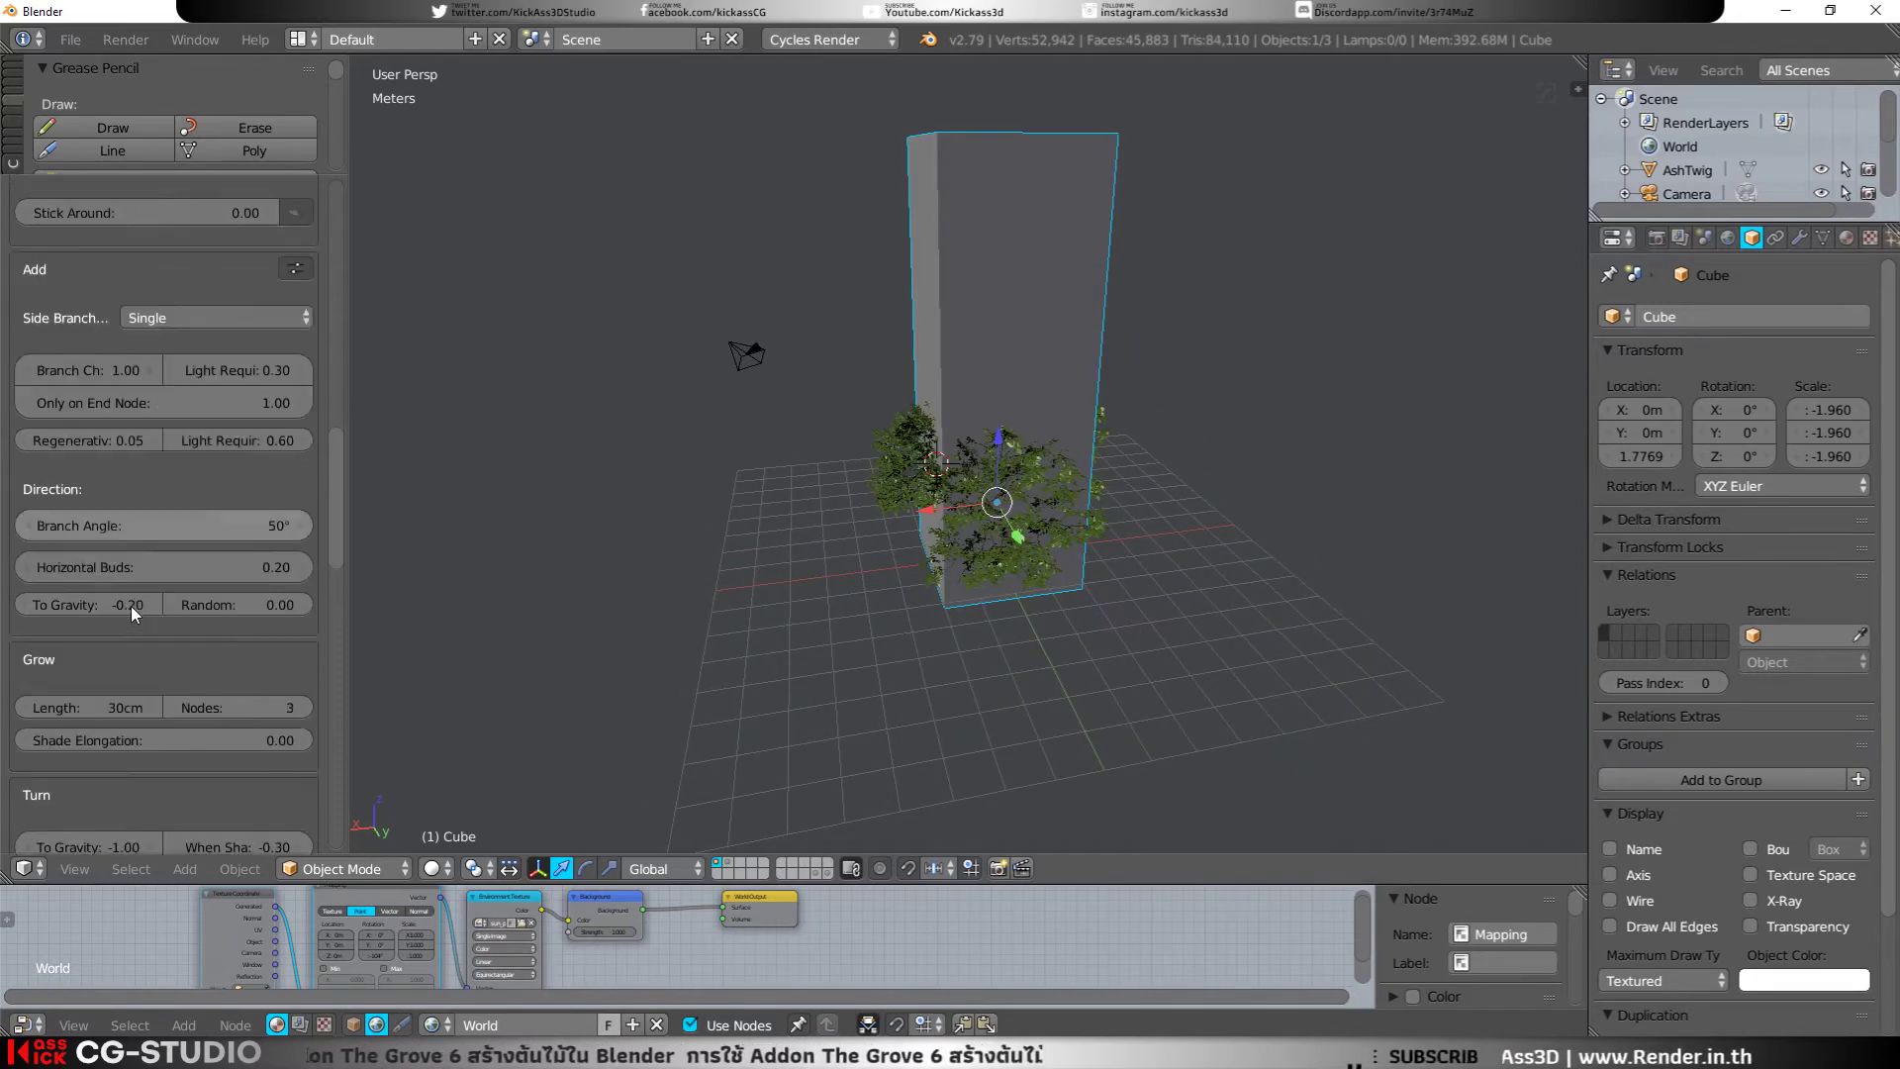
pyautogui.scroll(-5, 128, 603)
pyautogui.scroll(-5, 128, 603)
pyautogui.scroll(-5, 130, 610)
pyautogui.scroll(-4, 130, 611)
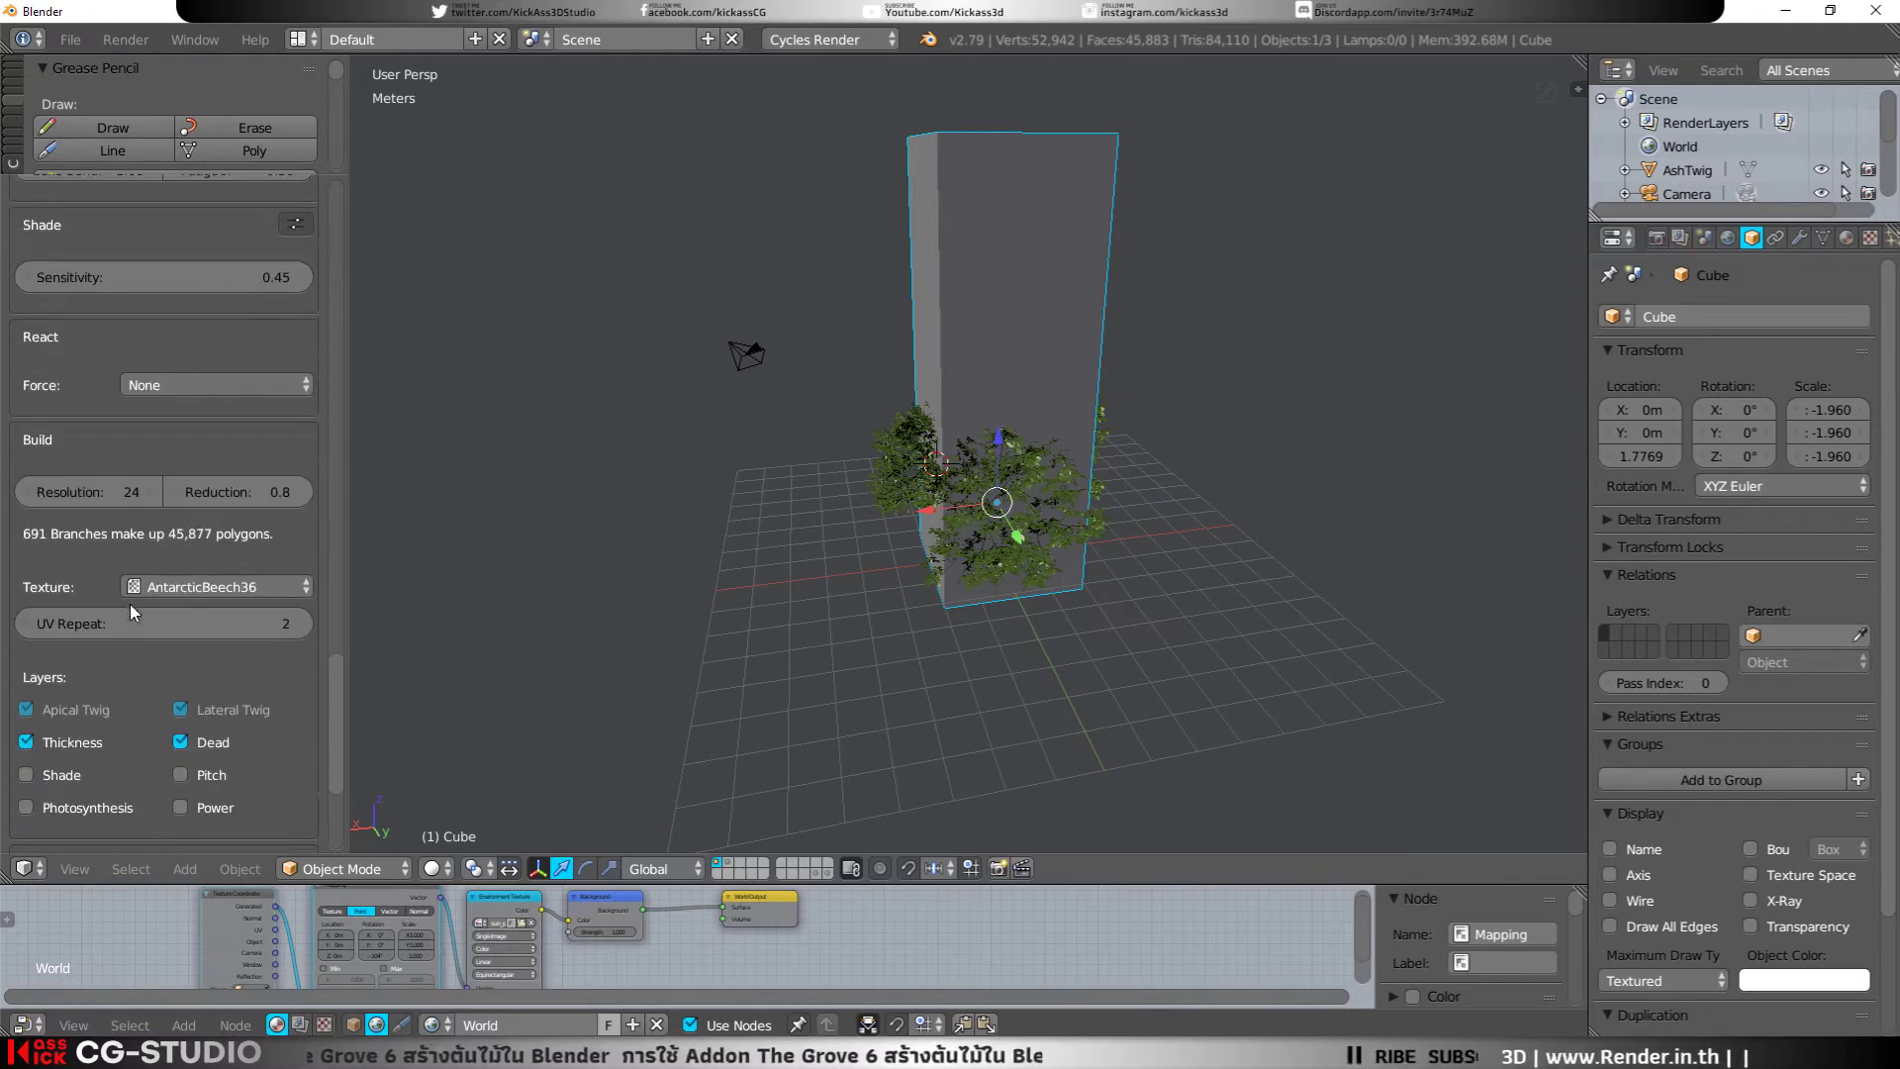
pyautogui.scroll(3, 130, 611)
pyautogui.scroll(-4, 130, 611)
pyautogui.scroll(-5, 129, 606)
pyautogui.scroll(1, 129, 605)
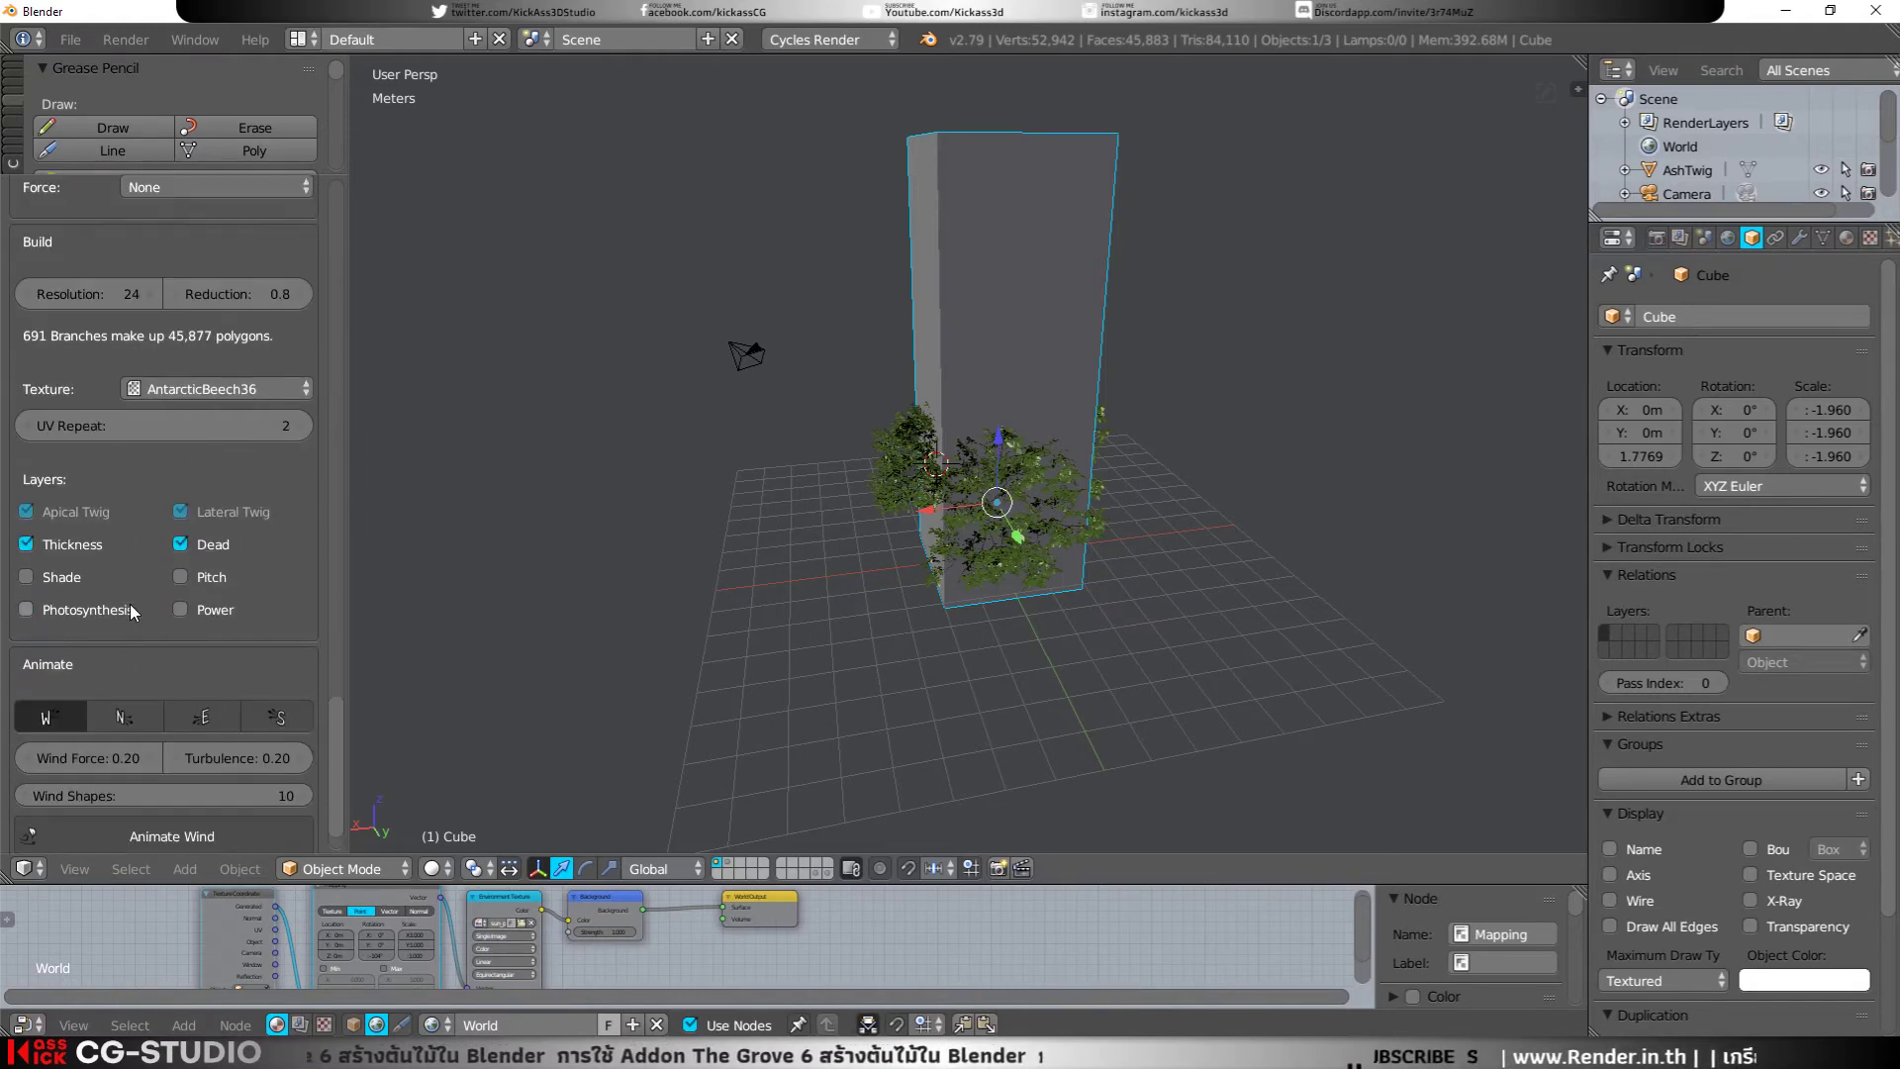
pyautogui.scroll(4, 58, 328)
pyautogui.scroll(3, 50, 343)
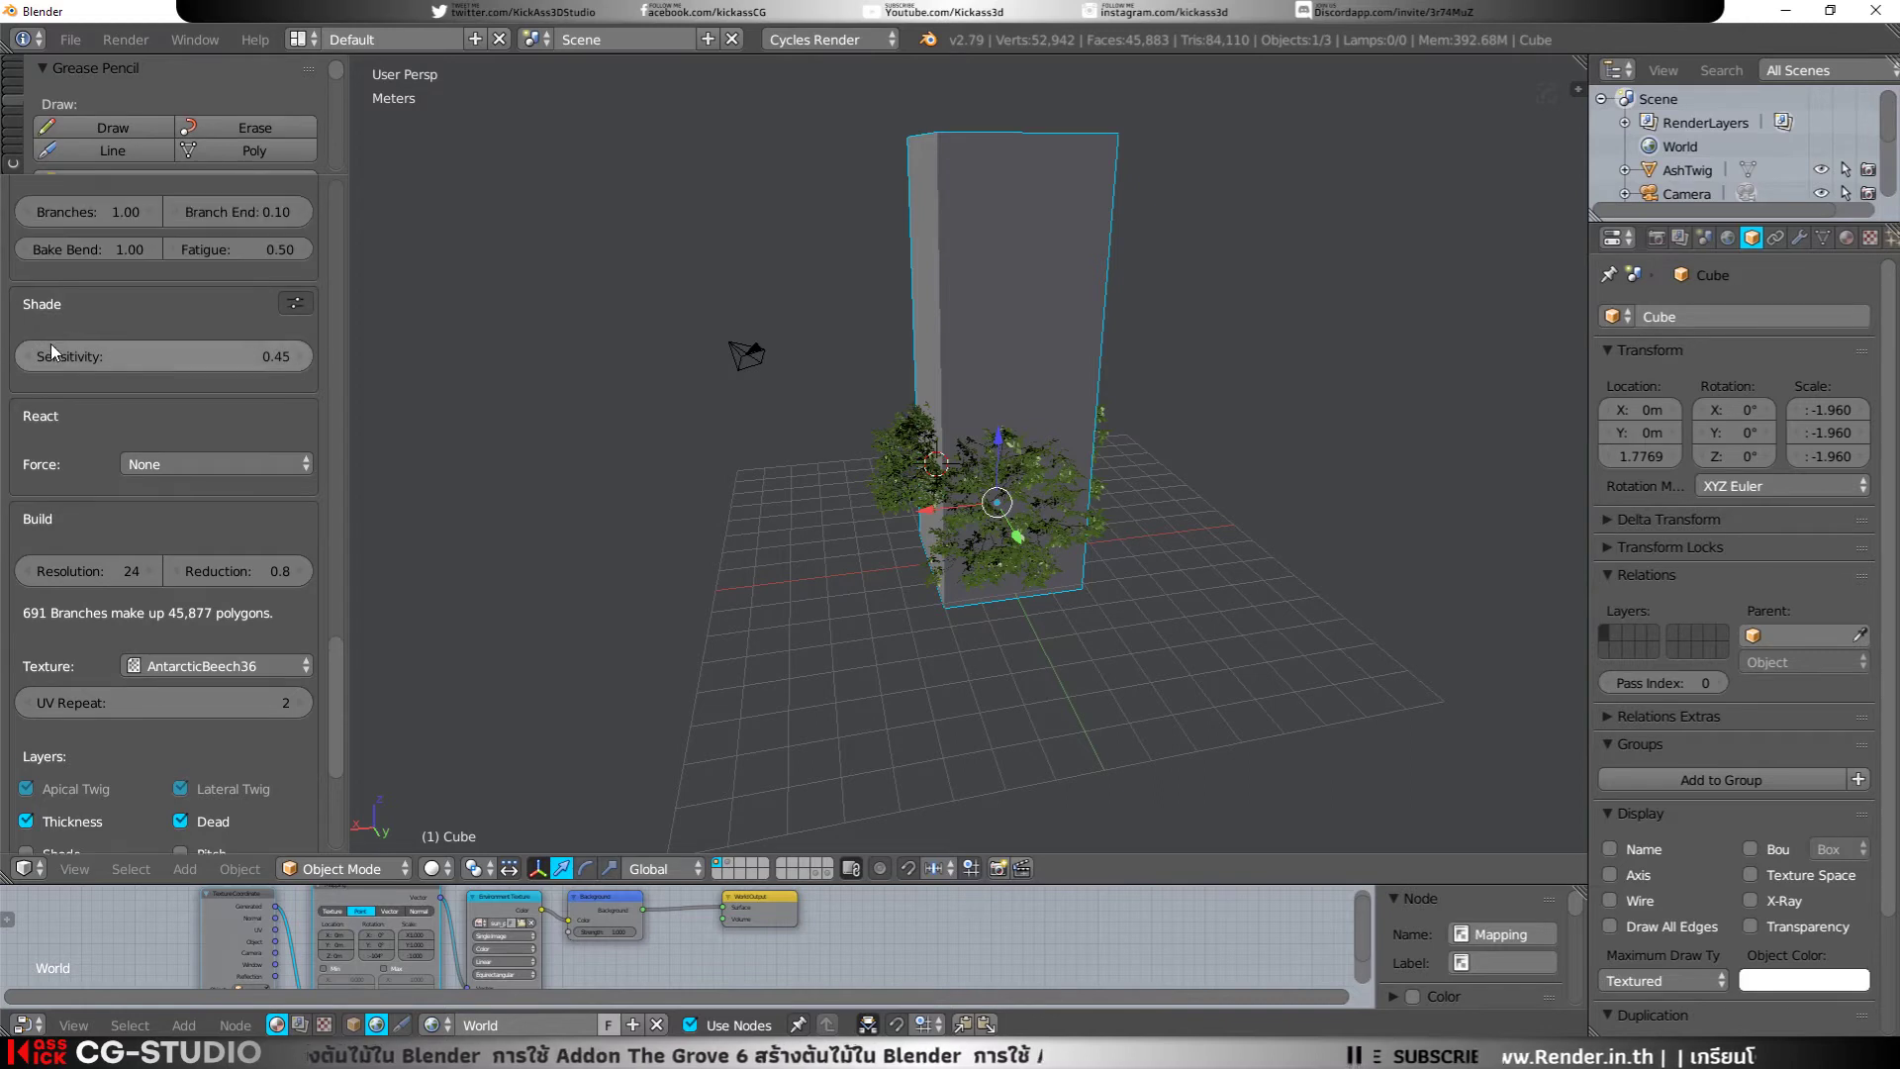
pyautogui.scroll(2, 61, 479)
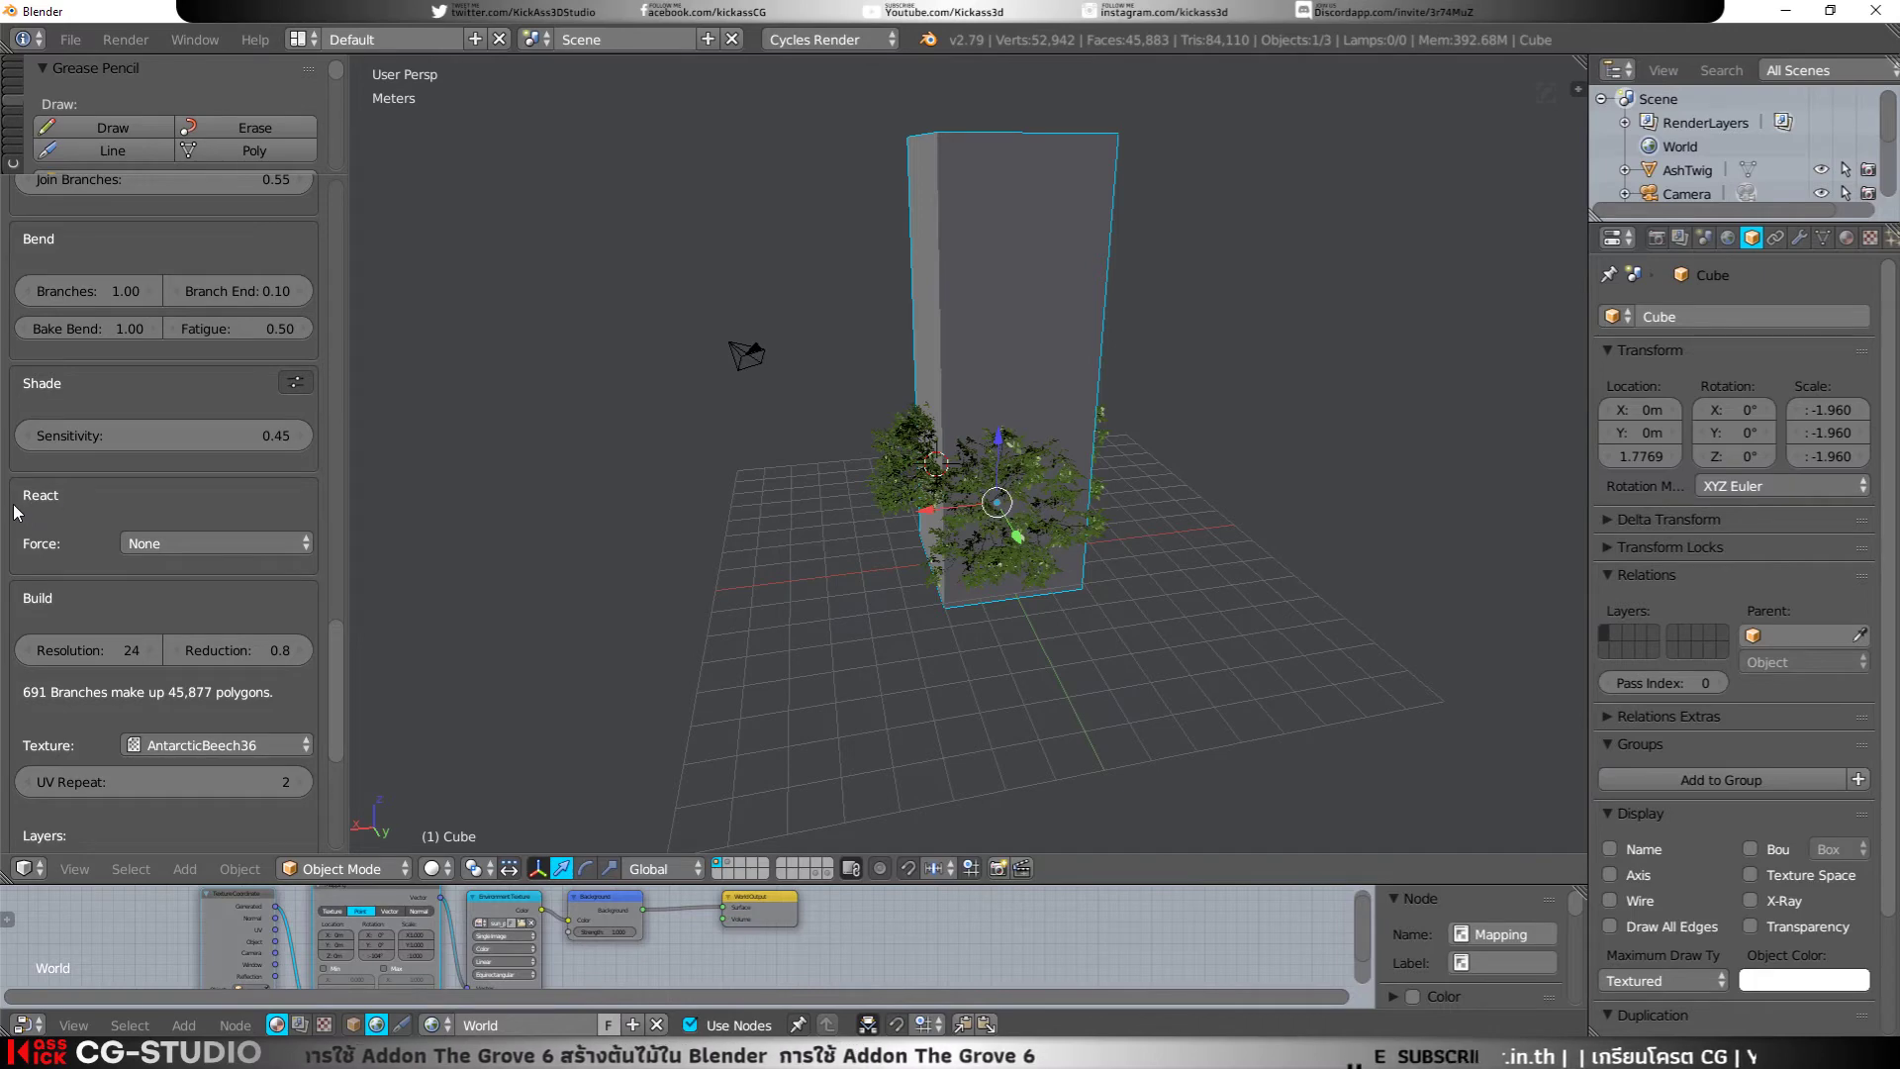
pyautogui.click(158, 546)
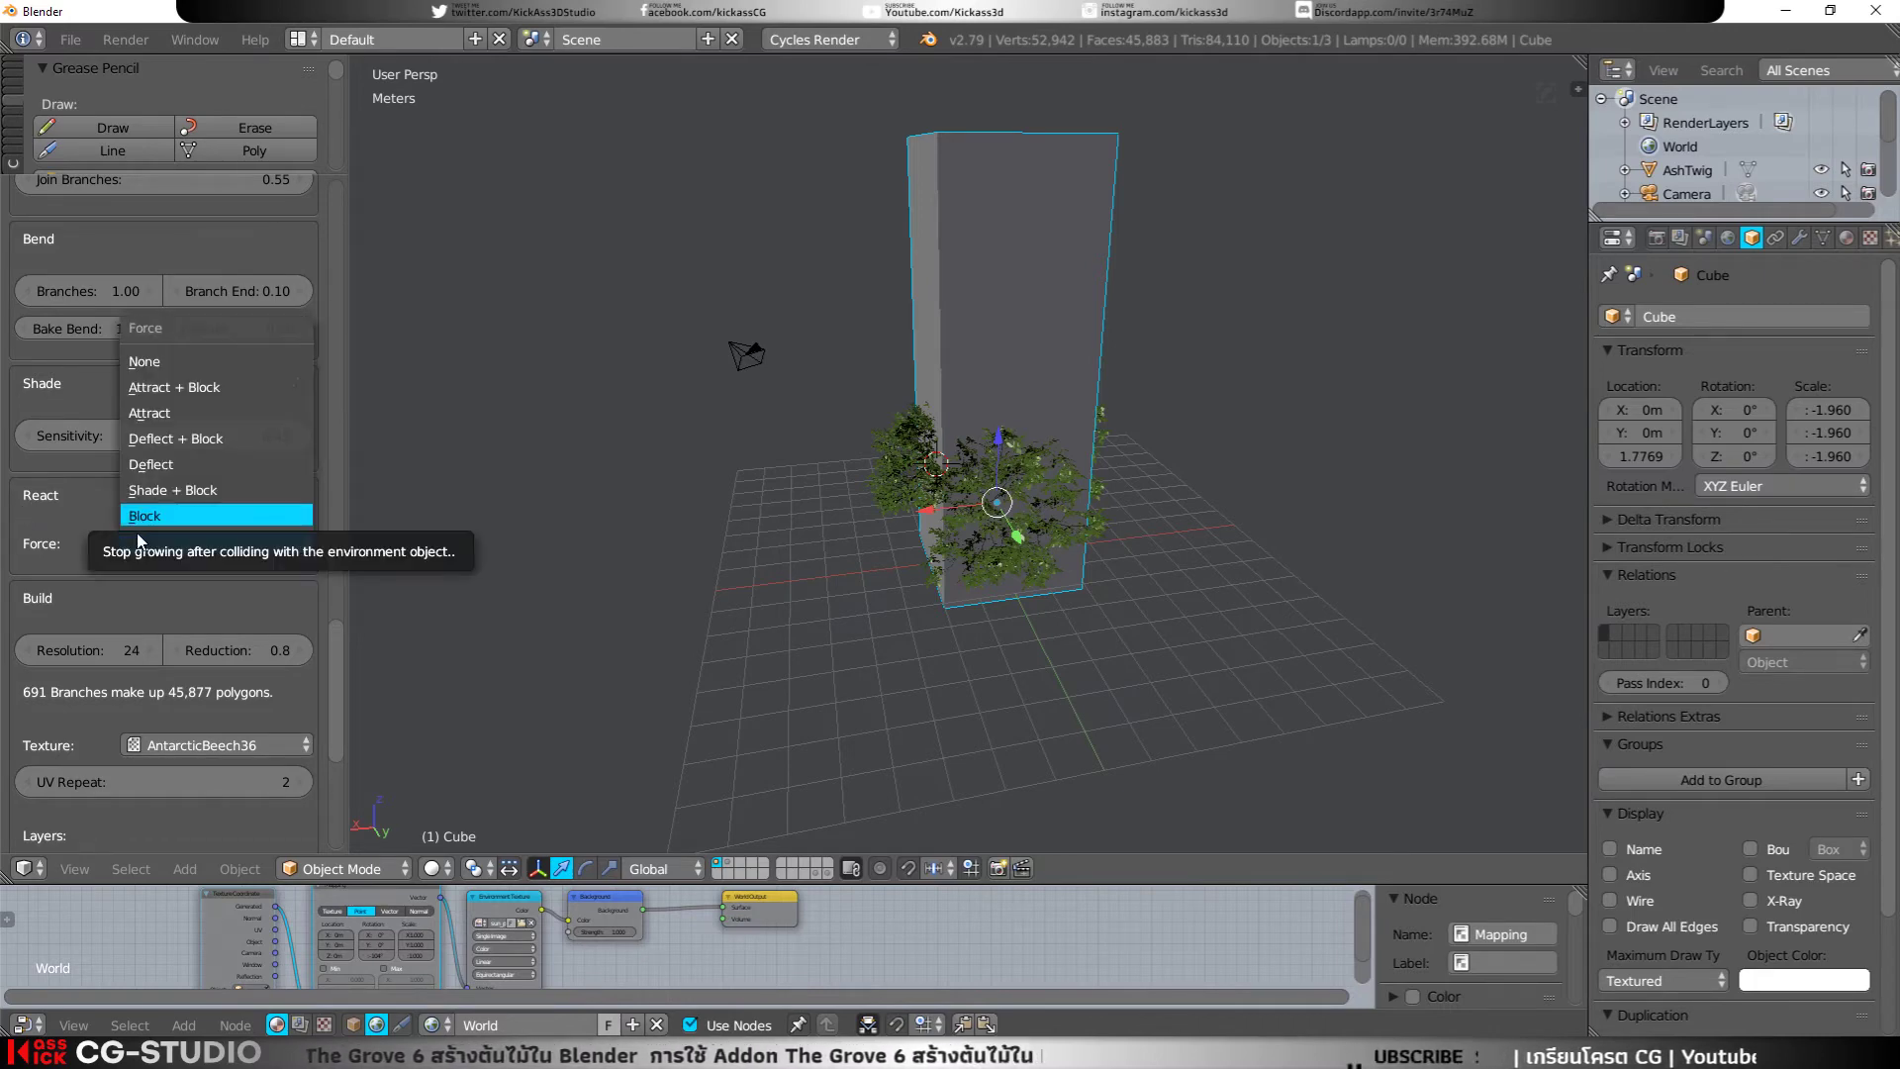
pyautogui.click(150, 516)
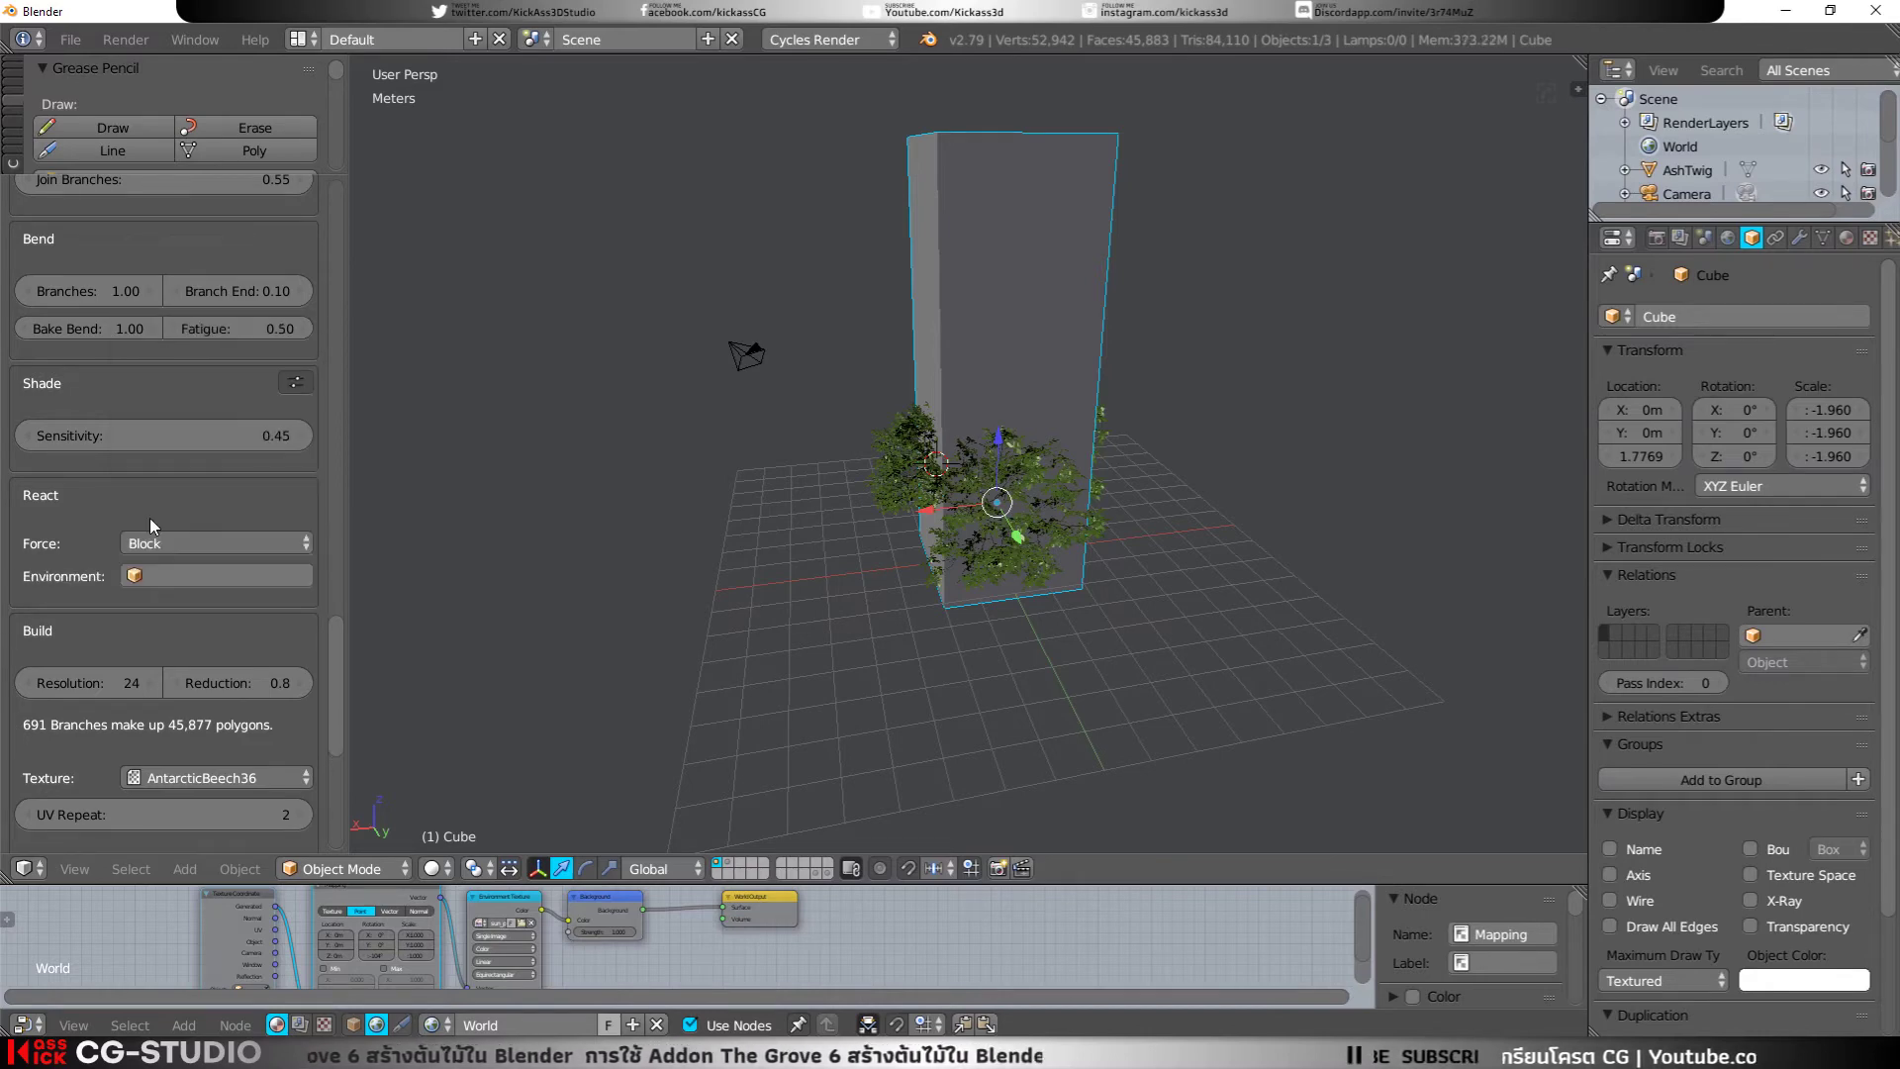
# Step: Choose Cube as the React environment object
pyautogui.click(170, 565)
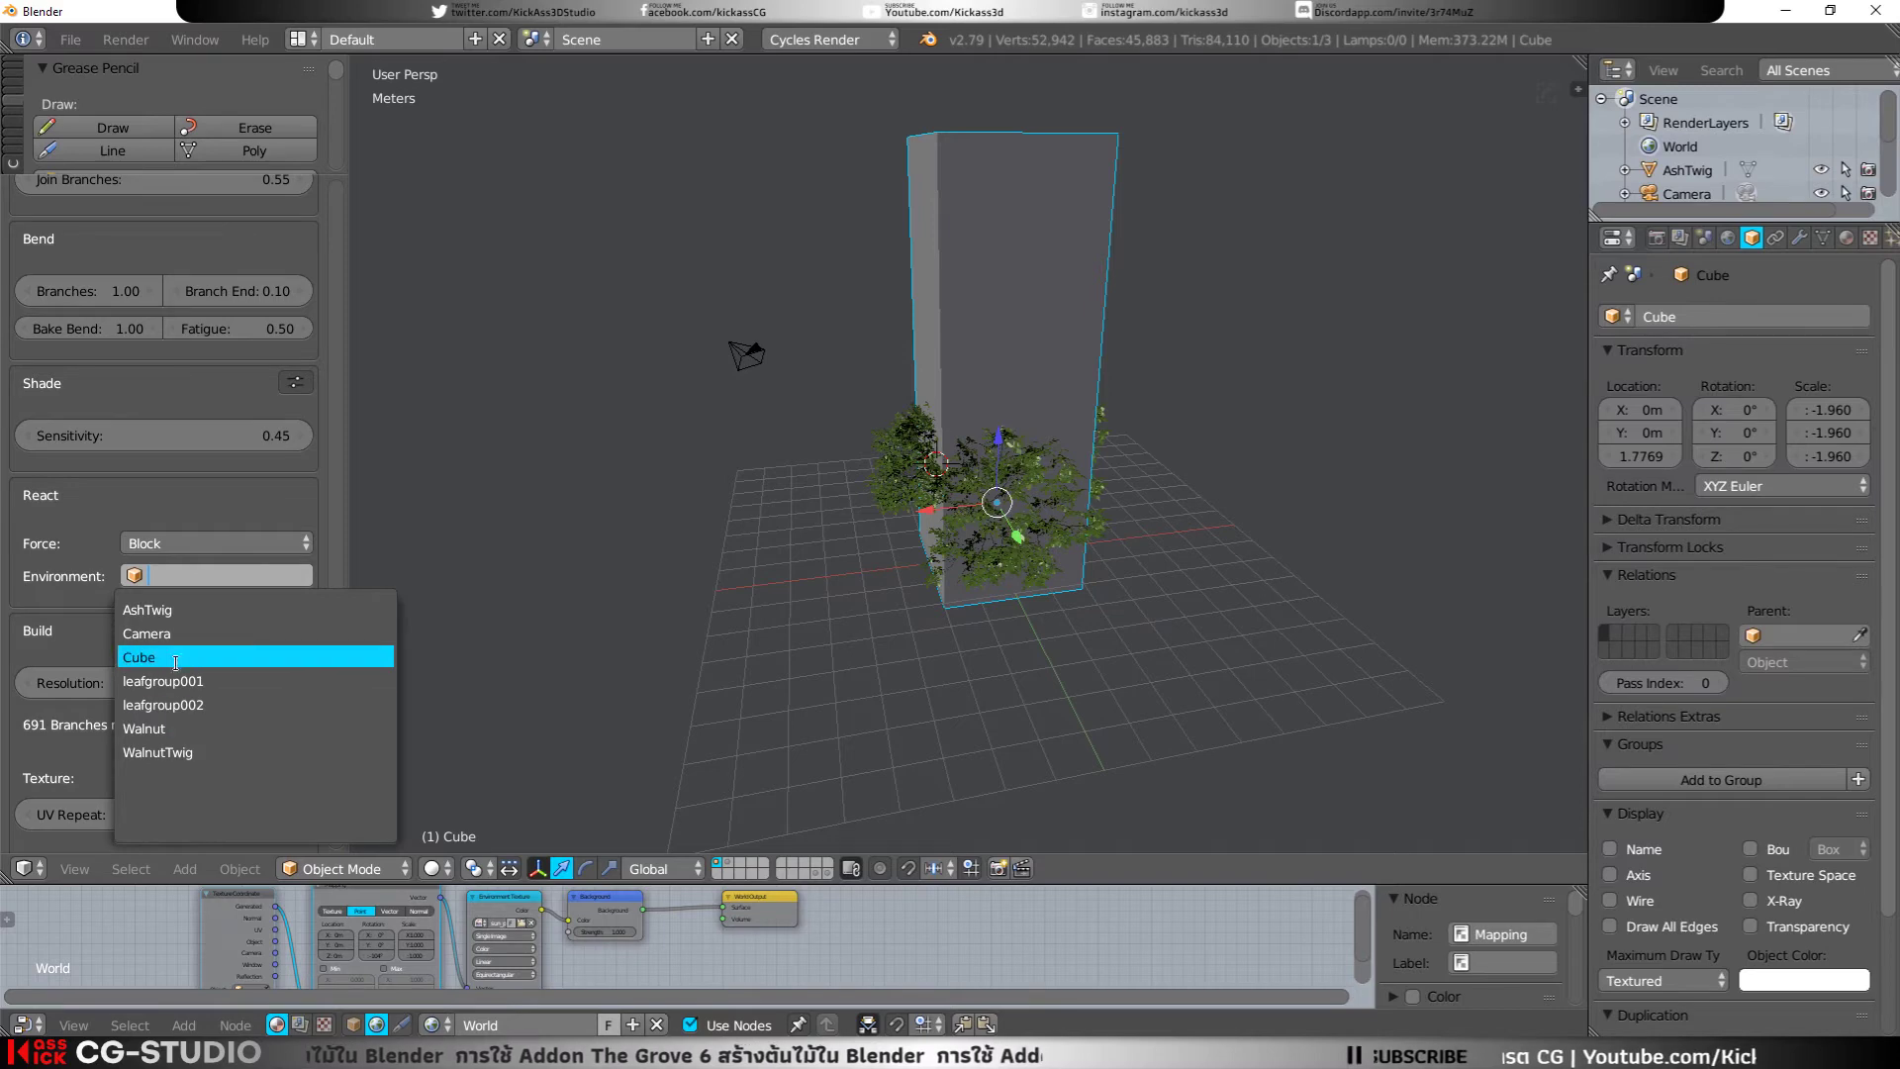
pyautogui.click(84, 596)
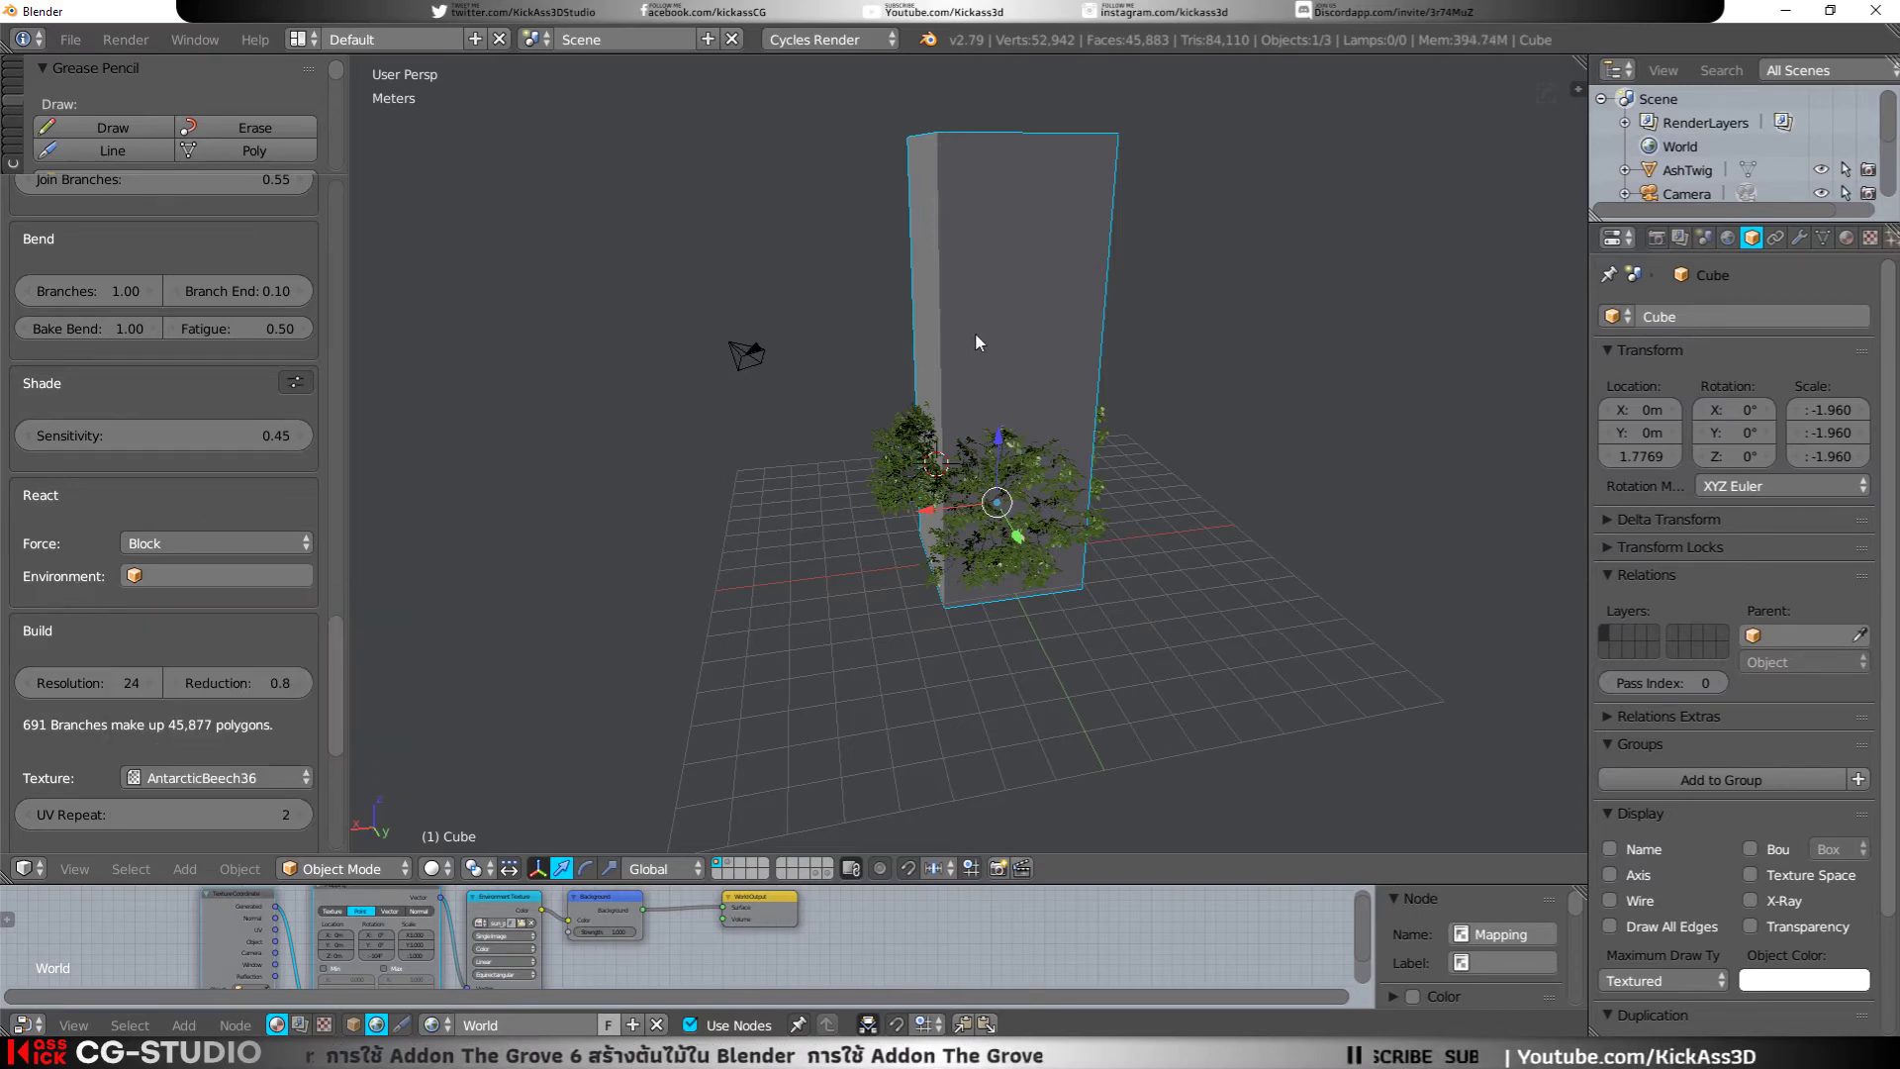
pyautogui.click(148, 576)
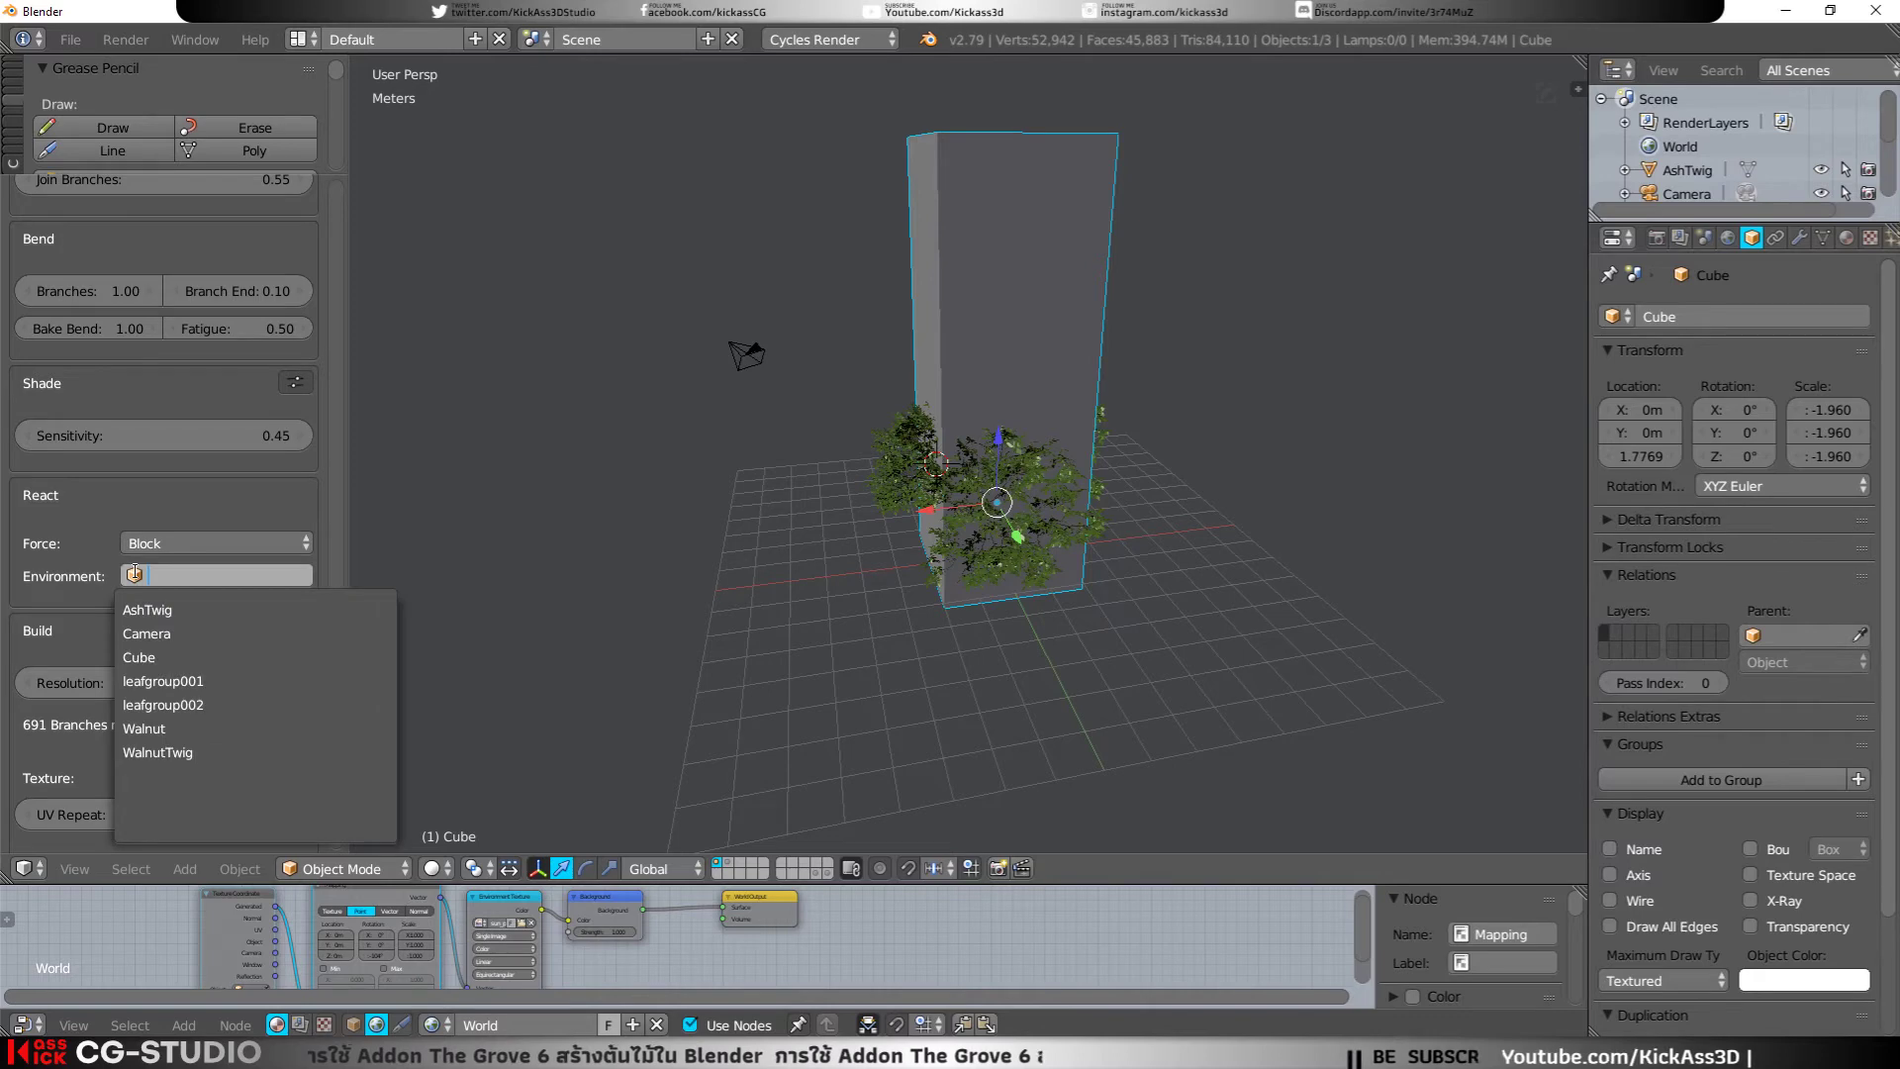
pyautogui.click(157, 663)
# Step: Clear the existing Grove tree with Restart to start over
pyautogui.scroll(4, 146, 597)
pyautogui.scroll(5, 146, 597)
pyautogui.scroll(4, 146, 596)
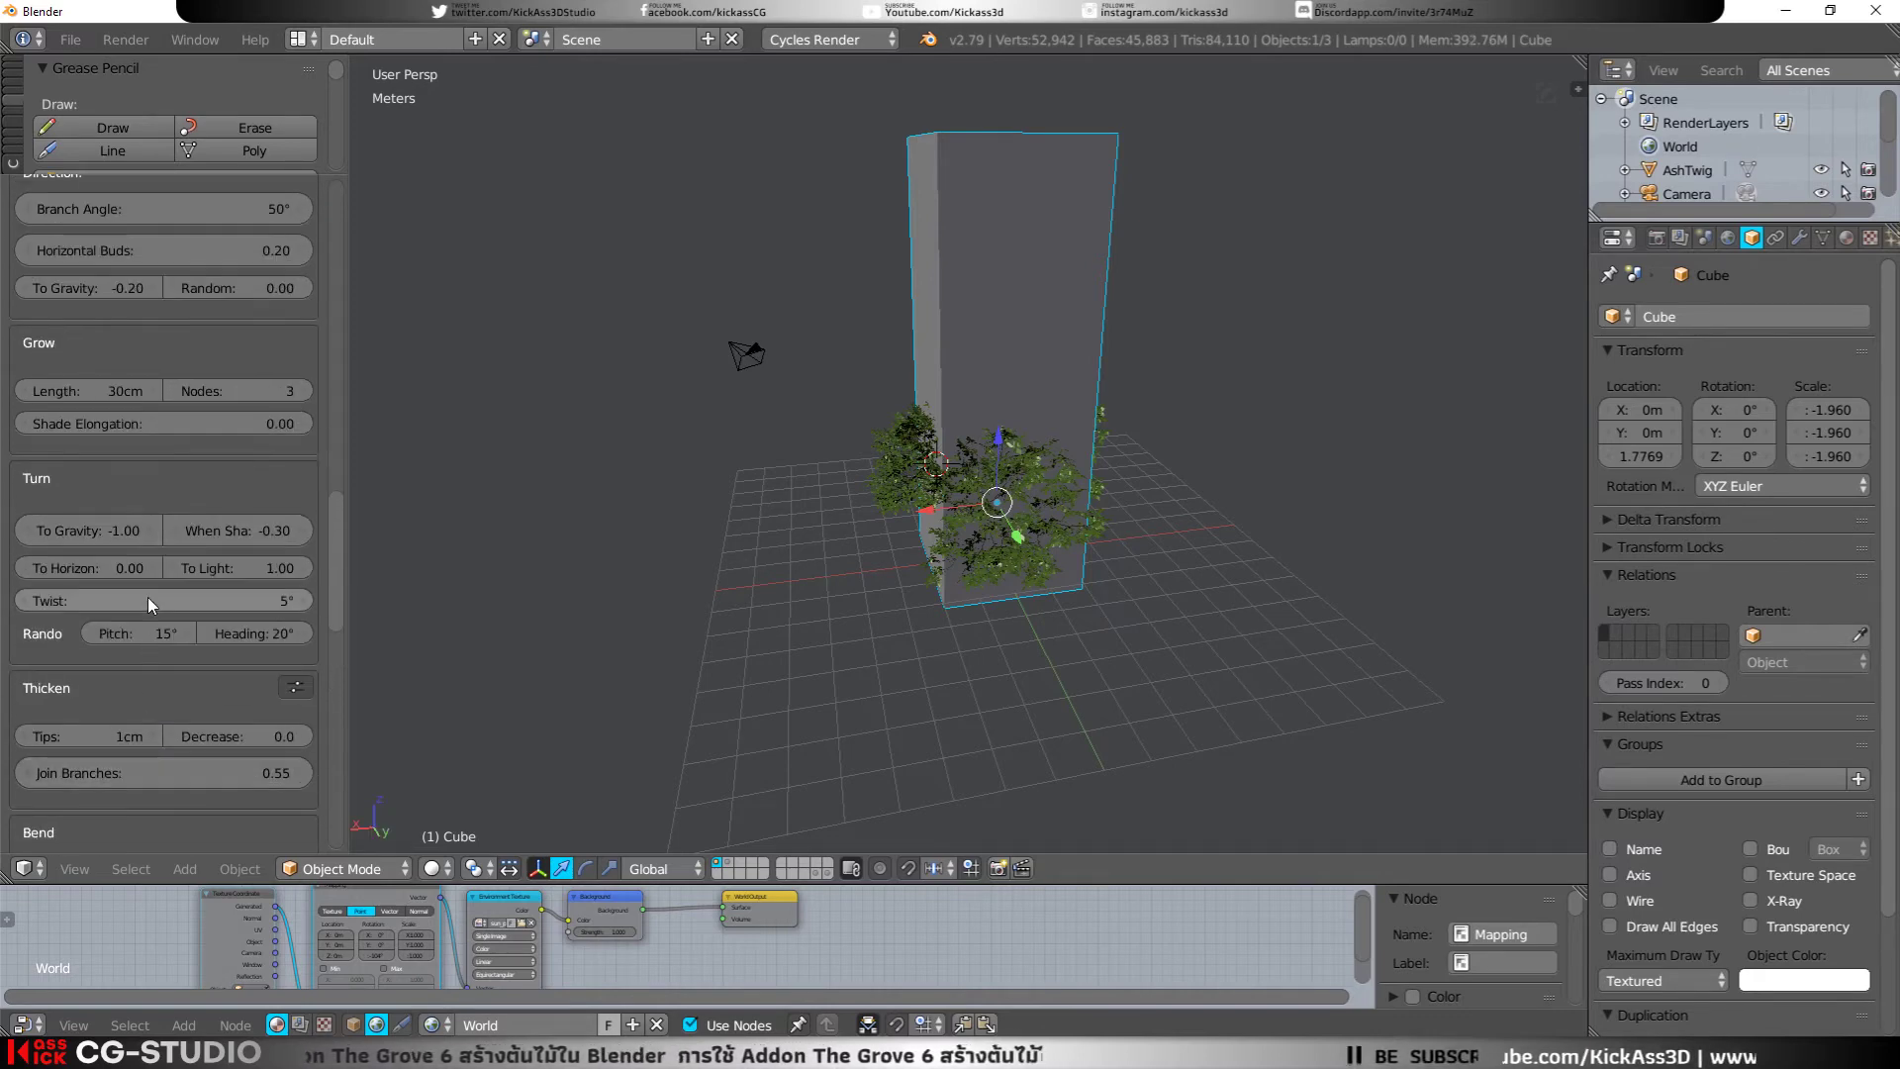
pyautogui.scroll(8, 146, 596)
pyautogui.scroll(2, 146, 597)
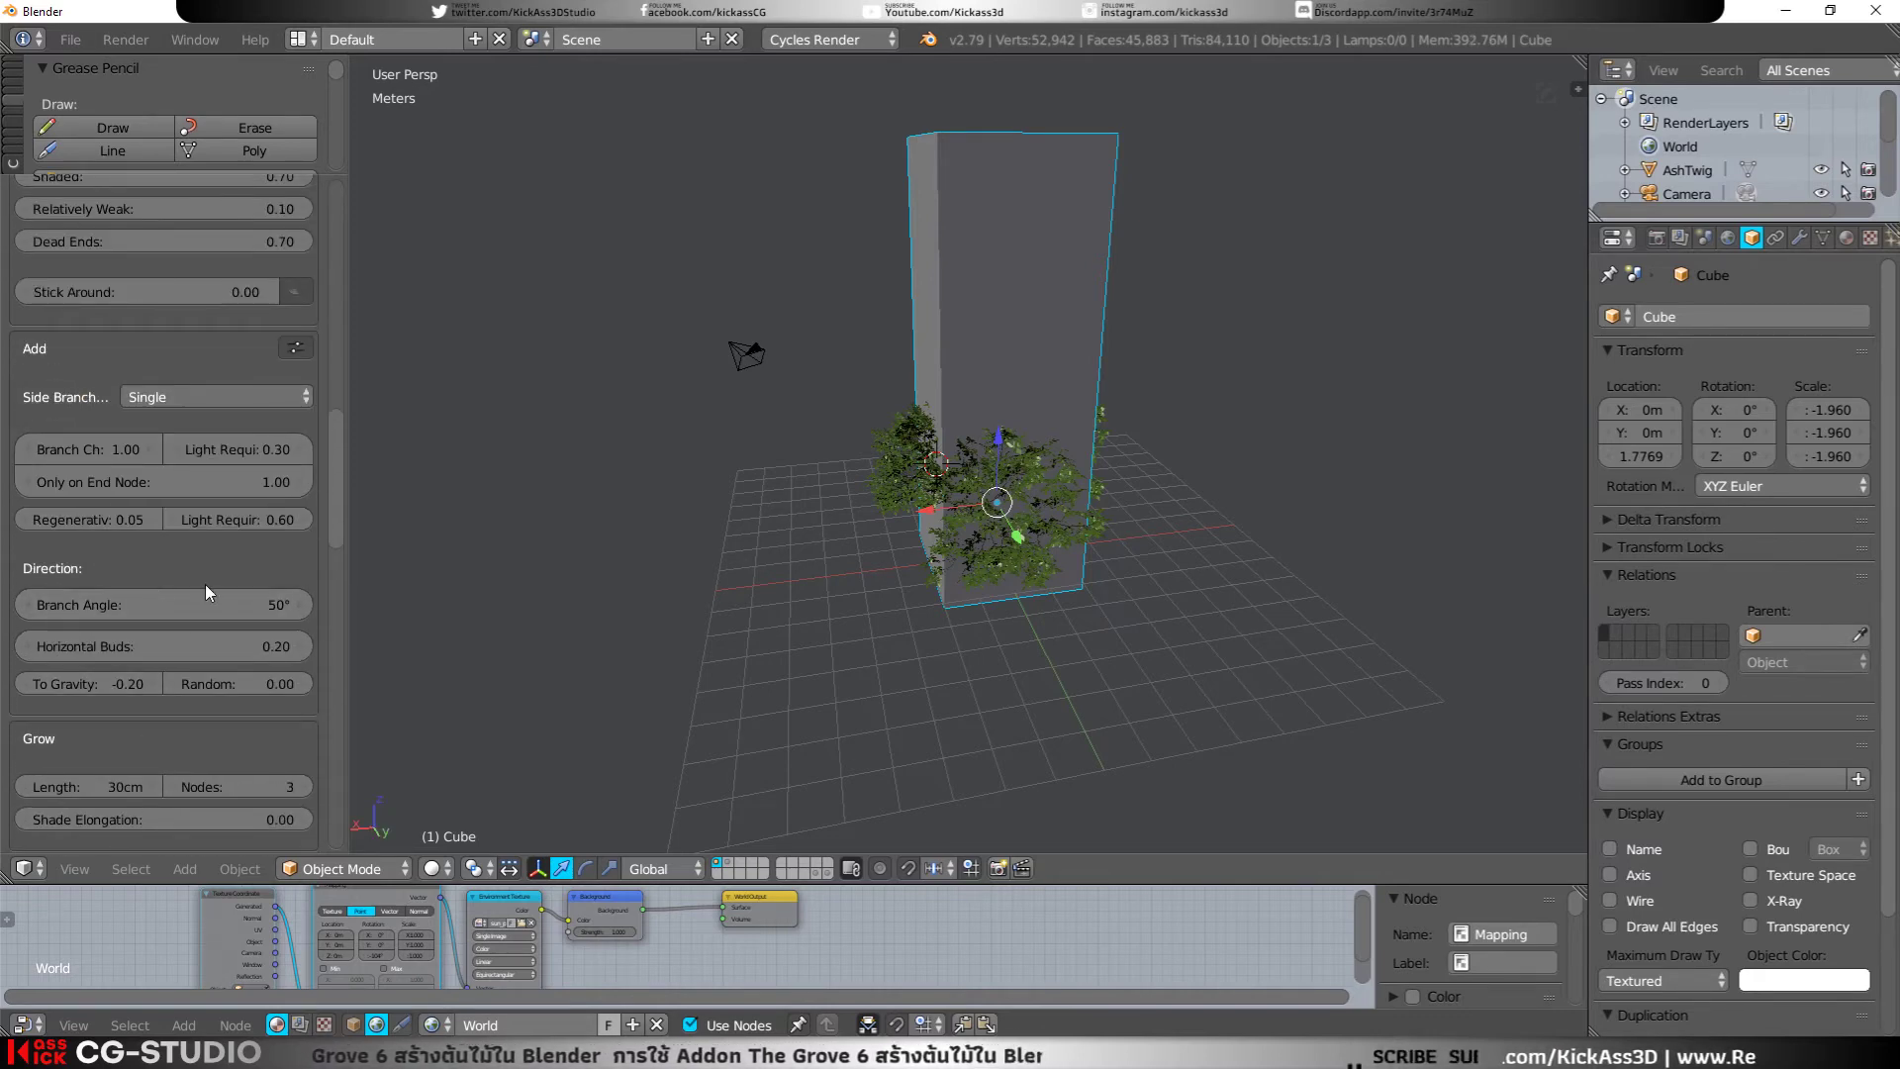
pyautogui.scroll(4, 180, 644)
pyautogui.scroll(5, 180, 645)
pyautogui.scroll(4, 180, 630)
pyautogui.scroll(4, 181, 629)
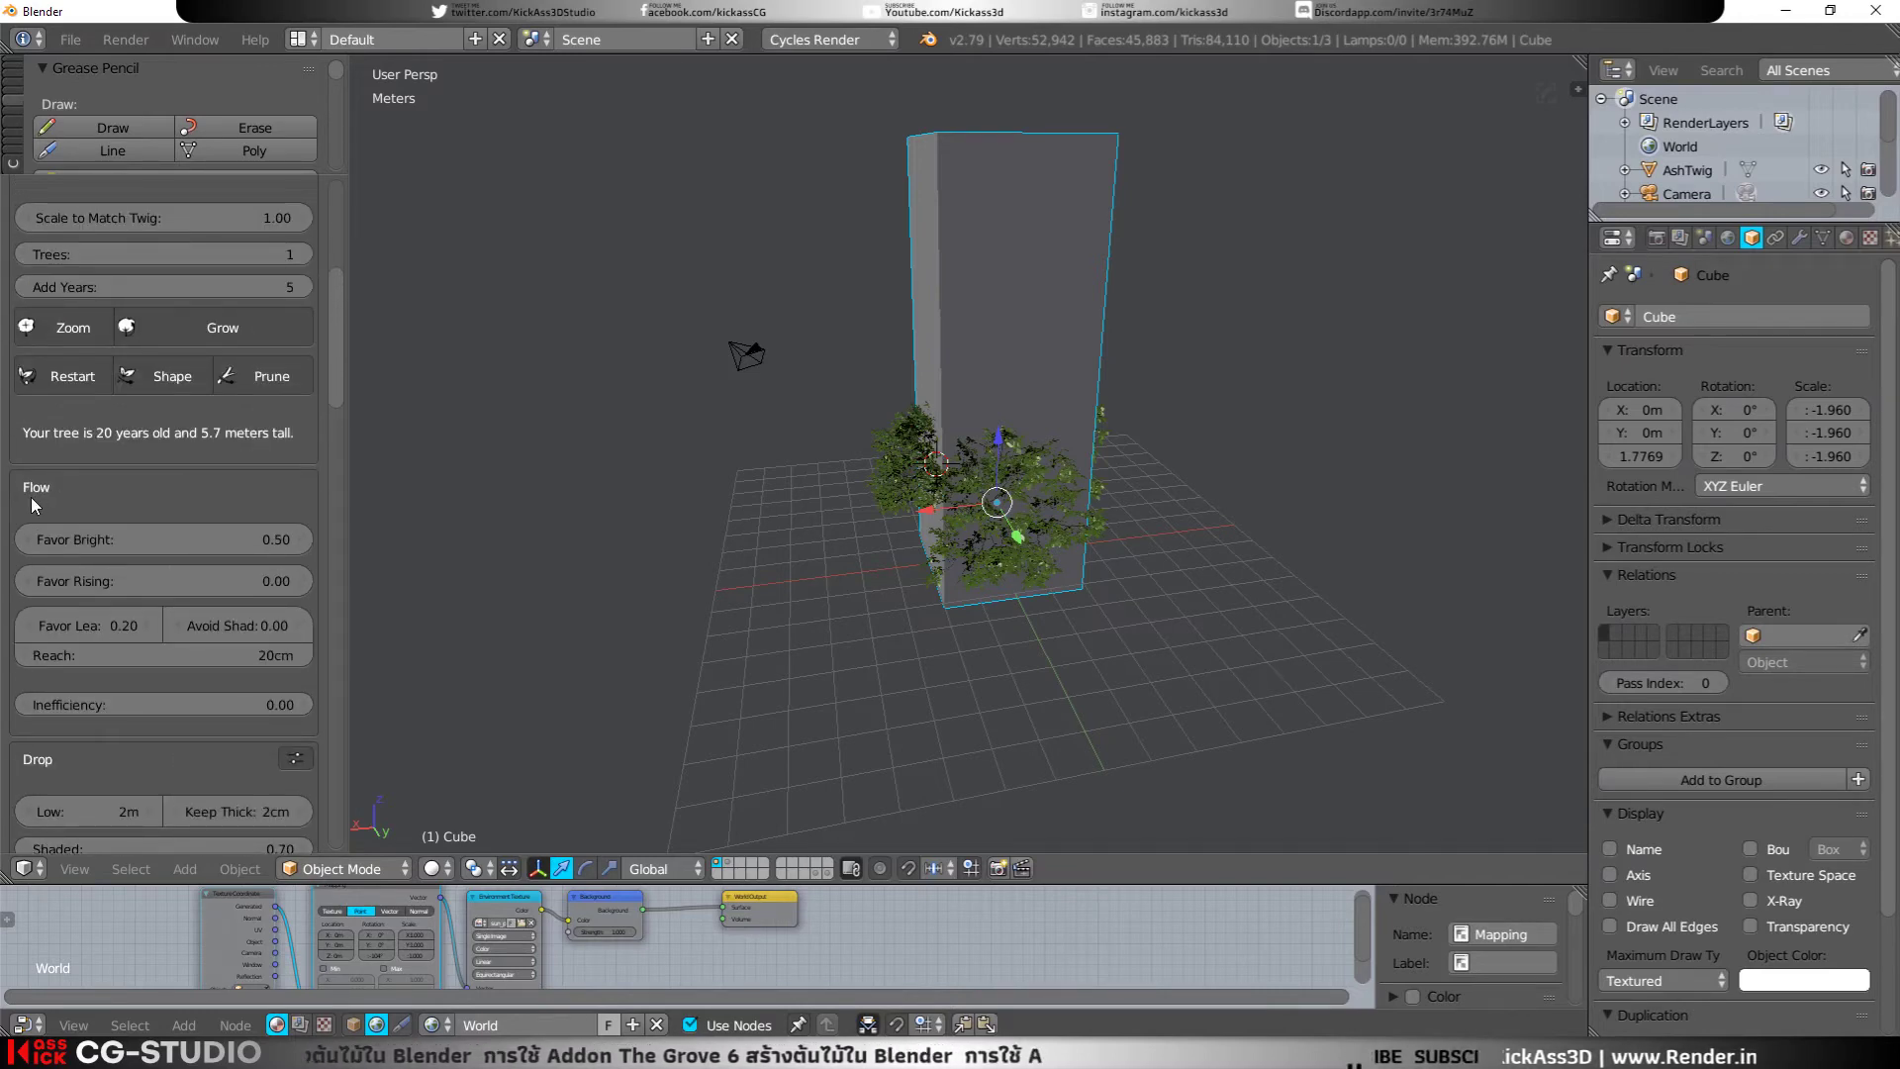
pyautogui.scroll(4, 34, 496)
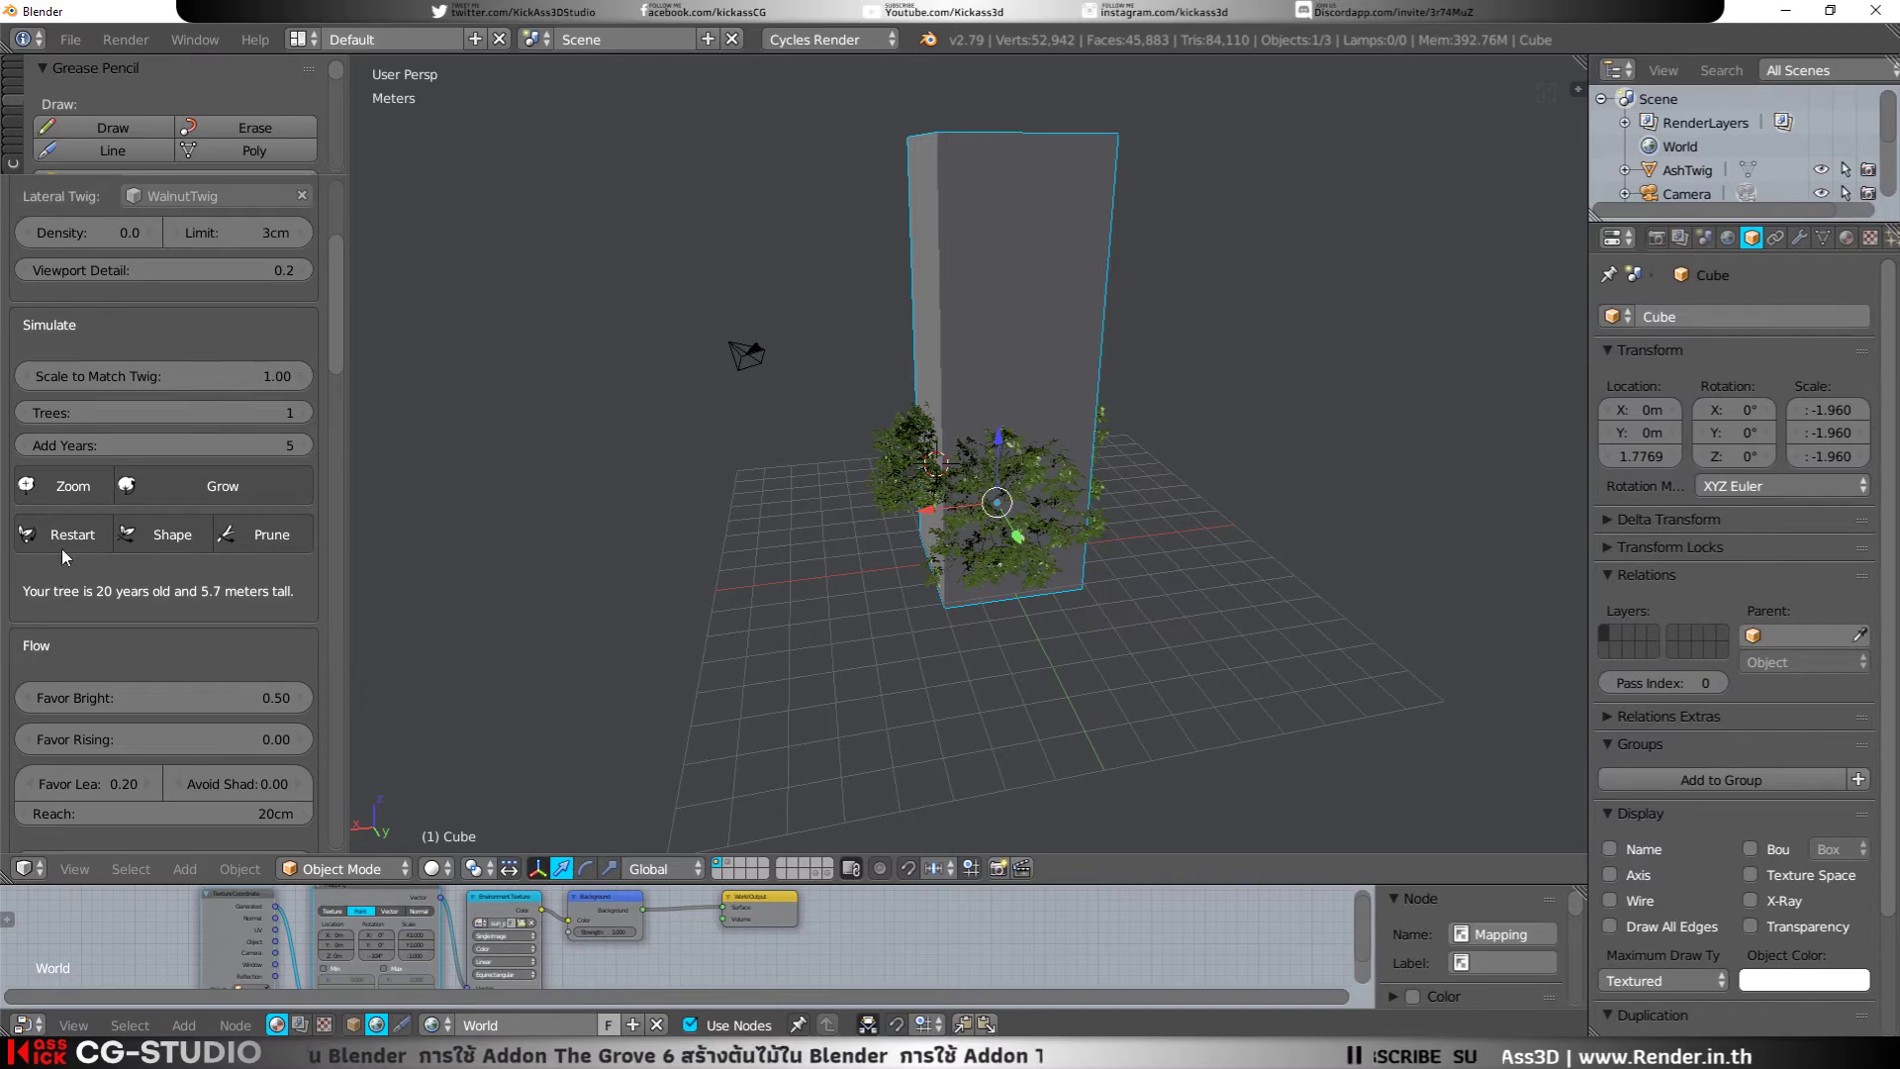
pyautogui.click(63, 538)
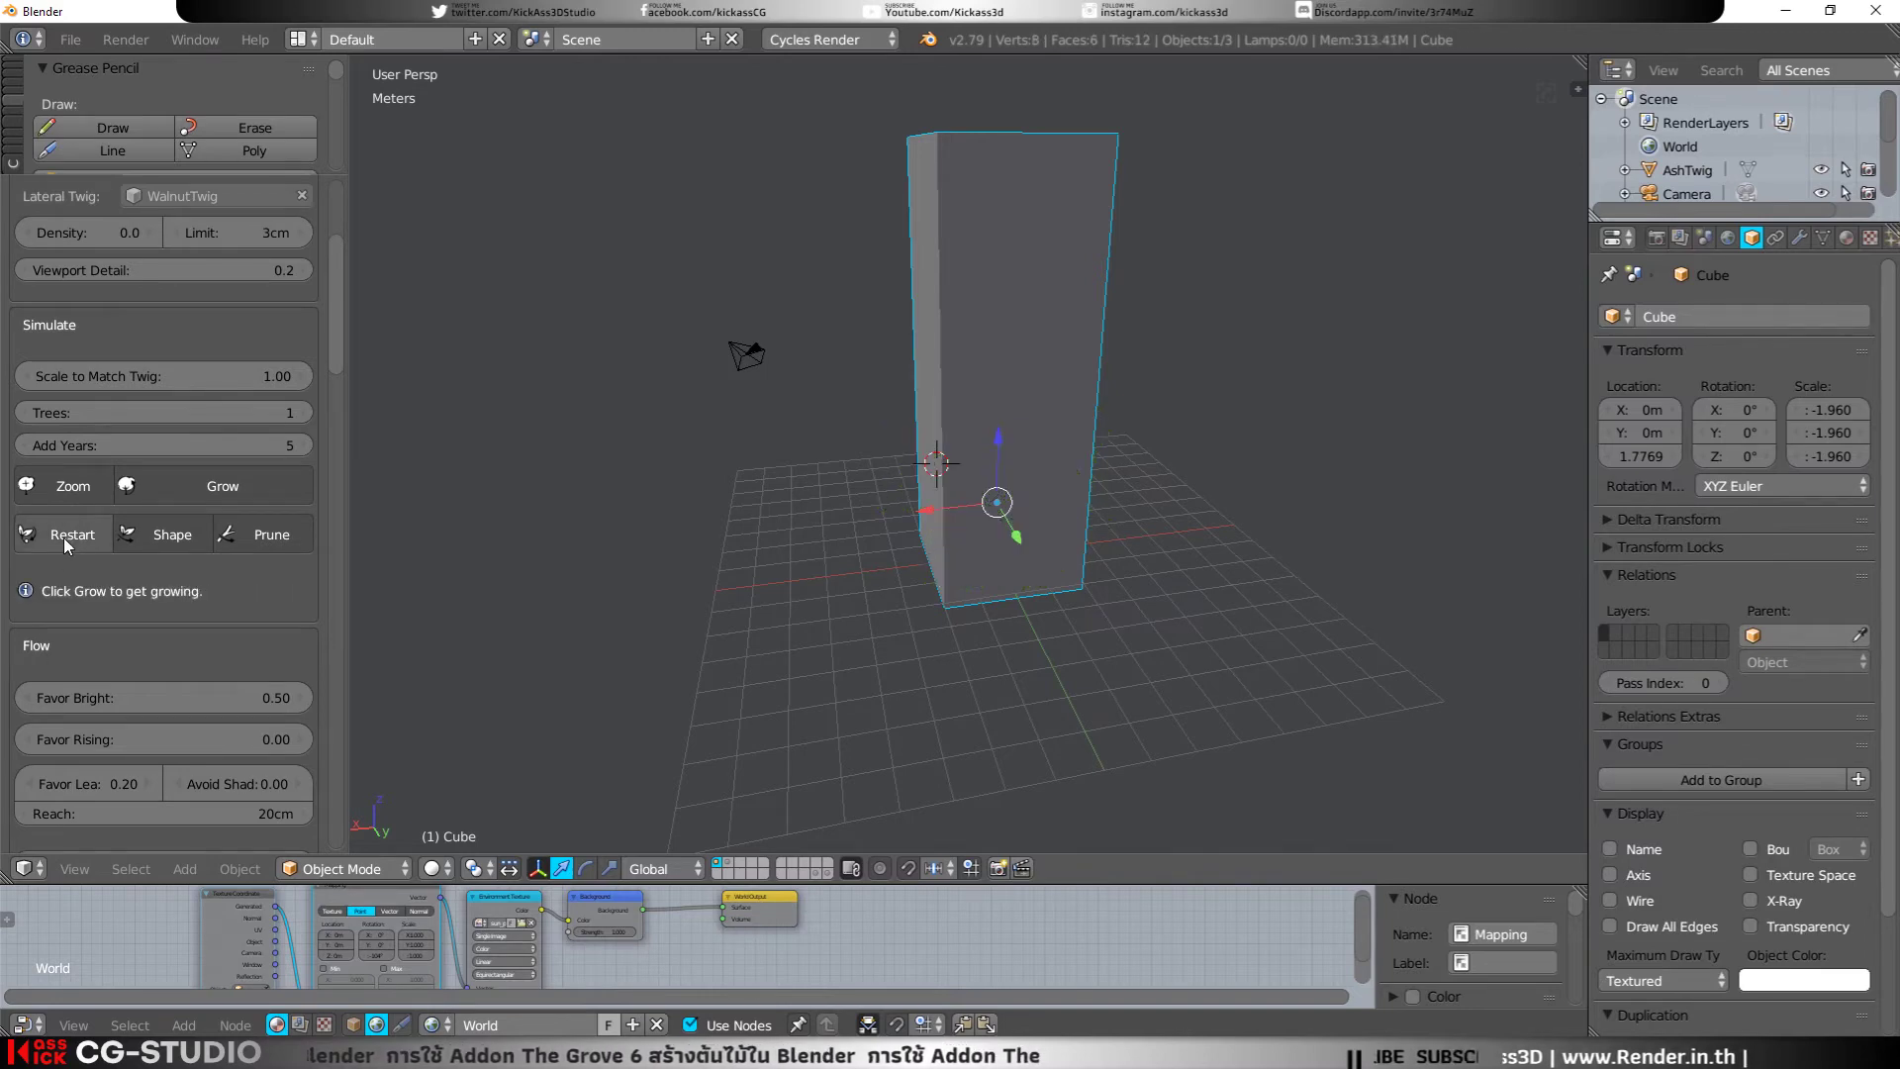
# Step: Regrow the tree to 25 years and 7.2 meters, and toggle the cube's X-Ray display
pyautogui.click(210, 487)
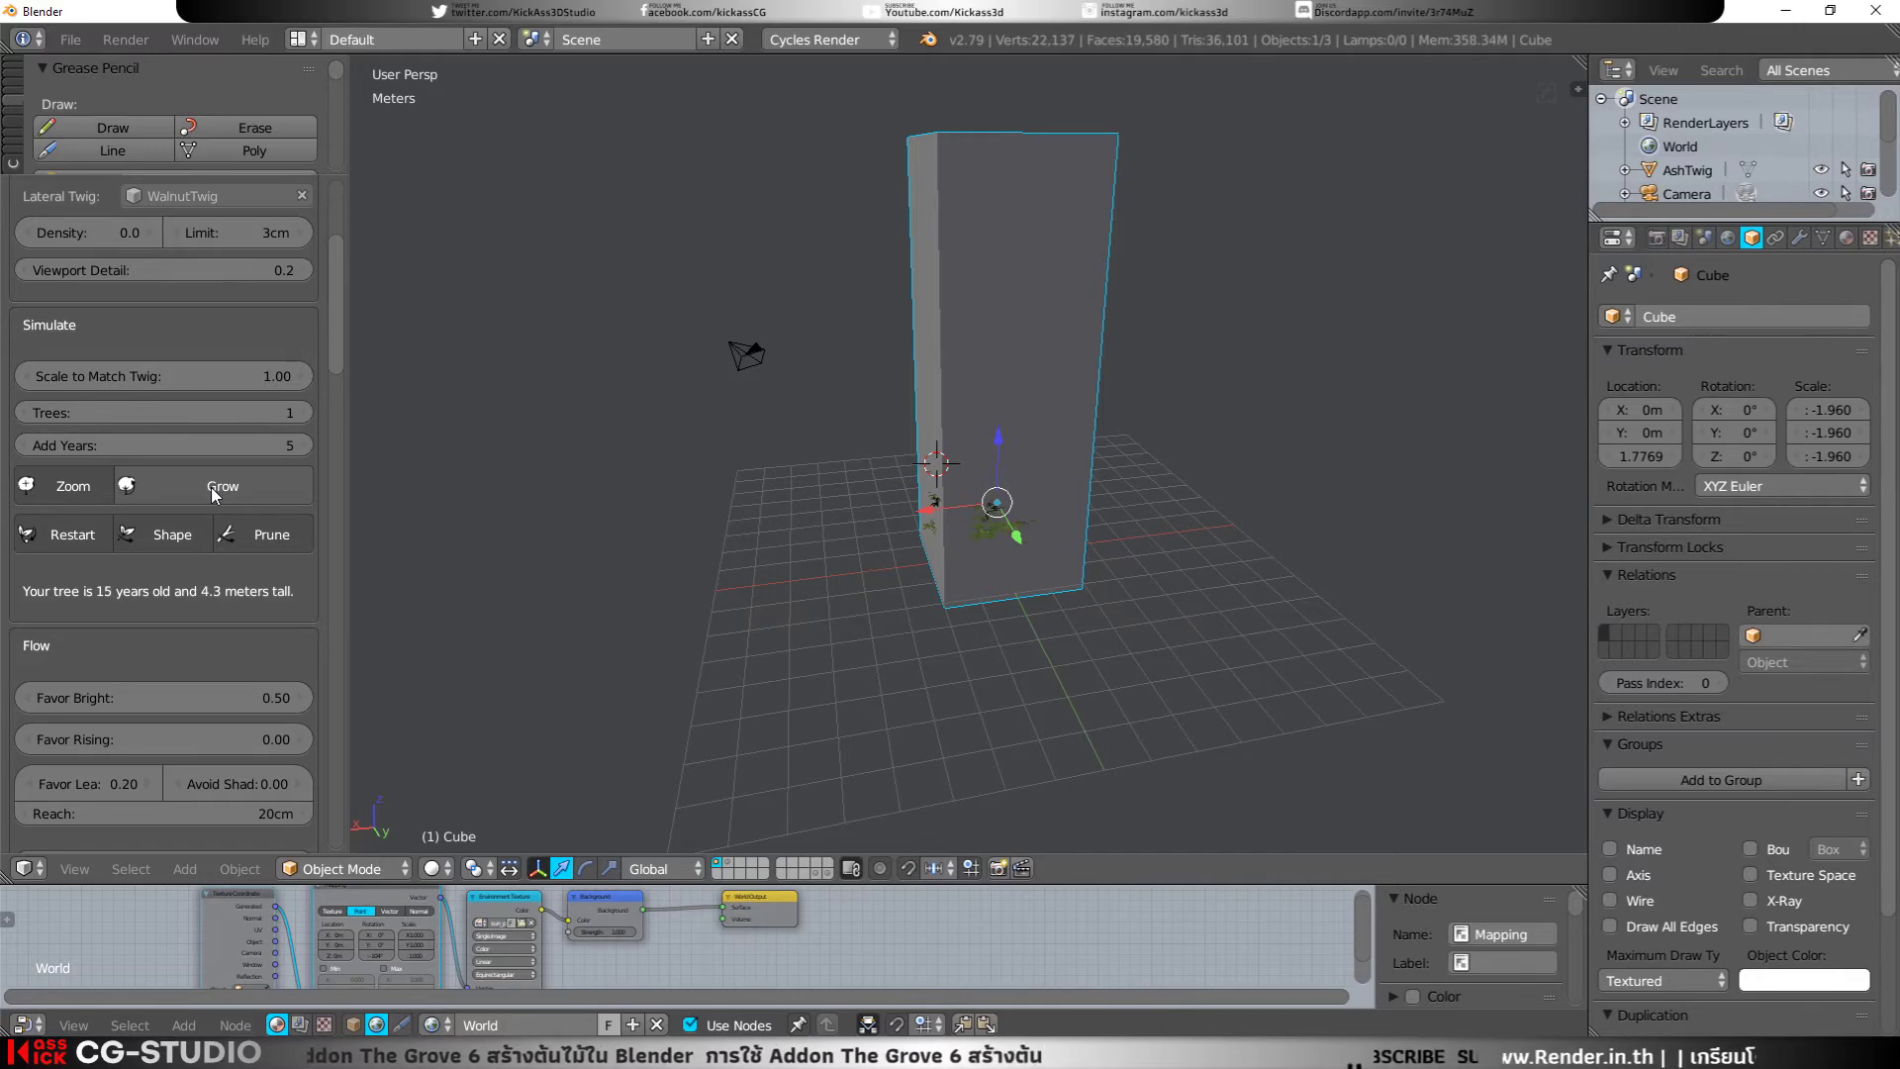
pyautogui.click(211, 487)
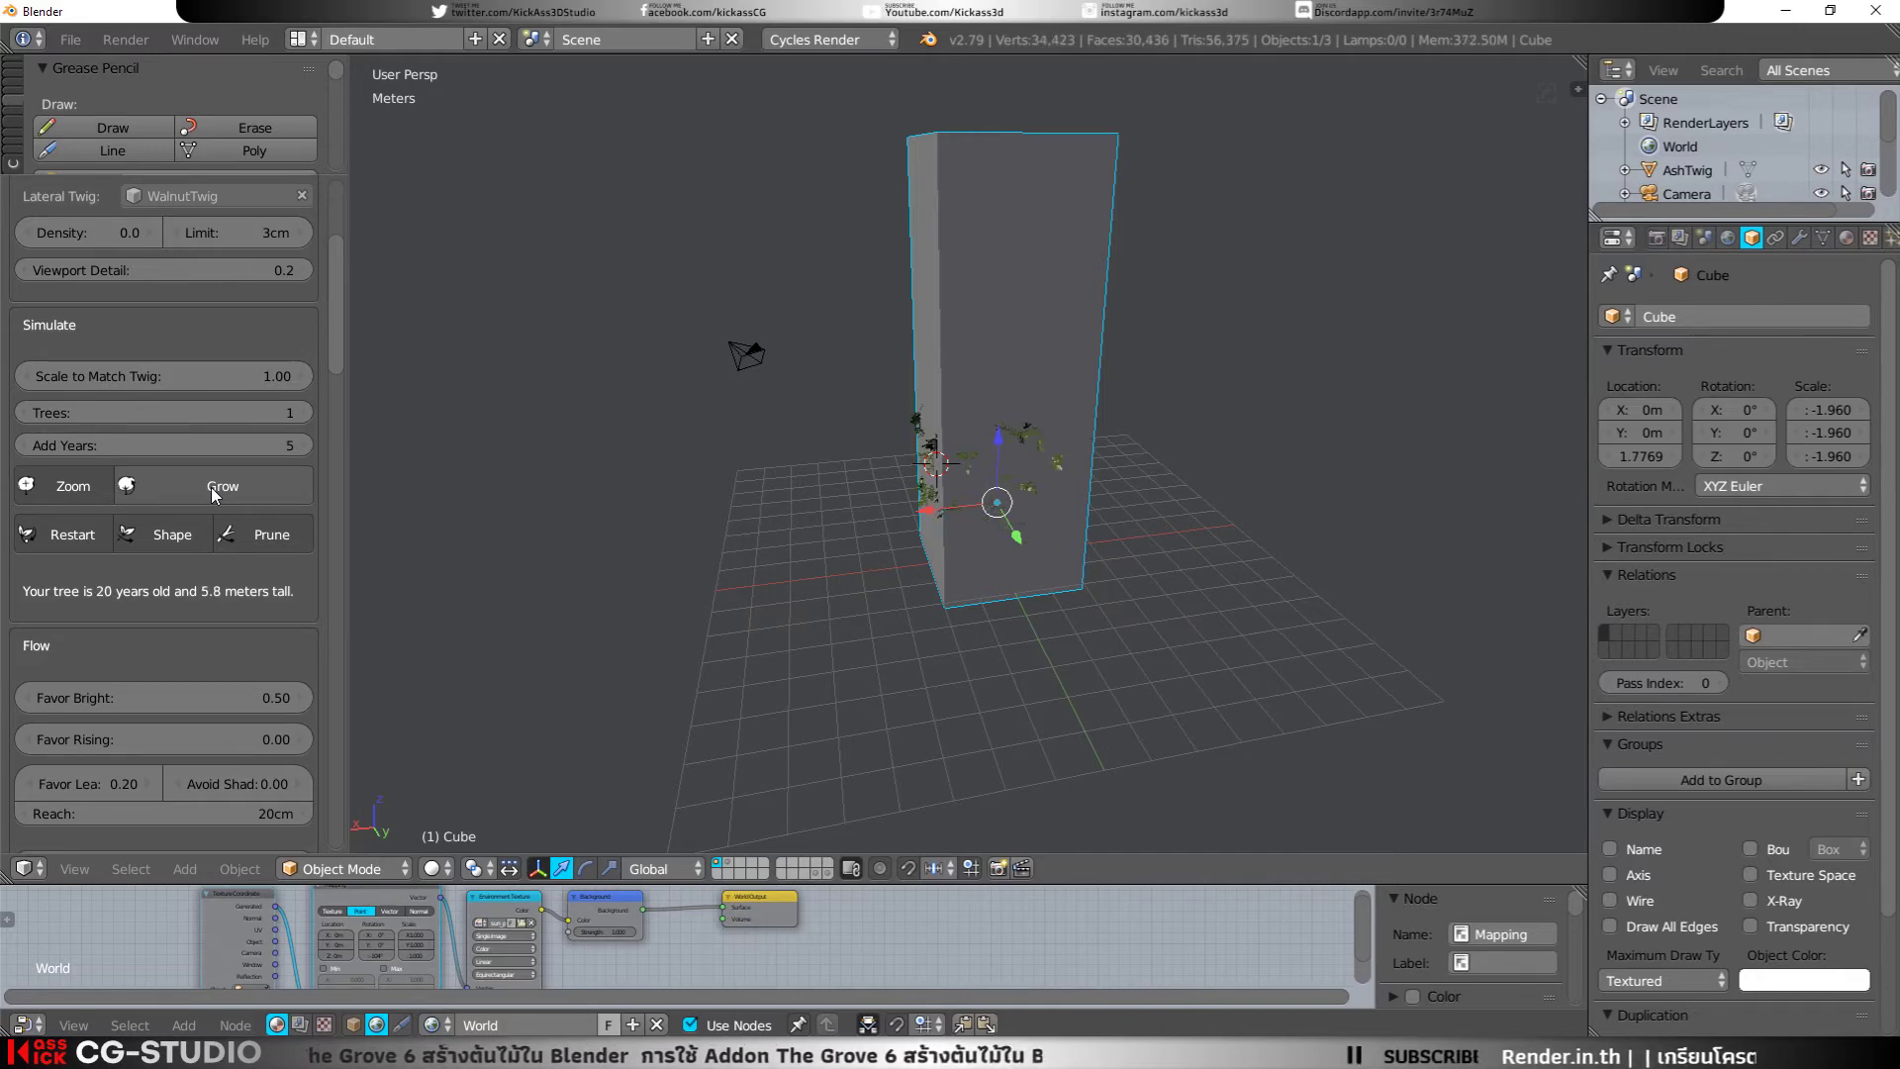
pyautogui.click(211, 487)
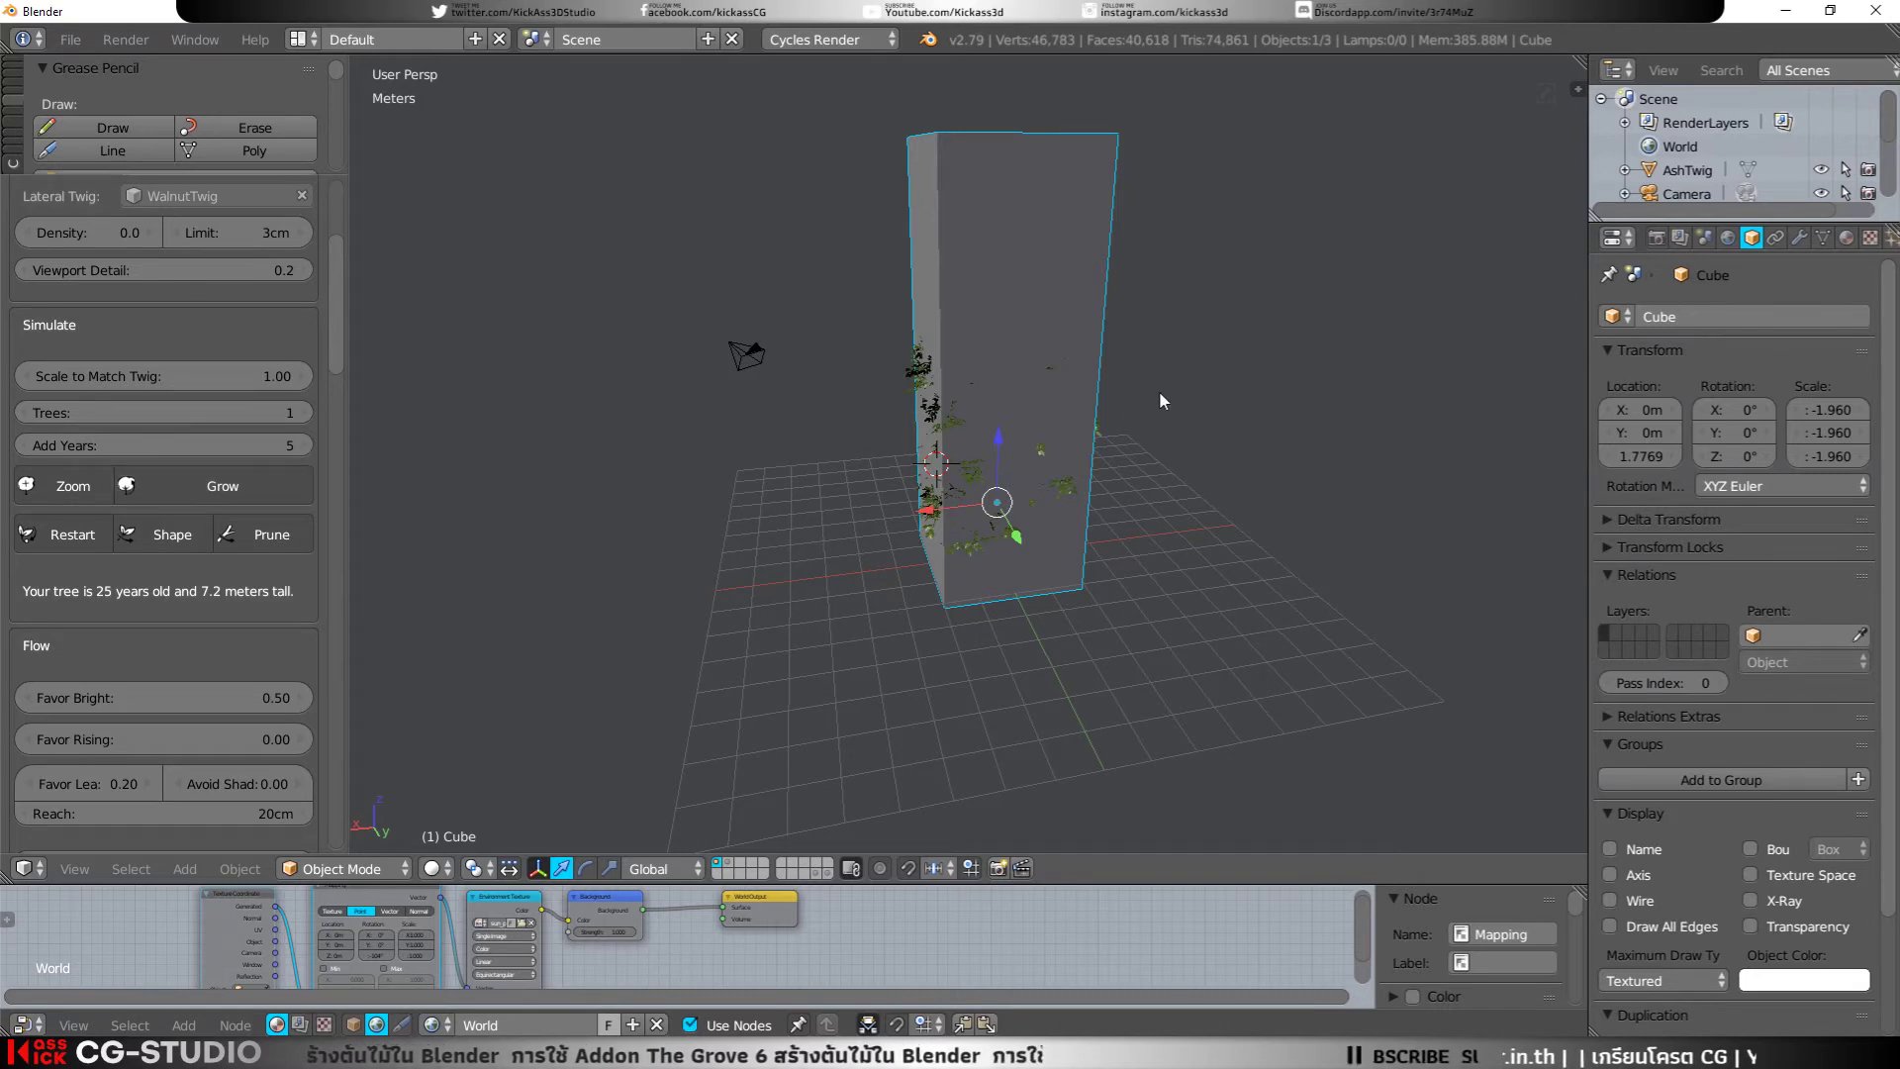
pyautogui.click(1750, 900)
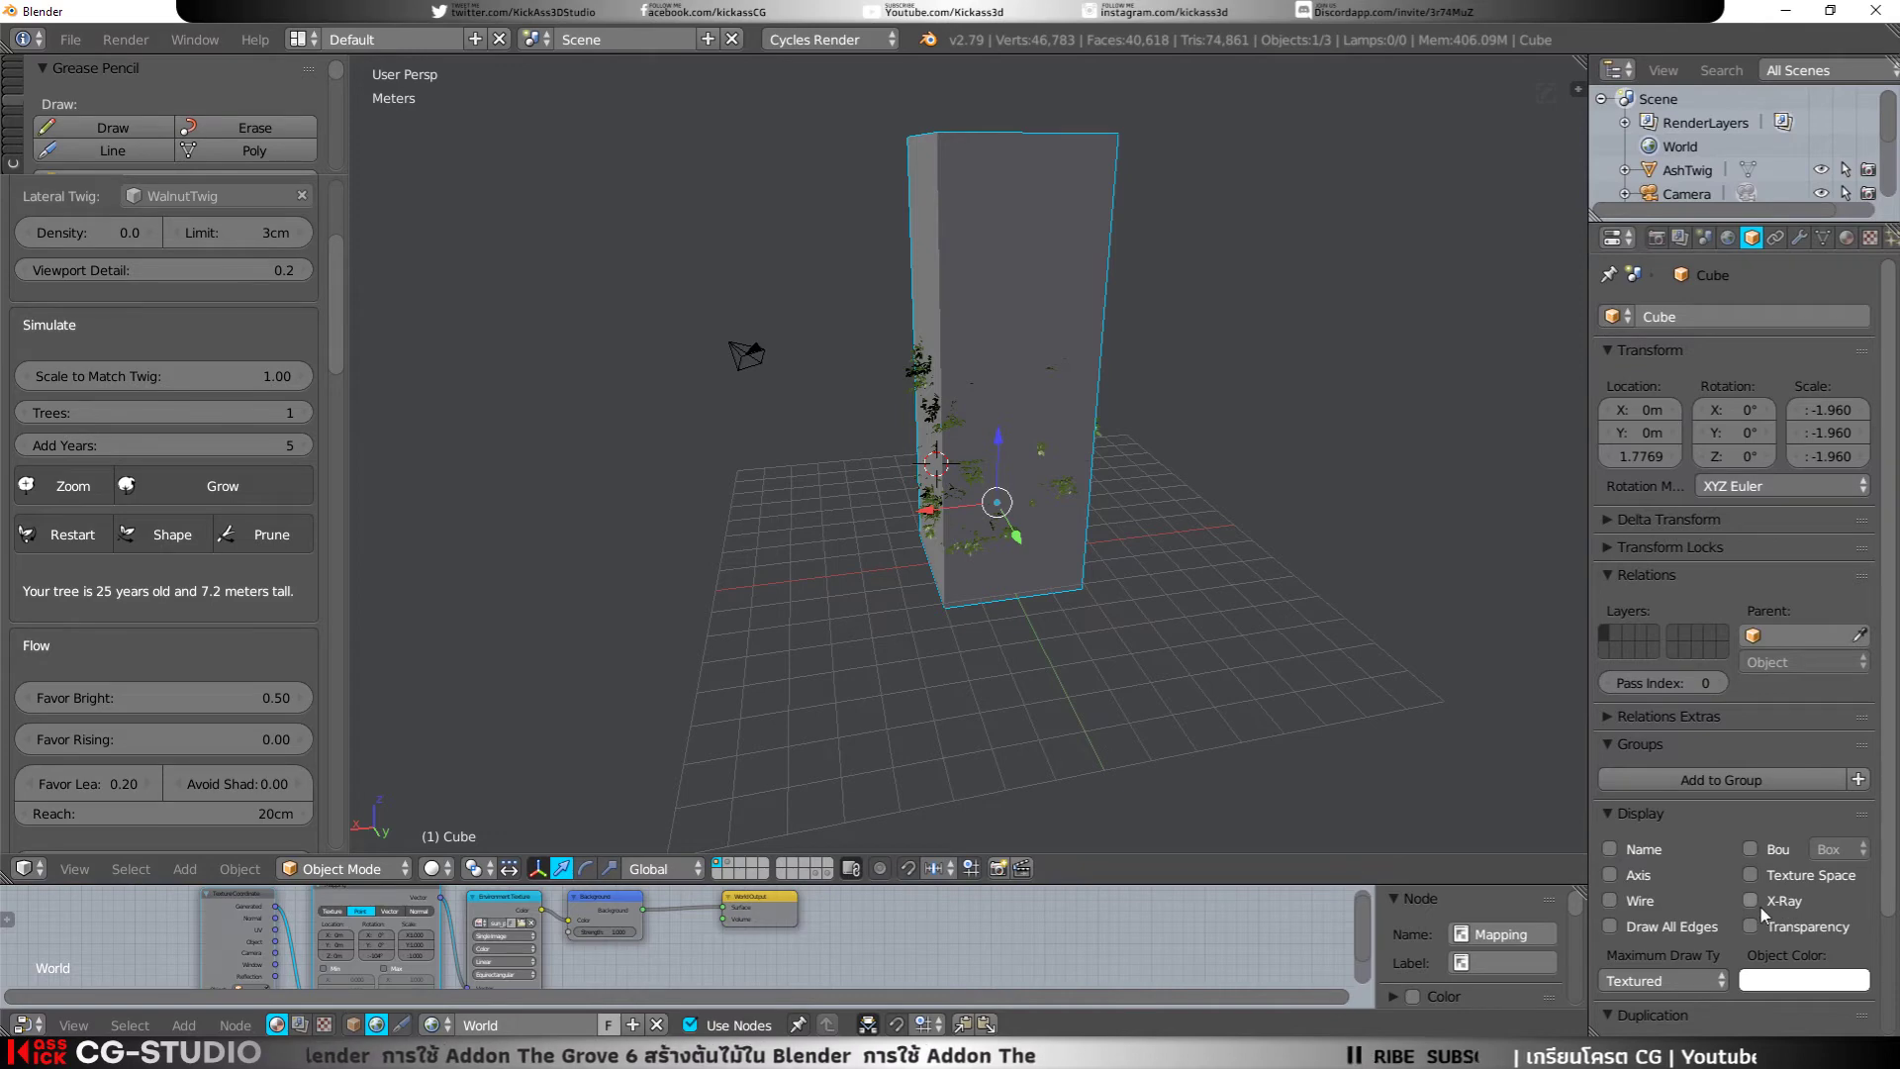
# Step: Test the cube's X-Ray display on and off, and collapse the duplication section
pyautogui.click(1752, 903)
pyautogui.click(1752, 902)
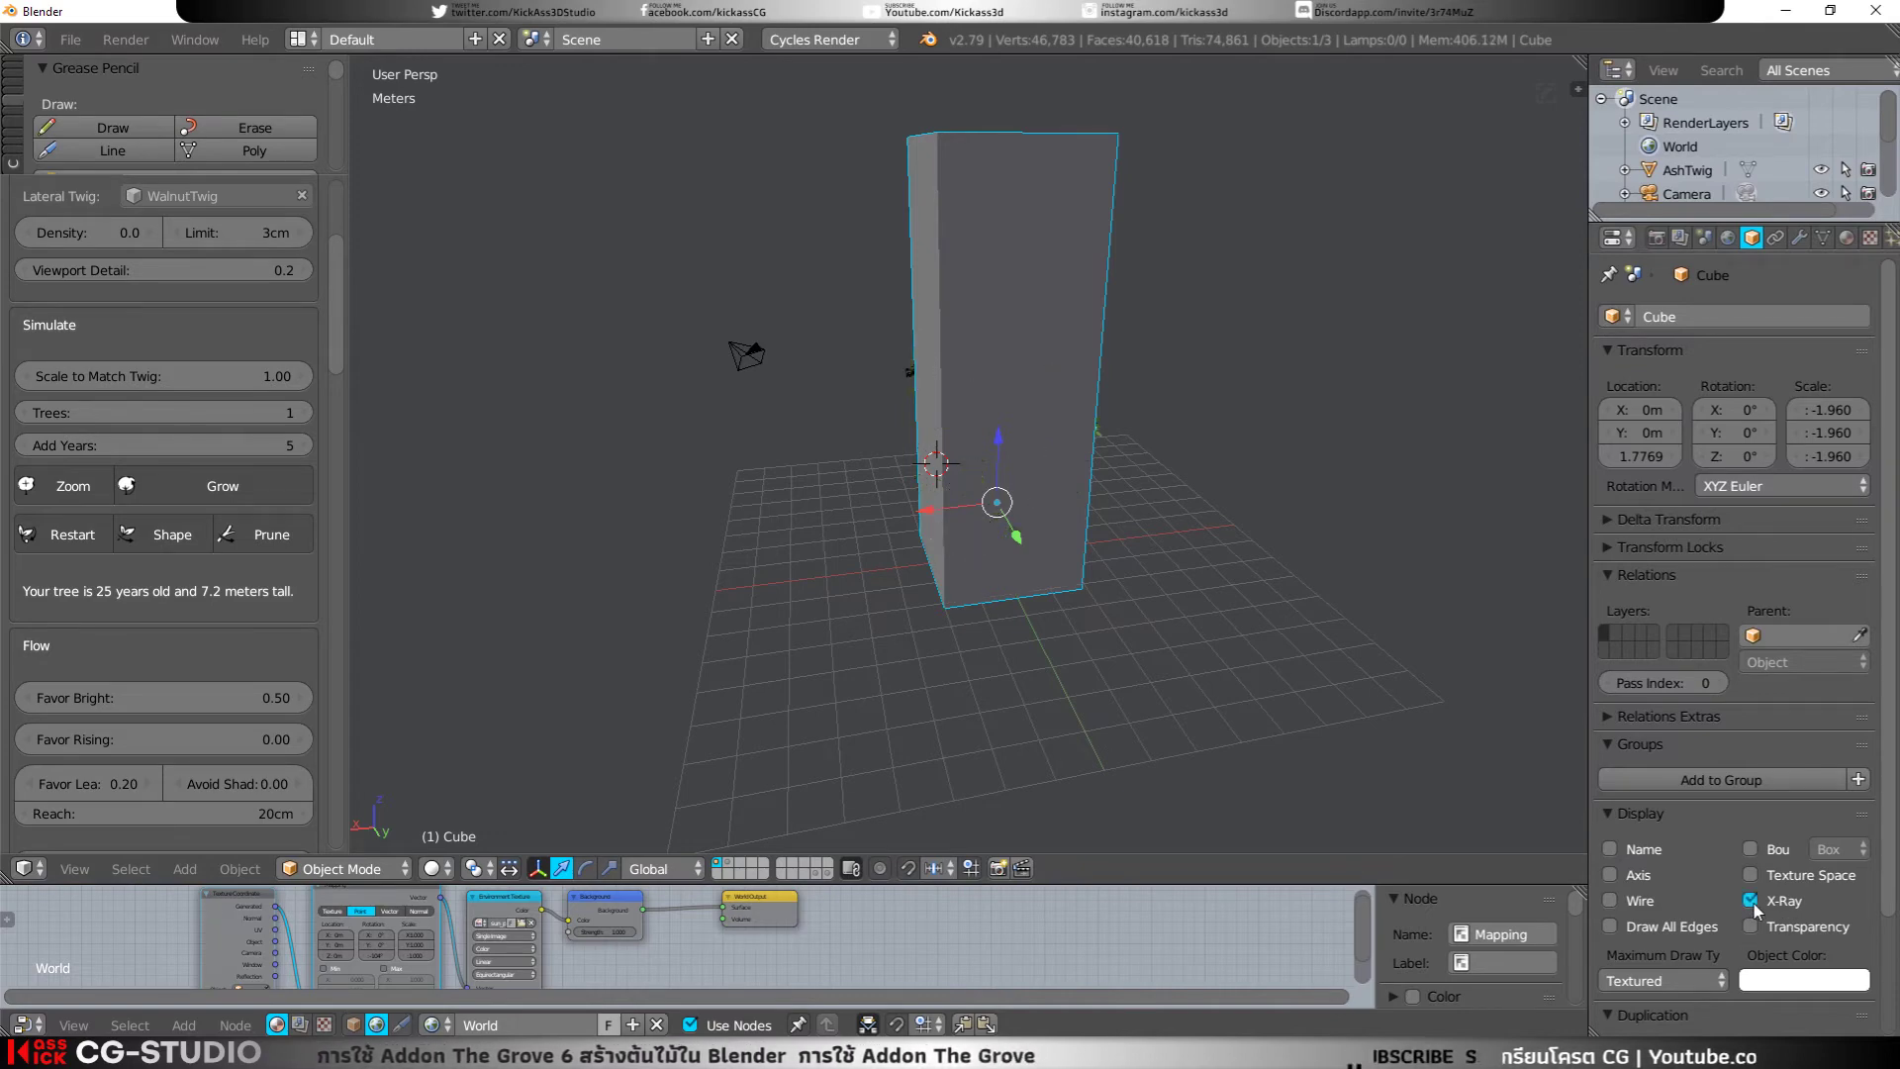
pyautogui.click(1752, 900)
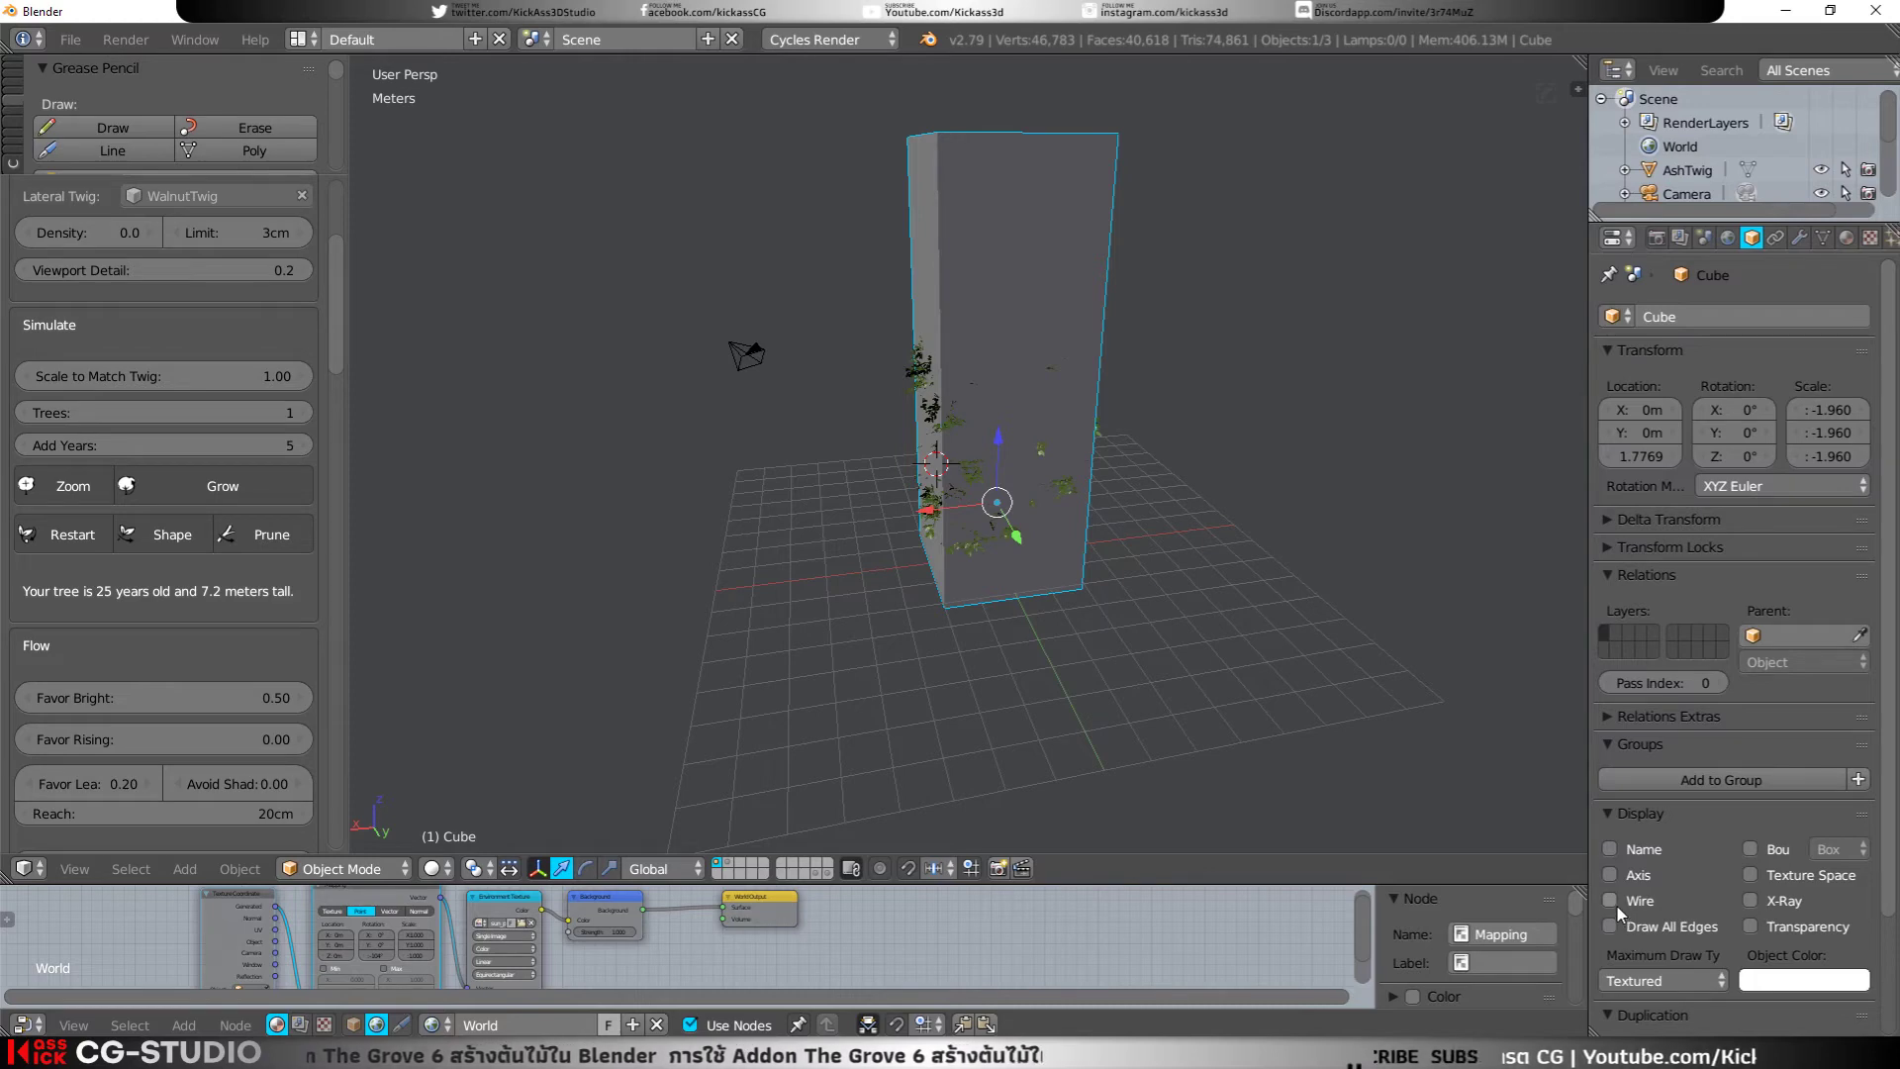
pyautogui.scroll(-2, 1659, 881)
pyautogui.scroll(-2, 1682, 865)
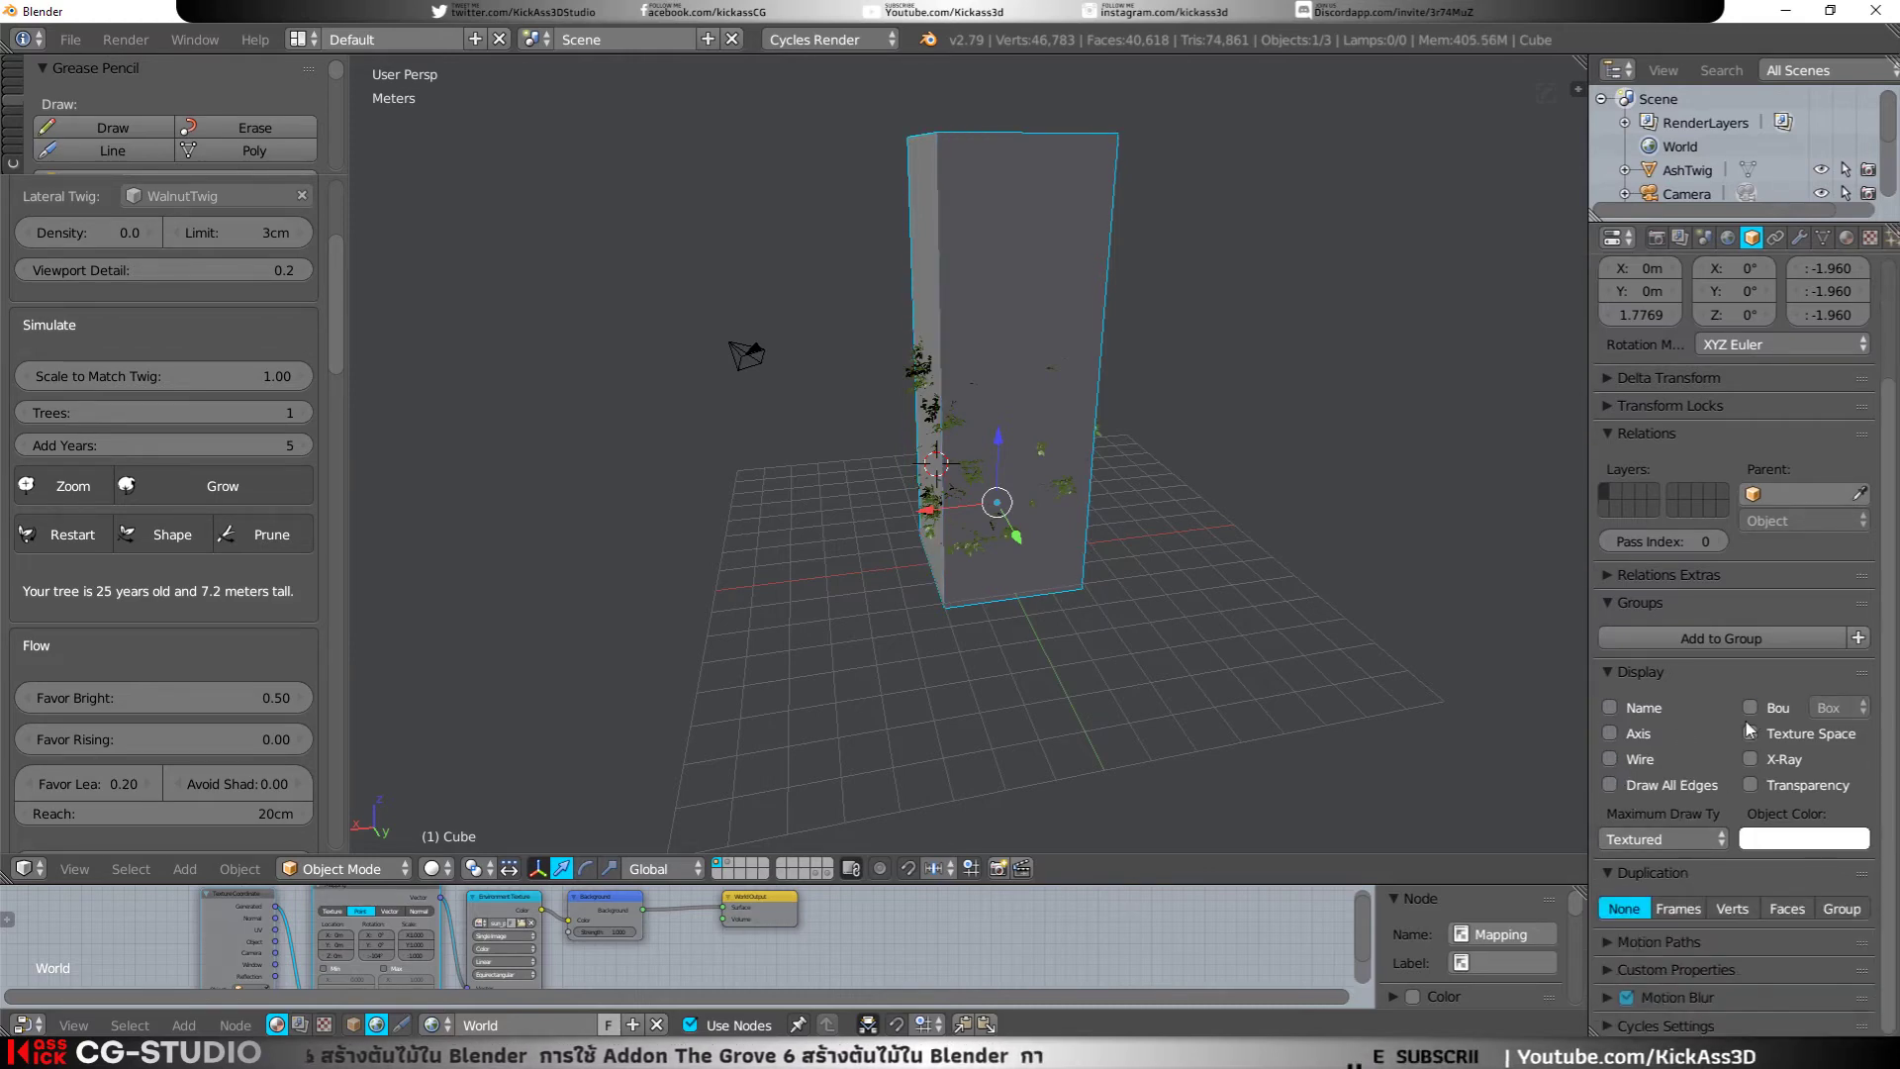
pyautogui.click(1613, 870)
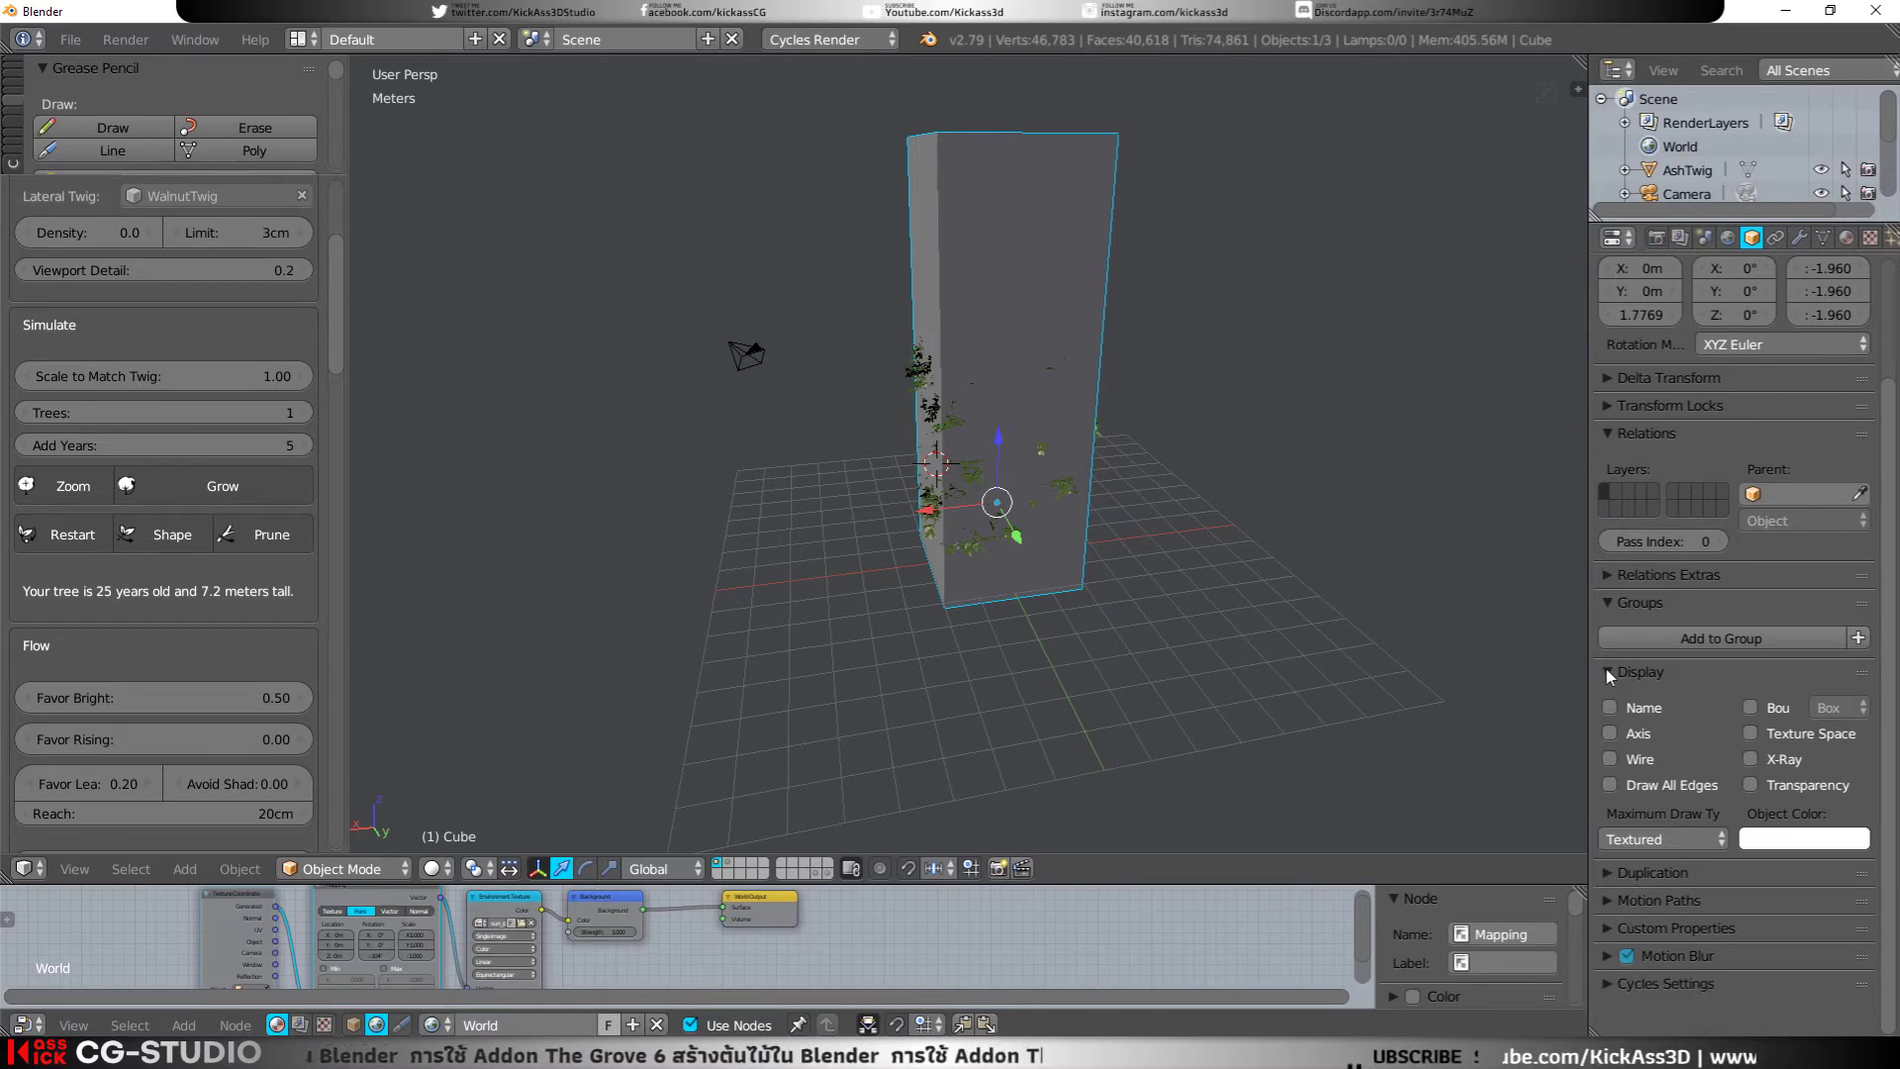
# Step: Try the cube's Box bounds and transparency display options, then turn them off
pyautogui.click(1751, 707)
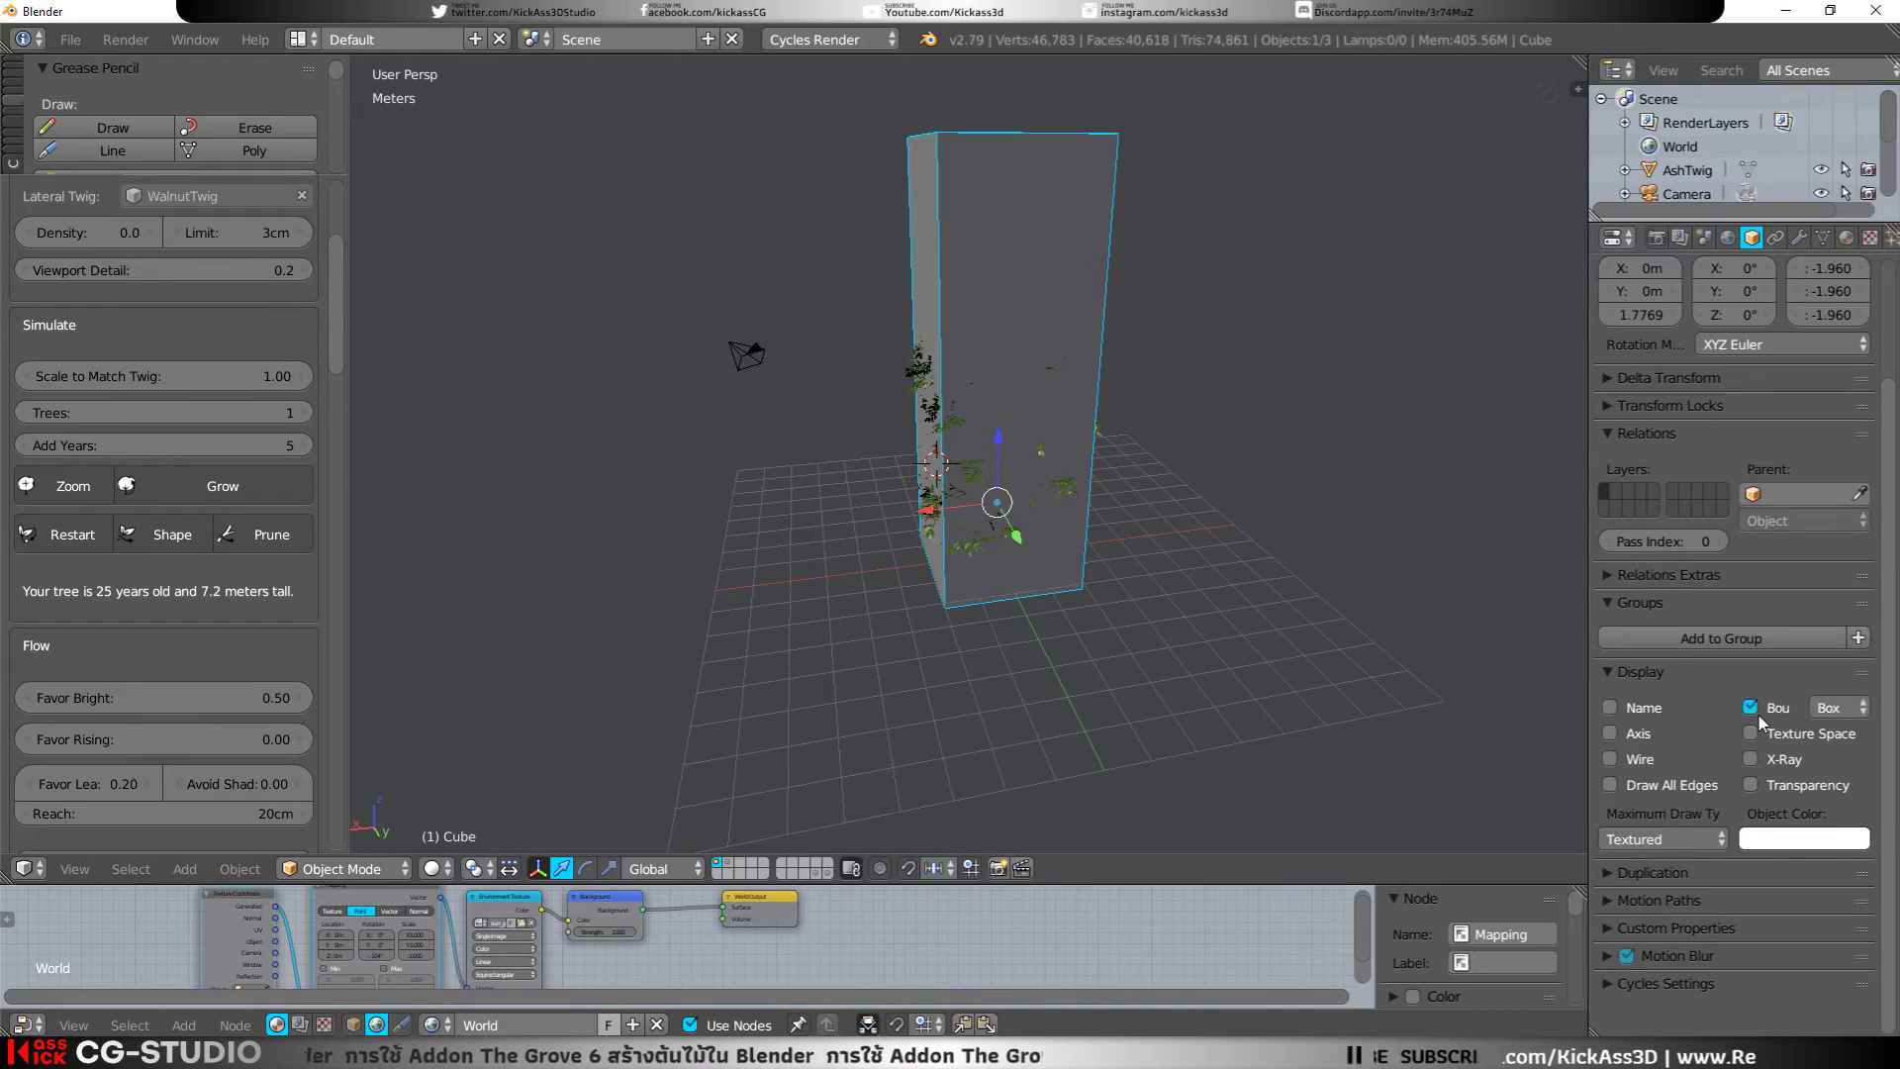
pyautogui.click(1827, 708)
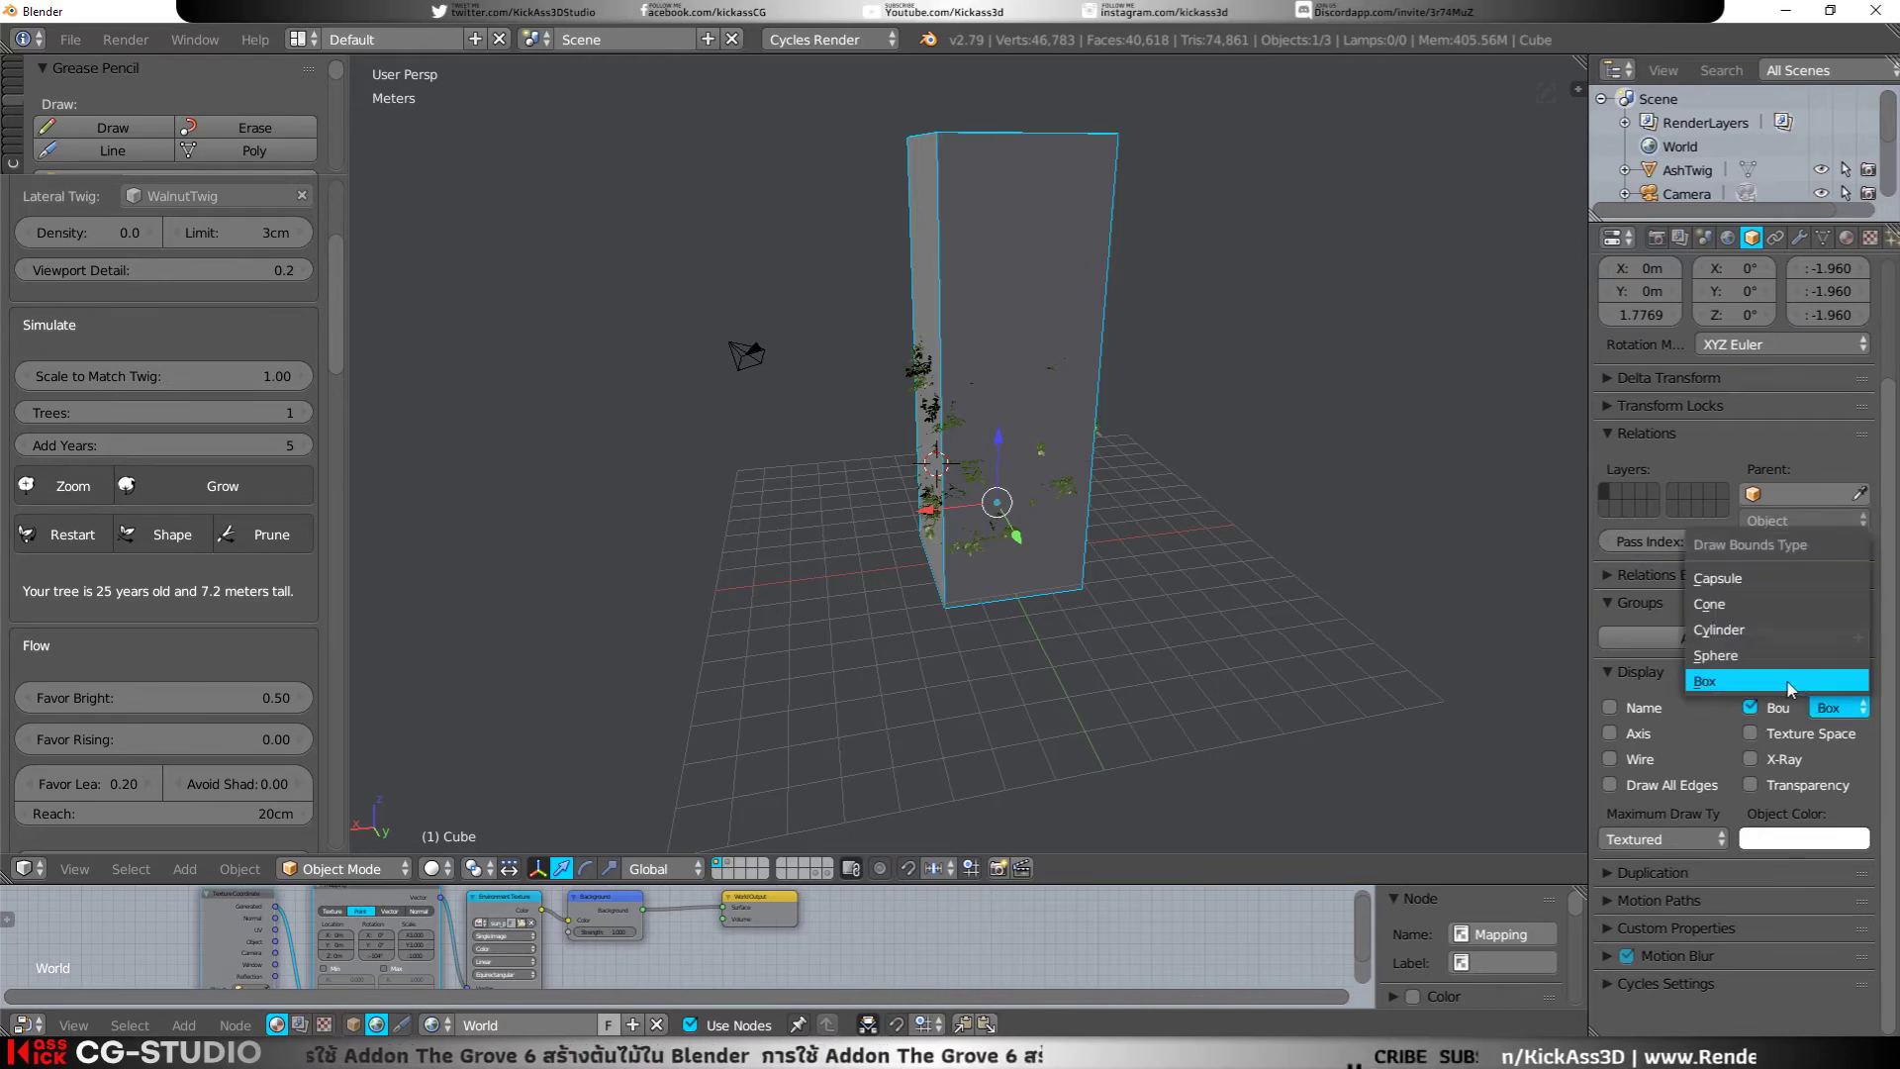
pyautogui.click(1781, 683)
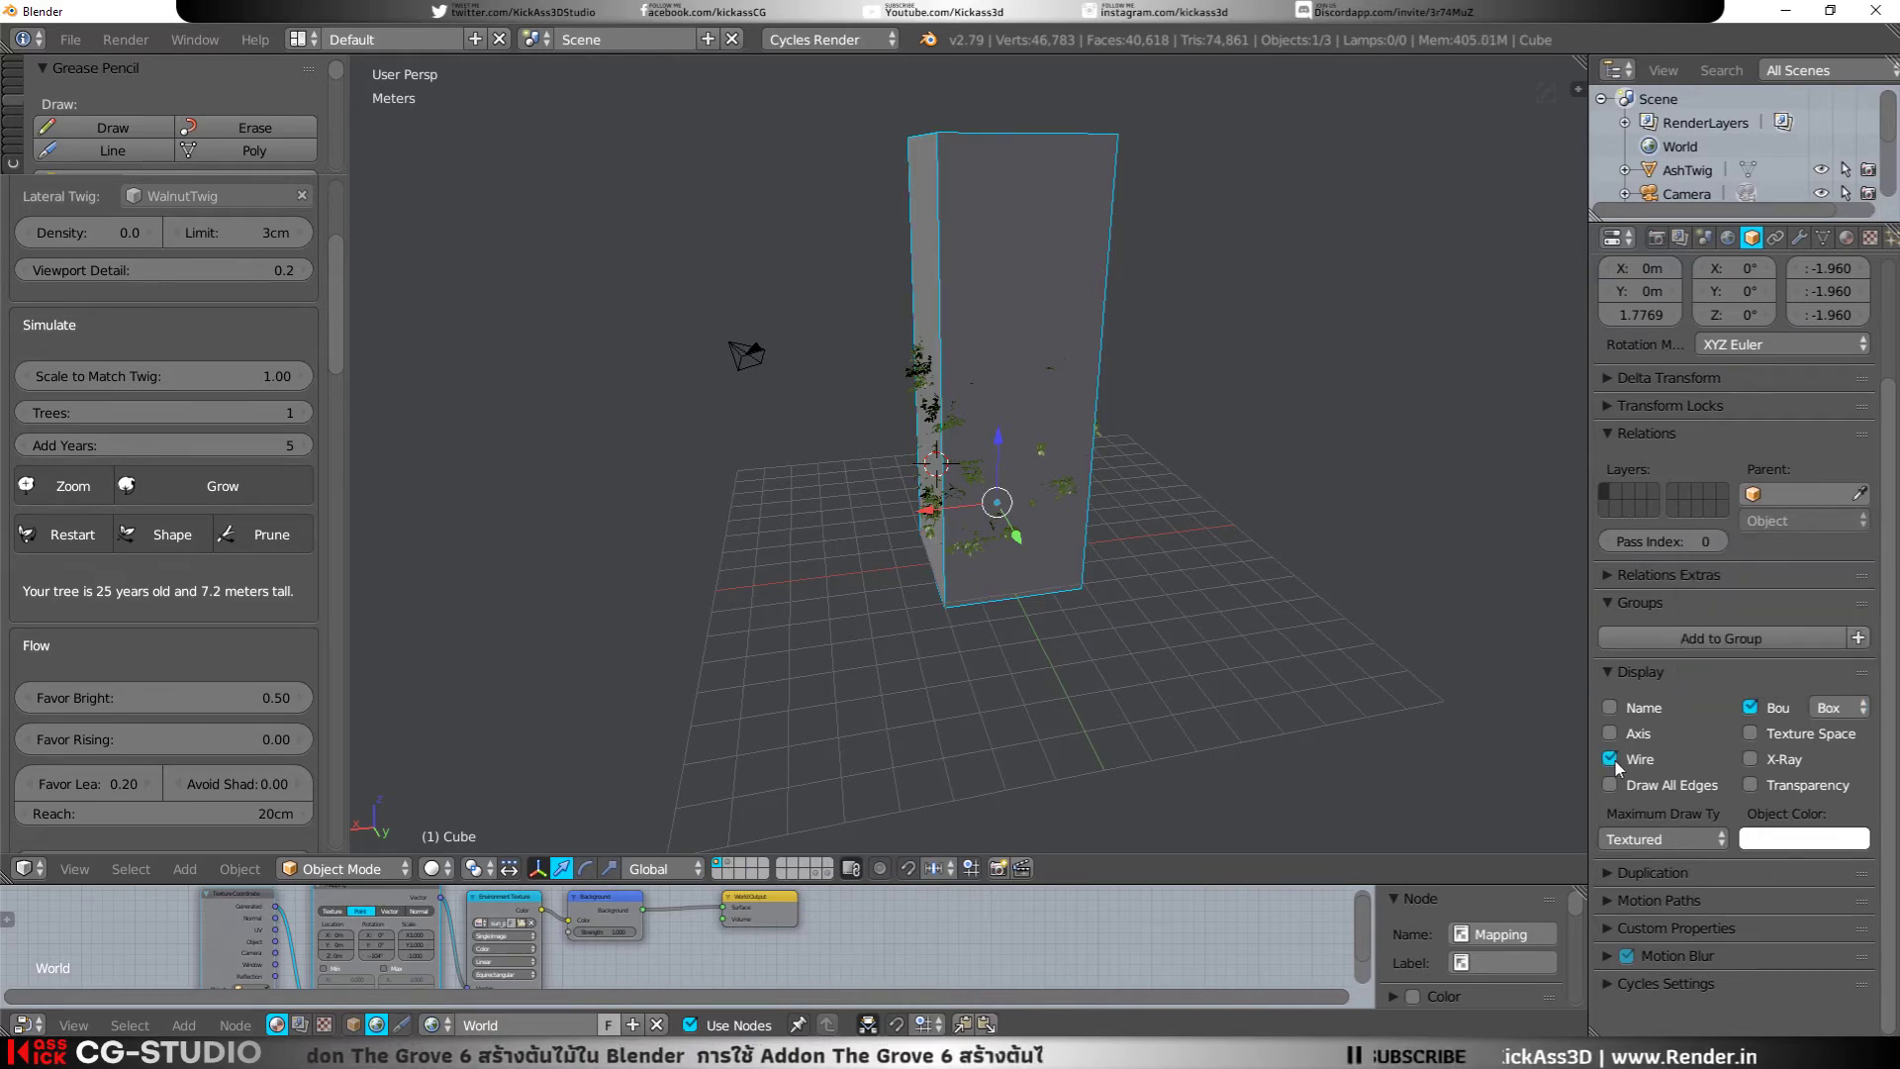
pyautogui.click(1753, 786)
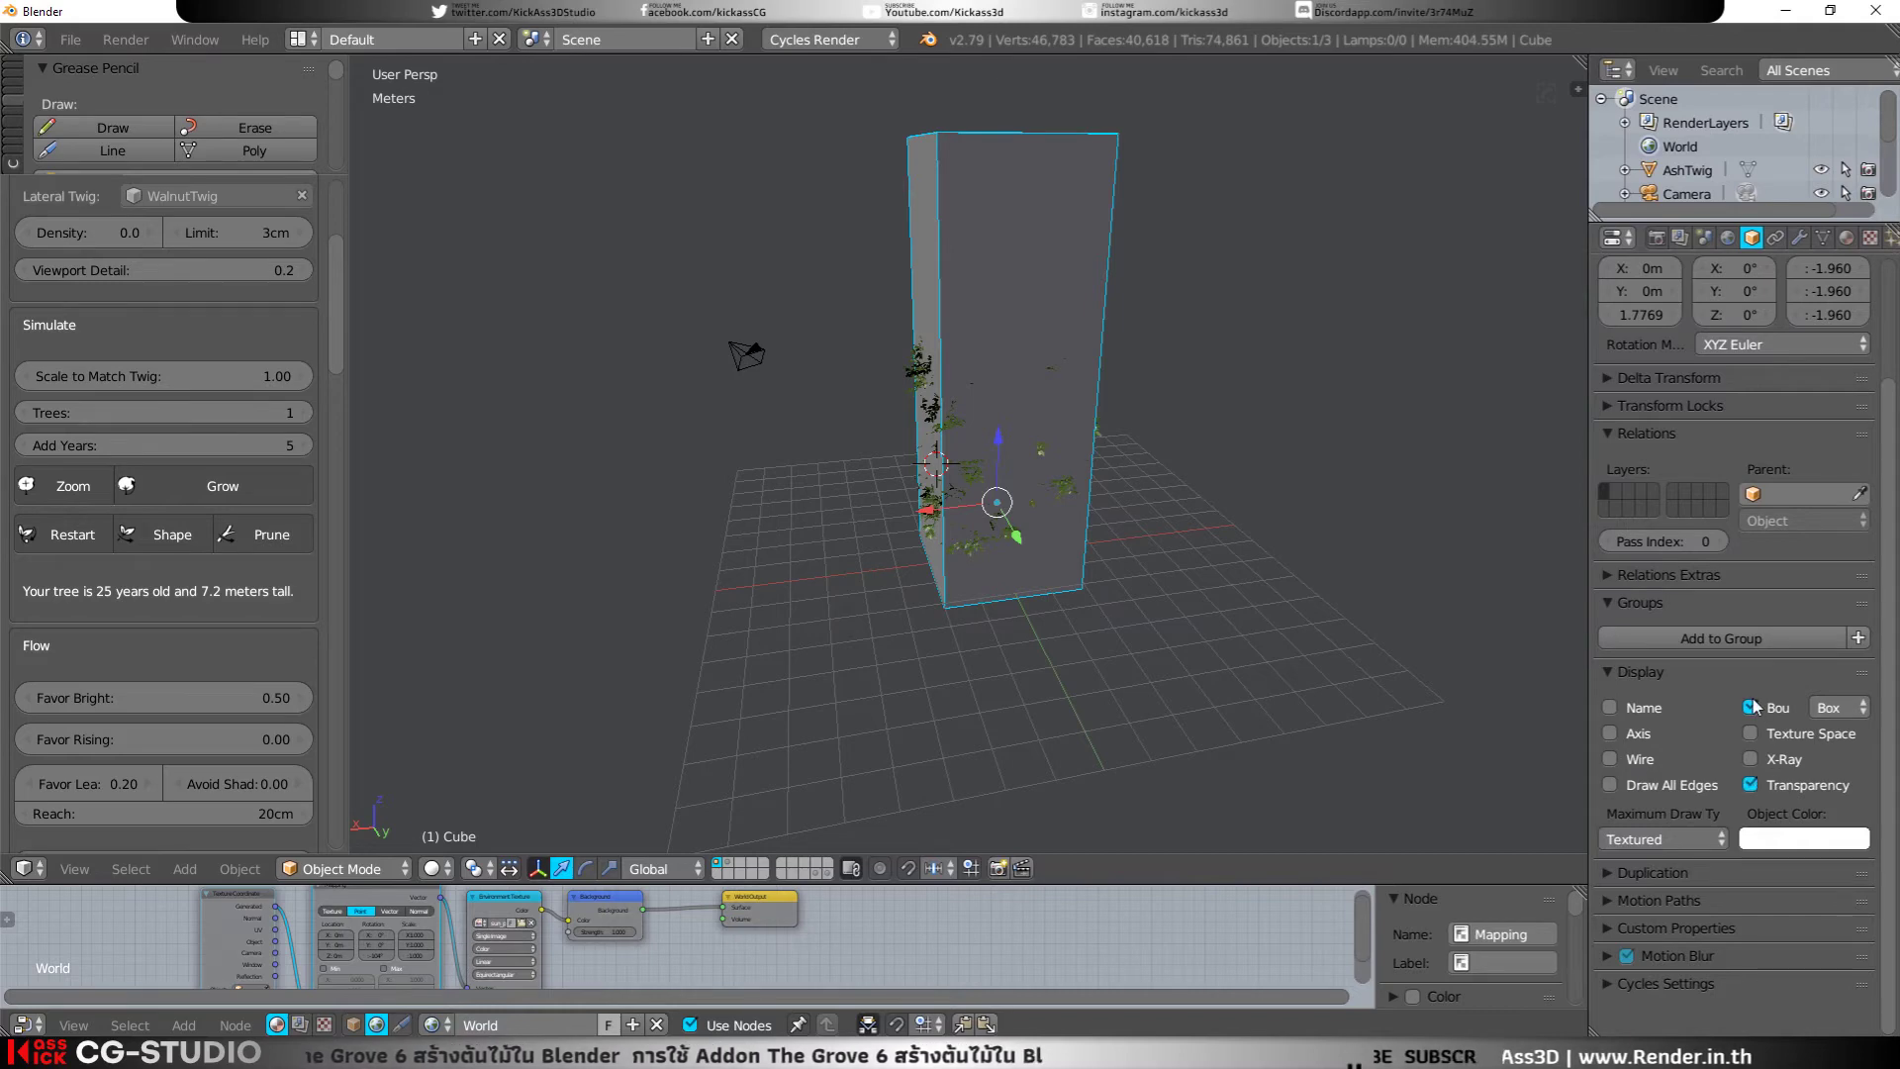
pyautogui.click(1753, 709)
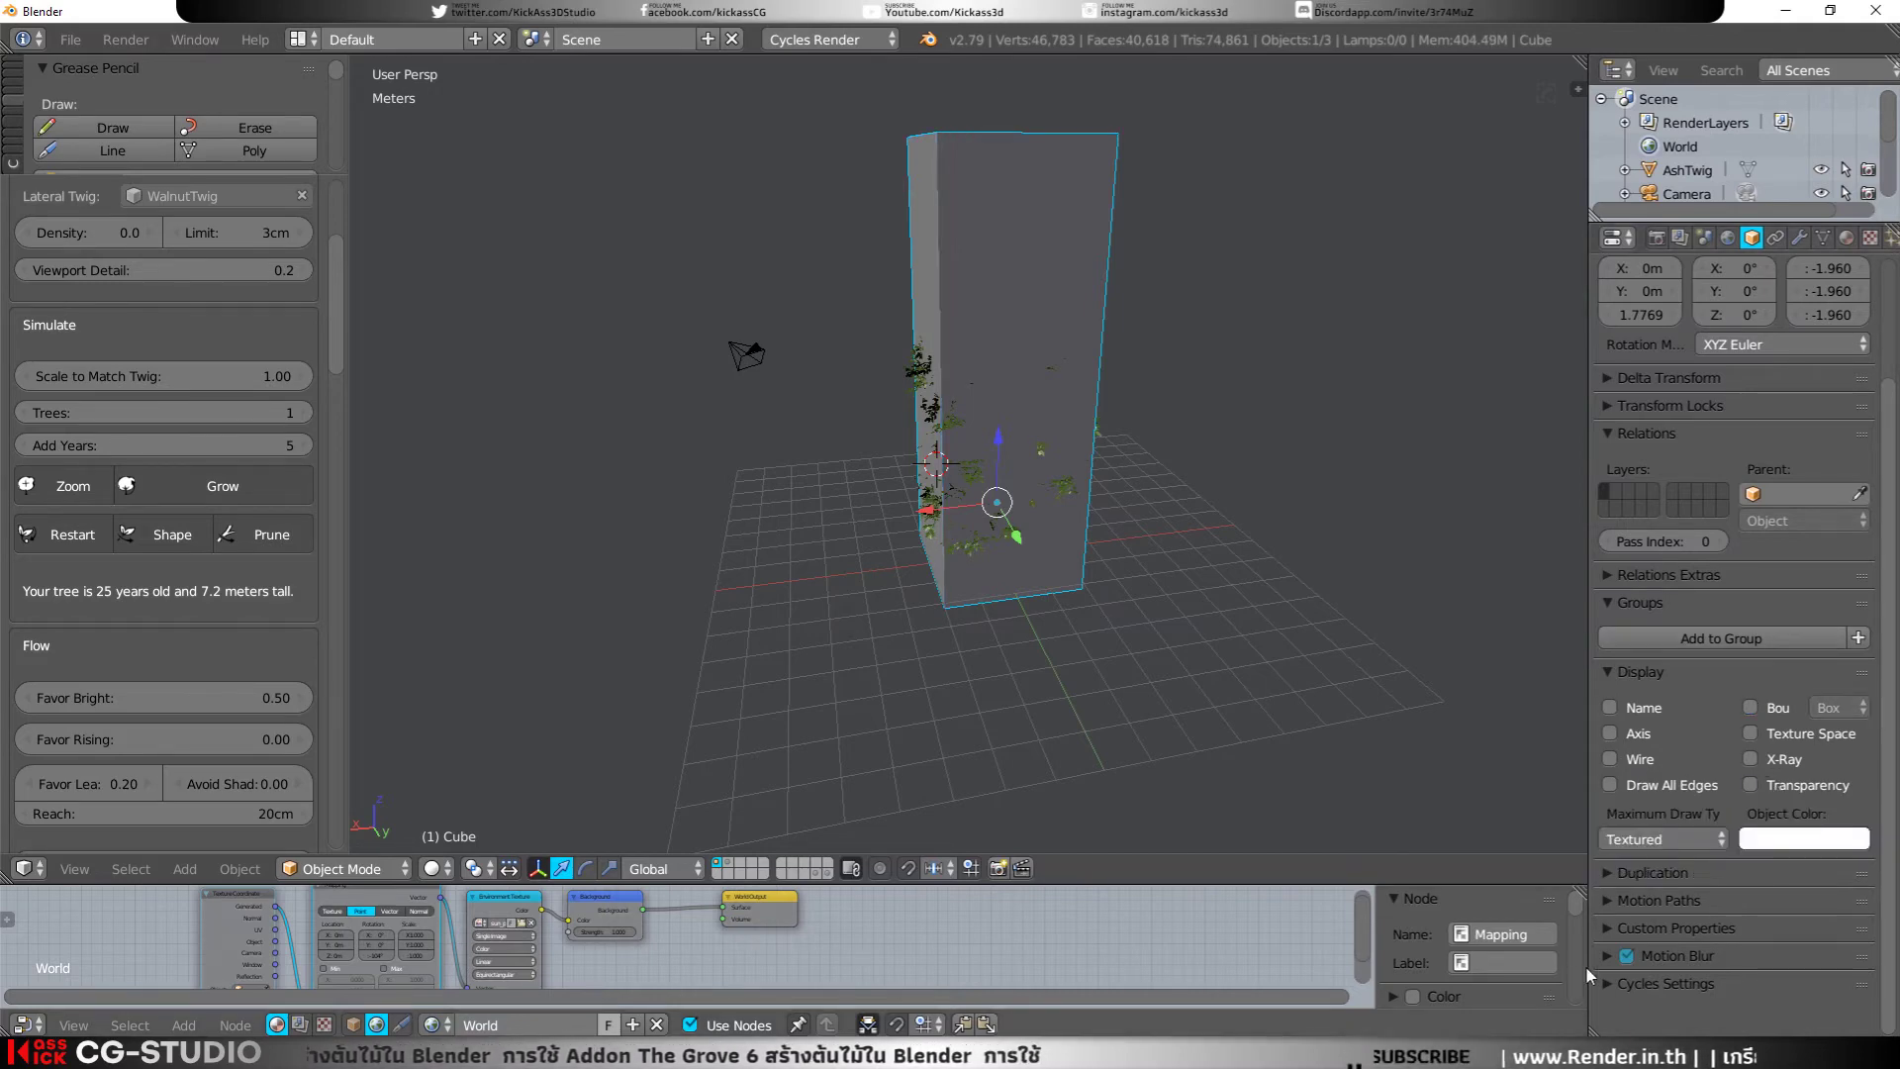
pyautogui.click(1611, 982)
pyautogui.scroll(-5, 1611, 978)
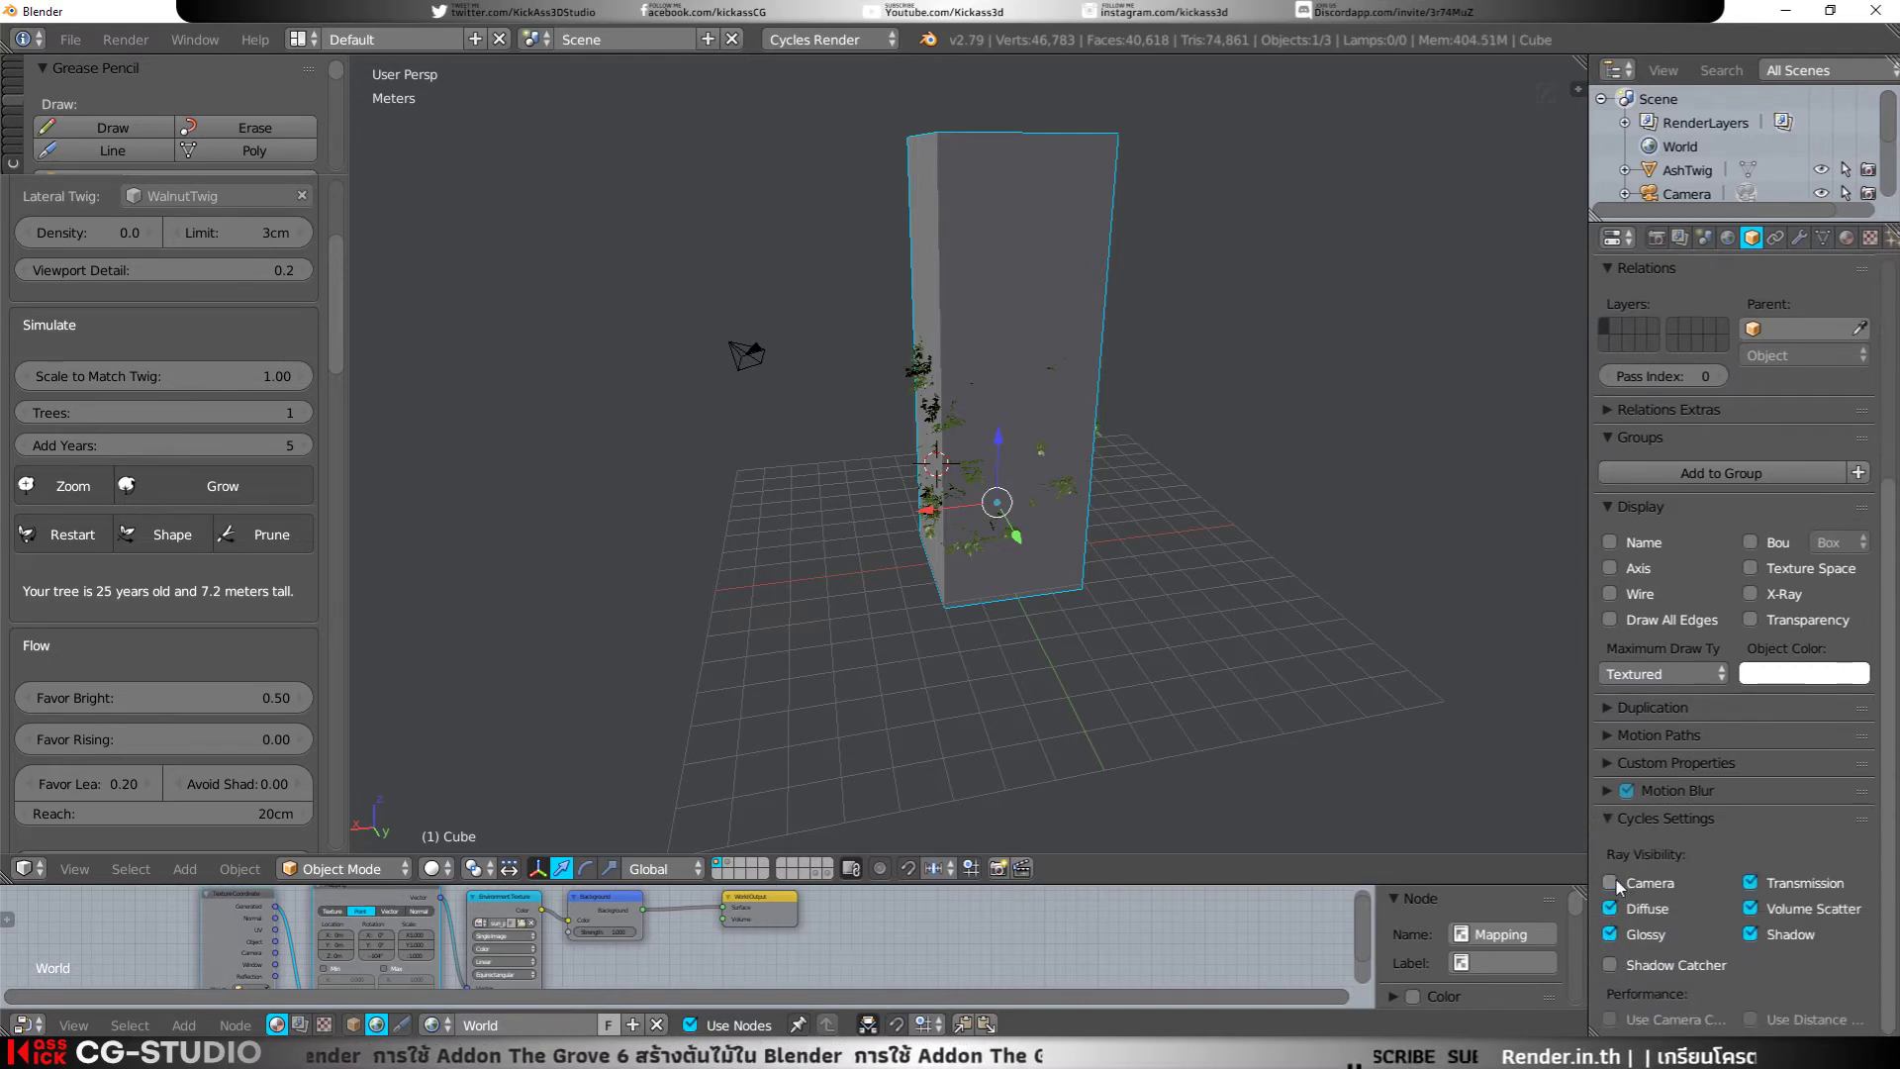
pyautogui.click(1609, 817)
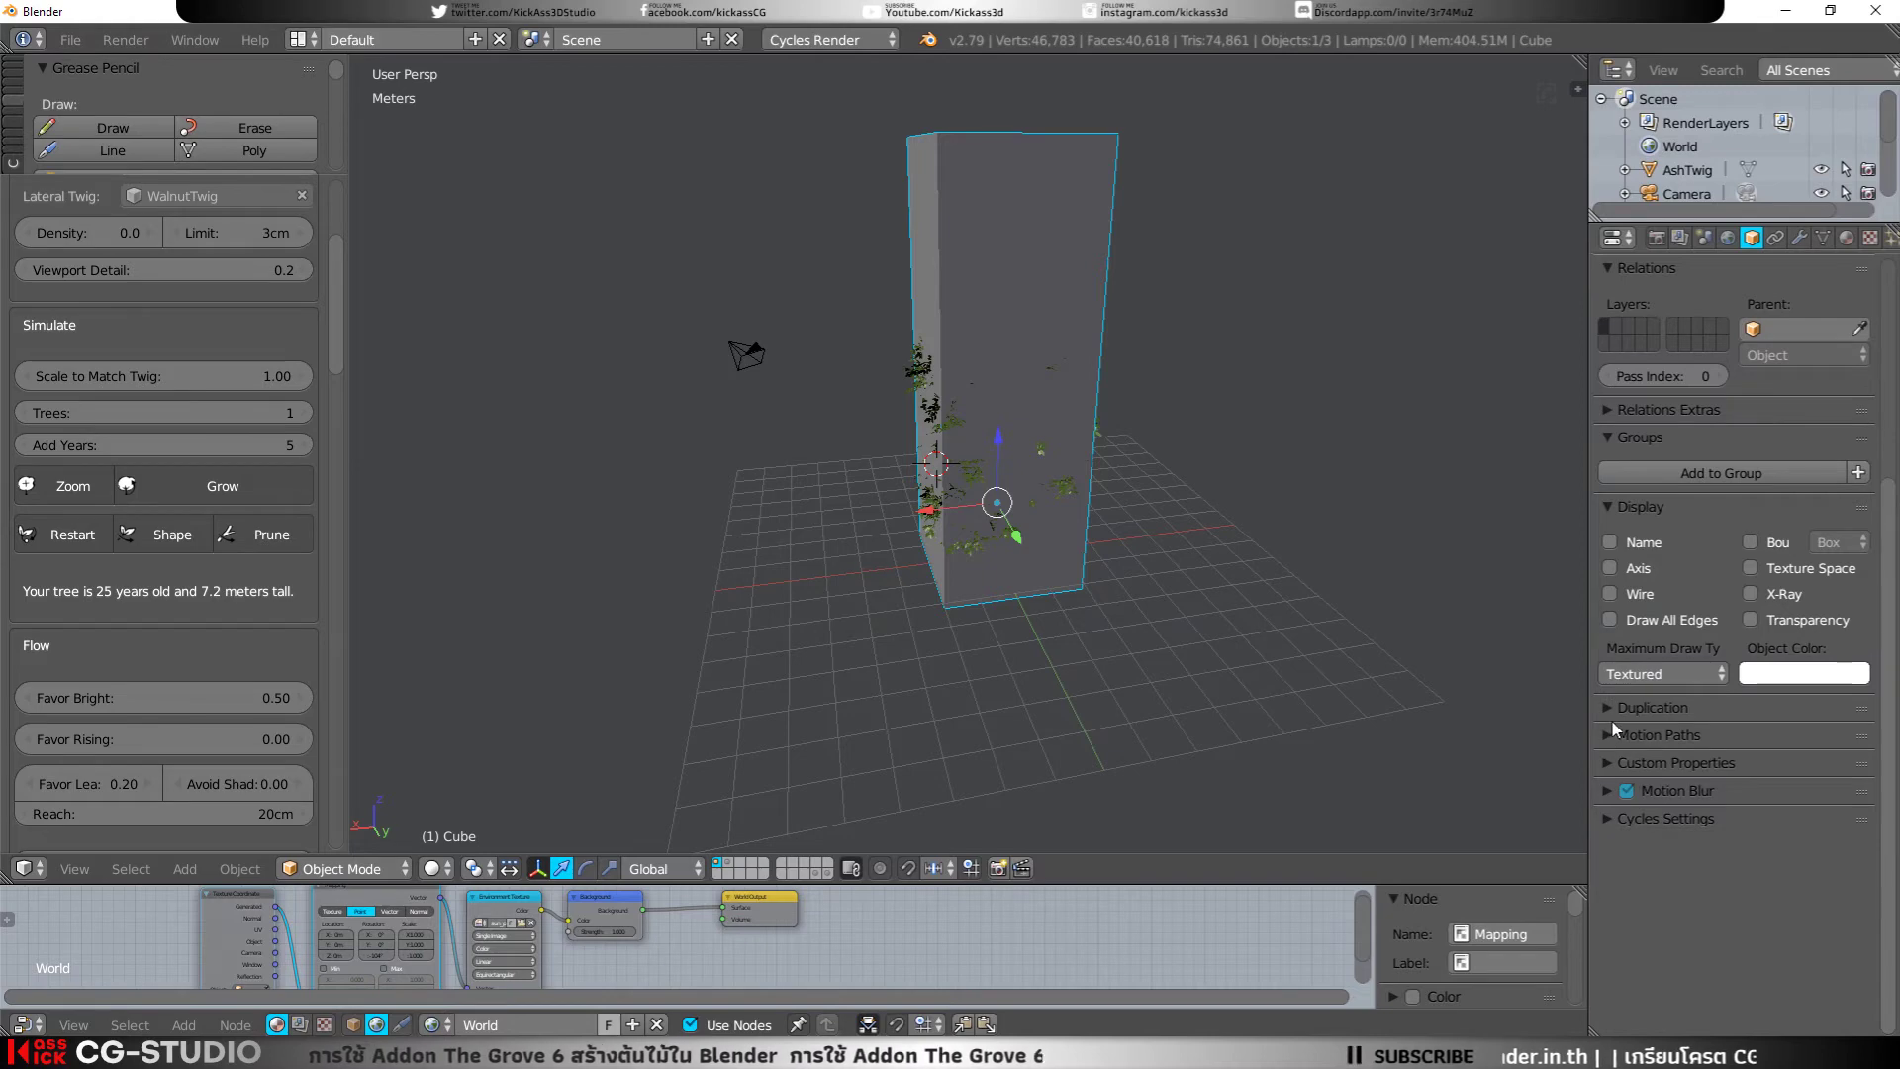
# Step: Preview wireframe viewport shading, then set the cube's Maximum Draw Type to Wire
pyautogui.click(433, 868)
pyautogui.click(454, 814)
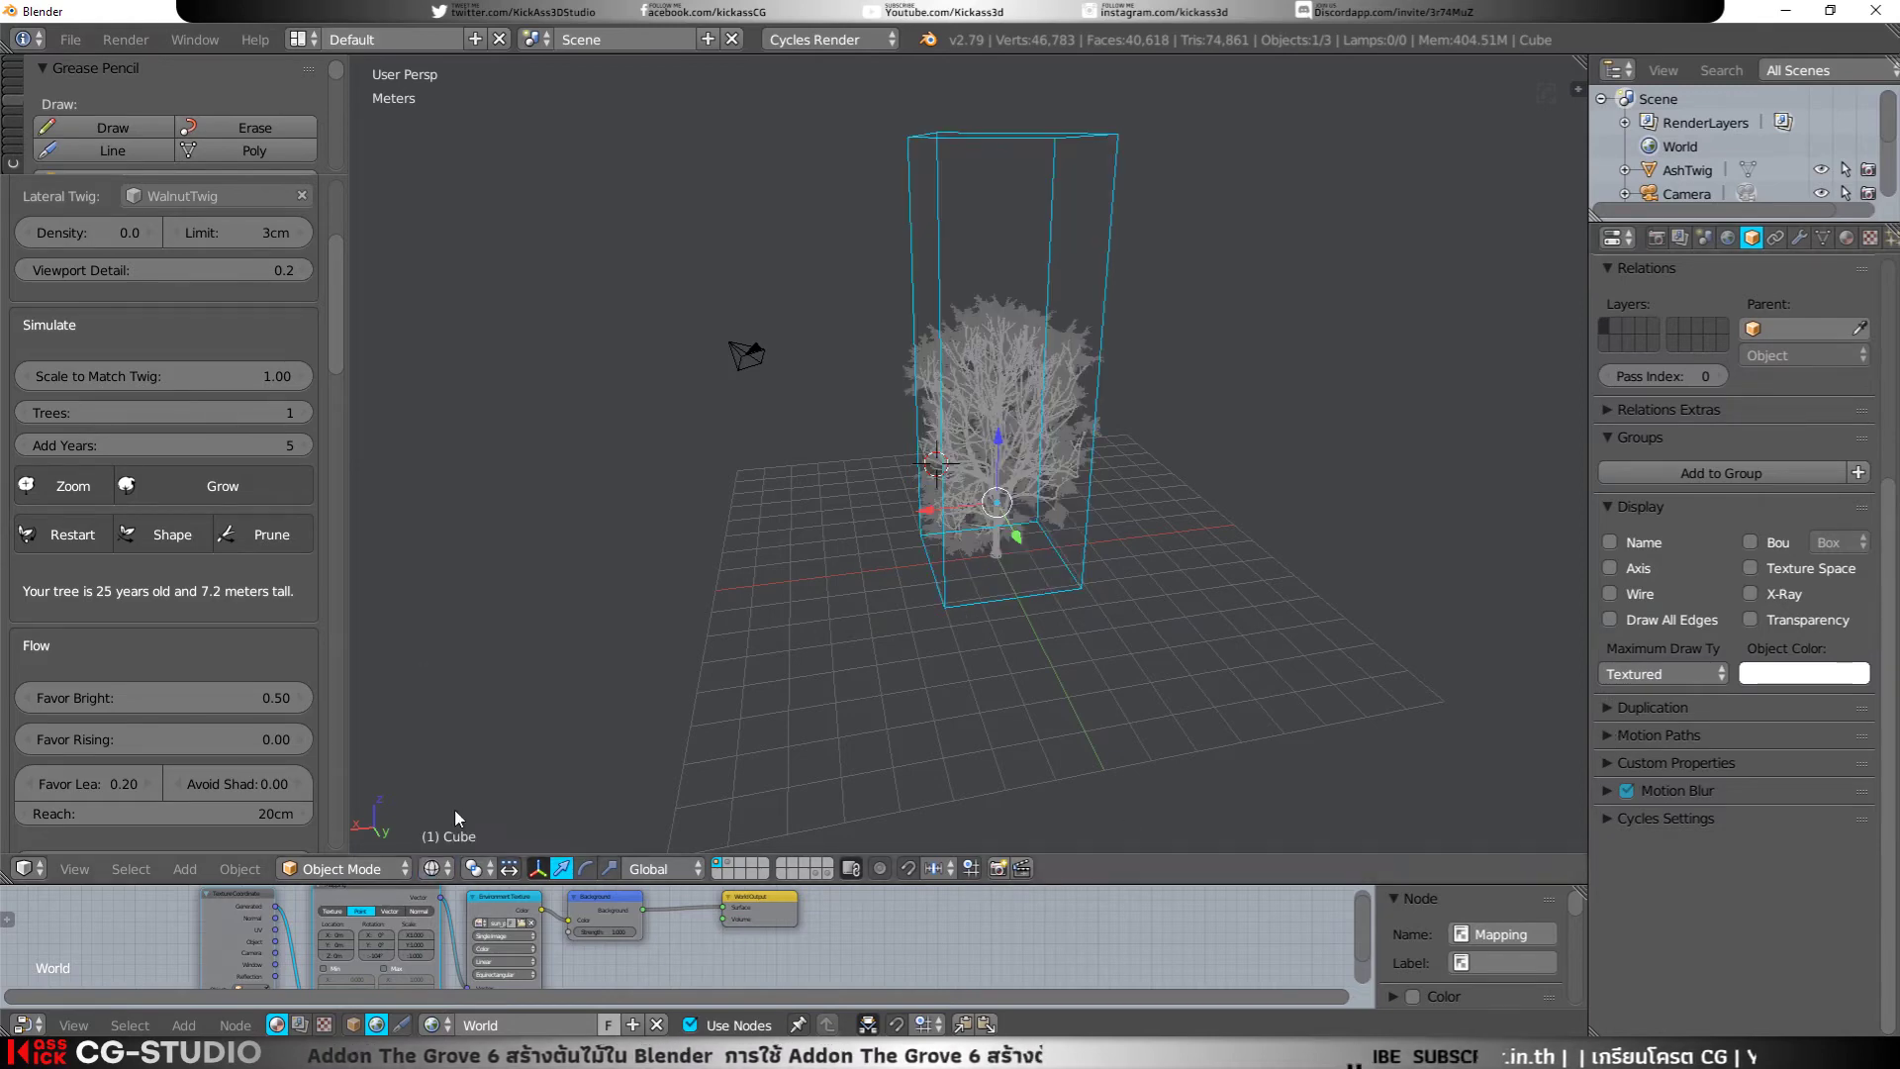
pyautogui.moveTo(1049, 595)
pyautogui.mouseDown(button='middle')
pyautogui.moveTo(1089, 559)
pyautogui.moveTo(971, 651)
pyautogui.mouseUp(button='middle')
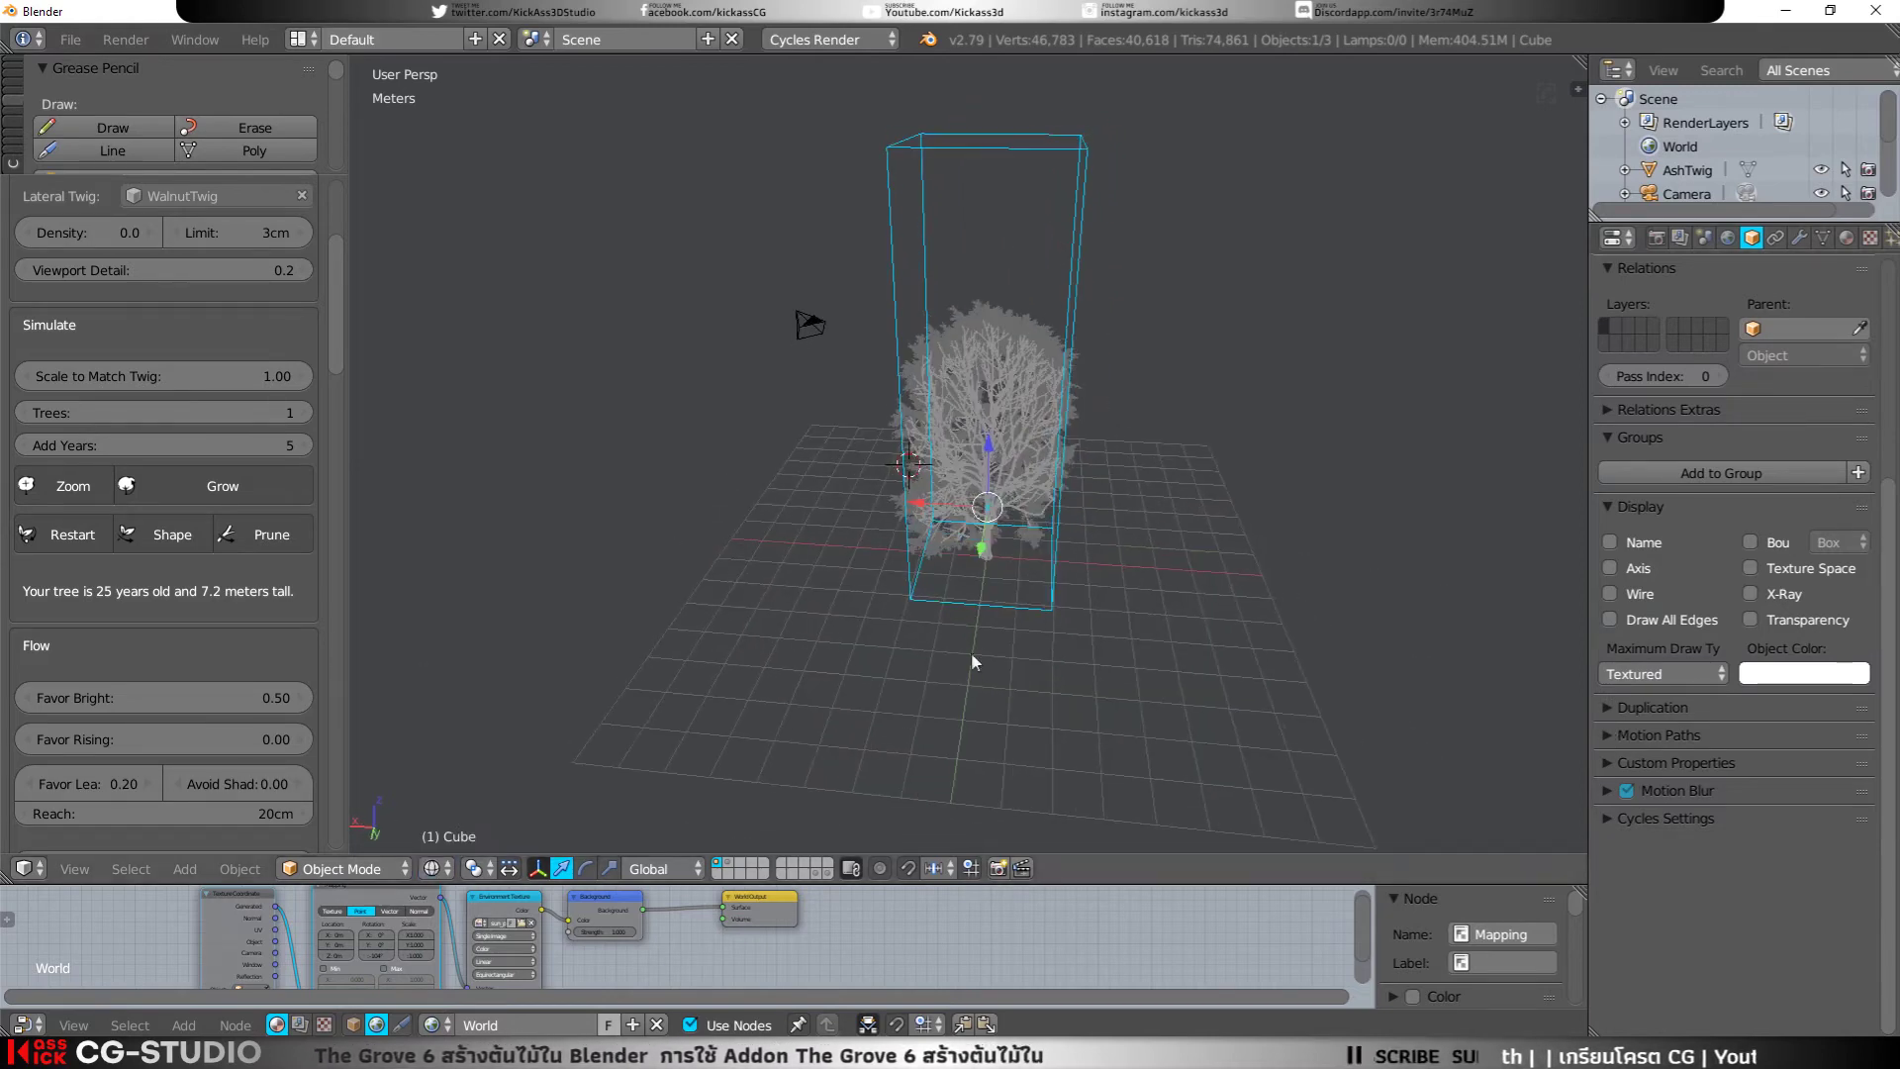
pyautogui.click(432, 868)
pyautogui.click(465, 791)
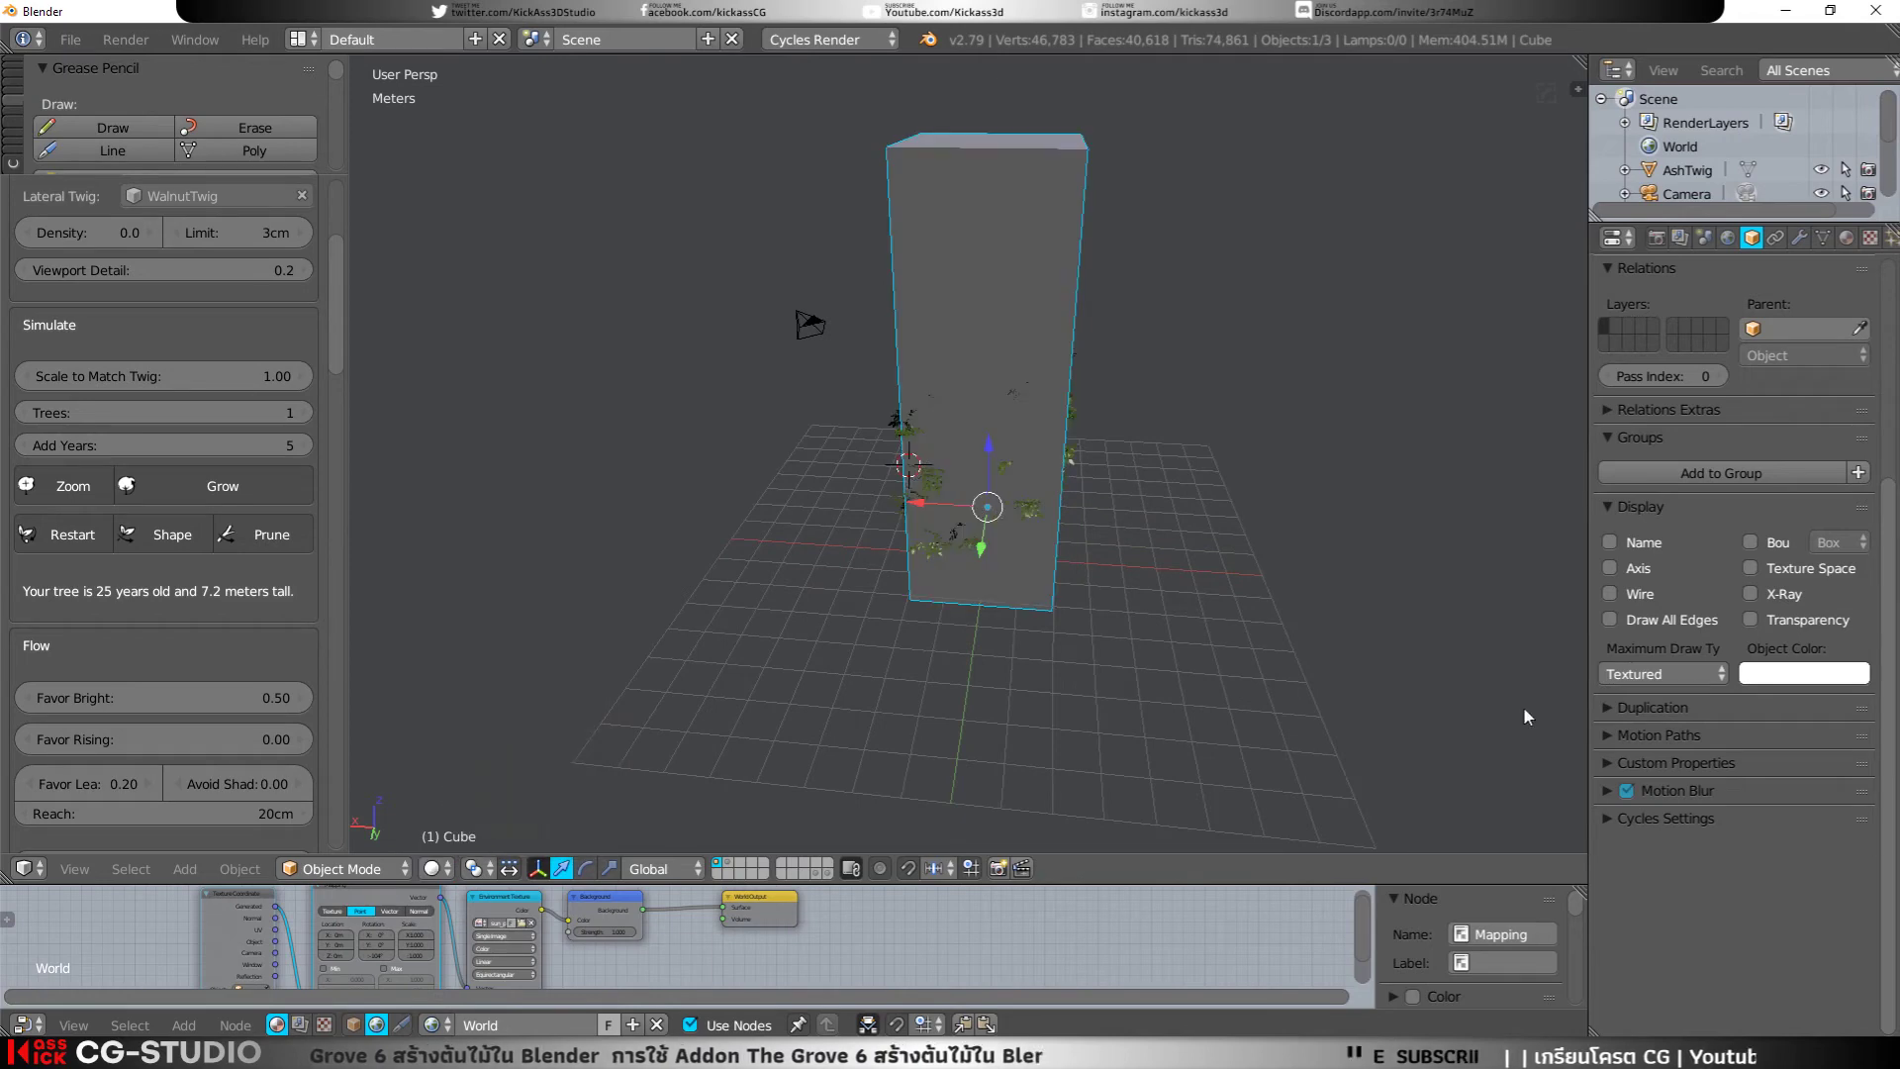
pyautogui.scroll(1, 1667, 708)
pyautogui.click(1660, 713)
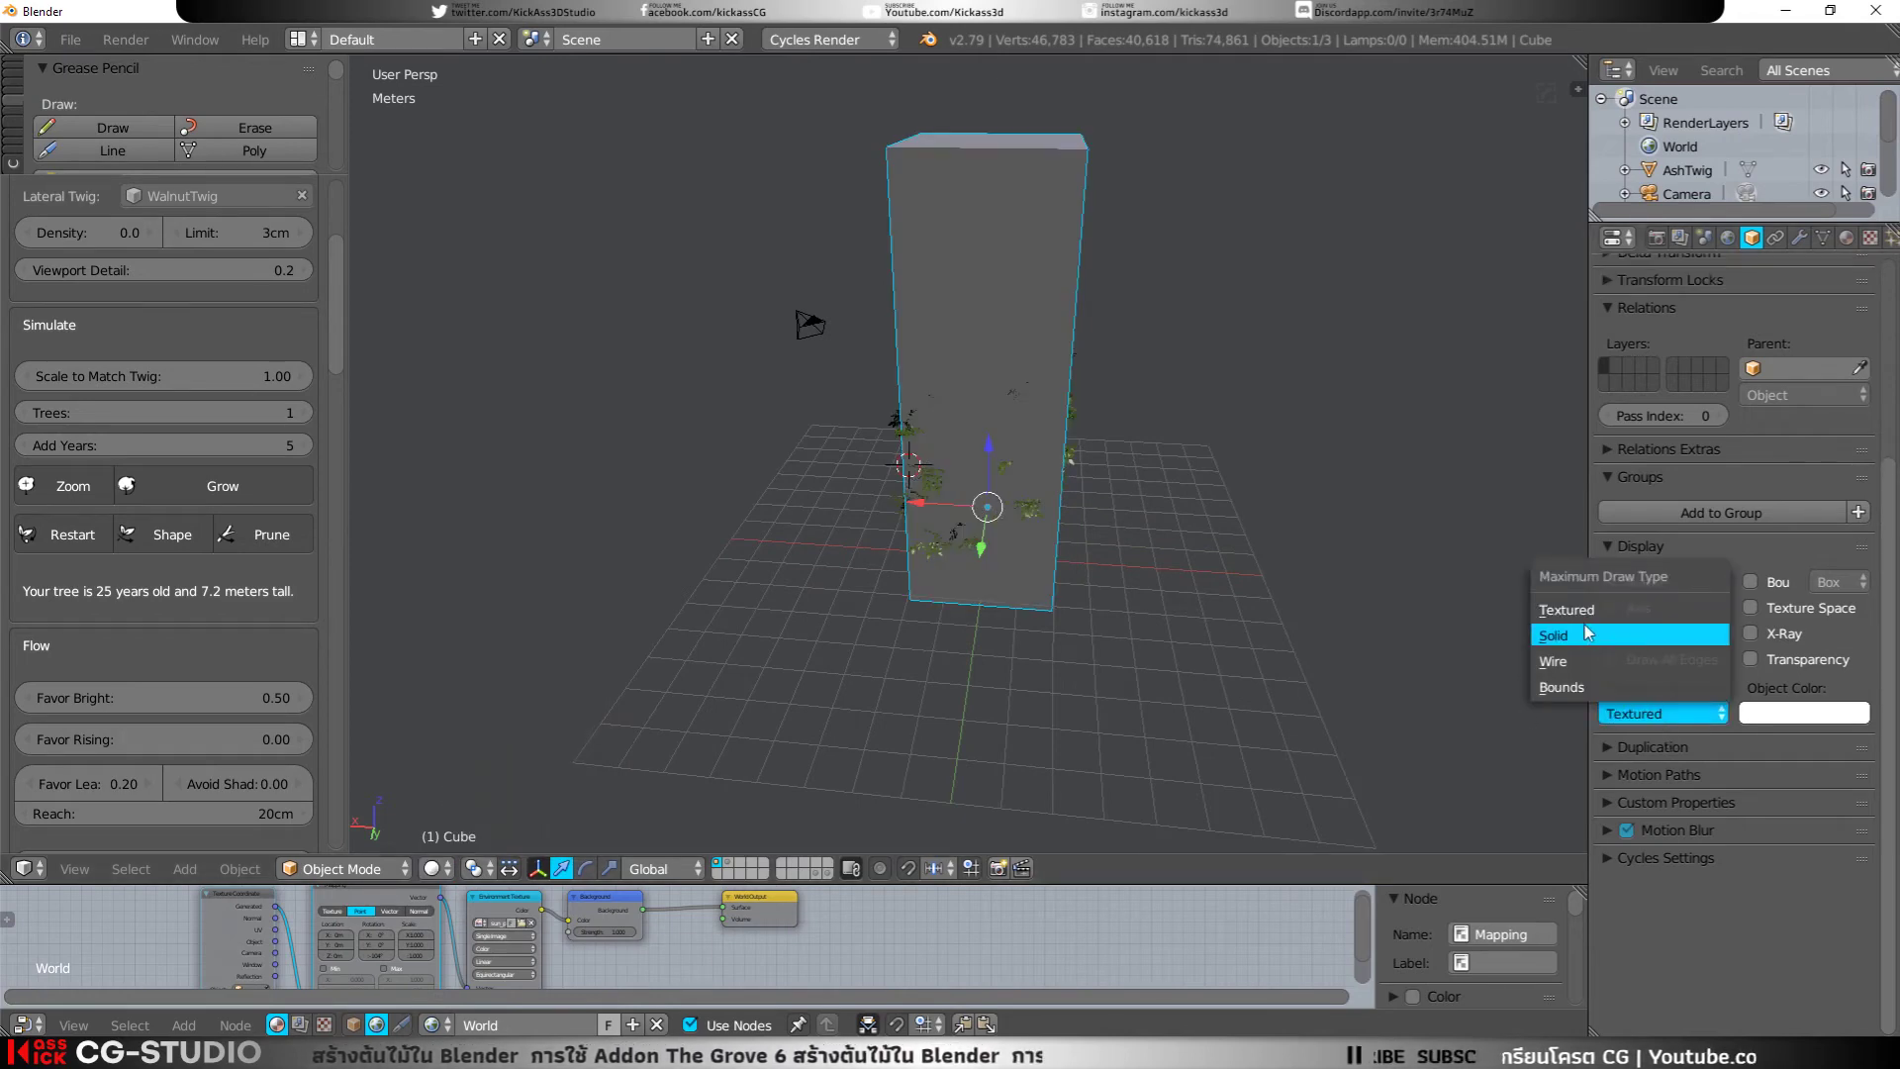
pyautogui.click(1575, 658)
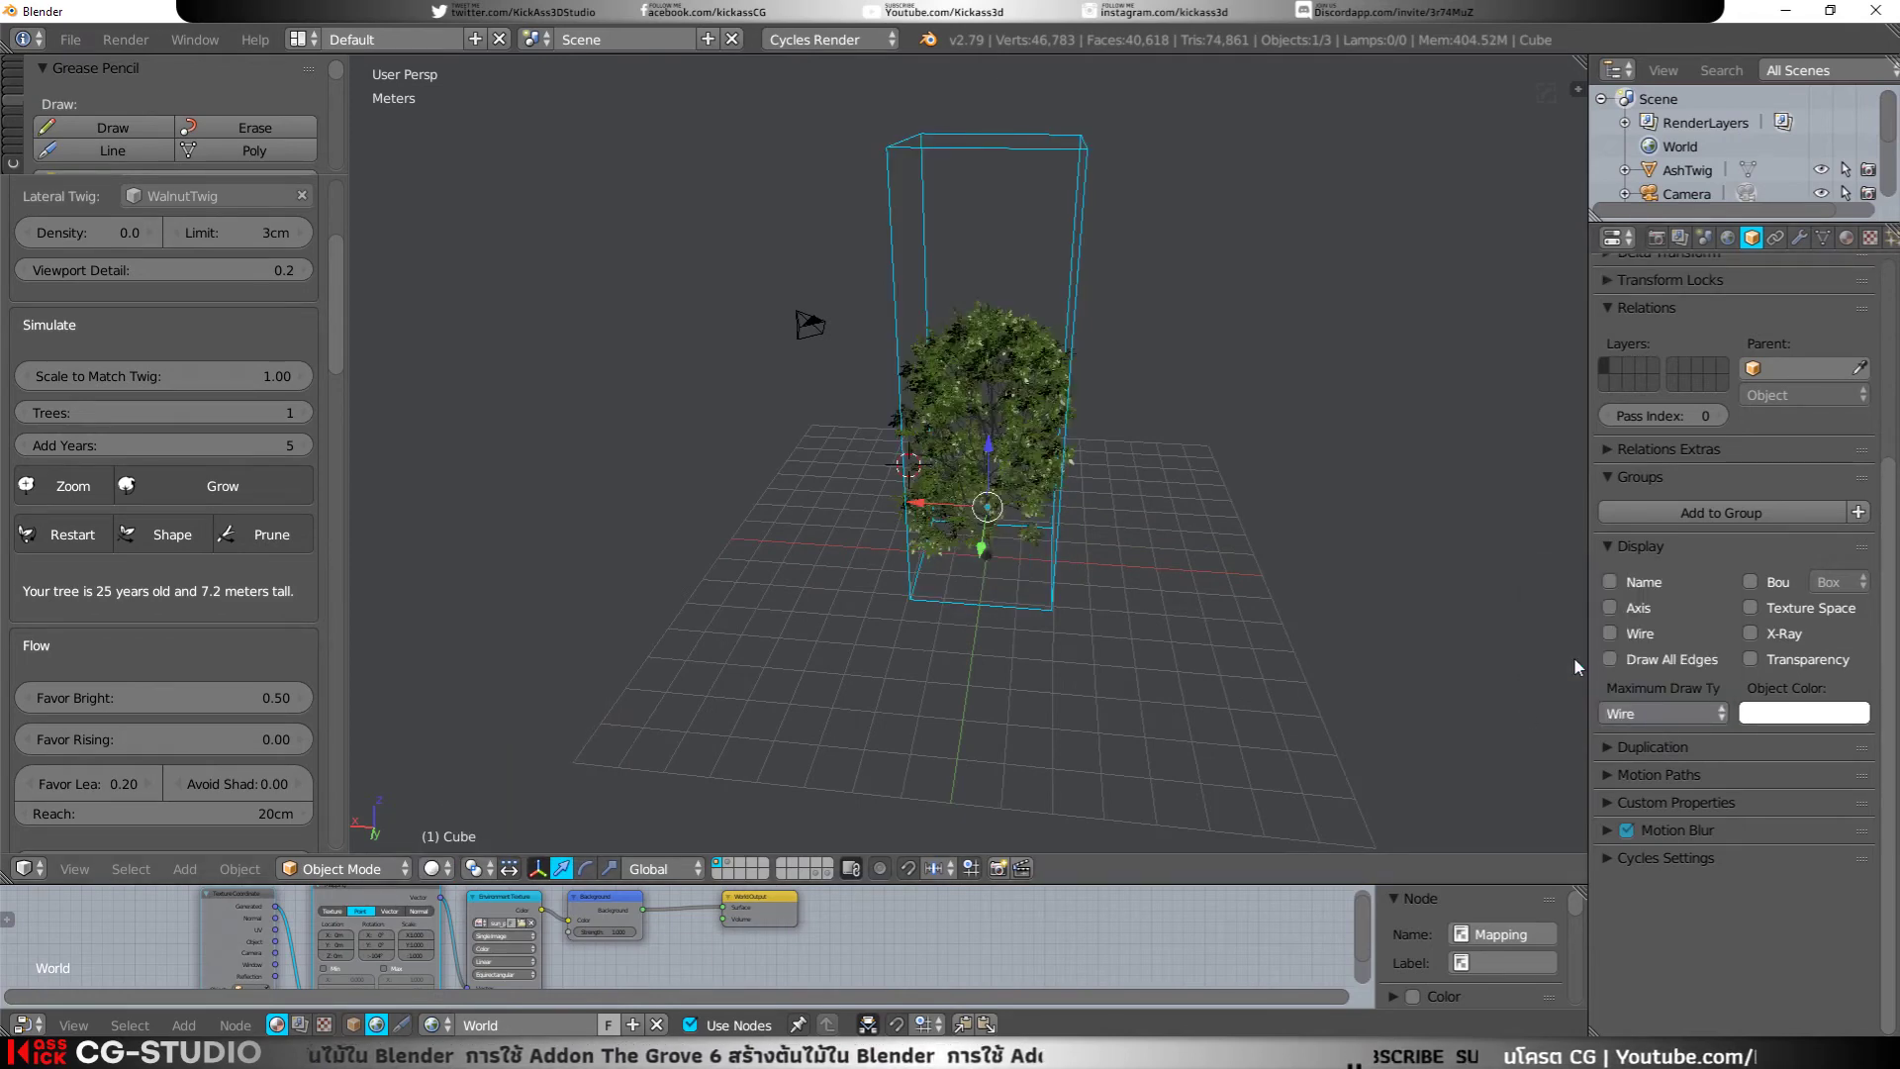
pyautogui.moveTo(1052, 551); pyautogui.dragTo(1089, 688, button='middle')
pyautogui.scroll(-5, 325, 590)
pyautogui.scroll(-5, 297, 574)
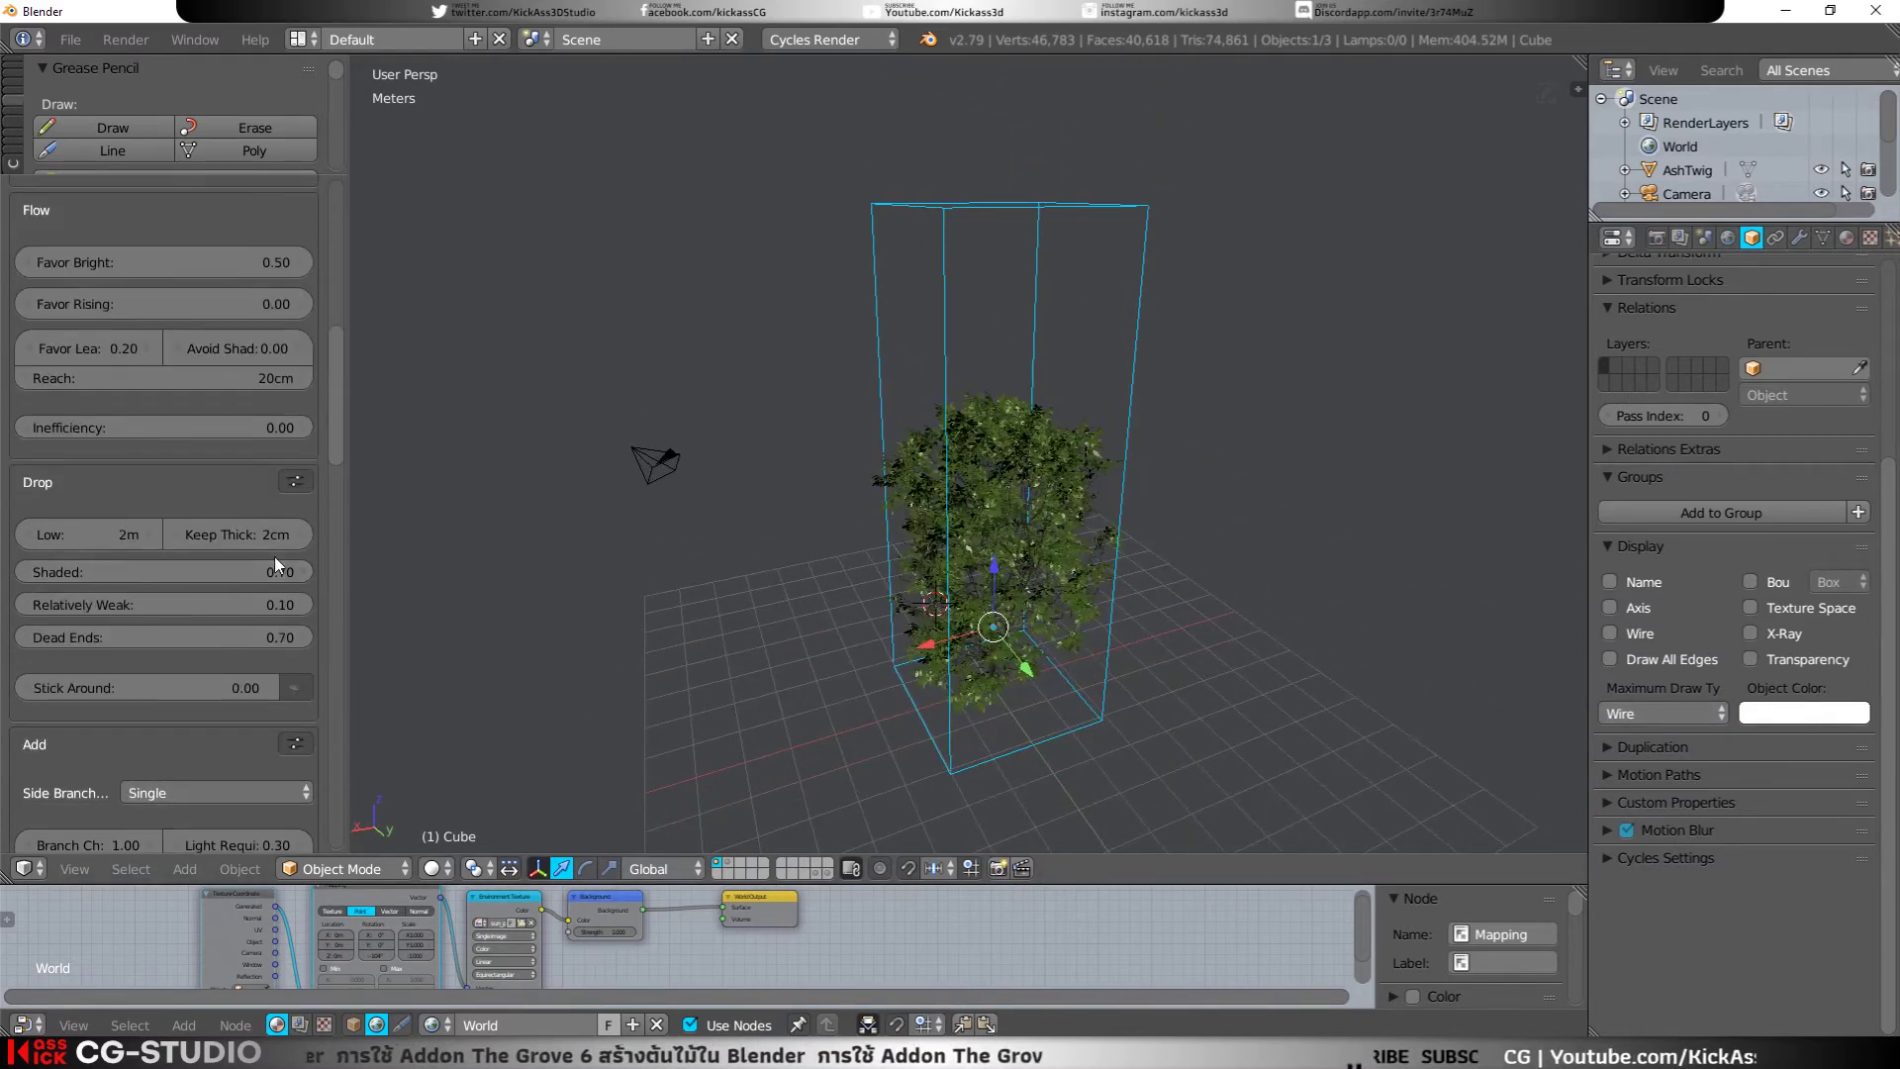
pyautogui.scroll(-5, 273, 556)
pyautogui.scroll(-5, 148, 559)
pyautogui.scroll(-5, 61, 556)
pyautogui.scroll(-5, 62, 556)
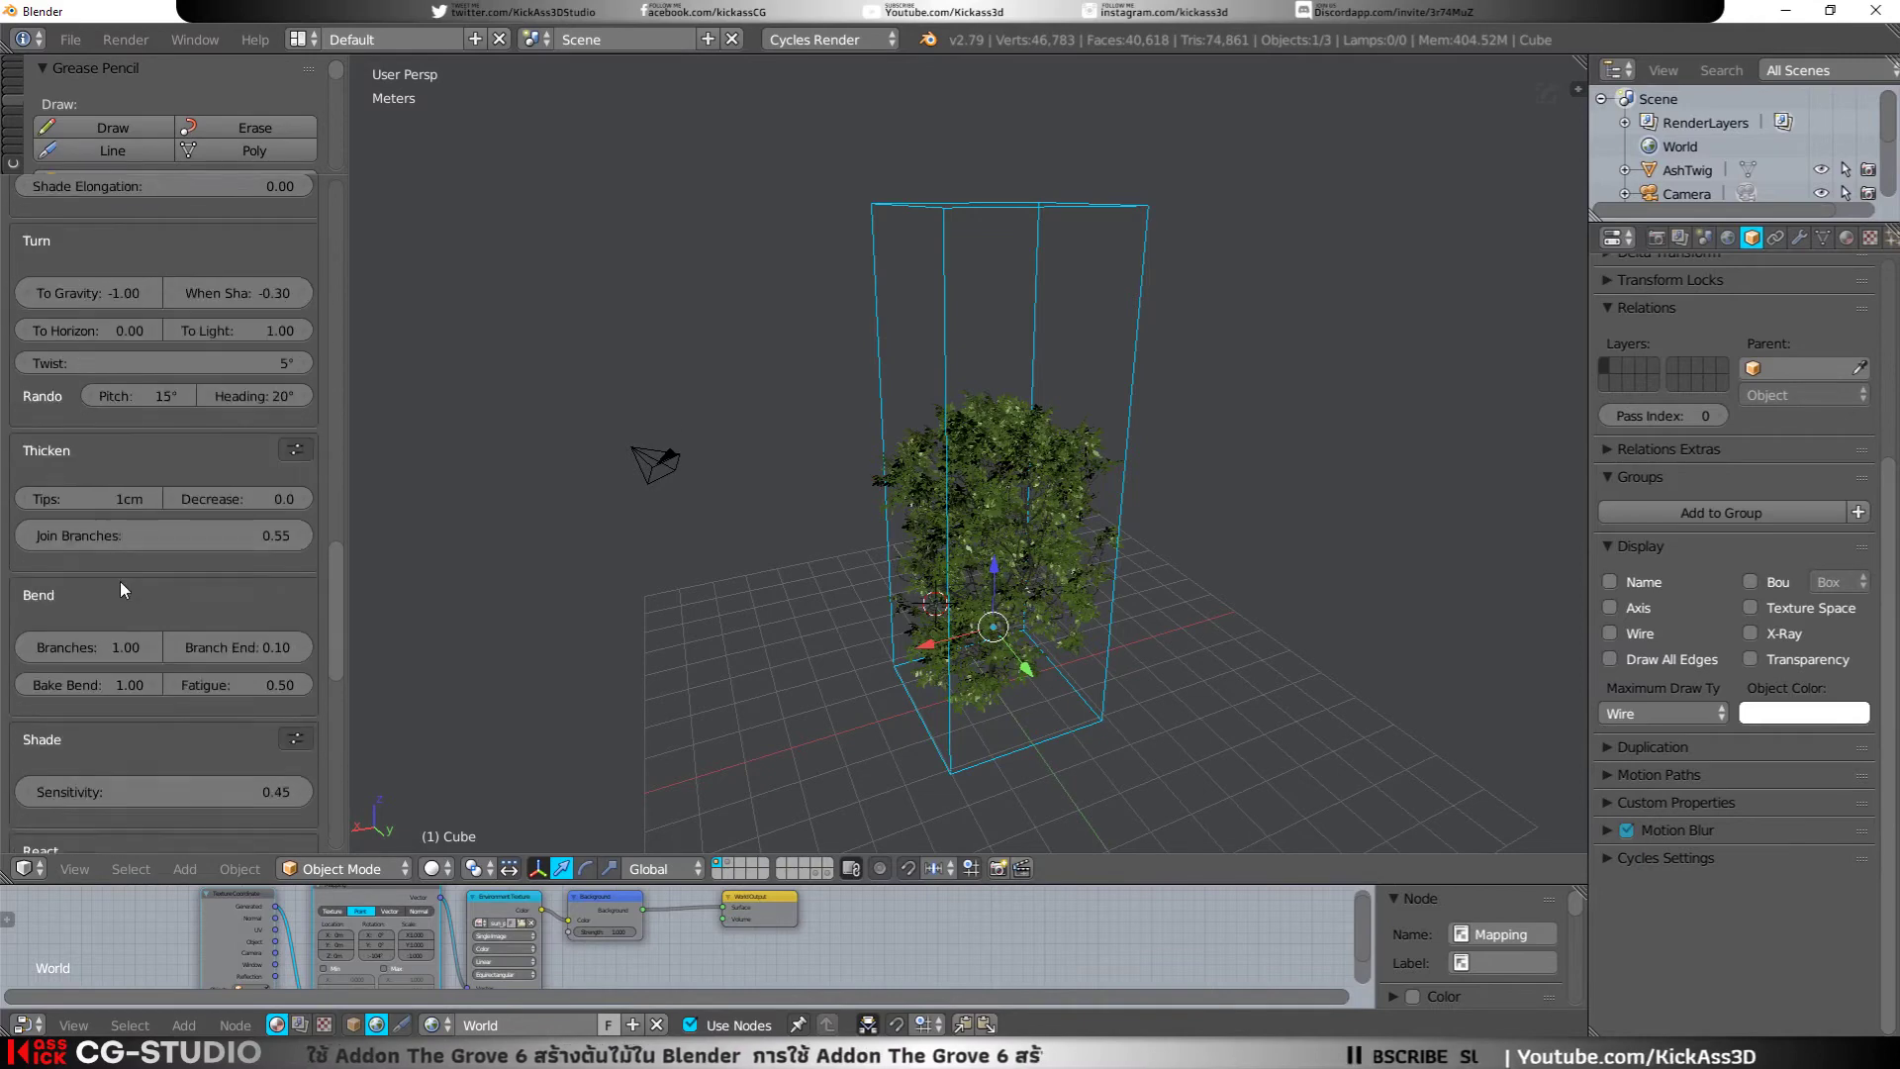
pyautogui.scroll(-5, 121, 580)
pyautogui.scroll(-5, 128, 591)
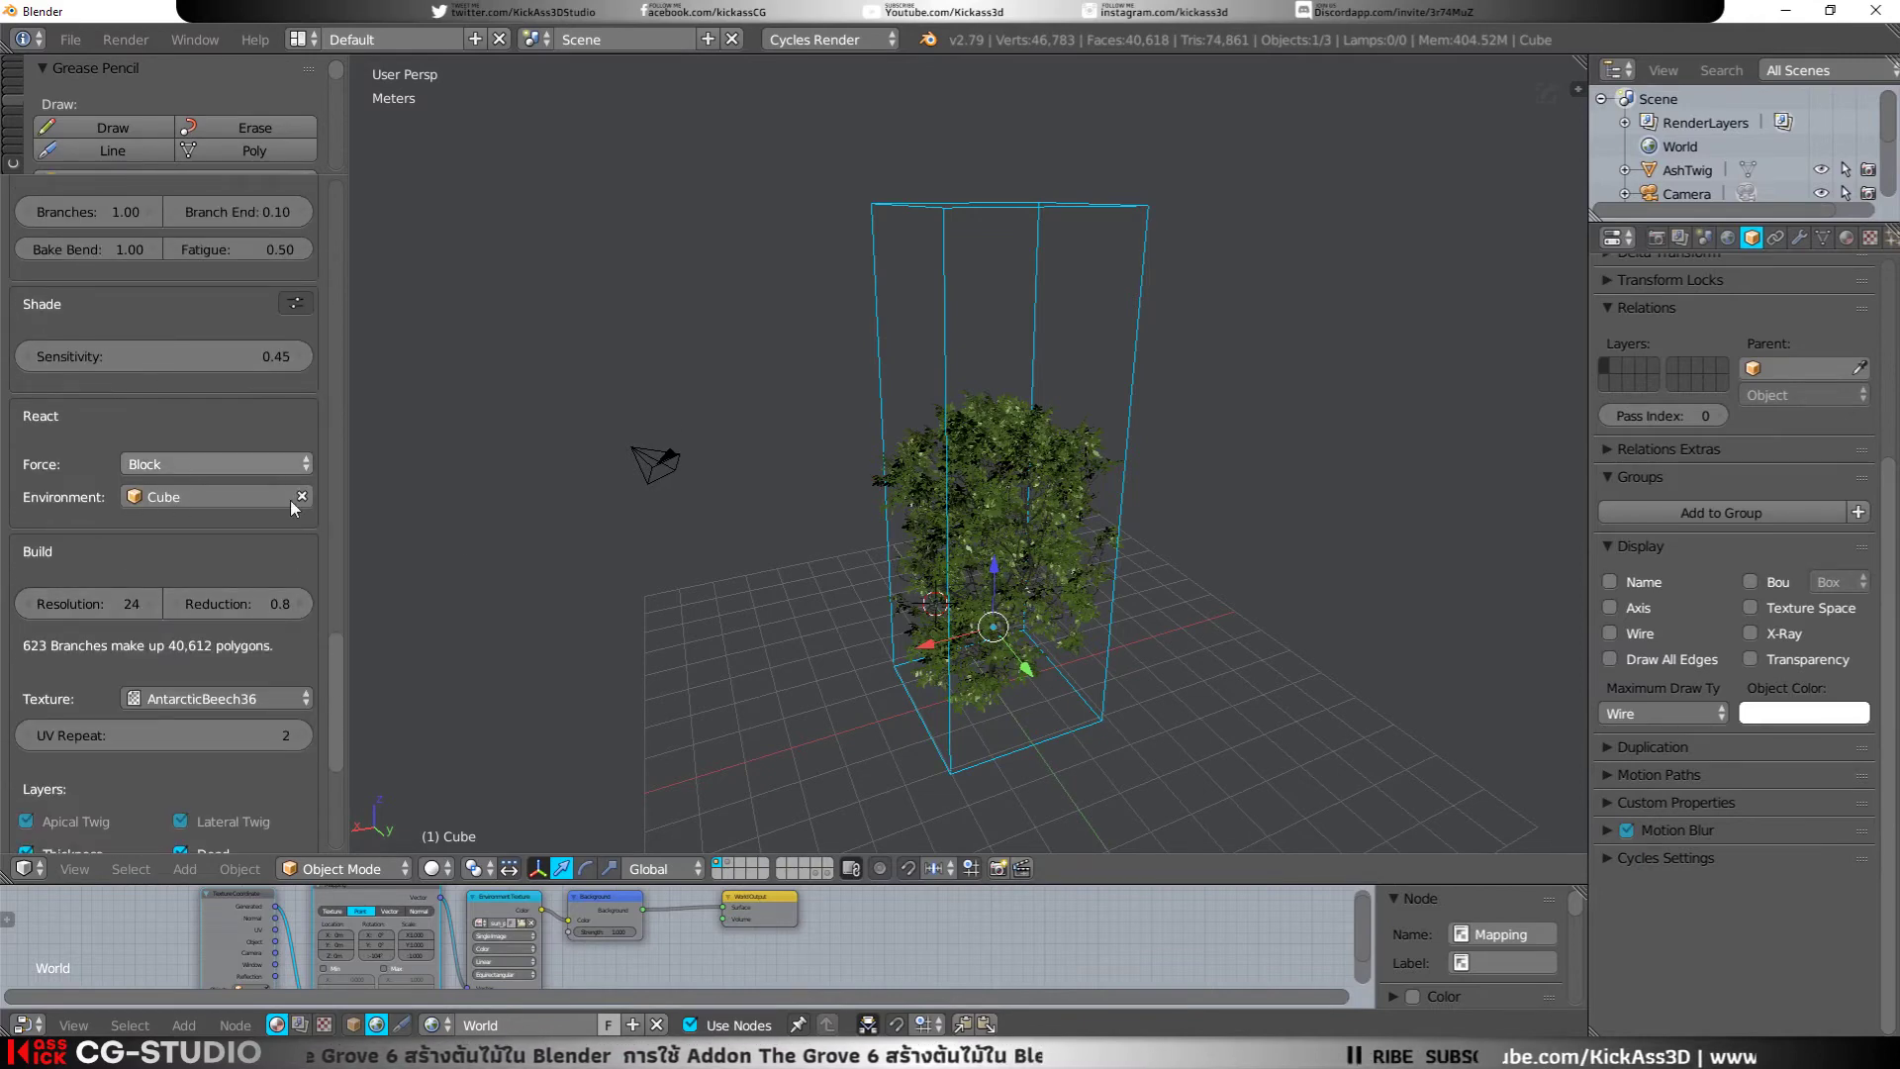
pyautogui.moveTo(920, 643)
pyautogui.mouseDown(button='middle')
pyautogui.moveTo(822, 533)
pyautogui.moveTo(833, 561)
pyautogui.mouseUp(button='middle')
pyautogui.scroll(2, 236, 479)
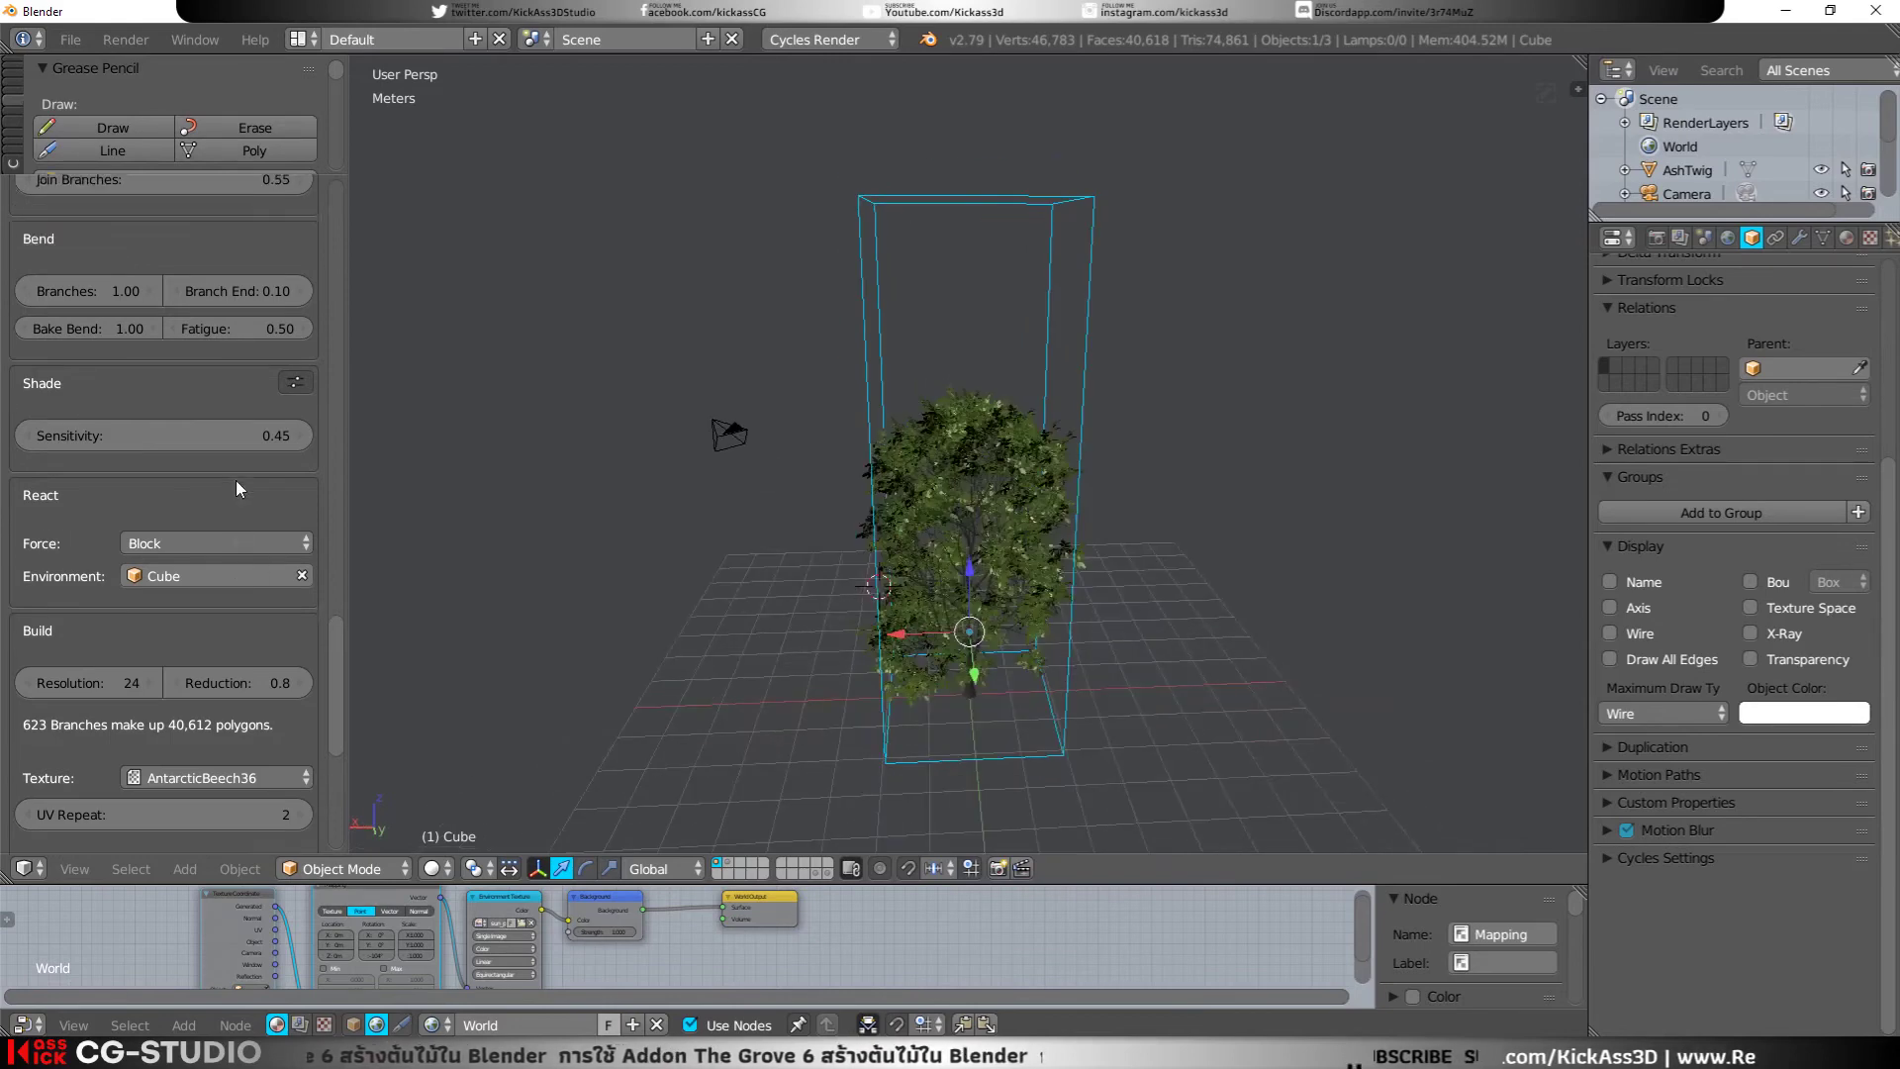
pyautogui.scroll(3, 227, 515)
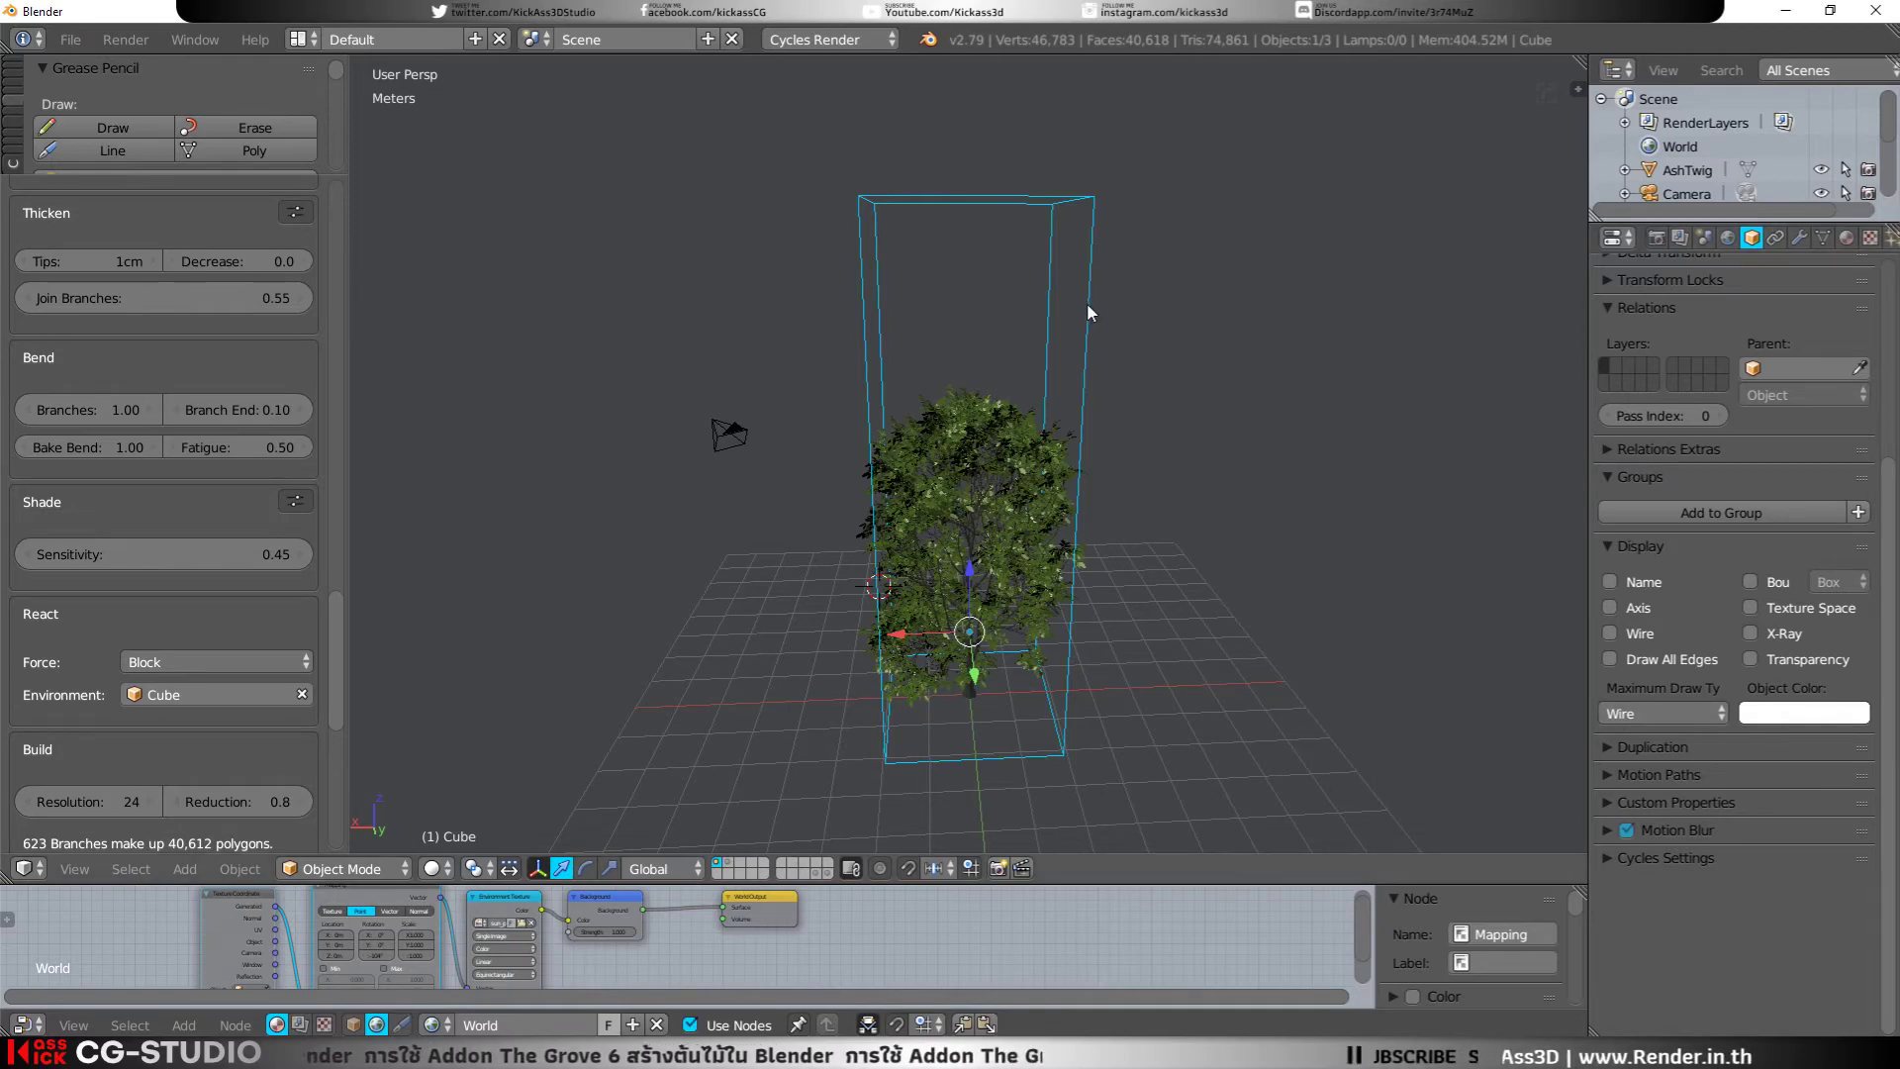
# Step: Cycle the cube's Maximum Draw Type through Solid and Bounds, ending on Wire
pyautogui.click(1638, 713)
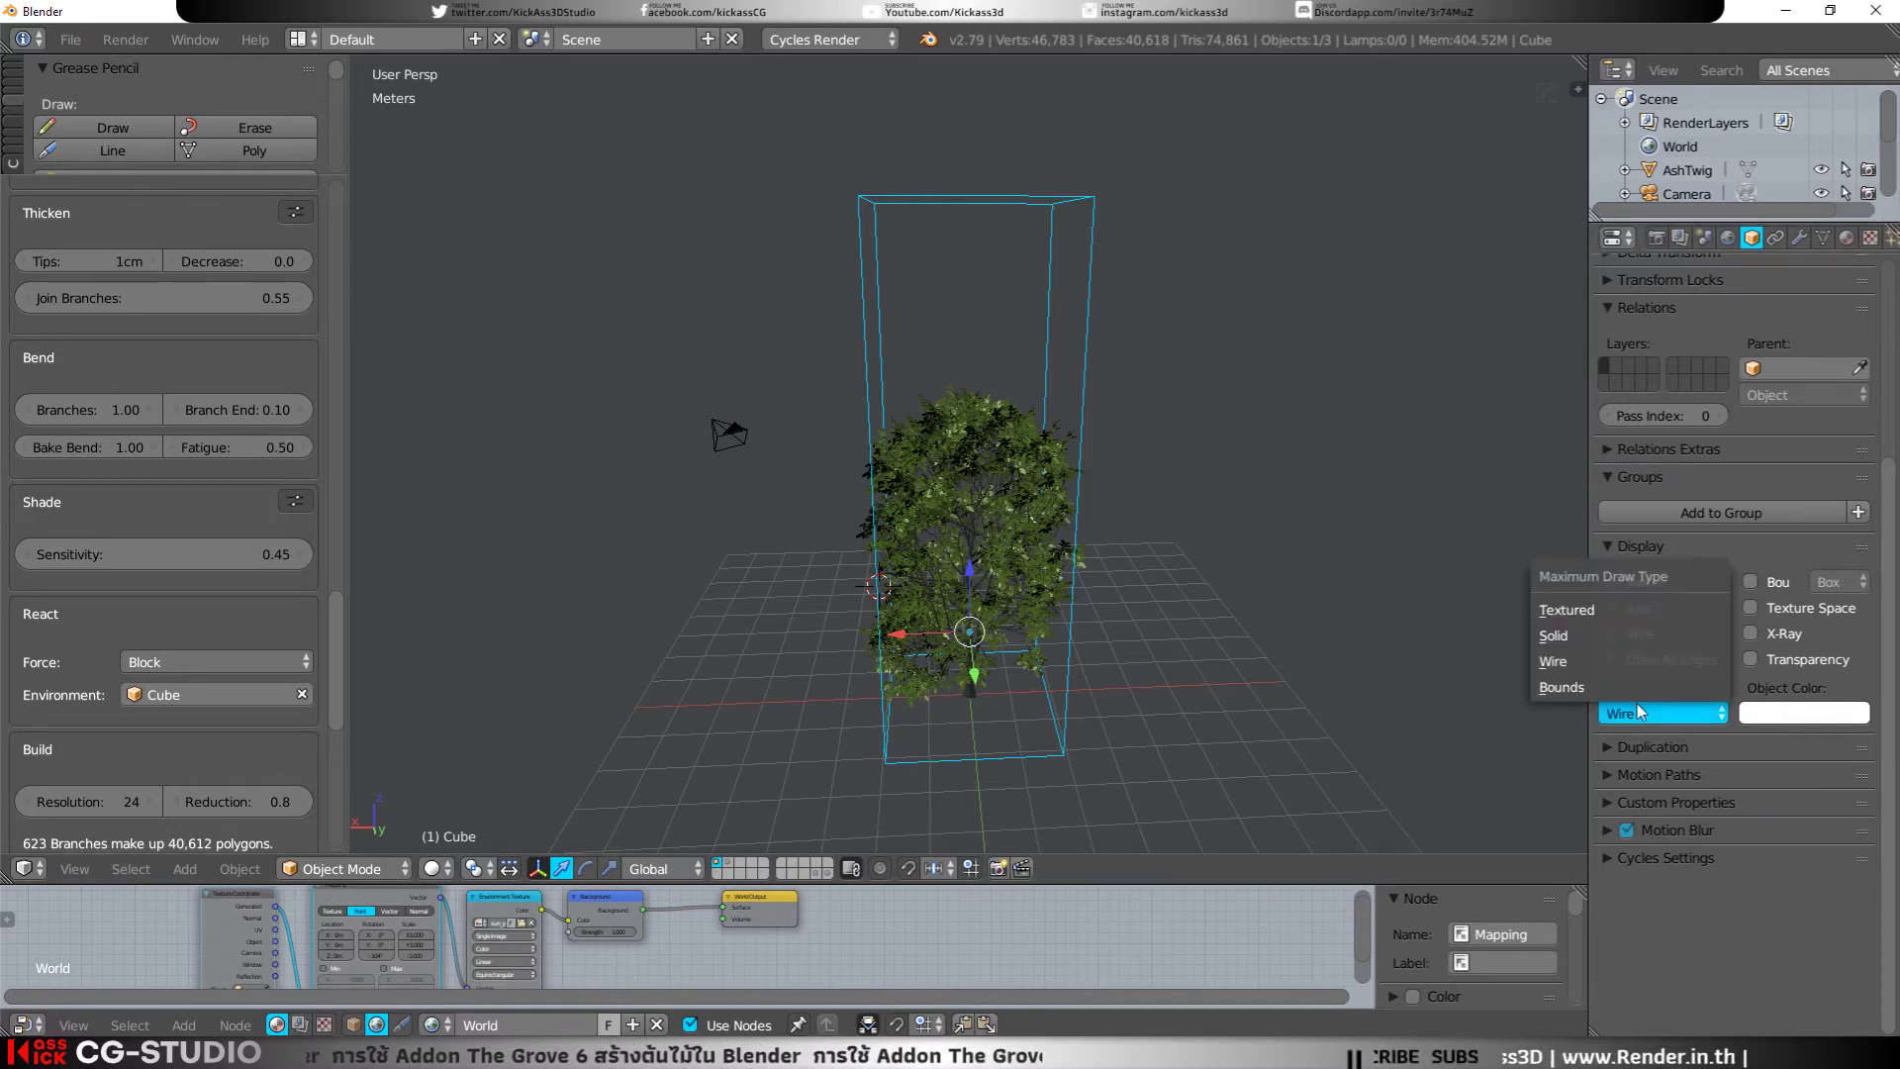
pyautogui.click(1580, 640)
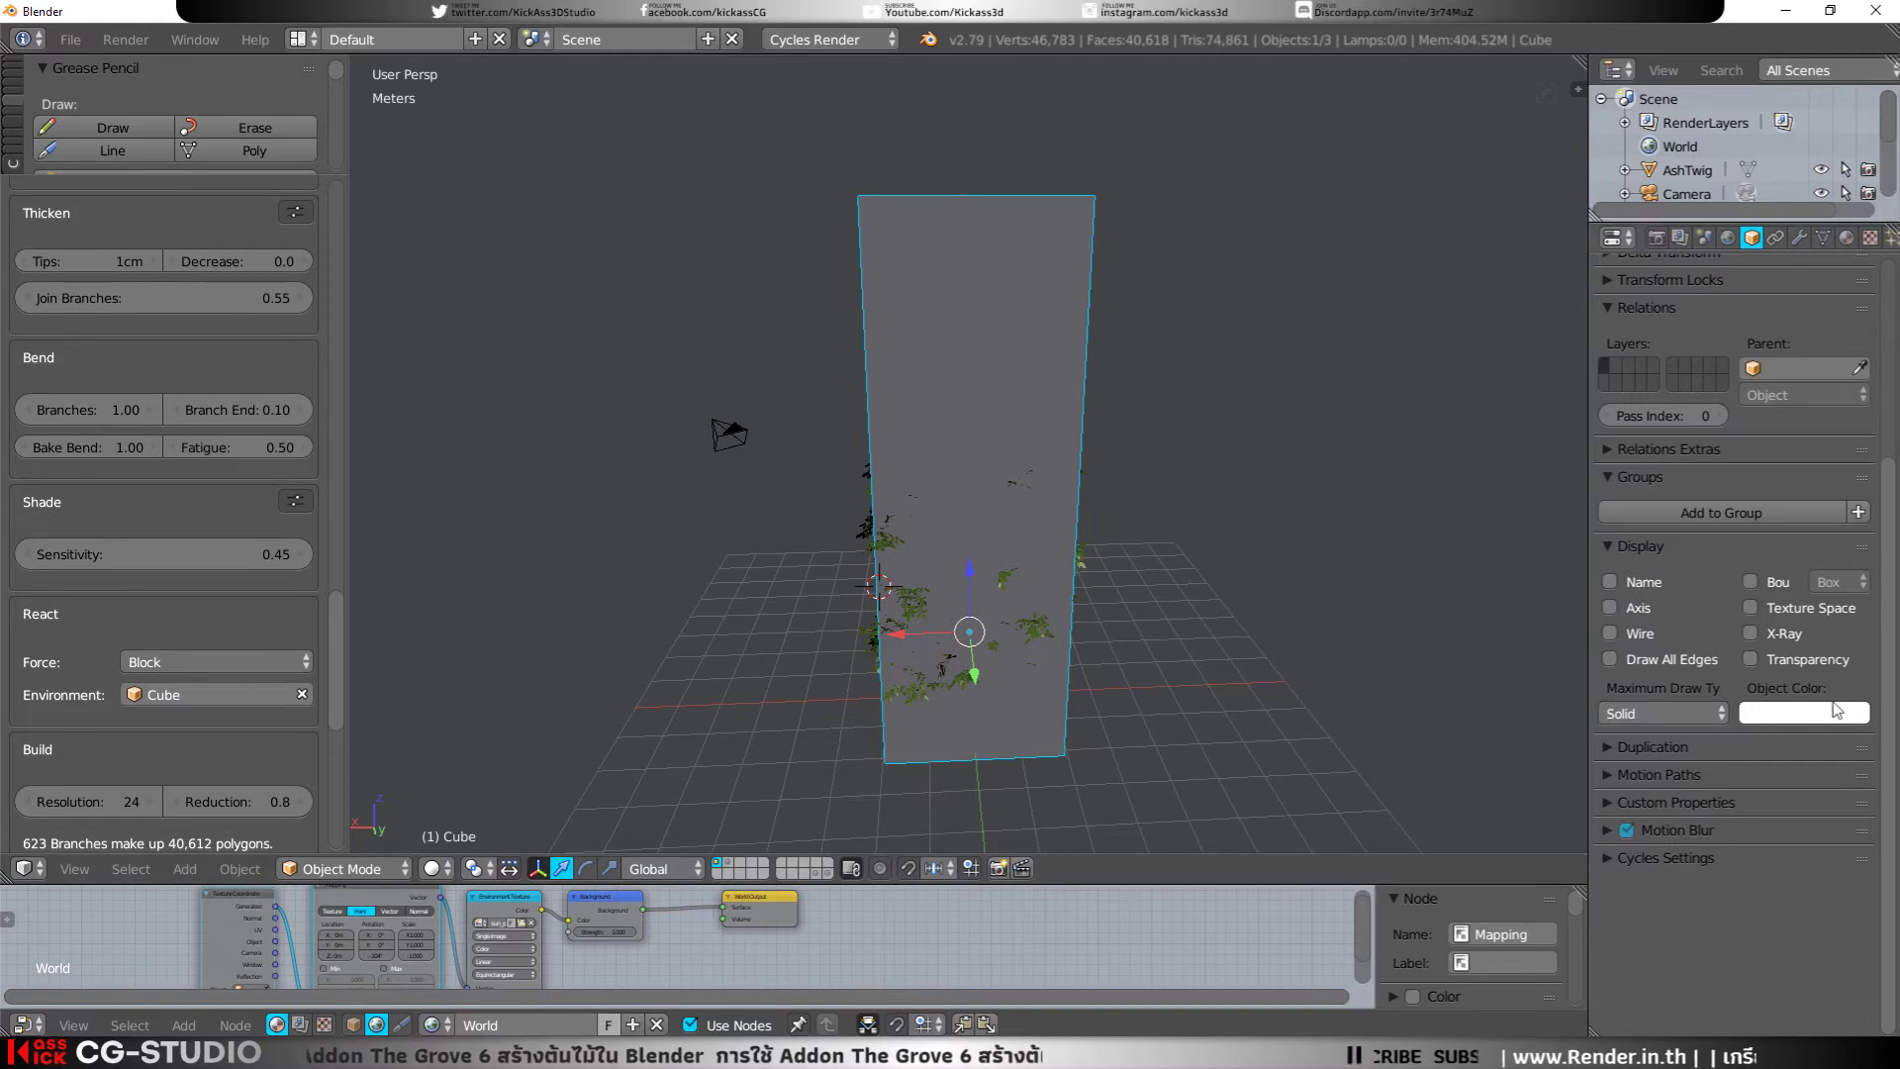
pyautogui.click(1681, 711)
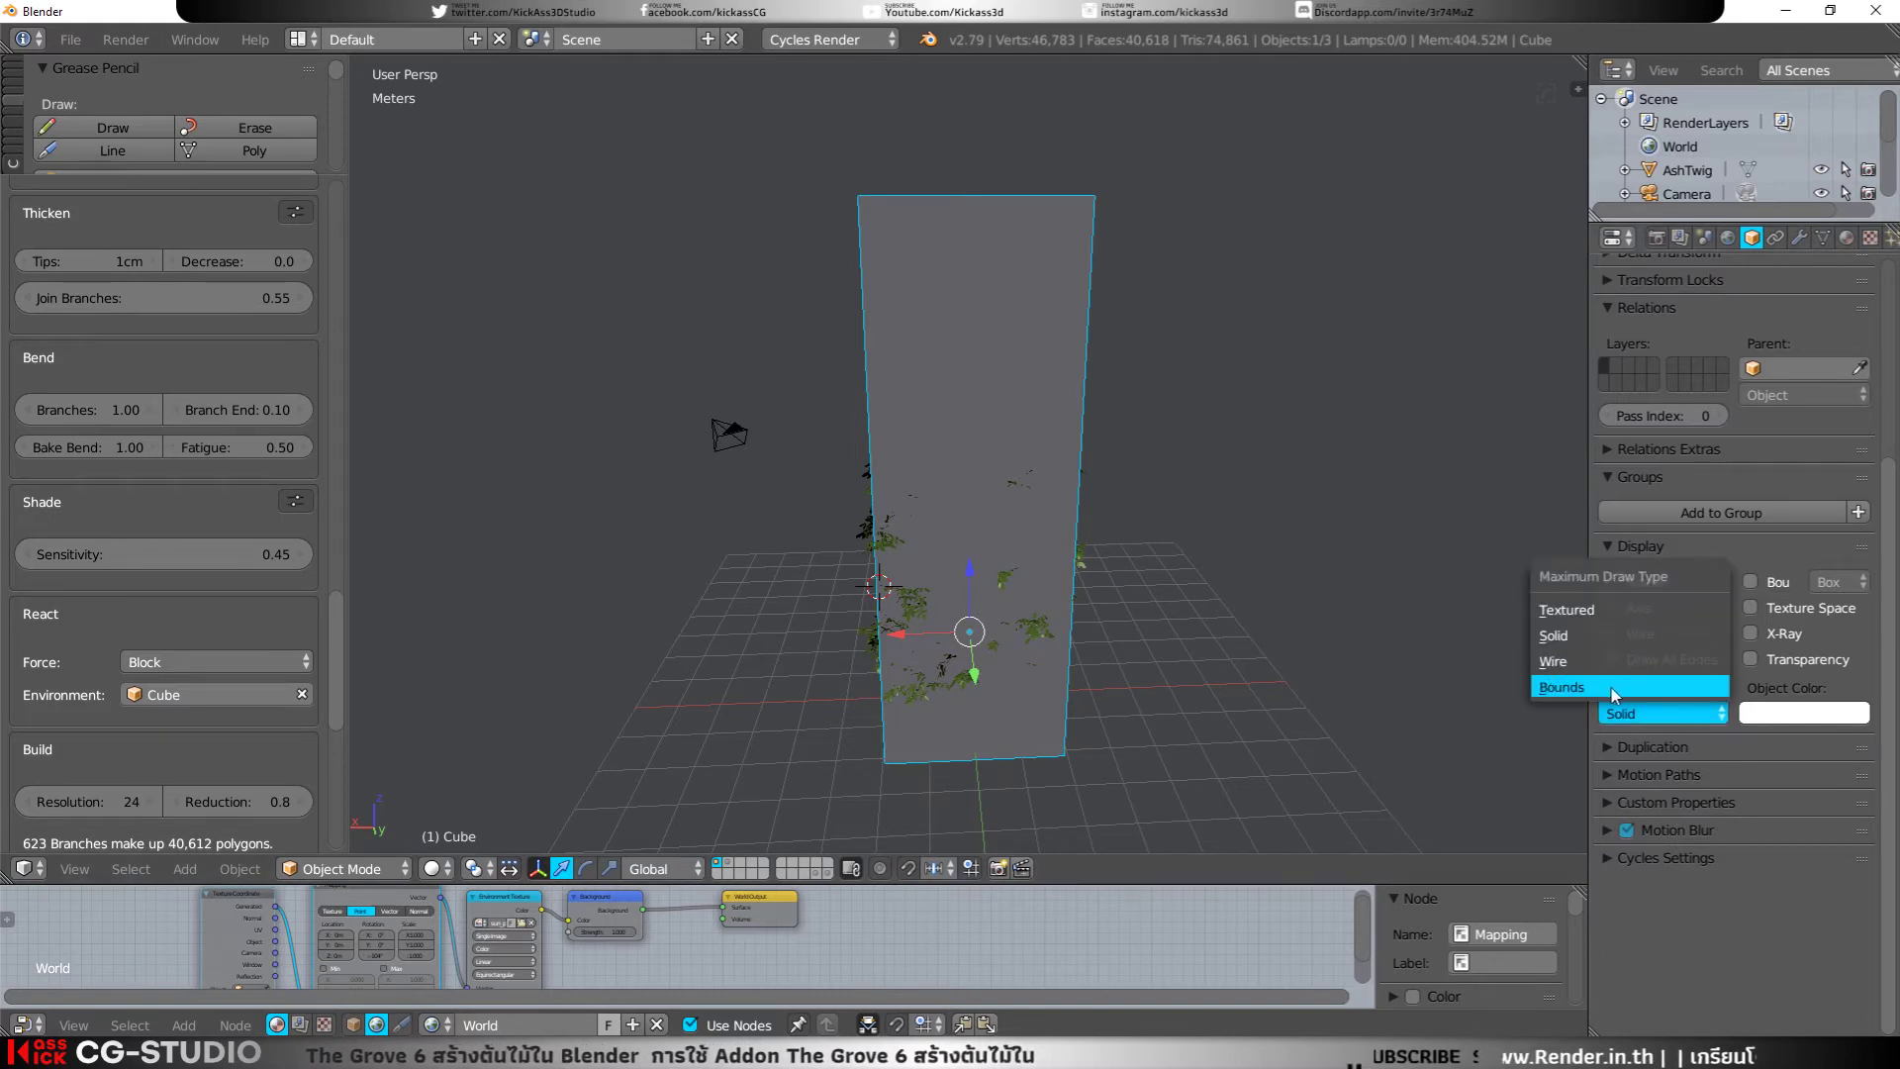
pyautogui.click(1583, 687)
pyautogui.click(1643, 713)
pyautogui.click(1635, 665)
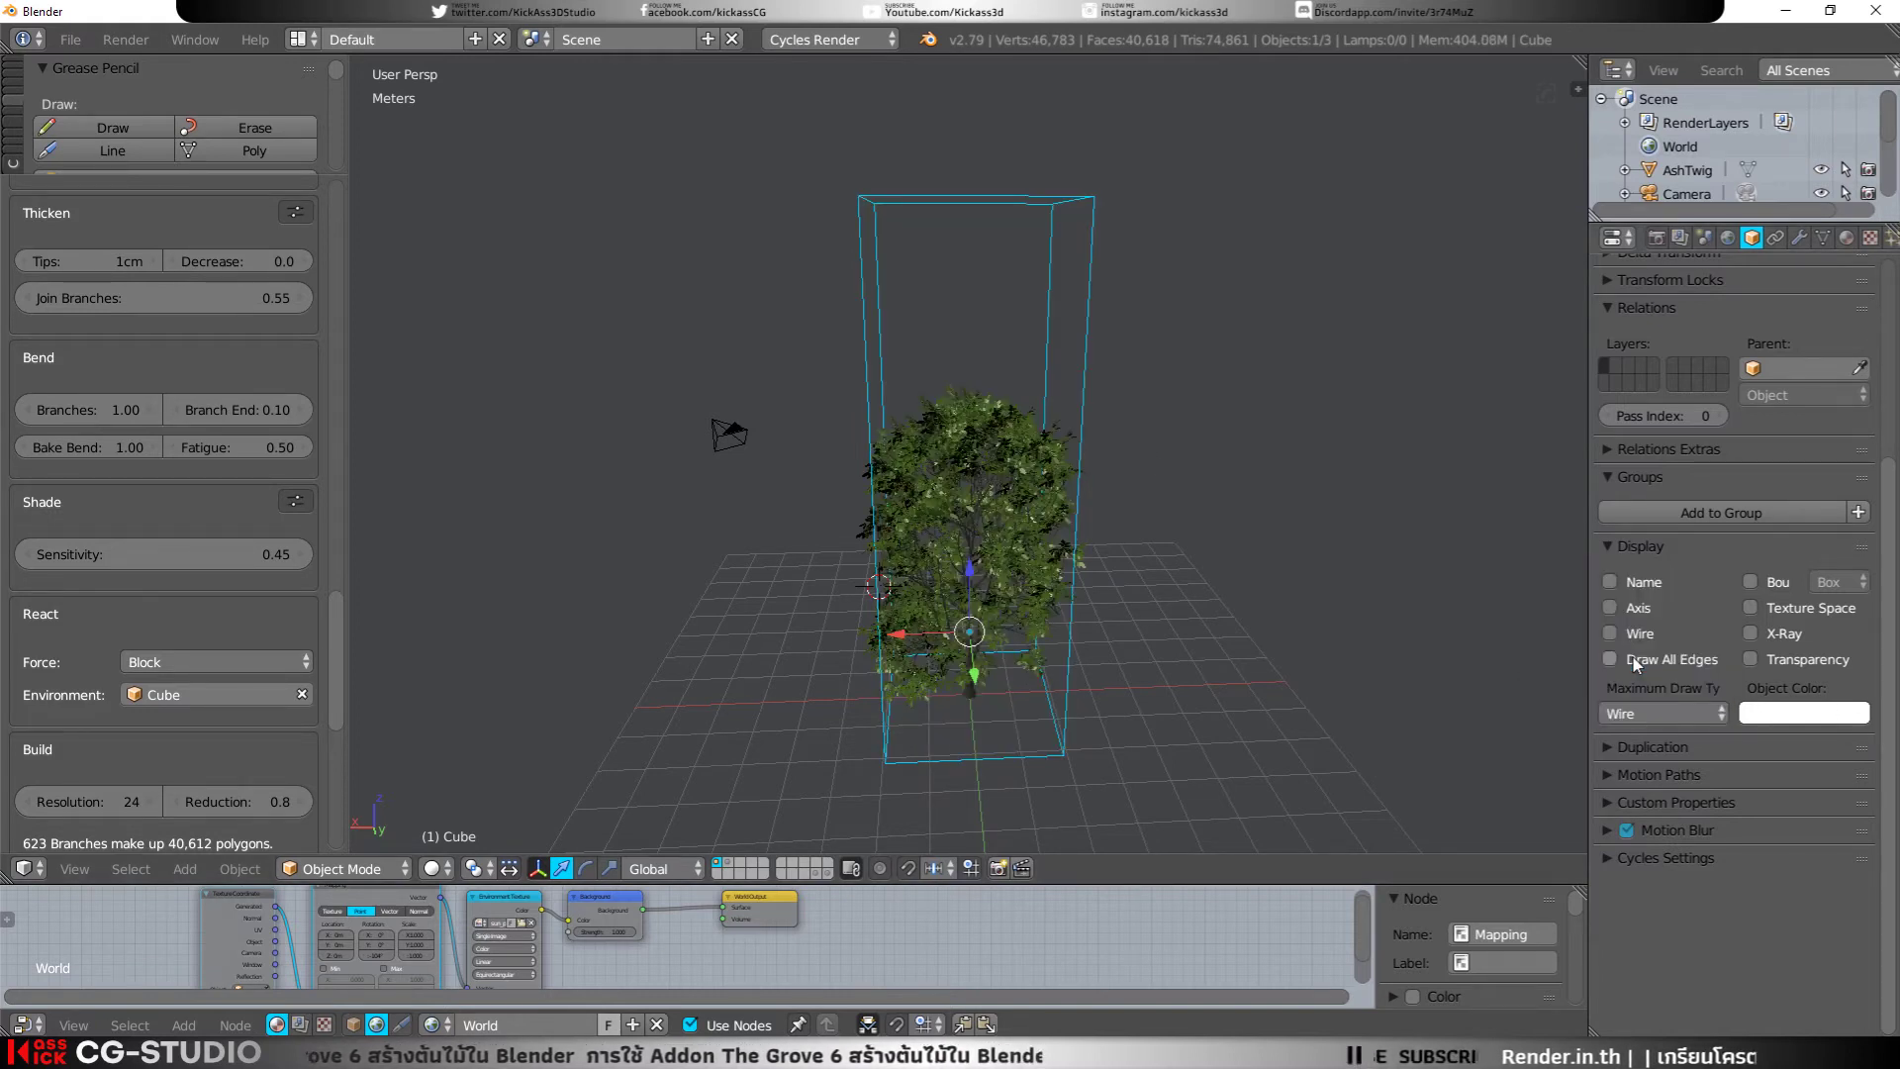
pyautogui.scroll(-5, 242, 482)
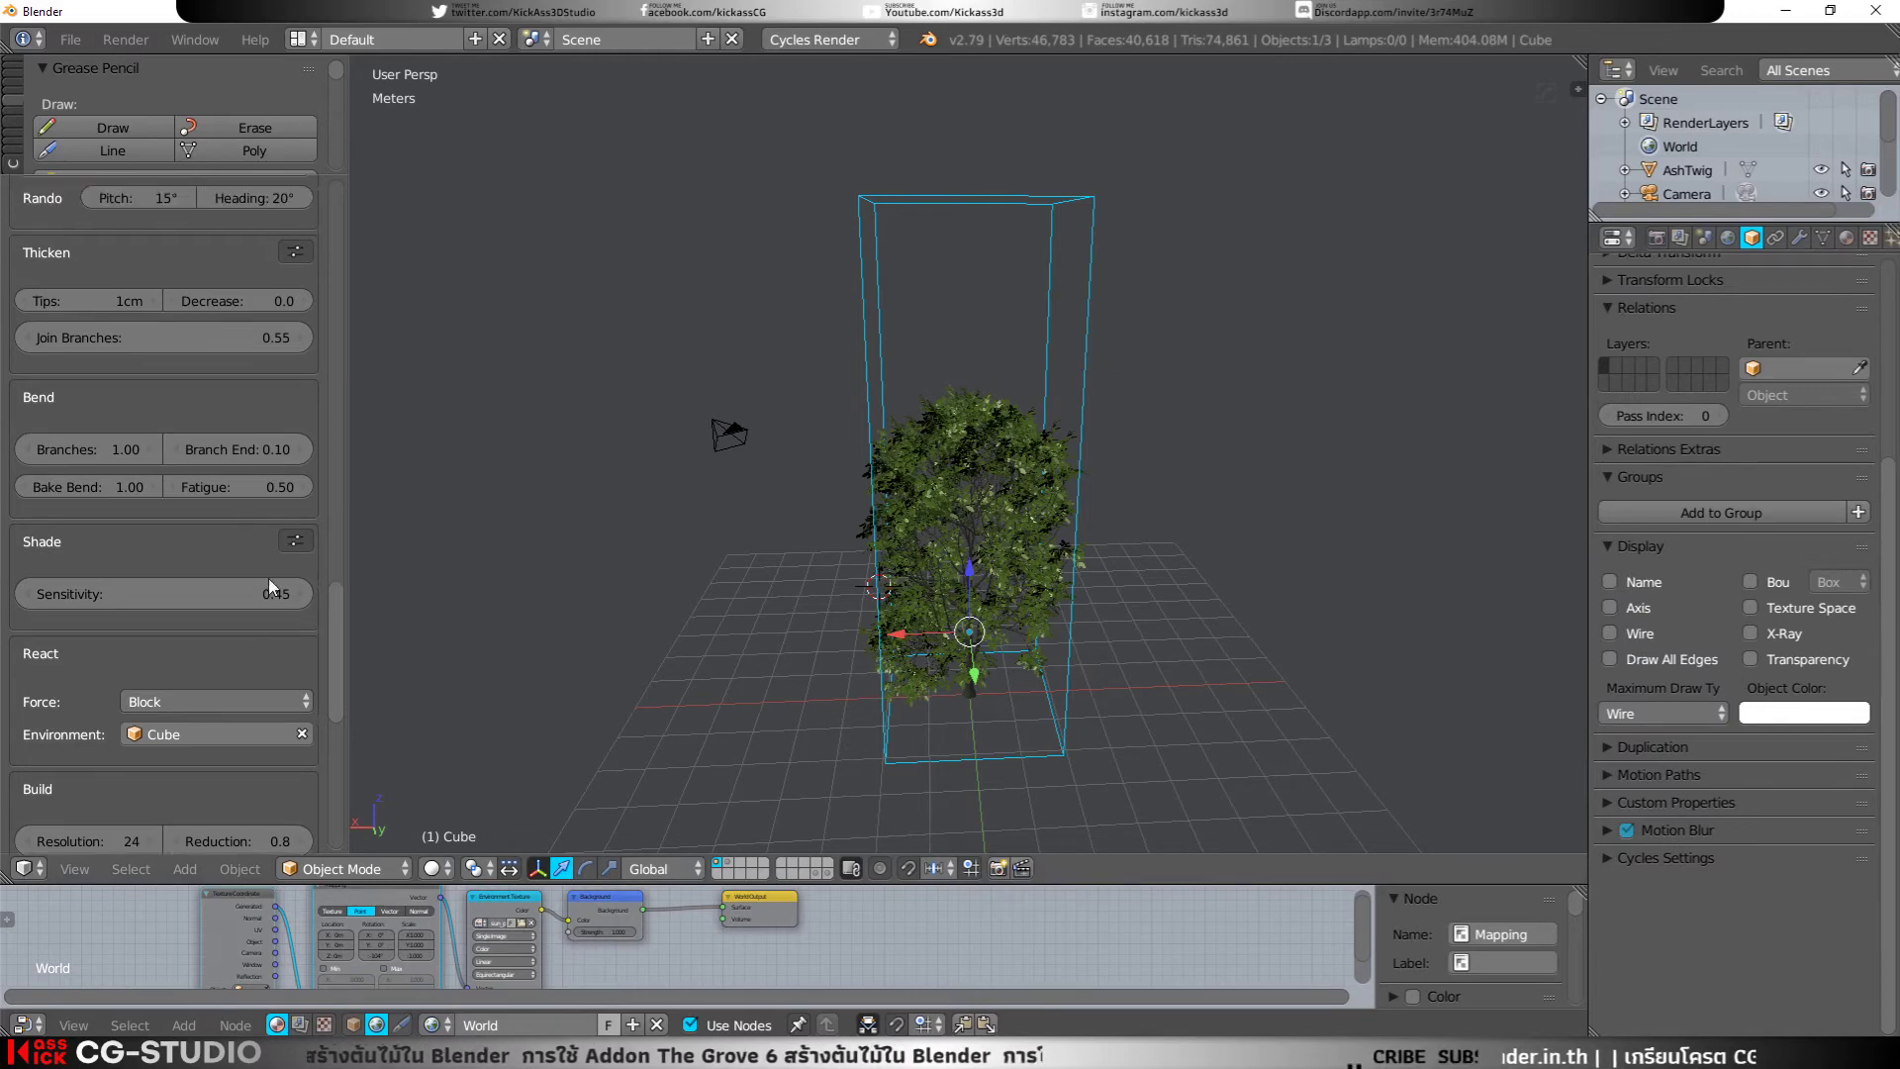
pyautogui.scroll(-5, 279, 604)
pyautogui.scroll(-5, 271, 566)
pyautogui.scroll(-5, 269, 559)
pyautogui.scroll(5, 269, 555)
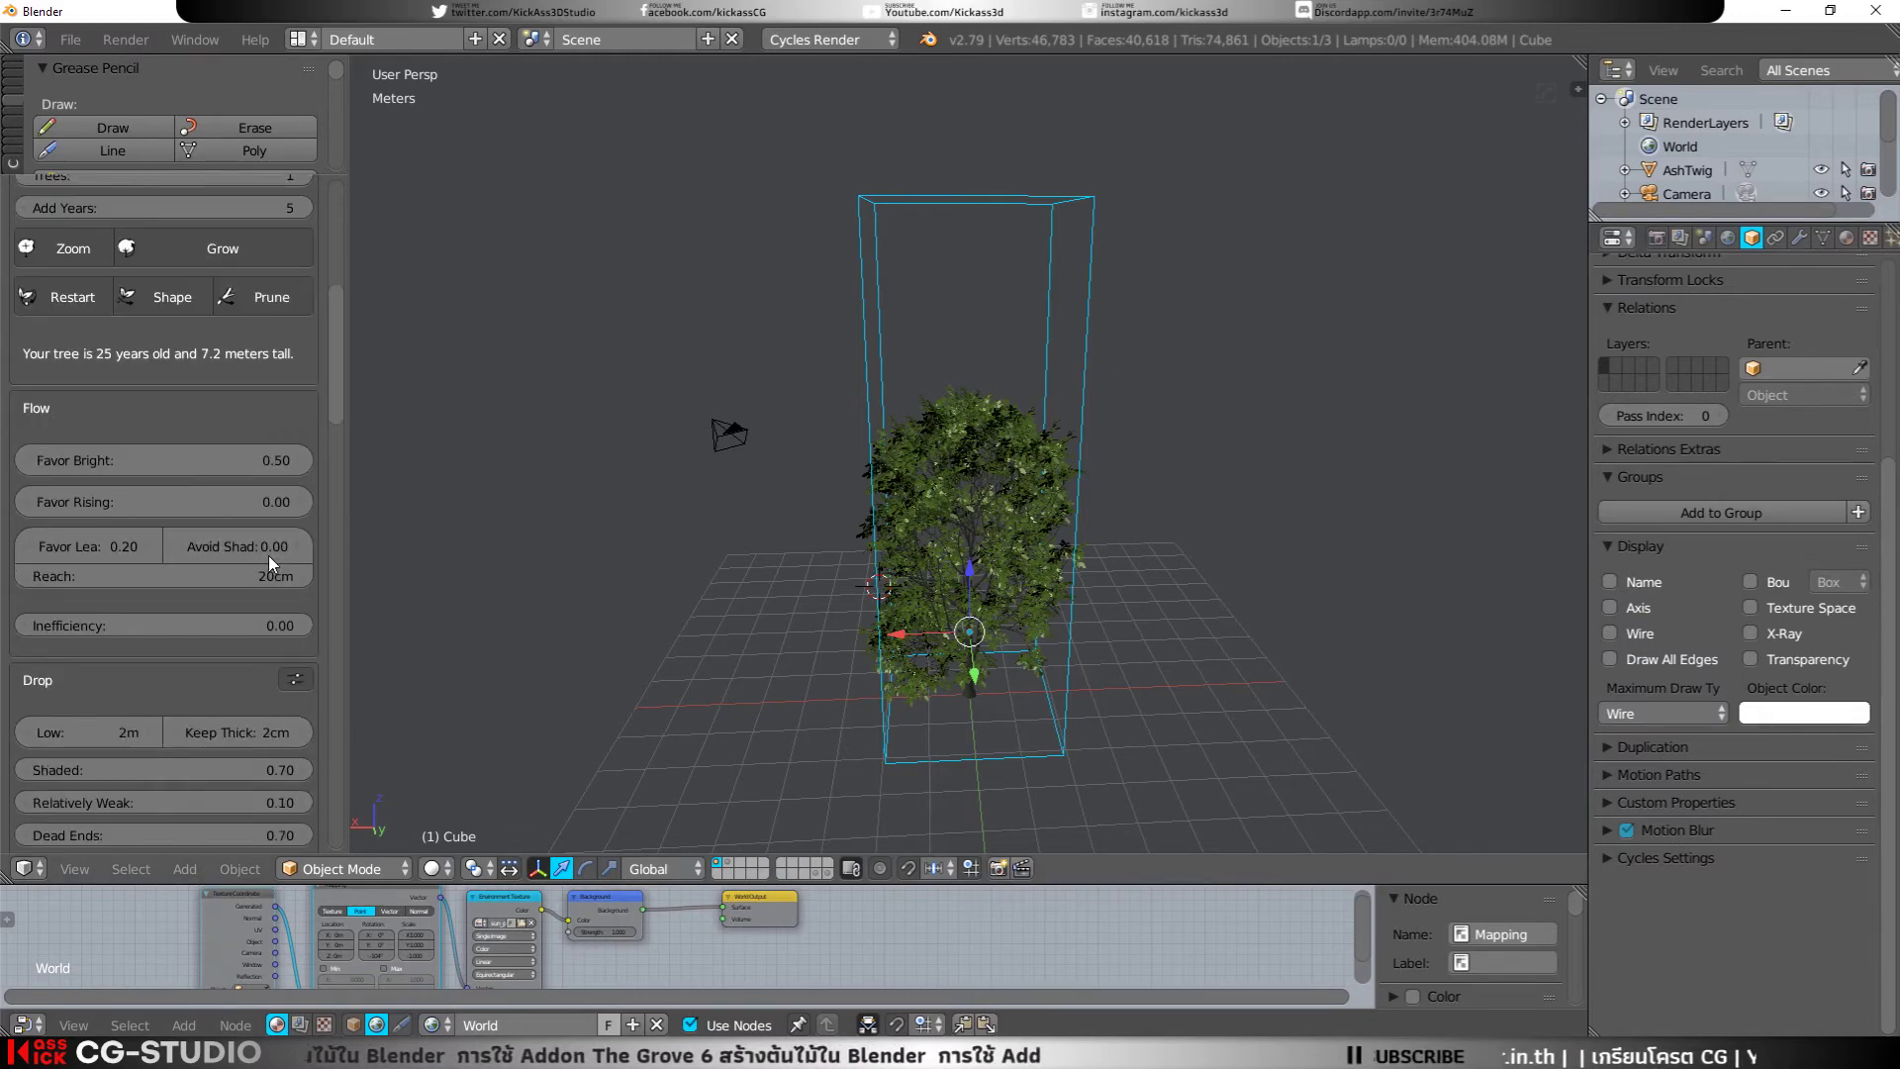
pyautogui.scroll(5, 267, 552)
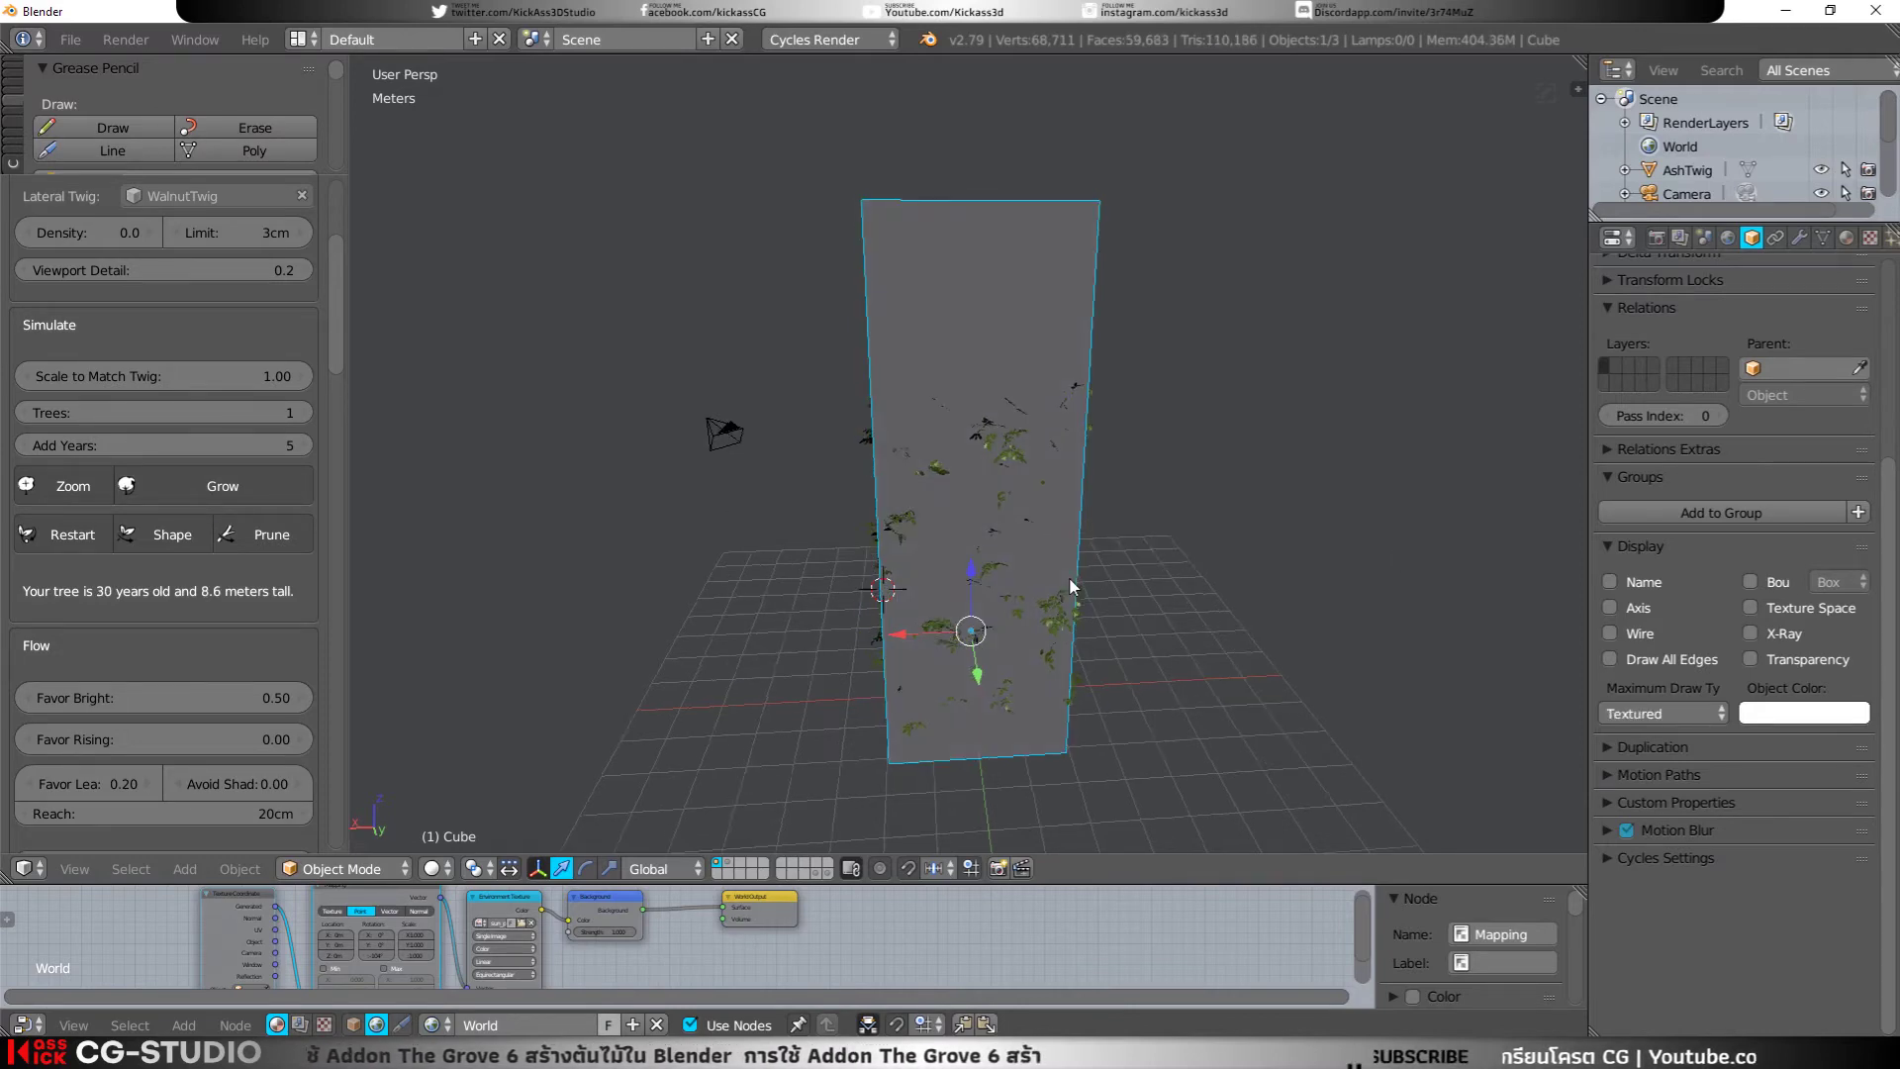
# Step: Set the walnut tree's draw type to Wire and keep the cube as Wire
pyautogui.moveTo(1069, 576); pyautogui.dragTo(1133, 578, button='middle')
pyautogui.rightClick(1019, 360)
pyautogui.click(1636, 711)
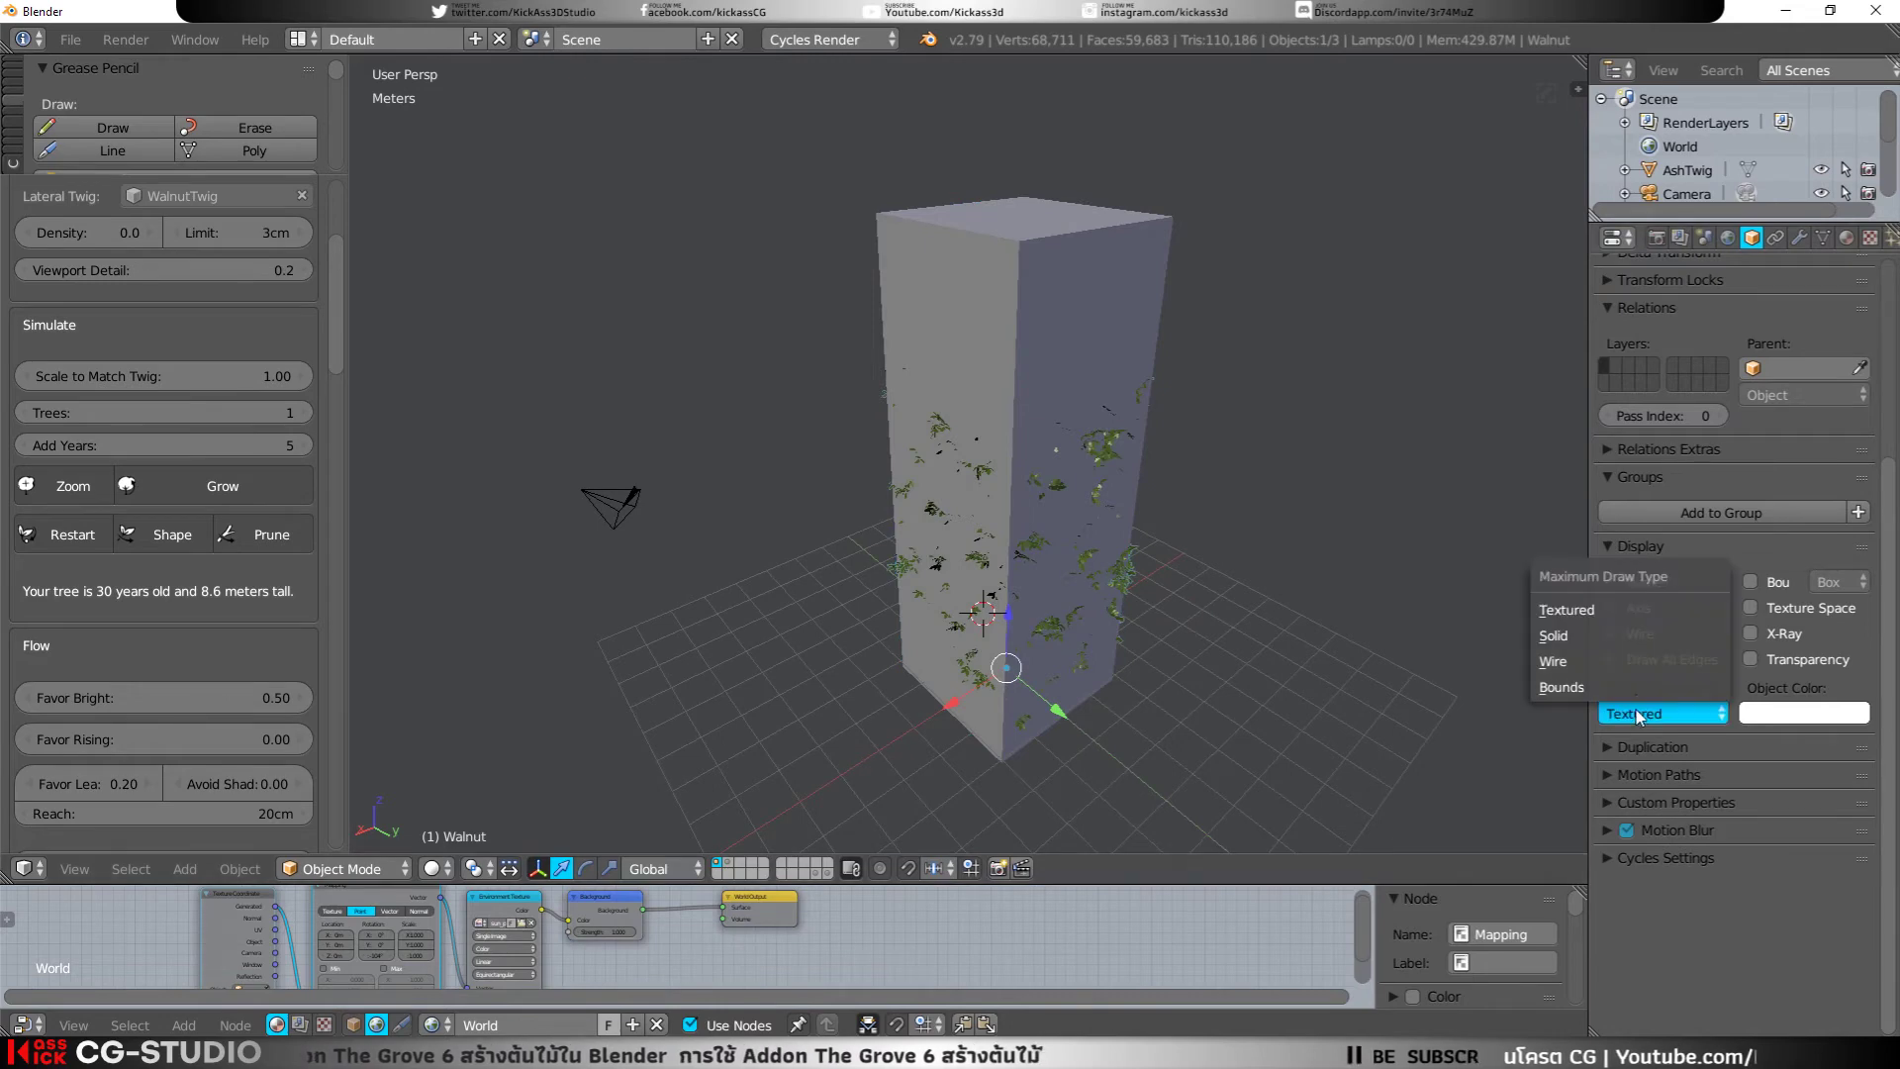
pyautogui.click(1607, 673)
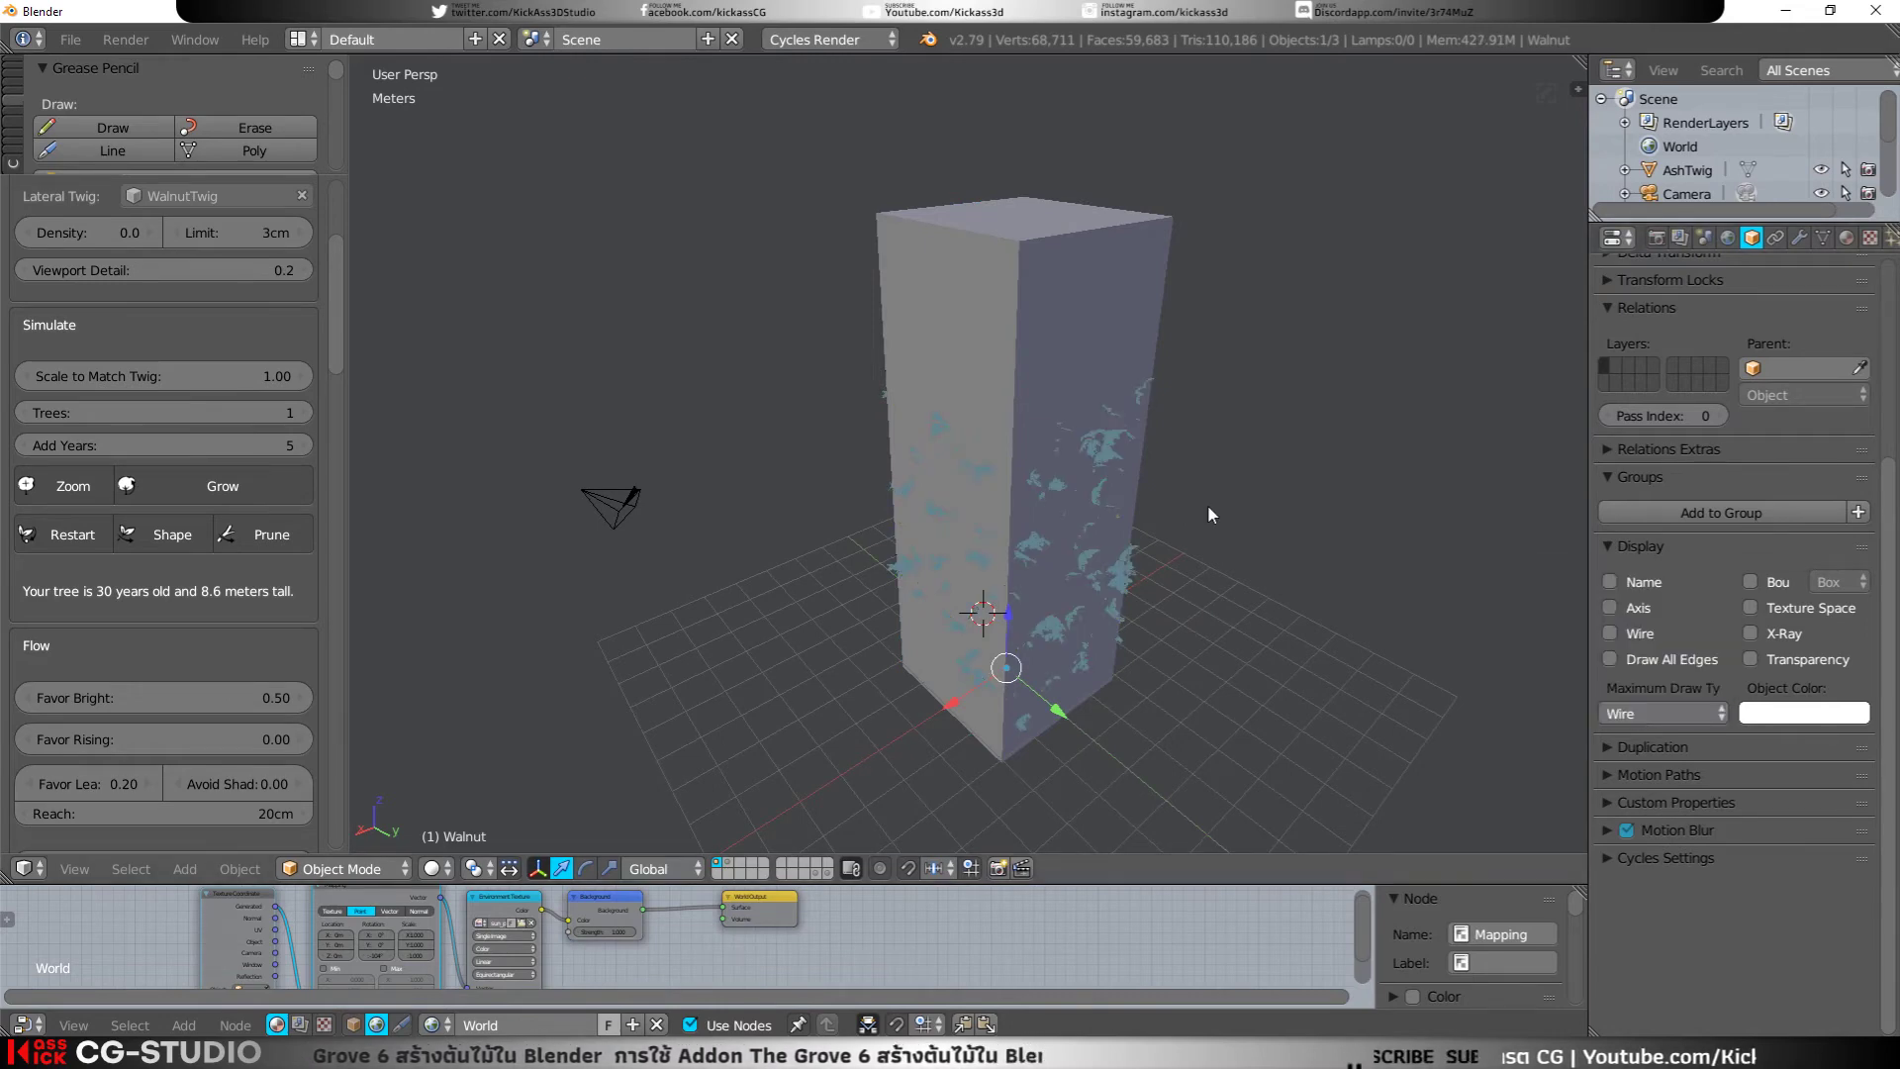
pyautogui.rightClick(1095, 247)
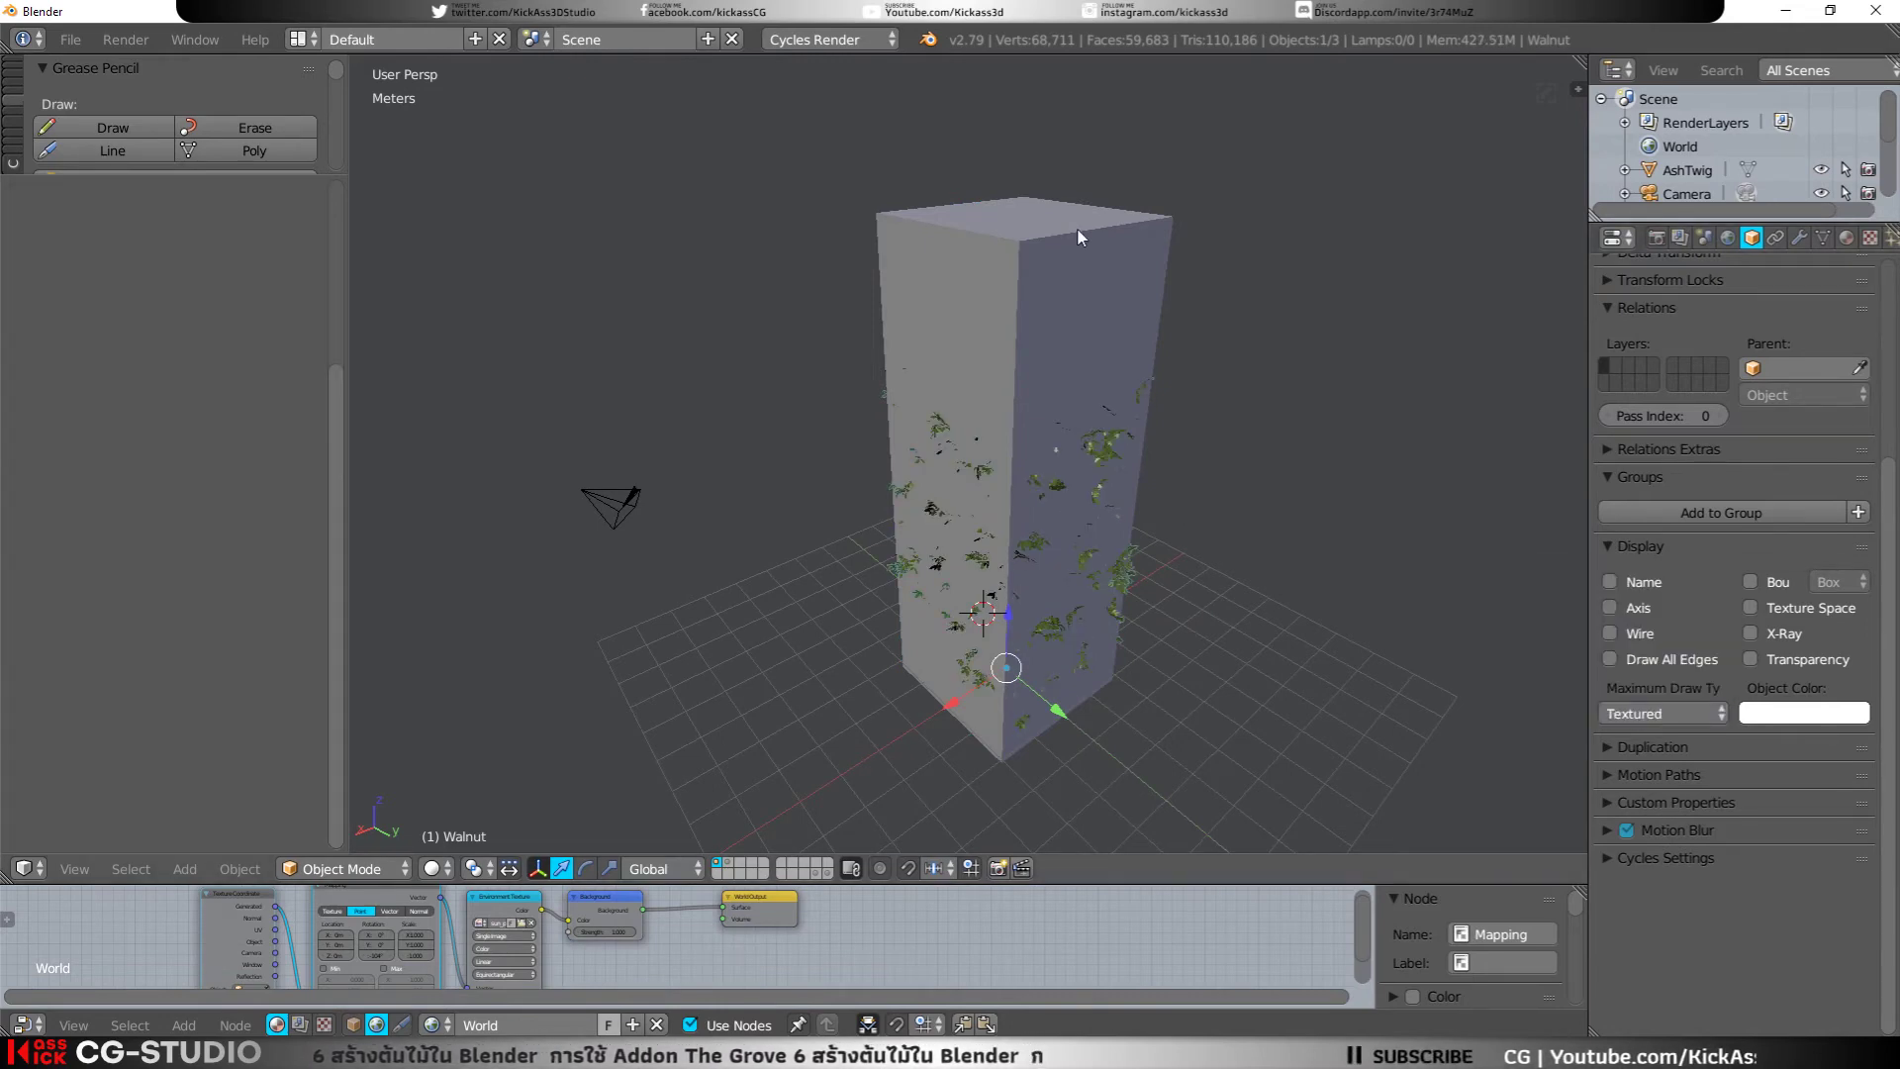
pyautogui.click(1635, 711)
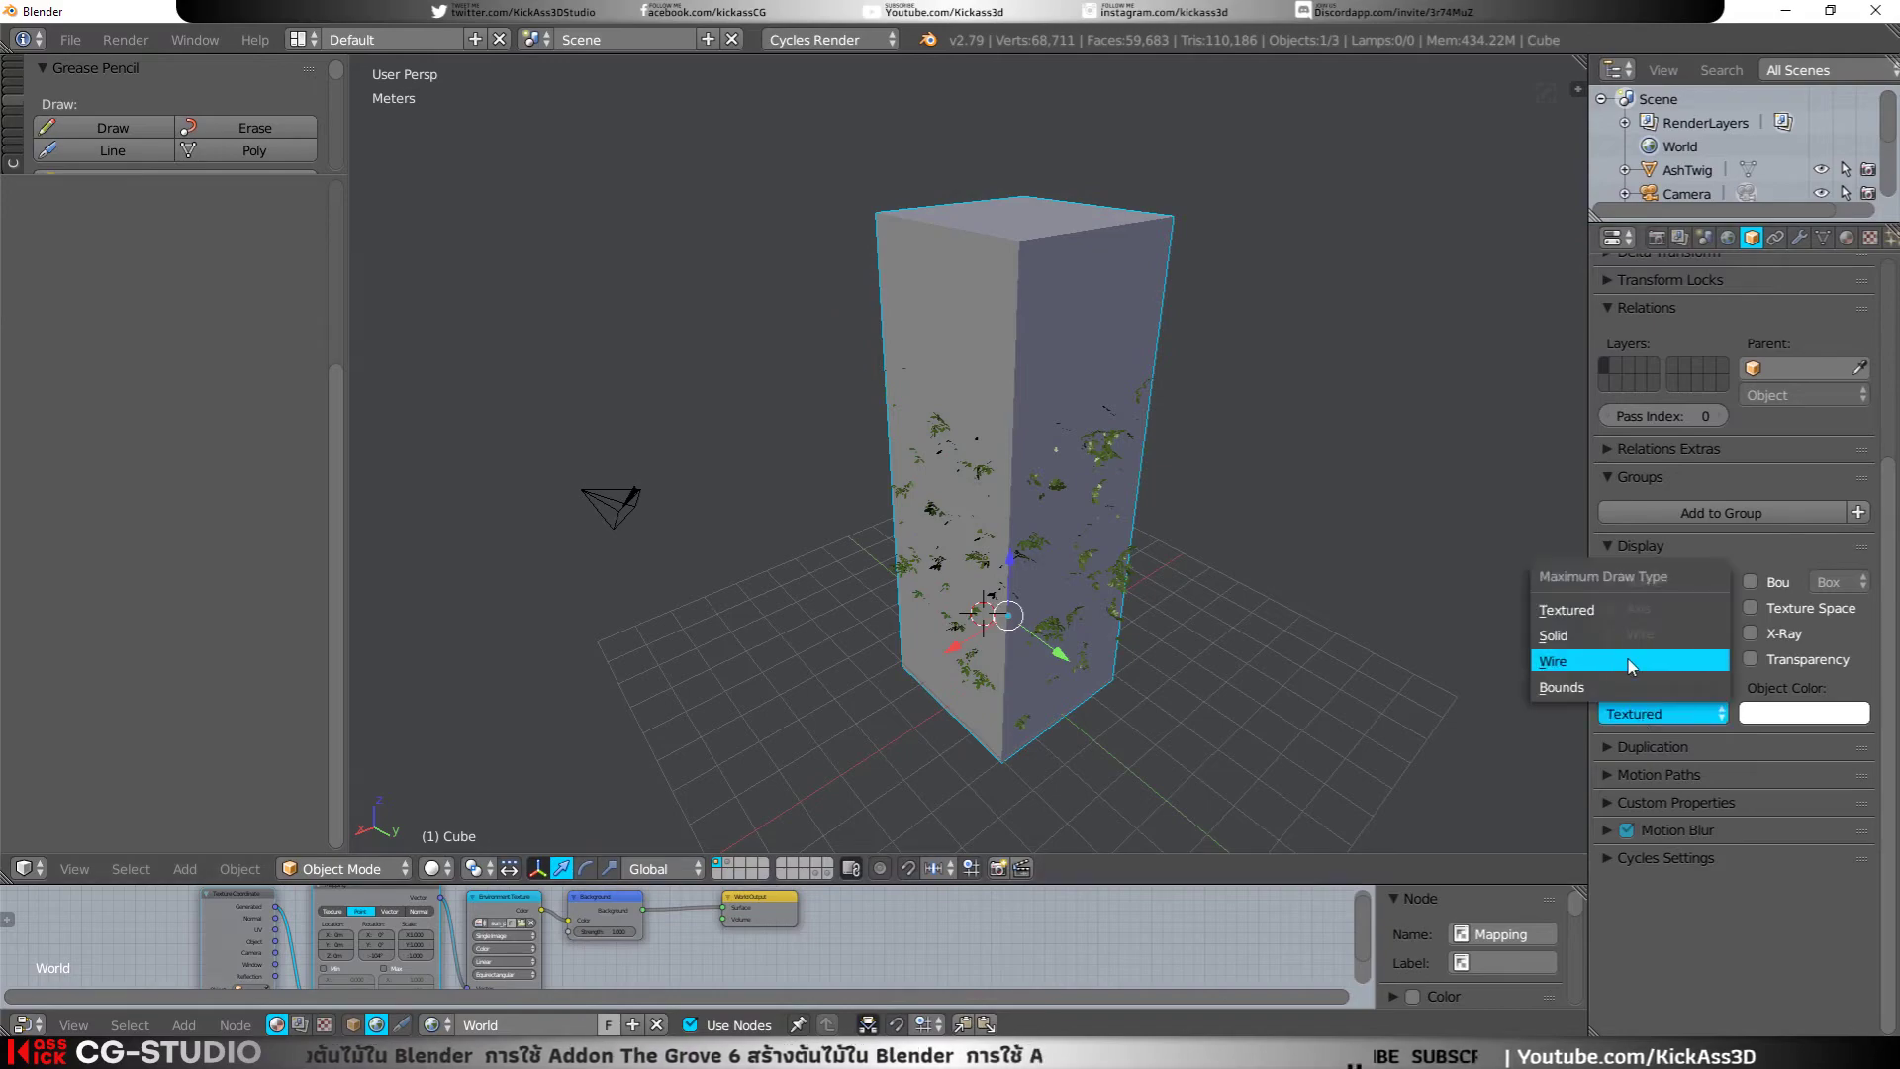
pyautogui.click(1629, 659)
# Step: Orbit around the tree inside the wireframe cube, selecting the tree and cube in turn
pyautogui.scroll(1, 1144, 408)
pyautogui.scroll(3, 1037, 466)
pyautogui.moveTo(1037, 466)
pyautogui.mouseDown(button='middle')
pyautogui.moveTo(1047, 534)
pyautogui.moveTo(988, 602)
pyautogui.moveTo(1027, 658)
pyautogui.moveTo(1158, 602)
pyautogui.moveTo(1128, 598)
pyautogui.mouseUp(button='middle')
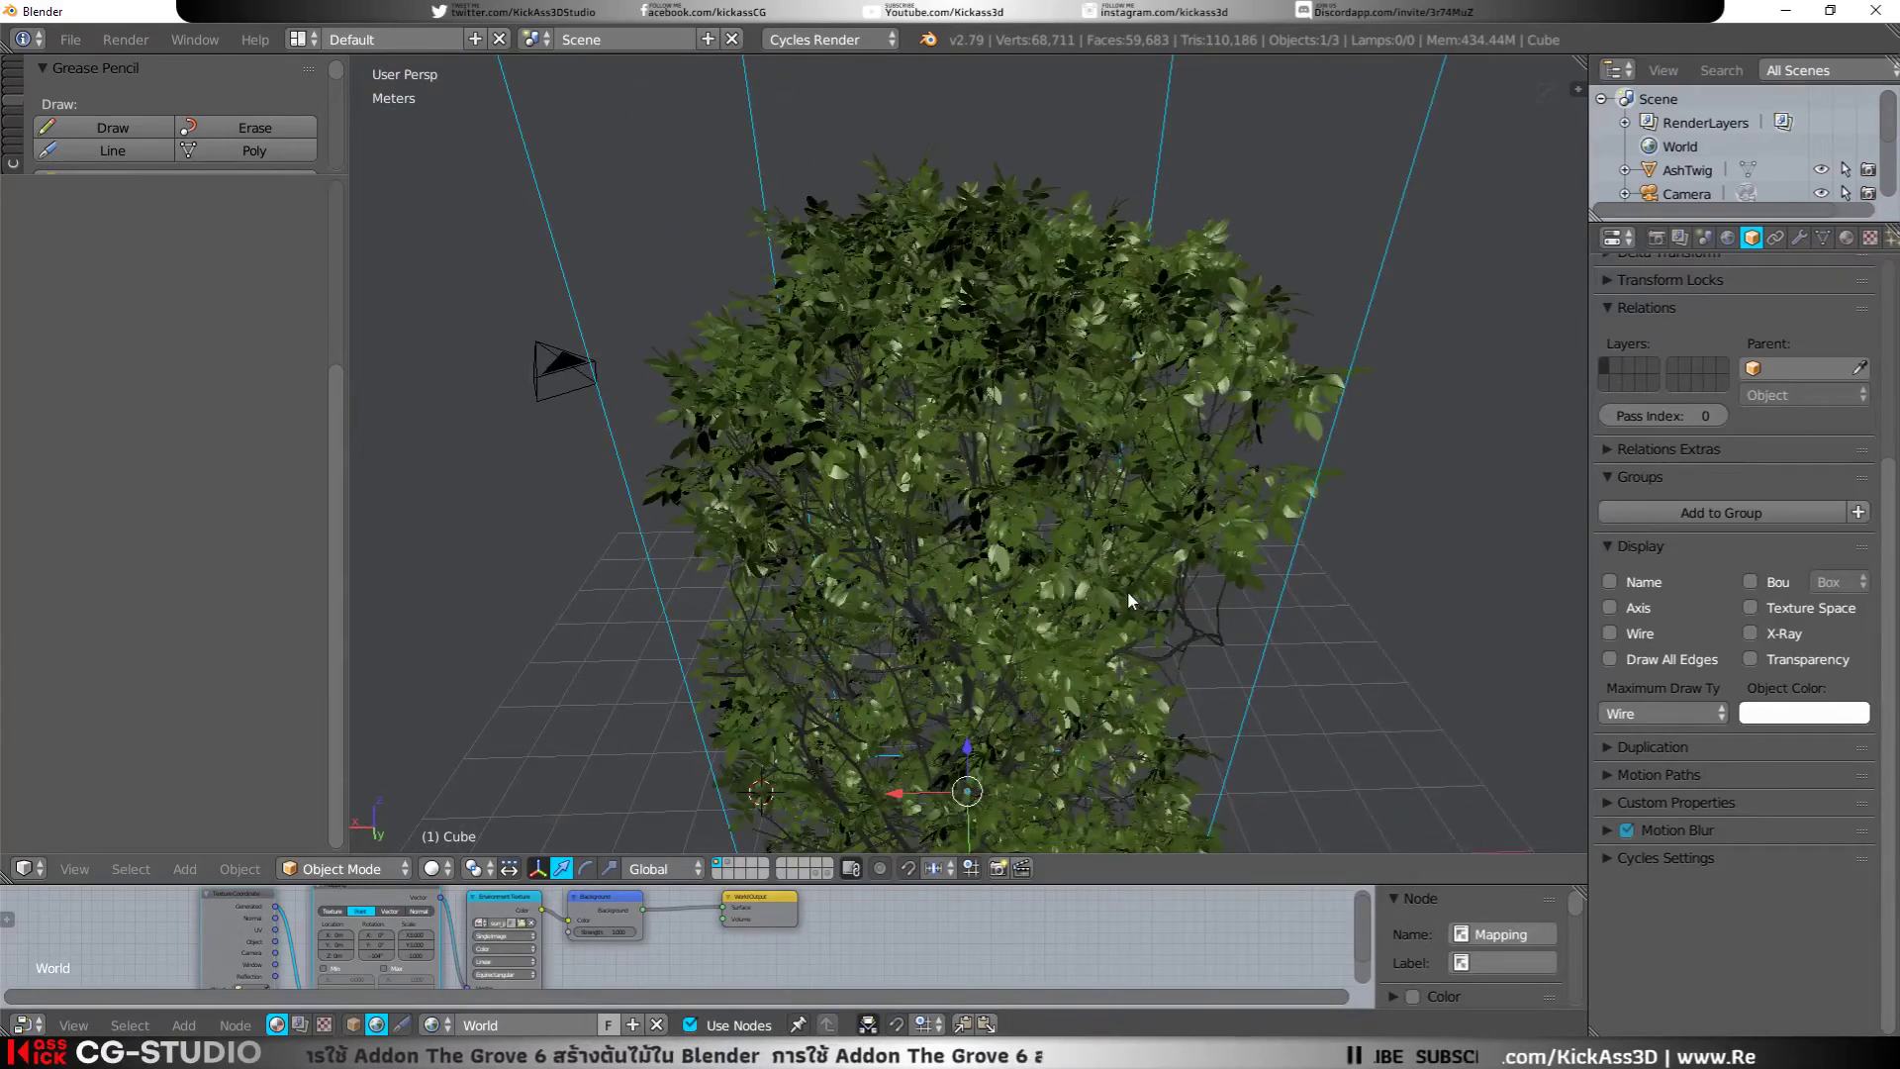
pyautogui.scroll(-5, 1112, 587)
pyautogui.moveTo(1107, 585); pyautogui.dragTo(1055, 471, button='middle')
pyautogui.rightClick(1039, 537)
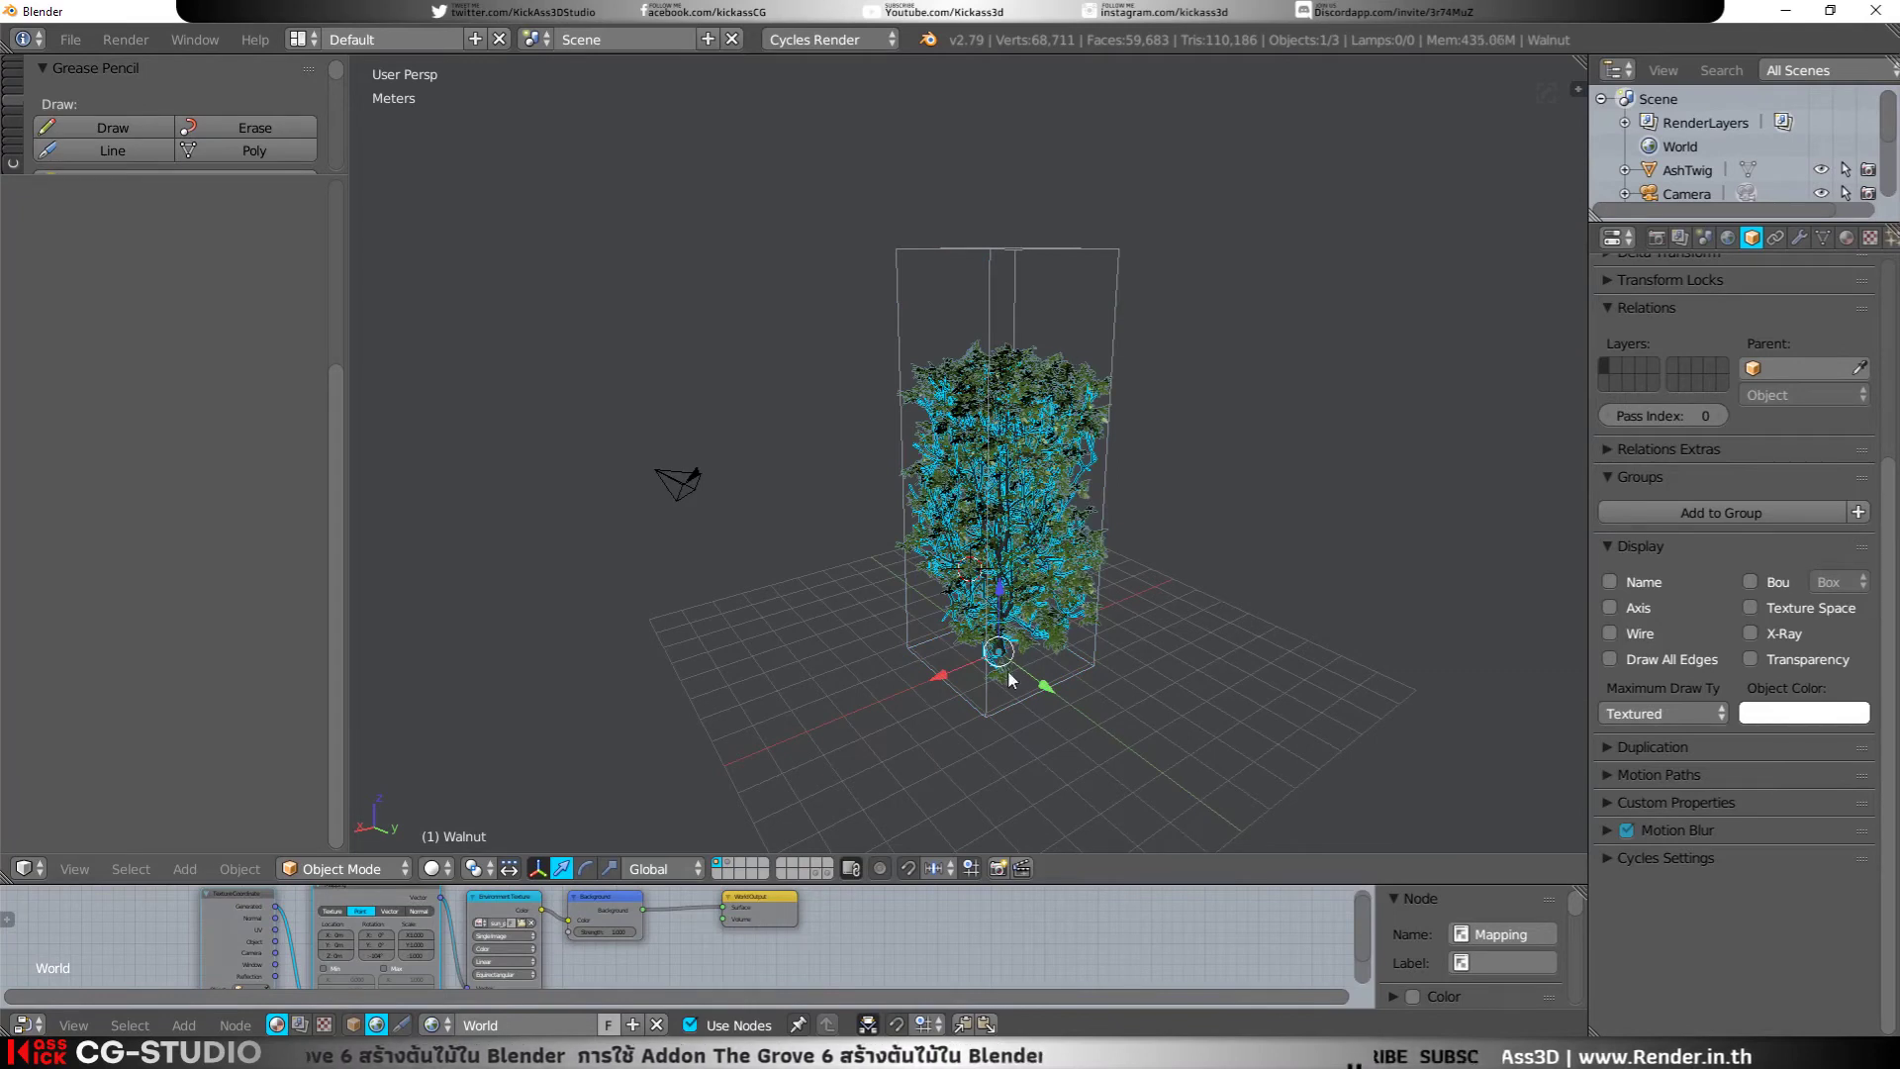
pyautogui.rightClick(982, 726)
pyautogui.rightClick(999, 661)
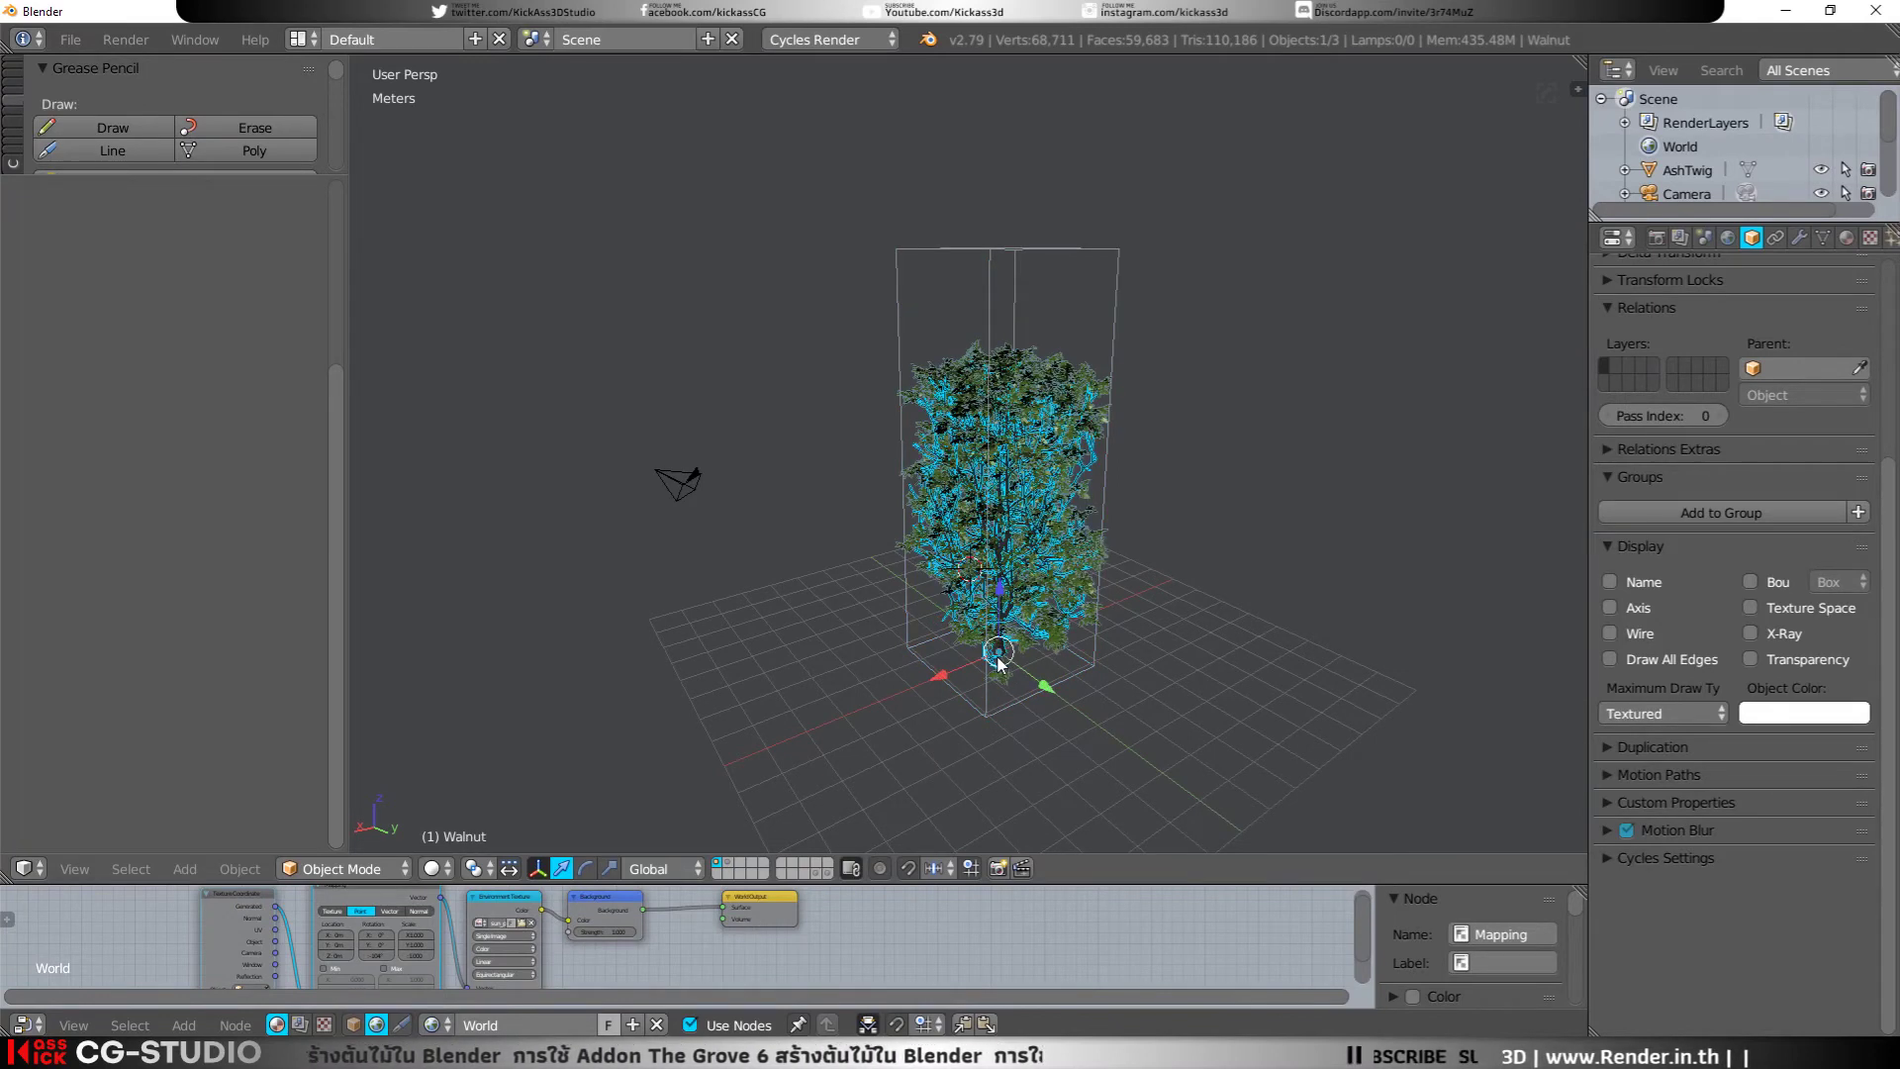
# Step: Delete the walnut tree and add a new Grove tree object
pyautogui.press('x')
pyautogui.click(1008, 656)
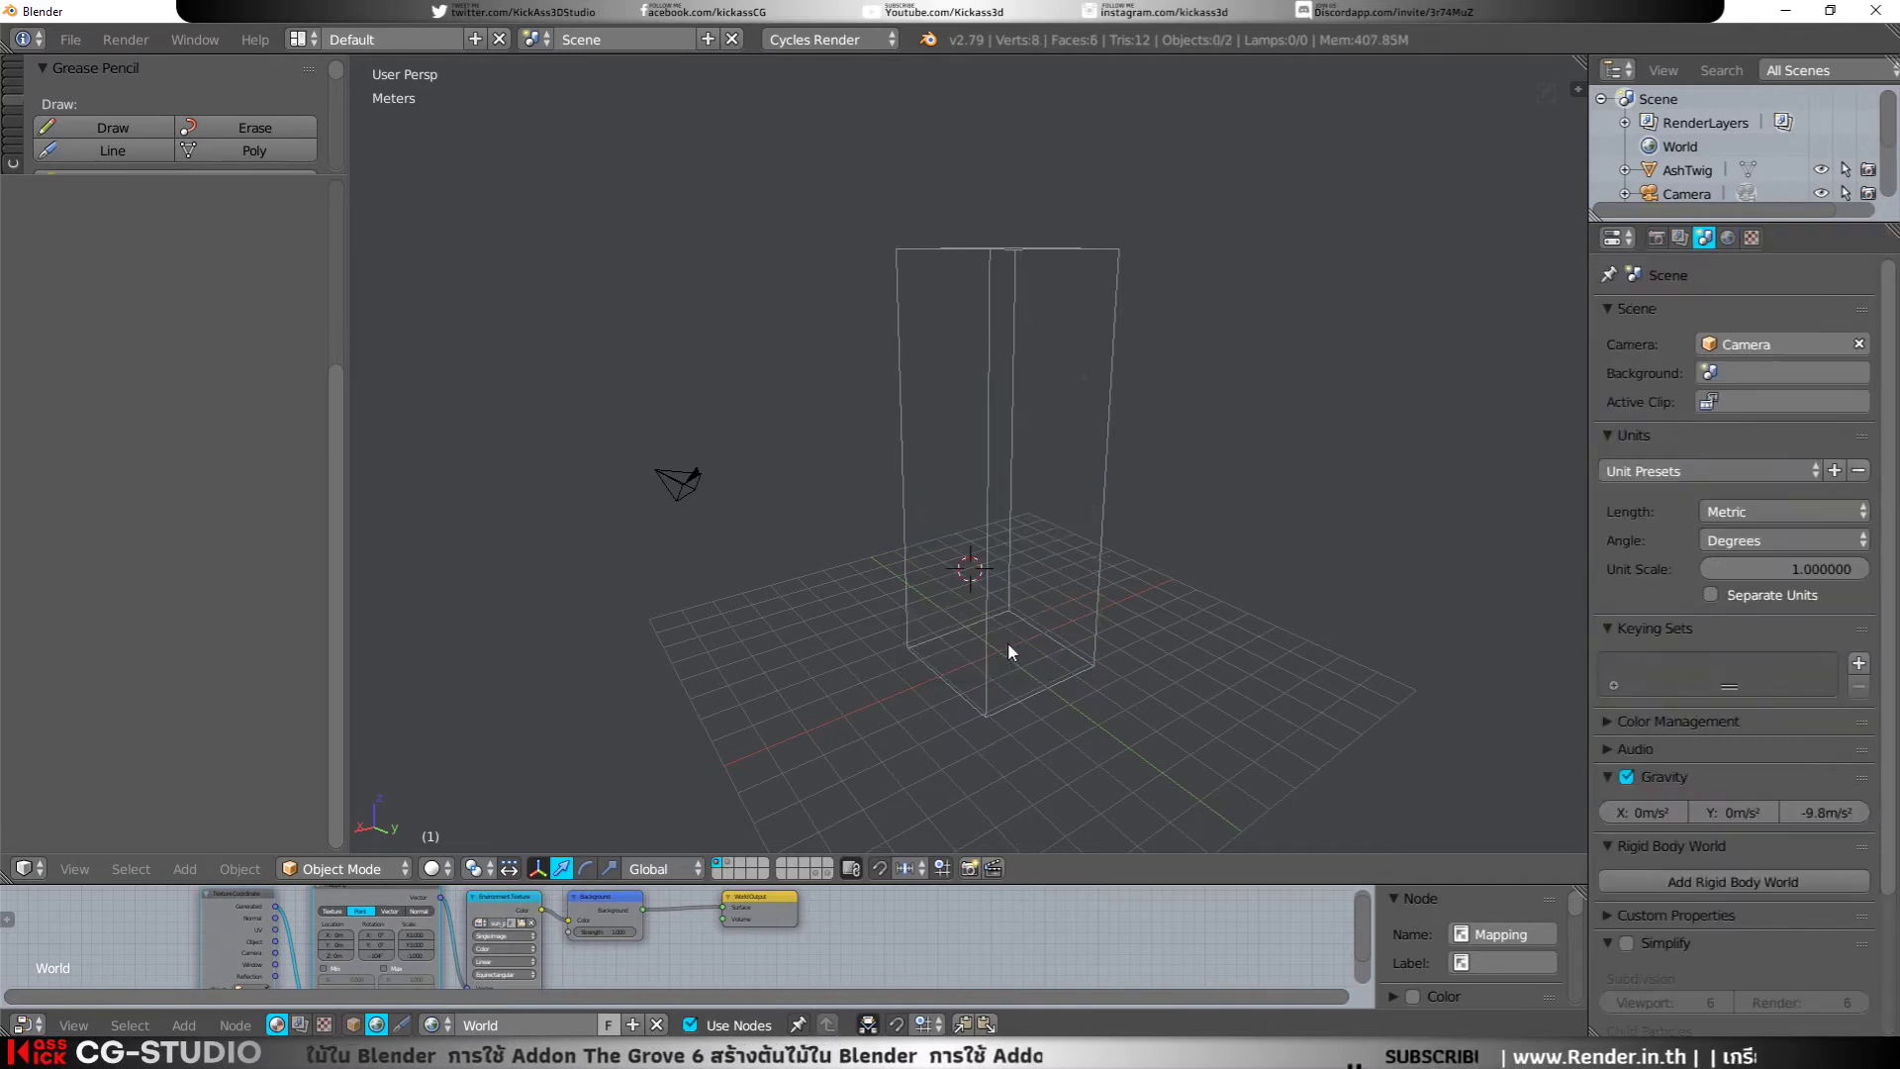
pyautogui.press('space')
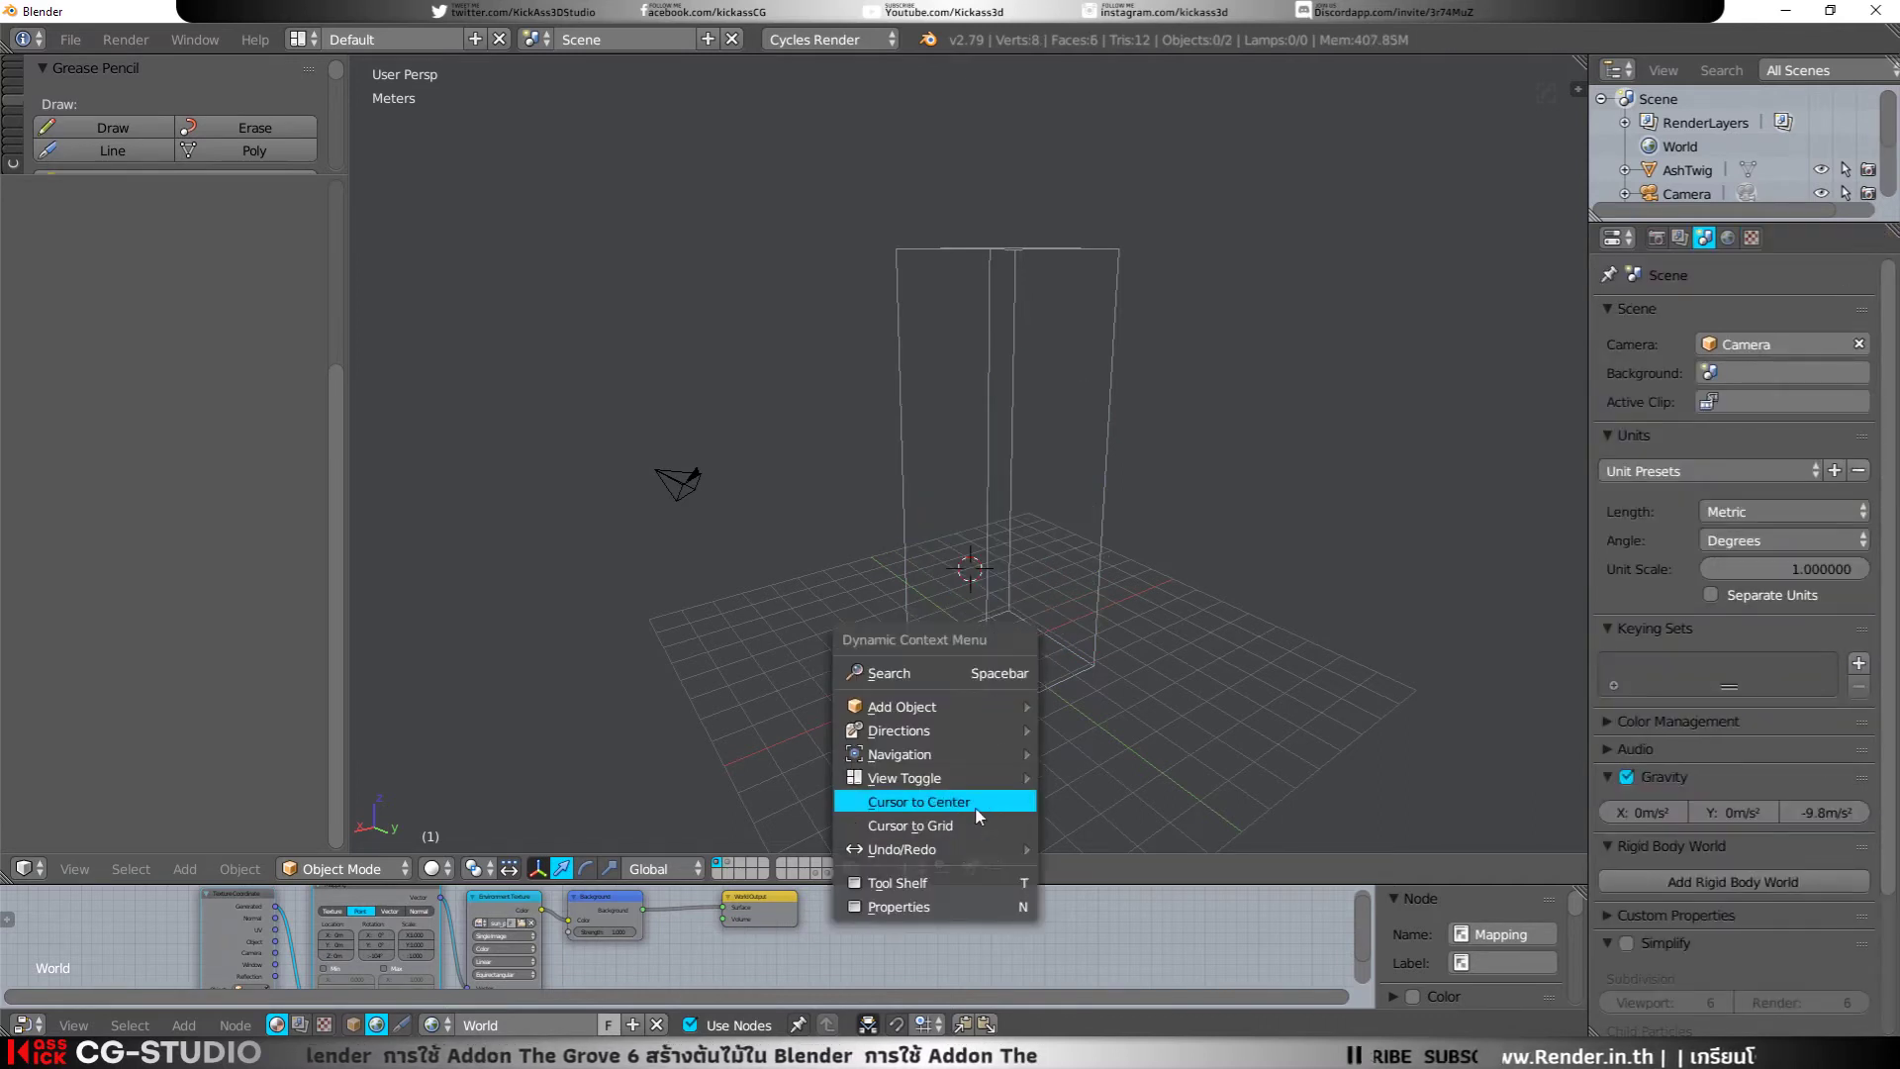
pyautogui.hotkey('shift', 'a')
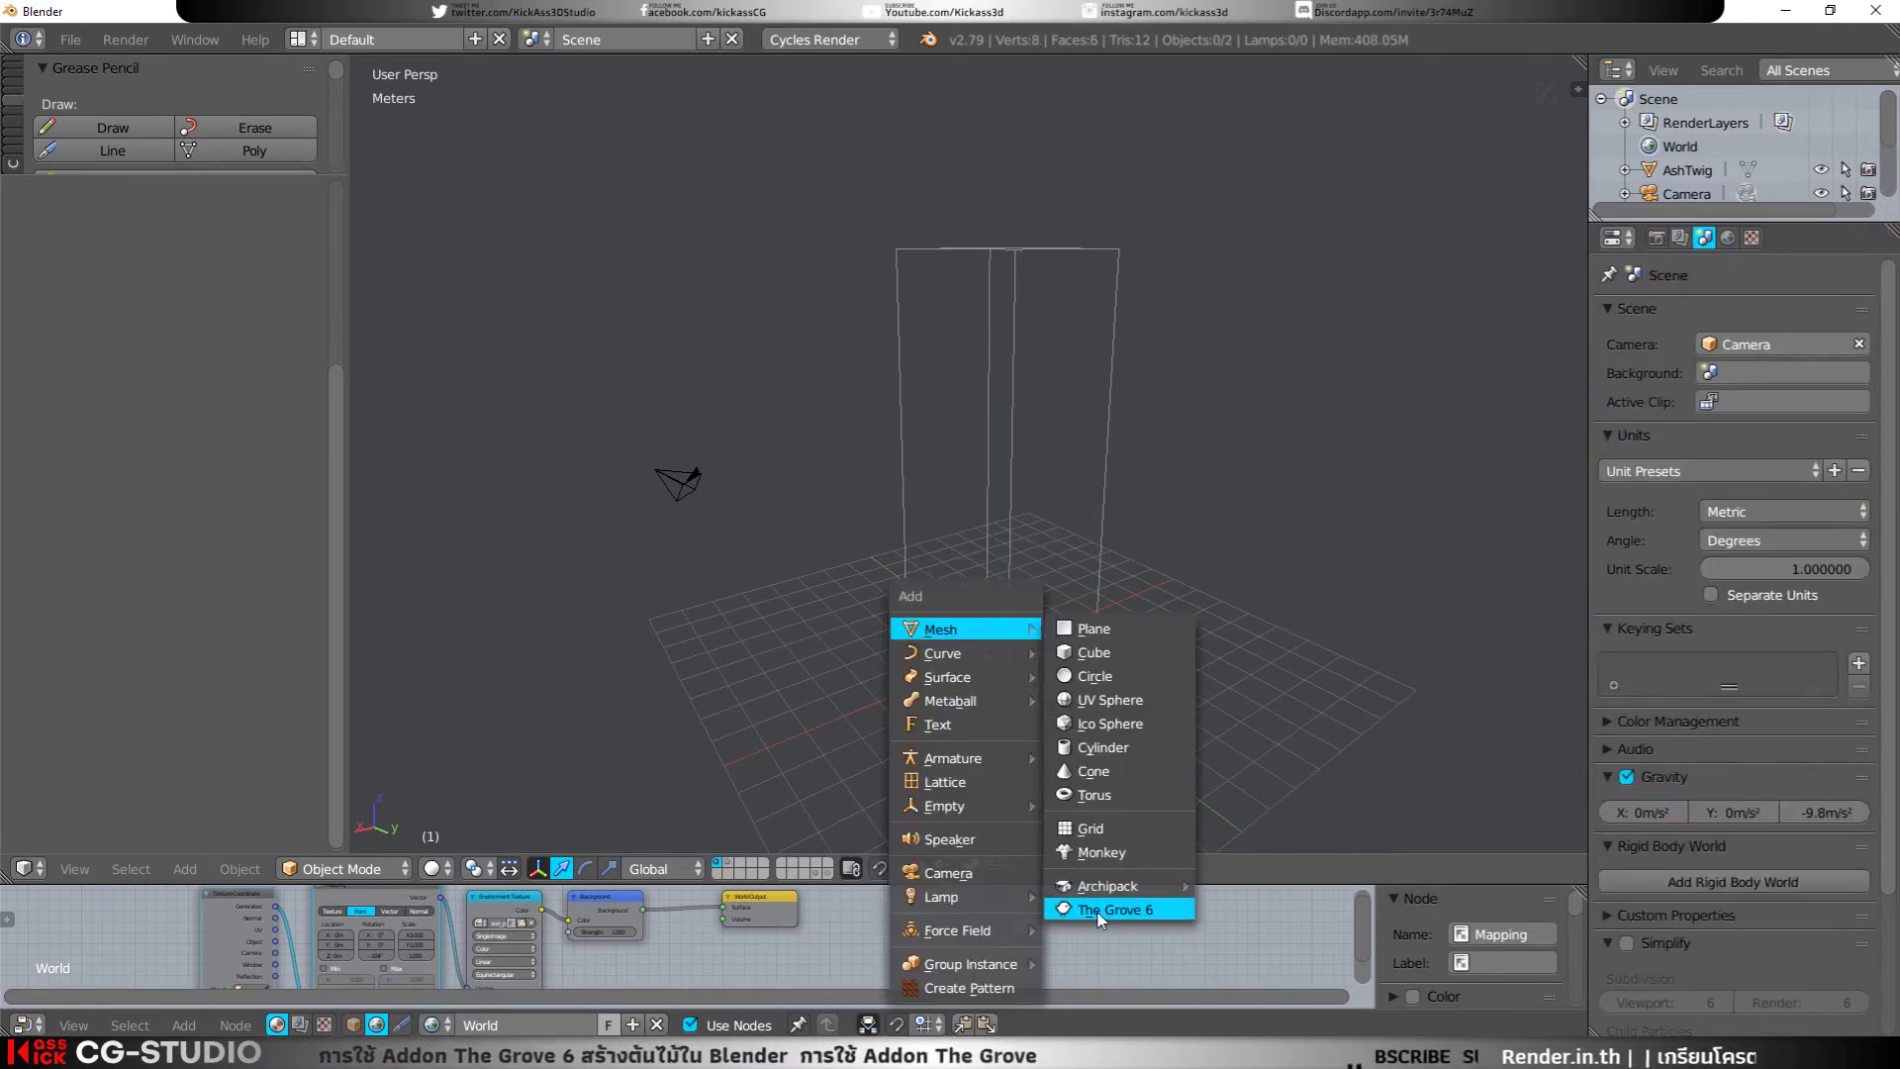
pyautogui.click(1101, 920)
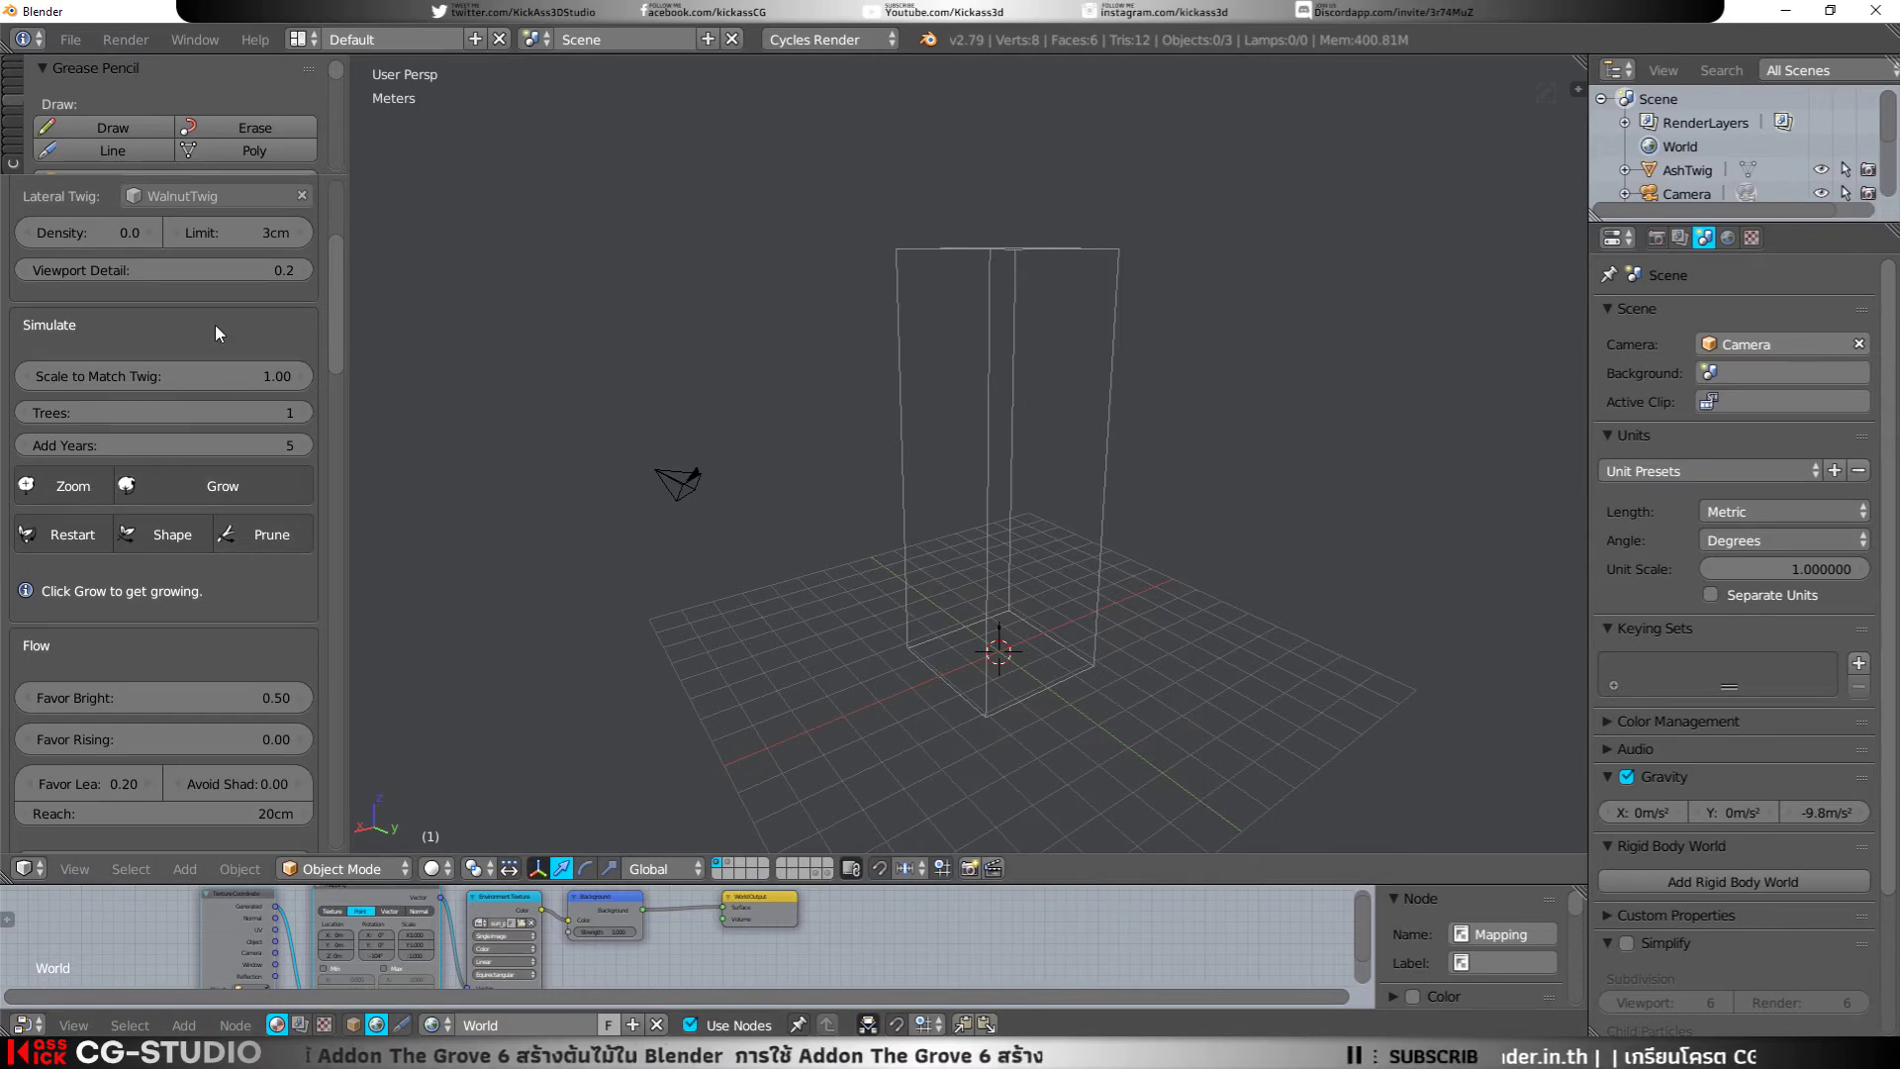
pyautogui.scroll(5, 216, 324)
pyautogui.scroll(-6, 229, 483)
pyautogui.scroll(-8, 246, 519)
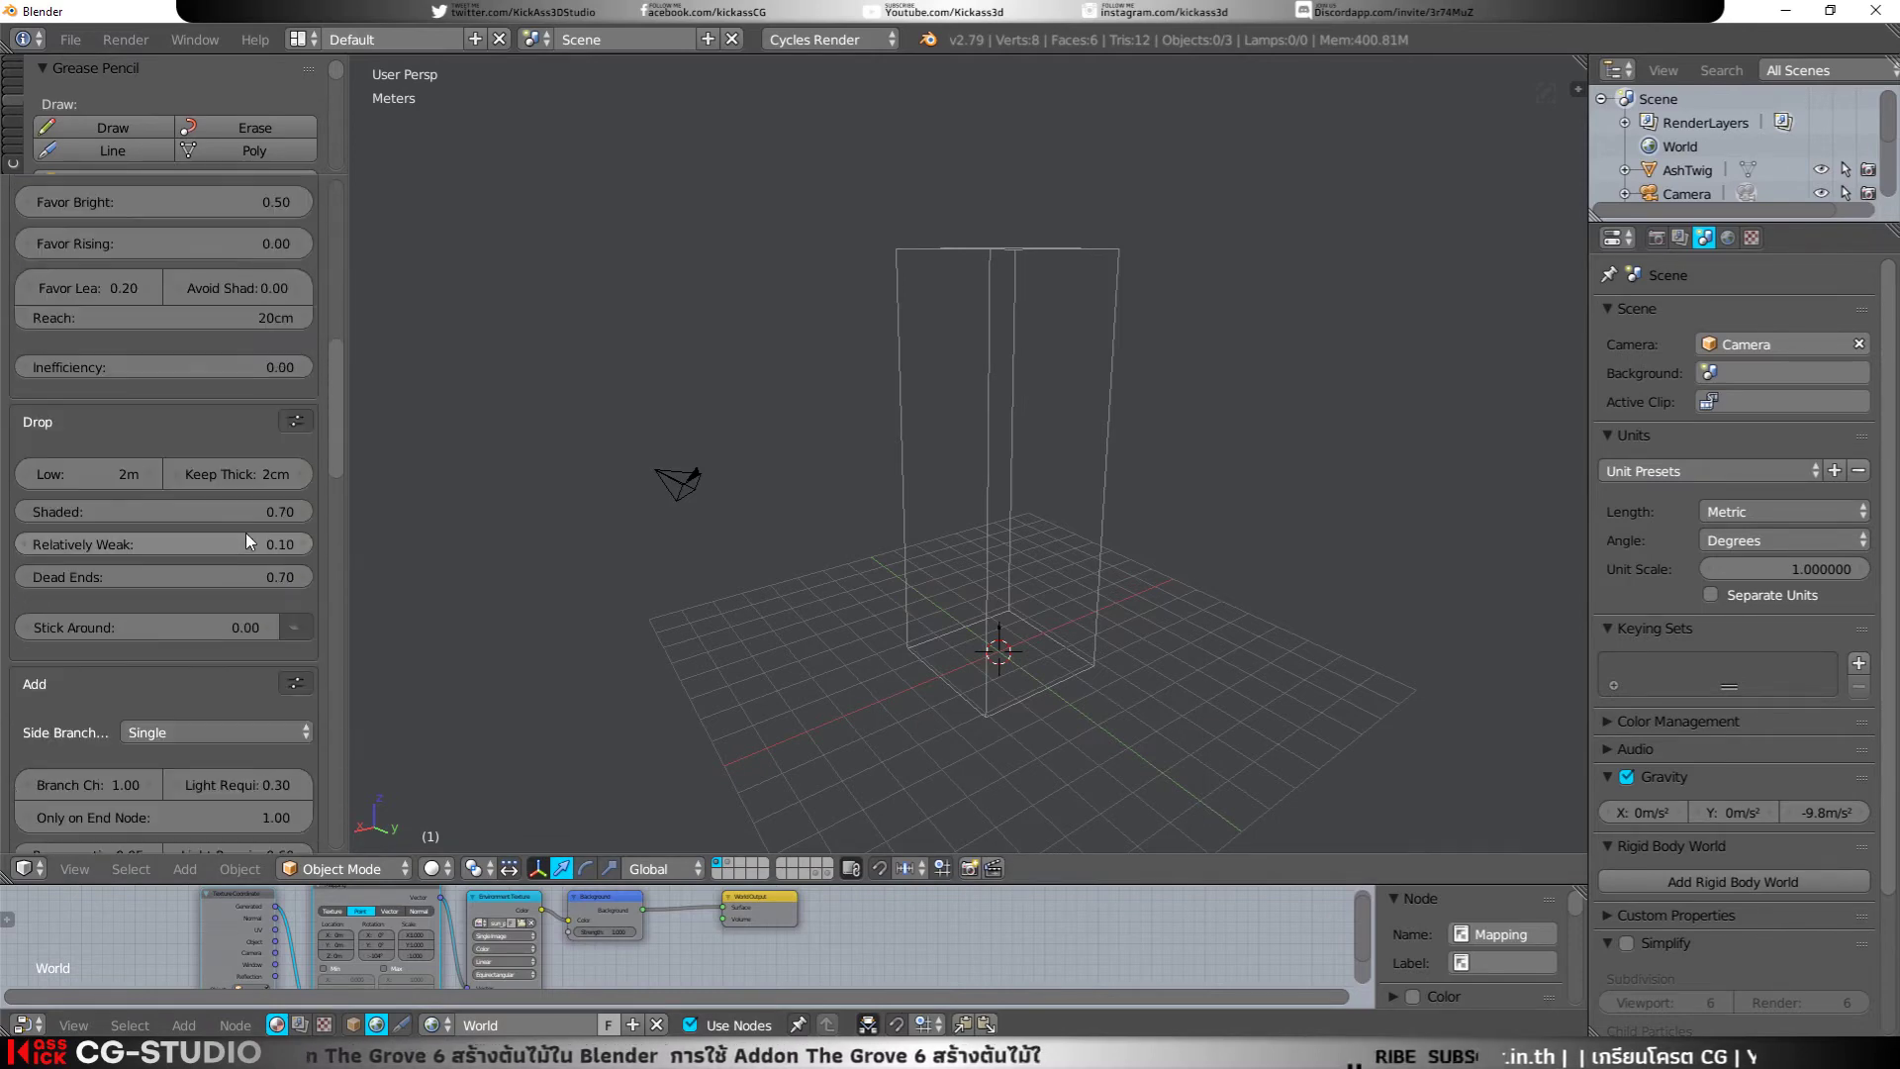
pyautogui.scroll(-7, 246, 533)
pyautogui.scroll(-3, 245, 533)
# Step: Move the tall cube up and to the right, and delete the unwanted new walnut tree
pyautogui.rightClick(980, 707)
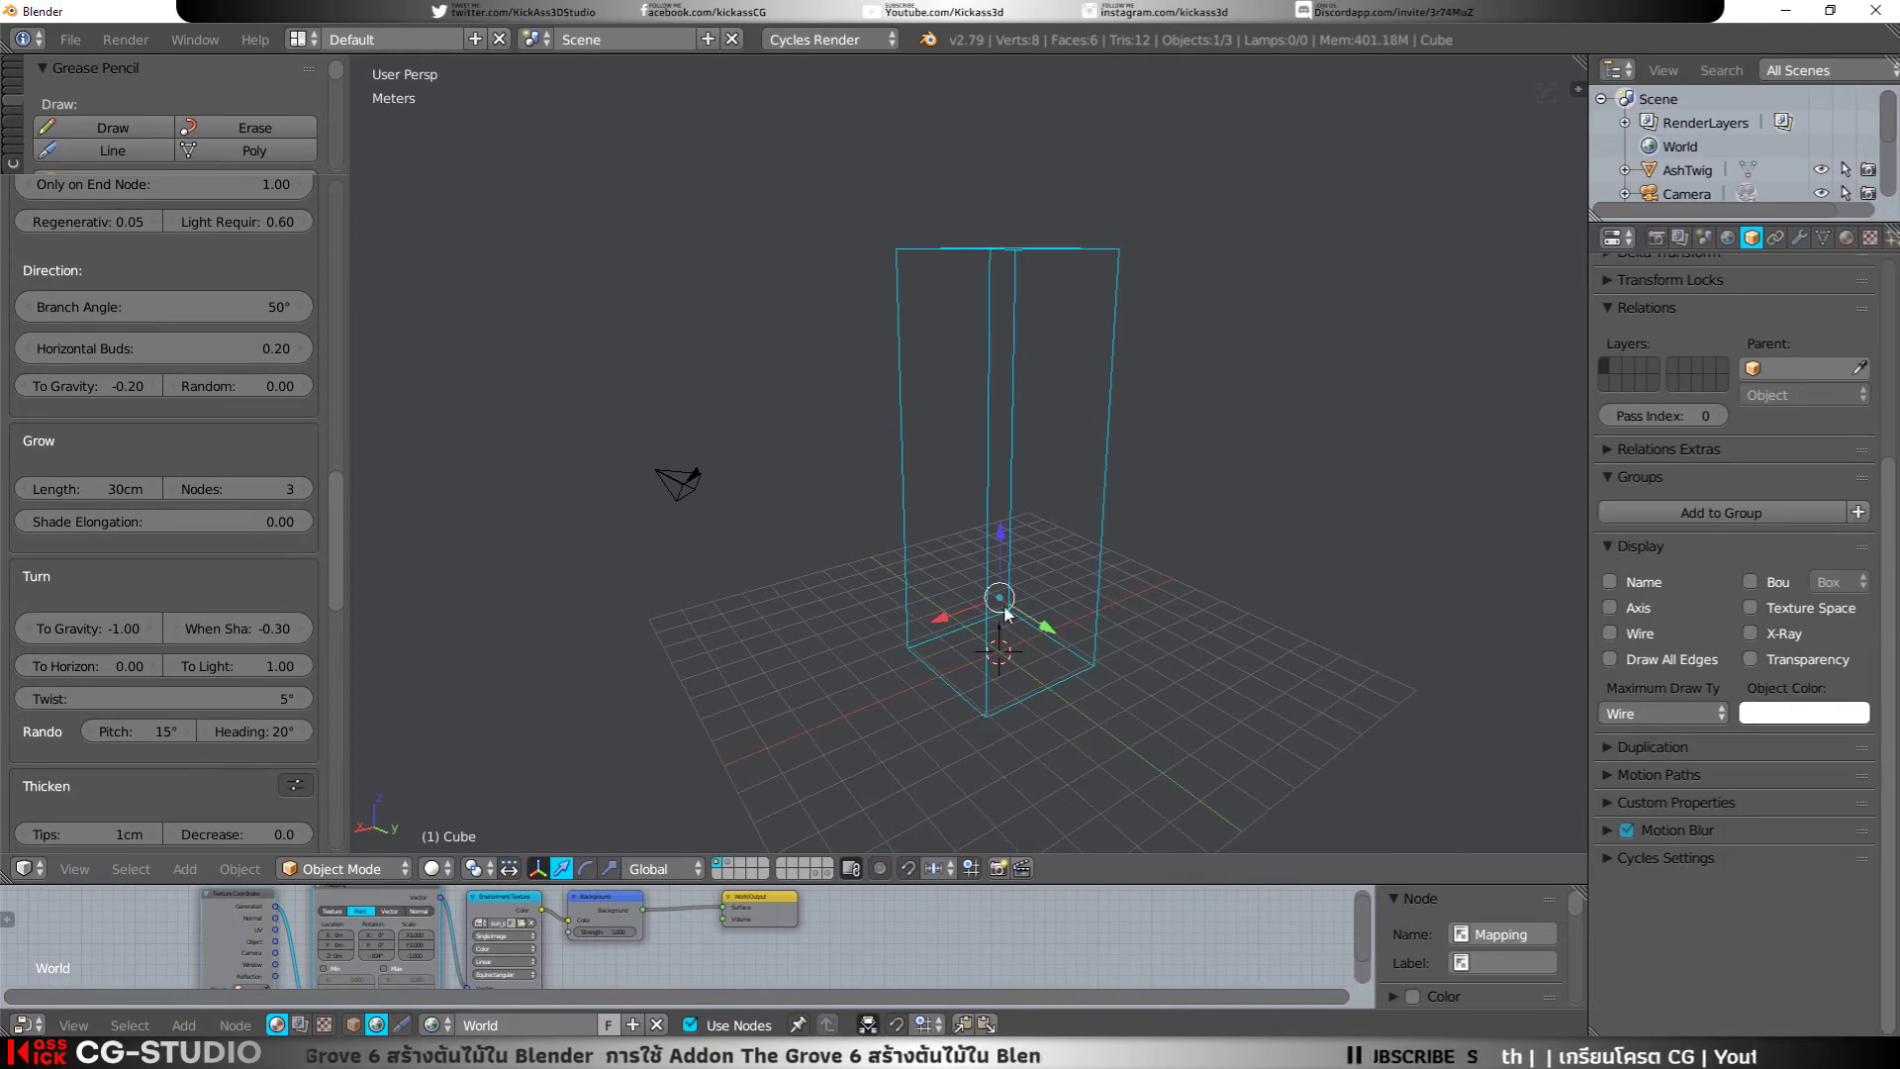
pyautogui.press('g')
pyautogui.click(1035, 598)
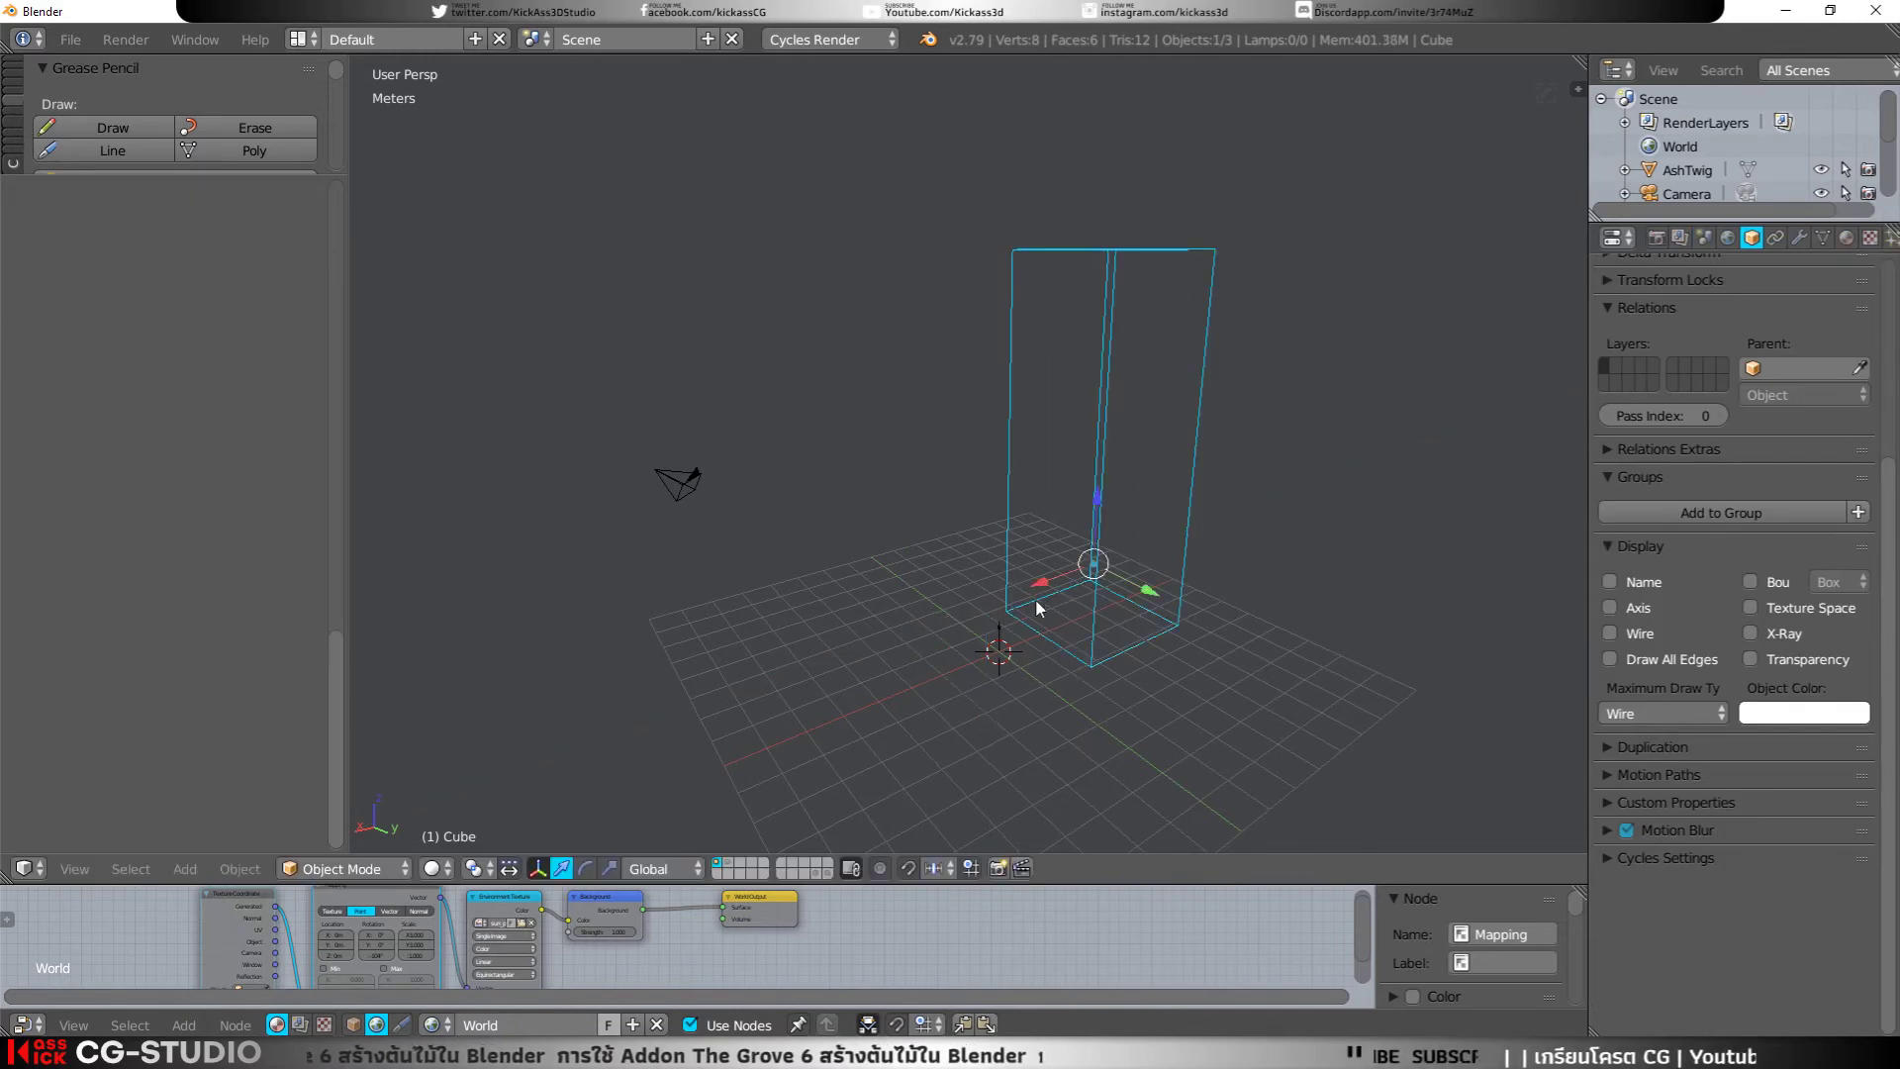
pyautogui.rightClick(1001, 641)
pyautogui.press('x')
pyautogui.click(990, 618)
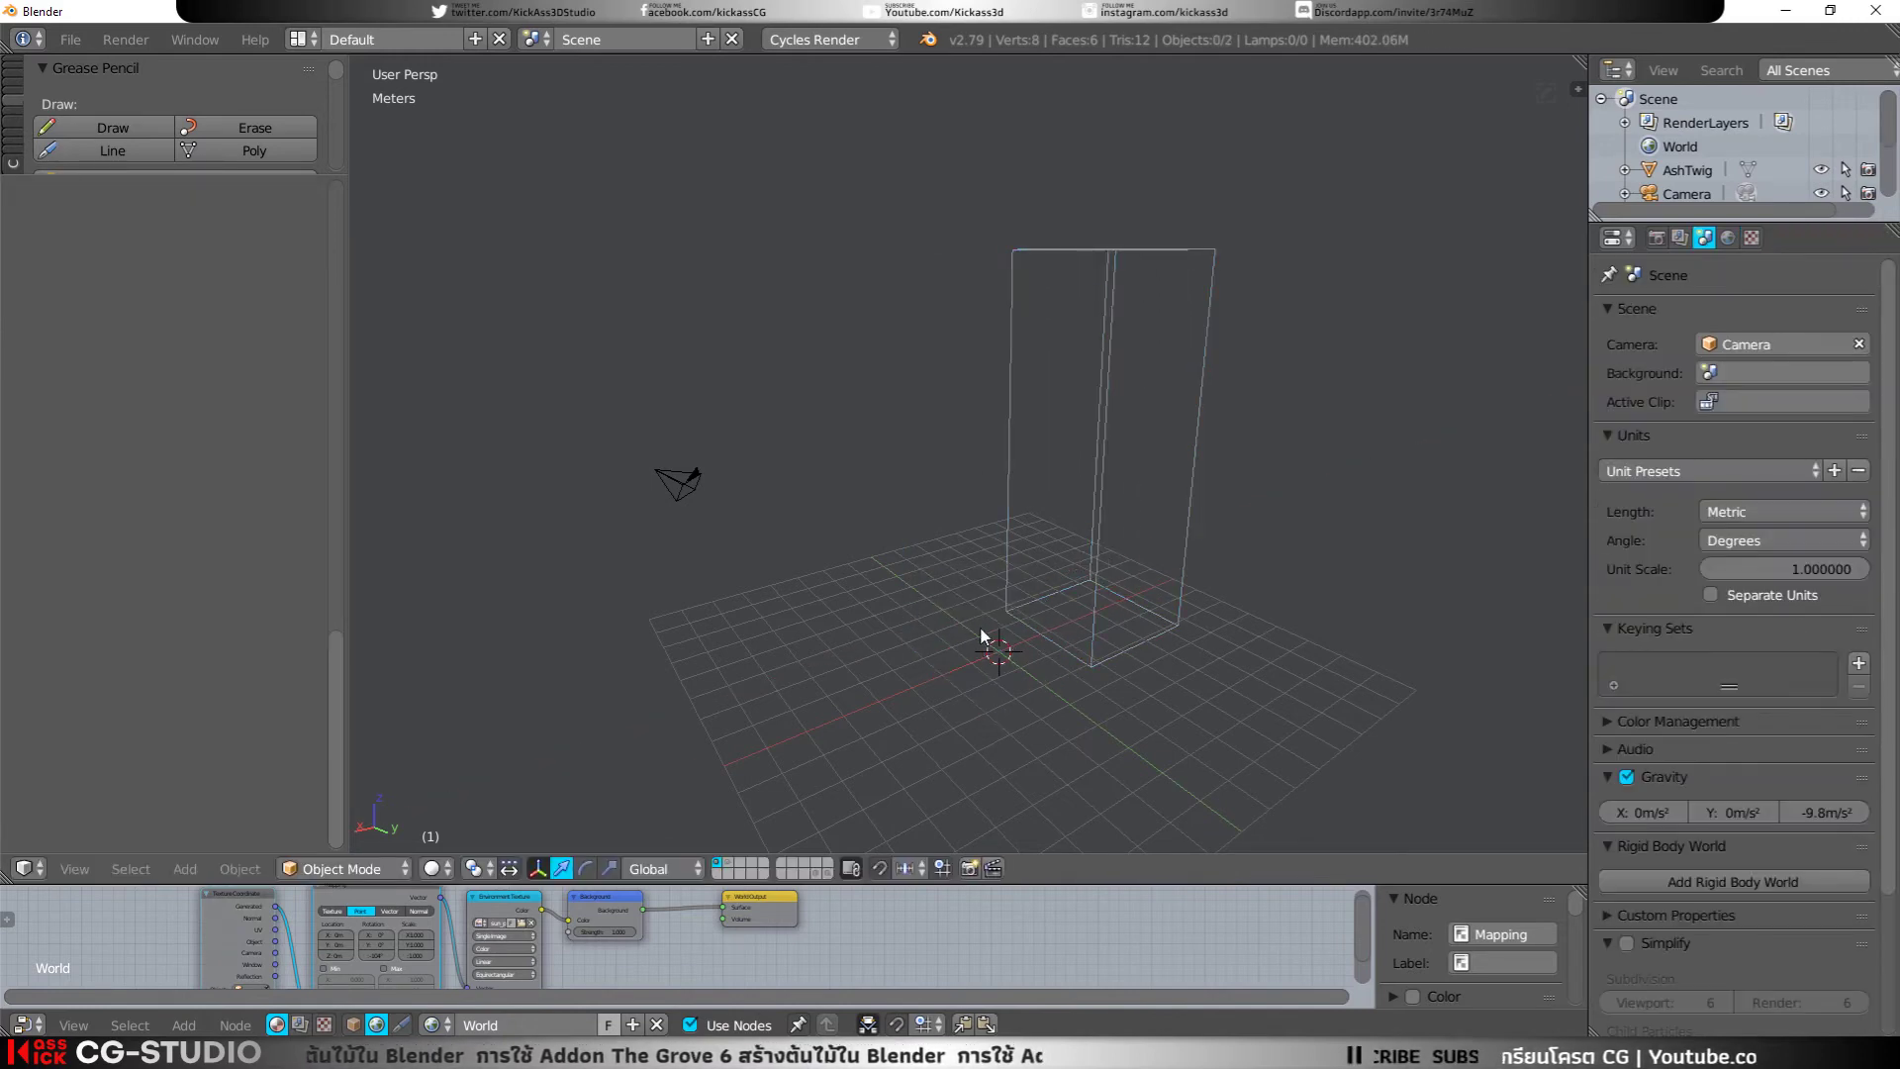
# Step: Set the tall cube's Maximum Draw Type back to Textured
pyautogui.hotkey('shift', 'a')
pyautogui.rightClick(1013, 584)
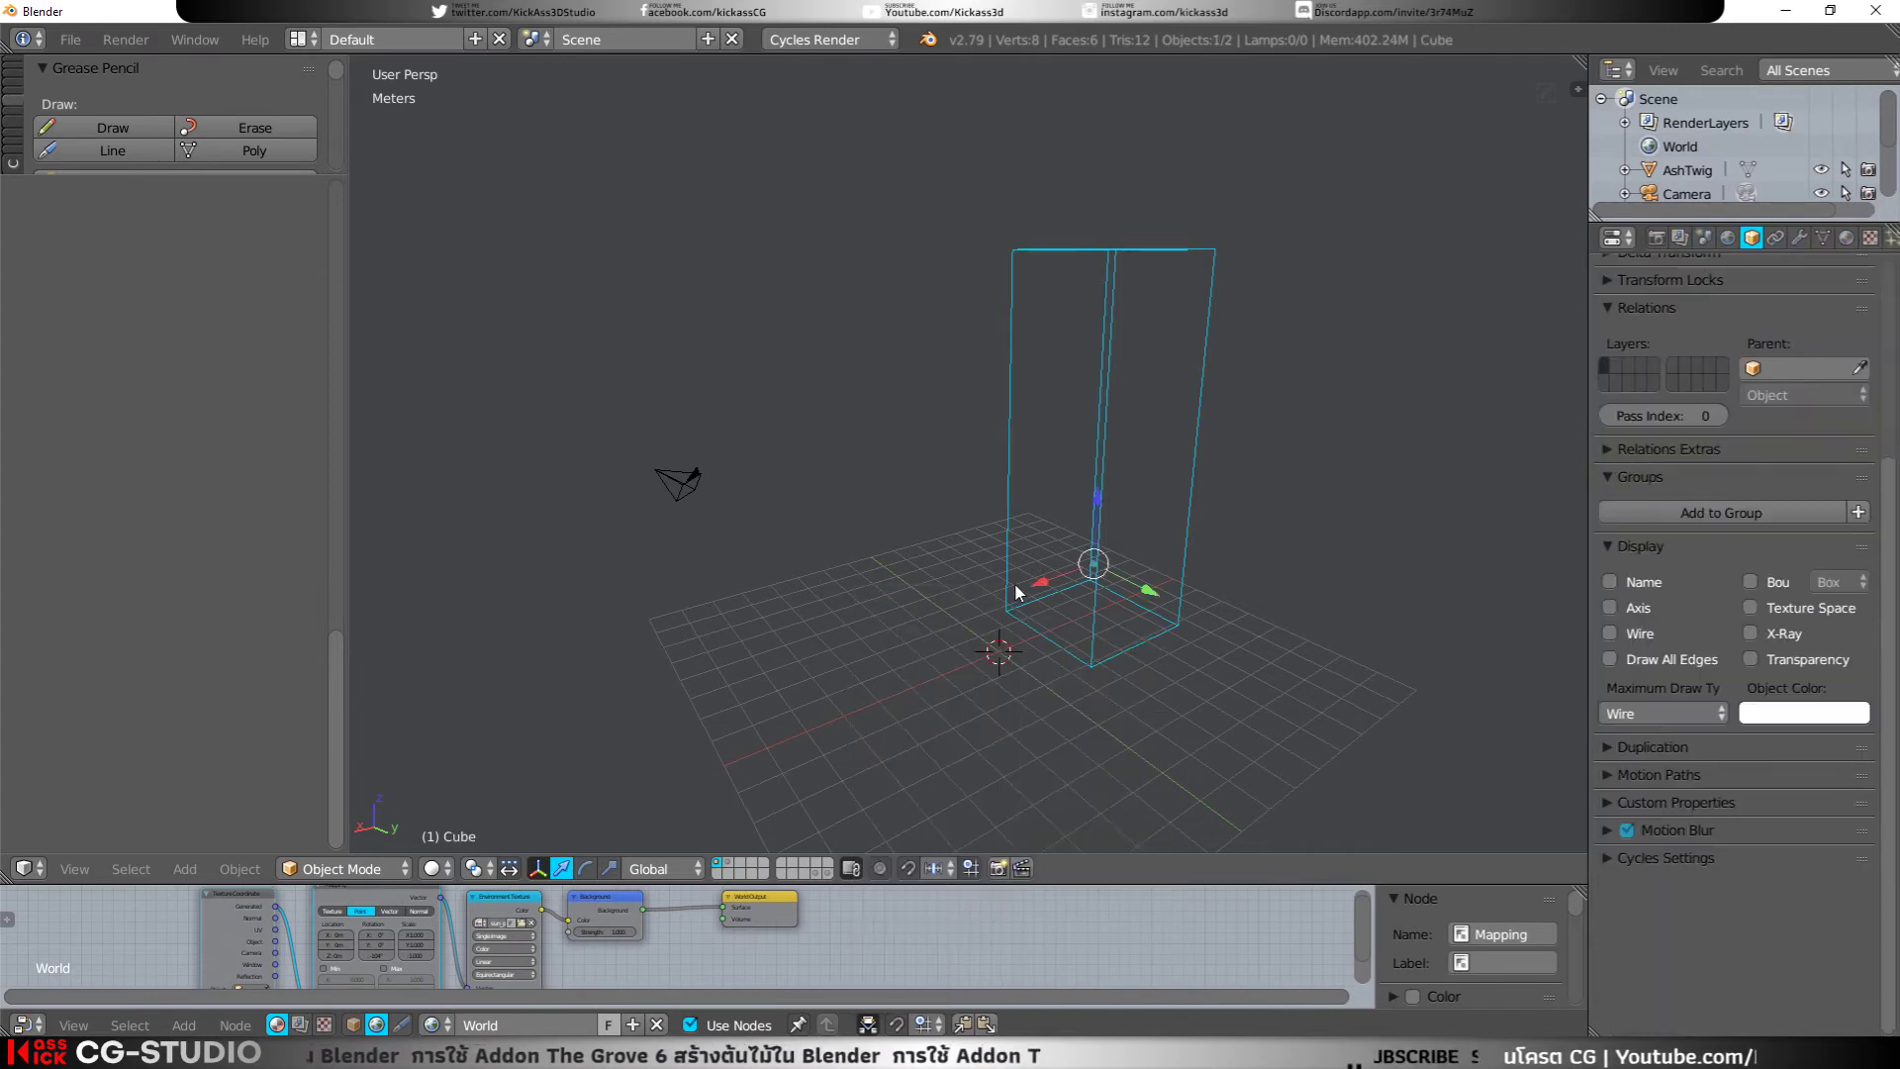
pyautogui.click(1640, 715)
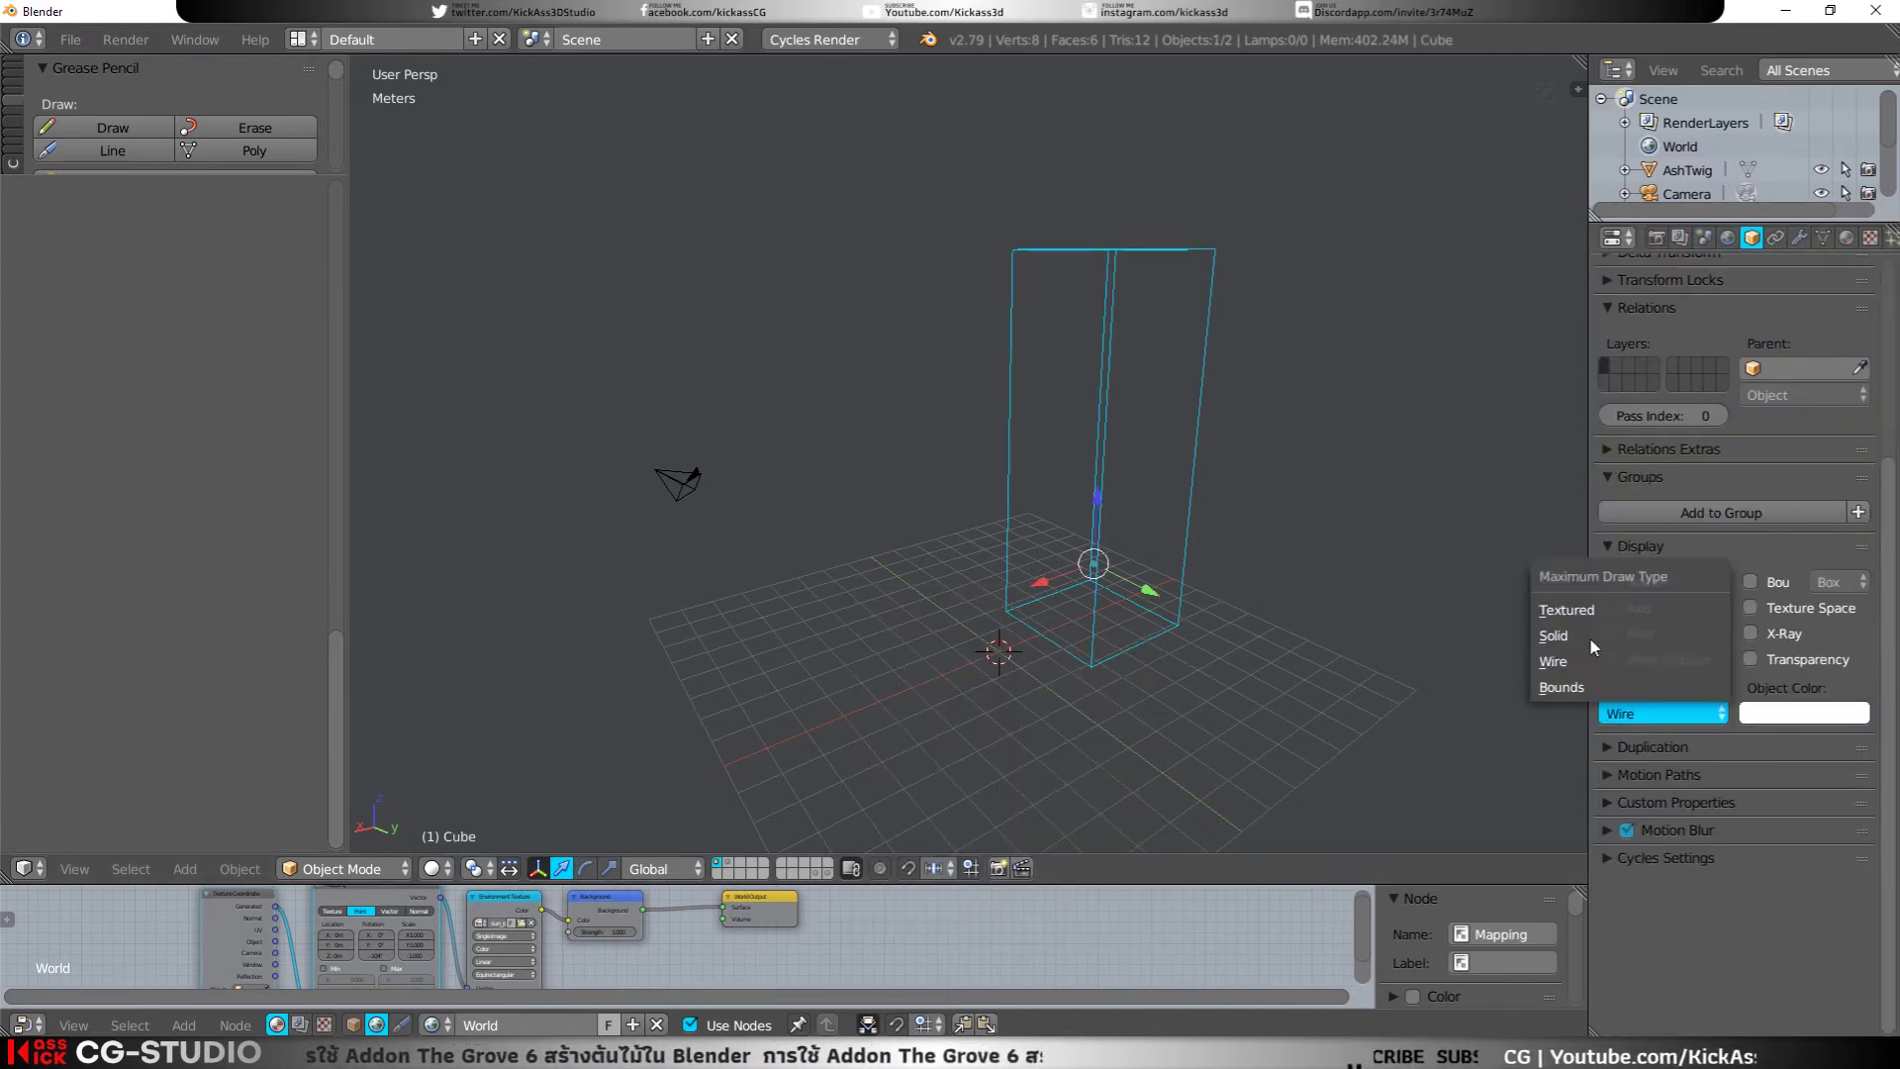
pyautogui.click(1593, 612)
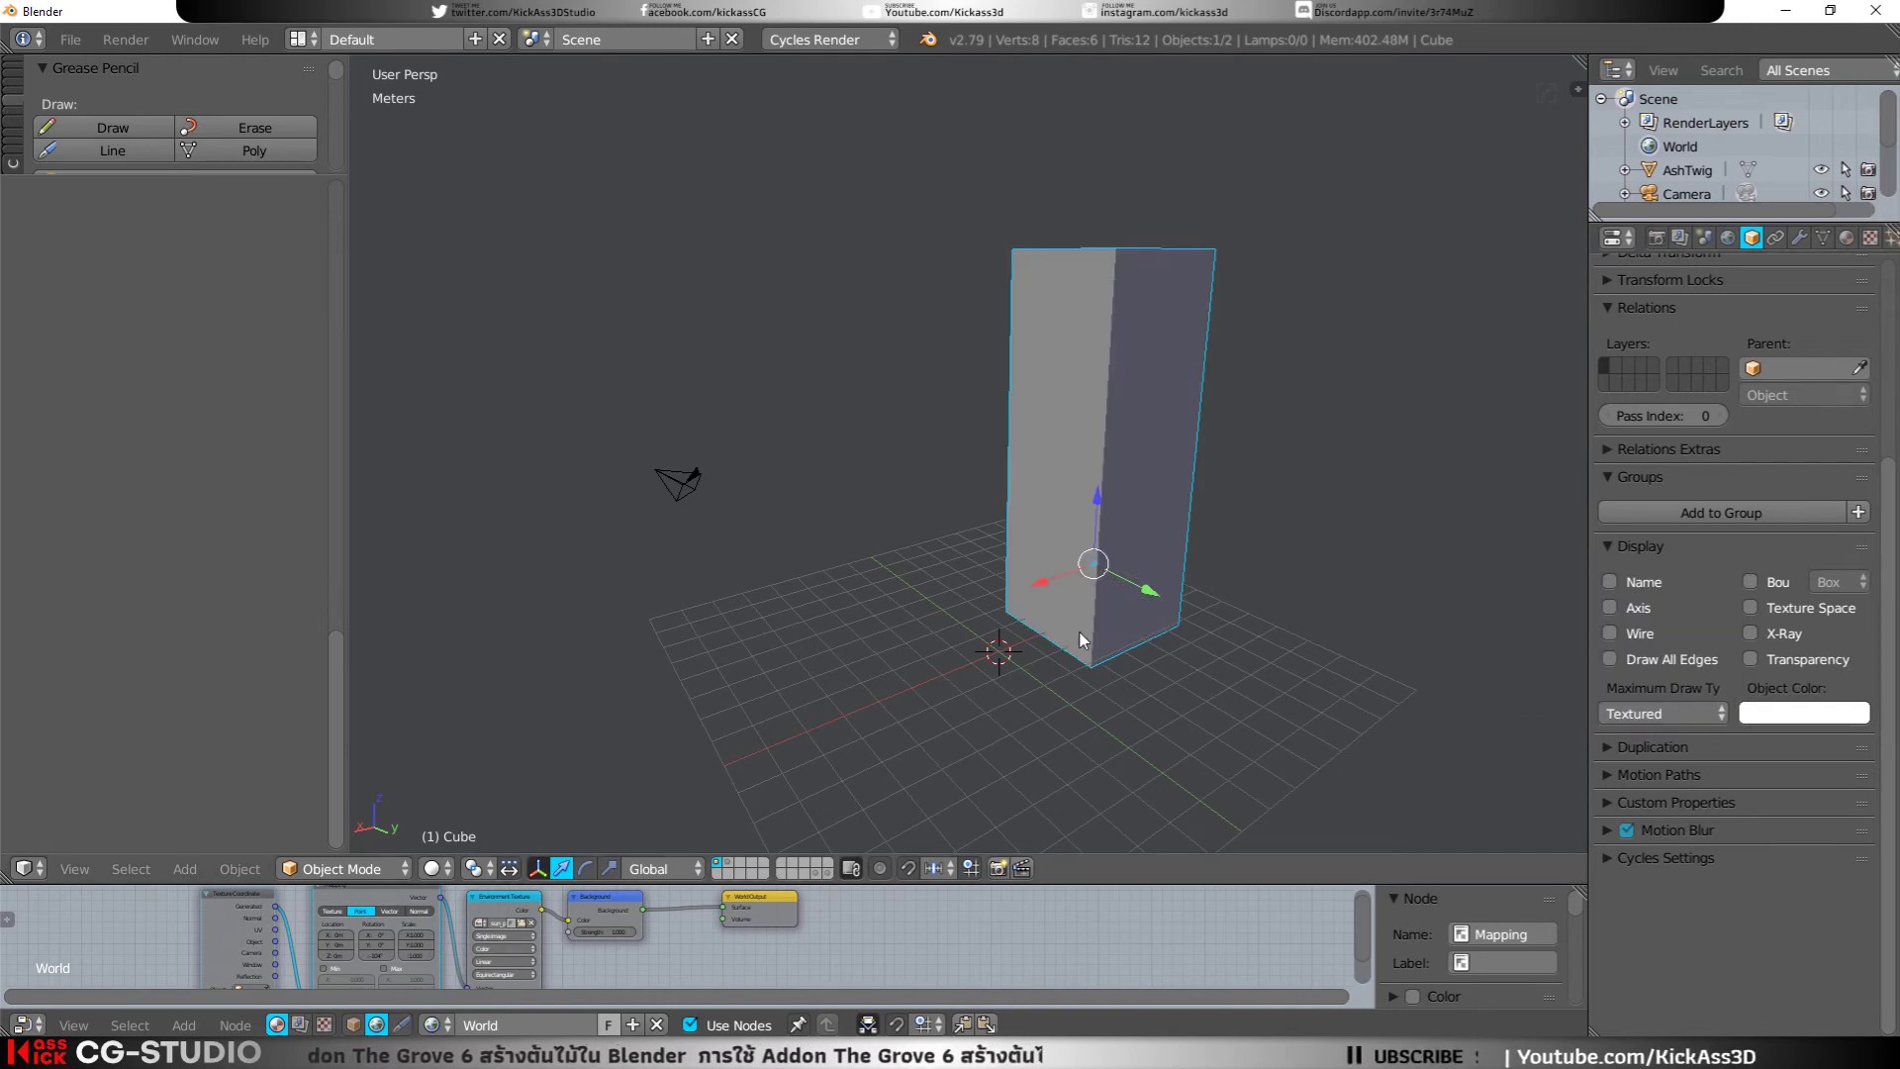
# Step: Duplicate the cube as Cube.001 and spread the two cubes apart along X
pyautogui.hotkey('shift', 'd')
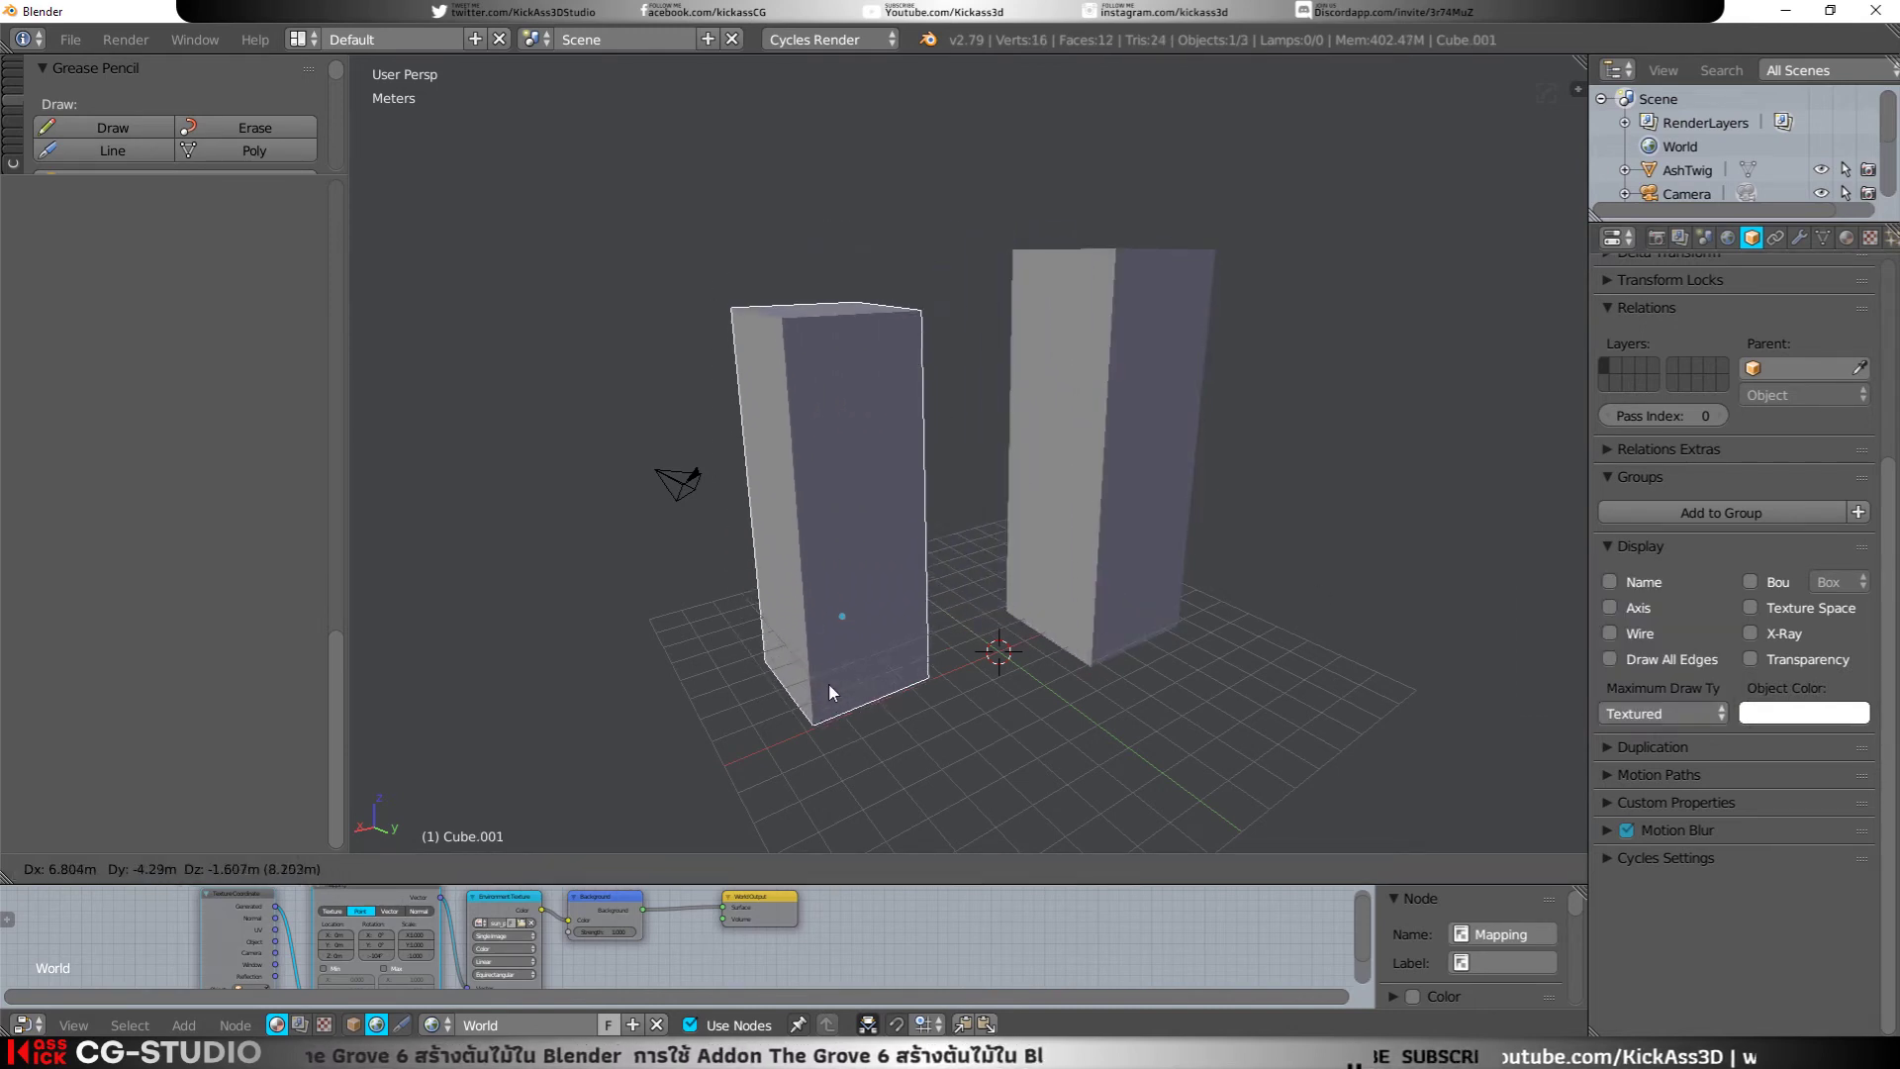
pyautogui.click(834, 712)
pyautogui.moveTo(899, 622); pyautogui.dragTo(905, 684, button='middle')
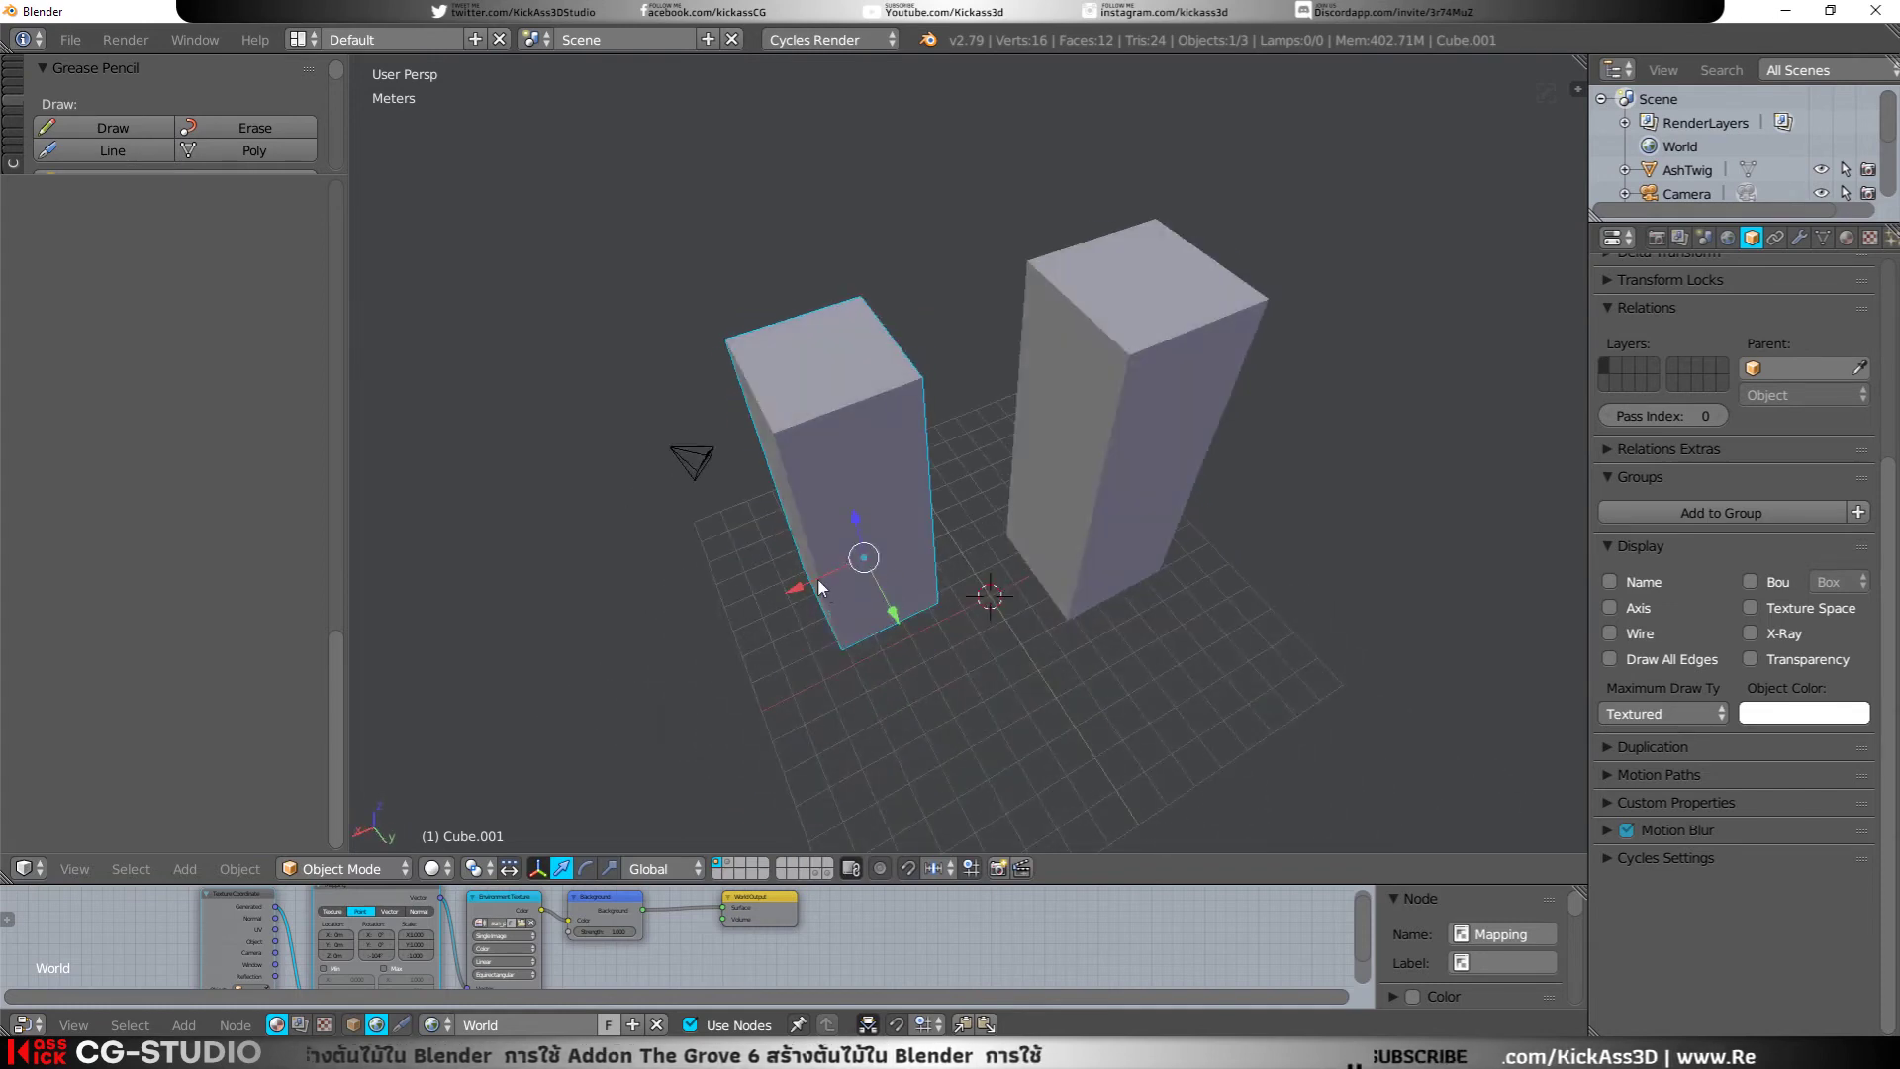
pyautogui.moveTo(818, 586); pyautogui.dragTo(726, 615)
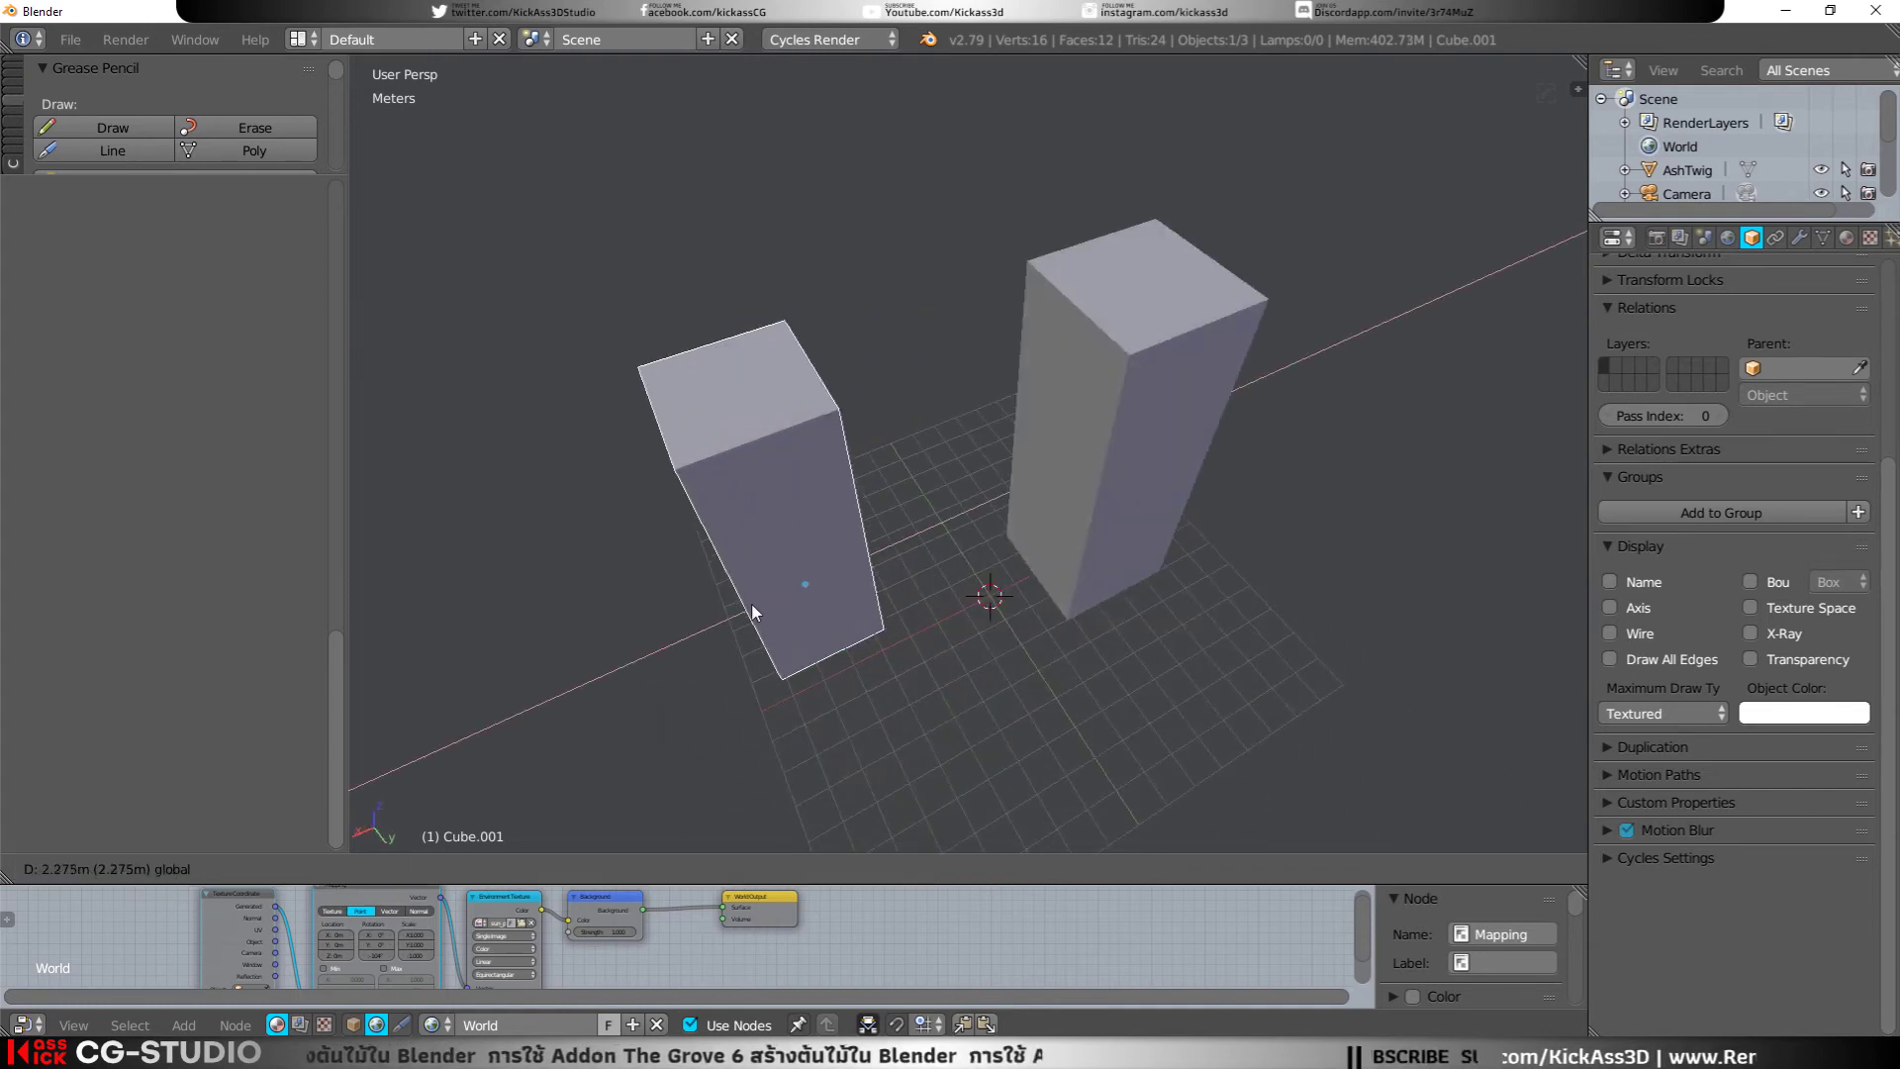
pyautogui.click(1157, 535)
pyautogui.moveTo(1031, 546); pyautogui.dragTo(965, 606)
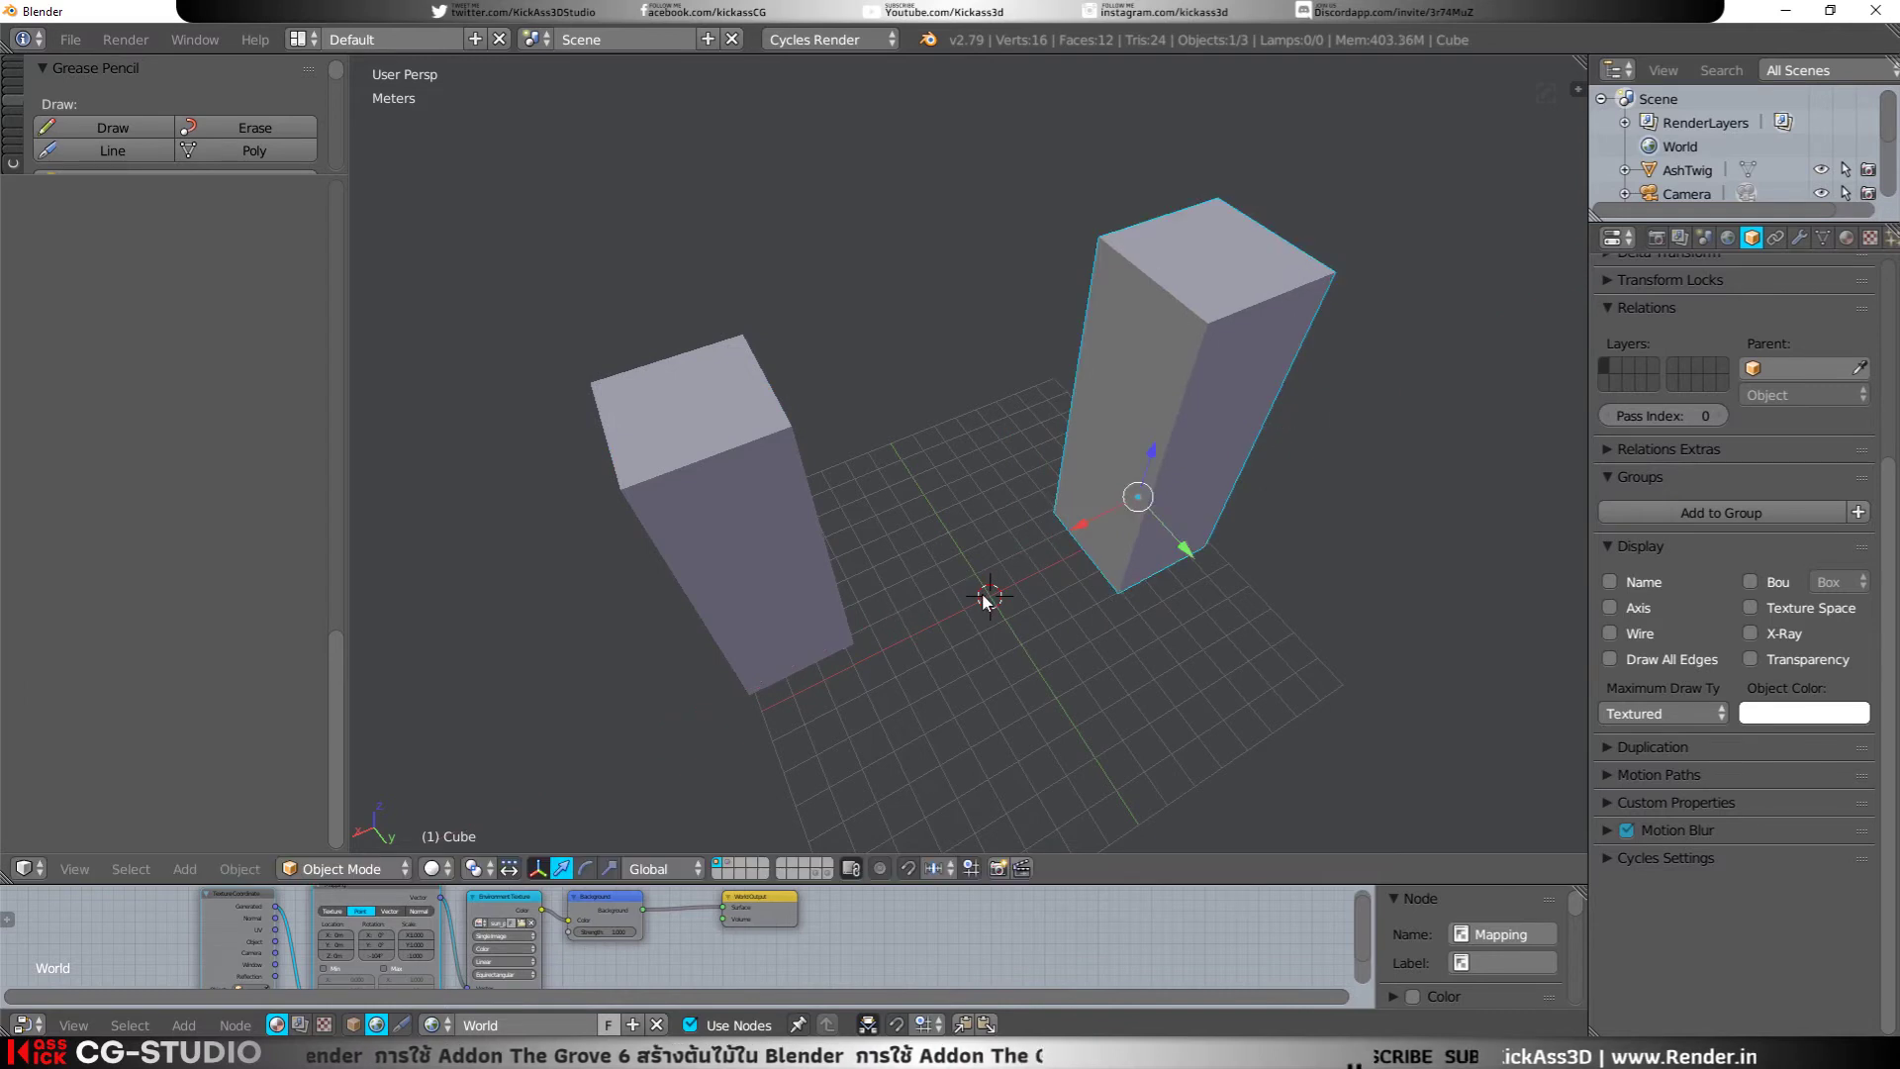
pyautogui.hotkey('shift', 'a')
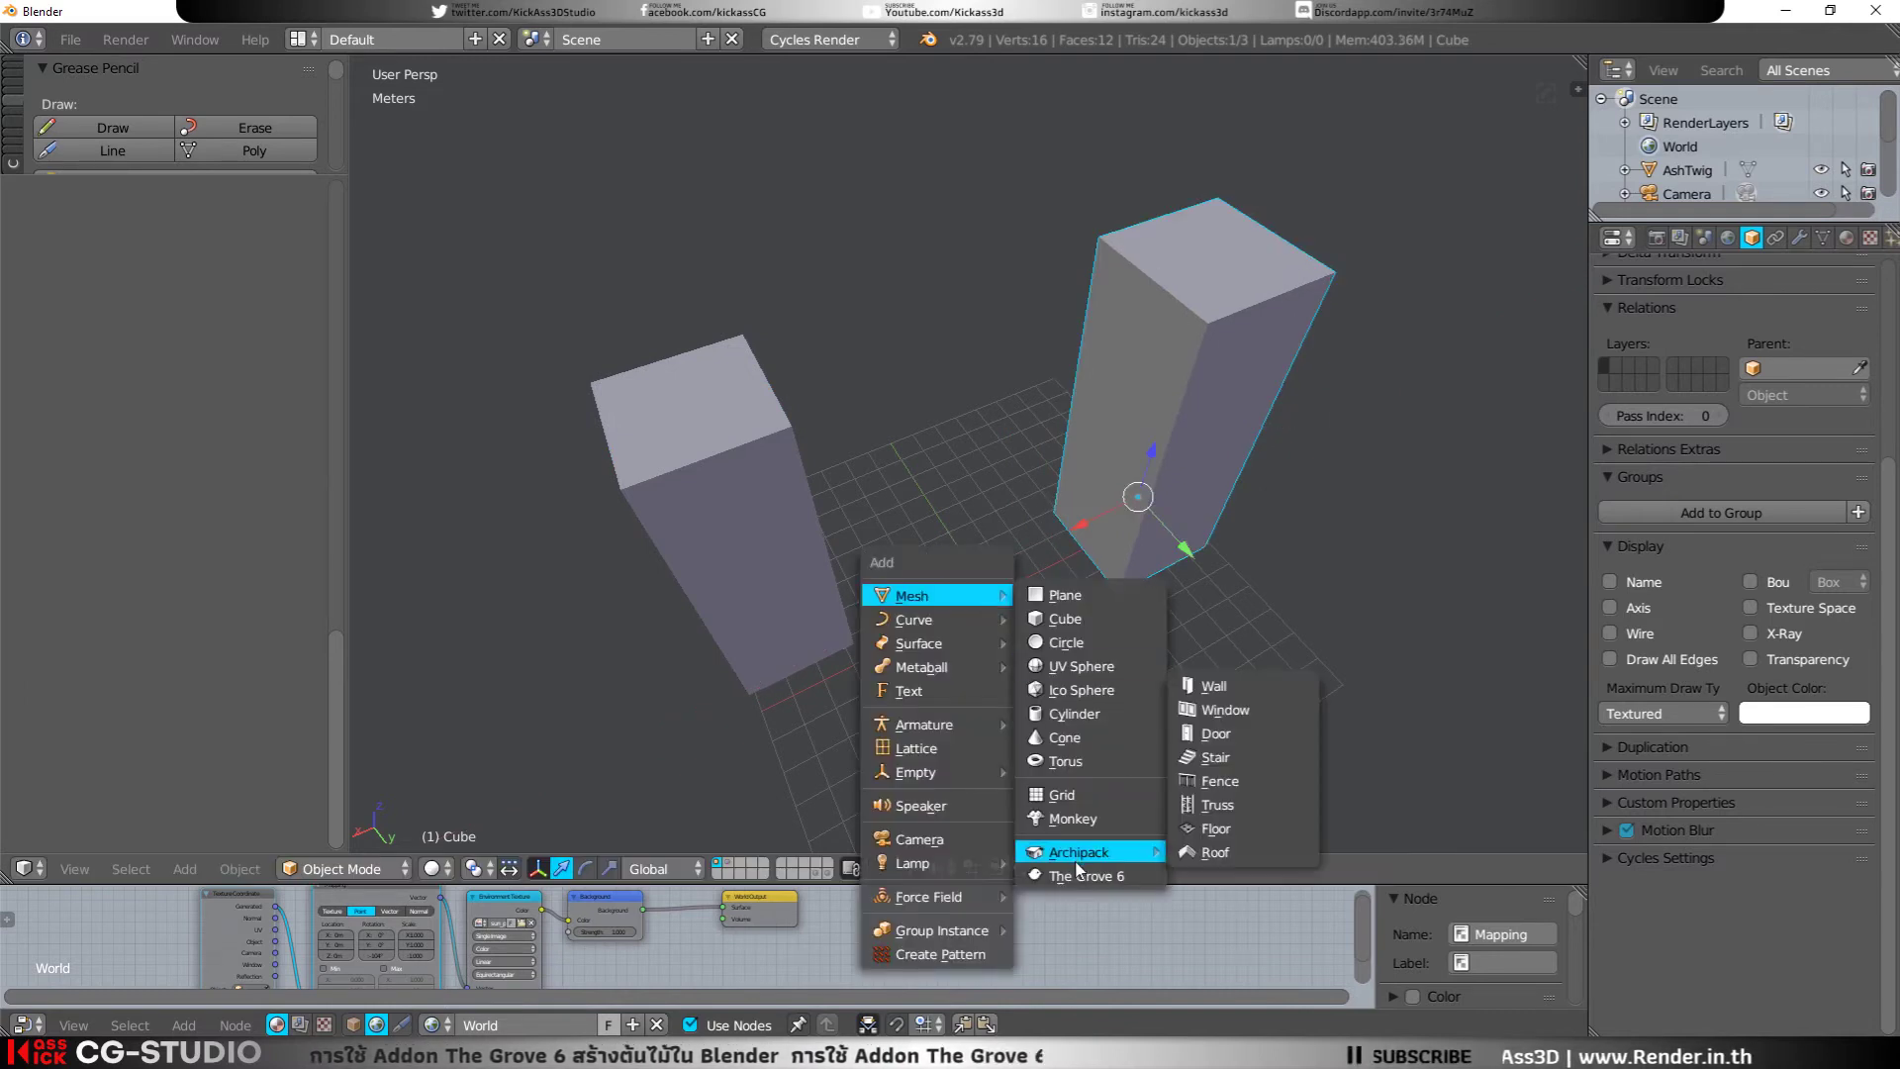
# Step: Add a new Grove tree and set its React force to Attract with Cube as environment
pyautogui.click(1079, 876)
pyautogui.moveTo(969, 603); pyautogui.dragTo(466, 570, button='middle')
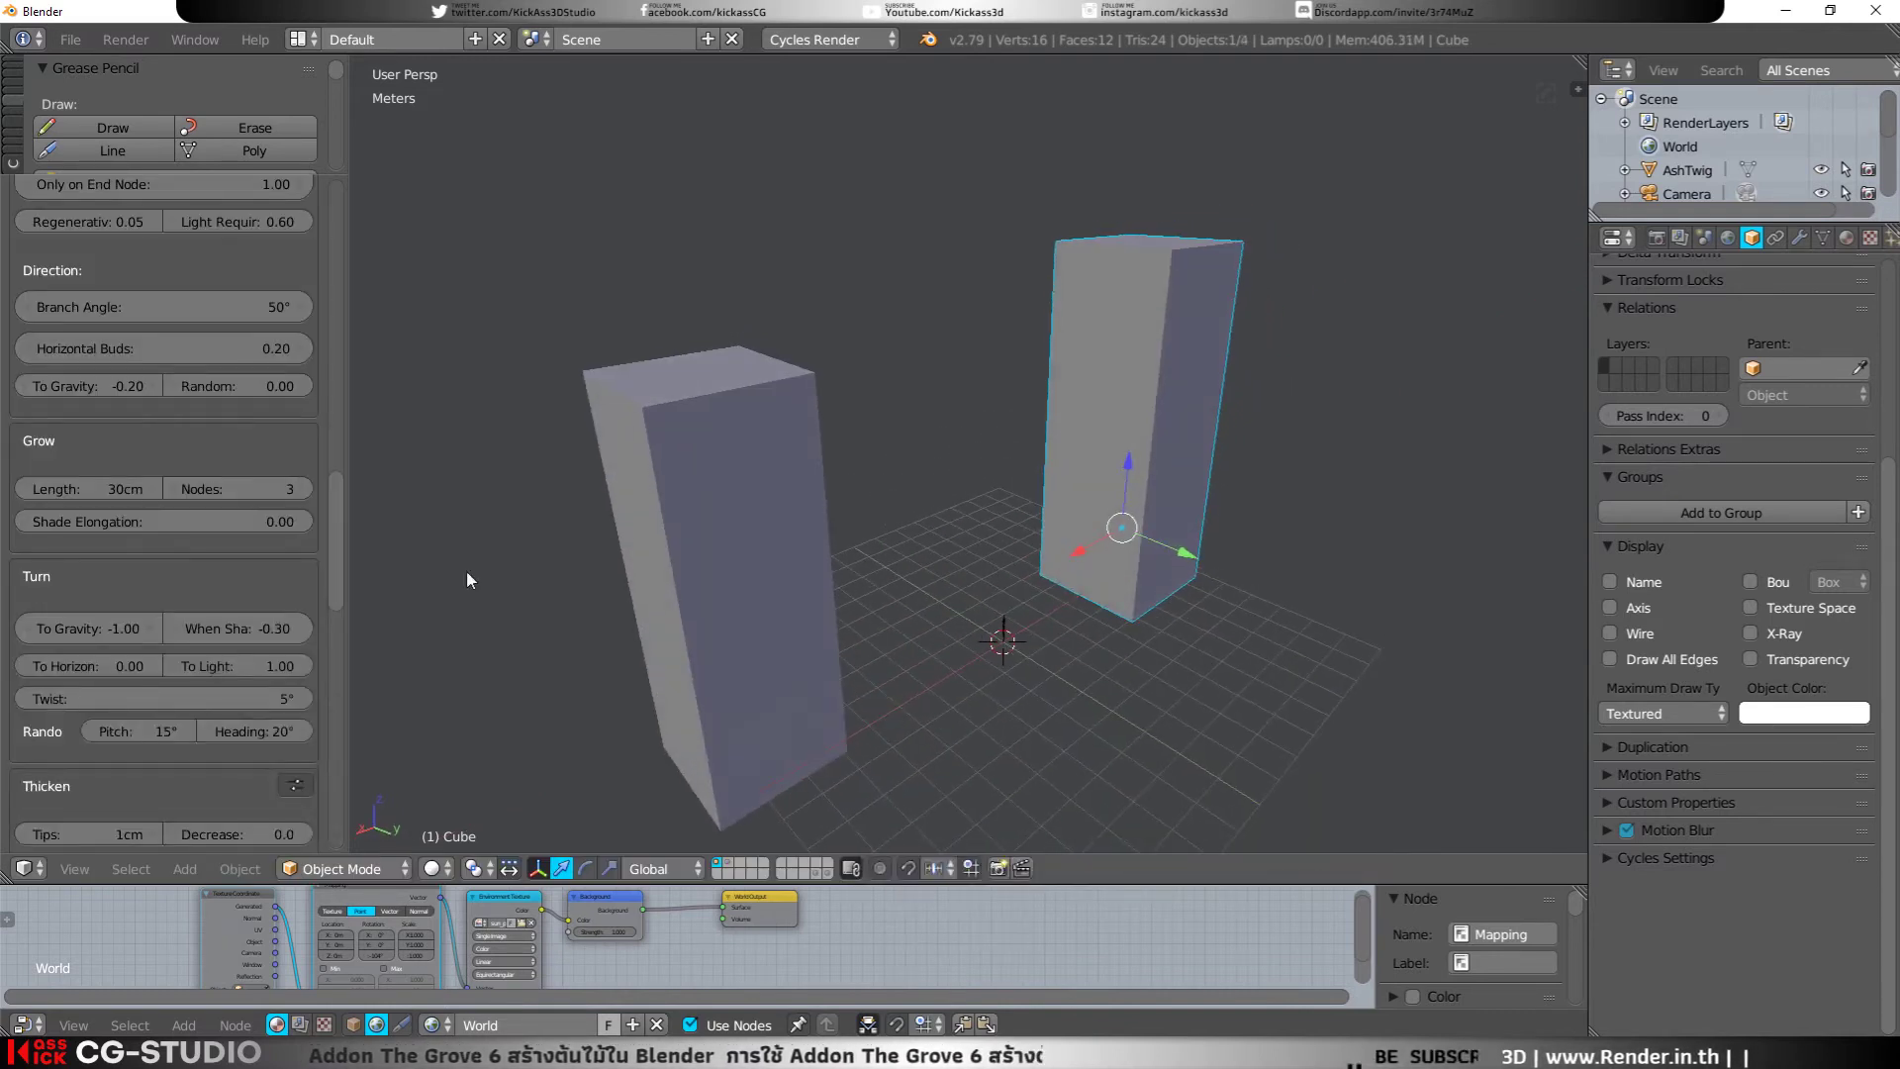
pyautogui.scroll(-5, 204, 524)
pyautogui.scroll(-10, 204, 525)
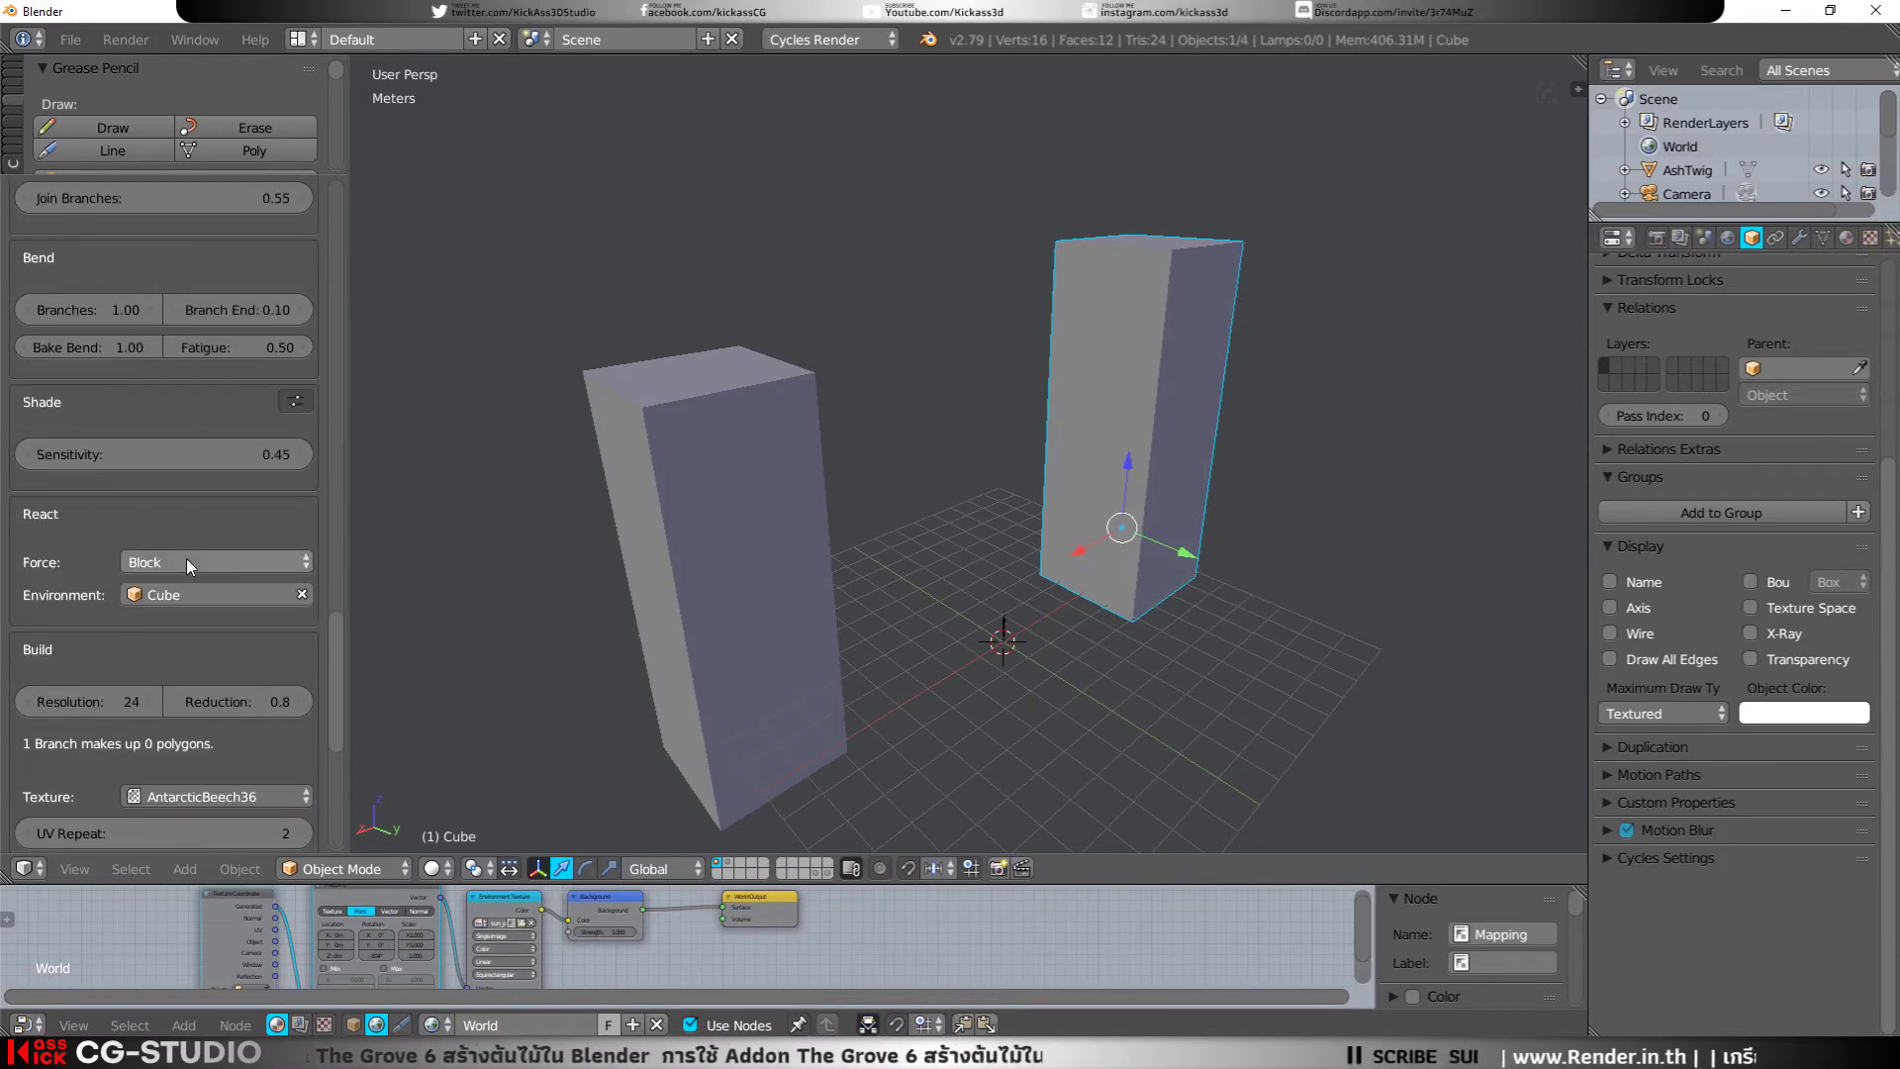
pyautogui.click(186, 560)
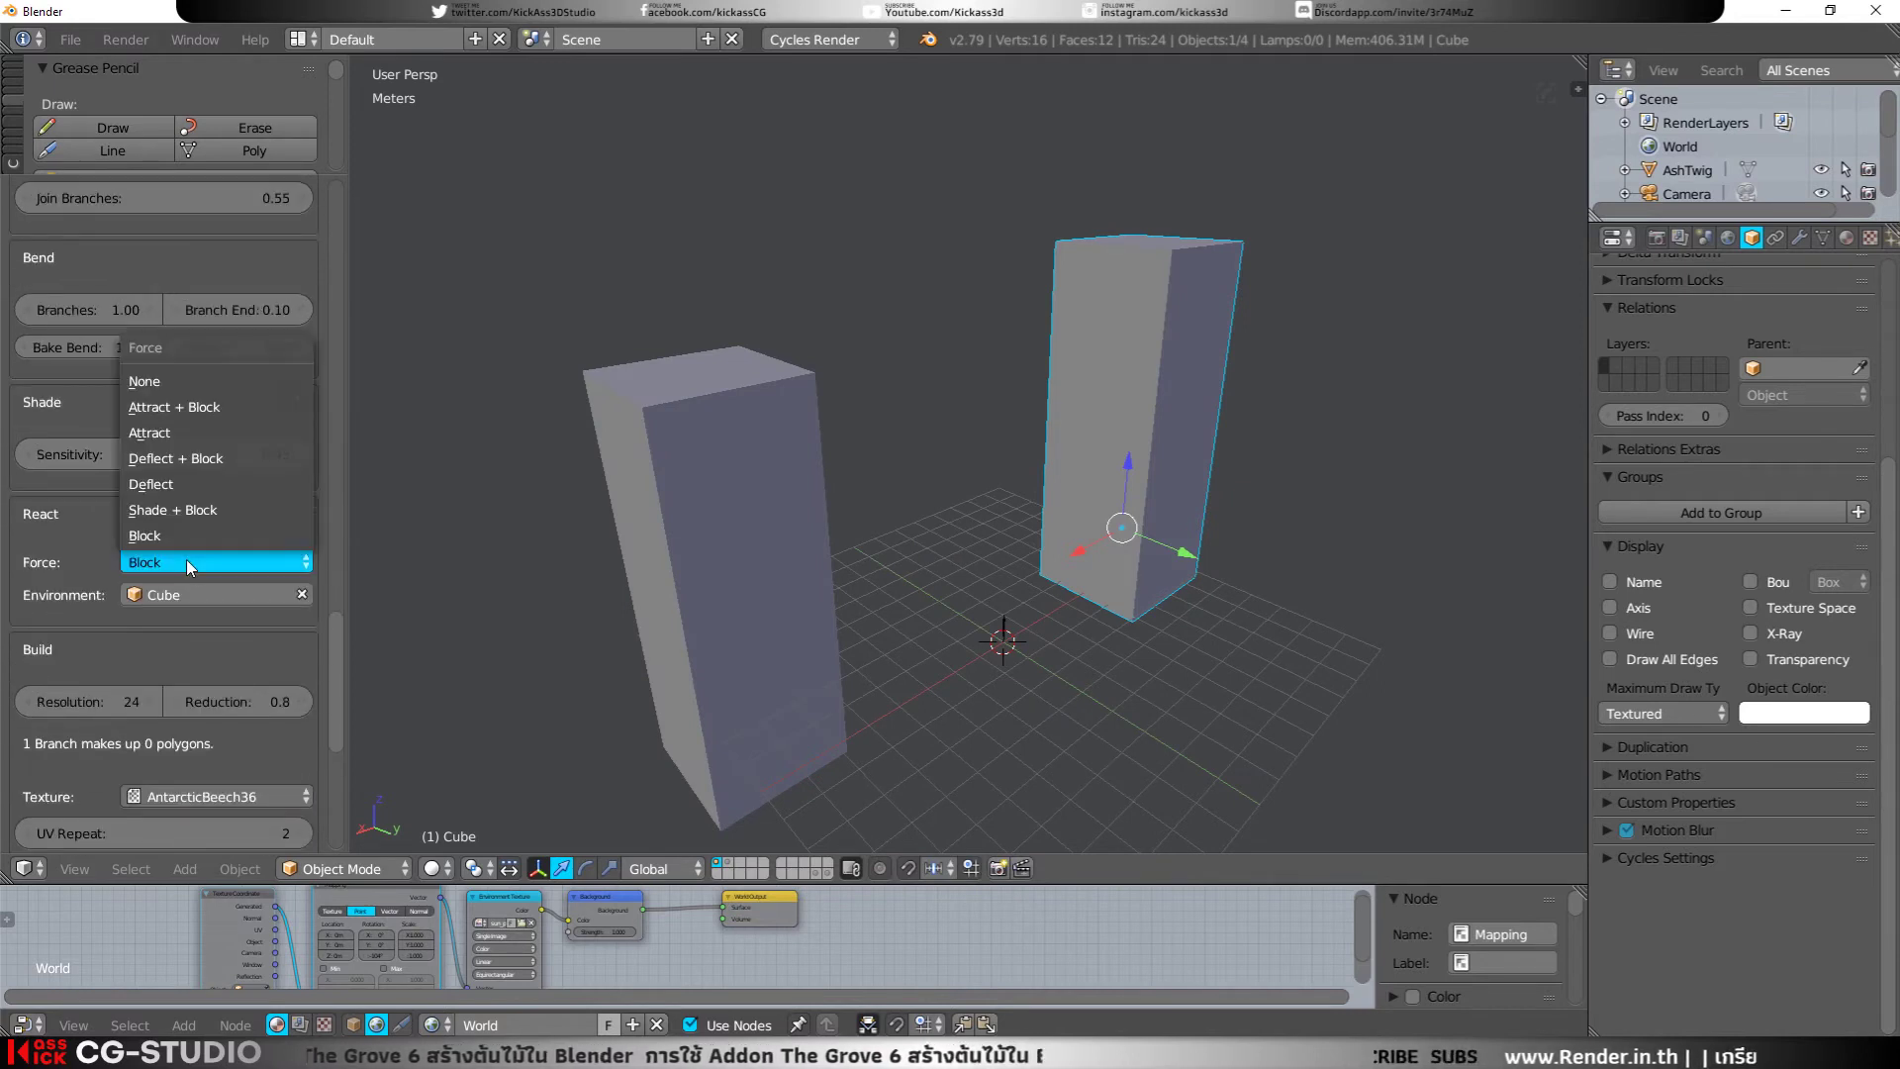
pyautogui.click(208, 431)
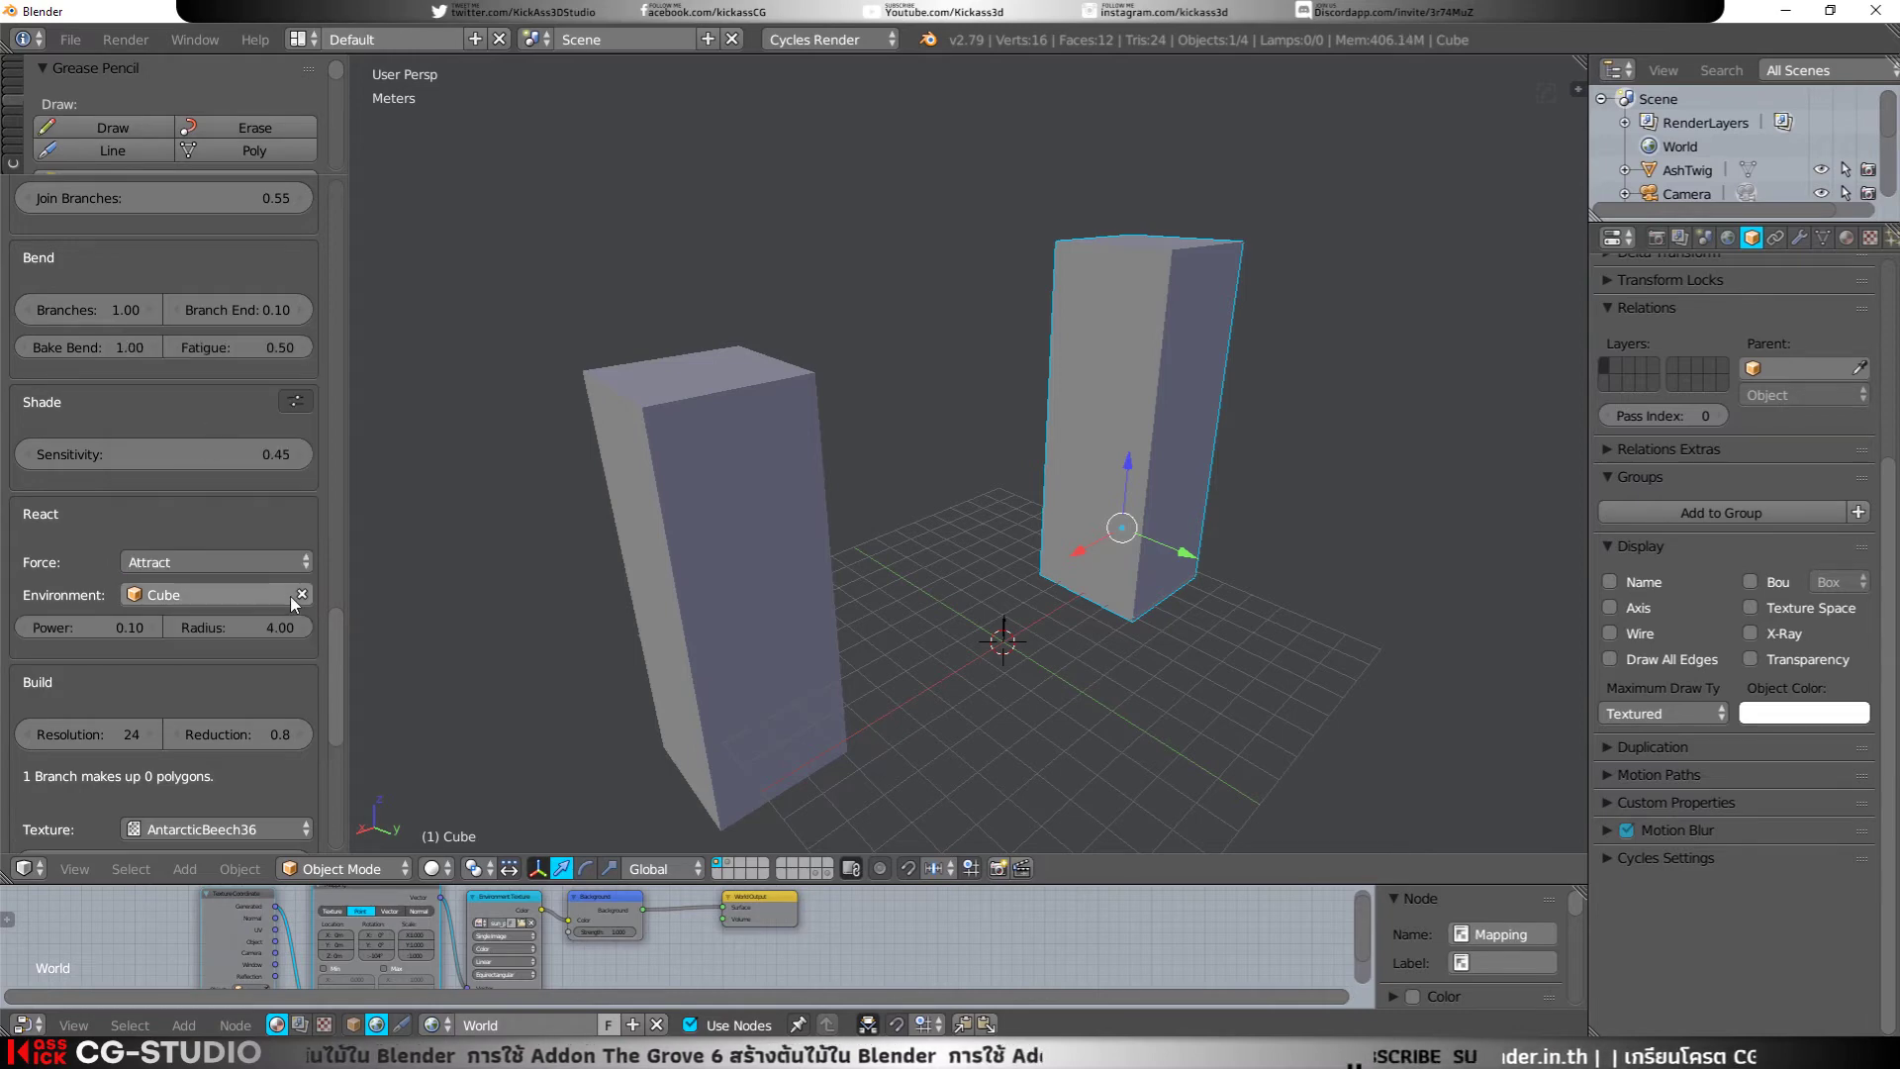
pyautogui.click(174, 596)
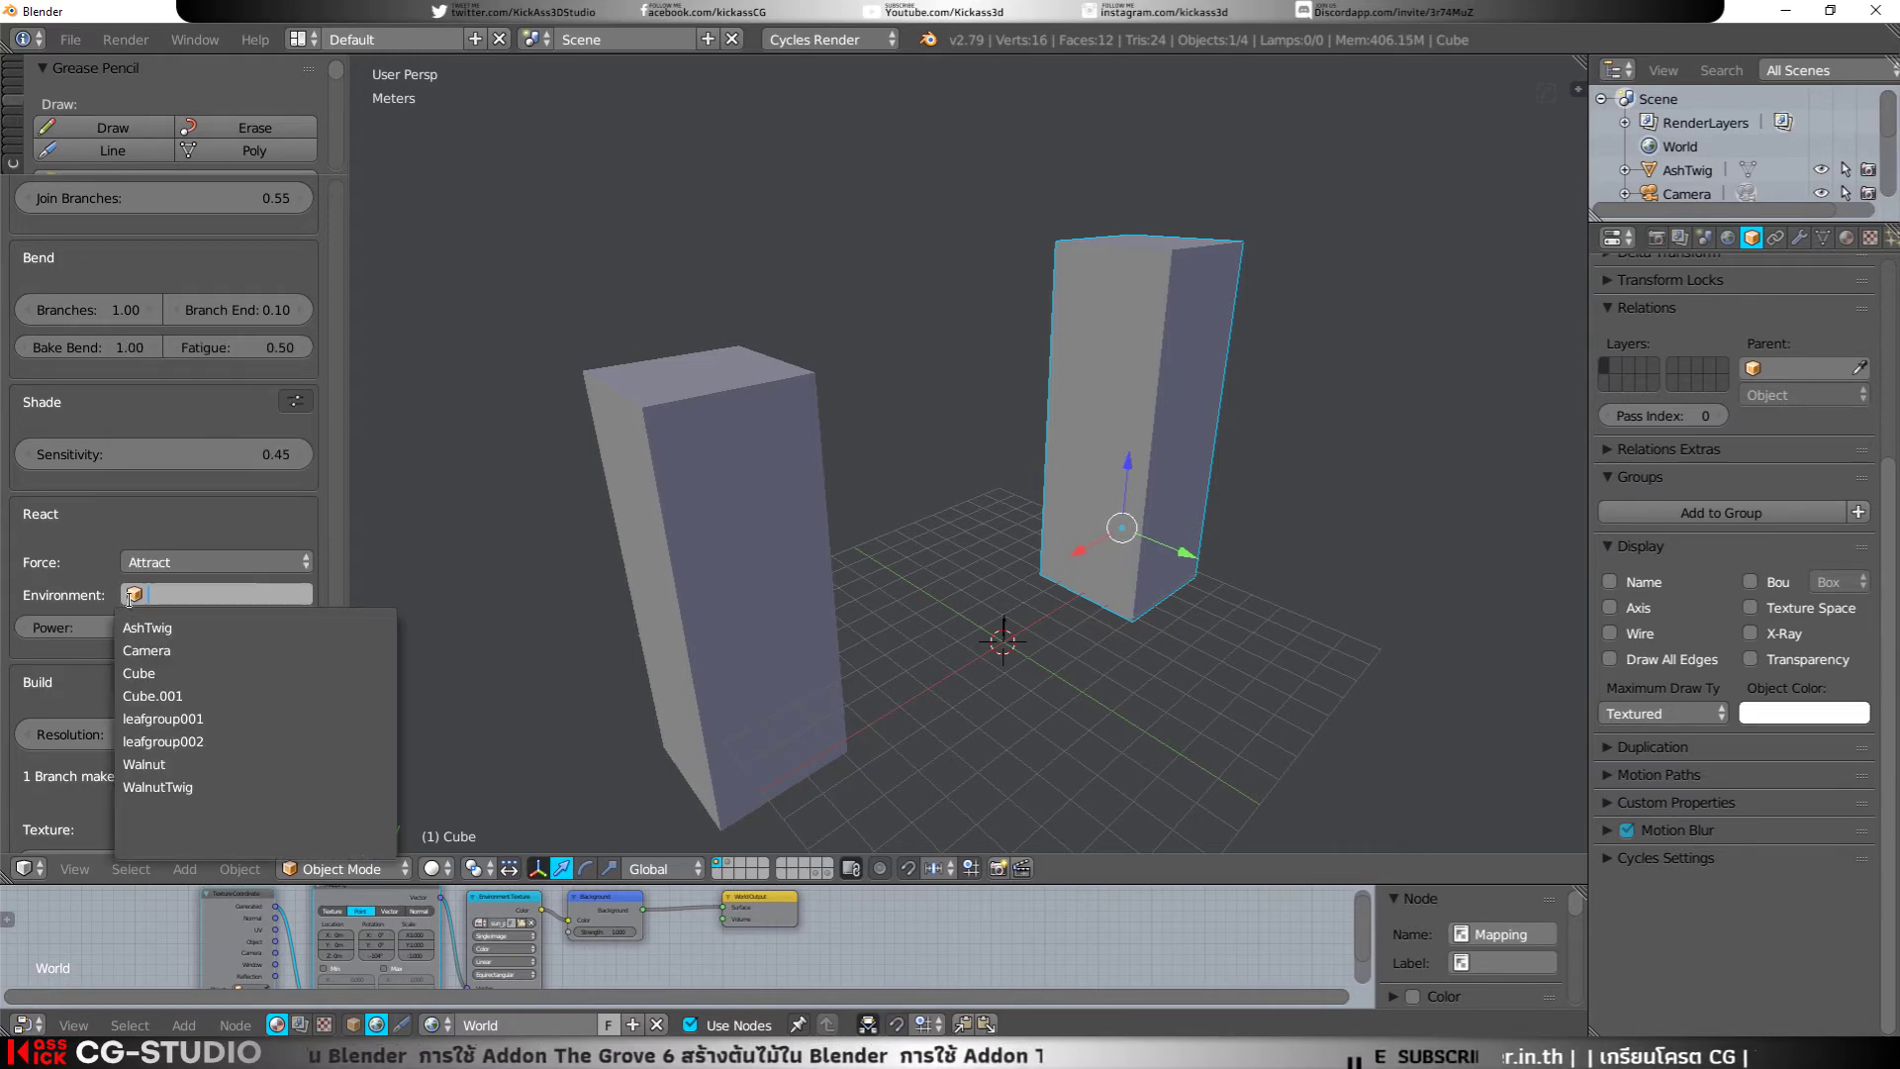
pyautogui.click(146, 673)
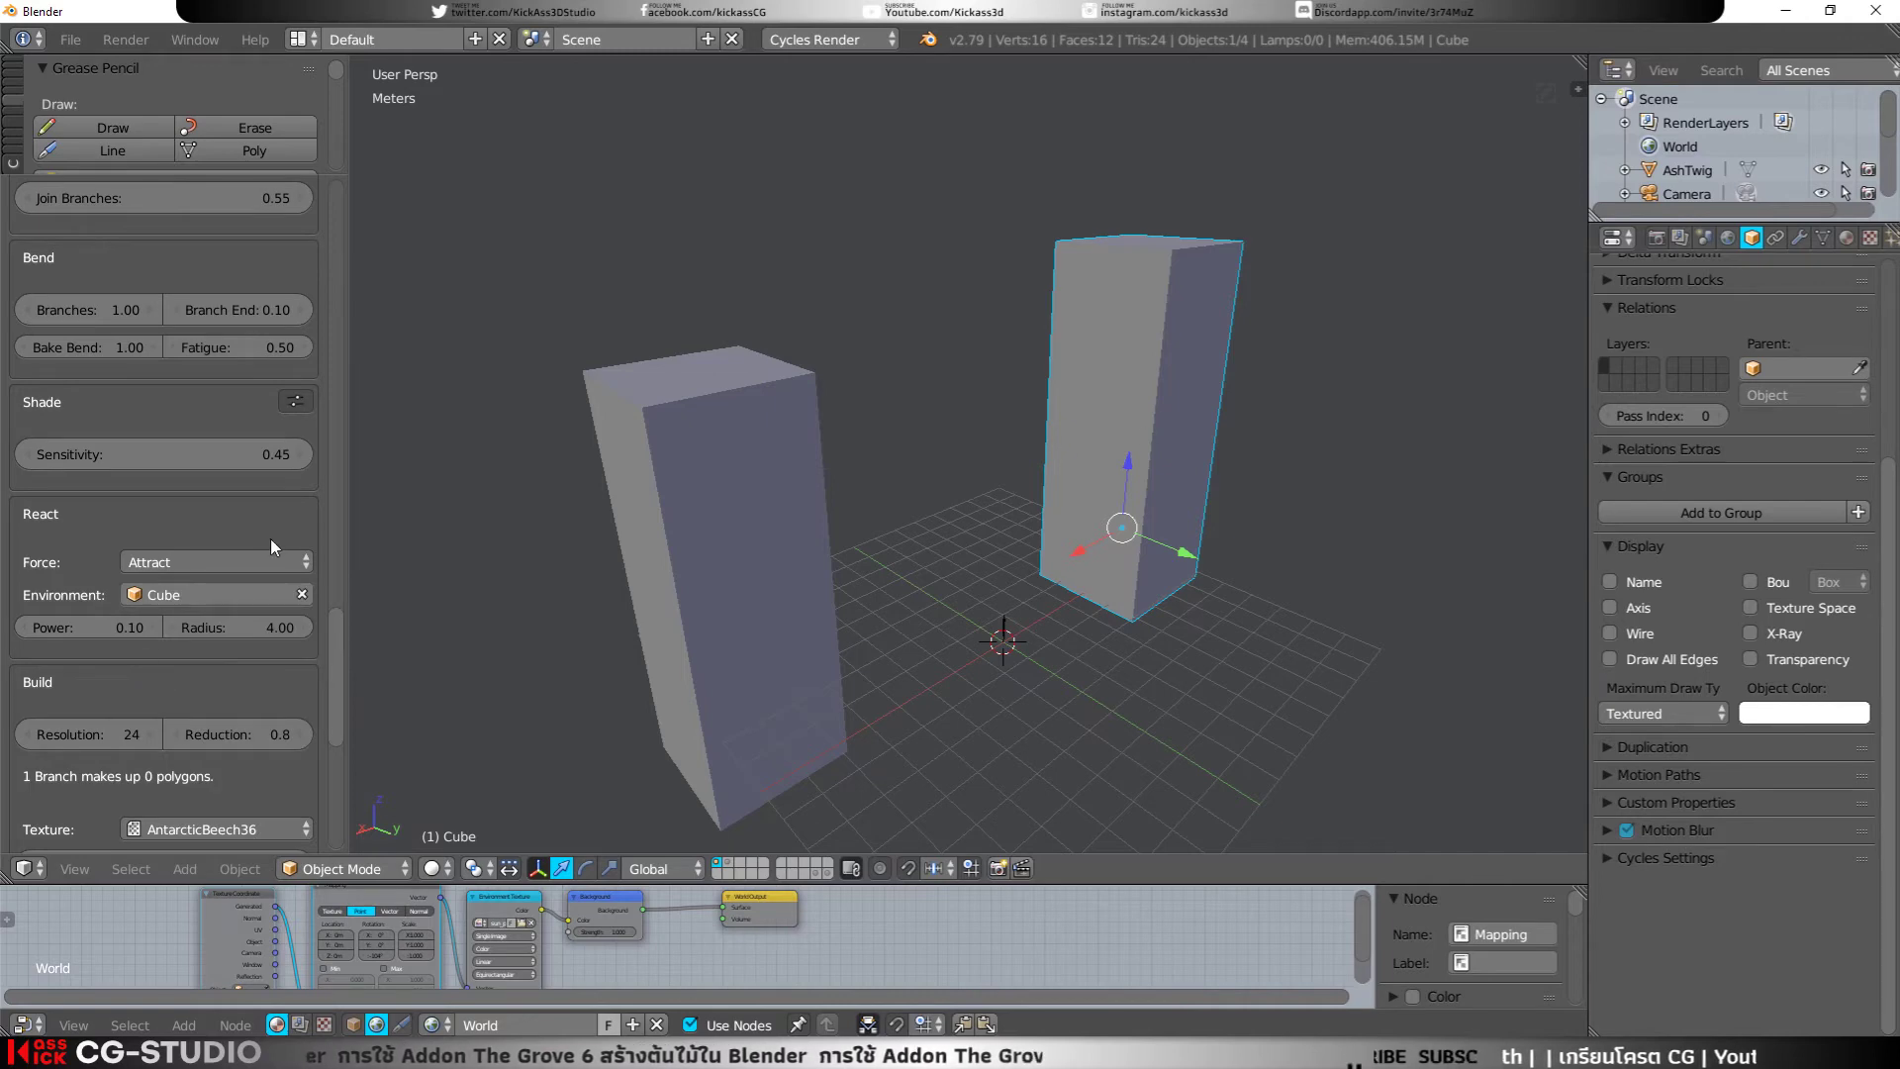
# Step: Grow the tree in five-year increments to 30 years and 8.7 meters tall
pyautogui.scroll(3, 285, 639)
pyautogui.scroll(3, 323, 620)
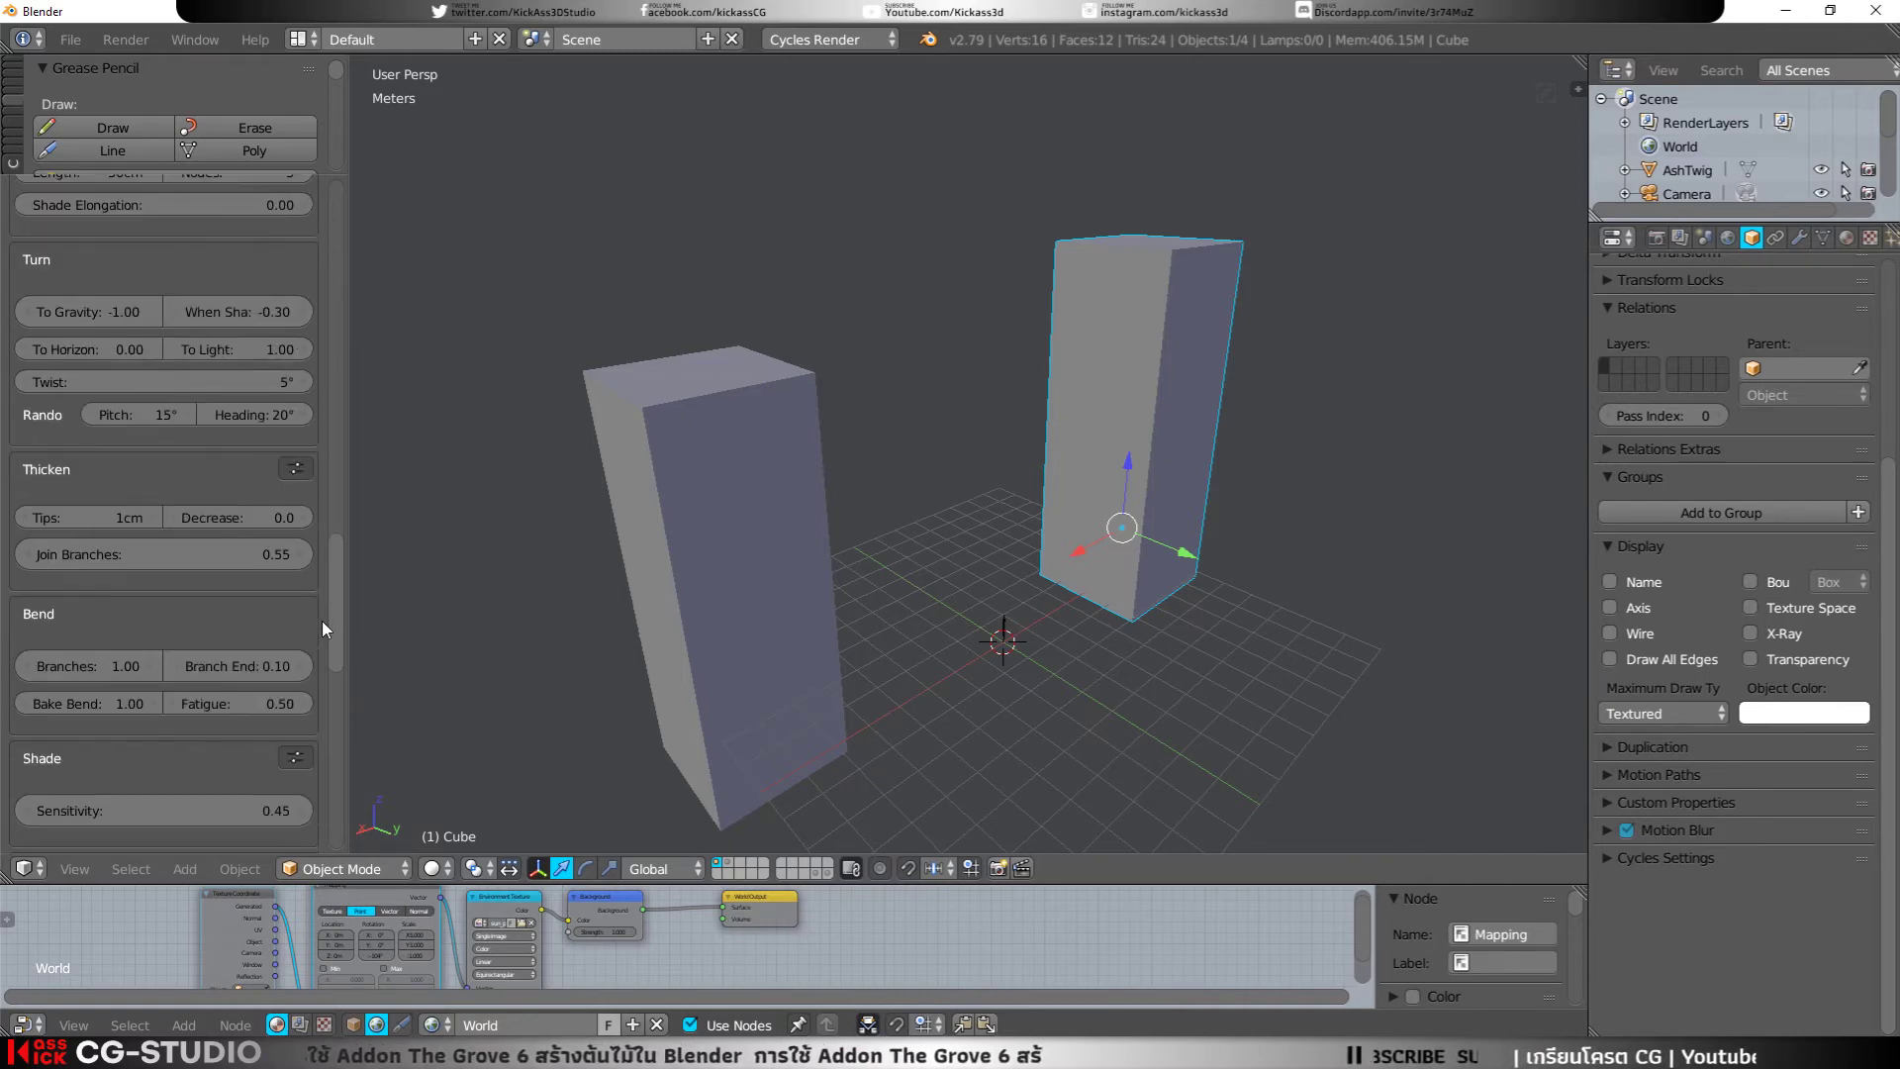
pyautogui.scroll(3, 323, 620)
pyautogui.scroll(3, 323, 620)
pyautogui.scroll(5, 320, 616)
pyautogui.scroll(3, 320, 615)
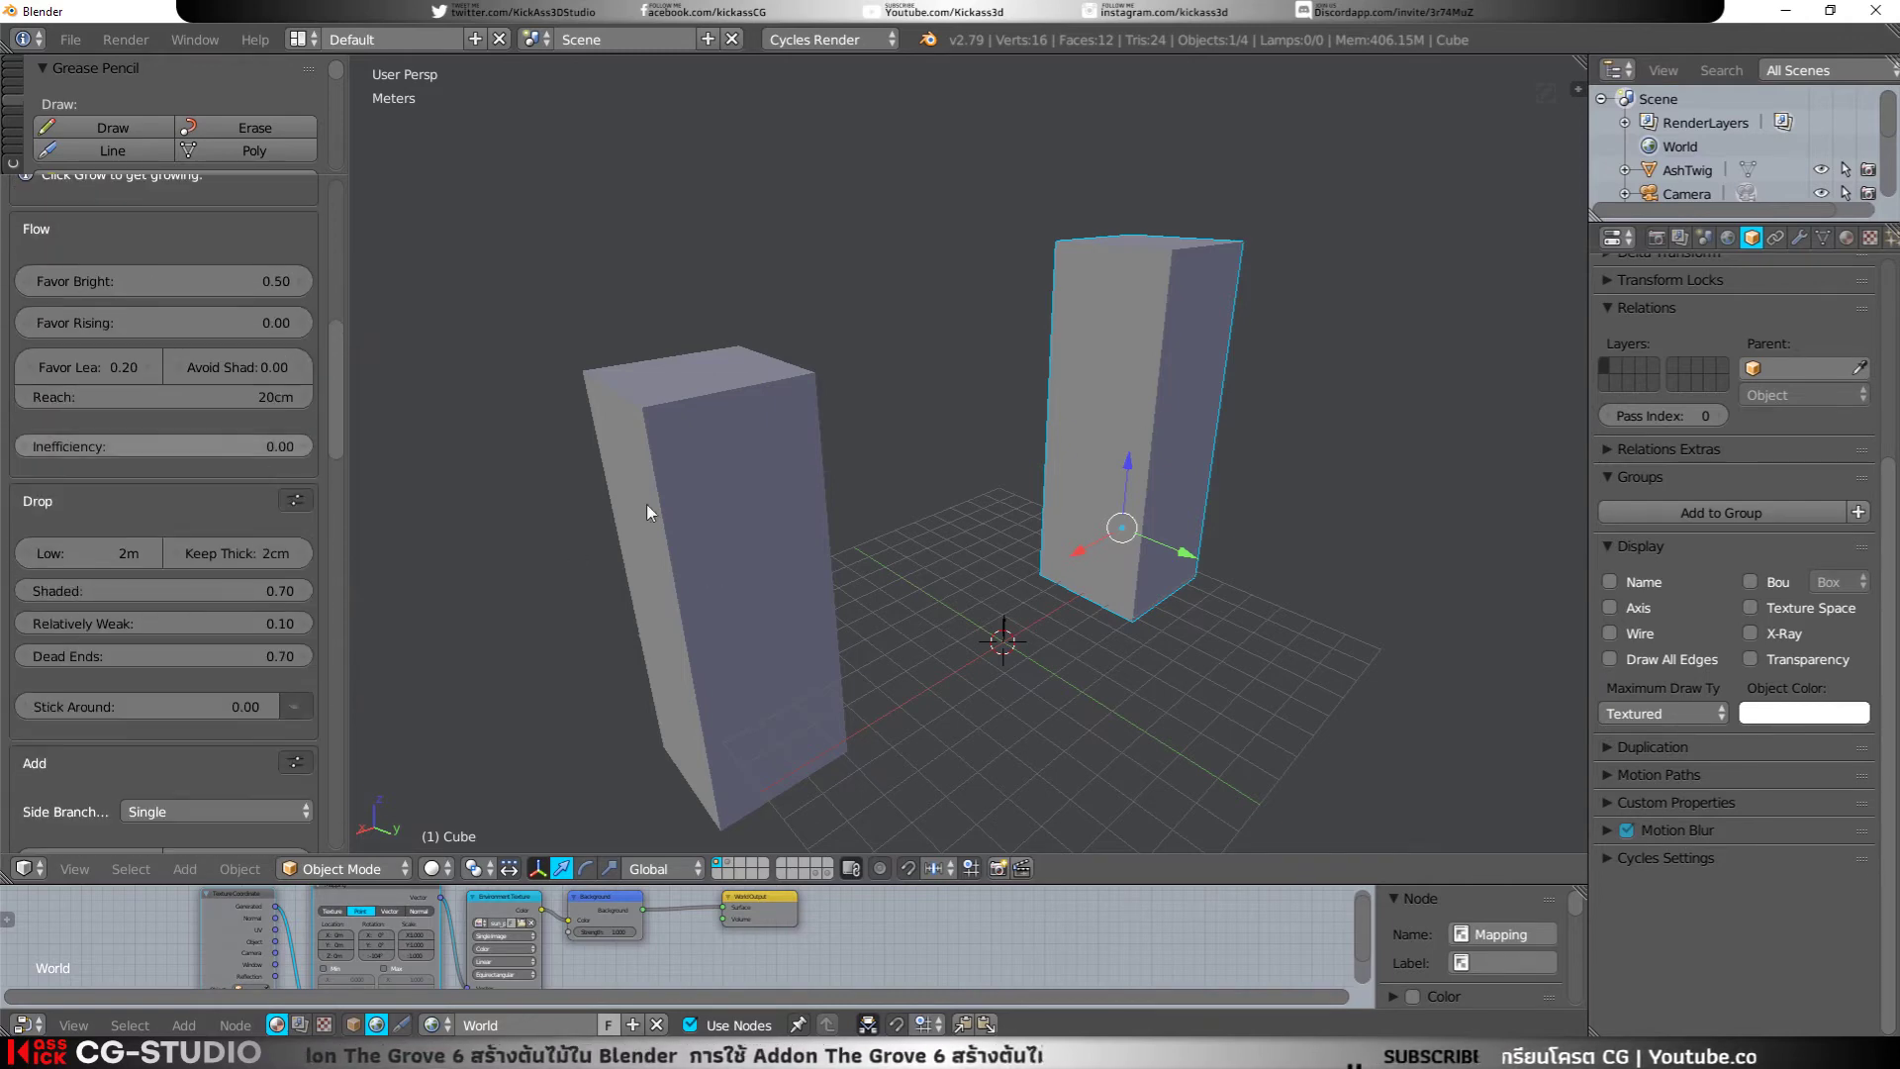
pyautogui.moveTo(645, 503)
pyautogui.mouseDown(button='middle')
pyautogui.moveTo(960, 537)
pyautogui.moveTo(983, 517)
pyautogui.mouseUp(button='middle')
pyautogui.scroll(4, 271, 461)
pyautogui.scroll(4, 271, 462)
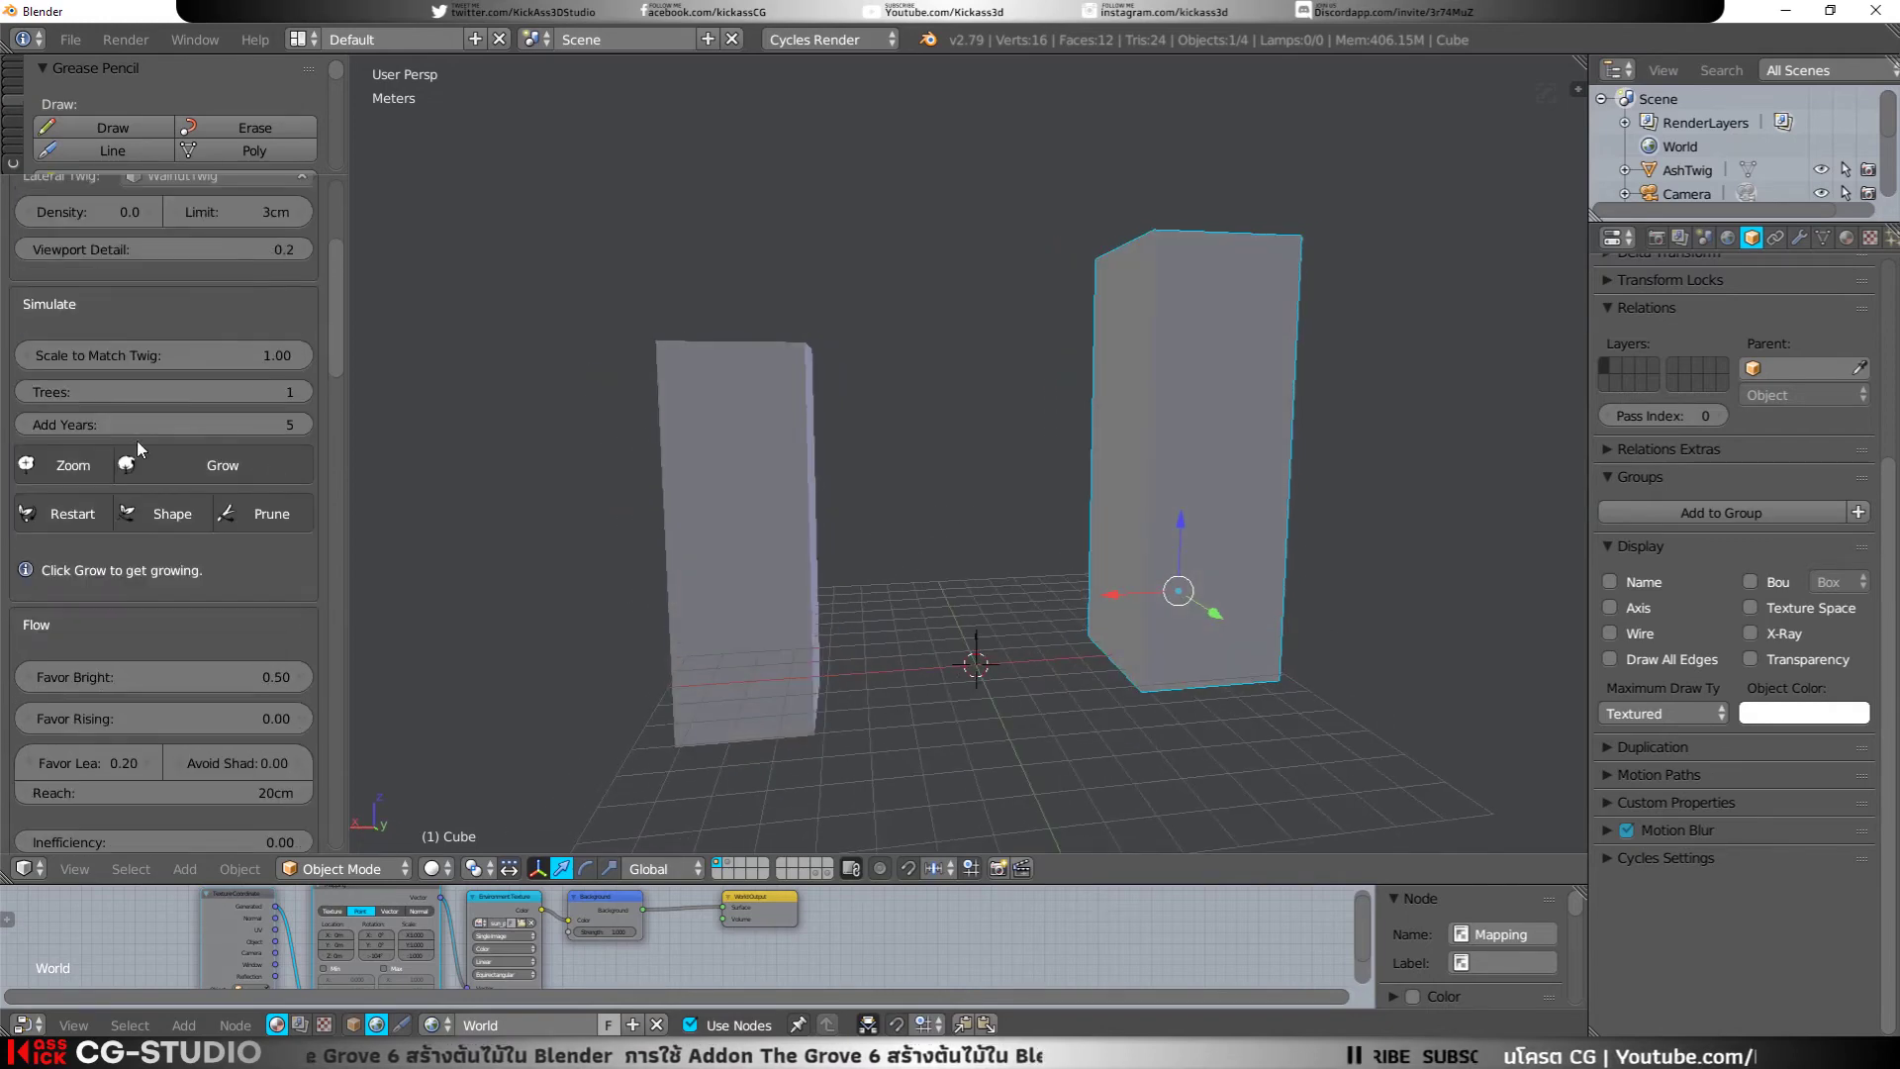
pyautogui.click(157, 465)
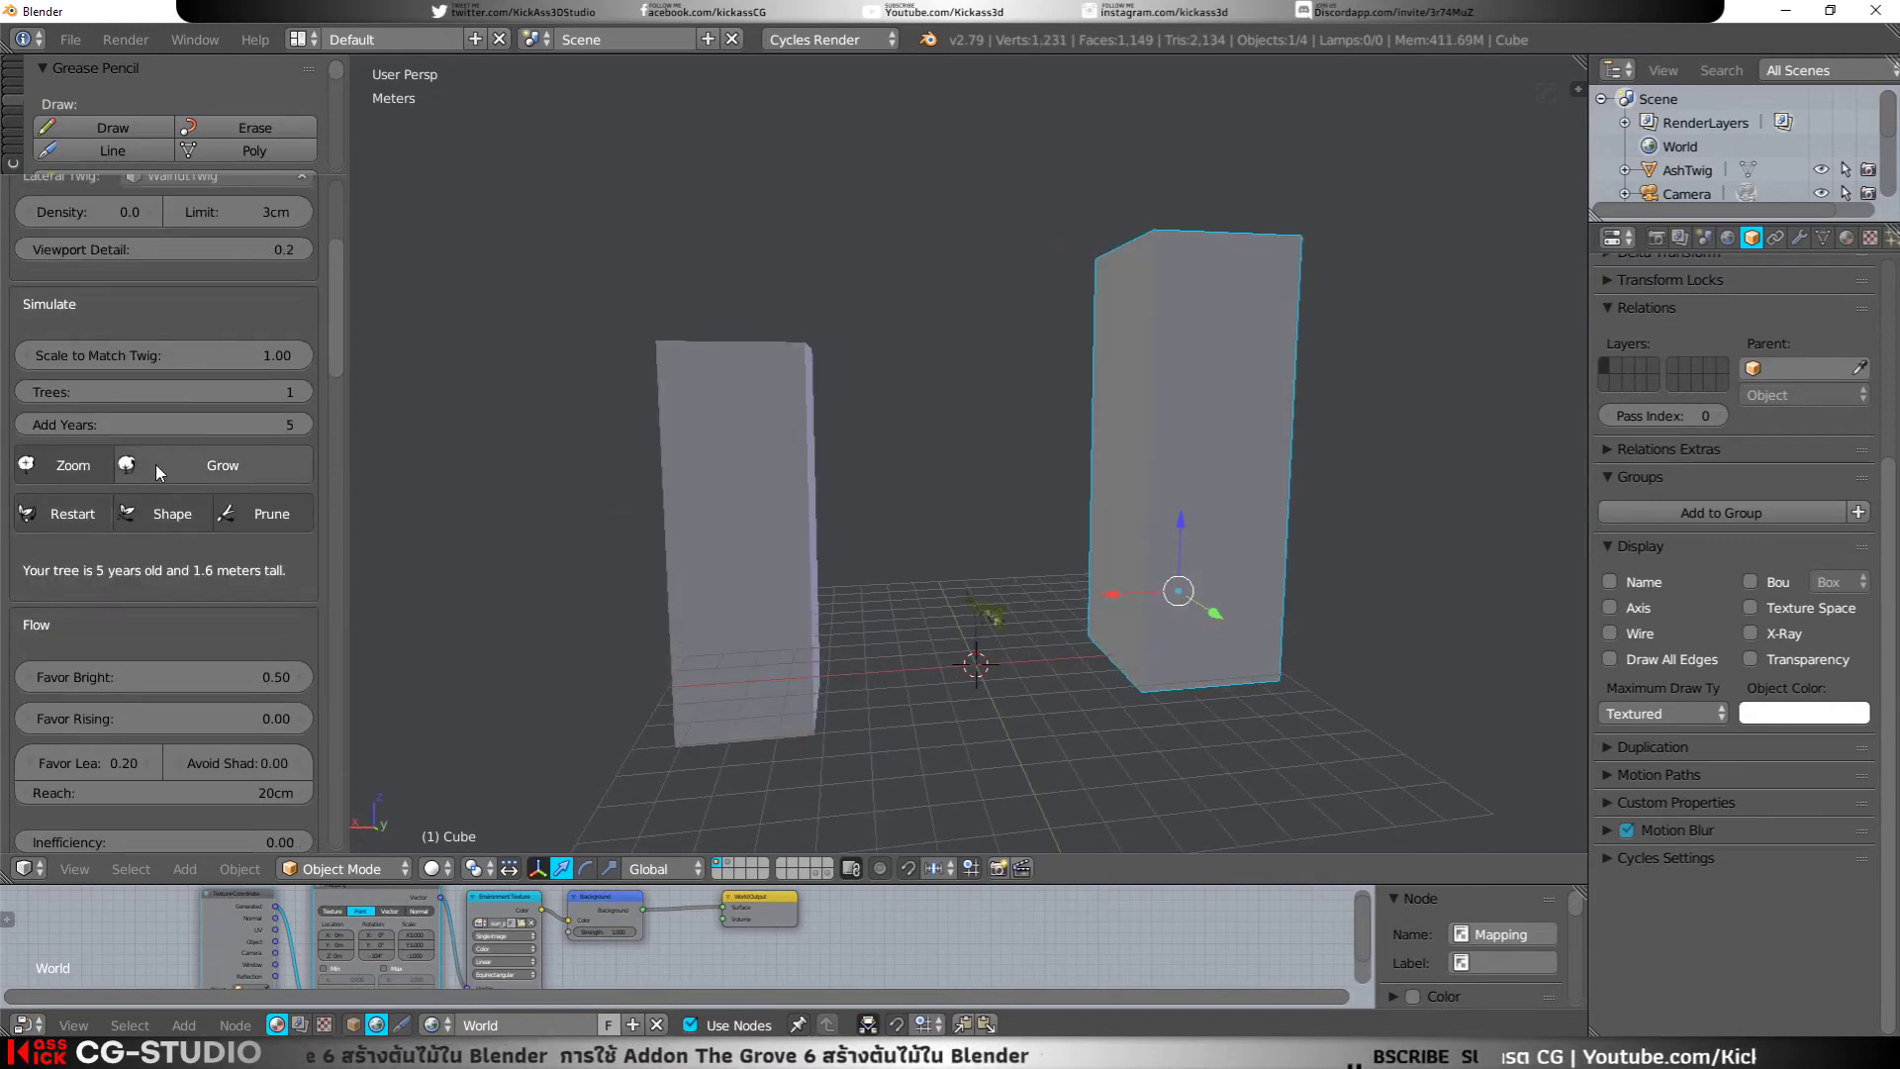
pyautogui.click(156, 465)
pyautogui.click(156, 465)
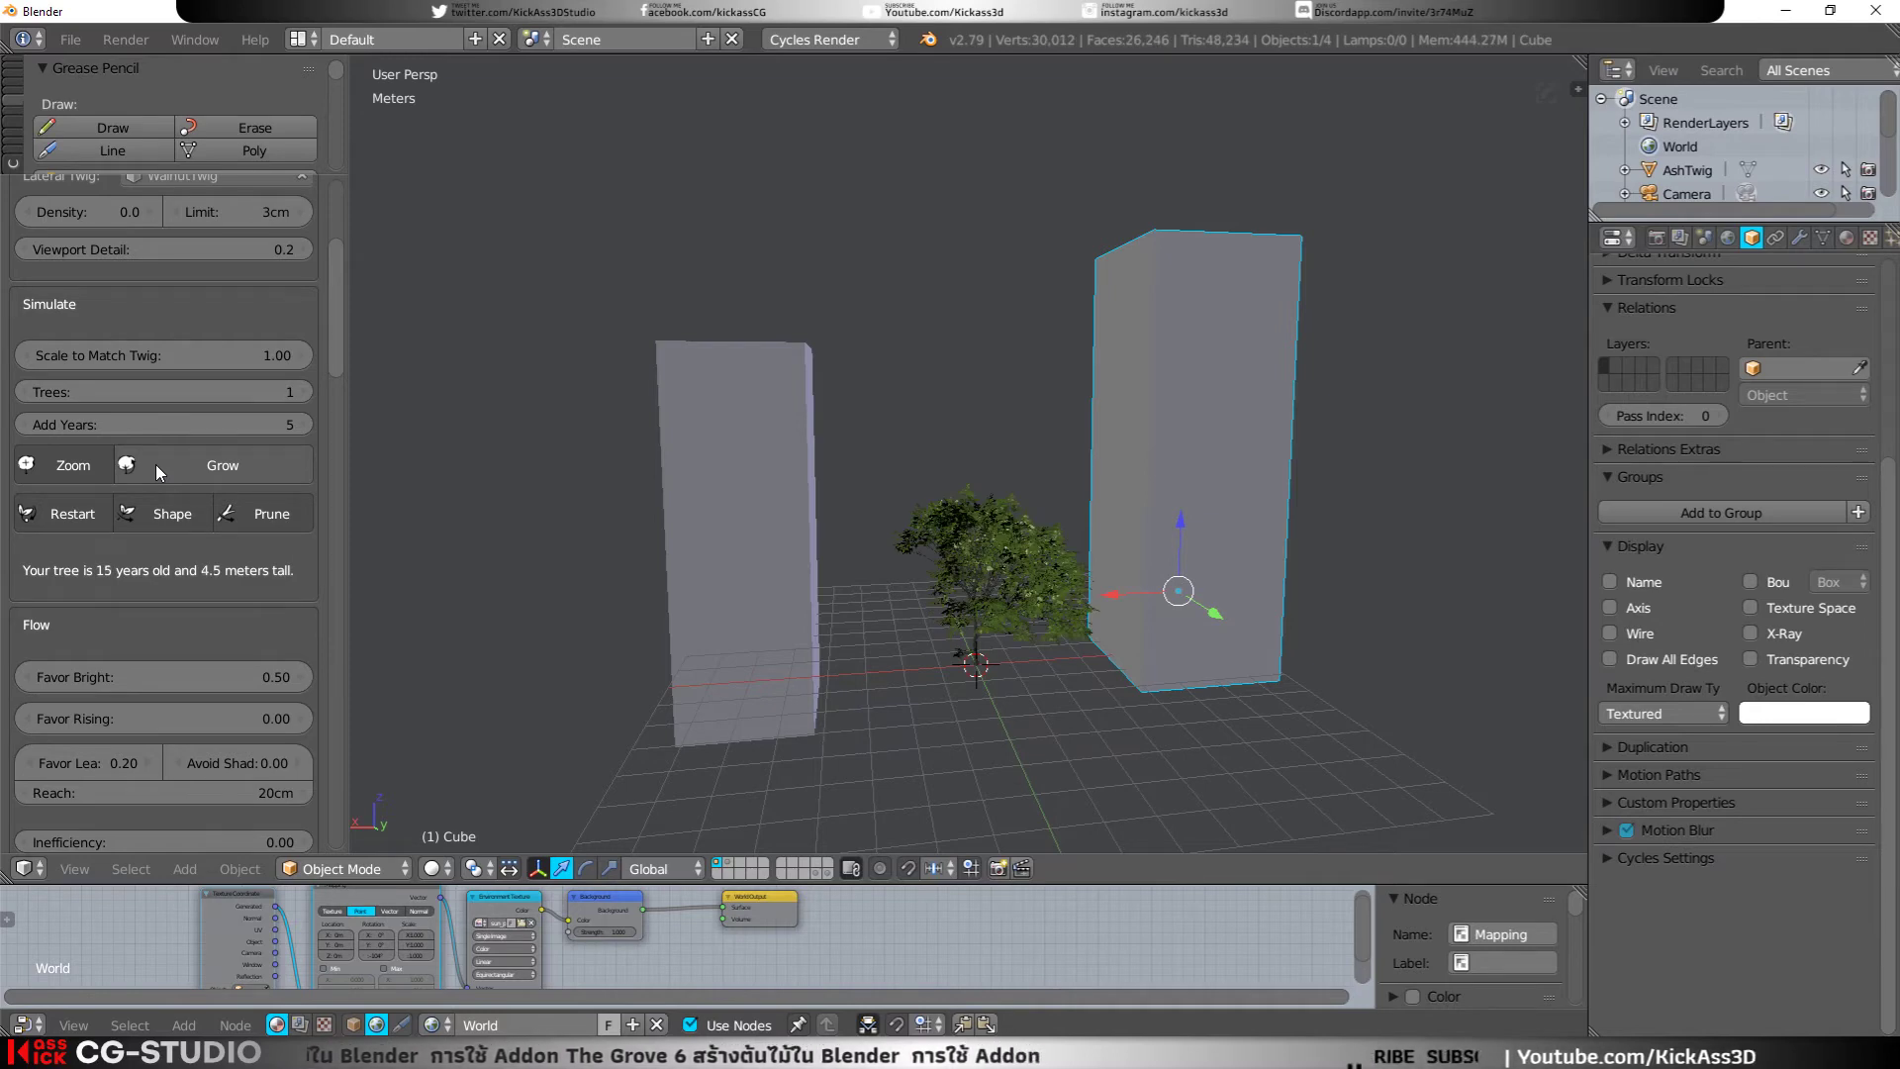
pyautogui.click(156, 465)
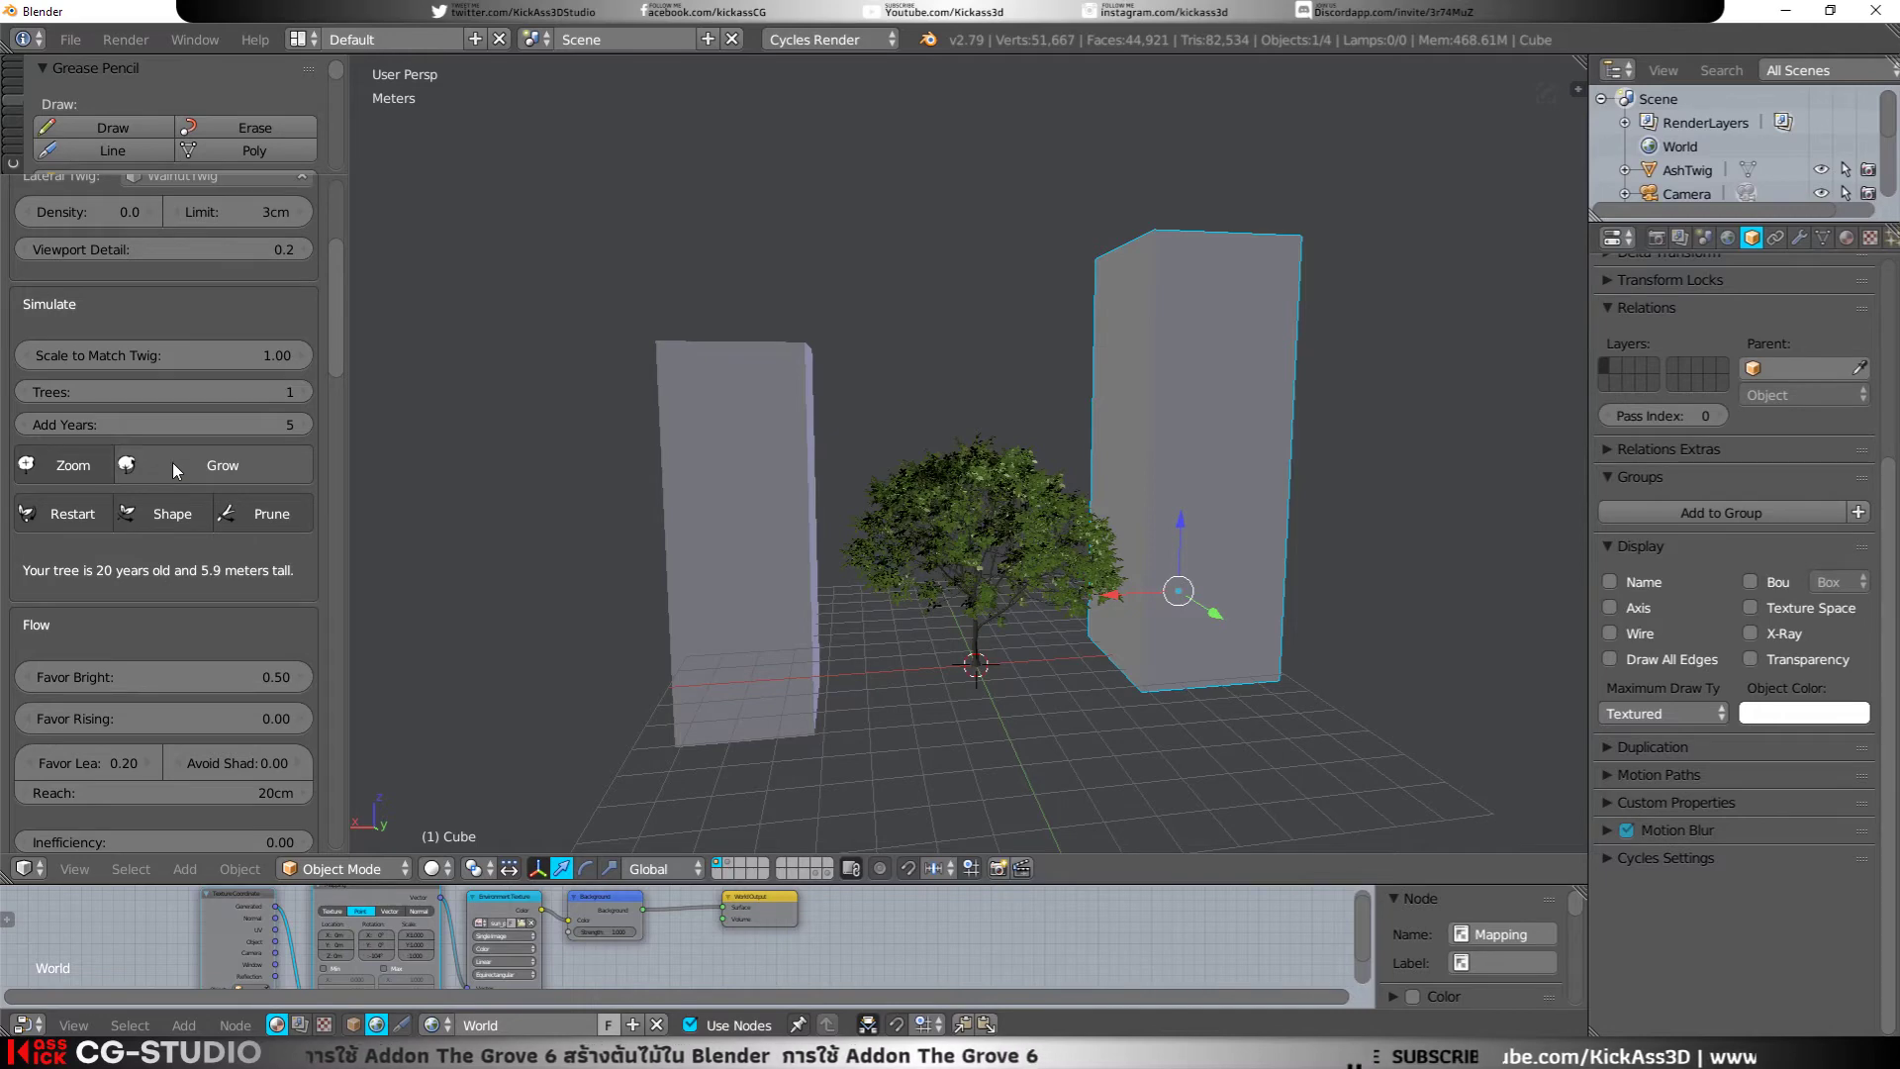
pyautogui.click(198, 467)
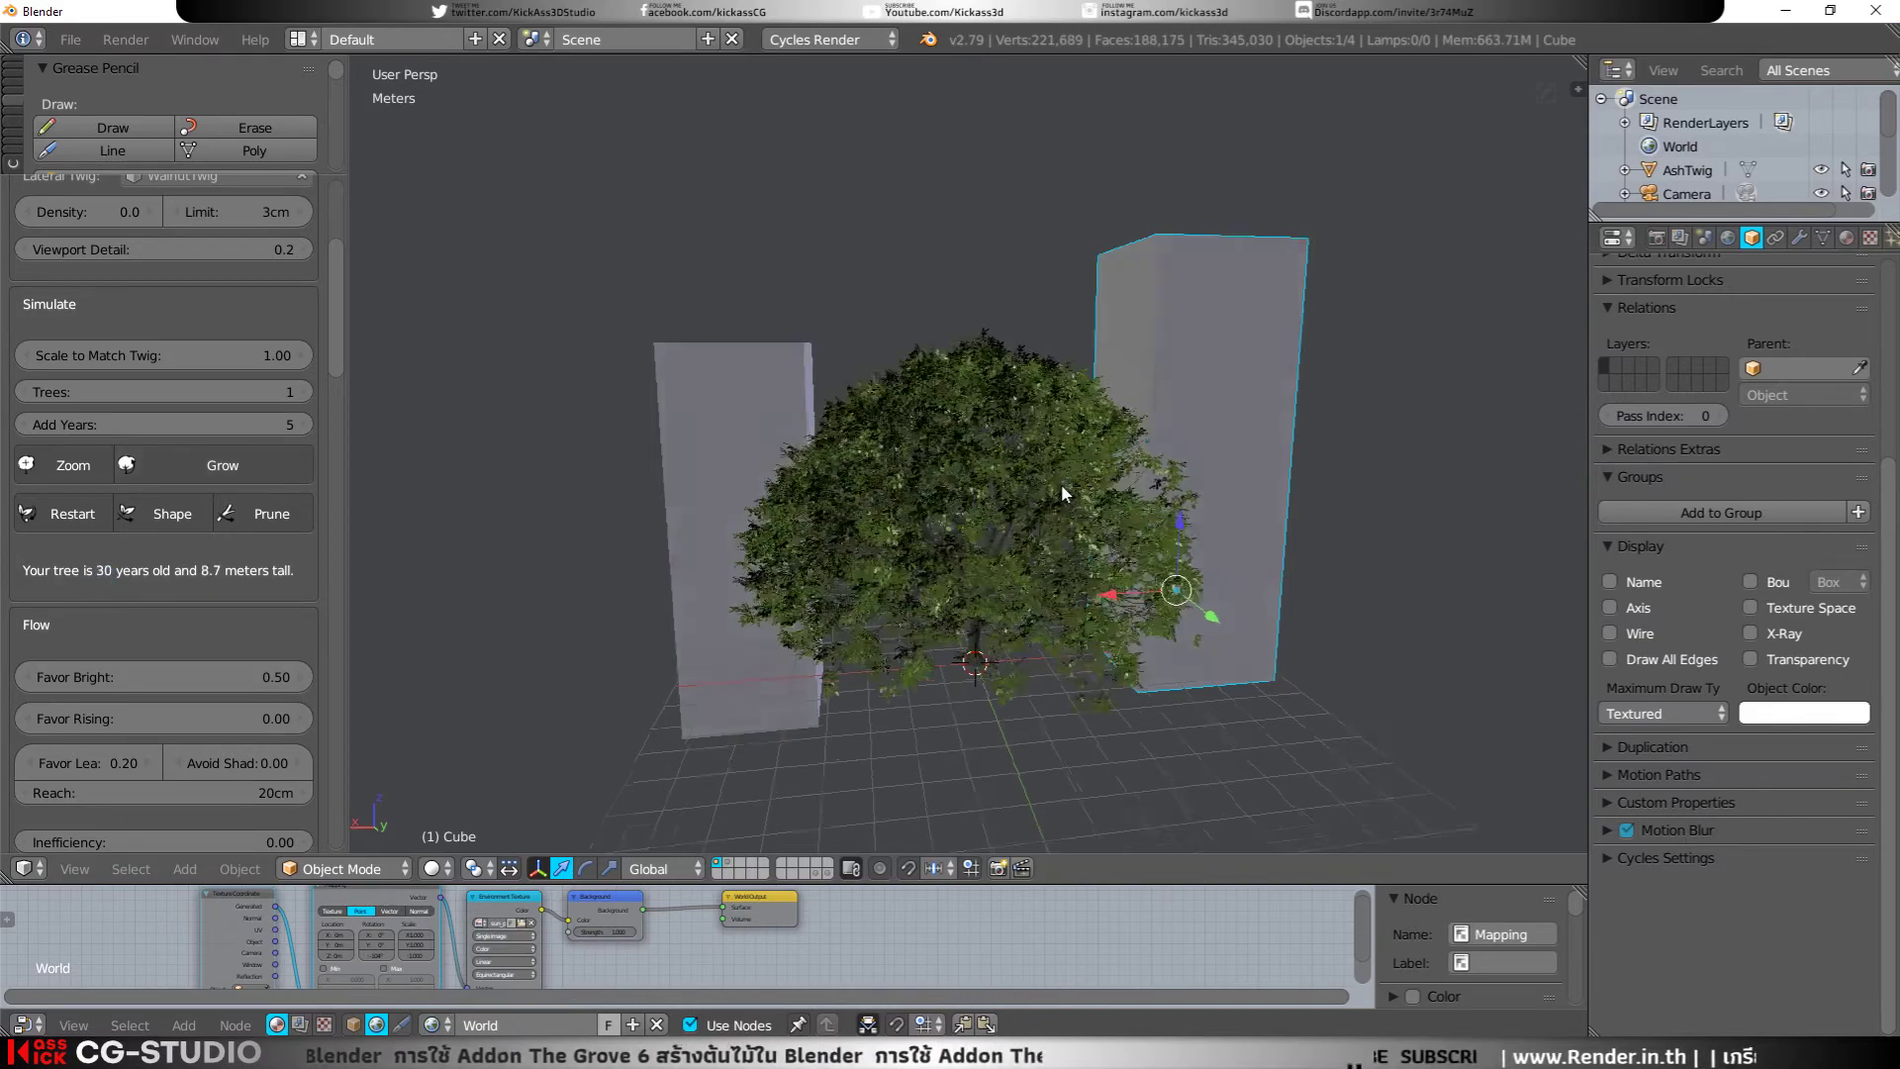
# Step: Slide the Cube further along the X axis
pyautogui.moveTo(1061, 484)
pyautogui.mouseDown(button='middle')
pyautogui.moveTo(1045, 554)
pyautogui.moveTo(973, 536)
pyautogui.moveTo(998, 518)
pyautogui.moveTo(1039, 621)
pyautogui.moveTo(1138, 601)
pyautogui.mouseUp(button='middle')
pyautogui.moveTo(1105, 562)
pyautogui.mouseDown()
pyautogui.moveTo(970, 562)
pyautogui.moveTo(1134, 548)
pyautogui.mouseUp()
pyautogui.moveTo(1134, 548)
pyautogui.mouseDown(button='middle')
pyautogui.moveTo(1062, 485)
pyautogui.moveTo(1107, 460)
pyautogui.moveTo(1077, 549)
pyautogui.moveTo(1092, 536)
pyautogui.mouseUp(button='middle')
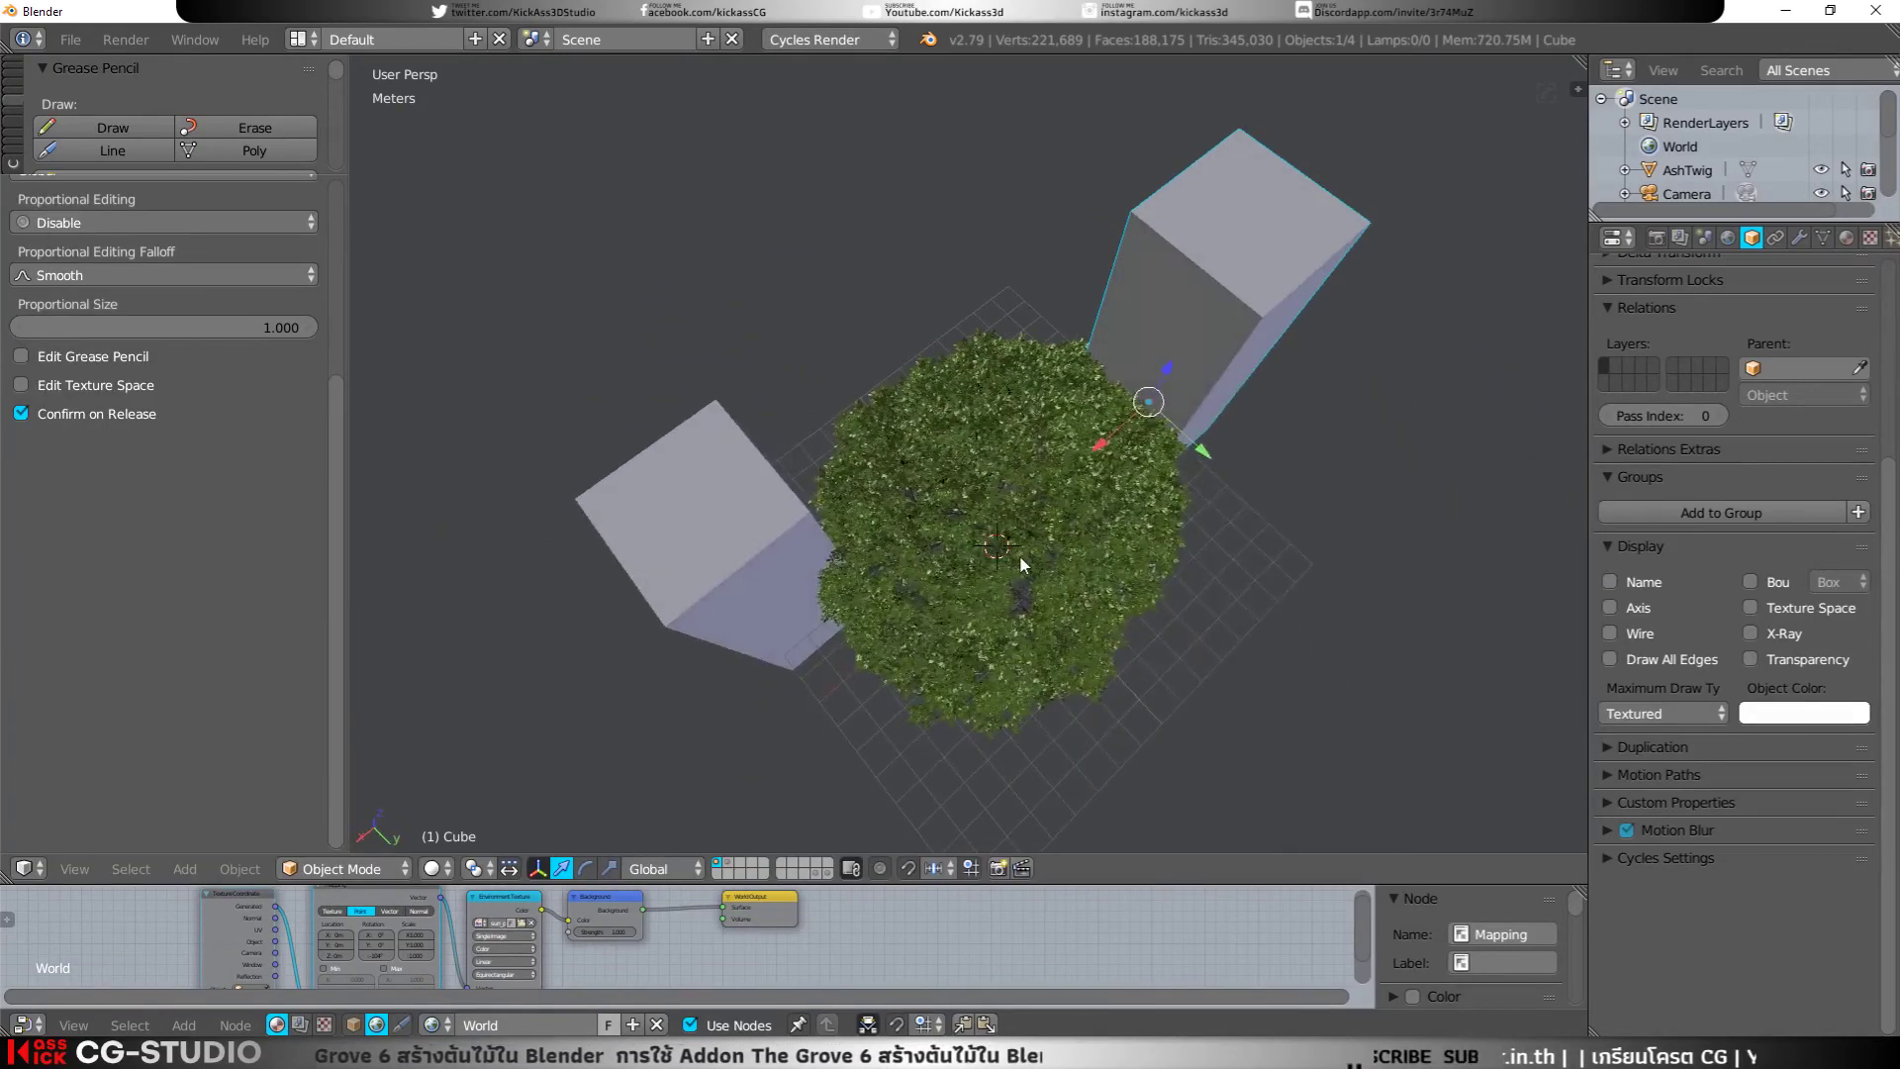
# Step: Select the left cube, Cube.001, and nudge it slightly along X
pyautogui.scroll(3, 1725, 444)
pyautogui.scroll(3, 1725, 443)
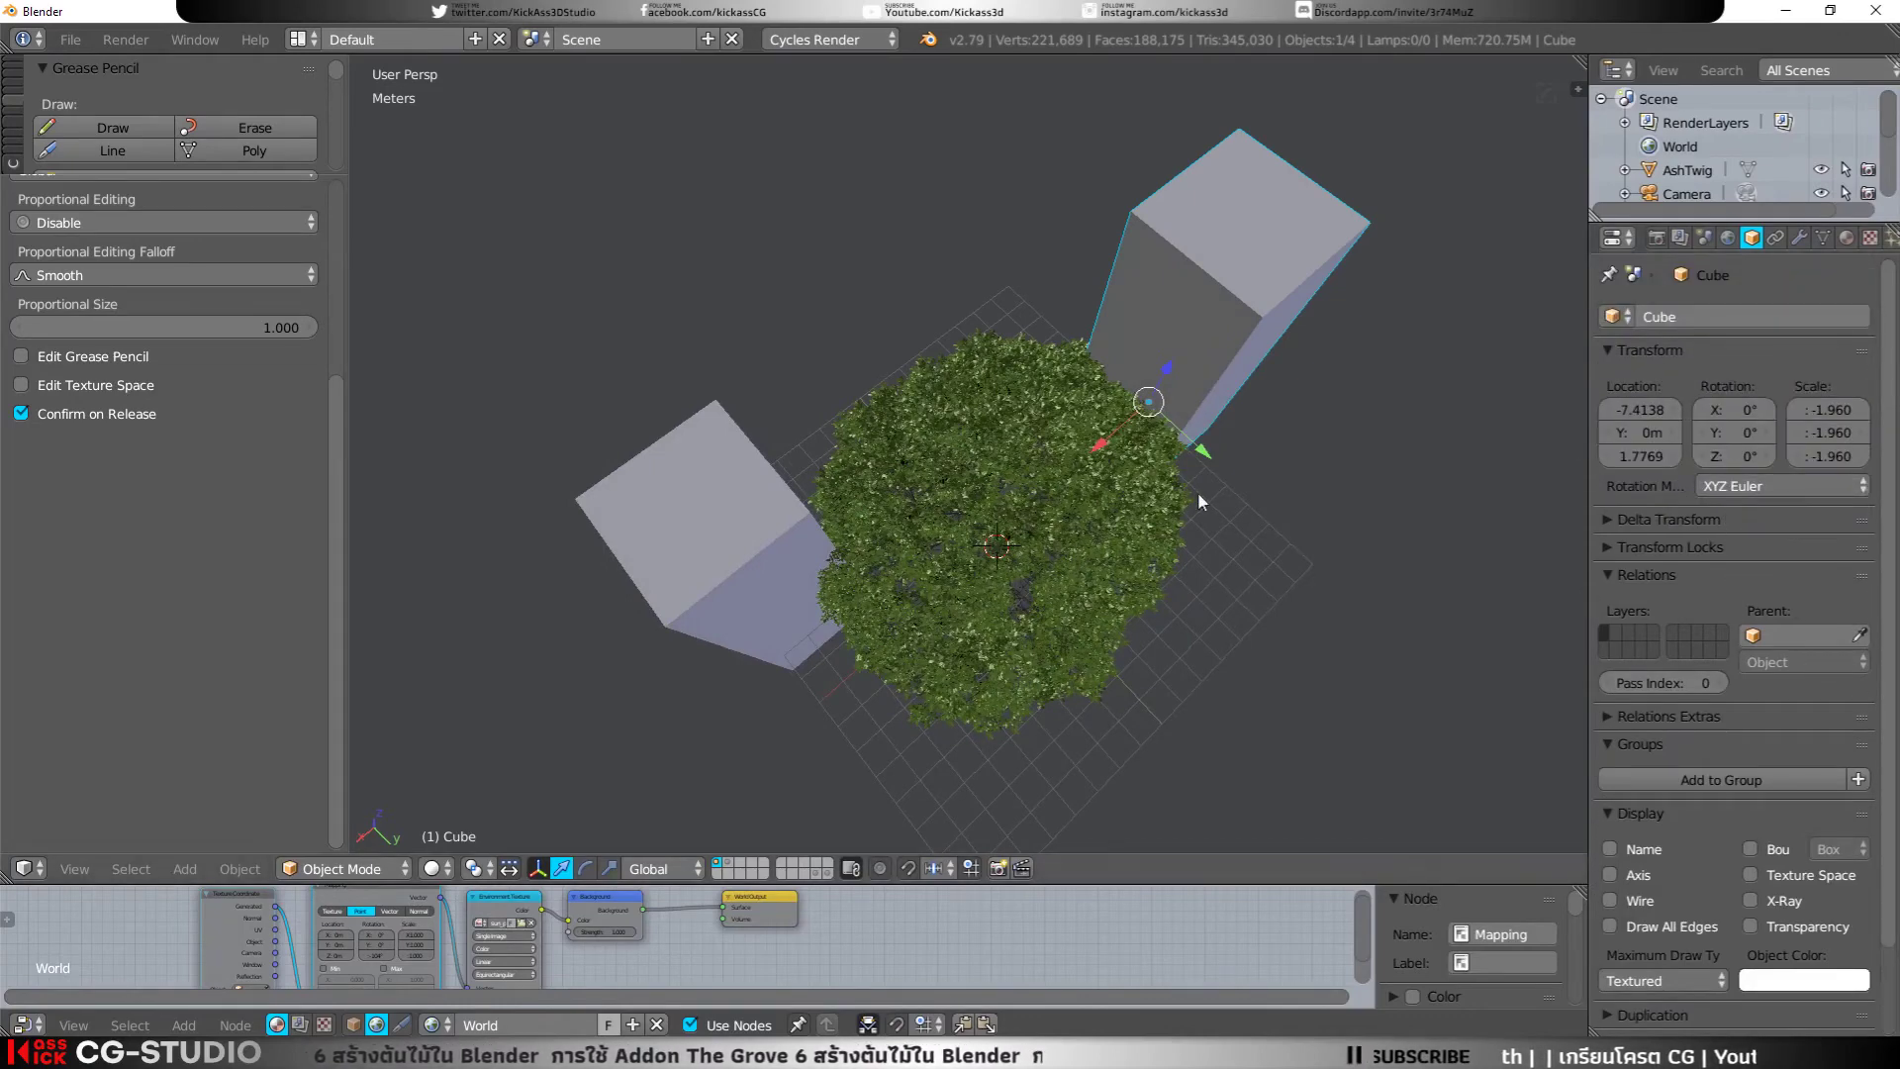
pyautogui.rightClick(812, 579)
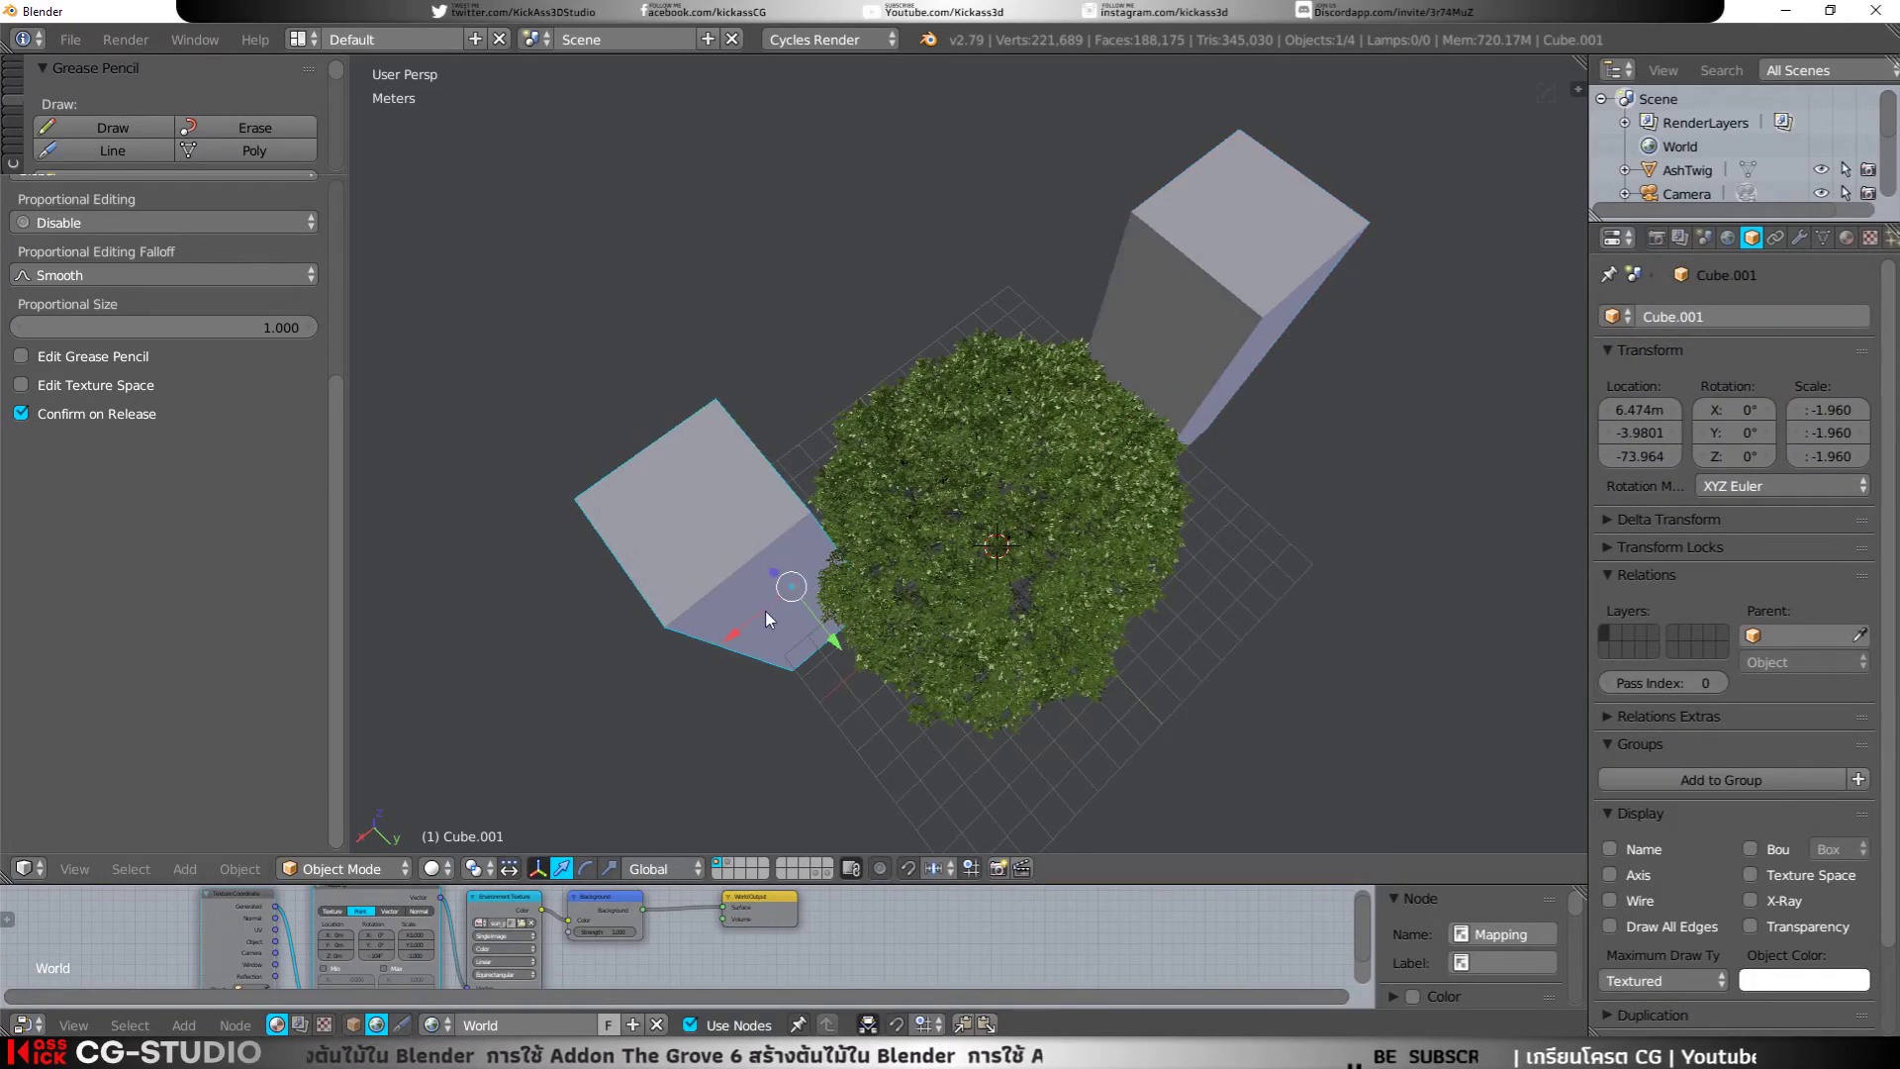
pyautogui.moveTo(764, 609); pyautogui.dragTo(767, 607)
pyautogui.moveTo(768, 607); pyautogui.dragTo(928, 467, button='middle')
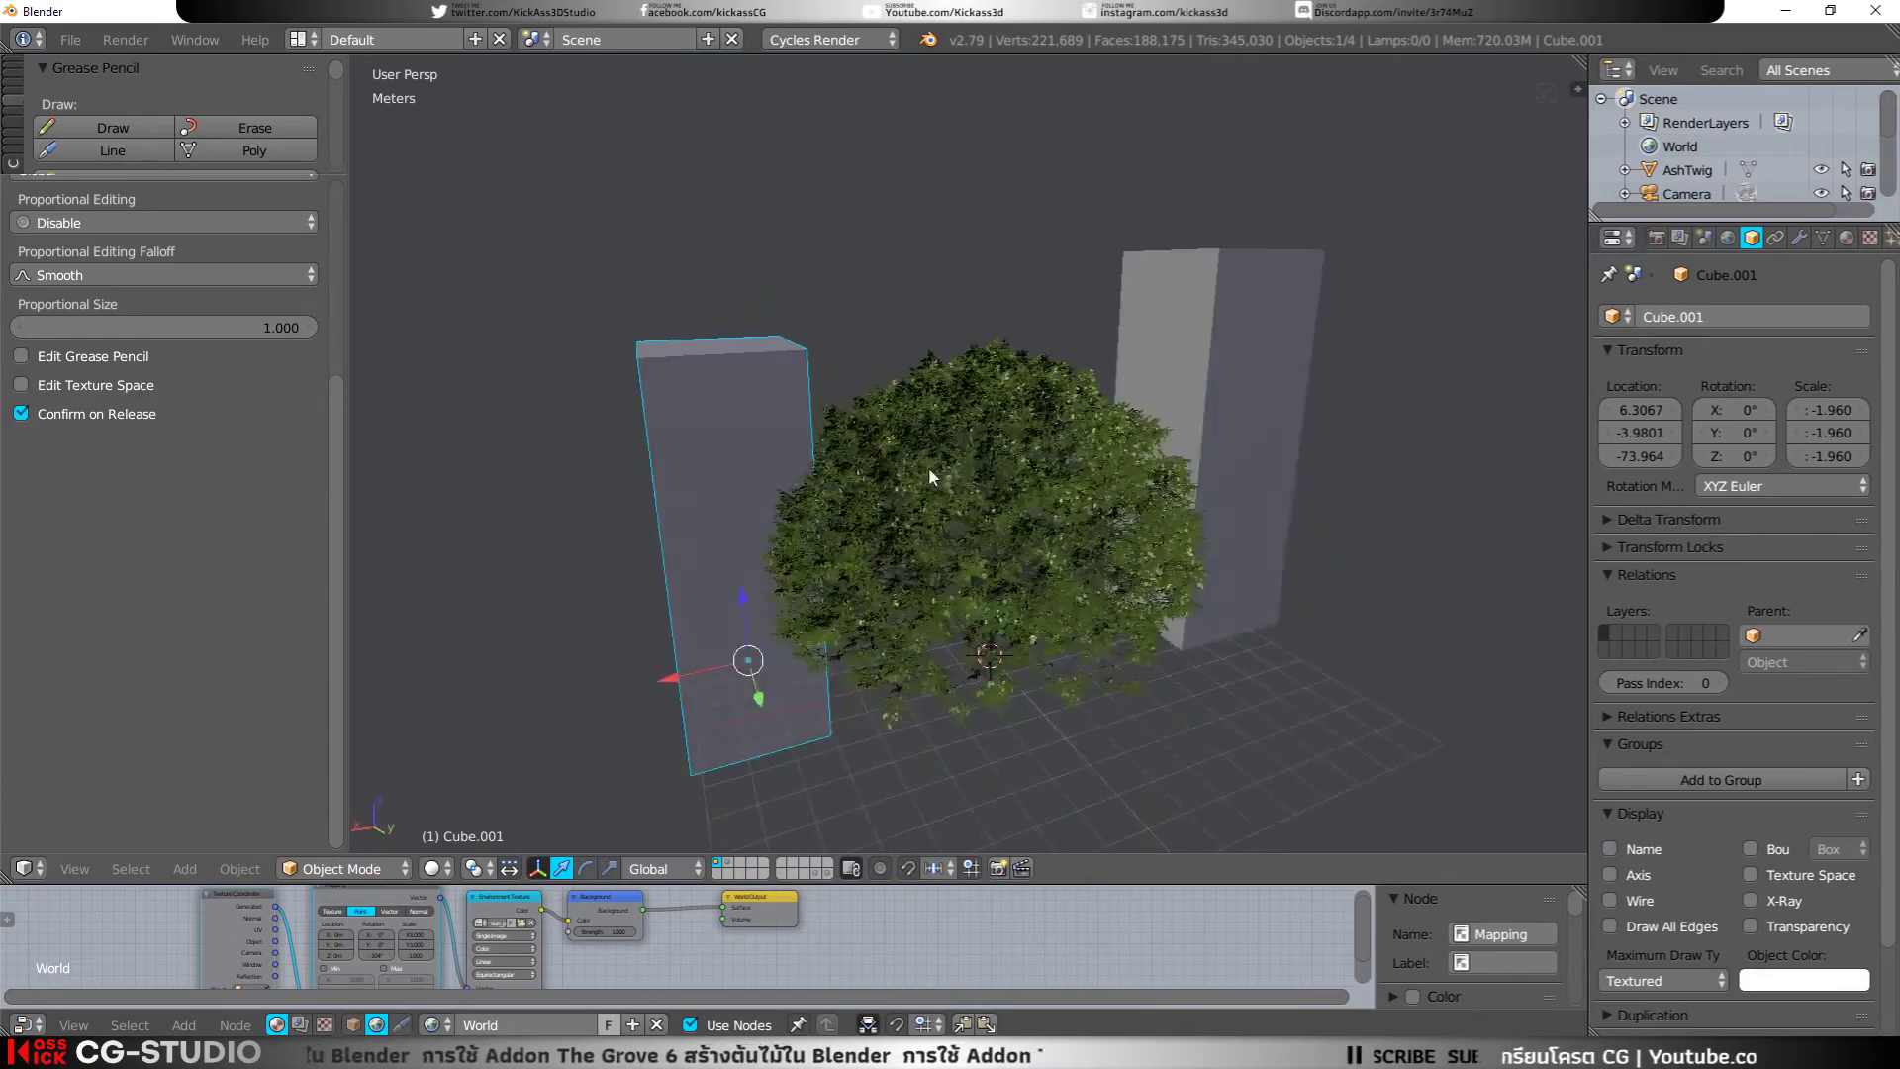
# Step: Inspect the tall Cube from a low angle, then select the Walnut tree
pyautogui.rightClick(1244, 547)
pyautogui.moveTo(1244, 547)
pyautogui.mouseDown(button='middle')
pyautogui.moveTo(1147, 547)
pyautogui.moveTo(1170, 530)
pyautogui.moveTo(1187, 586)
pyautogui.mouseUp(button='middle')
pyautogui.scroll(-4, 1213, 584)
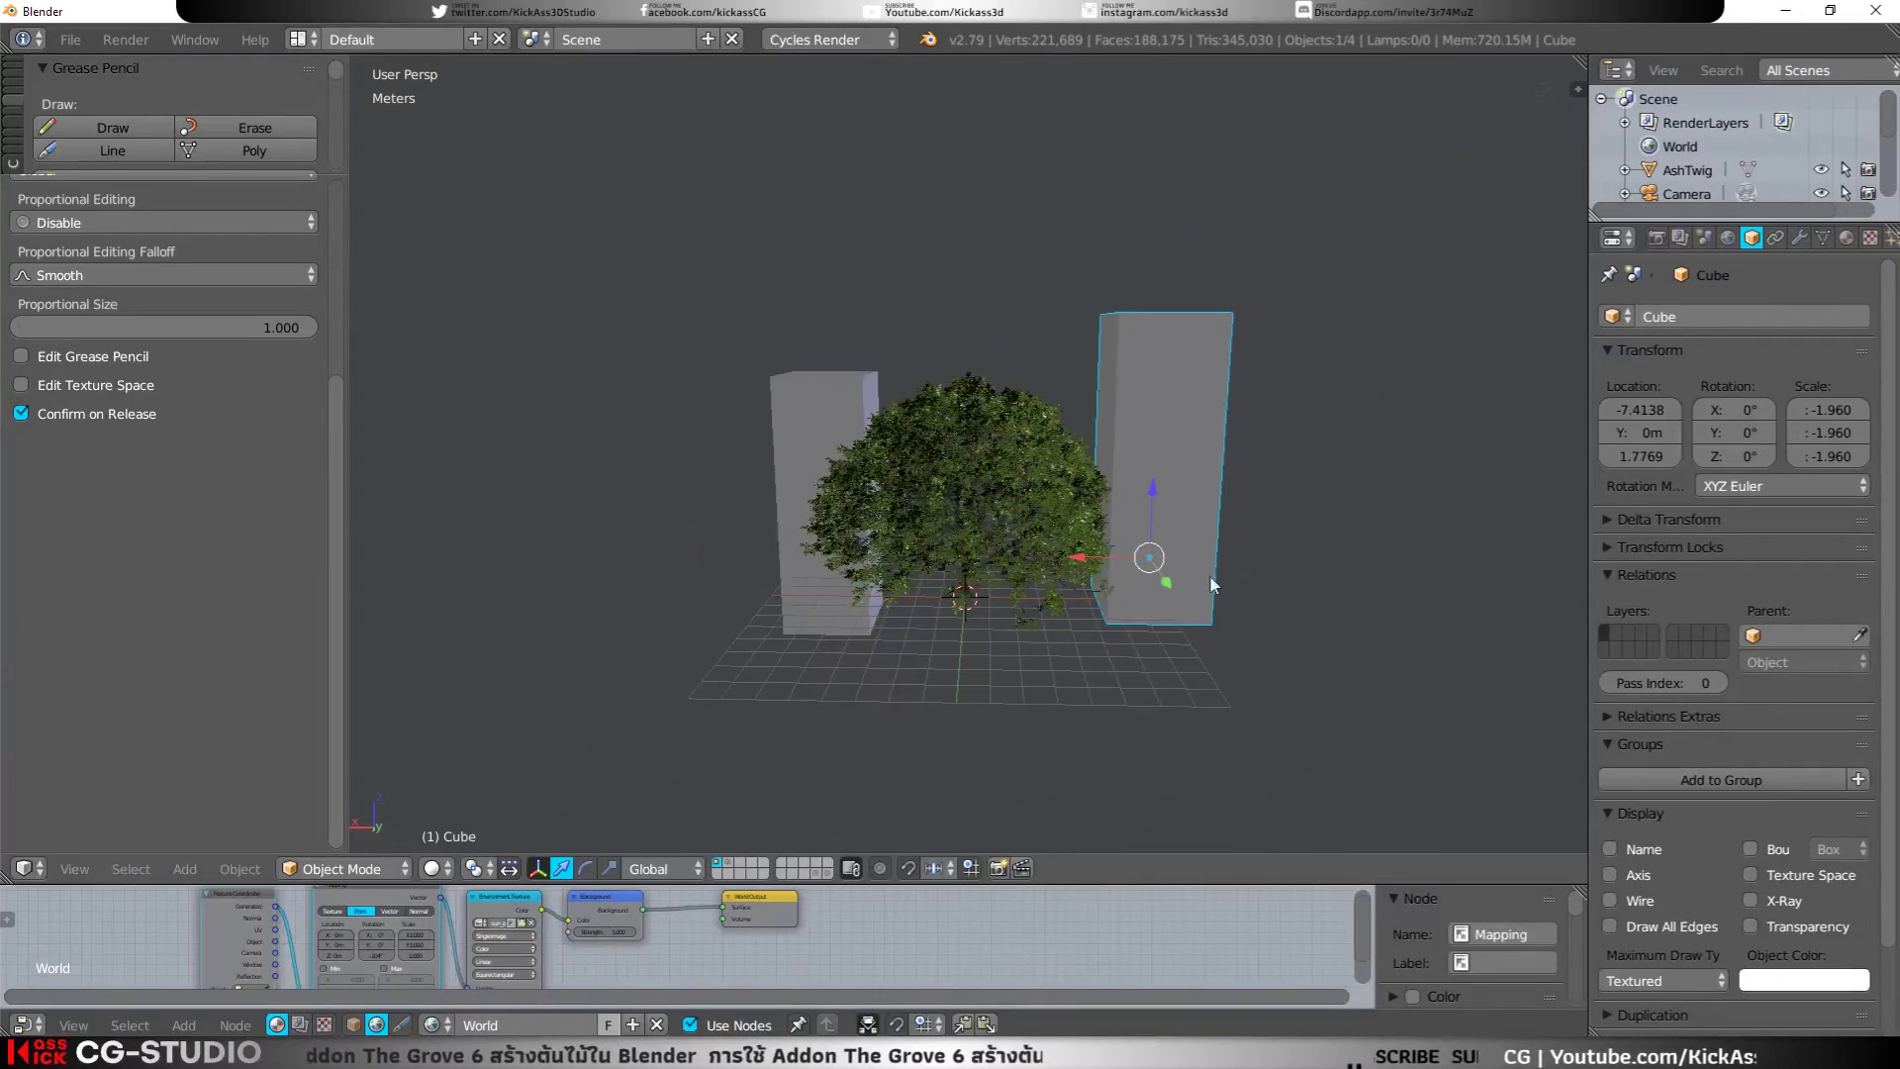
pyautogui.rightClick(977, 578)
# Step: Delete the Walnut tree and move the right Cube closer to the centre
pyautogui.press('x')
pyautogui.click(975, 572)
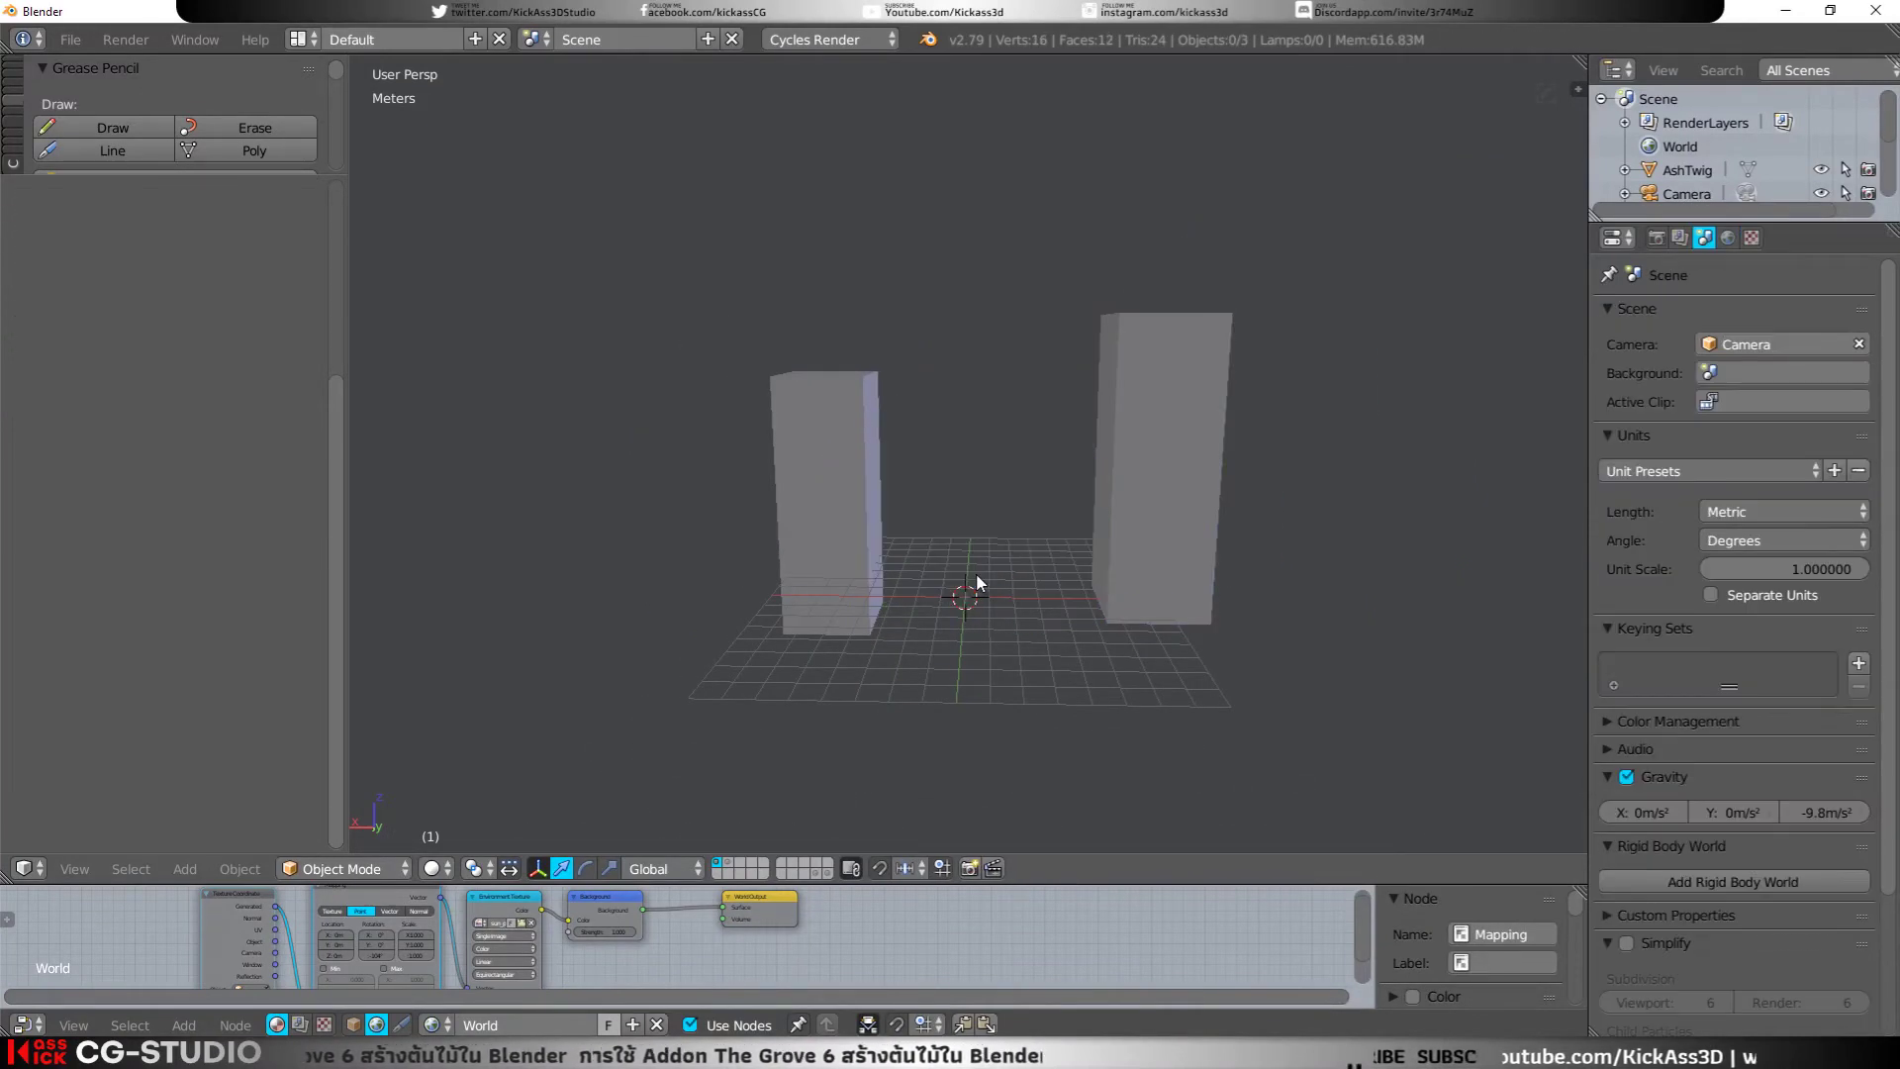
pyautogui.rightClick(1153, 581)
pyautogui.moveTo(1084, 564); pyautogui.dragTo(1030, 564)
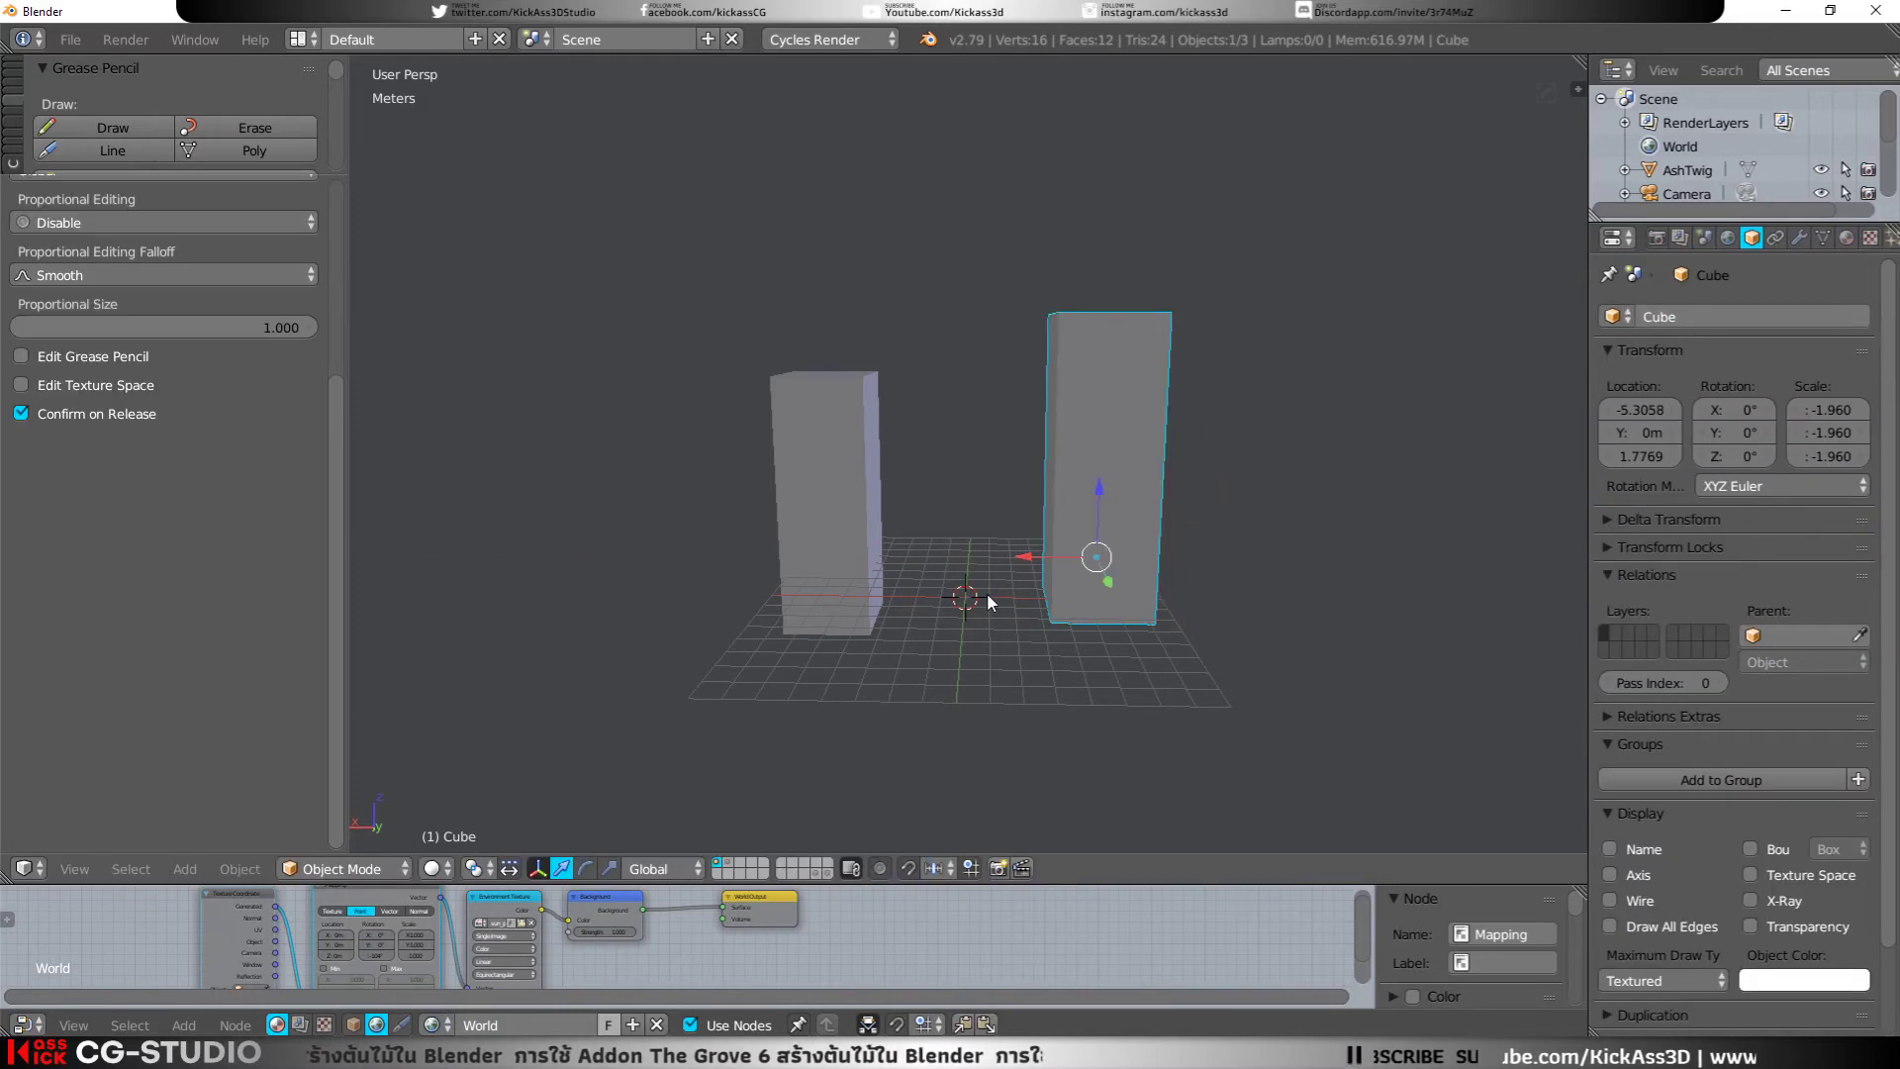
# Step: Add a new Grove tree reacting to the Cube with Attract + Block force
pyautogui.hotkey('shift', 'a')
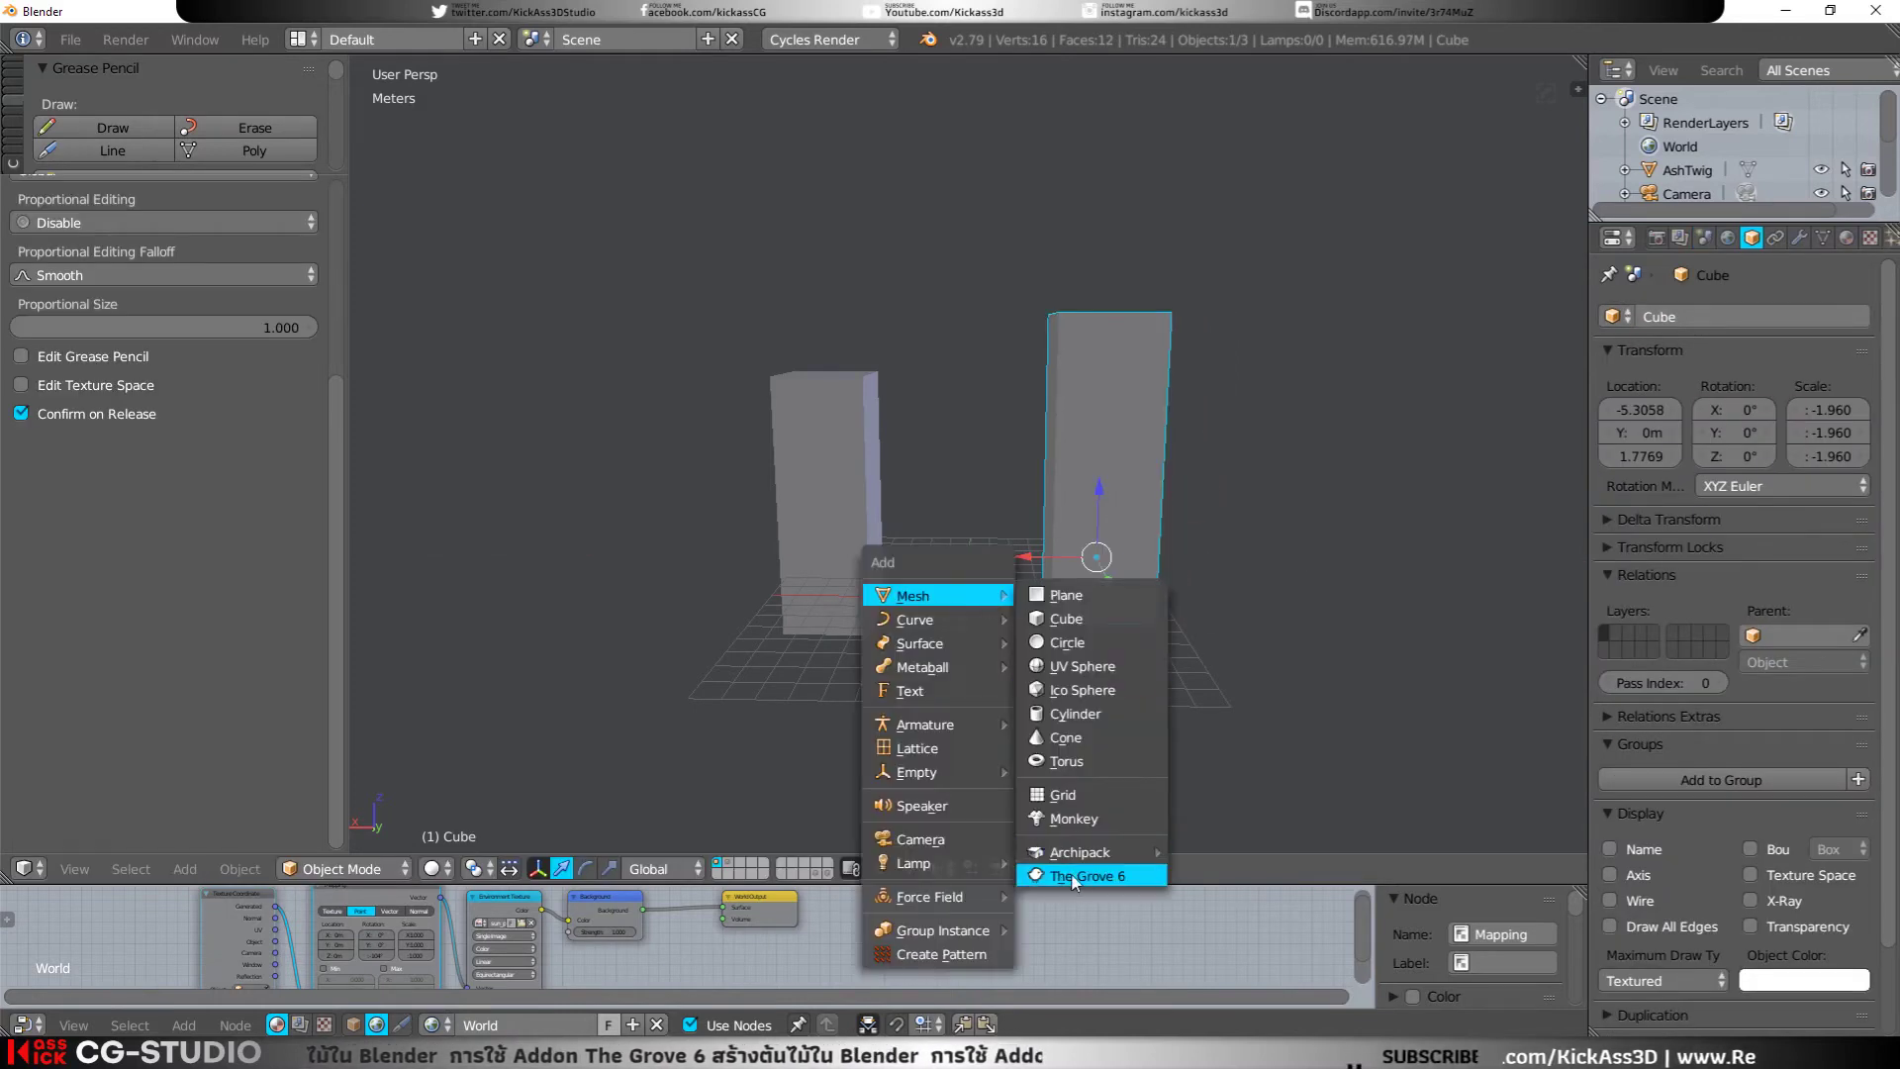
pyautogui.click(1087, 876)
pyautogui.scroll(3, 990, 634)
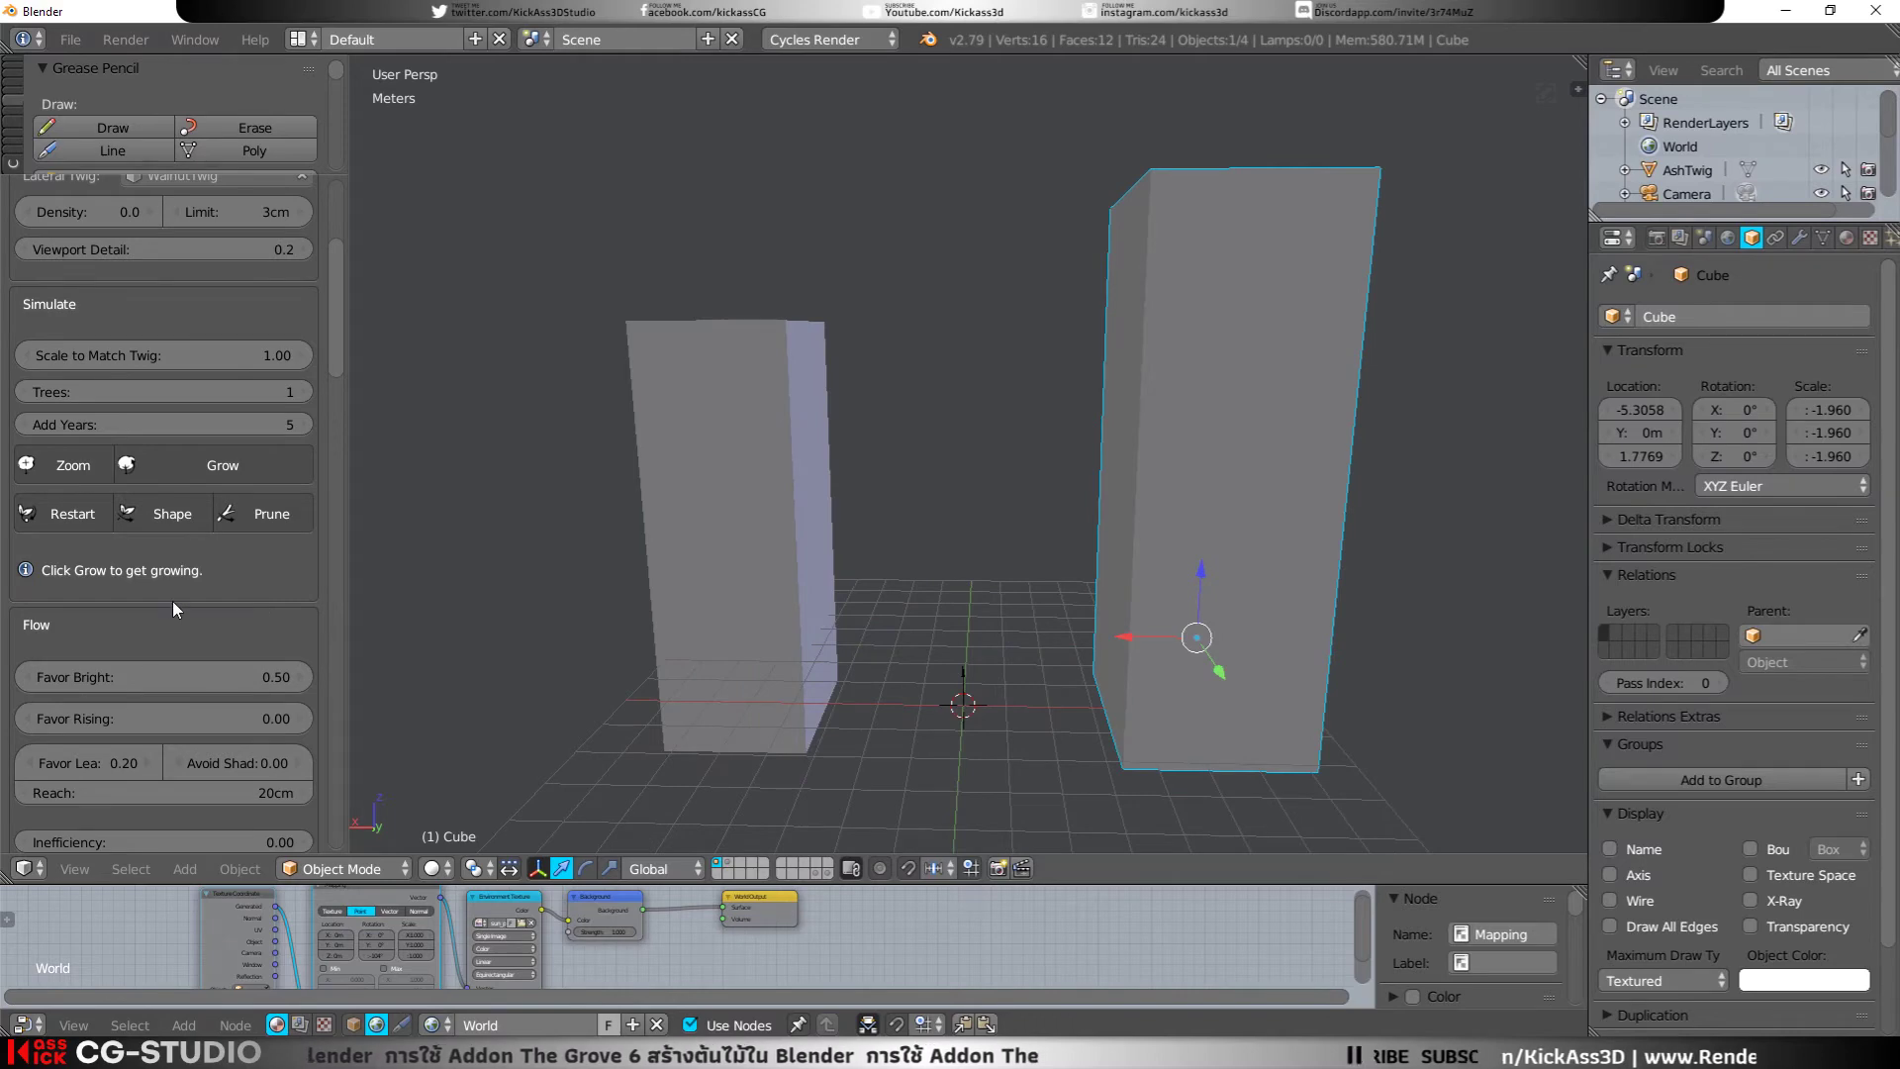
pyautogui.scroll(-5, 172, 602)
pyautogui.scroll(-5, 172, 602)
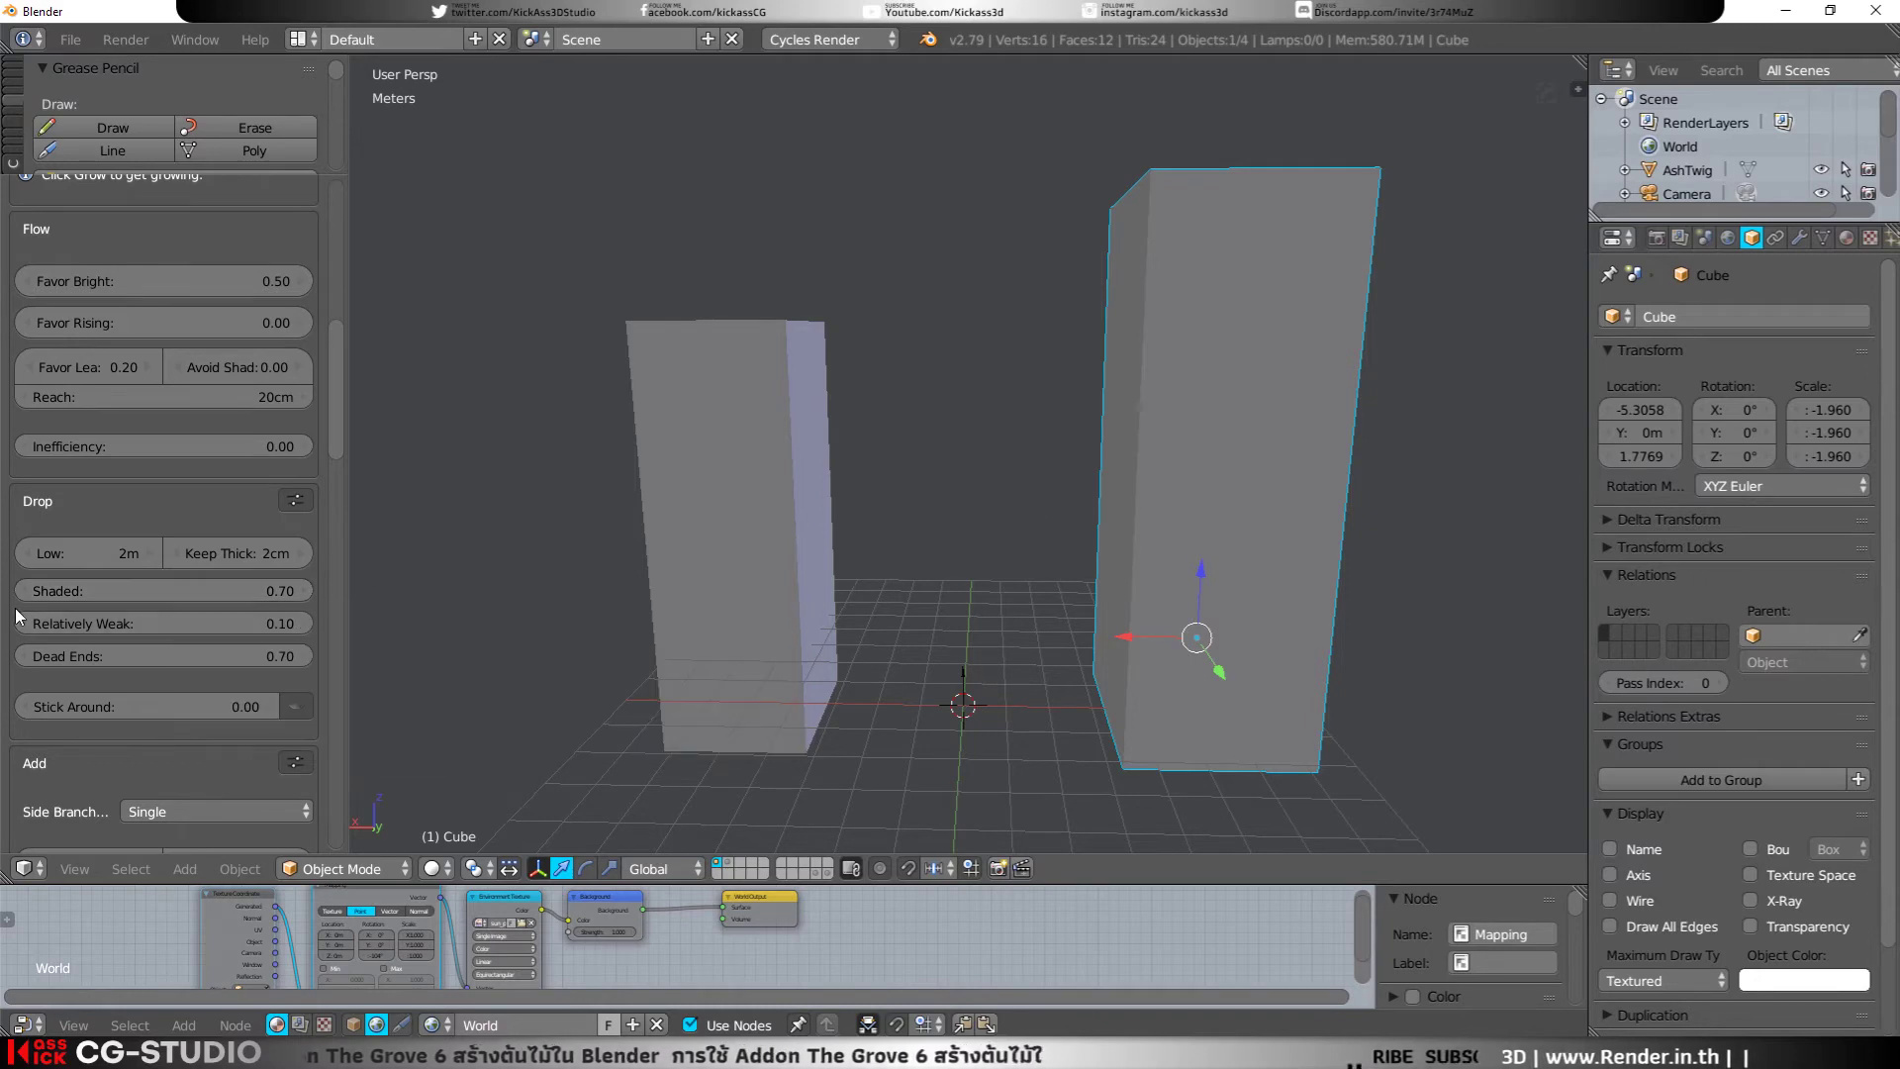
pyautogui.scroll(-10, 81, 601)
pyautogui.scroll(-10, 81, 621)
pyautogui.scroll(-10, 99, 596)
pyautogui.scroll(-10, 126, 578)
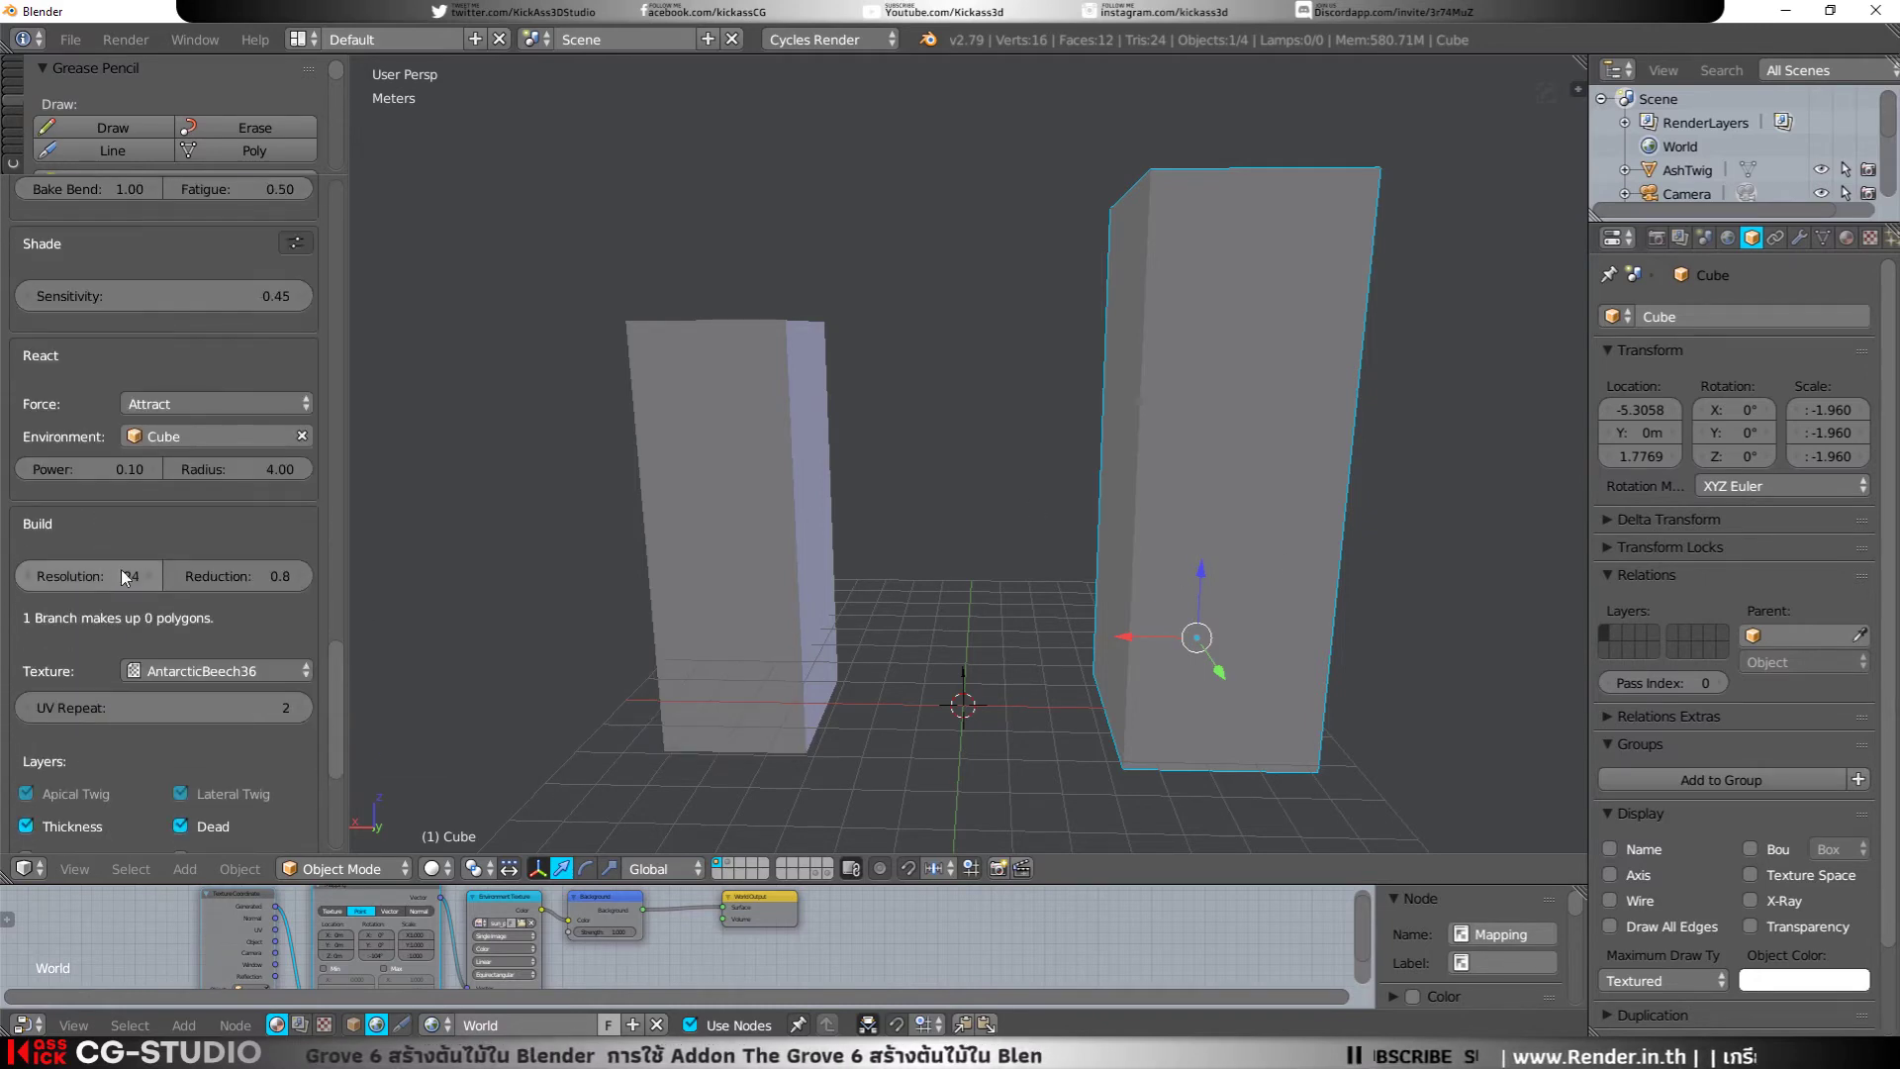
pyautogui.click(135, 436)
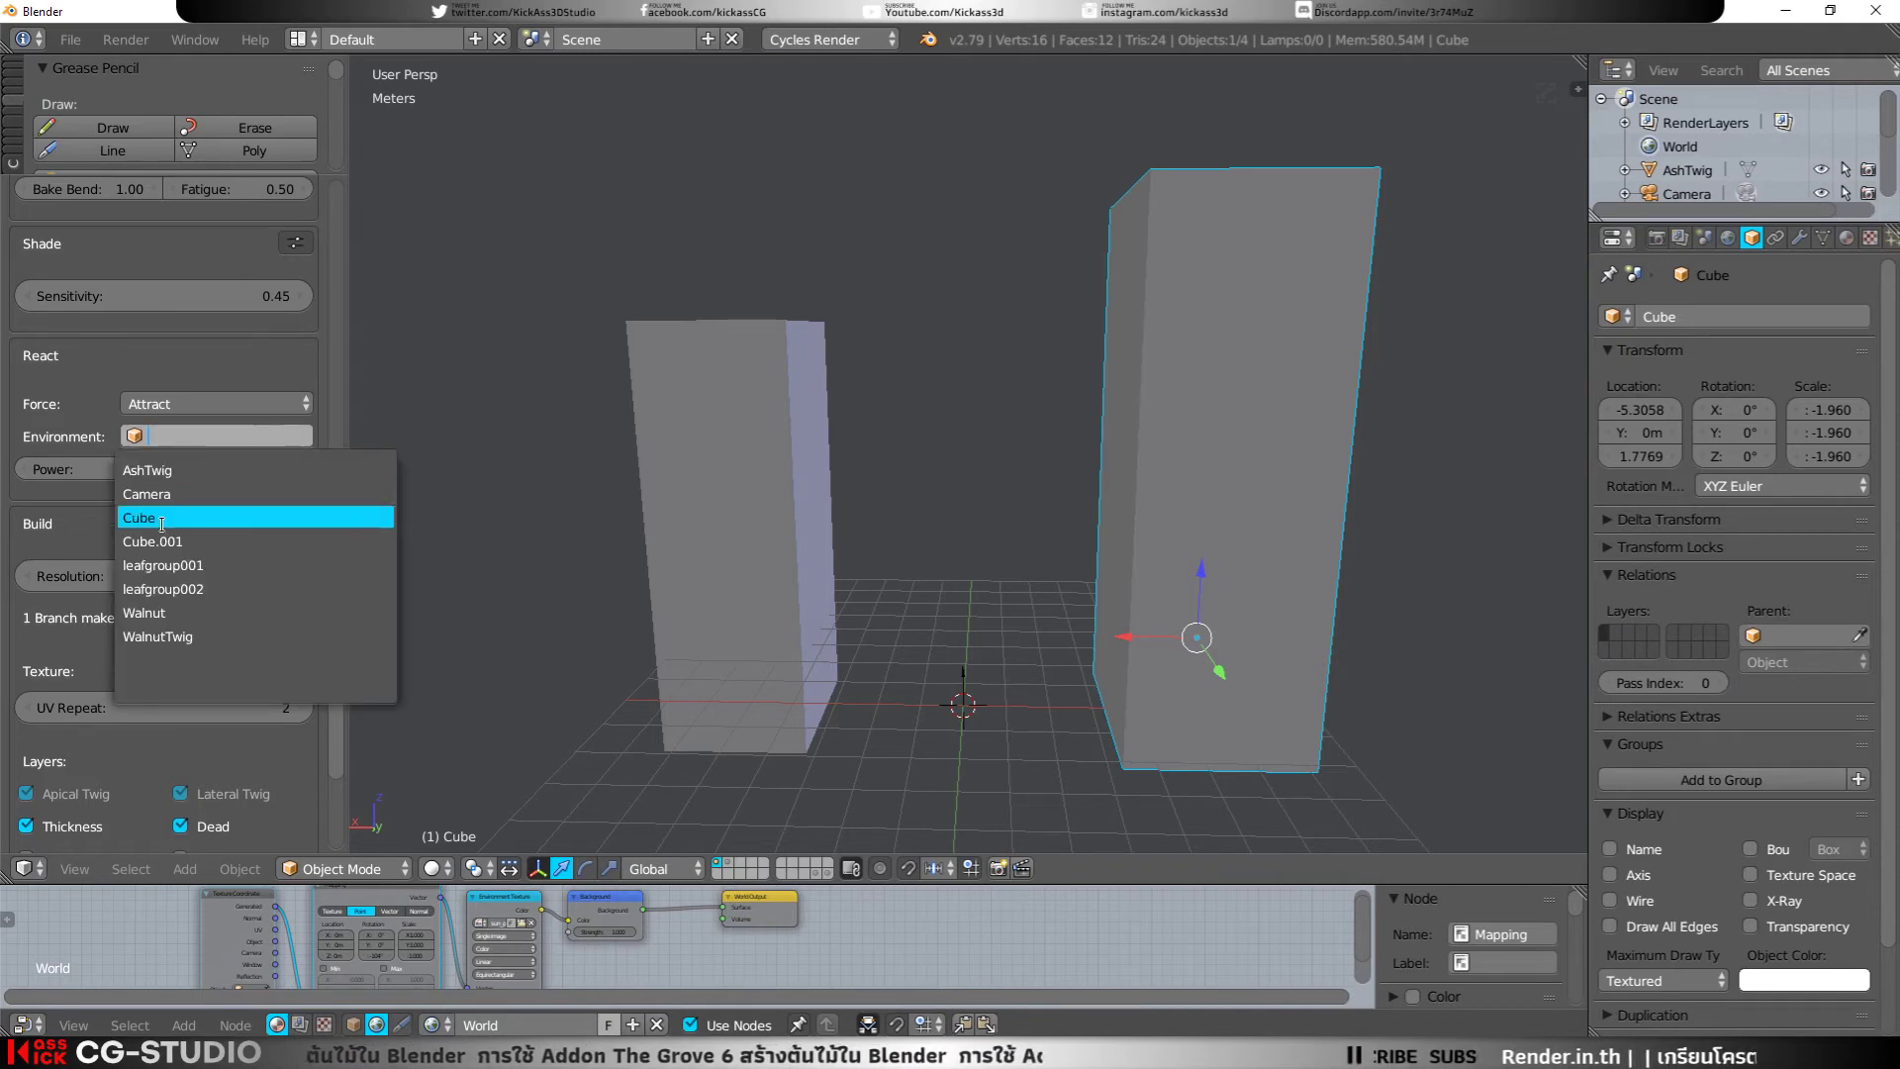
pyautogui.click(165, 515)
pyautogui.click(204, 406)
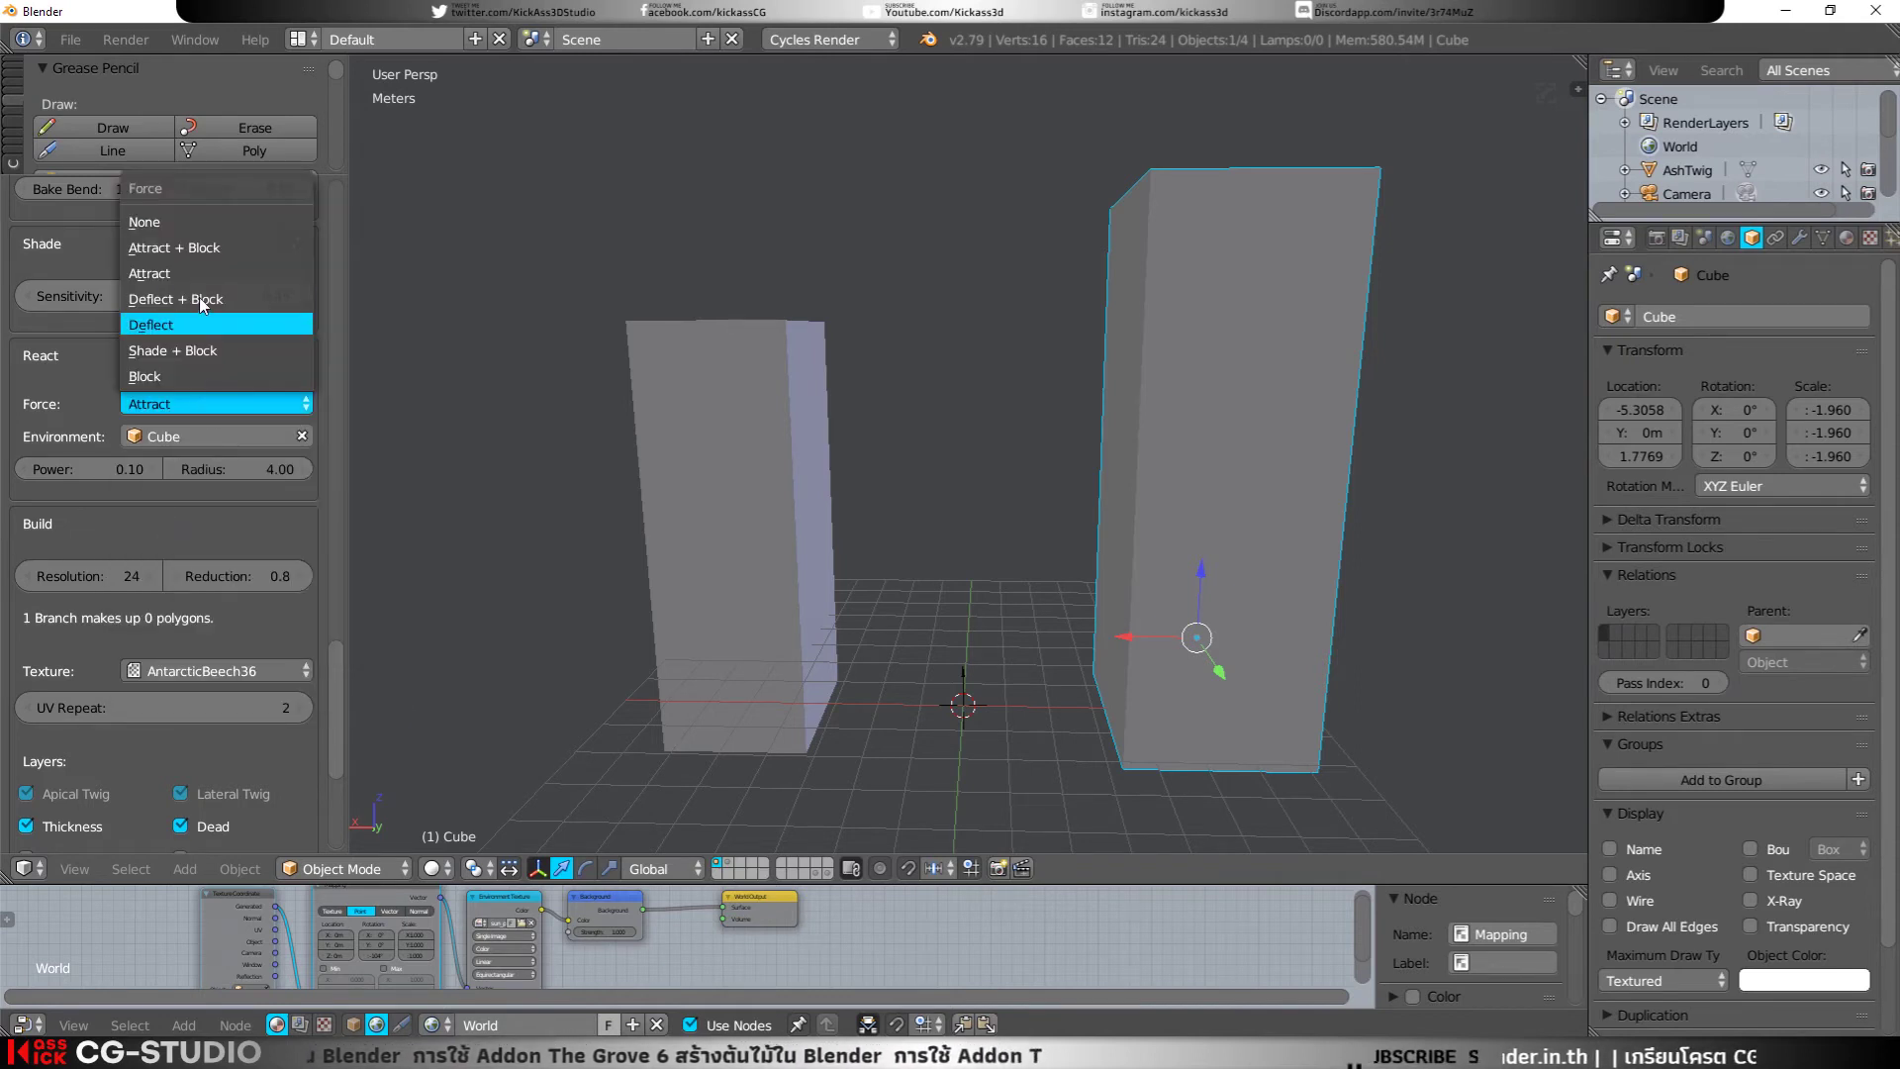
pyautogui.click(194, 246)
pyautogui.moveTo(337, 687); pyautogui.dragTo(320, 172)
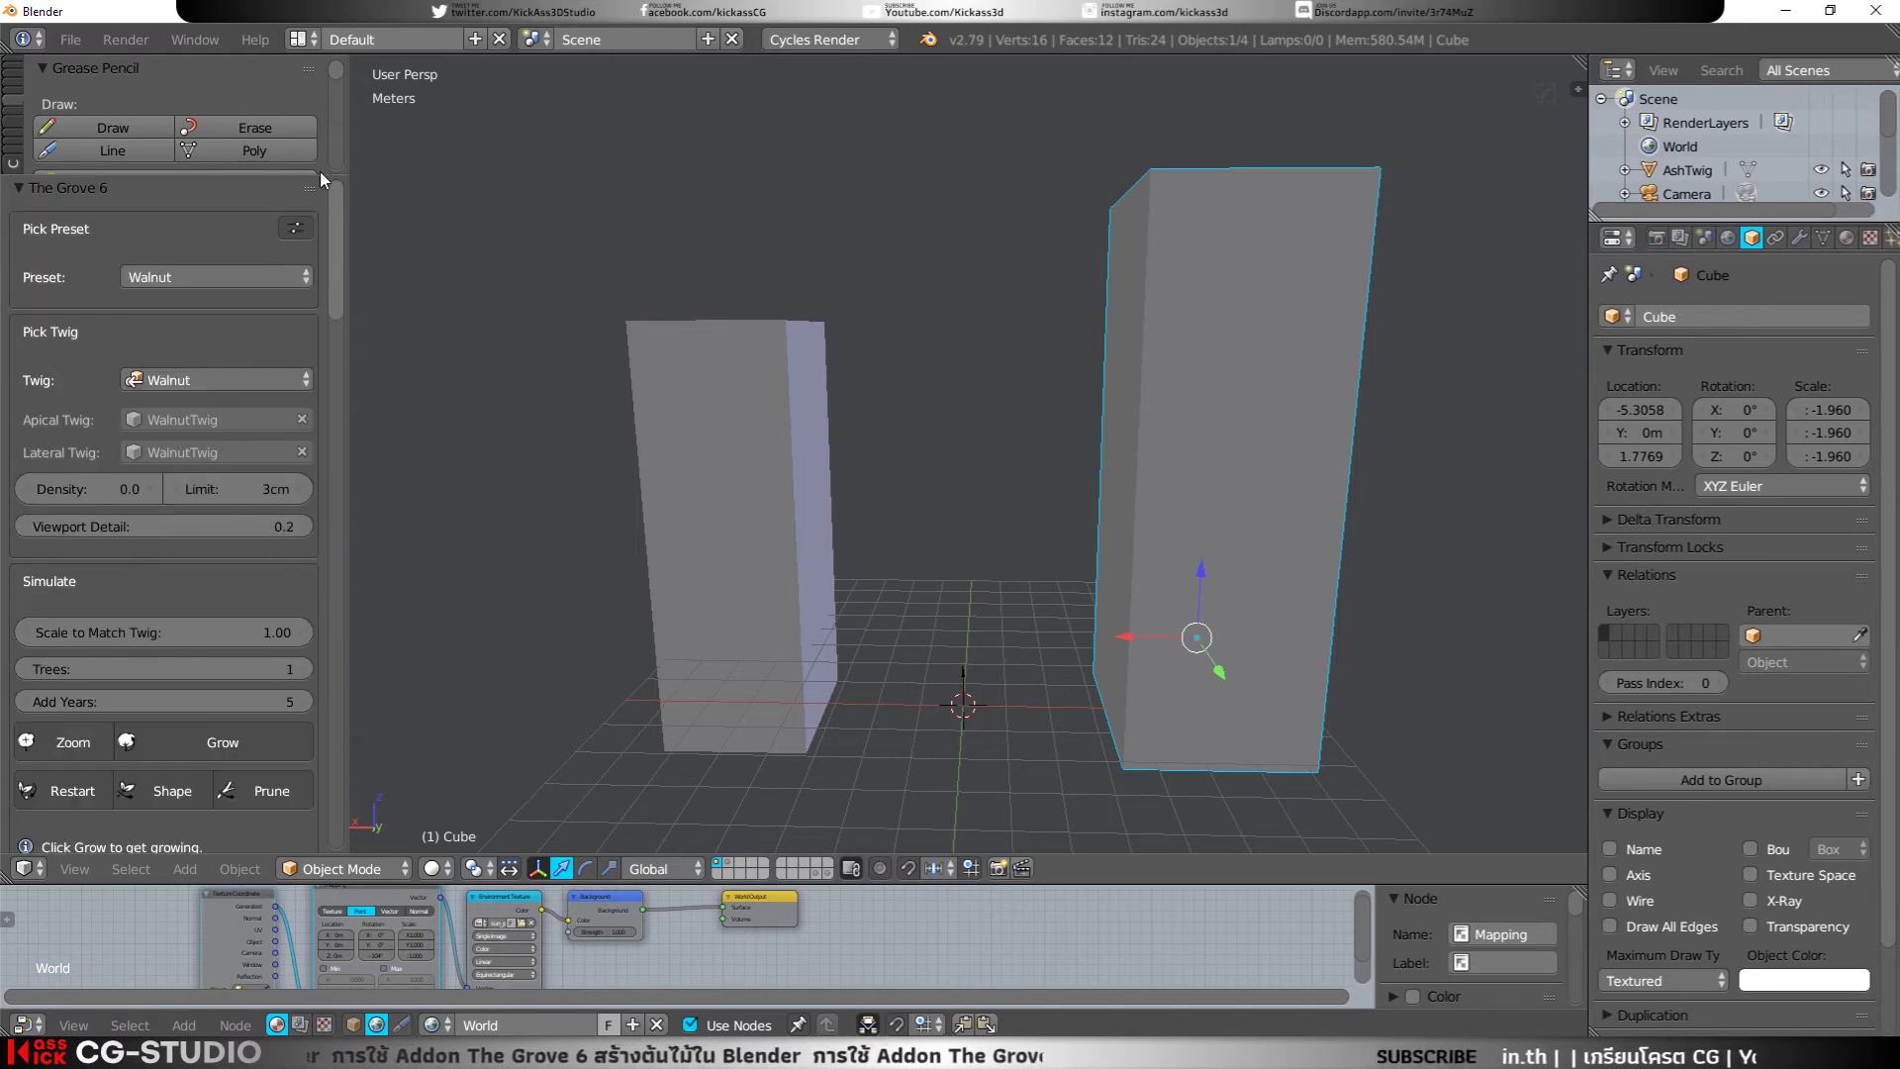
pyautogui.click(156, 744)
pyautogui.click(157, 744)
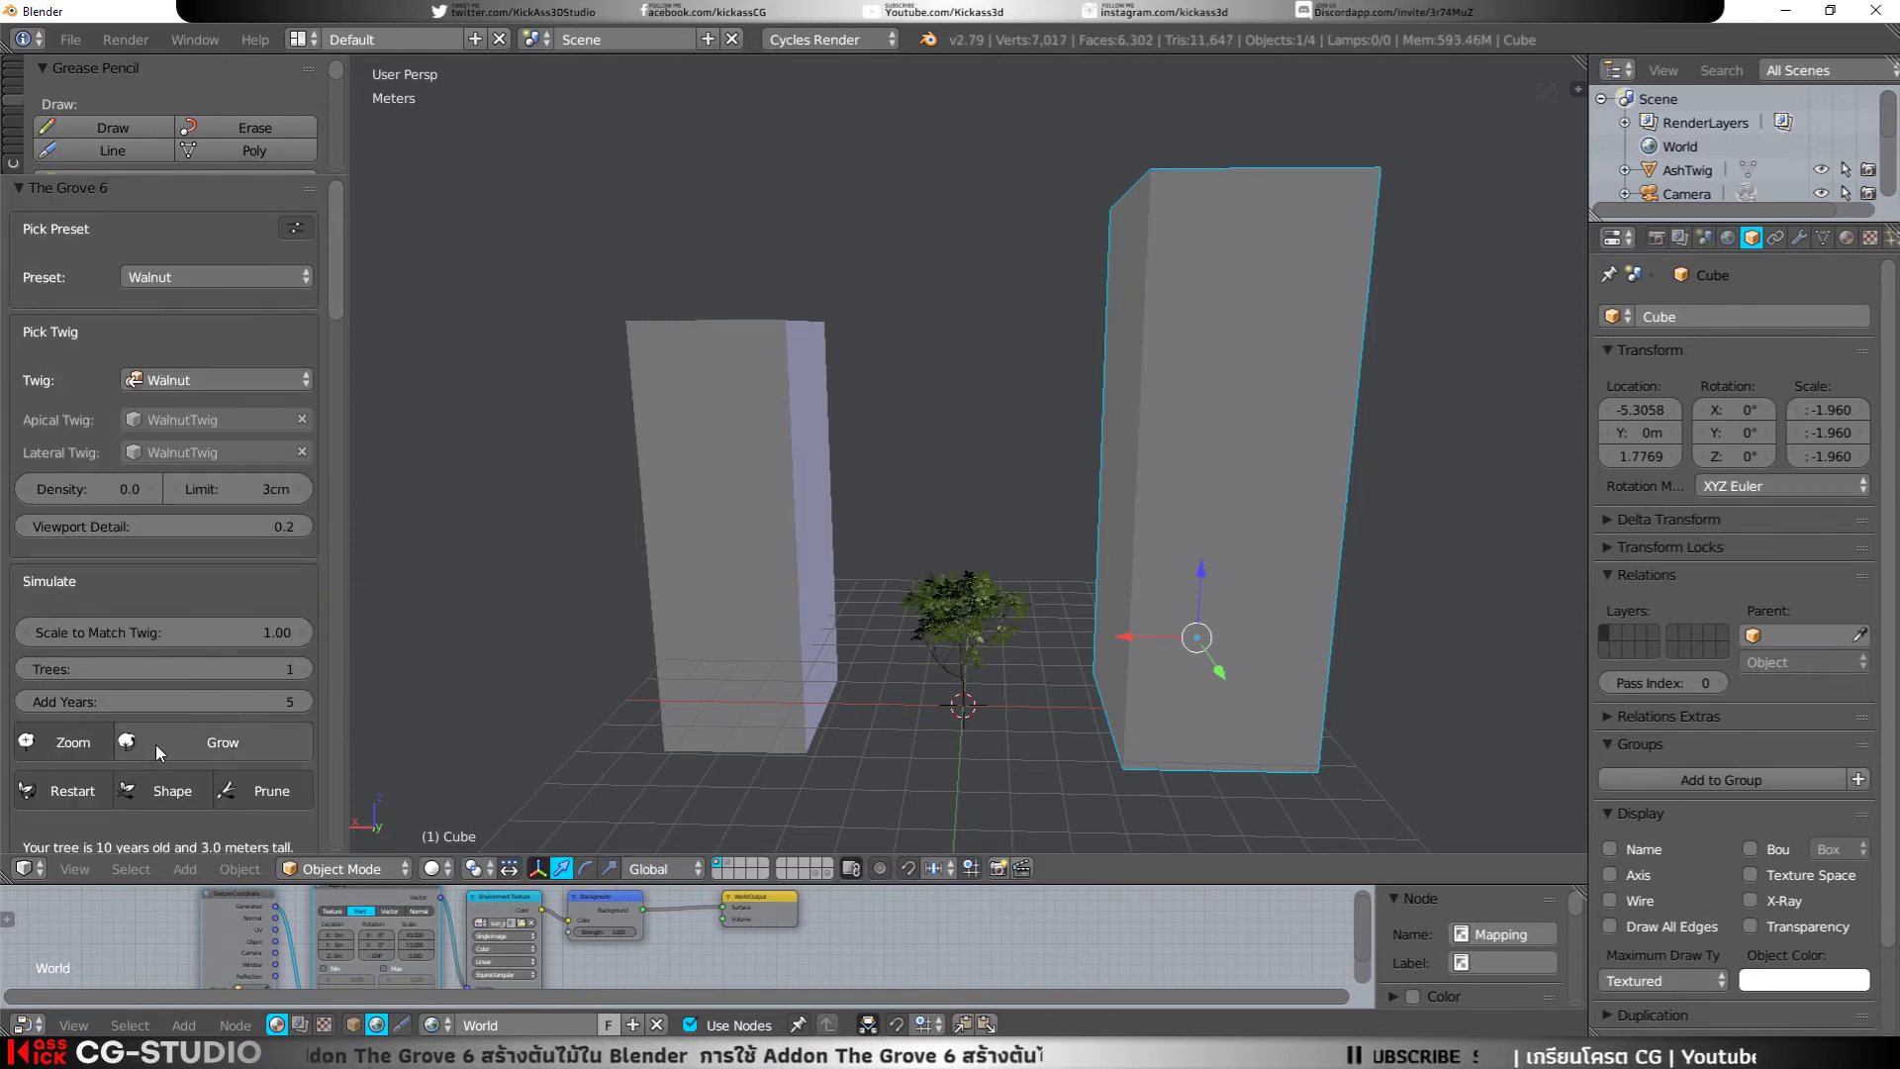
pyautogui.click(156, 744)
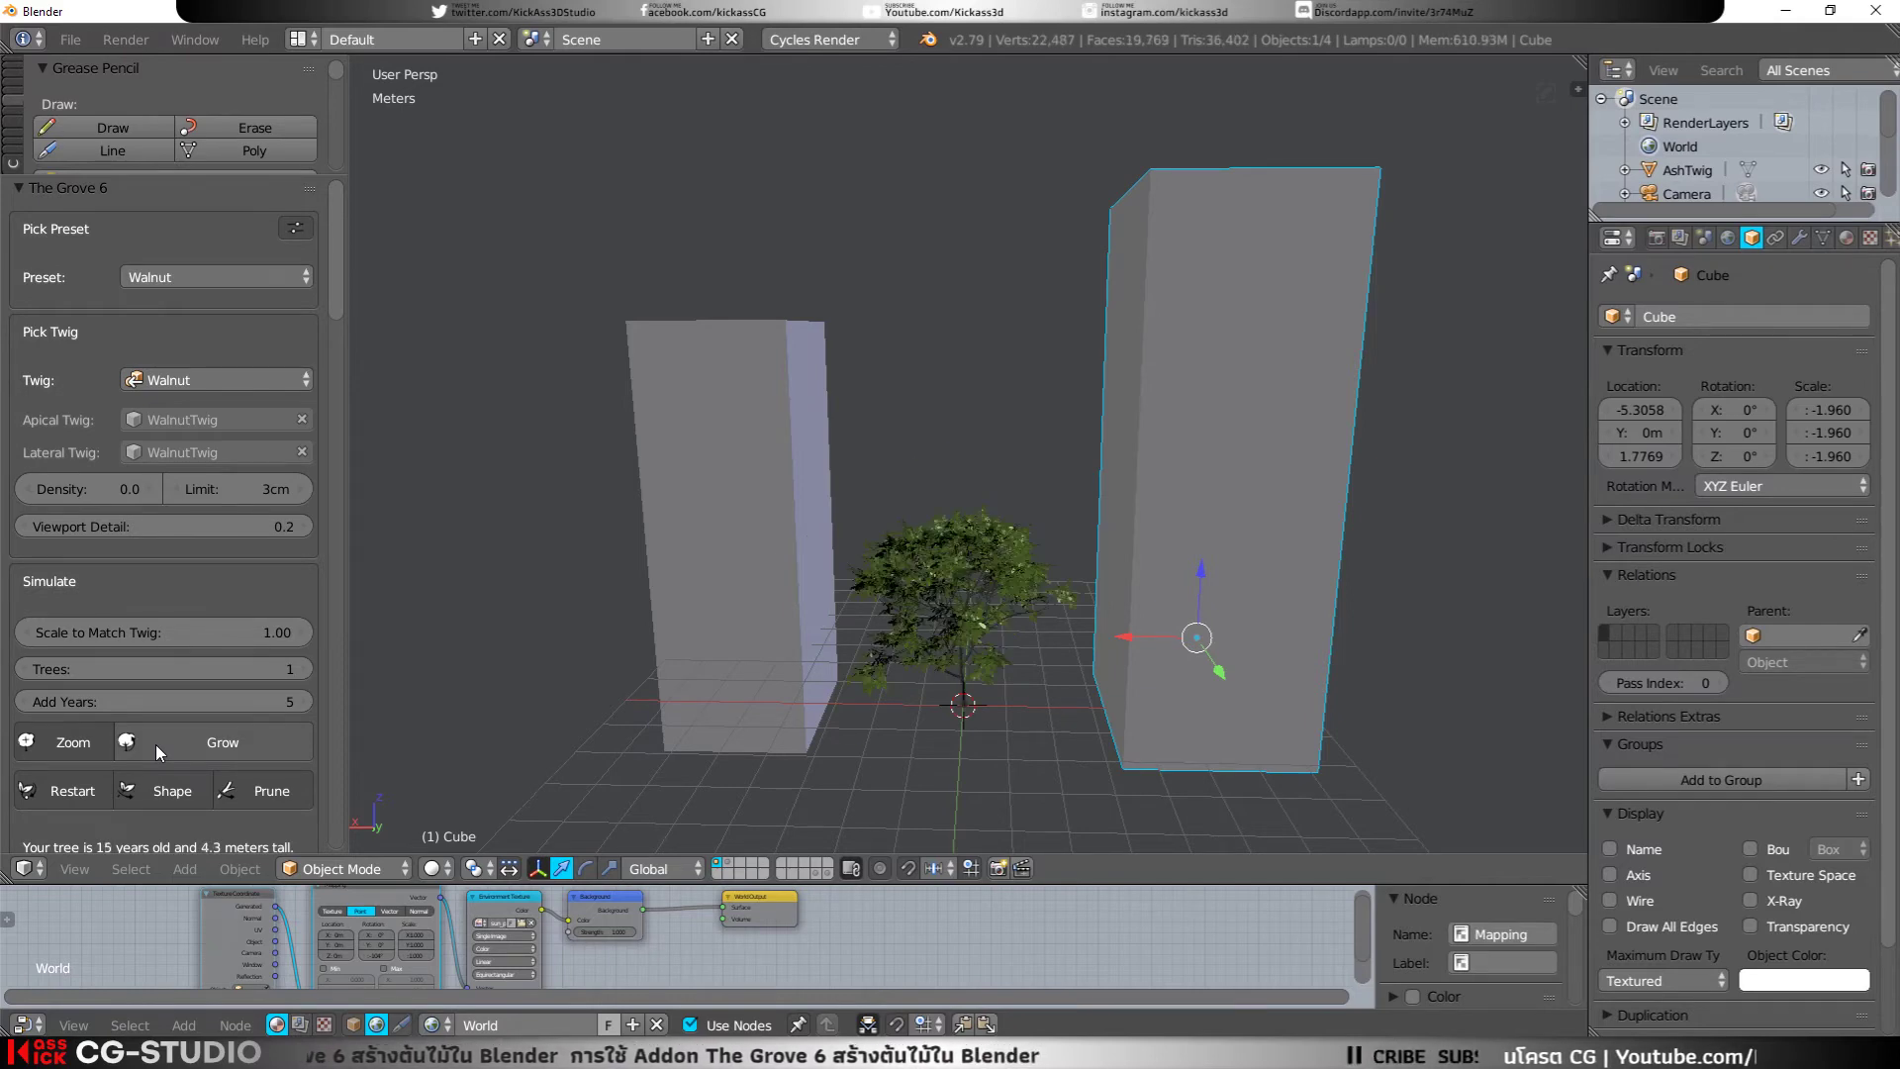
pyautogui.click(156, 745)
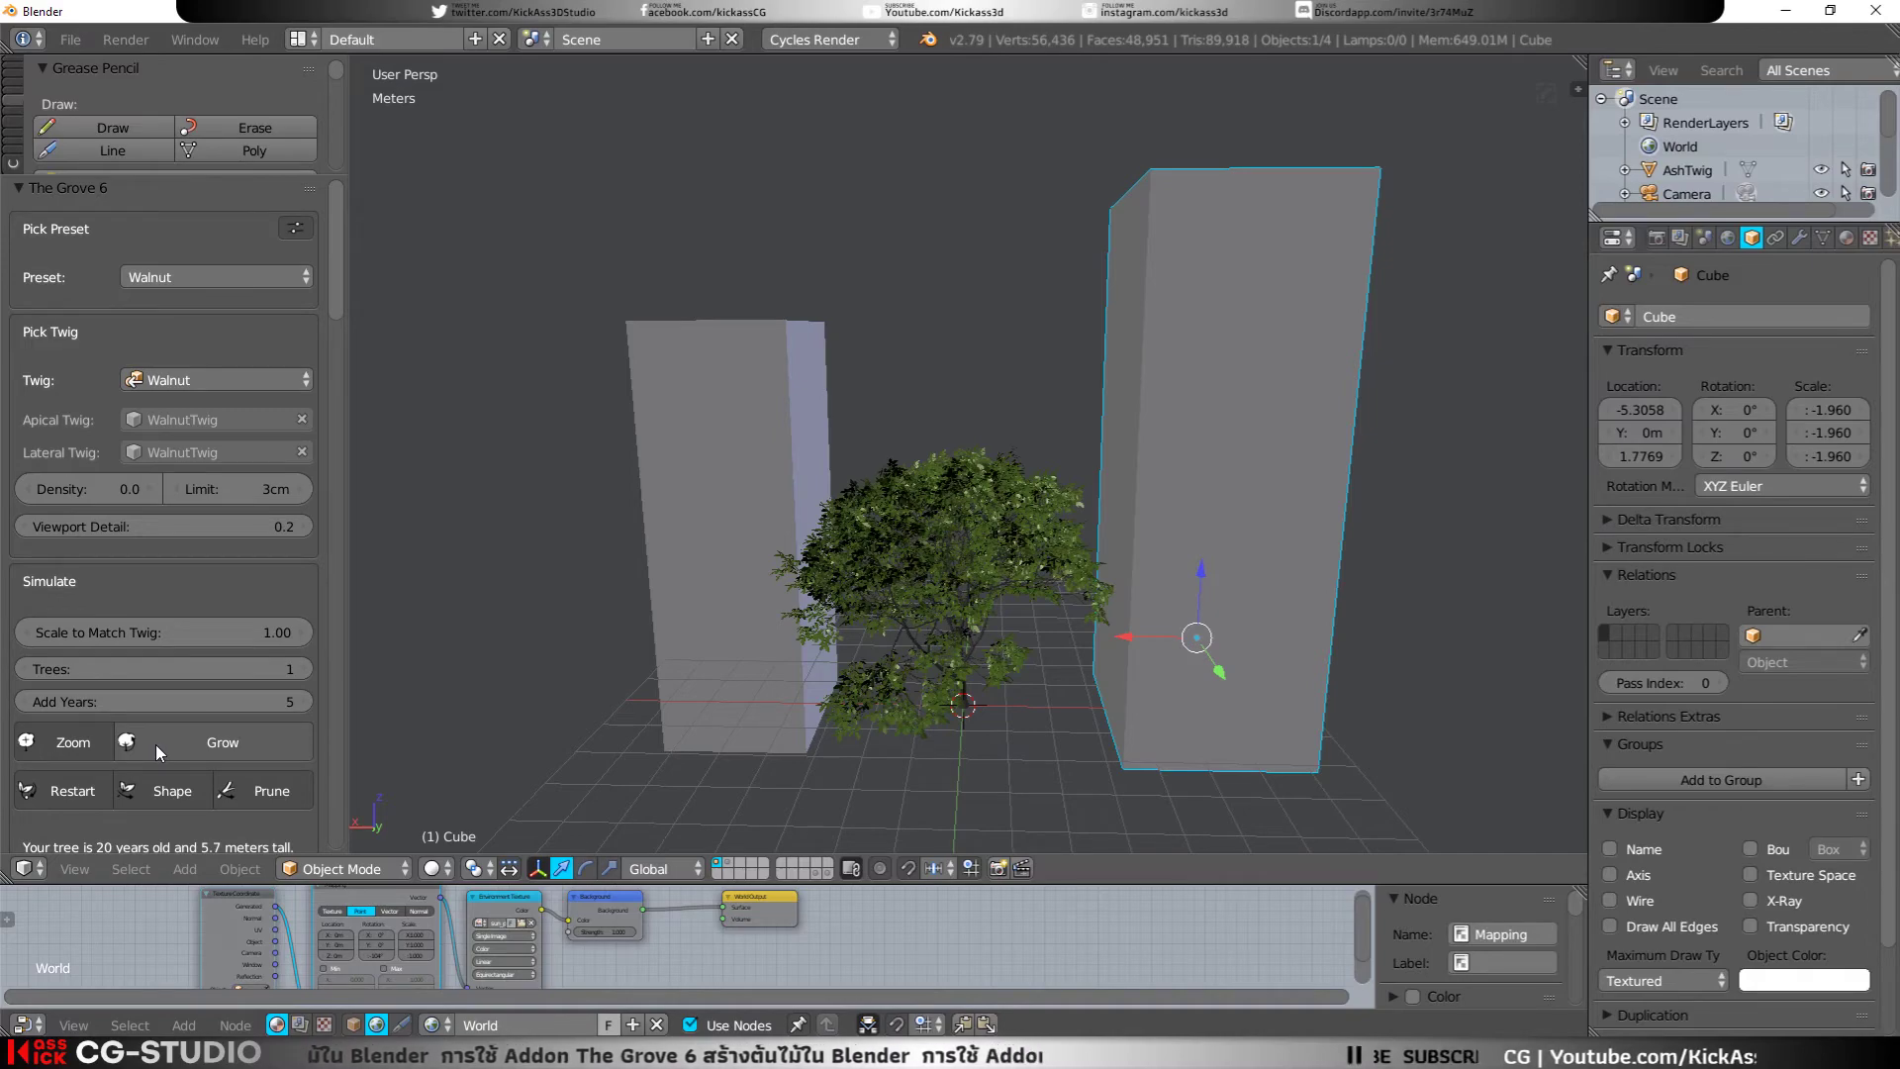
pyautogui.click(156, 744)
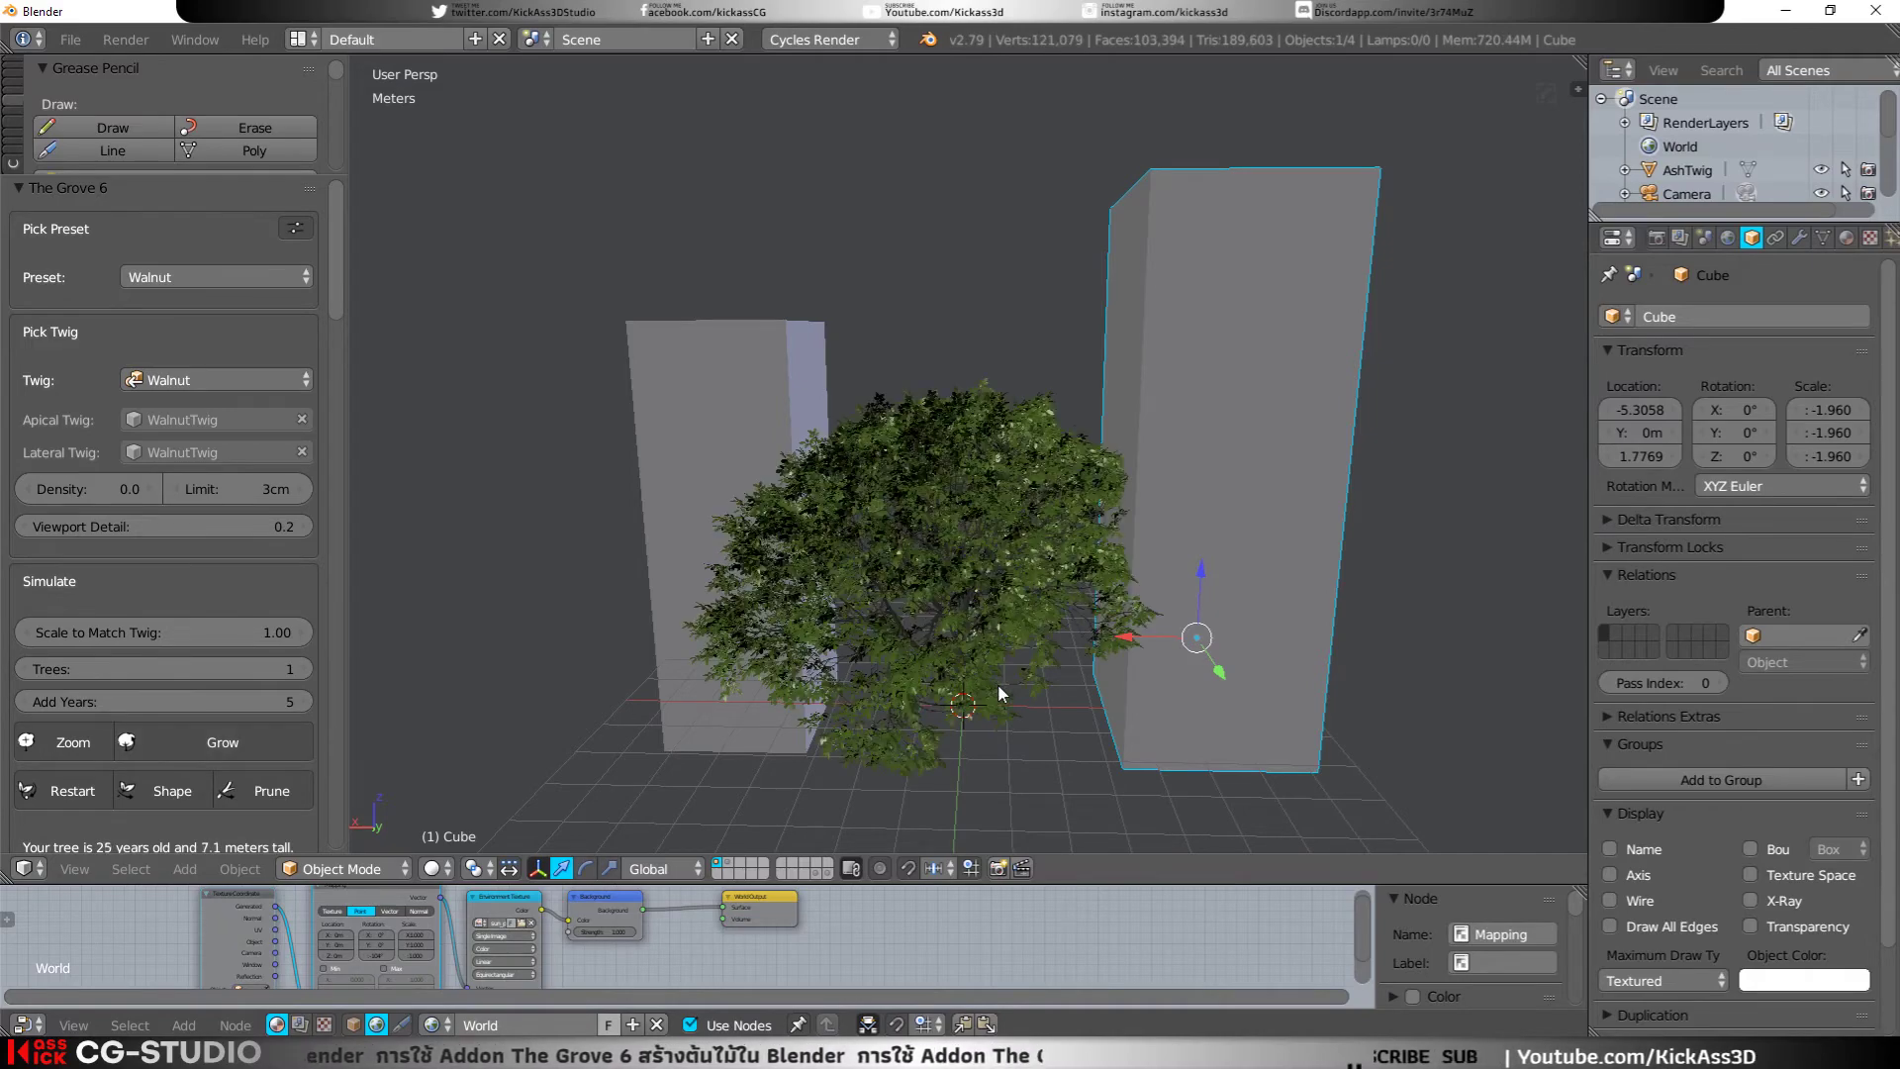
pyautogui.moveTo(997, 685)
pyautogui.mouseDown(button='middle')
pyautogui.moveTo(943, 599)
pyautogui.moveTo(1001, 567)
pyautogui.moveTo(970, 631)
pyautogui.mouseUp(button='middle')
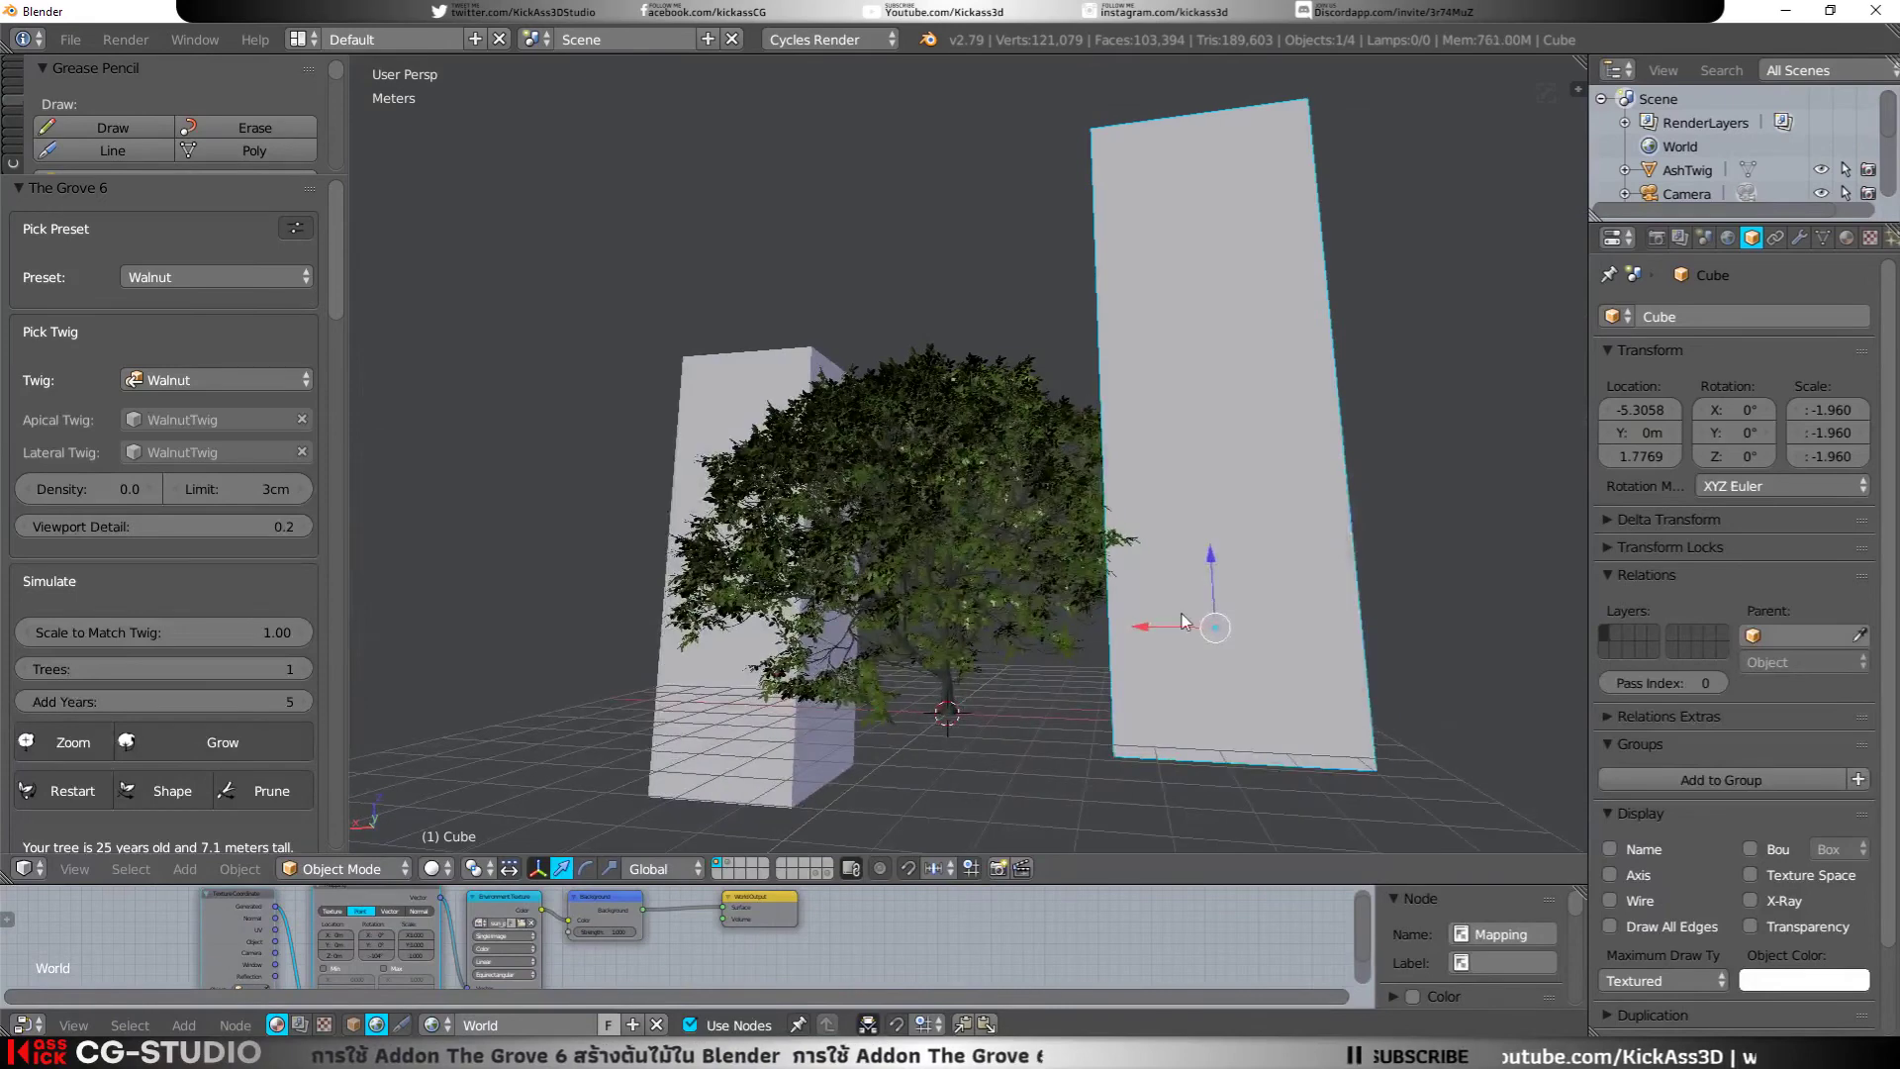
pyautogui.moveTo(1160, 632); pyautogui.dragTo(1229, 638)
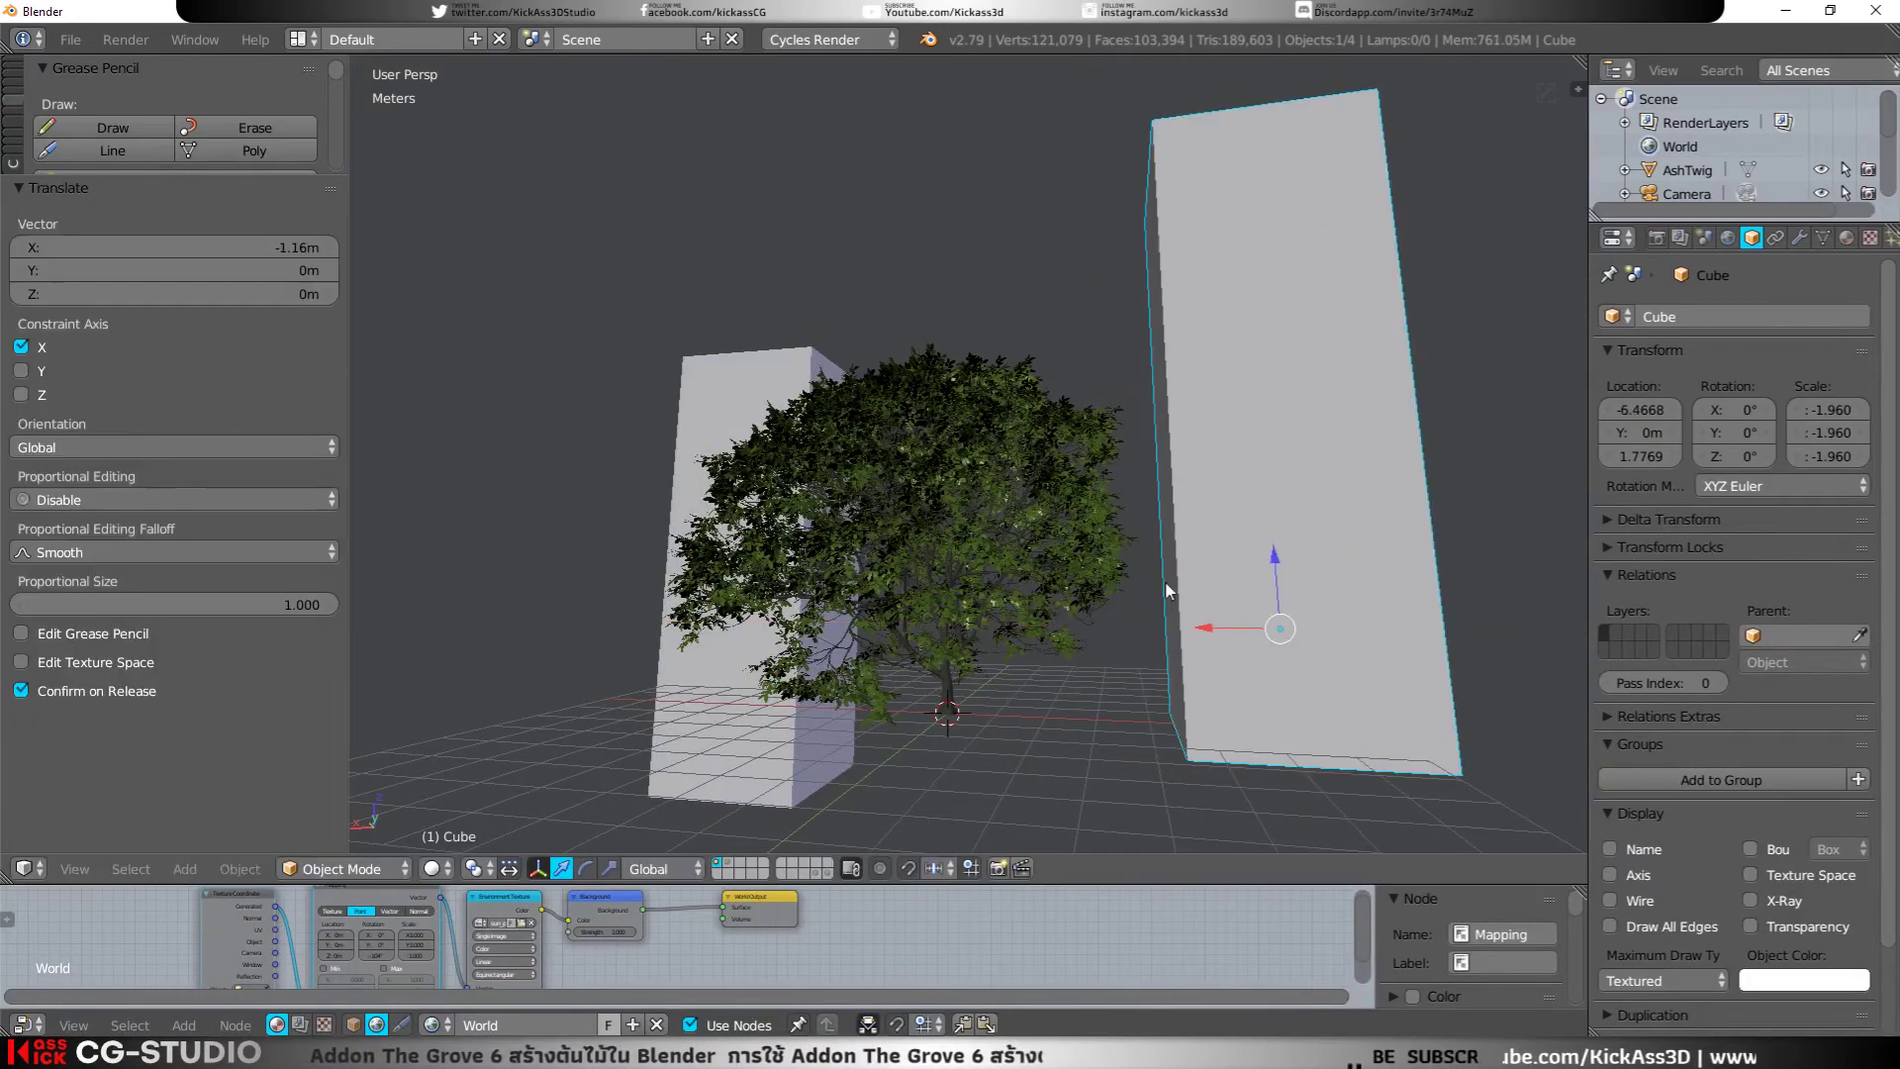
pyautogui.moveTo(1165, 580)
pyautogui.mouseDown(button='middle')
pyautogui.moveTo(1135, 637)
pyautogui.moveTo(1106, 632)
pyautogui.moveTo(1166, 637)
pyautogui.mouseUp(button='middle')
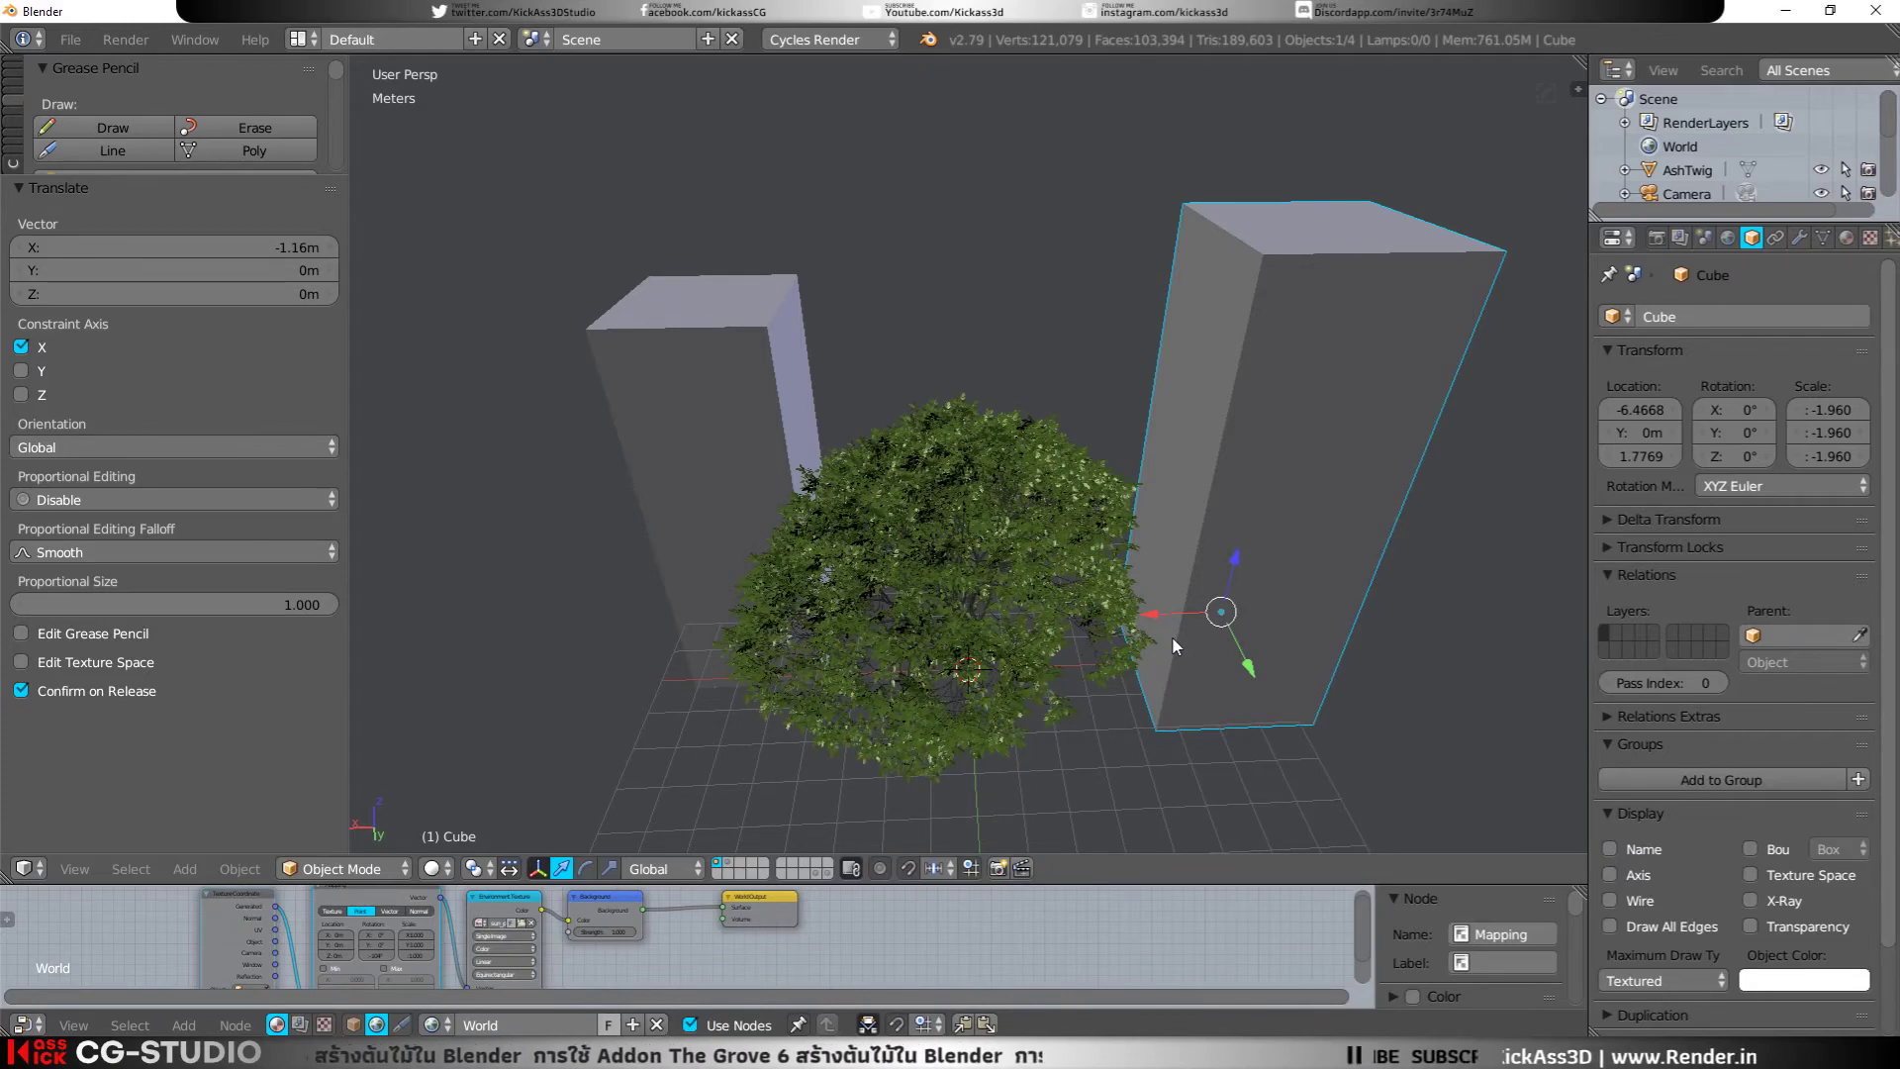
pyautogui.hotkey('ctrl', 'z')
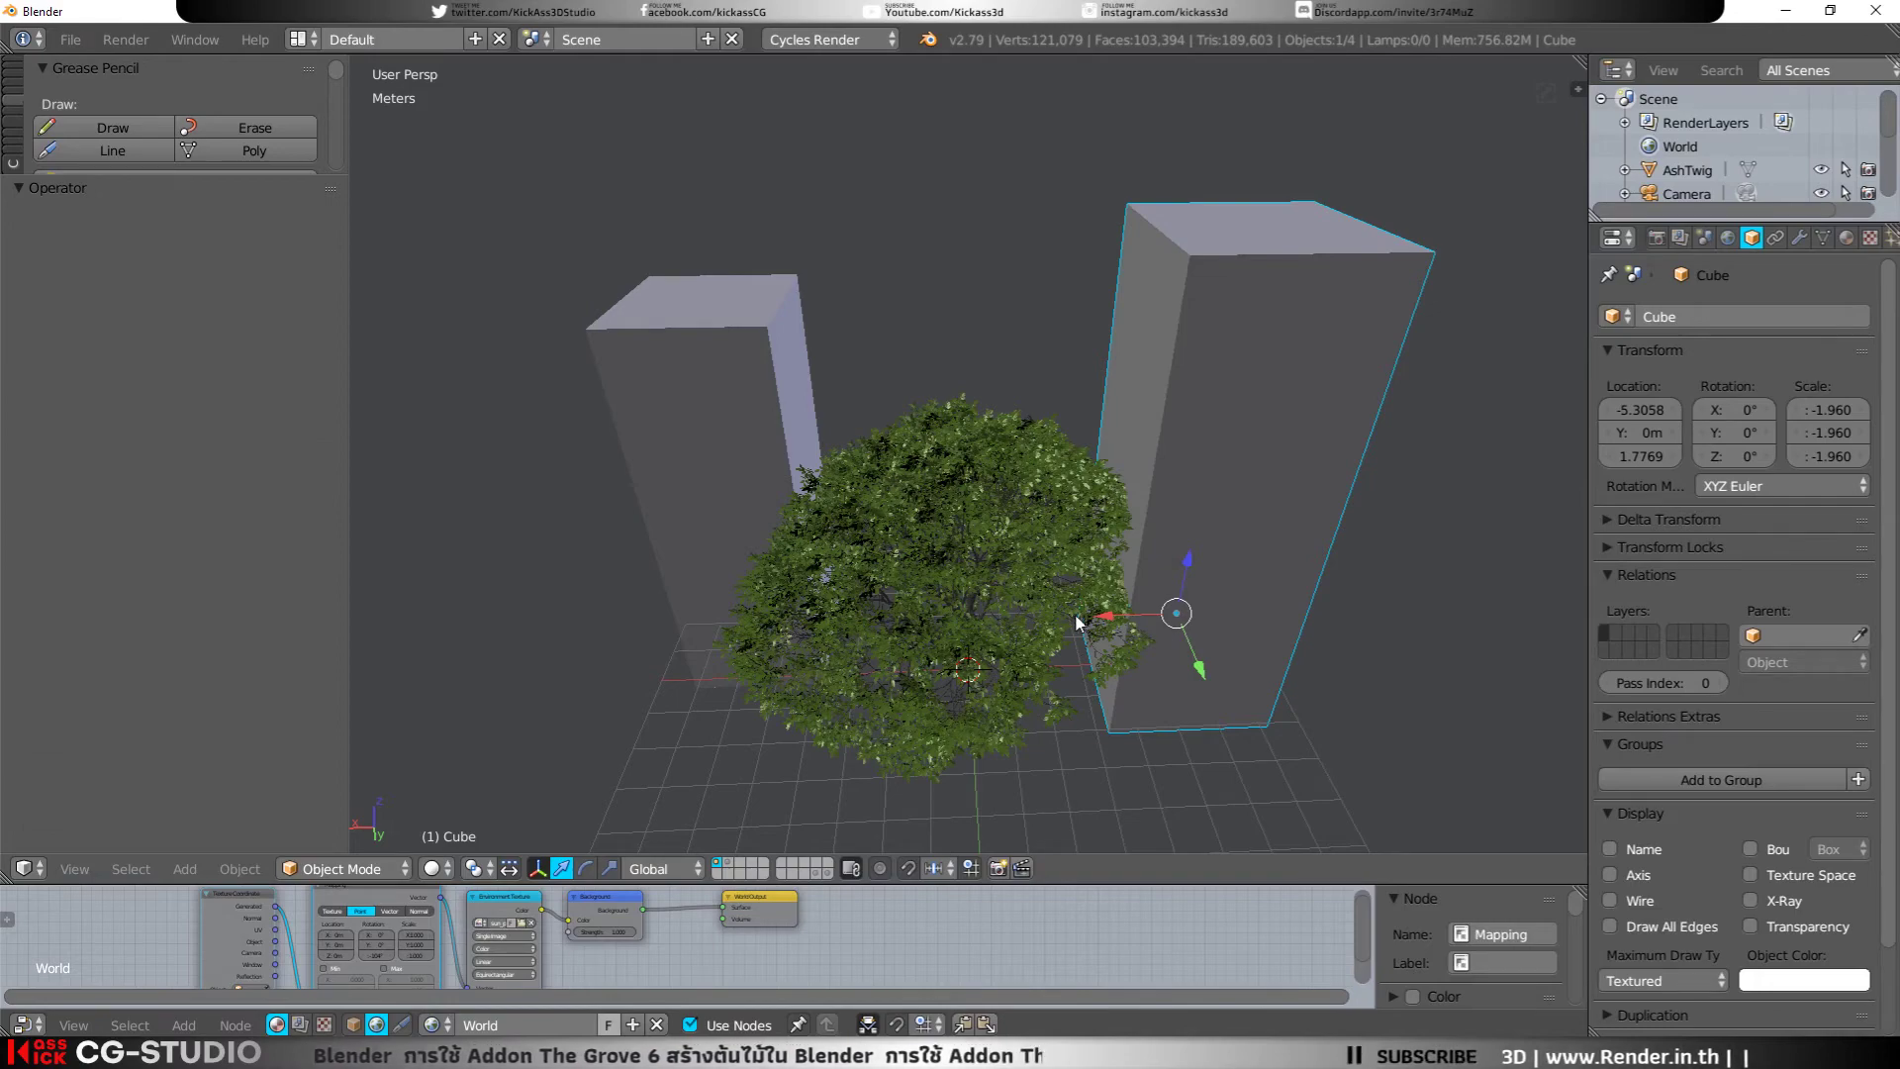
pyautogui.moveTo(1081, 625)
pyautogui.mouseDown(button='middle')
pyautogui.moveTo(1054, 688)
pyautogui.moveTo(1009, 589)
pyautogui.moveTo(1046, 764)
pyautogui.moveTo(935, 705)
pyautogui.moveTo(980, 702)
pyautogui.mouseUp(button='middle')
pyautogui.moveTo(994, 636); pyautogui.dragTo(1047, 705)
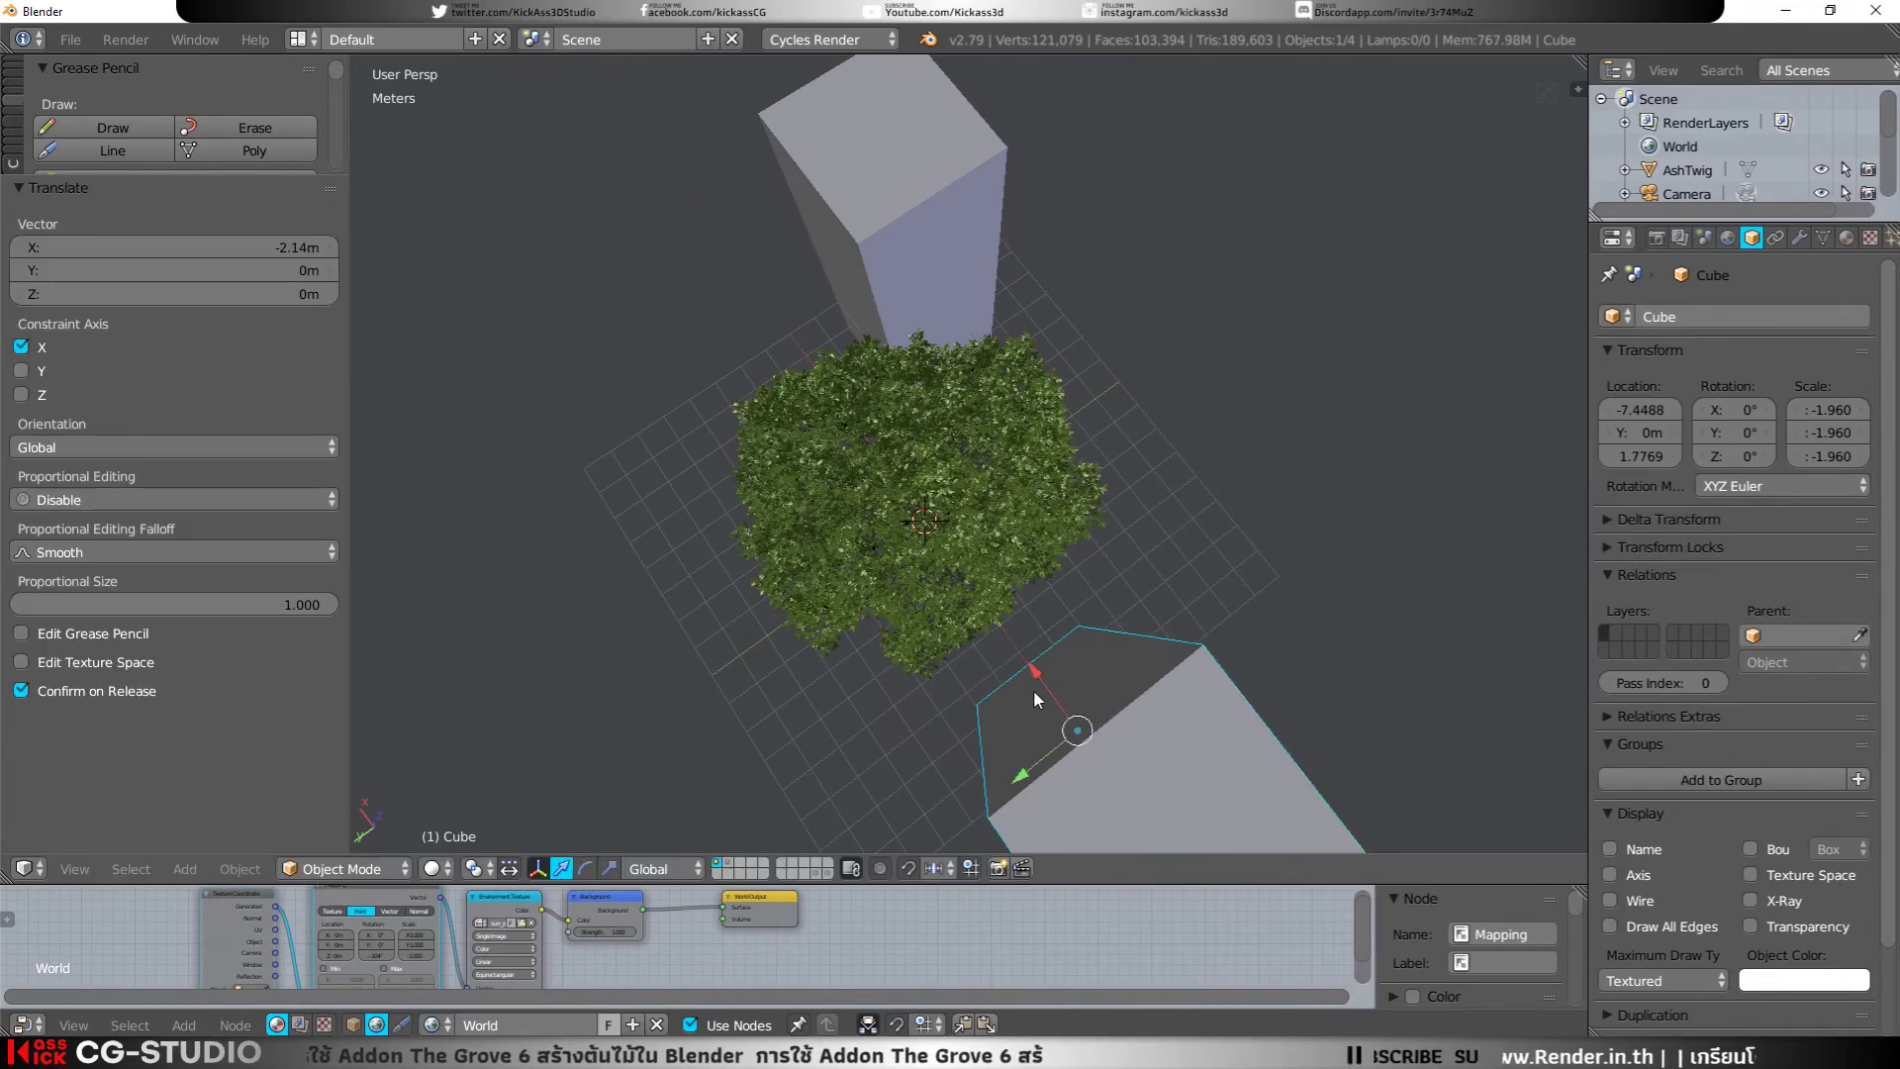
pyautogui.moveTo(1047, 704)
pyautogui.mouseDown(button='middle')
pyautogui.moveTo(1000, 658)
pyautogui.moveTo(1161, 562)
pyautogui.mouseUp(button='middle')
pyautogui.hotkey('ctrl', 'z')
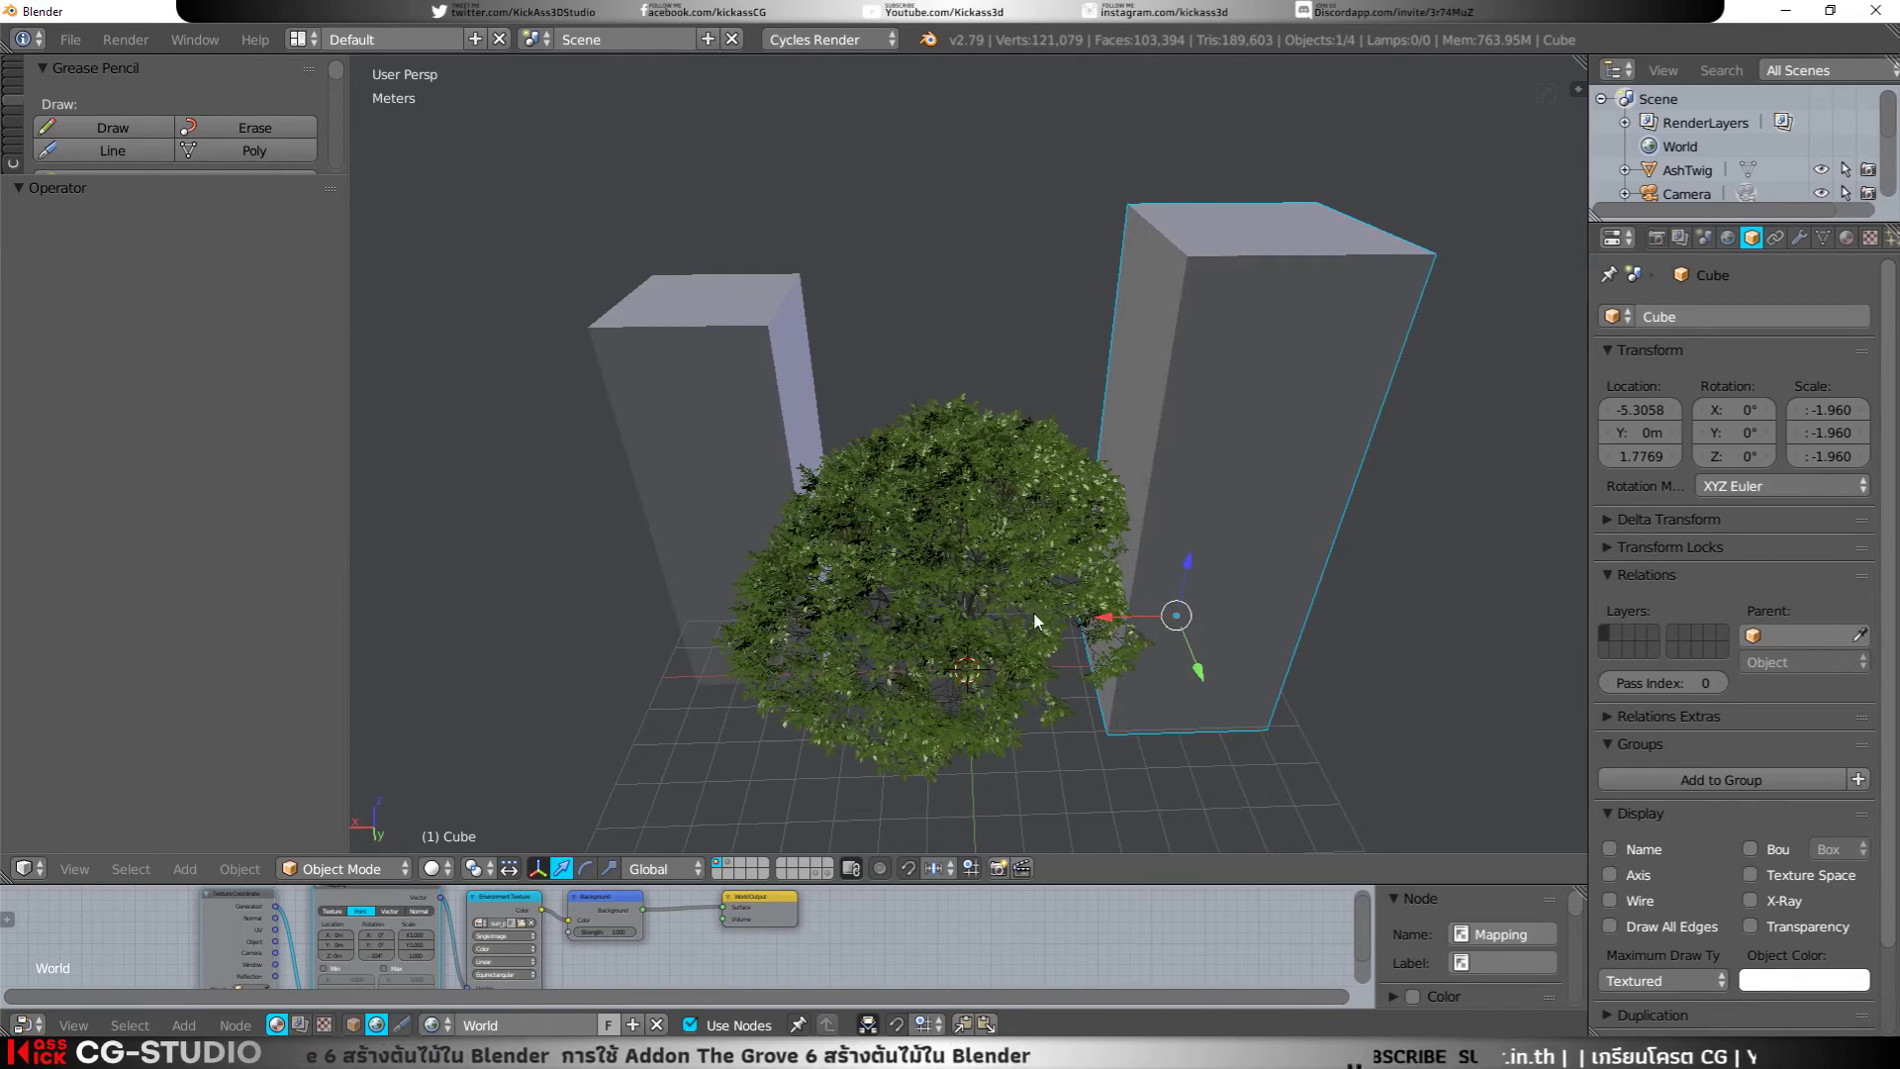
pyautogui.moveTo(1033, 610)
pyautogui.mouseDown(button='middle')
pyautogui.moveTo(978, 692)
pyautogui.moveTo(1233, 627)
pyautogui.mouseUp(button='middle')
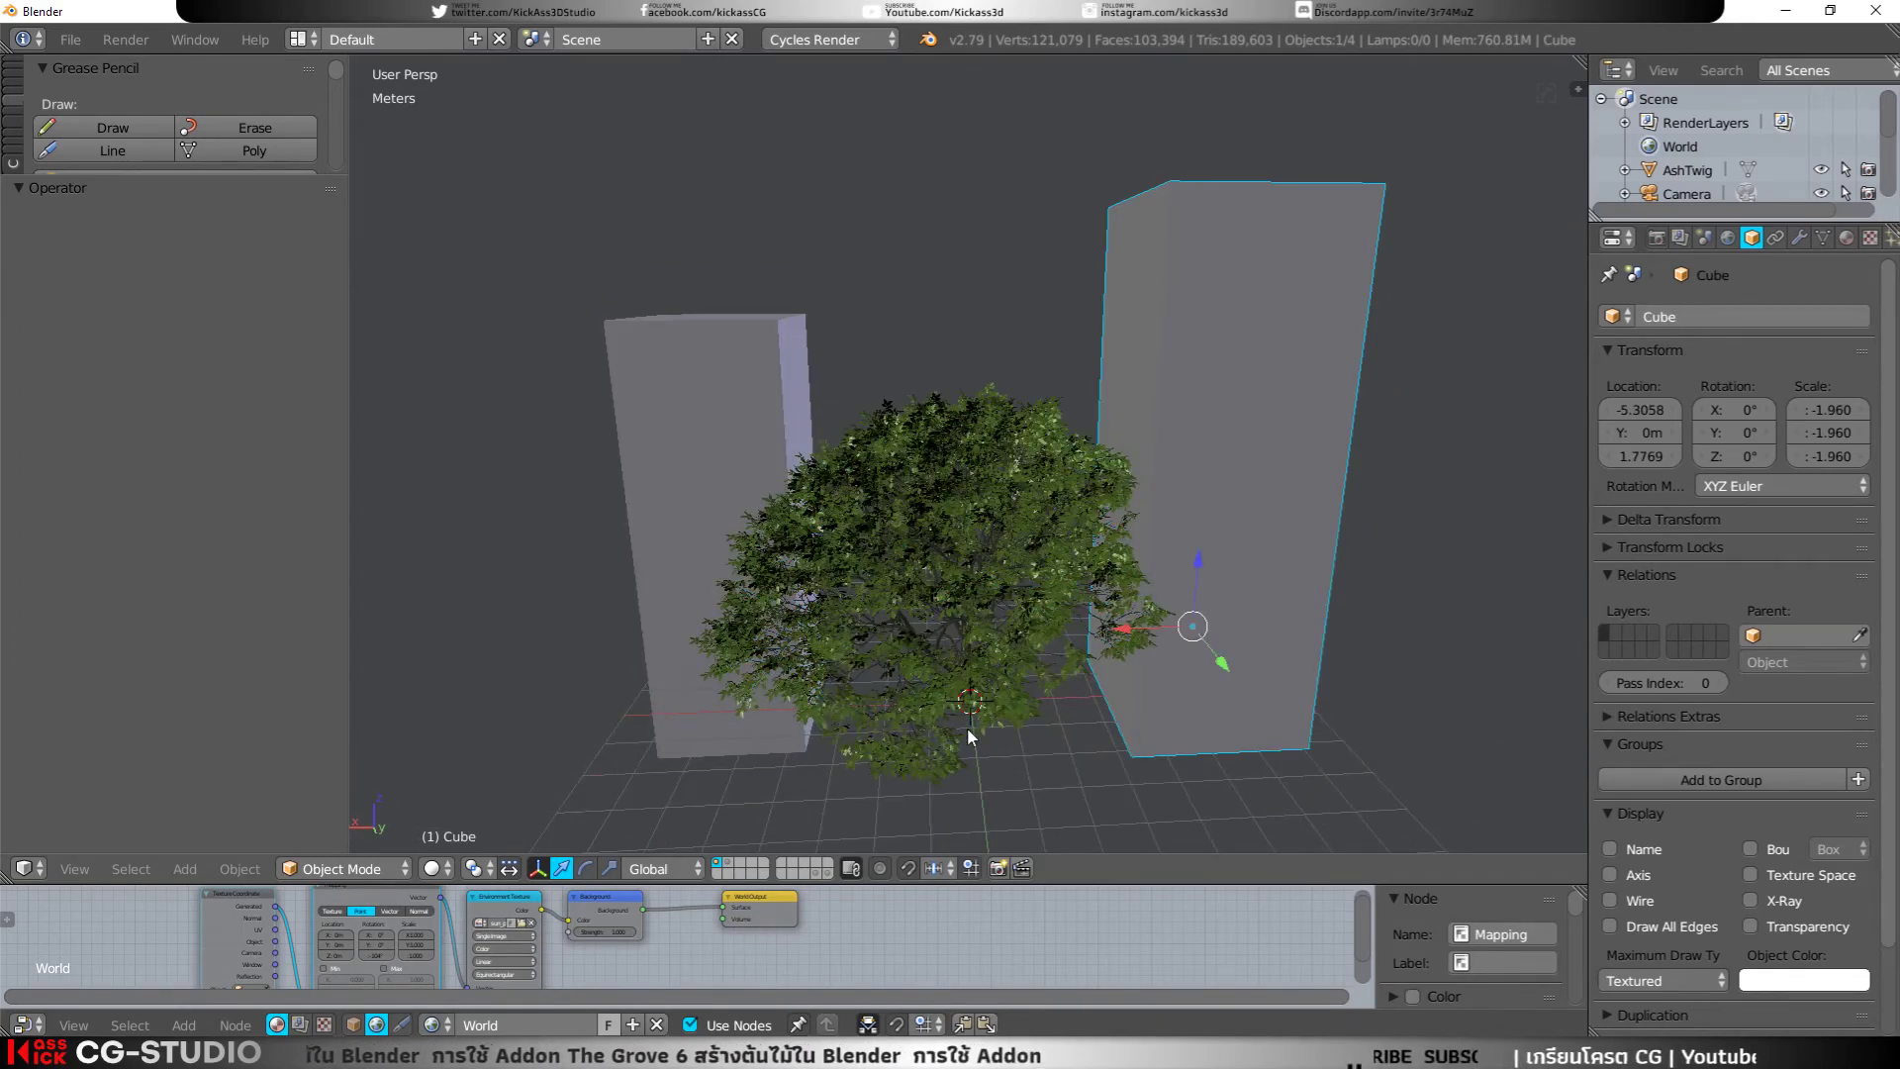
# Step: Delete the grown tree from between the boxes
pyautogui.rightClick(966, 728)
pyautogui.press('x')
pyautogui.click(978, 691)
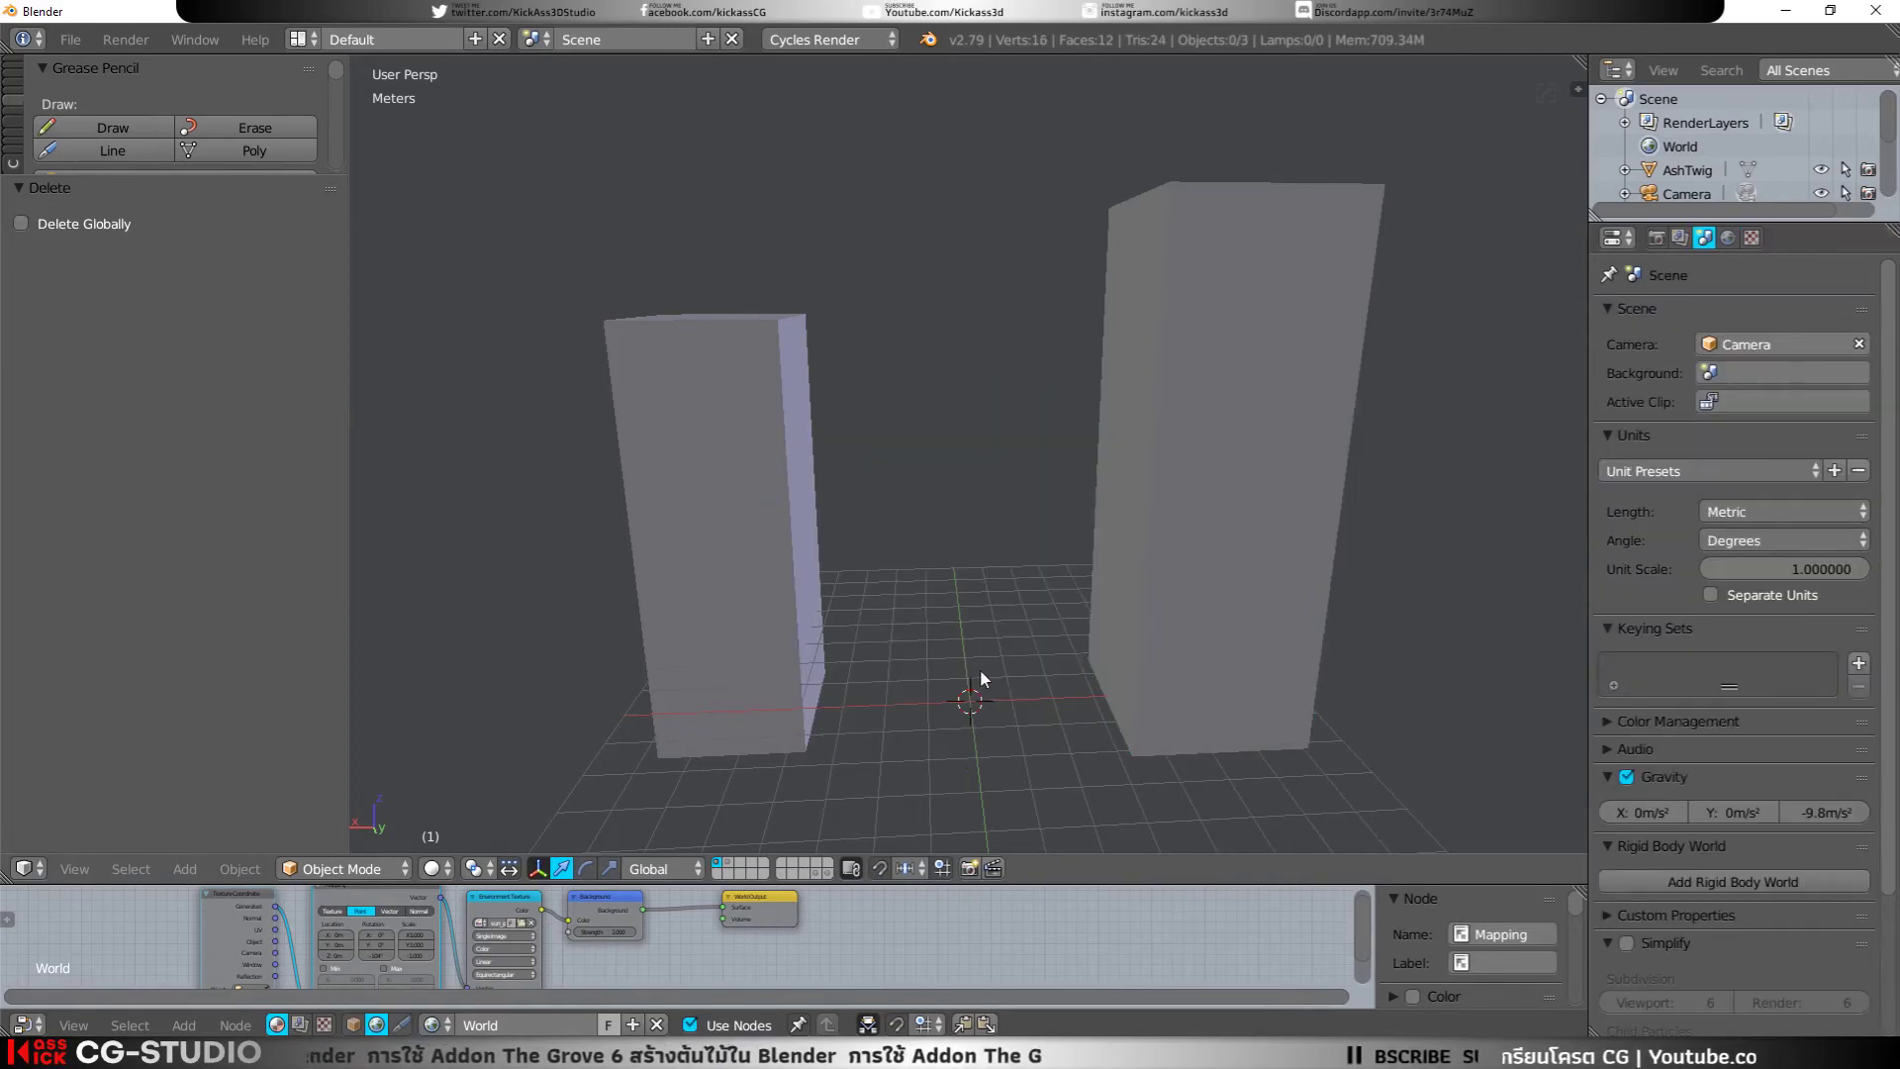
# Step: Add a new The Grove 6 tree and set its React force to Deflect + Block
pyautogui.hotkey('shift', 'a')
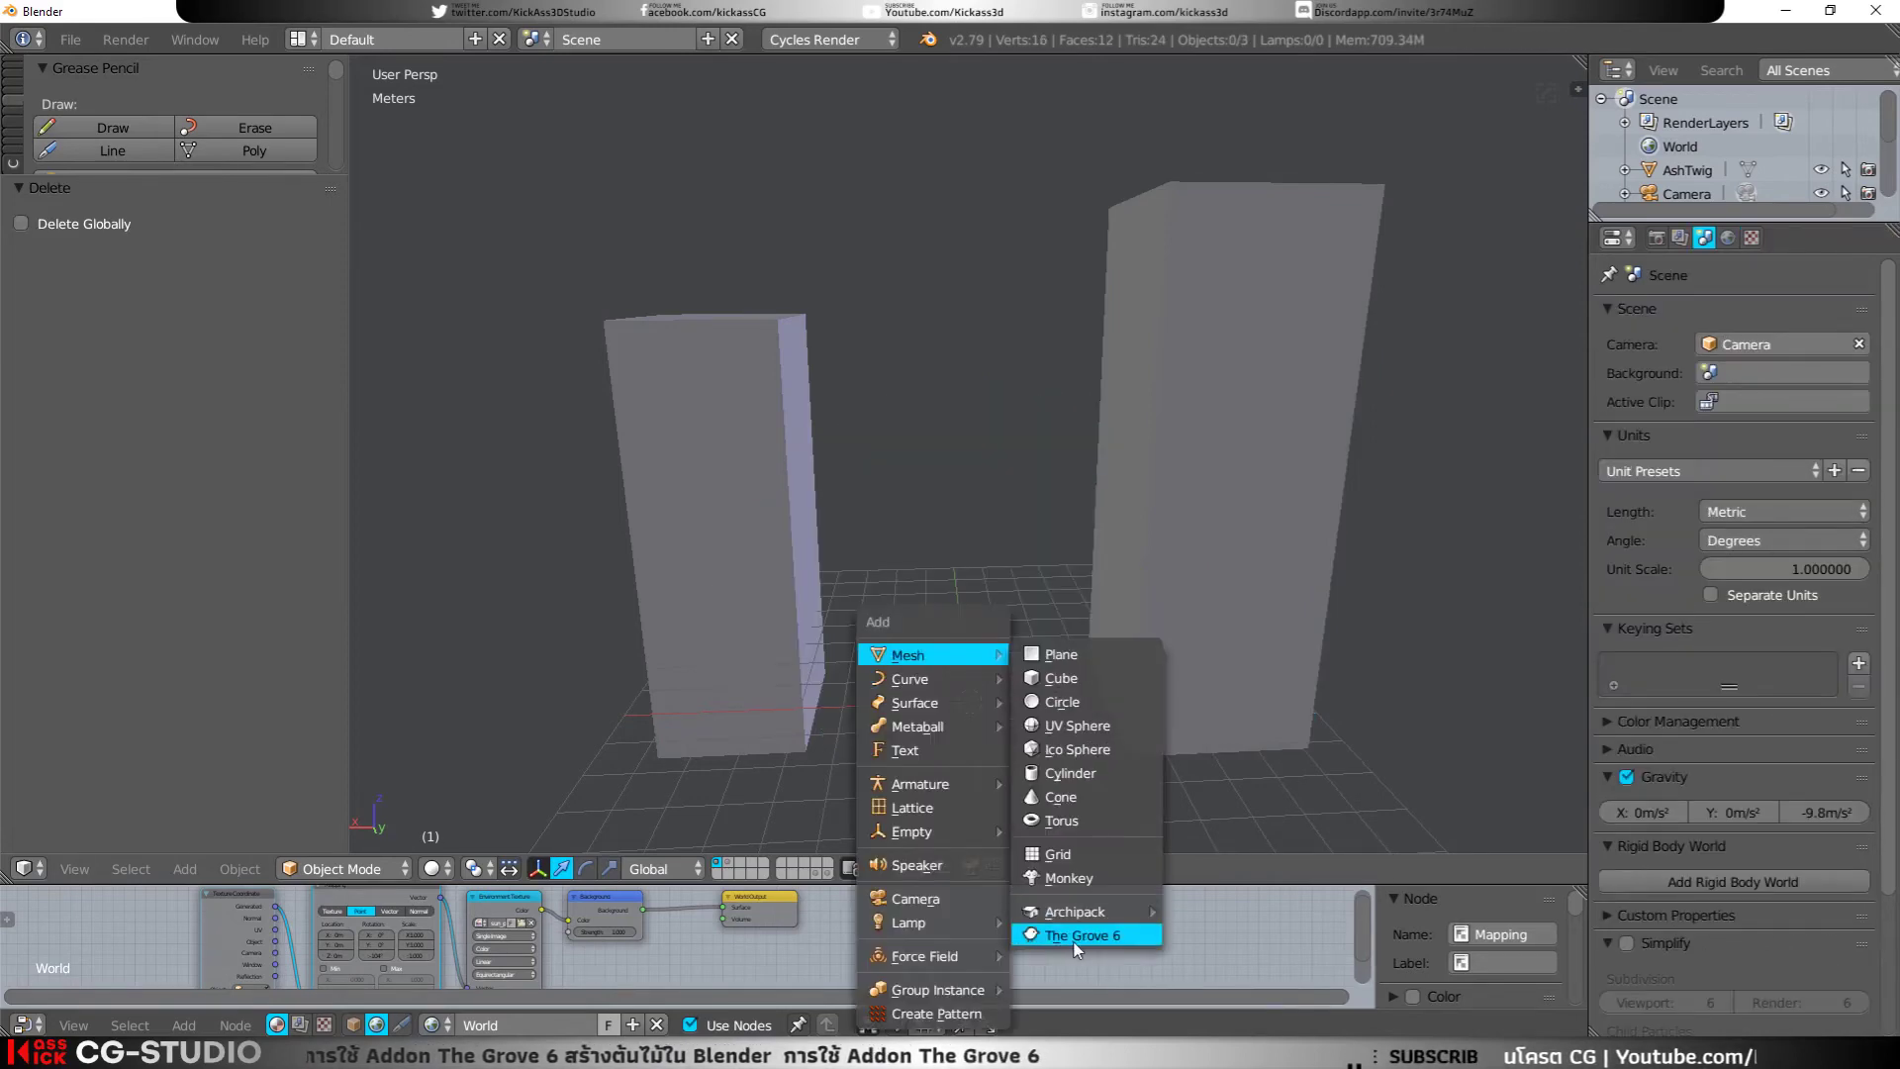
pyautogui.click(1076, 937)
pyautogui.scroll(-10, 271, 556)
pyautogui.scroll(-5, 248, 558)
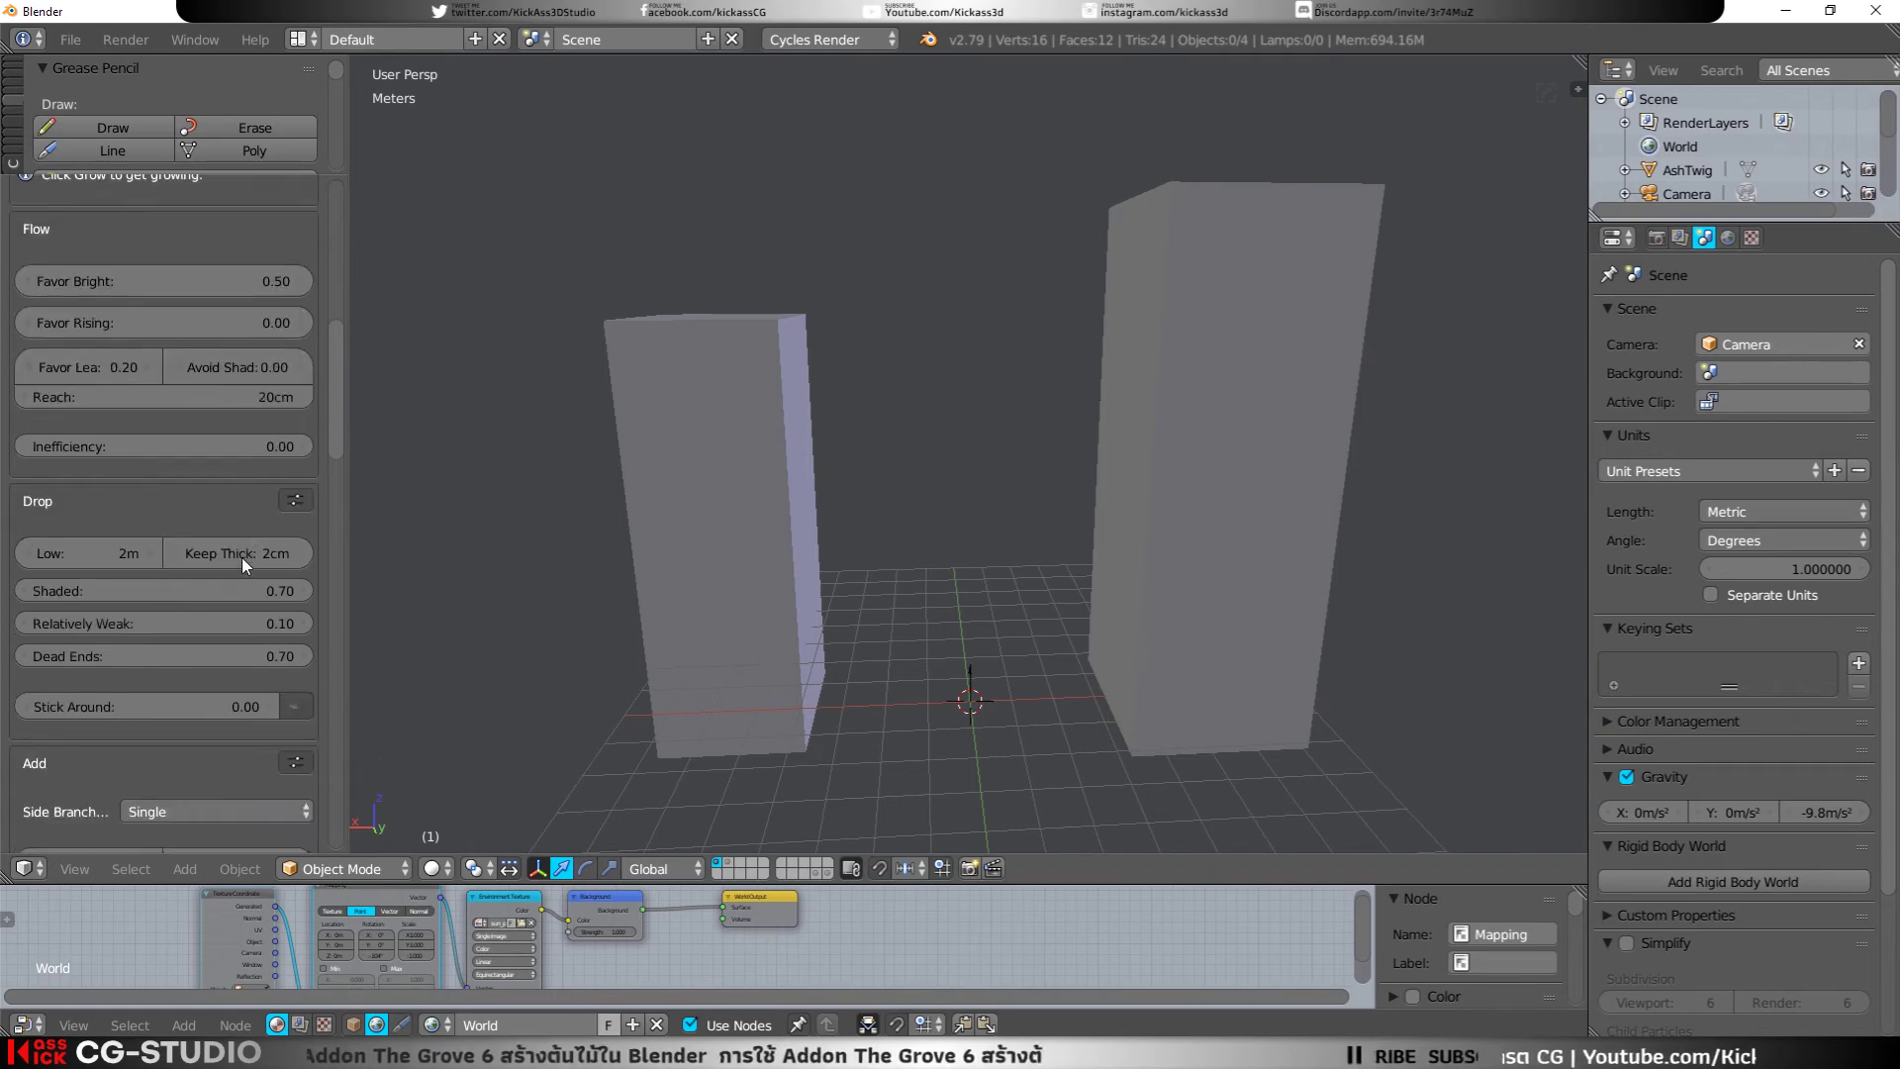
pyautogui.scroll(-5, 242, 556)
pyautogui.scroll(-5, 239, 555)
pyautogui.scroll(-8, 235, 550)
pyautogui.scroll(-8, 110, 473)
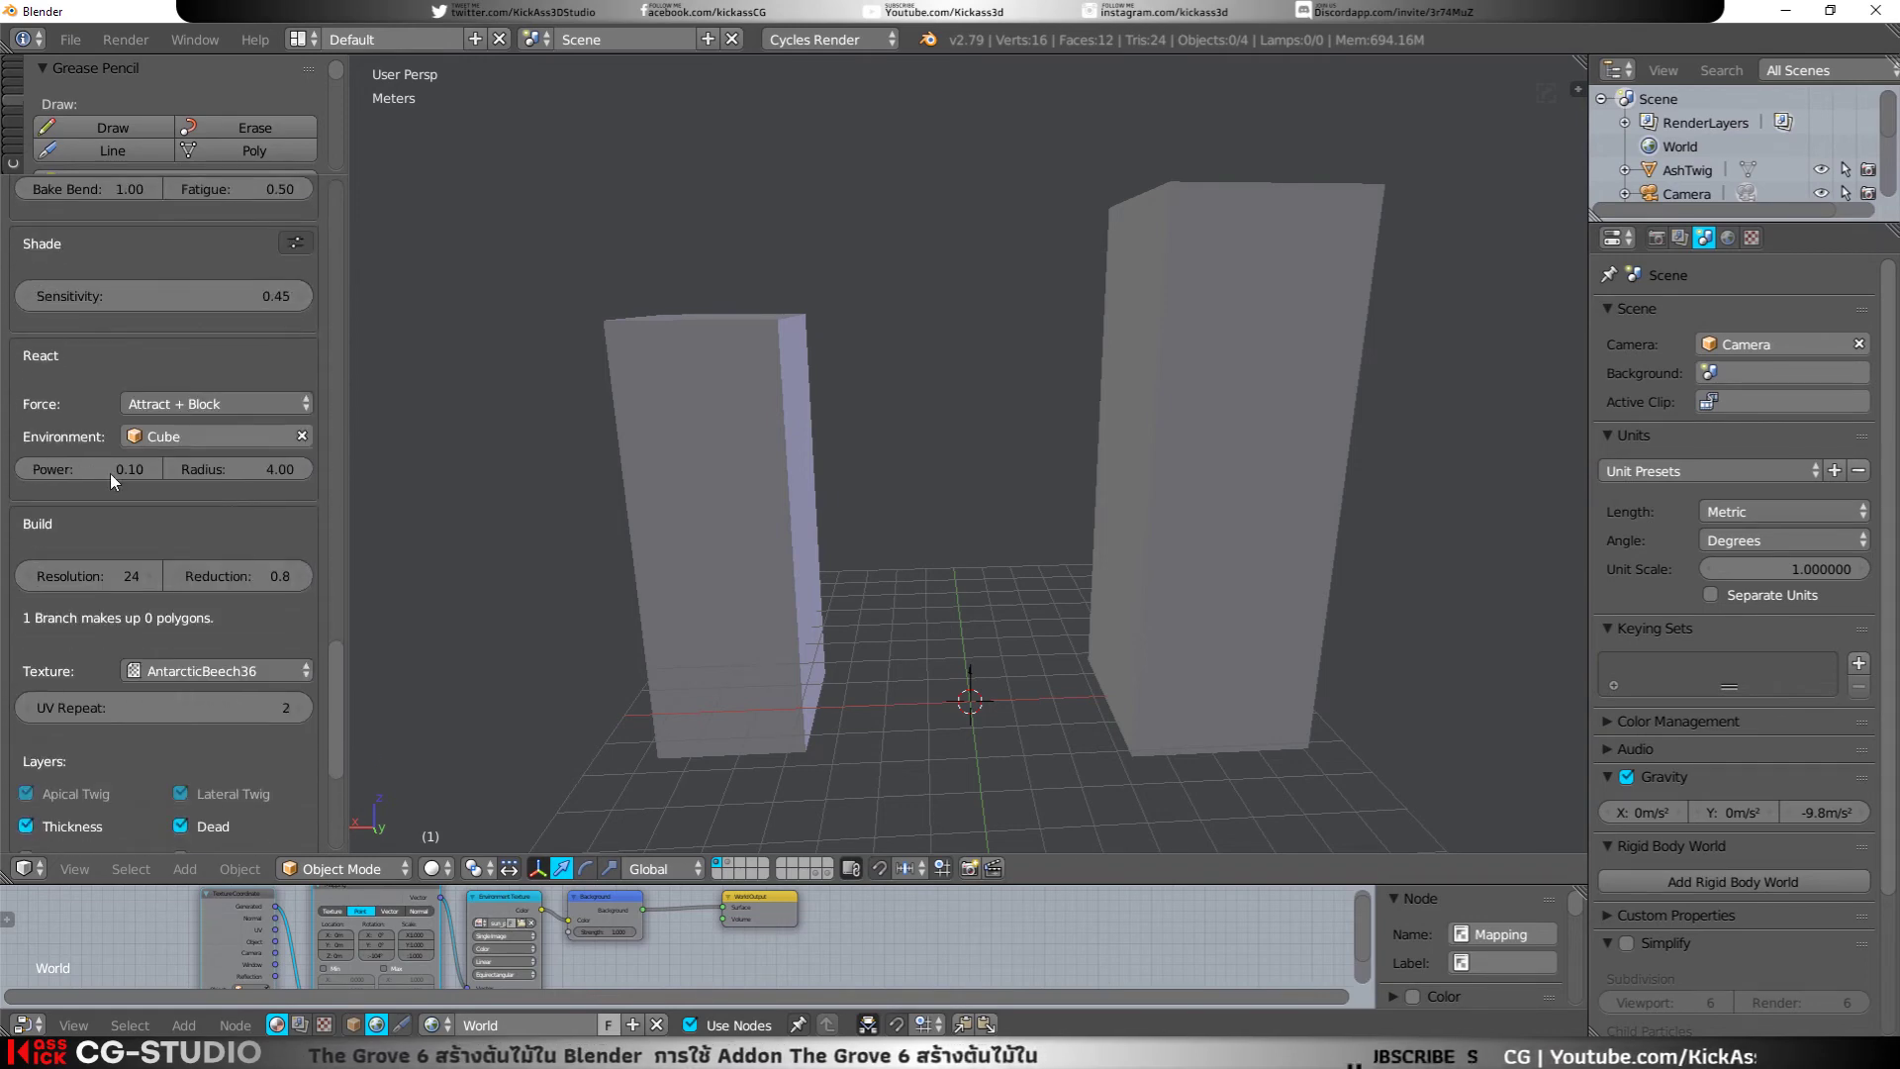
pyautogui.click(208, 405)
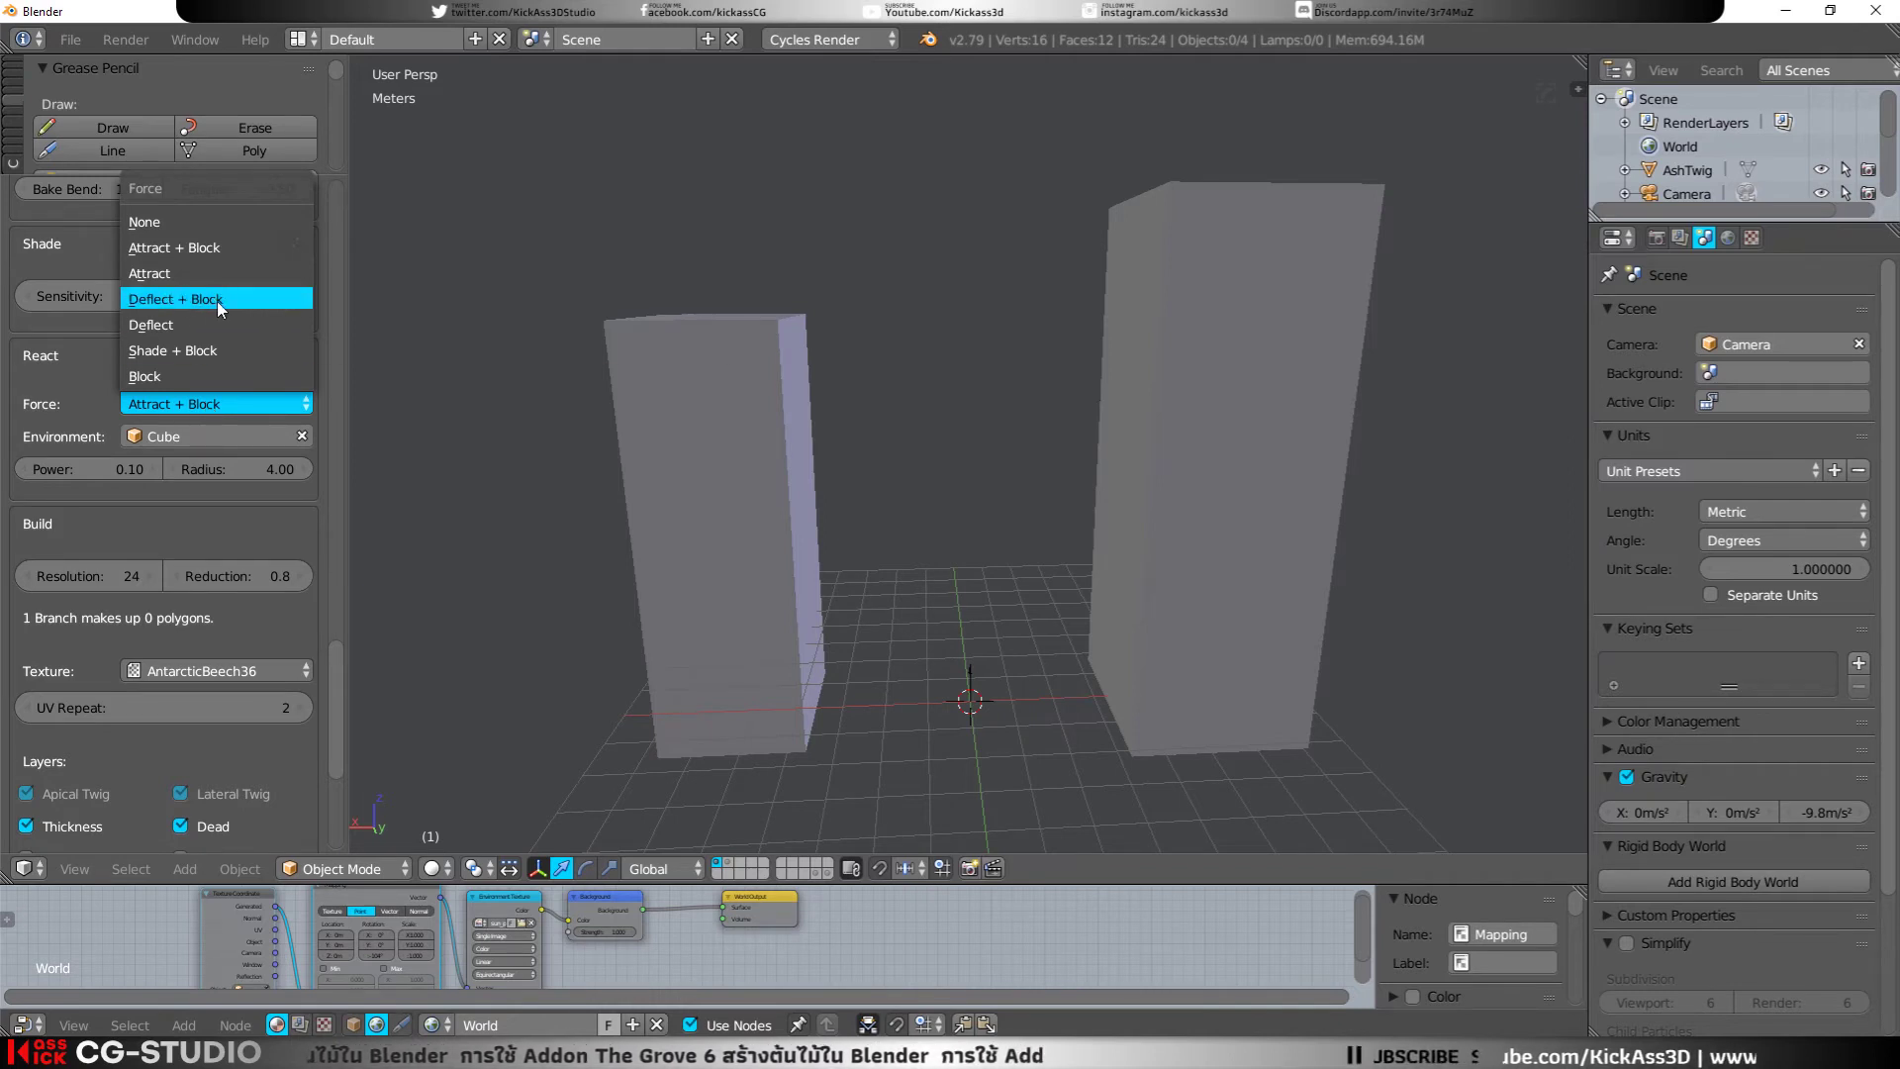
pyautogui.click(216, 301)
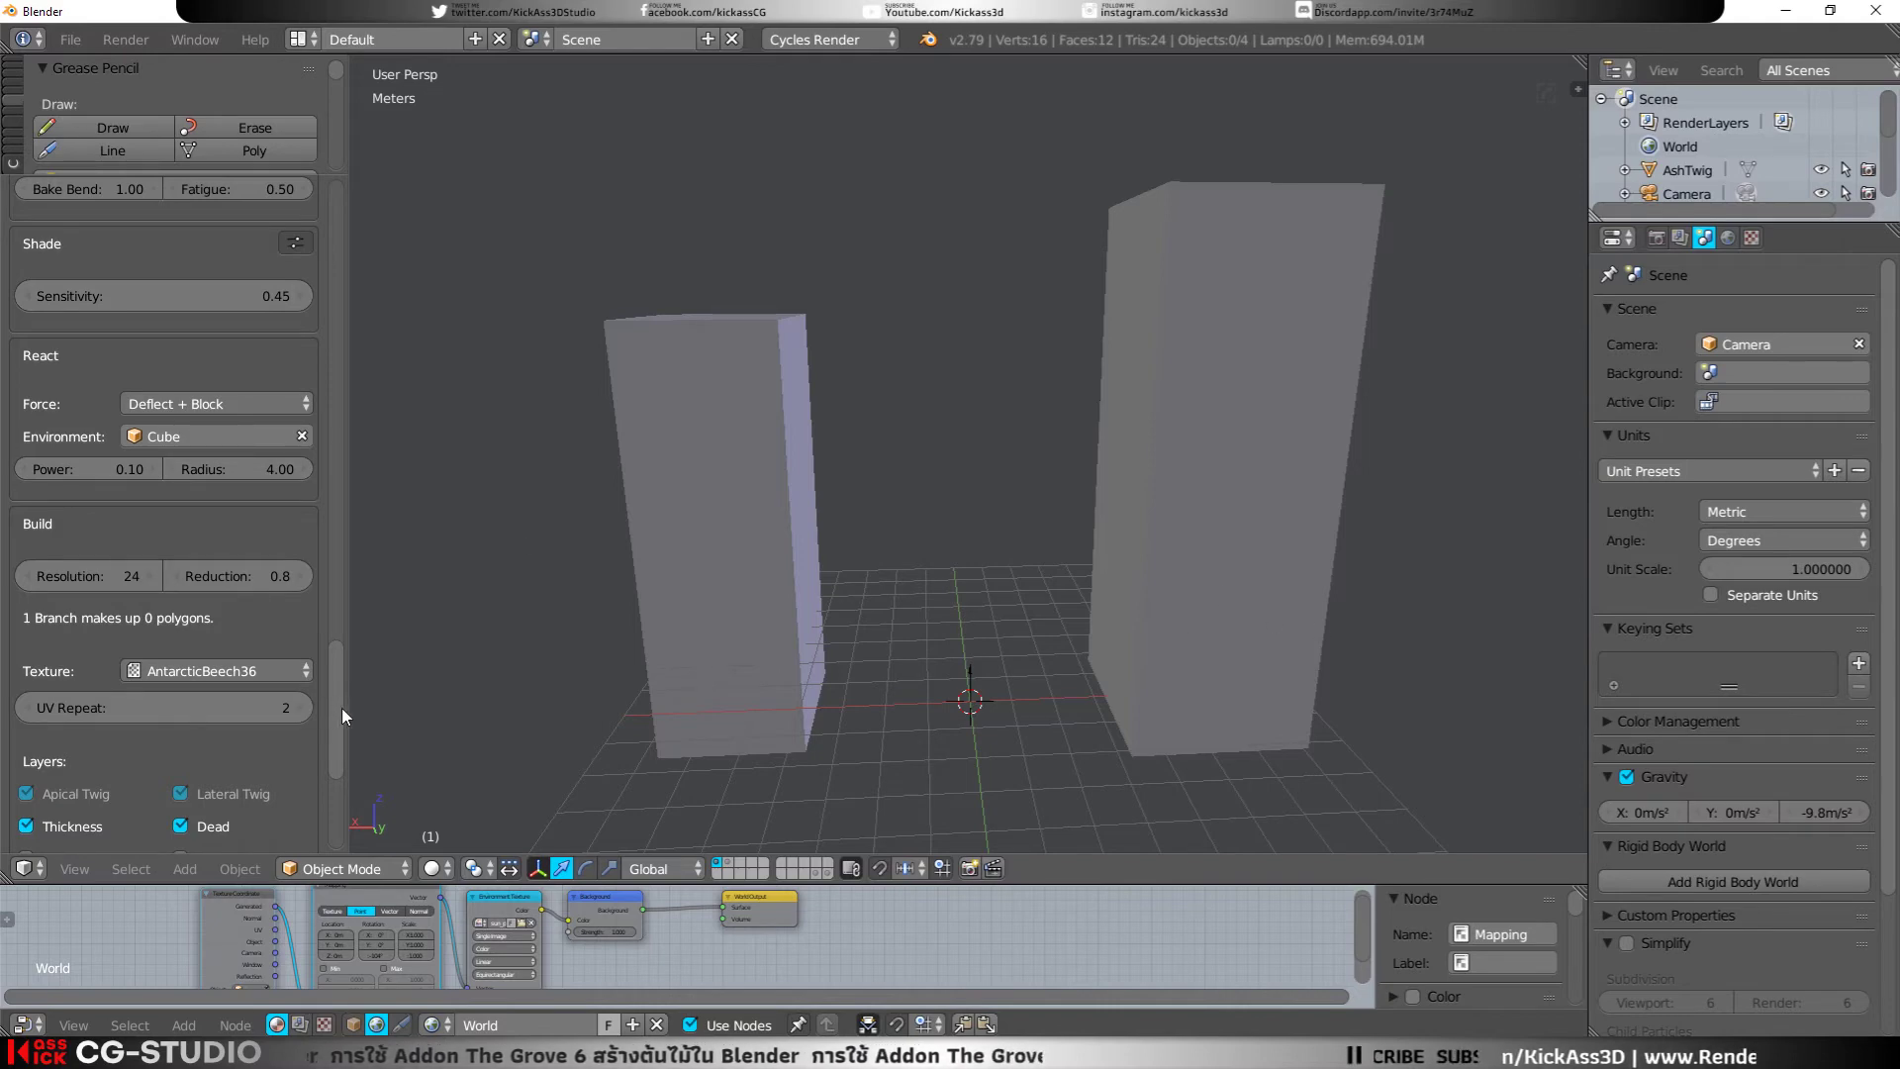
pyautogui.moveTo(341, 709)
pyautogui.mouseDown()
pyautogui.moveTo(384, 341)
pyautogui.moveTo(305, 343)
pyautogui.mouseUp()
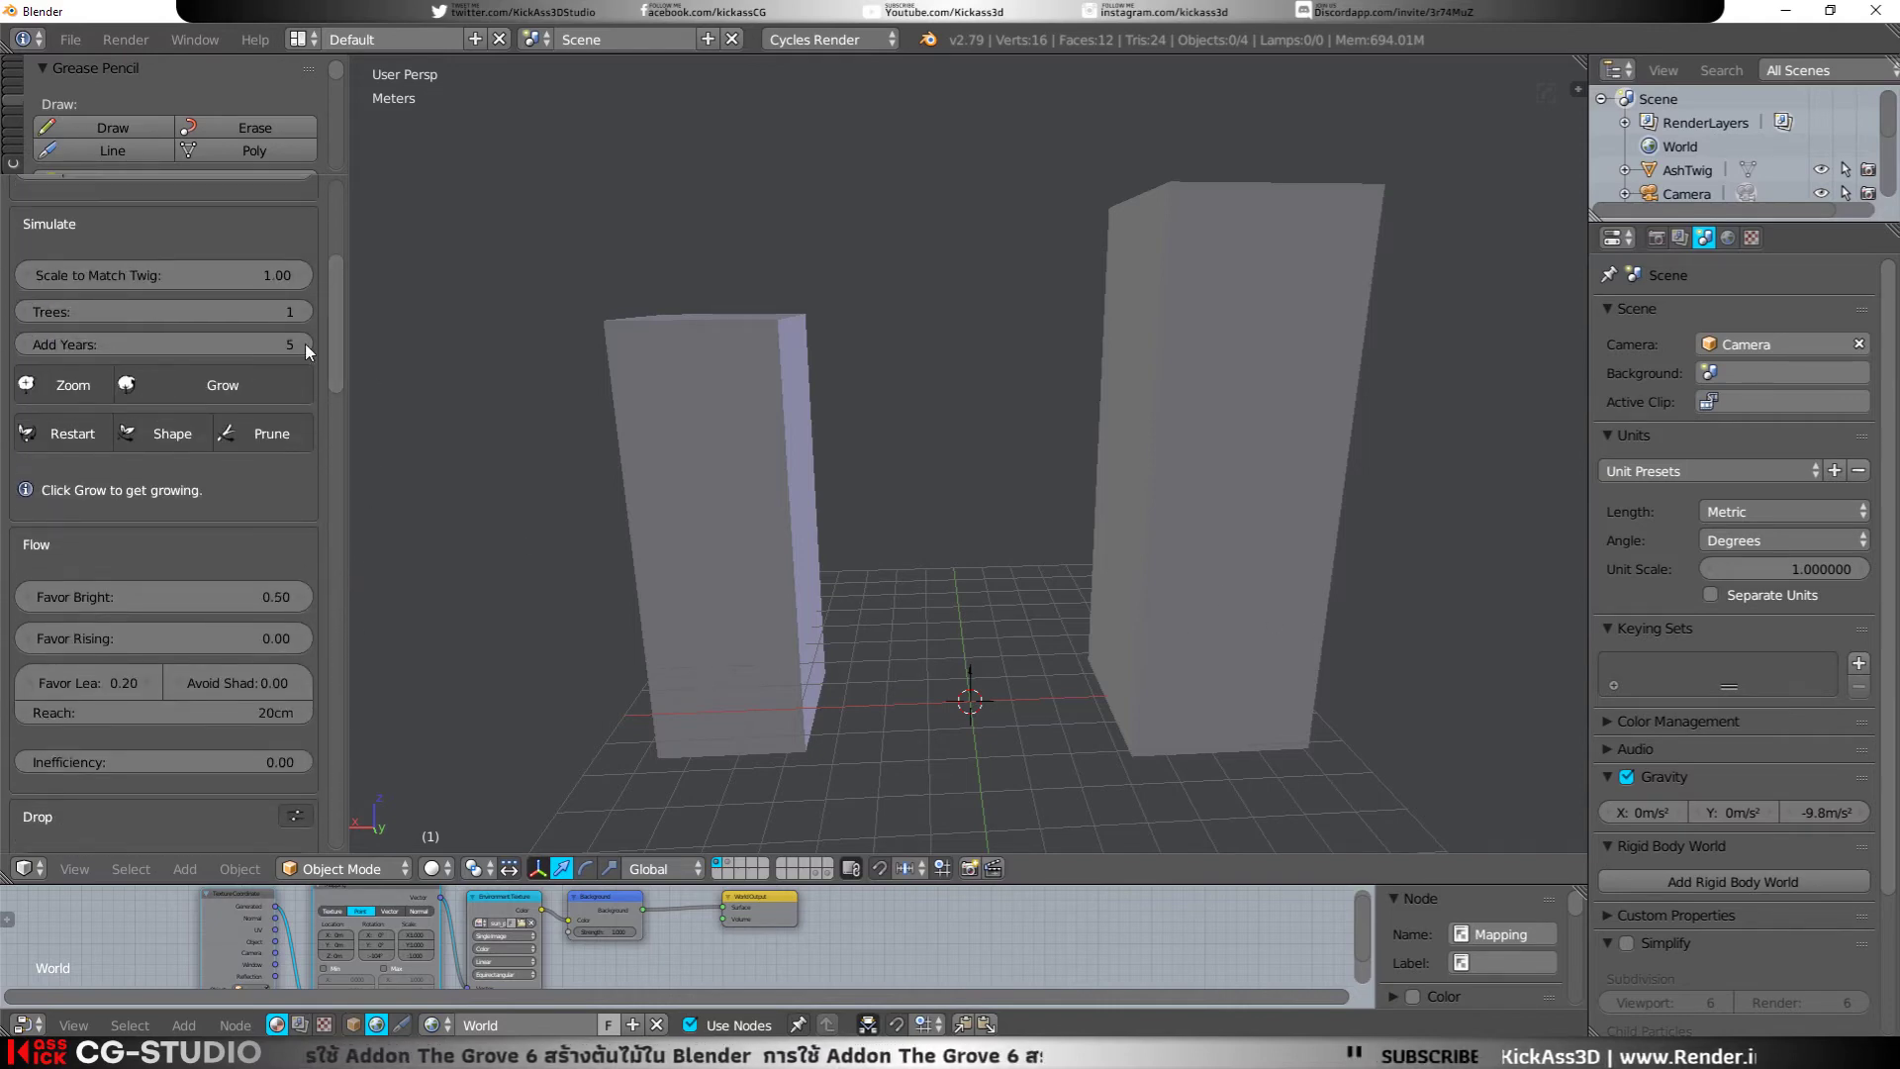
# Step: Grow the Deflect + Block tree to 30 years and 8.8 meters, then select the right box
pyautogui.click(181, 390)
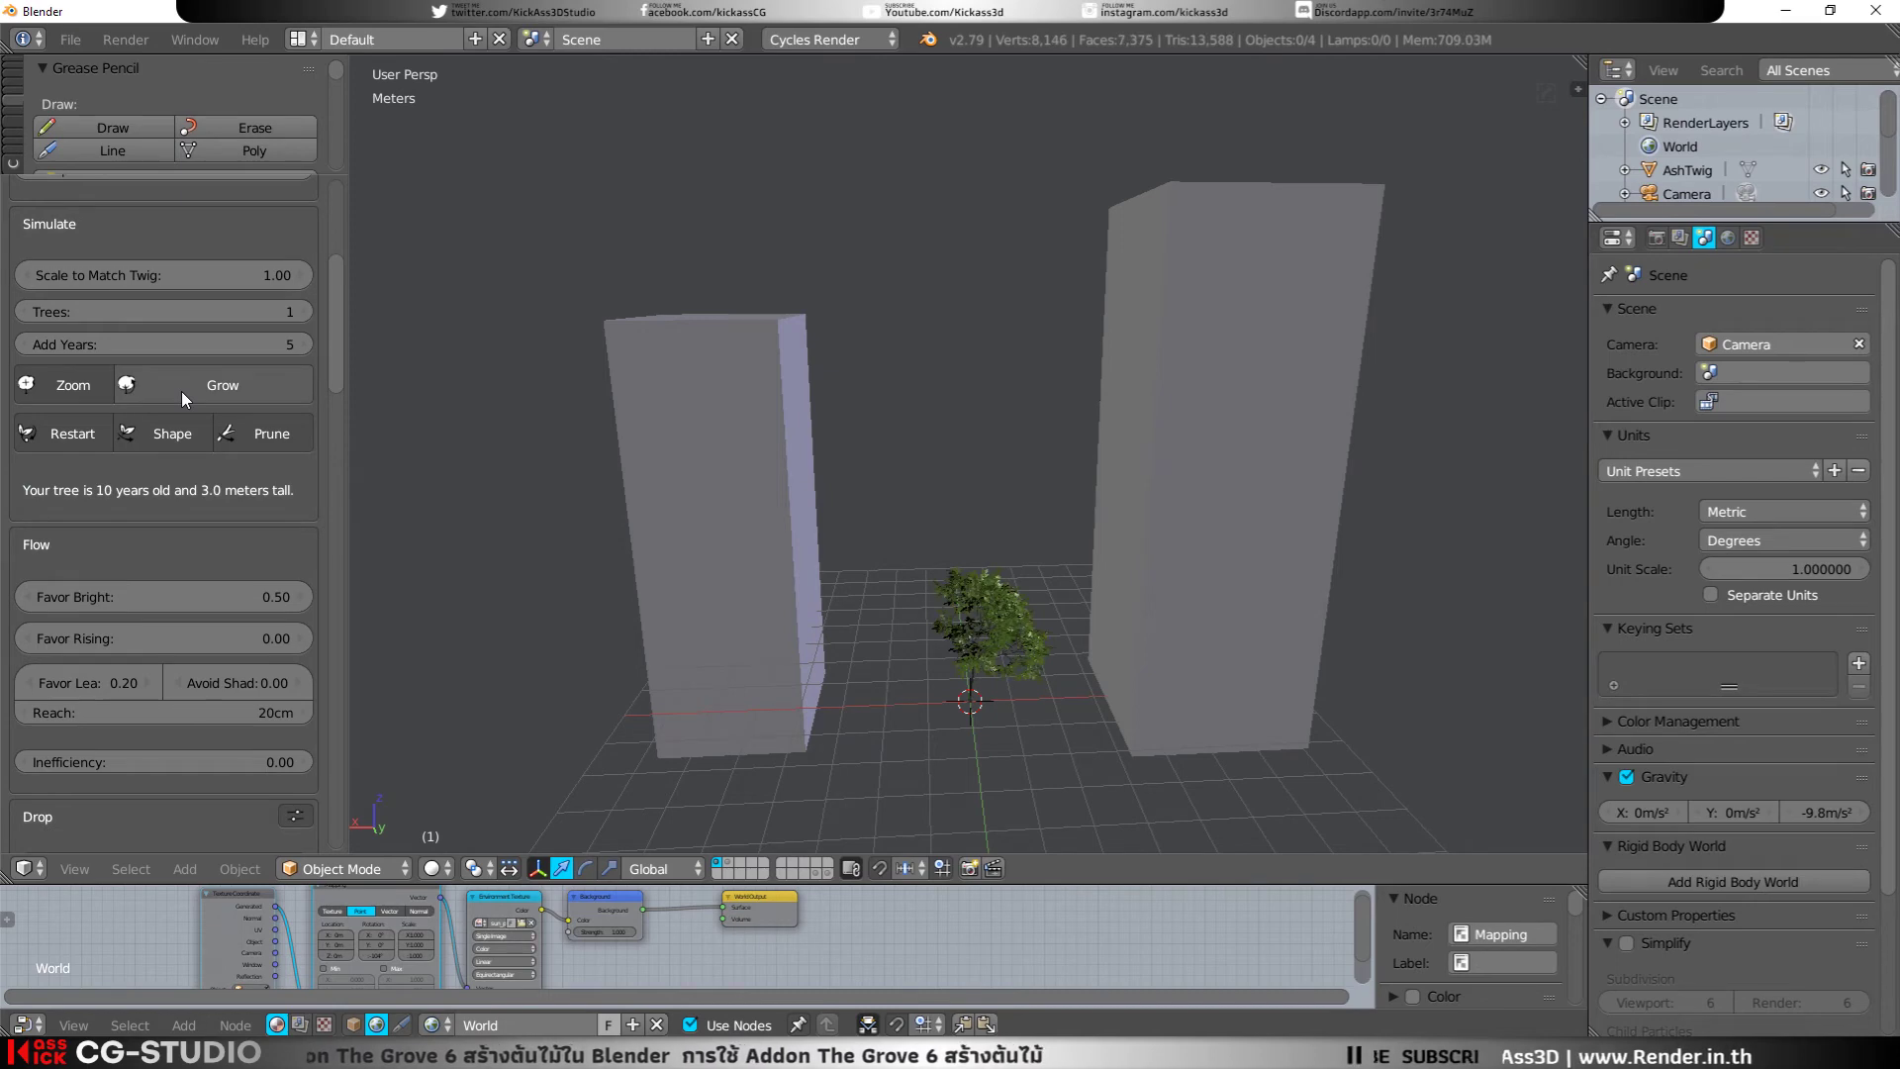
pyautogui.click(186, 388)
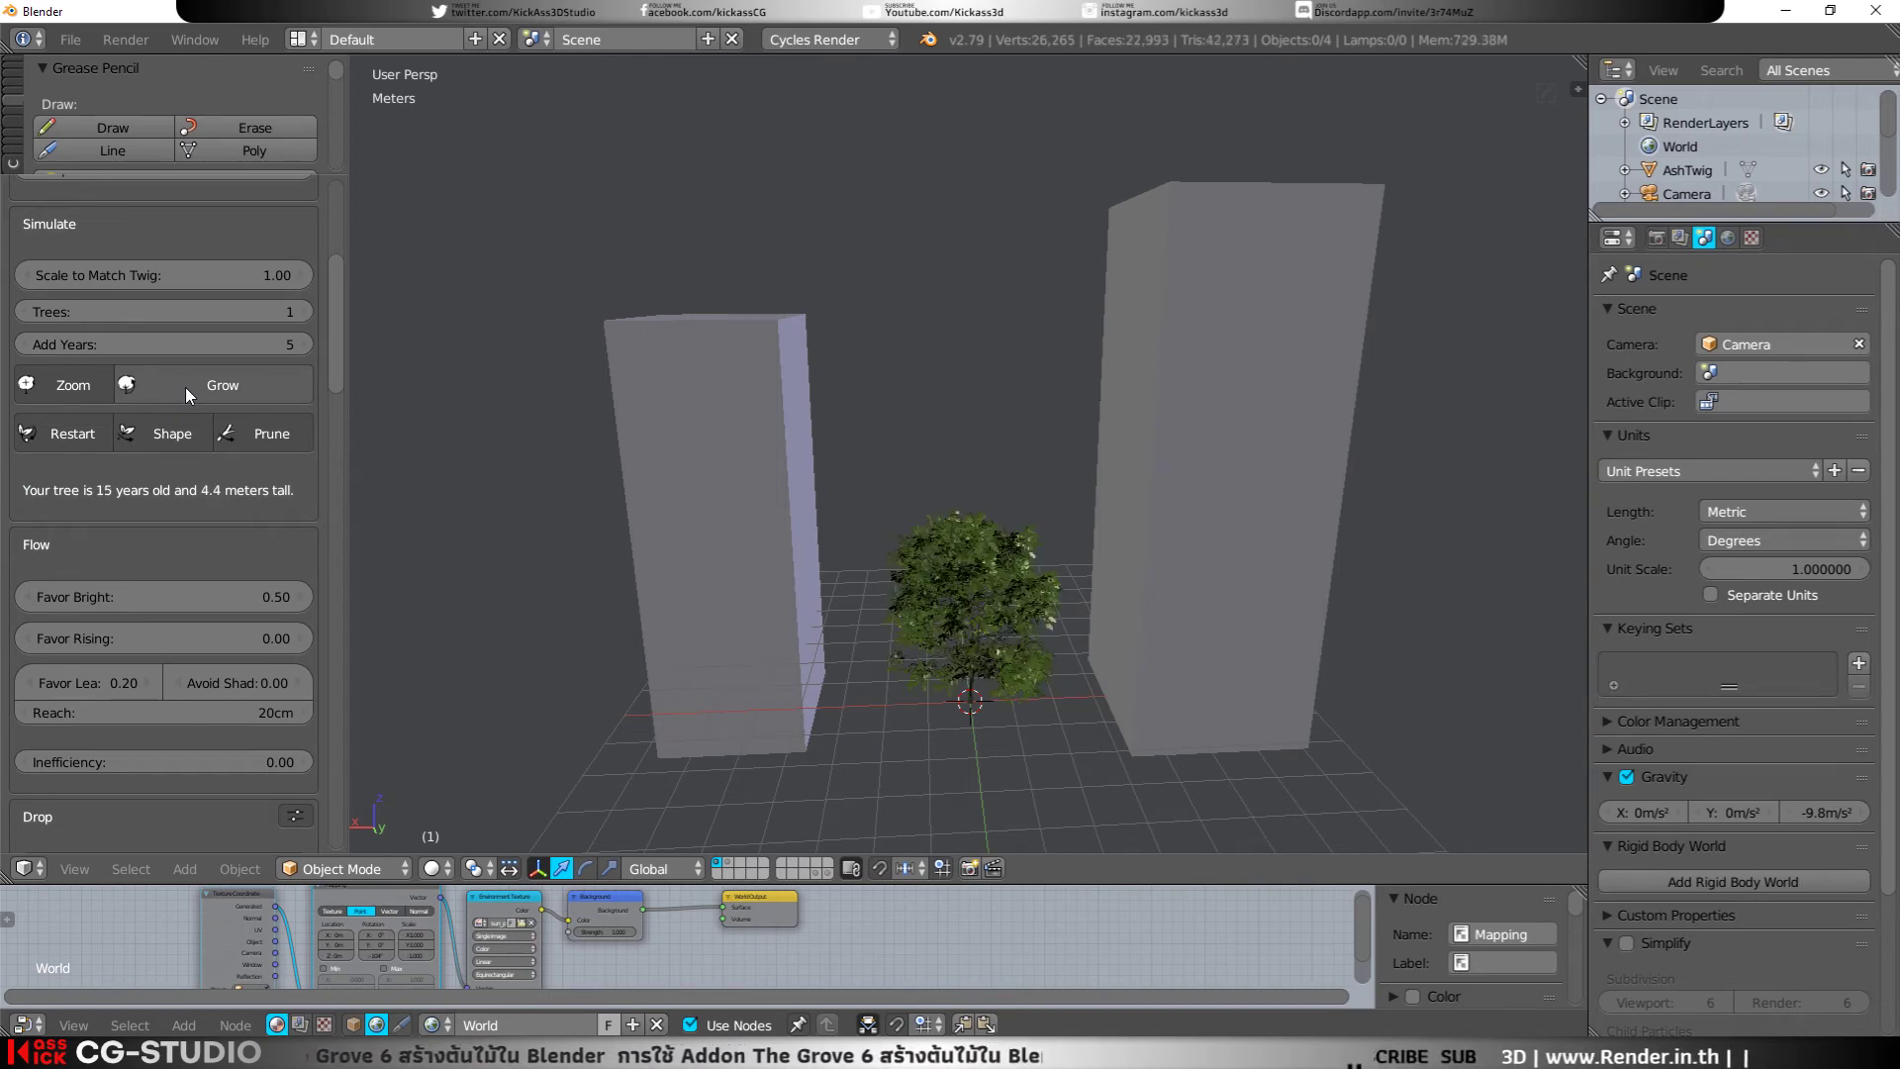
pyautogui.click(186, 388)
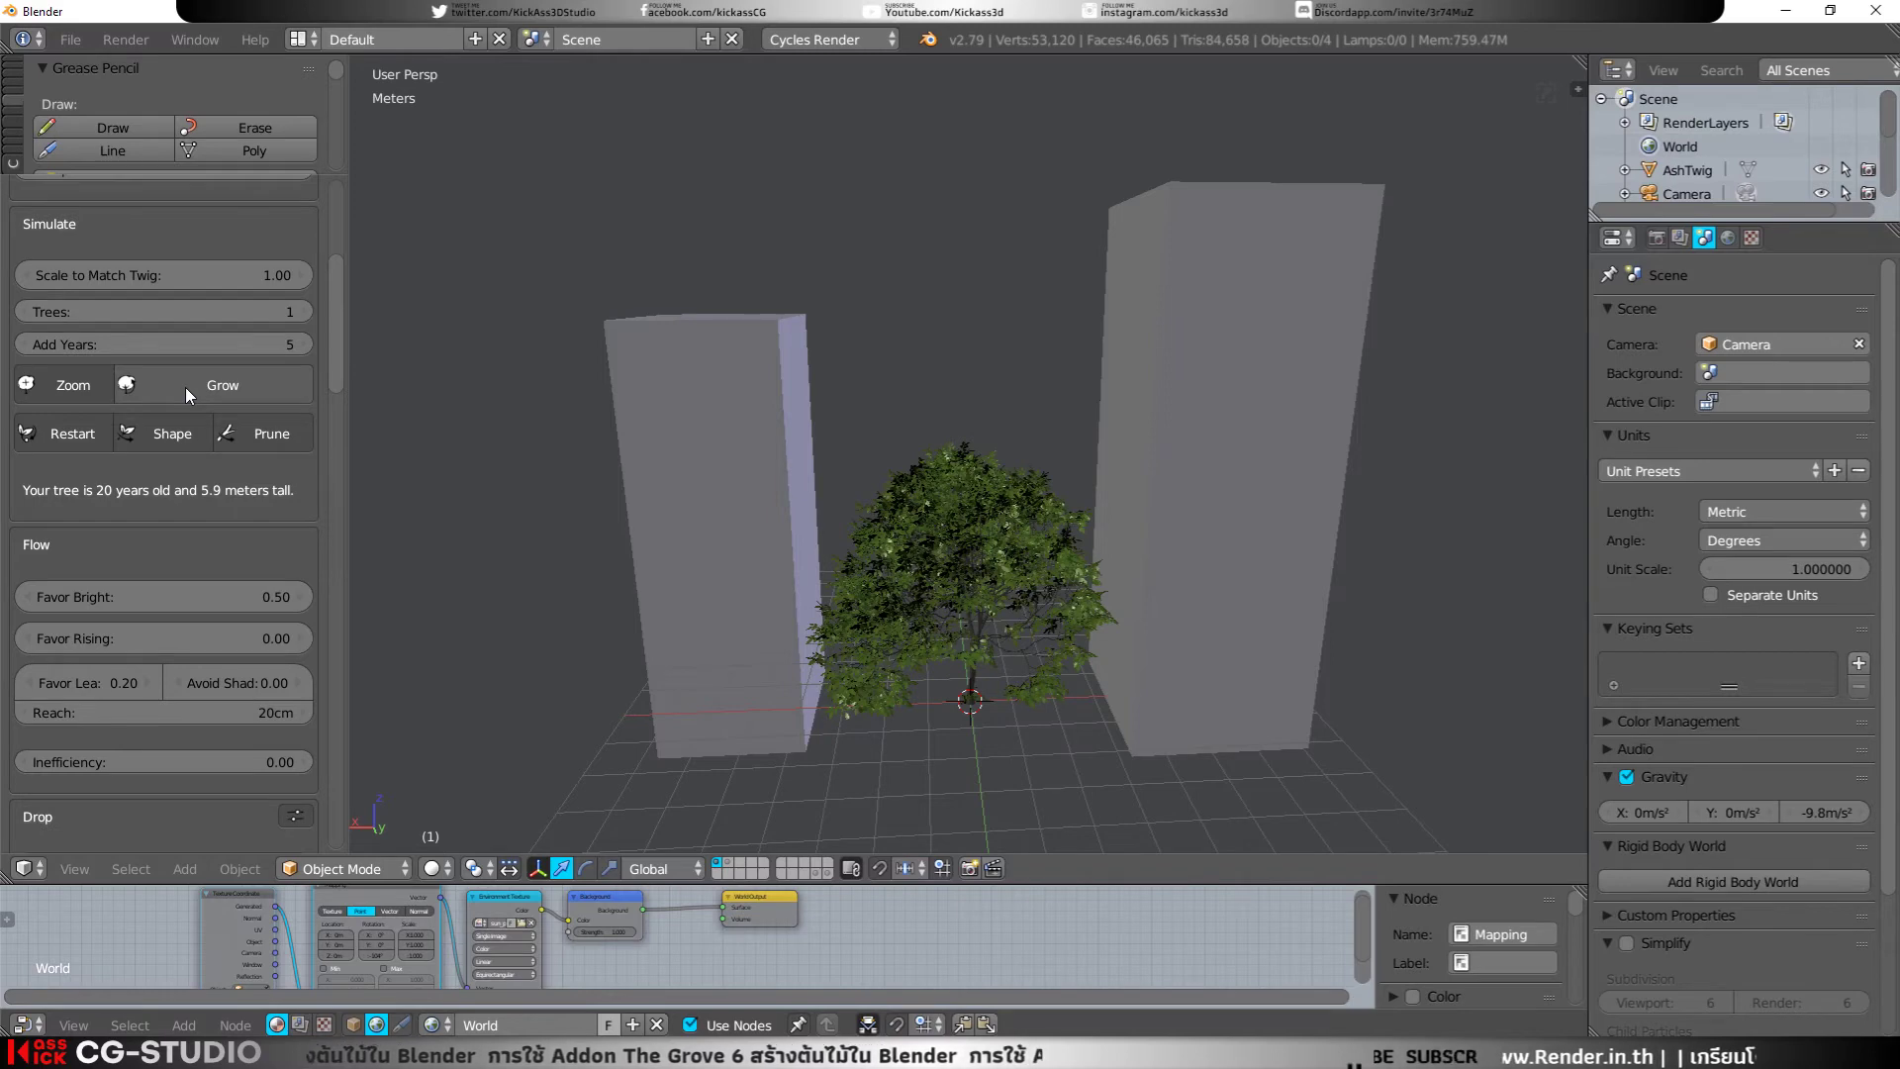
pyautogui.click(186, 388)
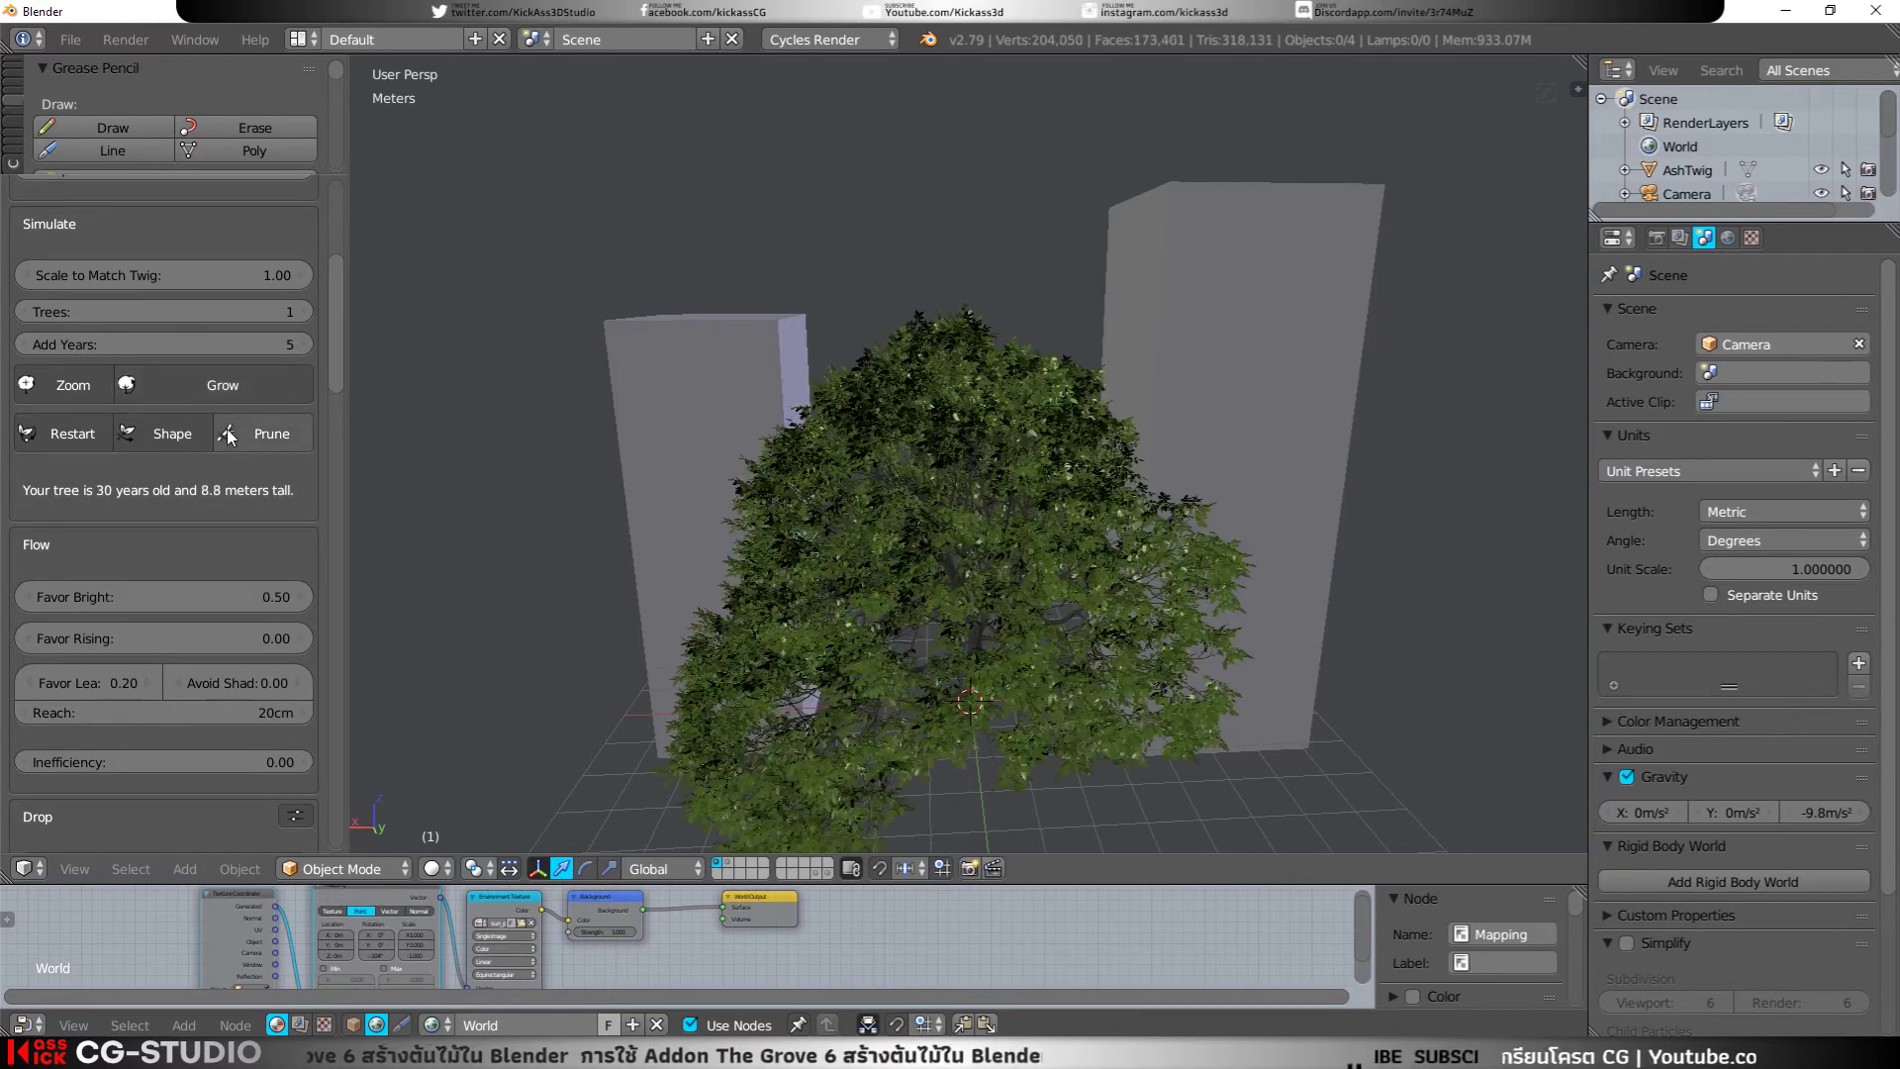
pyautogui.moveTo(539, 495)
pyautogui.mouseDown(button='middle')
pyautogui.moveTo(1262, 523)
pyautogui.moveTo(1287, 555)
pyautogui.moveTo(1051, 438)
pyautogui.moveTo(1037, 644)
pyautogui.moveTo(987, 657)
pyautogui.moveTo(1092, 503)
pyautogui.moveTo(1071, 372)
pyautogui.mouseUp(button='middle')
pyautogui.rightClick(1263, 522)
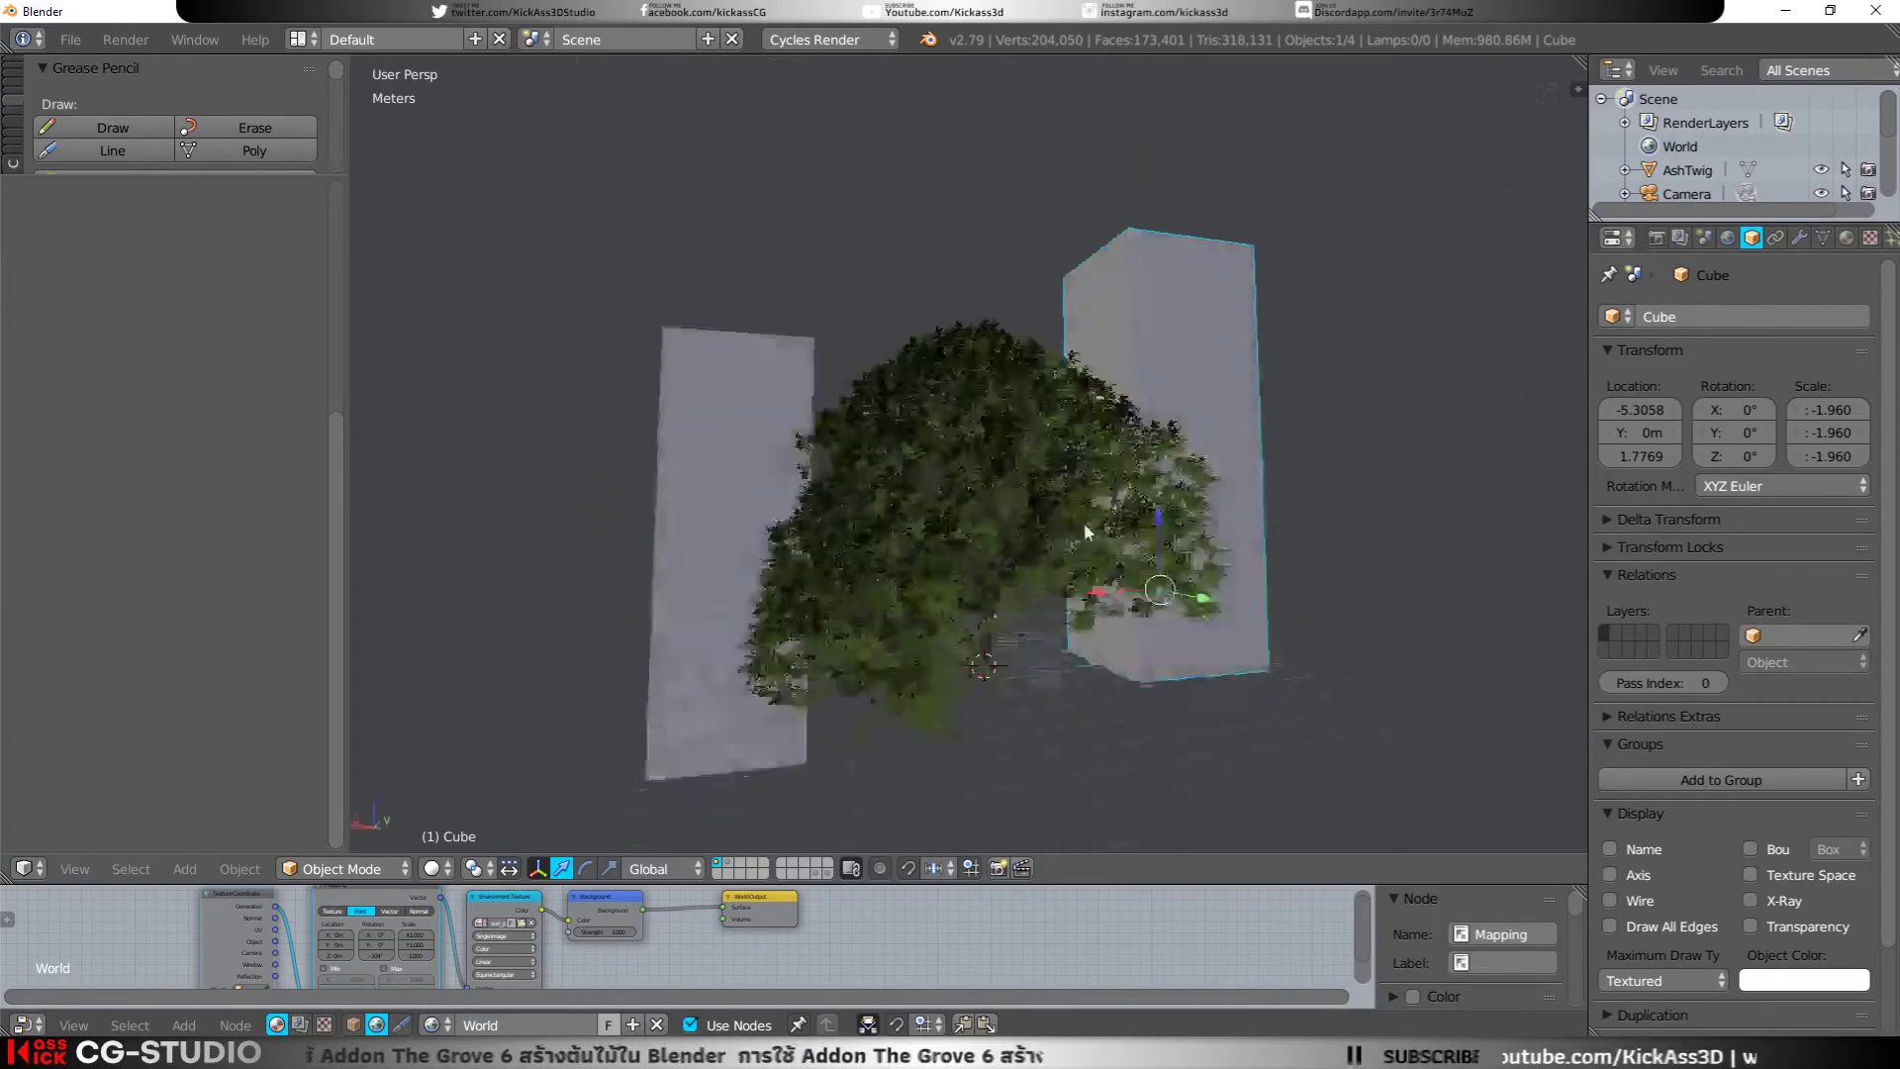
# Step: Return to solid textured shading, shift the right box along X, and delete the Walnut tree
pyautogui.hotkey('shift', 'z')
pyautogui.moveTo(1051, 536)
pyautogui.mouseDown(button='middle')
pyautogui.moveTo(1057, 472)
pyautogui.moveTo(1043, 504)
pyautogui.mouseUp(button='middle')
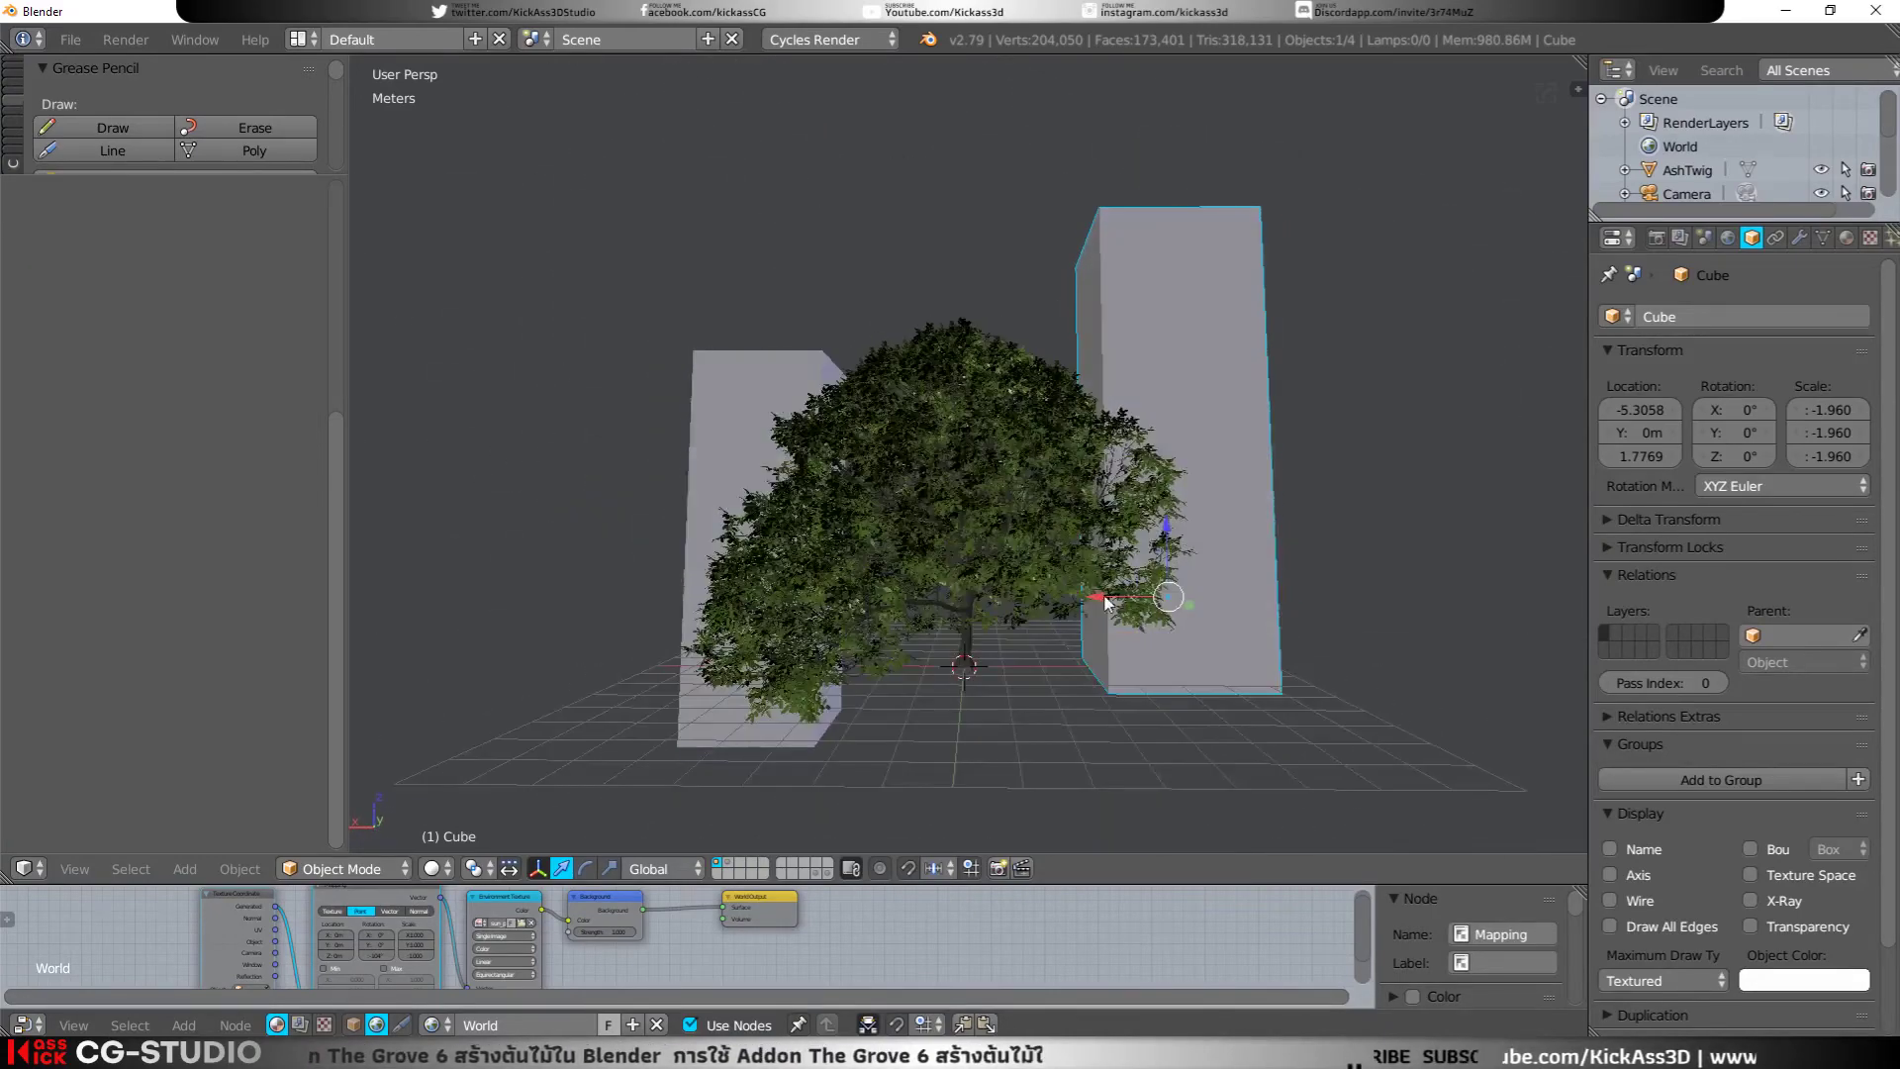
pyautogui.moveTo(1107, 602); pyautogui.dragTo(1059, 603)
pyautogui.rightClick(967, 645)
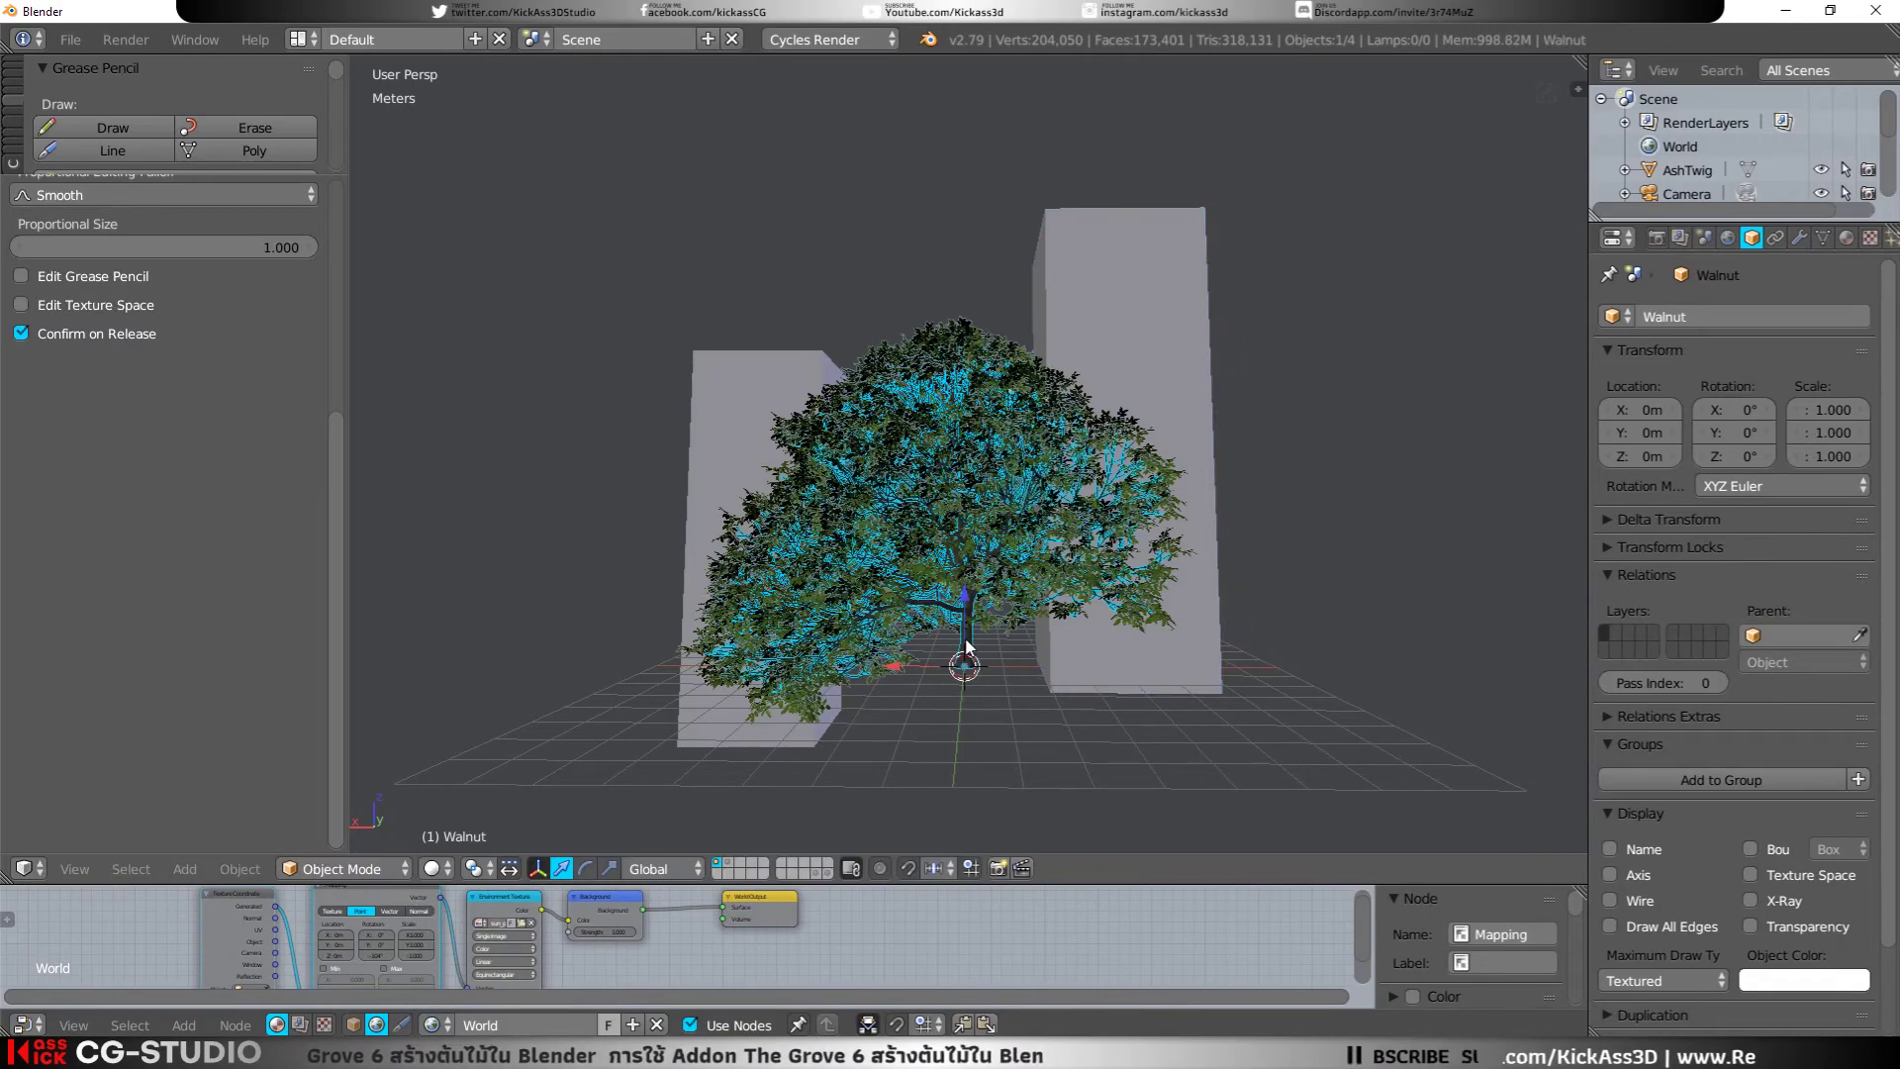
pyautogui.press('x')
pyautogui.click(964, 641)
# Step: Add a fresh The Grove 6 tree and bring up its React force mode list
pyautogui.hotkey('shift', 'a')
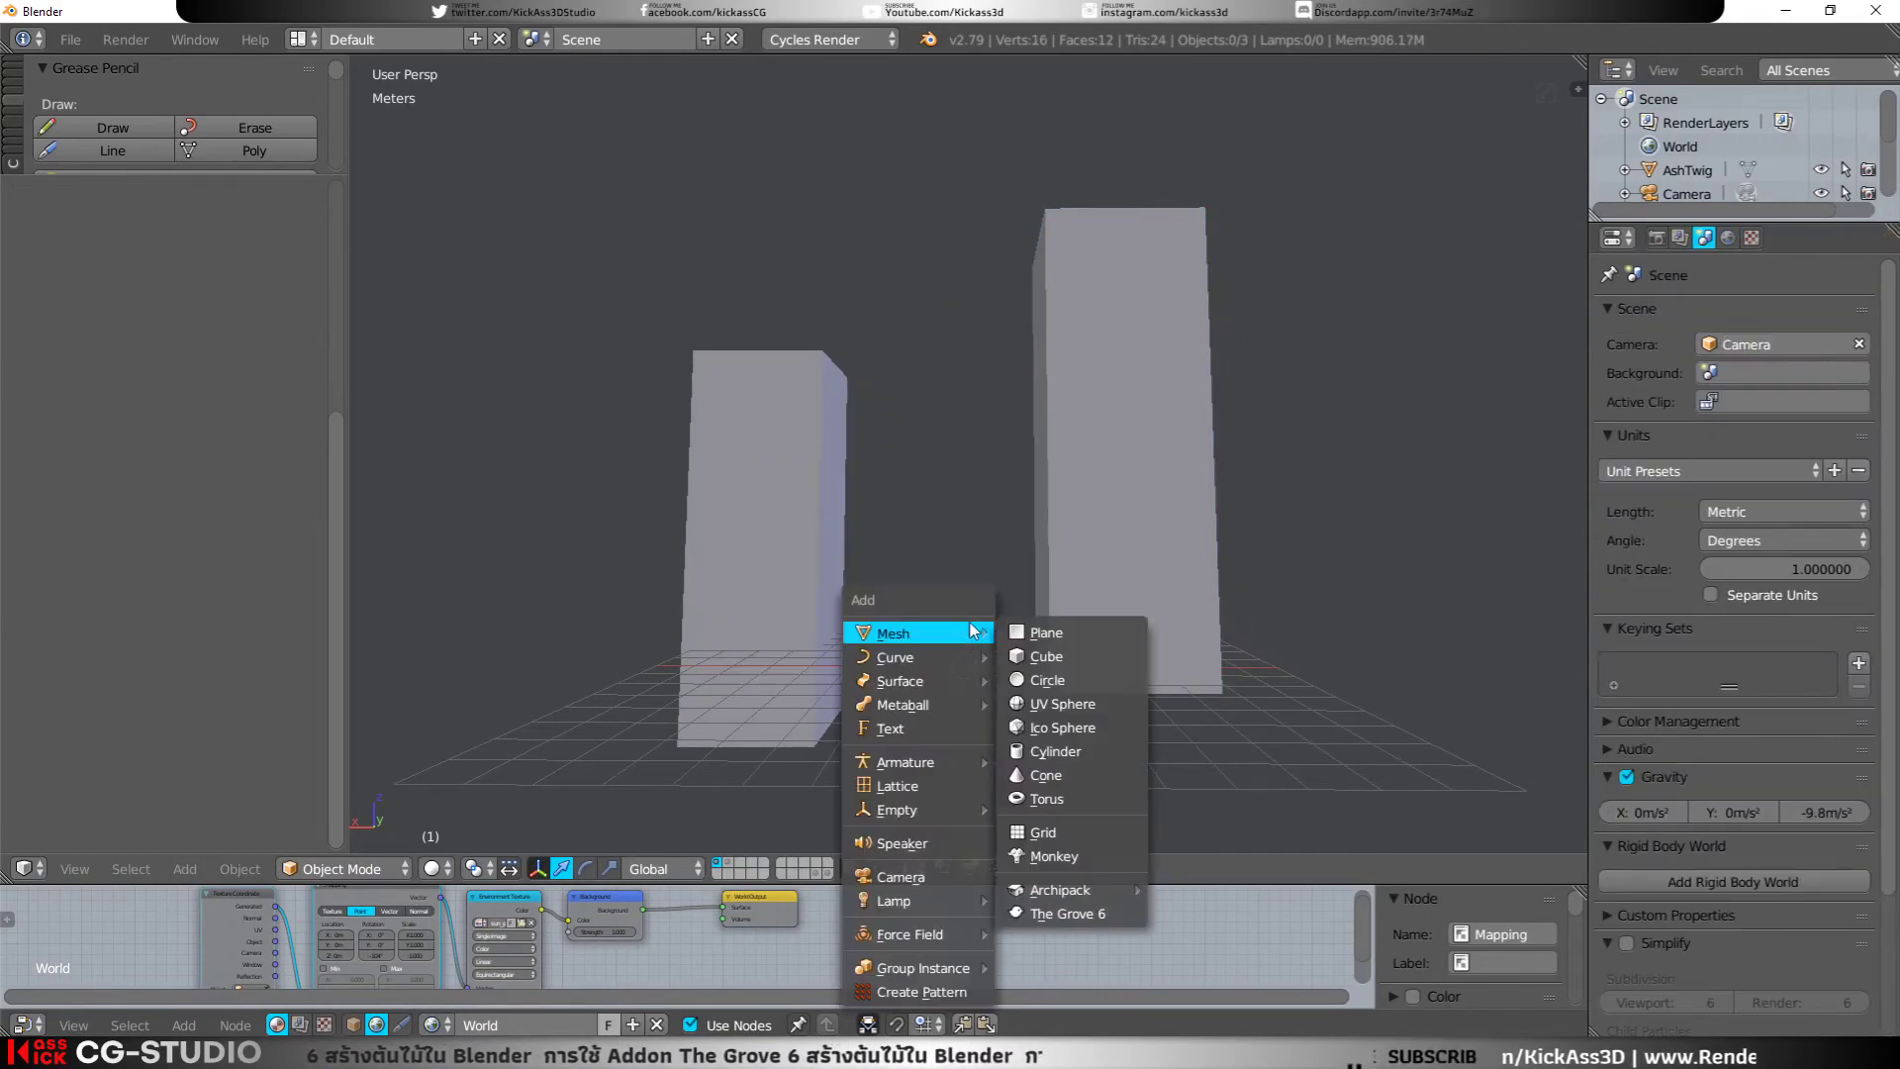
pyautogui.click(1053, 910)
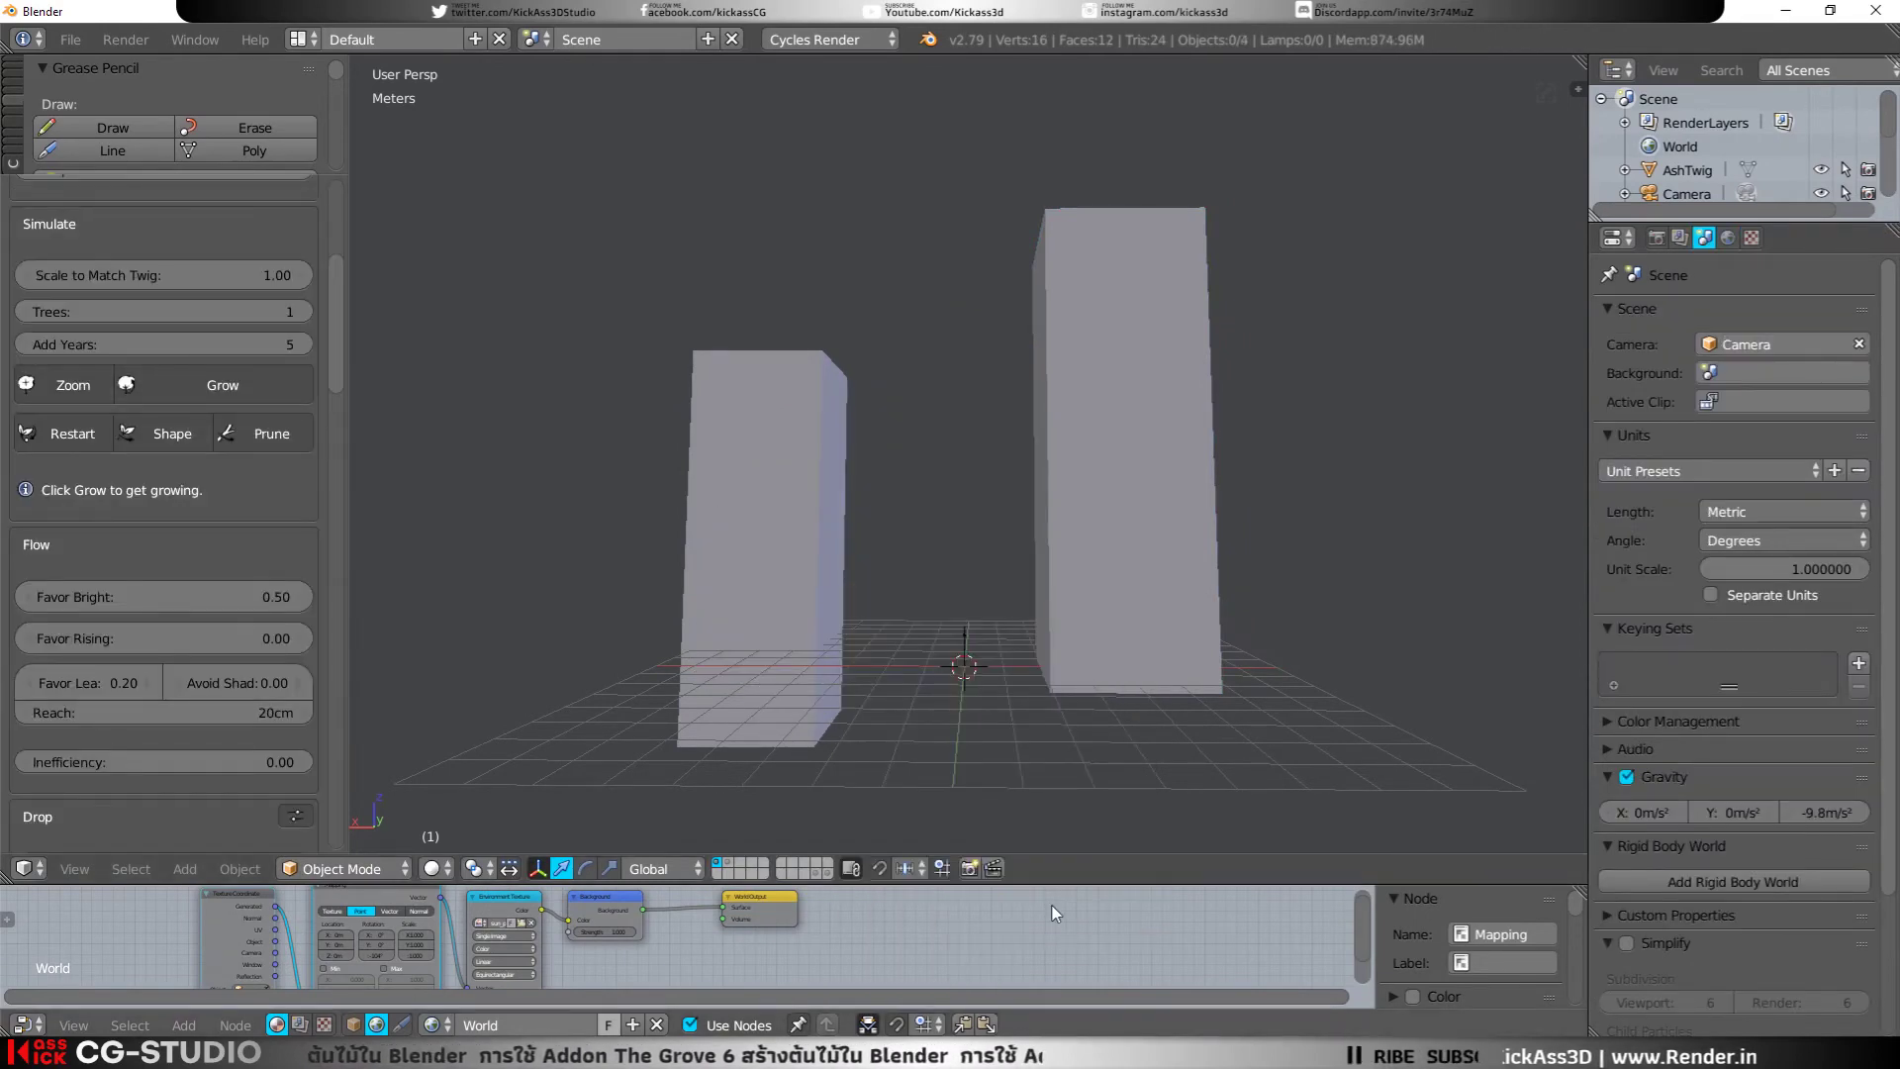
pyautogui.scroll(-5, 204, 655)
pyautogui.scroll(-5, 217, 646)
pyautogui.scroll(-5, 218, 645)
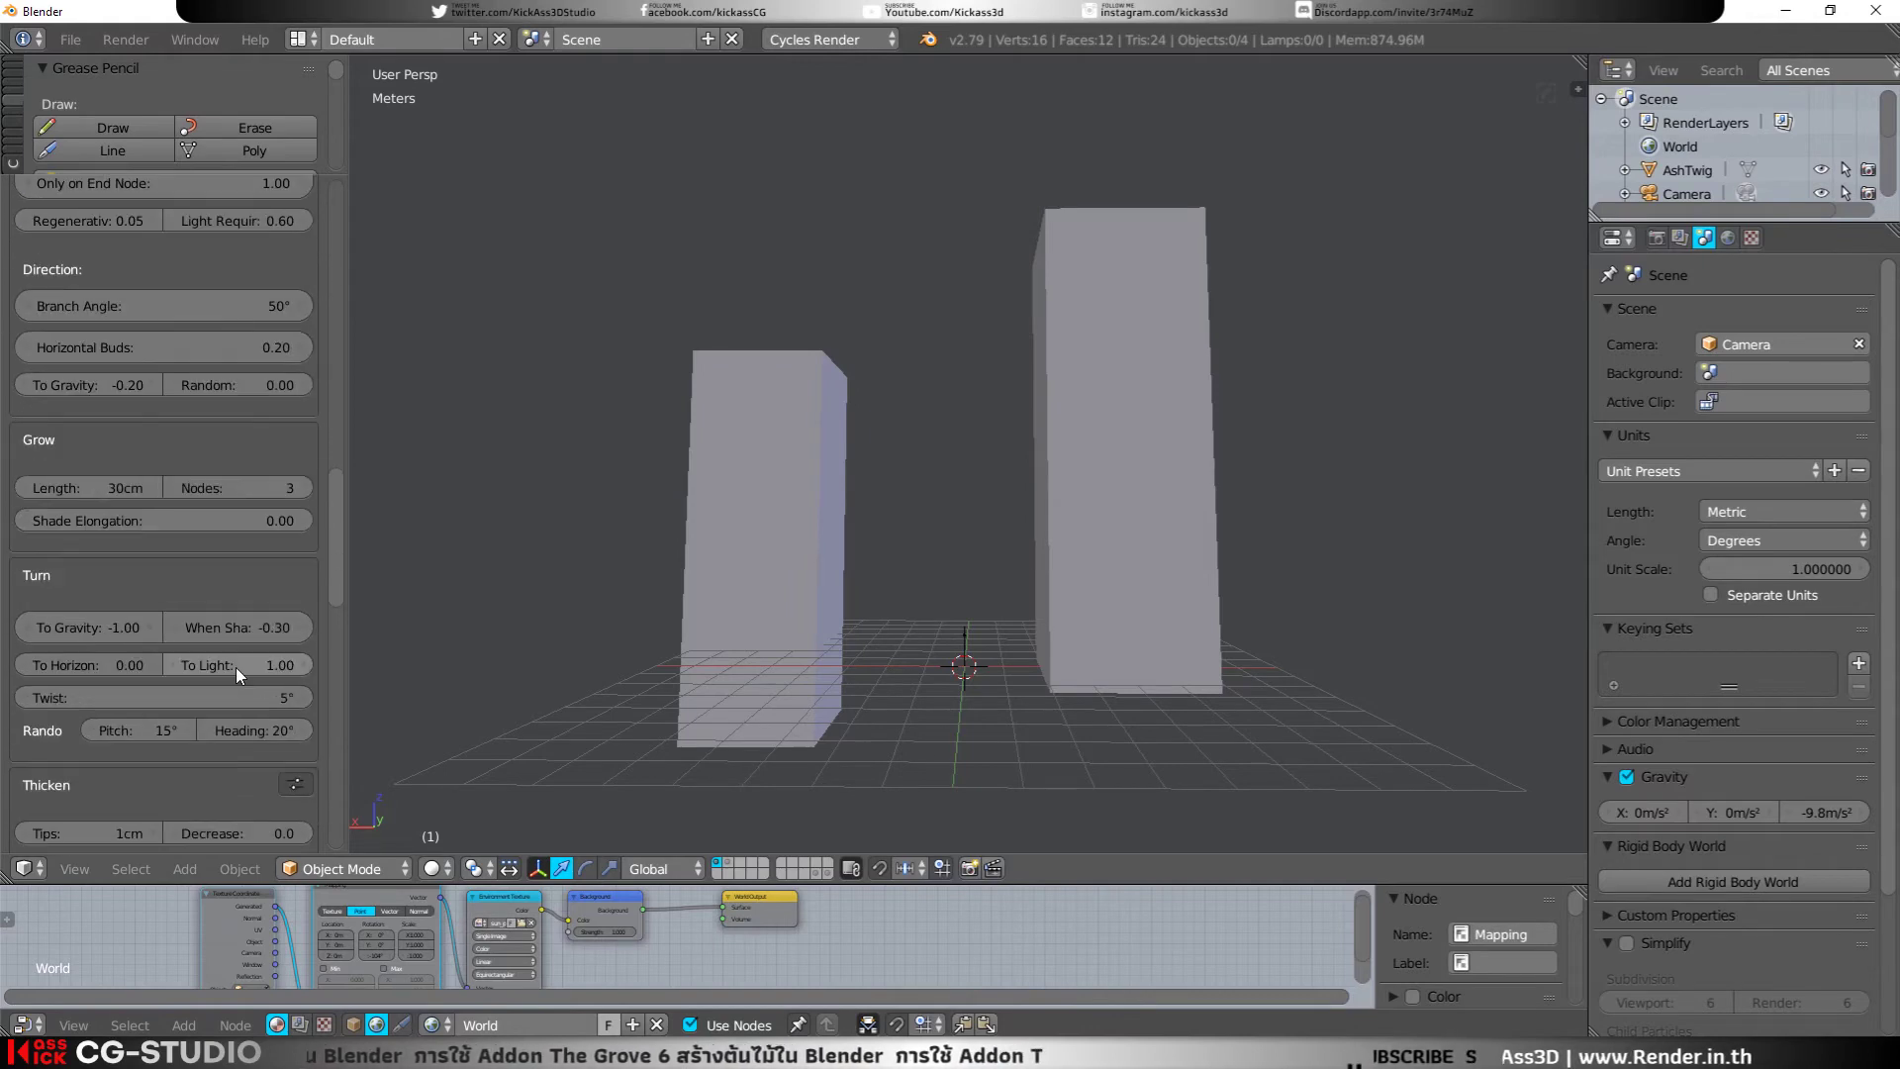
pyautogui.scroll(-5, 235, 667)
pyautogui.scroll(1, 227, 676)
pyautogui.scroll(-3, 258, 586)
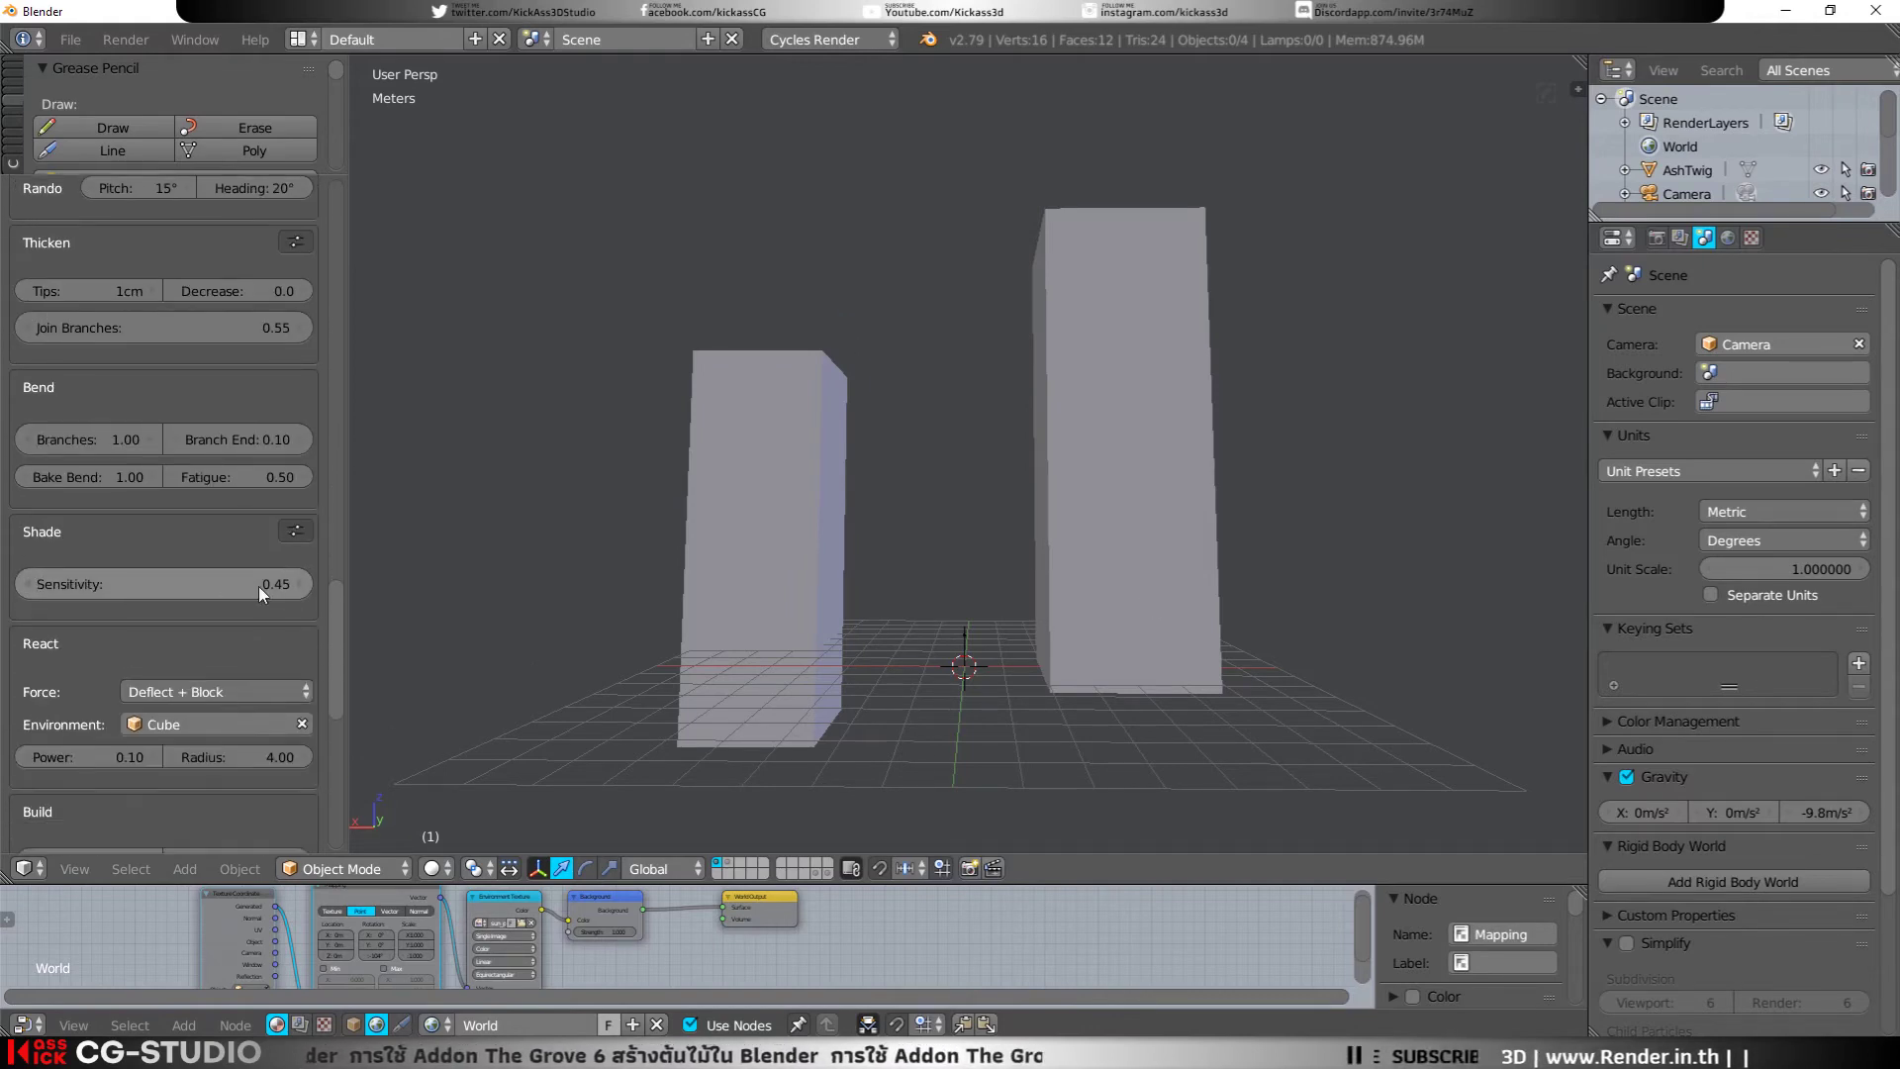
pyautogui.scroll(-3, 289, 620)
pyautogui.click(299, 575)
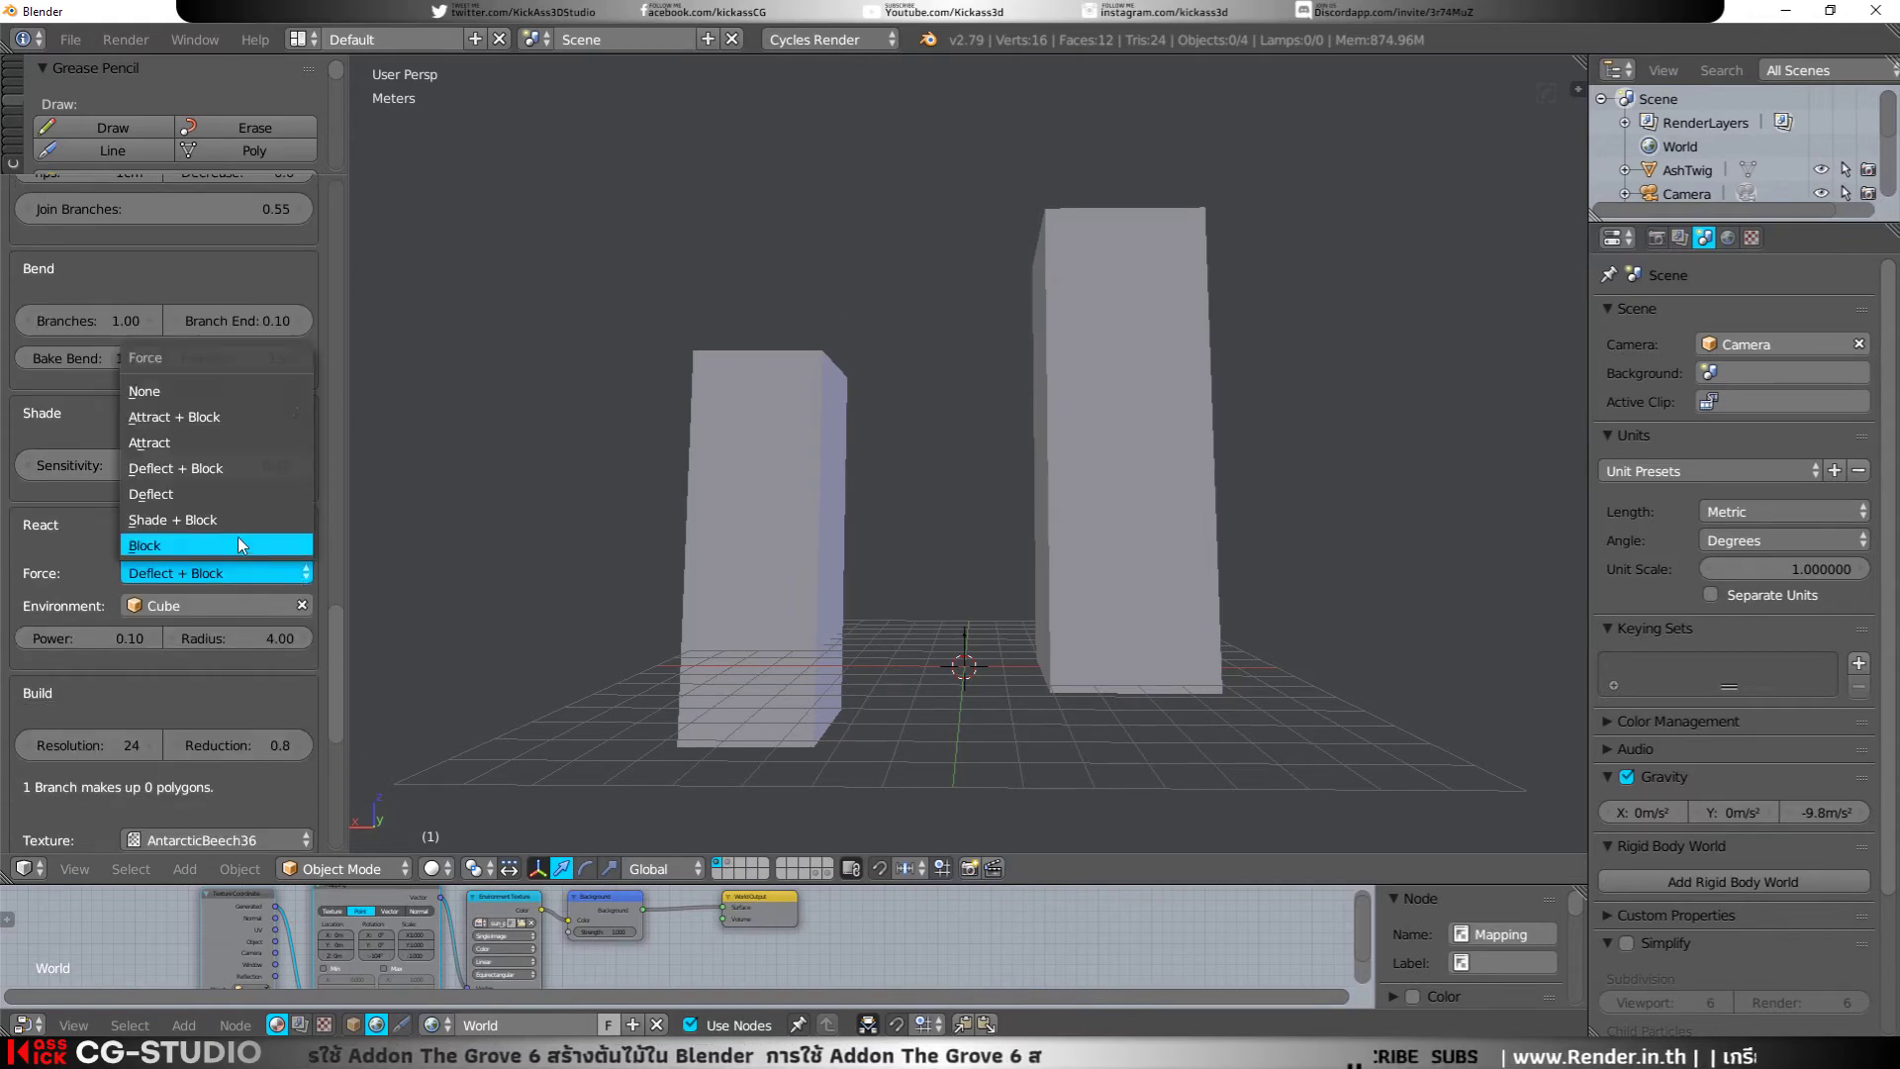
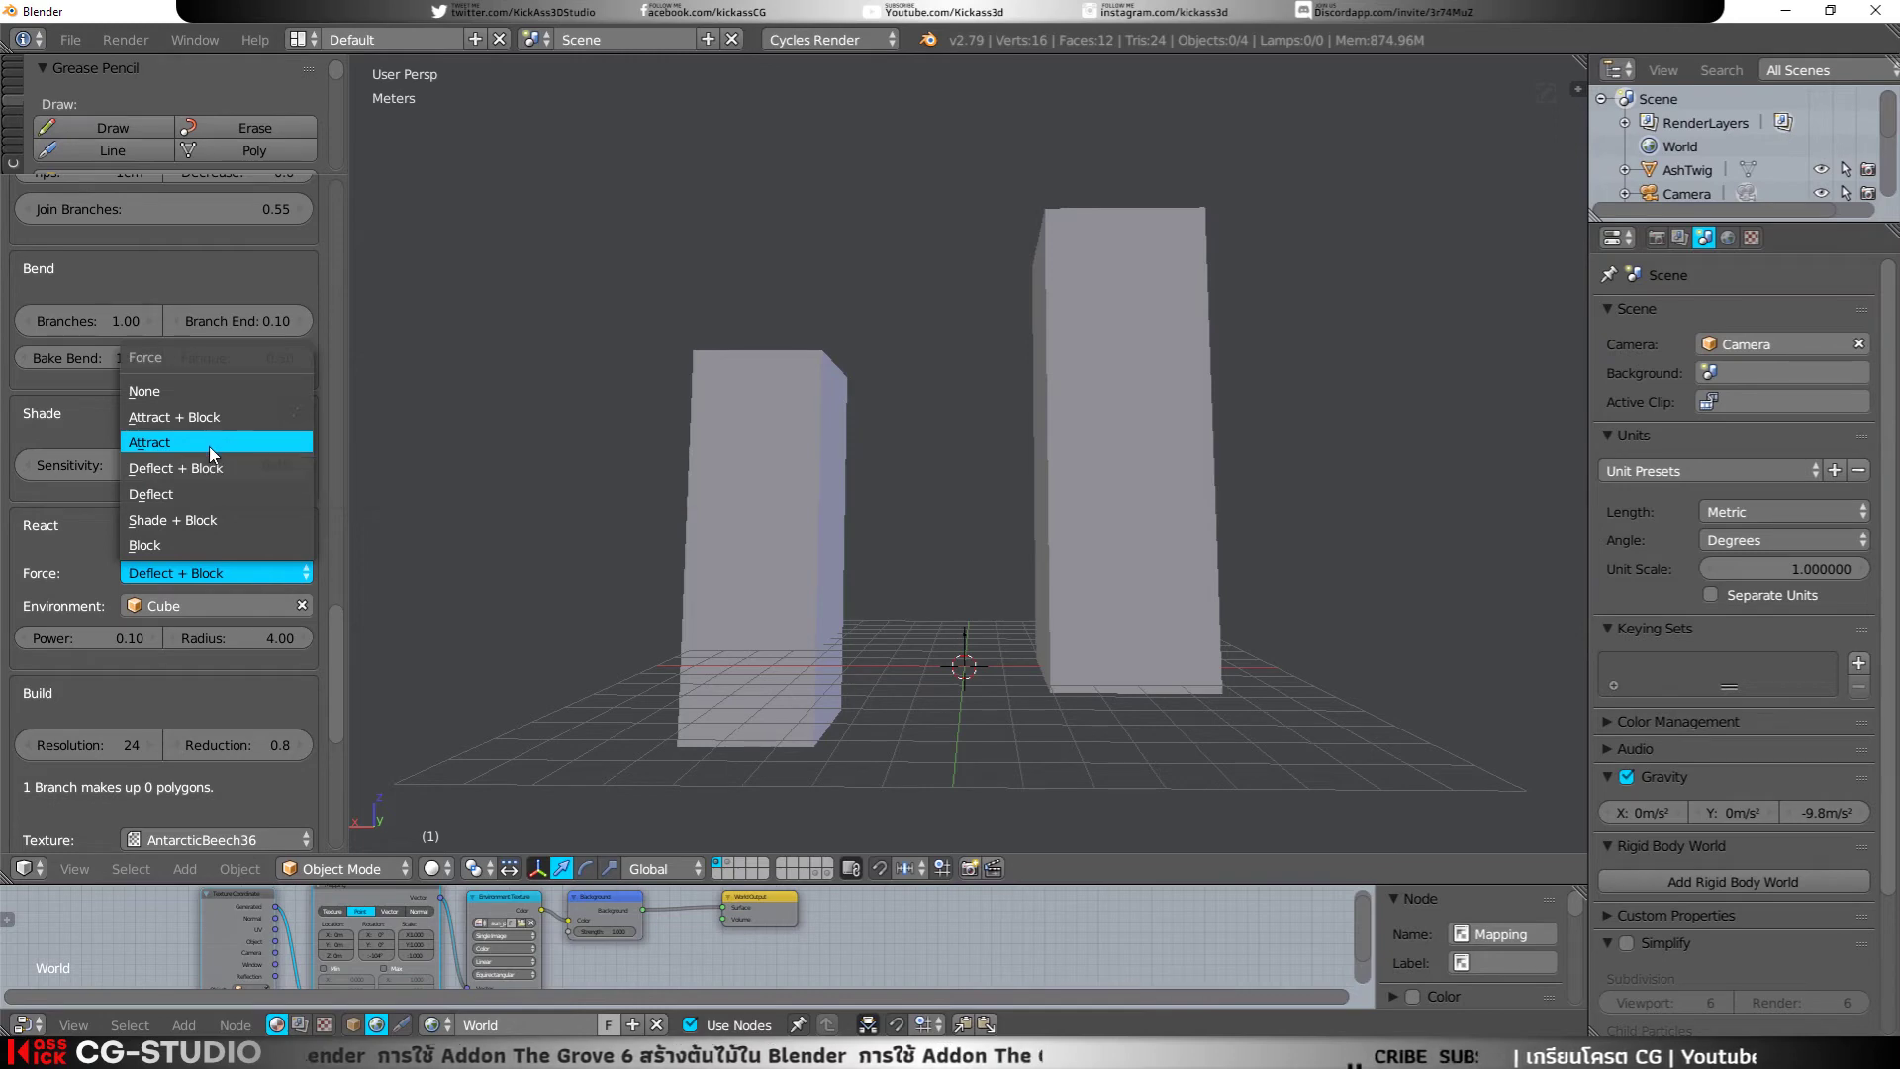
# Step: Set the old tree's force to Attract and delete both tall boxes
pyautogui.click(210, 447)
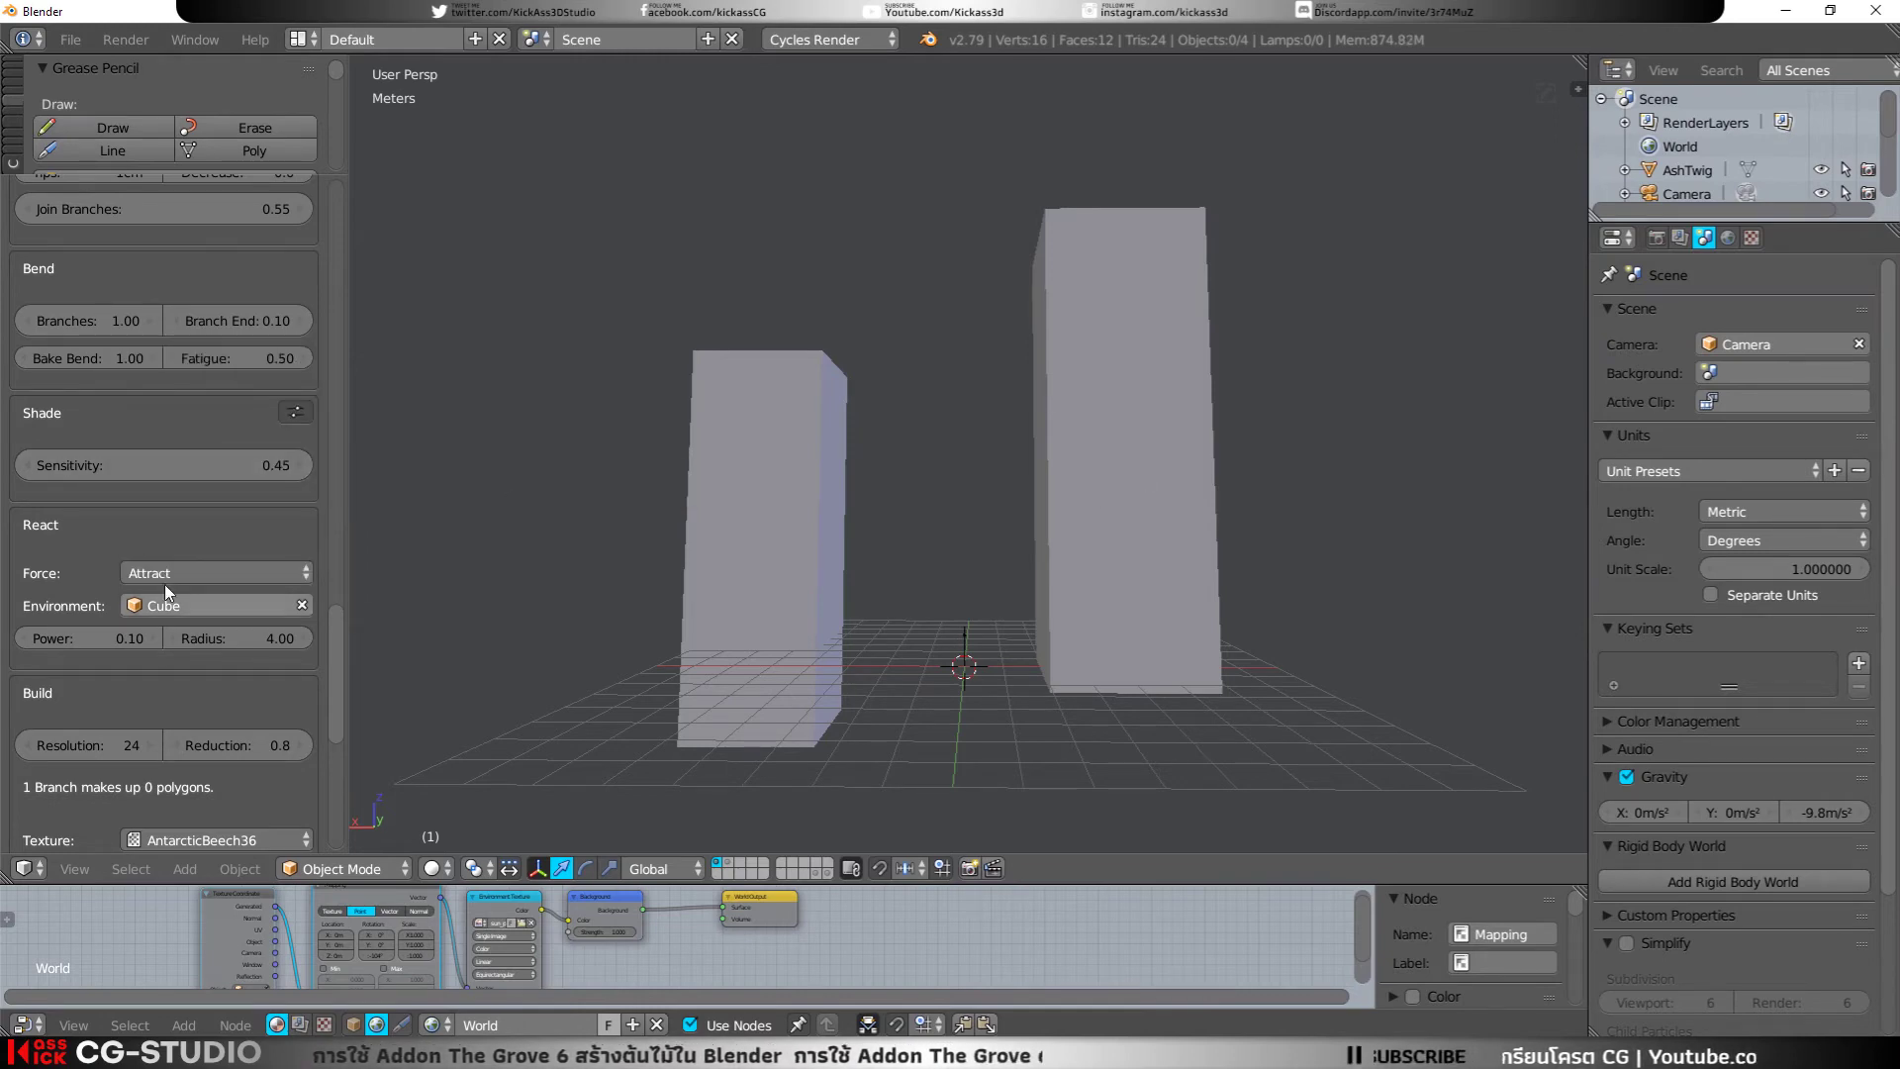
pyautogui.click(186, 572)
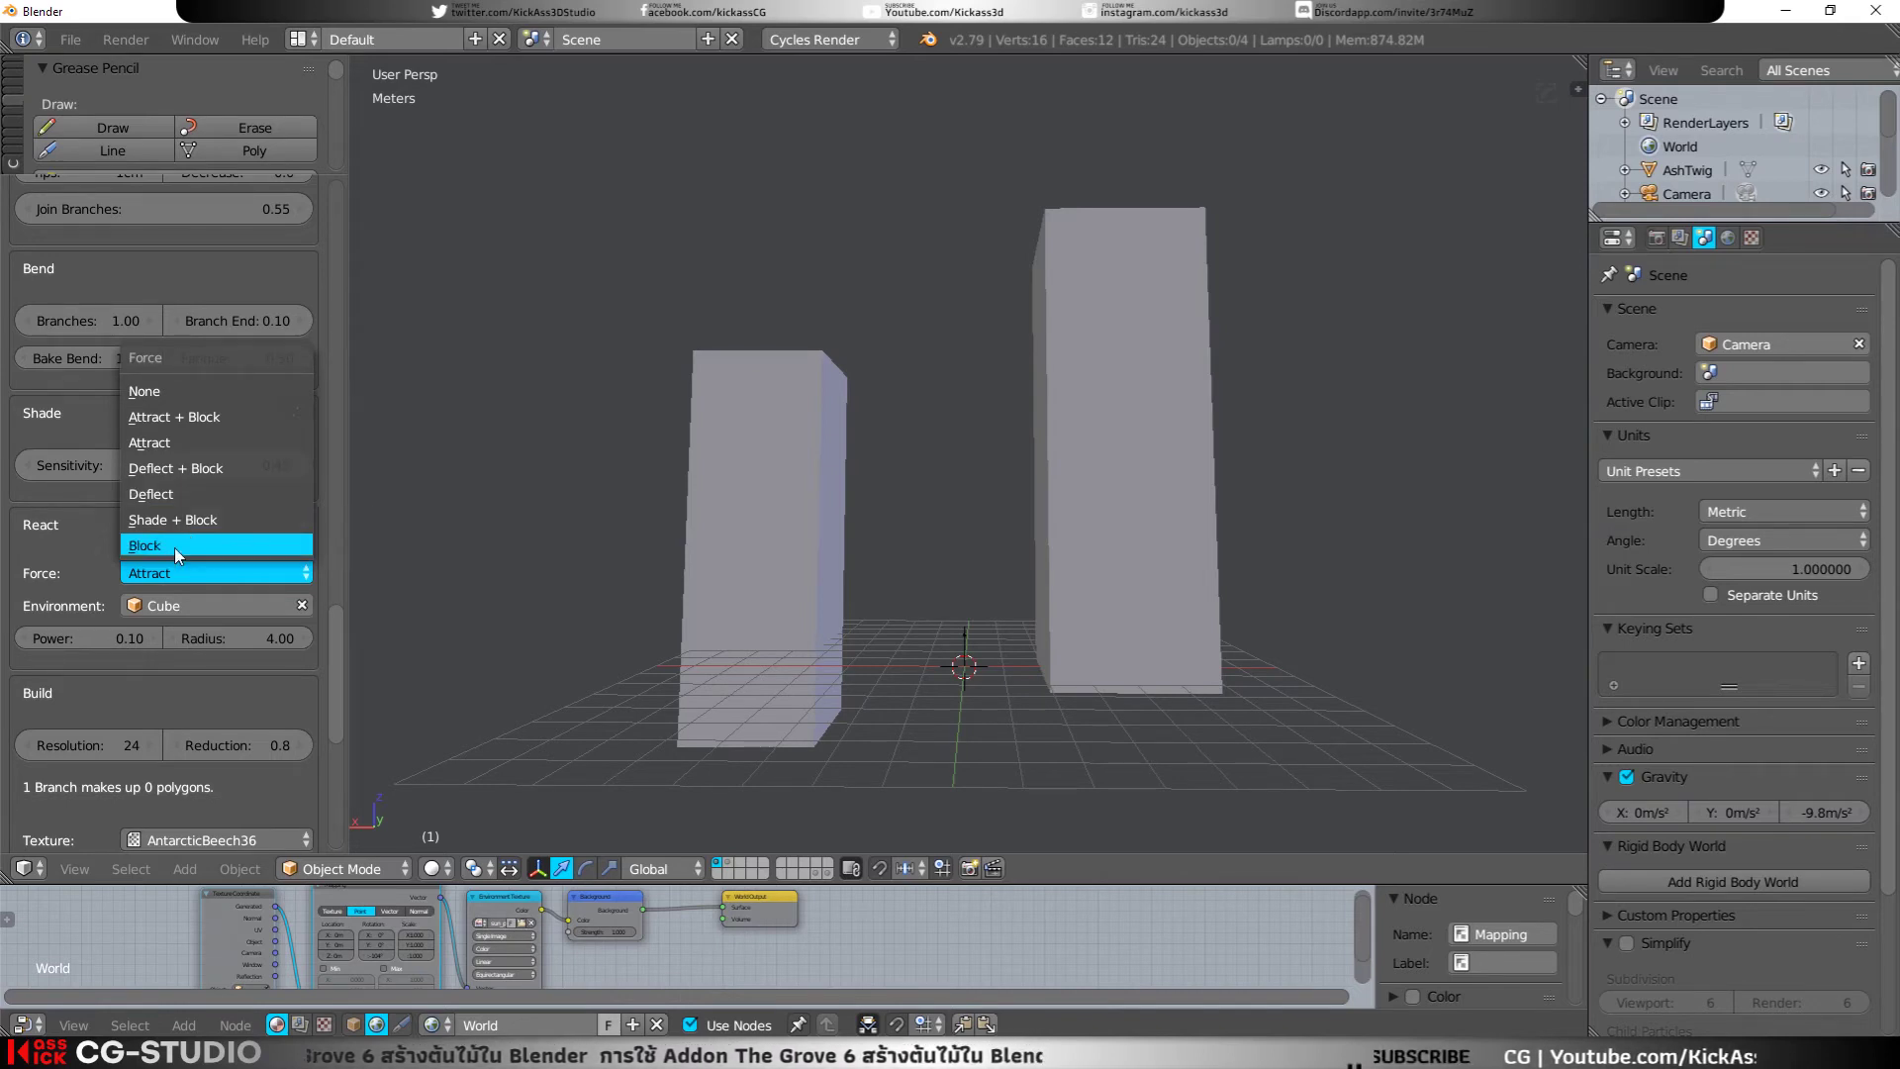
pyautogui.rightClick(1180, 594)
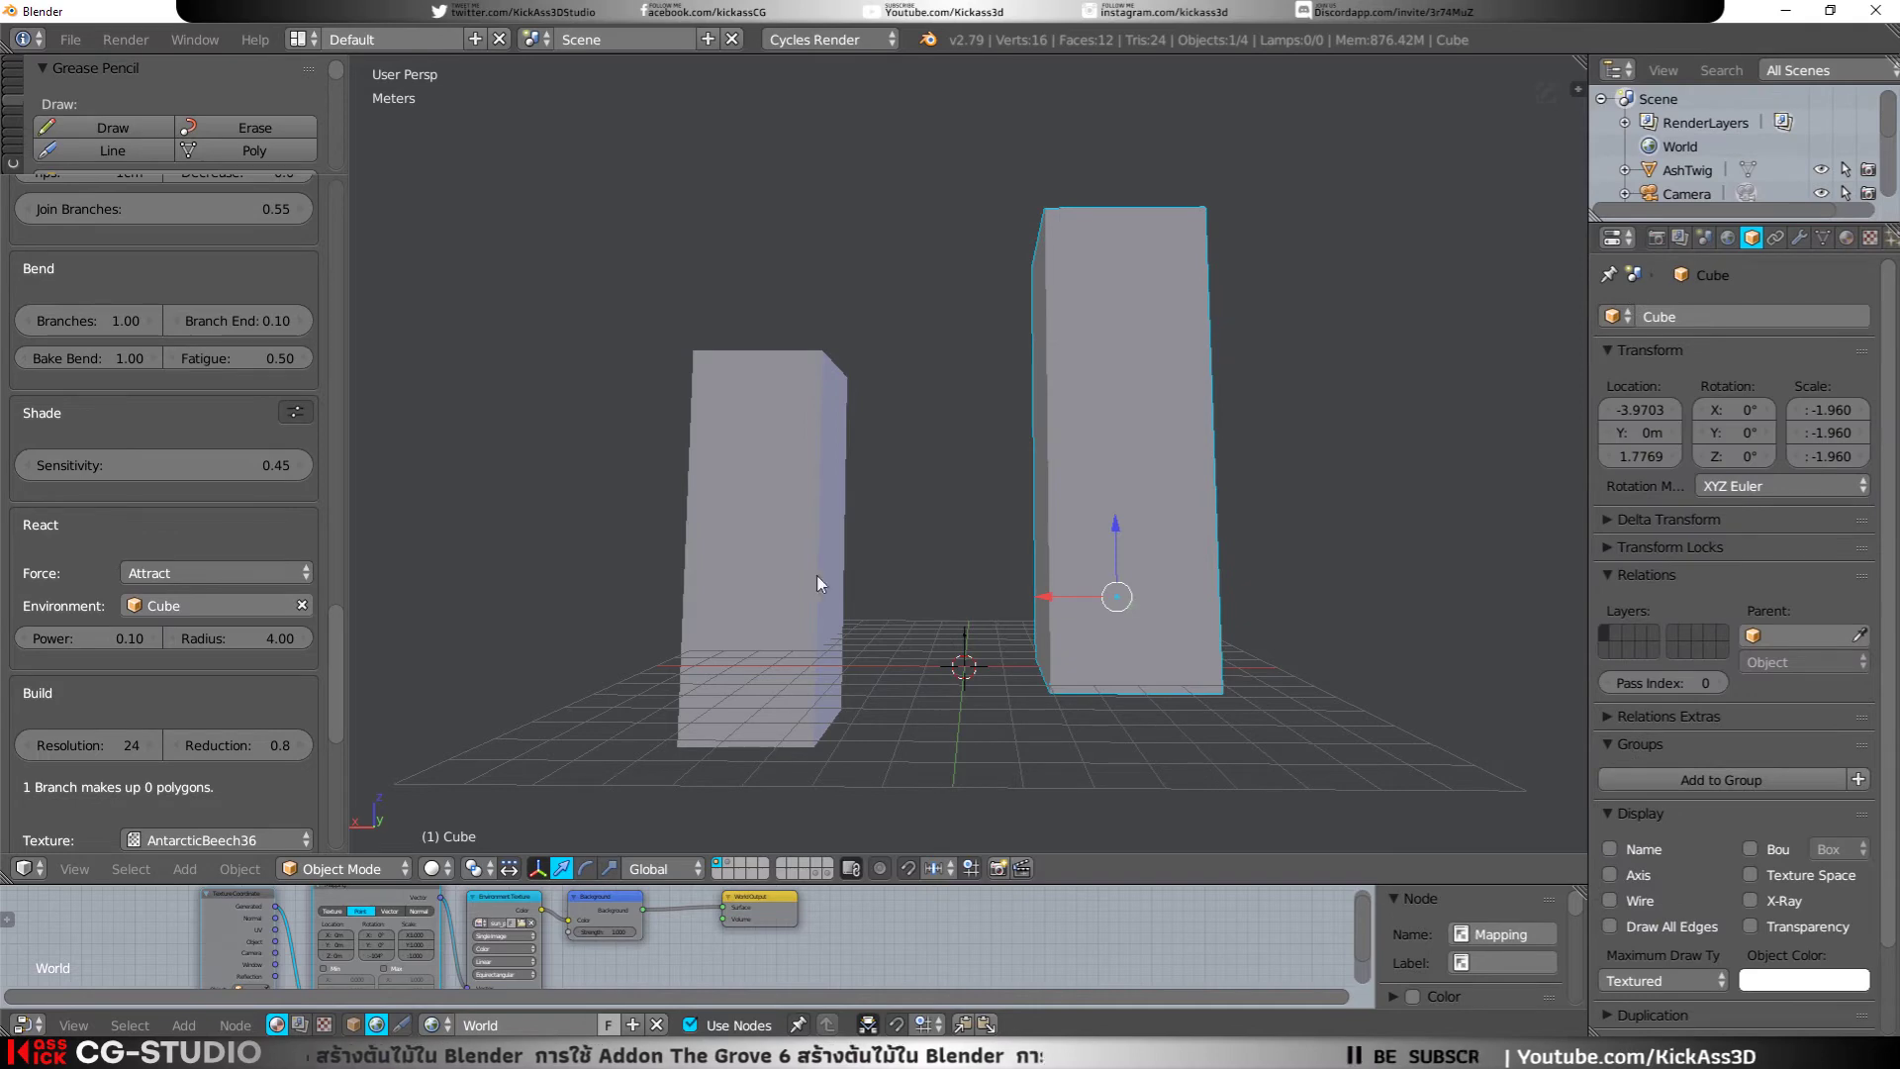
pyautogui.press('x')
pyautogui.click(1138, 582)
pyautogui.rightClick(744, 580)
pyautogui.press('x')
pyautogui.click(774, 580)
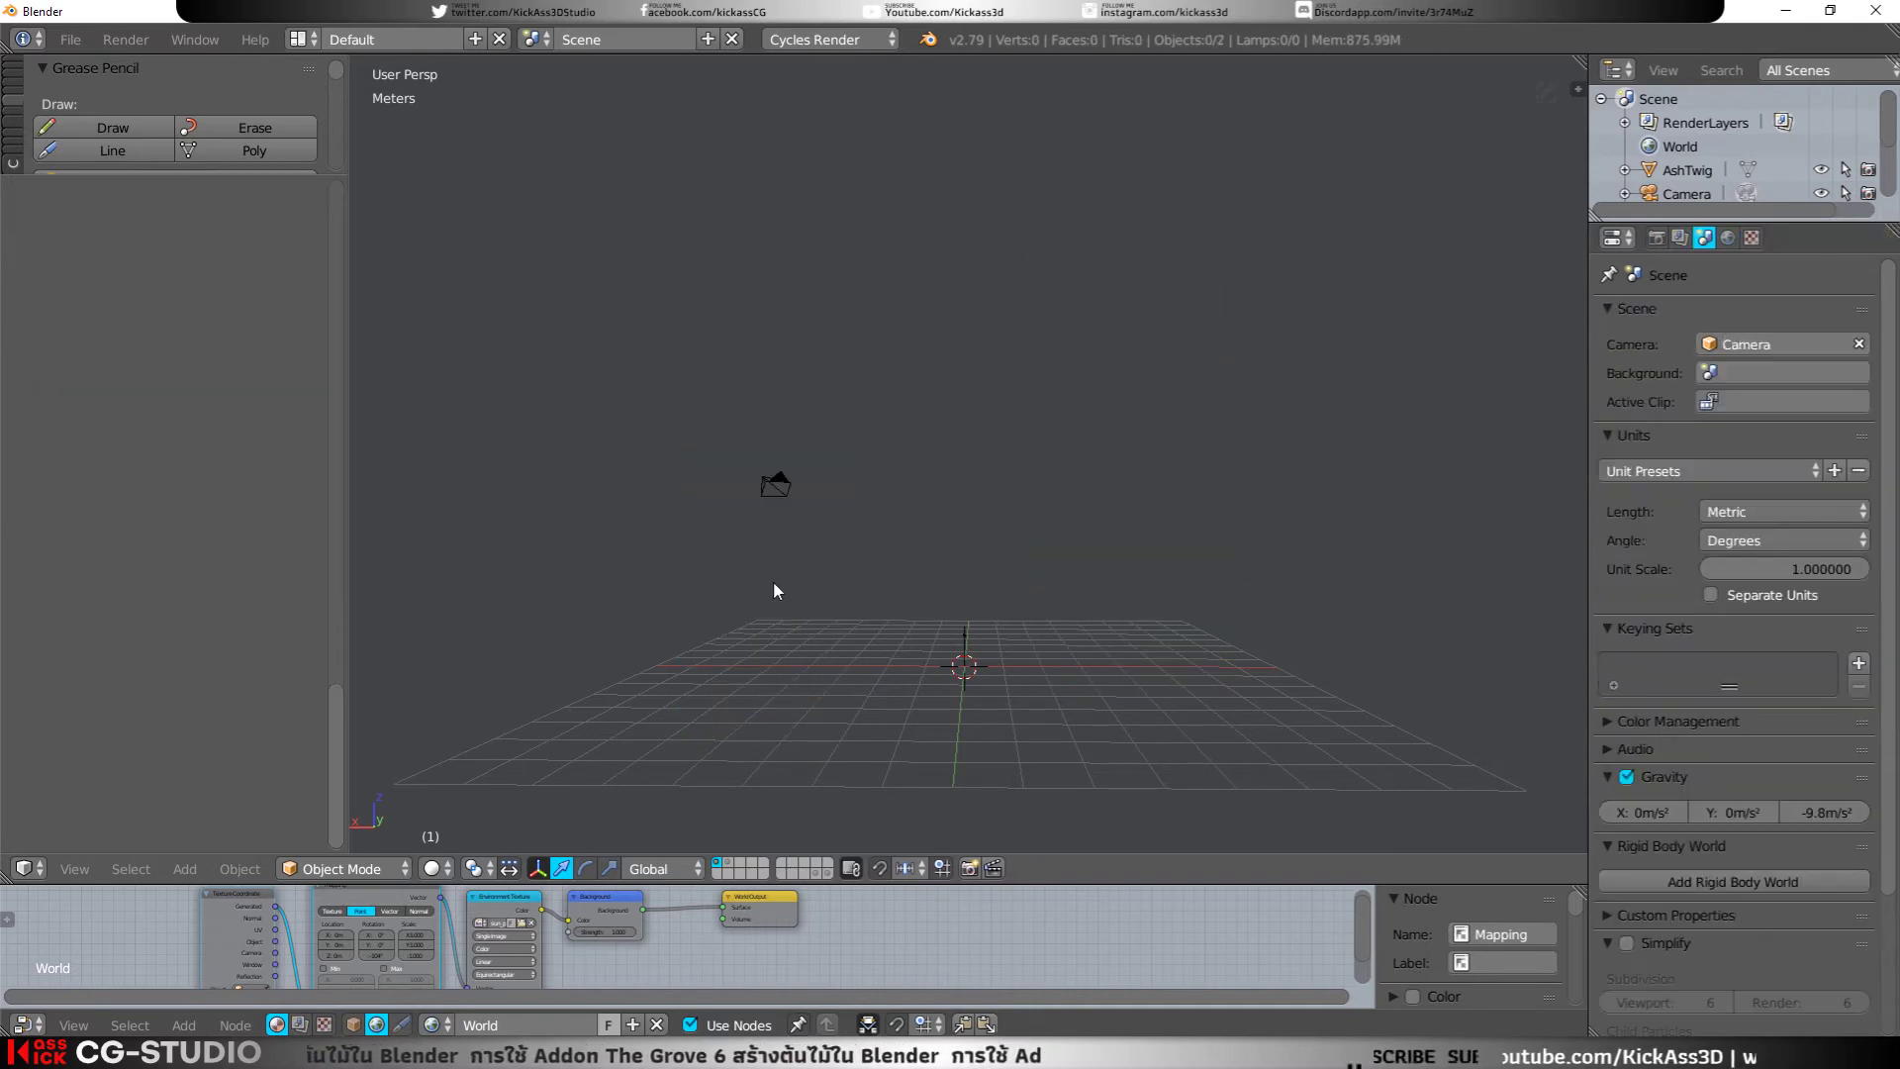
# Step: Add a UV sphere scaled to 2.945, shift it along X and raise it to Z 1.402
pyautogui.hotkey('shift', 'a')
pyautogui.click(942, 654)
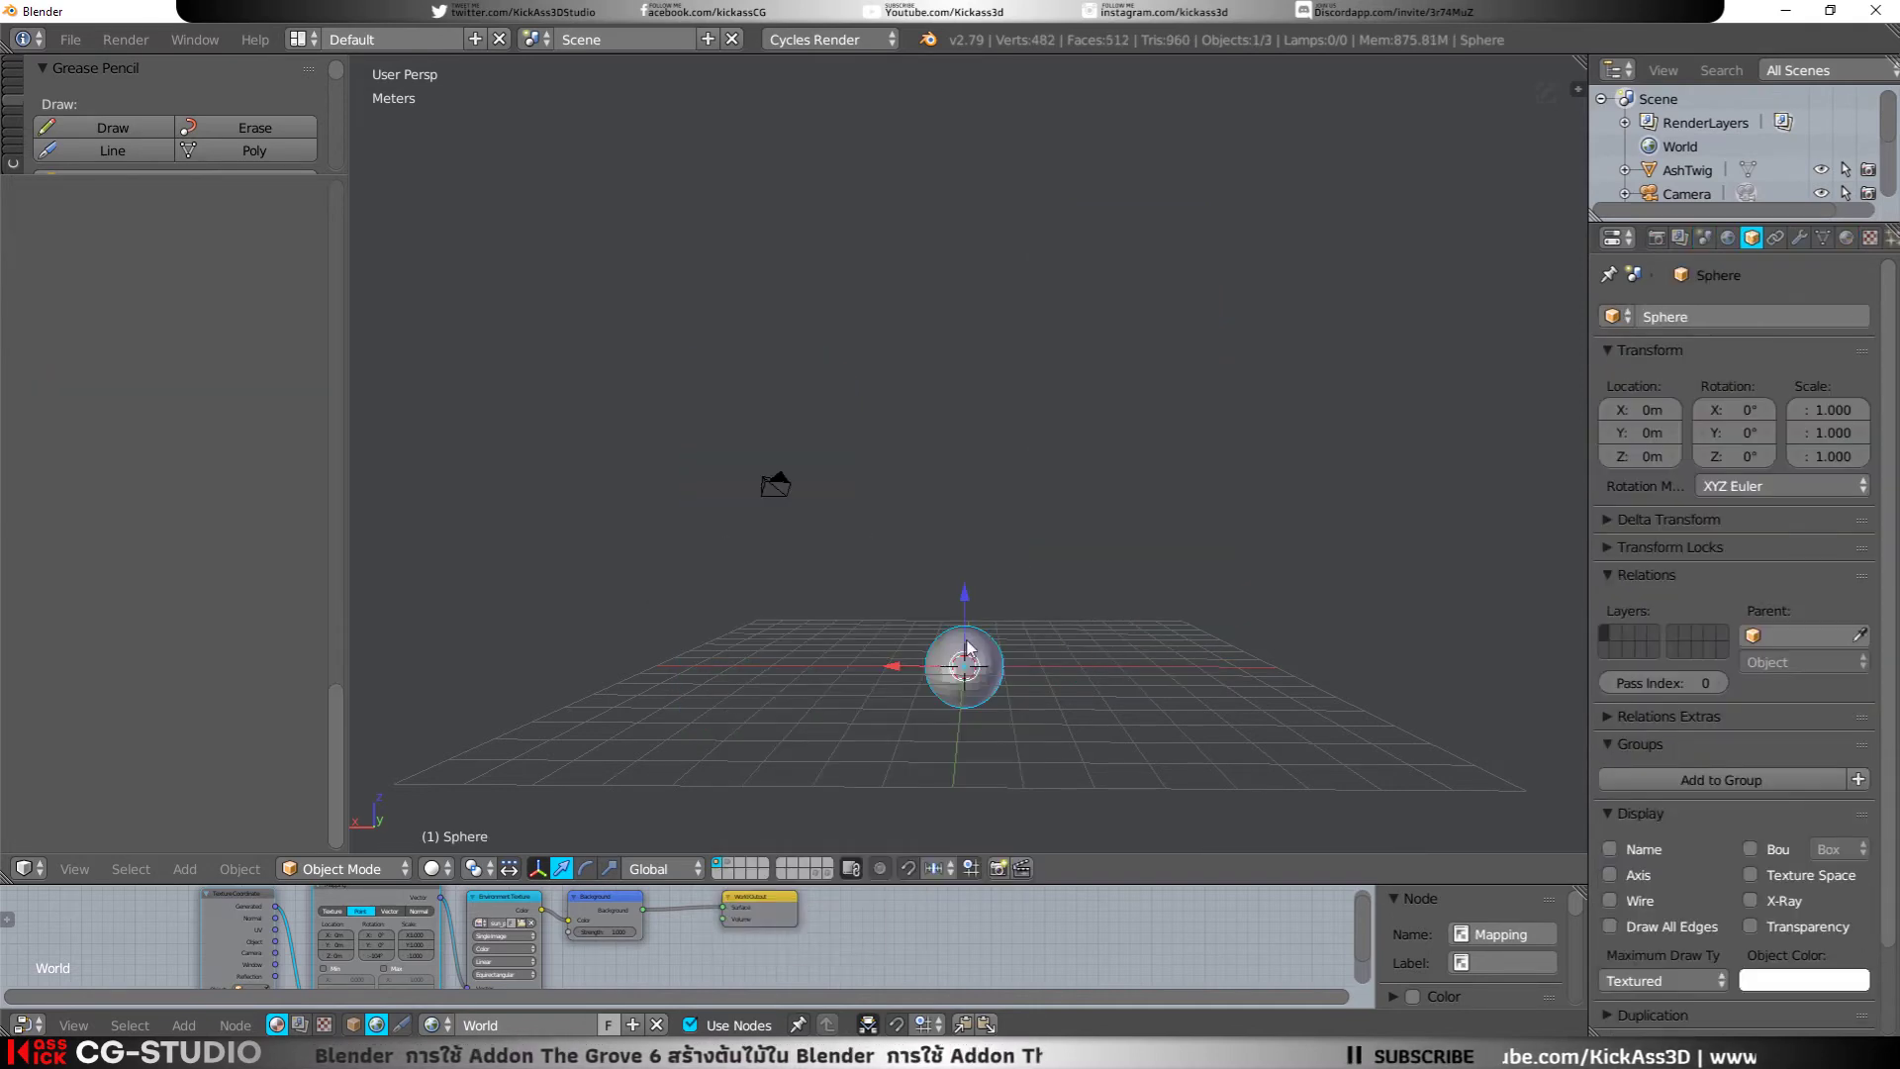
pyautogui.press('s')
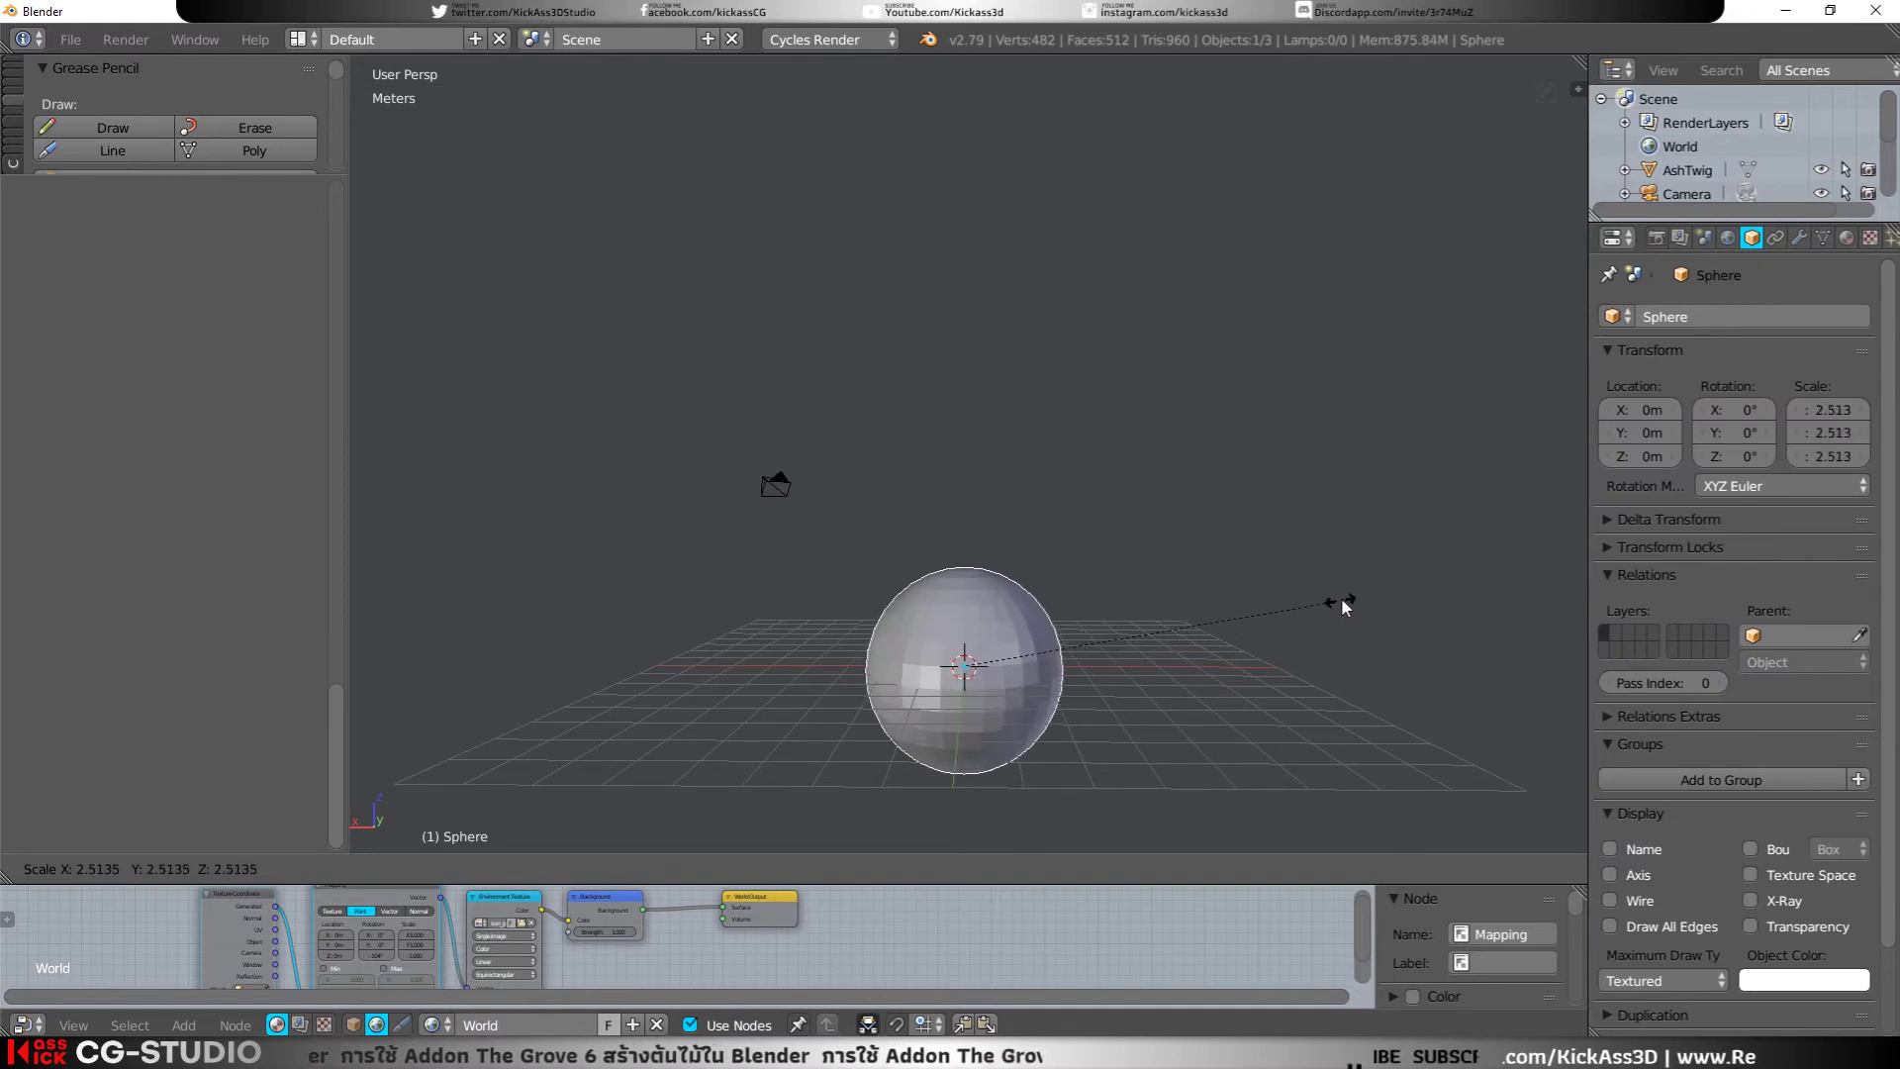
pyautogui.click(1399, 561)
pyautogui.press('g')
pyautogui.press('x')
pyautogui.click(1049, 653)
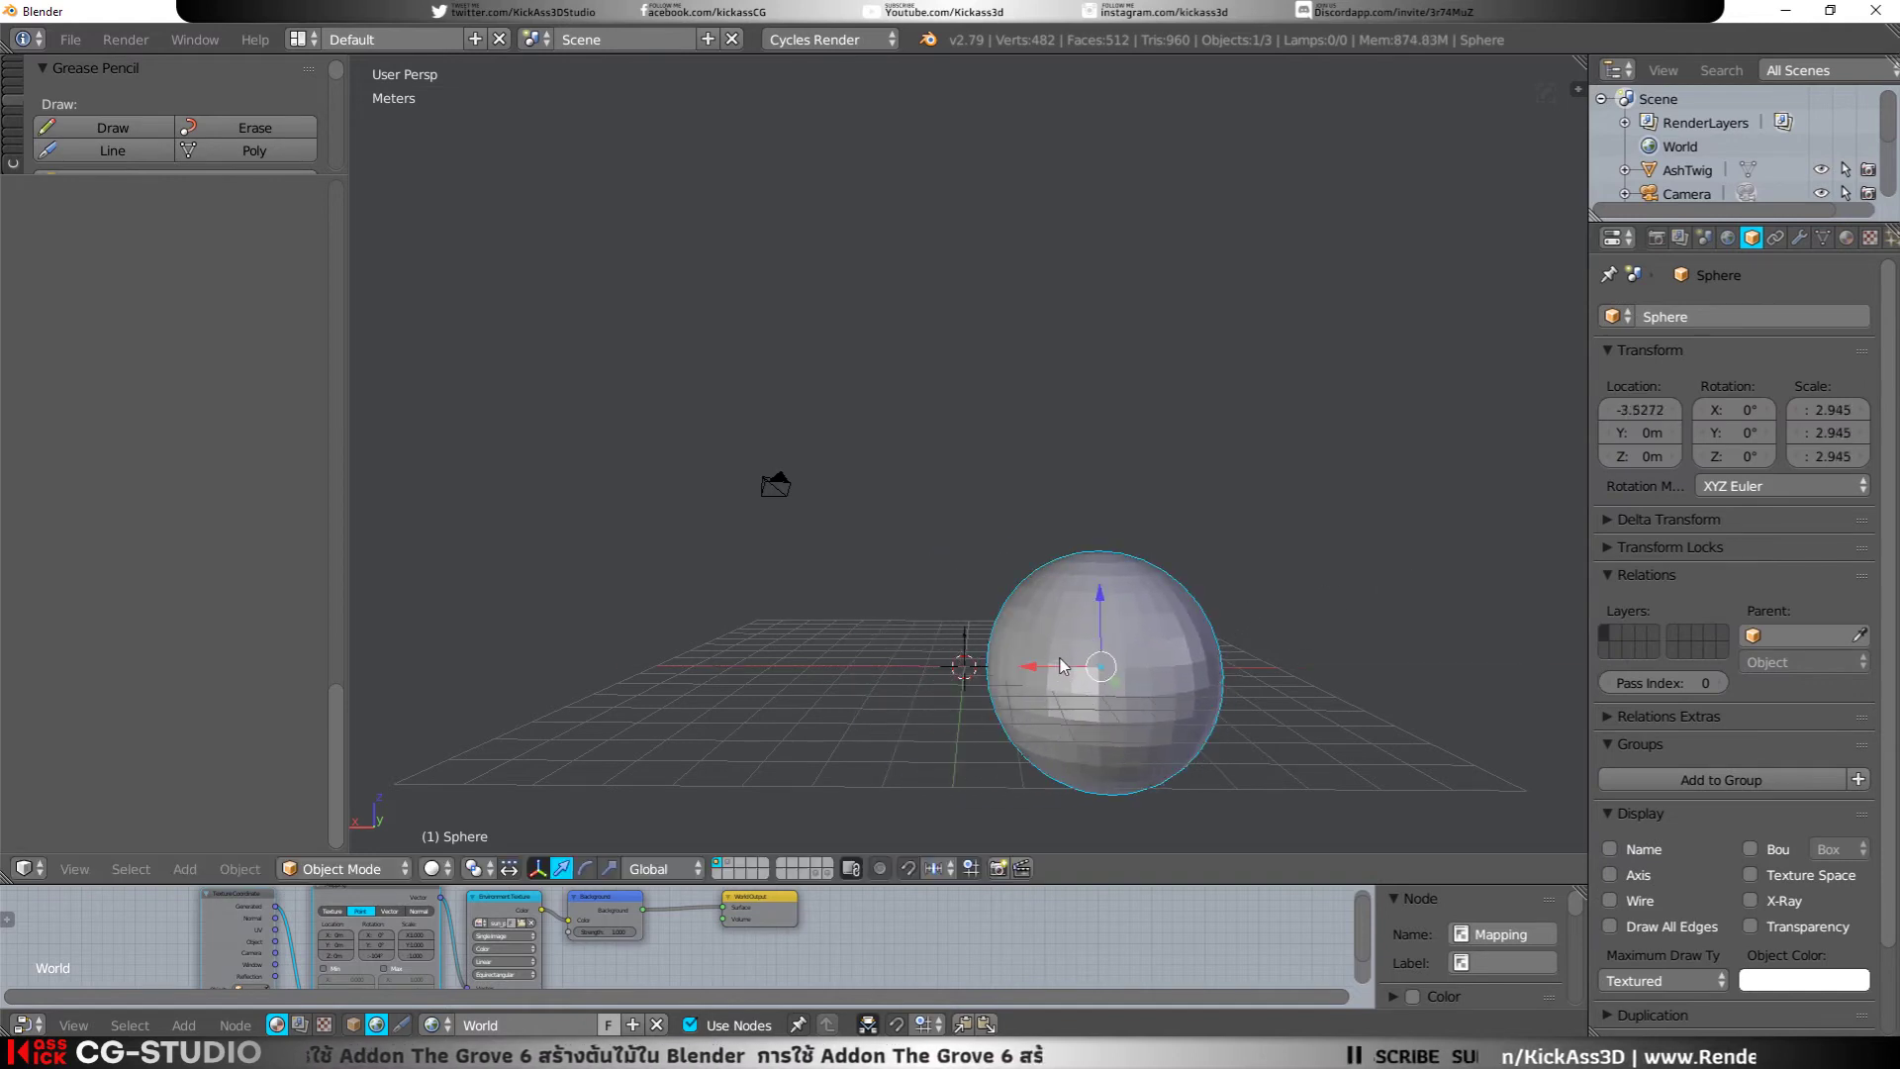
pyautogui.click(1091, 629)
pyautogui.press('g')
pyautogui.press('z')
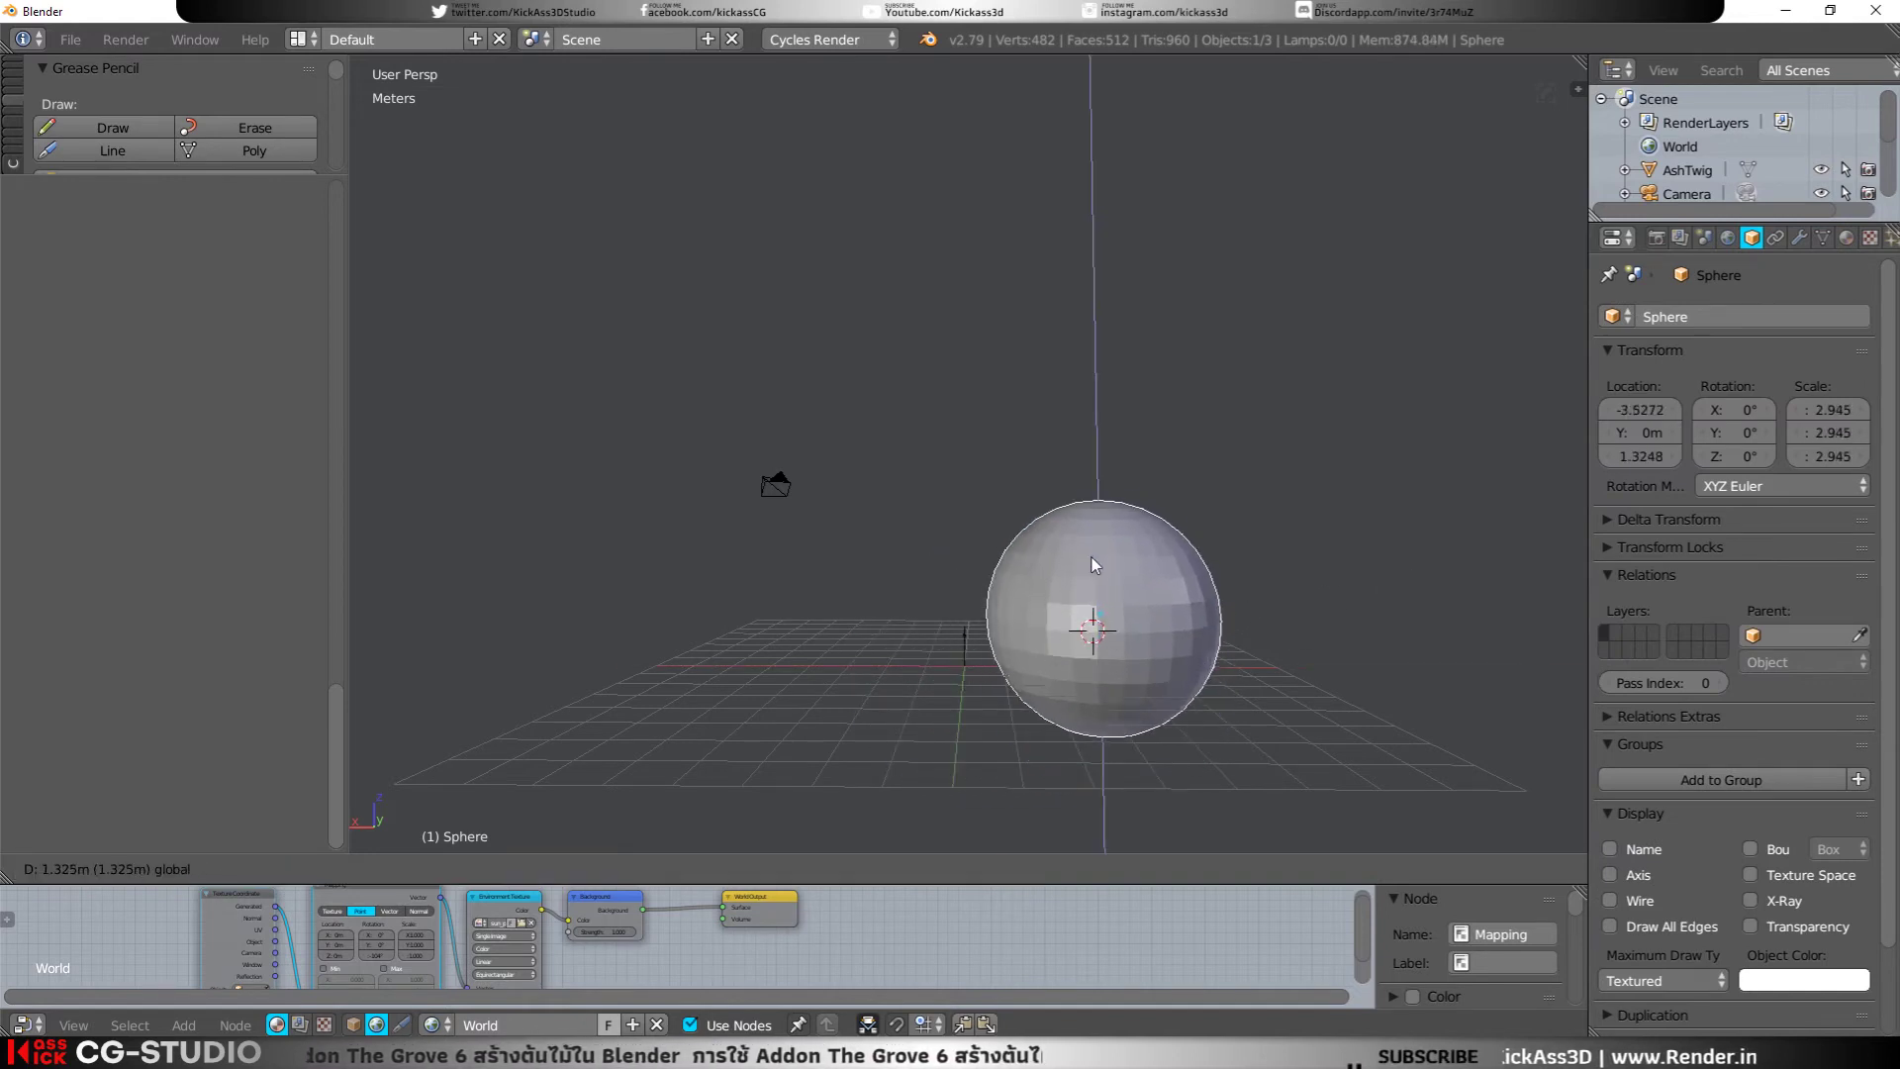
pyautogui.click(1090, 556)
# Step: Move the sphere farther sideways to X -4.35
pyautogui.rightClick(964, 665)
pyautogui.rightClick(1138, 645)
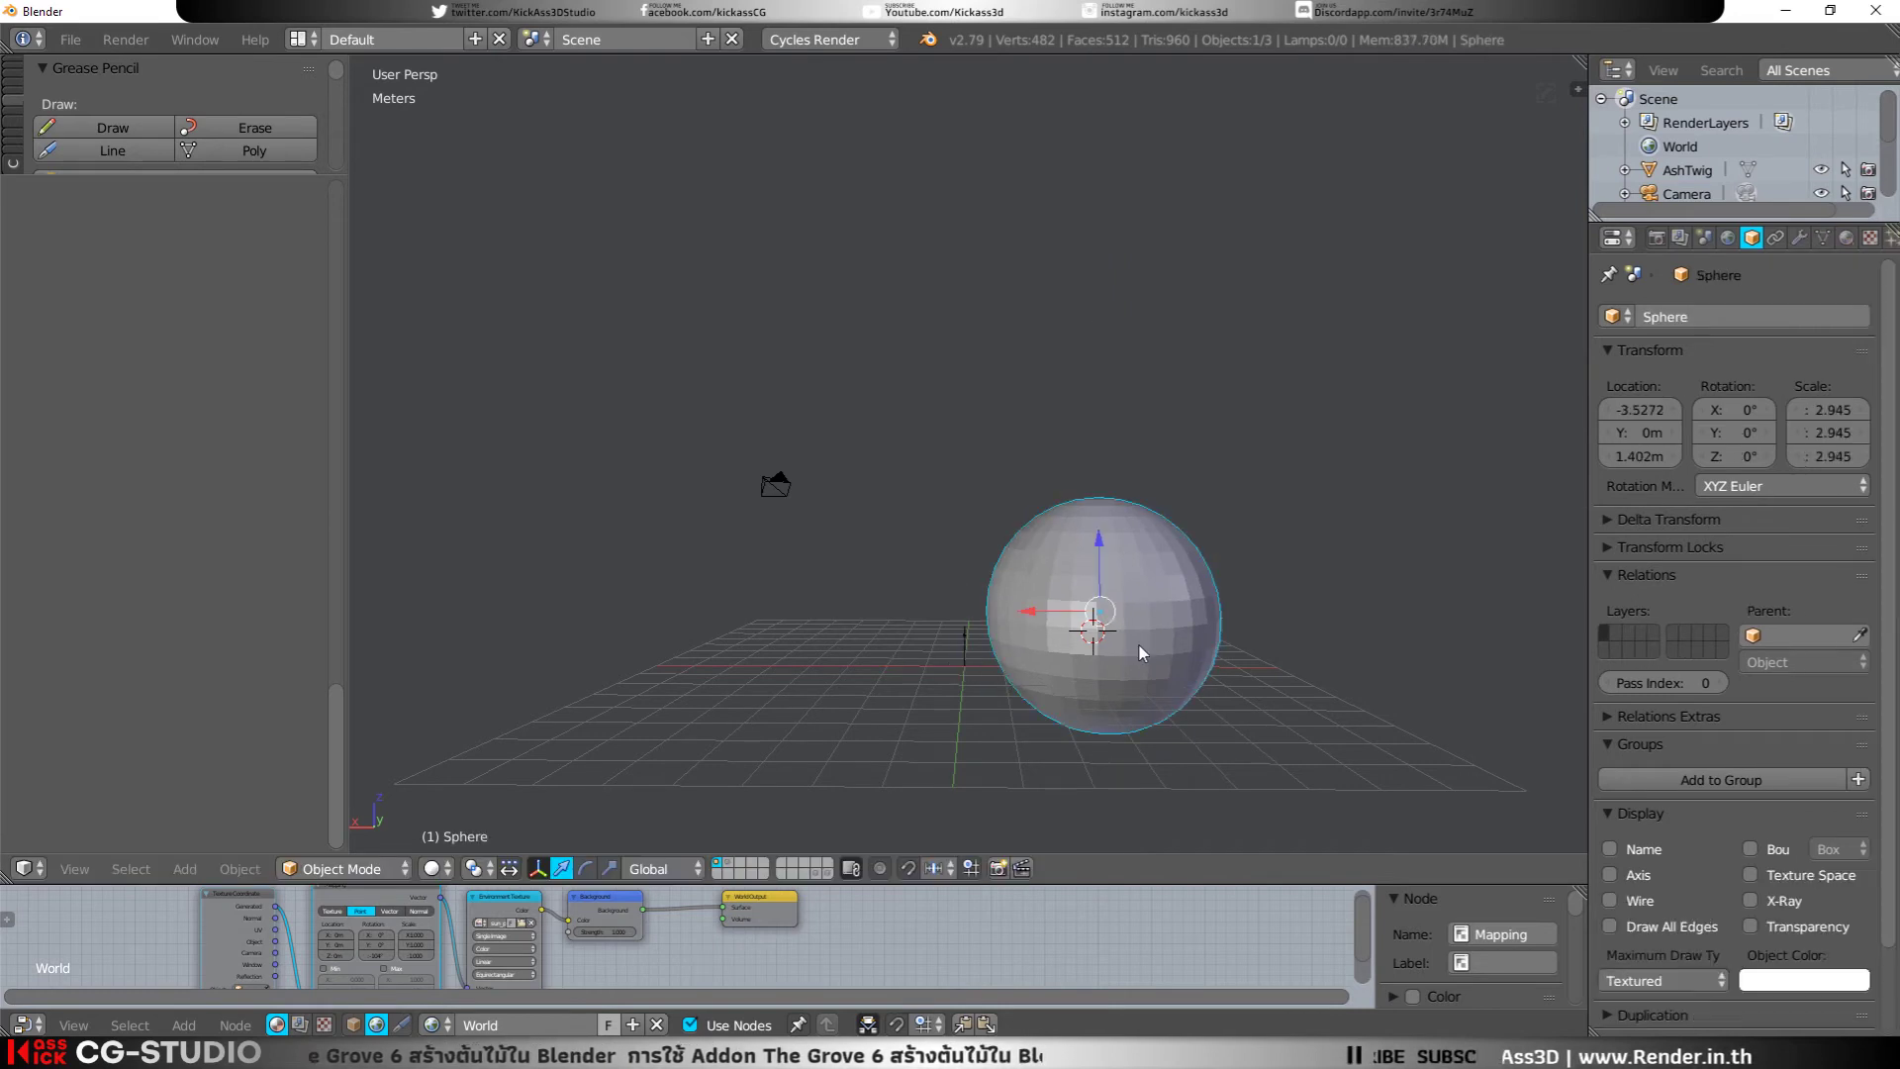
pyautogui.click(1051, 601)
pyautogui.click(1044, 617)
pyautogui.press('g')
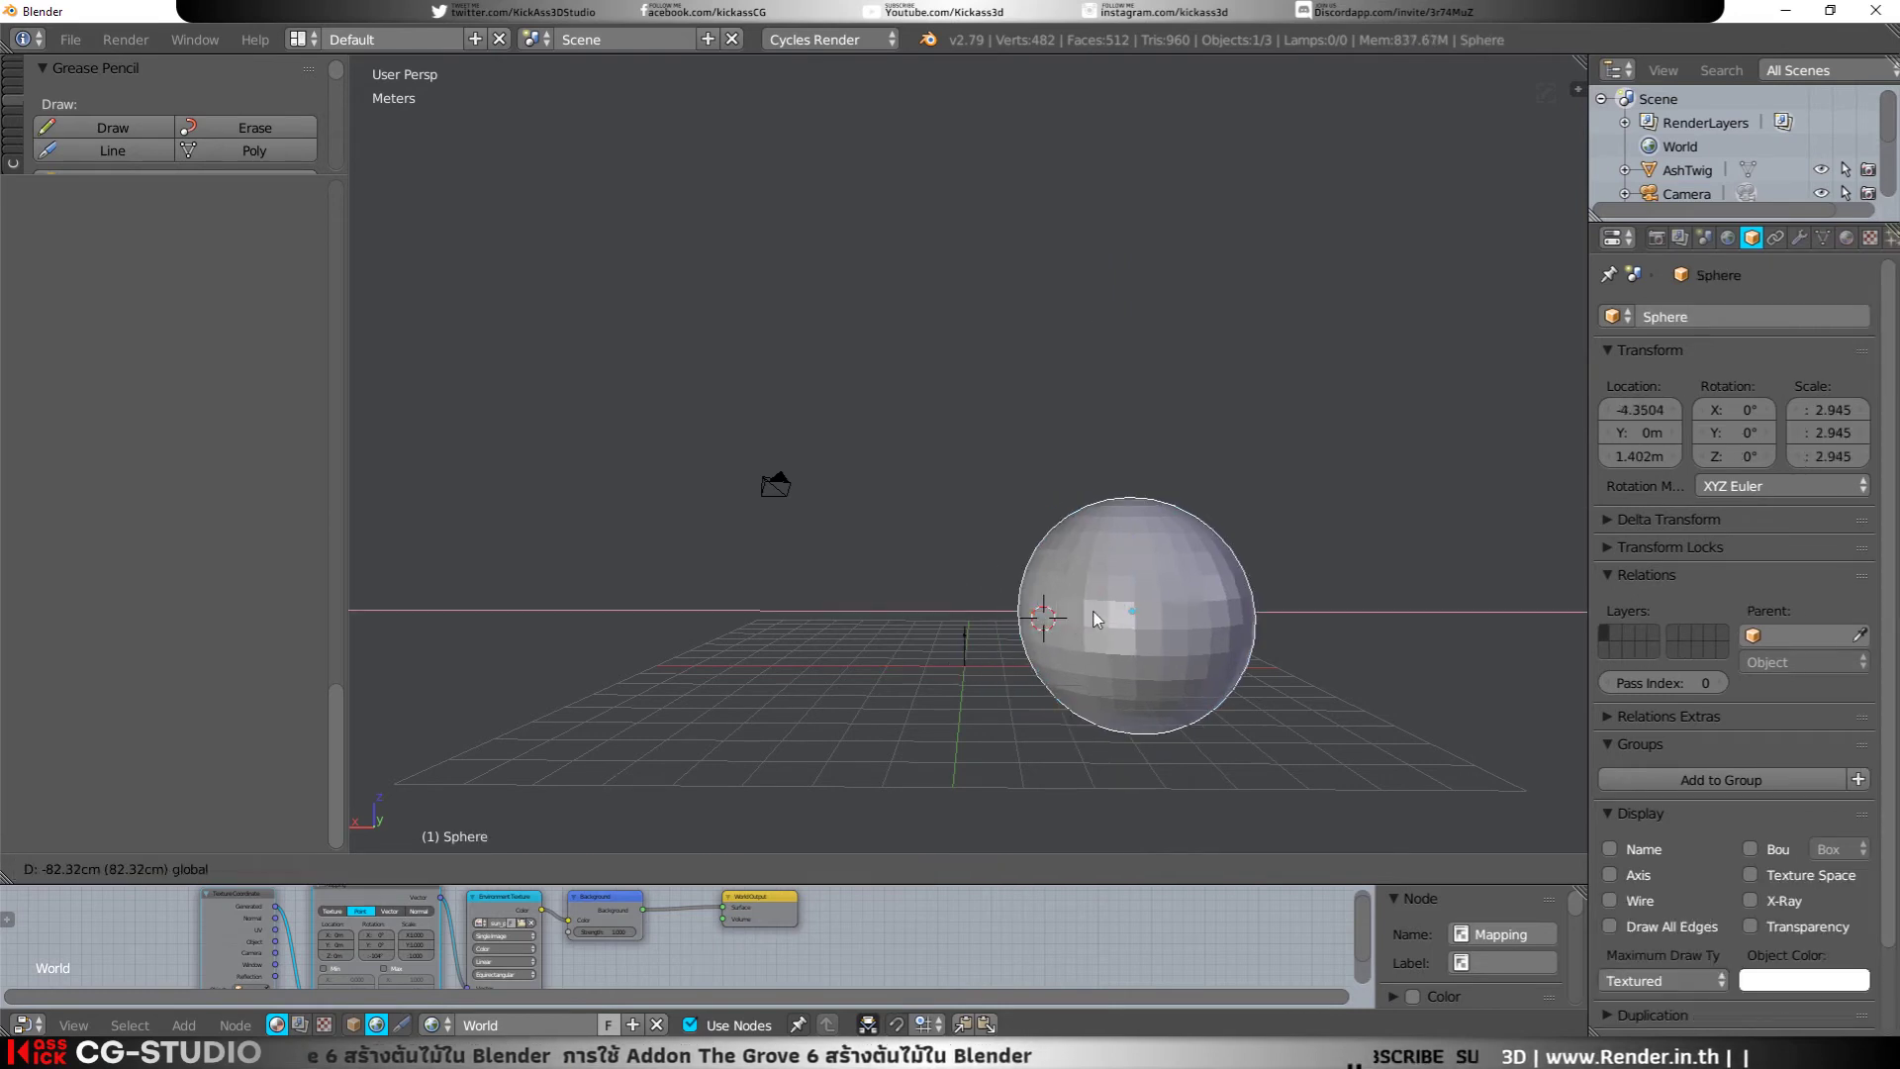
pyautogui.click(1079, 622)
# Step: Delete the walnut tree at the origin
pyautogui.rightClick(964, 665)
pyautogui.press('x')
pyautogui.click(964, 669)
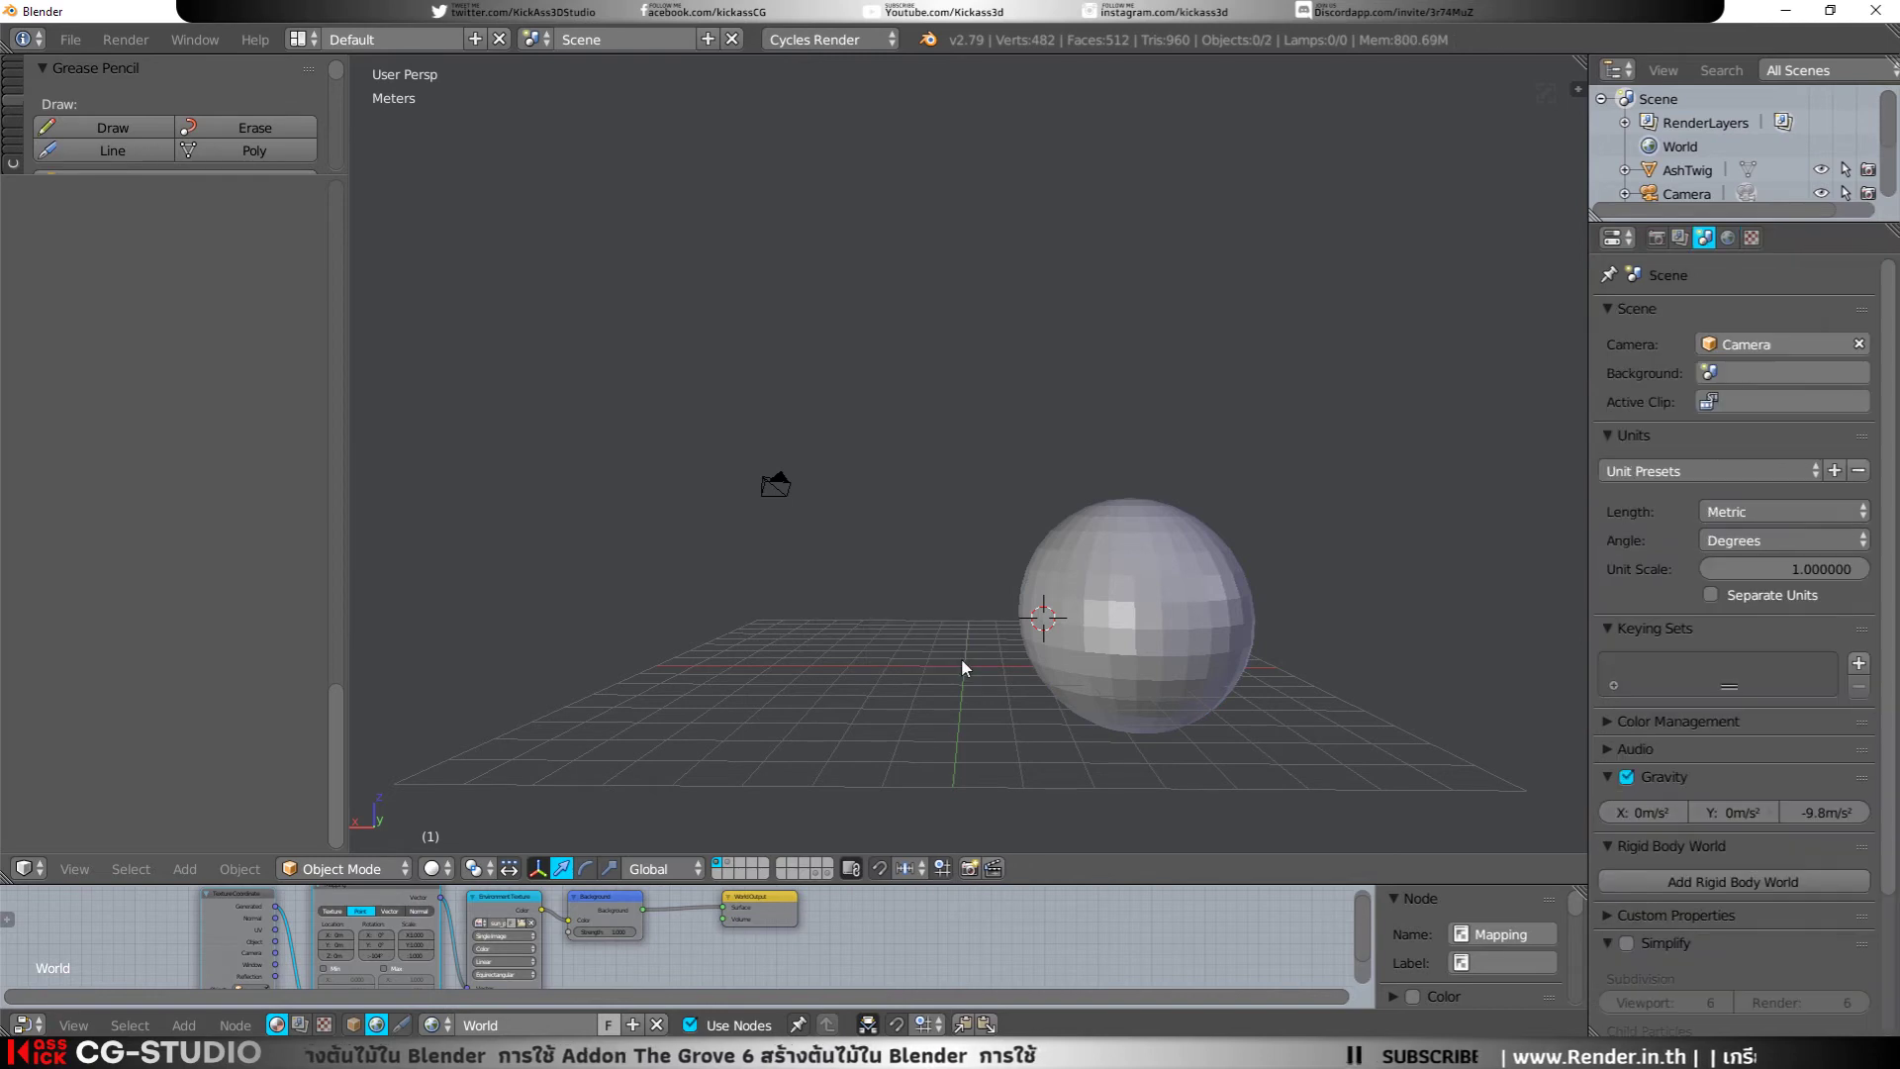
pyautogui.hotkey('shift', 'a')
# Step: Add a new Grove walnut tree with environment Sphere and force Attract
pyautogui.click(1061, 935)
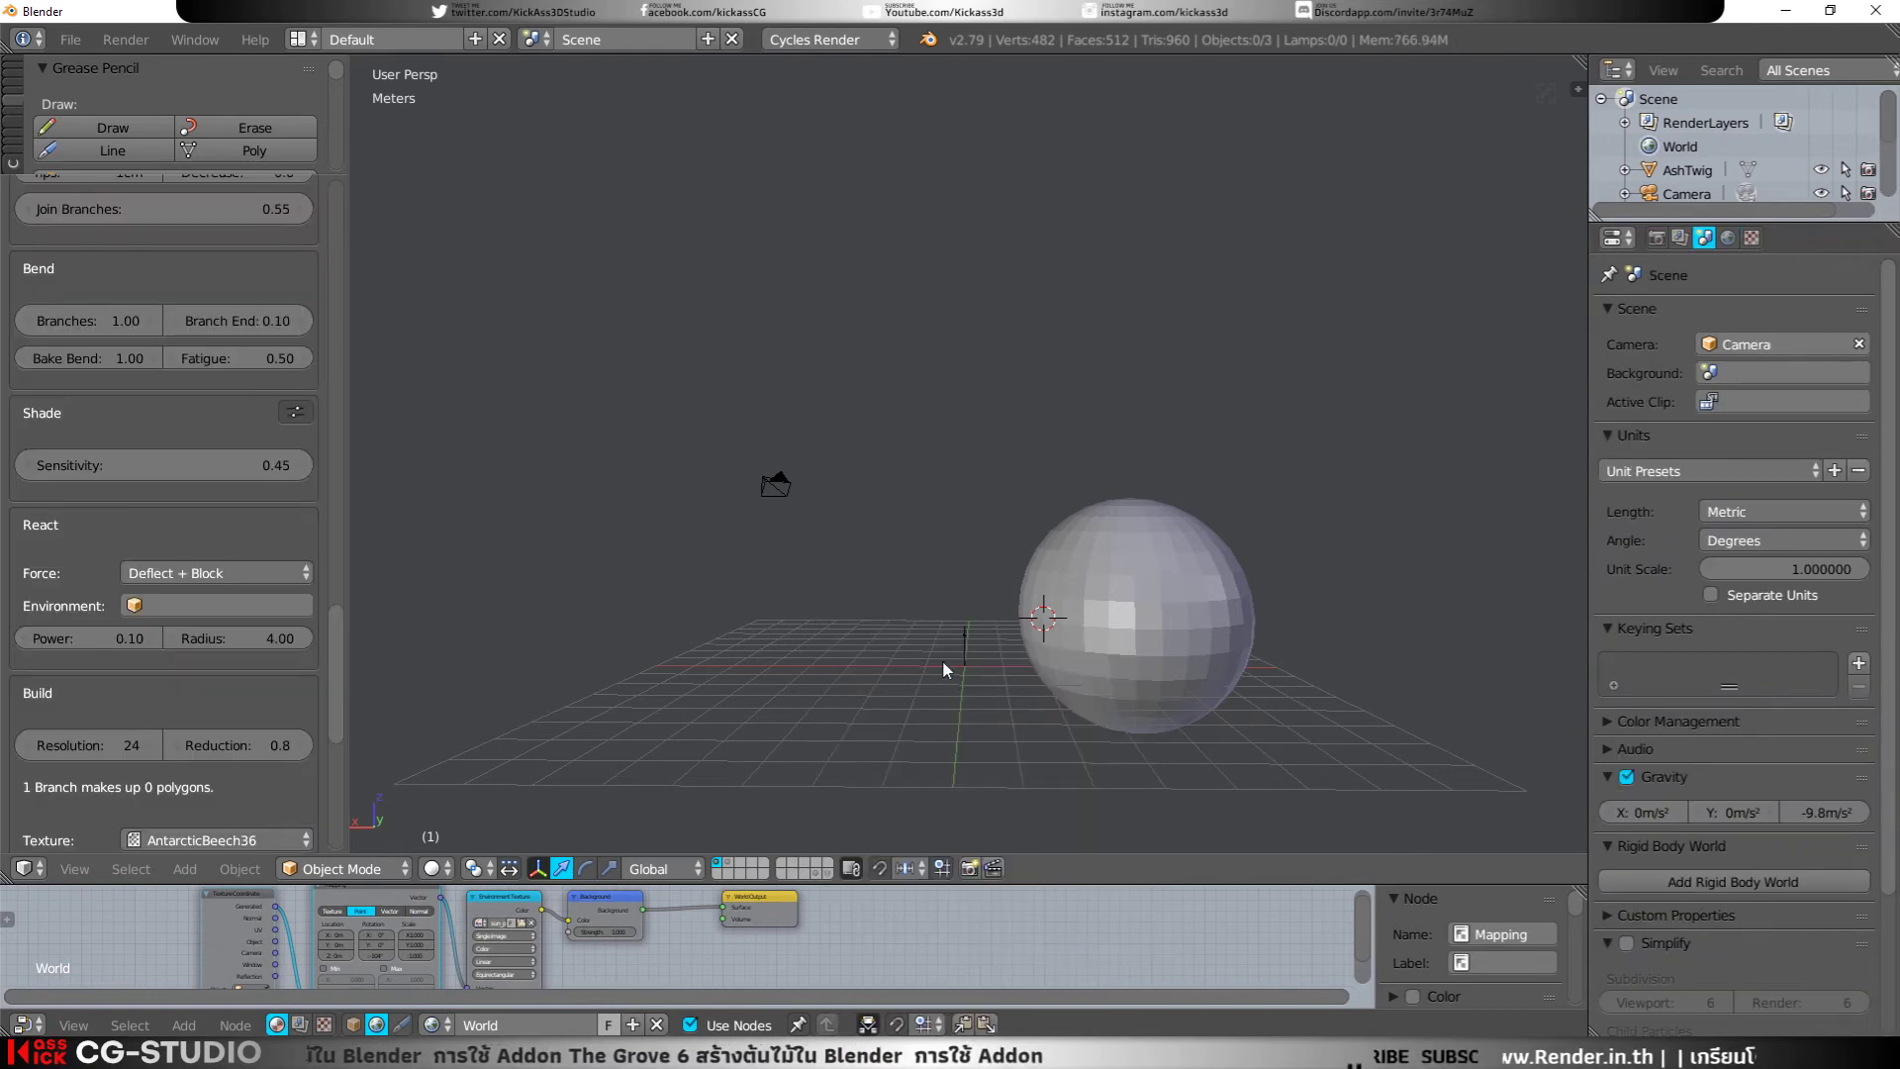
pyautogui.rightClick(964, 648)
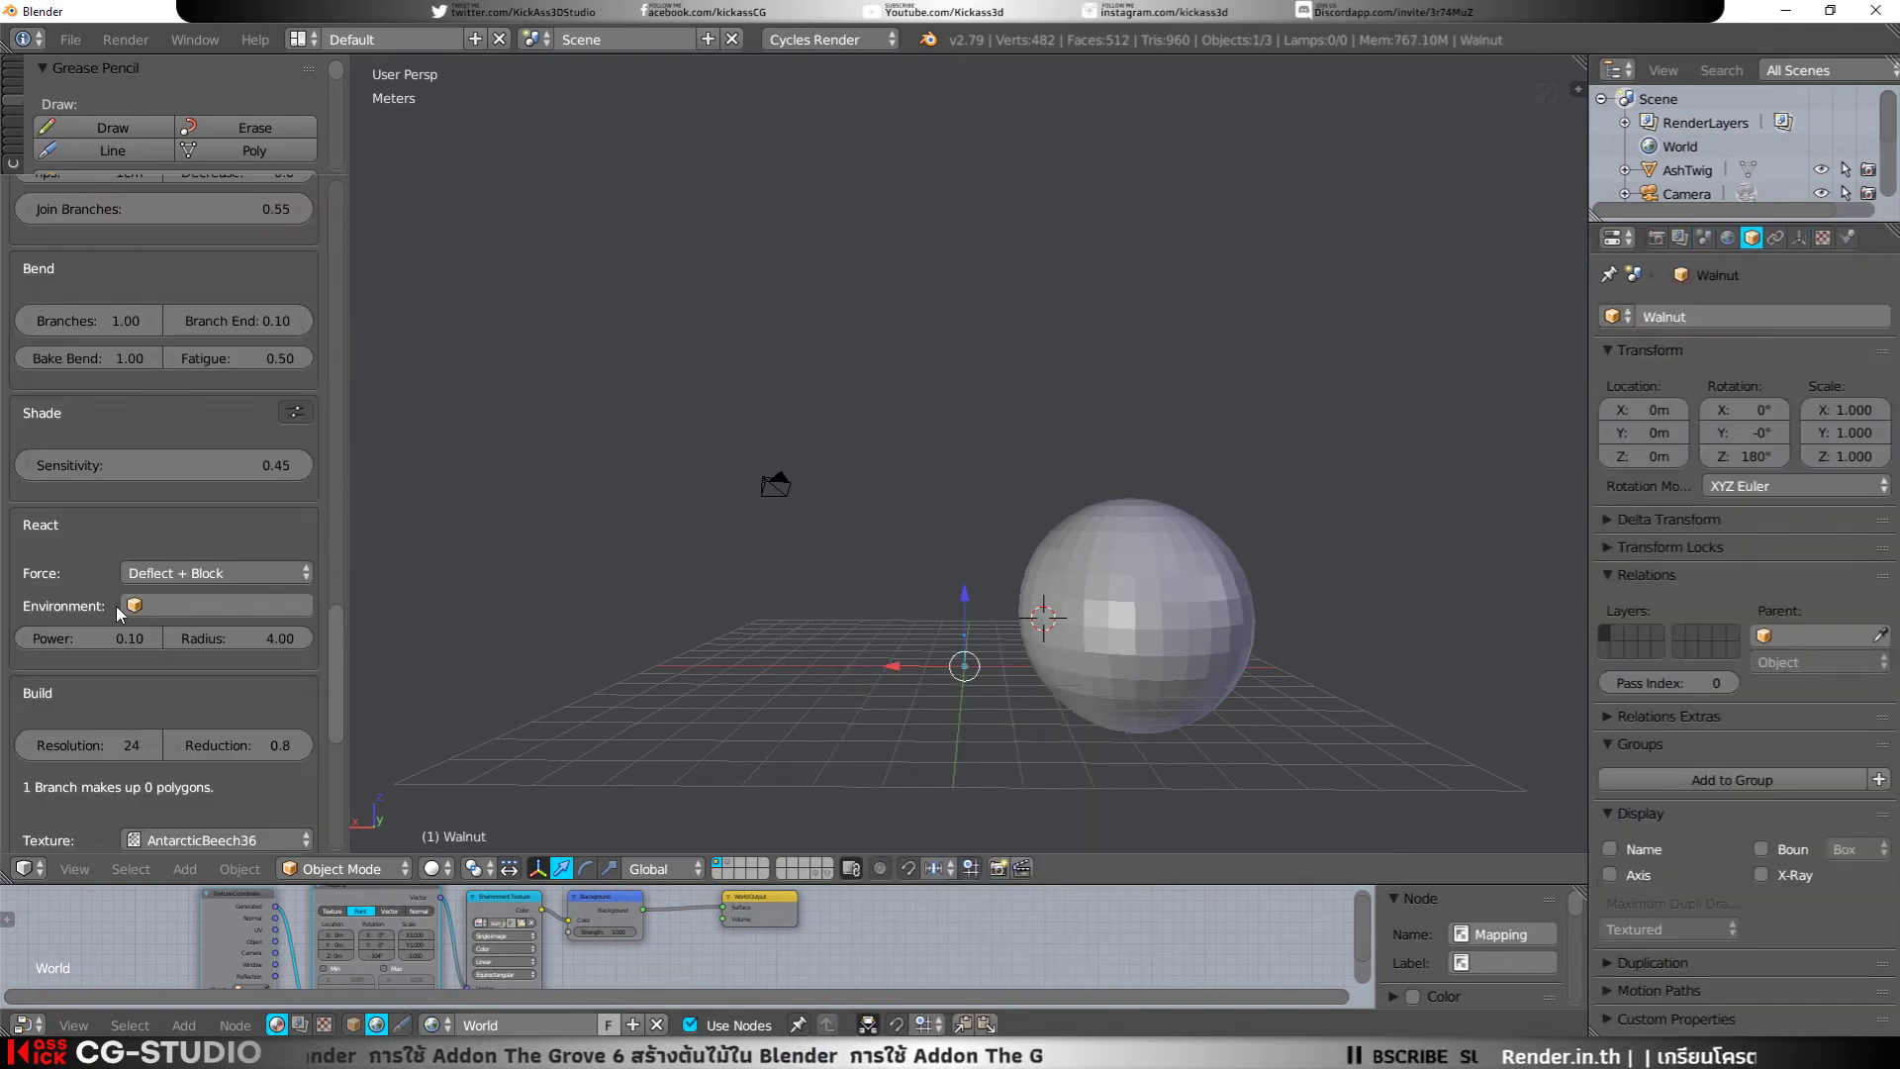
pyautogui.click(149, 604)
pyautogui.click(156, 728)
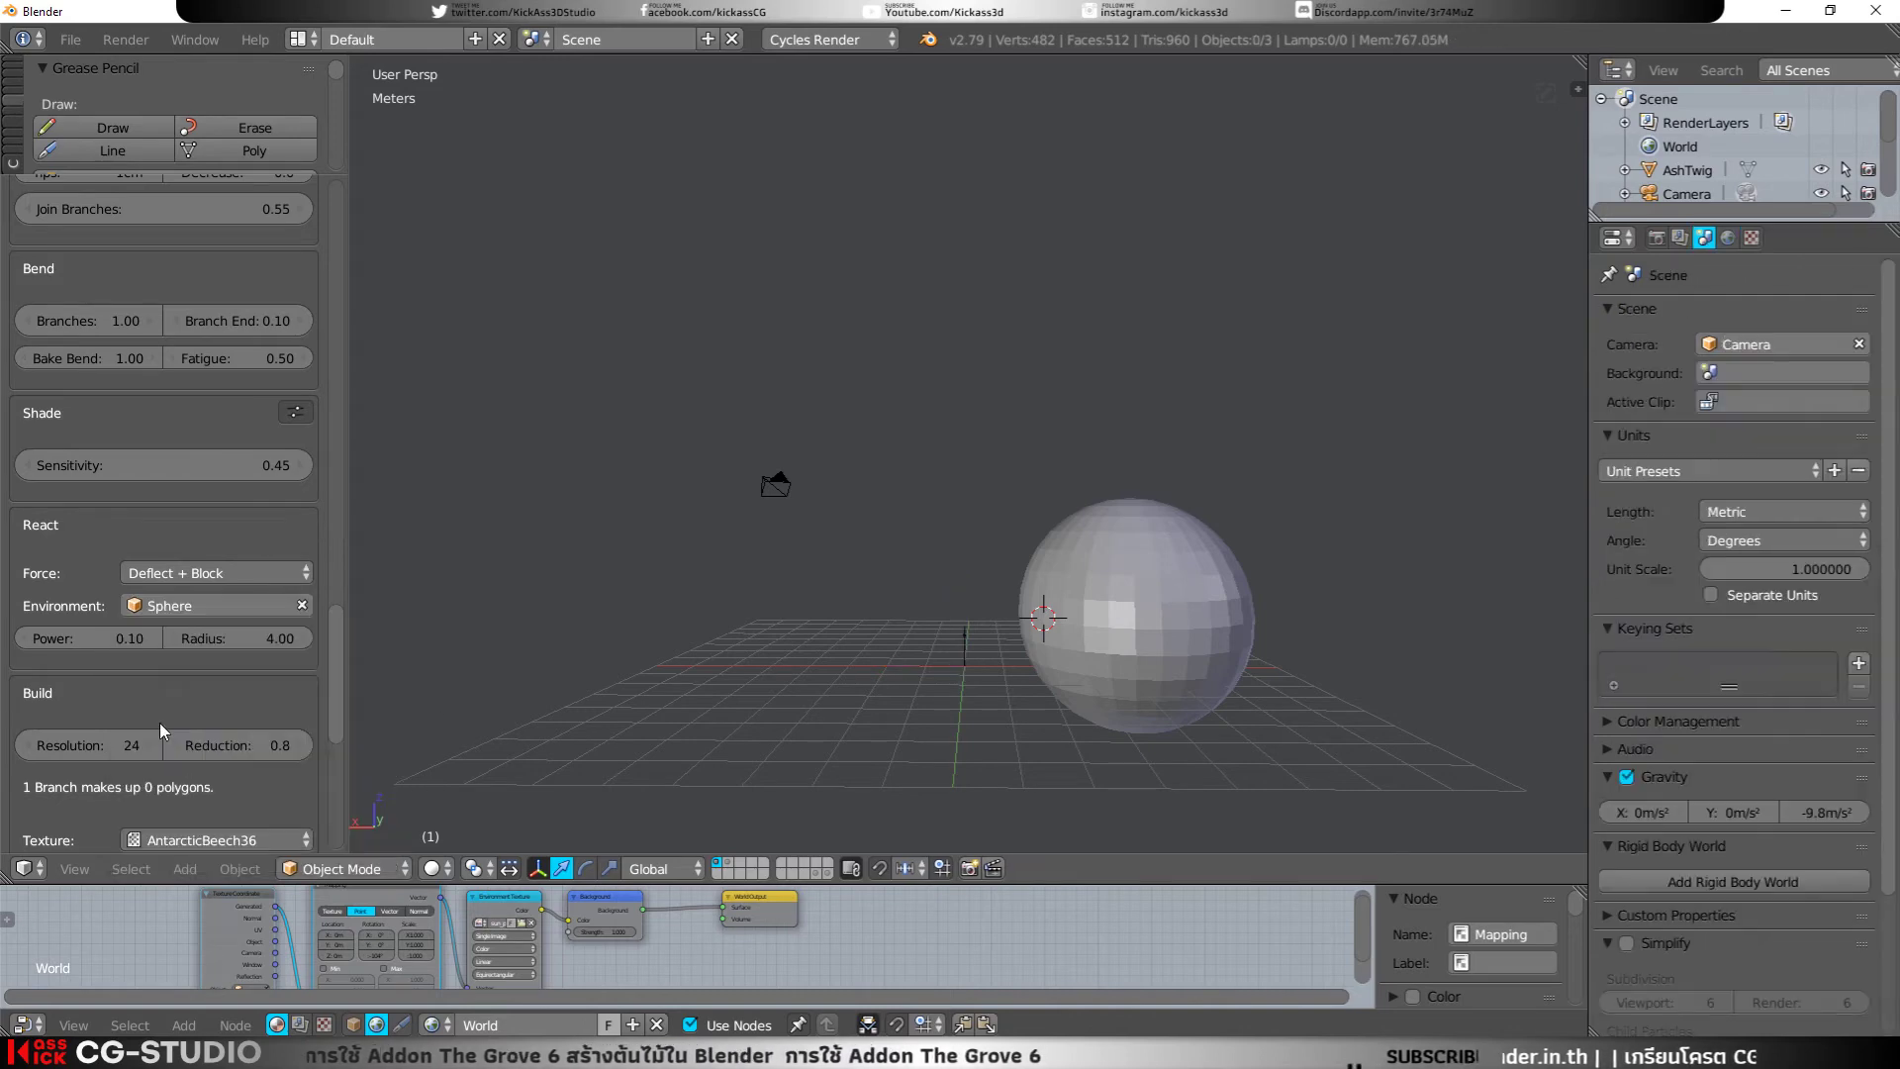
pyautogui.click(193, 573)
pyautogui.click(192, 444)
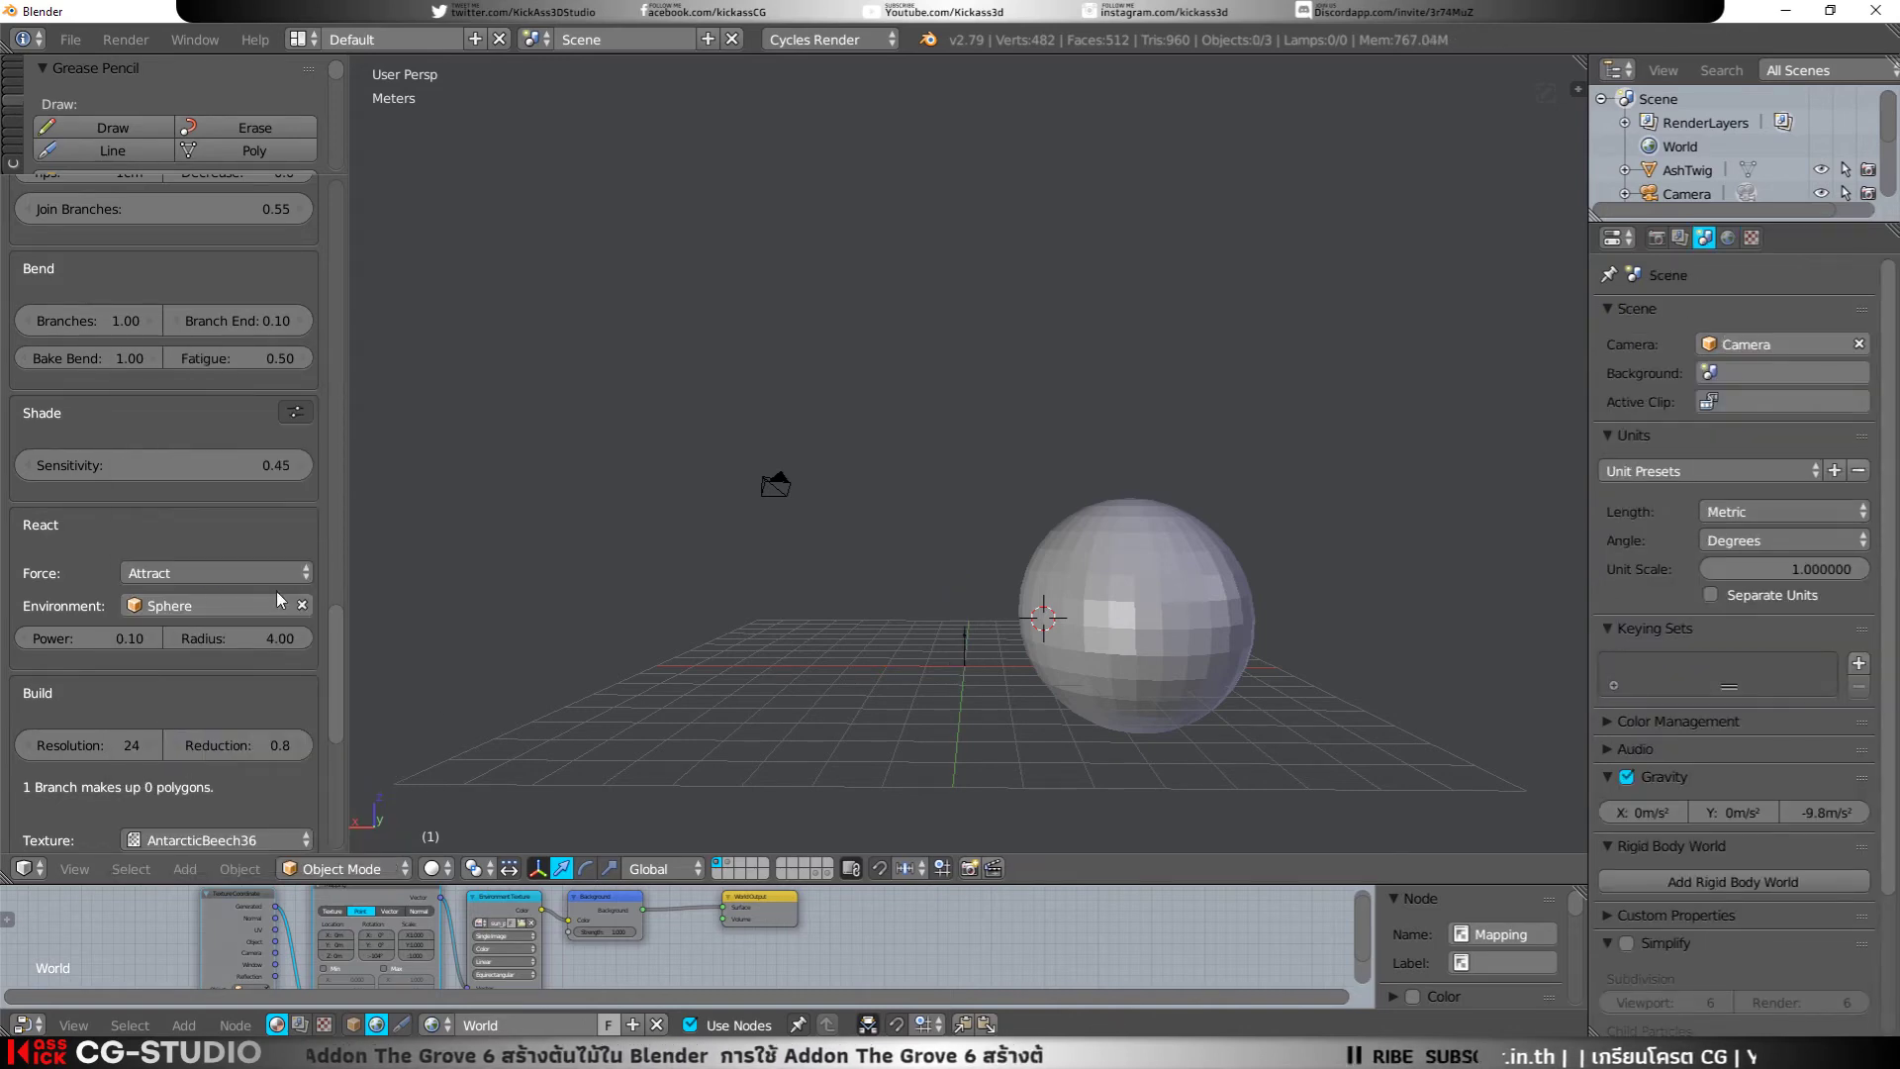
# Step: Grow the tree to 25 years and 6.5 m tall, leaning over the sphere
pyautogui.scroll(5, 333, 593)
pyautogui.scroll(5, 341, 396)
pyautogui.scroll(5, 297, 356)
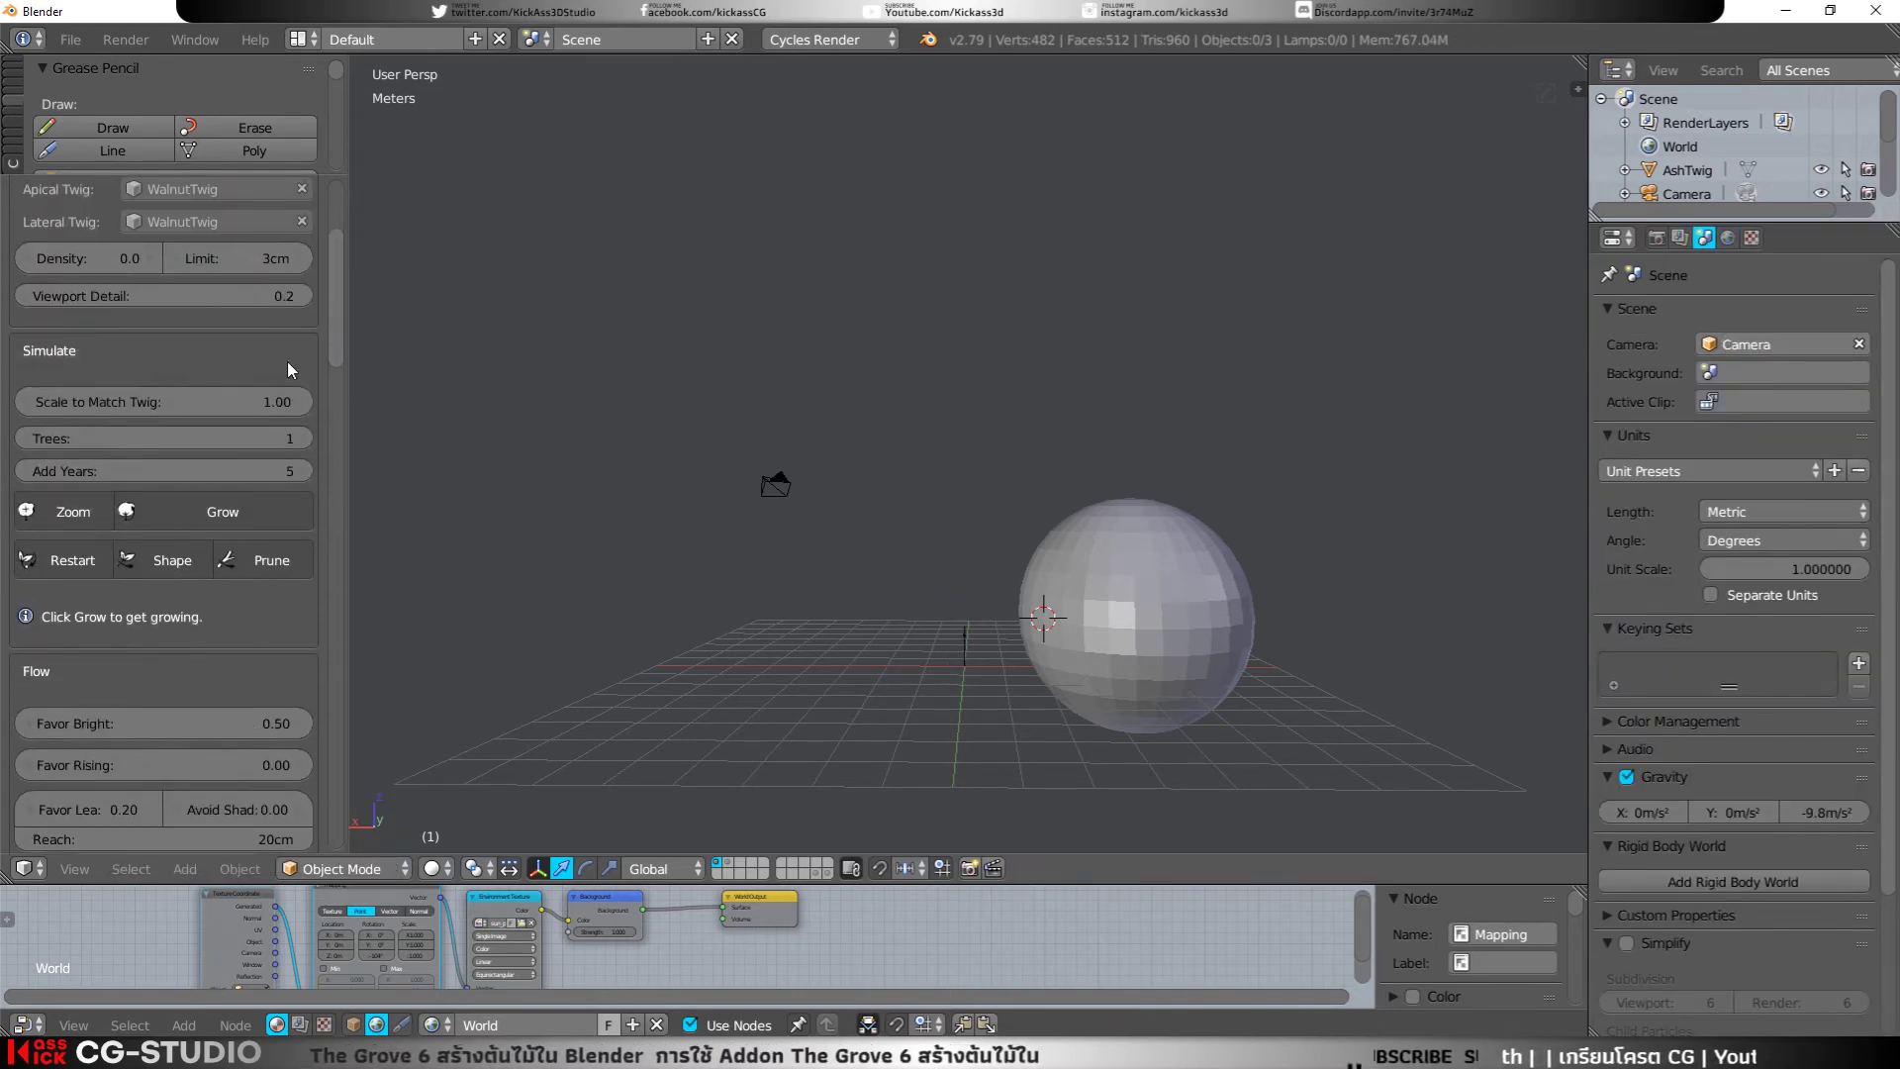
pyautogui.click(152, 507)
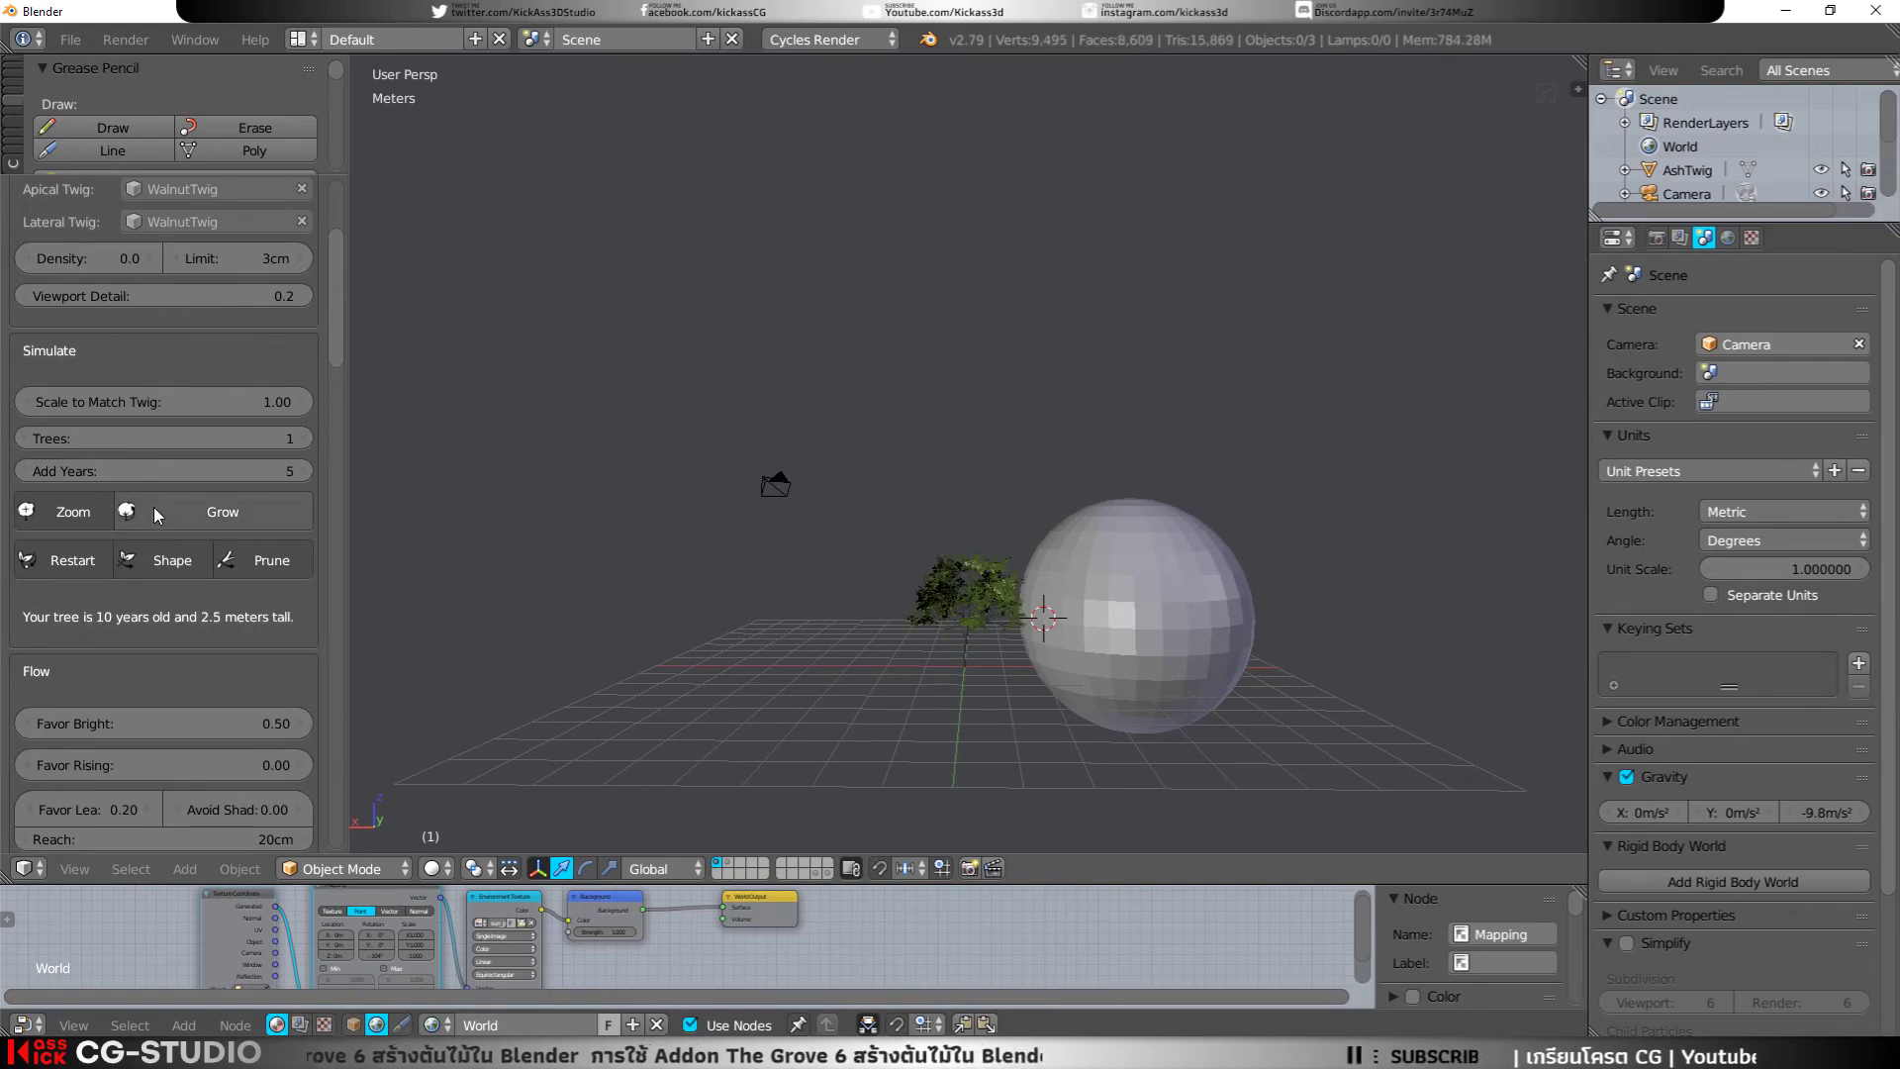
pyautogui.click(152, 507)
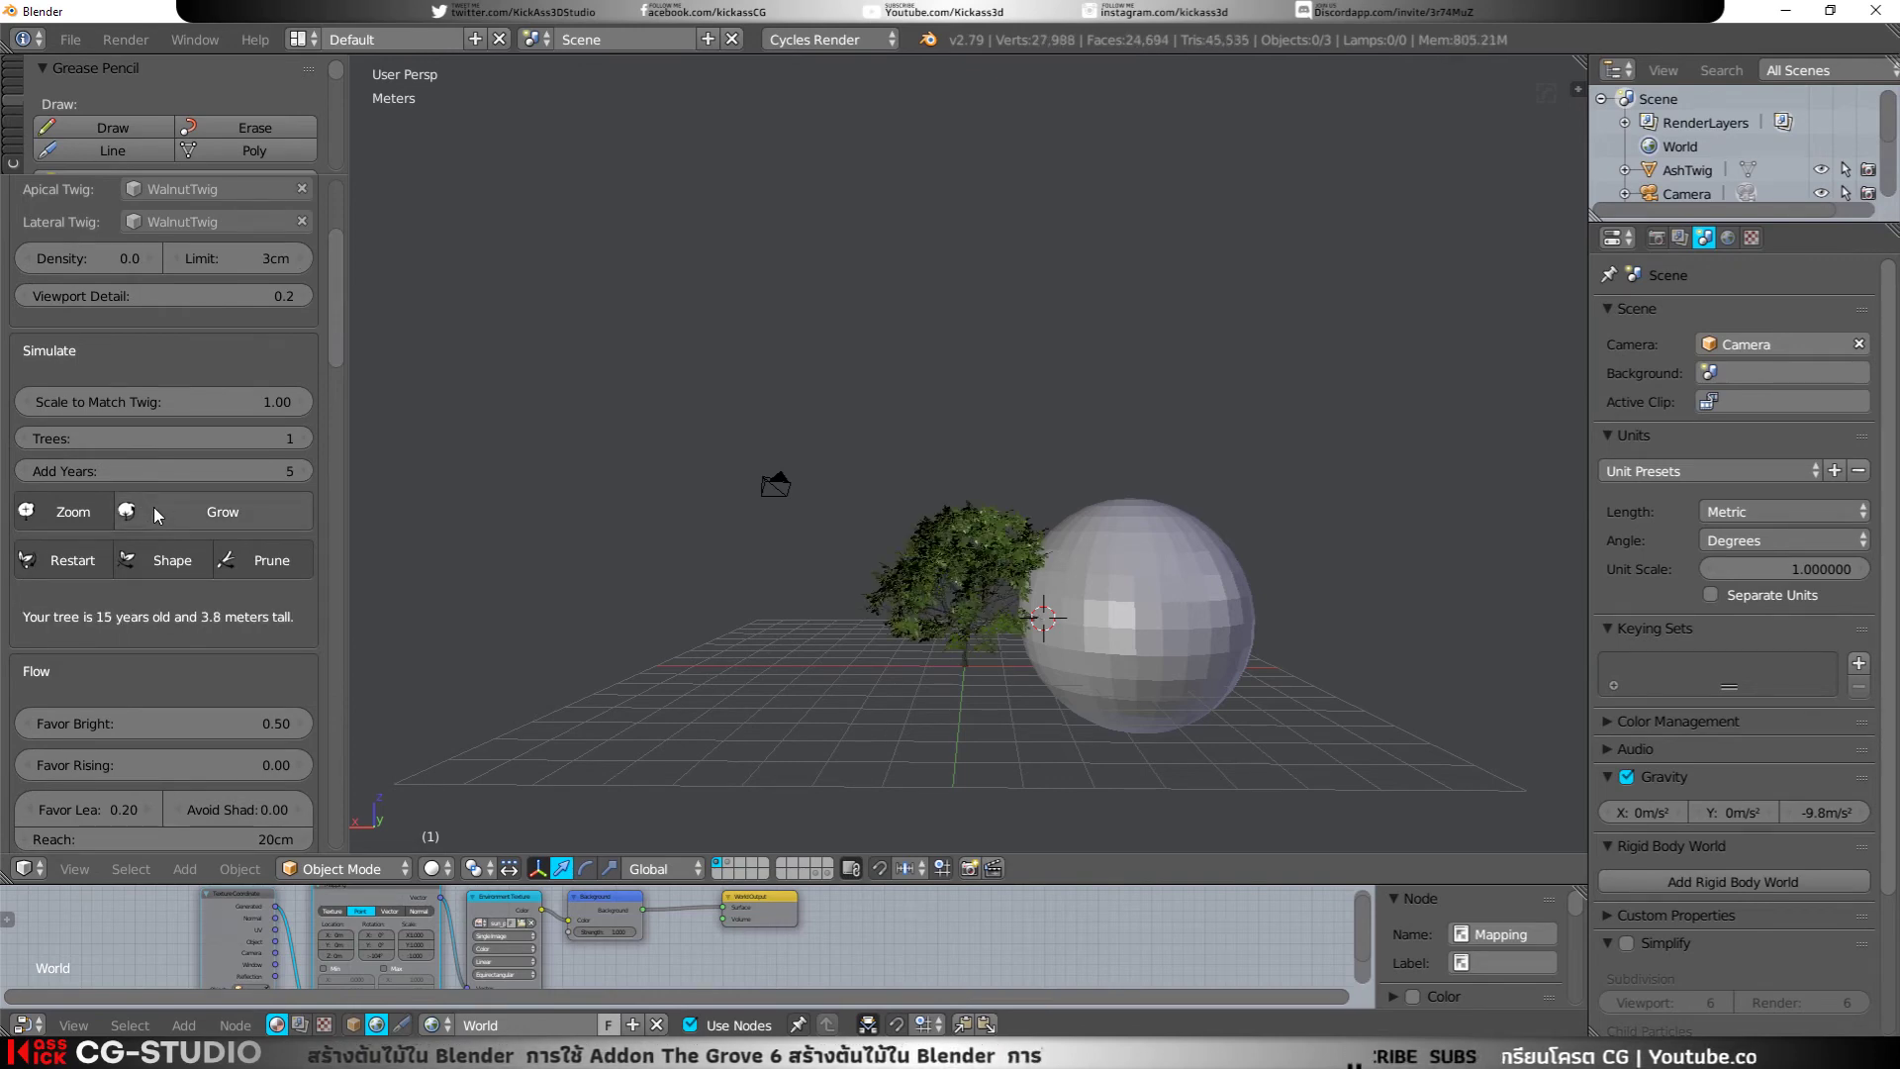
pyautogui.click(152, 507)
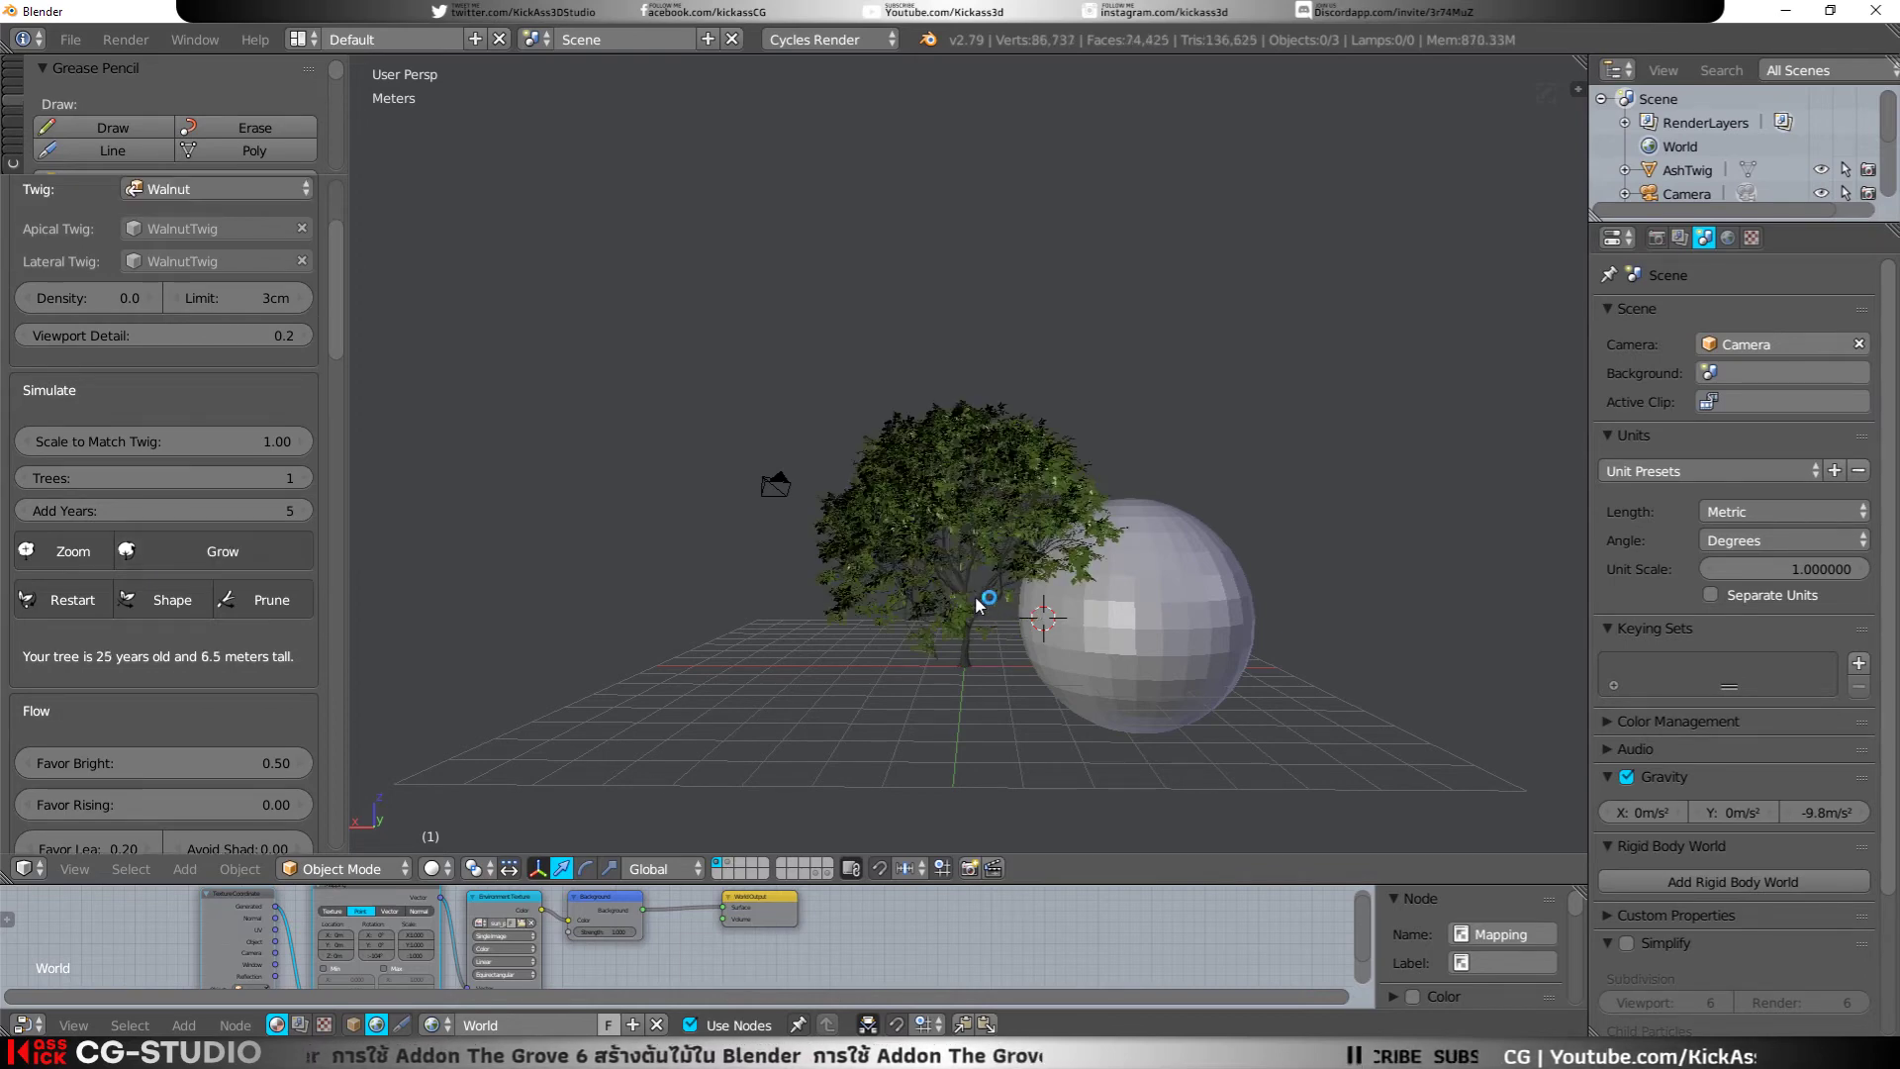
pyautogui.moveTo(992, 597)
pyautogui.mouseDown(button='middle')
pyautogui.moveTo(986, 564)
pyautogui.moveTo(1029, 613)
pyautogui.mouseUp(button='middle')
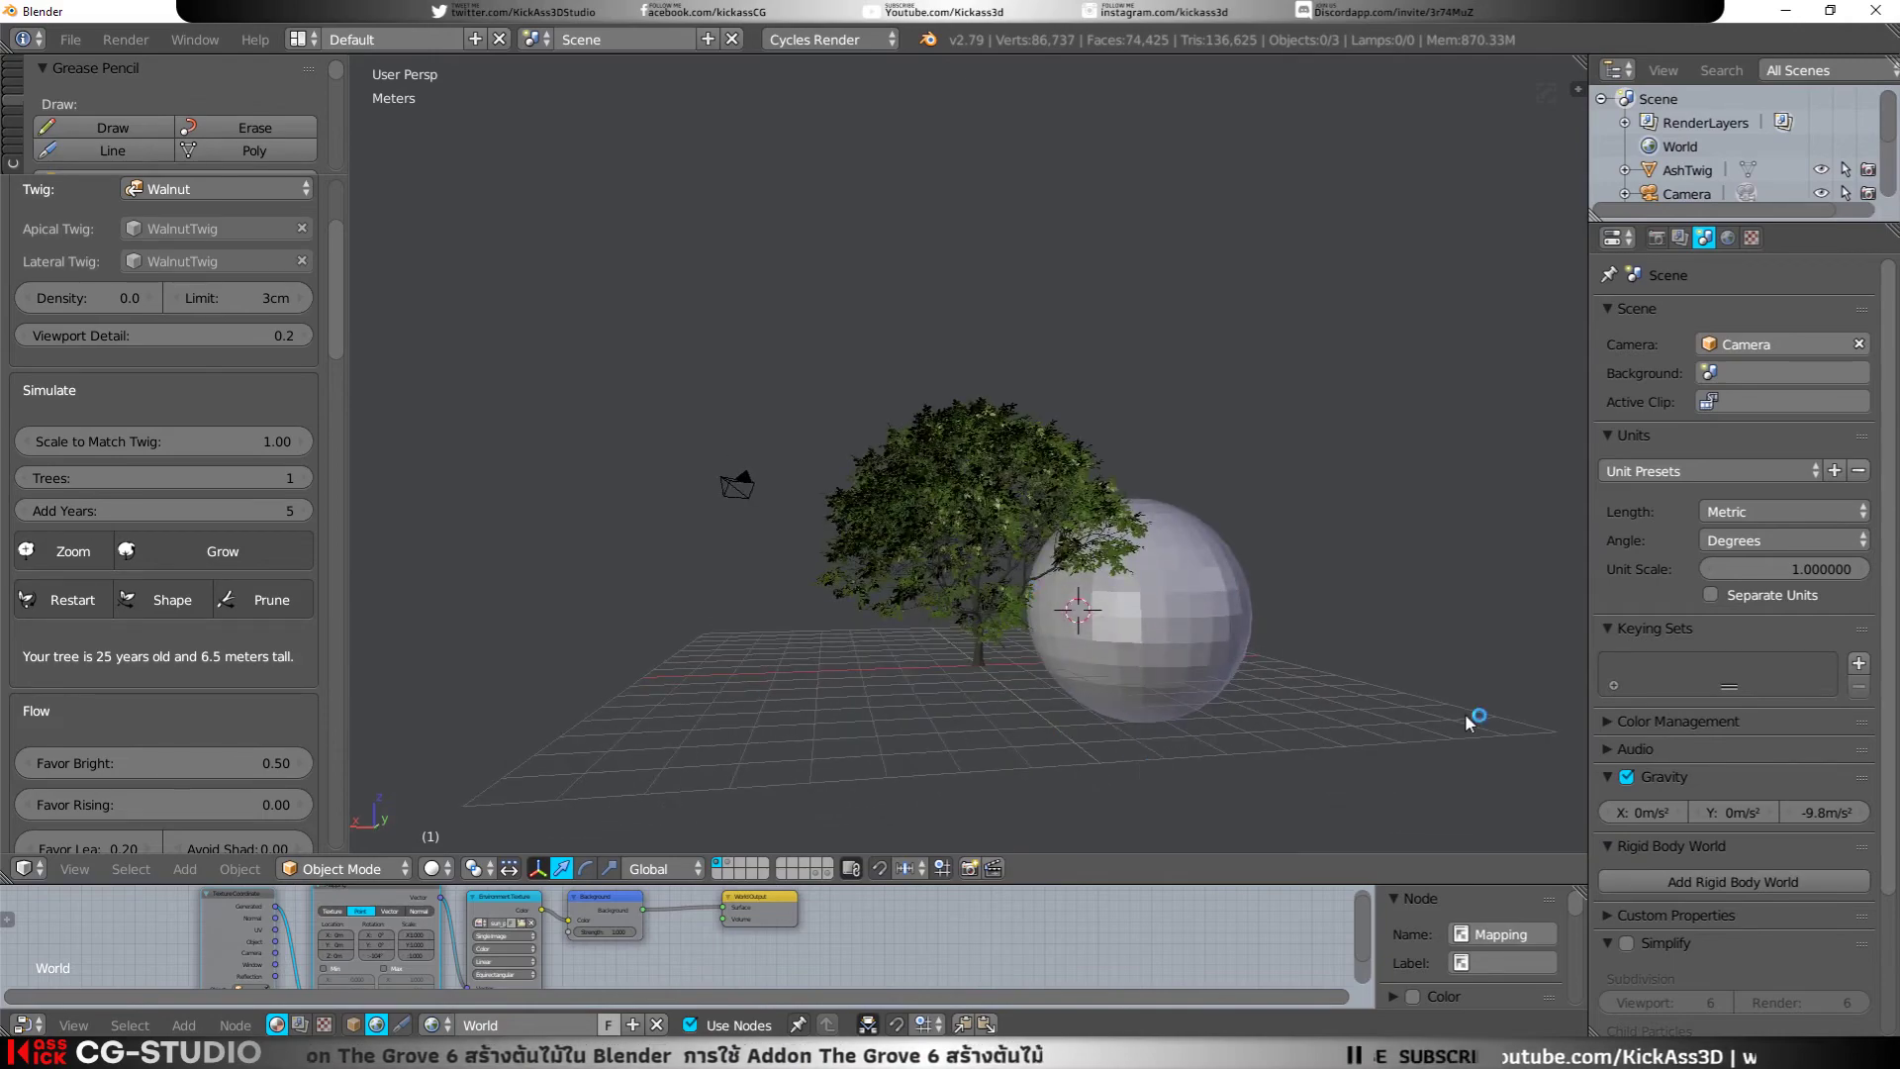
pyautogui.scroll(3, 1086, 604)
pyautogui.scroll(3, 1183, 635)
pyautogui.moveTo(1182, 635)
pyautogui.mouseDown(button='middle')
pyautogui.moveTo(1231, 632)
pyautogui.moveTo(1118, 665)
pyautogui.mouseUp(button='middle')
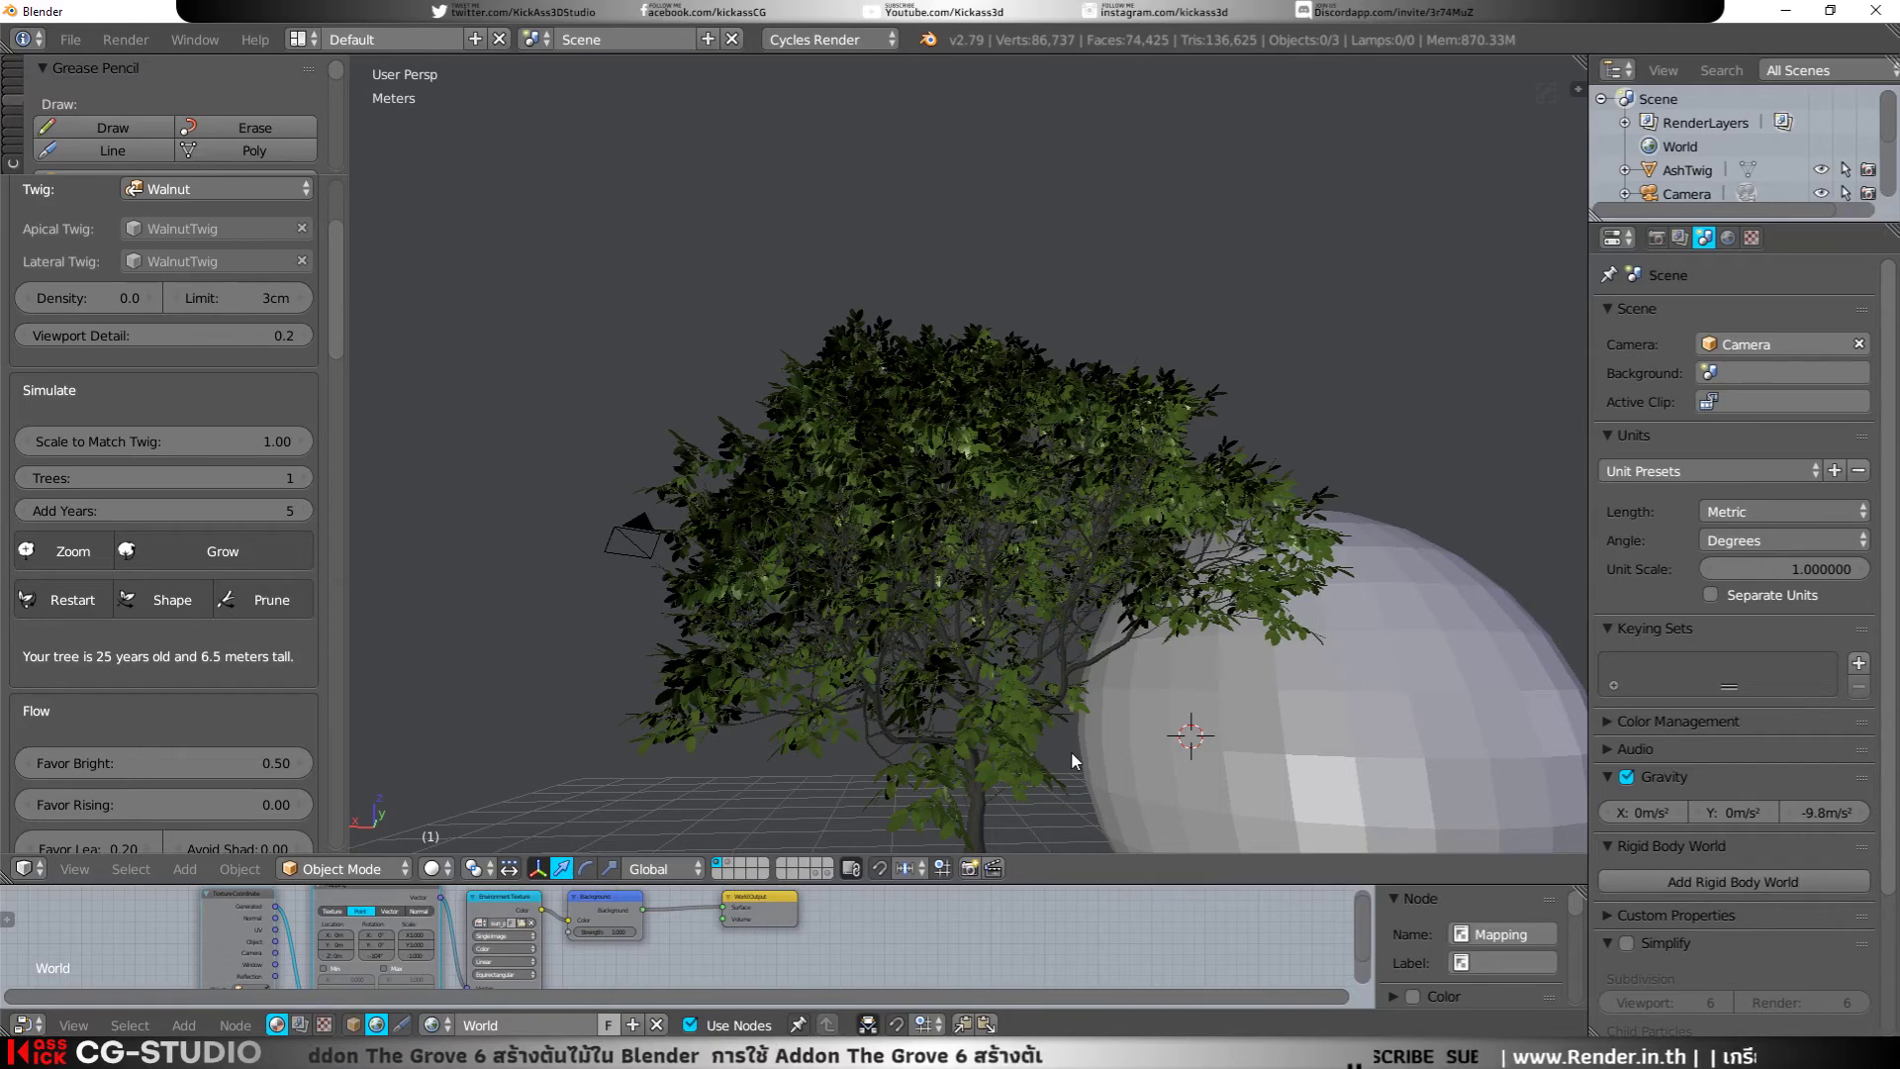
pyautogui.scroll(-3, 1070, 751)
pyautogui.moveTo(1070, 751); pyautogui.dragTo(1138, 683, button='middle')
# Step: Try moving the walnut tree left along X, then undo the move
pyautogui.rightClick(975, 675)
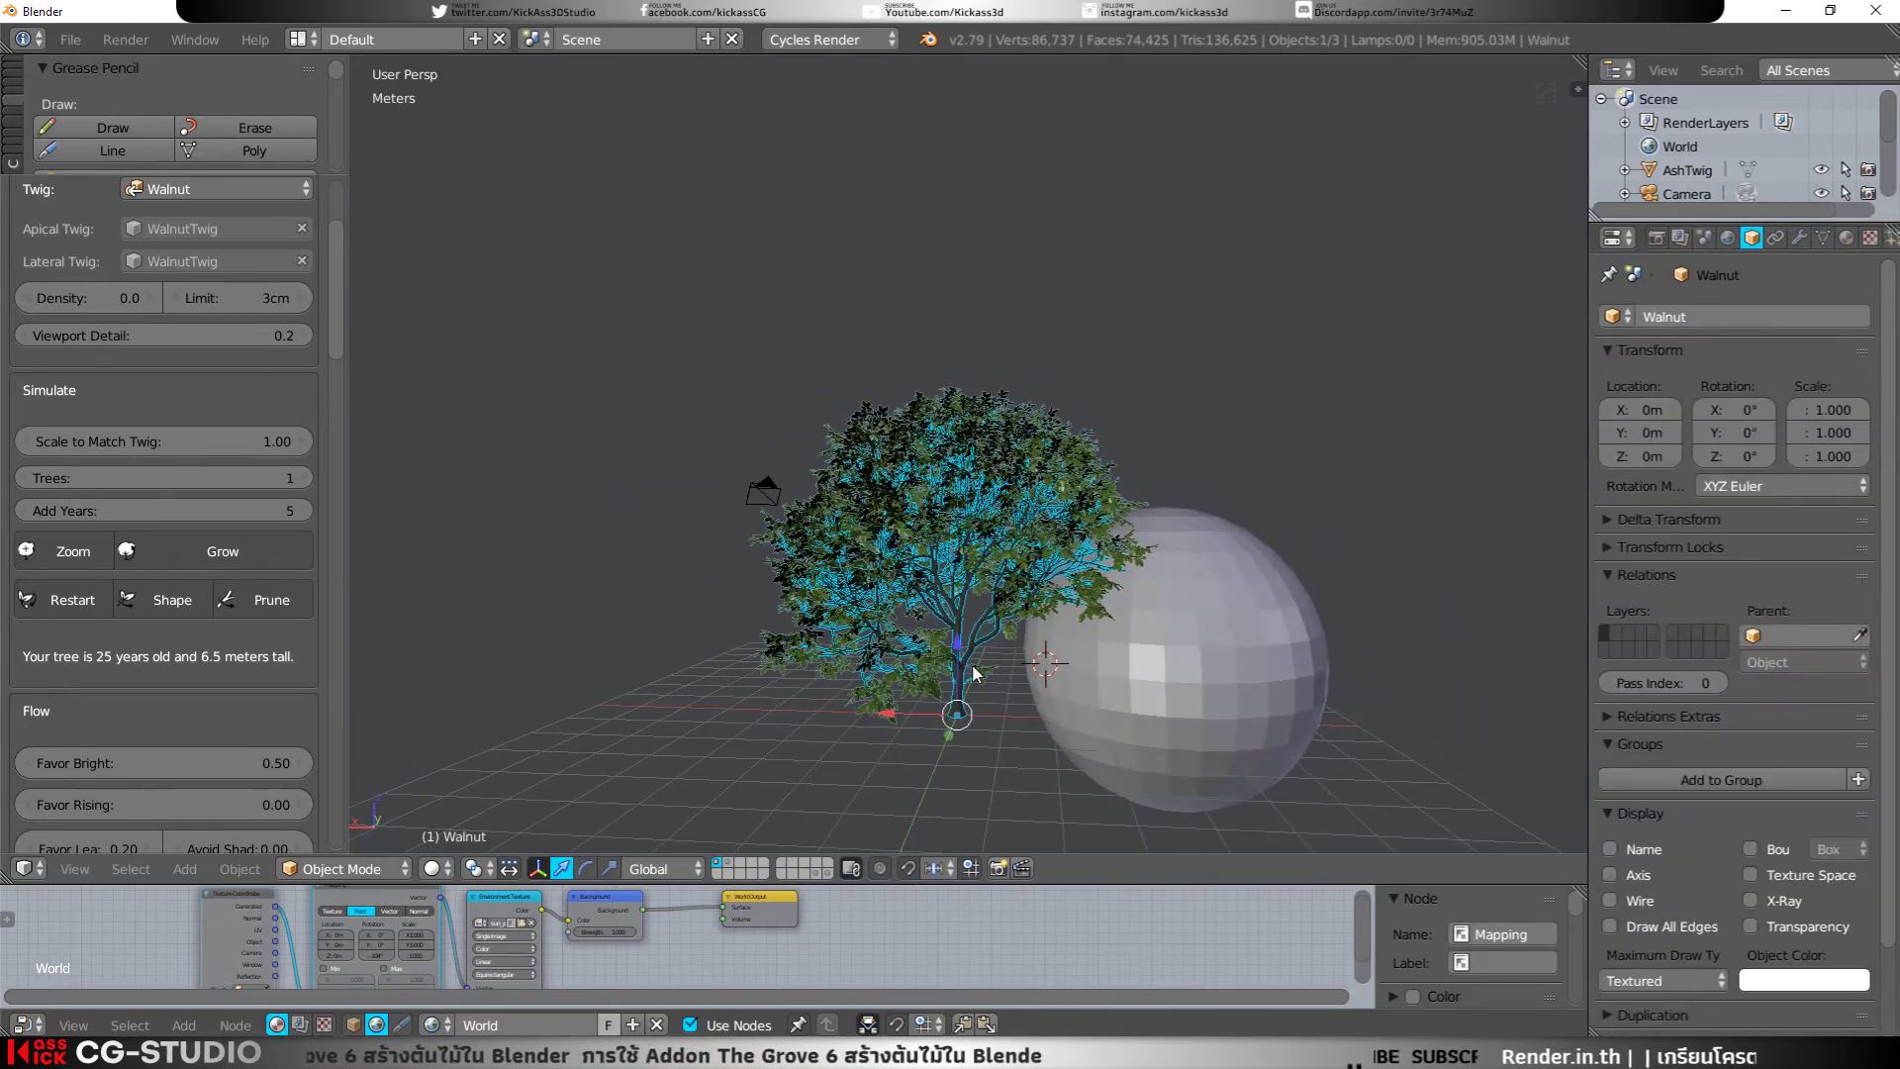
pyautogui.press('g')
pyautogui.press('x')
pyautogui.click(727, 693)
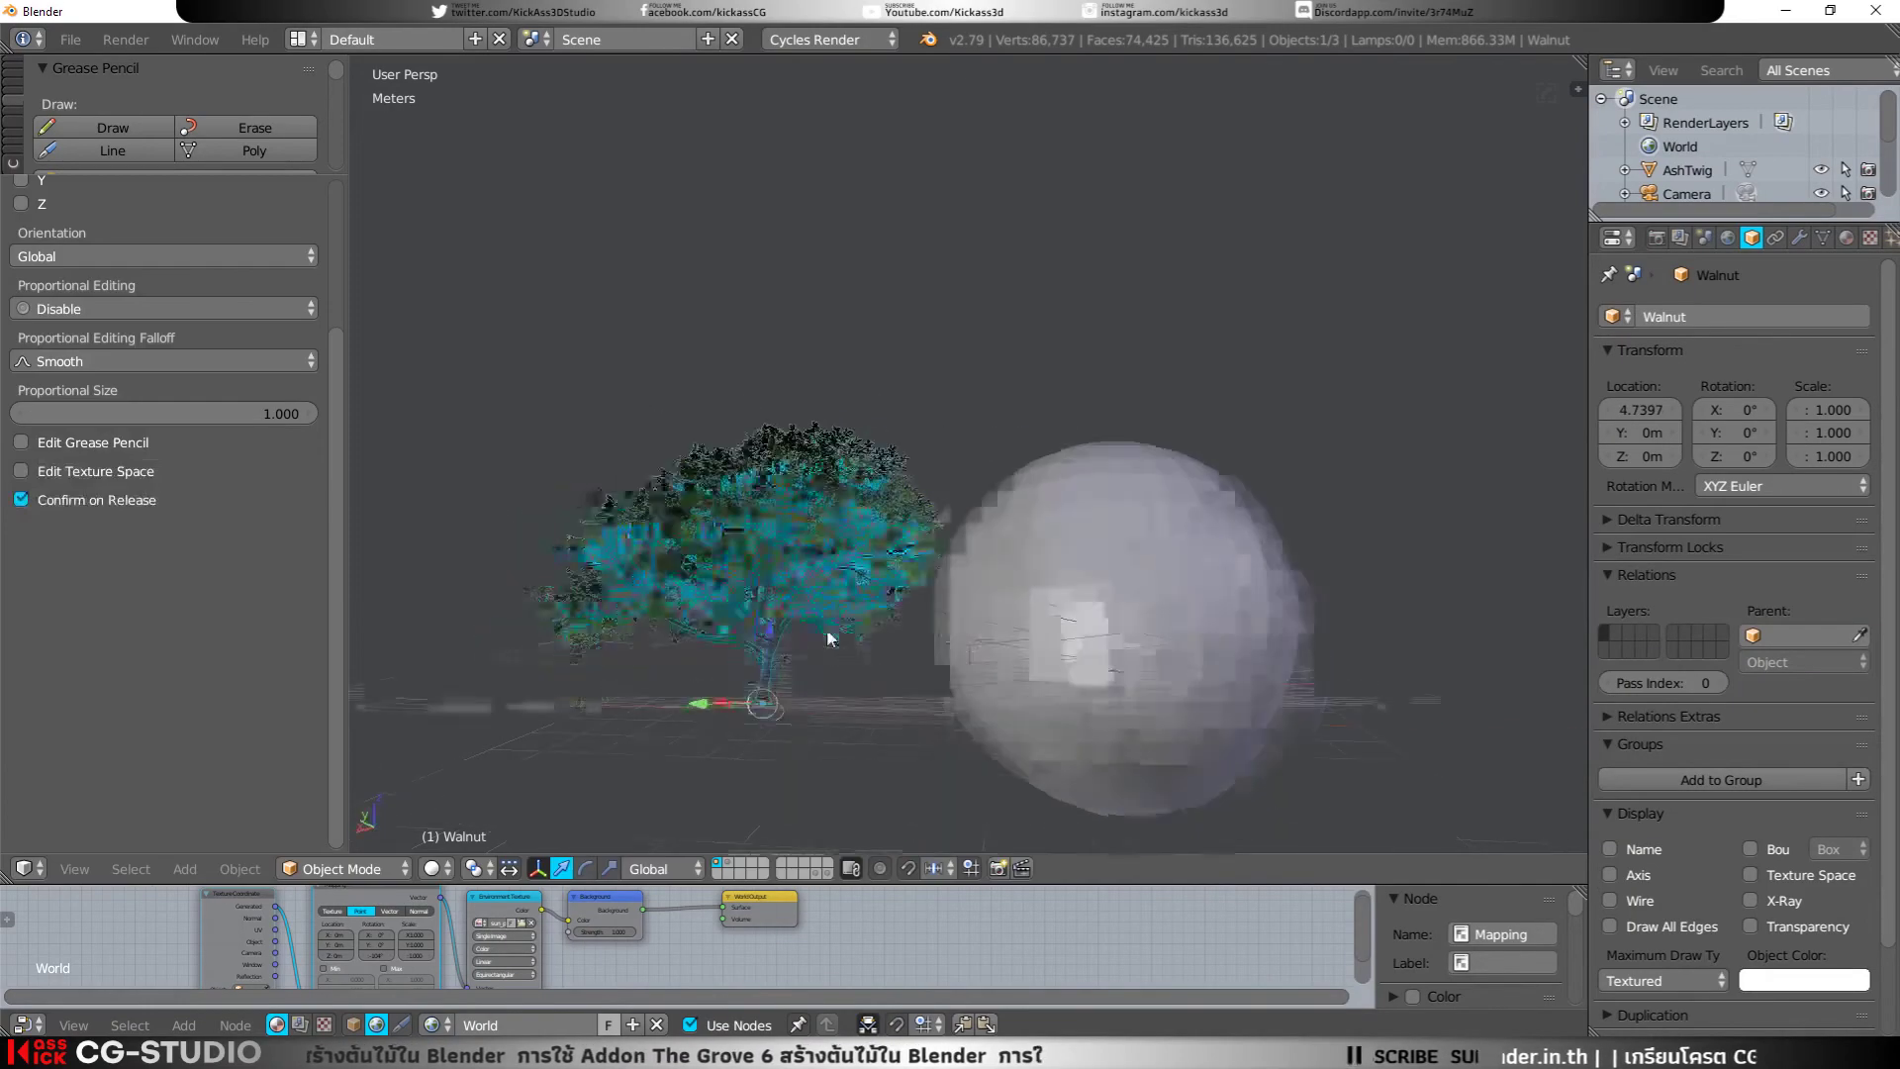
pyautogui.moveTo(727, 693)
pyautogui.mouseDown(button='middle')
pyautogui.moveTo(986, 633)
pyautogui.moveTo(897, 600)
pyautogui.mouseUp(button='middle')
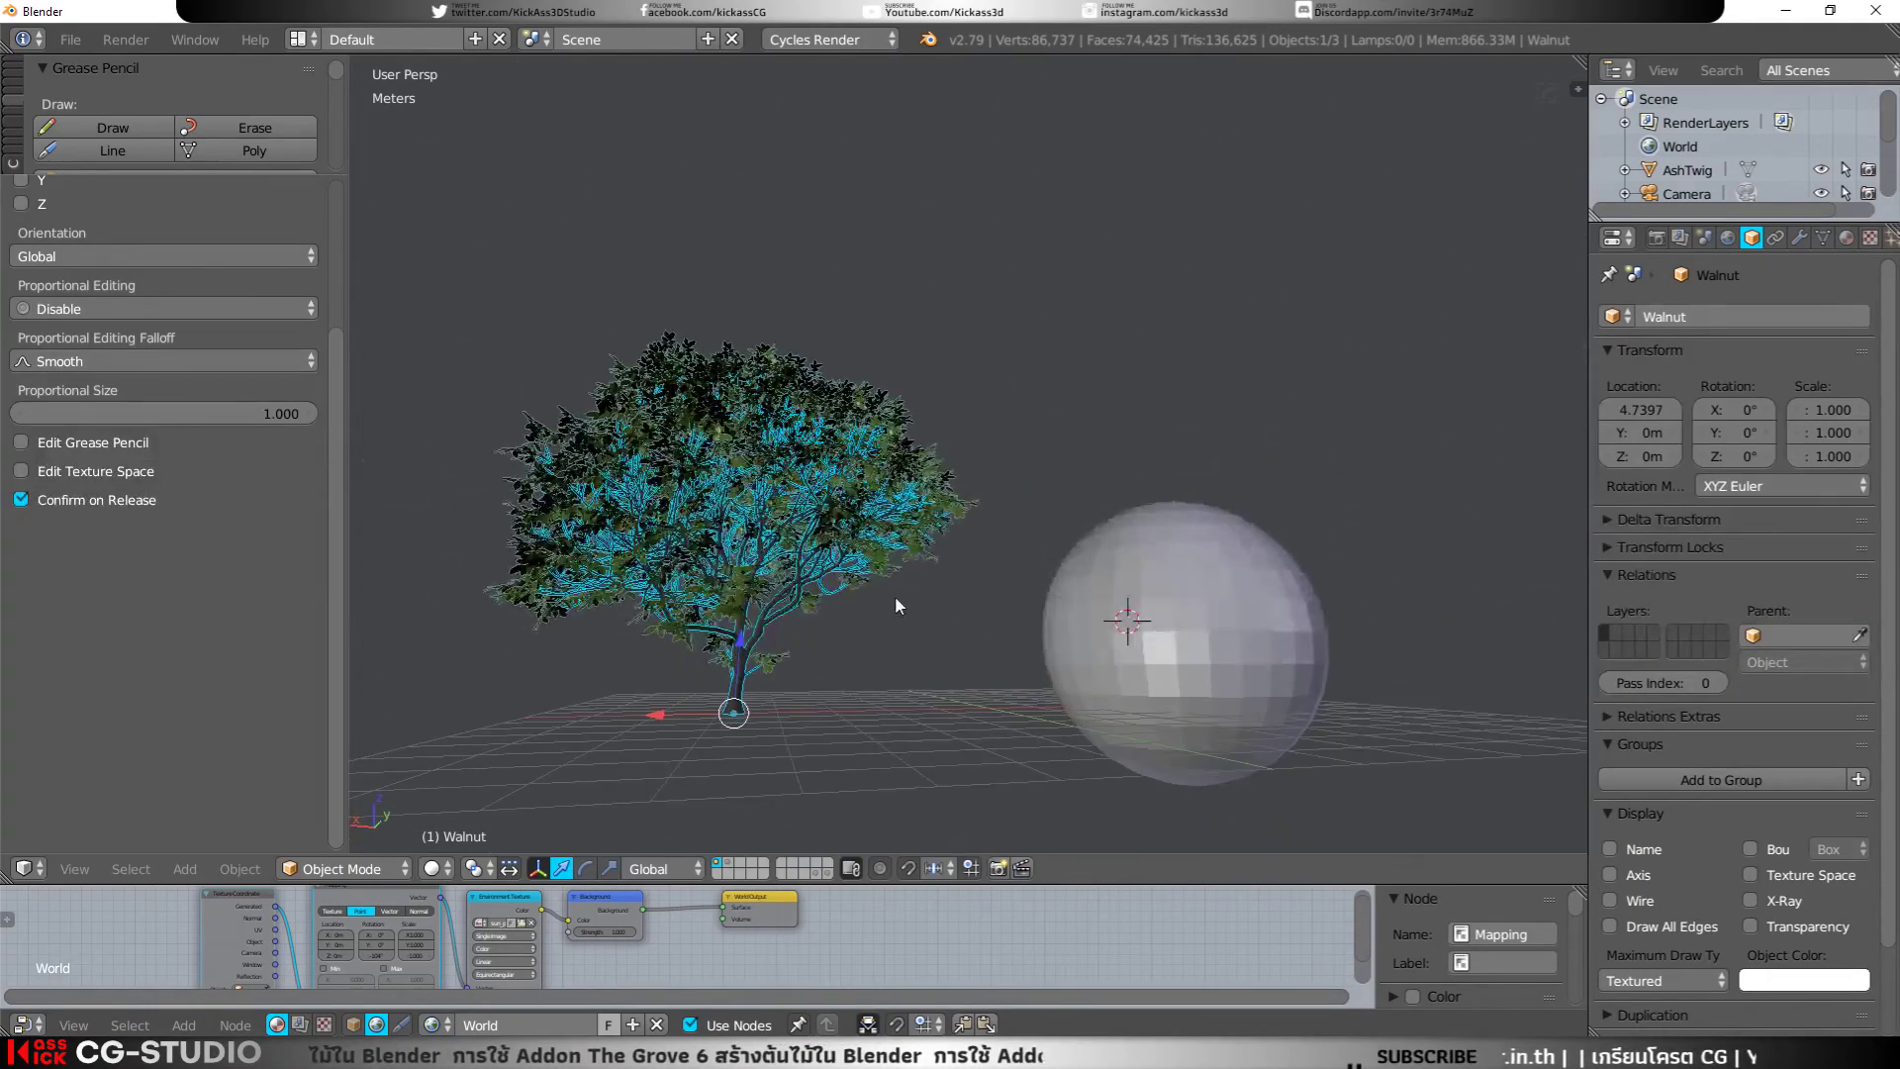
pyautogui.hotkey('ctrl', 'z')
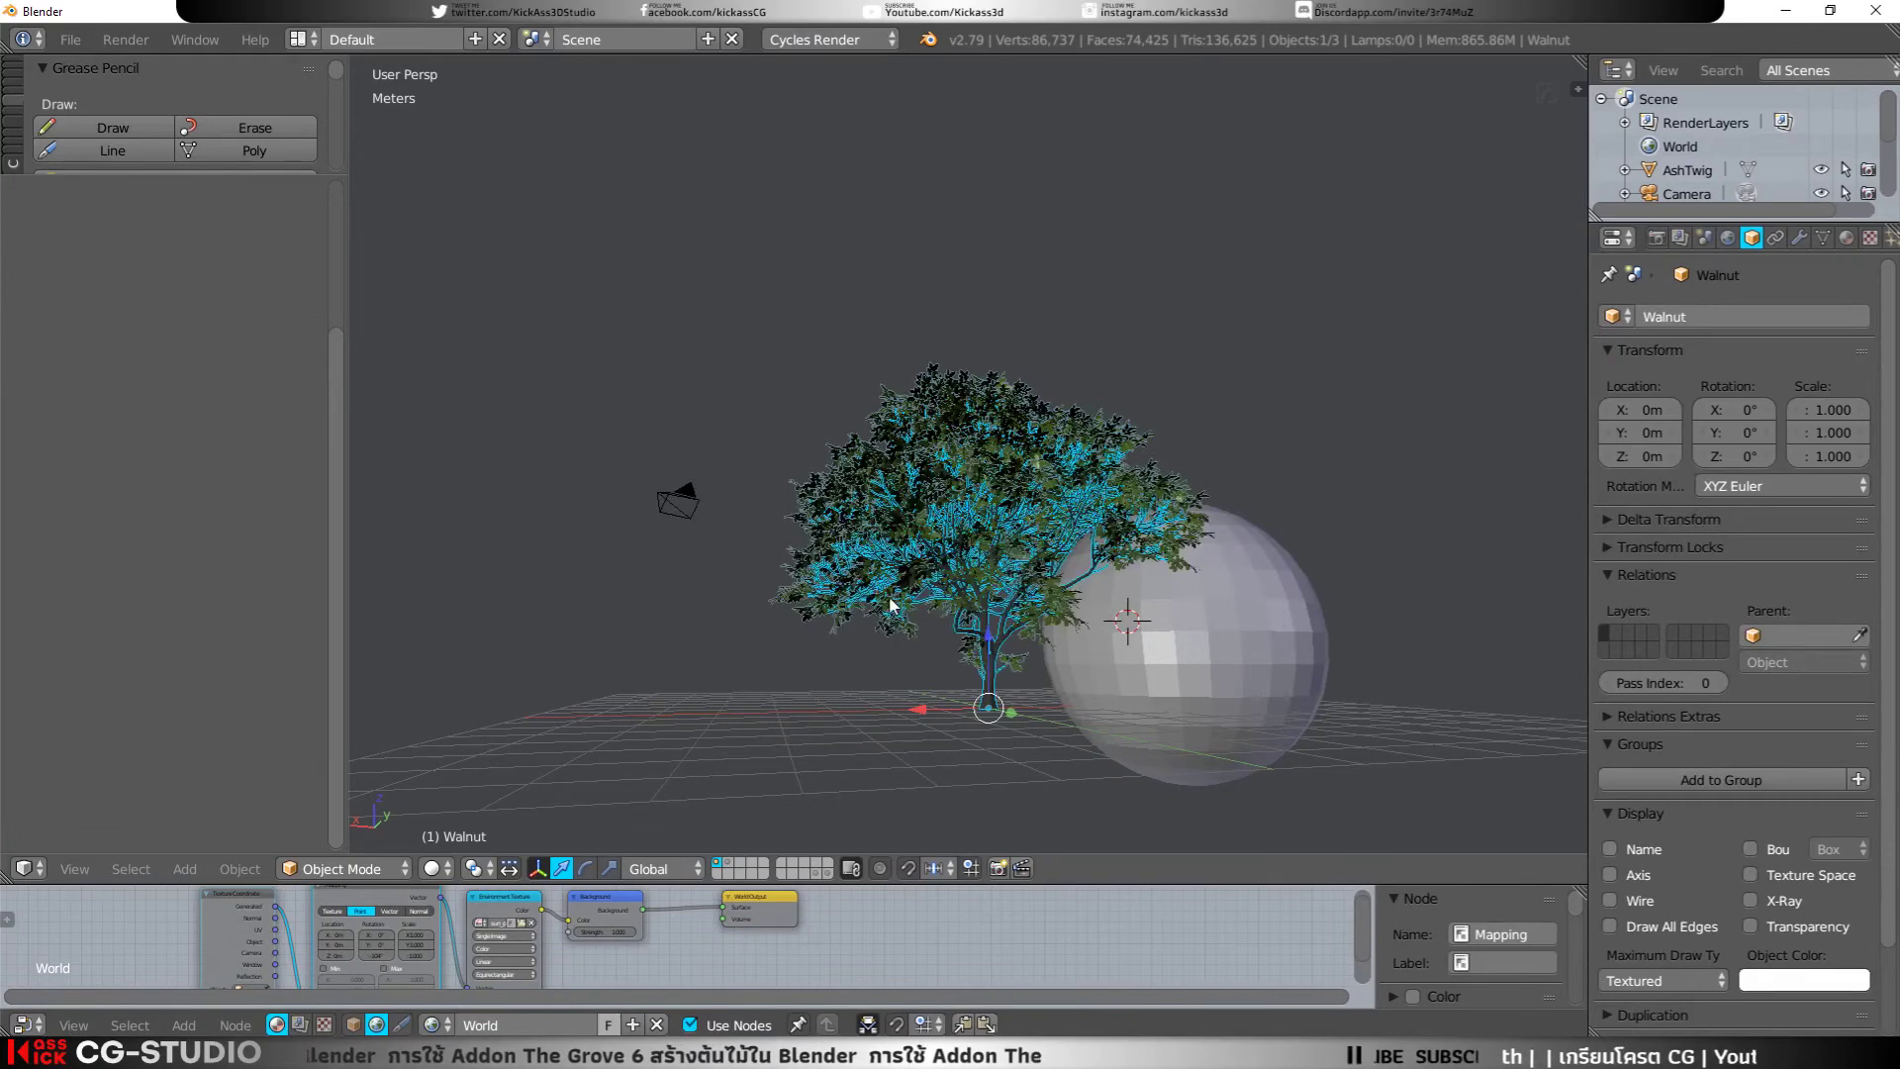
pyautogui.hotkey('ctrl', 'z')
# Step: Delete the grown walnut tree and select the sphere
pyautogui.rightClick(972, 697)
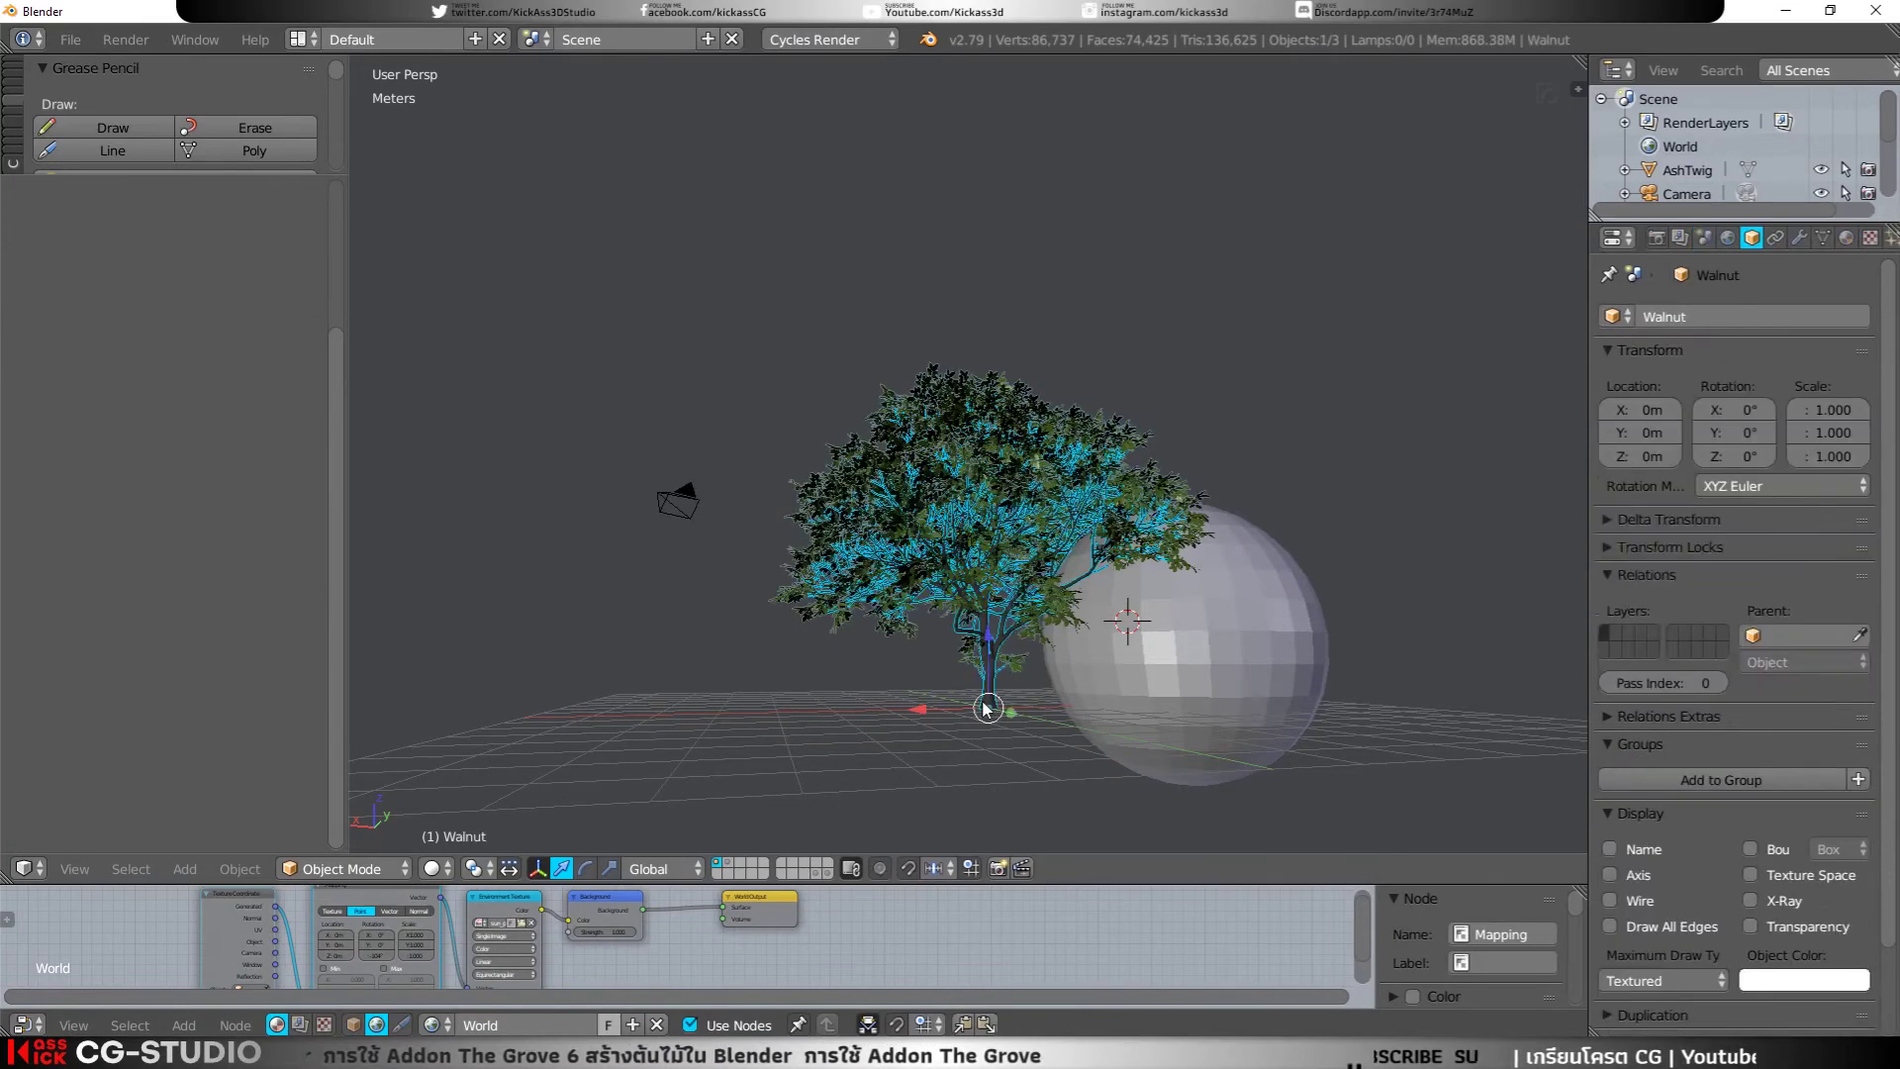
pyautogui.press('x')
pyautogui.click(975, 704)
pyautogui.rightClick(1091, 684)
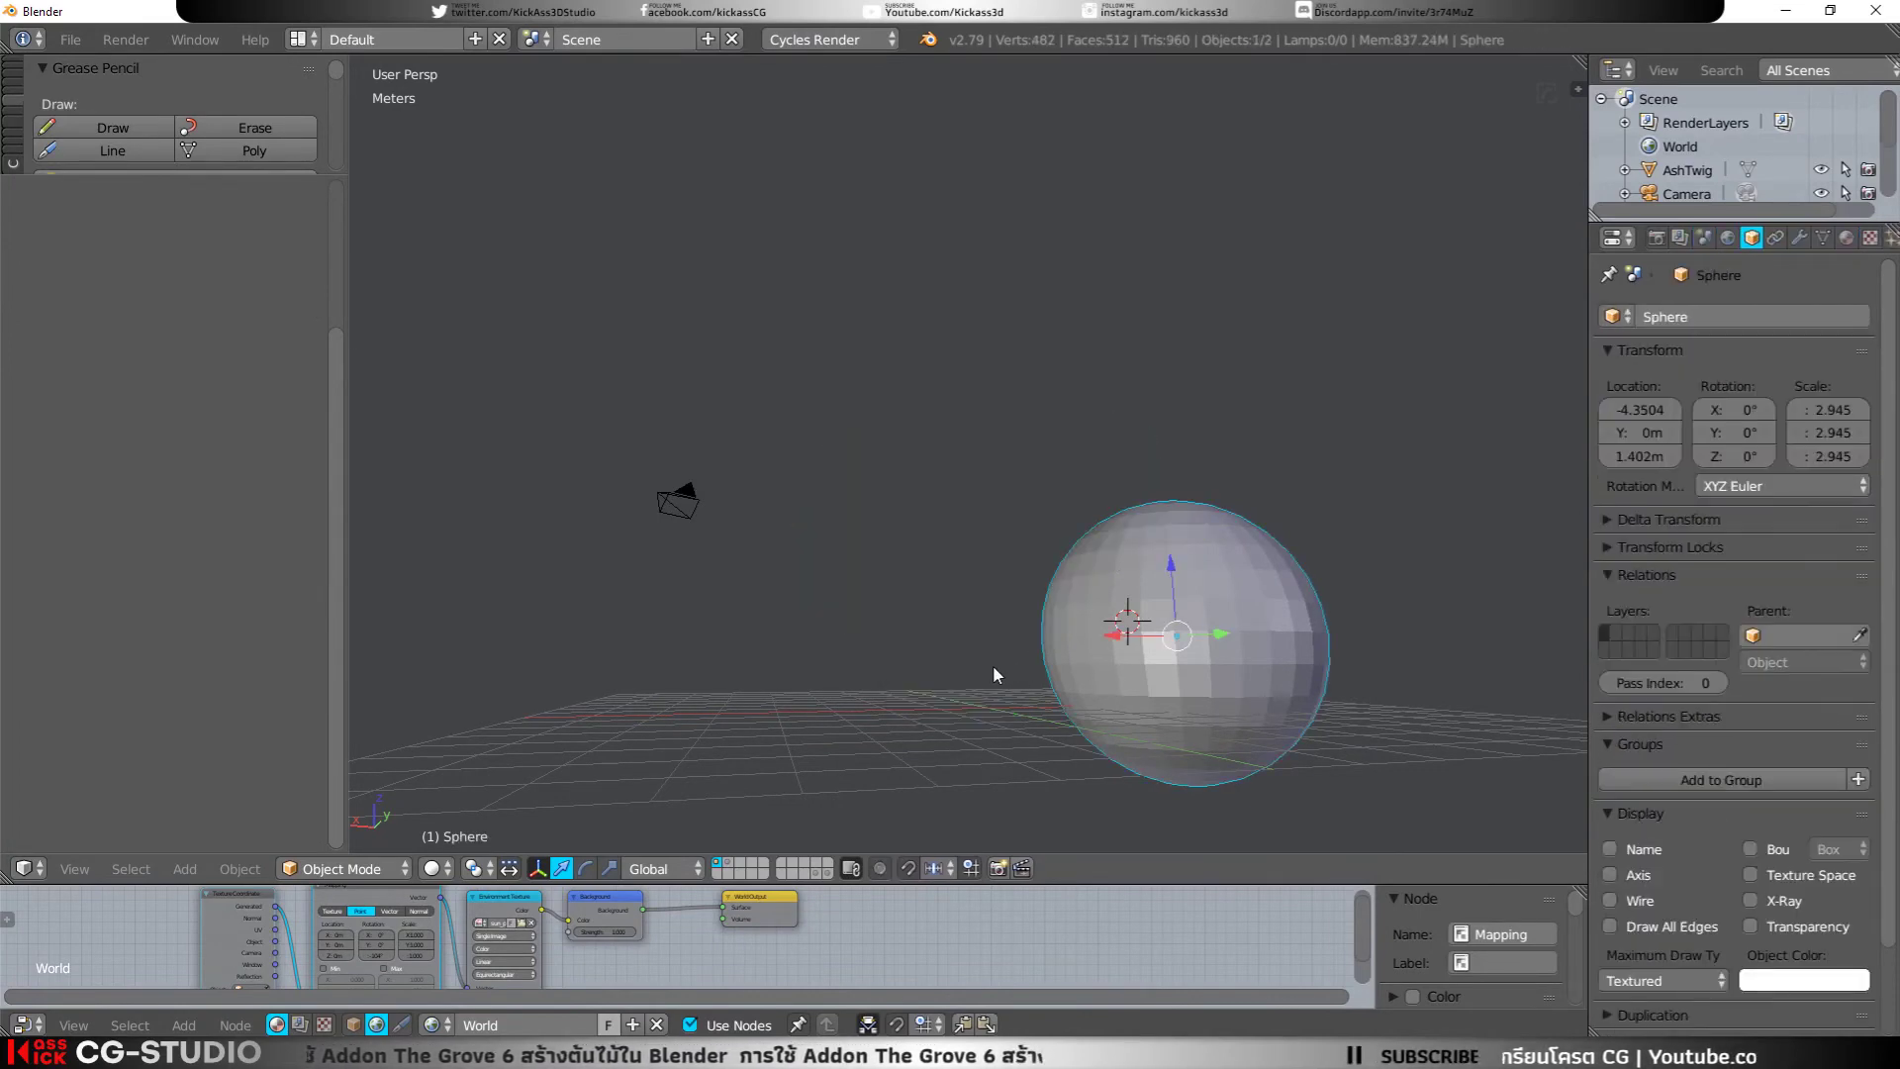
pyautogui.press('space')
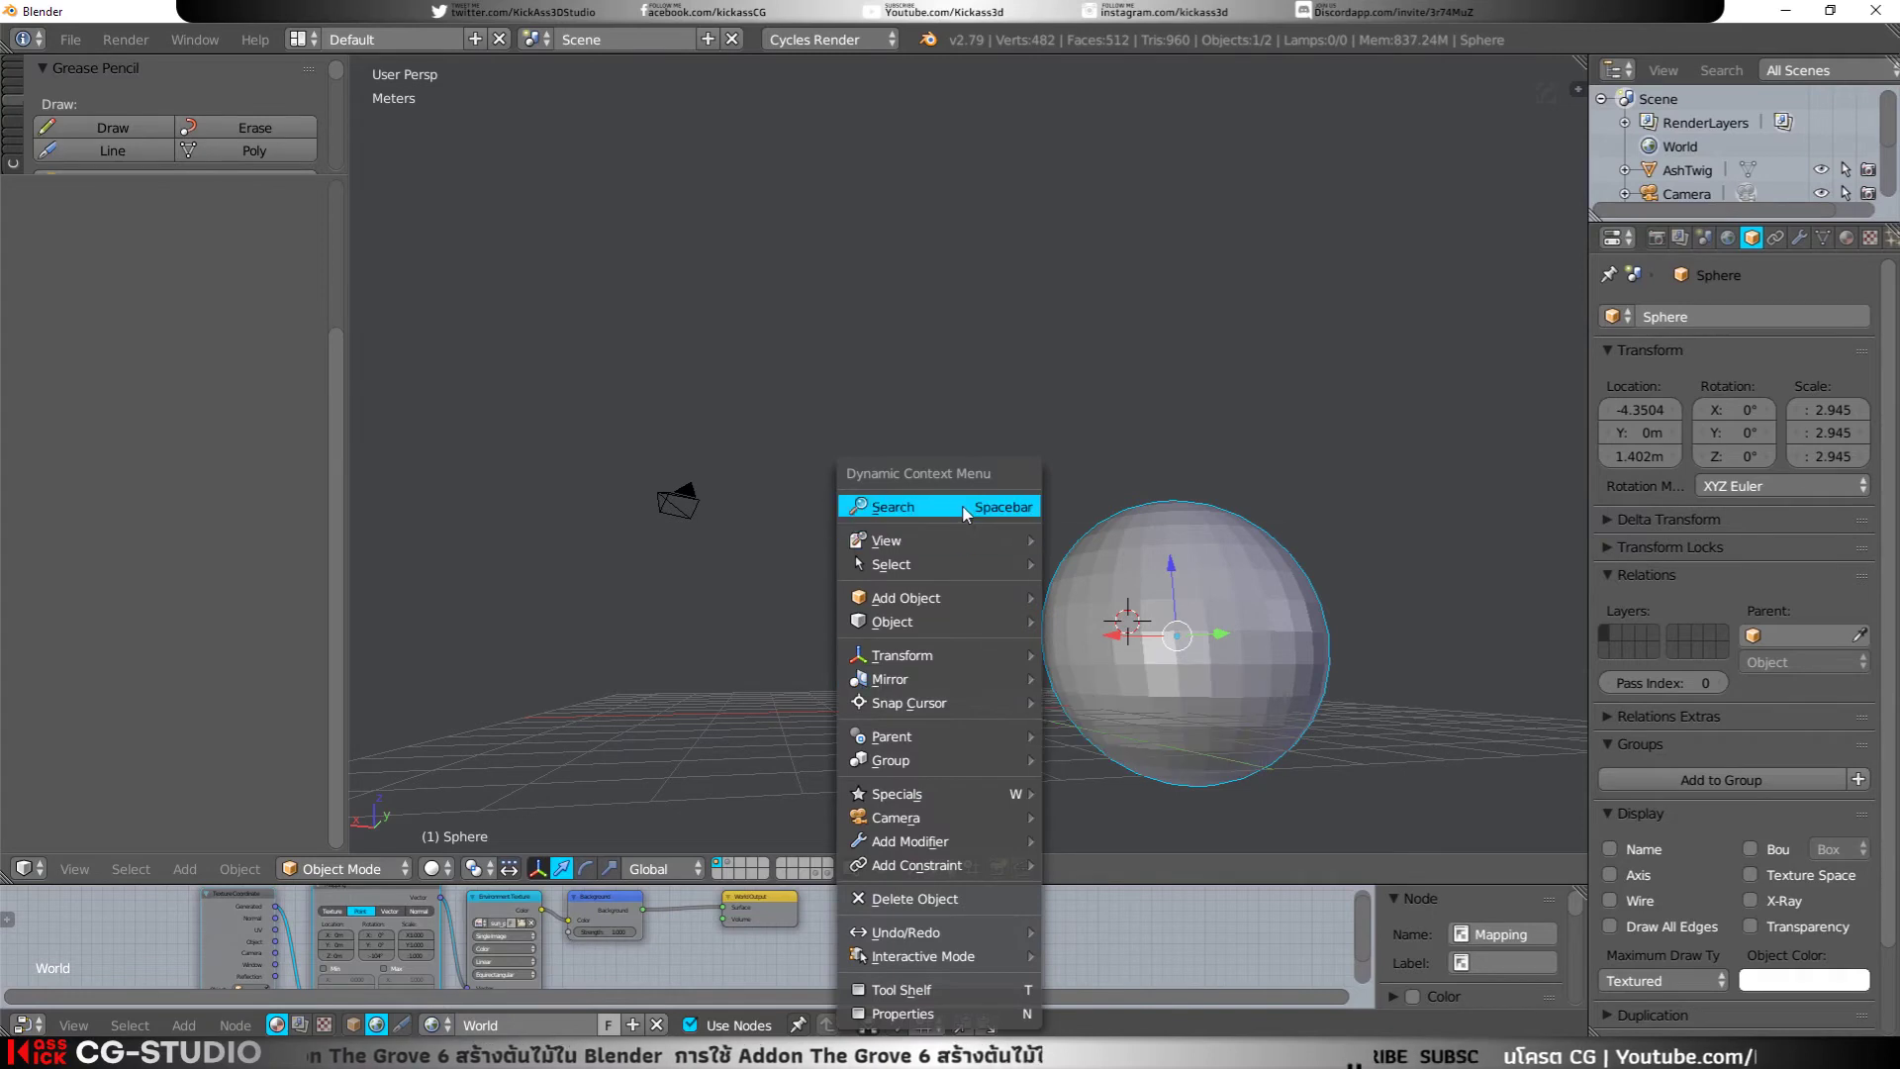
pyautogui.moveTo(908, 702)
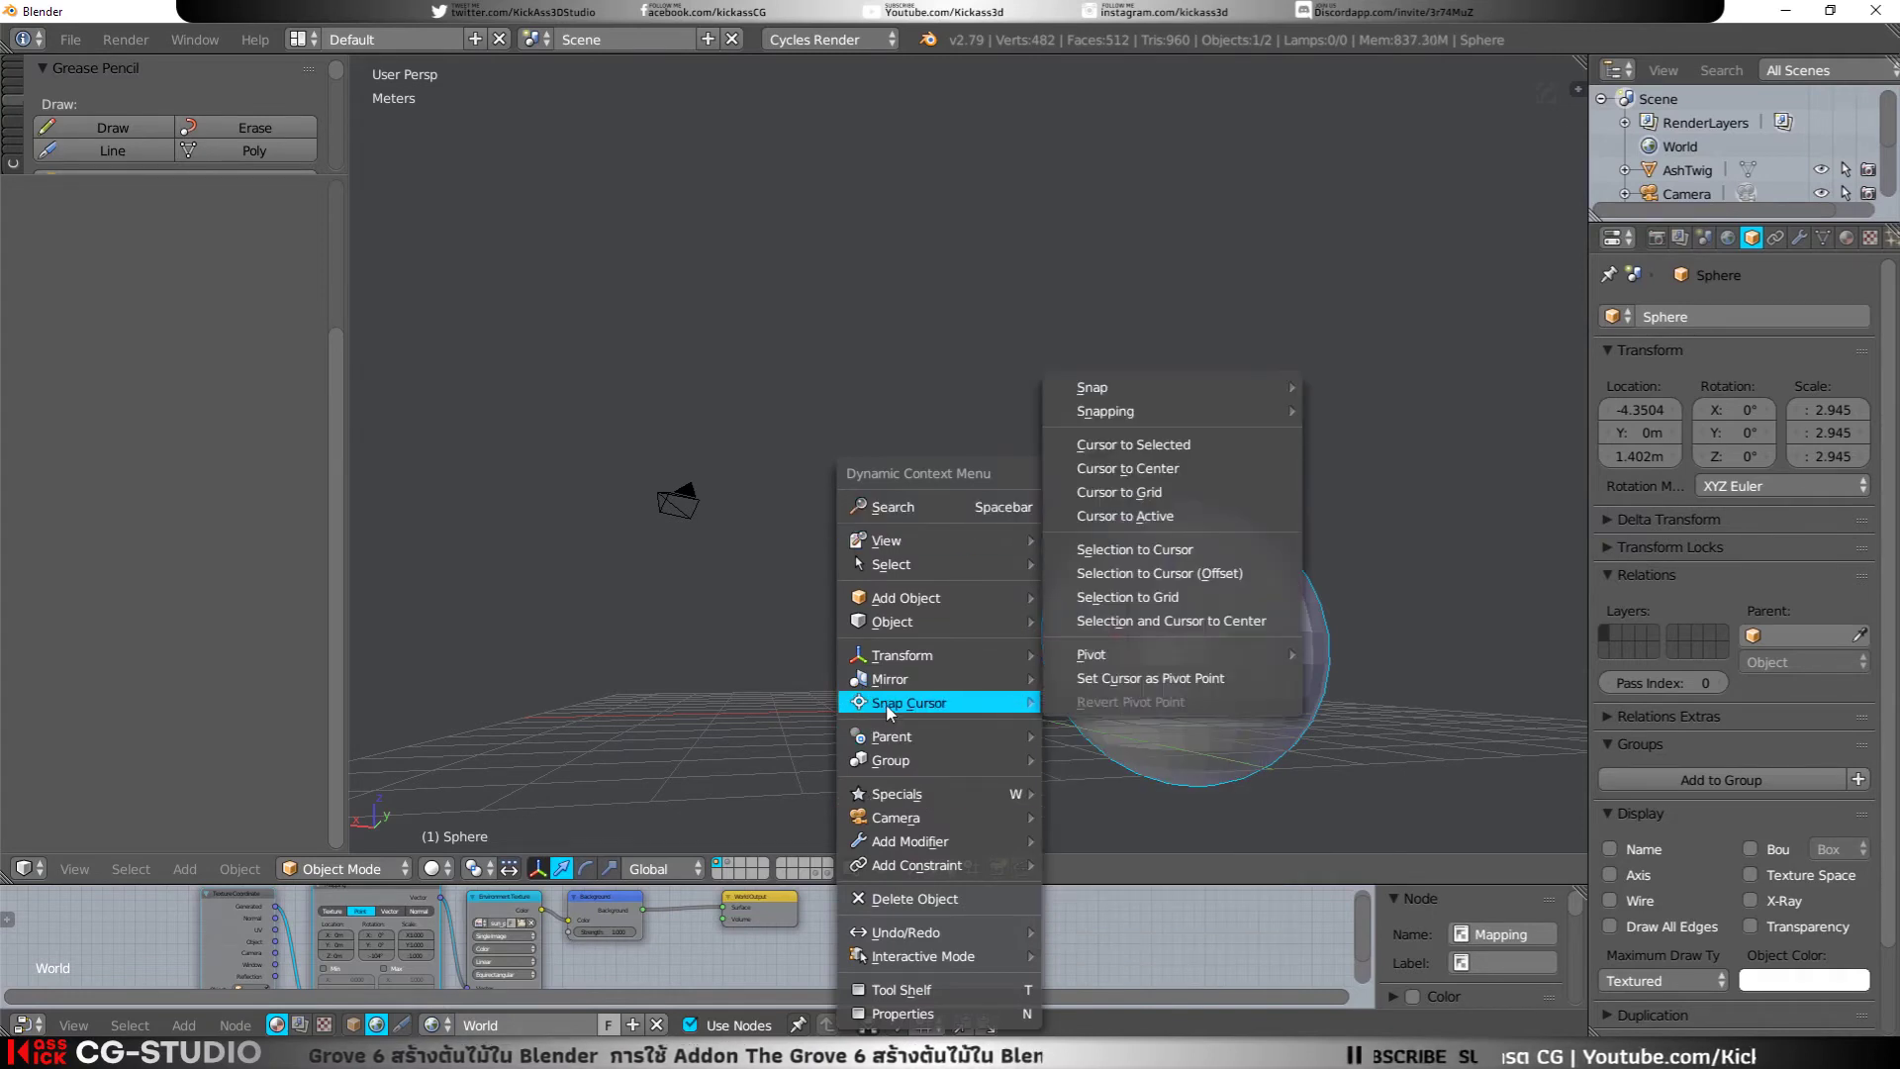
pyautogui.press('Escape')
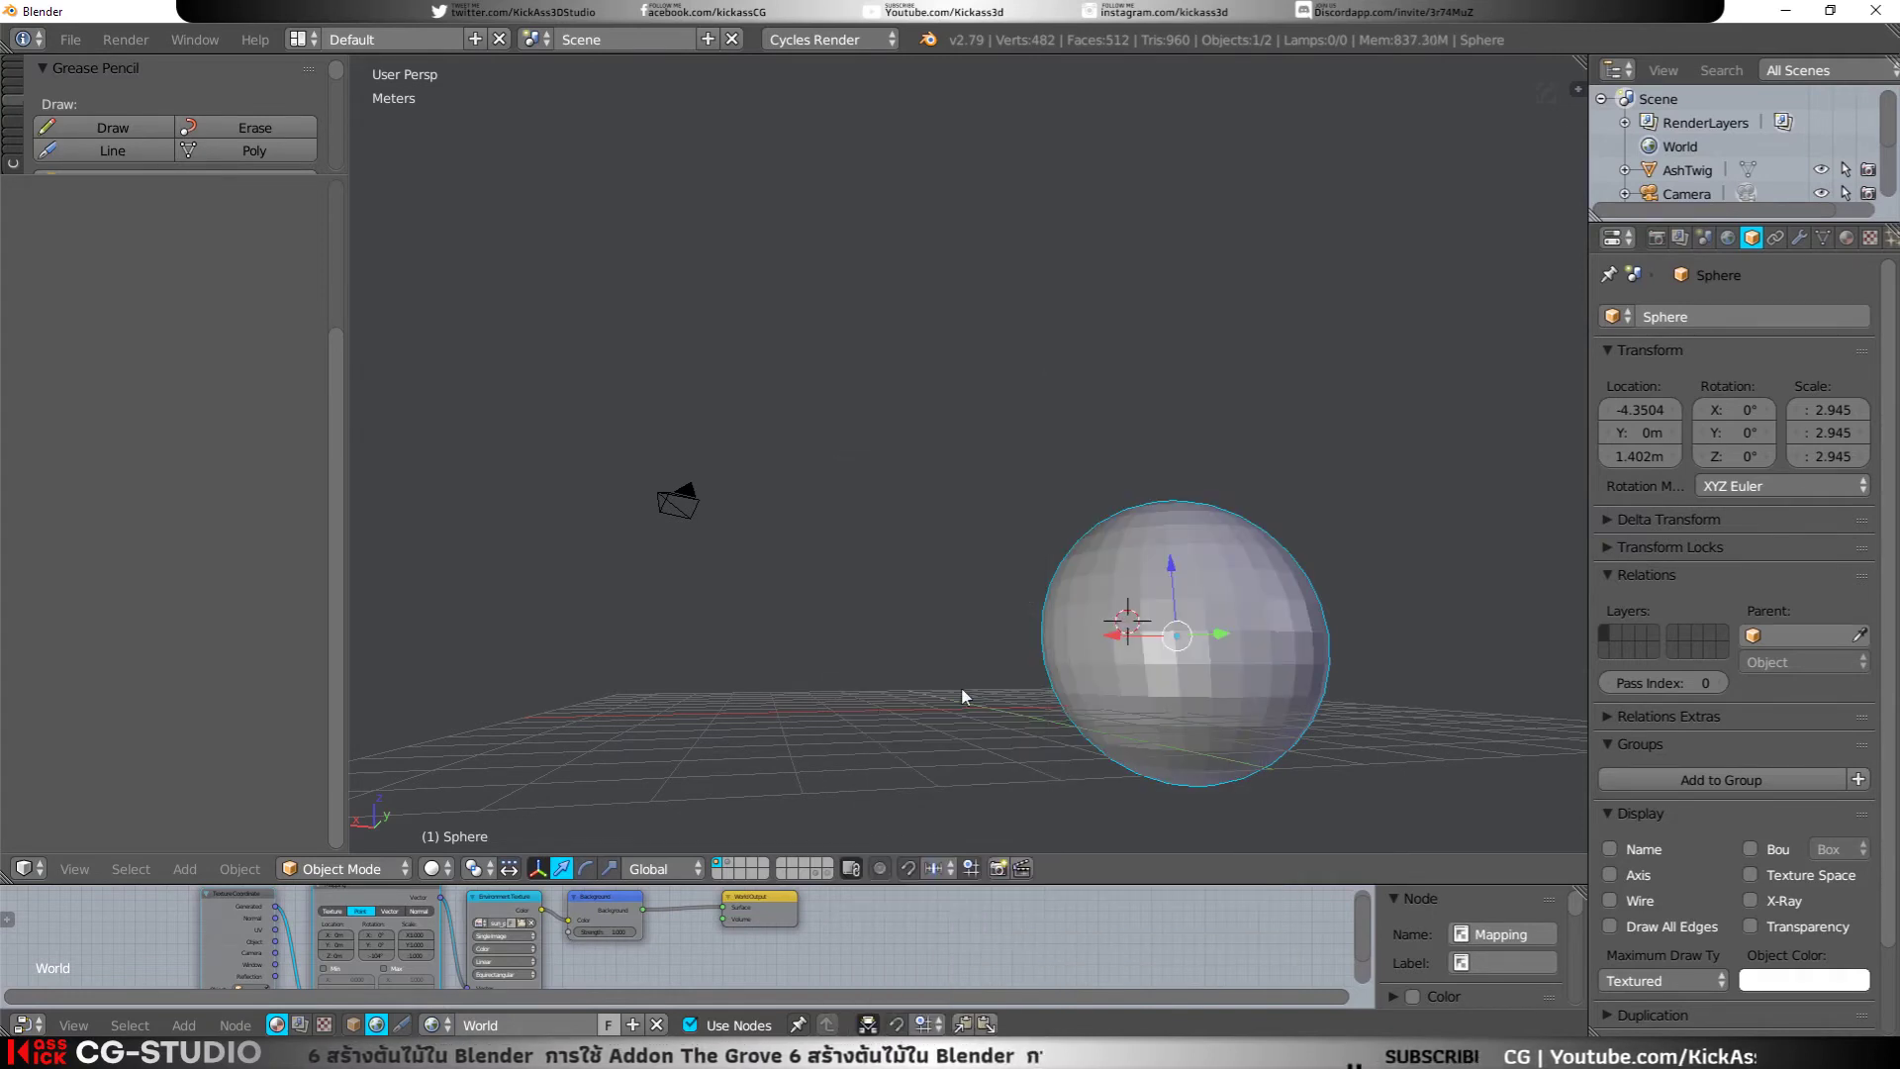
pyautogui.moveTo(962, 691); pyautogui.dragTo(985, 742, button='middle')
# Step: Snap the 3D cursor to the world origin and add a Grove Walnut tree there
pyautogui.hotkey('shift', 'a')
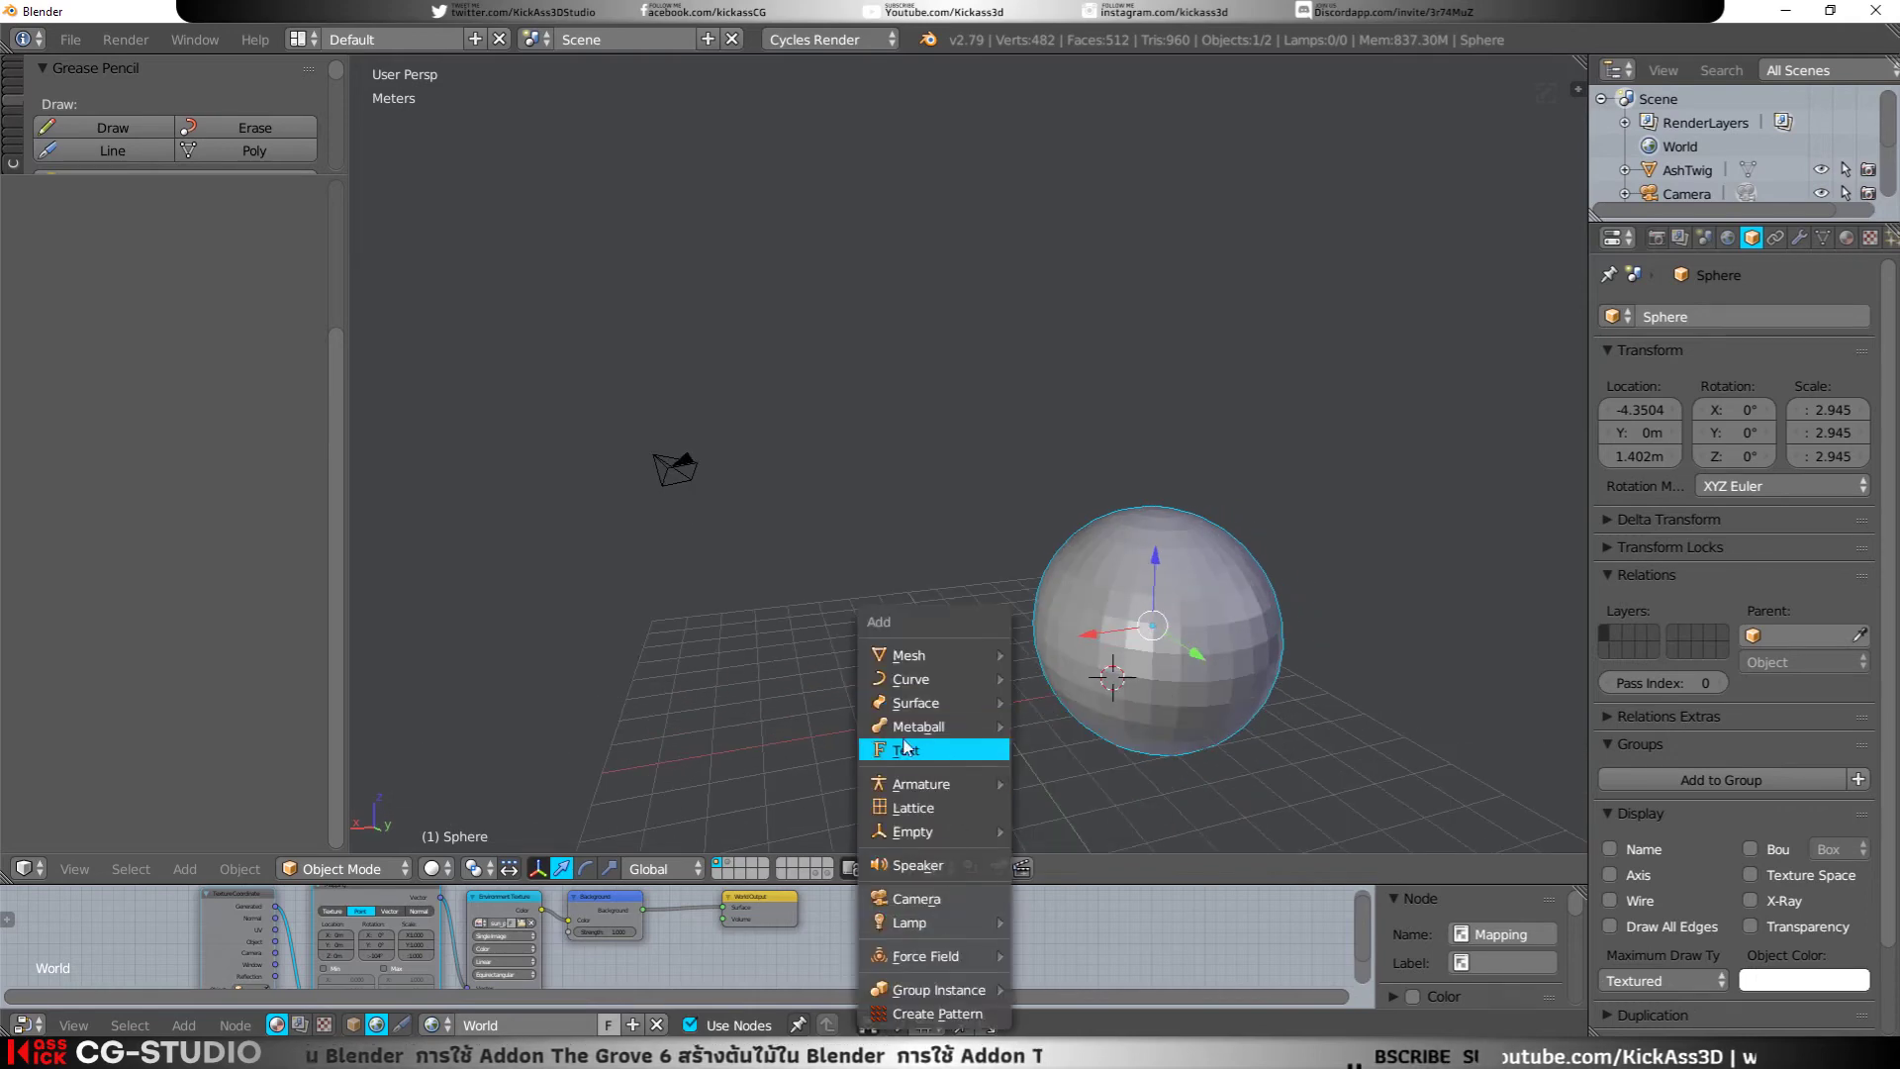
pyautogui.press('space')
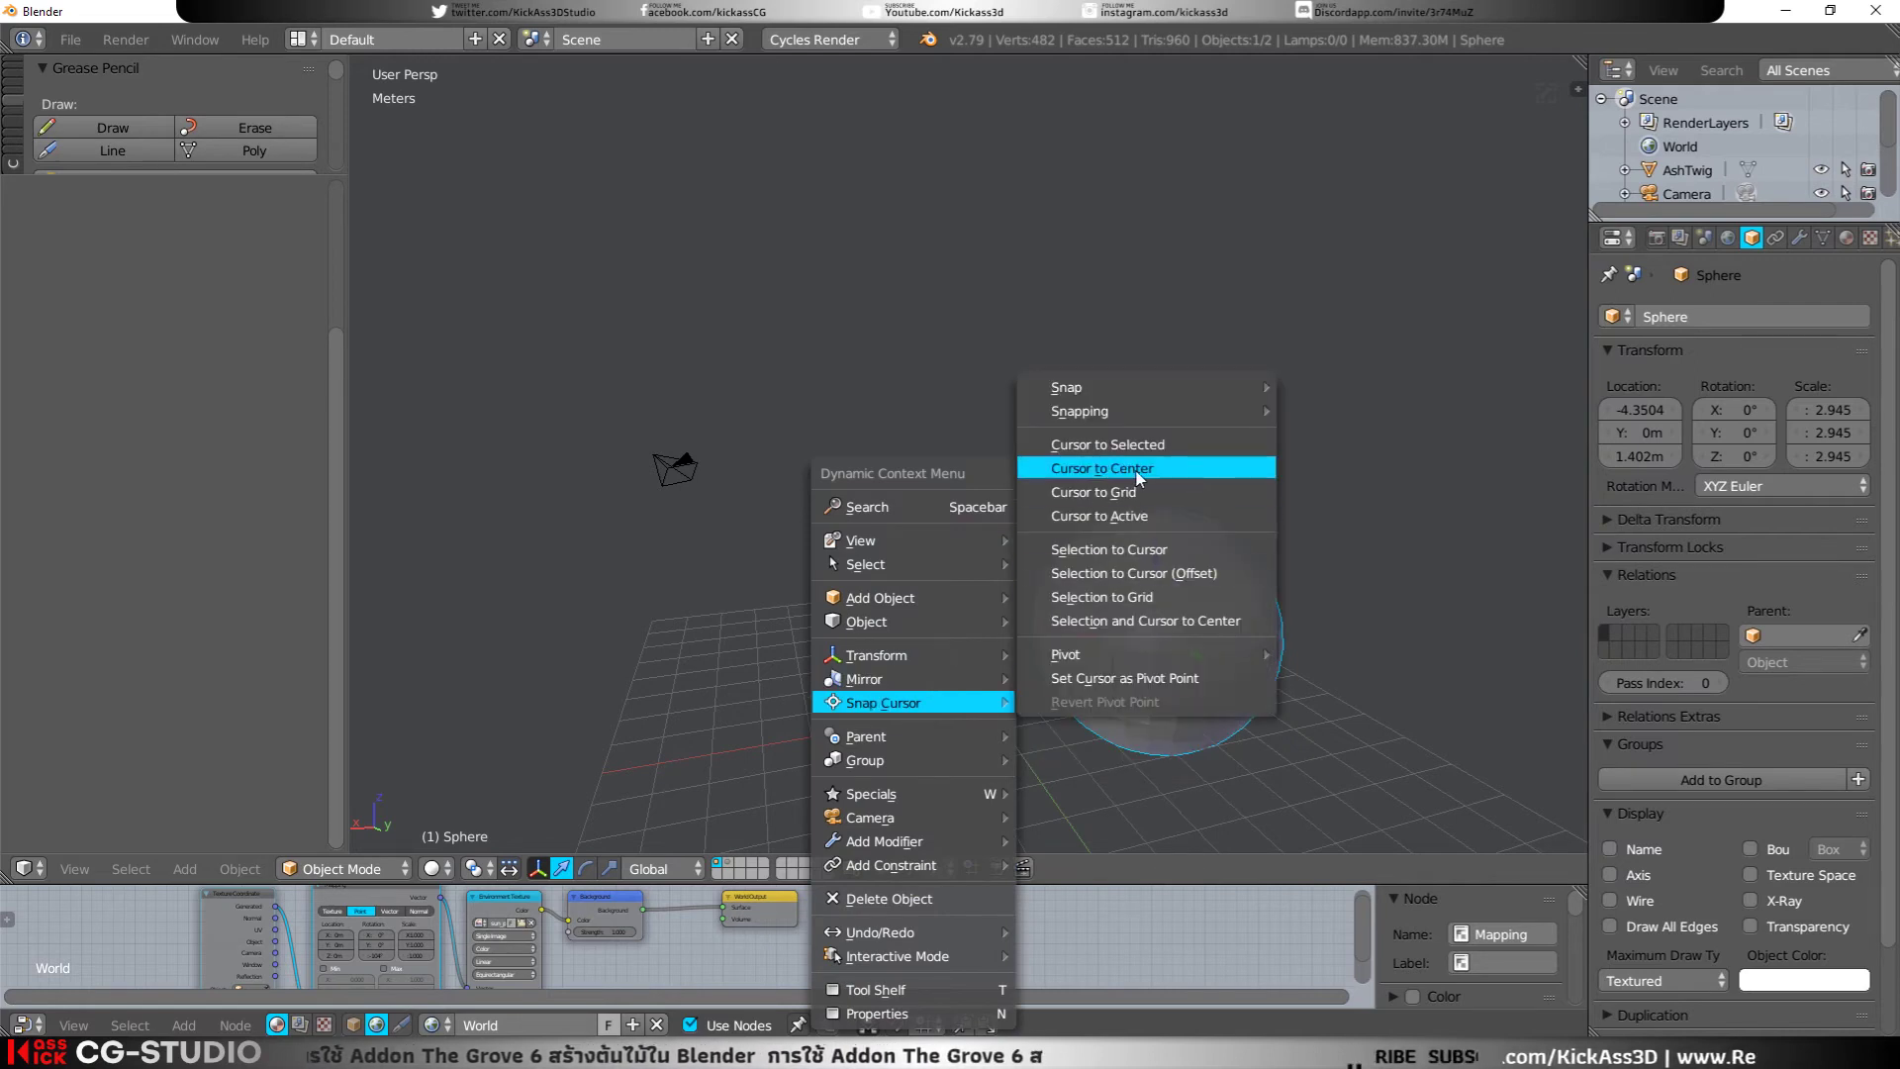
pyautogui.click(1136, 475)
pyautogui.hotkey('shift', 'a')
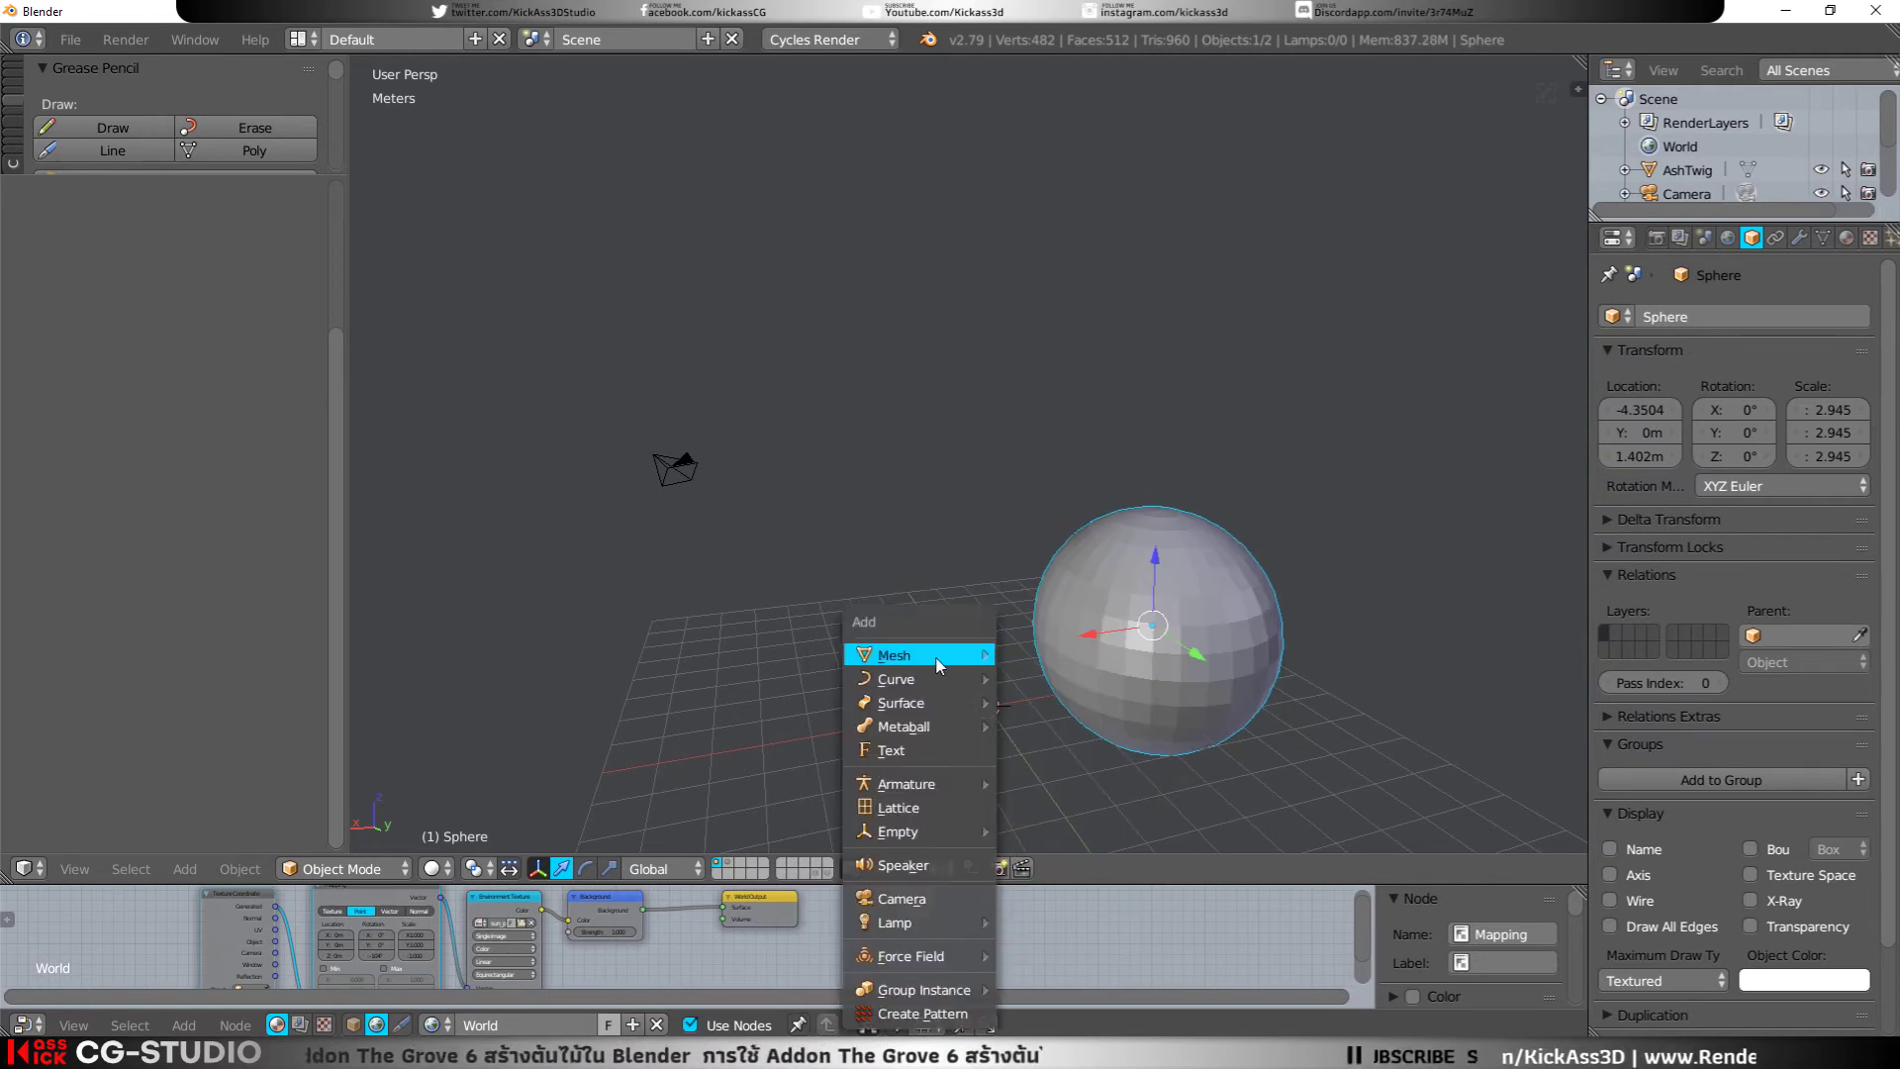
pyautogui.click(1055, 935)
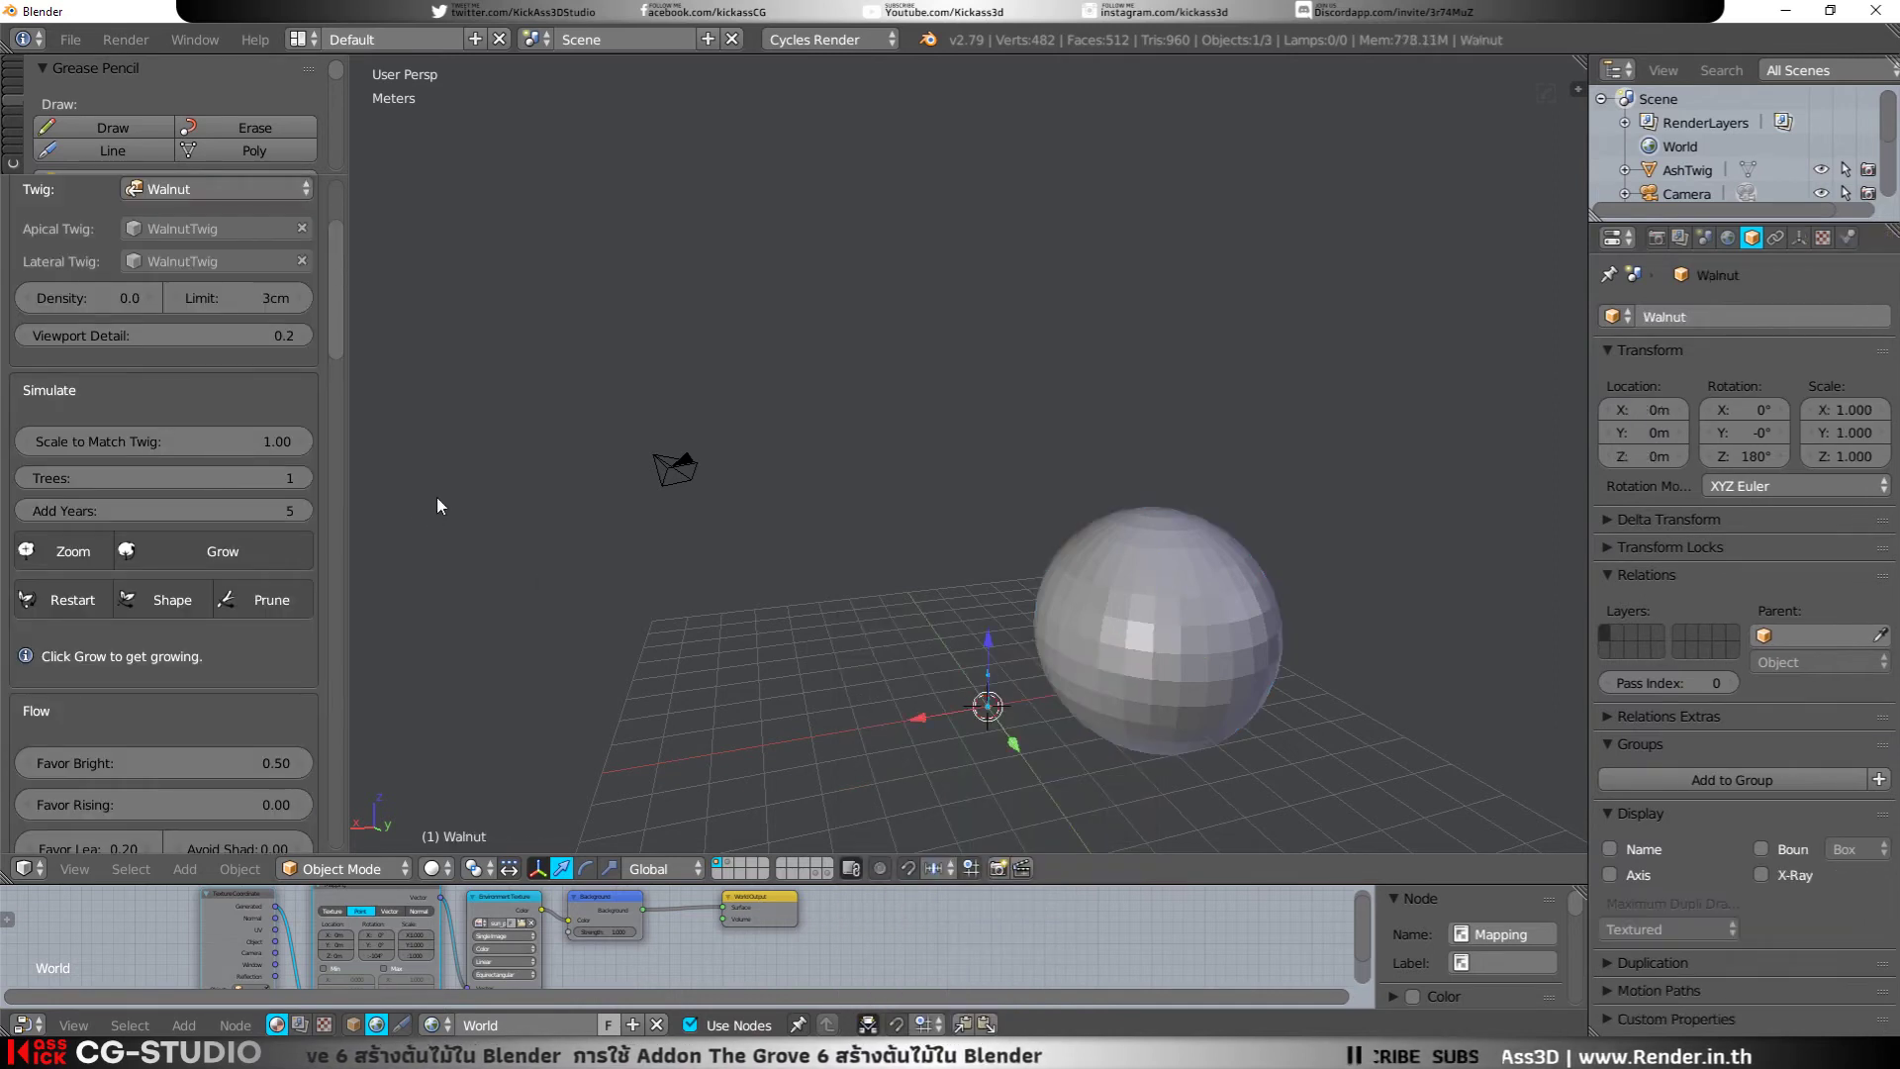
# Step: Open the tree's reaction force choices and shift the Walnut tree along X to -4.6001
pyautogui.scroll(-3, 437, 496)
pyautogui.scroll(-4, 168, 475)
pyautogui.scroll(4, 1085, 643)
pyautogui.scroll(1, 1085, 643)
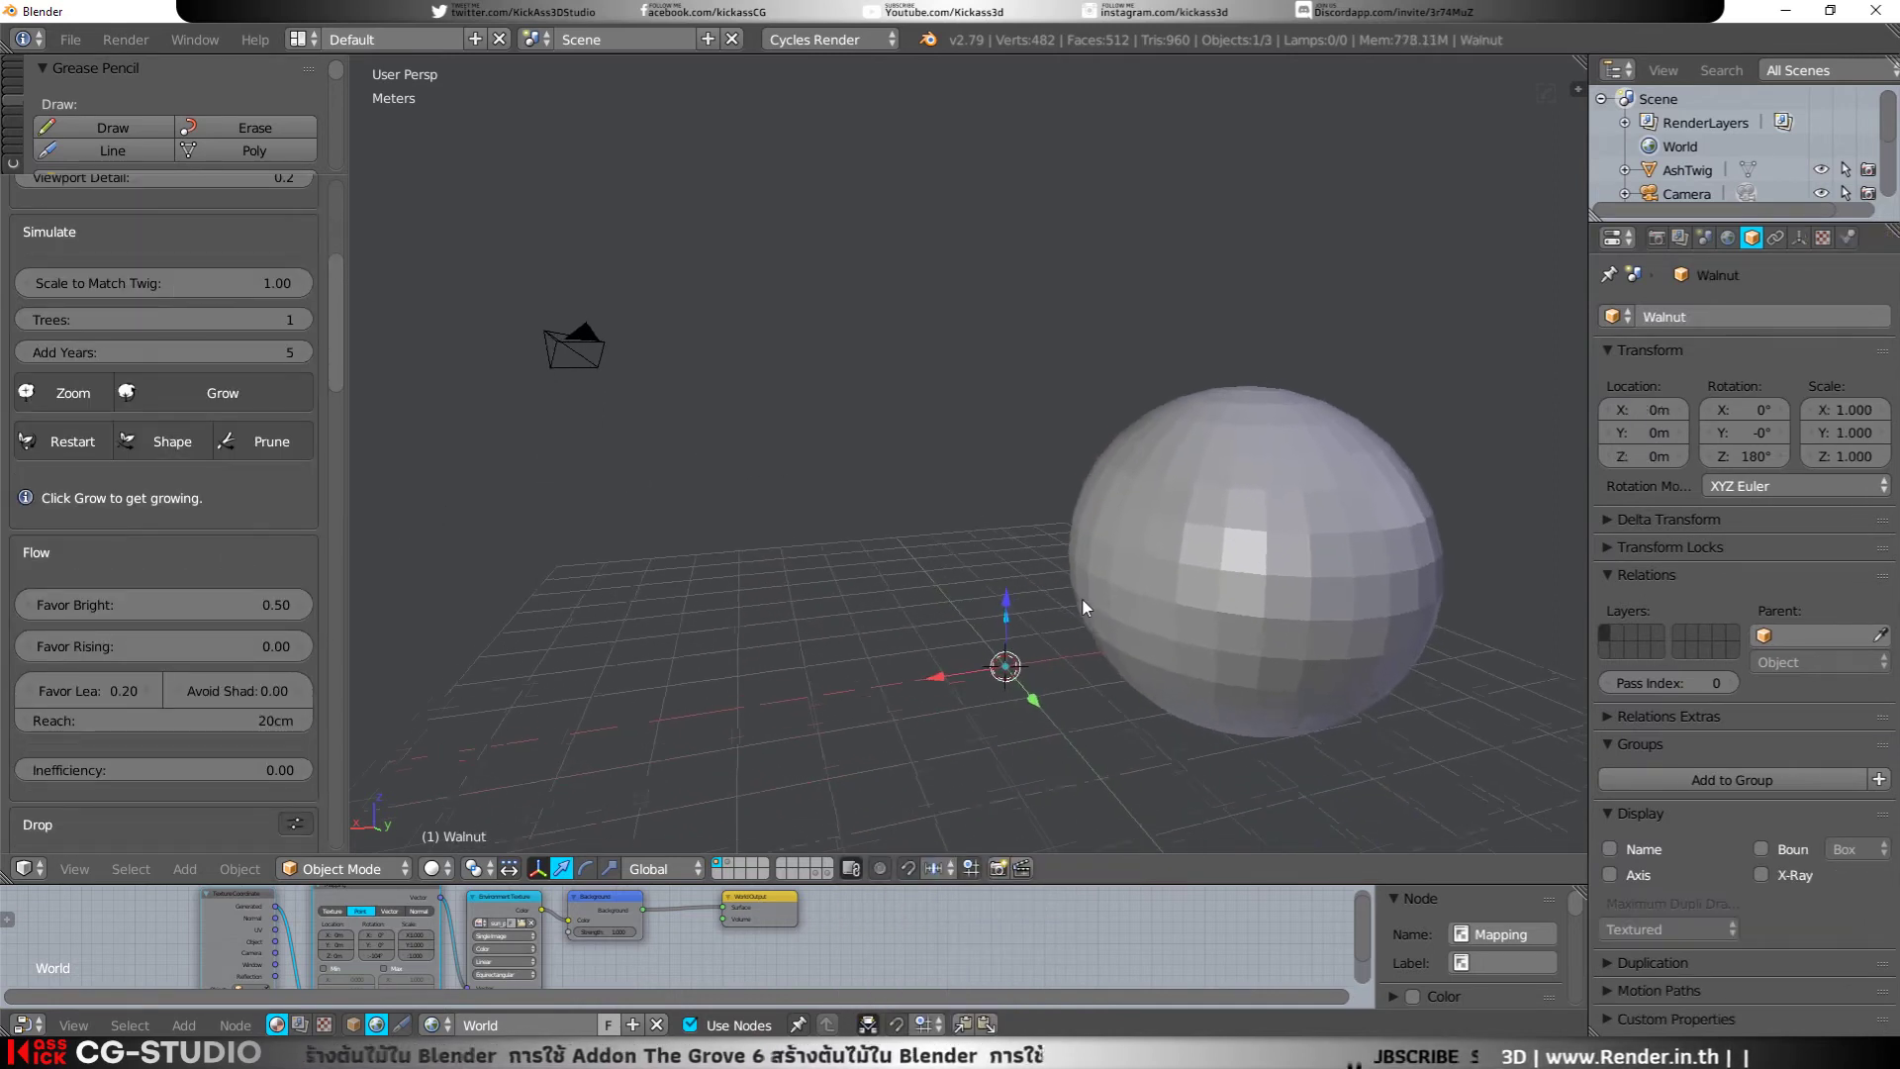
pyautogui.scroll(-3, 116, 590)
pyautogui.scroll(-4, 122, 584)
pyautogui.scroll(-4, 124, 585)
pyautogui.scroll(-3, 125, 585)
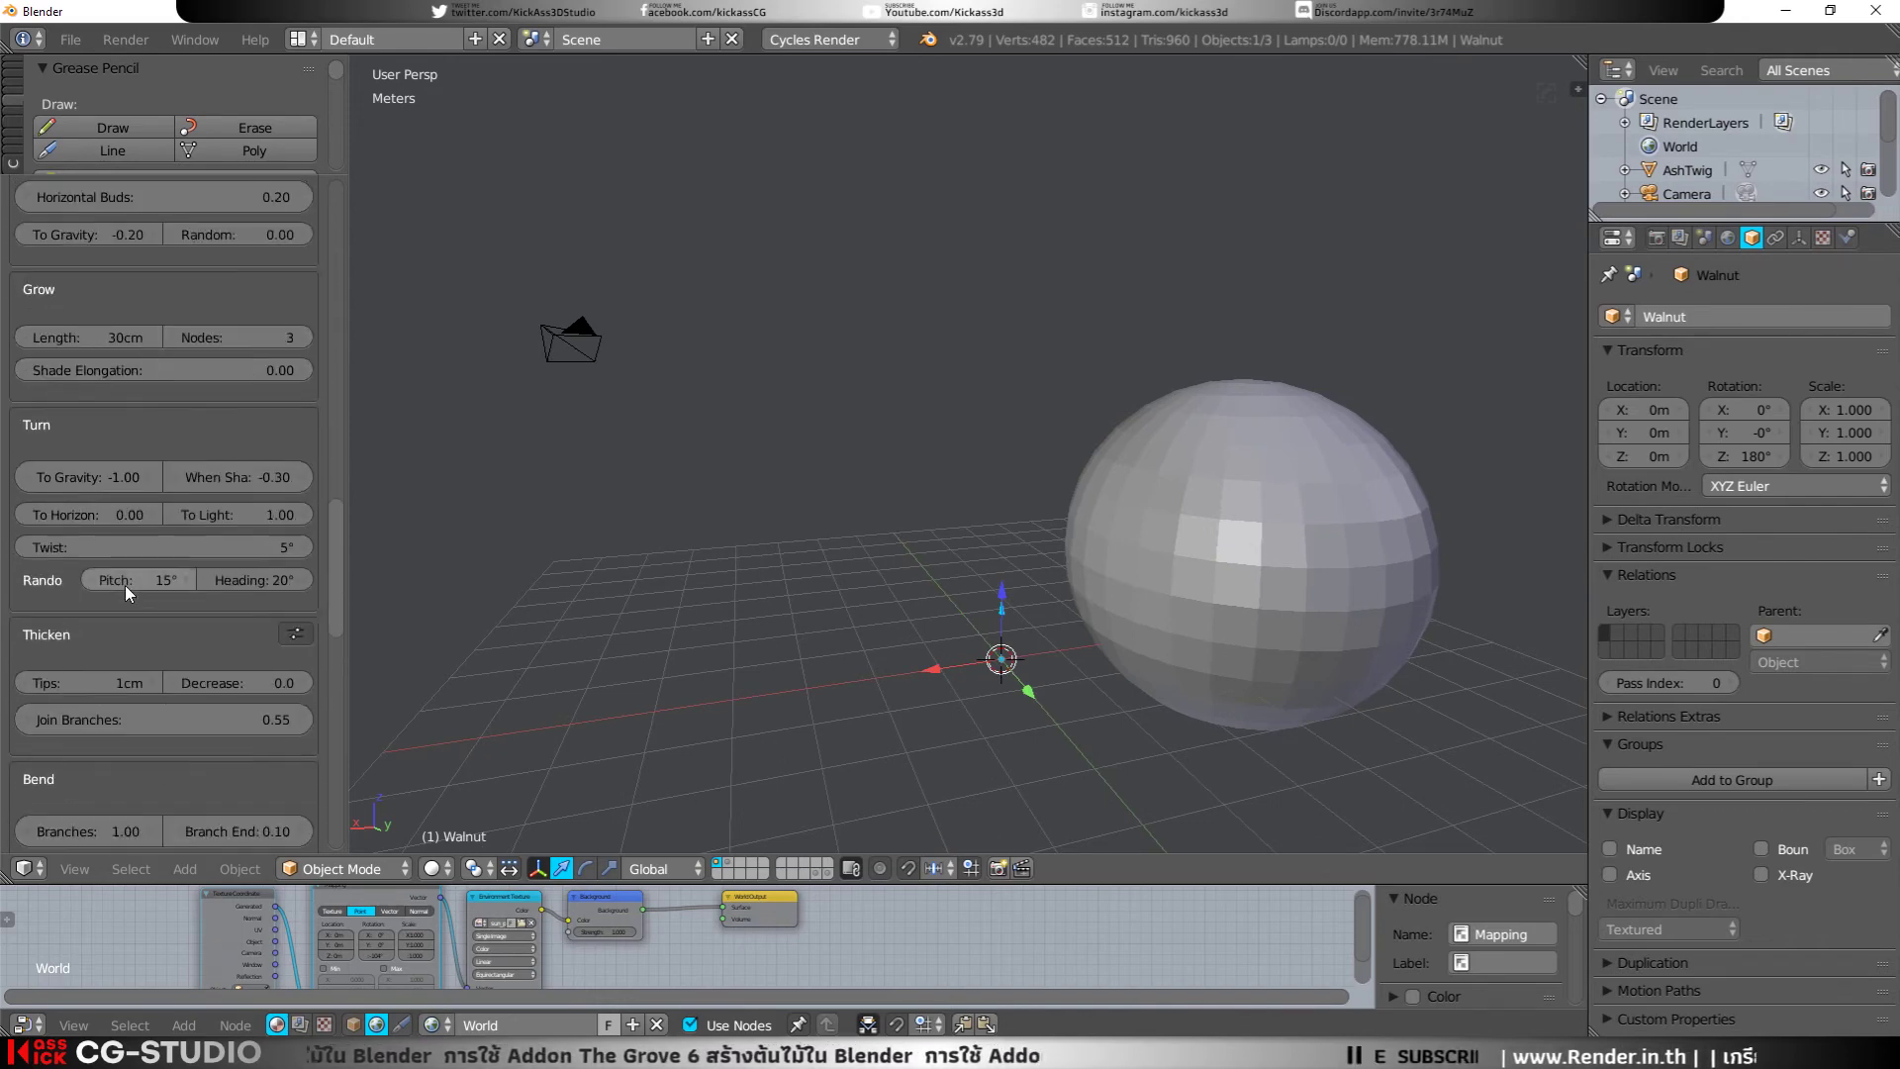
pyautogui.scroll(-8, 124, 585)
pyautogui.scroll(-7, 125, 585)
pyautogui.click(192, 485)
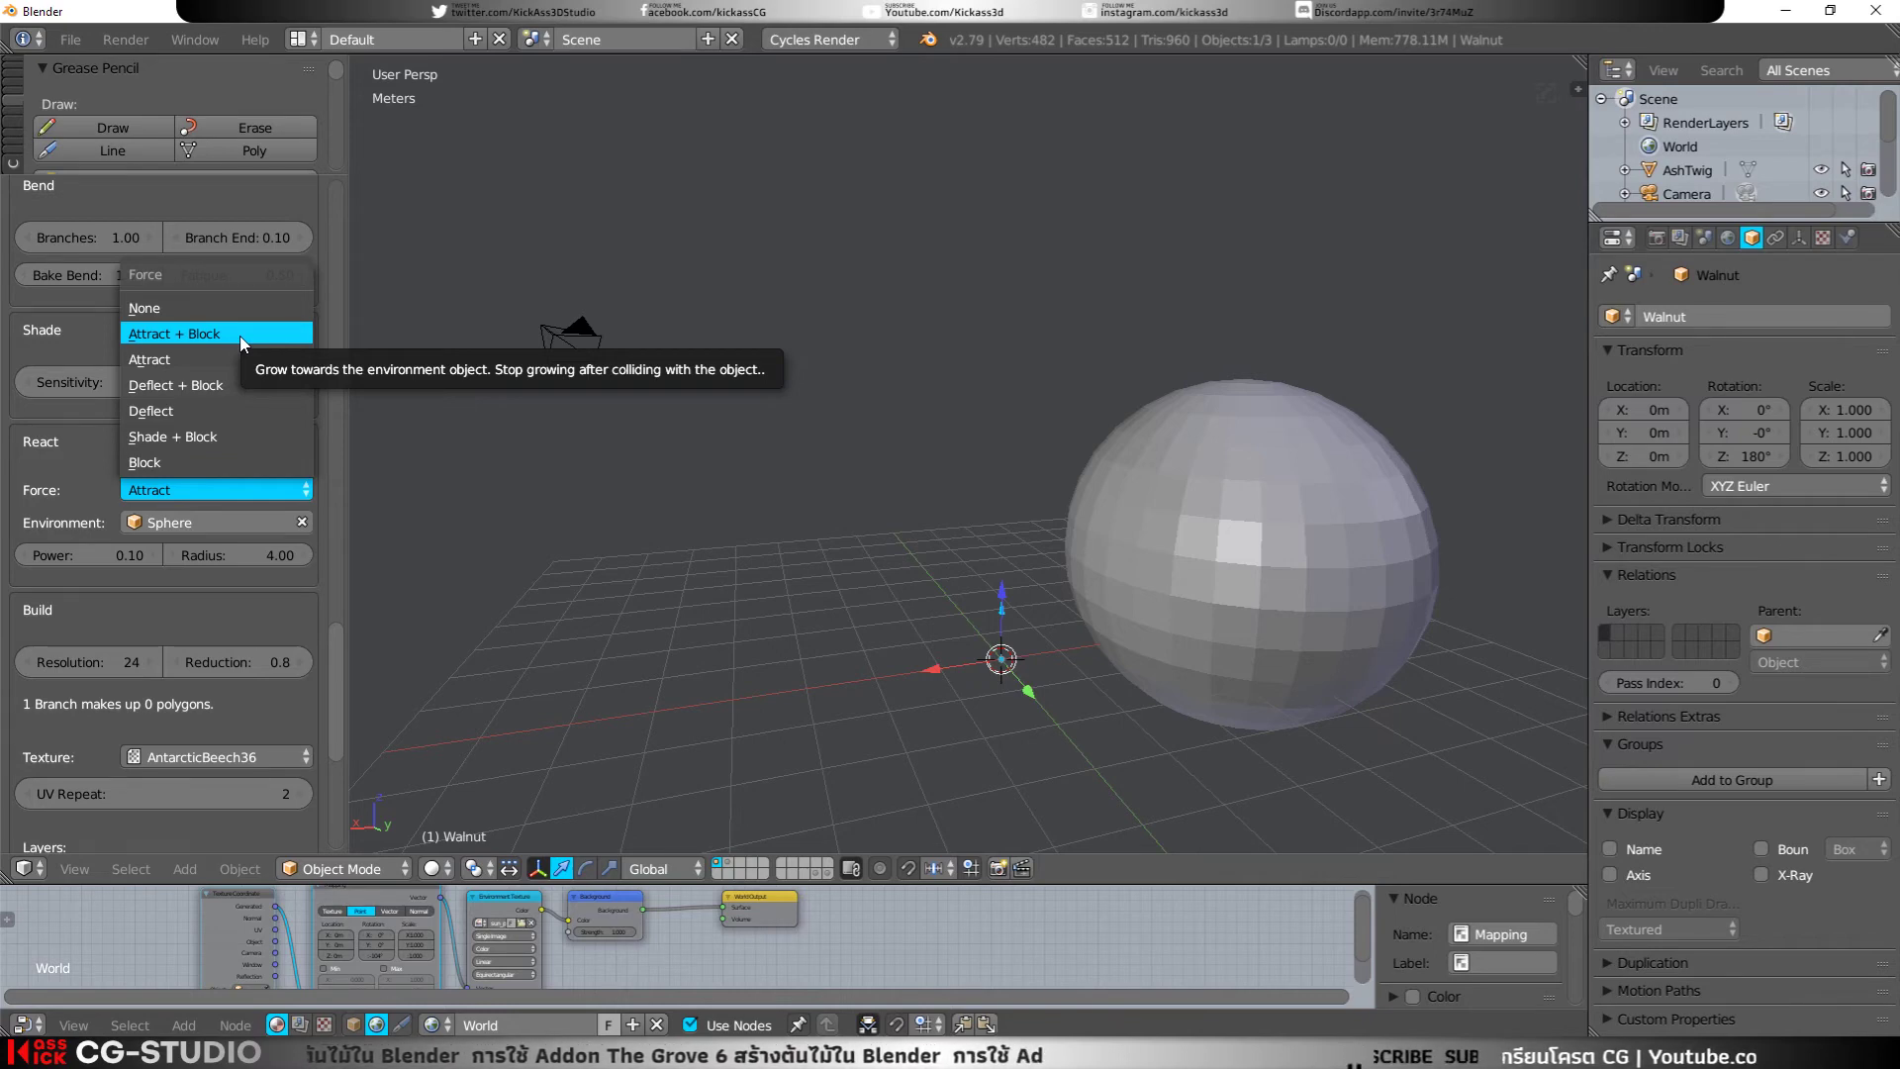
pyautogui.press('g')
pyautogui.press('x')
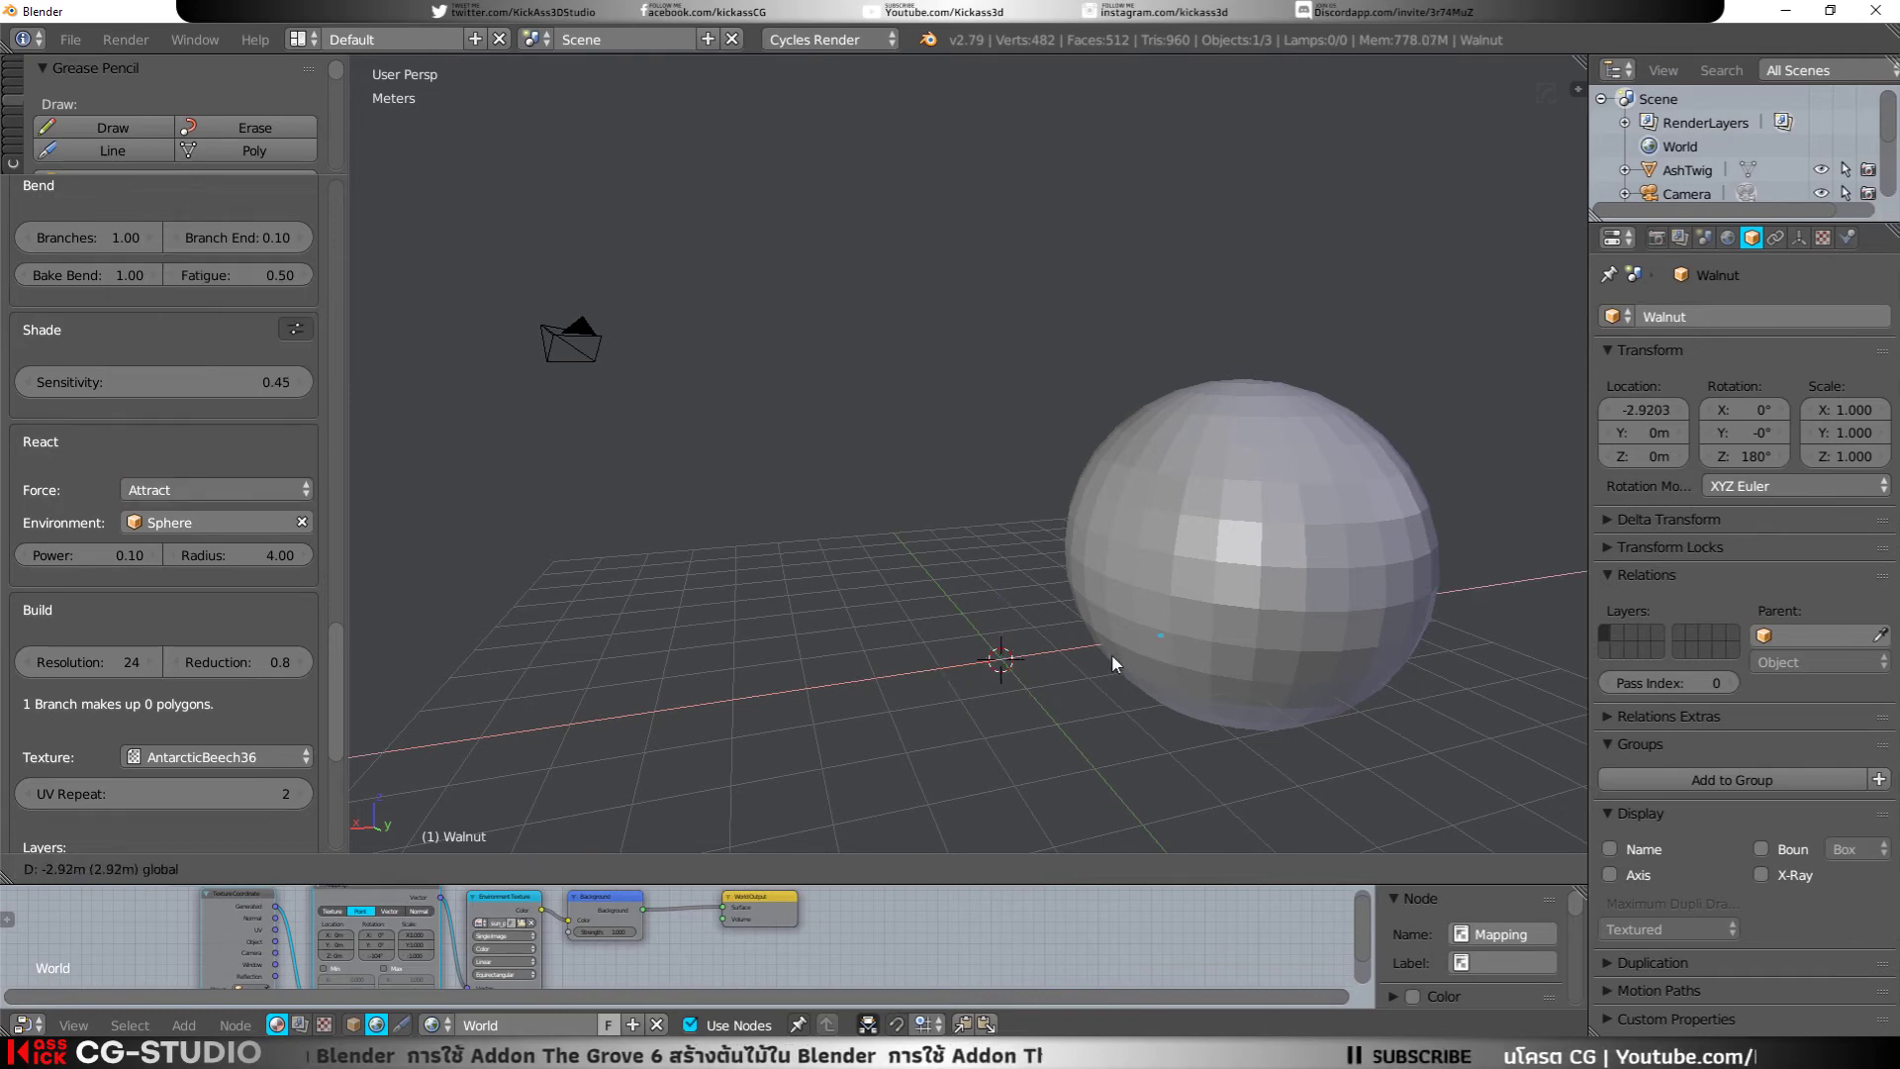
pyautogui.click(1189, 649)
# Step: Set the Sphere's maximum draw type to Wire so it shows as a wireframe
pyautogui.rightClick(1190, 649)
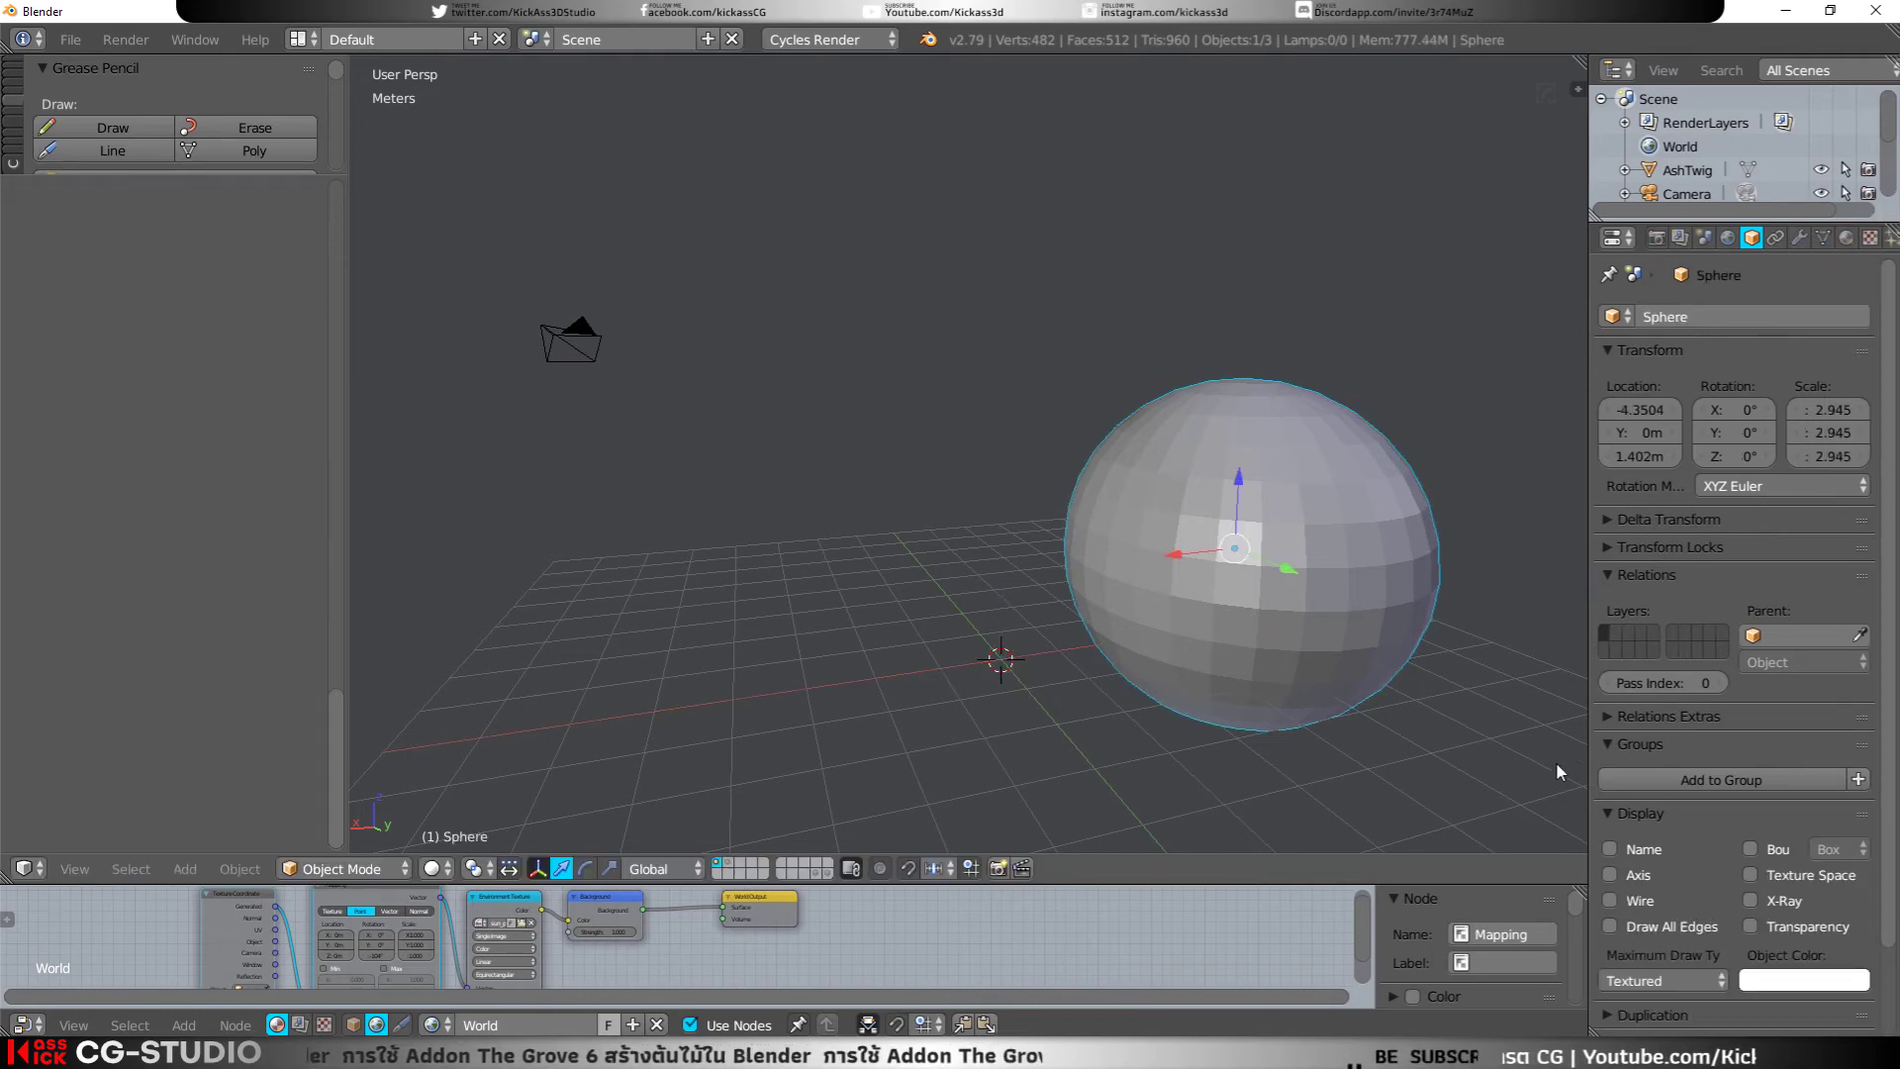
pyautogui.click(1660, 977)
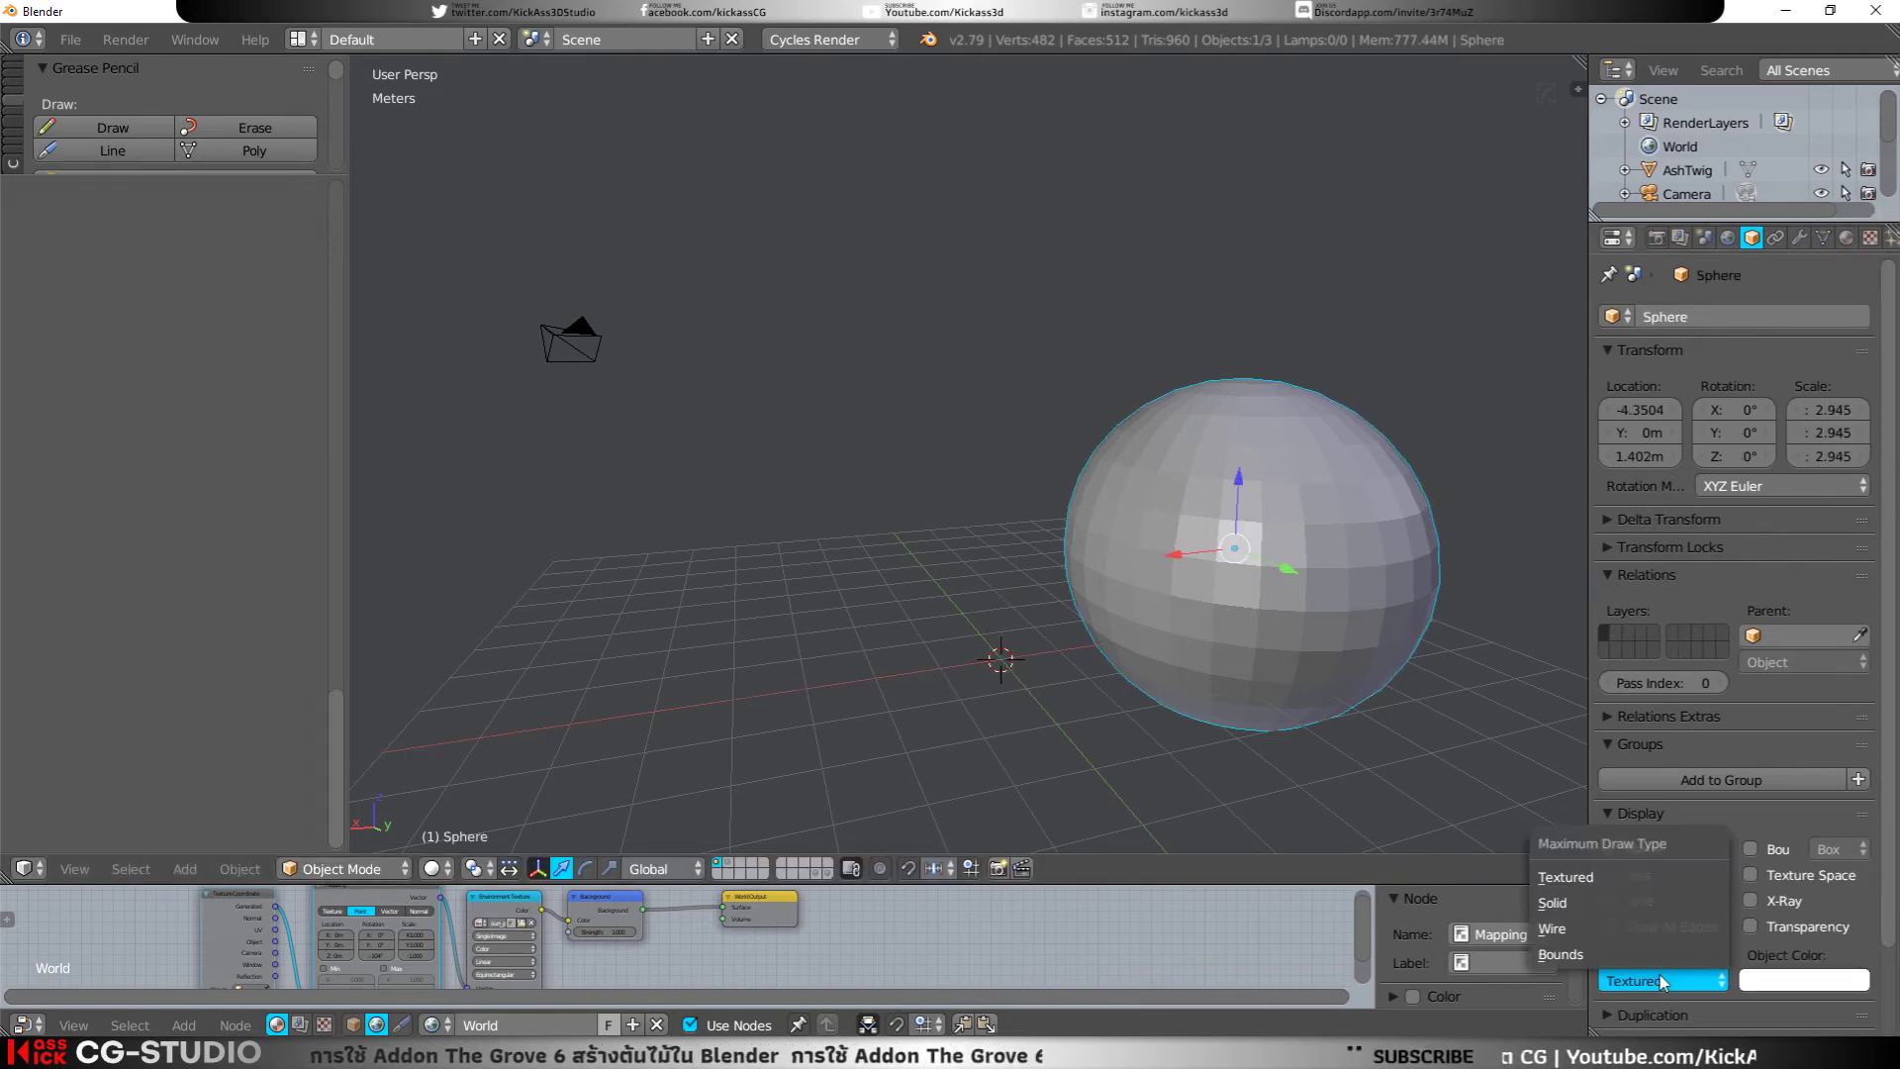
pyautogui.click(1605, 930)
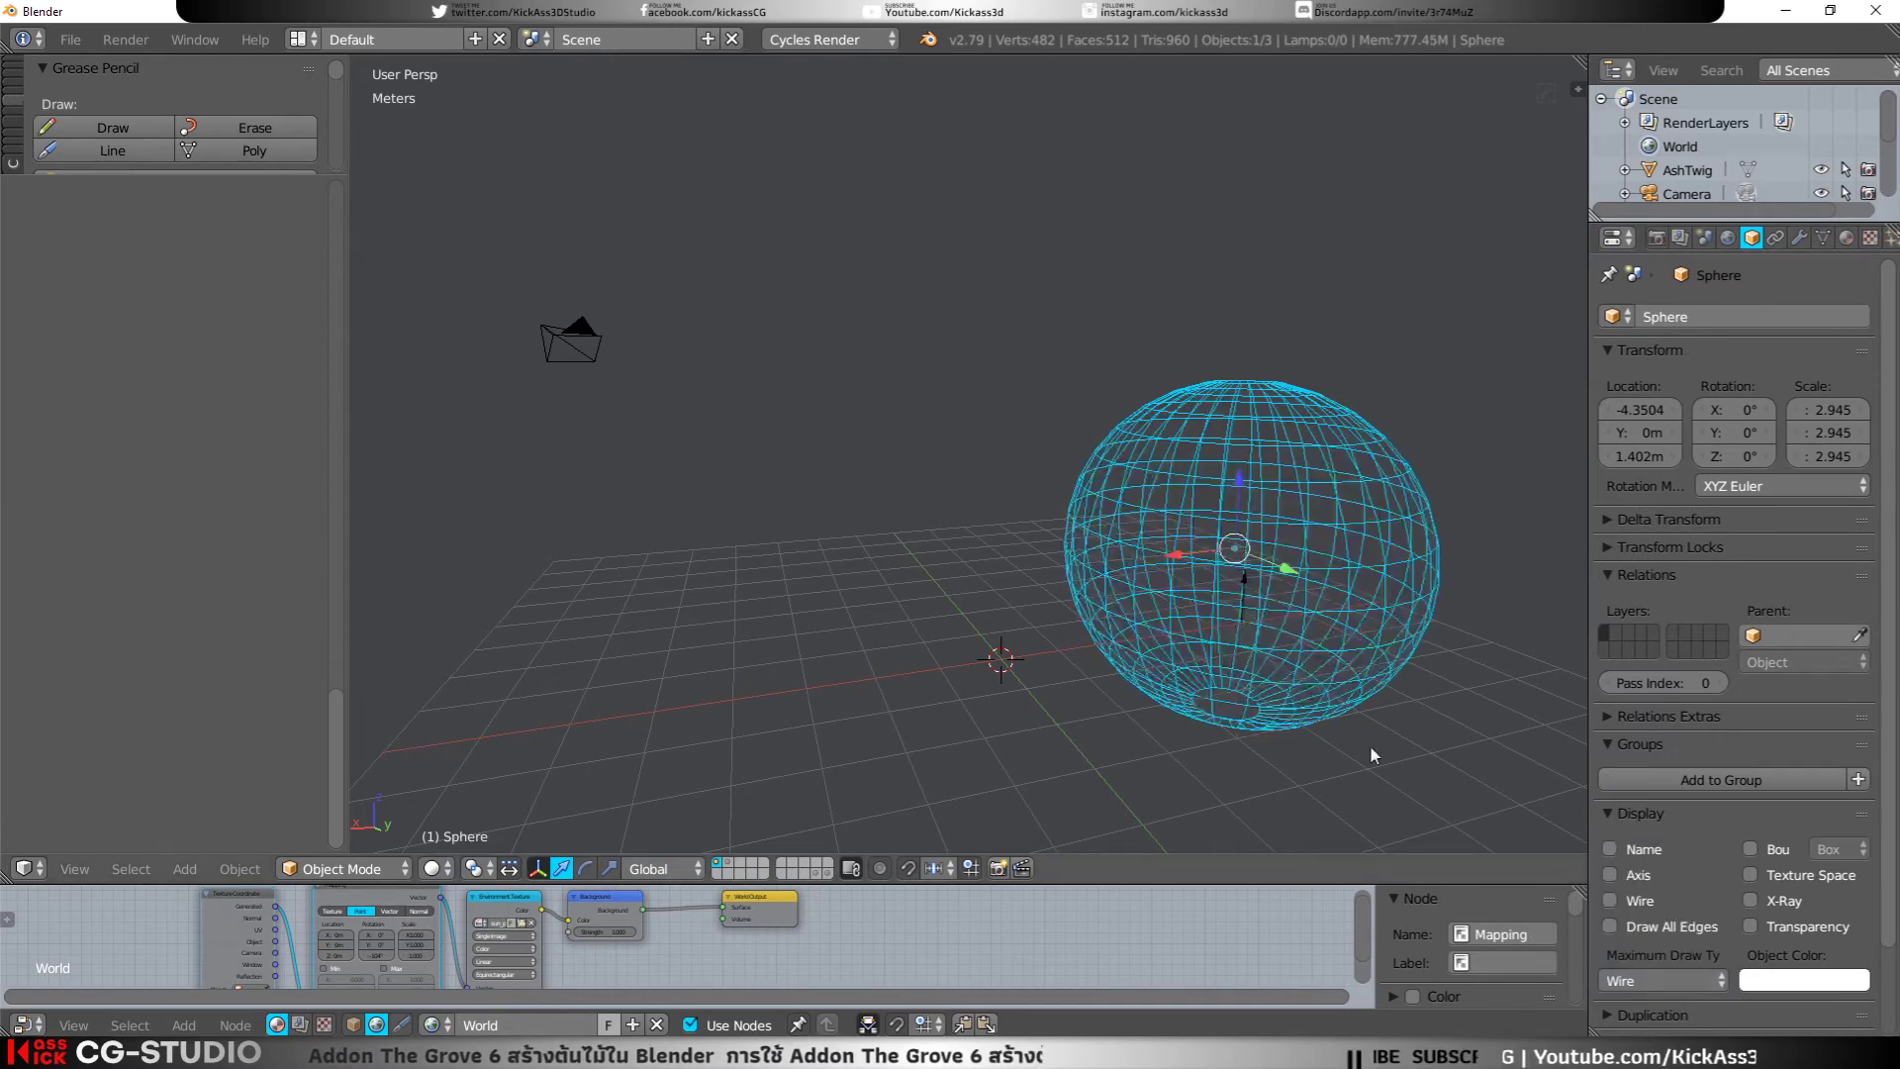
pyautogui.moveTo(1278, 601); pyautogui.dragTo(1273, 619, button='middle')
pyautogui.rightClick(1274, 619)
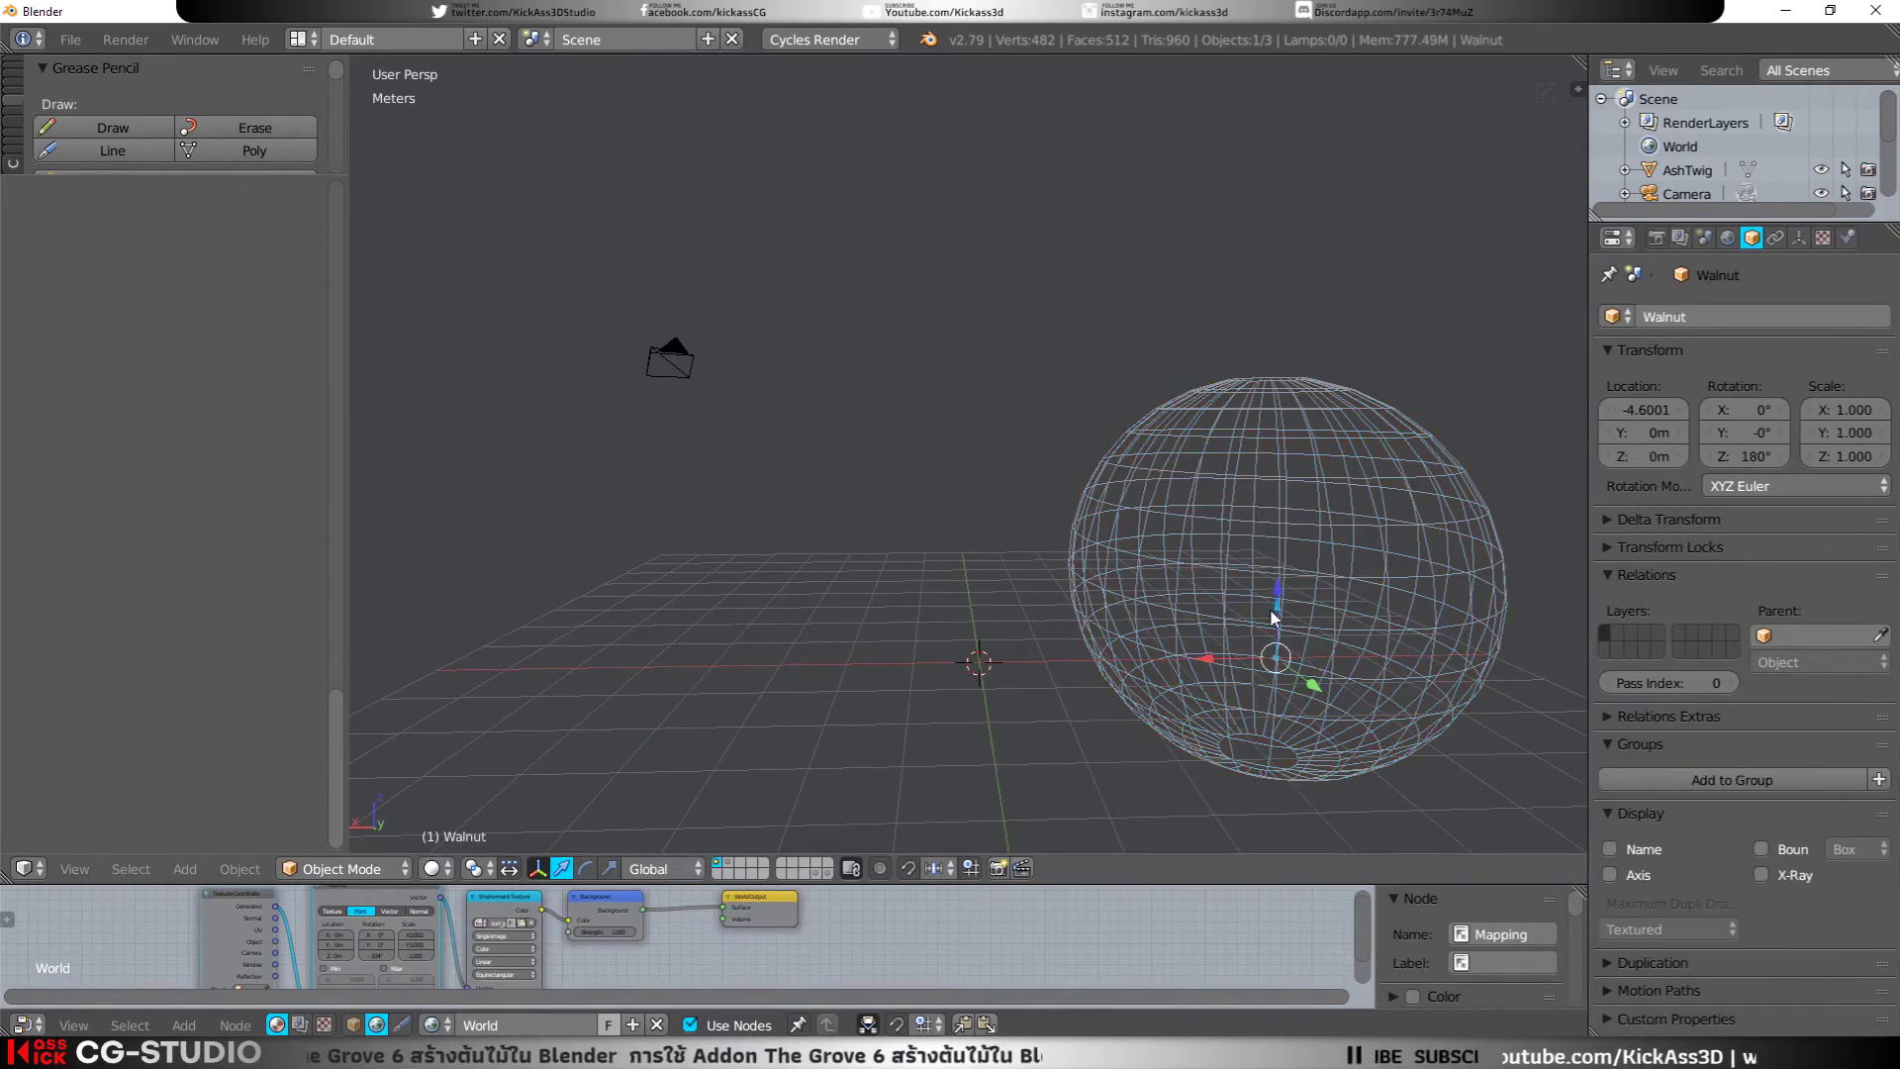
# Step: Move the wireframe Sphere to X -11.983 and raise it to Z 2.4251
pyautogui.keyDown('alt'); pyautogui.rightClick(1273, 618); pyautogui.keyUp('alt')
pyautogui.click(1237, 613)
pyautogui.press('g')
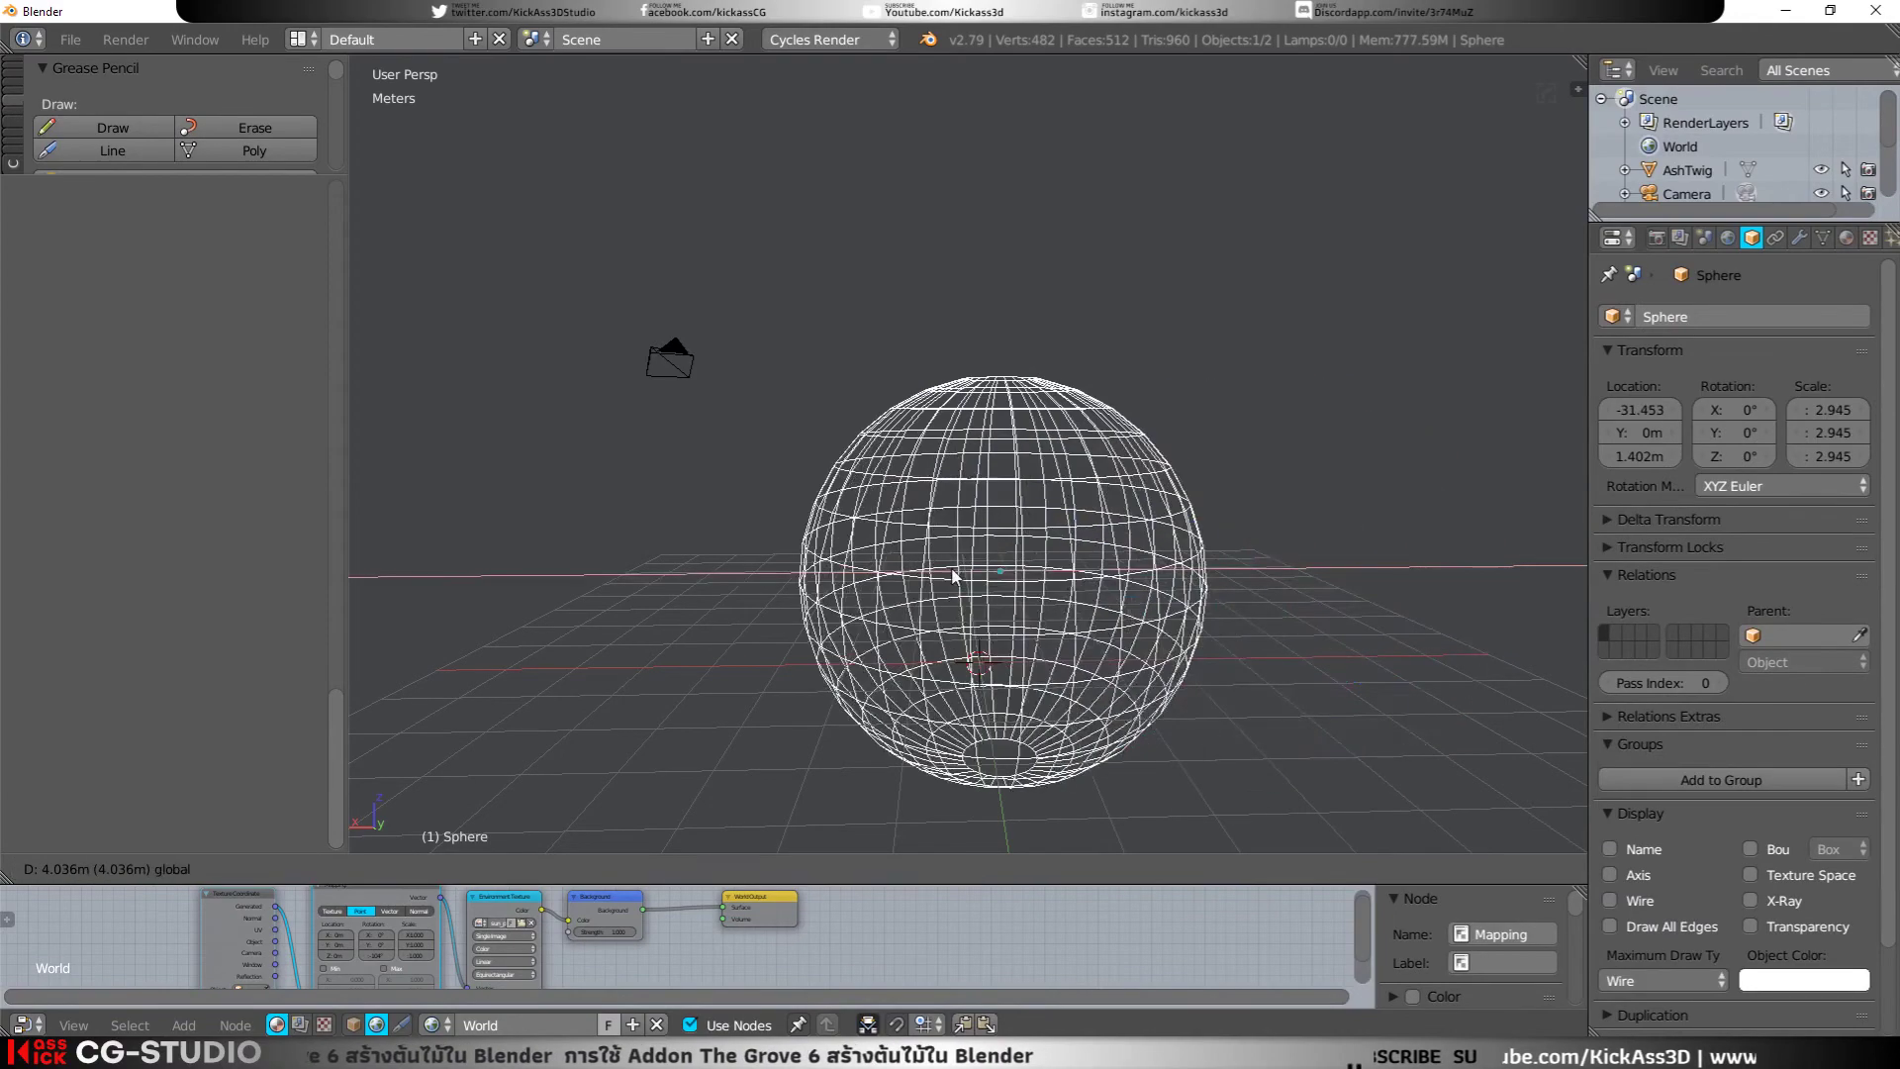
pyautogui.click(953, 575)
pyautogui.press('g')
pyautogui.press('z')
pyautogui.click(1001, 479)
pyautogui.moveTo(1001, 479)
pyautogui.mouseDown(button='middle')
pyautogui.moveTo(1138, 499)
pyautogui.moveTo(1168, 459)
pyautogui.moveTo(1112, 596)
pyautogui.mouseUp(button='middle')
# Step: Add a new Grove 6 tree at the 3D cursor beneath the Sphere
pyautogui.press('space')
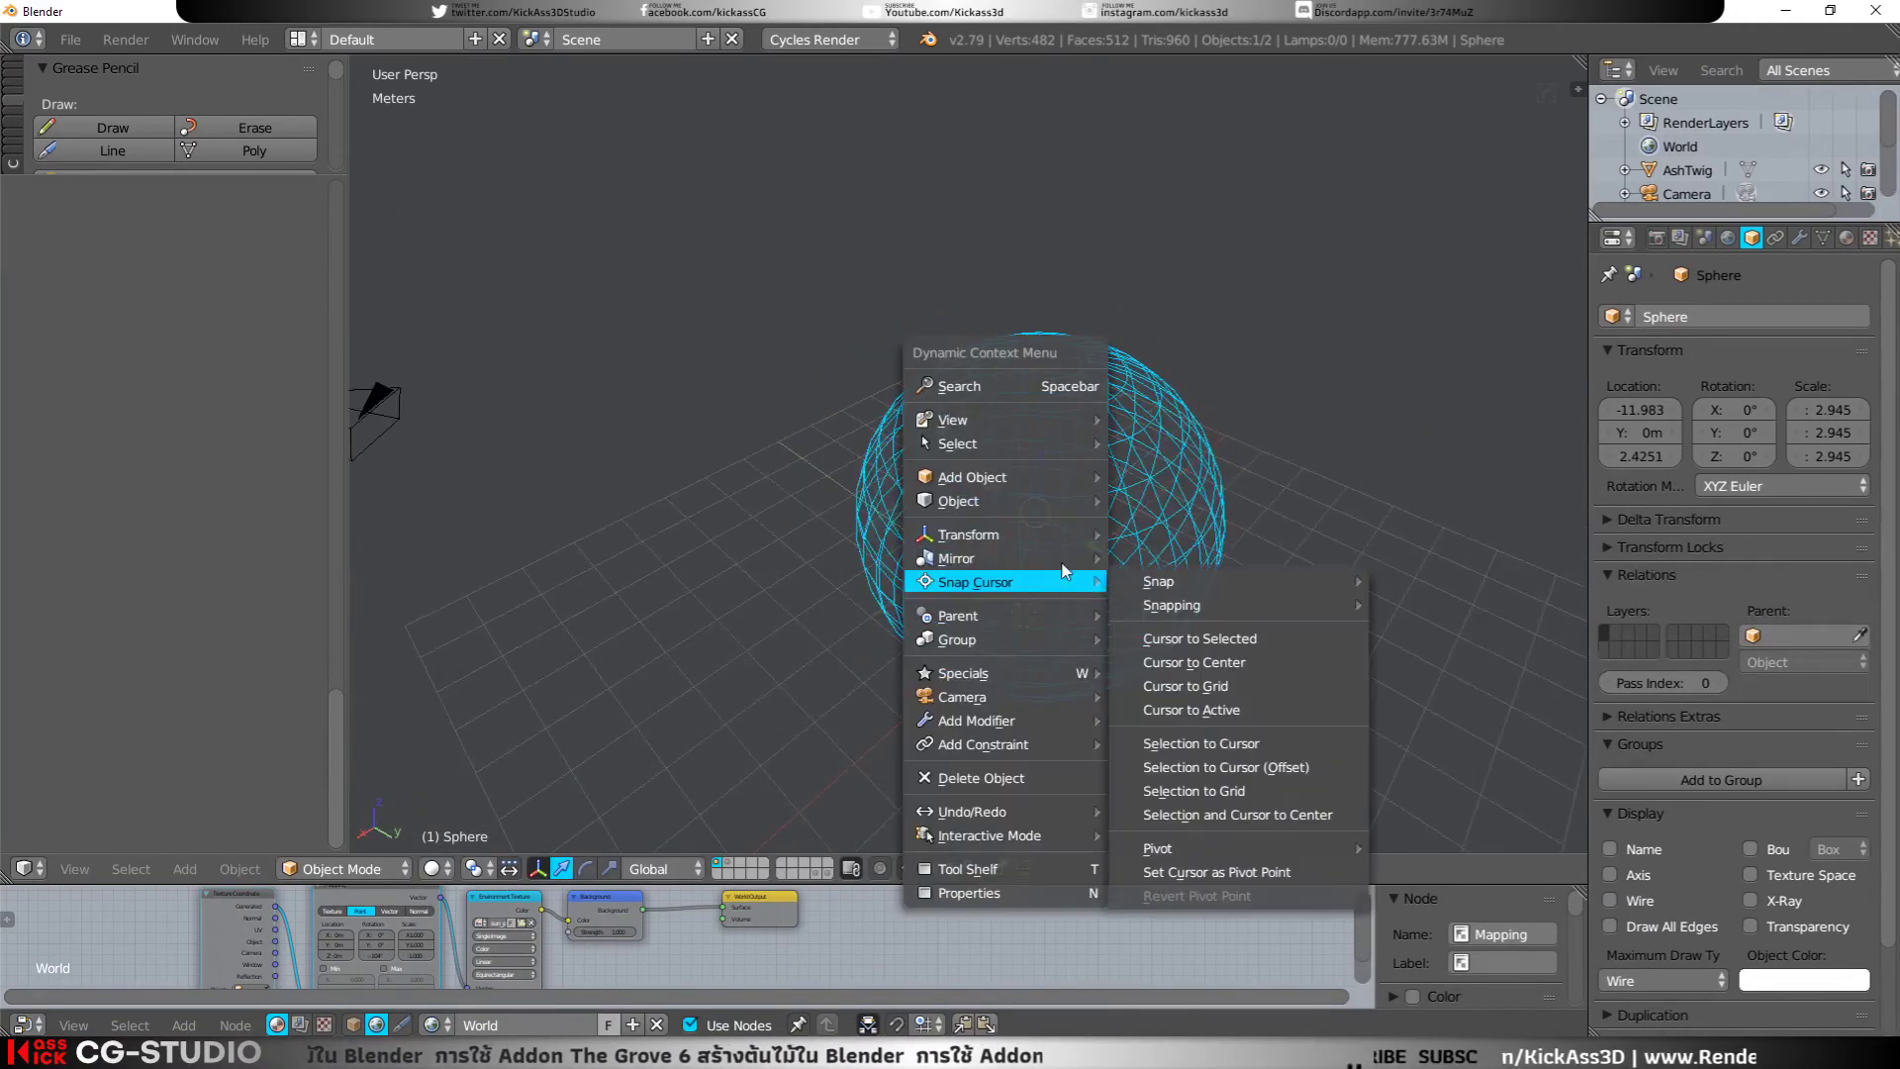
pyautogui.press('Escape')
pyautogui.hotkey('shift', 'a')
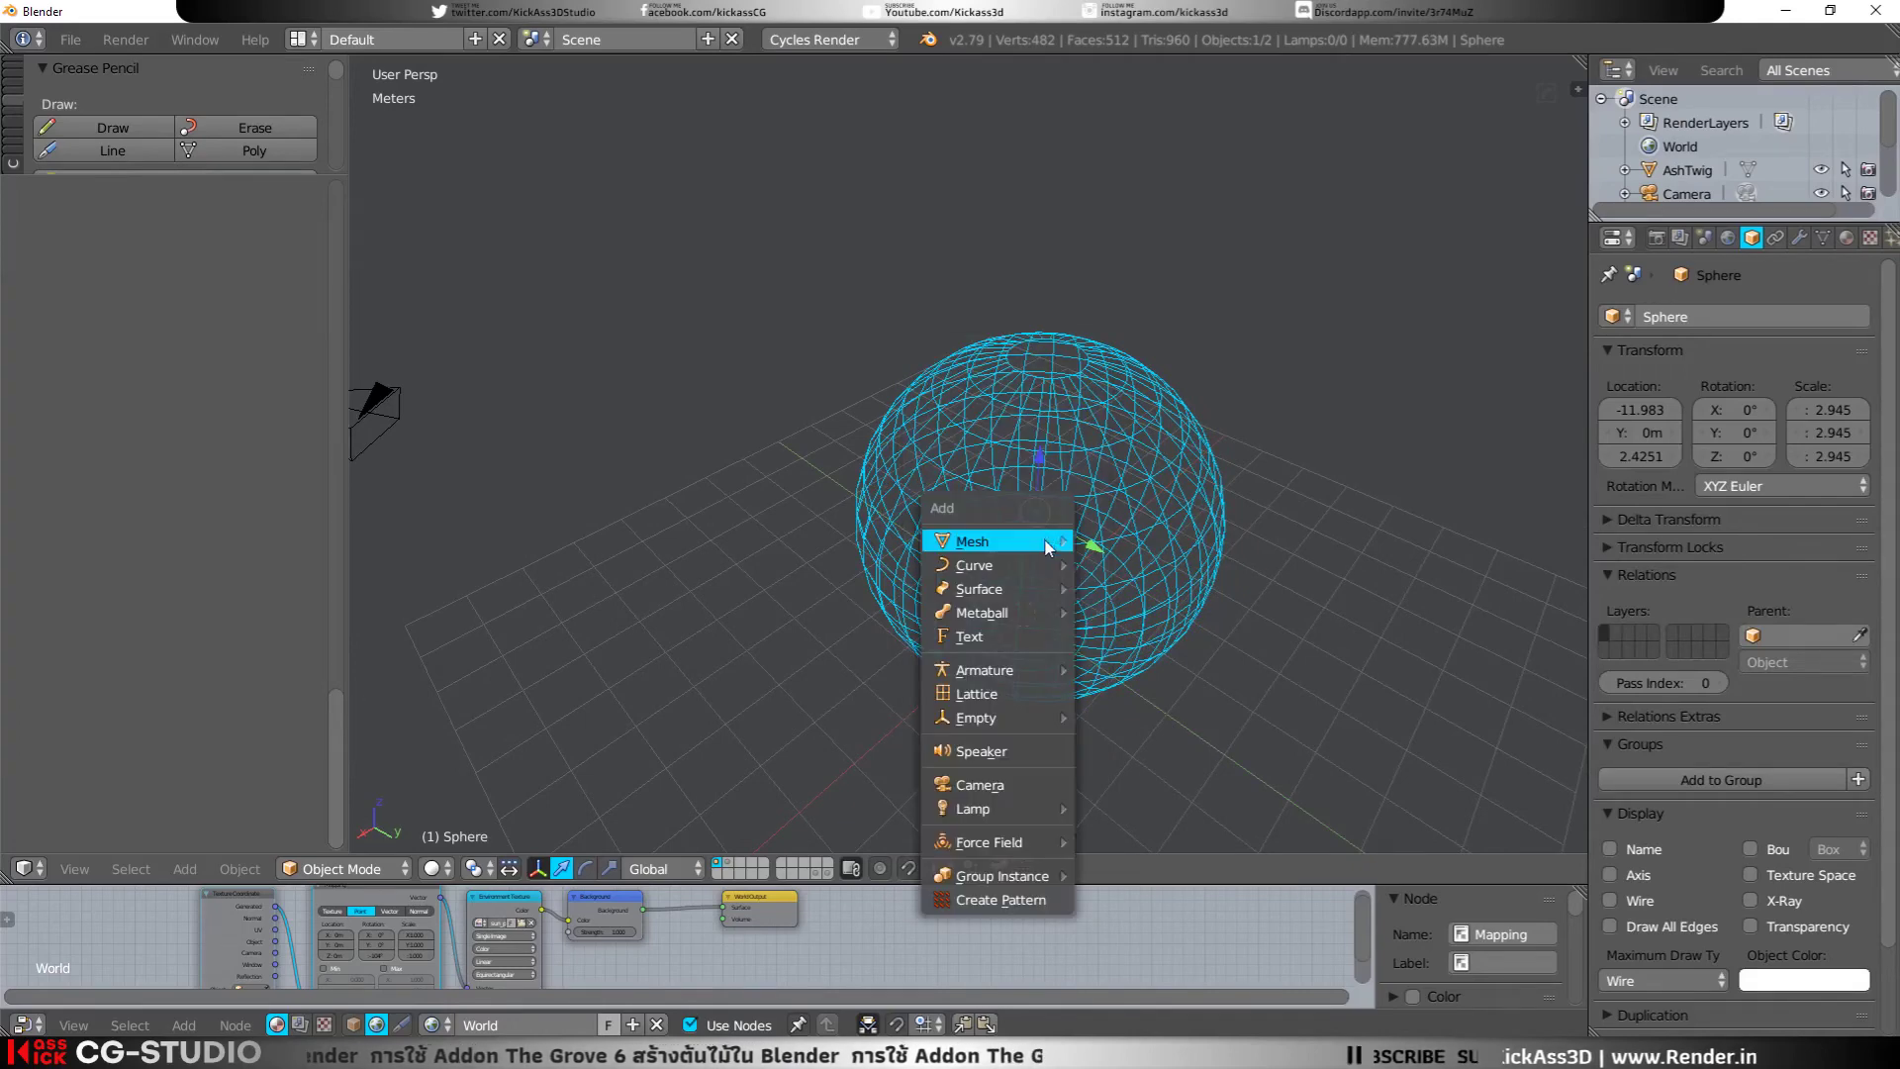
pyautogui.moveTo(992, 540)
pyautogui.click(1124, 826)
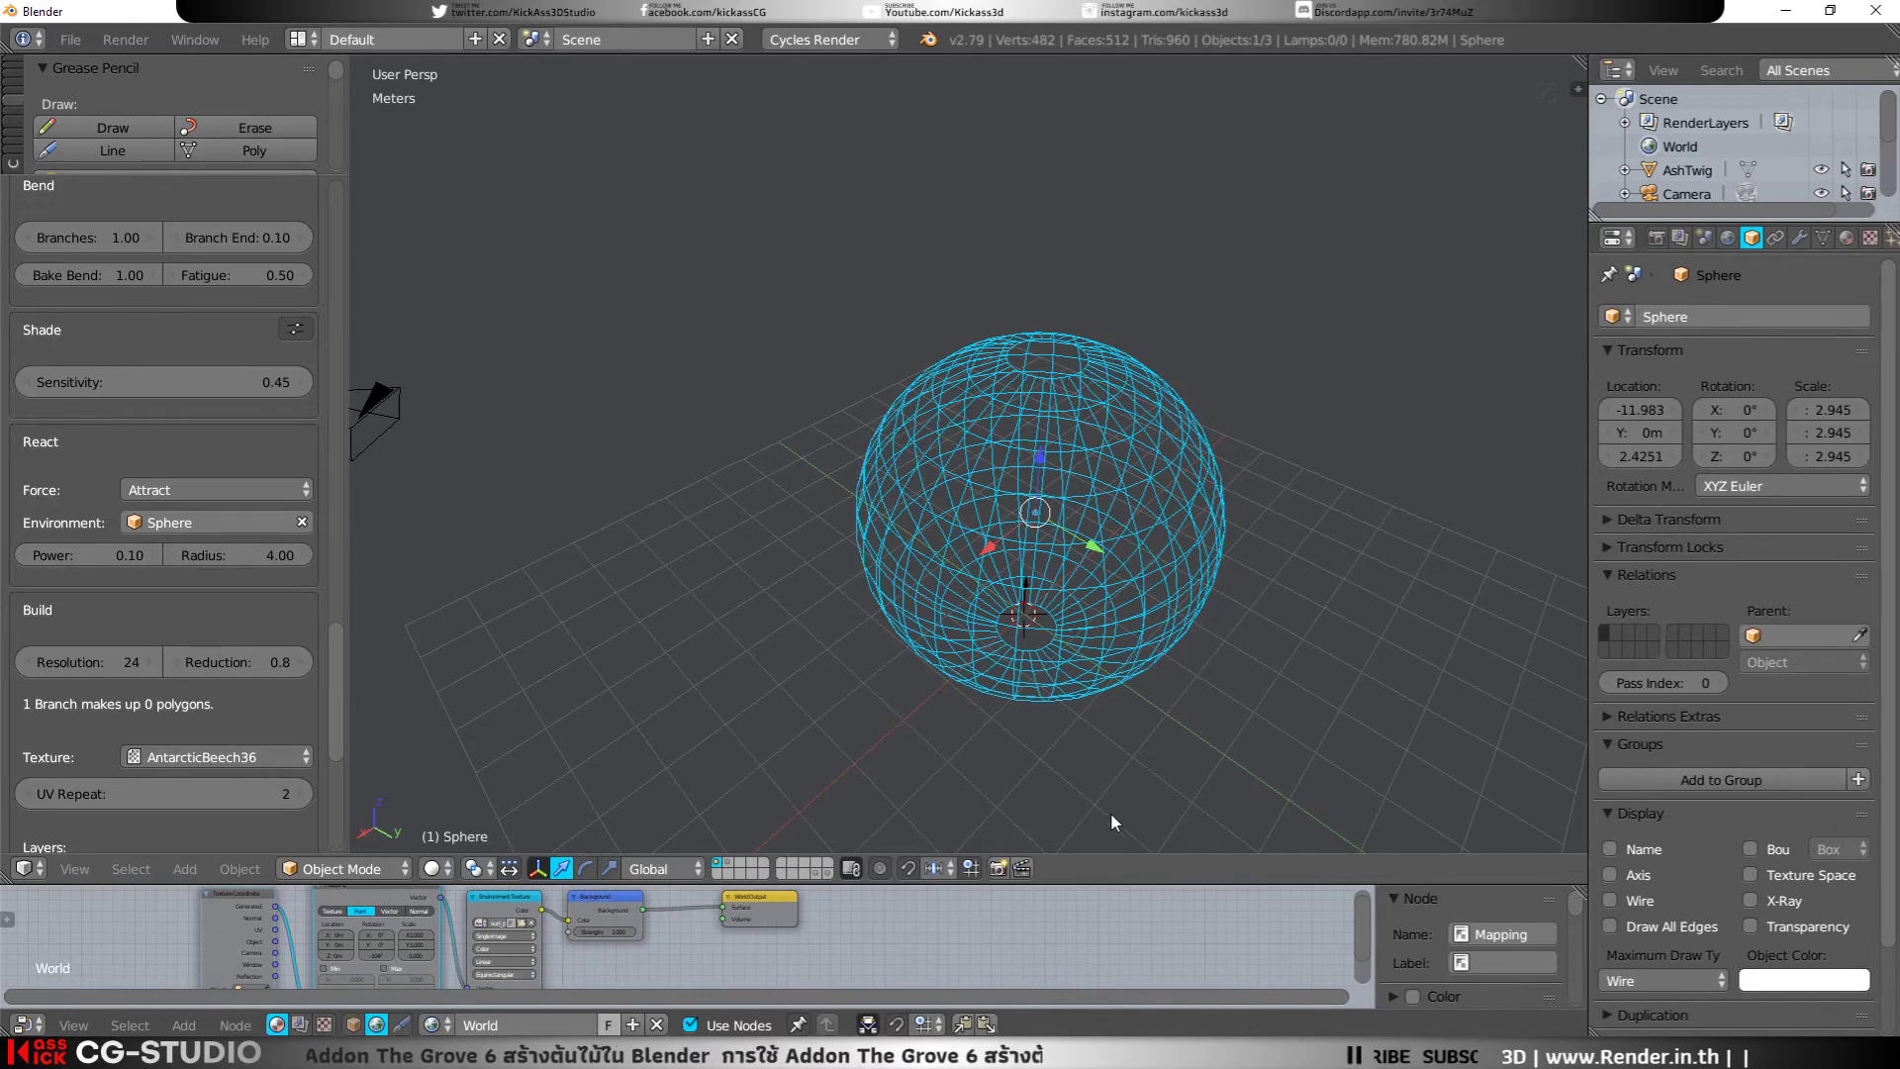
# Step: Set the tree's reaction force to Attract + Block
pyautogui.click(234, 491)
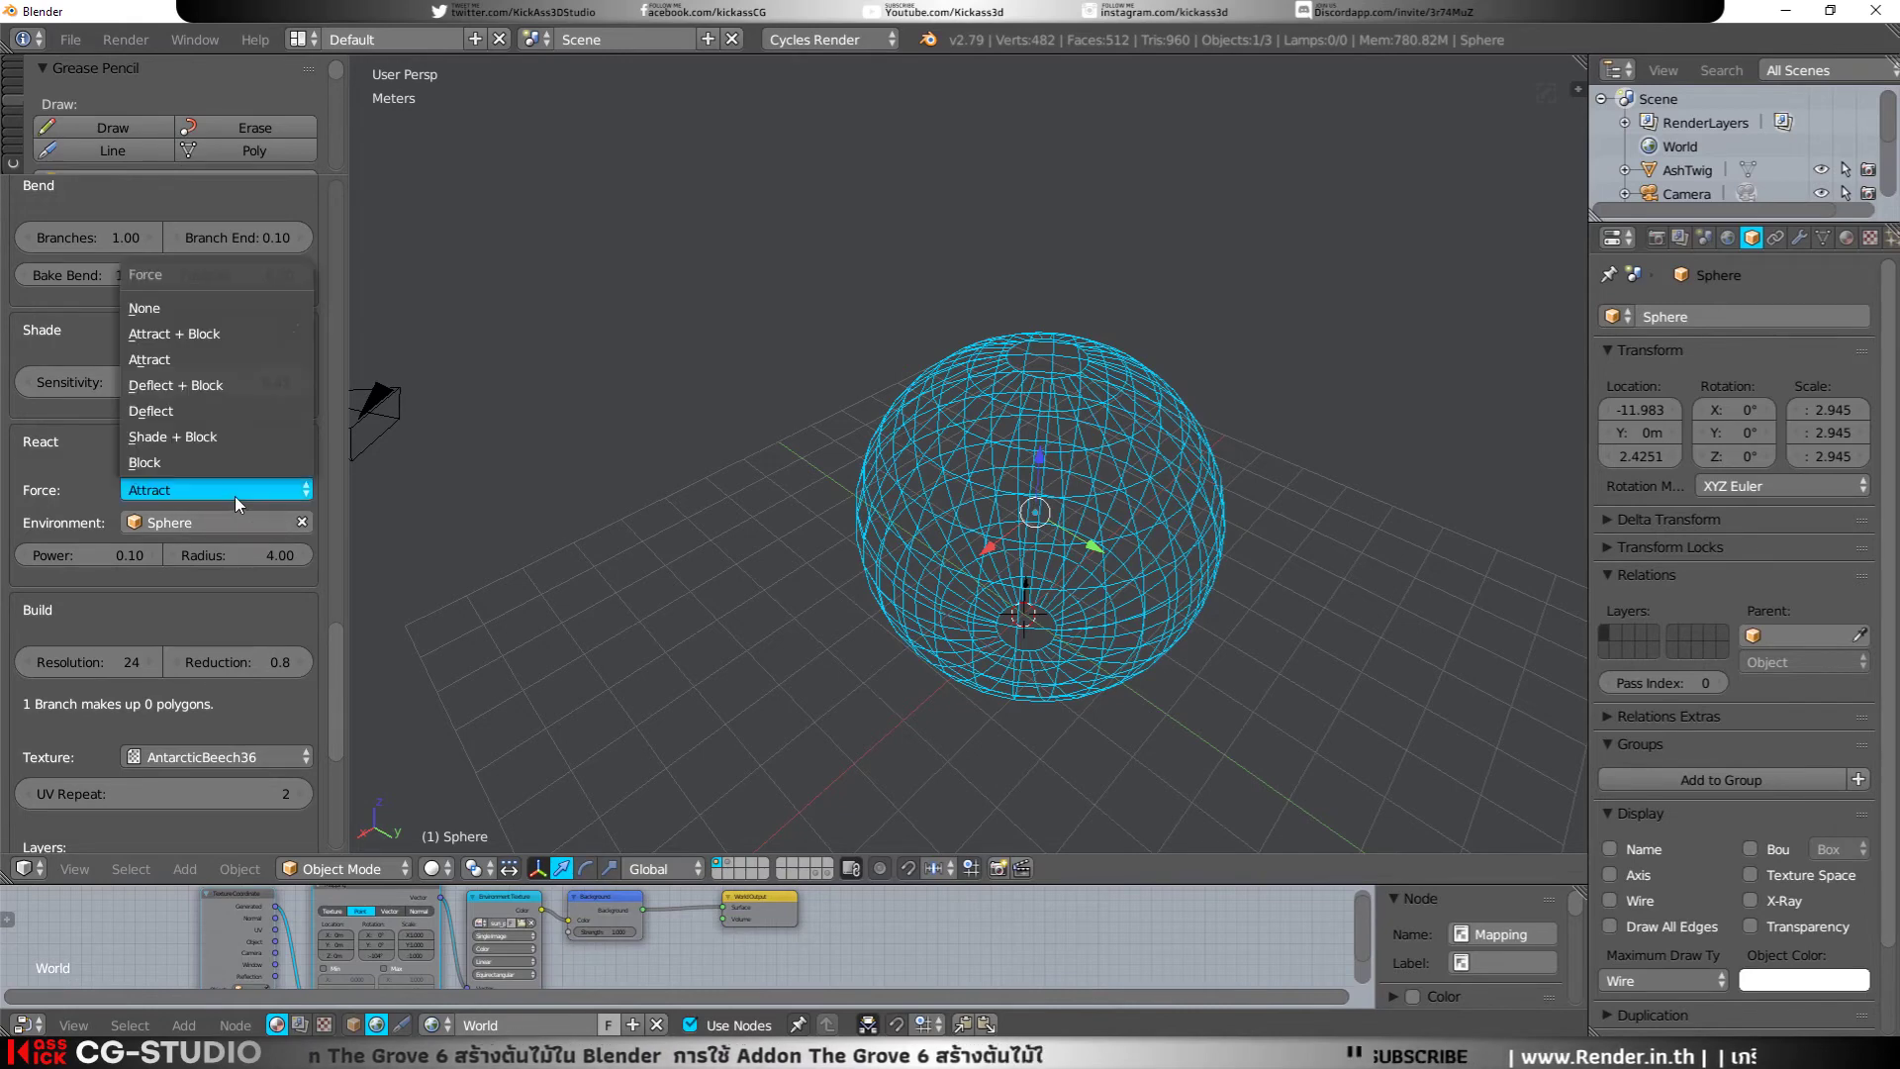
pyautogui.click(207, 334)
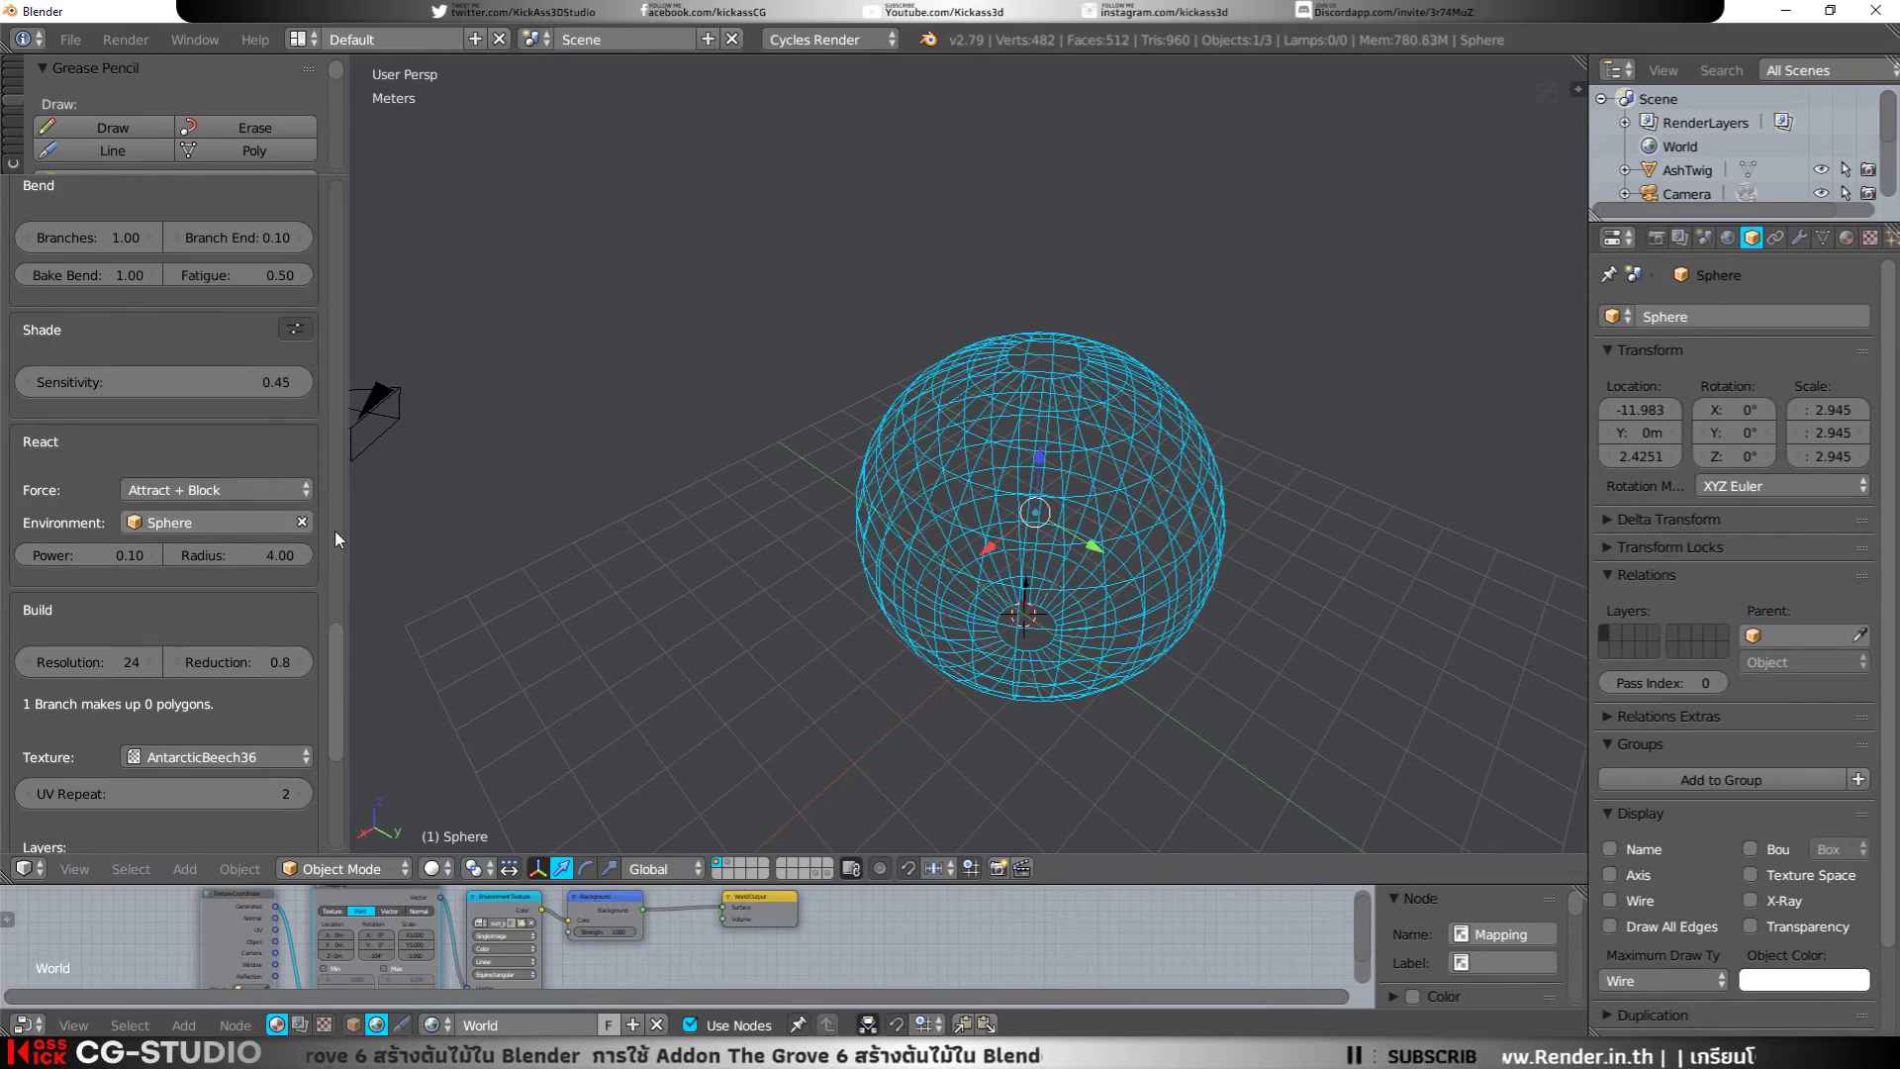
pyautogui.scroll(5, 248, 418)
pyautogui.scroll(5, 234, 424)
pyautogui.scroll(5, 227, 433)
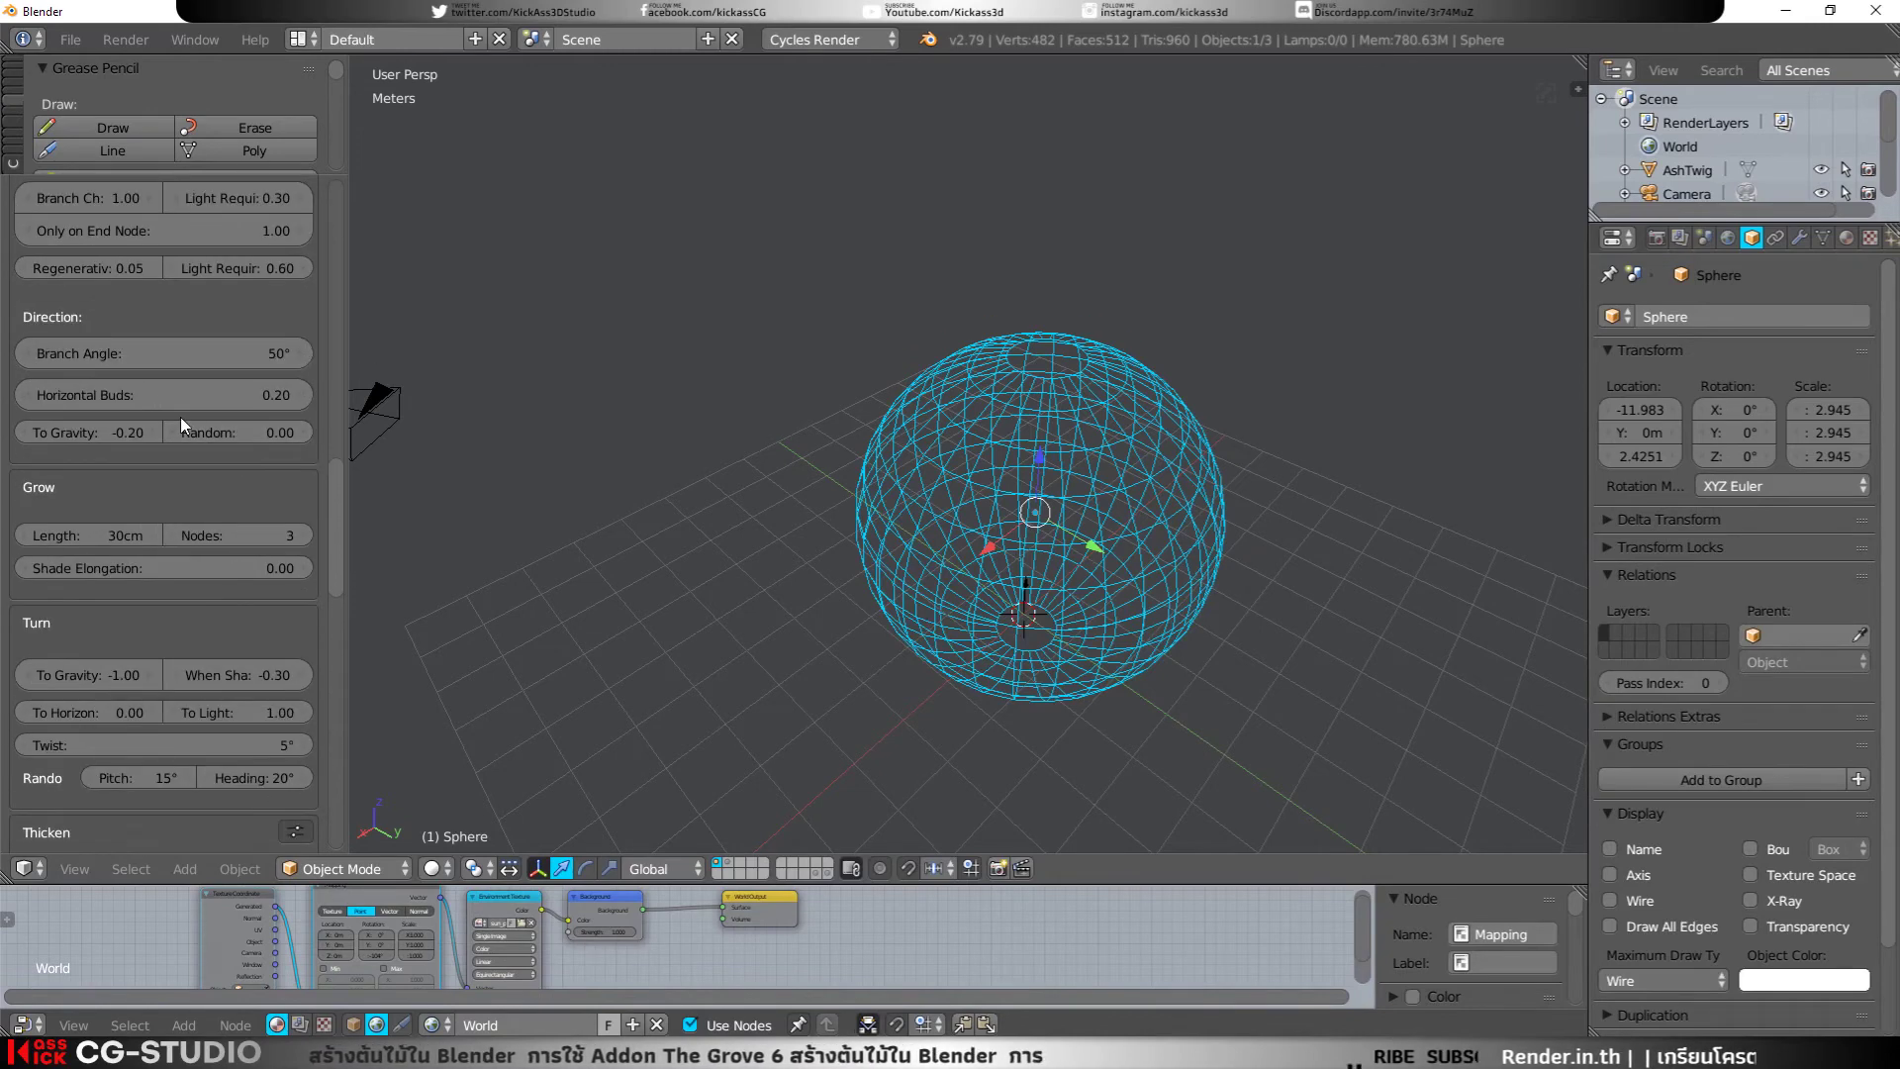
pyautogui.scroll(3, 180, 418)
pyautogui.scroll(3, 181, 423)
pyautogui.scroll(3, 145, 434)
pyautogui.scroll(3, 152, 461)
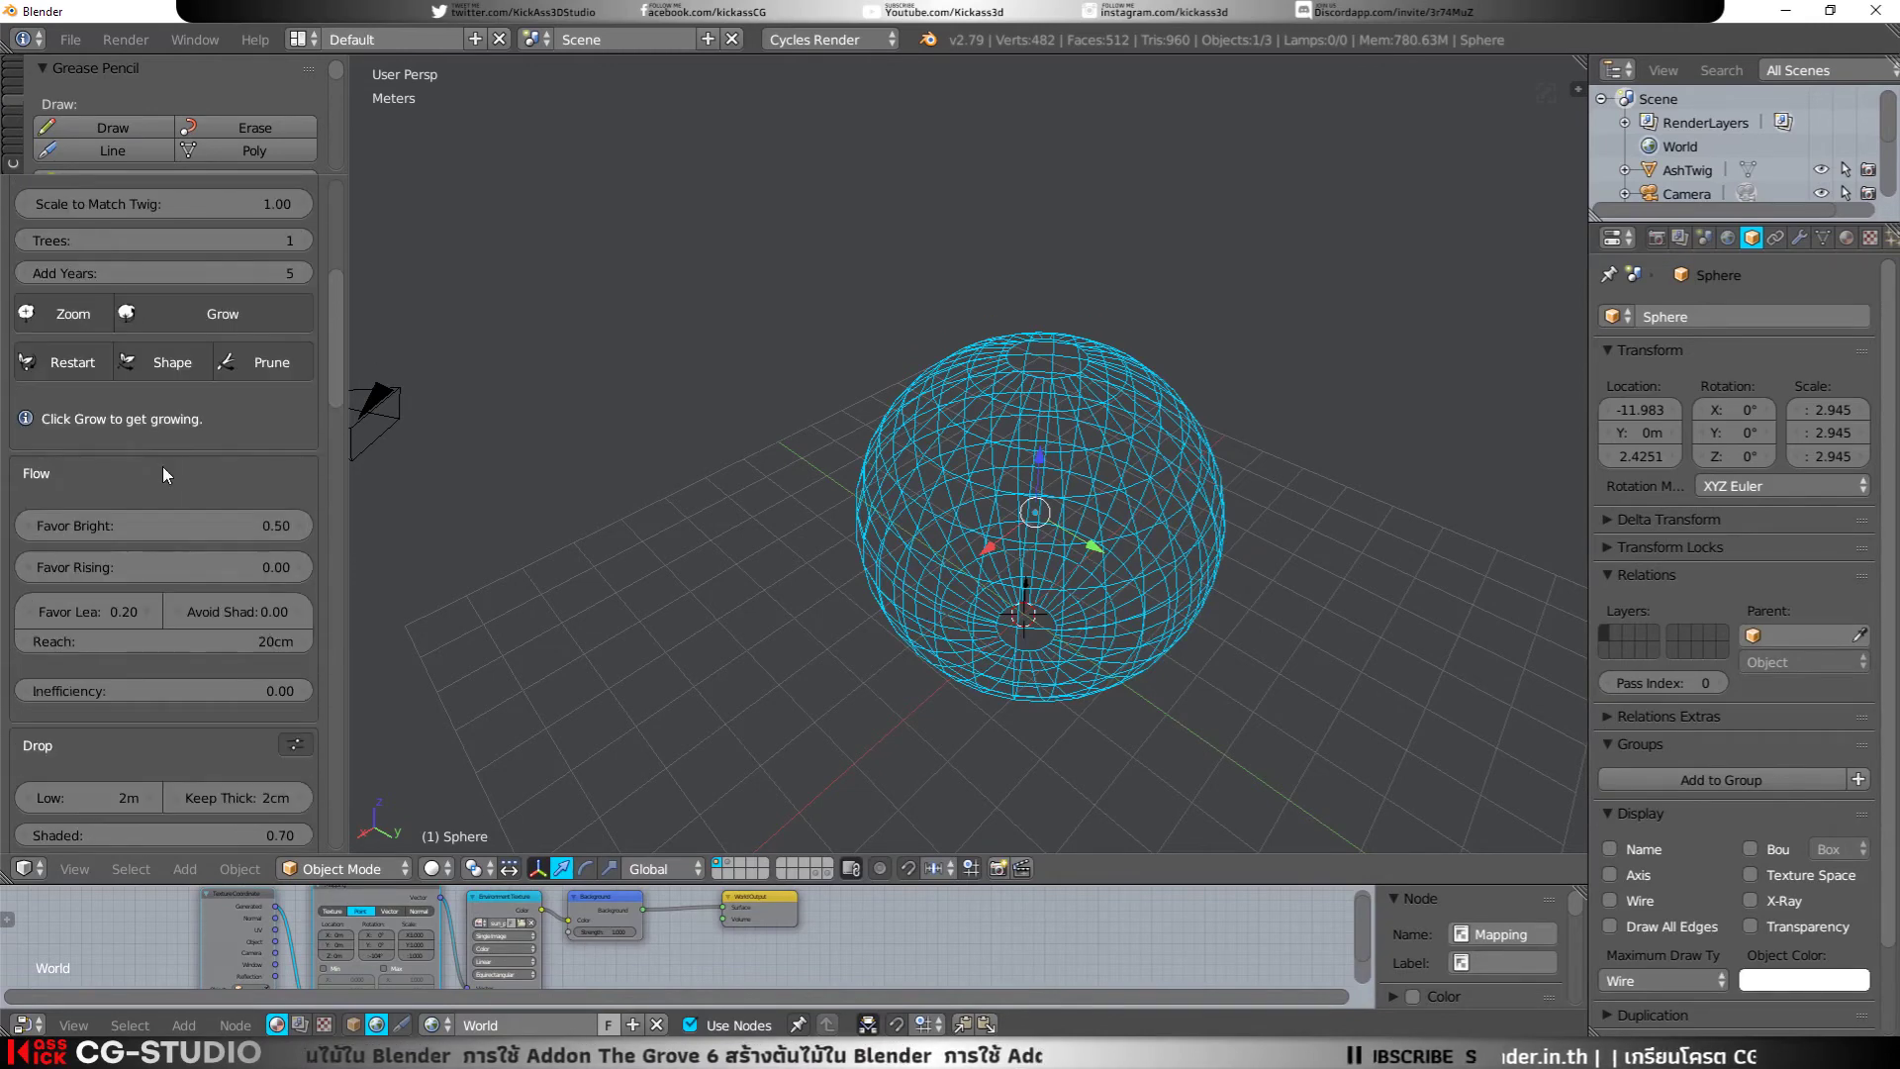
pyautogui.scroll(5, 162, 466)
# Step: Grow the tree five times to 25 years and 5.3 m tall inside the sphere
pyautogui.click(213, 538)
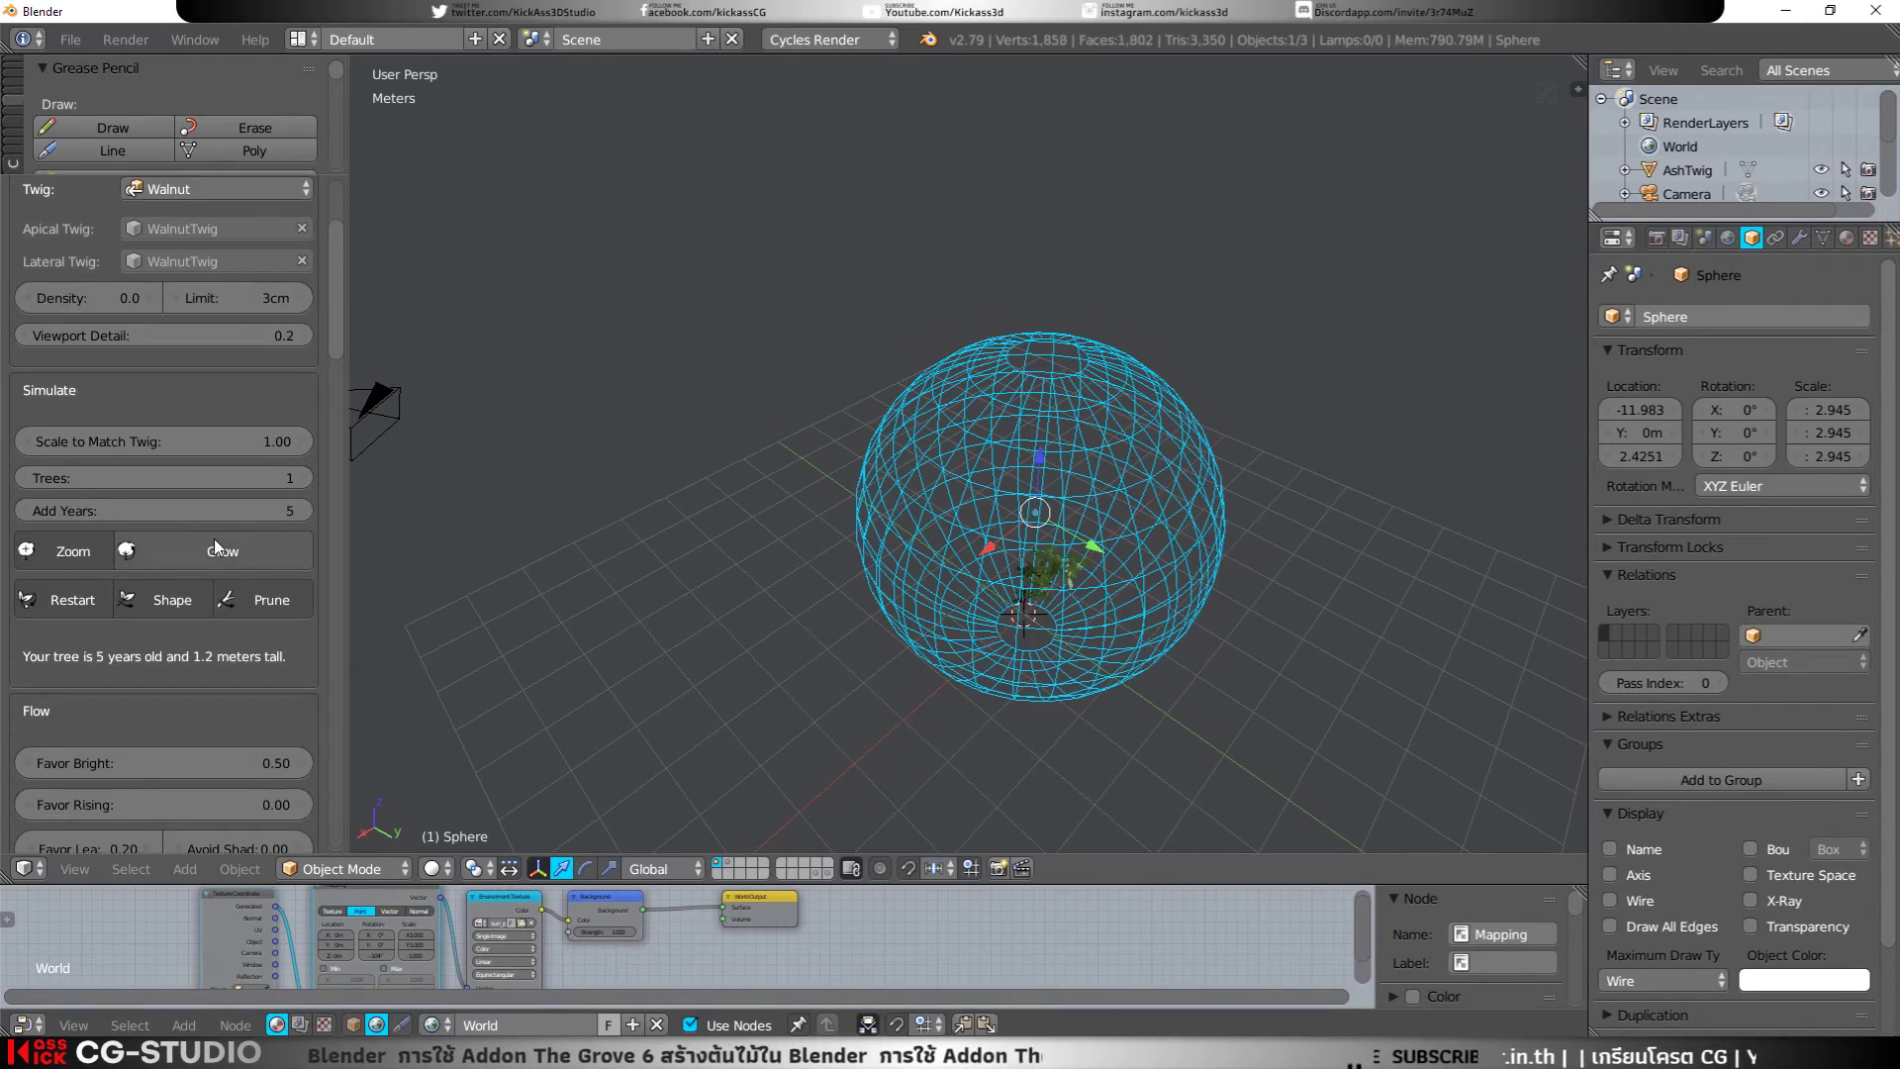
pyautogui.click(214, 539)
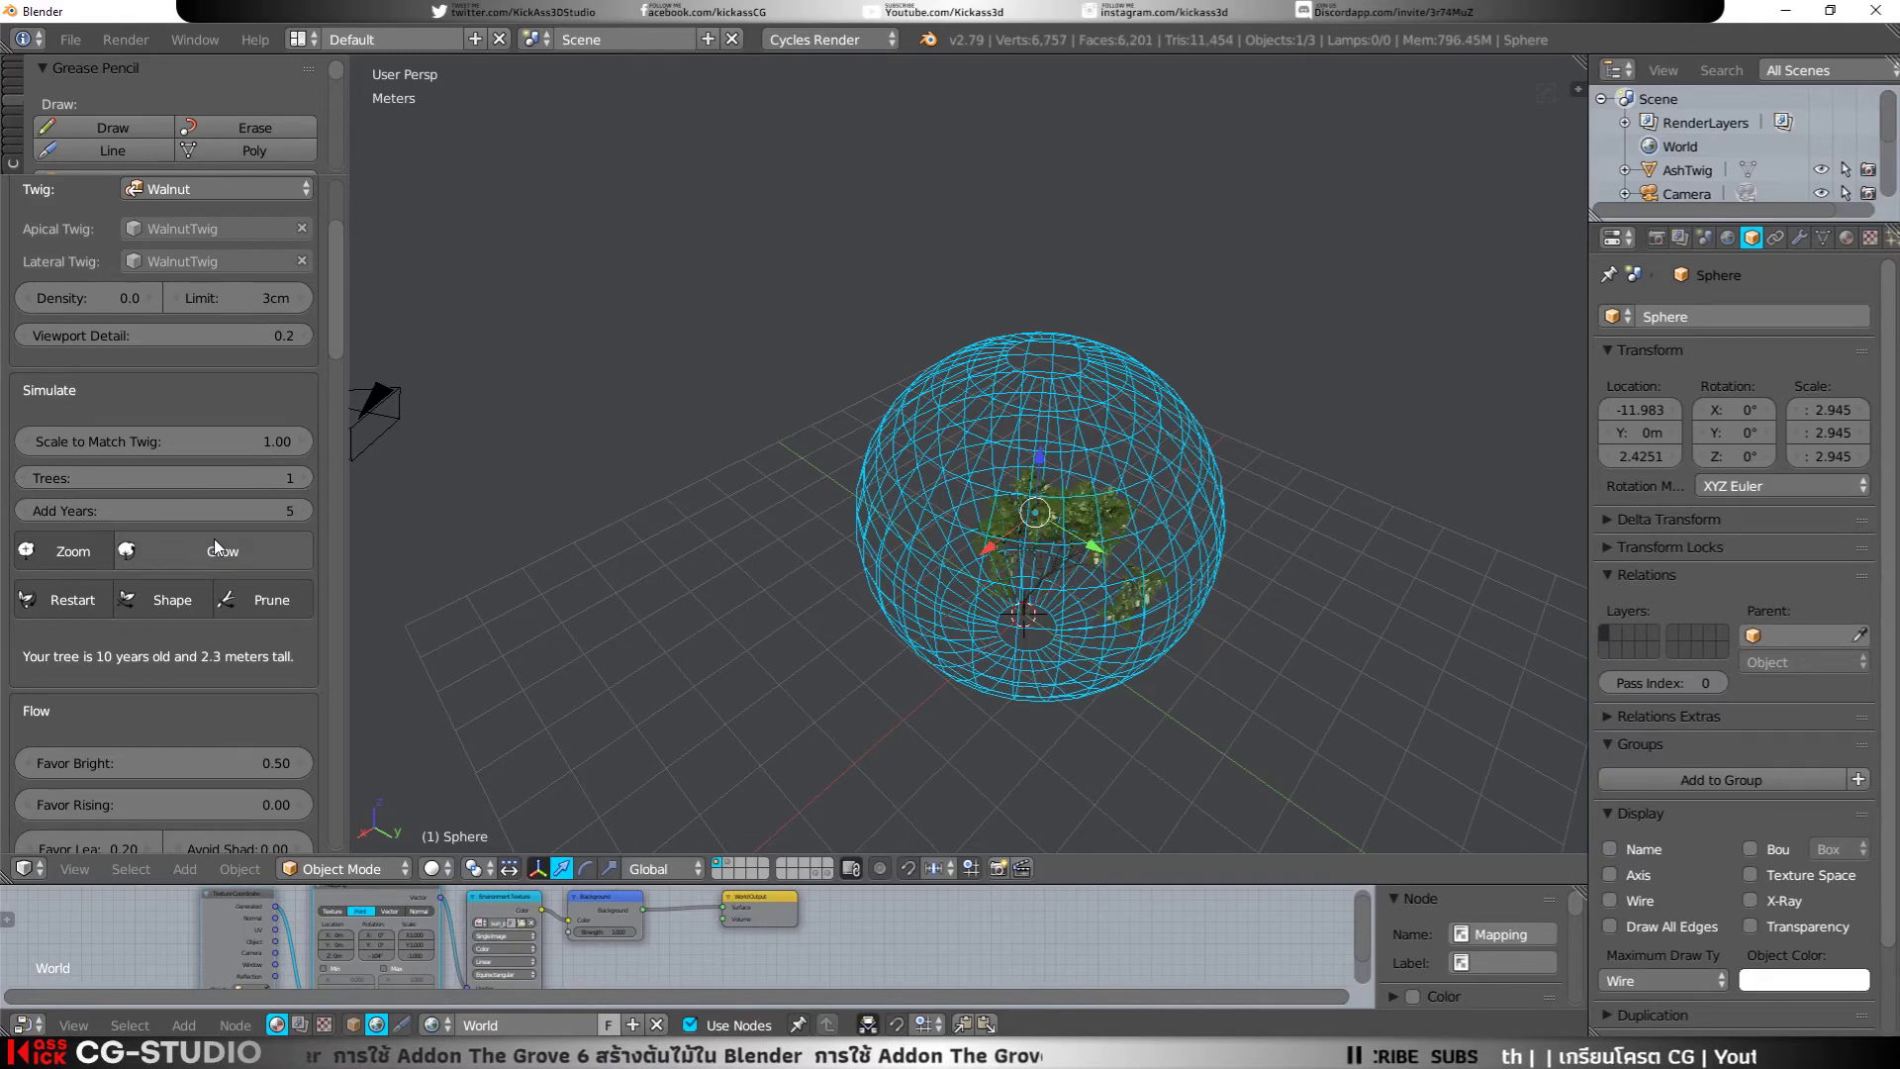
pyautogui.click(214, 538)
pyautogui.click(214, 538)
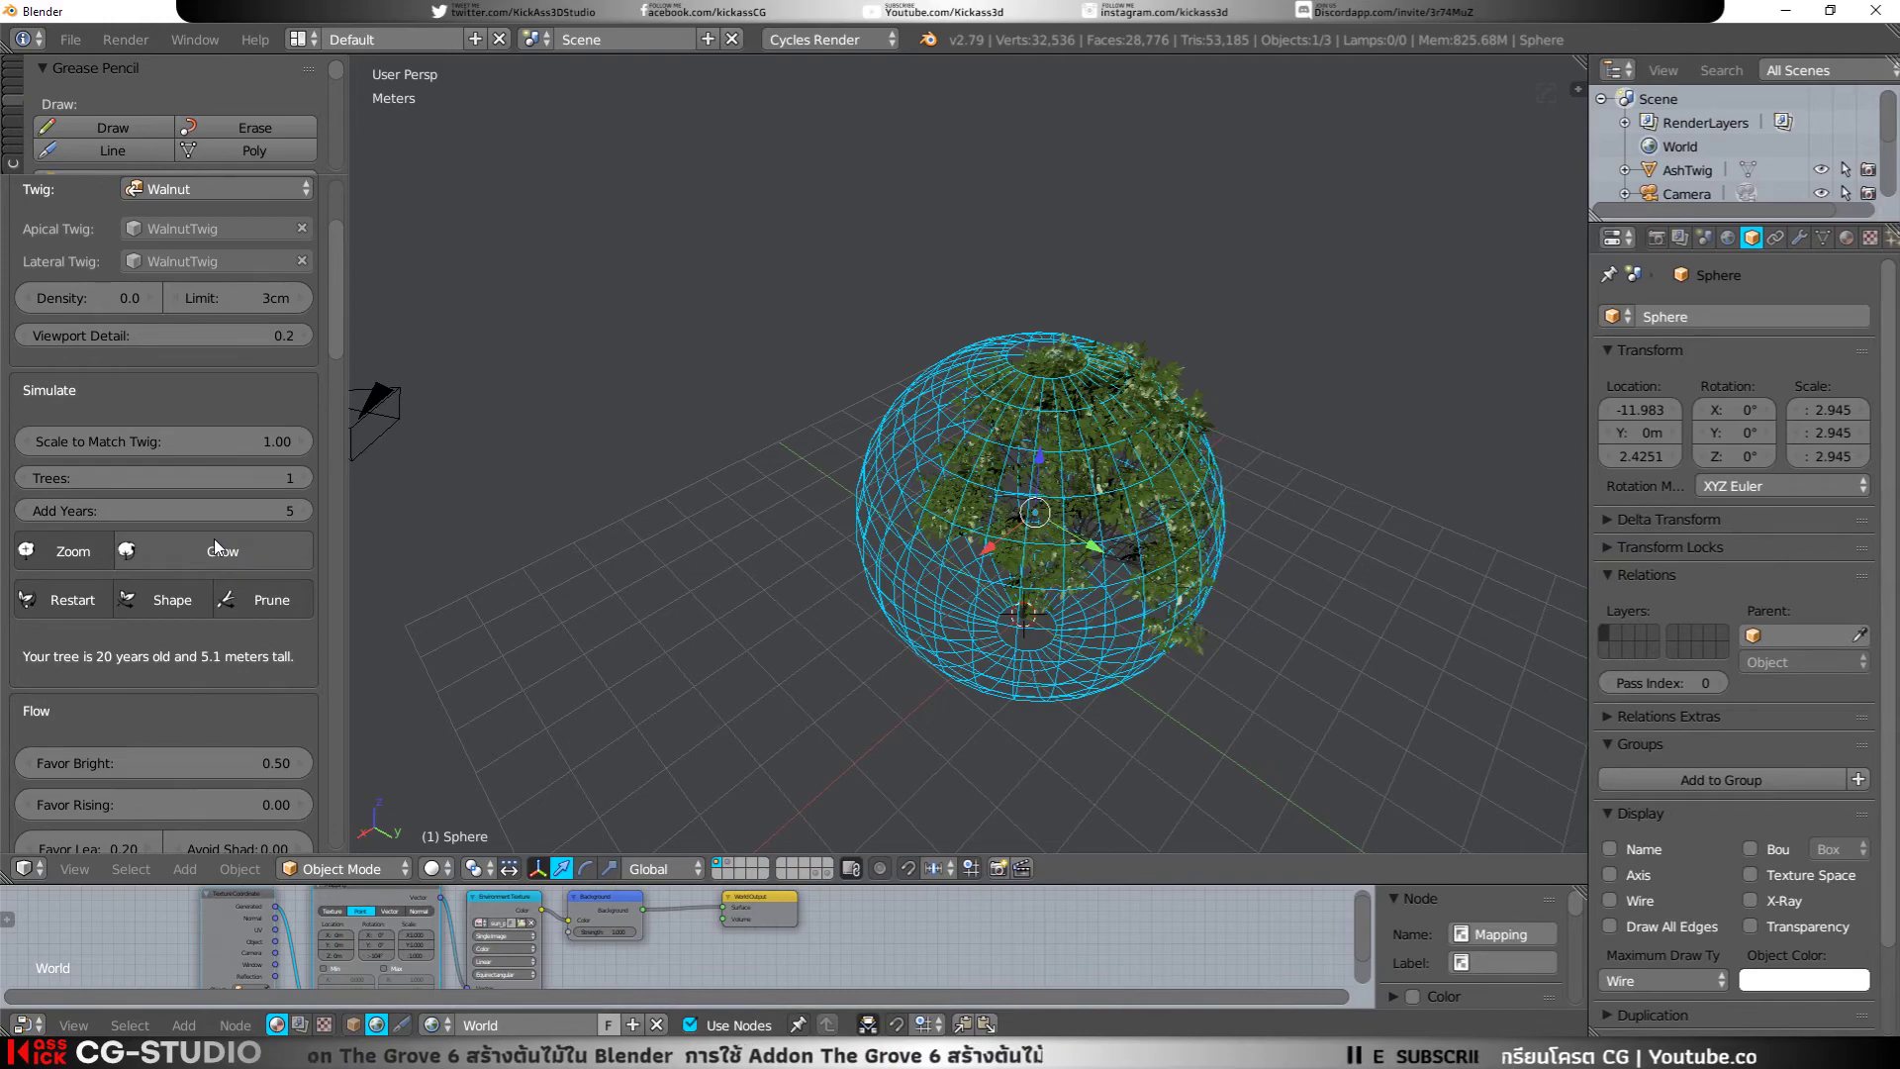
pyautogui.click(213, 539)
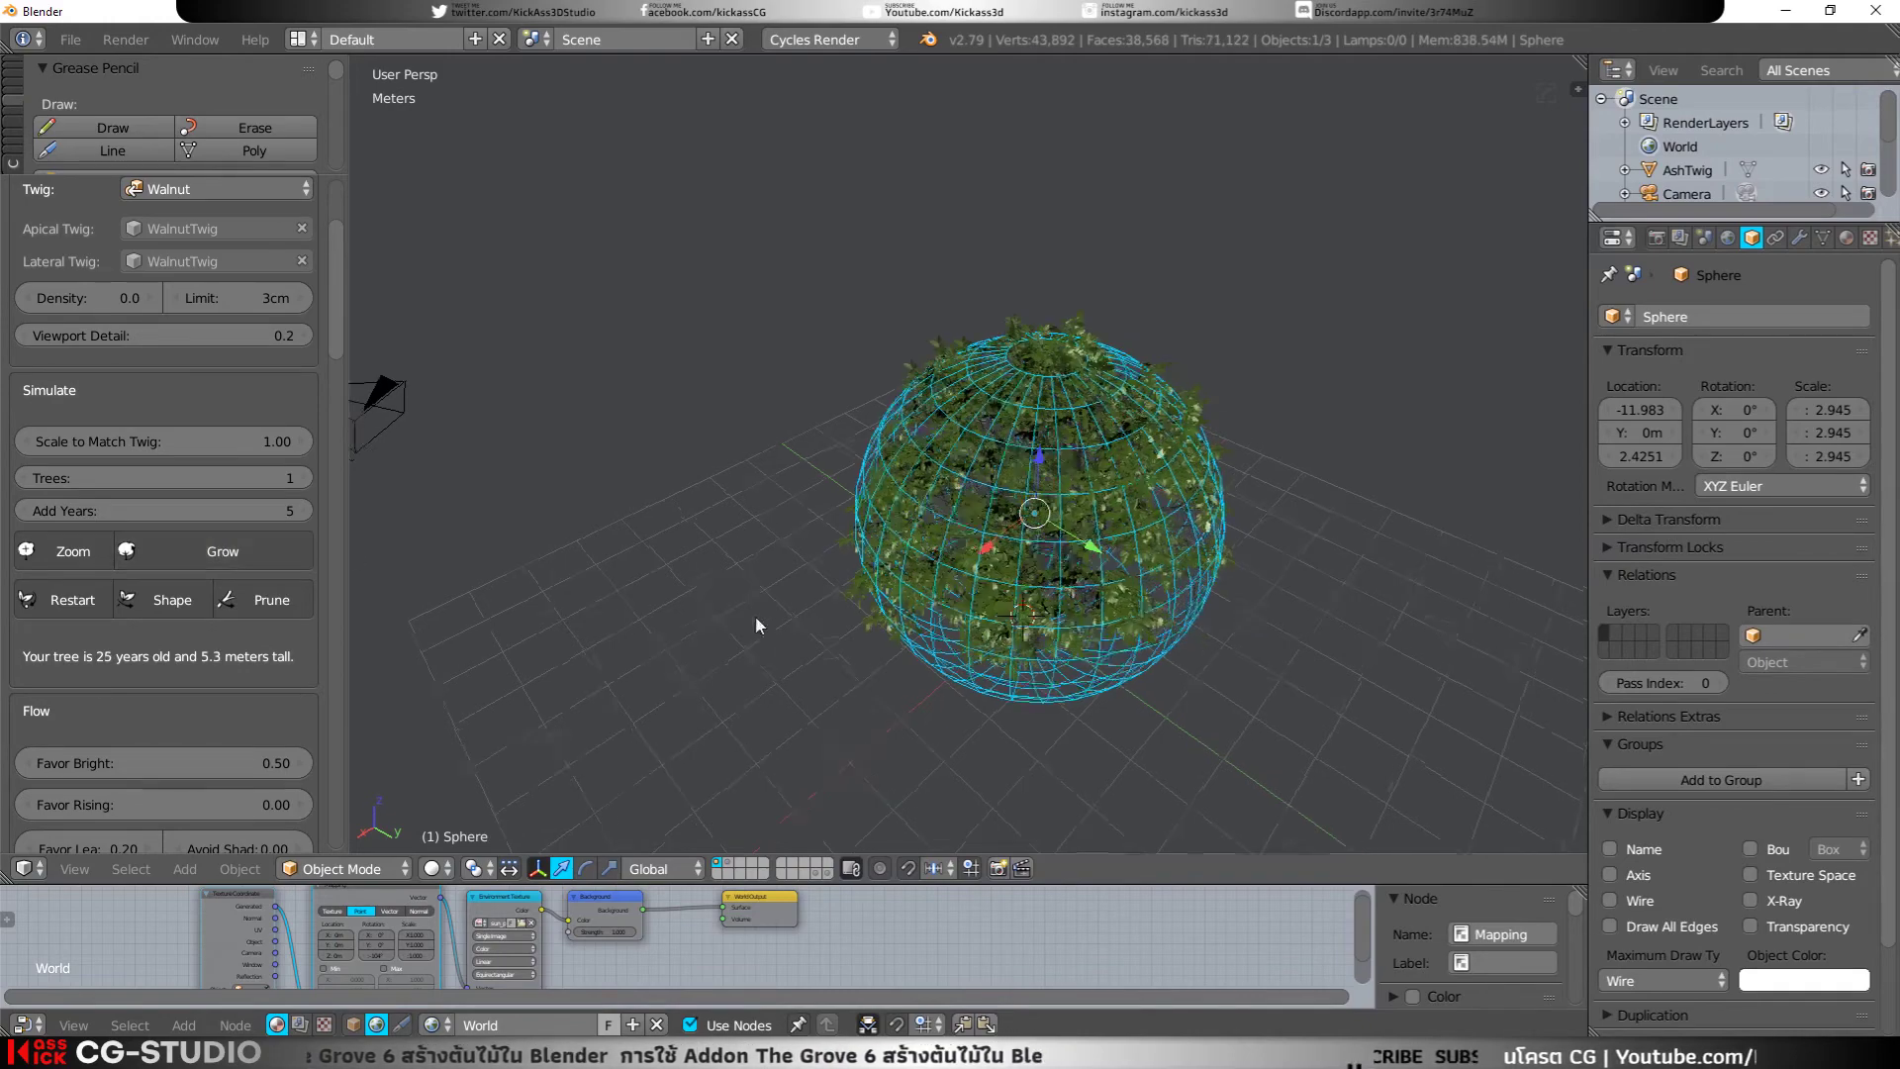
pyautogui.moveTo(756, 615)
pyautogui.mouseDown(button='middle')
pyautogui.moveTo(679, 524)
pyautogui.moveTo(620, 537)
pyautogui.moveTo(689, 555)
pyautogui.mouseUp(button='middle')
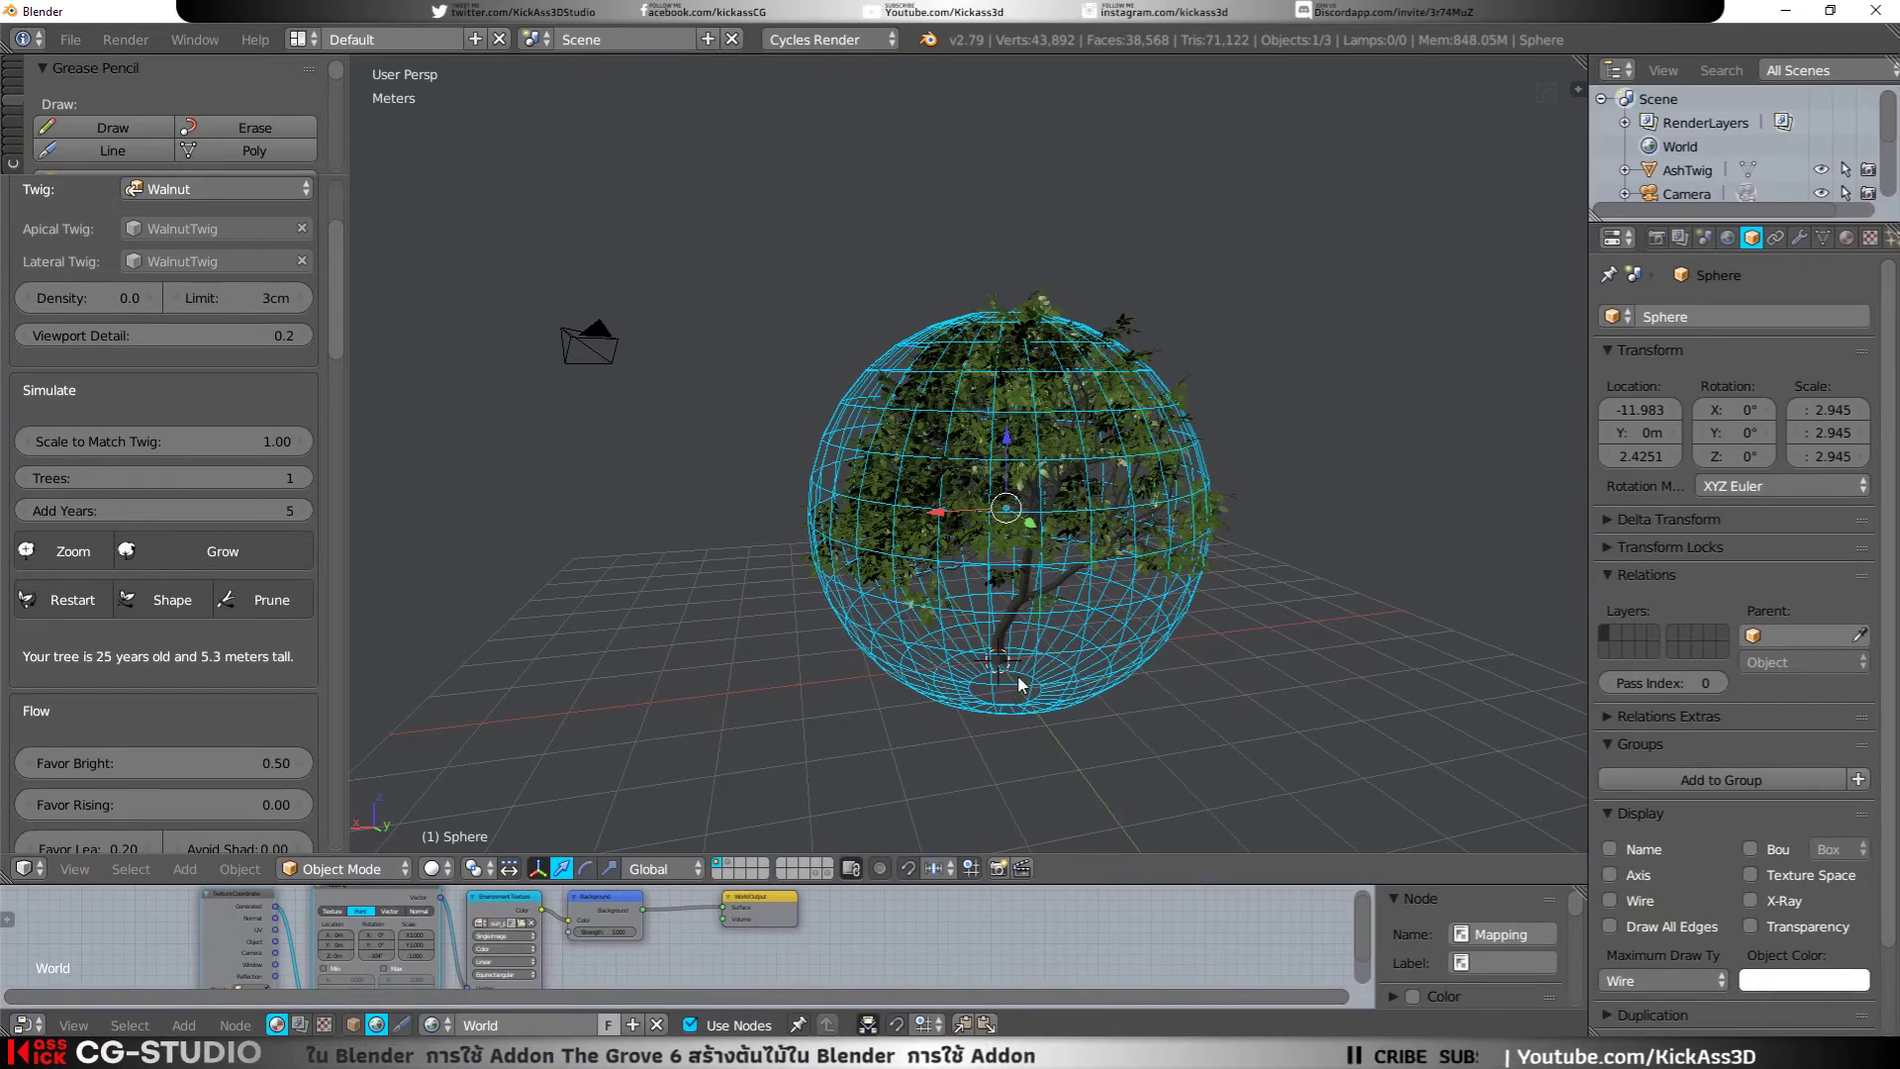
# Step: Move the Sphere to a hidden layer and delete the grown Walnut tree
pyautogui.press('m')
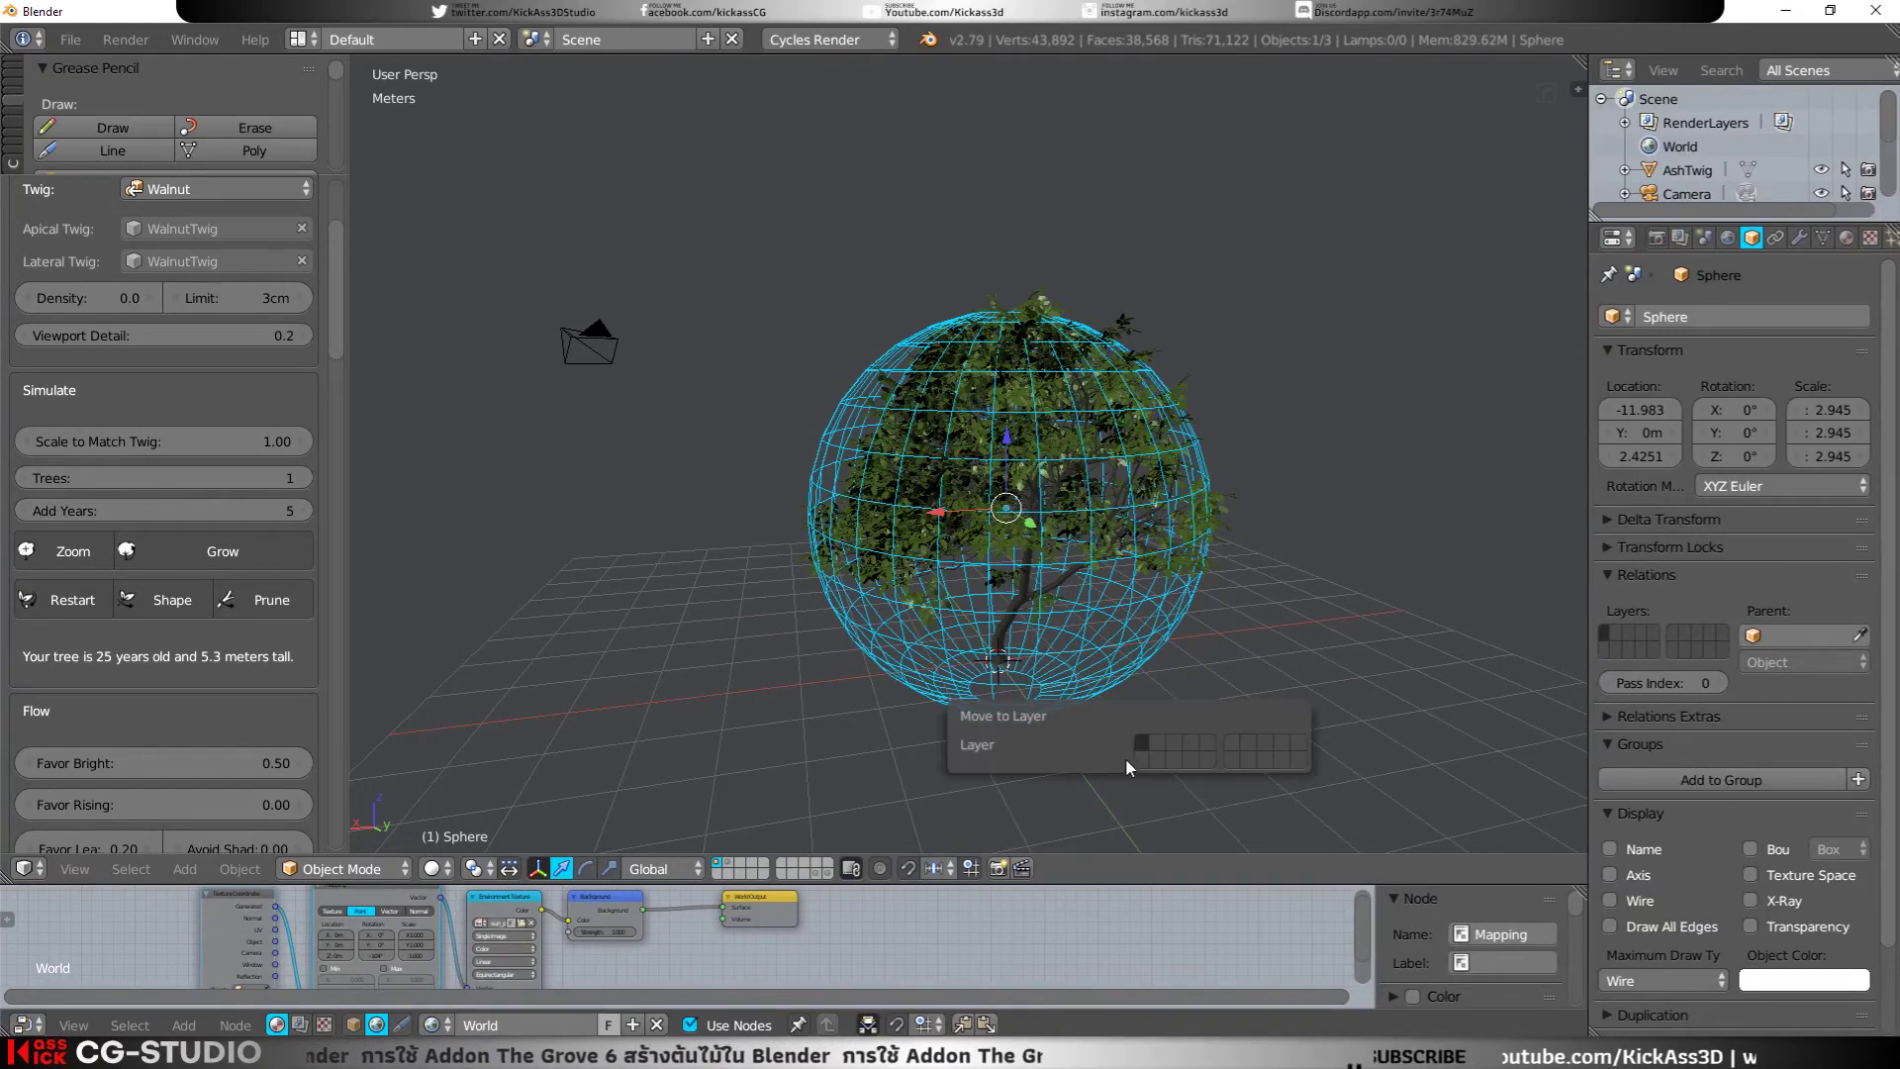
pyautogui.click(1138, 758)
pyautogui.click(997, 633)
pyautogui.moveTo(1001, 649)
pyautogui.mouseDown(button='middle')
pyautogui.moveTo(845, 696)
pyautogui.moveTo(775, 604)
pyautogui.moveTo(979, 636)
pyautogui.moveTo(975, 618)
pyautogui.mouseUp(button='middle')
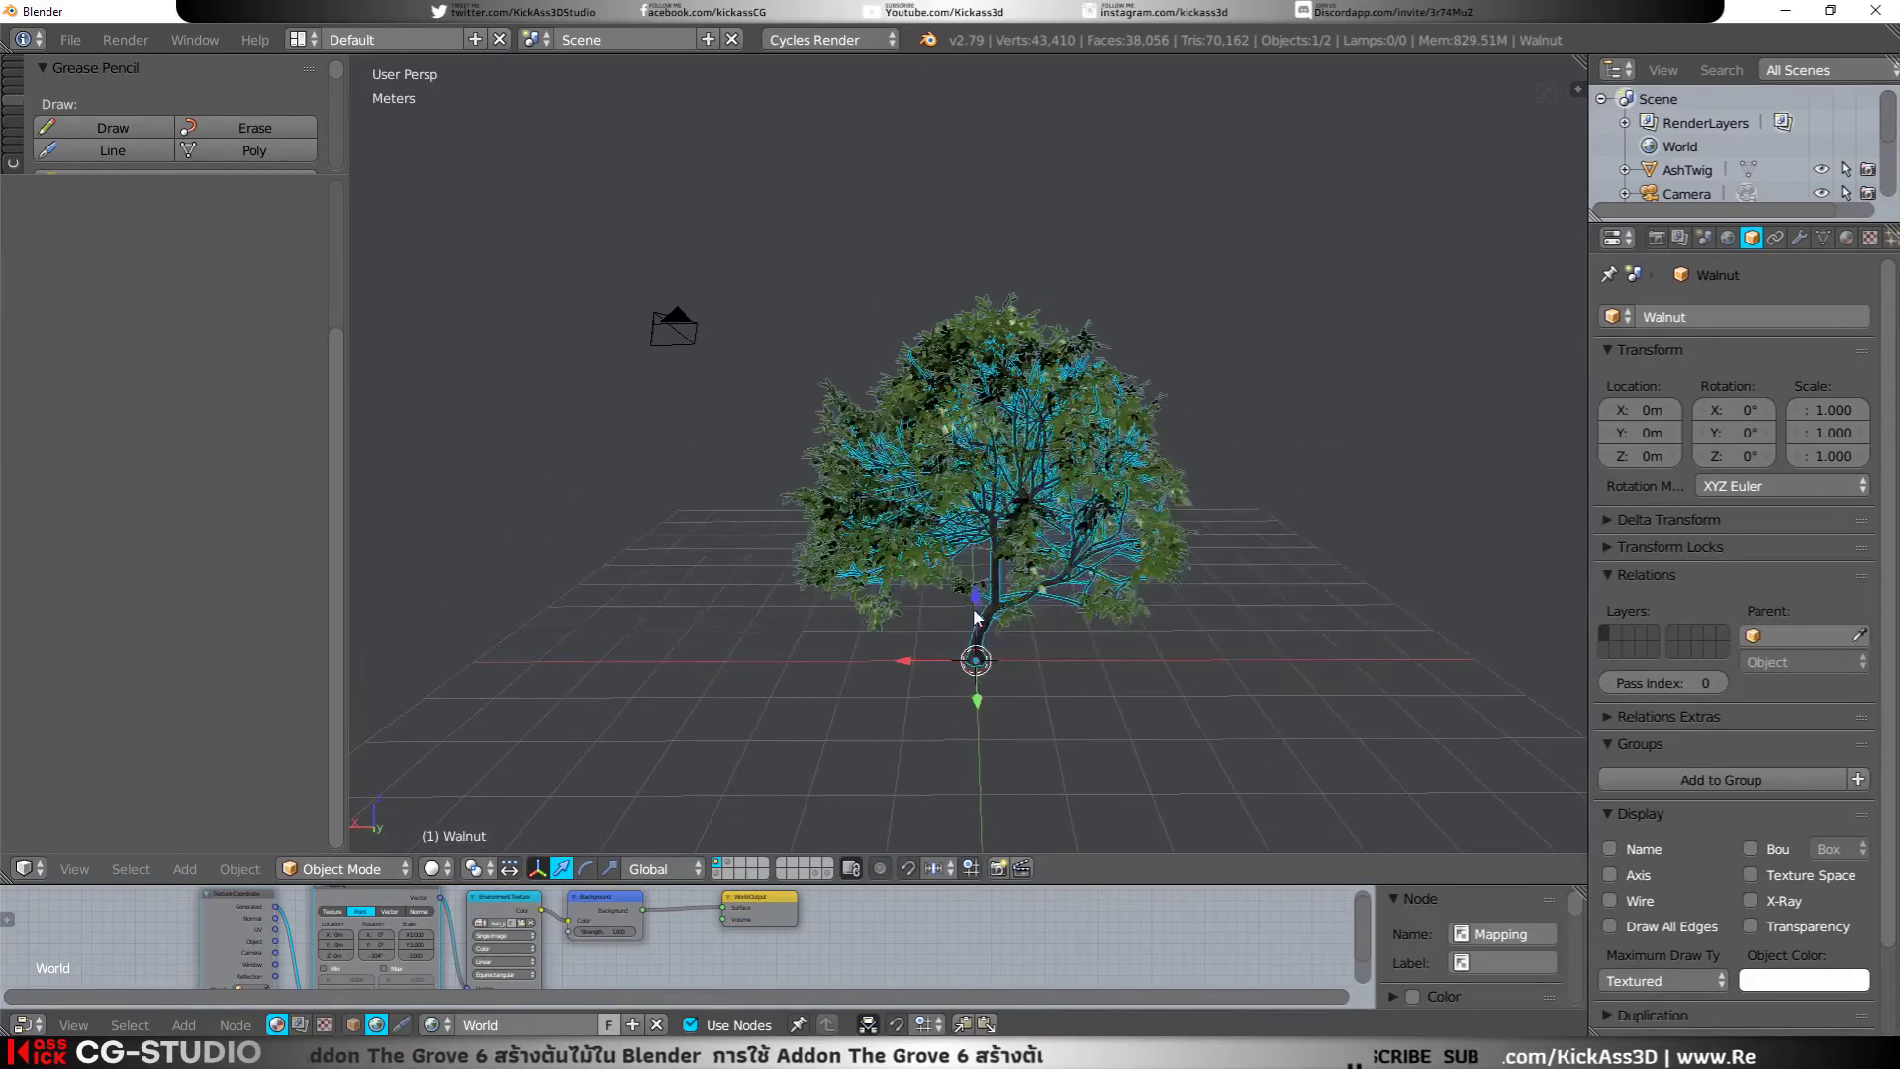
pyautogui.press('x')
pyautogui.click(976, 621)
pyautogui.hotkey('shift', 'a')
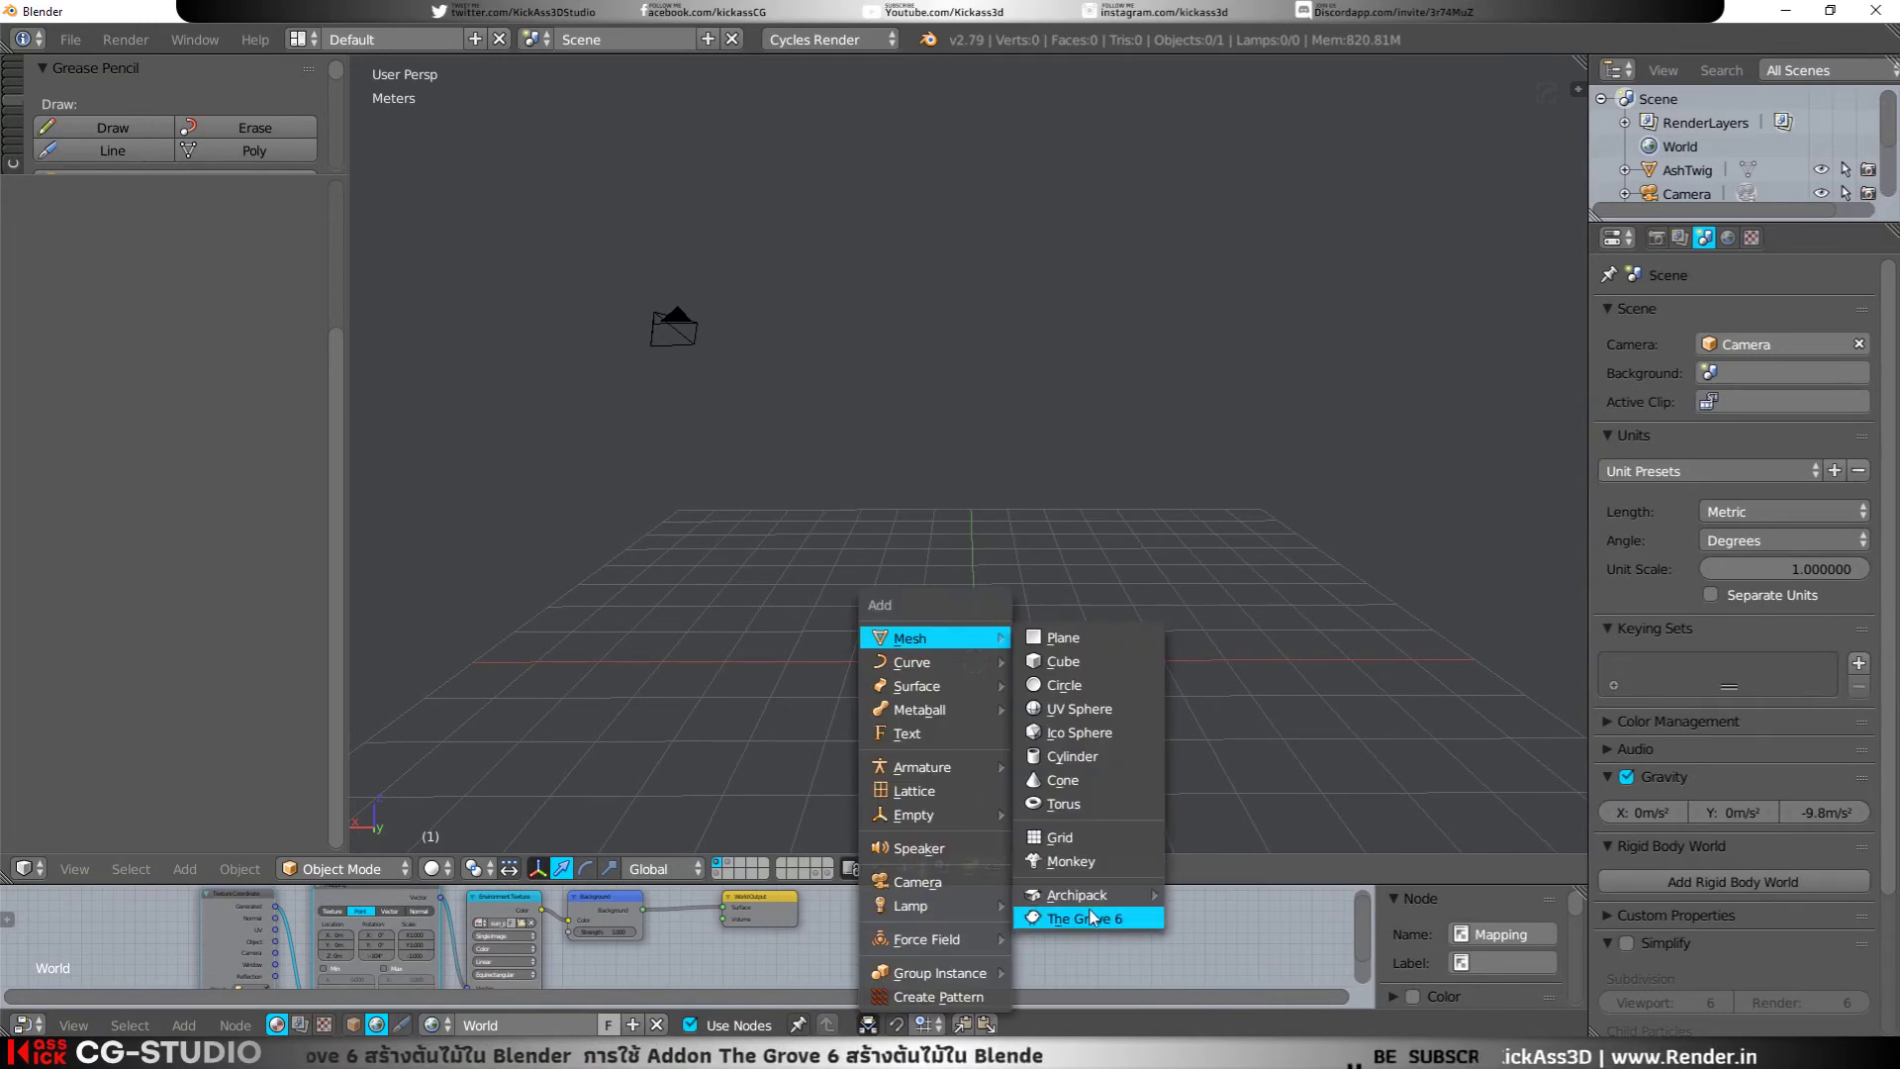
# Step: Add a new Grove 6 Walnut tree and show the Sphere's layer
pyautogui.click(1089, 918)
pyautogui.rightClick(964, 636)
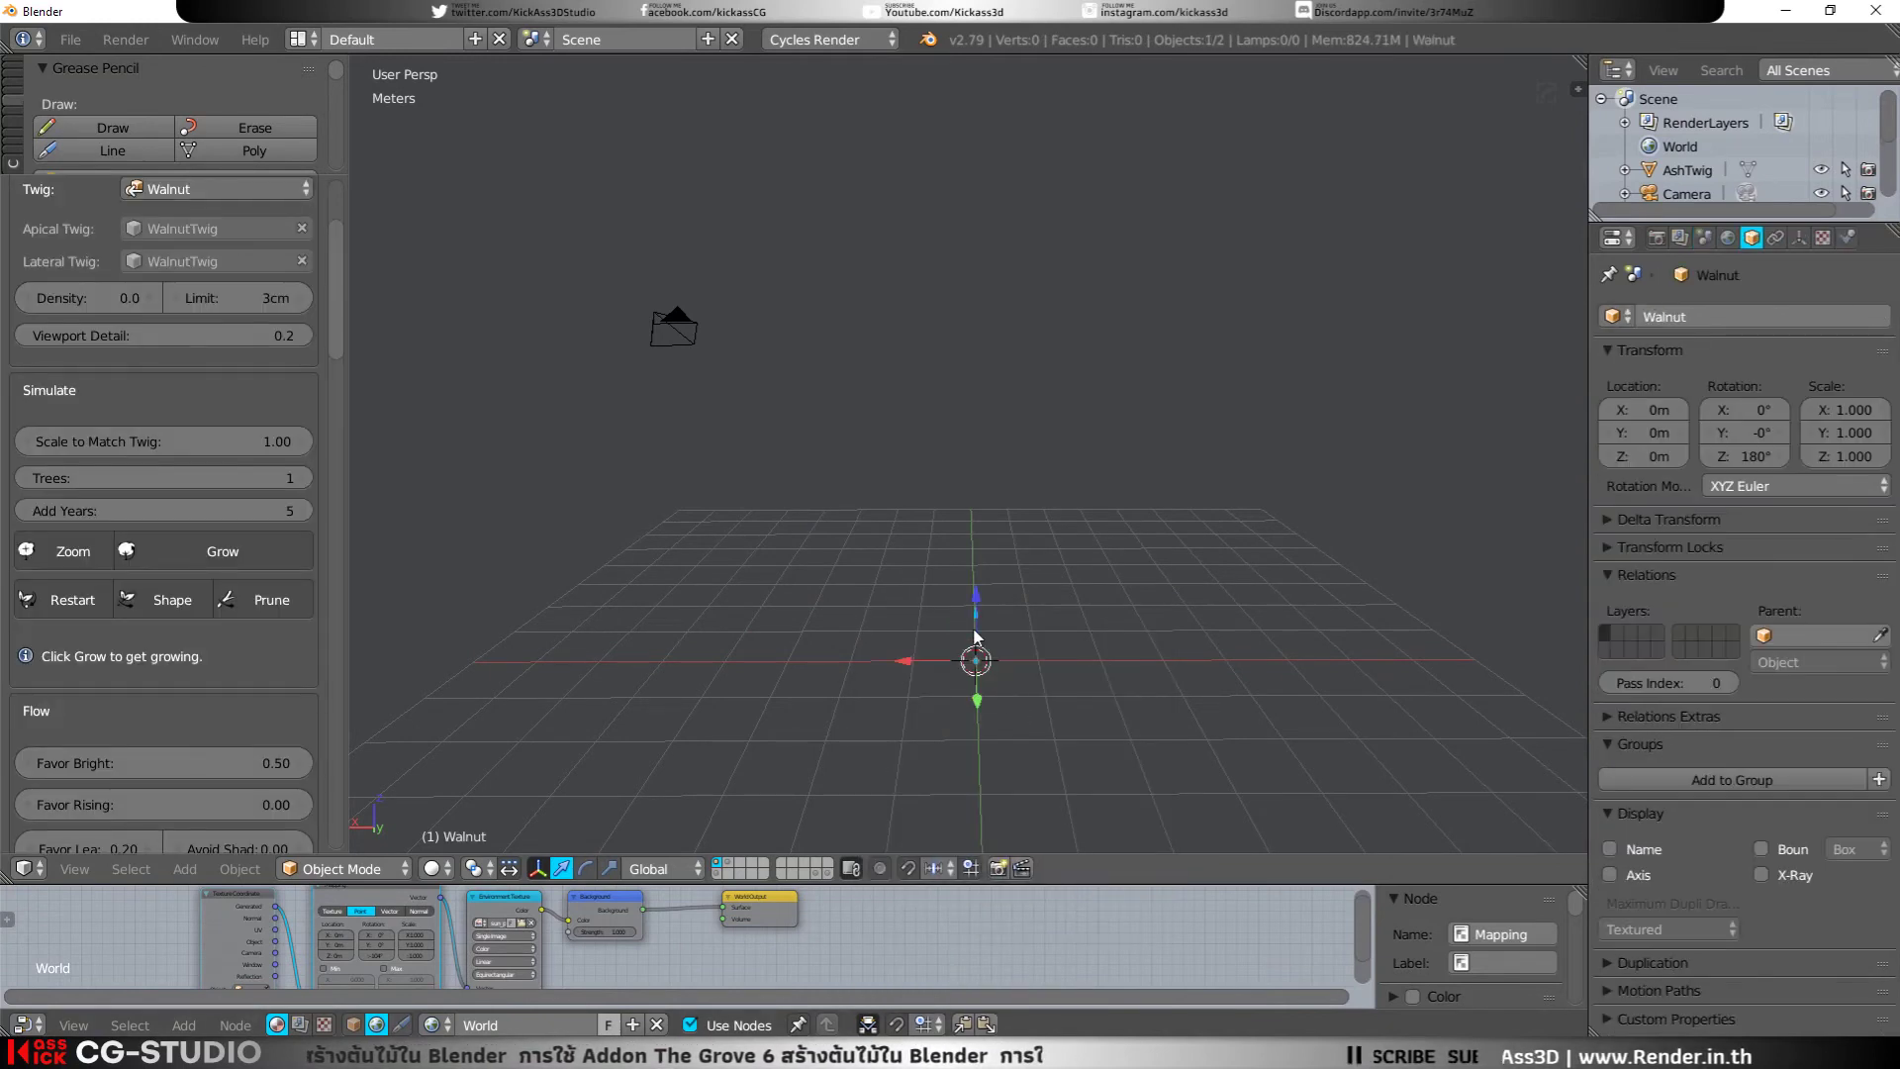
pyautogui.scroll(-2, 104, 615)
pyautogui.scroll(-6, 107, 616)
pyautogui.scroll(-5, 107, 618)
pyautogui.scroll(-5, 105, 615)
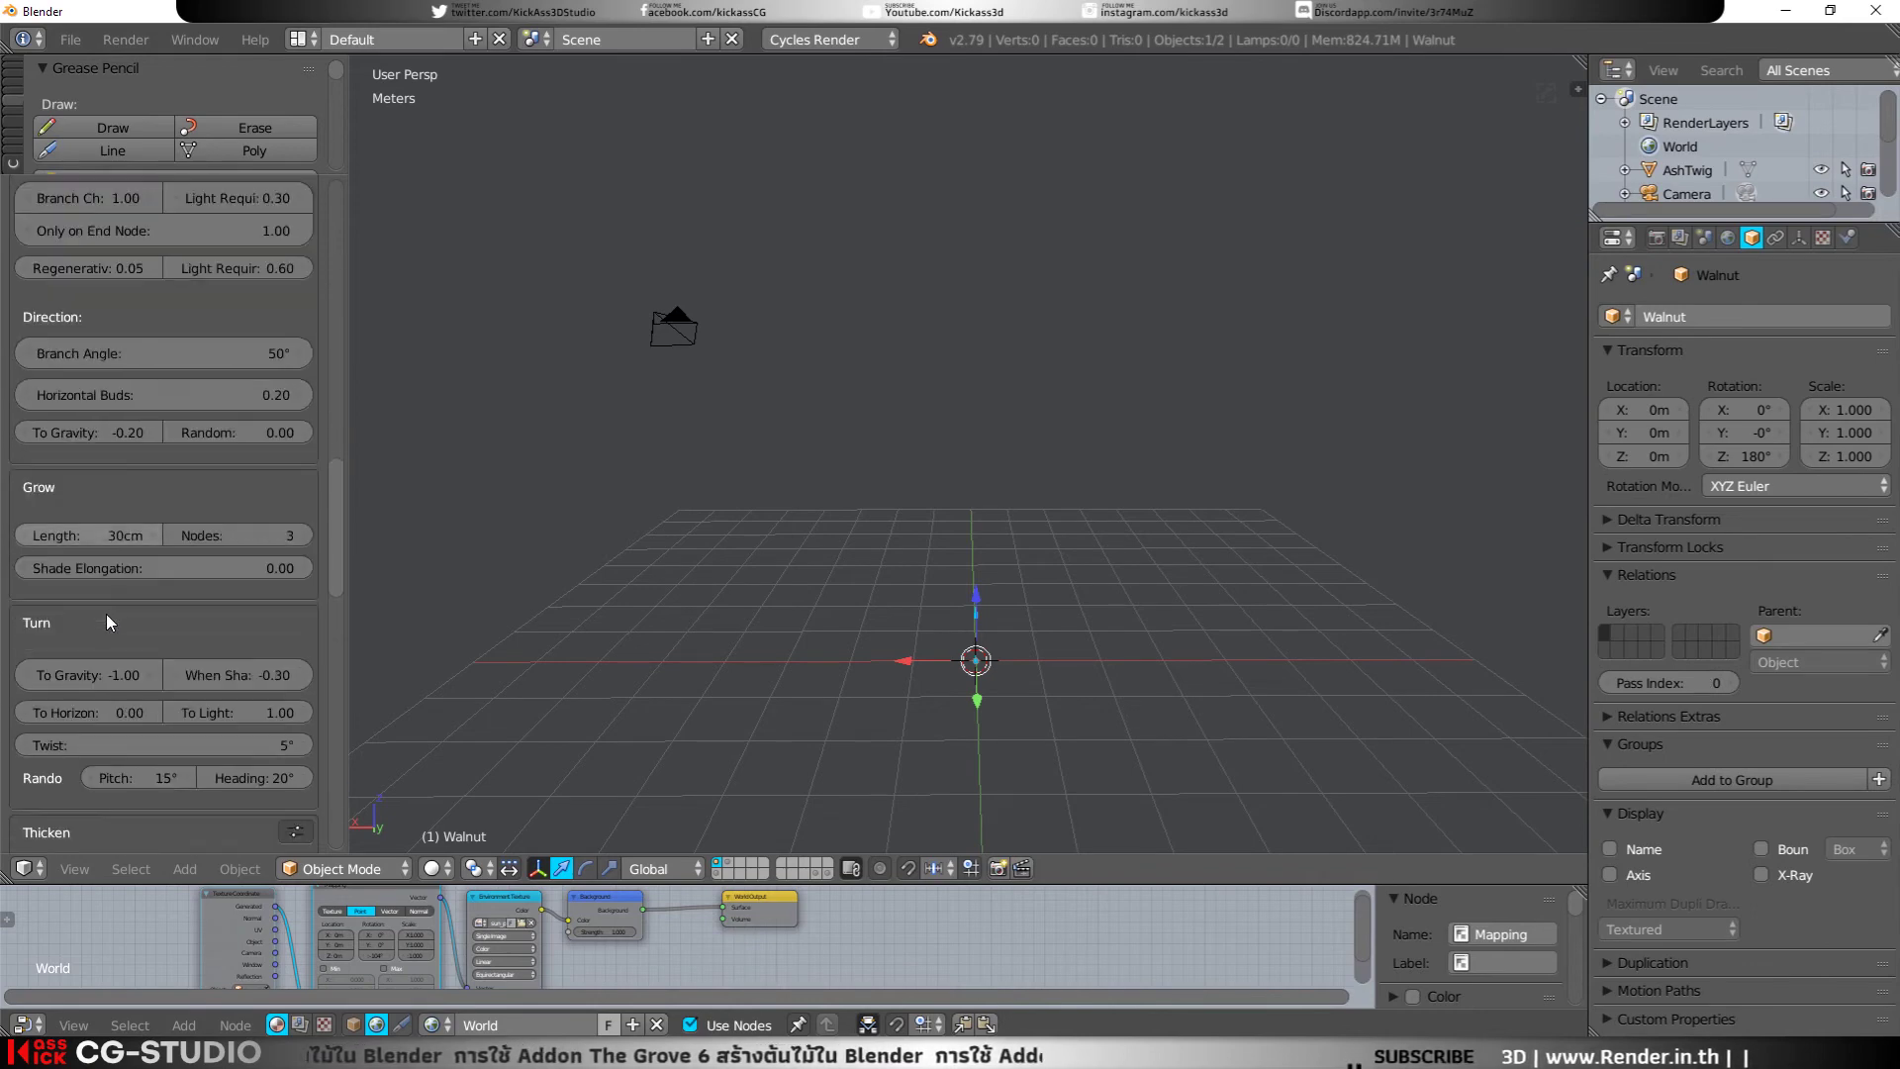
pyautogui.scroll(-5, 53, 632)
pyautogui.scroll(-3, 53, 629)
pyautogui.scroll(-4, 51, 627)
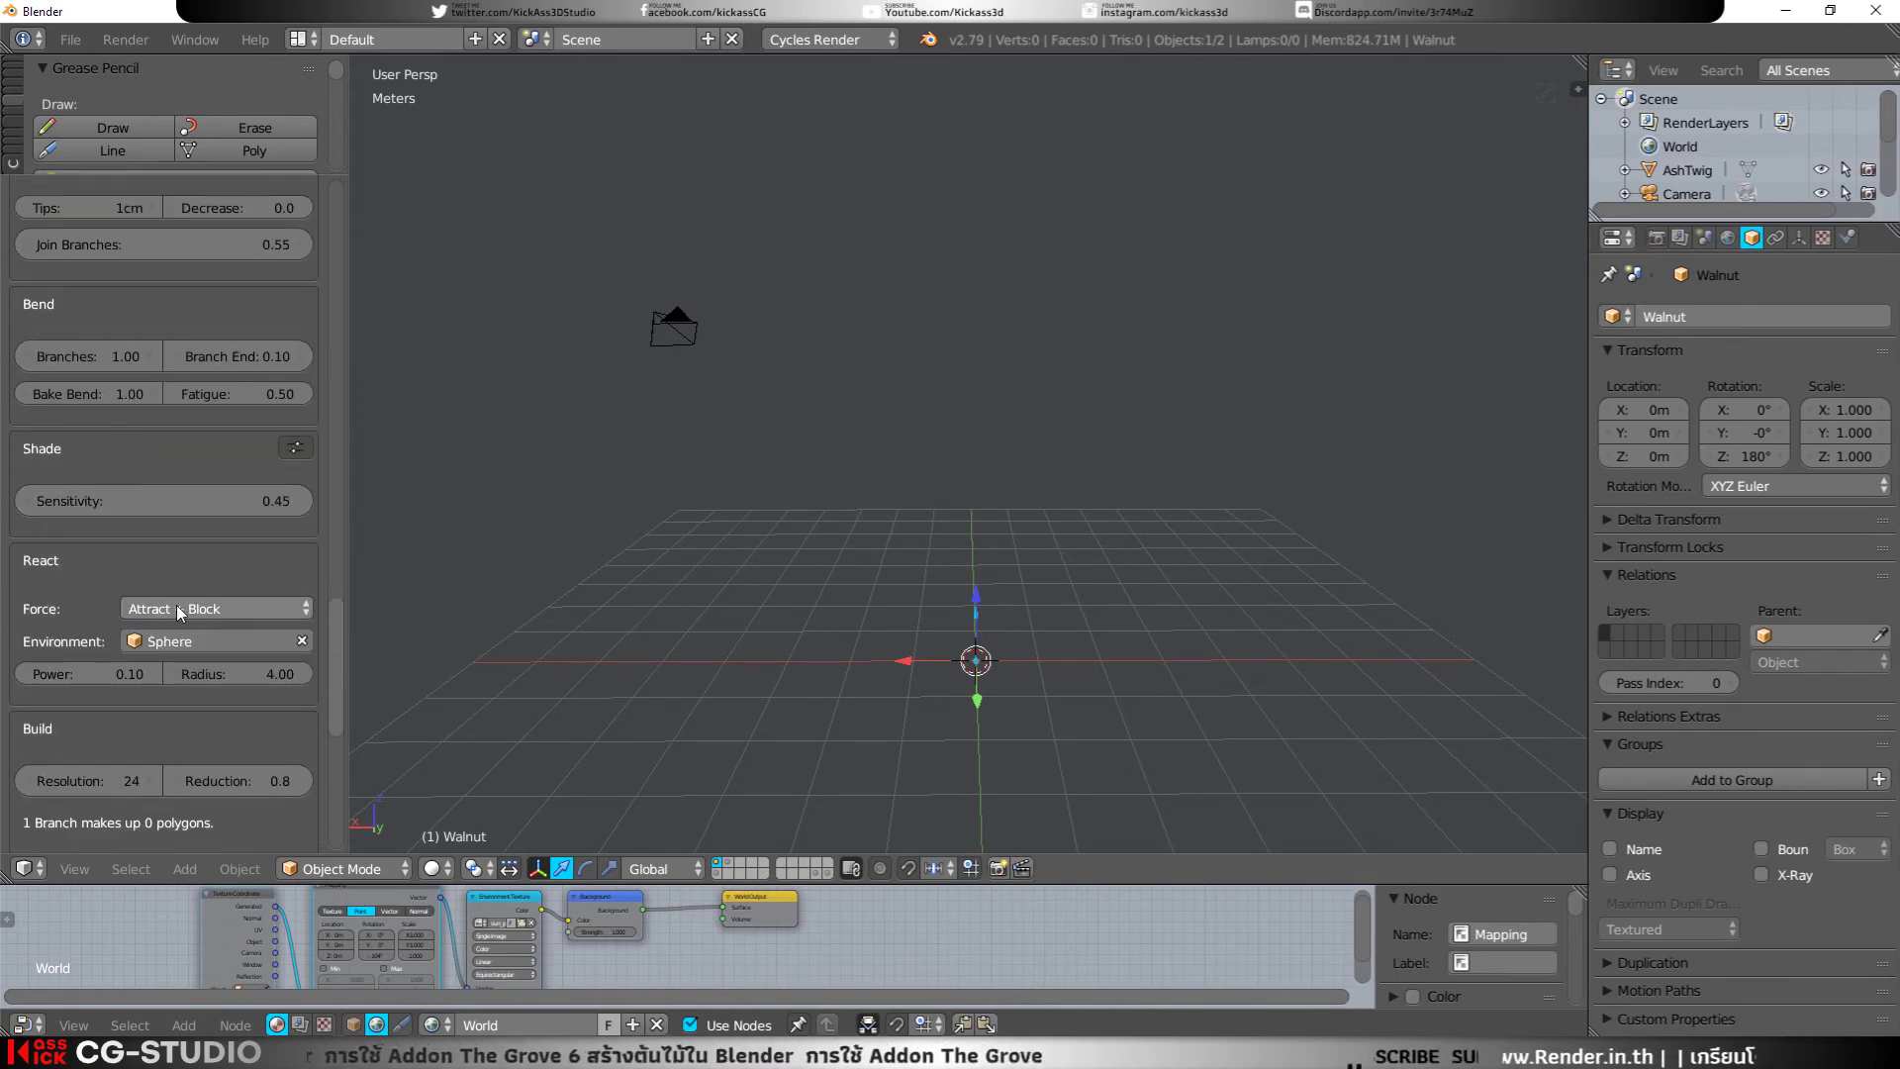
pyautogui.keyDown('shift'); pyautogui.click(719, 874); pyautogui.keyUp('shift')
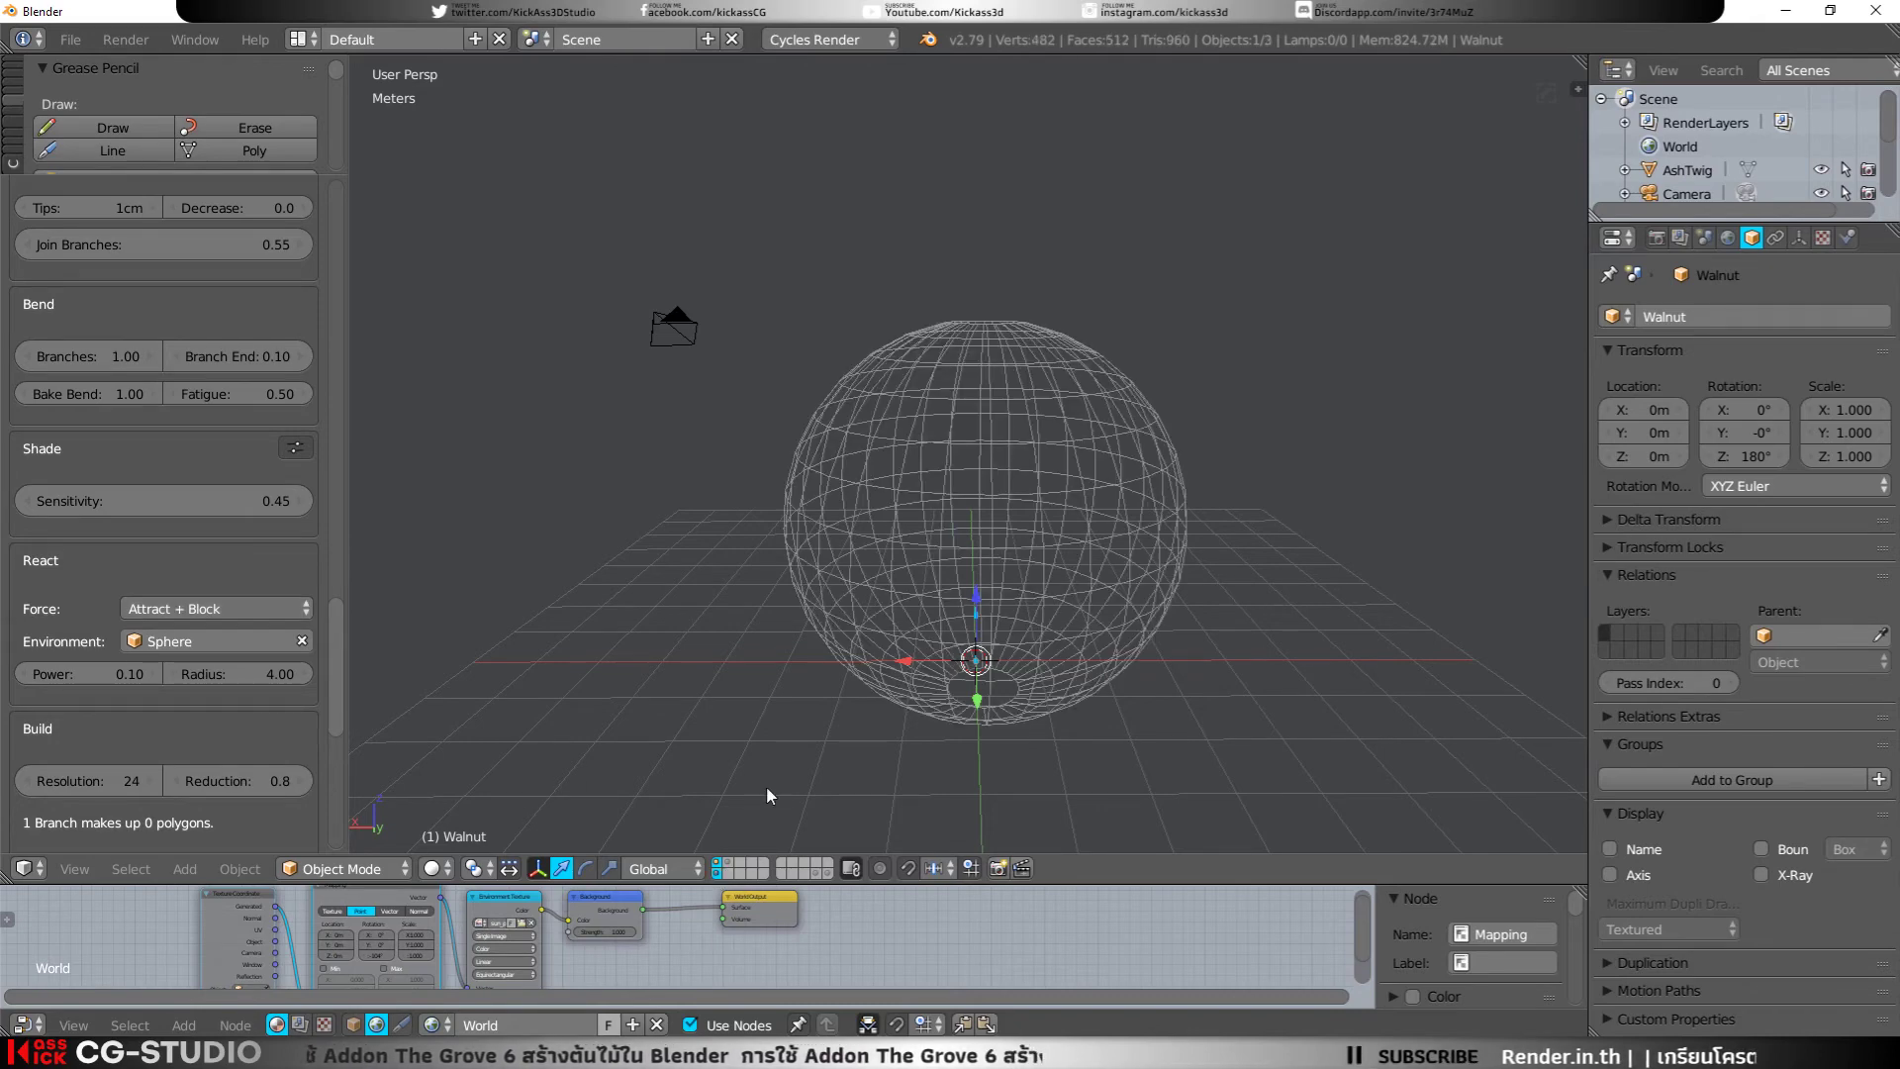
# Step: Set the tree's reaction force to Deflect + Block, with the Sphere's layer shown alongside
pyautogui.click(204, 610)
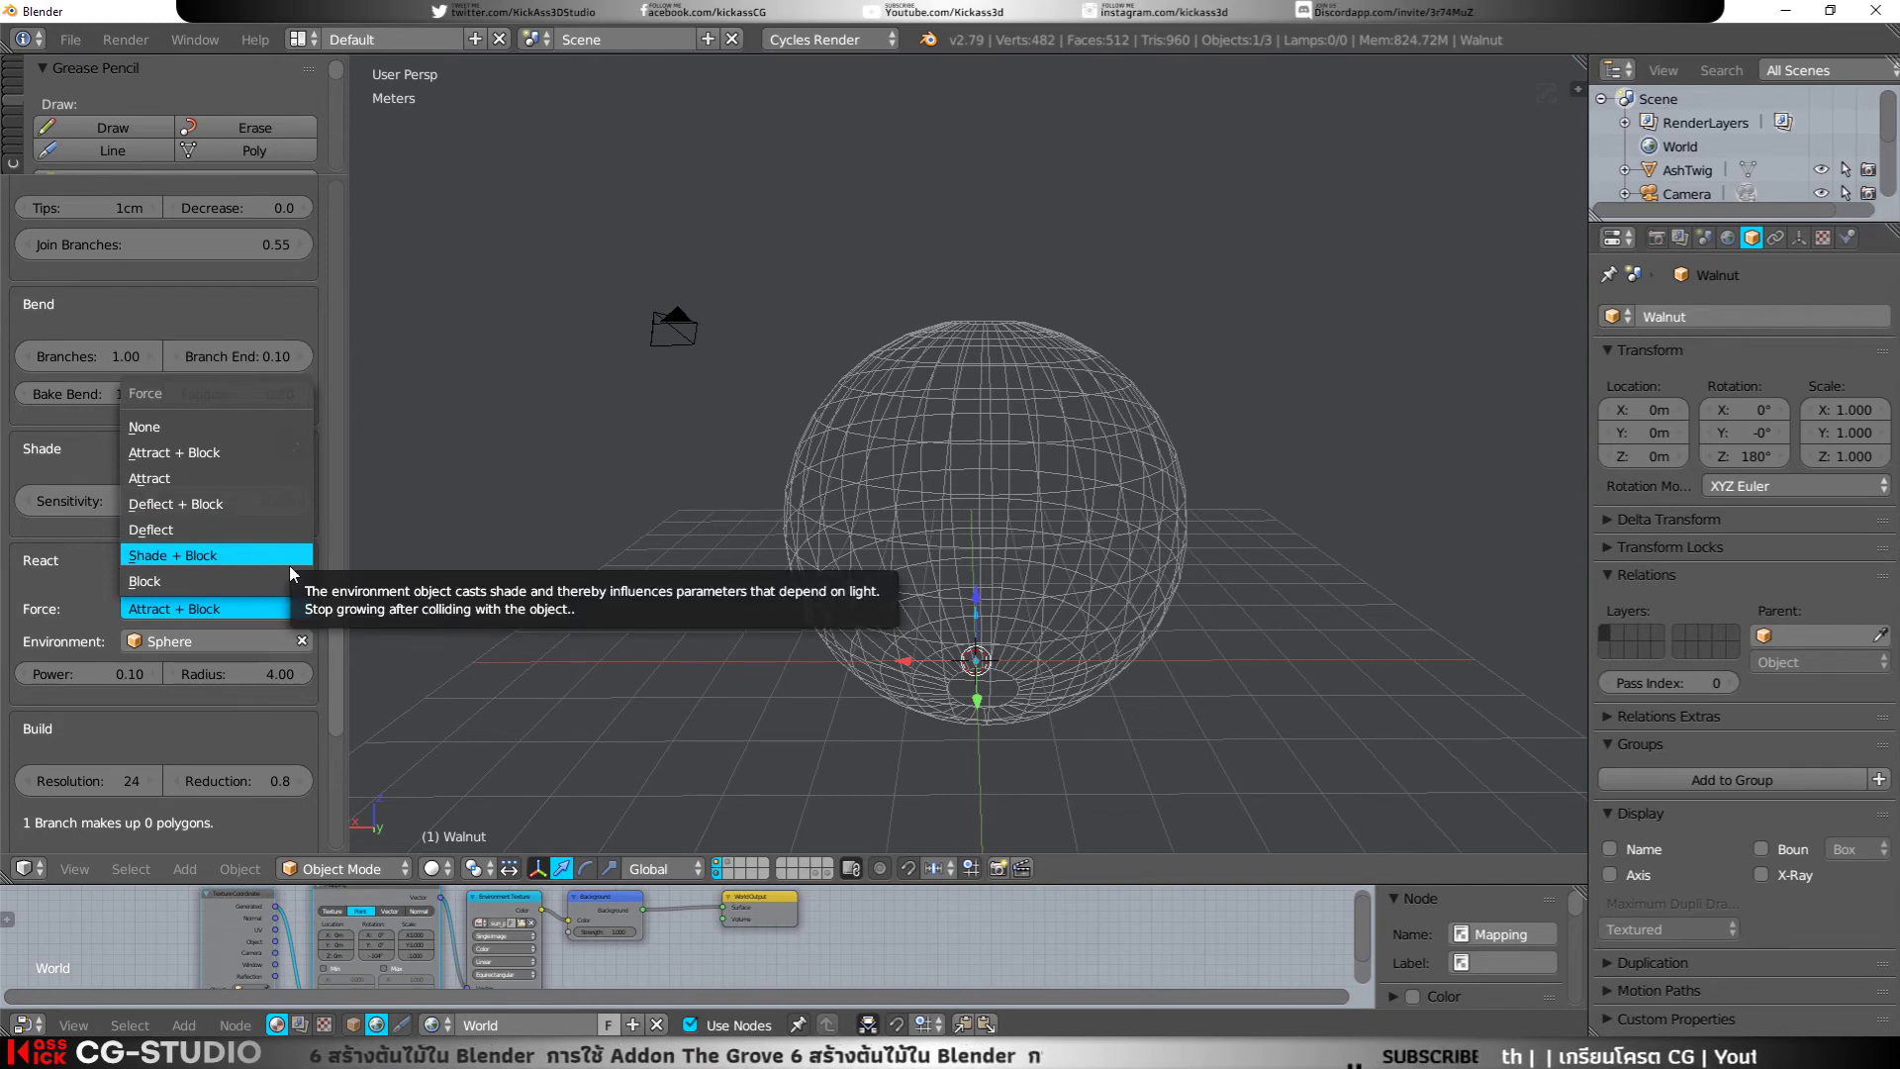
pyautogui.click(245, 500)
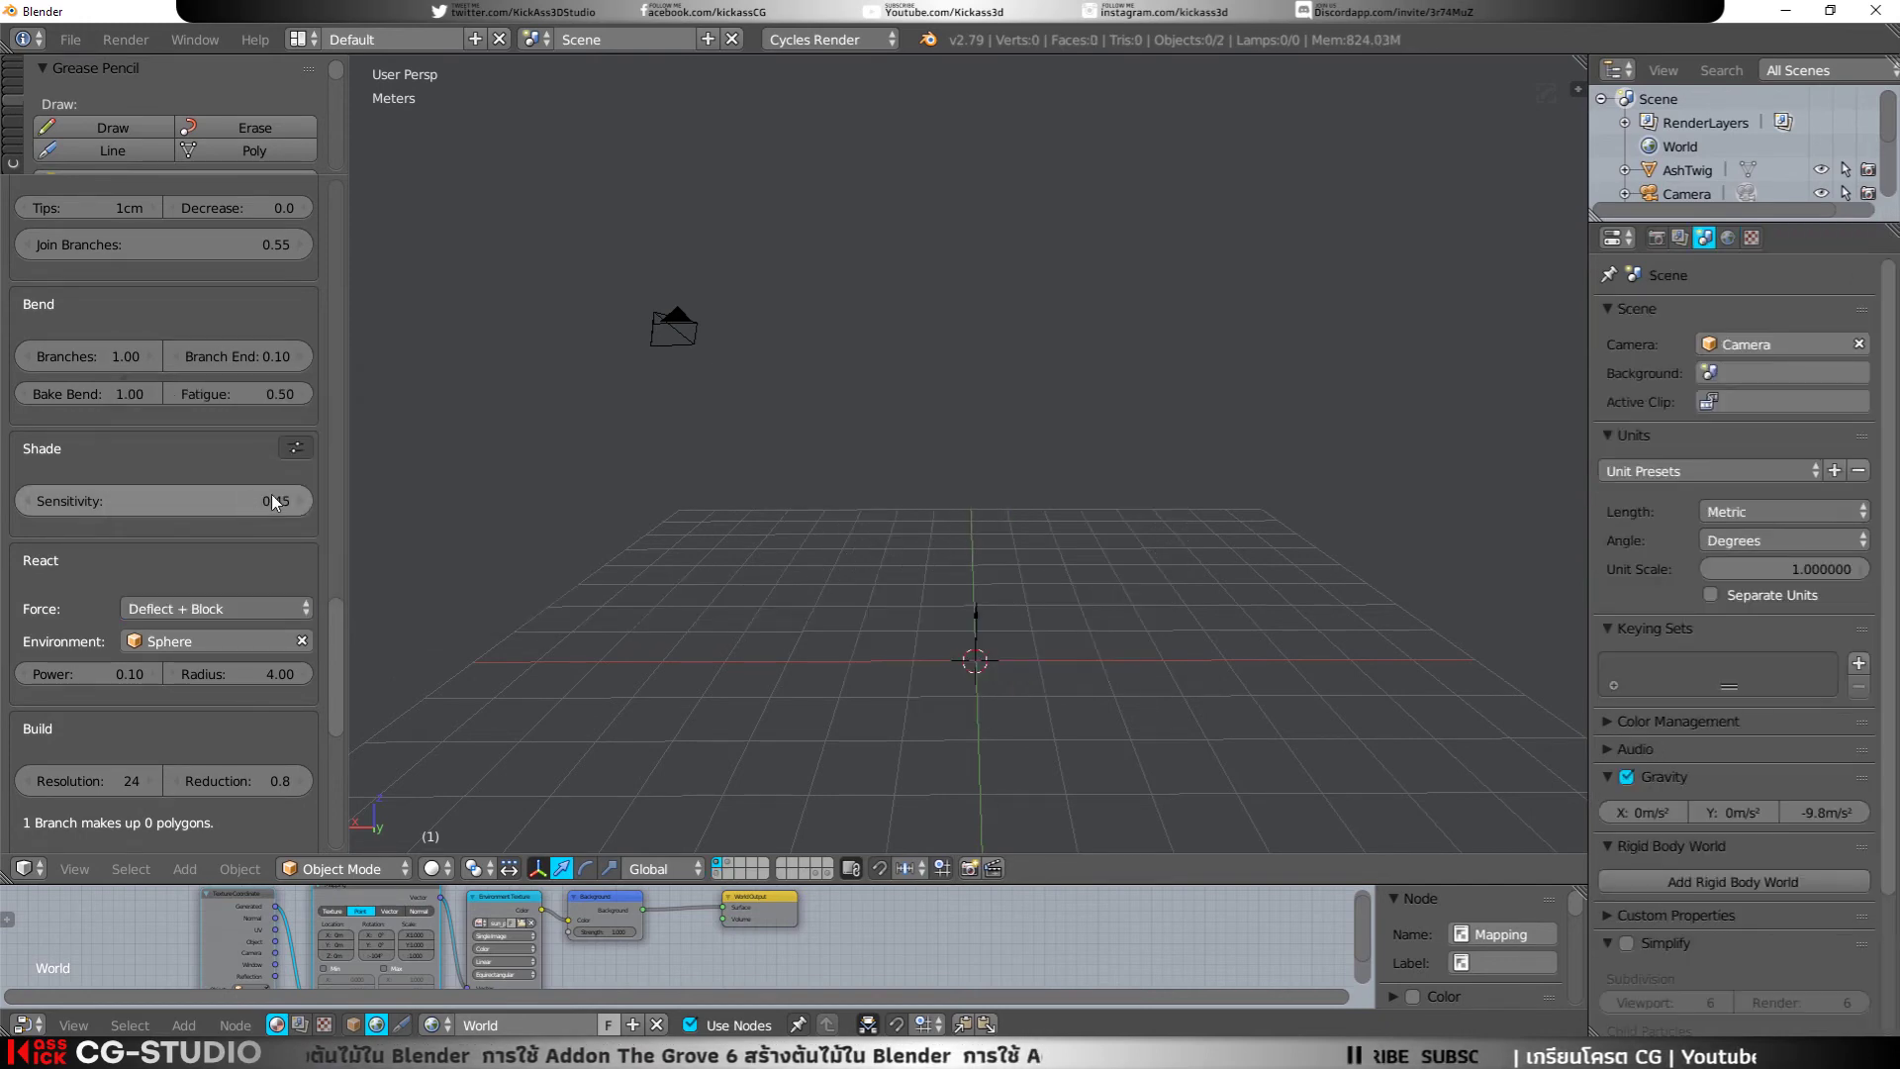
pyautogui.rightClick(975, 648)
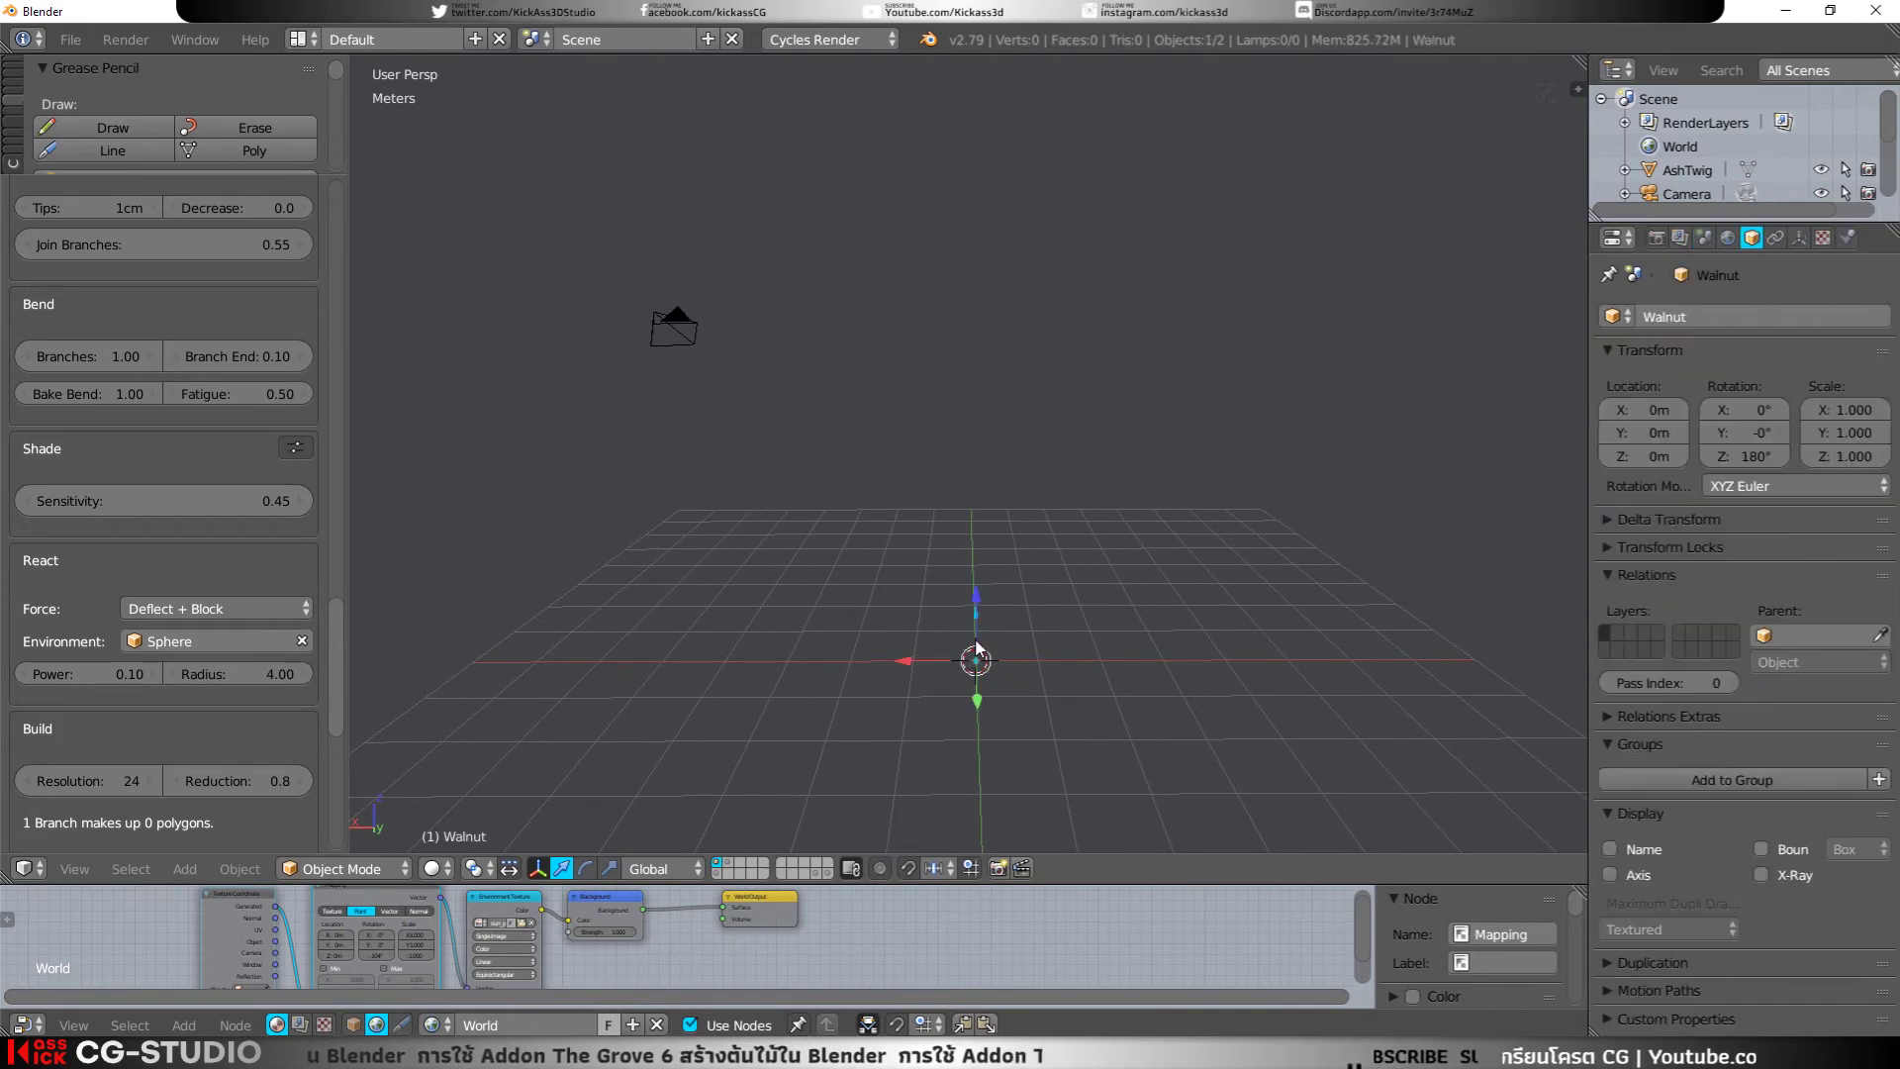
pyautogui.keyDown('shift'); pyautogui.click(730, 874); pyautogui.keyUp('shift')
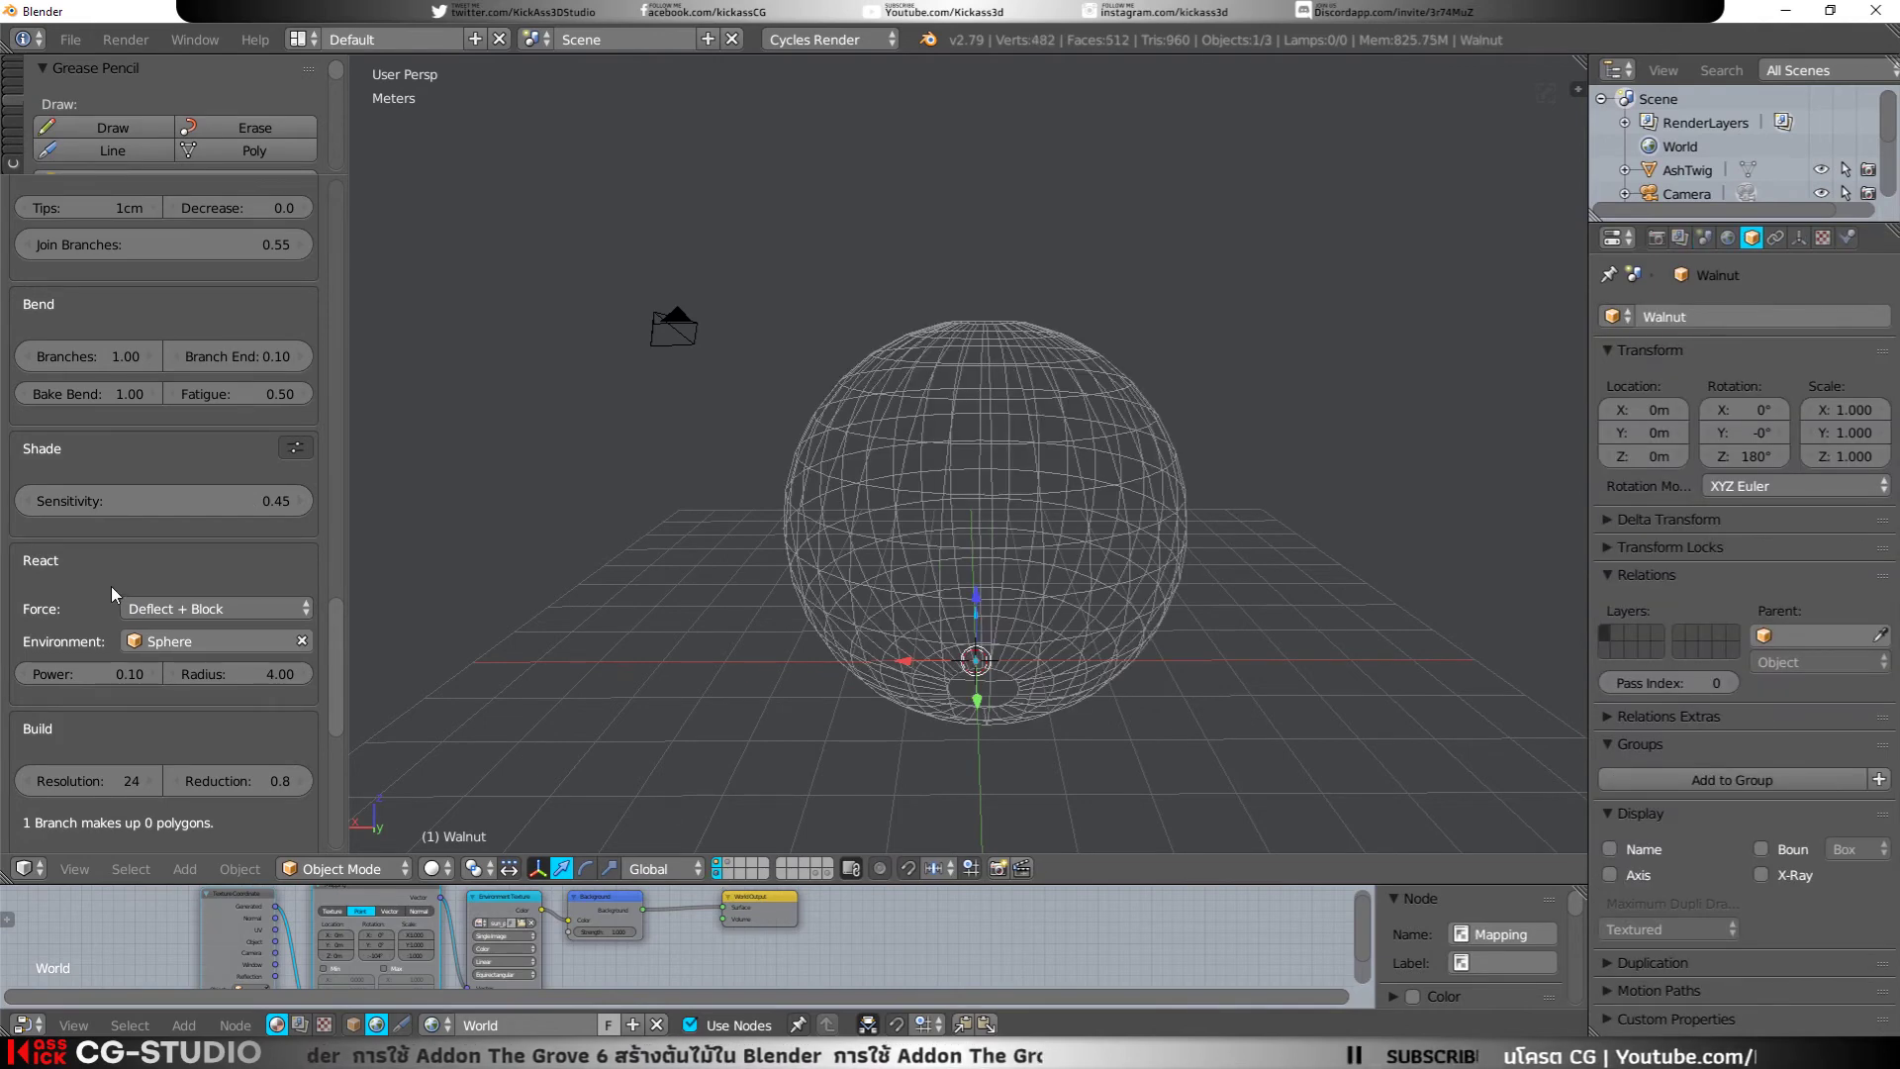
# Step: Grow the Walnut tree in five-year steps up to 25 years old
pyautogui.scroll(-5, 168, 603)
pyautogui.scroll(-5, 172, 604)
pyautogui.scroll(-5, 187, 596)
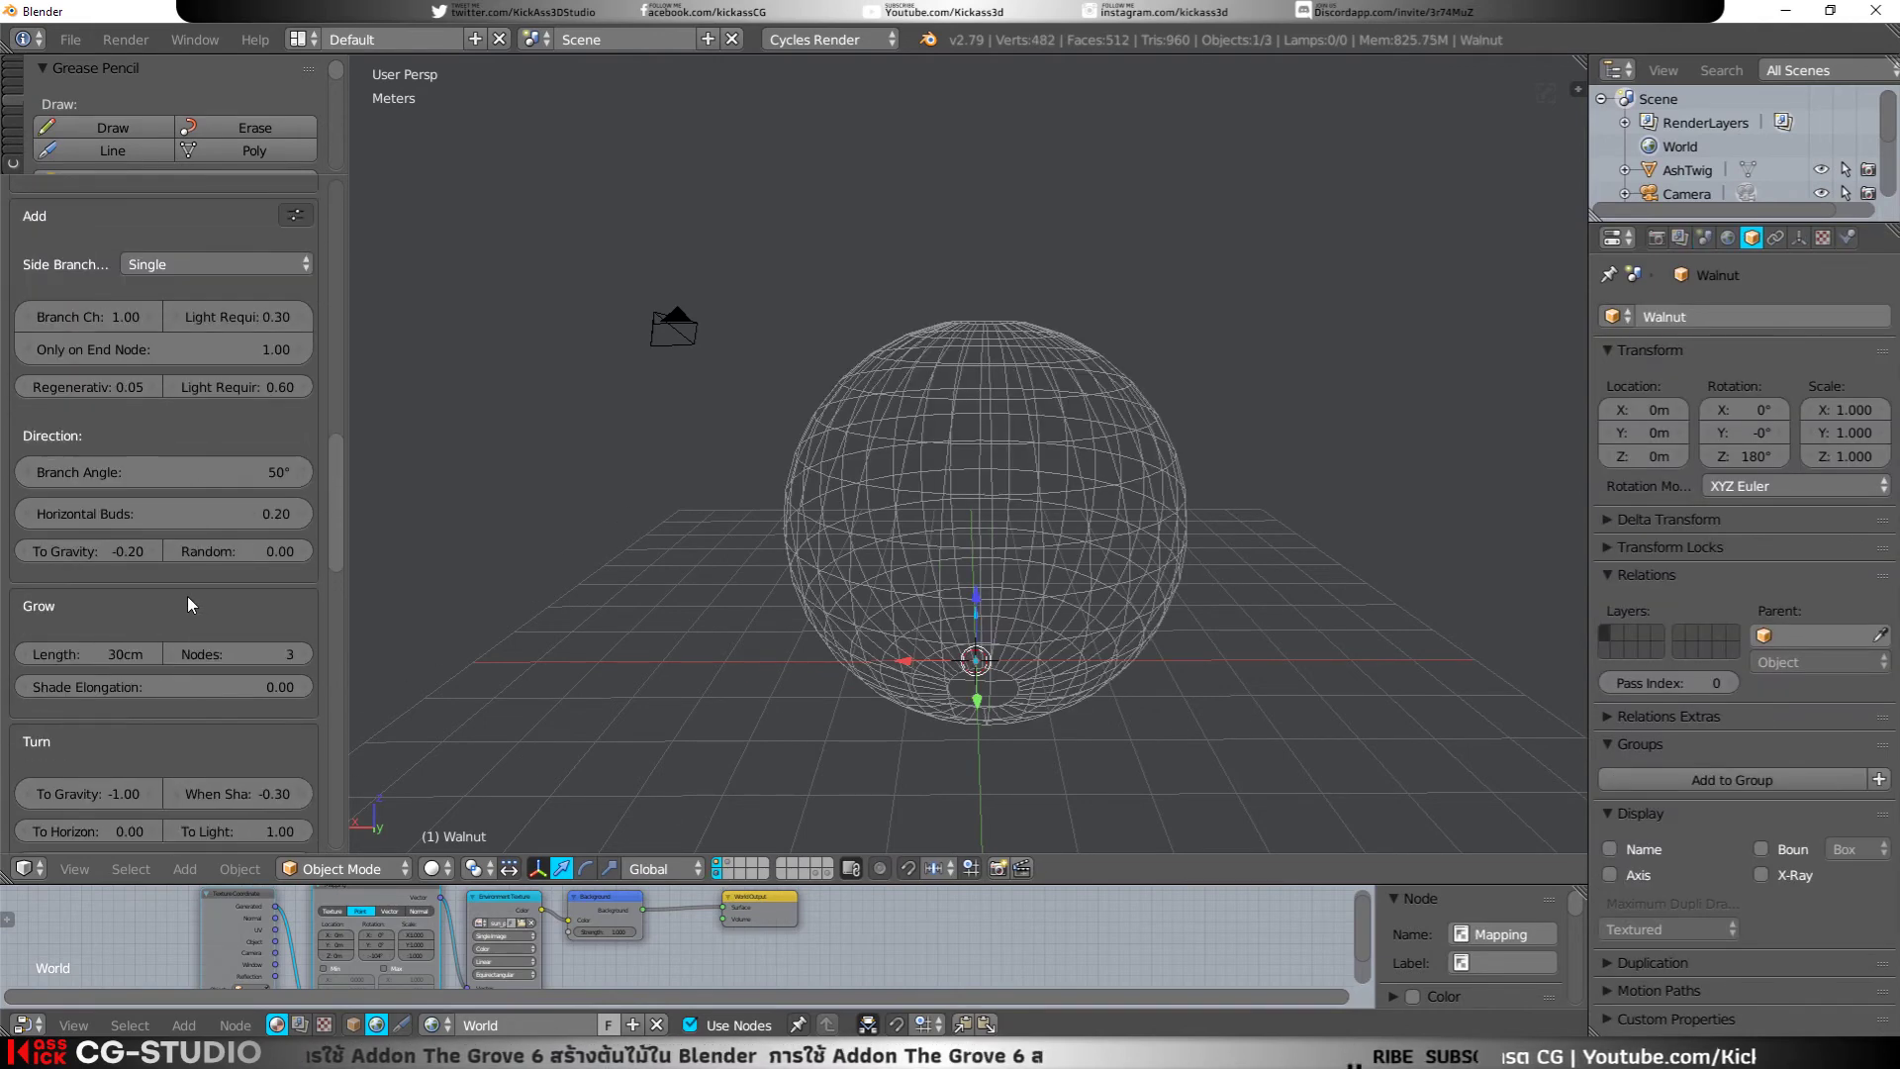
pyautogui.scroll(-5, 190, 598)
pyautogui.scroll(5, 183, 629)
pyautogui.scroll(4, 174, 653)
pyautogui.scroll(3, 178, 594)
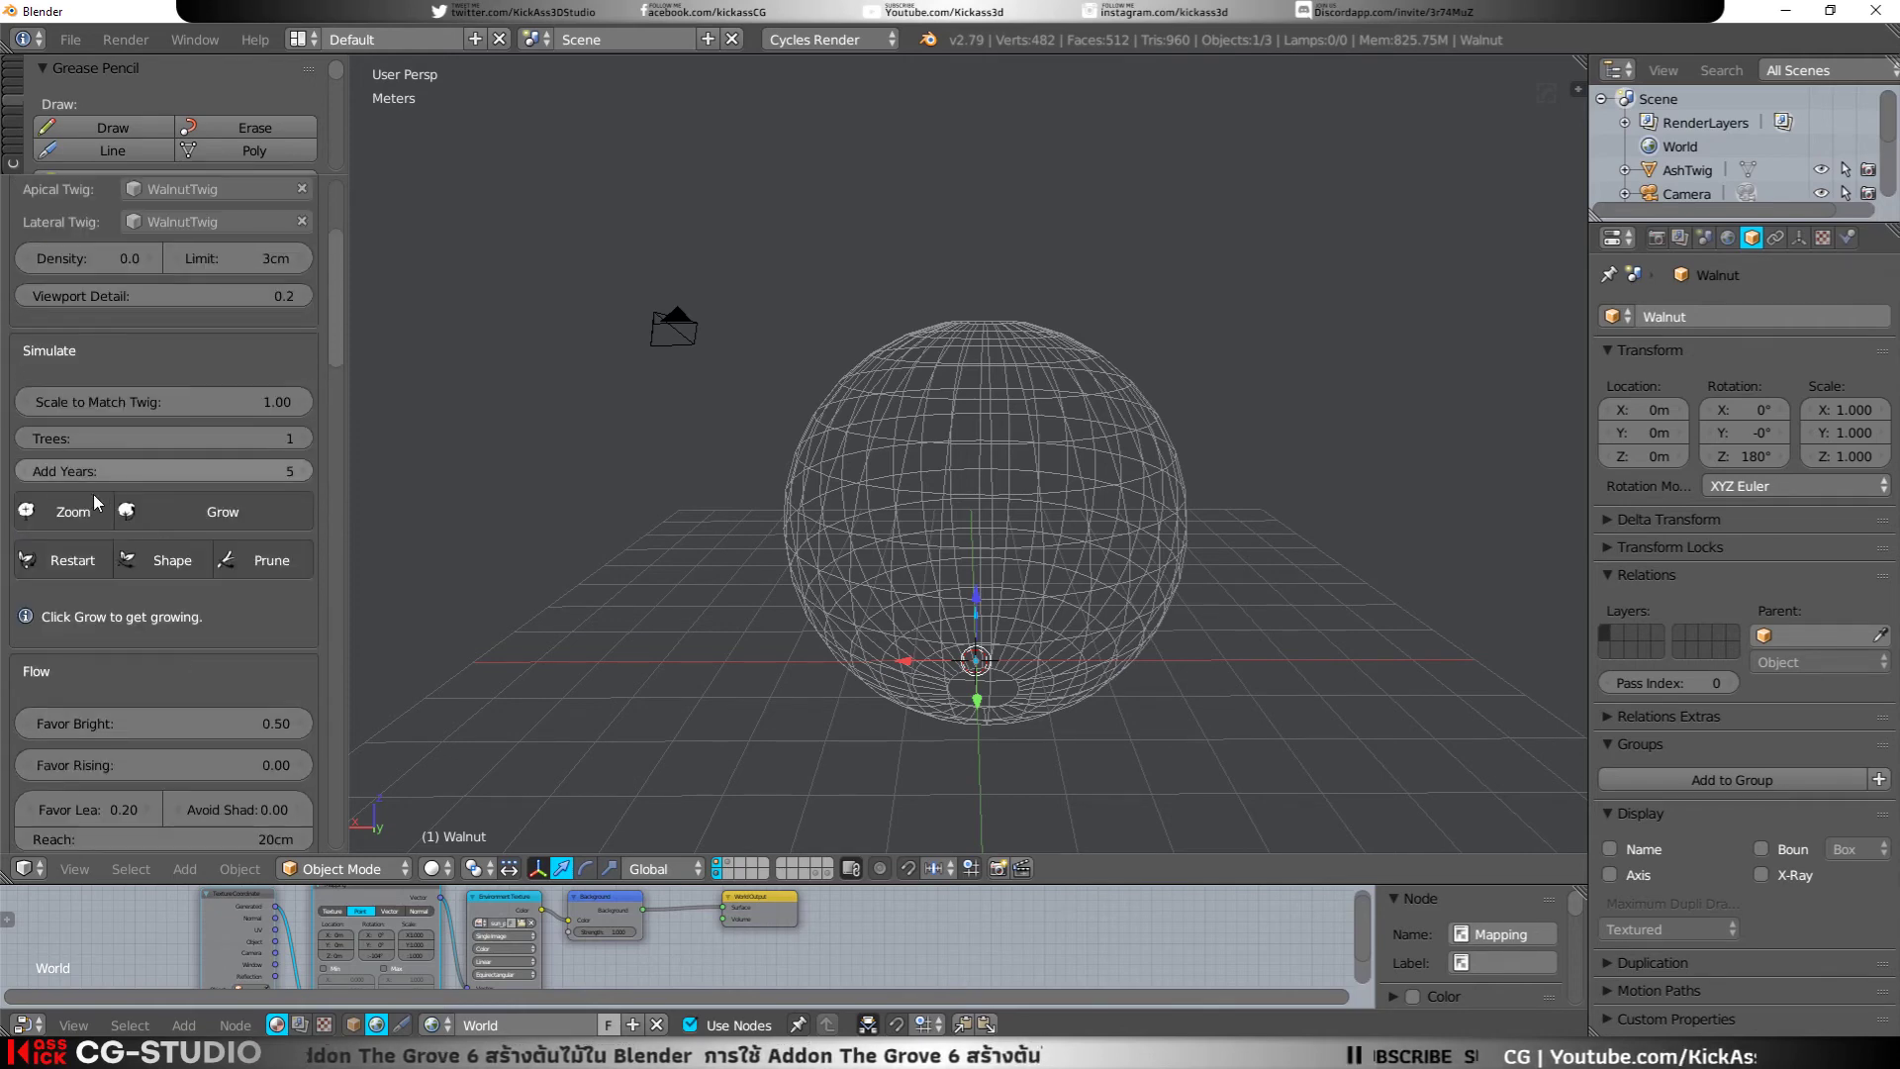
pyautogui.scroll(1, 188, 512)
pyautogui.click(188, 507)
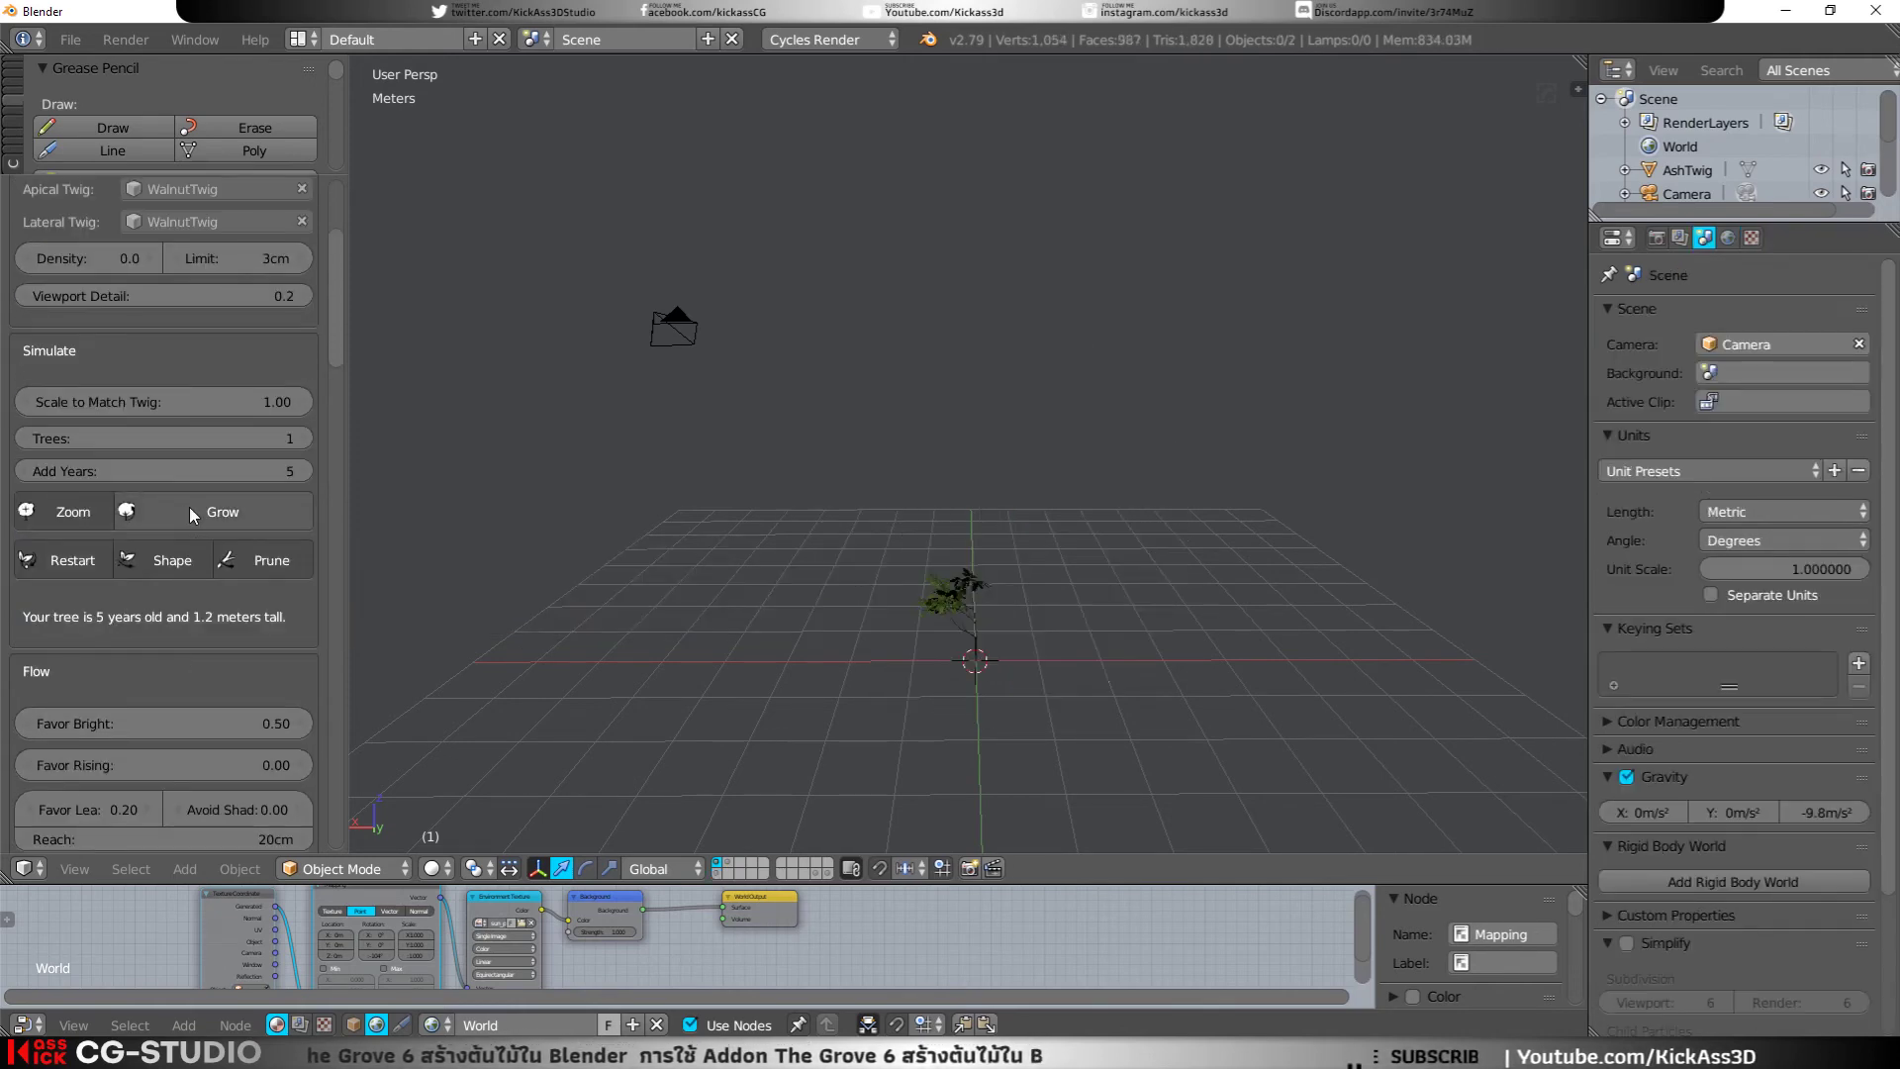
pyautogui.click(188, 506)
pyautogui.click(190, 513)
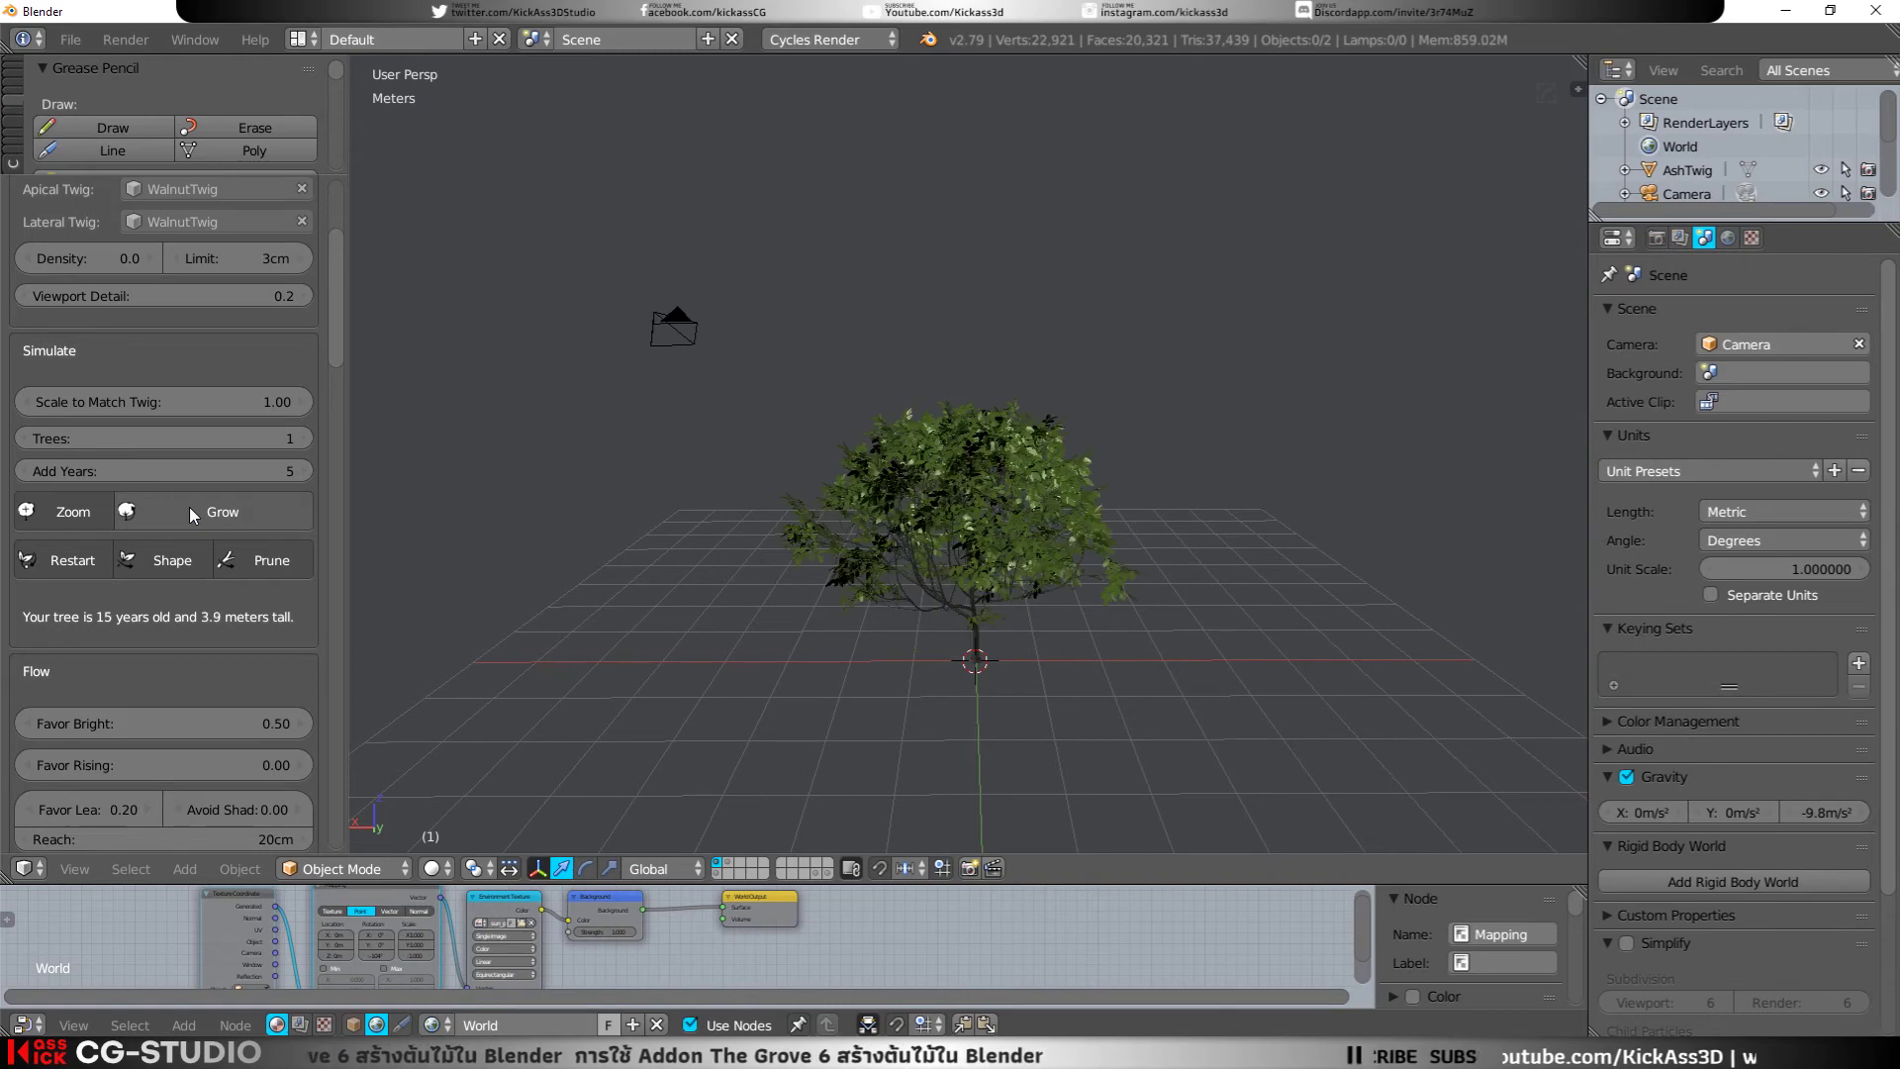
pyautogui.click(190, 512)
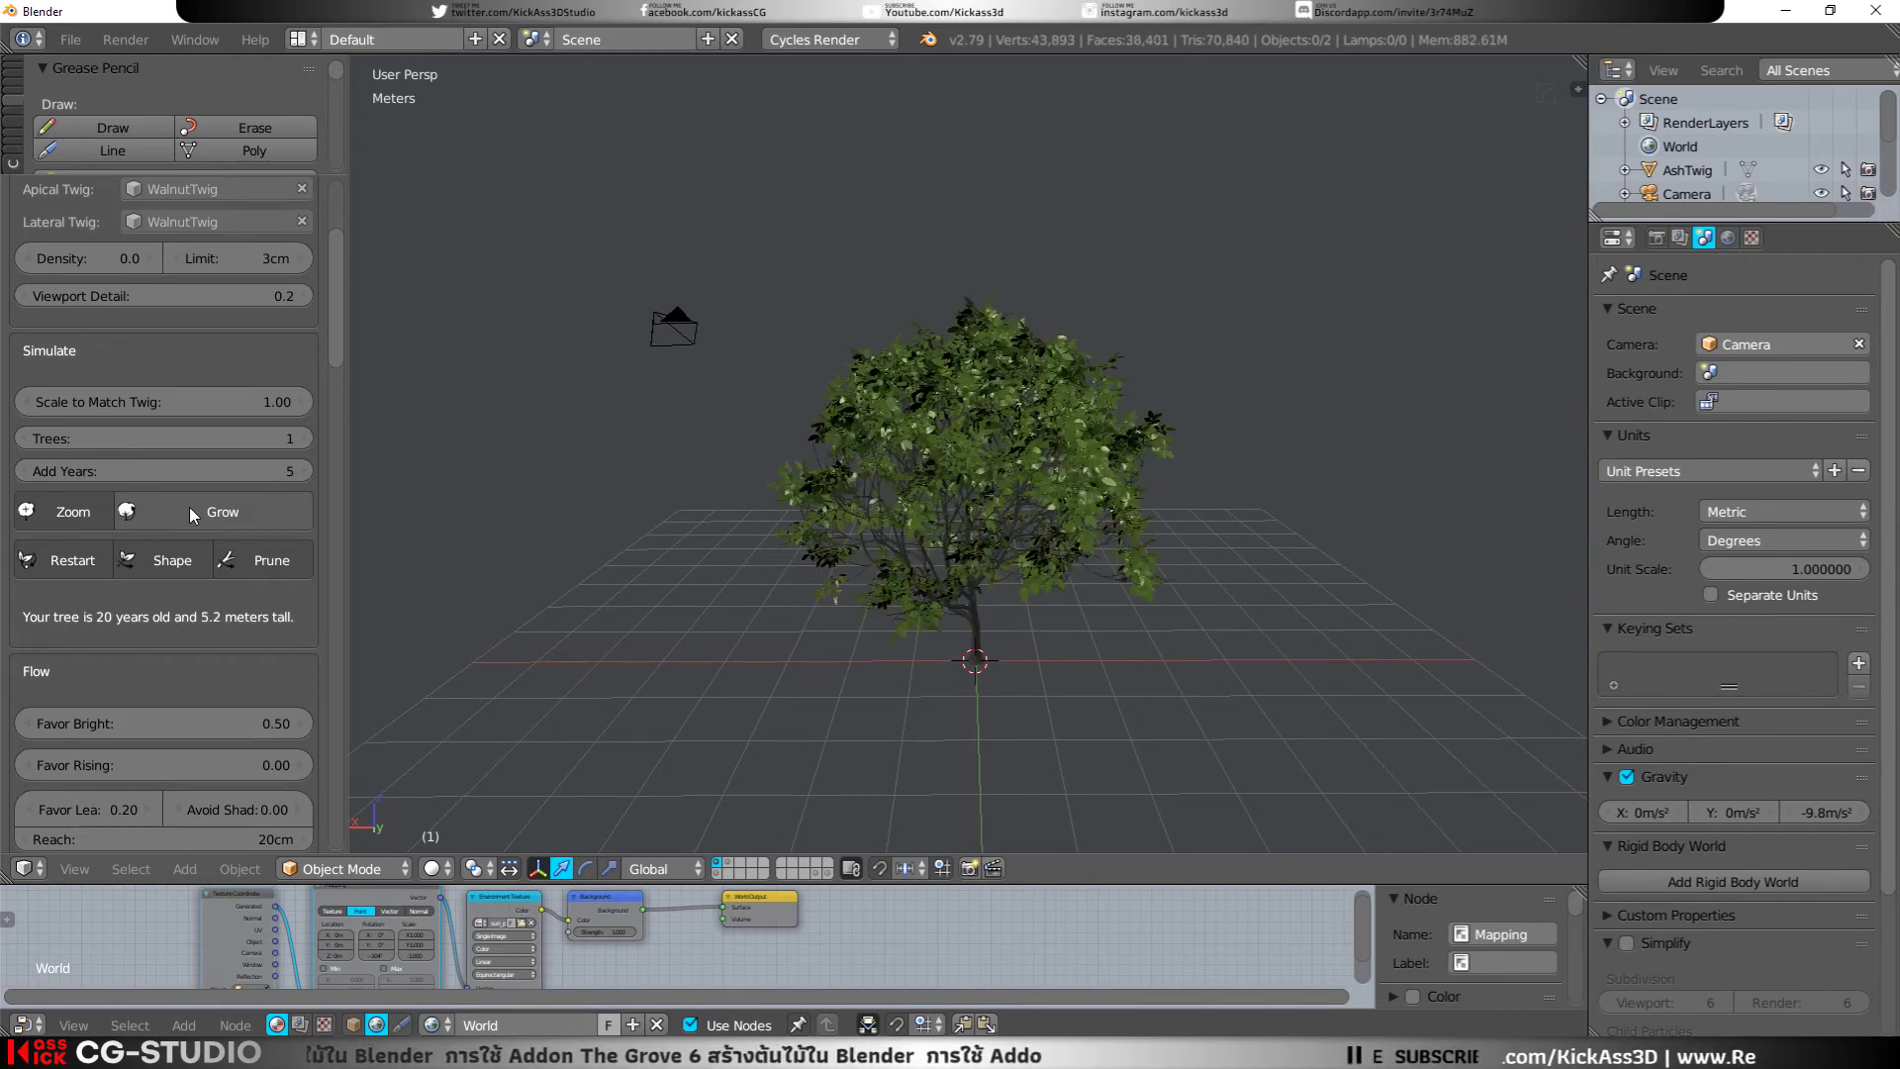
pyautogui.click(188, 507)
pyautogui.moveTo(900, 487)
pyautogui.mouseDown(button='middle')
pyautogui.moveTo(1130, 483)
pyautogui.moveTo(1042, 465)
pyautogui.moveTo(1114, 598)
pyautogui.mouseUp(button='middle')
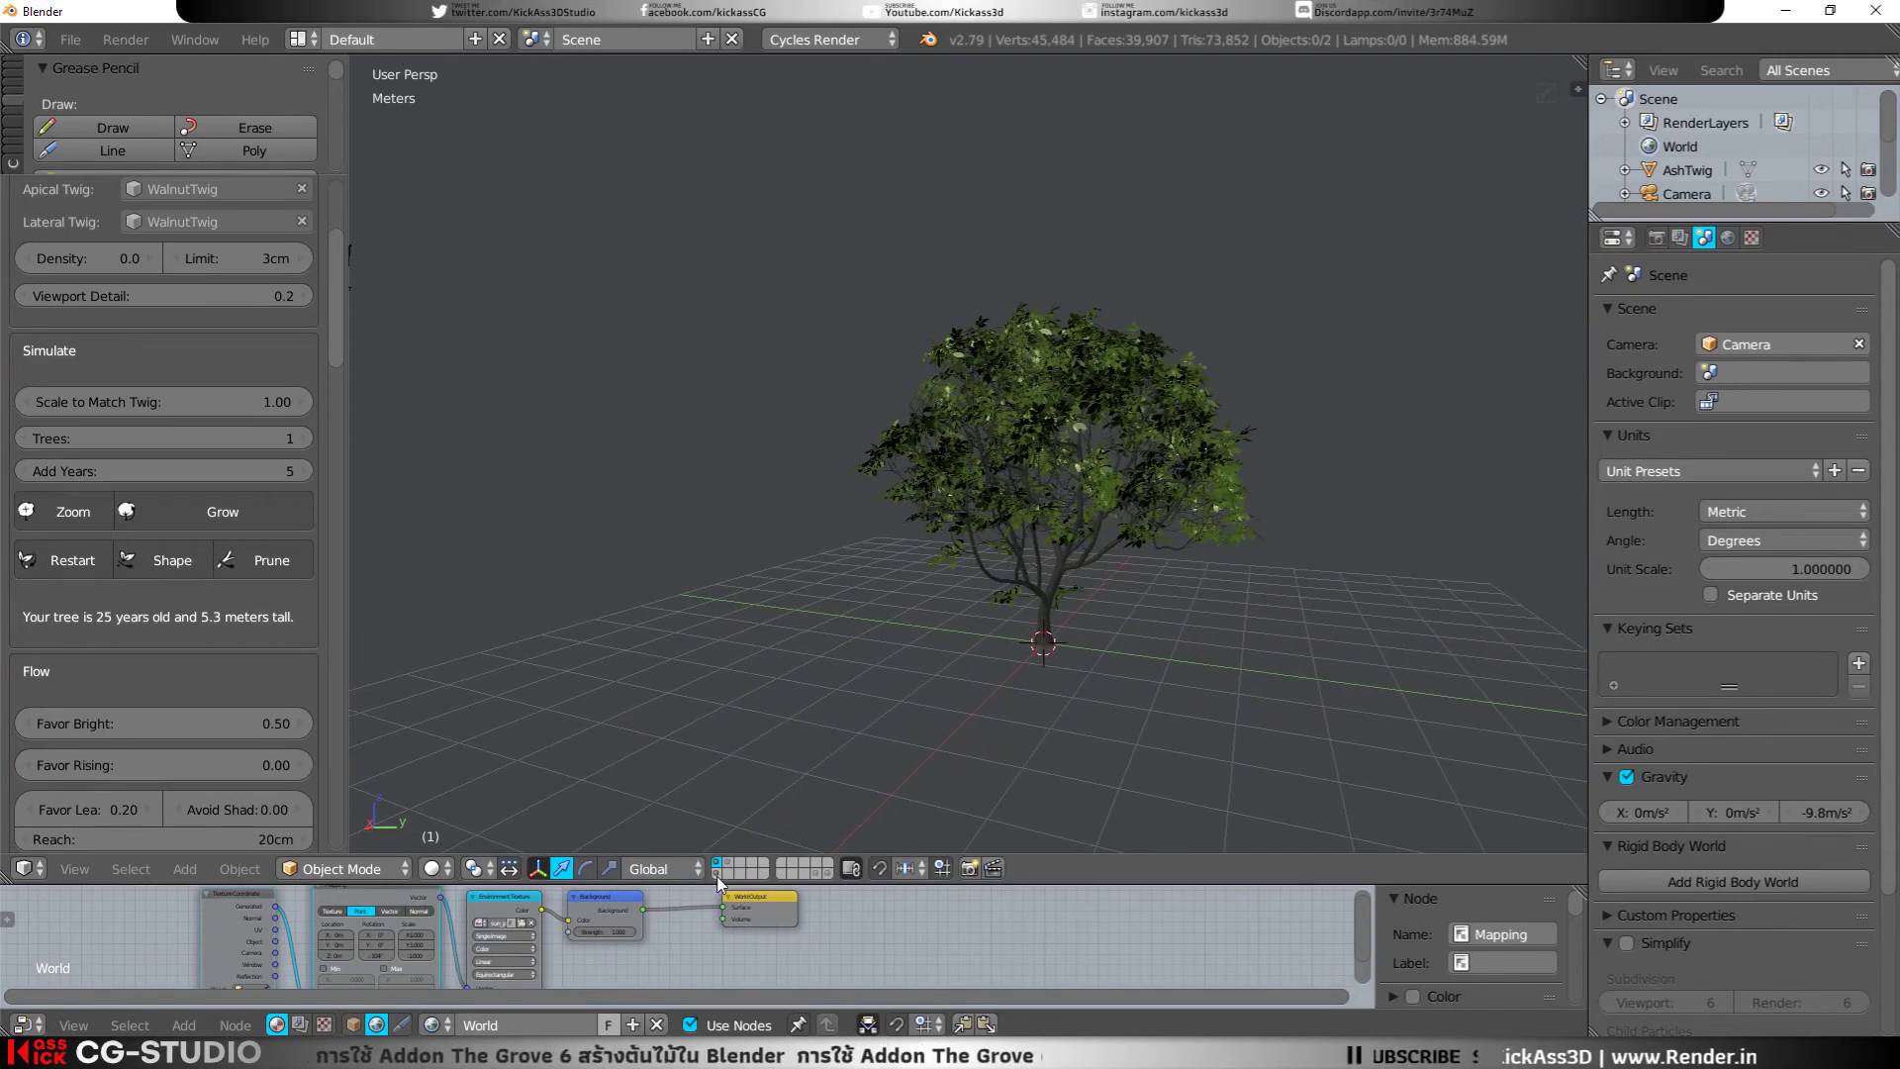
# Step: Show the Sphere's layer with the tree and grow it to 35 years, 5.2 m tall
pyautogui.hotkey('shift', 'a')
pyautogui.click(891, 930)
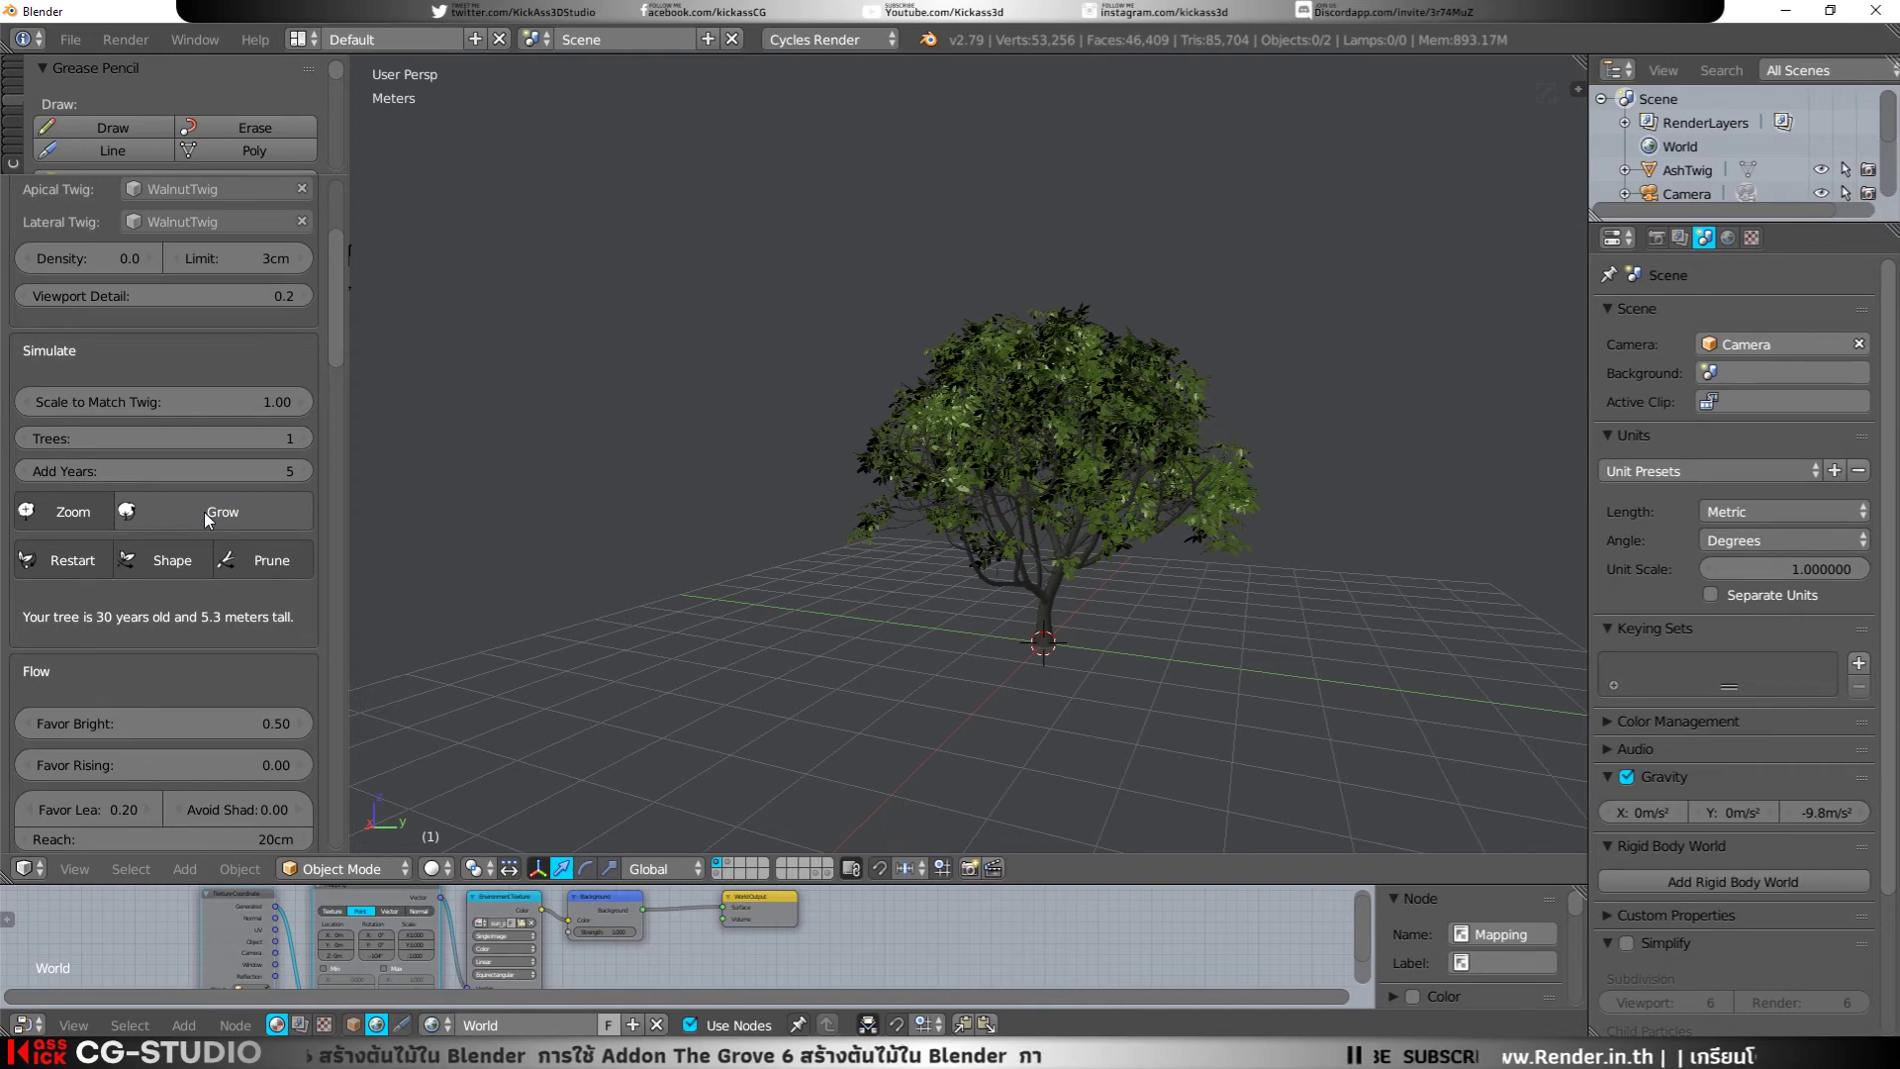
pyautogui.click(203, 512)
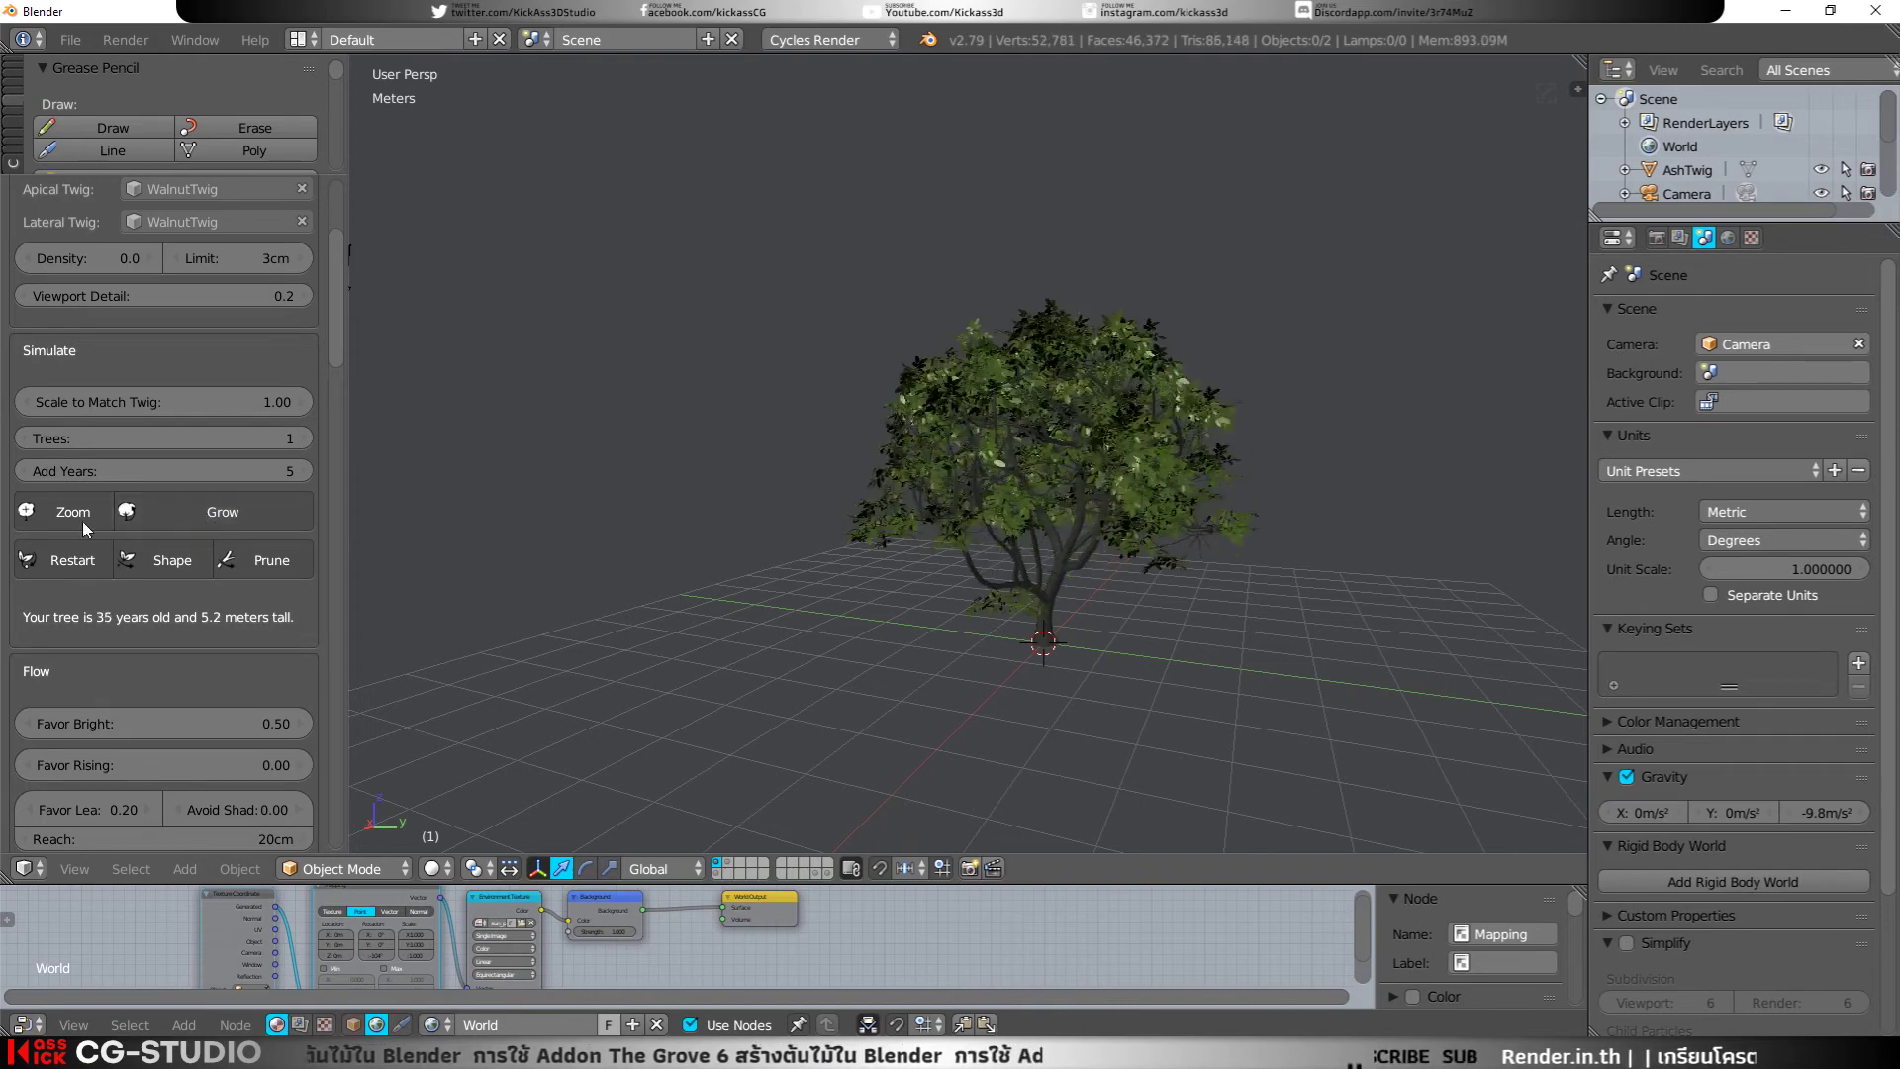
pyautogui.moveTo(863, 518); pyautogui.dragTo(663, 581, button='middle')
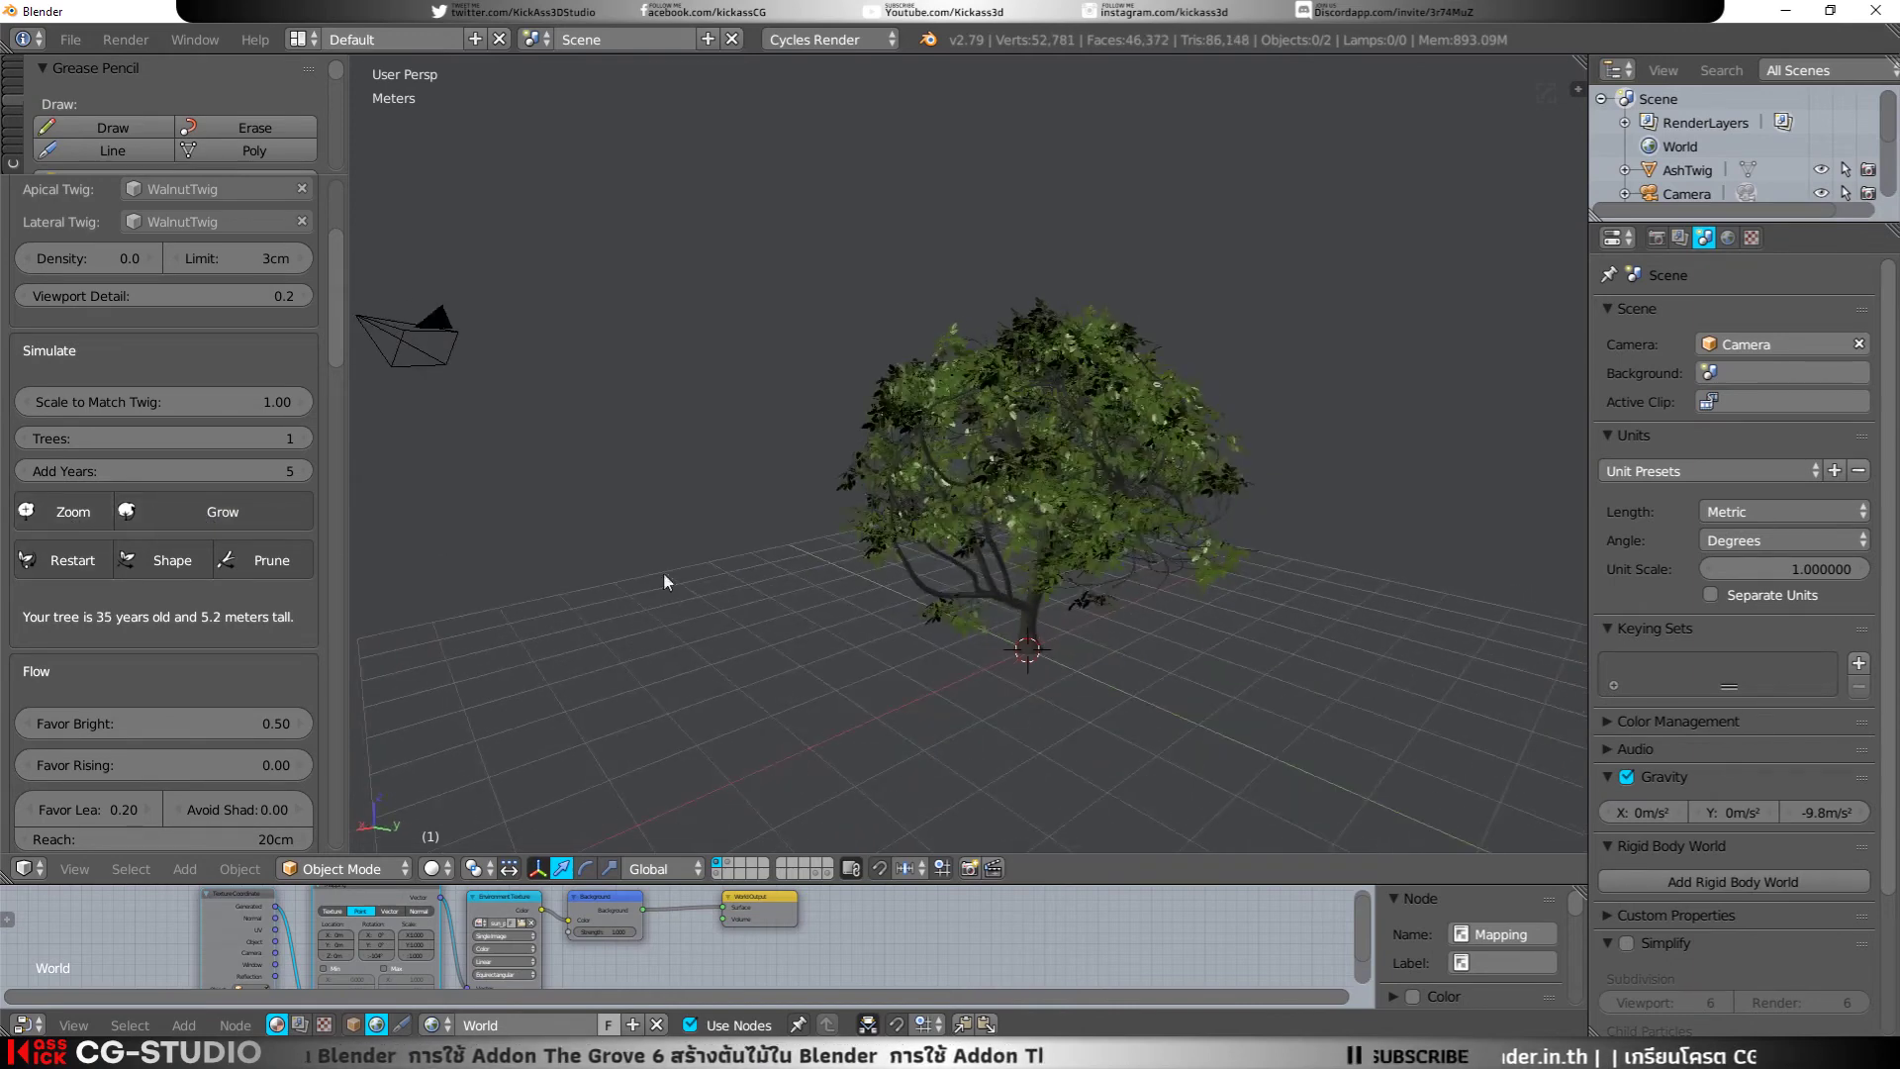
# Step: Inspect the grown walnut up close, then open the React panel's Force options
pyautogui.moveTo(916, 570); pyautogui.dragTo(727, 499, button='middle')
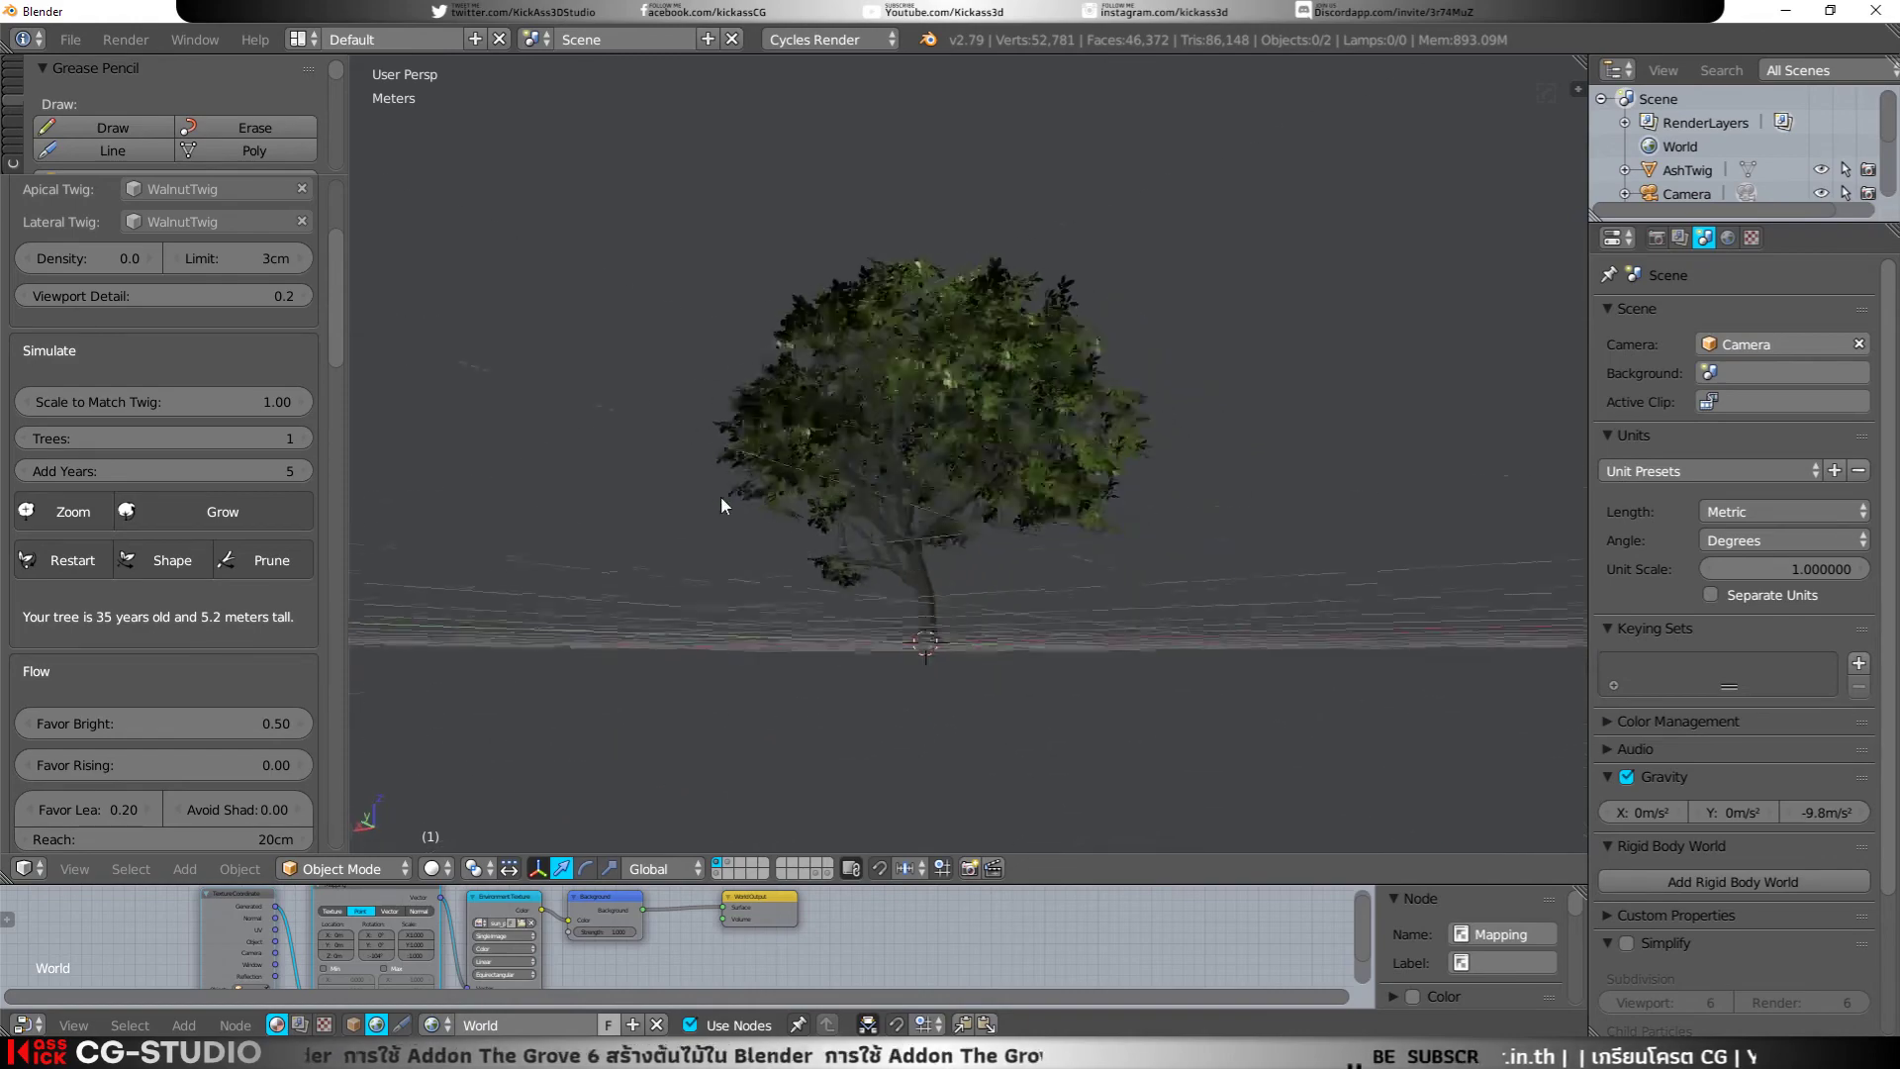
pyautogui.scroll(2, 728, 500)
pyautogui.scroll(5, 868, 608)
pyautogui.scroll(3, 956, 562)
pyautogui.scroll(-2, 959, 564)
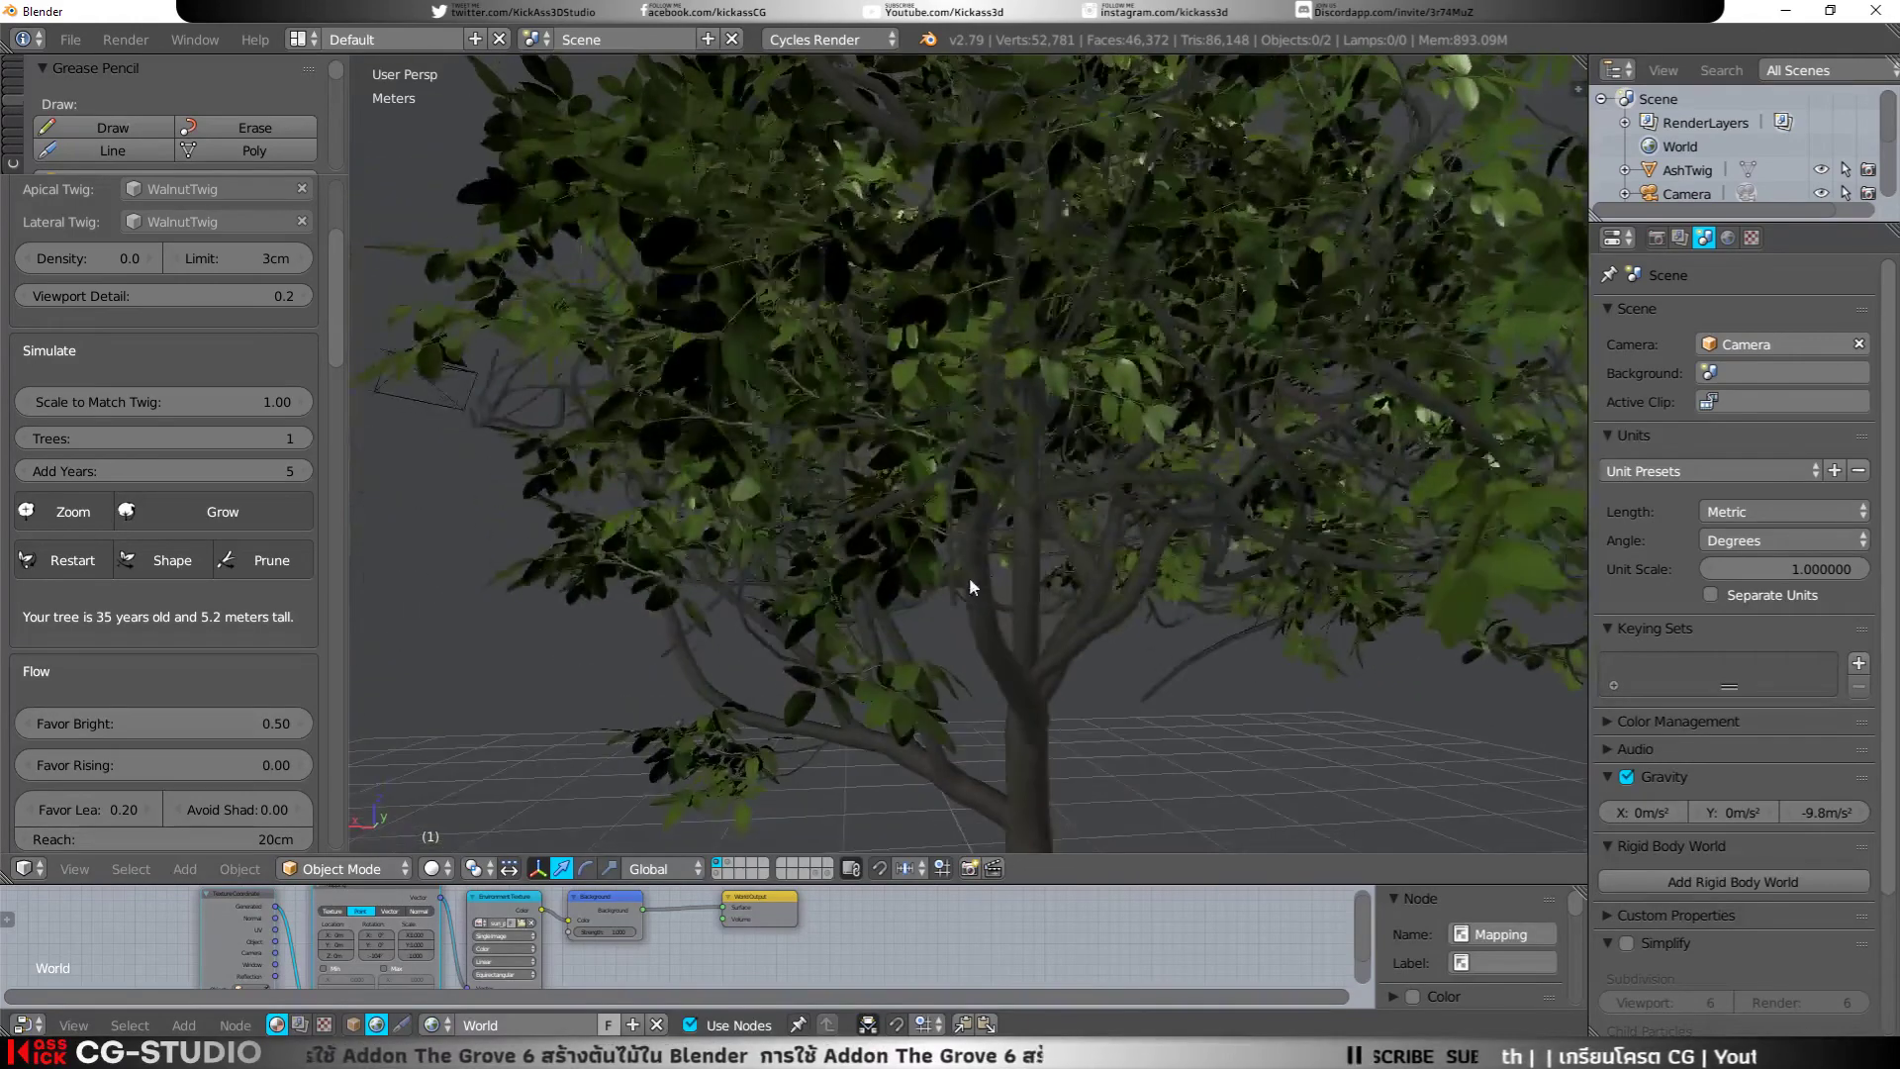
pyautogui.scroll(-4, 970, 578)
pyautogui.scroll(-3, 266, 651)
pyautogui.scroll(-4, 265, 651)
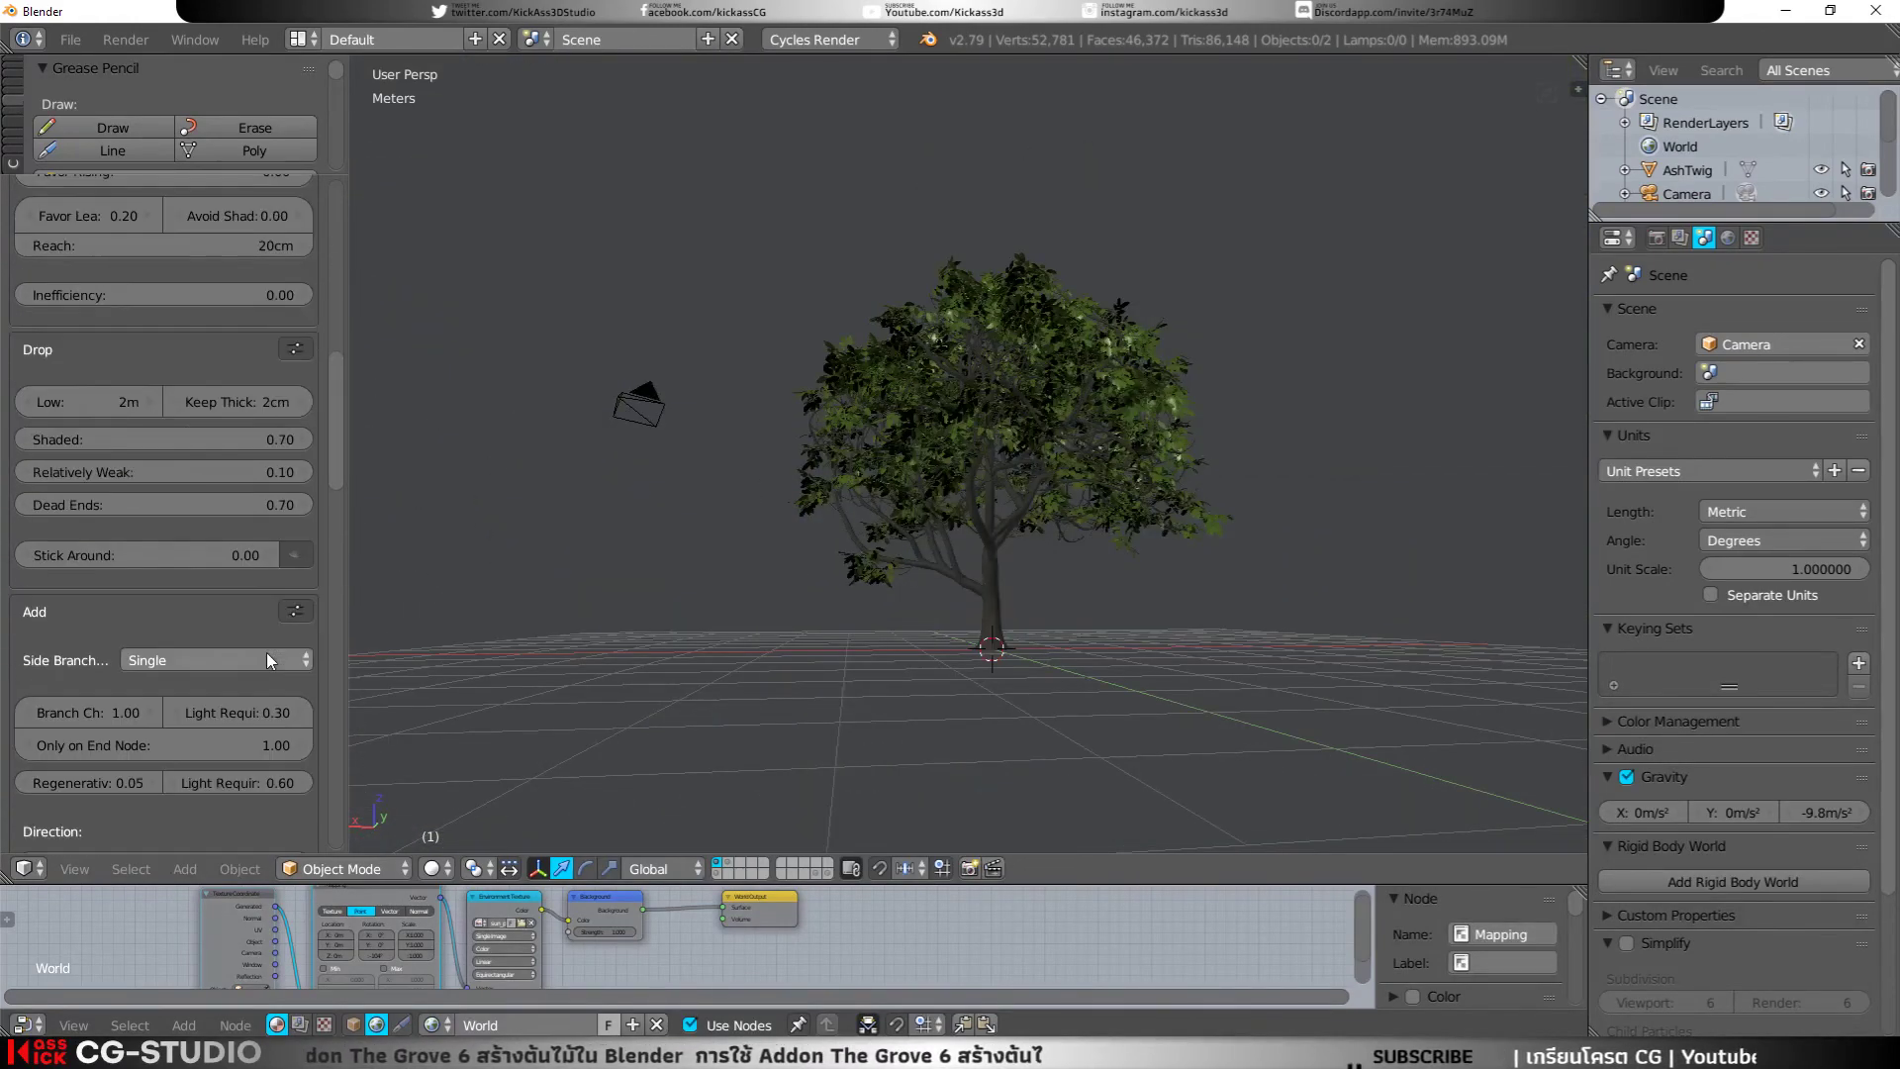
pyautogui.scroll(-4, 276, 620)
pyautogui.scroll(-4, 287, 573)
pyautogui.scroll(-4, 265, 610)
pyautogui.scroll(-4, 265, 610)
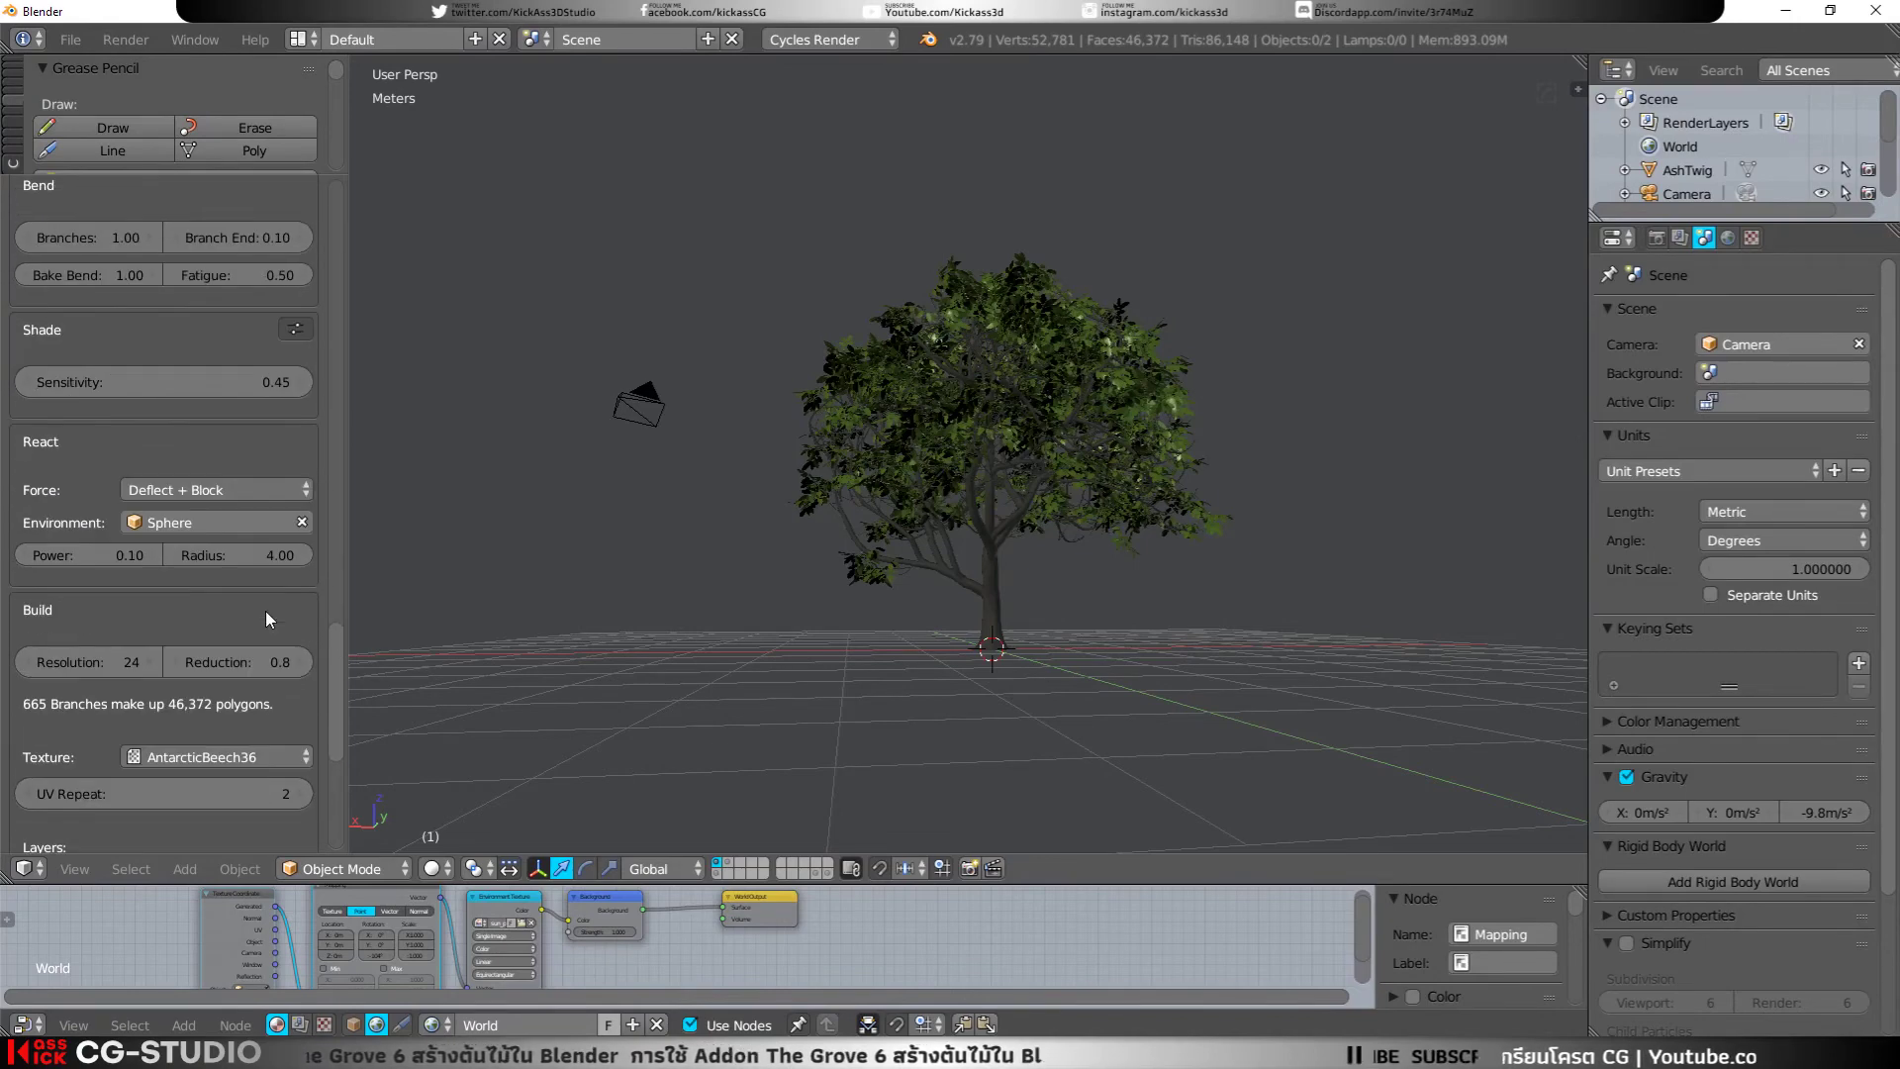
pyautogui.click(192, 490)
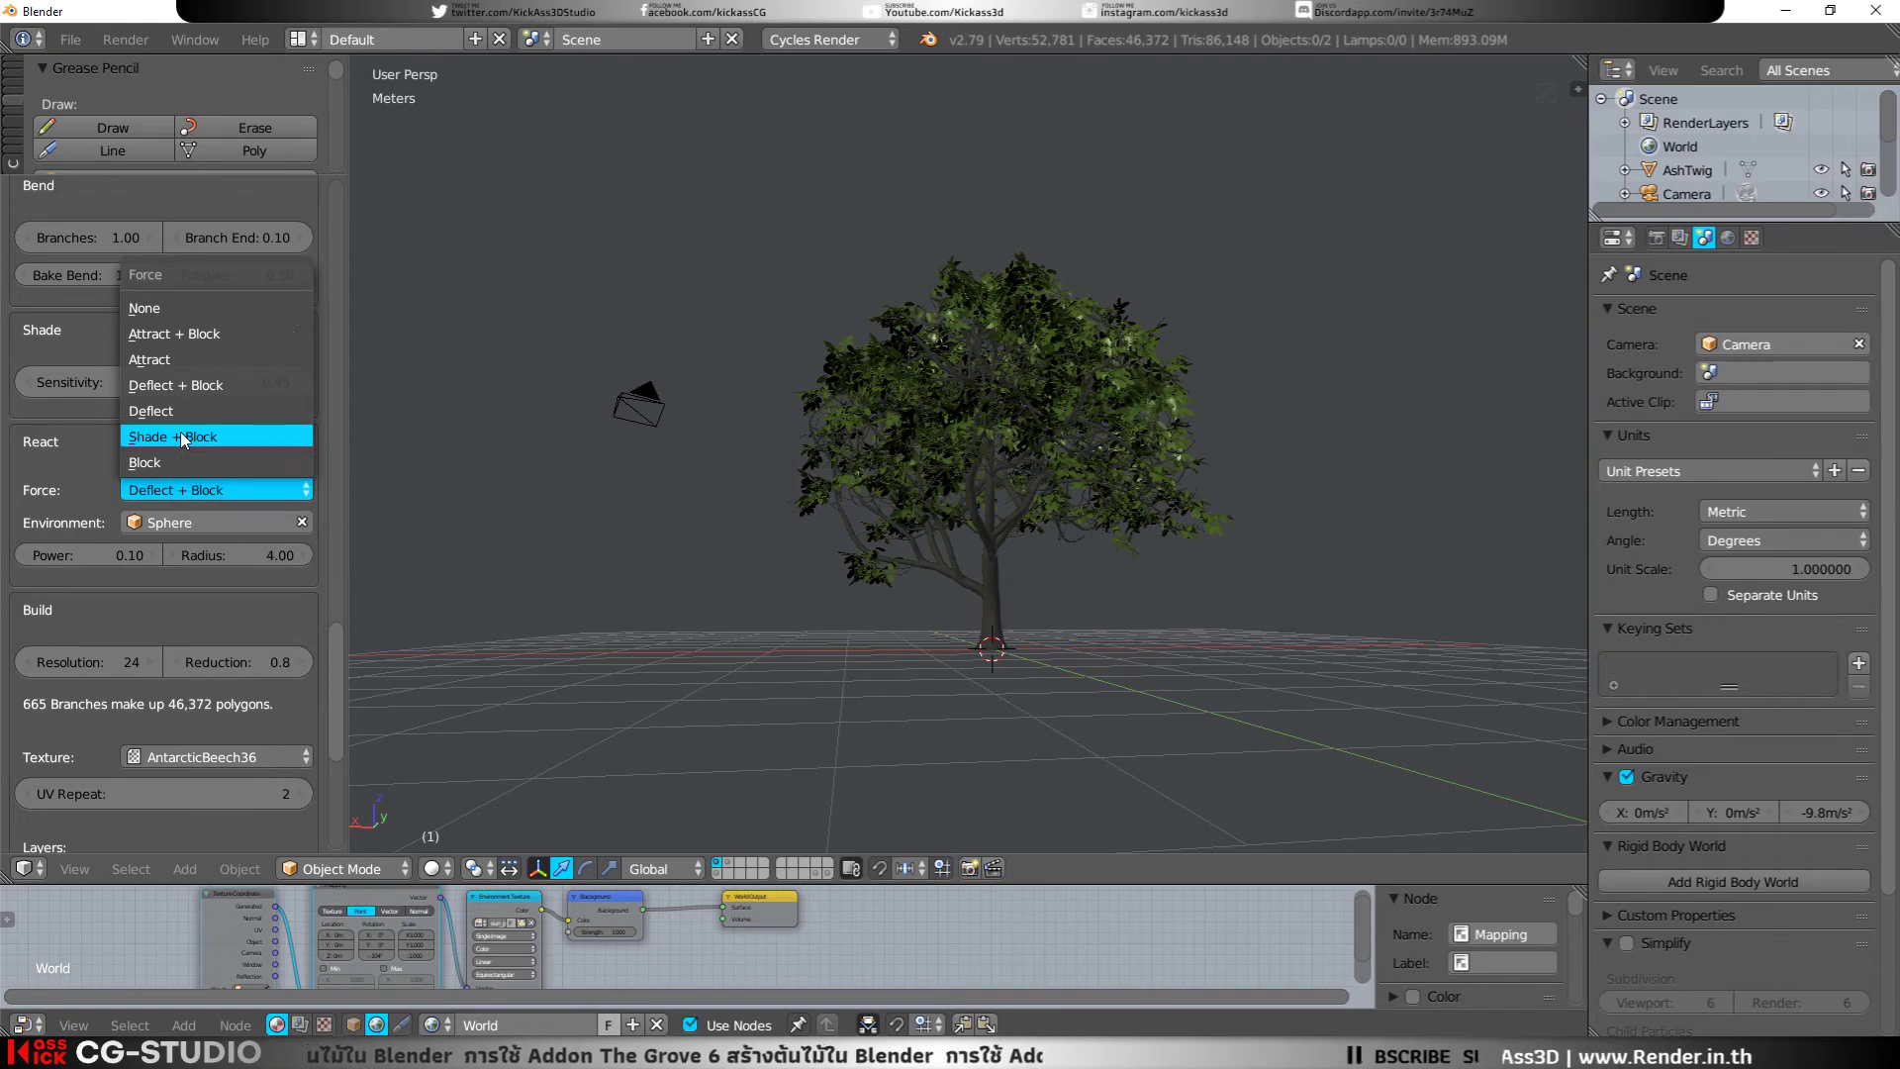
# Step: Set the tree's reaction force to Shade + Block and show only the Sphere's layer
pyautogui.click(182, 436)
pyautogui.scroll(3, 258, 514)
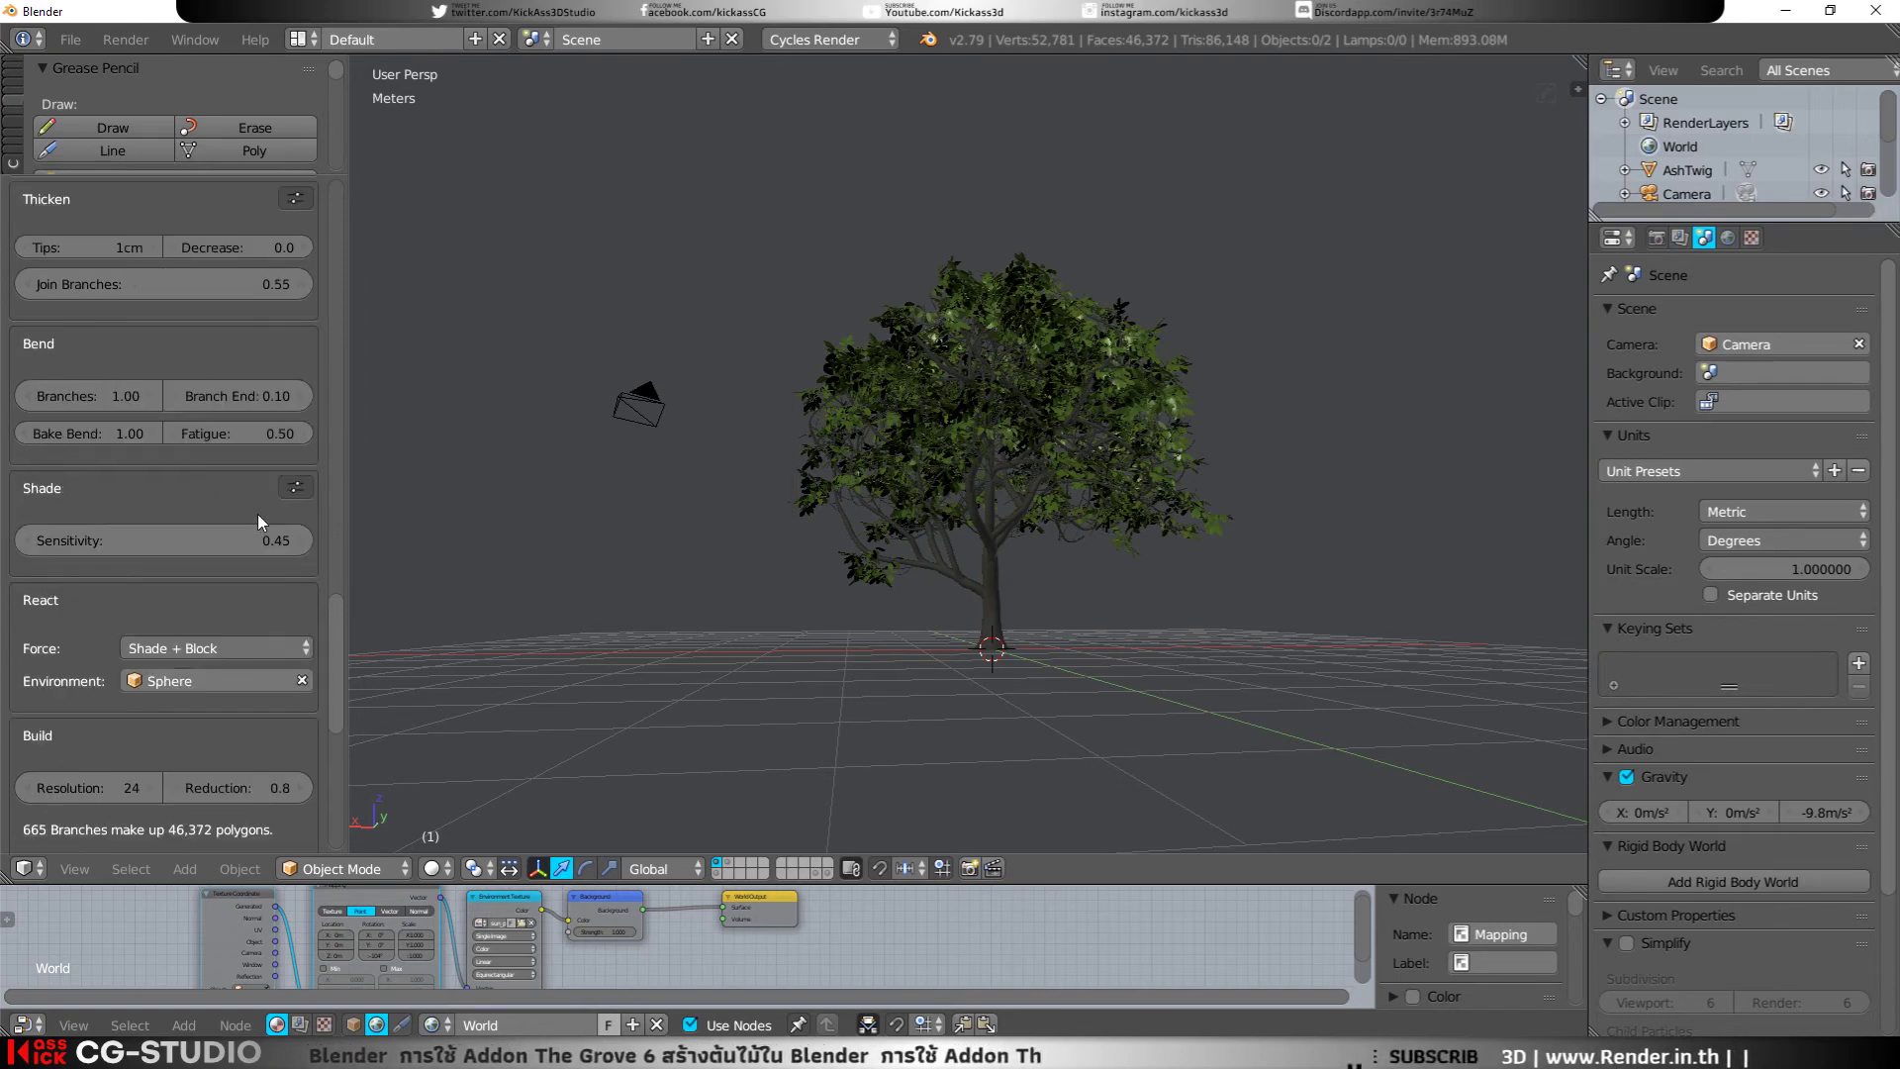
pyautogui.scroll(4, 257, 515)
pyautogui.scroll(4, 257, 514)
pyautogui.scroll(4, 257, 514)
pyautogui.scroll(4, 258, 515)
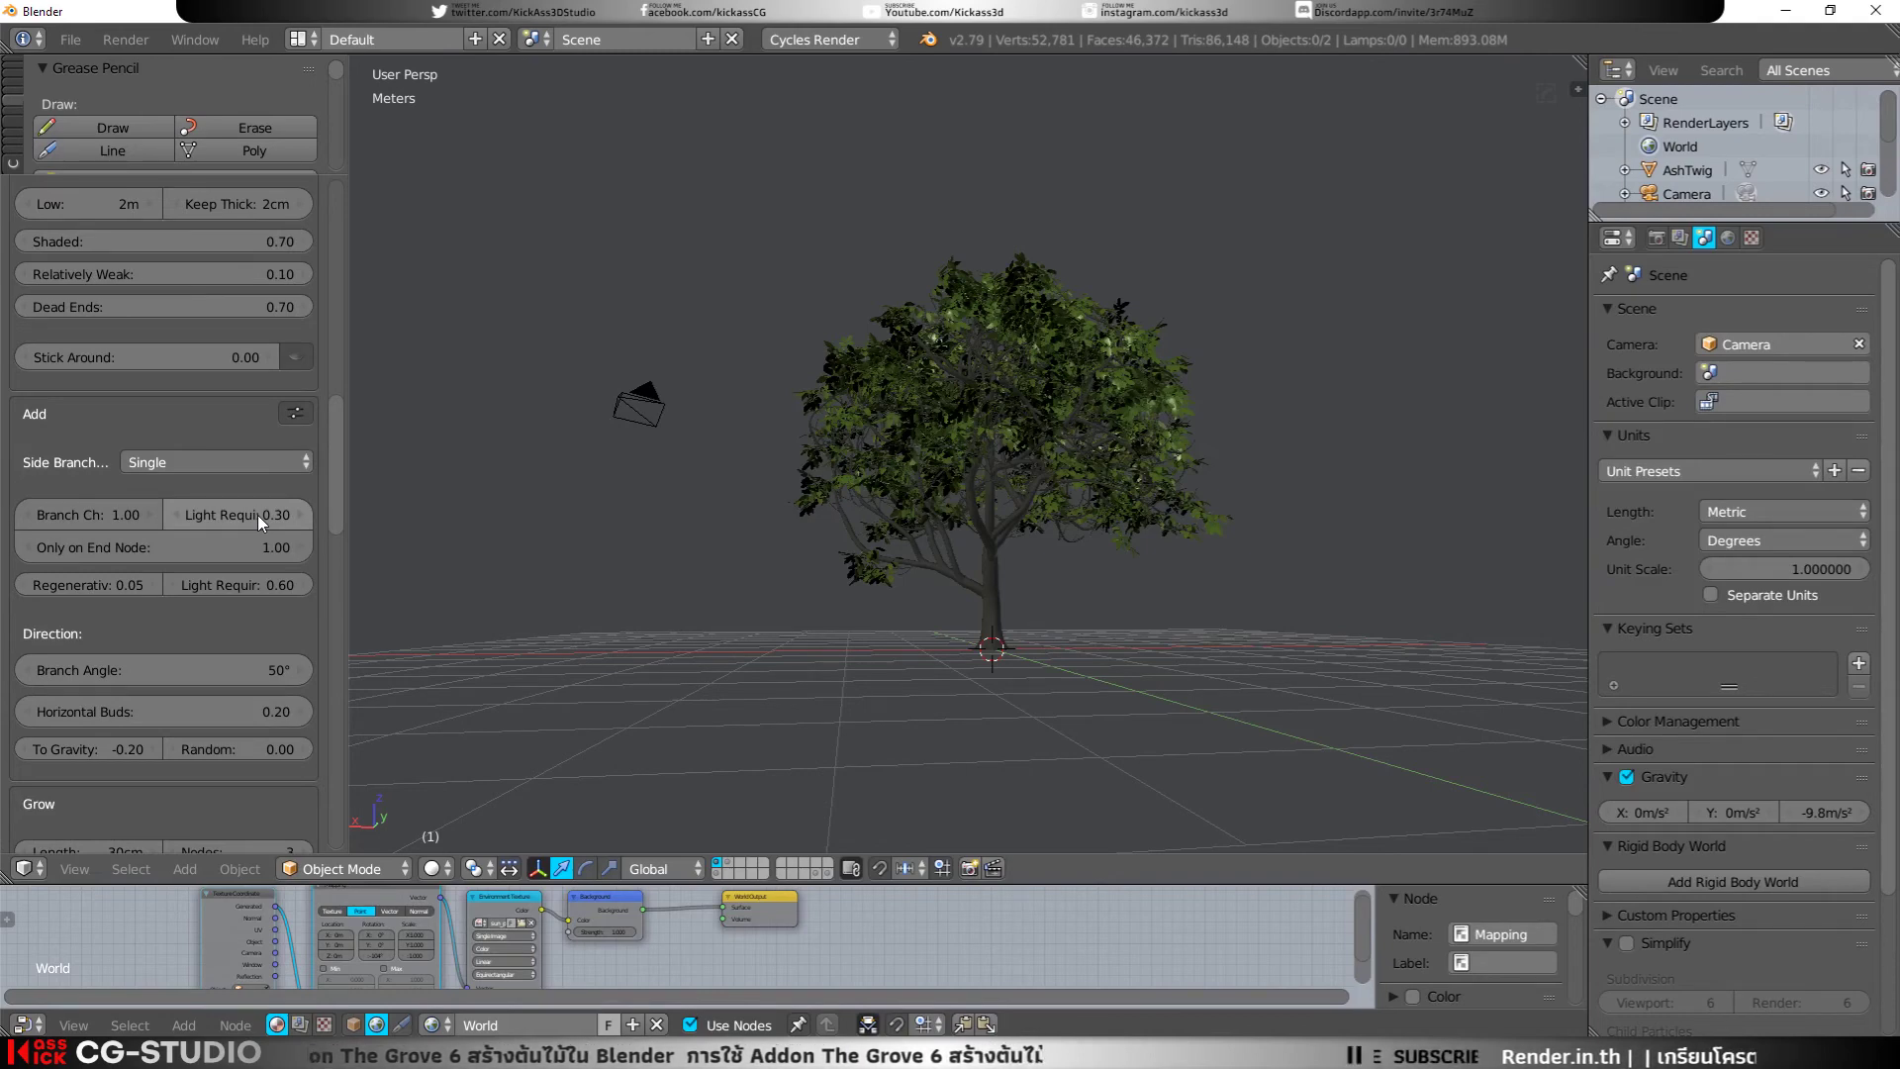
pyautogui.click(714, 872)
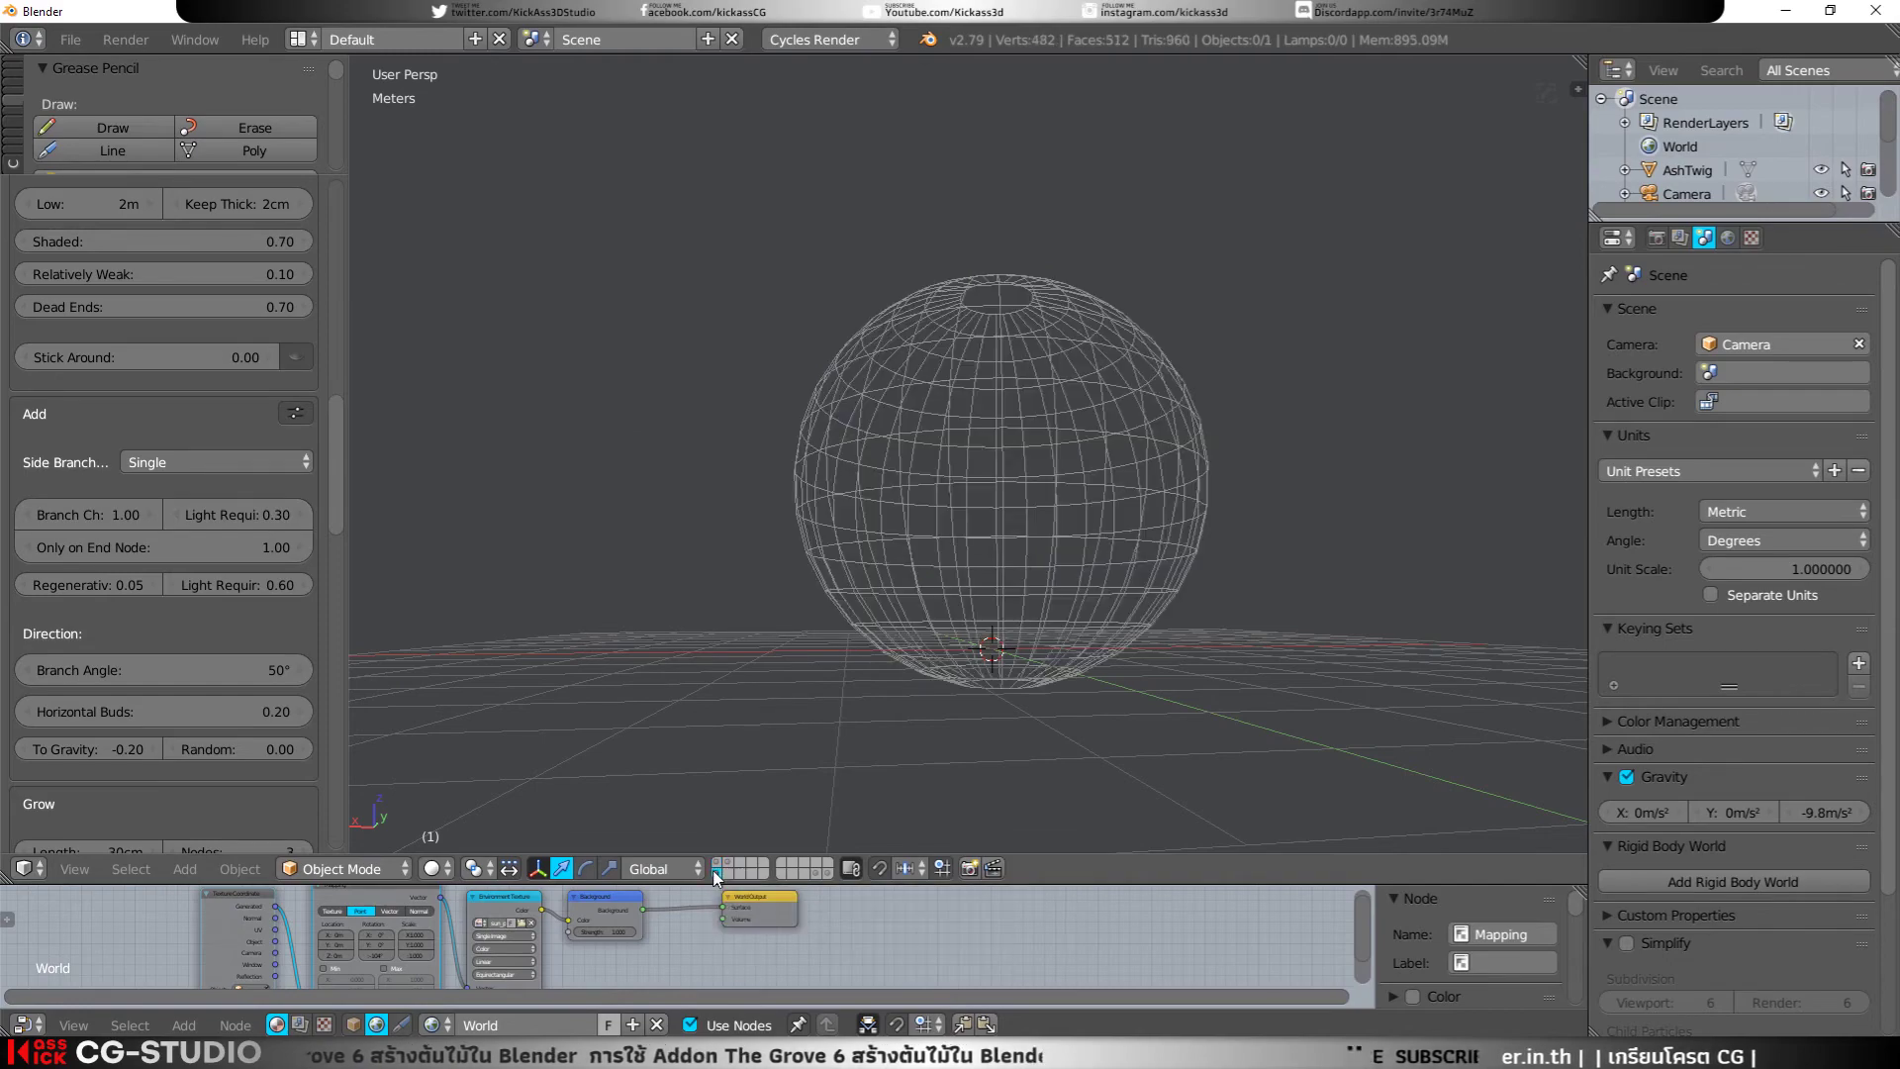
# Step: Scale the Sphere down, then lower it along Z and shift it along X
pyautogui.rightClick(976, 604)
pyautogui.moveTo(1060, 598); pyautogui.dragTo(1165, 720, button='middle')
pyautogui.press('s')
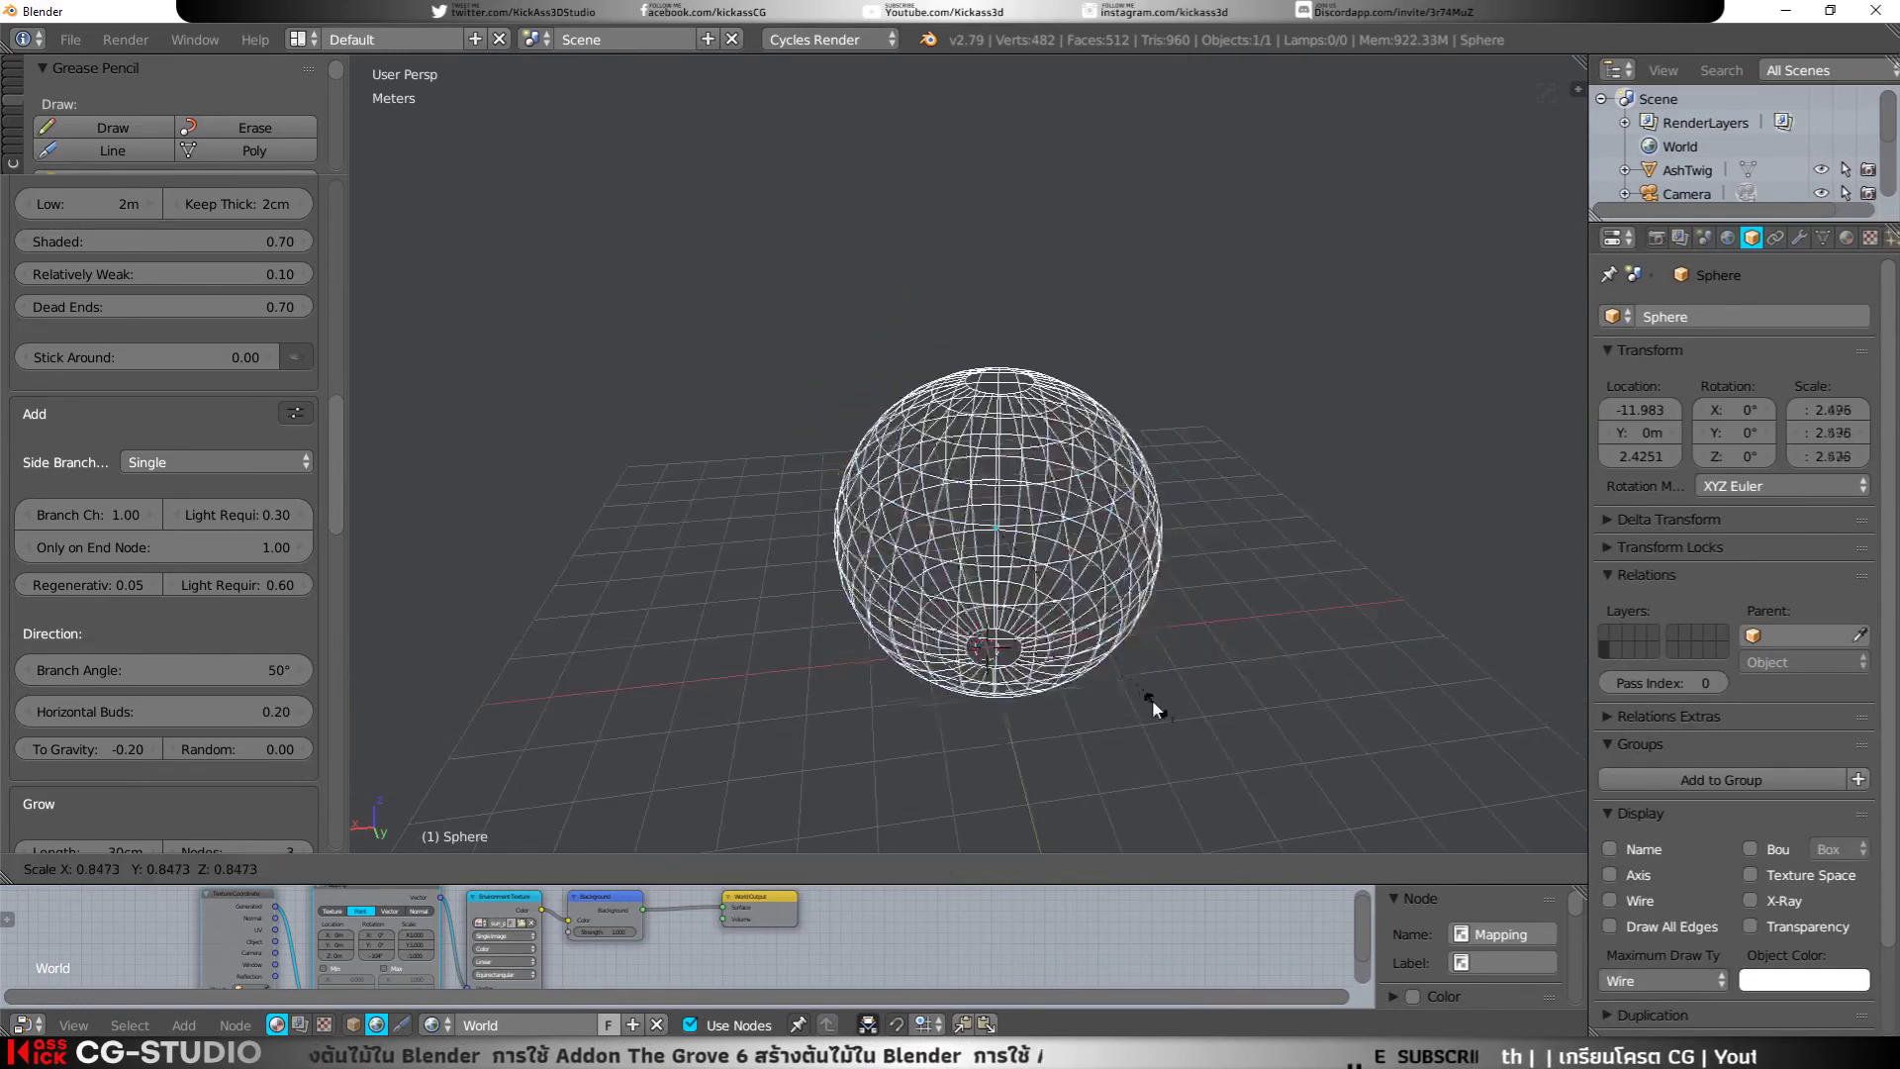
pyautogui.click(1079, 622)
pyautogui.moveTo(1079, 621); pyautogui.dragTo(1065, 537, button='middle')
pyautogui.press('g')
pyautogui.press('z')
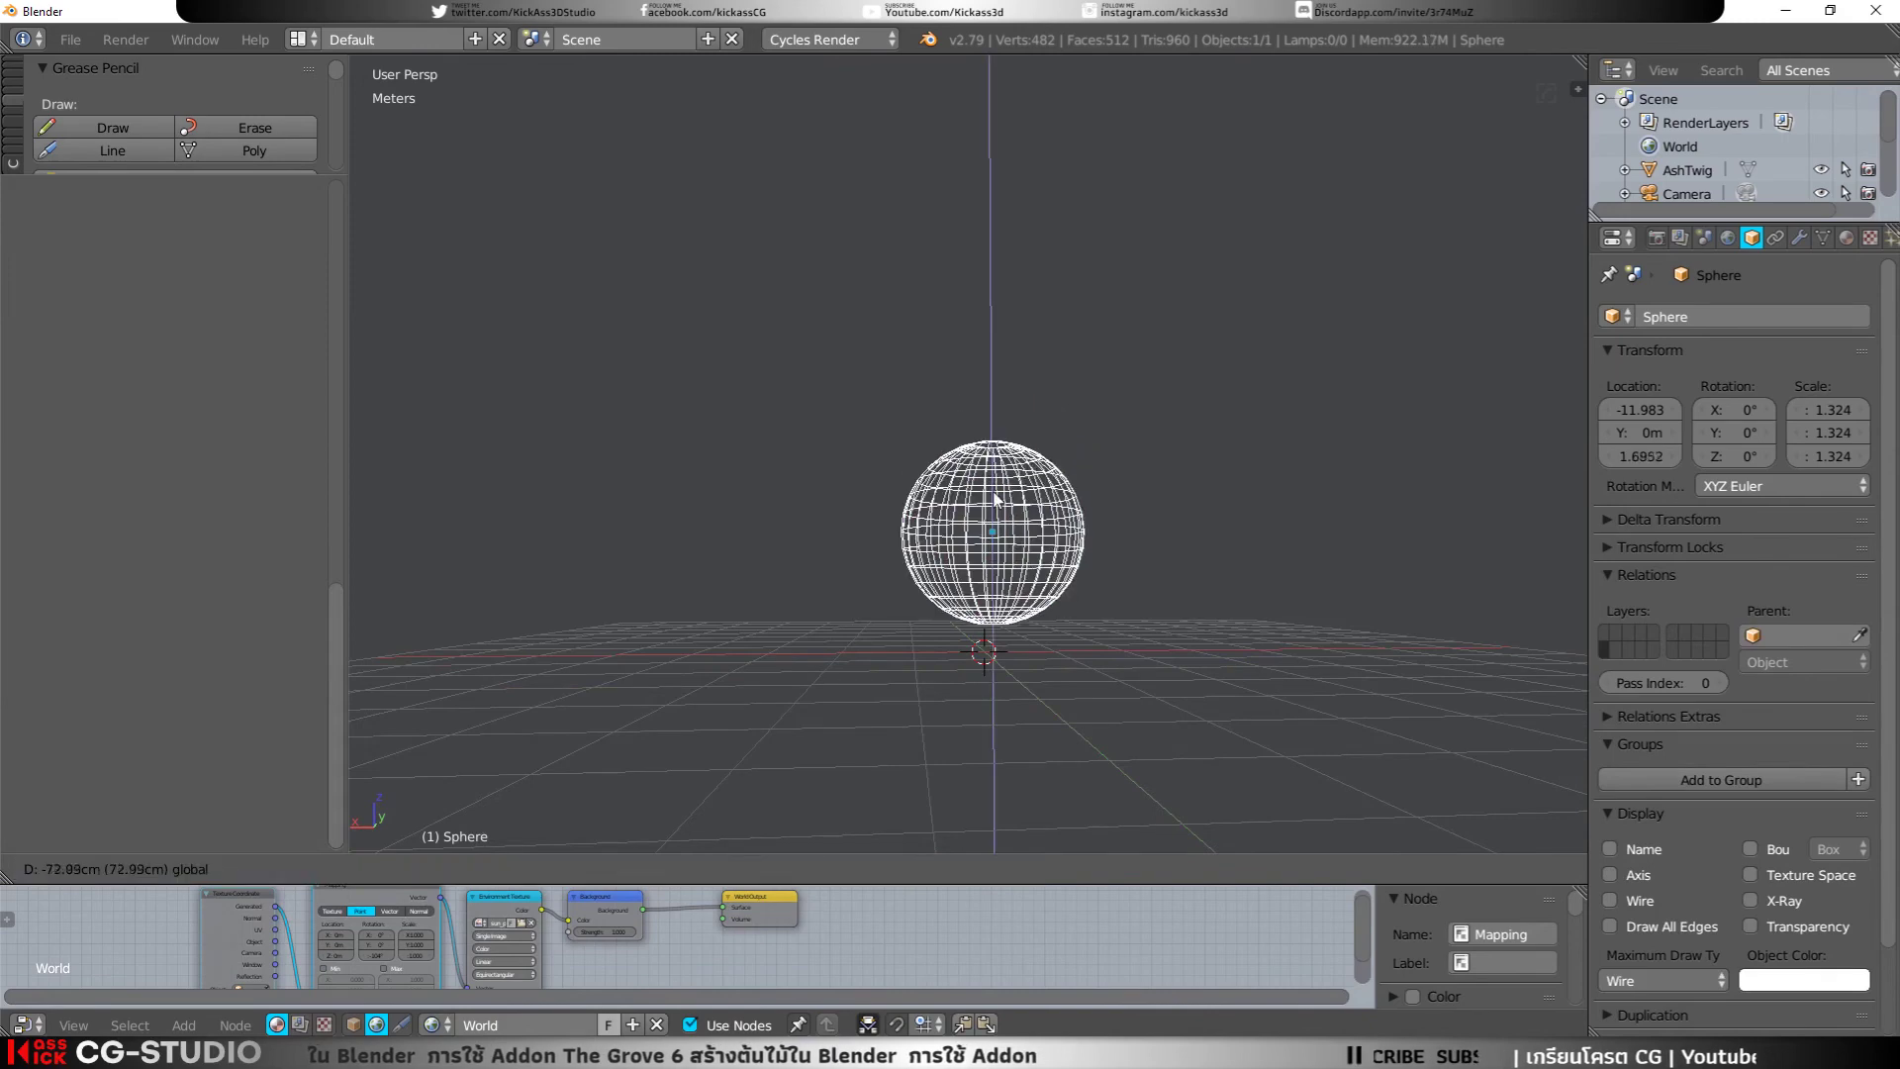
pyautogui.click(973, 545)
pyautogui.press('g')
pyautogui.press('x')
pyautogui.click(958, 656)
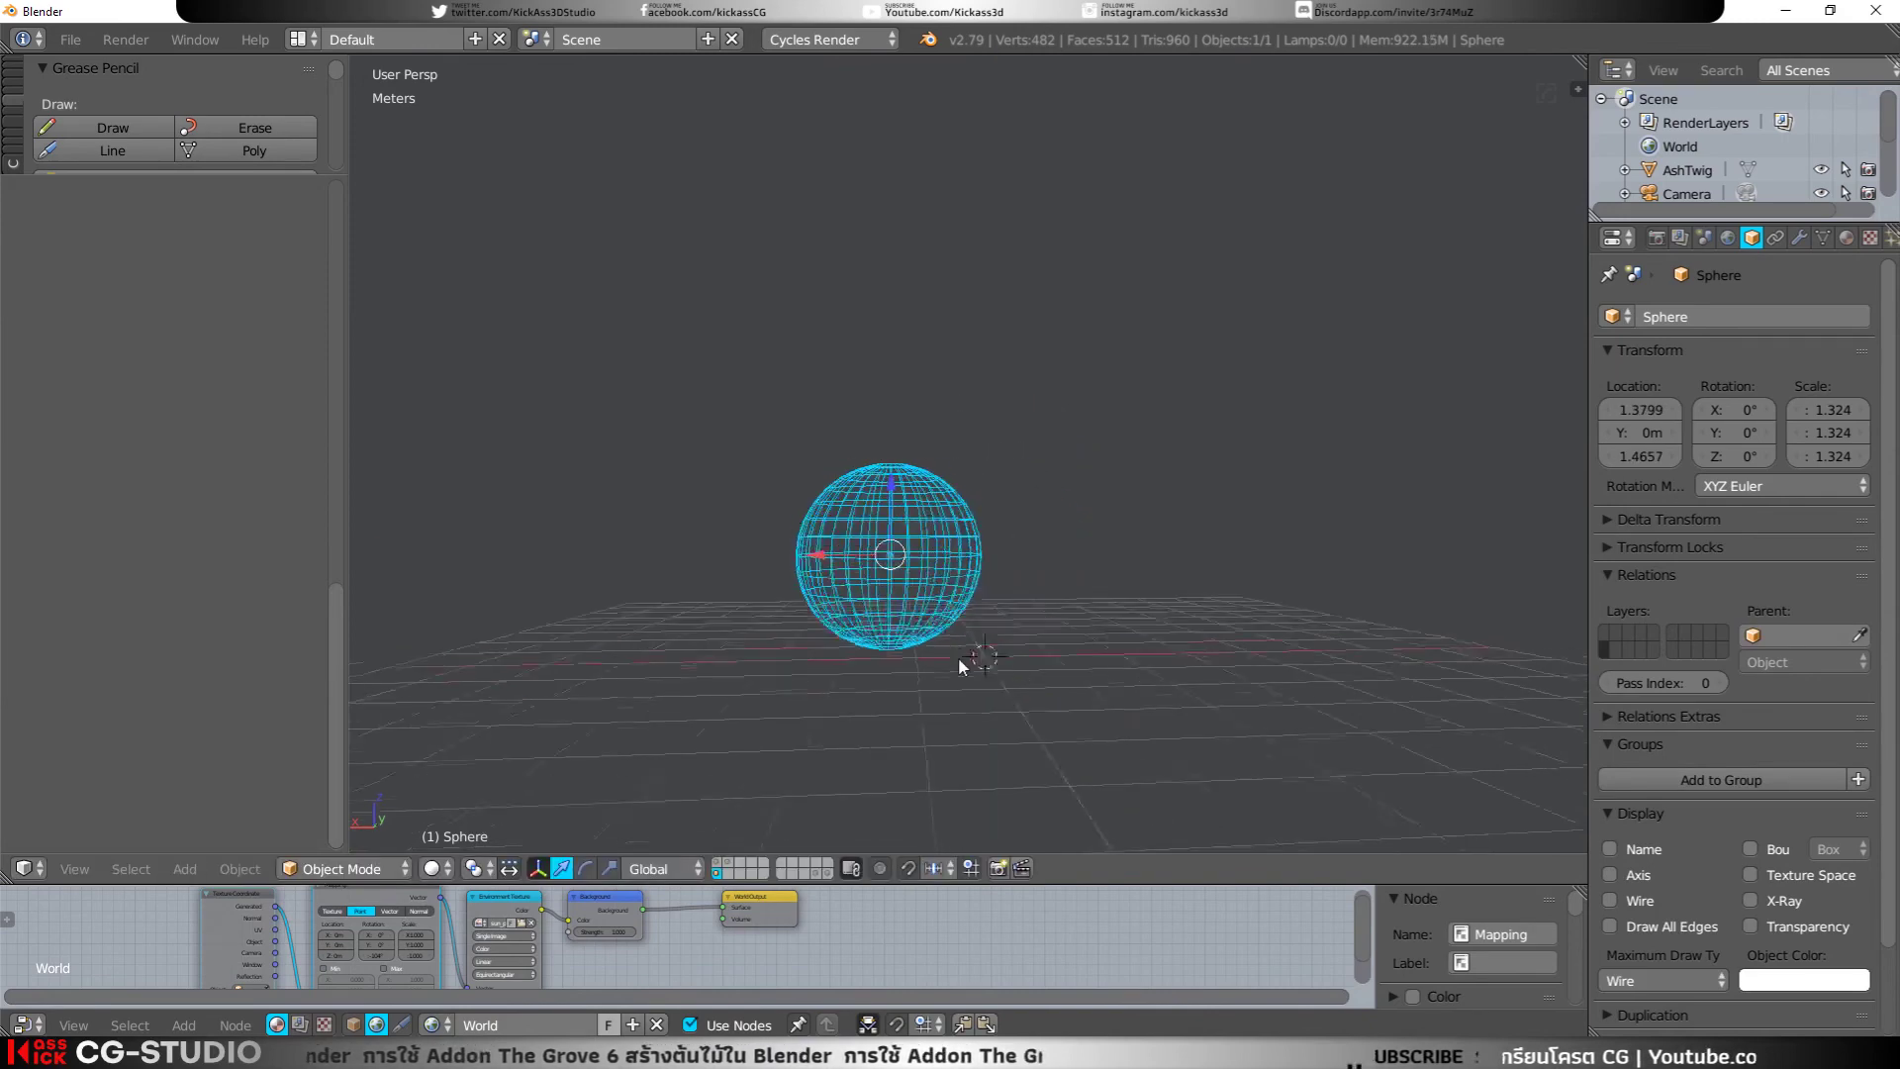
pyautogui.moveTo(958, 656); pyautogui.dragTo(989, 683, button='middle')
# Step: Show the tree's layer again, delete the old tree and add a new The Grove 6 tree
pyautogui.keyDown('shift'); pyautogui.click(726, 868); pyautogui.keyUp('shift')
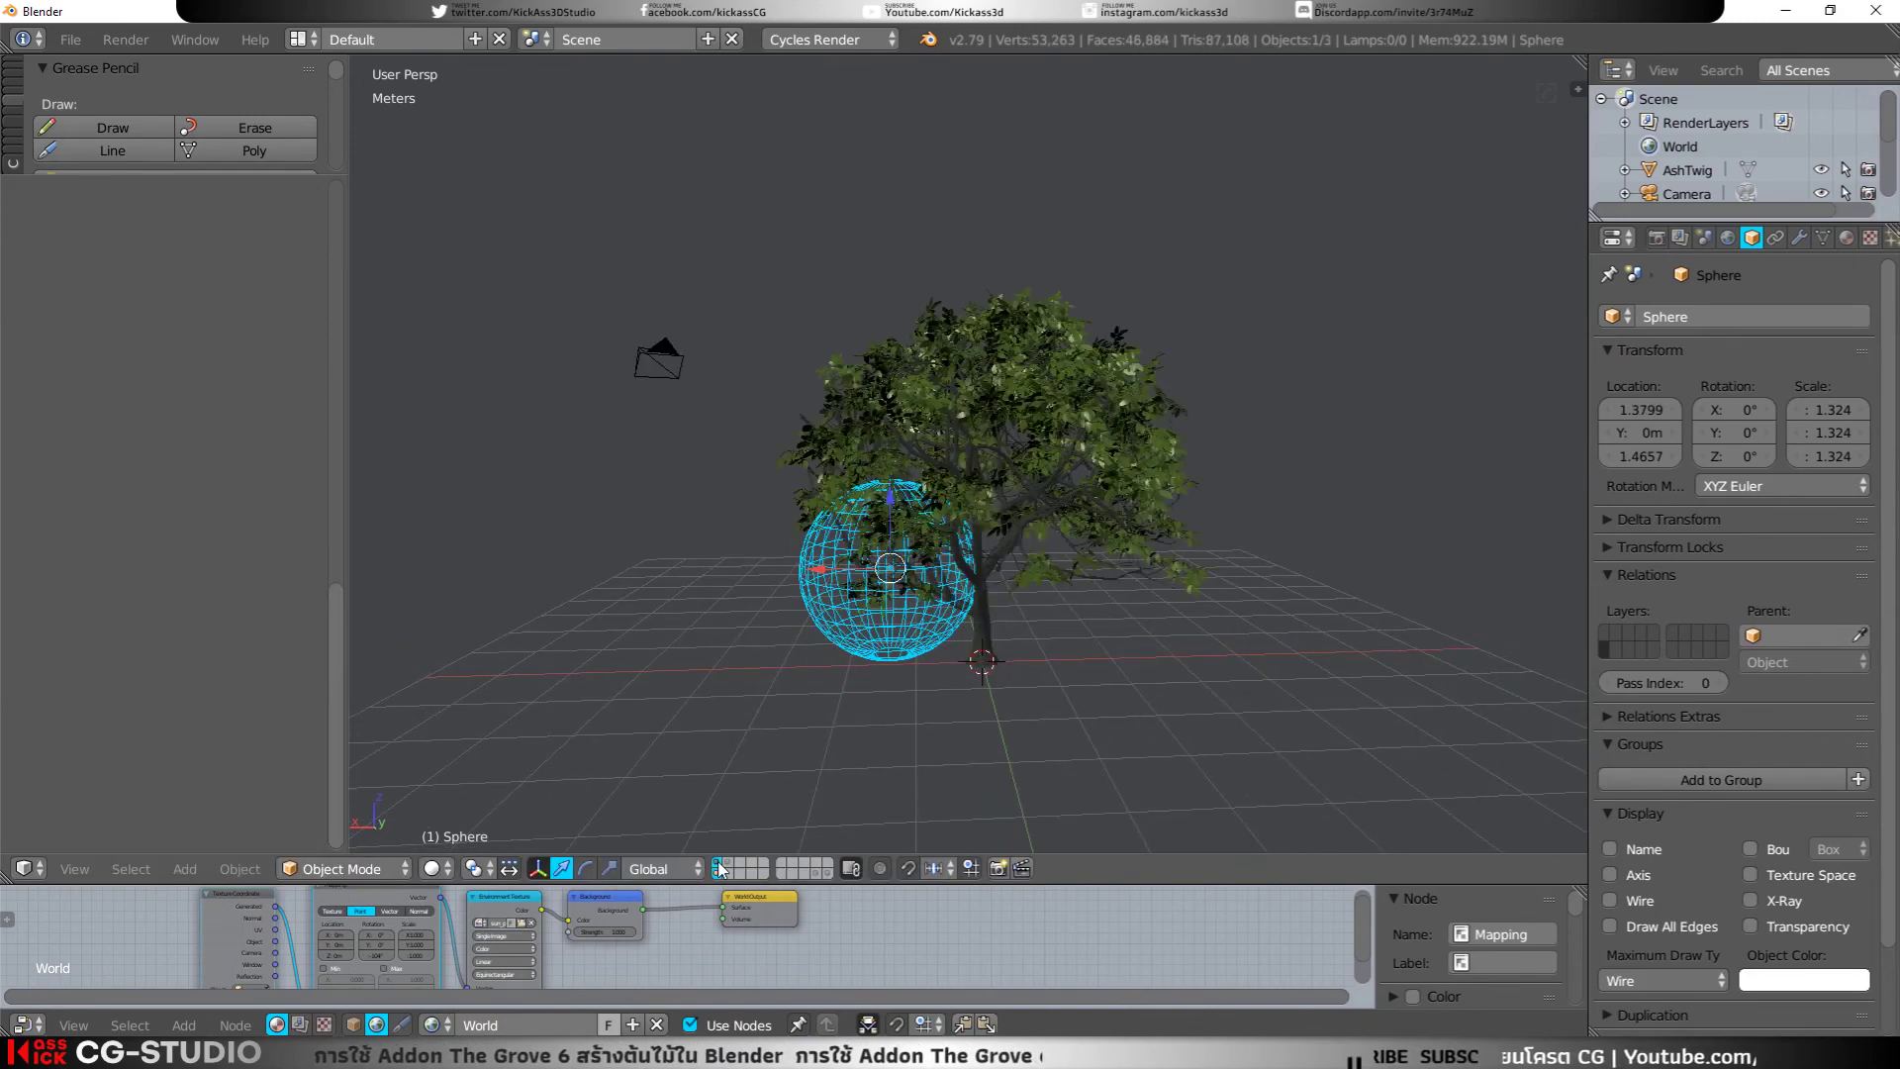
pyautogui.rightClick(979, 648)
pyautogui.press('x')
pyautogui.click(941, 647)
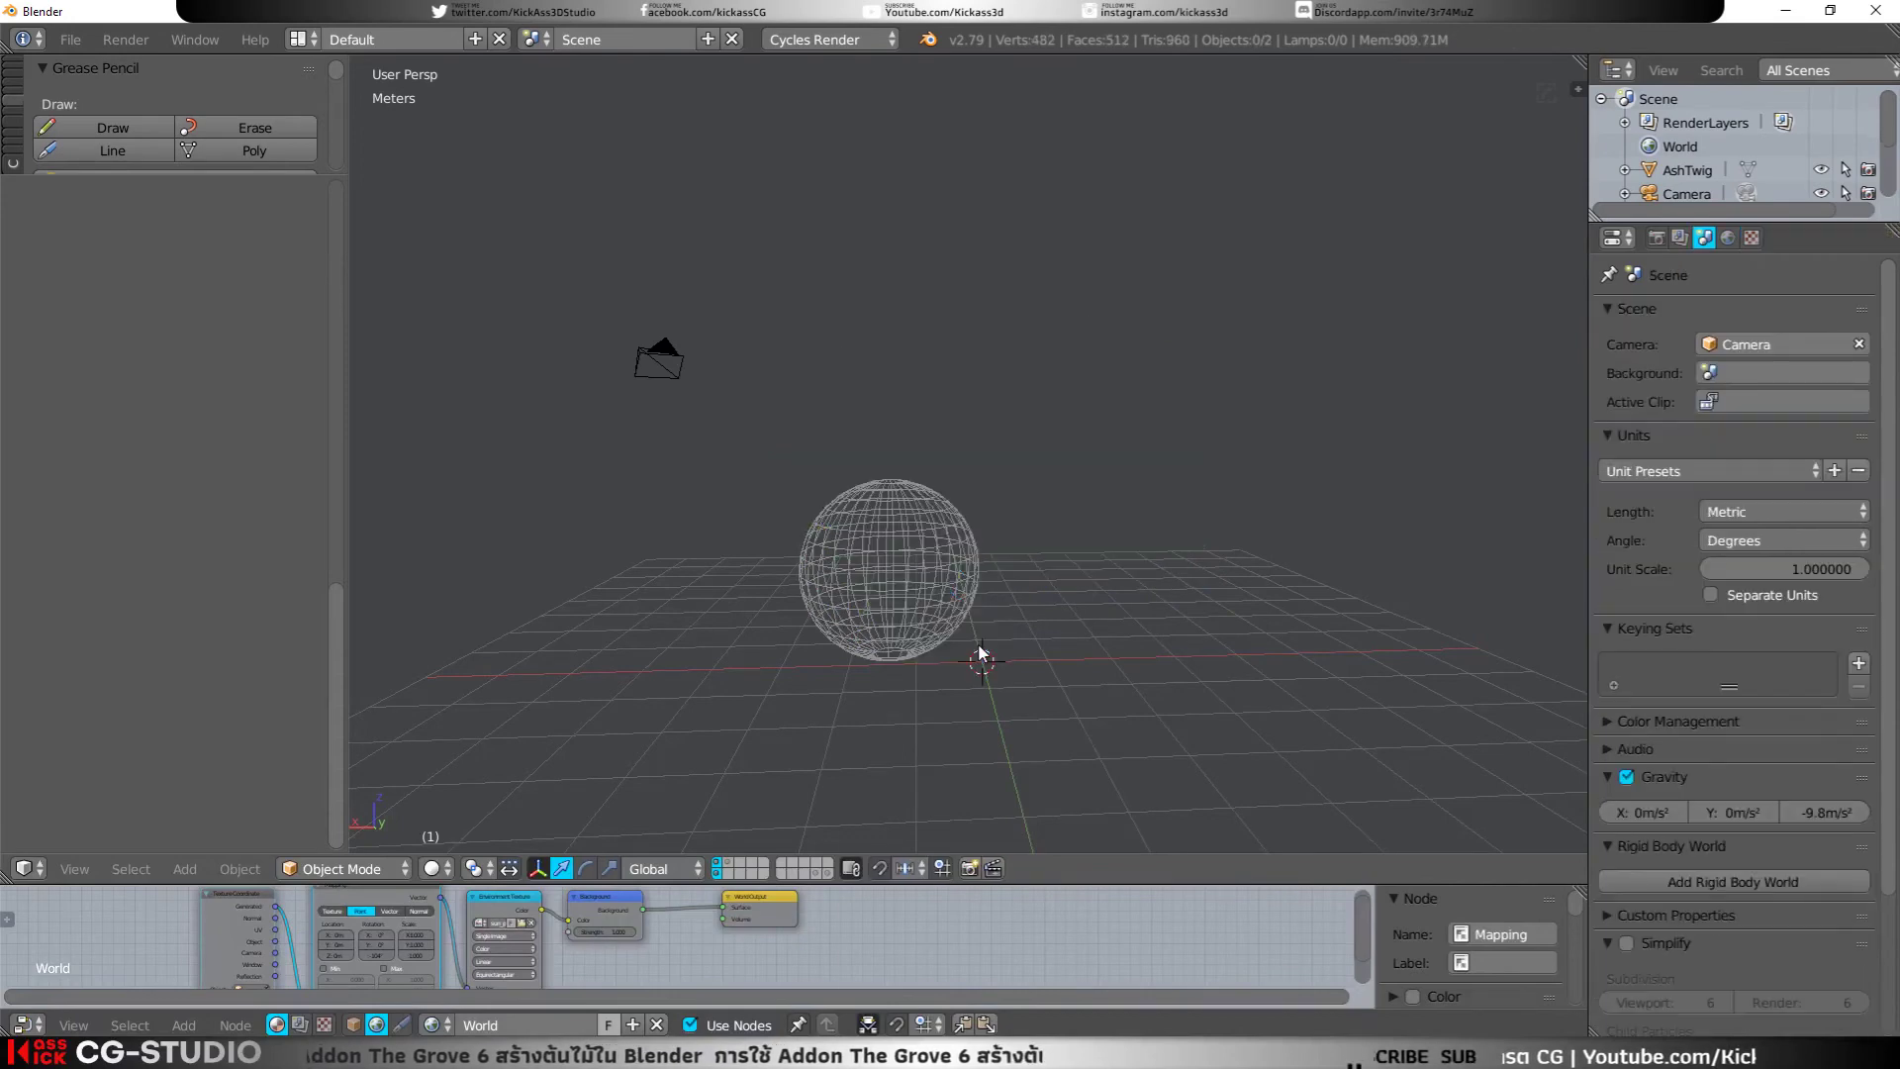
pyautogui.hotkey('shift', 'a')
pyautogui.click(1072, 926)
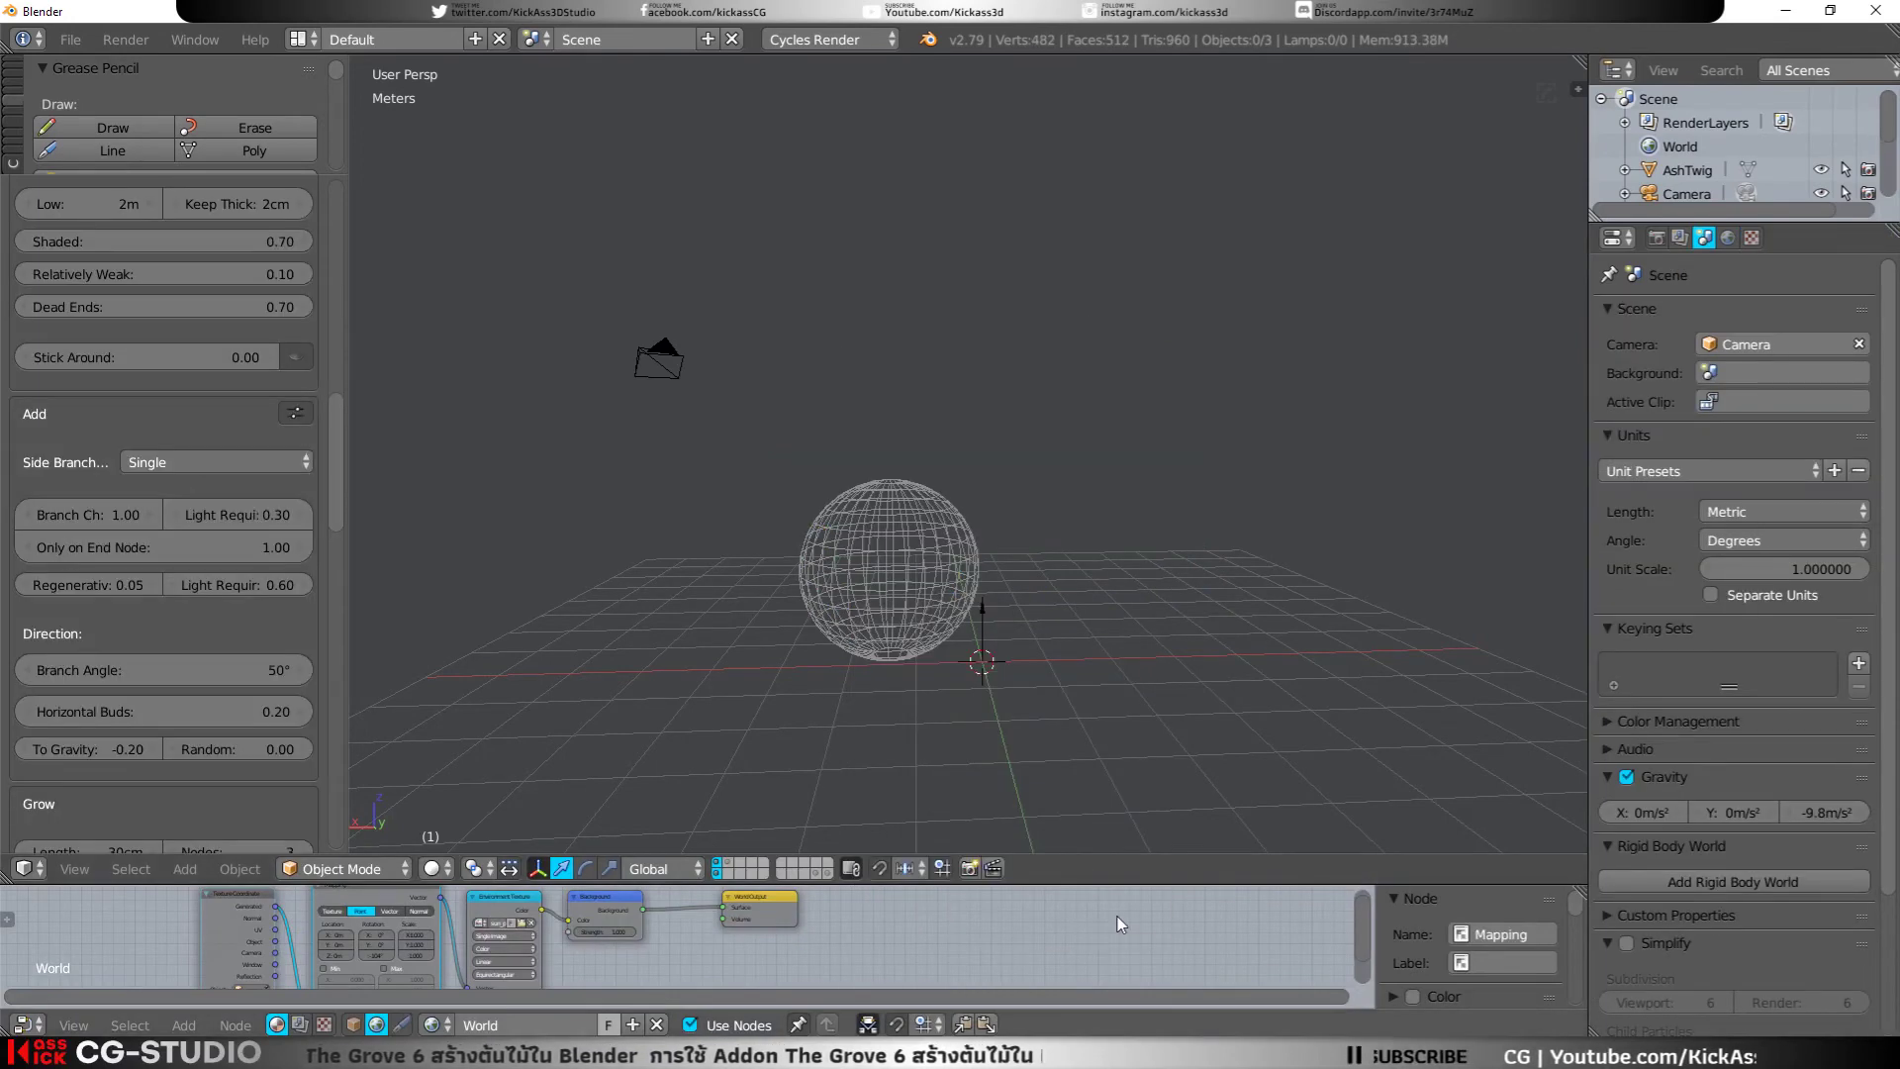
# Step: Reframe the view around the sphere and set the reaction force to Shade + Block
pyautogui.moveTo(693, 752); pyautogui.dragTo(572, 702, button='middle')
pyautogui.scroll(-3, 261, 633)
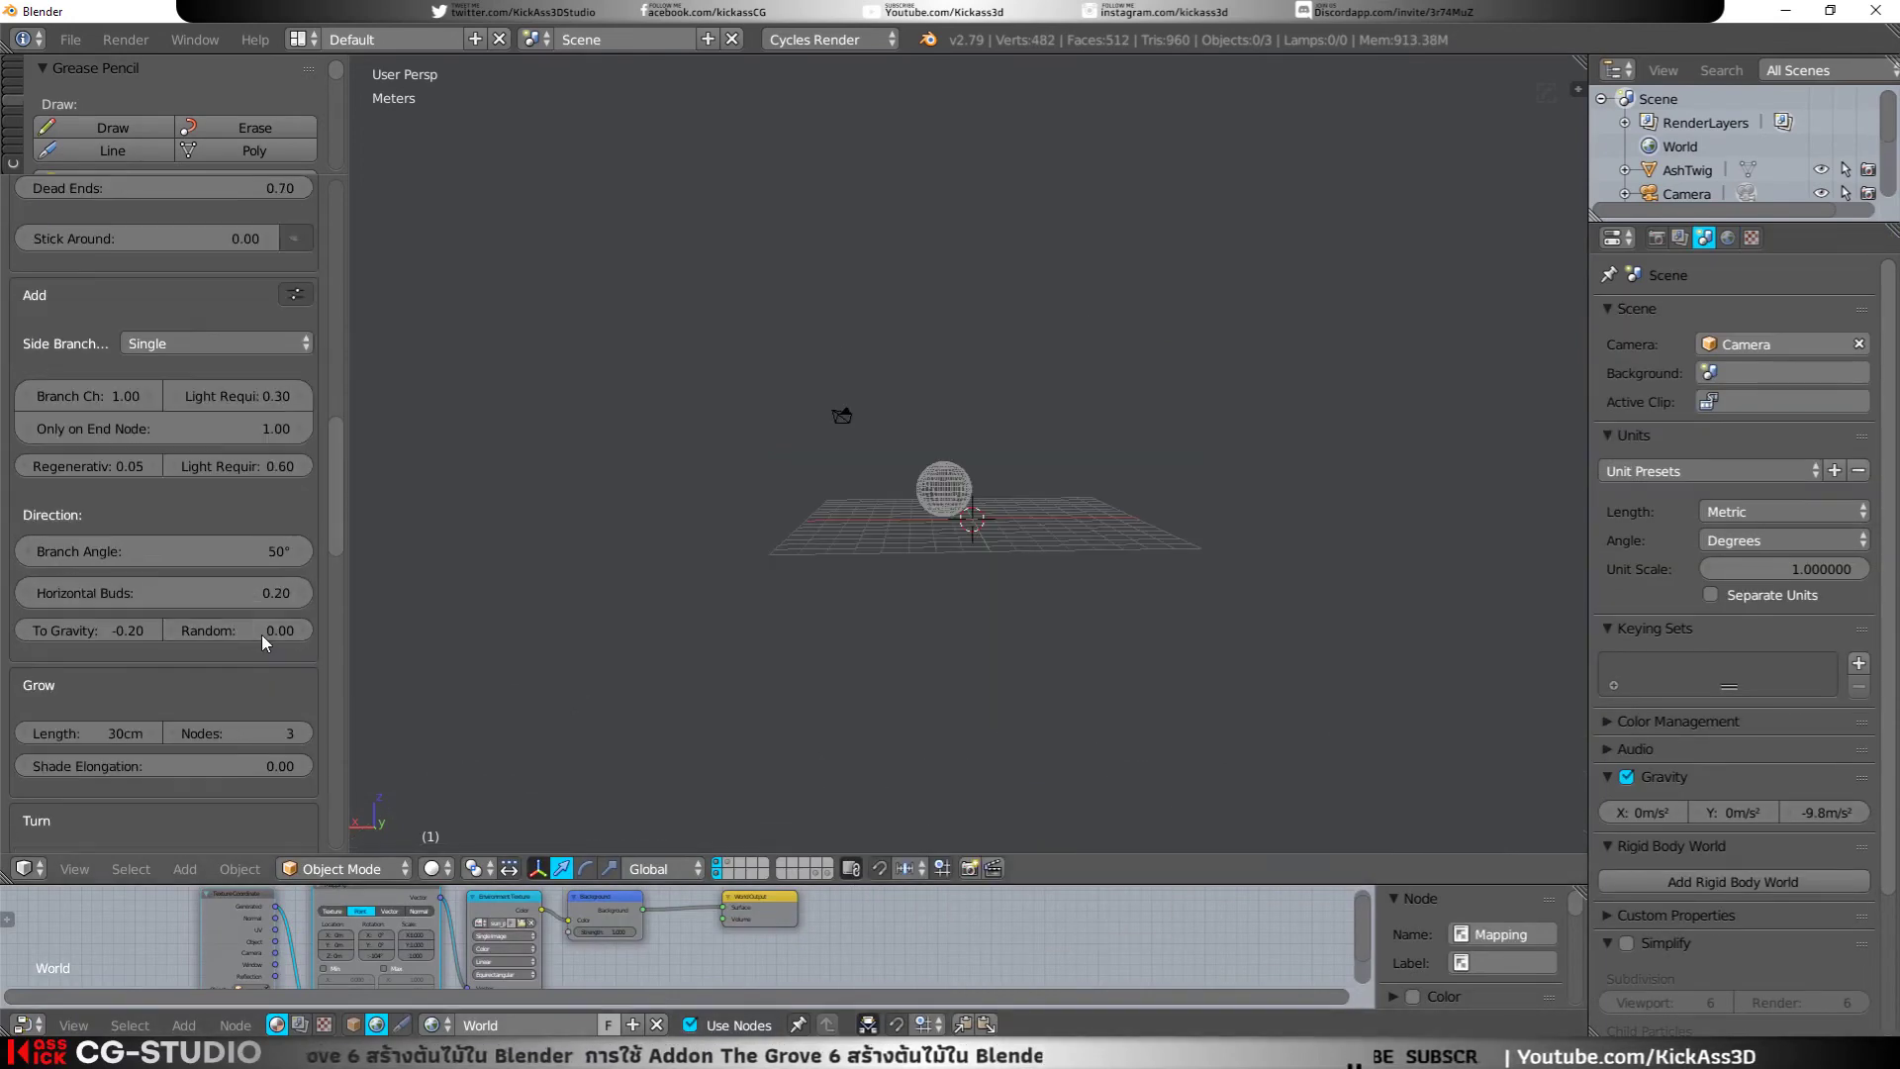
pyautogui.moveTo(977, 547); pyautogui.dragTo(988, 633, button='middle')
pyautogui.scroll(3, 988, 672)
pyautogui.scroll(-3, 1003, 726)
pyautogui.scroll(2, 997, 728)
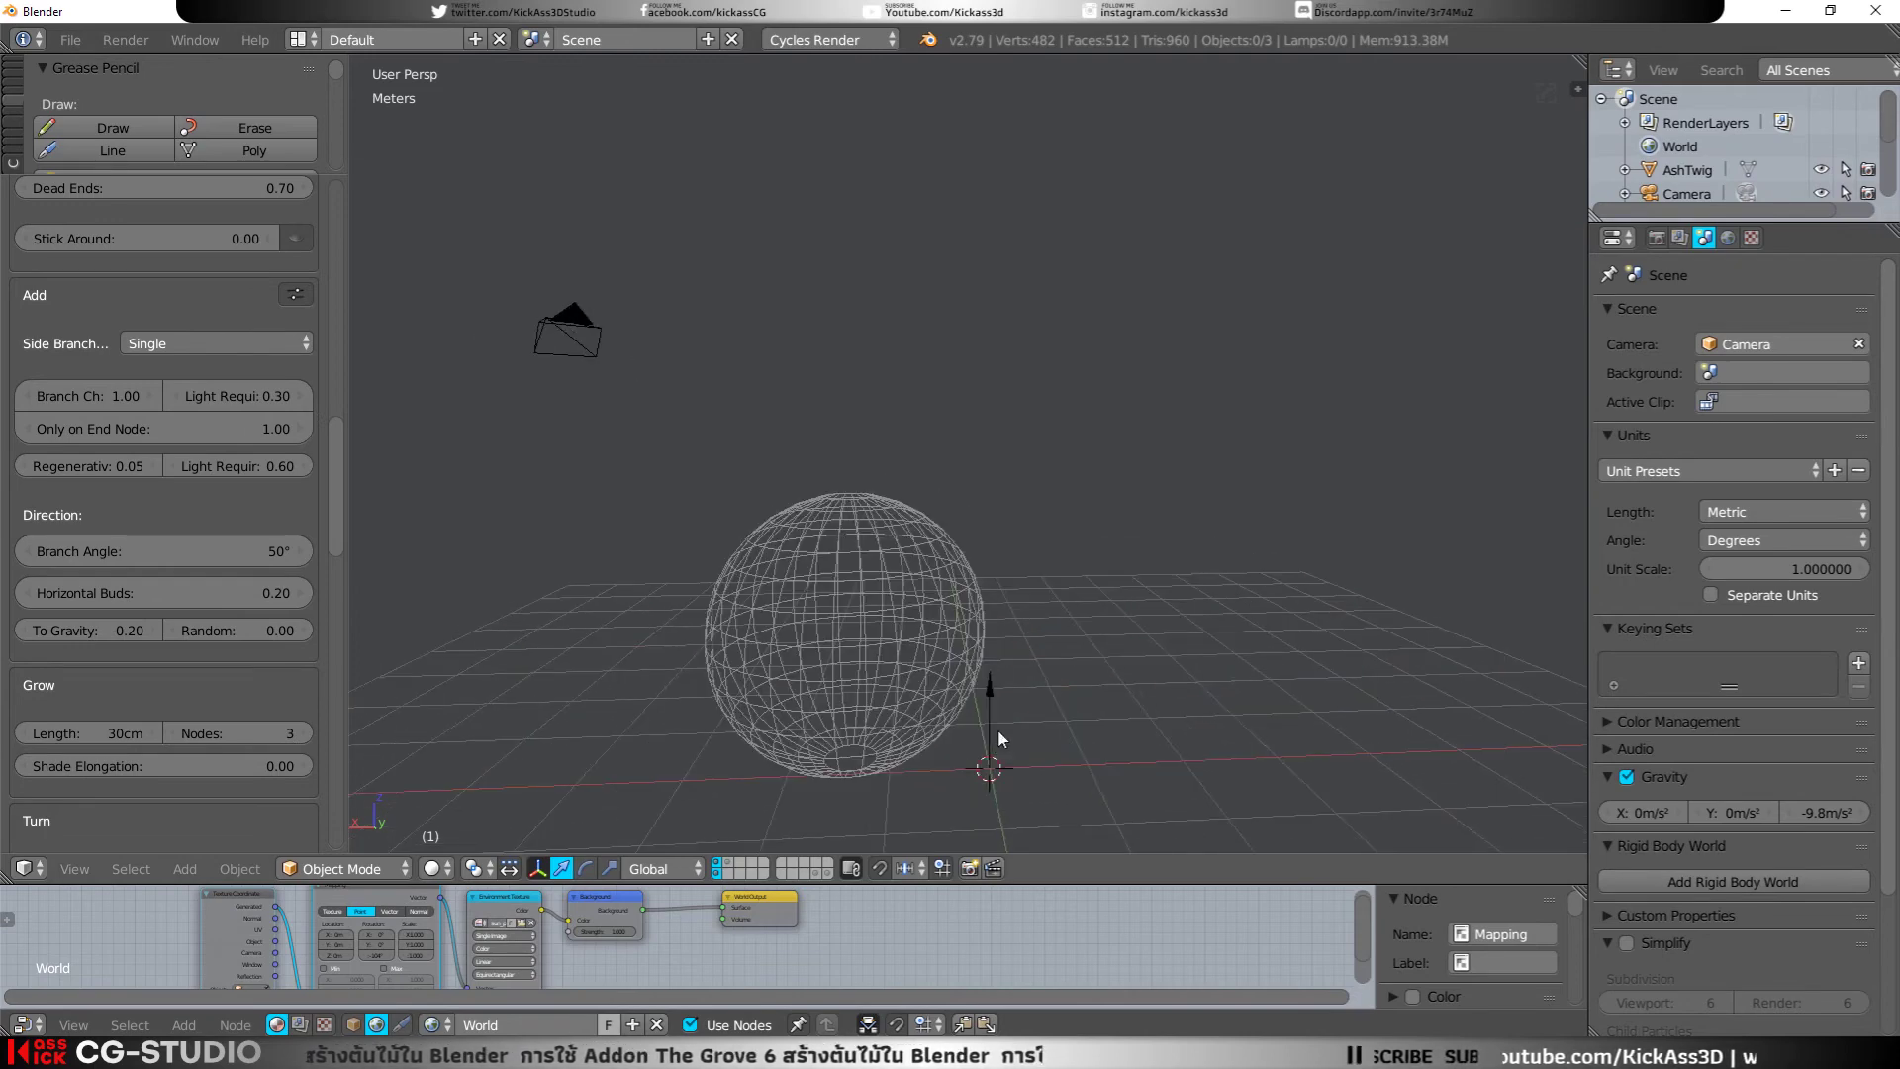
pyautogui.keyDown('shift'); pyautogui.moveTo(997, 728); pyautogui.dragTo(1039, 628, button='middle'); pyautogui.keyUp('shift')
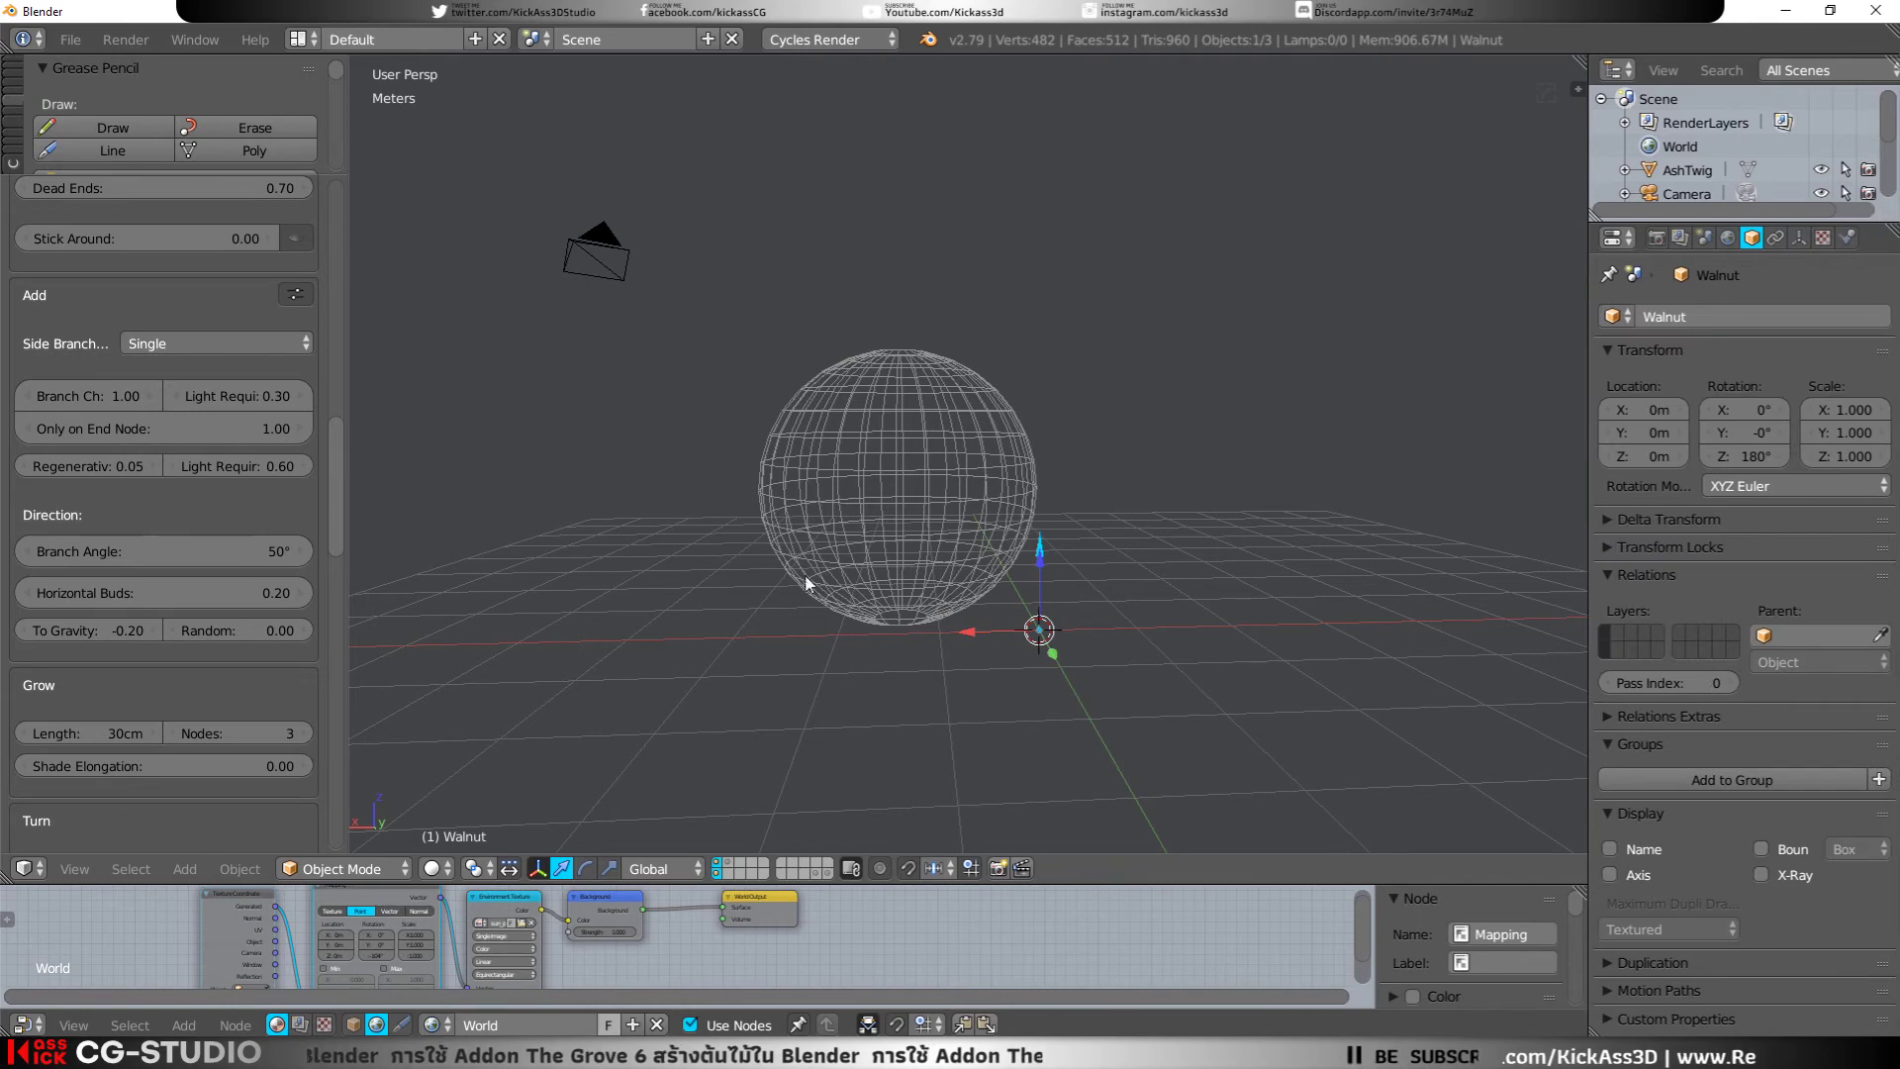
pyautogui.scroll(-5, 176, 701)
pyautogui.scroll(-10, 176, 700)
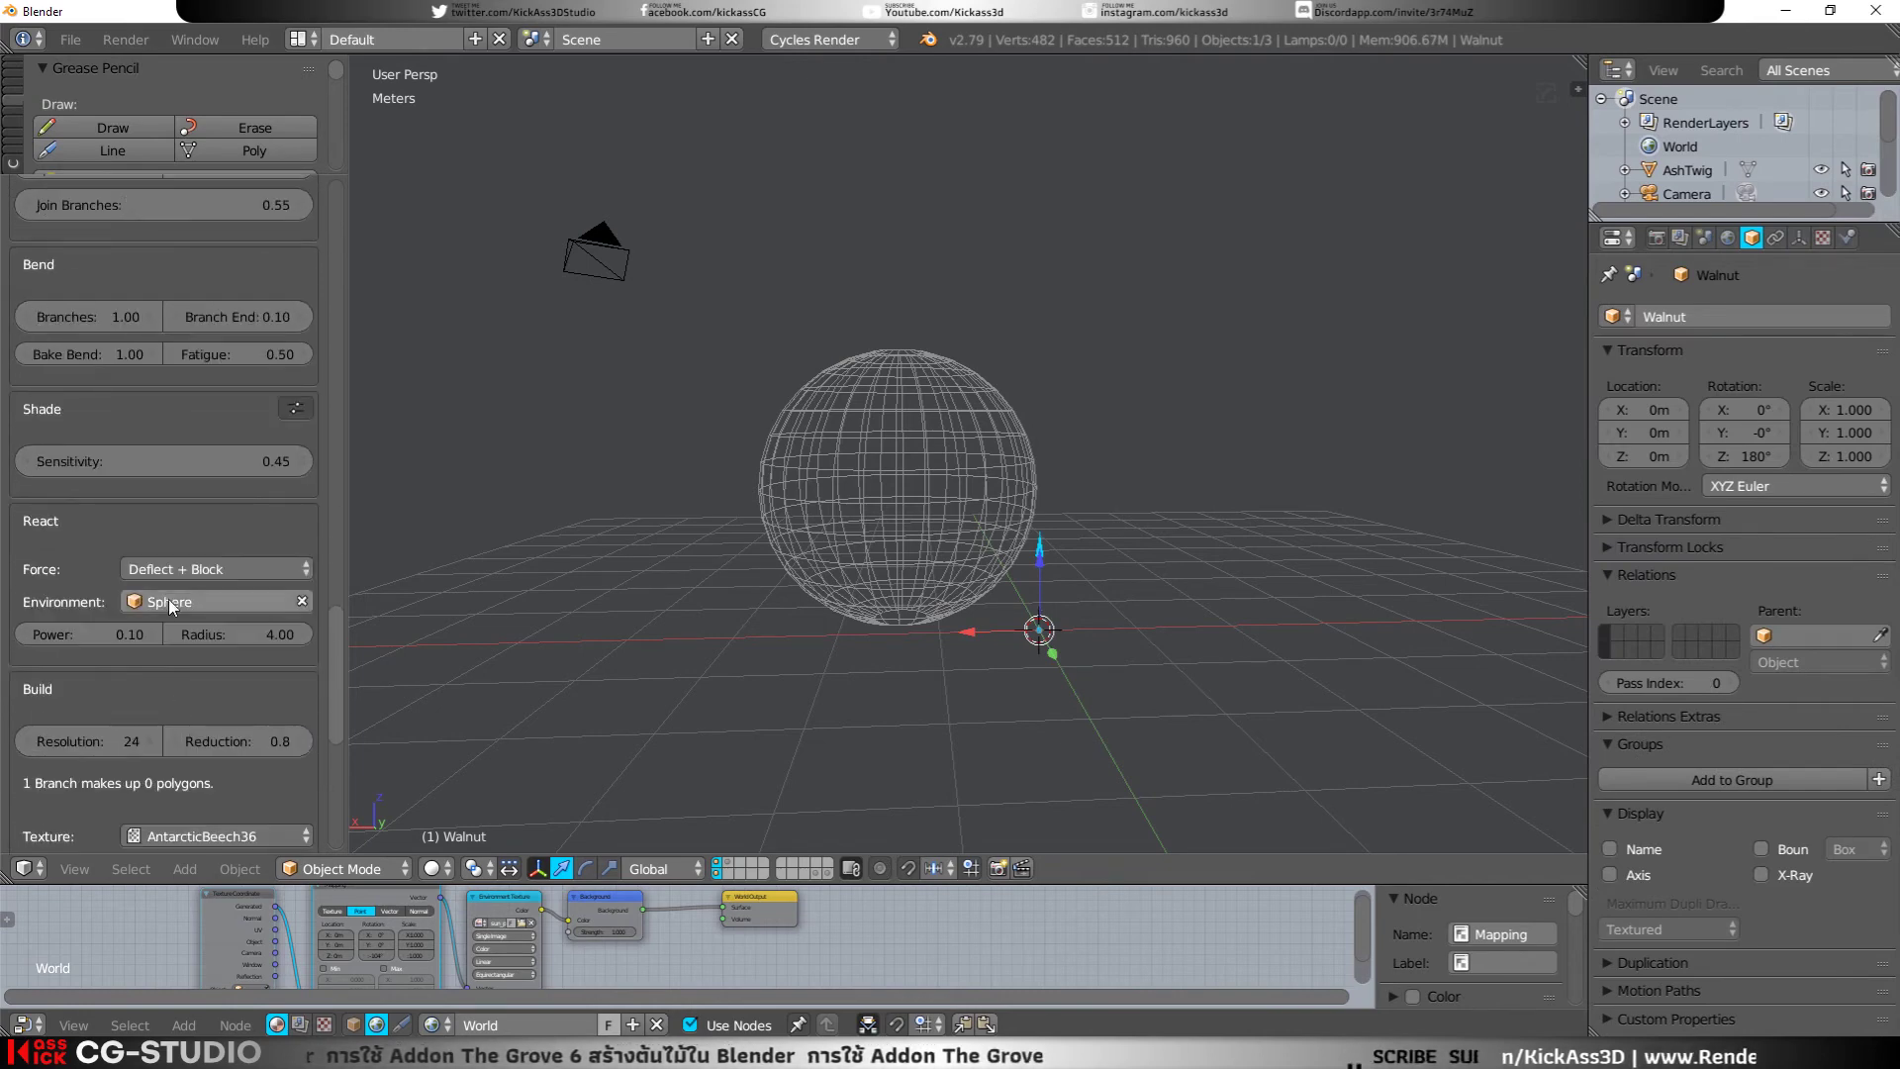
pyautogui.click(144, 574)
pyautogui.click(157, 520)
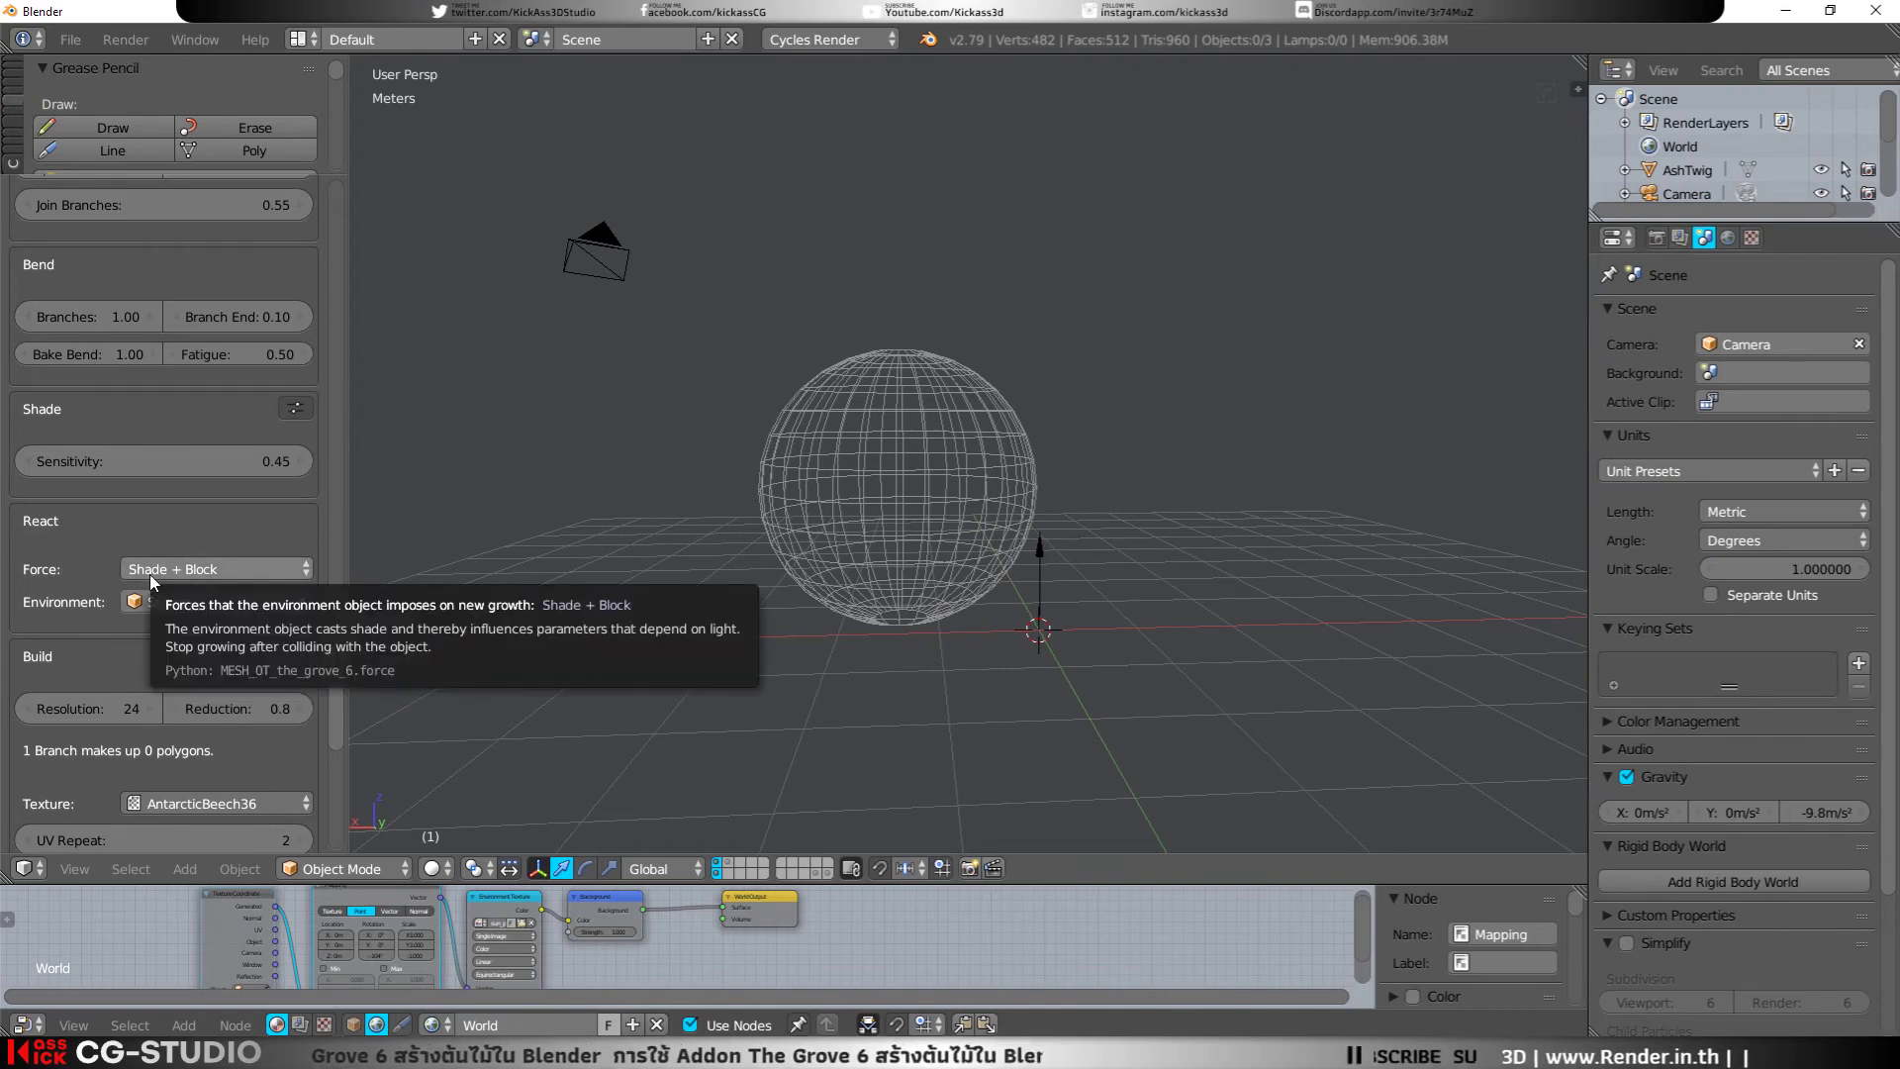
# Step: Start growing the new walnut tree from the Simulate panel
pyautogui.scroll(5, 89, 613)
pyautogui.scroll(5, 99, 655)
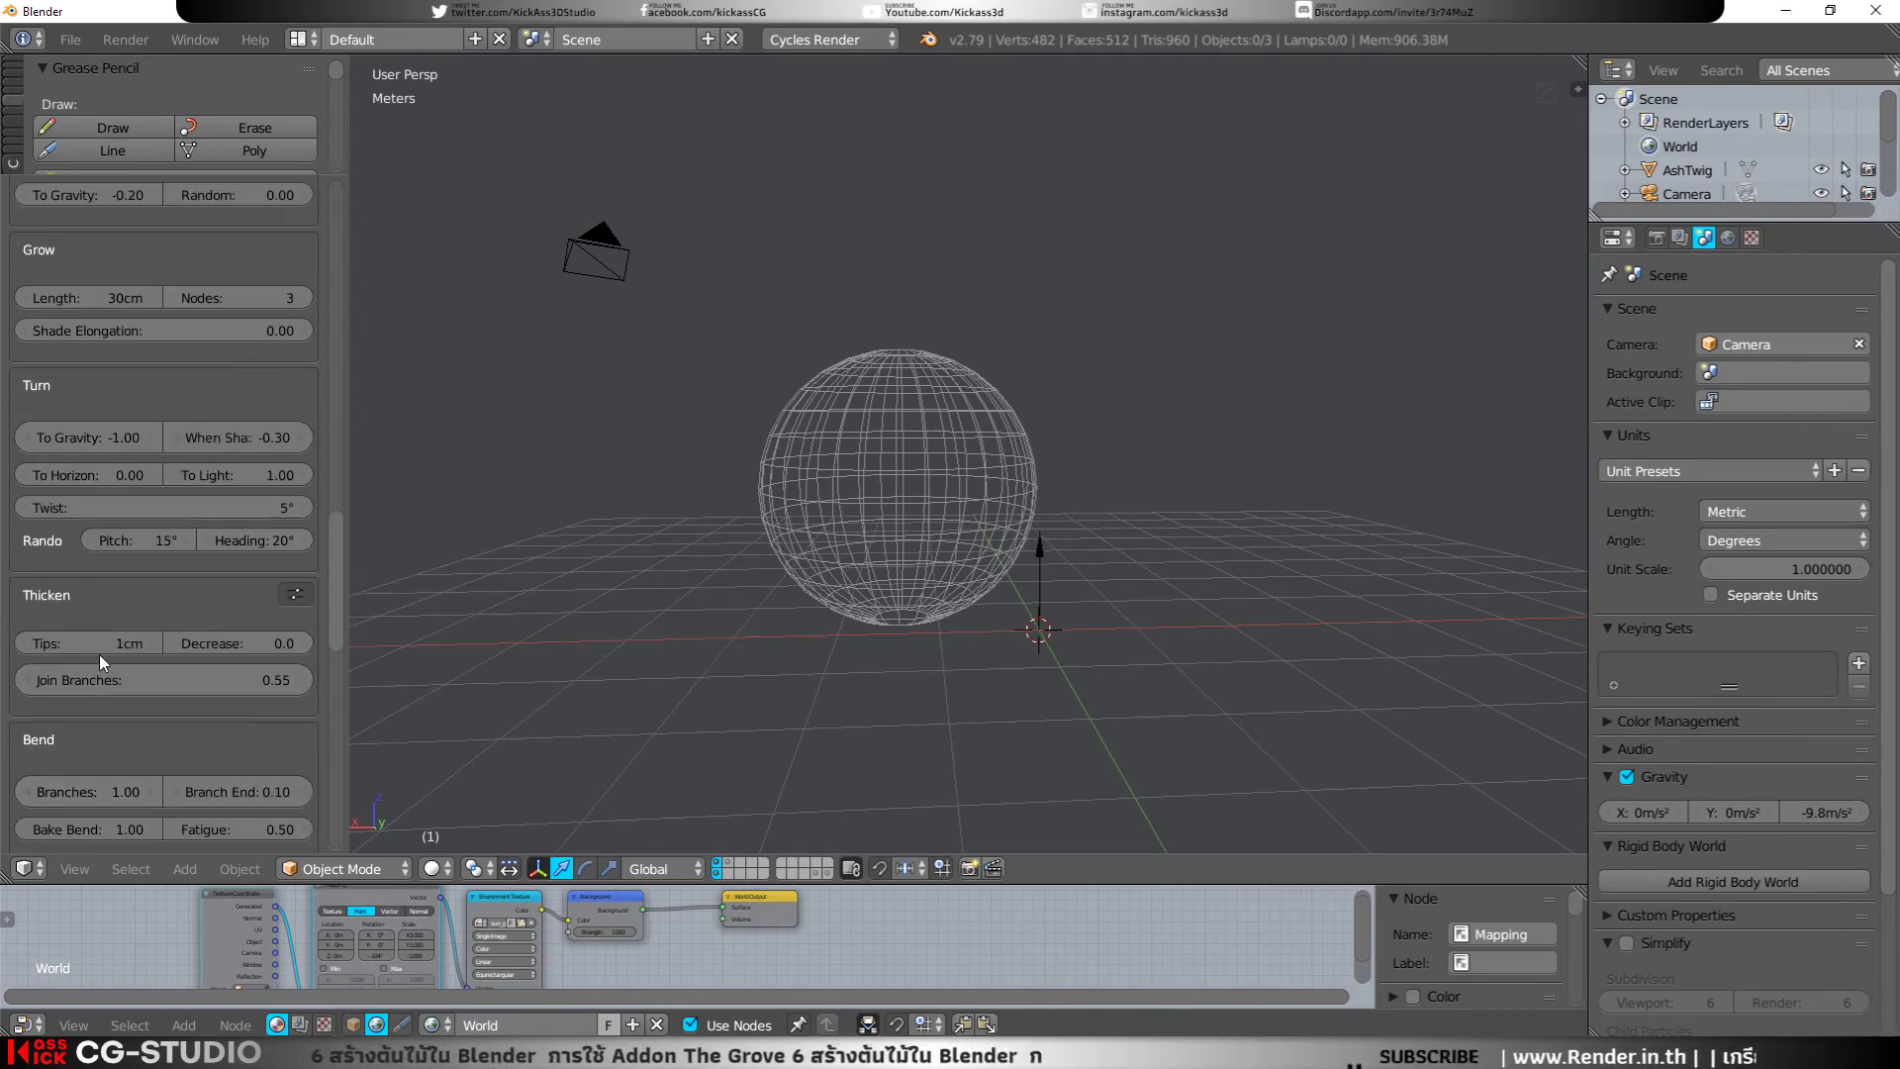
pyautogui.scroll(5, 97, 653)
pyautogui.scroll(3, 97, 653)
pyautogui.scroll(3, 98, 590)
pyautogui.scroll(3, 99, 588)
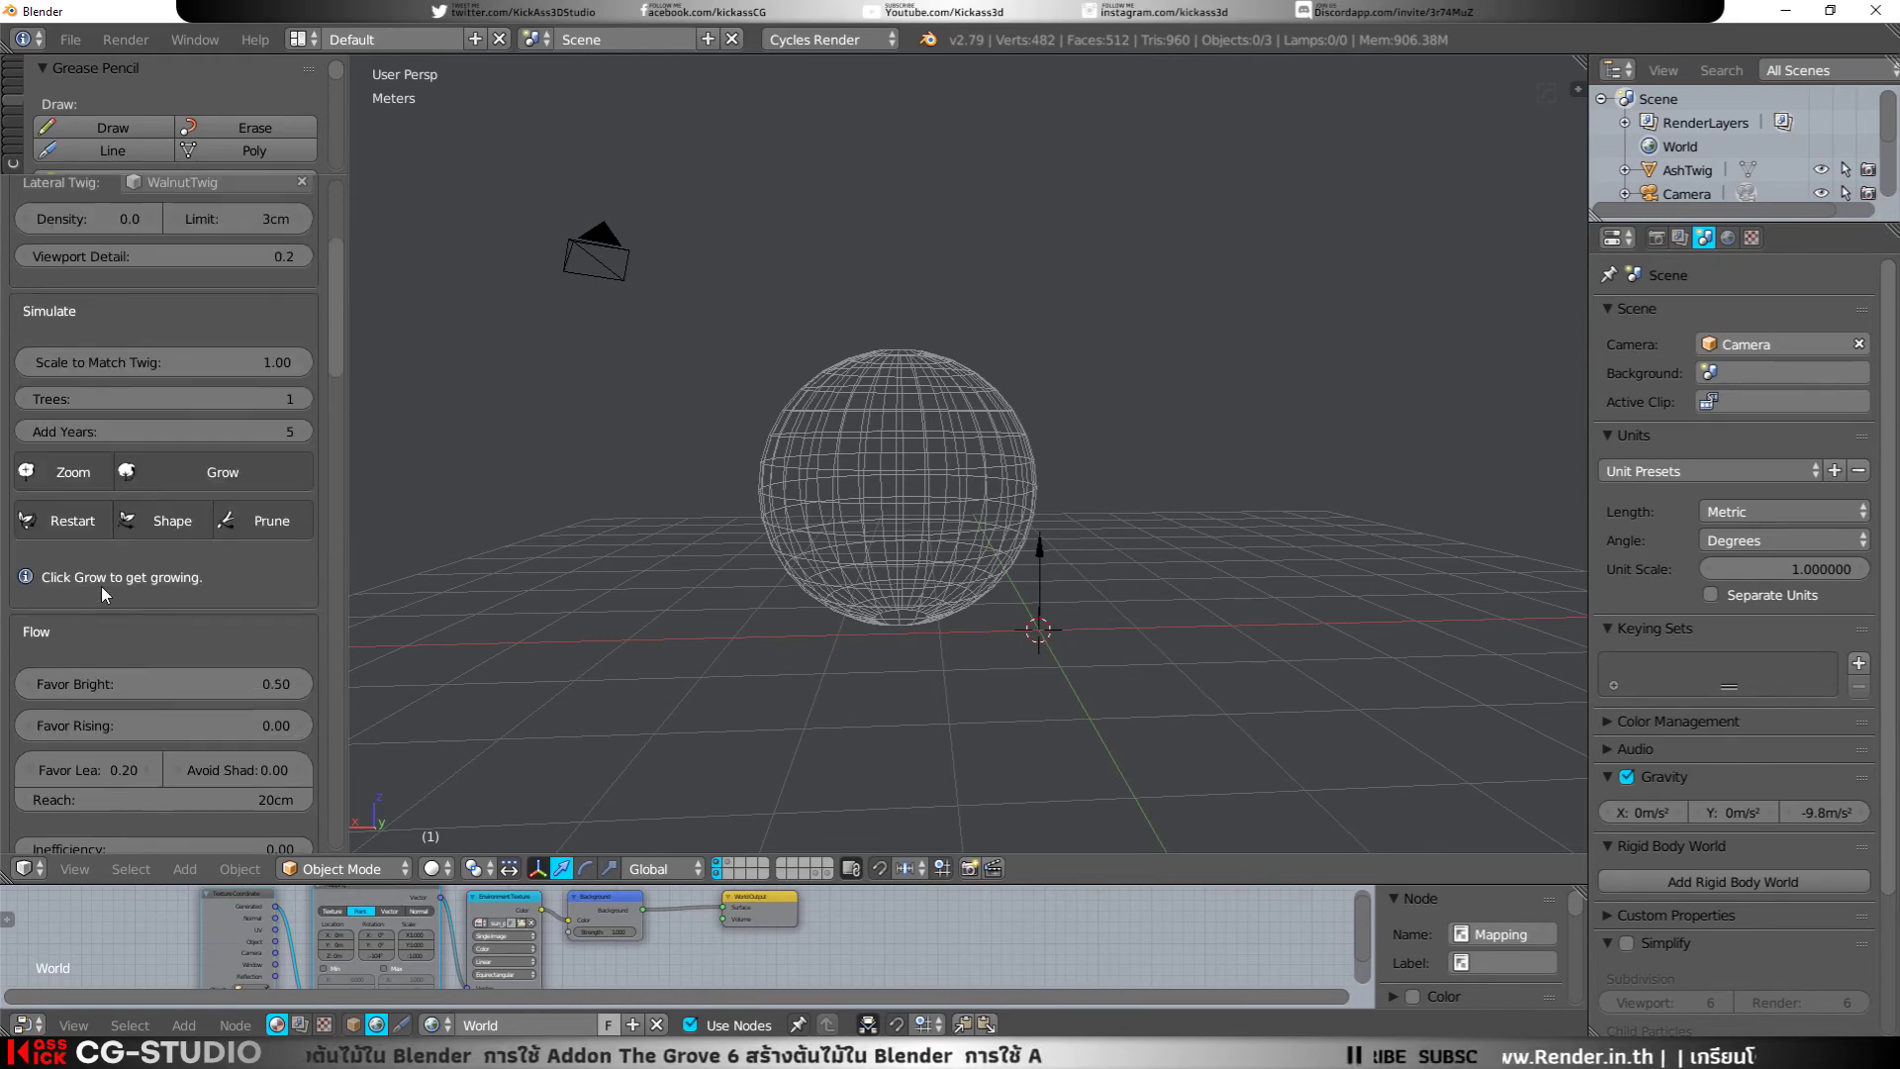
pyautogui.click(160, 480)
# Step: Grow the walnut once more and orbit to inspect its leafy canopy over the wireframe sphere
pyautogui.click(192, 481)
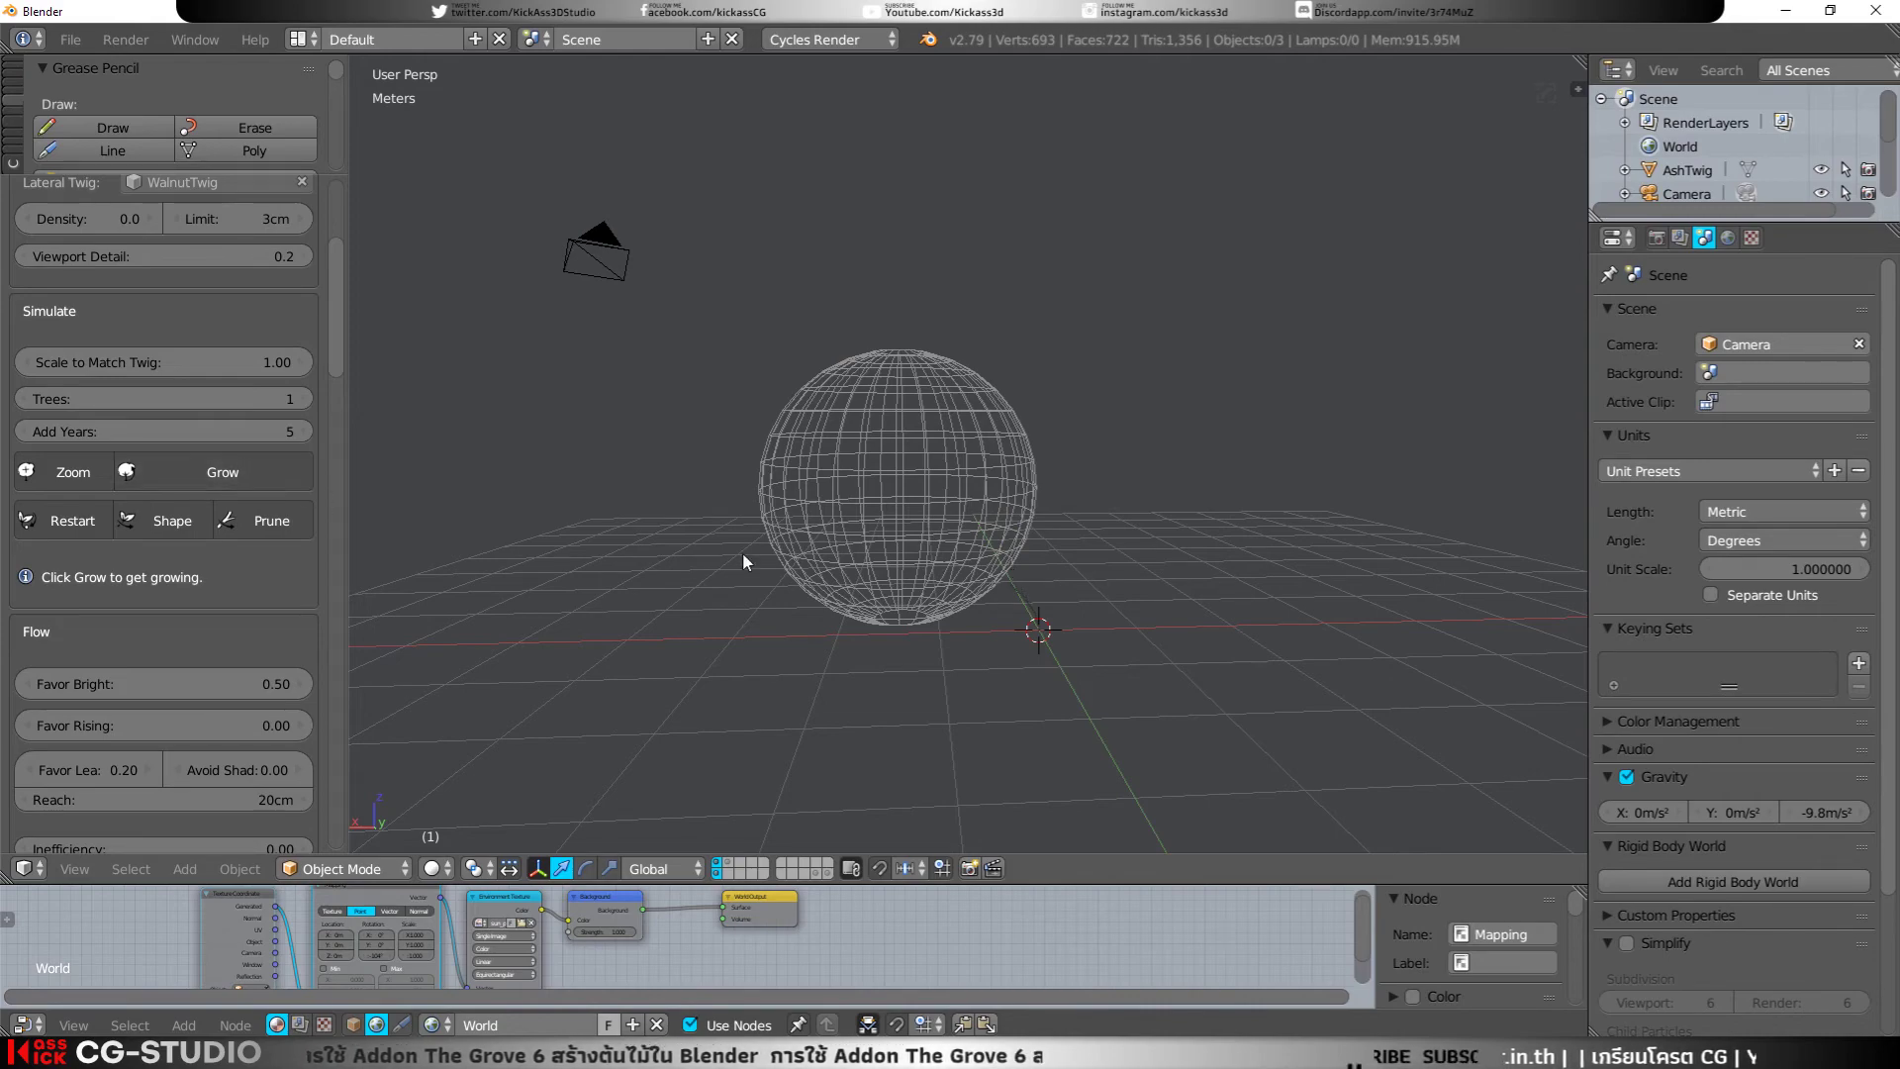
pyautogui.moveTo(743, 553)
pyautogui.mouseDown(button='middle')
pyautogui.moveTo(971, 591)
pyautogui.moveTo(983, 471)
pyautogui.mouseUp(button='middle')
pyautogui.scroll(5, 962, 608)
pyautogui.scroll(-2, 985, 482)
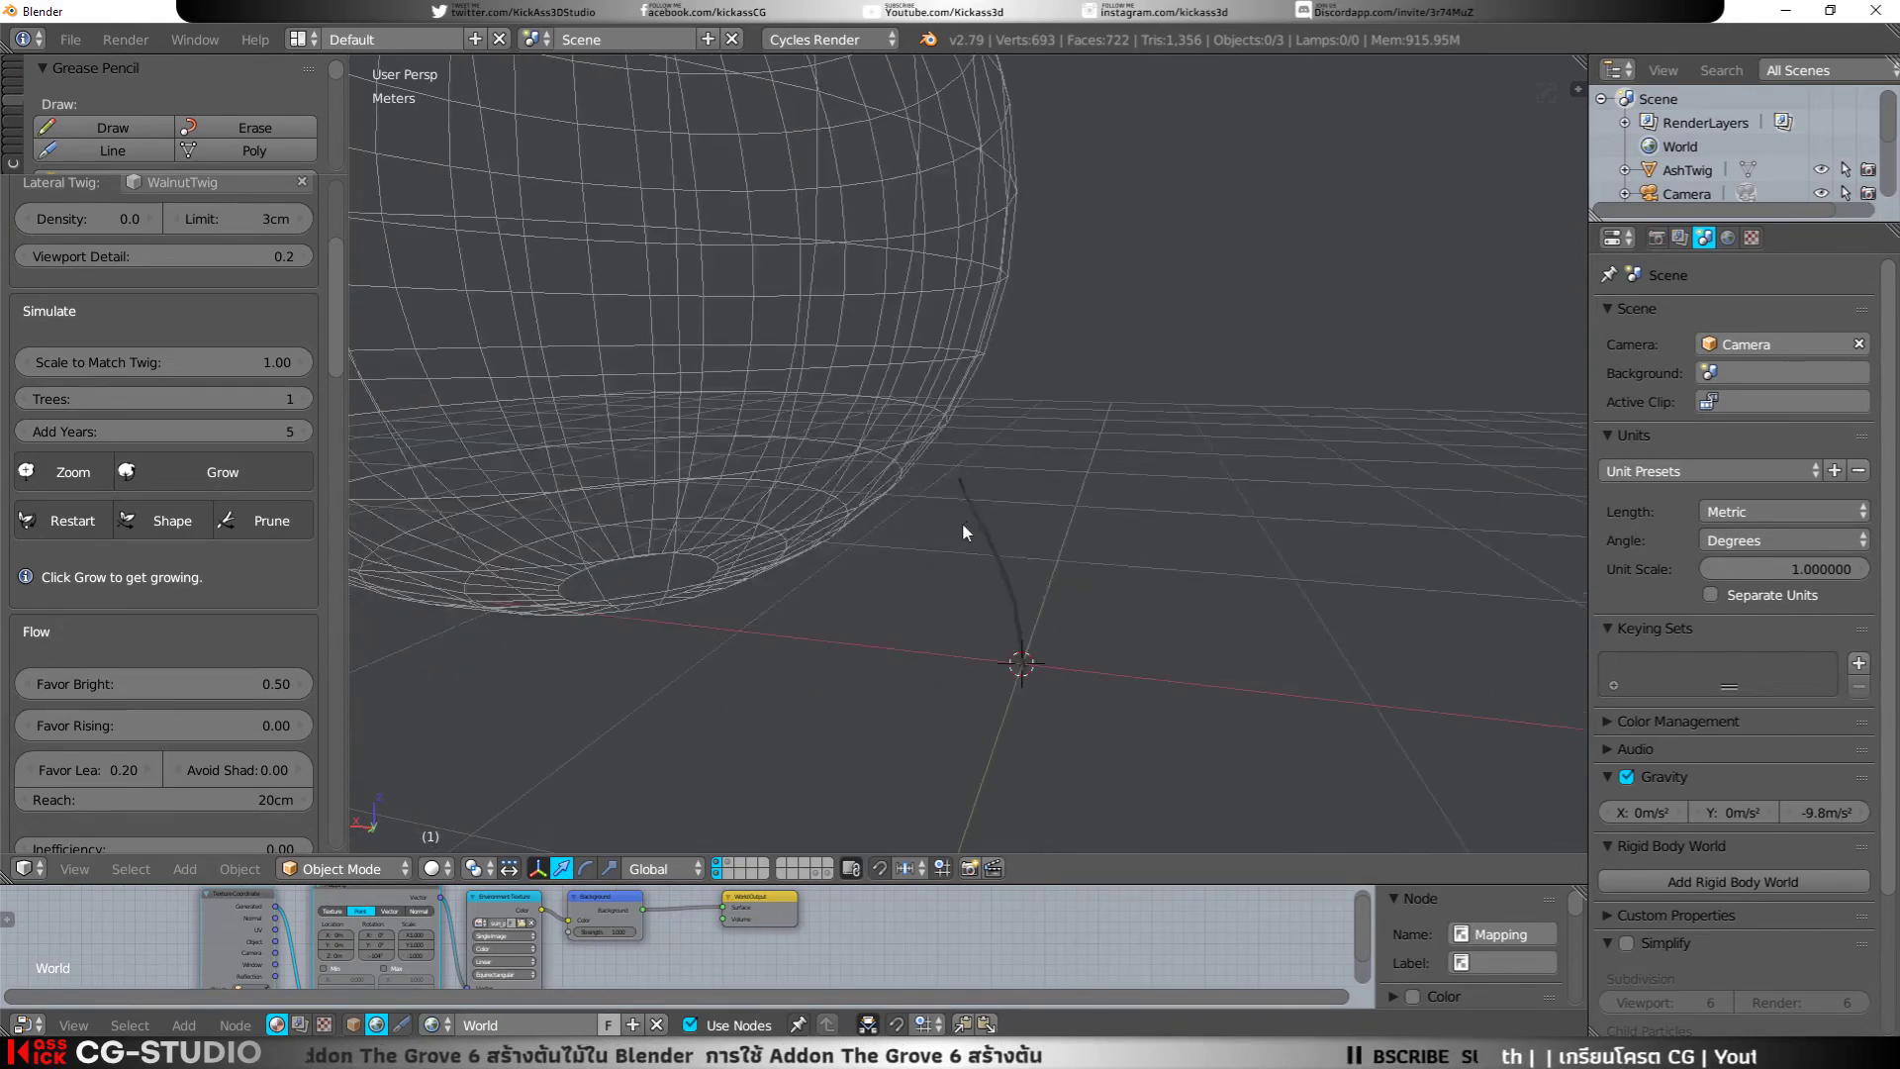
pyautogui.scroll(-5, 966, 525)
pyautogui.scroll(-3, 970, 529)
pyautogui.scroll(6, 979, 512)
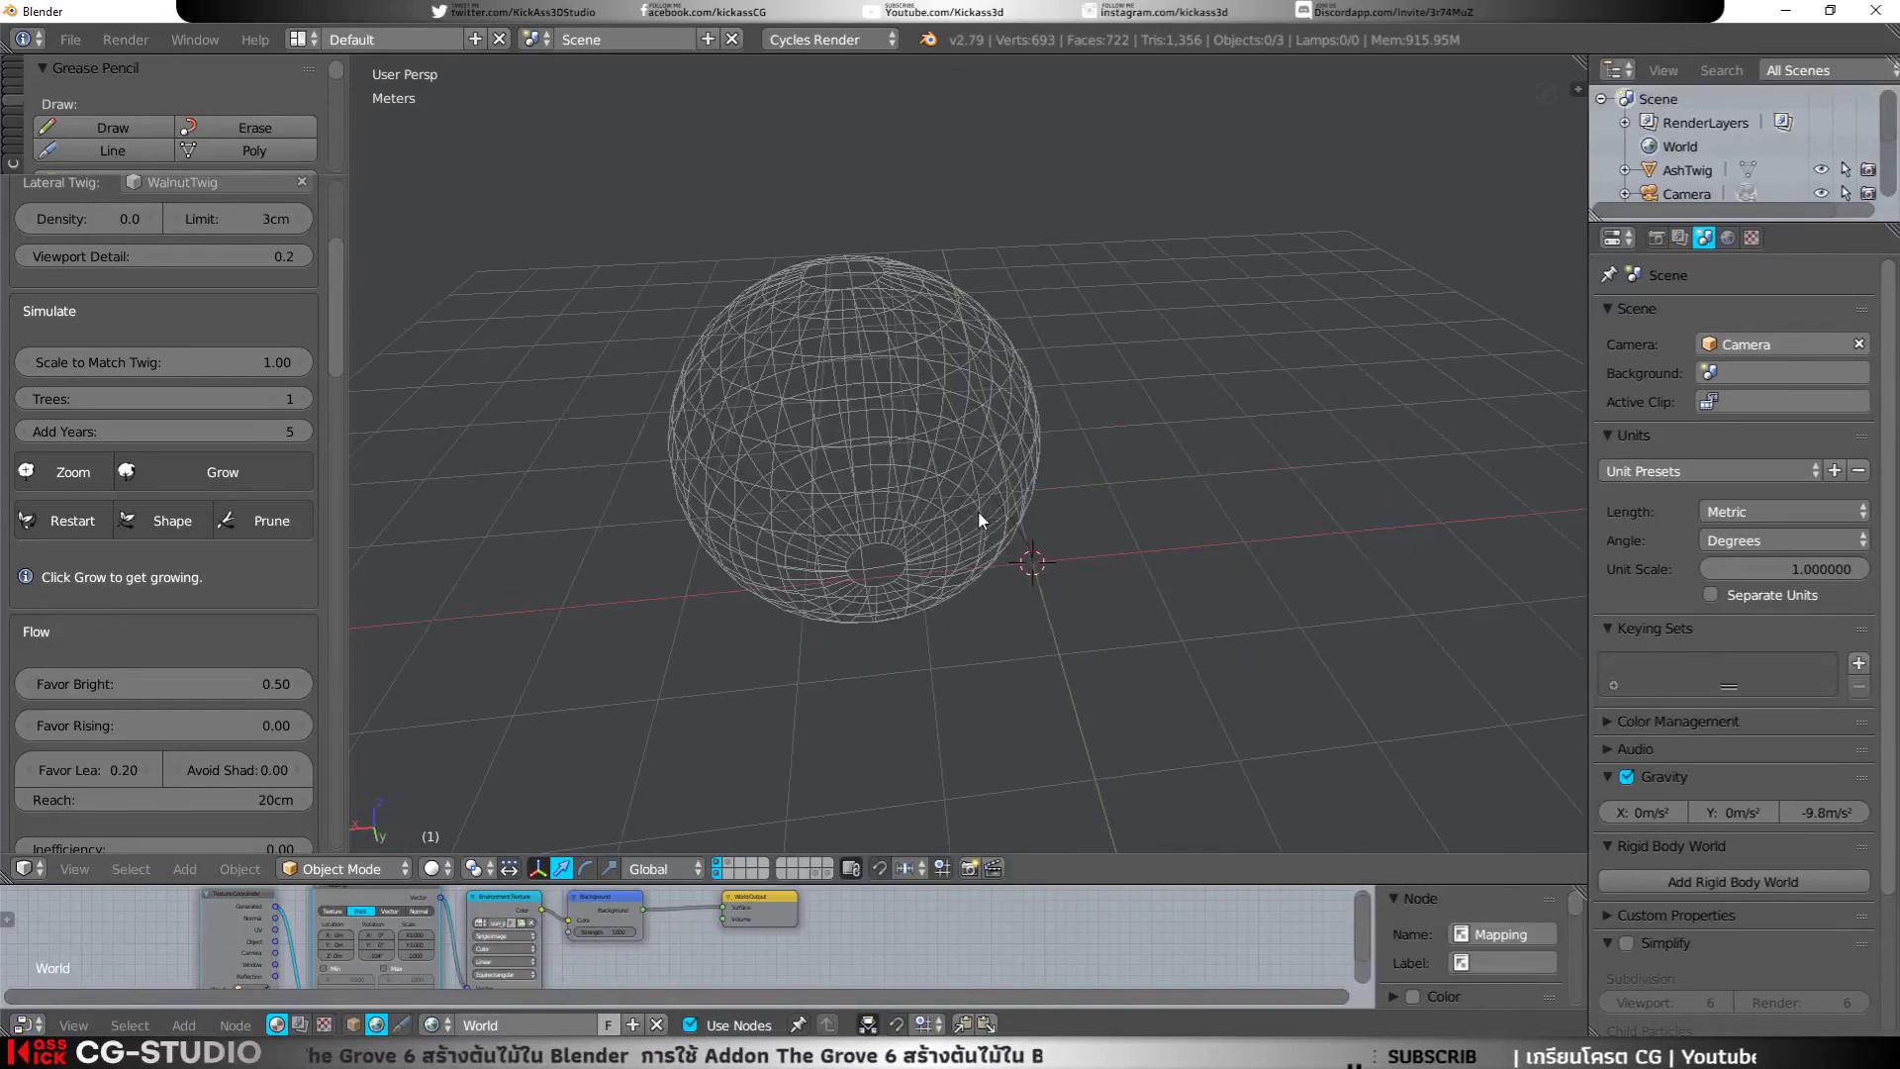
pyautogui.moveTo(942, 542)
pyautogui.mouseDown(button='middle')
pyautogui.moveTo(928, 495)
pyautogui.moveTo(1013, 478)
pyautogui.moveTo(984, 493)
pyautogui.mouseUp(button='middle')
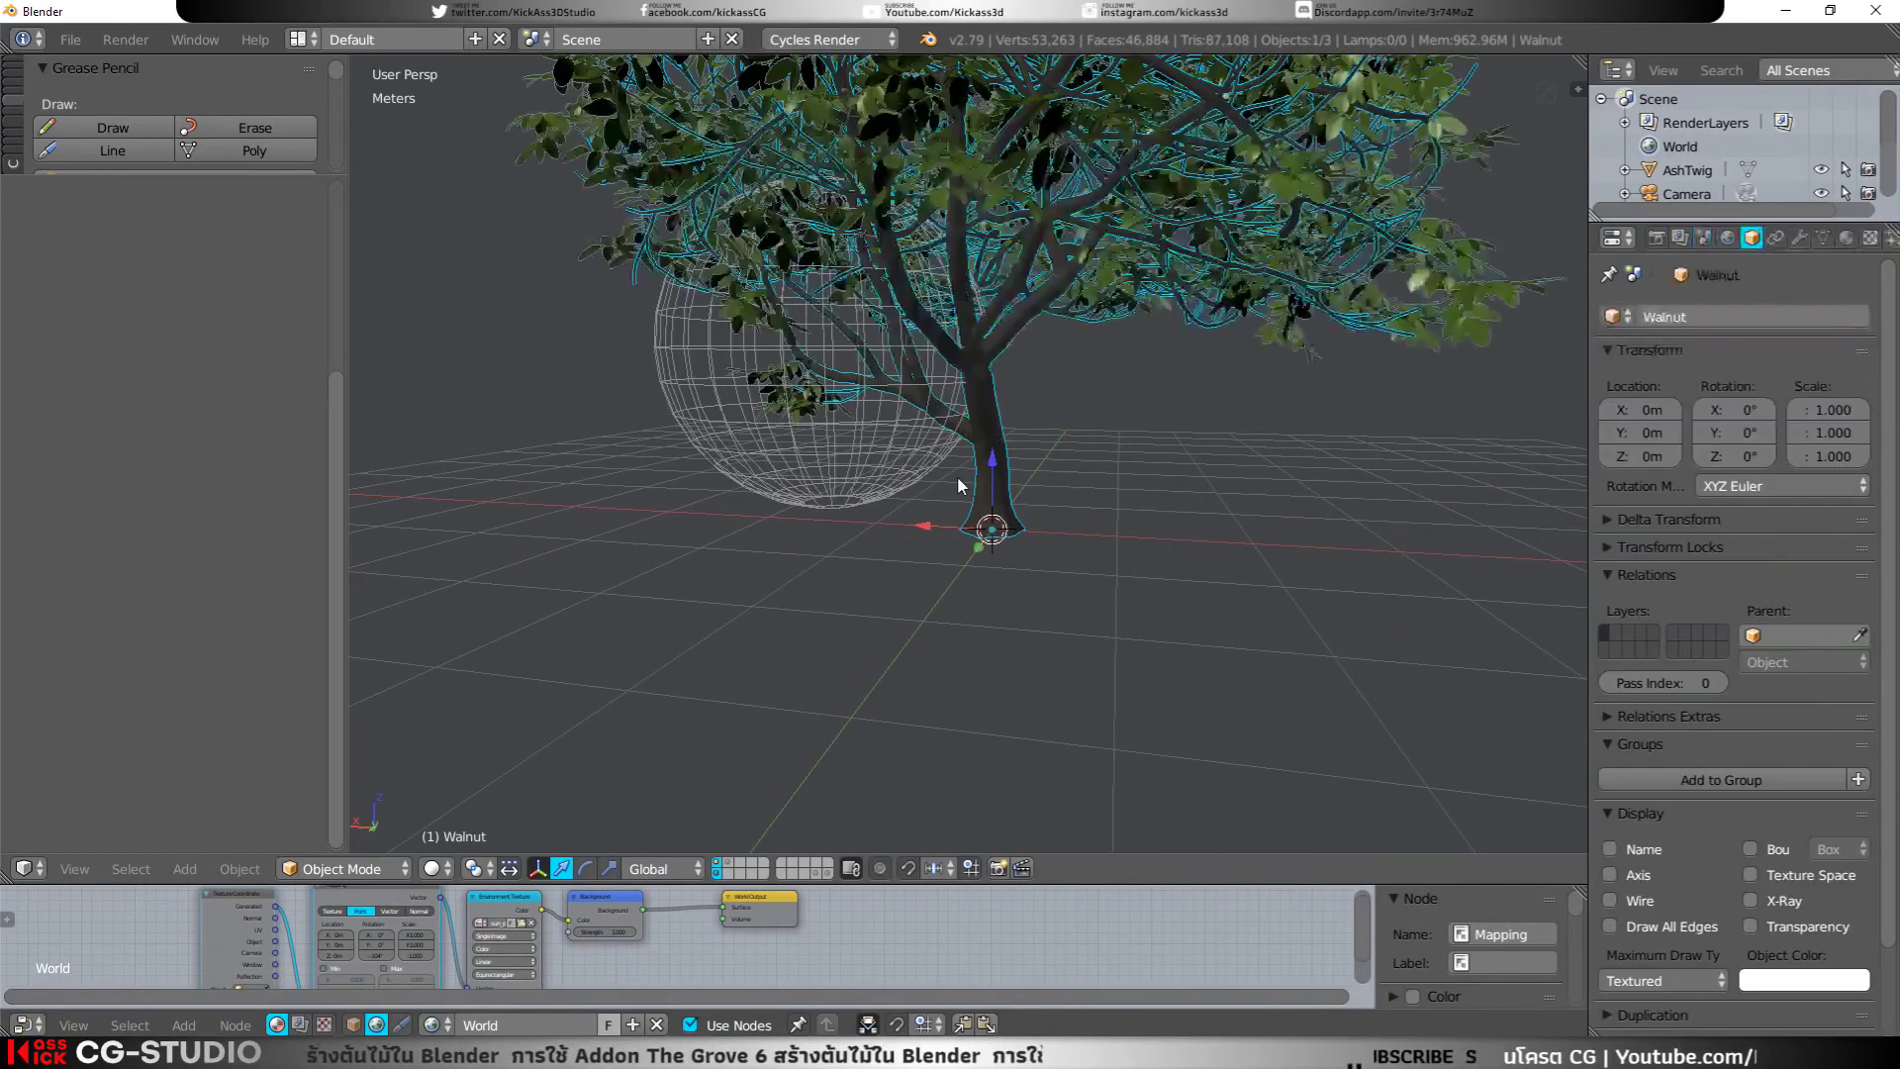
# Step: Slide the sphere along X away from the trunk and delete the grown tree
pyautogui.rightClick(922, 466)
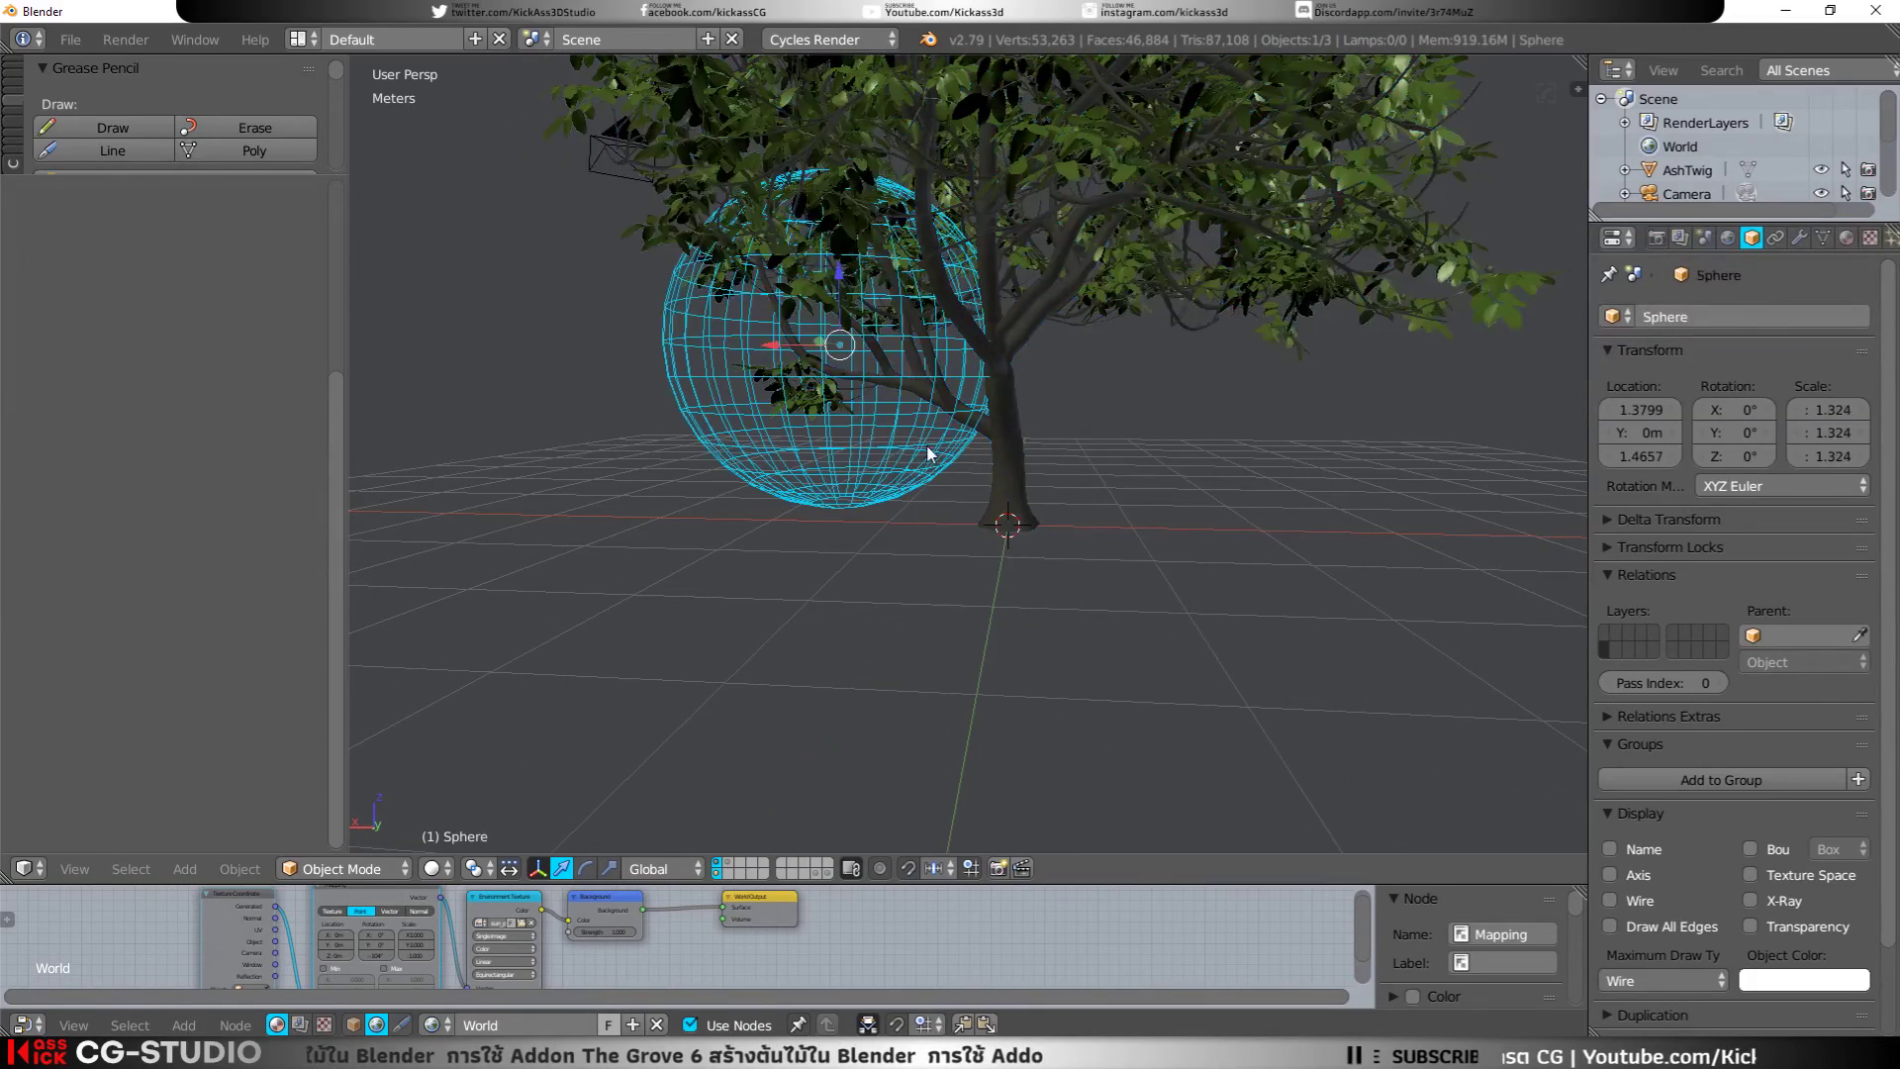
pyautogui.moveTo(778, 345); pyautogui.dragTo(598, 372)
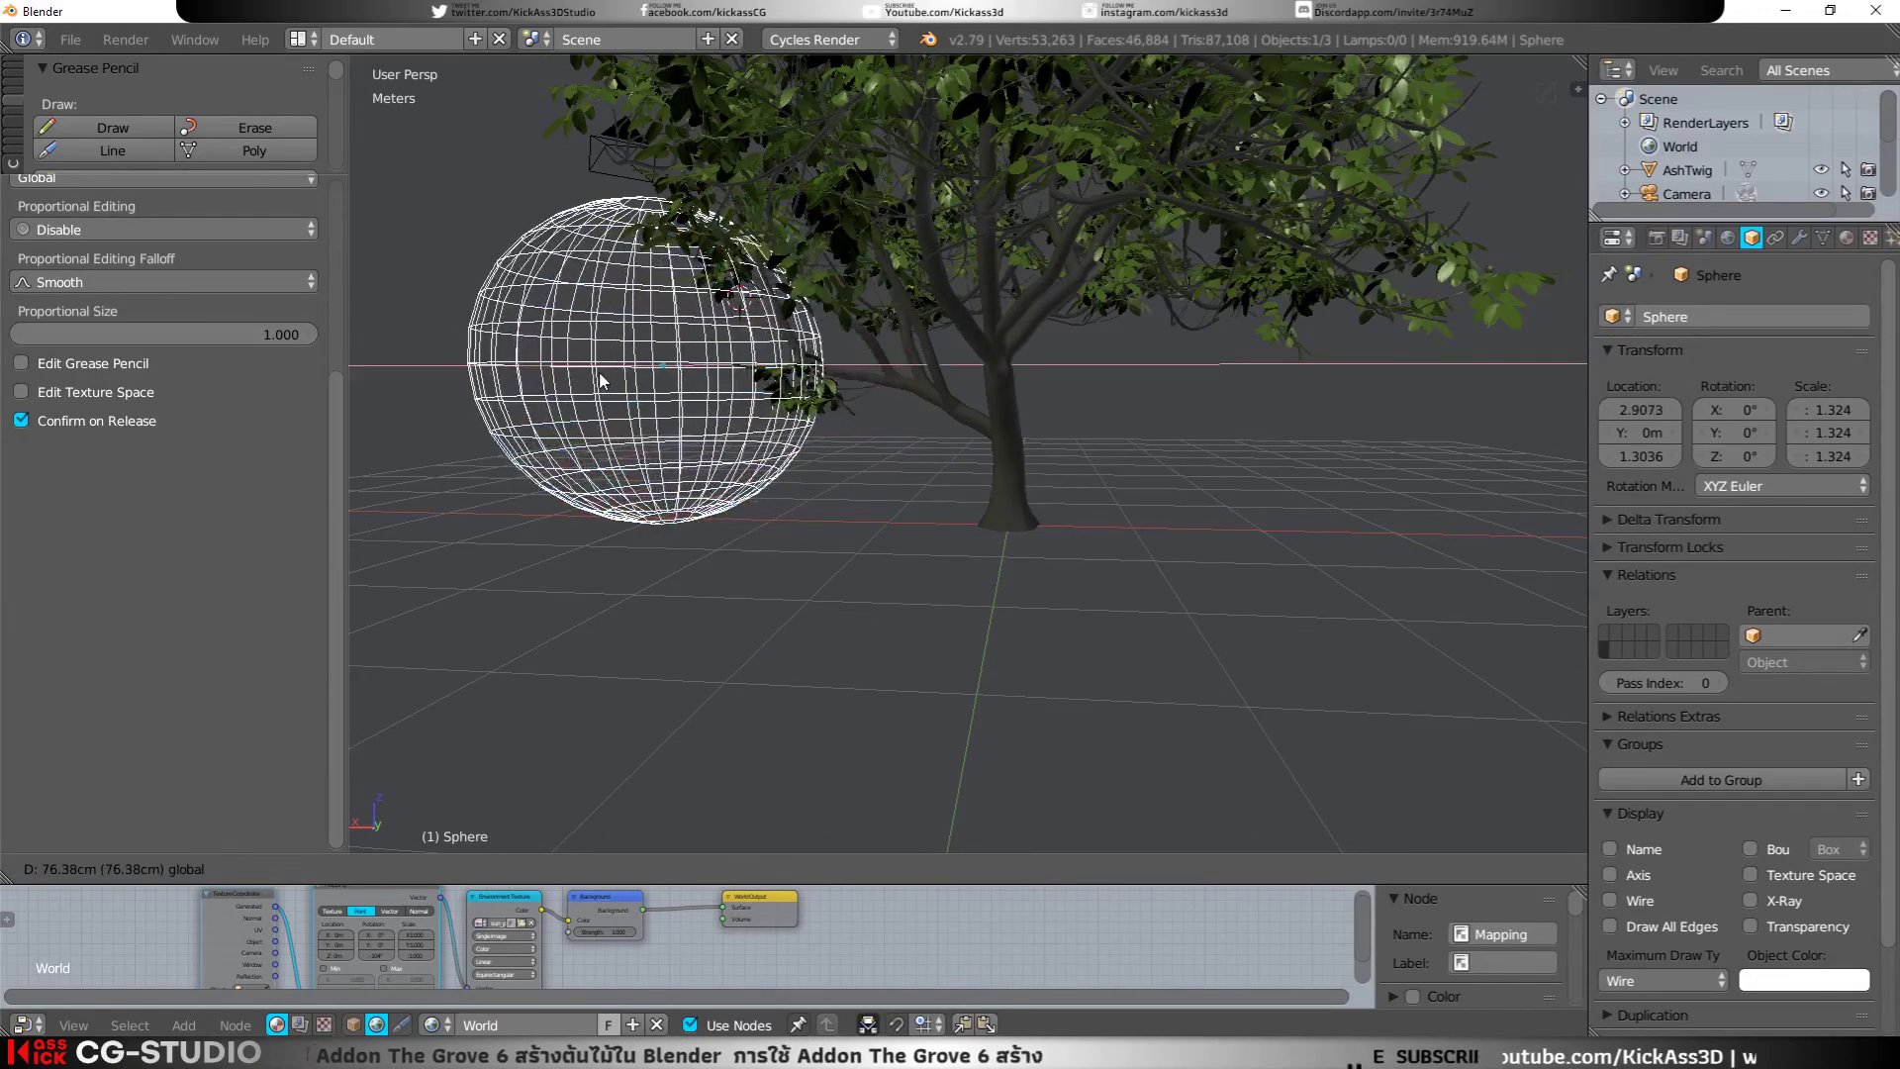
pyautogui.rightClick(988, 468)
pyautogui.press('x')
pyautogui.click(1009, 476)
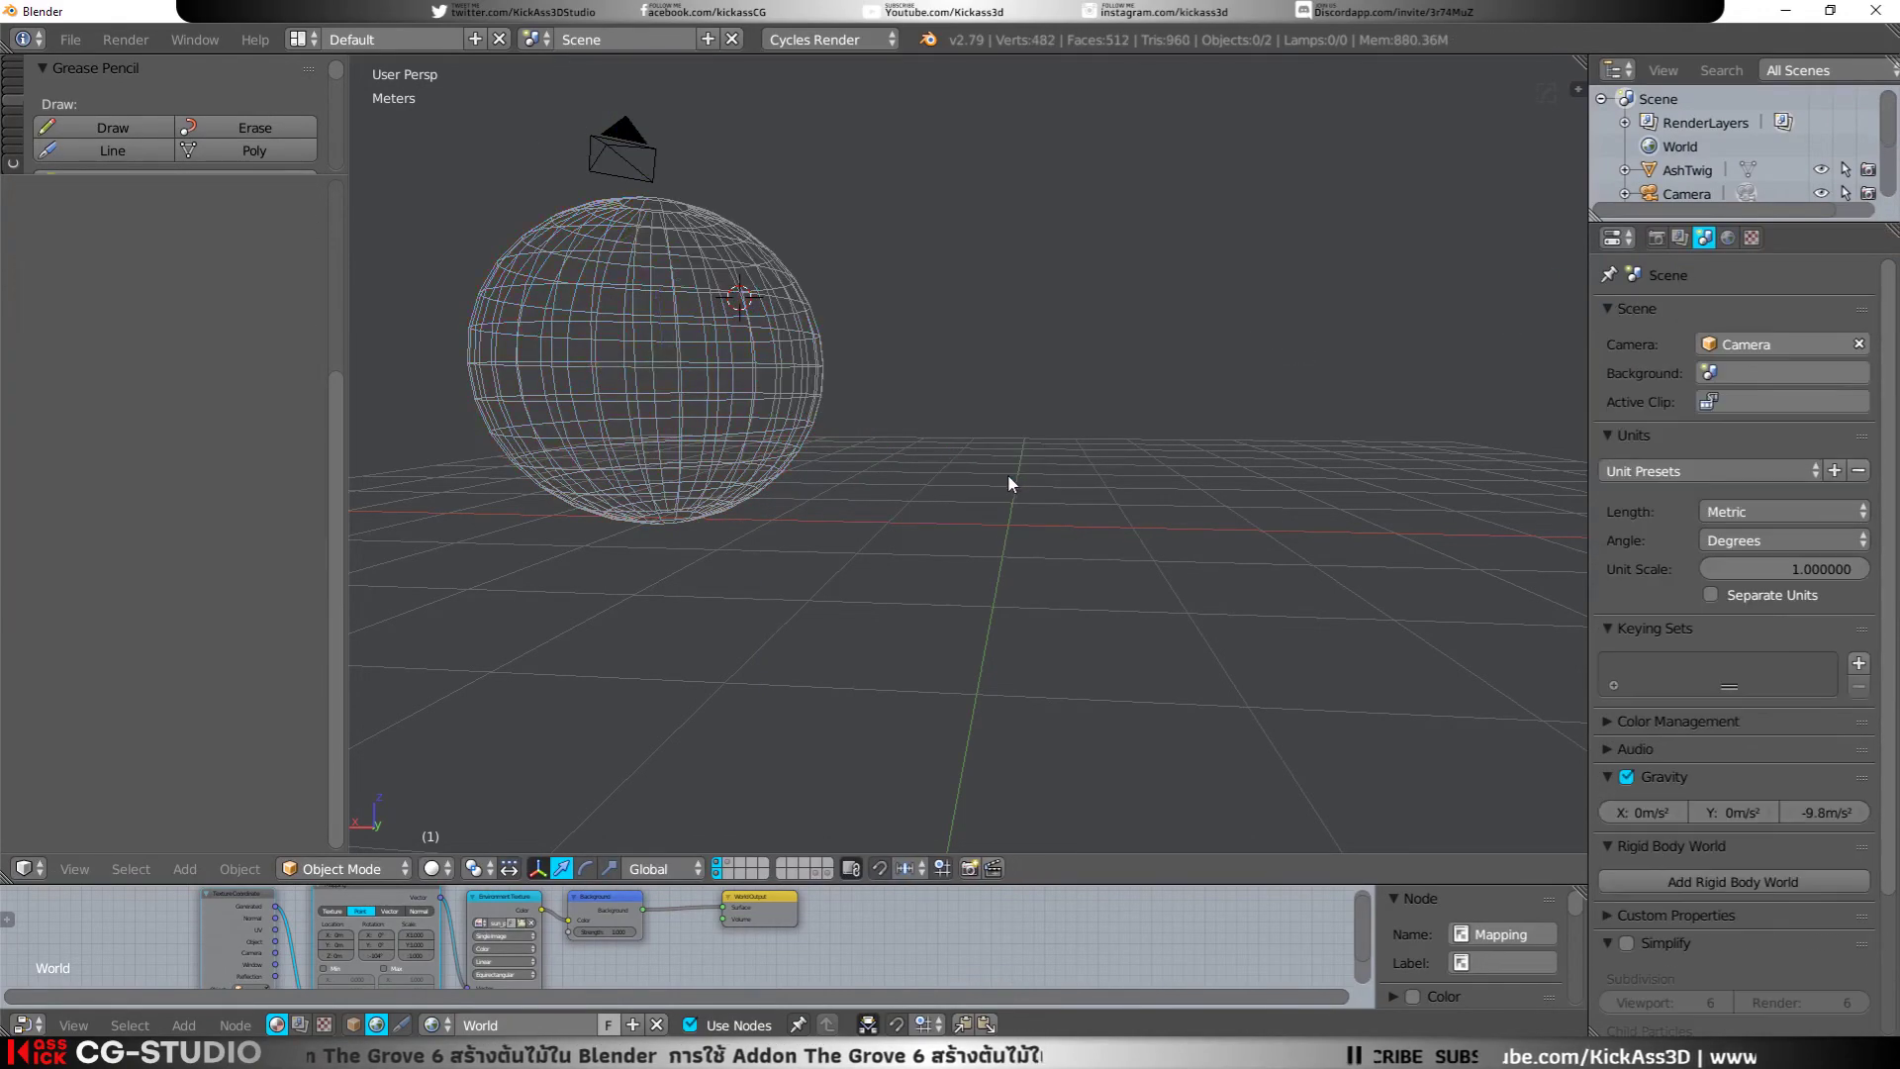
# Step: Snap the 3D cursor to the world origin and add a fresh Grove 6 tree there
pyautogui.hotkey('shift', 'a')
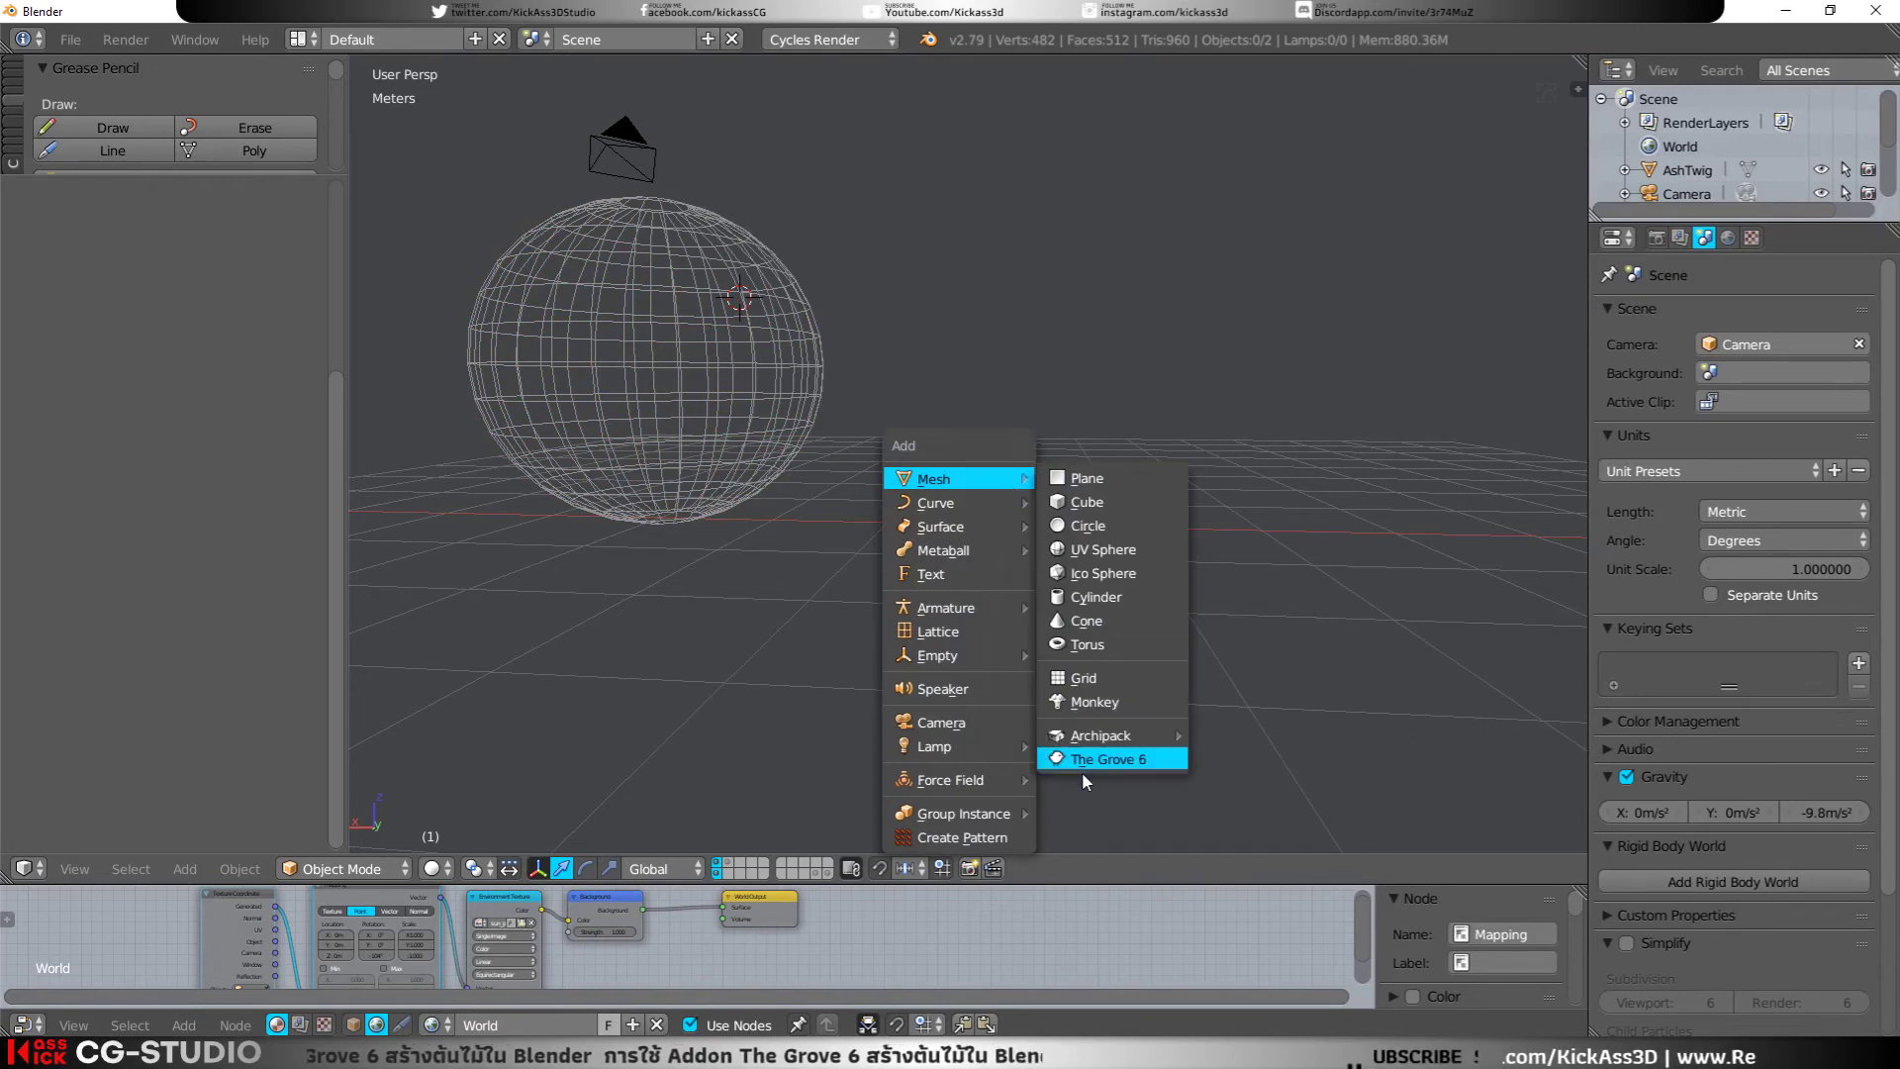
pyautogui.press('space')
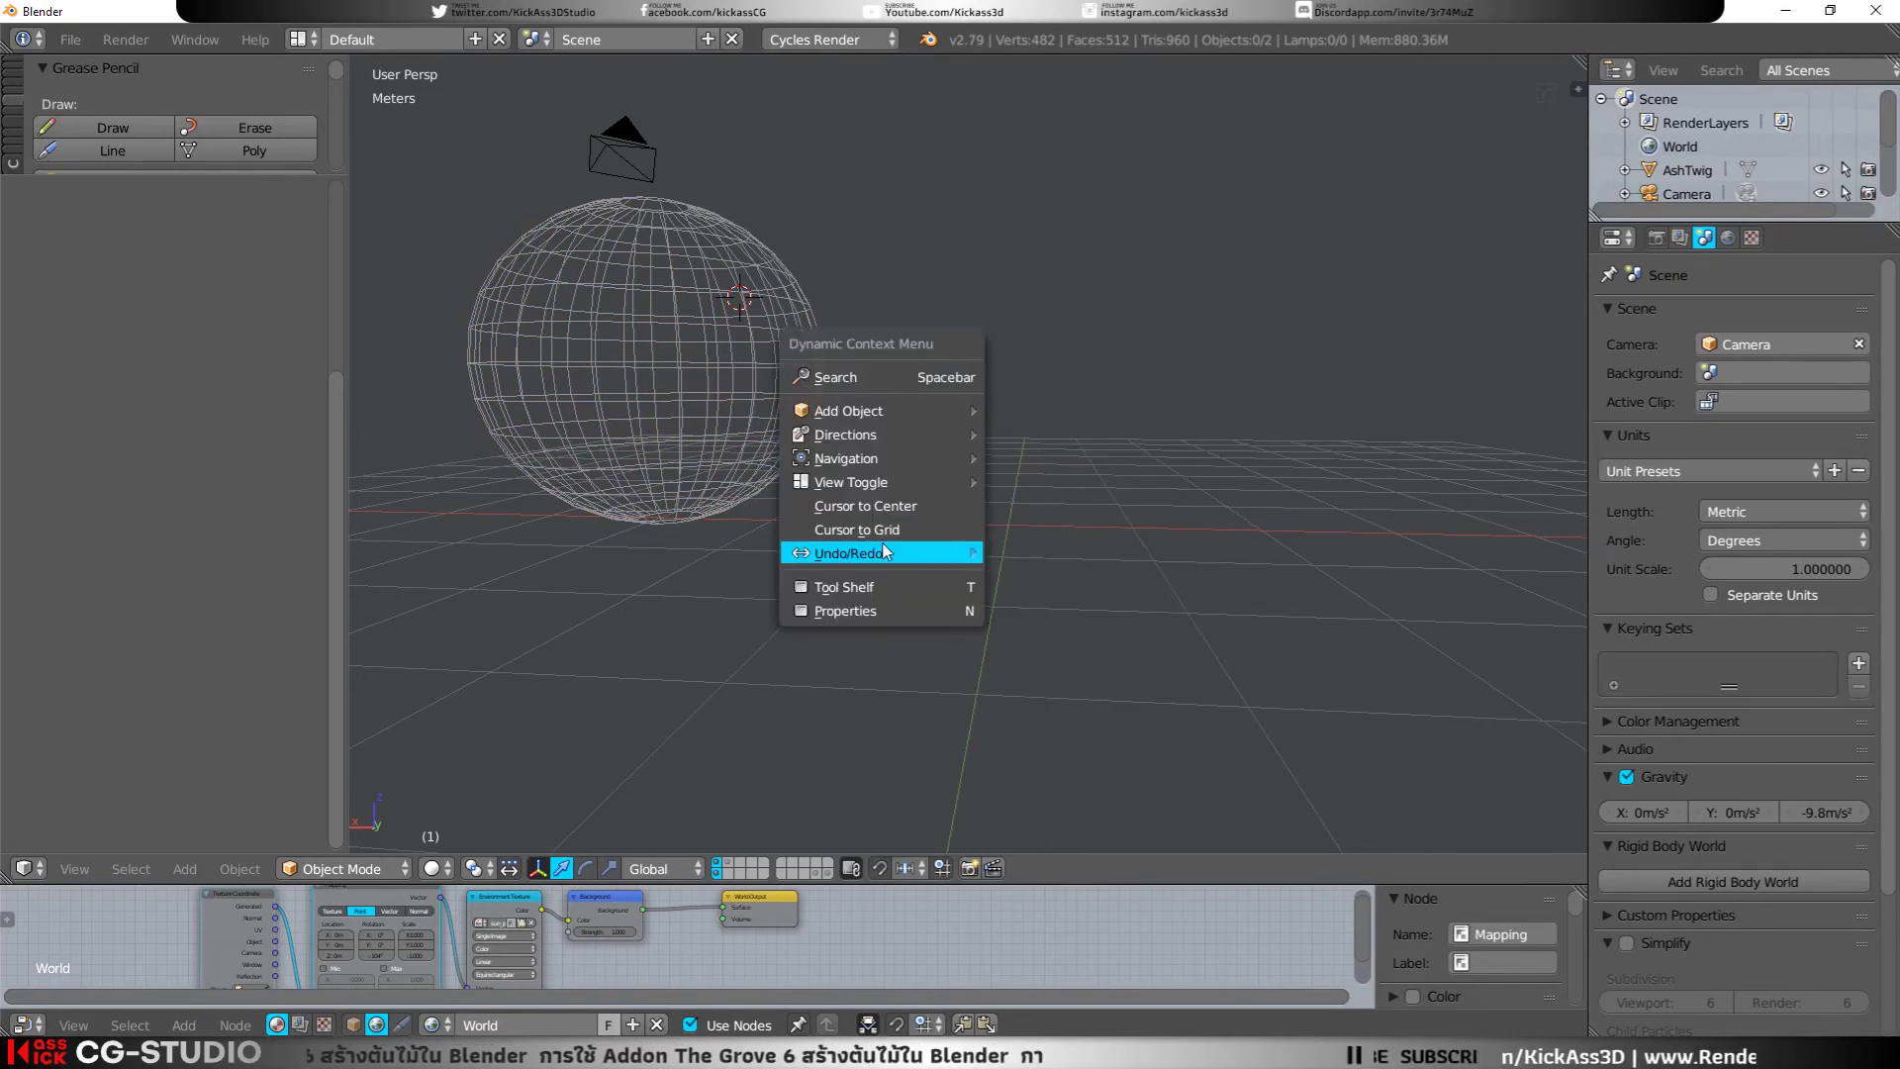
pyautogui.click(896, 503)
pyautogui.hotkey('shift', 'a')
pyautogui.moveTo(873, 489)
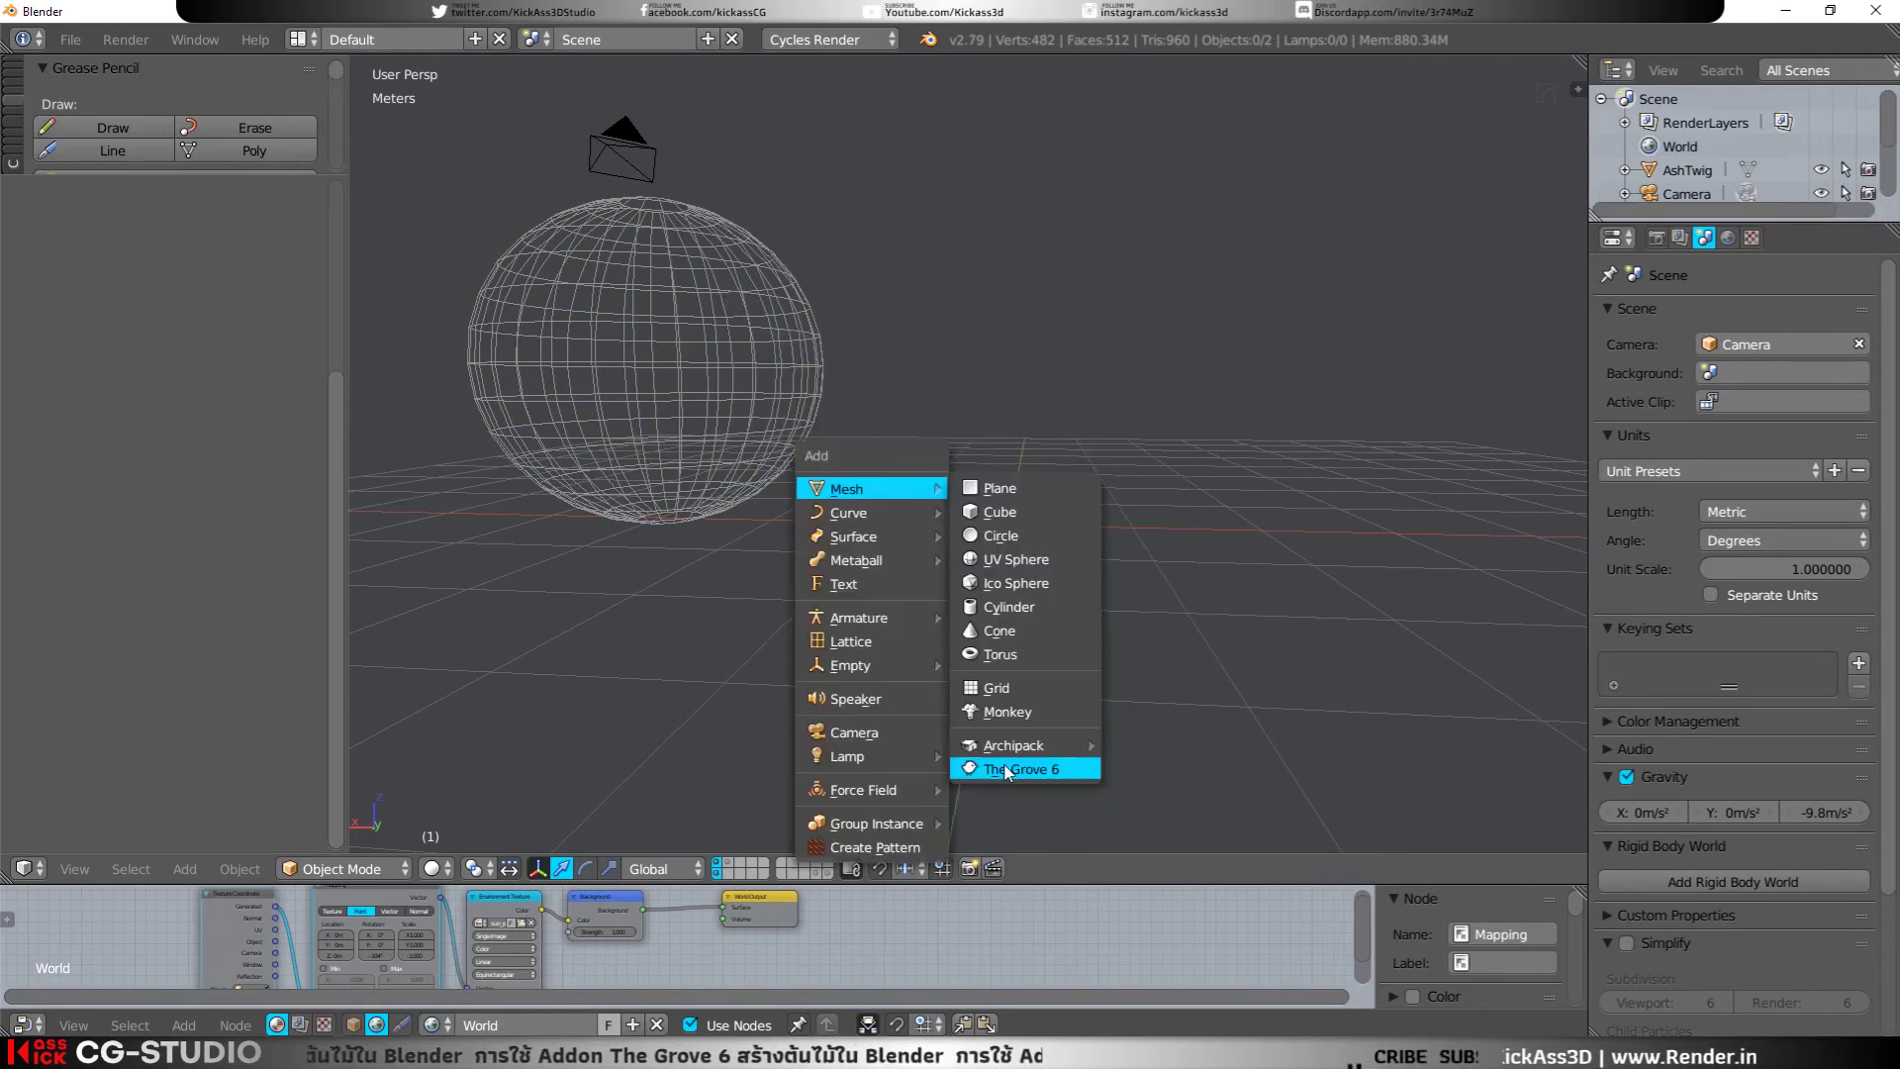
pyautogui.click(1019, 770)
pyautogui.scroll(-5, 95, 495)
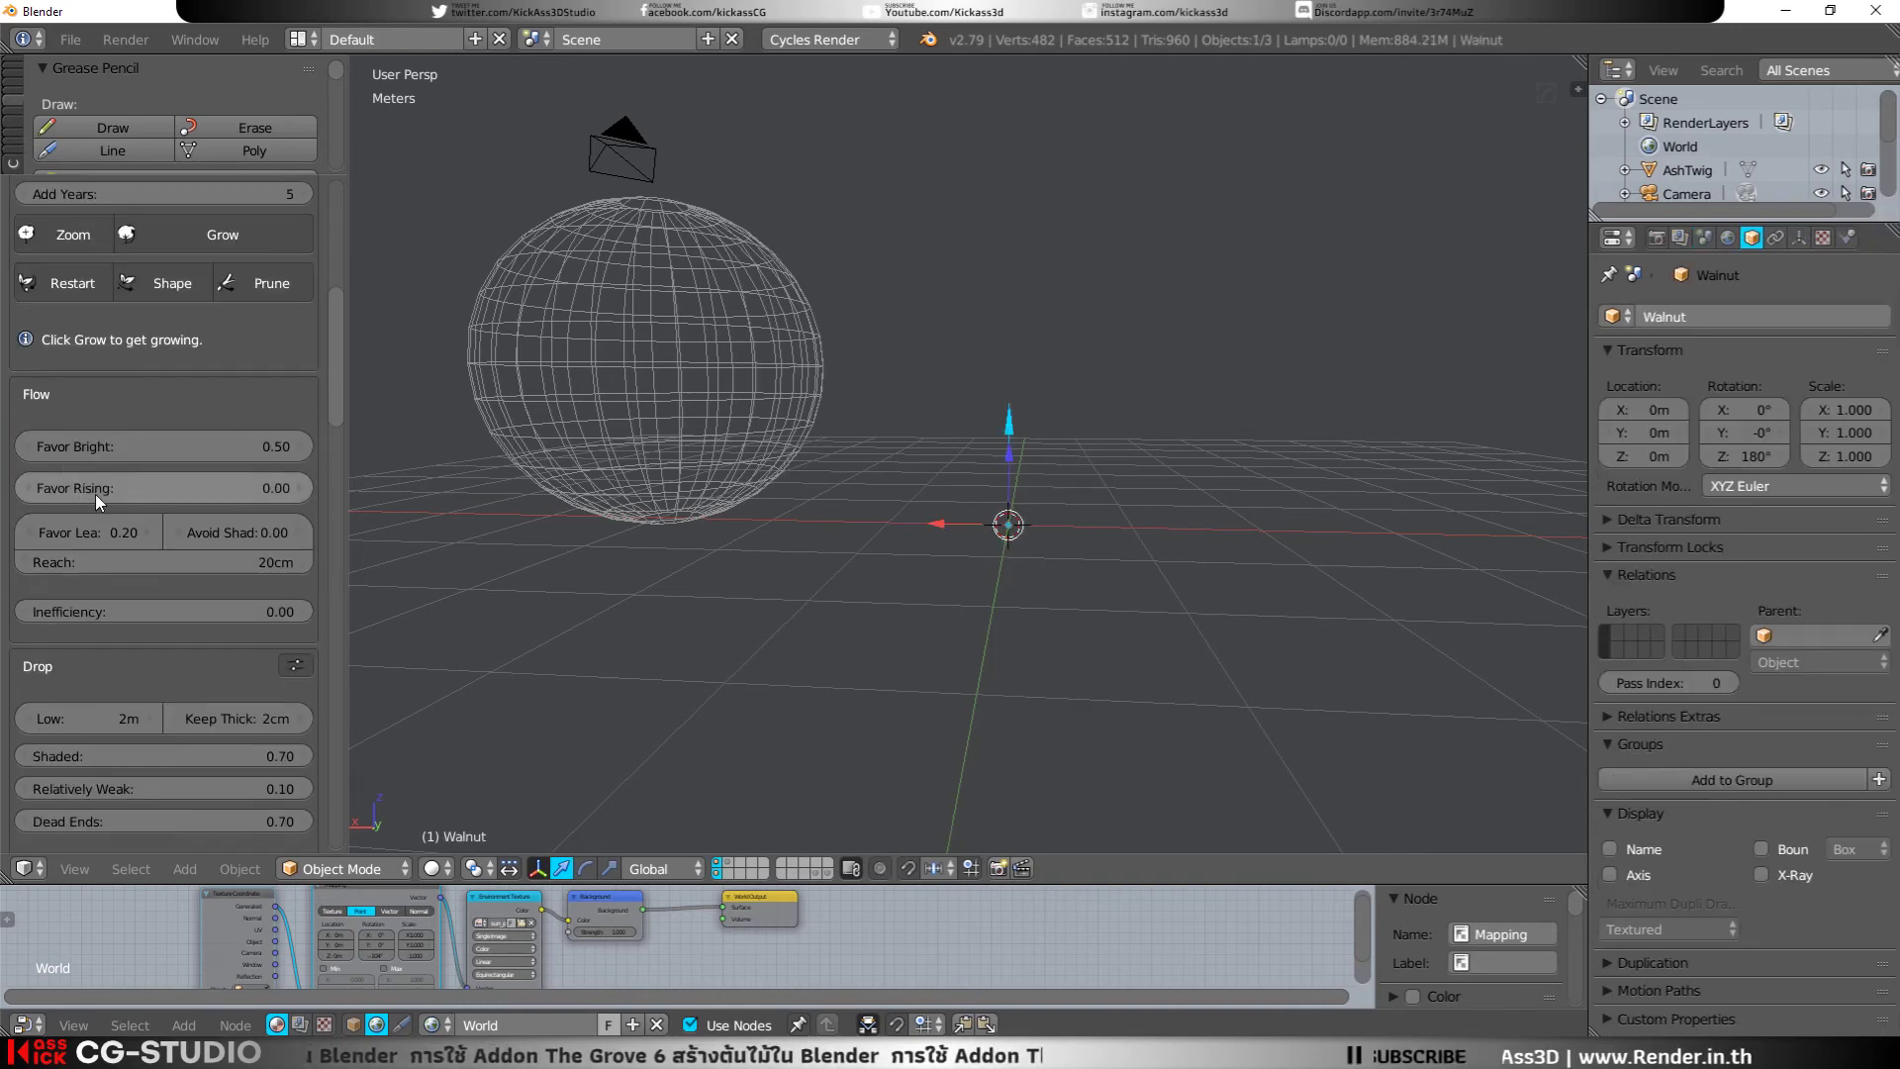
pyautogui.scroll(-5, 97, 488)
pyautogui.scroll(-5, 98, 489)
pyautogui.scroll(-5, 98, 489)
pyautogui.scroll(-5, 98, 489)
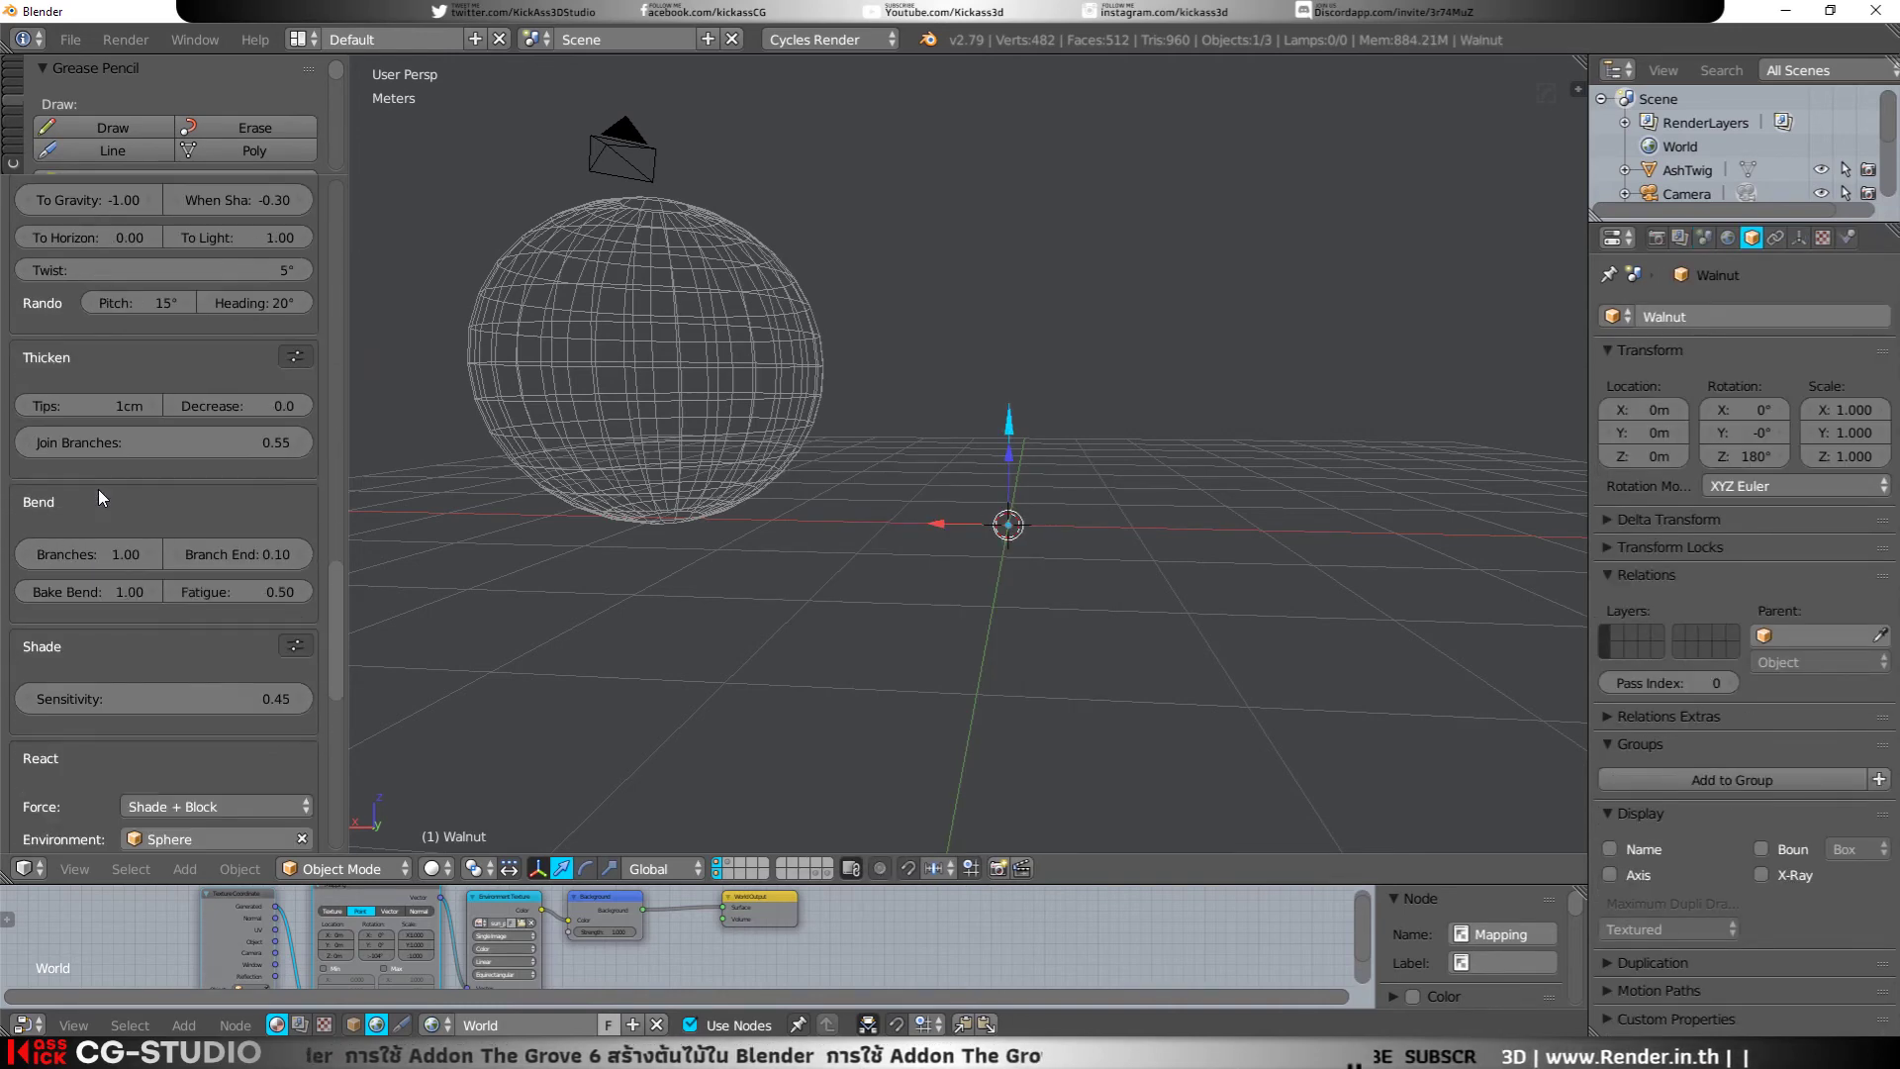
pyautogui.scroll(-5, 98, 489)
pyautogui.scroll(3, 218, 548)
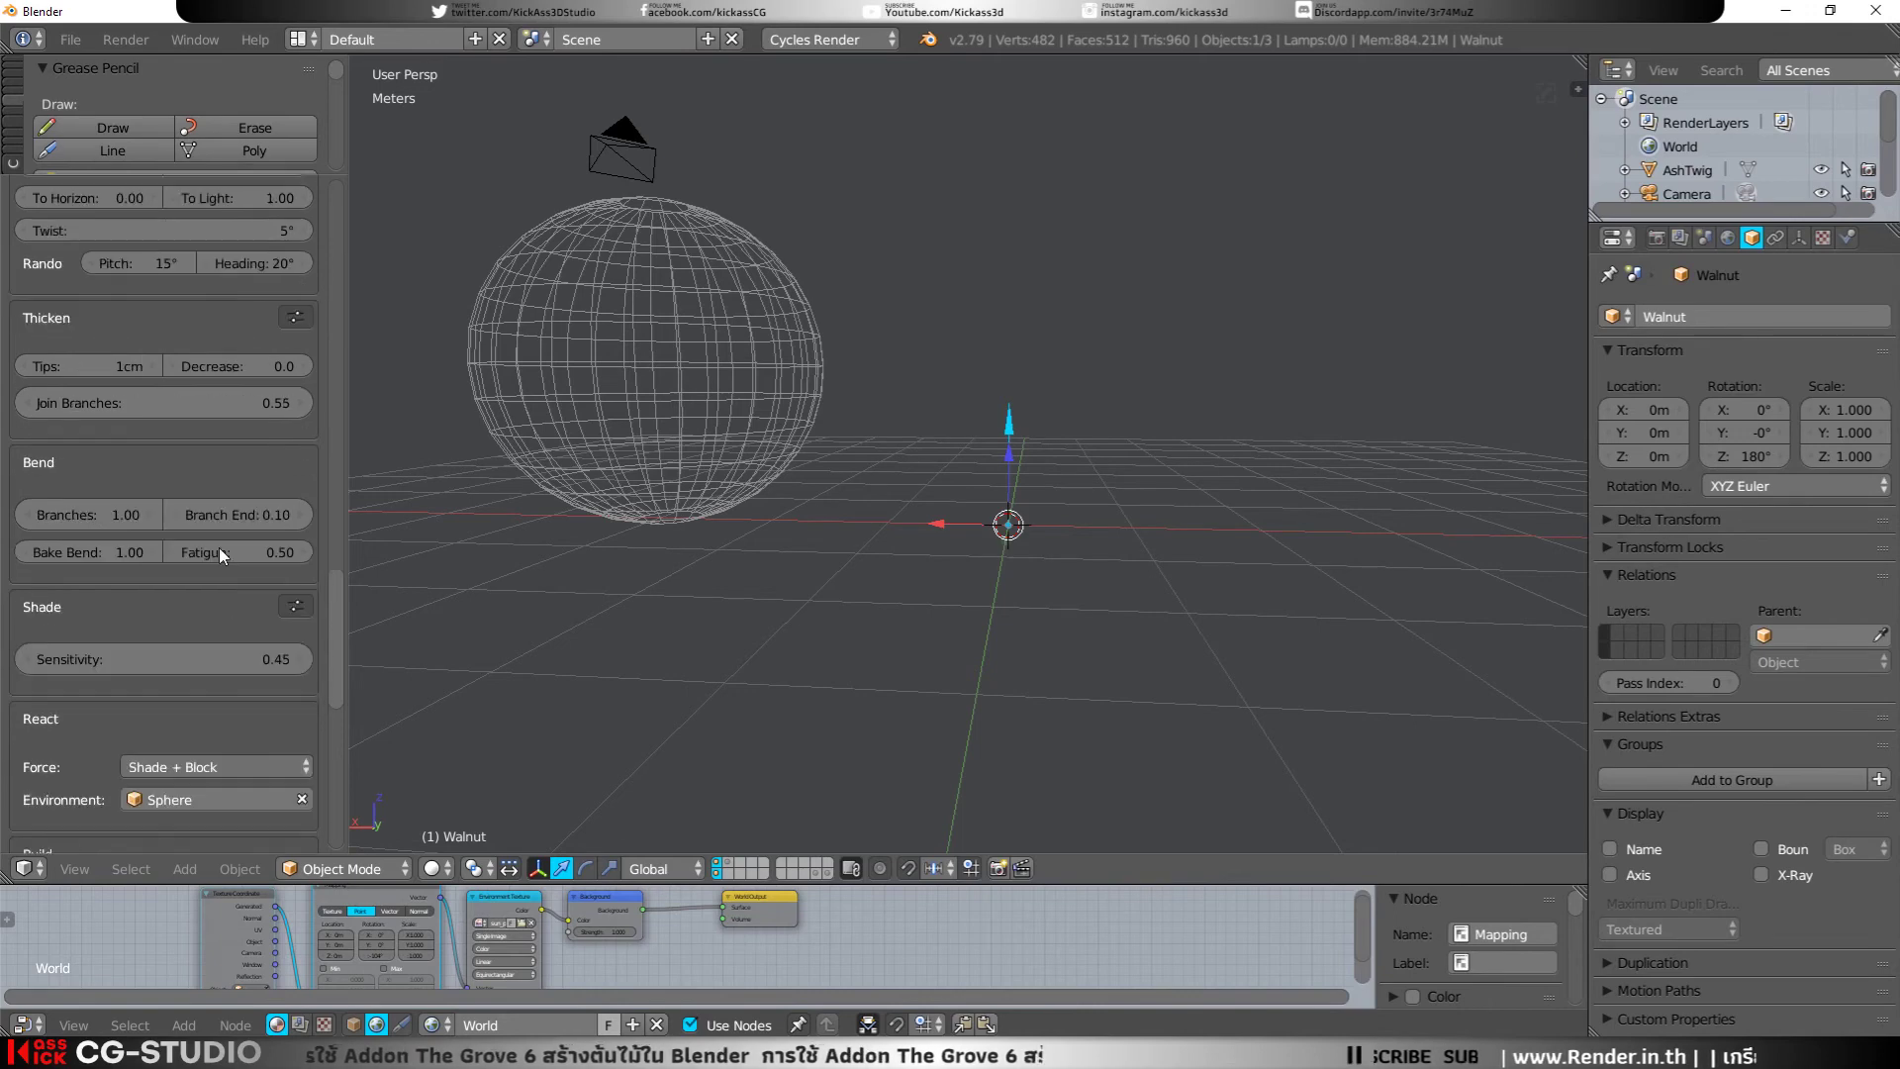
pyautogui.scroll(3, 217, 547)
pyautogui.scroll(3, 218, 546)
pyautogui.scroll(3, 219, 546)
pyautogui.scroll(3, 218, 545)
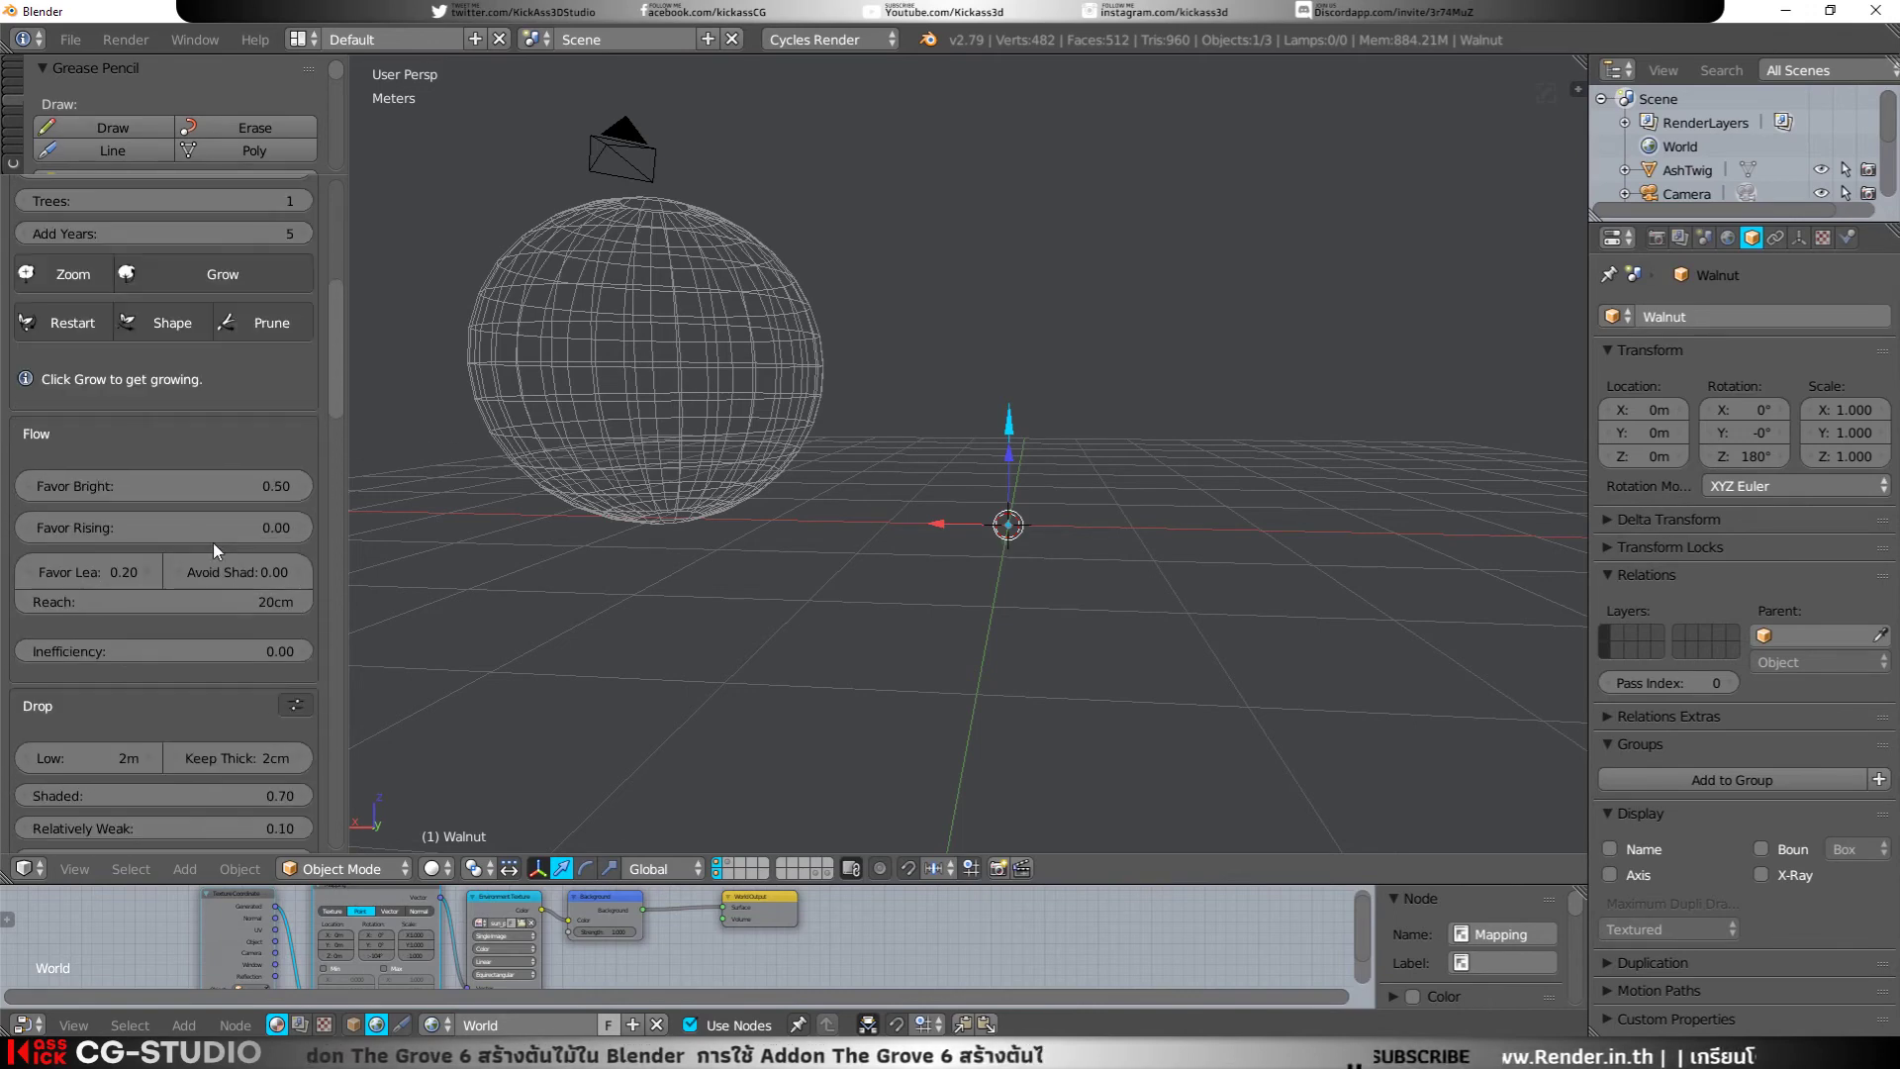
# Step: Grow the new walnut in five-year increments to 30 years old and 8.4 m tall
pyautogui.click(187, 281)
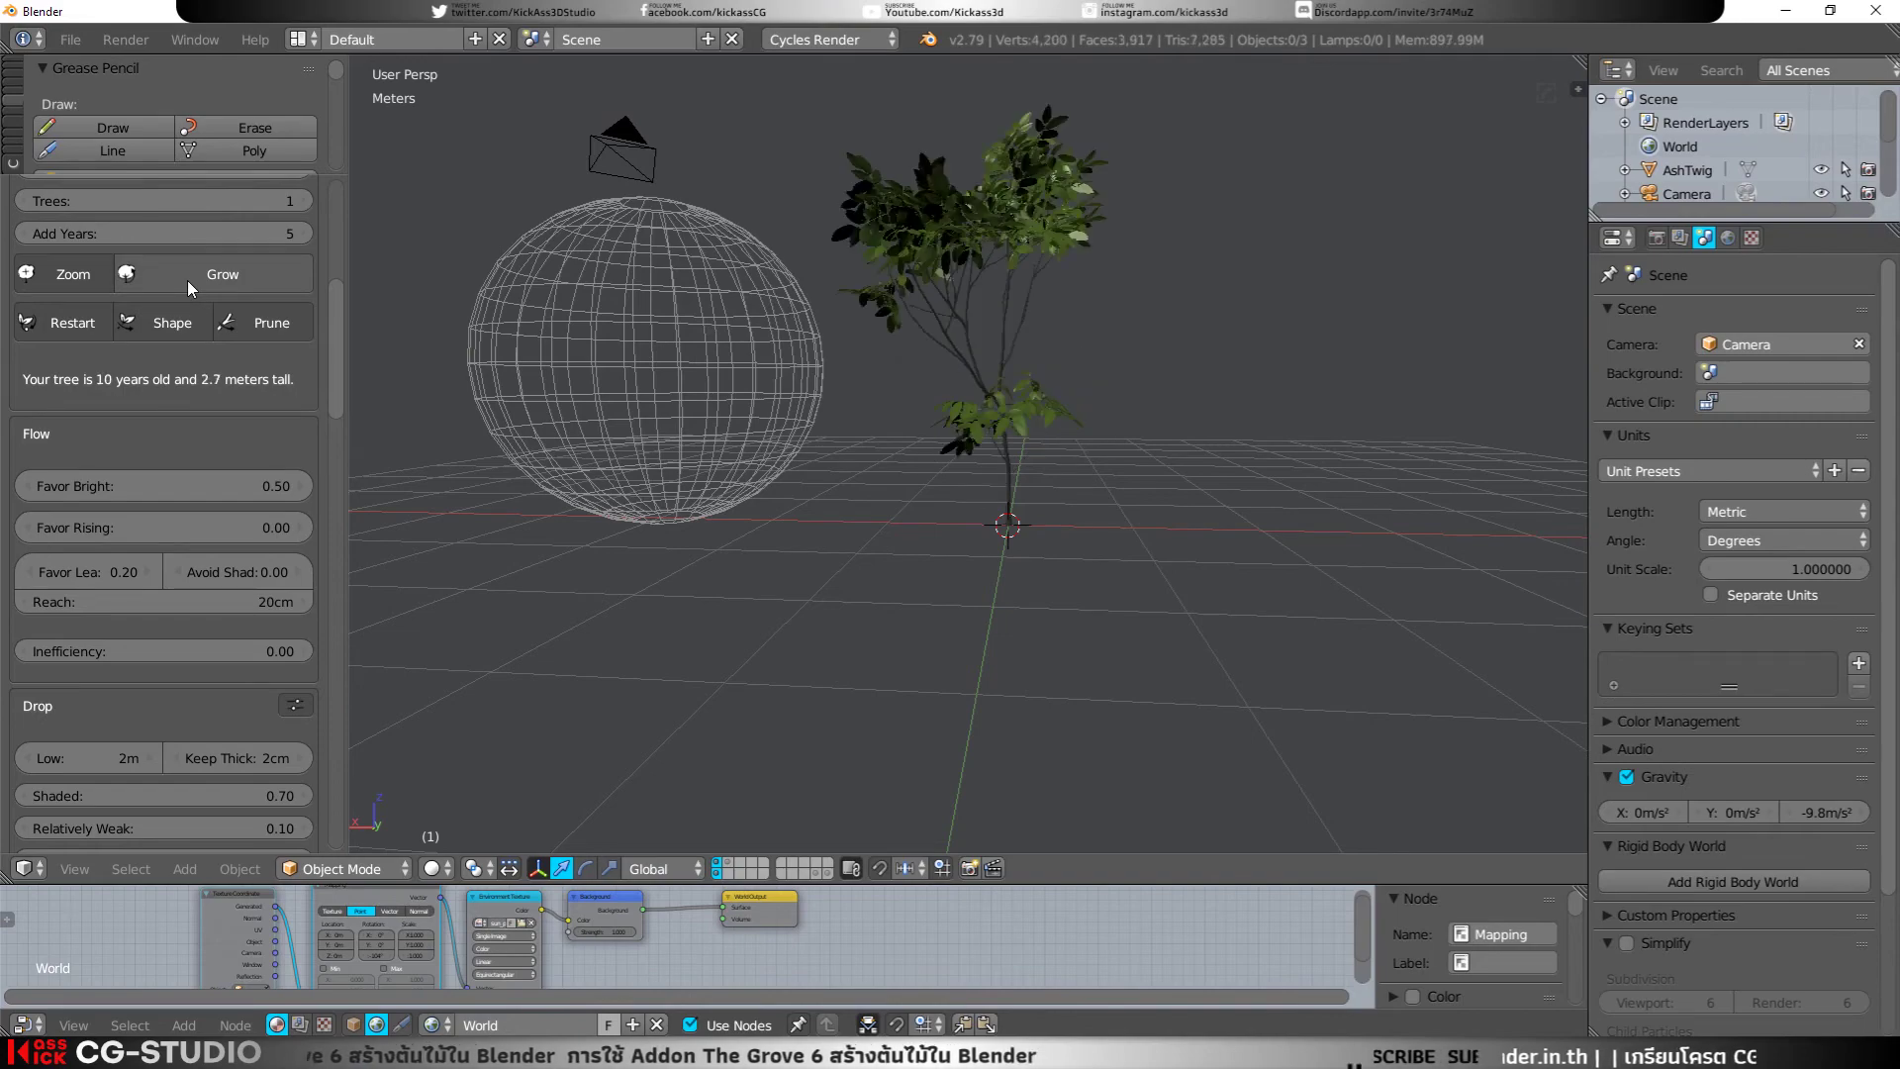
pyautogui.click(187, 281)
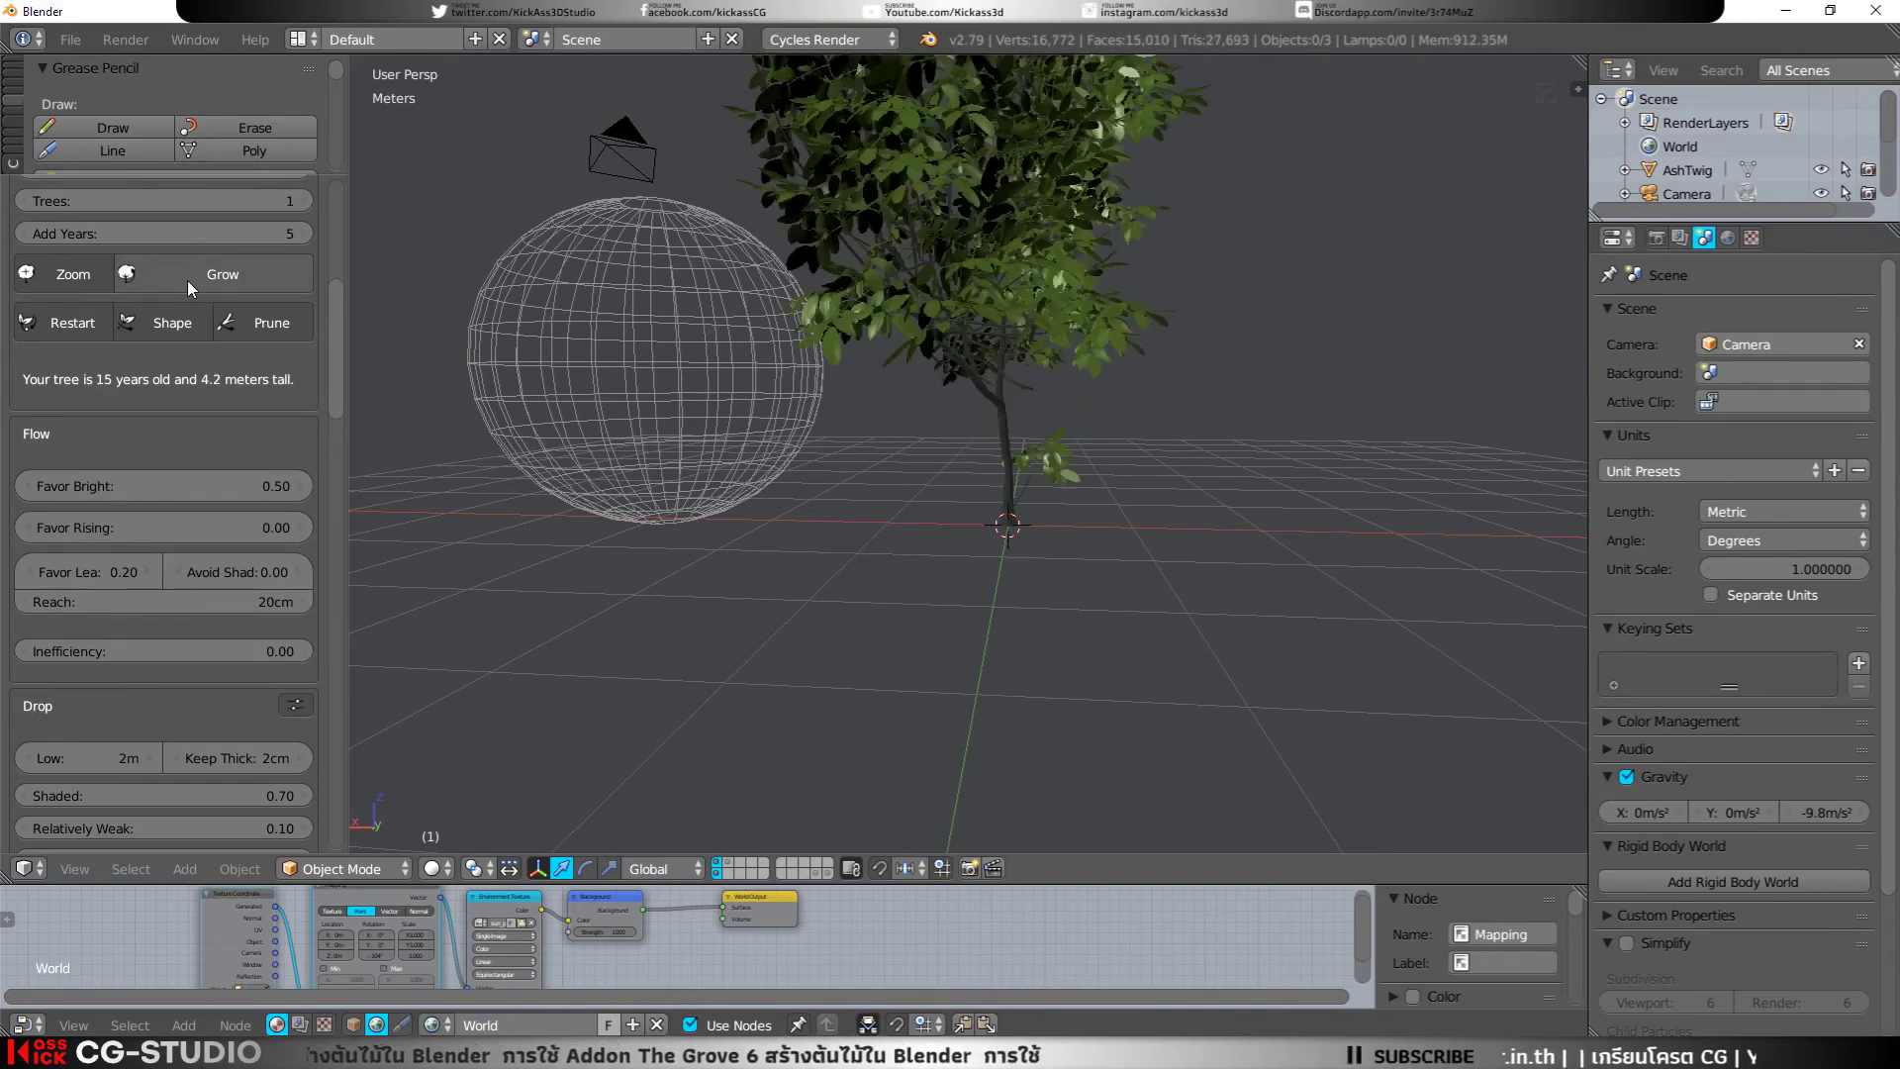
pyautogui.click(187, 281)
pyautogui.scroll(3, 793, 394)
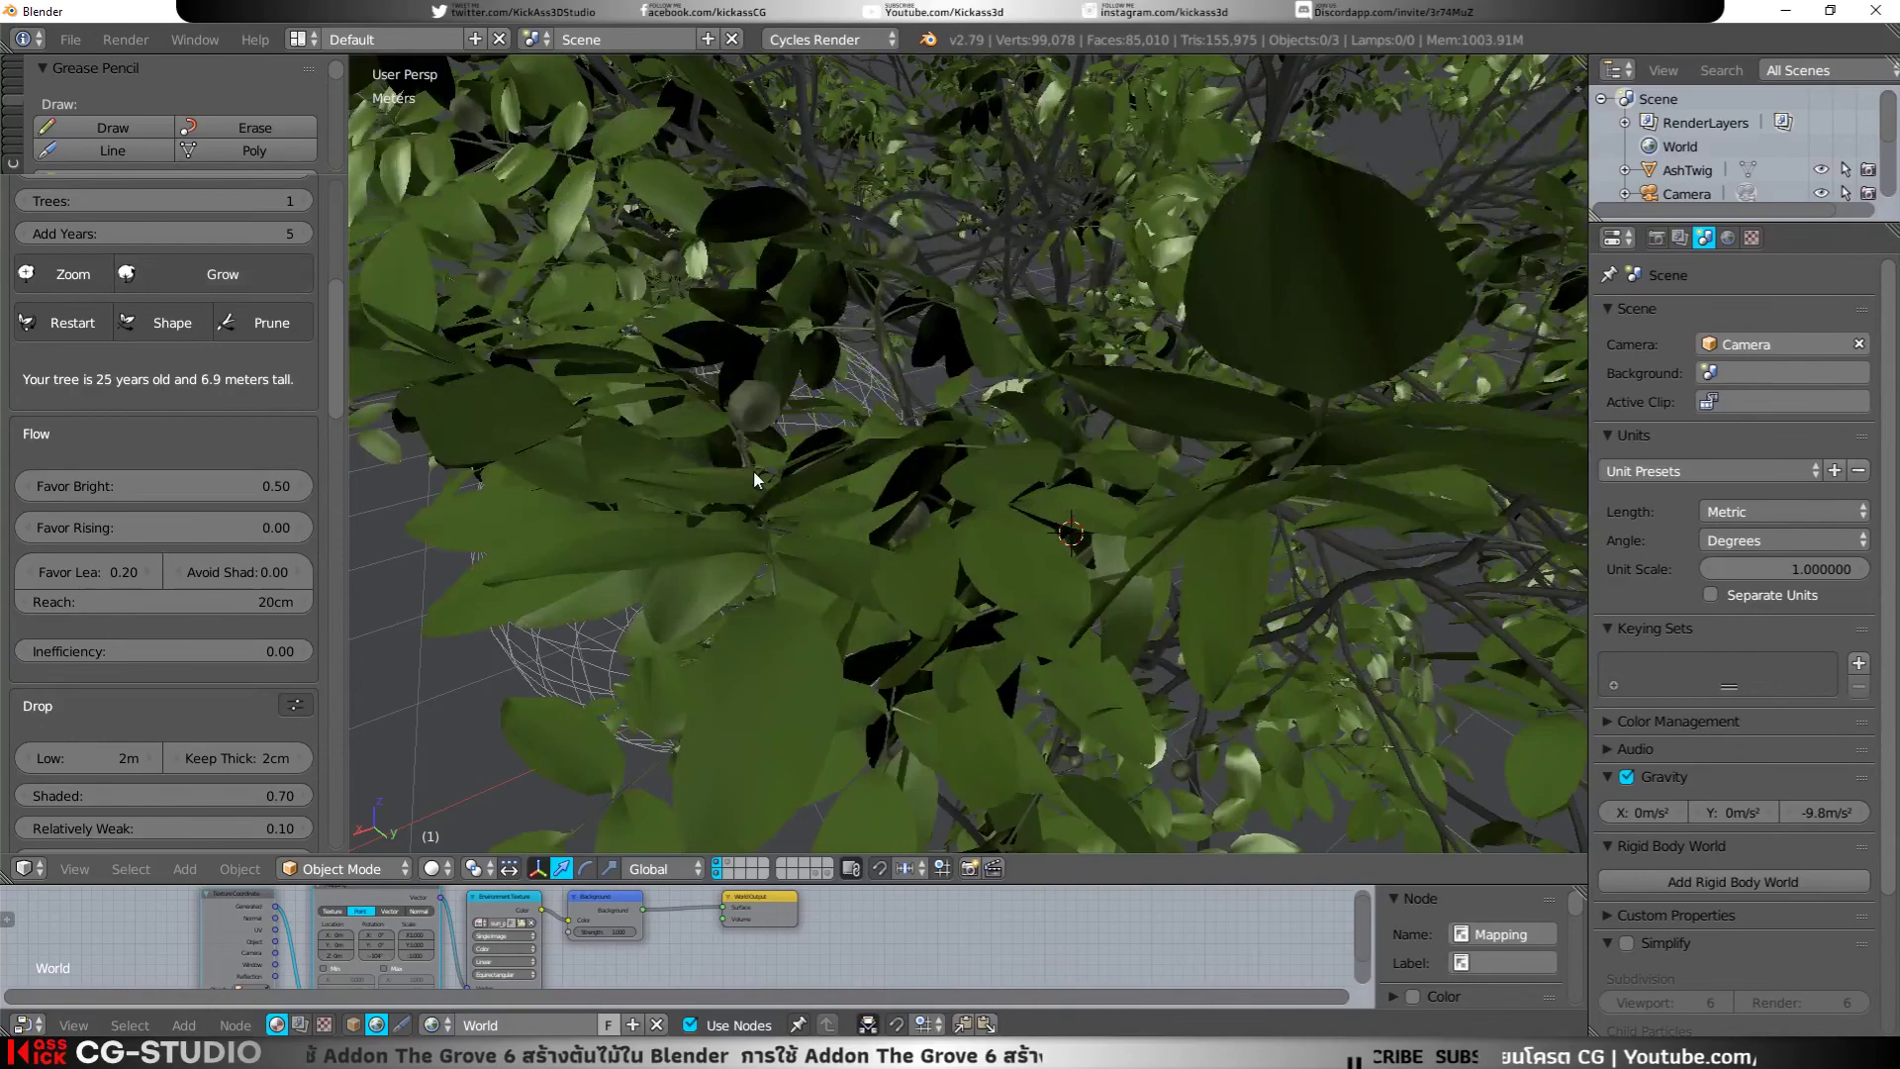
pyautogui.moveTo(752, 471); pyautogui.dragTo(728, 384, button='middle')
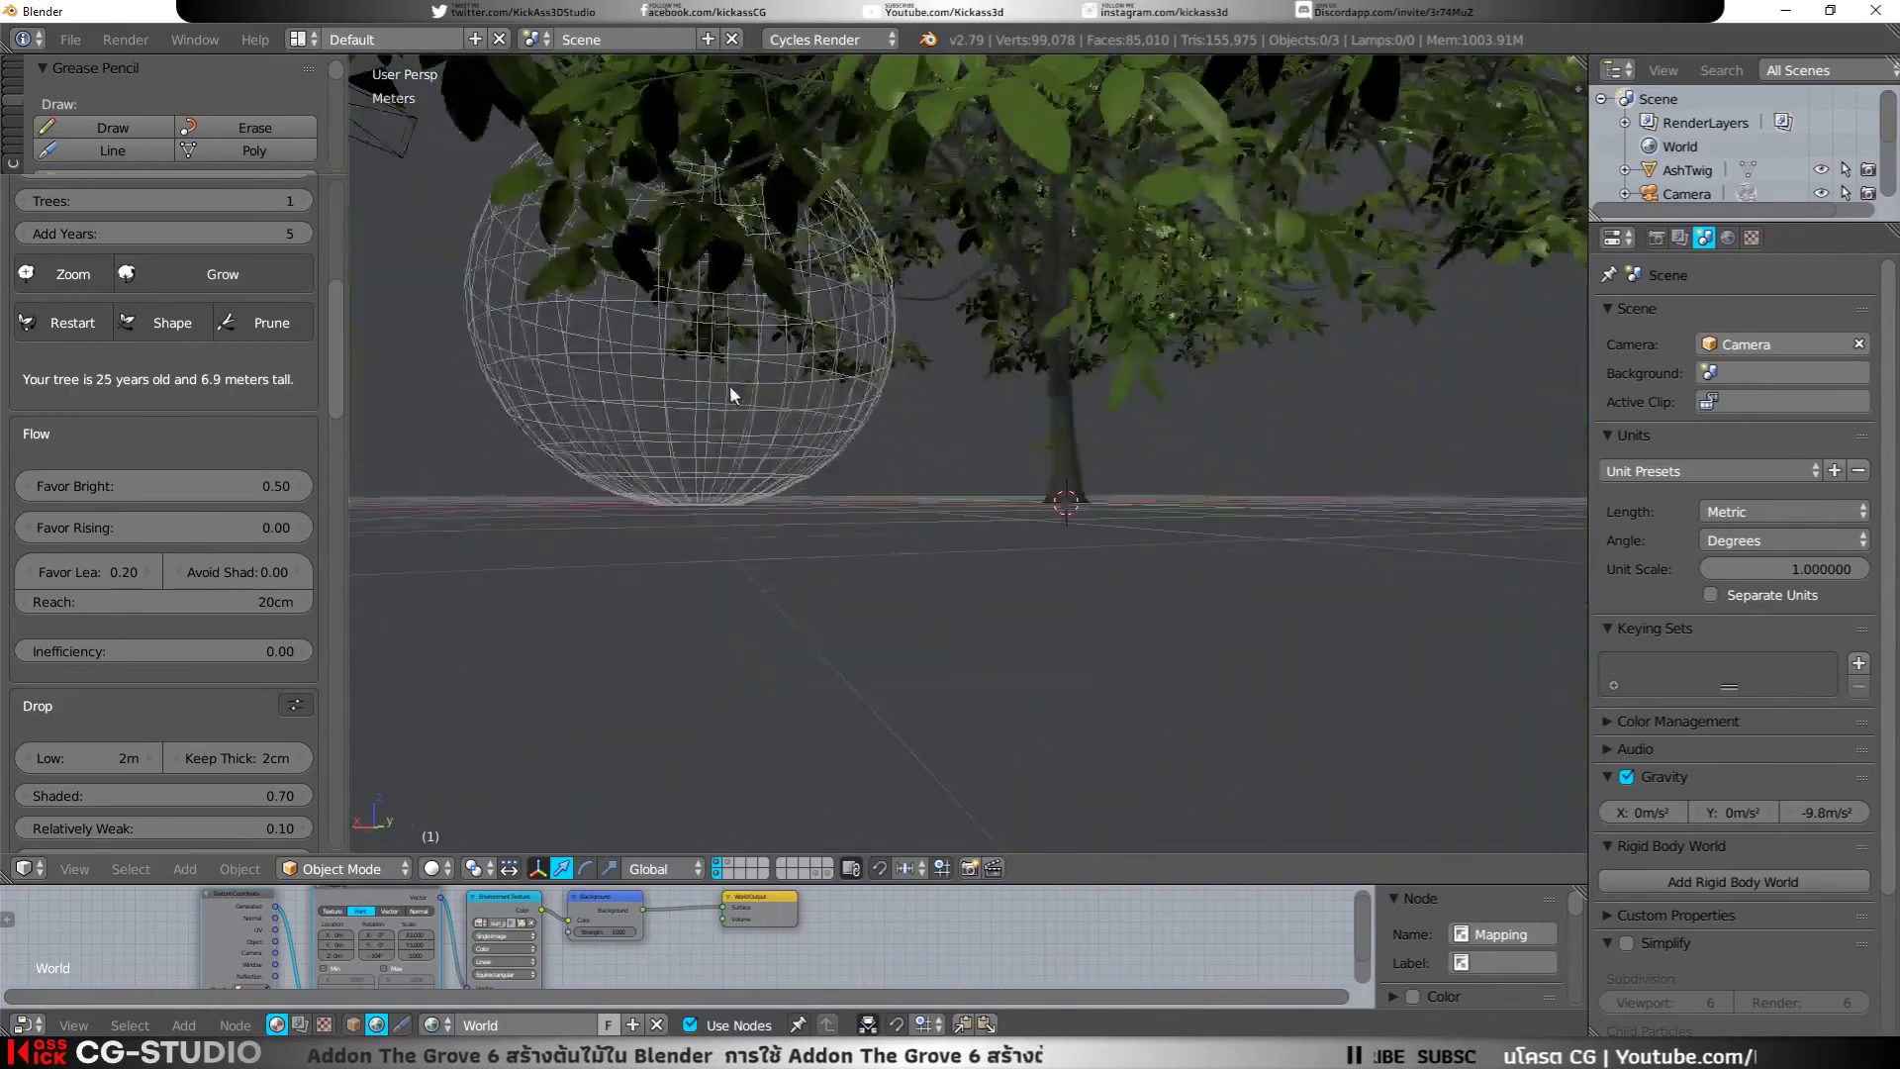
pyautogui.scroll(-4, 730, 393)
pyautogui.moveTo(928, 346)
pyautogui.mouseDown(button='middle')
pyautogui.moveTo(936, 405)
pyautogui.moveTo(871, 402)
pyautogui.mouseUp(button='middle')
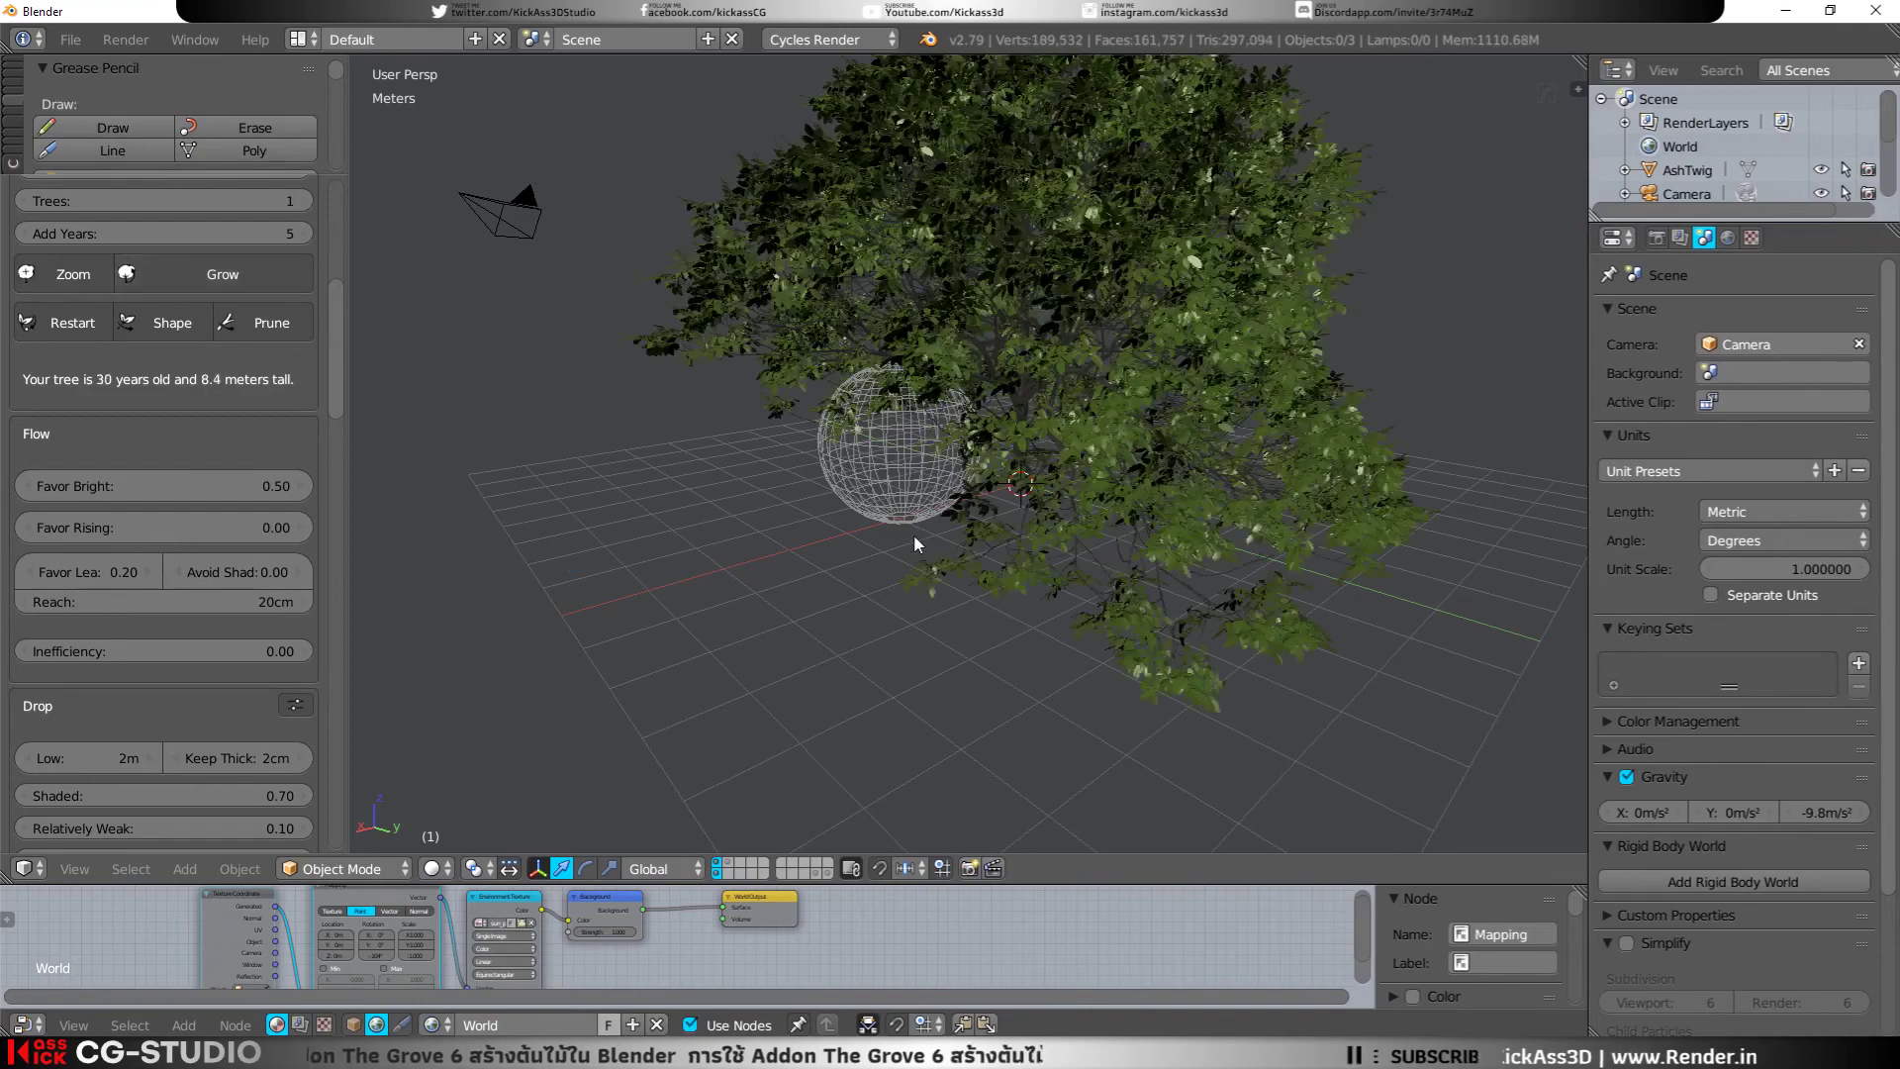
pyautogui.moveTo(912, 534)
pyautogui.mouseDown(button='middle')
pyautogui.moveTo(1007, 487)
pyautogui.moveTo(930, 508)
pyautogui.mouseUp(button='middle')
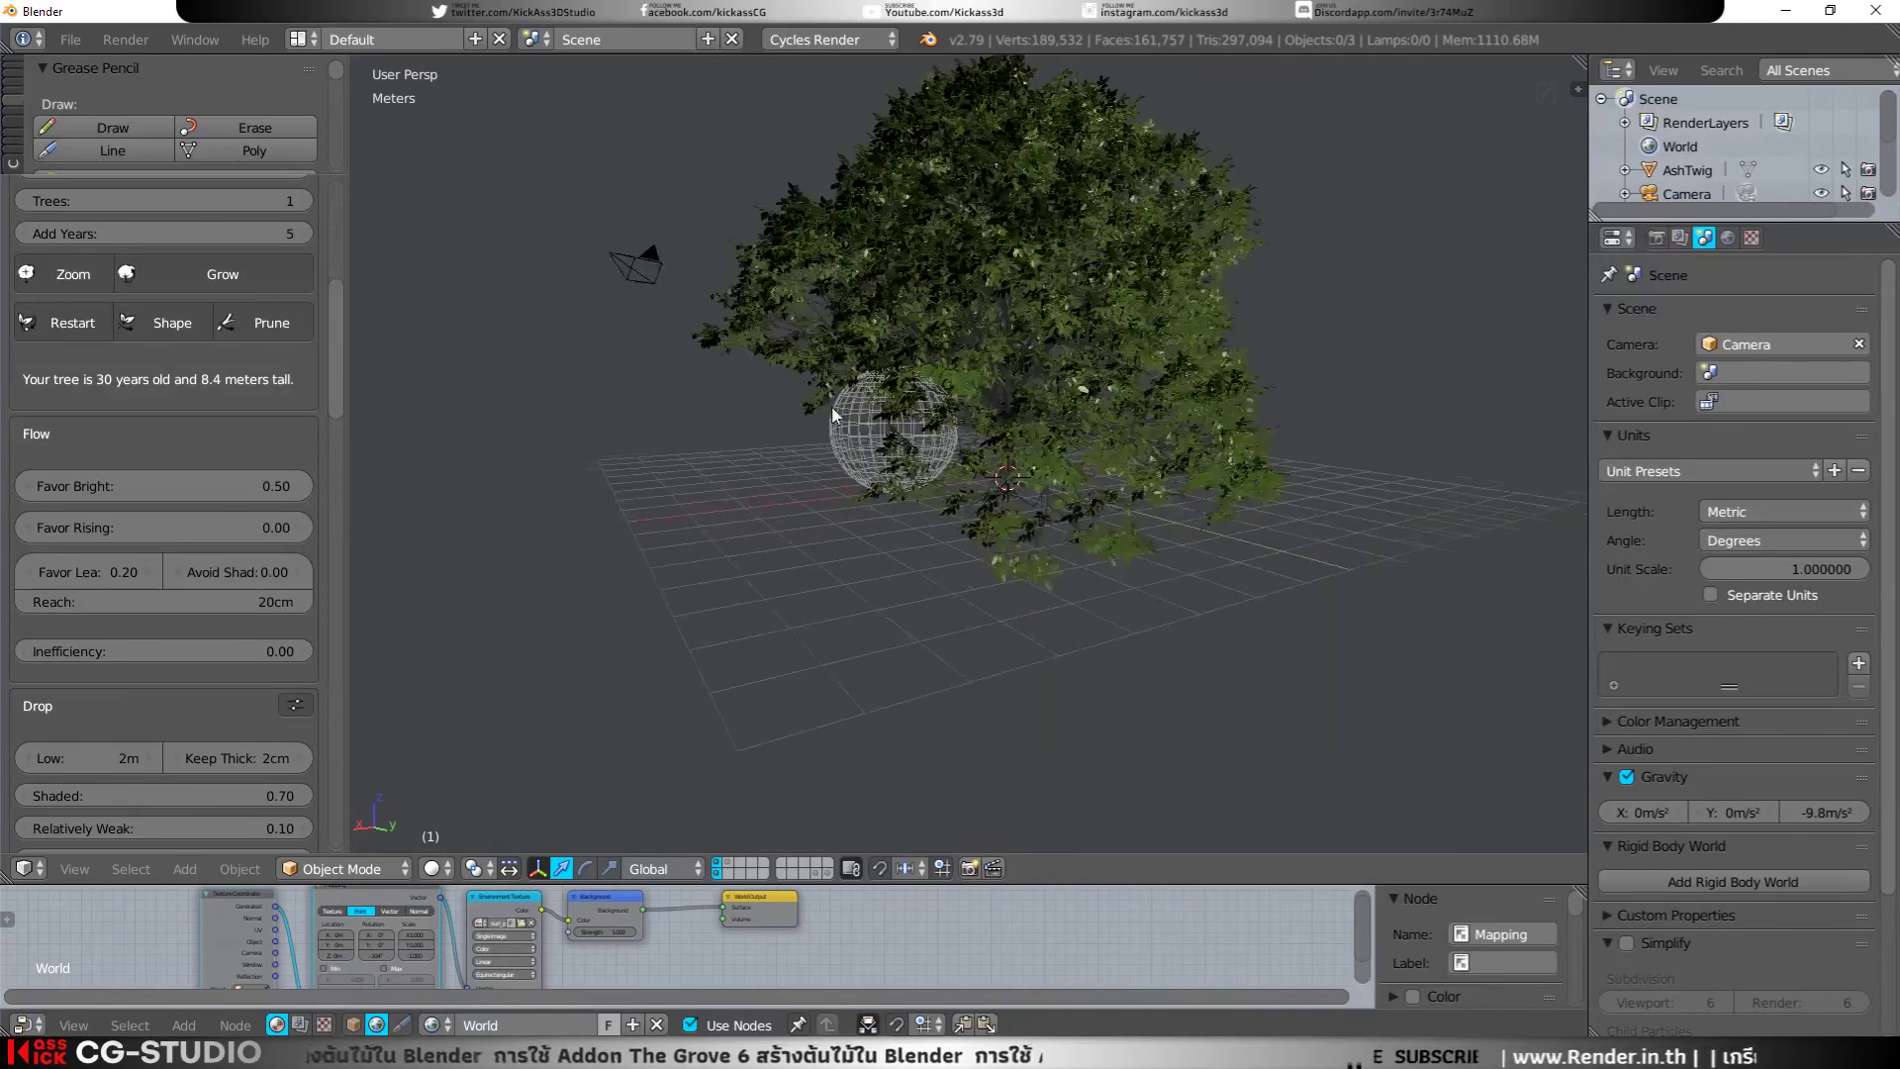
# Step: Delete the grown walnut tree, then enlarge the wireframe sphere and shift it along X
pyautogui.rightClick(1015, 475)
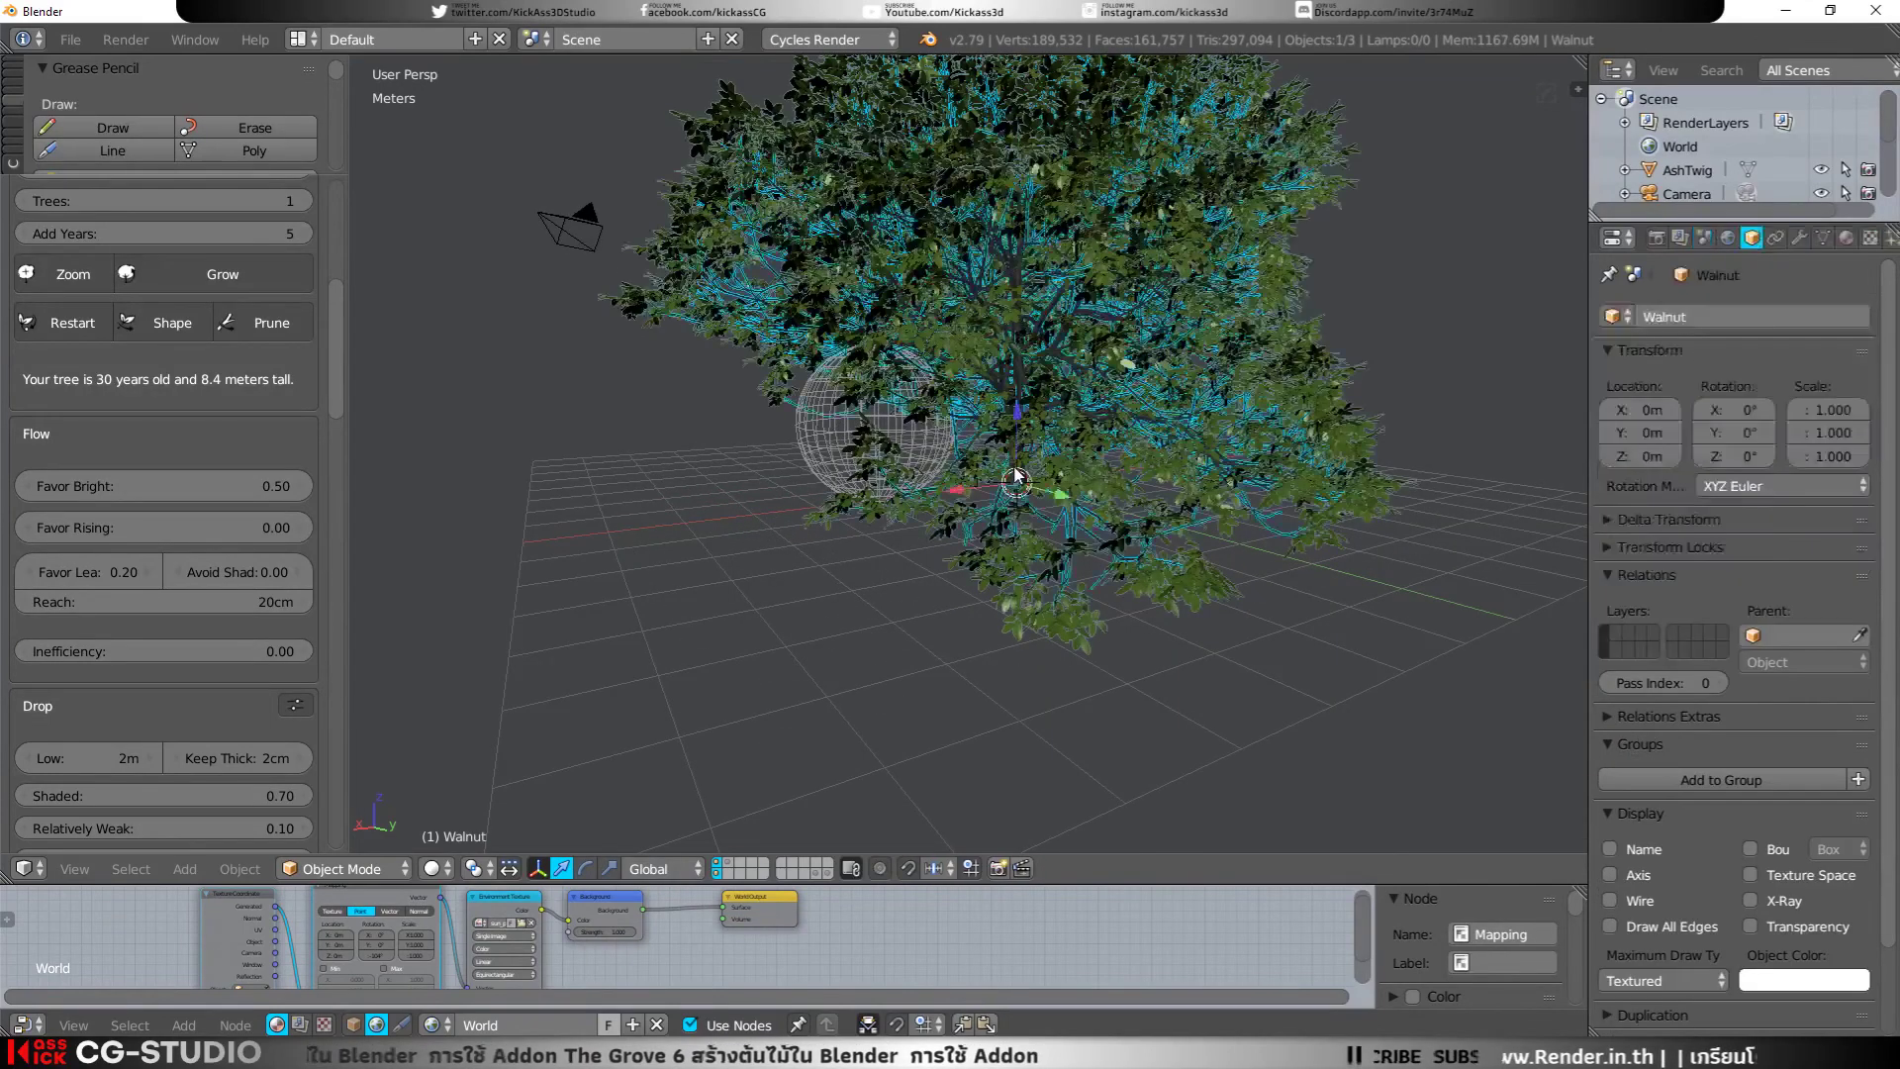
pyautogui.press('x')
pyautogui.click(1015, 475)
pyautogui.rightClick(964, 466)
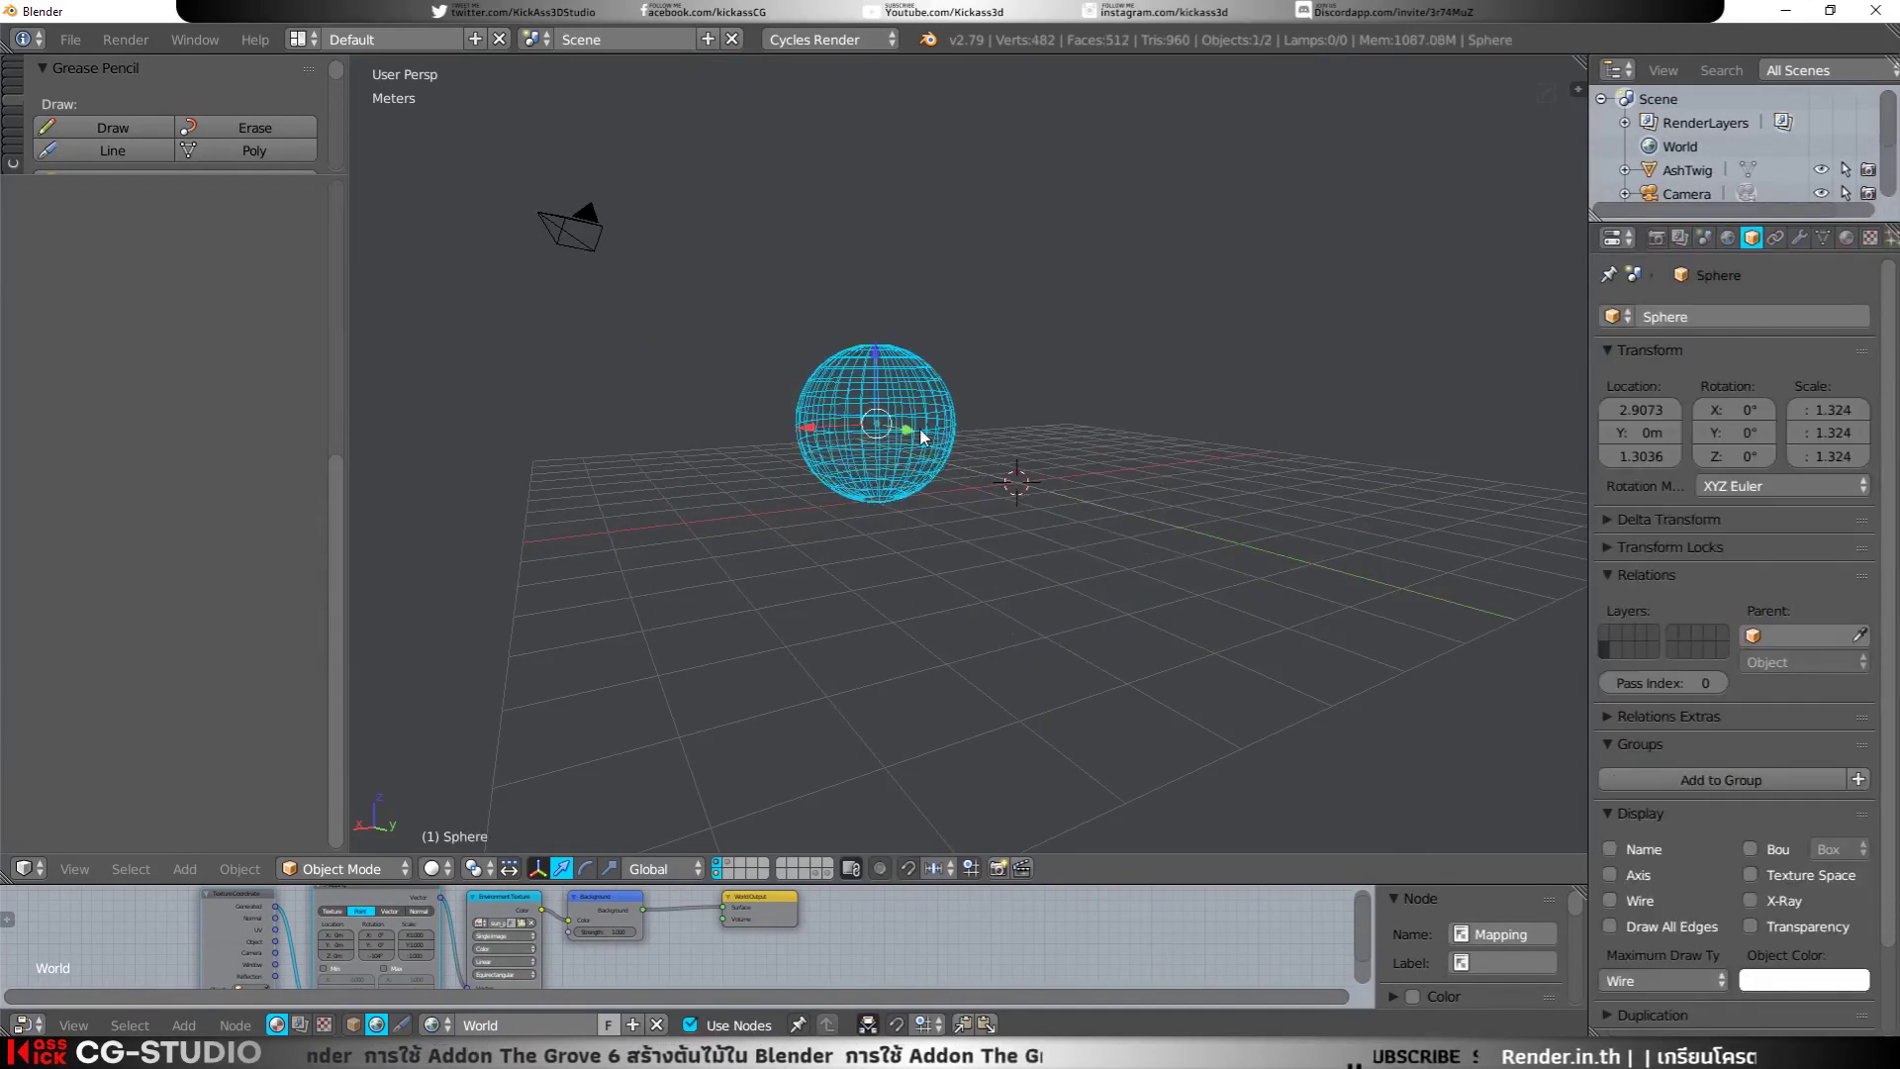
pyautogui.press('s')
pyautogui.click(965, 436)
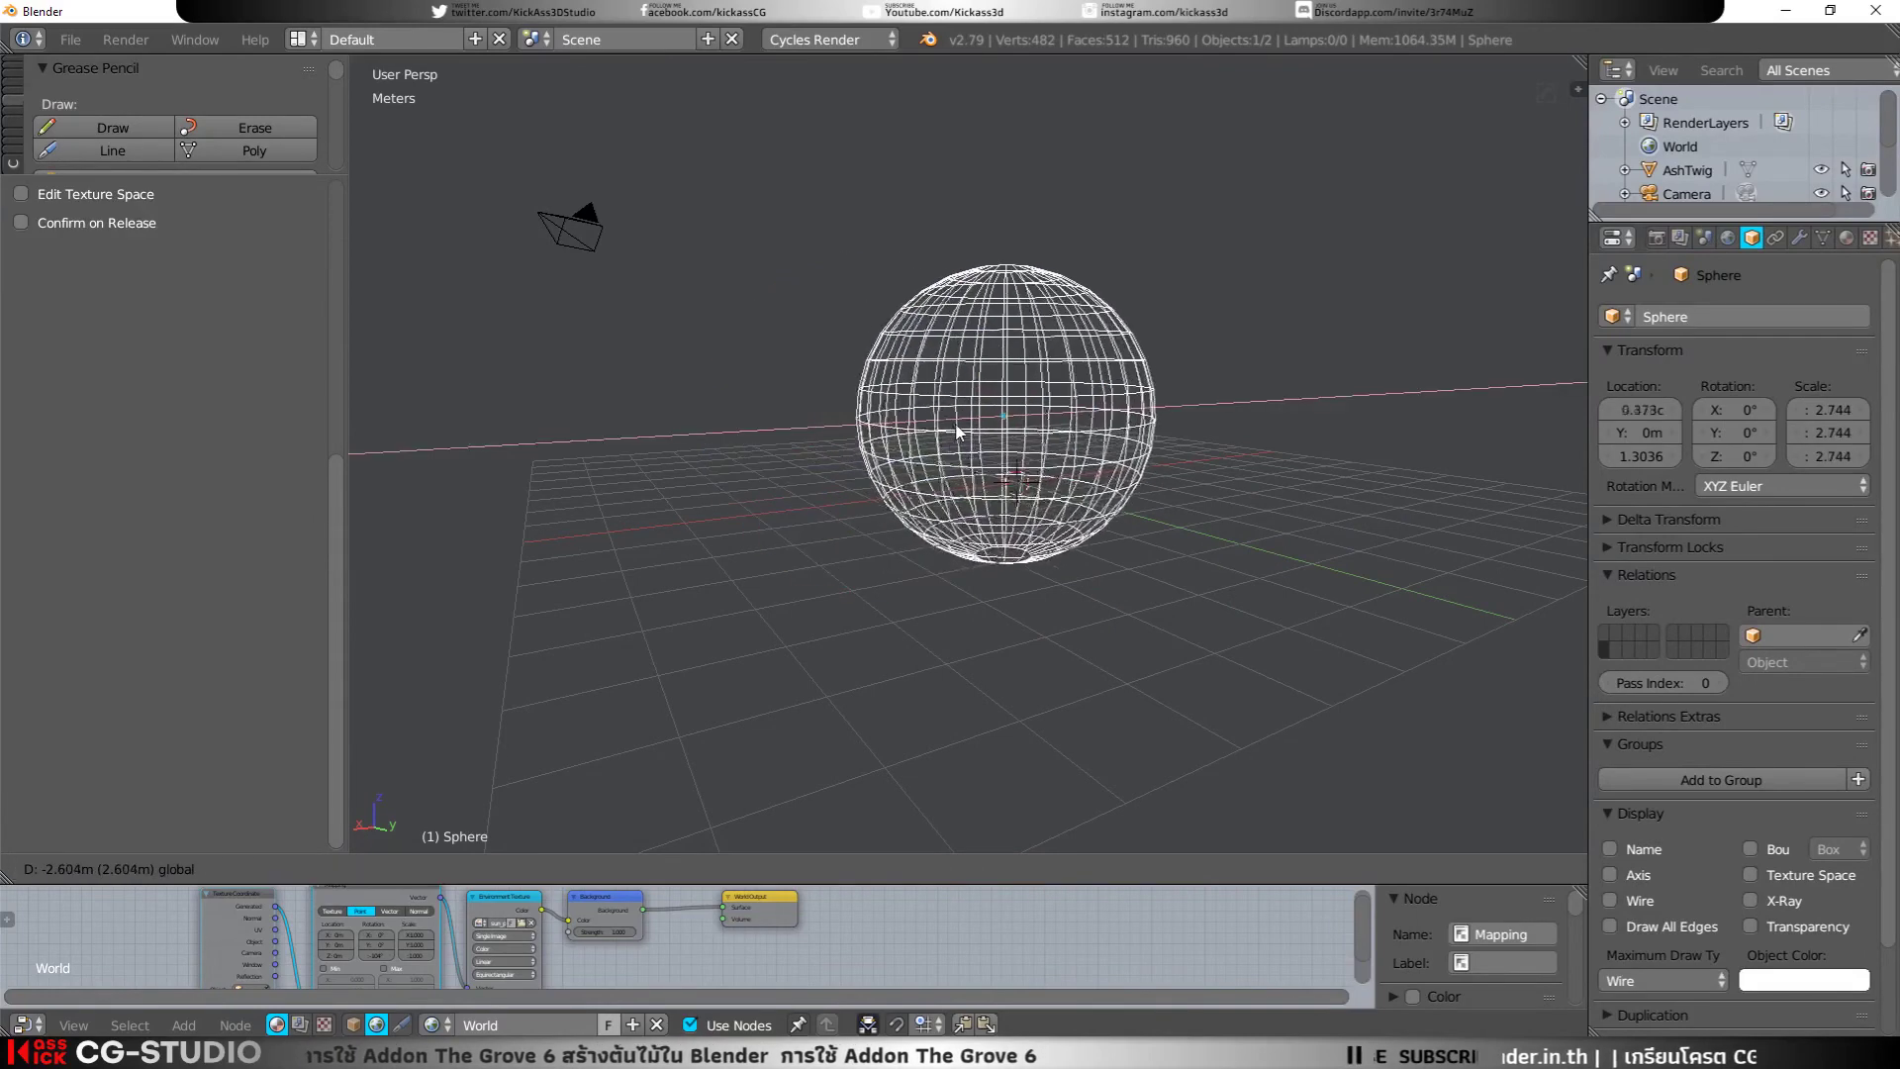
pyautogui.moveTo(811, 425); pyautogui.dragTo(958, 431)
# Step: Add a new Grove tree to the scene
pyautogui.hotkey('shift', 'a')
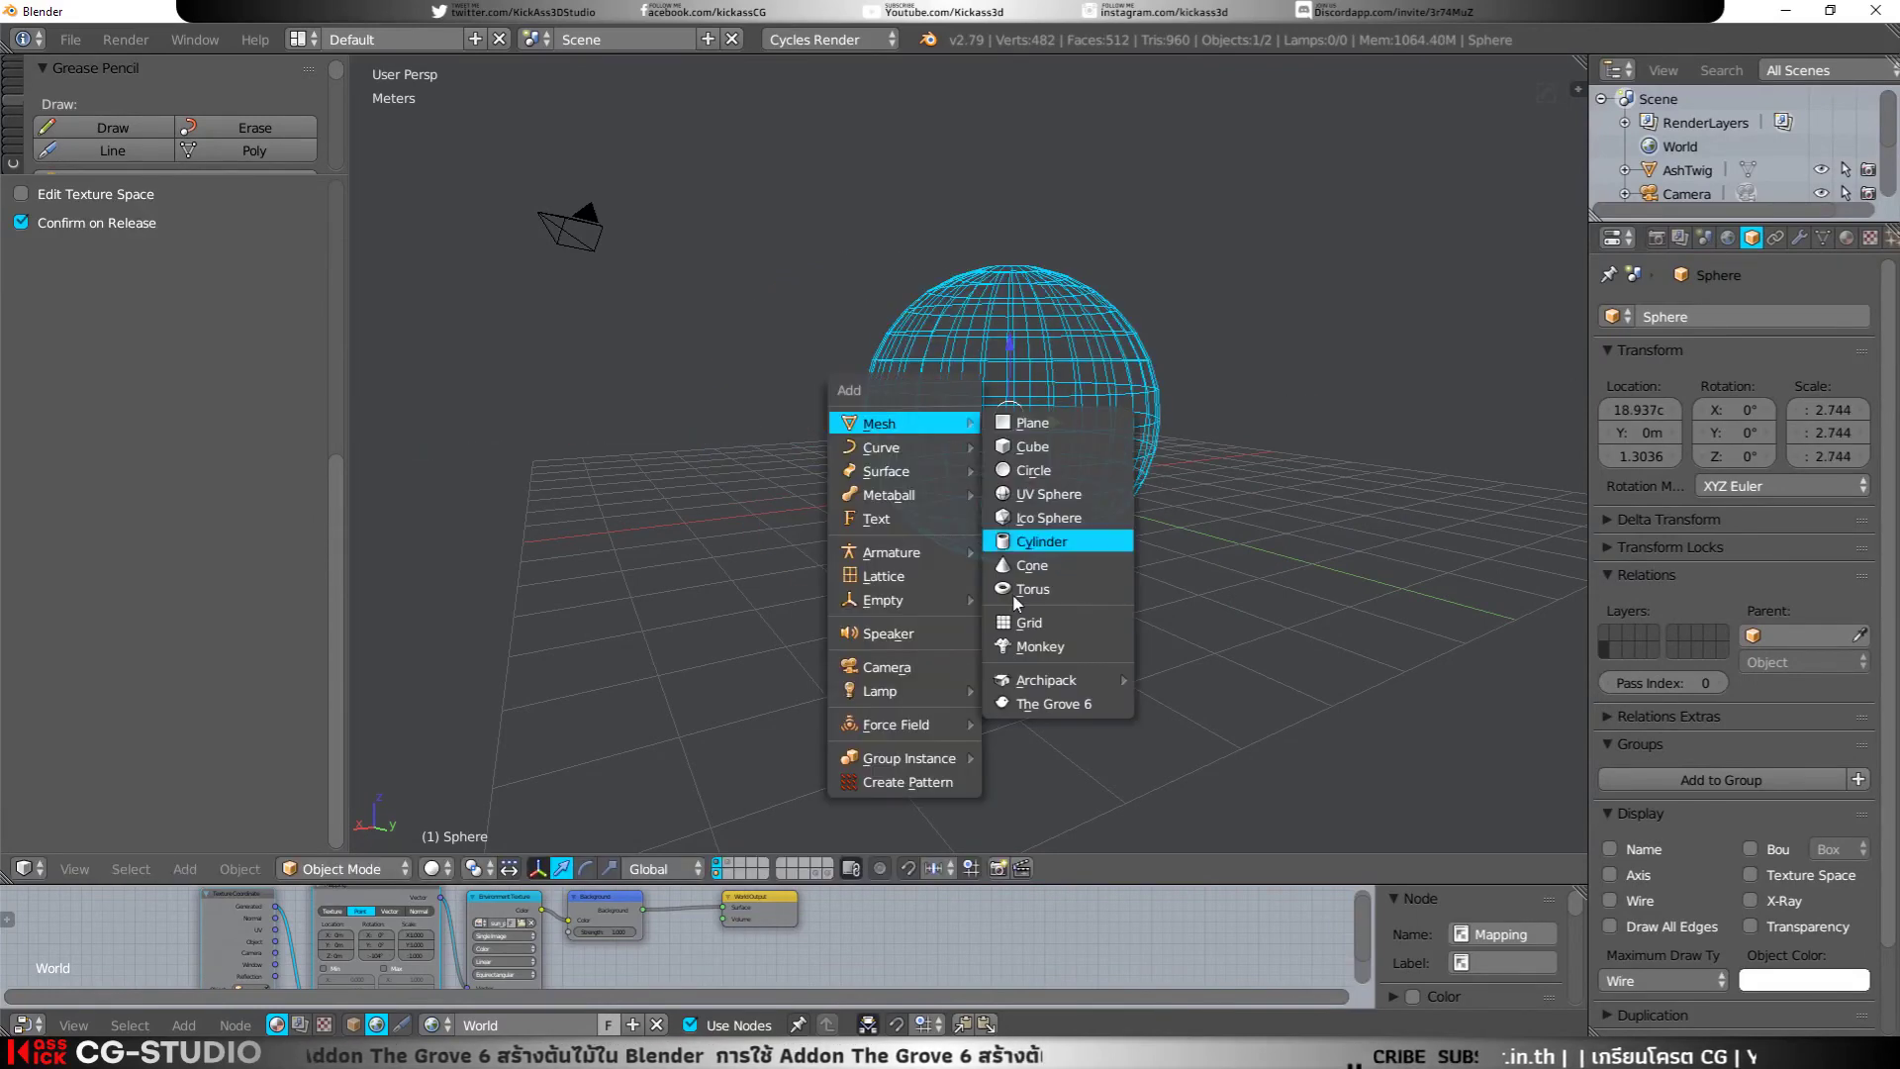
pyautogui.click(1034, 696)
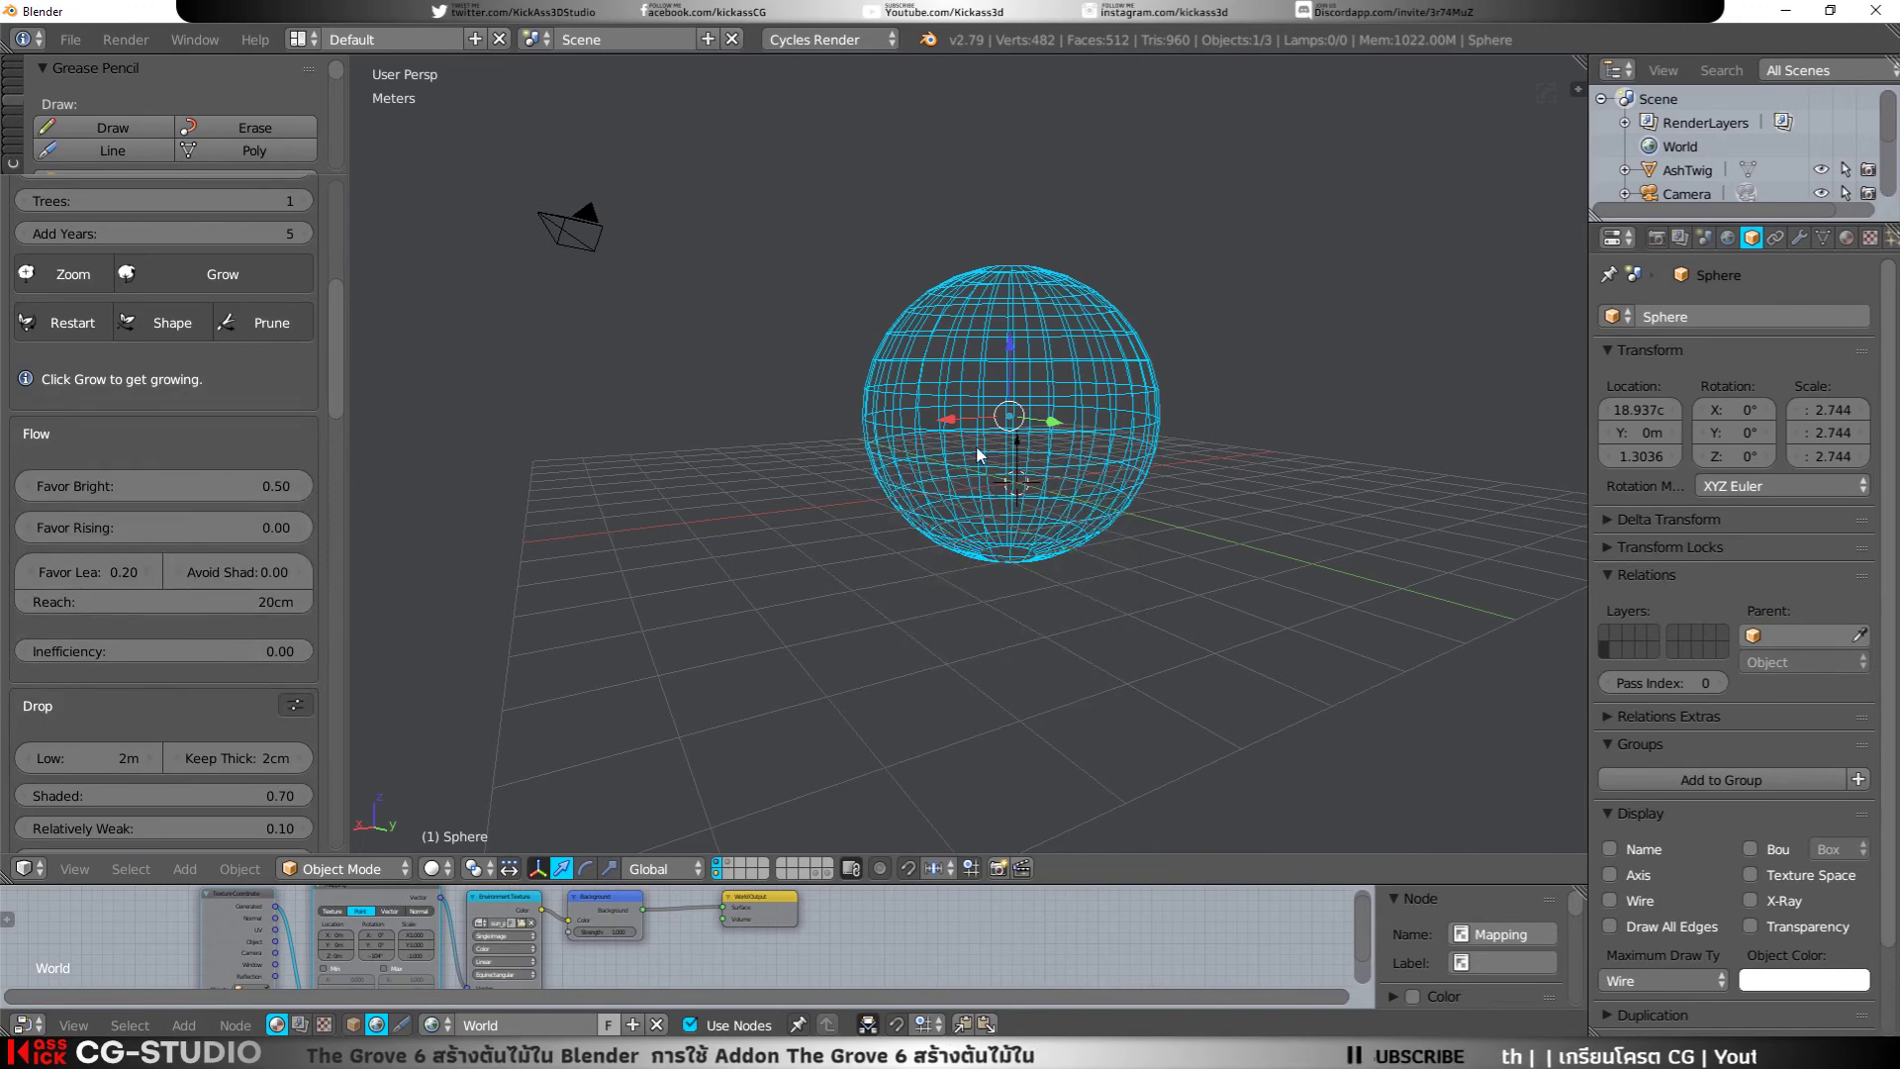
pyautogui.moveTo(975, 445); pyautogui.dragTo(964, 495, button='middle')
pyautogui.scroll(-5, 169, 471)
pyautogui.scroll(-5, 167, 473)
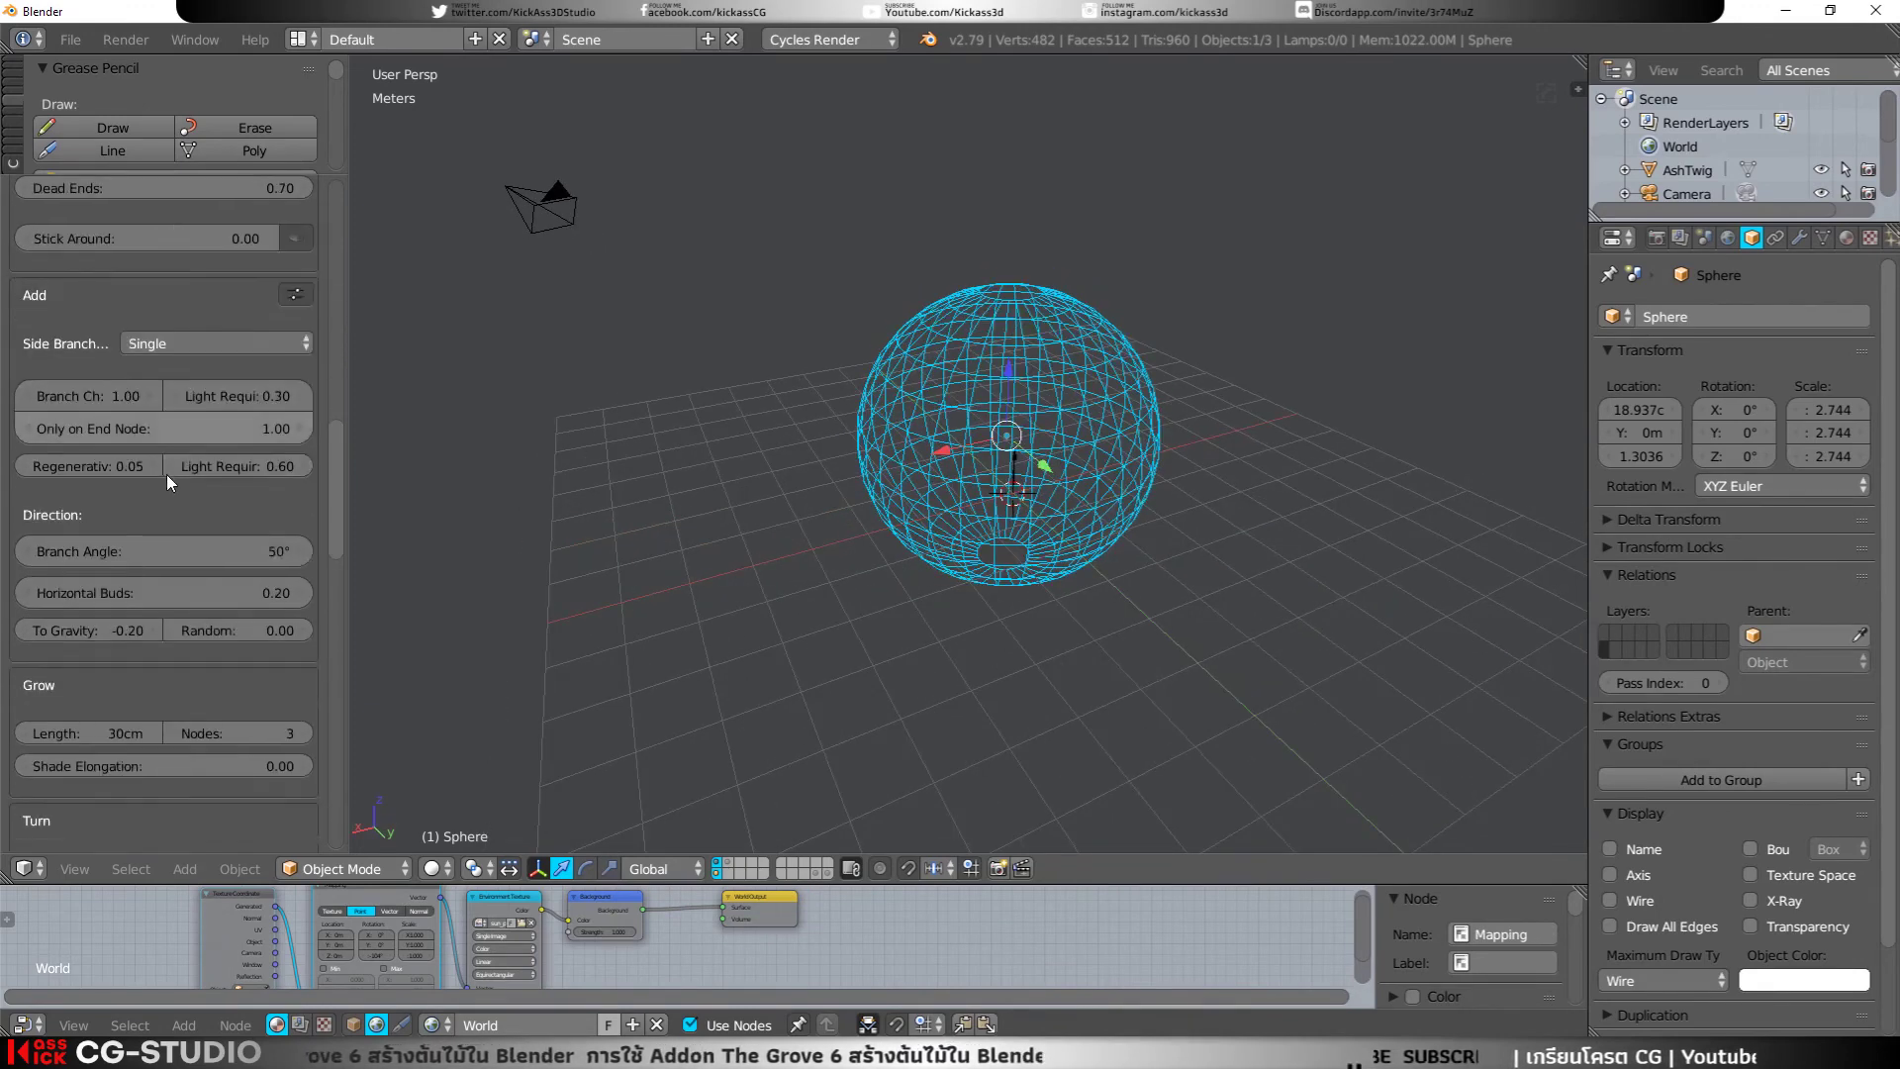
pyautogui.scroll(-5, 166, 473)
pyautogui.scroll(-5, 168, 484)
pyautogui.scroll(-5, 165, 479)
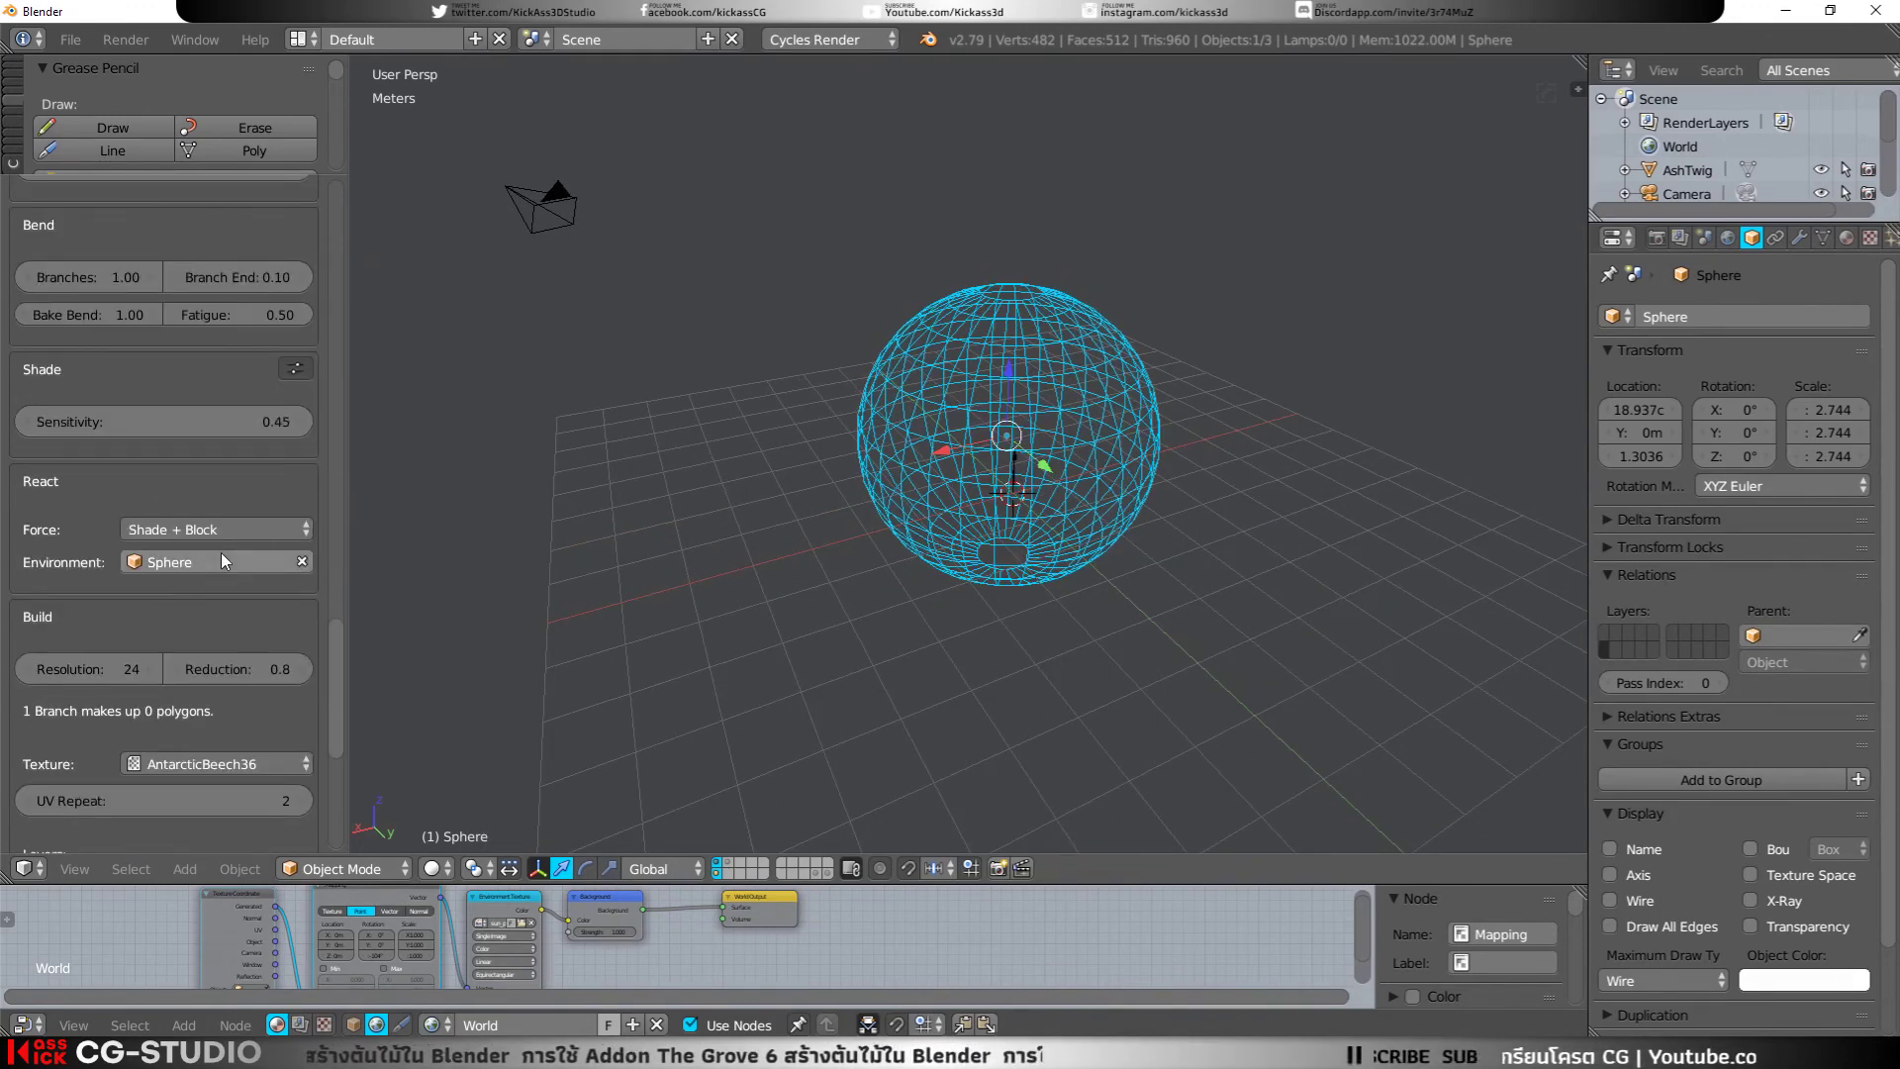
# Step: Make the Walnut tree active and grow it one step
pyautogui.rightClick(1015, 473)
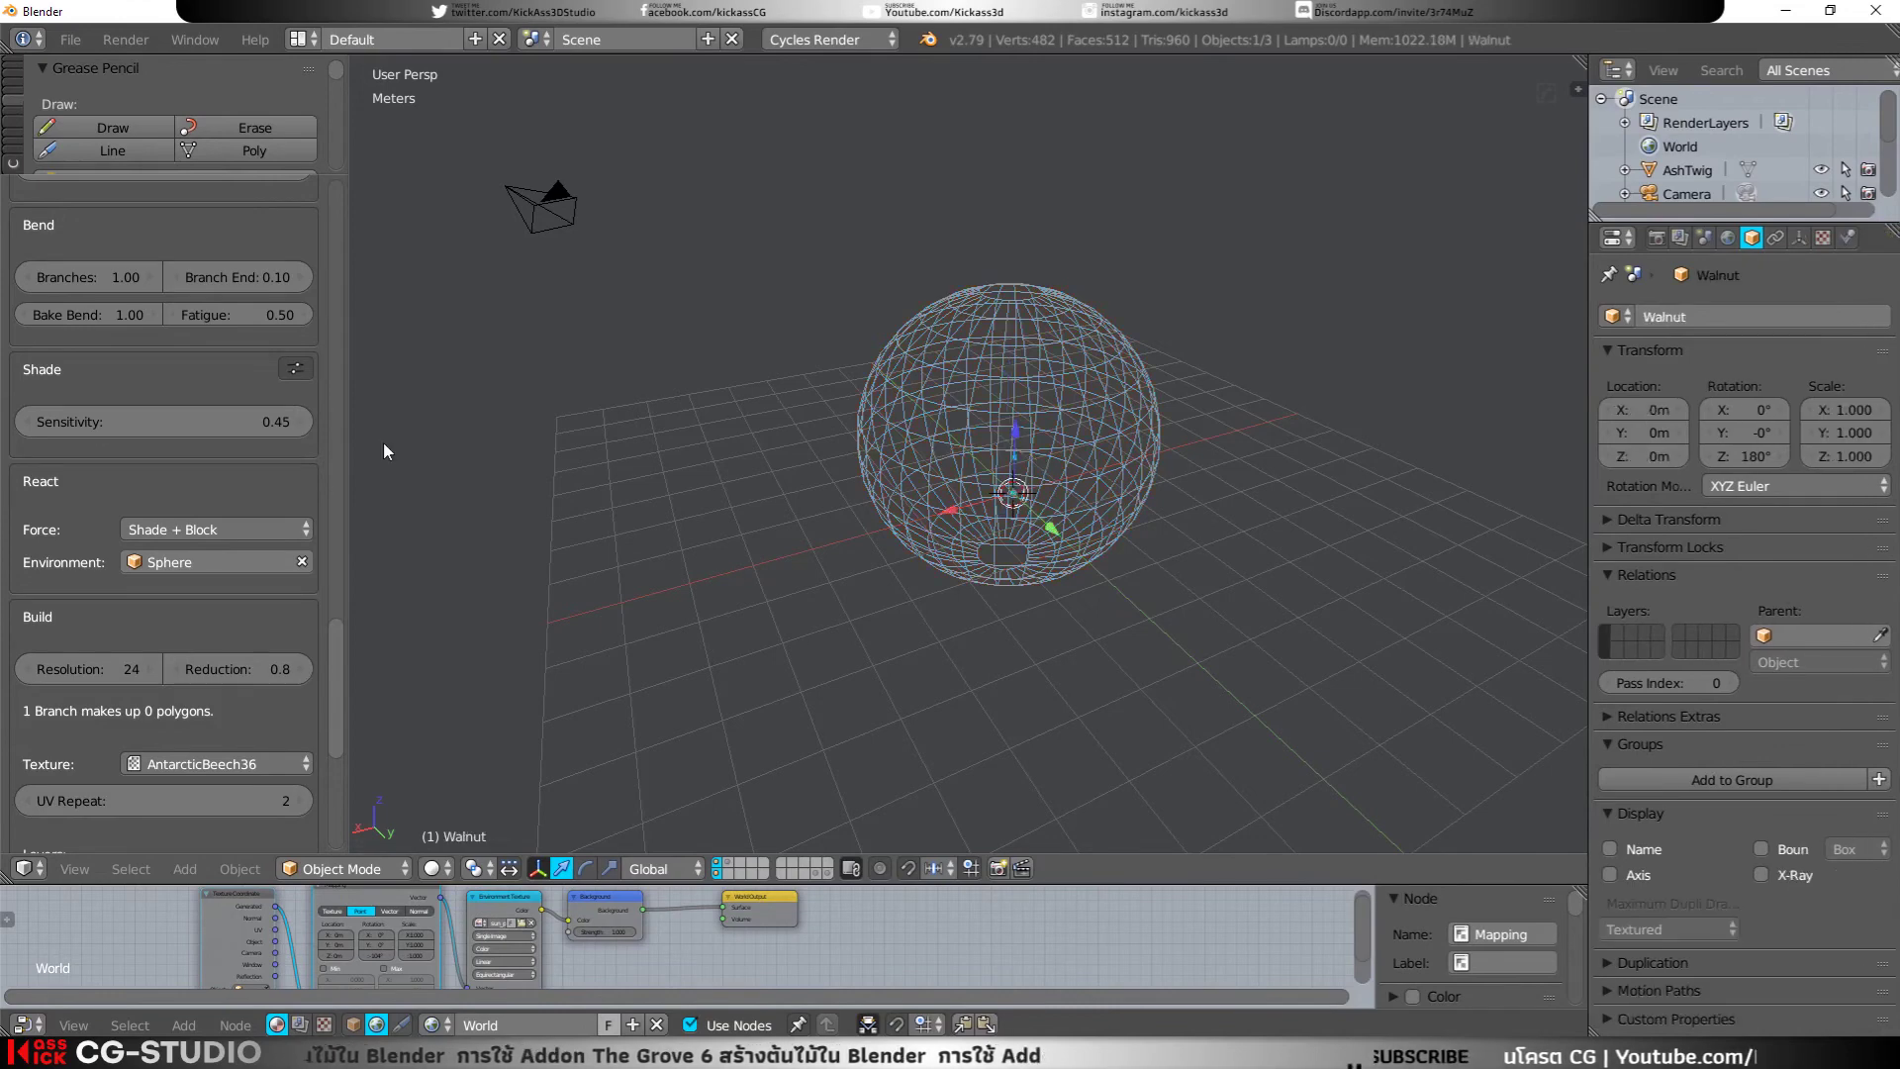
pyautogui.scroll(4, 146, 430)
pyautogui.scroll(4, 148, 424)
pyautogui.scroll(4, 157, 419)
pyautogui.scroll(4, 154, 416)
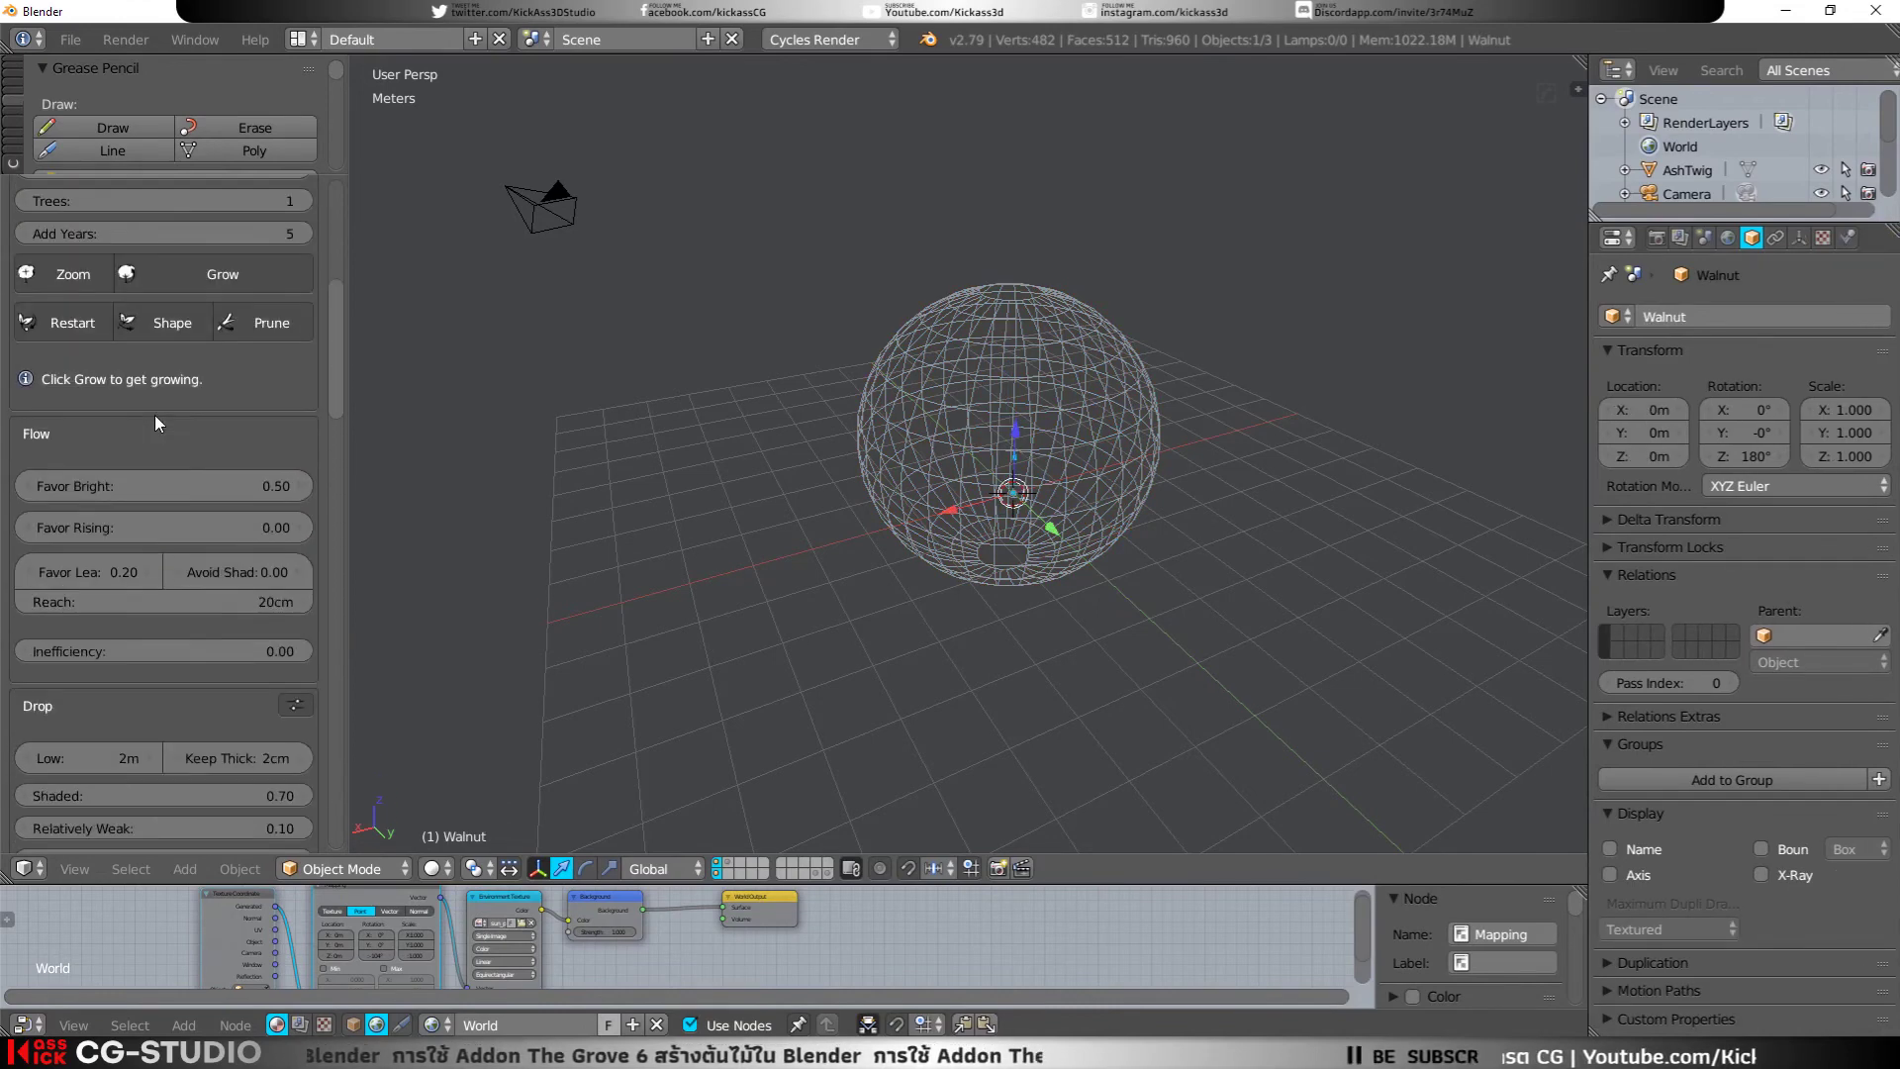
pyautogui.scroll(5, 154, 413)
pyautogui.click(149, 517)
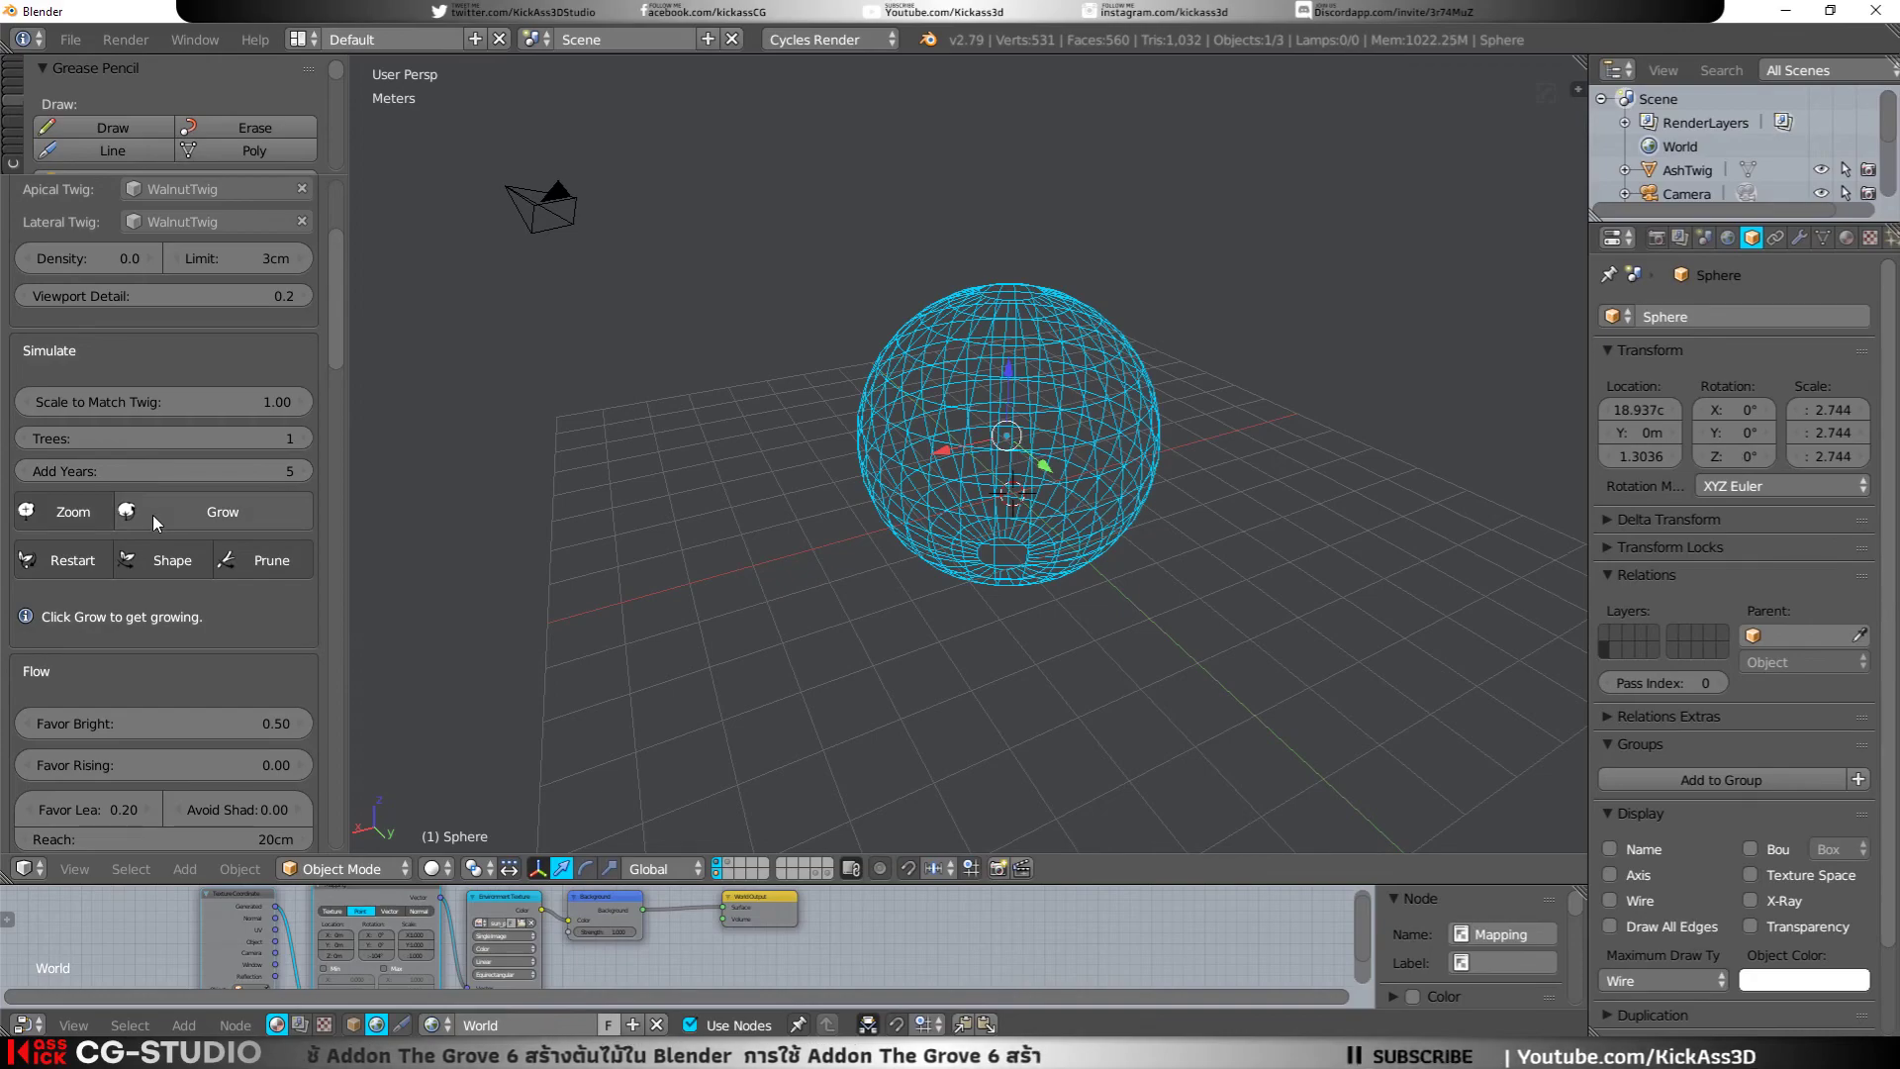
# Step: Reselect the Walnut tree and open the React section's Force dropdown
pyautogui.scroll(2, 792, 524)
pyautogui.scroll(3, 1006, 525)
pyautogui.scroll(2, 1006, 526)
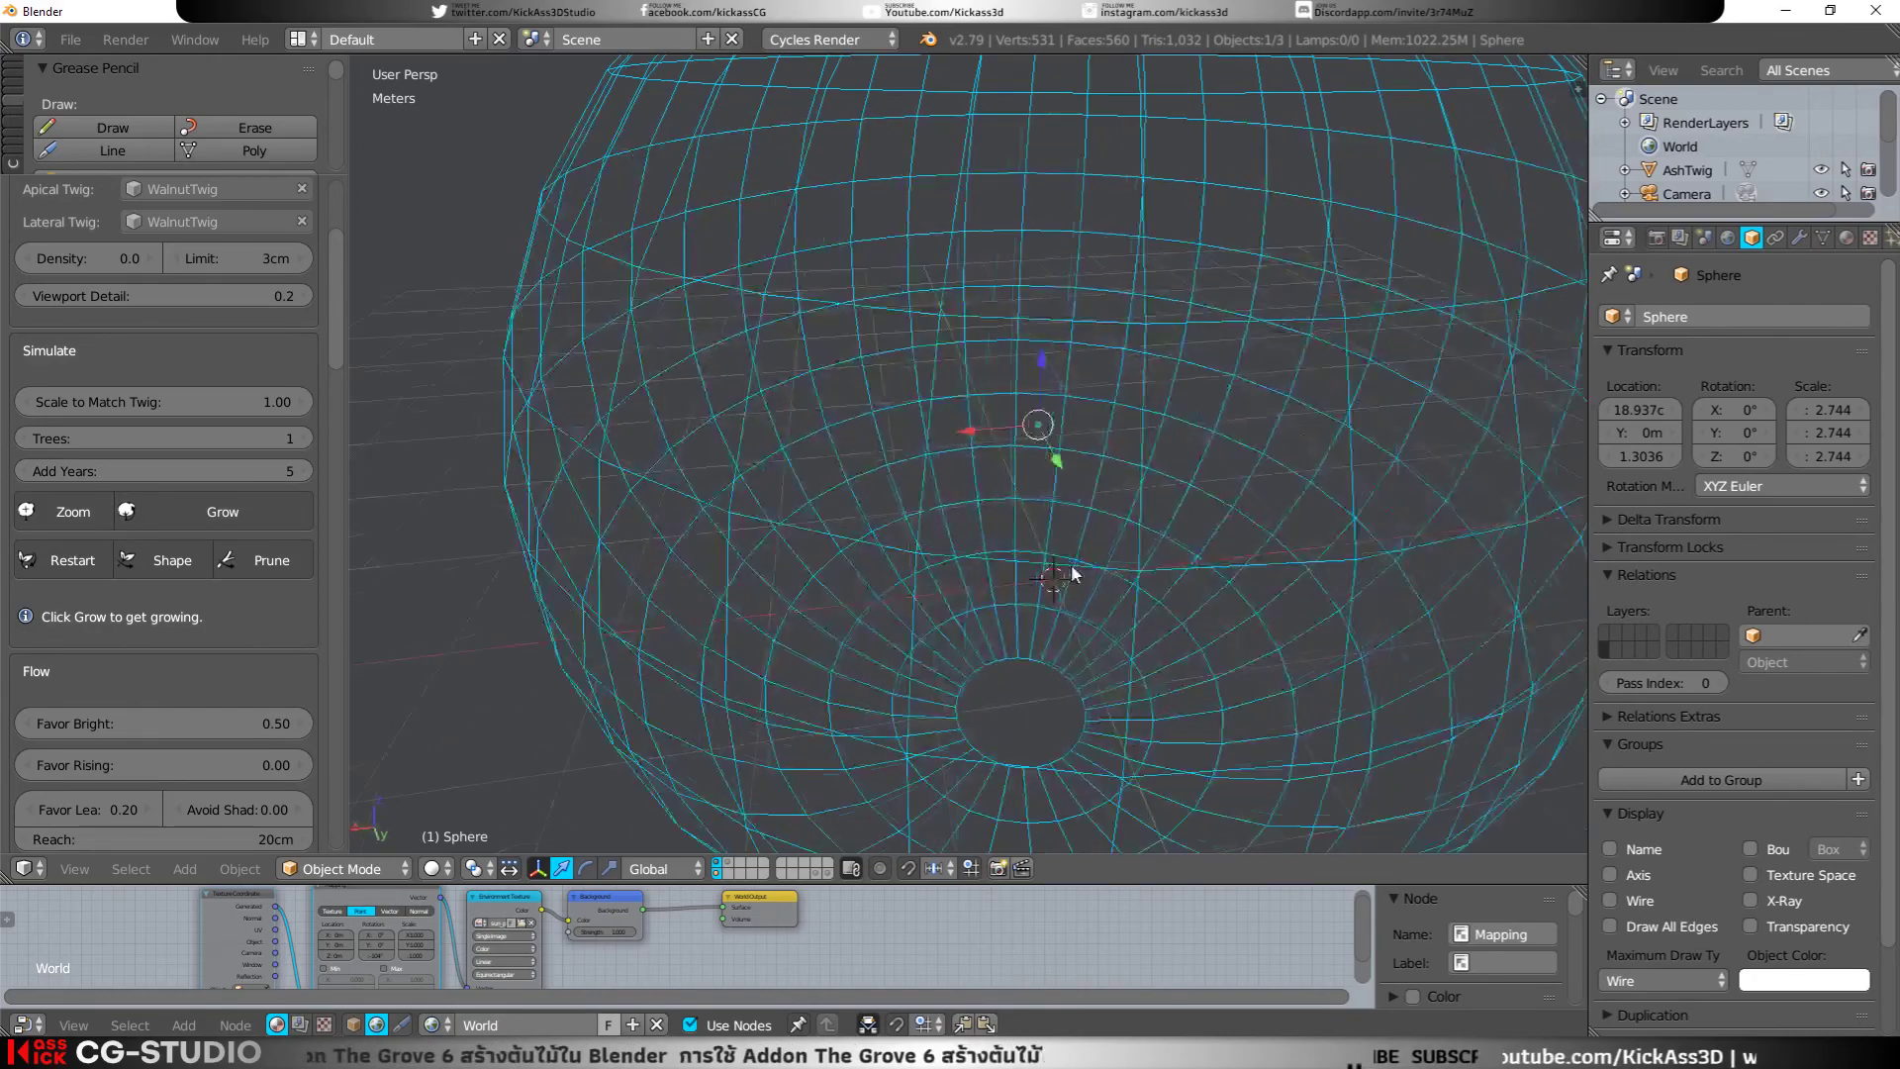
pyautogui.scroll(1, 1071, 562)
pyautogui.scroll(1, 1113, 532)
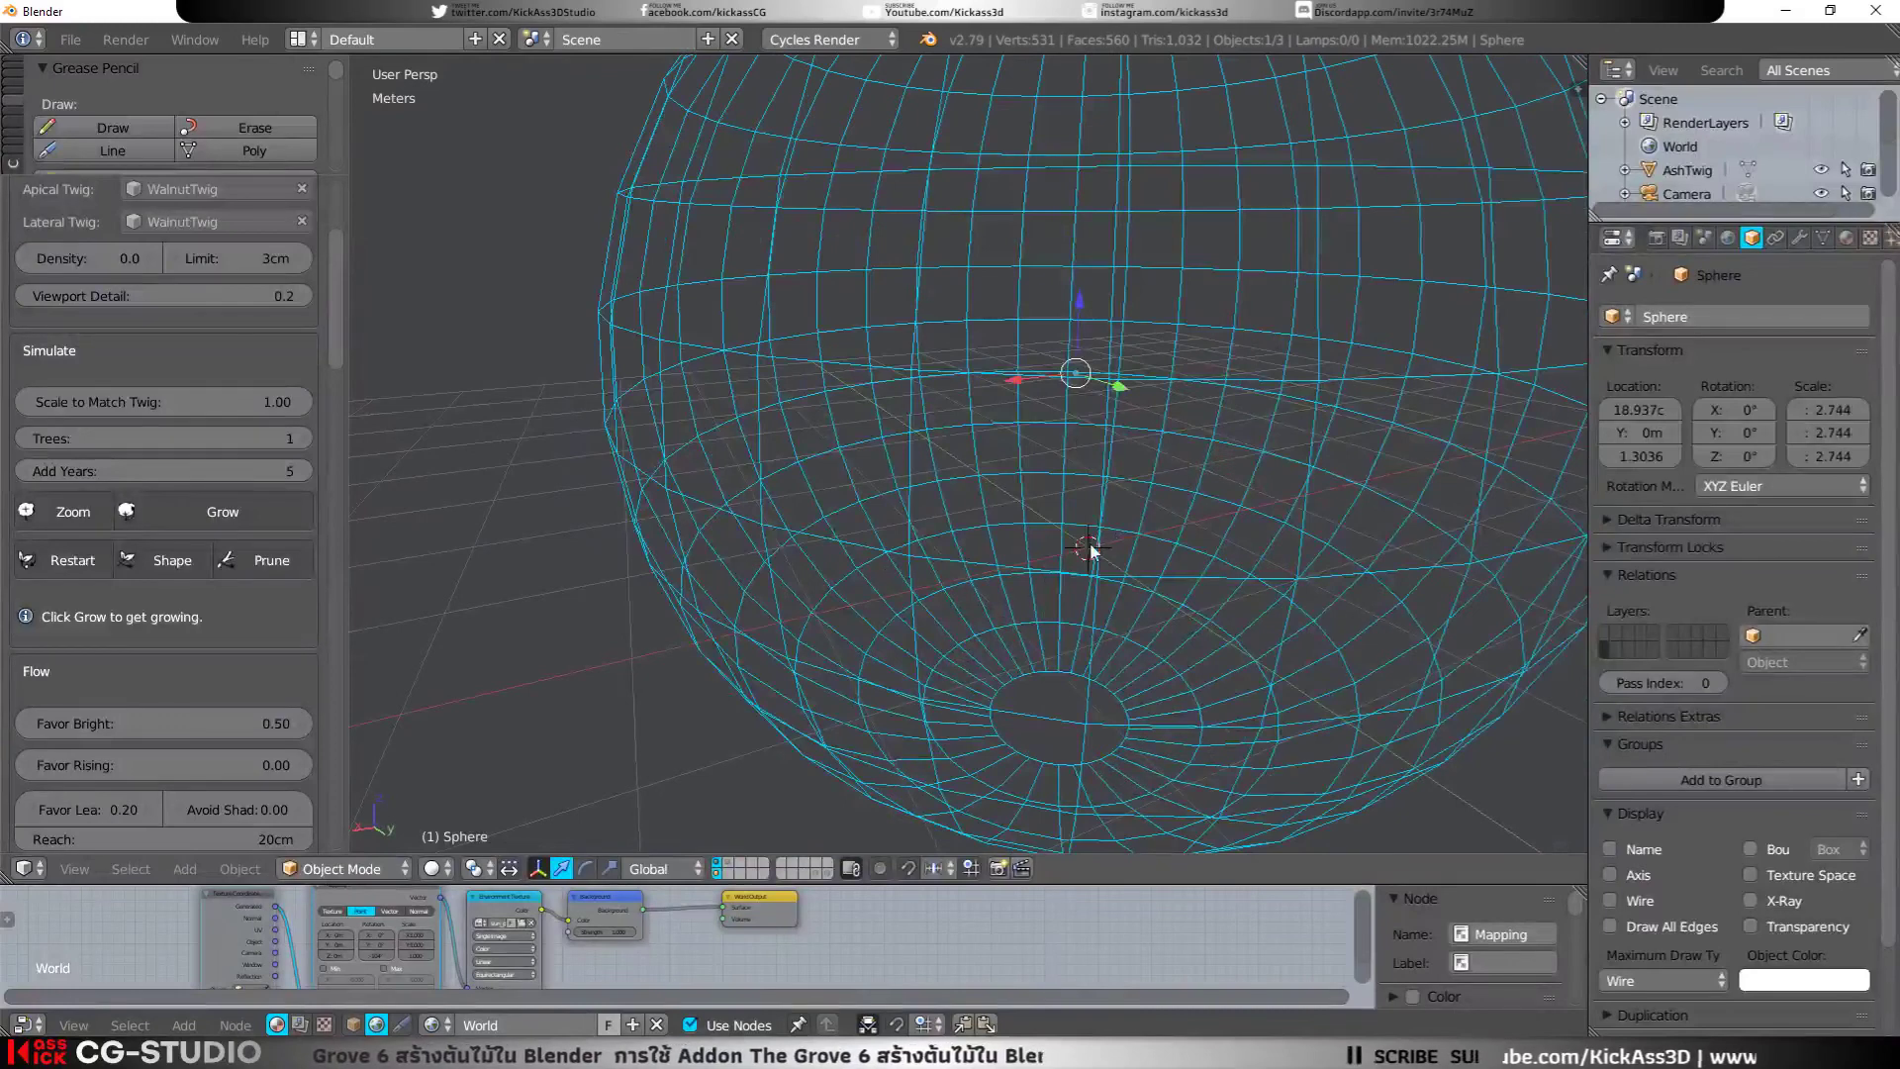
pyautogui.rightClick(1091, 550)
pyautogui.scroll(-4, 1079, 554)
pyautogui.scroll(-5, 109, 560)
pyautogui.scroll(-5, 157, 561)
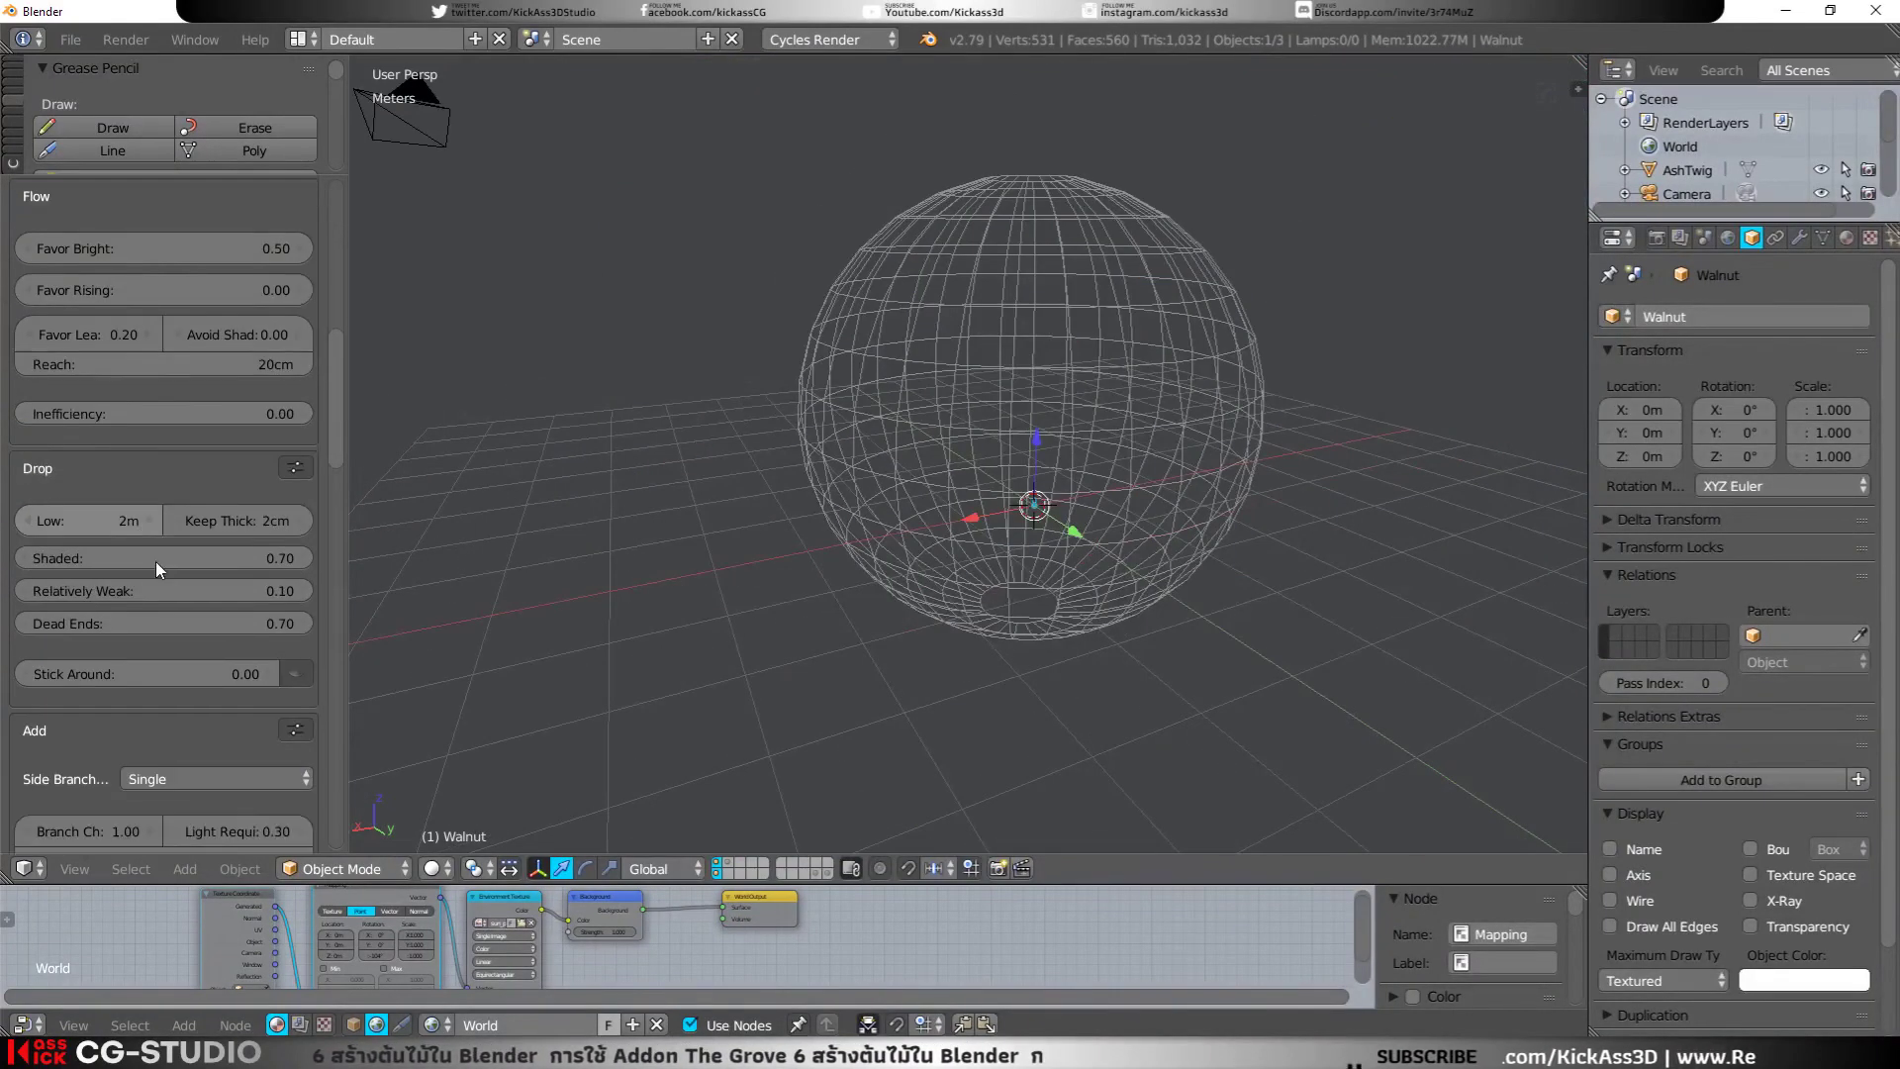
pyautogui.scroll(-5, 156, 561)
pyautogui.scroll(-5, 165, 550)
pyautogui.scroll(-5, 162, 549)
pyautogui.scroll(-3, 162, 548)
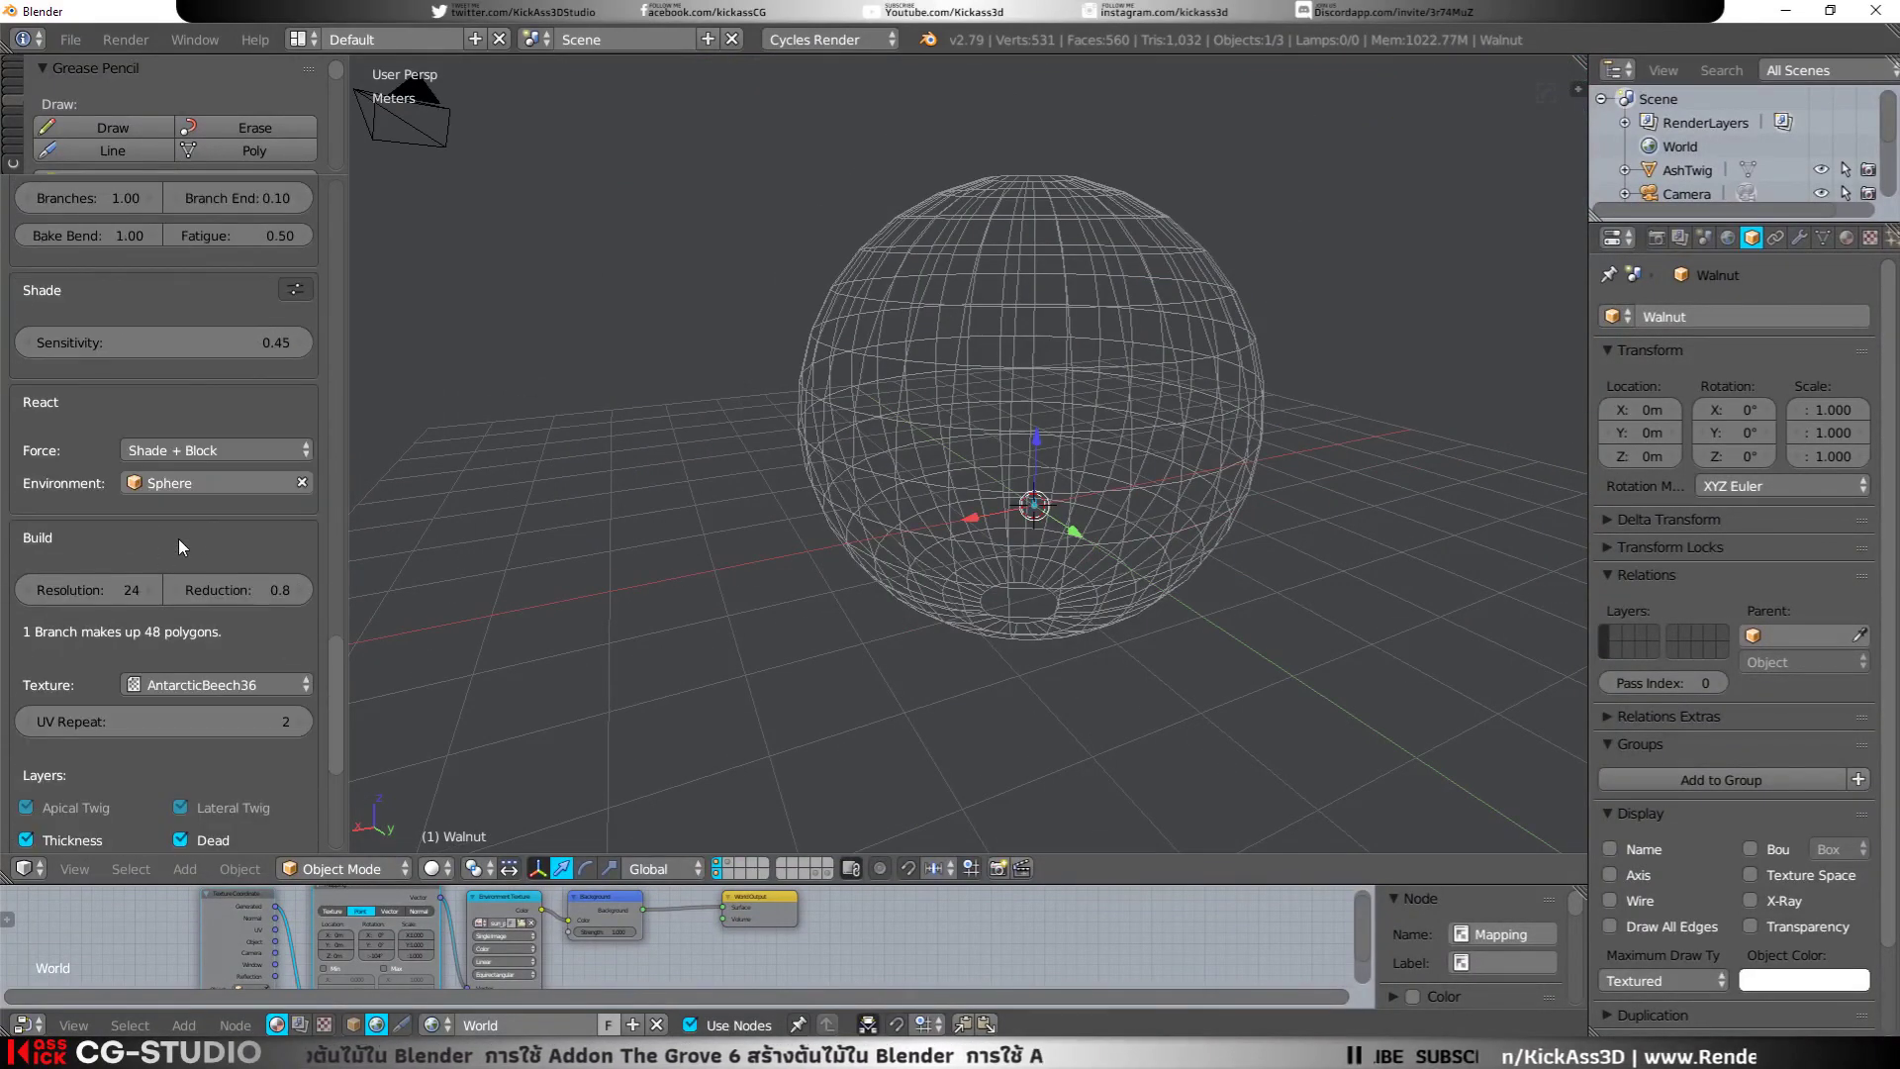
pyautogui.click(253, 451)
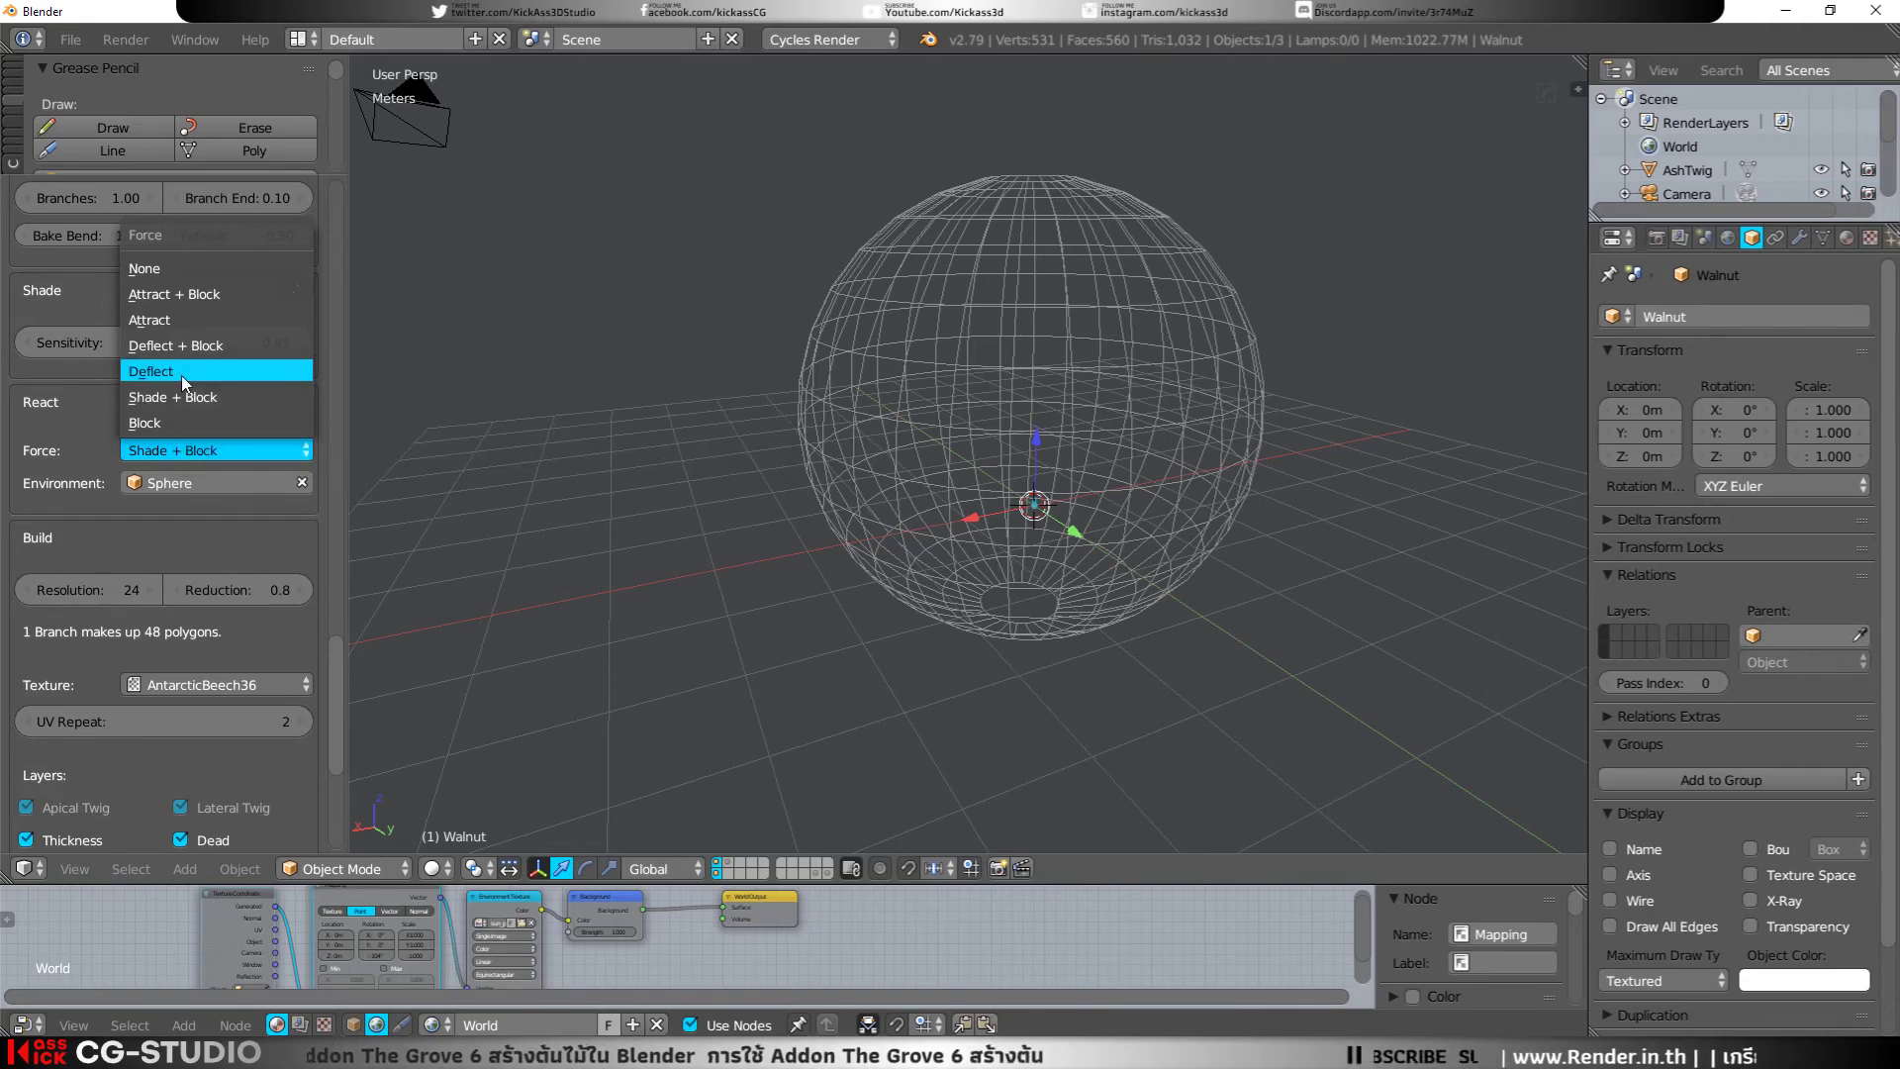
# Step: Set the reaction force to Deflect and restart the tree from a fresh stem
pyautogui.click(181, 376)
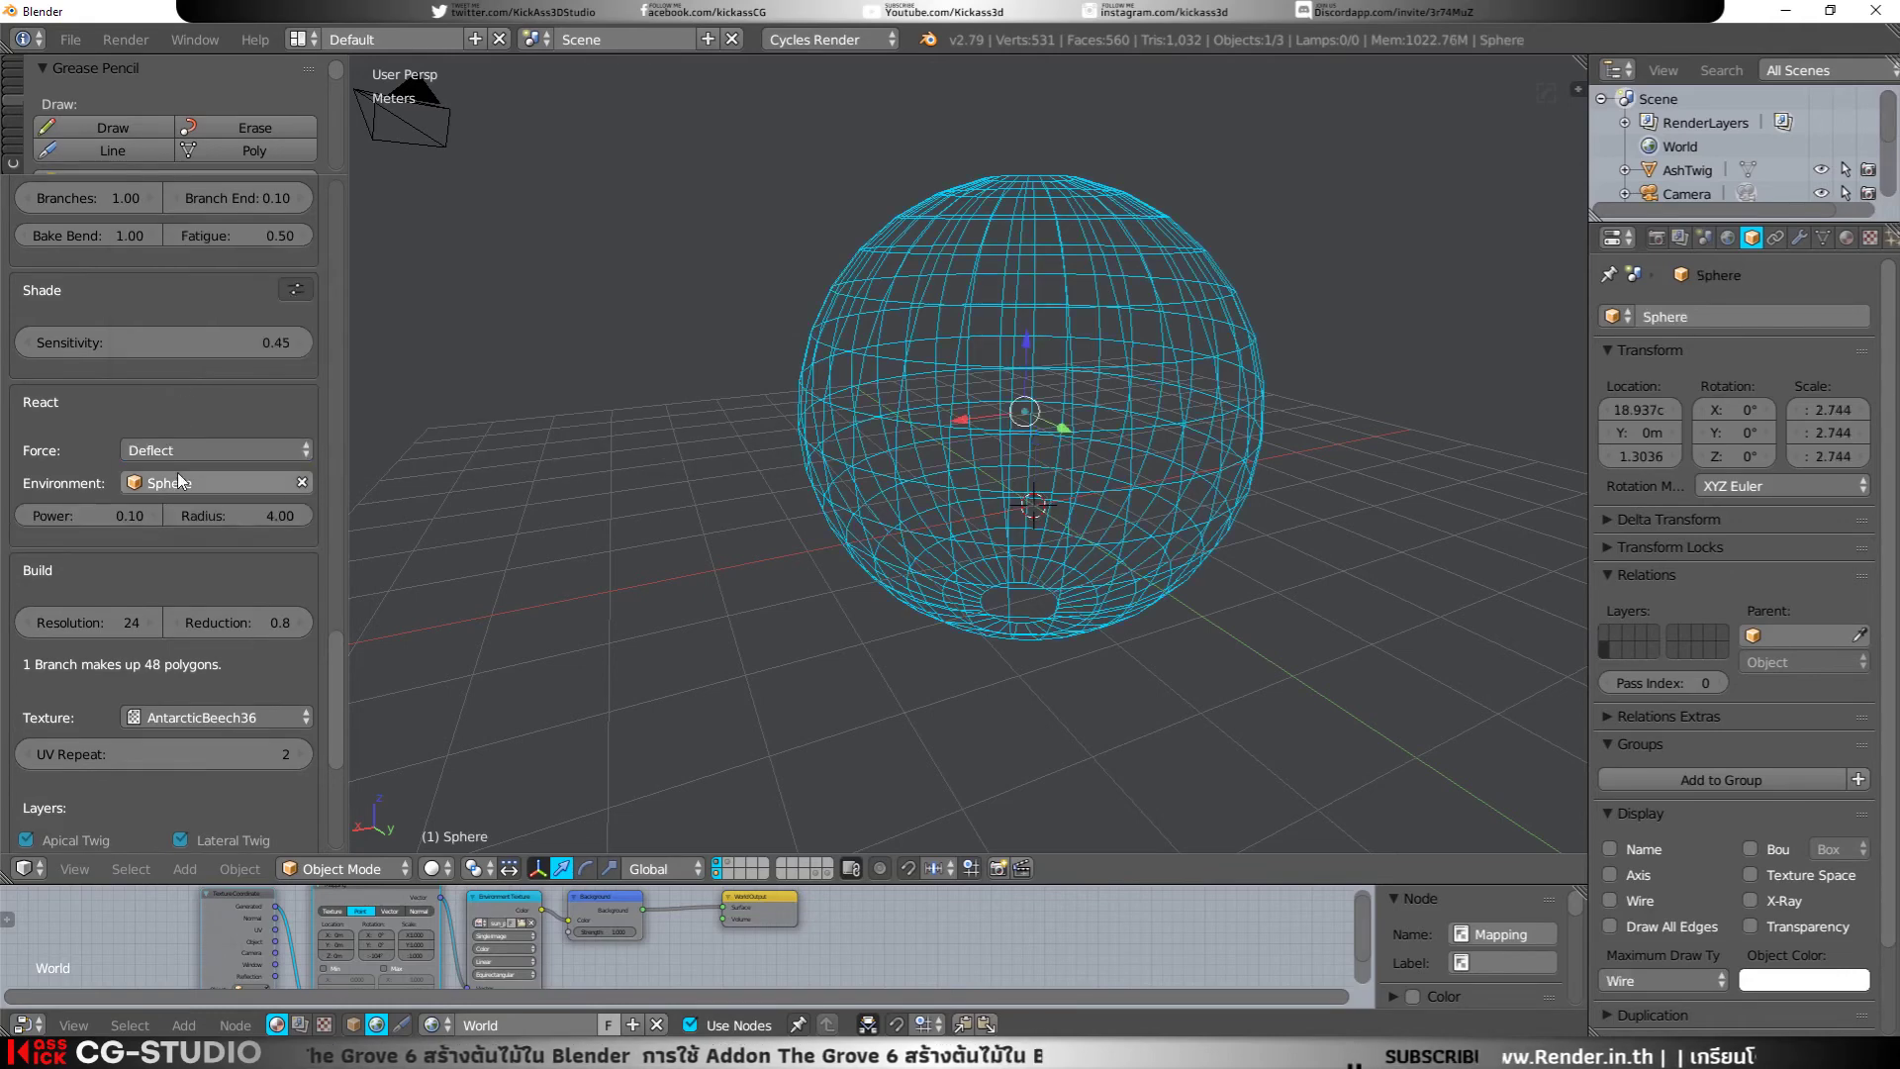
pyautogui.scroll(3, 158, 481)
pyautogui.scroll(4, 158, 481)
pyautogui.scroll(4, 178, 475)
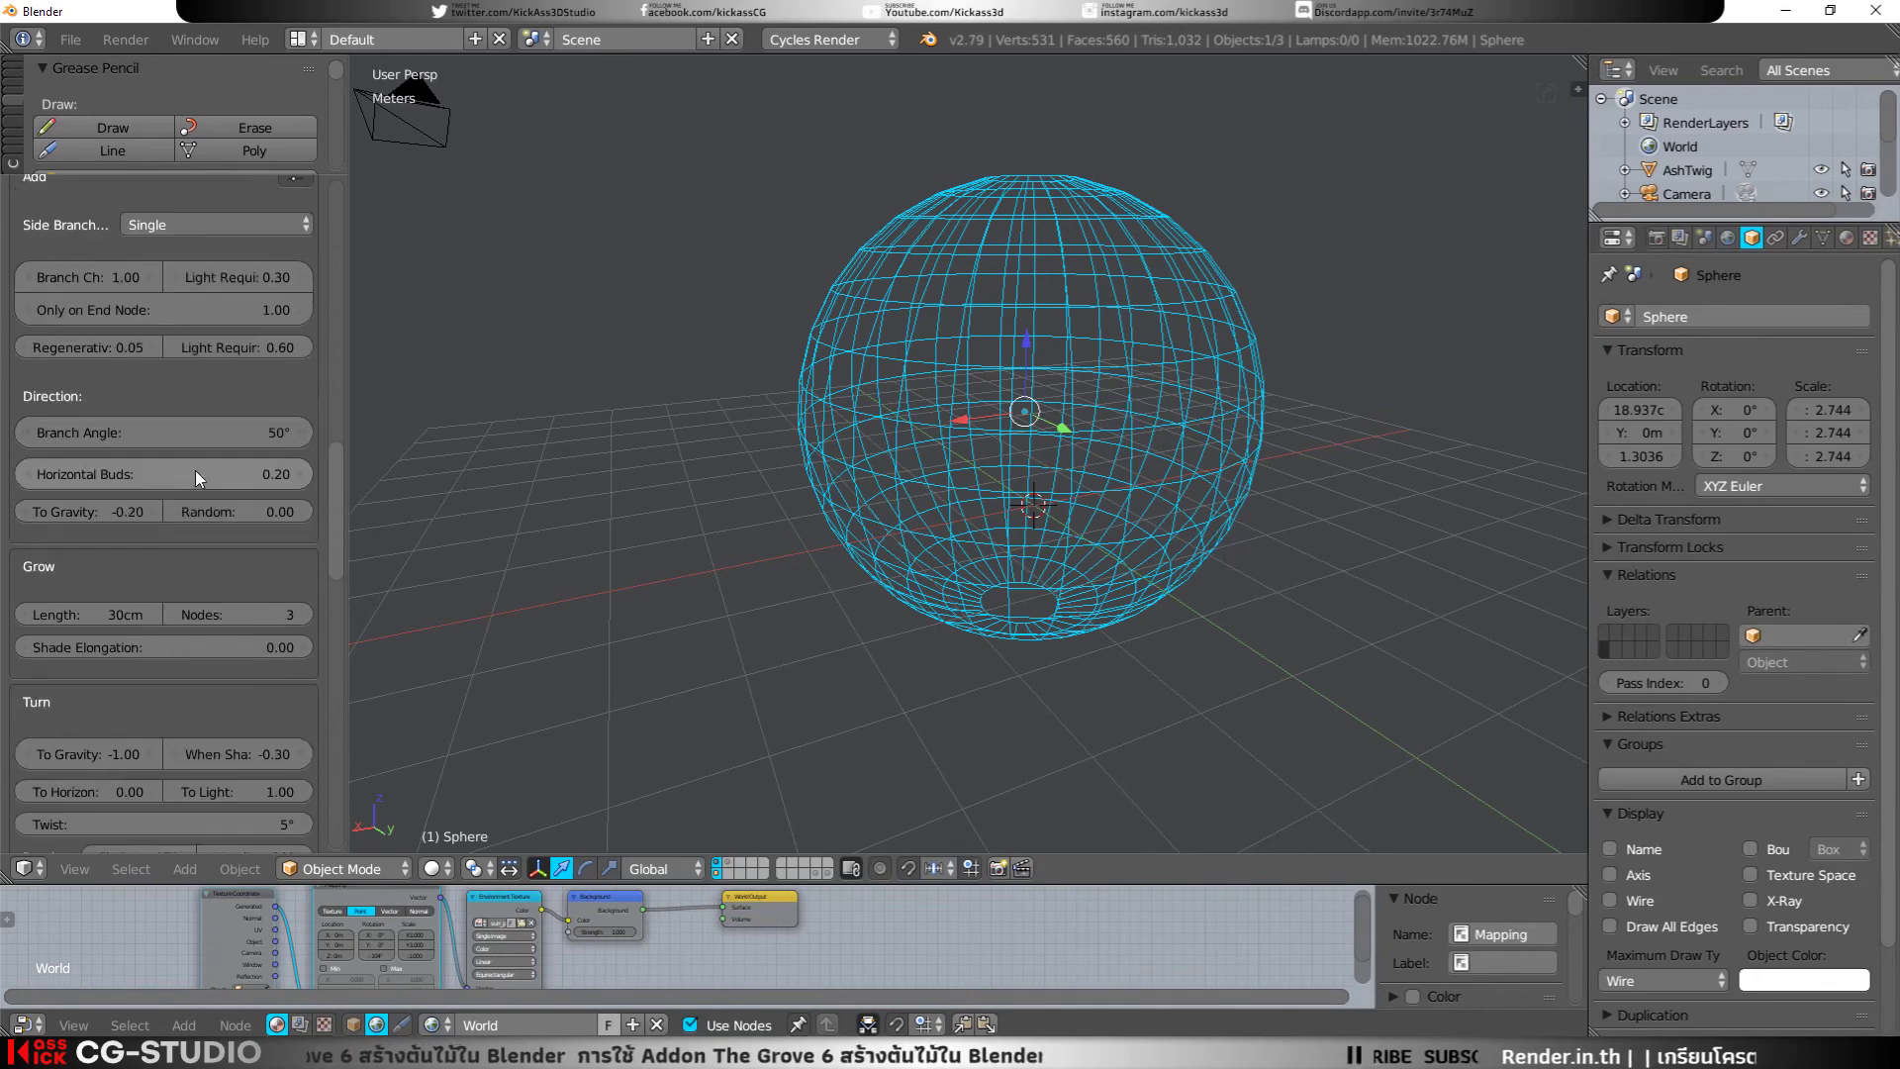
pyautogui.scroll(3, 196, 471)
pyautogui.scroll(3, 196, 471)
pyautogui.scroll(3, 196, 471)
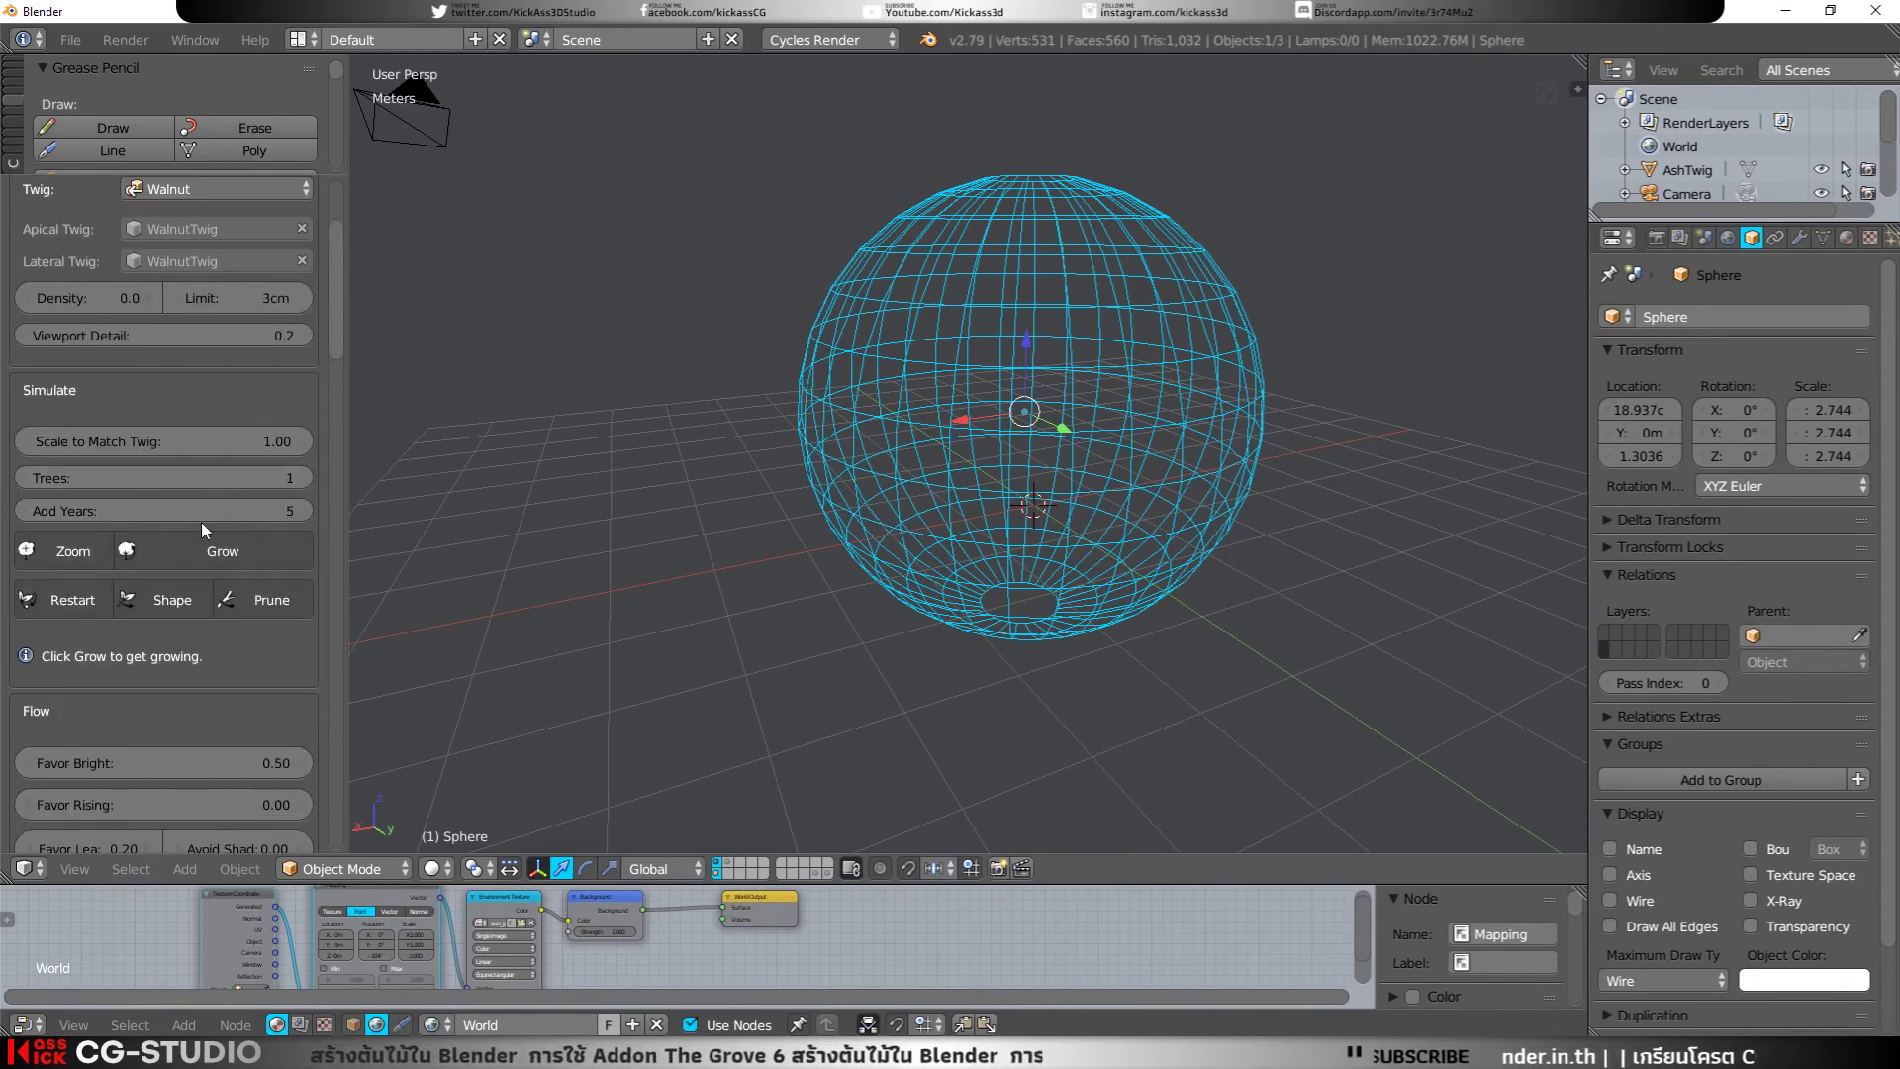
pyautogui.click(56, 599)
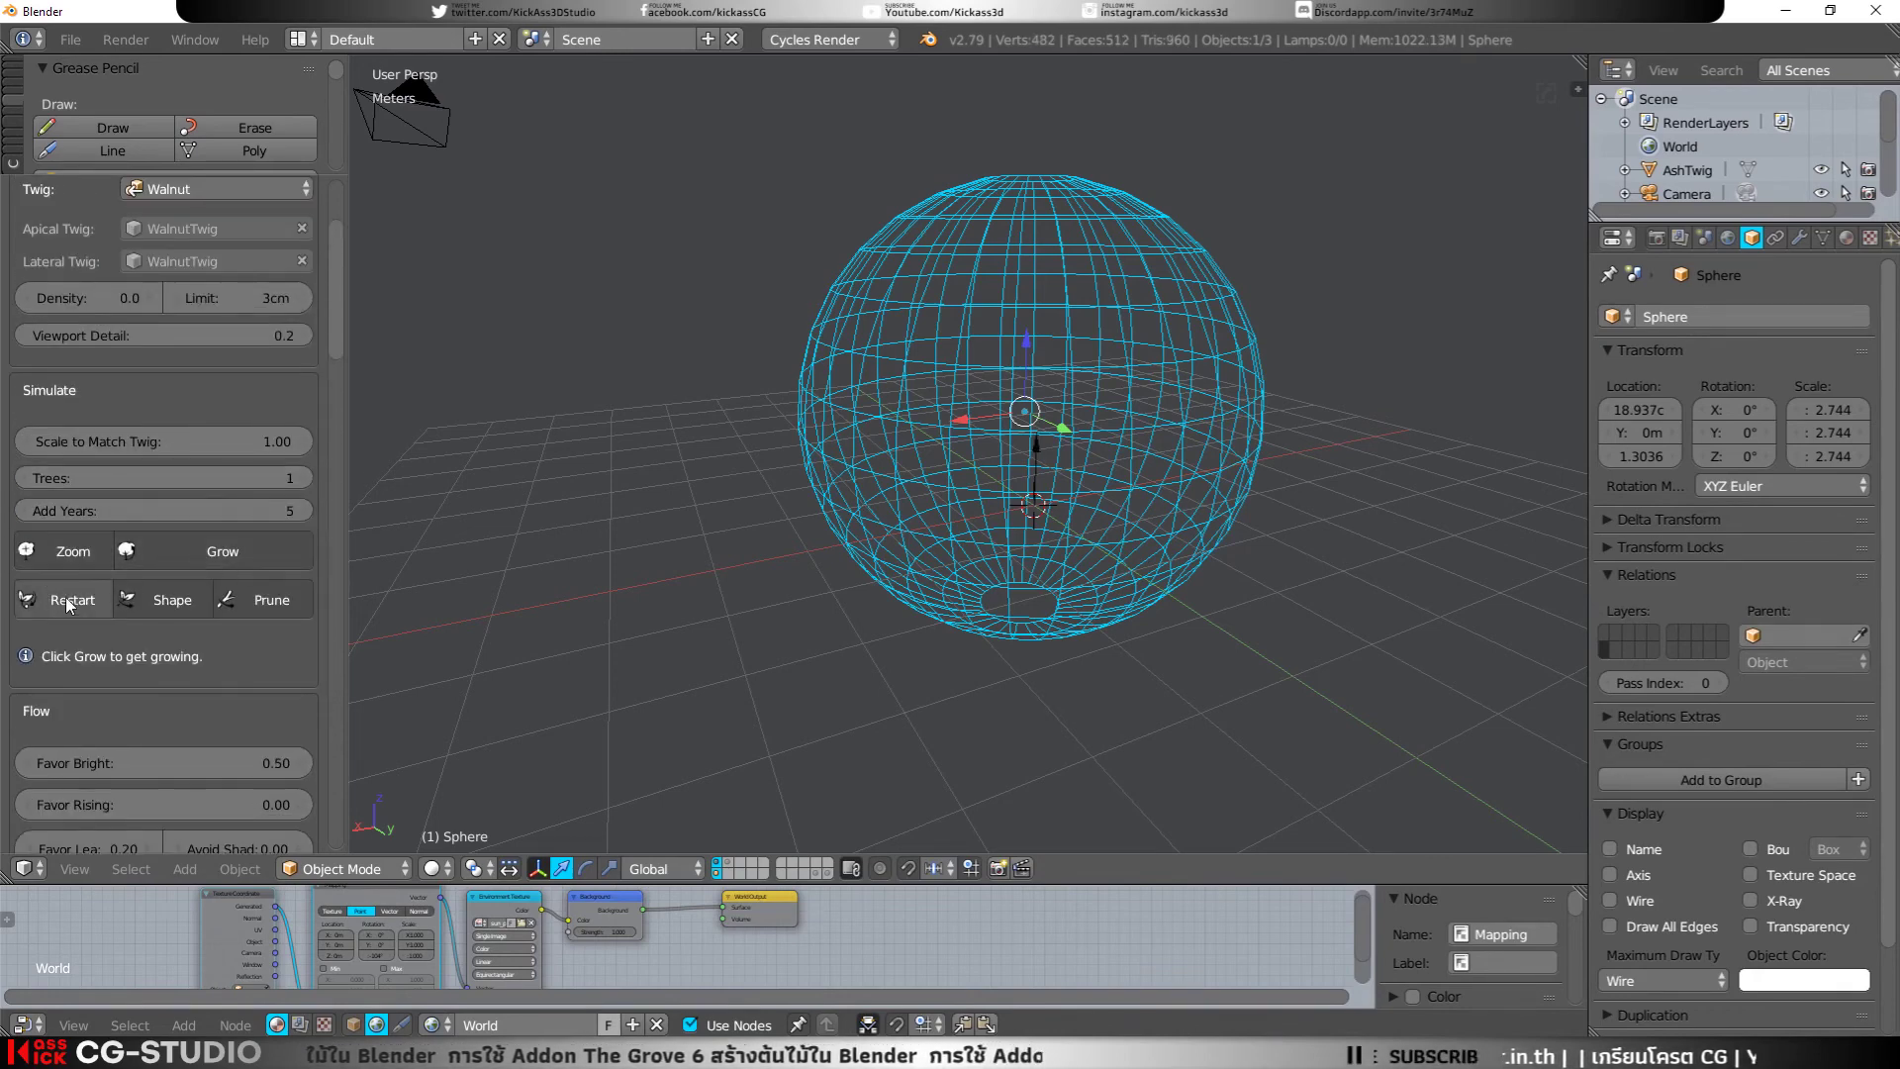
# Step: Grow the Walnut four times past 20 years into a 451-branch leafy canopy
pyautogui.click(209, 554)
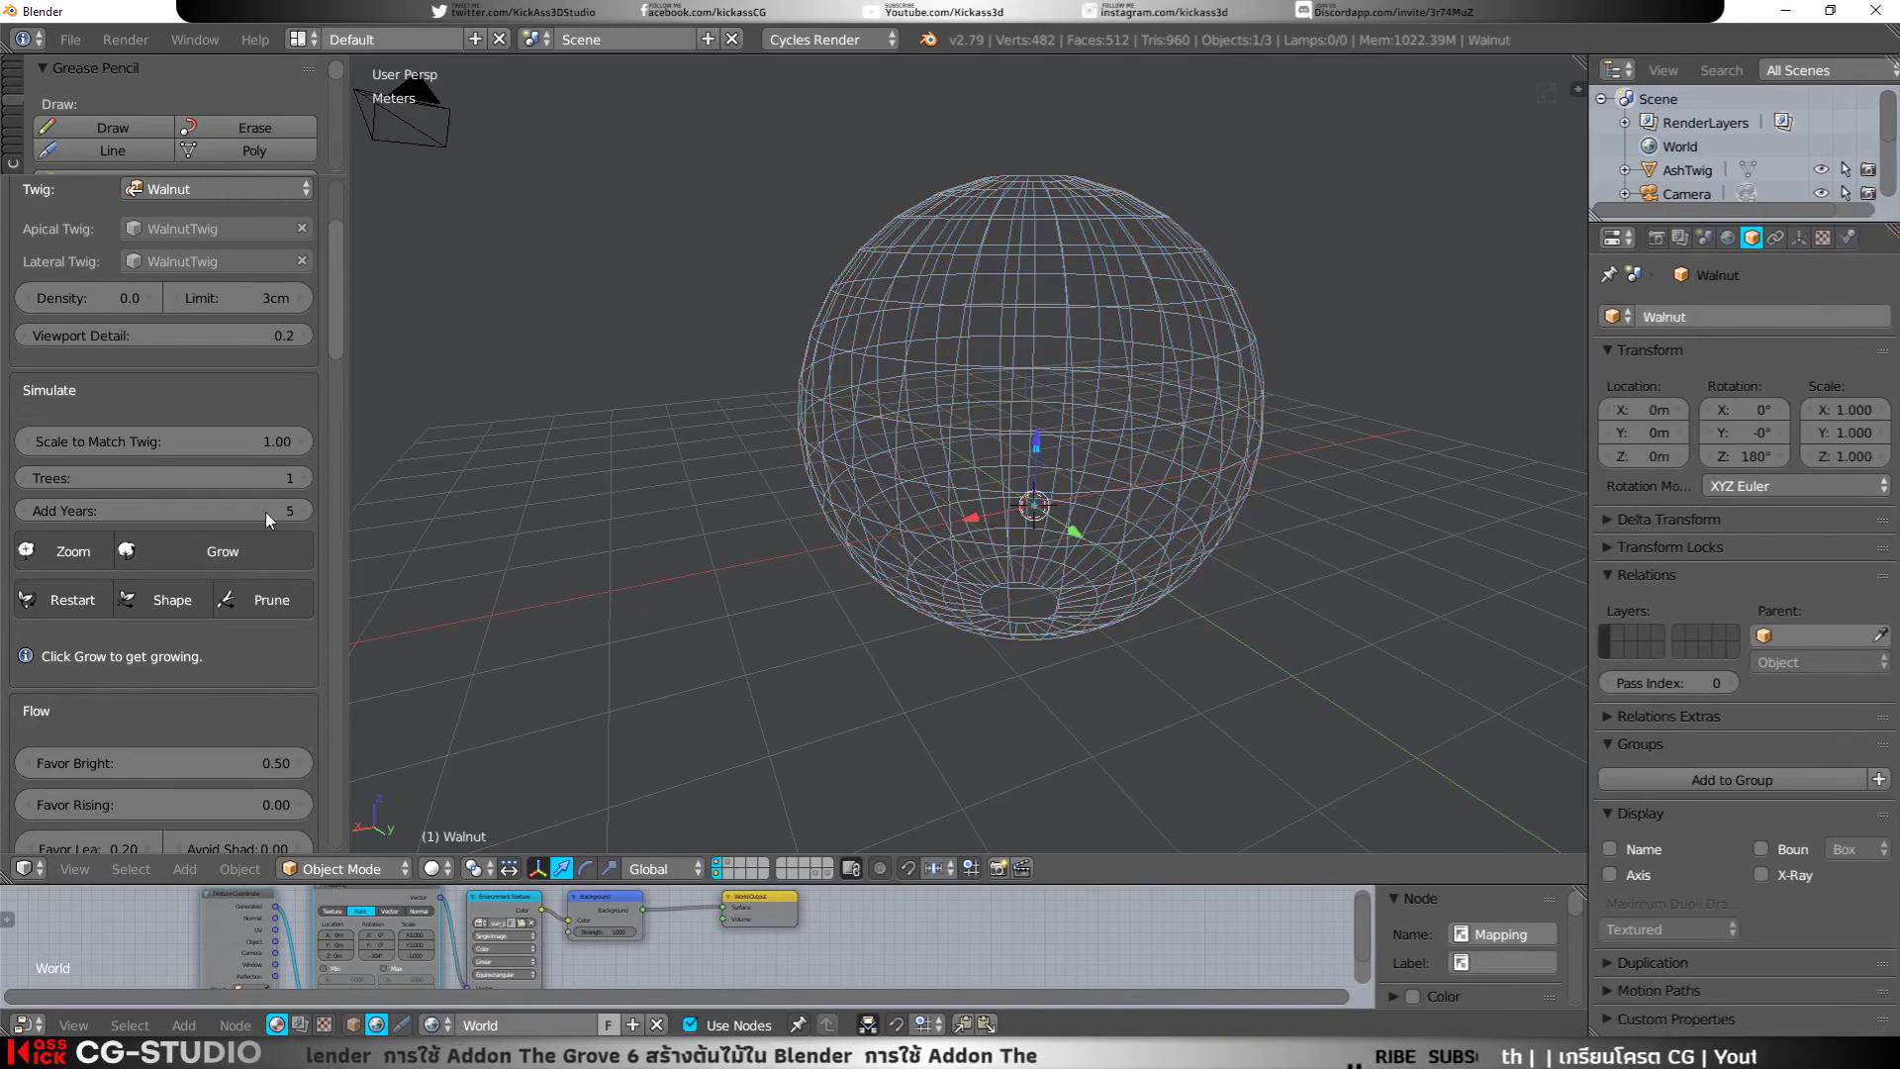
pyautogui.click(194, 544)
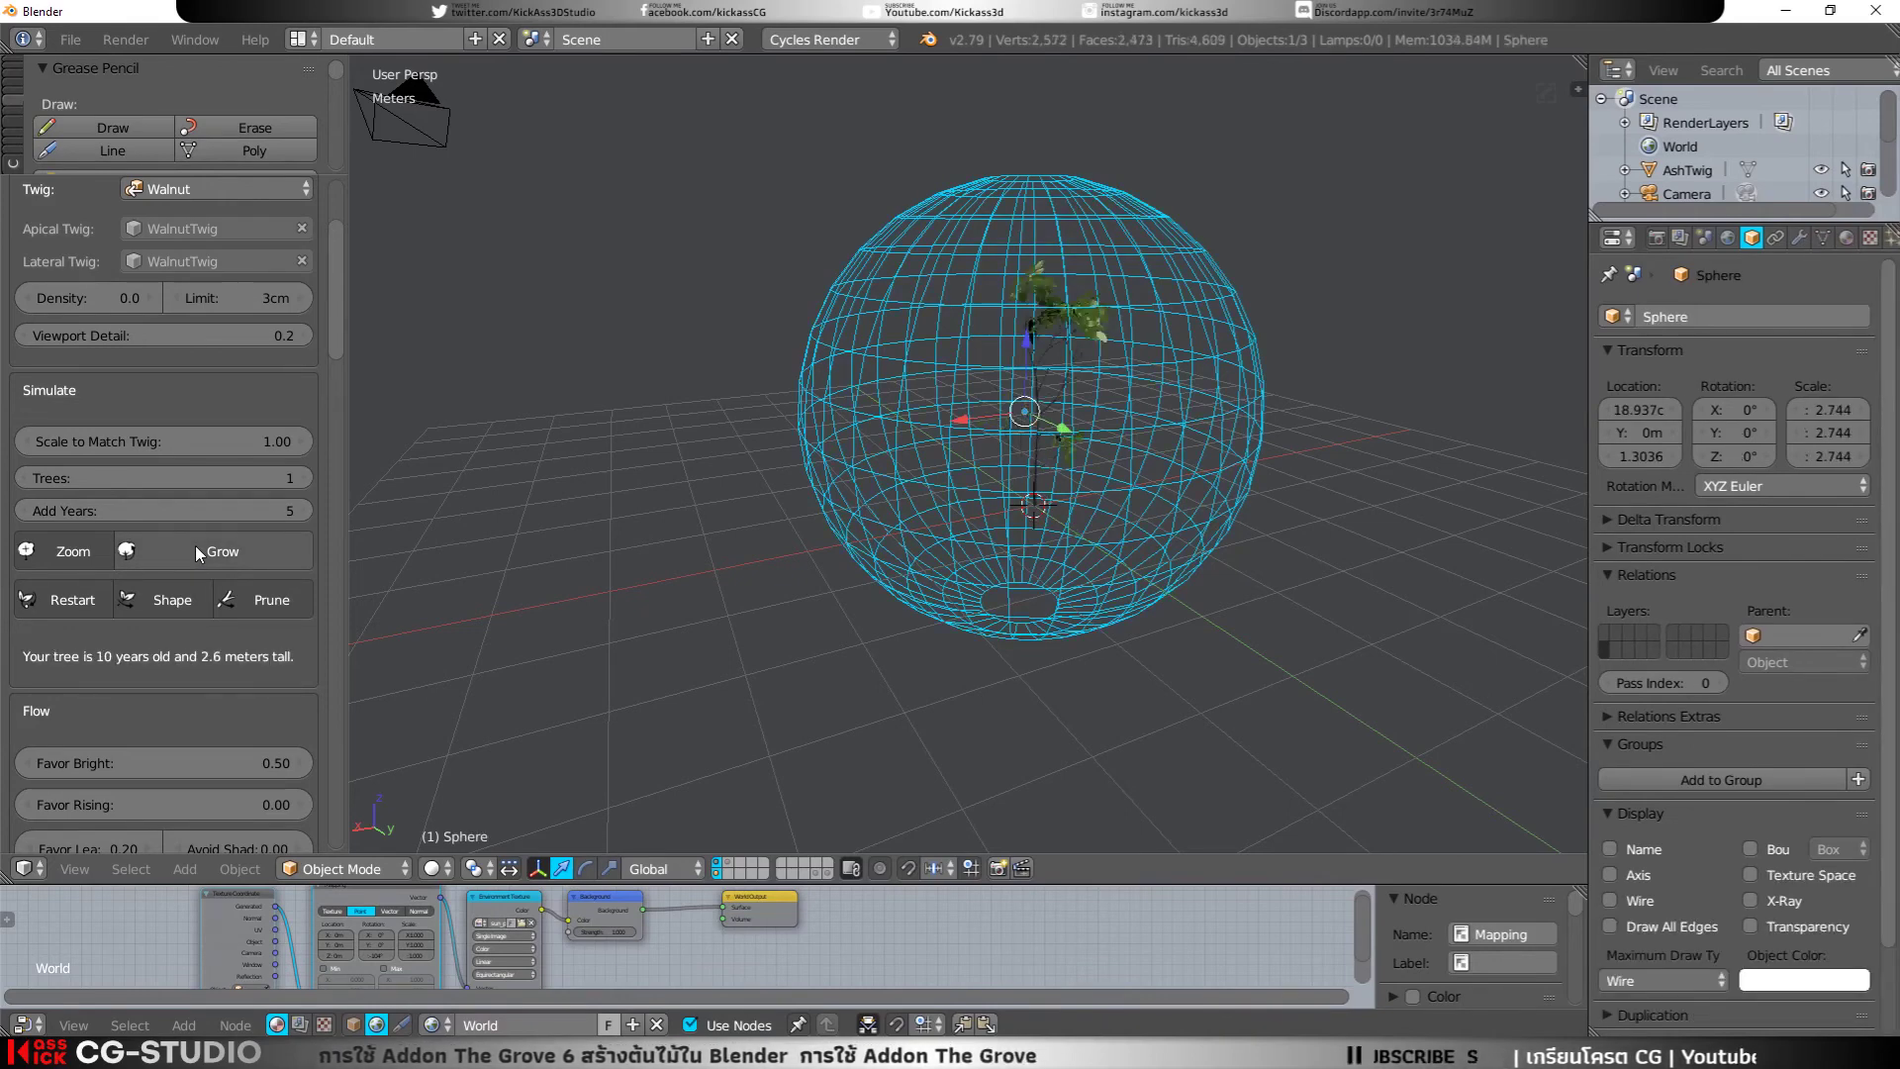
pyautogui.click(194, 544)
pyautogui.click(196, 548)
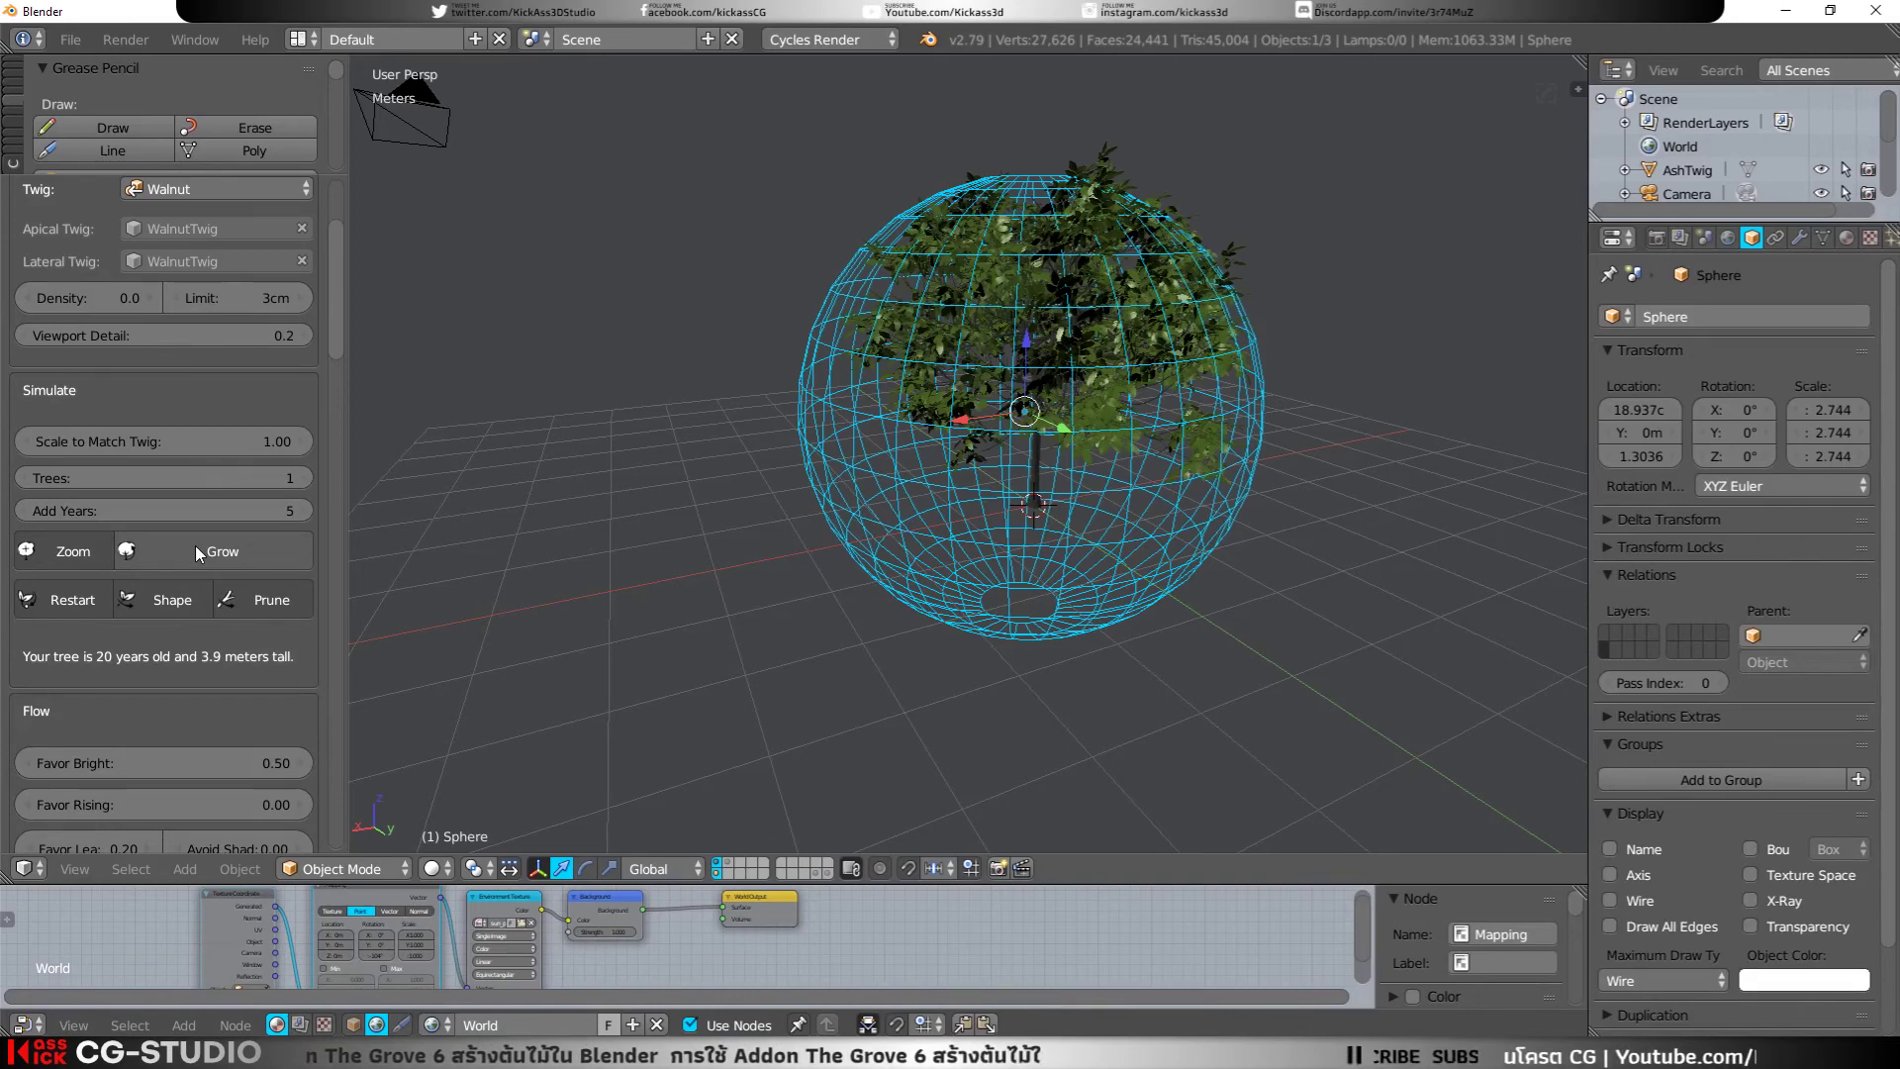
pyautogui.click(194, 544)
pyautogui.scroll(-5, 194, 544)
pyautogui.scroll(-5, 192, 544)
pyautogui.scroll(-5, 182, 538)
pyautogui.scroll(-5, 181, 532)
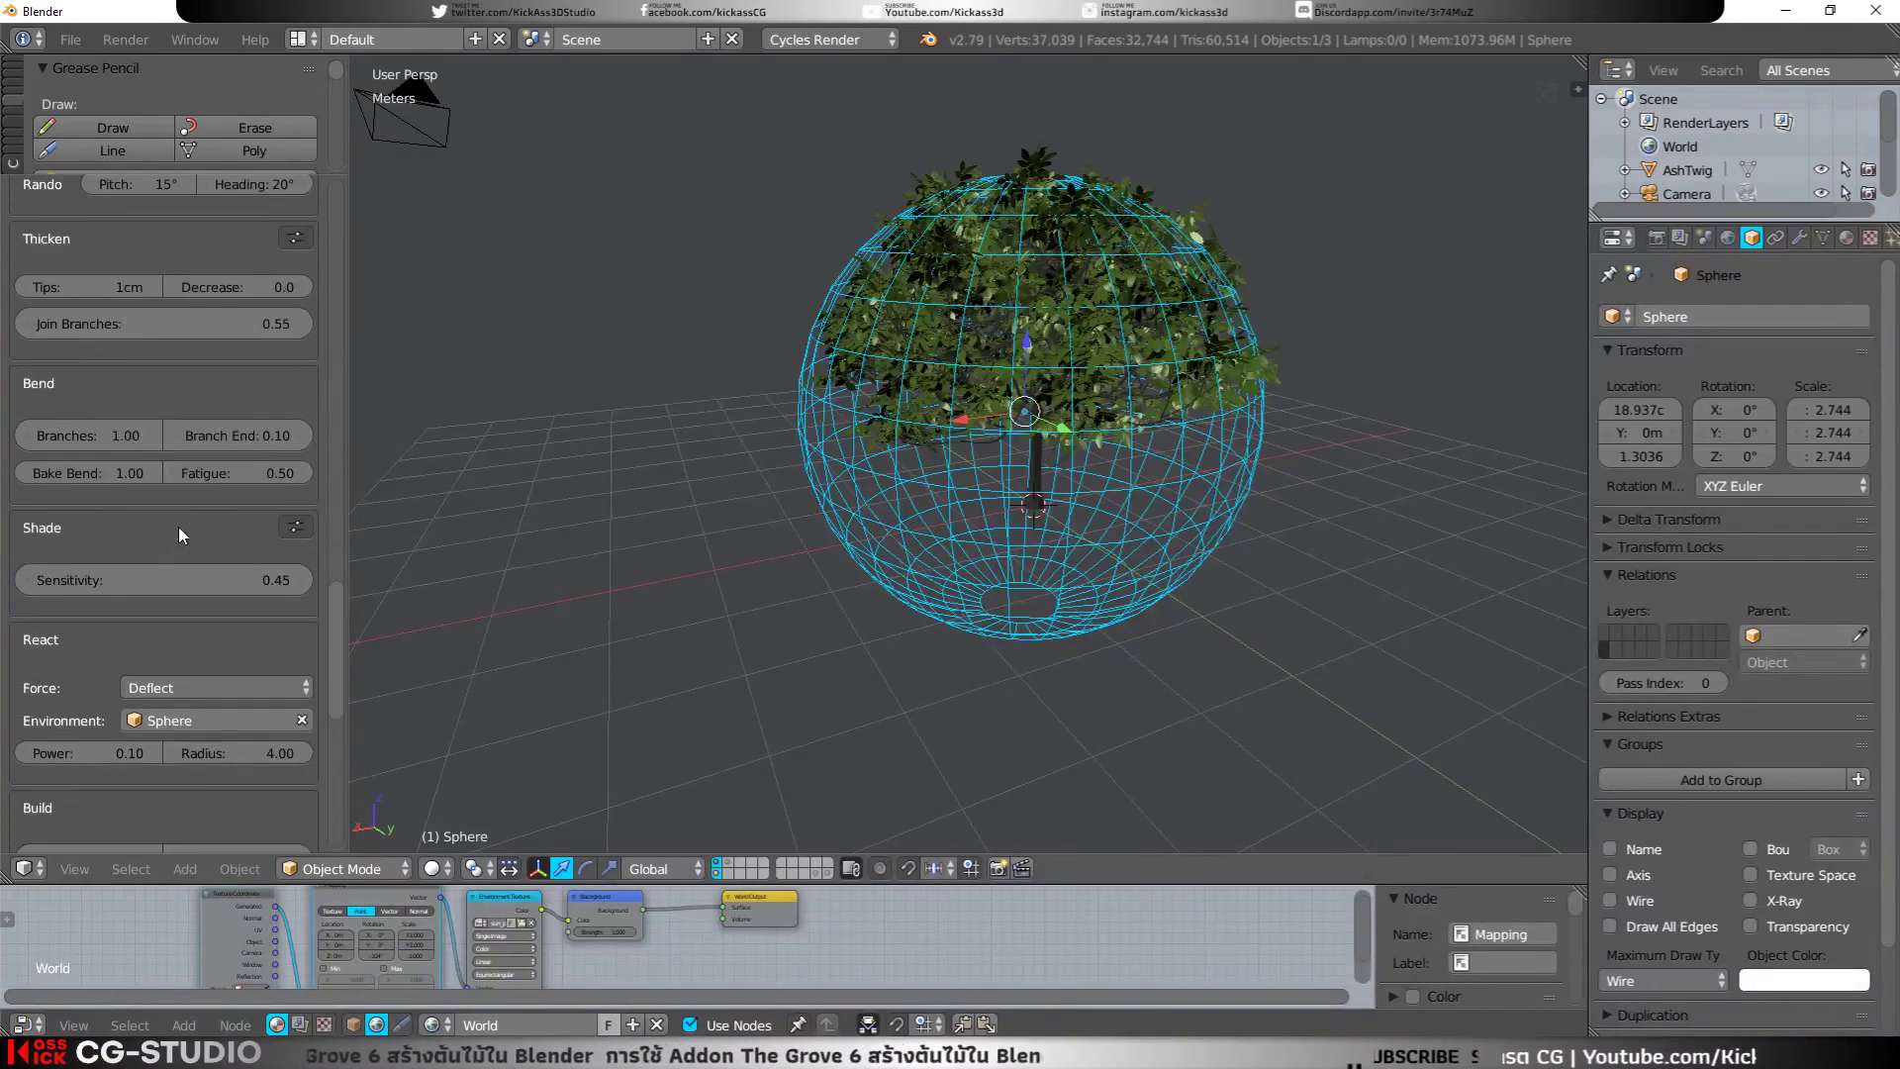
pyautogui.scroll(-5, 178, 526)
pyautogui.scroll(2, 176, 524)
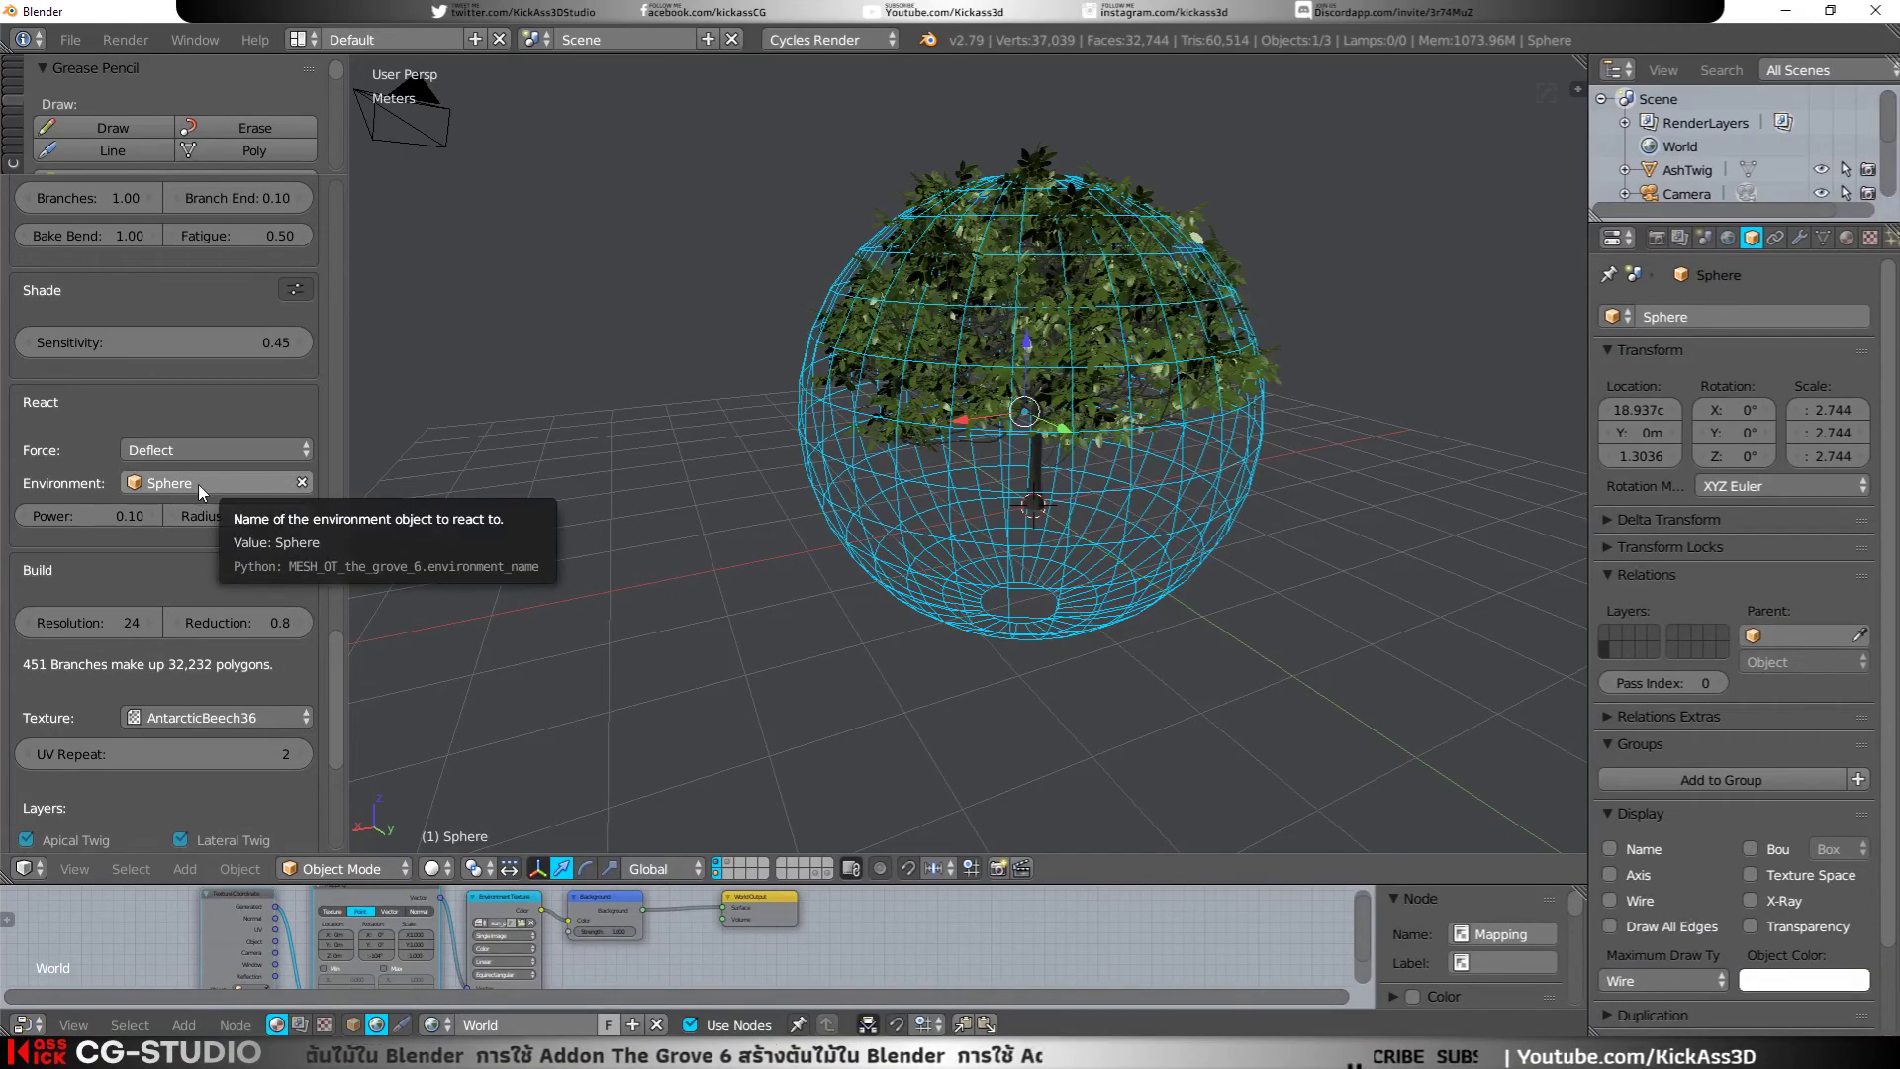
# Step: Reassign Sphere as the Environment object, then delete the Sphere from the scene
pyautogui.scroll(-1, 198, 484)
pyautogui.scroll(1, 203, 491)
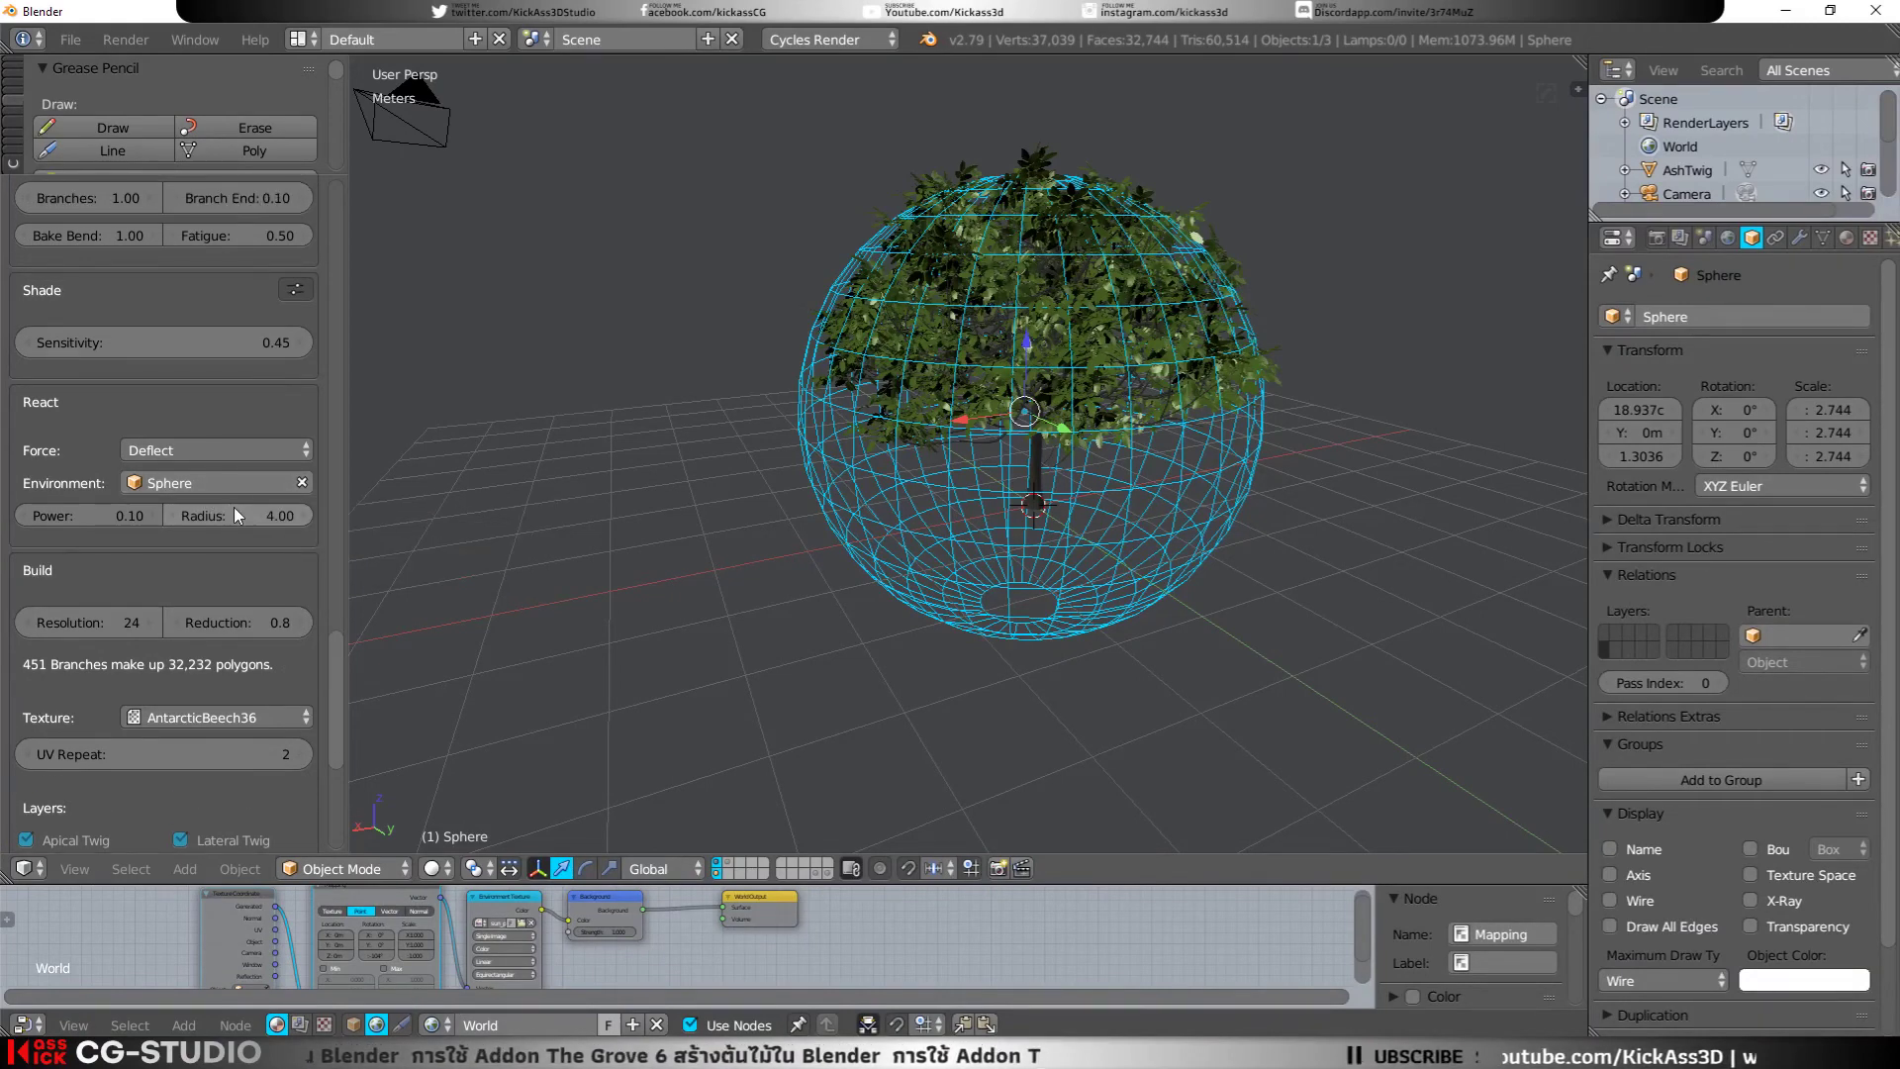
pyautogui.click(302, 483)
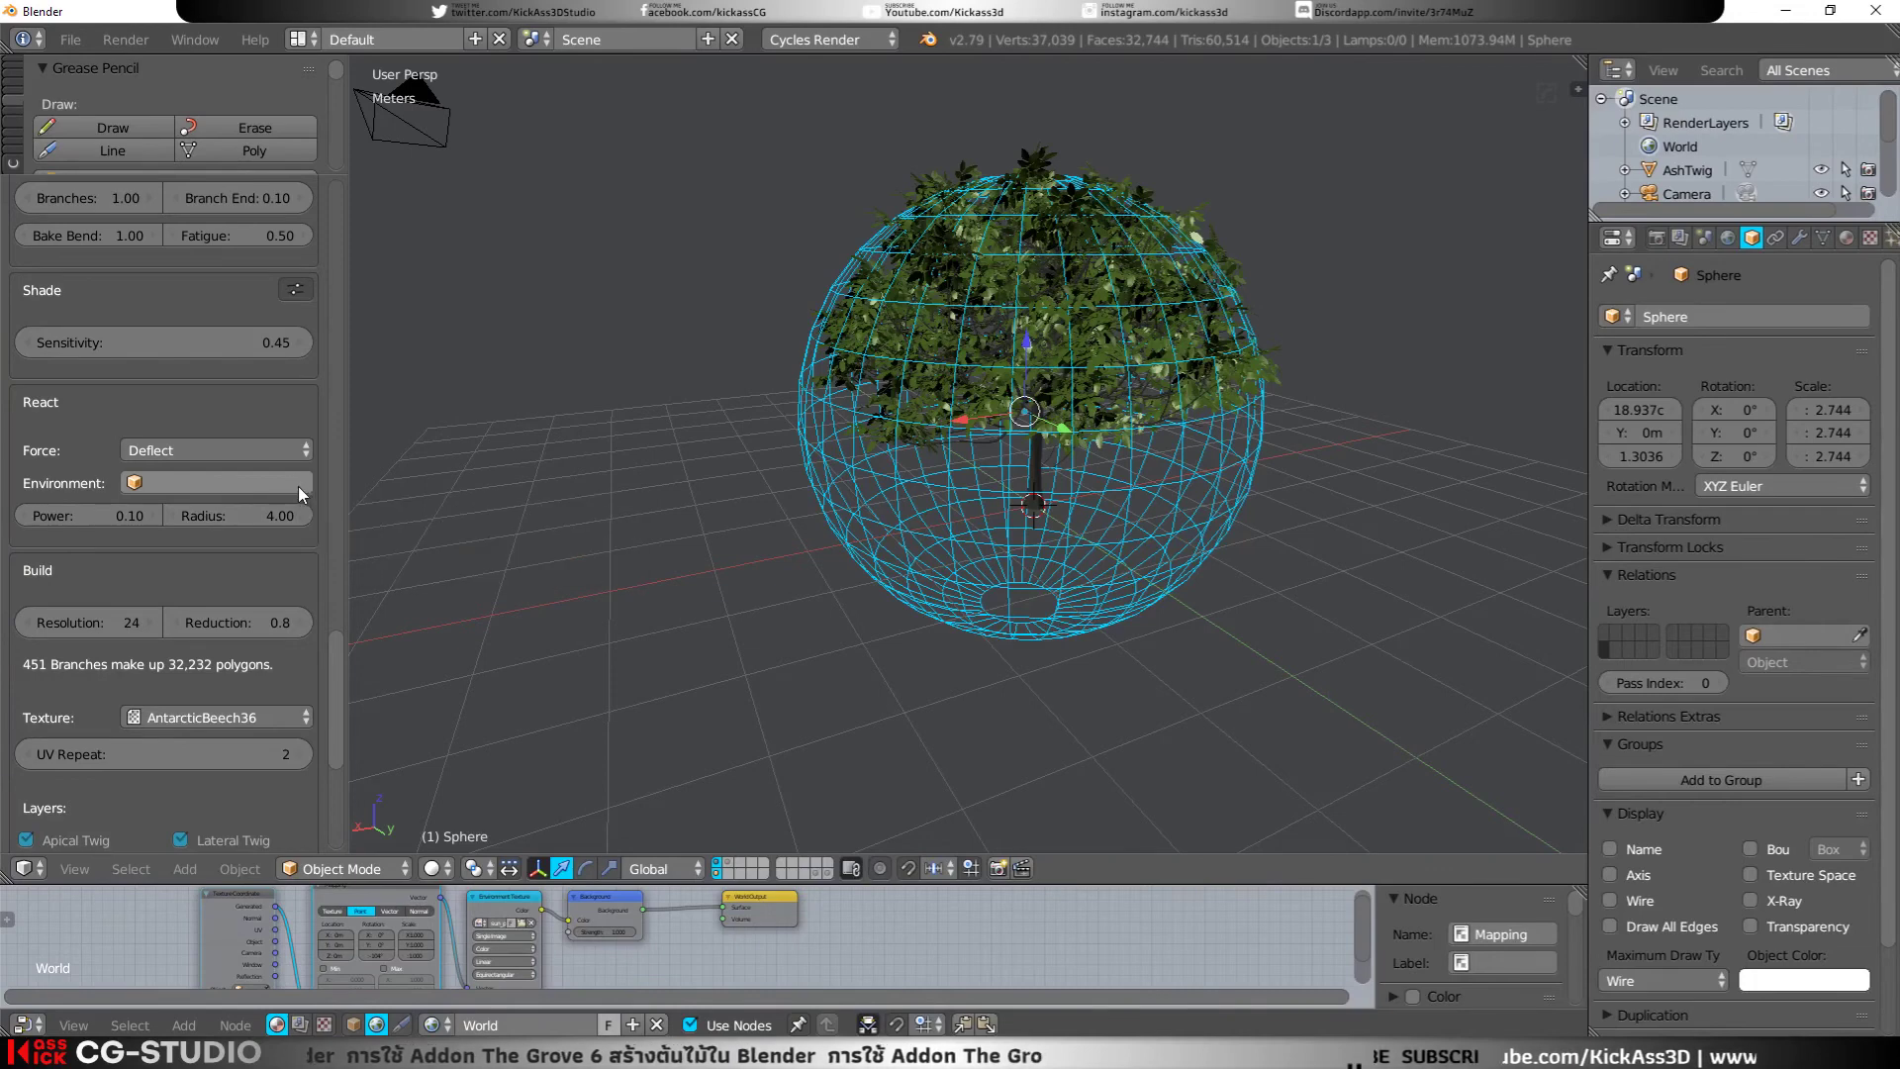
pyautogui.click(145, 483)
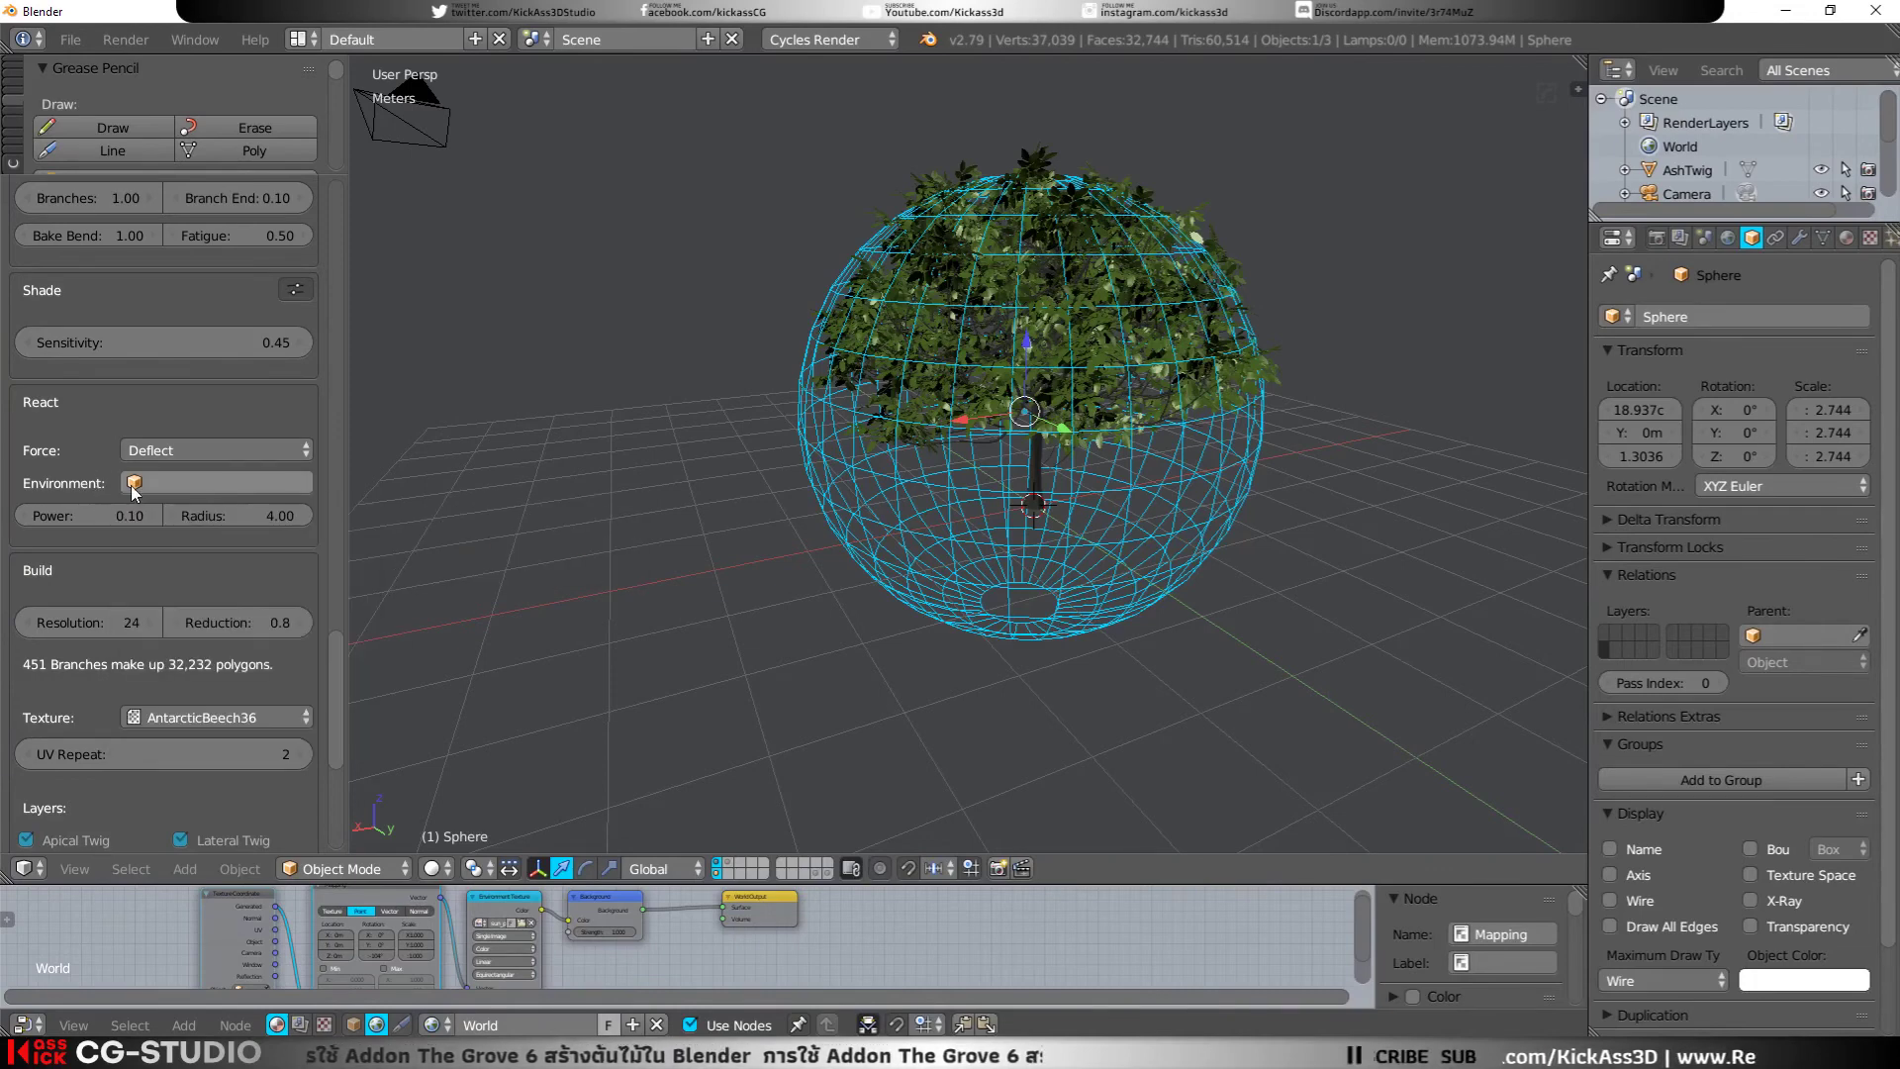
pyautogui.click(134, 483)
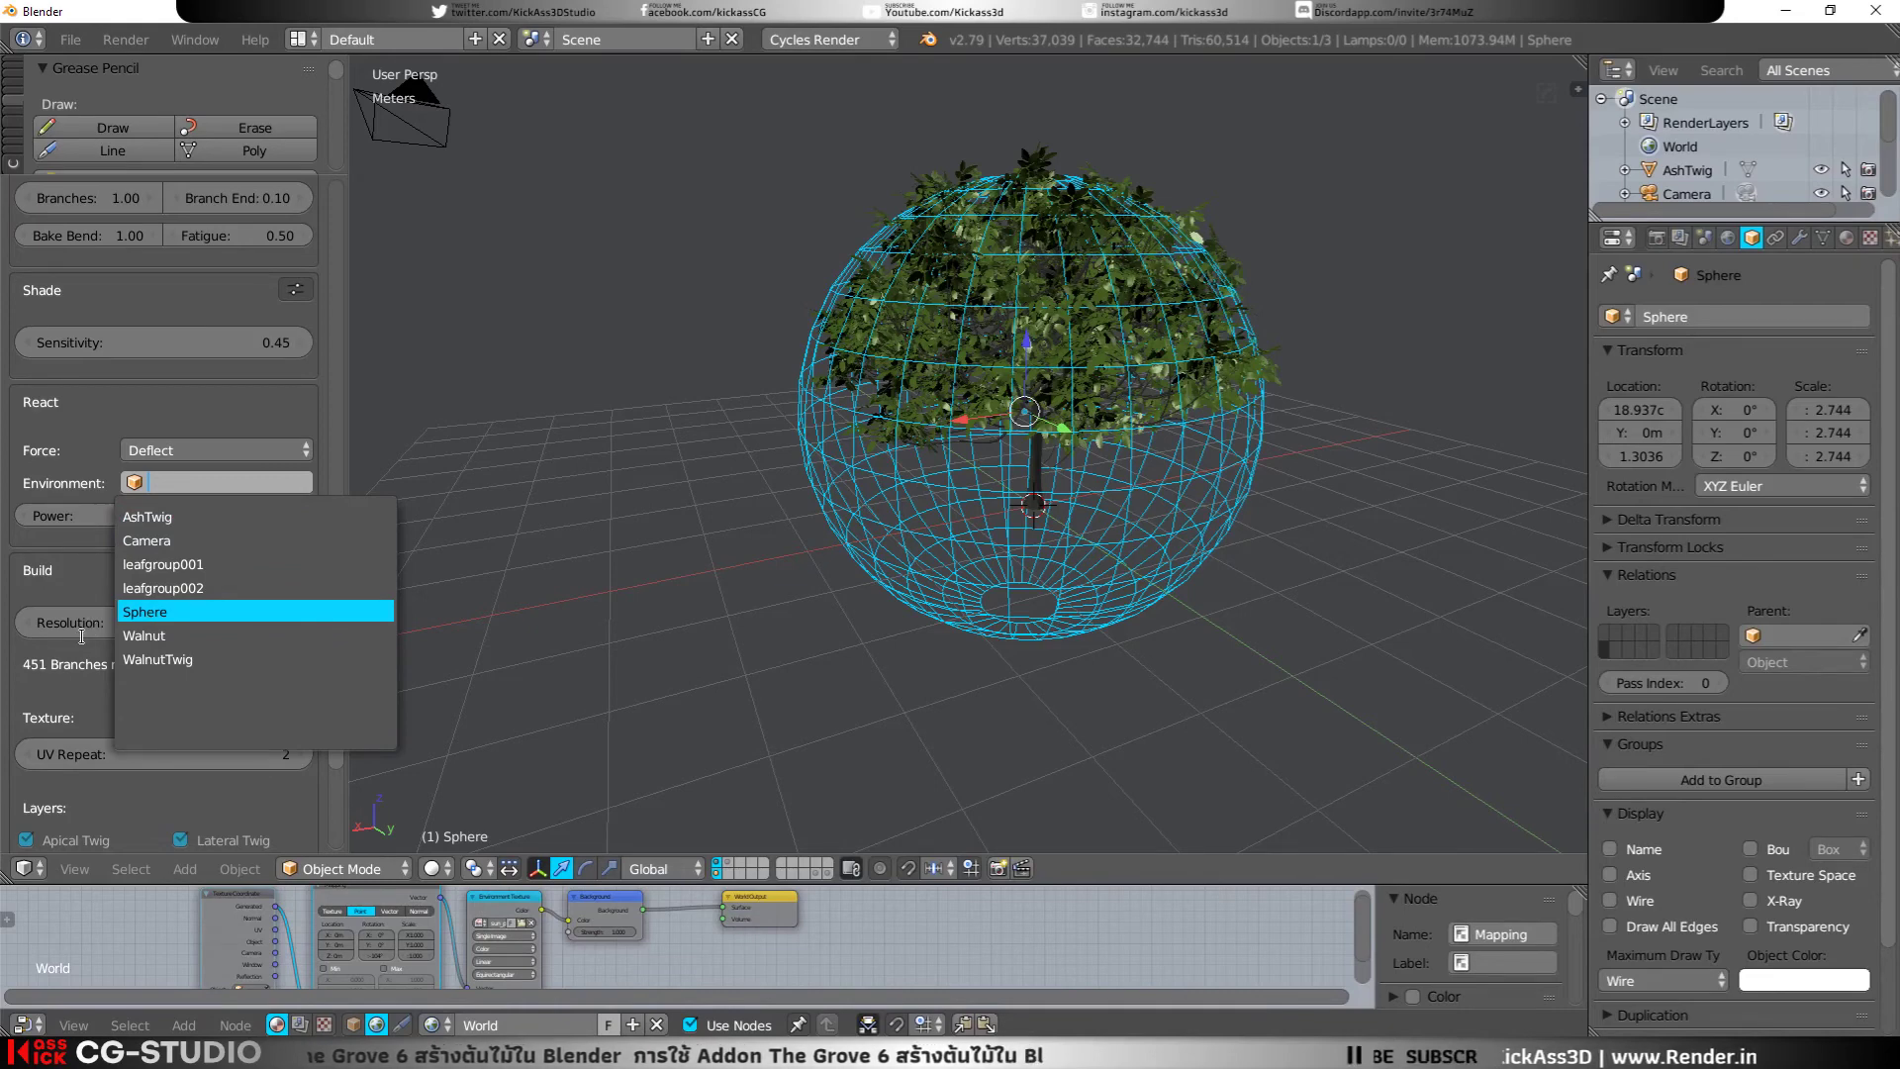
pyautogui.click(139, 610)
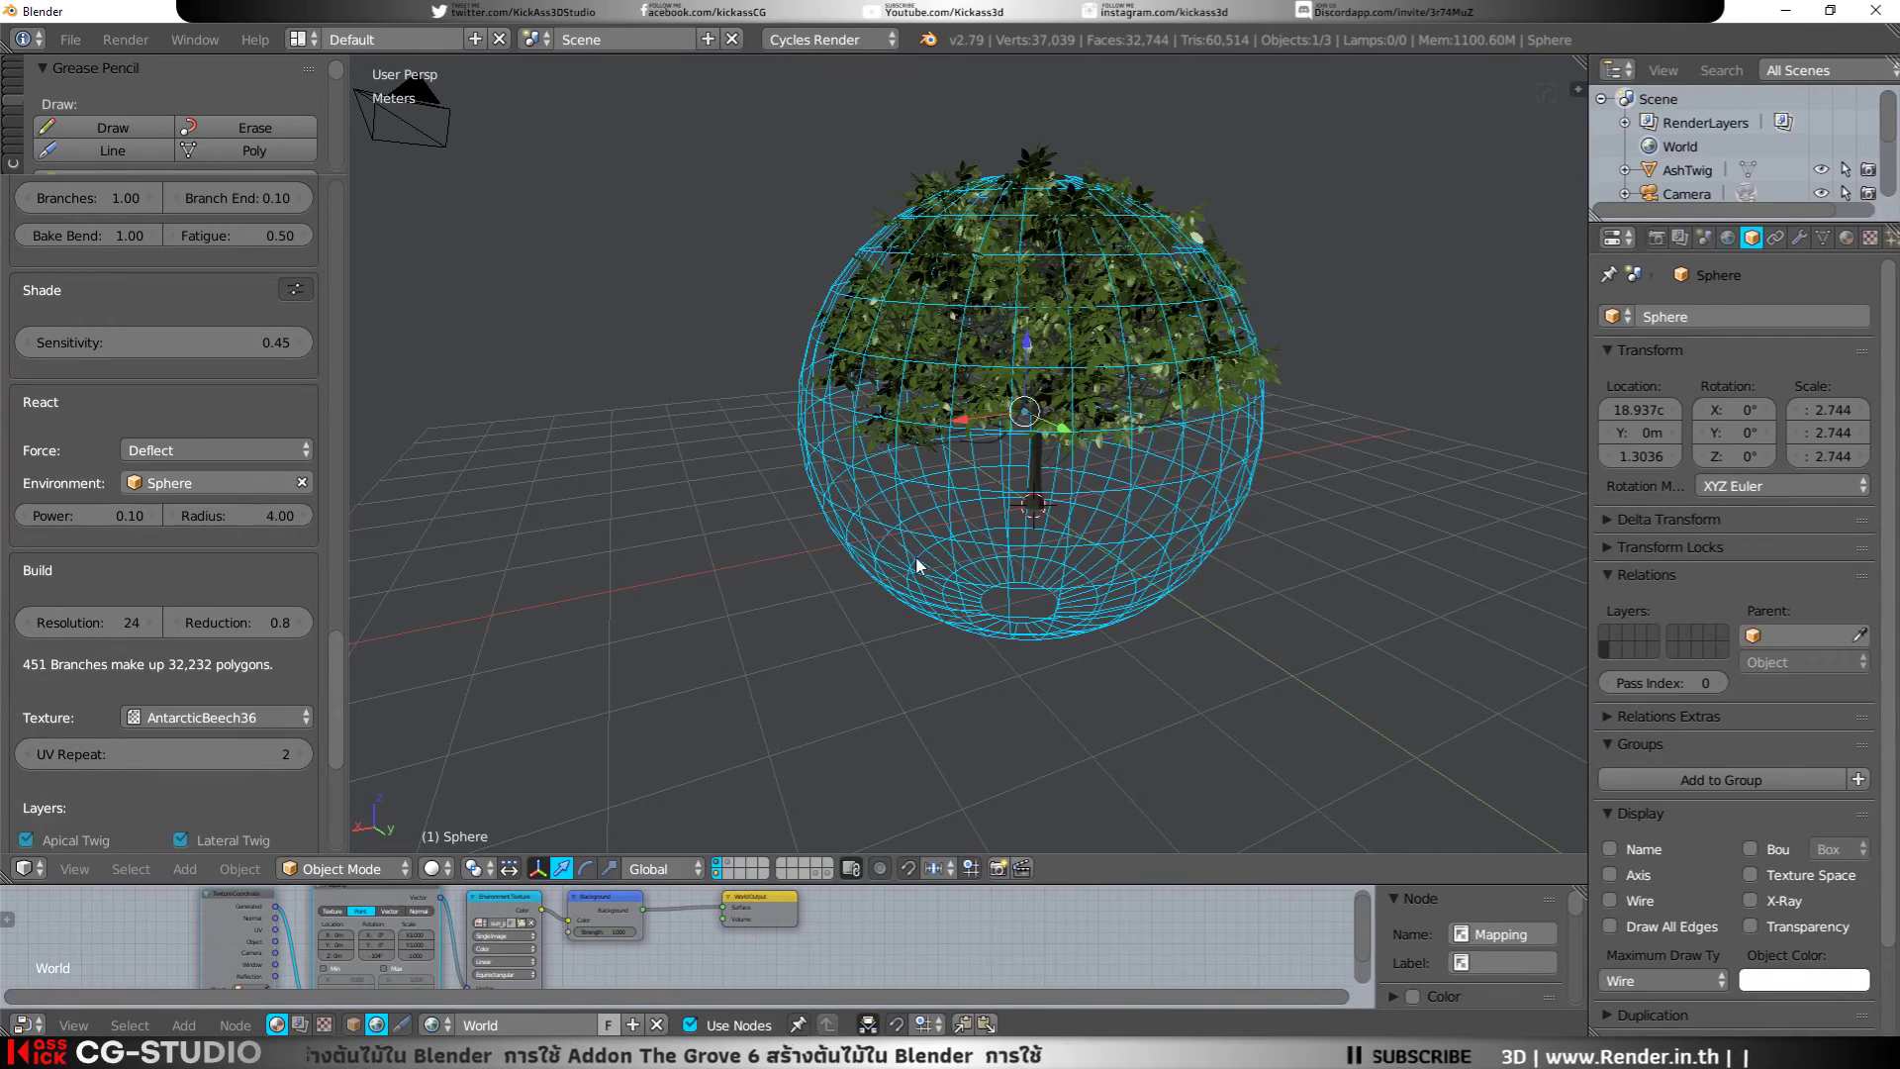
pyautogui.press('x')
pyautogui.click(916, 556)
# Step: Replace the old walnut with a freshly added Grove tree
pyautogui.rightClick(1037, 507)
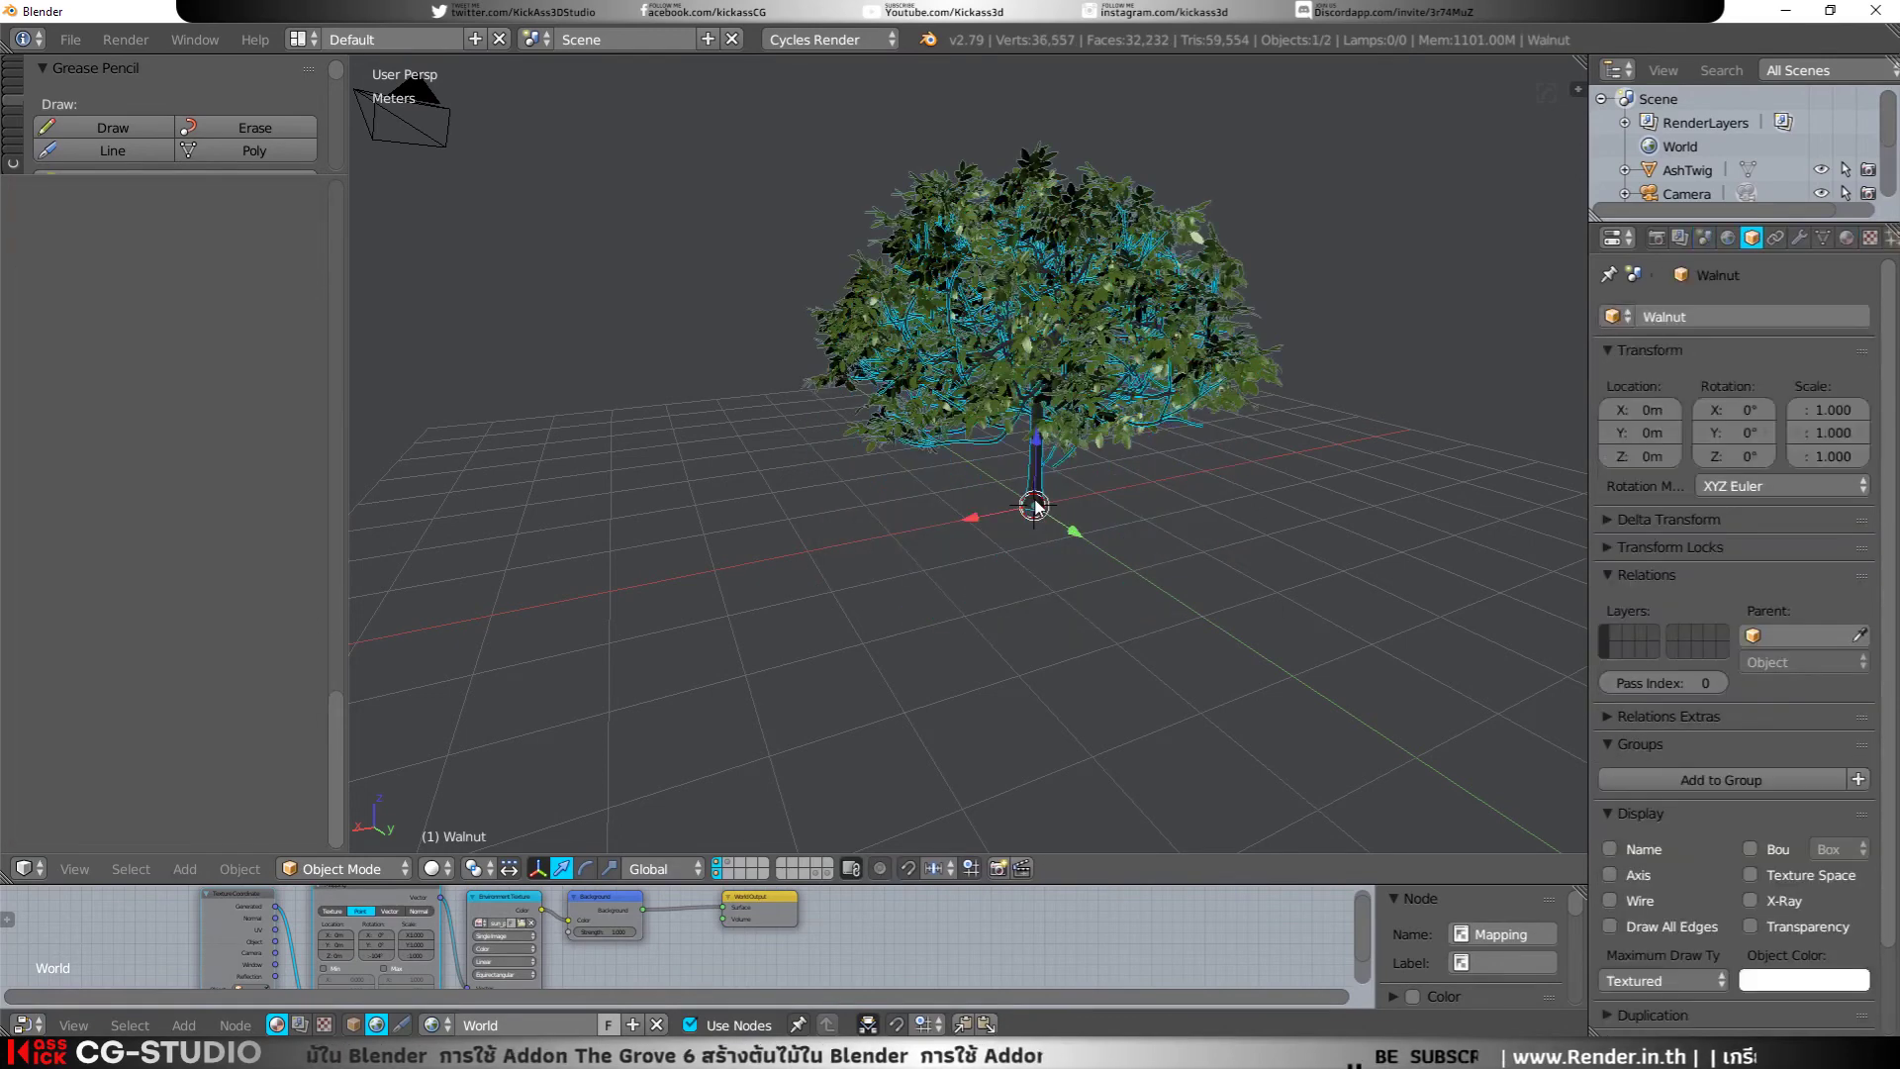
pyautogui.press('x')
pyautogui.click(984, 461)
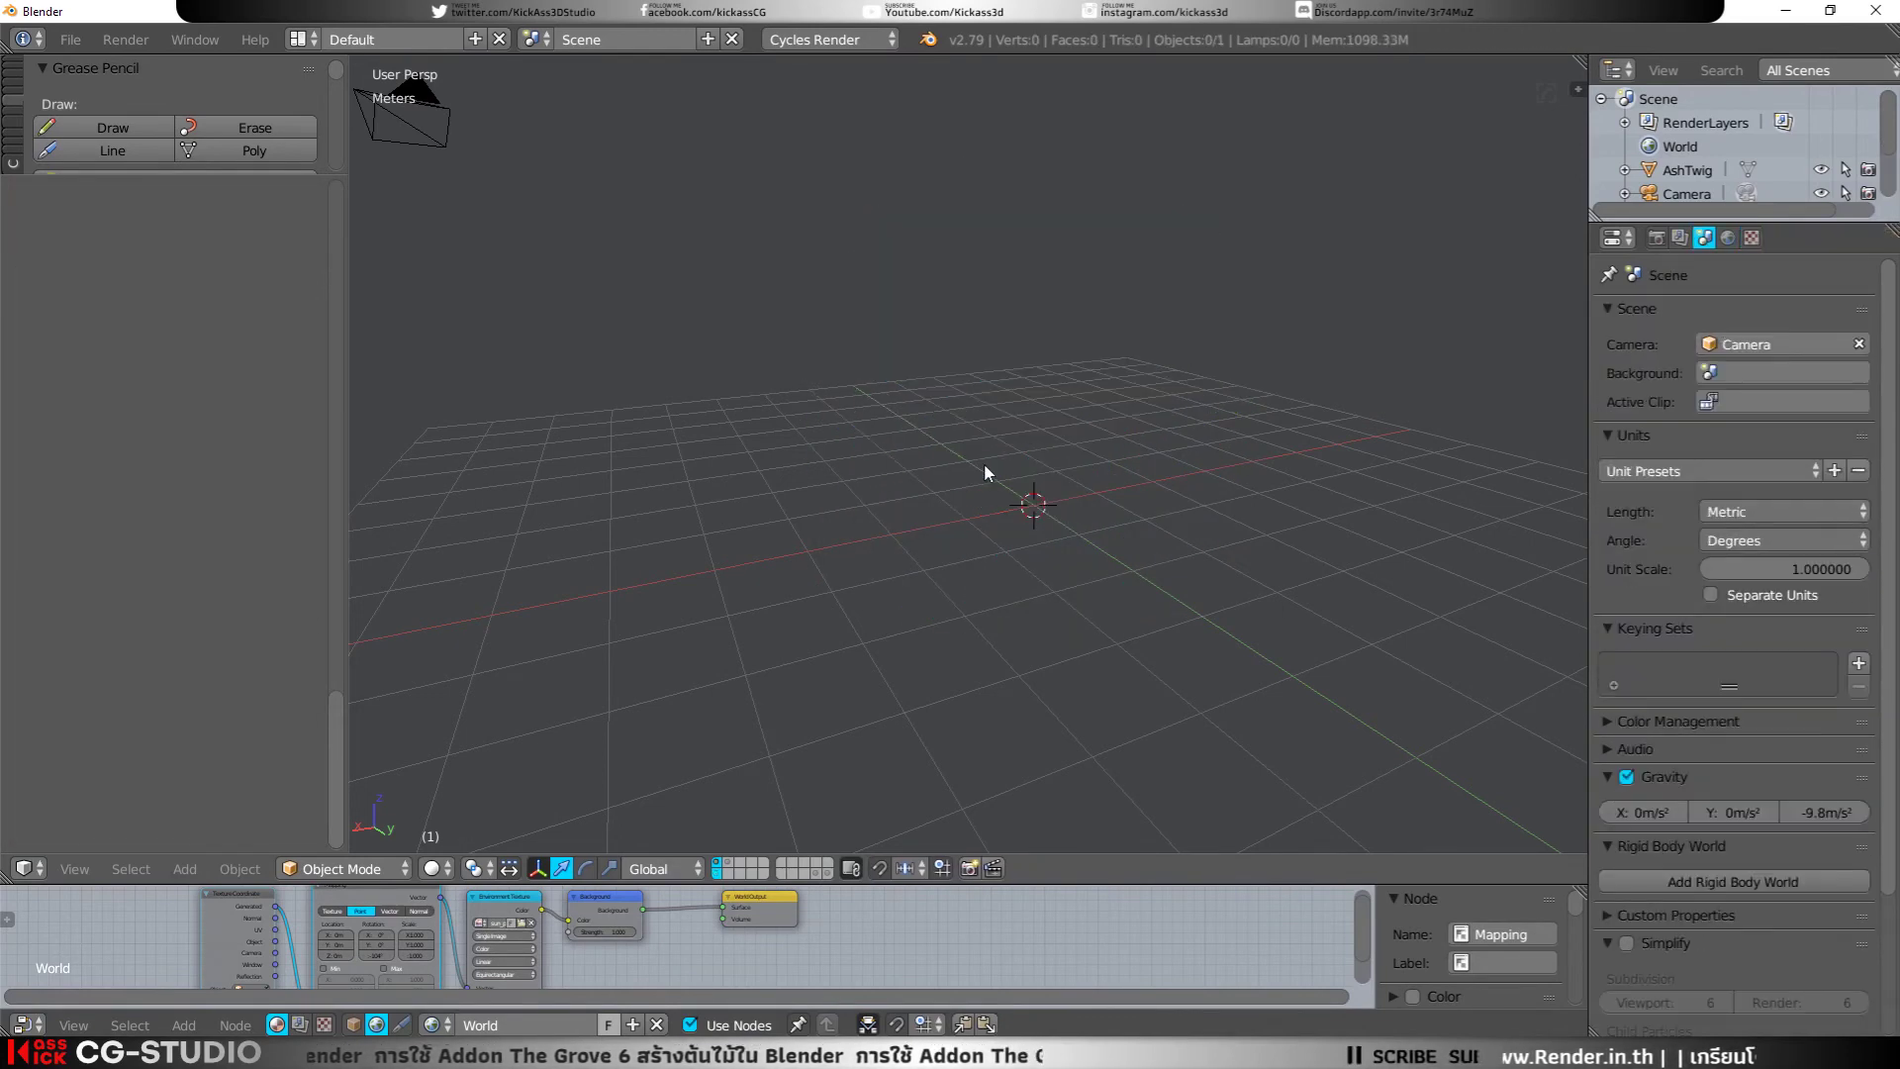
pyautogui.hotkey('shift', 'a')
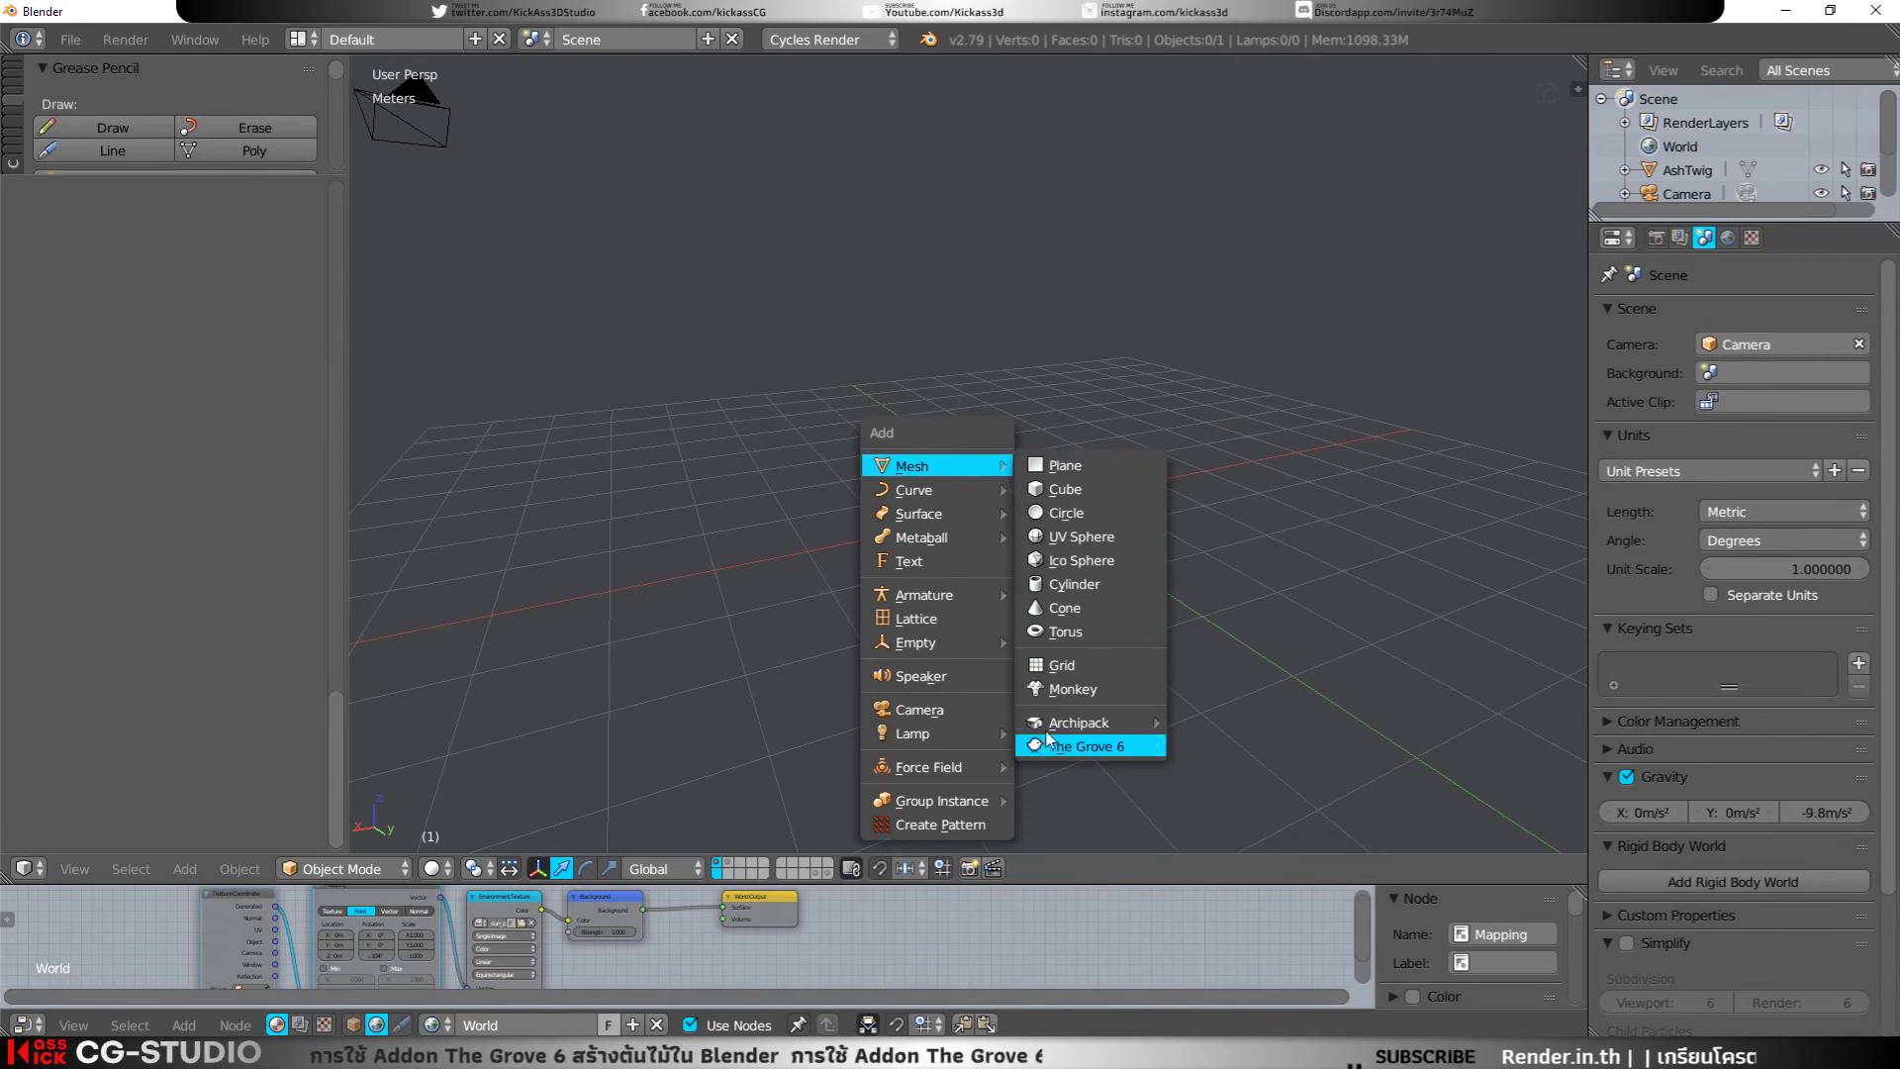
pyautogui.click(1049, 746)
pyautogui.scroll(3, 184, 478)
pyautogui.scroll(4, 184, 478)
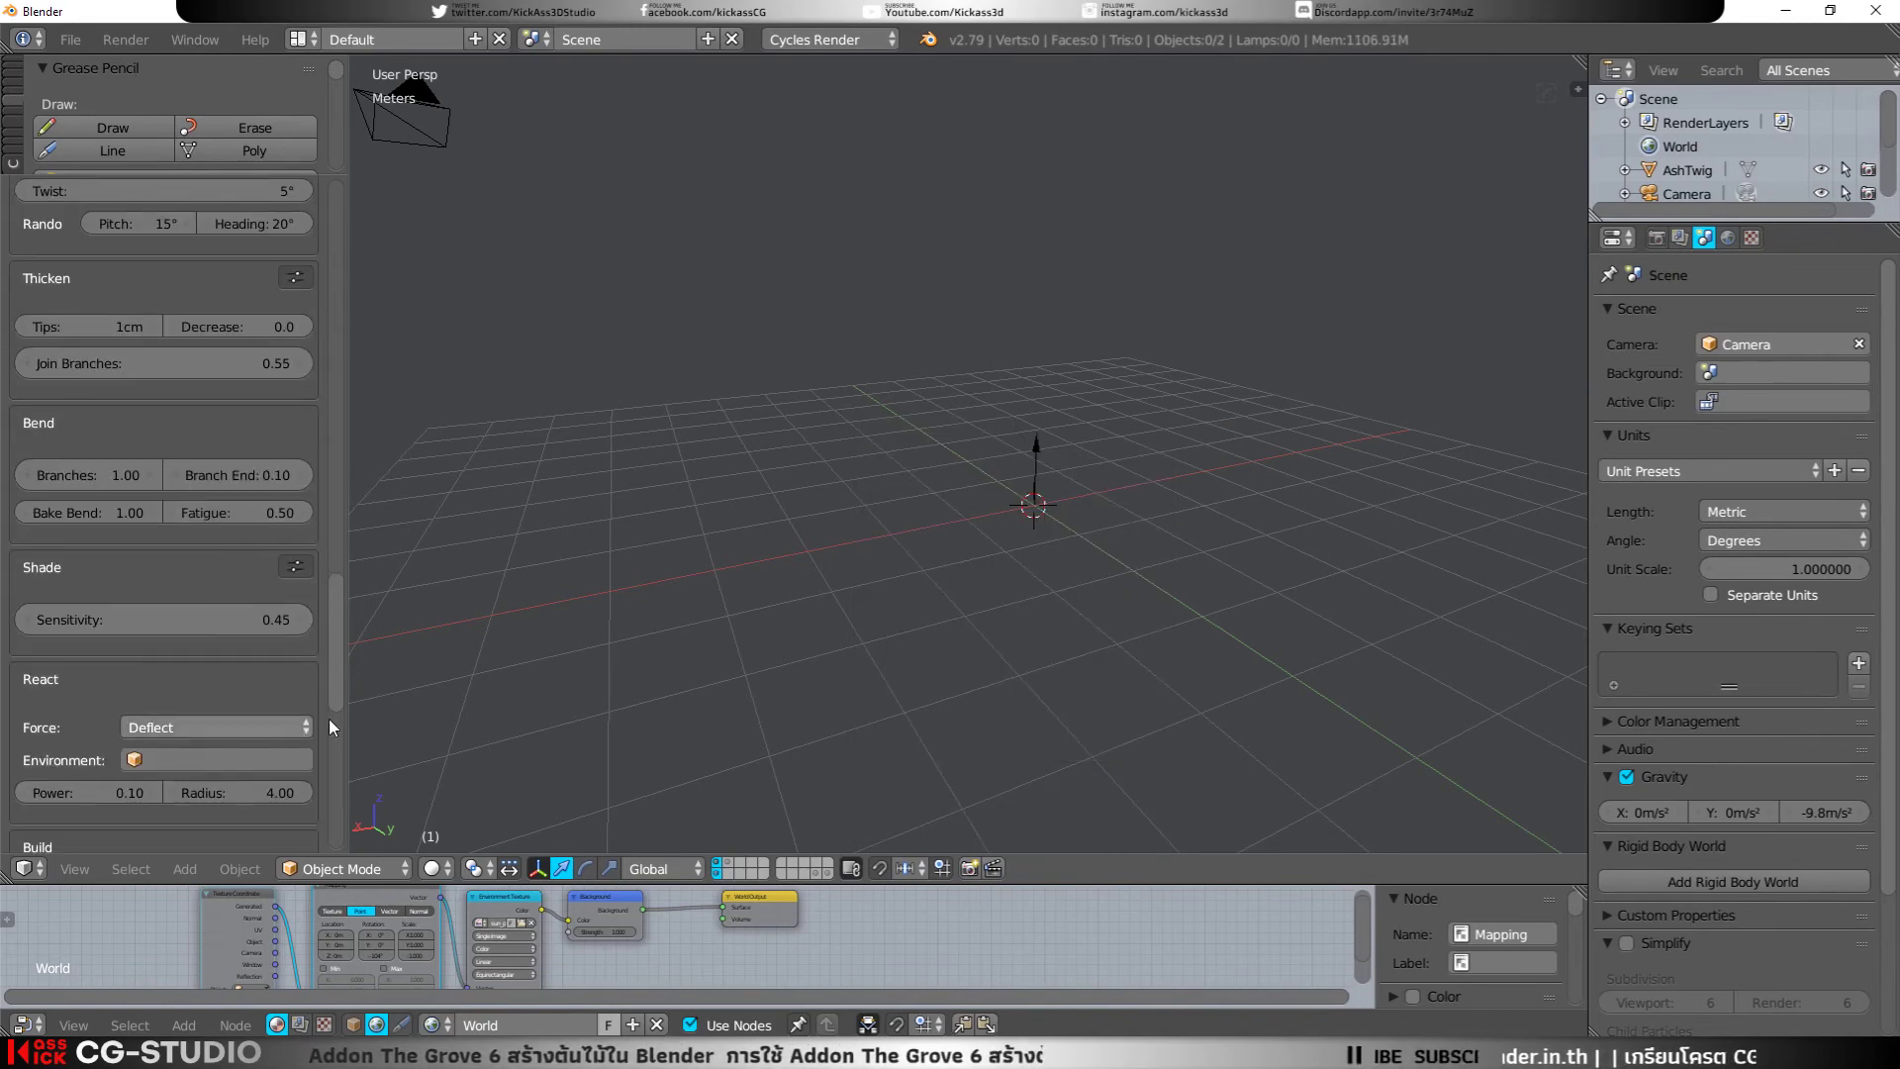
# Step: Set the reaction force to none and grow the tree to 20 years, 5.8 m tall
pyautogui.click(301, 727)
pyautogui.click(179, 542)
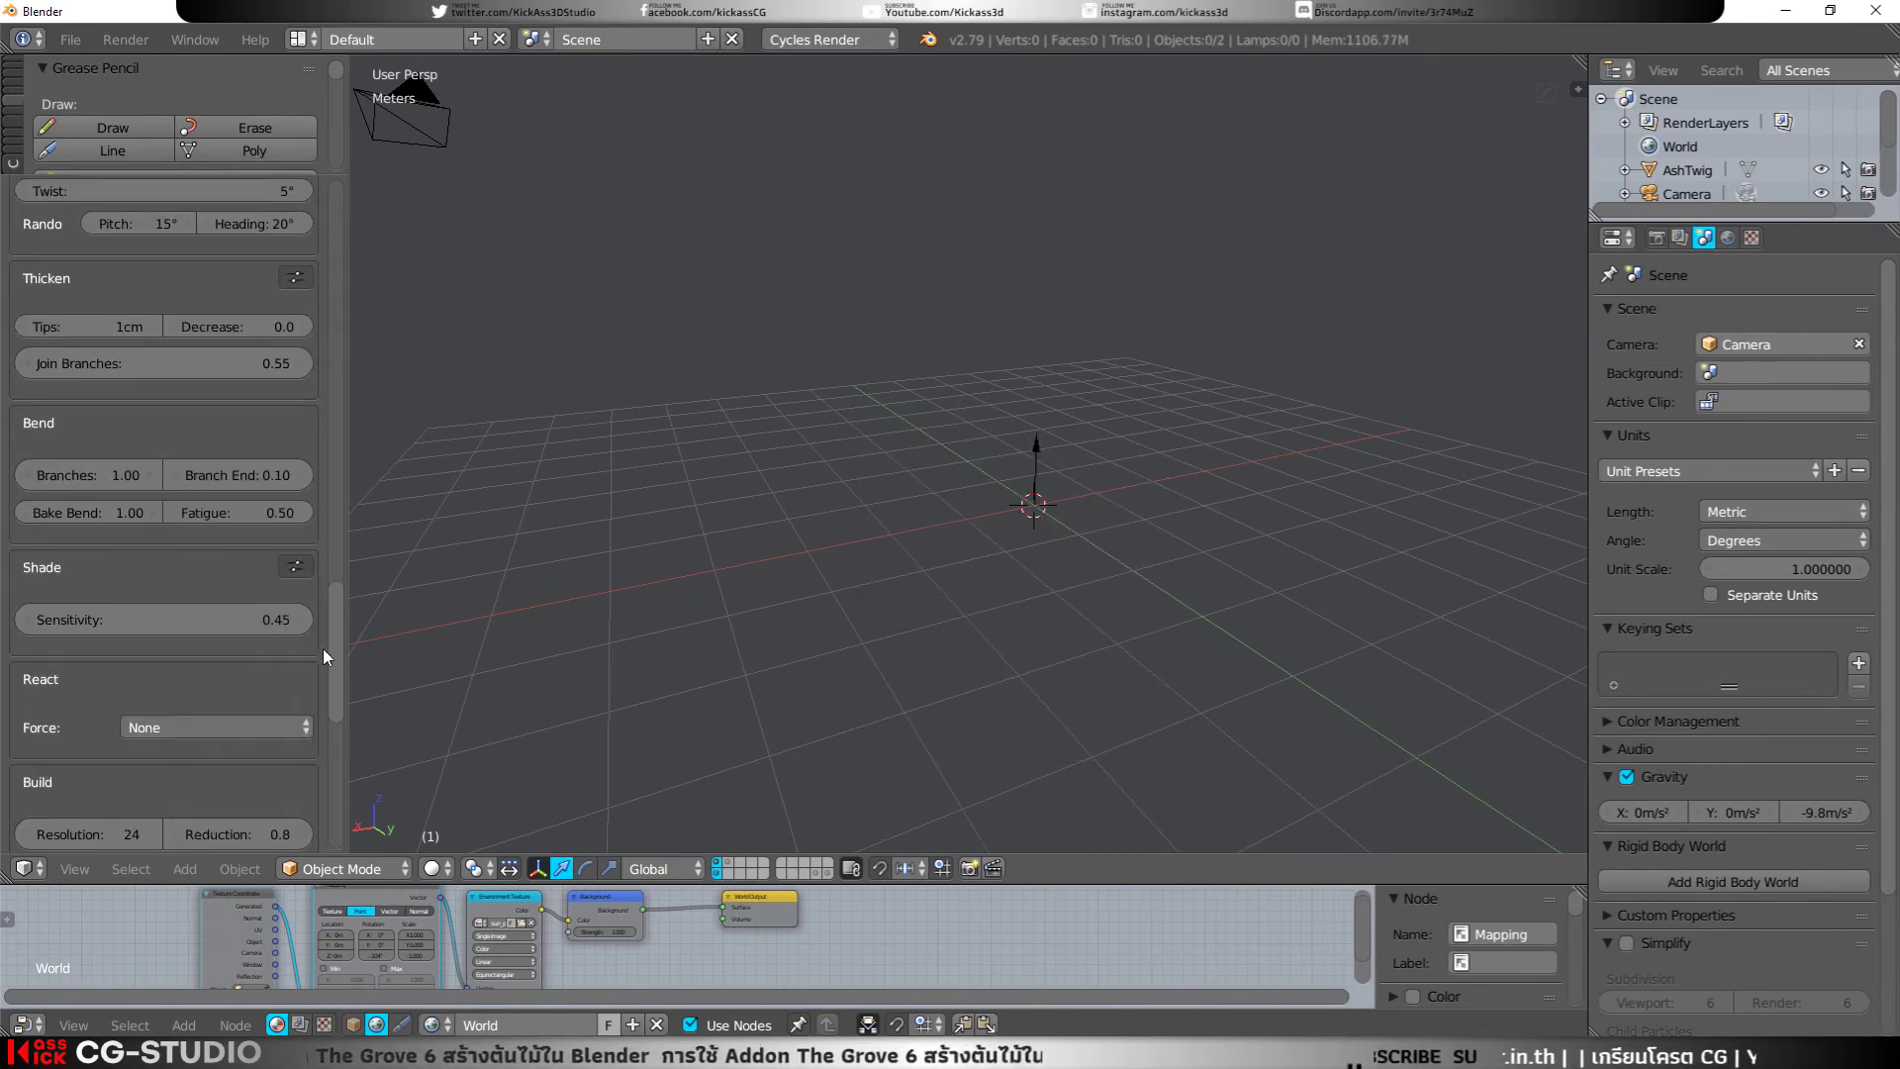
pyautogui.scroll(7, 322, 554)
pyautogui.scroll(5, 339, 366)
pyautogui.scroll(5, 325, 307)
pyautogui.scroll(3, 194, 432)
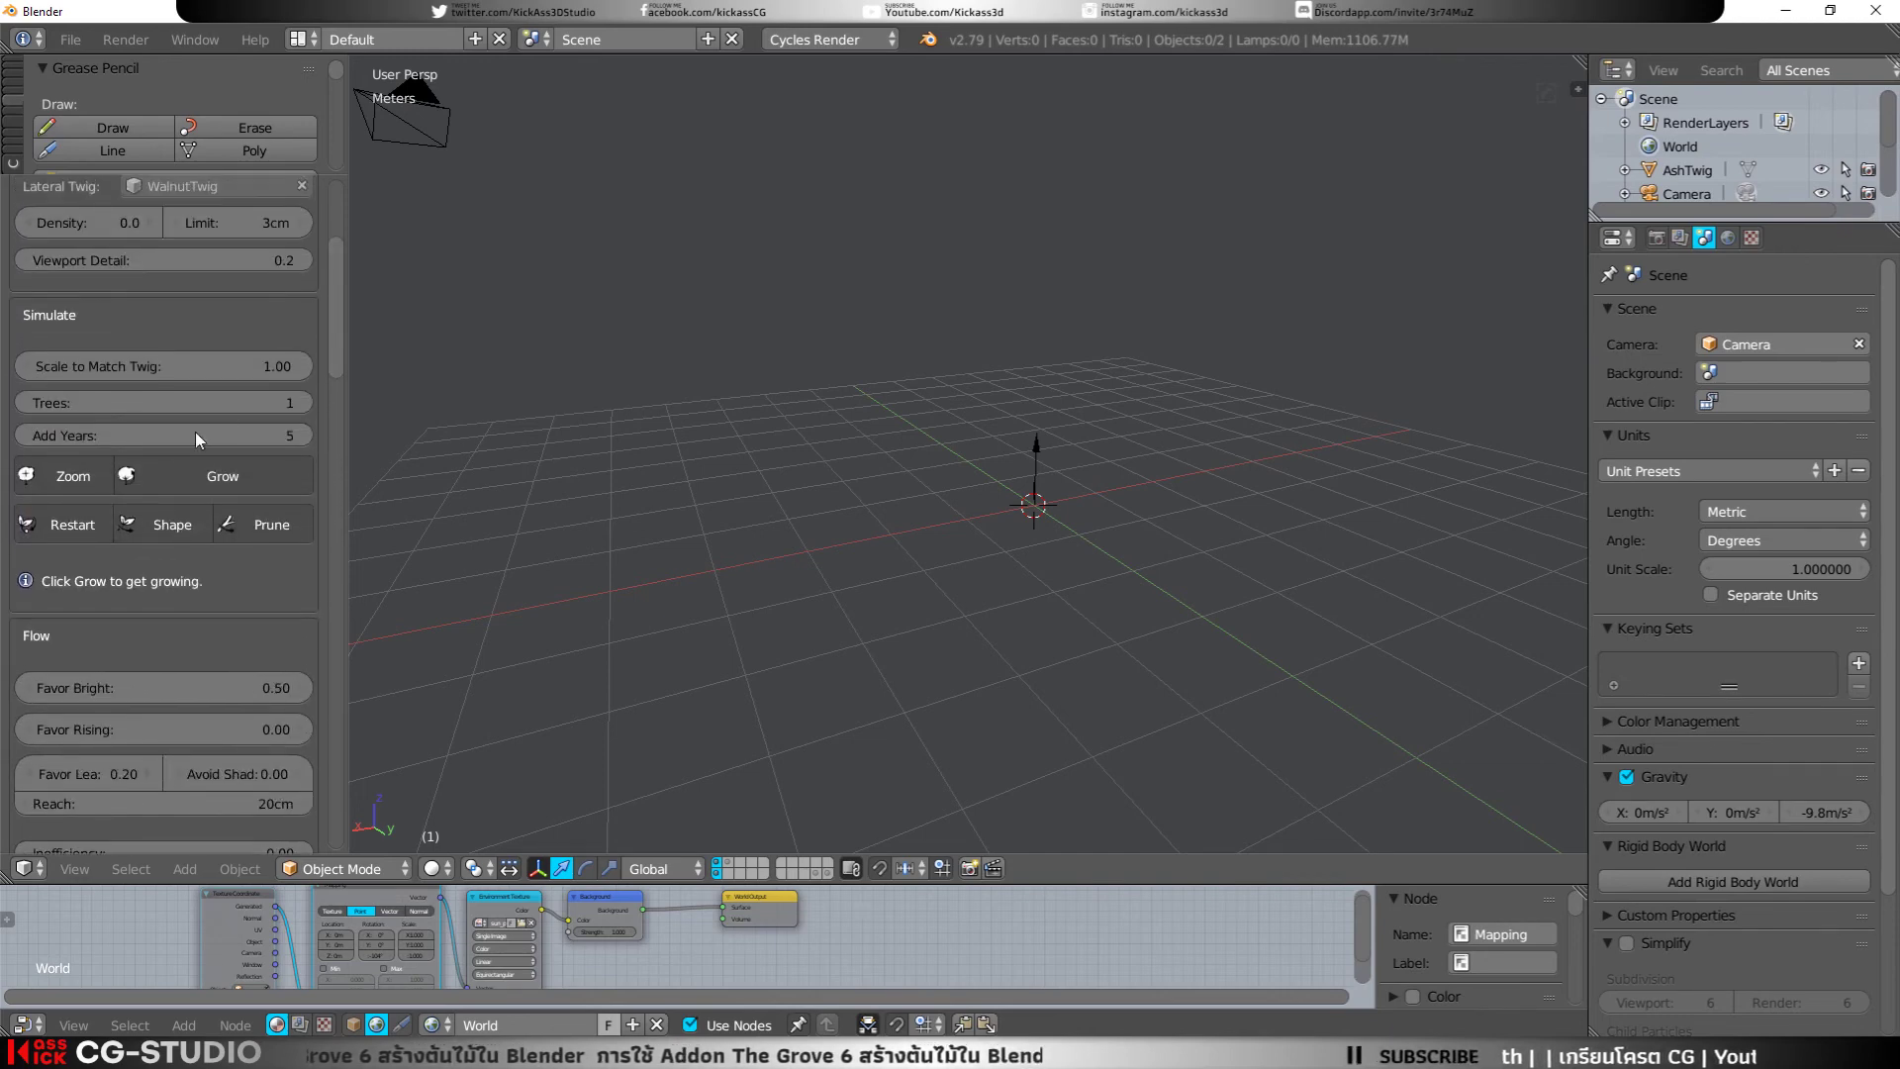
pyautogui.click(168, 483)
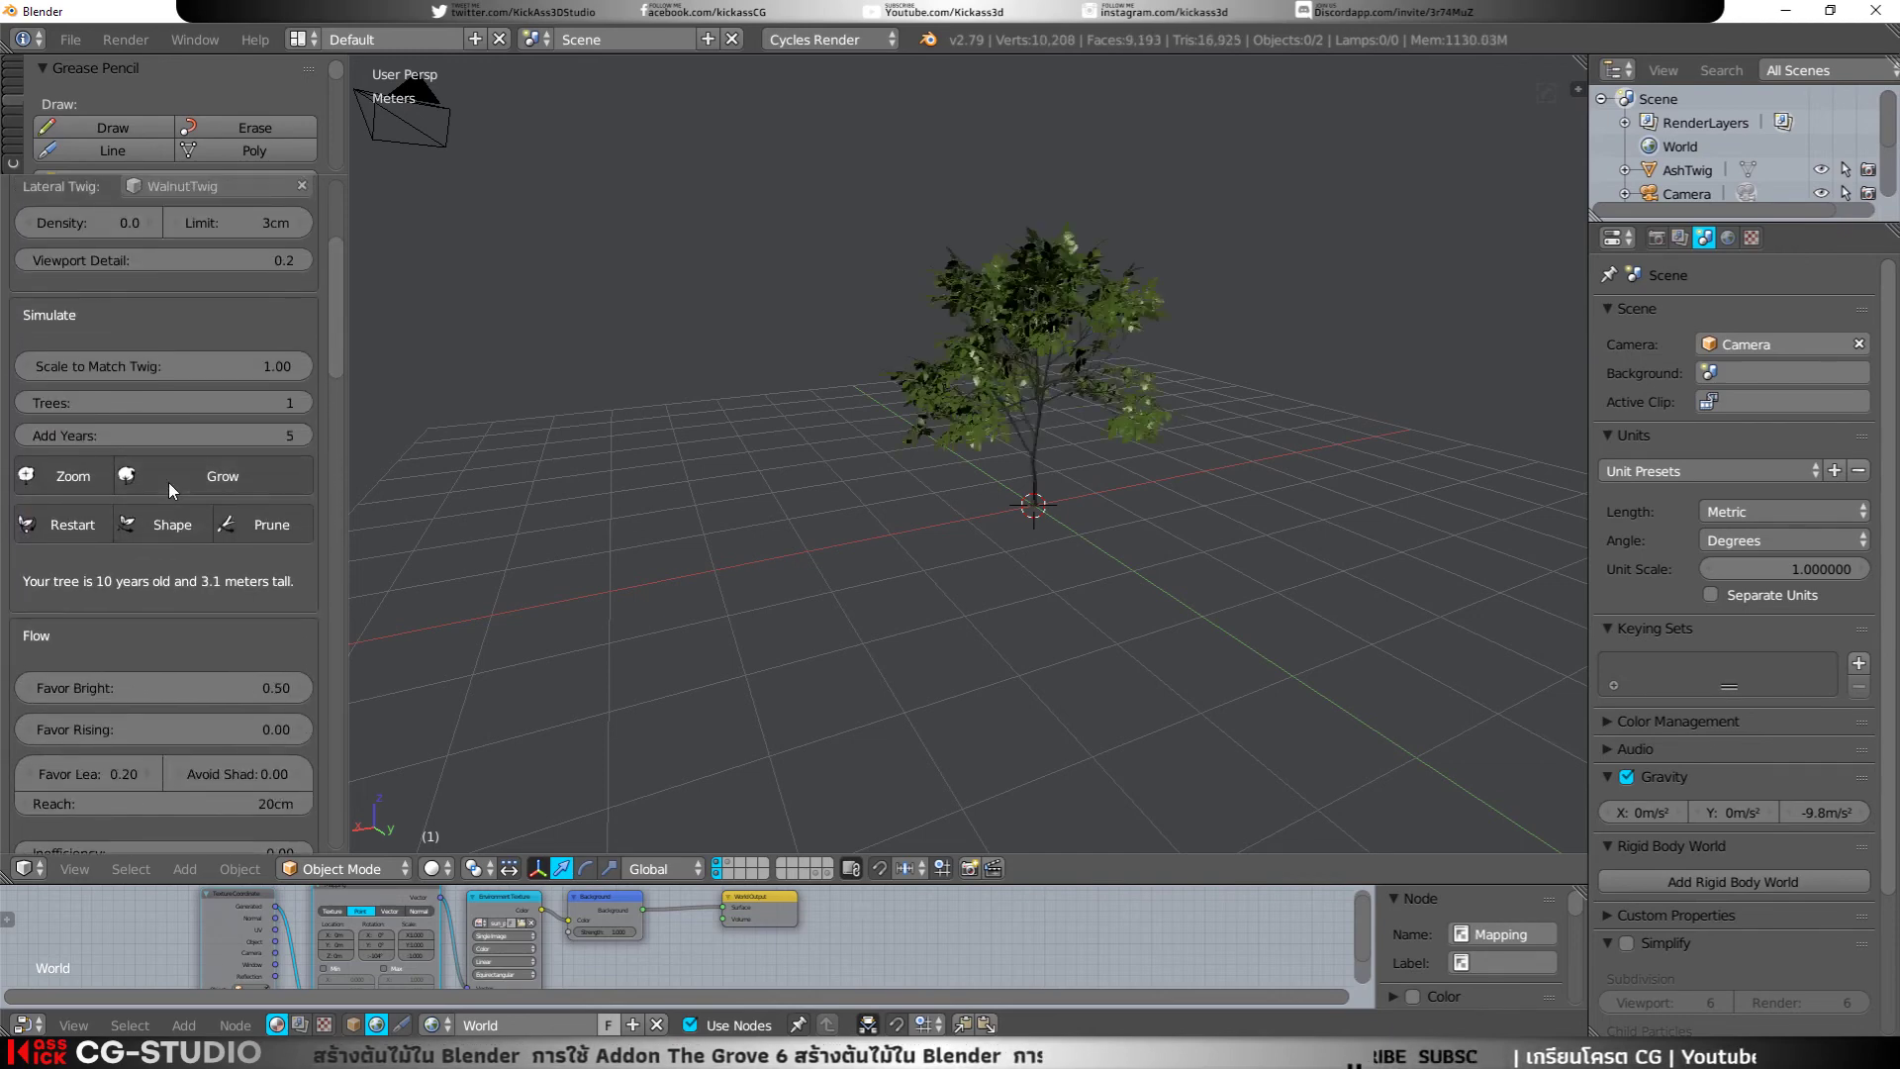
pyautogui.click(169, 483)
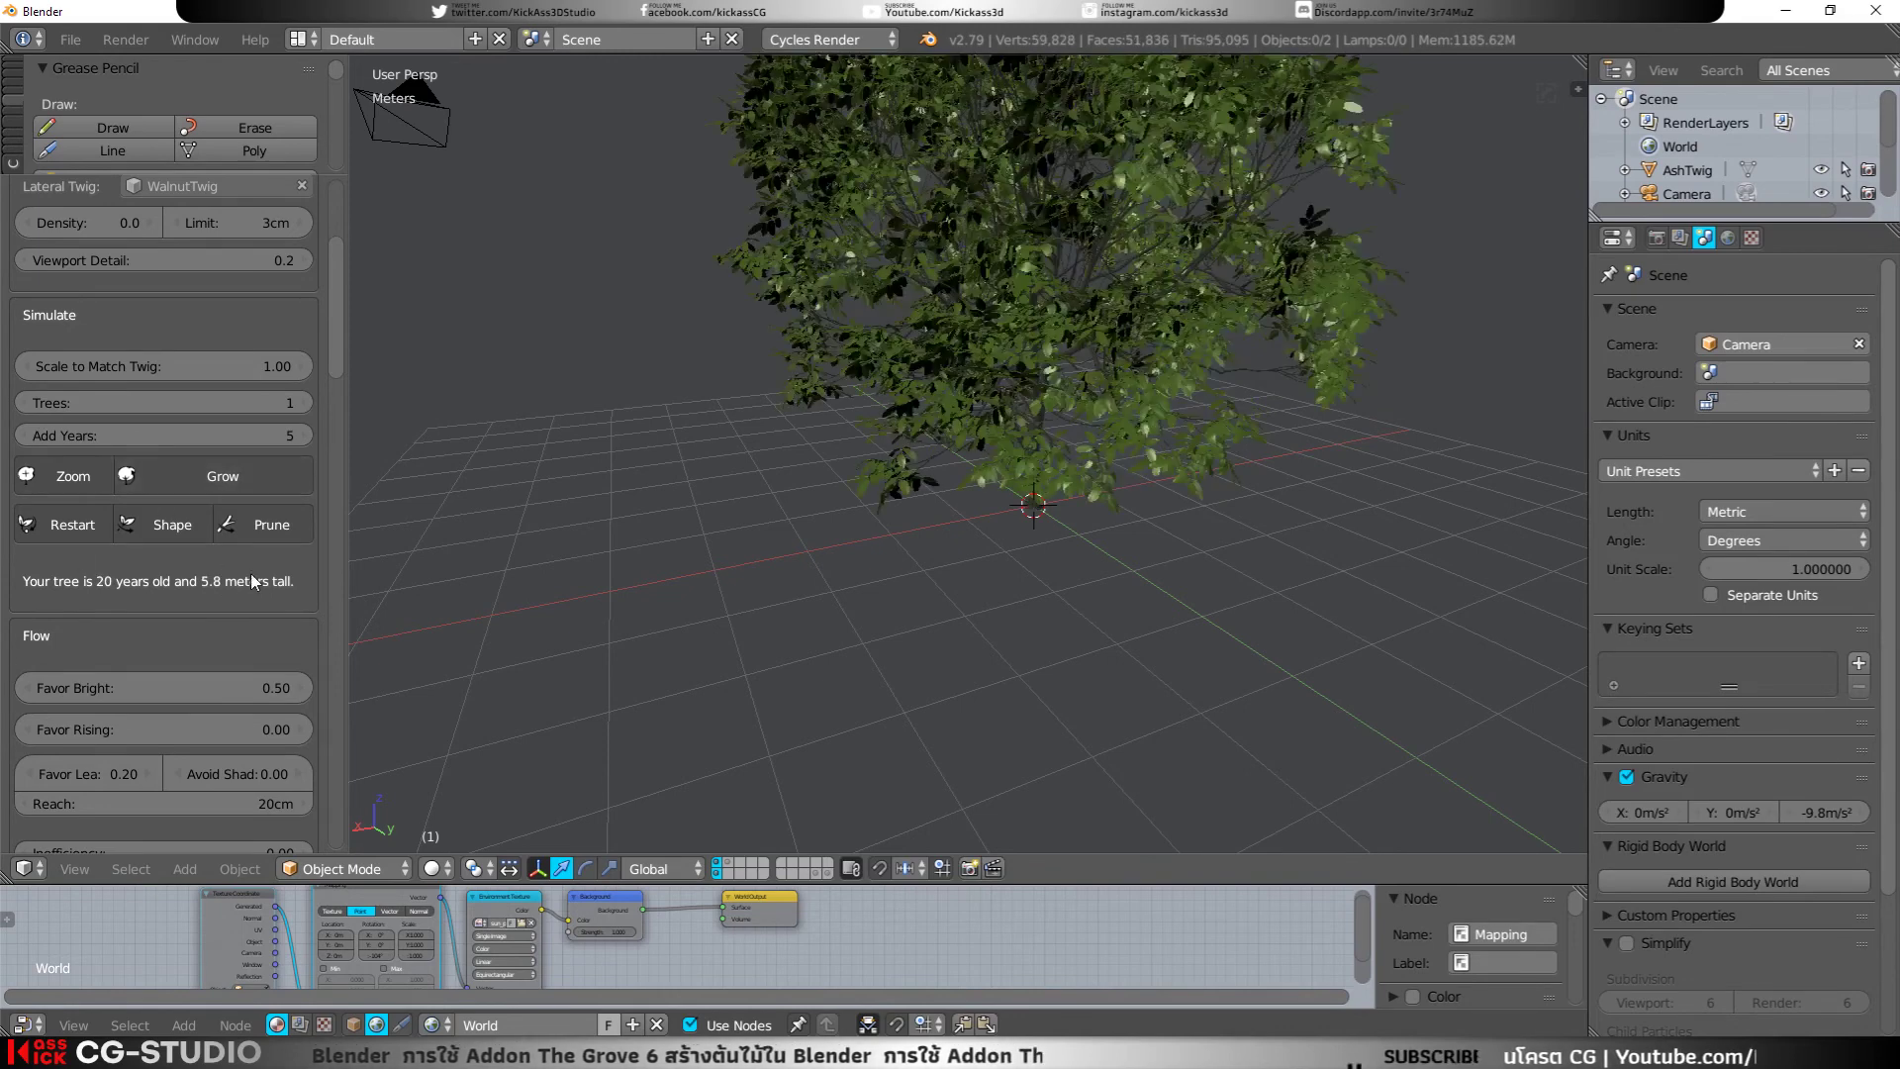
pyautogui.scroll(-5, 788, 489)
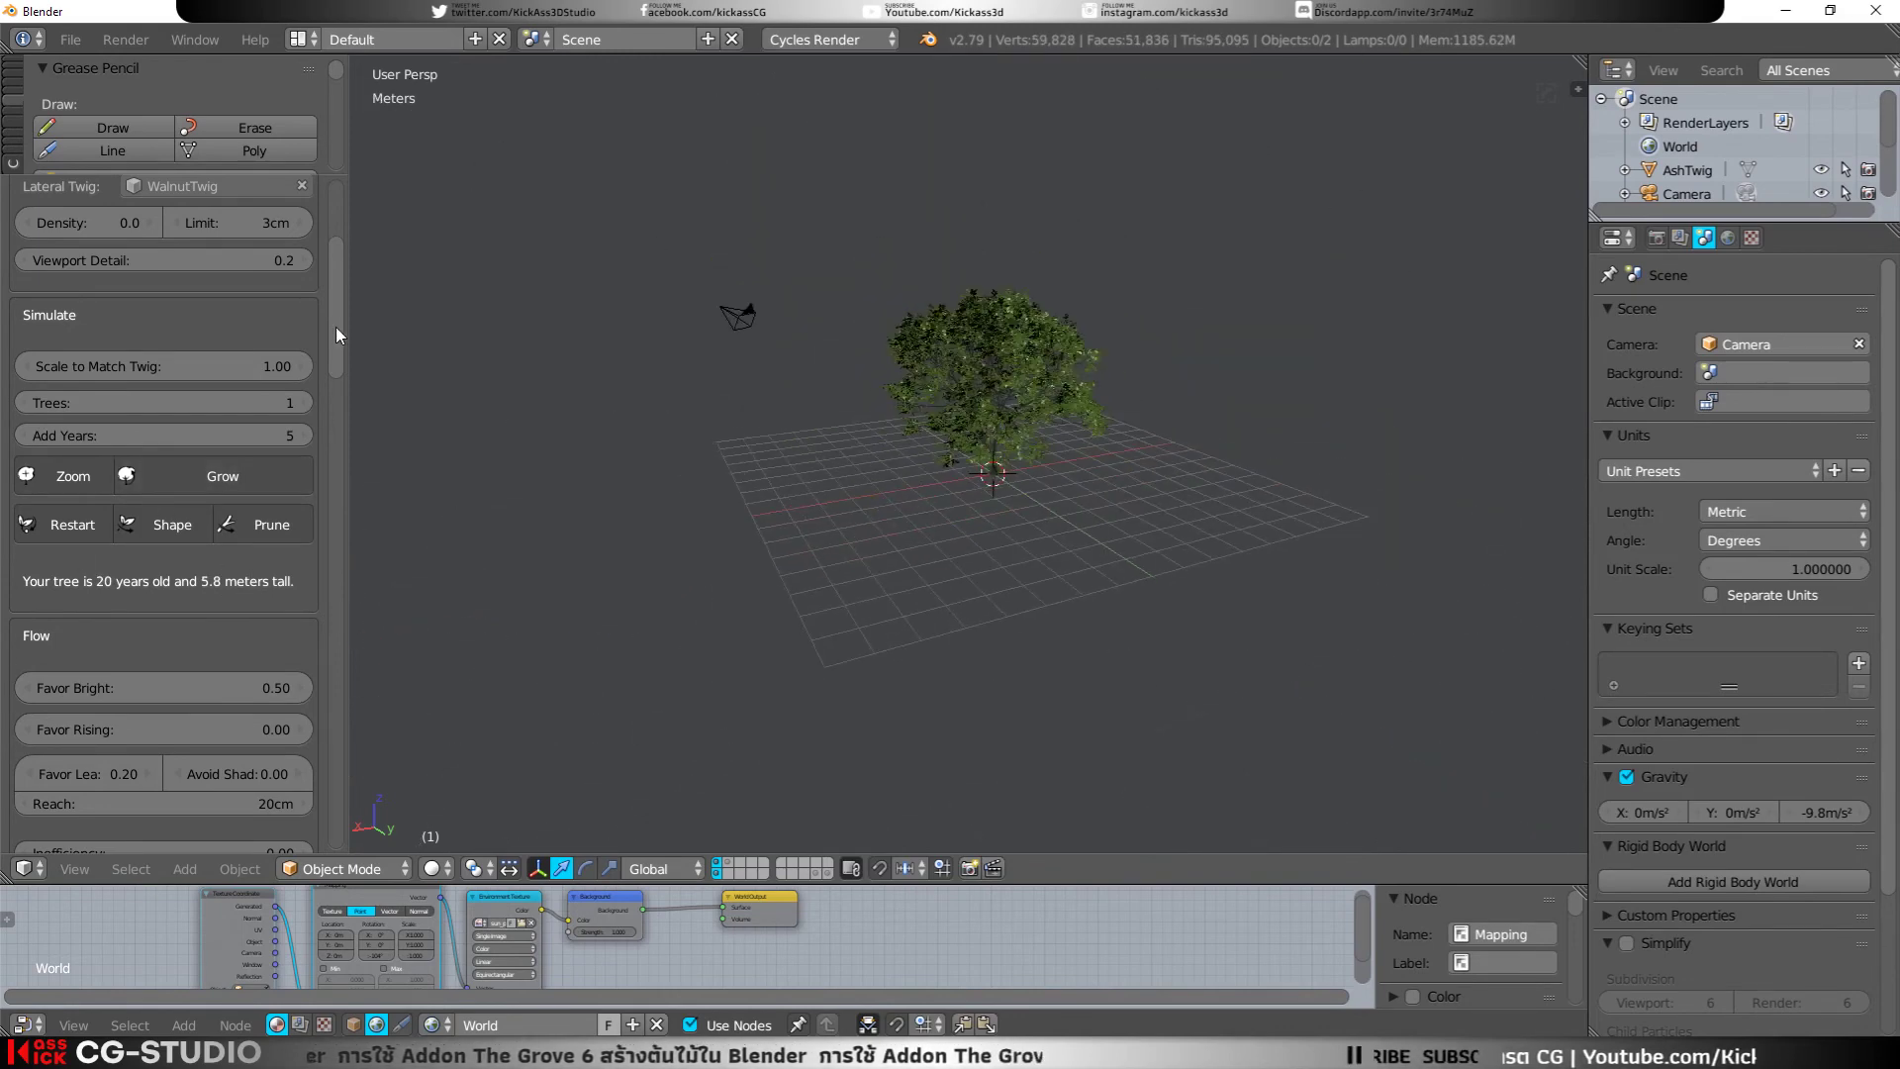
# Step: View the tree from lower and closer, and turn the bottom area into a Timeline editor
pyautogui.moveTo(335, 326); pyautogui.dragTo(330, 826)
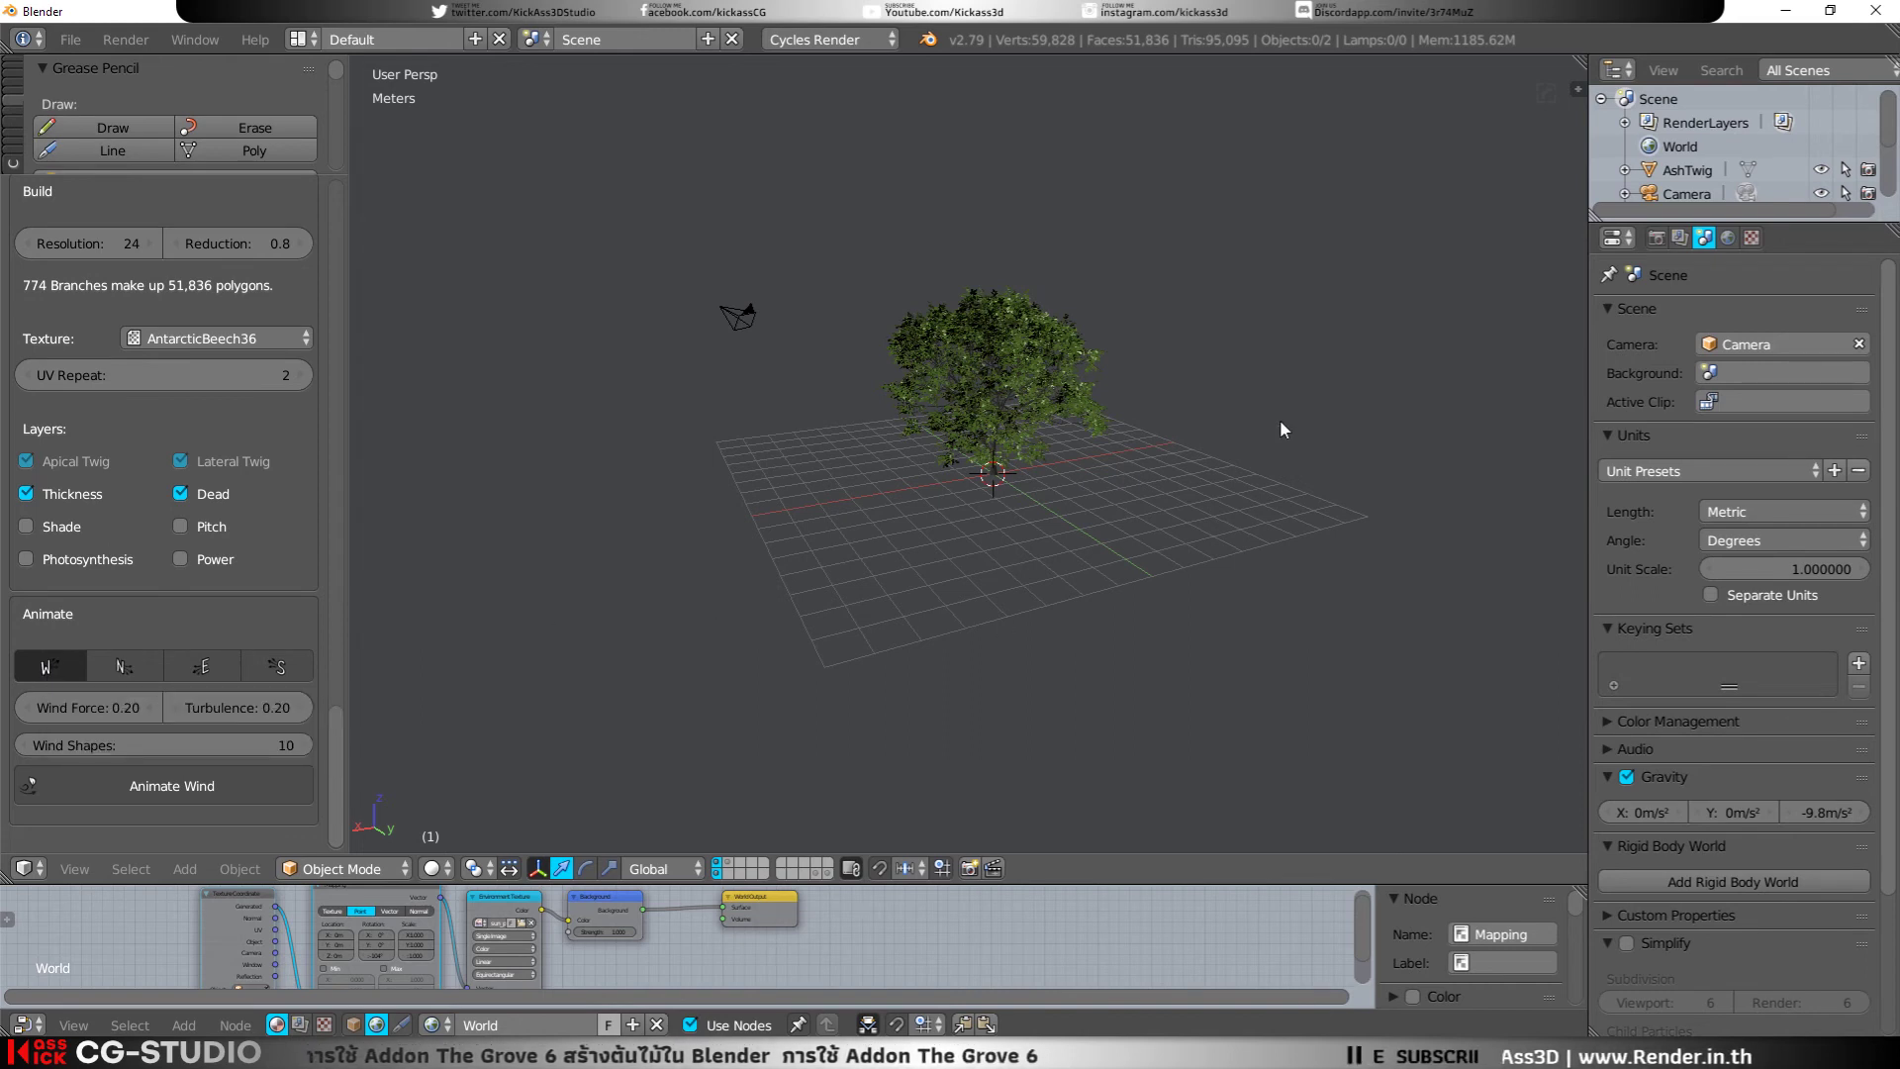
pyautogui.moveTo(1141, 414)
pyautogui.mouseDown(button='middle')
pyautogui.moveTo(1023, 418)
pyautogui.moveTo(1087, 396)
pyautogui.mouseUp(button='middle')
pyautogui.moveTo(953, 461); pyautogui.dragTo(1051, 411, button='middle')
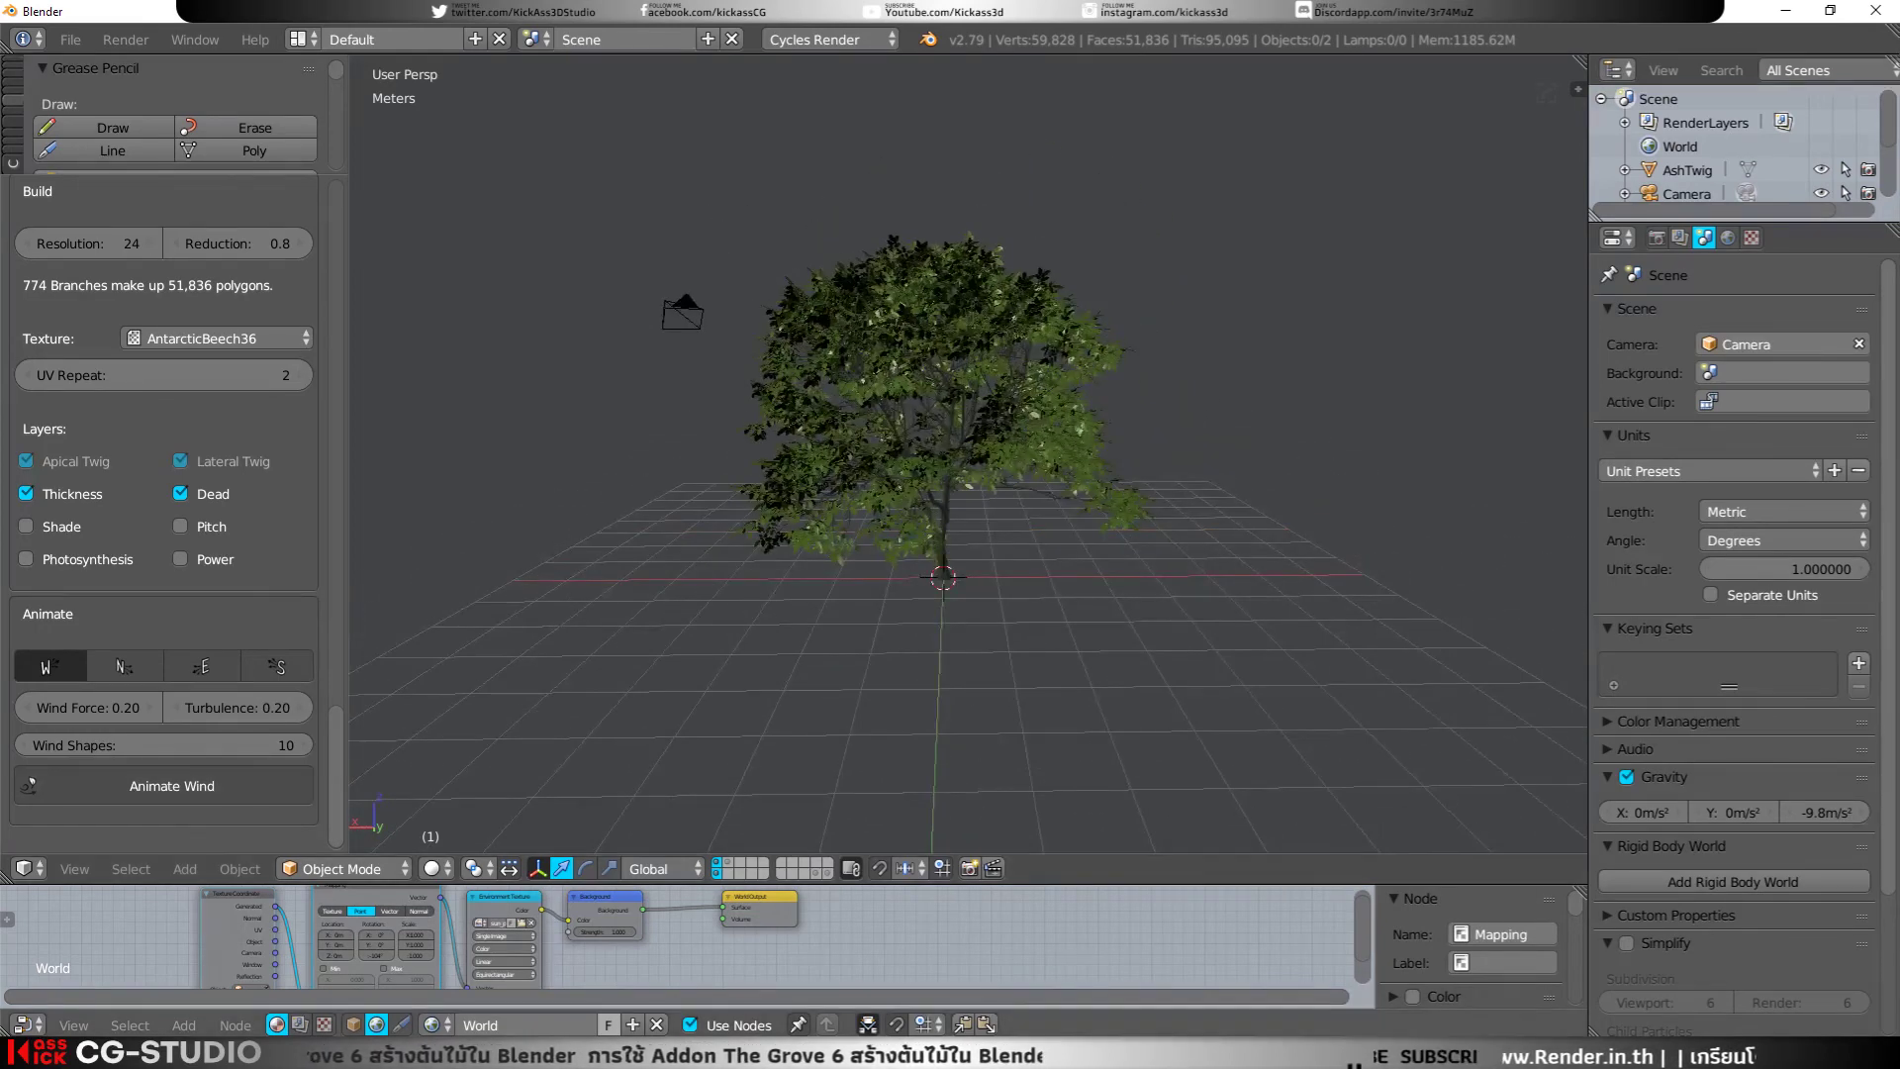
pyautogui.click(30, 1024)
pyautogui.click(56, 961)
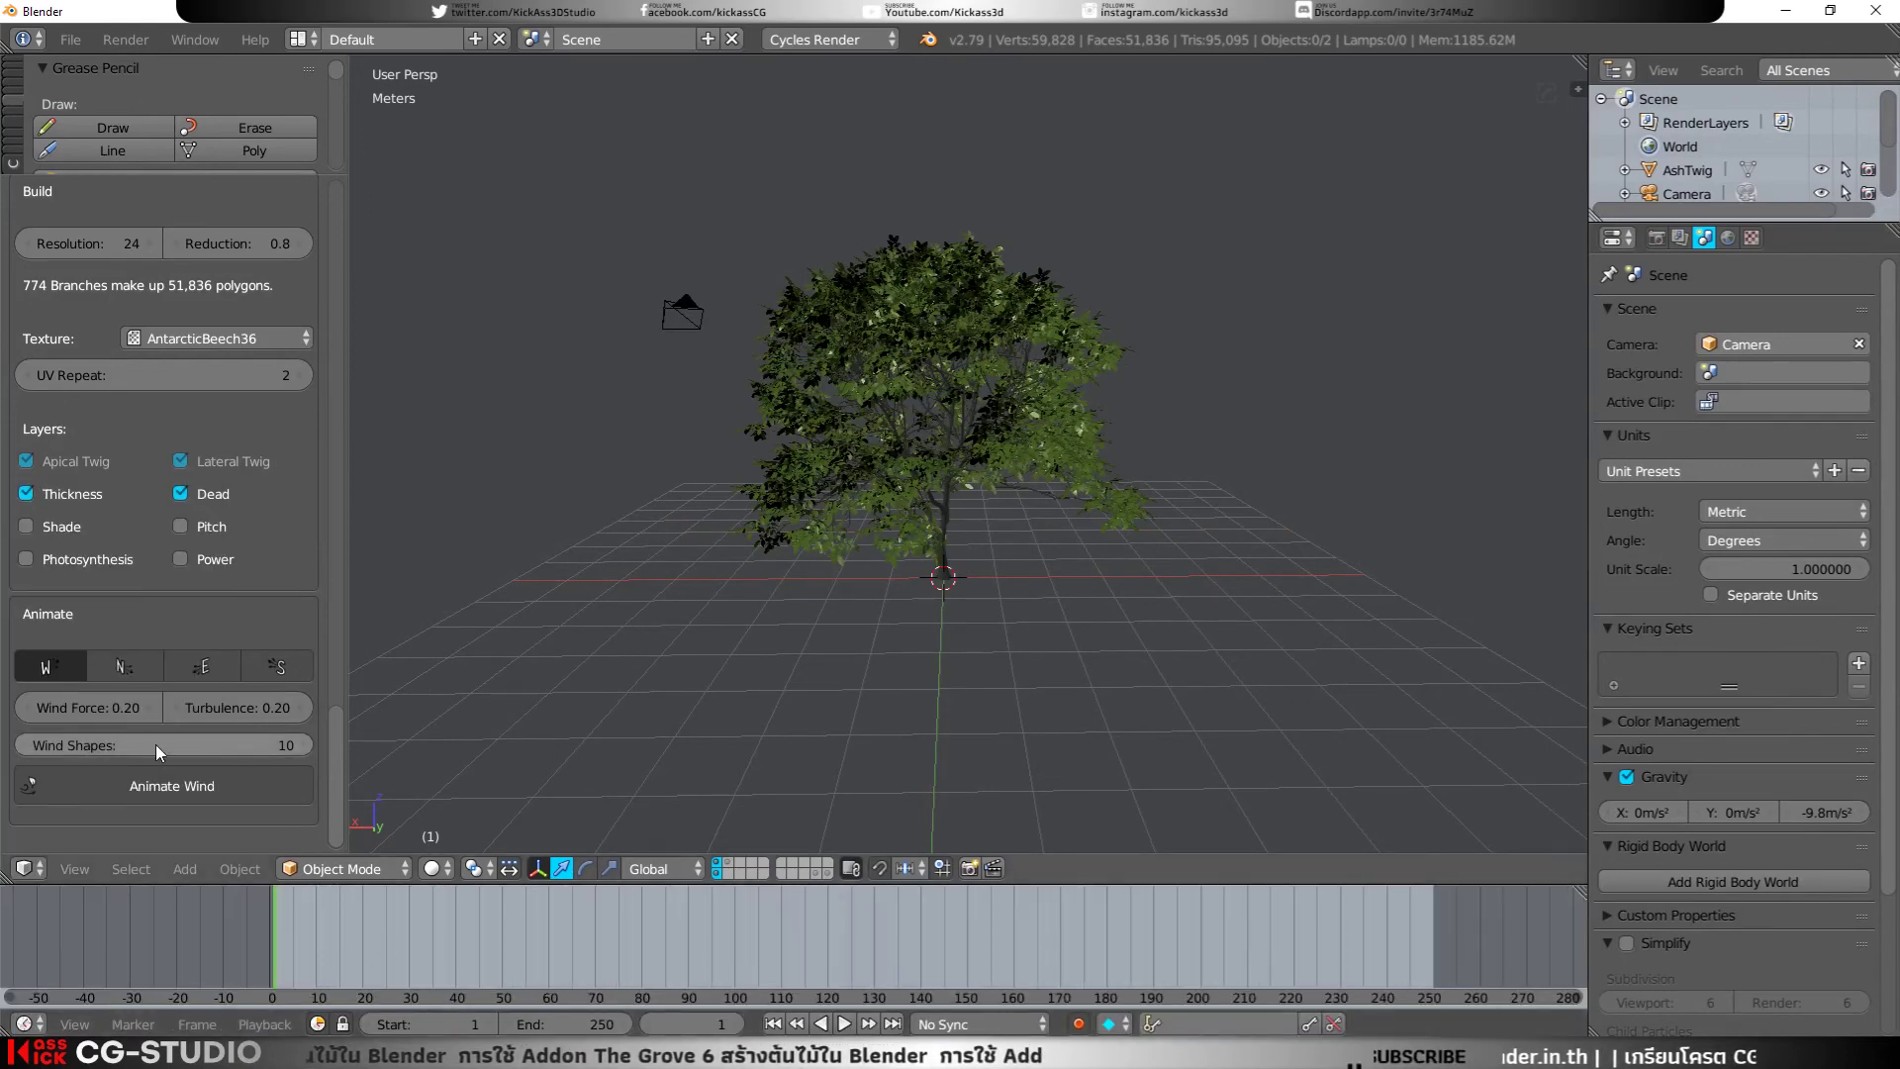
pyautogui.scroll(-1, 204, 721)
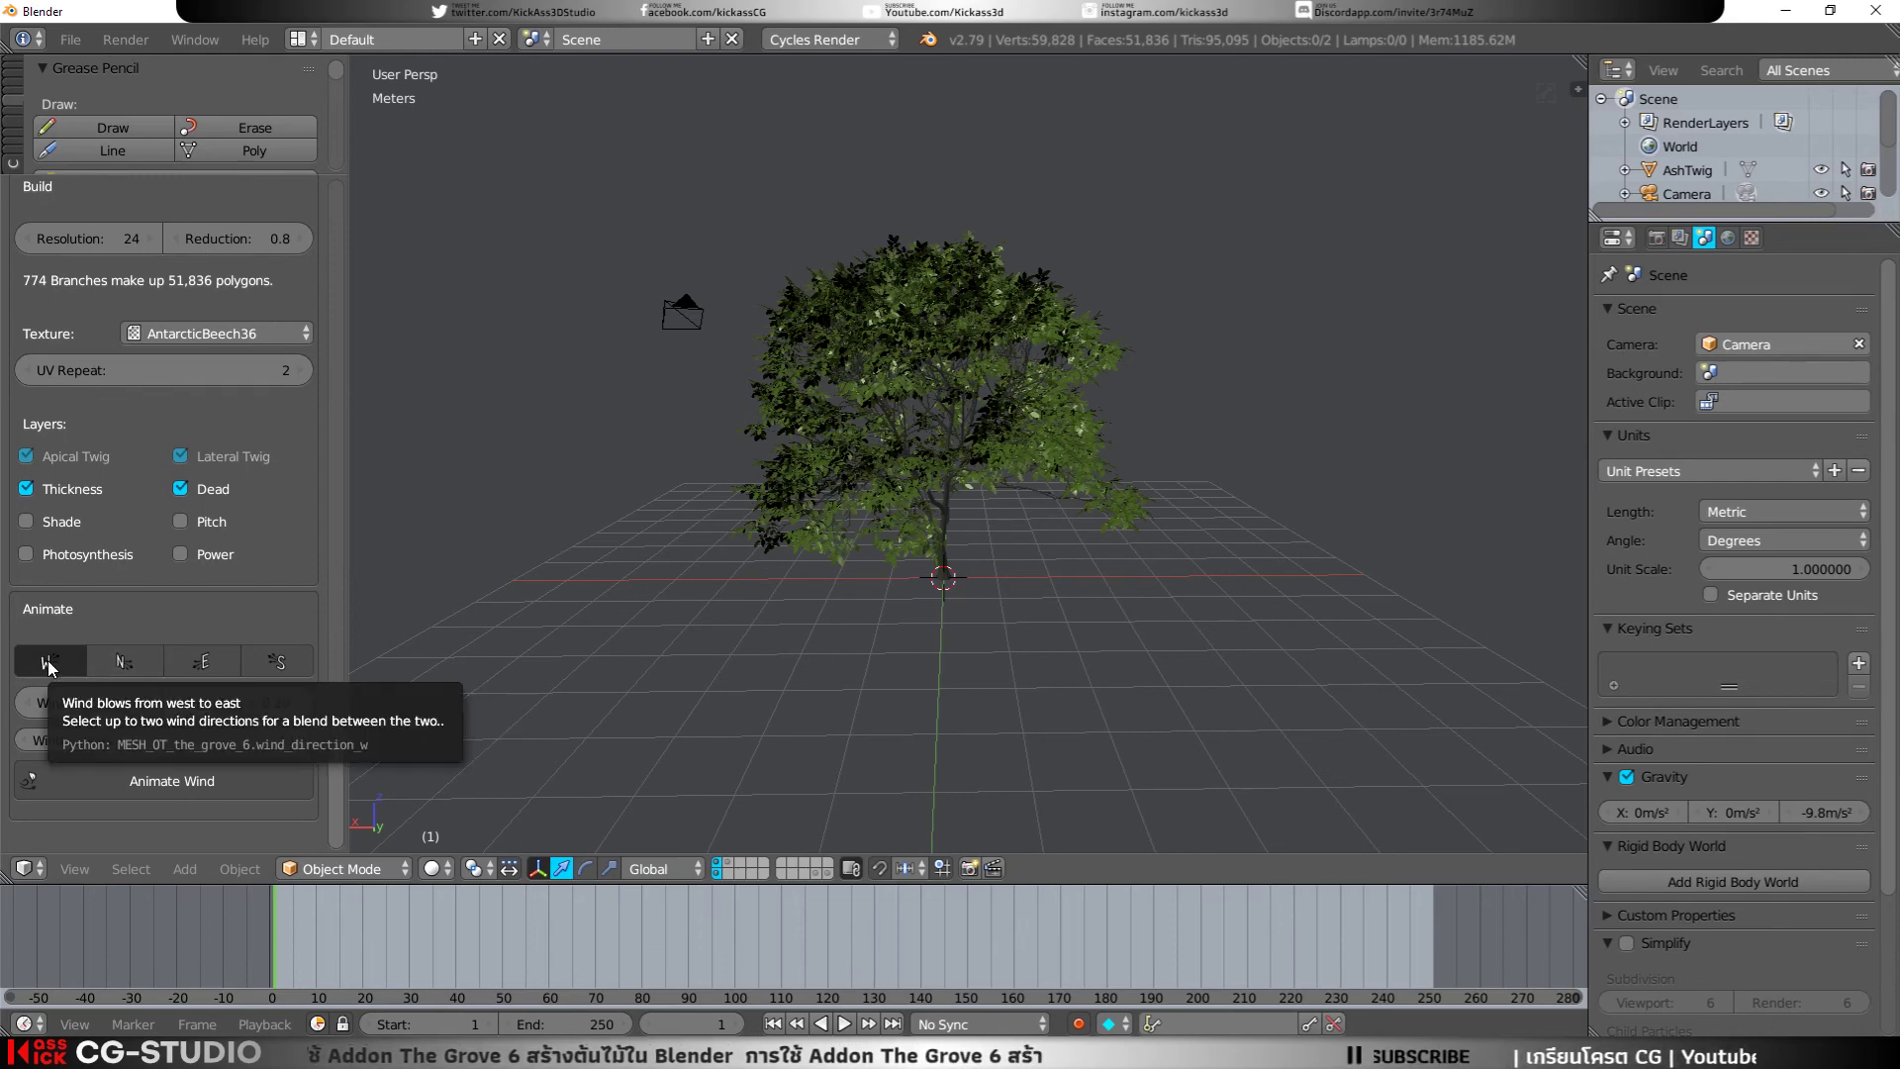
pyautogui.scroll(1, 101, 715)
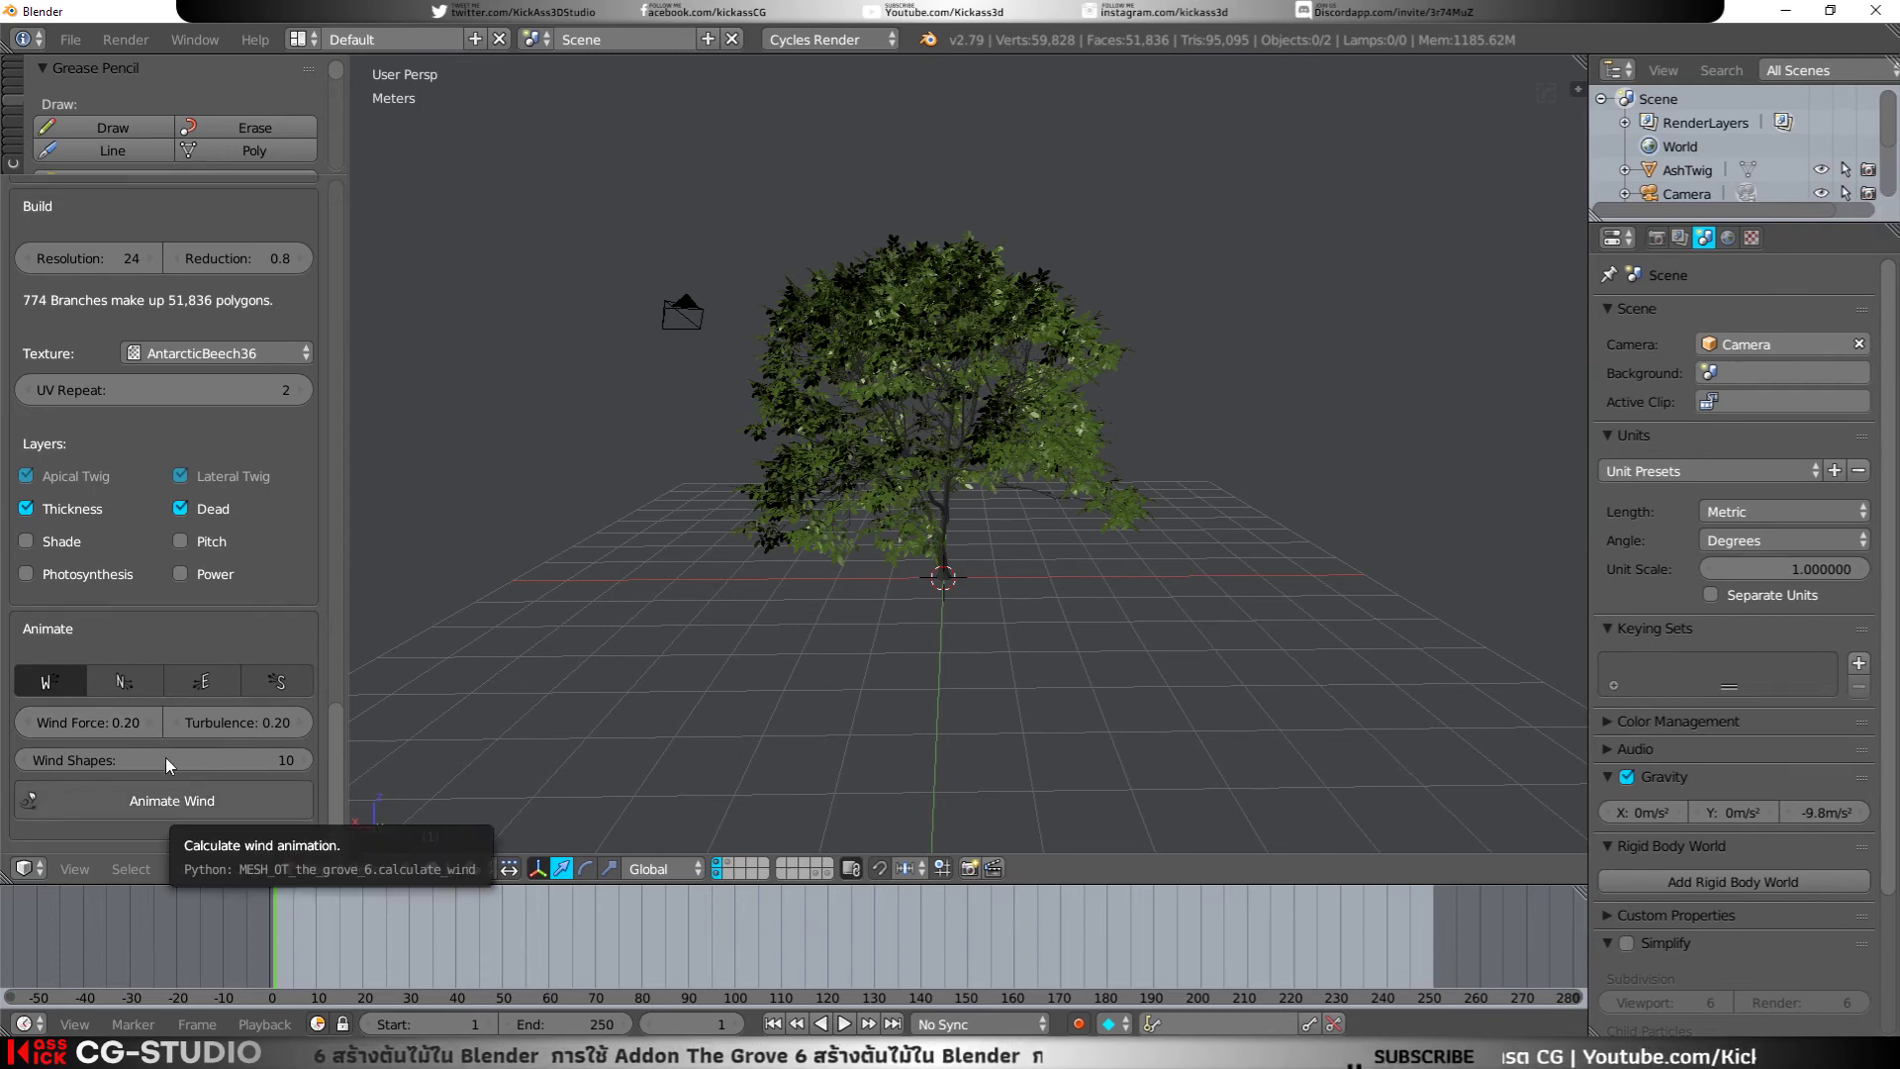
# Step: Preview the wind sway, then select the tree and try N and S wind directions
pyautogui.hotkey('alt', 'a')
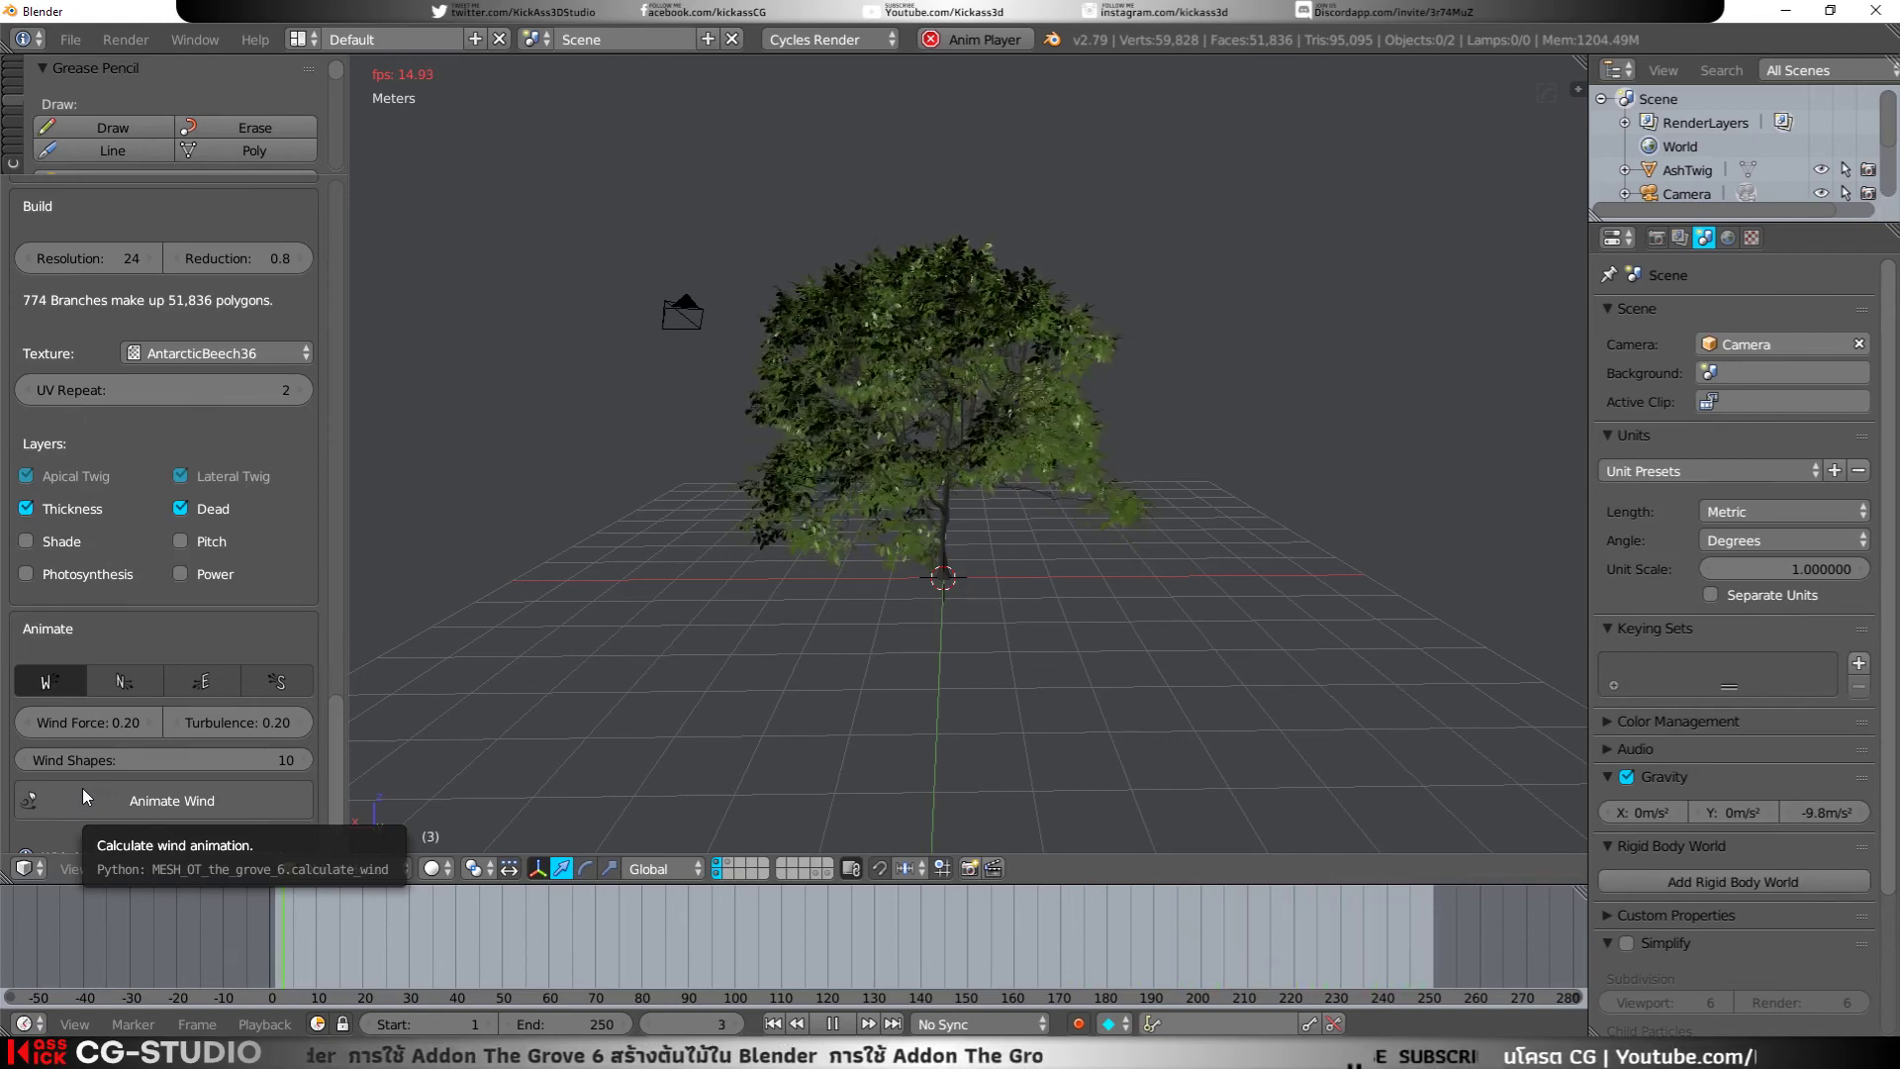
pyautogui.click(833, 1023)
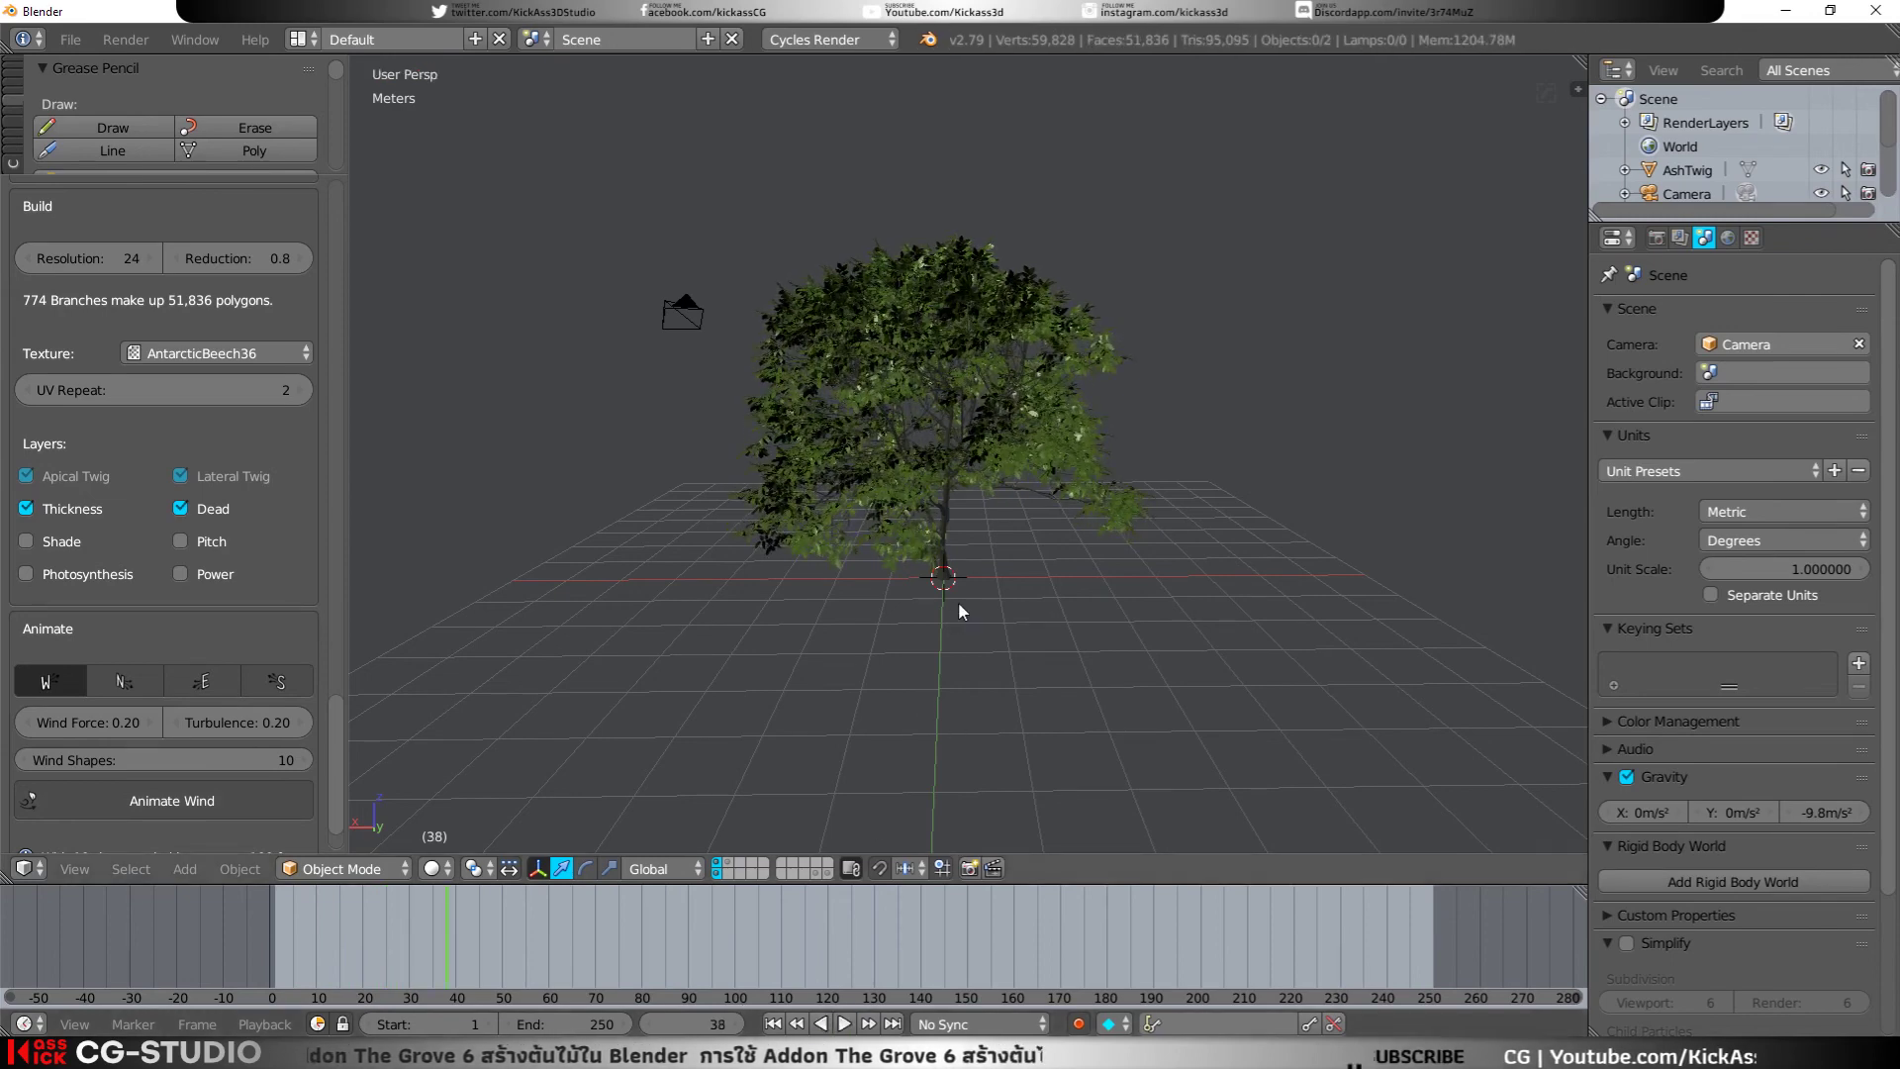
pyautogui.rightClick(942, 574)
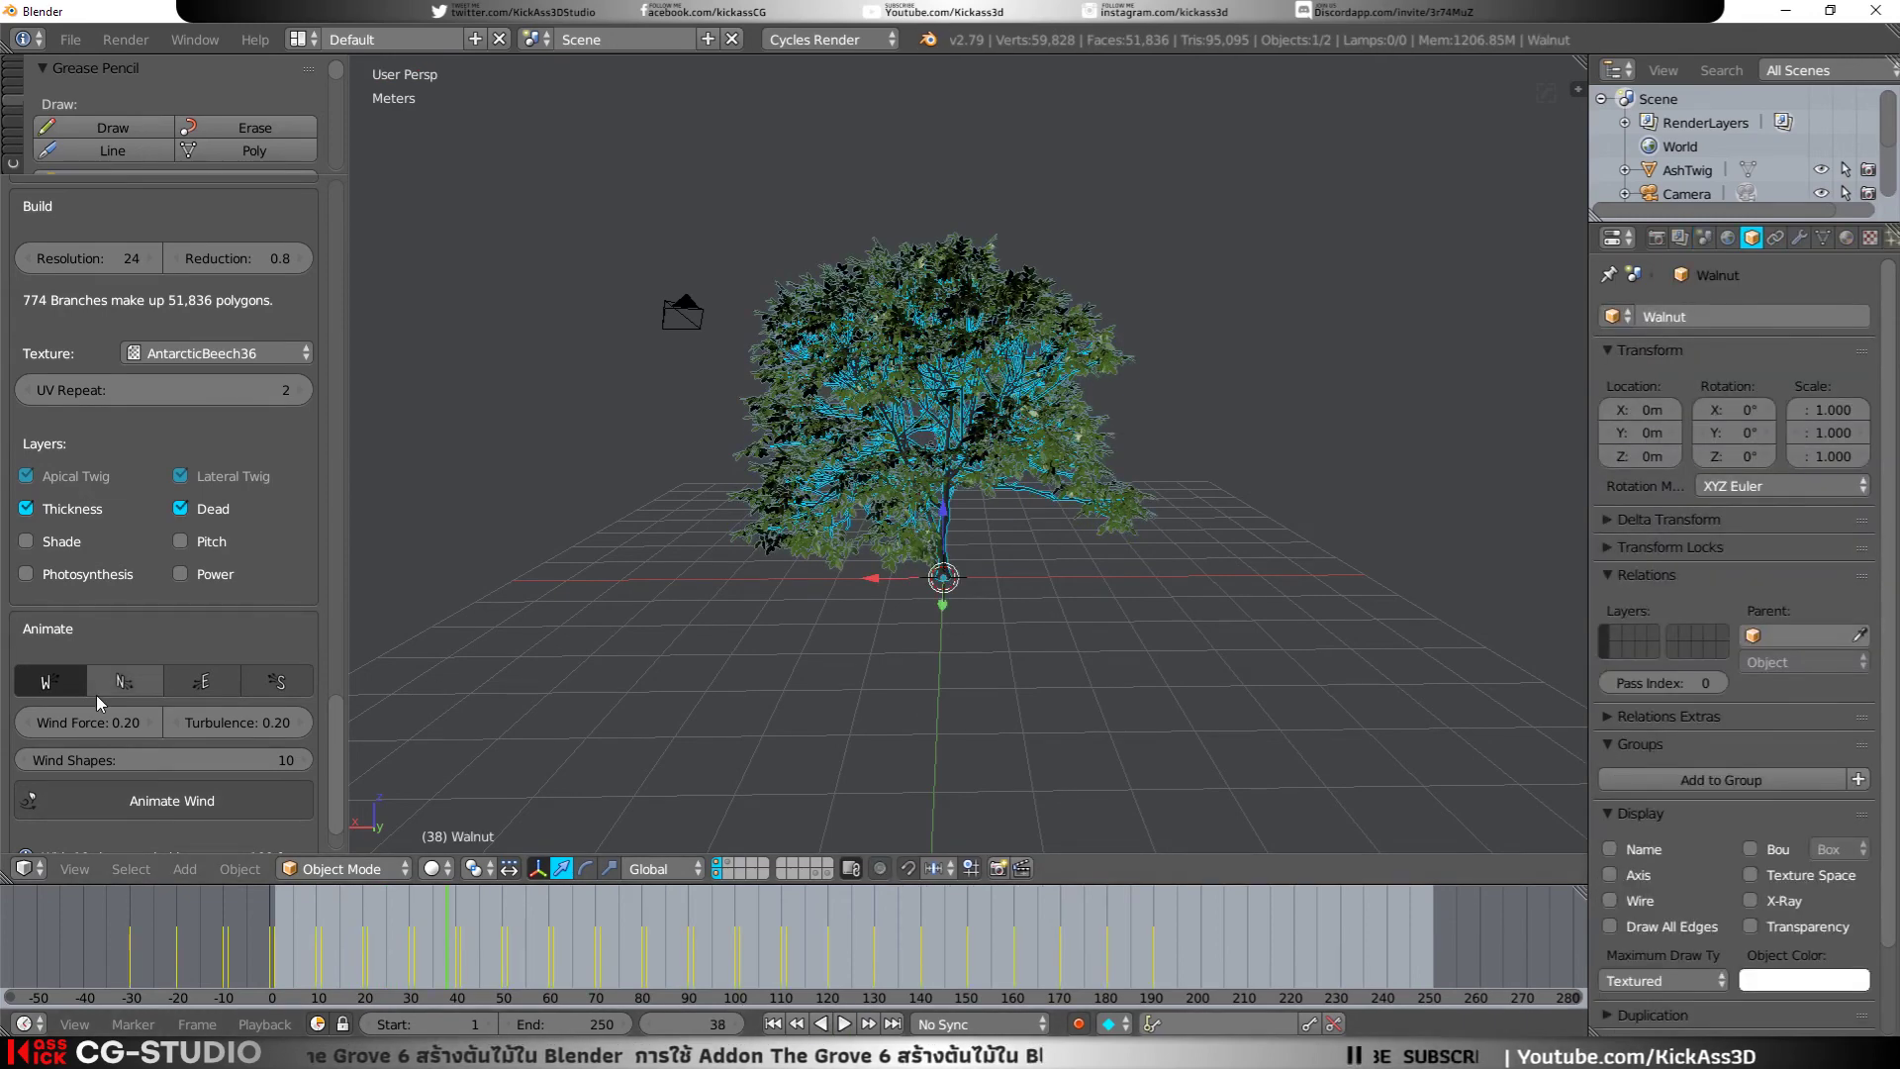
pyautogui.click(120, 681)
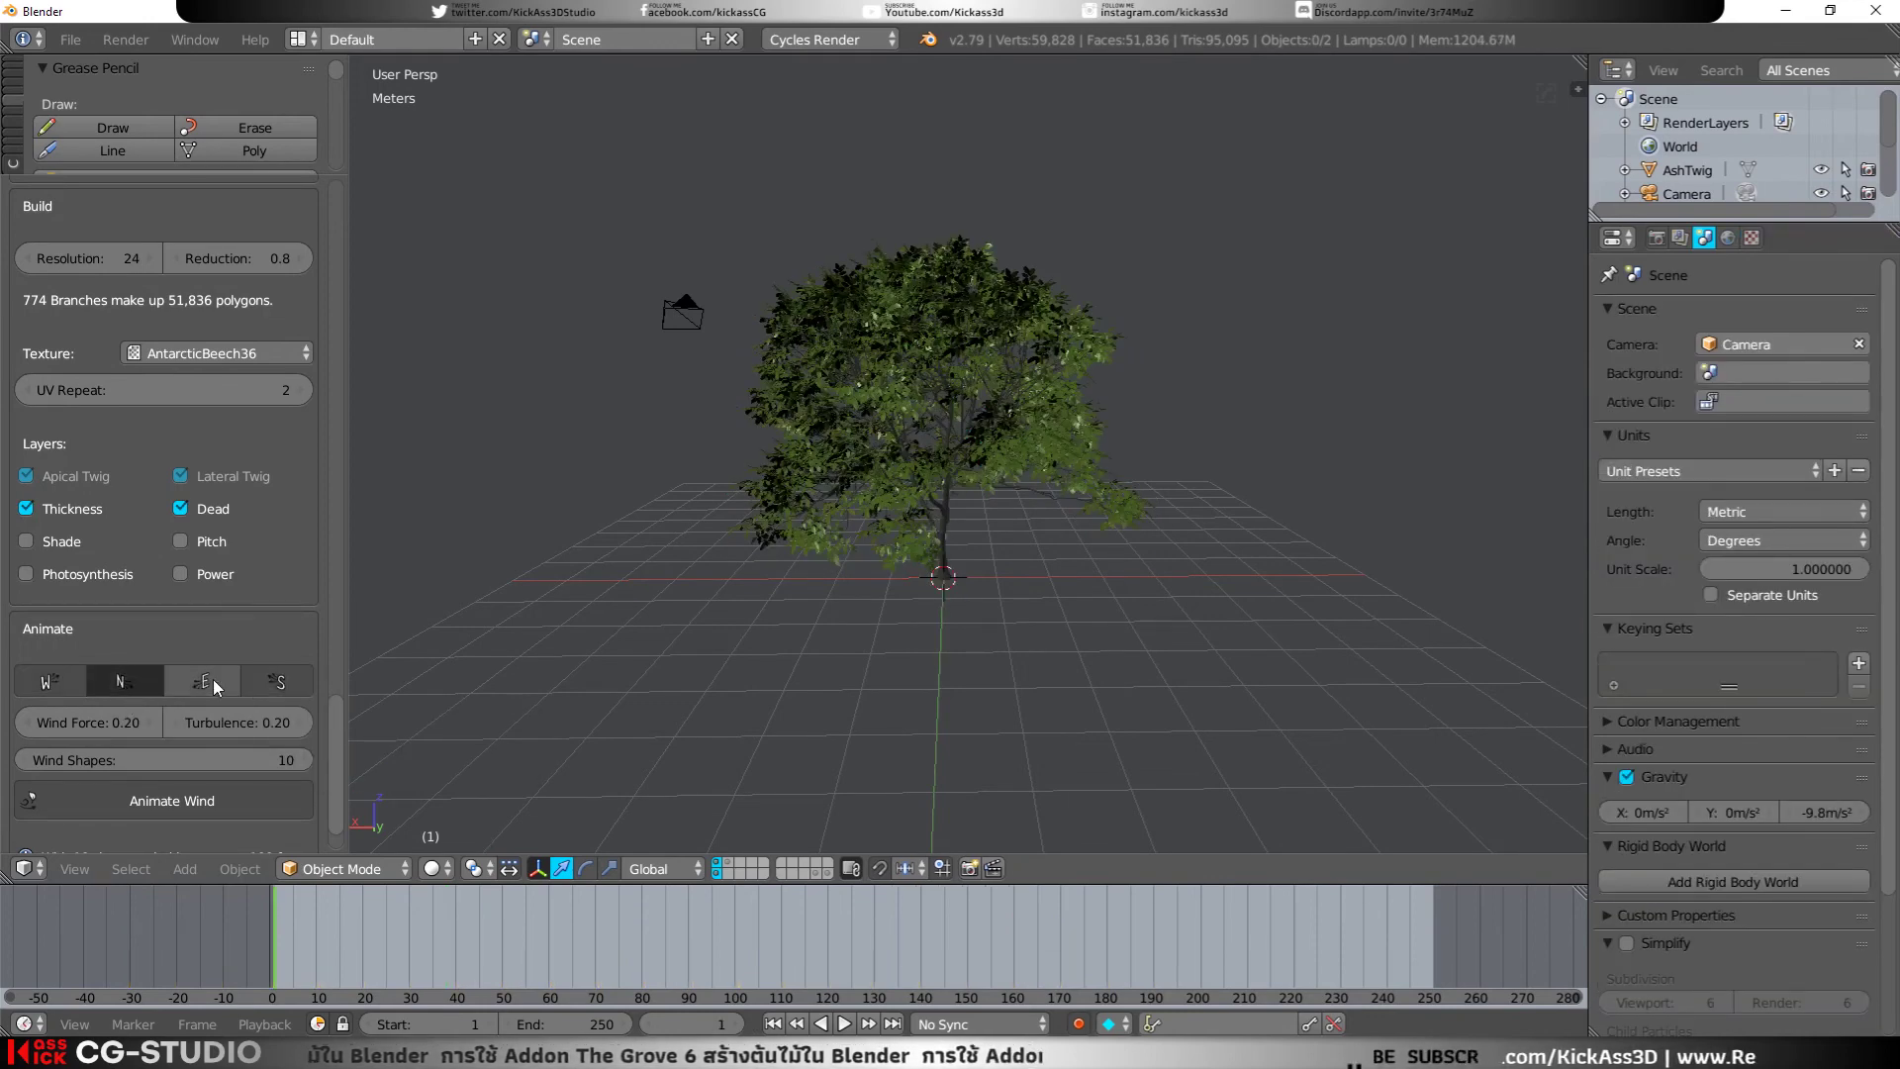
pyautogui.click(270, 686)
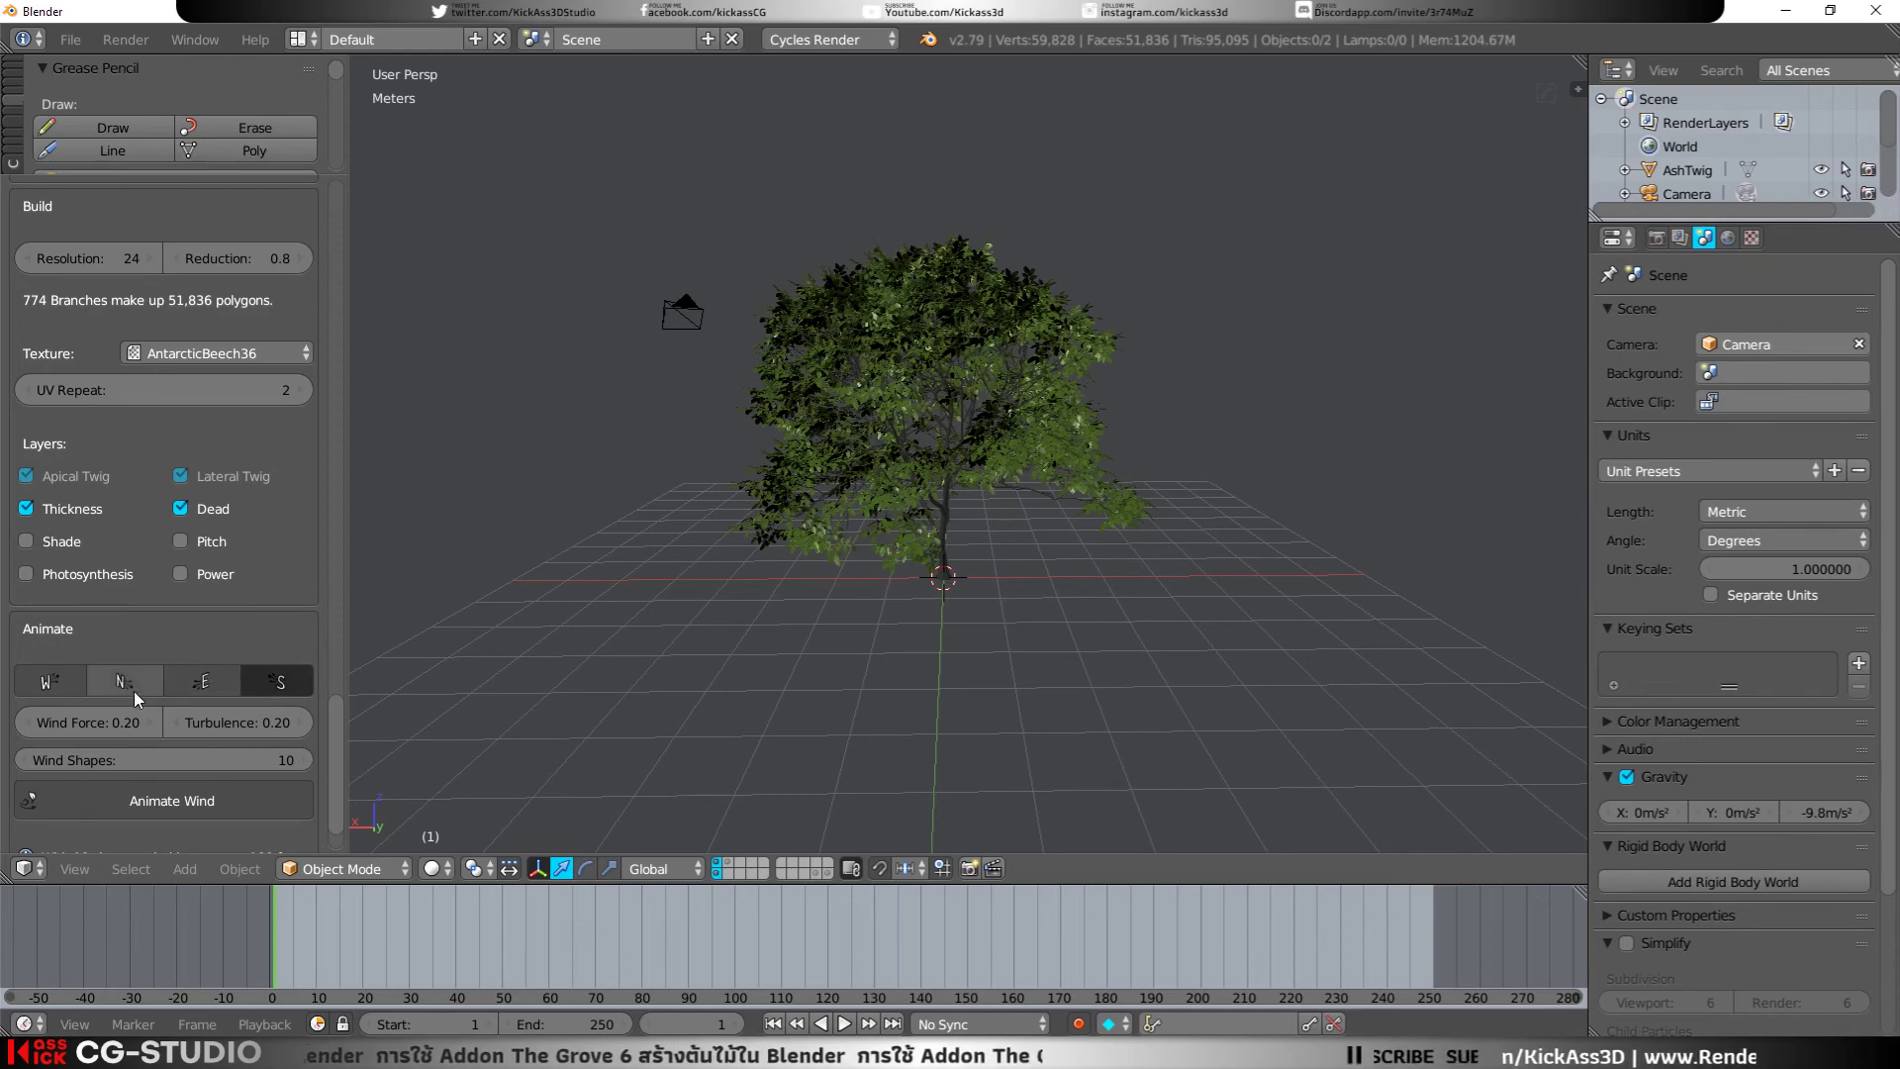
# Step: Set the wind to blow from N and E with 50 wind shapes
pyautogui.click(104, 687)
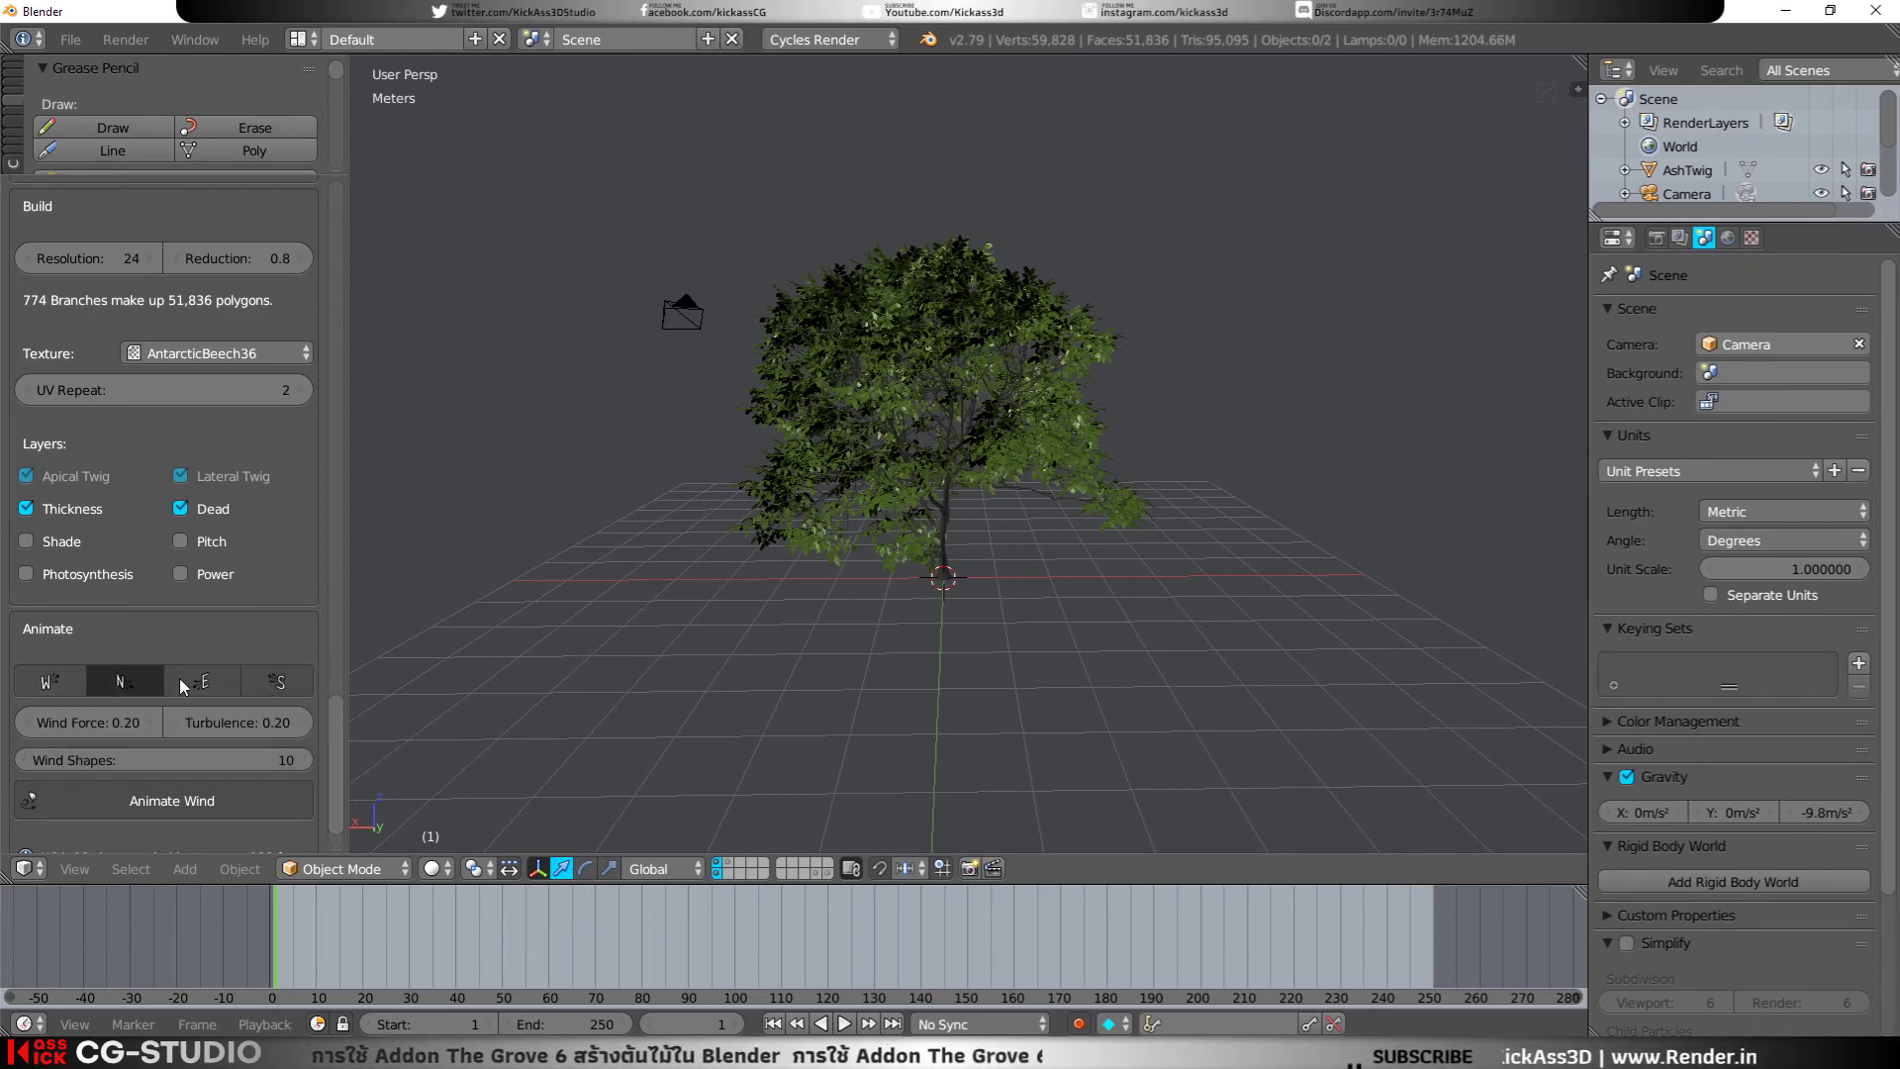
pyautogui.keyDown('shift'); pyautogui.click(188, 679); pyautogui.keyUp('shift')
pyautogui.click(287, 760)
pyautogui.write('50')
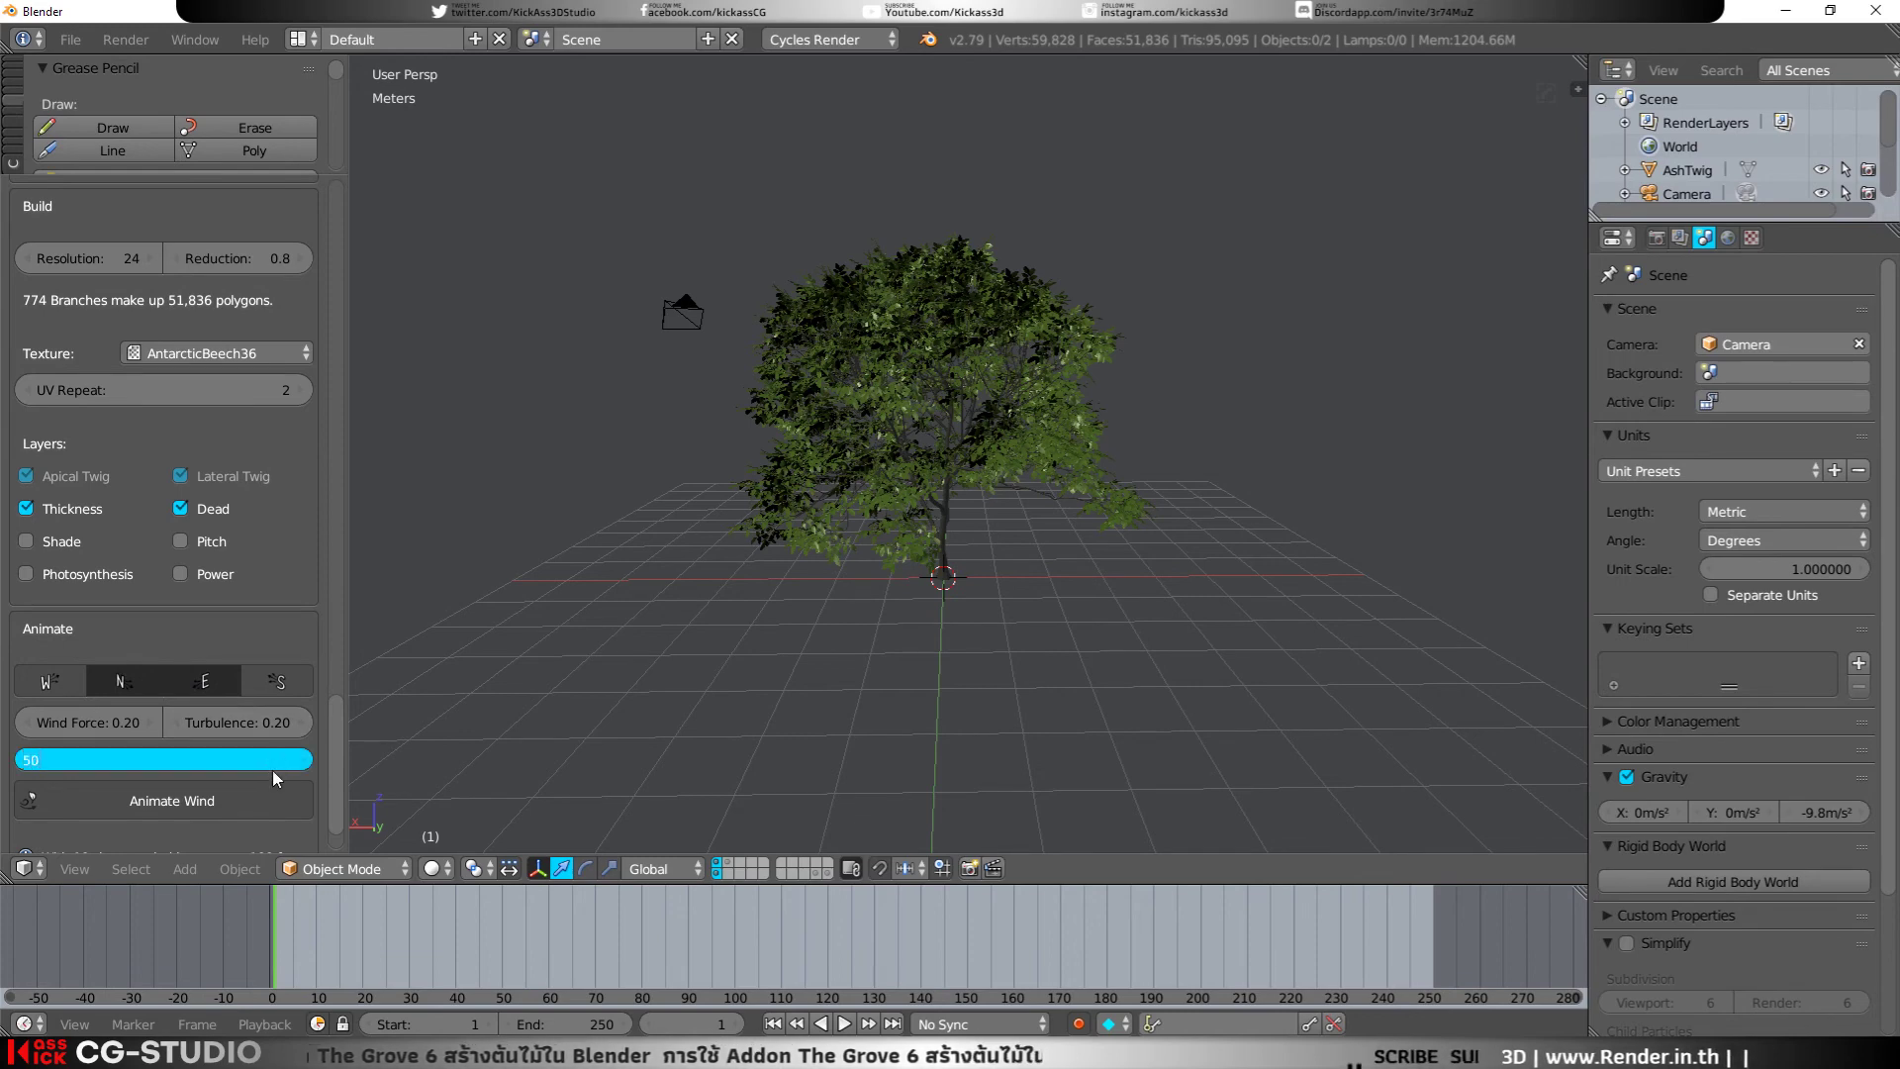
pyautogui.press('Return')
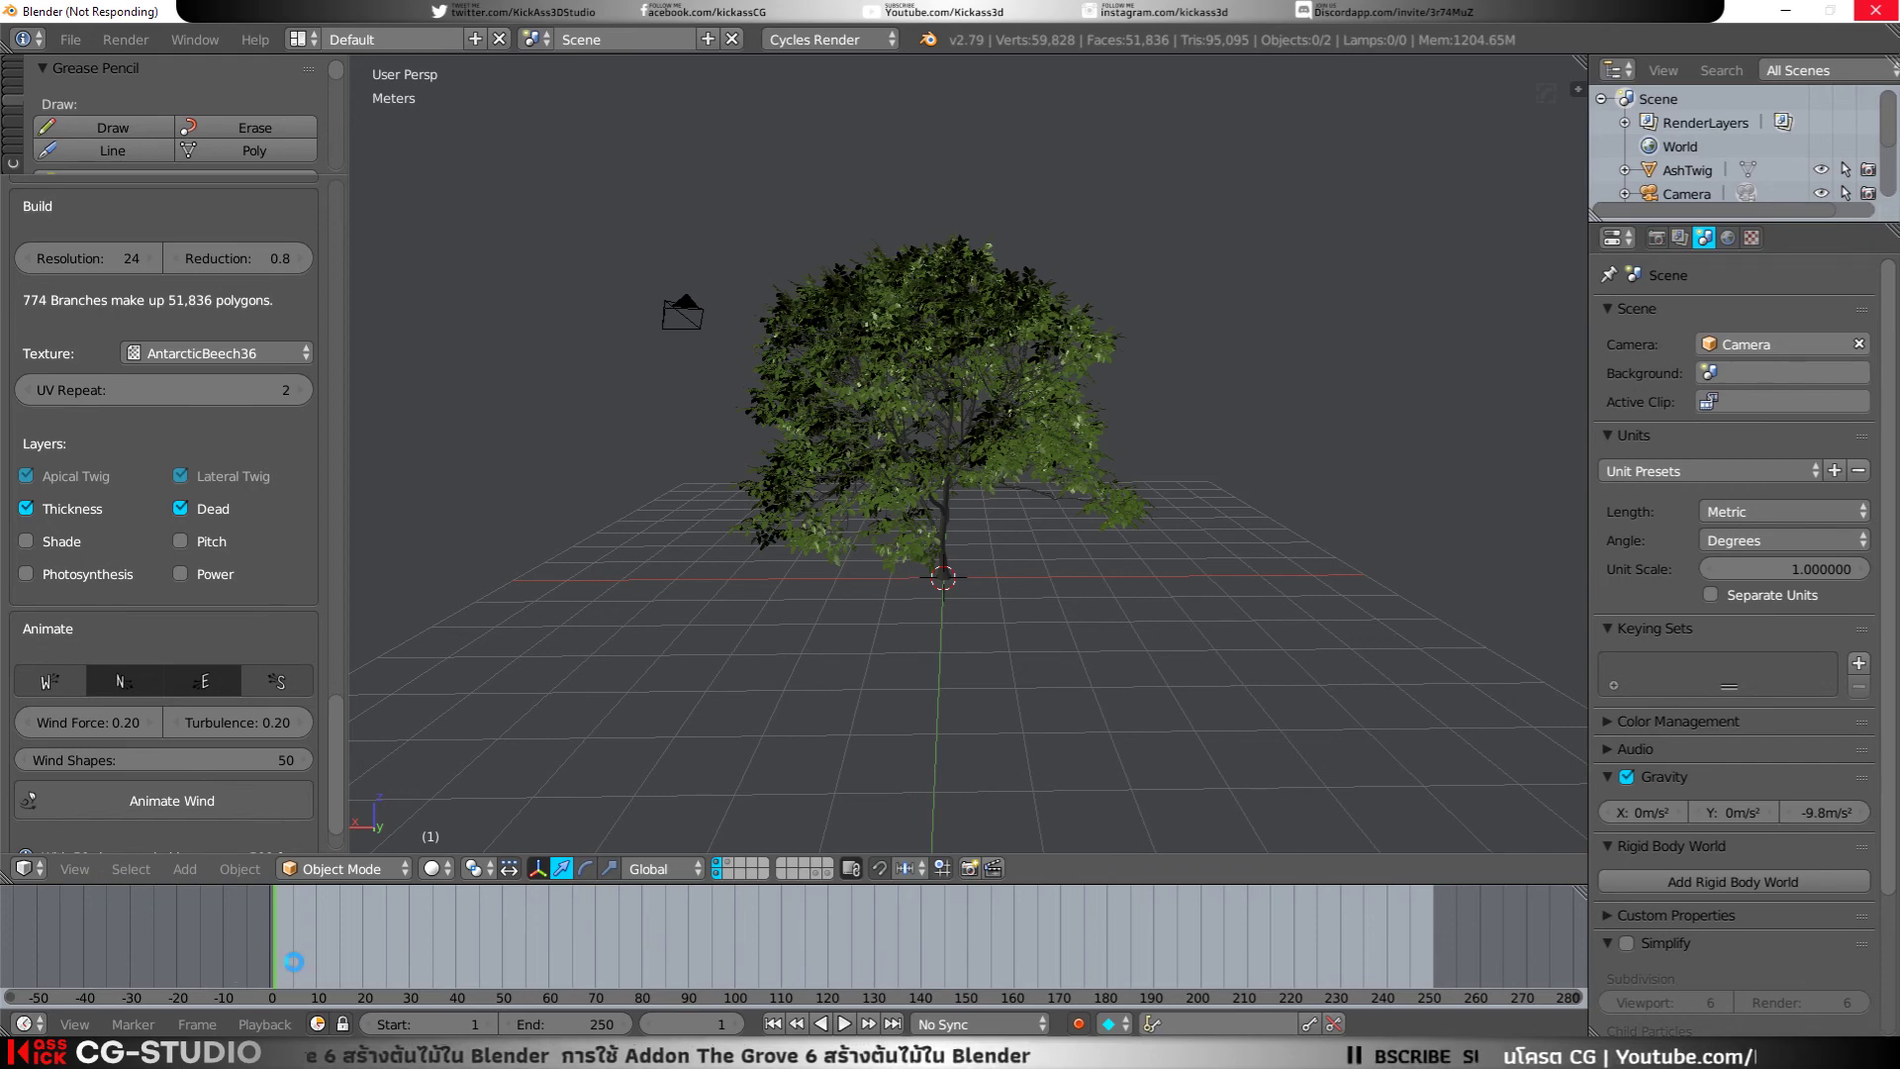
# Step: Play the recalculated wind animation, replay it, and rewind to frame 1
pyautogui.hotkey('alt', 'a')
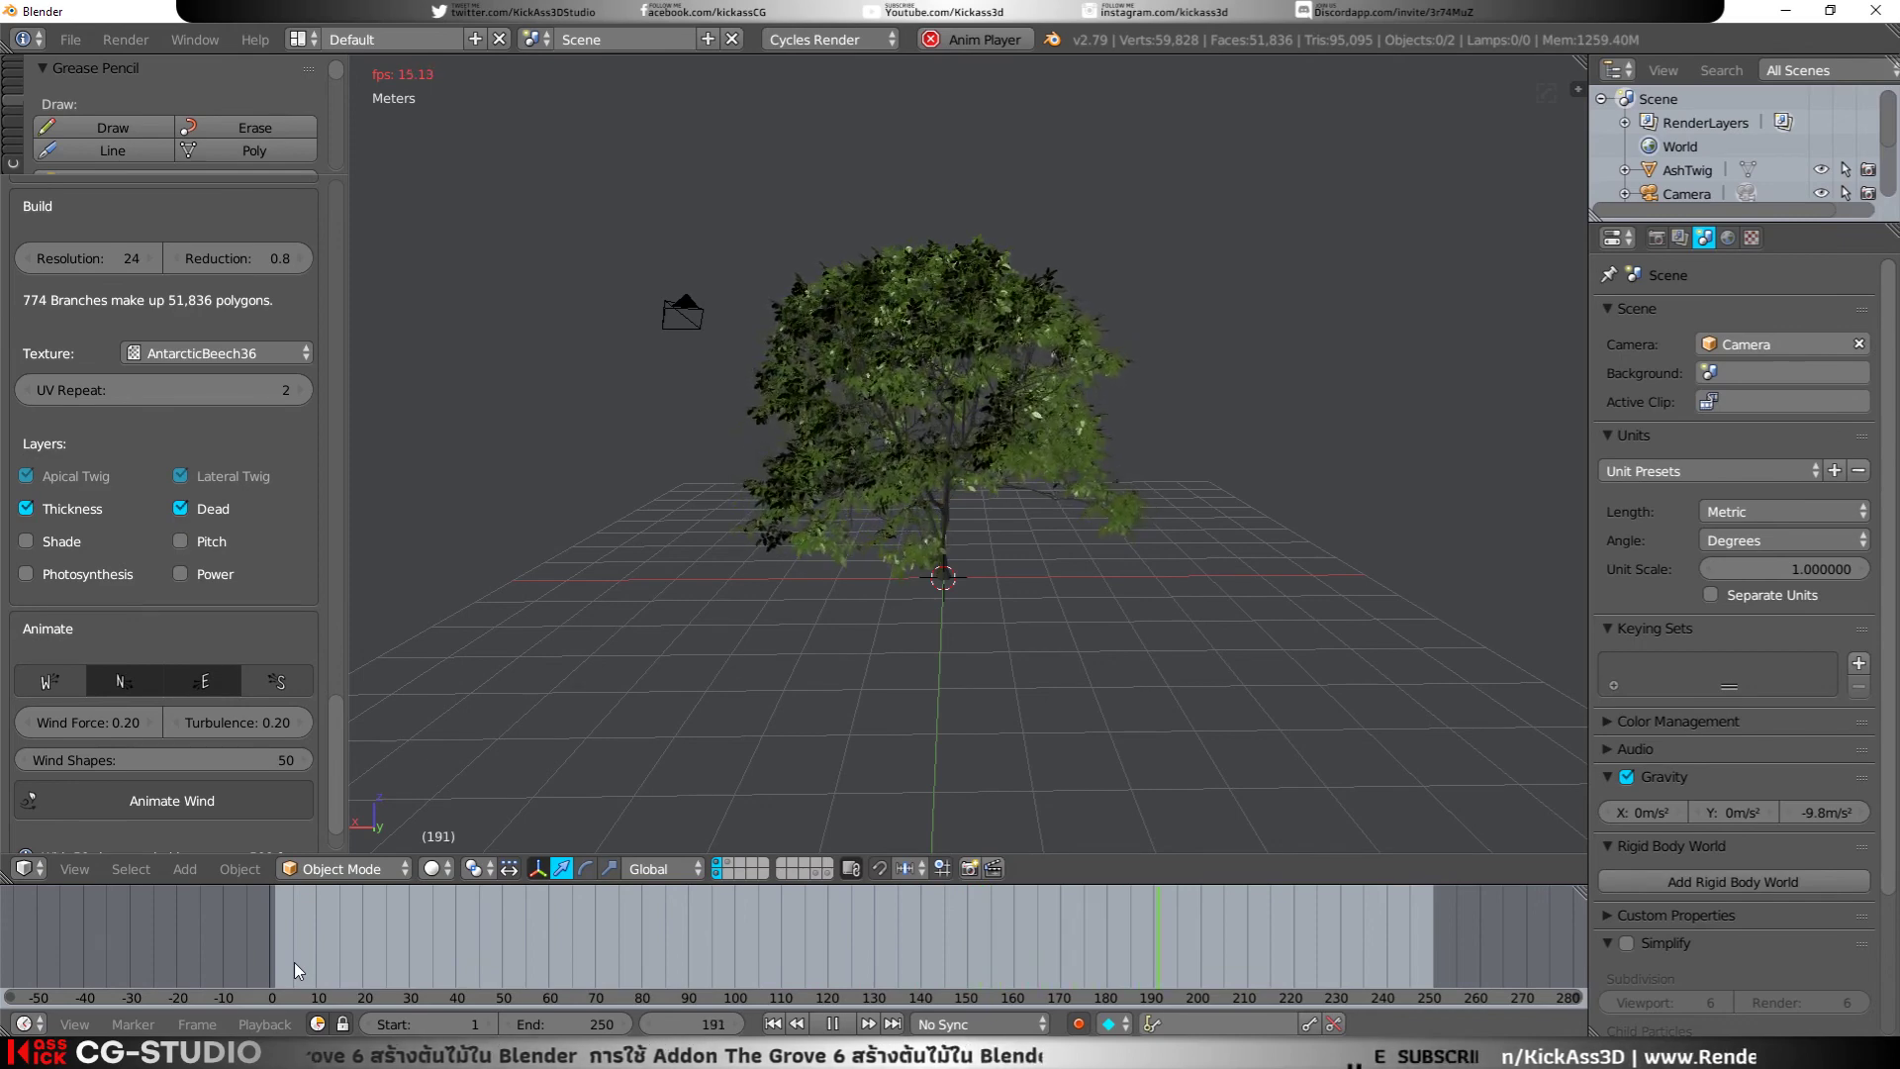
pyautogui.click(832, 1023)
pyautogui.click(776, 1024)
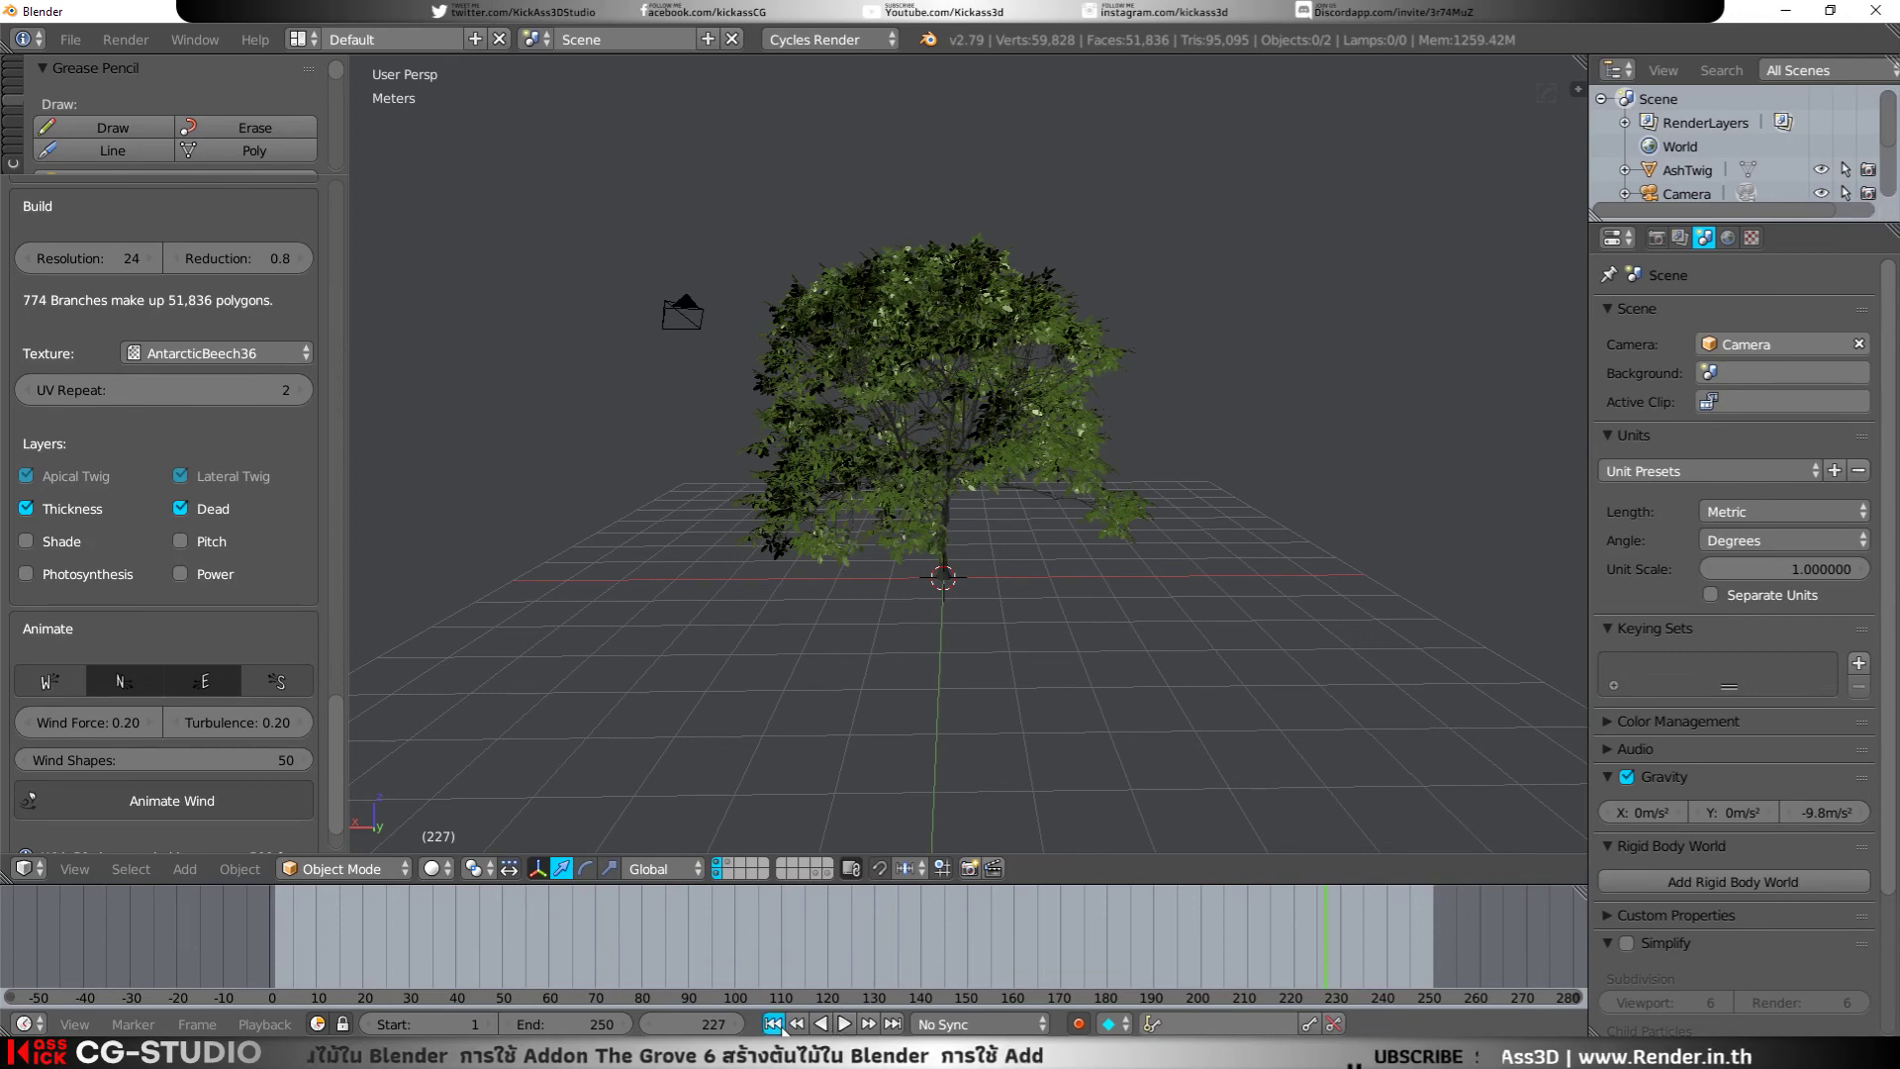
pyautogui.click(844, 1025)
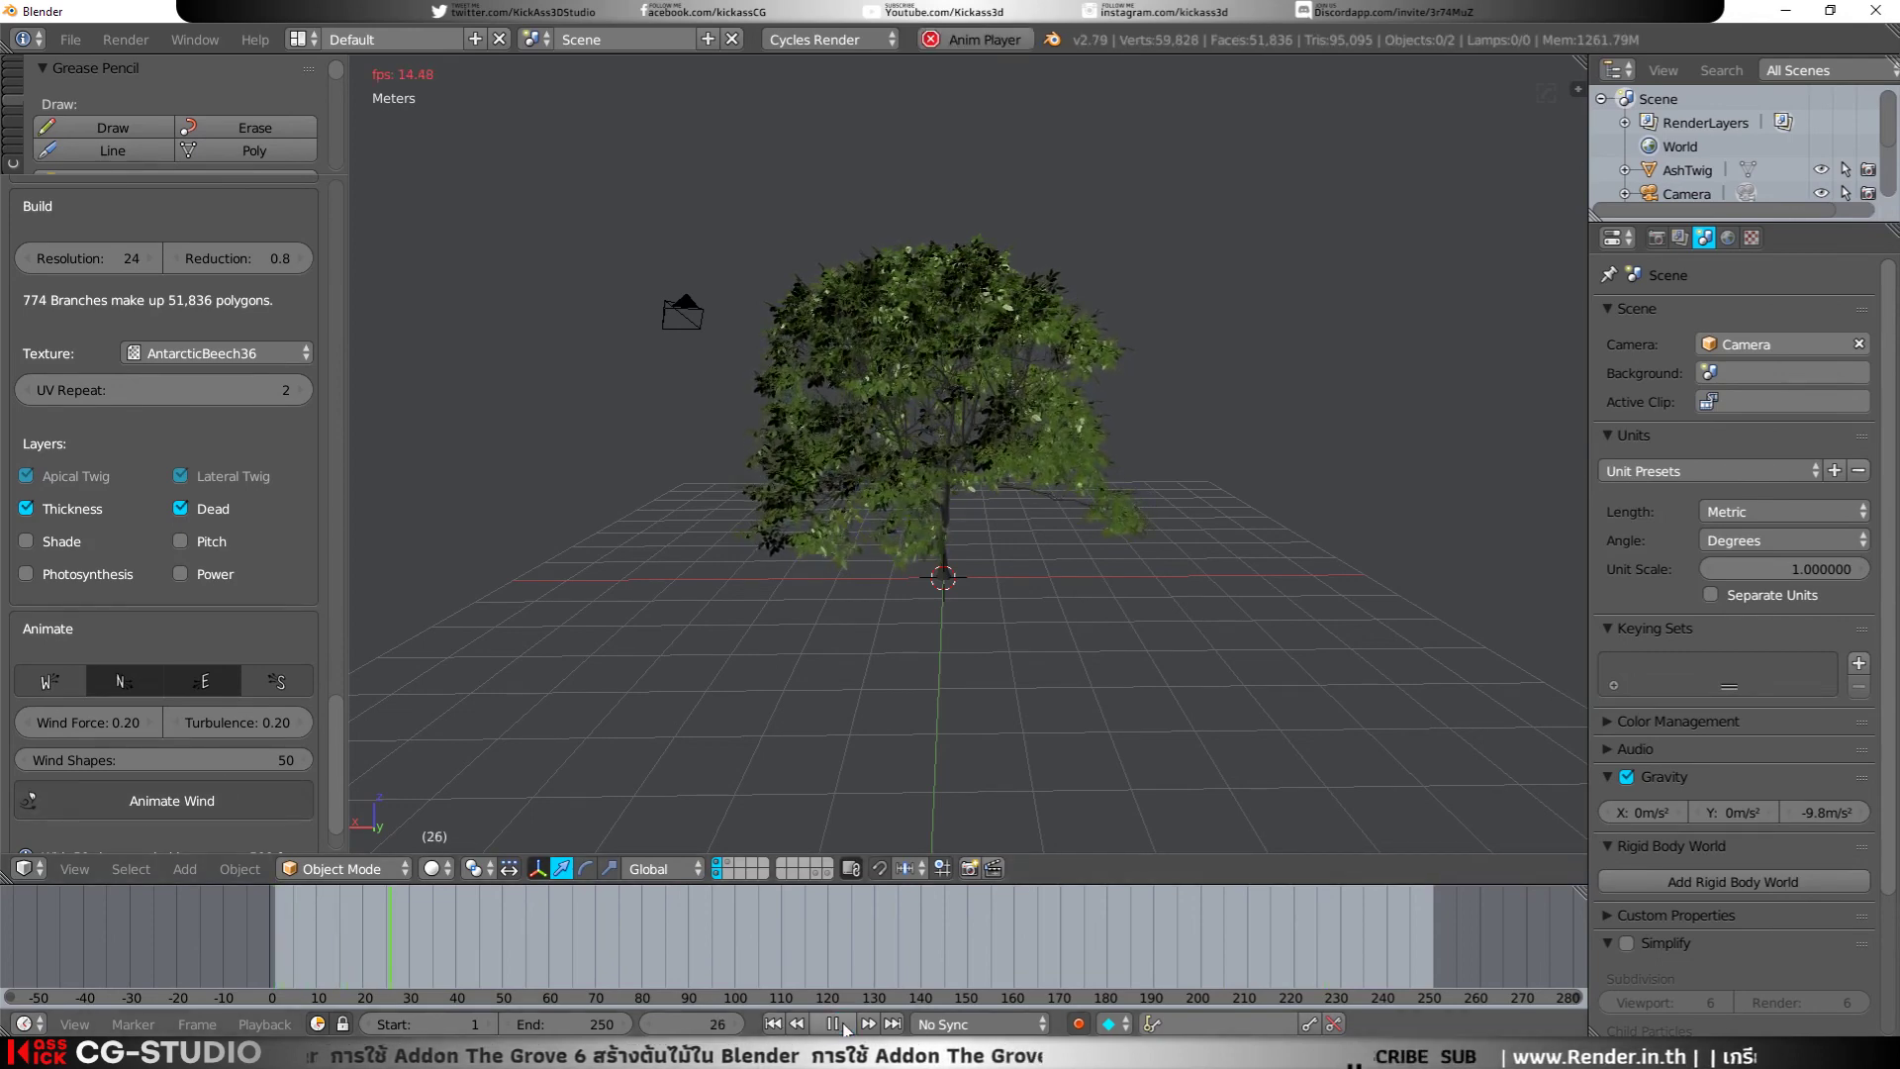
pyautogui.click(836, 1024)
pyautogui.click(775, 1024)
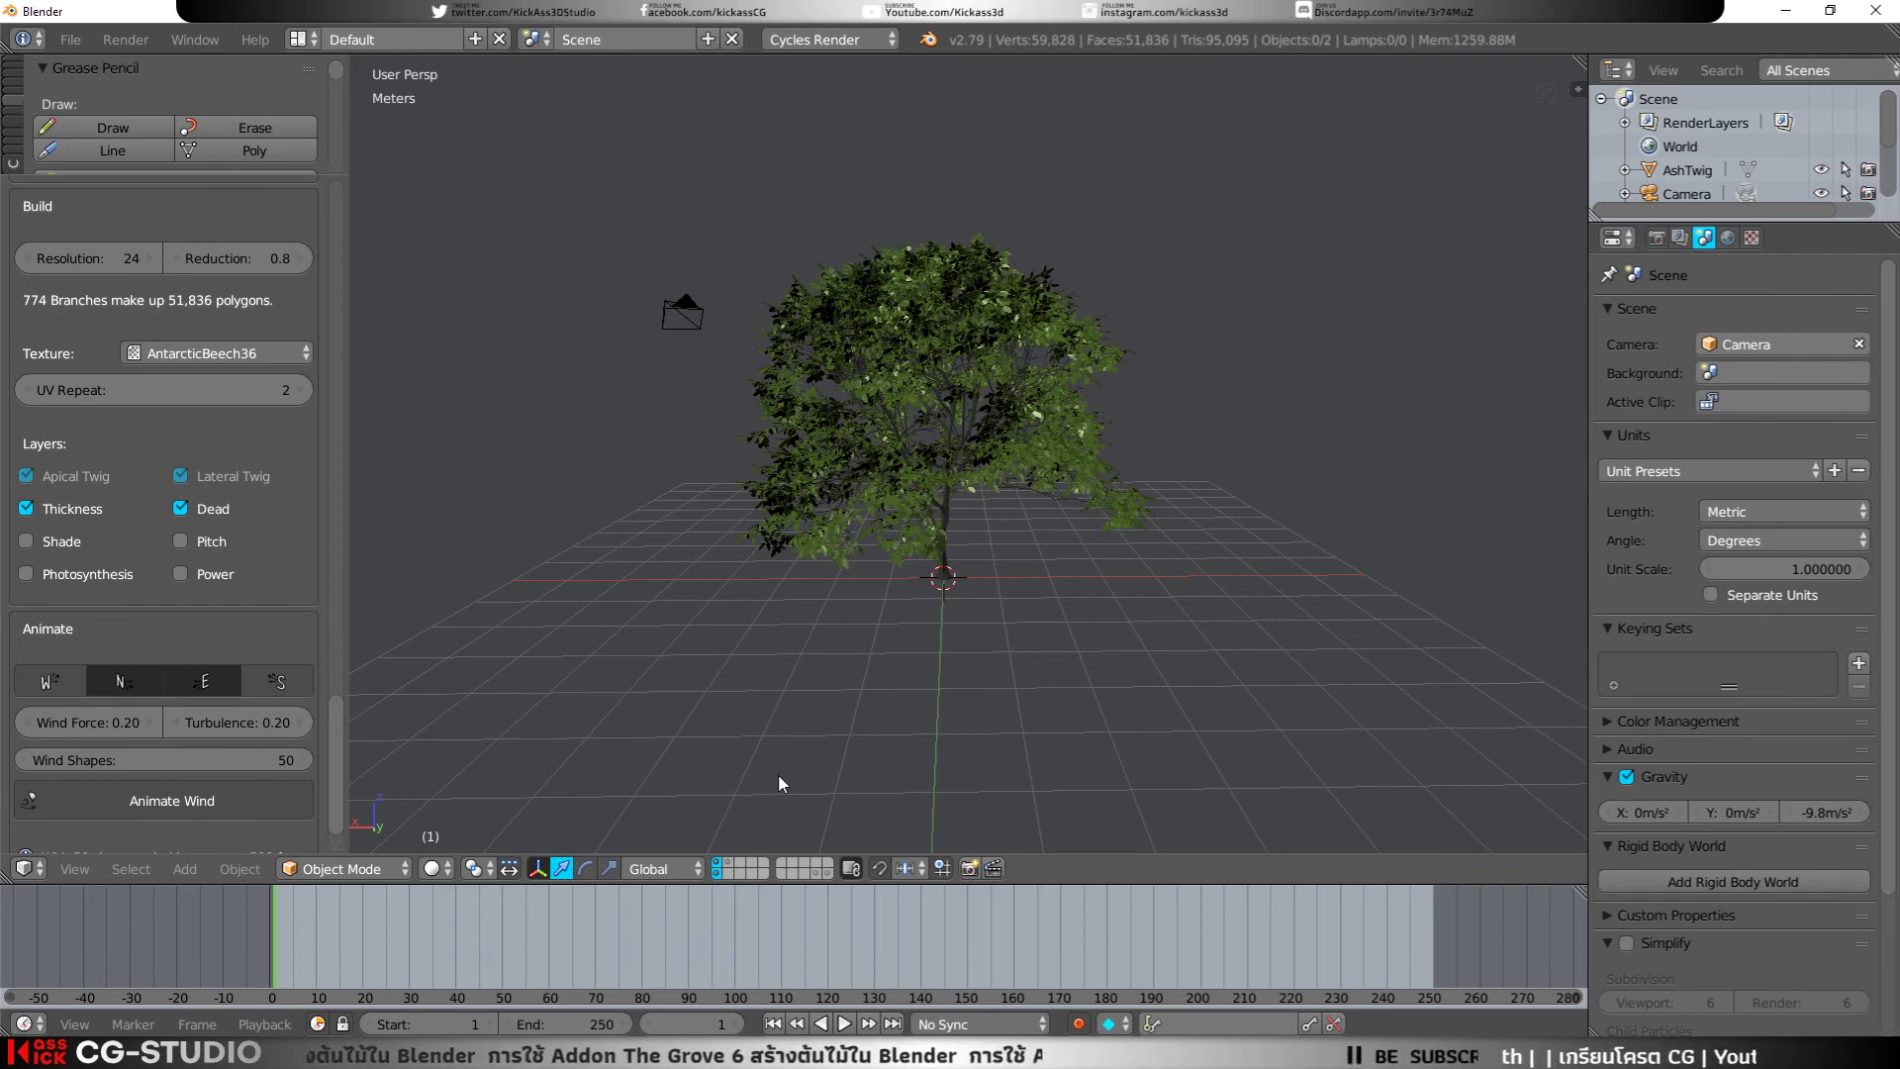
# Step: Set Wind Force to 1.00 and Wind Shapes to 10
pyautogui.click(115, 726)
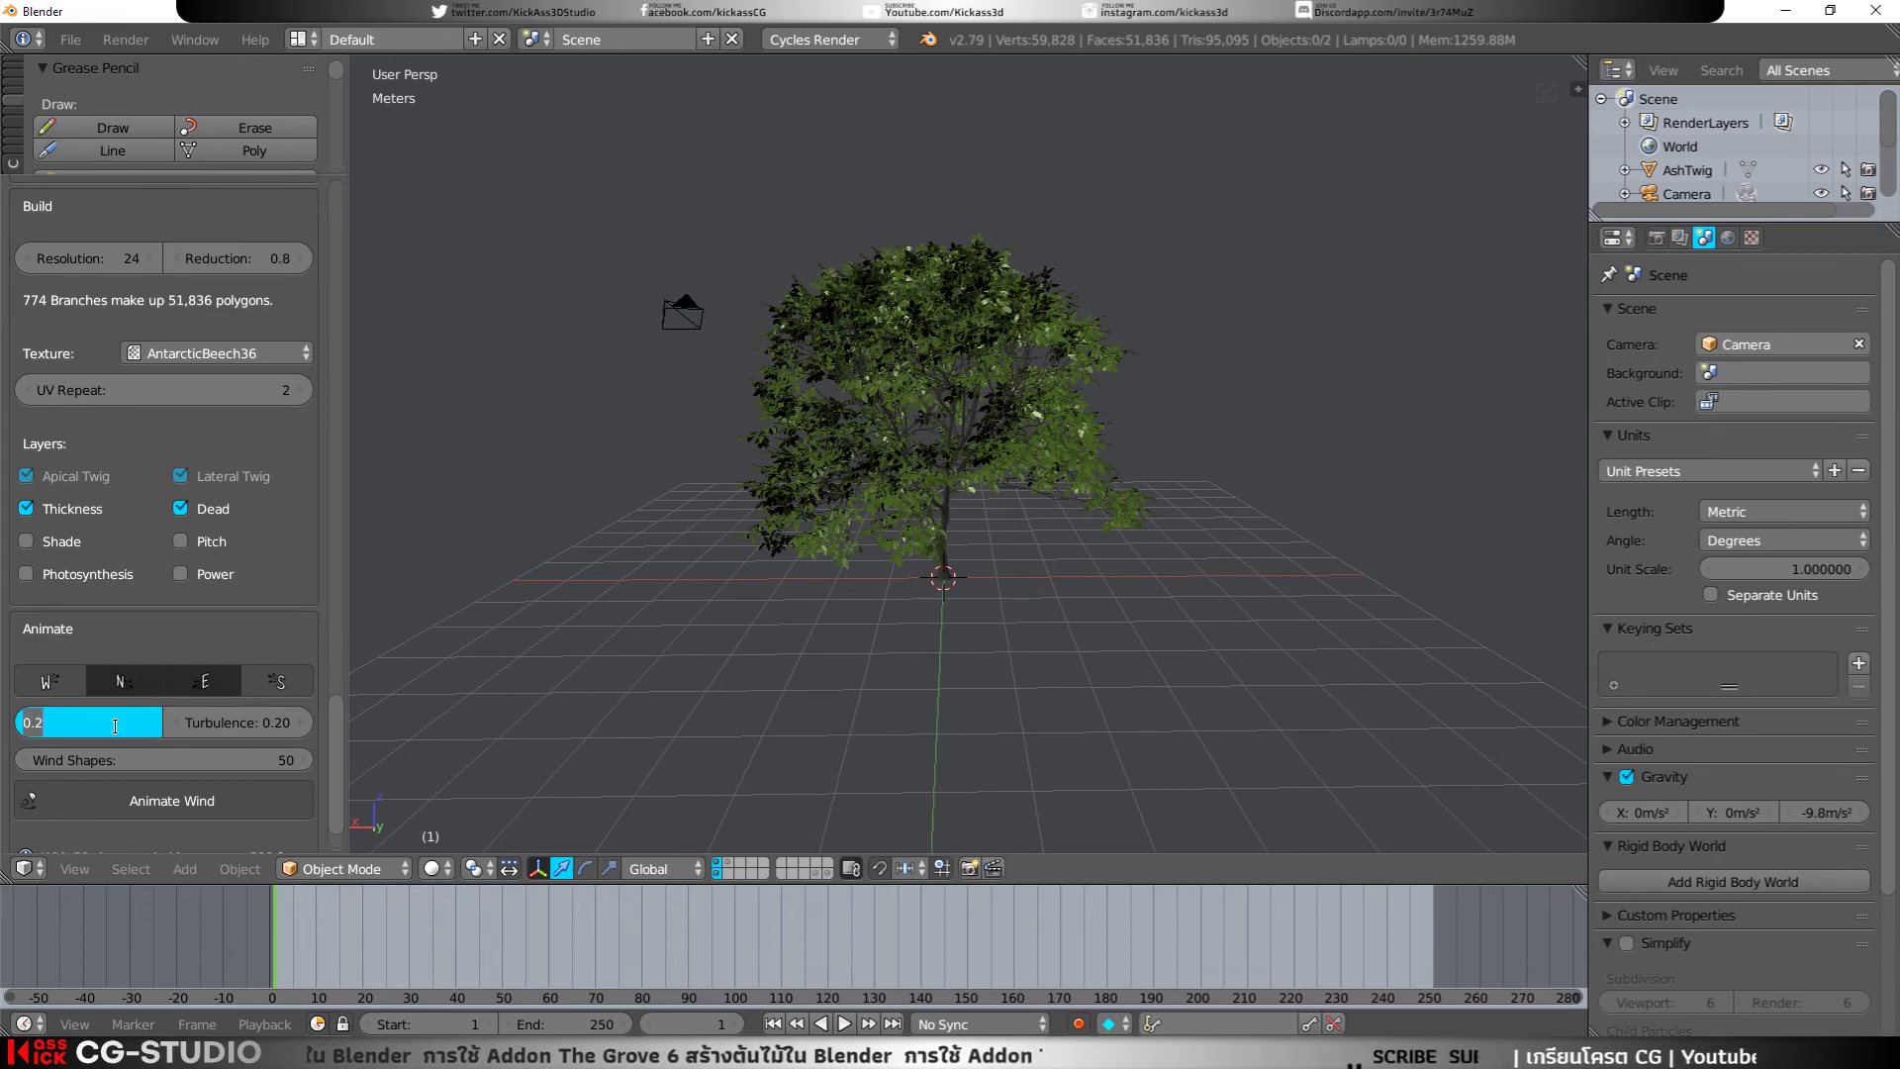
pyautogui.write('1')
pyautogui.press('Return')
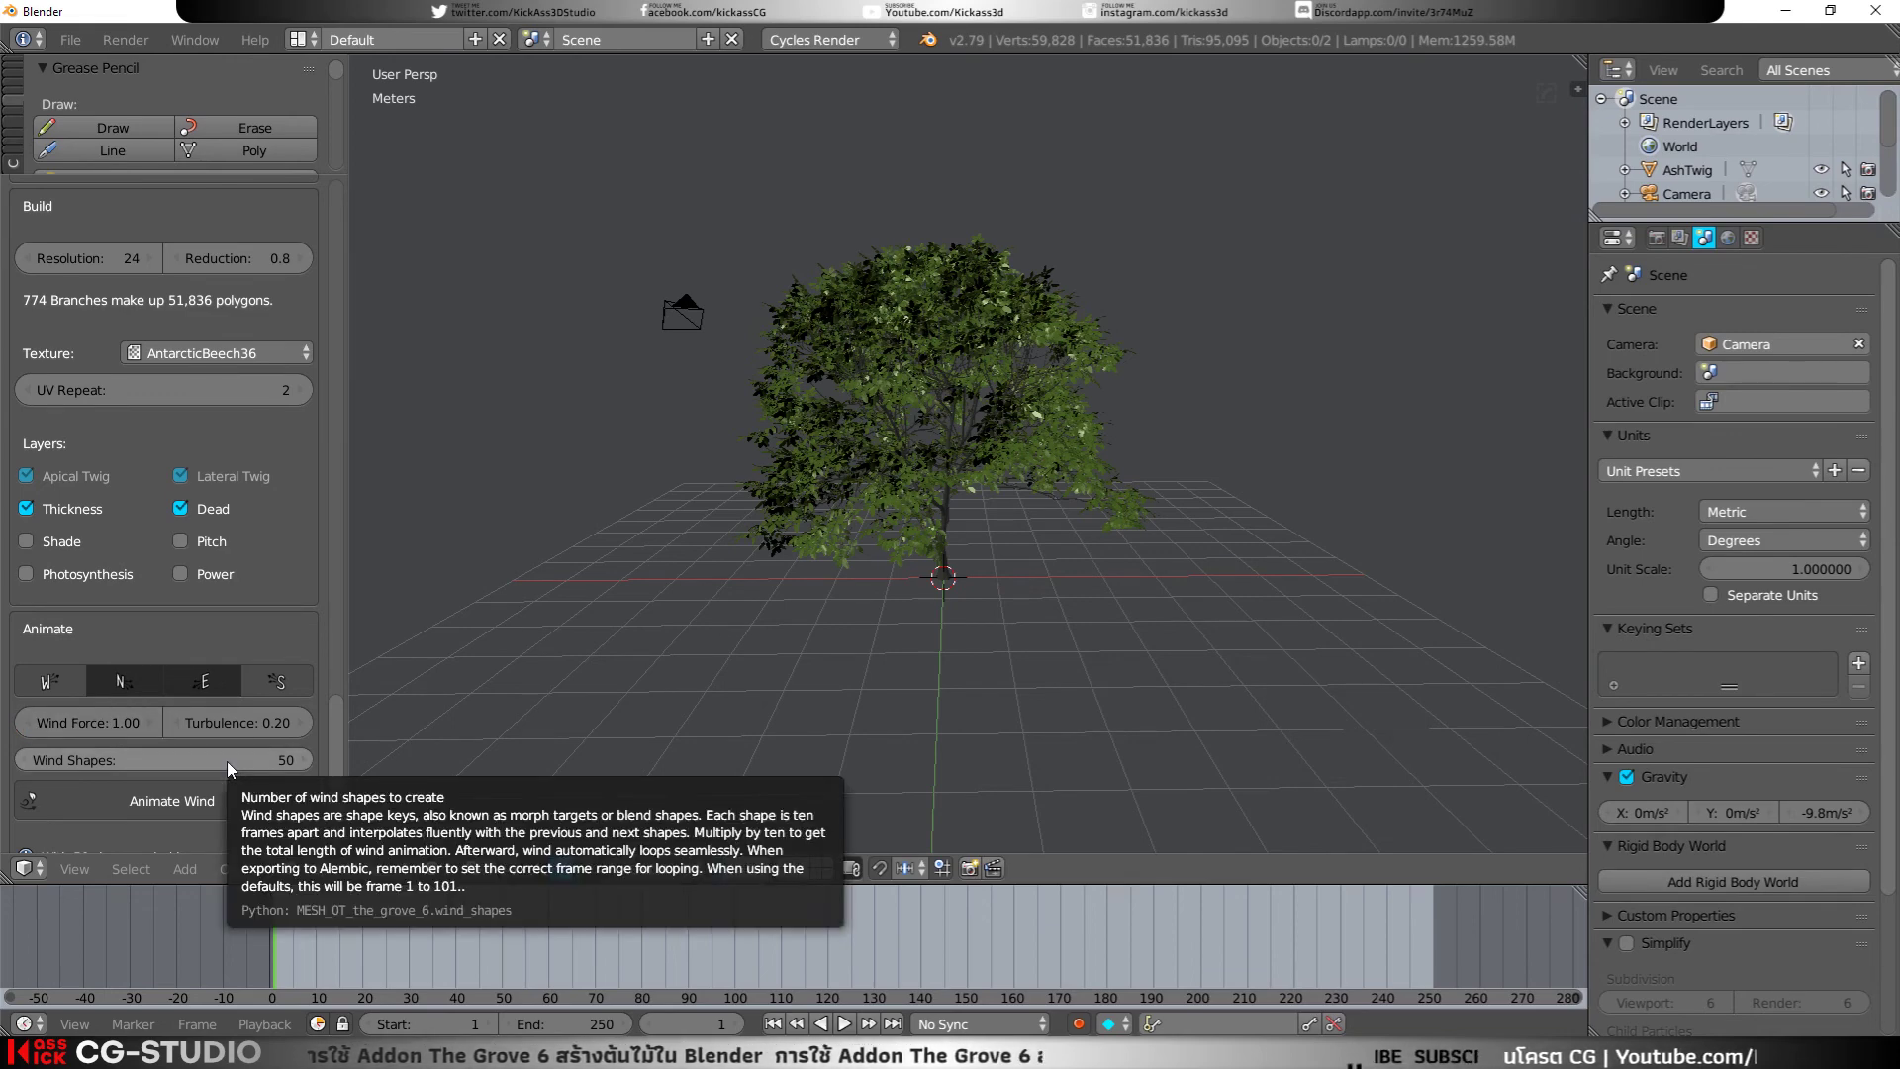
pyautogui.click(227, 762)
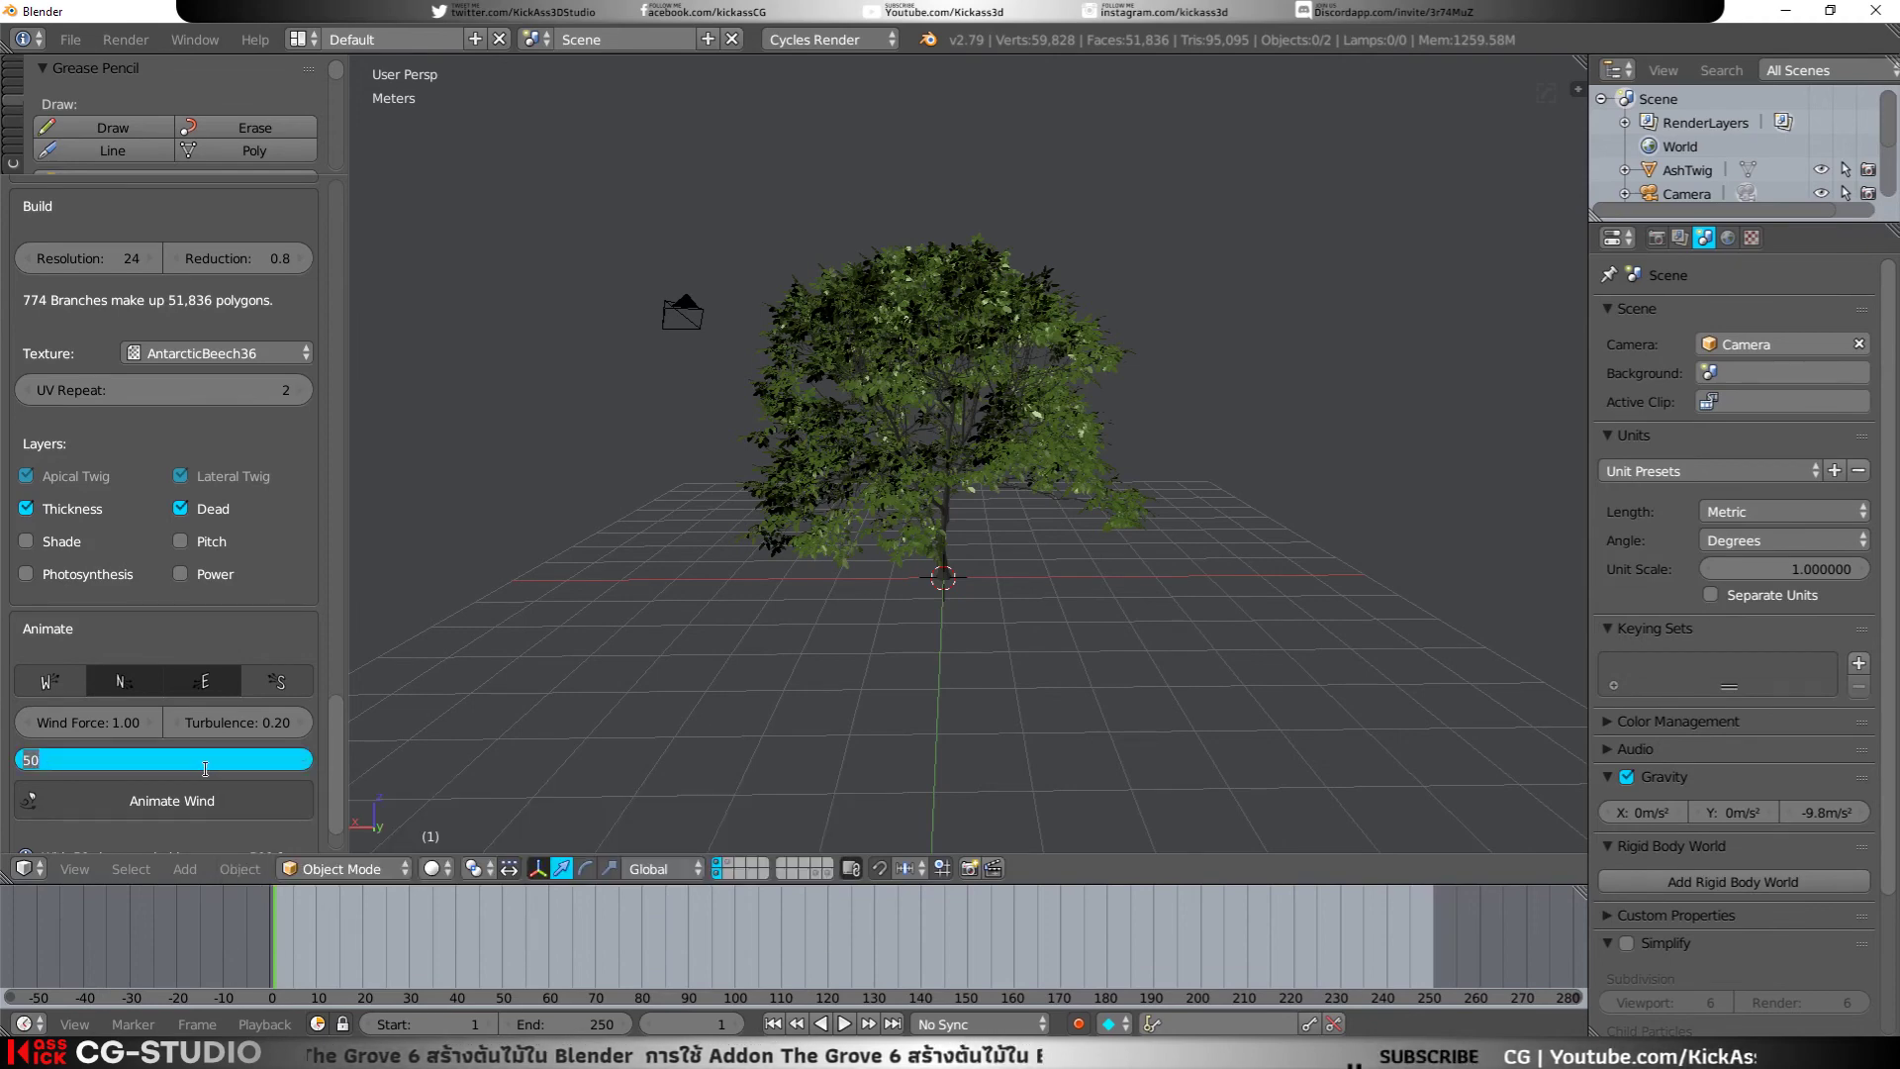
pyautogui.write('10')
pyautogui.press('Return')
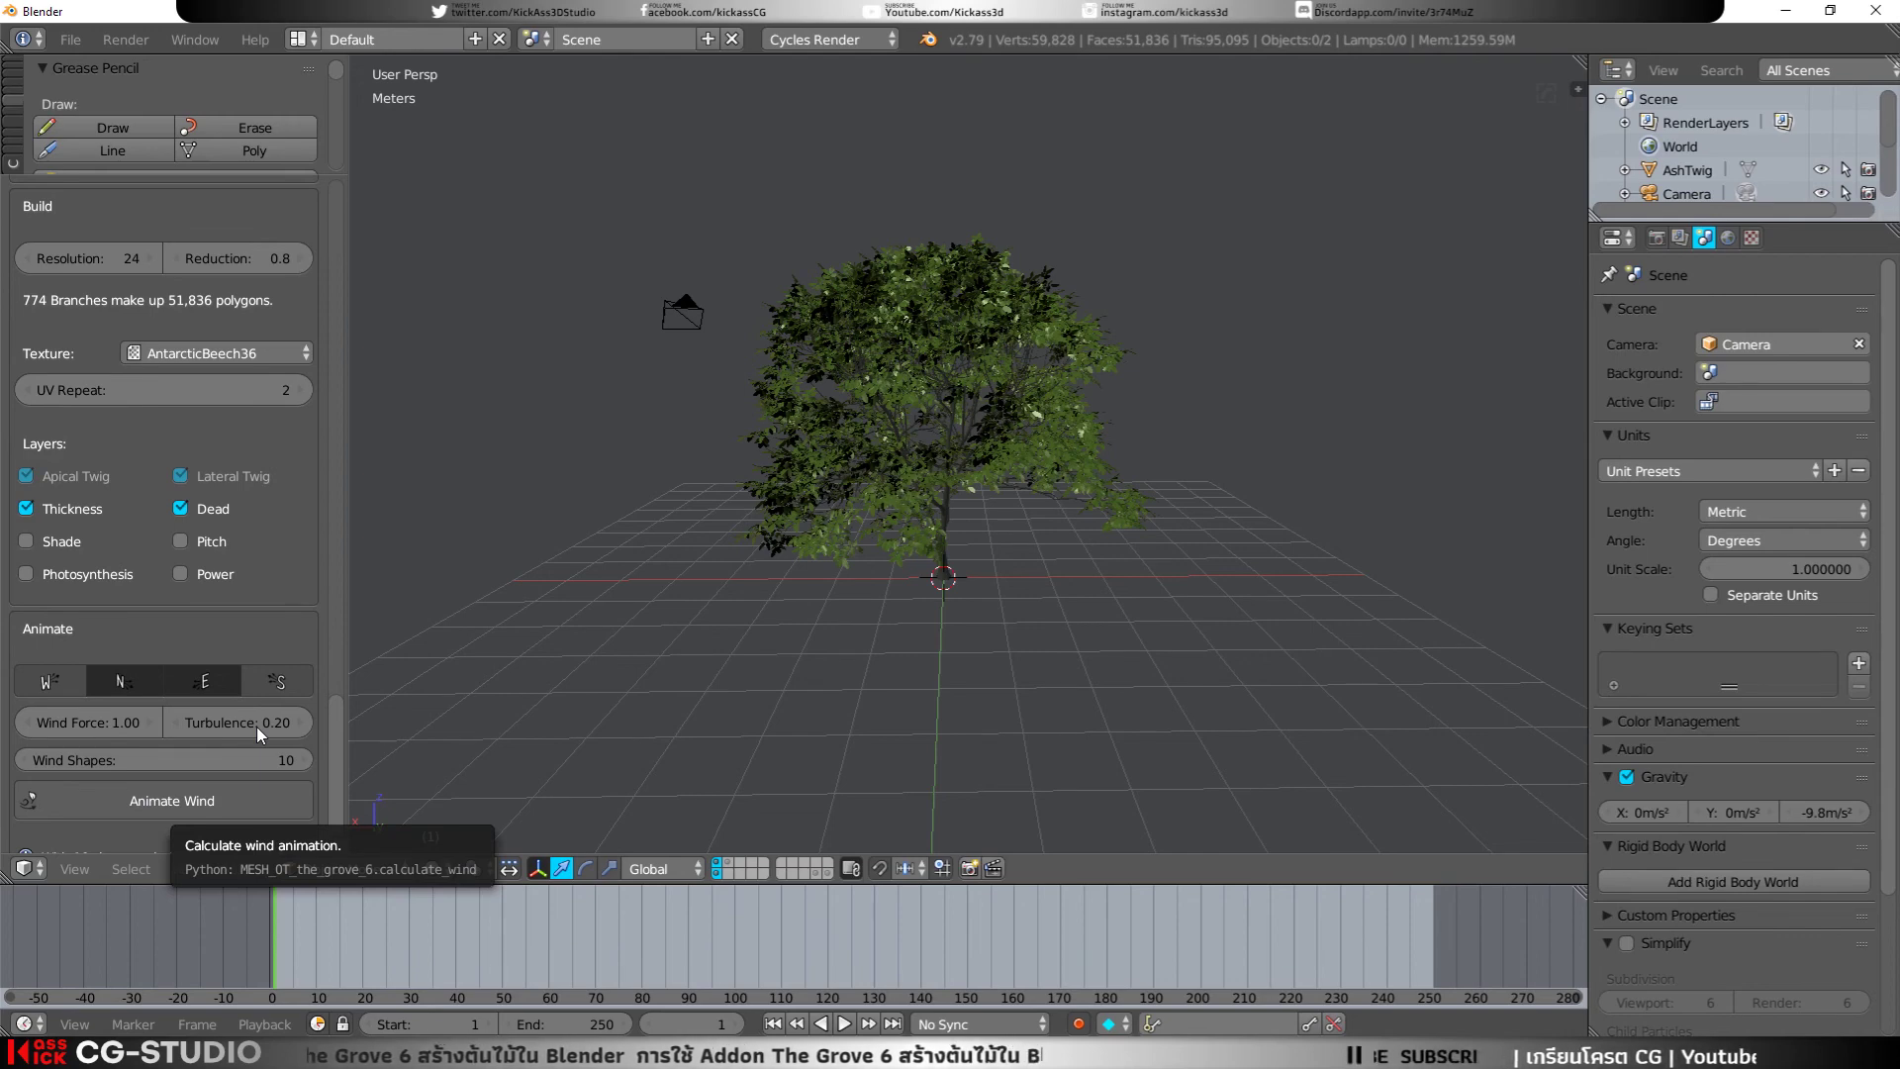
# Step: Play back the walnut's Wind Force 1.00 sway animation with Alt+A
pyautogui.hotkey('alt', 'a')
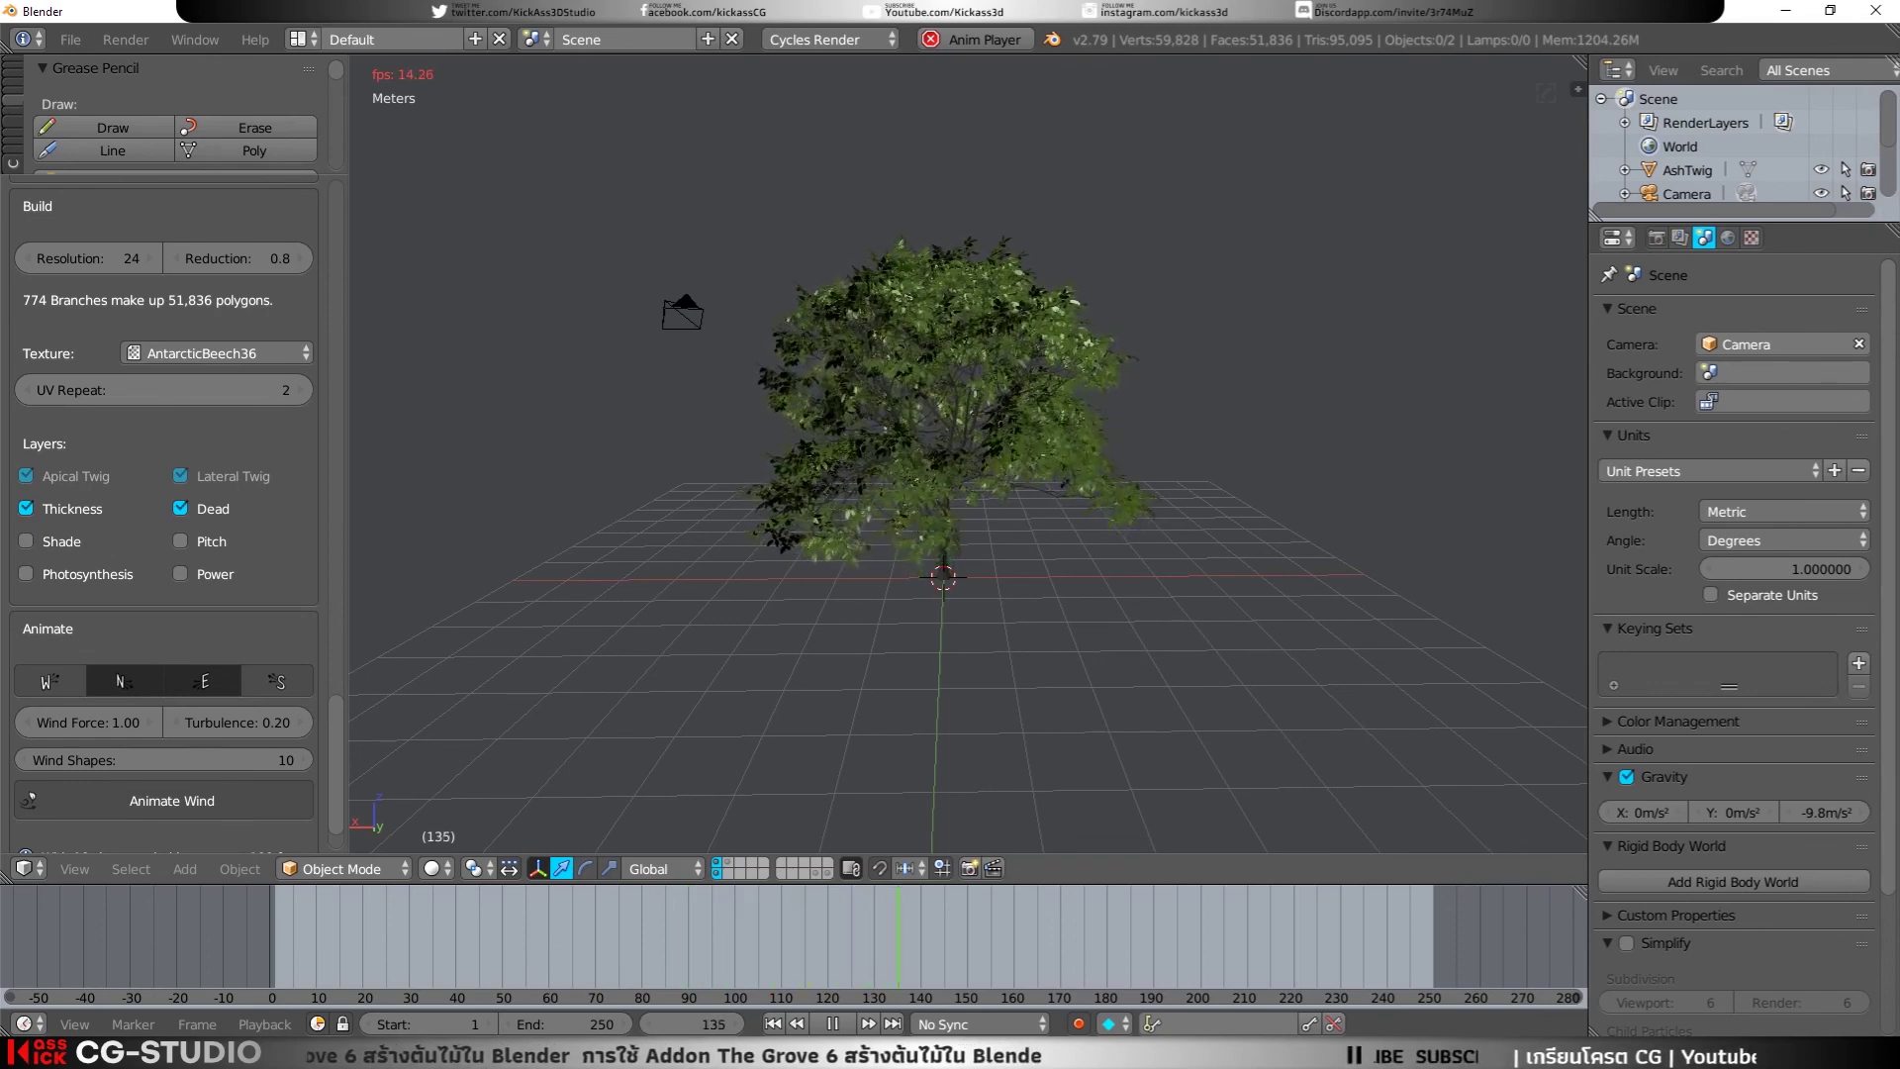
pyautogui.moveTo(340, 751); pyautogui.dragTo(331, 447)
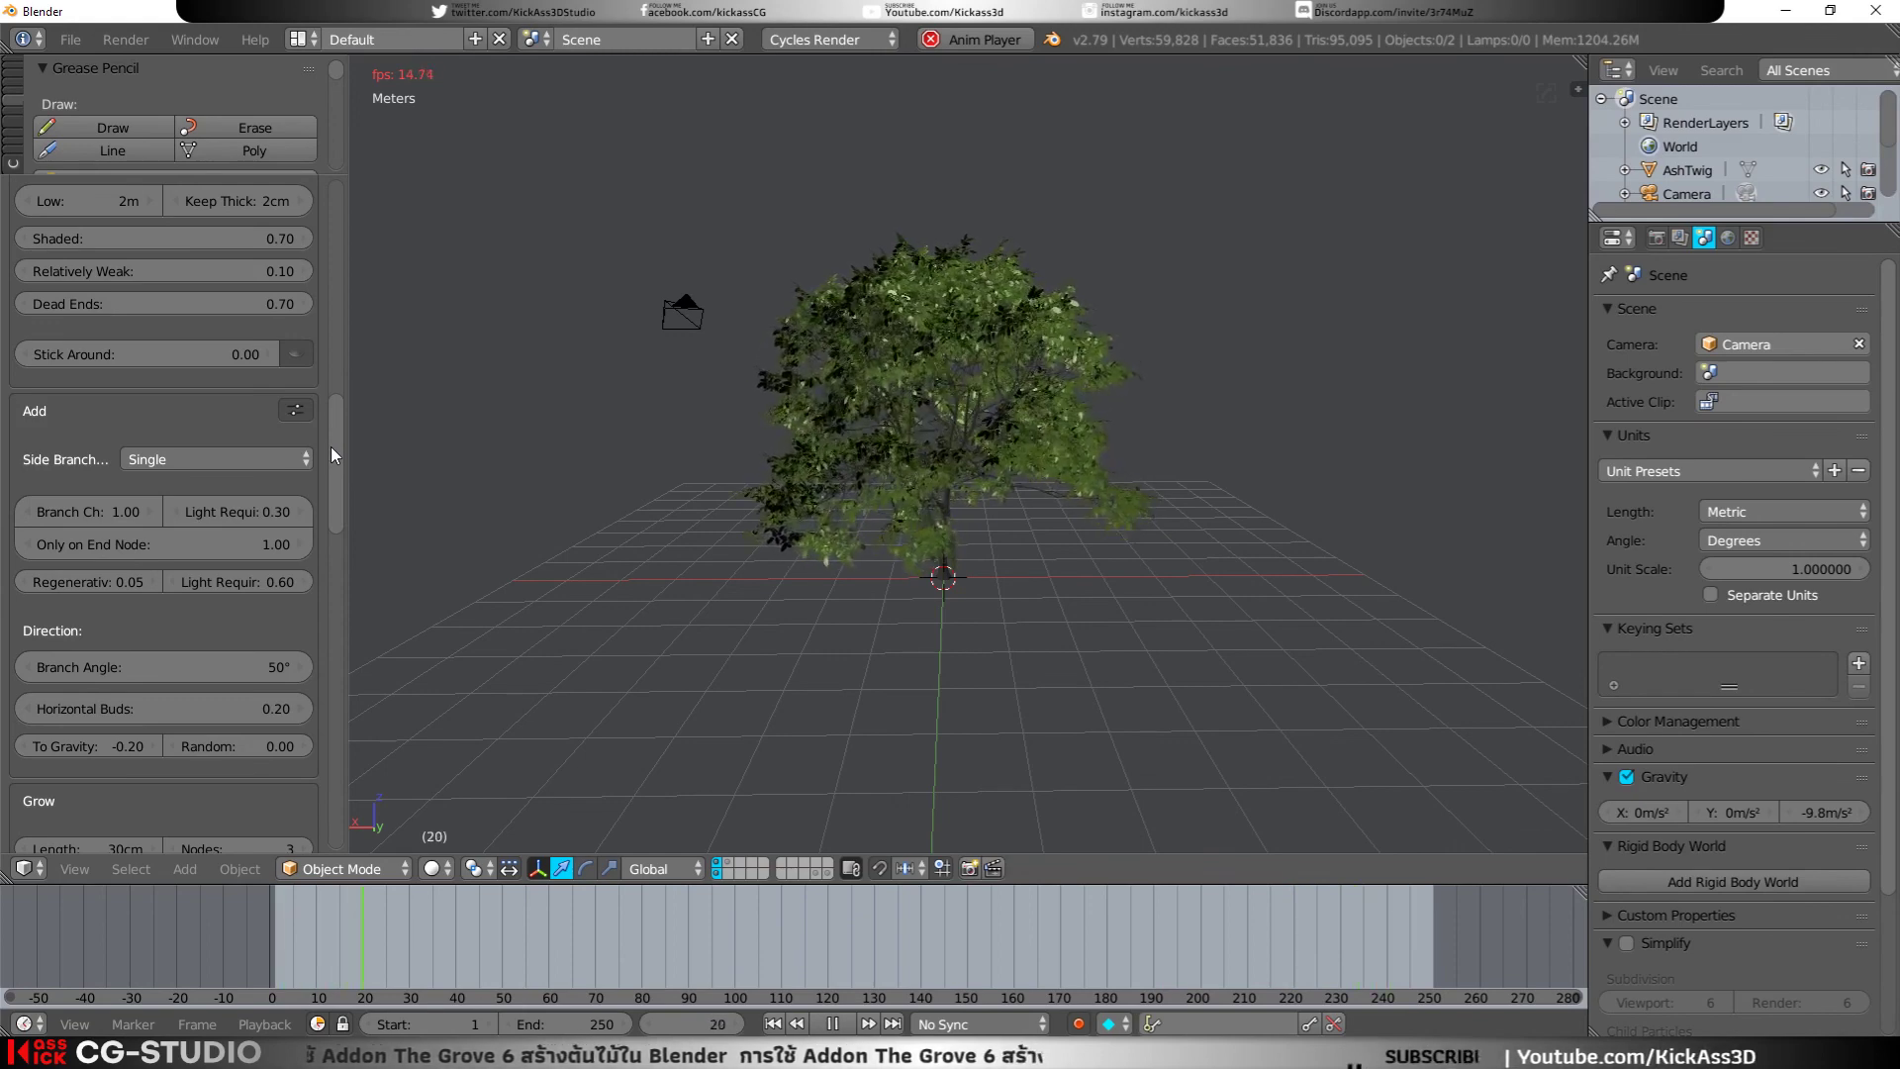
pyautogui.moveTo(330, 447); pyautogui.dragTo(328, 358)
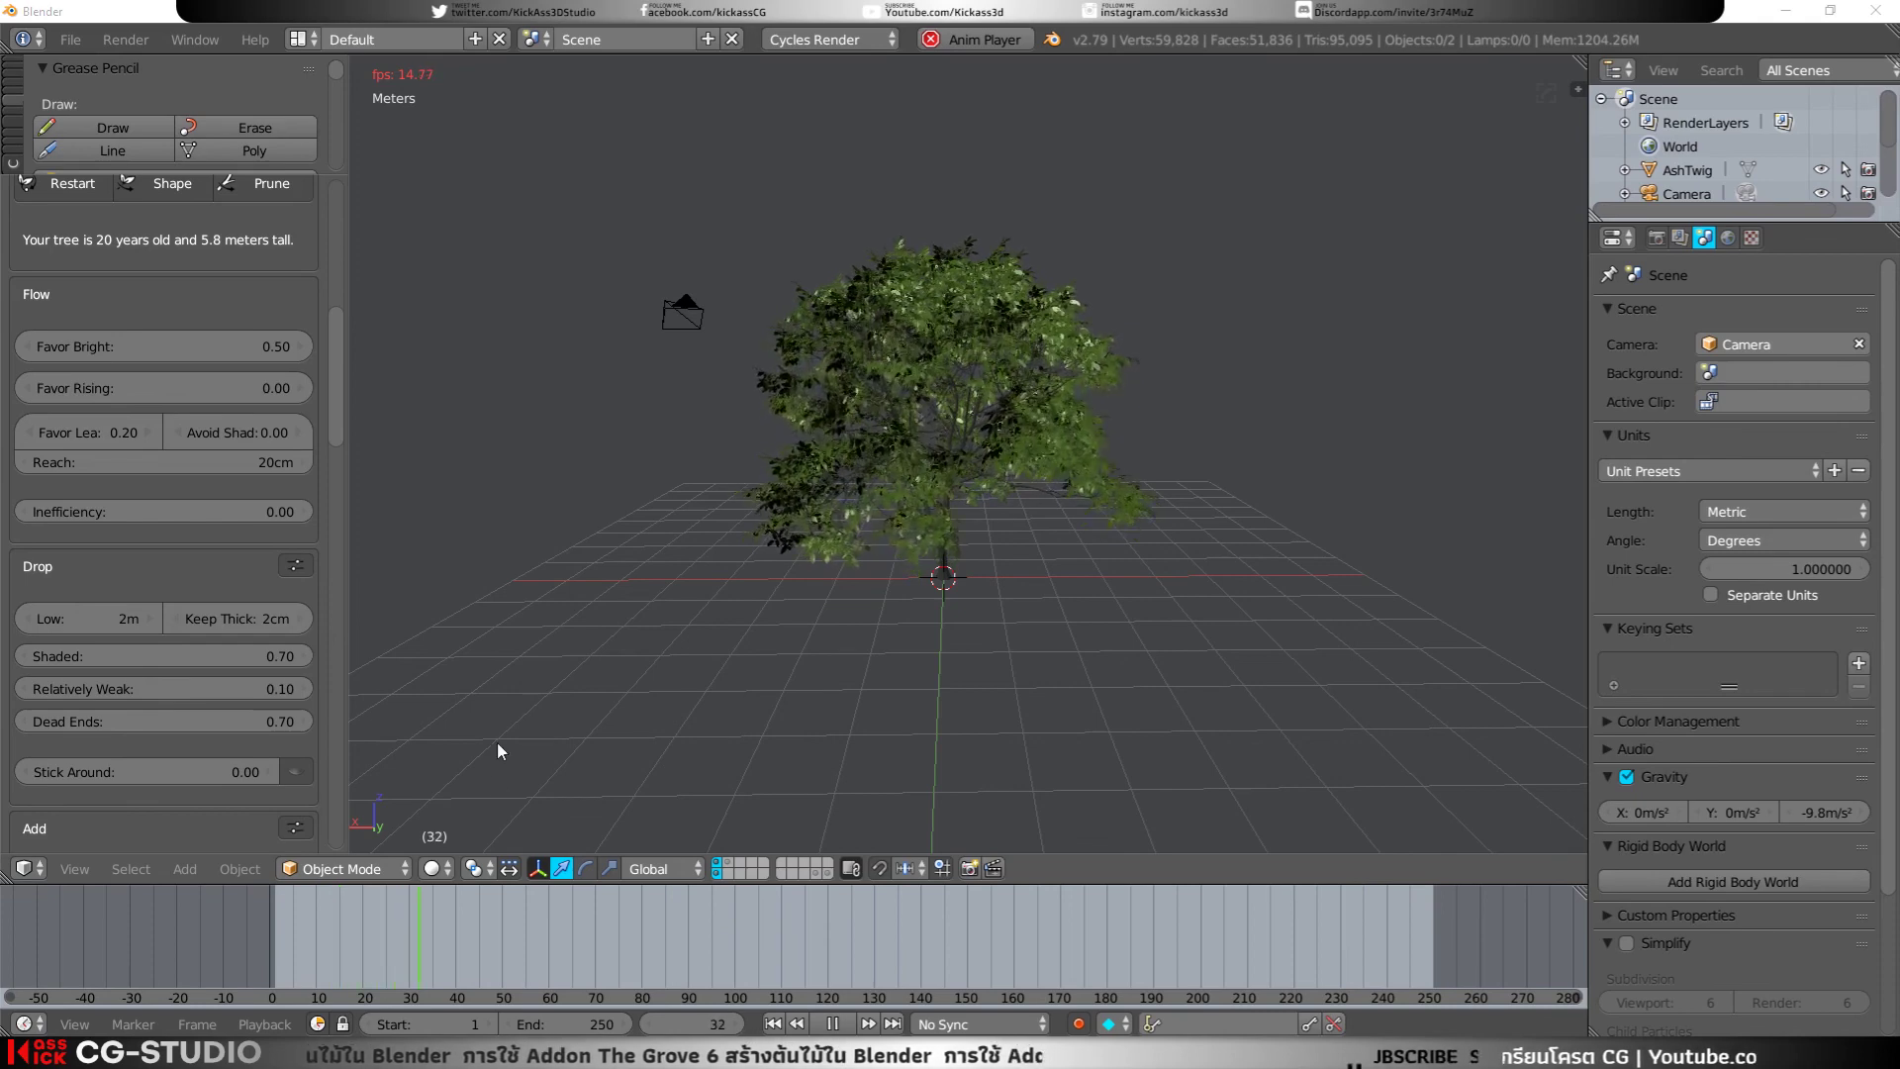
# Step: Preview the tree in Rendered shading, paused at frame 142, and orbit around it
pyautogui.click(436, 871)
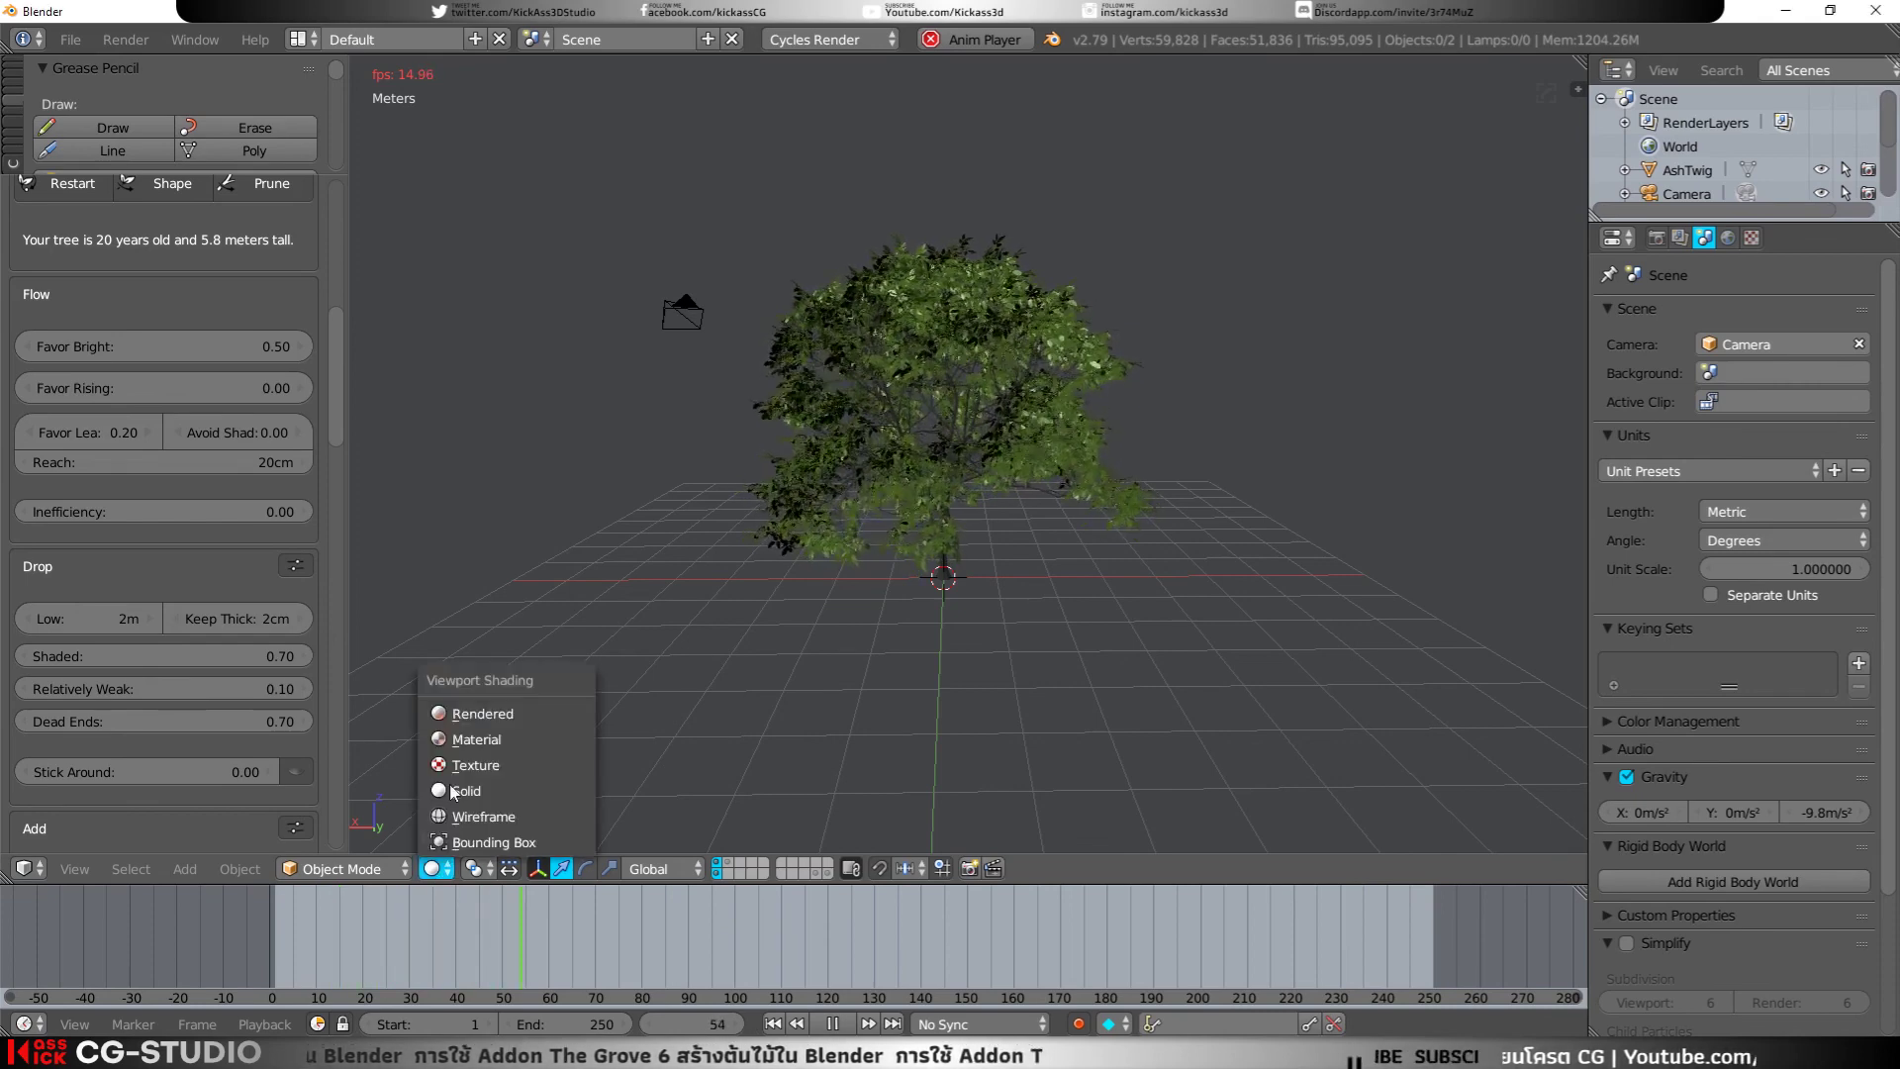
pyautogui.click(477, 715)
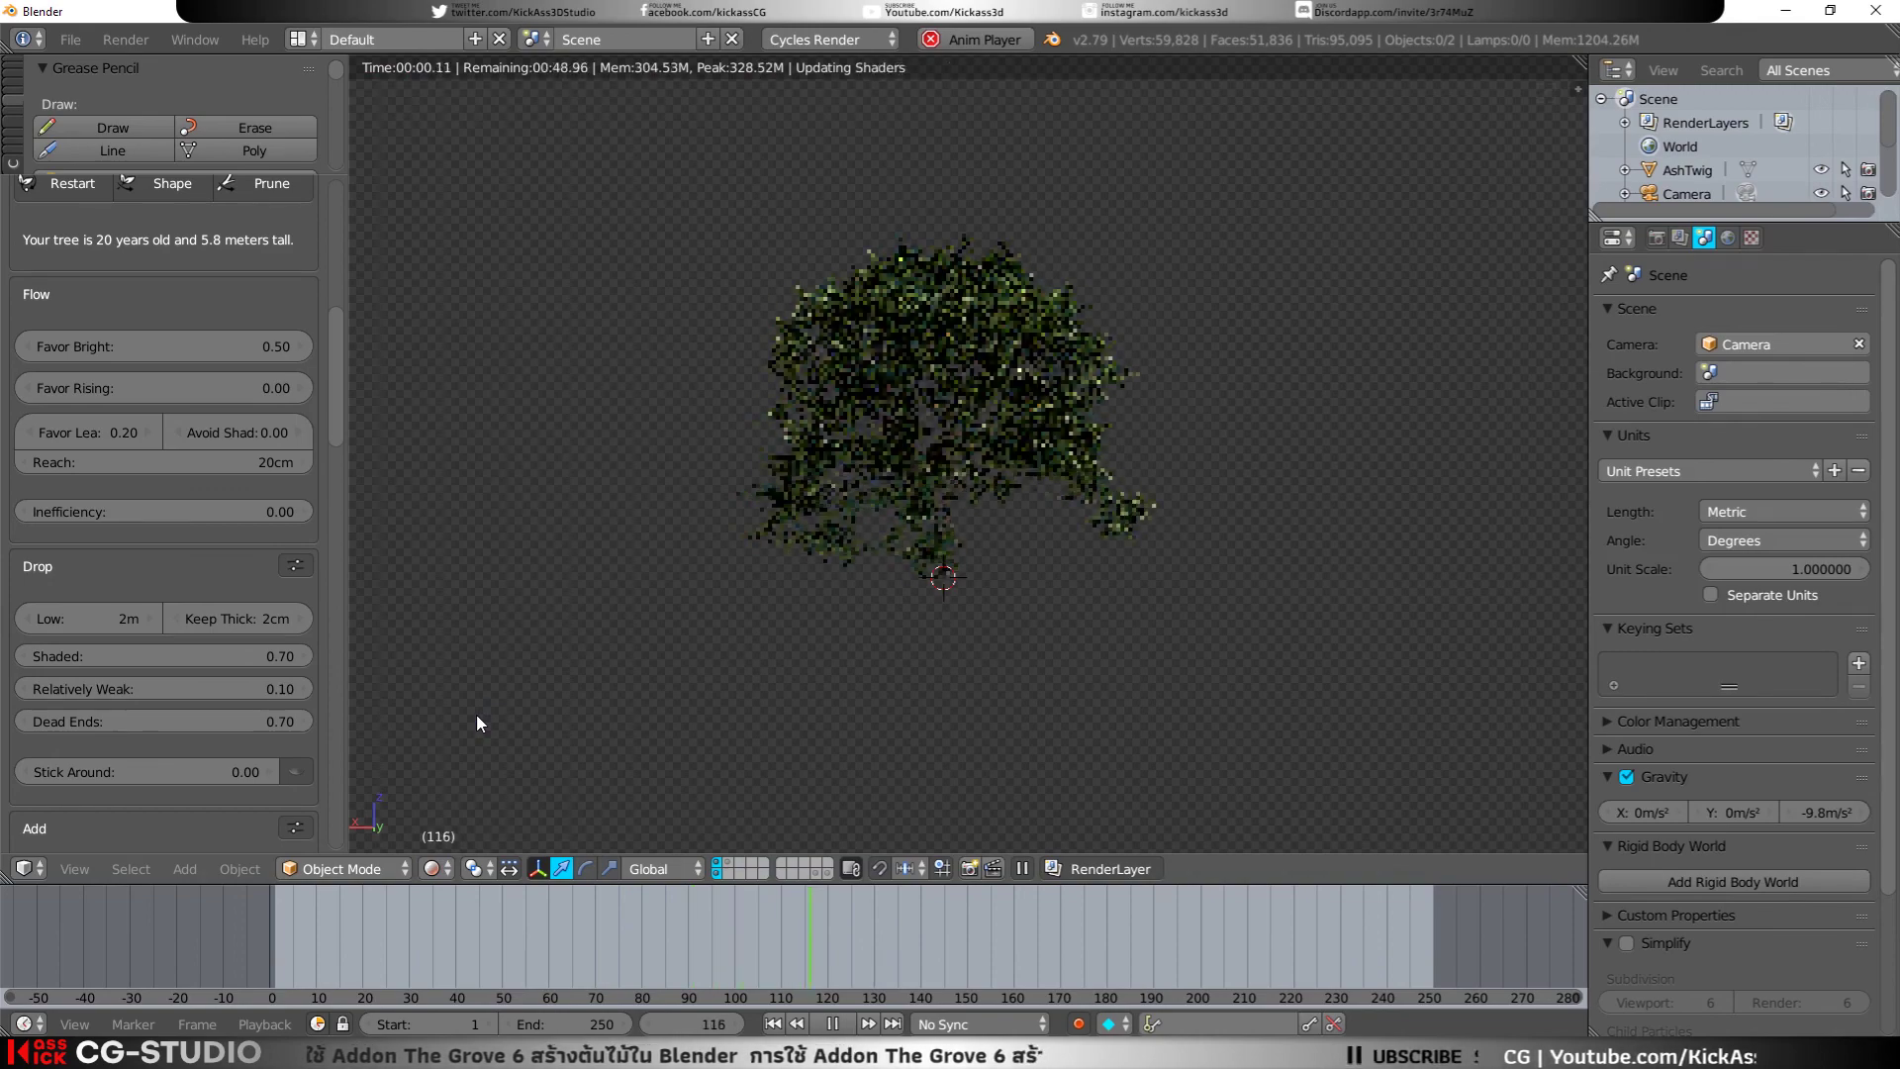
pyautogui.click(830, 1023)
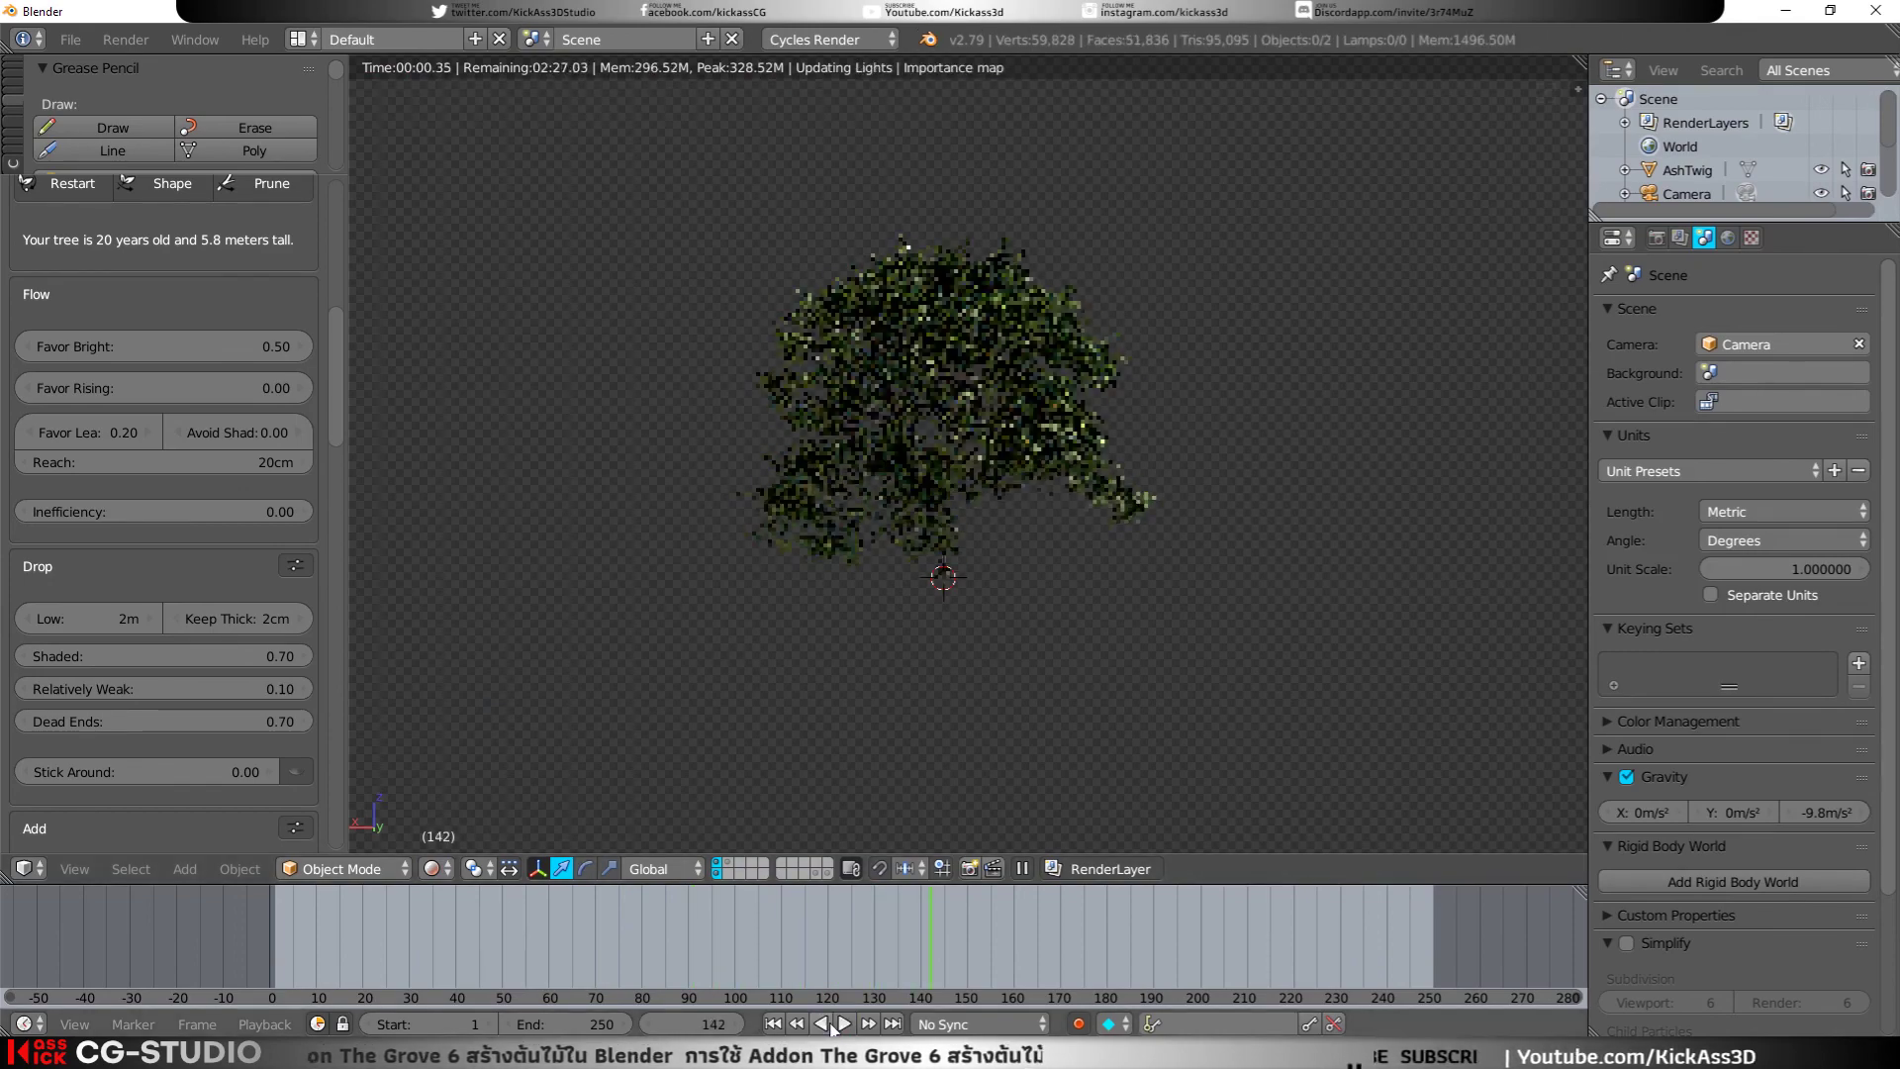
pyautogui.scroll(3, 1015, 471)
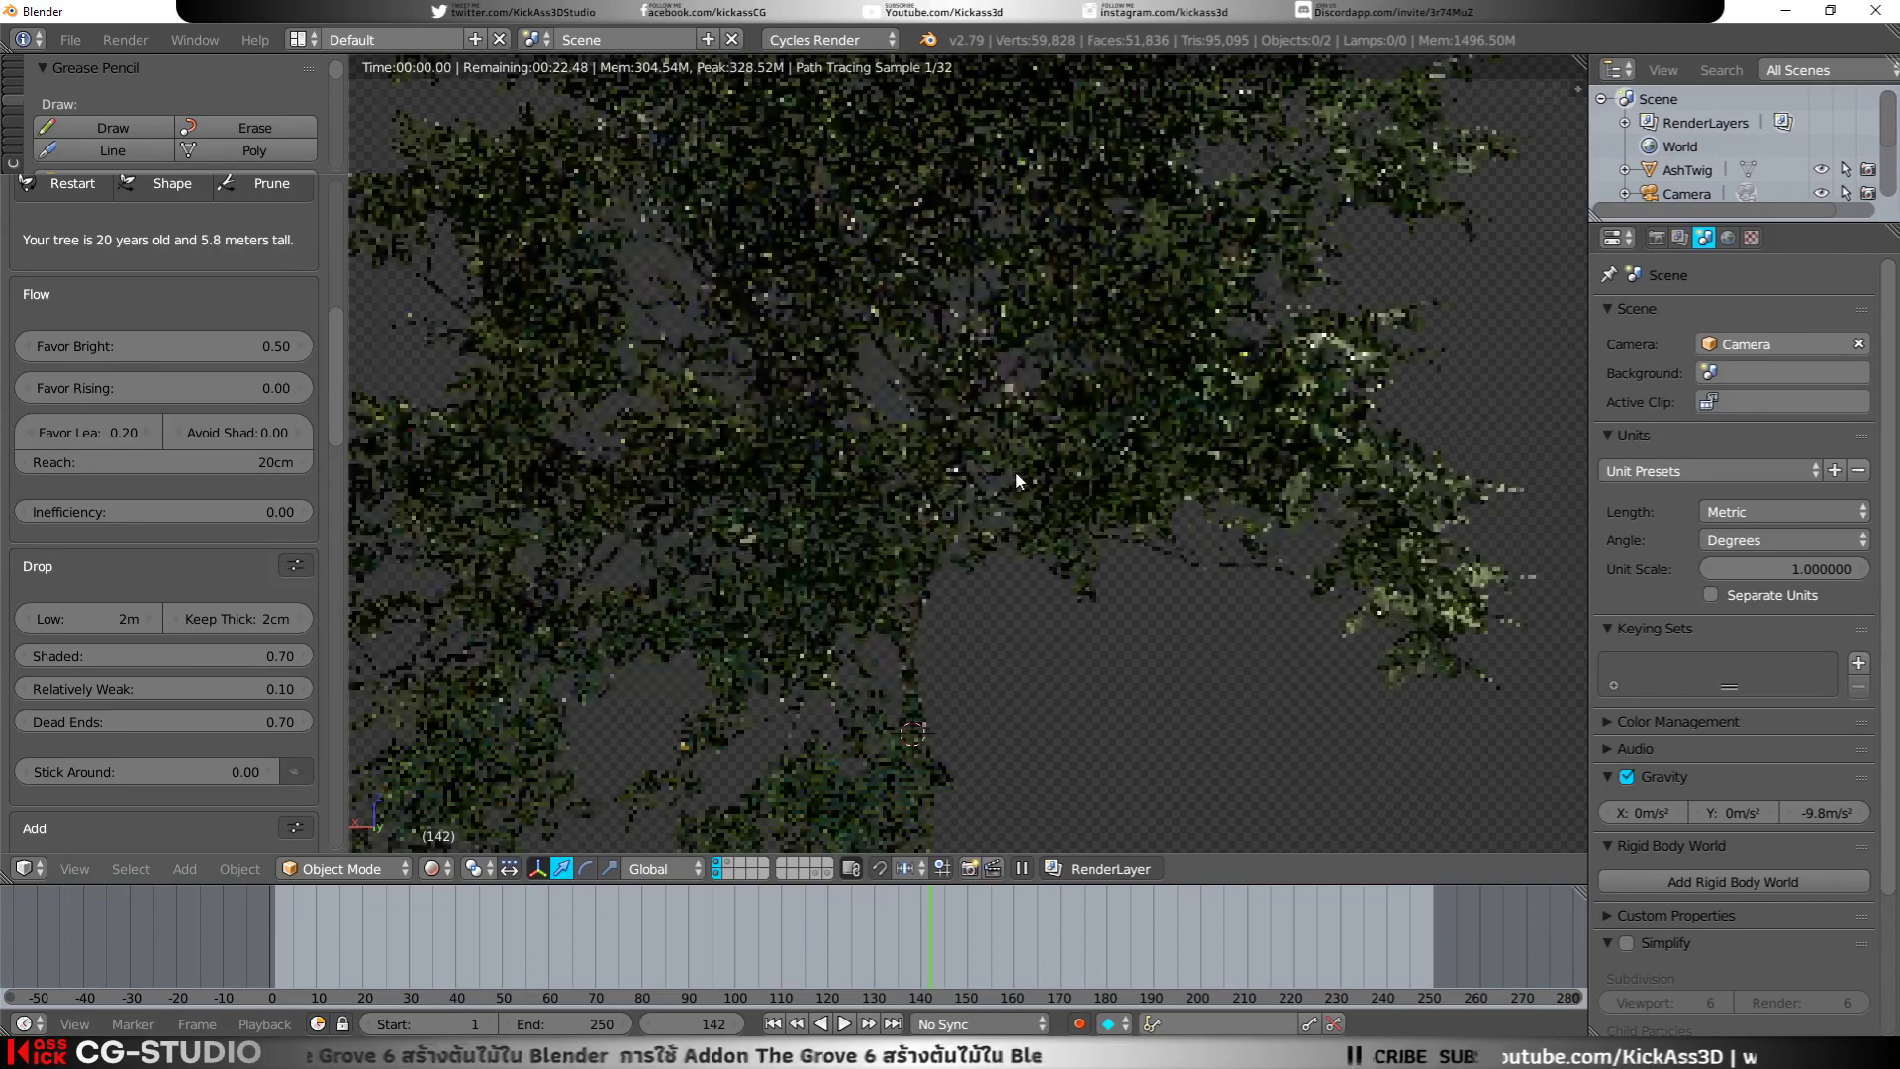
pyautogui.scroll(-3, 1015, 471)
pyautogui.moveTo(1016, 471)
pyautogui.mouseDown(button='middle')
pyautogui.moveTo(1109, 532)
pyautogui.moveTo(1011, 537)
pyautogui.mouseUp(button='middle')
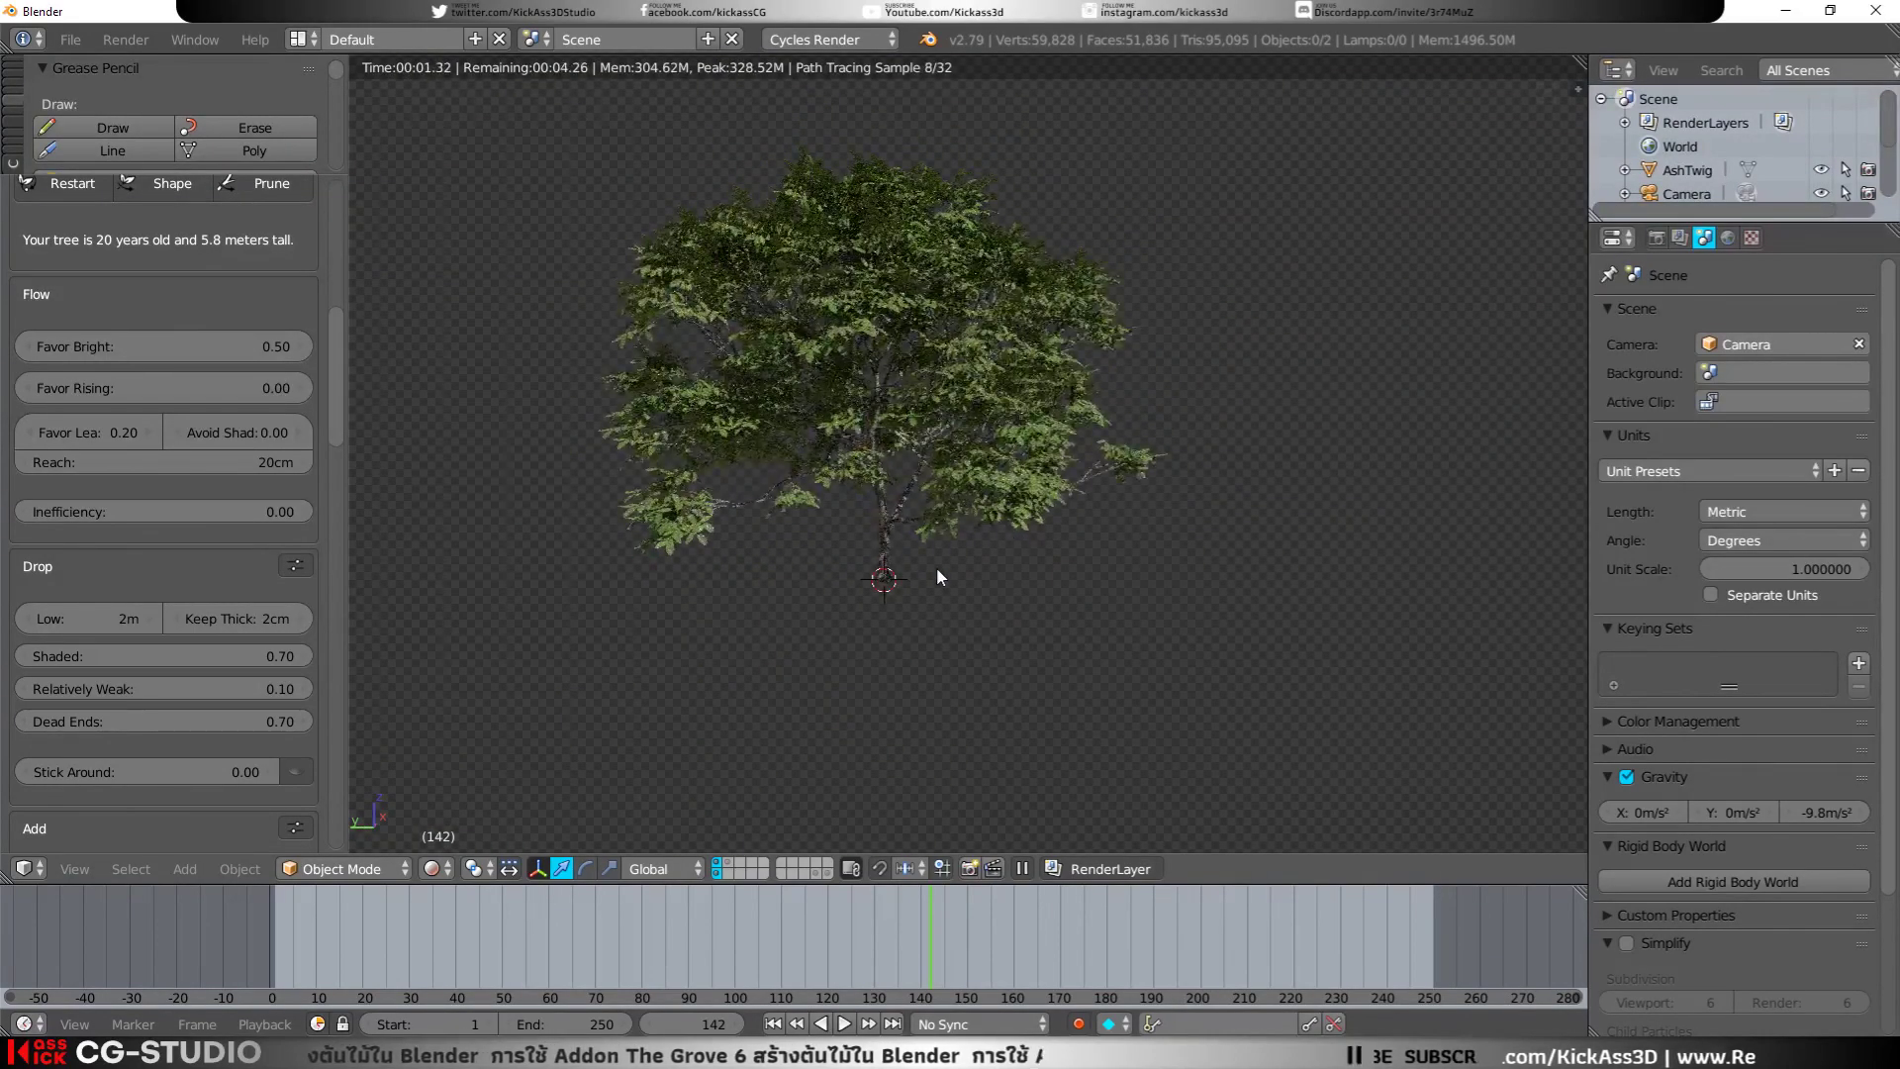
pyautogui.press('KP_6')
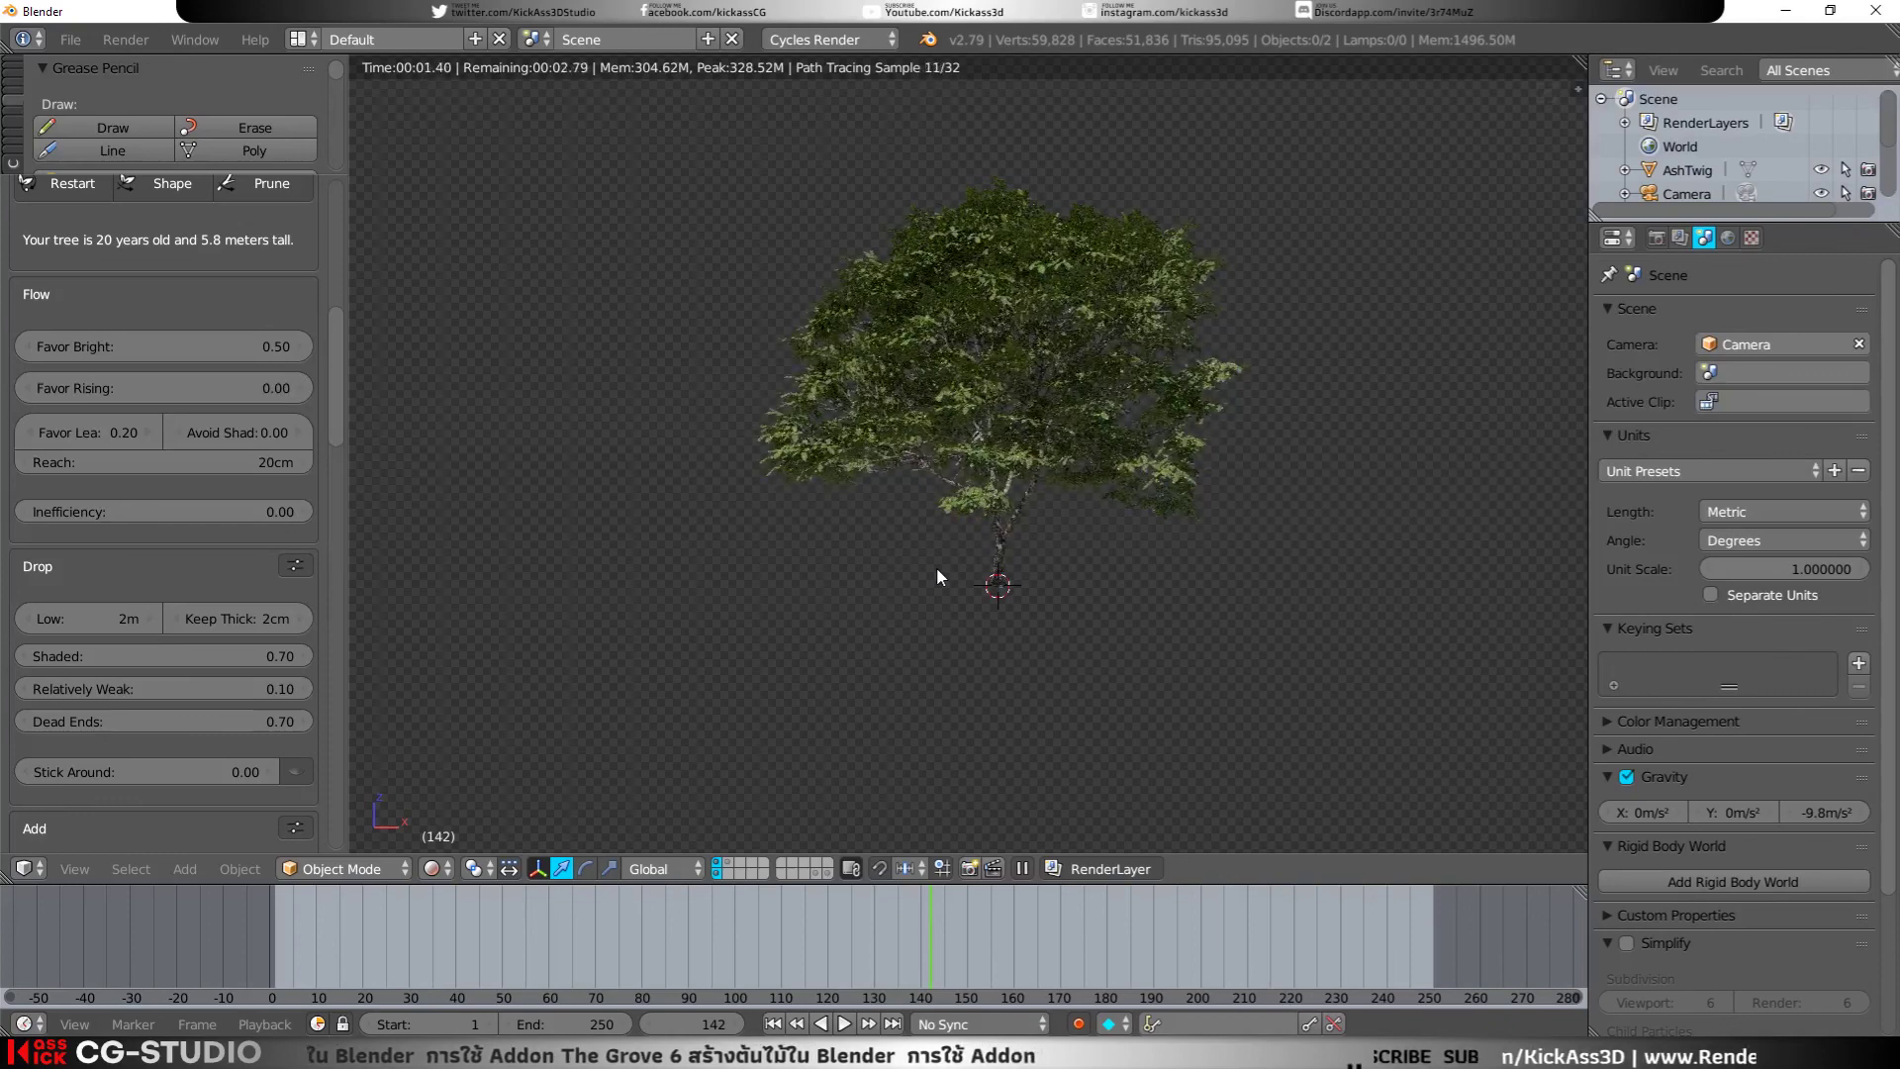
# Step: Frame the camera with Lock Camera to View, then look through the scene camera
pyautogui.press('n')
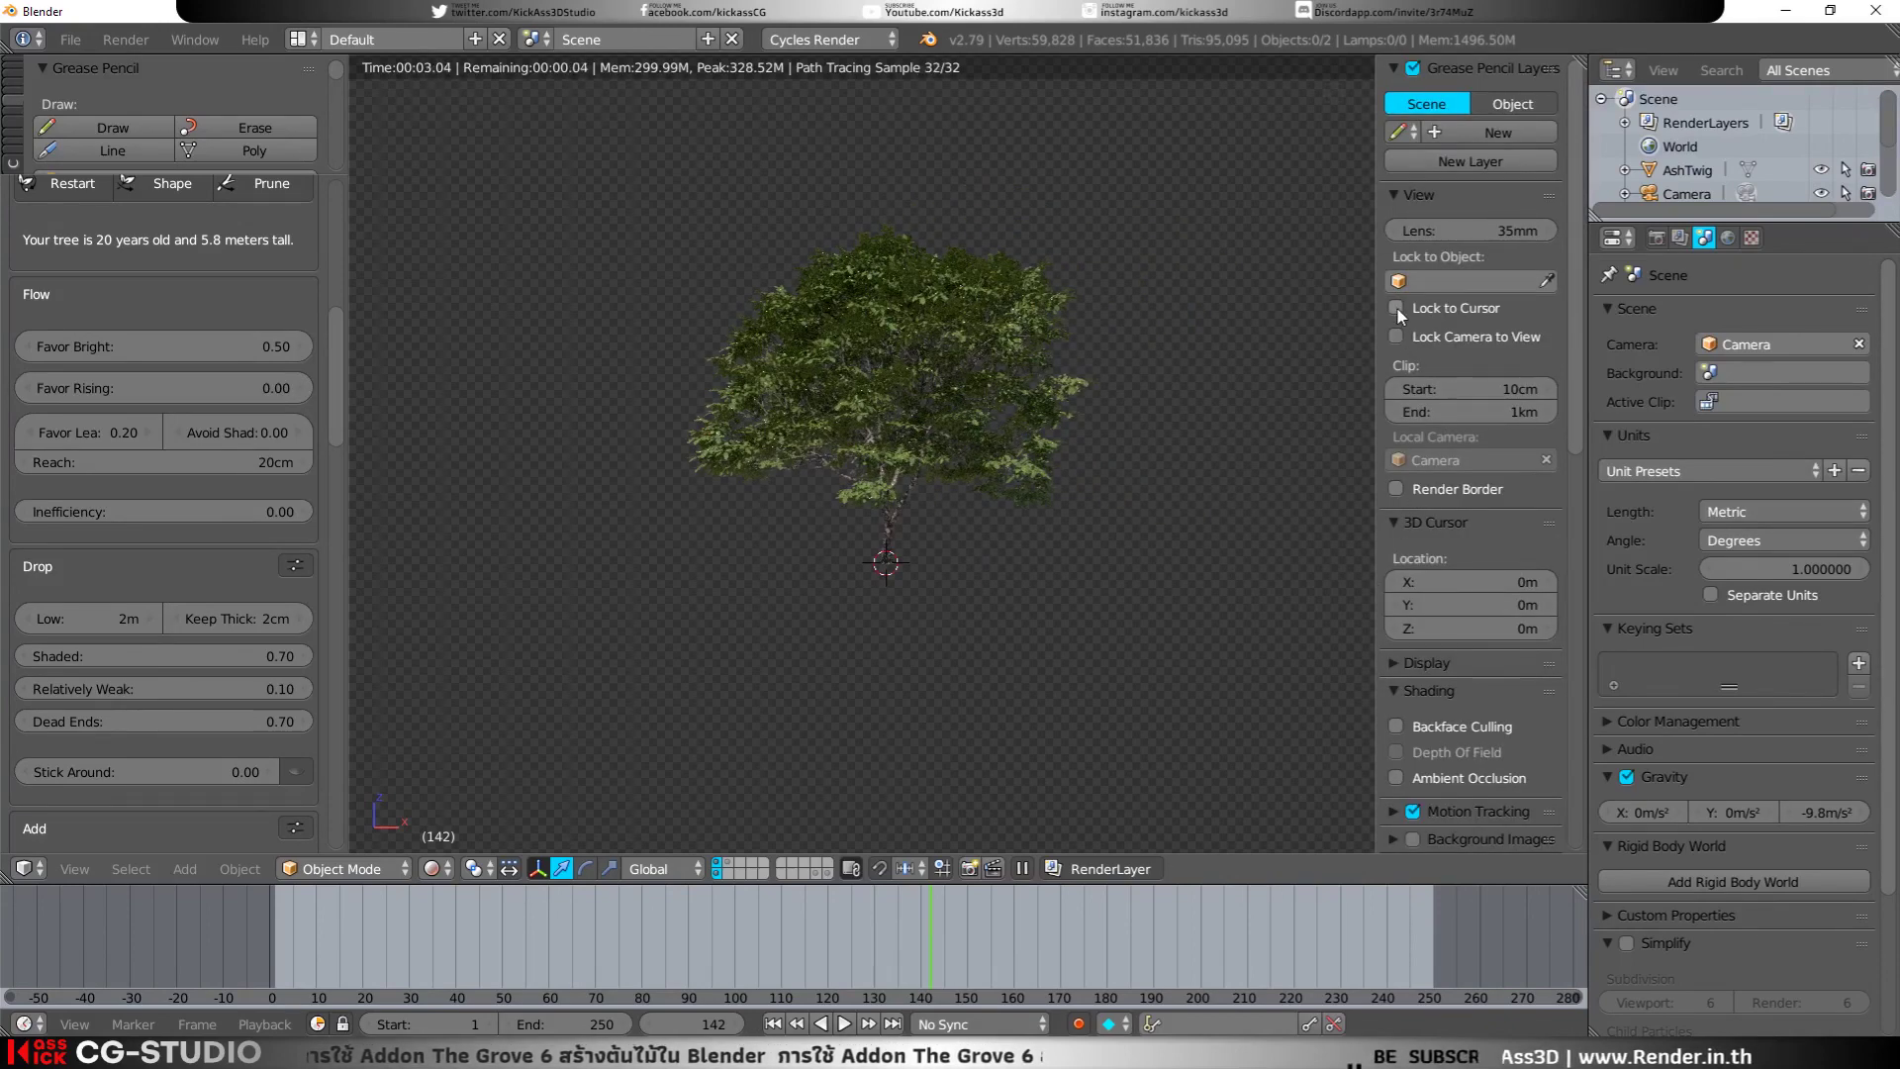
pyautogui.click(1395, 336)
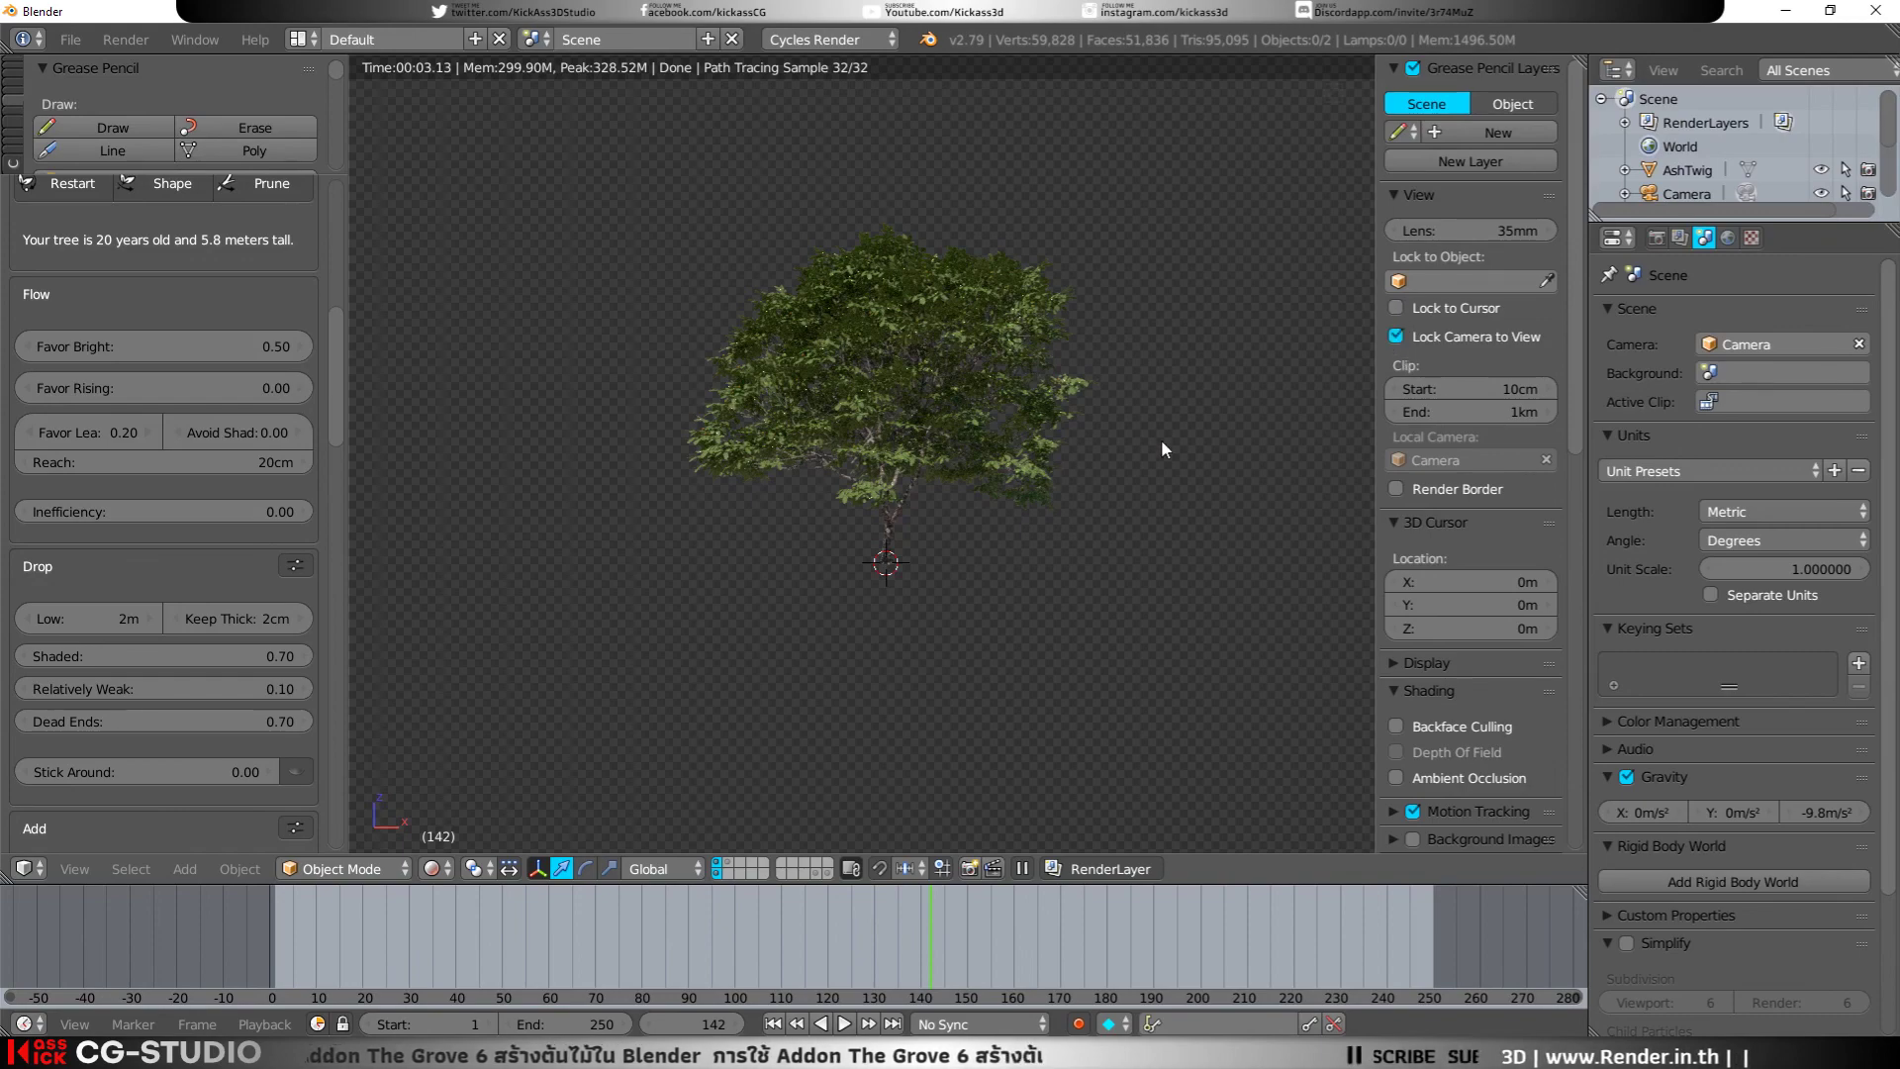
pyautogui.moveTo(1161, 439); pyautogui.dragTo(1045, 484, button='middle')
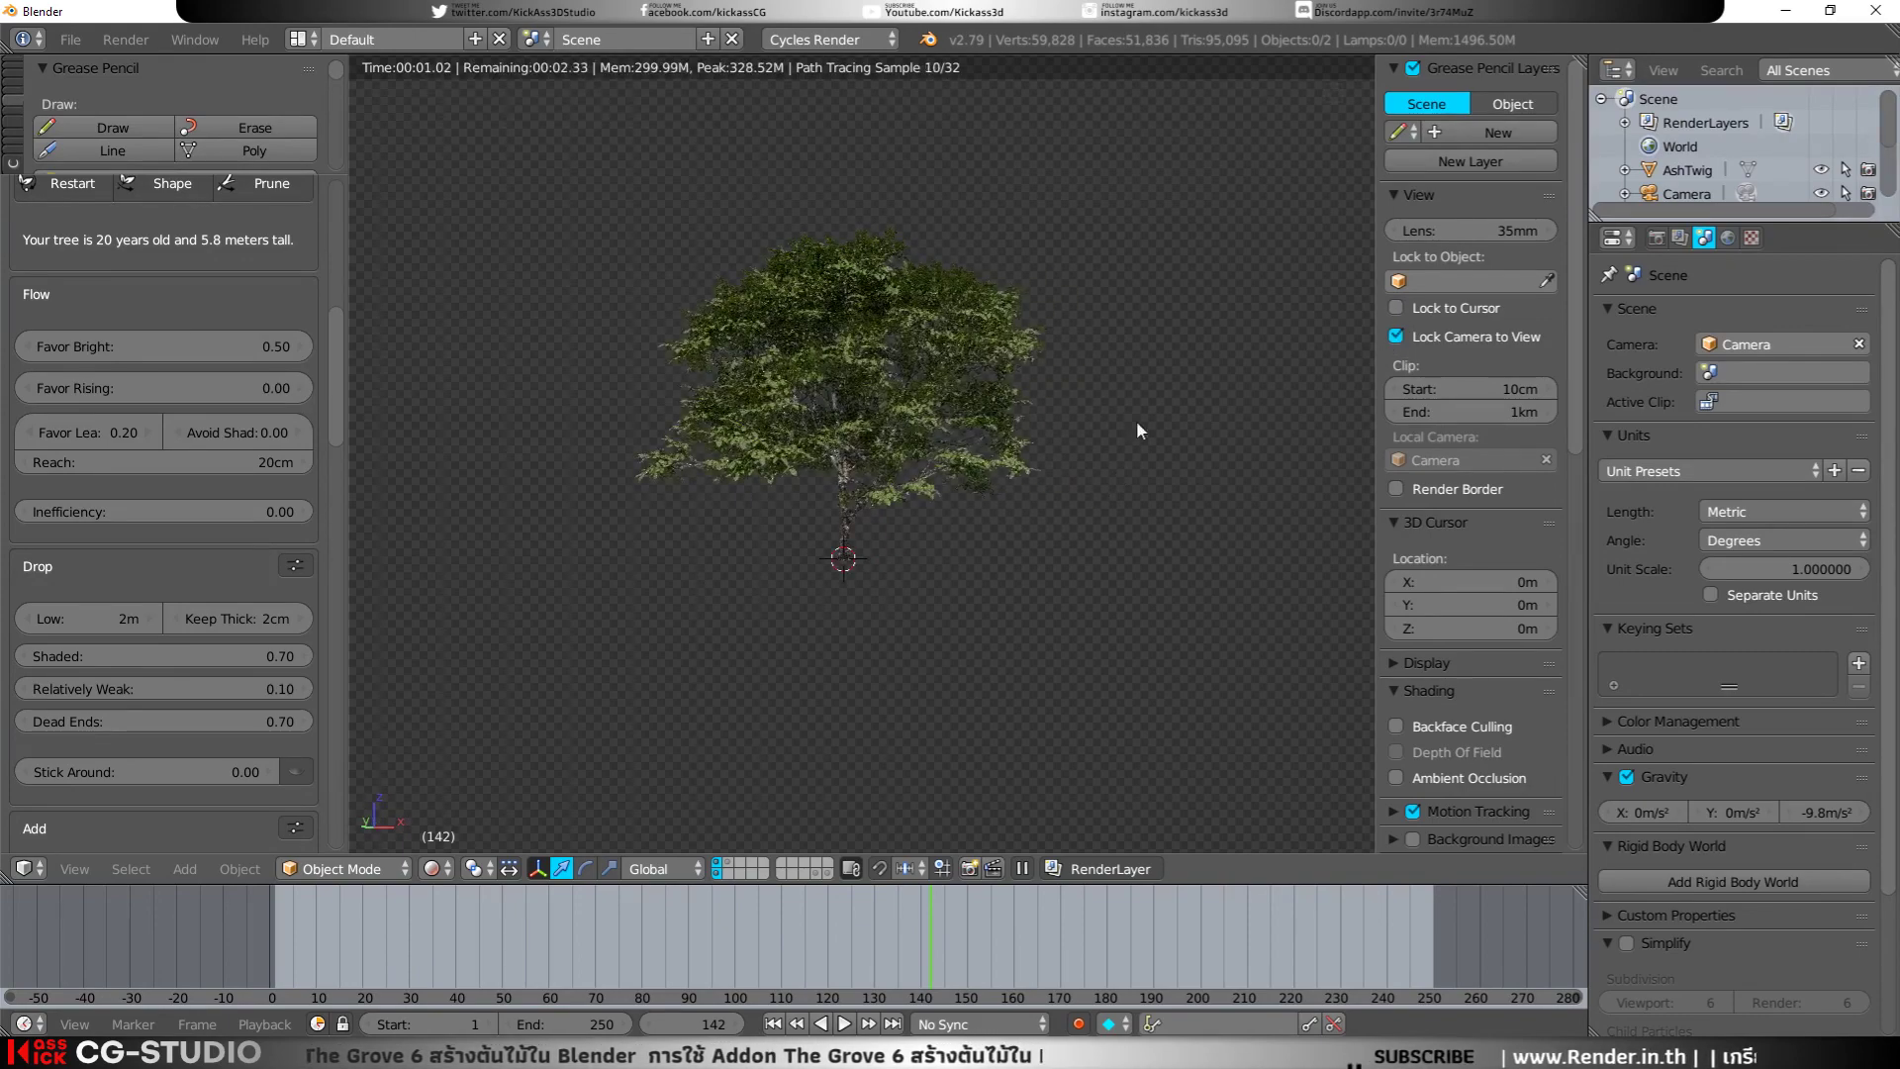
pyautogui.scroll(2, 1072, 428)
pyautogui.scroll(1, 1072, 428)
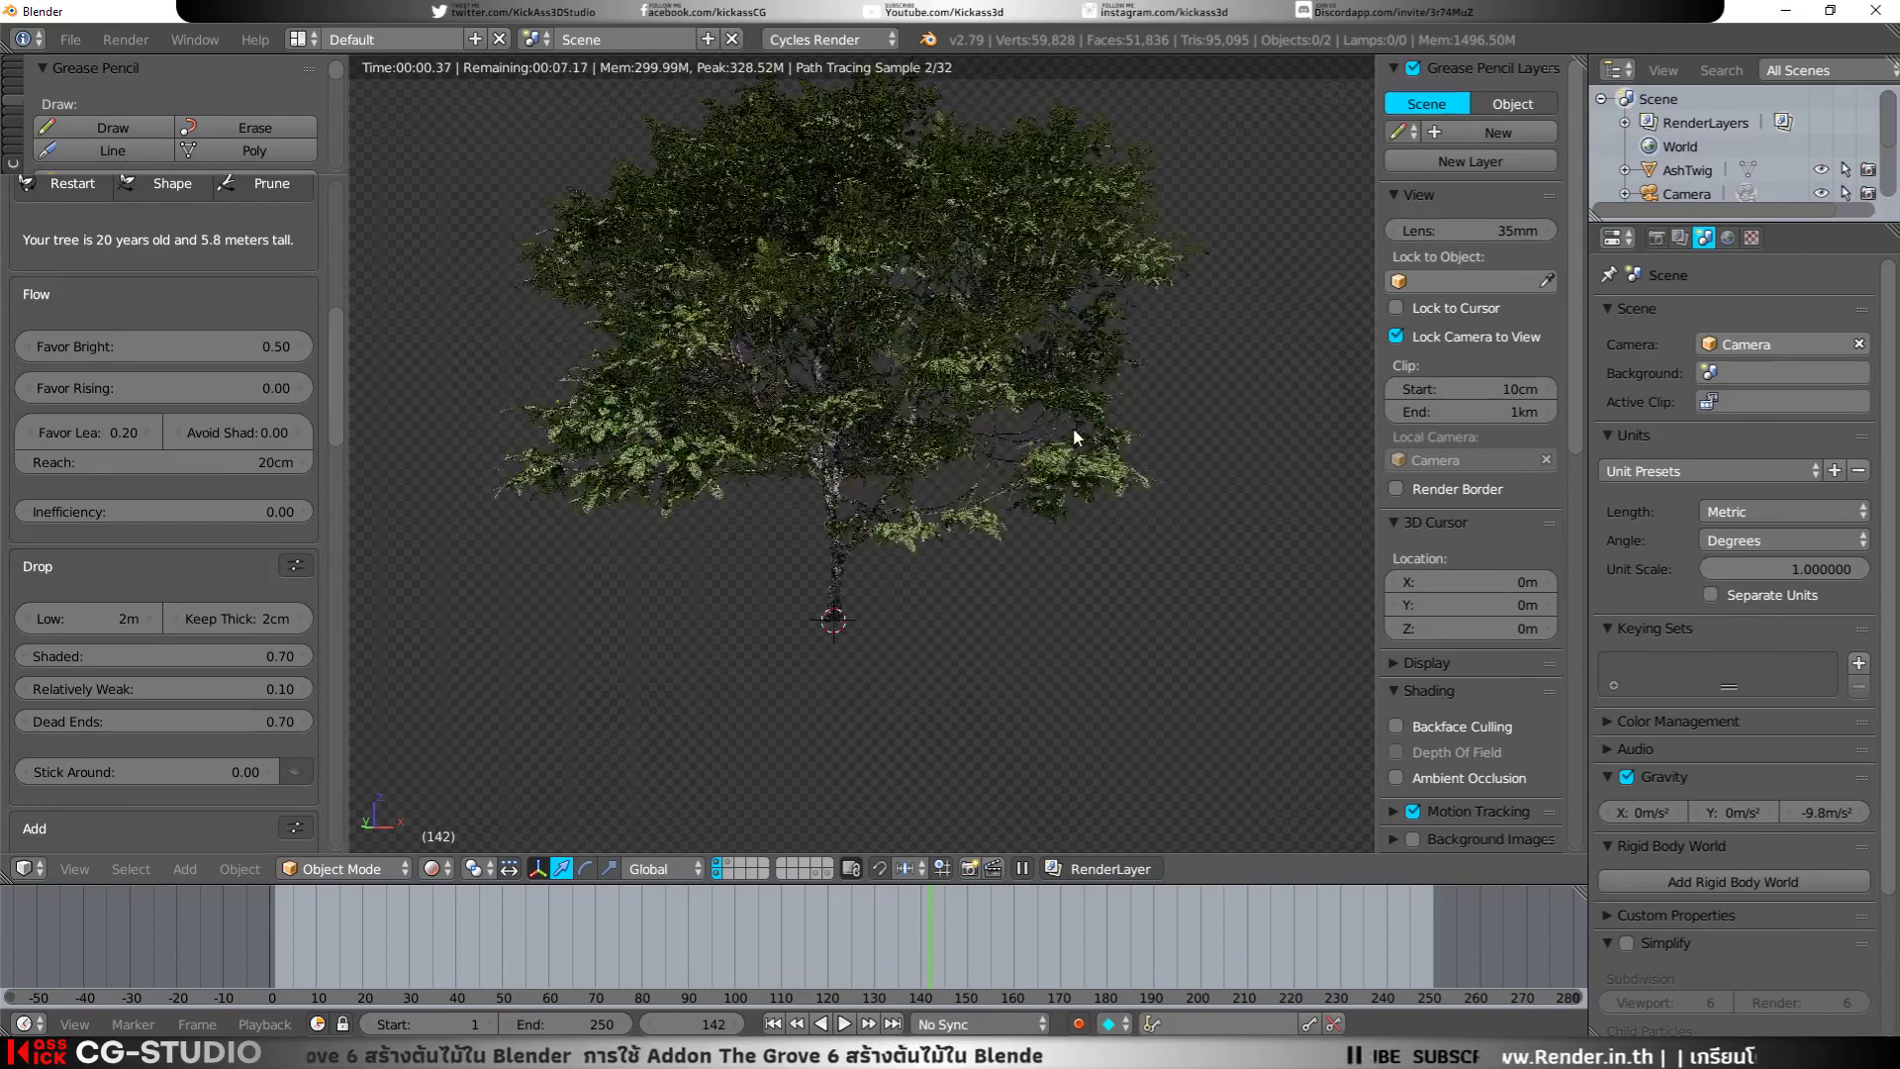
pyautogui.scroll(1, 1048, 465)
pyautogui.click(1437, 339)
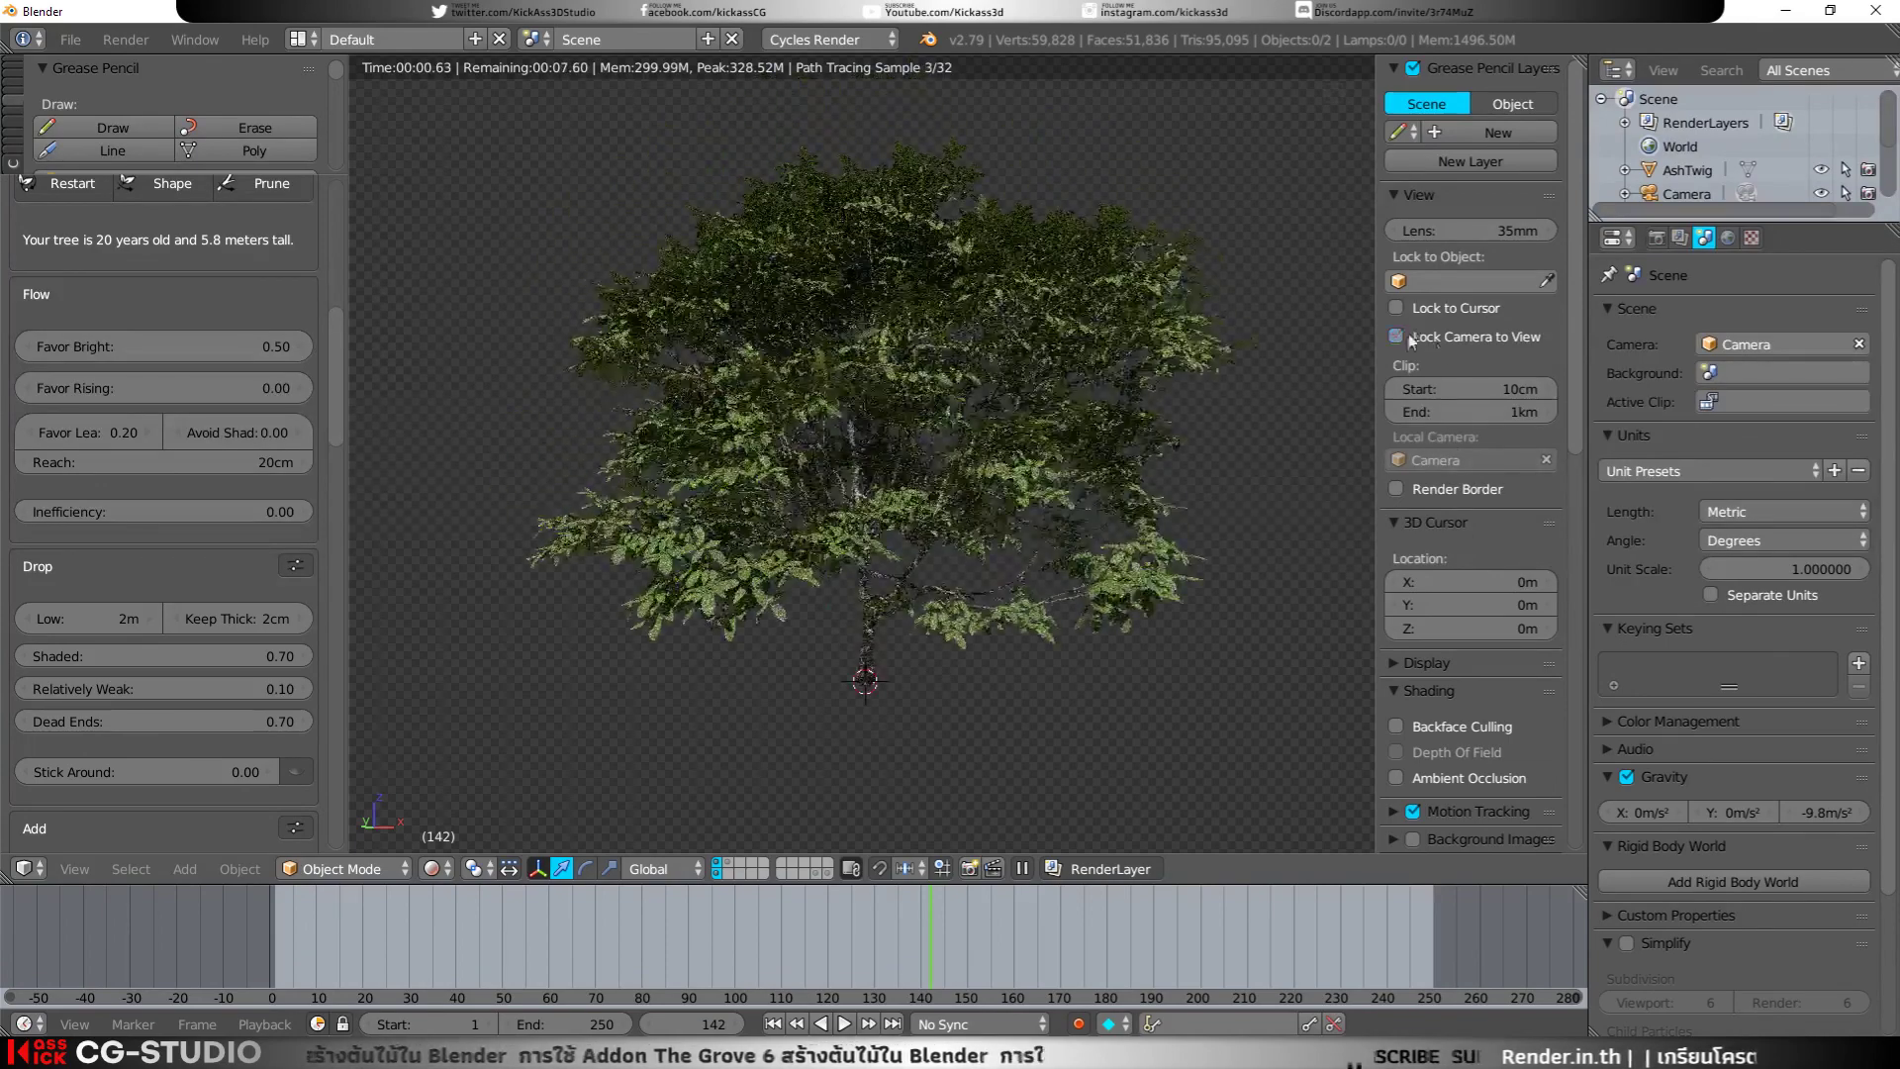
pyautogui.press('KP_0')
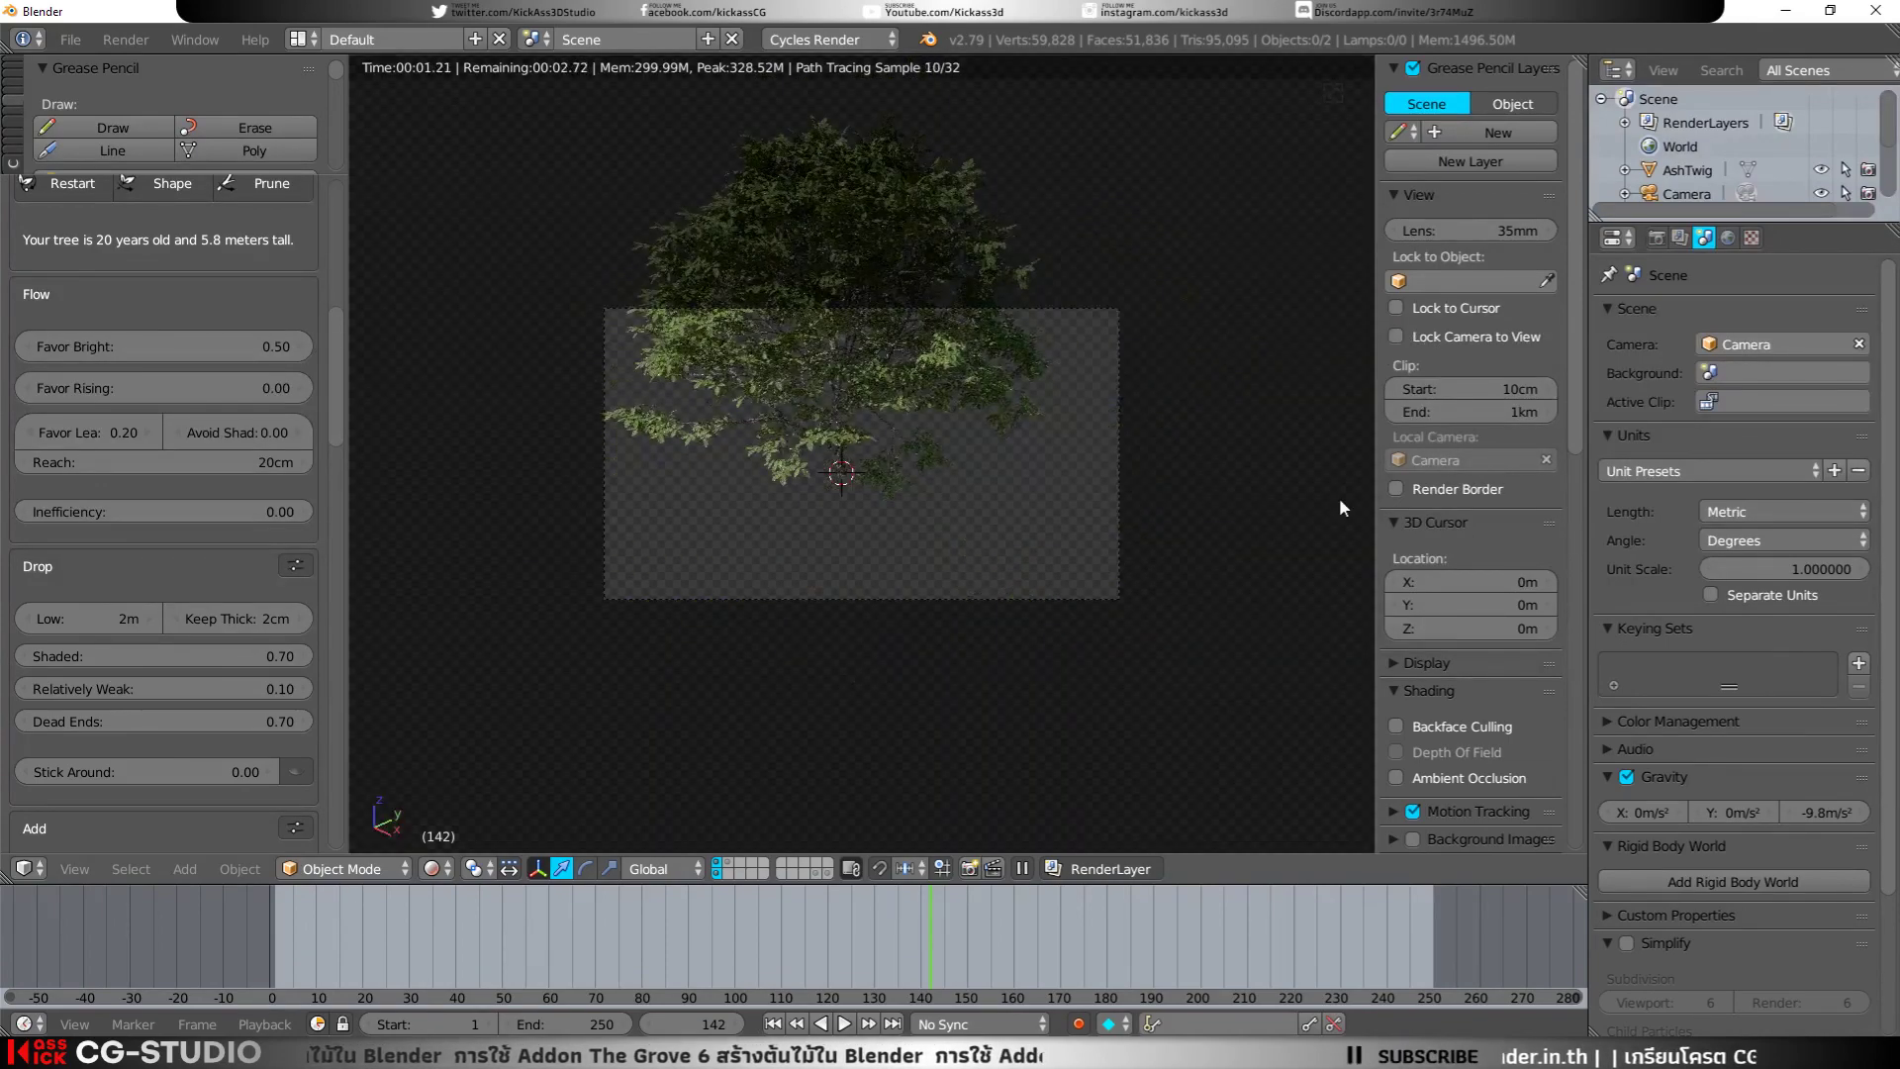
# Step: Aim the camera with Lock Camera to View so the tree sits lower in frame
pyautogui.click(1396, 336)
pyautogui.moveTo(1062, 407)
pyautogui.mouseDown(button='middle')
pyautogui.moveTo(964, 560)
pyautogui.moveTo(960, 526)
pyautogui.moveTo(956, 560)
pyautogui.moveTo(953, 533)
pyautogui.moveTo(994, 489)
pyautogui.mouseUp(button='middle')
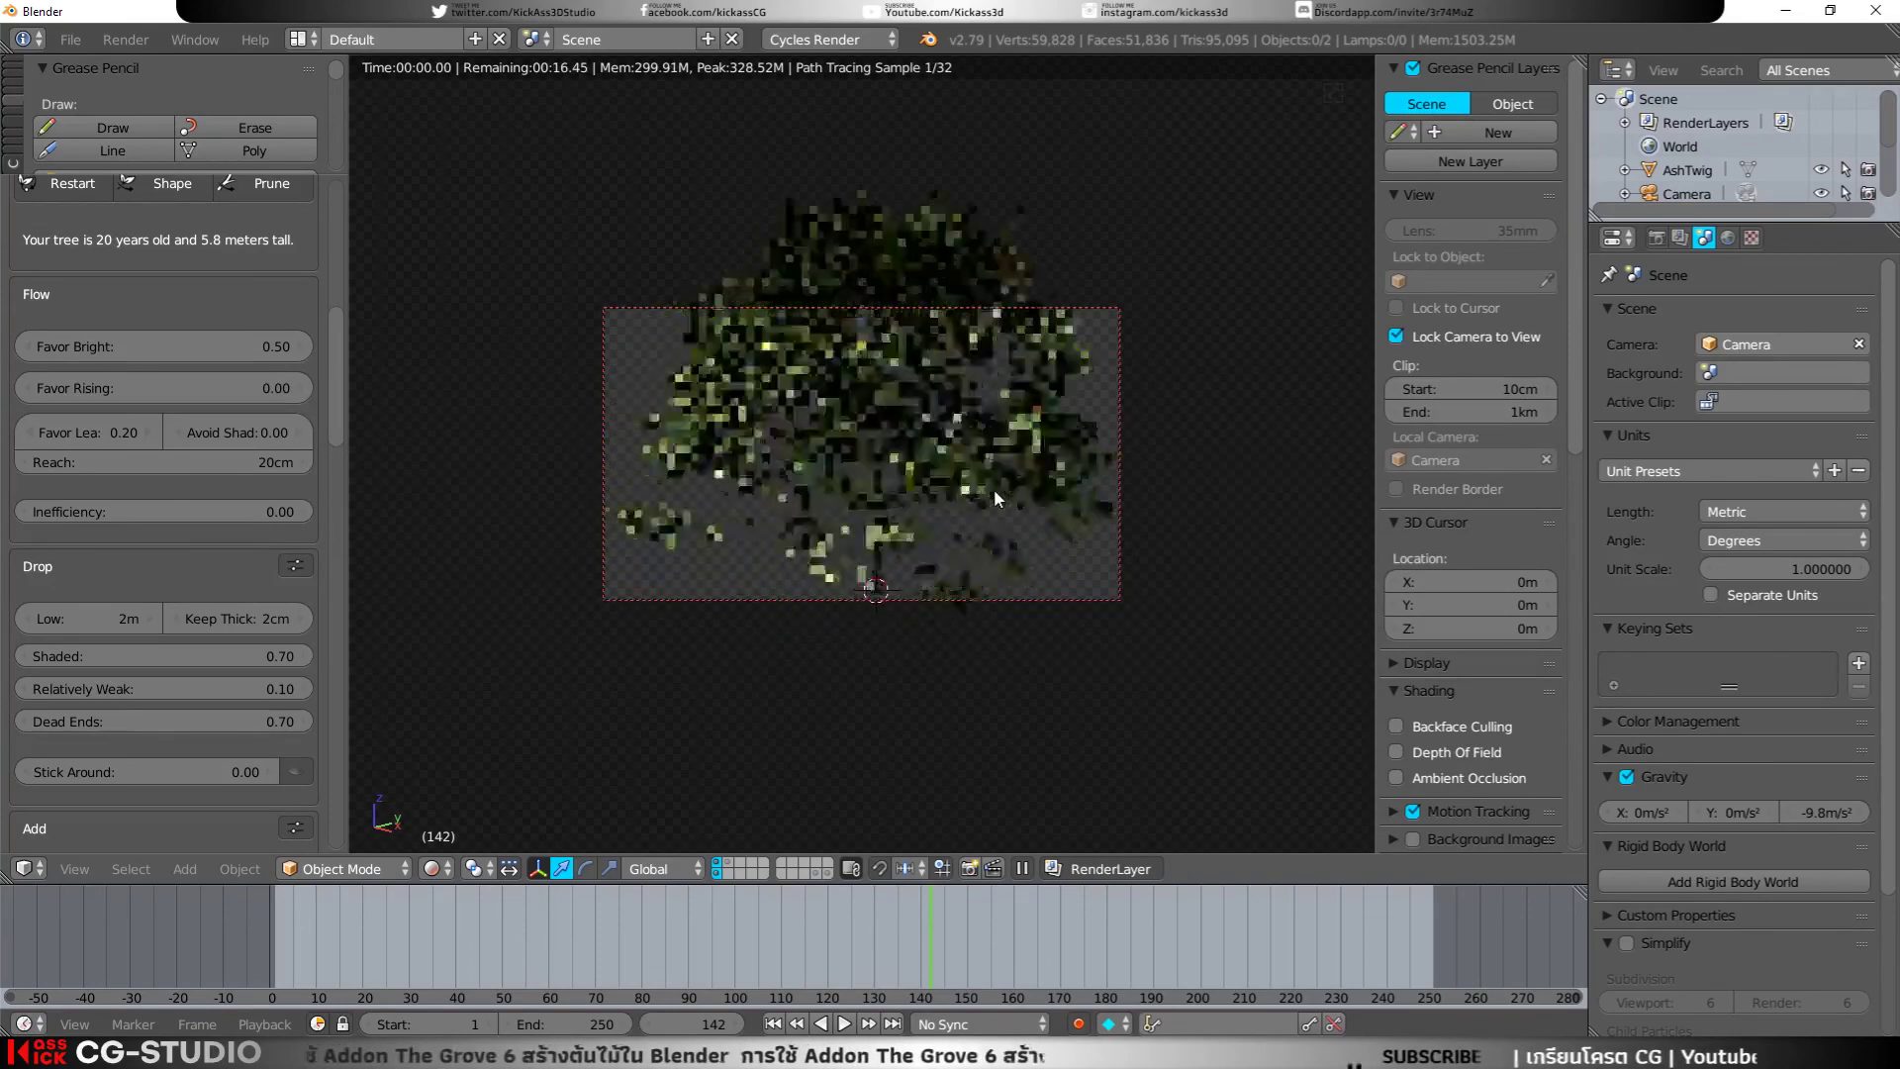
pyautogui.click(1396, 336)
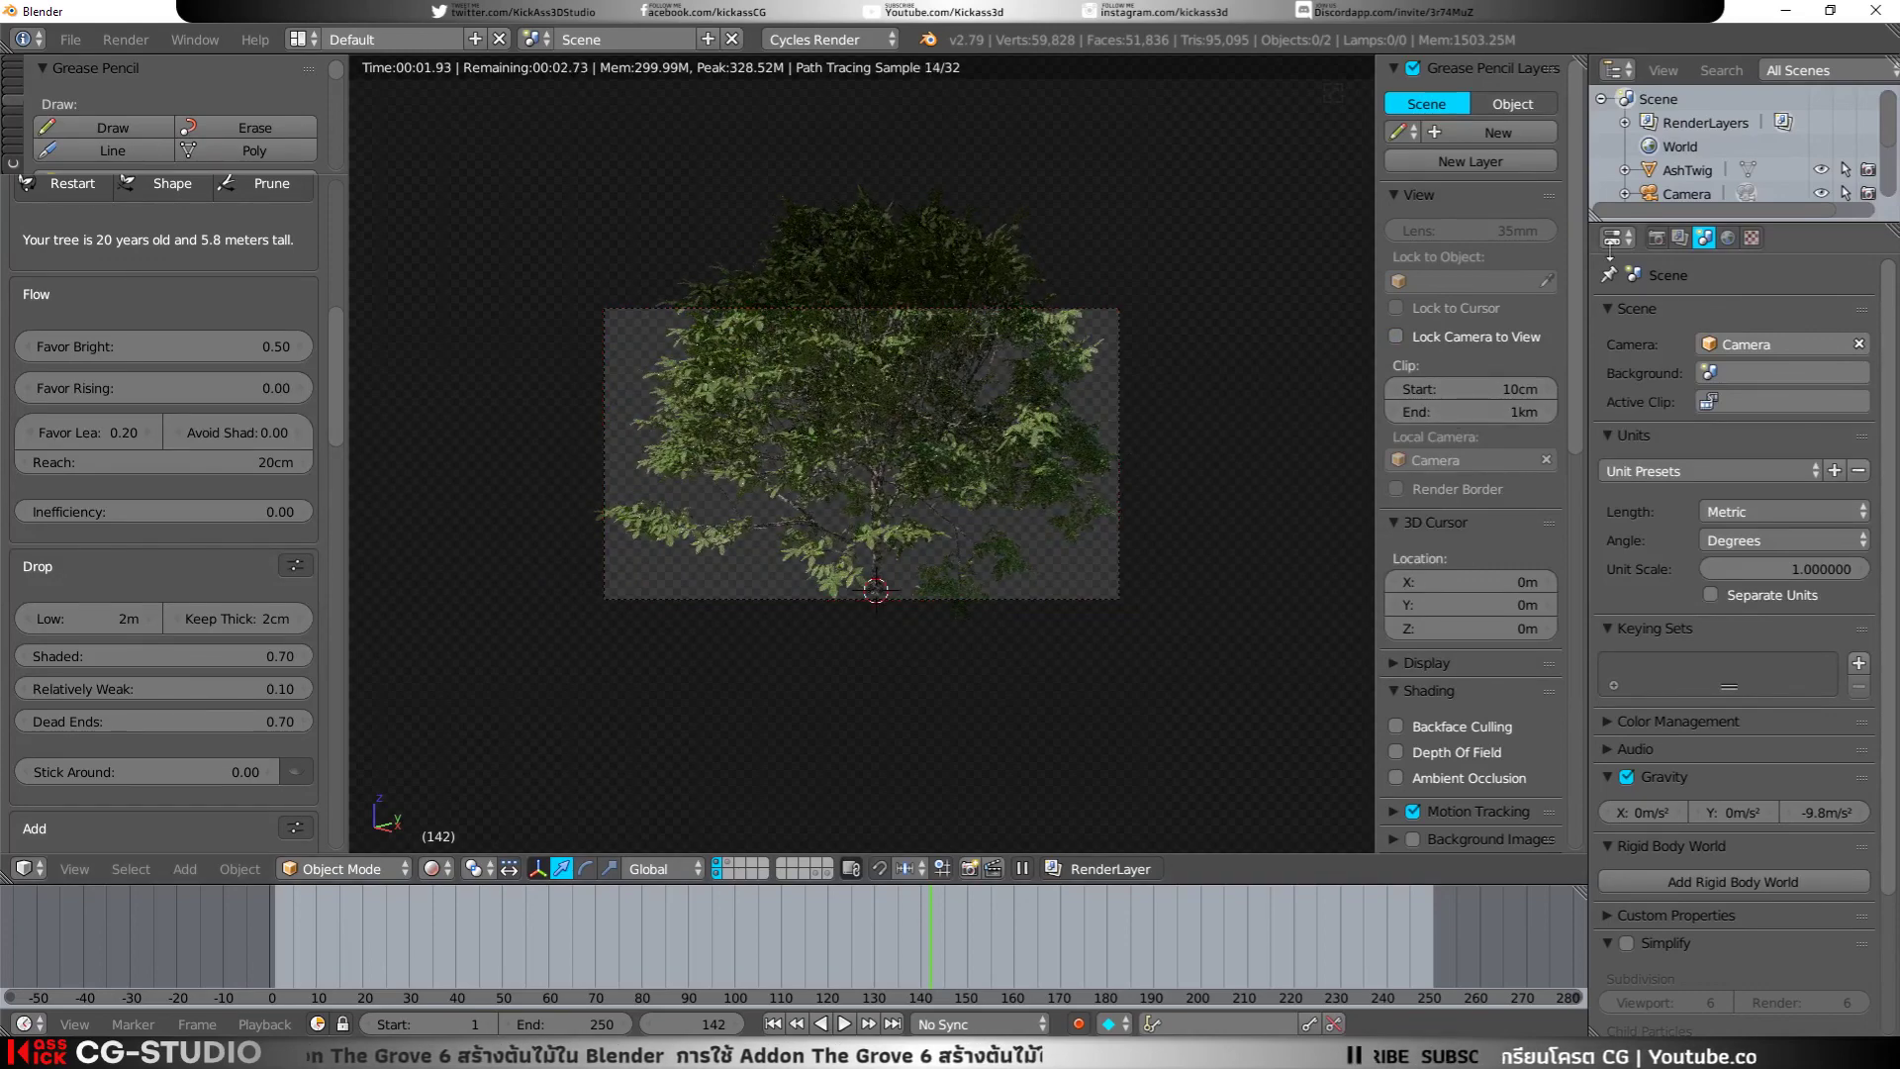
# Step: Set the render resolution to 1500×1500 for a square frame
pyautogui.click(1655, 238)
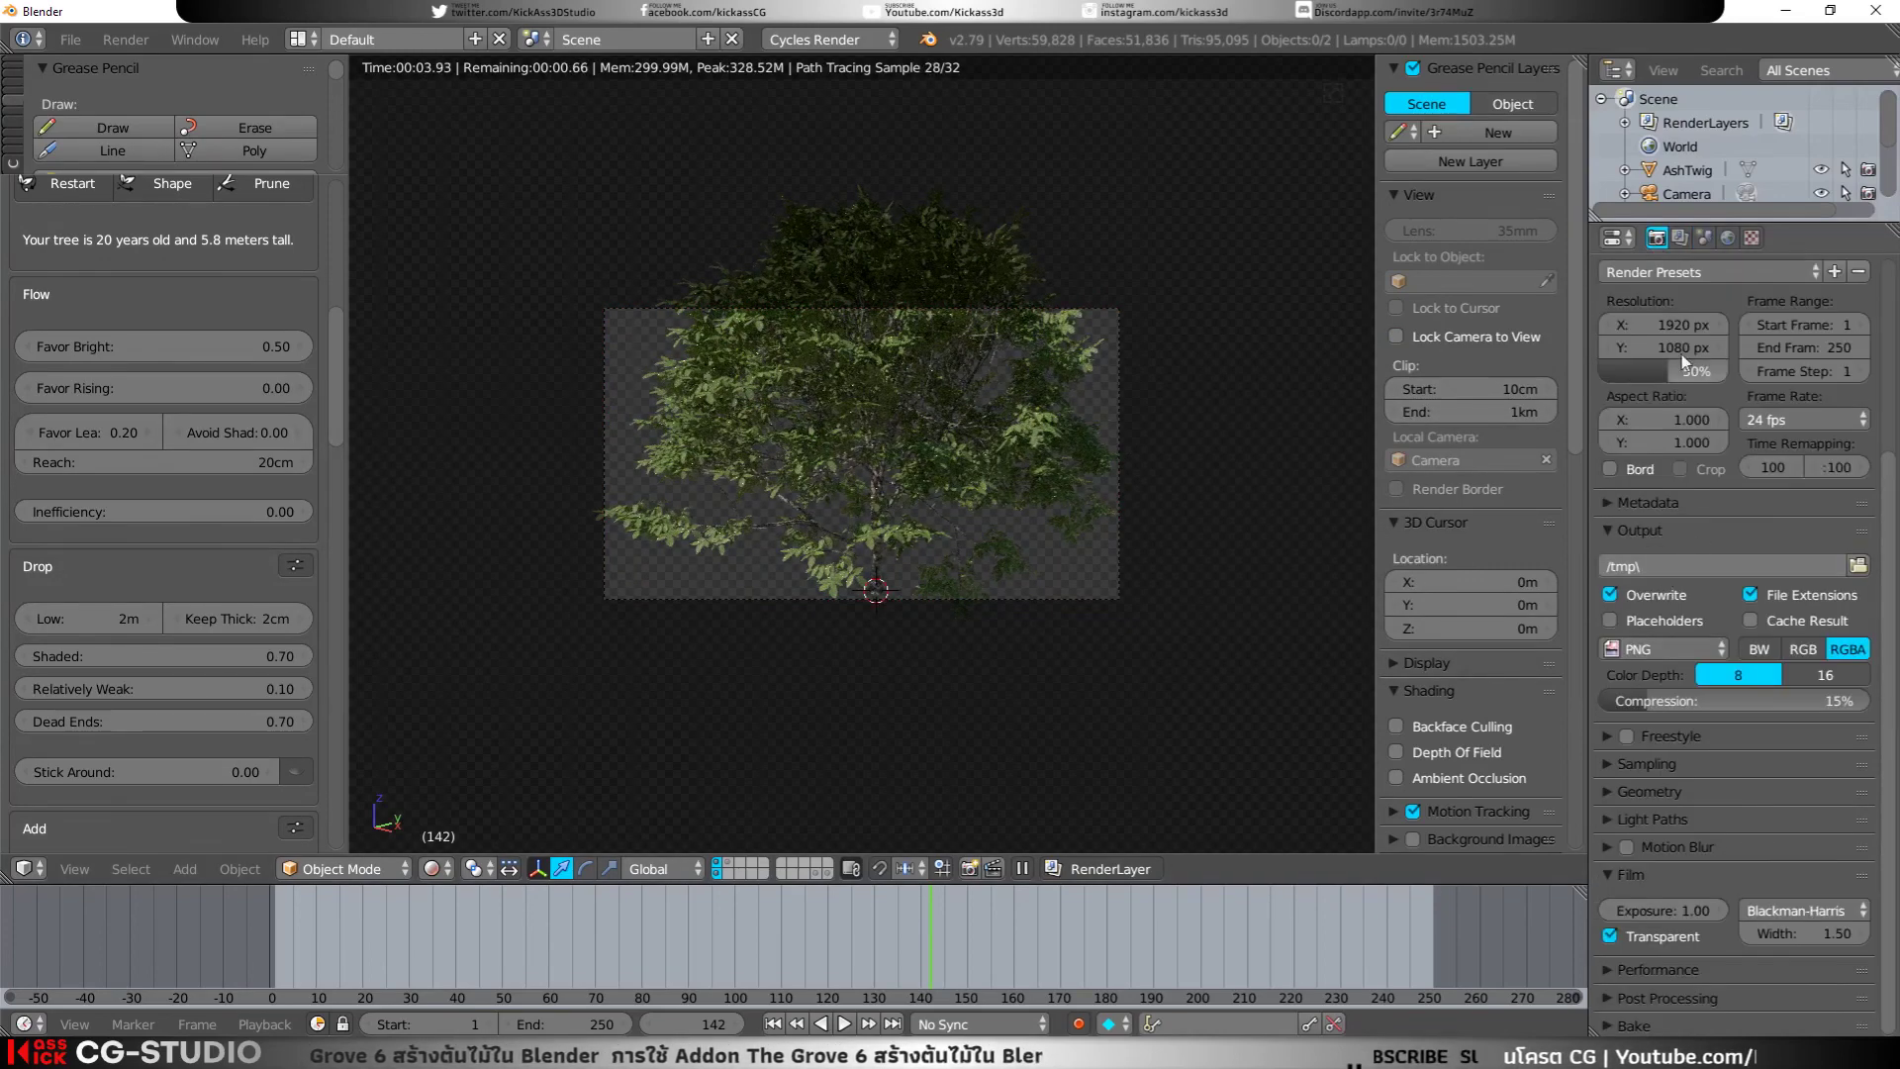
pyautogui.click(1663, 325)
pyautogui.write('1500')
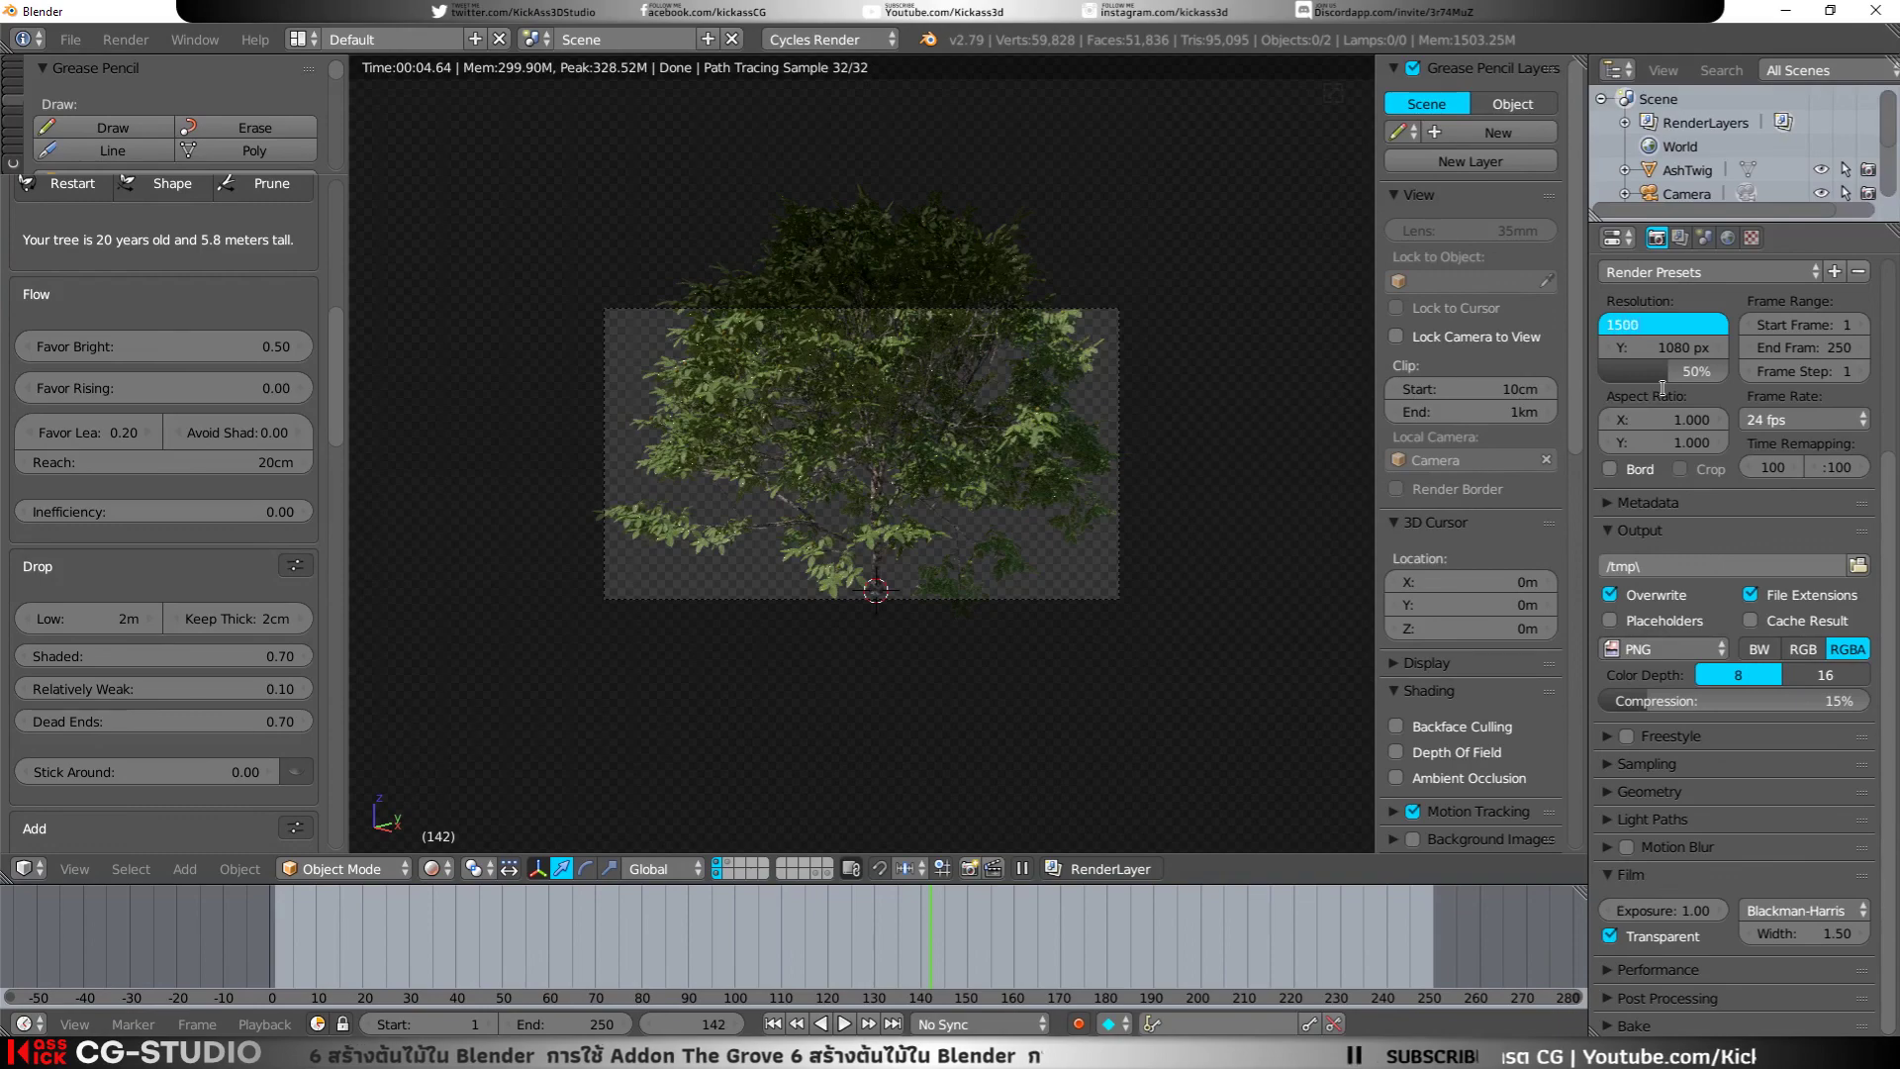
pyautogui.press('Tab')
pyautogui.write('1500')
pyautogui.press('Return')
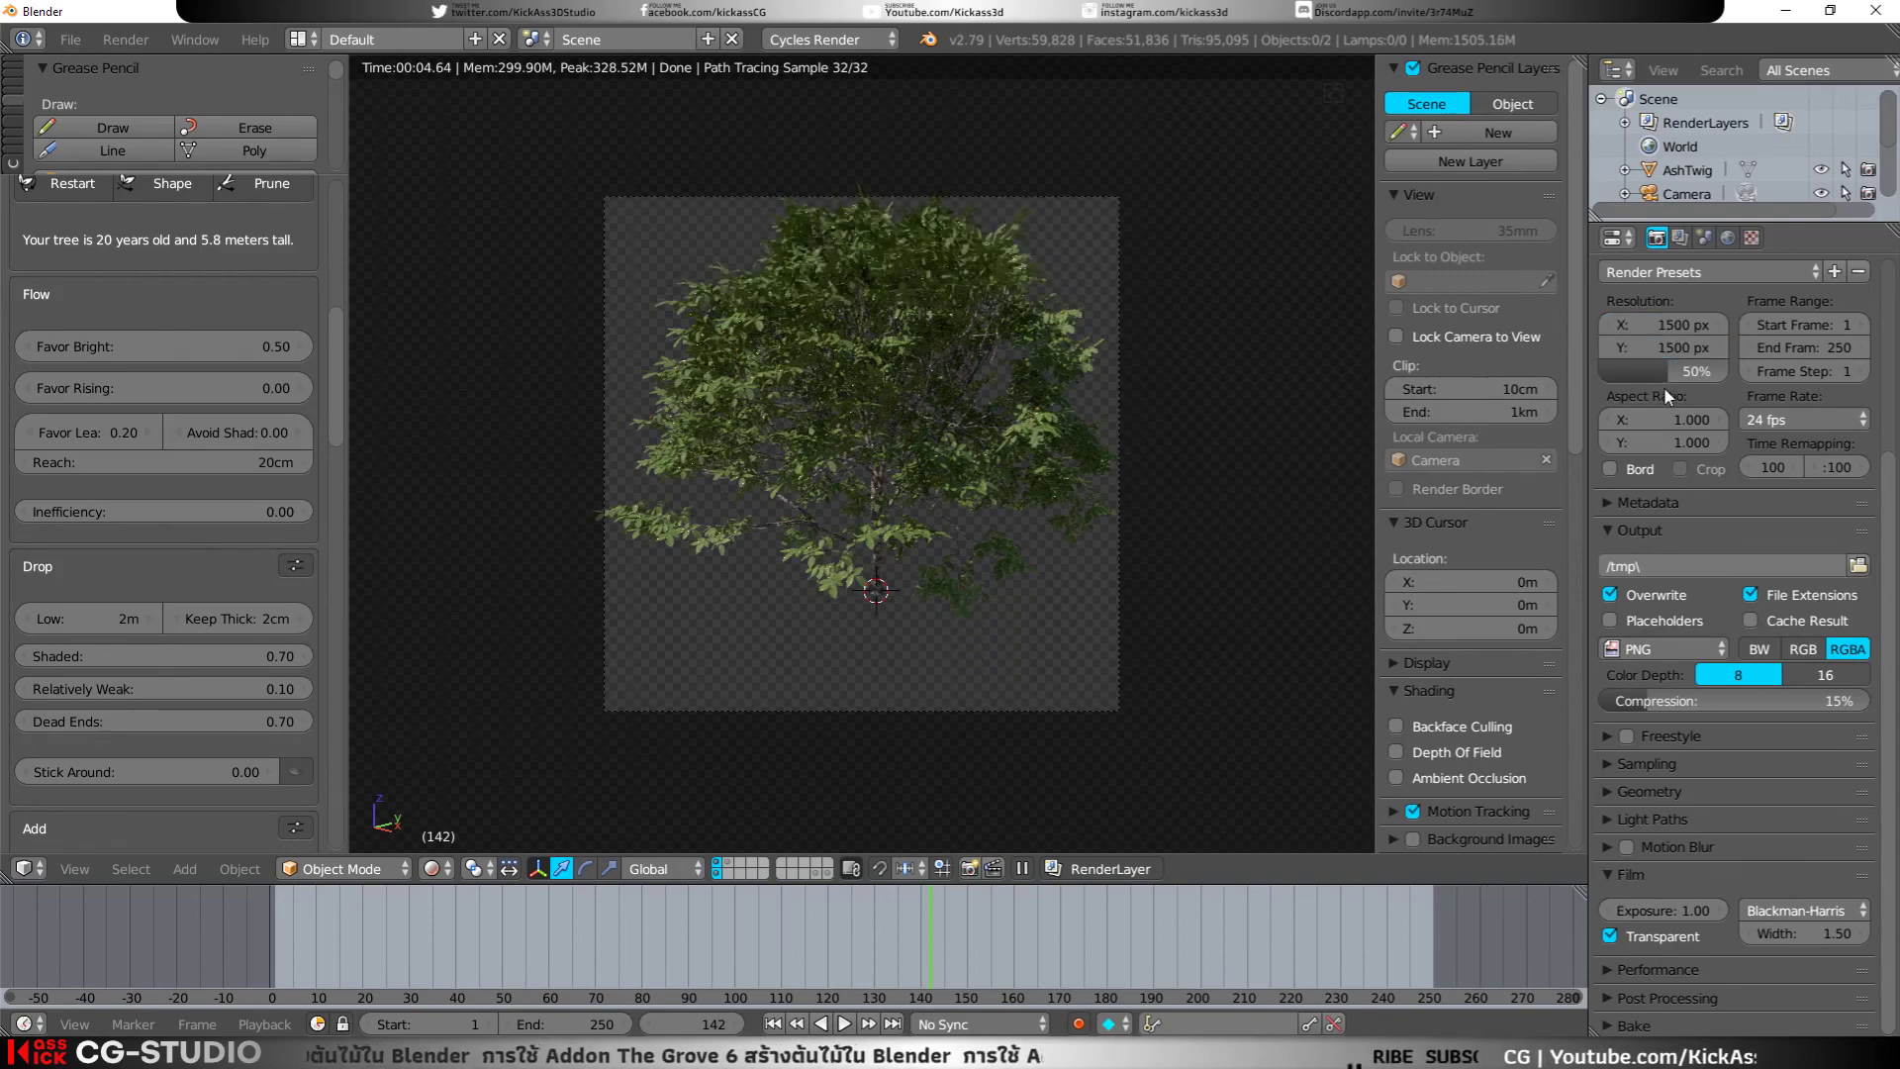
# Step: Reframe the camera on the whole tree and trunk, set render size to 100%, and enable Border
pyautogui.click(1396, 337)
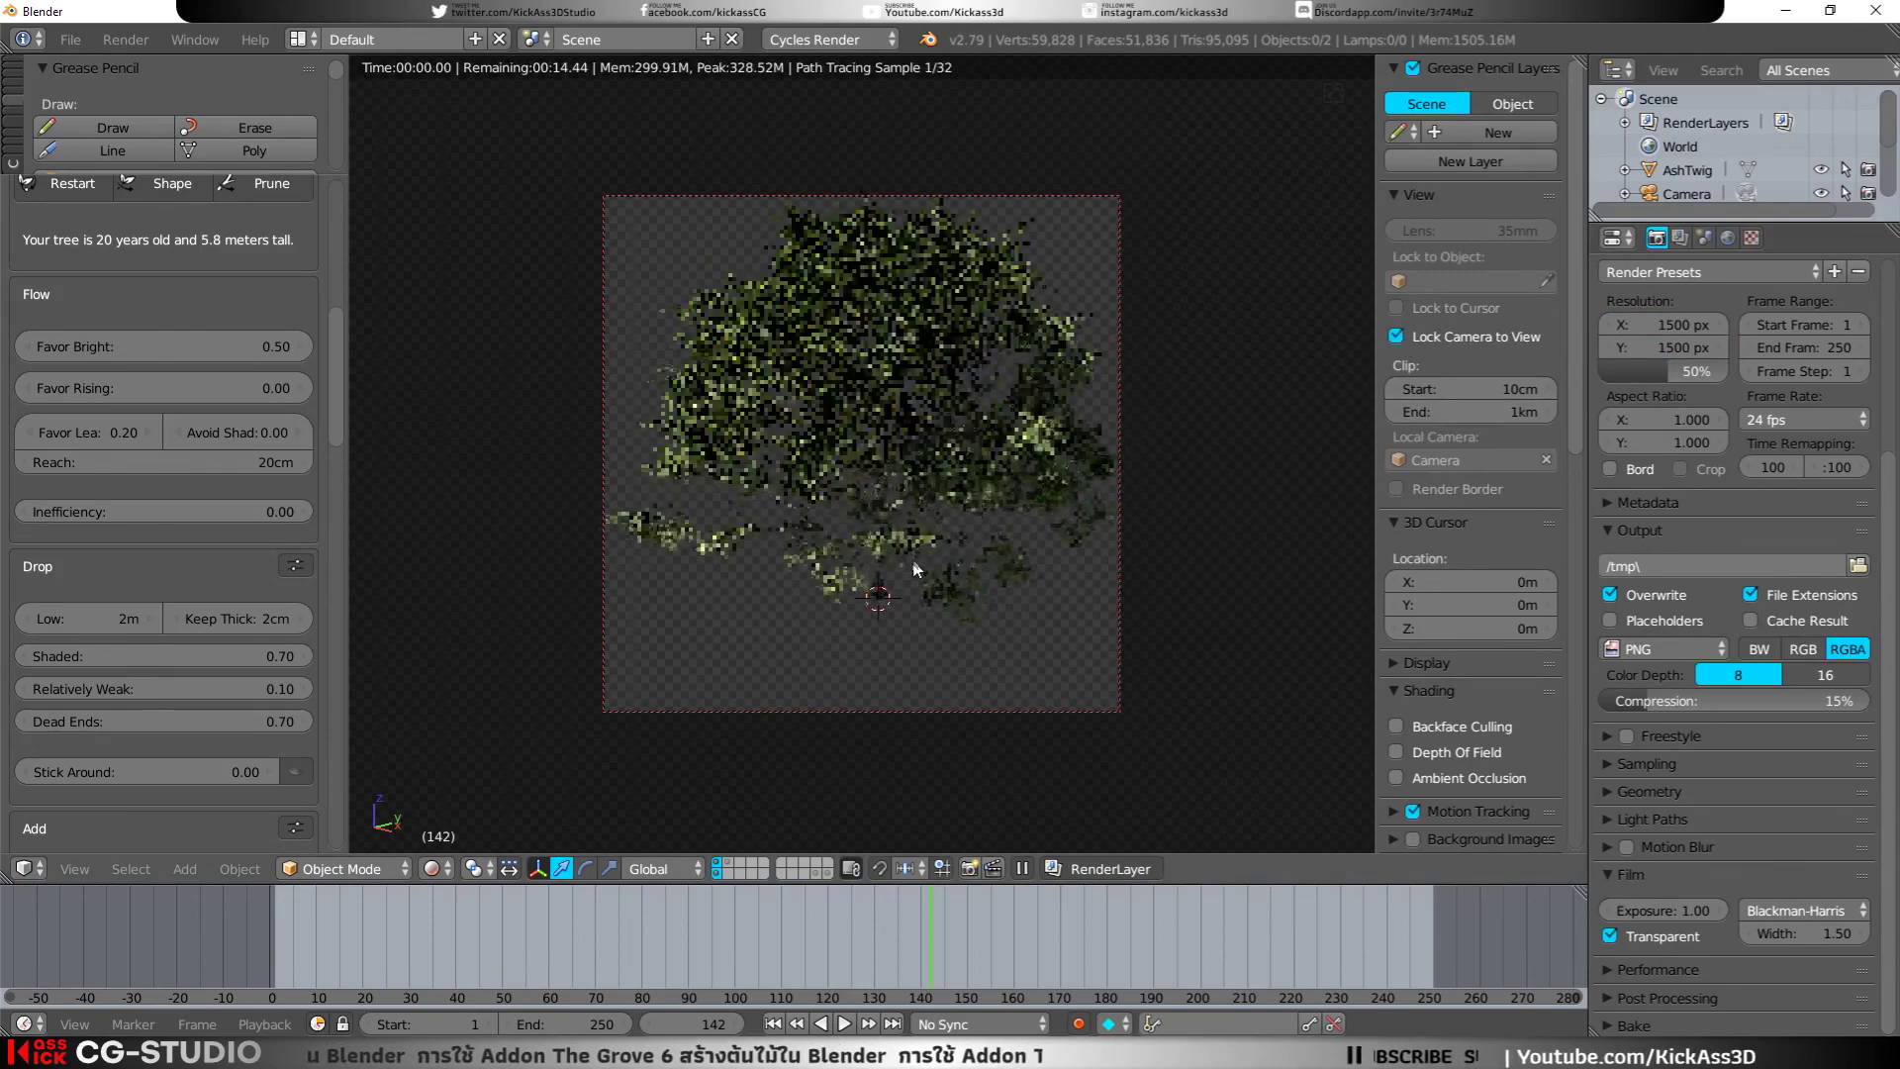
pyautogui.moveTo(912, 558)
pyautogui.mouseDown(button='middle')
pyautogui.moveTo(989, 561)
pyautogui.moveTo(948, 574)
pyautogui.mouseUp(button='middle')
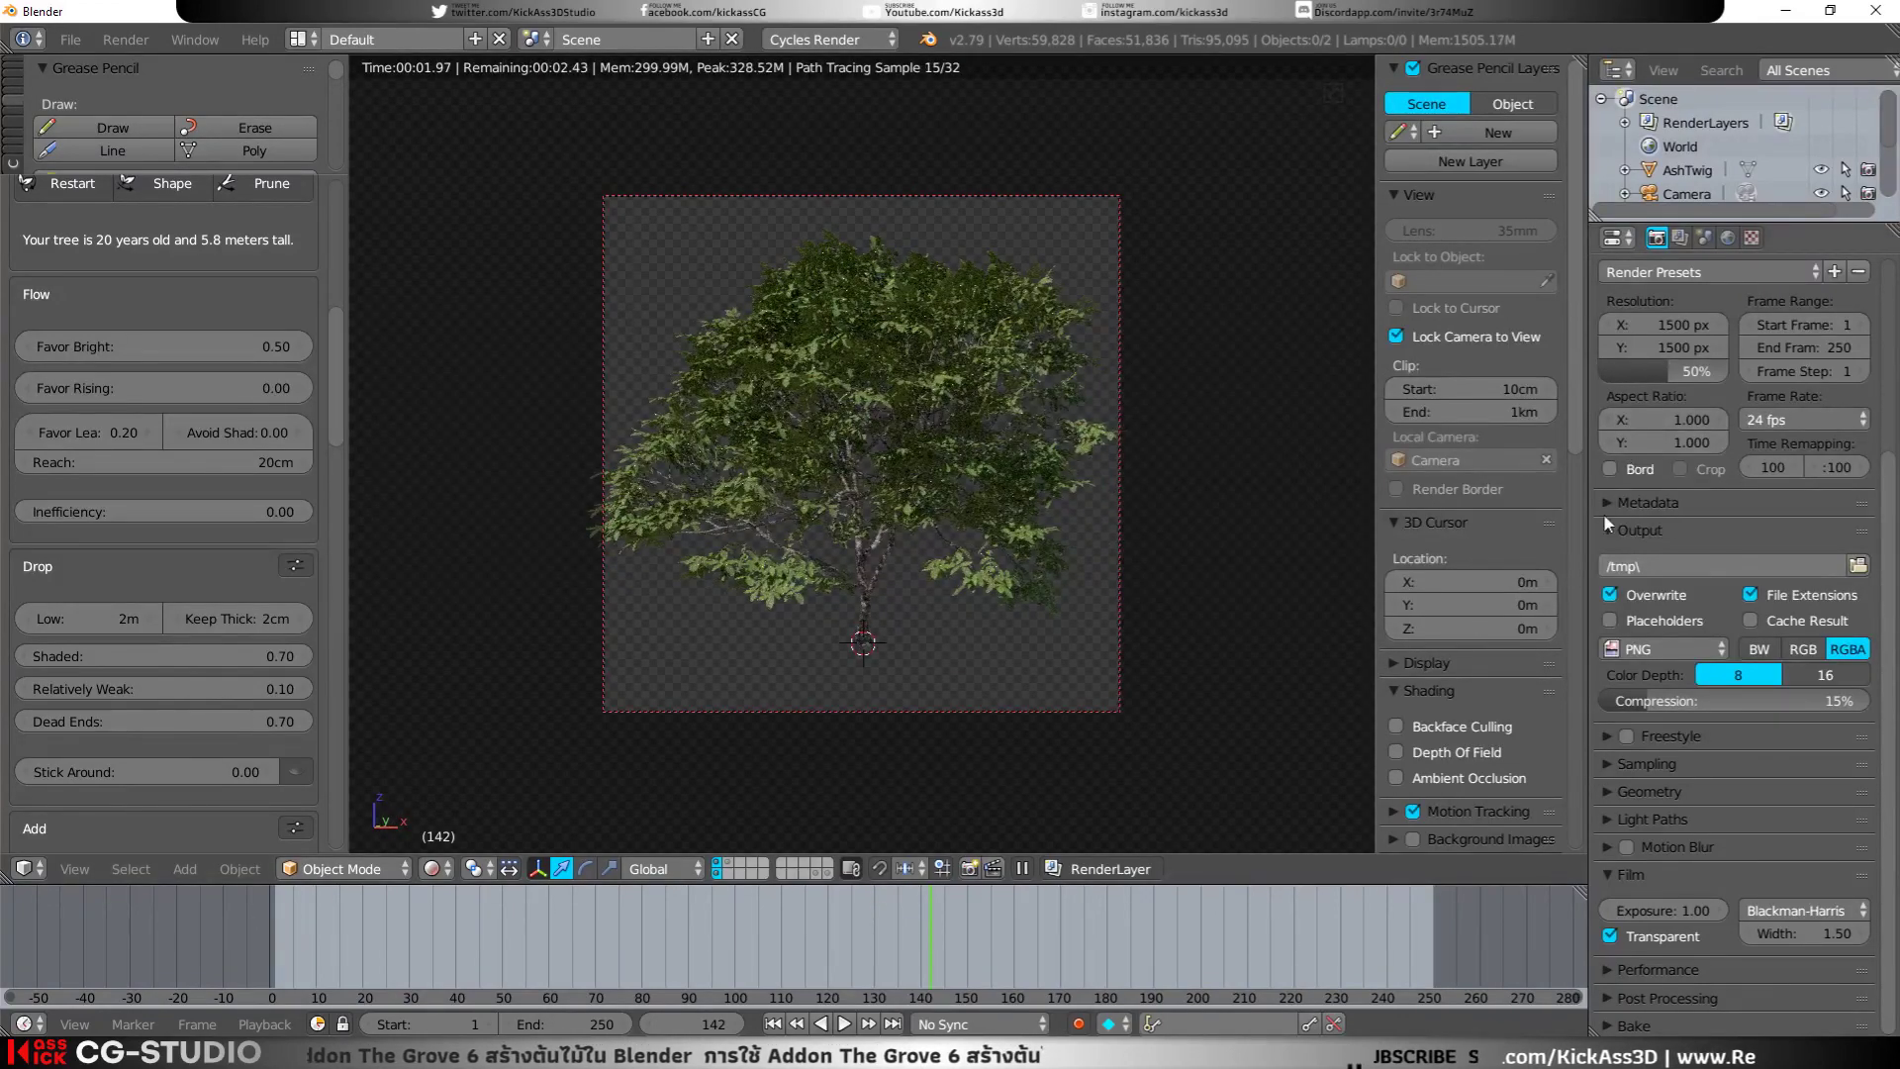
pyautogui.moveTo(1659, 370); pyautogui.dragTo(1722, 370)
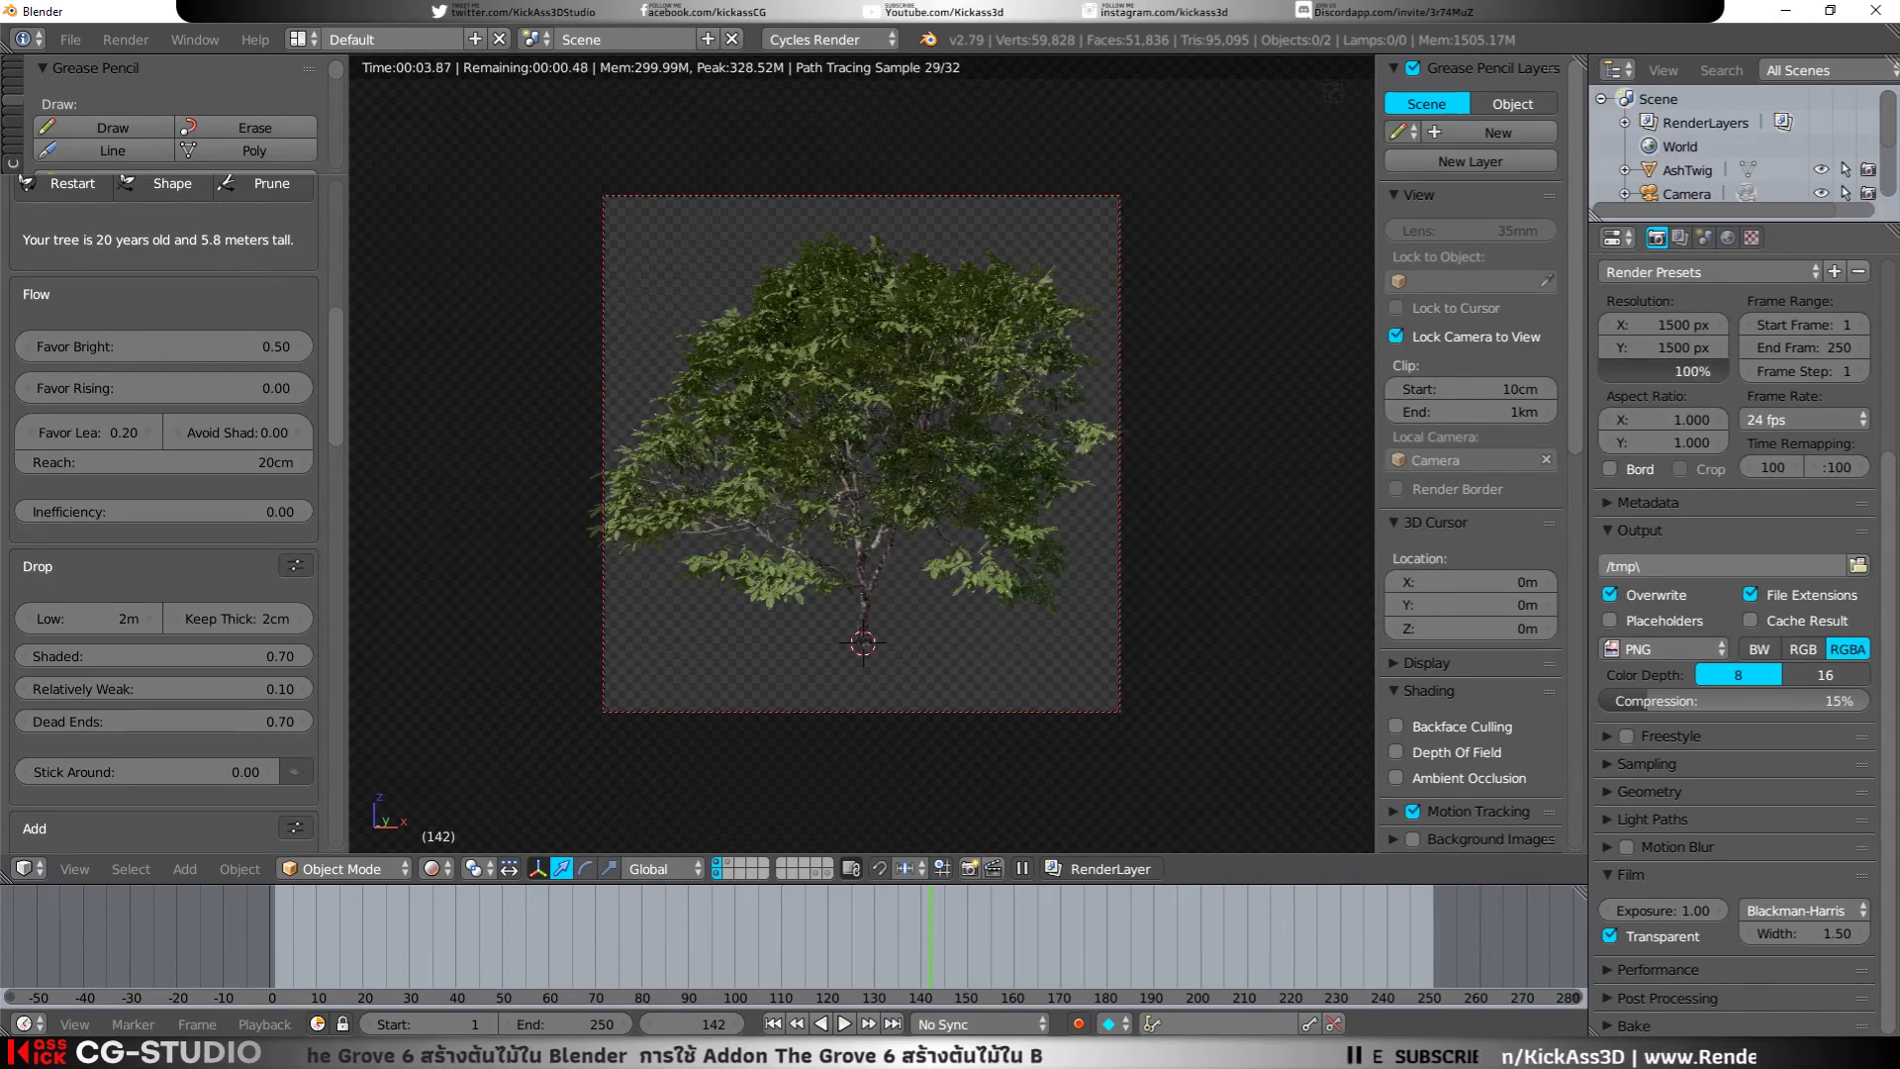
pyautogui.click(1609, 471)
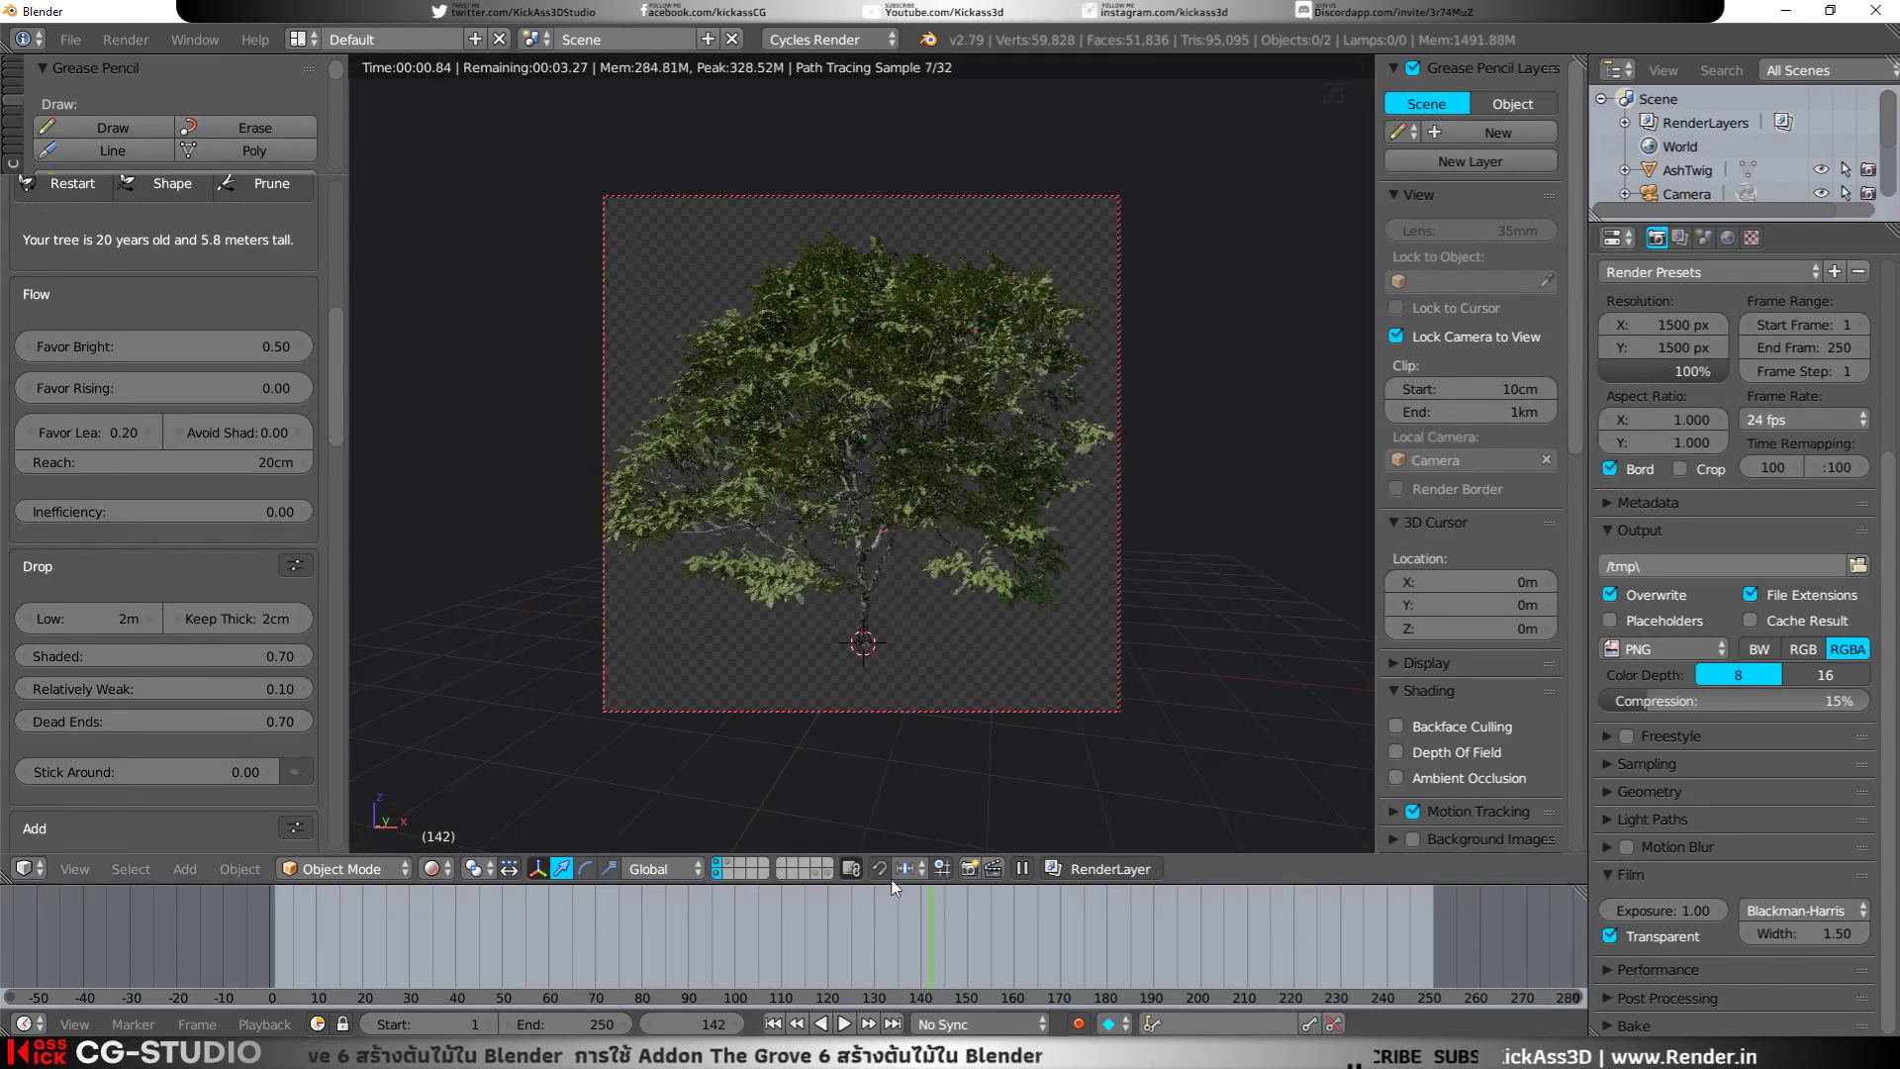
# Step: Switch the viewport to solid shading, set 600 render samples, and render the camera view
pyautogui.click(432, 868)
pyautogui.click(442, 790)
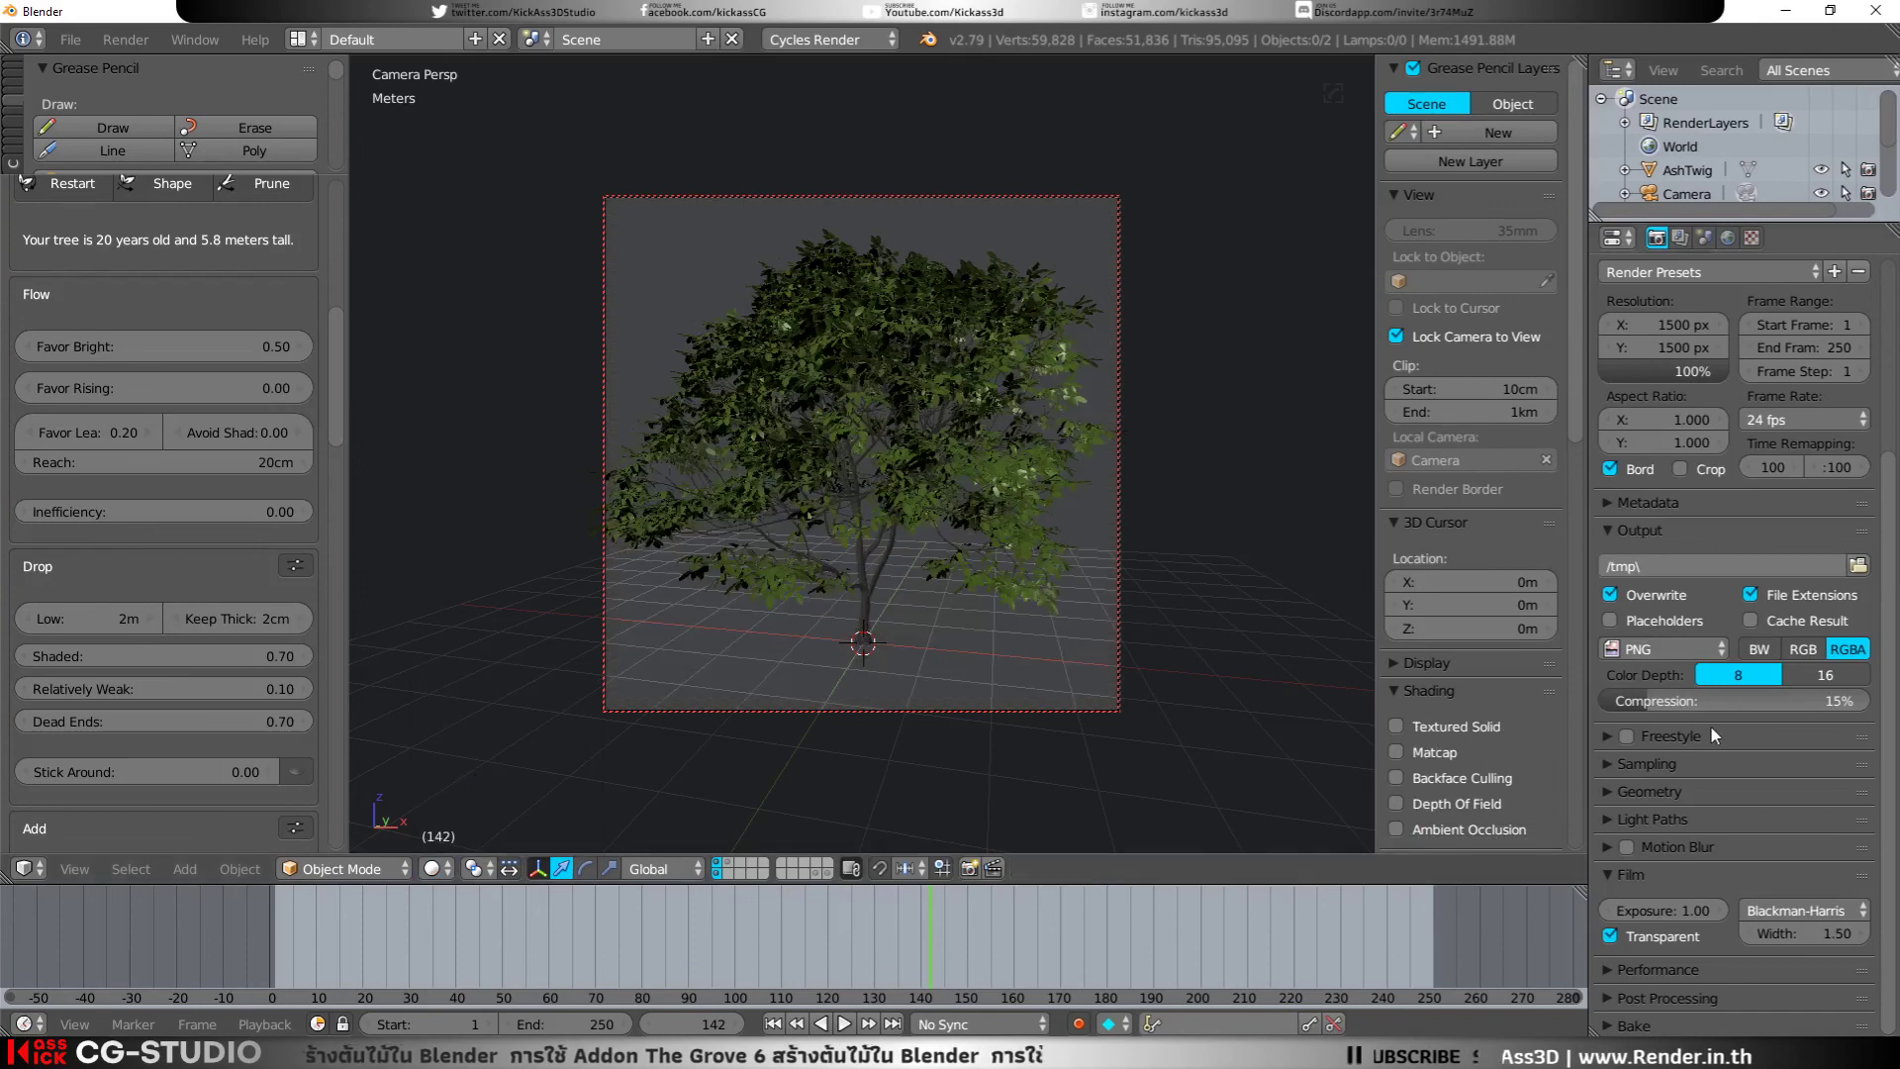
pyautogui.click(1599, 764)
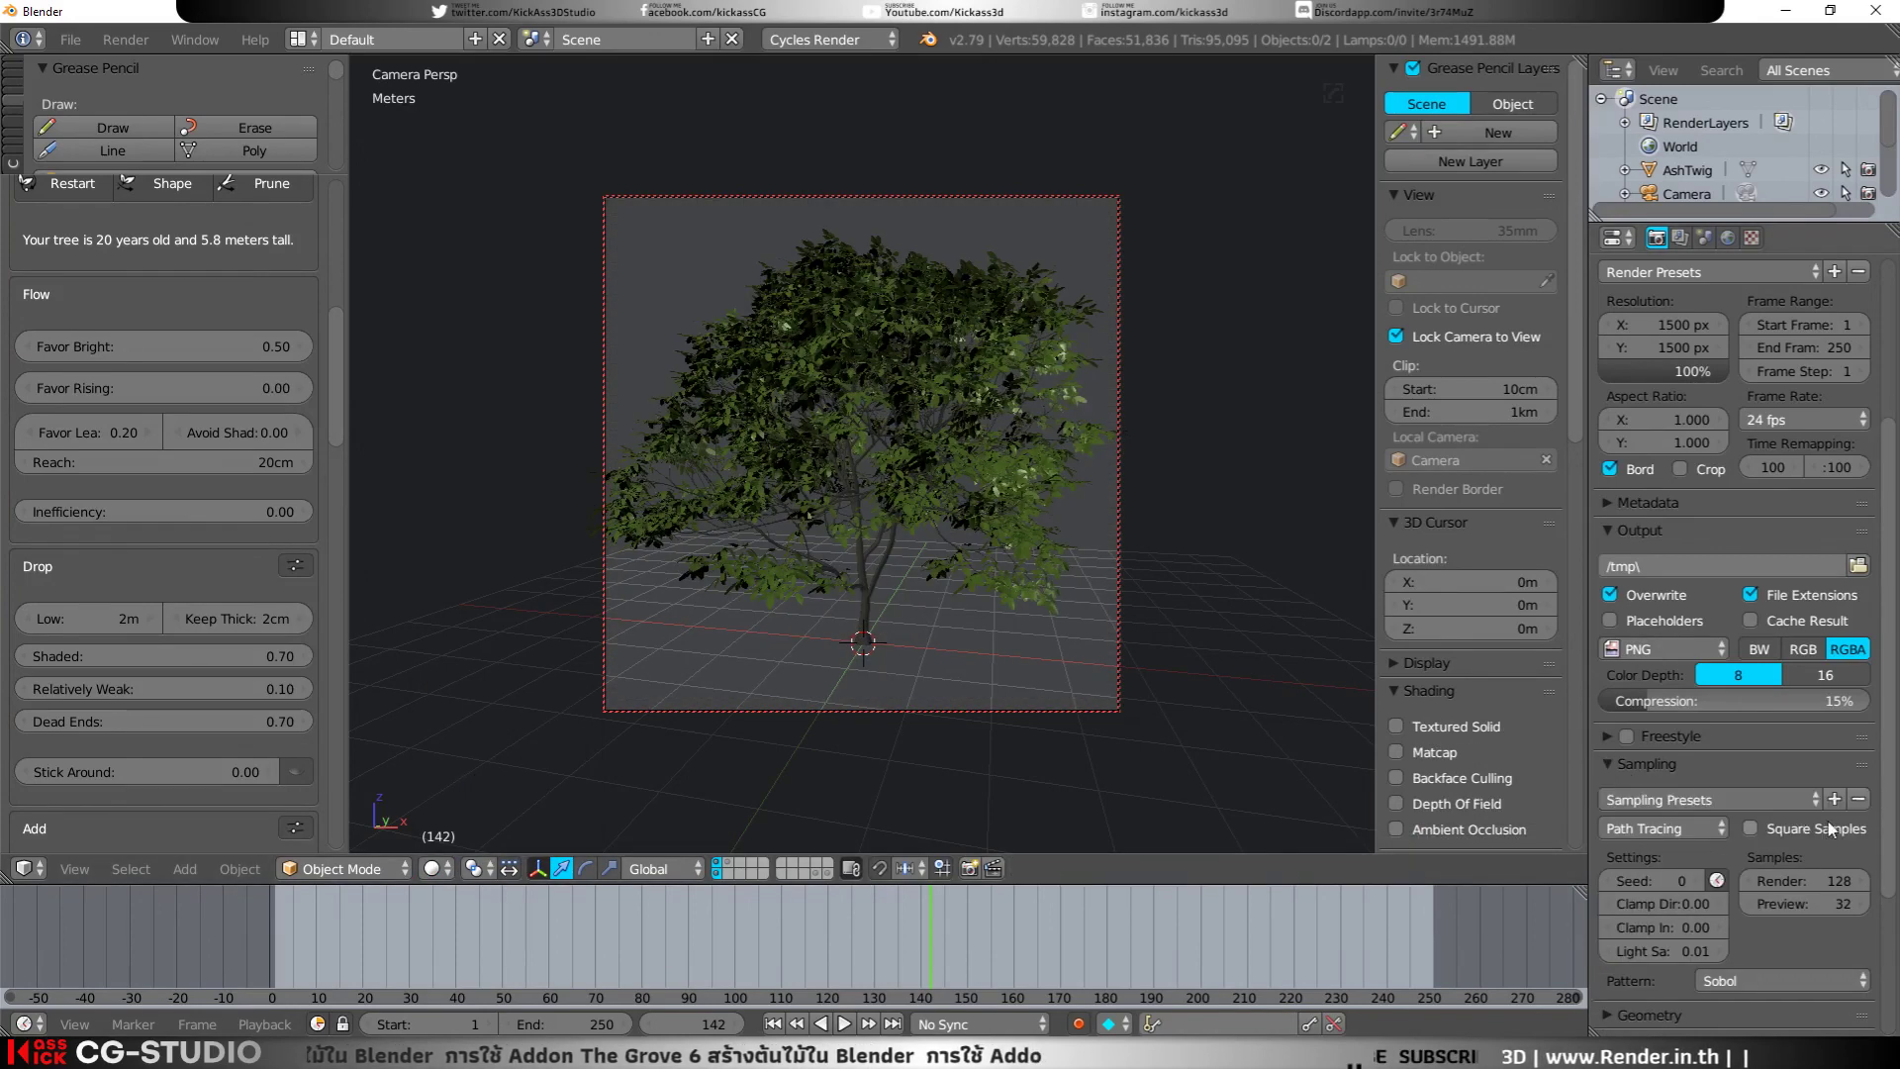
pyautogui.click(1818, 878)
pyautogui.write('600')
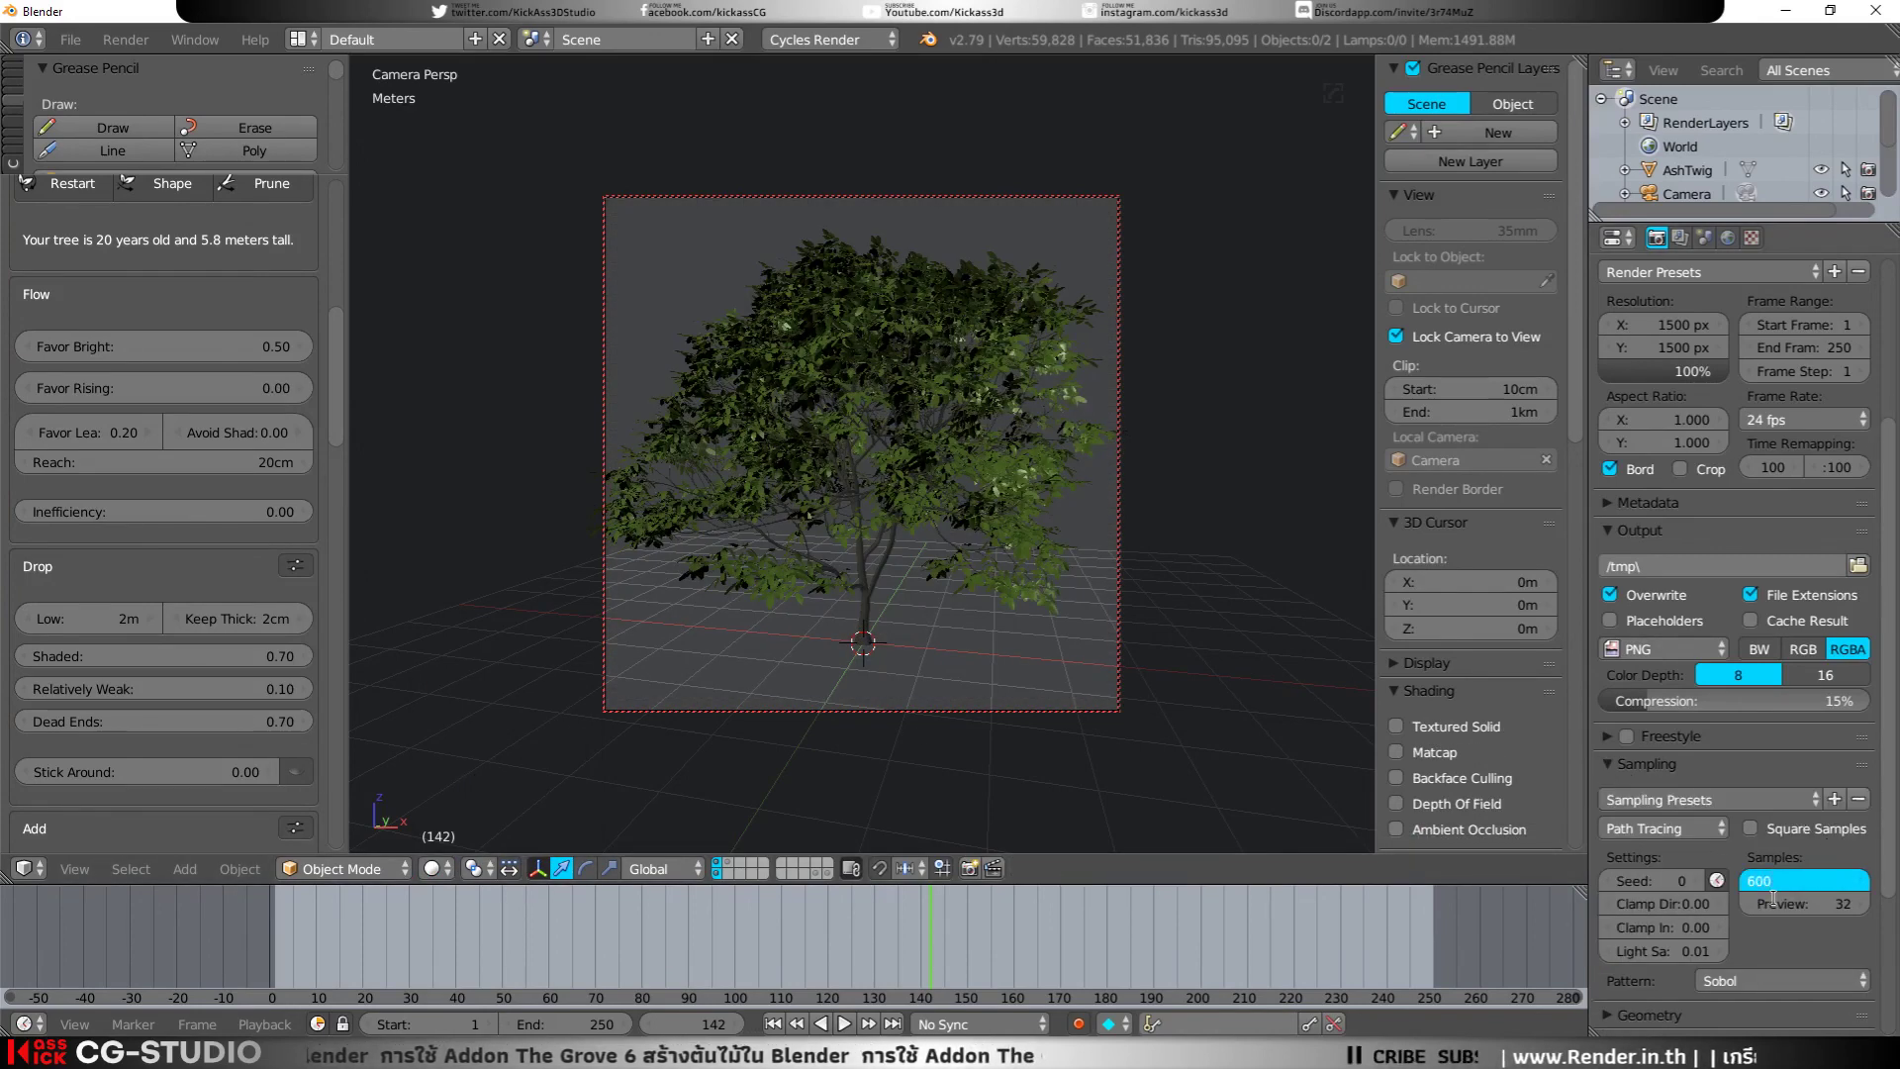
pyautogui.press('Return')
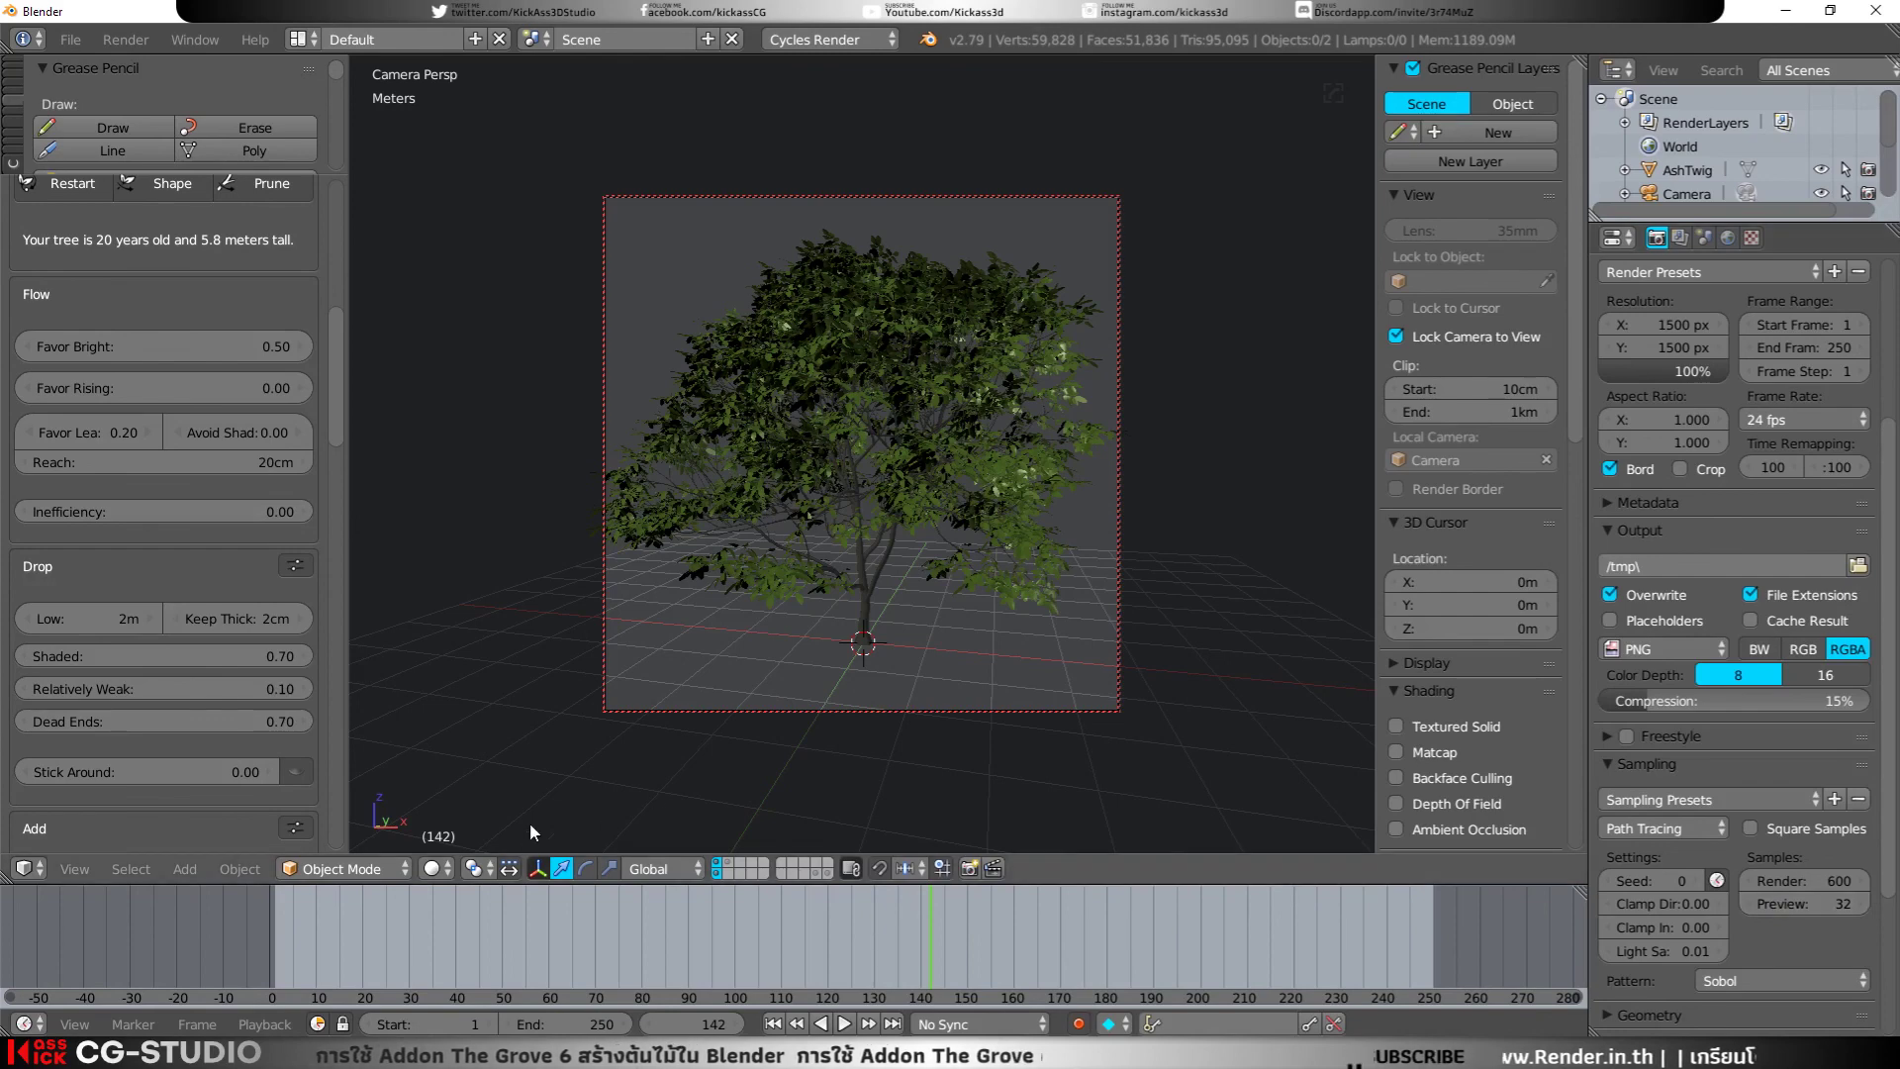
pyautogui.press('F12')
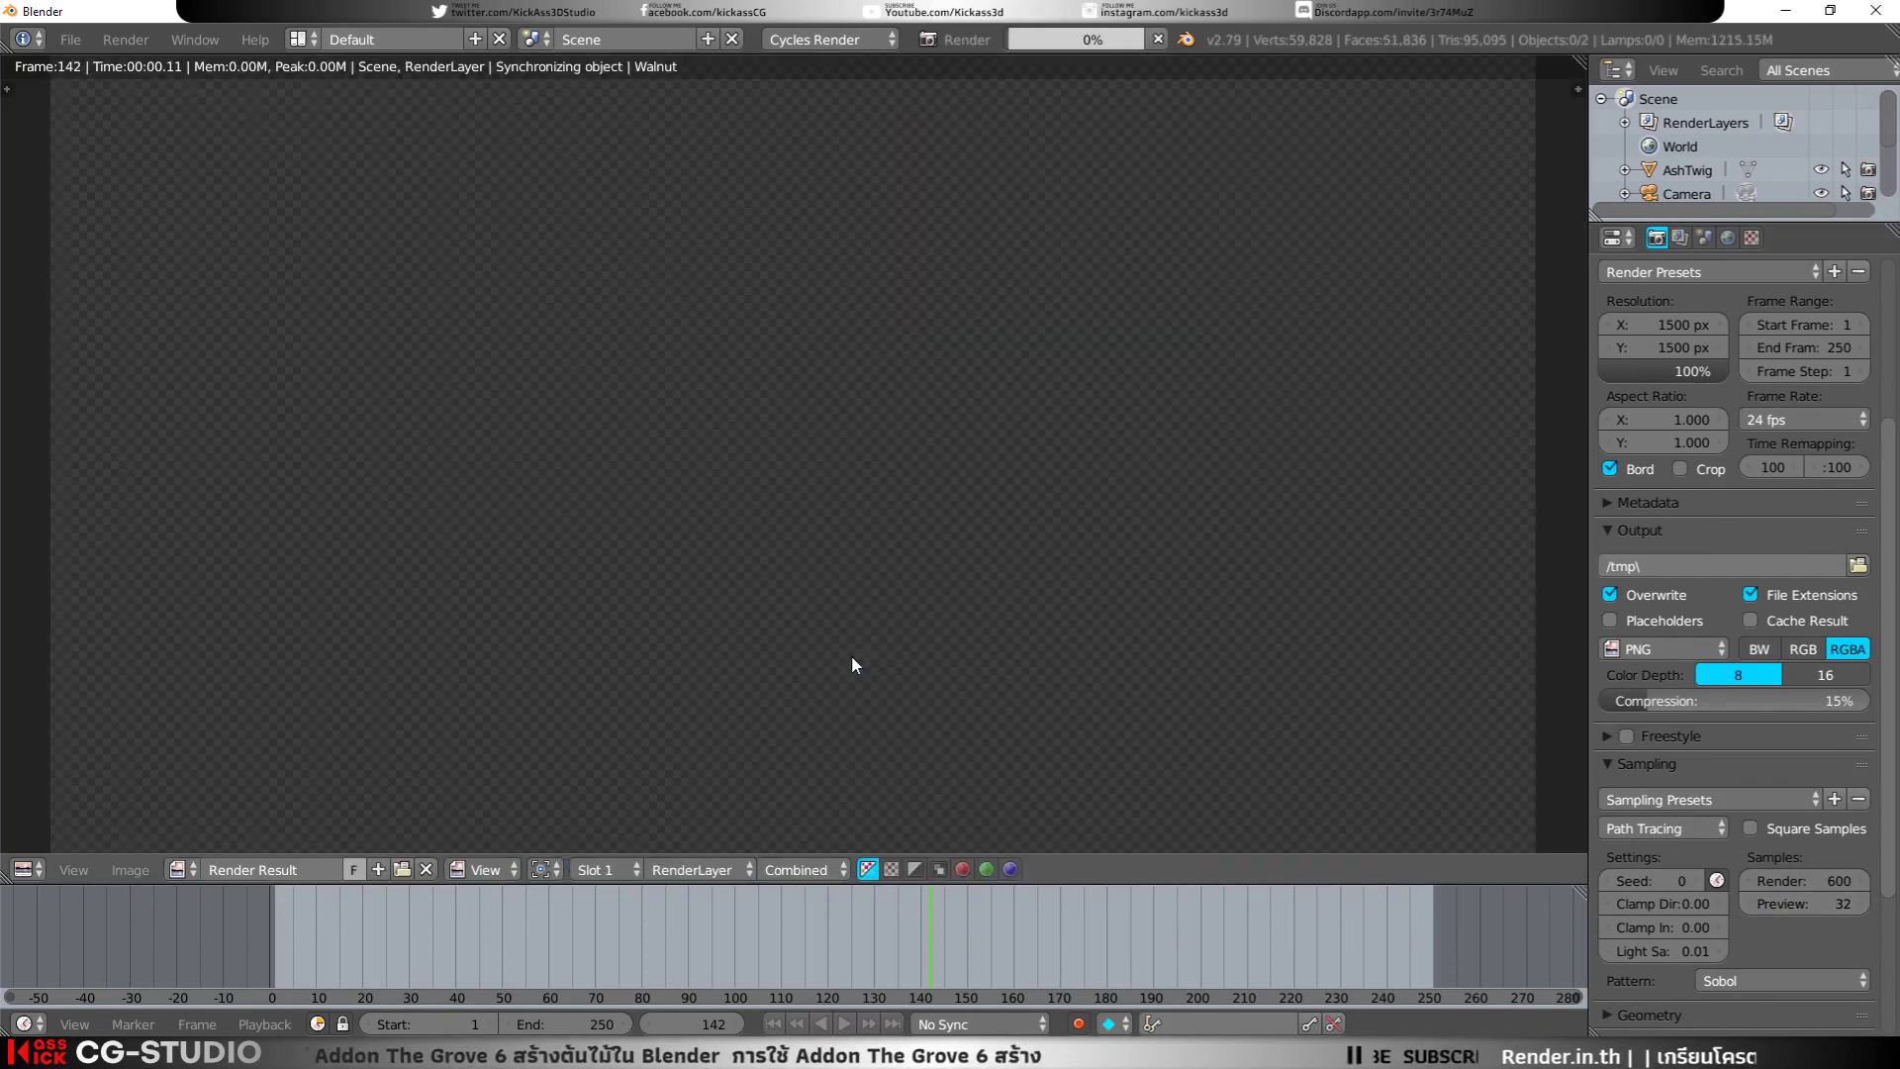